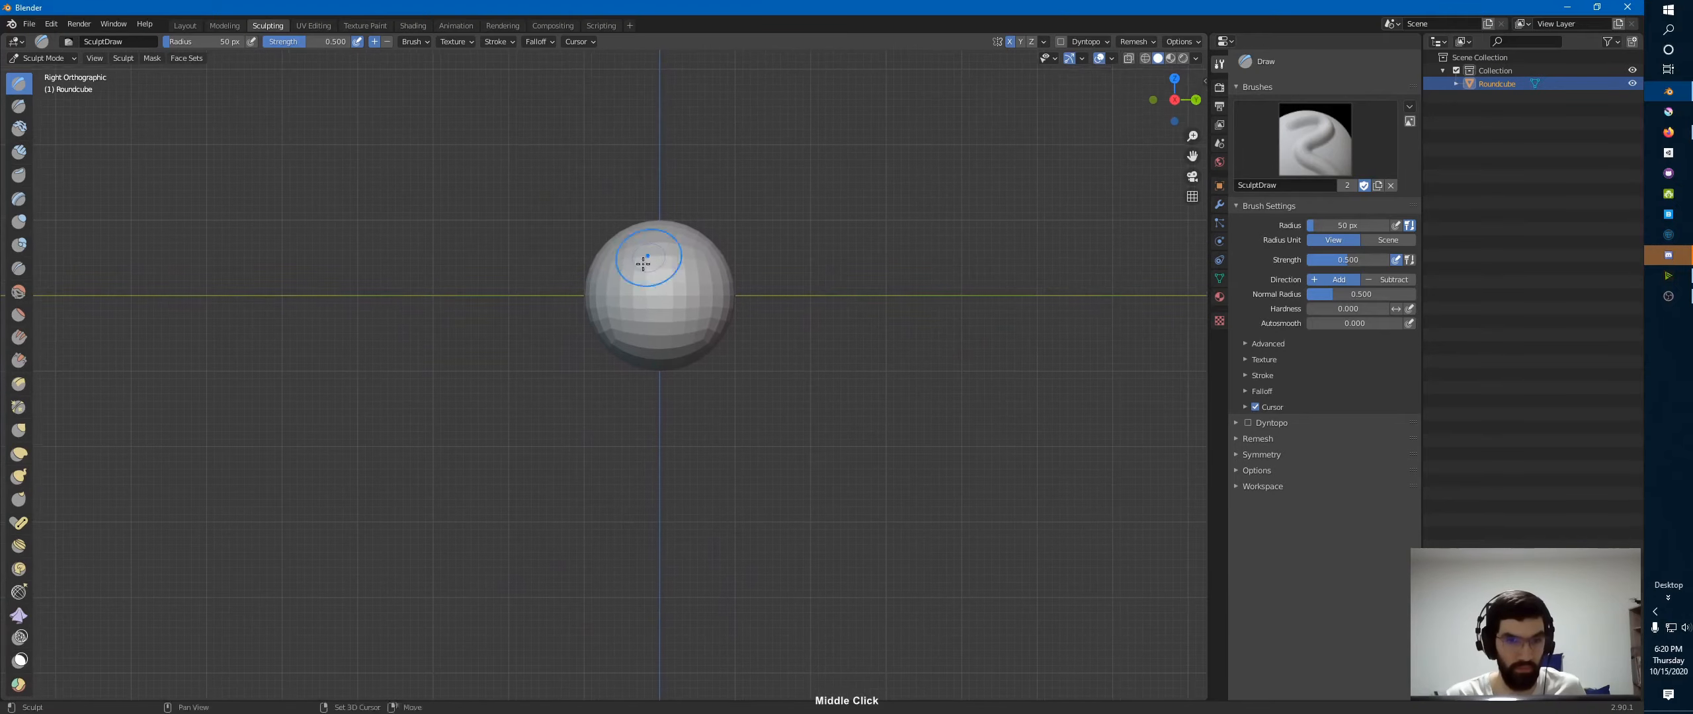
- Pull the sphere's lower side downward into a chin-like point with the Elastic Deform brush
{"action": "scroll", "coordinate": [662, 256], "scroll_direction": "up", "scroll_amount": 2}
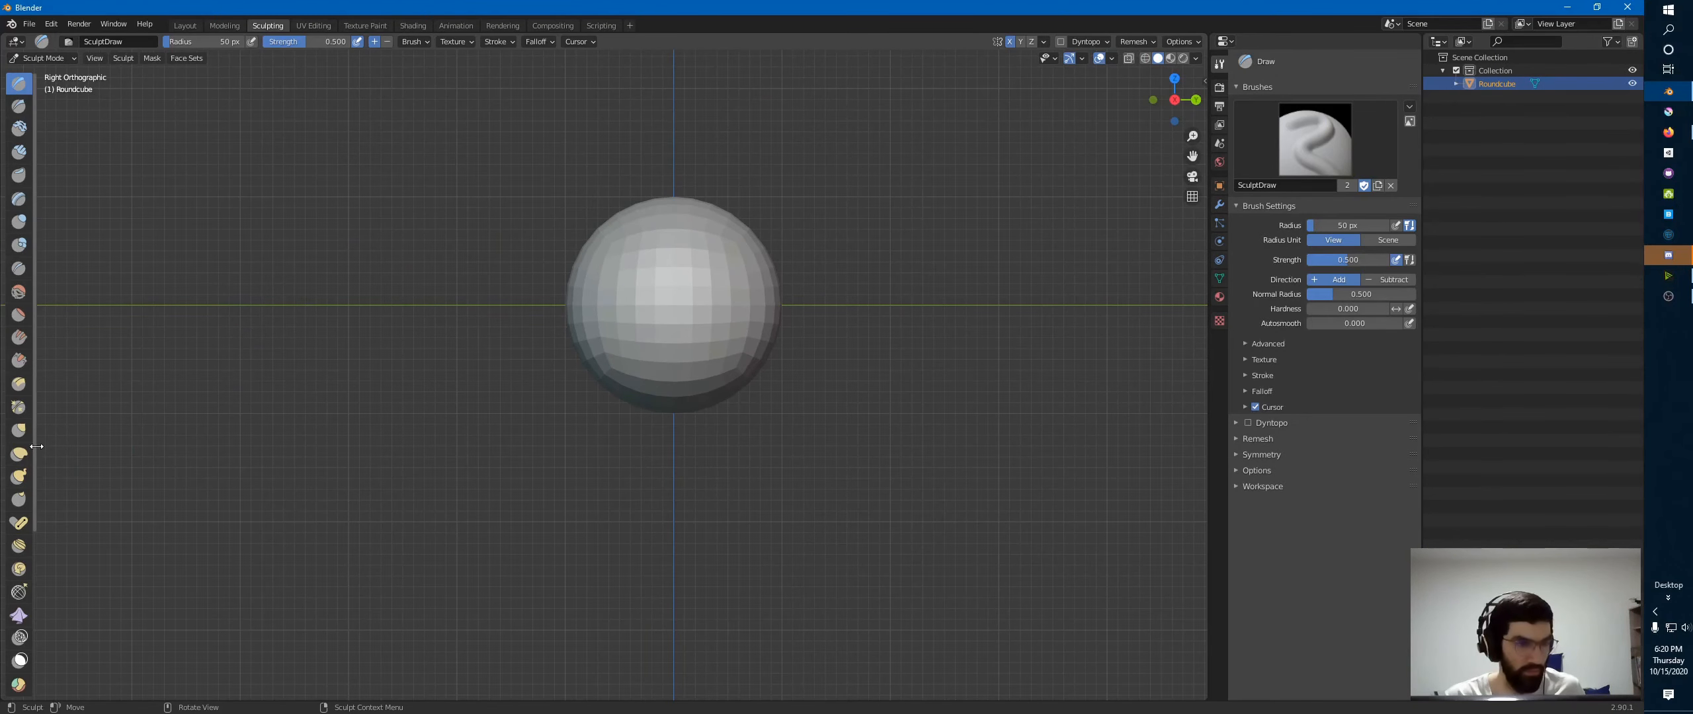
{"action": "left_click_drag", "start_coordinate": [37, 446], "coordinate": [60, 436]}
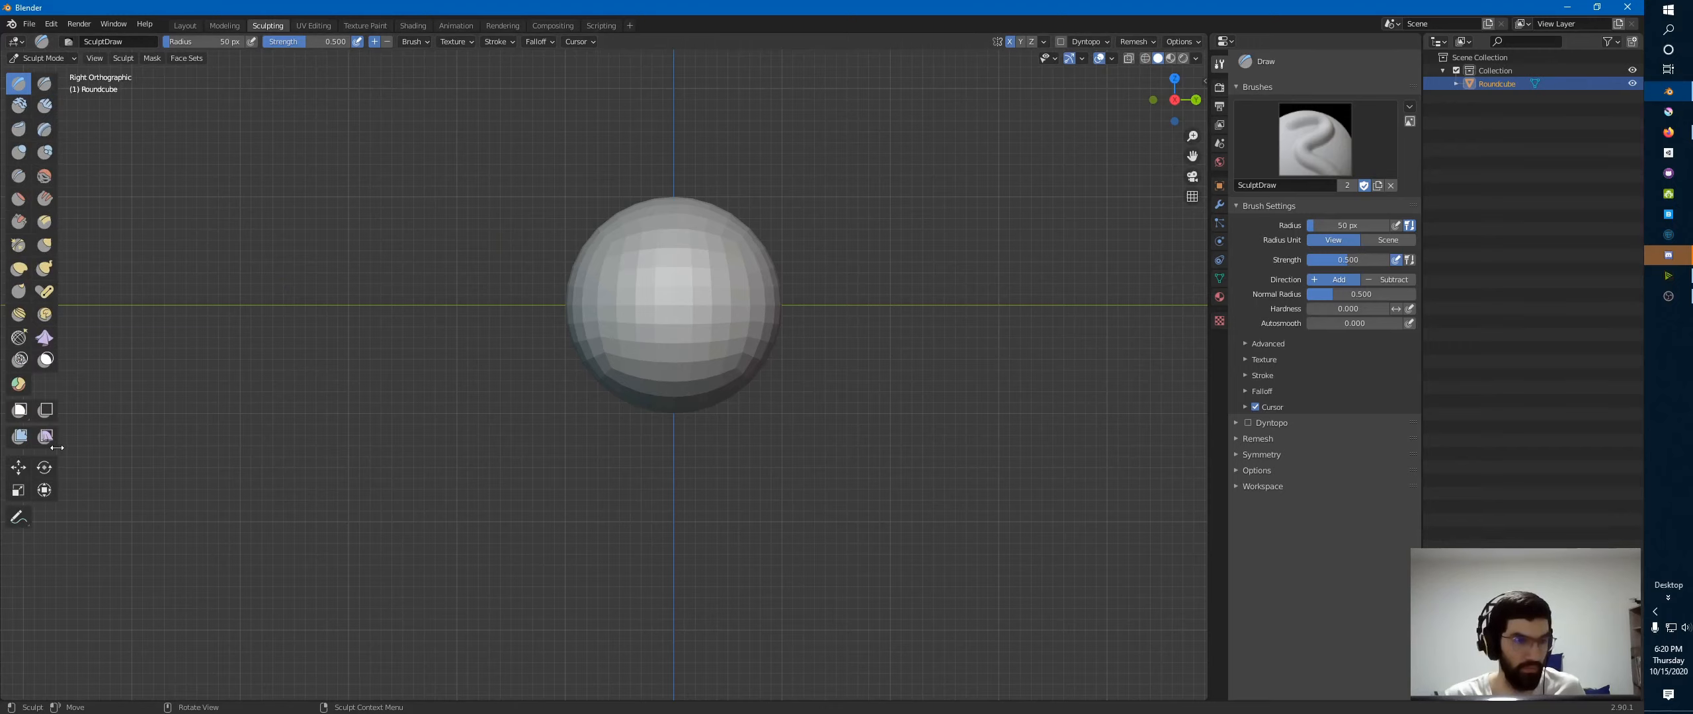
{"action": "left_click", "coordinate": [29, 270]}
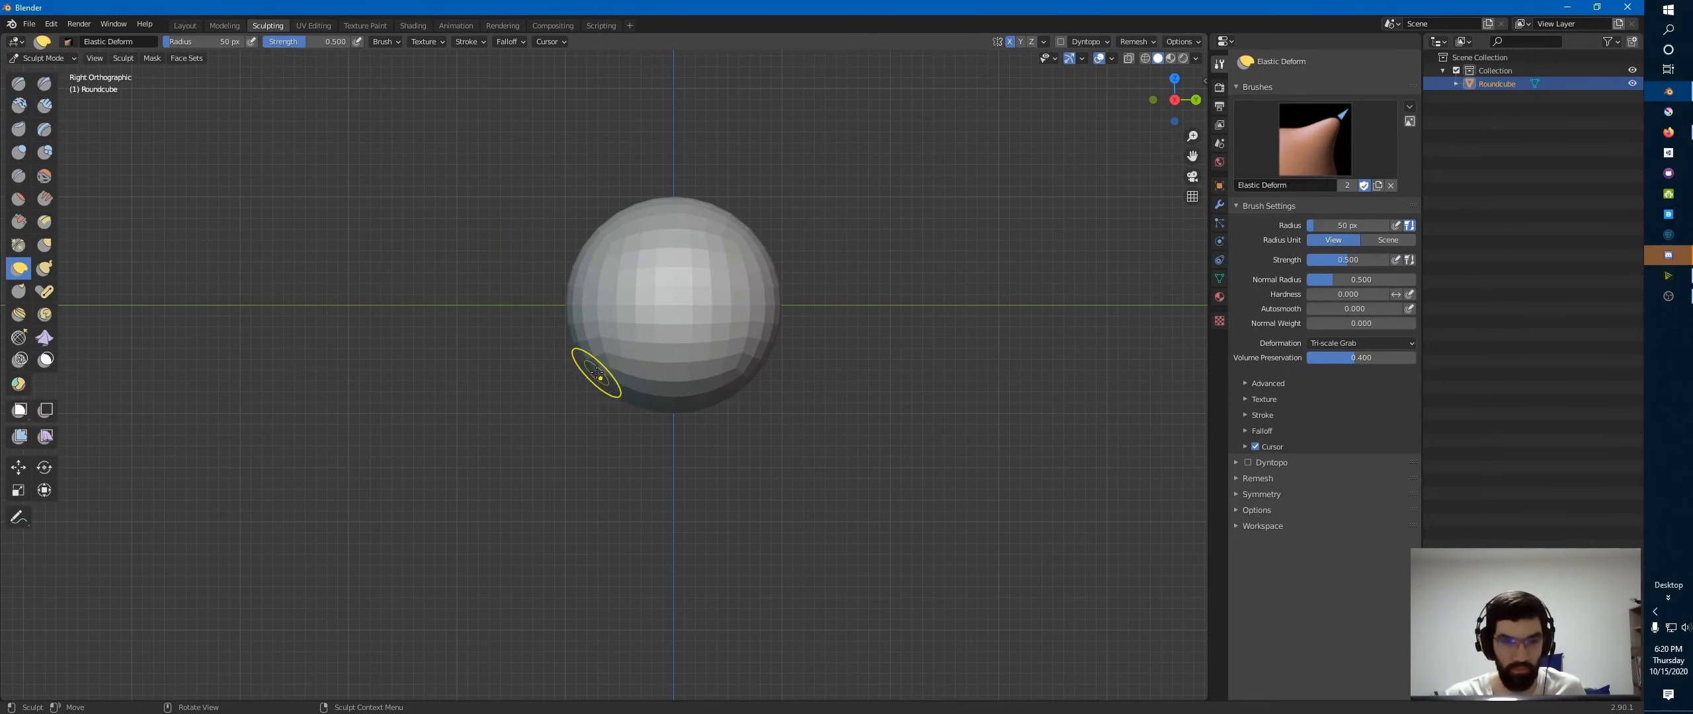
{"action": "mouse_move", "coordinate": [597, 374]}
{"action": "left_mouse_down"}
{"action": "mouse_move", "coordinate": [566, 410]}
{"action": "mouse_move", "coordinate": [612, 471]}
{"action": "left_mouse_up"}
- Enlarge the brush radius to 138 px and narrow the shape's sides symmetrically in front view
{"action": "key", "text": "f"}
{"action": "left_click", "coordinate": [645, 436]}
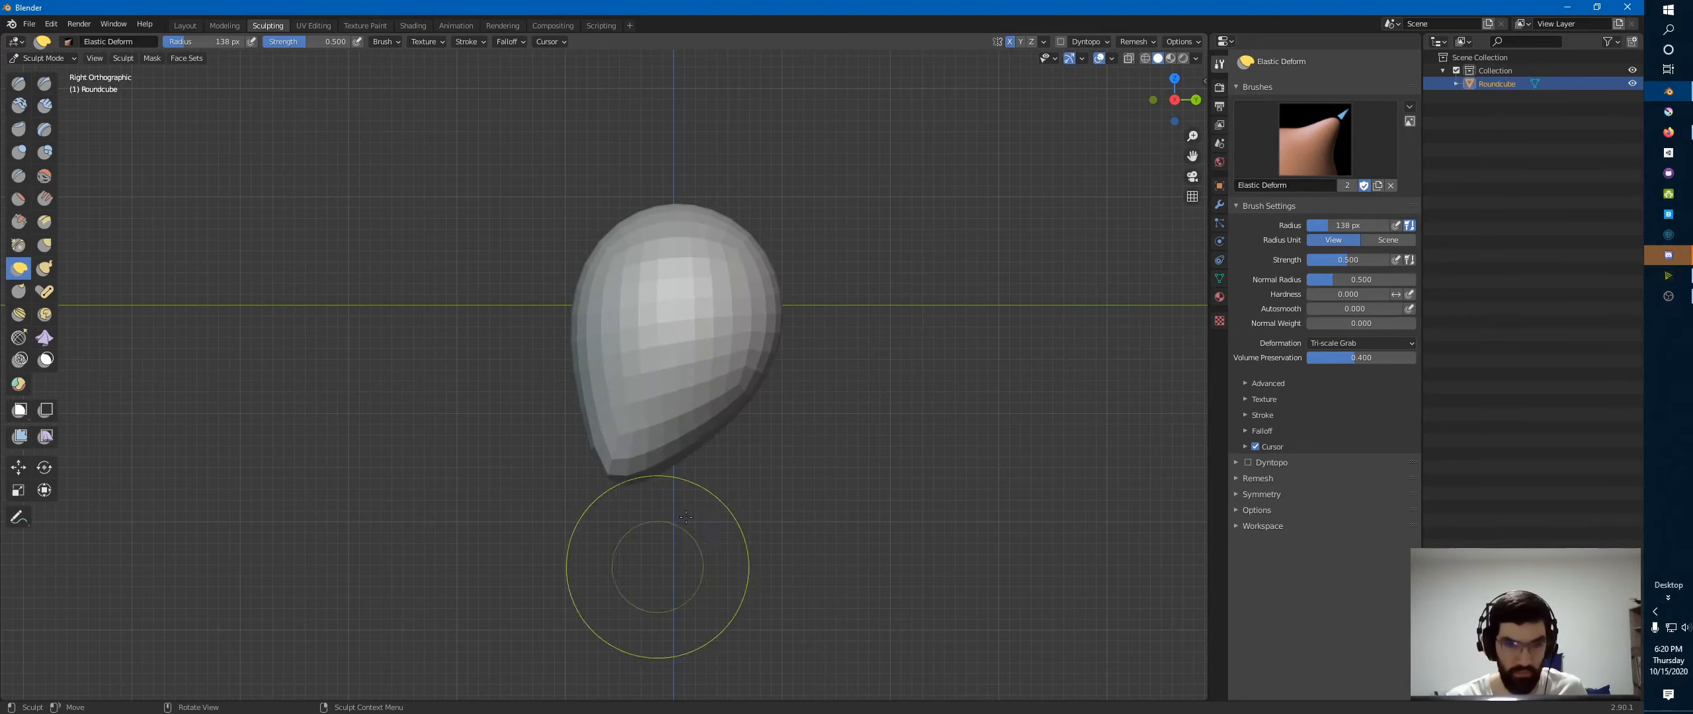
{"action": "key", "text": "KP_1"}
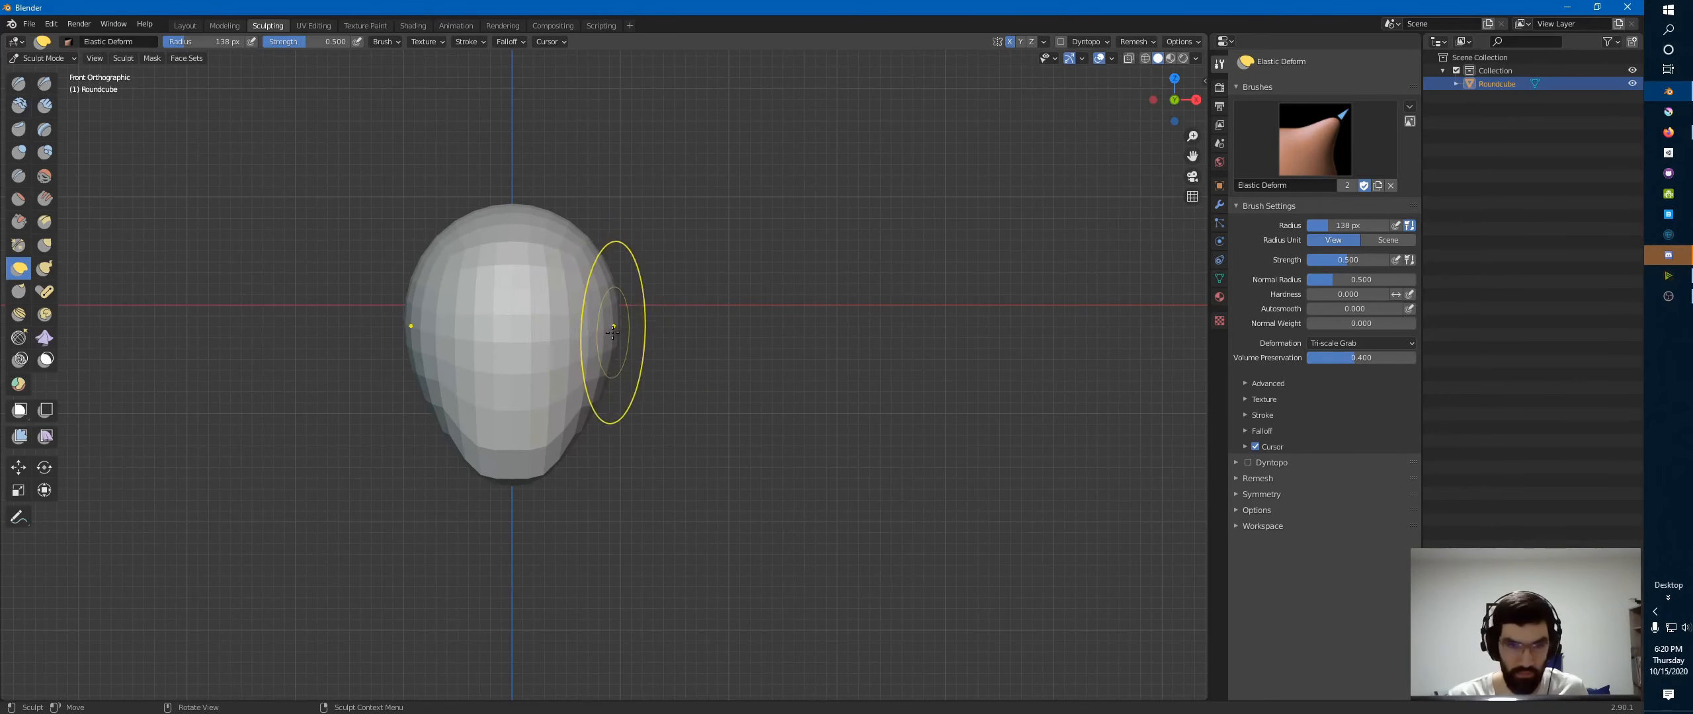
{"action": "left_click_drag", "start_coordinate": [613, 332], "coordinate": [506, 326]}
{"action": "left_click_drag", "start_coordinate": [583, 423], "coordinate": [529, 418]}
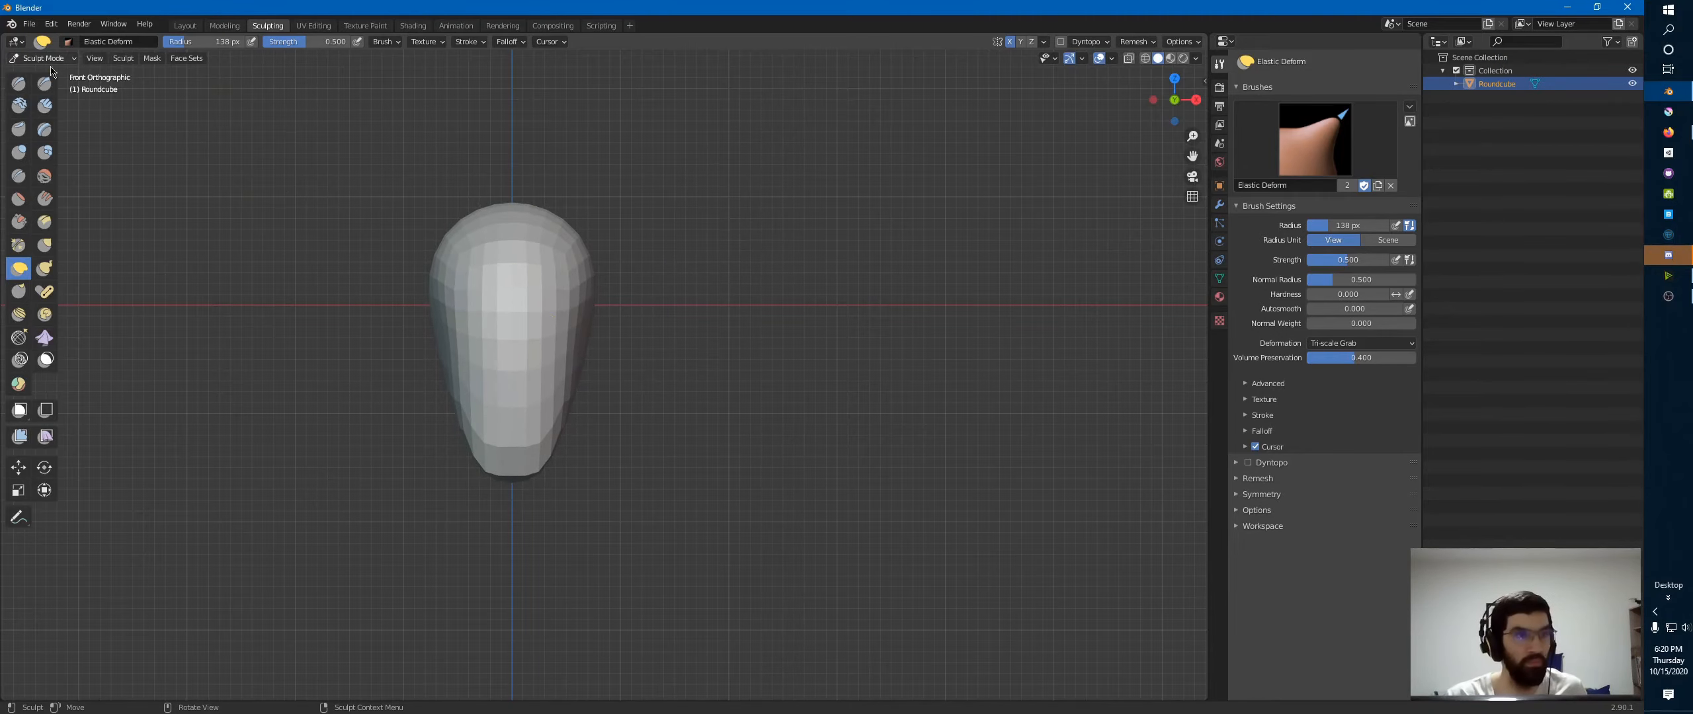
- Switch to the Layout workspace and shade the sculpted shape smooth
{"action": "left_click", "coordinate": [176, 24]}
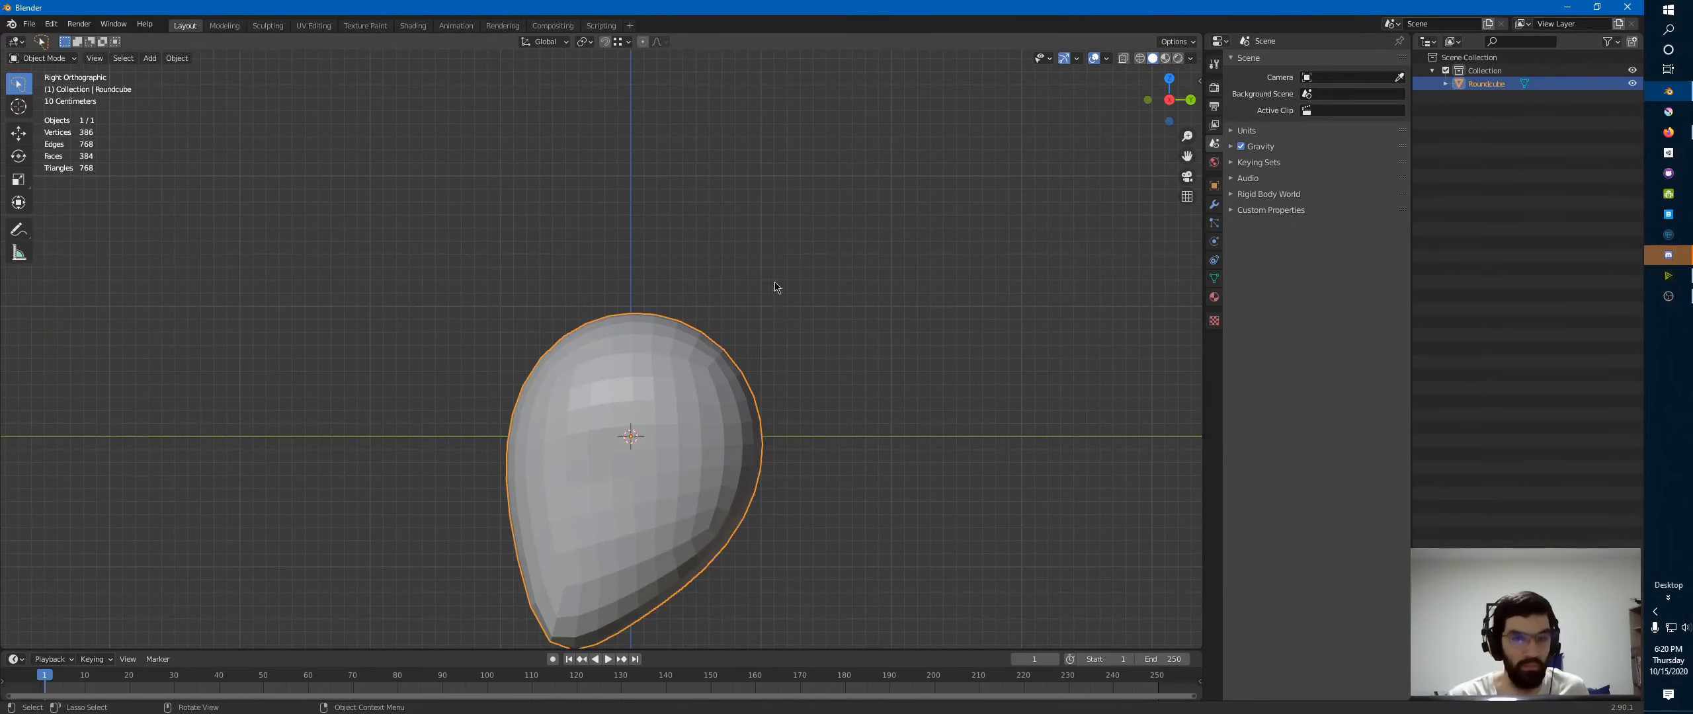
{"action": "mouse_move", "coordinate": [775, 286]}
{"action": "middle_mouse_down"}
{"action": "mouse_move", "coordinate": [716, 326]}
{"action": "mouse_move", "coordinate": [826, 405]}
{"action": "mouse_move", "coordinate": [635, 368]}
{"action": "mouse_move", "coordinate": [600, 383]}
{"action": "middle_mouse_up"}
{"action": "right_click", "coordinate": [622, 366]}
{"action": "left_click", "coordinate": [629, 388]}
- Move all of the shape's geometry up about 1.7 m along Z in Edit Mode, and return to Object Mode
{"action": "key", "text": "ctrl+Tab"}
{"action": "left_click", "coordinate": [728, 377]}
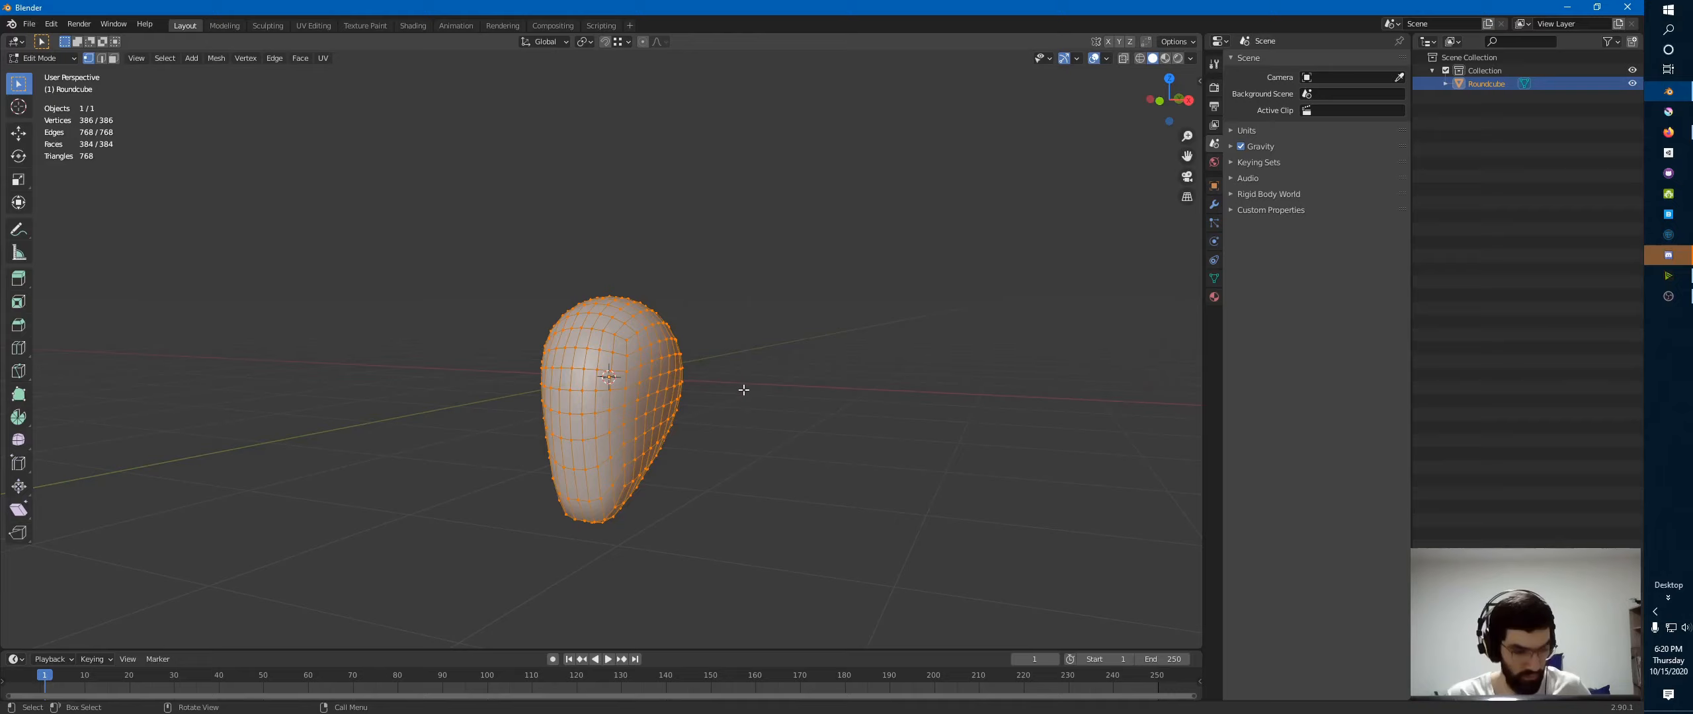
{"action": "key", "text": "g"}
{"action": "key", "text": "z"}
{"action": "left_click", "coordinate": [761, 268]}
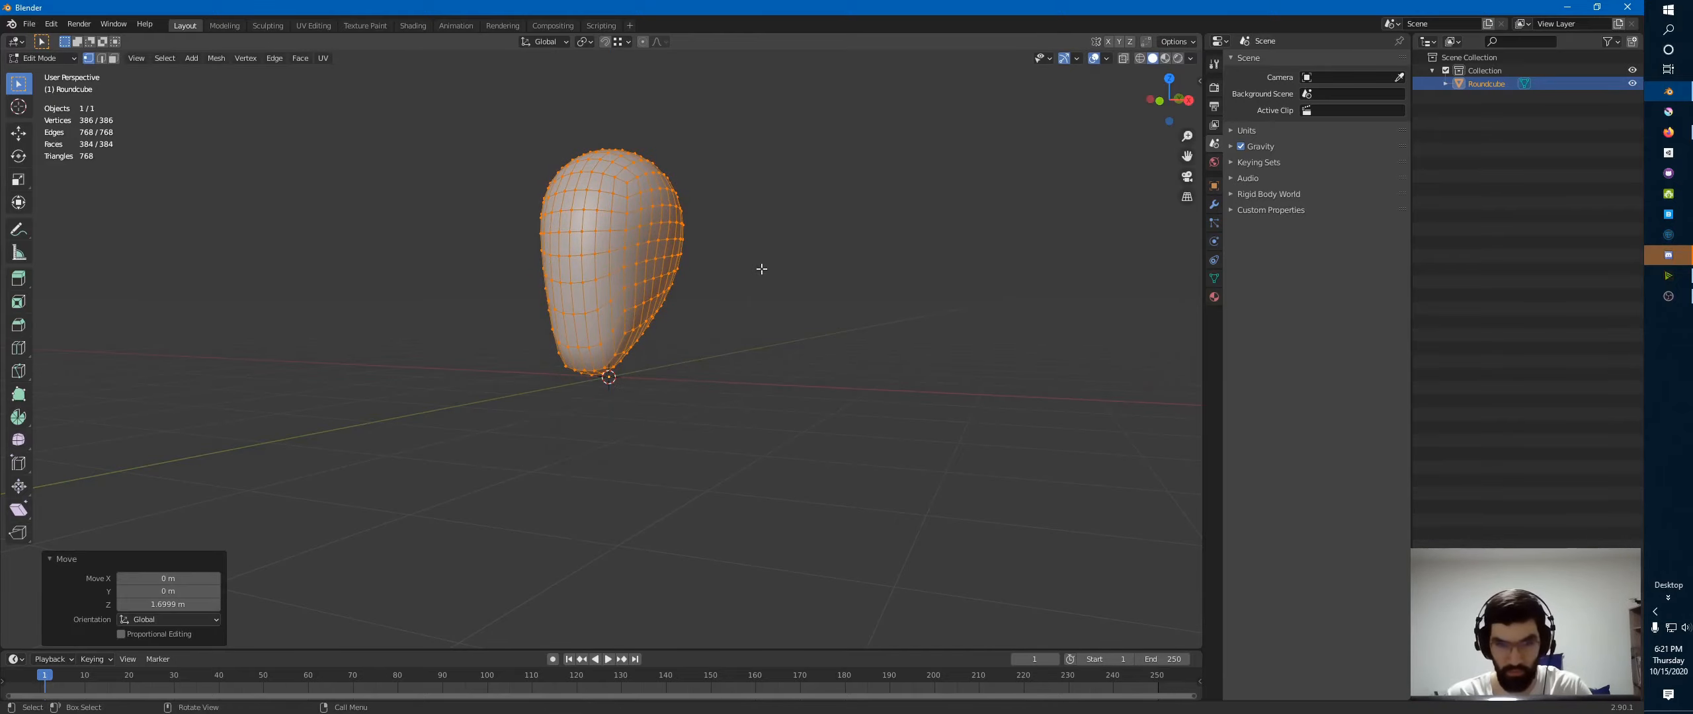
{"action": "key", "text": "ctrl+Tab"}
{"action": "left_click", "coordinate": [519, 268]}
- Hide the sculpted shape in the scene
{"action": "middle_click_drag", "start_coordinate": [621, 265], "coordinate": [652, 276]}
{"action": "scroll", "coordinate": [633, 211], "scroll_direction": "up", "scroll_amount": 1}
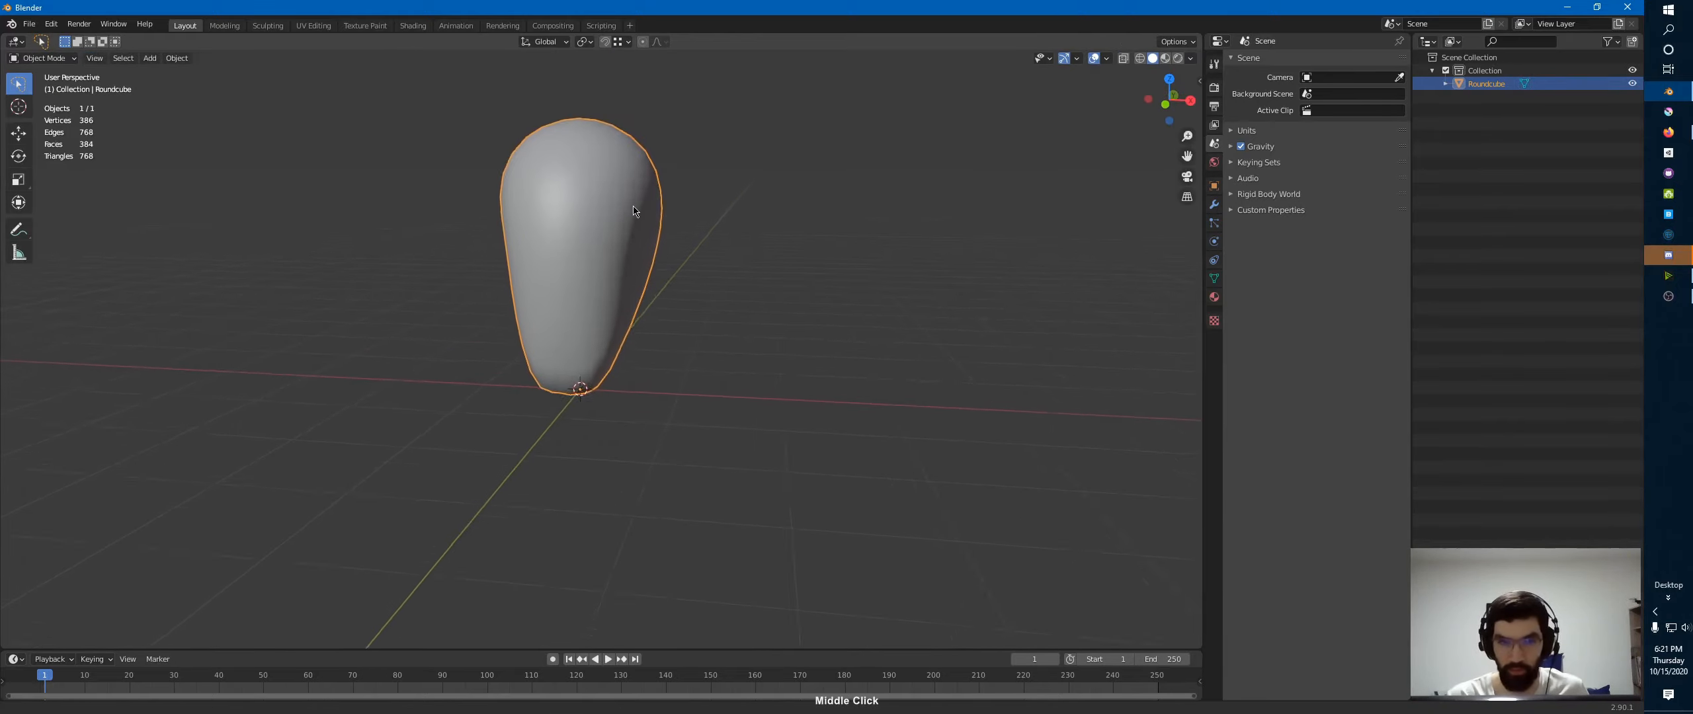
{"action": "middle_click_drag", "start_coordinate": [633, 211], "coordinate": [619, 287]}
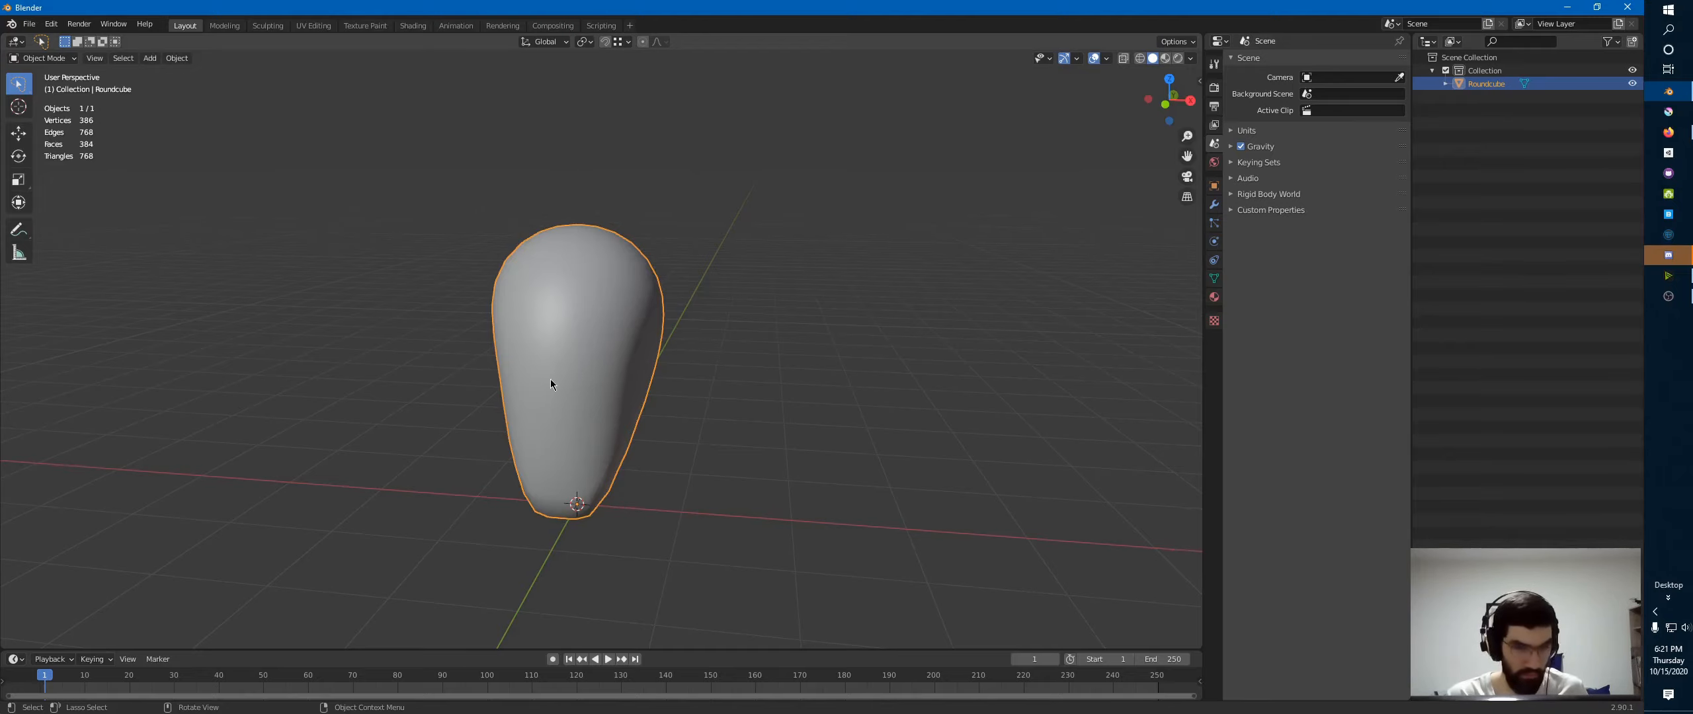
{"action": "key", "text": "h"}
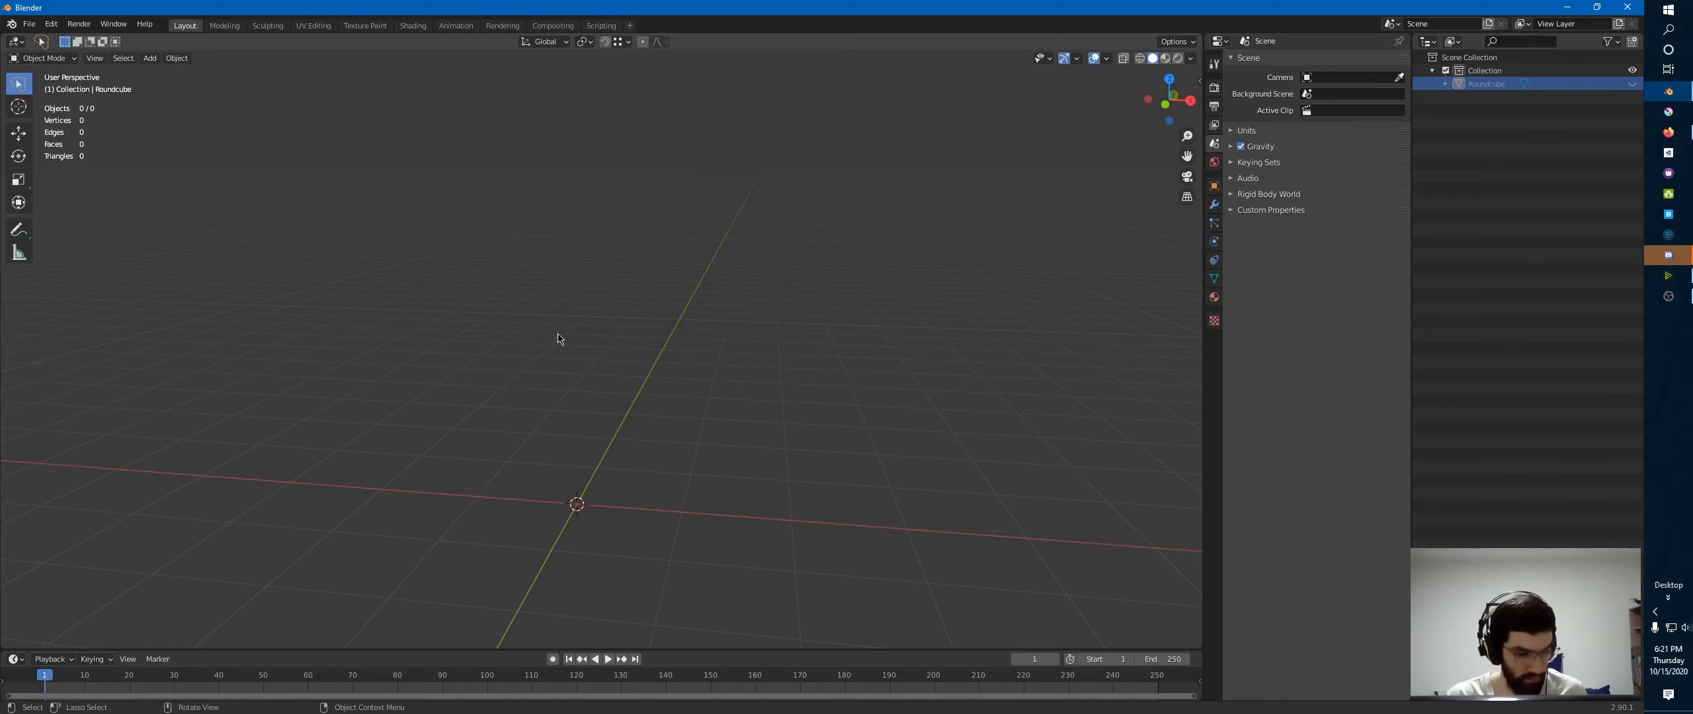
- Add a 2 m cube at the world origin and enter Edit Mode on it
{"action": "key", "text": "shift+a"}
{"action": "mouse_move", "coordinate": [559, 338]}
{"action": "left_click", "coordinate": [645, 348]}
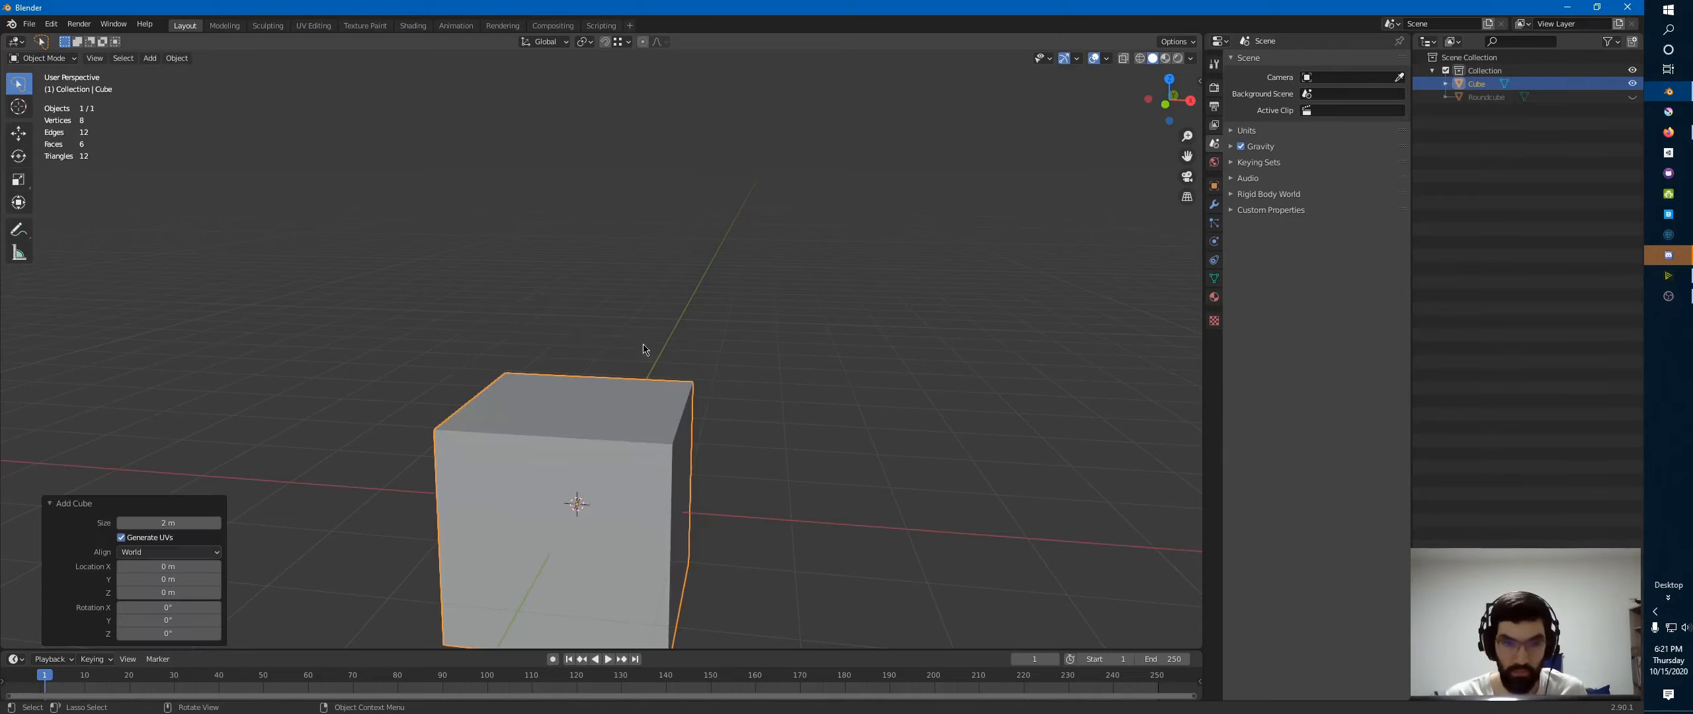
{"action": "left_click", "coordinate": [645, 415]}
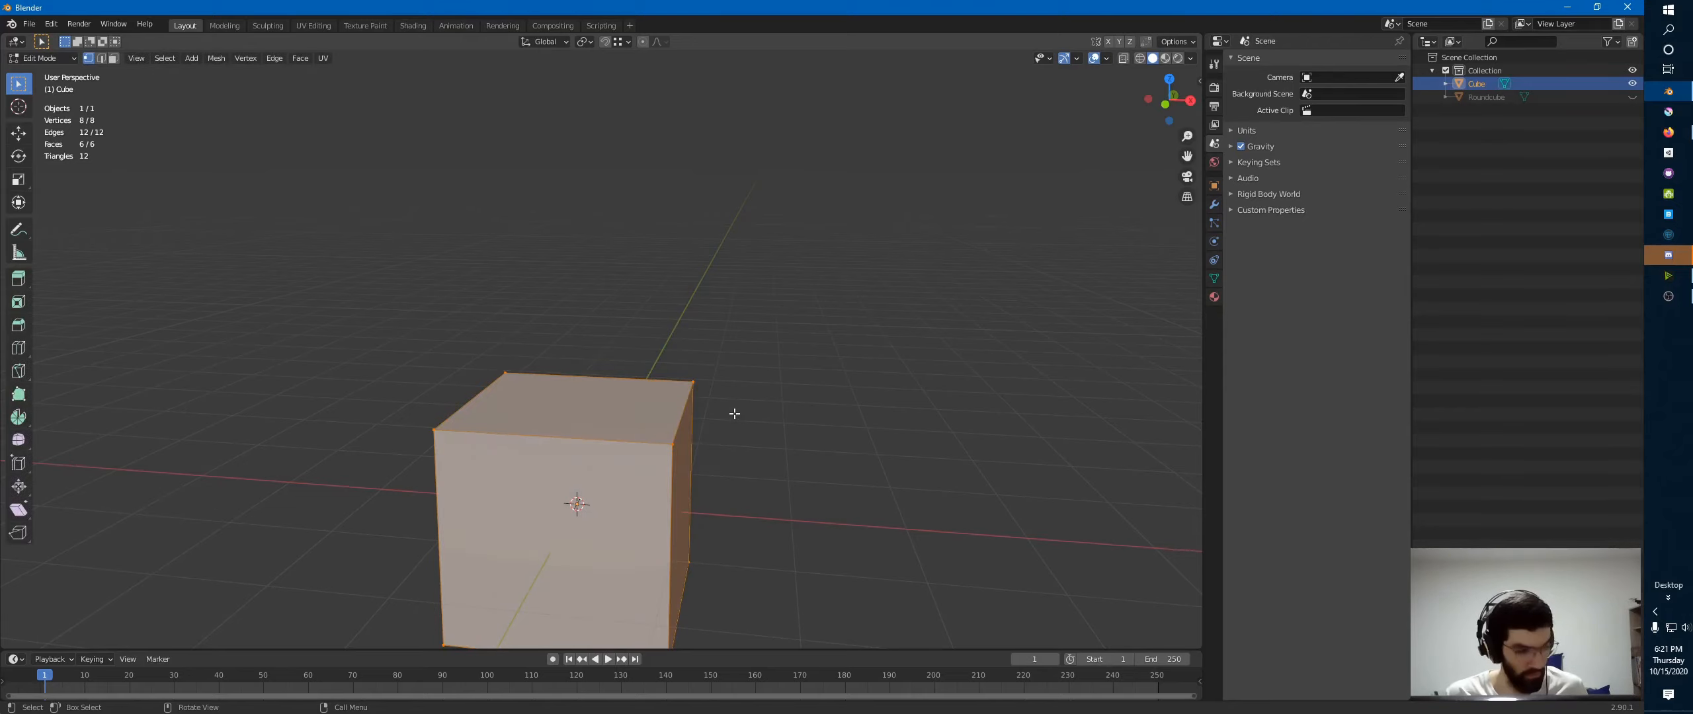
{"action": "type", "text": "gz"}
{"action": "type", "text": ".5"}
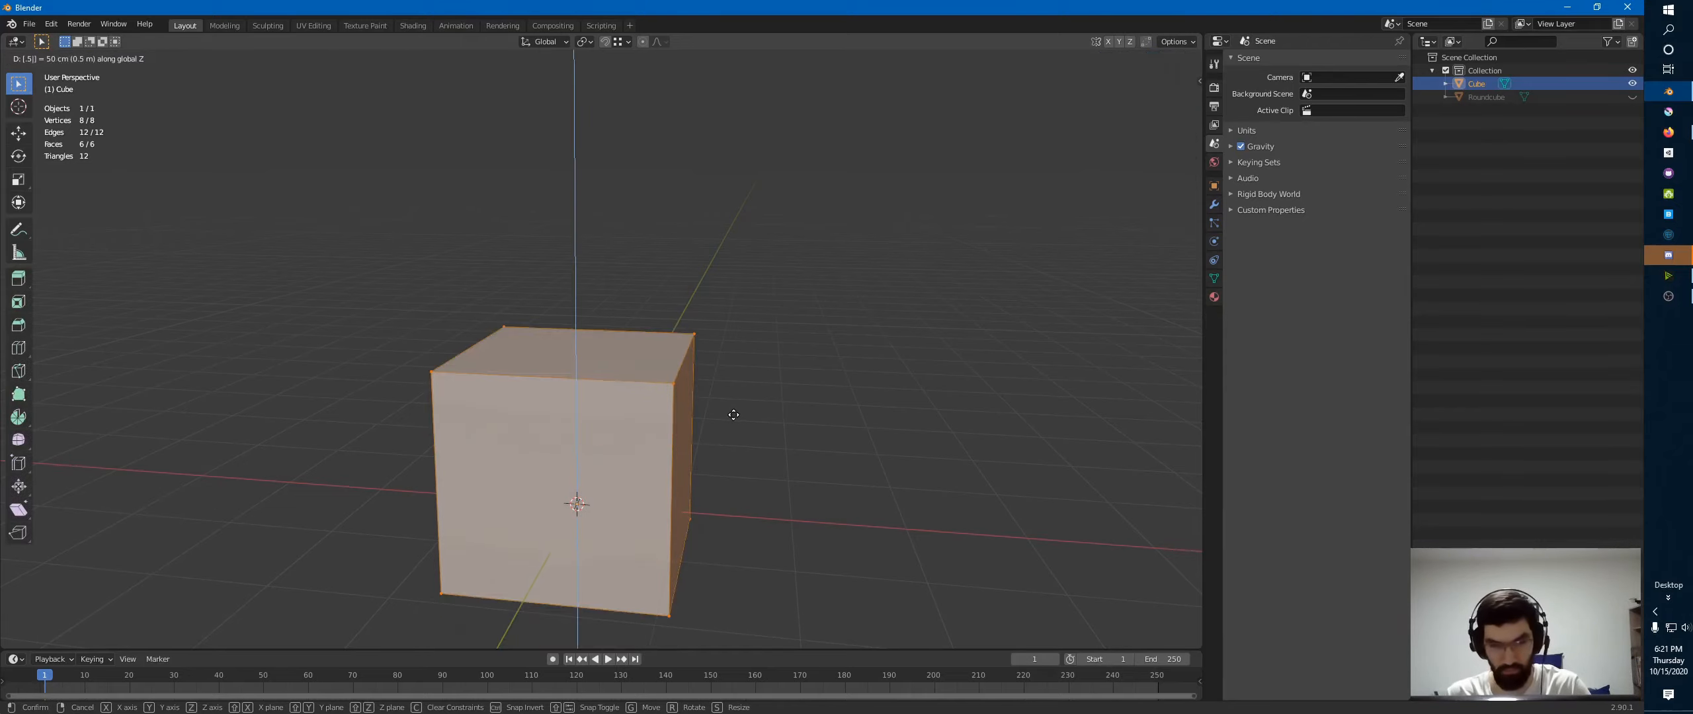
{"action": "key", "text": "Return"}
{"action": "middle_click_drag", "start_coordinate": [735, 414], "coordinate": [686, 324]}
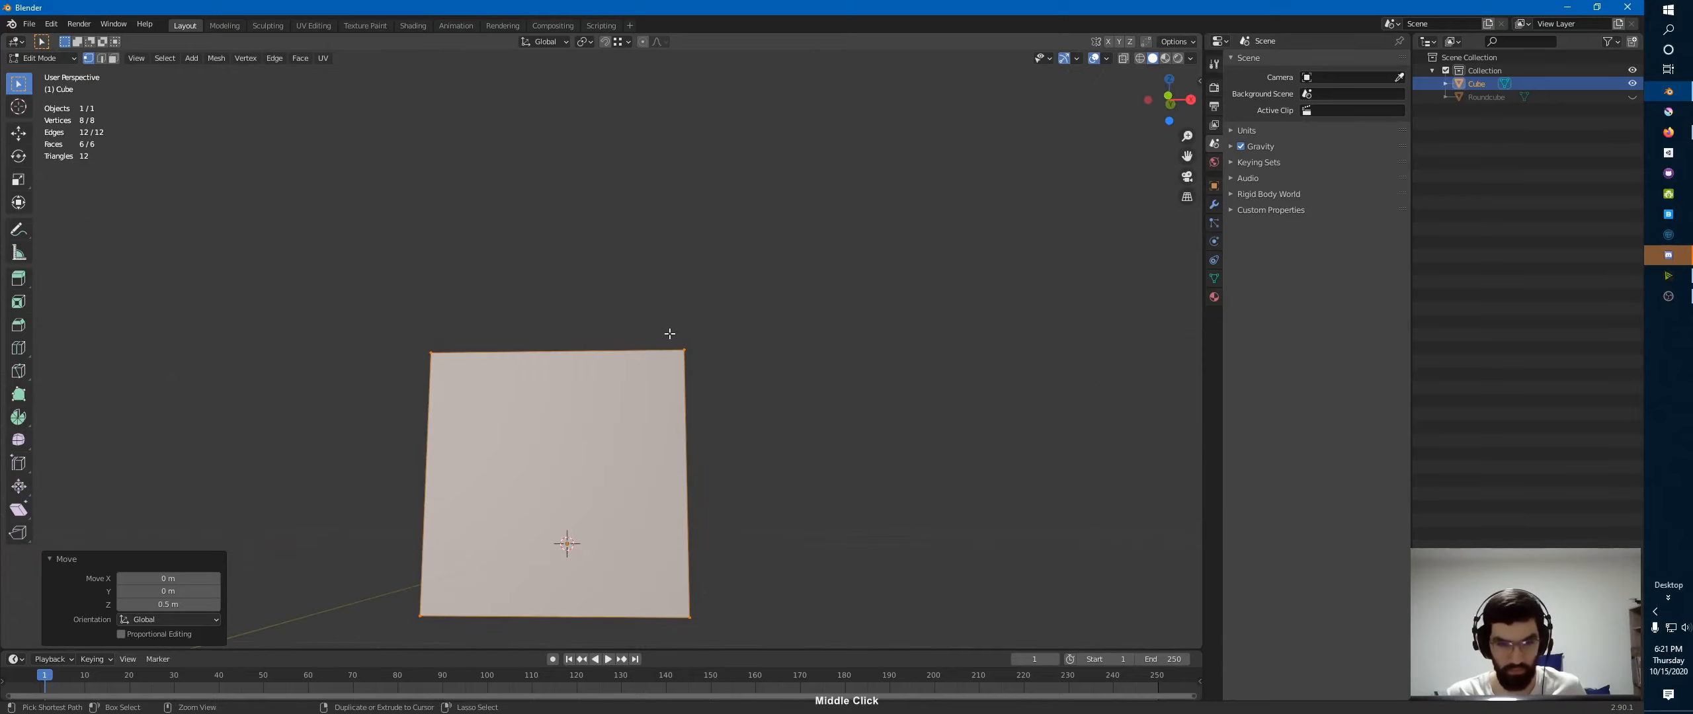
{"action": "key", "text": "ctrl+z"}
- Raise the cube's geometry 1 m along Z and return to Object Mode
{"action": "type", "text": "gz10"}
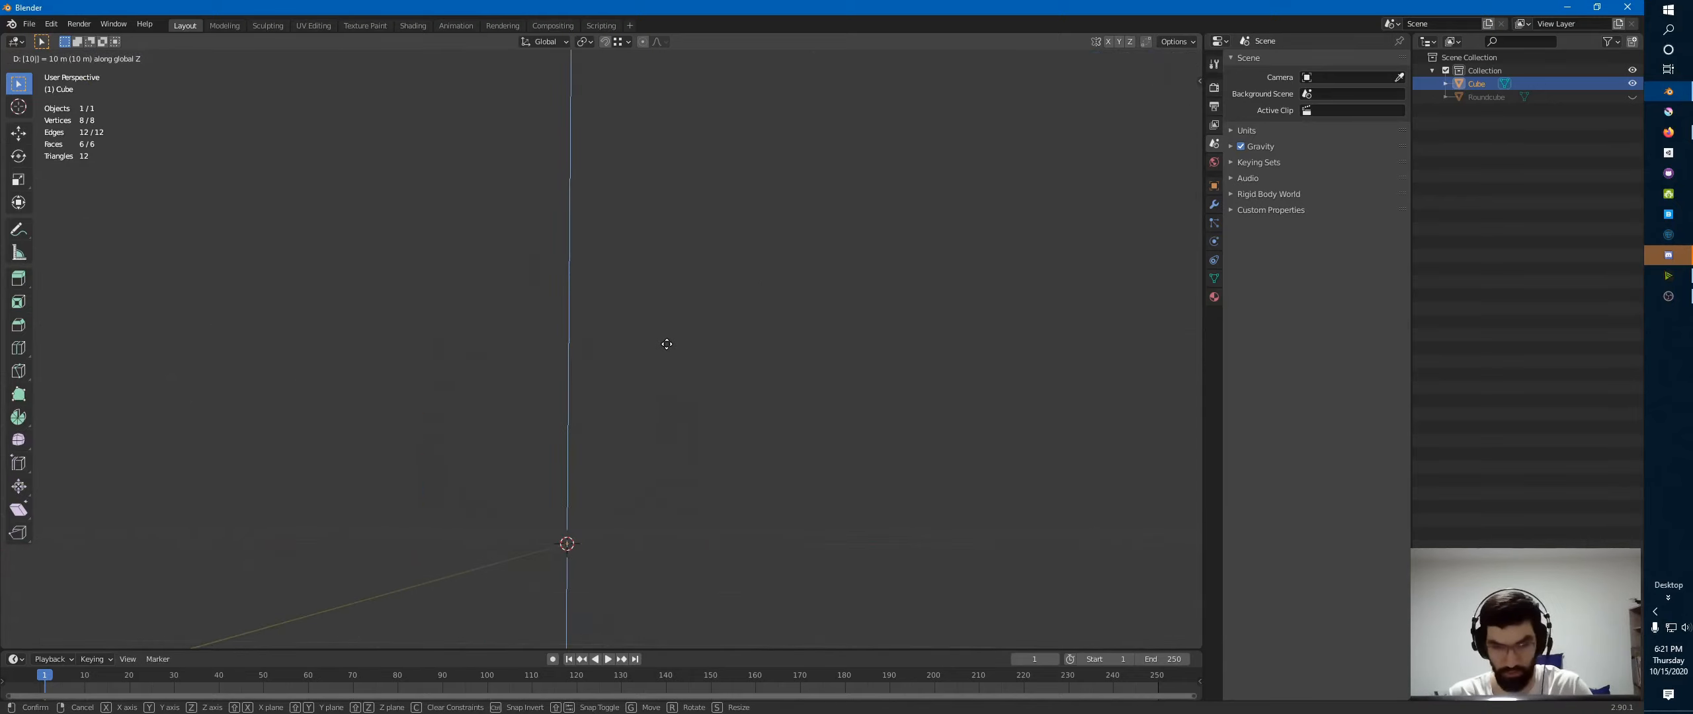
{"action": "key", "text": "BackSpace"}
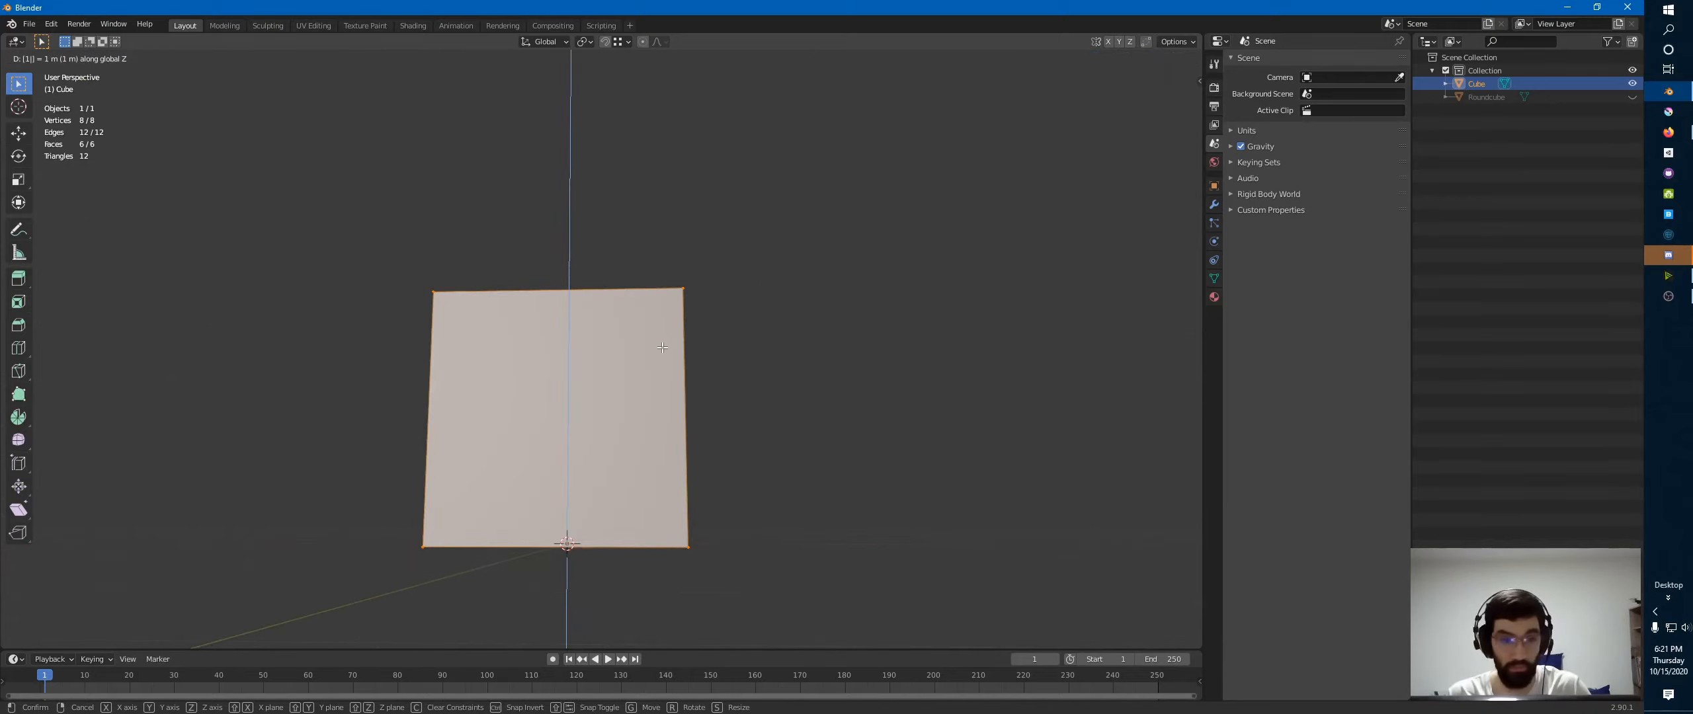
{"action": "key", "text": "Return"}
{"action": "middle_click_drag", "start_coordinate": [662, 348], "coordinate": [615, 325]}
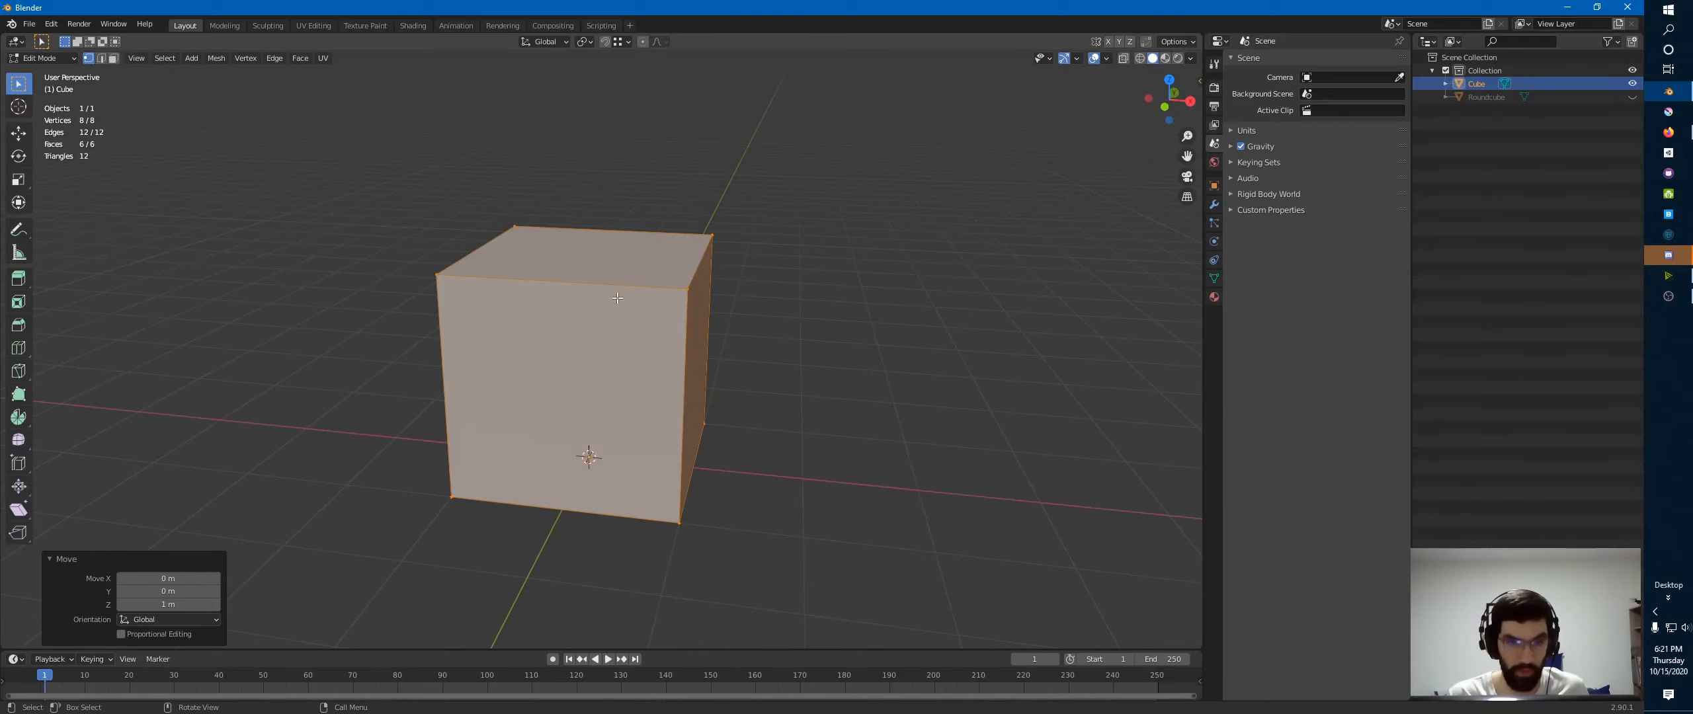
{"action": "key", "text": "Tab"}
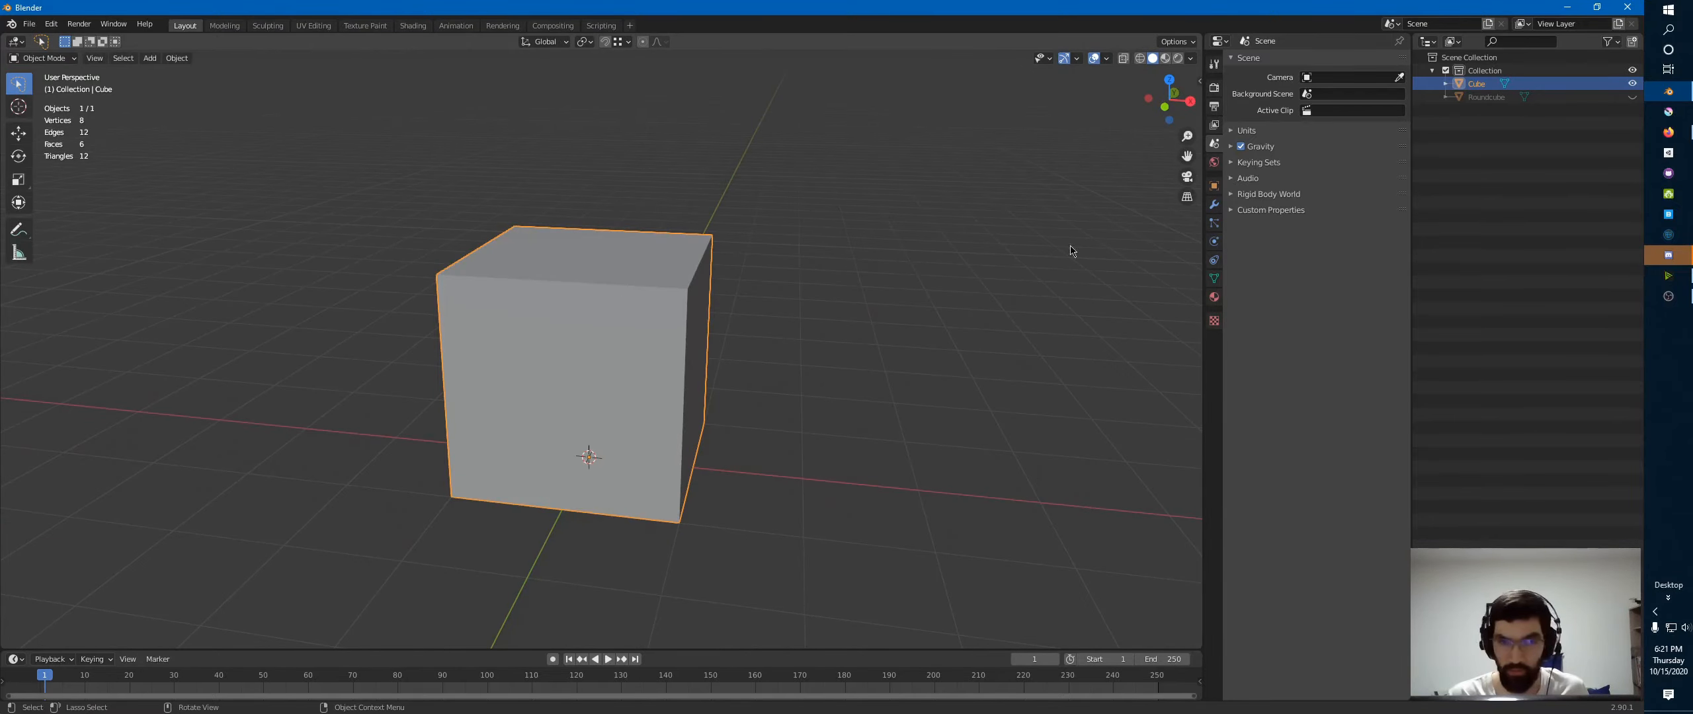
- Add a Bevel modifier with 2 segments and a Subdivision Surface modifier to the cube
{"action": "left_click", "coordinate": [1214, 207]}
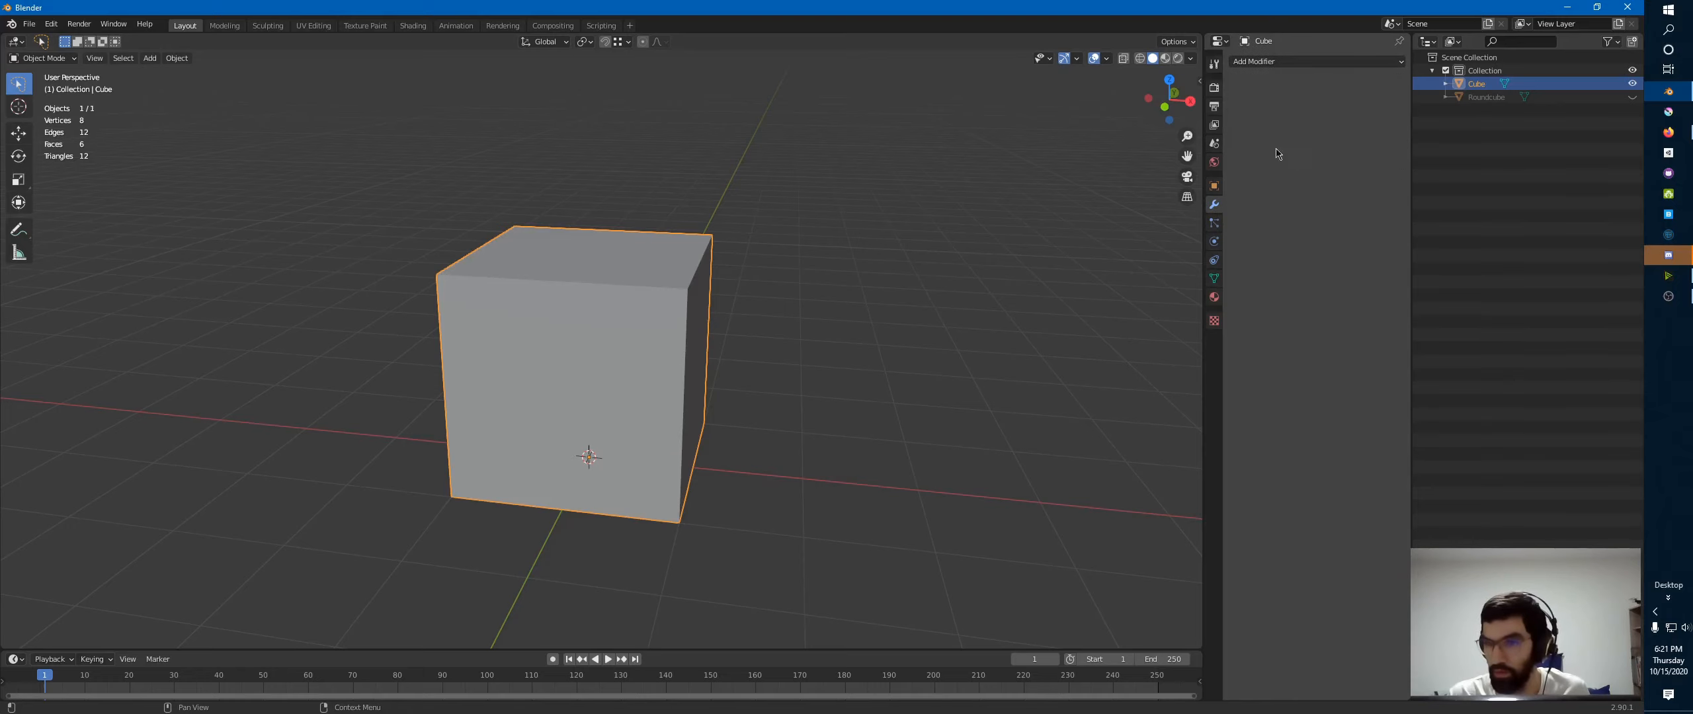
{"action": "left_click", "coordinate": [1274, 62]}
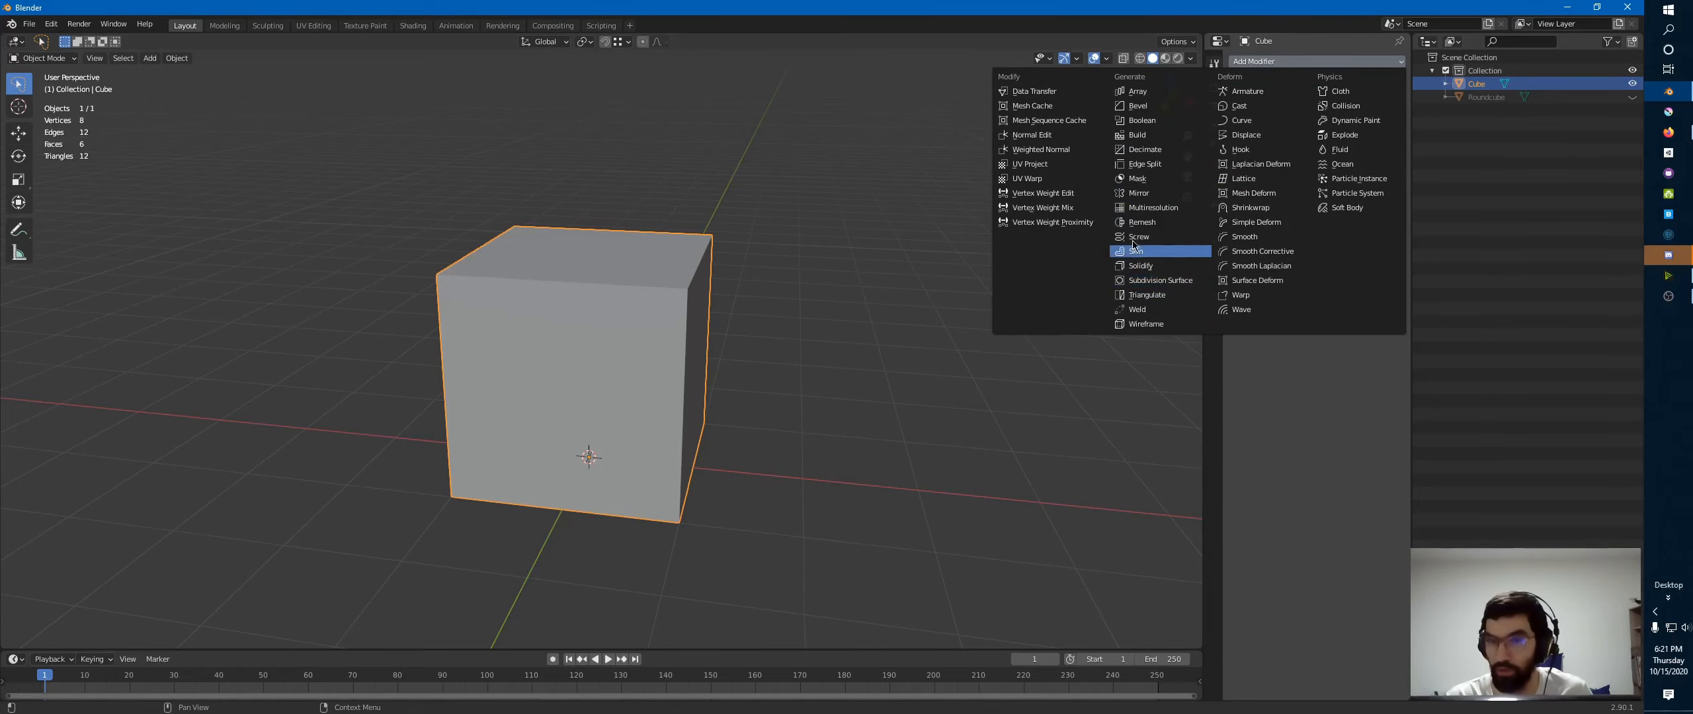
{"action": "left_click", "coordinate": [1167, 106]}
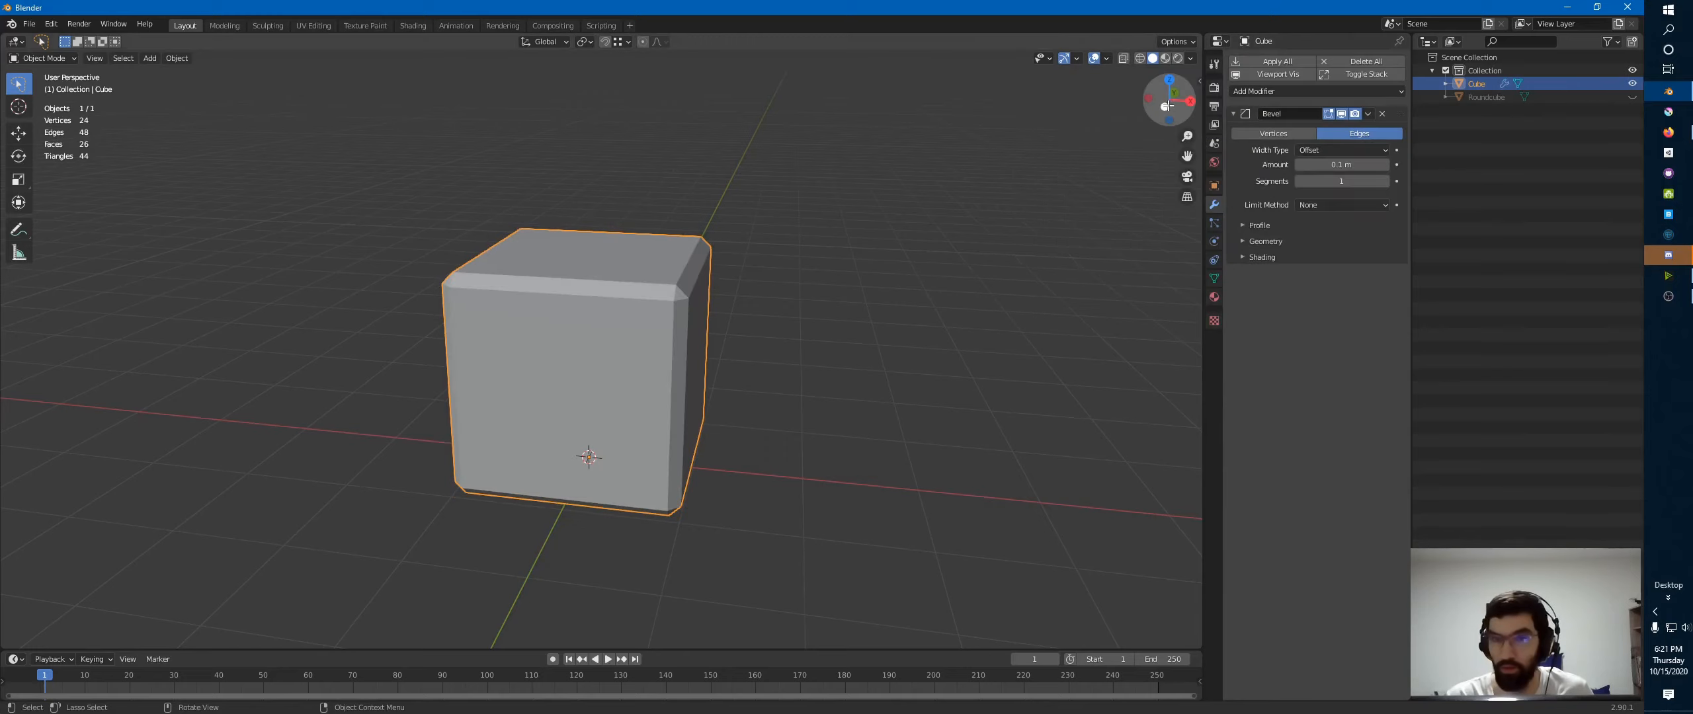
{"action": "left_click", "coordinate": [1385, 182]}
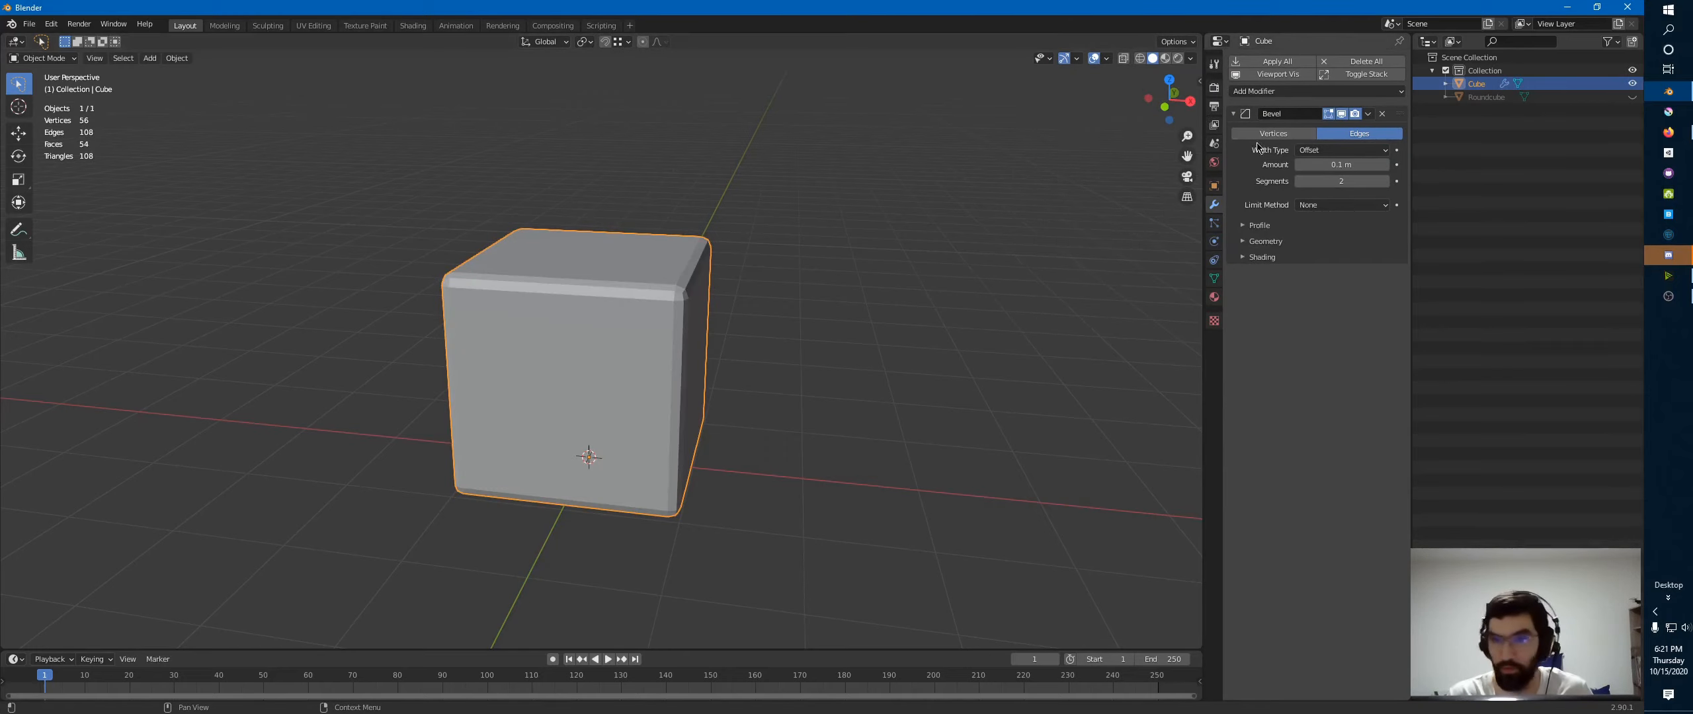
{"action": "left_click", "coordinate": [1303, 91]}
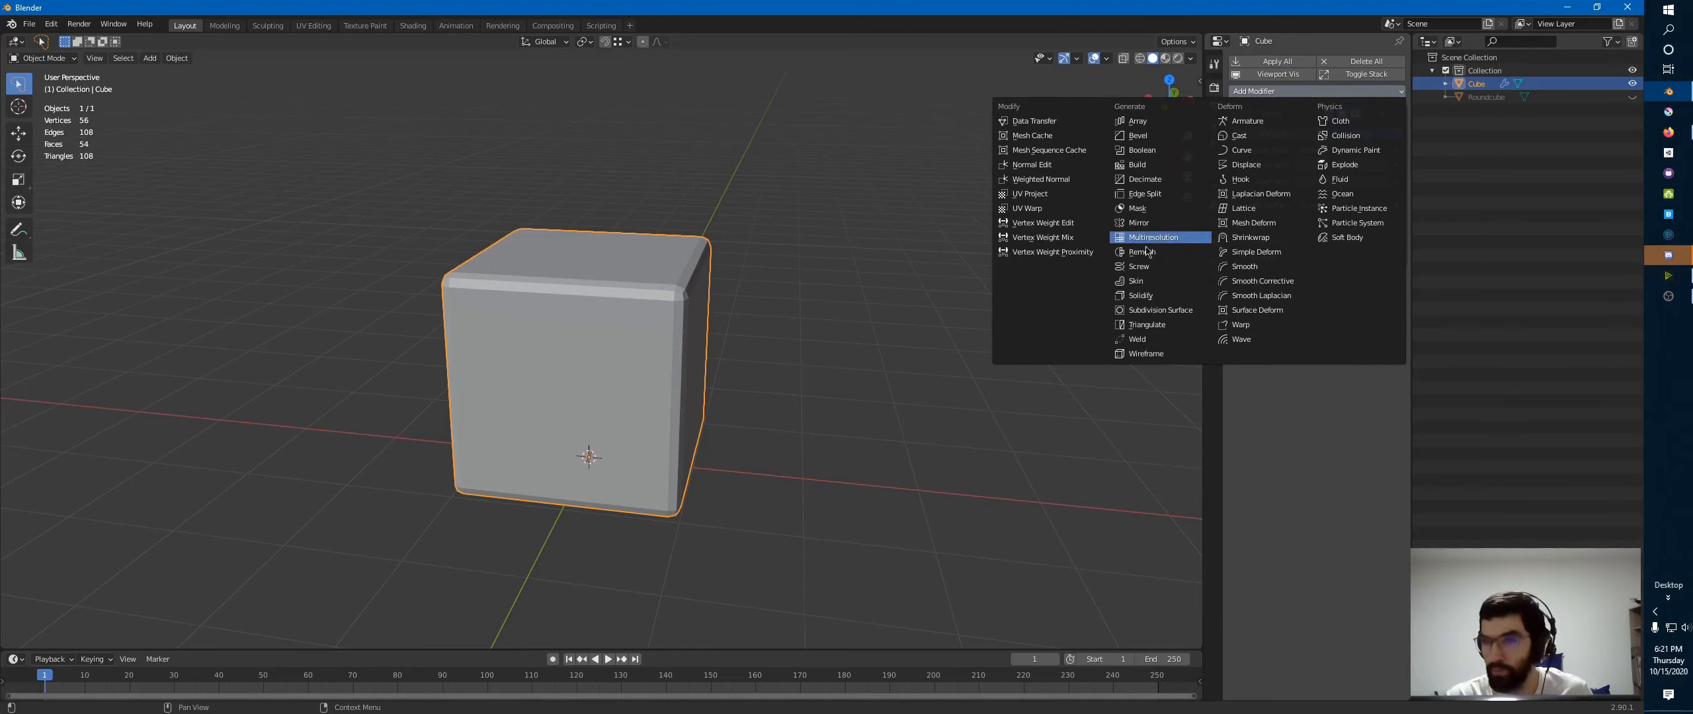
{"action": "left_click", "coordinate": [1152, 310]}
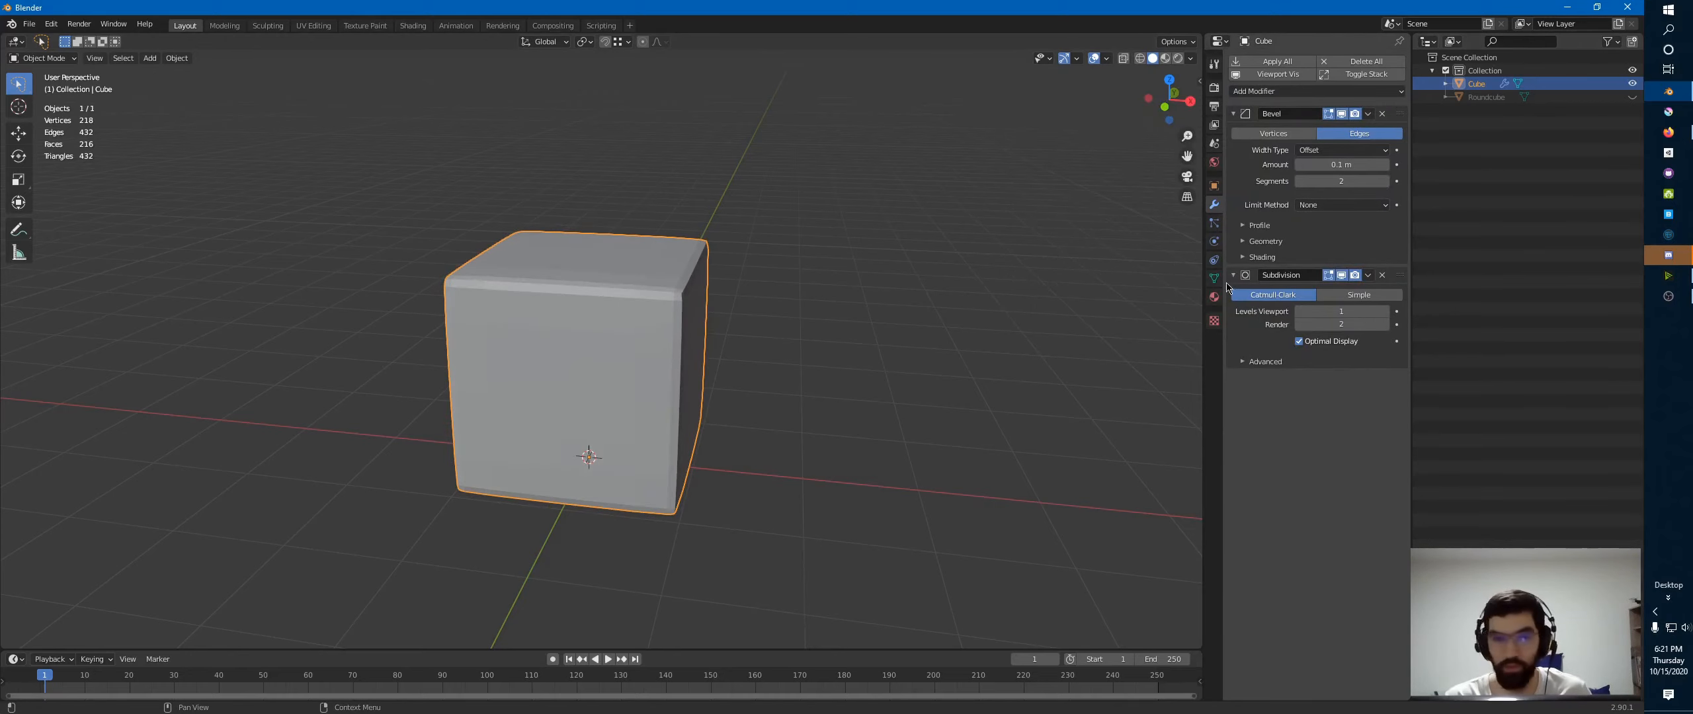
- Inset the cube's front face by about 0.32 m in Edit Mode
{"action": "middle_click_drag", "start_coordinate": [1044, 289], "coordinate": [671, 289]}
{"action": "key", "text": "Tab"}
{"action": "key", "text": "3"}
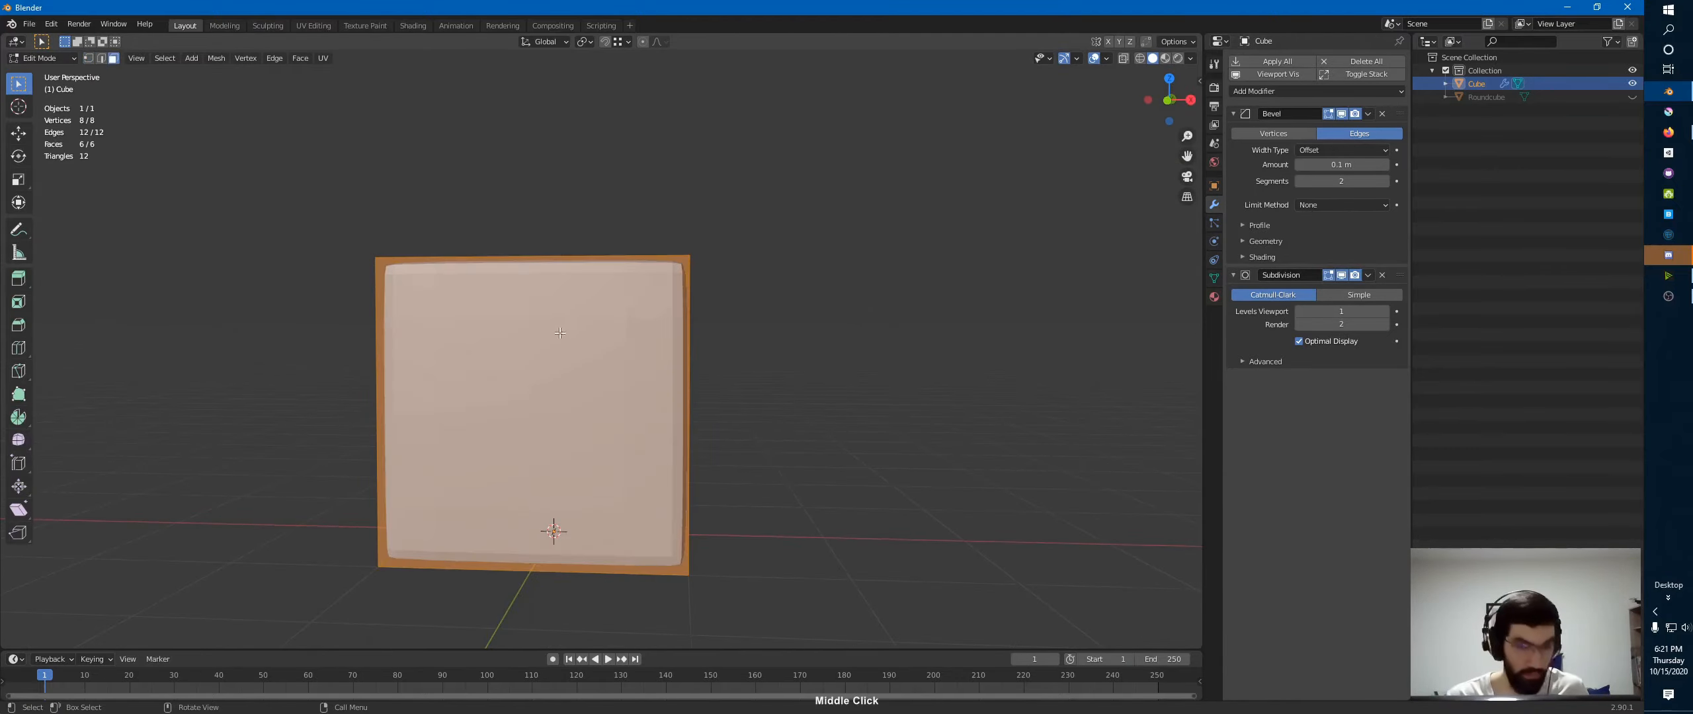
{"action": "left_click", "coordinate": [652, 294]}
{"action": "key", "text": "i"}
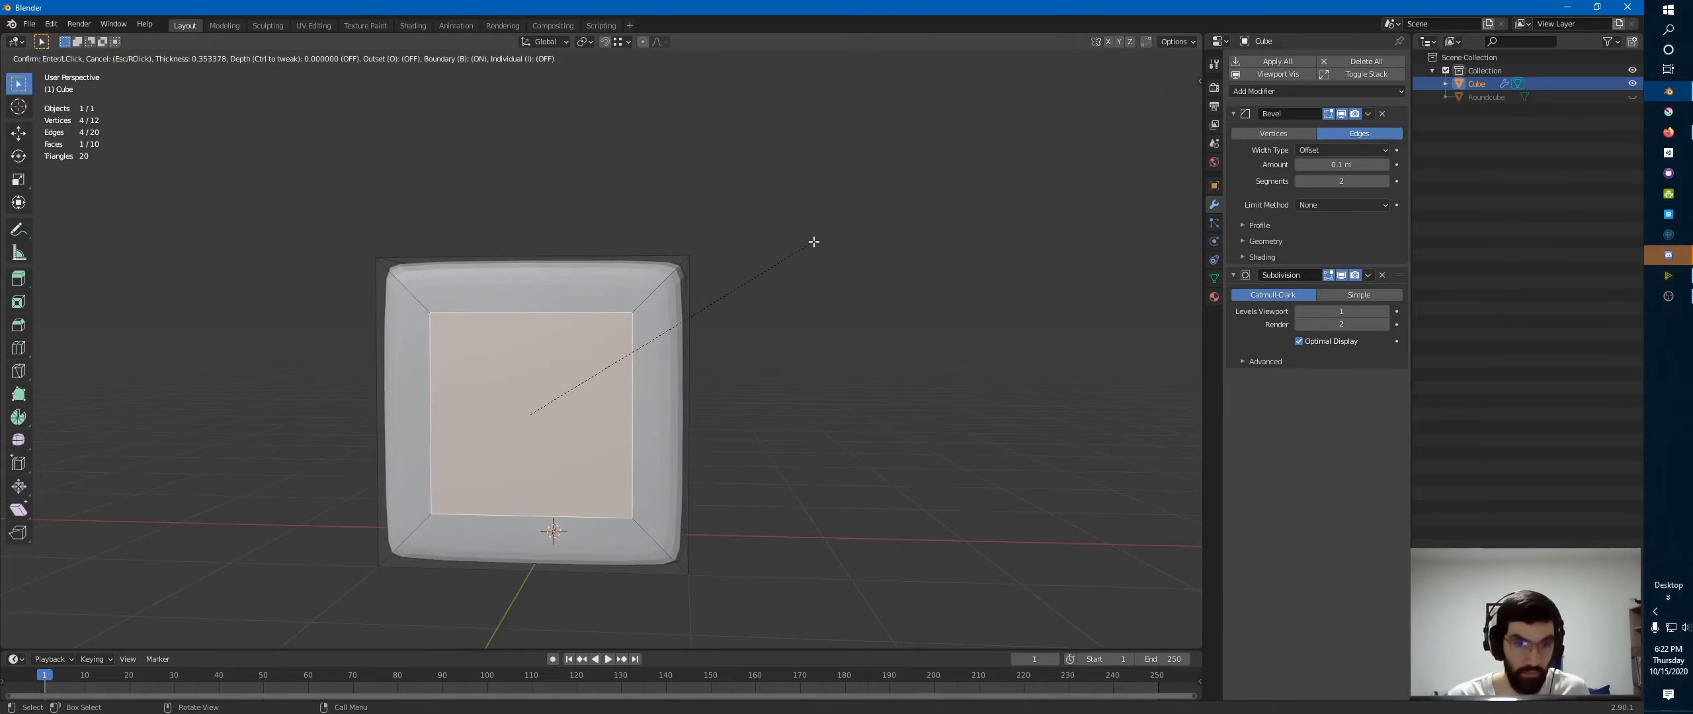
{"action": "left_click", "coordinate": [804, 246]}
- Extrude the inset face about 0.2 m inward to form a recess
{"action": "middle_click_drag", "start_coordinate": [801, 245], "coordinate": [819, 377]}
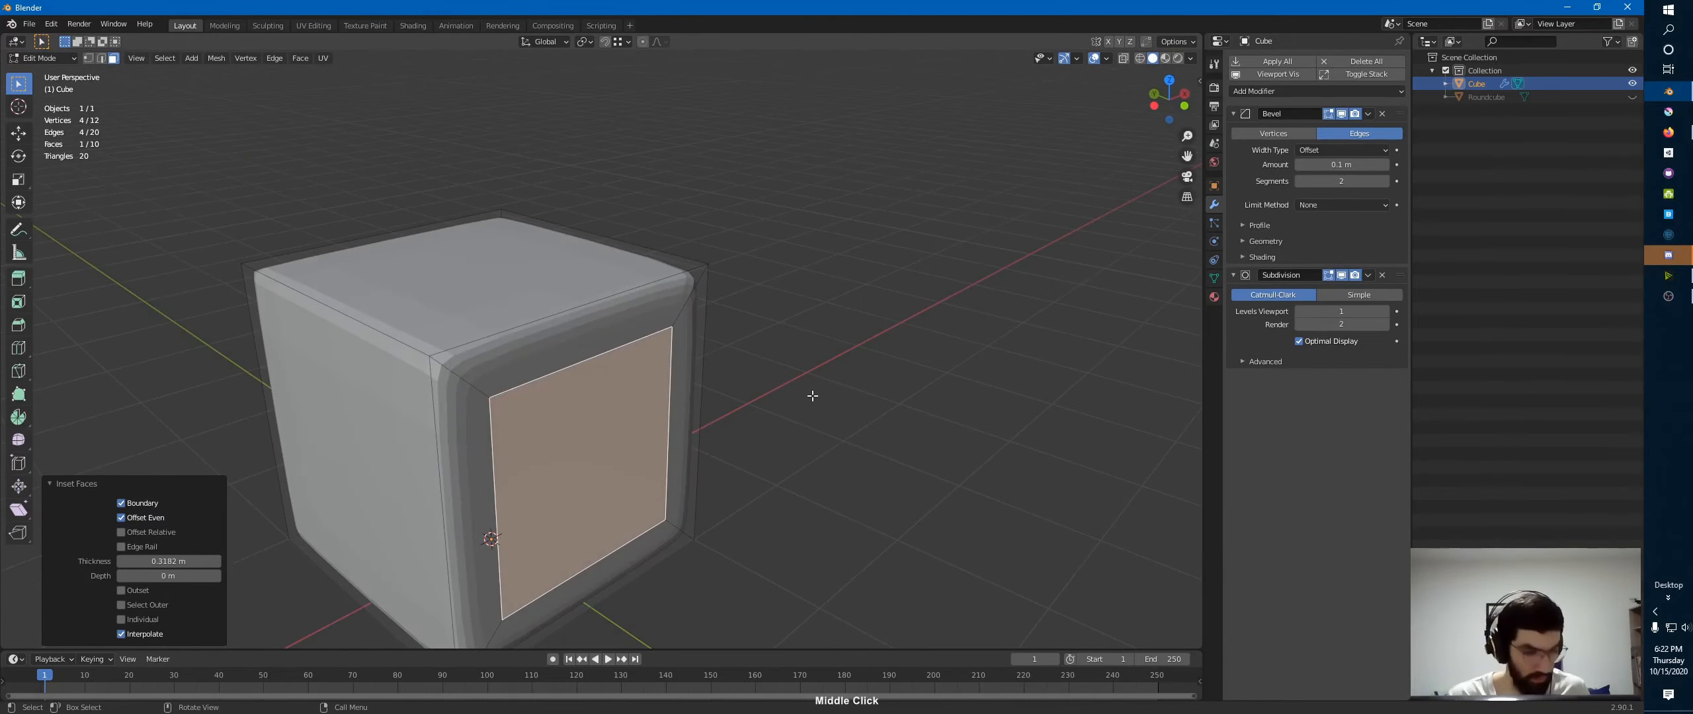
{"action": "key", "text": "e"}
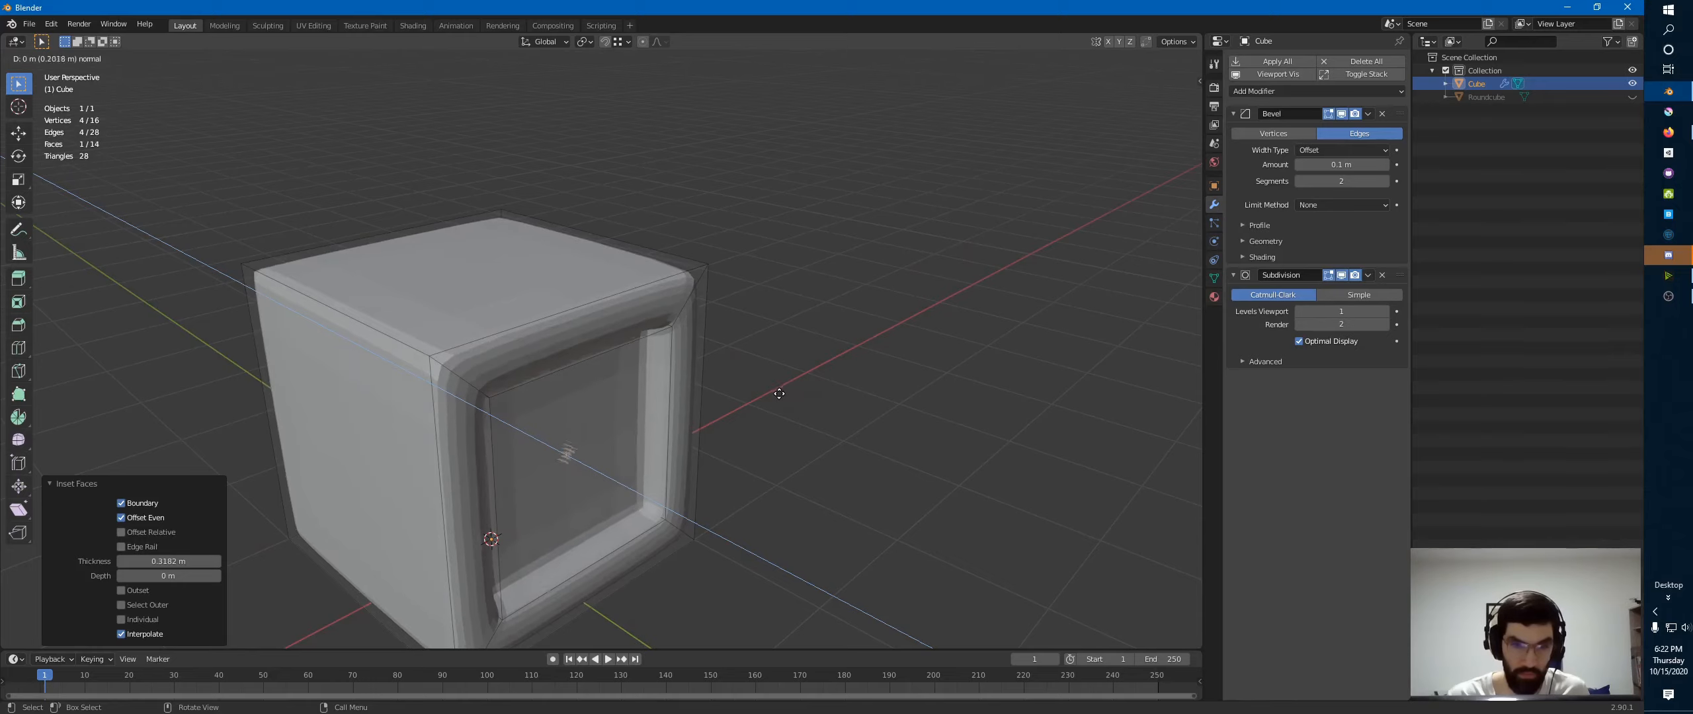
{"action": "left_click", "coordinate": [779, 393]}
- Bevel the recess's inner and outer edge loops, using X-ray to select them, and return to Object Mode
{"action": "middle_click_drag", "start_coordinate": [775, 393], "coordinate": [756, 377]}
{"action": "key", "text": "alt+z"}
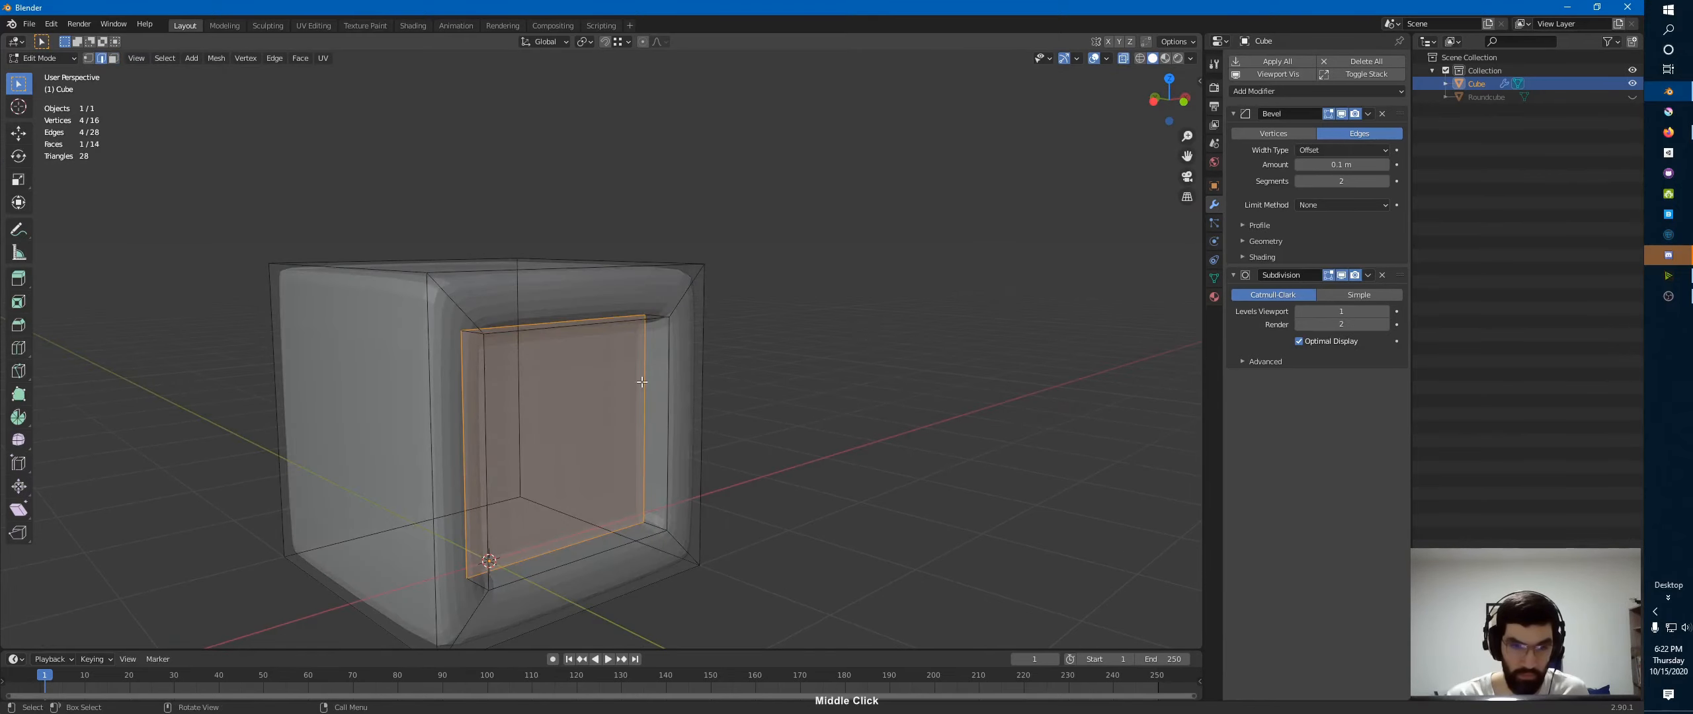
{"action": "left_click", "coordinate": [671, 350], "text": "alt+shift"}
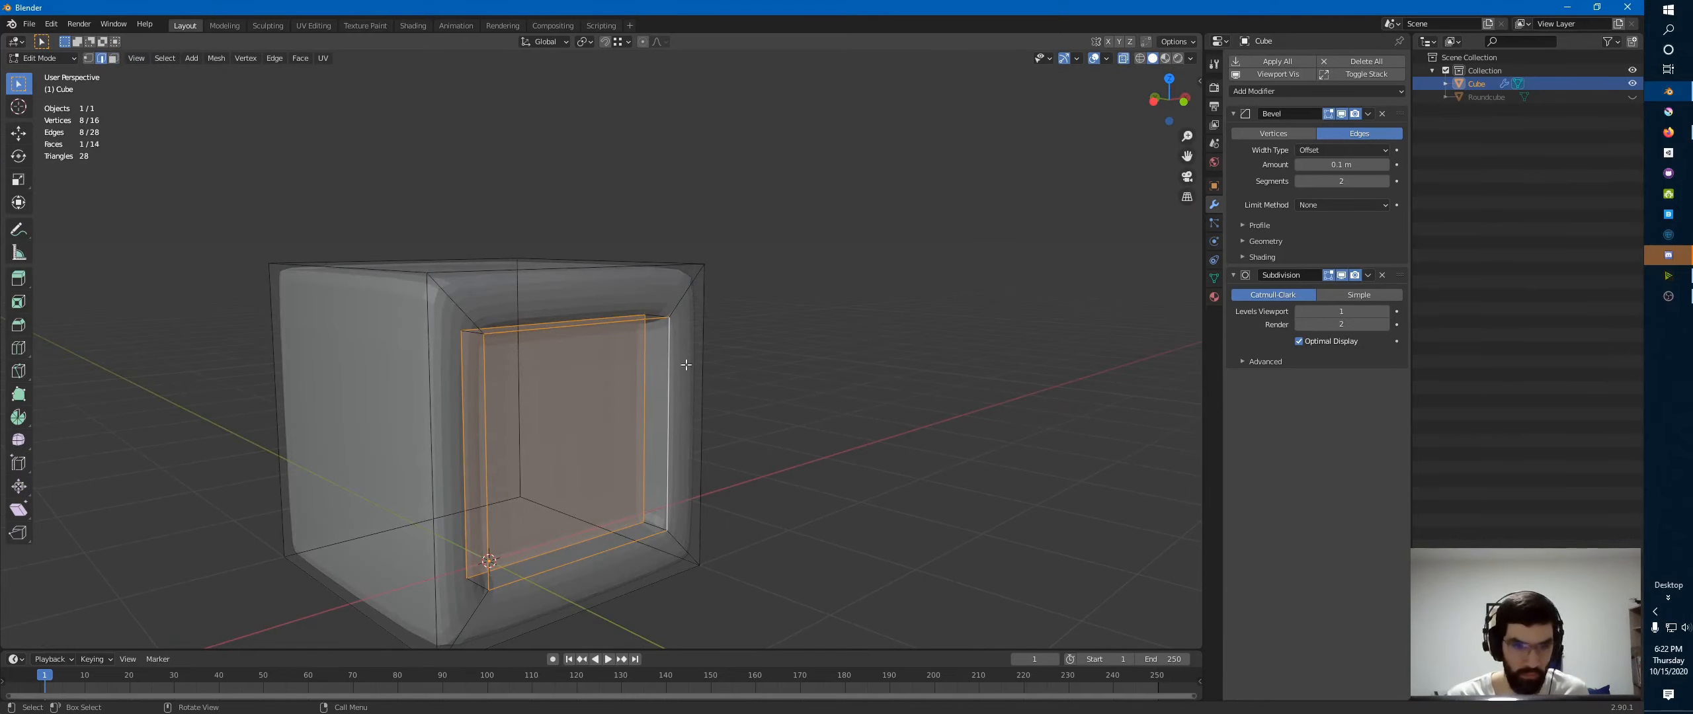
{"action": "key", "text": "ctrl+b"}
{"action": "left_click", "coordinate": [845, 350]}
{"action": "key", "text": "alt+z"}
{"action": "key", "text": "Tab"}
{"action": "middle_click_drag", "start_coordinate": [815, 256], "coordinate": [703, 251]}
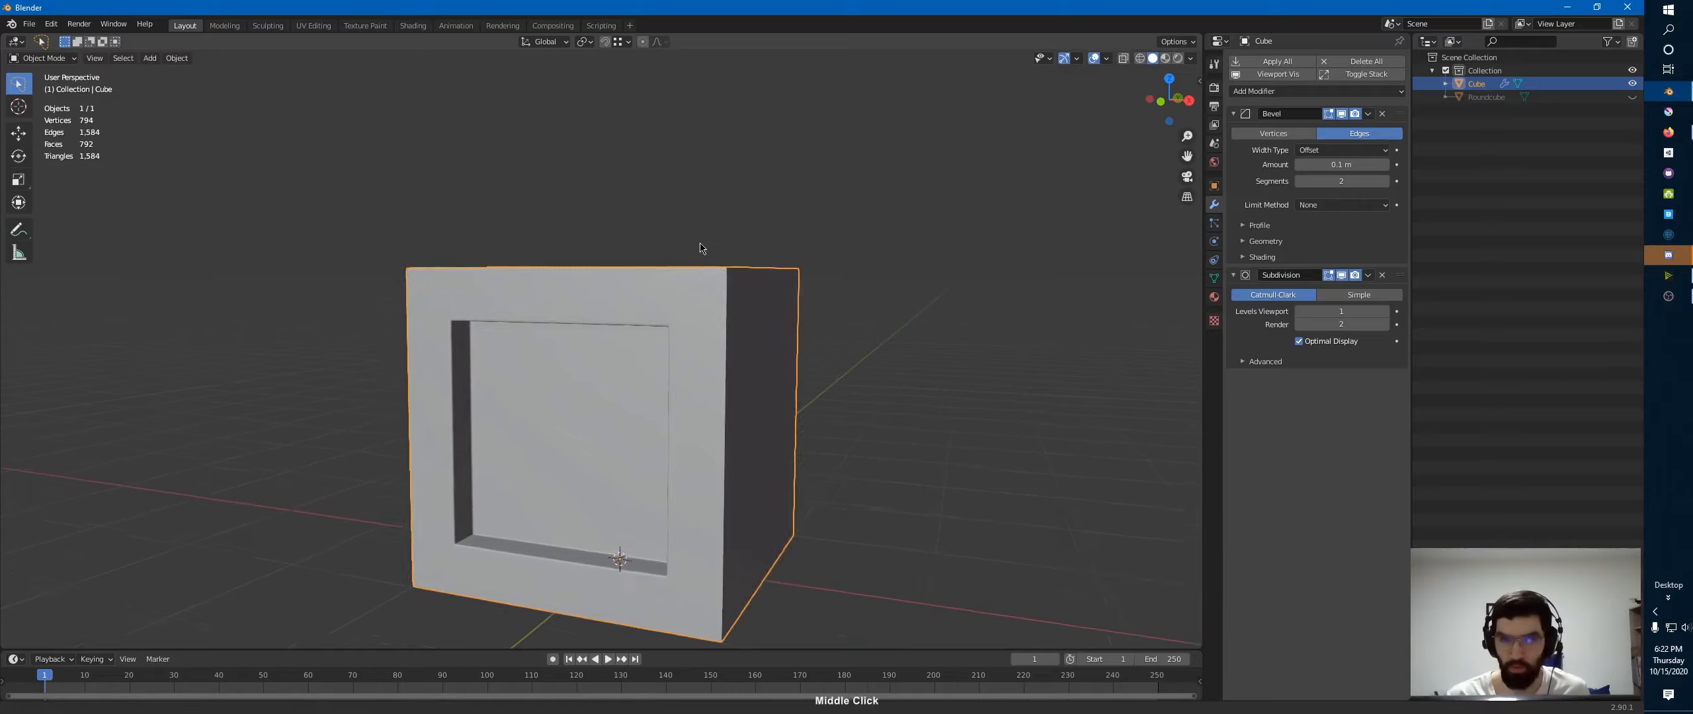
{"action": "scroll", "coordinate": [694, 265], "scroll_direction": "down", "scroll_amount": 1}
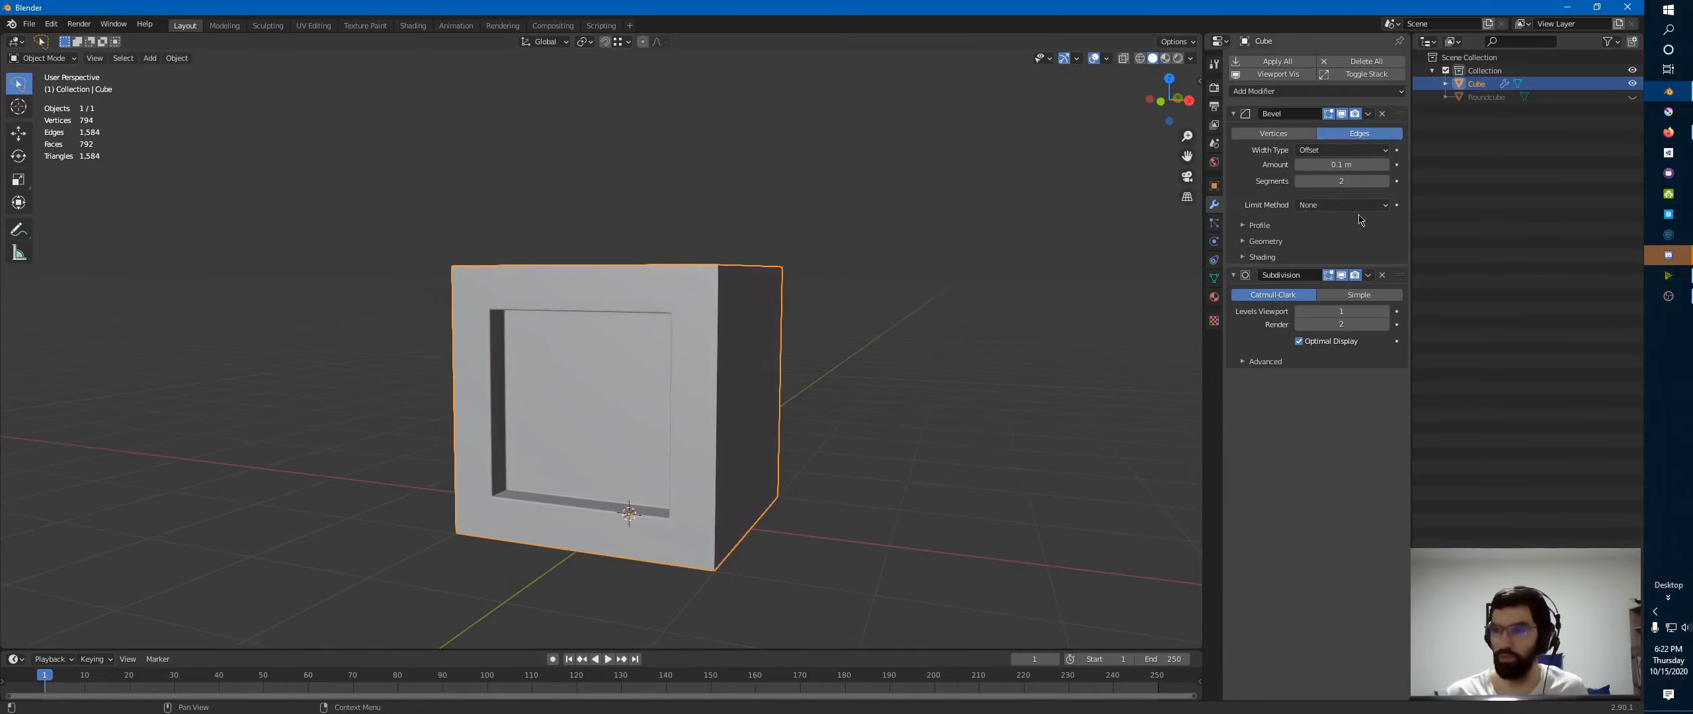
{"action": "middle_click_drag", "start_coordinate": [785, 270], "coordinate": [765, 296]}
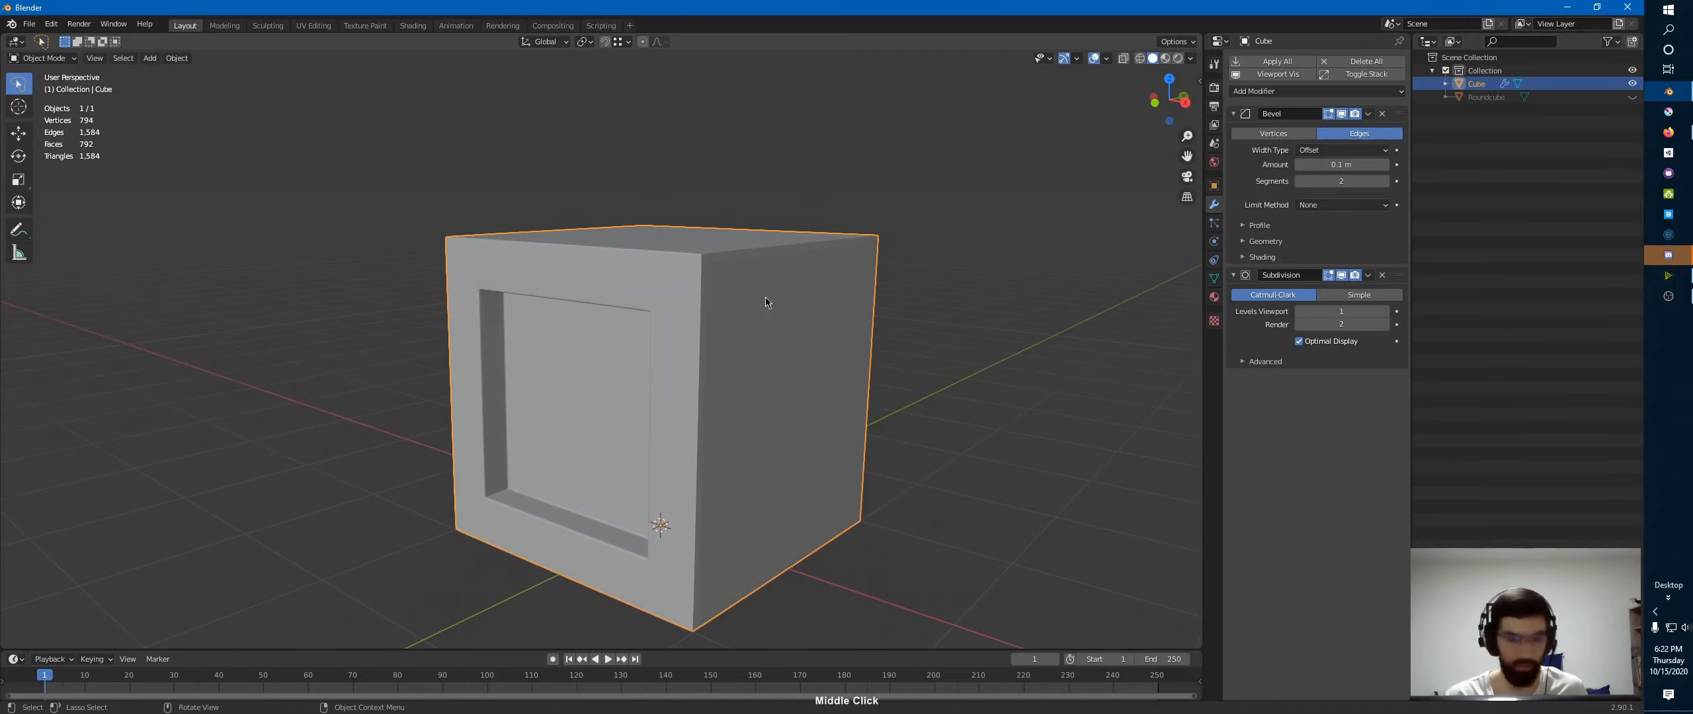
- Apply the cube's Bevel and Subdivision modifiers to its mesh and inspect the recessed face
{"action": "key", "text": "ctrl+a"}
{"action": "left_click", "coordinate": [575, 513]}
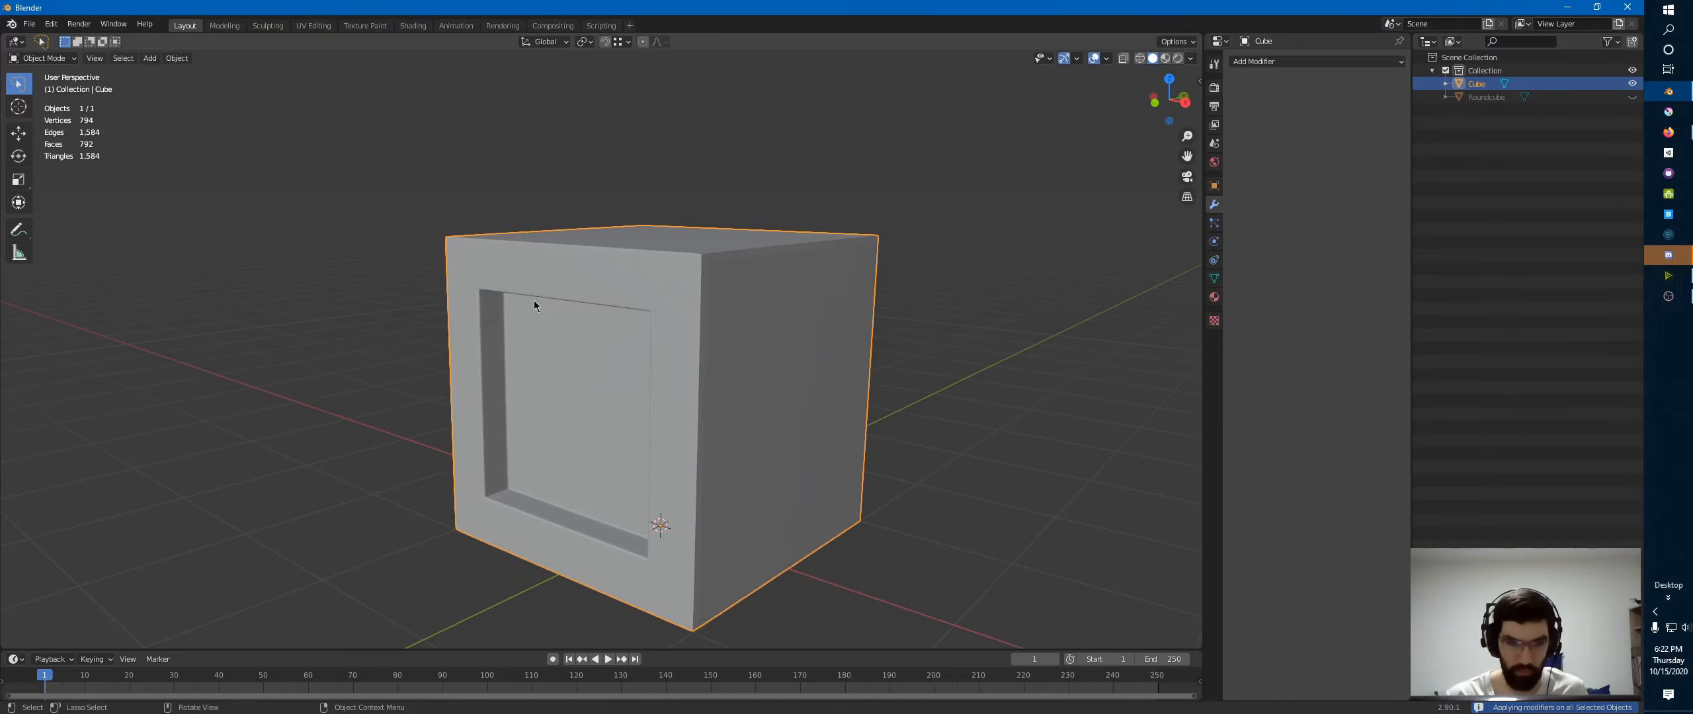
{"action": "middle_click_drag", "start_coordinate": [534, 300], "coordinate": [819, 310]}
{"action": "key", "text": "Tab"}
{"action": "middle_click_drag", "start_coordinate": [708, 305], "coordinate": [624, 302]}
{"action": "key", "text": "ctrl+Tab"}
{"action": "left_click", "coordinate": [513, 294]}
{"action": "middle_click_drag", "start_coordinate": [515, 284], "coordinate": [833, 278]}
{"action": "scroll", "coordinate": [767, 278], "scroll_direction": "up", "scroll_amount": 5}
{"action": "scroll", "coordinate": [780, 283], "scroll_direction": "down", "scroll_amount": 4}
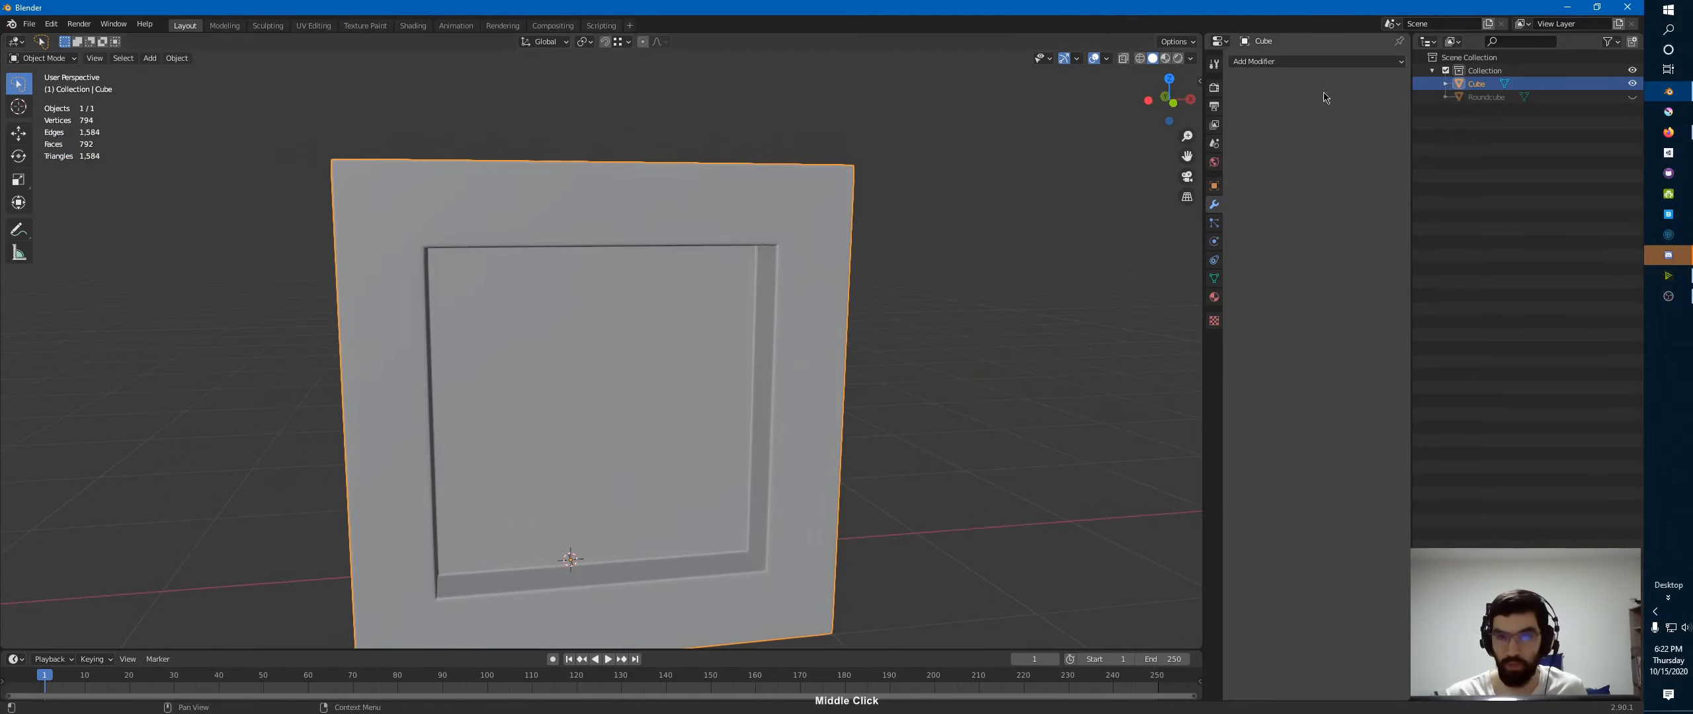
- Add a Multiresolution modifier to the cube and subdivide it four times
{"action": "left_click", "coordinate": [1293, 62]}
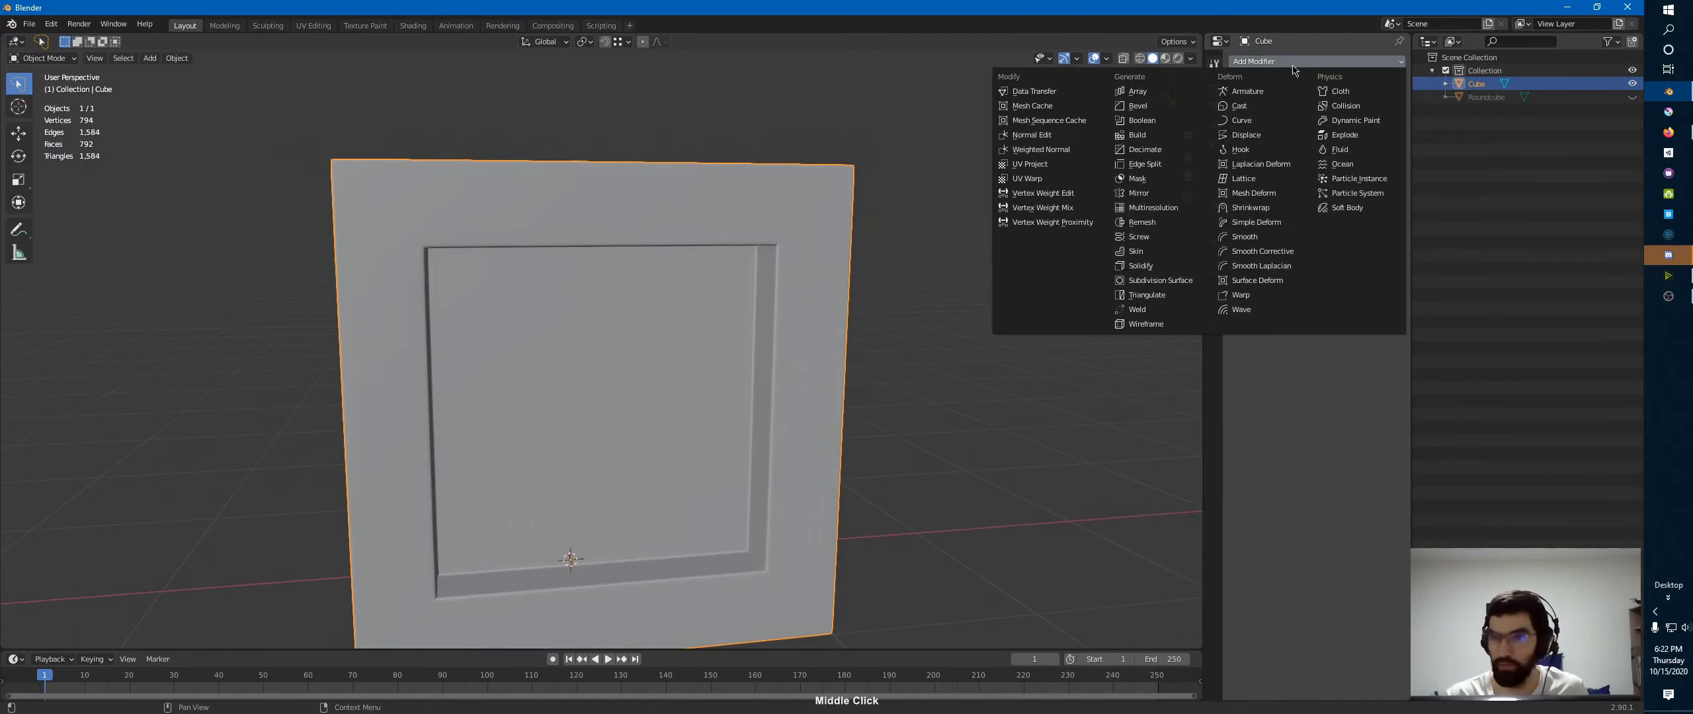
{"action": "left_click", "coordinate": [1153, 209]}
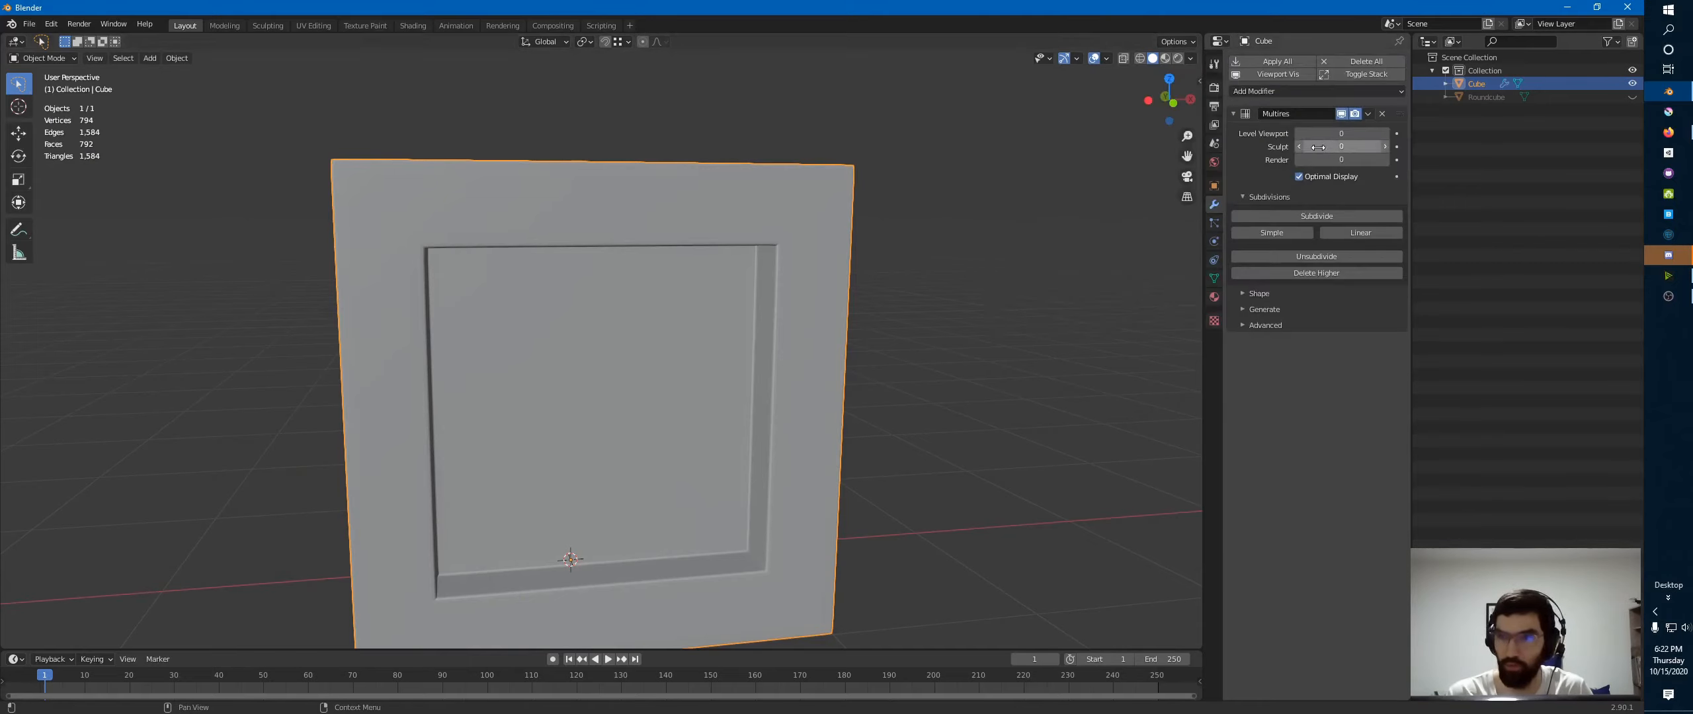
{"action": "left_click", "coordinate": [1311, 218]}
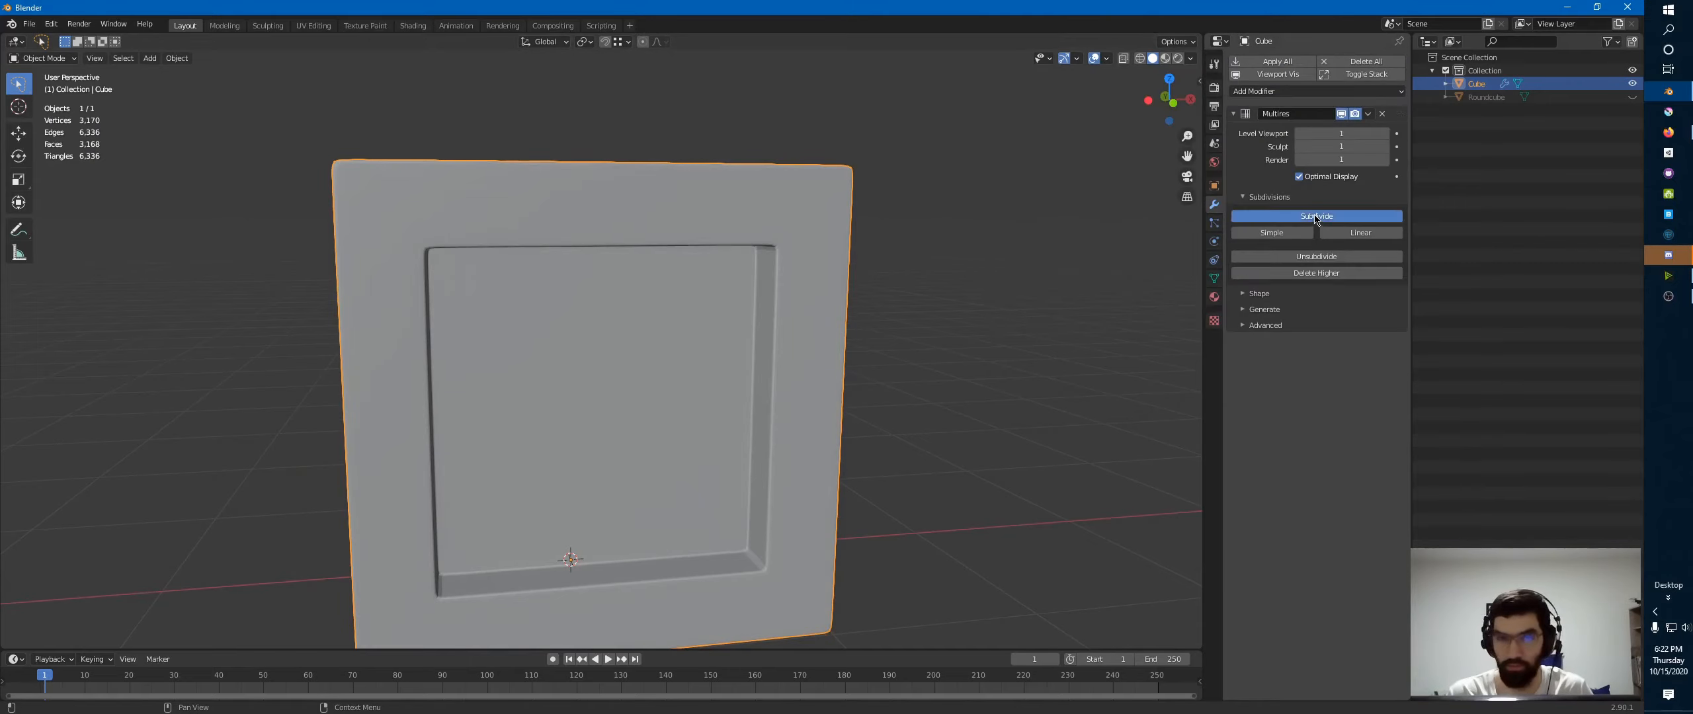
{"action": "left_click", "coordinate": [1313, 218]}
{"action": "left_click", "coordinate": [1308, 218]}
{"action": "left_click", "coordinate": [1309, 218]}
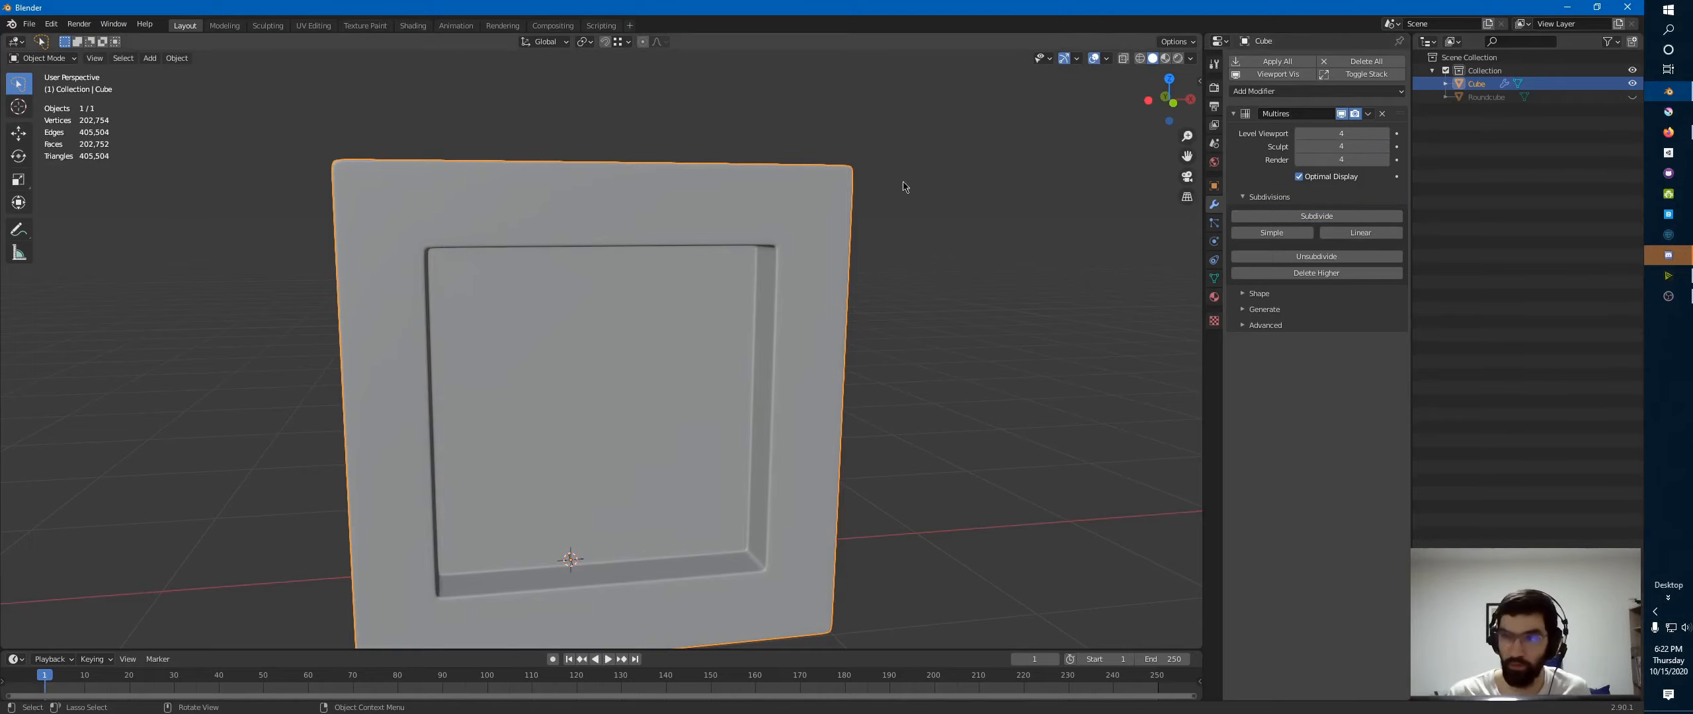
- In the Sculpting workspace, use the Layer brush to raise a wide horizontal band on the cube's side face
{"action": "middle_click_drag", "start_coordinate": [900, 185], "coordinate": [715, 195]}
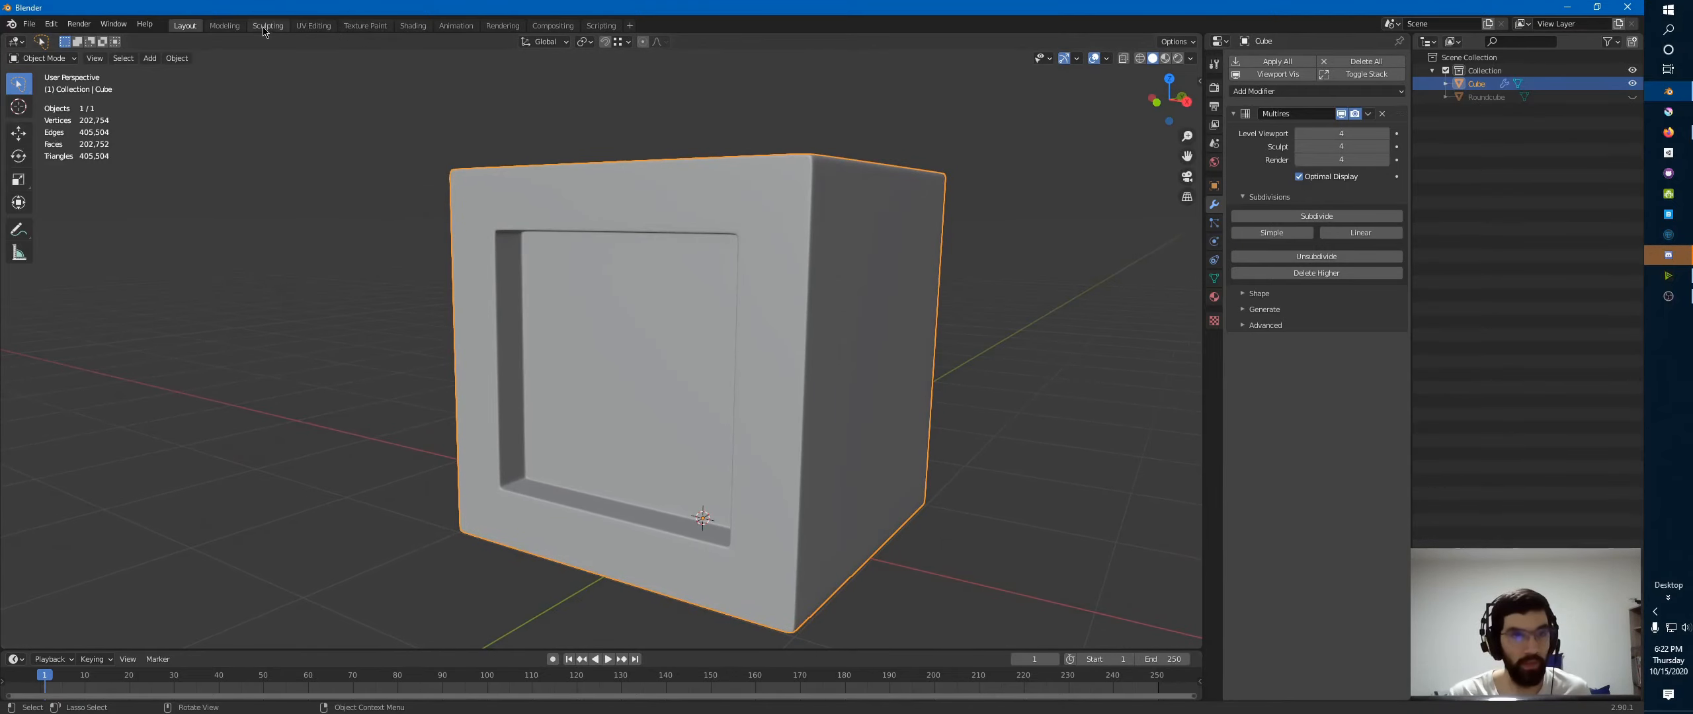
{"action": "left_click", "coordinate": [273, 29]}
{"action": "mouse_move", "coordinate": [507, 152]}
{"action": "middle_mouse_down", "text": "ctrl"}
{"action": "mouse_move", "coordinate": [554, 243]}
{"action": "mouse_move", "coordinate": [681, 310]}
{"action": "mouse_move", "coordinate": [756, 325]}
{"action": "mouse_move", "coordinate": [720, 303]}
{"action": "mouse_move", "coordinate": [570, 293]}
{"action": "middle_mouse_up", "text": "ctrl"}
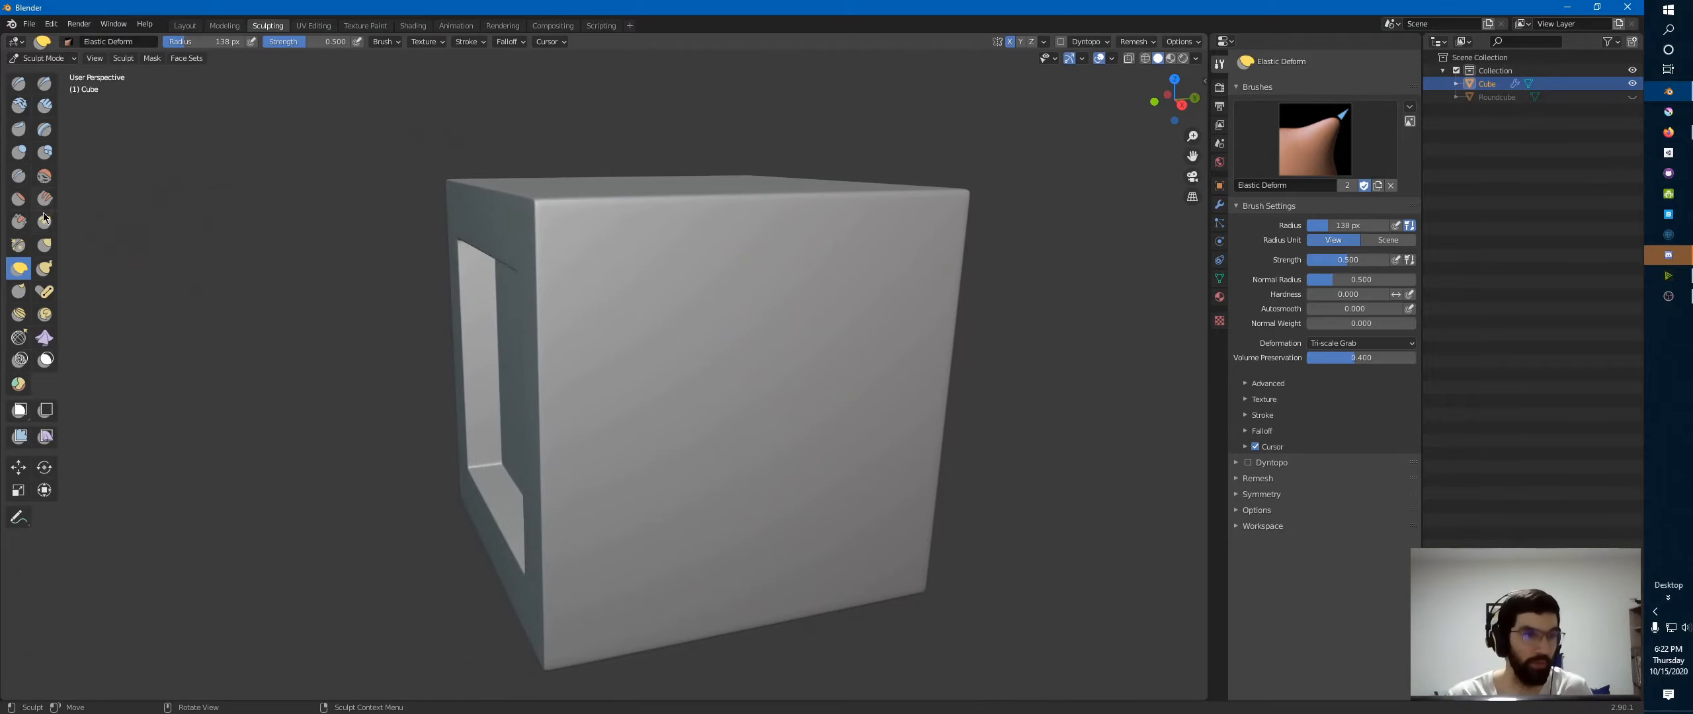
{"action": "left_click", "coordinate": [44, 131]}
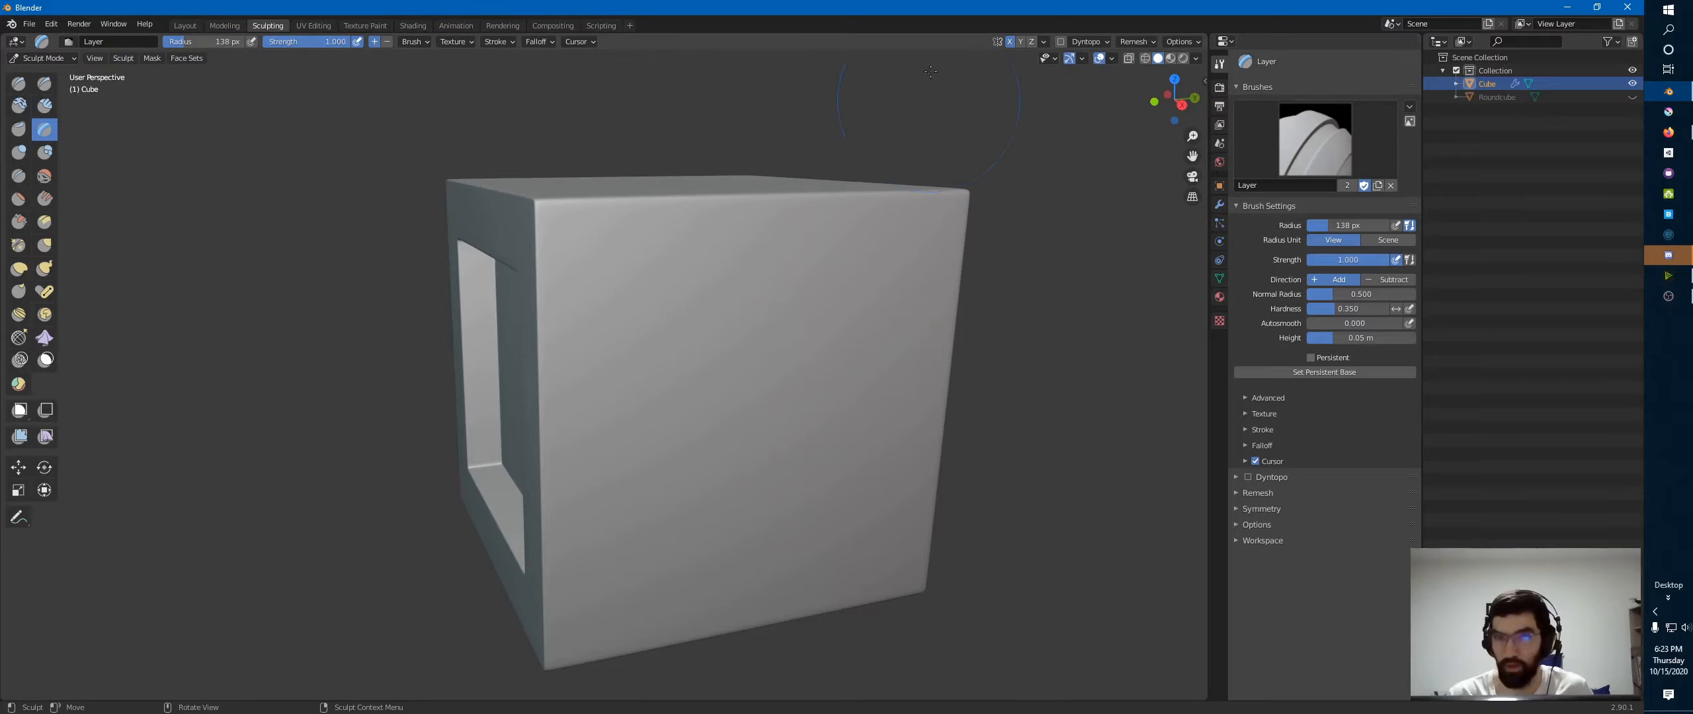
{"action": "mouse_move", "coordinate": [639, 378]}
{"action": "left_mouse_down"}
{"action": "mouse_move", "coordinate": [888, 359]}
{"action": "mouse_move", "coordinate": [831, 366]}
{"action": "left_mouse_up"}
{"action": "mouse_move", "coordinate": [832, 367]}
{"action": "middle_mouse_down"}
{"action": "mouse_move", "coordinate": [813, 337]}
{"action": "mouse_move", "coordinate": [624, 359]}
{"action": "middle_mouse_up"}
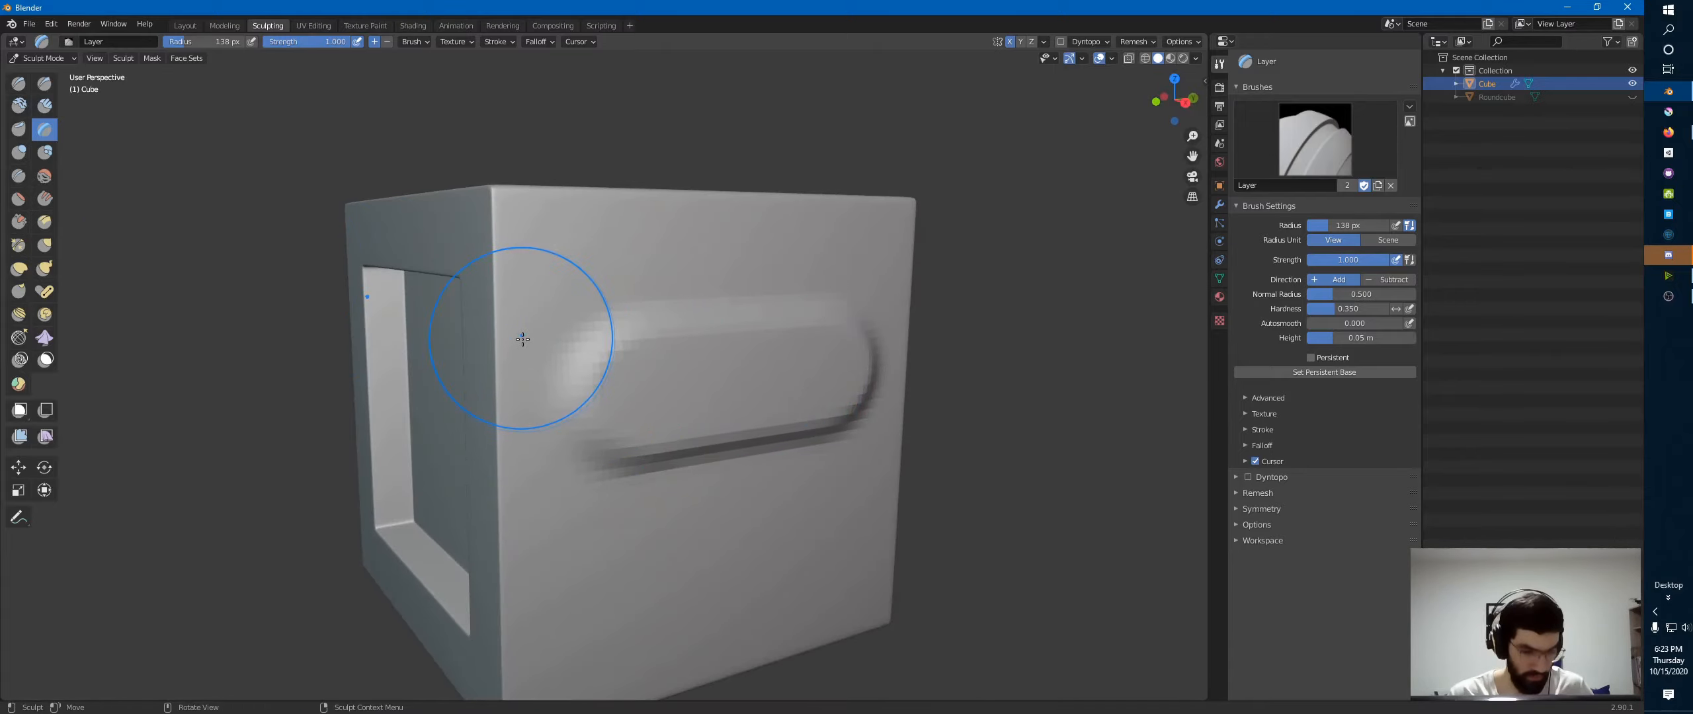
{"action": "key", "text": "p"}
{"action": "key", "text": "f"}
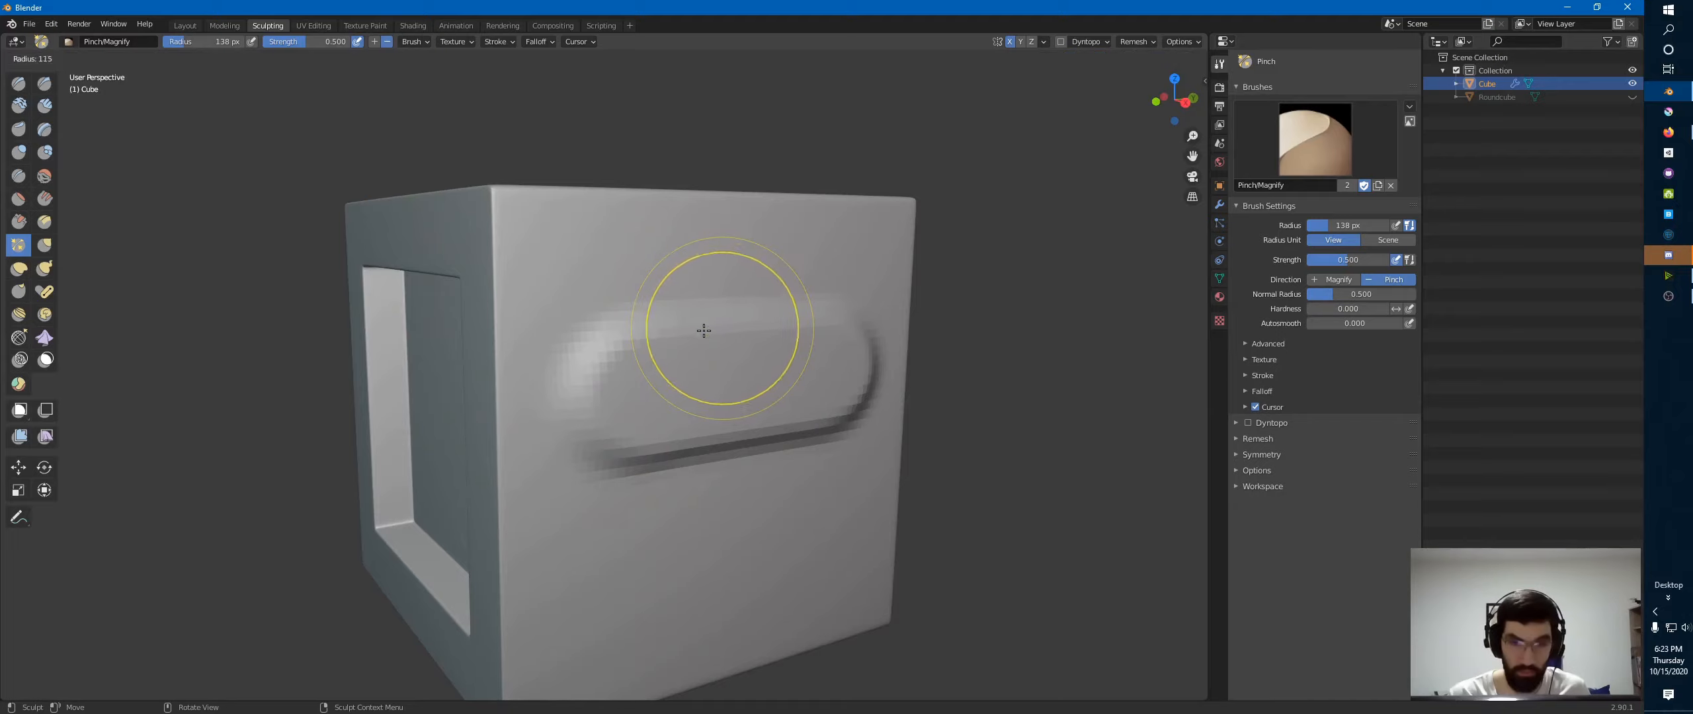
{"action": "left_click", "coordinate": [834, 322]}
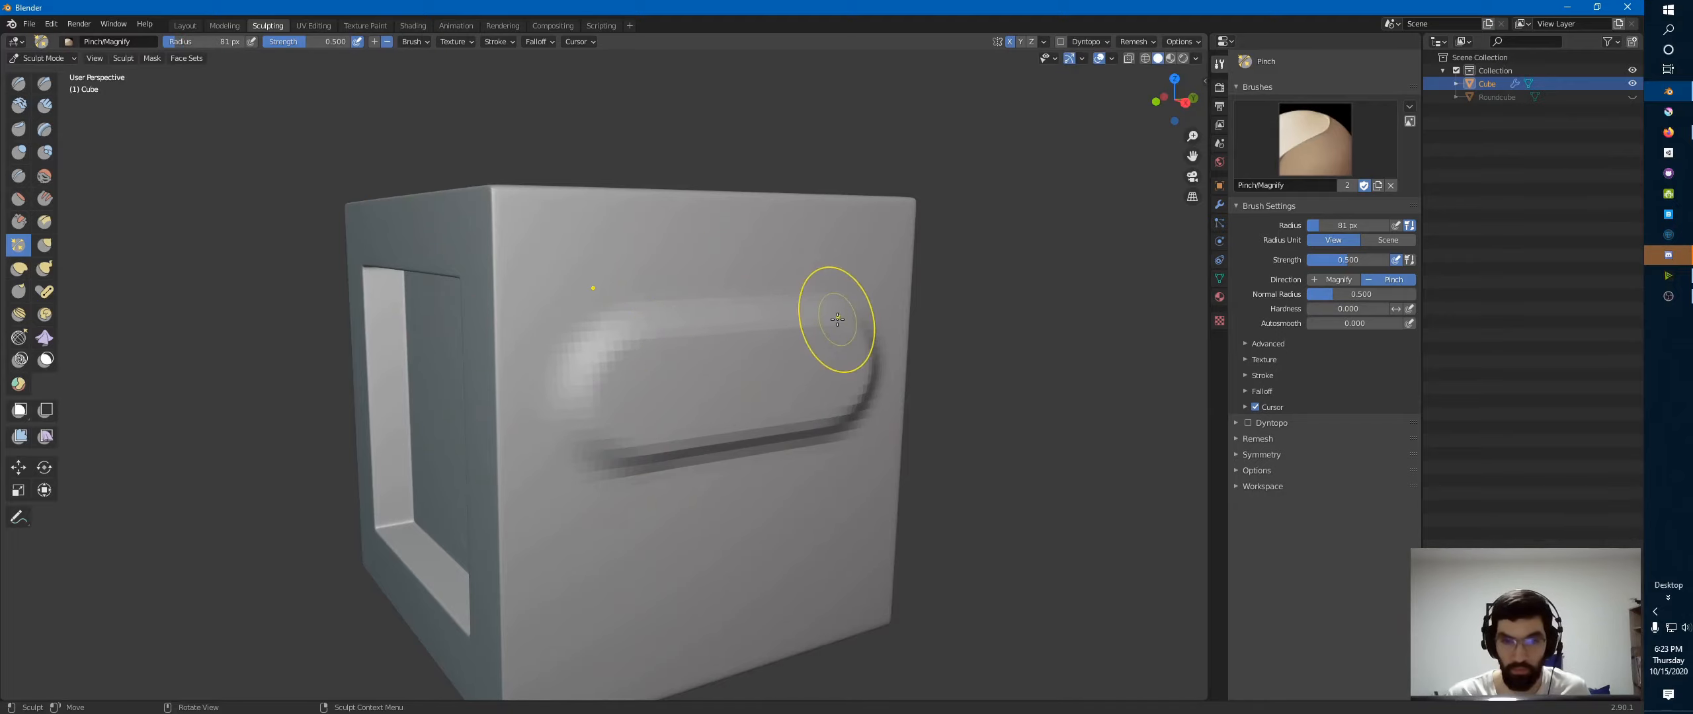
{"action": "middle_click_drag", "start_coordinate": [831, 322], "coordinate": [725, 322]}
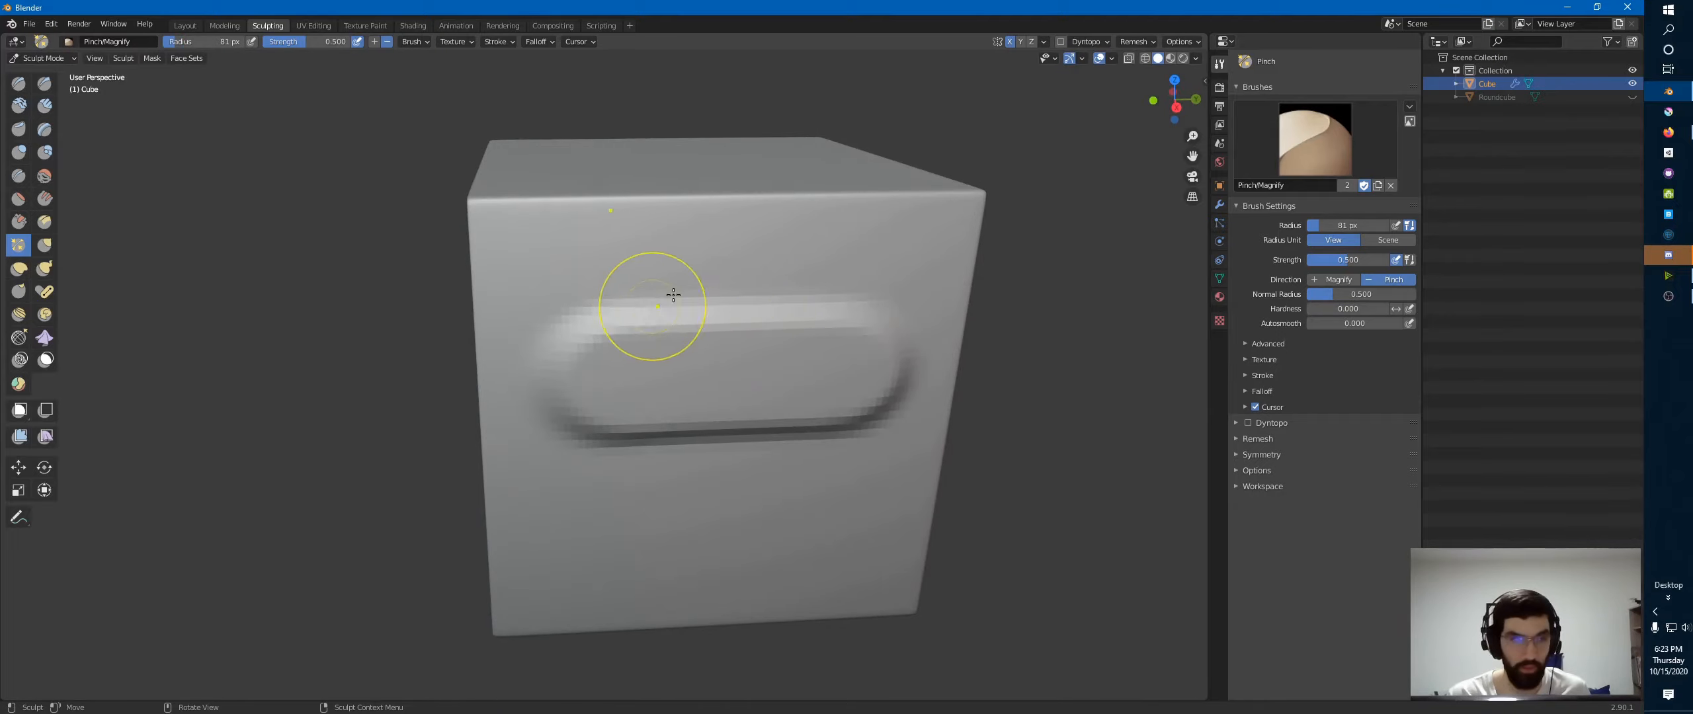
- Carve around the raised band's outline with the Draw Sharp brush at 47 px radius with Stabilize Stroke enabled
{"action": "left_click", "coordinate": [45, 82]}
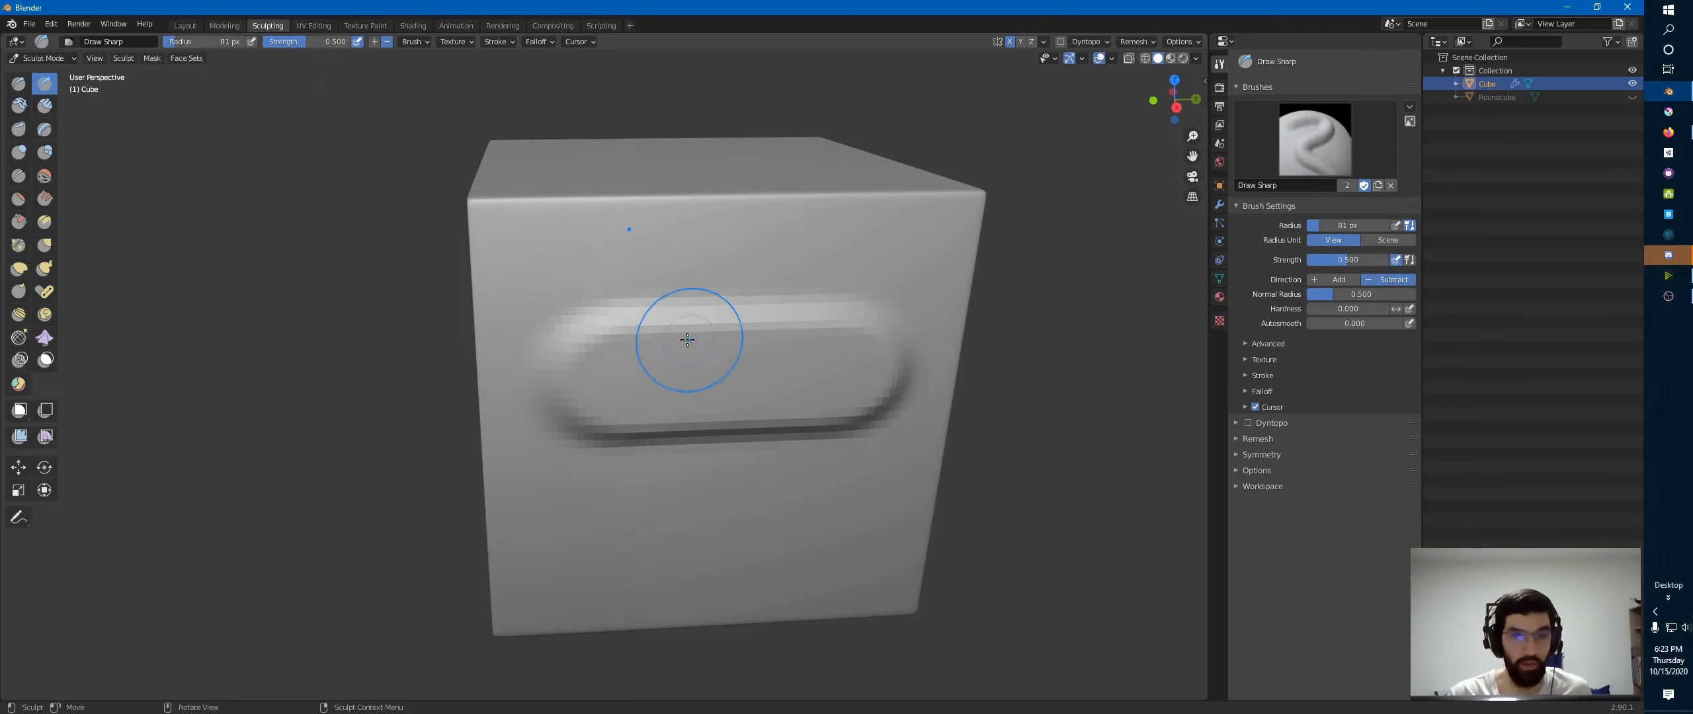
{"action": "key", "text": "f"}
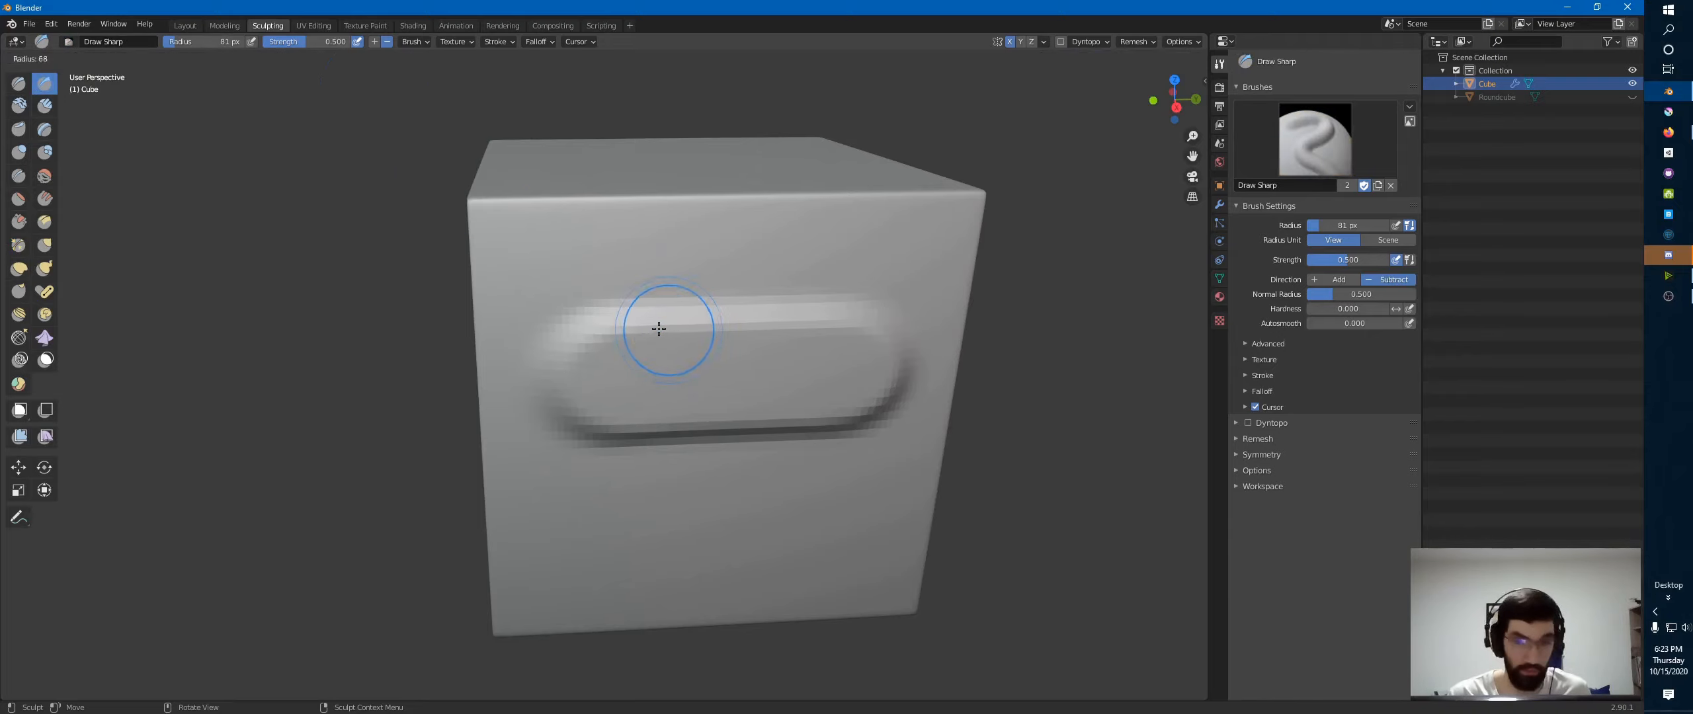
{"action": "left_click", "coordinate": [699, 330]}
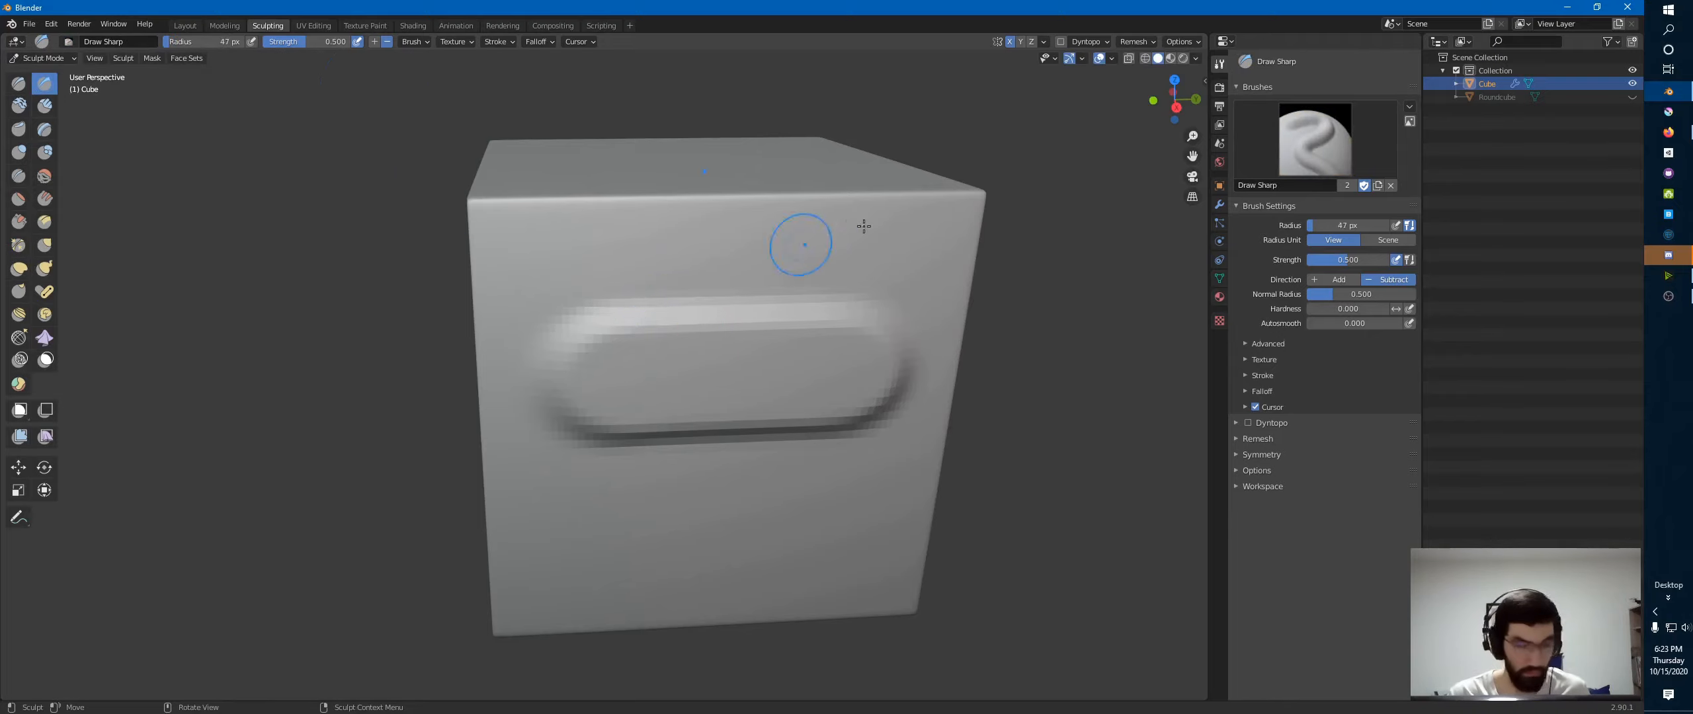
{"action": "left_click", "coordinate": [1245, 376]}
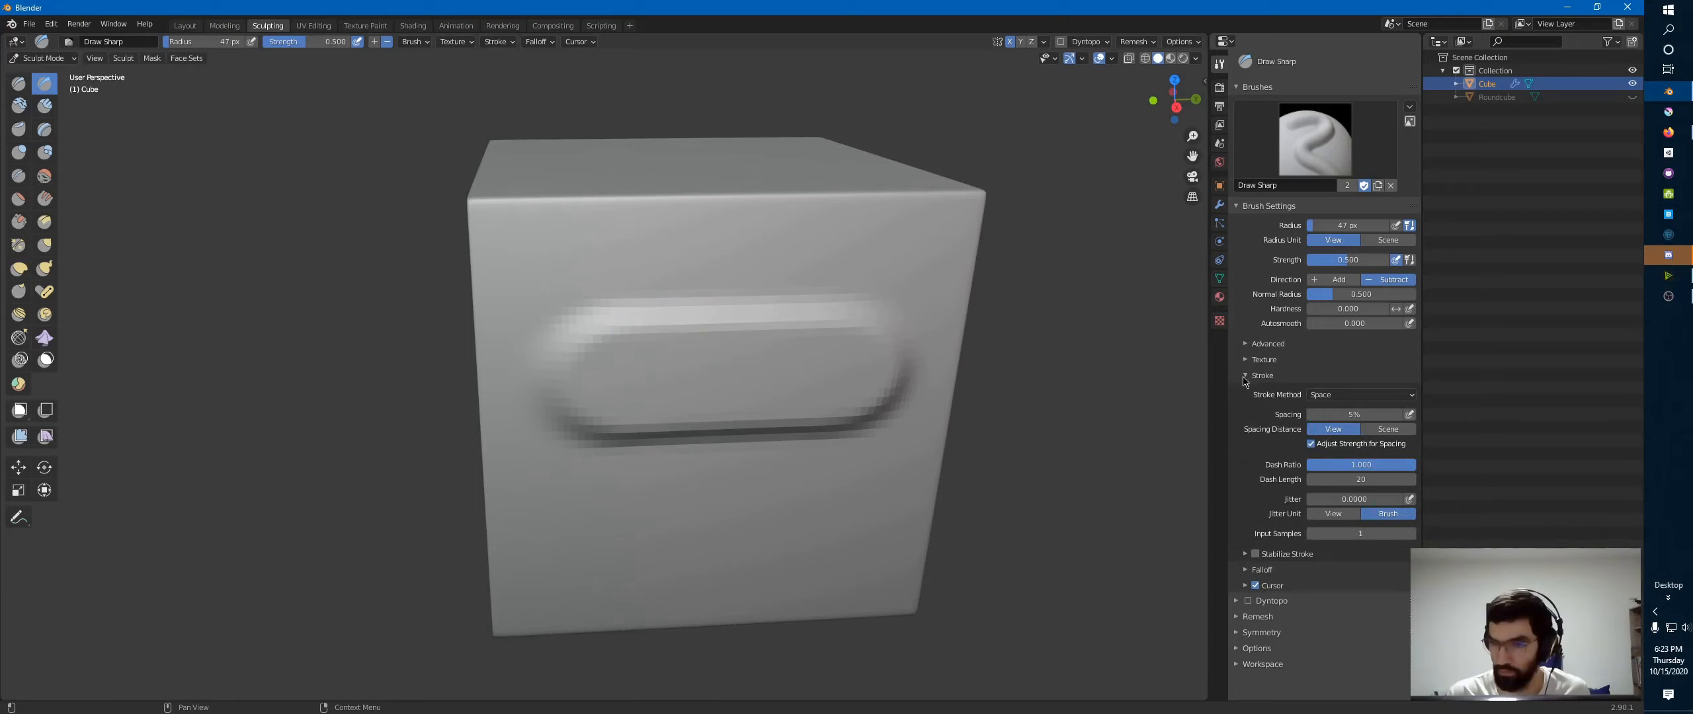
{"action": "left_click", "coordinate": [1255, 554]}
{"action": "left_click_drag", "start_coordinate": [576, 294], "coordinate": [920, 297]}
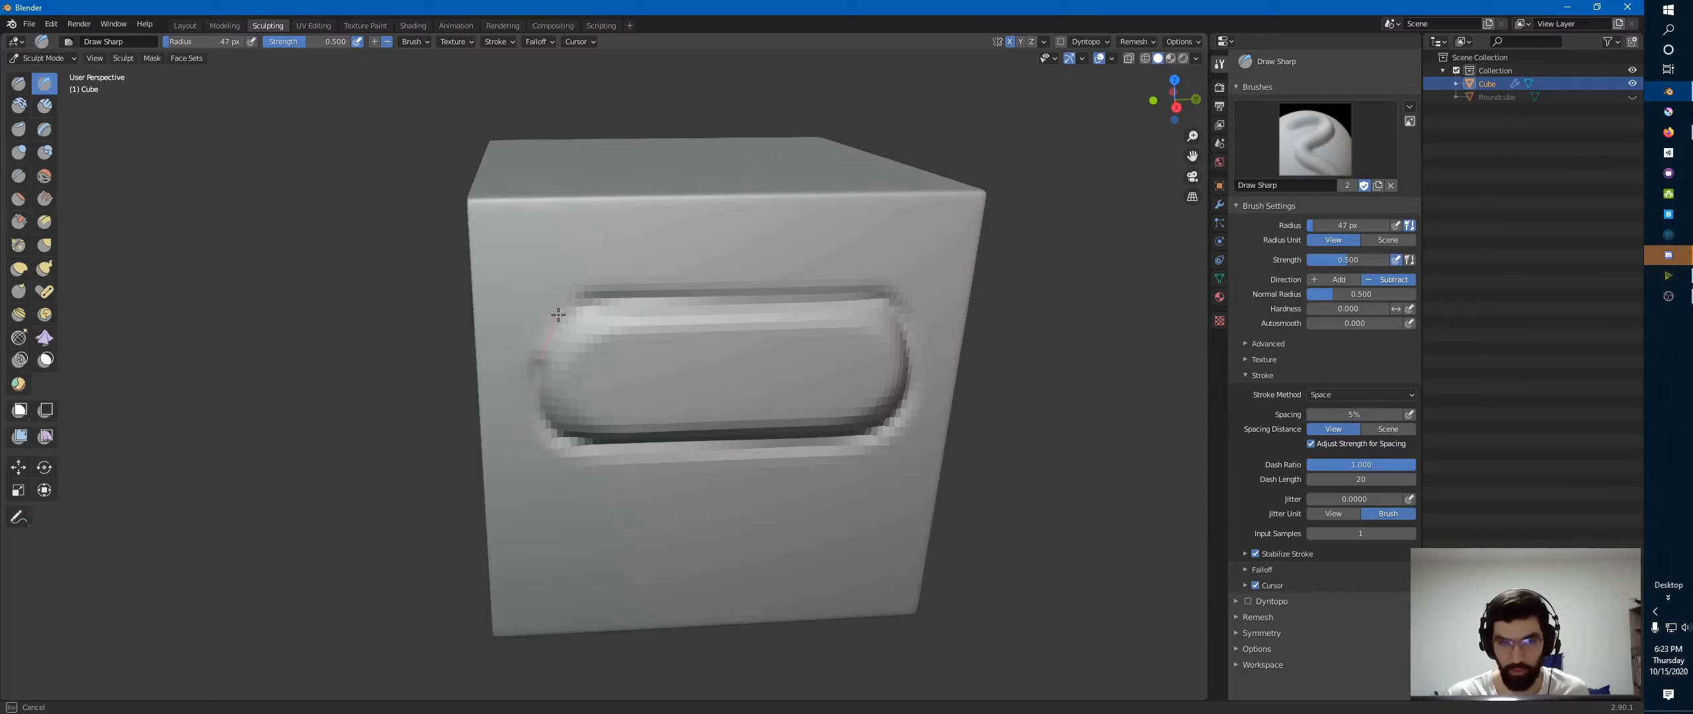
- Subdivide the cube's Multires modifier once more to sculpt level 5
{"action": "middle_click_drag", "start_coordinate": [636, 291], "coordinate": [643, 359]}
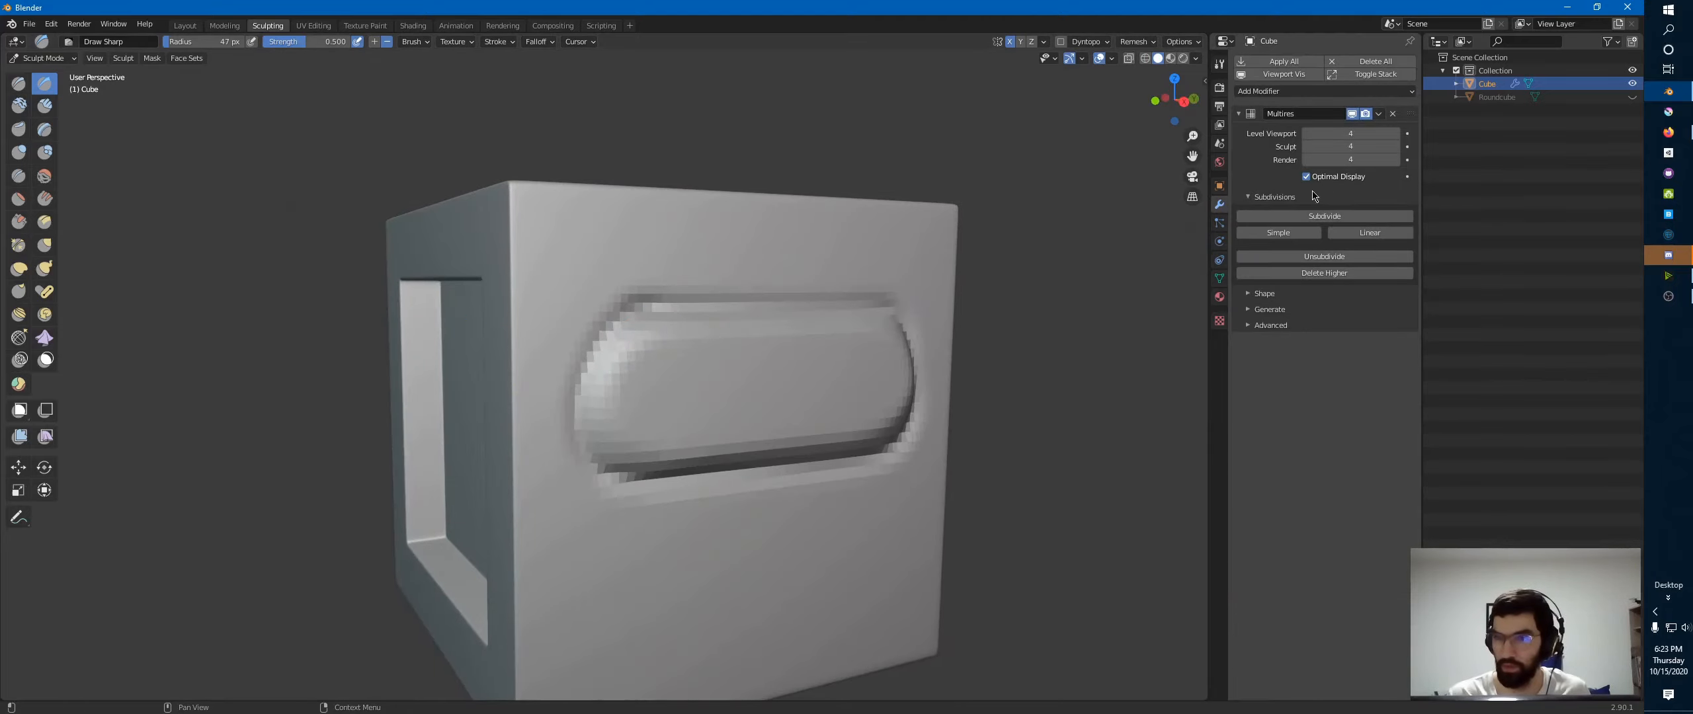
{"action": "left_click", "coordinate": [1317, 217]}
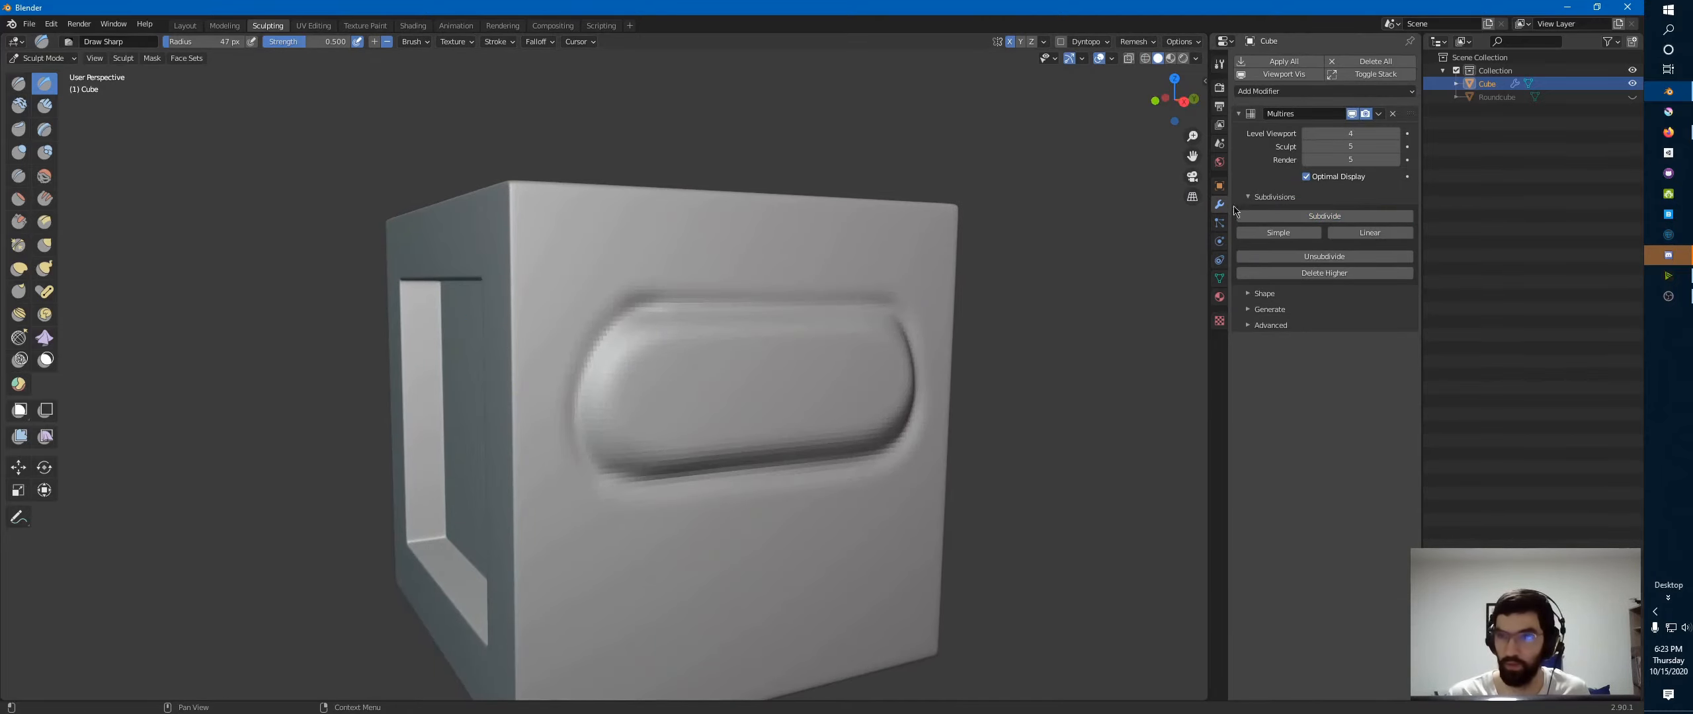
{"action": "middle_click_drag", "start_coordinate": [684, 357], "coordinate": [635, 367]}
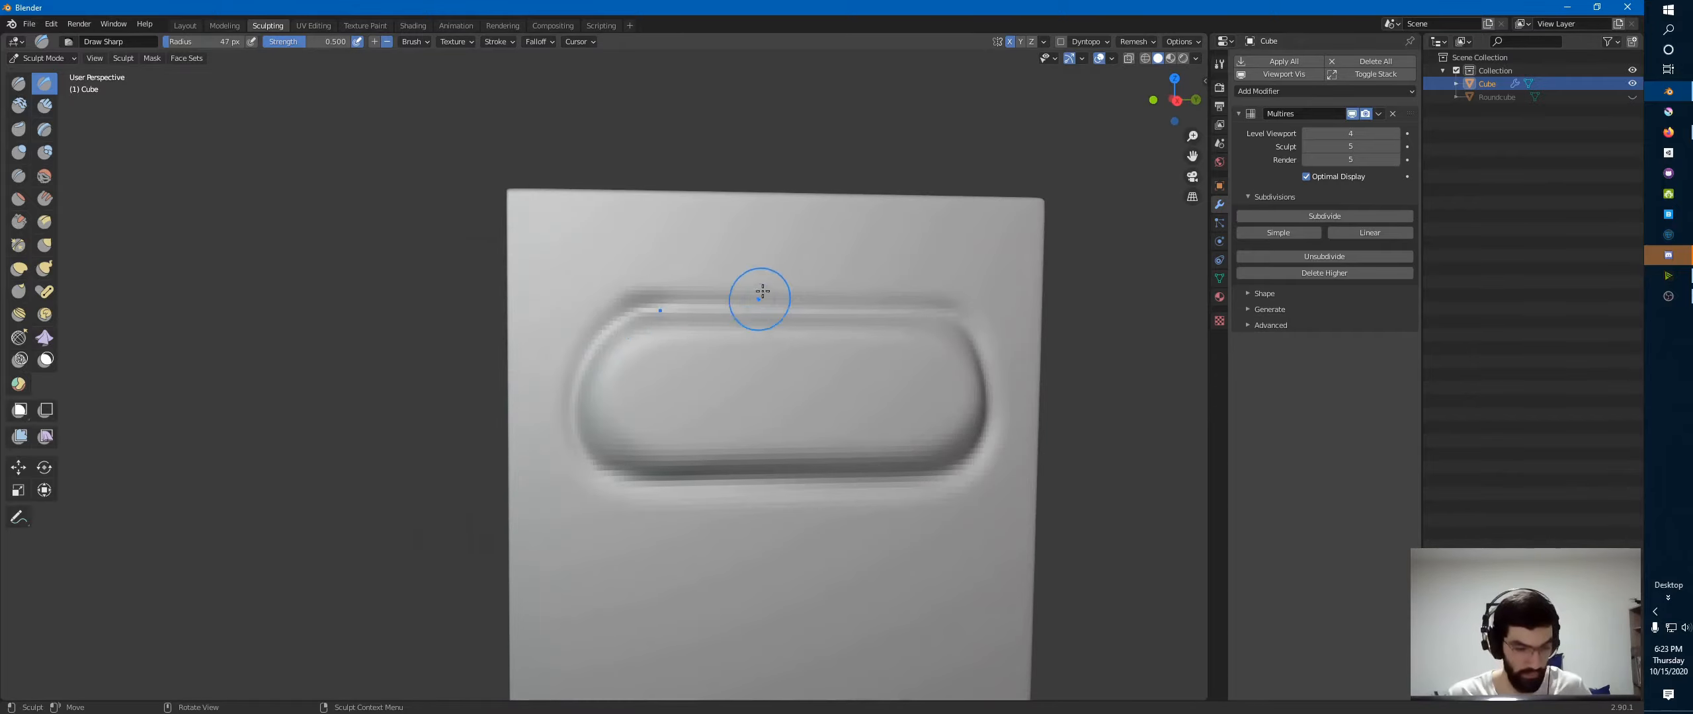
{"action": "middle_click_drag", "start_coordinate": [771, 227], "coordinate": [821, 257]}
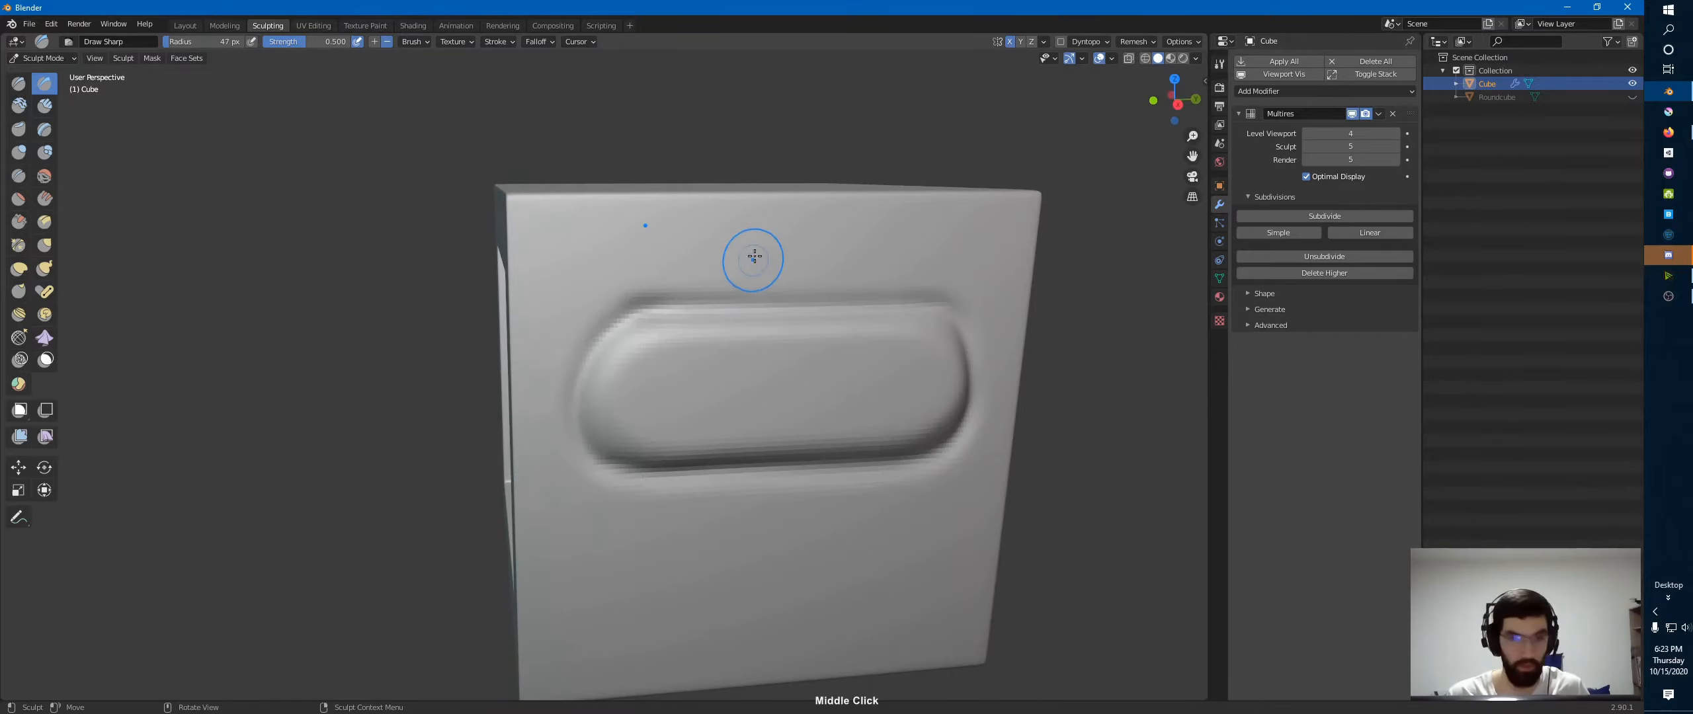
- Sharpen the raised band's upper and lower edges with the Multi-plane Scrape brush
{"action": "left_click", "coordinate": [43, 224]}
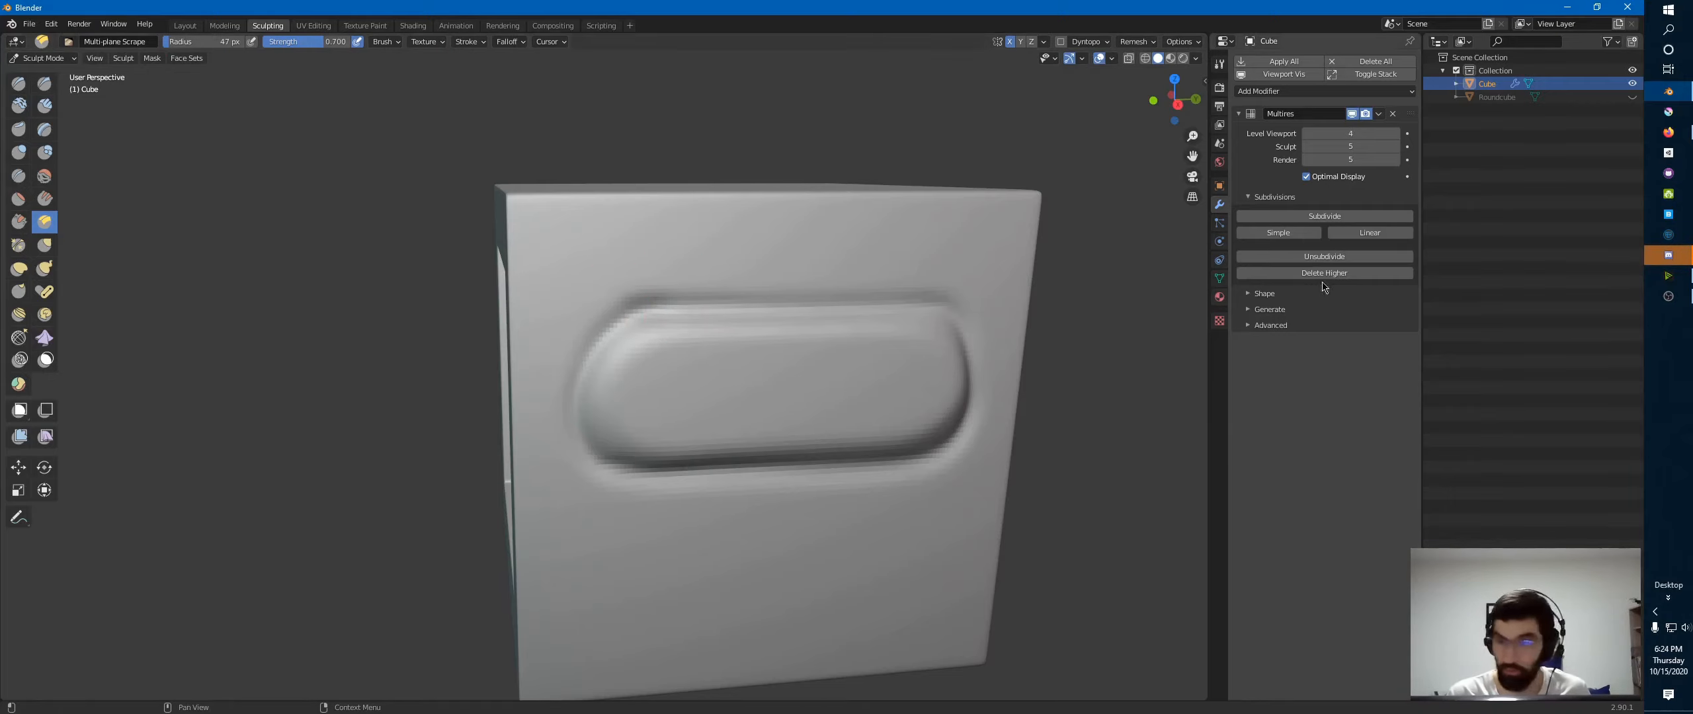
{"action": "left_click", "coordinate": [1220, 64]}
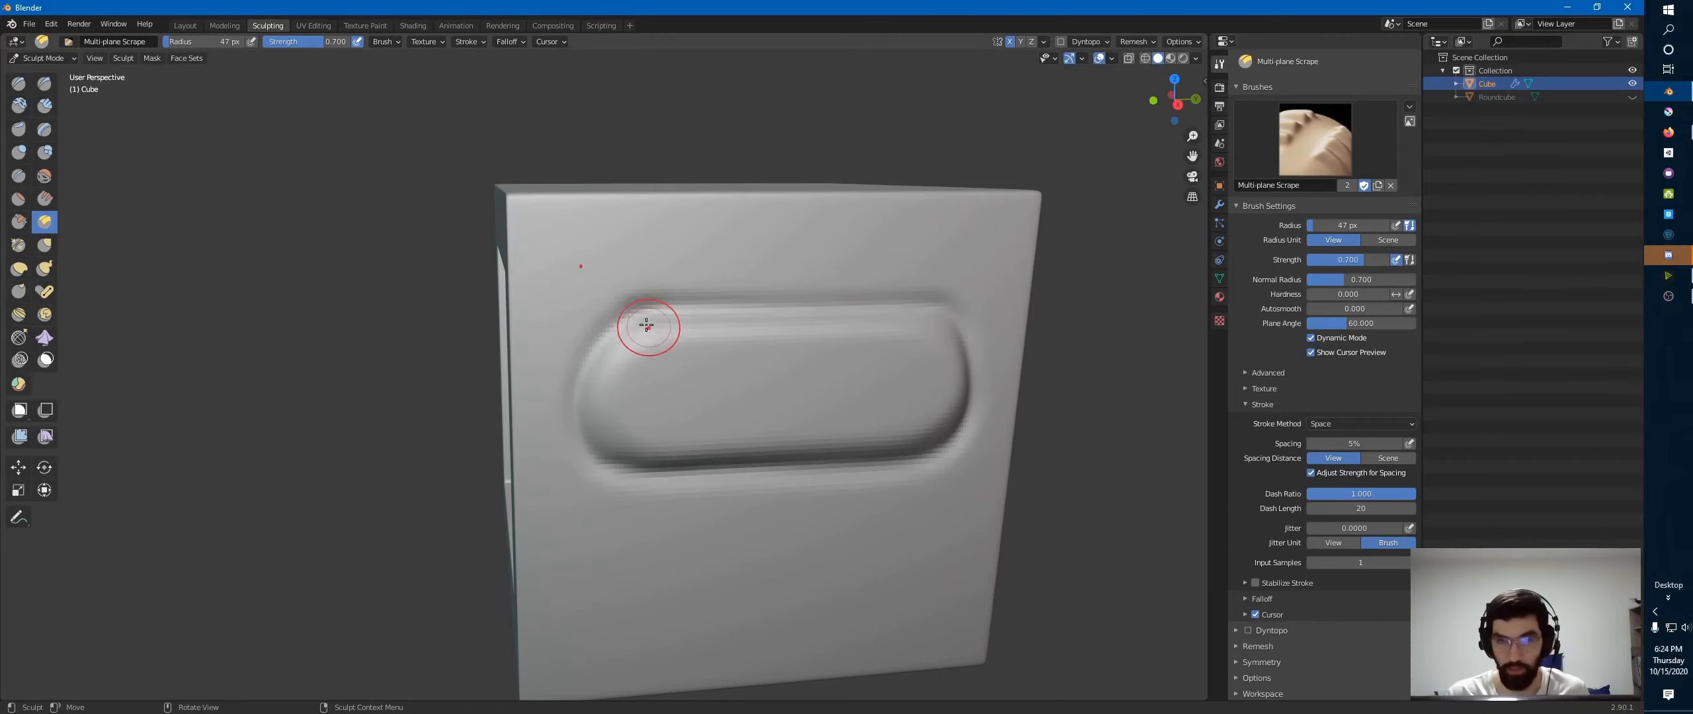
{"action": "left_click_drag", "start_coordinate": [637, 314], "coordinate": [946, 304]}
{"action": "middle_click_drag", "start_coordinate": [946, 305], "coordinate": [877, 268]}
{"action": "mouse_move", "coordinate": [824, 381]}
{"action": "middle_mouse_down"}
{"action": "mouse_move", "coordinate": [833, 421]}
{"action": "mouse_move", "coordinate": [785, 407]}
{"action": "mouse_move", "coordinate": [714, 427]}
{"action": "middle_mouse_up"}
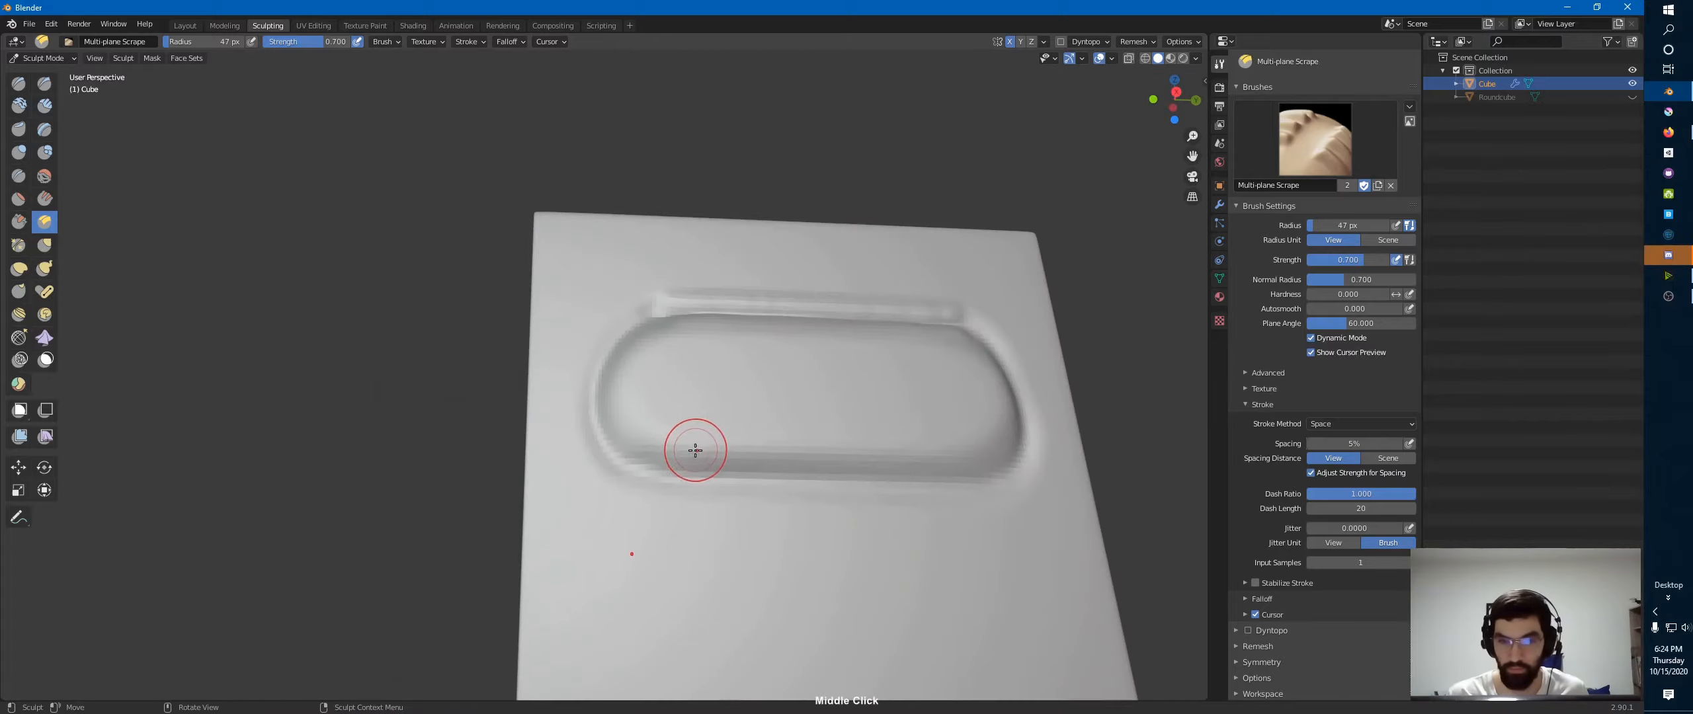
{"action": "left_click_drag", "start_coordinate": [668, 443], "coordinate": [968, 445]}
{"action": "mouse_move", "coordinate": [967, 445]}
{"action": "middle_mouse_down"}
{"action": "mouse_move", "coordinate": [916, 531]}
{"action": "mouse_move", "coordinate": [933, 529]}
{"action": "middle_mouse_up"}
- Return to Object Mode and examine the sculpted cube from several sides
{"action": "key", "text": "ctrl+Tab"}
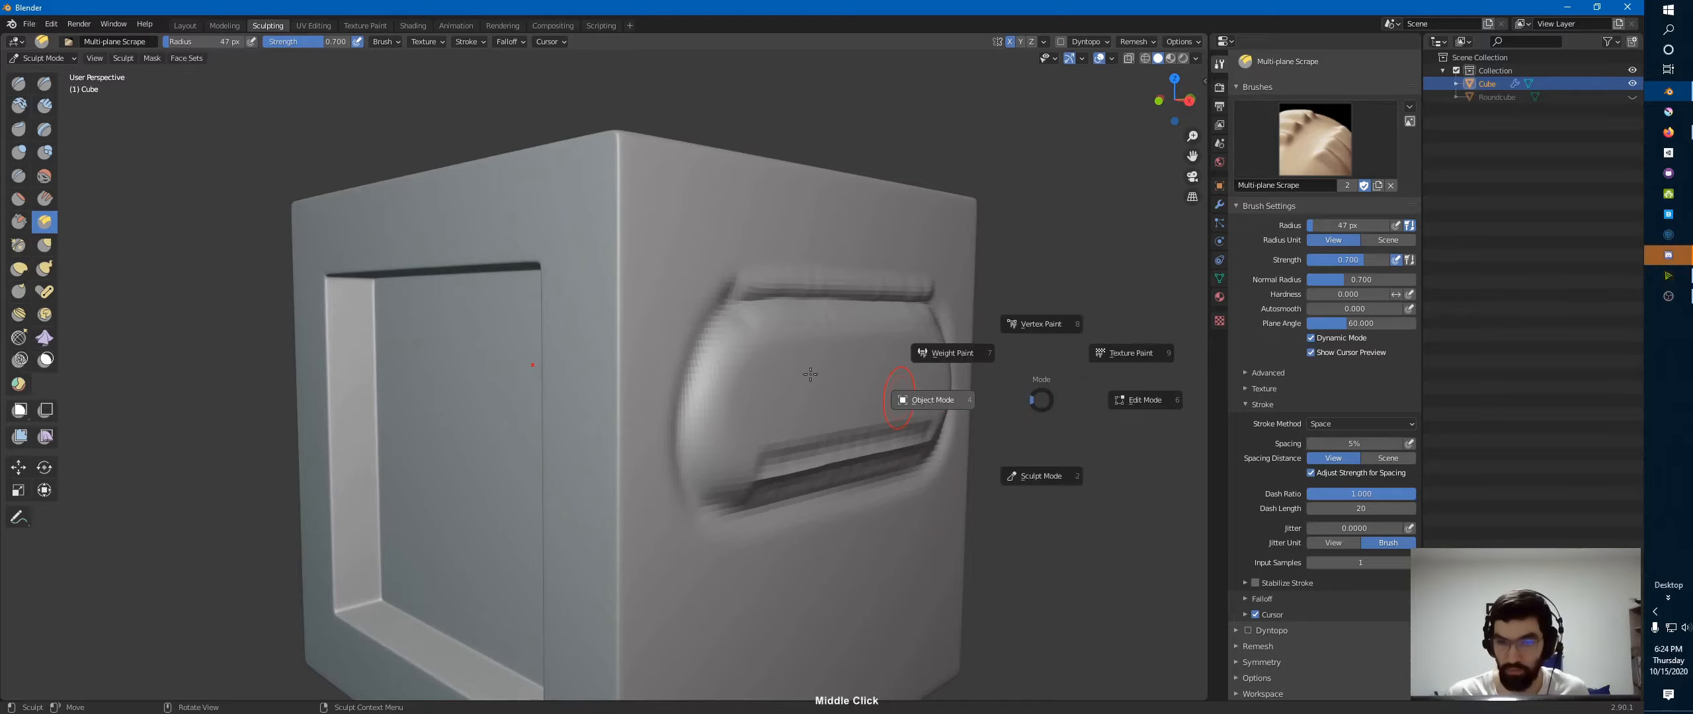
{"action": "left_click", "coordinate": [926, 398]}
{"action": "middle_click_drag", "start_coordinate": [871, 369], "coordinate": [752, 381]}
{"action": "right_click", "coordinate": [778, 365]}
{"action": "middle_click_drag", "start_coordinate": [684, 333], "coordinate": [761, 218]}
{"action": "scroll", "coordinate": [654, 359], "scroll_direction": "down", "scroll_amount": 2}
{"action": "middle_click_drag", "start_coordinate": [655, 364], "coordinate": [865, 277]}
{"action": "scroll", "coordinate": [598, 334], "scroll_direction": "up", "scroll_amount": 2}
{"action": "left_click", "coordinate": [1666, 258]}
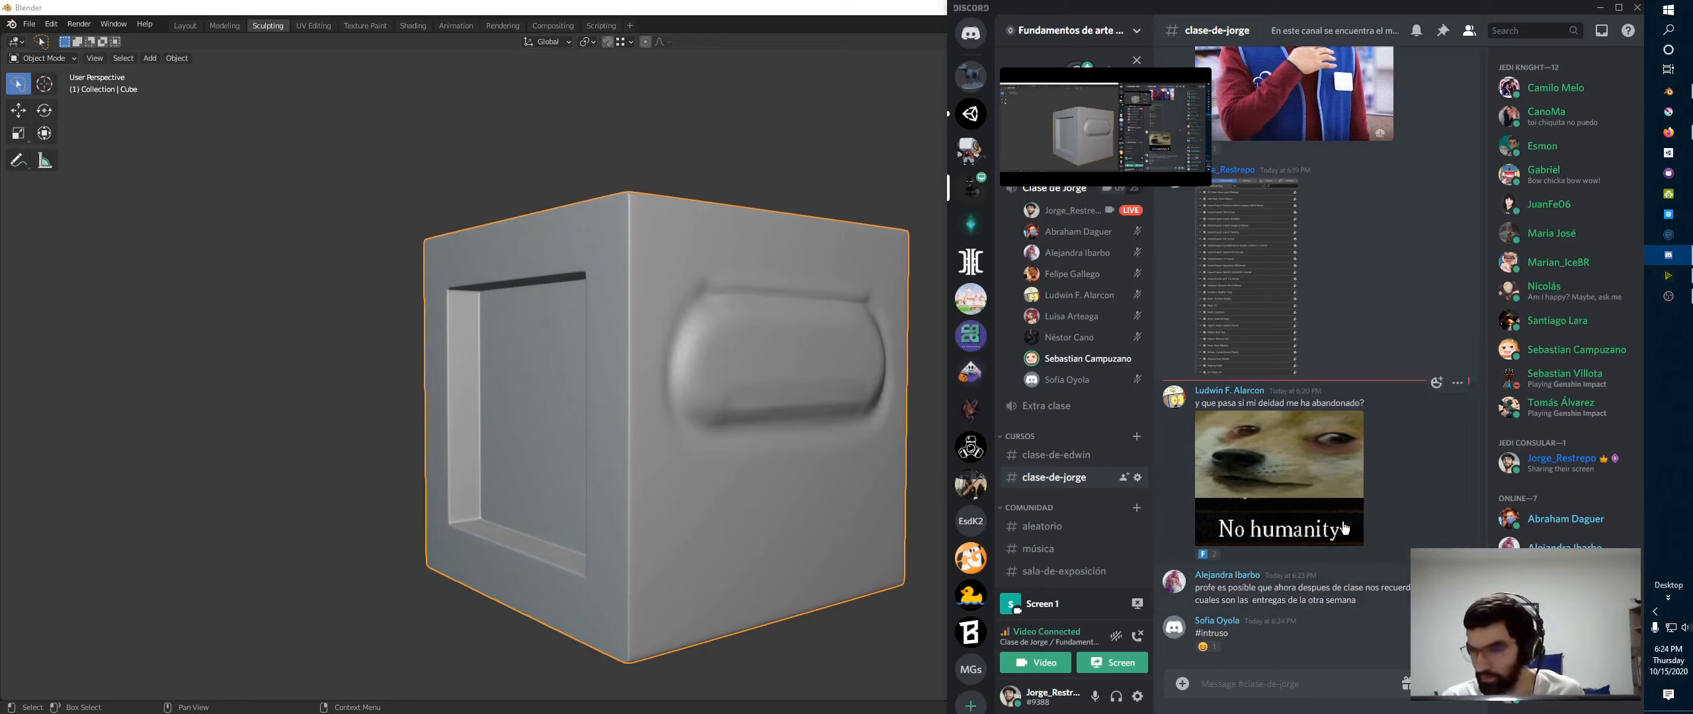
{"action": "mouse_move", "coordinate": [568, 229]}
{"action": "middle_mouse_down"}
{"action": "mouse_move", "coordinate": [619, 250]}
{"action": "mouse_move", "coordinate": [761, 229]}
{"action": "middle_mouse_up"}
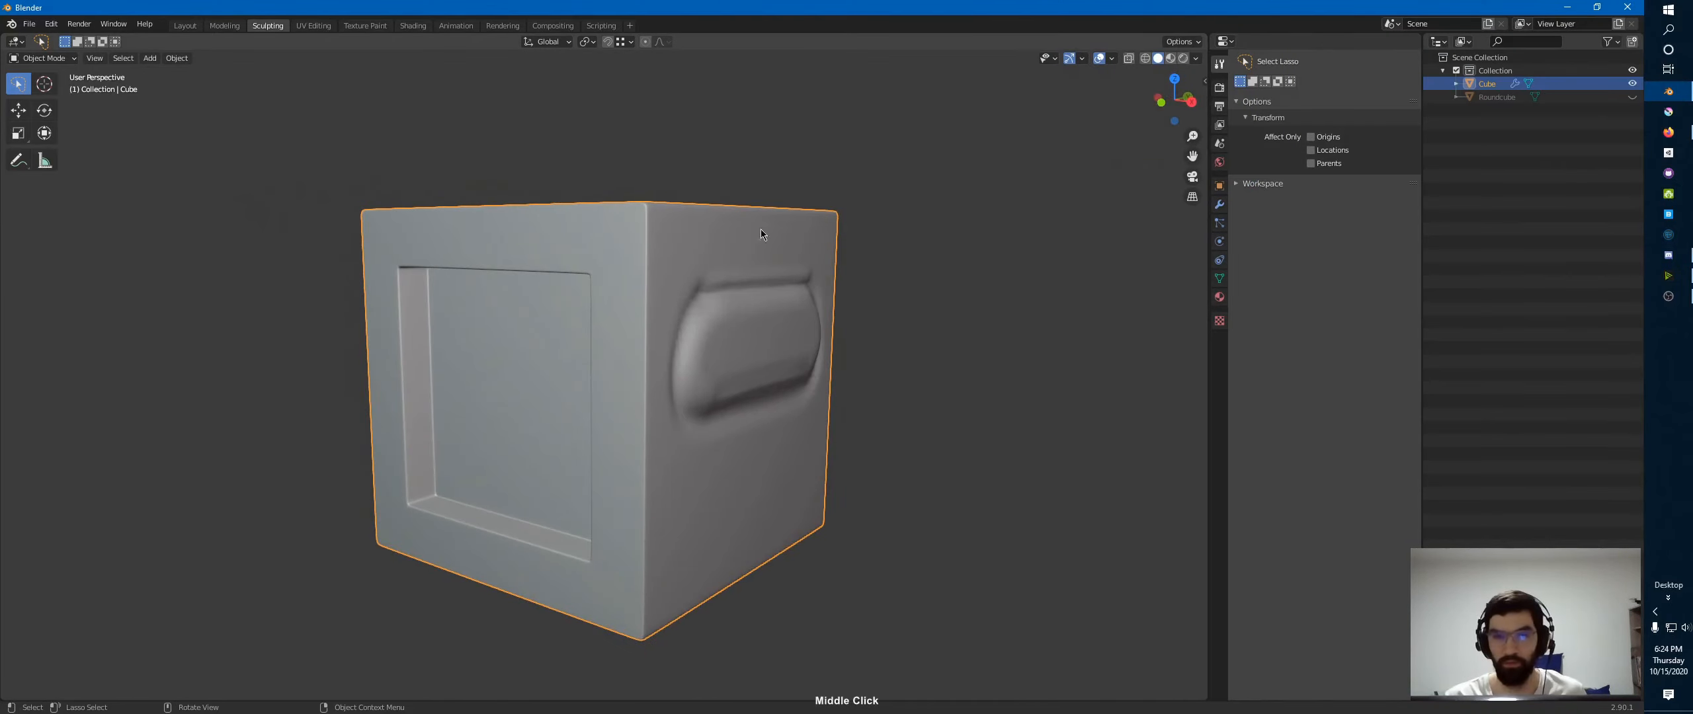
- In the Layout workspace, hide the cube, then show and select the Roundcube head form
{"action": "left_click", "coordinate": [184, 25]}
{"action": "scroll", "coordinate": [825, 303], "scroll_direction": "down", "scroll_amount": 3}
{"action": "middle_click_drag", "start_coordinate": [955, 234], "coordinate": [851, 272], "text": "shift"}
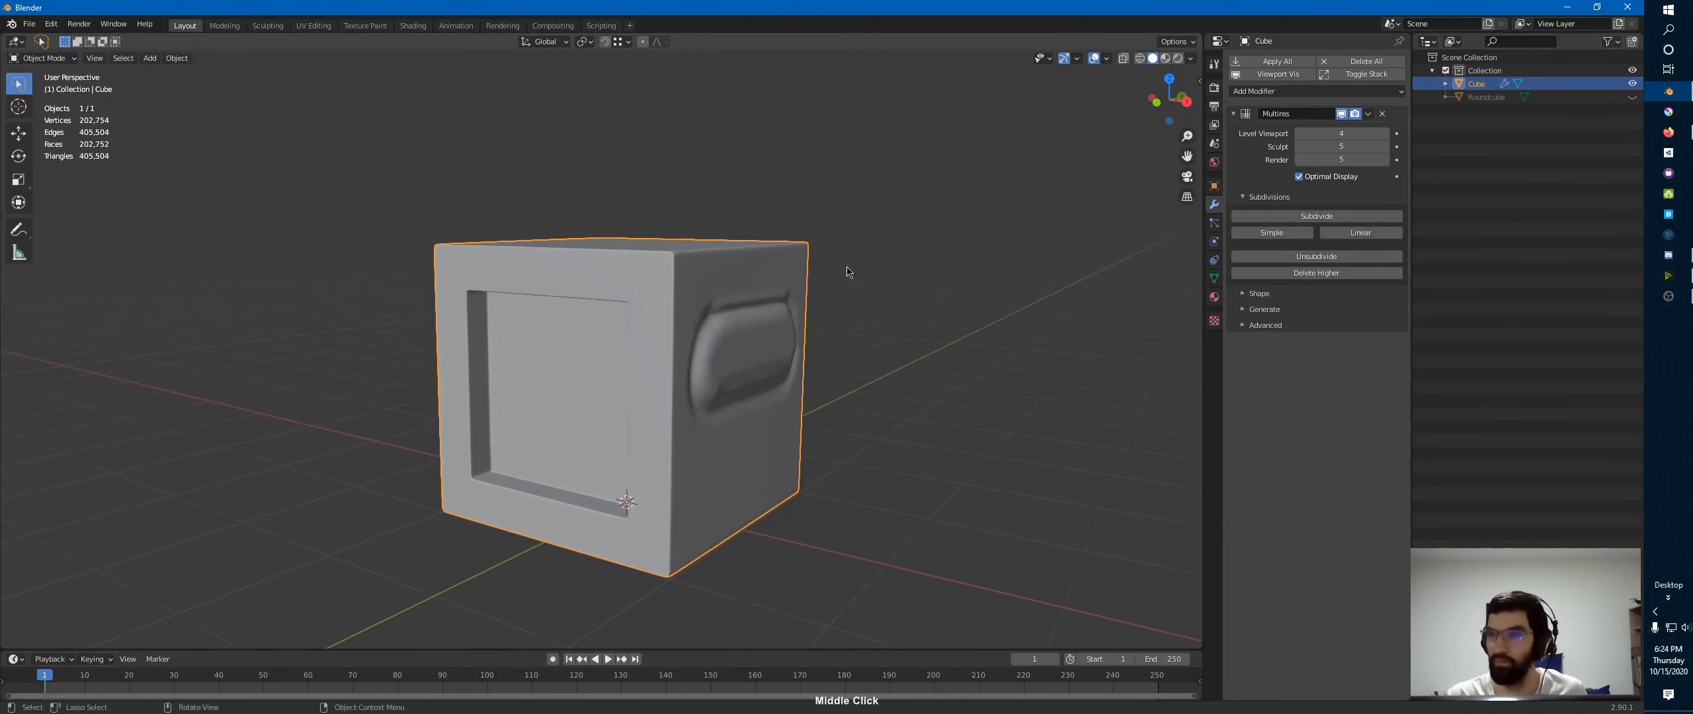
{"action": "left_click", "coordinate": [1632, 84]}
{"action": "left_click", "coordinate": [1632, 97]}
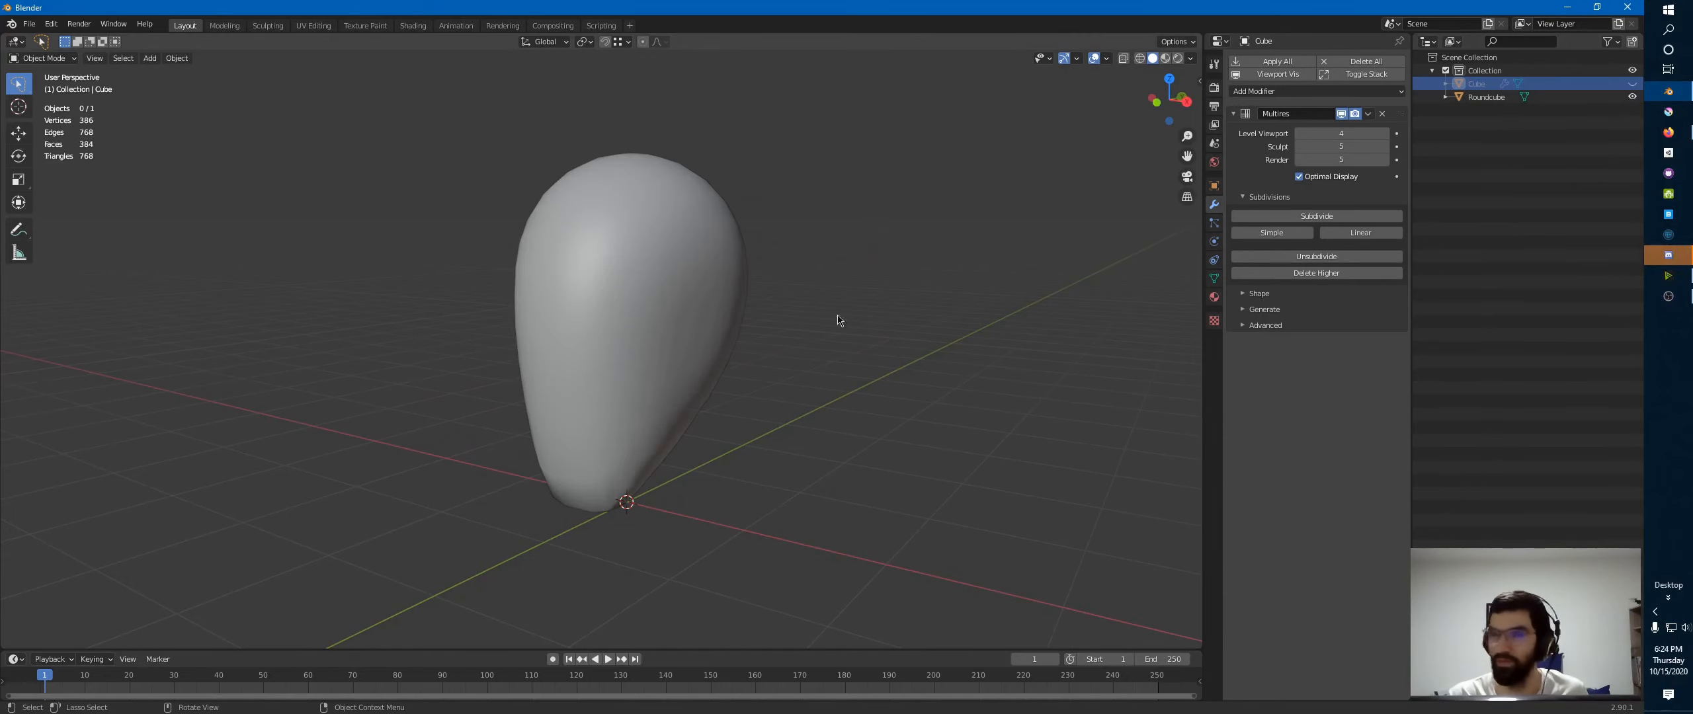
{"action": "left_click", "coordinate": [659, 315]}
{"action": "key", "text": "alt+Tab"}
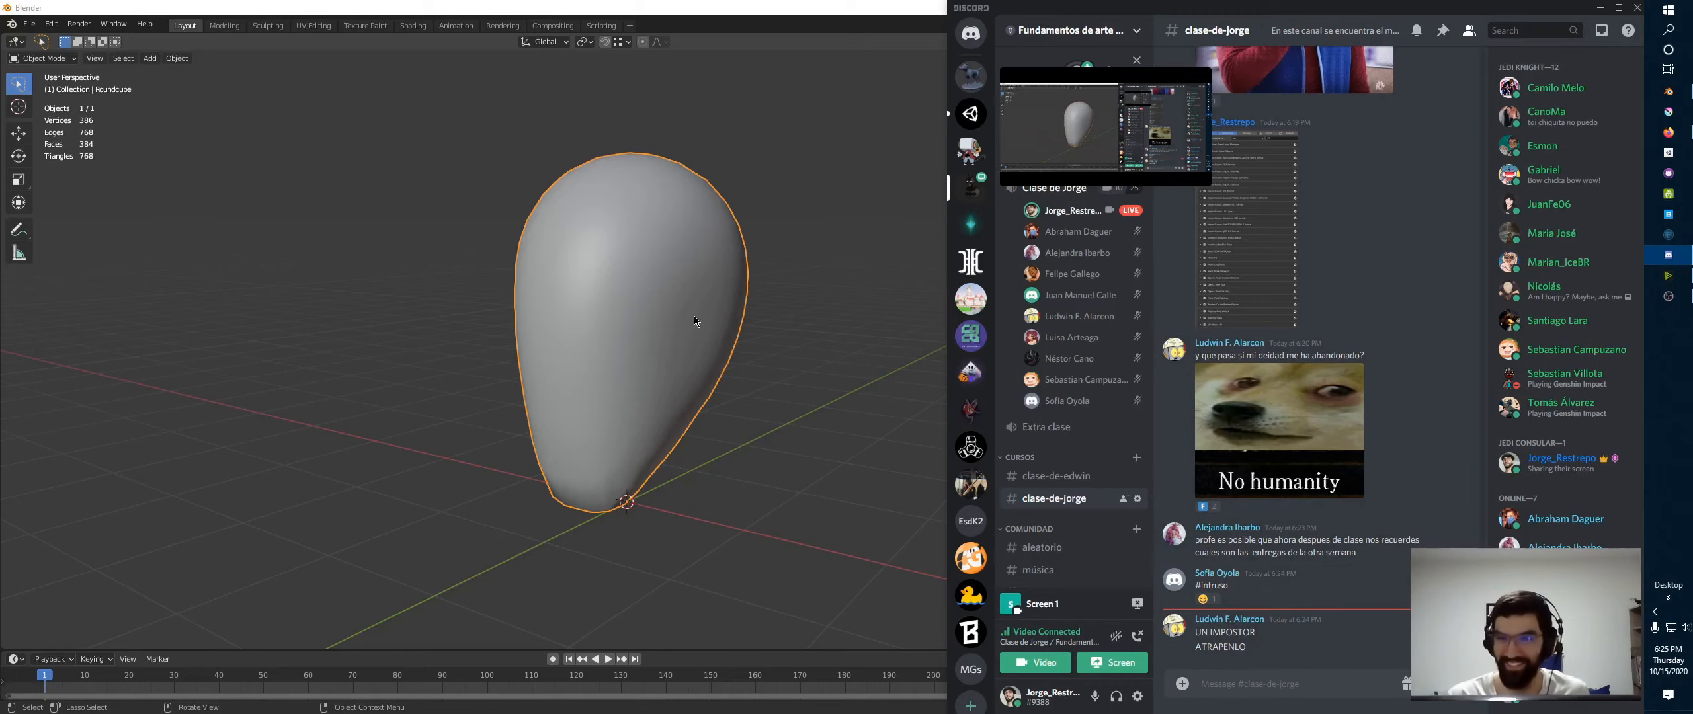
{"action": "middle_click_drag", "start_coordinate": [693, 315], "coordinate": [735, 303]}
{"action": "middle_click_drag", "start_coordinate": [751, 223], "coordinate": [687, 260], "text": "shift"}
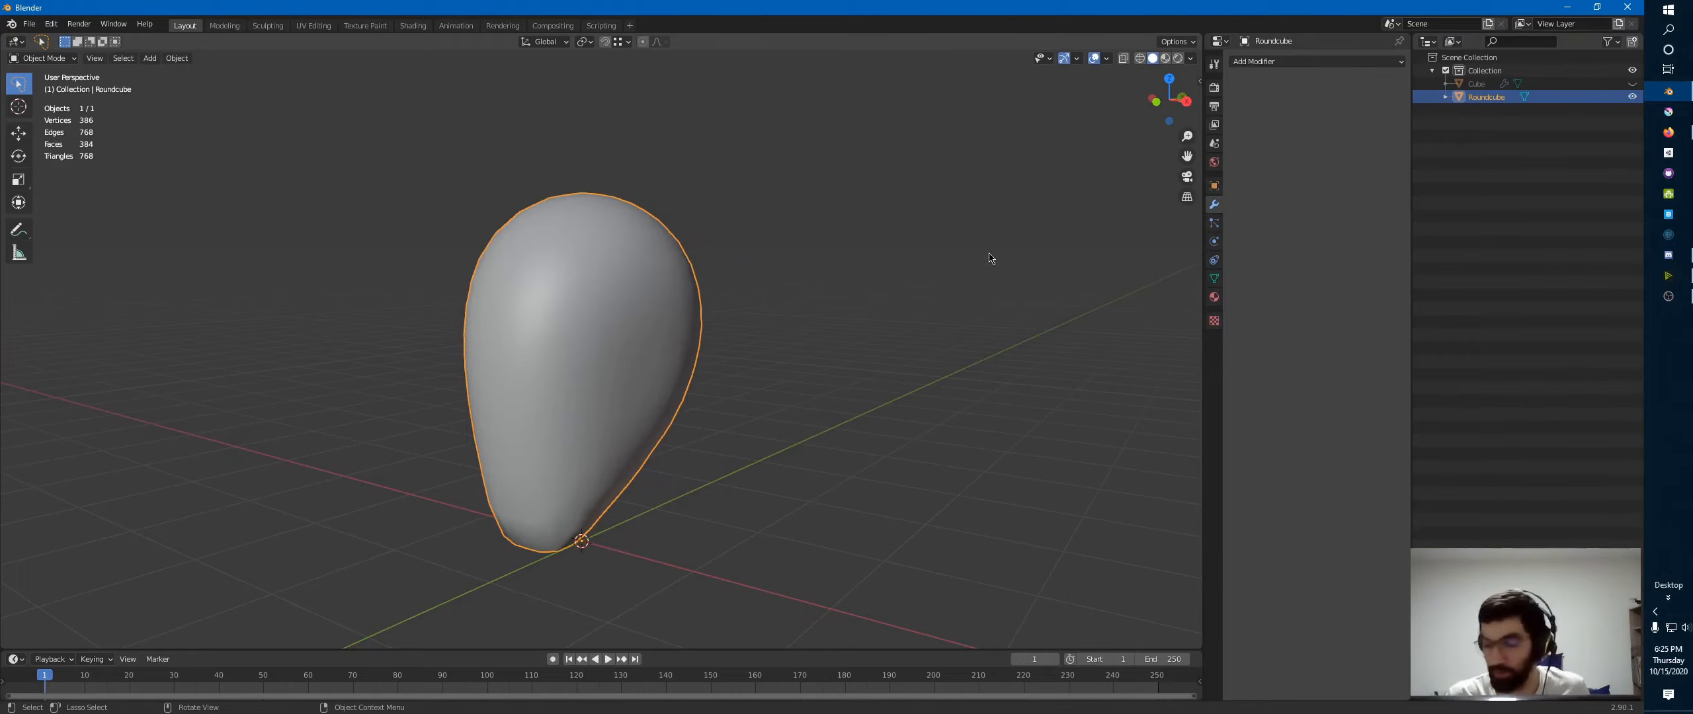
- Rename the Roundcube head form as Character
{"action": "middle_click_drag", "start_coordinate": [606, 326], "coordinate": [524, 358]}
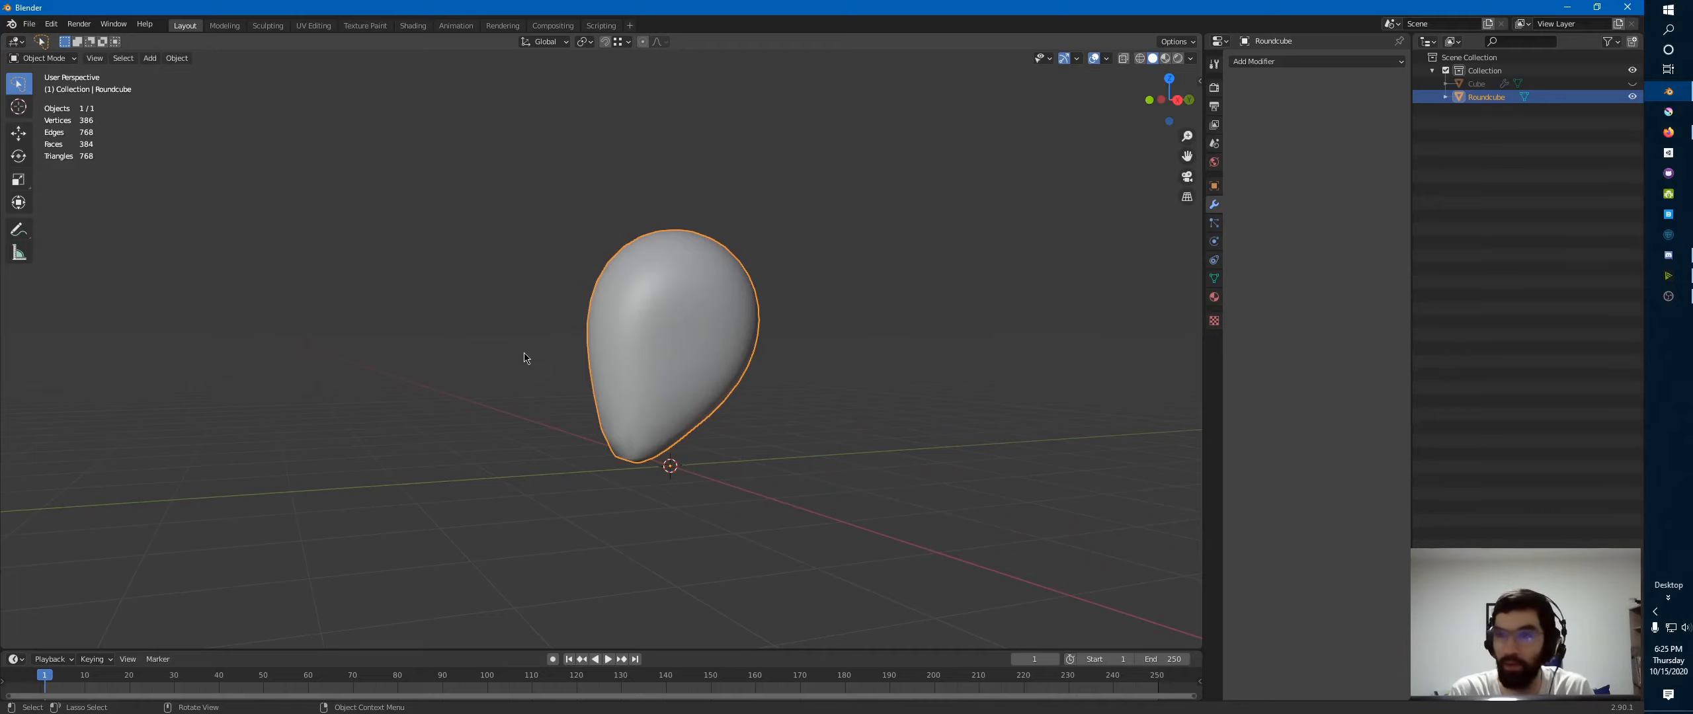
{"action": "key", "text": "F2"}
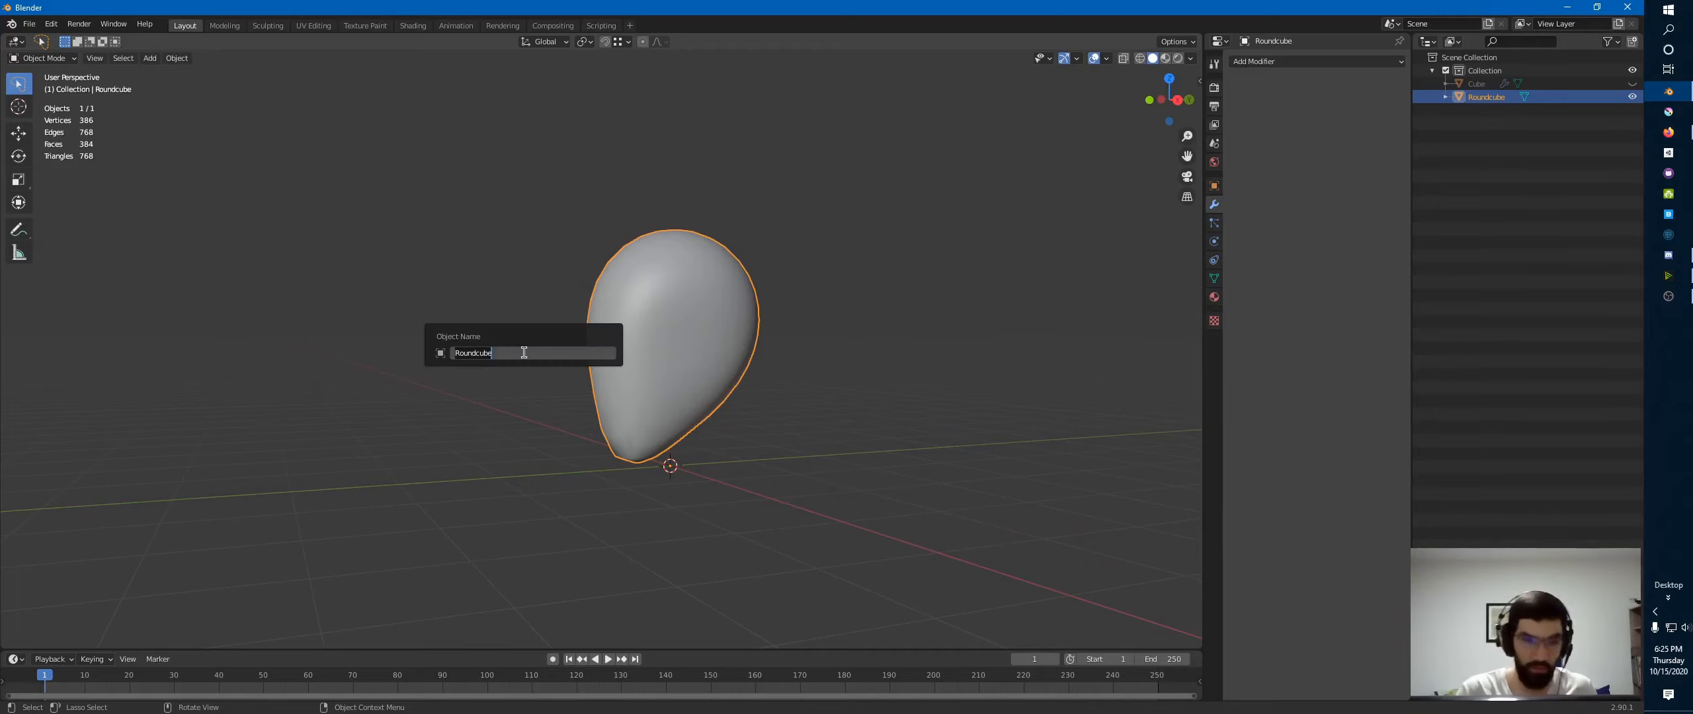
{"action": "type", "text": "Character"}
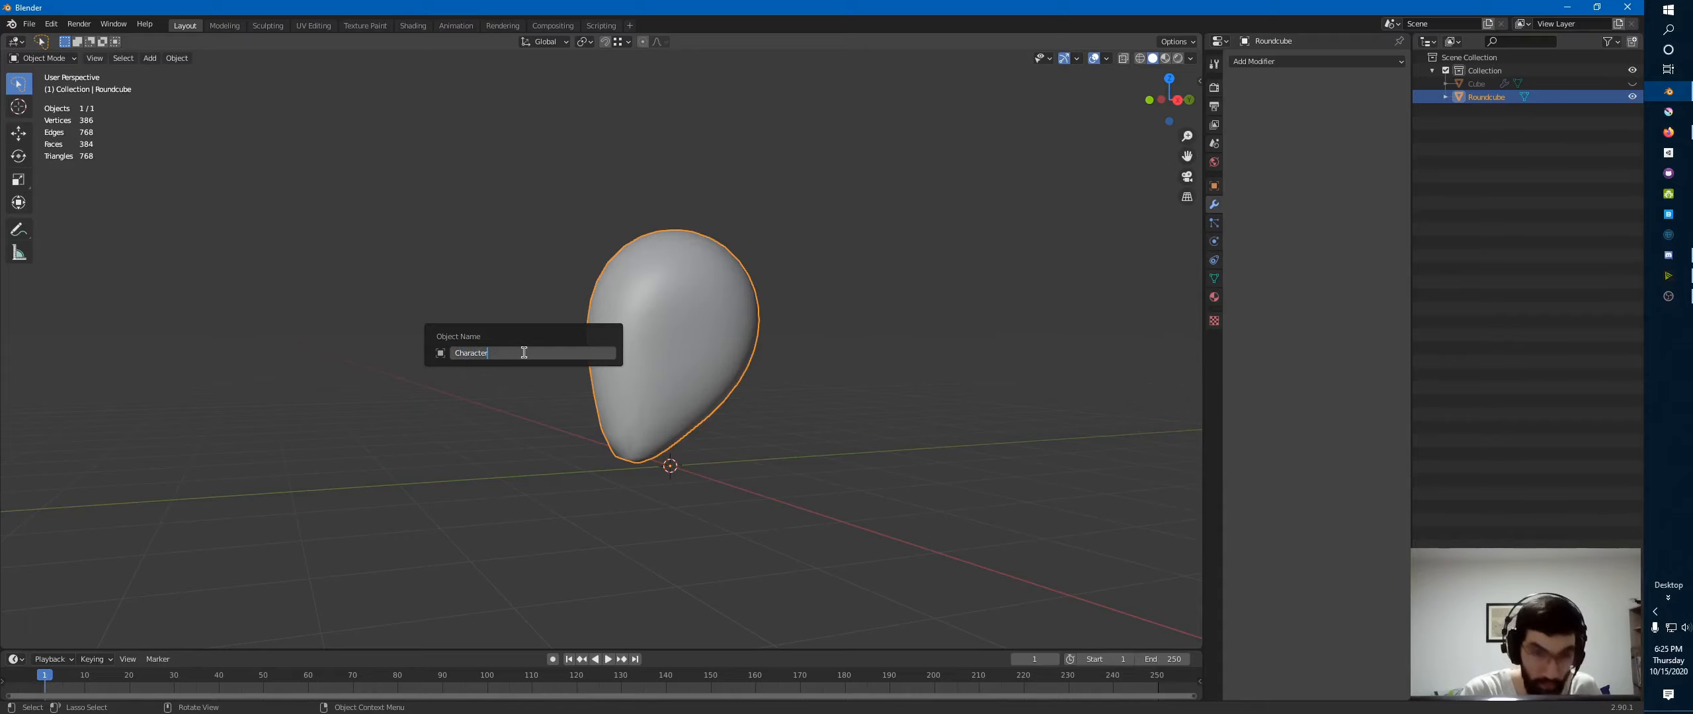
{"action": "key", "text": "Return"}
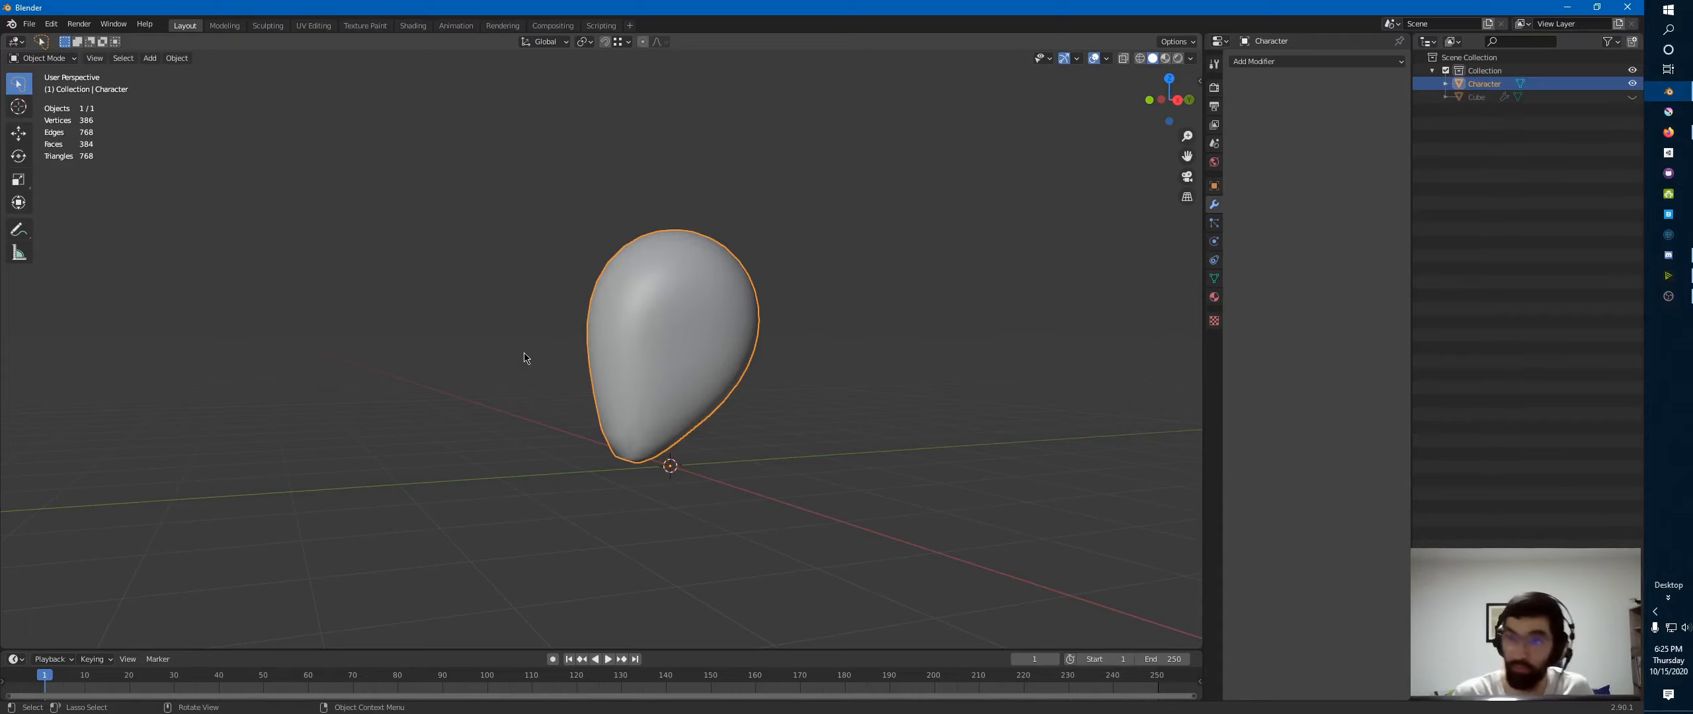
- Switch to Discord and look back through the class channel's earlier messages to the shared hair-creation tutorial
{"action": "middle_click_drag", "start_coordinate": [950, 303], "coordinate": [717, 254]}
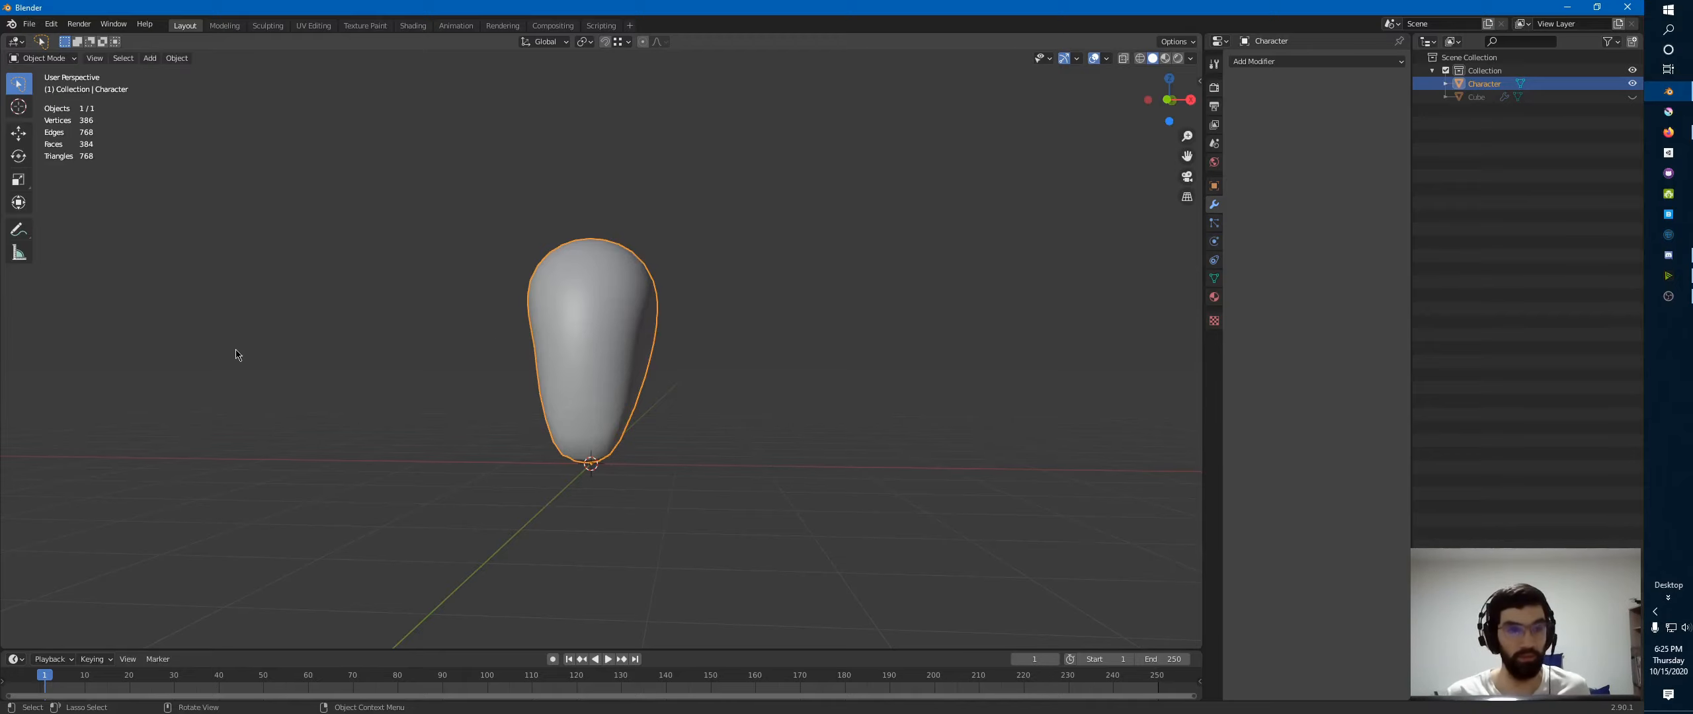
{"action": "key", "text": "alt+Tab"}
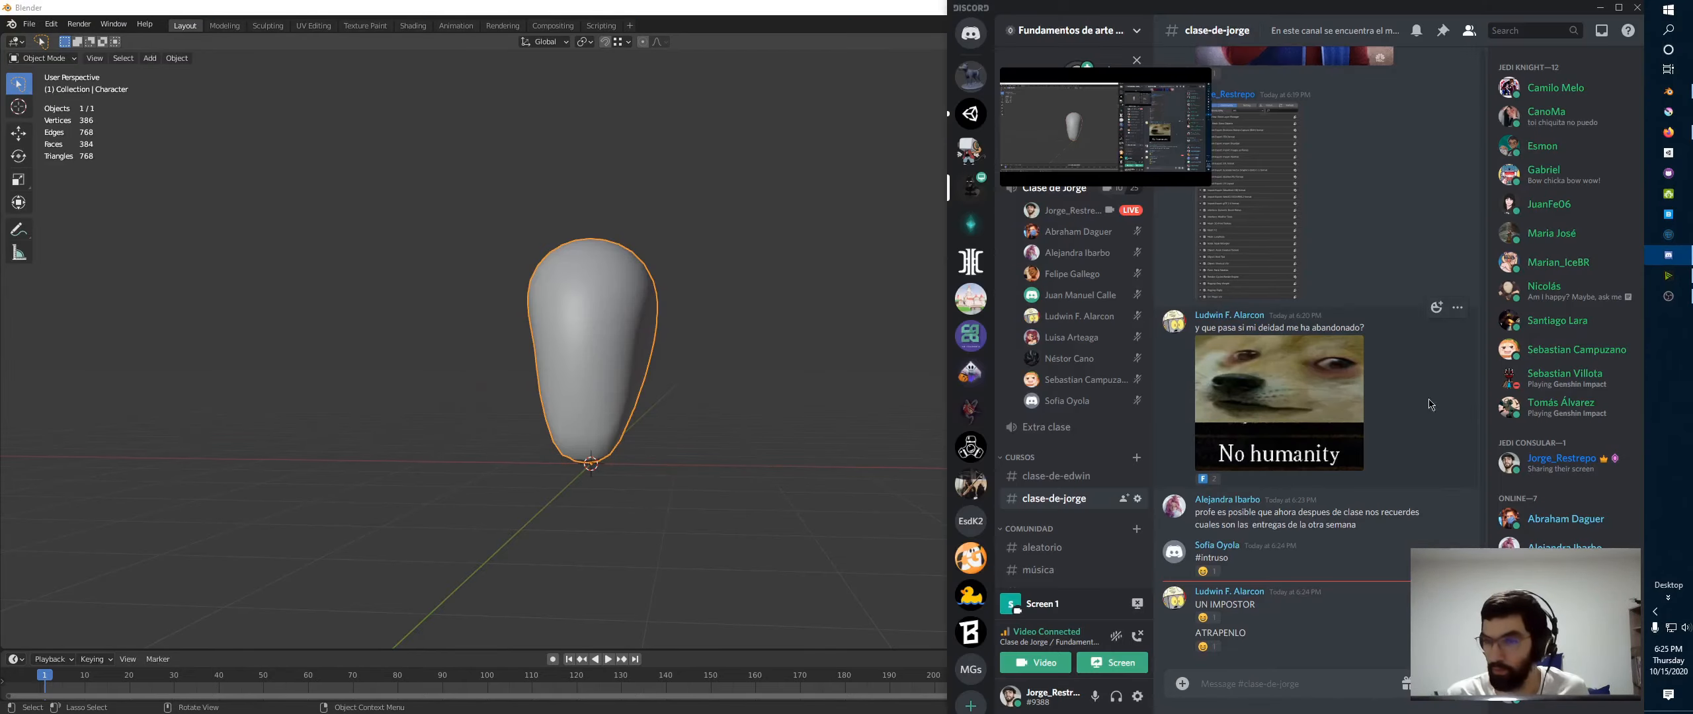
{"action": "middle_click", "coordinate": [1422, 397]}
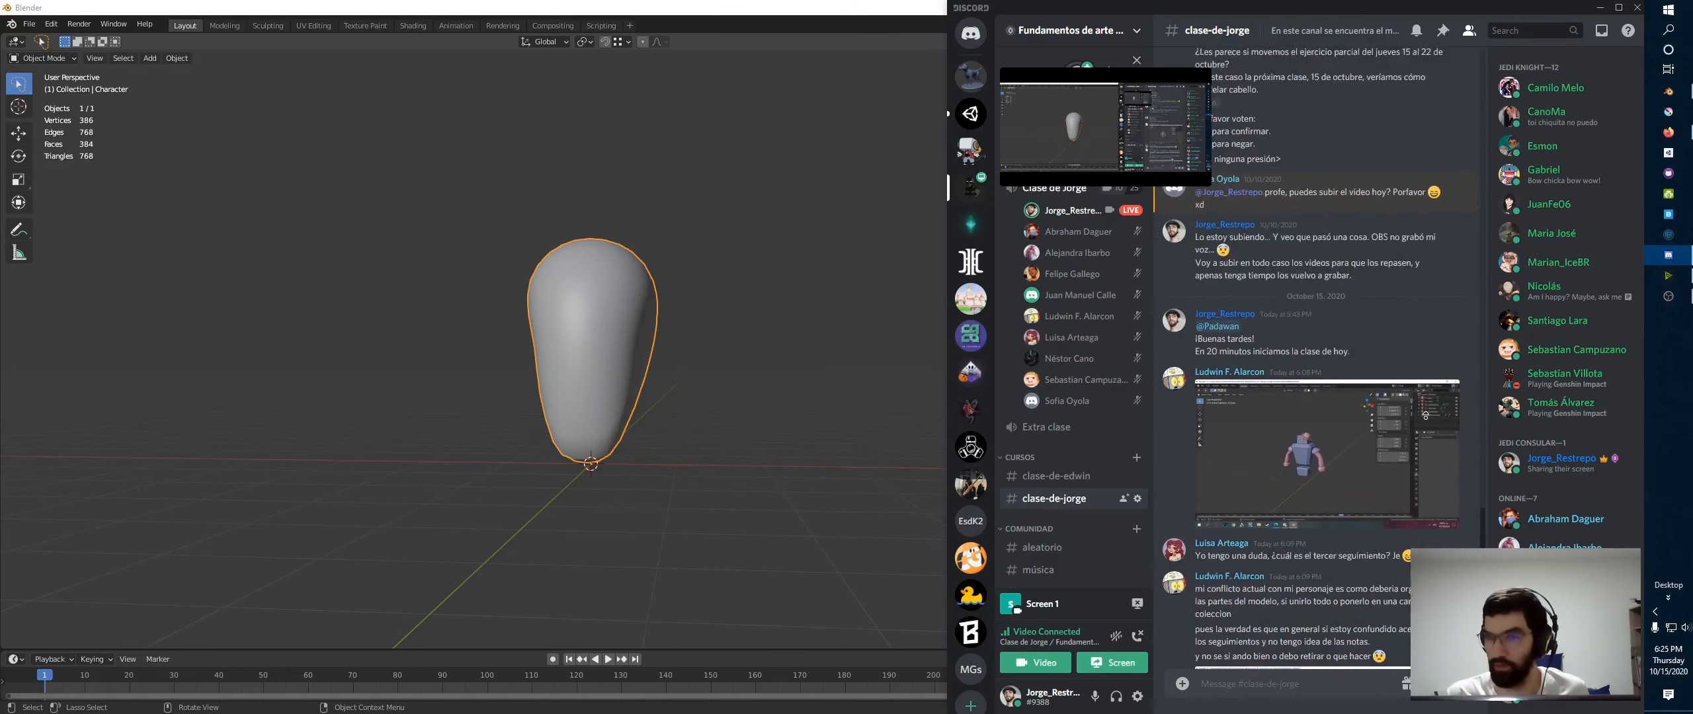
{"action": "middle_click", "coordinate": [1422, 411]}
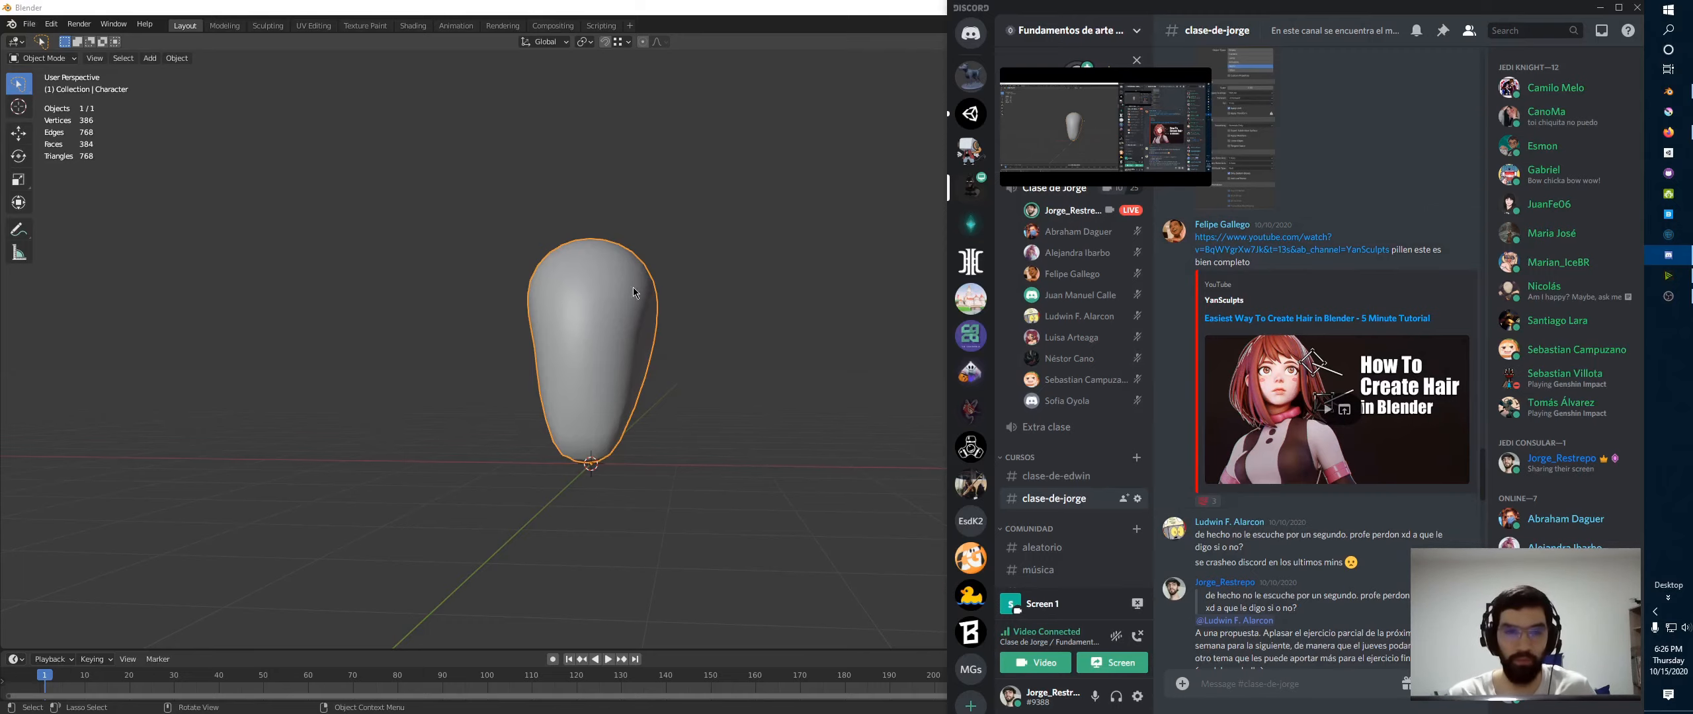
{"action": "middle_click_drag", "start_coordinate": [632, 287], "coordinate": [641, 392]}
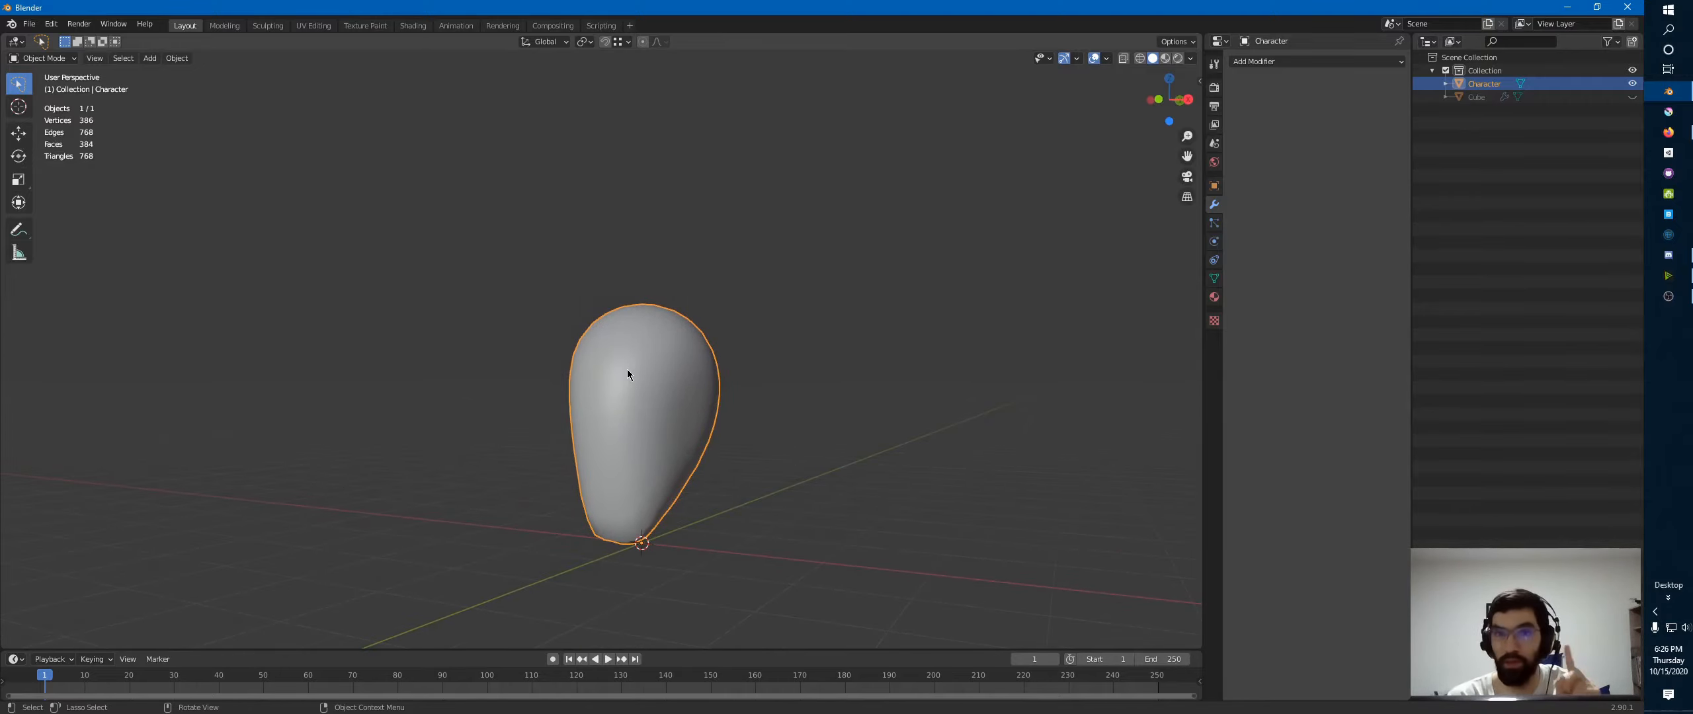
{"action": "middle_click_drag", "start_coordinate": [670, 266], "coordinate": [677, 349]}
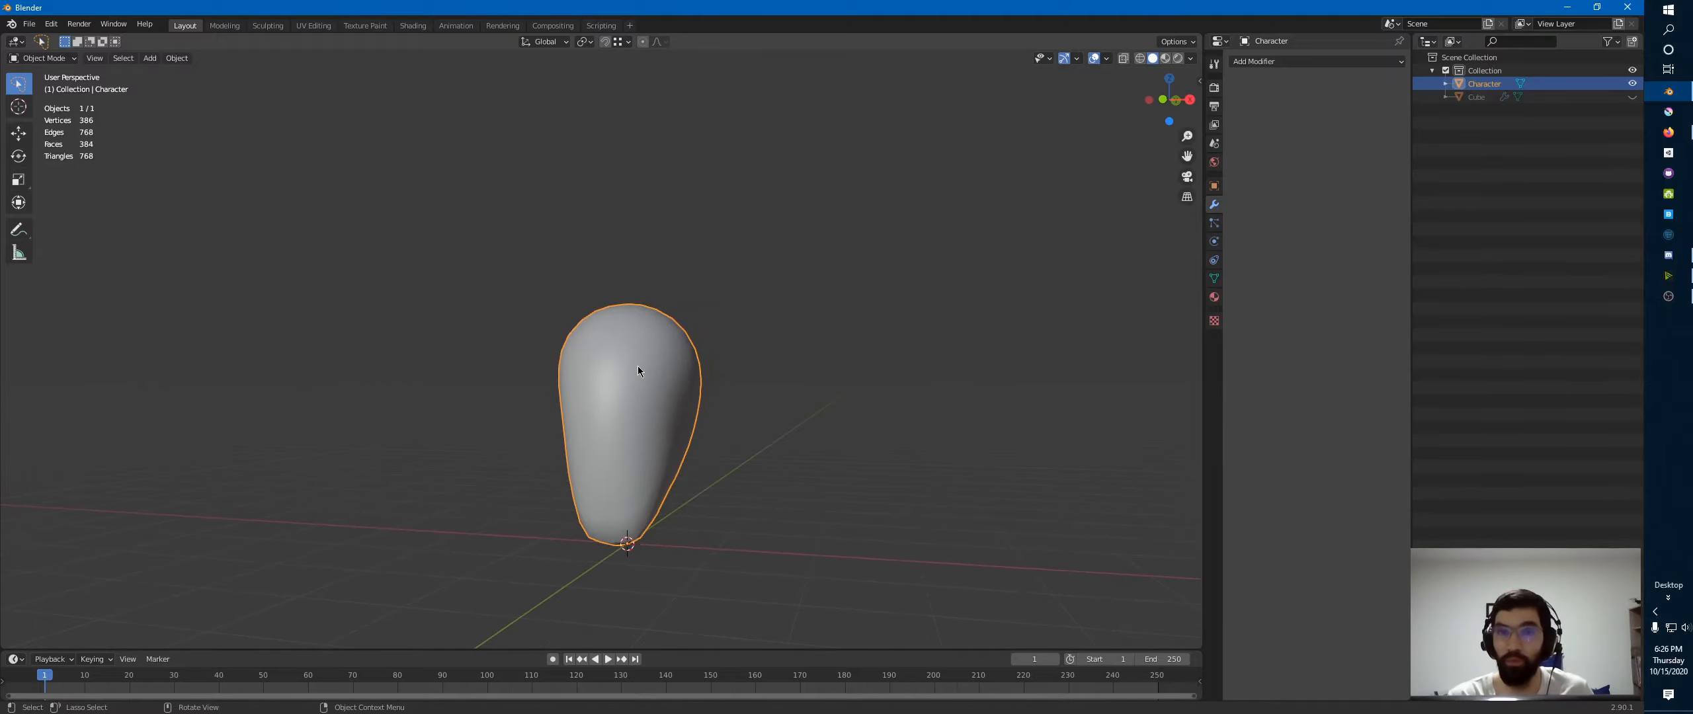
{"action": "middle_click_drag", "start_coordinate": [603, 373], "coordinate": [654, 344]}
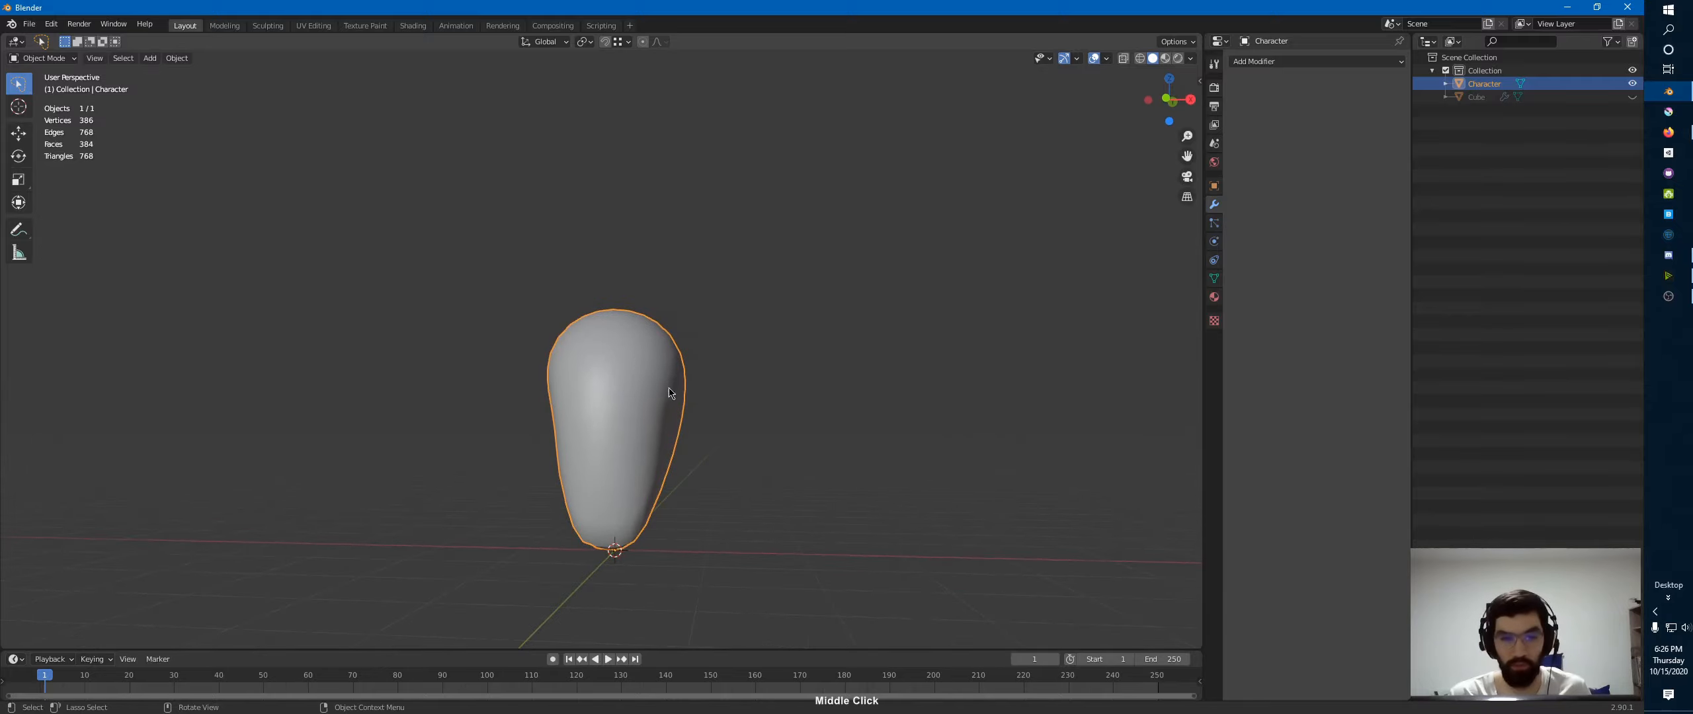
{"action": "mouse_move", "coordinate": [670, 392]}
{"action": "middle_mouse_down"}
{"action": "mouse_move", "coordinate": [605, 381]}
{"action": "mouse_move", "coordinate": [639, 355]}
{"action": "mouse_move", "coordinate": [656, 382]}
{"action": "middle_mouse_up"}
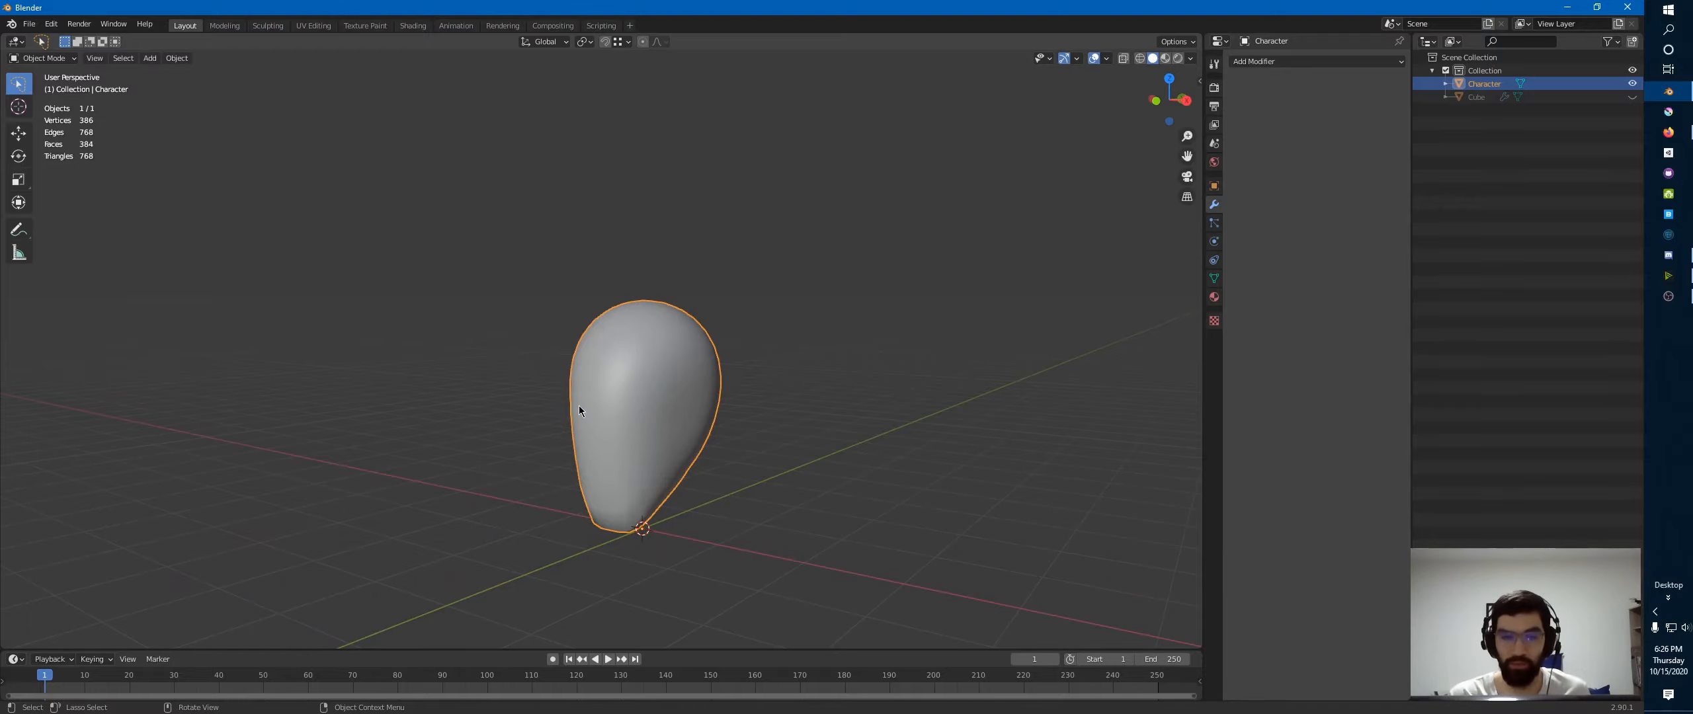
{"action": "middle_click_drag", "start_coordinate": [579, 416], "coordinate": [619, 524]}
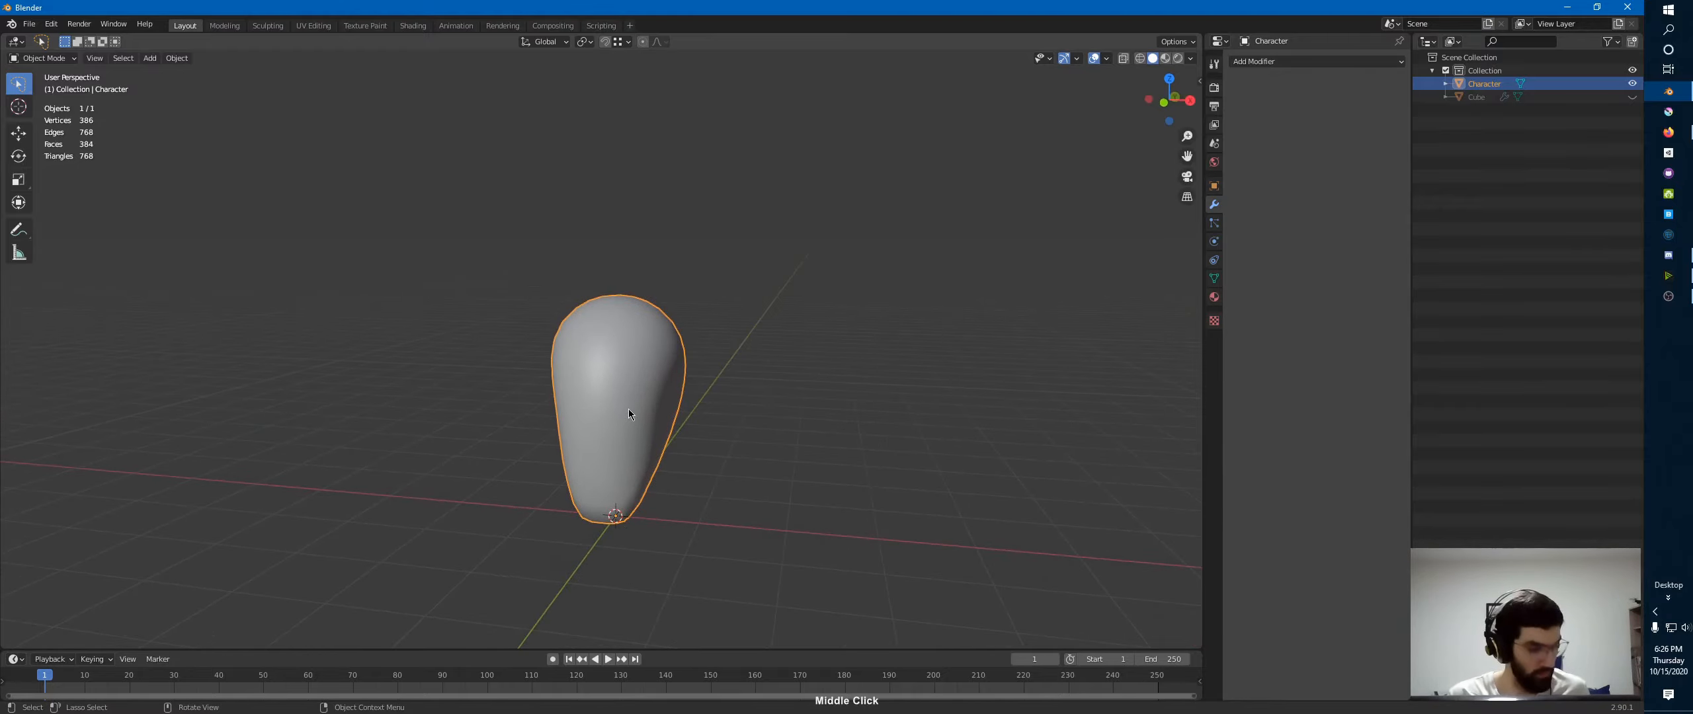
- Add a Bezier curve with a 1 m radius at the world origin
{"action": "key", "text": "shift+a"}
{"action": "mouse_move", "coordinate": [595, 427]}
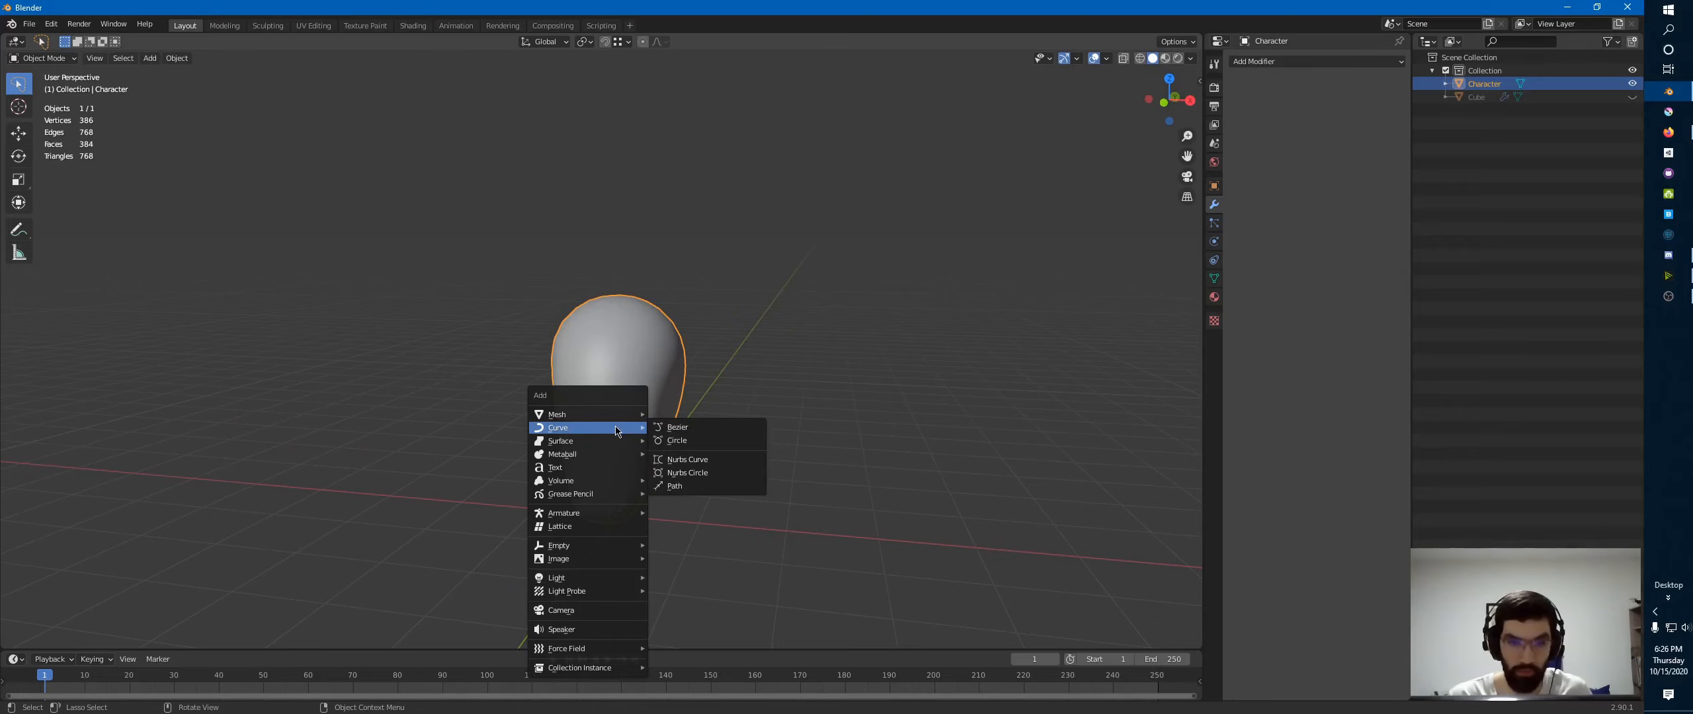
{"action": "left_click", "coordinate": [688, 429]}
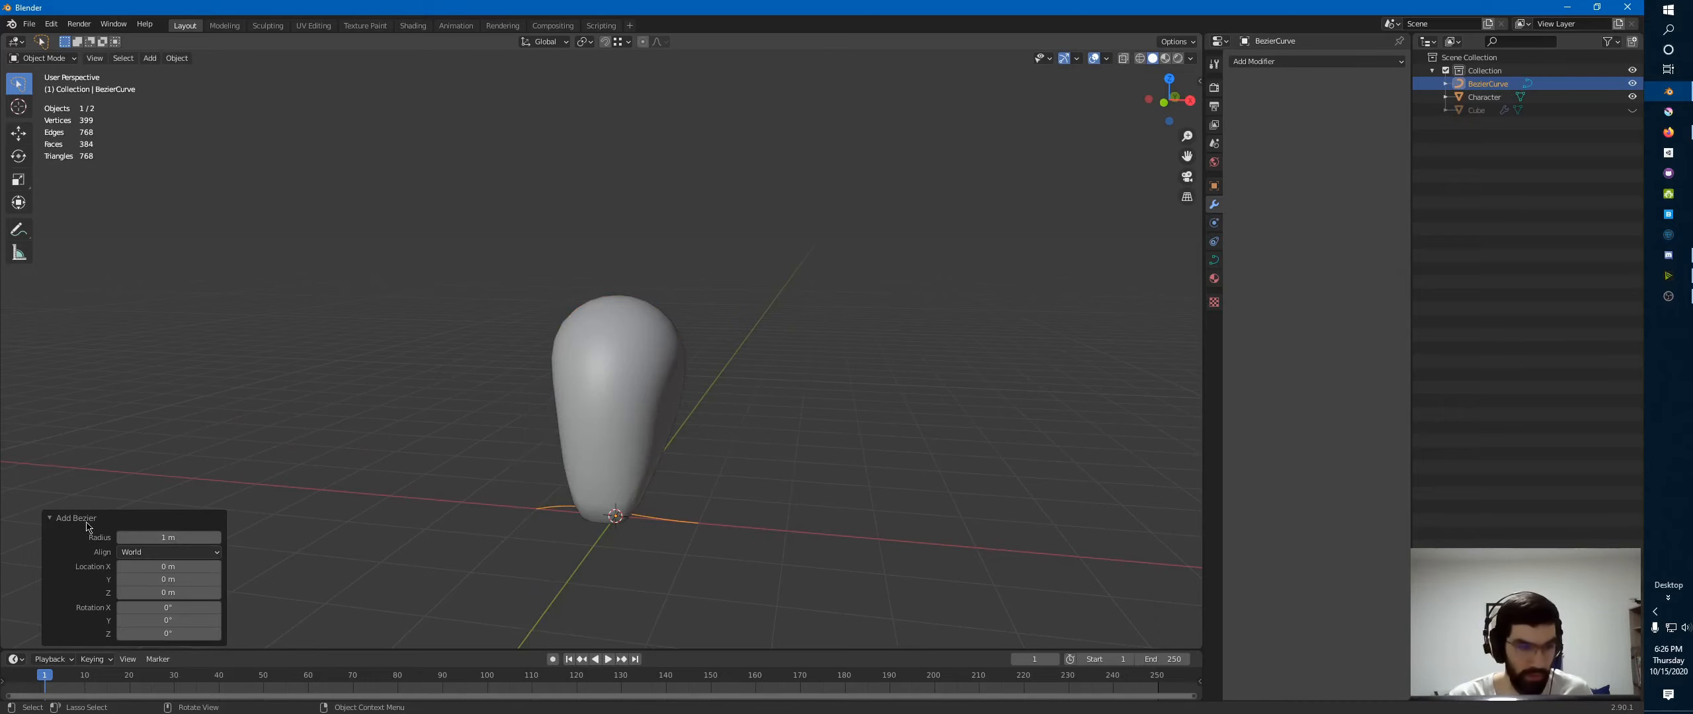
- Start the Shortcut VUr add-on's on-screen shortcut display for the 3D viewport
{"action": "key", "text": "n"}
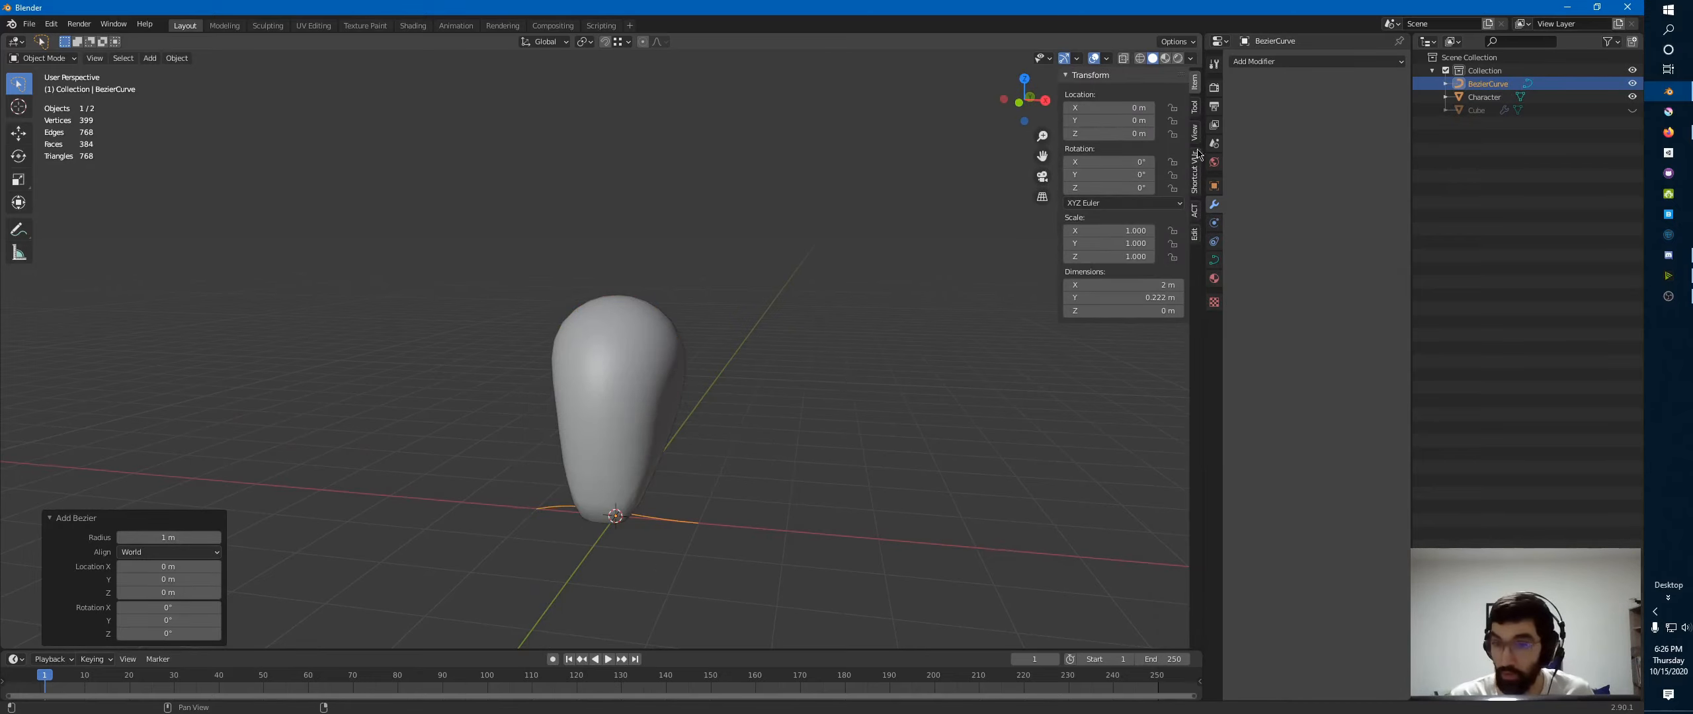
{"action": "left_click", "coordinate": [1195, 171]}
{"action": "left_click", "coordinate": [1098, 94]}
{"action": "key", "text": "n"}
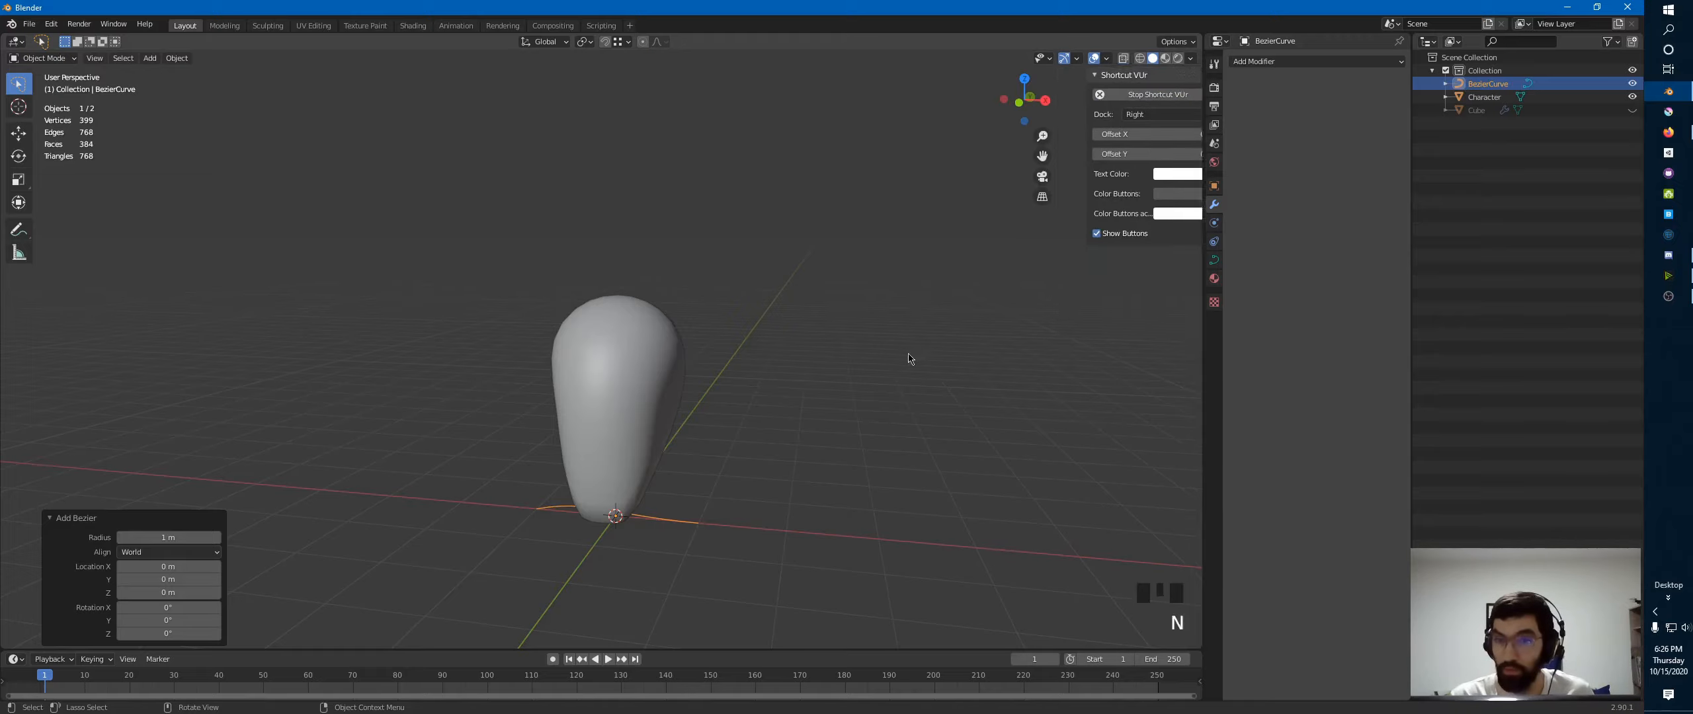
- Rename the new Bezier curve as Hair_Curve_0
{"action": "middle_click_drag", "start_coordinate": [907, 363], "coordinate": [813, 404]}
{"action": "middle_click_drag", "start_coordinate": [509, 534], "coordinate": [858, 431]}
{"action": "key", "text": "F2"}
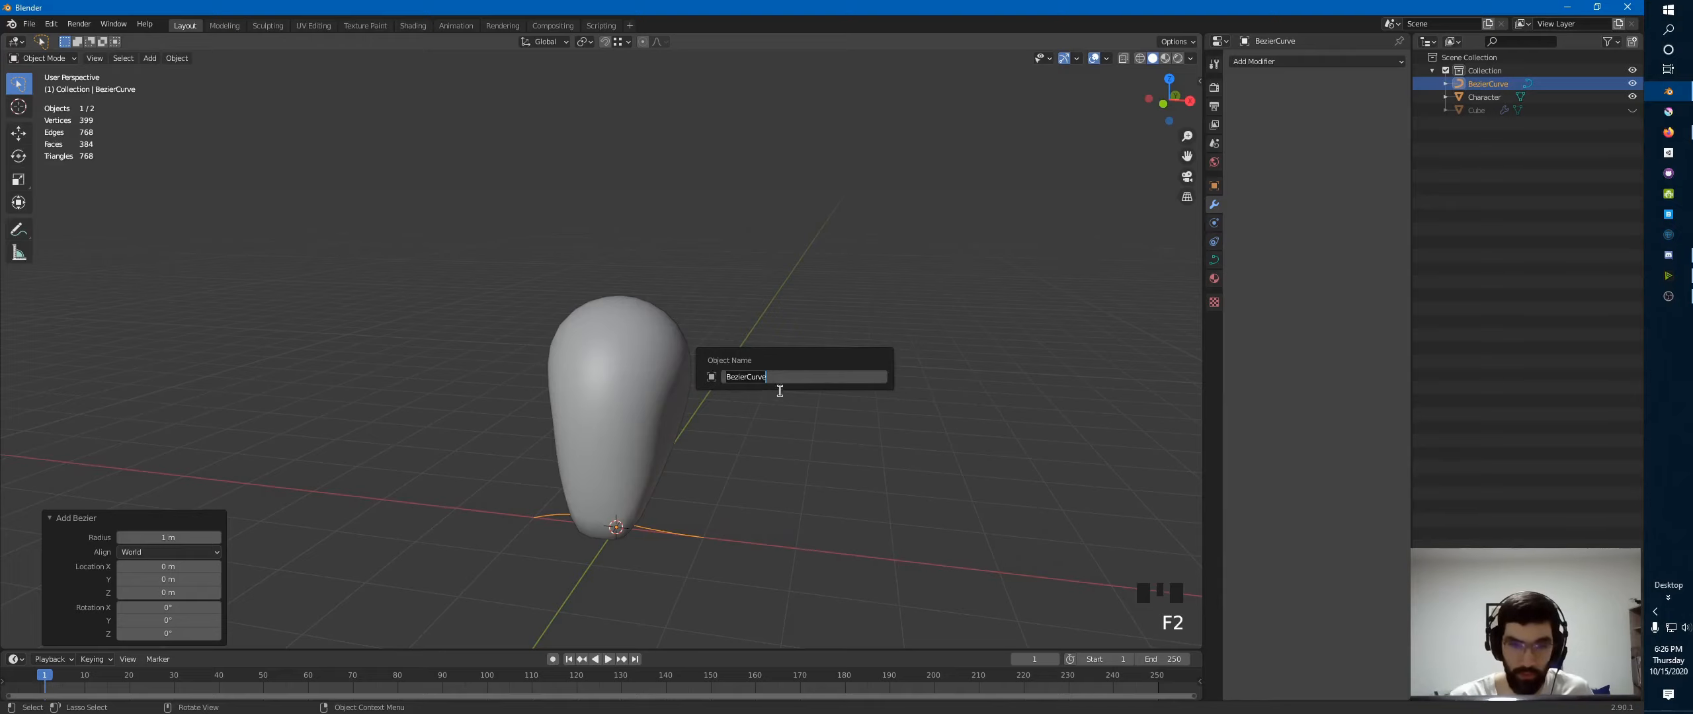
{"action": "key", "text": "Home"}
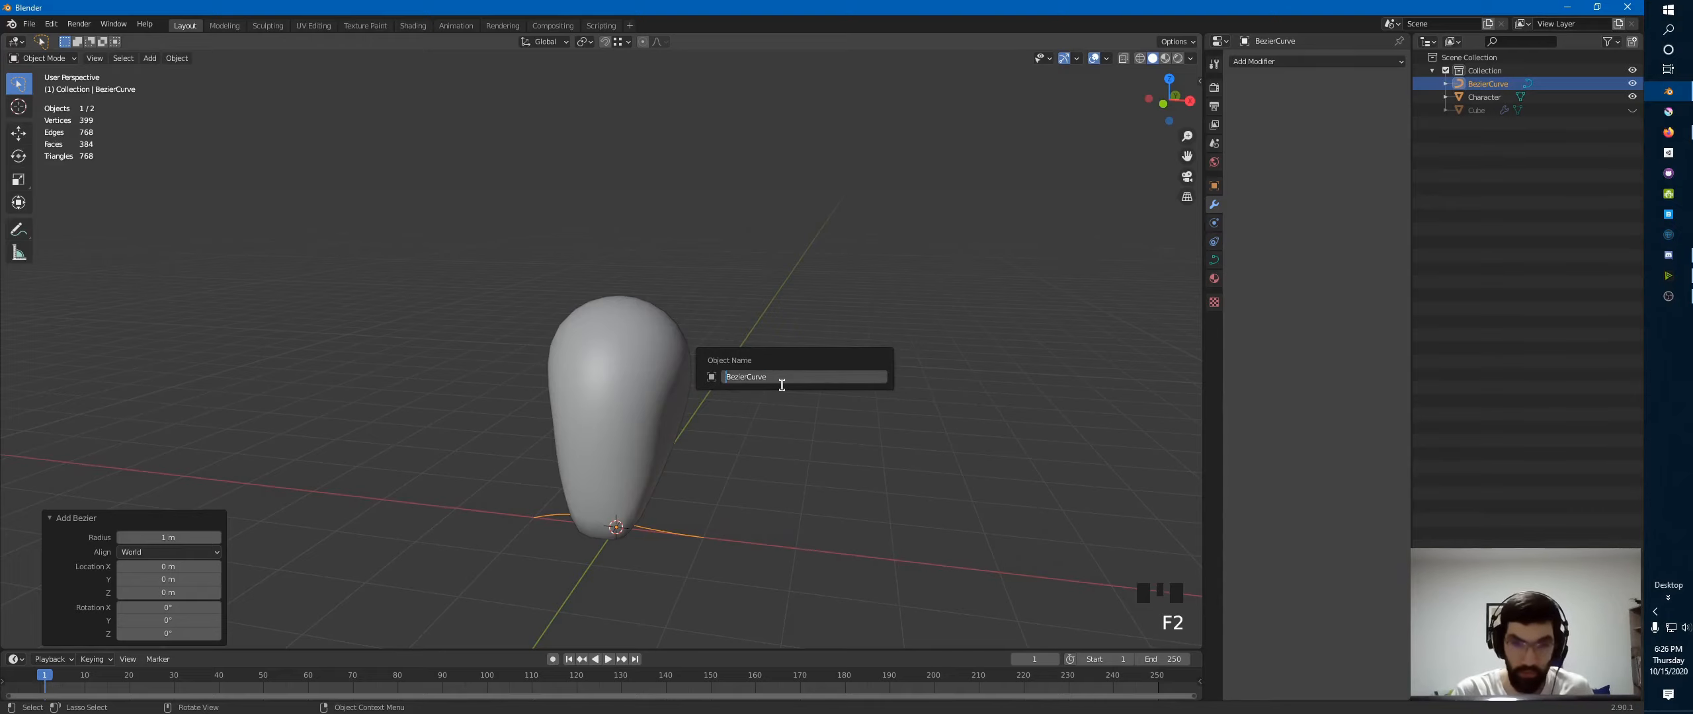
{"action": "key", "text": "shift+Right"}
{"action": "key", "text": "shift+Right"}
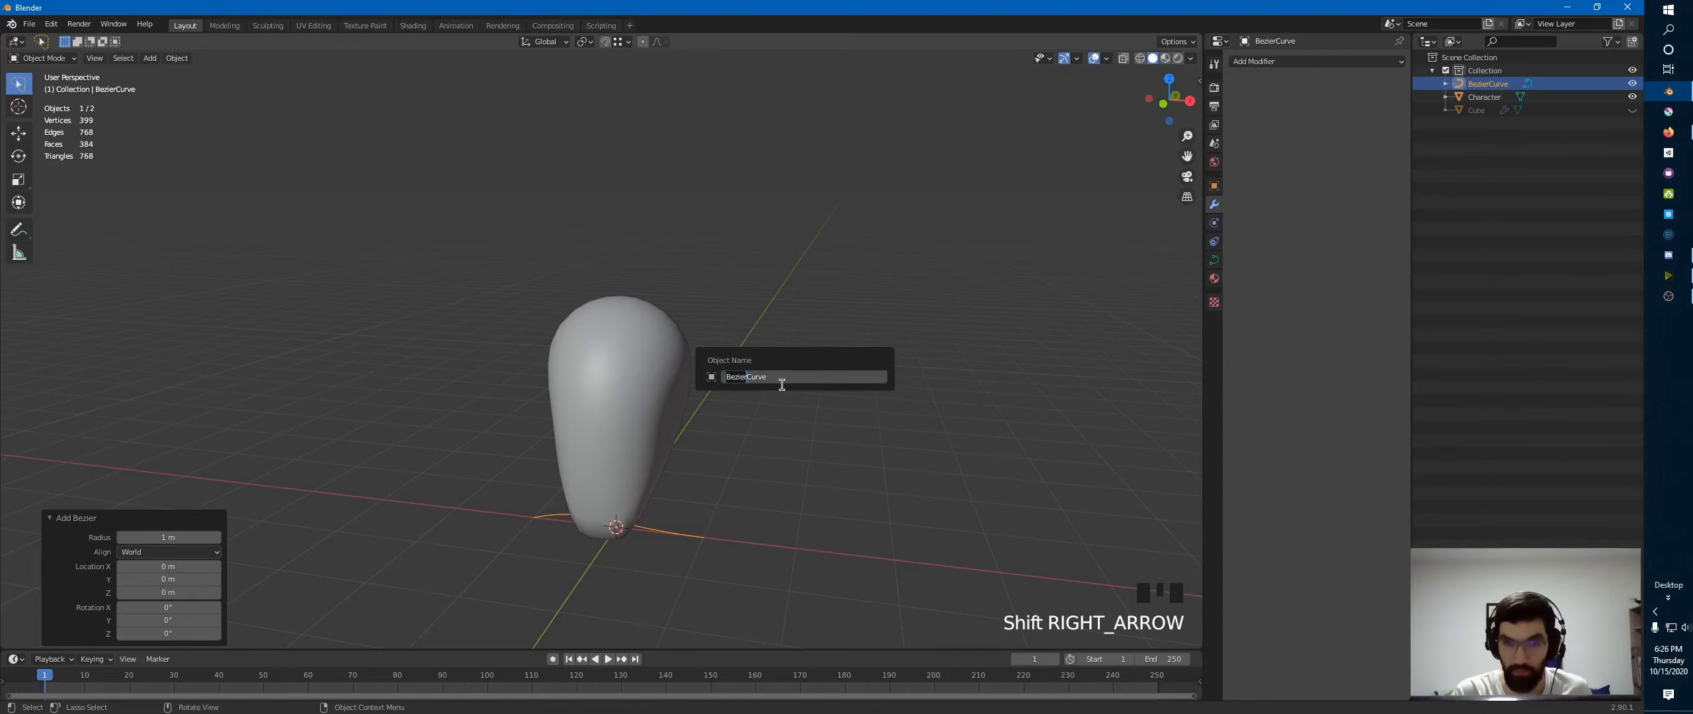
{"action": "key", "text": "BackSpace"}
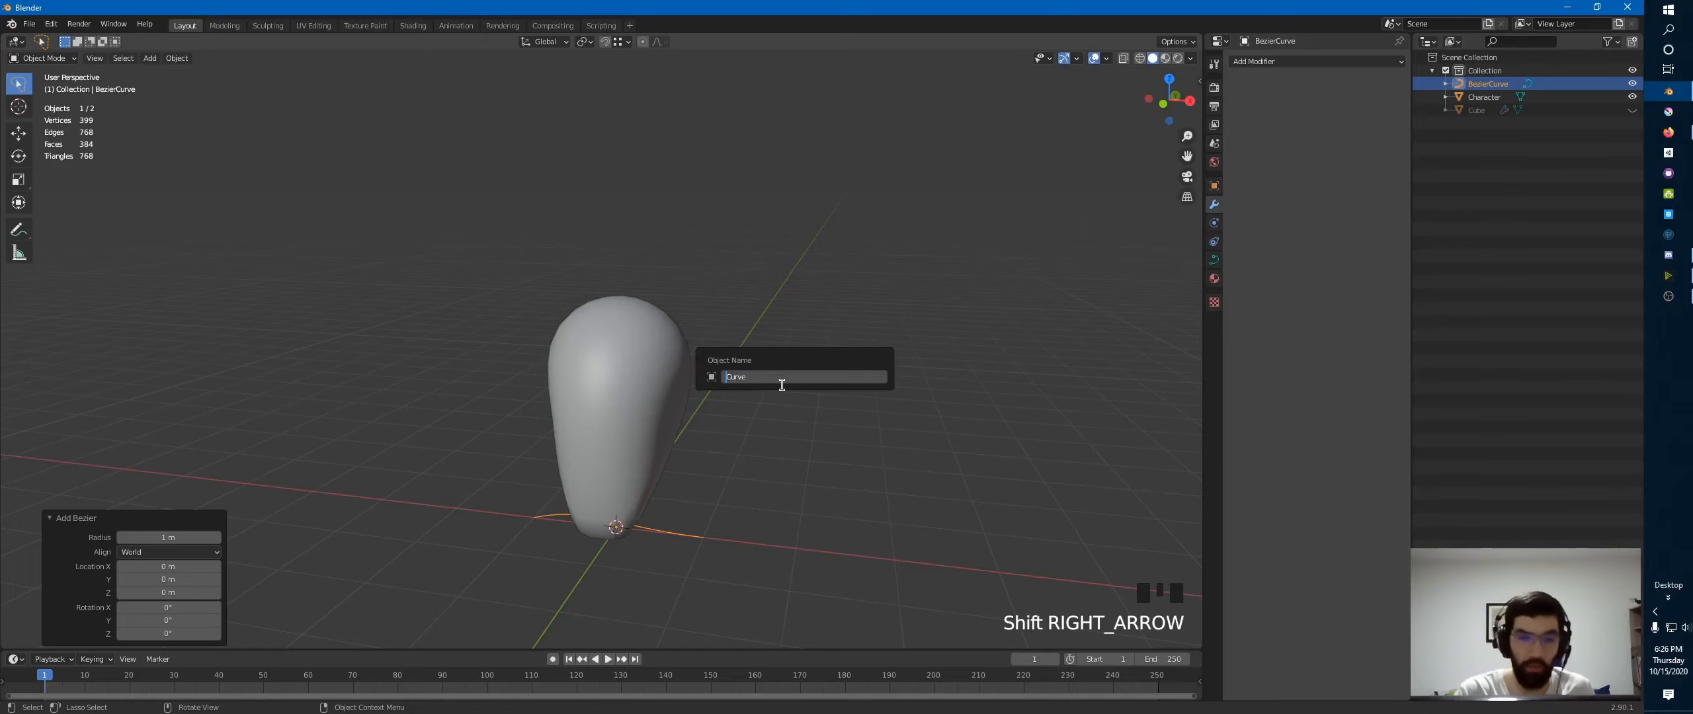
{"action": "type", "text": "H"}
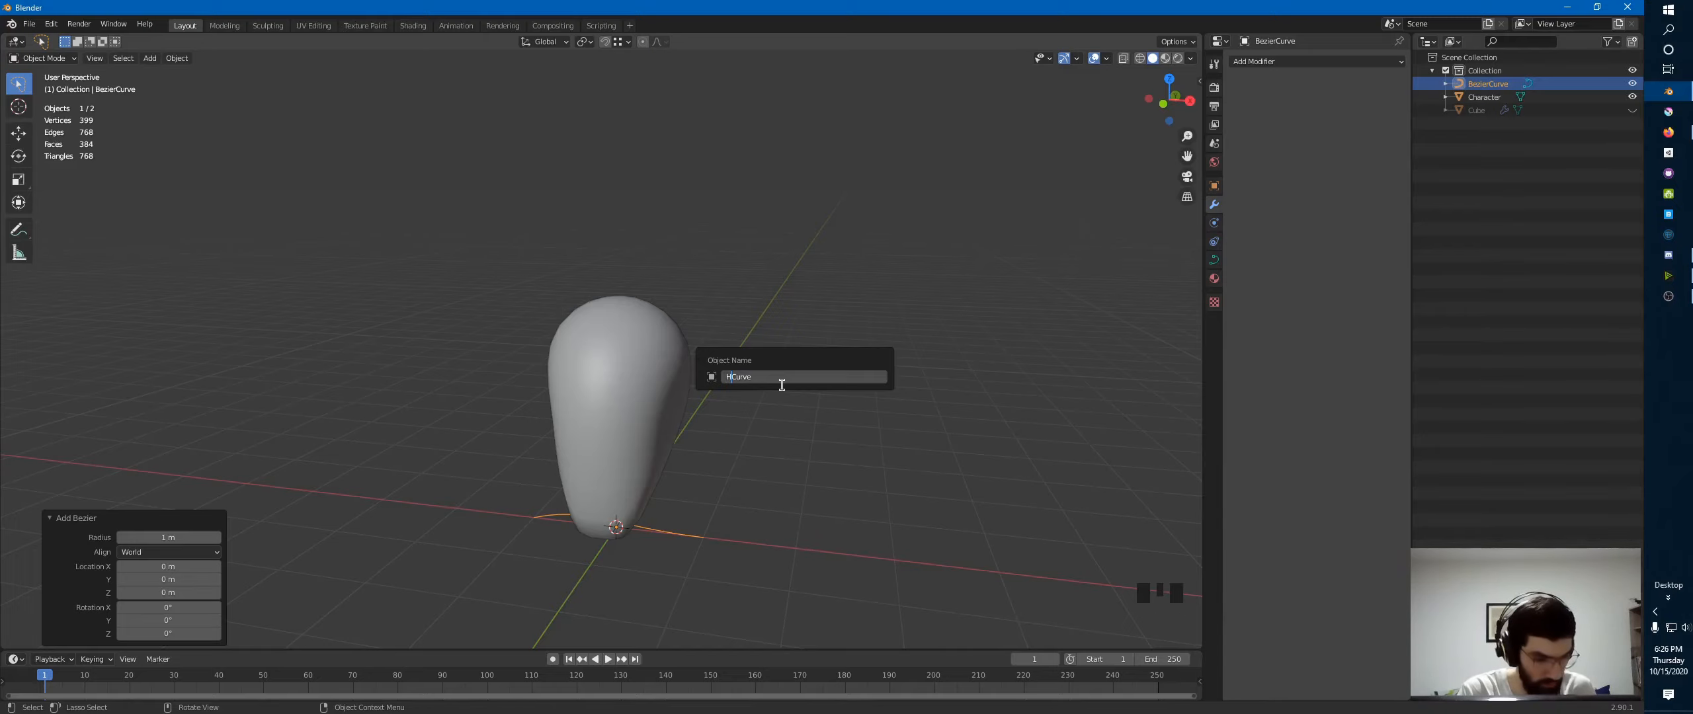
{"action": "type", "text": "air_"}
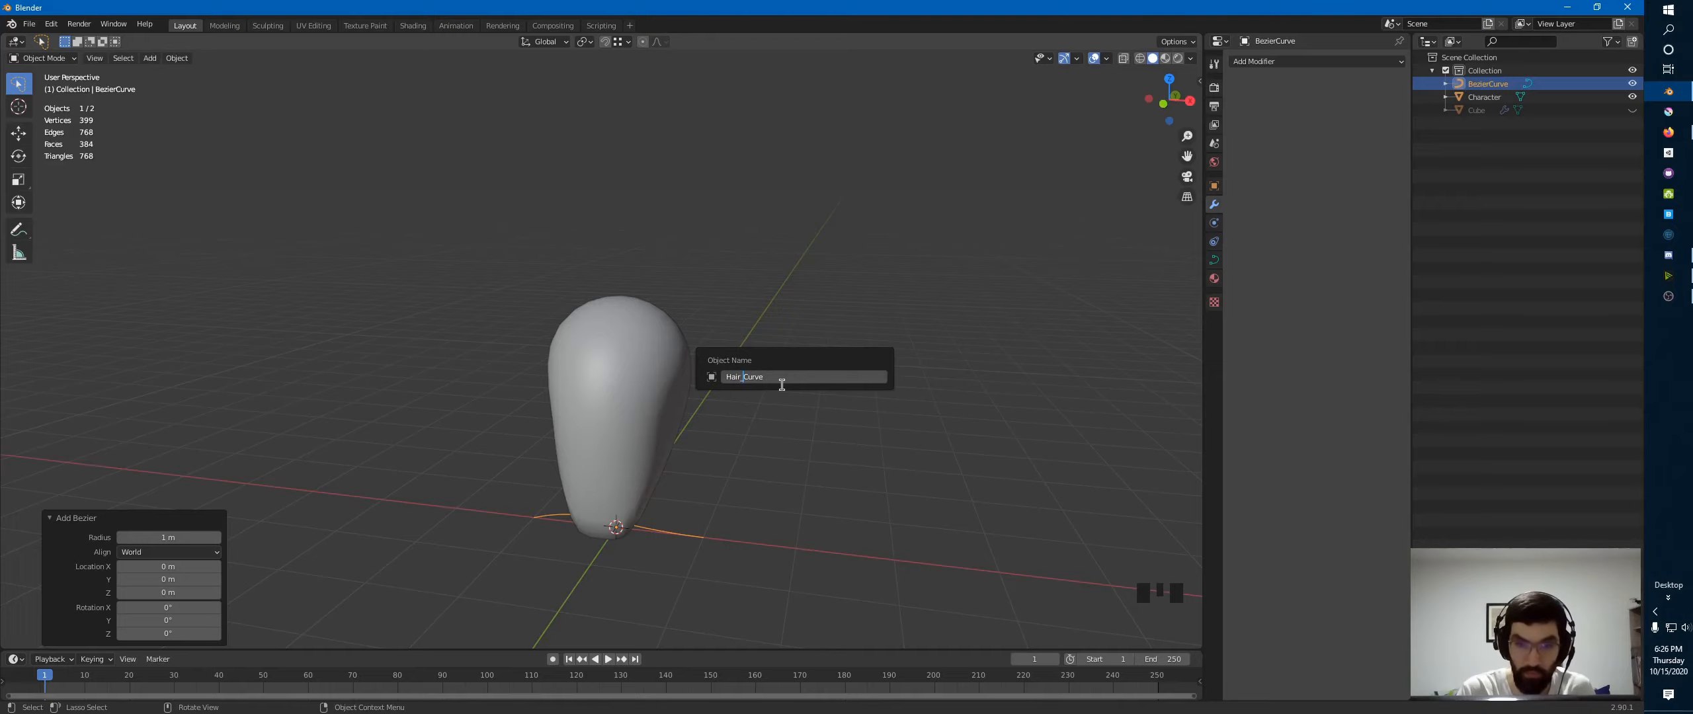
{"action": "key", "text": "End"}
{"action": "type", "text": "_0"}
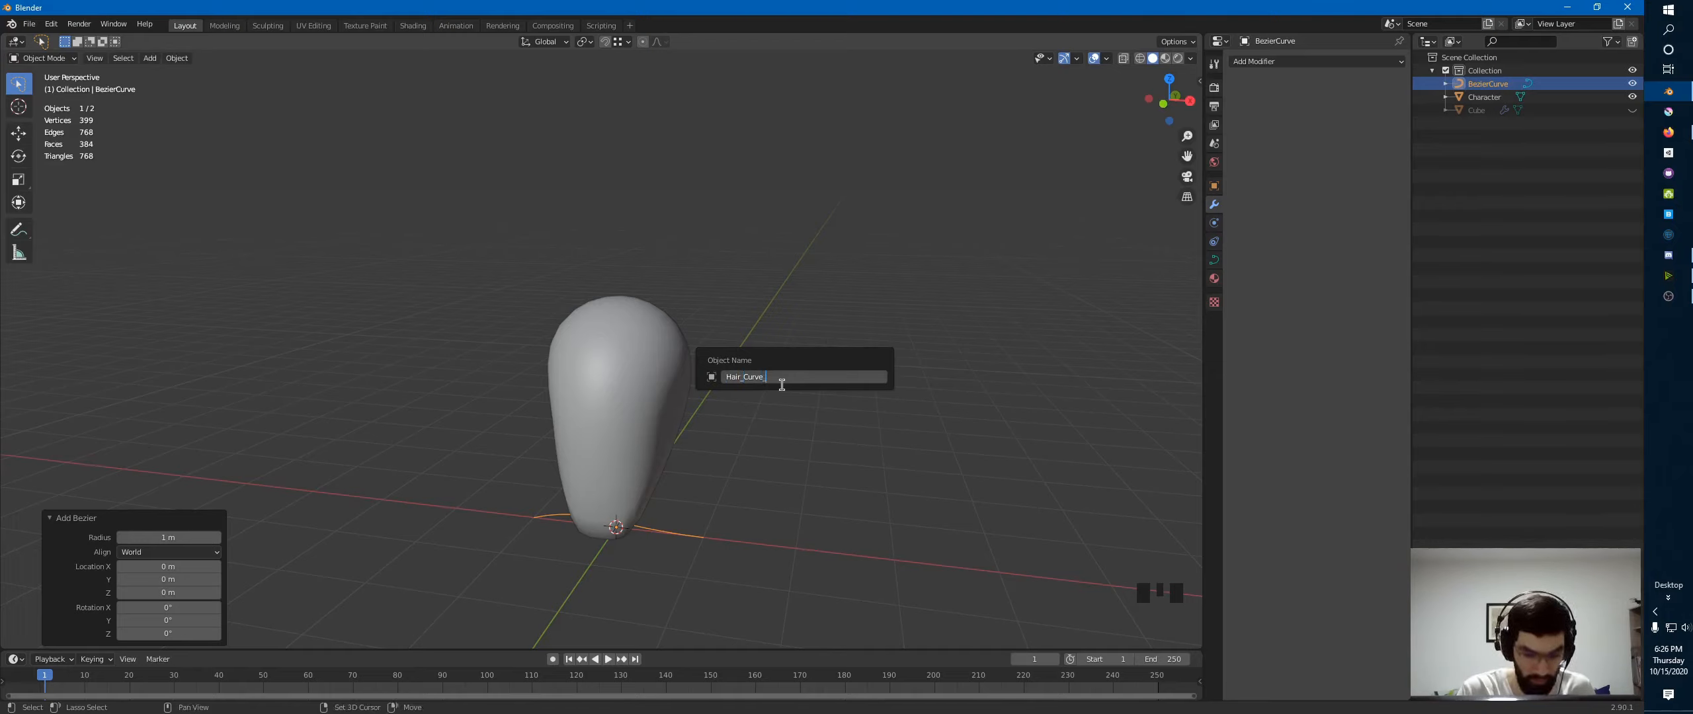
{"action": "key", "text": "Return"}
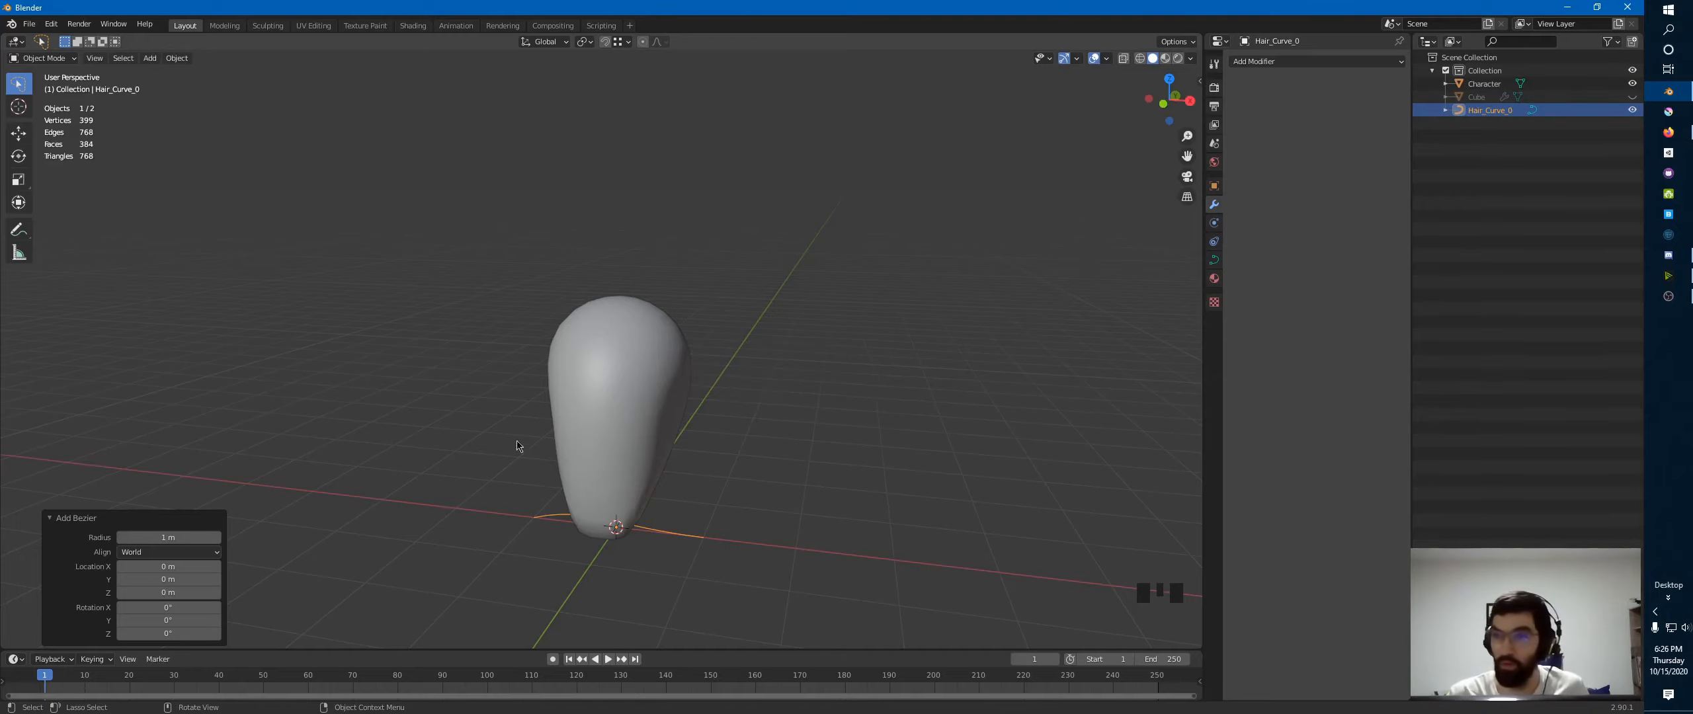
- Move the Character head form along the global X axis, well clear of the curve at the origin
{"action": "middle_click_drag", "start_coordinate": [613, 393], "coordinate": [661, 379], "text": "shift"}
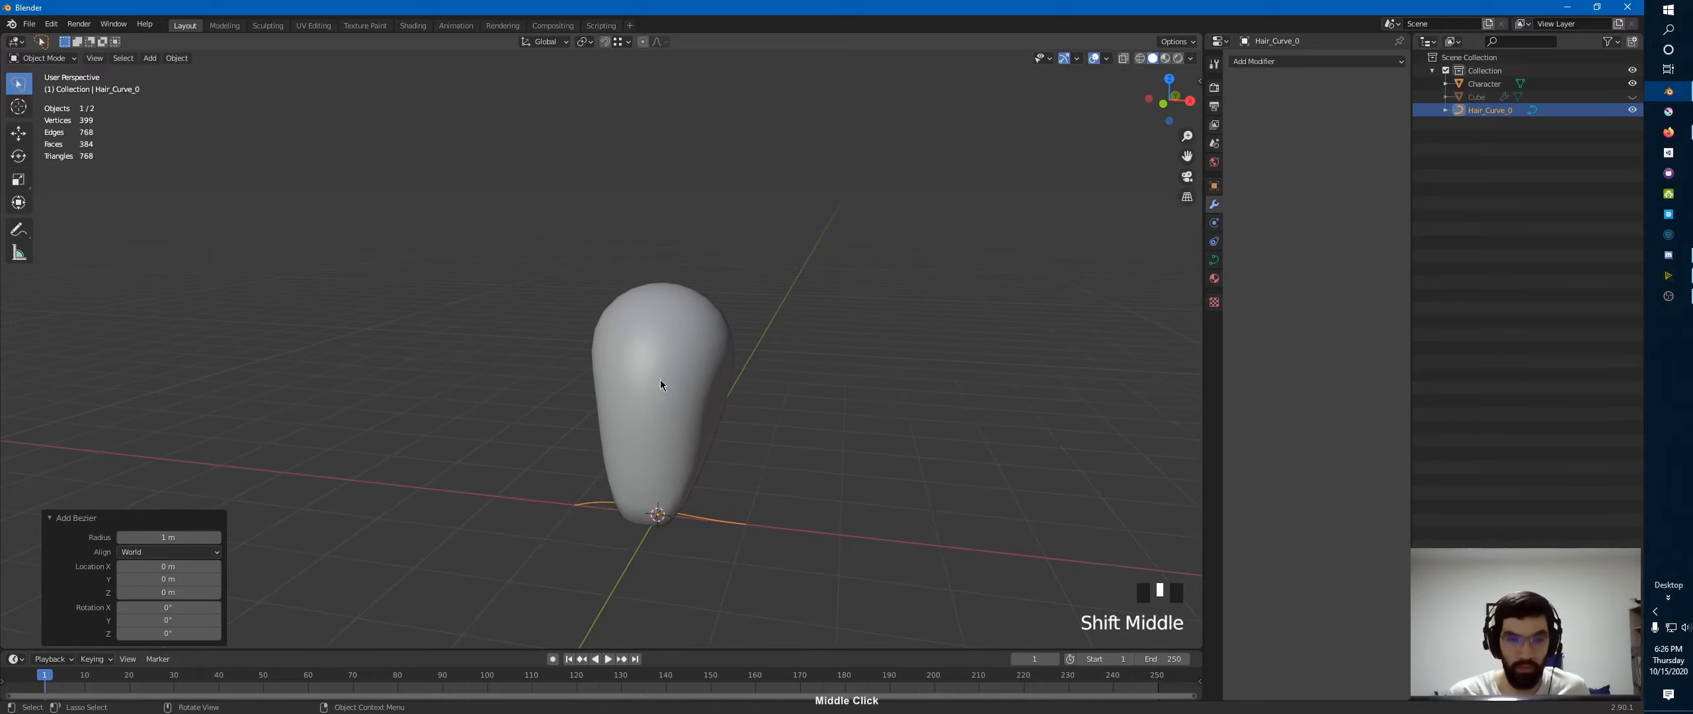
{"action": "left_click", "coordinate": [648, 369]}
{"action": "key", "text": "g"}
{"action": "key", "text": "x"}
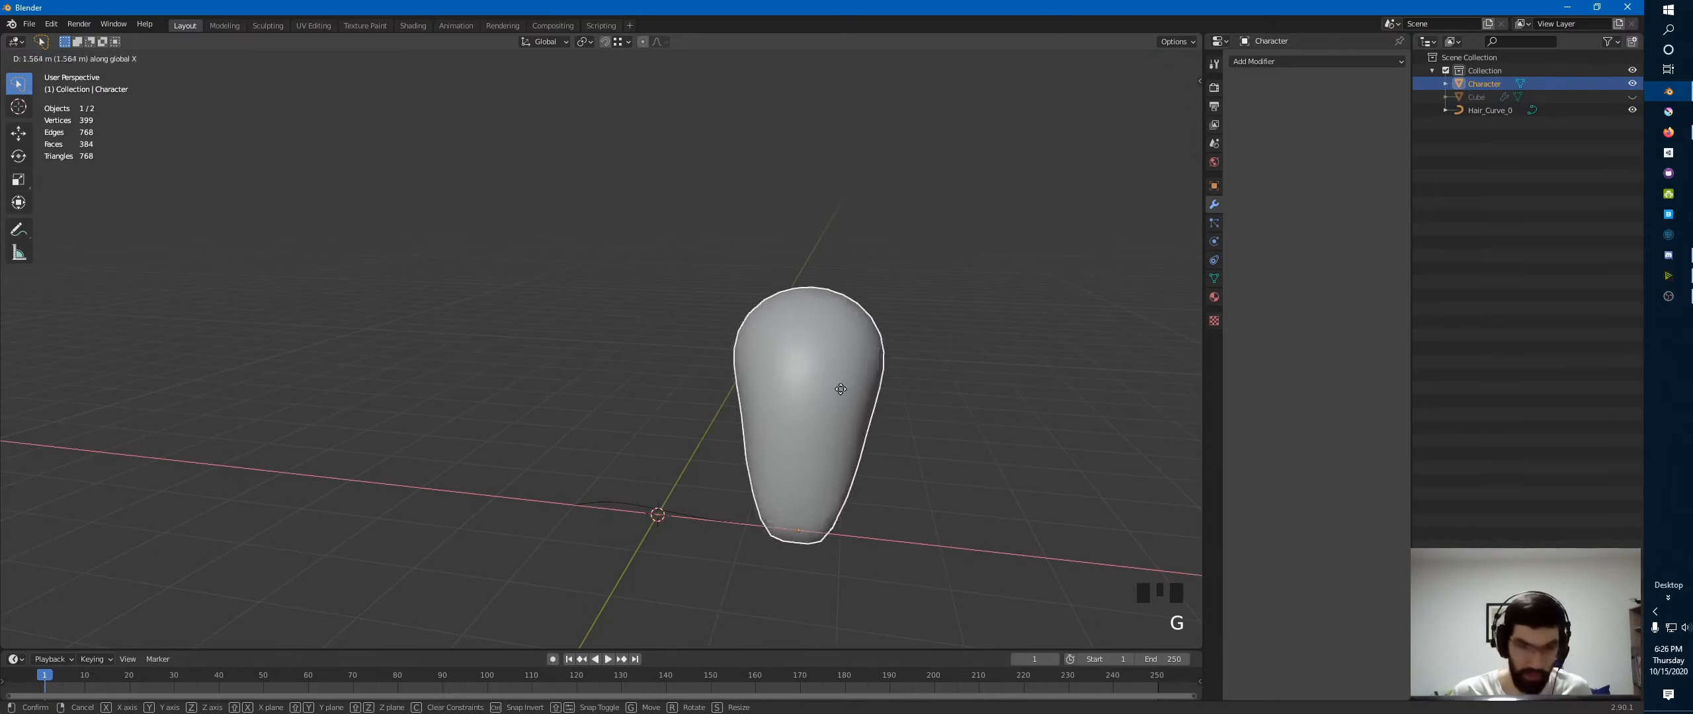
{"action": "left_click", "coordinate": [693, 490]}
- Add a Bezier circle with a 1 m radius at the origin and rename it as Hair_Profile
{"action": "left_click", "coordinate": [664, 515]}
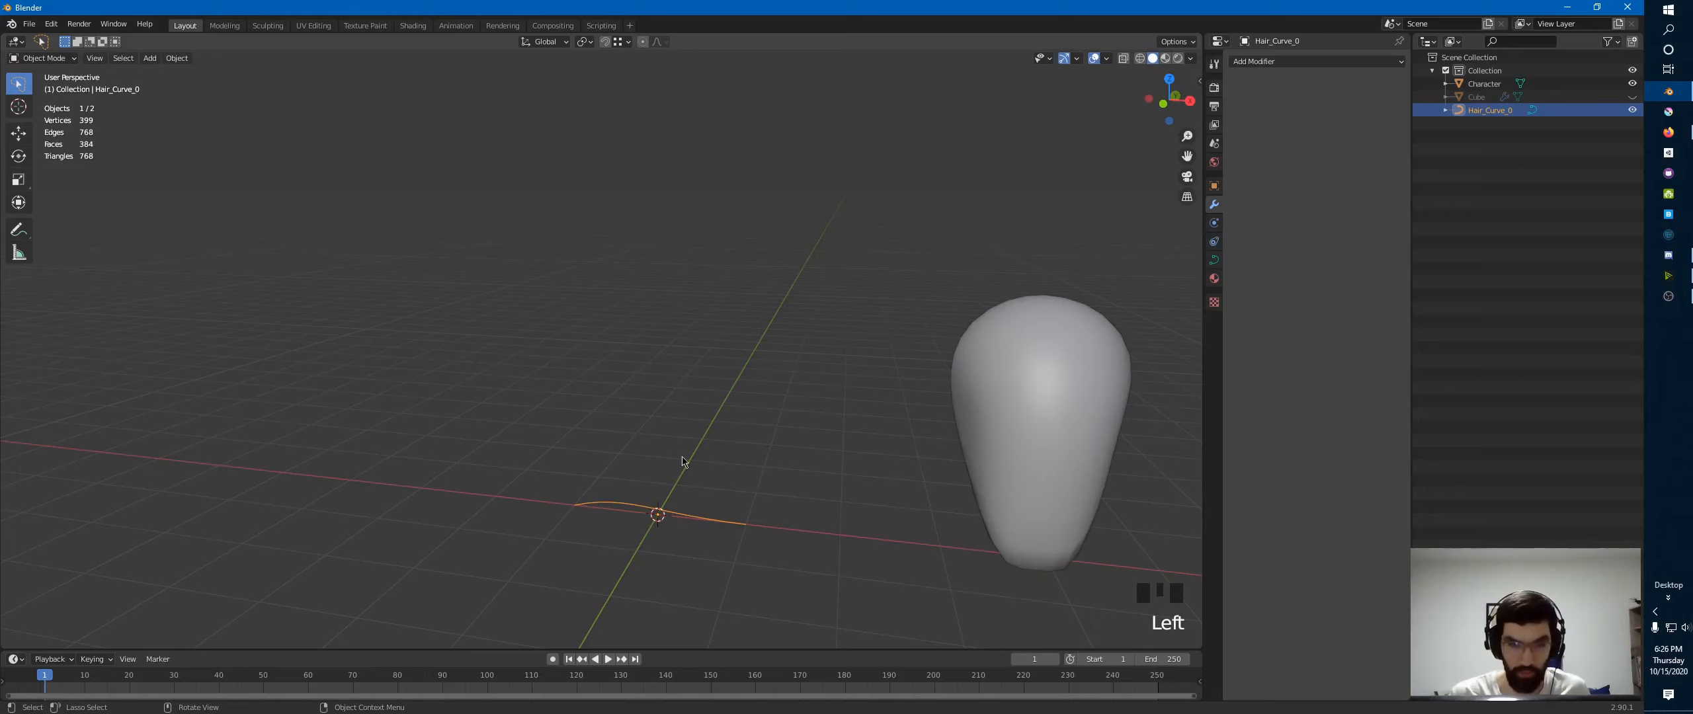
{"action": "key", "text": "shift+a"}
{"action": "mouse_move", "coordinate": [680, 452]}
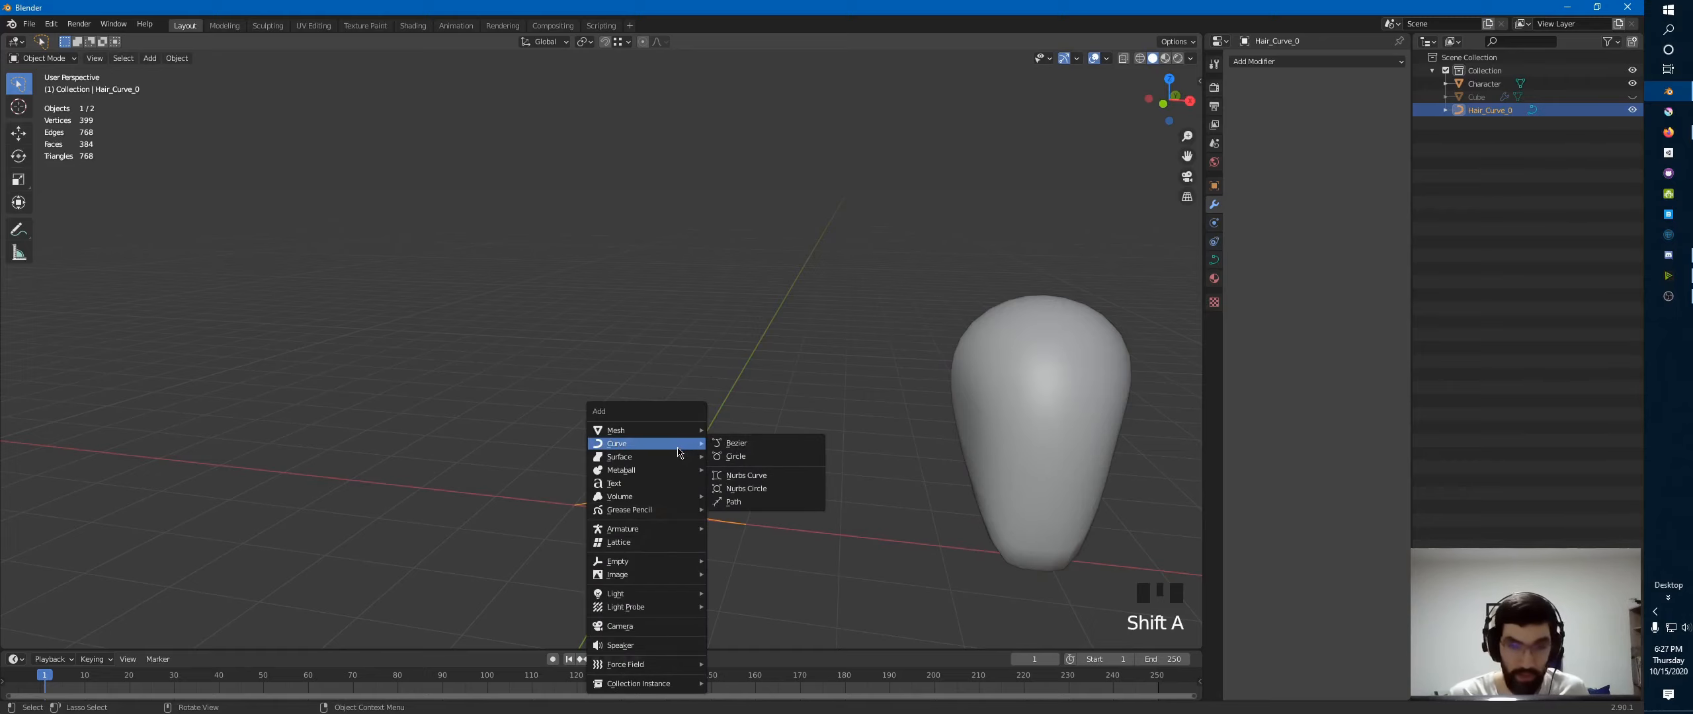
{"action": "left_click", "coordinate": [740, 460]}
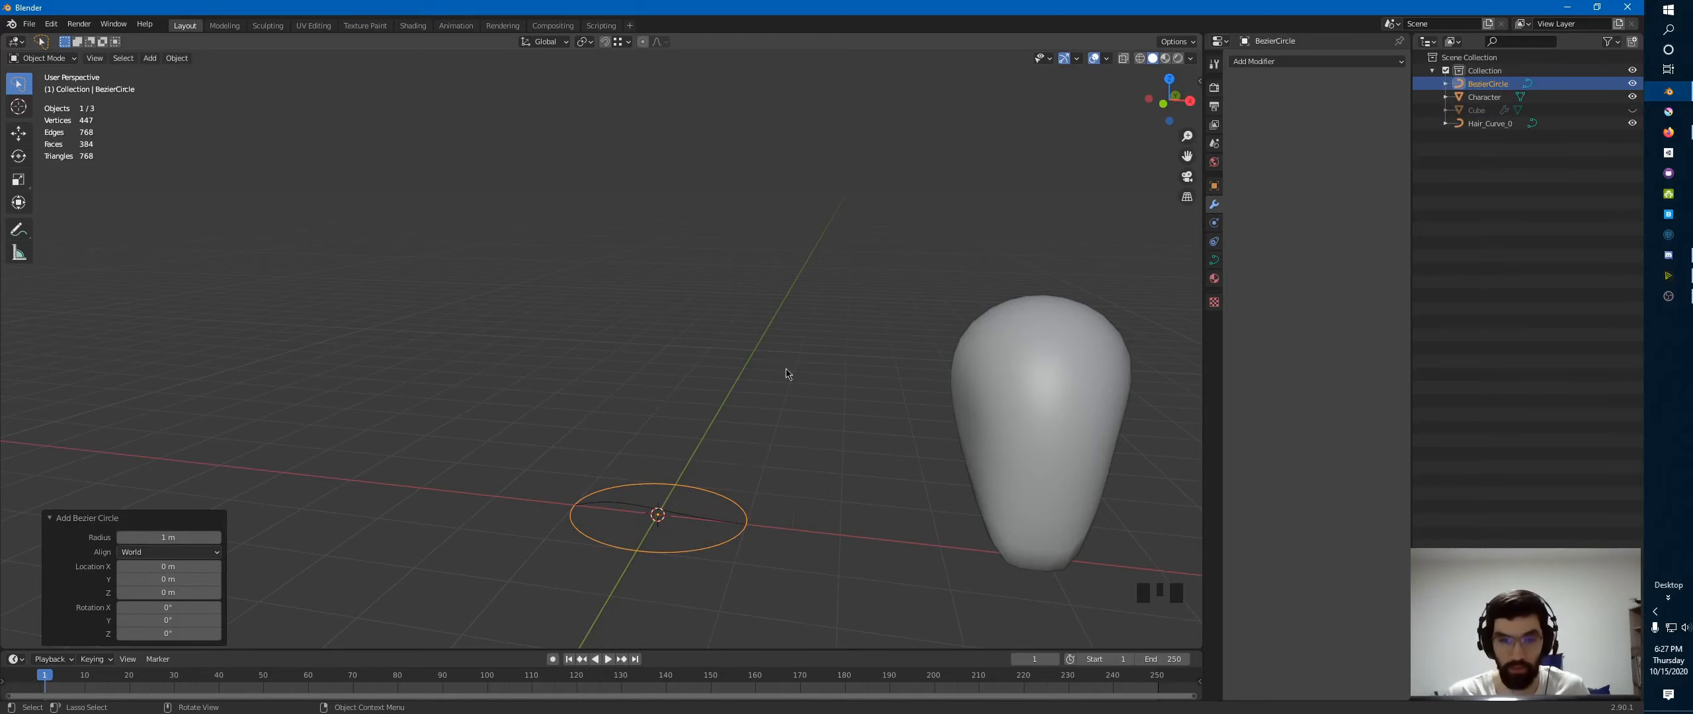
{"action": "key", "text": "F2"}
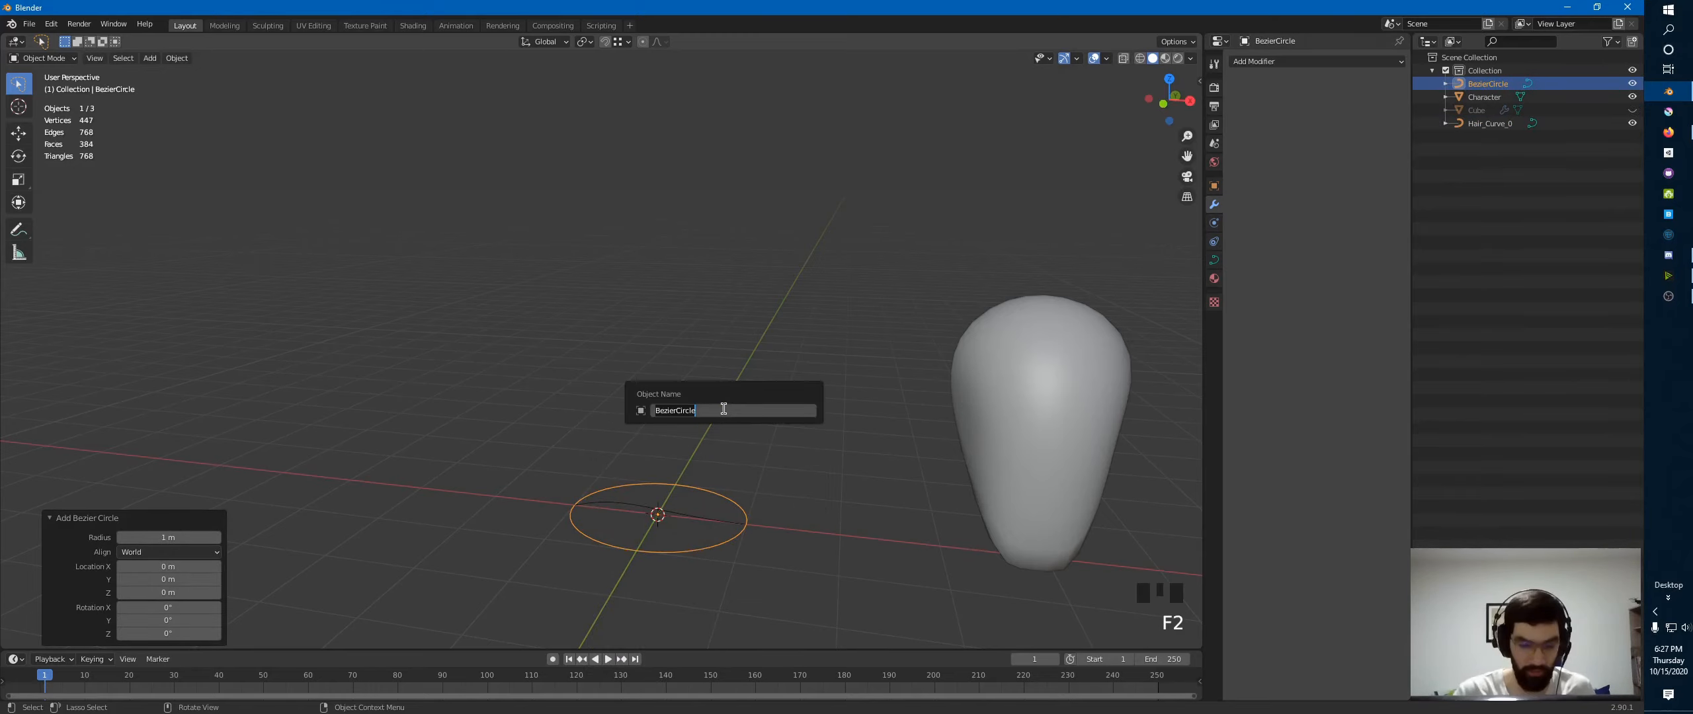
{"action": "type", "text": "Hair"}
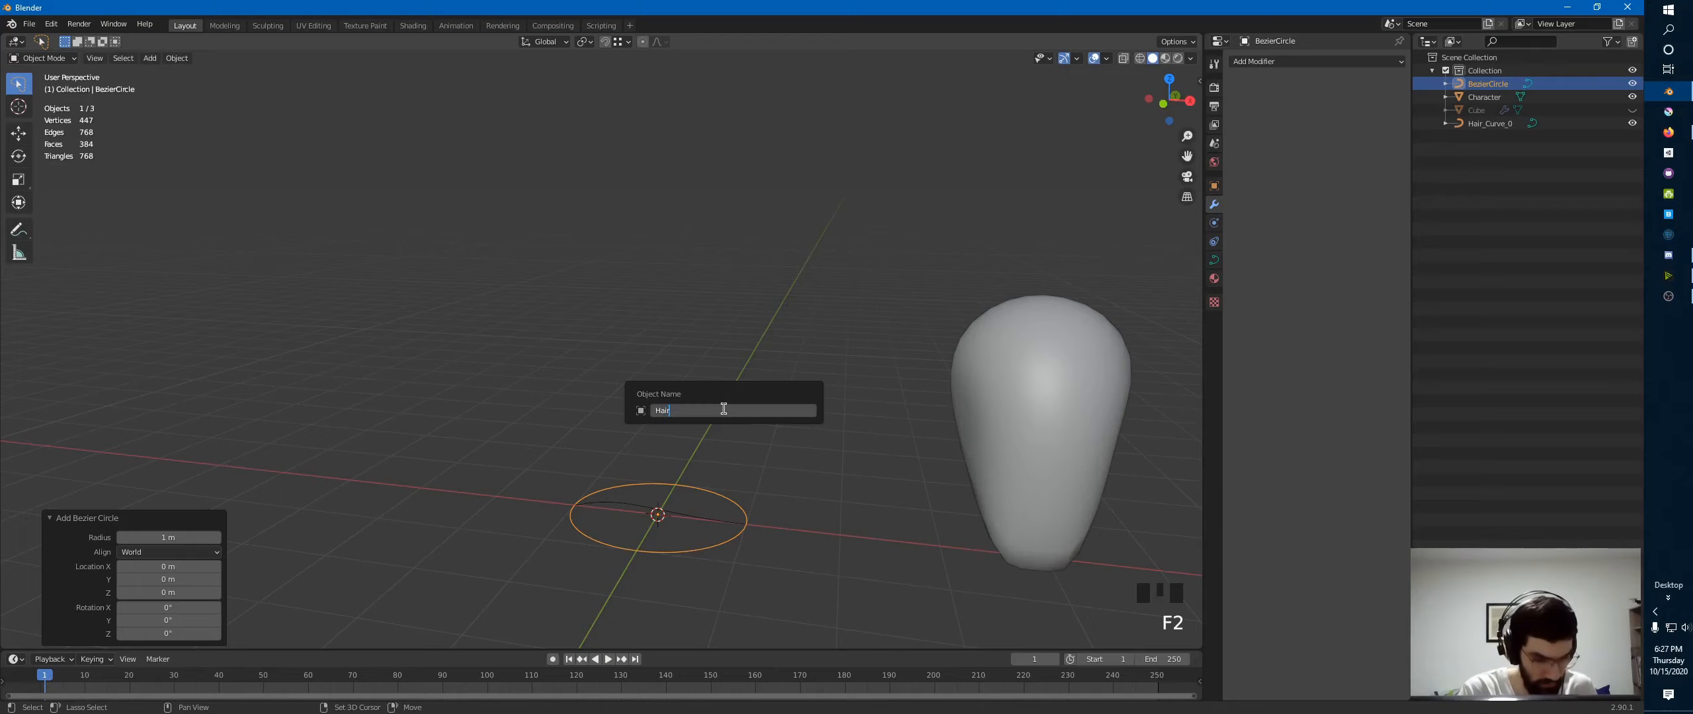
{"action": "type", "text": "_Profile"}
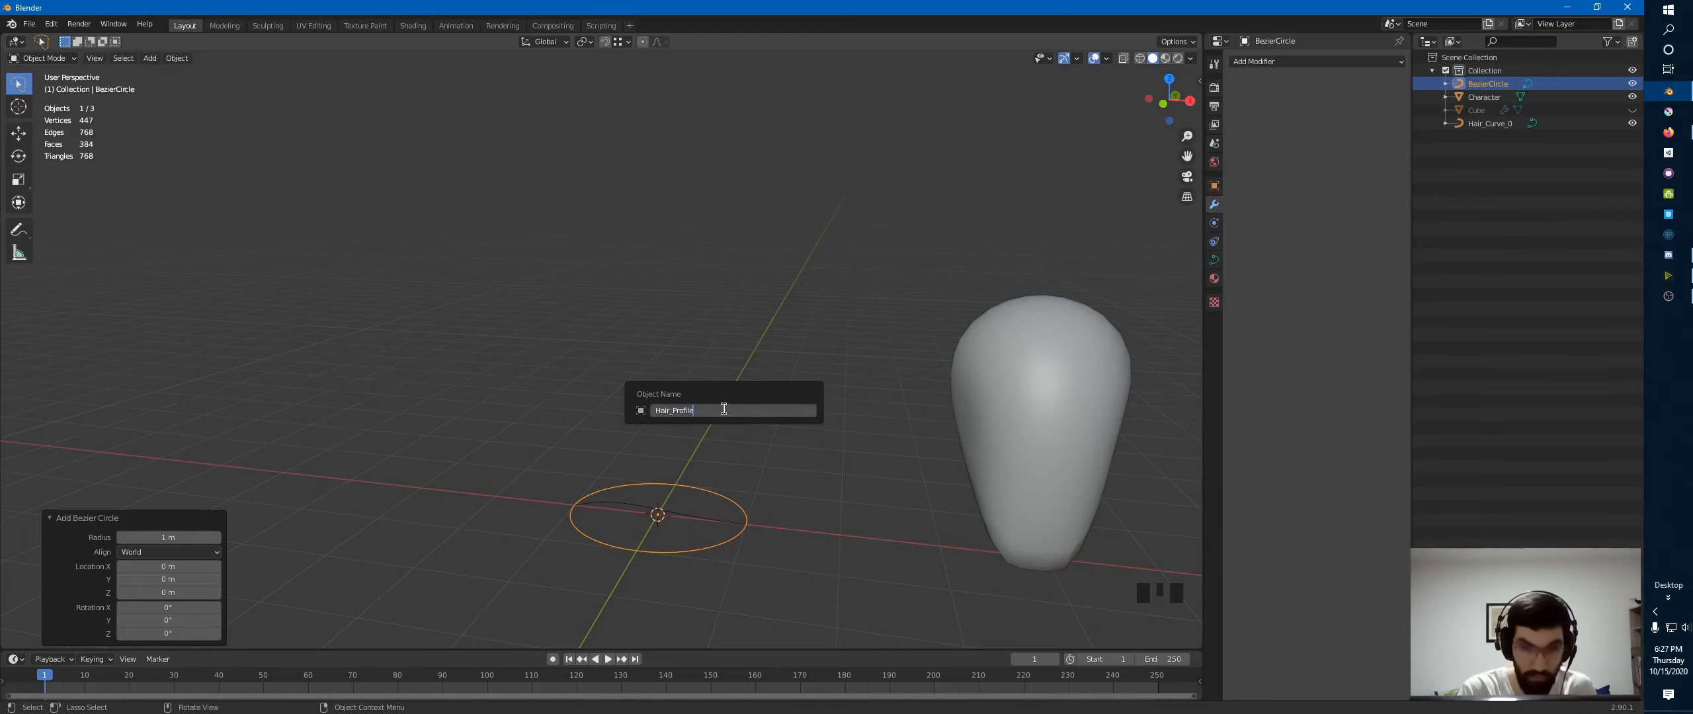
{"action": "key", "text": "Return"}
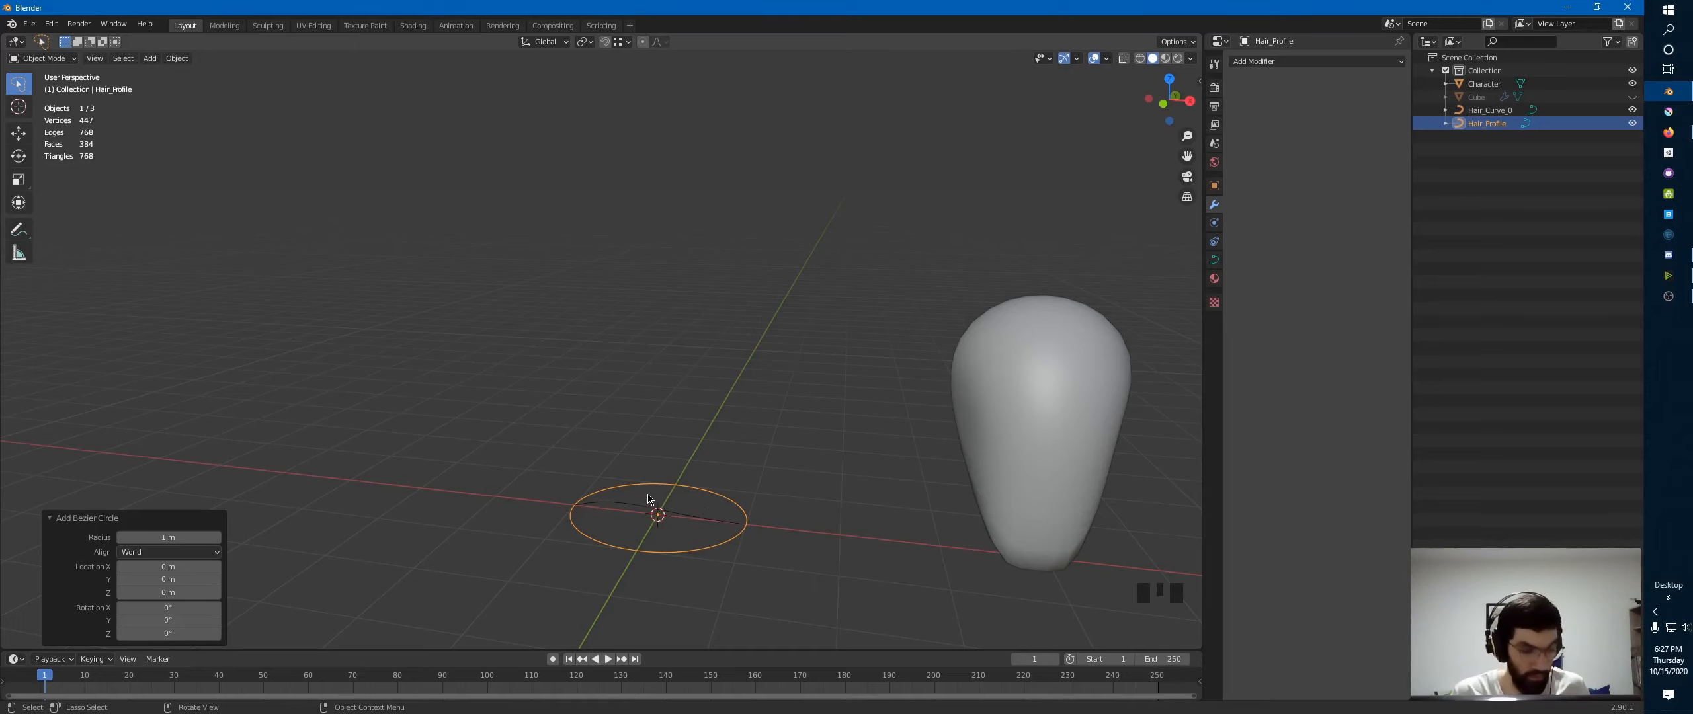
- Add another Bezier curve at the origin and rename it as Taper_Curve
{"action": "key", "text": "shift+a"}
{"action": "mouse_move", "coordinate": [647, 461]}
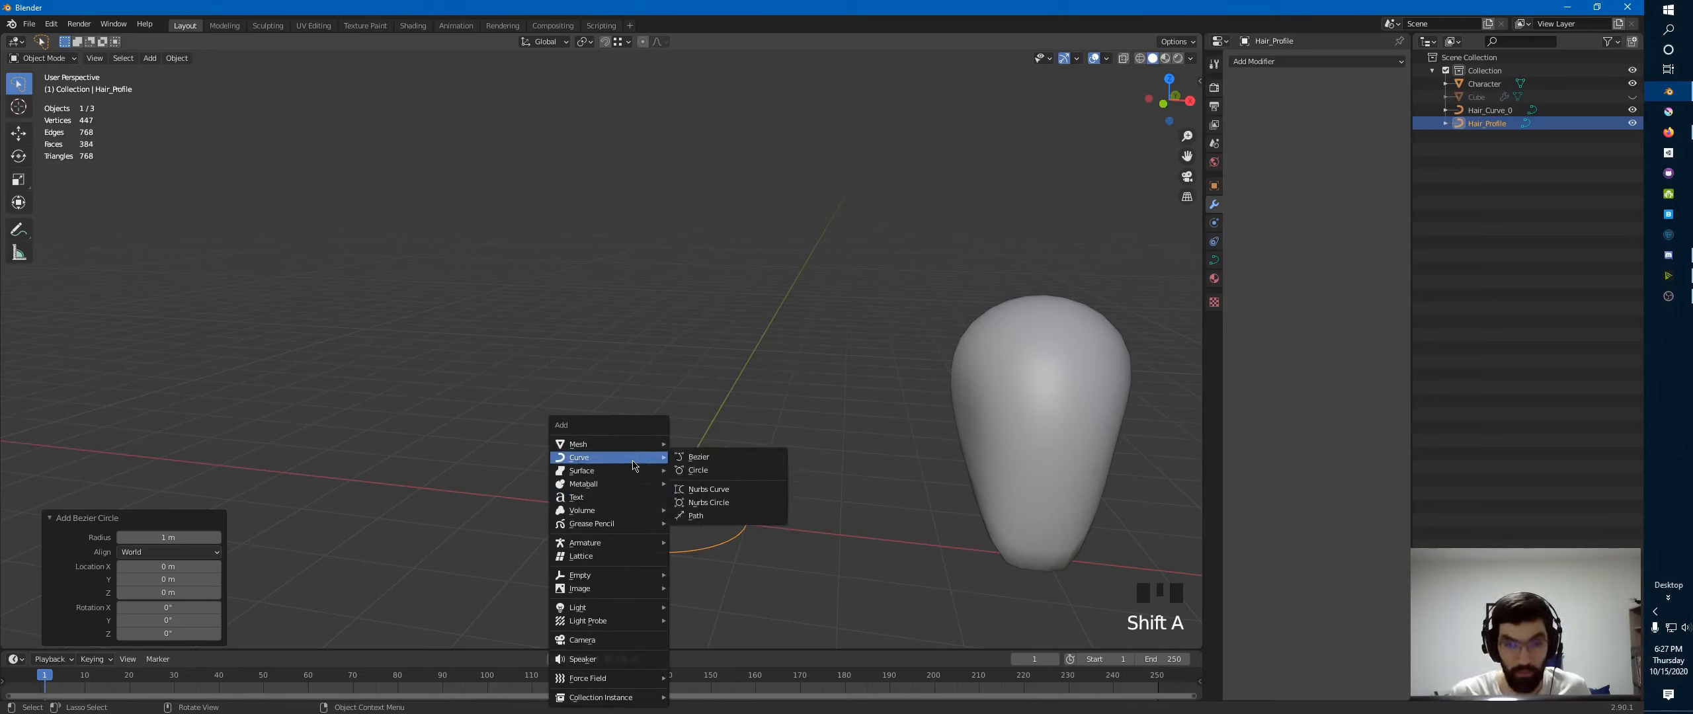
{"action": "left_click", "coordinate": [707, 458]}
{"action": "key", "text": "F2"}
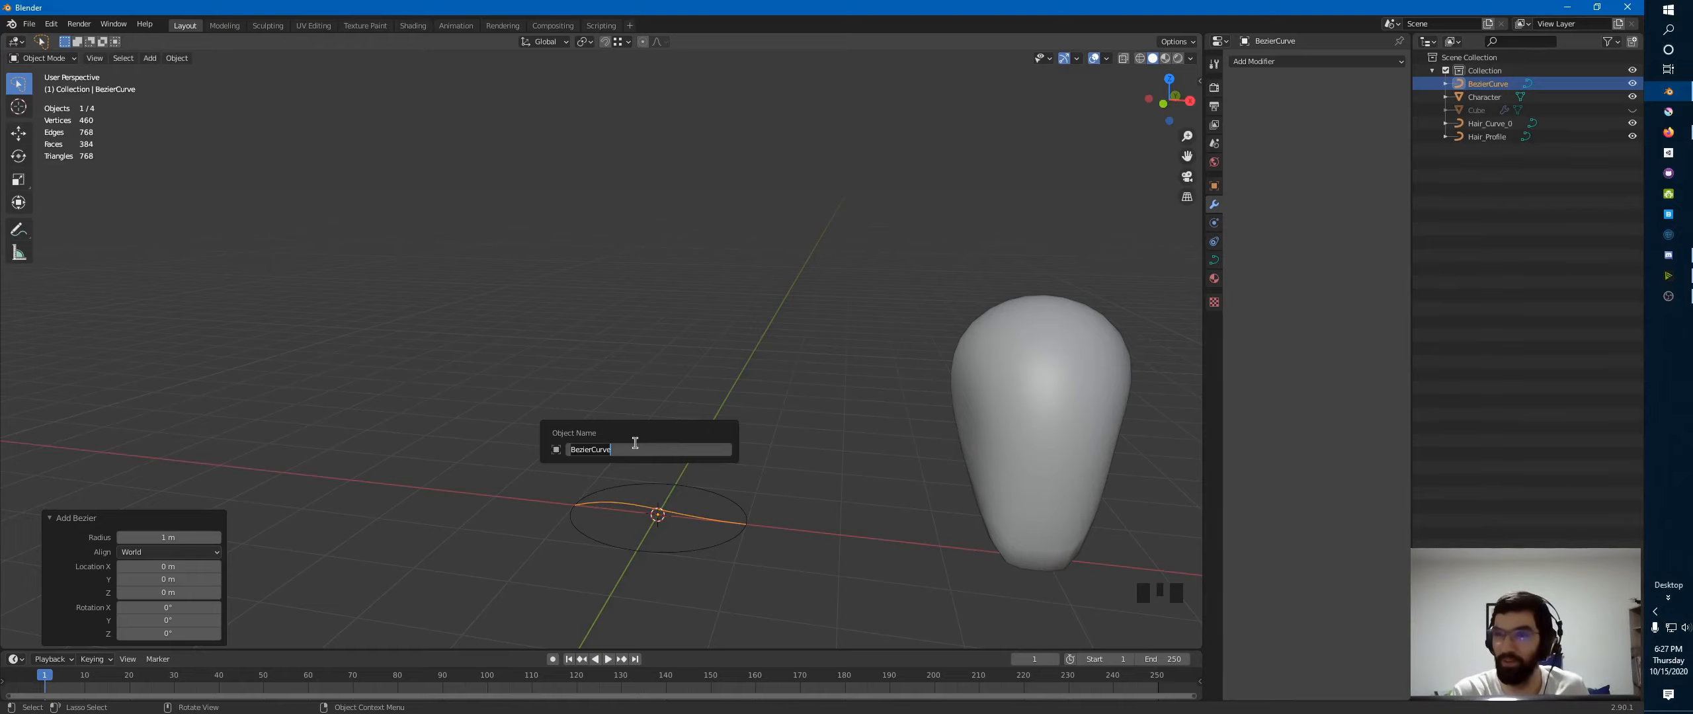
{"action": "type", "text": "T"}
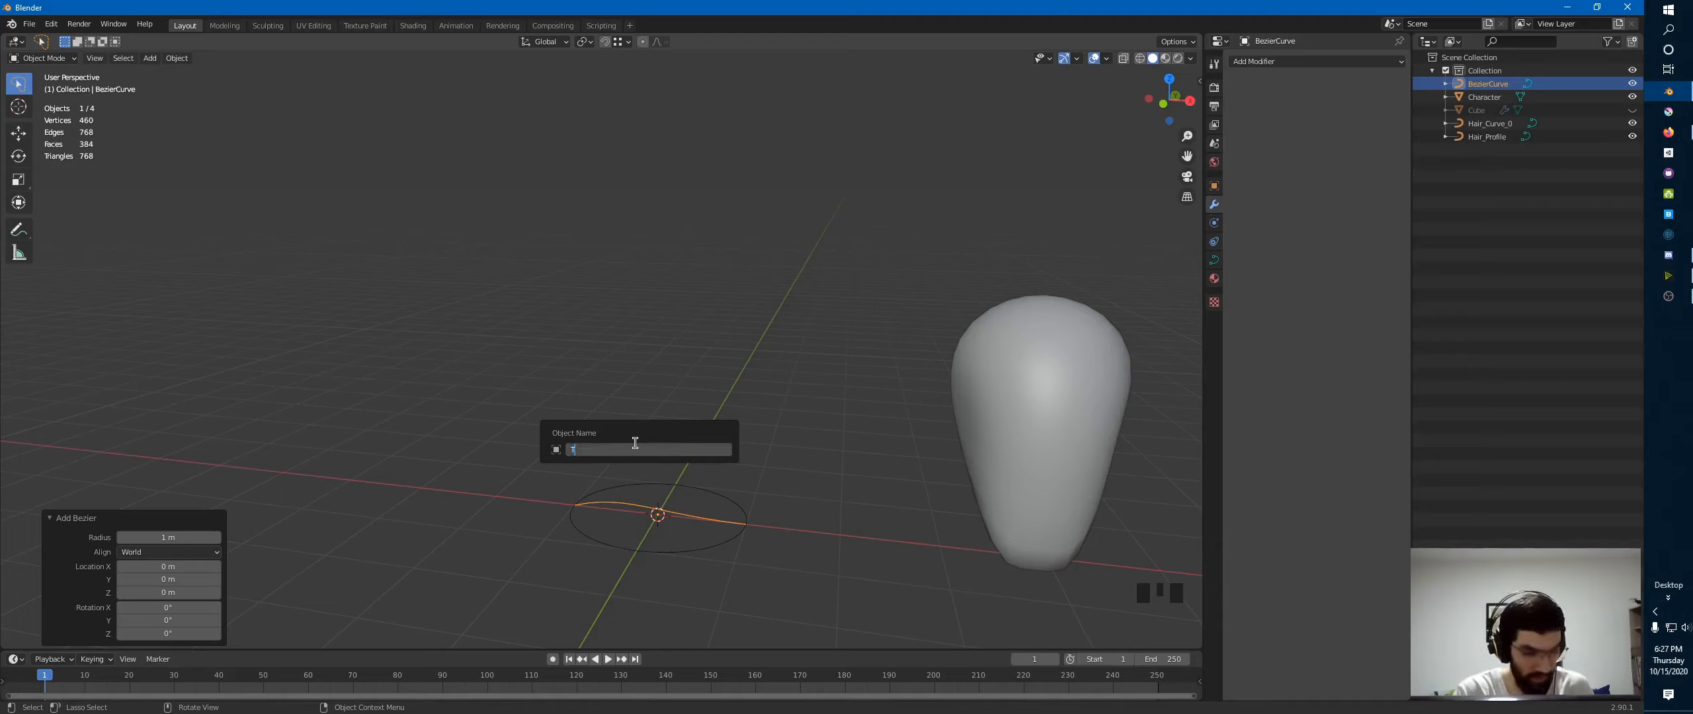
{"action": "type", "text": "aper_Curve"}
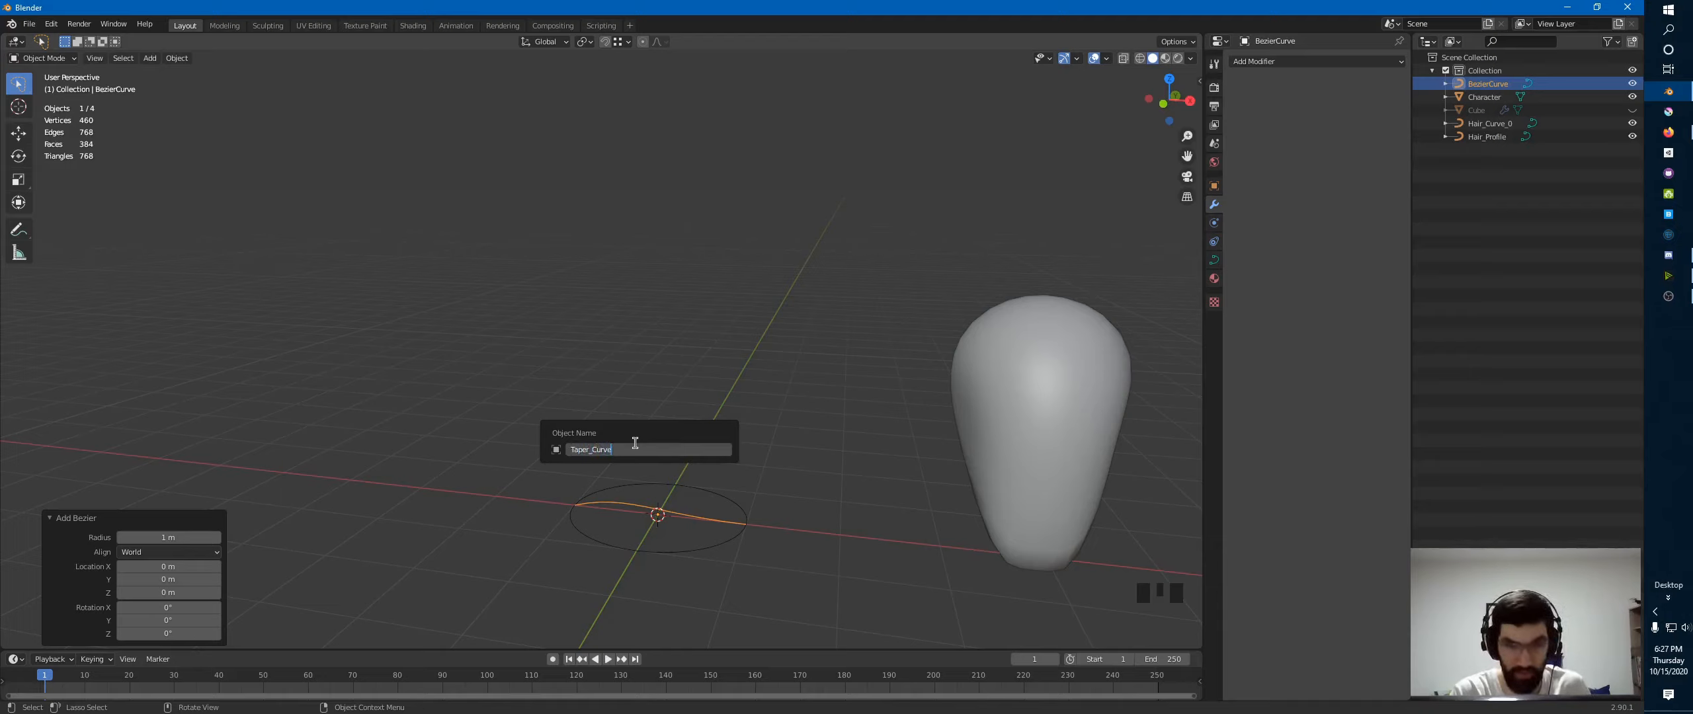
{"action": "key", "text": "Return"}
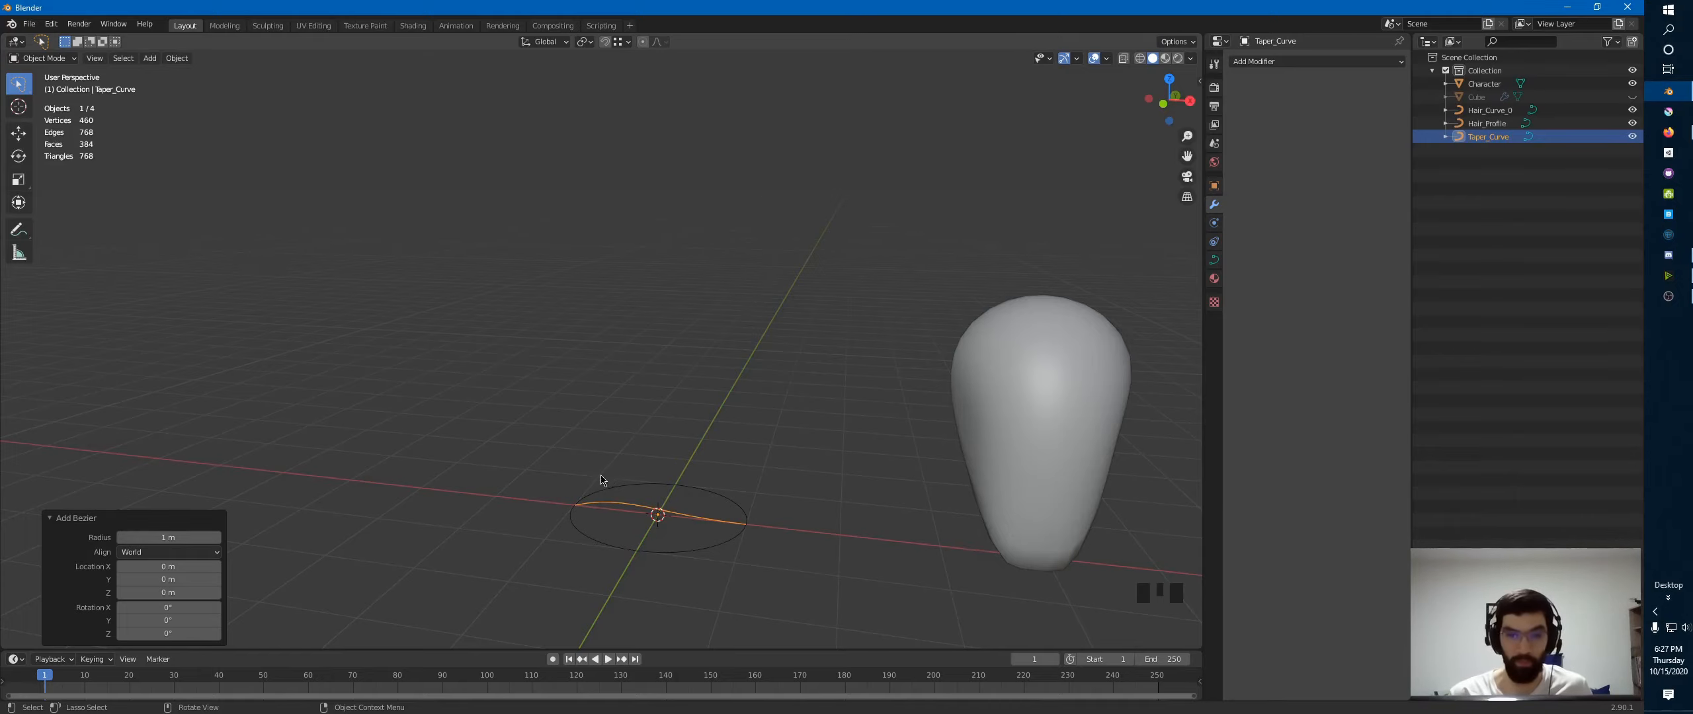
- Move Taper_Curve about -2.7 m along the global X axis, clear of the Hair_Profile circle
{"action": "middle_click_drag", "start_coordinate": [591, 518], "coordinate": [668, 463]}
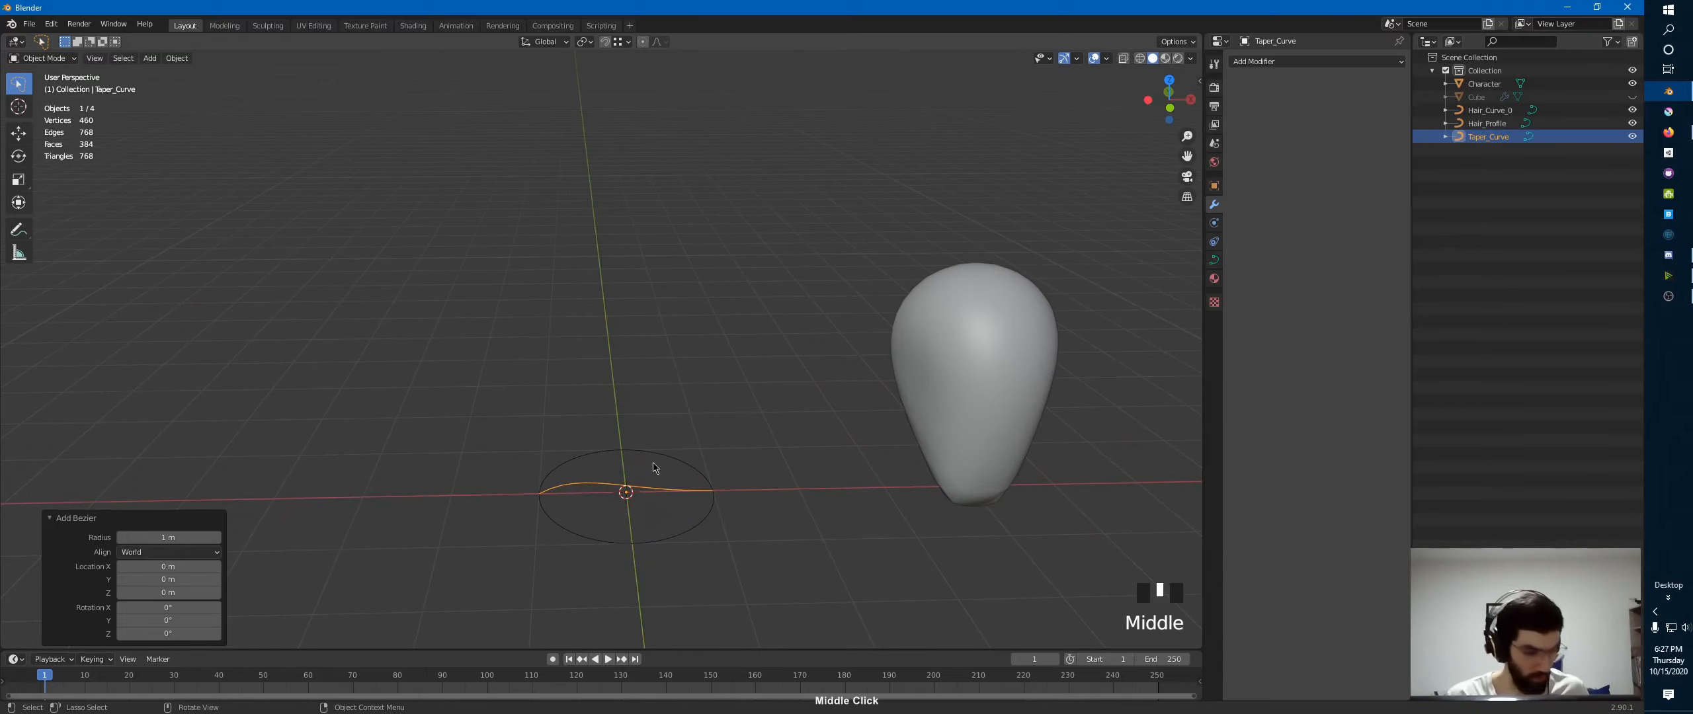
{"action": "key", "text": "g"}
{"action": "key", "text": "x"}
{"action": "left_click", "coordinate": [408, 480]}
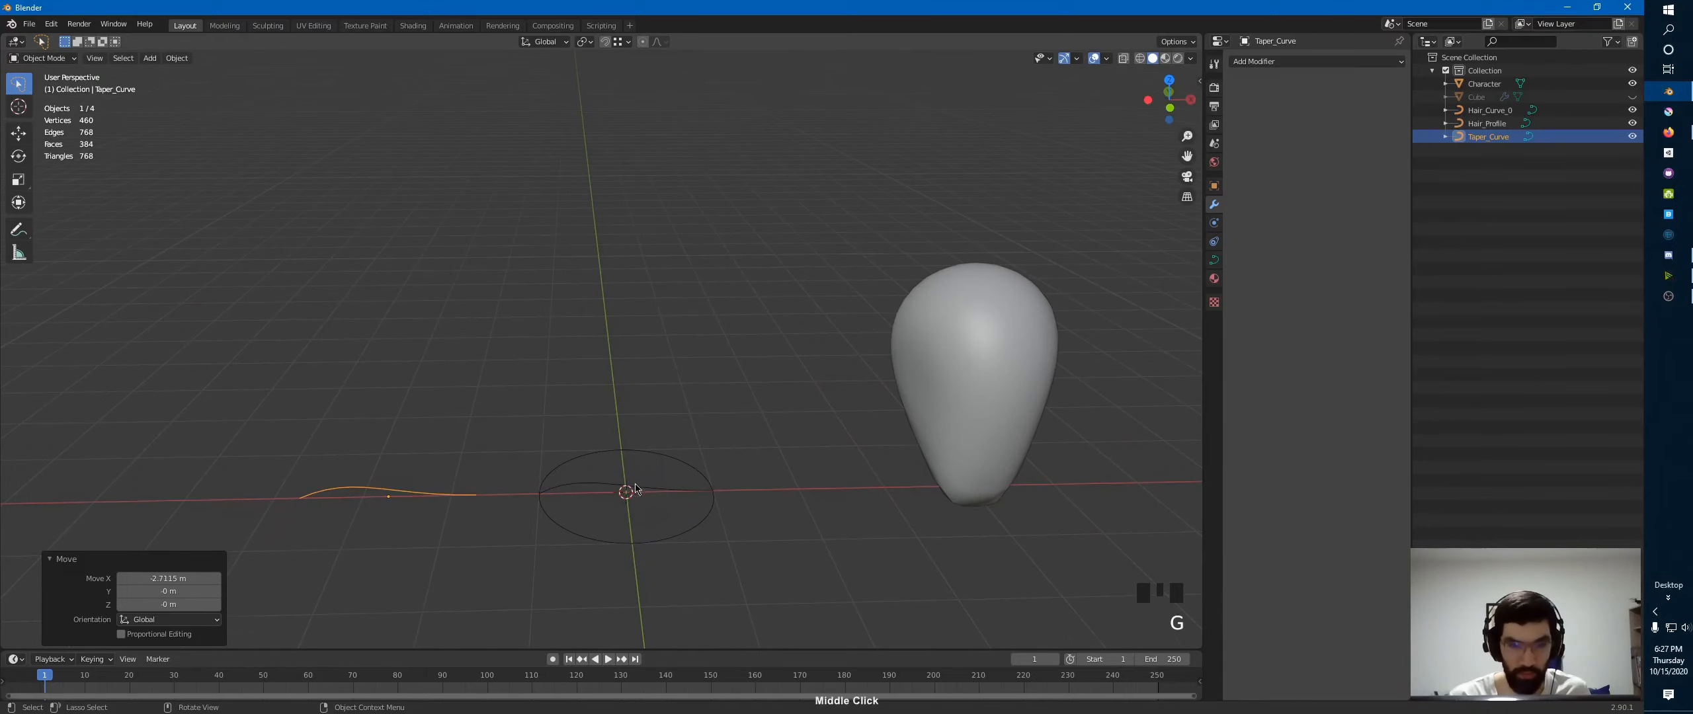
- Widen the properties editor slightly and show the curve data settings of Hair_Curve_0 with Shape Keys collapsed
{"action": "middle_click_drag", "start_coordinate": [630, 415], "coordinate": [612, 441]}
{"action": "left_click", "coordinate": [602, 447]}
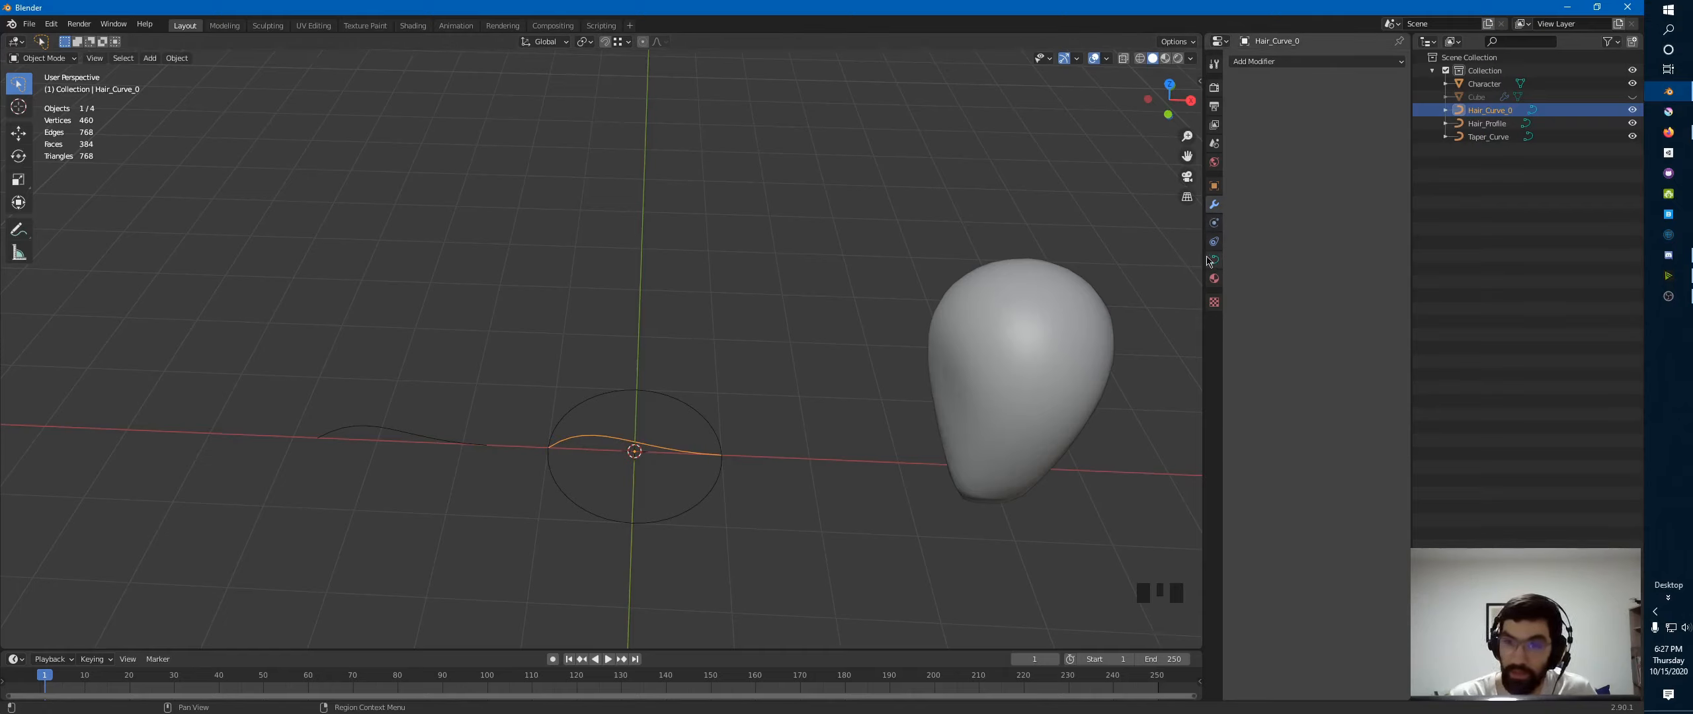
{"action": "left_click", "coordinate": [1073, 301]}
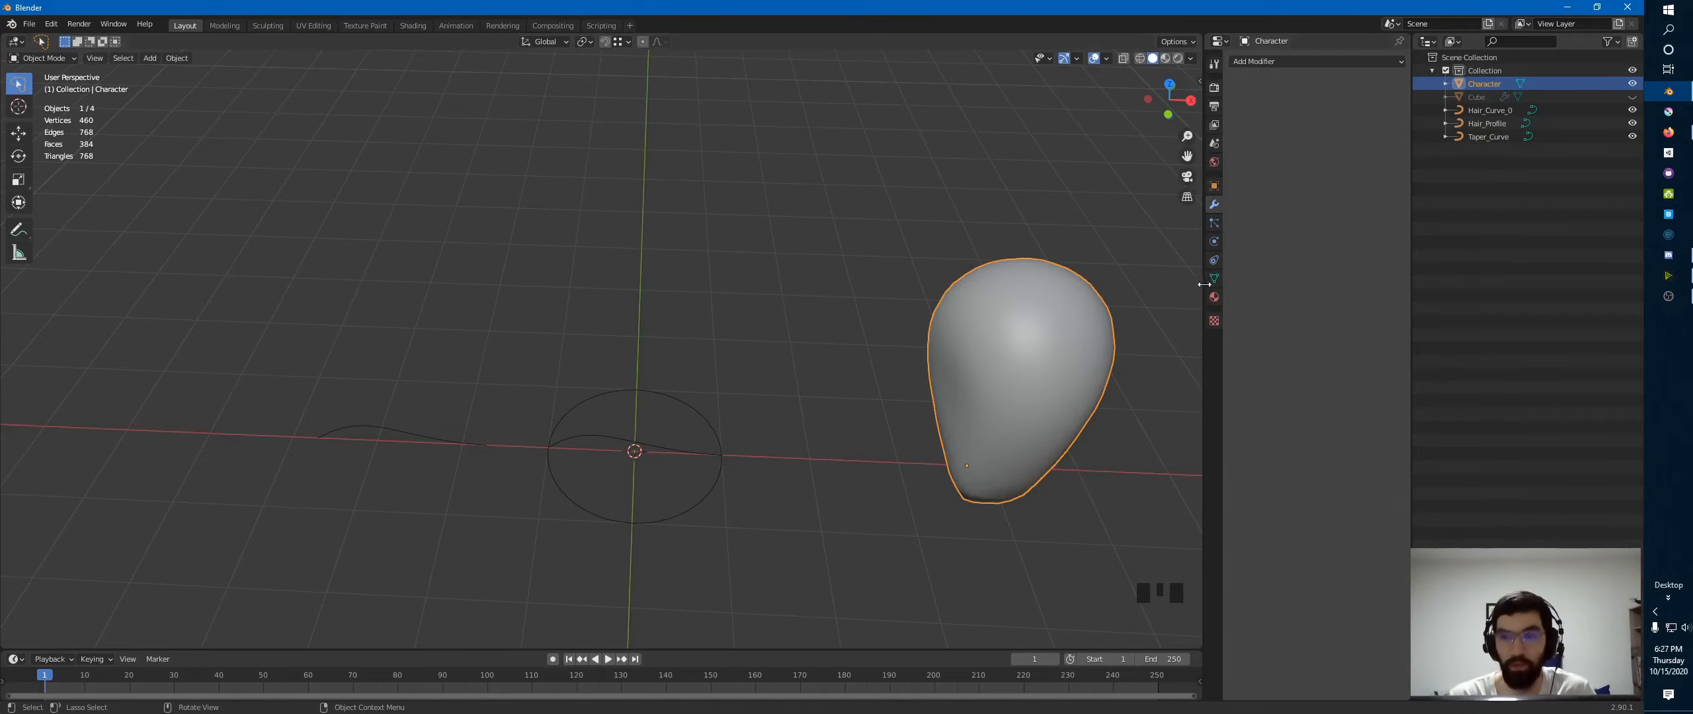
{"action": "left_click_drag", "start_coordinate": [1202, 287], "coordinate": [1182, 285]}
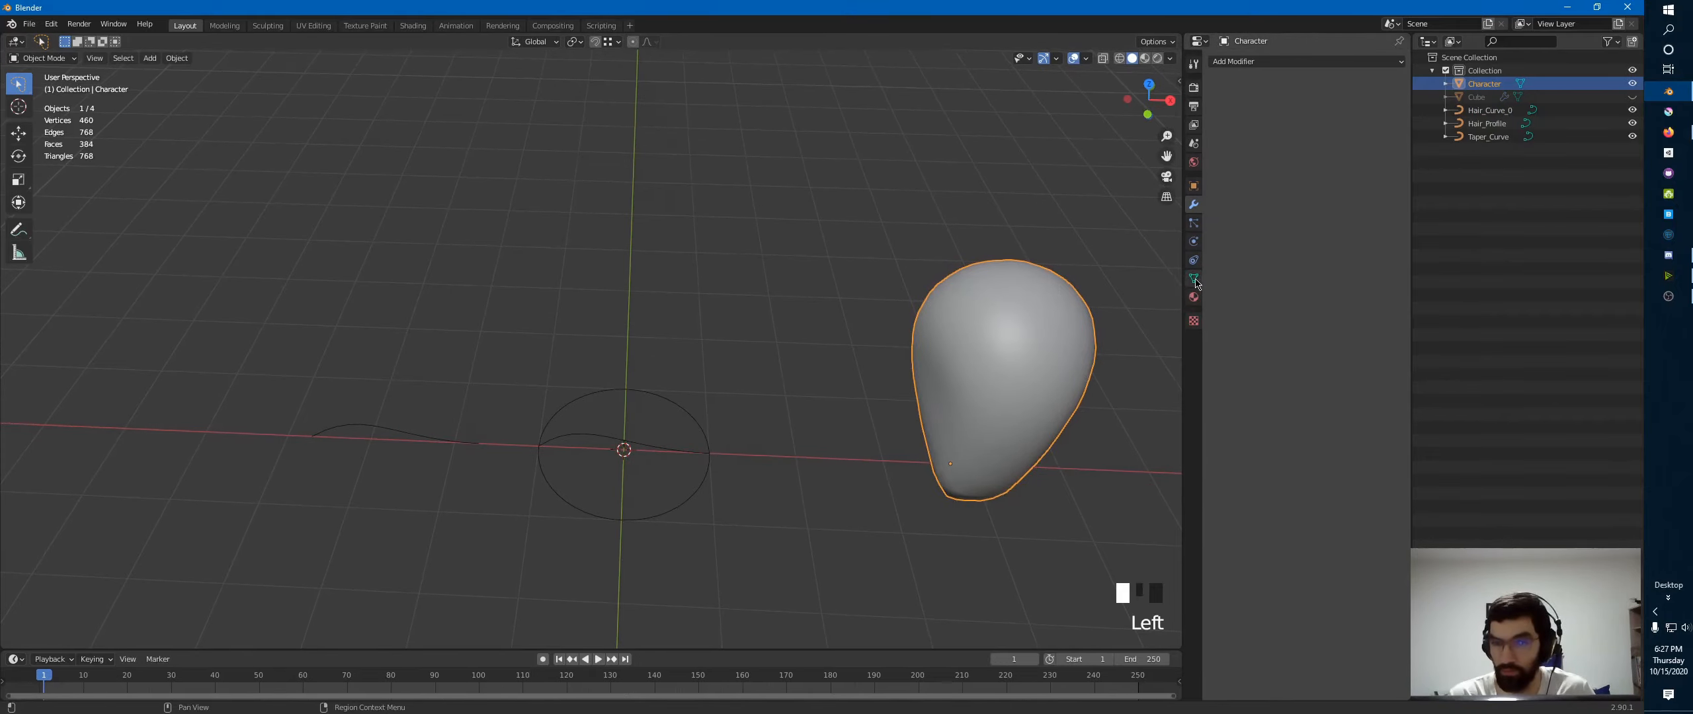
{"action": "left_click", "coordinate": [635, 449]}
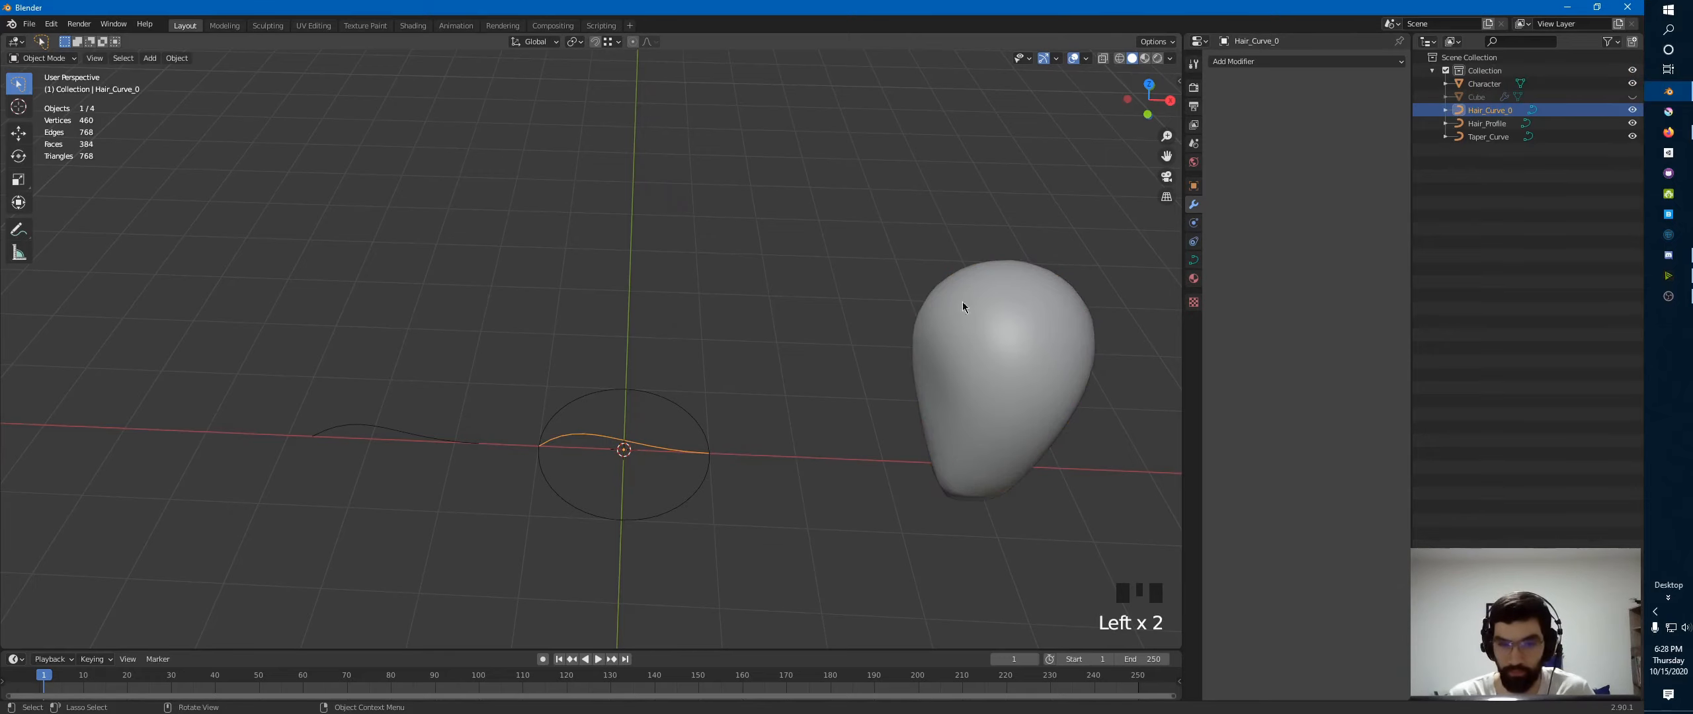
{"action": "left_click", "coordinate": [1194, 261]}
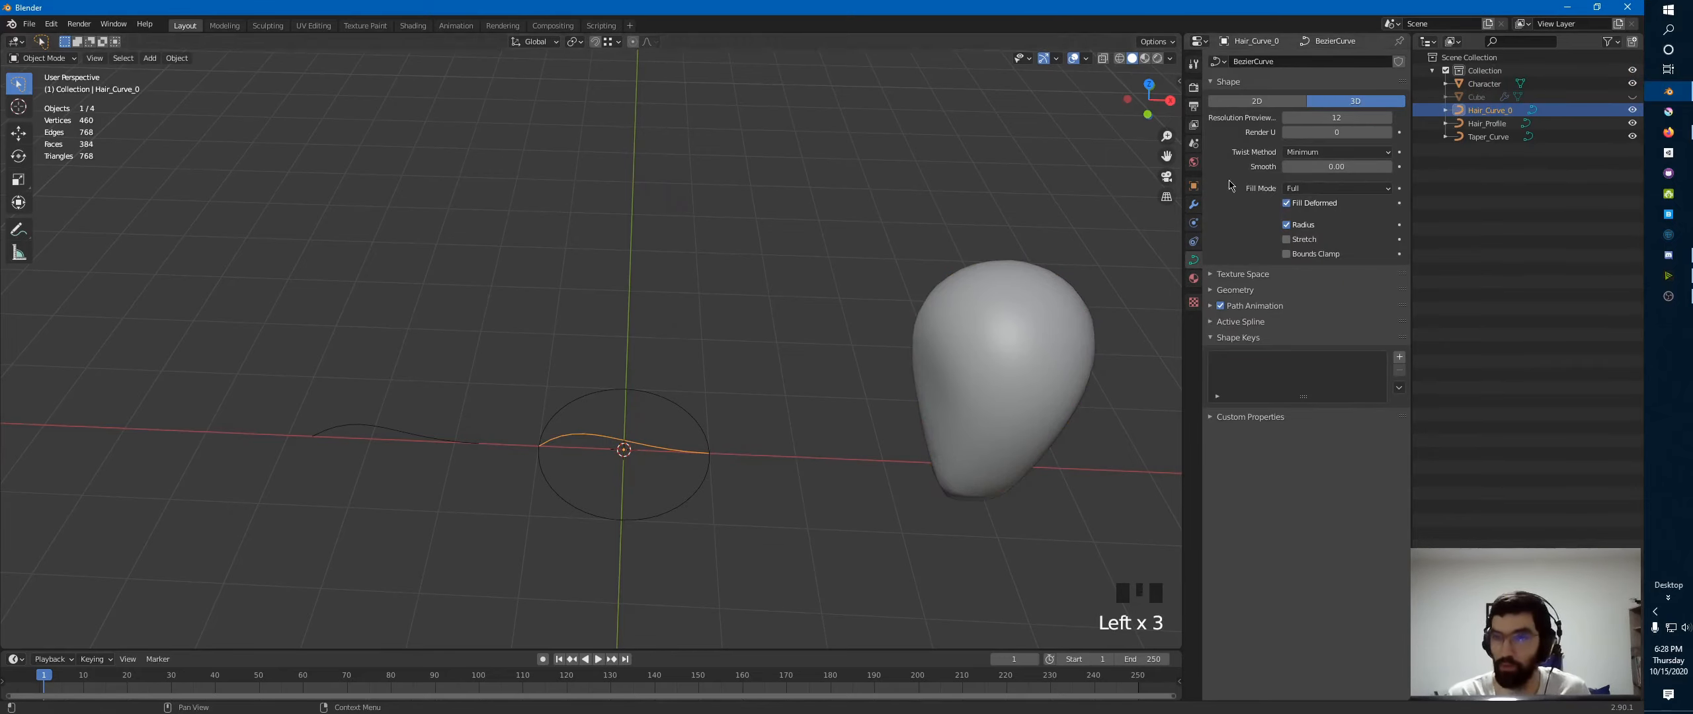
{"action": "left_click", "coordinate": [1194, 204]}
{"action": "left_click", "coordinate": [1284, 61]}
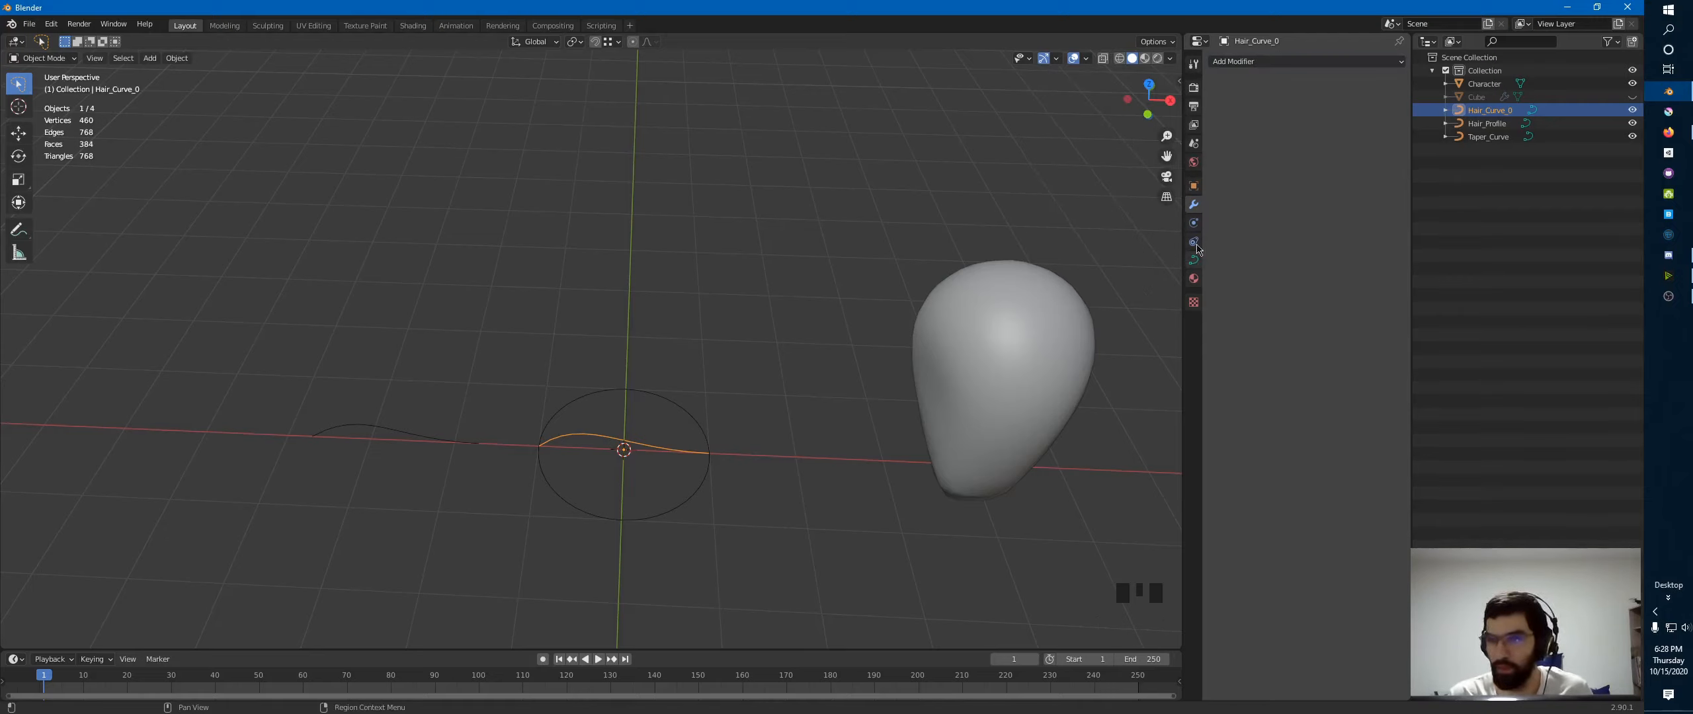
{"action": "left_click", "coordinate": [1194, 260]}
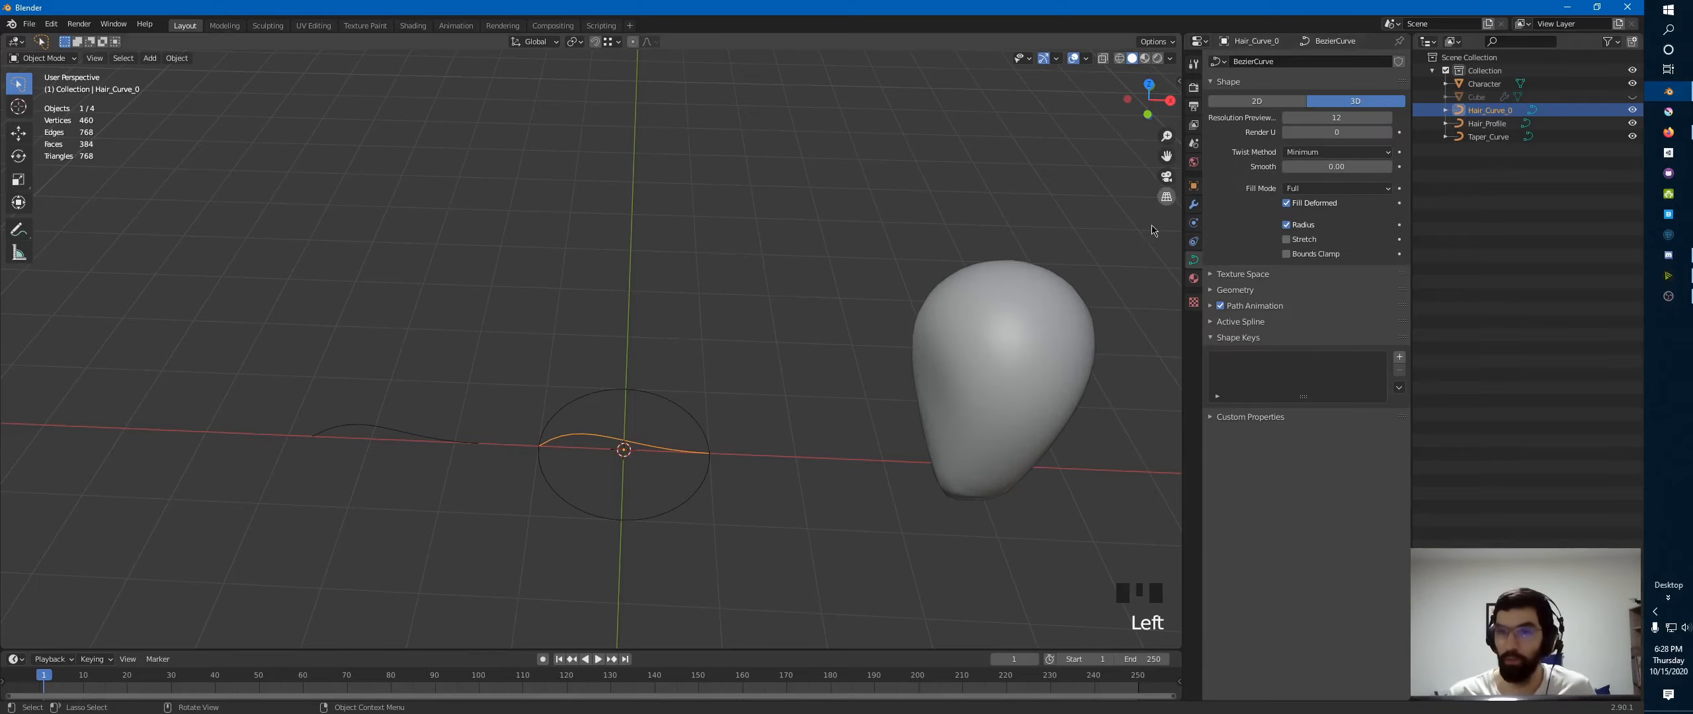
{"action": "left_click", "coordinate": [1217, 339]}
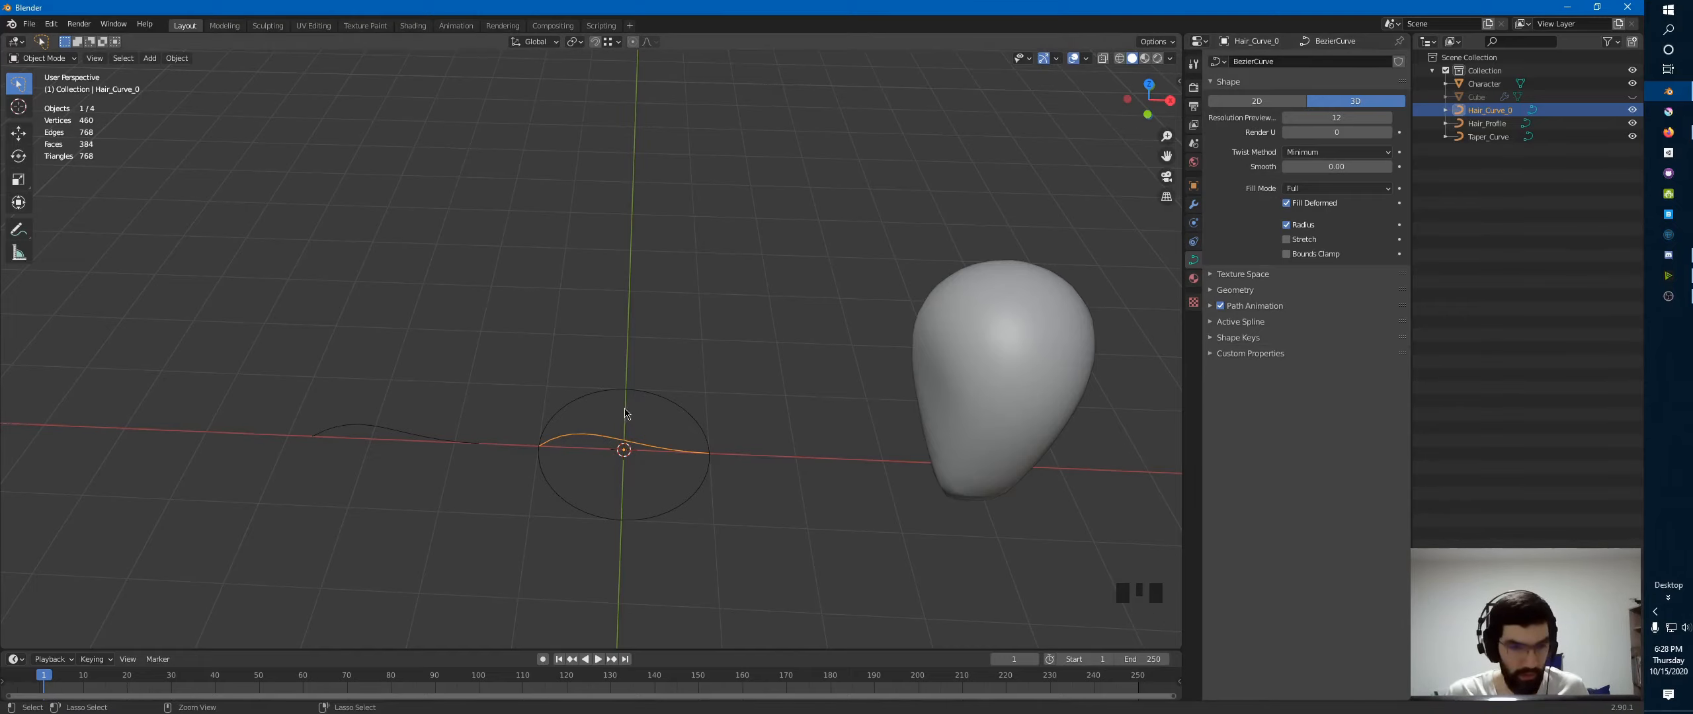
- Trace most of Hair_Curve_0 with a freehand annotation in top view and erase the stroke
{"action": "middle_click_drag", "start_coordinate": [629, 441], "coordinate": [712, 323], "text": "ctrl"}
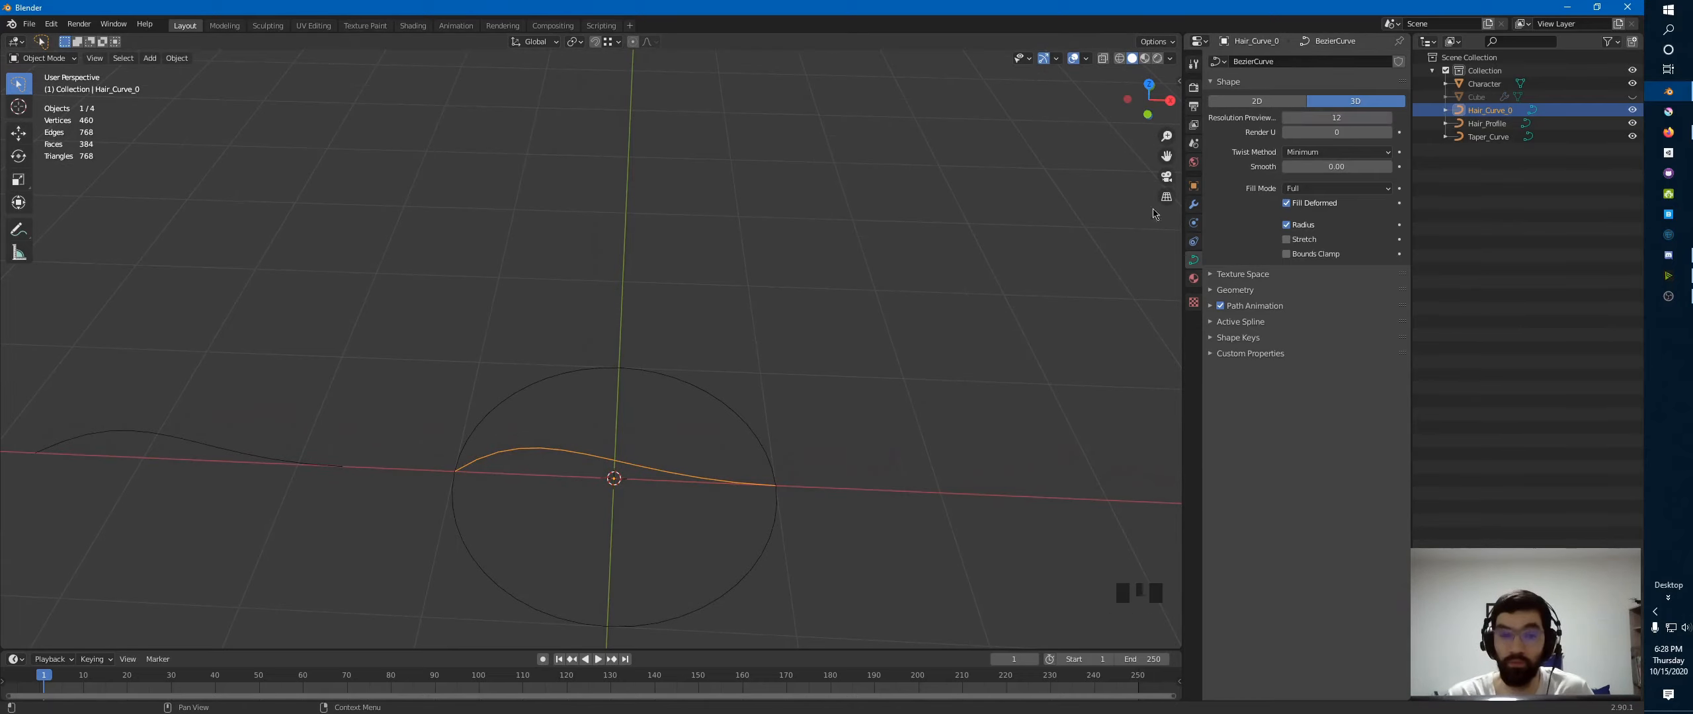
{"action": "middle_click_drag", "start_coordinate": [639, 481], "coordinate": [642, 497]}
{"action": "key", "text": "KP_7"}
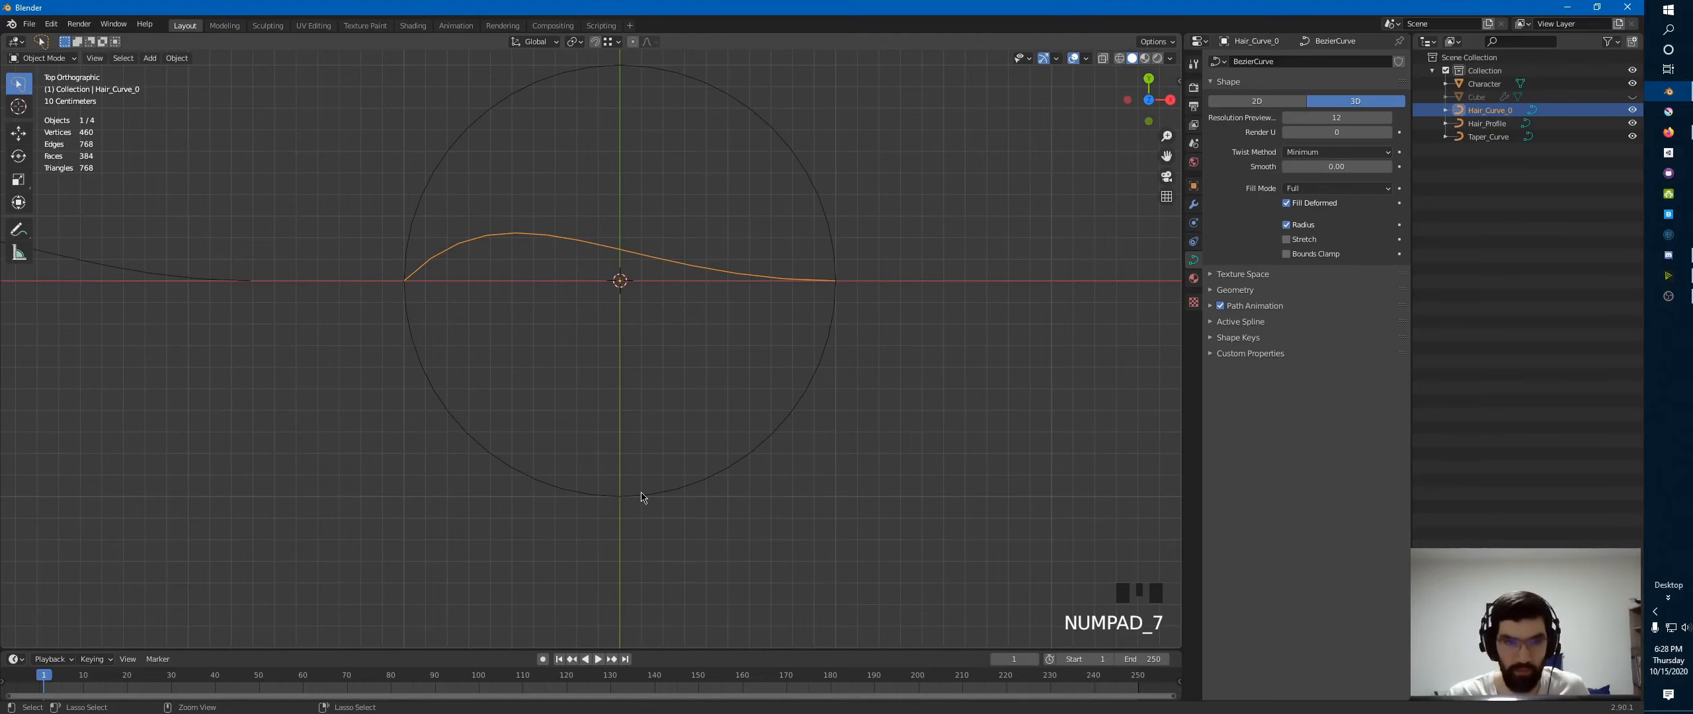
{"action": "middle_click_drag", "start_coordinate": [633, 229], "coordinate": [677, 279], "text": "ctrl"}
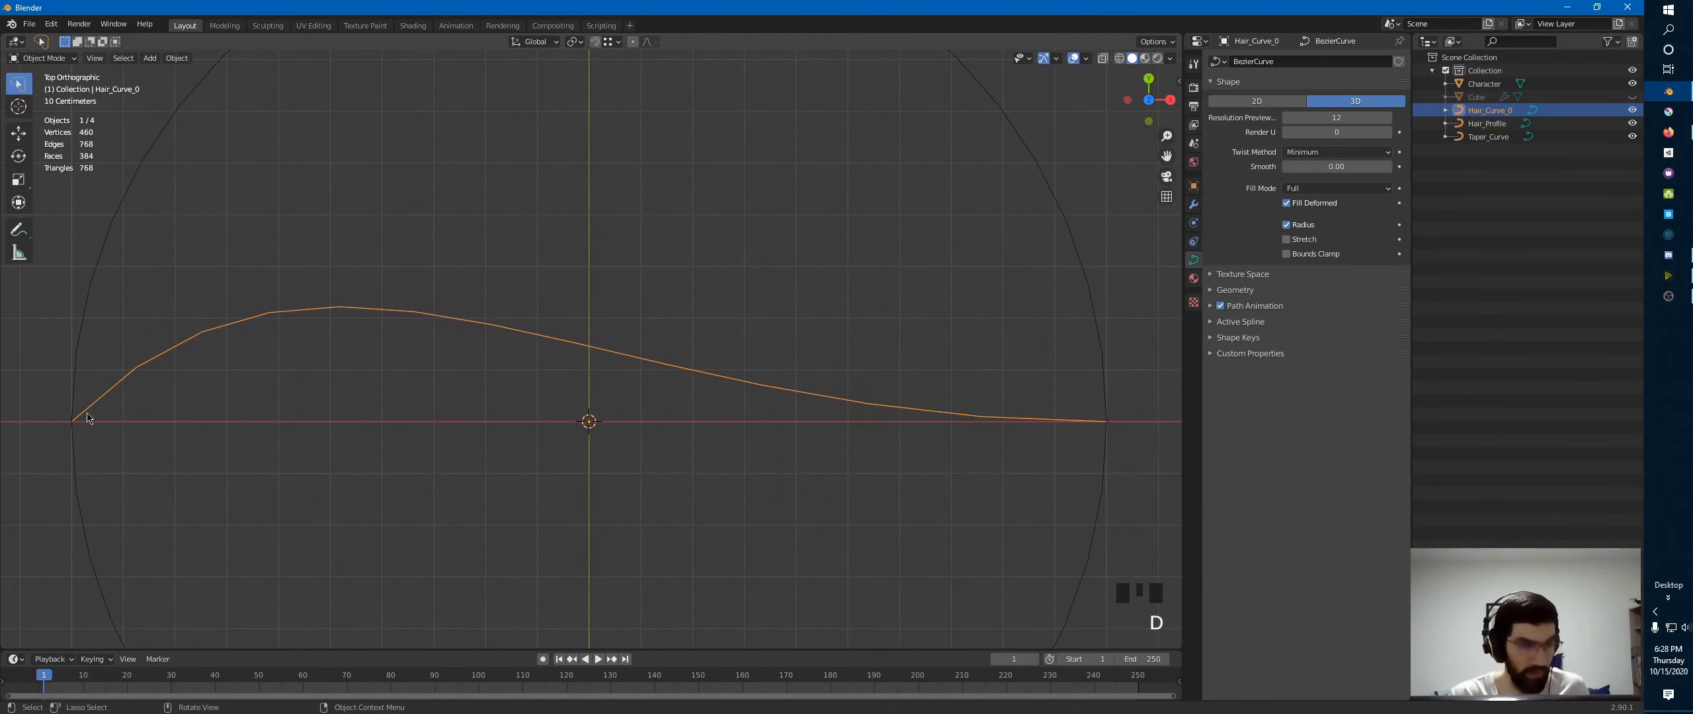
{"action": "mouse_move", "coordinate": [72, 420]}
{"action": "left_mouse_down"}
{"action": "mouse_move", "coordinate": [133, 370]}
{"action": "mouse_move", "coordinate": [333, 304]}
{"action": "mouse_move", "coordinate": [800, 394]}
{"action": "left_mouse_up"}
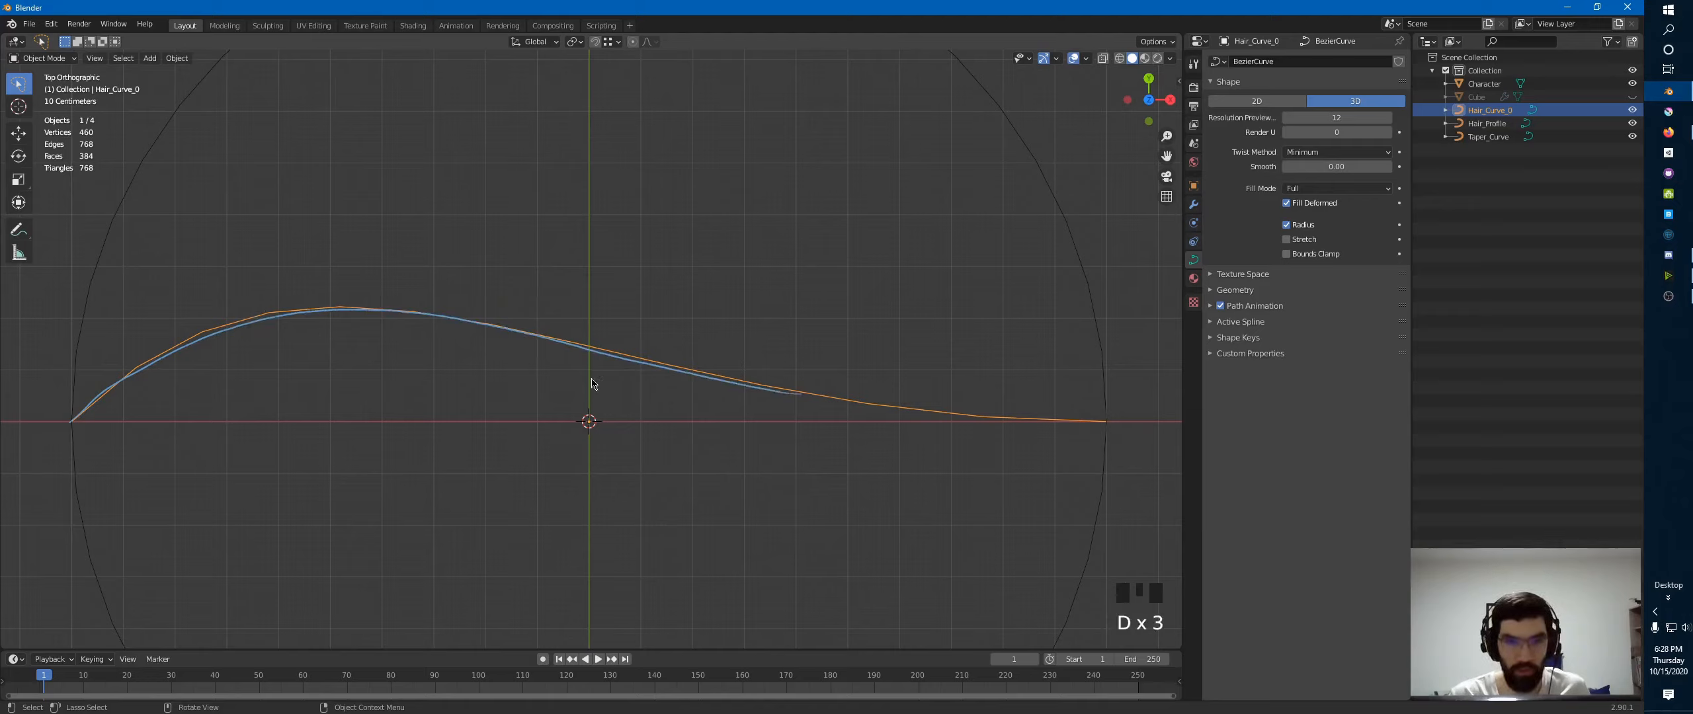
{"action": "mouse_move", "coordinate": [70, 419]}
{"action": "right_mouse_down"}
{"action": "mouse_move", "coordinate": [332, 317]}
{"action": "mouse_move", "coordinate": [805, 363]}
{"action": "mouse_move", "coordinate": [618, 357]}
{"action": "right_mouse_up"}
- Lower the preview resolution of Hair_Curve_0 to 1 and raise it back to 12 in single increments
{"action": "left_click_drag", "start_coordinate": [1336, 117], "coordinate": [1270, 117]}
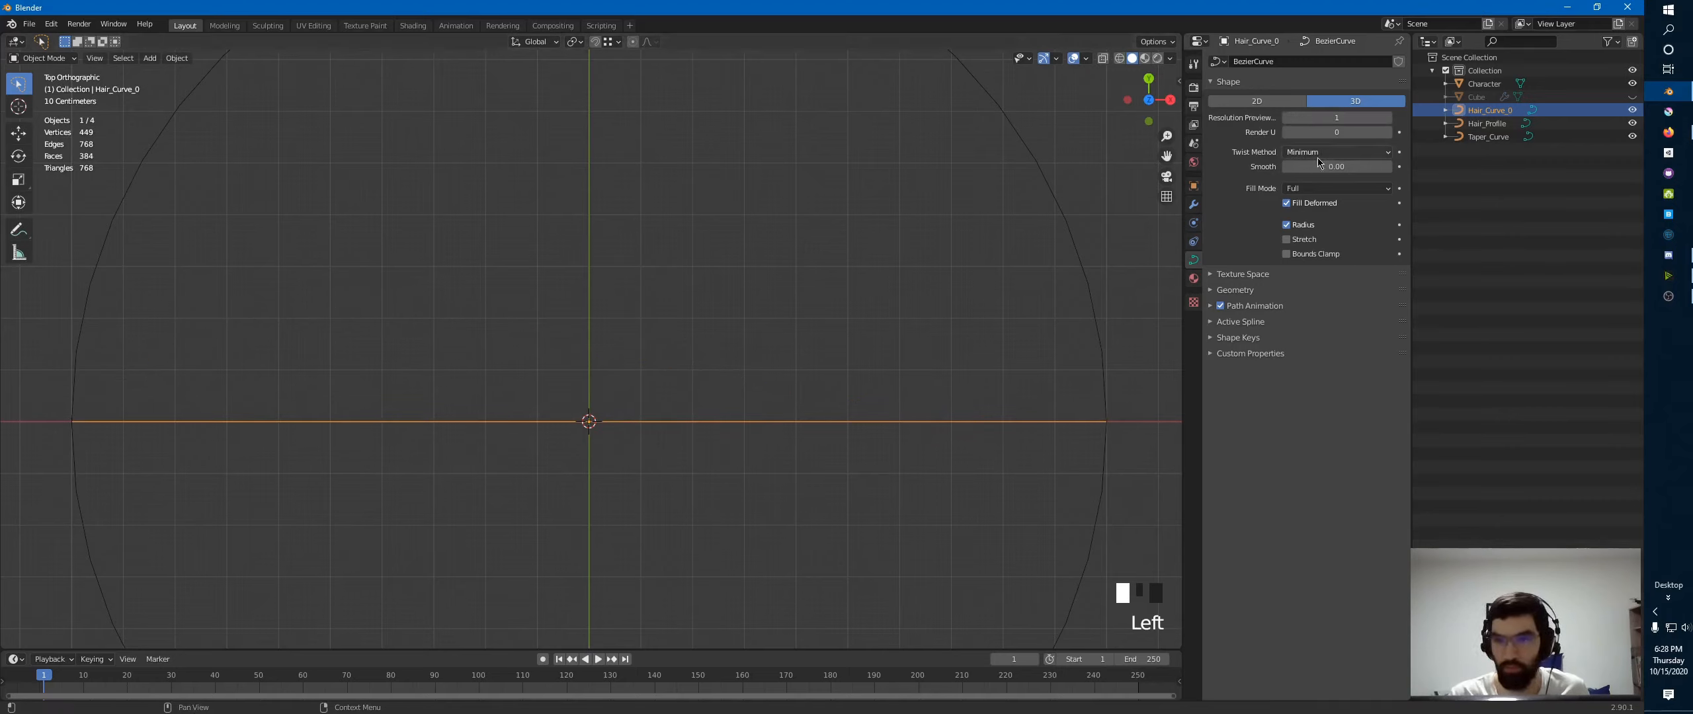
{"action": "left_click", "coordinate": [1387, 118]}
{"action": "left_click", "coordinate": [1388, 118]}
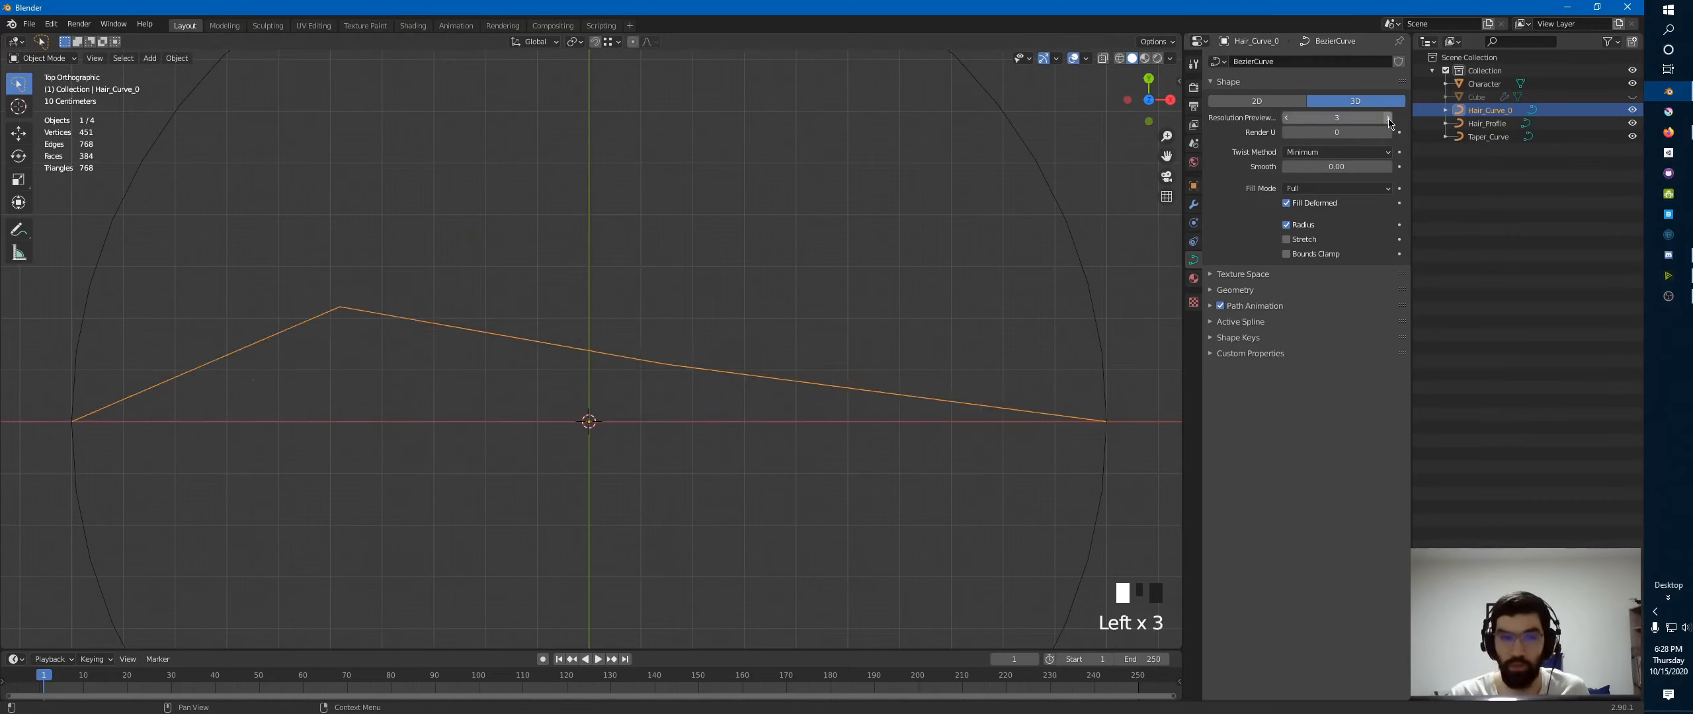
{"action": "left_click", "coordinate": [1387, 118]}
{"action": "left_click", "coordinate": [1388, 118]}
{"action": "left_click", "coordinate": [1388, 117]}
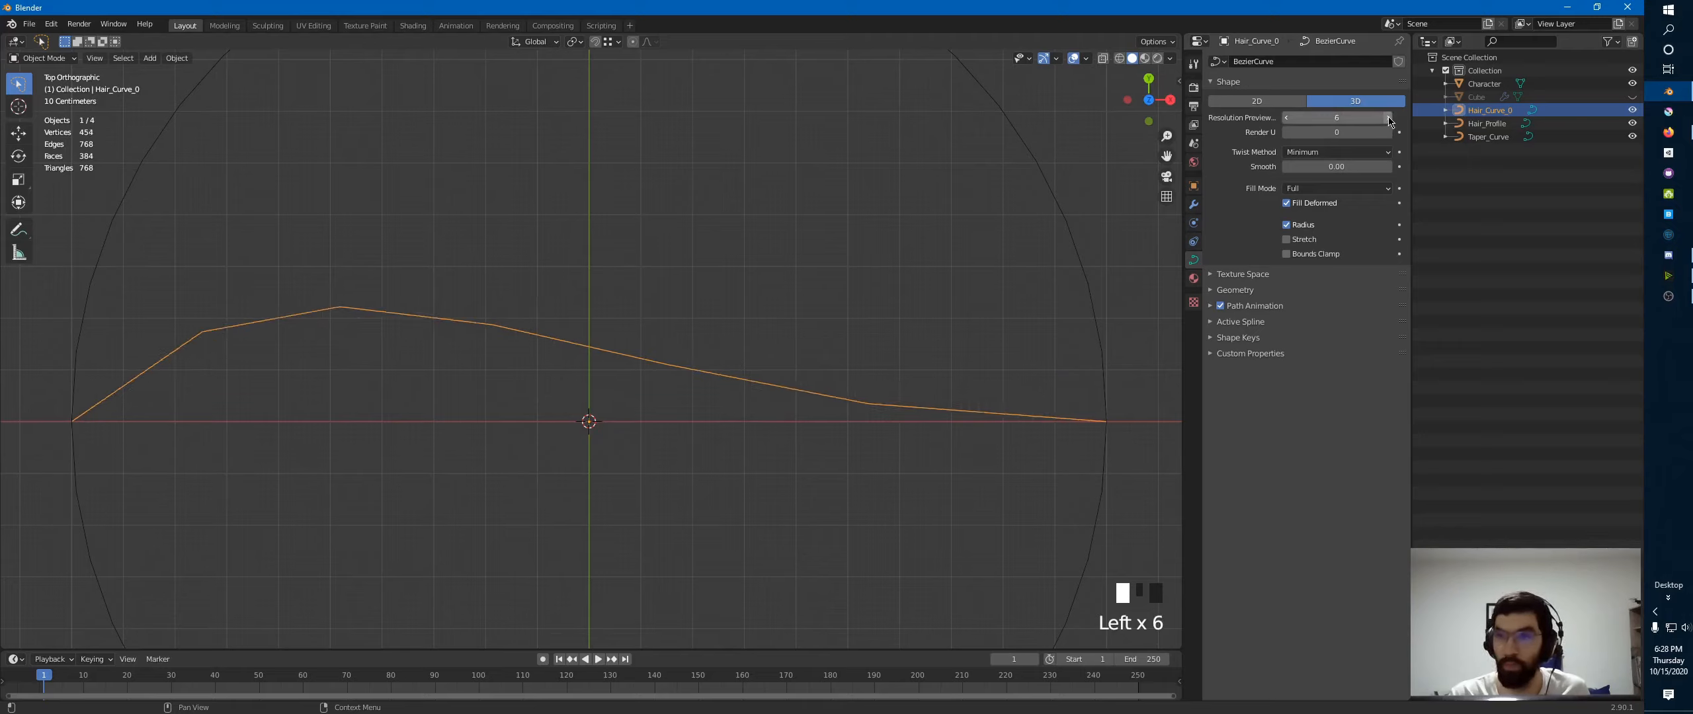
{"action": "left_click", "coordinate": [1388, 117]}
{"action": "left_click", "coordinate": [1387, 118]}
{"action": "left_click", "coordinate": [1387, 118]}
{"action": "left_click", "coordinate": [1388, 118]}
{"action": "left_click", "coordinate": [1388, 118]}
{"action": "left_click", "coordinate": [1387, 118]}
{"action": "left_click", "coordinate": [1388, 118]}
{"action": "left_click", "coordinate": [1388, 118]}
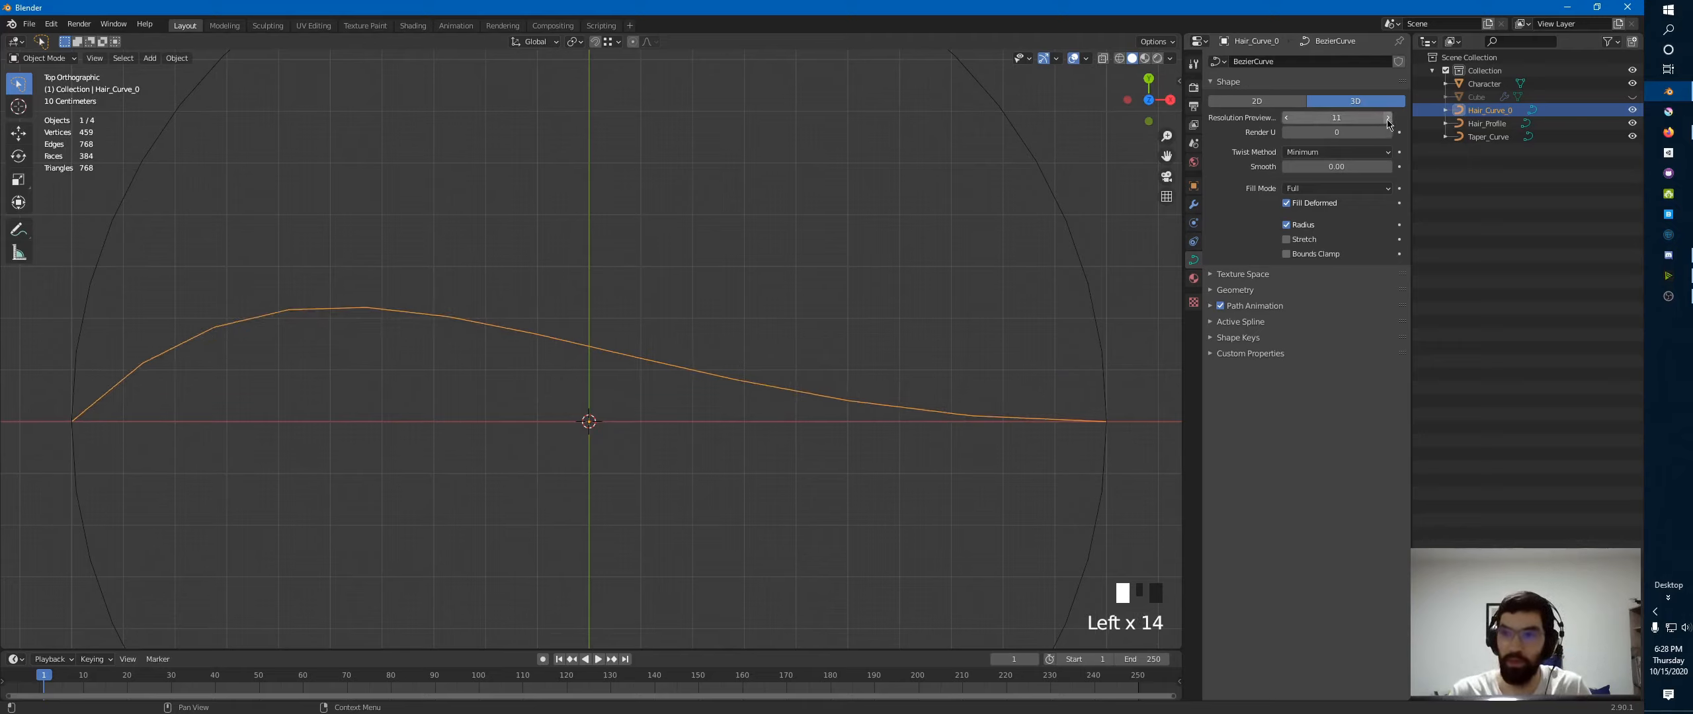
{"action": "left_click", "coordinate": [1387, 118]}
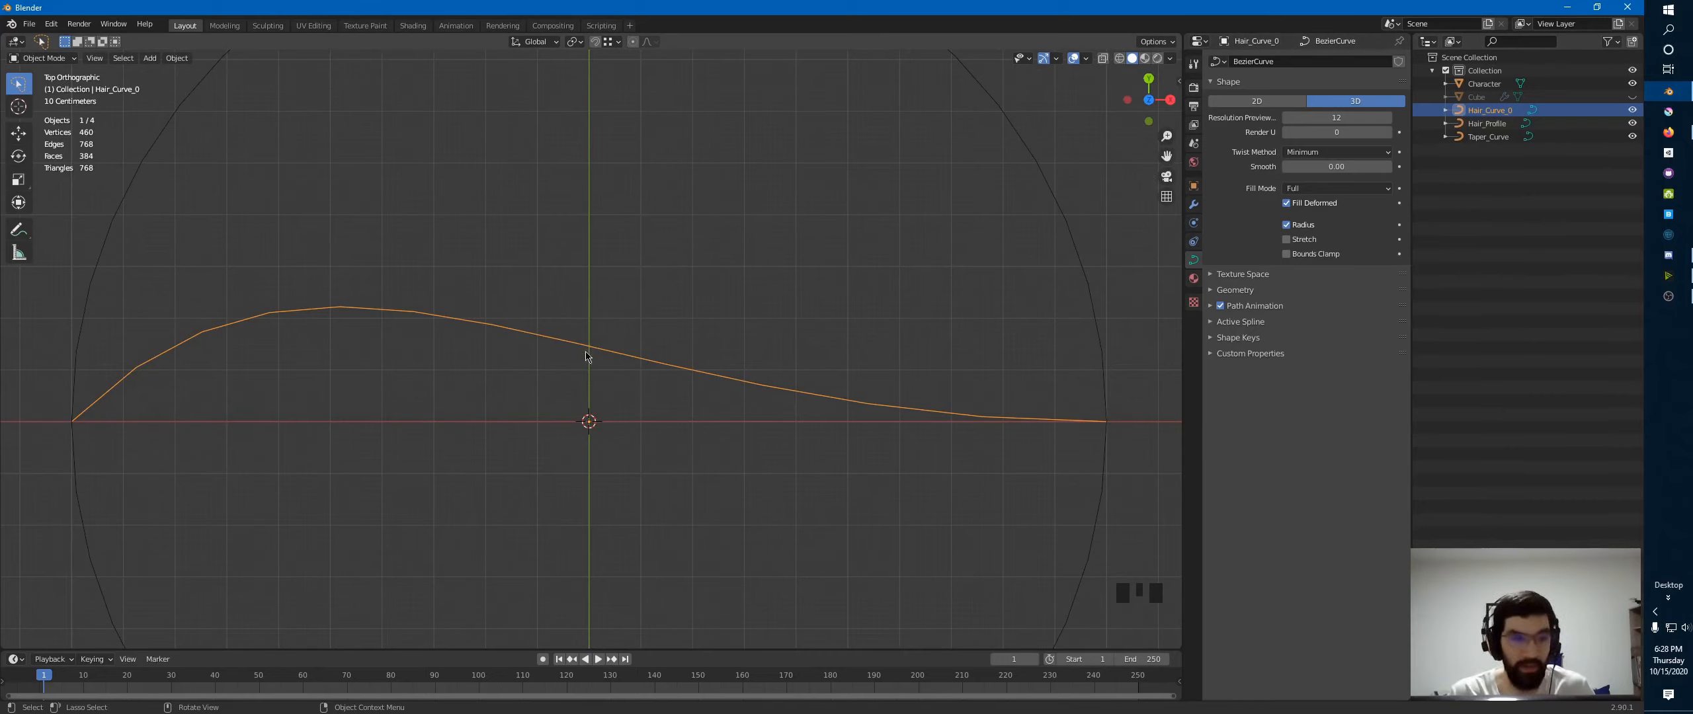
- Raise the preview resolution of Hair_Curve_0 in single increments beyond 16 and reset it to 12
{"action": "left_click", "coordinate": [1388, 118]}
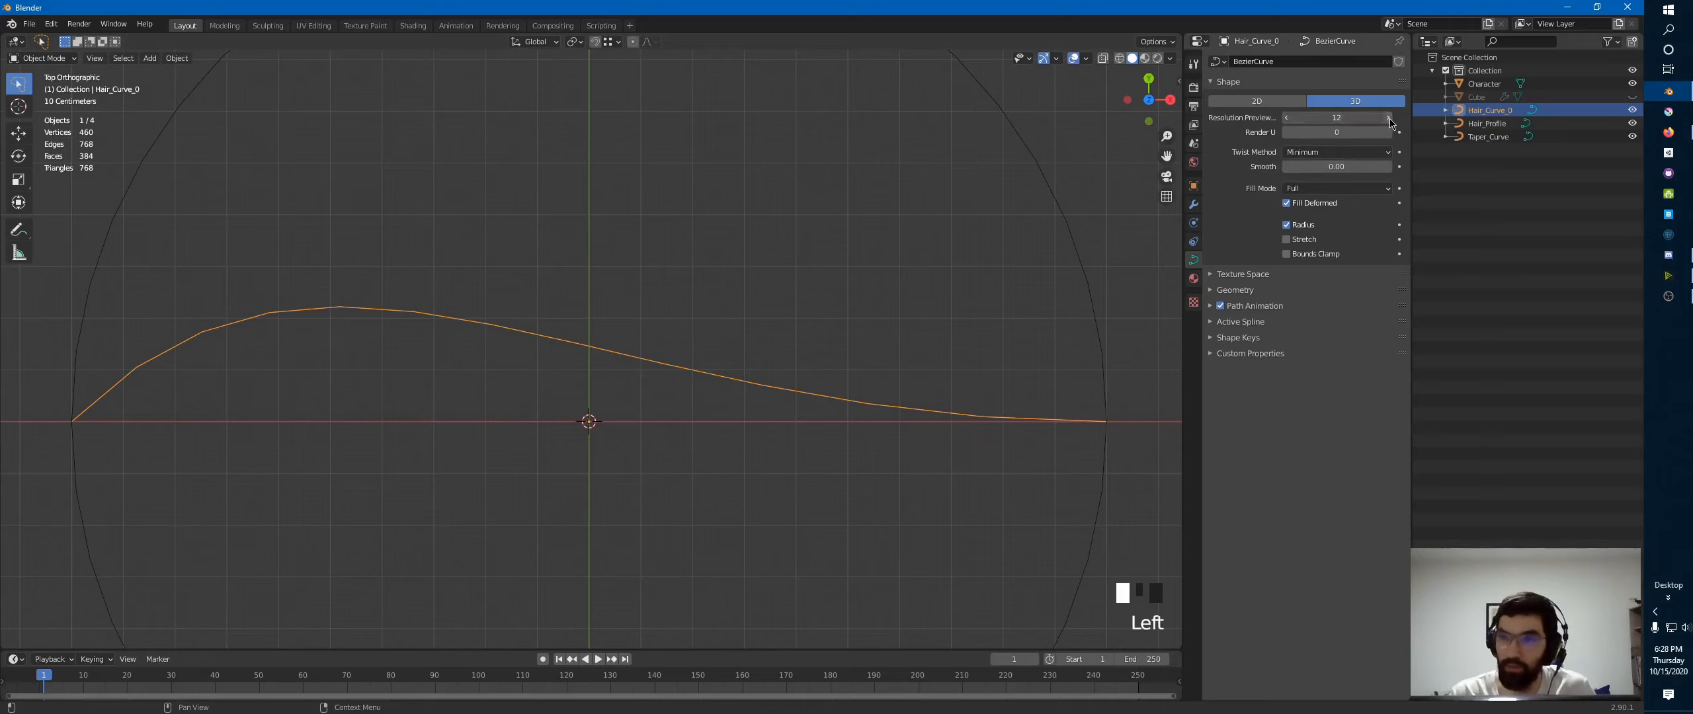
{"action": "left_click", "coordinate": [1387, 118]}
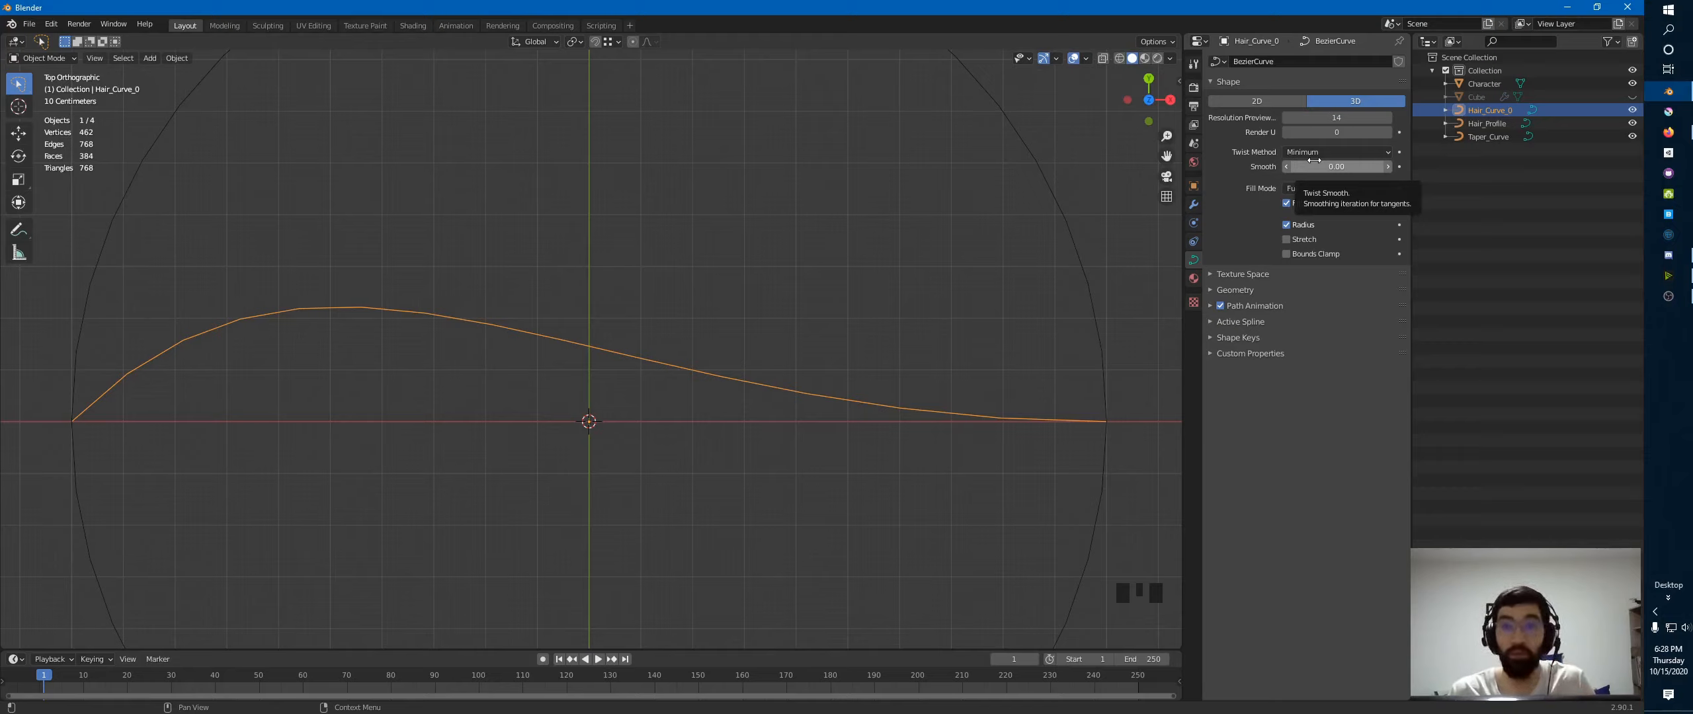
{"action": "left_click", "coordinate": [1388, 118]}
{"action": "left_click", "coordinate": [1388, 117]}
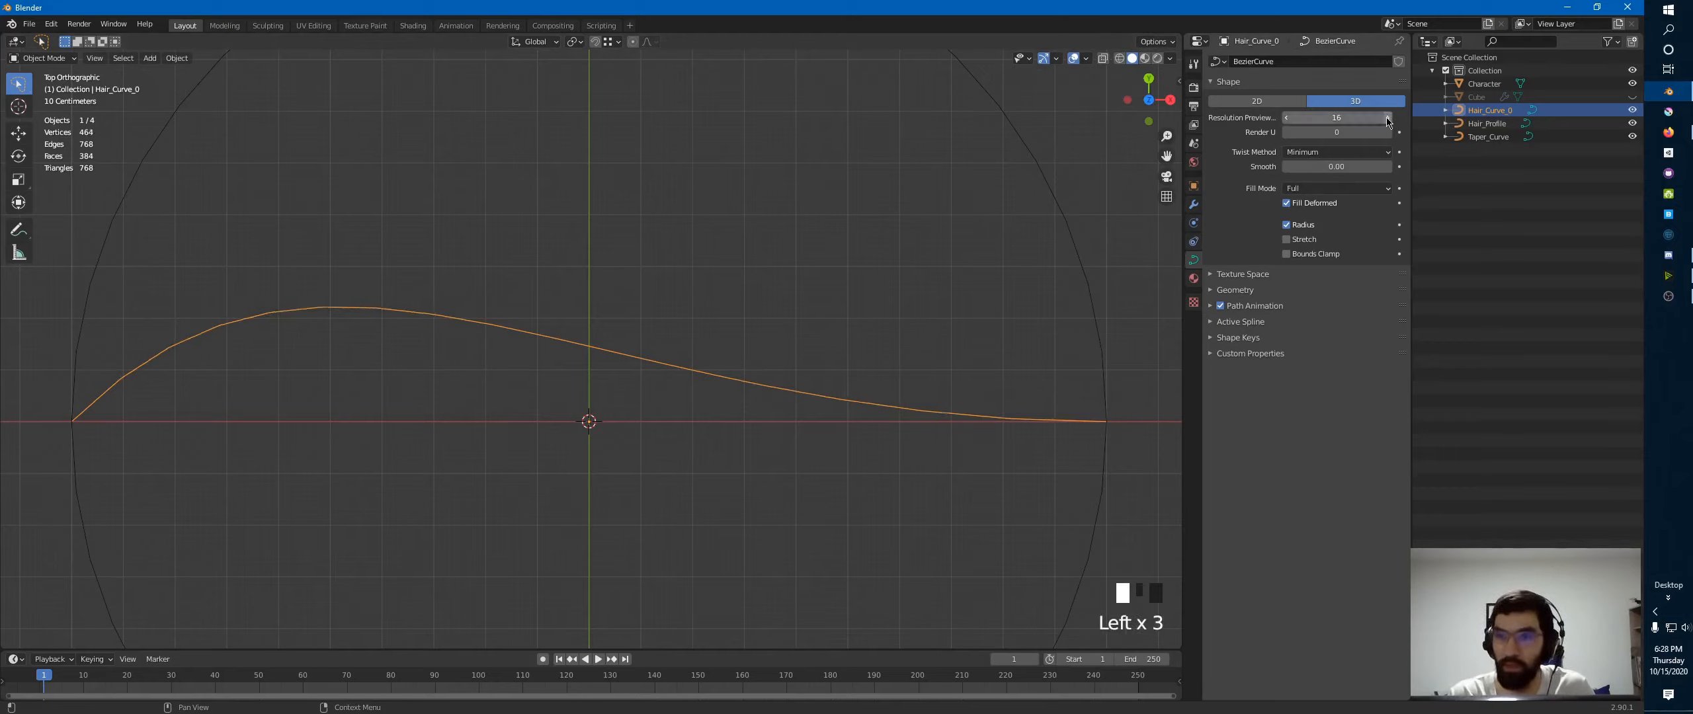
{"action": "left_click", "coordinate": [1388, 117]}
{"action": "left_click", "coordinate": [1336, 119]}
{"action": "type", "text": "12"}
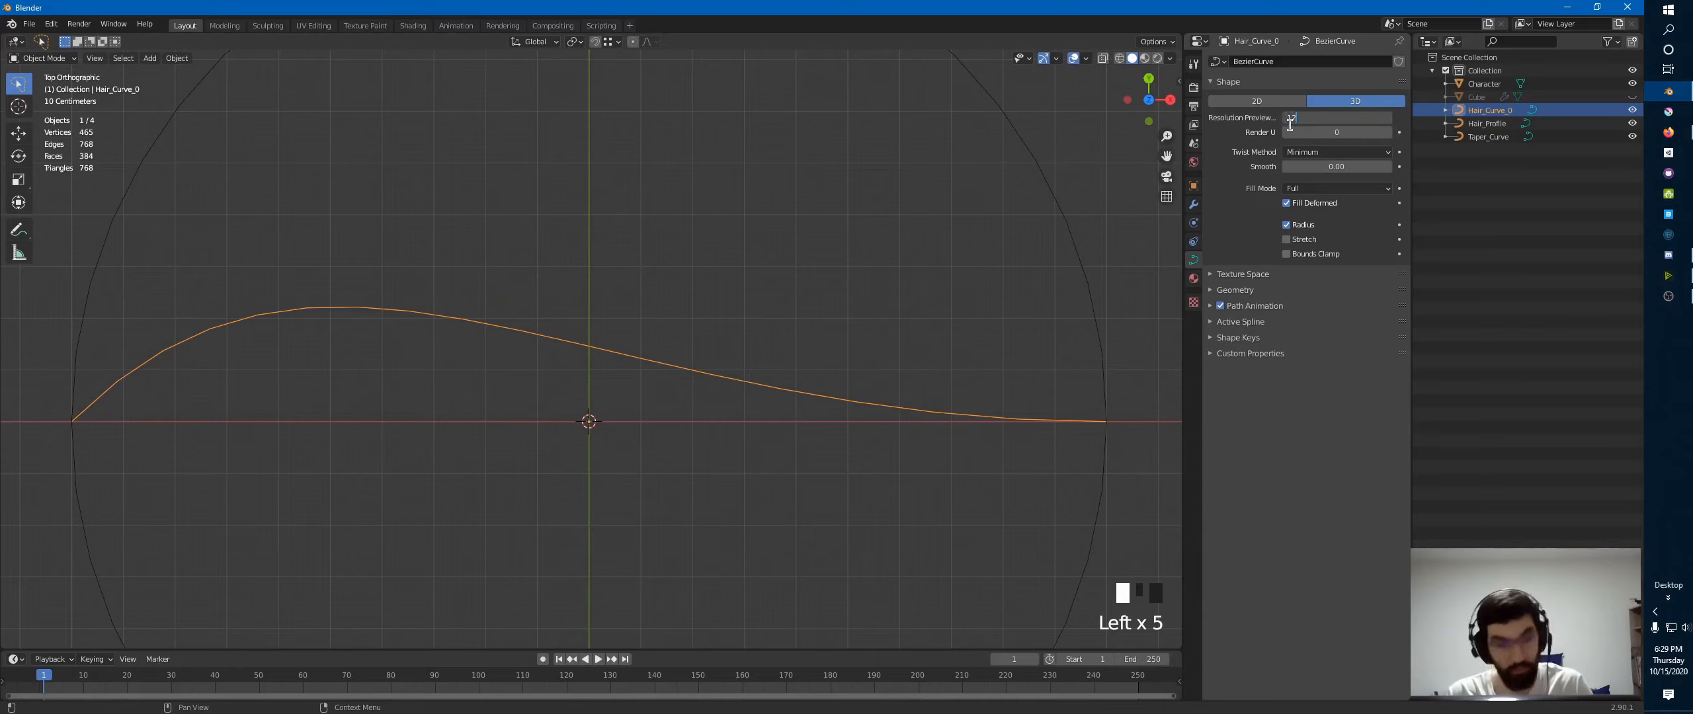
{"action": "key", "text": "Return"}
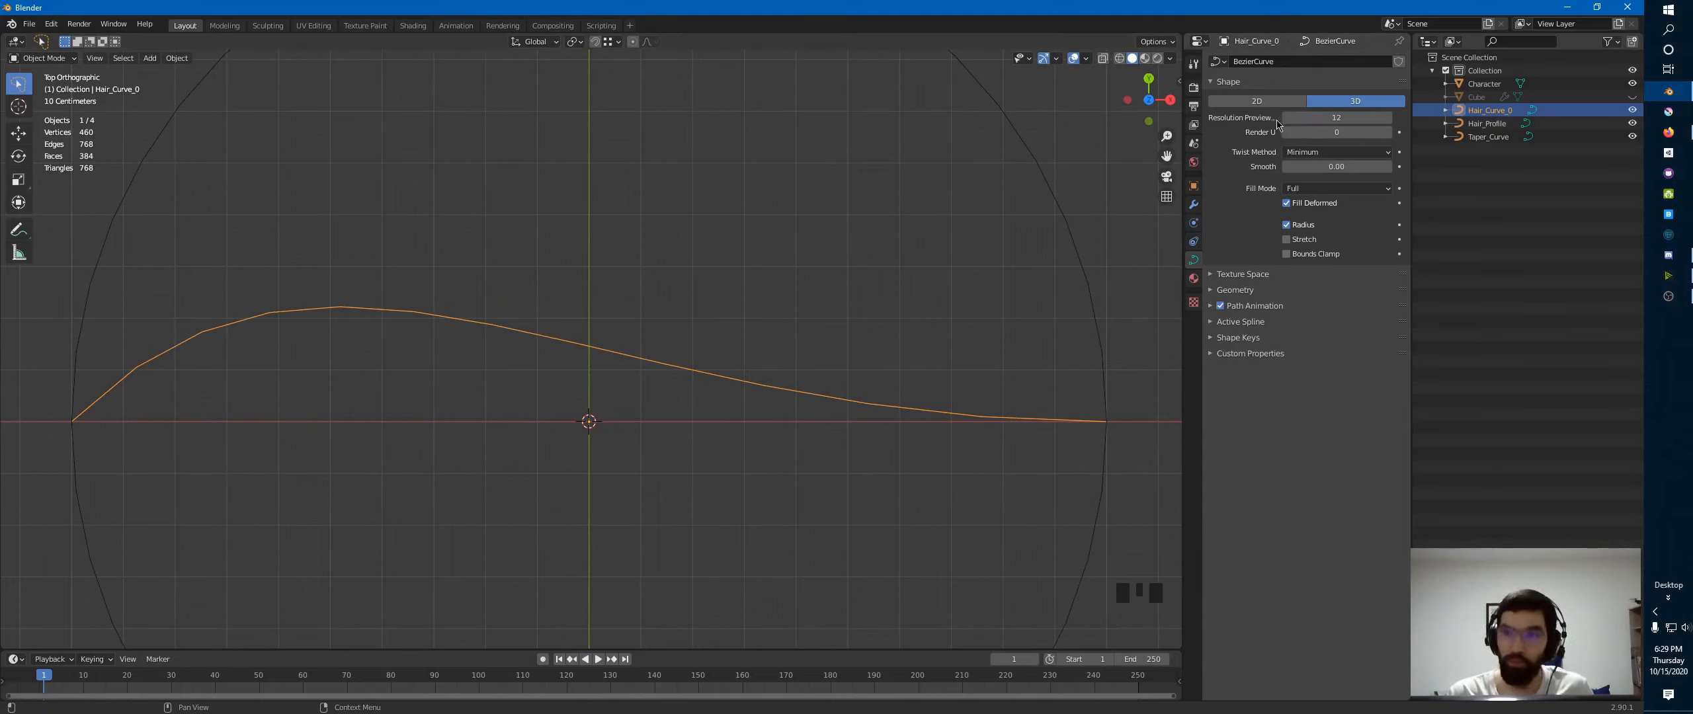
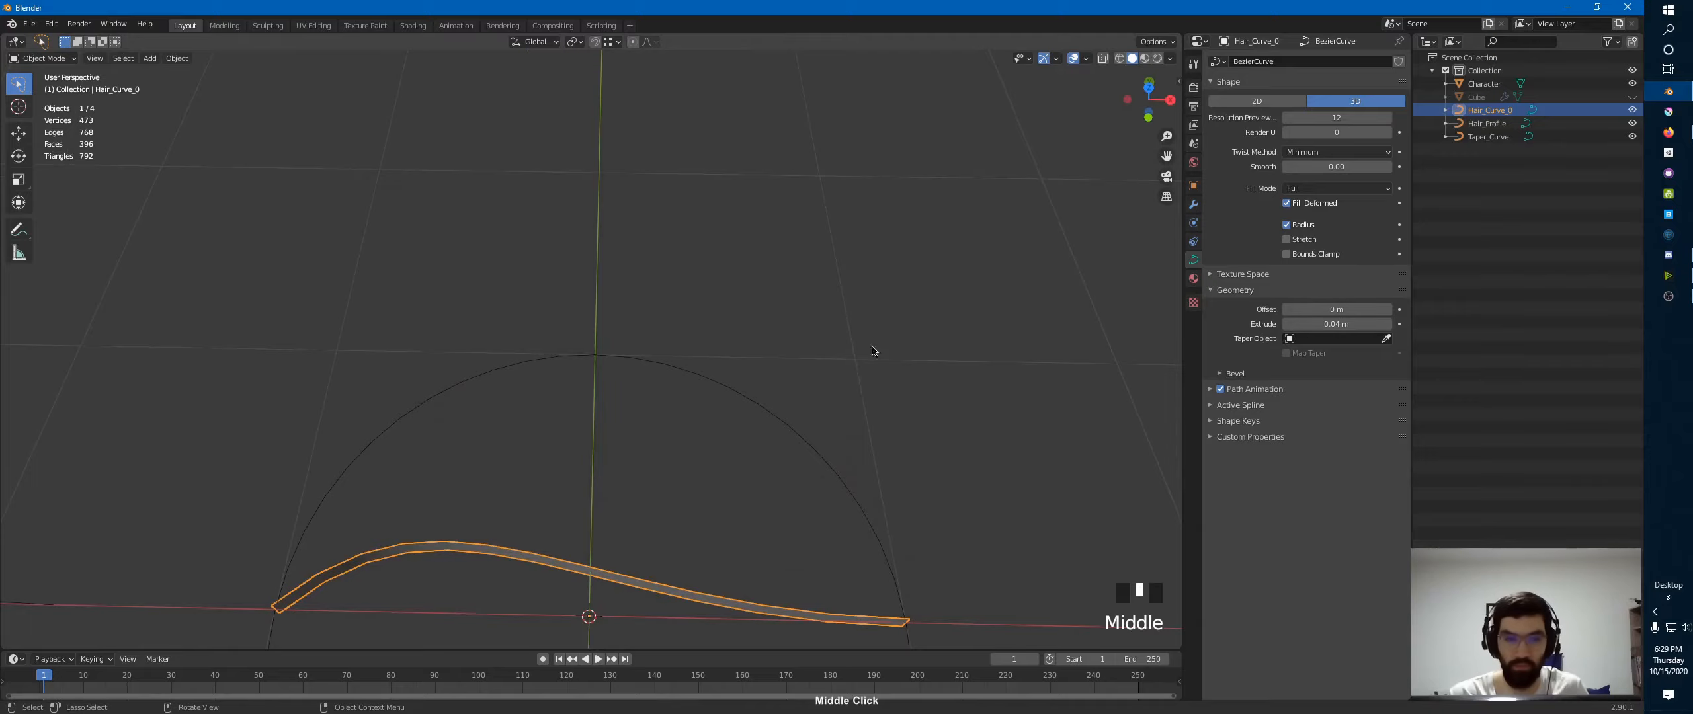
- Set the geometry extrude of Hair_Curve_0 to 0.3 m, forming a wide ribbon
{"action": "middle_click_drag", "start_coordinate": [874, 348], "coordinate": [825, 377], "text": "ctrl"}
{"action": "key", "text": "KP_Decimal"}
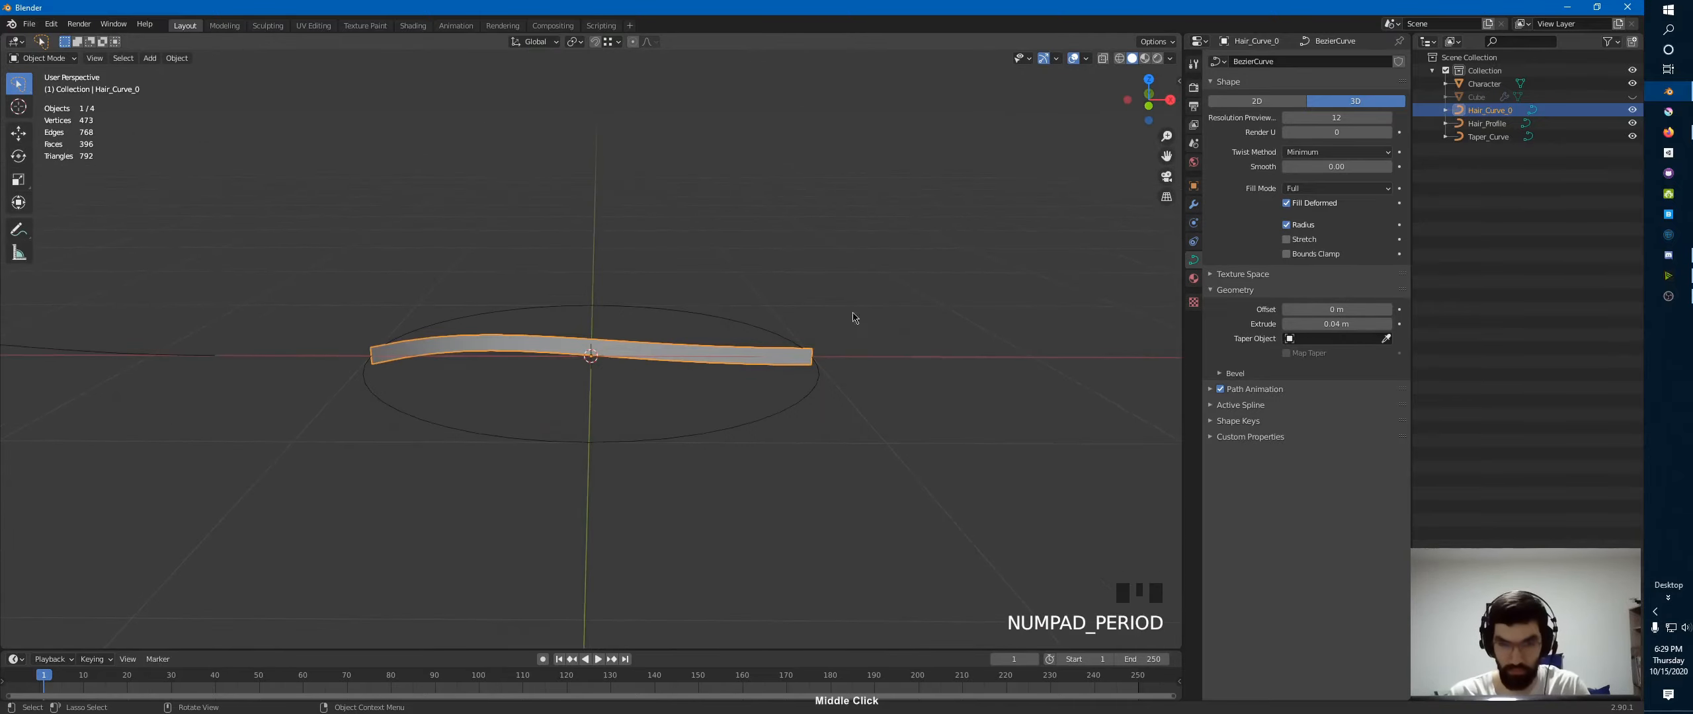
{"action": "middle_click_drag", "start_coordinate": [854, 310], "coordinate": [1109, 289]}
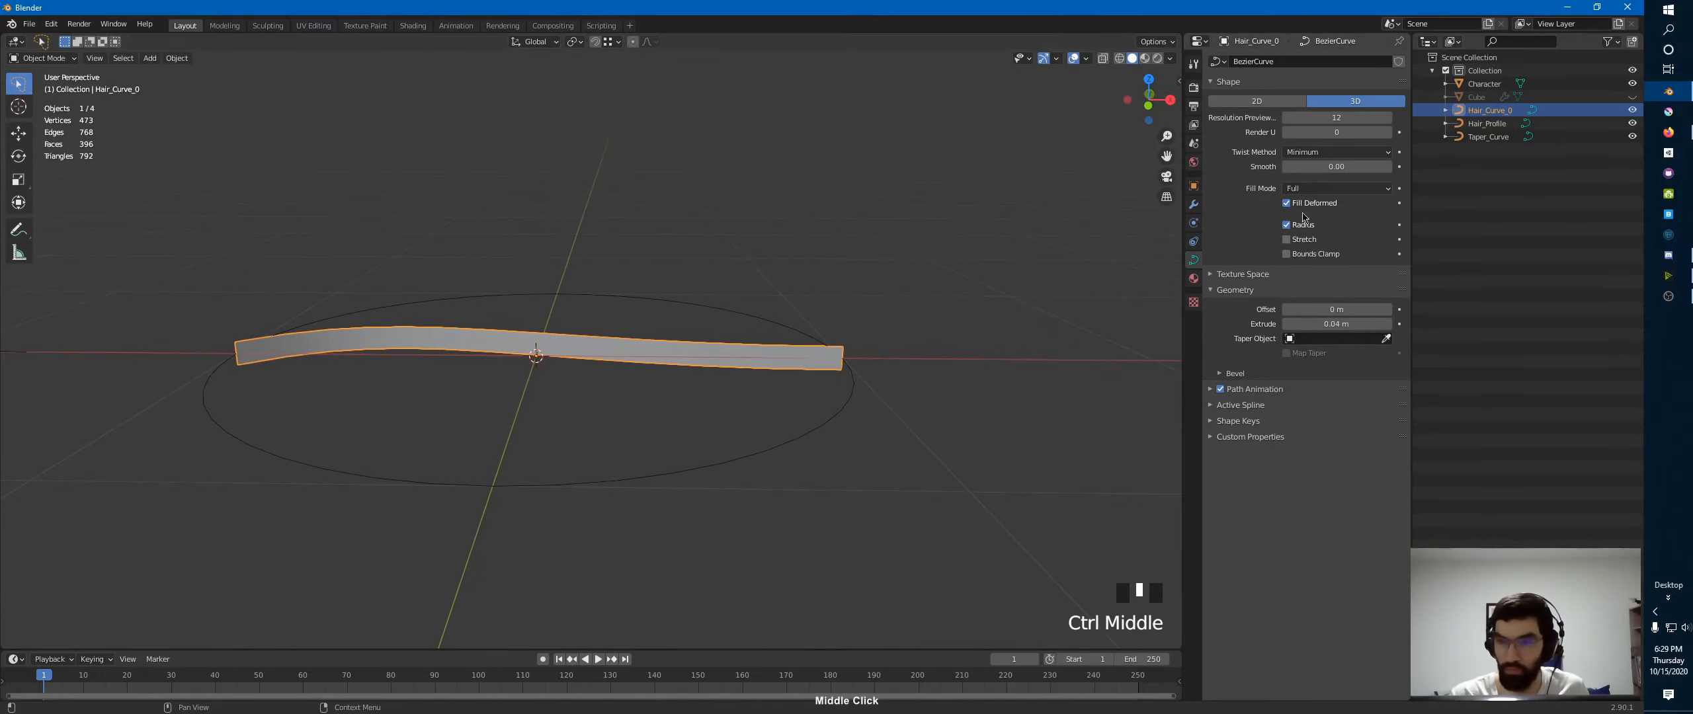
{"action": "left_click_drag", "start_coordinate": [1336, 325], "coordinate": [1349, 324]}
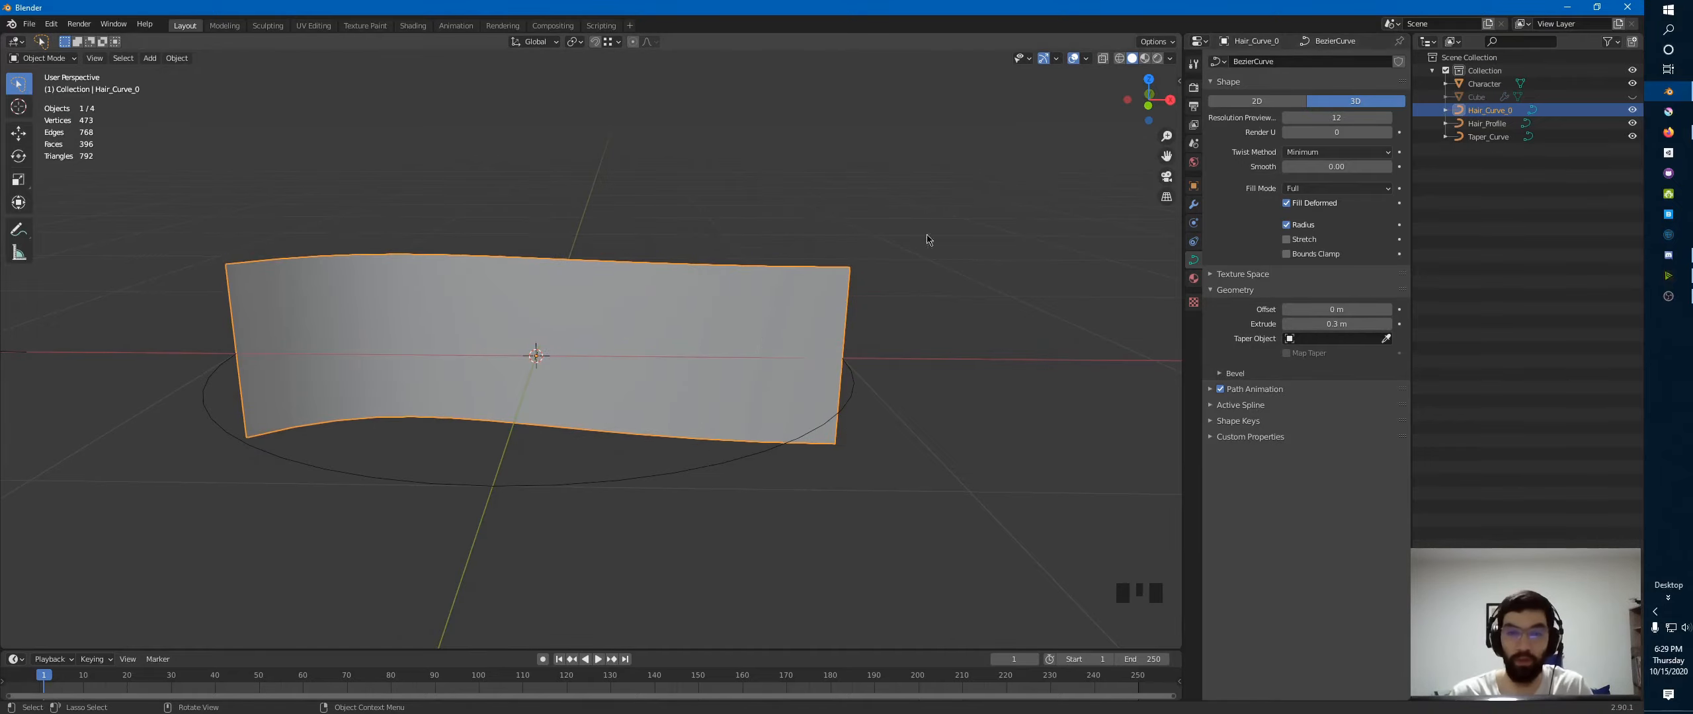
{"action": "middle_click_drag", "start_coordinate": [926, 242], "coordinate": [630, 304]}
{"action": "key", "text": "KP_3"}
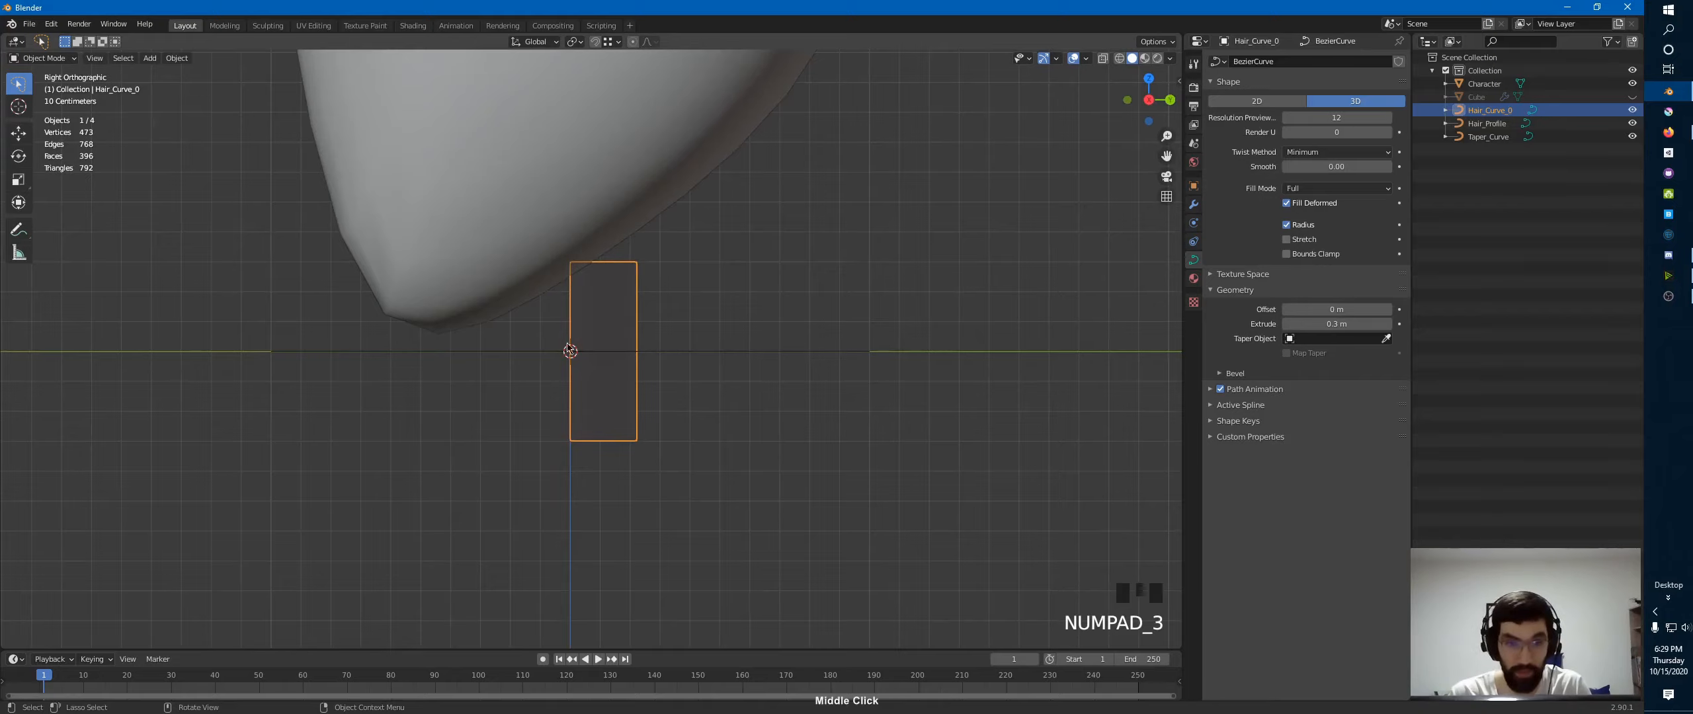
{"action": "middle_click_drag", "start_coordinate": [651, 332], "coordinate": [826, 344]}
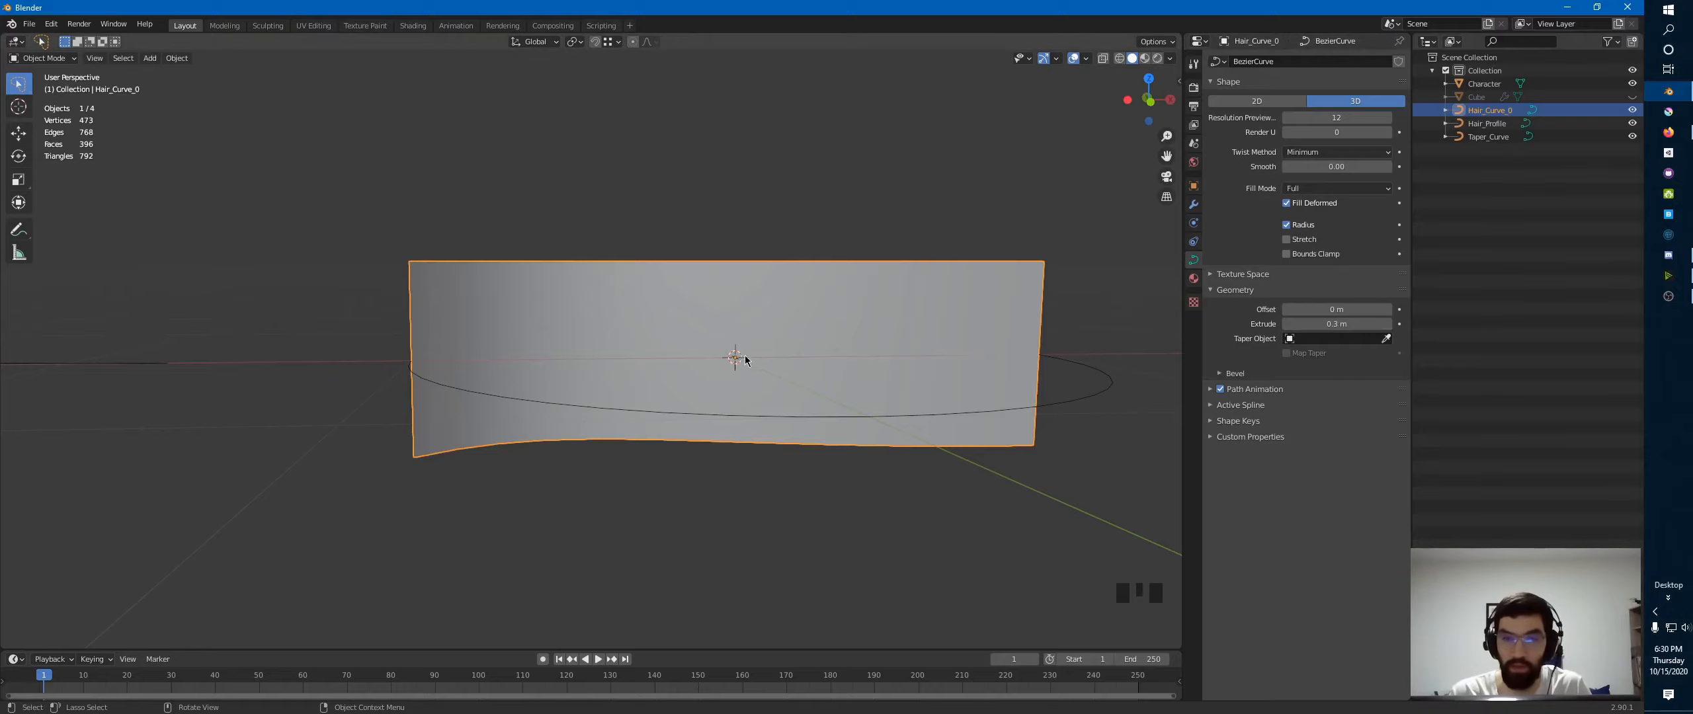
- Display the transform values and dimensions of Hair_Curve_0
{"action": "key", "text": "n"}
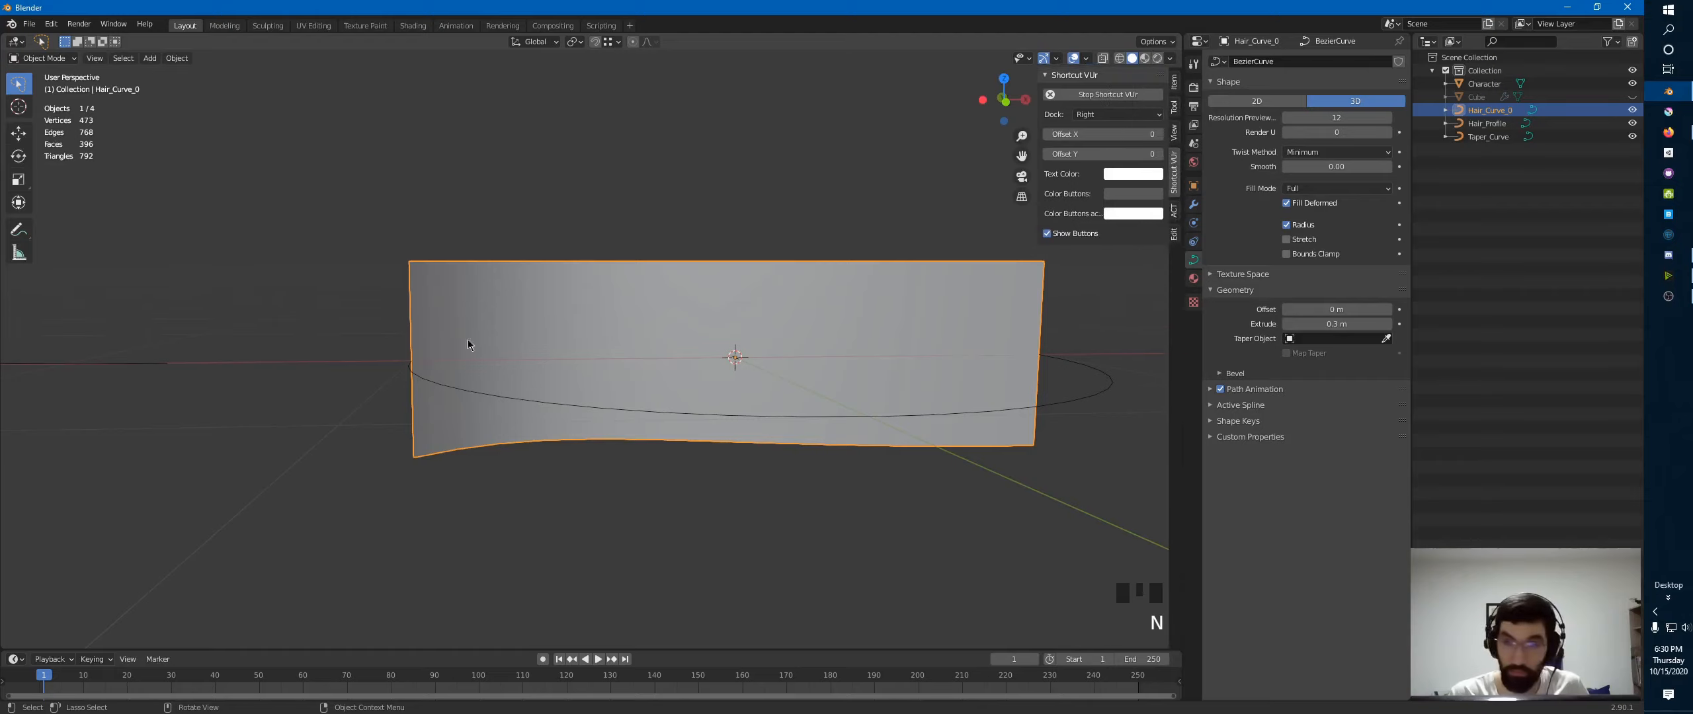
{"action": "left_click", "coordinate": [1174, 82]}
{"action": "left_click", "coordinate": [1174, 82]}
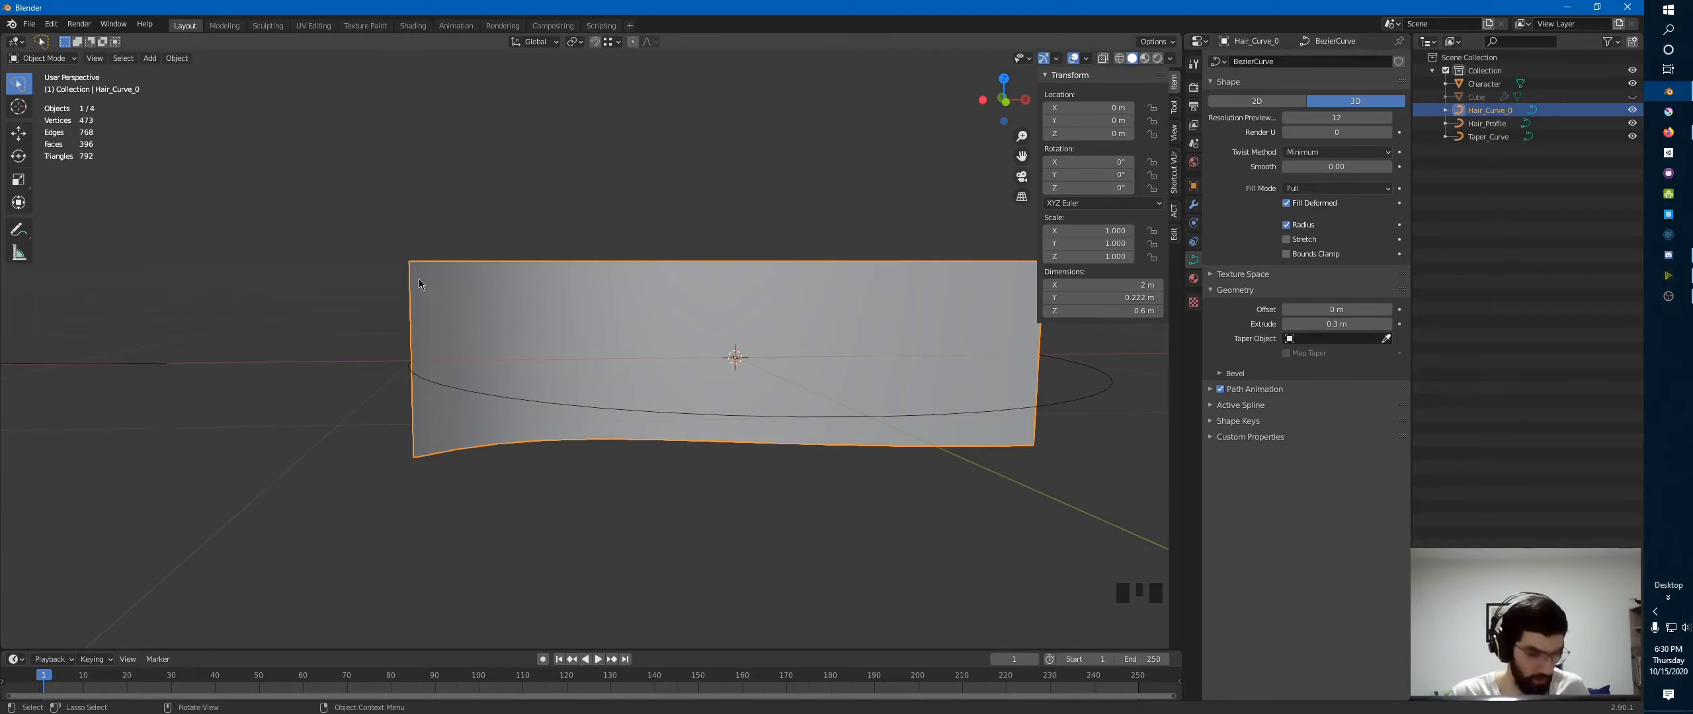
- Annotate the ribbon's start edge with 0,3 above and below the curve line, and erase the annotations
{"action": "mouse_move", "coordinate": [408, 364]}
{"action": "left_mouse_down"}
{"action": "mouse_move", "coordinate": [424, 362]}
{"action": "mouse_move", "coordinate": [409, 364]}
{"action": "mouse_move", "coordinate": [385, 295]}
{"action": "mouse_move", "coordinate": [405, 356]}
{"action": "left_mouse_up"}
{"action": "right_click_drag", "start_coordinate": [394, 296], "coordinate": [408, 358]}
{"action": "left_click_drag", "start_coordinate": [408, 358], "coordinate": [399, 304]}
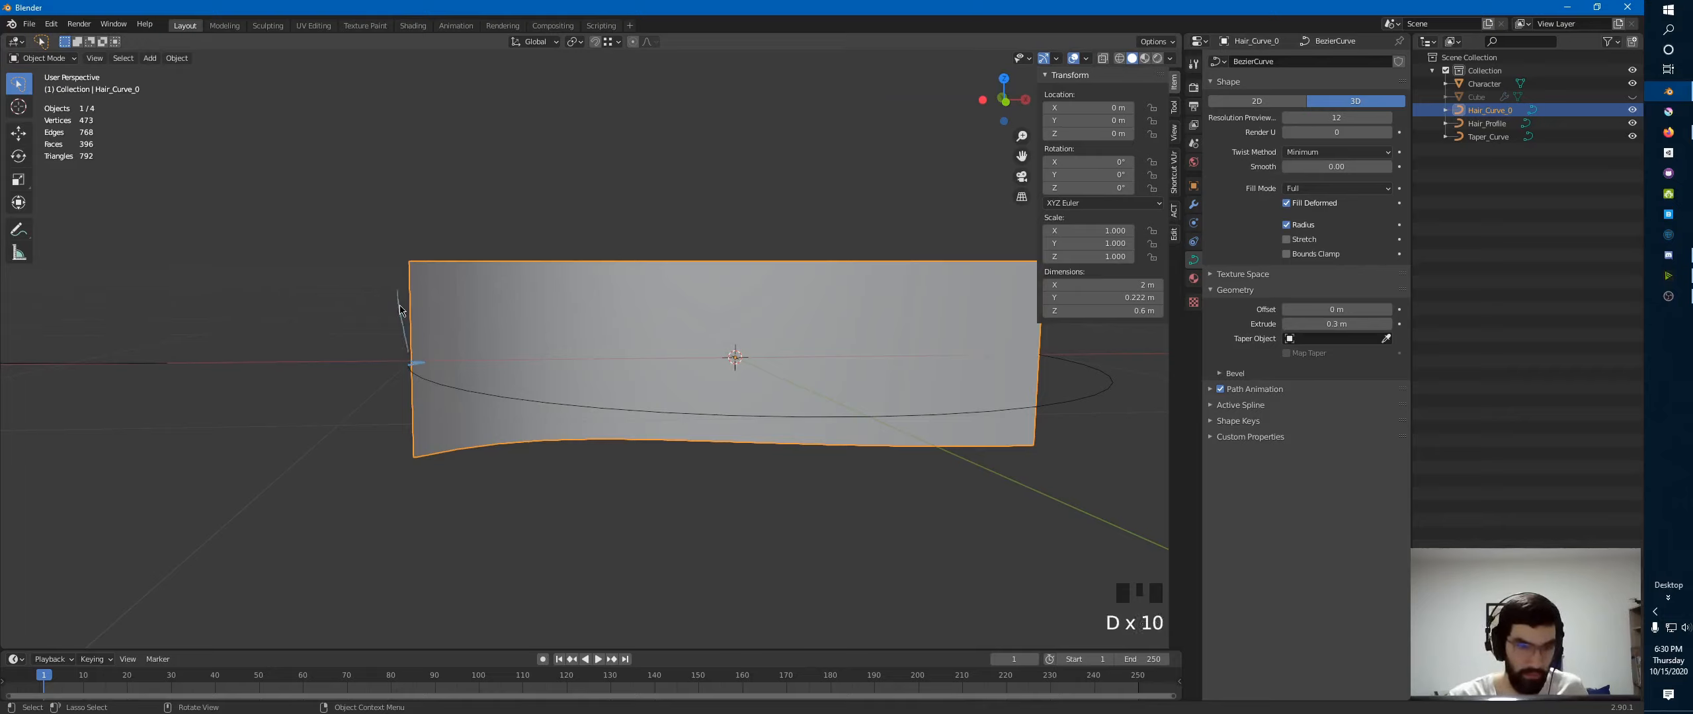
{"action": "right_click_drag", "start_coordinate": [399, 289], "coordinate": [402, 357]}
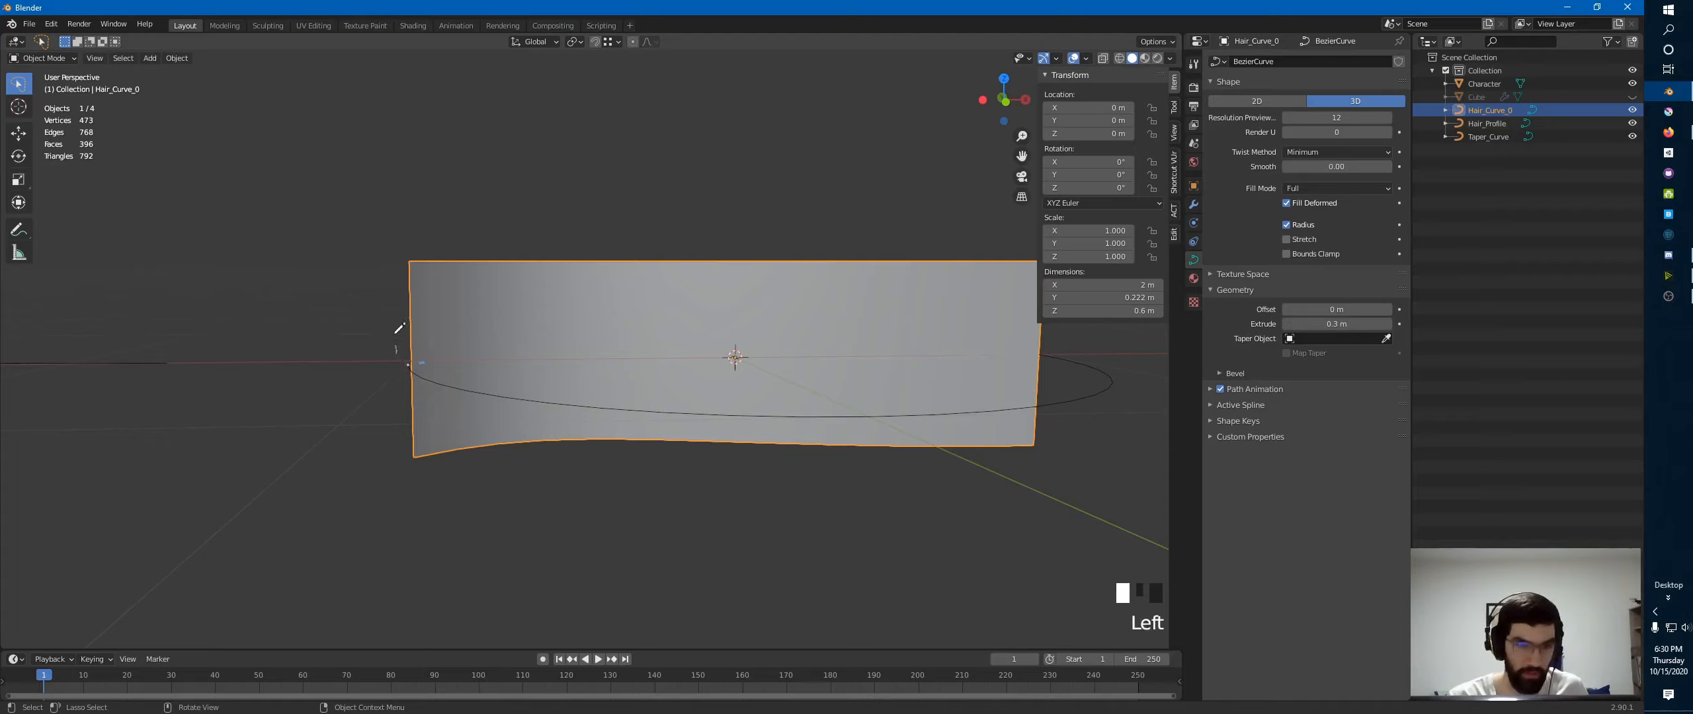
{"action": "mouse_move", "coordinate": [397, 352]}
{"action": "left_mouse_down"}
{"action": "mouse_move", "coordinate": [396, 298]}
{"action": "mouse_move", "coordinate": [355, 292]}
{"action": "mouse_move", "coordinate": [368, 310]}
{"action": "left_mouse_up"}
{"action": "left_click_drag", "start_coordinate": [360, 271], "coordinate": [369, 285]}
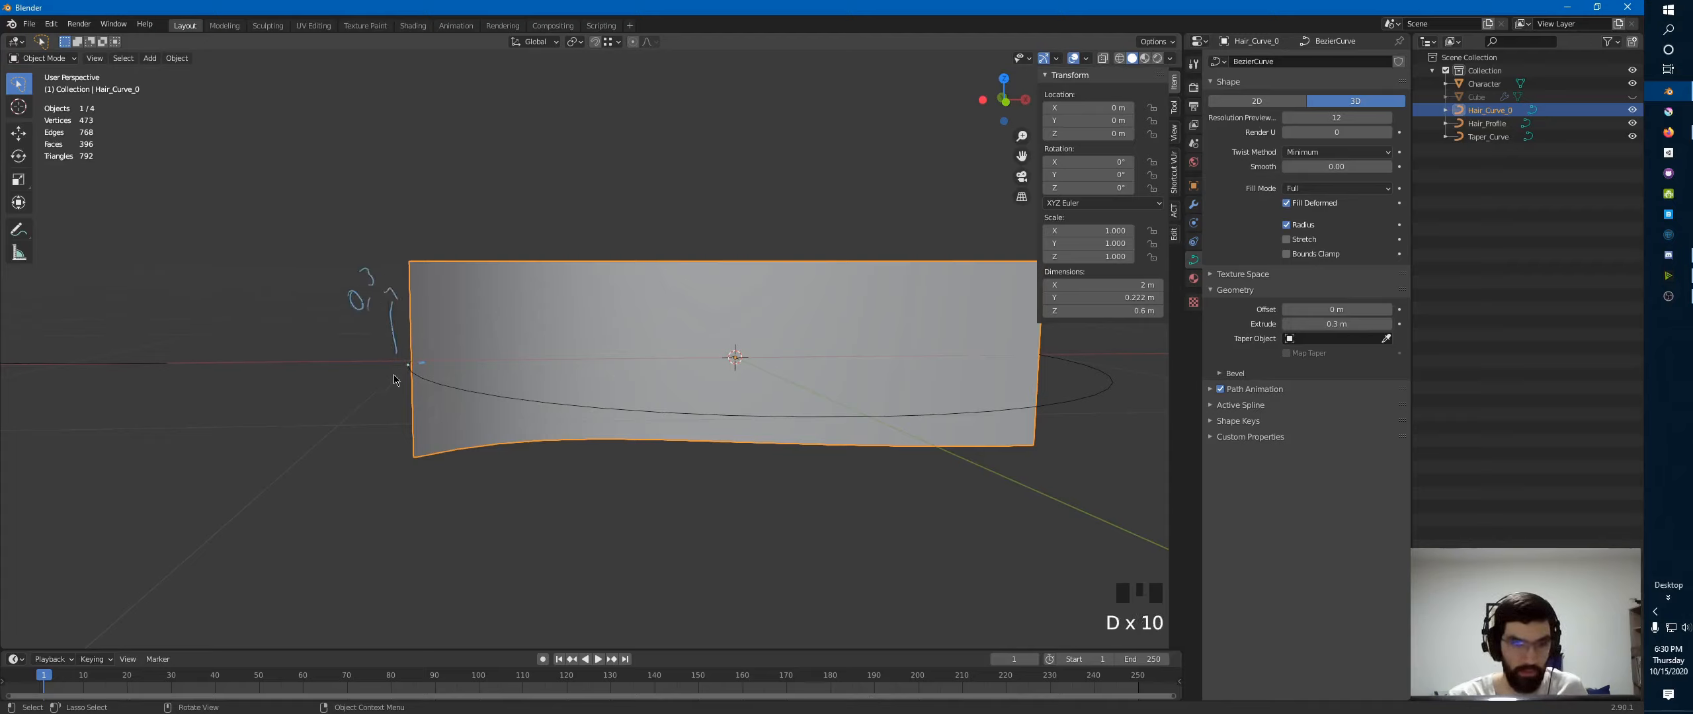
{"action": "mouse_move", "coordinate": [394, 368]}
{"action": "left_mouse_down"}
{"action": "mouse_move", "coordinate": [398, 410]}
{"action": "mouse_move", "coordinate": [353, 424]}
{"action": "mouse_move", "coordinate": [363, 446]}
{"action": "mouse_move", "coordinate": [372, 434]}
{"action": "left_mouse_up"}
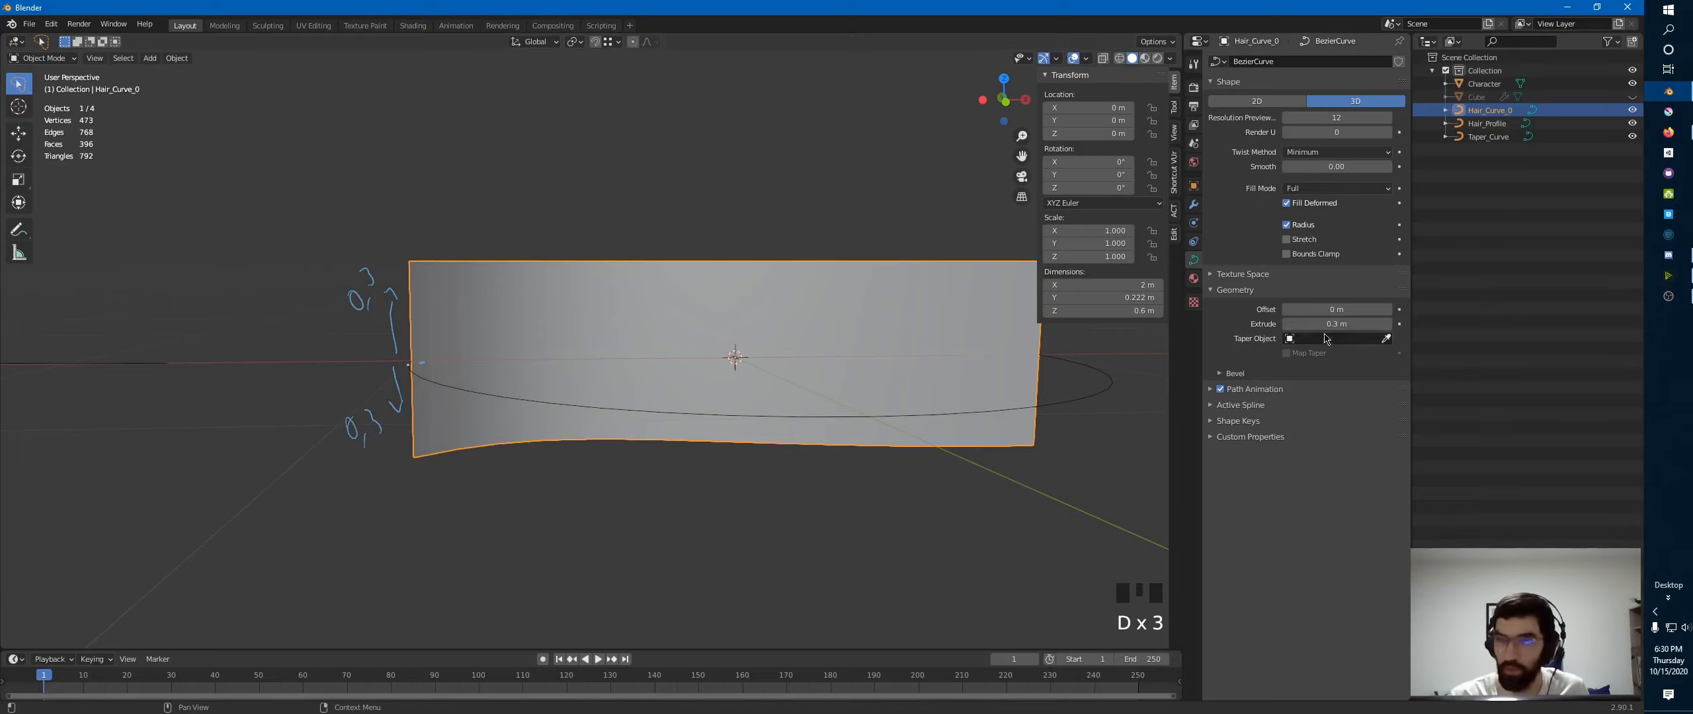
{"action": "key", "text": "d"}
{"action": "right_click", "coordinate": [353, 283]}
{"action": "mouse_move", "coordinate": [352, 283]}
{"action": "right_mouse_down"}
{"action": "mouse_move", "coordinate": [377, 283]}
{"action": "mouse_move", "coordinate": [414, 367]}
{"action": "mouse_move", "coordinate": [351, 434]}
{"action": "right_mouse_up"}
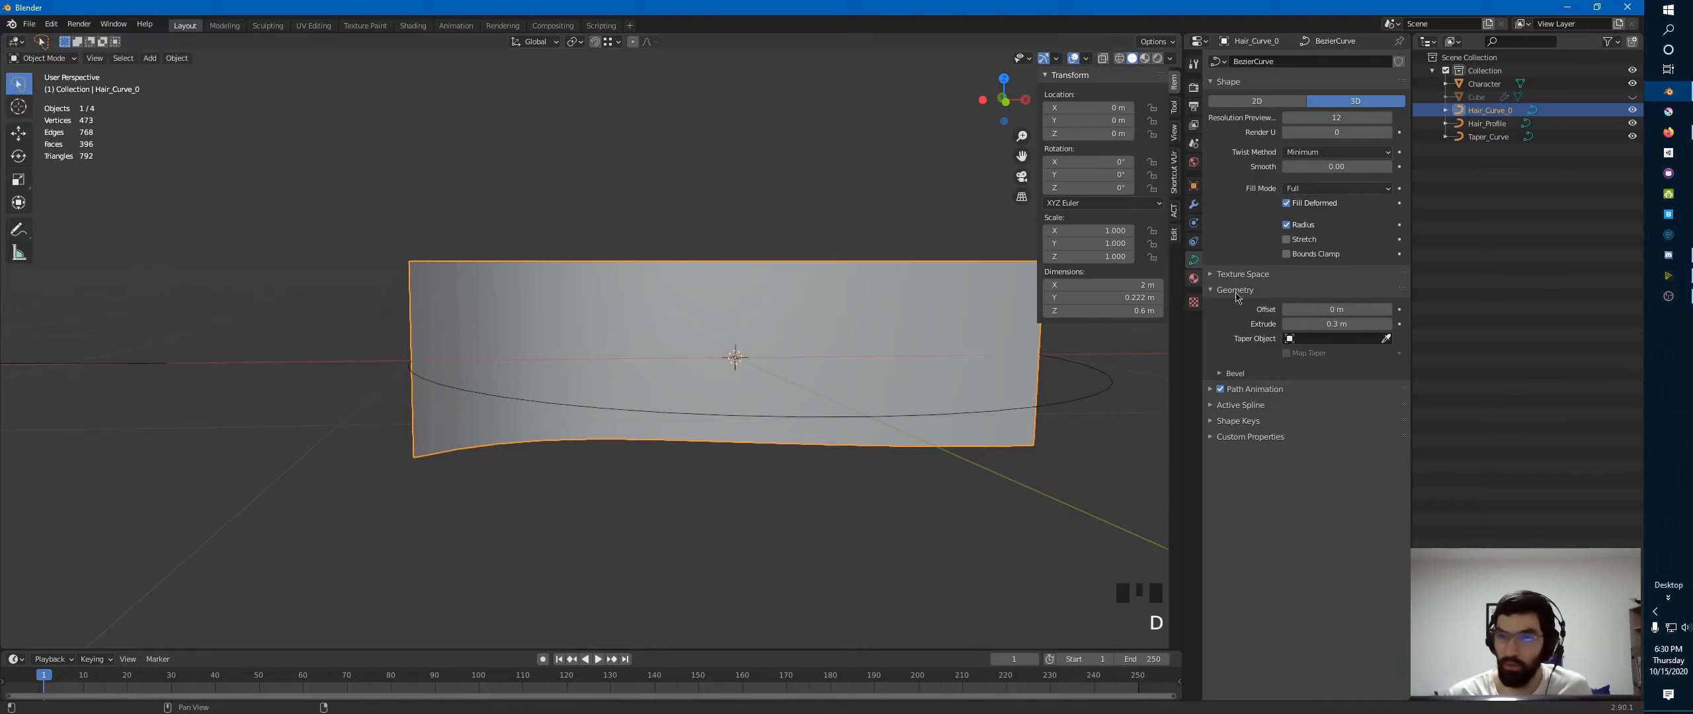
- Move the end control point of Hair_Curve_0 by about 0.57 m in X, -0.05 m in Y and 0.16 m in Z
{"action": "middle_click_drag", "start_coordinate": [718, 330], "coordinate": [721, 380]}
{"action": "key", "text": "Tab"}
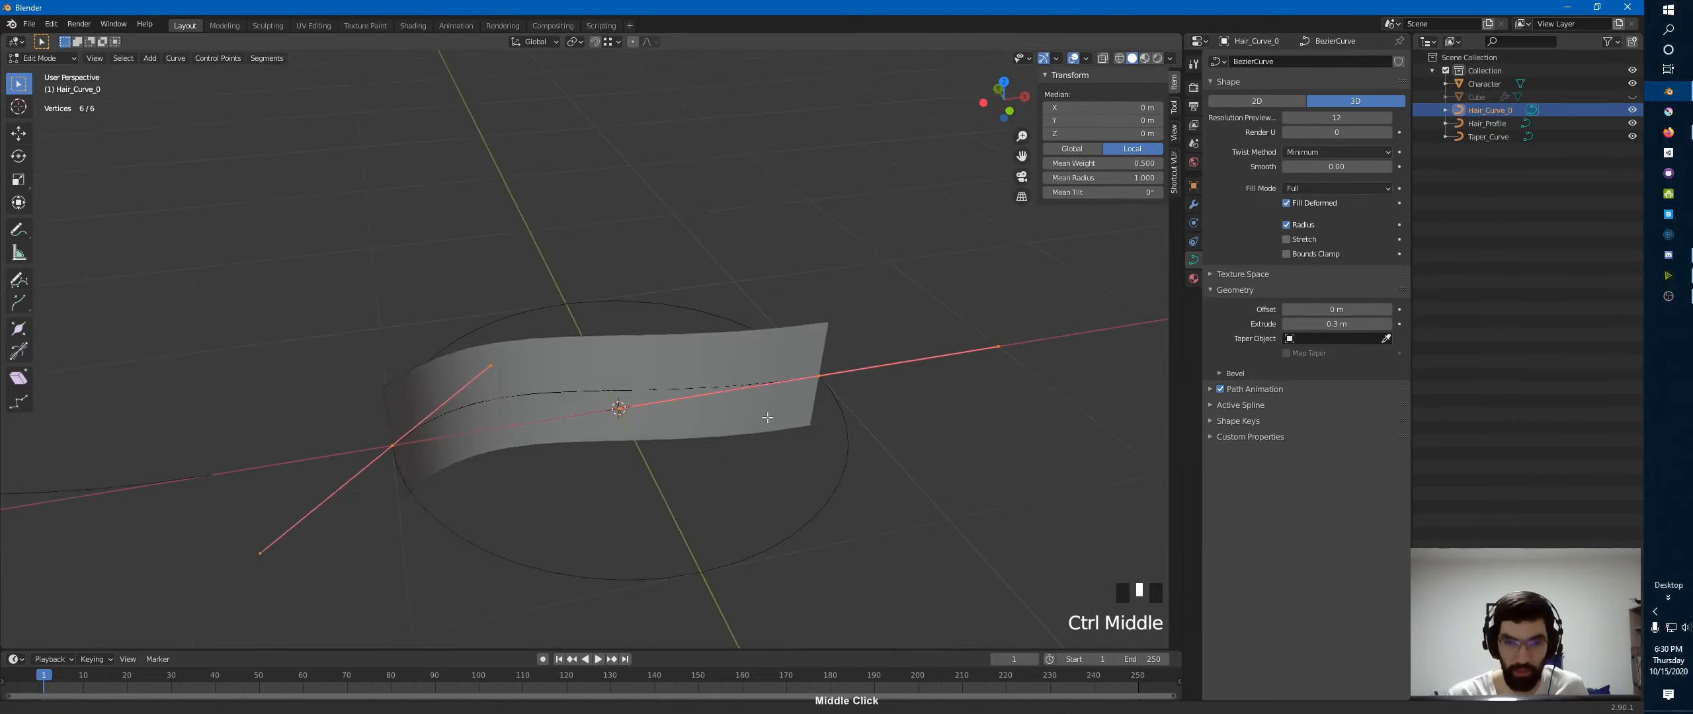
{"action": "left_click", "coordinate": [837, 364]}
{"action": "key", "text": "g"}
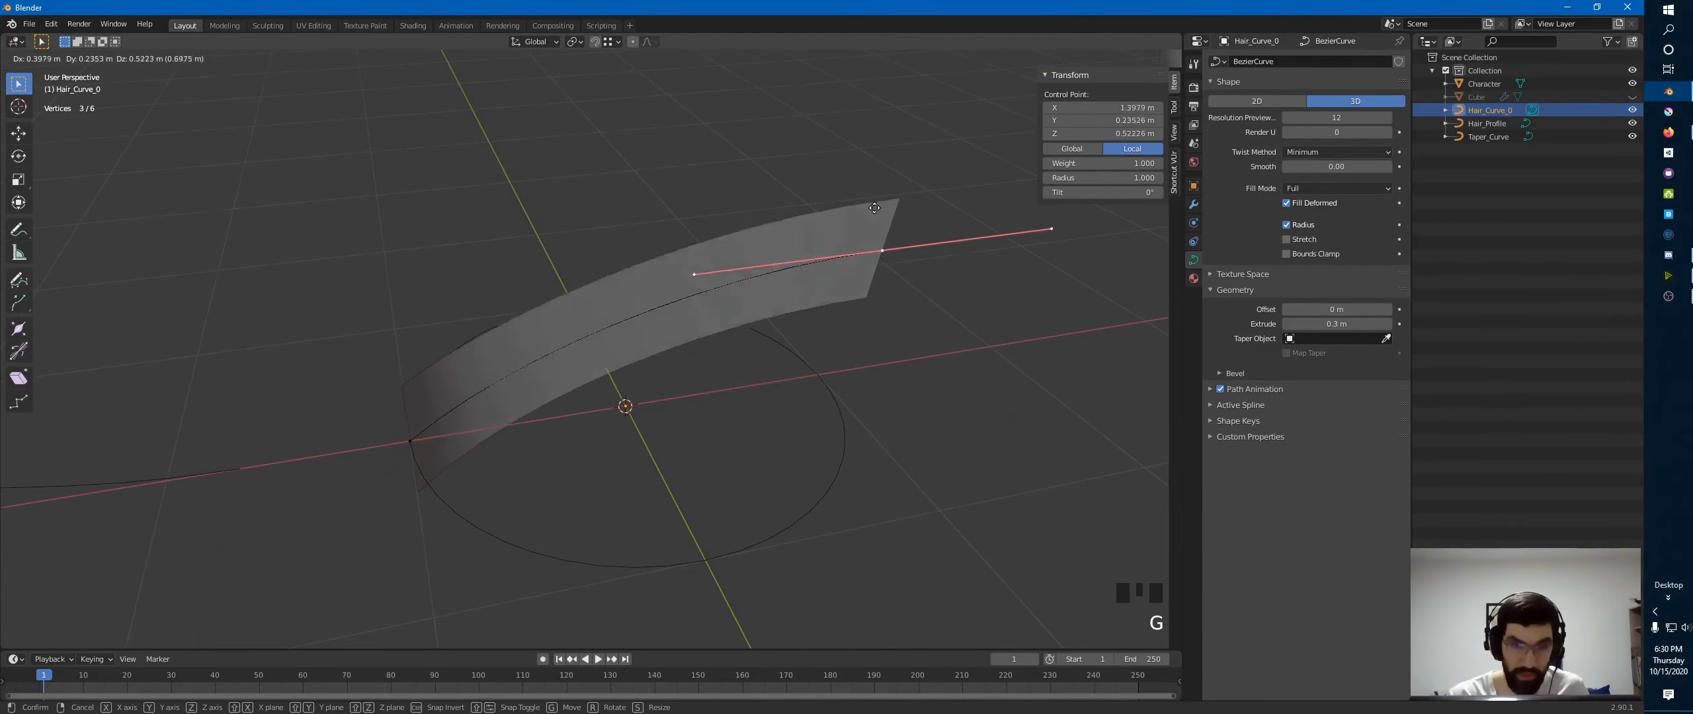
{"action": "left_click", "coordinate": [943, 296]}
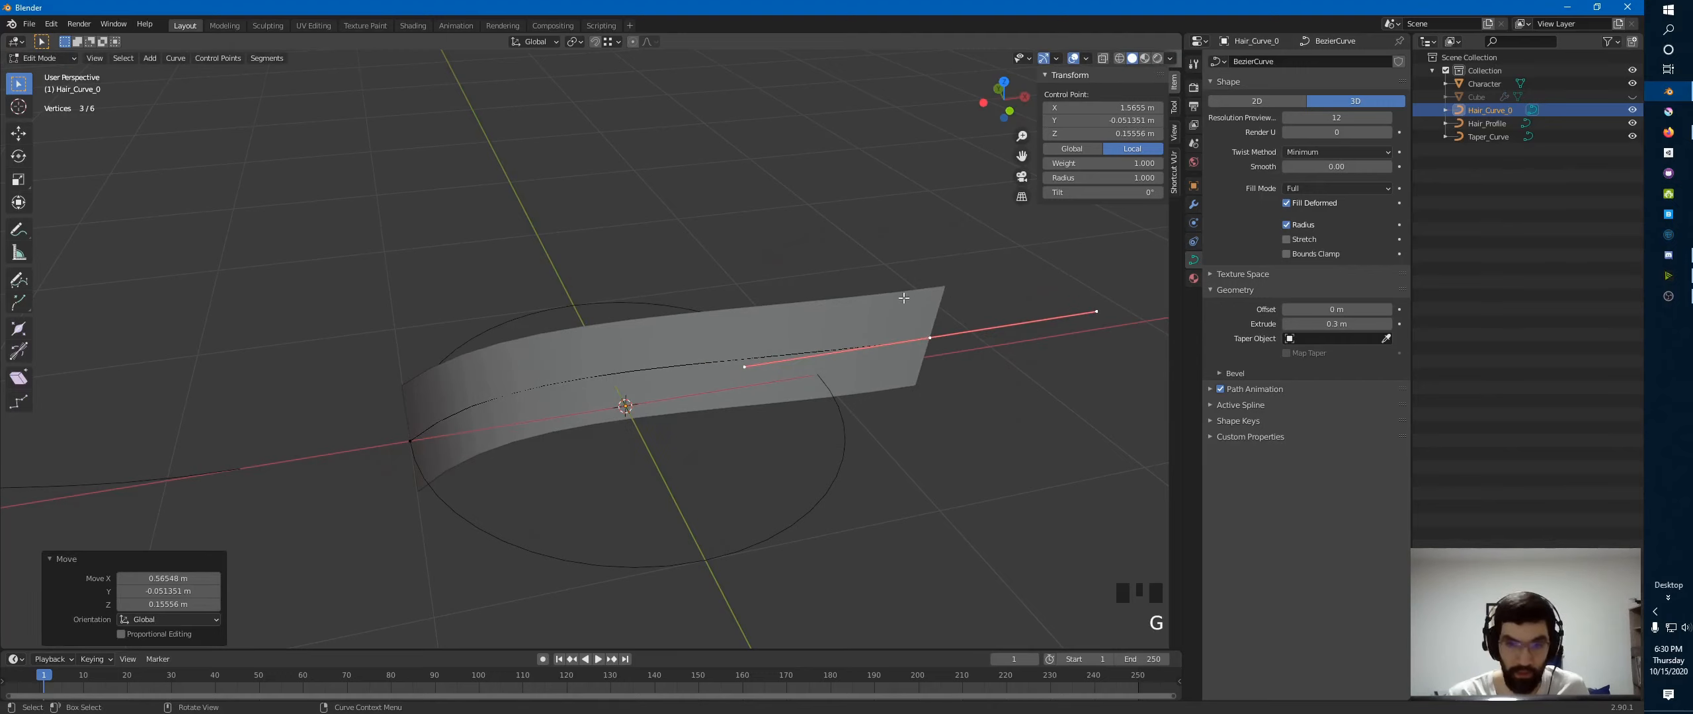
- Change the tilt of Hair_Curve_0's end control point to twist the ribbon, and return to Object Mode
{"action": "left_click_drag", "start_coordinate": [1089, 193], "coordinate": [1218, 215]}
{"action": "left_click", "coordinate": [1119, 197]}
{"action": "type", "text": "960"}
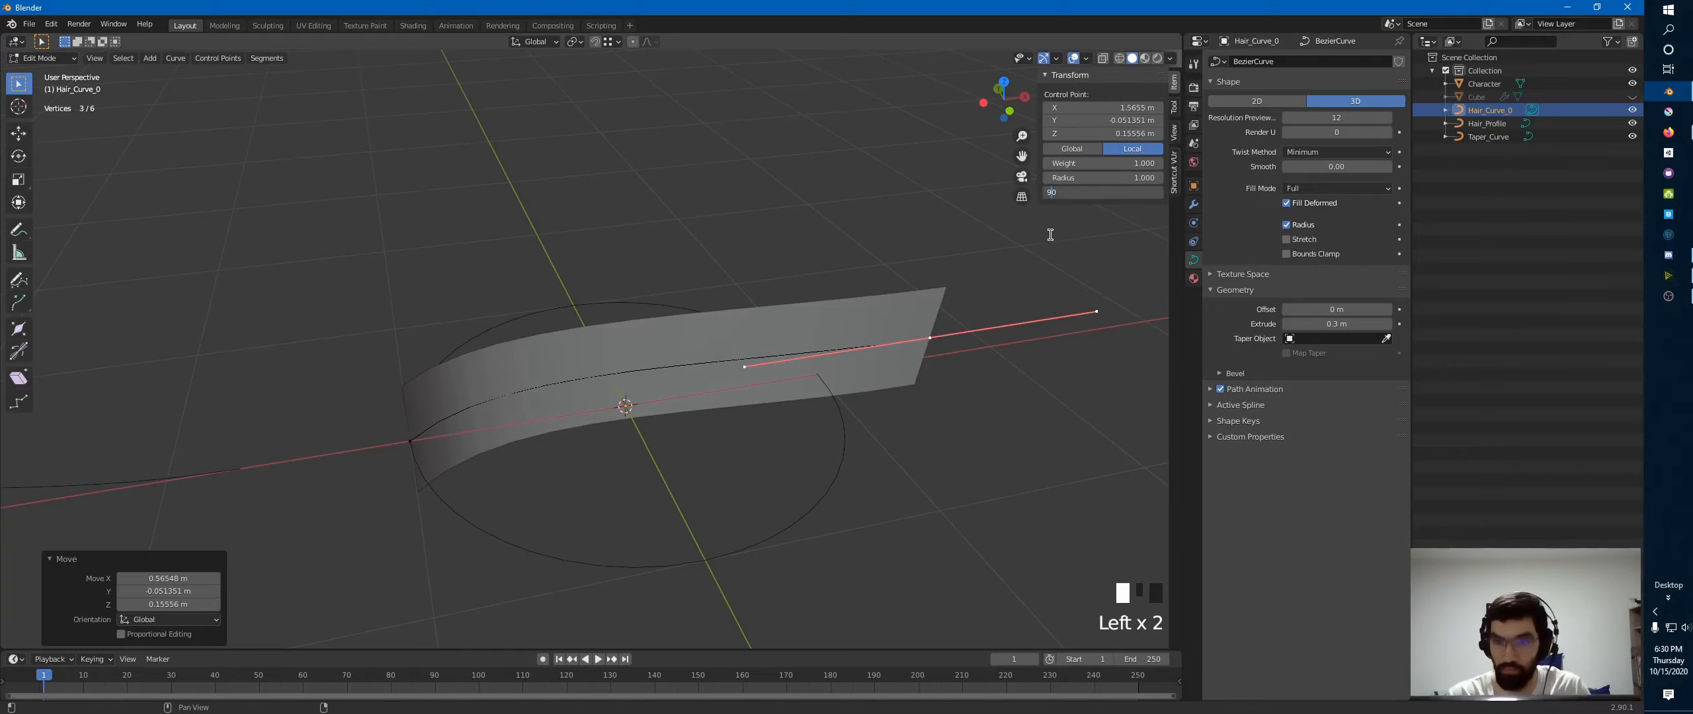
{"action": "key", "text": "Return"}
{"action": "middle_click_drag", "start_coordinate": [1051, 234], "coordinate": [733, 383]}
{"action": "key", "text": "Tab"}
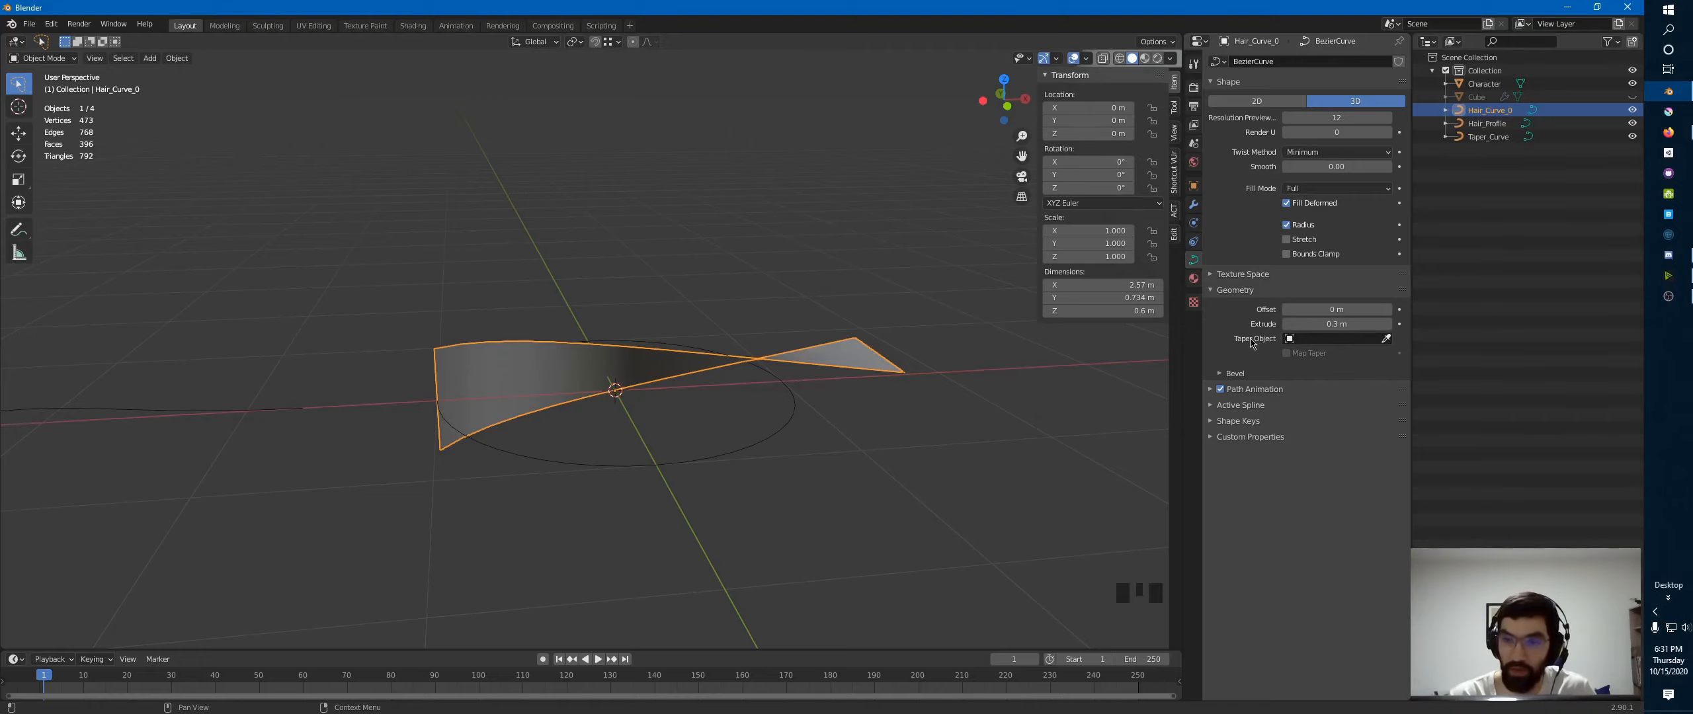
- Assign Taper_Curve as the taper object of Hair_Curve_0
{"action": "left_click", "coordinate": [1327, 339]}
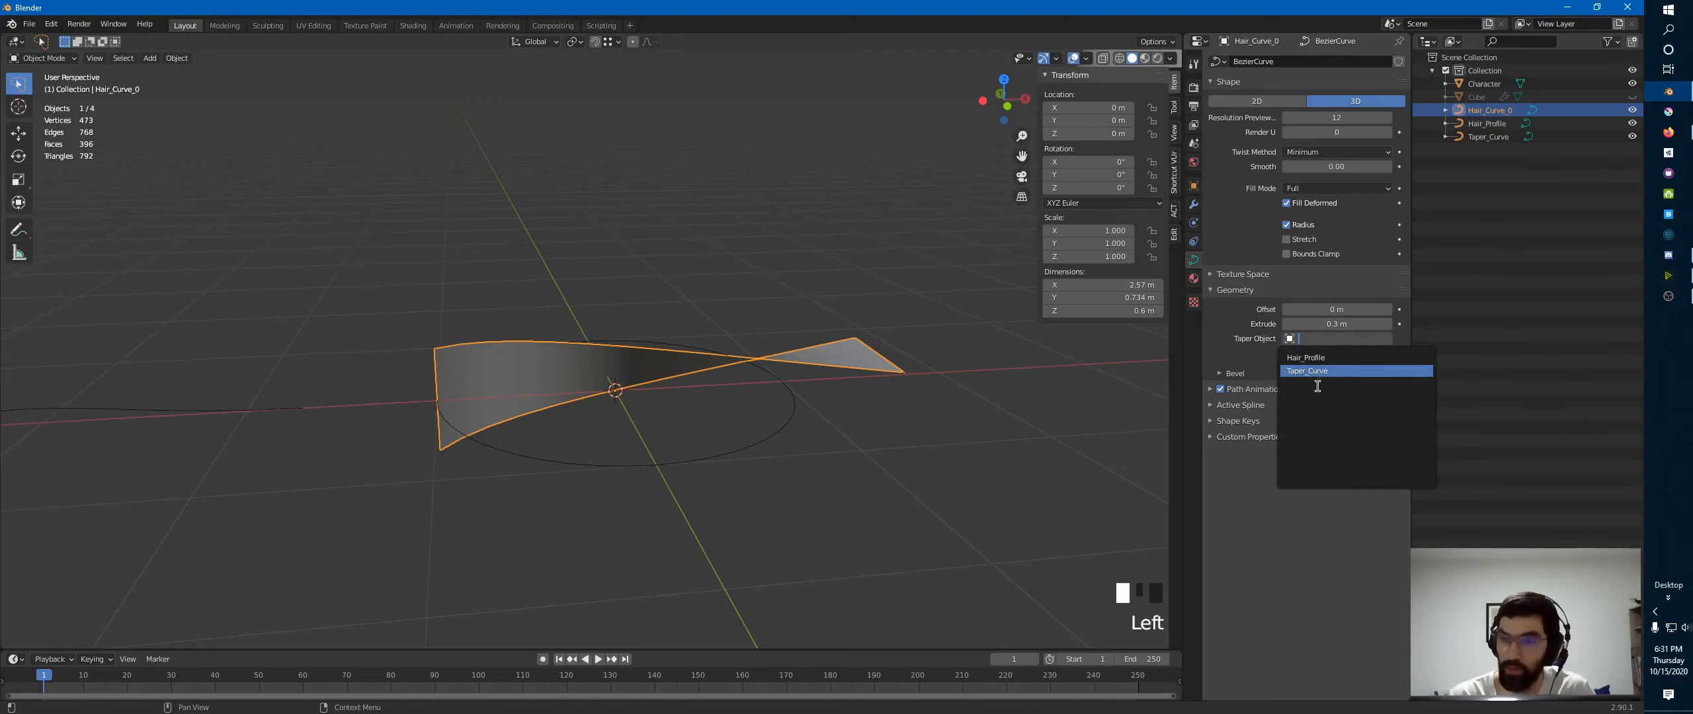
{"action": "left_click", "coordinate": [1341, 339]}
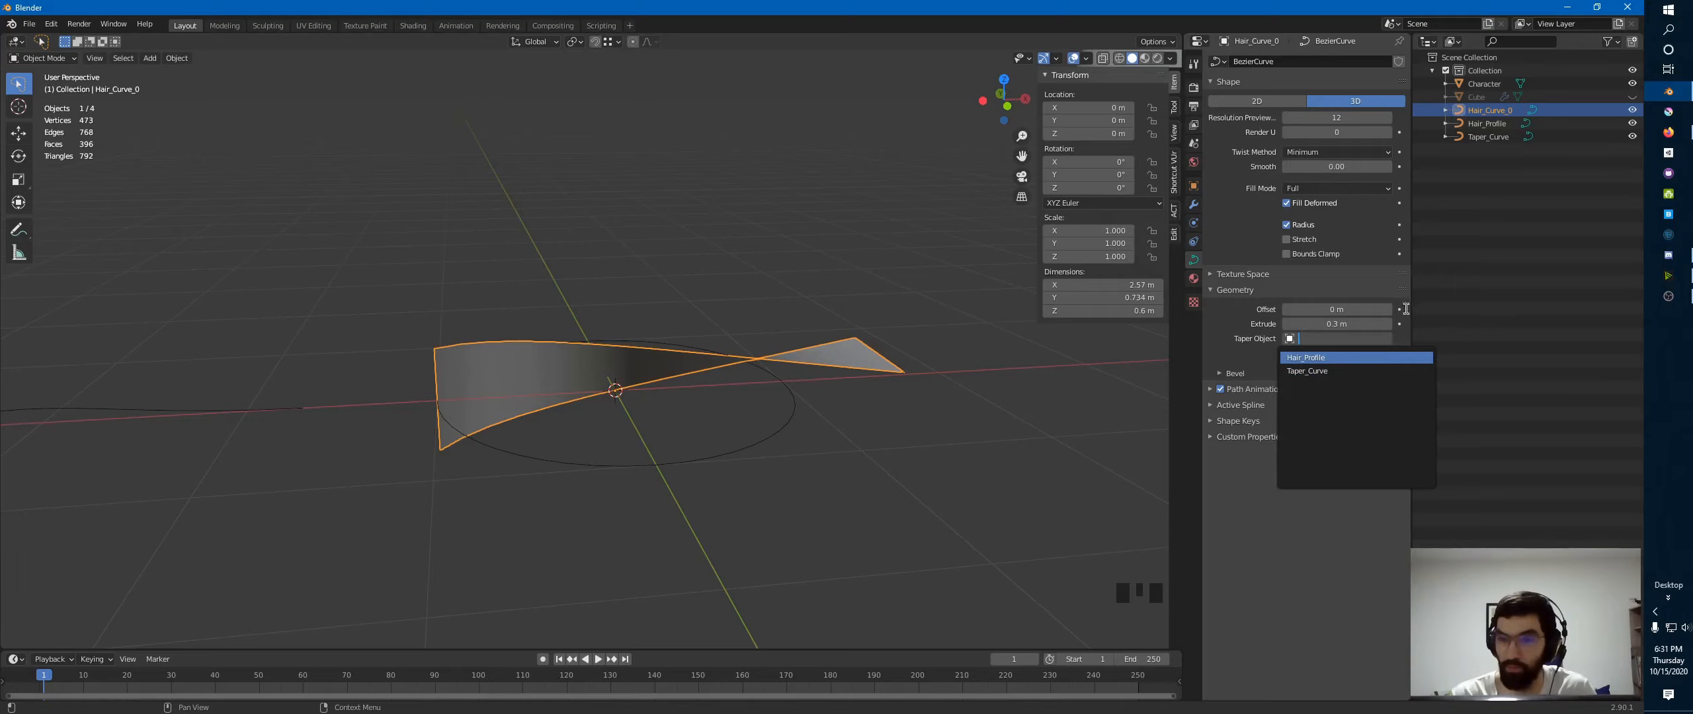
{"action": "left_click", "coordinate": [1315, 371]}
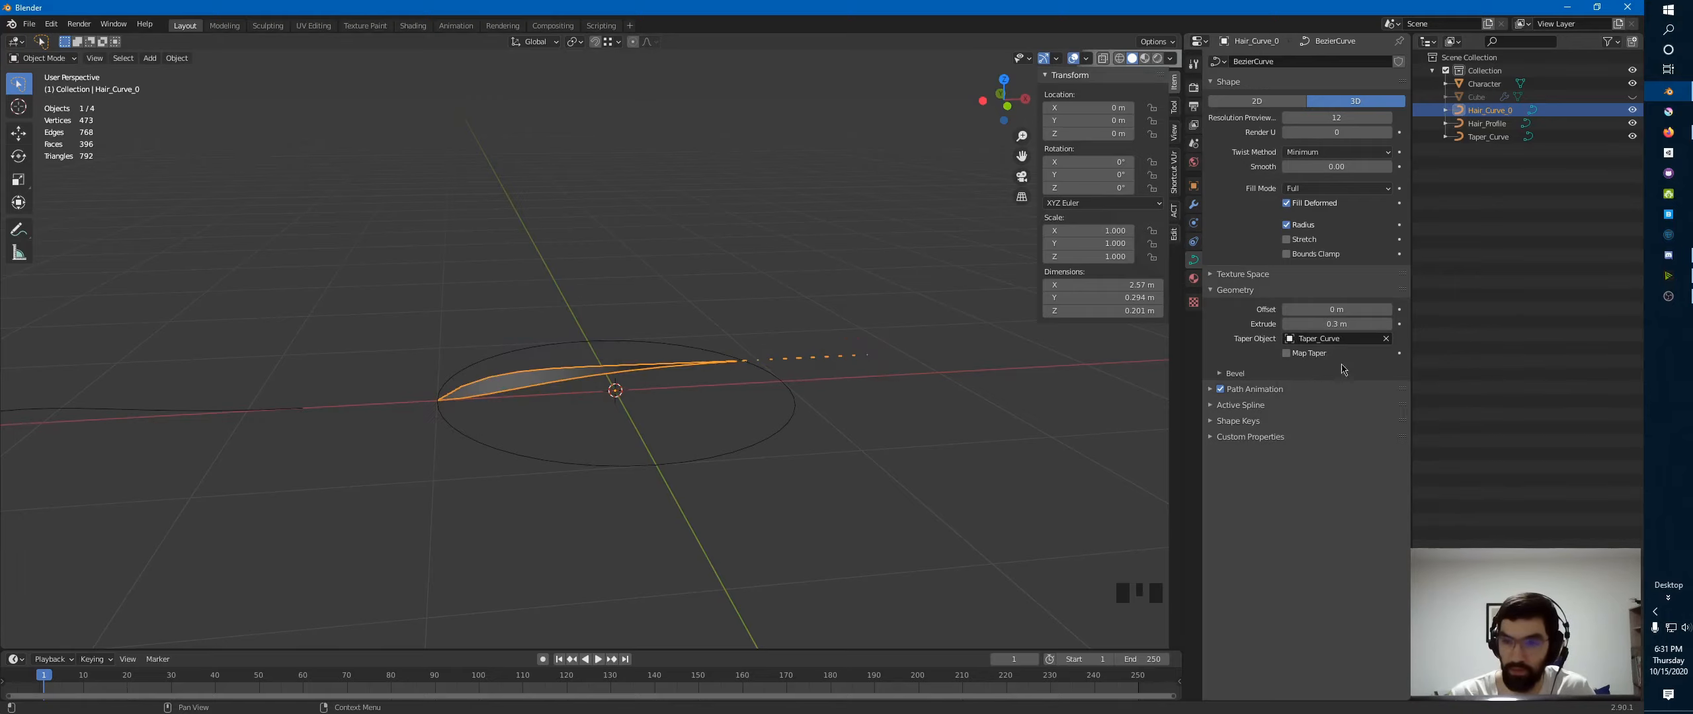
{"action": "middle_click_drag", "start_coordinate": [655, 370], "coordinate": [666, 347]}
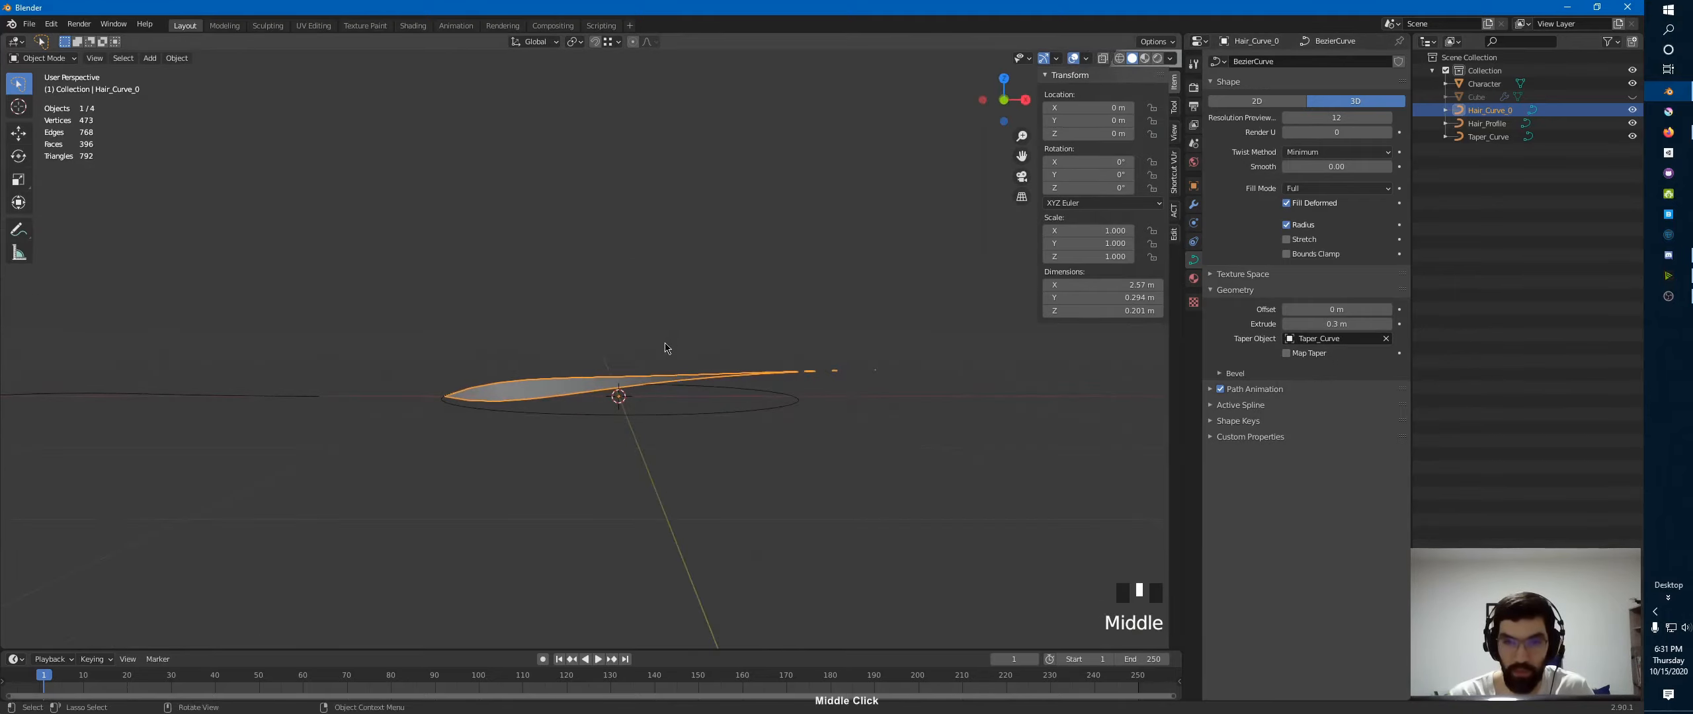
- Hide the transform values and tools, and split the 3D view into two side-by-side viewports
{"action": "key", "text": "n"}
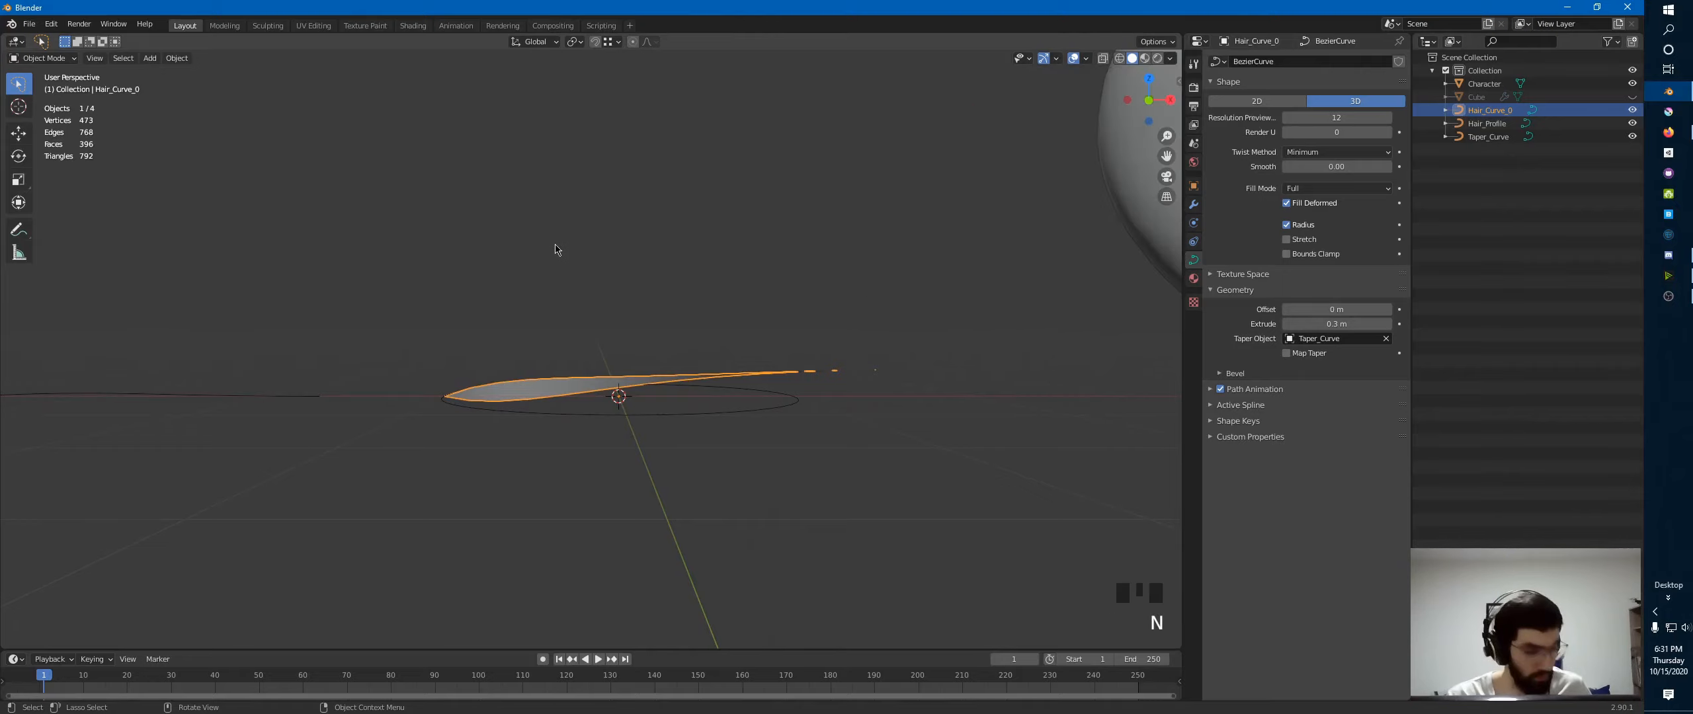
{"action": "key", "text": "t"}
{"action": "left_click", "coordinate": [1005, 67]}
{"action": "left_click_drag", "start_coordinate": [1005, 67], "coordinate": [891, 97]}
{"action": "left_click_drag", "start_coordinate": [1180, 37], "coordinate": [500, 173]}
- Edit Hair_Curve_0 and set the tilt of its end control point to 0°
{"action": "middle_click_drag", "start_coordinate": [960, 351], "coordinate": [936, 360]}
{"action": "left_click", "coordinate": [936, 361]}
{"action": "key", "text": "Tab"}
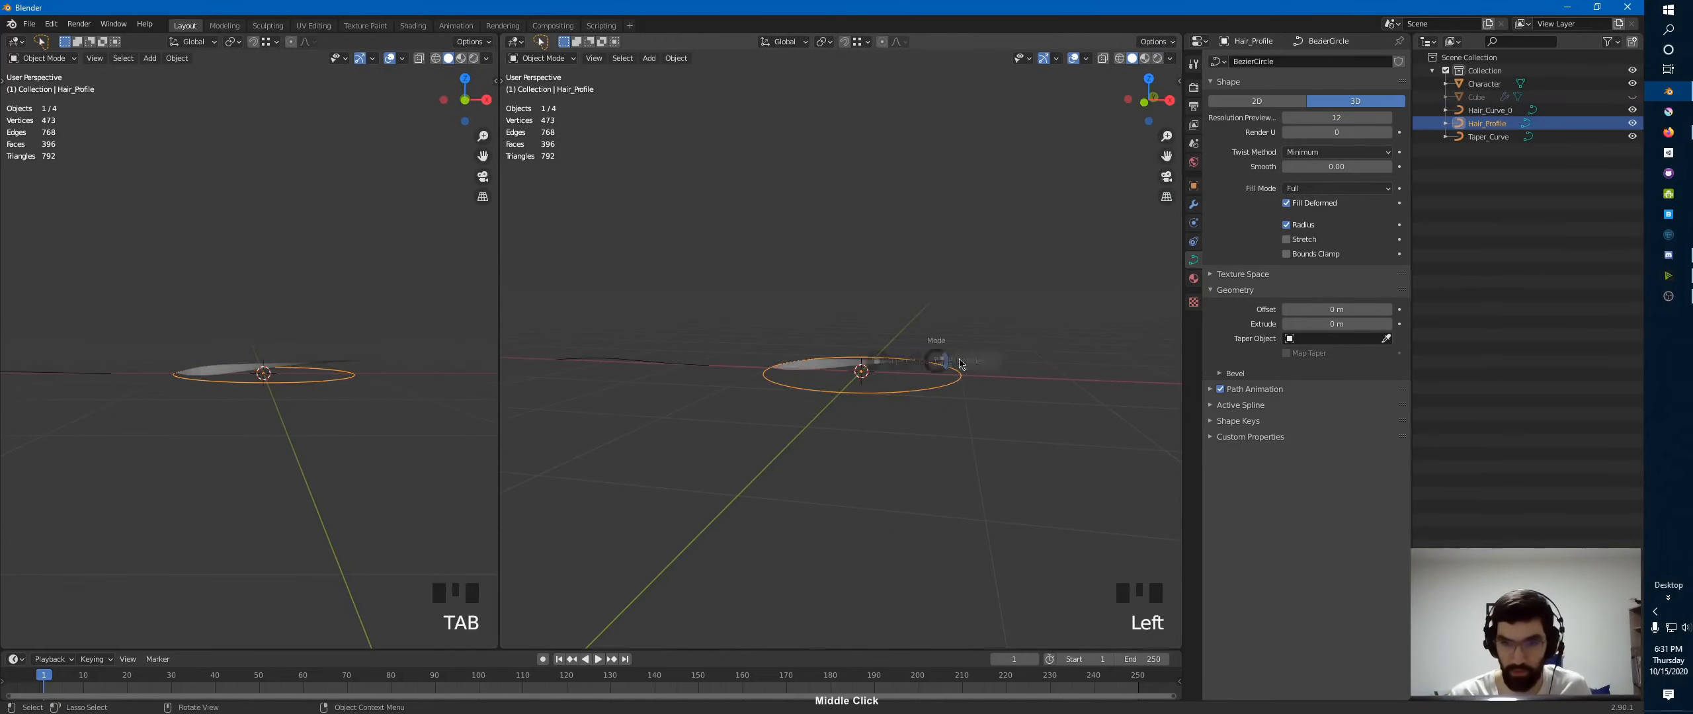
{"action": "key", "text": "Tab"}
{"action": "left_click", "coordinate": [900, 365]}
{"action": "key", "text": "Tab"}
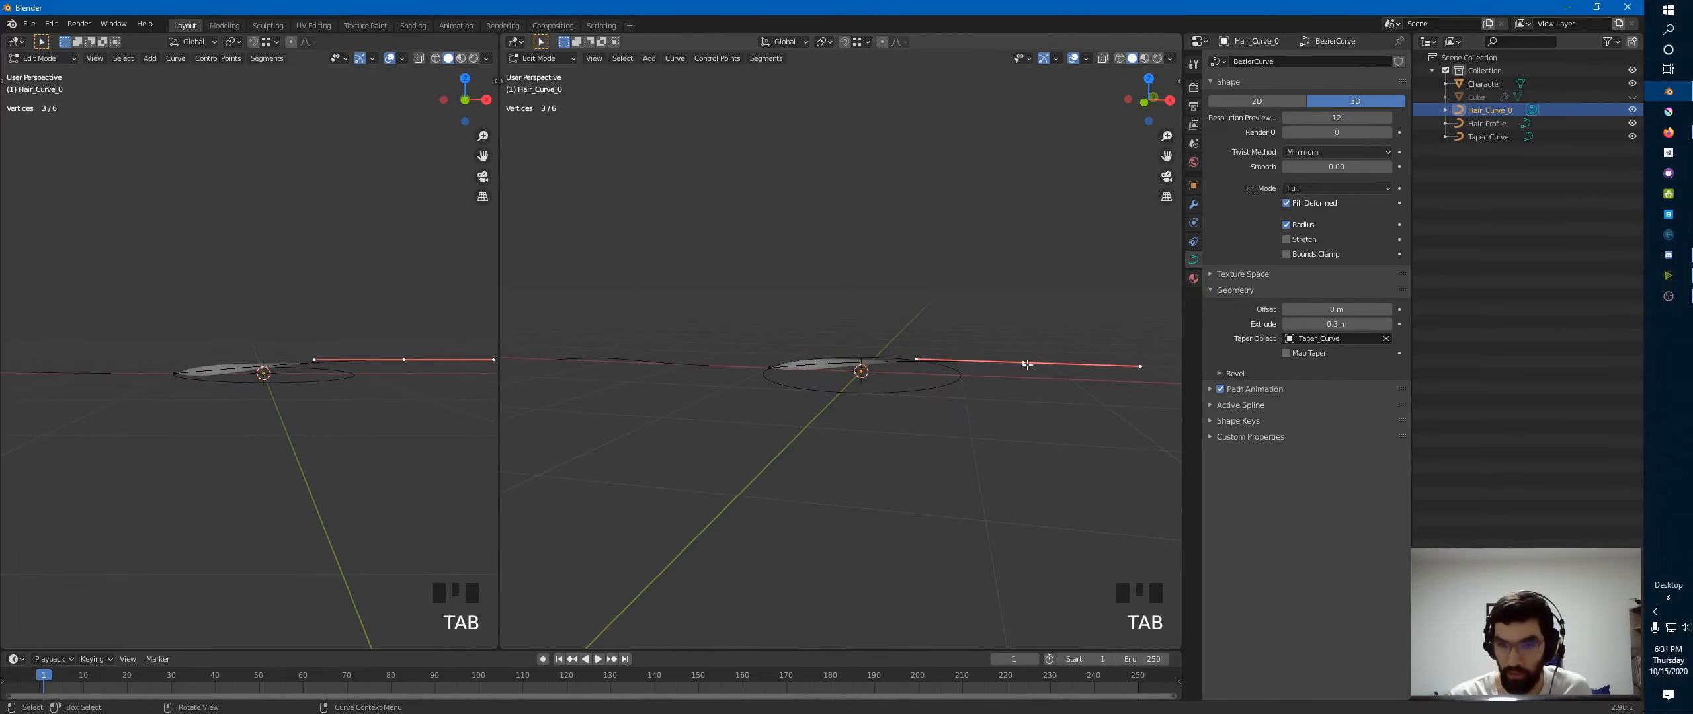
{"action": "key", "text": "n"}
{"action": "left_click", "coordinate": [1108, 193]}
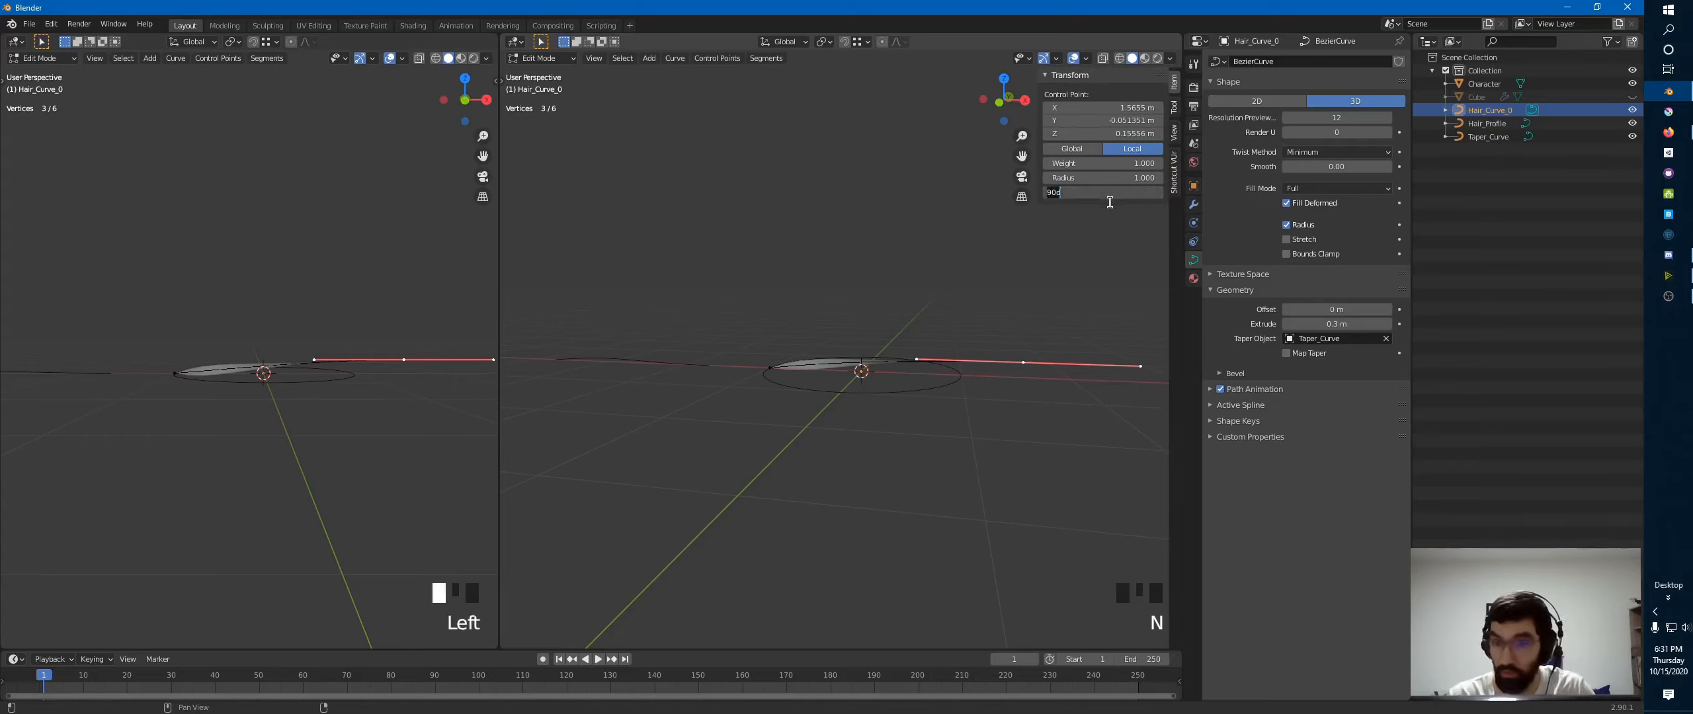
{"action": "type", "text": "0"}
{"action": "key", "text": "Return"}
- Set the Z location of Hair_Curve_0's end control point to 0 m and show the tapered strand in front view
{"action": "middle_click_drag", "start_coordinate": [1042, 350], "coordinate": [1032, 310]}
{"action": "left_click", "coordinate": [1118, 134]}
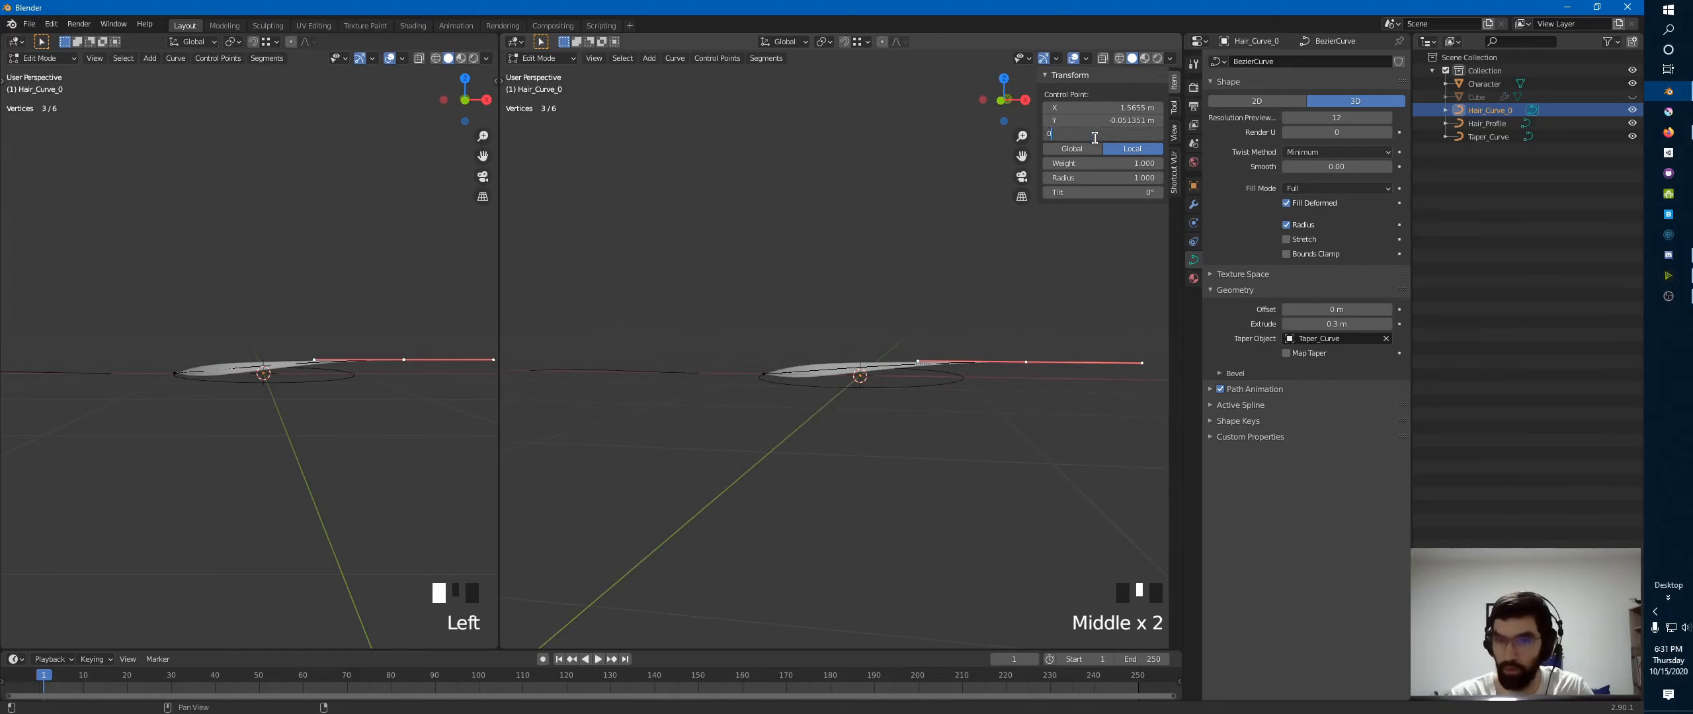
{"action": "type", "text": "0"}
{"action": "key", "text": "Return"}
{"action": "key", "text": "KP_1"}
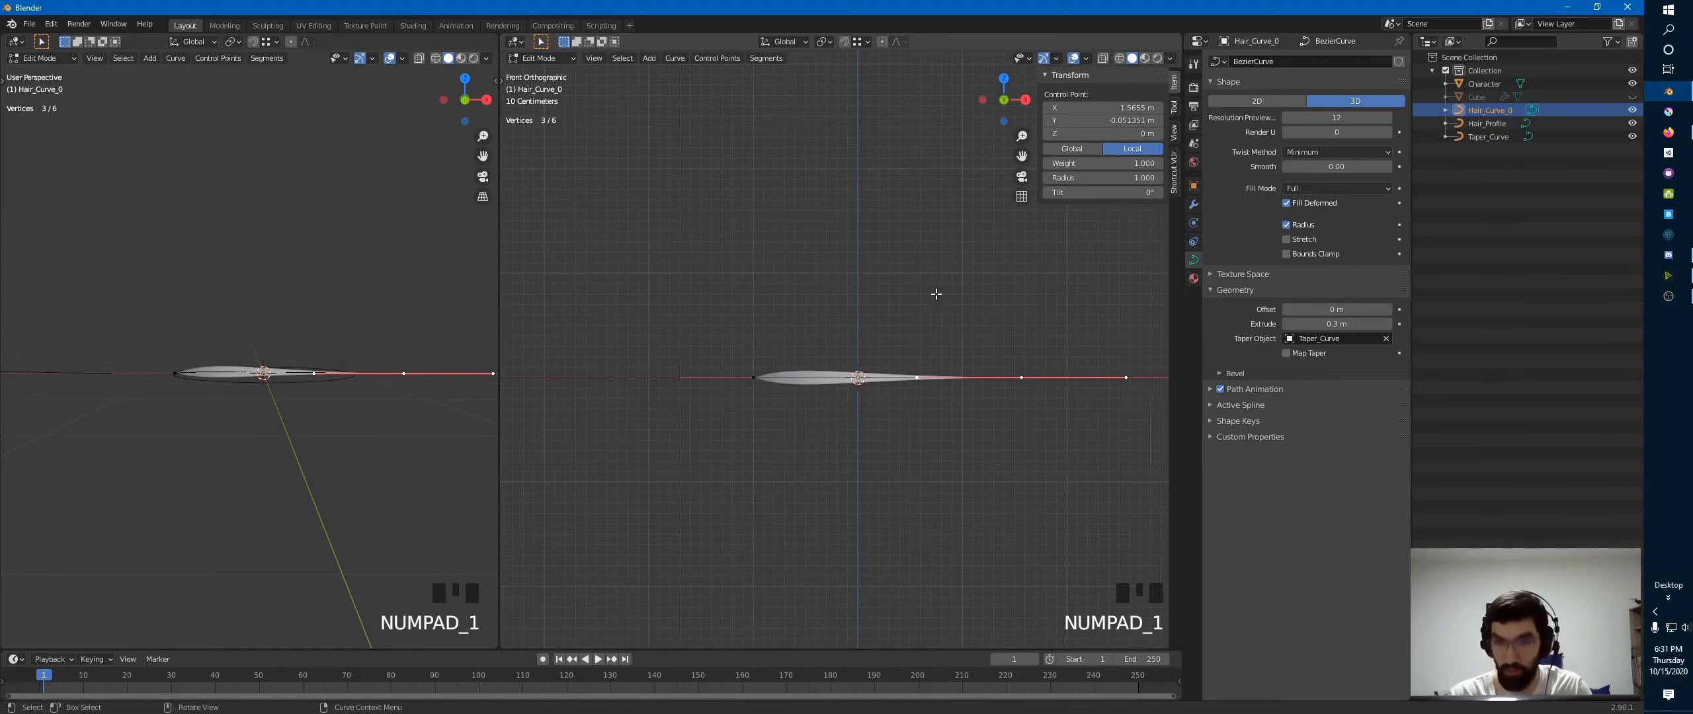
{"action": "middle_click_drag", "start_coordinate": [900, 404], "coordinate": [897, 347], "text": "ctrl"}
{"action": "key", "text": "Tab"}
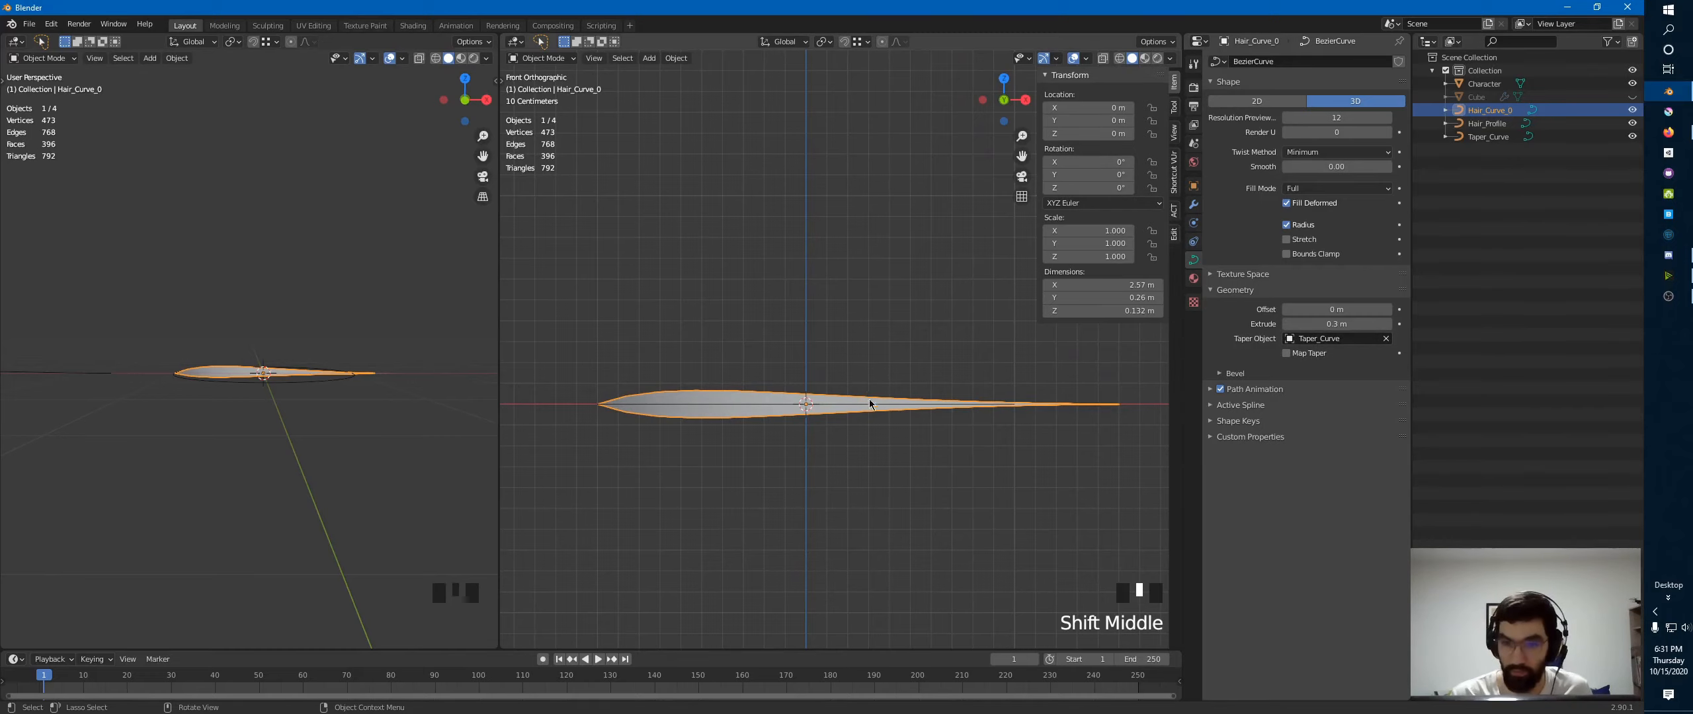
- Open Taper_Curve in Edit Mode and show it in top view beside the front view of the hair strand
{"action": "left_click", "coordinate": [1483, 138]}
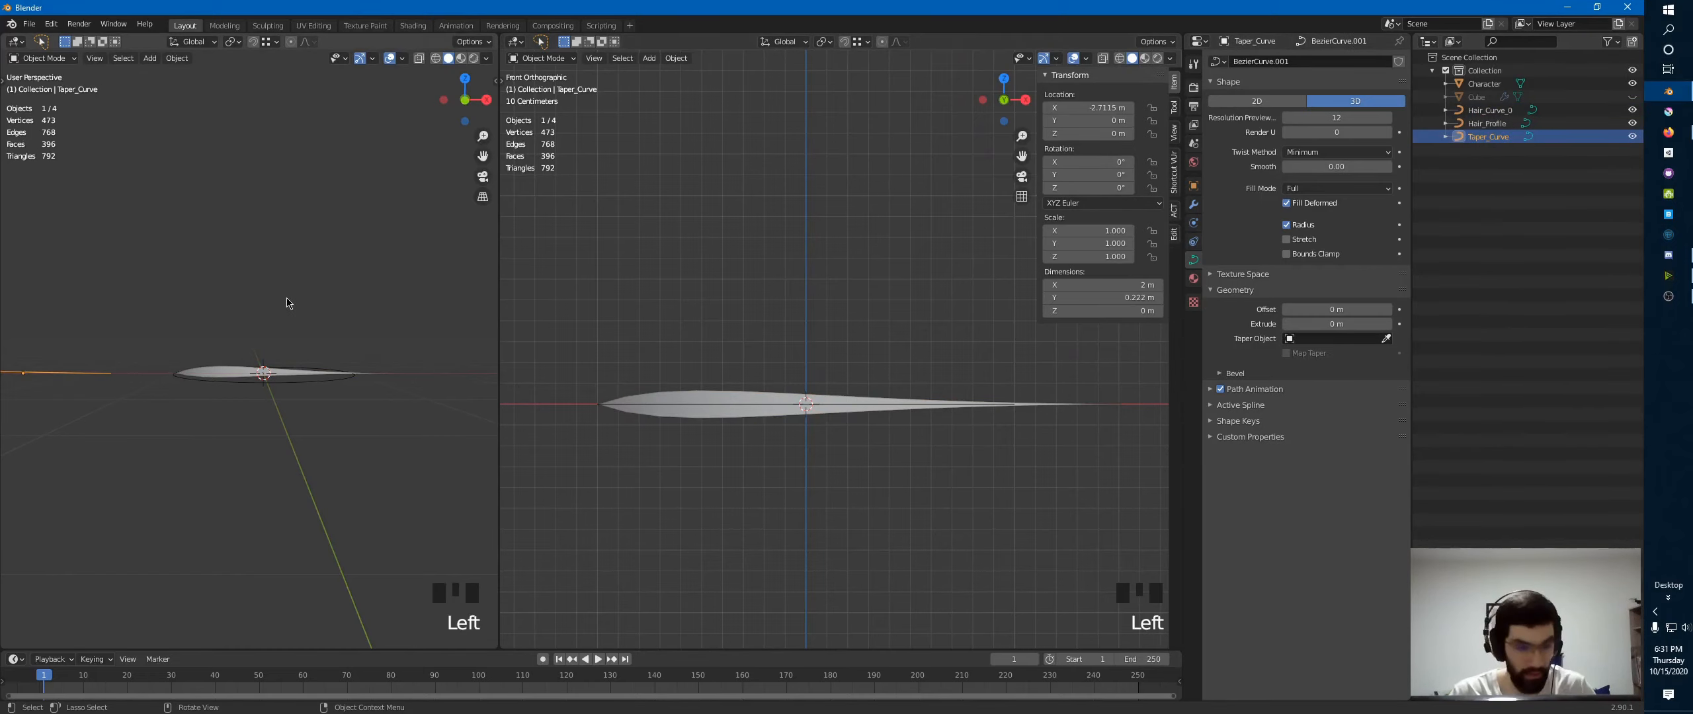
{"action": "key", "text": "KP_7"}
{"action": "middle_click_drag", "start_coordinate": [129, 315], "coordinate": [221, 313]}
{"action": "key", "text": "KP_7"}
{"action": "middle_click_drag", "start_coordinate": [106, 339], "coordinate": [245, 344], "text": "ctrl"}
{"action": "key", "text": "Tab"}
{"action": "middle_click_drag", "start_coordinate": [269, 291], "coordinate": [269, 336], "text": "ctrl"}
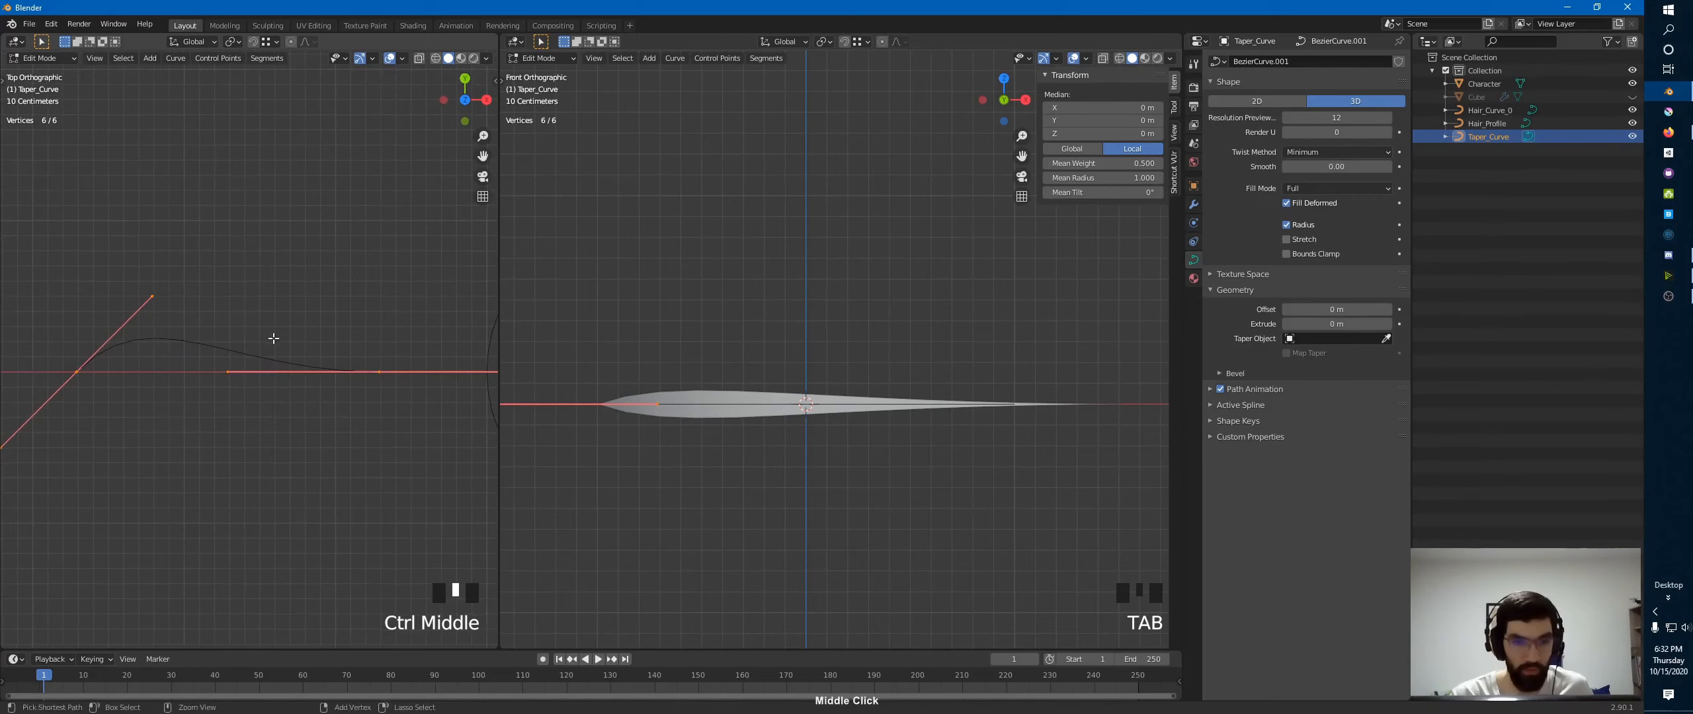
- Annotate the start of Taper_Curve and the matching start of the hair strand with the letter A
{"action": "left_click", "coordinate": [79, 385]}
{"action": "left_click_drag", "start_coordinate": [71, 410], "coordinate": [79, 422]}
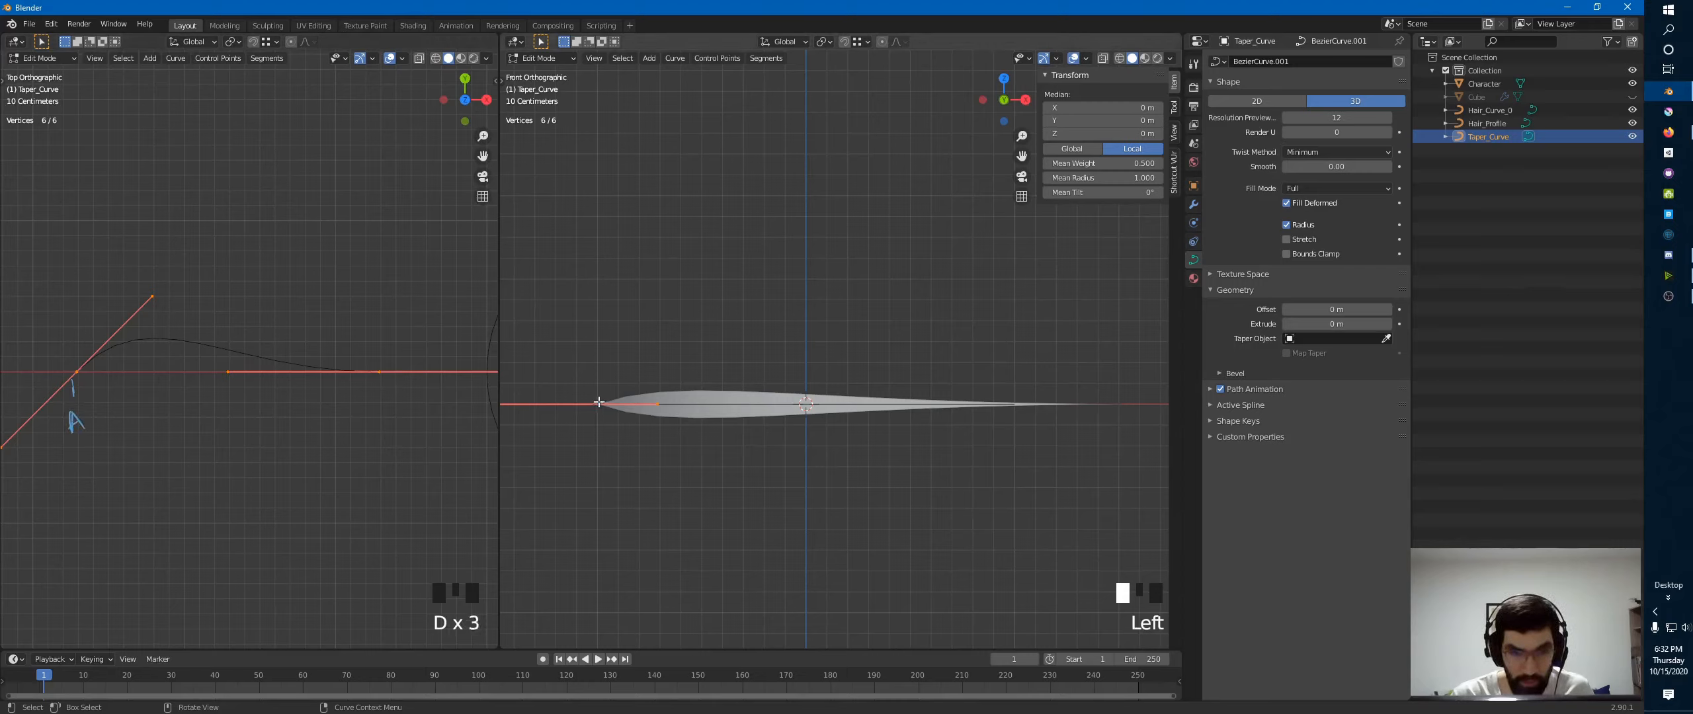
{"action": "left_click_drag", "start_coordinate": [593, 391], "coordinate": [600, 393]}
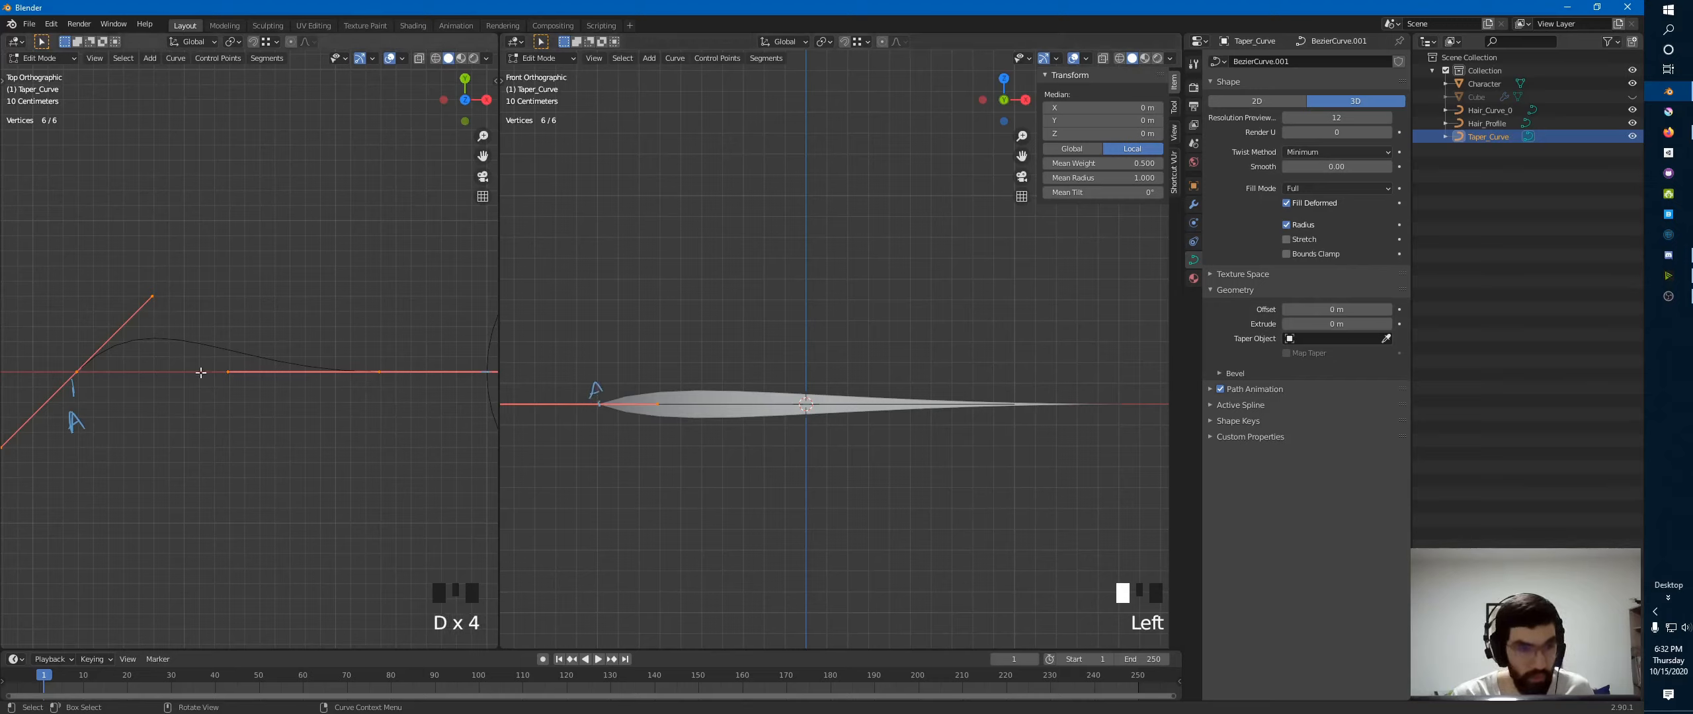
- Annotate the end of Taper_Curve and the matching tip of the hair strand with the letter B
{"action": "middle_click_drag", "start_coordinate": [430, 364], "coordinate": [380, 369], "text": "shift"}
{"action": "left_click", "coordinate": [330, 378]}
{"action": "left_click_drag", "start_coordinate": [330, 377], "coordinate": [334, 422]}
{"action": "left_click_drag", "start_coordinate": [317, 403], "coordinate": [332, 421]}
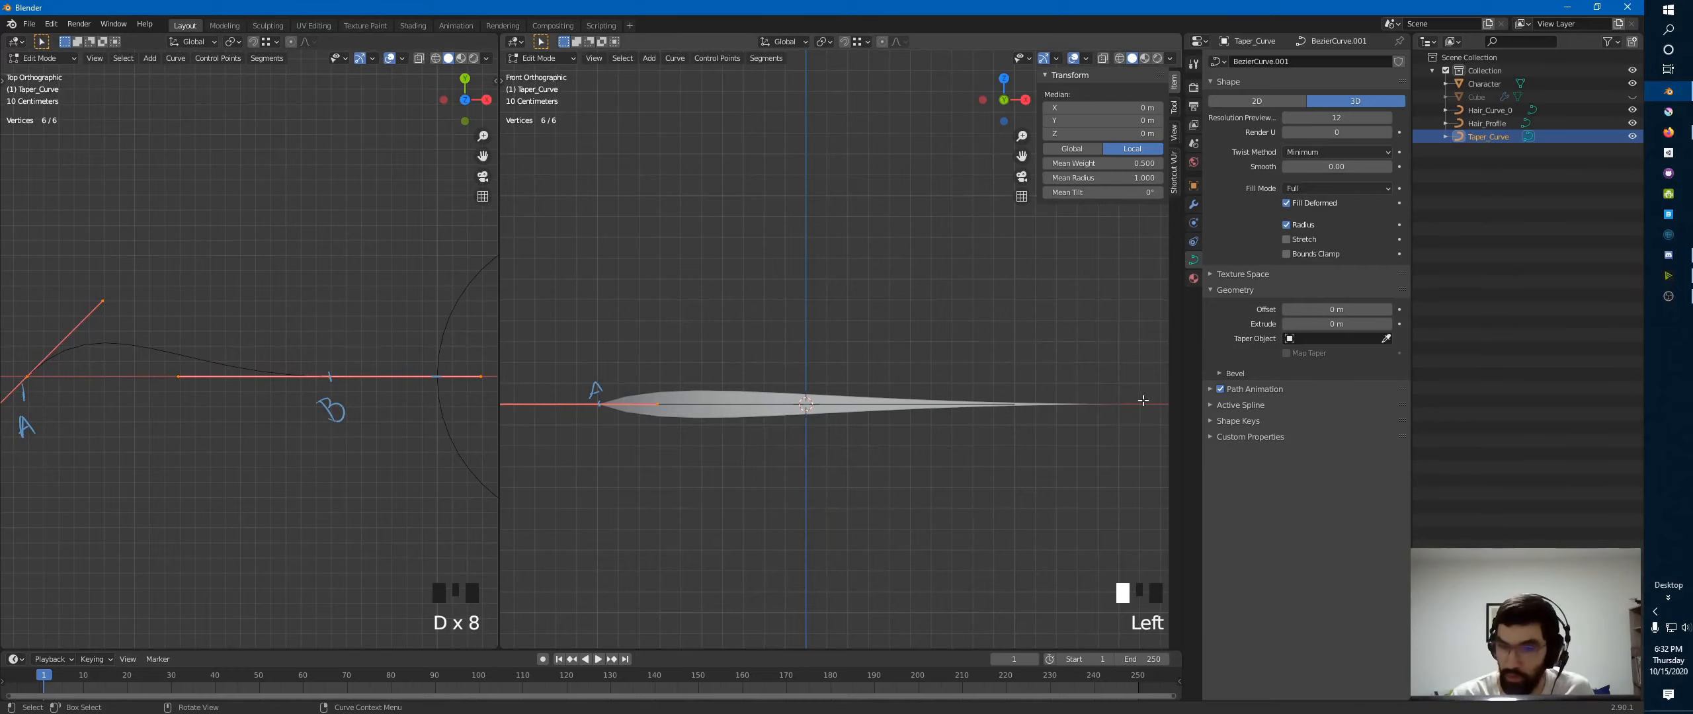
{"action": "key", "text": "d"}
{"action": "left_click_drag", "start_coordinate": [1120, 402], "coordinate": [1126, 390]}
{"action": "key", "text": "d"}
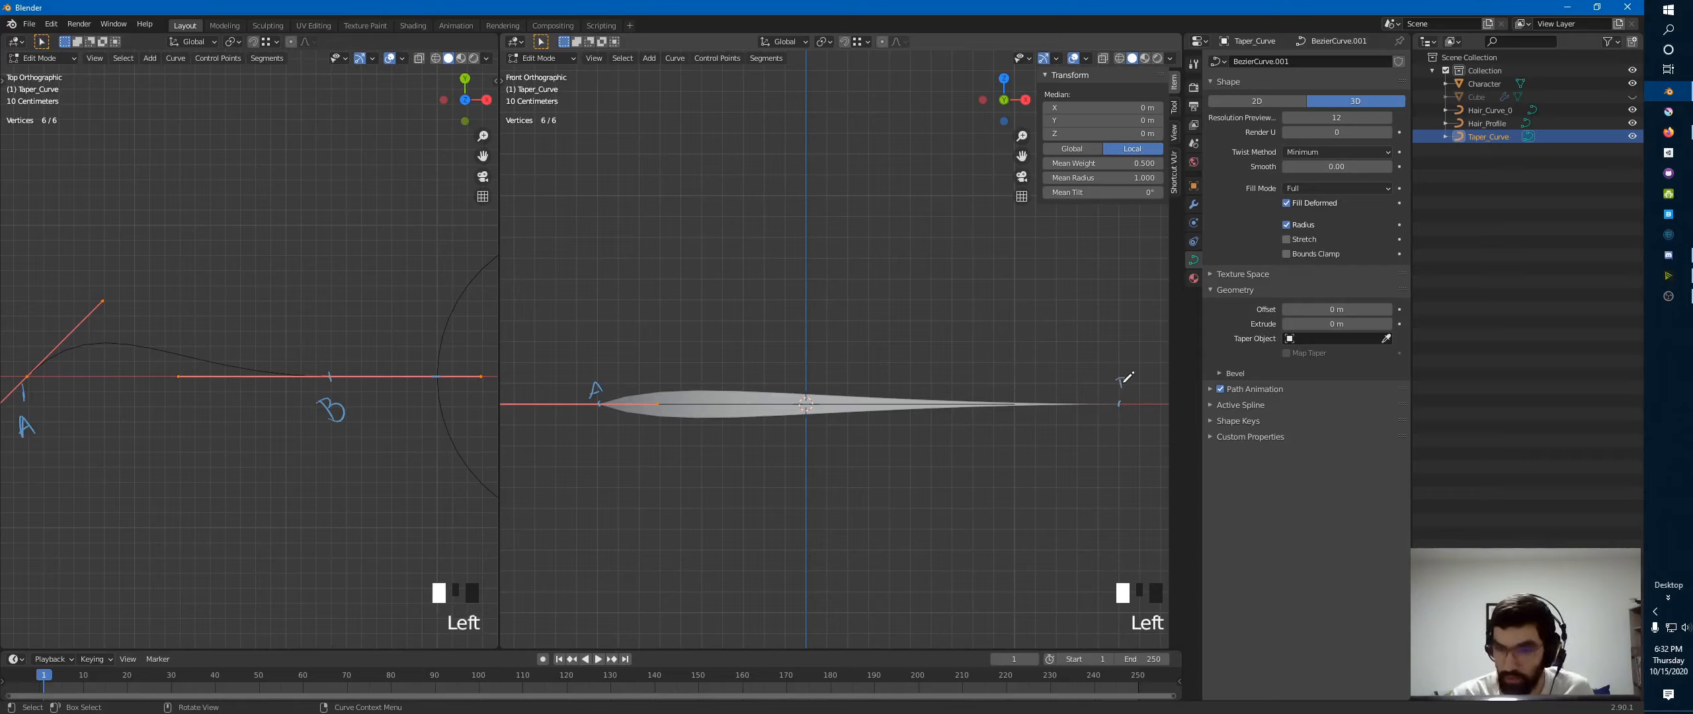
{"action": "key", "text": "d"}
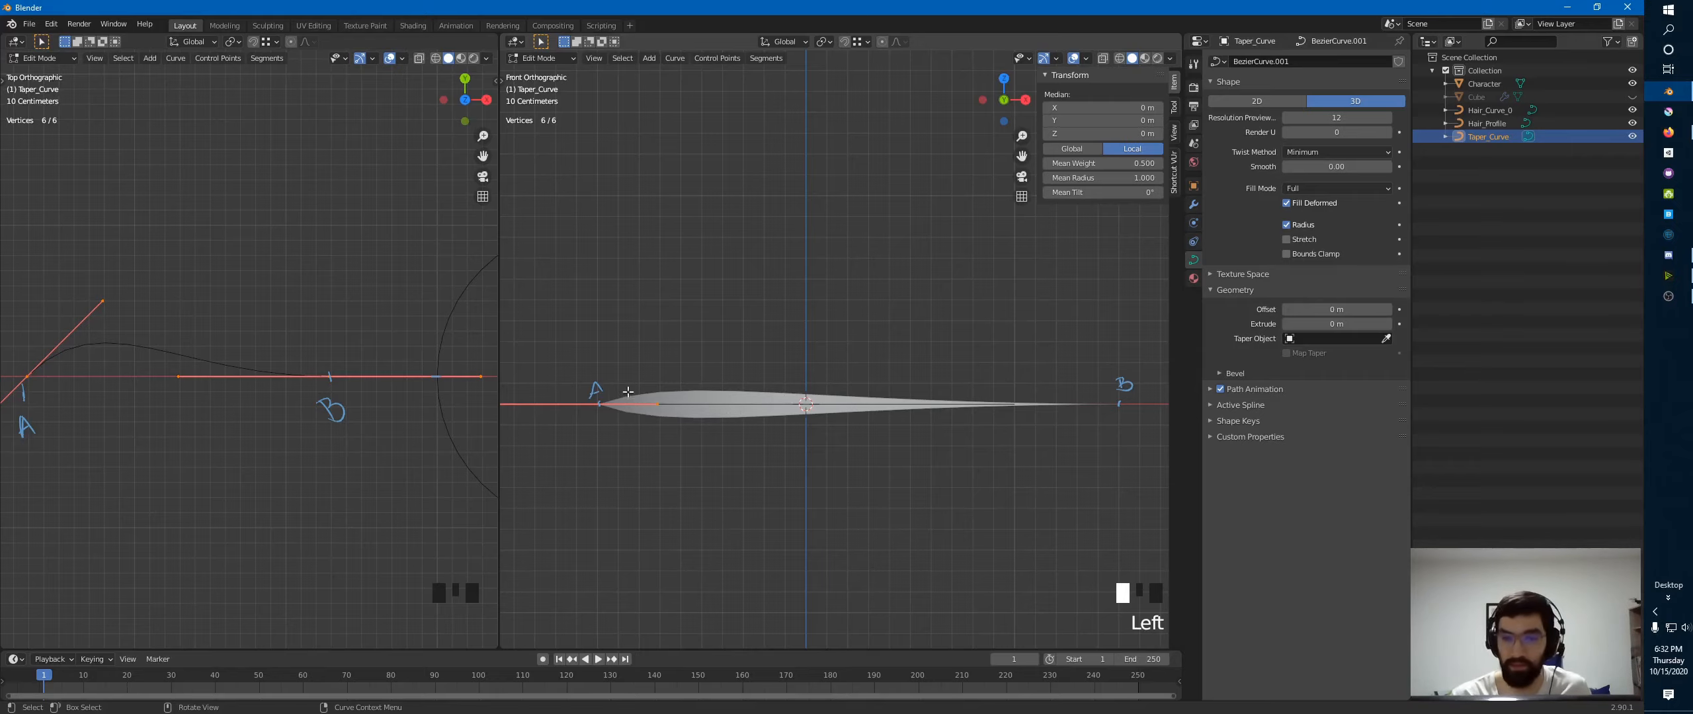
- Mark the midpoint between A and B on Taper_Curve's axis and draw a dashed annotation along the axis from A past B
{"action": "middle_click_drag", "start_coordinate": [675, 429], "coordinate": [631, 492]}
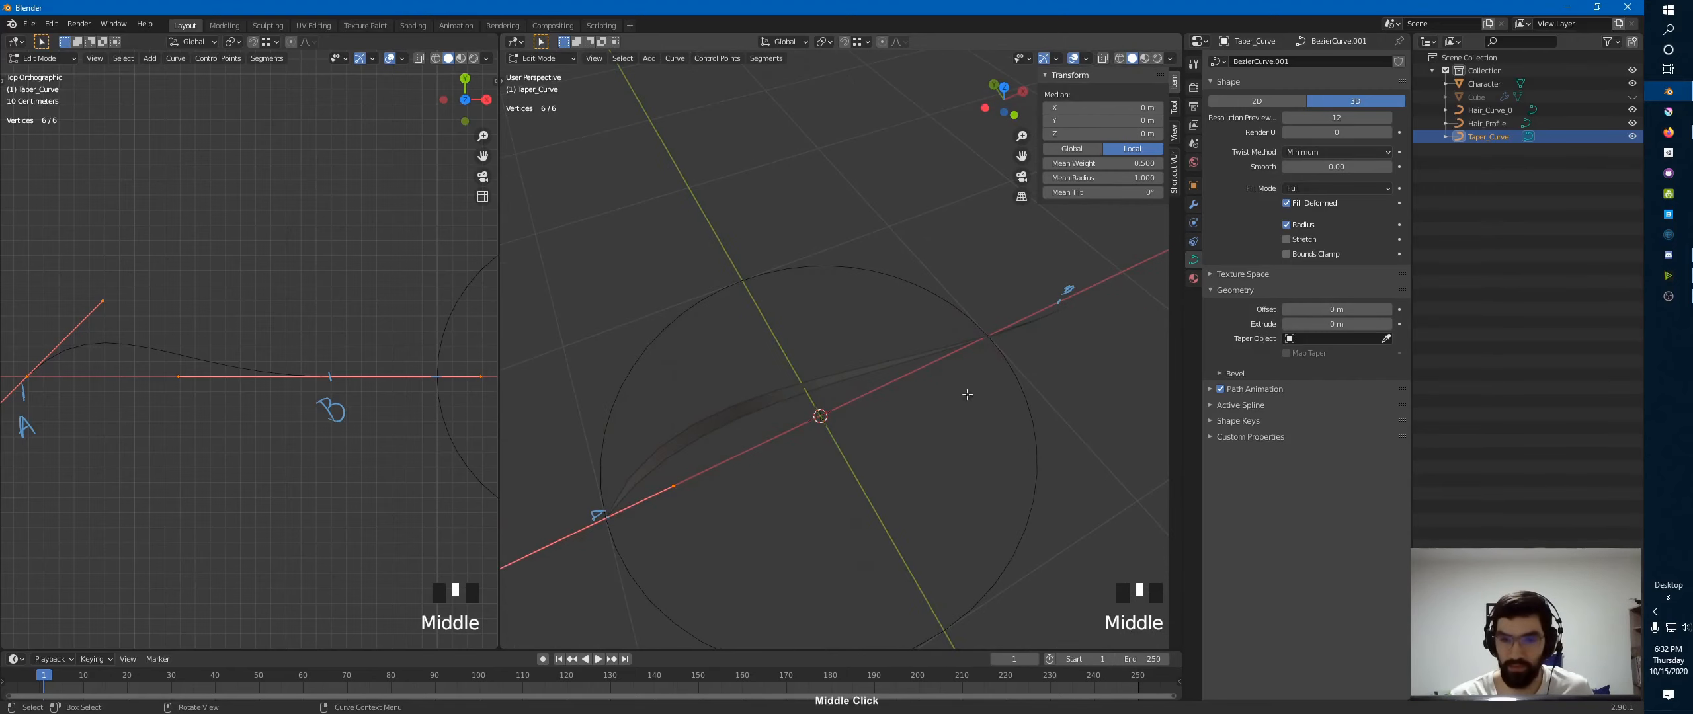
{"action": "key", "text": "KP_1"}
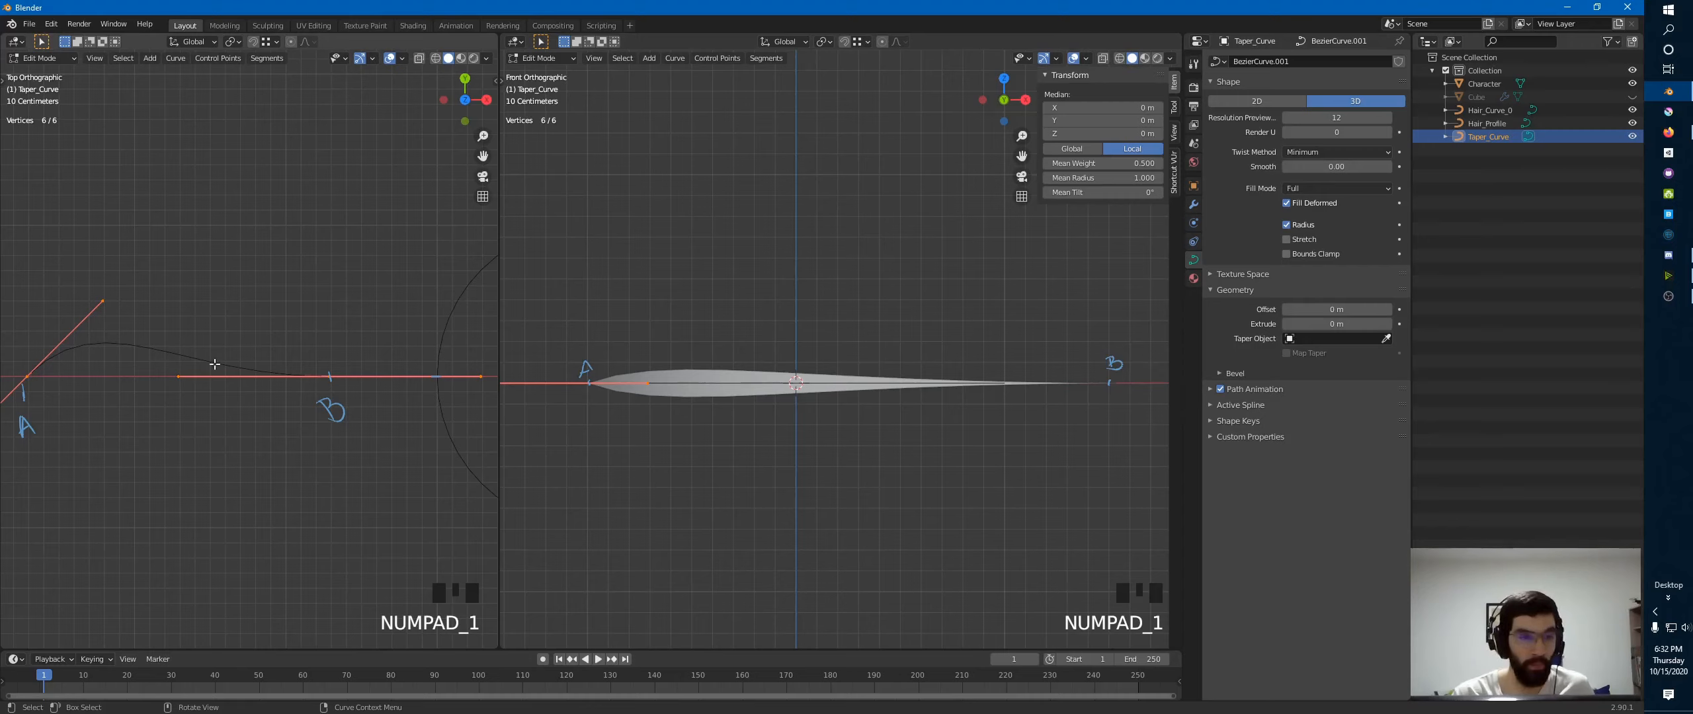
{"action": "middle_click_drag", "start_coordinate": [270, 319], "coordinate": [230, 411], "text": "ctrl"}
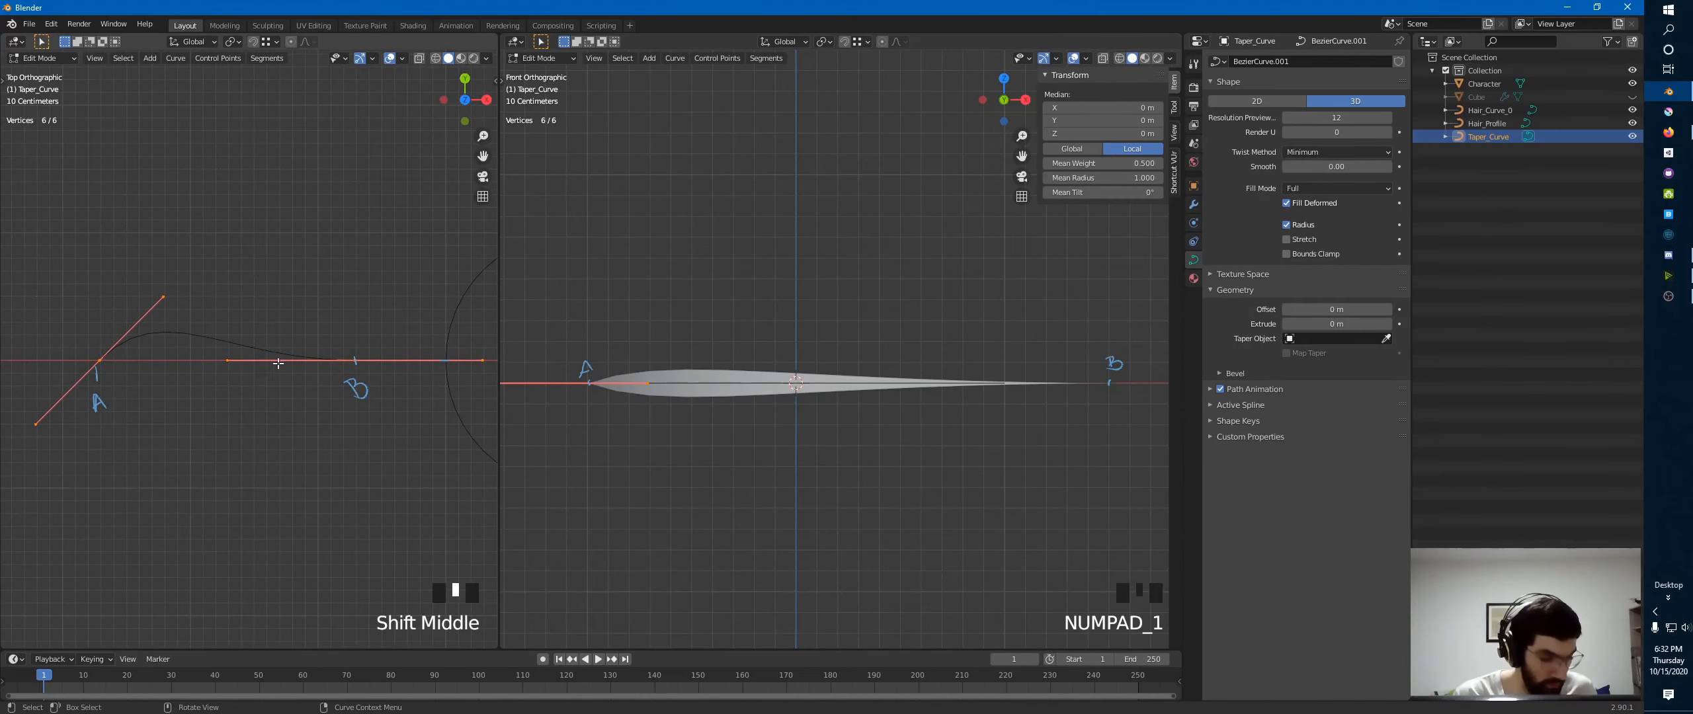
{"action": "key", "text": "d"}
{"action": "left_click_drag", "start_coordinate": [227, 358], "coordinate": [229, 359]}
{"action": "key", "text": "d"}
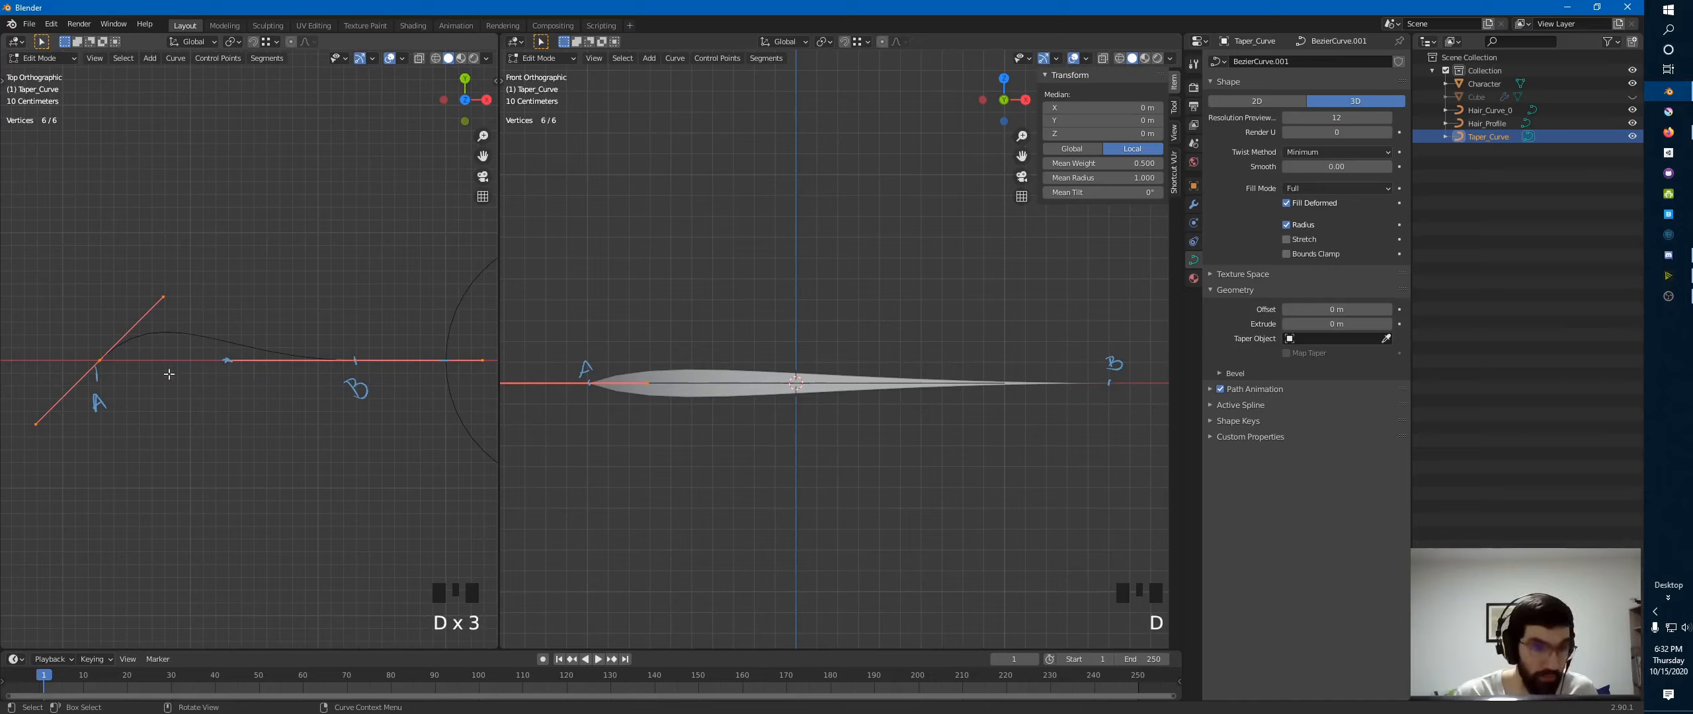
{"action": "key", "text": "d"}
{"action": "left_click_drag", "start_coordinate": [86, 361], "coordinate": [342, 361]}
{"action": "key", "text": "d"}
{"action": "key", "text": "d"}
{"action": "key", "text": "d"}
{"action": "left_click_drag", "start_coordinate": [361, 362], "coordinate": [389, 361]}
{"action": "key", "text": "d"}
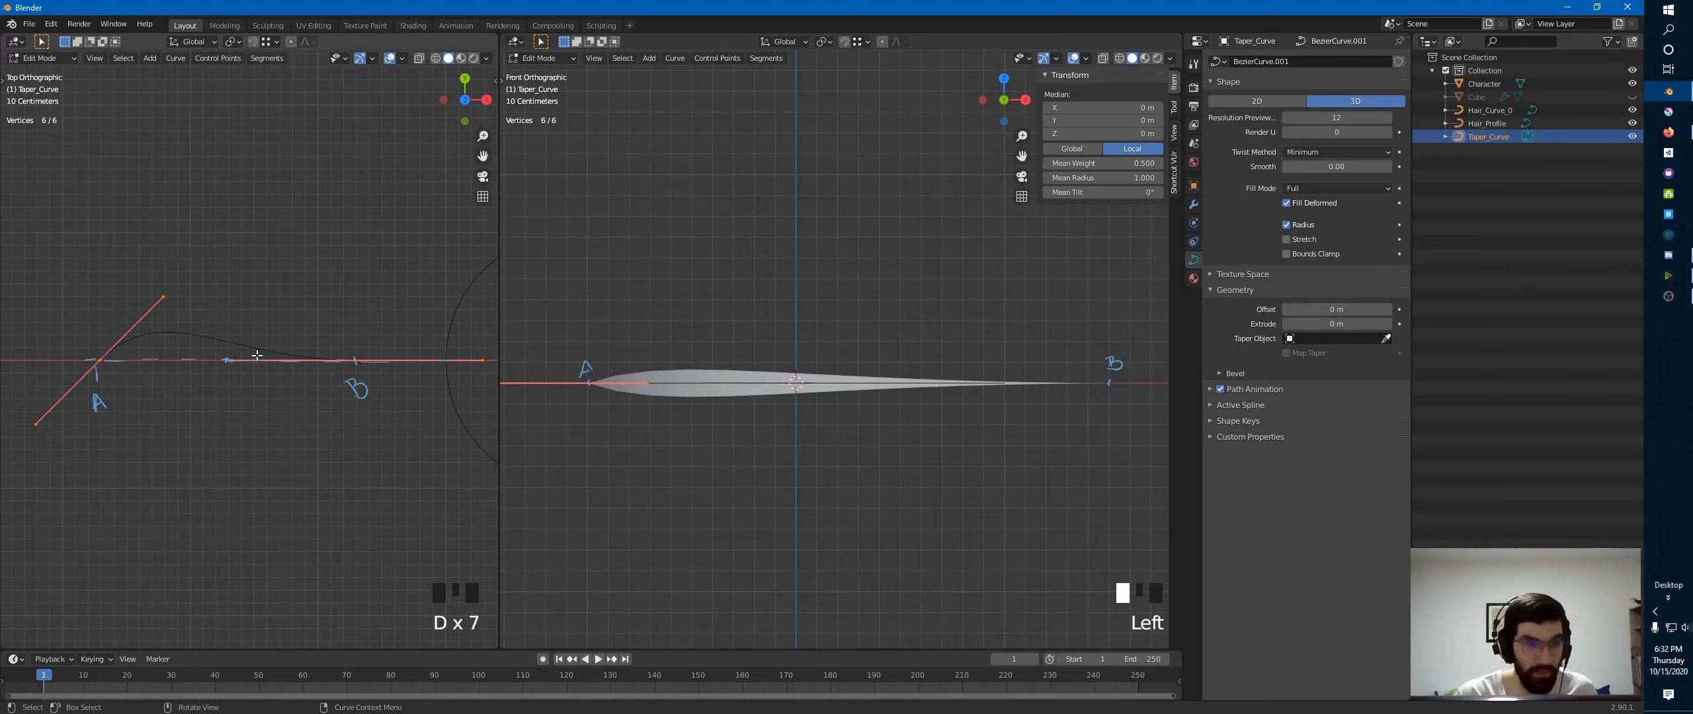
- Rotate the start point of Taper_Curve about 23° and raise it about 0.29 m along Y above the axis
{"action": "left_click", "coordinate": [108, 361]}
{"action": "key", "text": "r"}
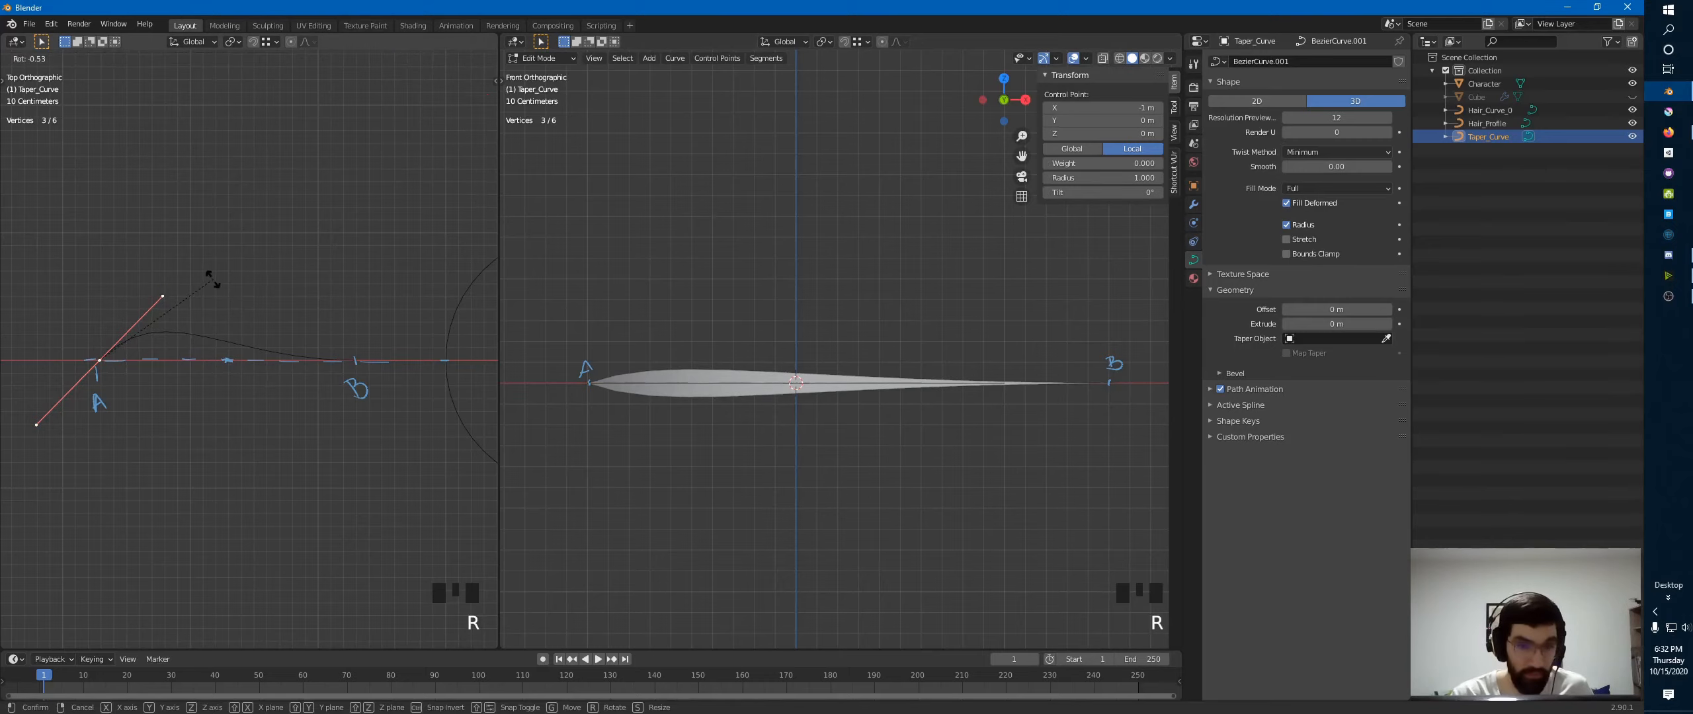
{"action": "left_click", "coordinate": [222, 333]}
{"action": "key", "text": "g"}
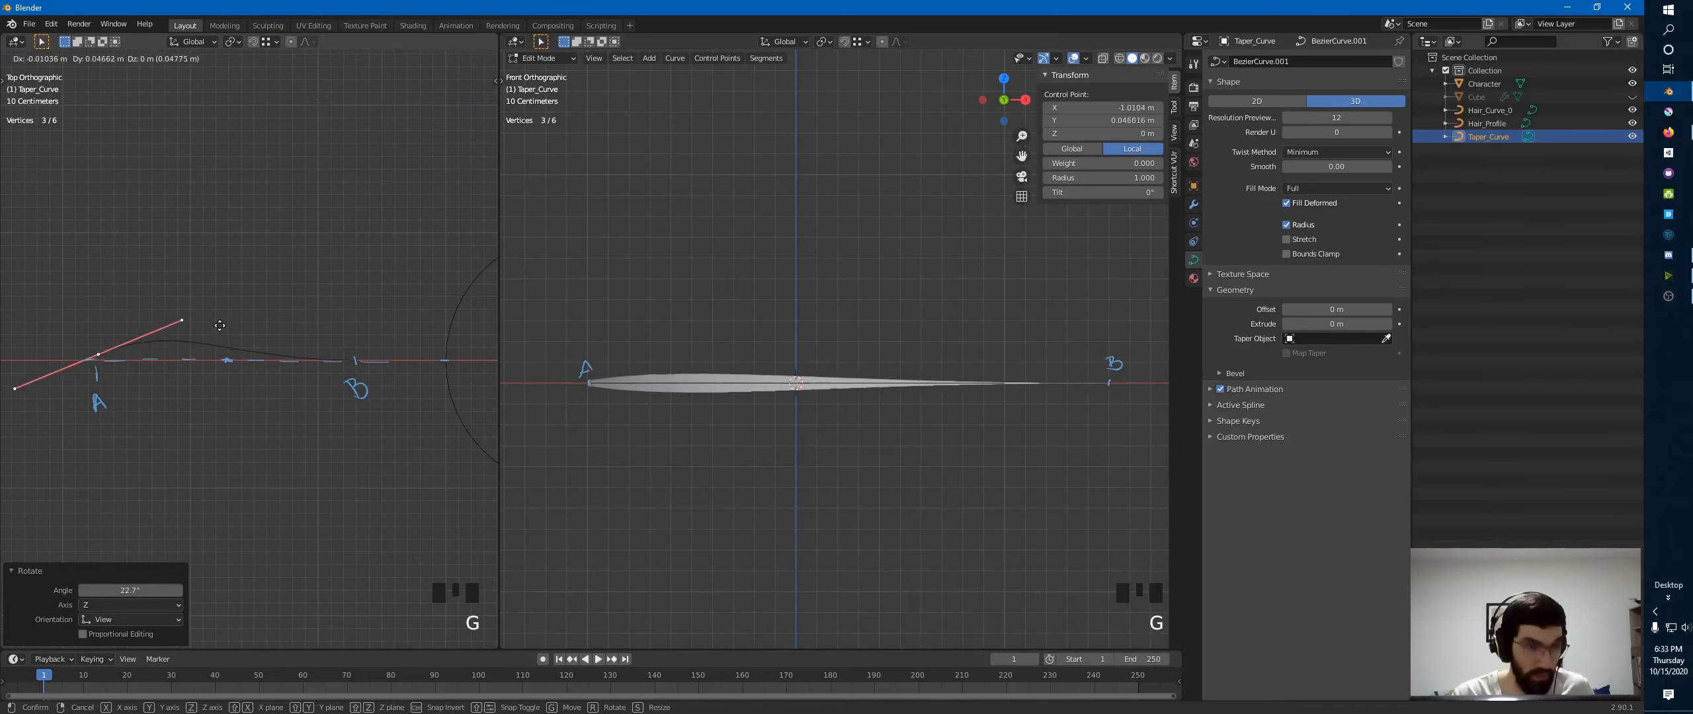
{"action": "left_click", "coordinate": [131, 351]}
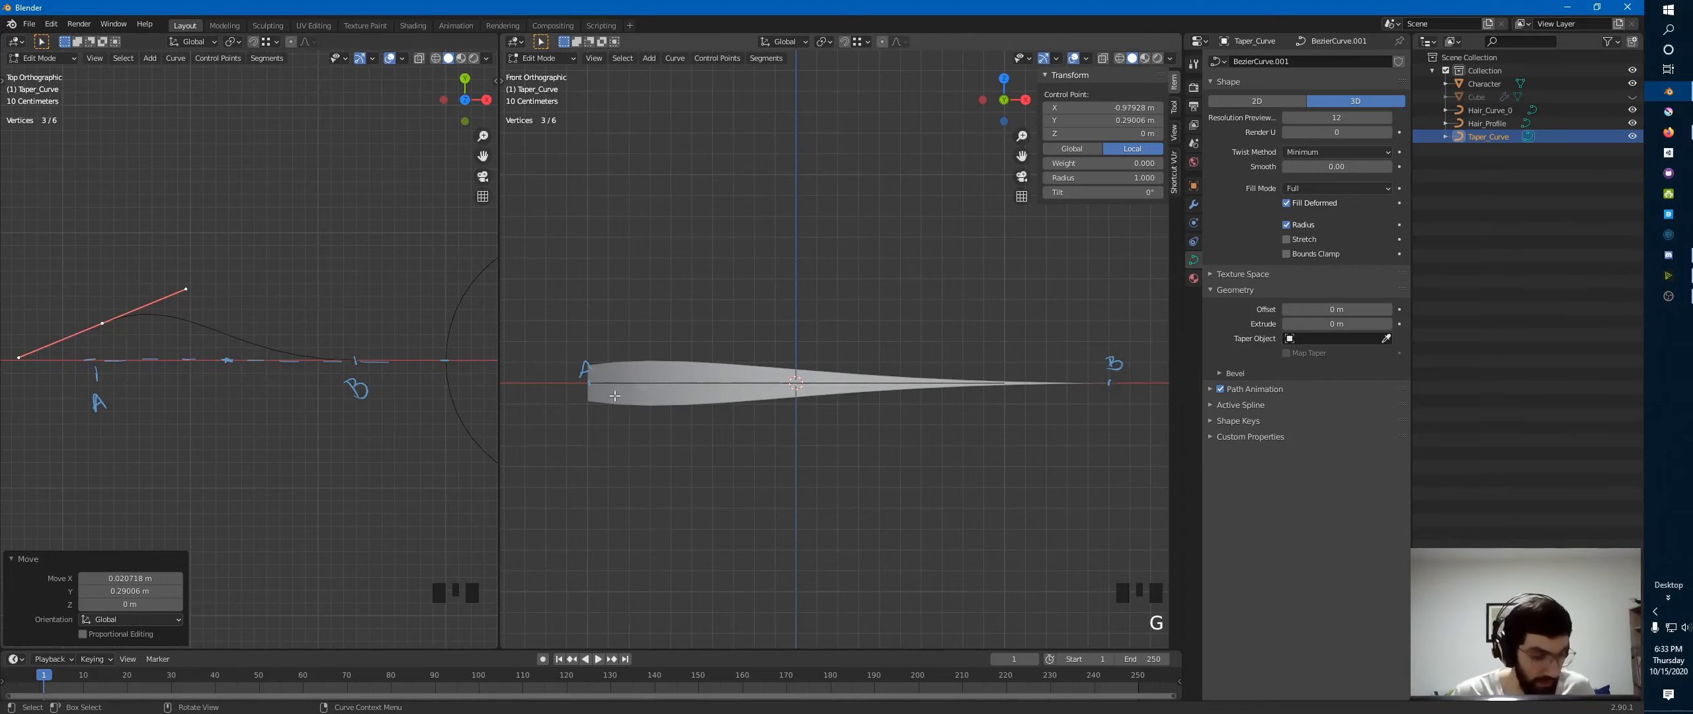
- Annotate the hair strand's thickness at A and trace the taper profile along the strand's upper edge from A to B
{"action": "mouse_move", "coordinate": [592, 382]}
{"action": "left_mouse_down"}
{"action": "mouse_move", "coordinate": [665, 383]}
{"action": "mouse_move", "coordinate": [589, 376]}
{"action": "left_mouse_up"}
{"action": "key", "text": "d"}
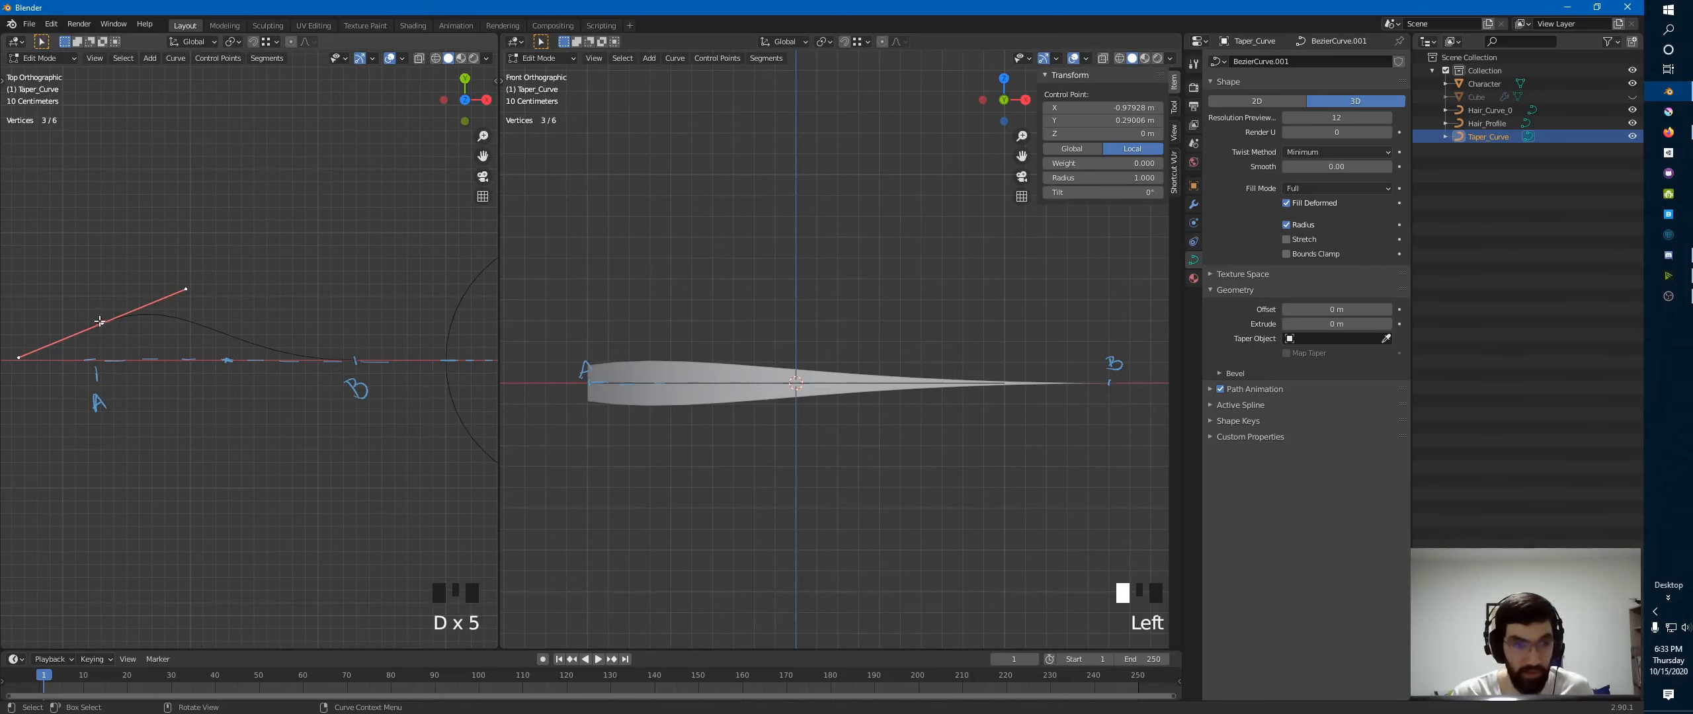
{"action": "key", "text": "d"}
{"action": "left_click_drag", "start_coordinate": [588, 366], "coordinate": [1108, 382]}
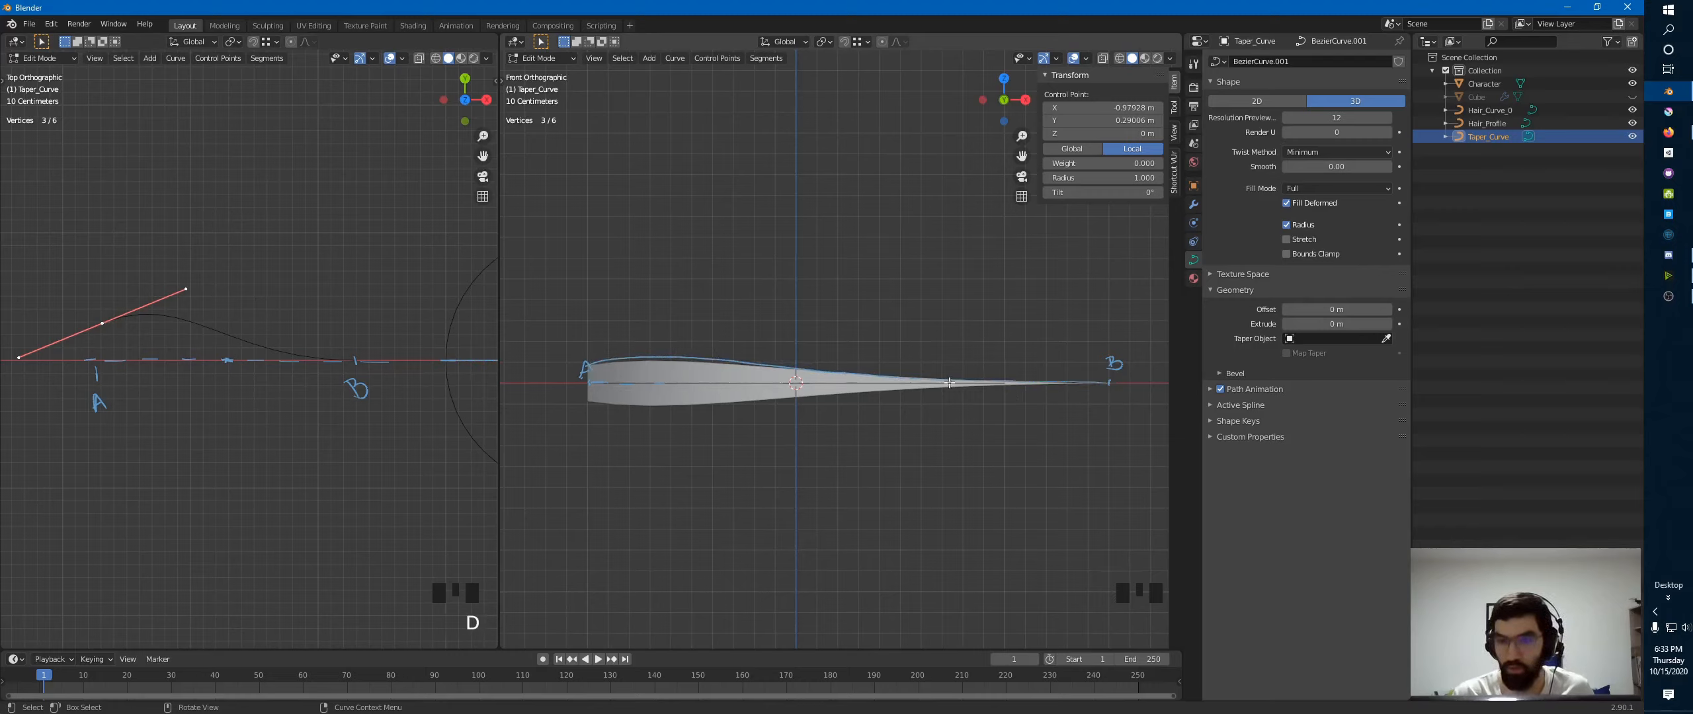
- Move the end point of Taper_Curve along Y to about 0.24 m below the axis
{"action": "middle_click_drag", "start_coordinate": [711, 289], "coordinate": [753, 334]}
{"action": "key", "text": "KP_3"}
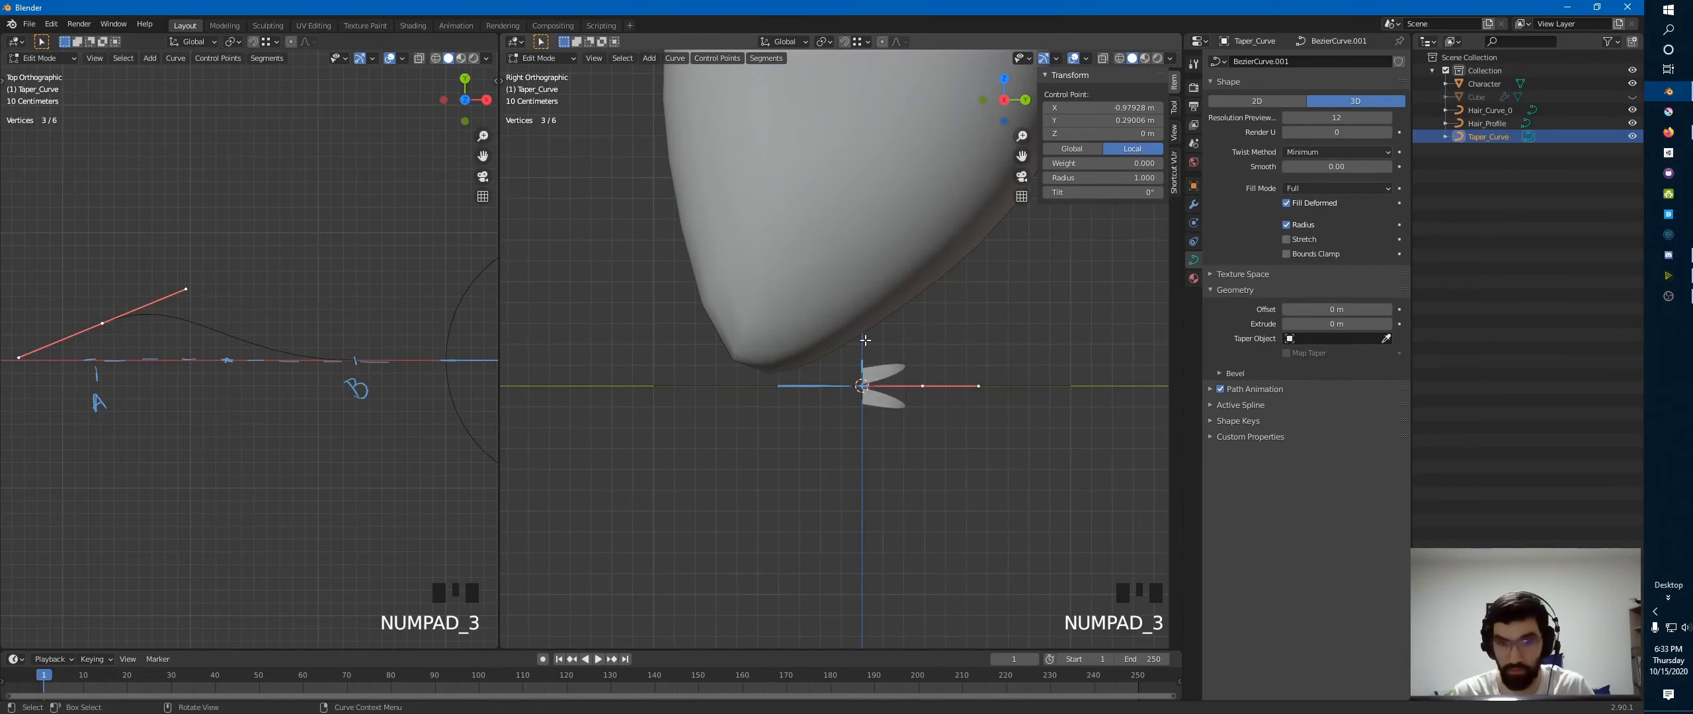
{"action": "key", "text": "KP_1"}
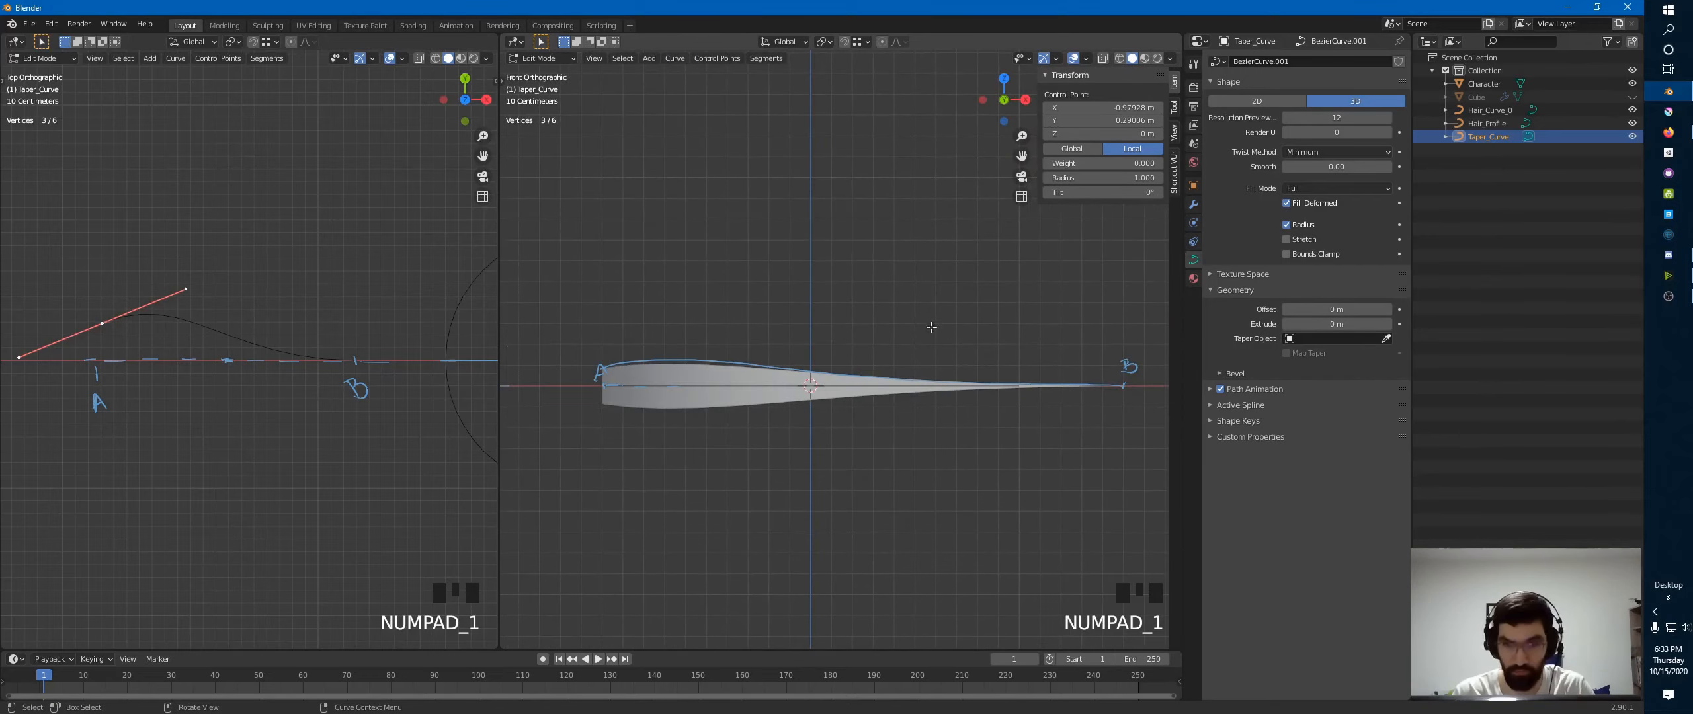
{"action": "left_click", "coordinate": [386, 350]}
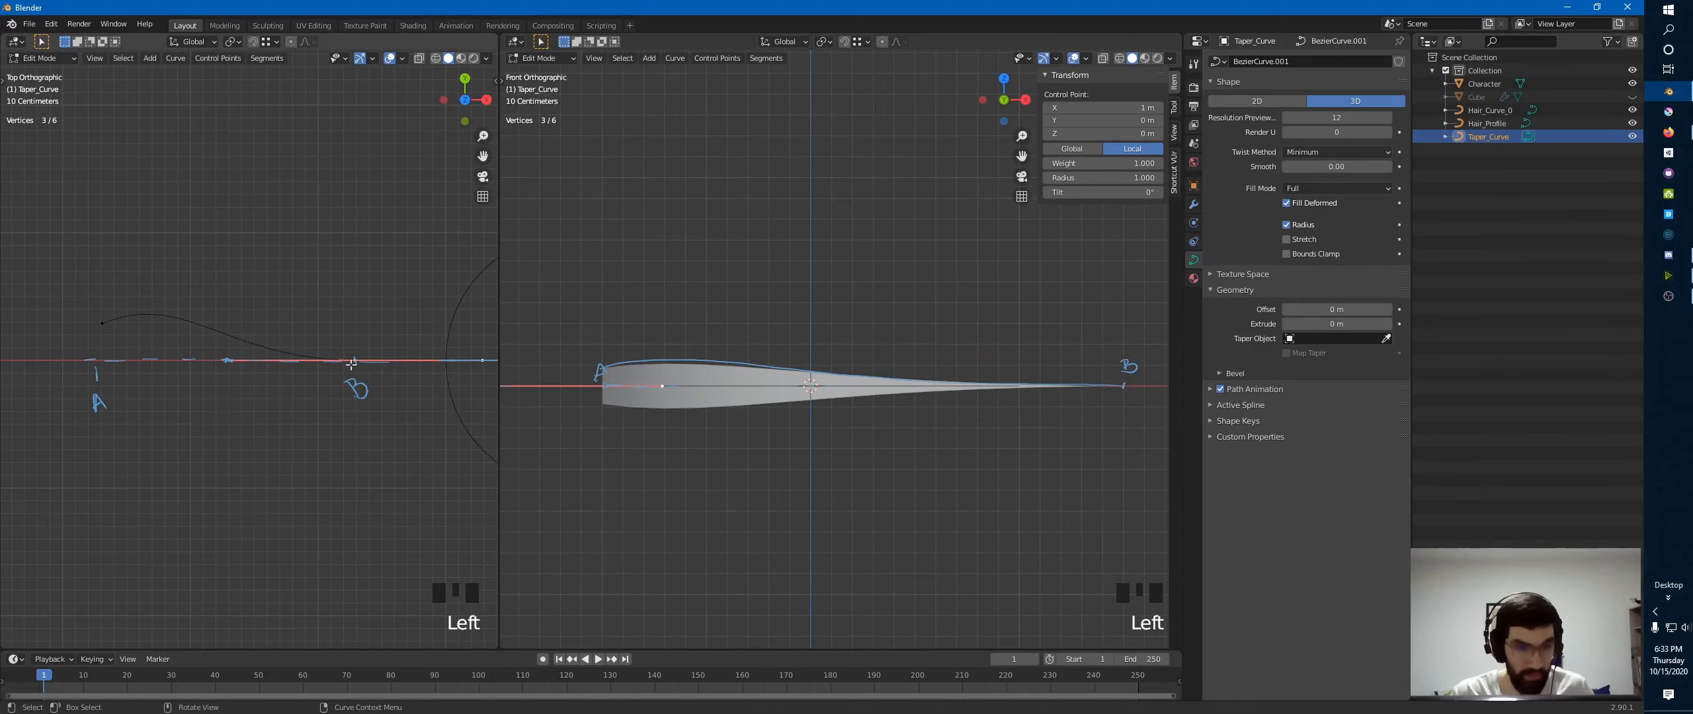
{"action": "key", "text": "g"}
{"action": "key", "text": "y"}
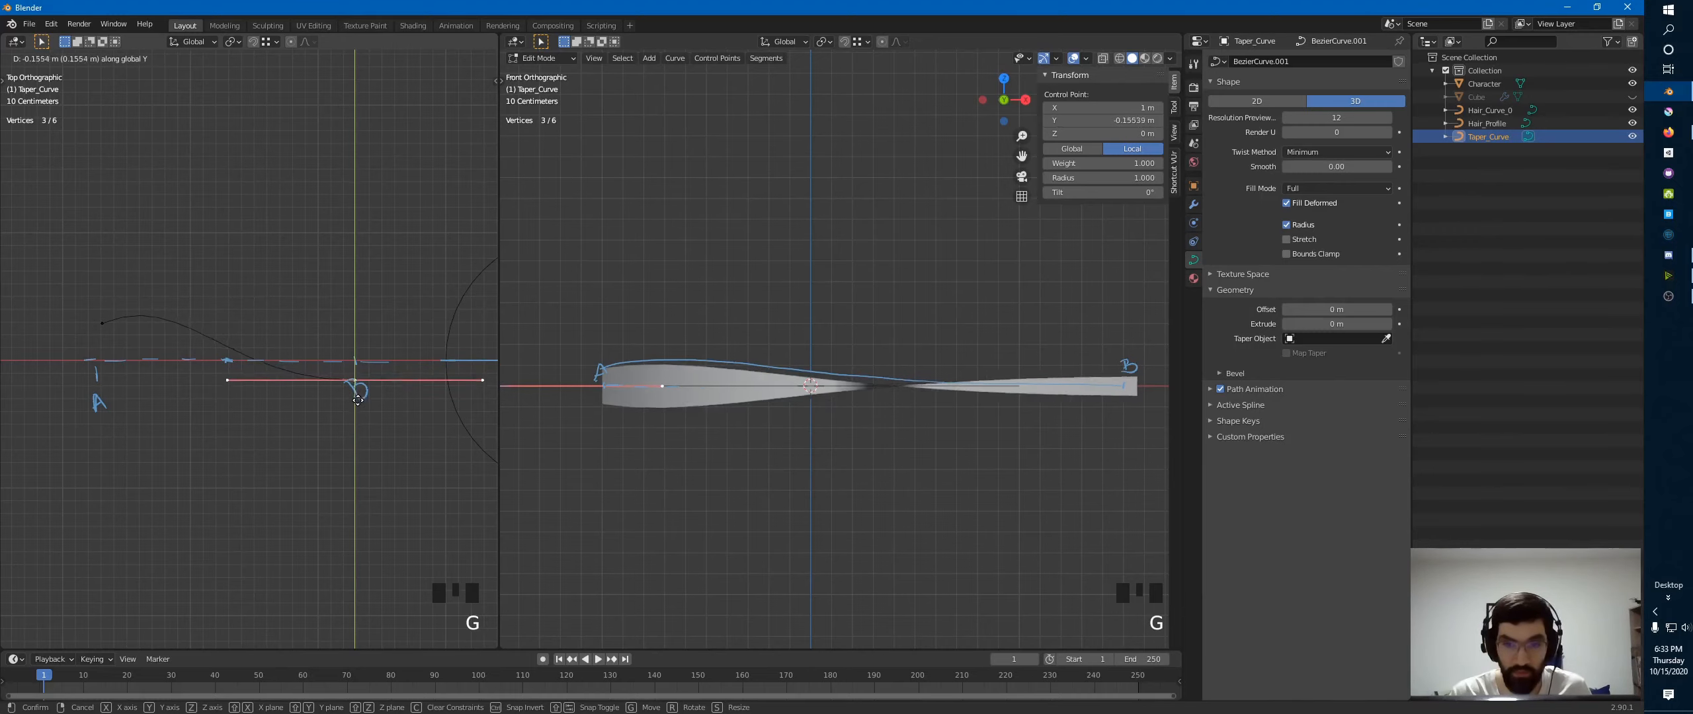
{"action": "left_click", "coordinate": [357, 411]}
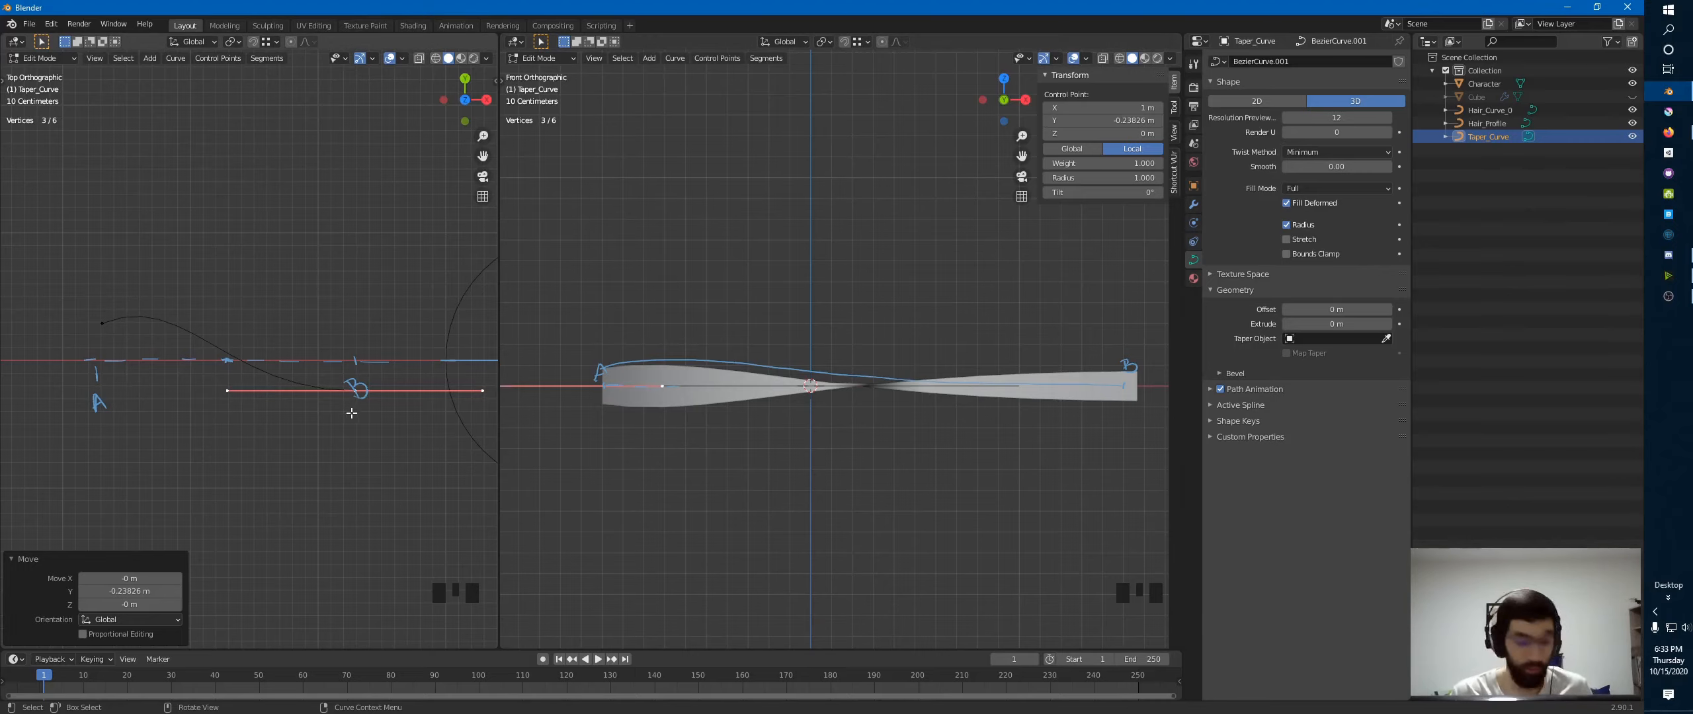
- Move the end point of Taper_Curve along Y to about 0.09 m above the axis
{"action": "key", "text": "g"}
{"action": "key", "text": "y"}
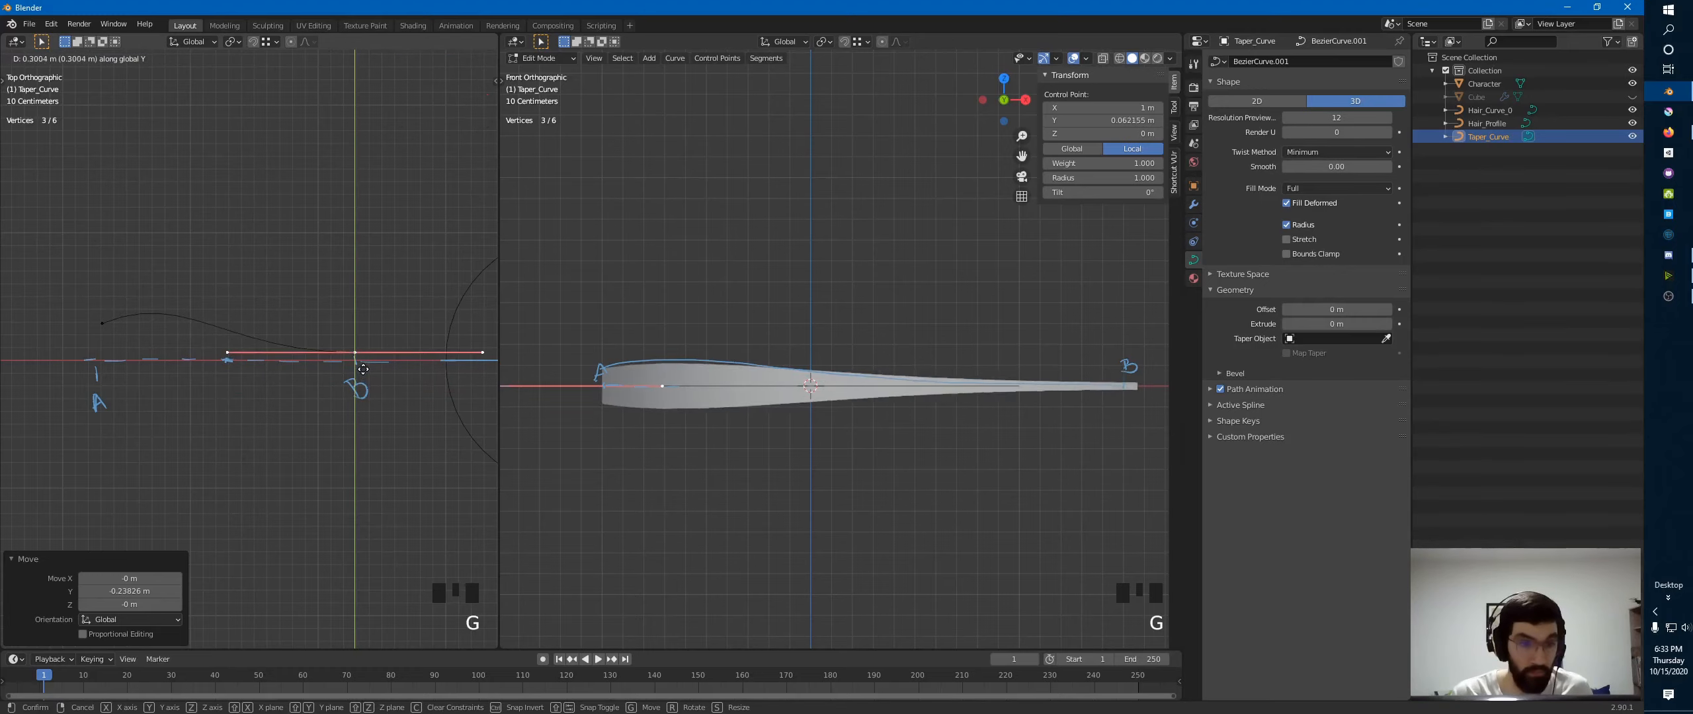
{"action": "left_click", "coordinate": [363, 365]}
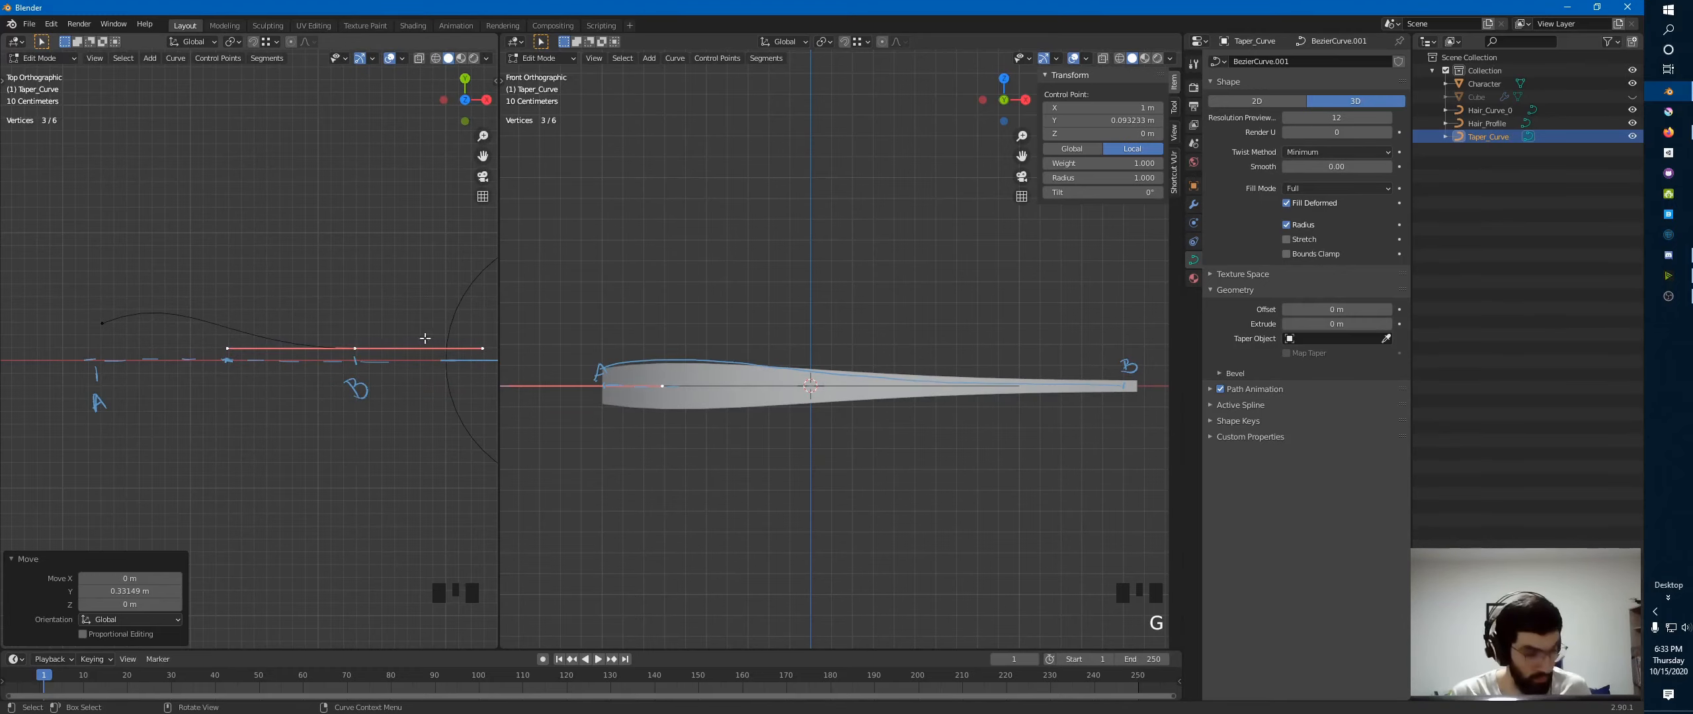
- Rotate the end point of Taper_Curve to slope down toward the axis and move it about 0.38 m along X
{"action": "key", "text": "r"}
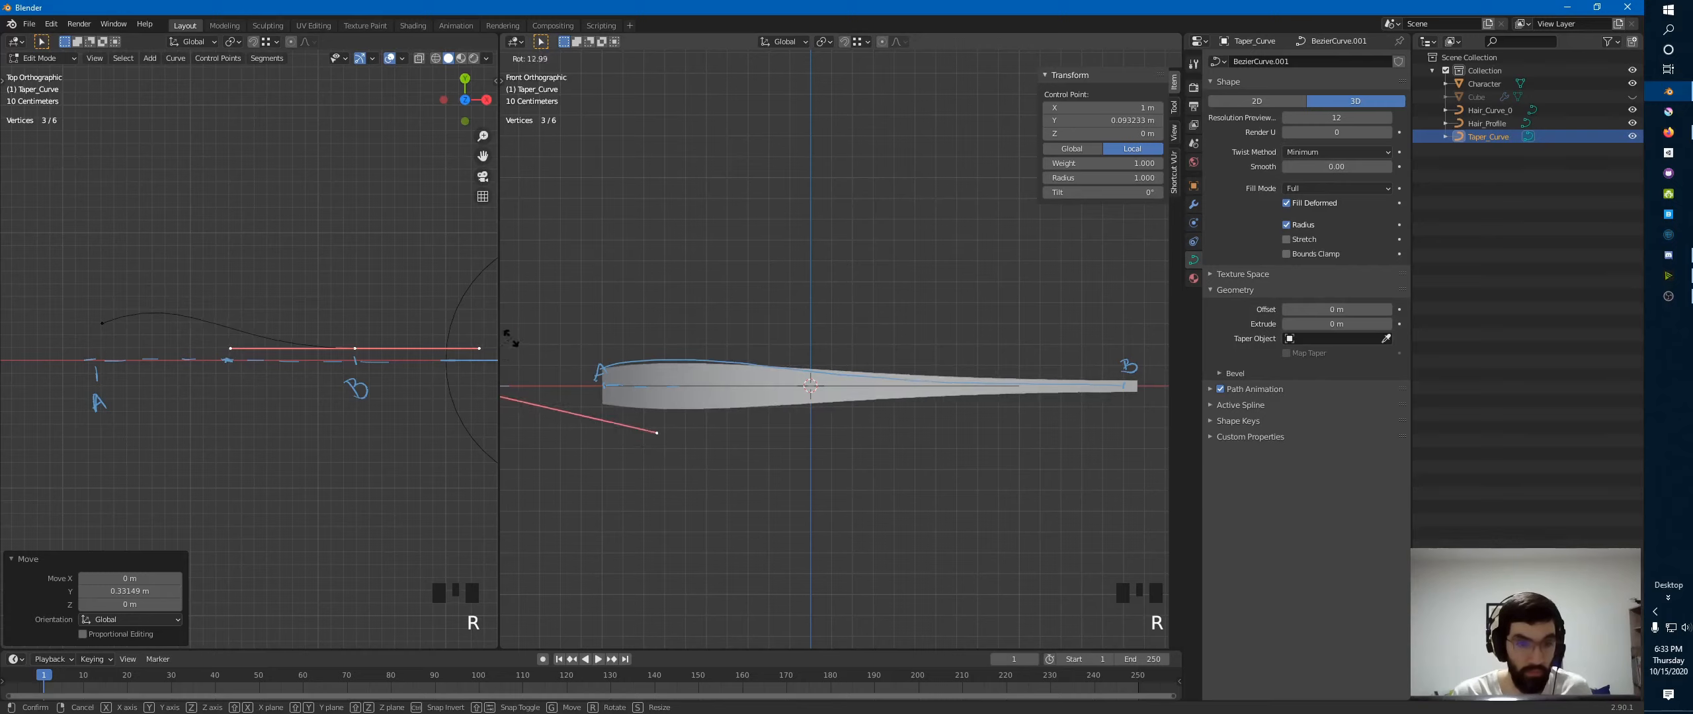
{"action": "right_click", "coordinate": [391, 306]}
{"action": "key", "text": "r"}
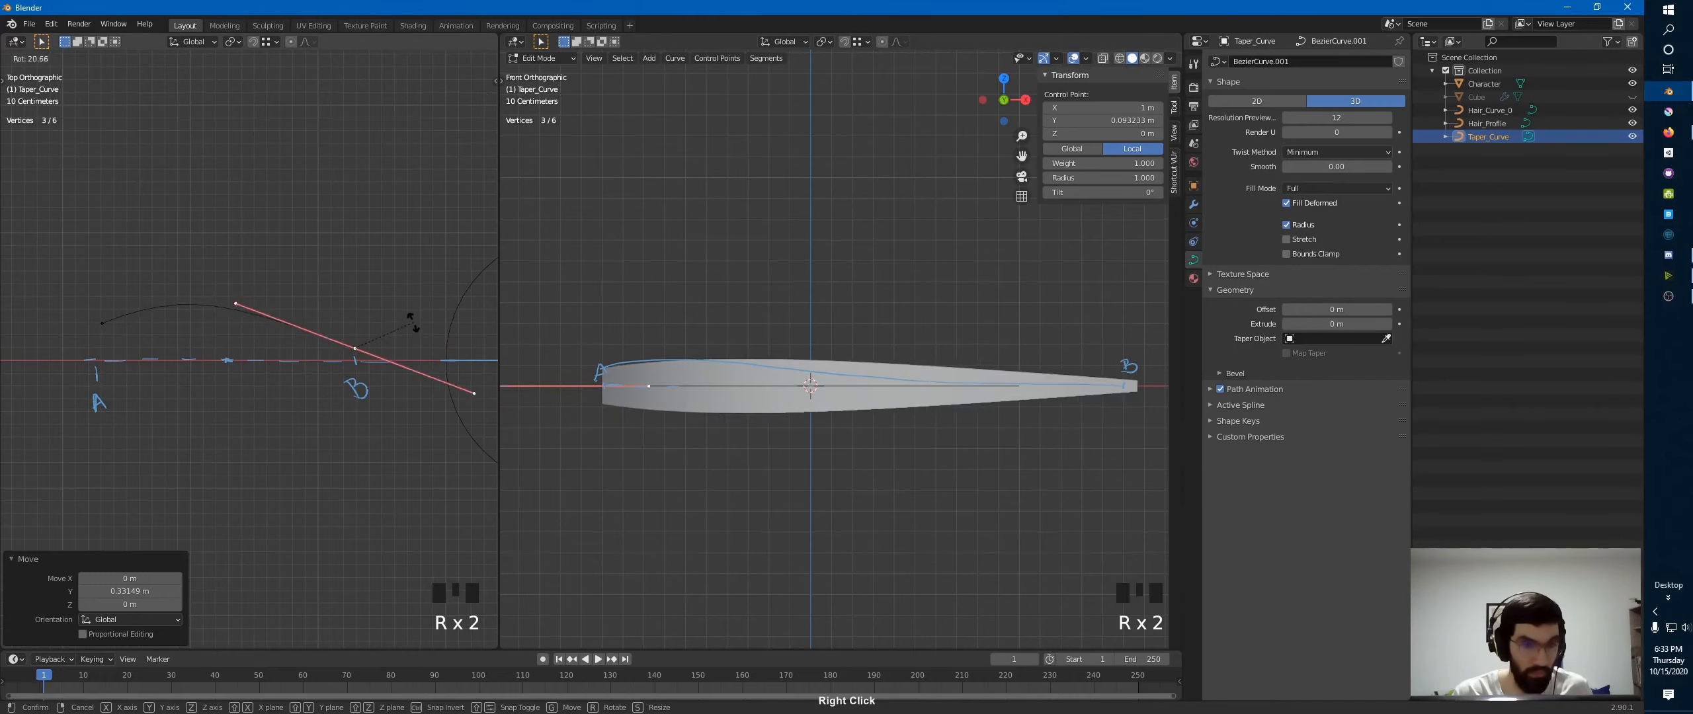
{"action": "left_click", "coordinate": [412, 312]}
{"action": "key", "text": "g"}
{"action": "left_click", "coordinate": [456, 322]}
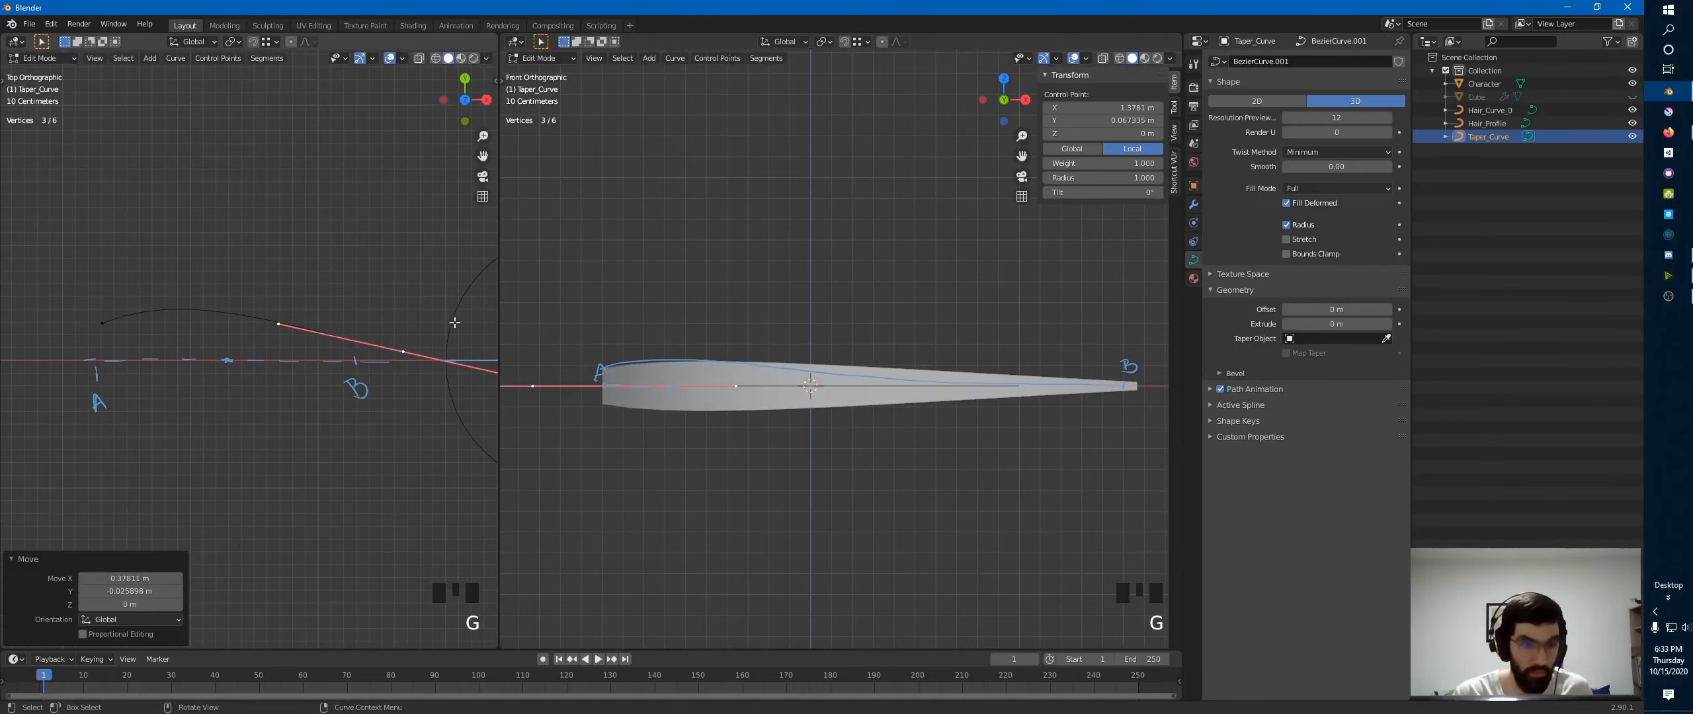
- Snap the 3D cursor to Taper_Curve's origin from Object Mode and return the curve to Edit Mode
{"action": "key", "text": "Tab"}
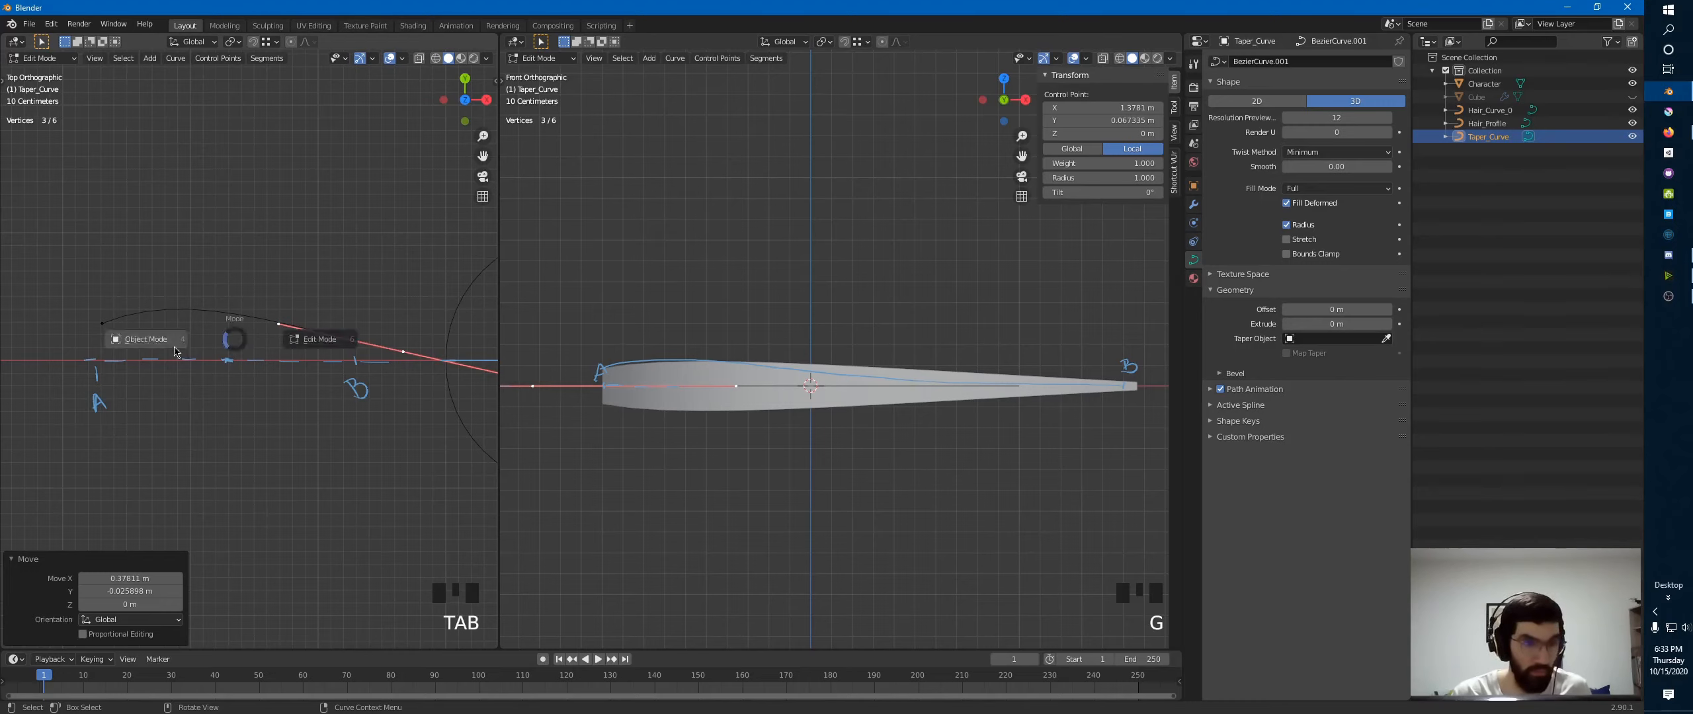
{"action": "left_click", "coordinate": [238, 322]}
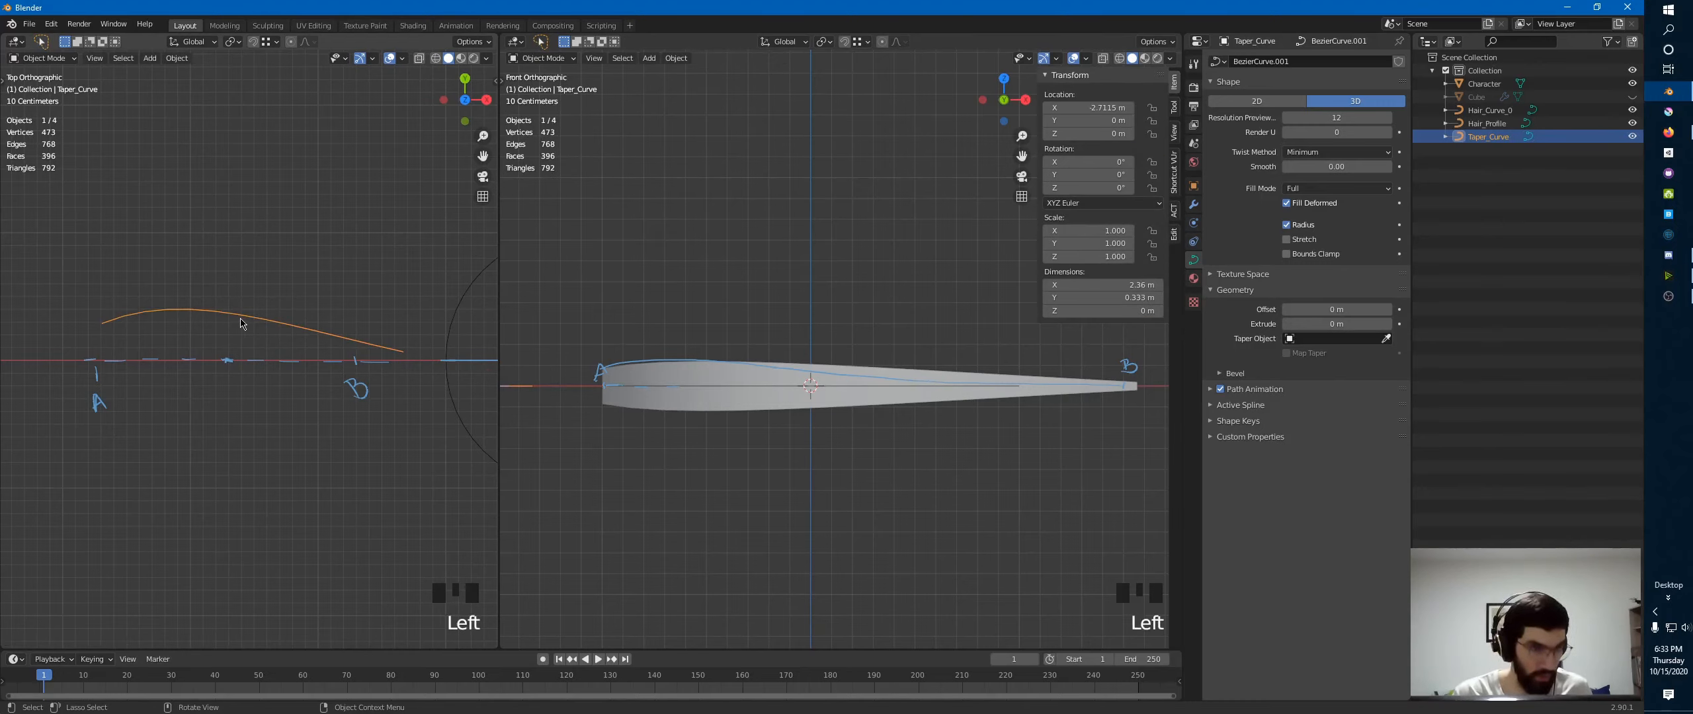
{"action": "key", "text": "shift+s"}
{"action": "key", "text": "Tab"}
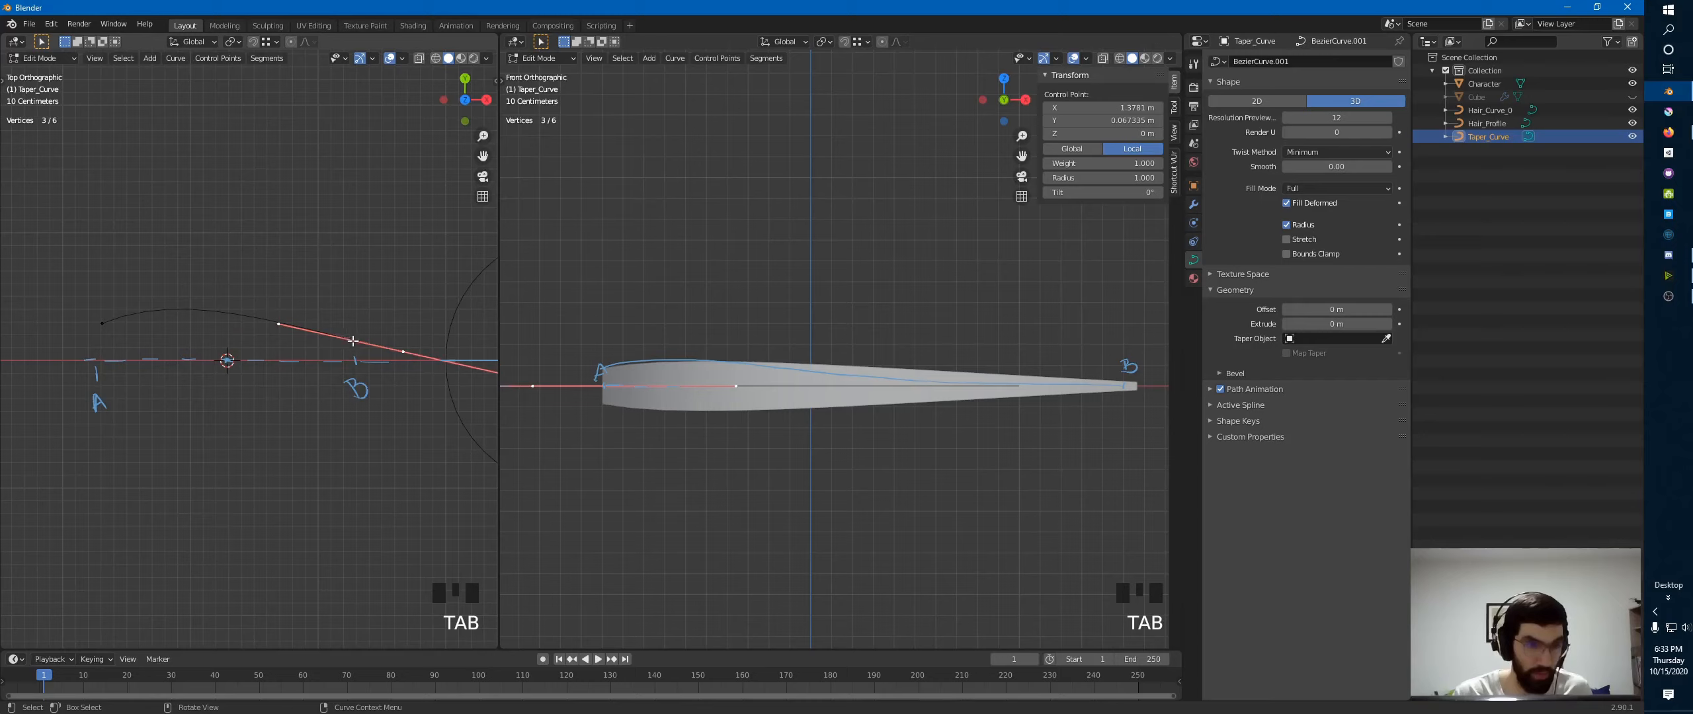
- Try to scale all points of Taper_Curve by 0.5 along Y, using the 3D Cursor as the pivot
{"action": "key", "text": "a"}
{"action": "key", "text": "period"}
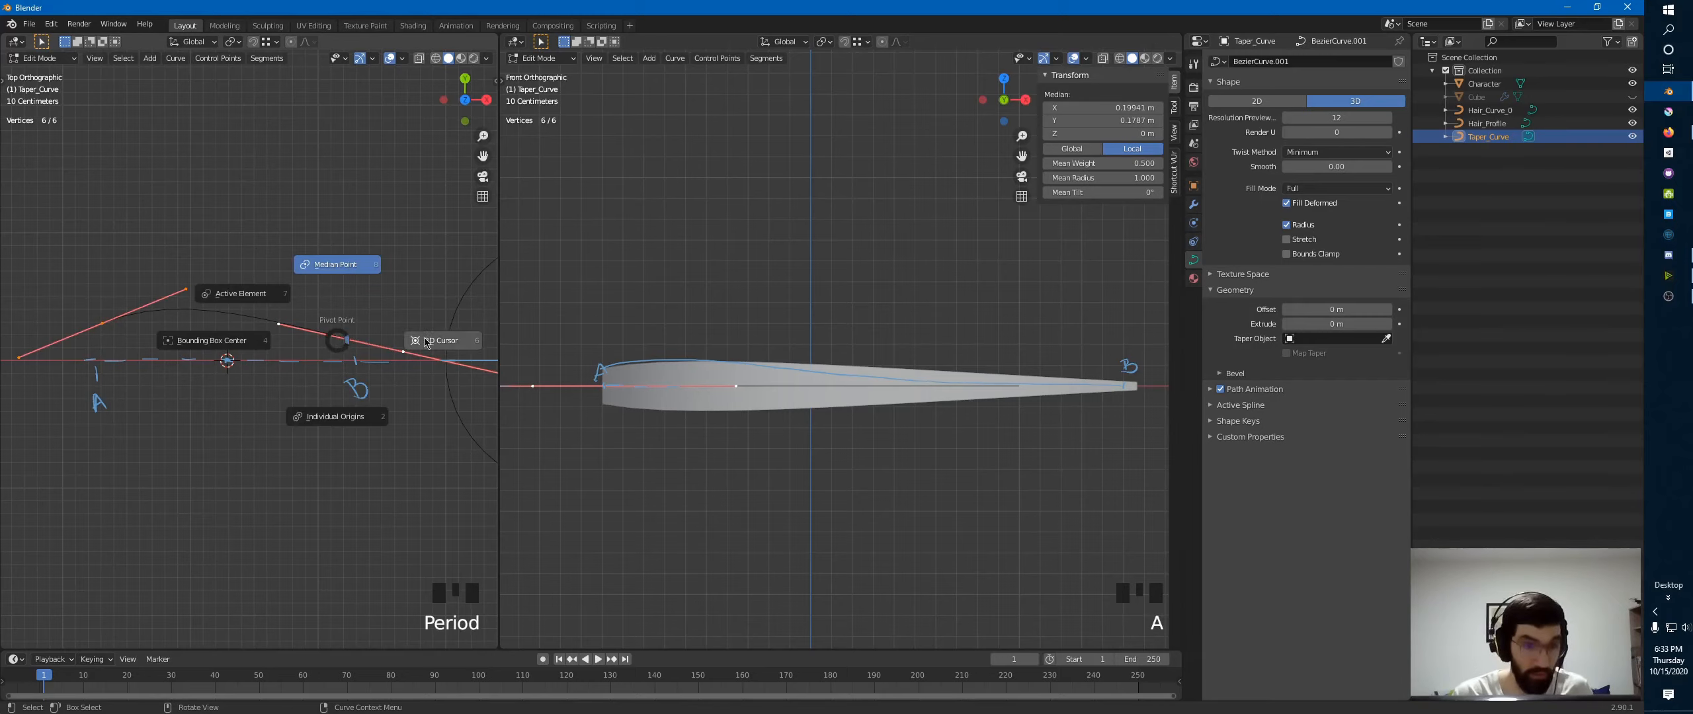
{"action": "left_click", "coordinate": [288, 341]}
{"action": "type", "text": "sy"}
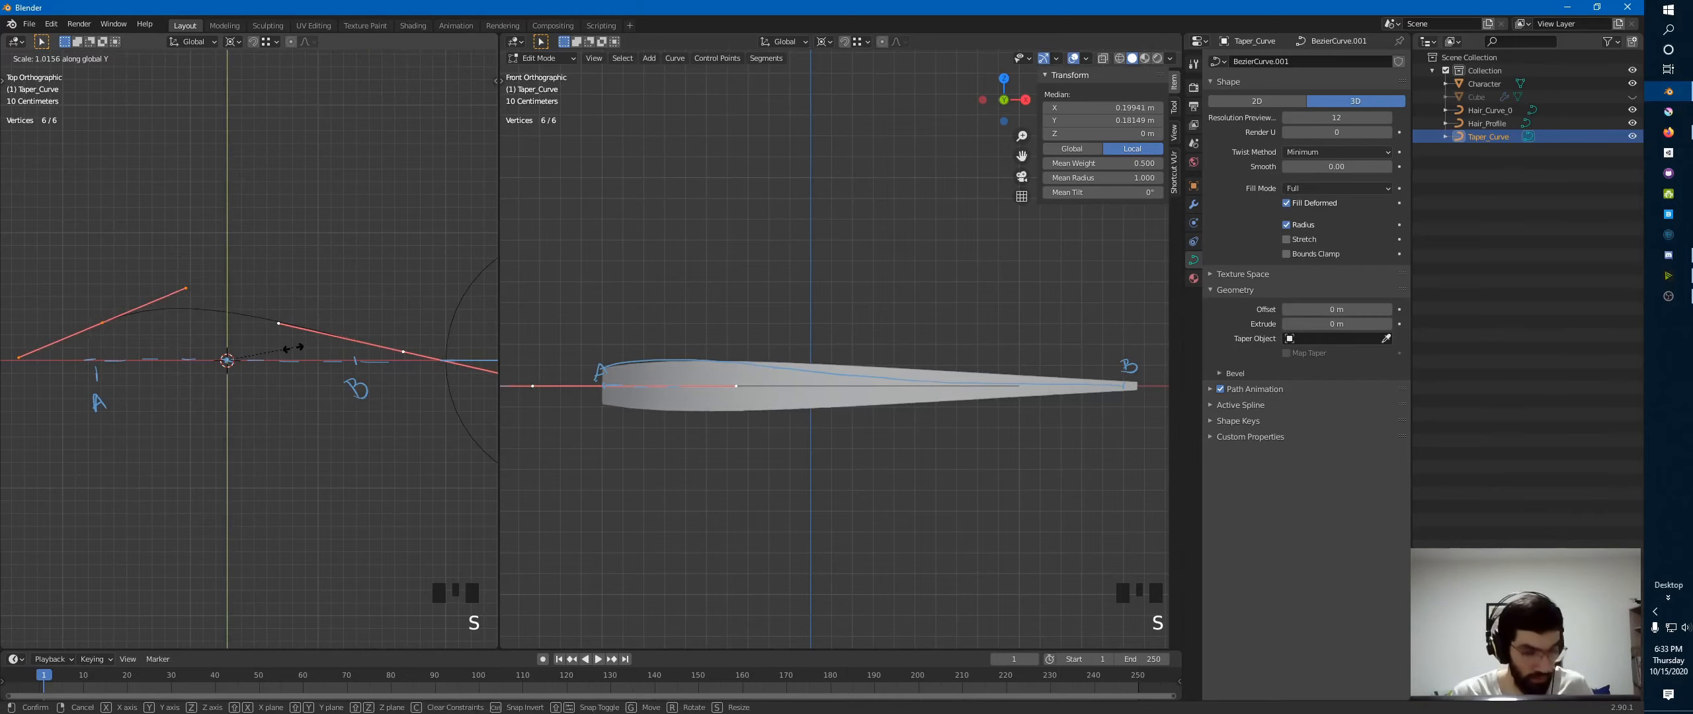
{"action": "type", "text": "0.5"}
{"action": "key", "text": "Return"}
- Set the pivot to Median Point and rotate the end point of Taper_Curve to a flatter slope in top view
{"action": "key", "text": "KP_7"}
{"action": "left_click", "coordinate": [389, 348]}
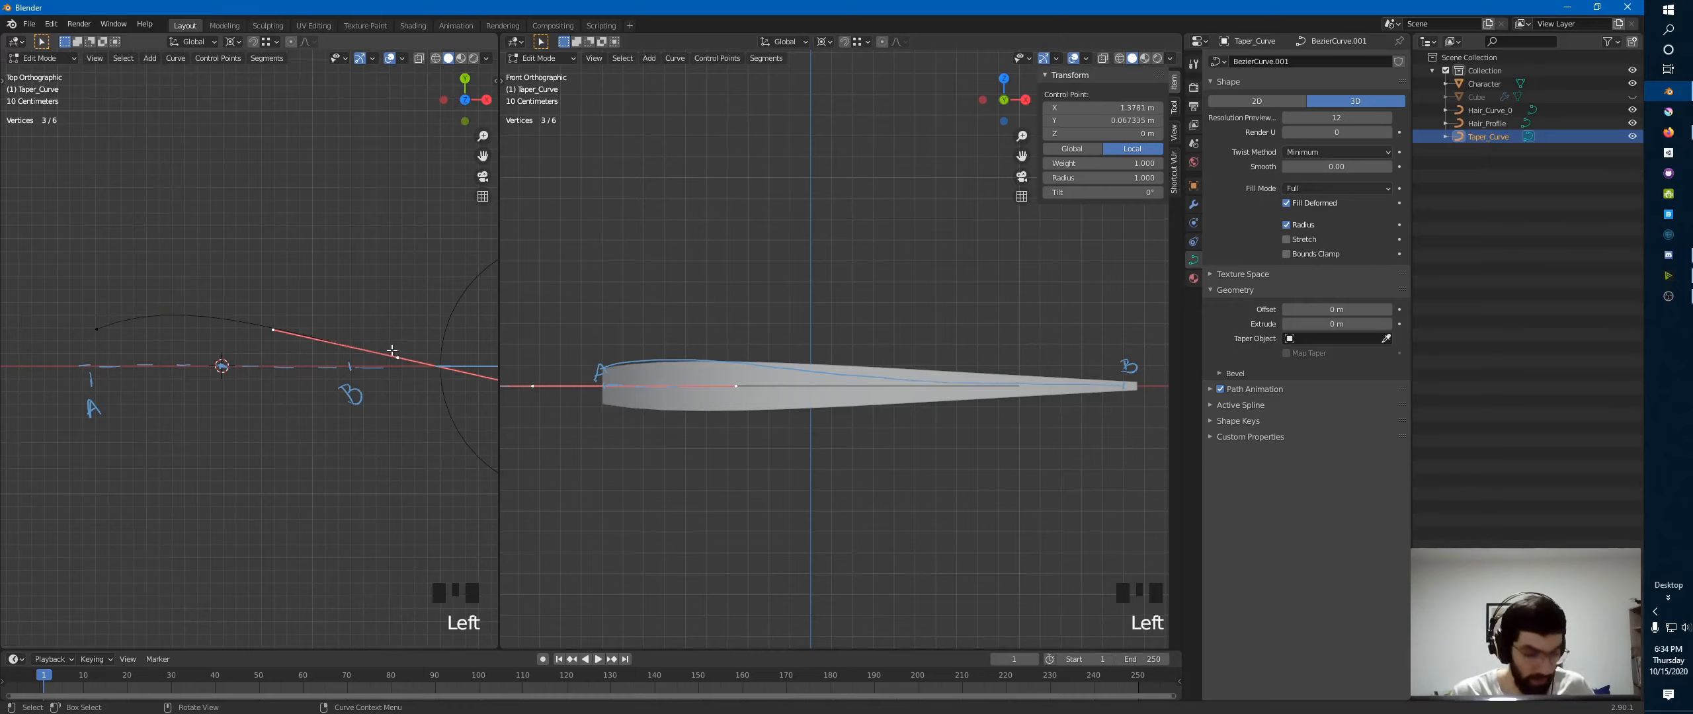
{"action": "key", "text": "period"}
{"action": "left_click", "coordinate": [385, 266]}
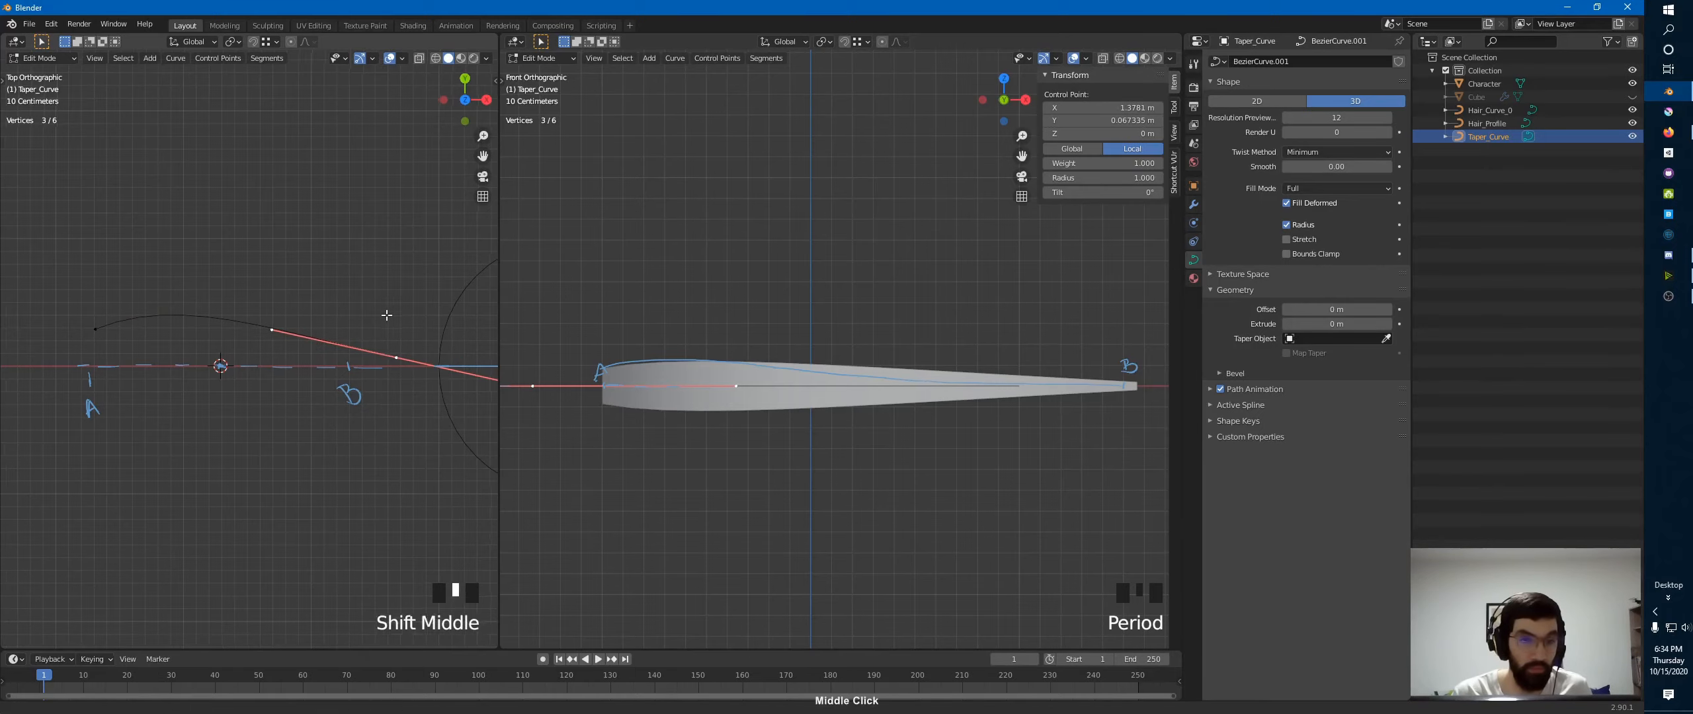
{"action": "middle_click_drag", "start_coordinate": [441, 328], "coordinate": [361, 320], "text": "shift"}
{"action": "key", "text": "r"}
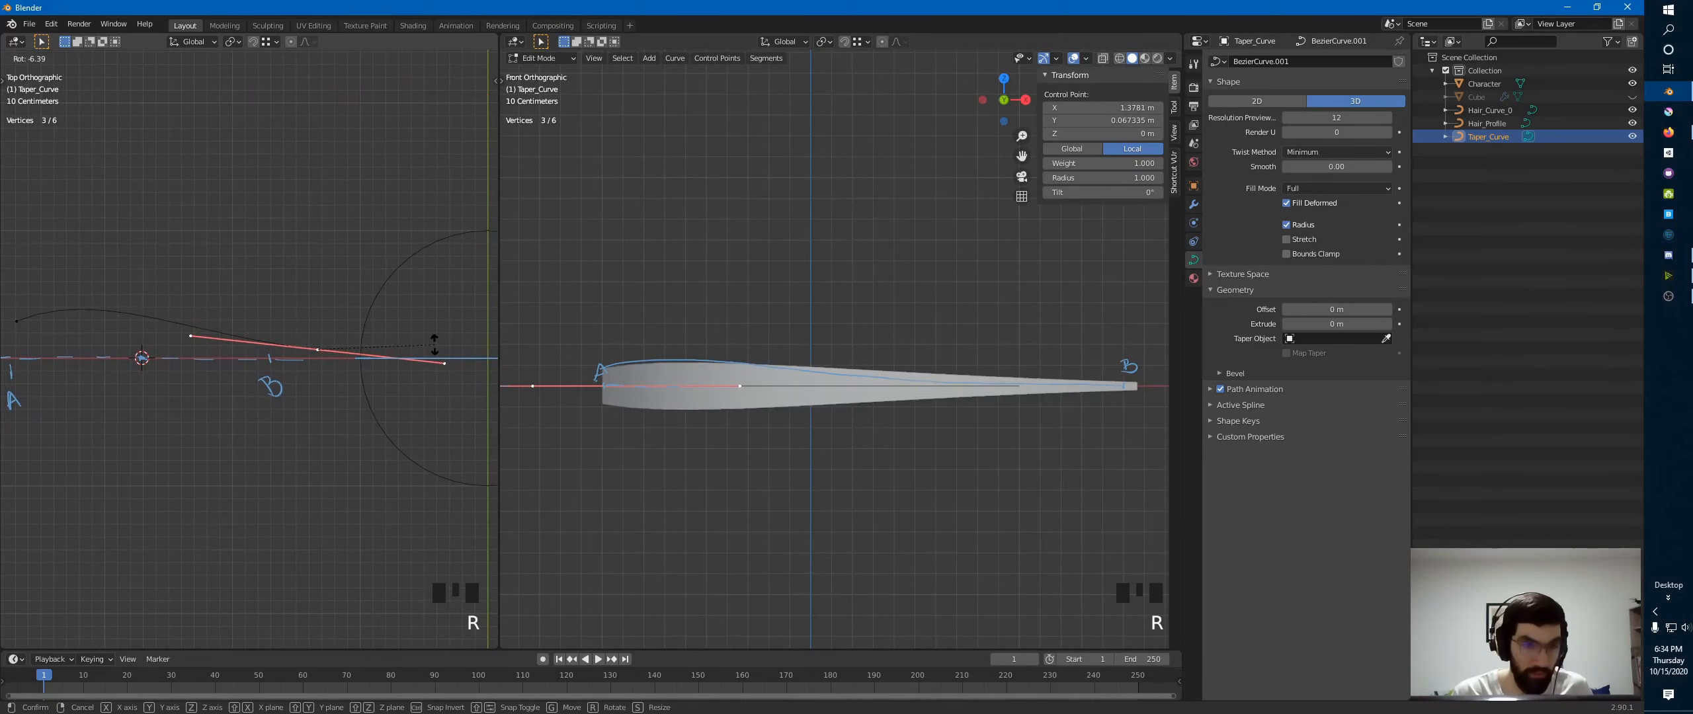
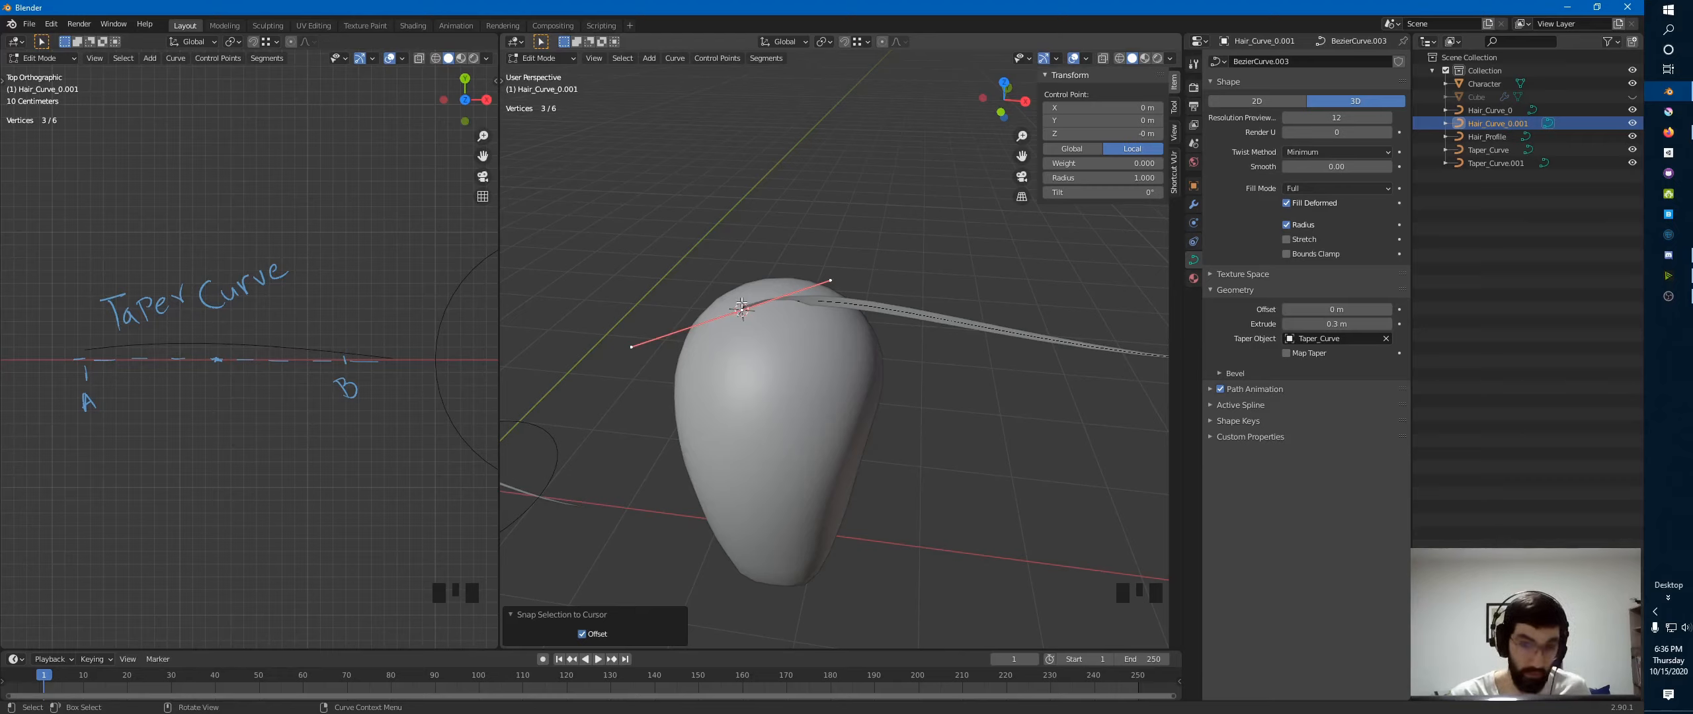
- Try to snap the selected root point of Hair_Curve_0.001 to the 3D cursor without keeping the offset, and undo it
{"action": "key", "text": "shift+s"}
{"action": "left_click", "coordinate": [748, 236]}
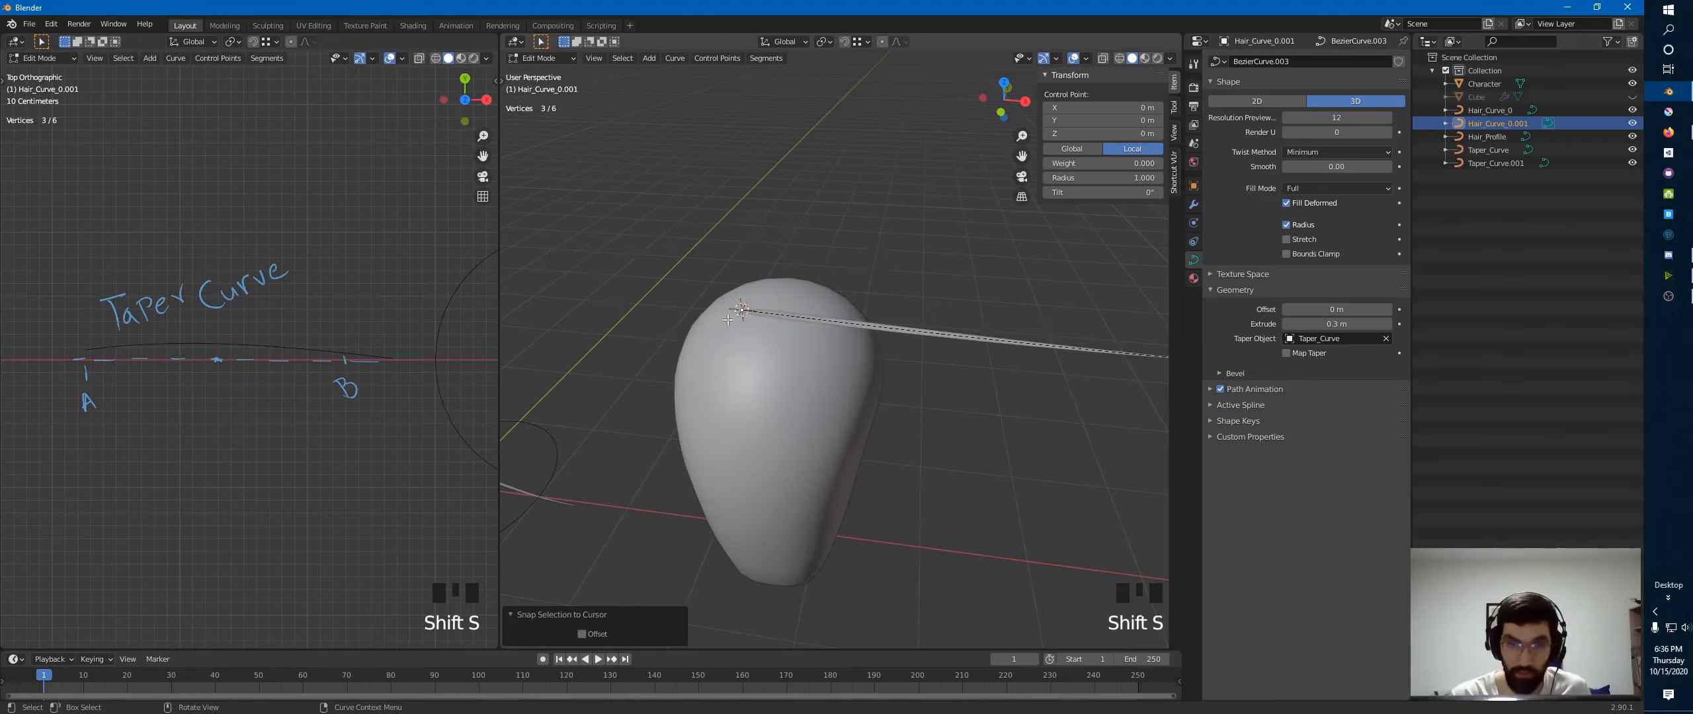
{"action": "middle_click_drag", "start_coordinate": [741, 291], "coordinate": [840, 271]}
{"action": "key", "text": "ctrl+z"}
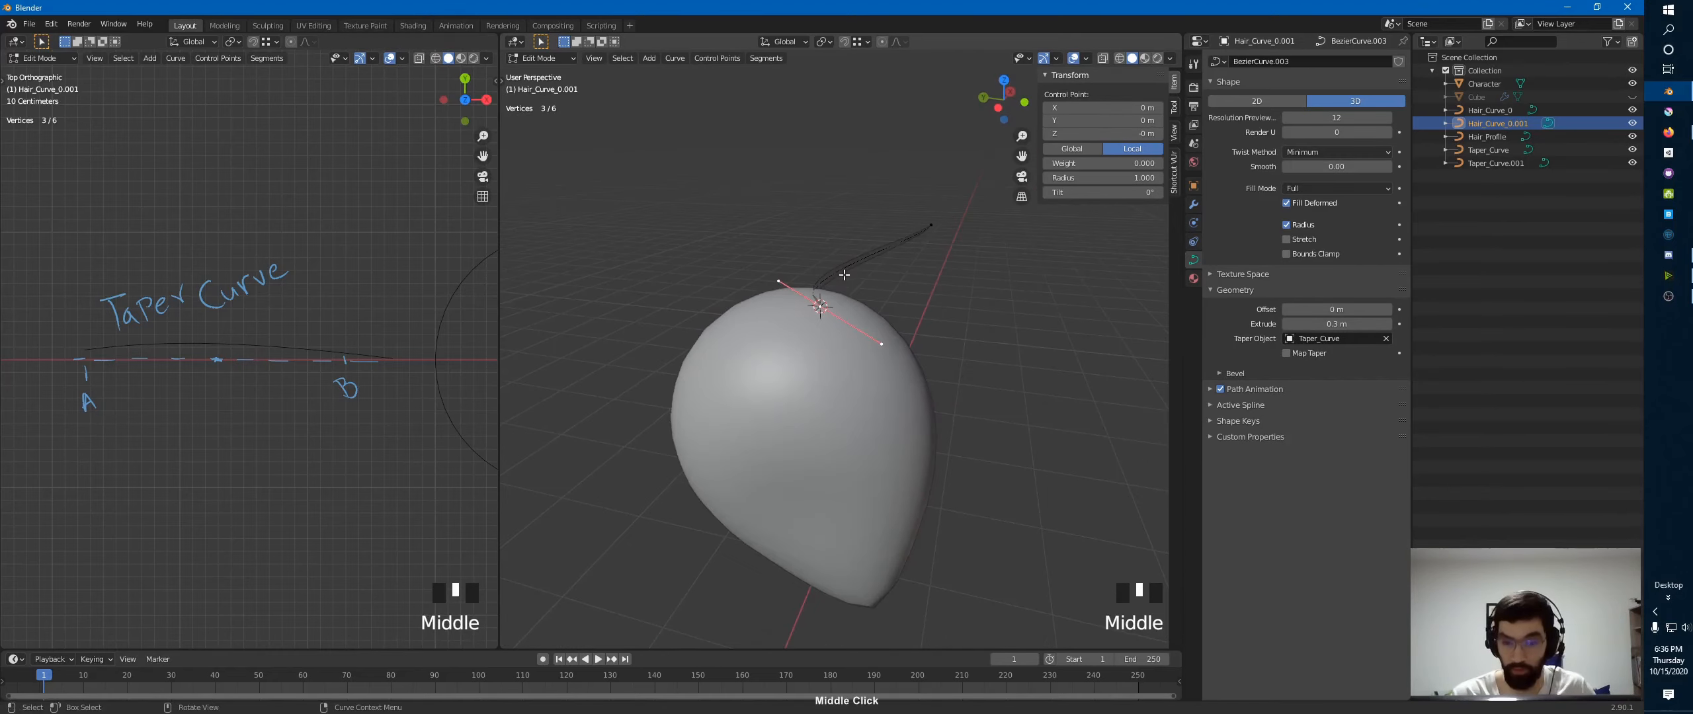
- Rotate the root point of Hair_Curve_0.001 in front view until its handles stand vertical on the head
{"action": "key", "text": "KP_1"}
{"action": "key", "text": "r"}
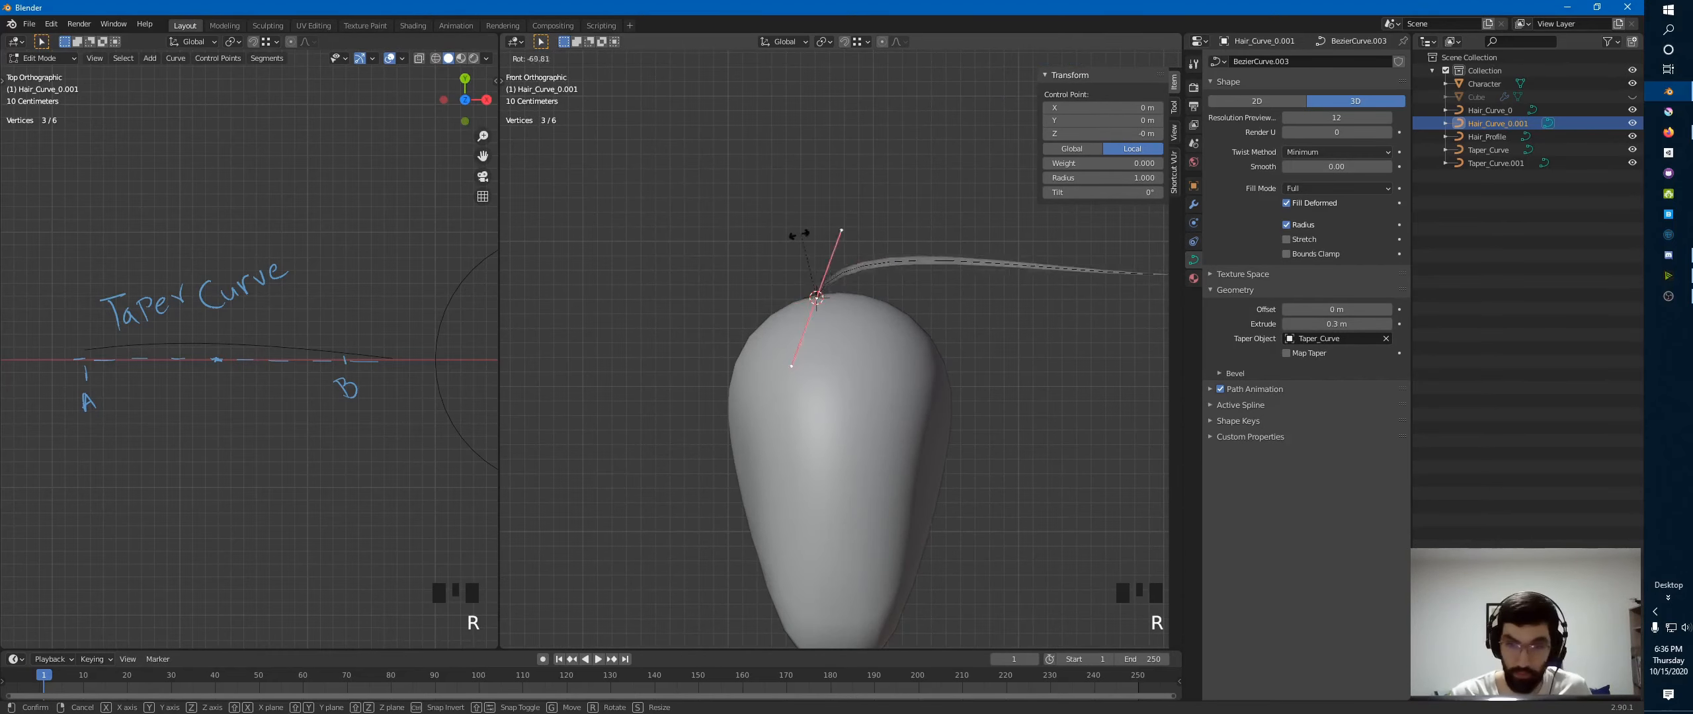
{"action": "left_click", "coordinate": [795, 257]}
{"action": "key", "text": "KP_1"}
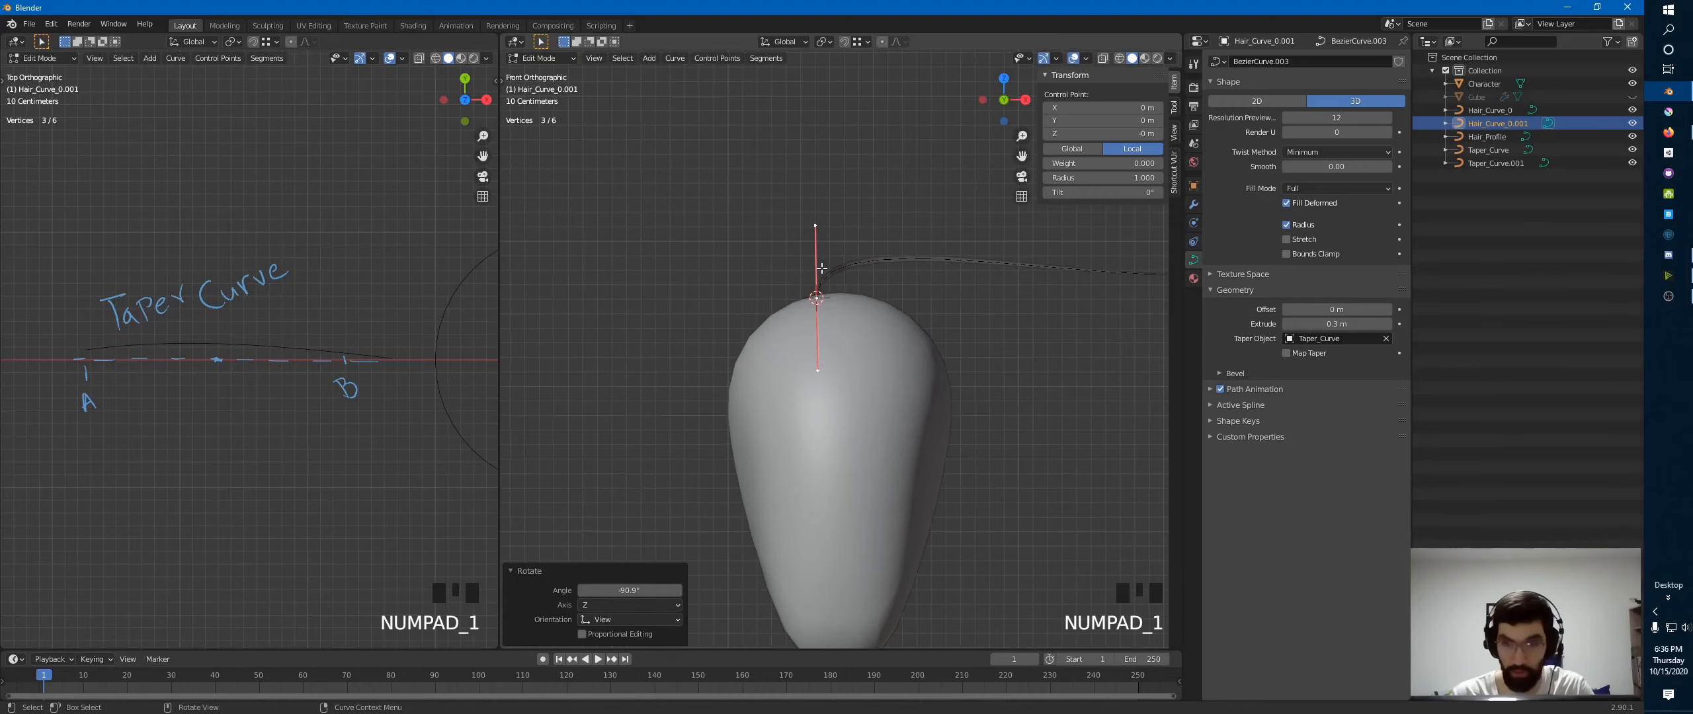
- Move the tip point of Hair_Curve_0.001 in top view about -2.02 m in X and 1.68 m in Y, behind the head
{"action": "key", "text": "KP_3"}
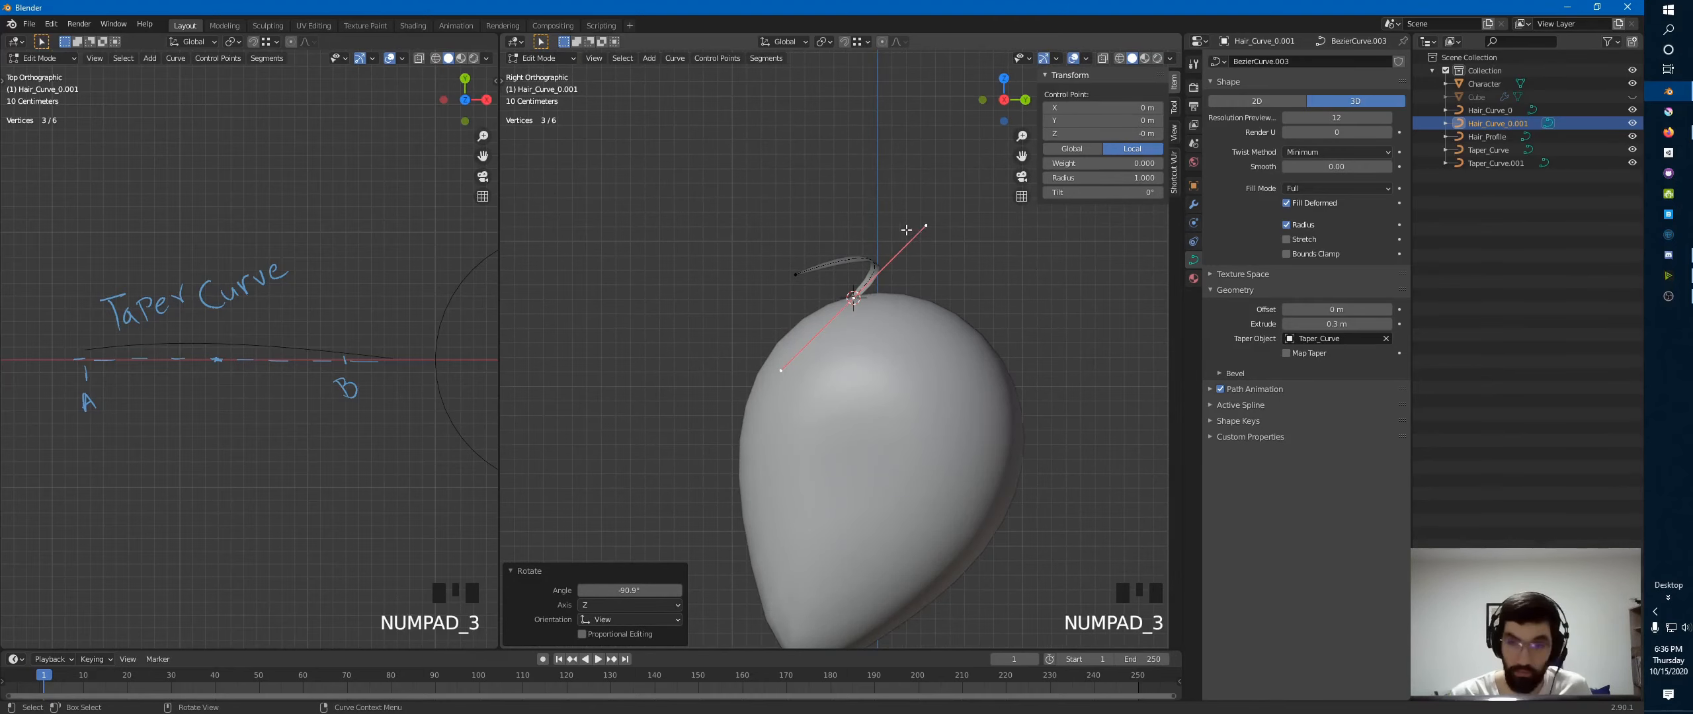
{"action": "left_click", "coordinate": [806, 277]}
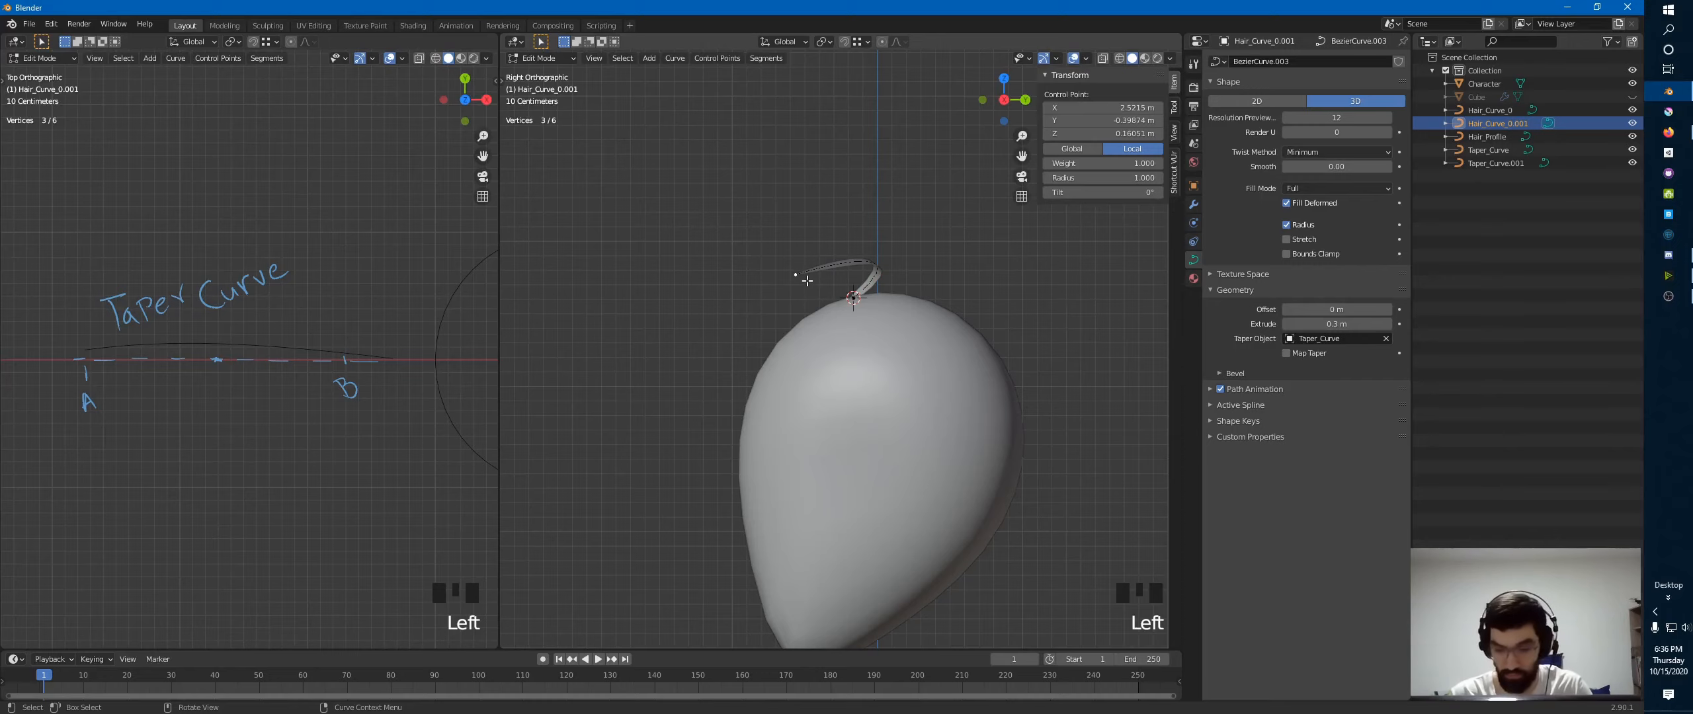
{"action": "key", "text": "KP_7"}
{"action": "key", "text": "g"}
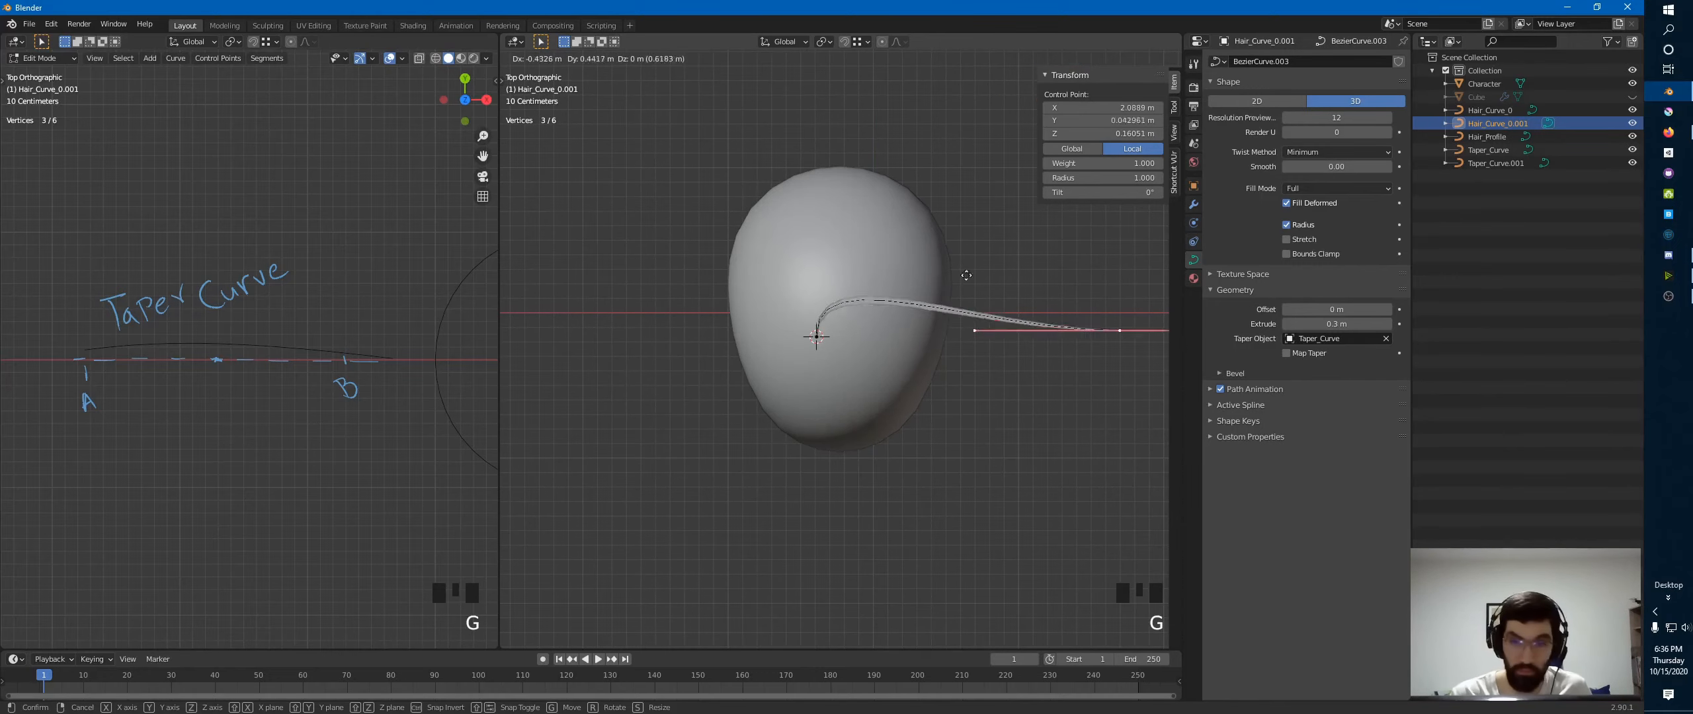
{"action": "left_click", "coordinate": [777, 137]}
- Rotate the tip point of Hair_Curve_0.001 to point backward in top view and tilt it downward about 50° in right view
{"action": "key", "text": "r"}
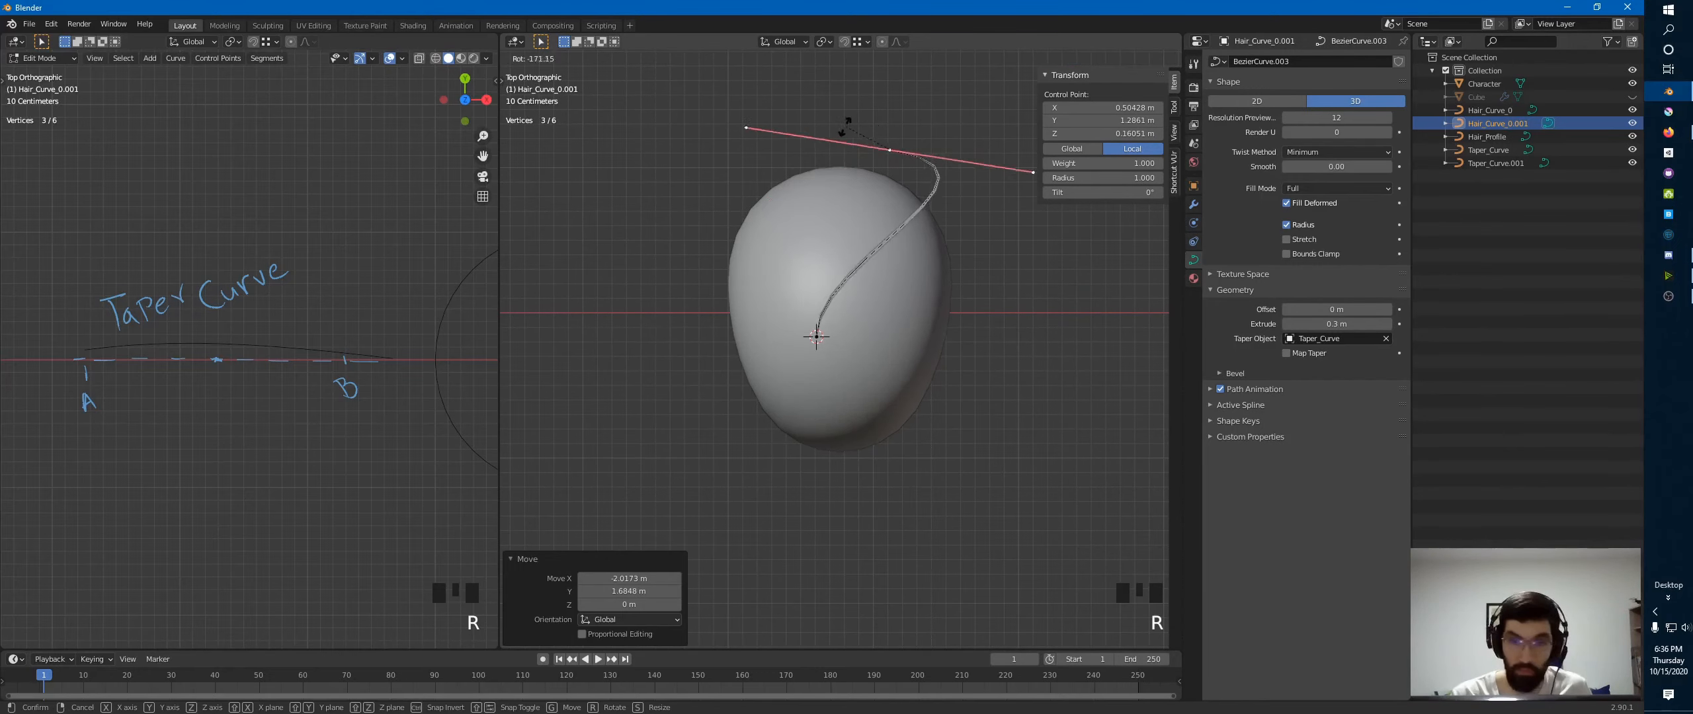
{"action": "right_click", "coordinate": [943, 142]}
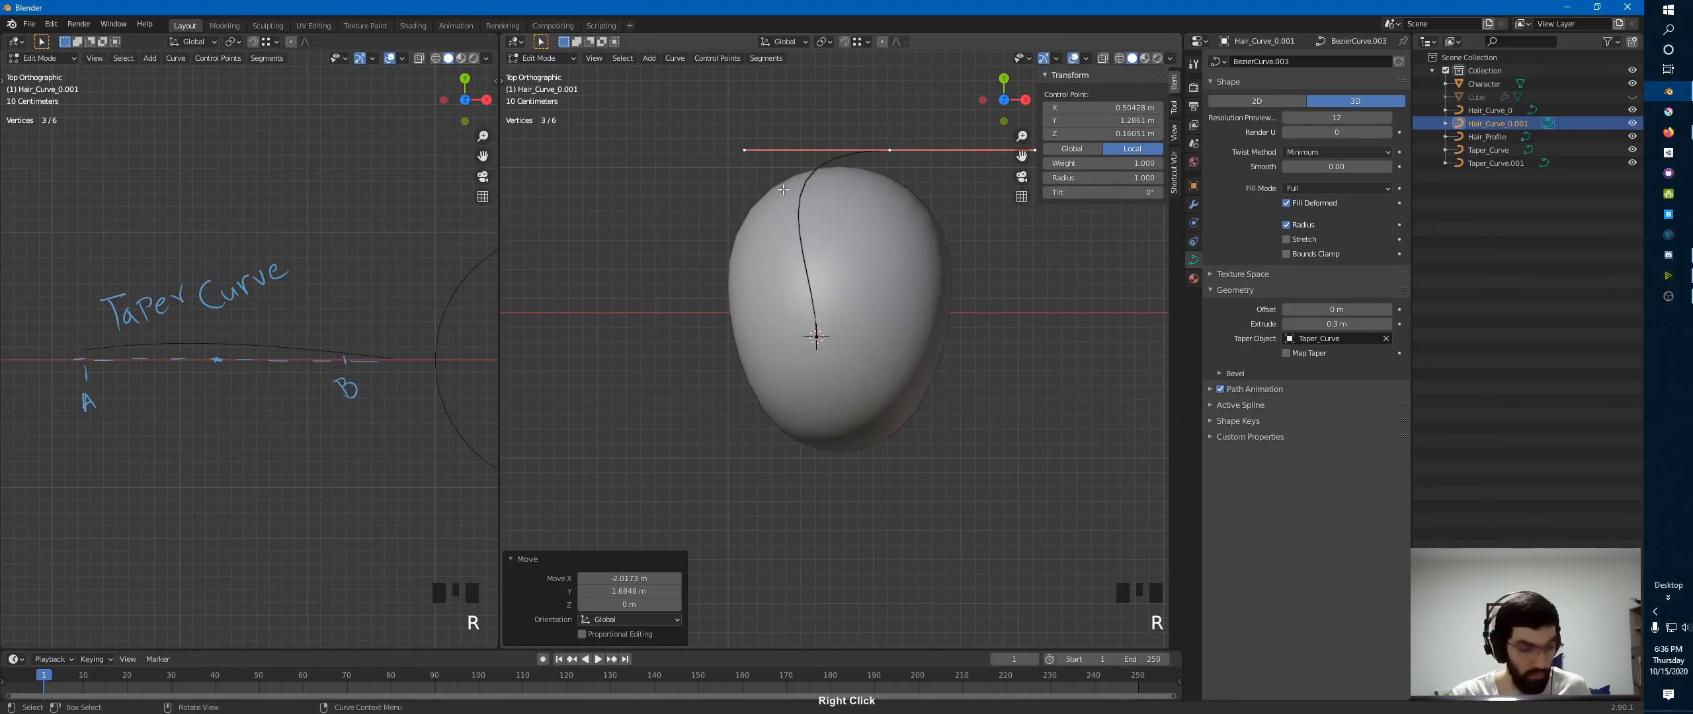
{"action": "key", "text": "r"}
{"action": "left_click", "coordinate": [915, 260]}
{"action": "key", "text": "KP_3"}
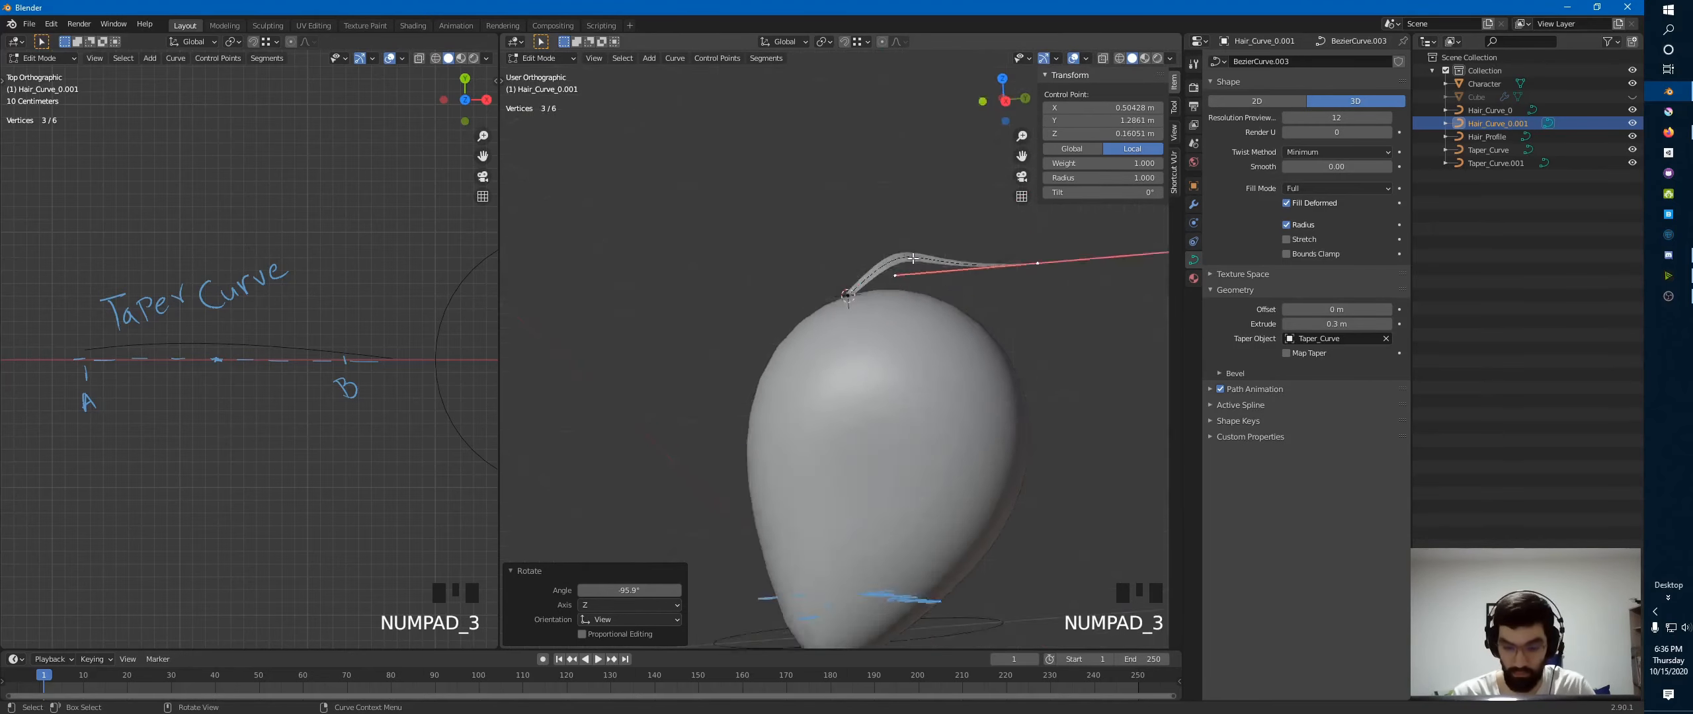
{"action": "key", "text": "r"}
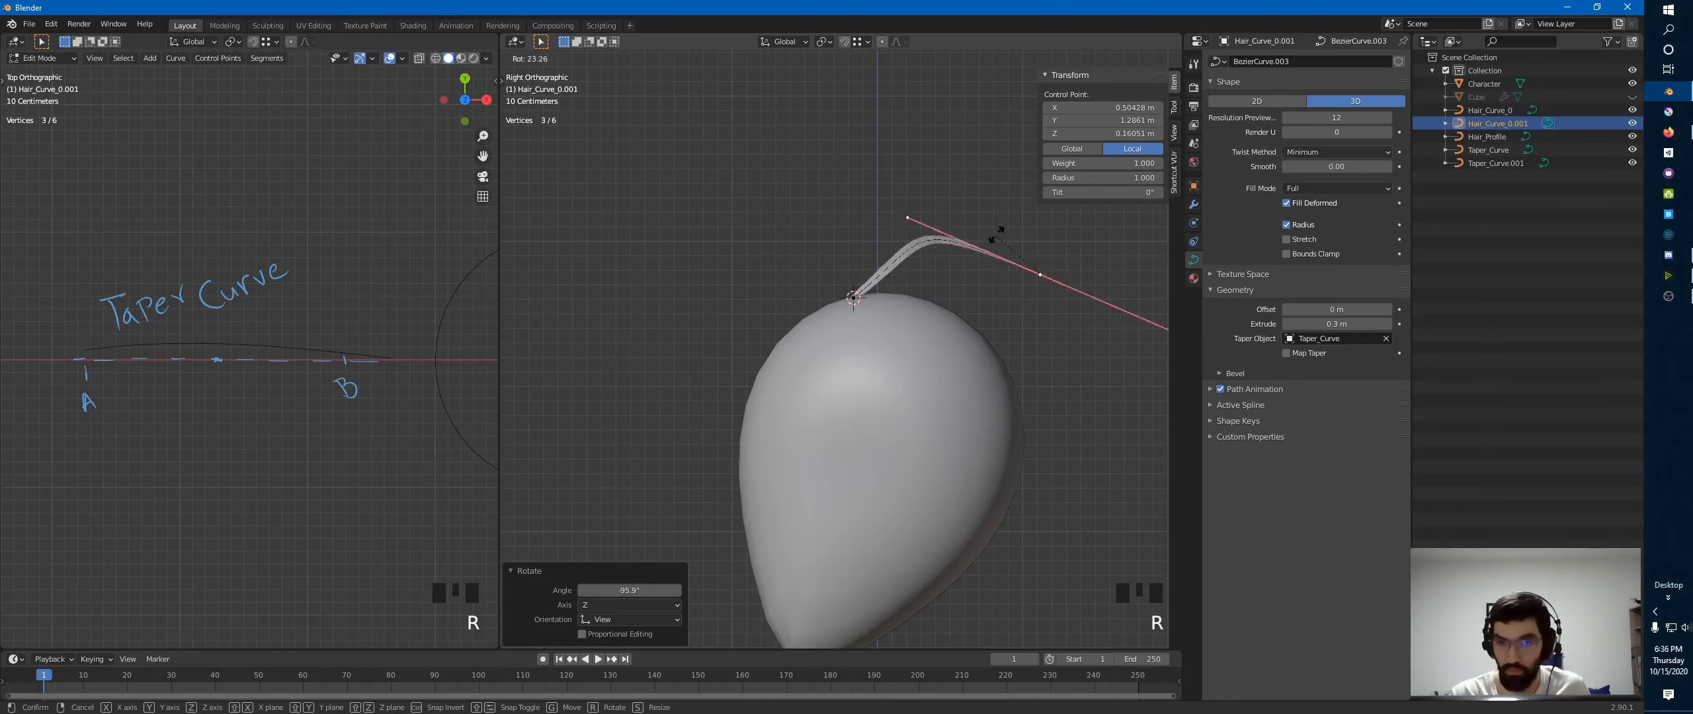
{"action": "left_click", "coordinate": [961, 273]}
- Lower the tip point behind the head in right view and rotate it another 42° so its handles stand nearly vertical
{"action": "middle_click_drag", "start_coordinate": [962, 274], "coordinate": [725, 242], "text": "shift"}
{"action": "key", "text": "g"}
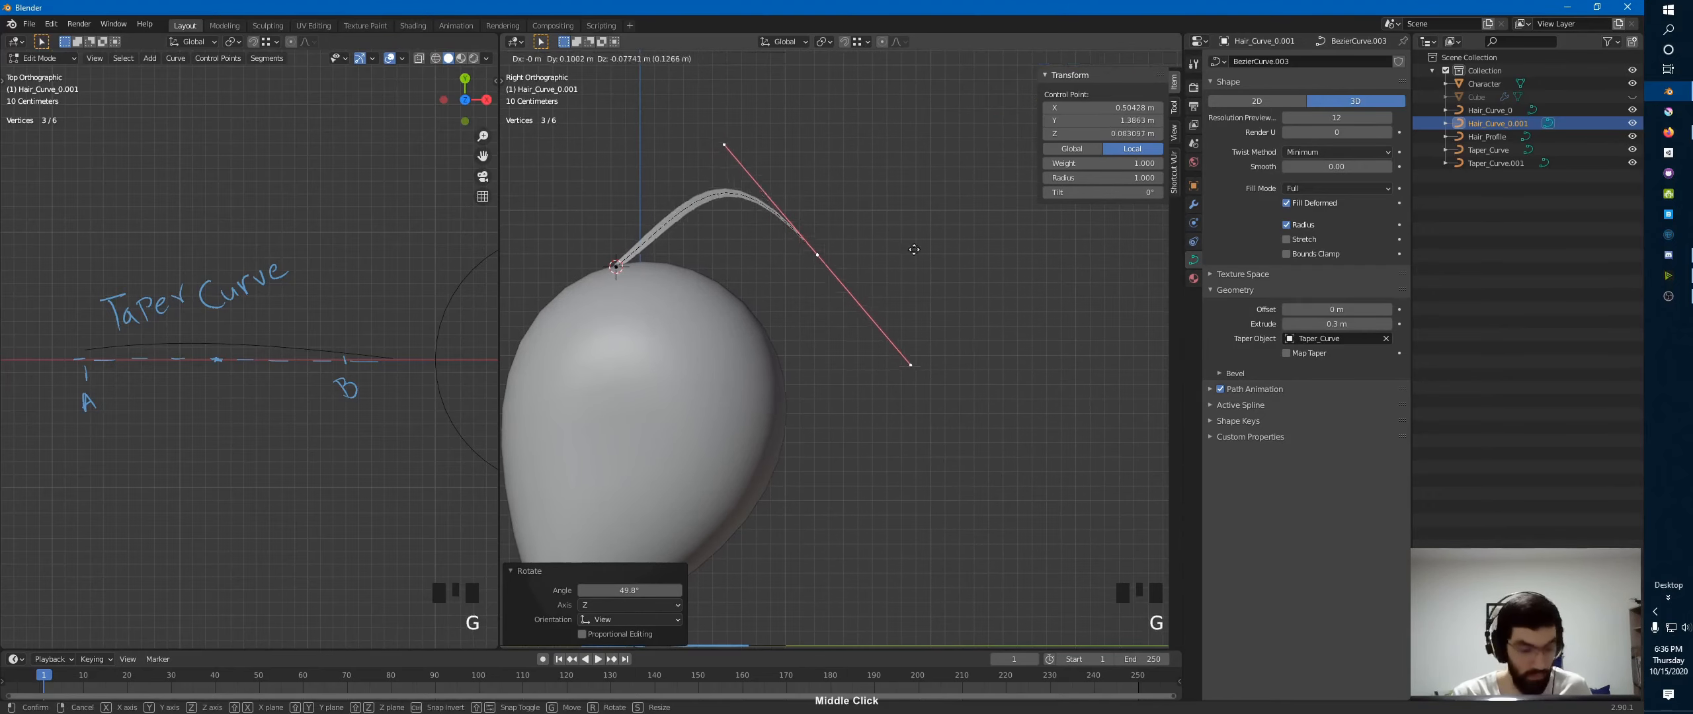
{"action": "left_click", "coordinate": [968, 367]}
{"action": "key", "text": "r"}
{"action": "left_click", "coordinate": [893, 399]}
{"action": "key", "text": "g"}
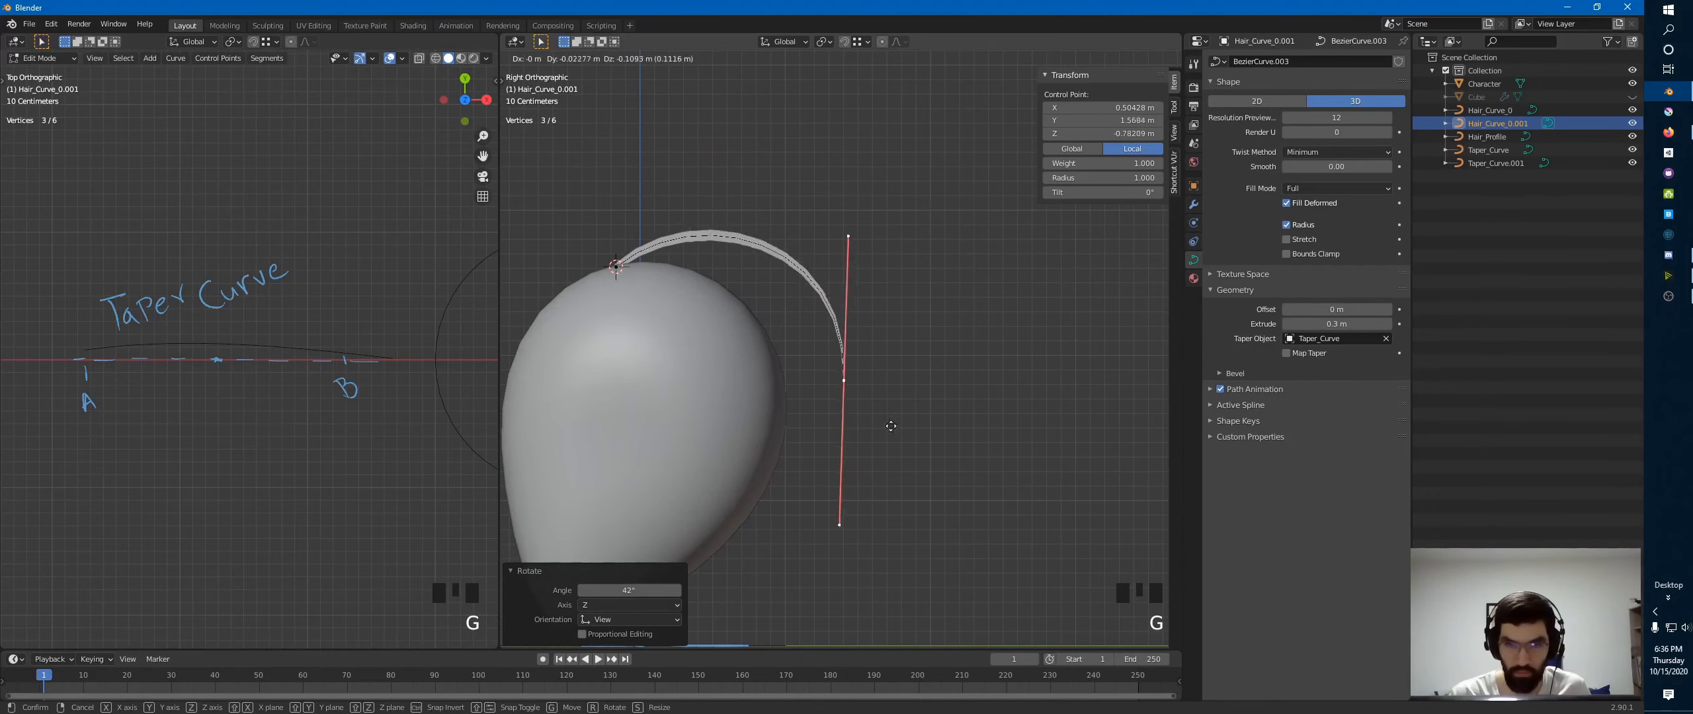
{"action": "left_click", "coordinate": [855, 450]}
{"action": "key", "text": "Tab"}
- Inspect the strand's shape and control points around the head from several angles
{"action": "middle_click_drag", "start_coordinate": [761, 364], "coordinate": [853, 423]}
{"action": "middle_click_drag", "start_coordinate": [853, 423], "coordinate": [788, 319]}
{"action": "middle_click_drag", "start_coordinate": [788, 318], "coordinate": [942, 360], "text": "ctrl"}
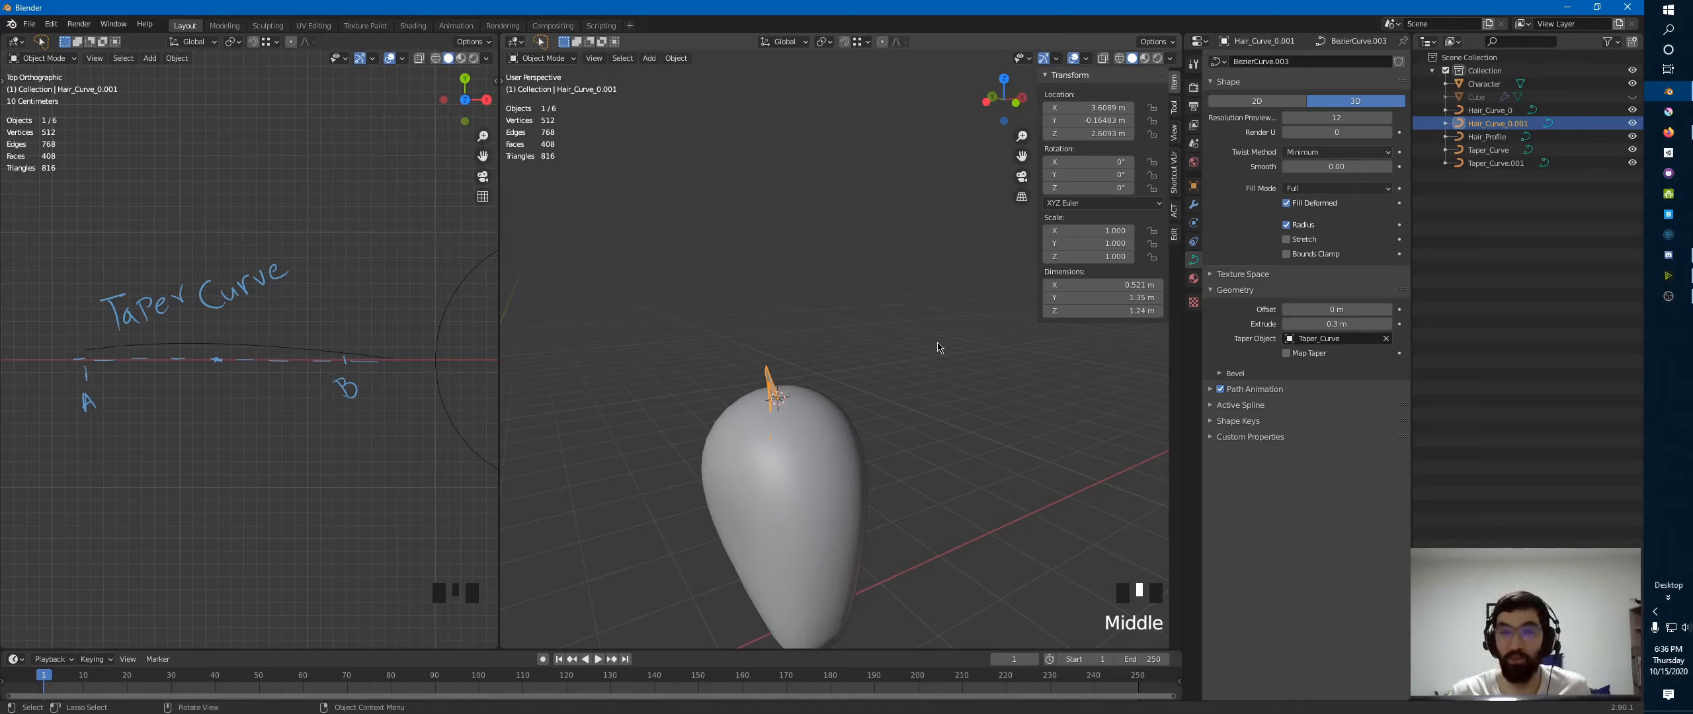
{"action": "middle_click_drag", "start_coordinate": [595, 326], "coordinate": [815, 363]}
{"action": "key", "text": "Tab"}
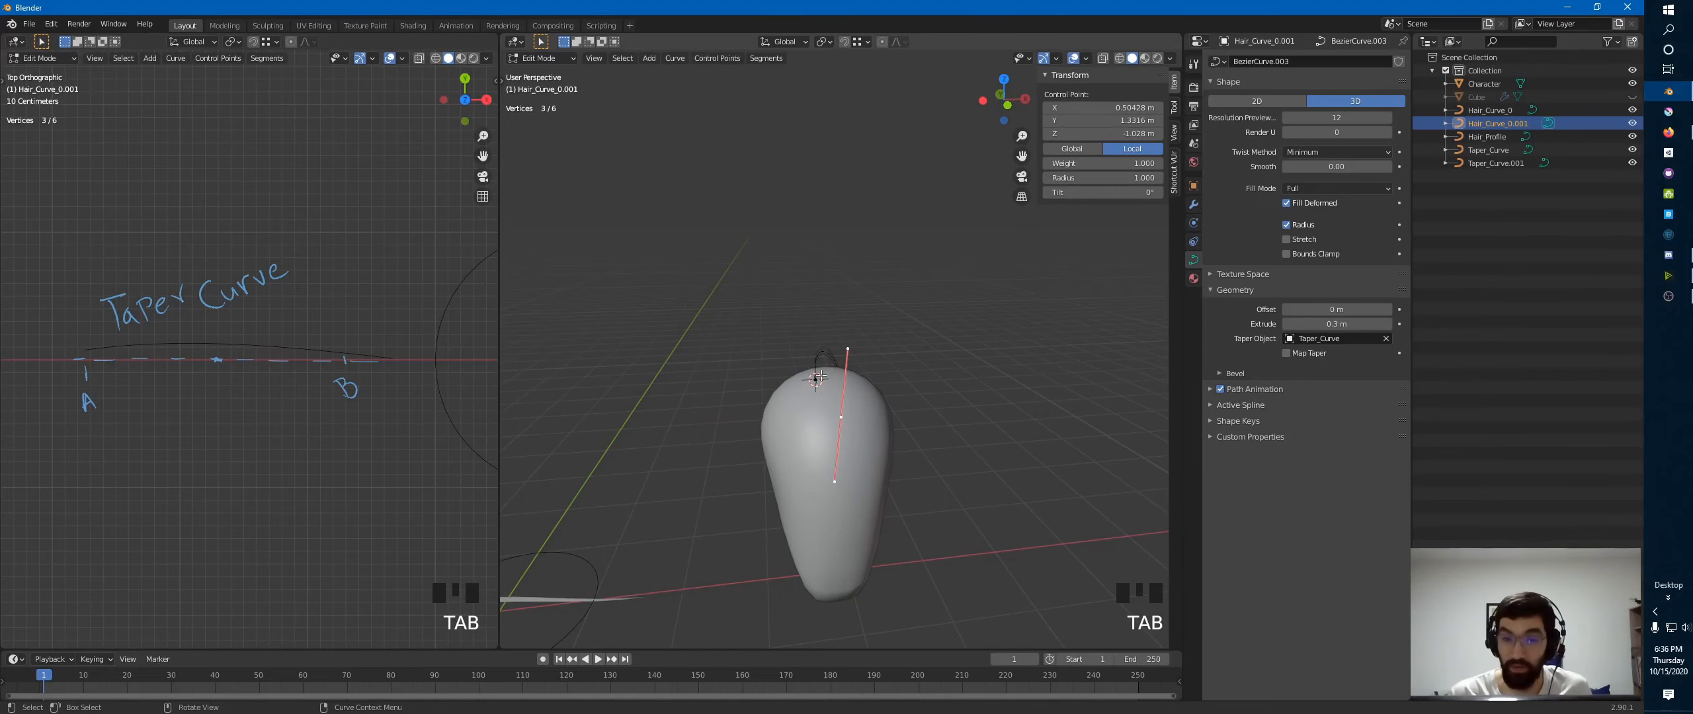
{"action": "key", "text": "Tab"}
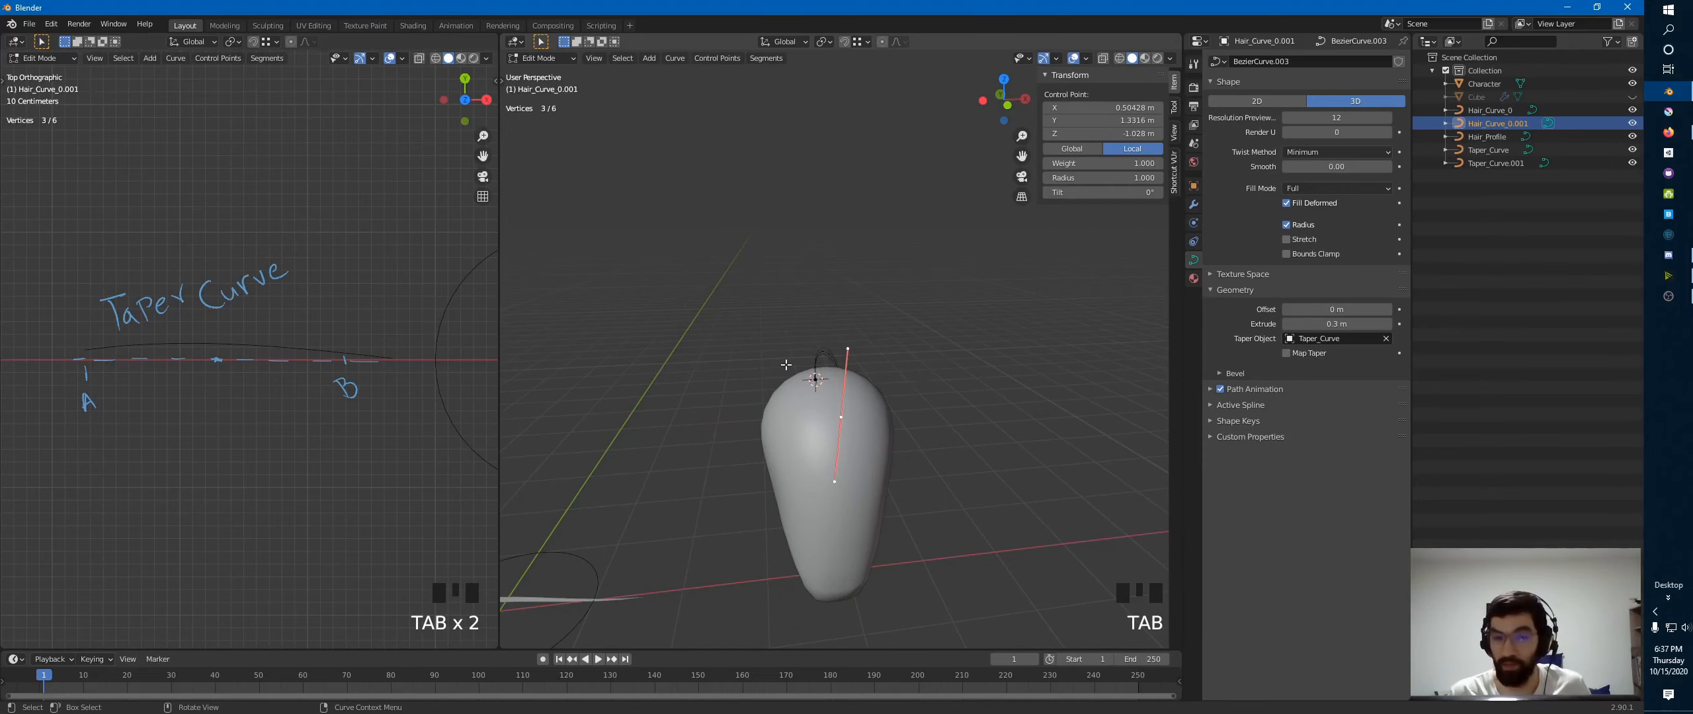
{"action": "key", "text": "a"}
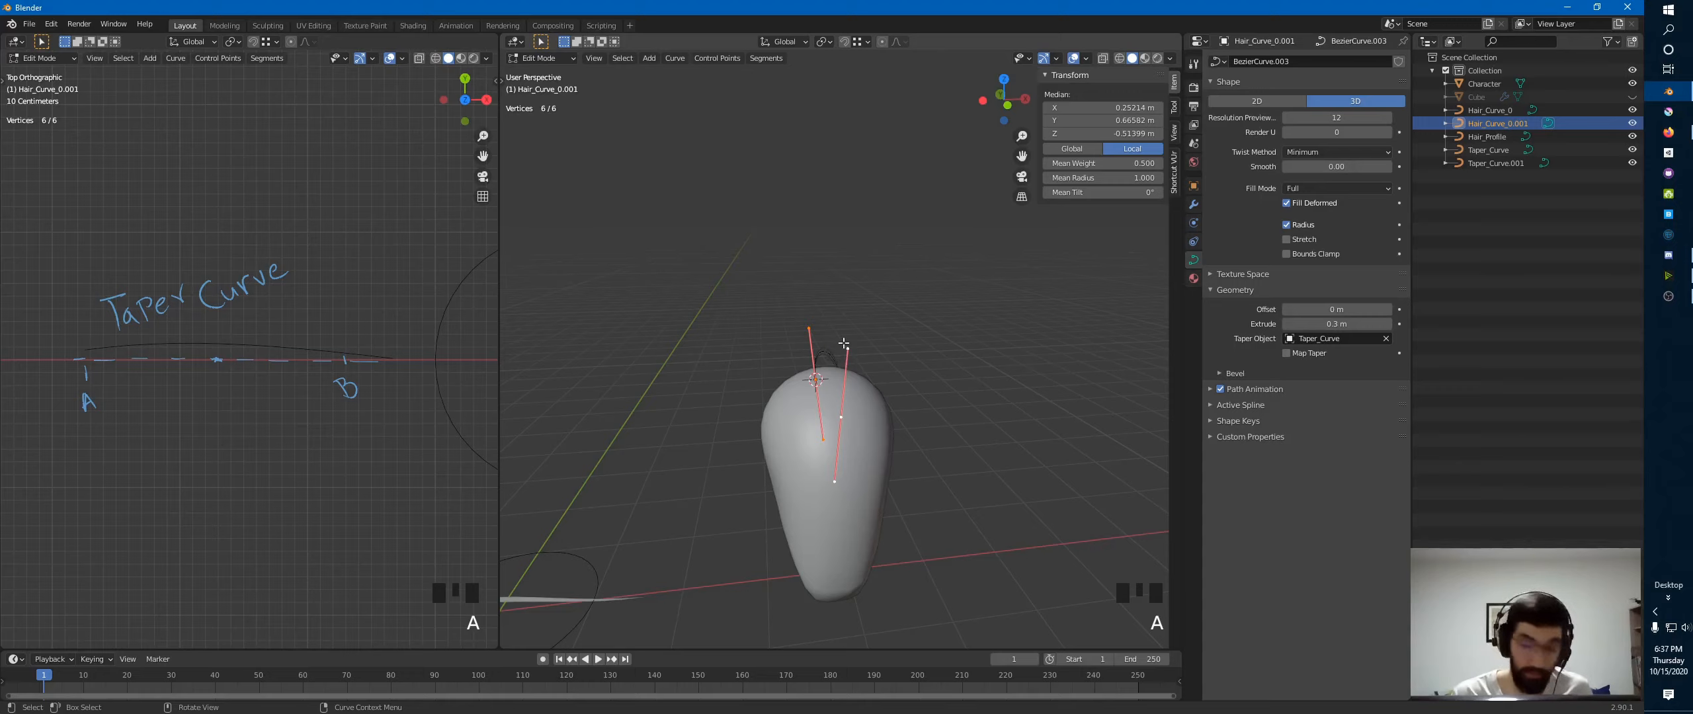
{"action": "middle_click_drag", "start_coordinate": [846, 296], "coordinate": [943, 353]}
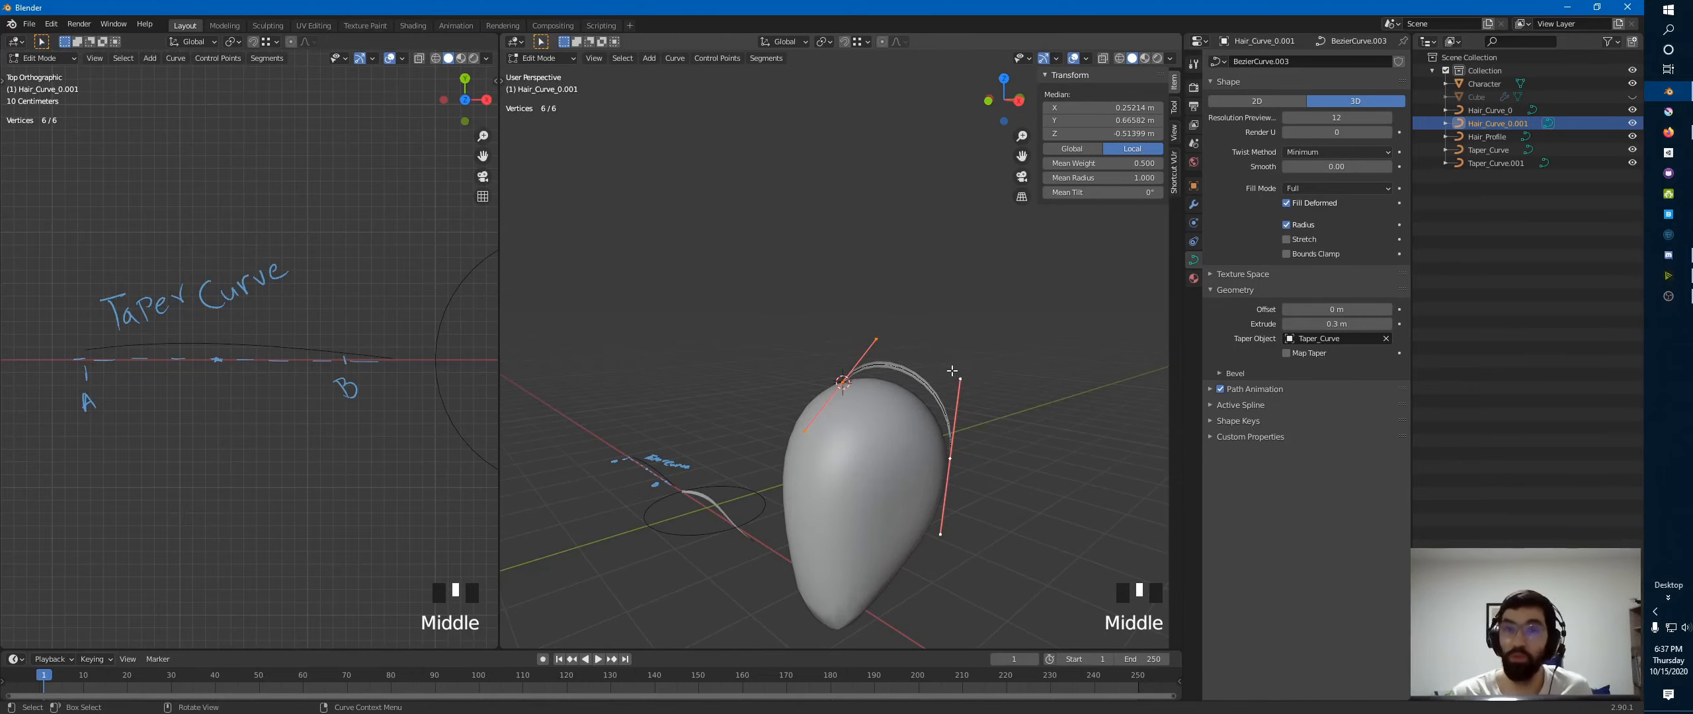
{"action": "mouse_move", "coordinate": [947, 372]}
{"action": "middle_mouse_down"}
{"action": "mouse_move", "coordinate": [885, 353]}
{"action": "mouse_move", "coordinate": [859, 381]}
{"action": "mouse_move", "coordinate": [877, 391]}
{"action": "mouse_move", "coordinate": [774, 357]}
{"action": "middle_mouse_up"}
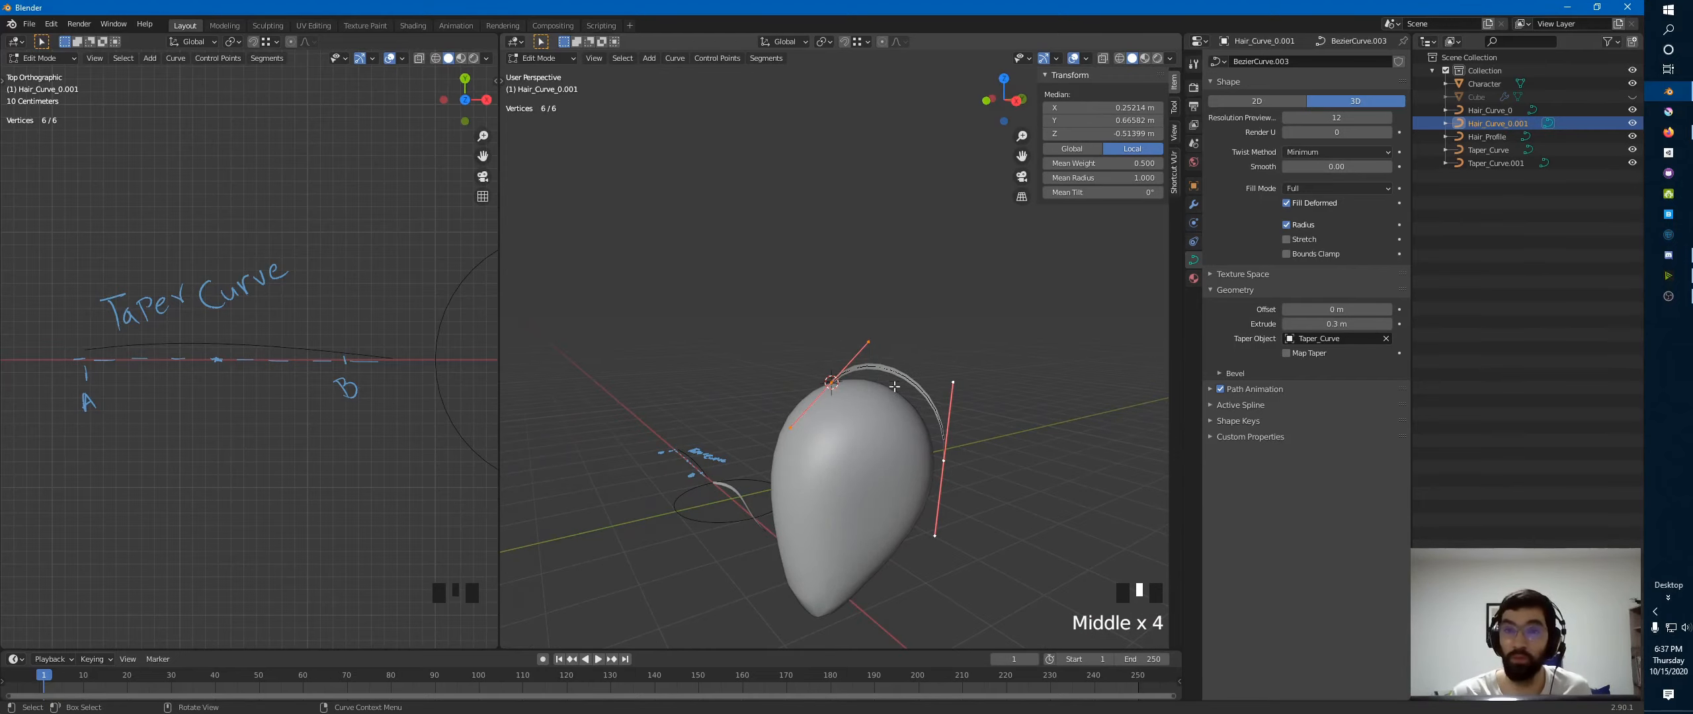
{"action": "key", "text": "Tab"}
{"action": "middle_click_drag", "start_coordinate": [865, 394], "coordinate": [840, 369]}
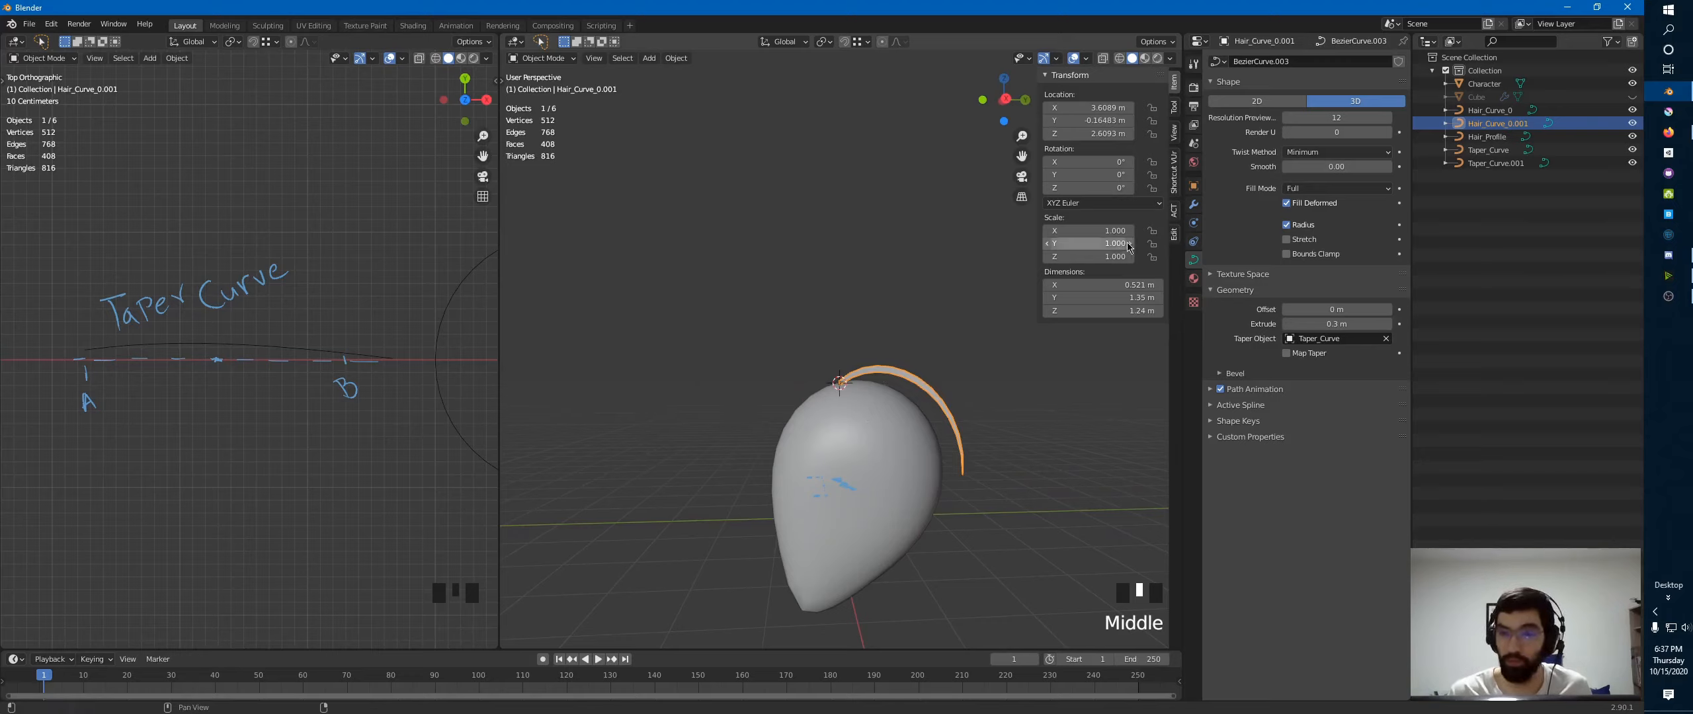
- Turn off the annotation overlay in the viewport showing the head and hide its sidebar
{"action": "left_click", "coordinate": [1085, 60]}
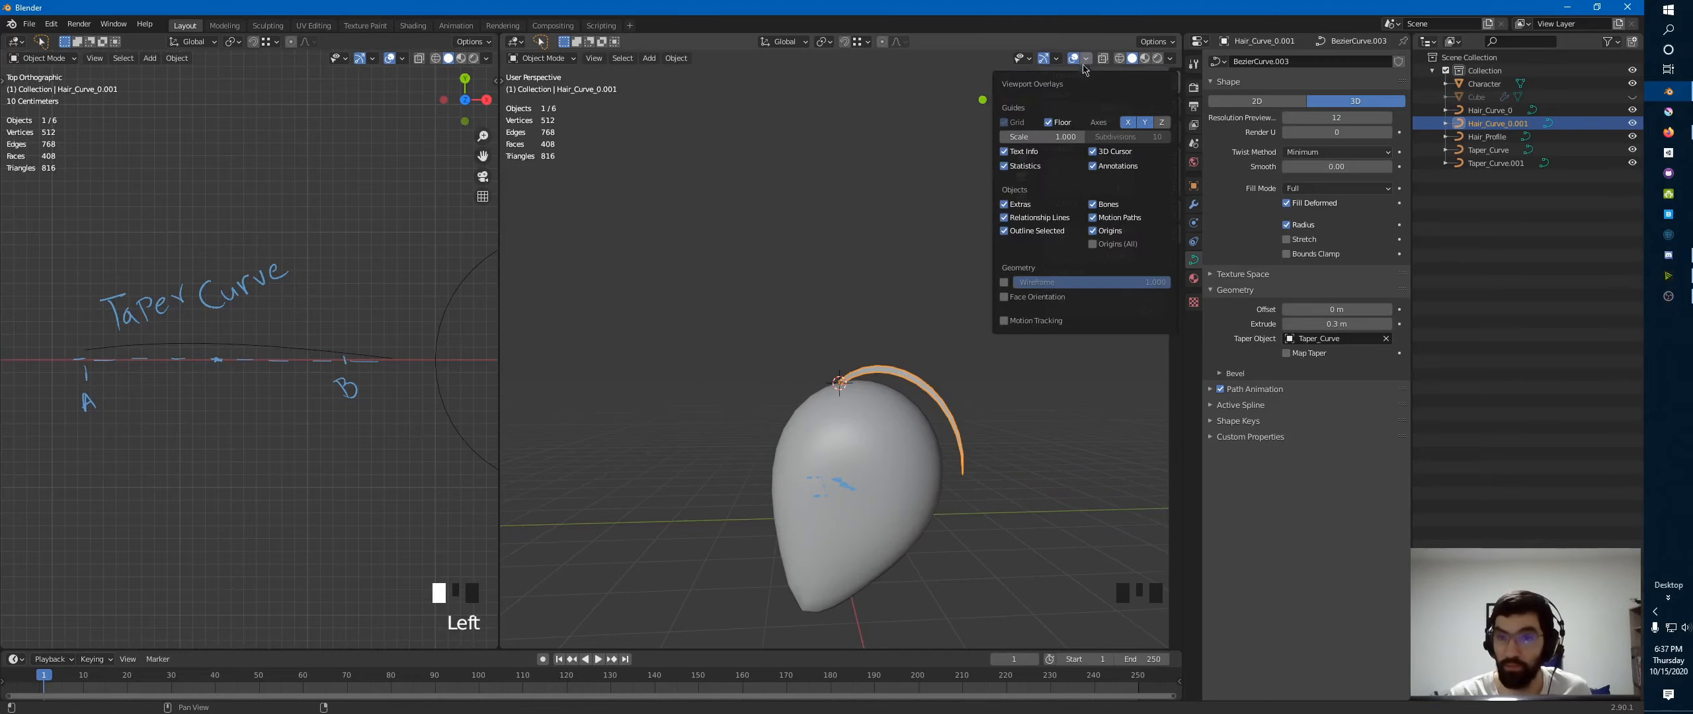
{"action": "left_click", "coordinate": [1103, 170]}
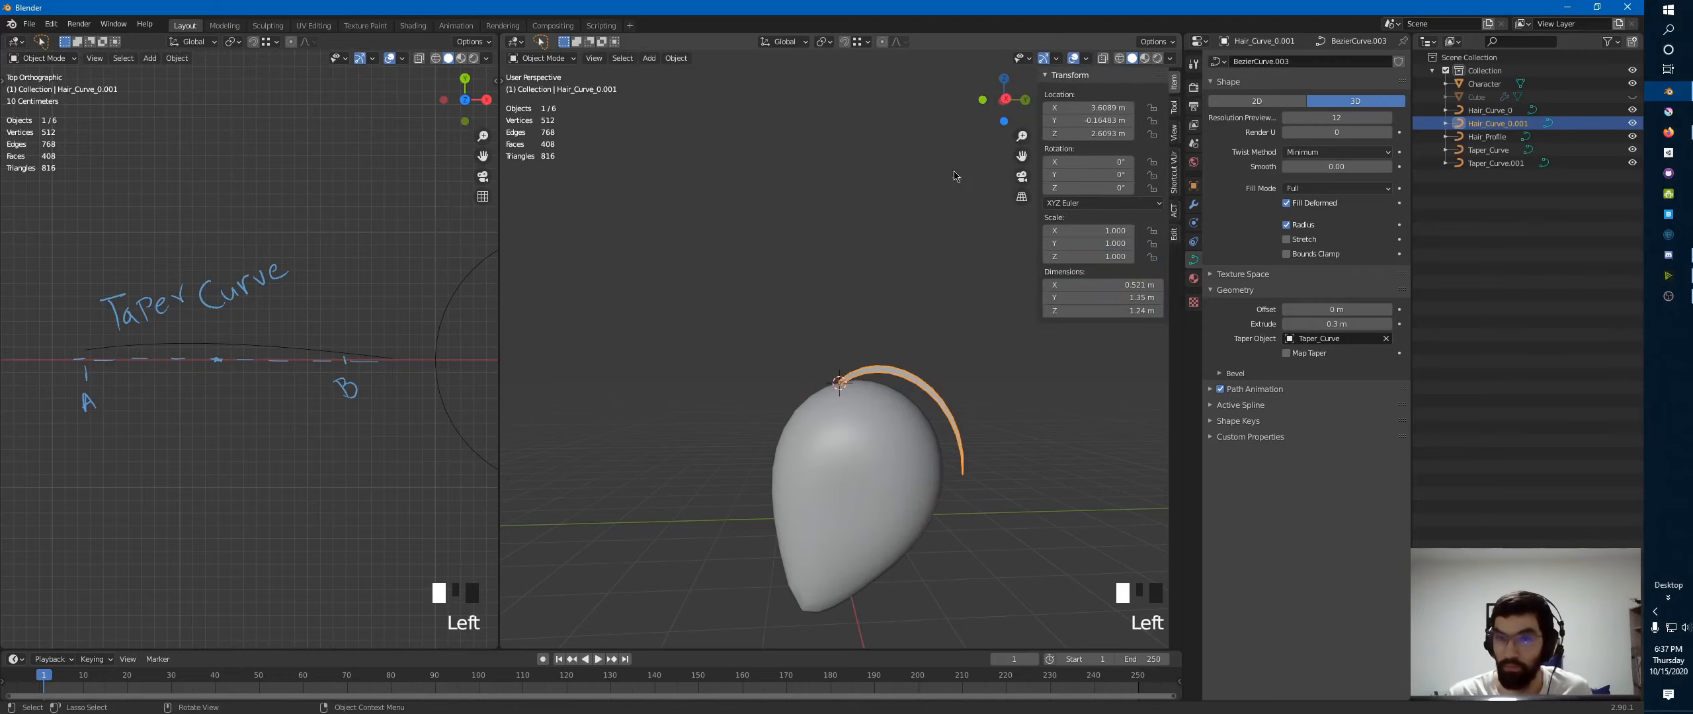
{"action": "middle_click_drag", "start_coordinate": [956, 175], "coordinate": [951, 180]}
{"action": "left_click", "coordinate": [1085, 59]}
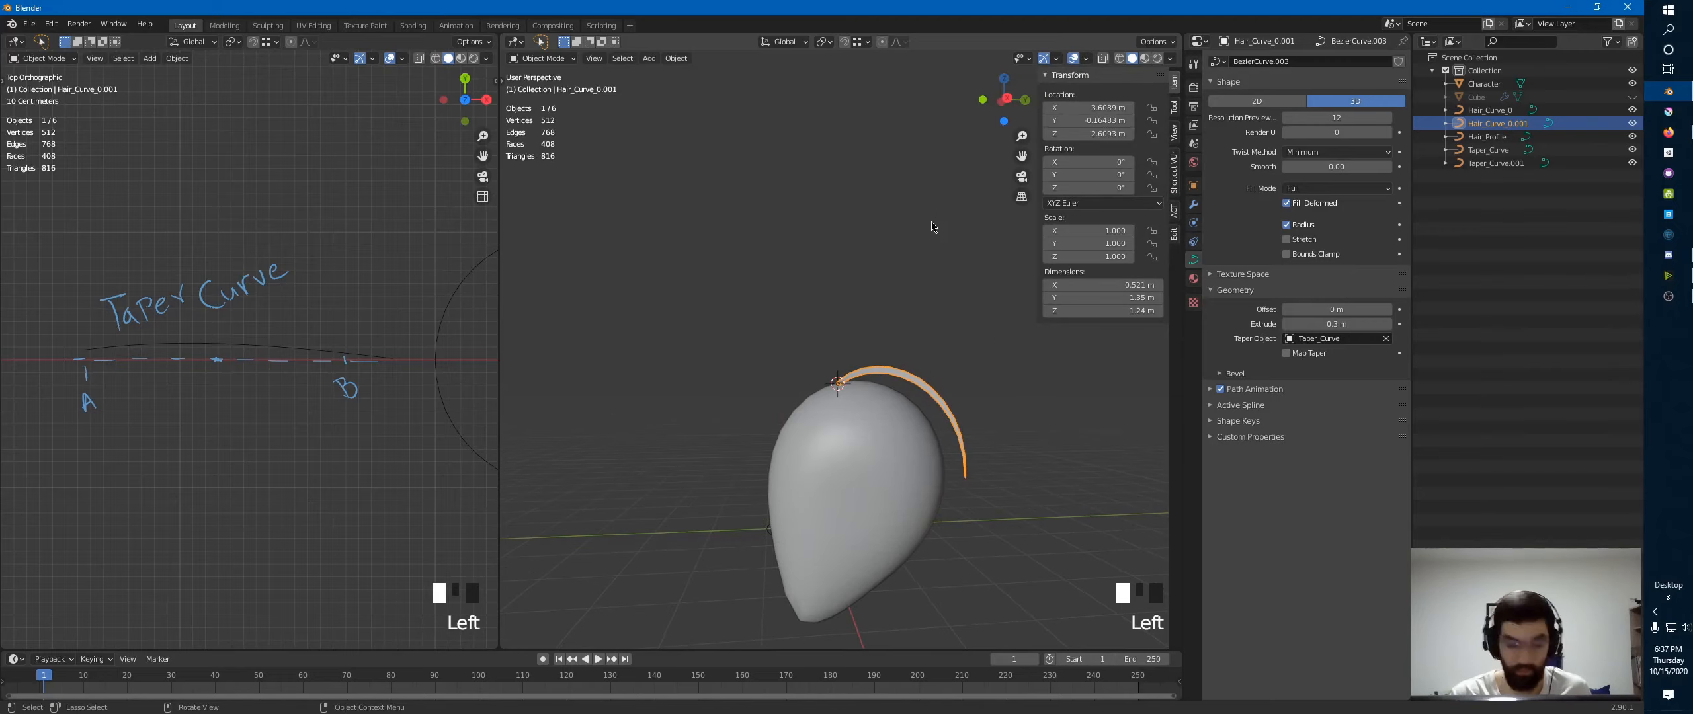
{"action": "middle_click_drag", "start_coordinate": [934, 227], "coordinate": [934, 234]}
{"action": "key", "text": "n"}
{"action": "middle_click_drag", "start_coordinate": [797, 375], "coordinate": [906, 424]}
{"action": "middle_click_drag", "start_coordinate": [828, 462], "coordinate": [927, 288], "text": "shift"}
{"action": "left_click", "coordinate": [1013, 260]}
{"action": "key", "text": "alt+Tab"}
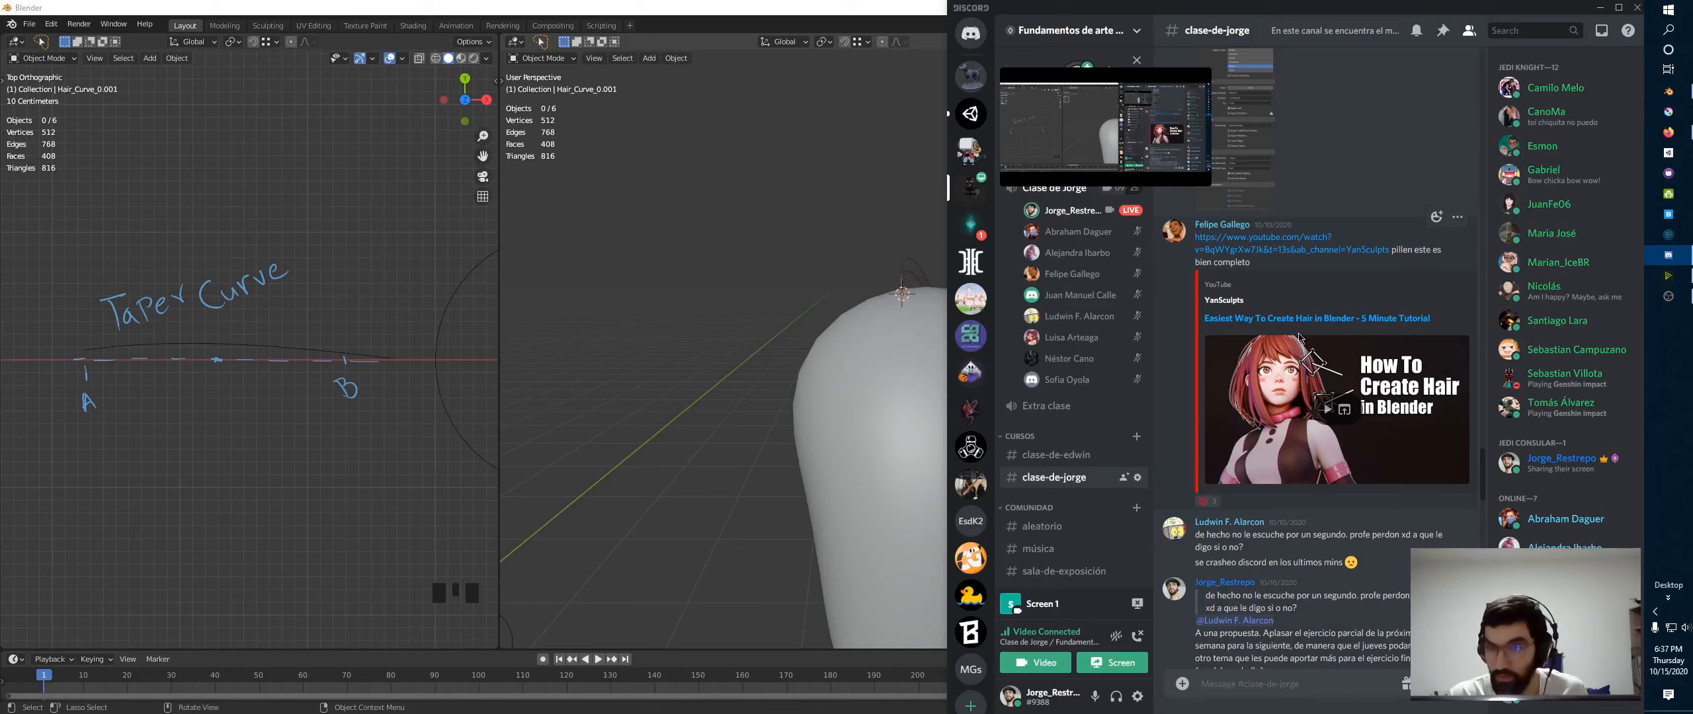
{"action": "middle_click", "coordinate": [826, 370]}
{"action": "mouse_move", "coordinate": [870, 331]}
{"action": "middle_mouse_down"}
{"action": "mouse_move", "coordinate": [942, 283]}
{"action": "mouse_move", "coordinate": [875, 306]}
{"action": "middle_mouse_up"}
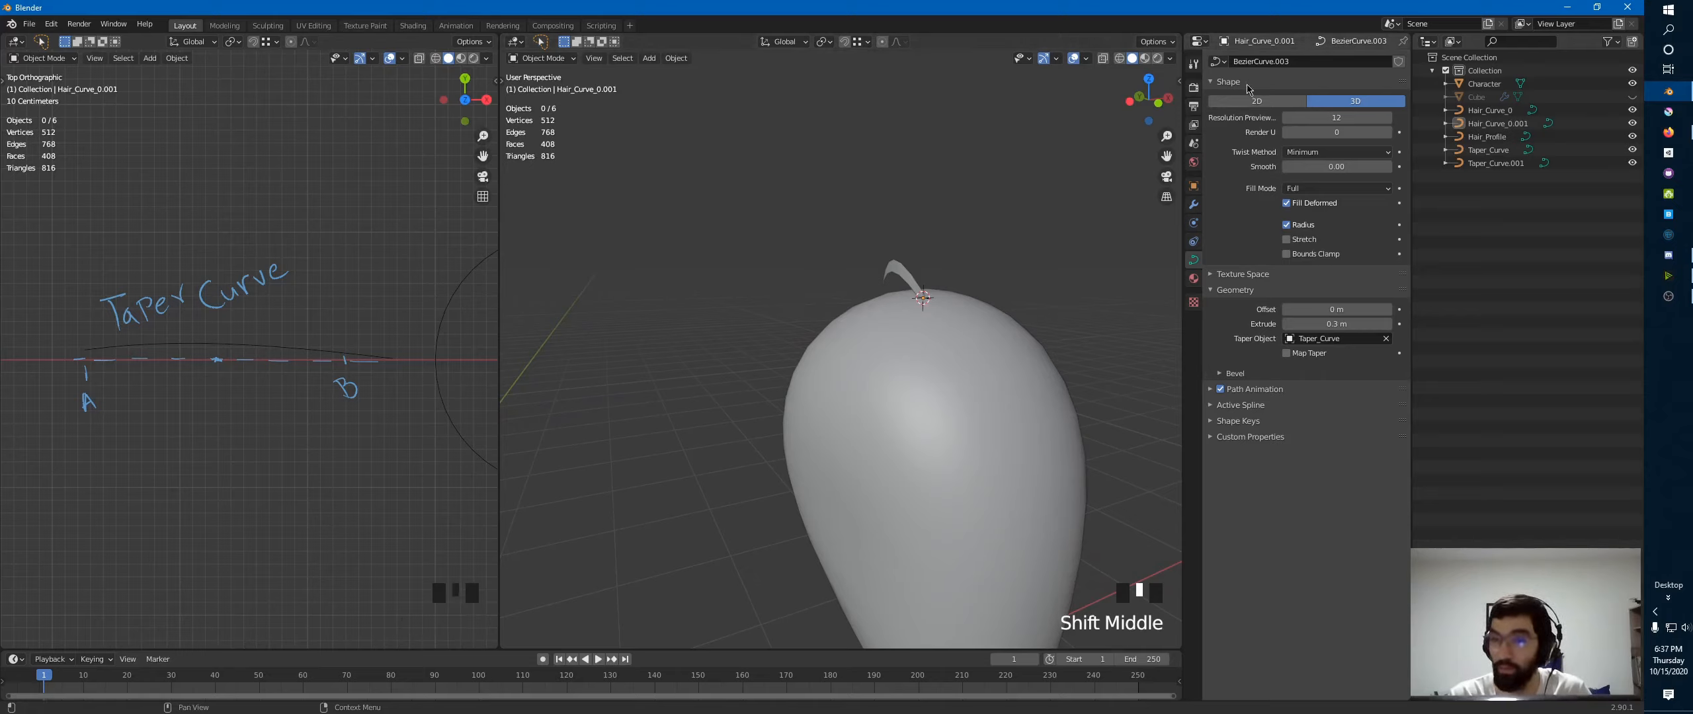
- Select the strand Hair_Curve_0.001 and expand the Bevel settings of its geometry
{"action": "left_click", "coordinate": [907, 275]}
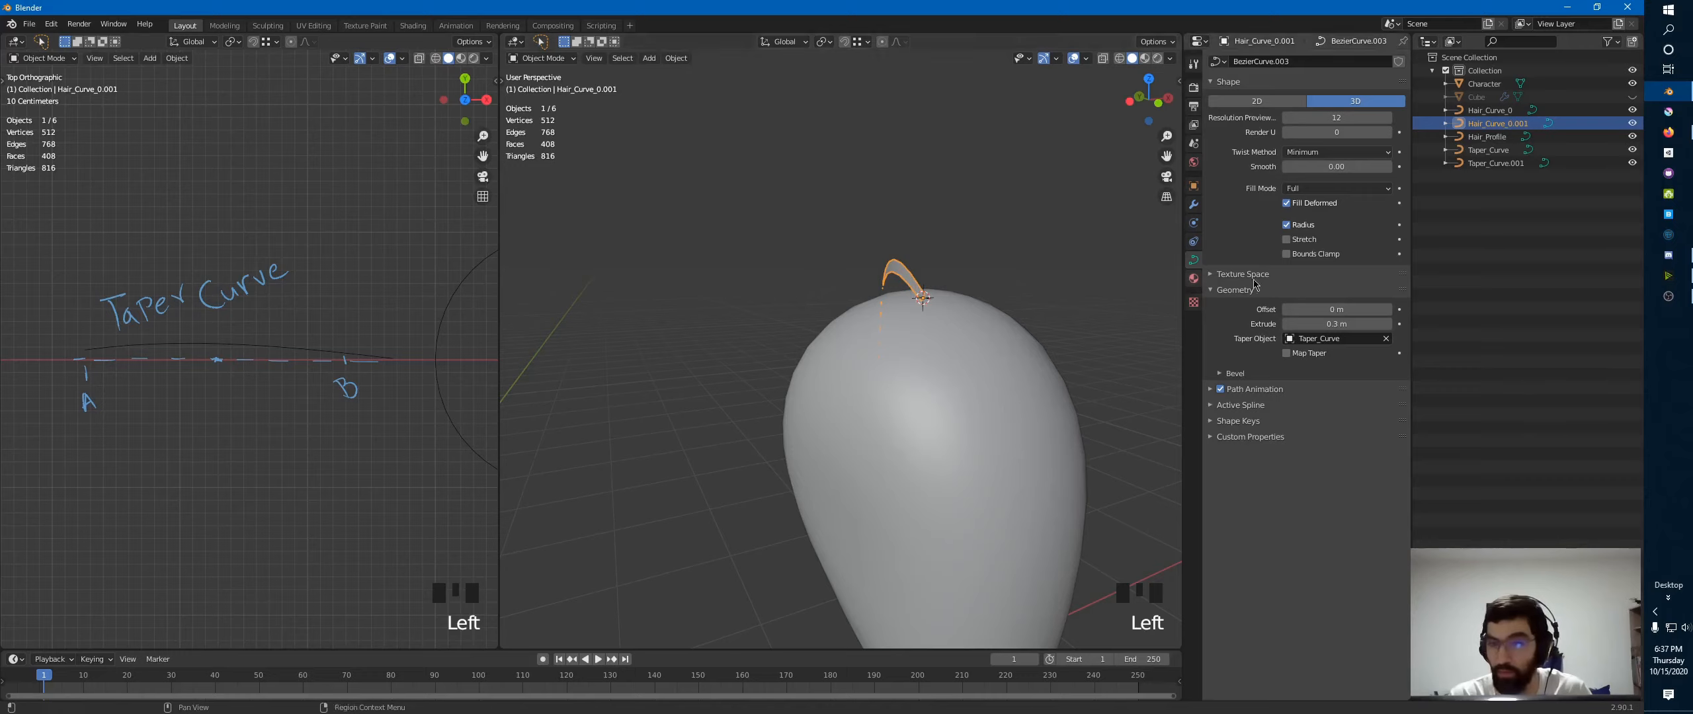
{"action": "left_click", "coordinate": [1221, 374]}
{"action": "left_click", "coordinate": [1229, 374]}
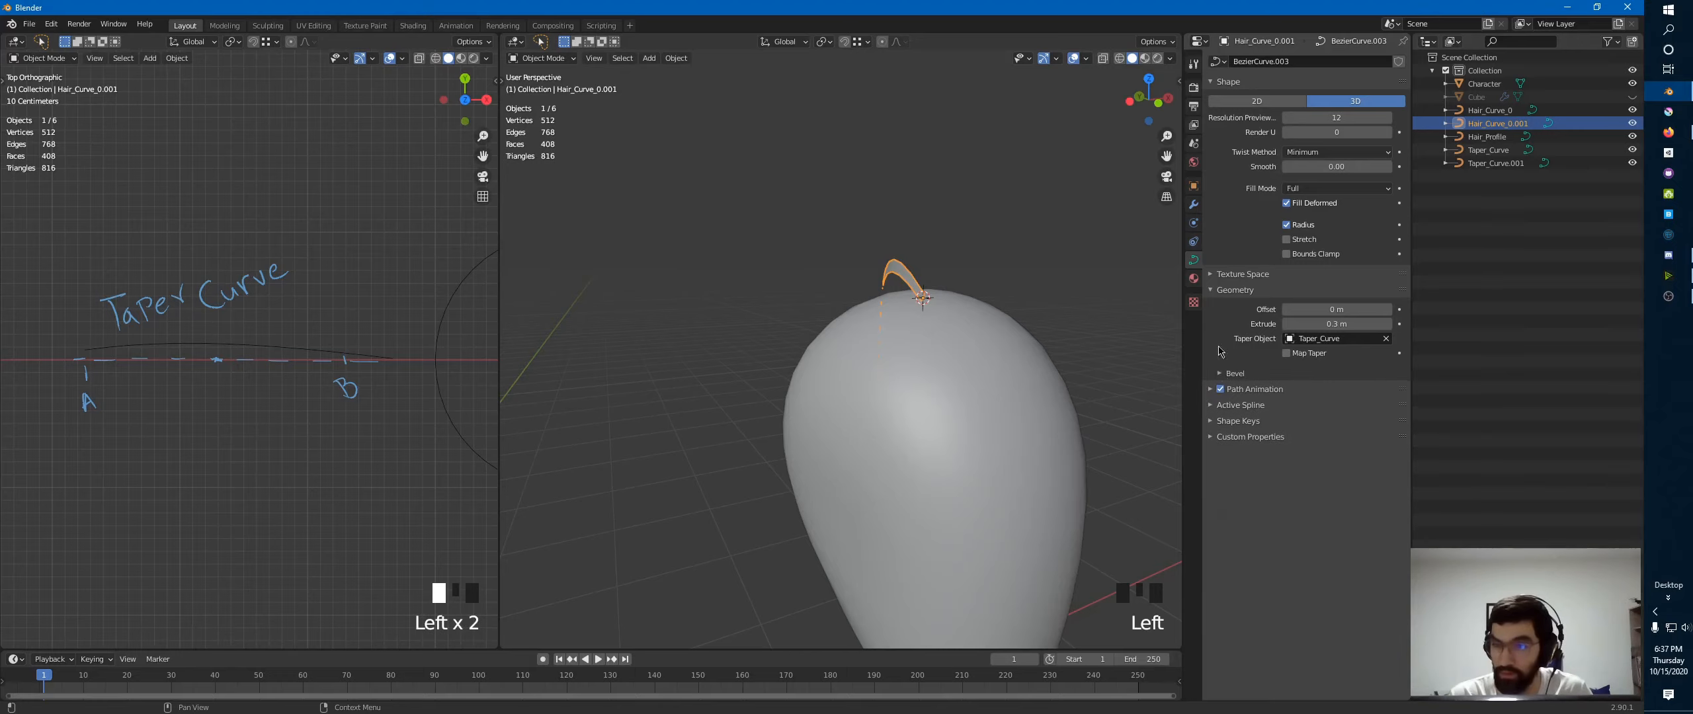
{"action": "left_click", "coordinate": [1222, 374]}
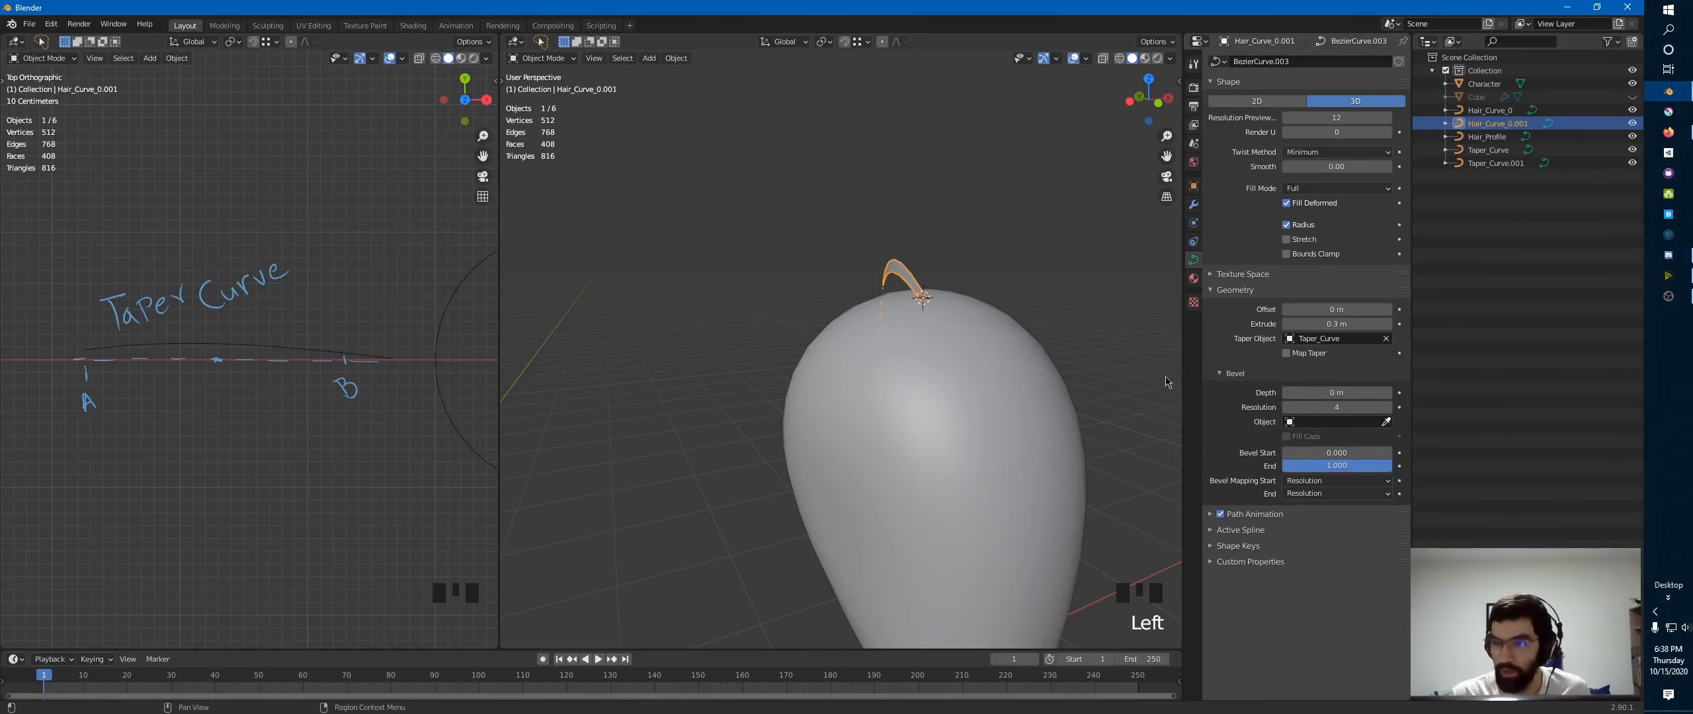
{"action": "middle_click_drag", "start_coordinate": [1138, 321], "coordinate": [995, 307], "text": "shift"}
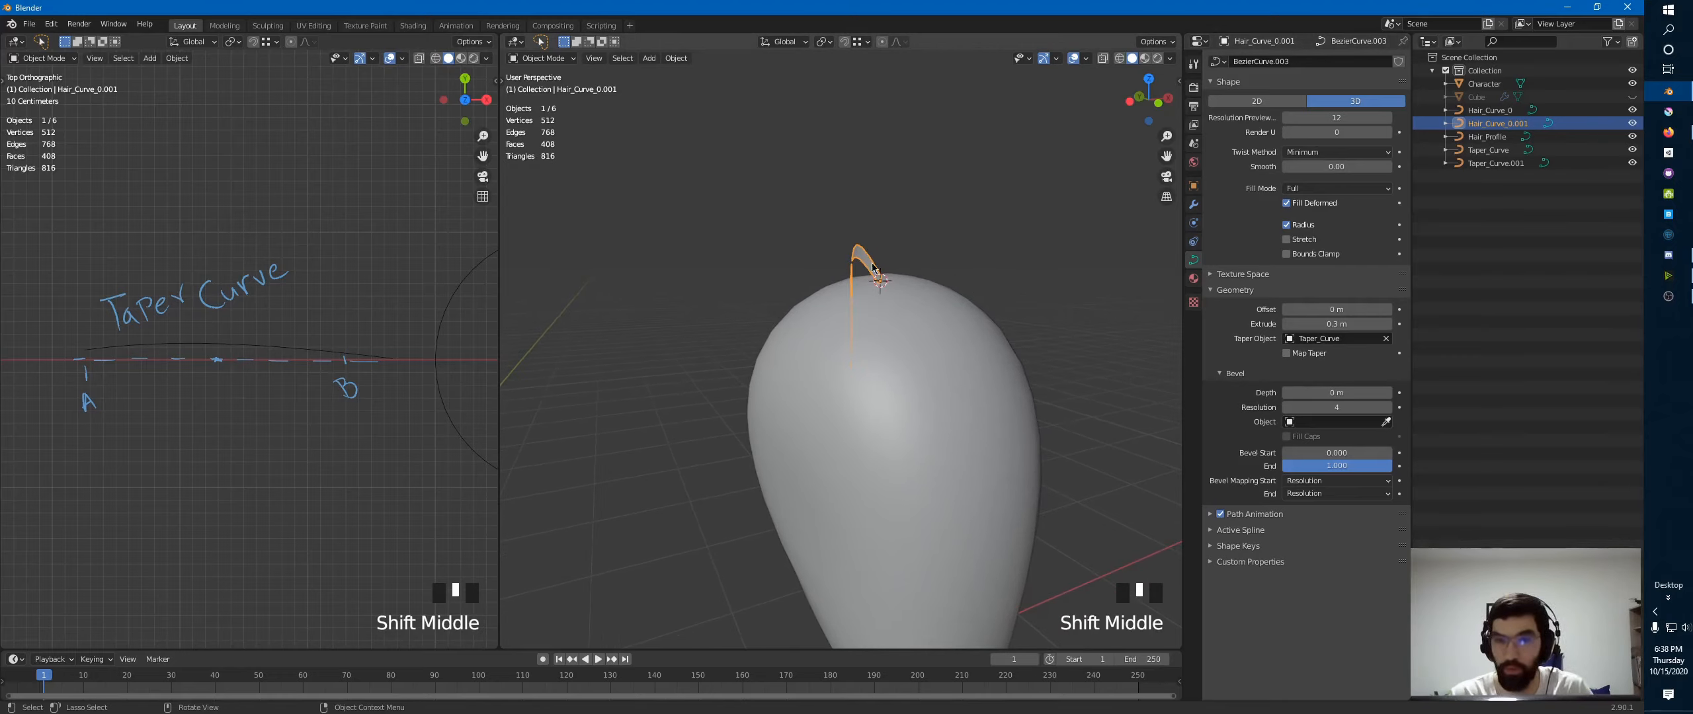
- Raise the strand's bevel depth to 0.51 m and view the thickened shape from the side
{"action": "left_click_drag", "start_coordinate": [1323, 392], "coordinate": [1340, 392]}
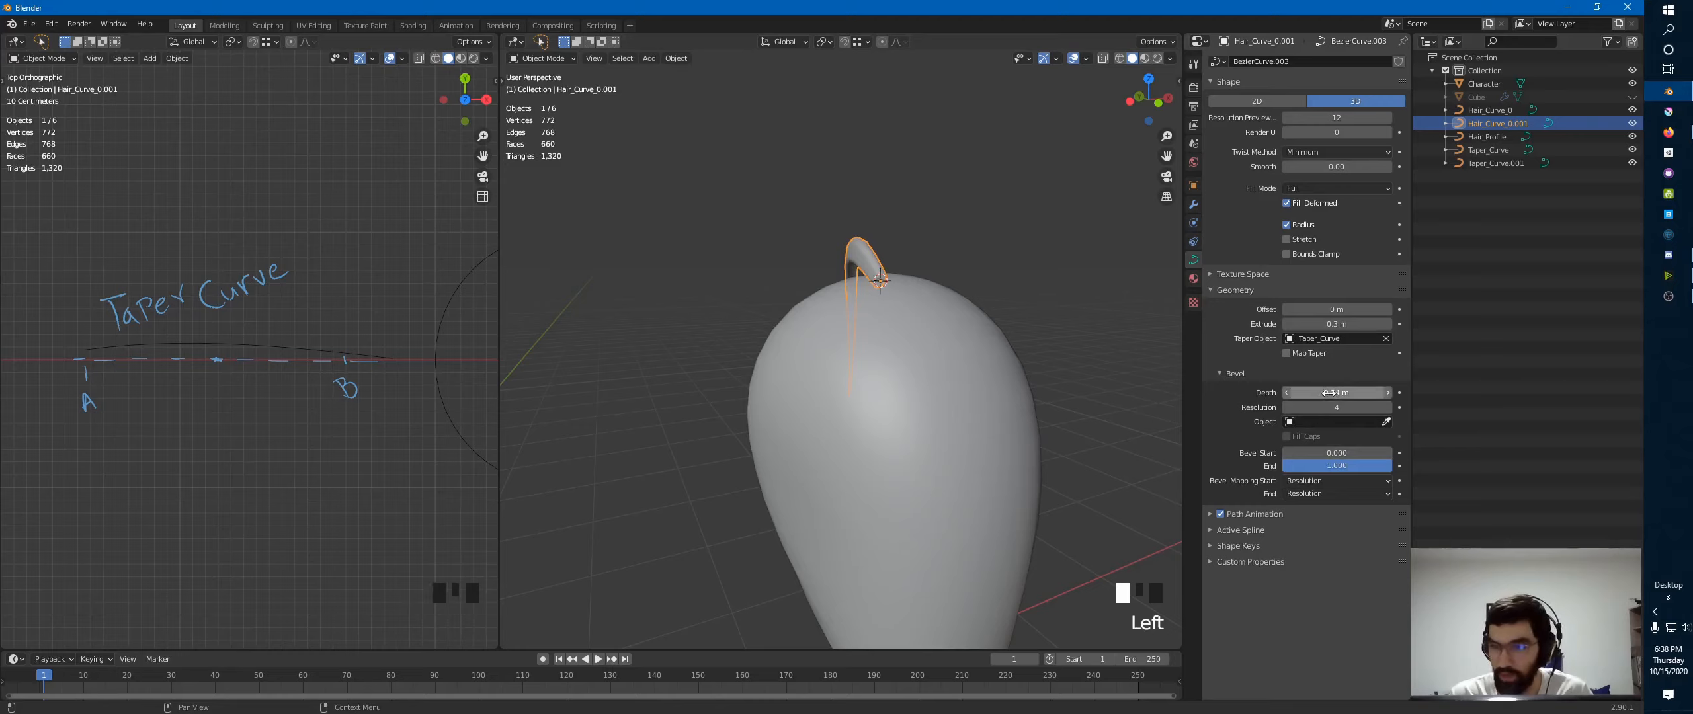
{"action": "left_click_drag", "start_coordinate": [1329, 393], "coordinate": [1339, 393]}
{"action": "middle_click_drag", "start_coordinate": [873, 304], "coordinate": [754, 338]}
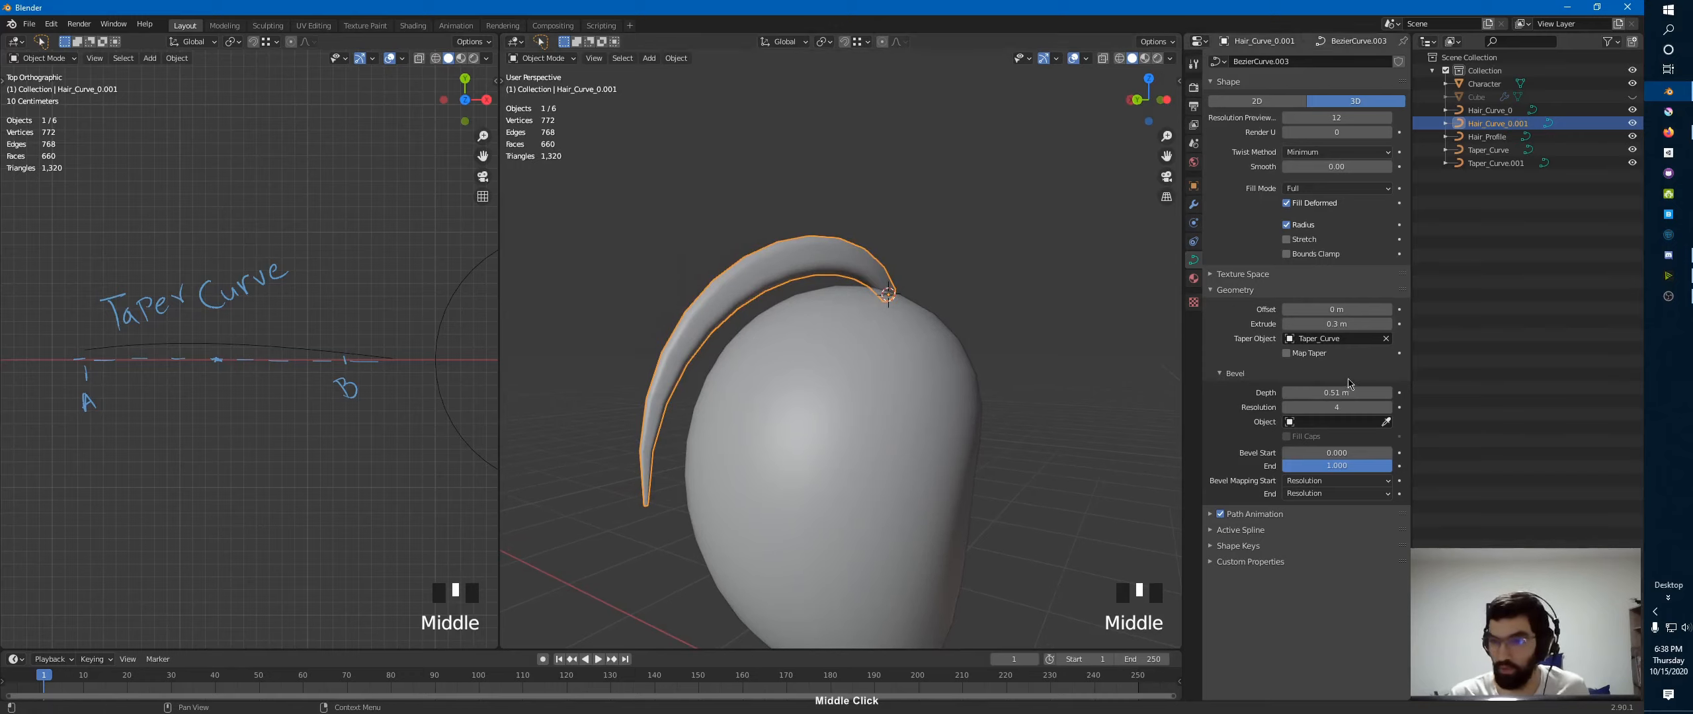
- Set the strand's bevel depth to 0.25 m
{"action": "left_click_drag", "start_coordinate": [1349, 393], "coordinate": [1318, 393]}
{"action": "left_click", "coordinate": [1327, 393]}
{"action": "type", "text": "0.25"}
{"action": "key", "text": "Return"}
{"action": "middle_click_drag", "start_coordinate": [910, 341], "coordinate": [833, 321]}
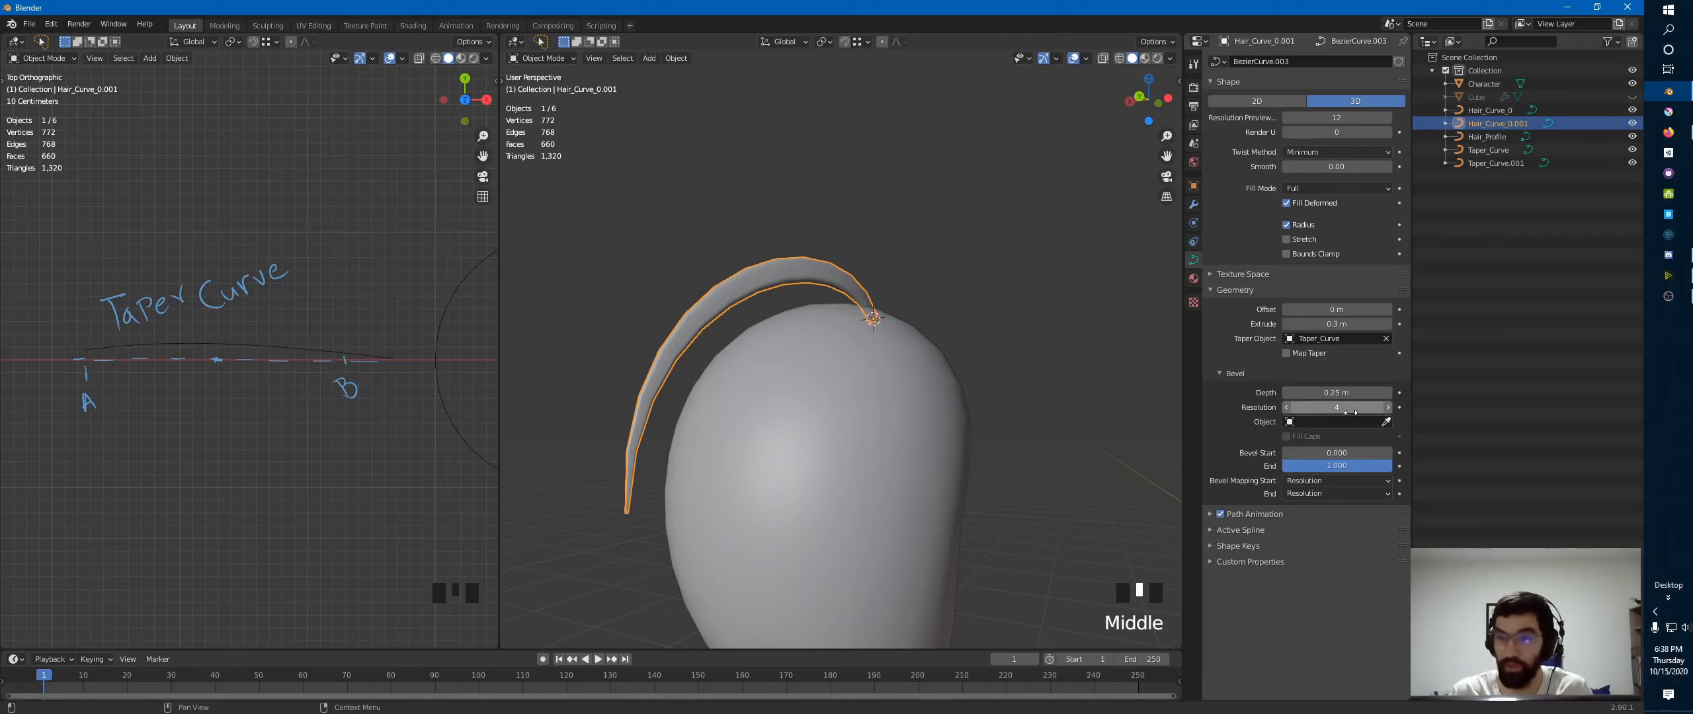
- Raise the strand's bevel resolution to 12 and show the wireframe overlay to inspect its density
{"action": "left_click_drag", "start_coordinate": [1336, 409], "coordinate": [1394, 407]}
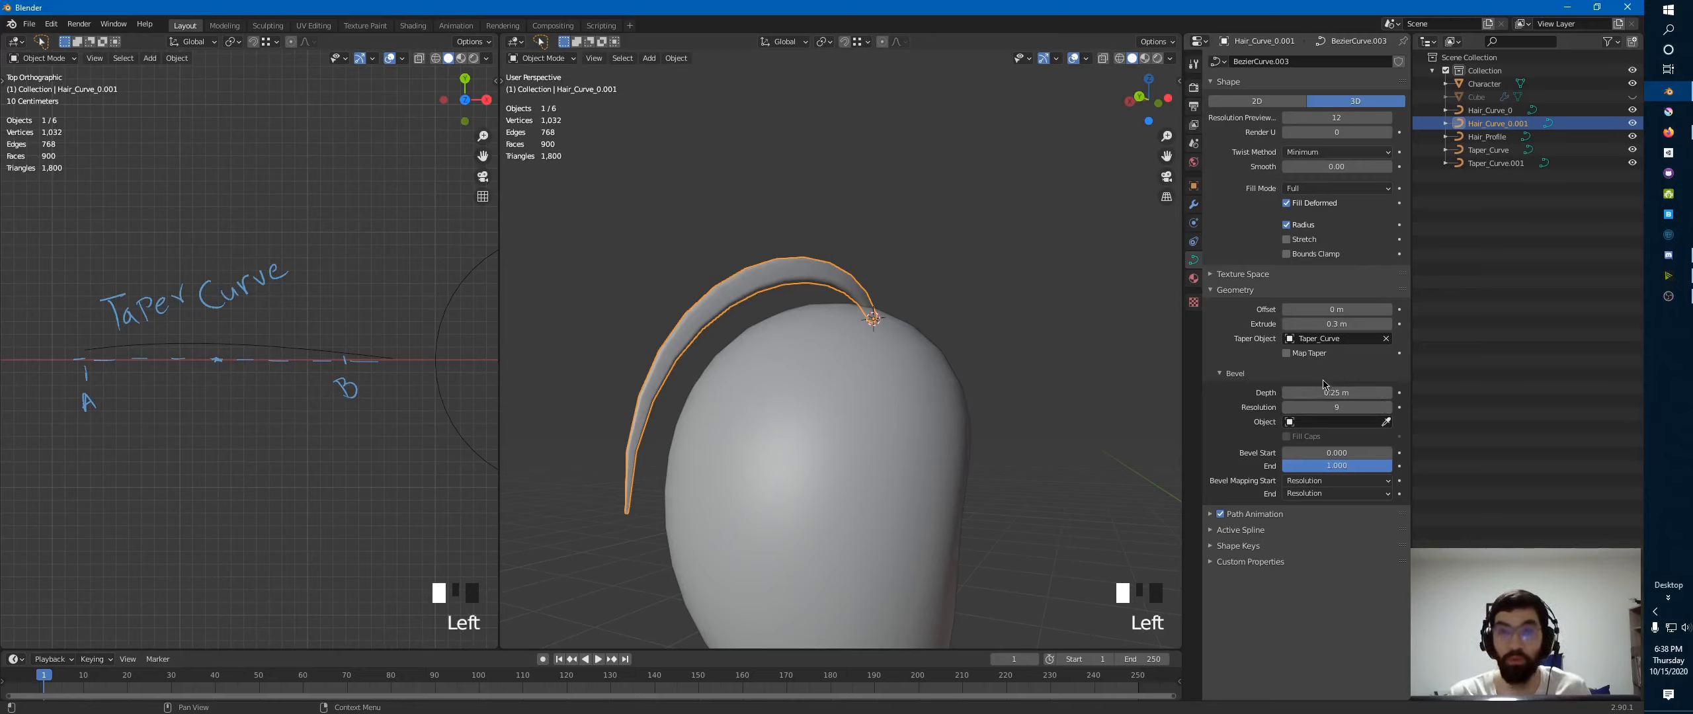
{"action": "left_click_drag", "start_coordinate": [1351, 407], "coordinate": [1364, 406]}
{"action": "middle_click_drag", "start_coordinate": [1098, 218], "coordinate": [1096, 82], "text": "ctrl"}
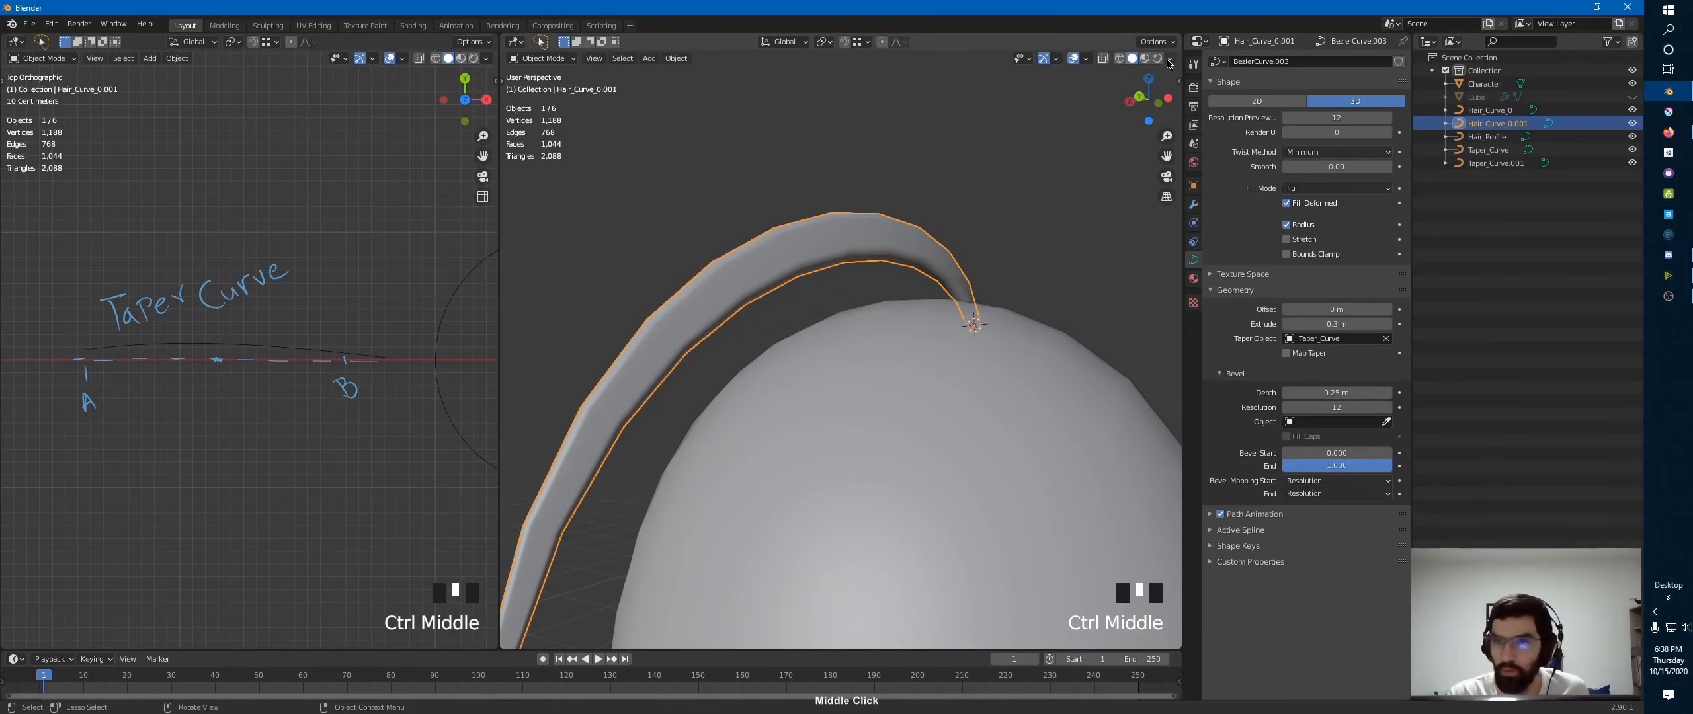
{"action": "left_click", "coordinate": [1086, 58]}
{"action": "left_click", "coordinate": [1005, 282]}
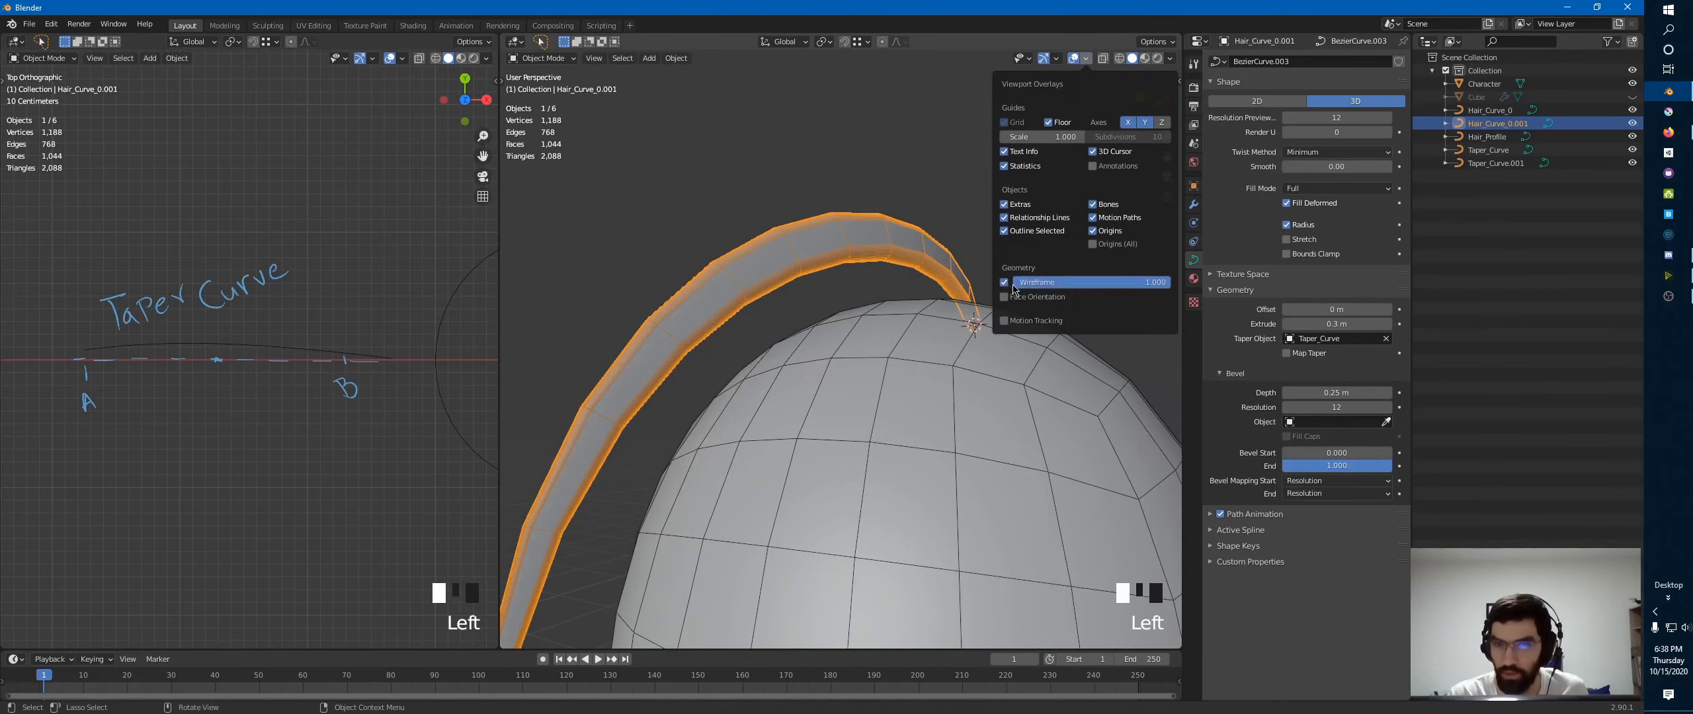
{"action": "middle_click_drag", "start_coordinate": [863, 288], "coordinate": [973, 291], "text": "ctrl"}
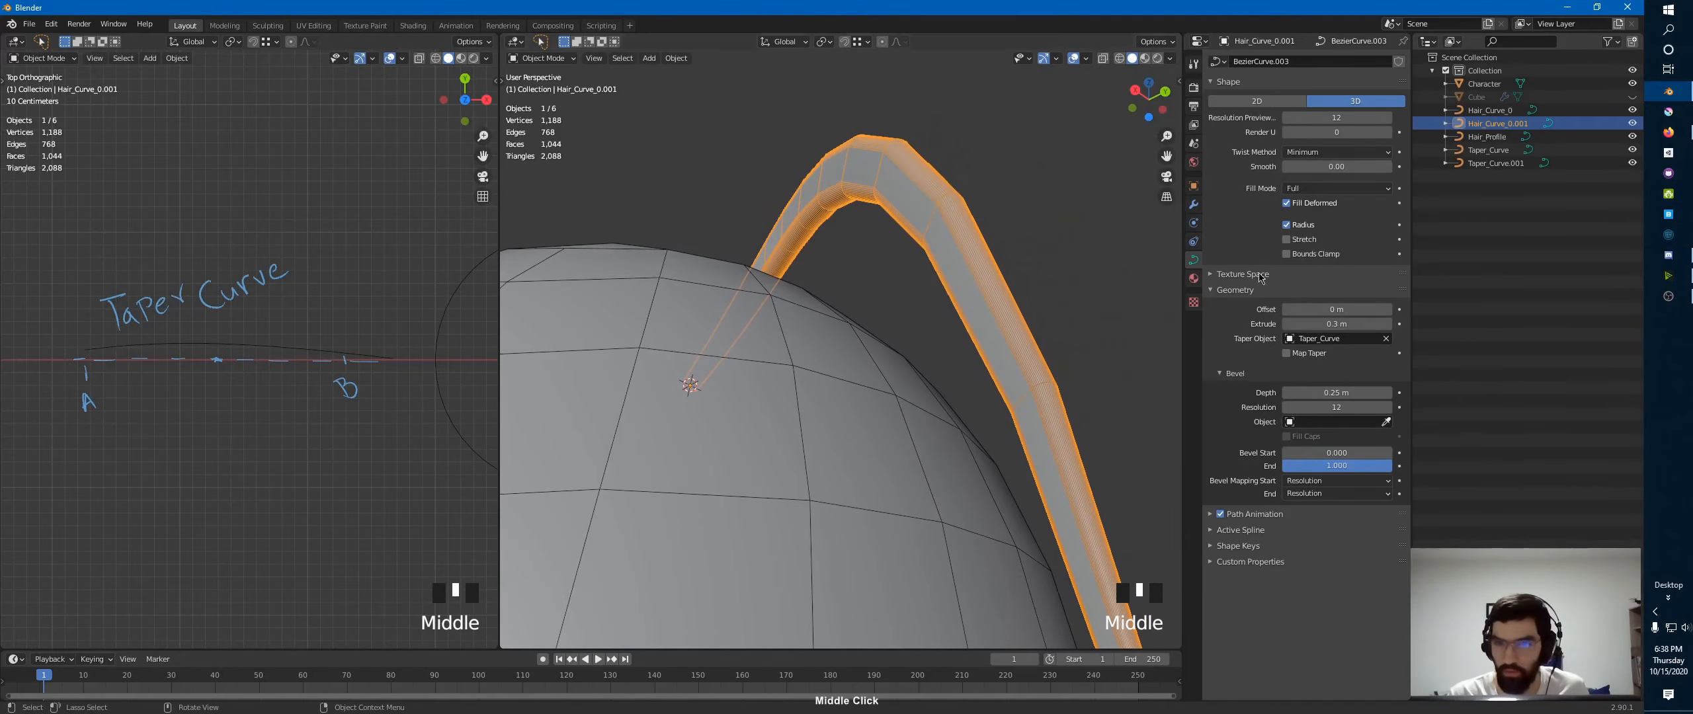
- Lower the strand's bevel resolution to 0 and shade the strand flat
{"action": "left_click_drag", "start_coordinate": [1366, 409], "coordinate": [1236, 399]}
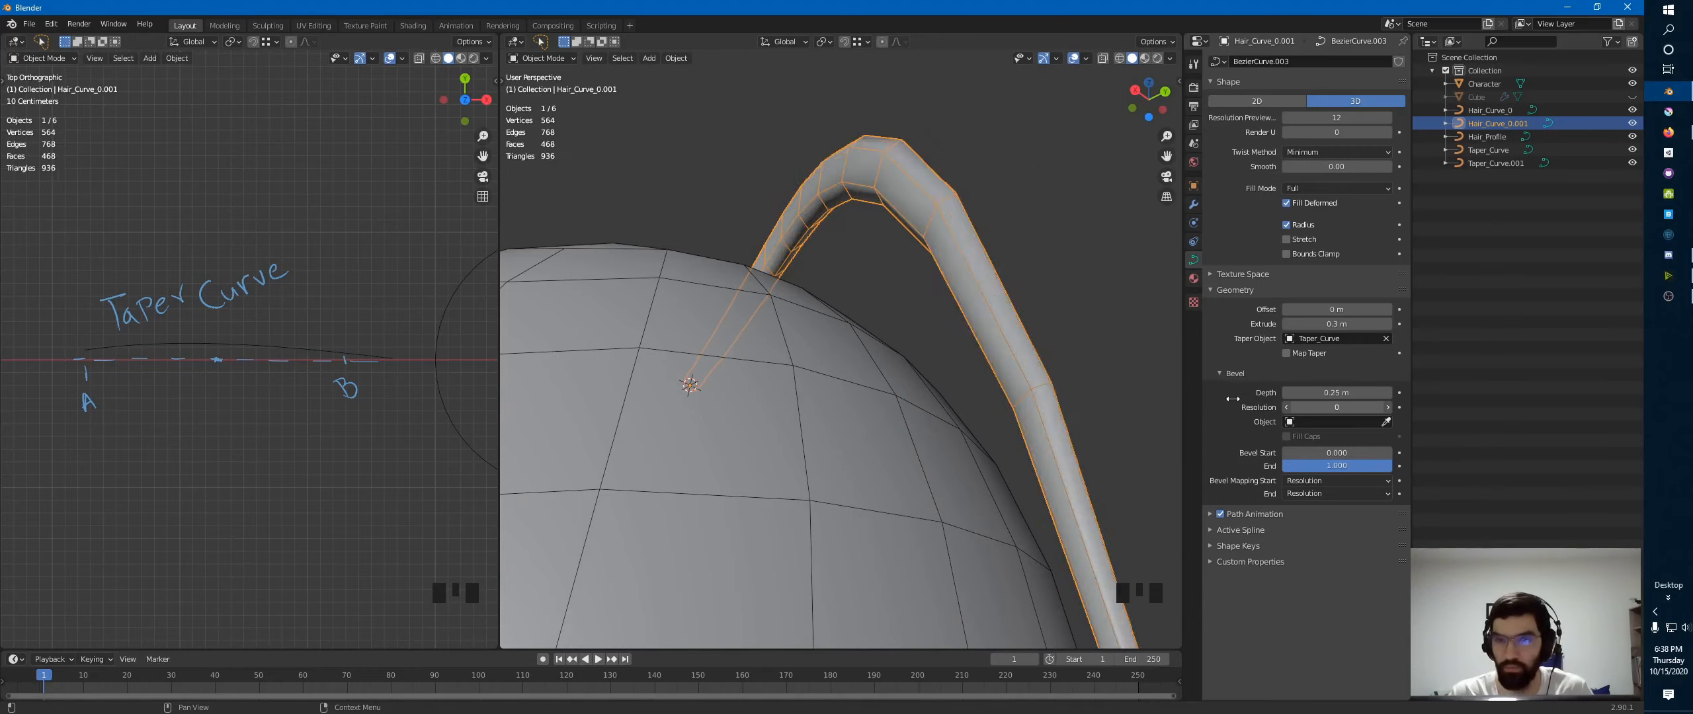
{"action": "middle_click_drag", "start_coordinate": [953, 299], "coordinate": [841, 228]}
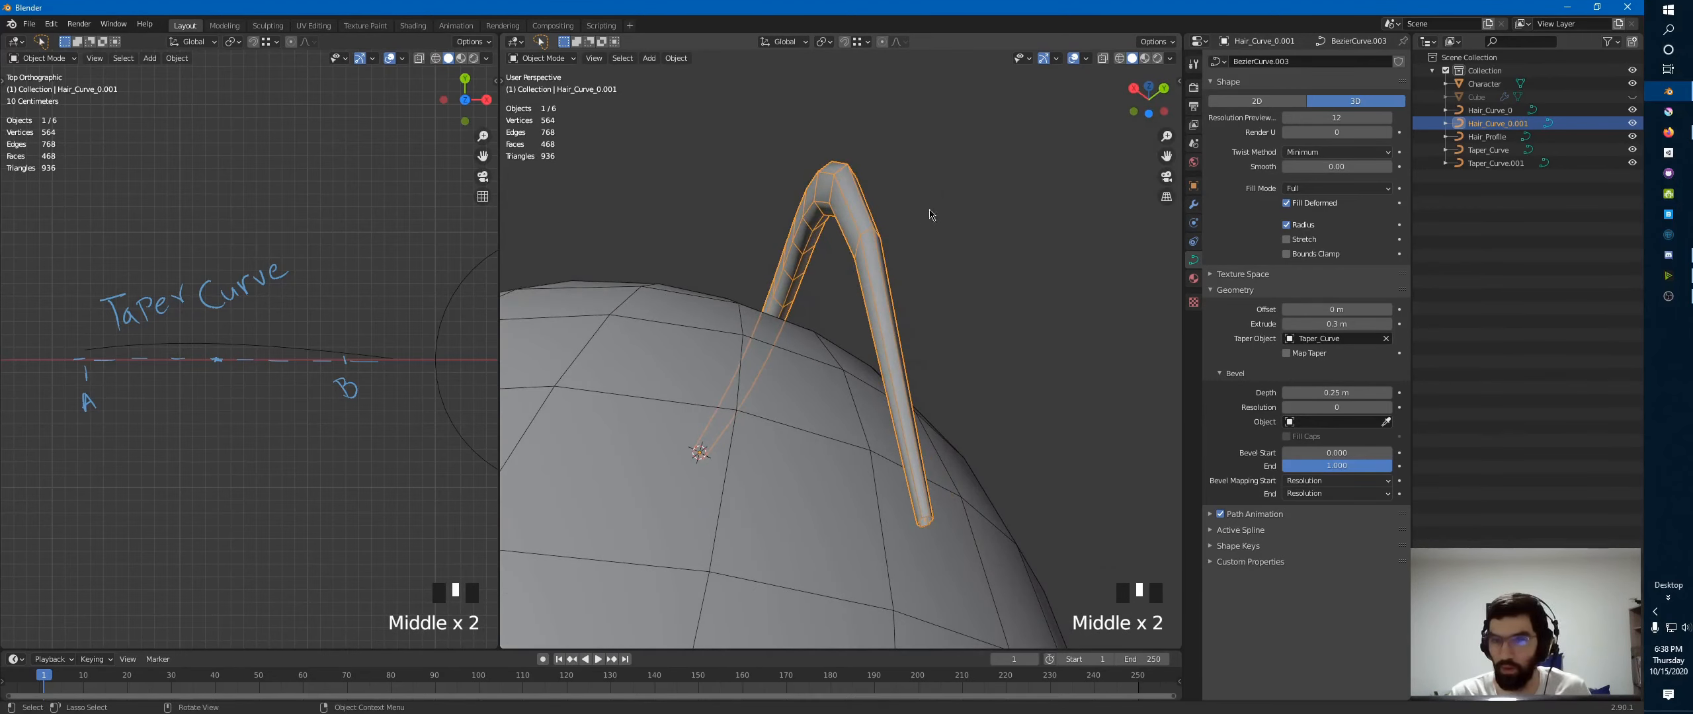
{"action": "key", "text": "Tab"}
{"action": "right_click", "coordinate": [830, 222]}
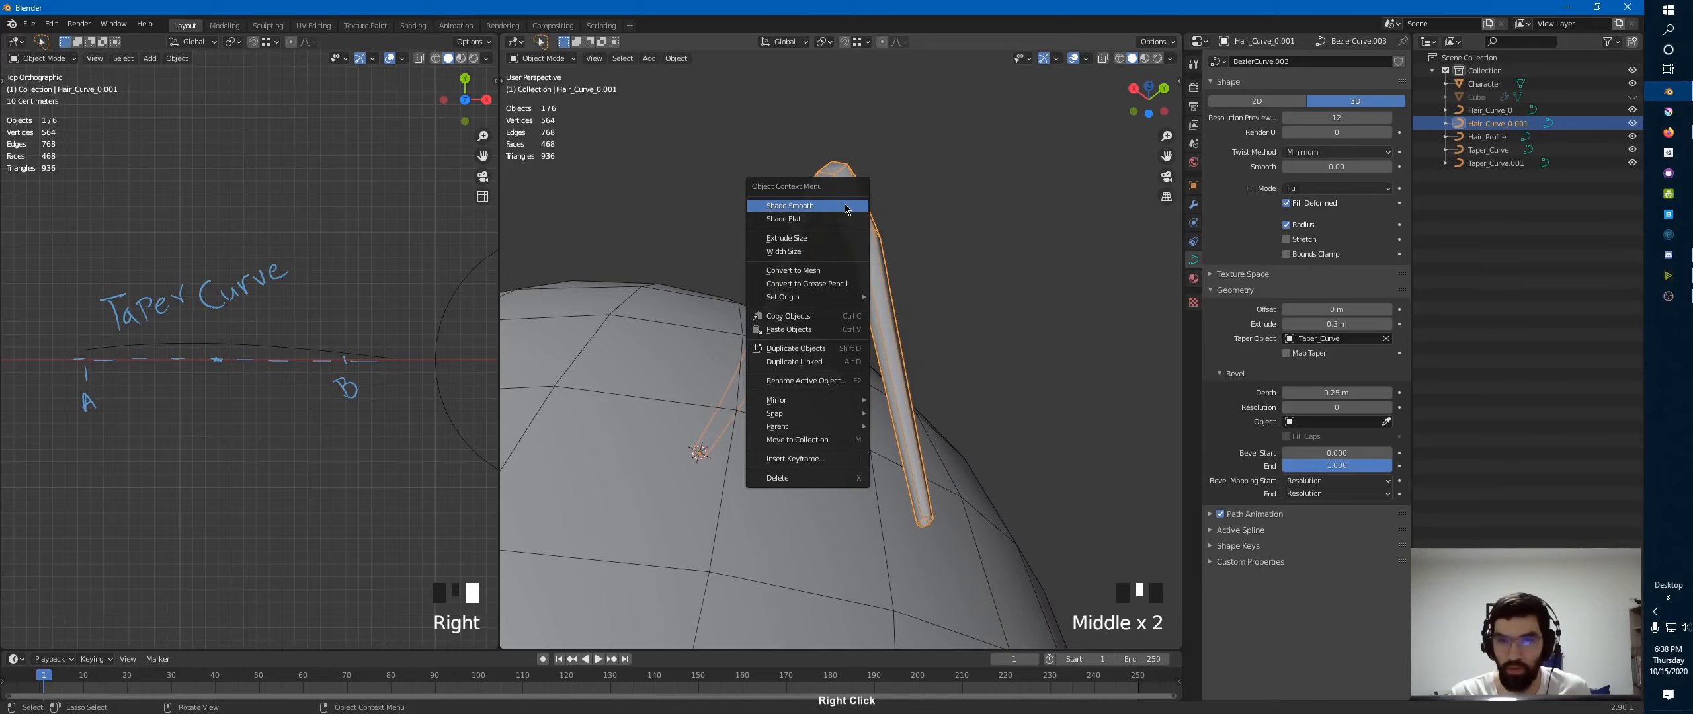
{"action": "middle_click_drag", "start_coordinate": [830, 217], "coordinate": [1061, 132]}
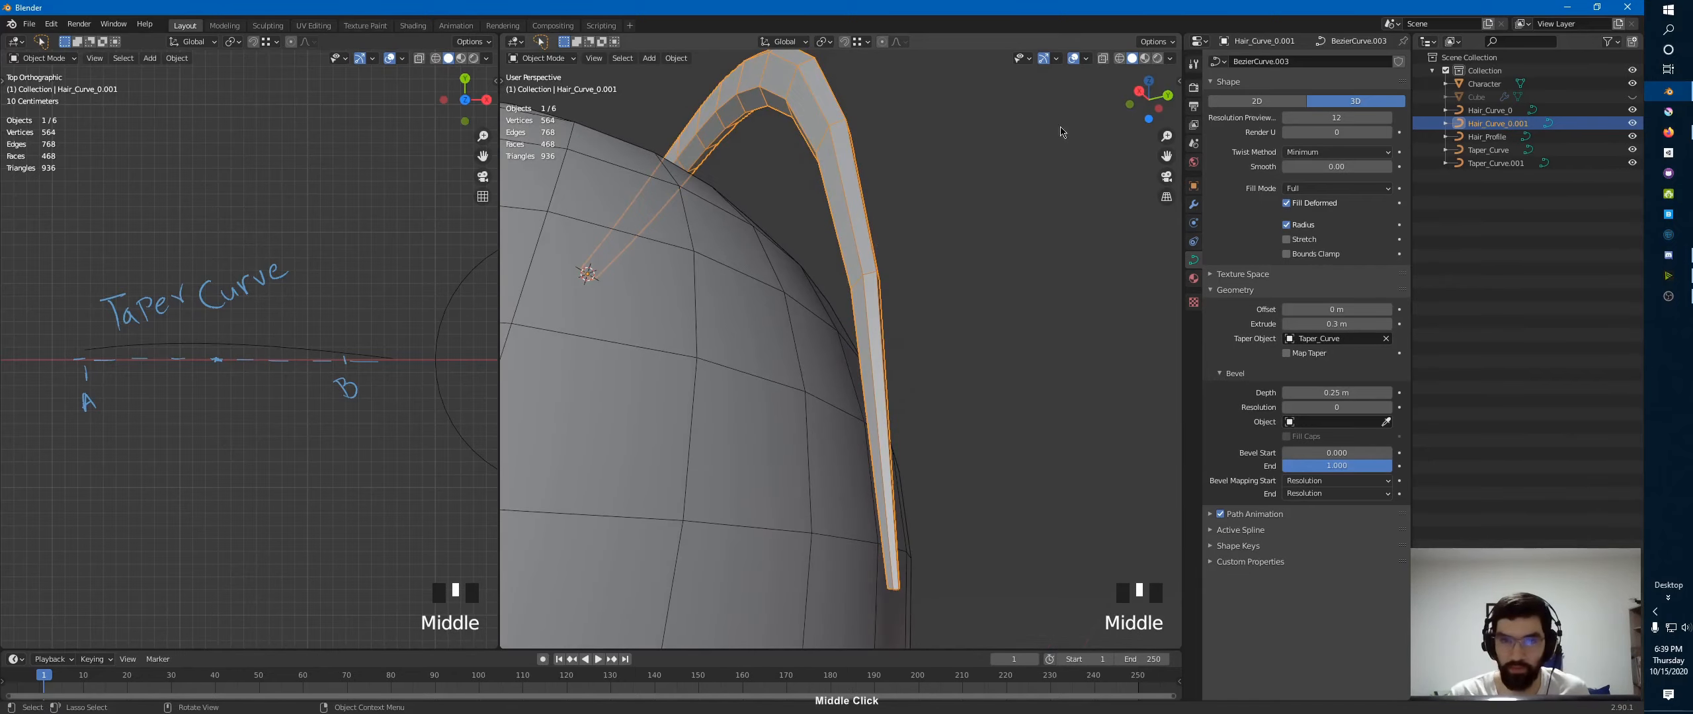
- Hide the wireframe overlay and shade the hair strand smooth
{"action": "left_click", "coordinate": [1085, 60]}
{"action": "left_click", "coordinate": [1008, 284]}
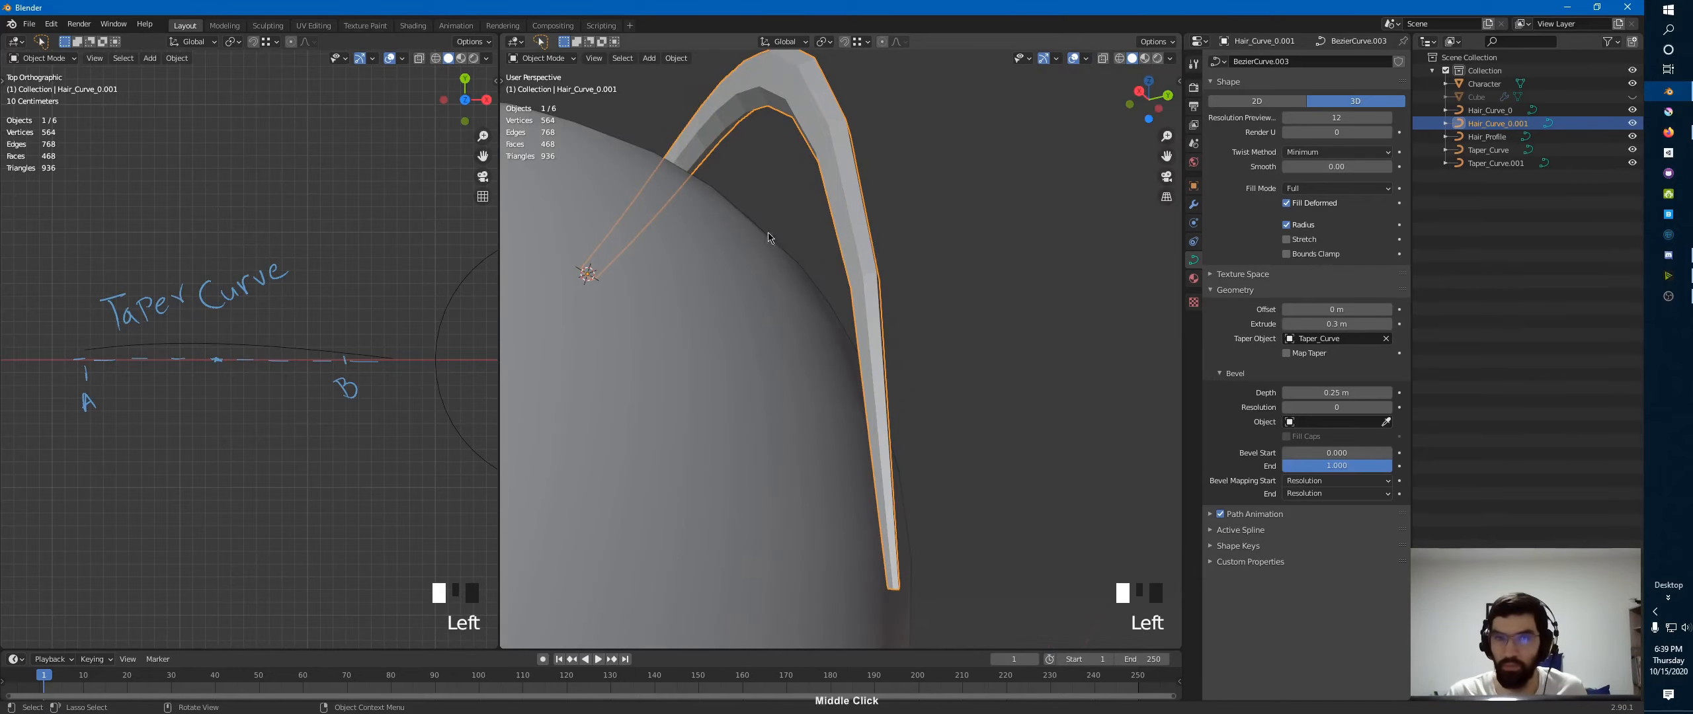
{"action": "middle_click_drag", "start_coordinate": [771, 240], "coordinate": [885, 147]}
{"action": "right_click", "coordinate": [857, 173]}
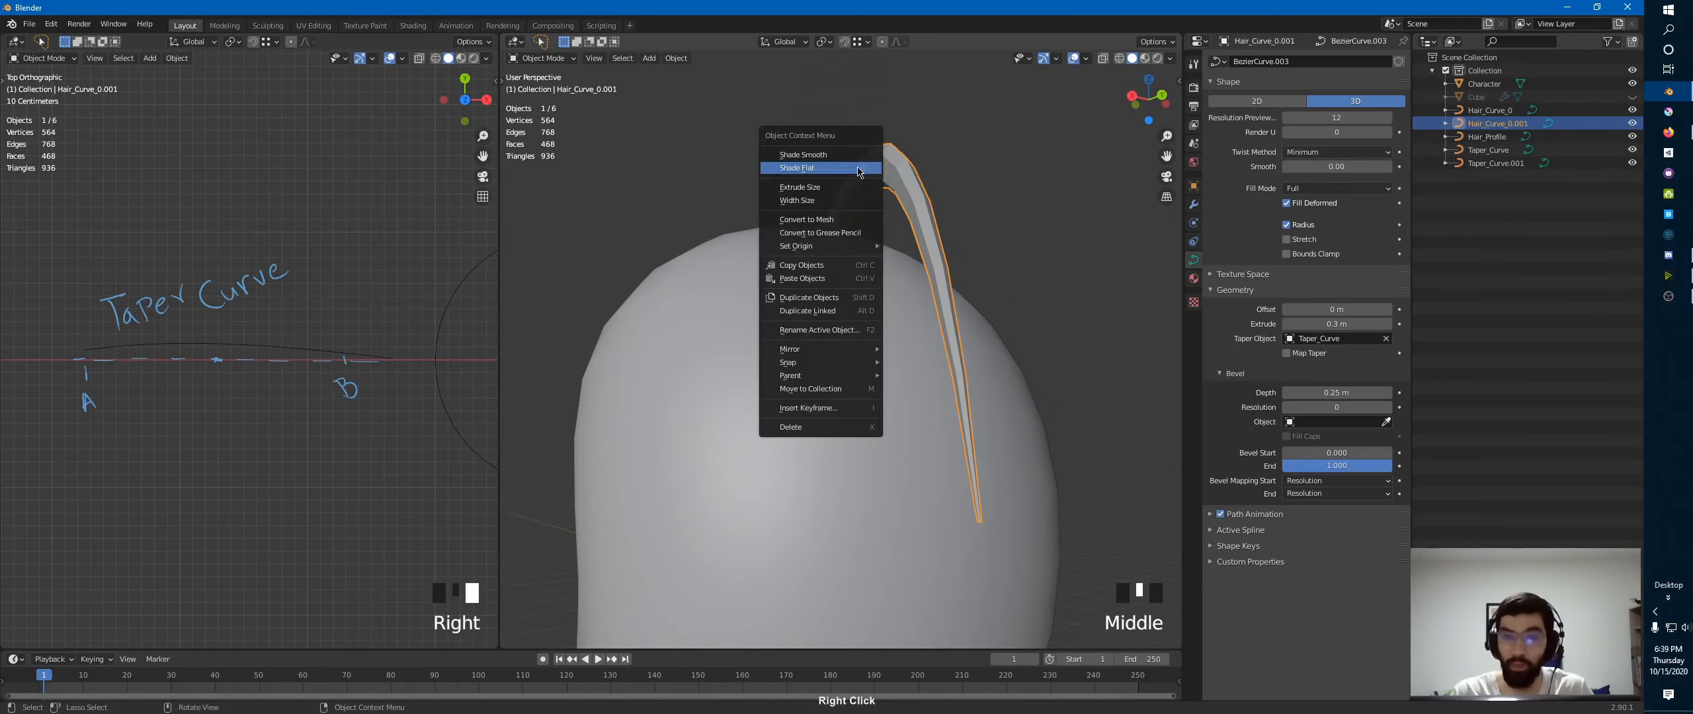
{"action": "left_click", "coordinate": [833, 156]}
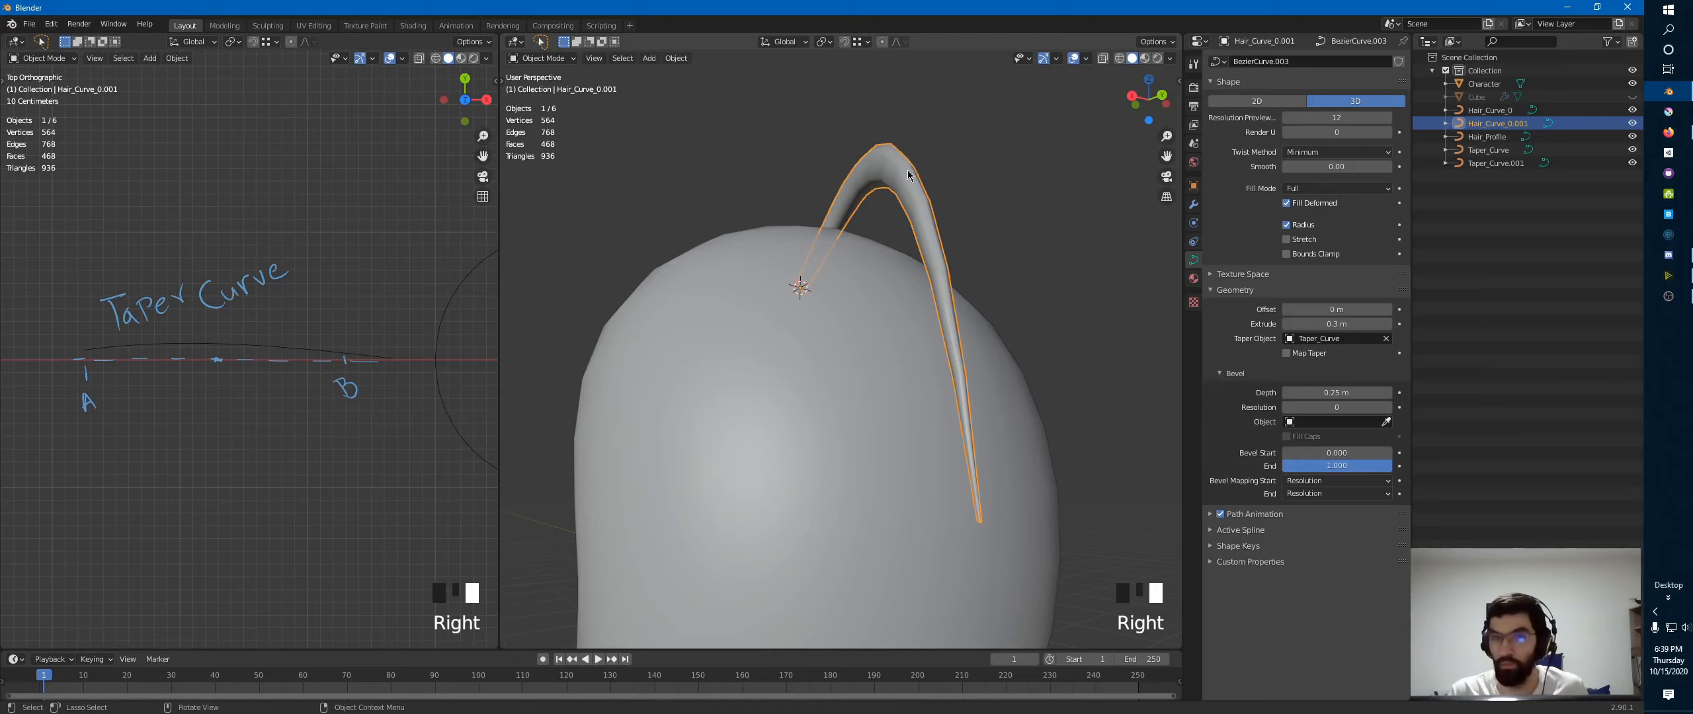
{"action": "right_click", "coordinate": [885, 177]}
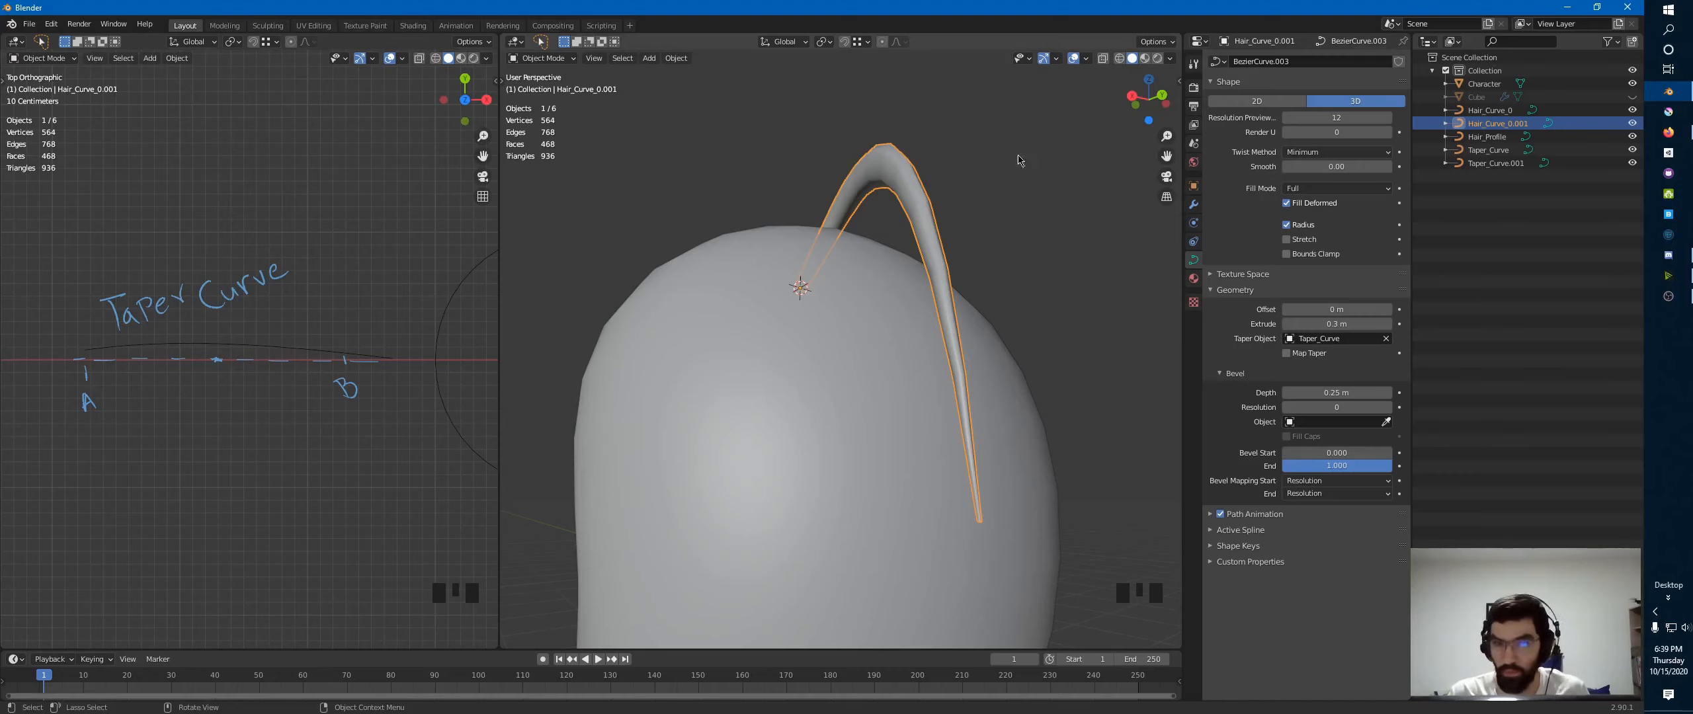
- Raise the strand's bevel resolution to 5, checking its mesh density with the wireframe overlay shown, and hide the overlay again
{"action": "left_click", "coordinate": [1086, 60]}
{"action": "left_click", "coordinate": [1005, 282]}
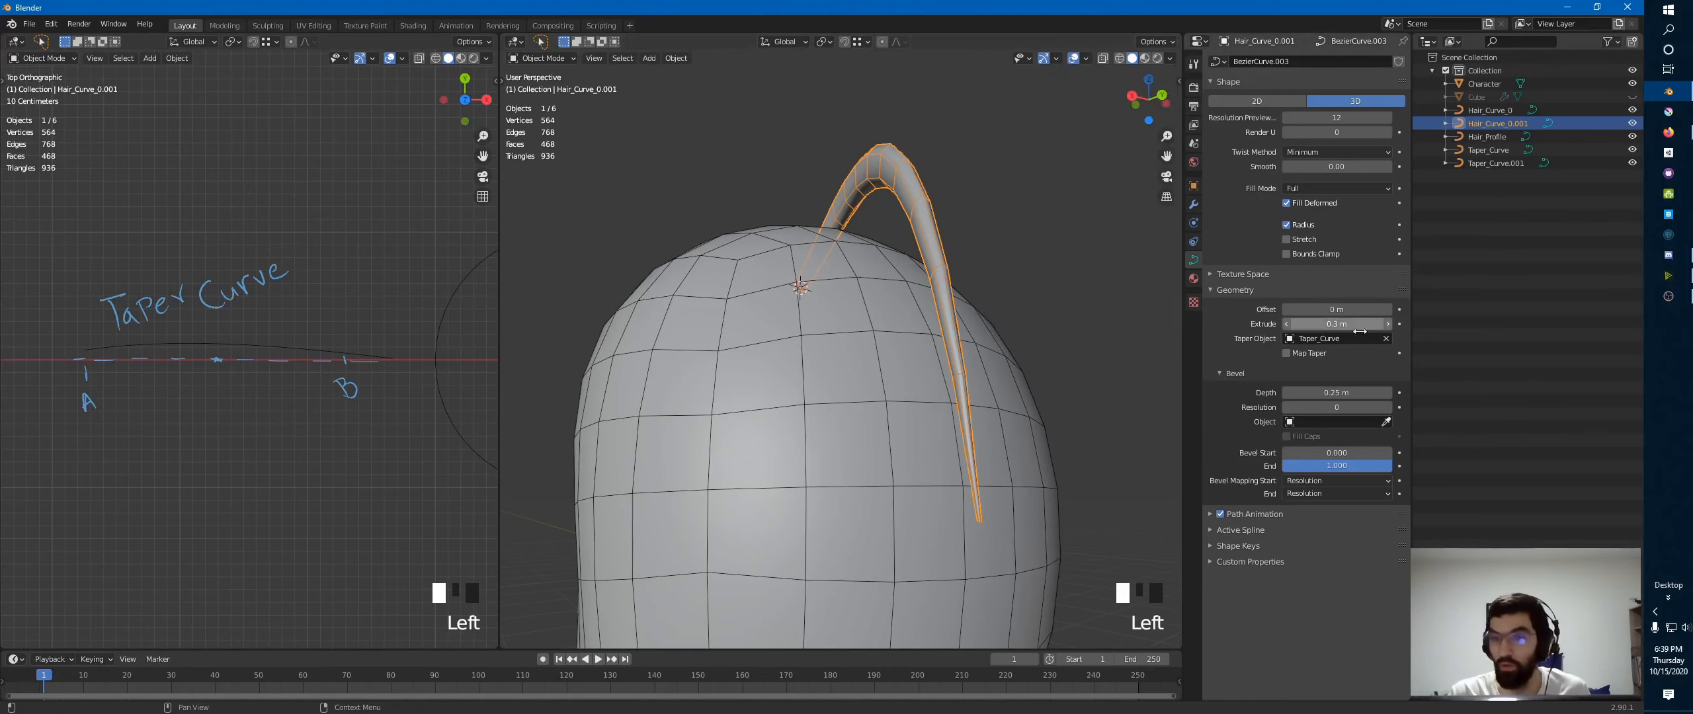
{"action": "left_click_drag", "start_coordinate": [1304, 409], "coordinate": [1342, 410]}
{"action": "middle_click_drag", "start_coordinate": [910, 279], "coordinate": [946, 217]}
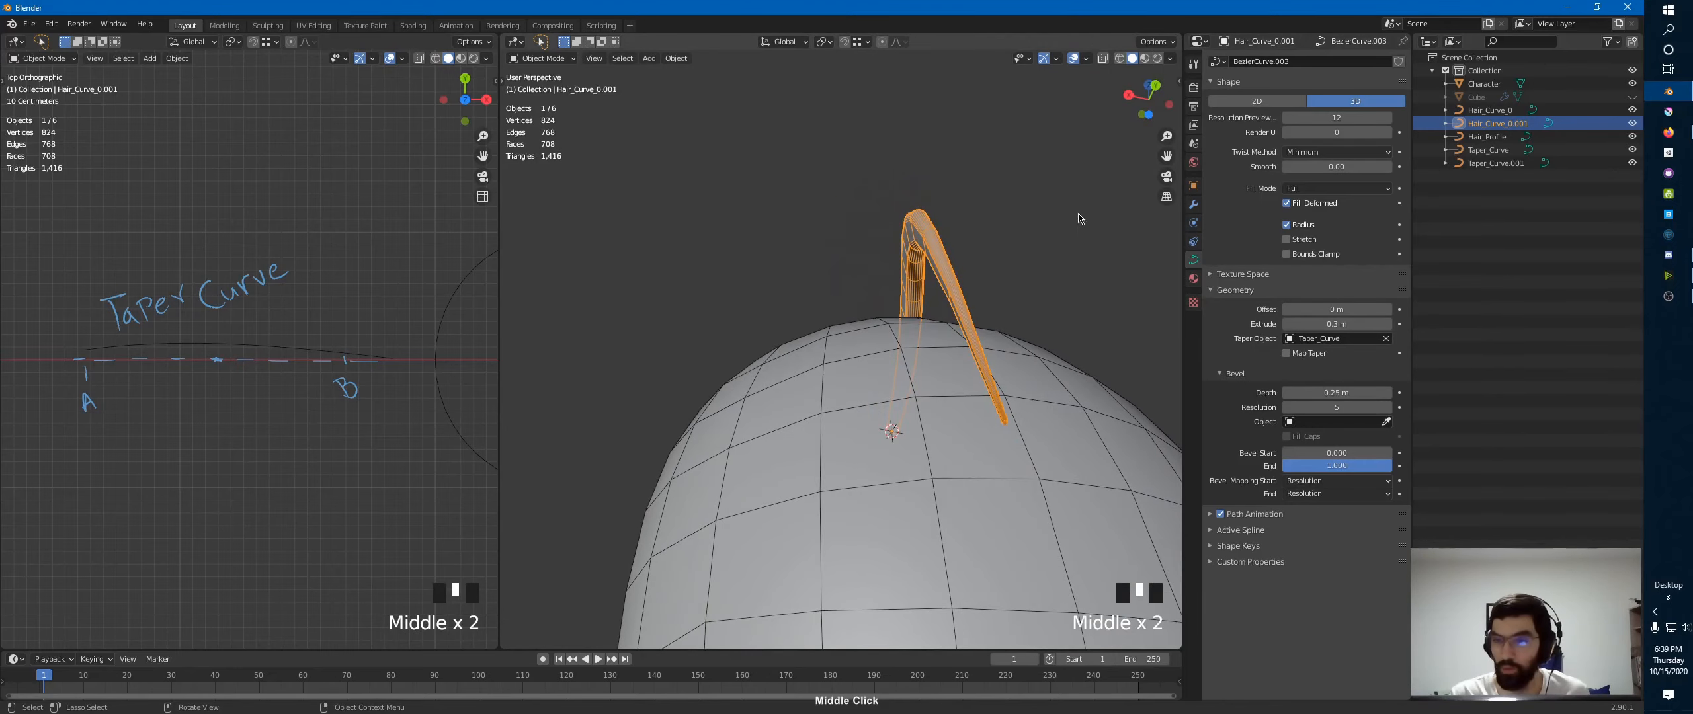
{"action": "left_click_drag", "start_coordinate": [1339, 324], "coordinate": [1331, 324]}
{"action": "left_click", "coordinate": [1340, 324]}
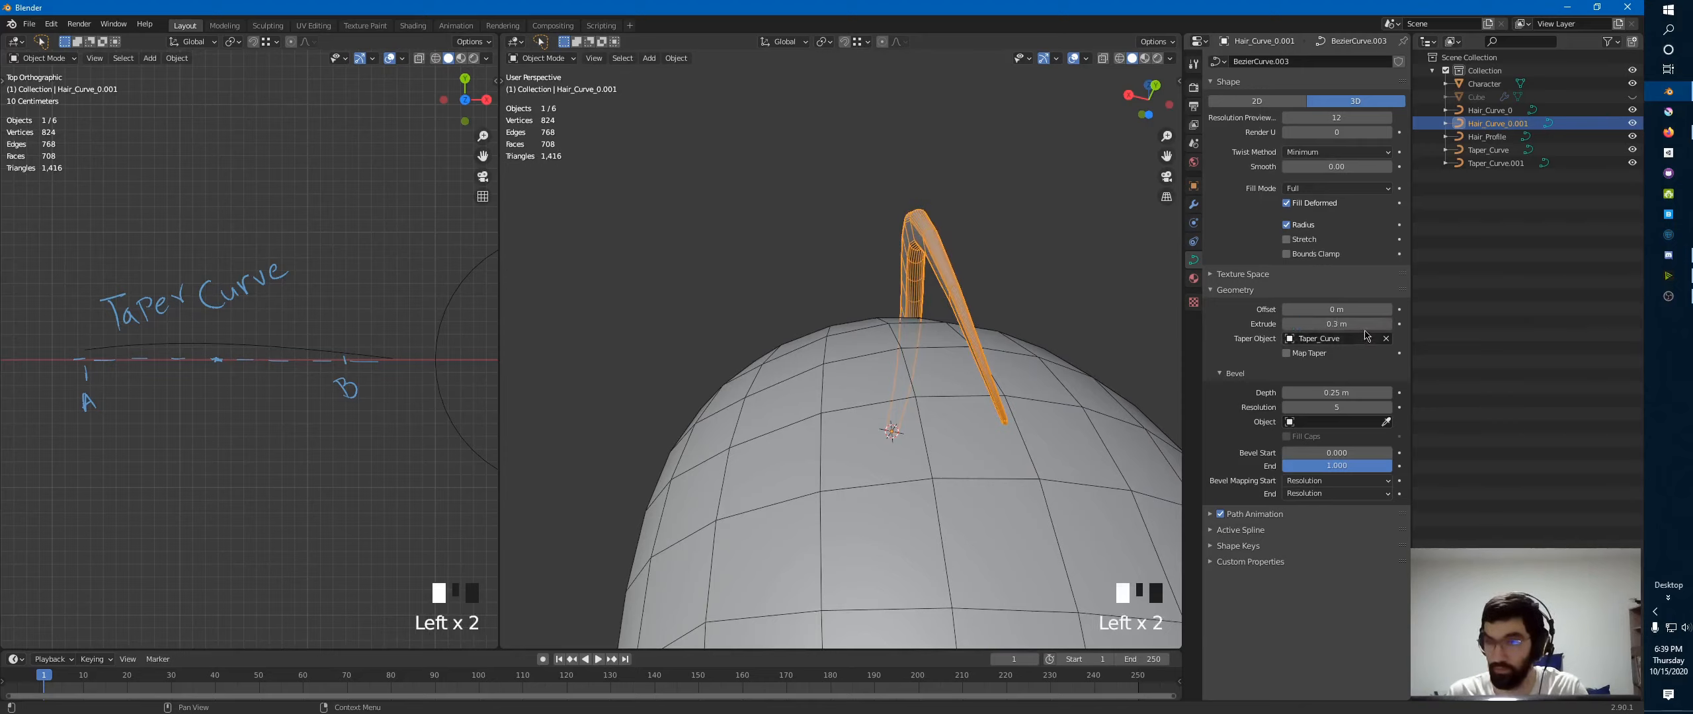
{"action": "mouse_move", "coordinate": [968, 299]}
{"action": "middle_mouse_down"}
{"action": "mouse_move", "coordinate": [957, 326]}
{"action": "mouse_move", "coordinate": [1005, 255]}
{"action": "mouse_move", "coordinate": [964, 278]}
{"action": "middle_mouse_up"}
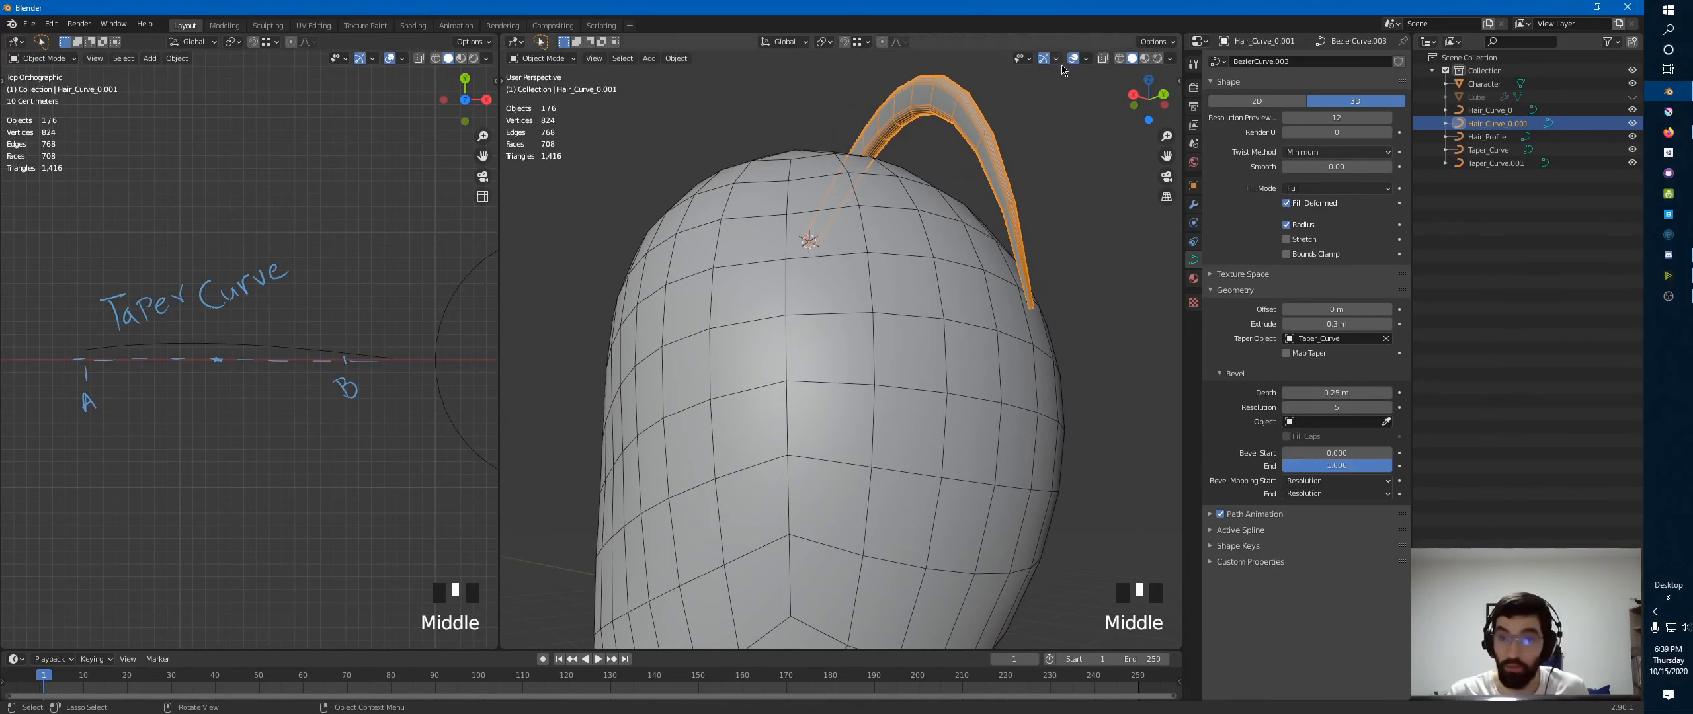
{"action": "left_click", "coordinate": [1088, 62]}
{"action": "left_click", "coordinate": [1010, 282]}
- Rename the circular Hair_Profile curve to Hair_Bevel and undo the renaming
{"action": "middle_click_drag", "start_coordinate": [965, 251], "coordinate": [760, 276]}
{"action": "left_click", "coordinate": [455, 293]}
{"action": "middle_click_drag", "start_coordinate": [455, 293], "coordinate": [109, 293], "text": "shift"}
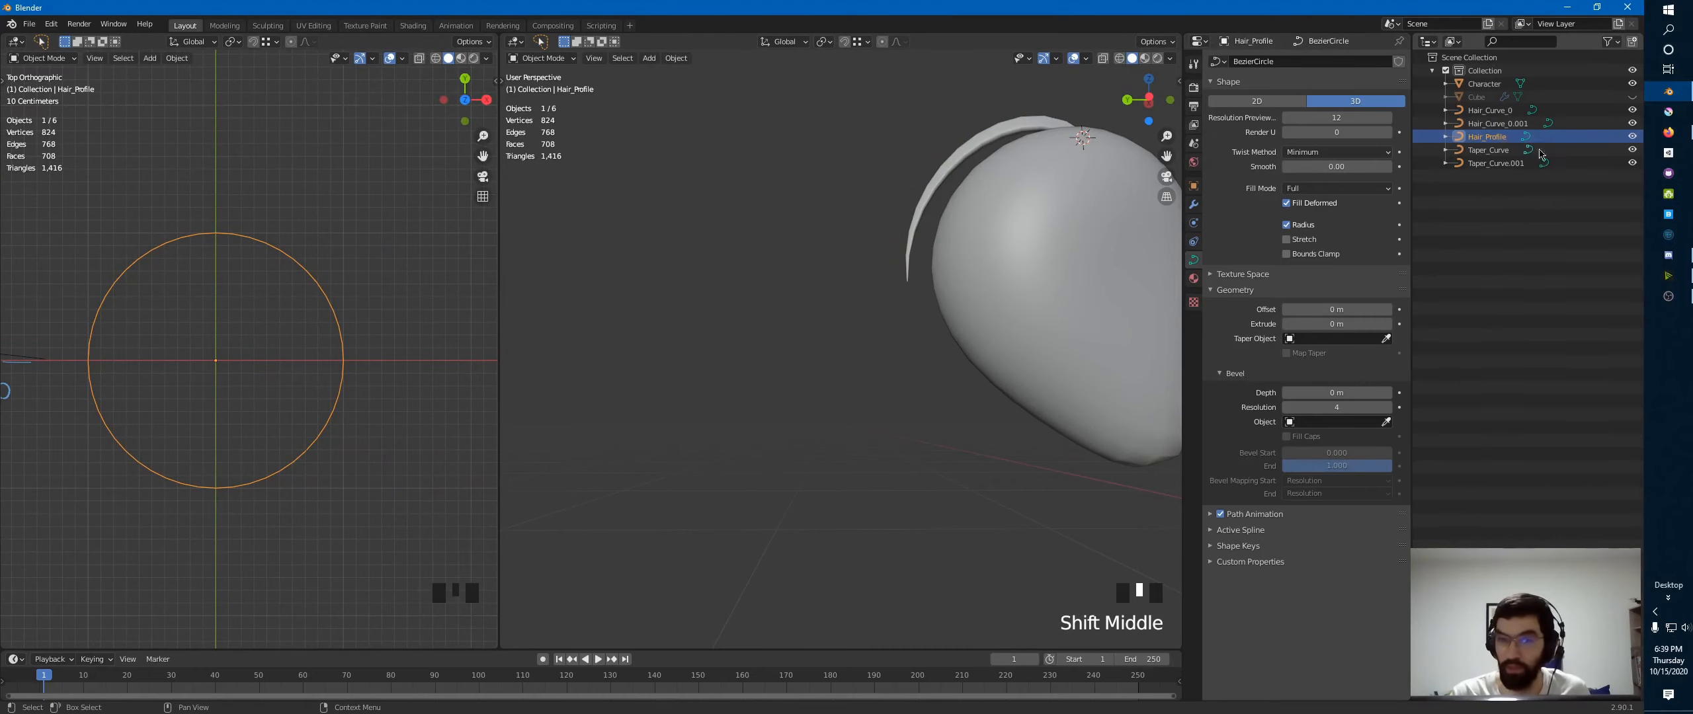
{"action": "left_click", "coordinate": [1488, 138]}
{"action": "key", "text": "F2"}
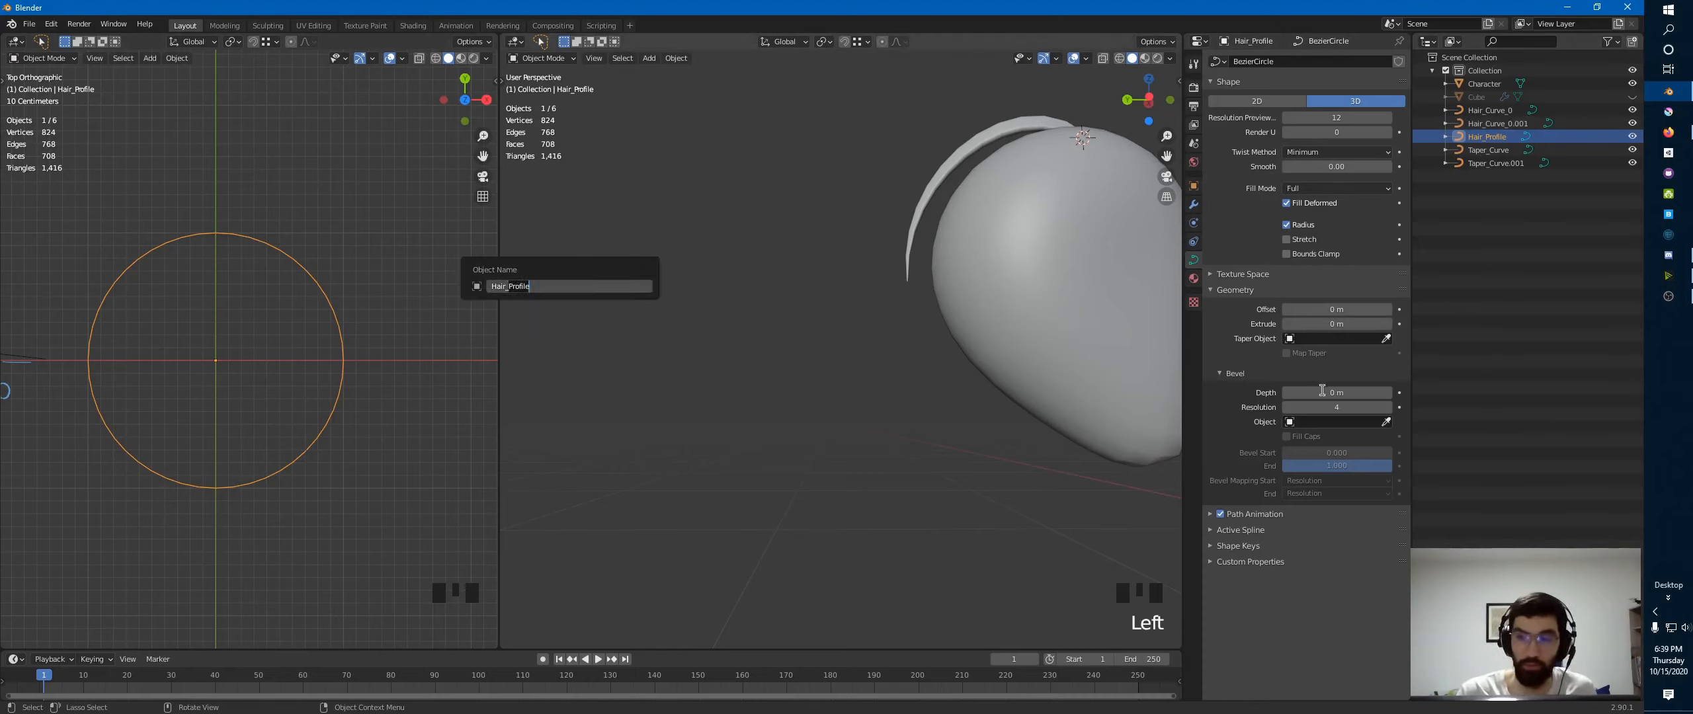
{"action": "key", "text": "ctrl+BackSpace"}
{"action": "type", "text": "Bev"}
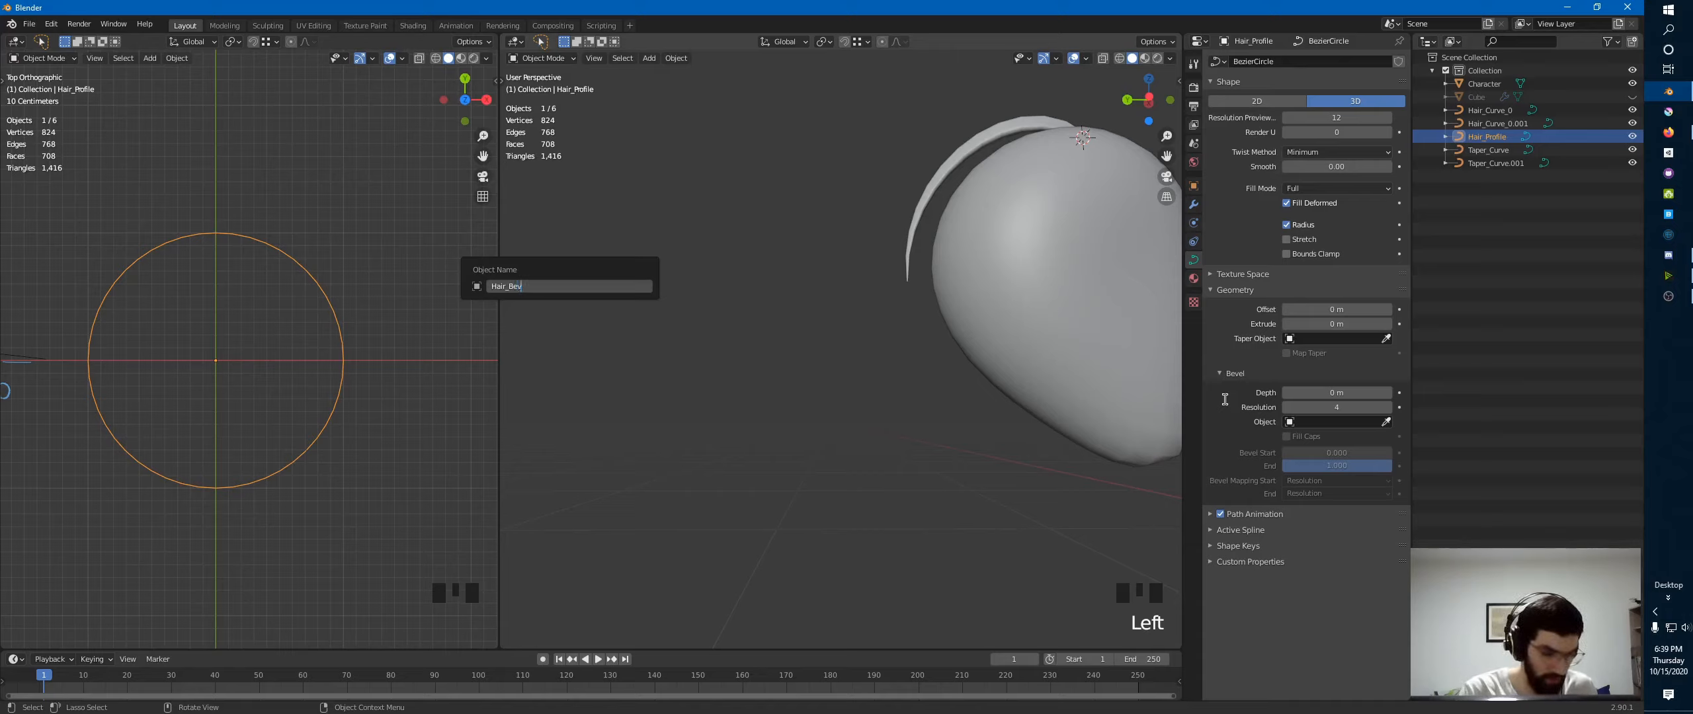
{"action": "type", "text": "el"}
{"action": "key", "text": "Return"}
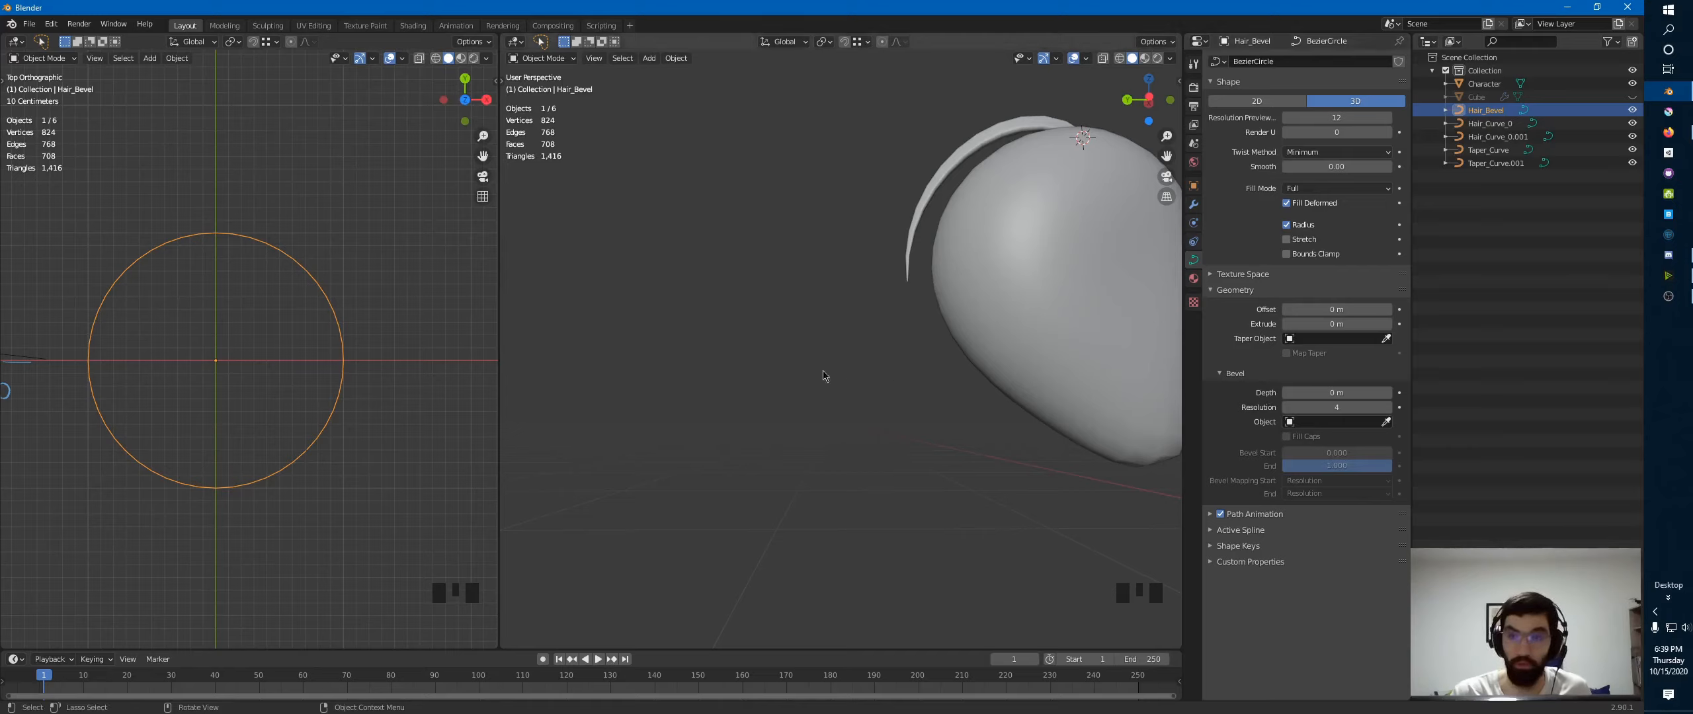
{"action": "key", "text": "ctrl+z"}
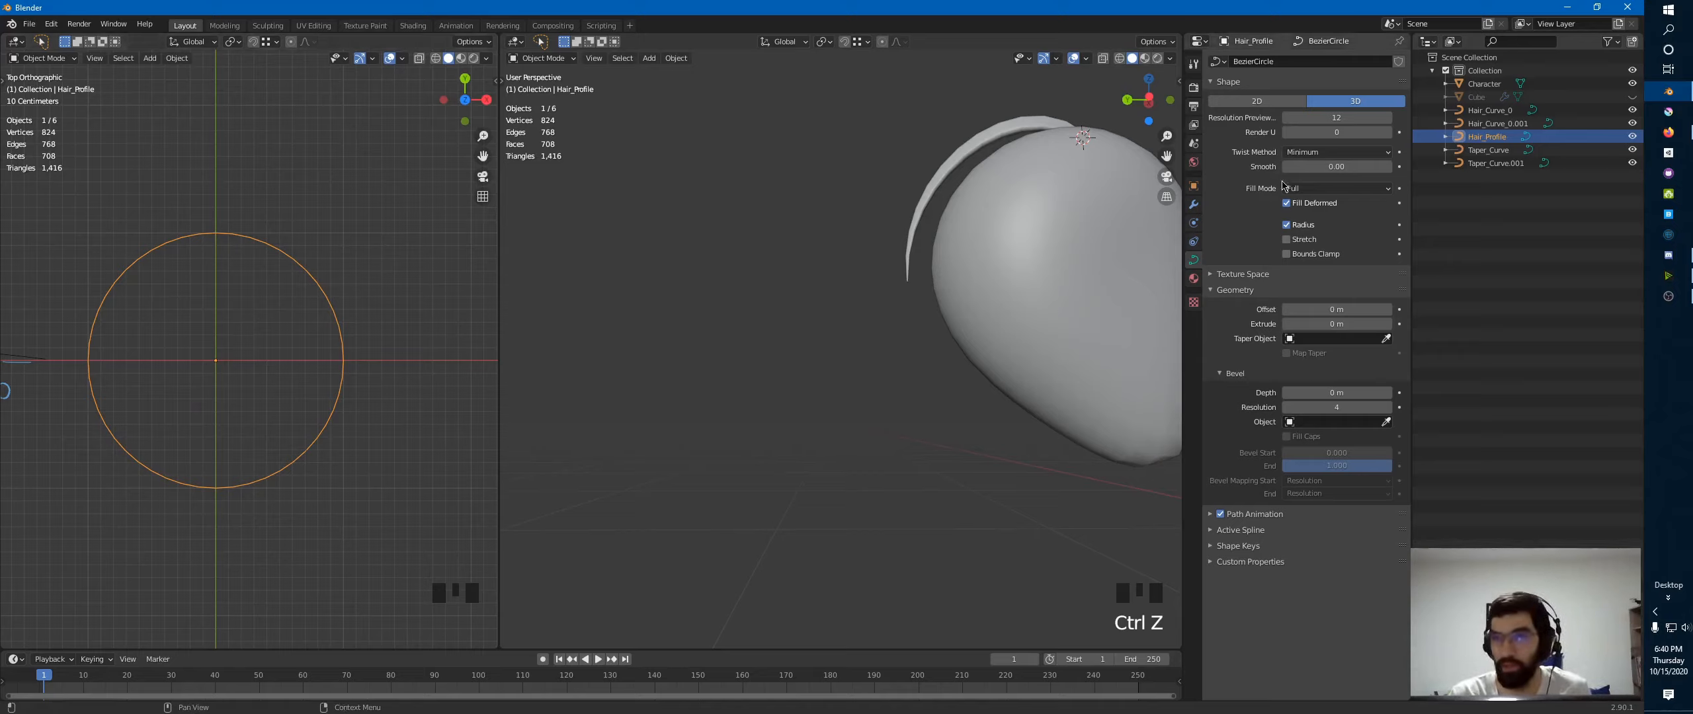
- Rename the strand Hair_Curve_0.001 on the head to Hair_Curve_1
{"action": "left_click", "coordinate": [244, 242]}
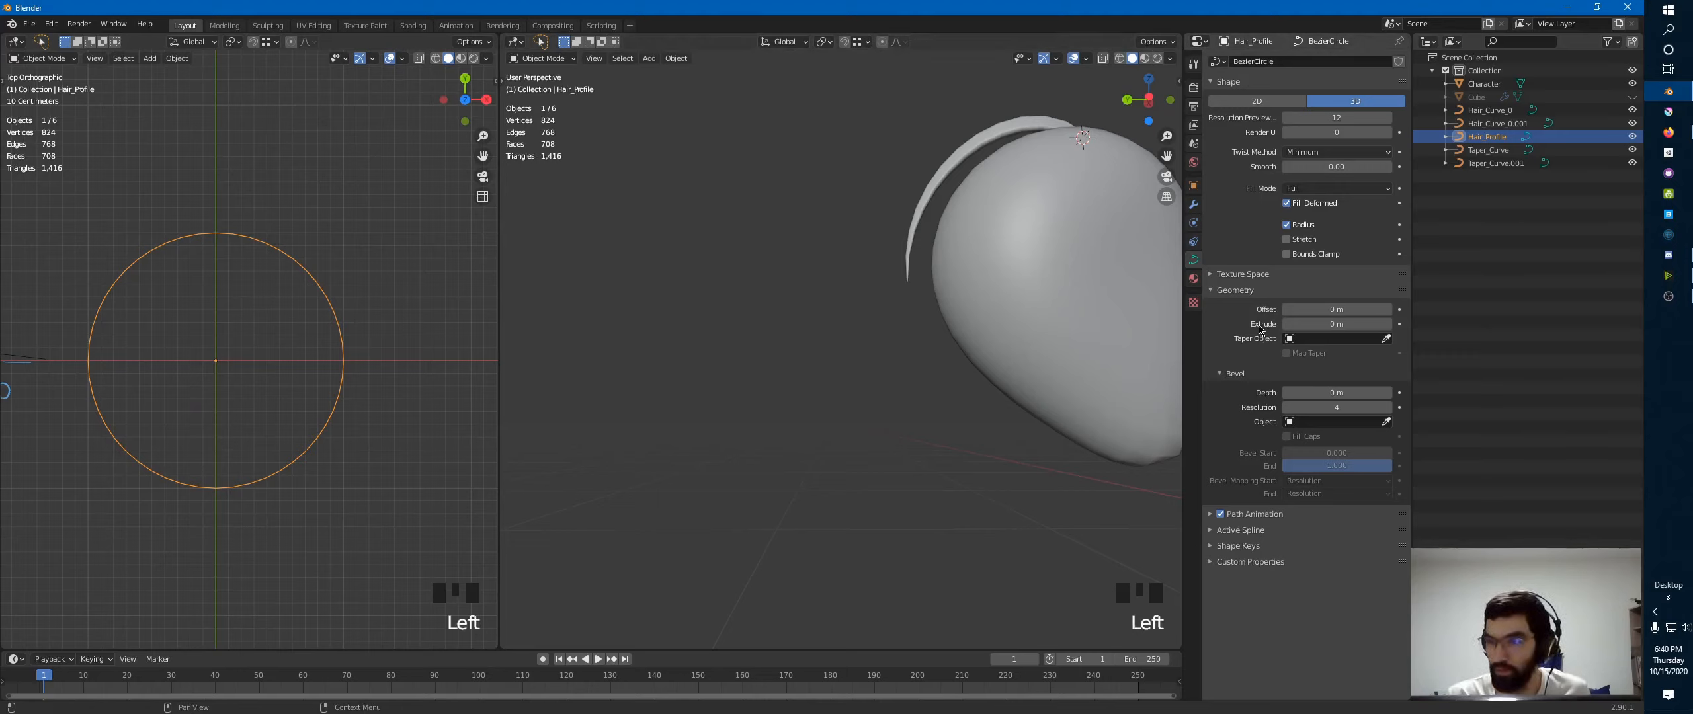
{"action": "left_click", "coordinate": [1016, 140]}
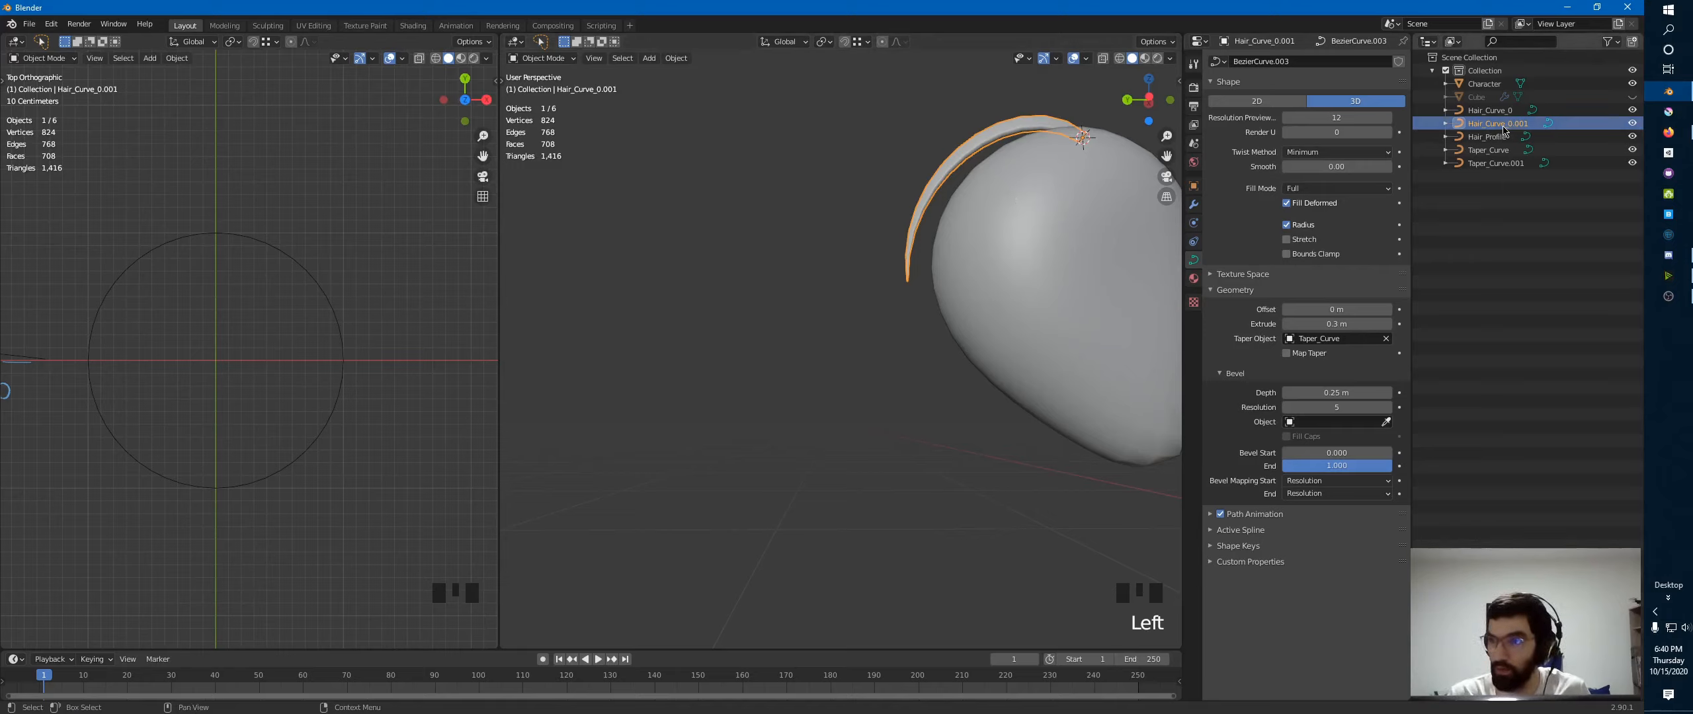
{"action": "key", "text": "F2"}
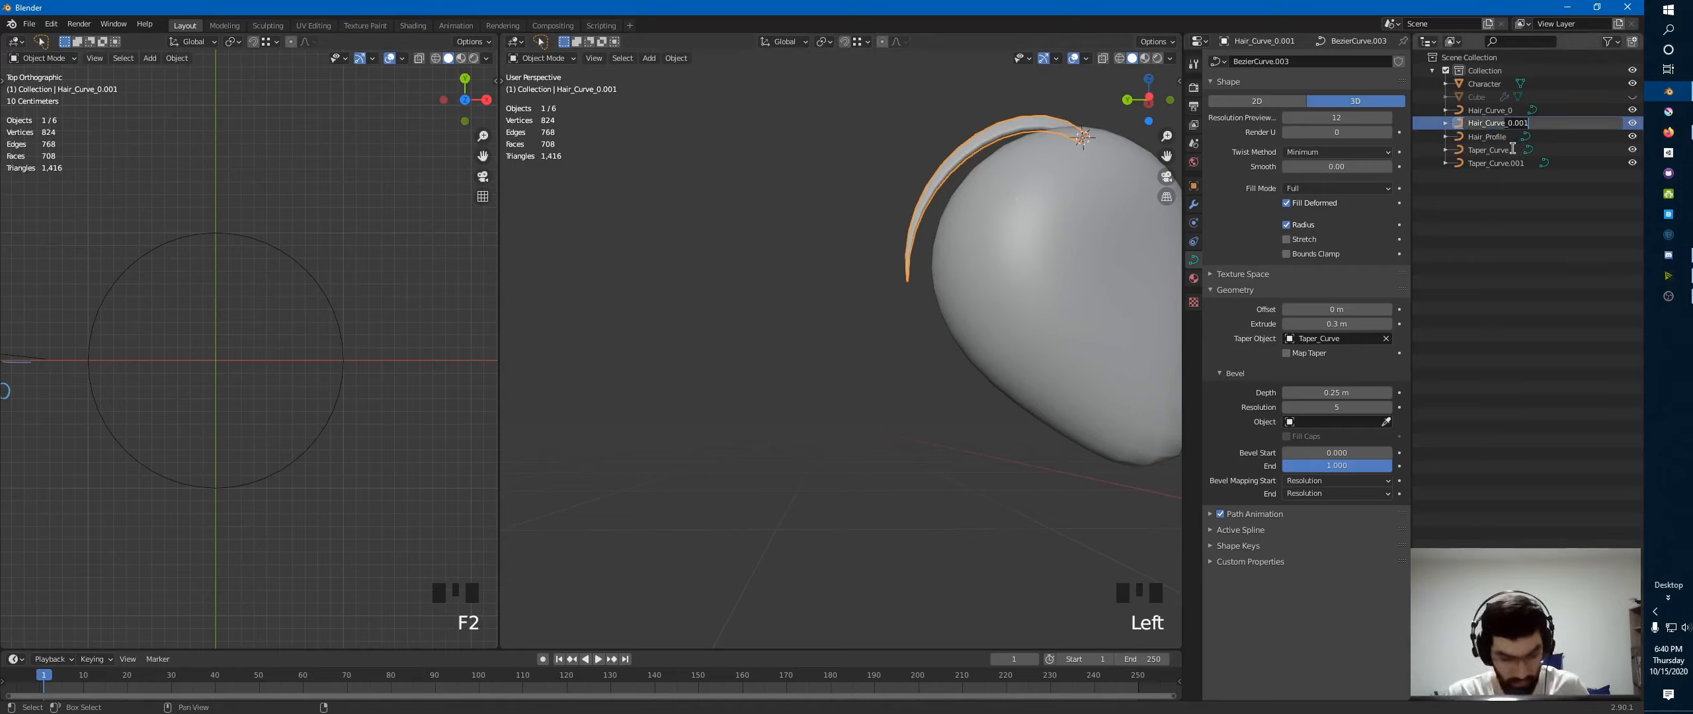
{"action": "key", "text": "BackSpace"}
{"action": "key", "text": "BackSpace"}
{"action": "key", "text": "BackSpace"}
{"action": "key", "text": "BackSpace"}
{"action": "key", "text": "BackSpace"}
{"action": "type", "text": "1"}
{"action": "key", "text": "Return"}
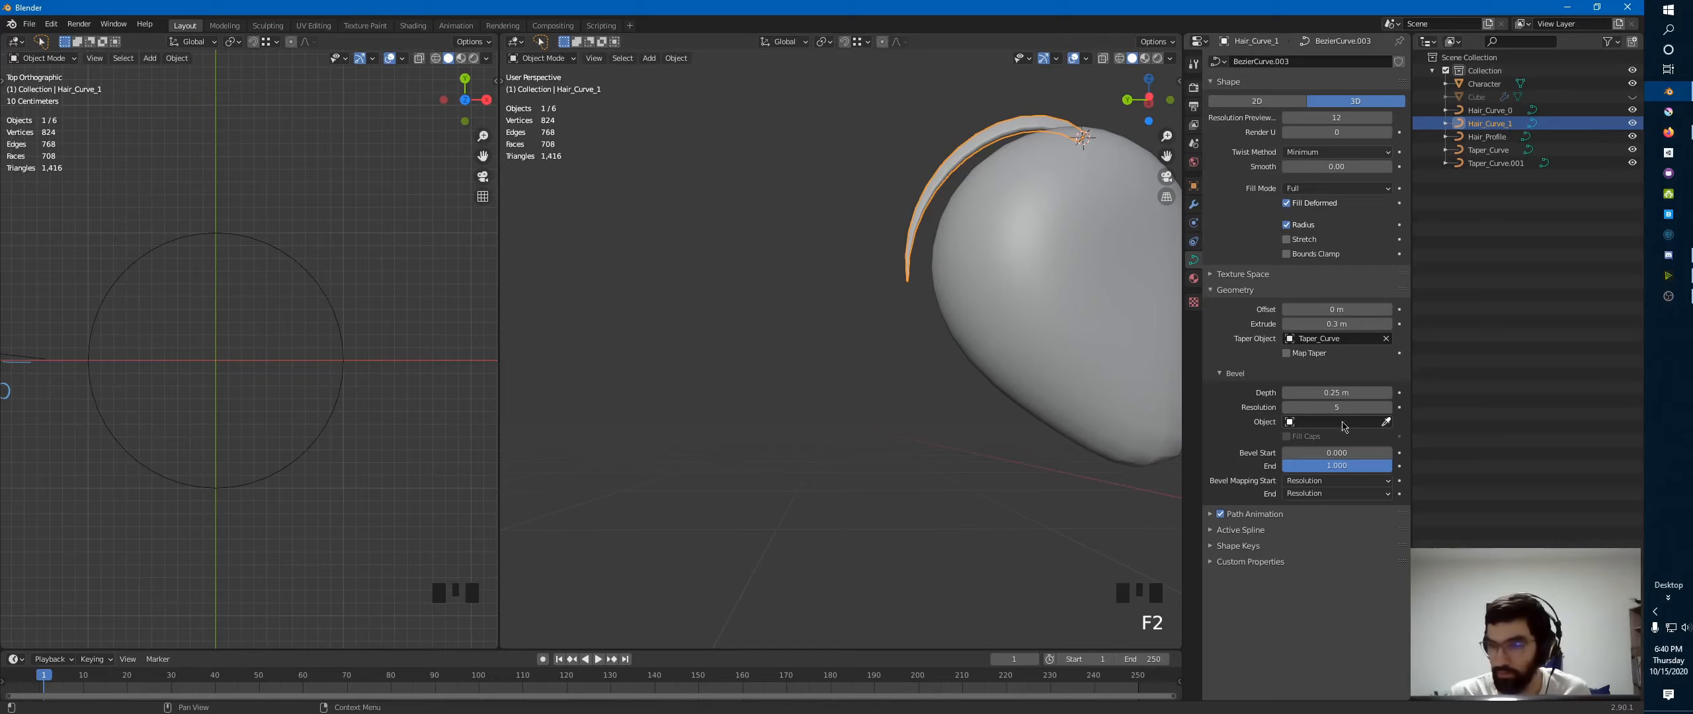
- Delete the surplus taper curve Taper_Curve.001 from the scene
{"action": "left_click", "coordinate": [1298, 423]}
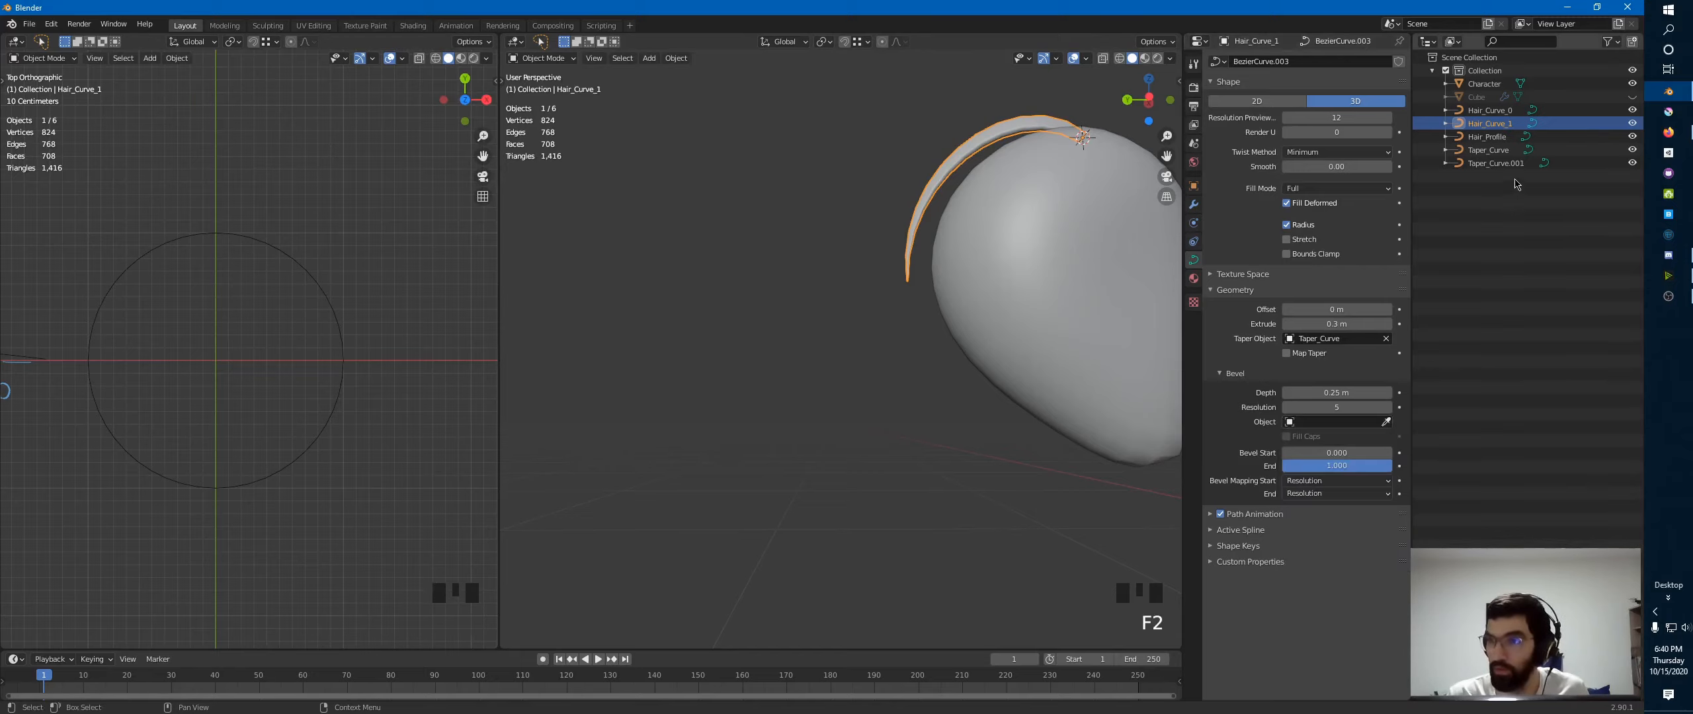
{"action": "left_click", "coordinate": [1495, 163]}
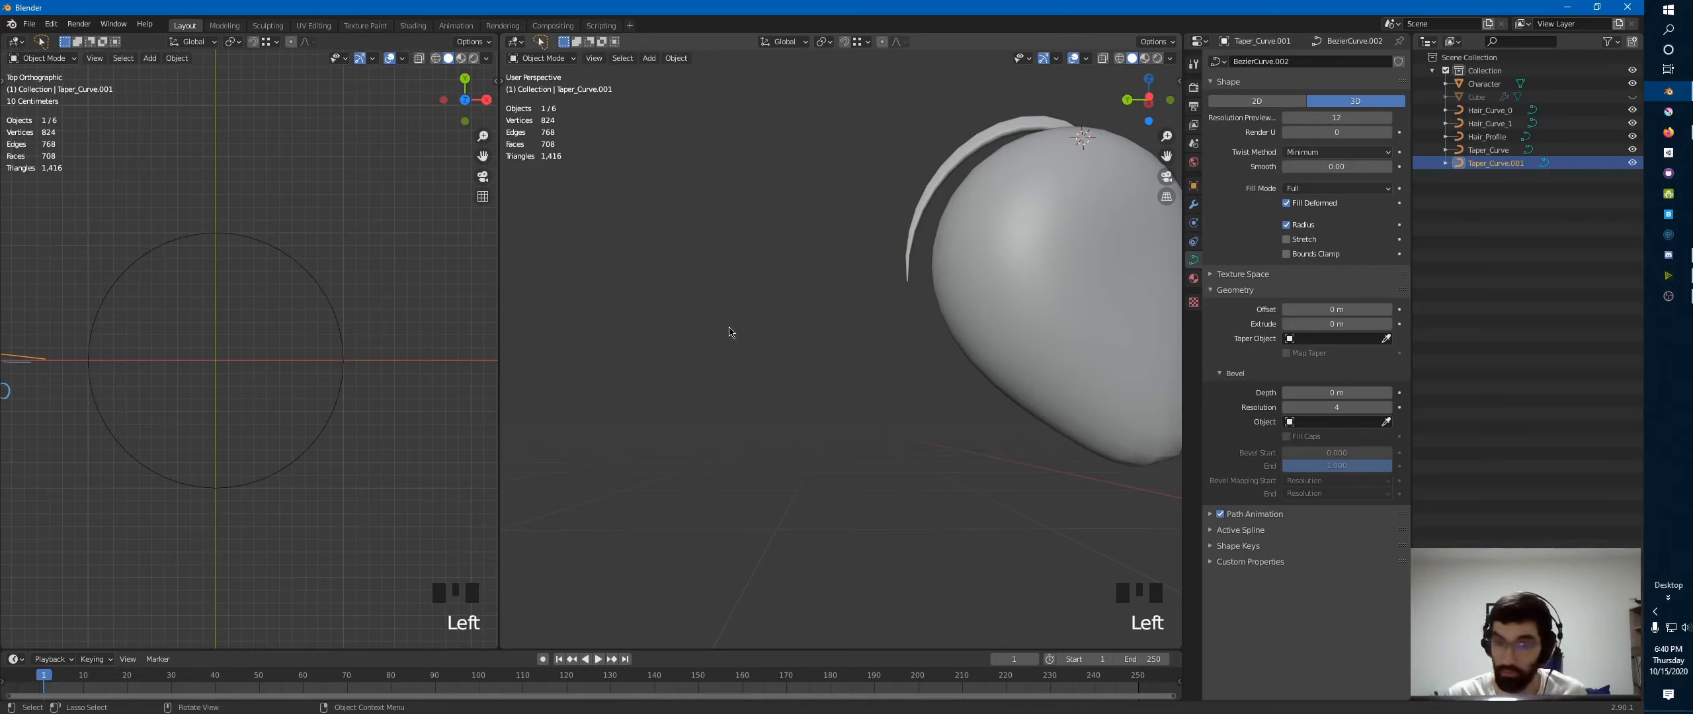
{"action": "key", "text": "x"}
{"action": "key", "text": "x"}
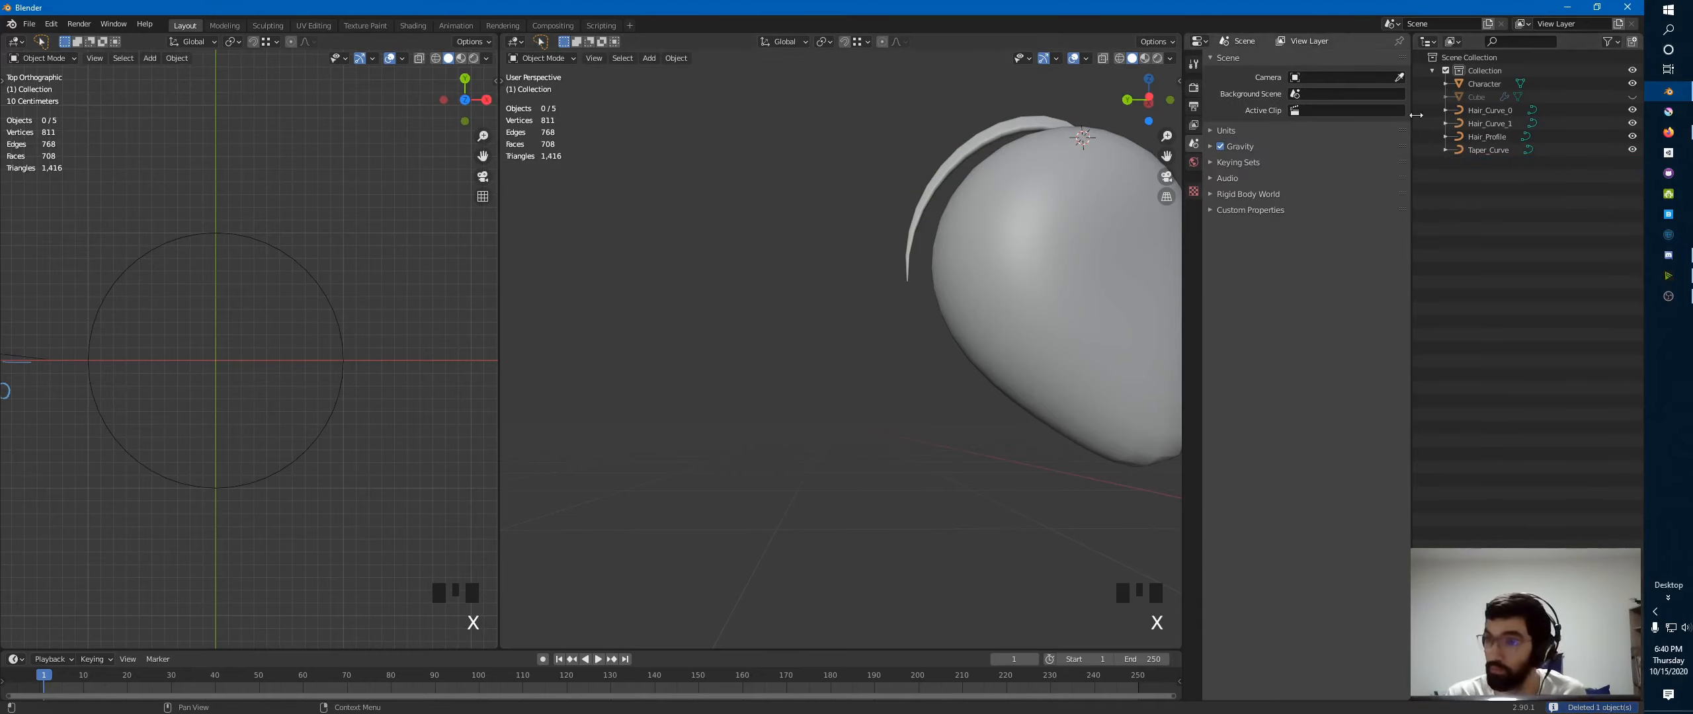
- Assign Hair_Profile as the bevel object of the strand Hair_Curve_1
{"action": "left_click", "coordinate": [1488, 124]}
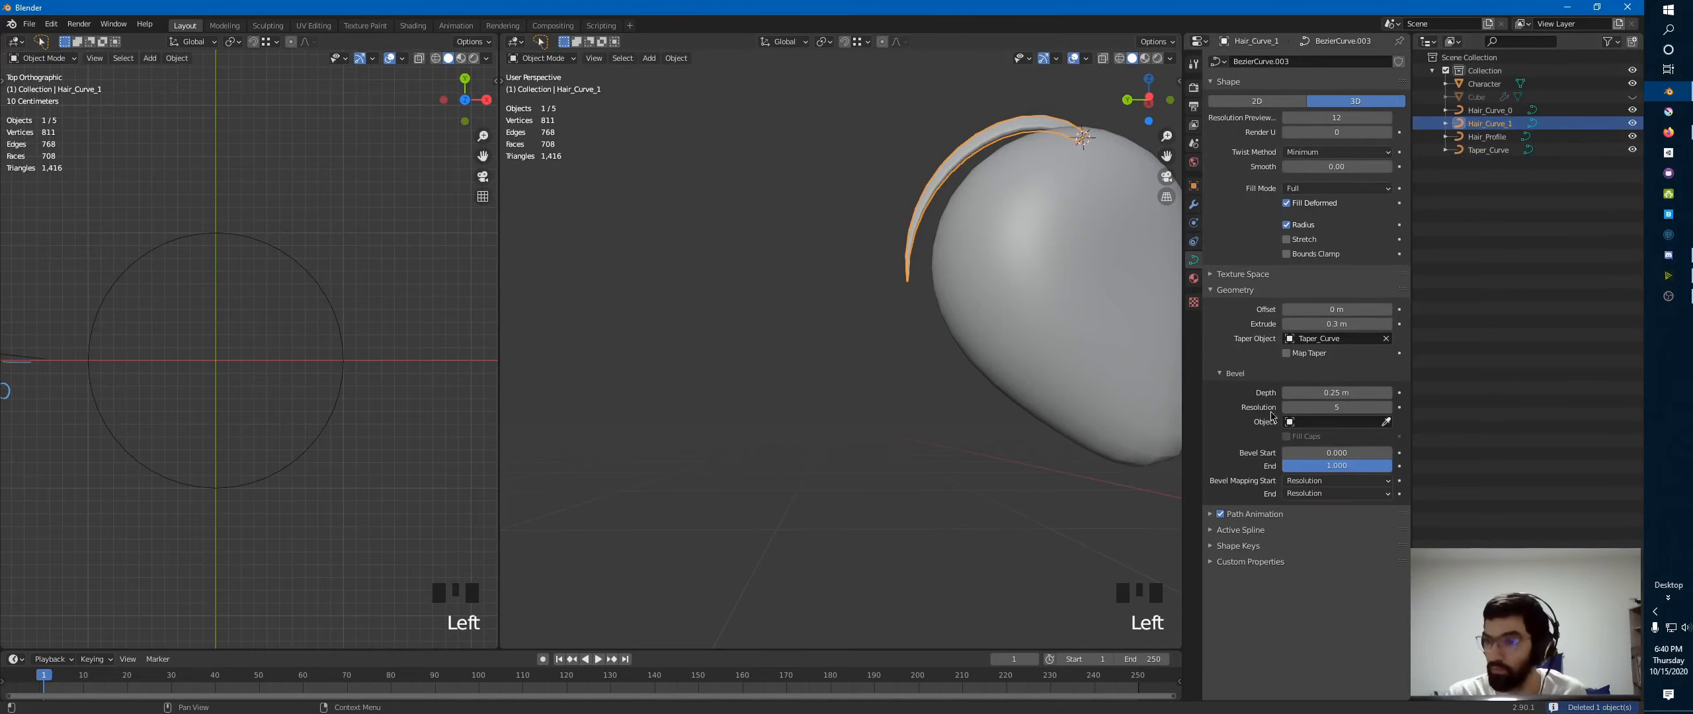
{"action": "left_click", "coordinate": [1322, 421]}
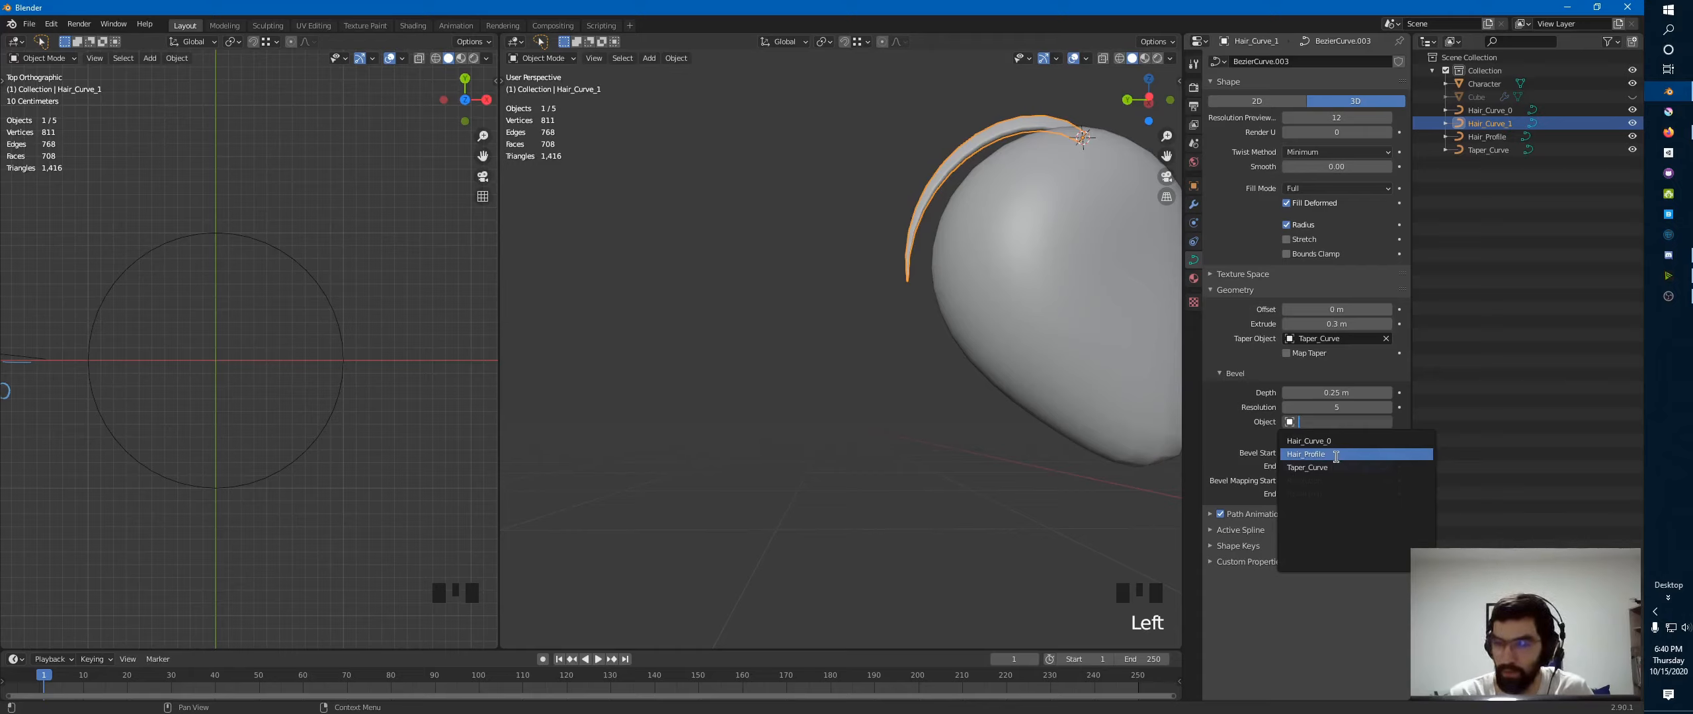
{"action": "left_click", "coordinate": [1315, 454]}
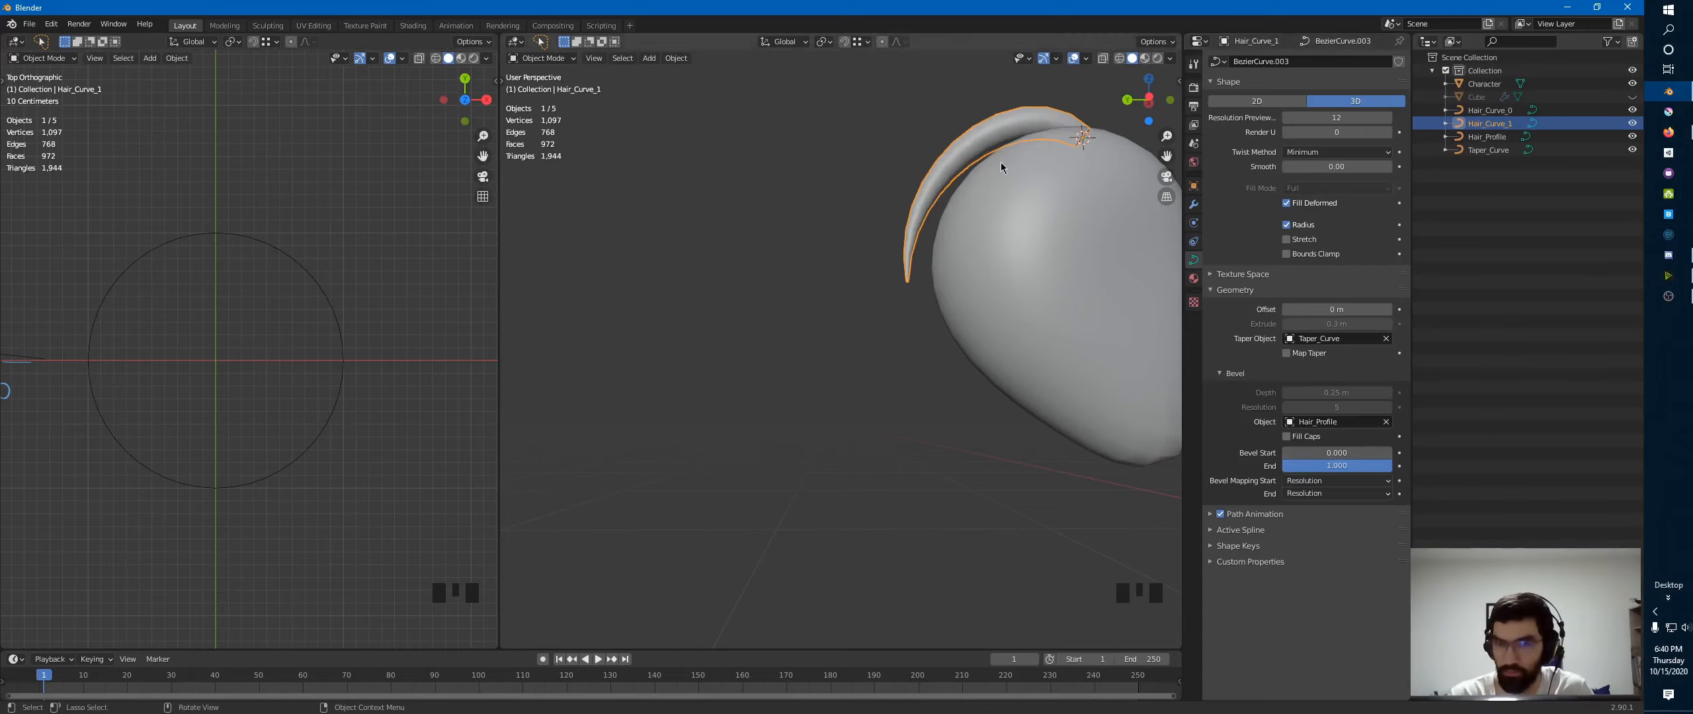
- Close the strand's open root end by enabling Fill Caps, comparing it with the option on and off
{"action": "mouse_move", "coordinate": [860, 218]}
{"action": "middle_mouse_down"}
{"action": "mouse_move", "coordinate": [906, 211]}
{"action": "mouse_move", "coordinate": [805, 284]}
{"action": "mouse_move", "coordinate": [858, 262]}
{"action": "mouse_move", "coordinate": [867, 232]}
{"action": "mouse_move", "coordinate": [849, 215]}
{"action": "middle_mouse_up"}
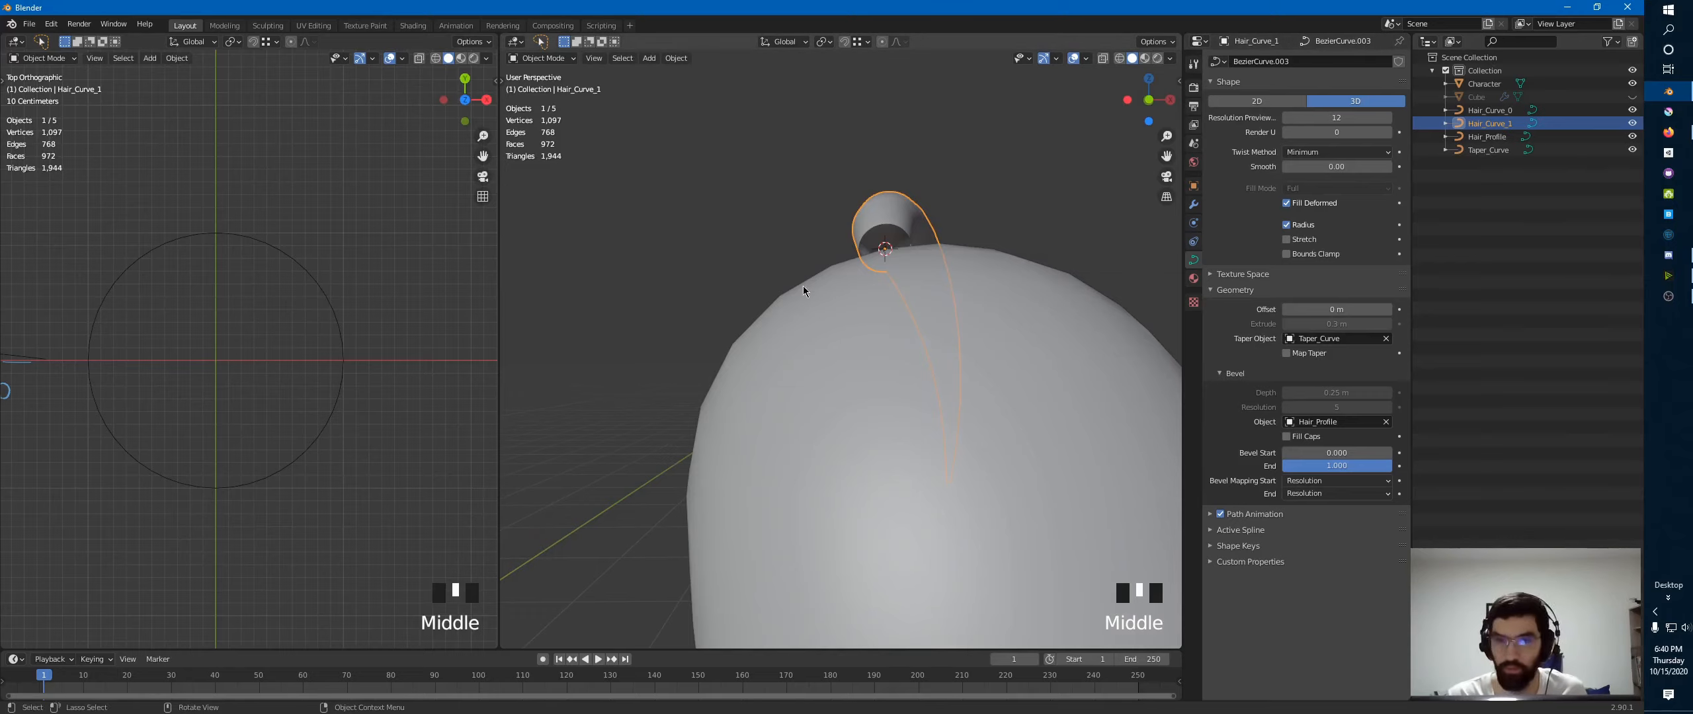
{"action": "middle_click_drag", "start_coordinate": [803, 286], "coordinate": [820, 282]}
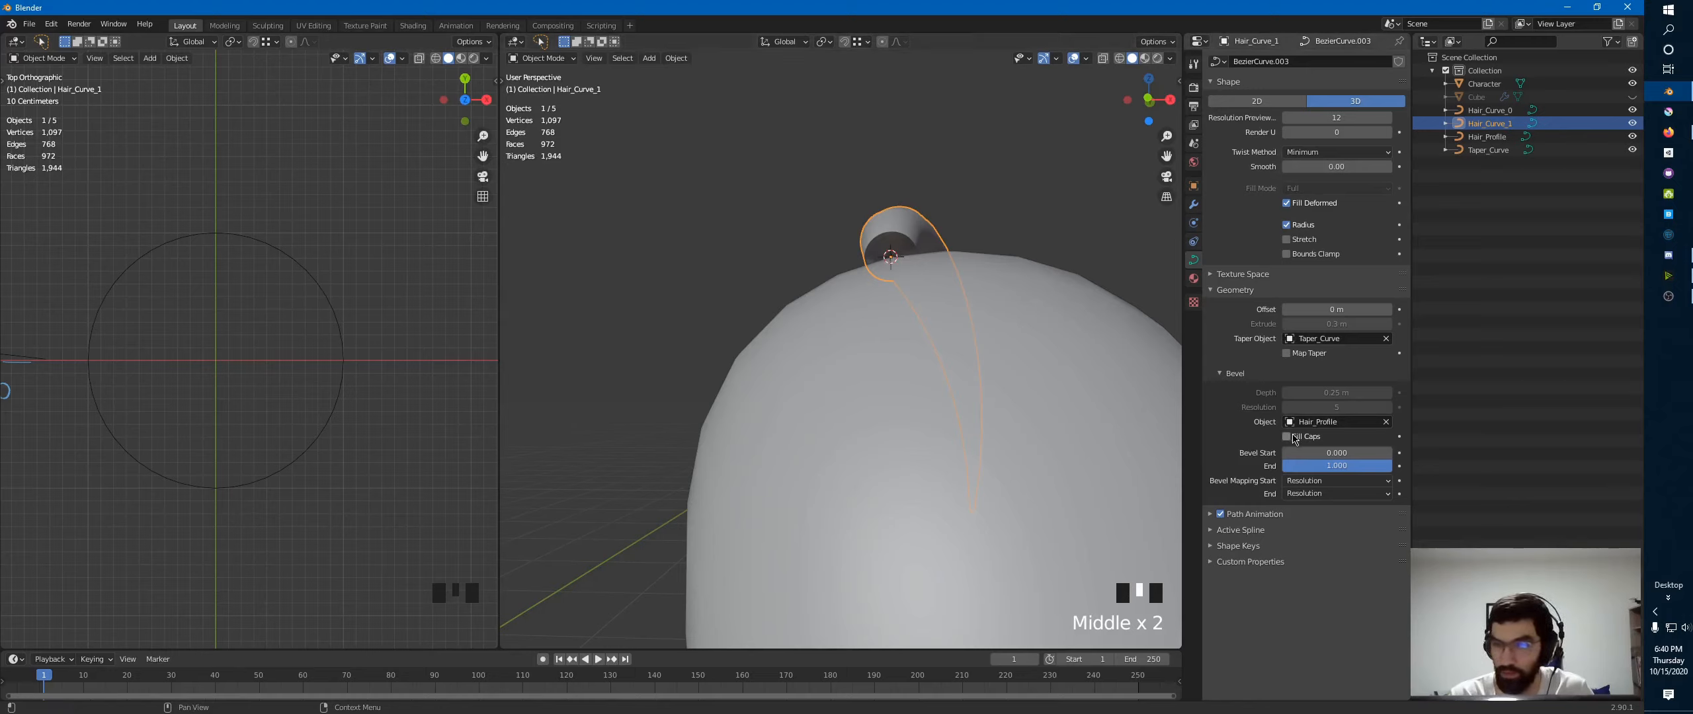
{"action": "left_click", "coordinate": [1295, 438]}
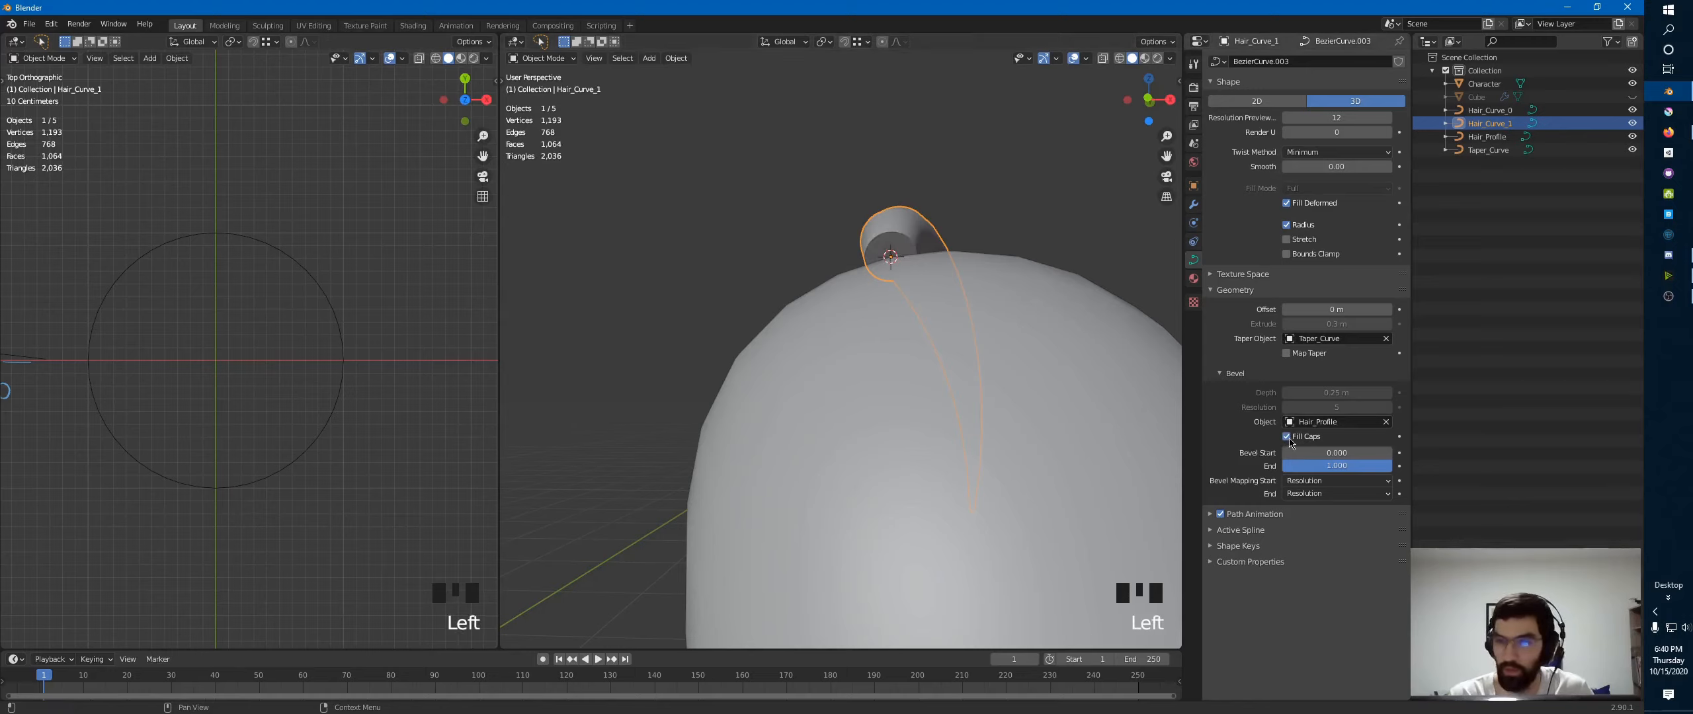
{"action": "double_click", "coordinate": [1289, 439]}
{"action": "left_click", "coordinate": [1292, 441]}
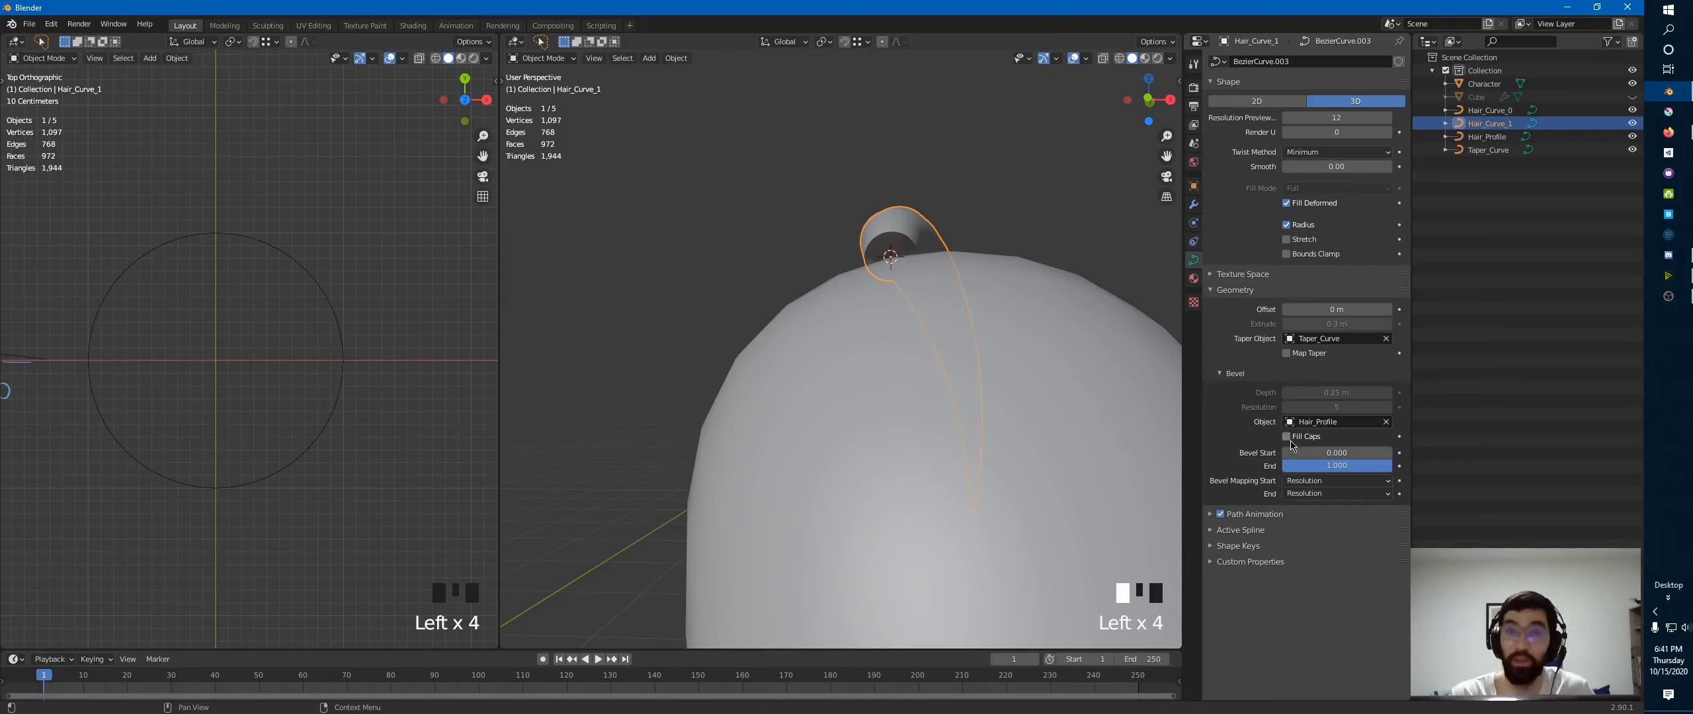
{"action": "left_click", "coordinate": [1291, 439]}
{"action": "left_click", "coordinate": [1293, 439]}
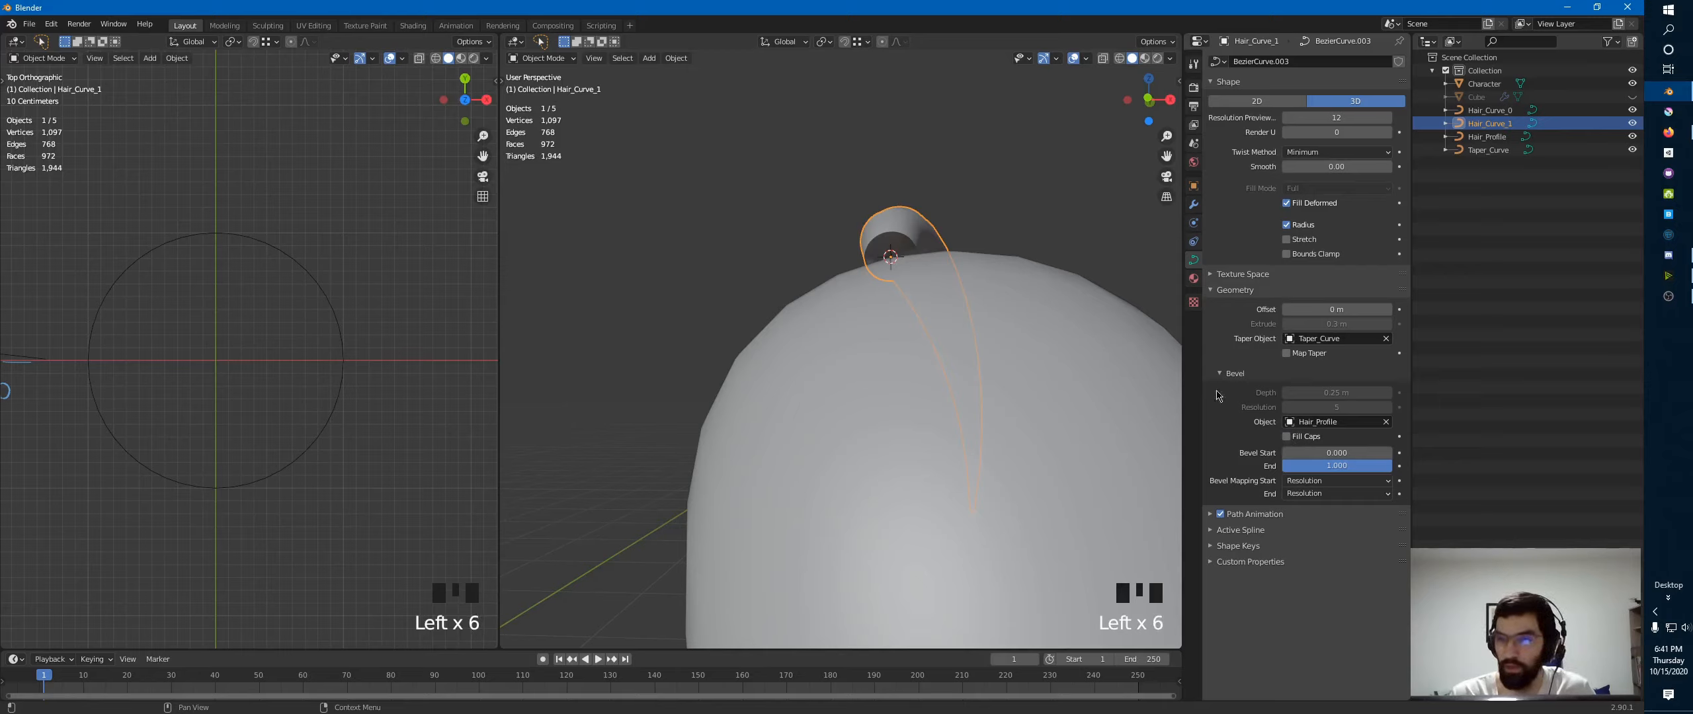
{"action": "left_click", "coordinate": [1303, 439]}
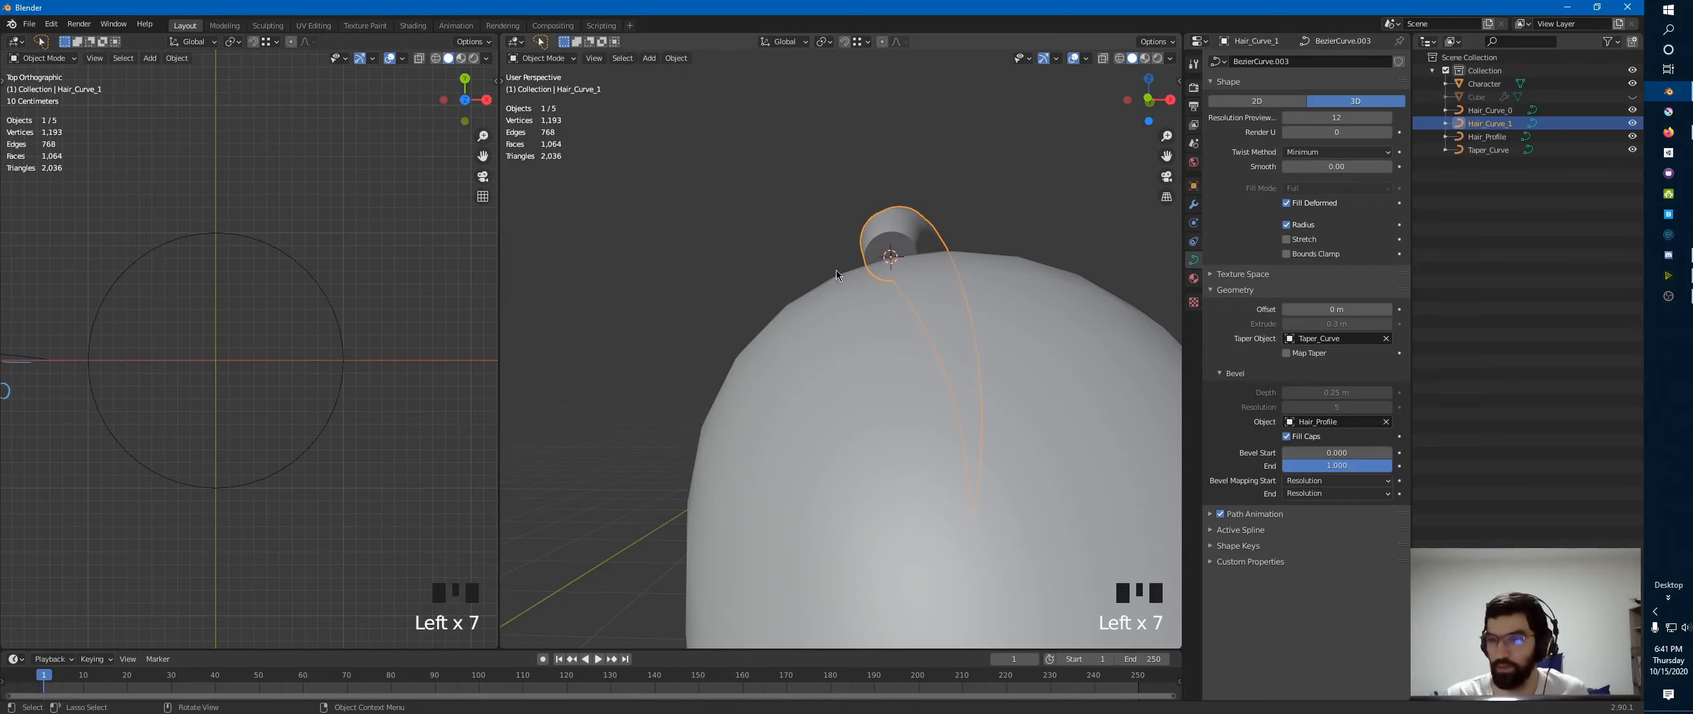
{"action": "middle_click_drag", "start_coordinate": [836, 274], "coordinate": [954, 273]}
{"action": "middle_click_drag", "start_coordinate": [813, 285], "coordinate": [940, 397], "text": "ctrl"}
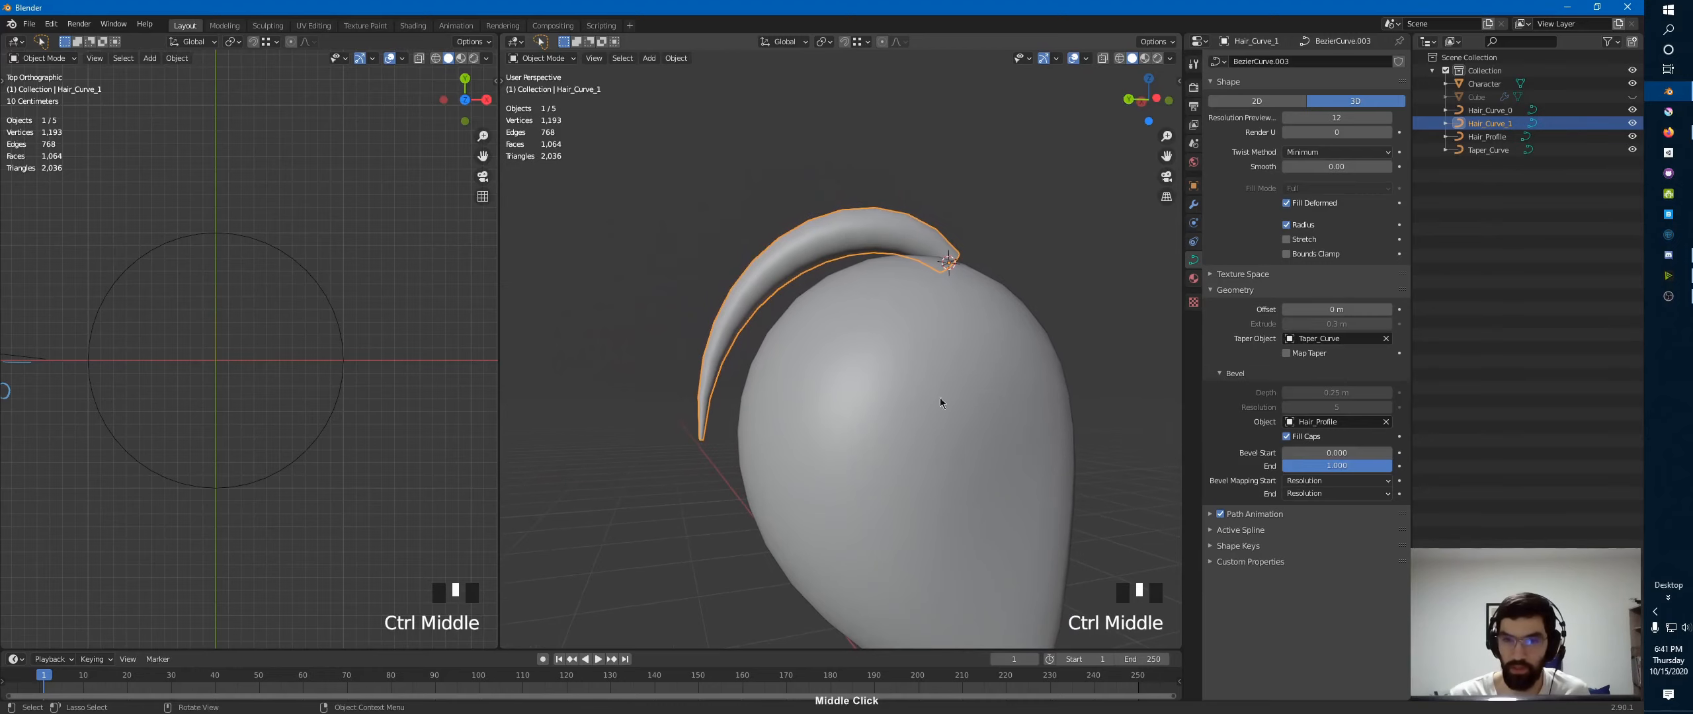
- Try adjusting the strand's bevel start and end values
{"action": "left_click", "coordinate": [1370, 452]}
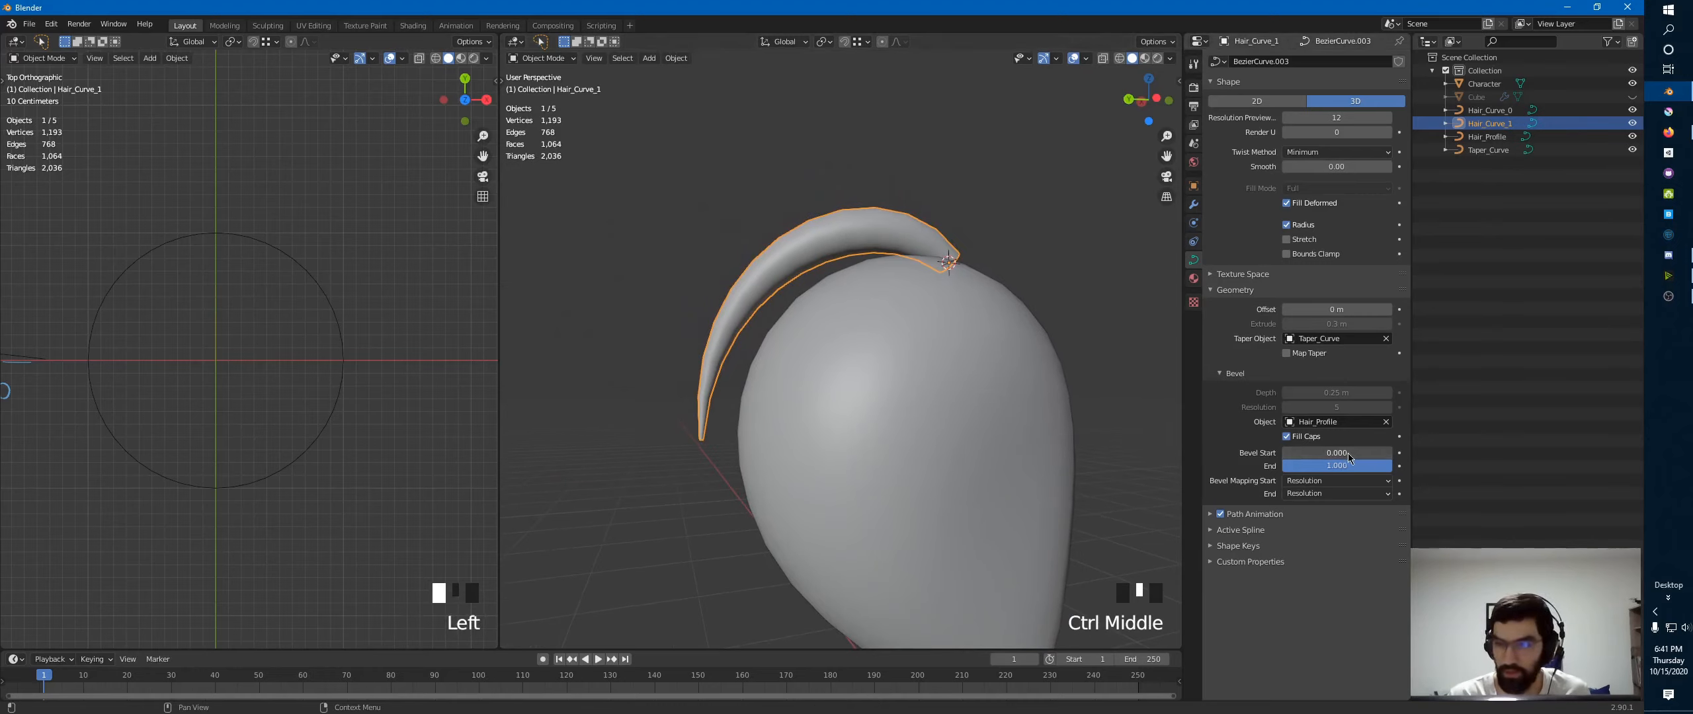
{"action": "left_click", "coordinate": [1329, 453]}
{"action": "key", "text": "Escape"}
{"action": "left_click_drag", "start_coordinate": [1307, 455], "coordinate": [1344, 471]}
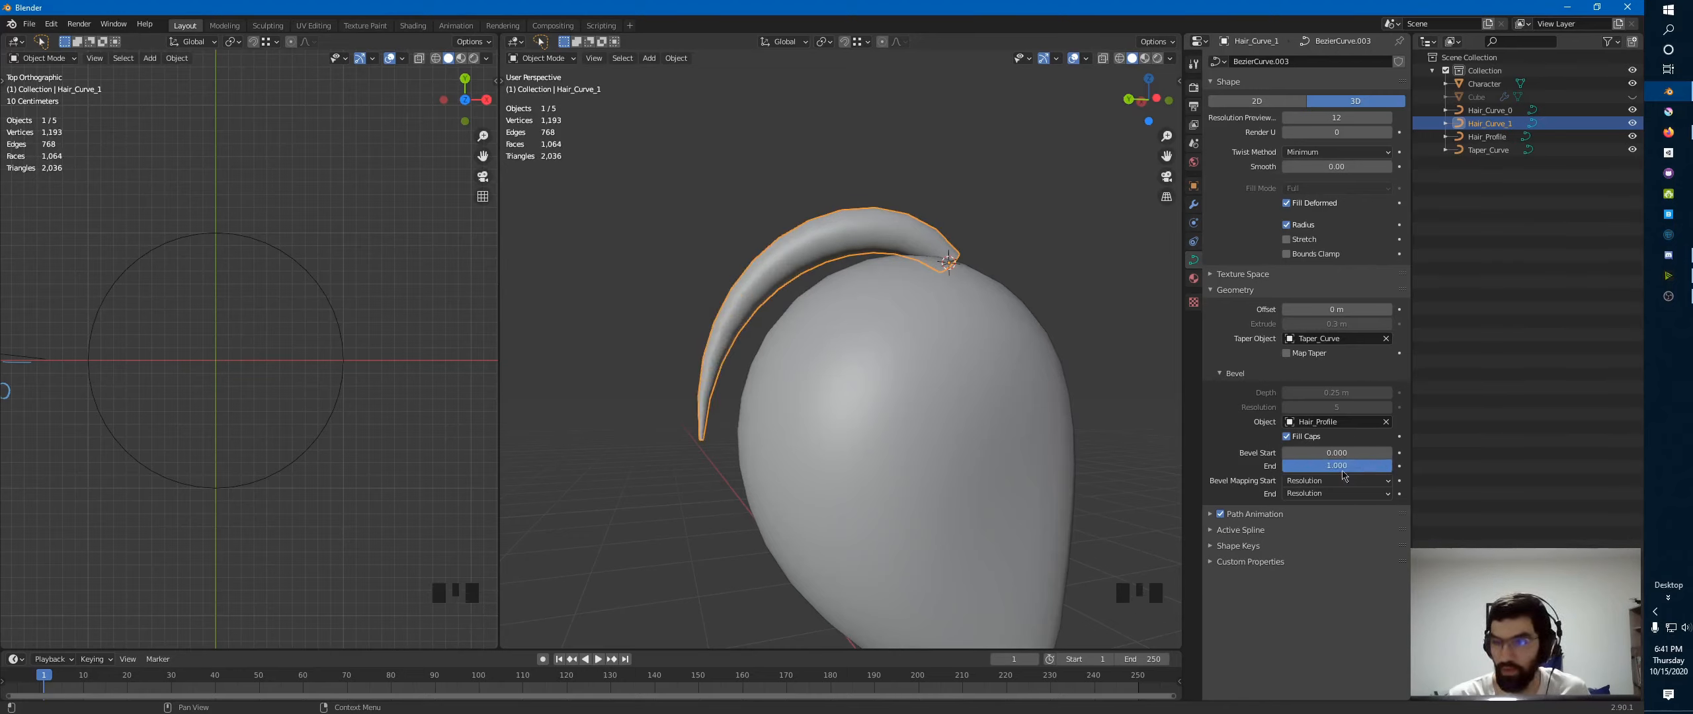
- Examine the capped strand on the head together with the taper and profile curves
{"action": "middle_click_drag", "start_coordinate": [896, 376], "coordinate": [983, 378]}
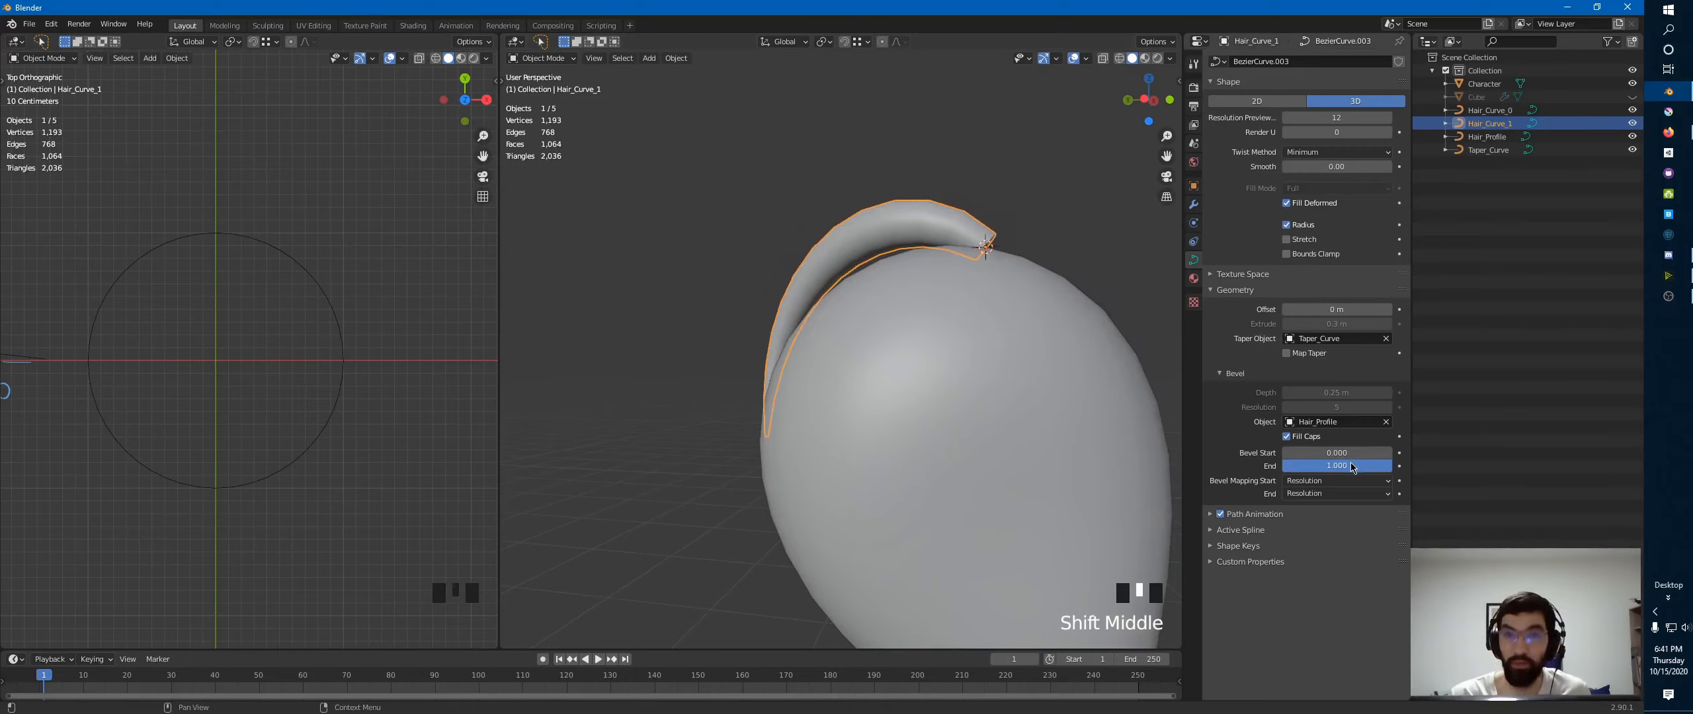
{"action": "middle_click_drag", "start_coordinate": [1037, 301], "coordinate": [977, 360], "text": "ctrl"}
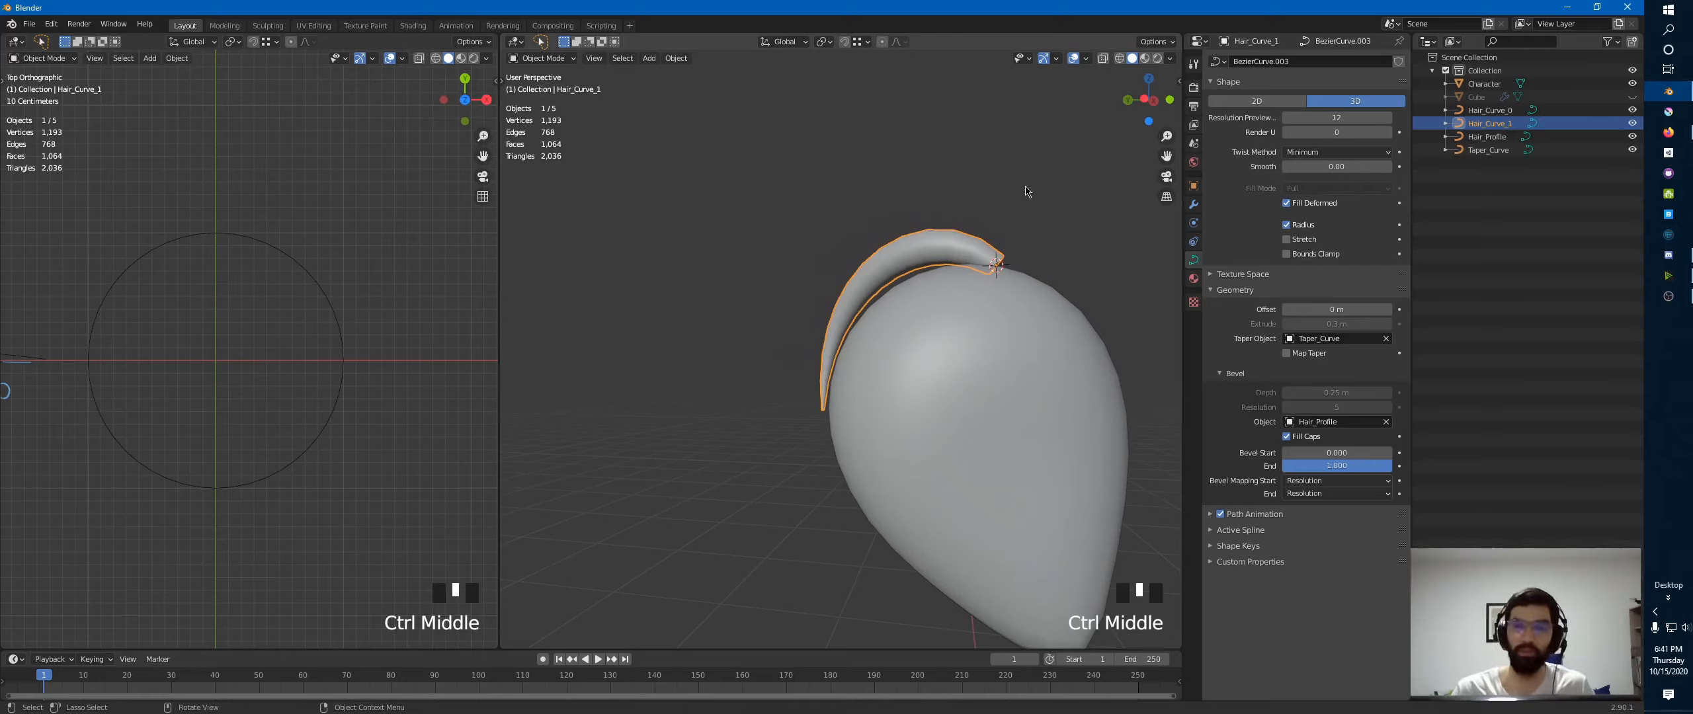
{"action": "middle_click_drag", "start_coordinate": [952, 247], "coordinate": [891, 357], "text": "ctrl"}
{"action": "middle_click_drag", "start_coordinate": [890, 357], "coordinate": [858, 368]}
{"action": "mouse_move", "coordinate": [857, 367]}
{"action": "middle_mouse_down", "text": "ctrl"}
{"action": "mouse_move", "coordinate": [856, 409]}
{"action": "mouse_move", "coordinate": [872, 355]}
{"action": "middle_mouse_up", "text": "ctrl"}
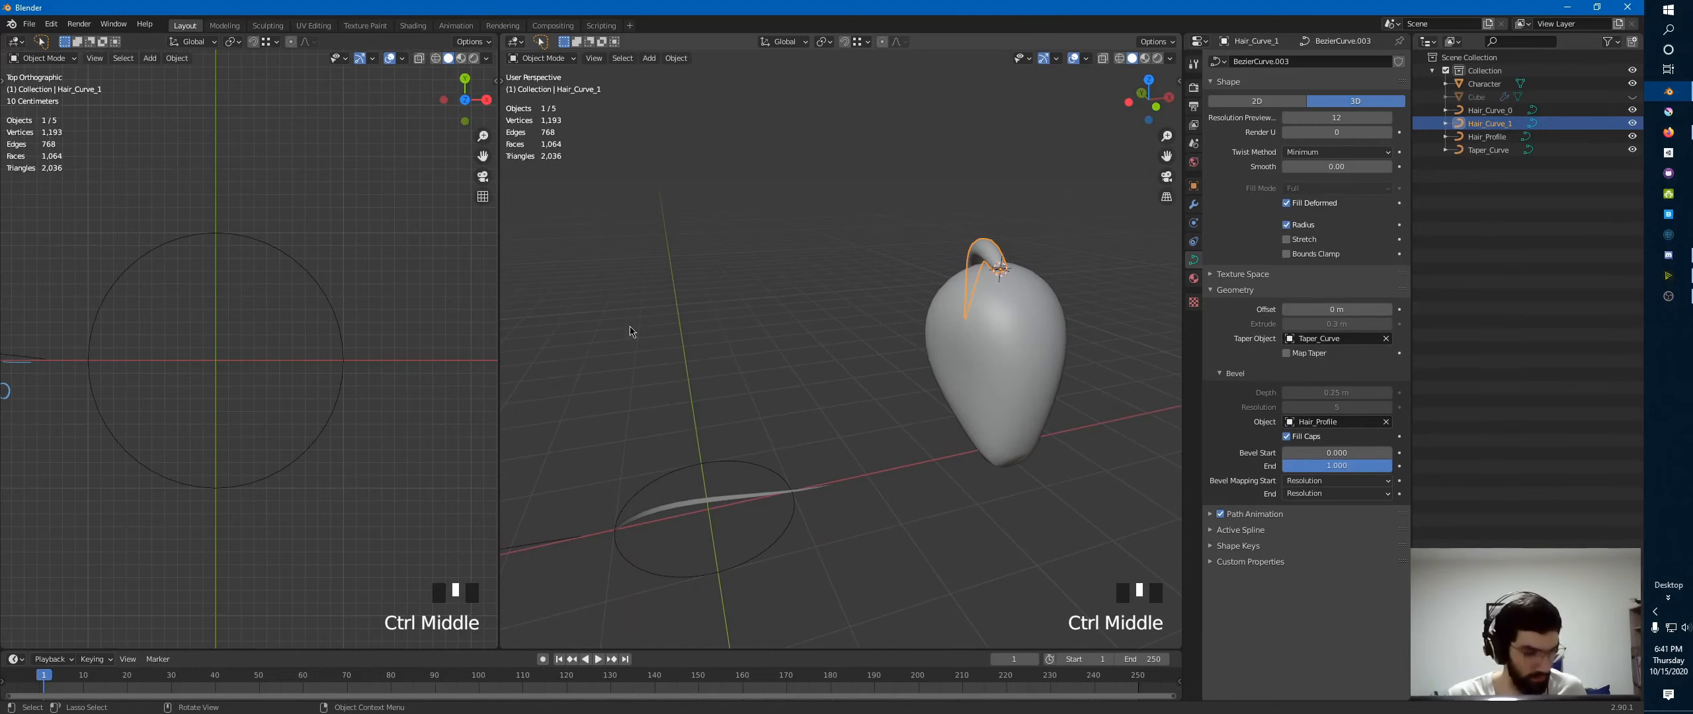
- Show annotations in the perspective viewport, then draw a small freehand scribble beside the head and erase it
{"action": "left_click", "coordinate": [1087, 58]}
{"action": "left_click", "coordinate": [1096, 167]}
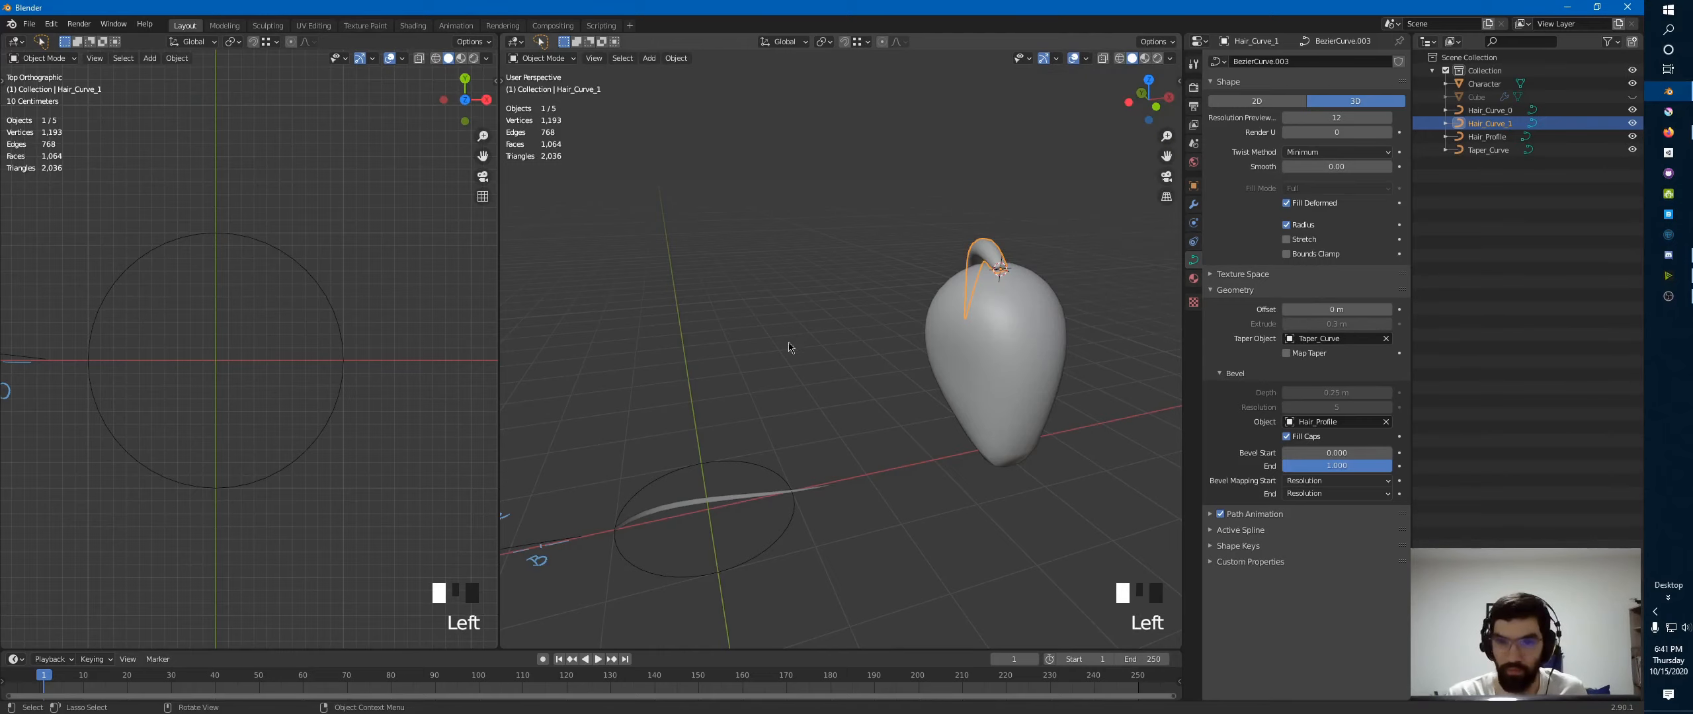
{"action": "key", "text": "d"}
{"action": "left_click_drag", "start_coordinate": [727, 357], "coordinate": [753, 355]}
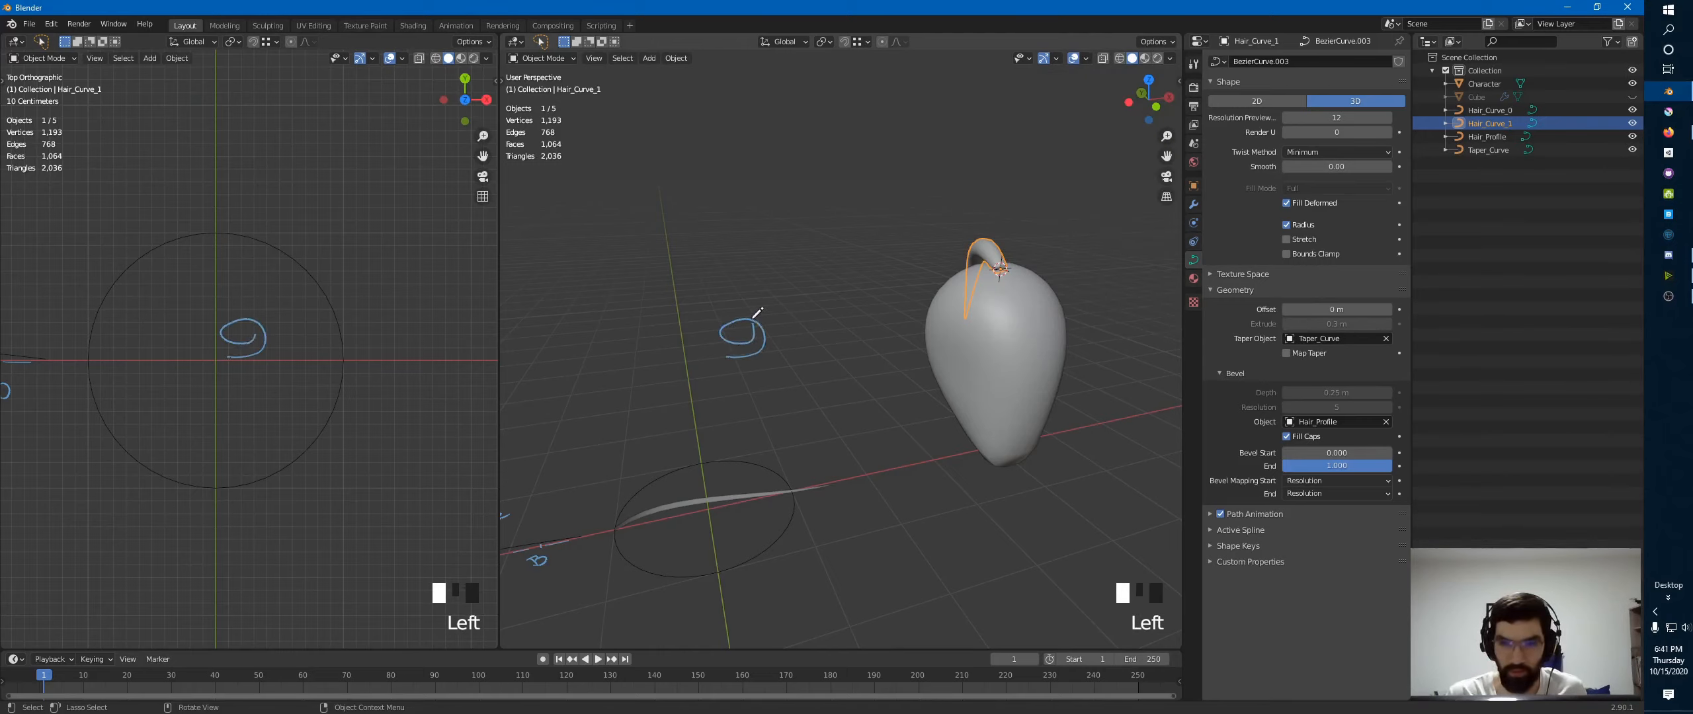
{"action": "left_click_drag", "start_coordinate": [738, 294], "coordinate": [738, 269]}
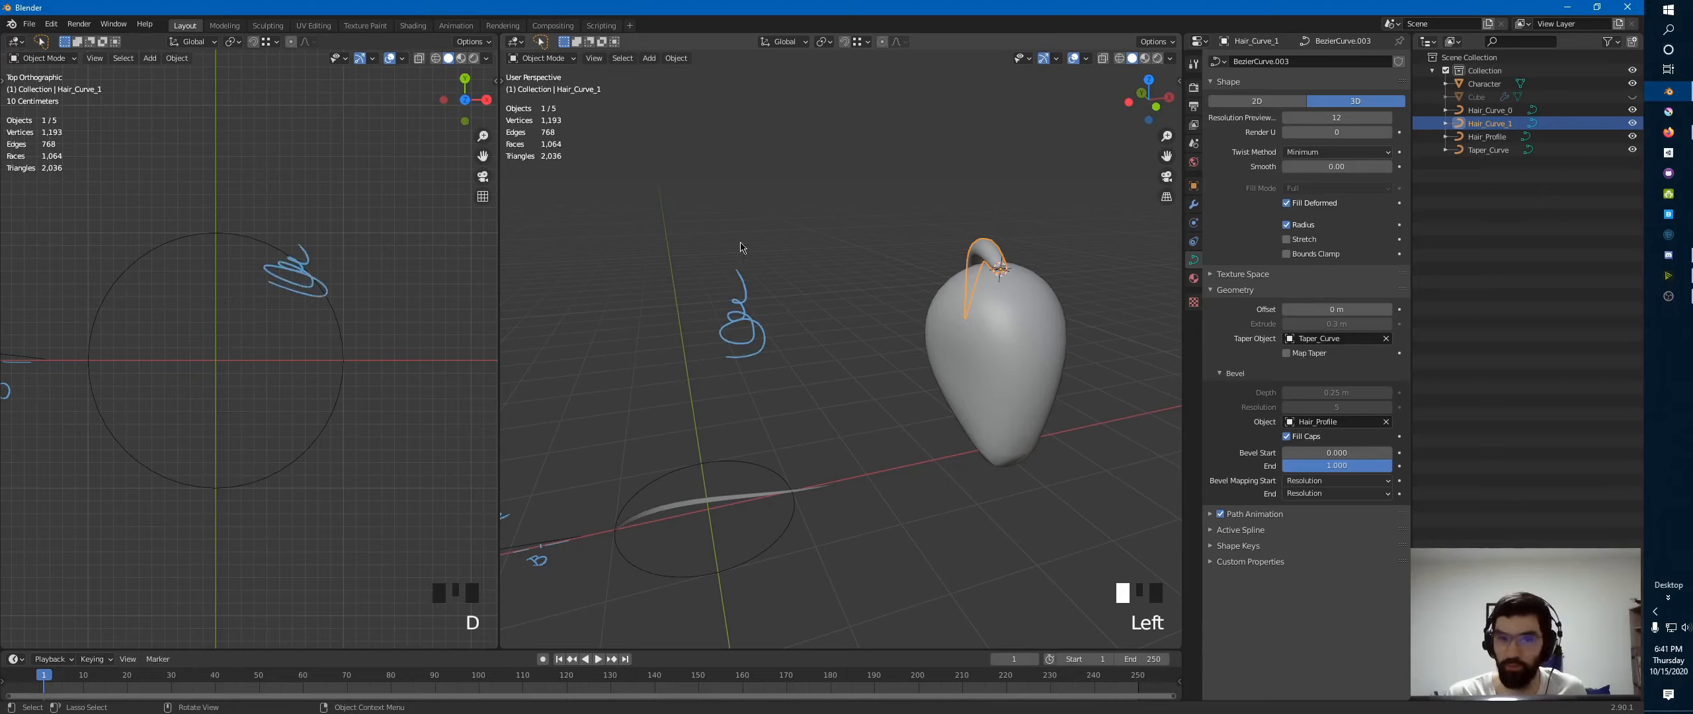
{"action": "right_click_drag", "start_coordinate": [716, 291], "coordinate": [762, 339]}
- Try adjusting the bevel end of Hair_Curve_1 and look closely at the strand's root on the head
{"action": "middle_click_drag", "start_coordinate": [1059, 371], "coordinate": [1012, 328]}
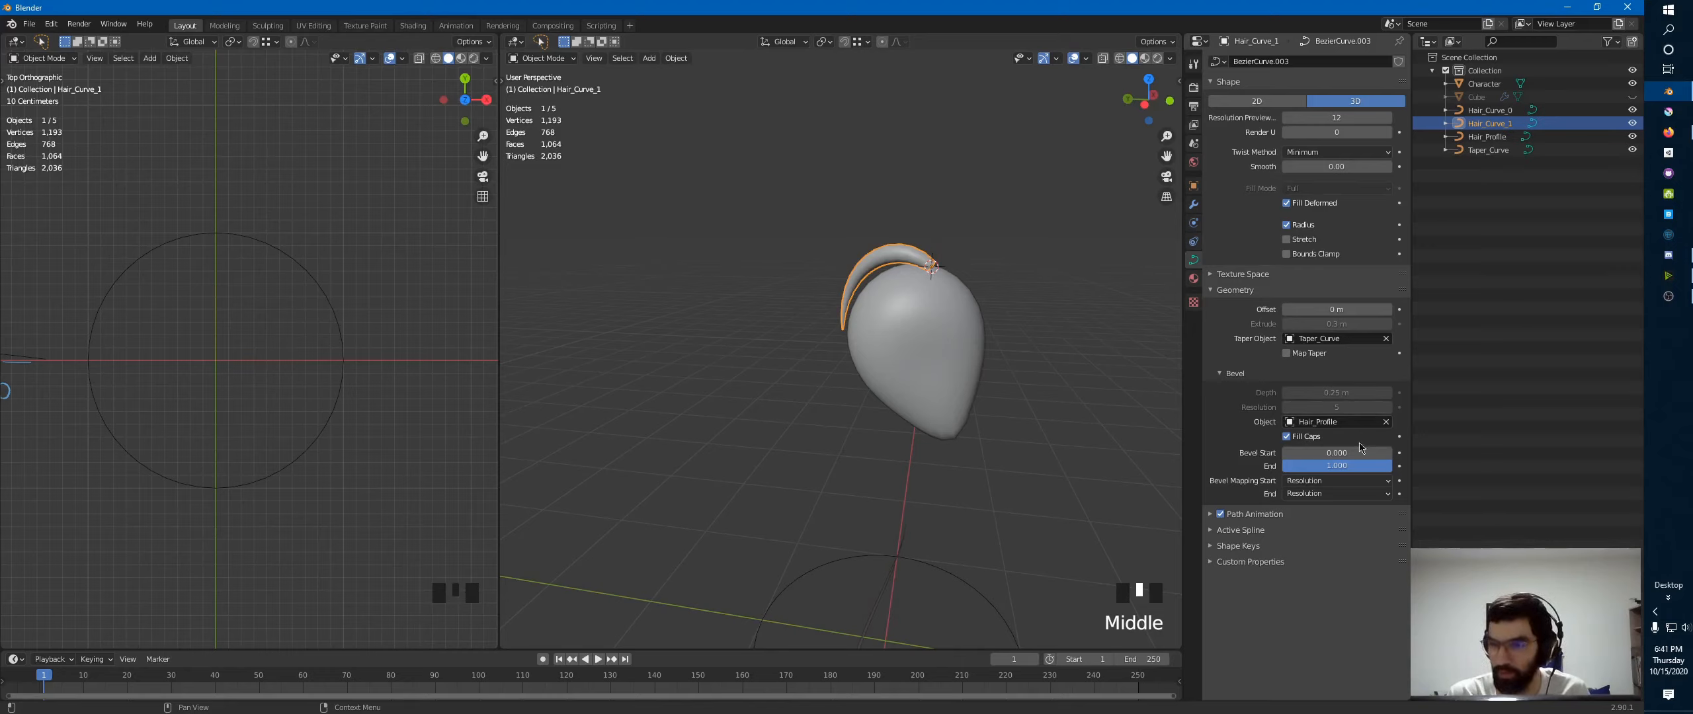
{"action": "mouse_move", "coordinate": [1361, 466]}
{"action": "left_mouse_down"}
{"action": "mouse_move", "coordinate": [1320, 463]}
{"action": "mouse_move", "coordinate": [1392, 466]}
{"action": "left_mouse_up"}
{"action": "middle_click_drag", "start_coordinate": [924, 326], "coordinate": [891, 290], "text": "ctrl"}
{"action": "left_click", "coordinate": [891, 290]}
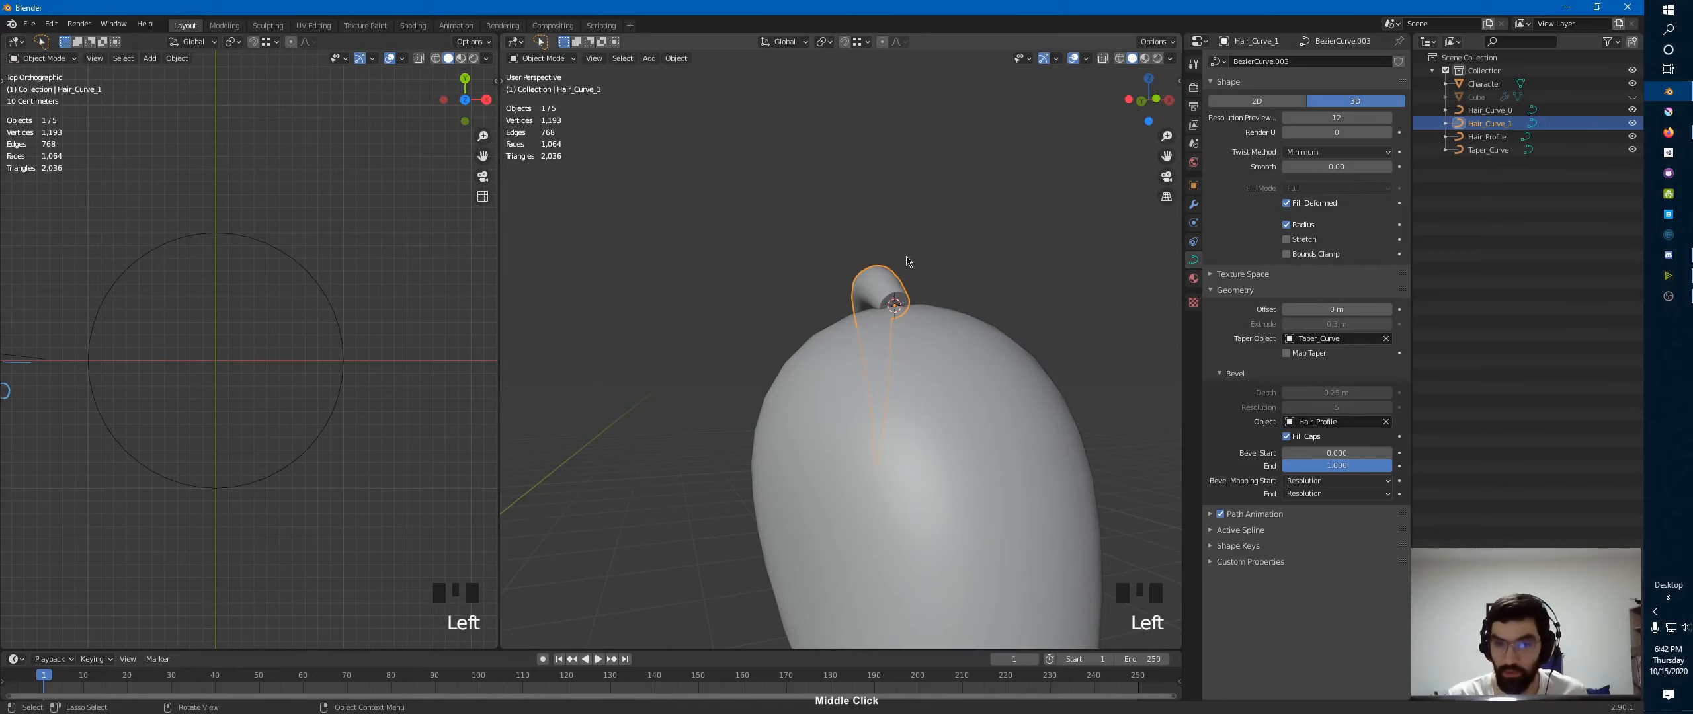
- Edit the Hair_Profile circle and scale all its points down uniformly to about half size
{"action": "left_click", "coordinate": [299, 266]}
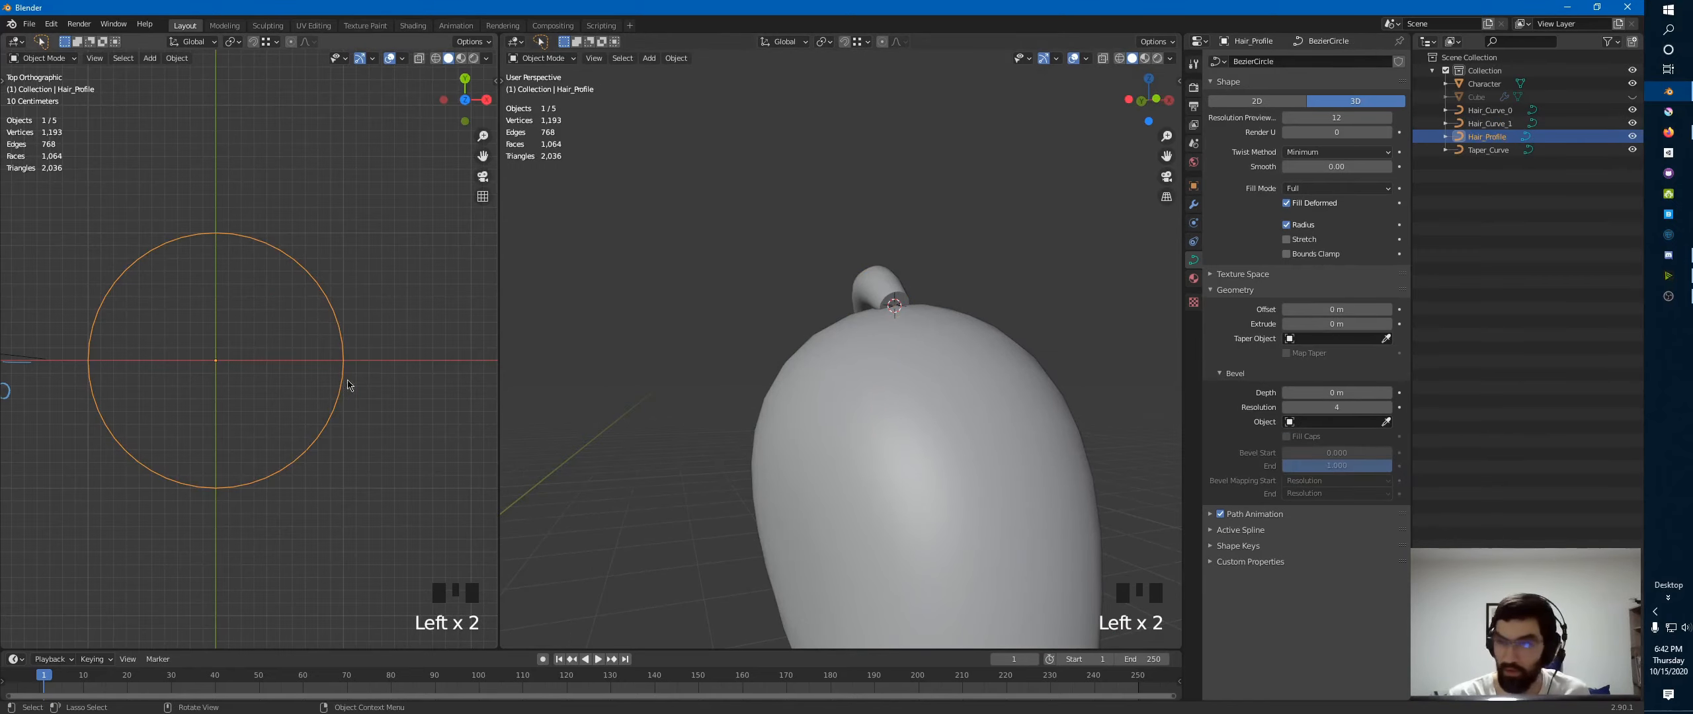
{"action": "key", "text": "Tab"}
{"action": "left_click", "coordinate": [235, 240]}
{"action": "key", "text": "a"}
{"action": "key", "text": "s"}
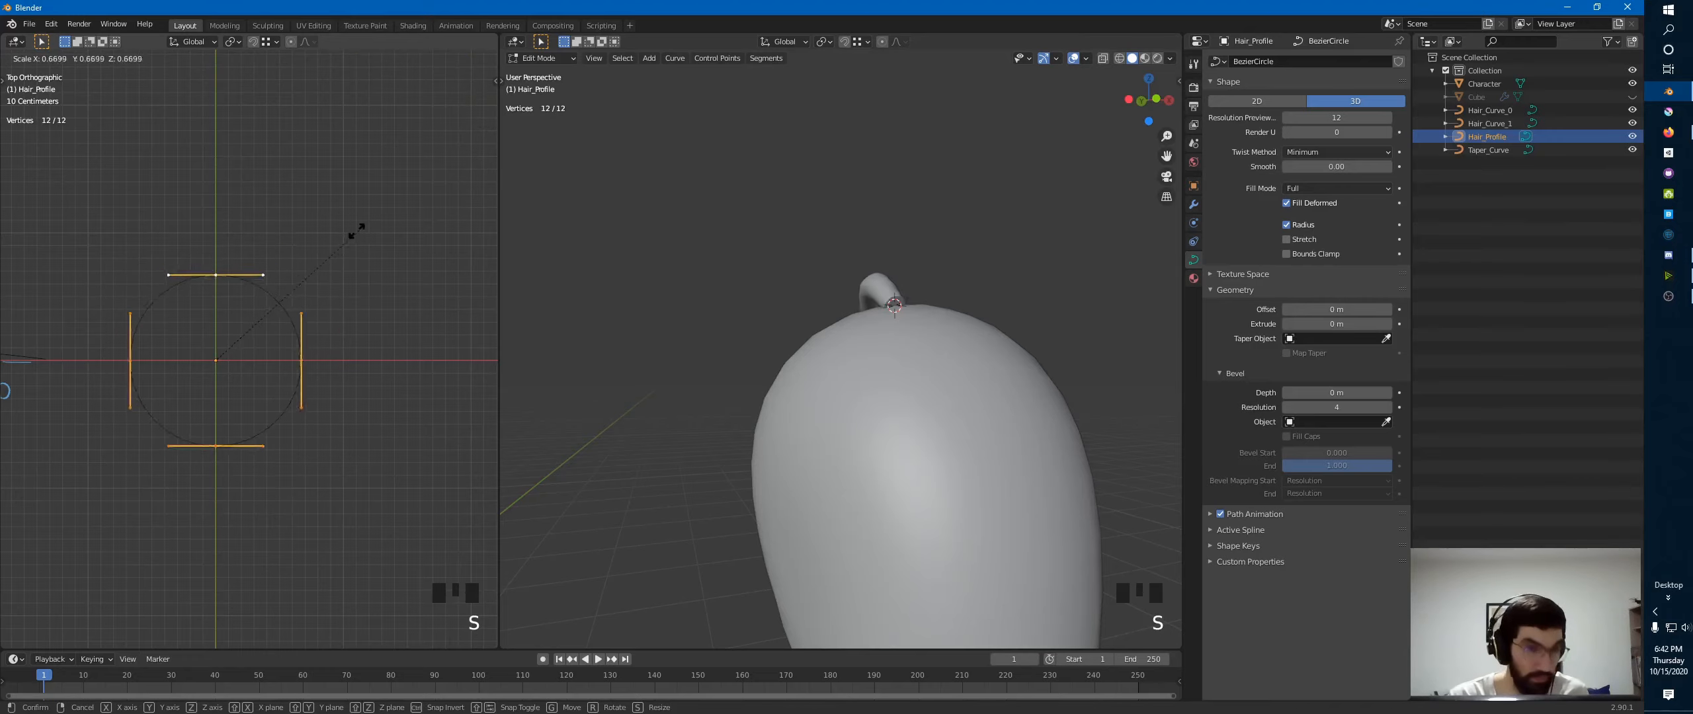
{"action": "left_click", "coordinate": [287, 269]}
- Flatten the profile by scaling its top and bottom points together along Y by 0.382
{"action": "left_click", "coordinate": [215, 306]}
{"action": "left_click", "coordinate": [215, 419], "text": "shift"}
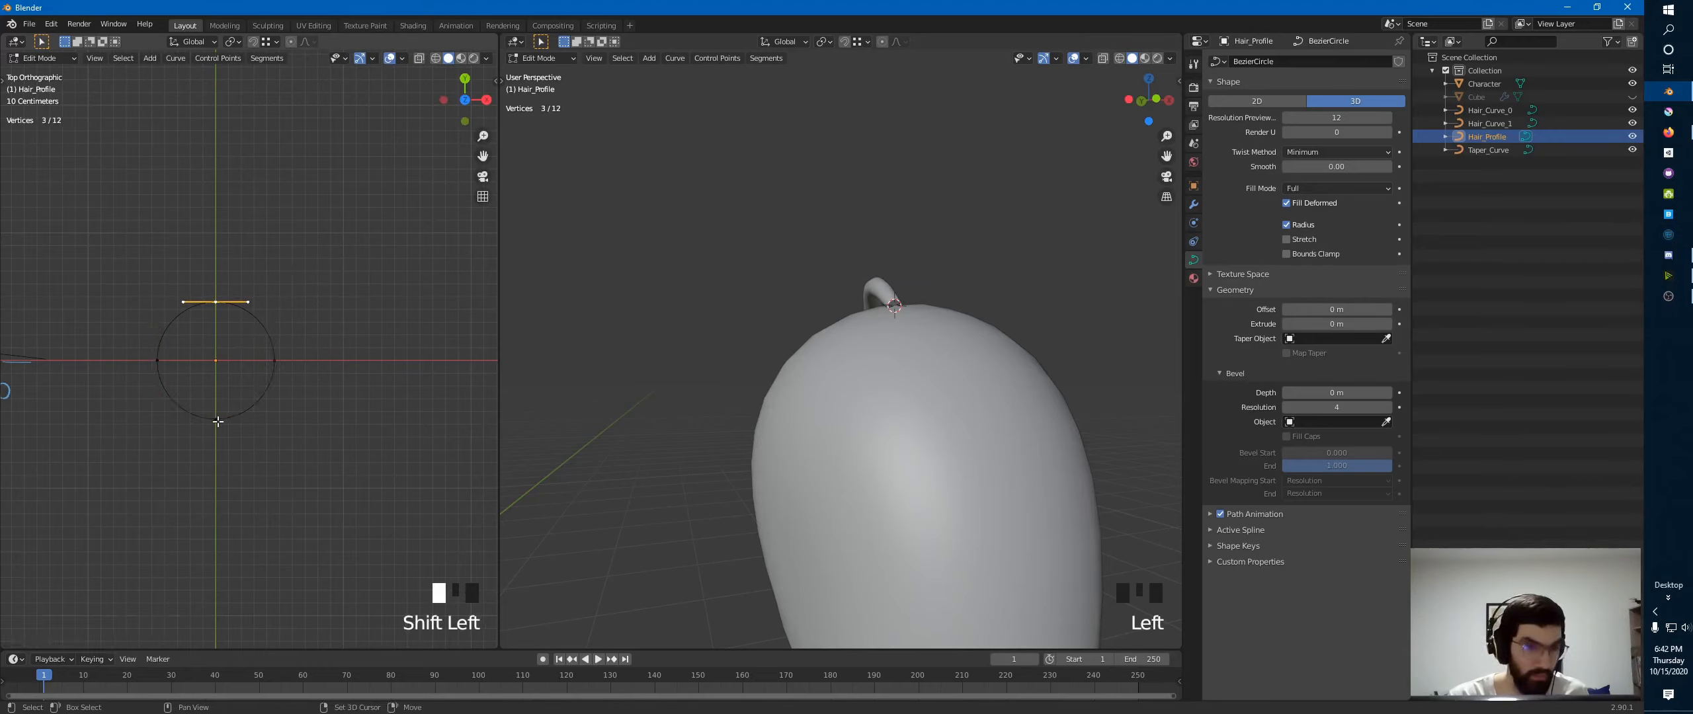
{"action": "key", "text": "s"}
{"action": "key", "text": "y"}
{"action": "left_click", "coordinate": [257, 321]}
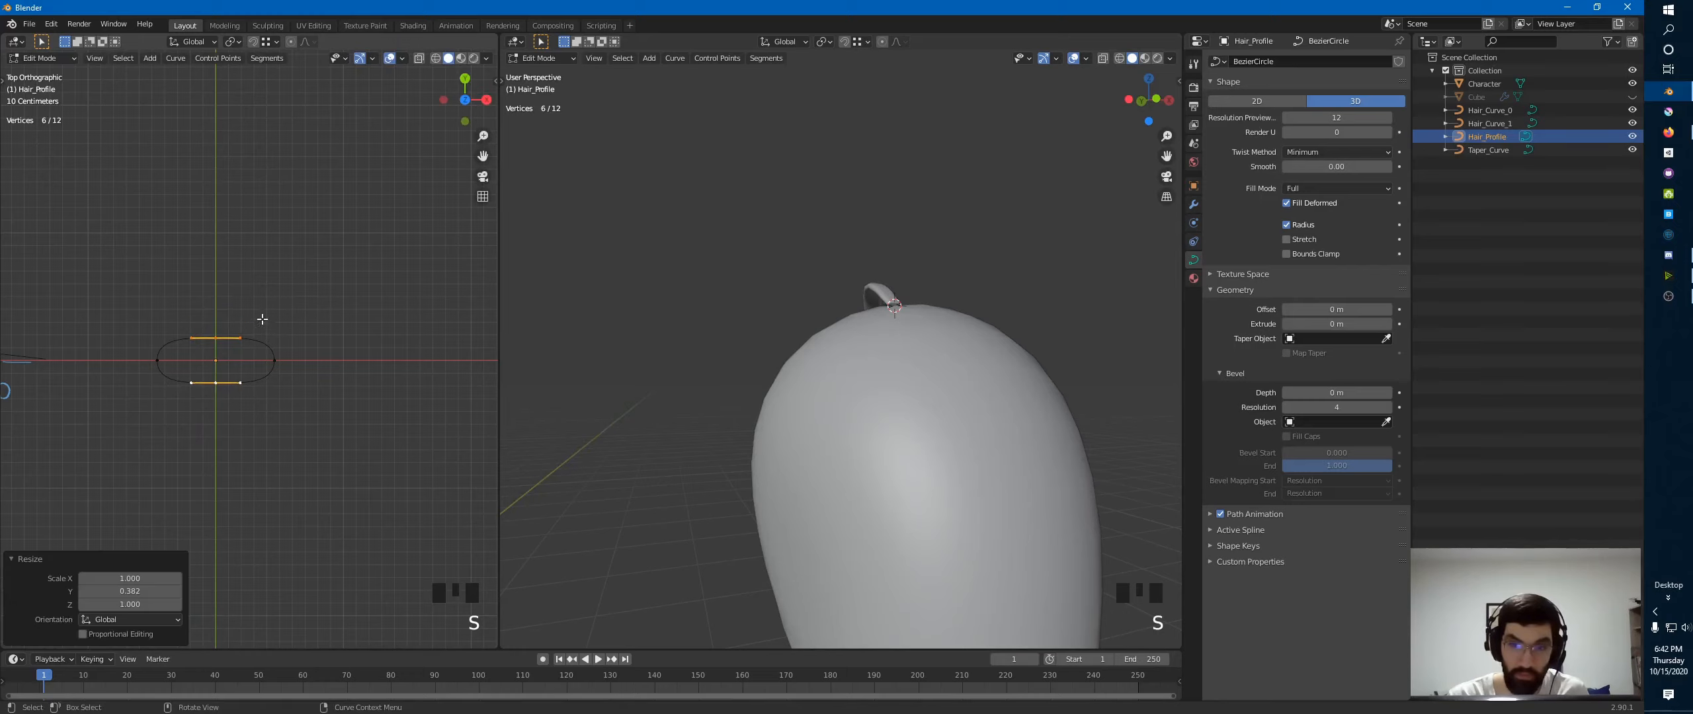
{"action": "middle_click_drag", "start_coordinate": [899, 285], "coordinate": [734, 352], "text": "ctrl"}
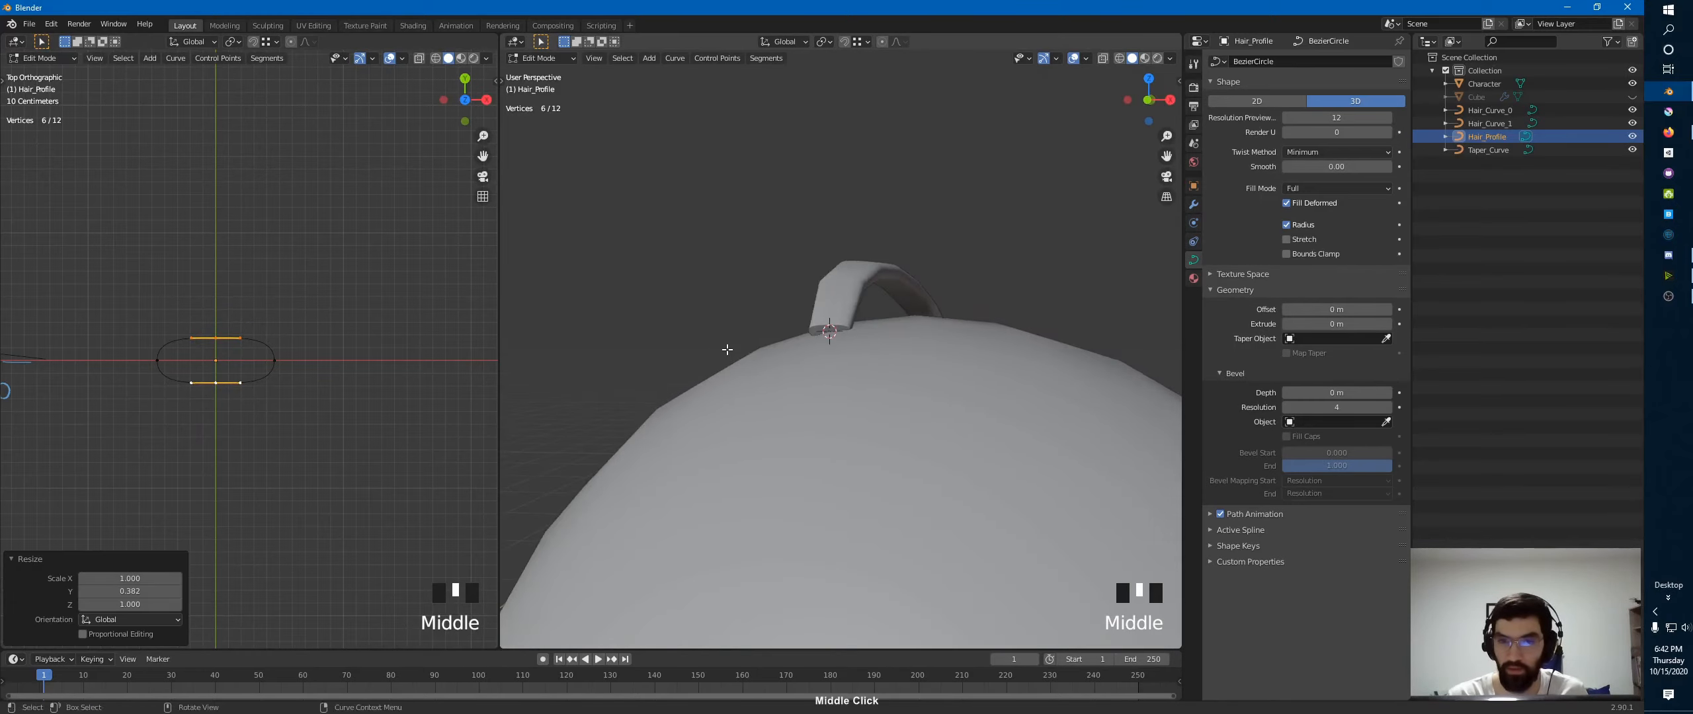
- Narrow the profile by scaling its left and right points together inward along X
{"action": "left_click", "coordinate": [278, 368]}
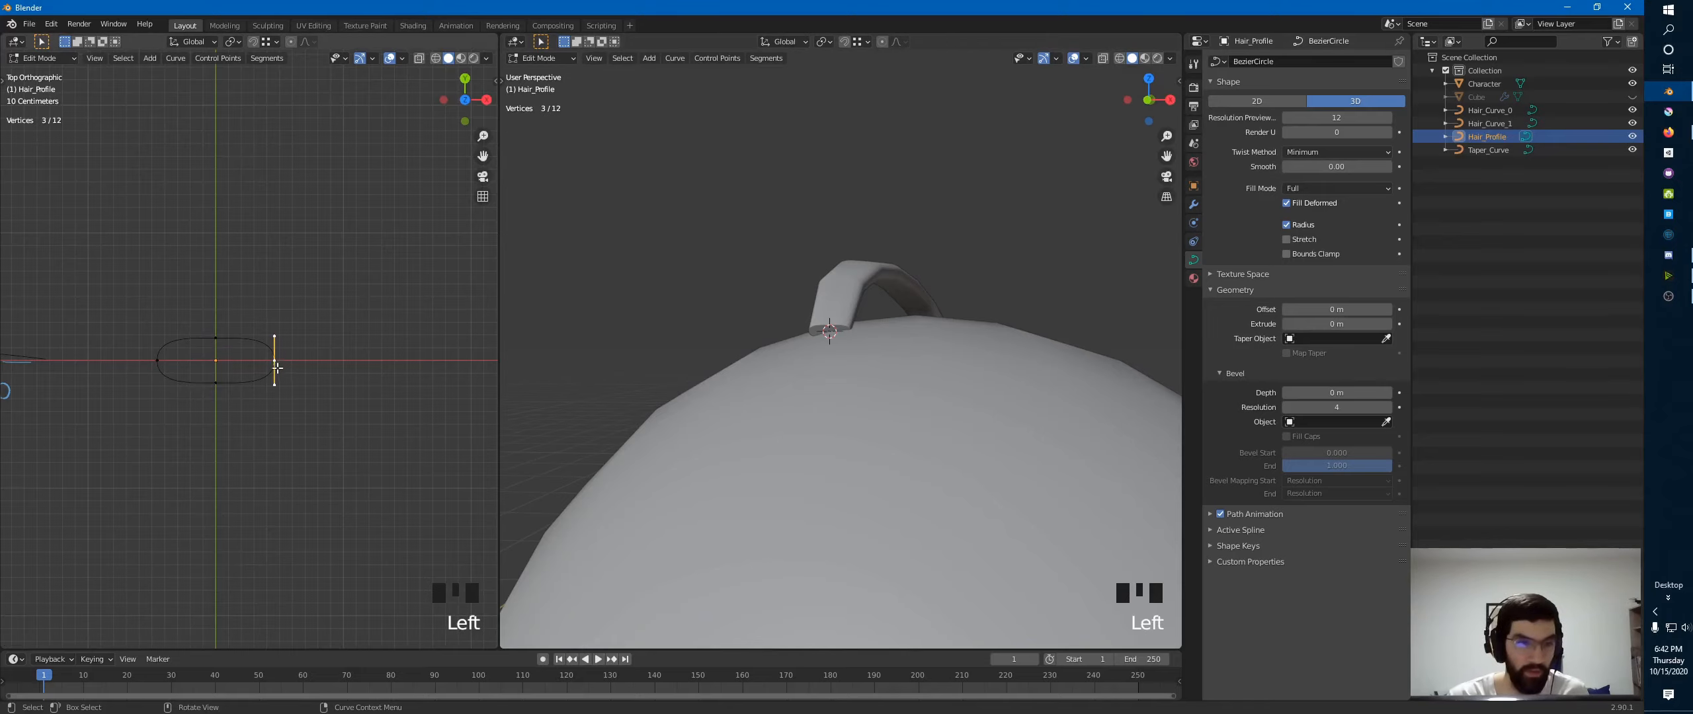
{"action": "left_click", "coordinate": [158, 361], "text": "shift"}
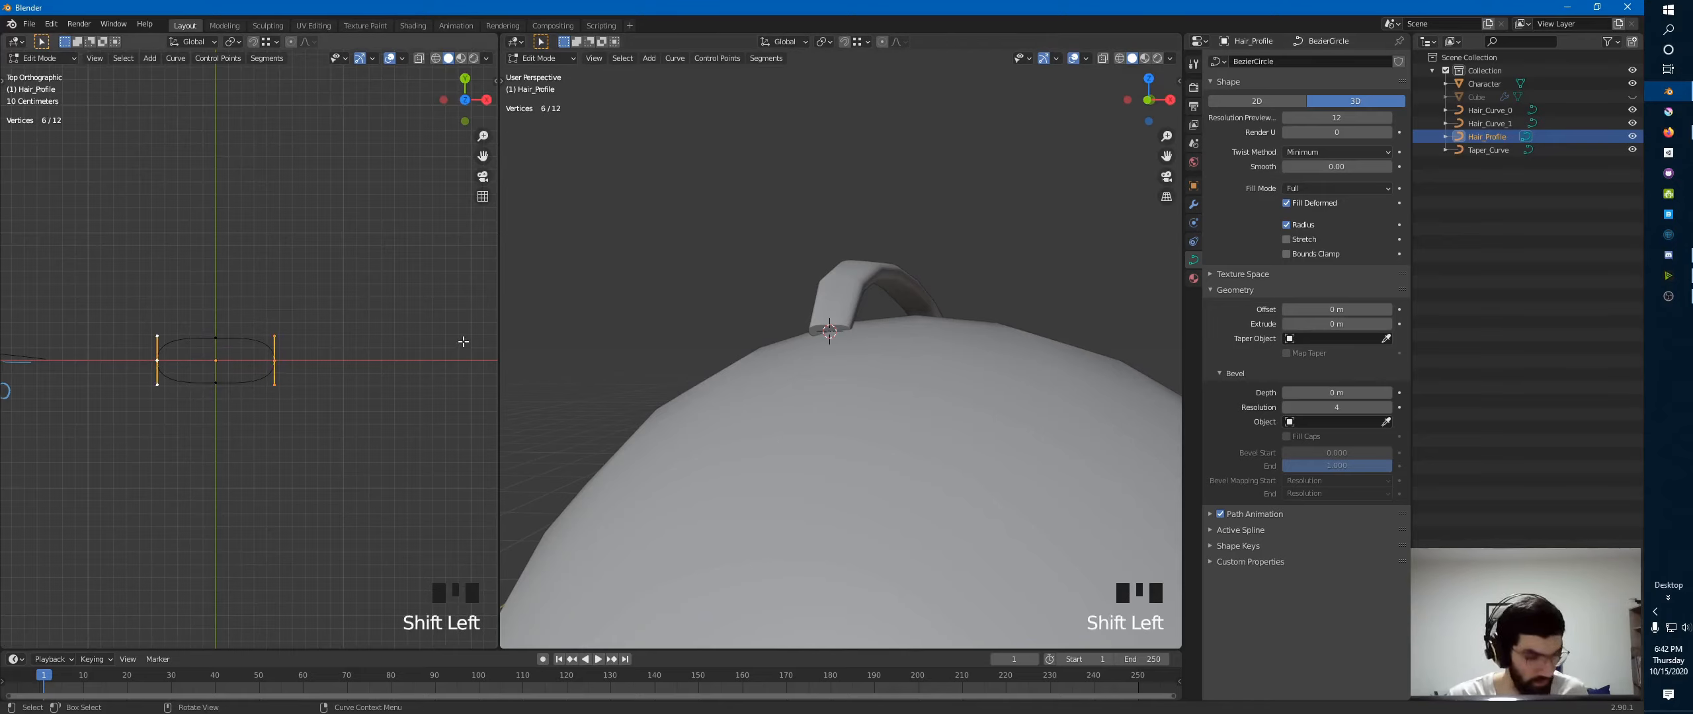
{"action": "key", "text": "s"}
{"action": "key", "text": "x"}
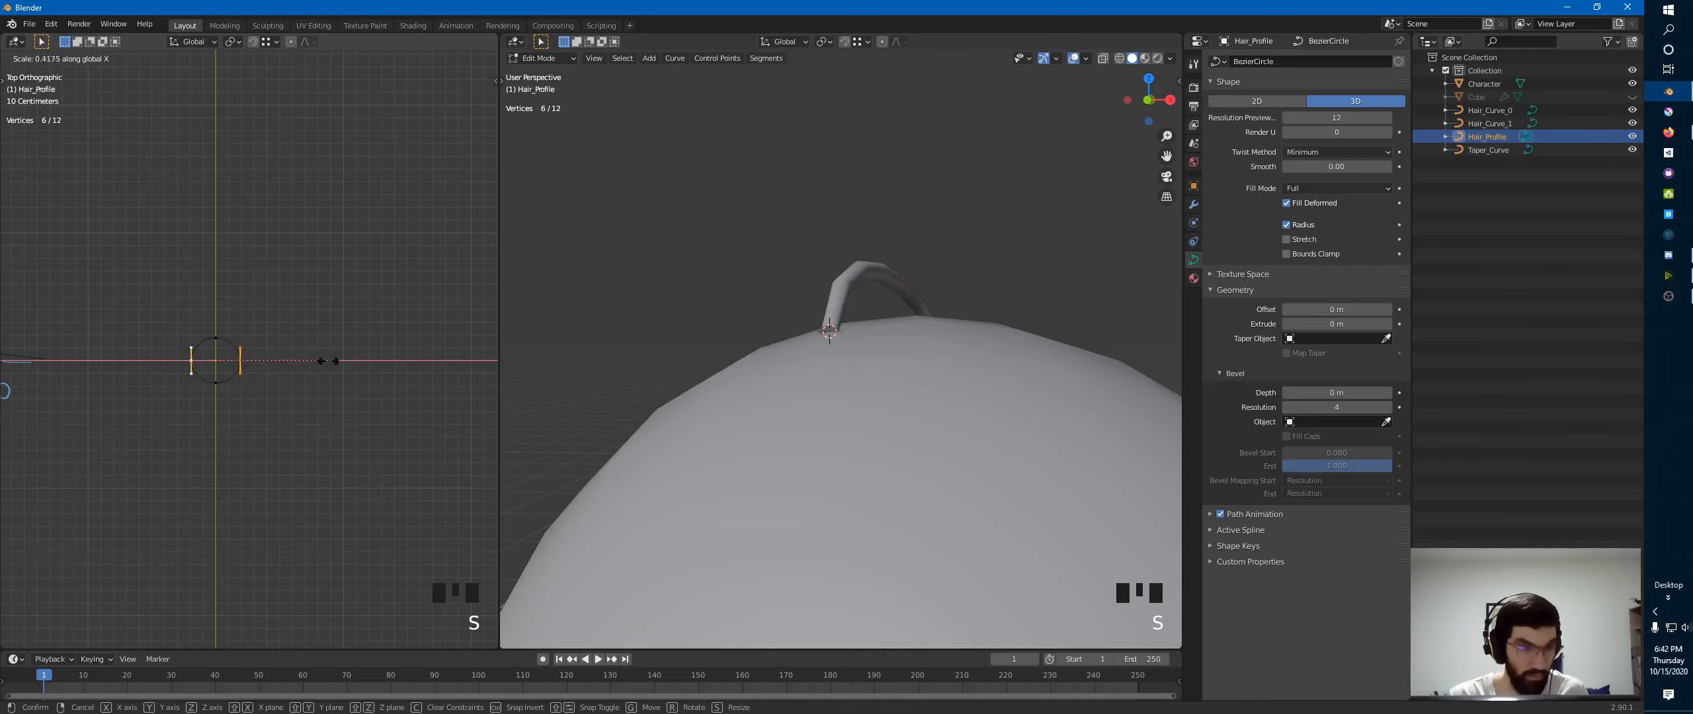
{"action": "left_click", "coordinate": [266, 357]}
{"action": "left_click", "coordinate": [216, 340]}
{"action": "left_click", "coordinate": [216, 383], "text": "shift"}
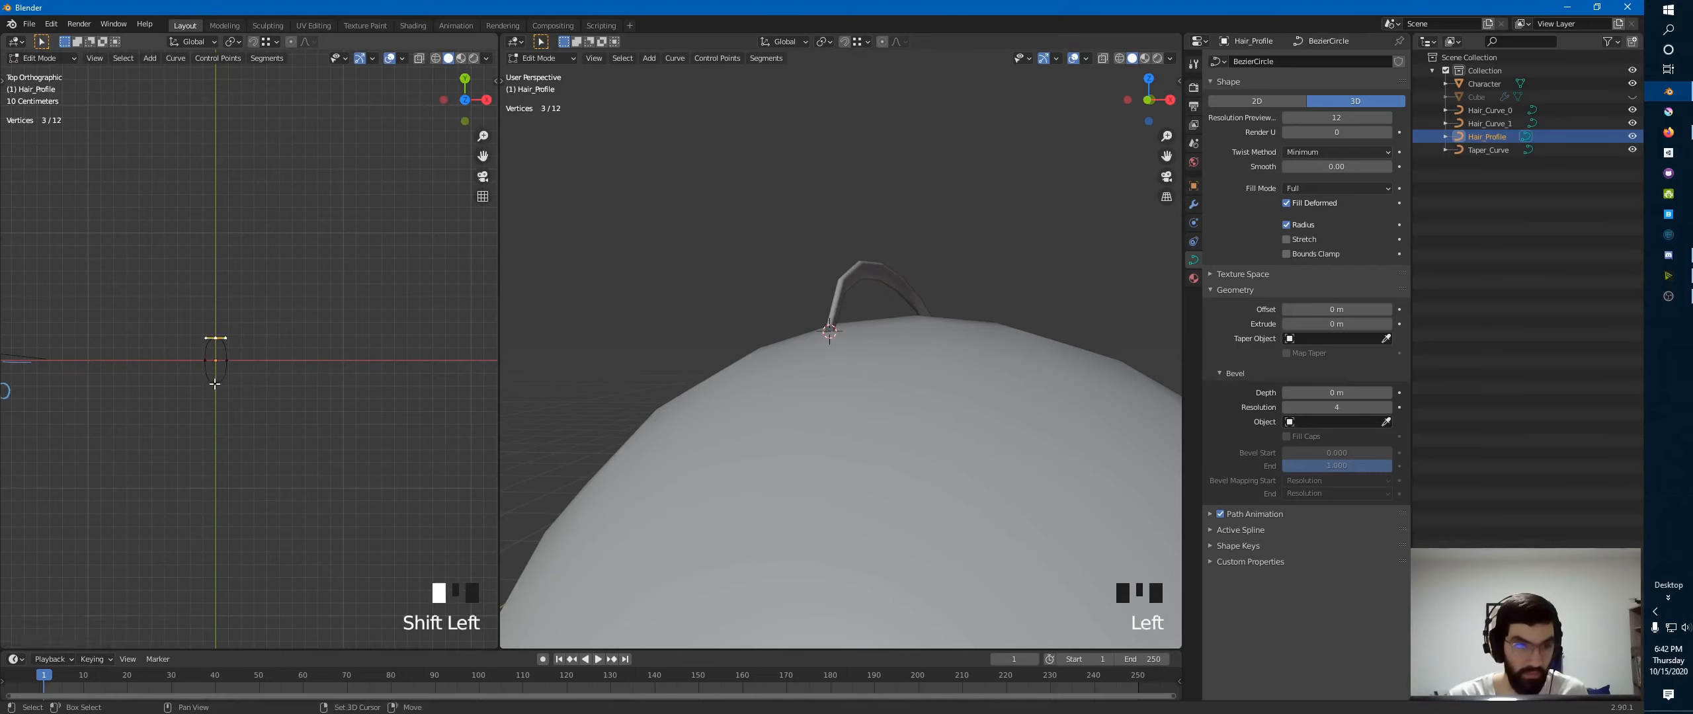
{"action": "key", "text": "s"}
{"action": "key", "text": "x"}
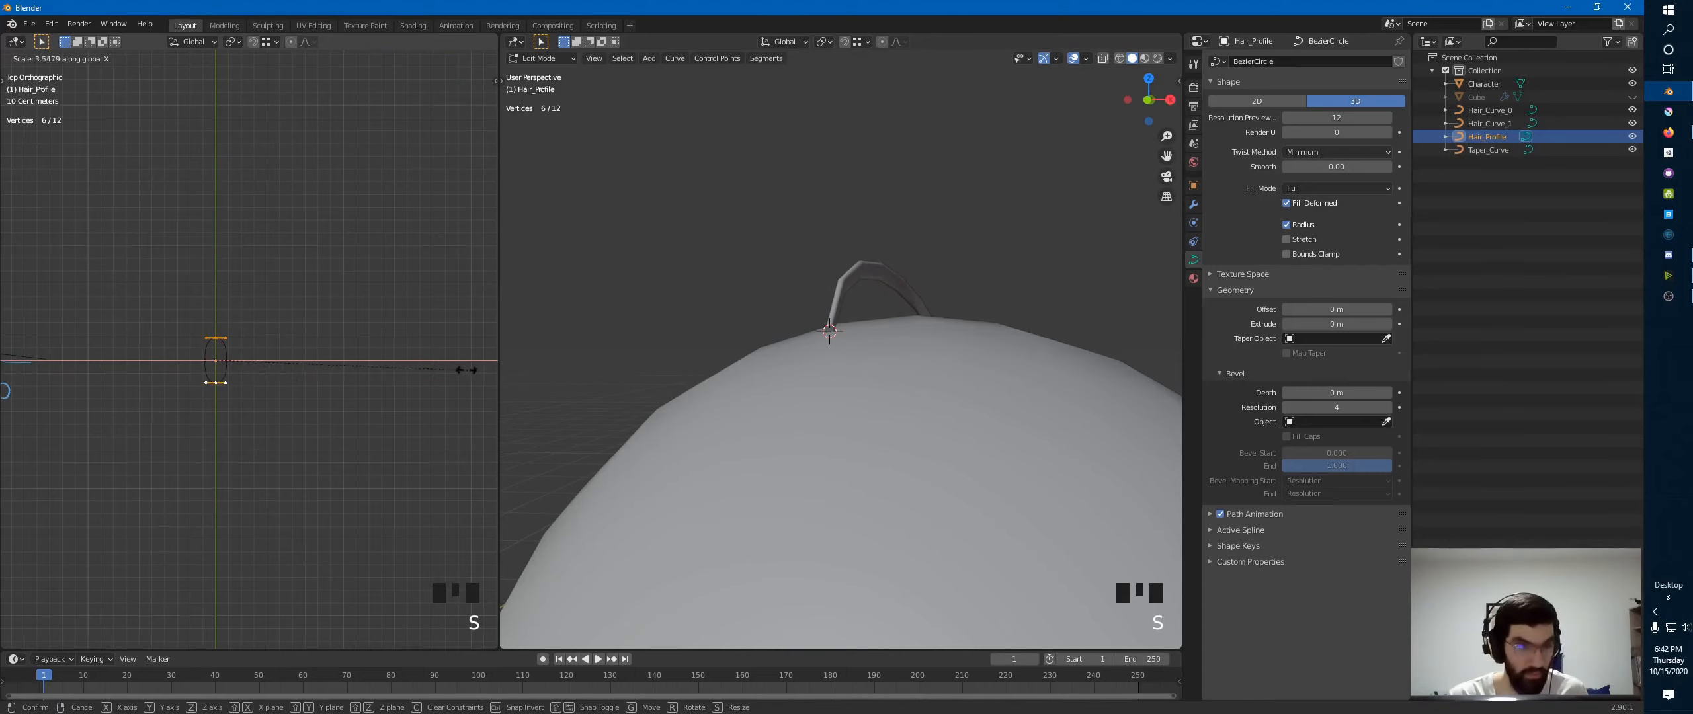
{"action": "right_click", "coordinate": [266, 357]}
- Move the right handle of the profile's top point outward along X by about 0.52 m
{"action": "left_click", "coordinate": [227, 338]}
{"action": "left_click", "coordinate": [217, 384], "text": "shift"}
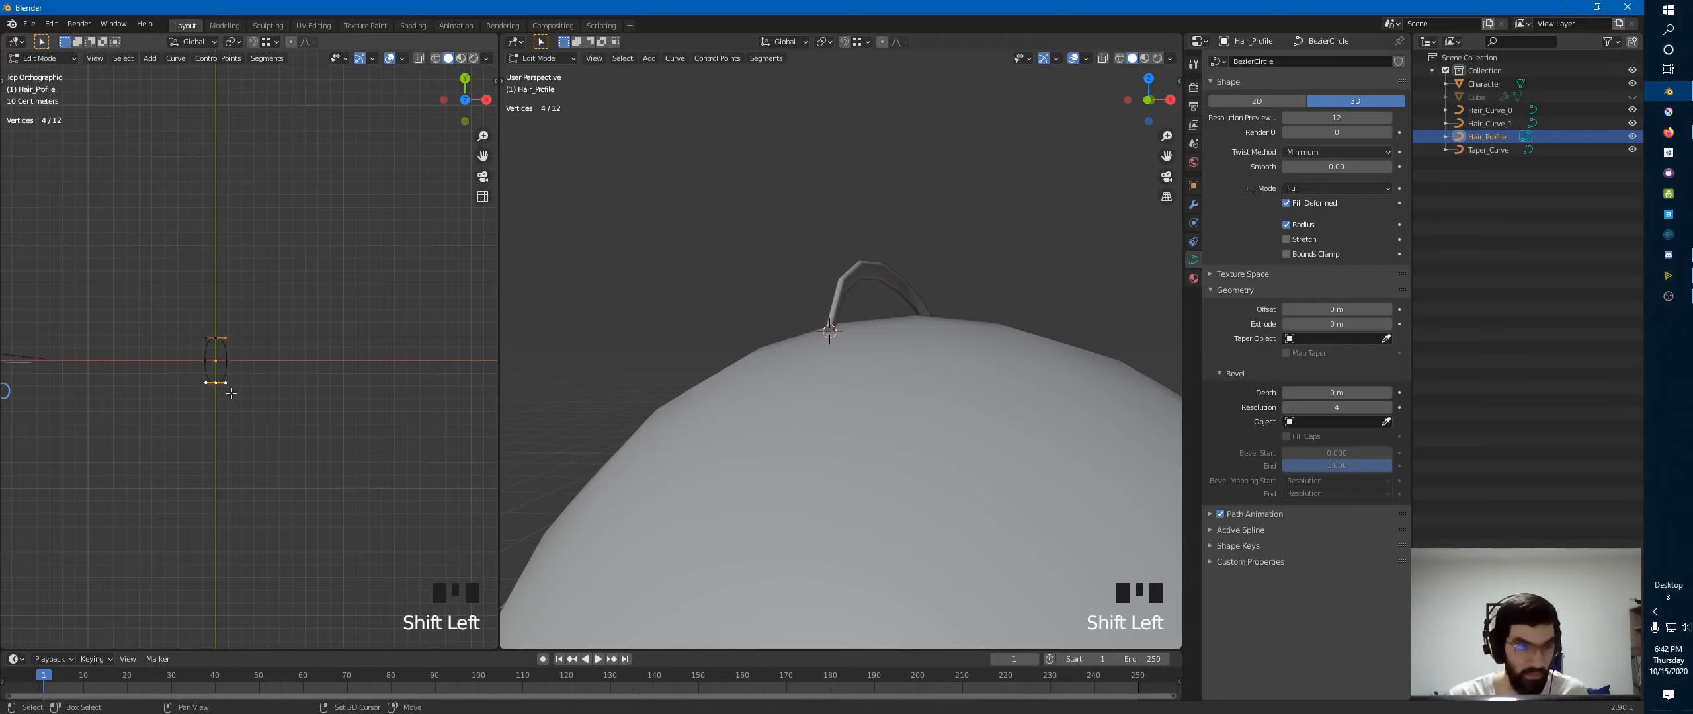
{"action": "left_click", "coordinate": [227, 385], "text": "ctrl"}
{"action": "left_click", "coordinate": [226, 340]}
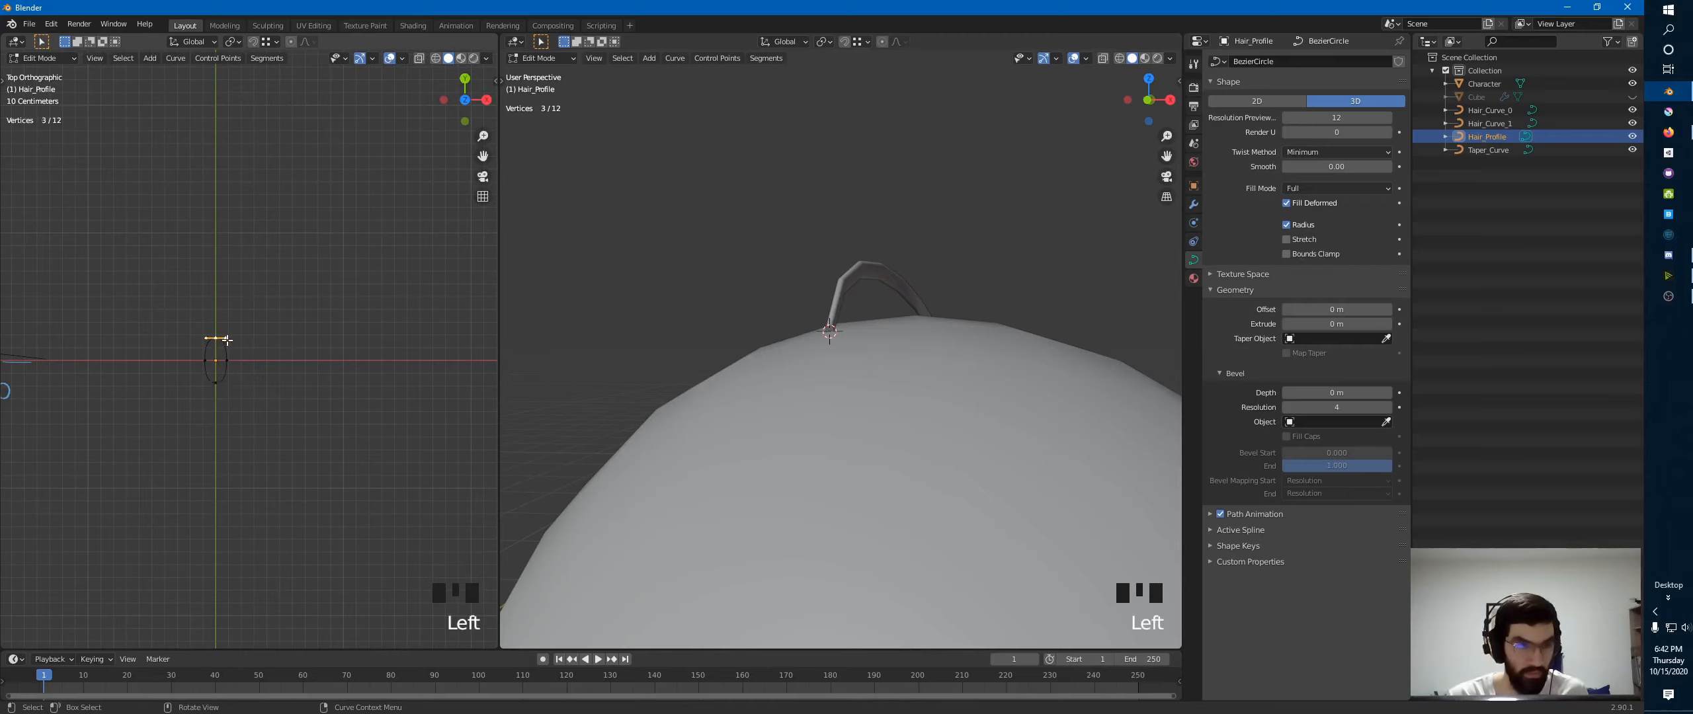
{"action": "left_click", "coordinate": [227, 338]}
{"action": "key", "text": "g"}
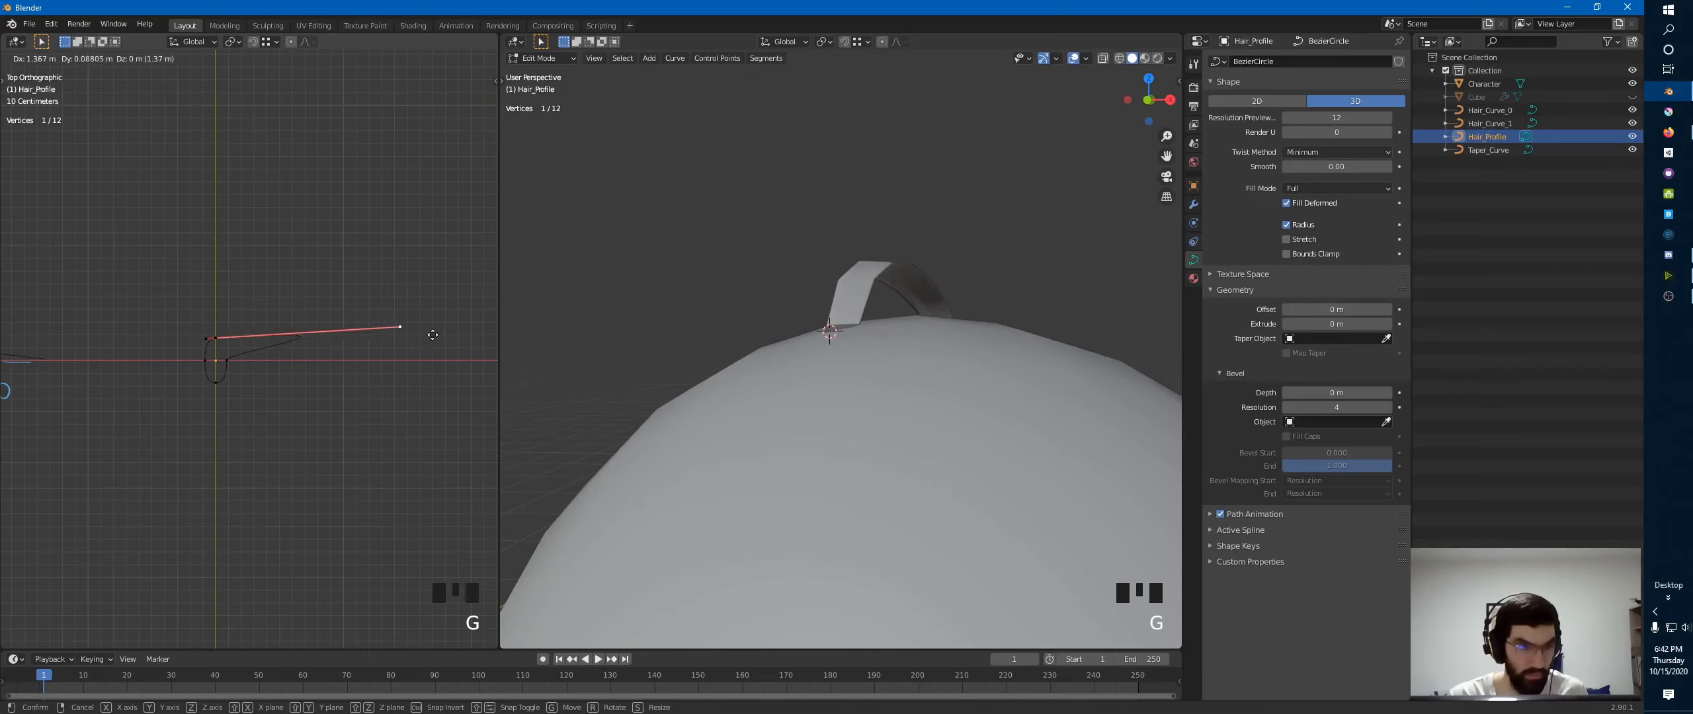
{"action": "key", "text": "x"}
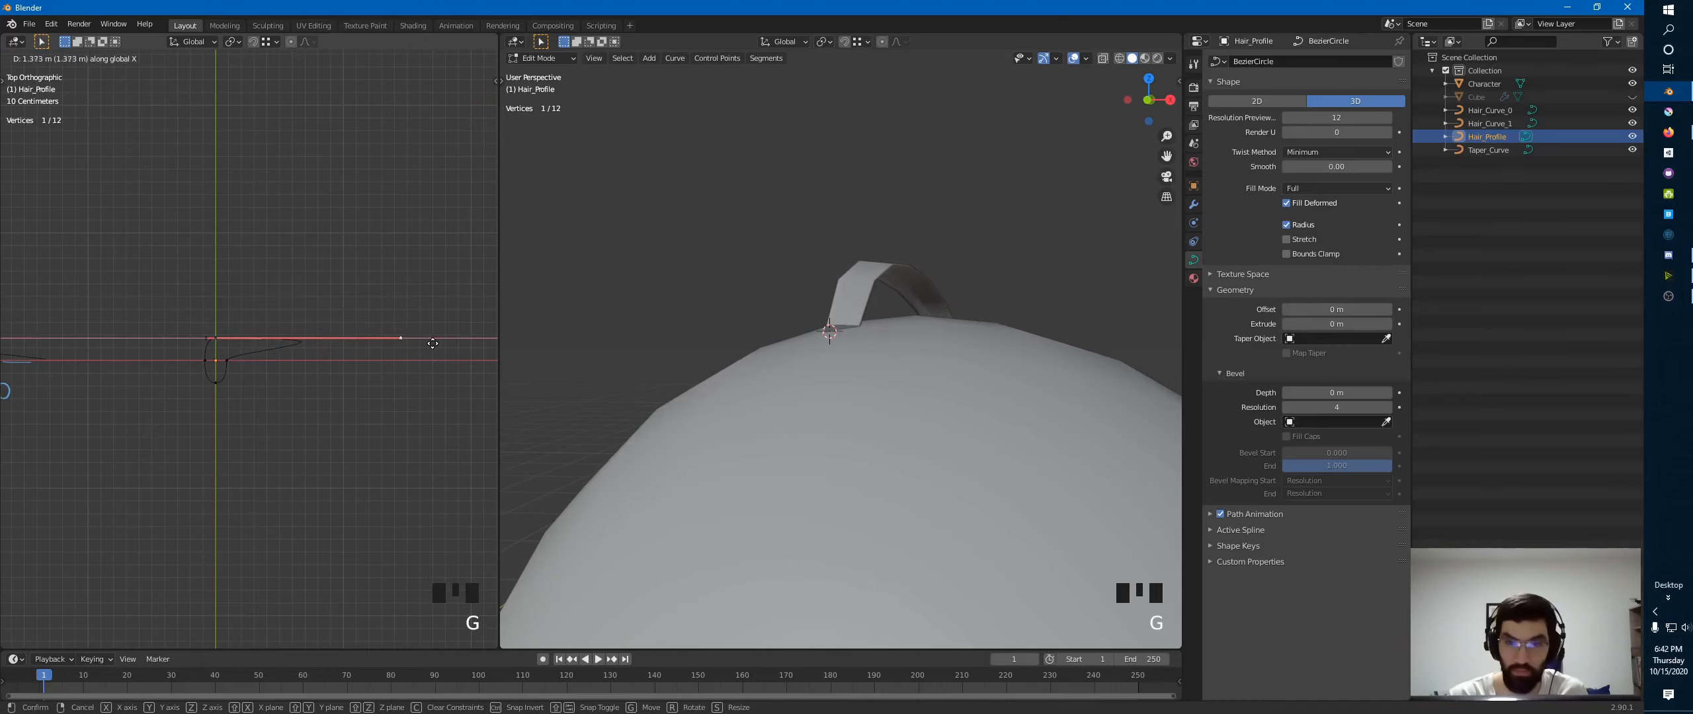
{"action": "left_click", "coordinate": [287, 372]}
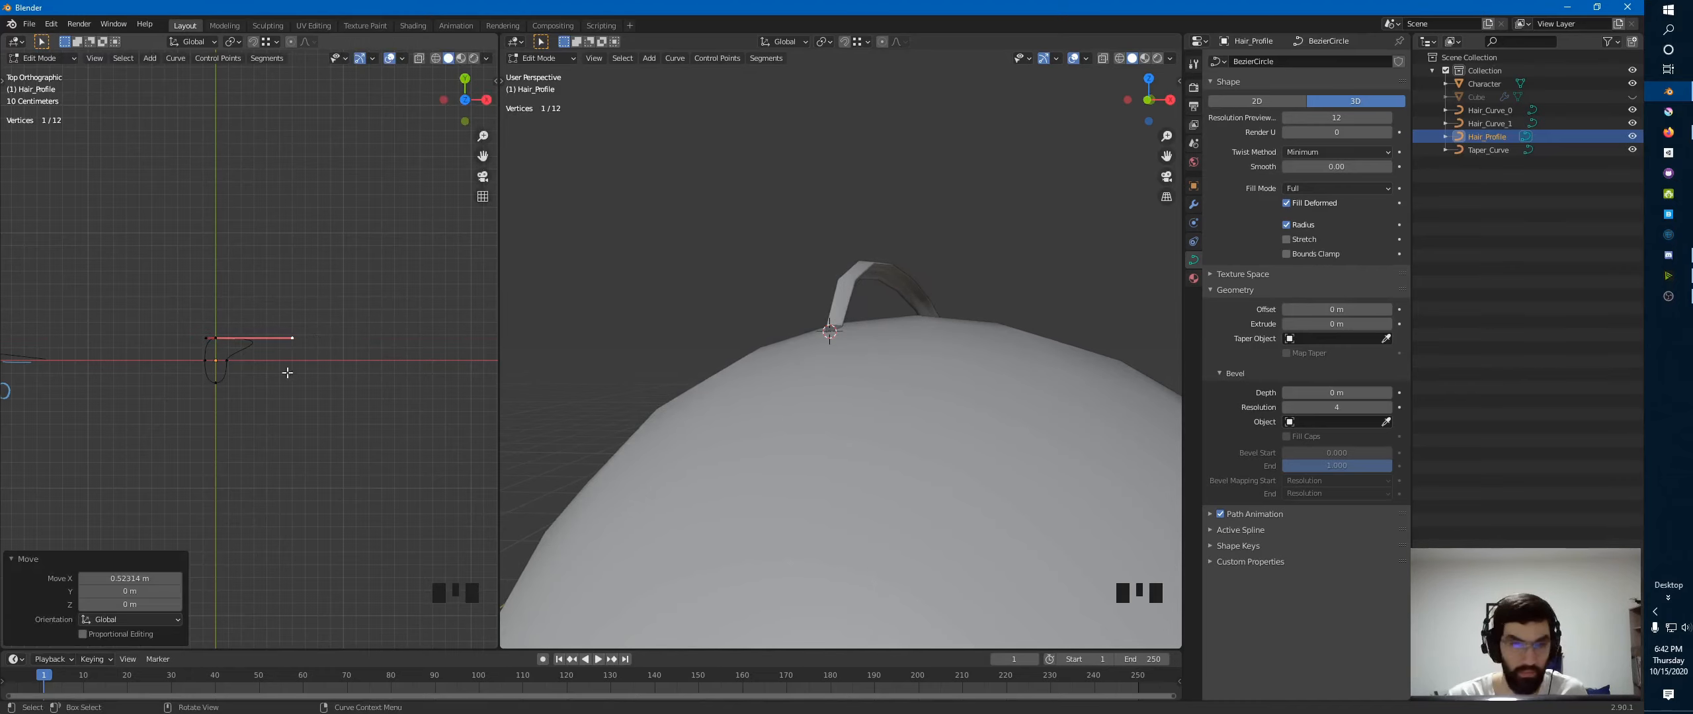
- Rotate the handles of the profile's right point and pull the bottom point's left handle outward along X
{"action": "left_click", "coordinate": [230, 366]}
{"action": "key", "text": "r"}
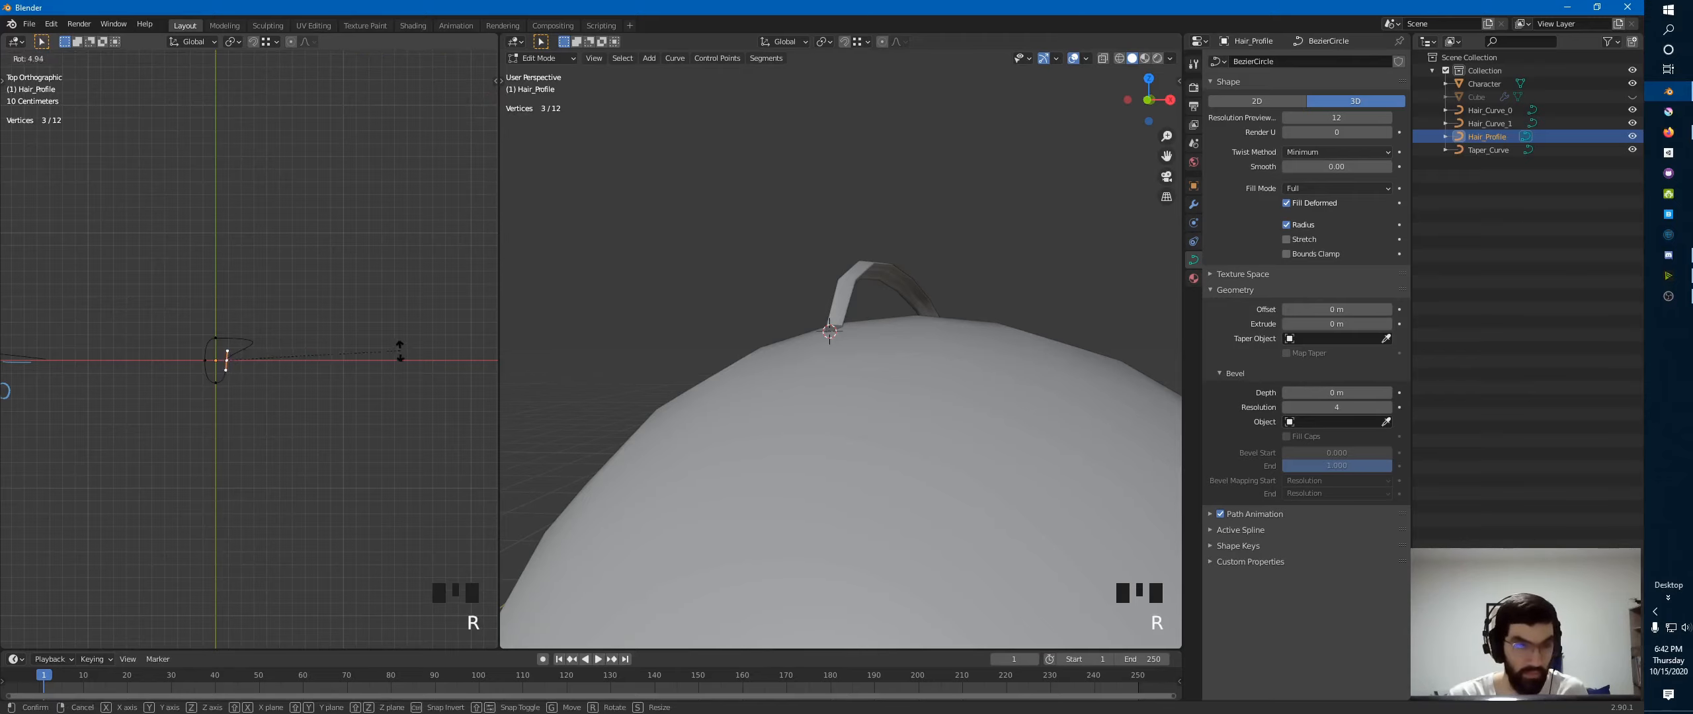
{"action": "left_click", "coordinate": [349, 430]}
{"action": "left_click", "coordinate": [214, 391]}
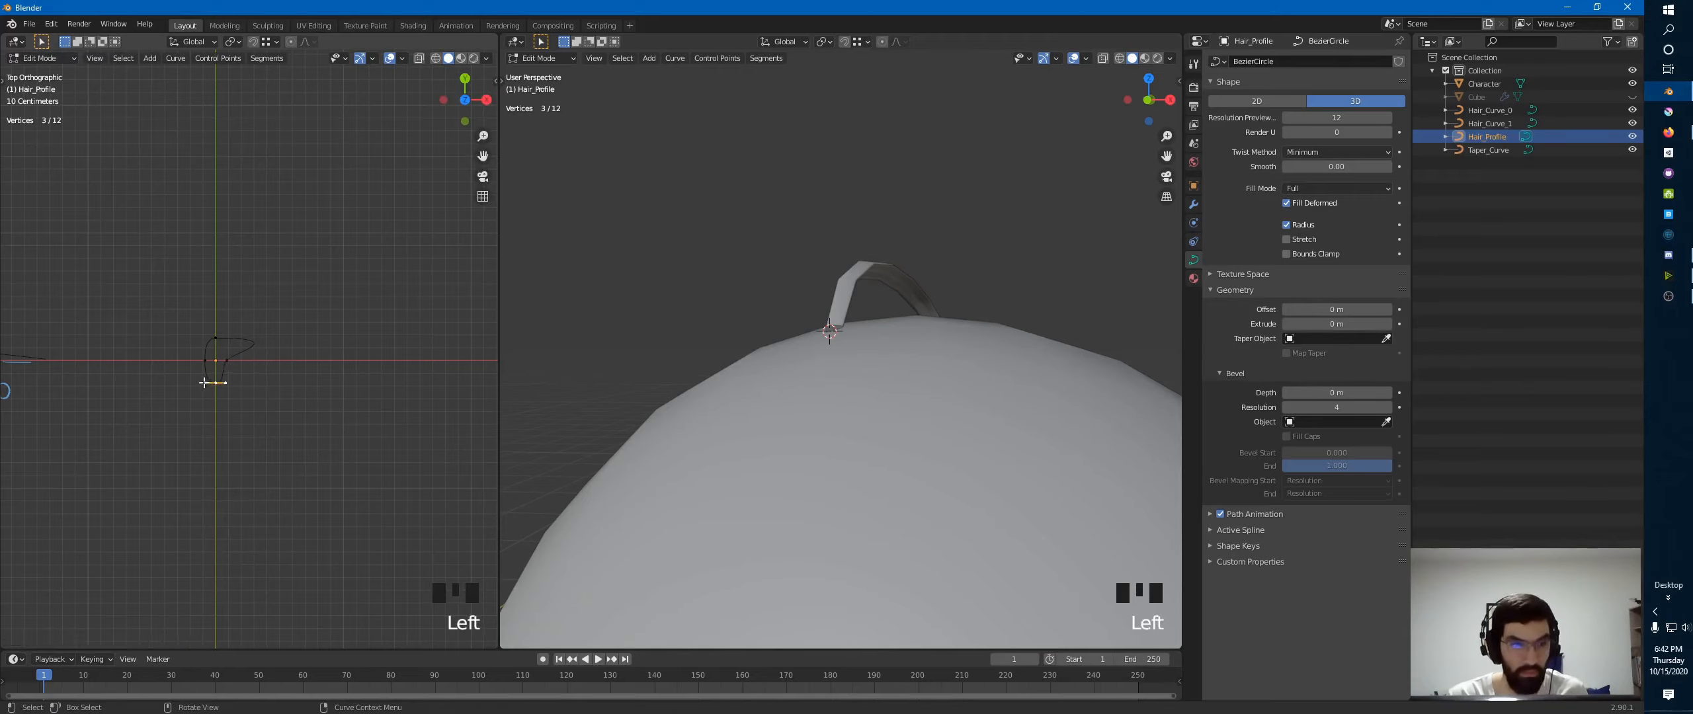
{"action": "left_click", "coordinate": [200, 385]}
{"action": "key", "text": "x"}
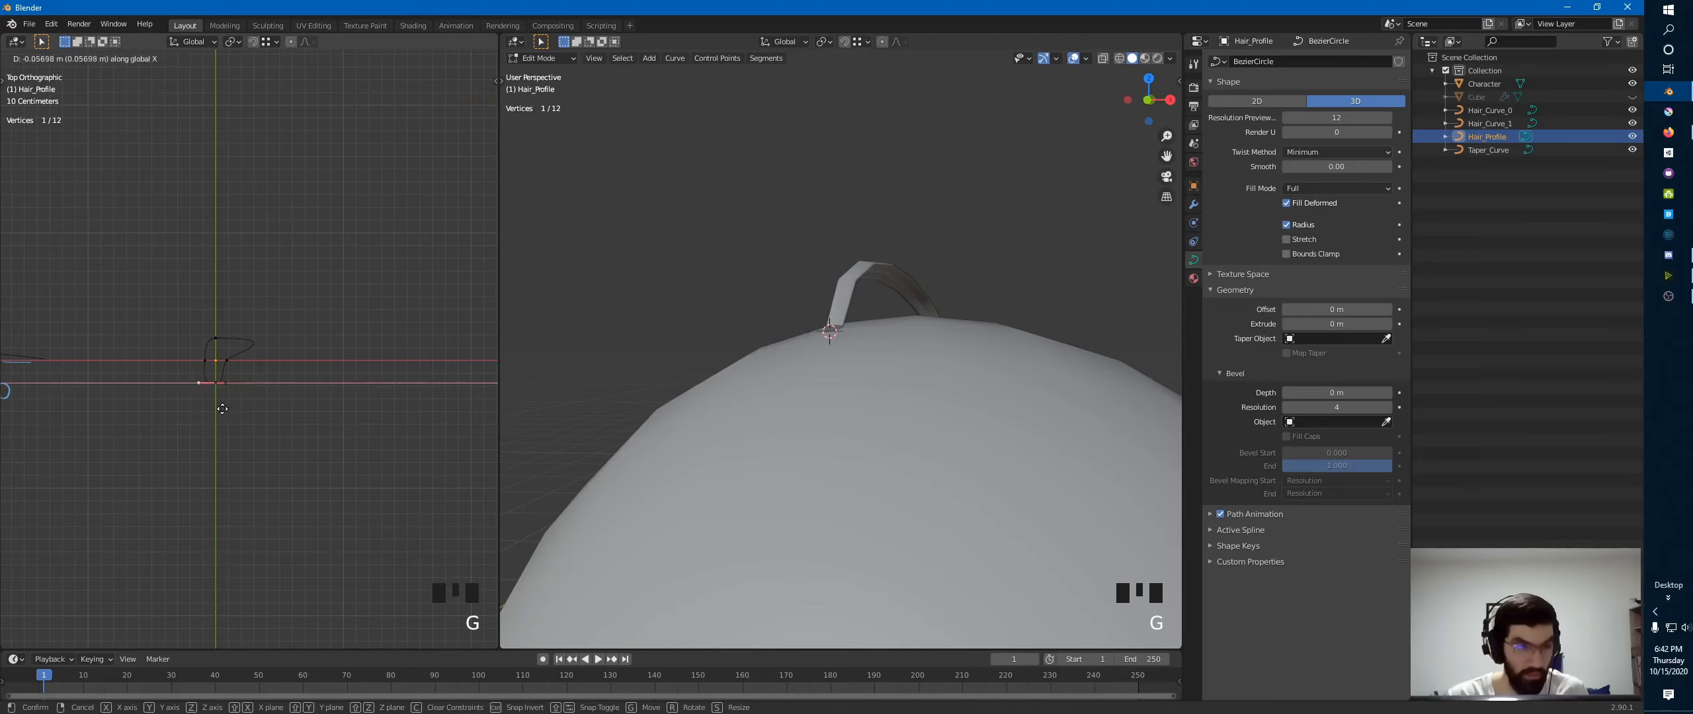
{"action": "left_click", "coordinate": [195, 409]}
- Rotate the handles of the profile's left point by 32.4° and check the reshaped strand
{"action": "left_click", "coordinate": [238, 361]}
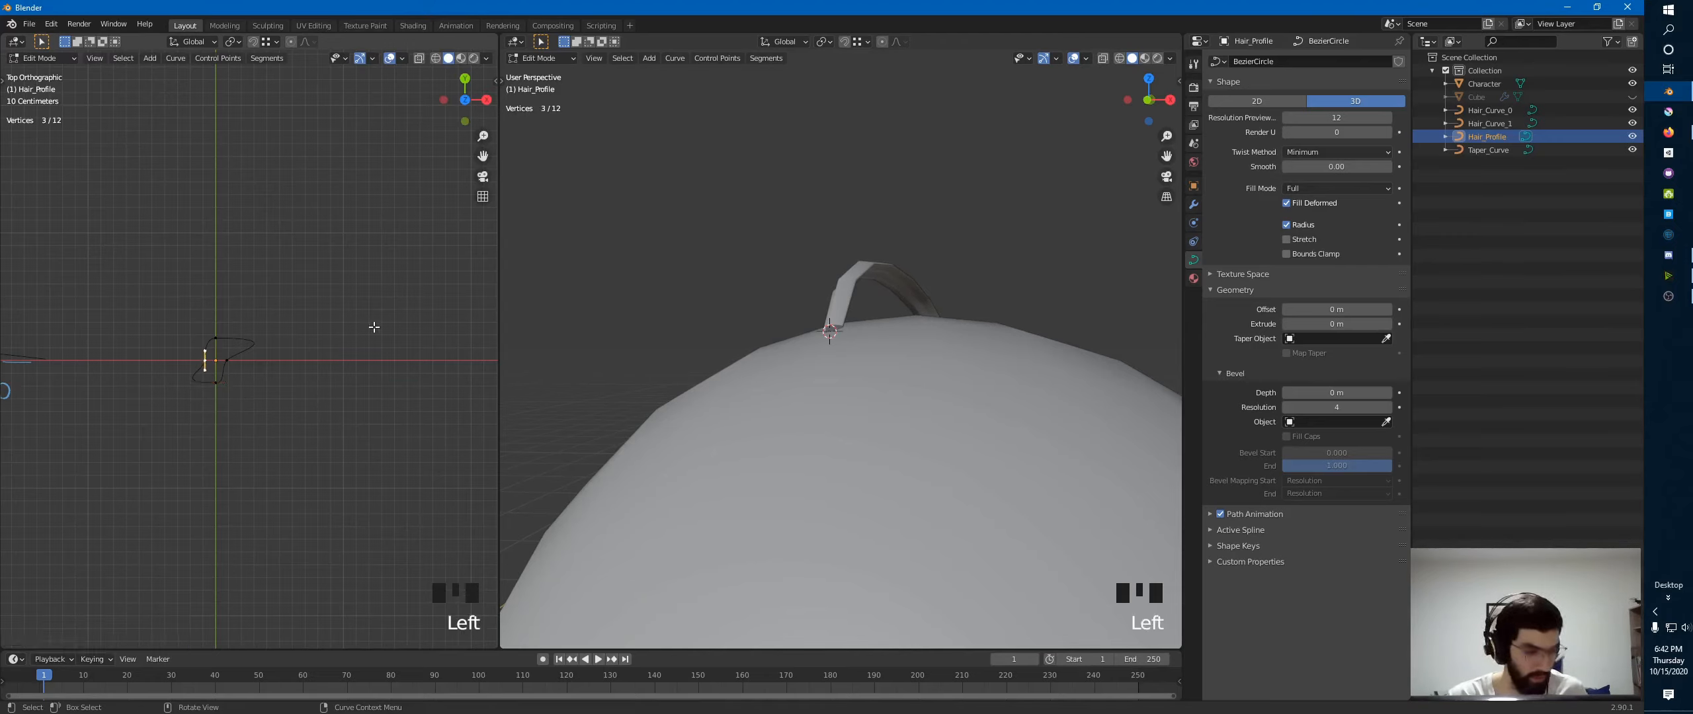
{"action": "key", "text": "r"}
{"action": "left_click", "coordinate": [339, 418]}
{"action": "mouse_move", "coordinate": [873, 311]}
{"action": "middle_mouse_down", "text": "ctrl"}
{"action": "mouse_move", "coordinate": [873, 291]}
{"action": "mouse_move", "coordinate": [1044, 313]}
{"action": "mouse_move", "coordinate": [870, 364]}
{"action": "mouse_move", "coordinate": [877, 317]}
{"action": "middle_mouse_up", "text": "ctrl"}
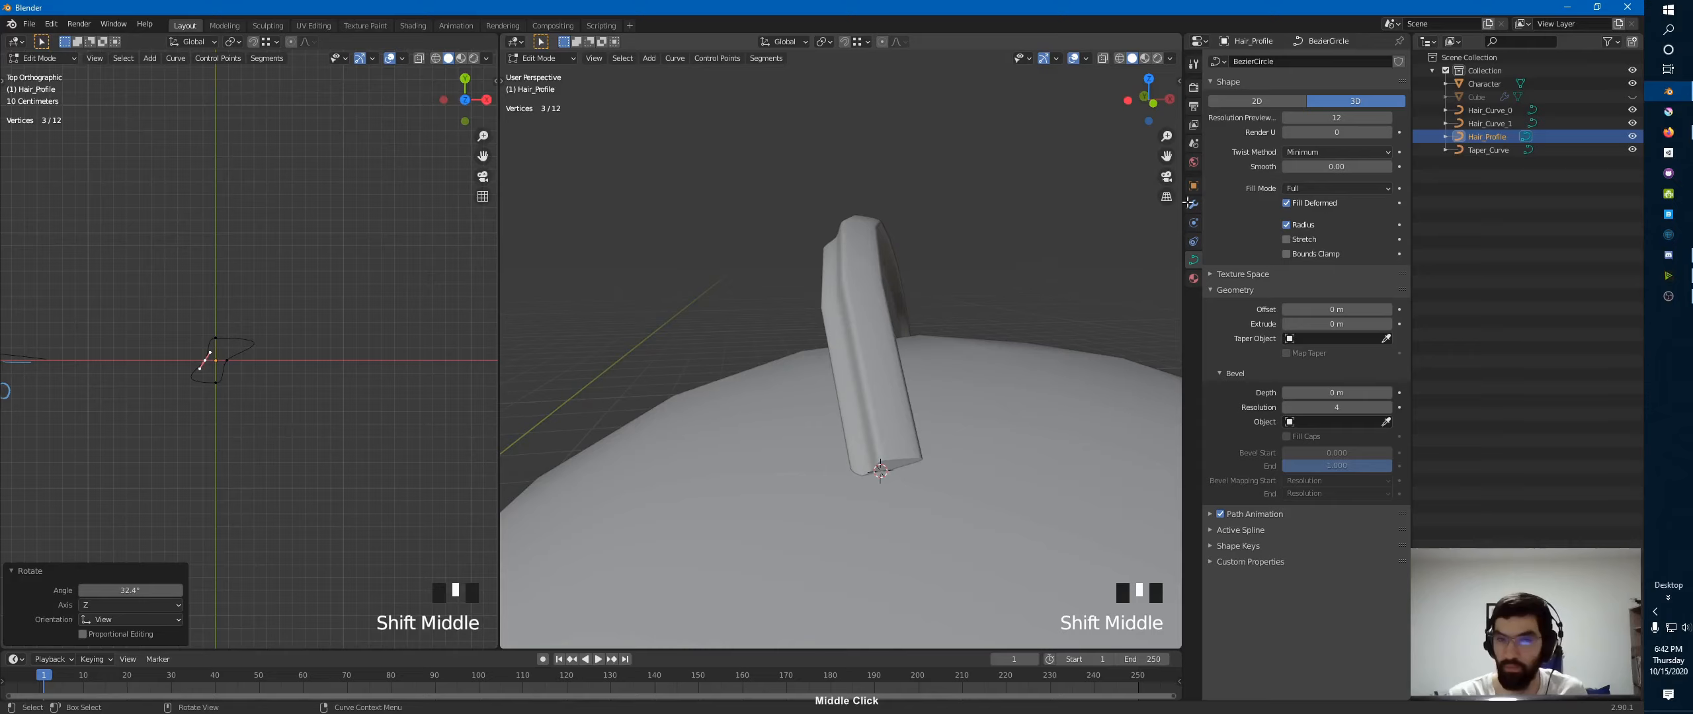
- Try raising the preview resolution of Hair_Profile to 29
{"action": "left_click", "coordinate": [1337, 118]}
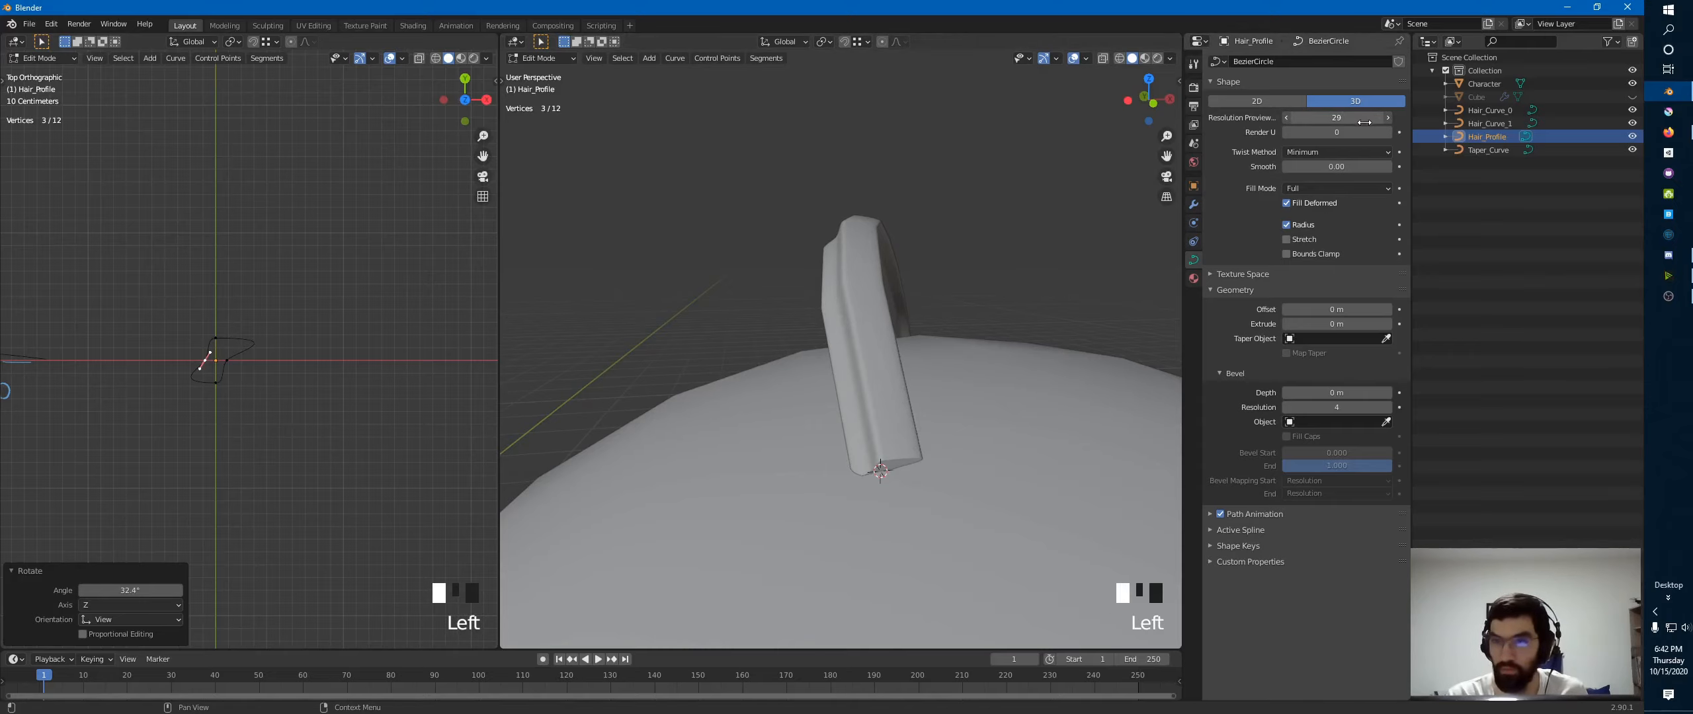
{"action": "left_click", "coordinate": [1363, 120]}
{"action": "key", "text": "Return"}
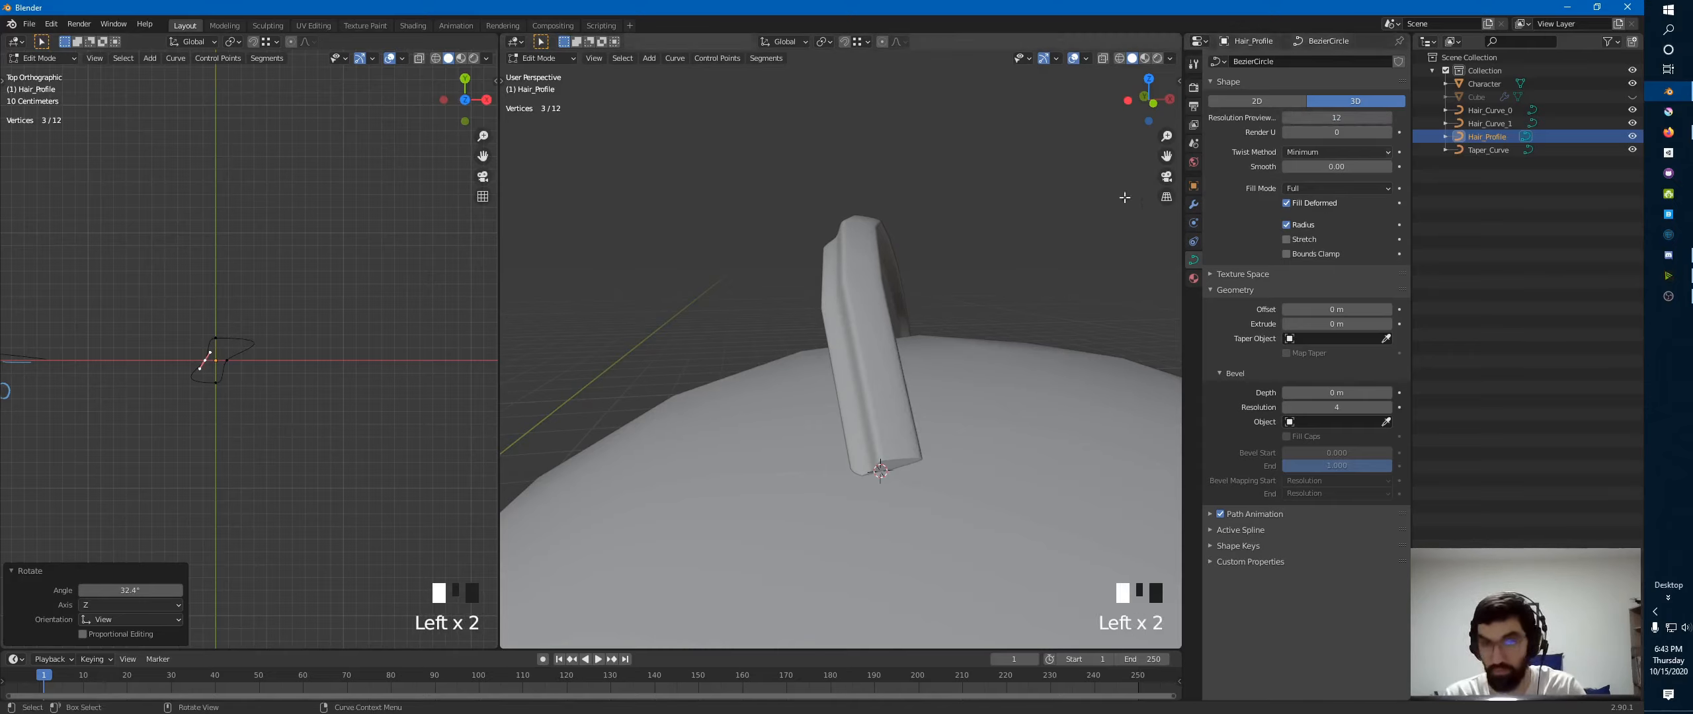
- Finish editing the profile and set the preview resolution of the strand Hair_Curve_1 to 18
{"action": "middle_click_drag", "start_coordinate": [1065, 245], "coordinate": [938, 221]}
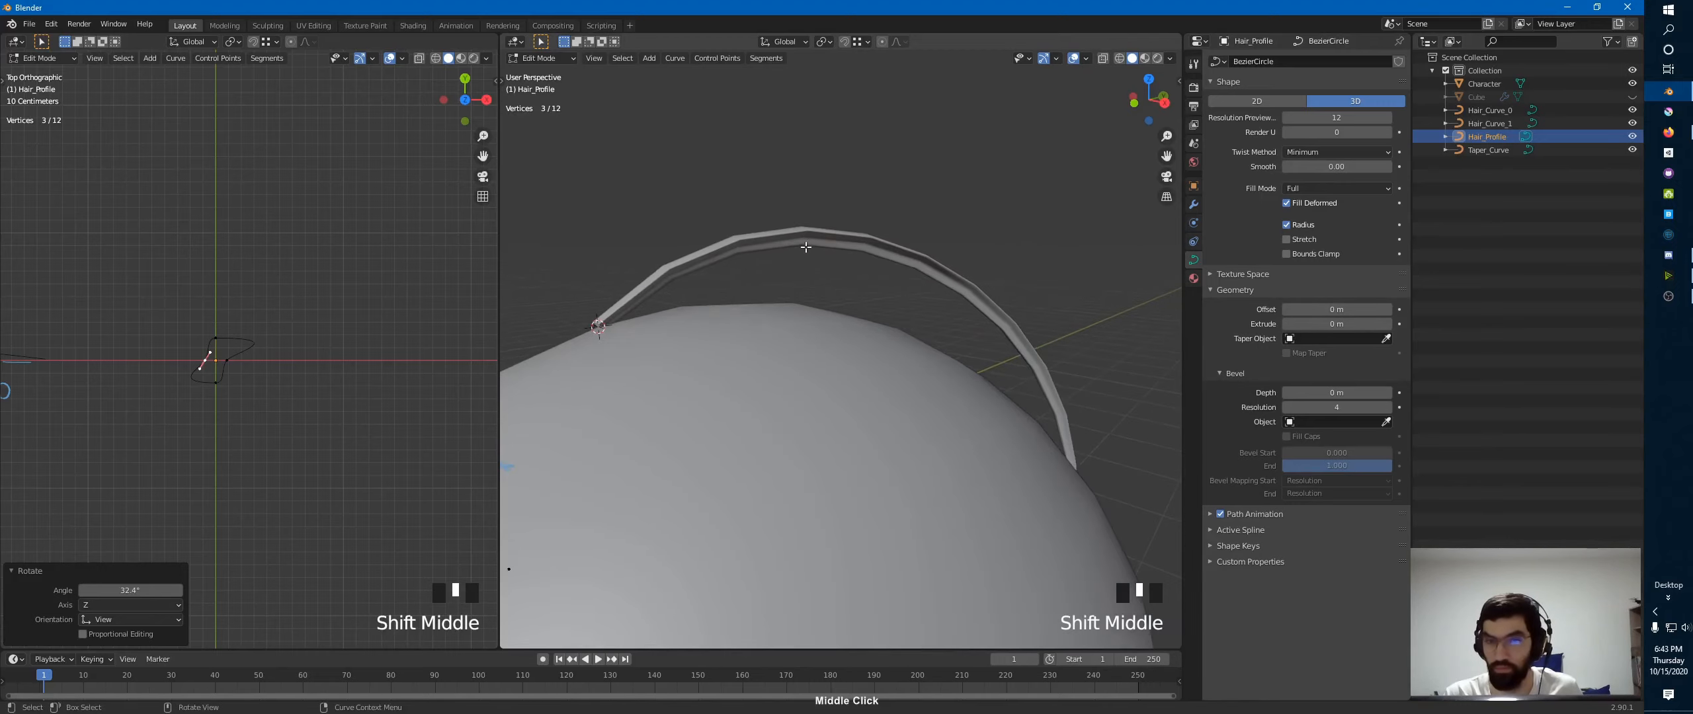
{"action": "left_click", "coordinate": [936, 220]}
{"action": "key", "text": "Tab"}
{"action": "left_click", "coordinate": [801, 251]}
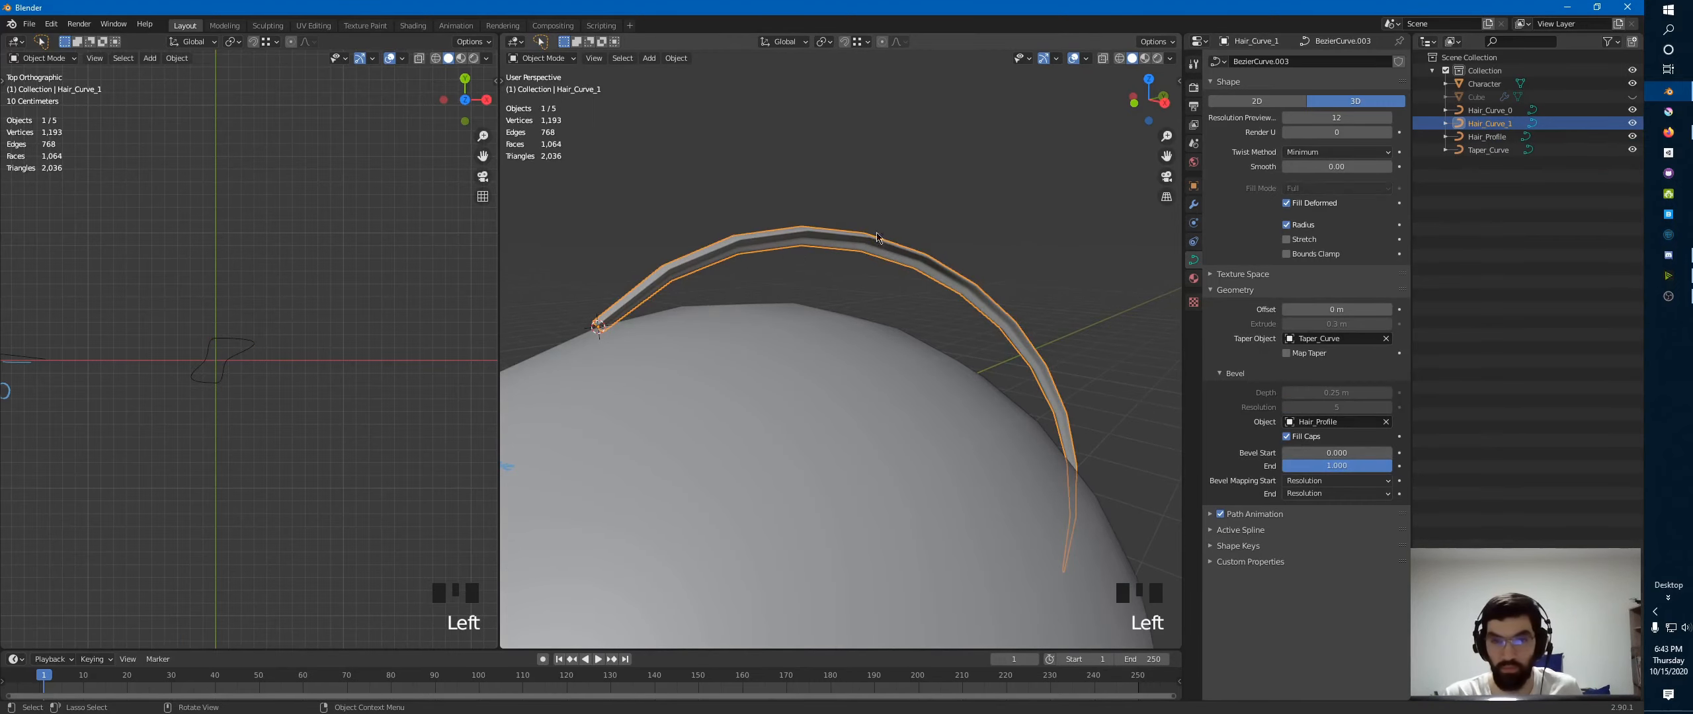
{"action": "left_click", "coordinate": [1328, 117]}
{"action": "left_click_drag", "start_coordinate": [1328, 117], "coordinate": [1335, 118]}
{"action": "middle_click_drag", "start_coordinate": [1077, 239], "coordinate": [852, 344], "text": "ctrl"}
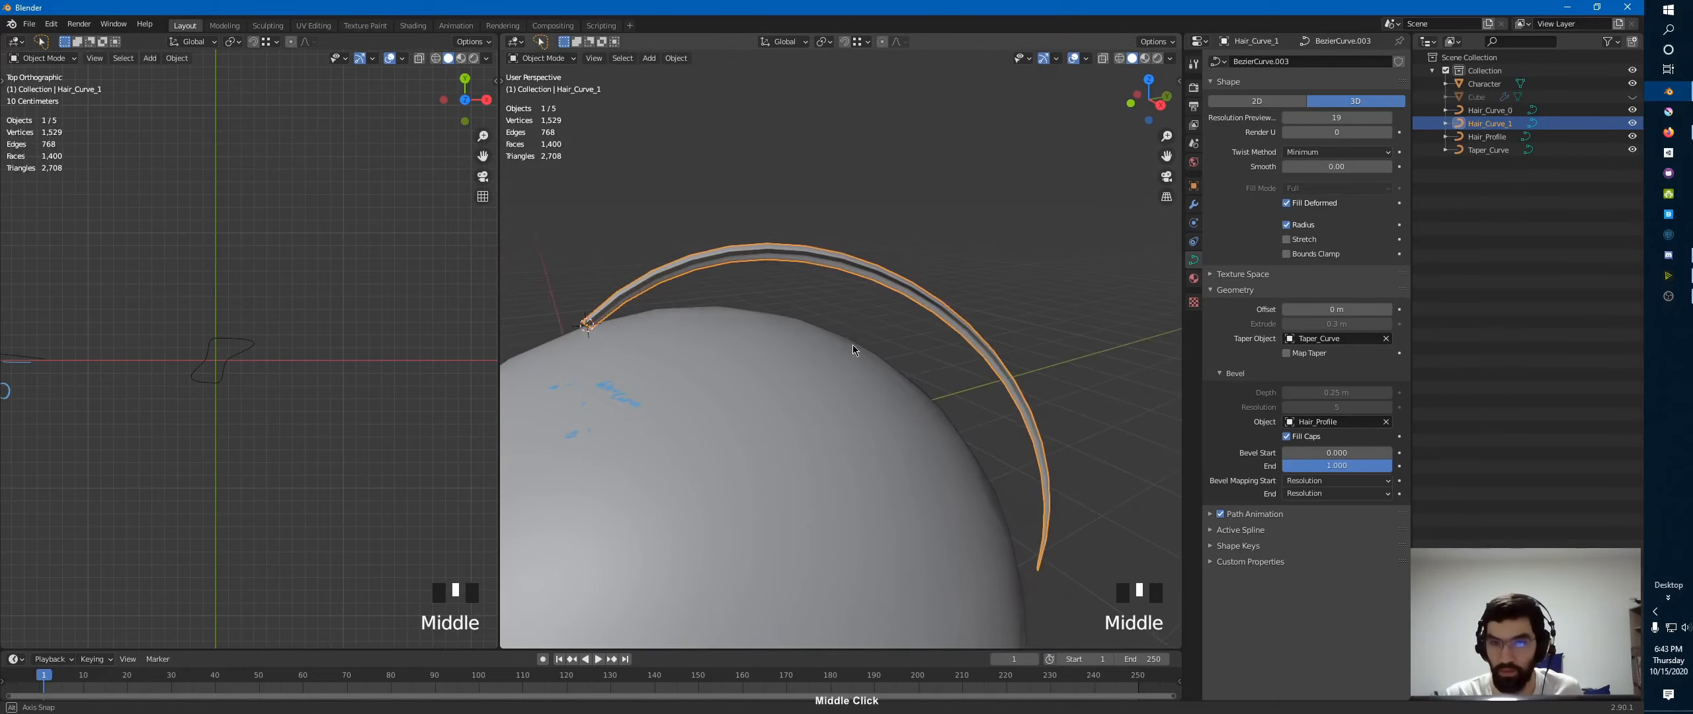
{"action": "left_click", "coordinate": [1320, 119]}
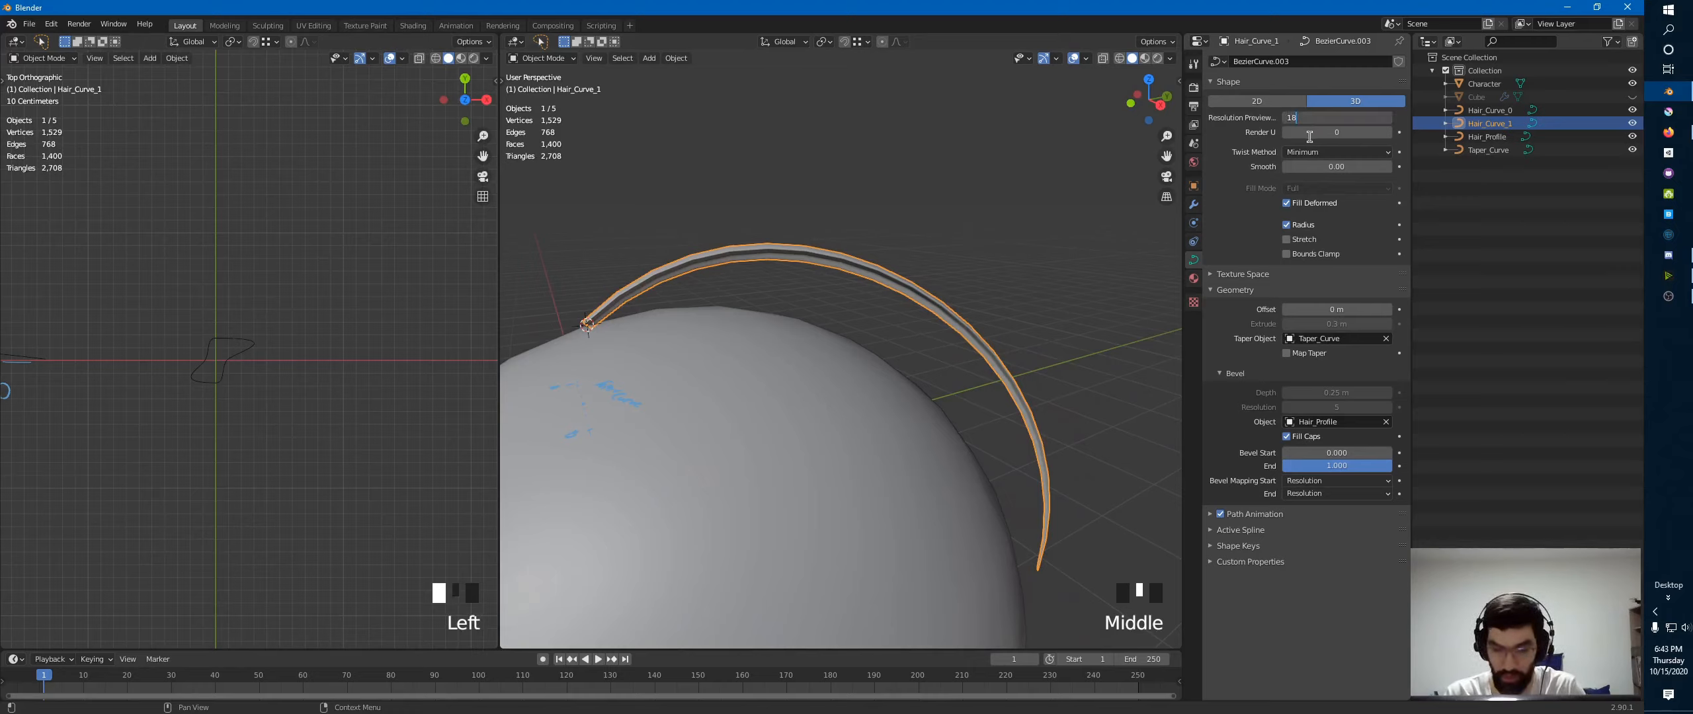
{"action": "key", "text": "Return"}
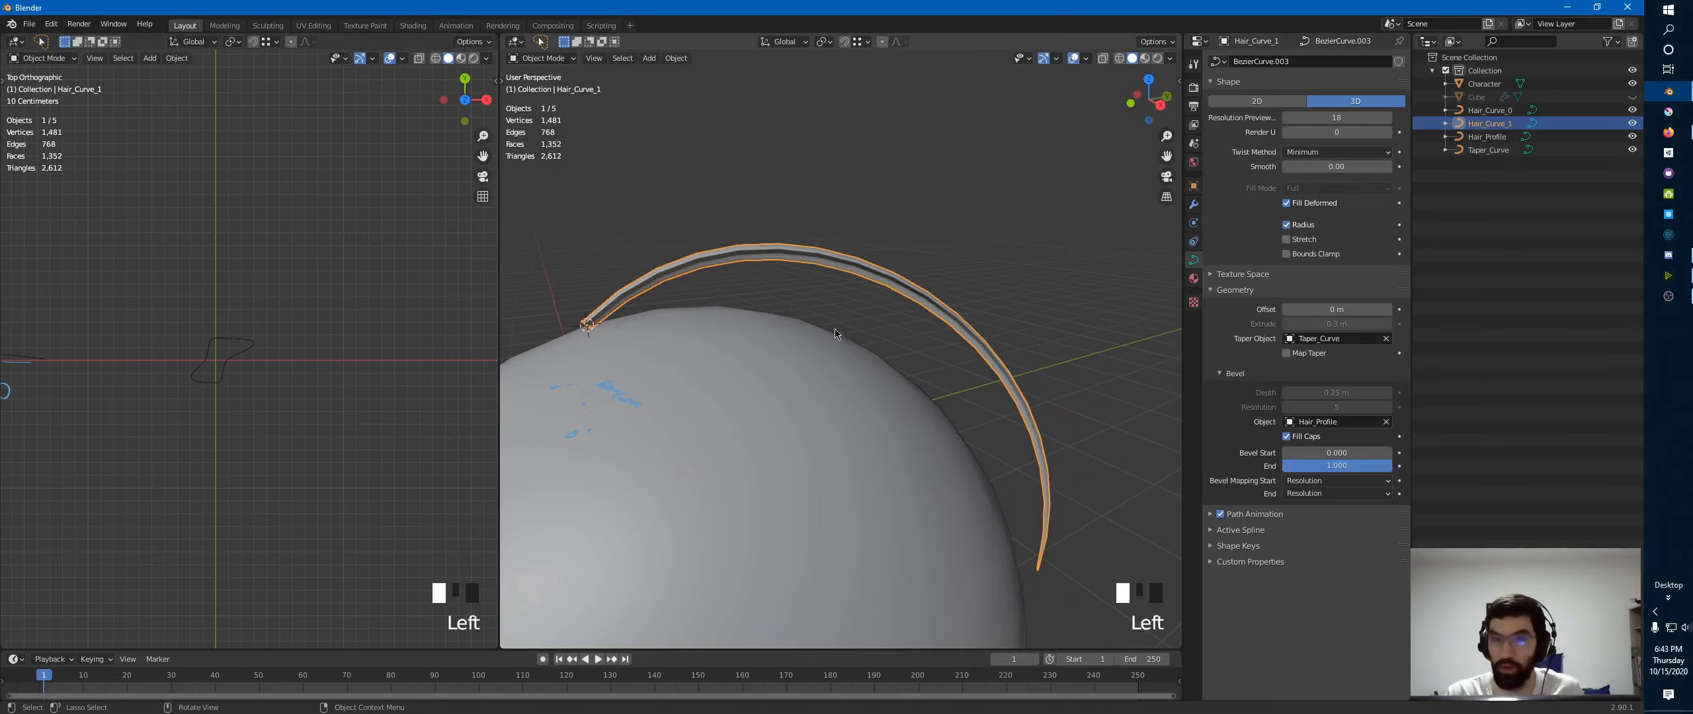
- Examine the reshaped strand on the head, then select Hair_Profile and view it beside the taper curve
{"action": "middle_click_drag", "start_coordinate": [830, 273], "coordinate": [923, 268]}
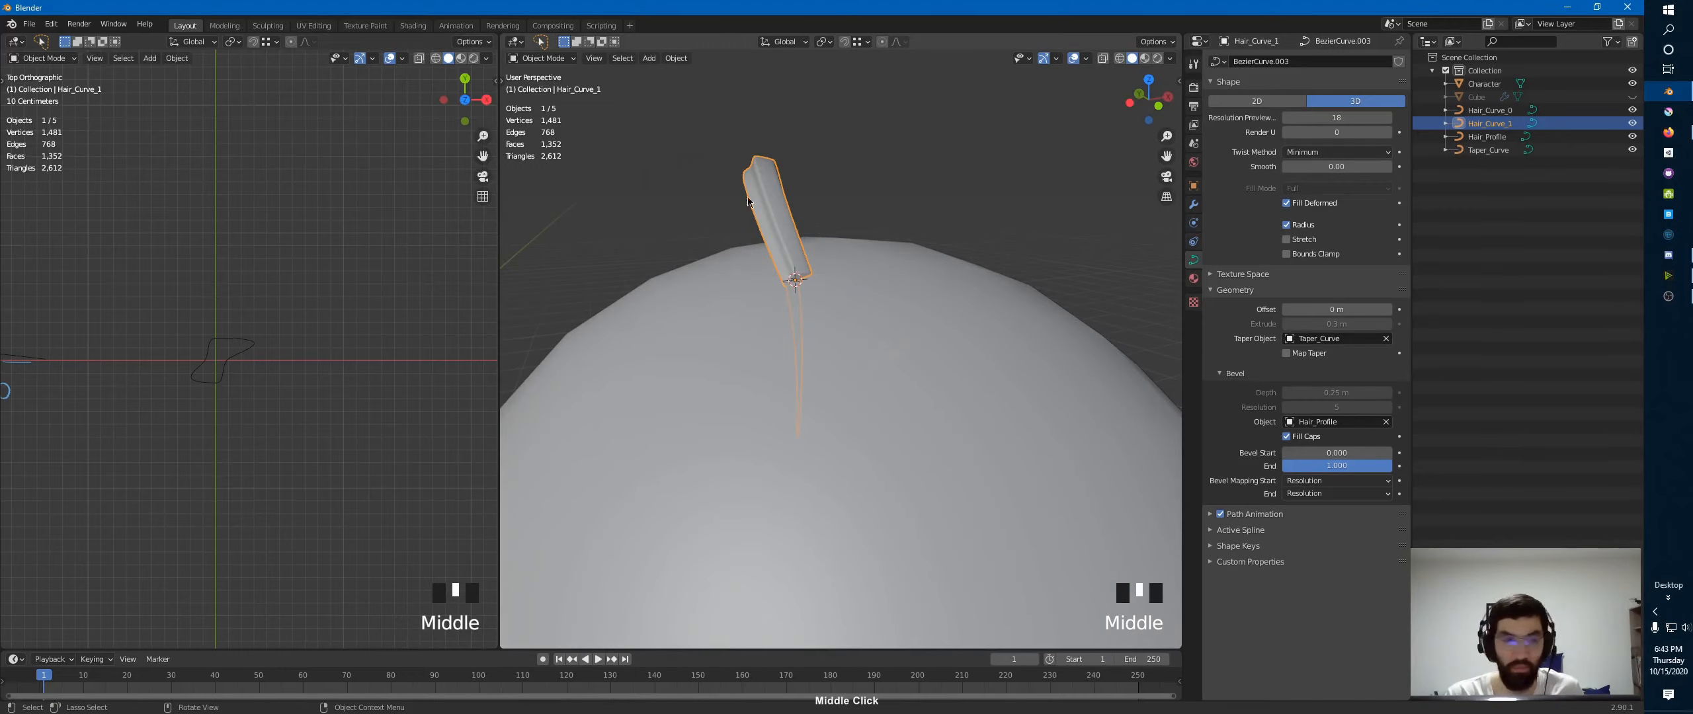
{"action": "left_click", "coordinate": [216, 360]}
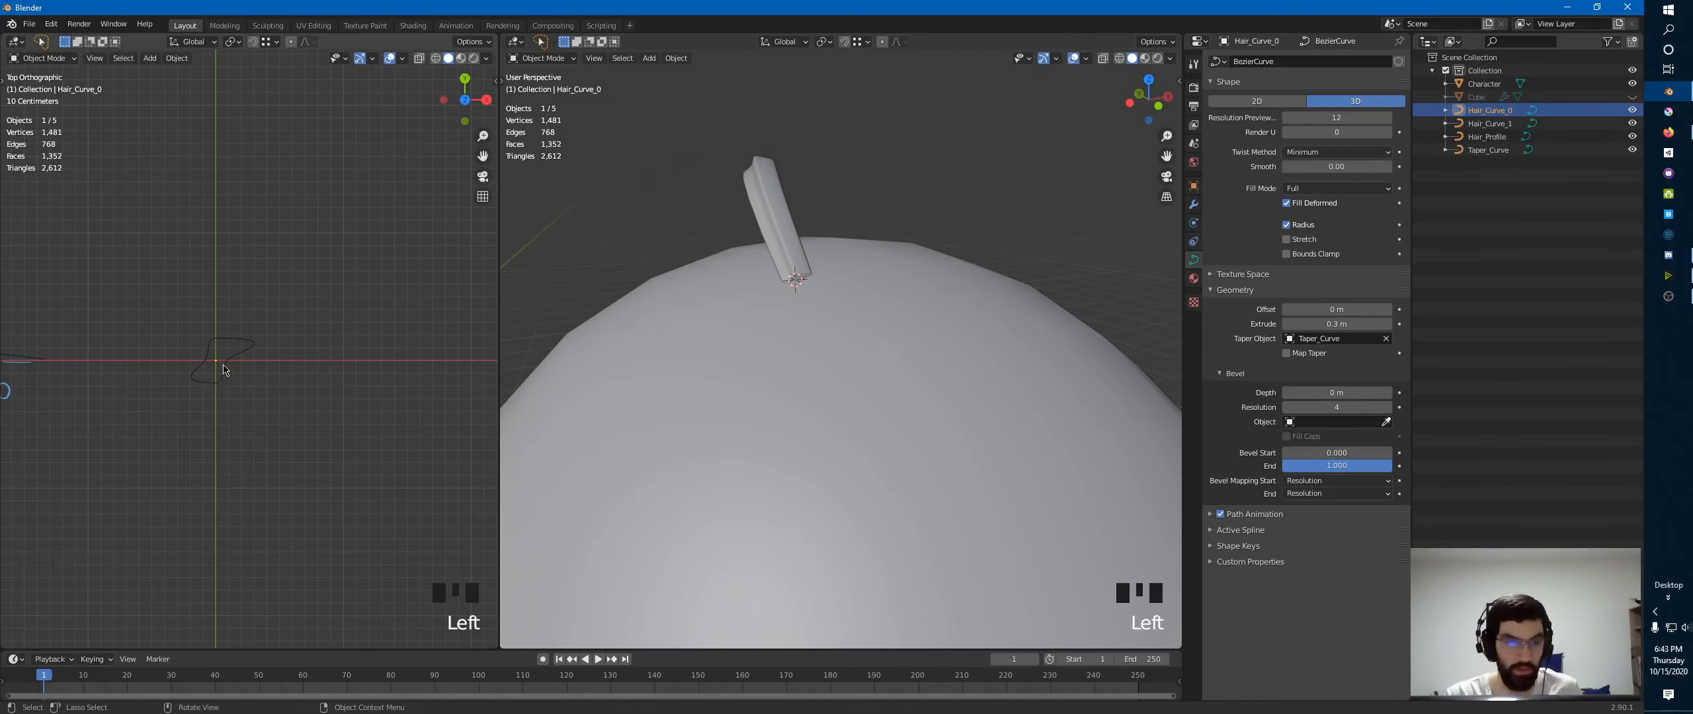
{"action": "left_click", "coordinate": [223, 365]}
{"action": "mouse_move", "coordinate": [824, 210]}
{"action": "middle_mouse_down"}
{"action": "mouse_move", "coordinate": [869, 189]}
{"action": "mouse_move", "coordinate": [834, 199]}
{"action": "middle_mouse_up"}
{"action": "middle_click_drag", "start_coordinate": [833, 199], "coordinate": [716, 375], "text": "ctrl"}
{"action": "mouse_move", "coordinate": [210, 327]}
{"action": "middle_mouse_down", "text": "shift"}
{"action": "mouse_move", "coordinate": [448, 345]}
{"action": "mouse_move", "coordinate": [376, 369]}
{"action": "middle_mouse_up", "text": "shift"}
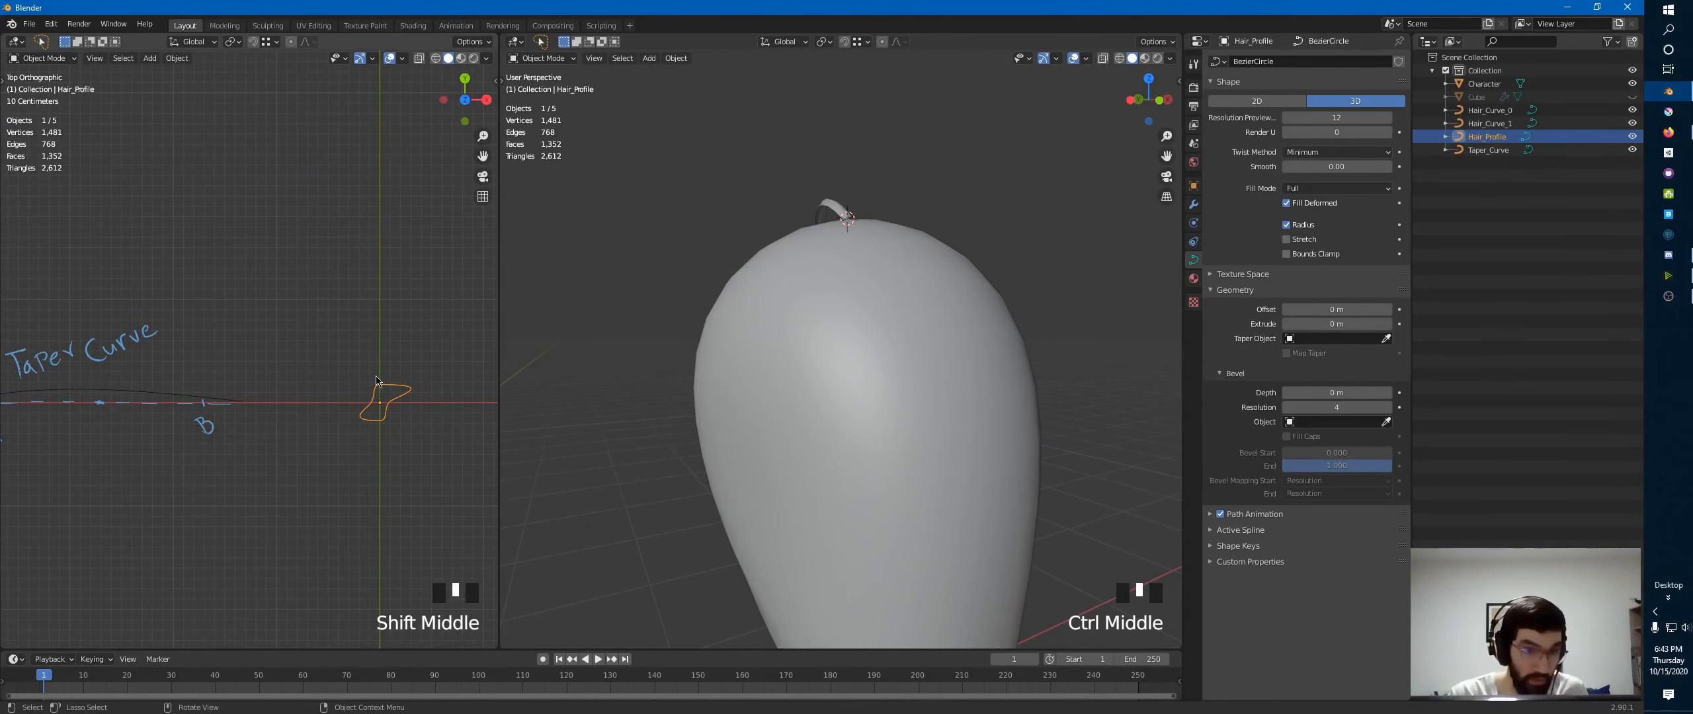
- Write the annotation "Bevel Curve" above the hair profile in the top view
{"action": "key", "text": "d"}
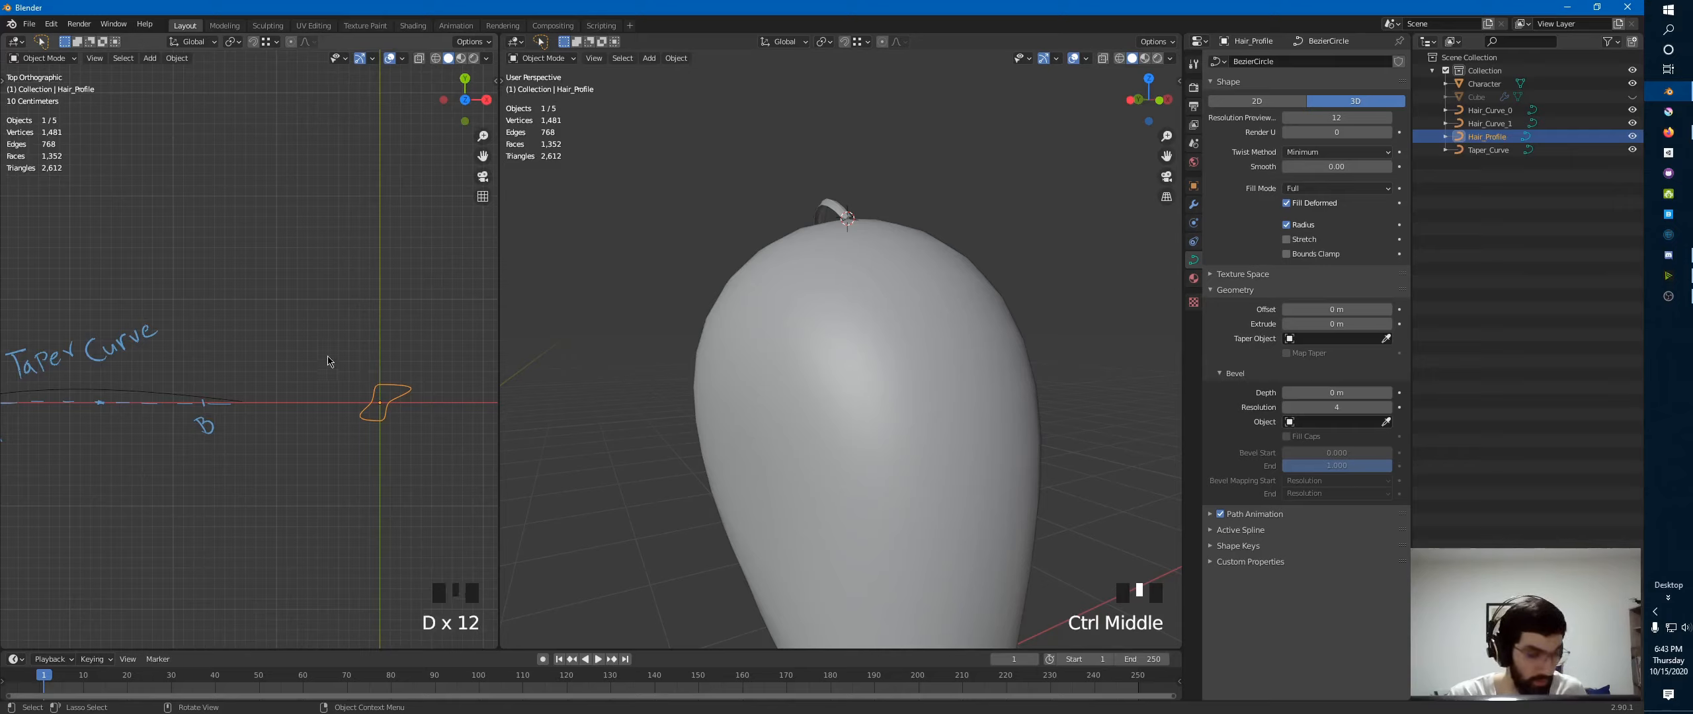
{"action": "left_click_drag", "start_coordinate": [319, 349], "coordinate": [331, 356]}
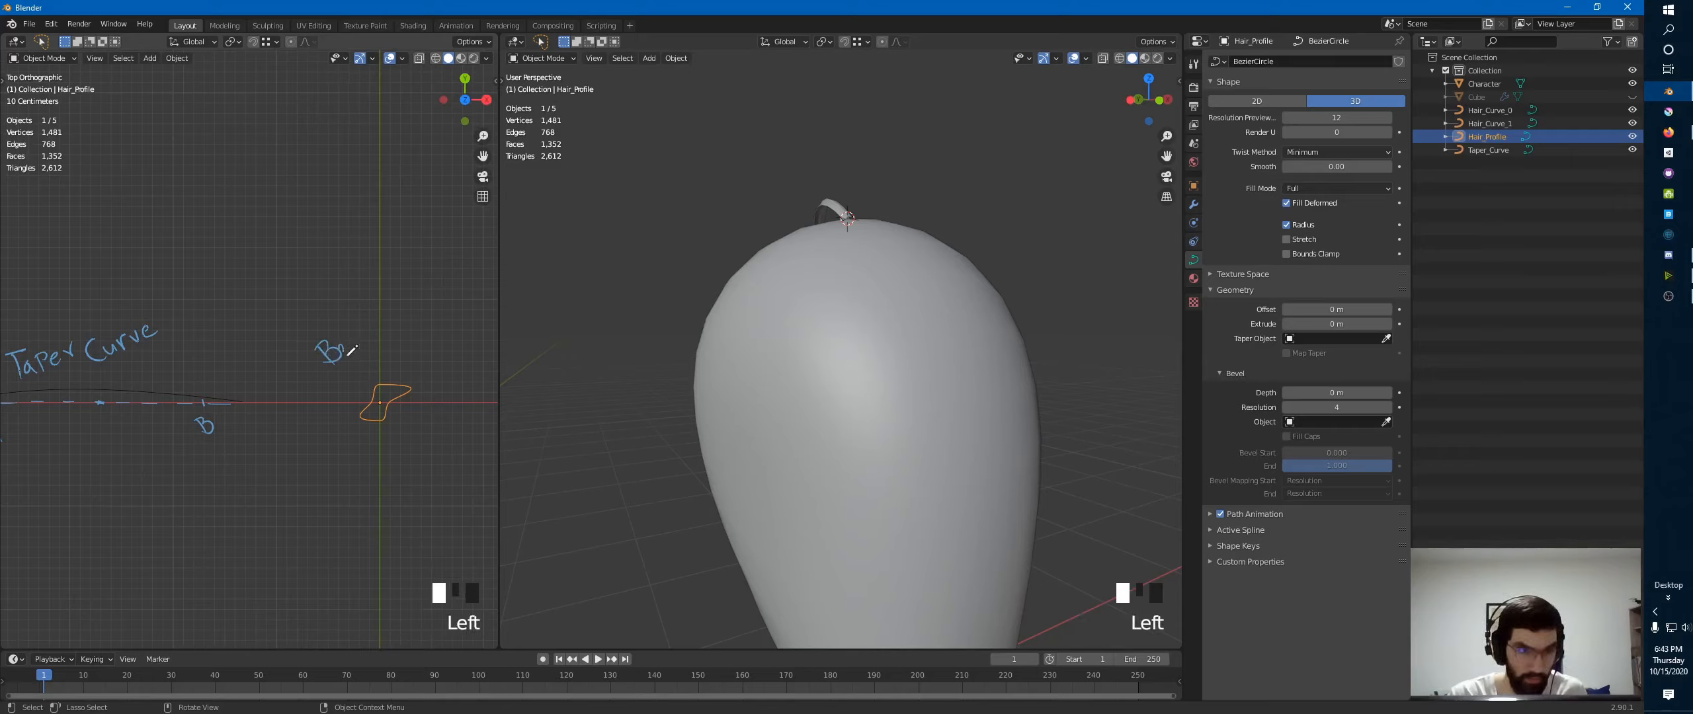
{"action": "mouse_move", "coordinate": [372, 333]}
{"action": "left_mouse_down"}
{"action": "mouse_move", "coordinate": [396, 371]}
{"action": "mouse_move", "coordinate": [422, 344]}
{"action": "left_mouse_up"}
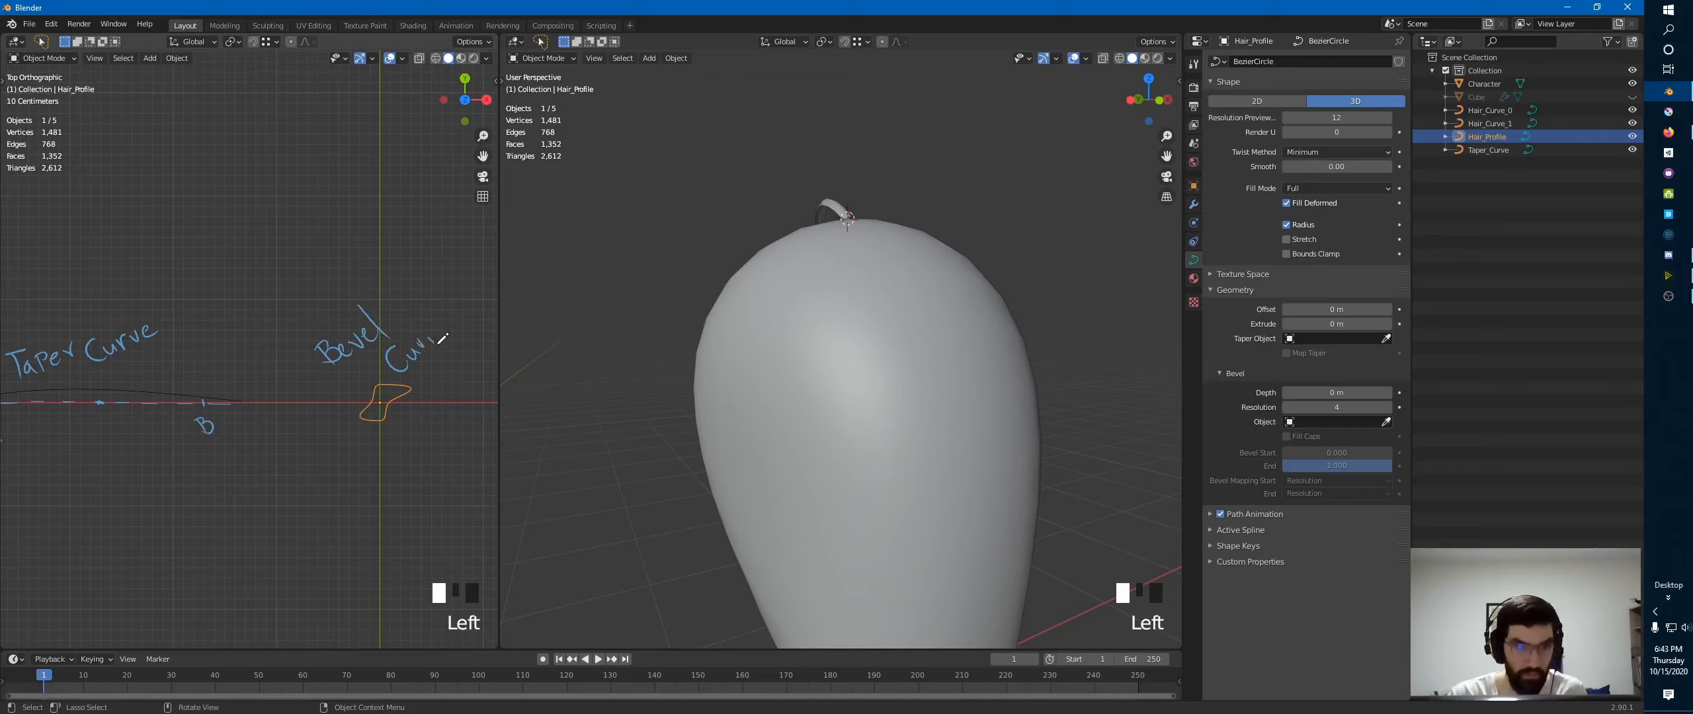
{"action": "right_click_drag", "start_coordinate": [428, 328], "coordinate": [442, 292], "text": "ctrl"}
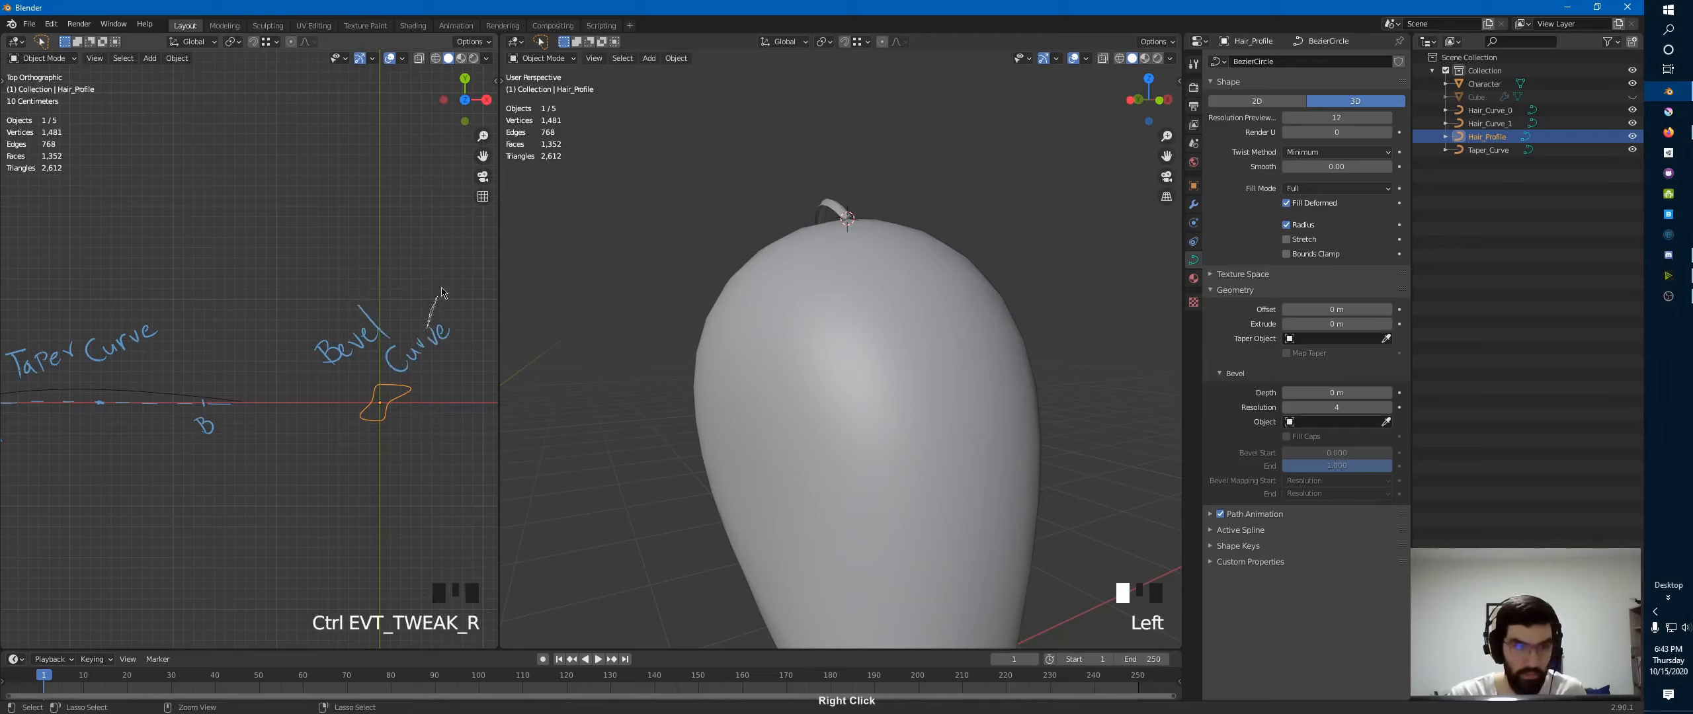
- Erase and redraw the letter r of "Curve" in the annotation above the hair profile
{"action": "mouse_move", "coordinate": [435, 349]}
{"action": "middle_mouse_down", "text": "shift"}
{"action": "mouse_move", "coordinate": [416, 345]}
{"action": "mouse_move", "coordinate": [443, 311]}
{"action": "mouse_move", "coordinate": [445, 262]}
{"action": "middle_mouse_up", "text": "shift"}
{"action": "key", "text": "d"}
{"action": "right_click_drag", "start_coordinate": [270, 378], "coordinate": [296, 385]}
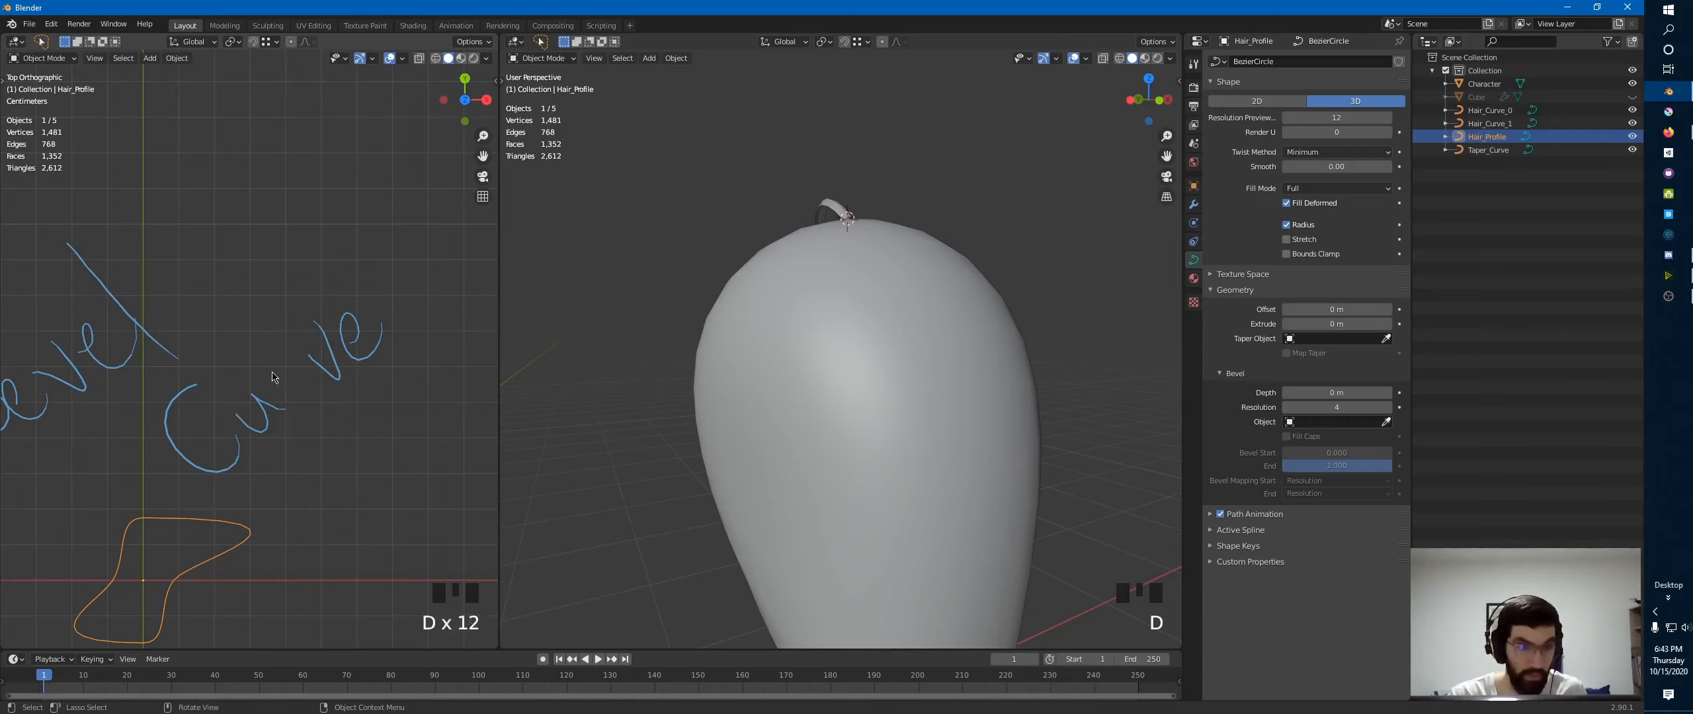
{"action": "left_click_drag", "start_coordinate": [273, 378], "coordinate": [306, 387]}
{"action": "key", "text": "d"}
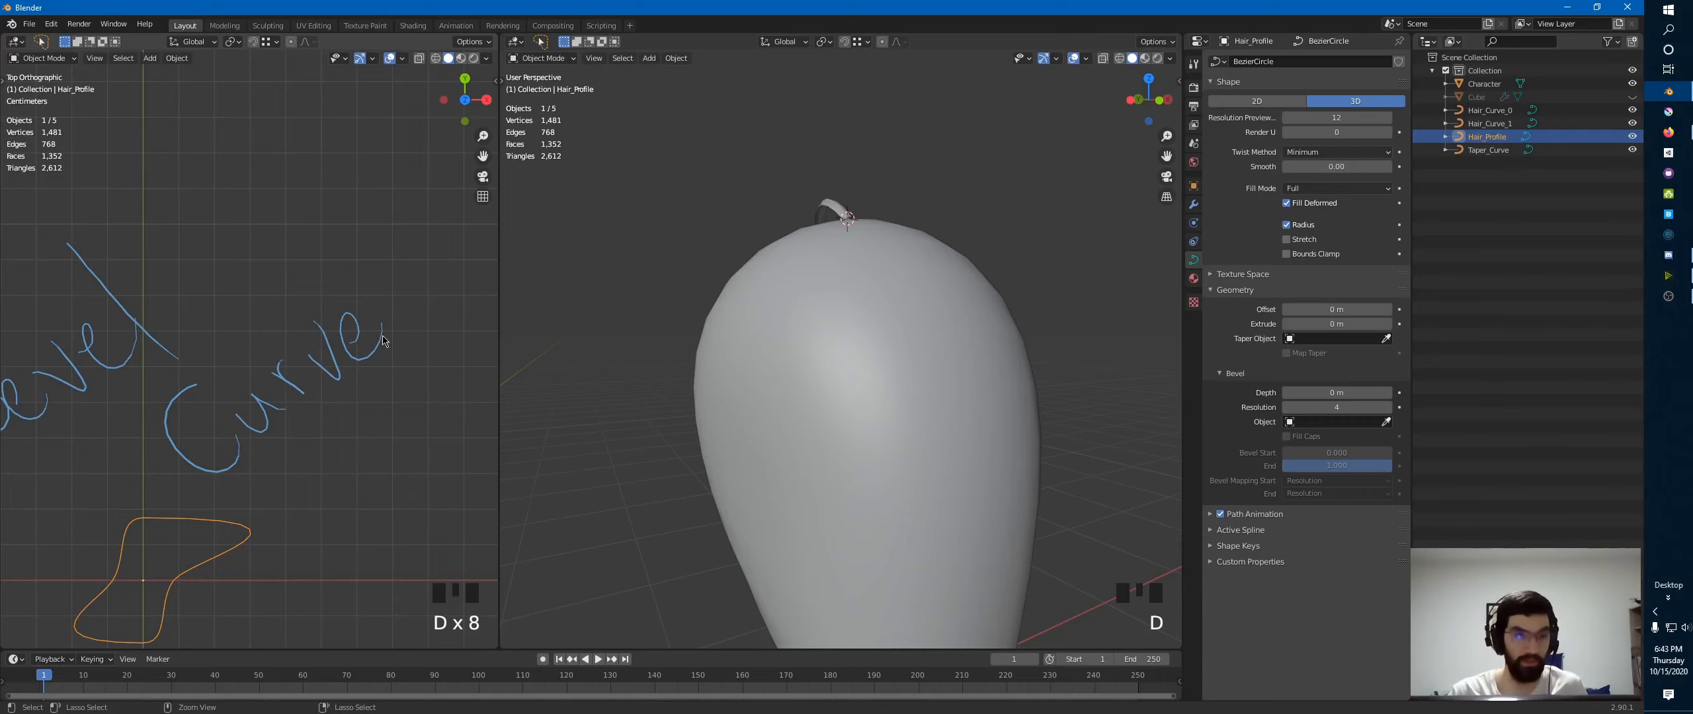
{"action": "mouse_move", "coordinate": [384, 341]}
{"action": "middle_mouse_down", "text": "ctrl"}
{"action": "mouse_move", "coordinate": [384, 371]}
{"action": "mouse_move", "coordinate": [397, 337]}
{"action": "mouse_move", "coordinate": [371, 338]}
{"action": "mouse_move", "coordinate": [382, 361]}
{"action": "mouse_move", "coordinate": [362, 394]}
{"action": "middle_mouse_up", "text": "ctrl"}
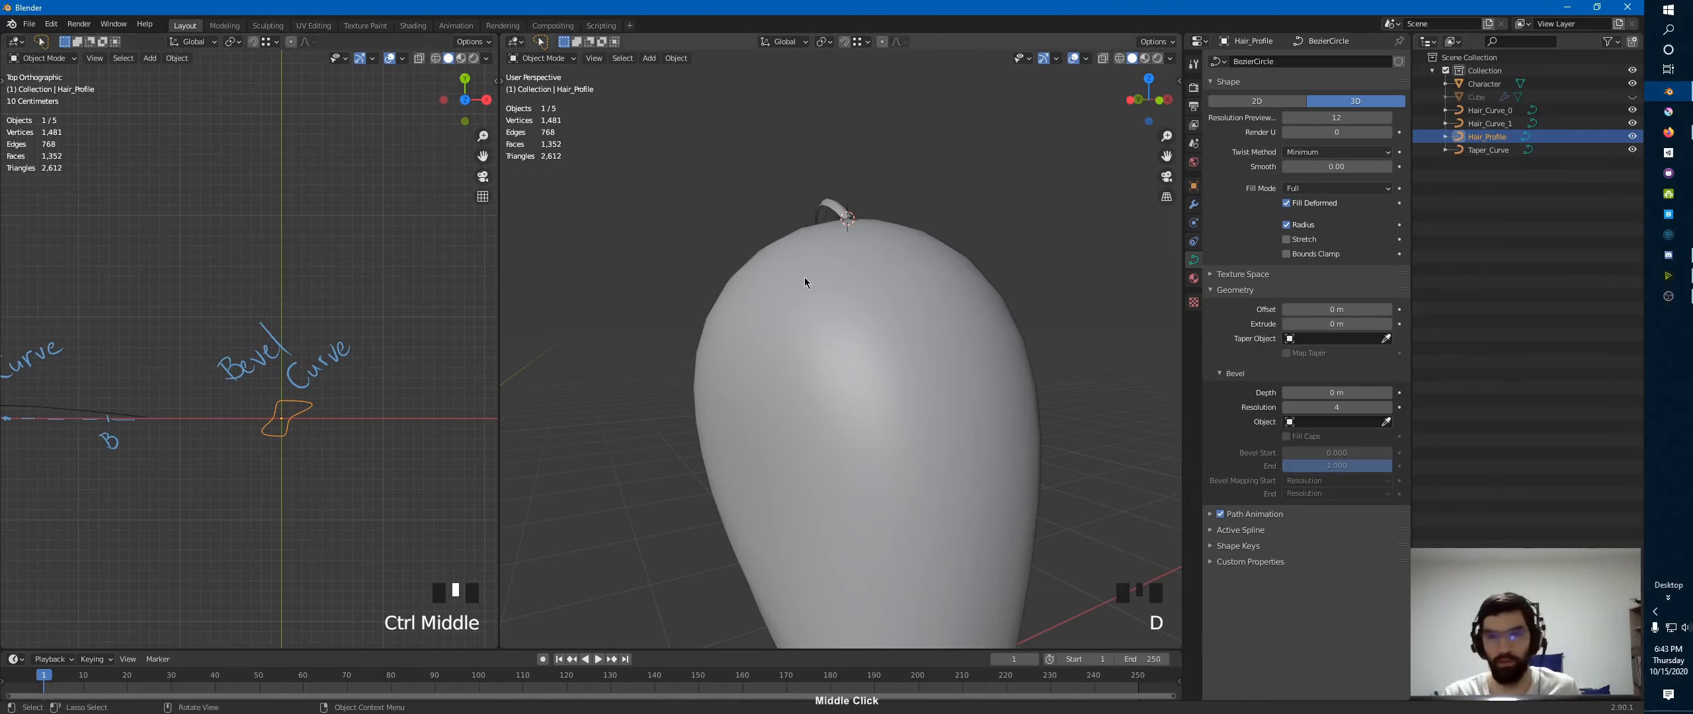
{"action": "middle_click_drag", "start_coordinate": [260, 345], "coordinate": [378, 322], "text": "shift"}
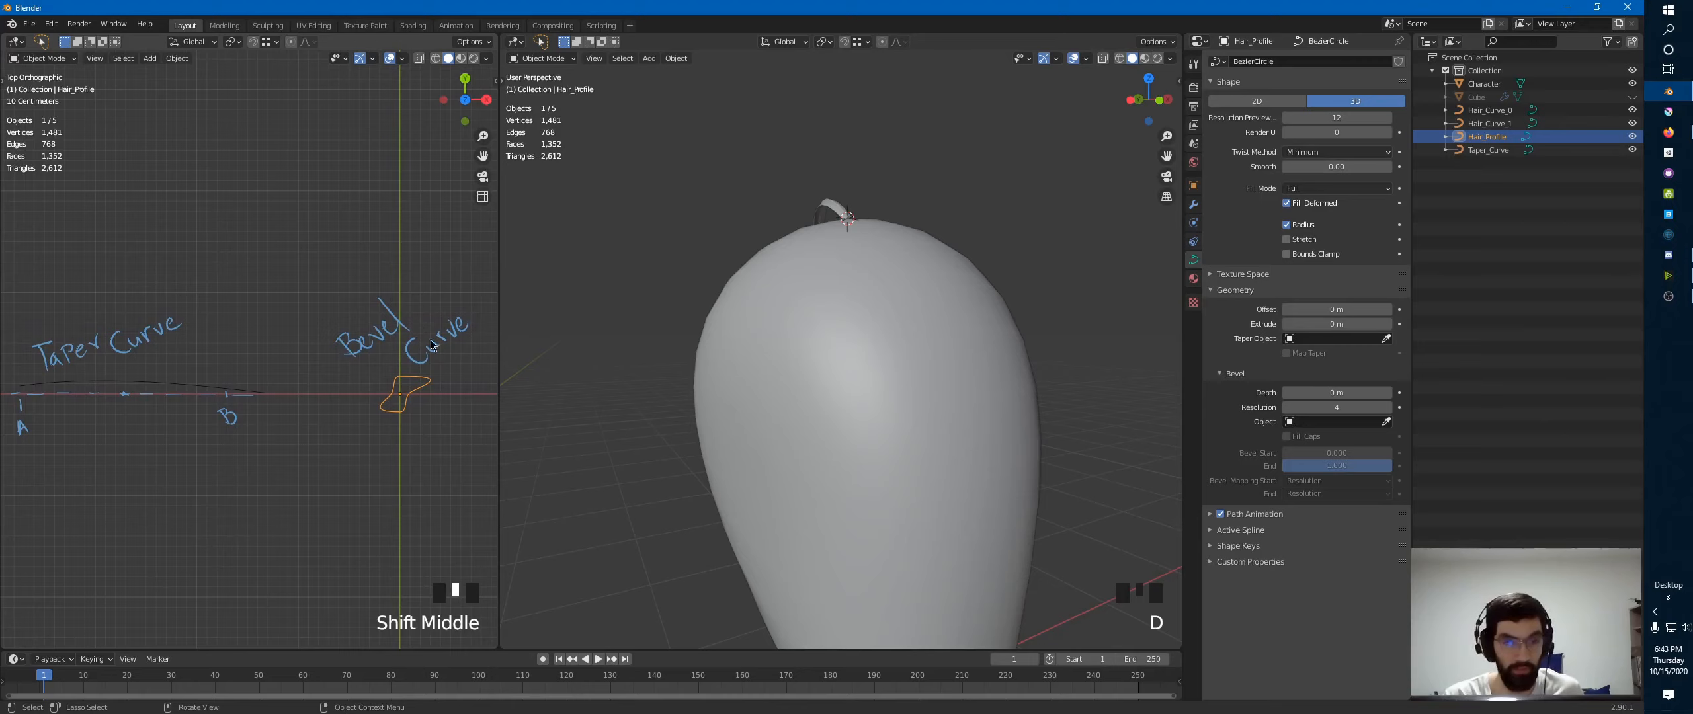
- Edit Hair_Curve_1 in top view and duplicate its strand, placing the copy about 0.09 m along X and 0.015 m along Y
{"action": "left_click", "coordinate": [590, 297]}
{"action": "middle_click_drag", "start_coordinate": [931, 233], "coordinate": [831, 325]}
{"action": "left_click", "coordinate": [805, 315]}
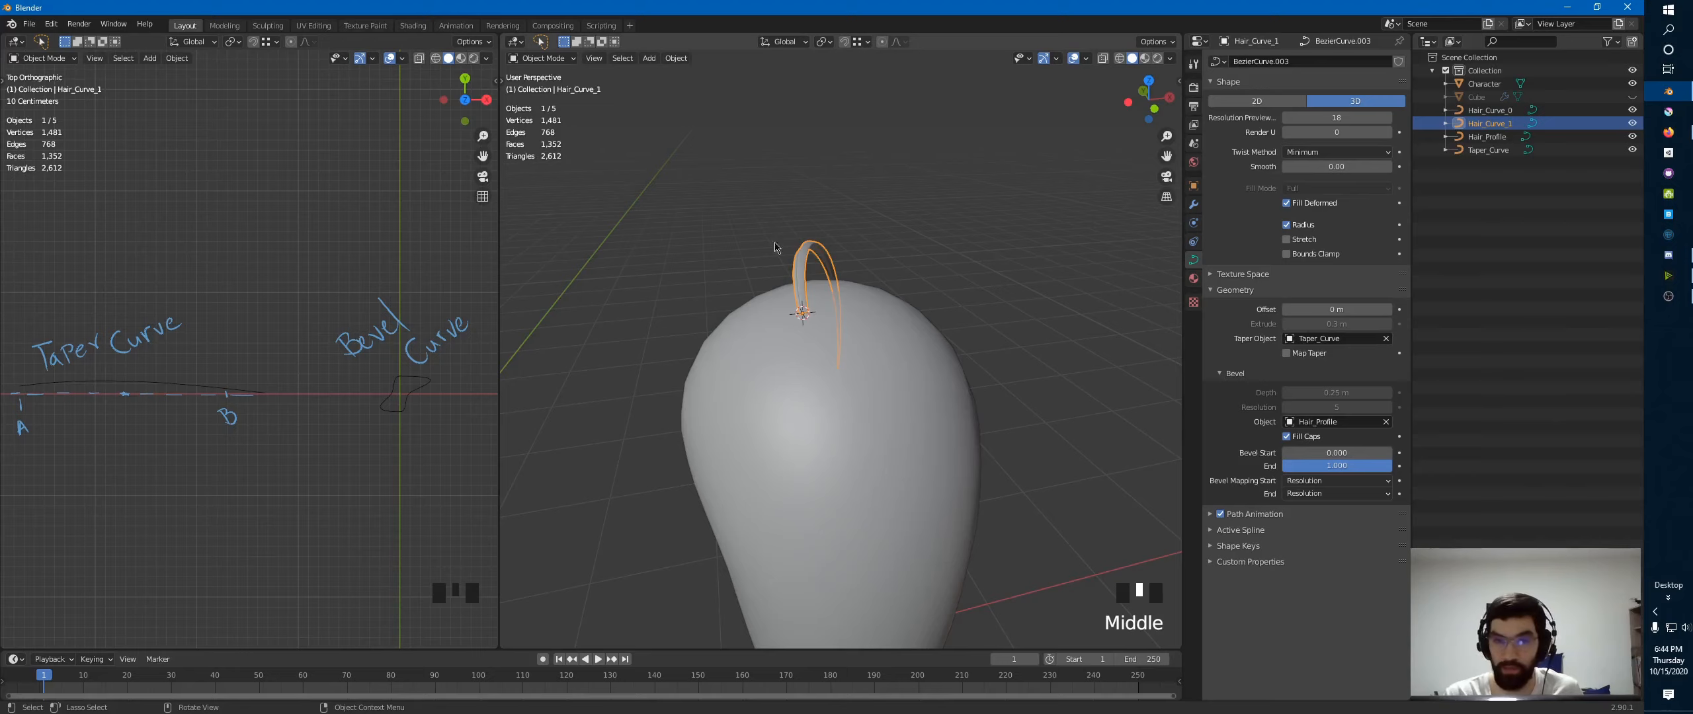
{"action": "key", "text": "Tab"}
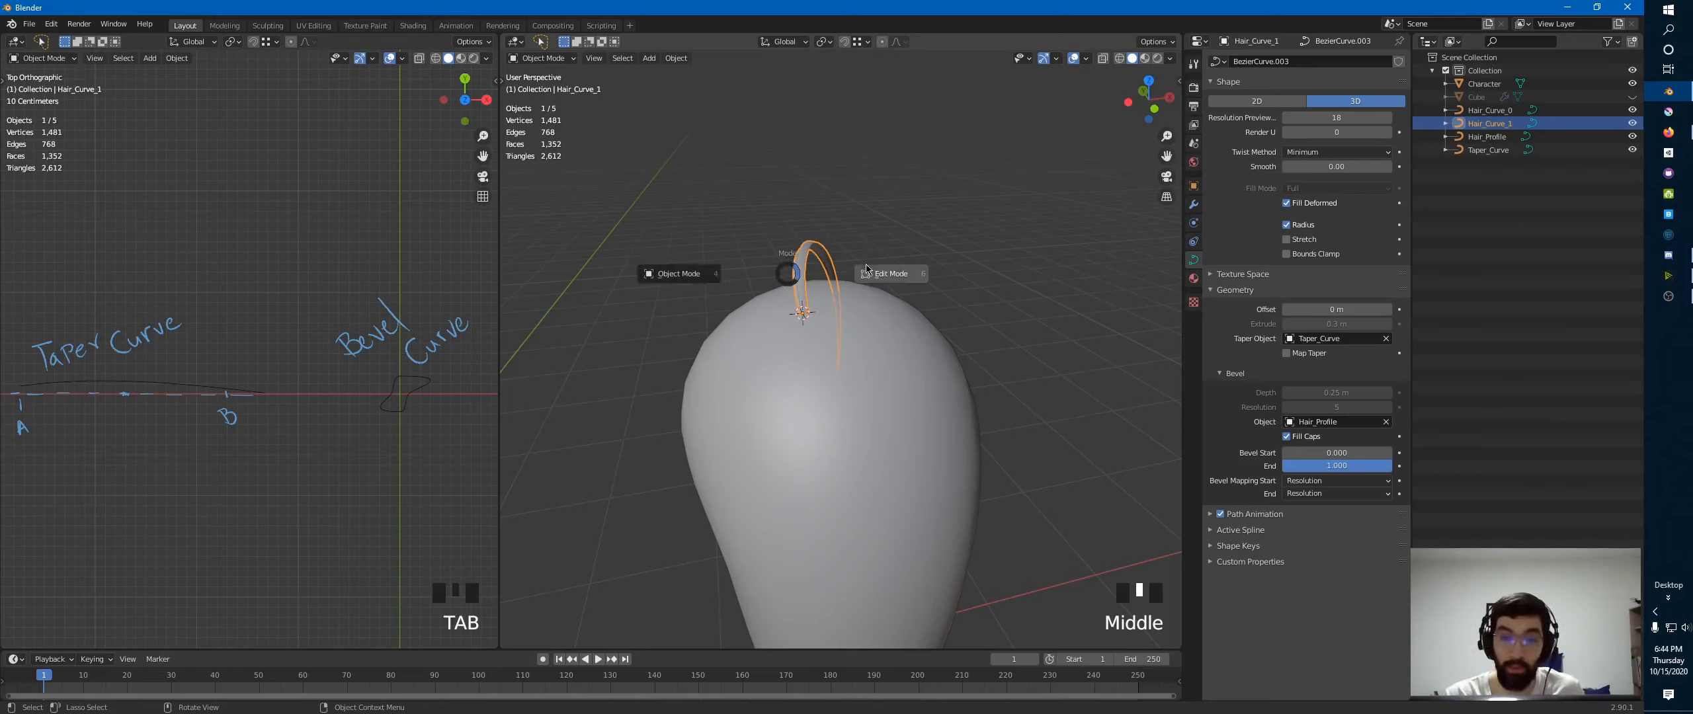
{"action": "middle_click_drag", "start_coordinate": [883, 246], "coordinate": [860, 229]}
{"action": "key", "text": "KP_7"}
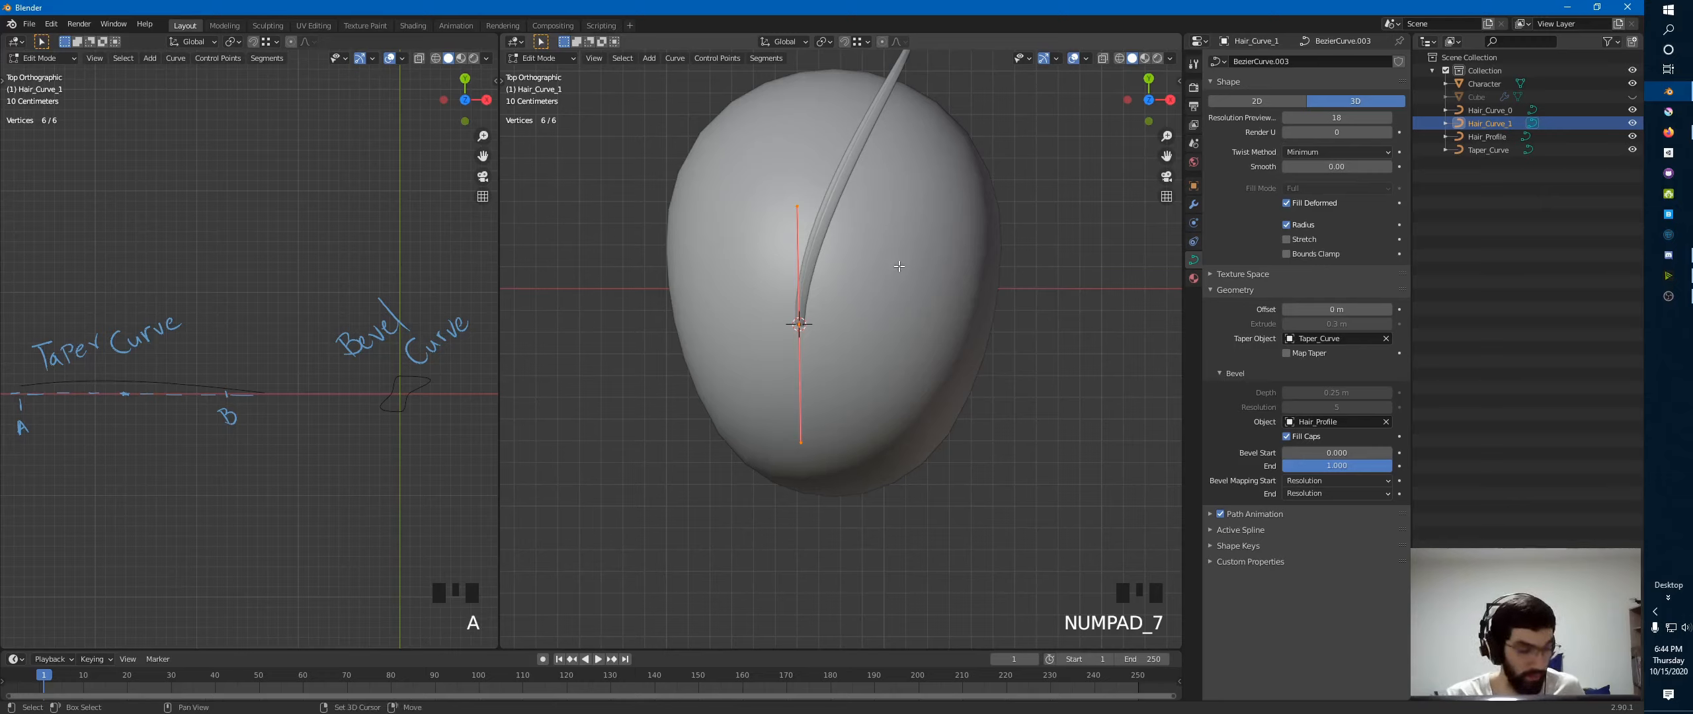
{"action": "key", "text": "shift+d"}
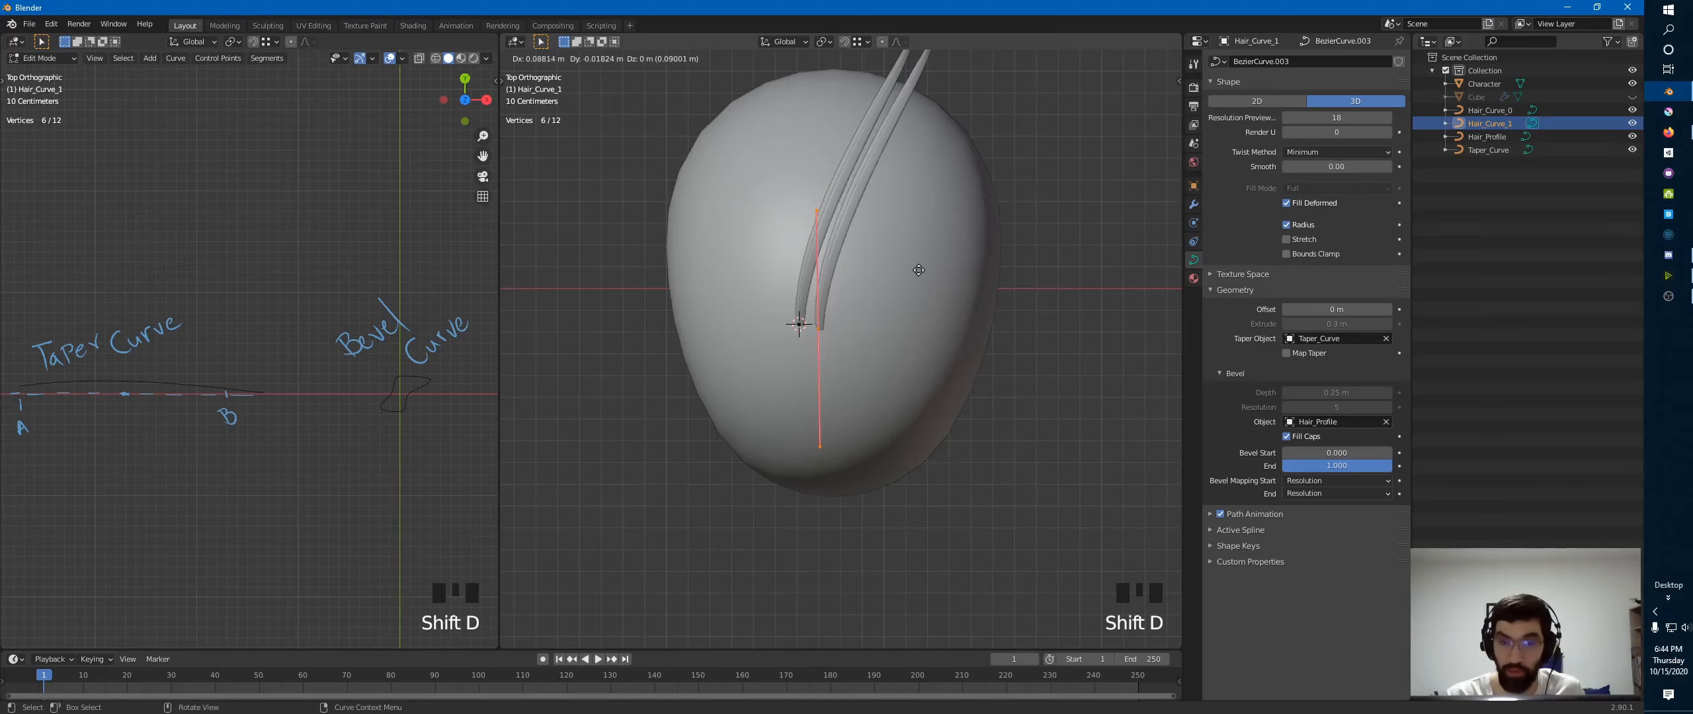
{"action": "left_click", "coordinate": [919, 270]}
- Use the 3D cursor as the pivot point and snap it to the copied strand's root point
{"action": "key", "text": "r"}
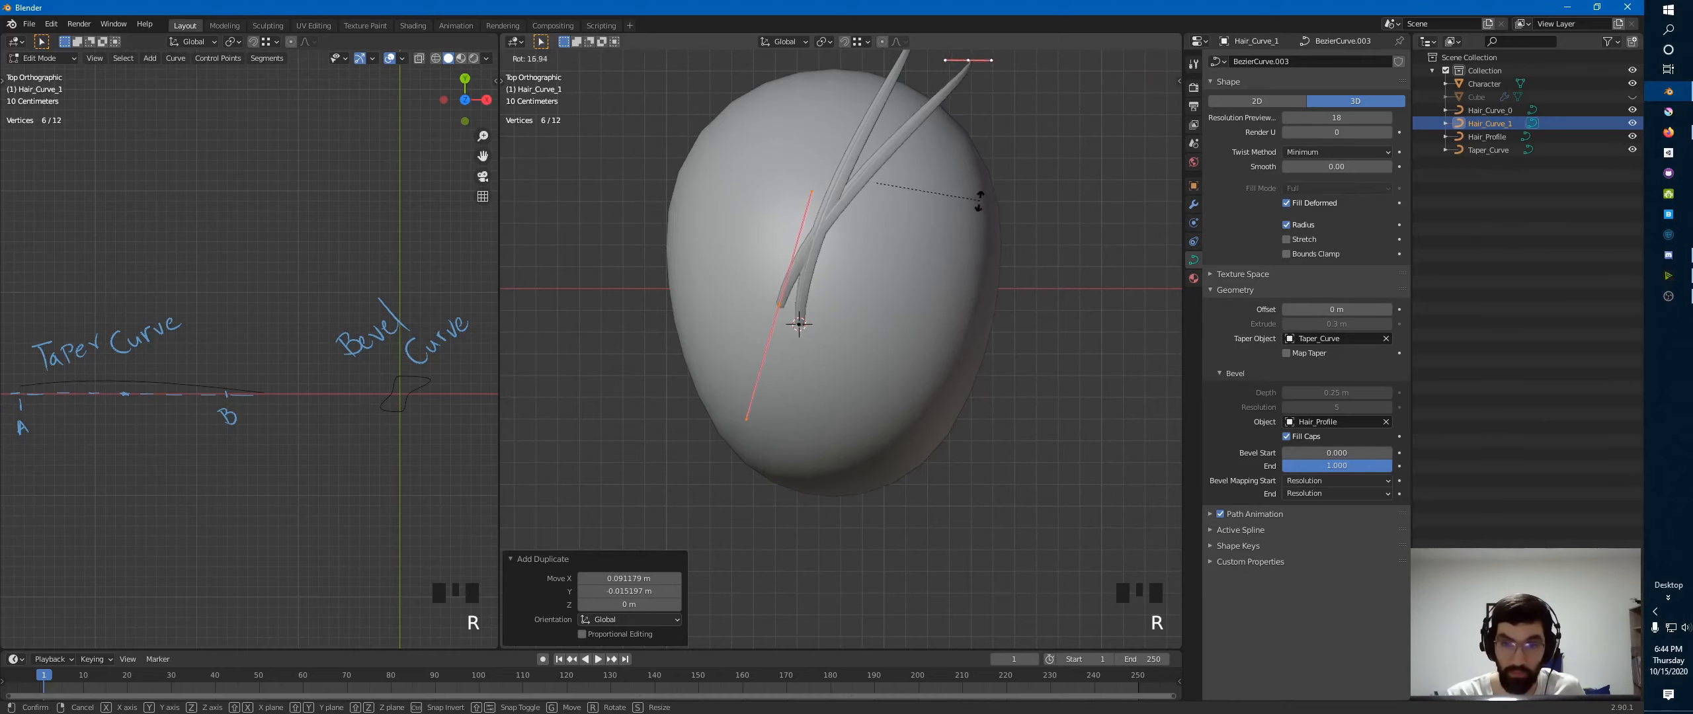
{"action": "right_click", "coordinate": [980, 198]}
{"action": "key", "text": "period"}
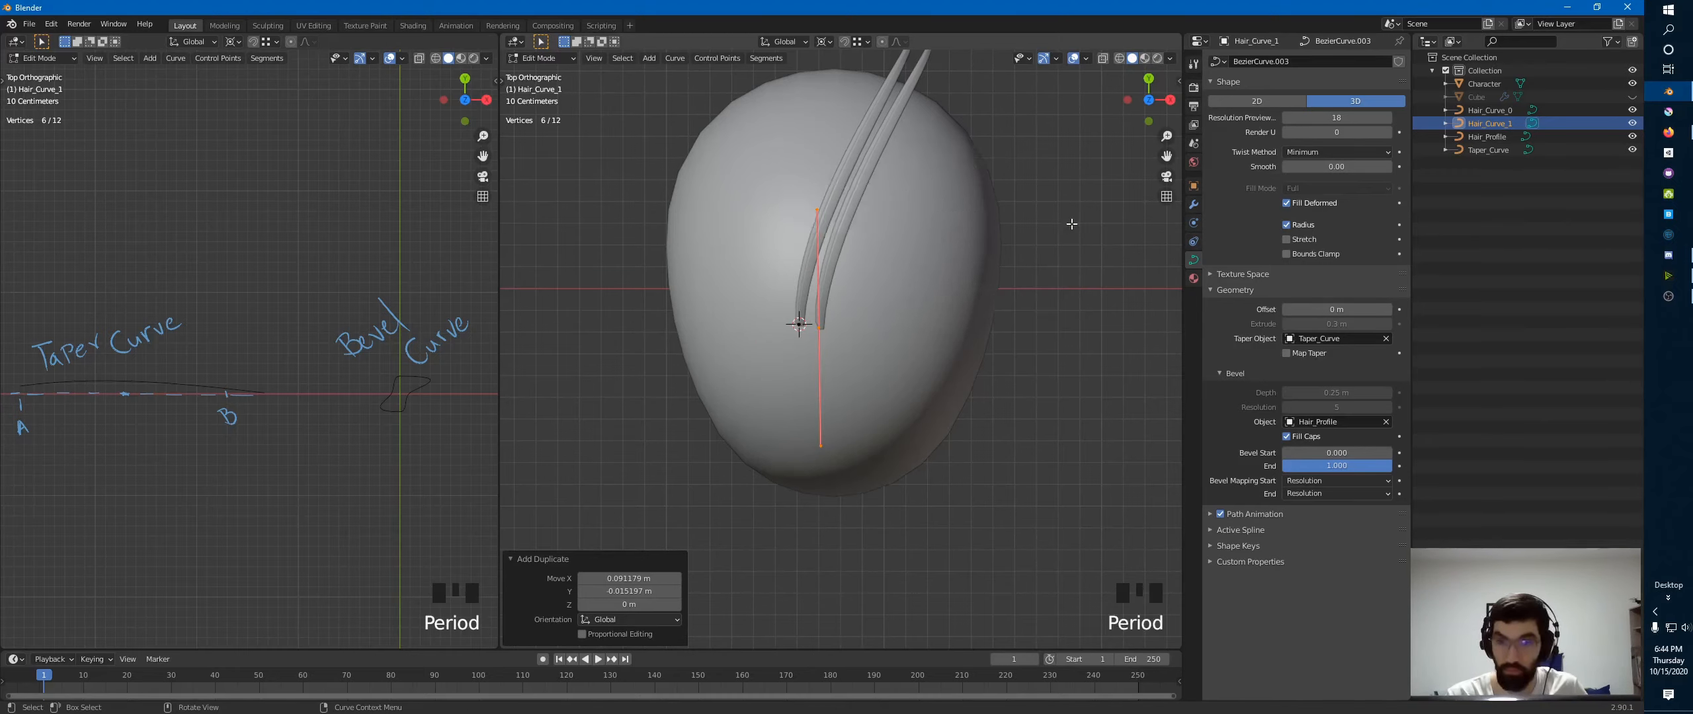
{"action": "left_click", "coordinate": [822, 329]}
{"action": "key", "text": "shift+s"}
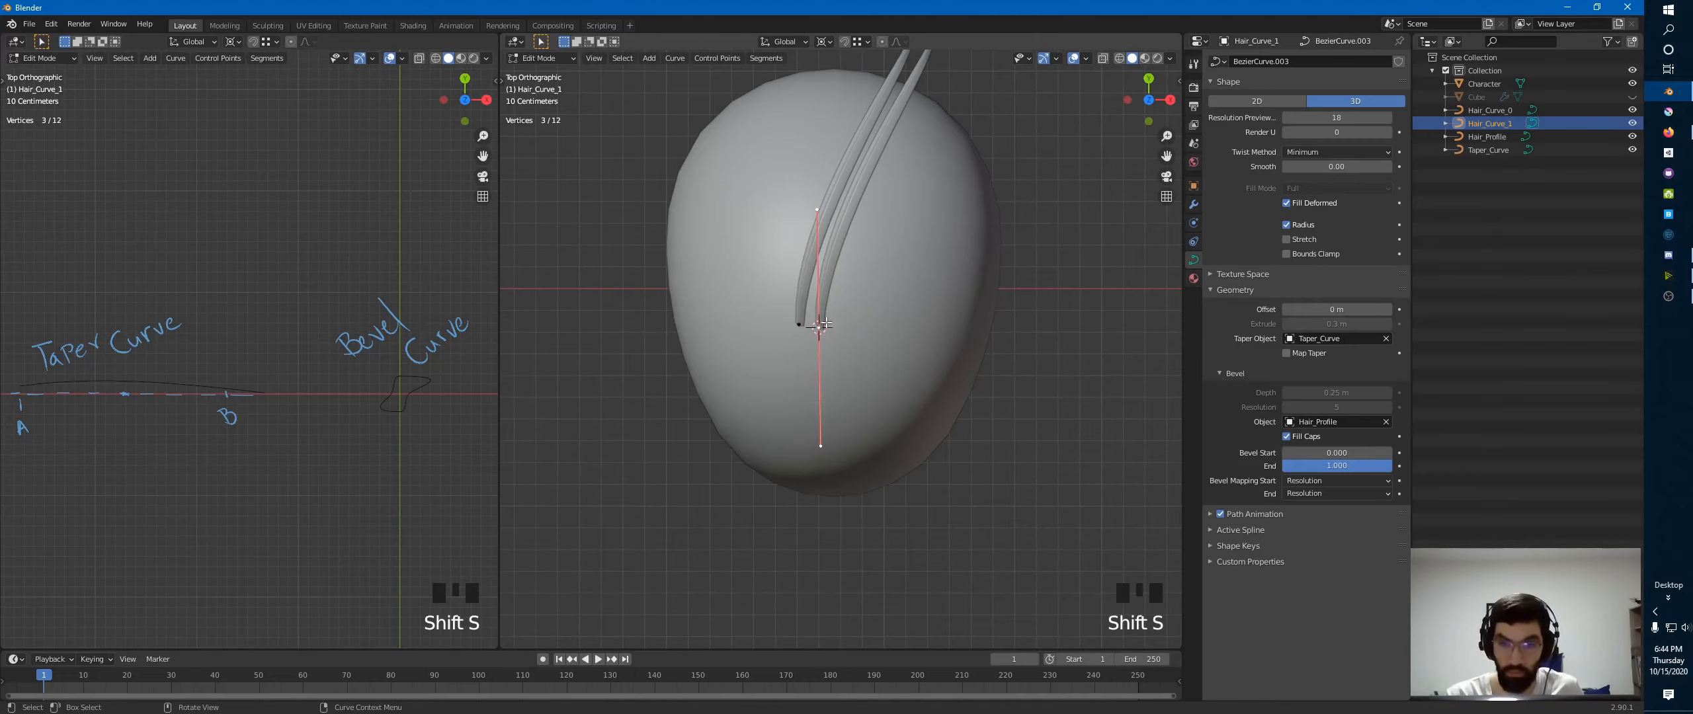
- Rotate the copied strand 20.1° about its root and move it onto the original strand's root
{"action": "key", "text": "r"}
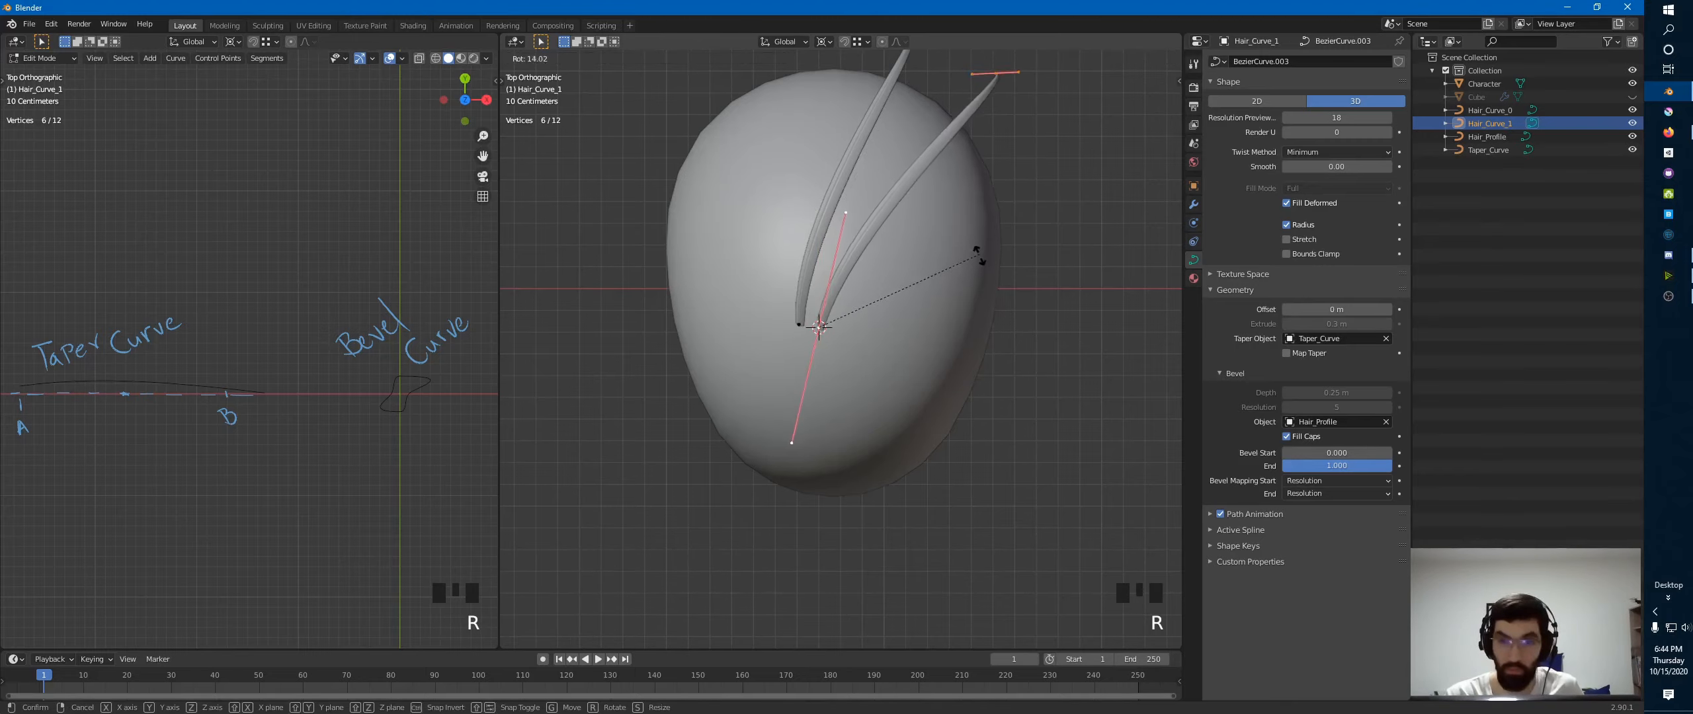
{"action": "left_click", "coordinate": [981, 276]}
{"action": "key", "text": "g"}
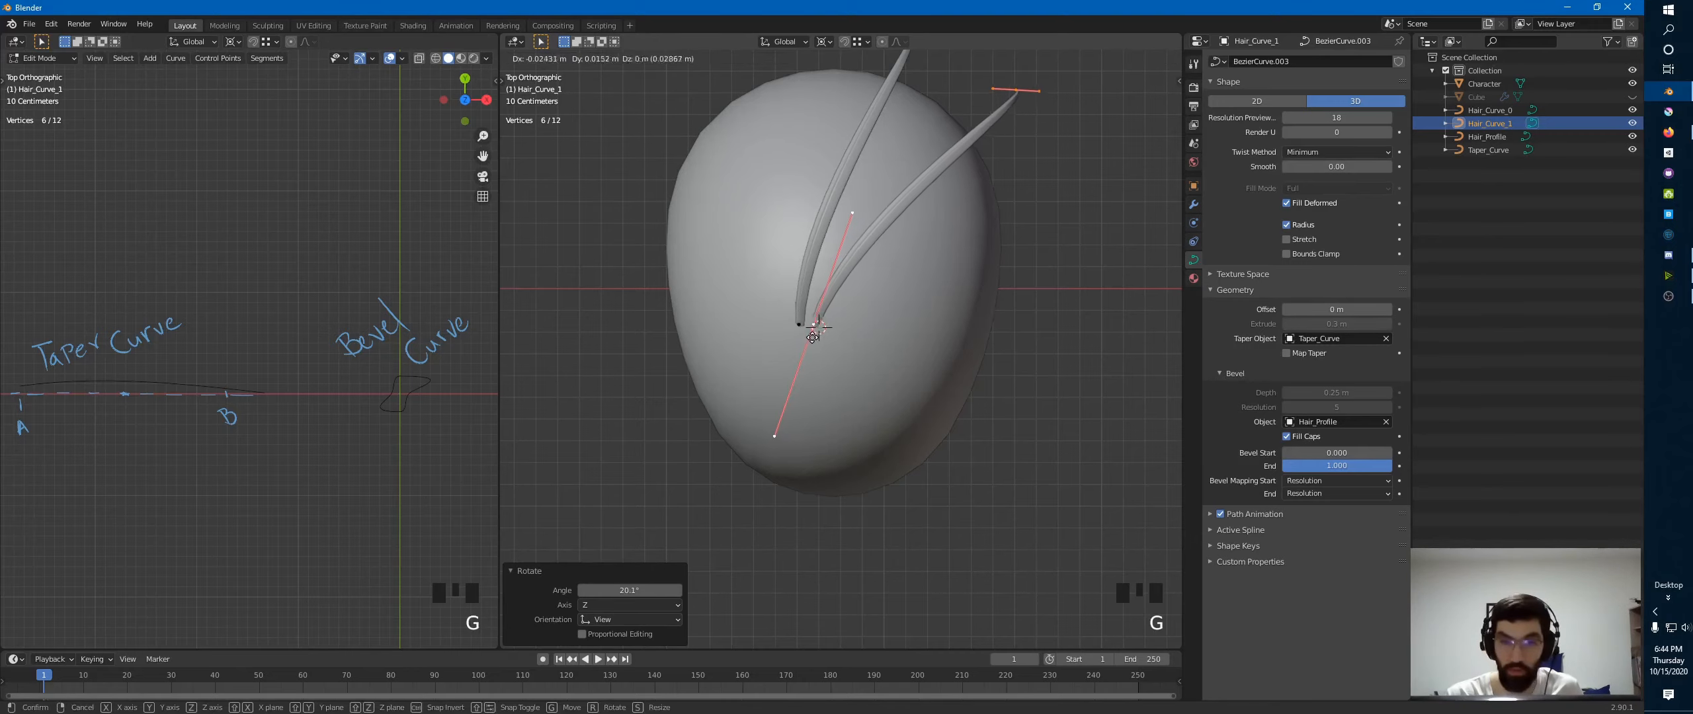
{"action": "left_click", "coordinate": [802, 338]}
{"action": "middle_click_drag", "start_coordinate": [802, 336], "coordinate": [1022, 364]}
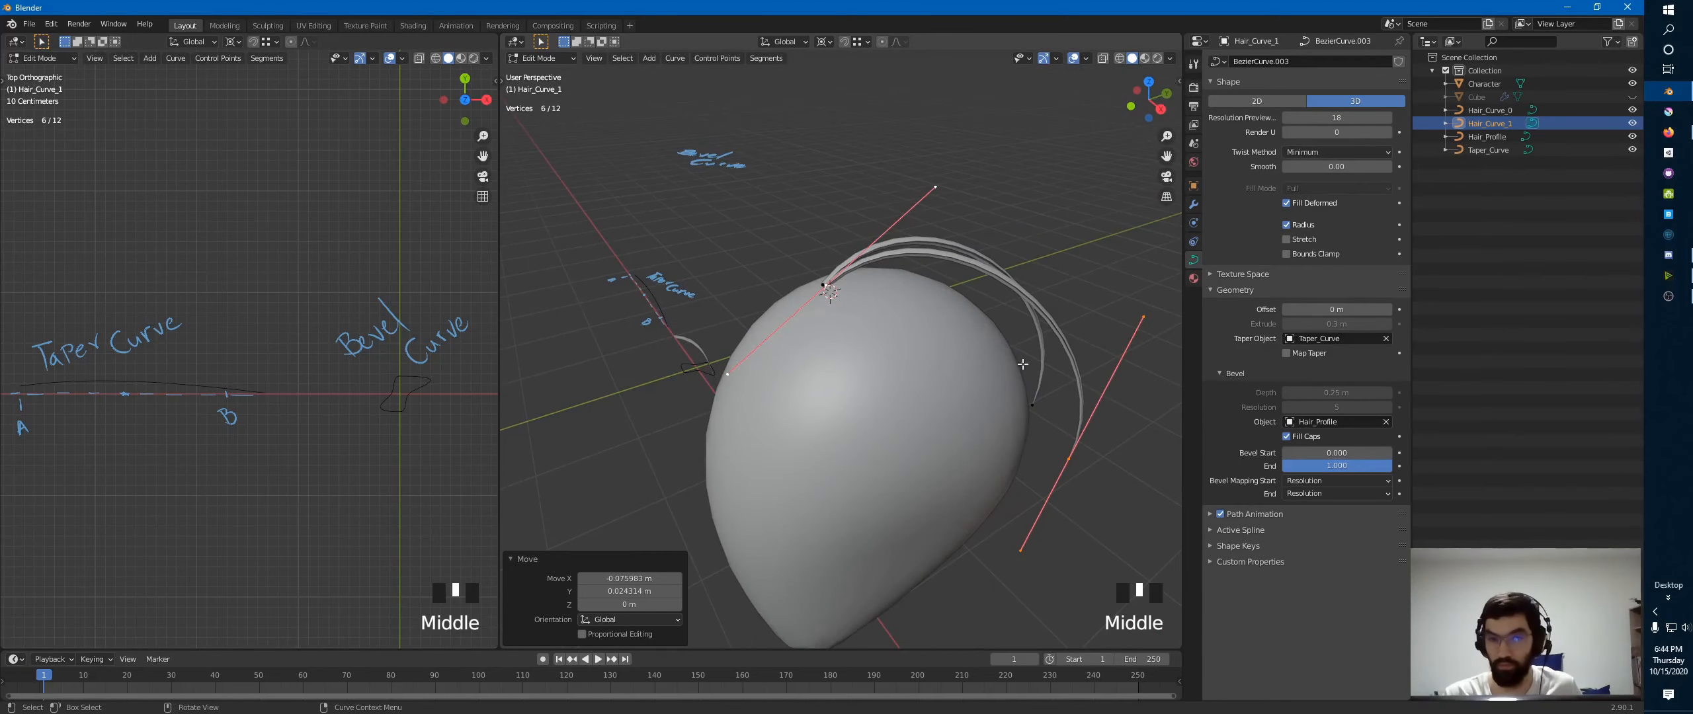
- Rotate the copied strand's tip point 12.2° in front view, then rotate its handles again about the median point
{"action": "left_click", "coordinate": [1074, 449]}
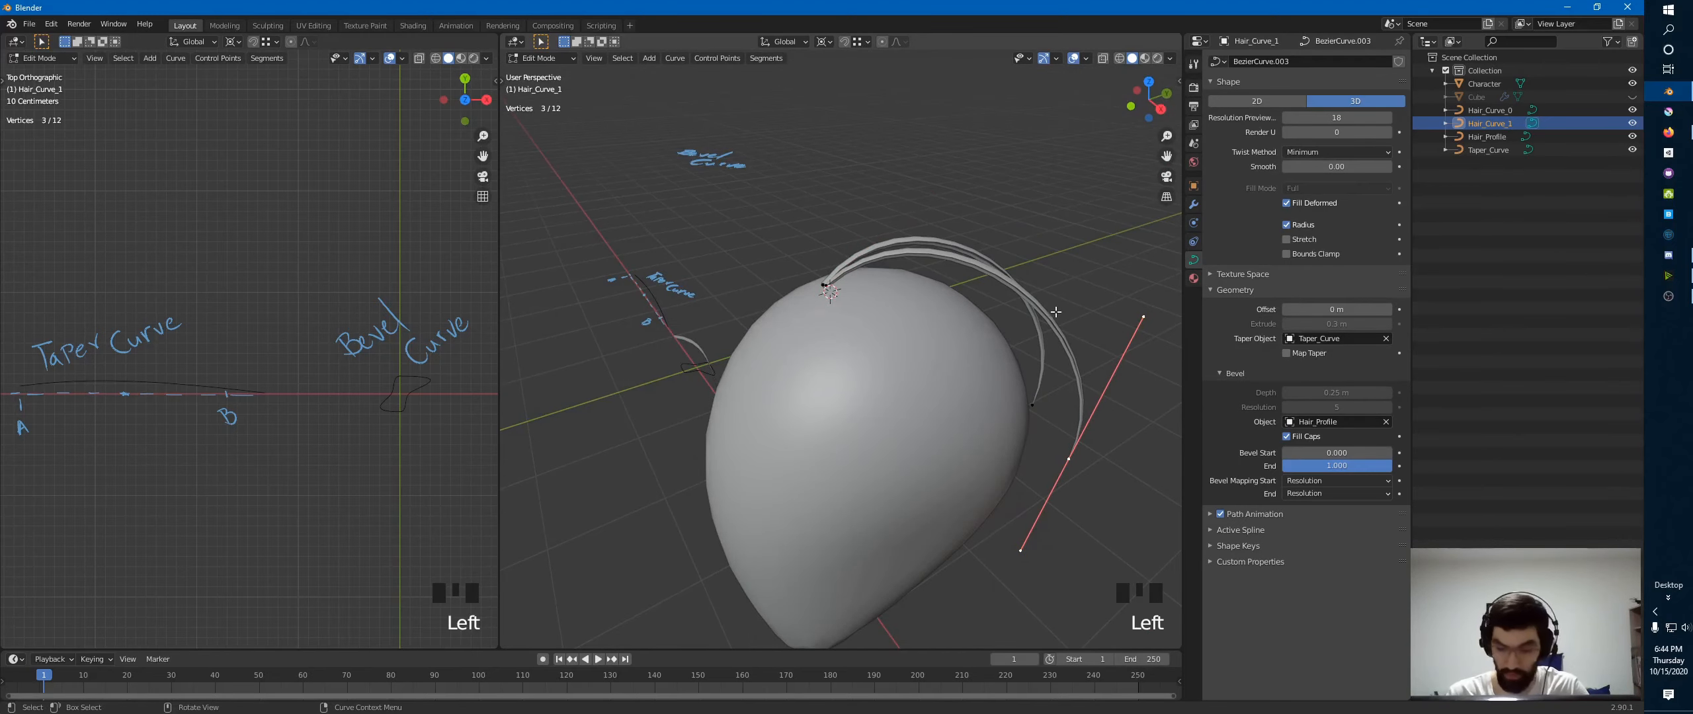
{"action": "key", "text": "KP_1"}
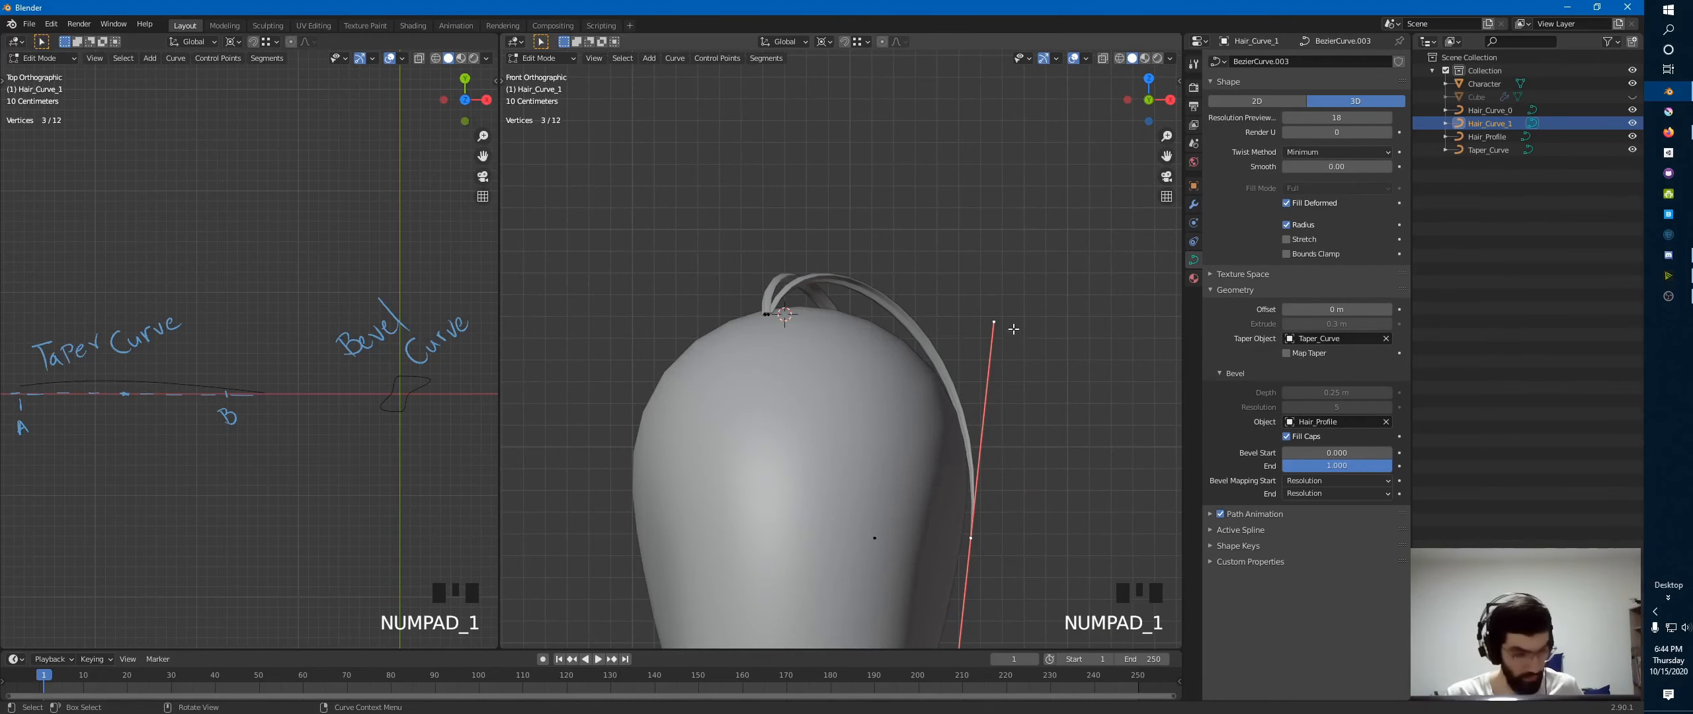
{"action": "key", "text": "r"}
{"action": "left_click", "coordinate": [951, 356]}
{"action": "key", "text": "period"}
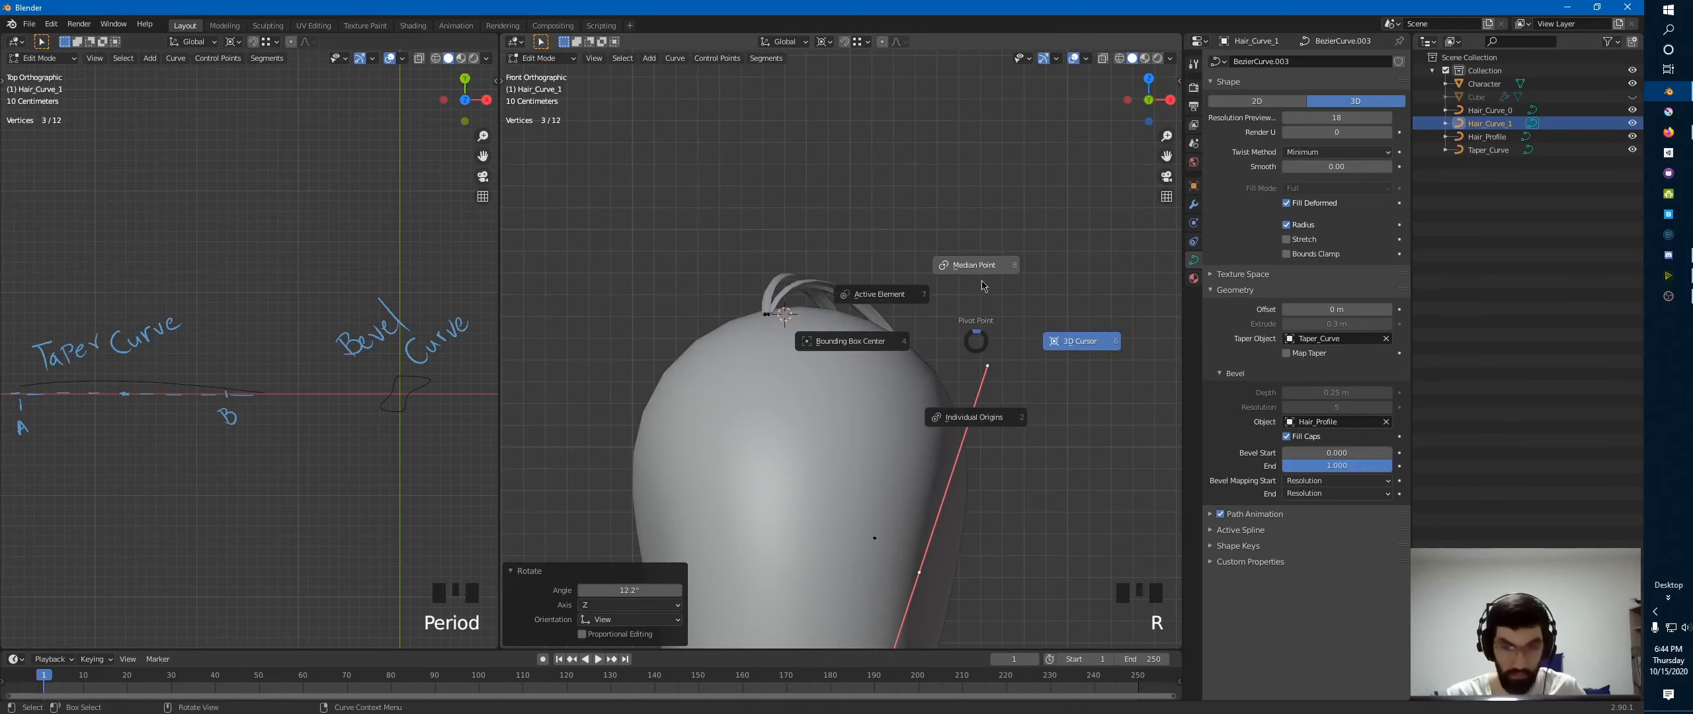
{"action": "mouse_move", "coordinate": [975, 348]}
{"action": "middle_mouse_down"}
{"action": "mouse_move", "coordinate": [807, 366]}
{"action": "mouse_move", "coordinate": [952, 360]}
{"action": "middle_mouse_up"}
{"action": "key", "text": "r"}
{"action": "left_click", "coordinate": [901, 296]}
- Select the root points of both strands and snap the 3D cursor to them
{"action": "middle_click_drag", "start_coordinate": [712, 239], "coordinate": [728, 371]}
{"action": "left_click", "coordinate": [728, 392], "text": "shift"}
{"action": "key", "text": "a"}
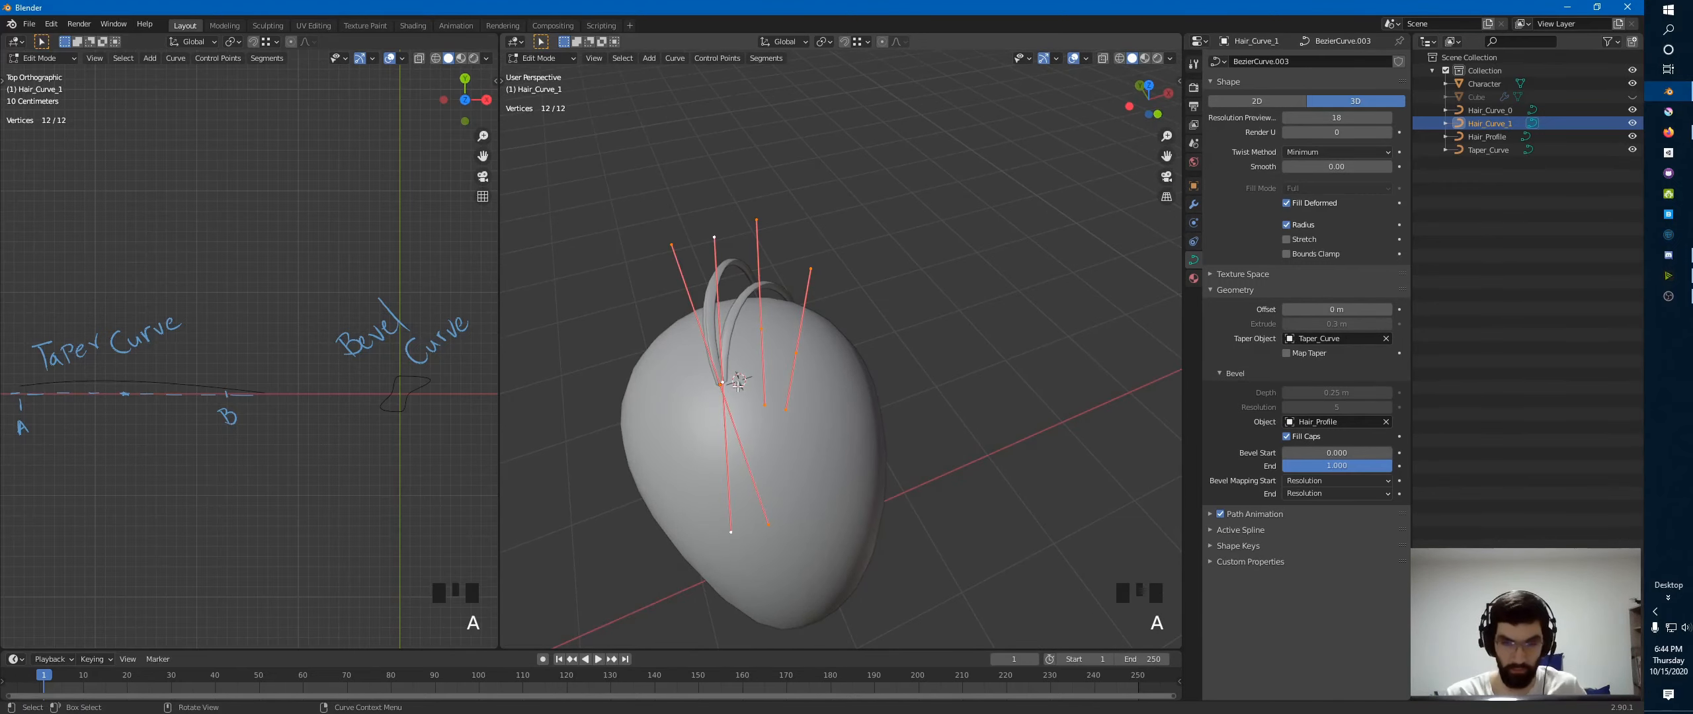
{"action": "left_click", "coordinate": [722, 383]}
{"action": "left_click", "coordinate": [725, 387], "text": "shift"}
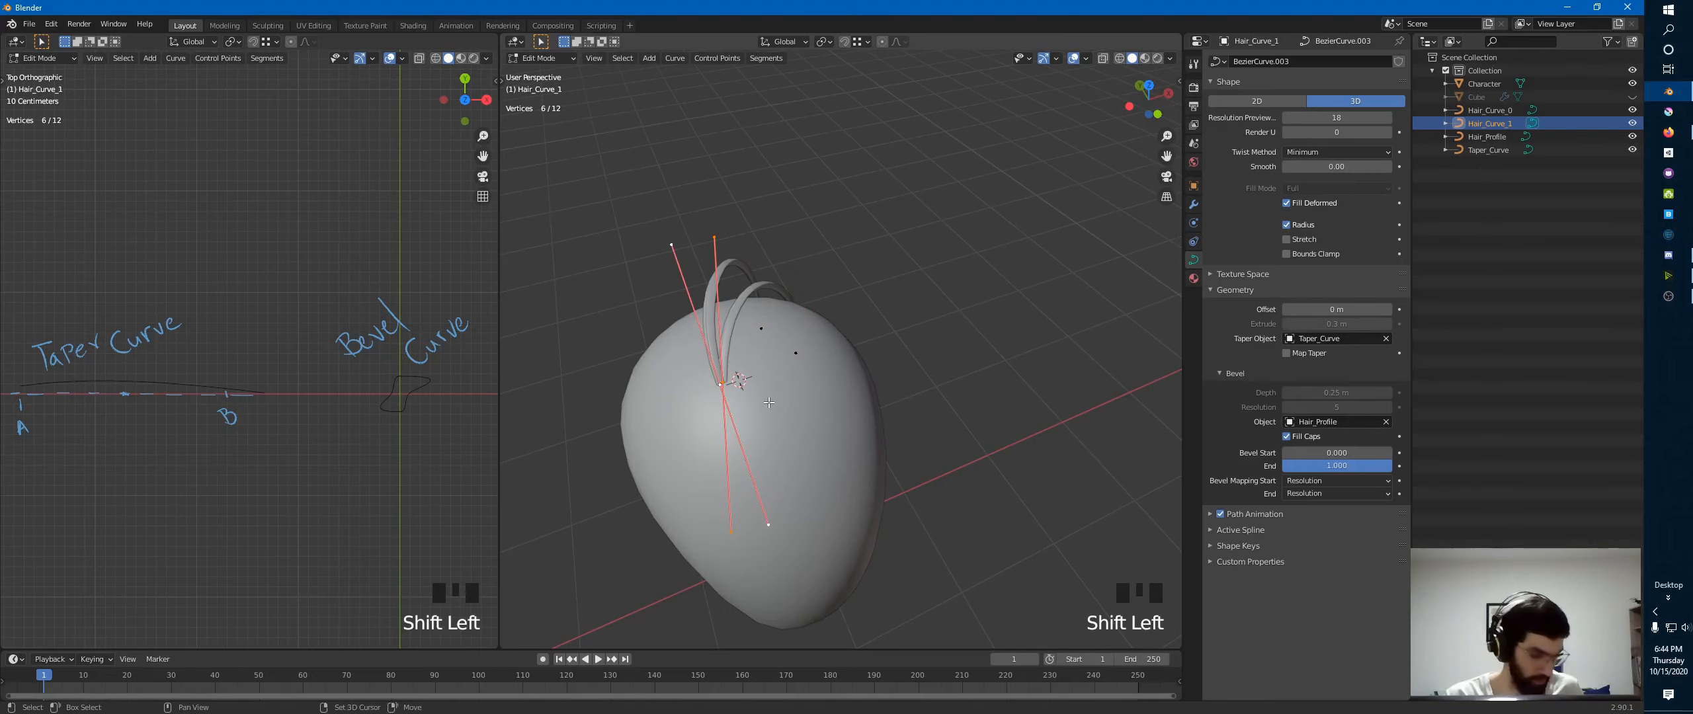
{"action": "key", "text": "shift+s"}
- Duplicate both strands in top view and rotate the copies 10.3° around the 3D cursor at the roots
{"action": "key", "text": "a"}
{"action": "key", "text": "KP_7"}
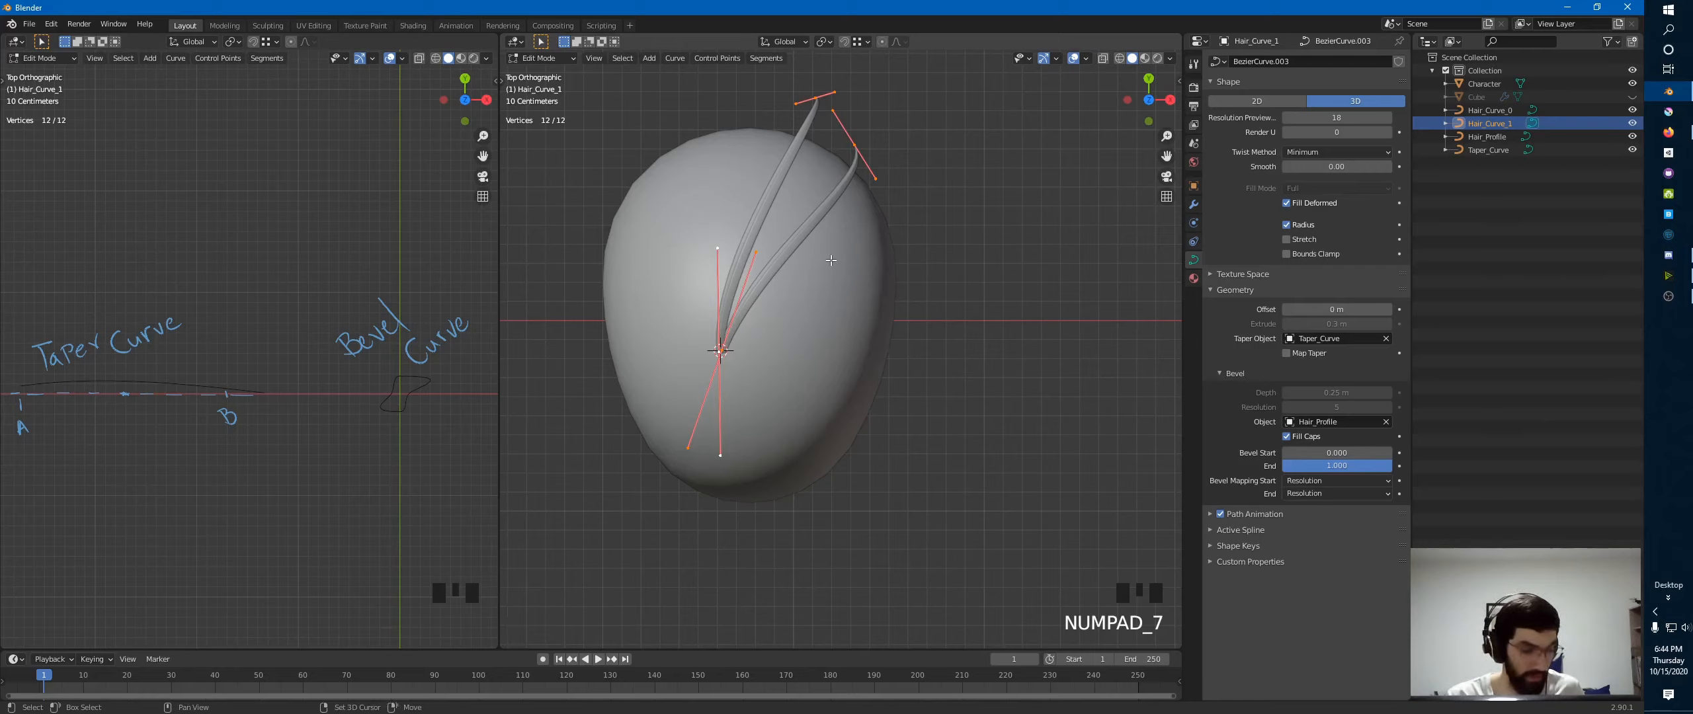
{"action": "key", "text": "period"}
{"action": "key", "text": "shift+d"}
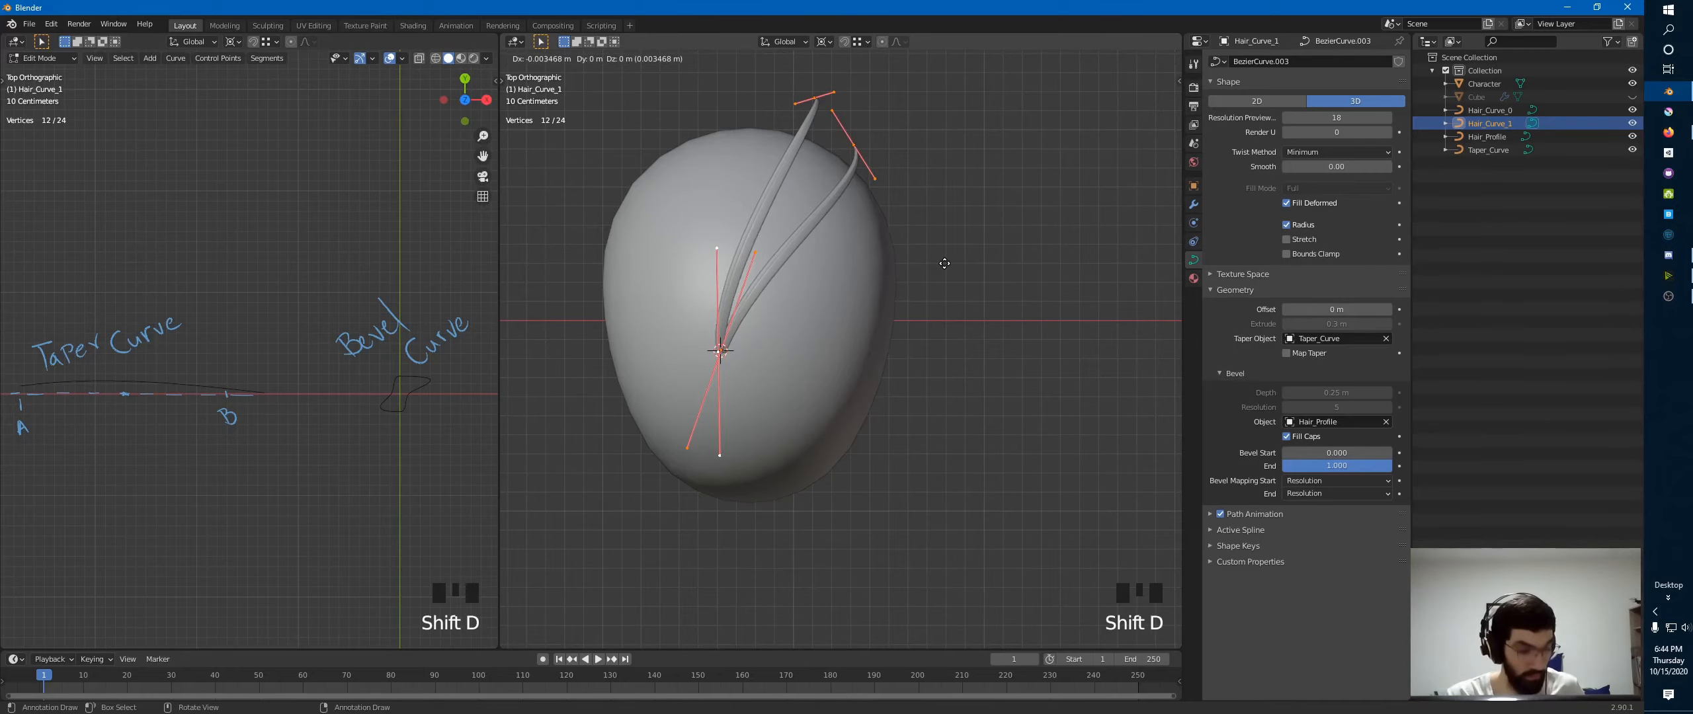
{"action": "key", "text": "r"}
{"action": "left_click", "coordinate": [964, 302]}
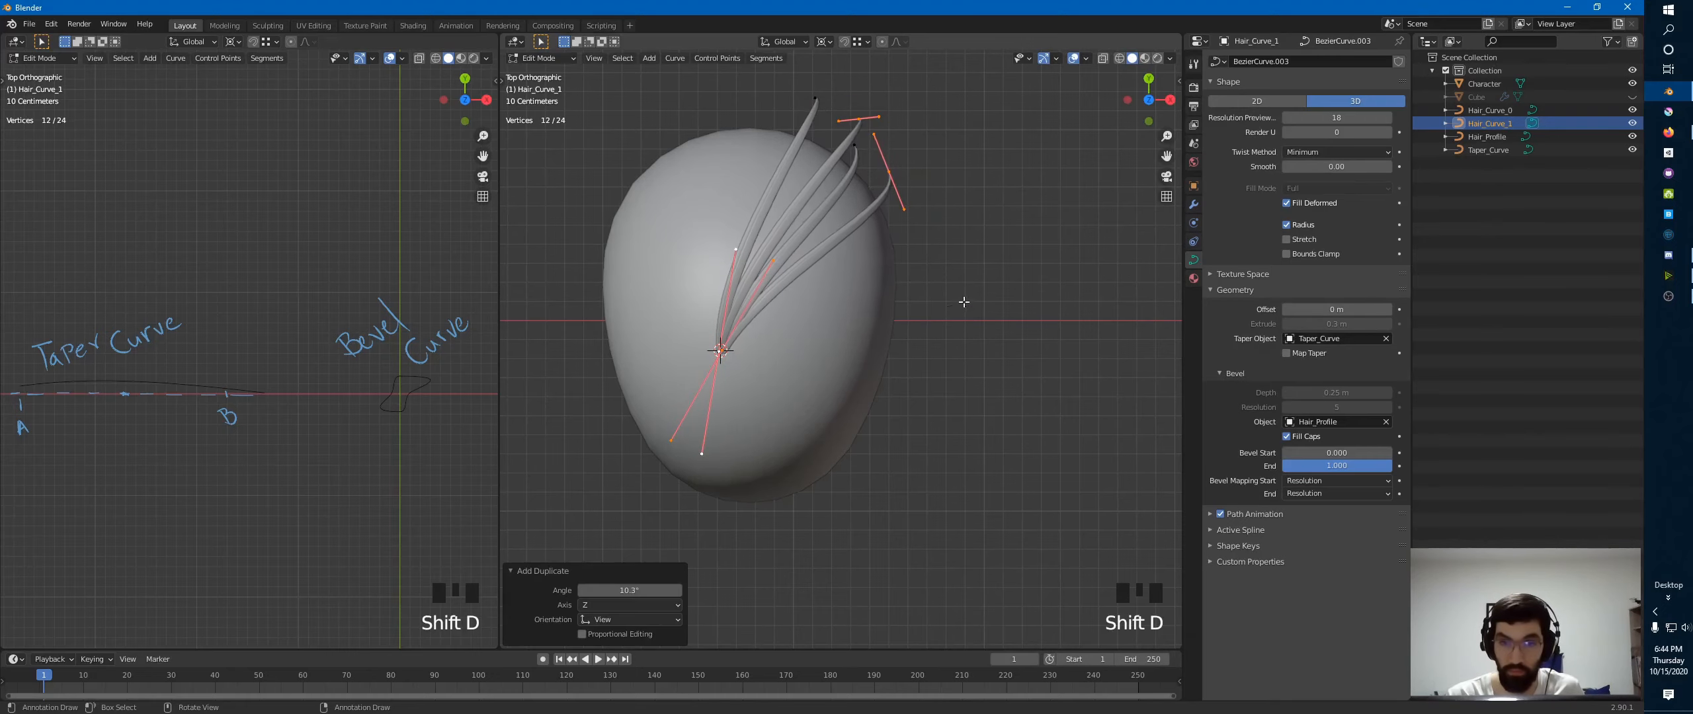
- Duplicate all four strands, rotate the copies by -40.1° around the roots, and finish editing Hair_Curve_1
{"action": "key", "text": "a"}
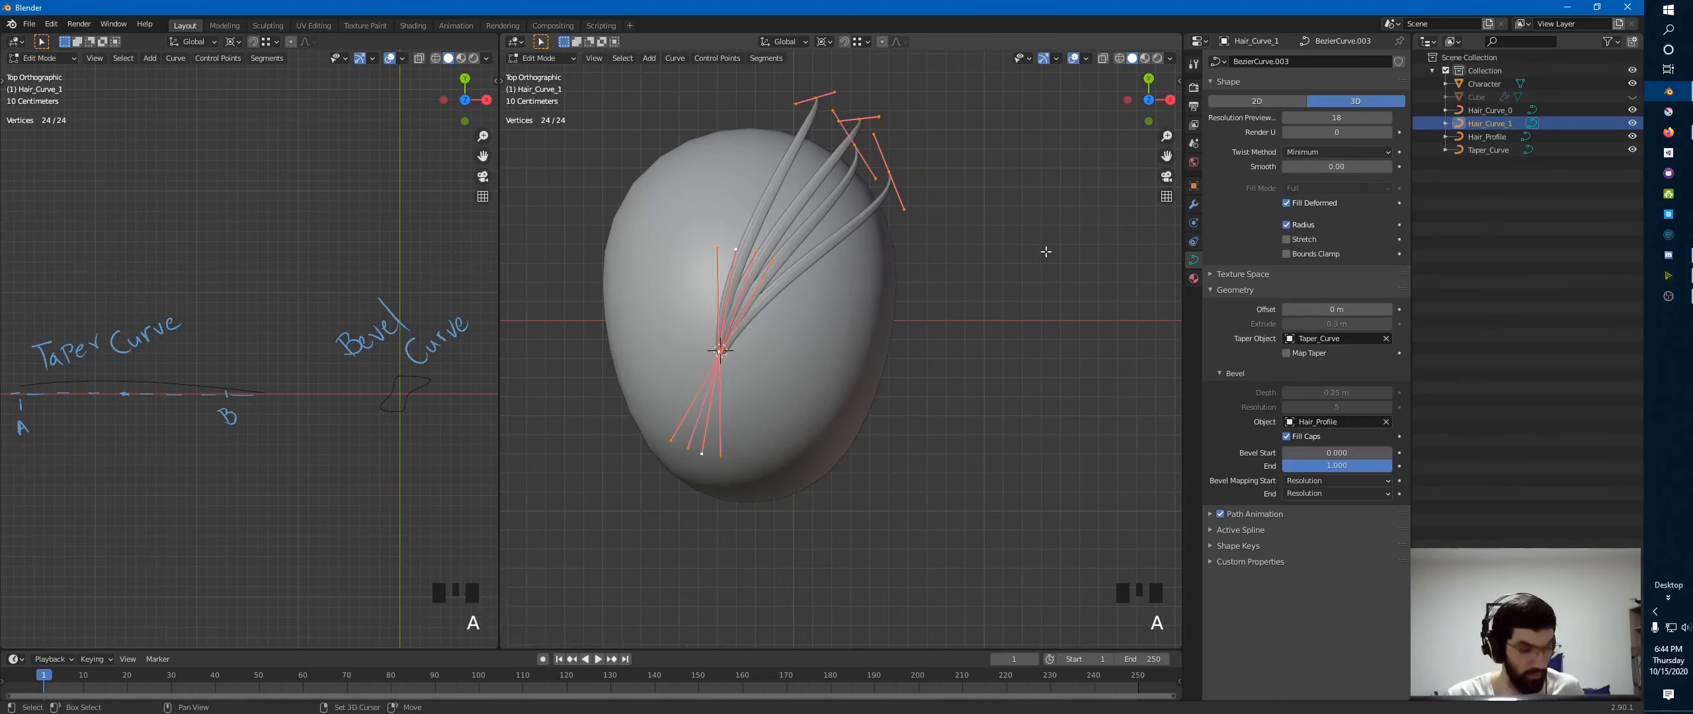
{"action": "key", "text": "shift+d"}
{"action": "key", "text": "r"}
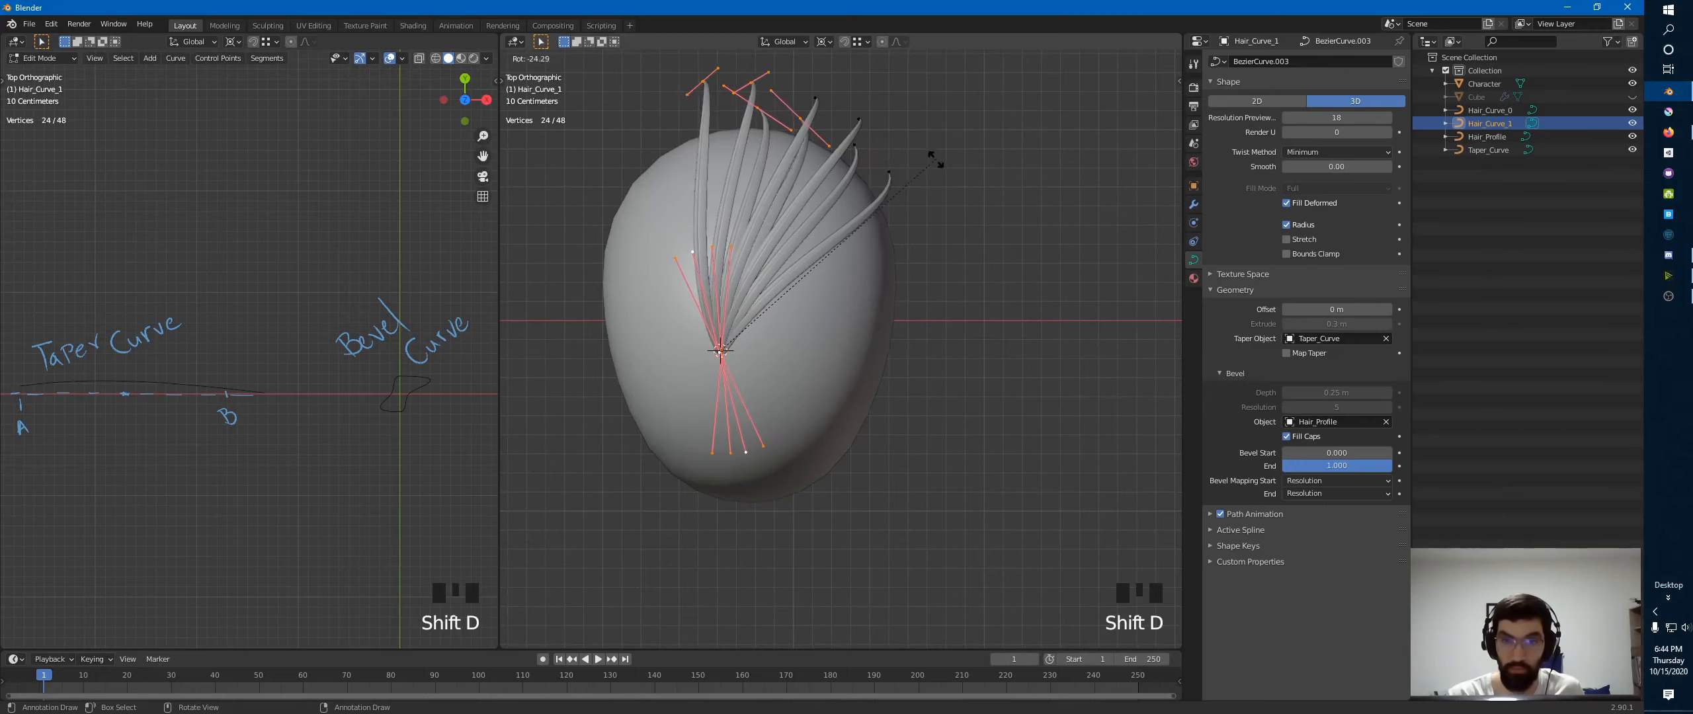
{"action": "left_click", "coordinate": [926, 156]}
{"action": "middle_click_drag", "start_coordinate": [926, 155], "coordinate": [988, 308]}
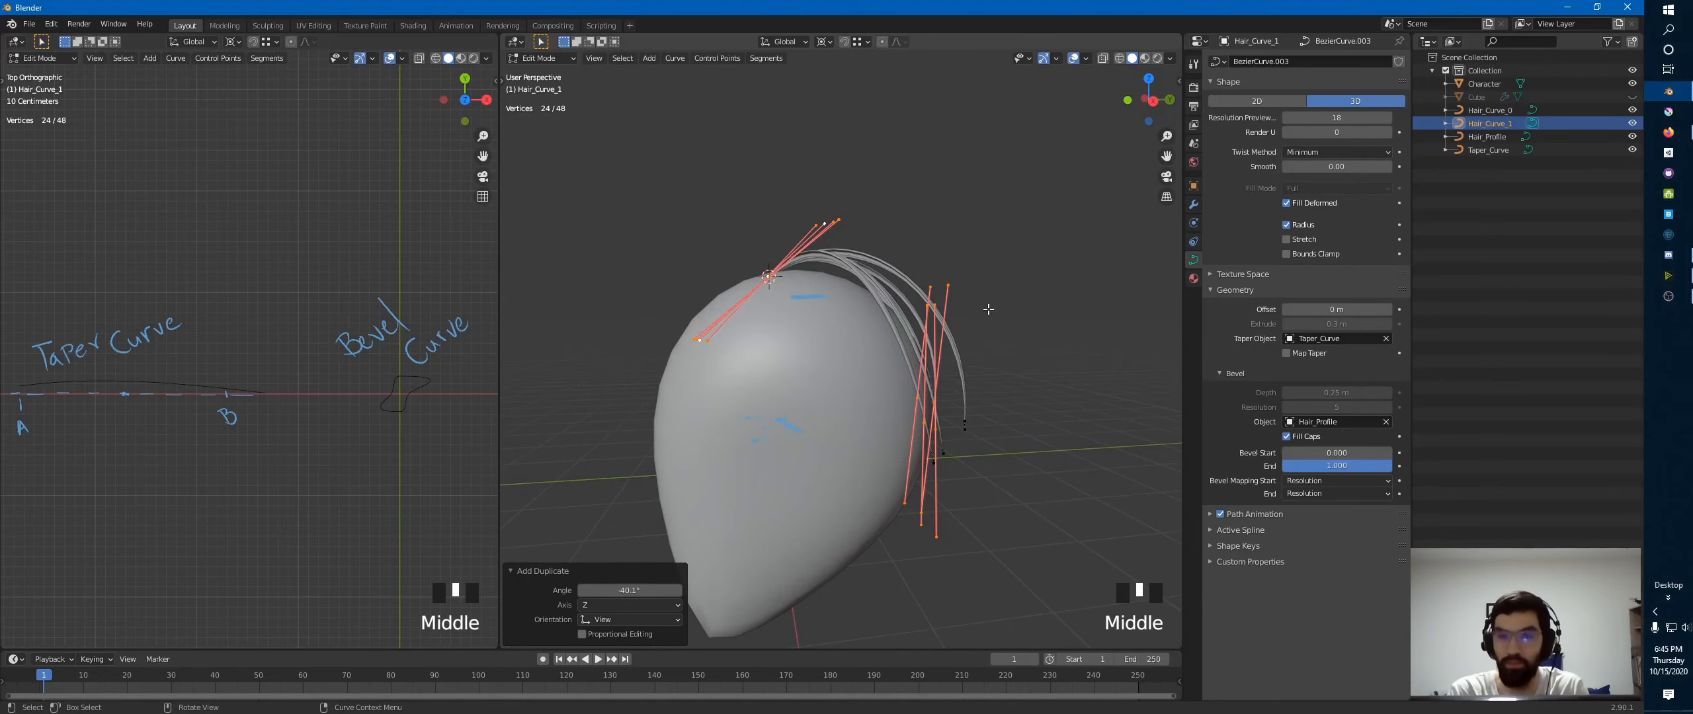
{"action": "middle_click_drag", "start_coordinate": [579, 308], "coordinate": [615, 487]}
{"action": "left_click", "coordinate": [614, 488]}
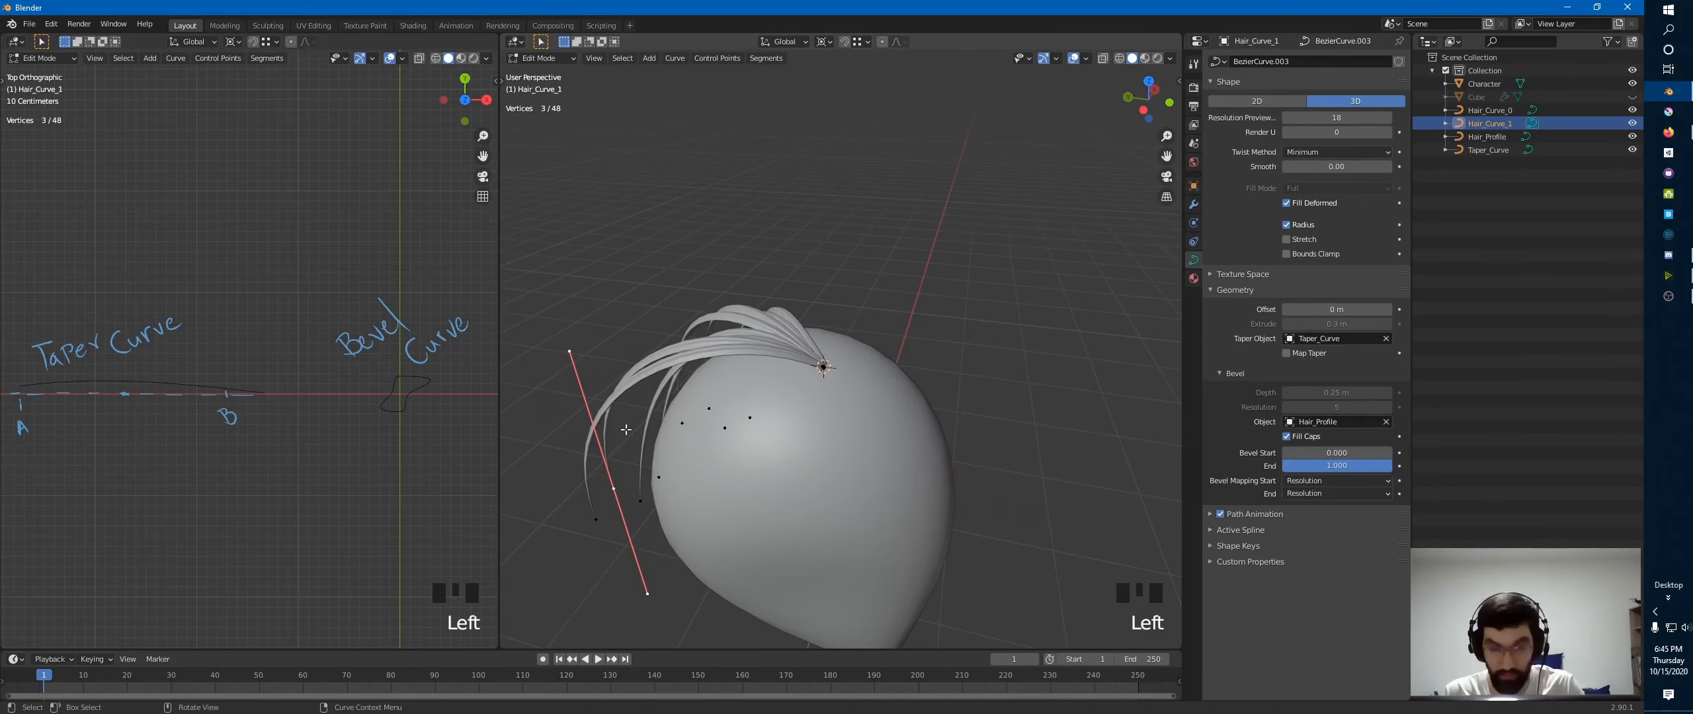
{"action": "key", "text": "Tab"}
{"action": "middle_click_drag", "start_coordinate": [832, 285], "coordinate": [937, 342], "text": "ctrl"}
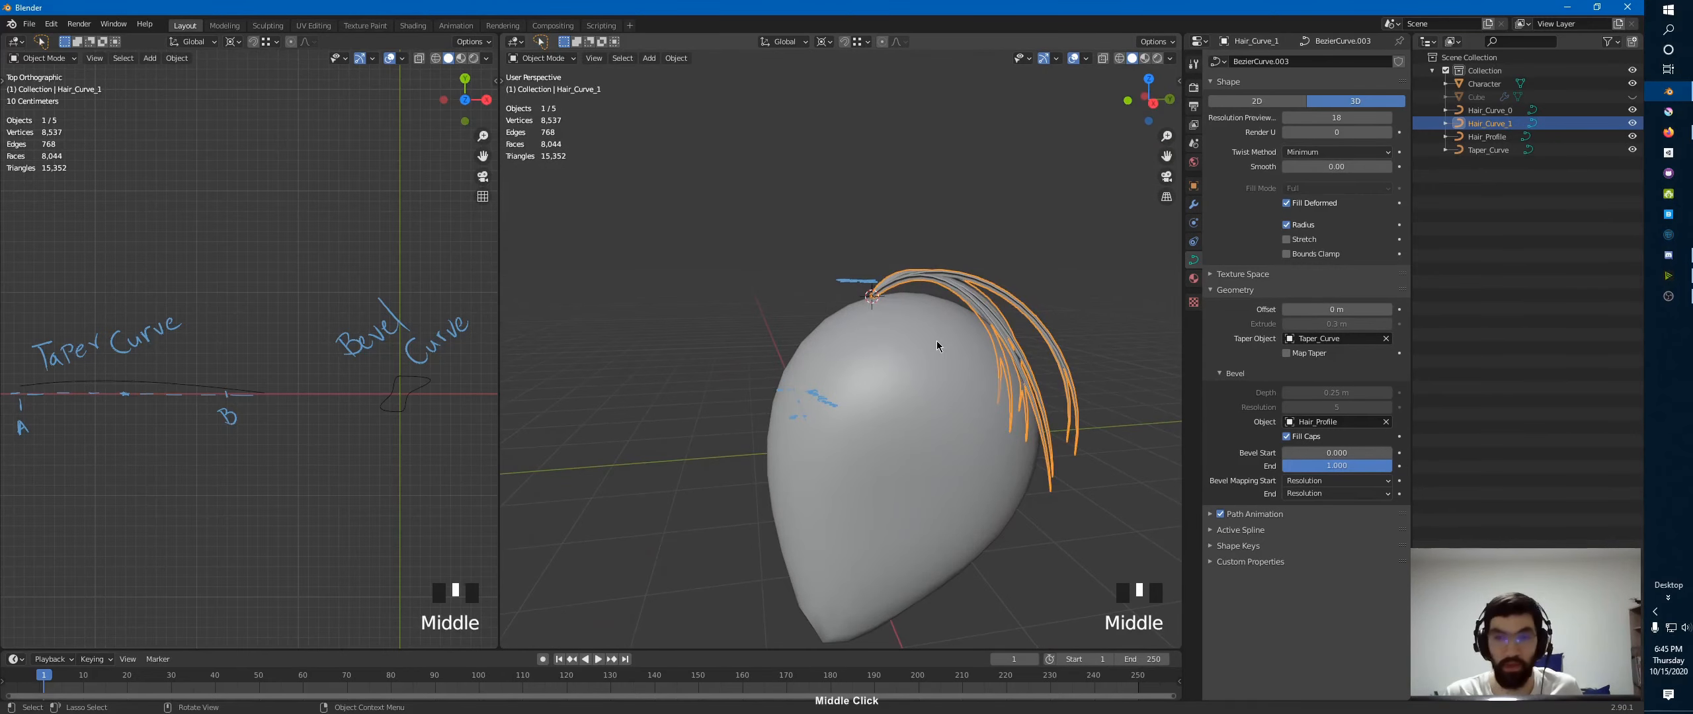
- Open Hair_Profile for editing, select all its points and try scaling the cross-section
{"action": "left_click", "coordinate": [418, 389]}
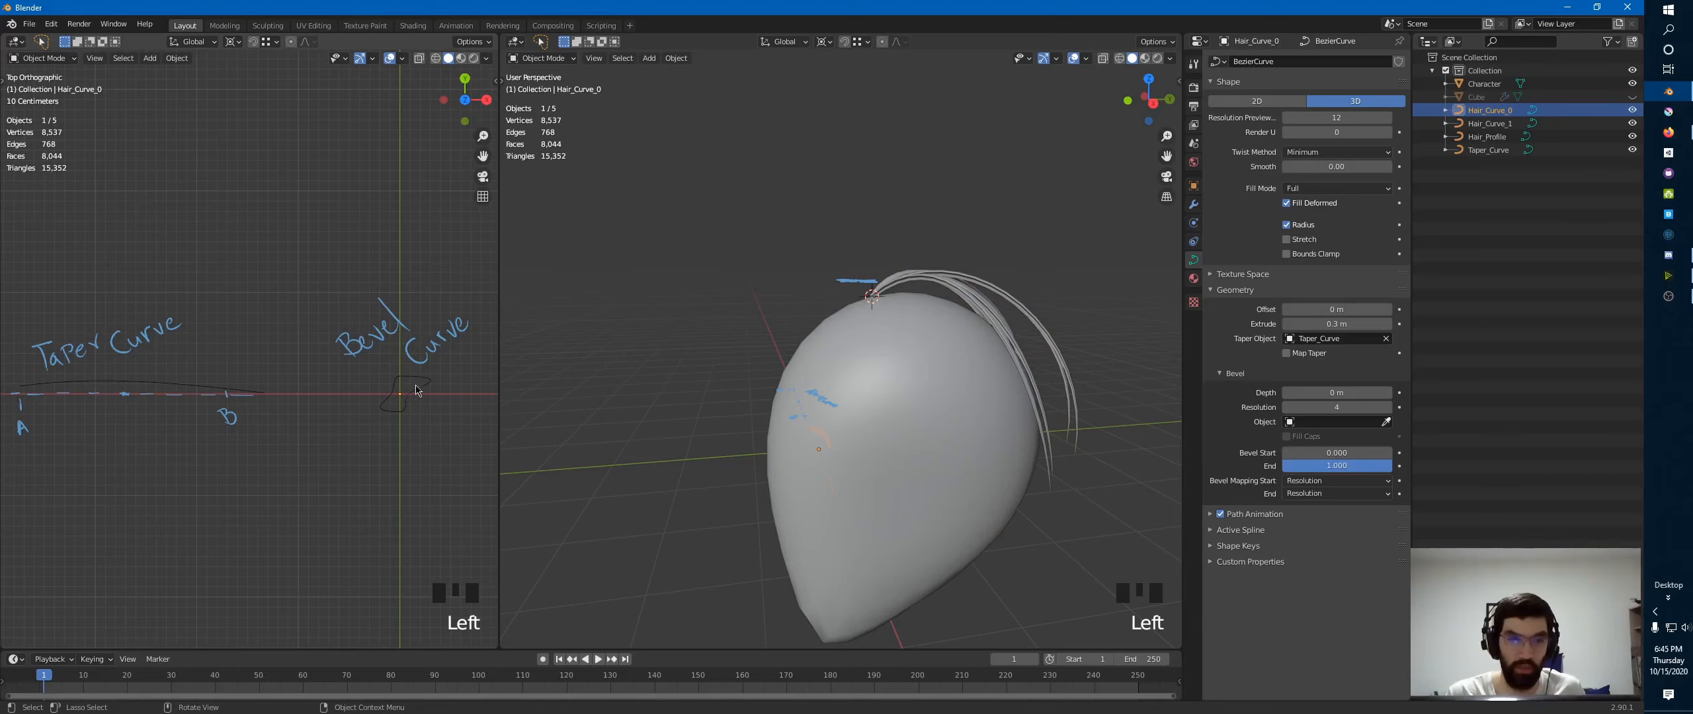
{"action": "key", "text": "Tab"}
{"action": "key", "text": "Tab"}
{"action": "left_click", "coordinate": [400, 405]}
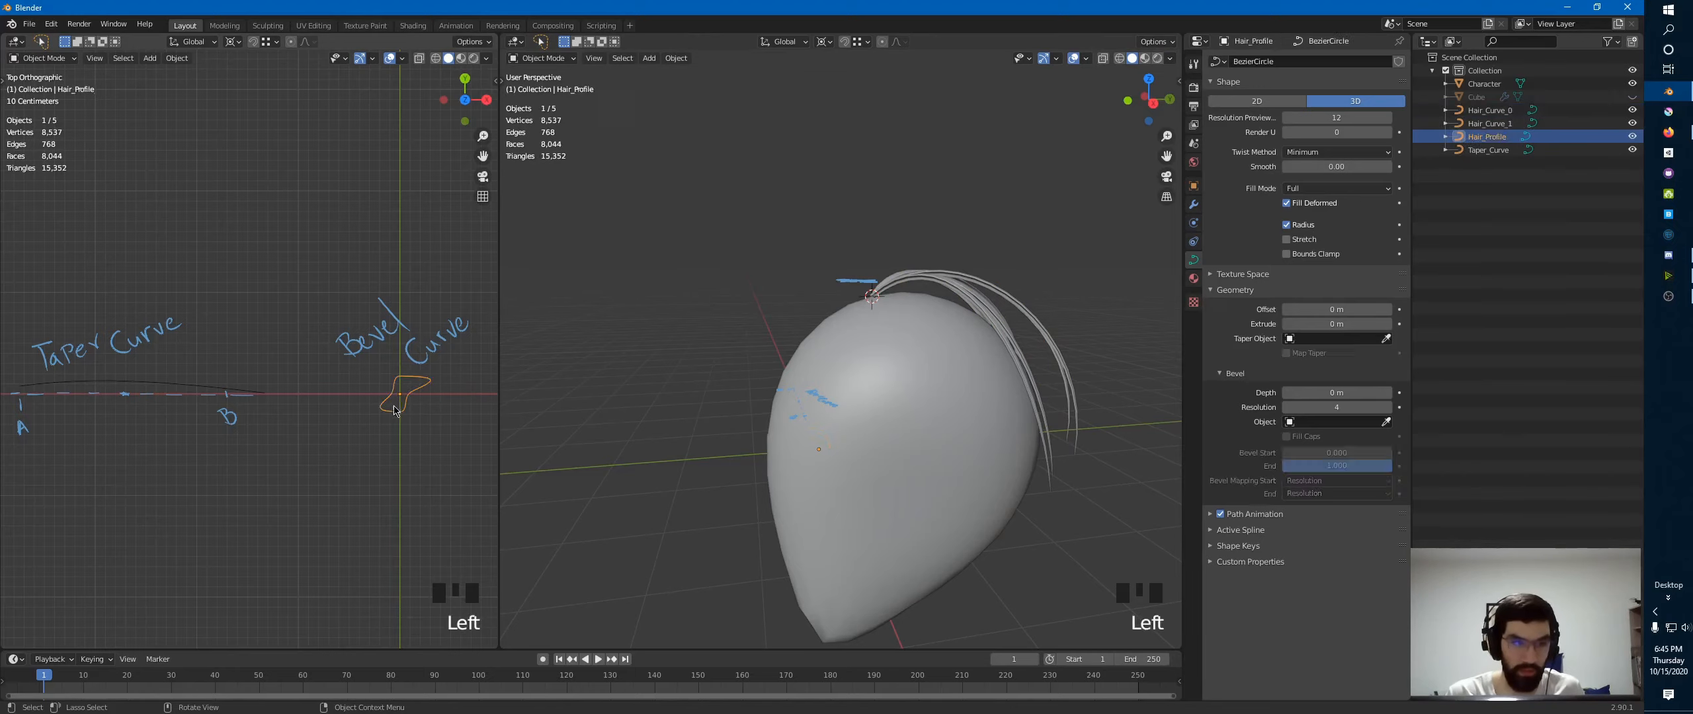
{"action": "key", "text": "Tab"}
{"action": "middle_click_drag", "start_coordinate": [424, 397], "coordinate": [442, 358], "text": "ctrl"}
{"action": "key", "text": "a"}
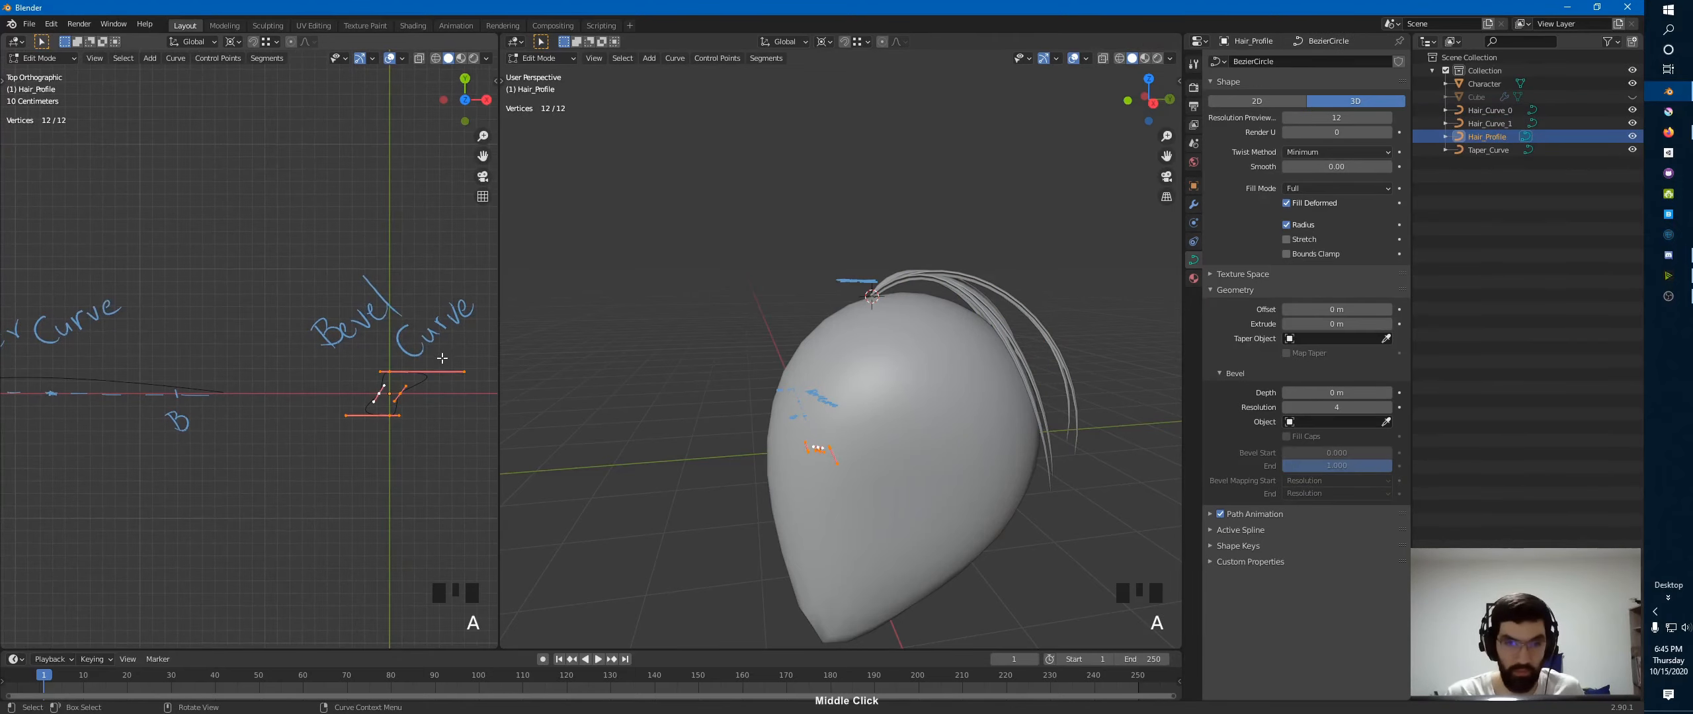
{"action": "key", "text": "s"}
{"action": "right_click", "coordinate": [474, 378]}
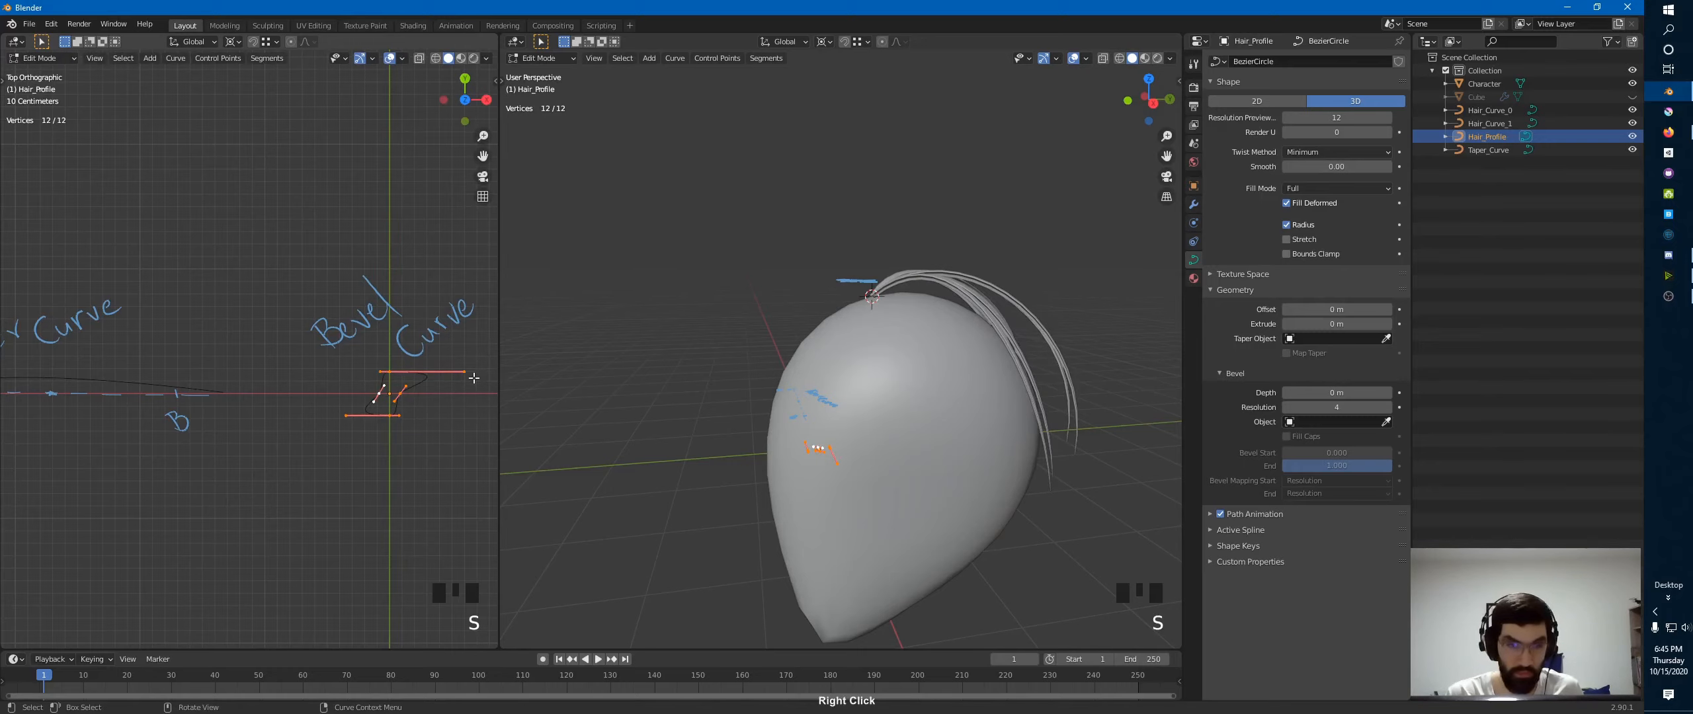
- Enlarge the Hair_Profile bevel curve by scaling all its points up uniformly, and finish editing it
{"action": "key", "text": "period"}
{"action": "key", "text": "s"}
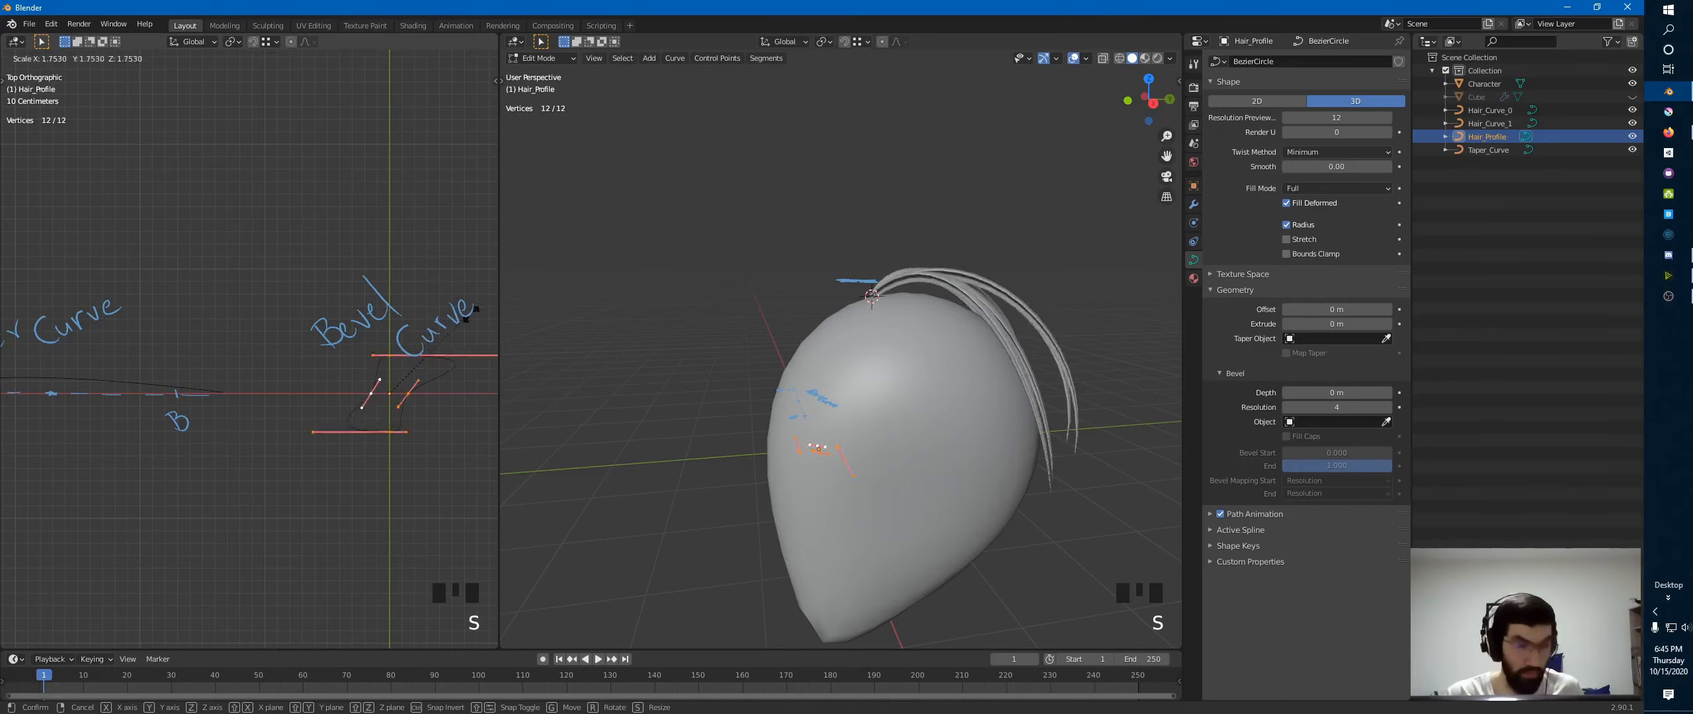
{"action": "left_click", "coordinate": [633, 245]}
{"action": "middle_click_drag", "start_coordinate": [986, 326], "coordinate": [781, 340]}
{"action": "key", "text": "Tab"}
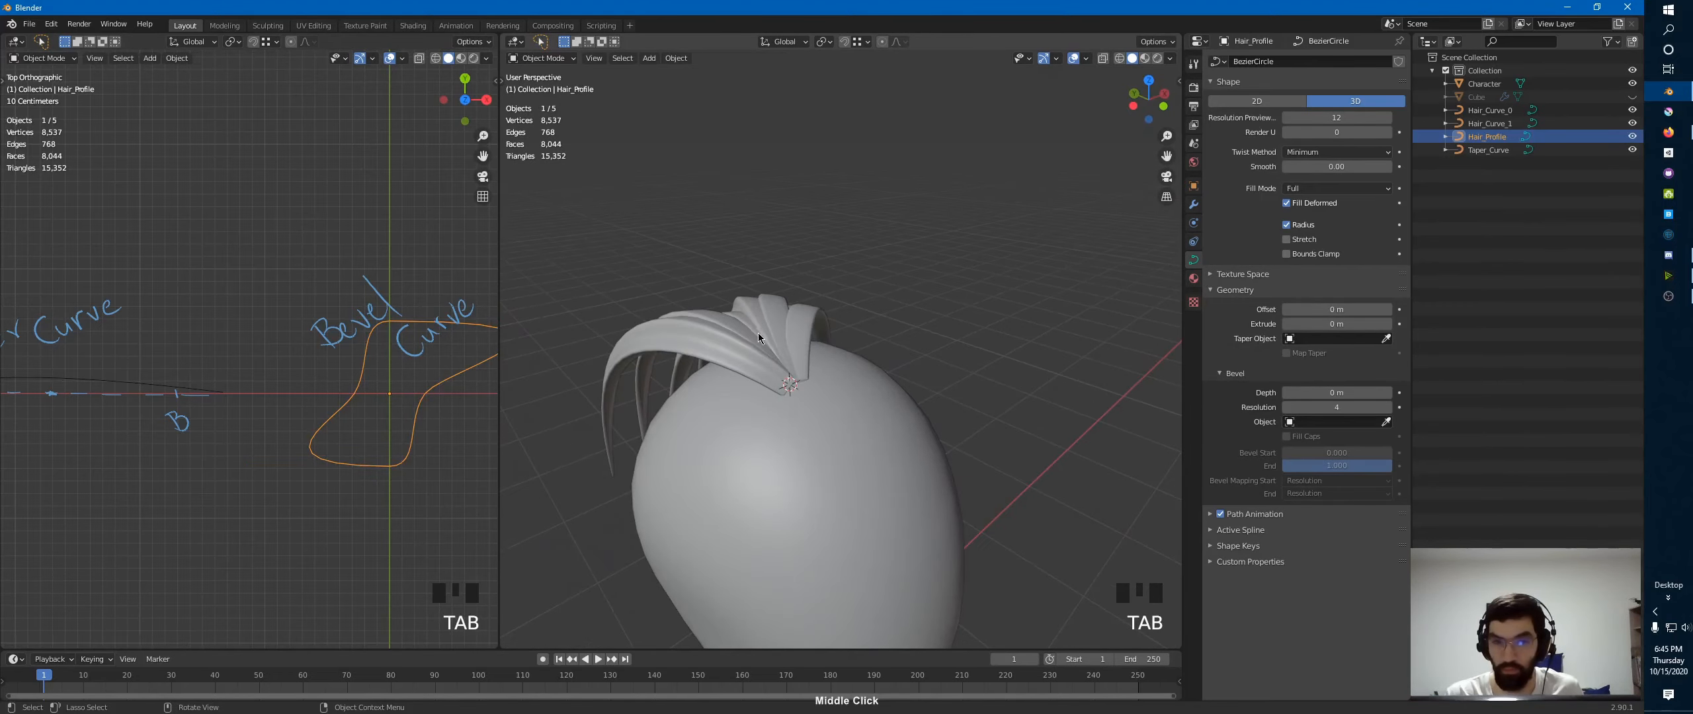
- Edit Hair_Curve_1 and set the tilt of the already selected strand tip point to 90°
{"action": "left_click", "coordinate": [758, 334]}
{"action": "key", "text": "Tab"}
{"action": "middle_click_drag", "start_coordinate": [877, 319], "coordinate": [821, 355]}
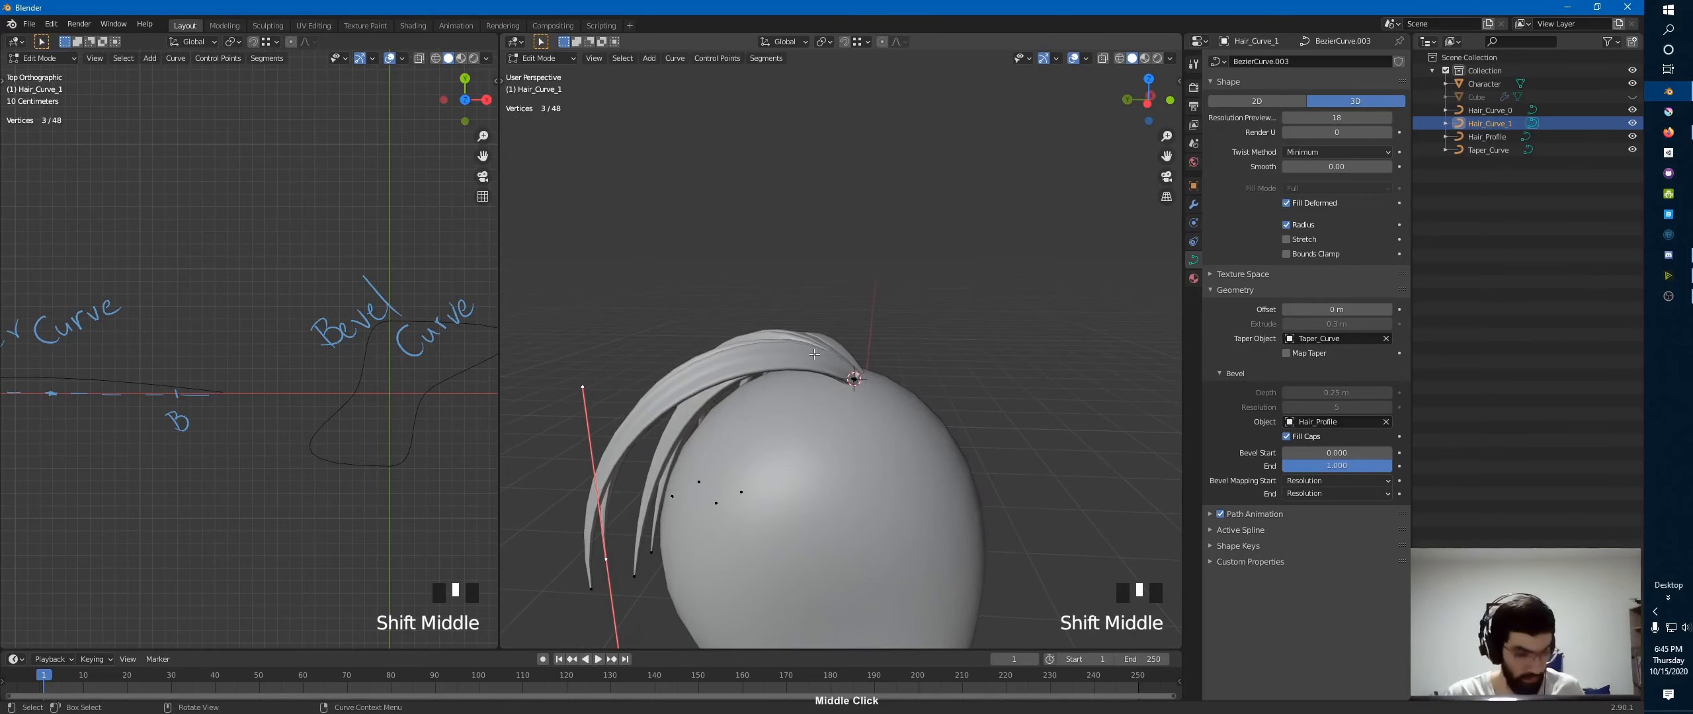
{"action": "key", "text": "n"}
{"action": "left_click_drag", "start_coordinate": [1134, 193], "coordinate": [1154, 193]}
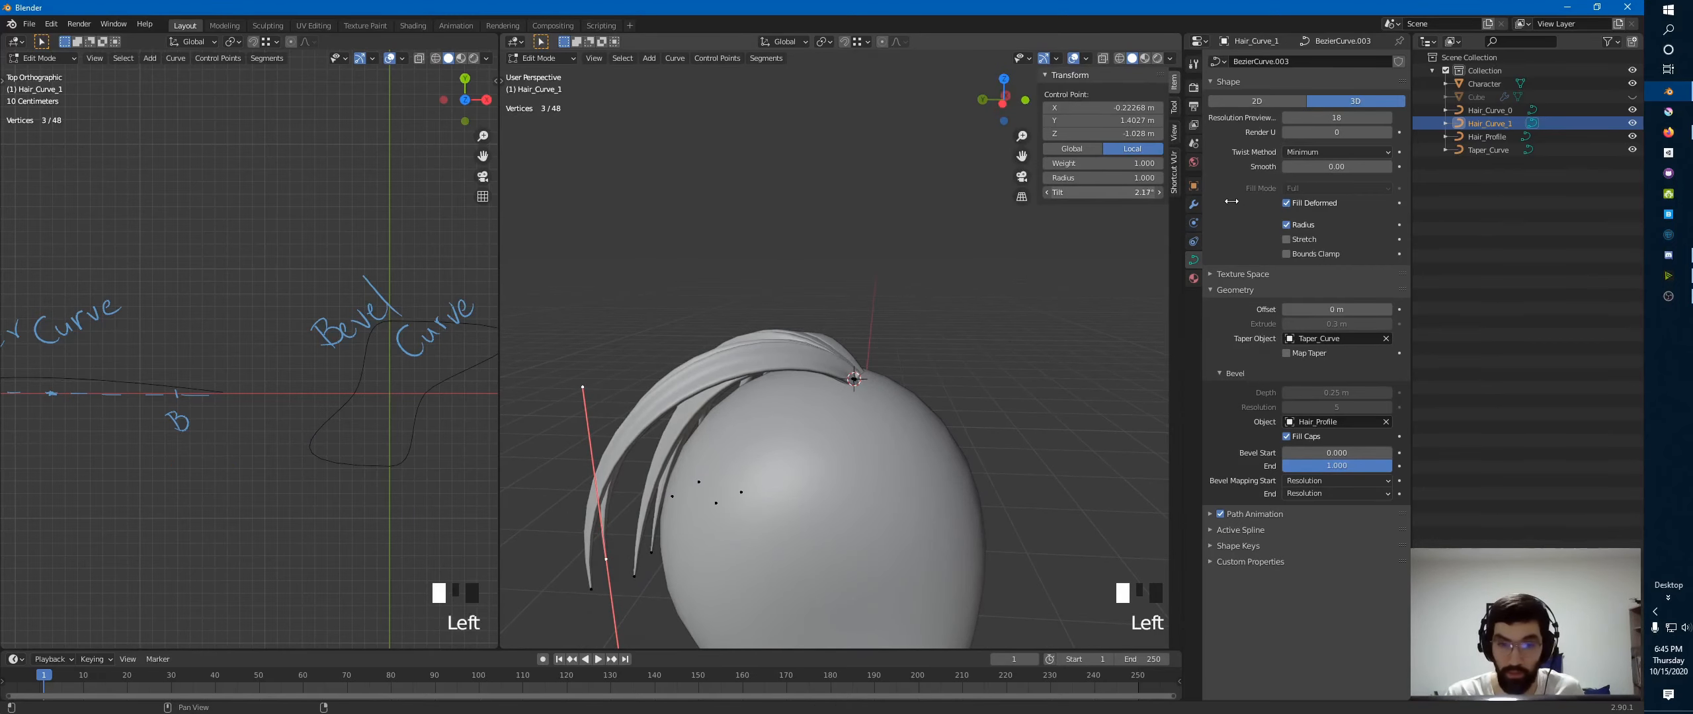
{"action": "left_click", "coordinate": [1120, 194]}
{"action": "type", "text": "90"}
{"action": "key", "text": "Return"}
- Select the tip point of another strand in the middle of the hair and set its tilt to -90°
{"action": "middle_click_drag", "start_coordinate": [705, 410], "coordinate": [931, 352]}
{"action": "middle_click_drag", "start_coordinate": [931, 353], "coordinate": [926, 403], "text": "ctrl"}
{"action": "middle_click_drag", "start_coordinate": [926, 403], "coordinate": [959, 350], "text": "shift"}
{"action": "left_click", "coordinate": [722, 454]}
{"action": "double_click", "coordinate": [1092, 192]}
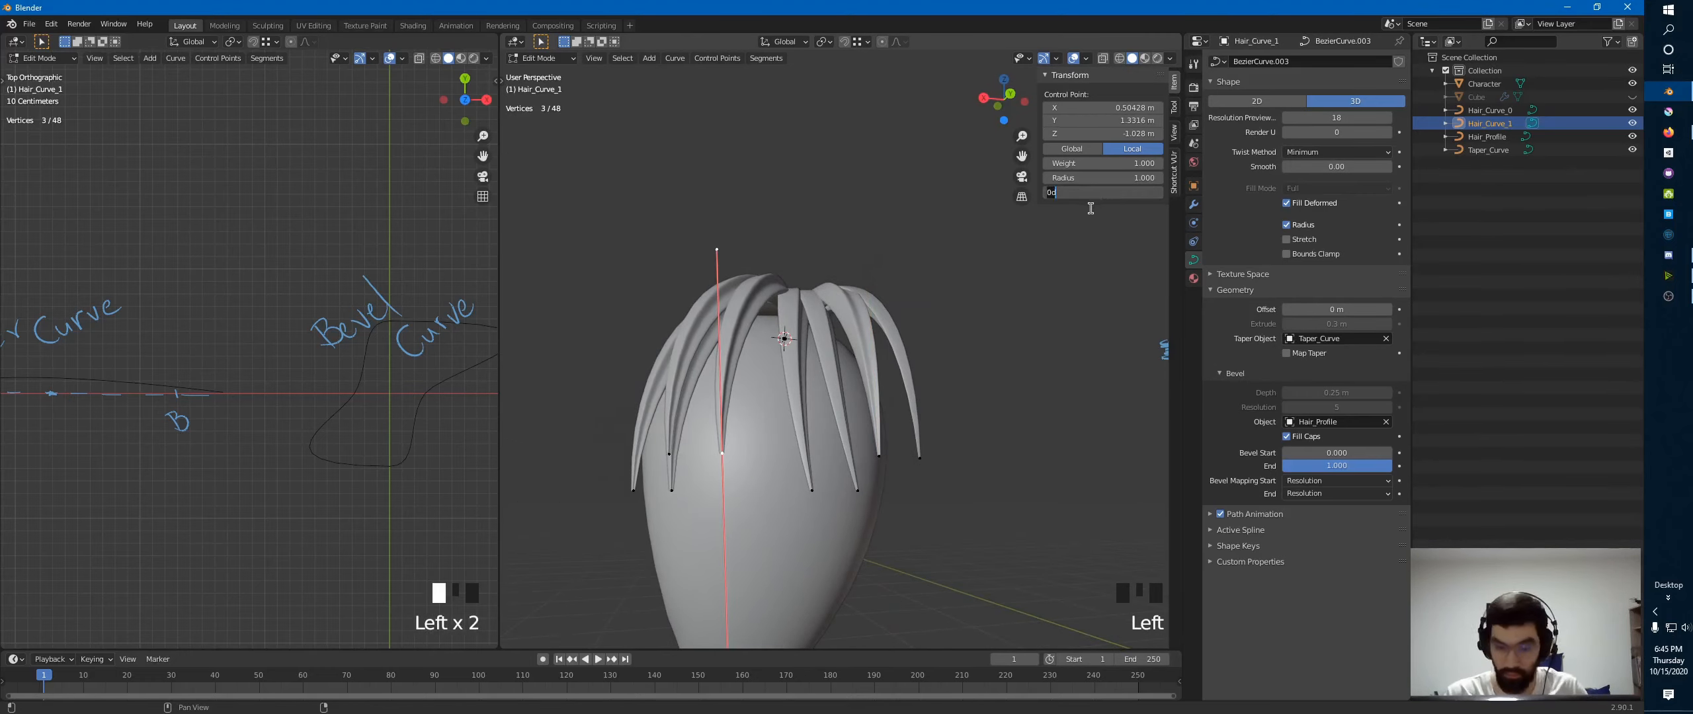
{"action": "type", "text": "-90"}
{"action": "key", "text": "Return"}
- Select that whole strand in top view, rotate it about -47° and move it to the left outer edge of the hair
{"action": "middle_click_drag", "start_coordinate": [793, 357], "coordinate": [846, 387]}
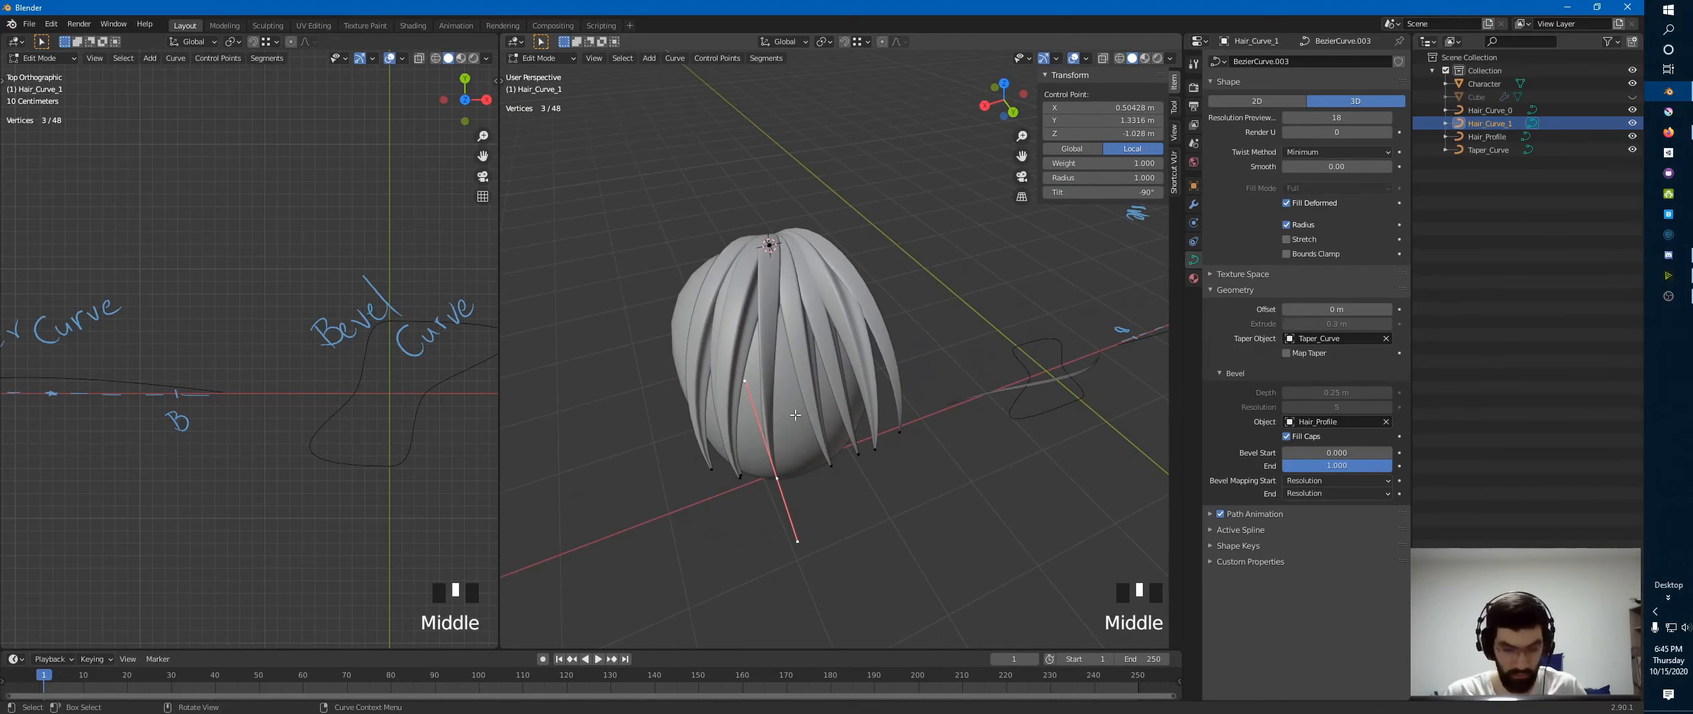
{"action": "key", "text": "KP_7"}
{"action": "key", "text": "ctrl+KP_Add"}
{"action": "key", "text": "ctrl+KP_Add"}
{"action": "key", "text": "ctrl+KP_Add"}
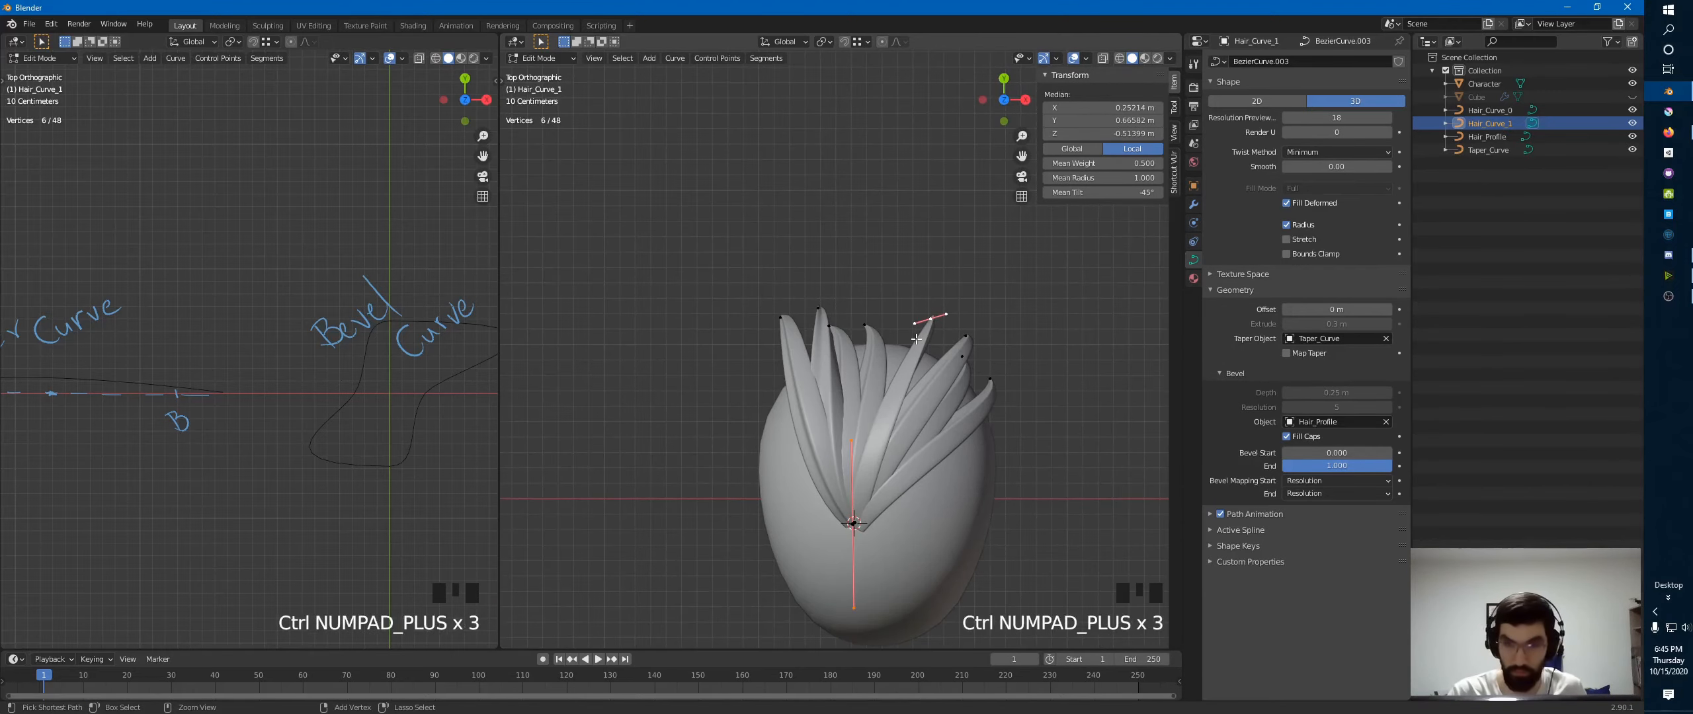
{"action": "key", "text": "g"}
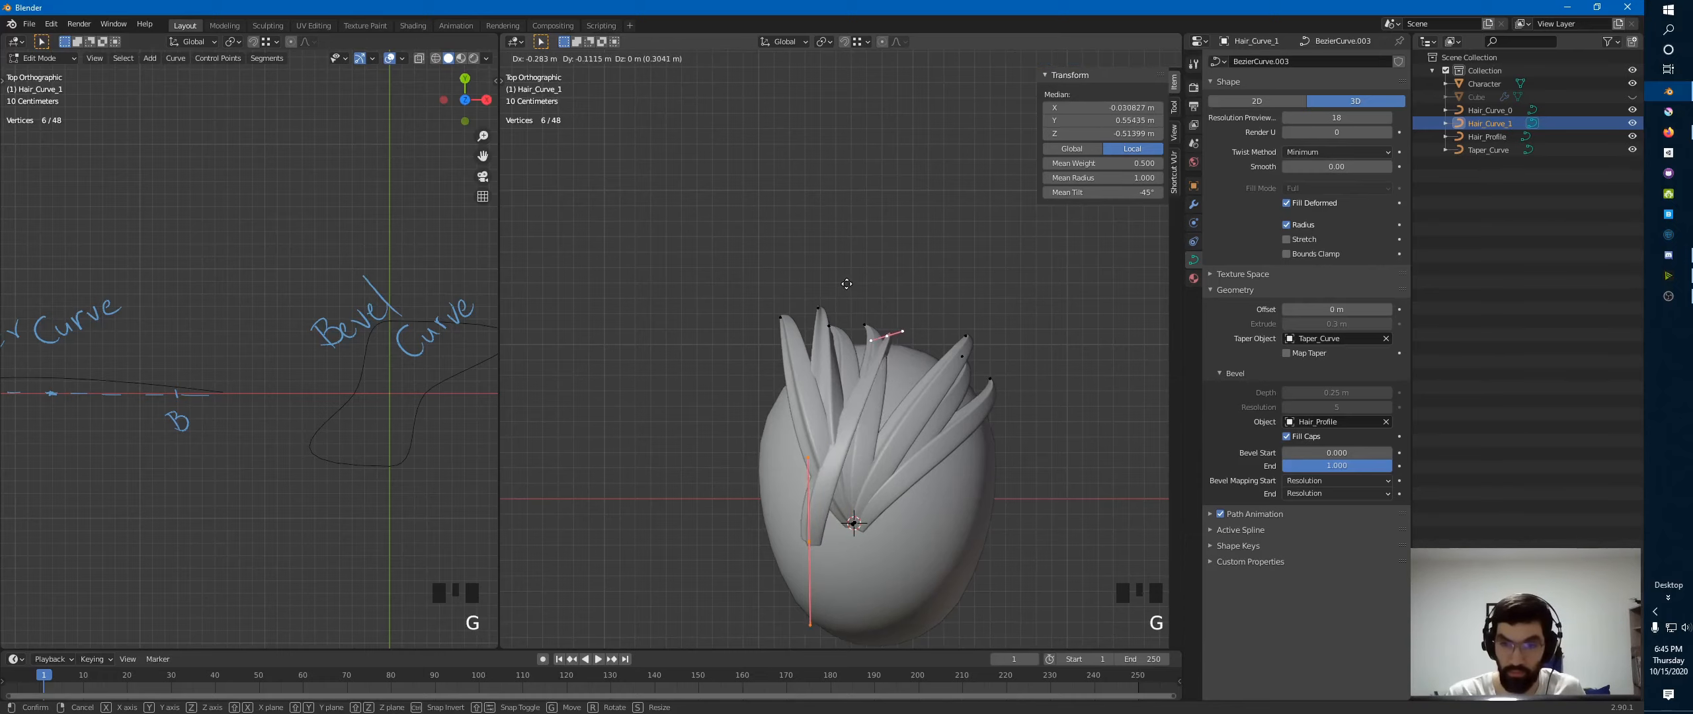
{"action": "left_click", "coordinate": [830, 271]}
{"action": "key", "text": "r"}
{"action": "left_click", "coordinate": [733, 250]}
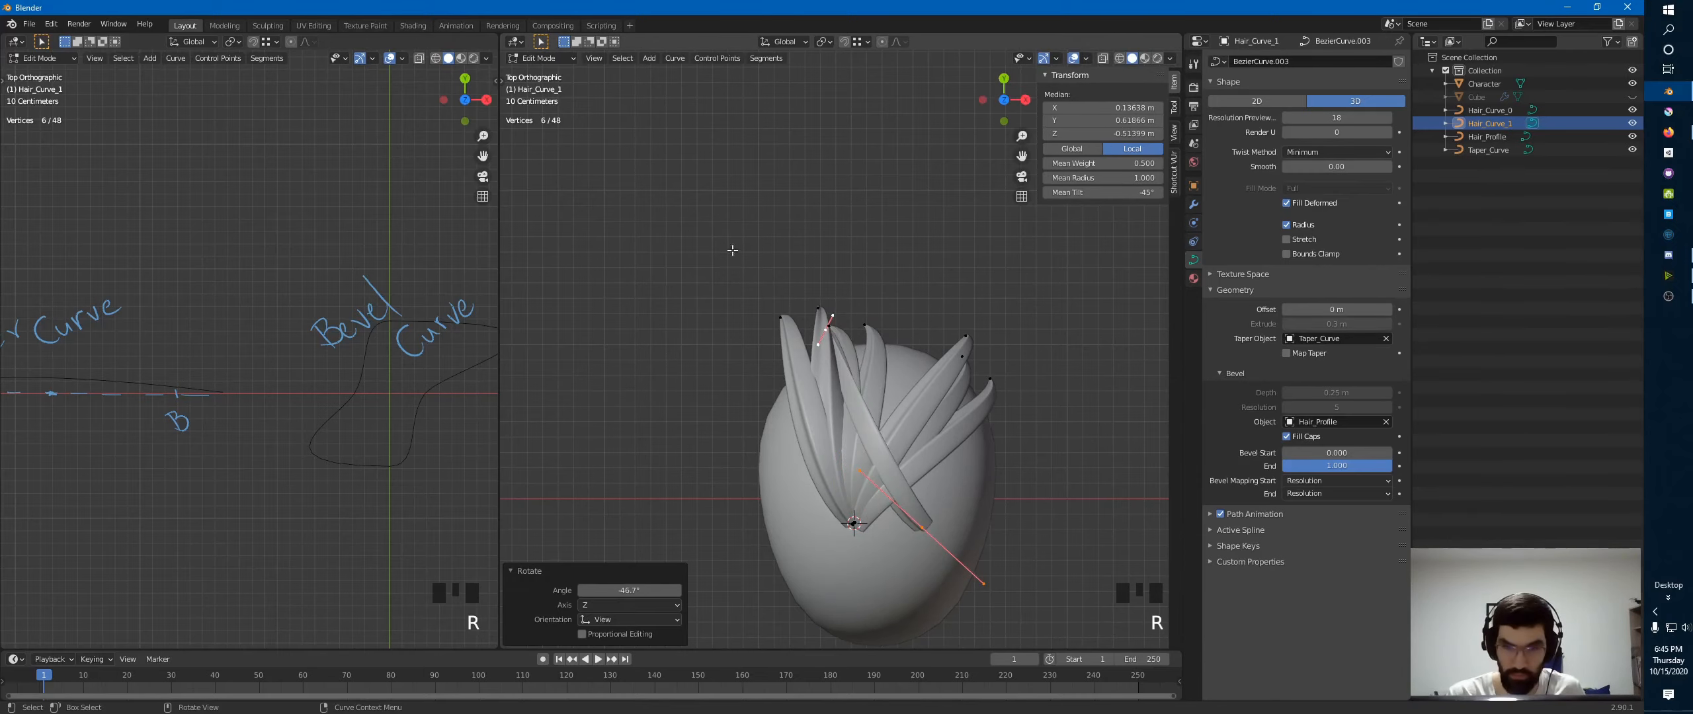
{"action": "key", "text": "g"}
{"action": "left_click", "coordinate": [909, 325]}
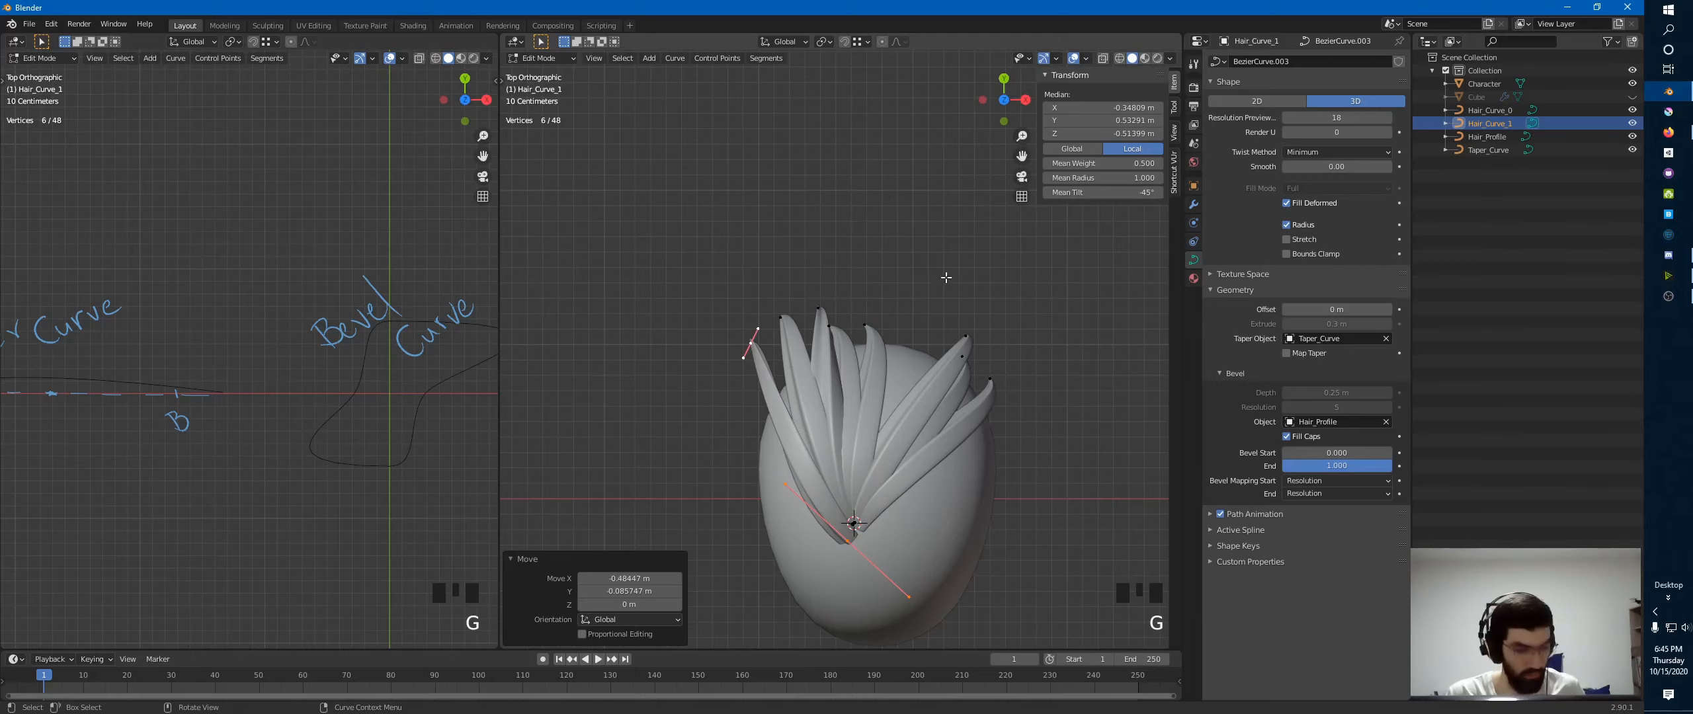
- Rotate the strand a further -10°, shift it about -0.06 m along X, and finish editing the curve
{"action": "key", "text": "r"}
{"action": "left_click", "coordinate": [905, 267]}
{"action": "key", "text": "g"}
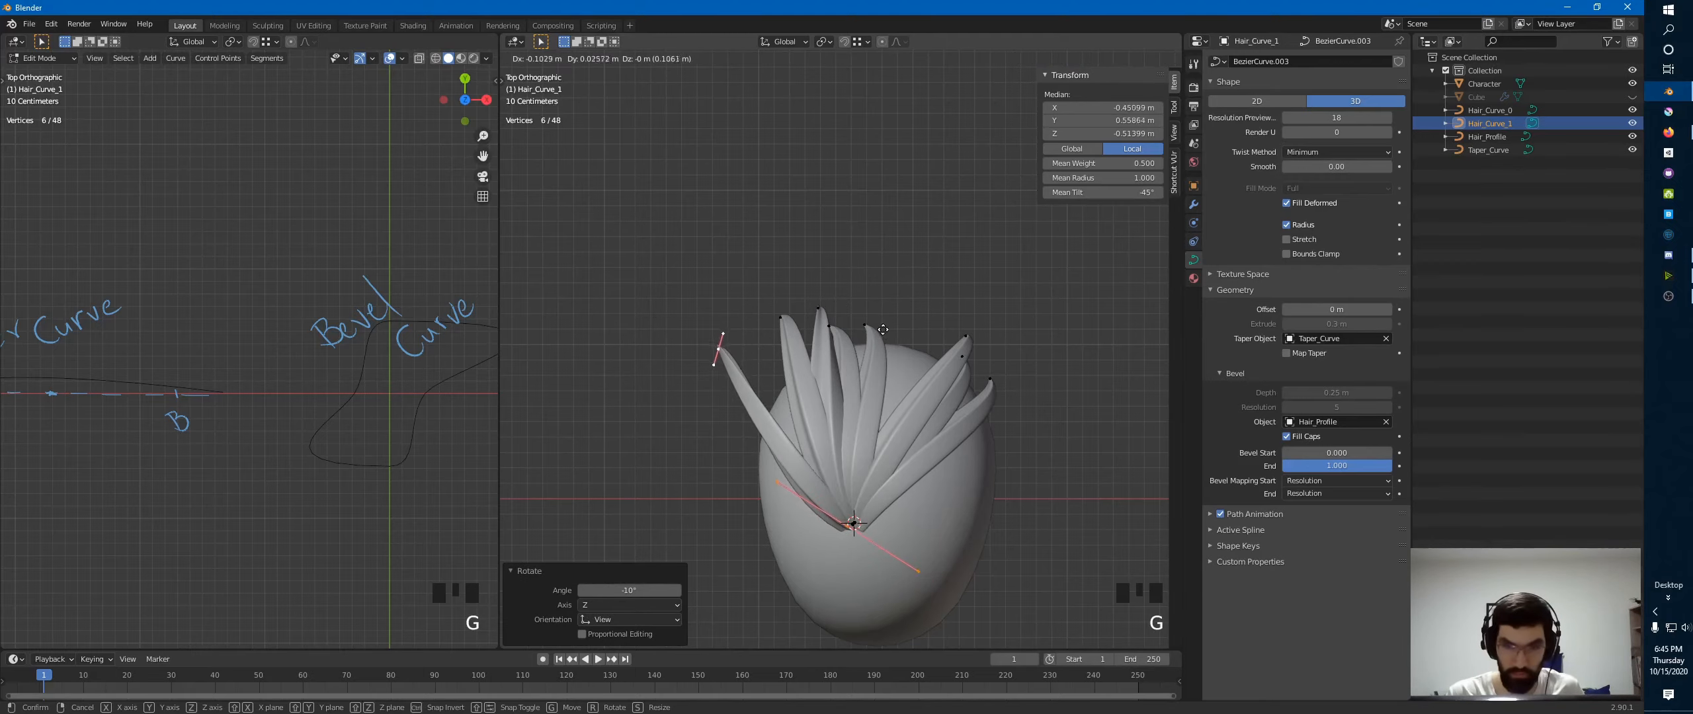
{"action": "left_click", "coordinate": [897, 332]}
{"action": "middle_click_drag", "start_coordinate": [898, 331], "coordinate": [1010, 284]}
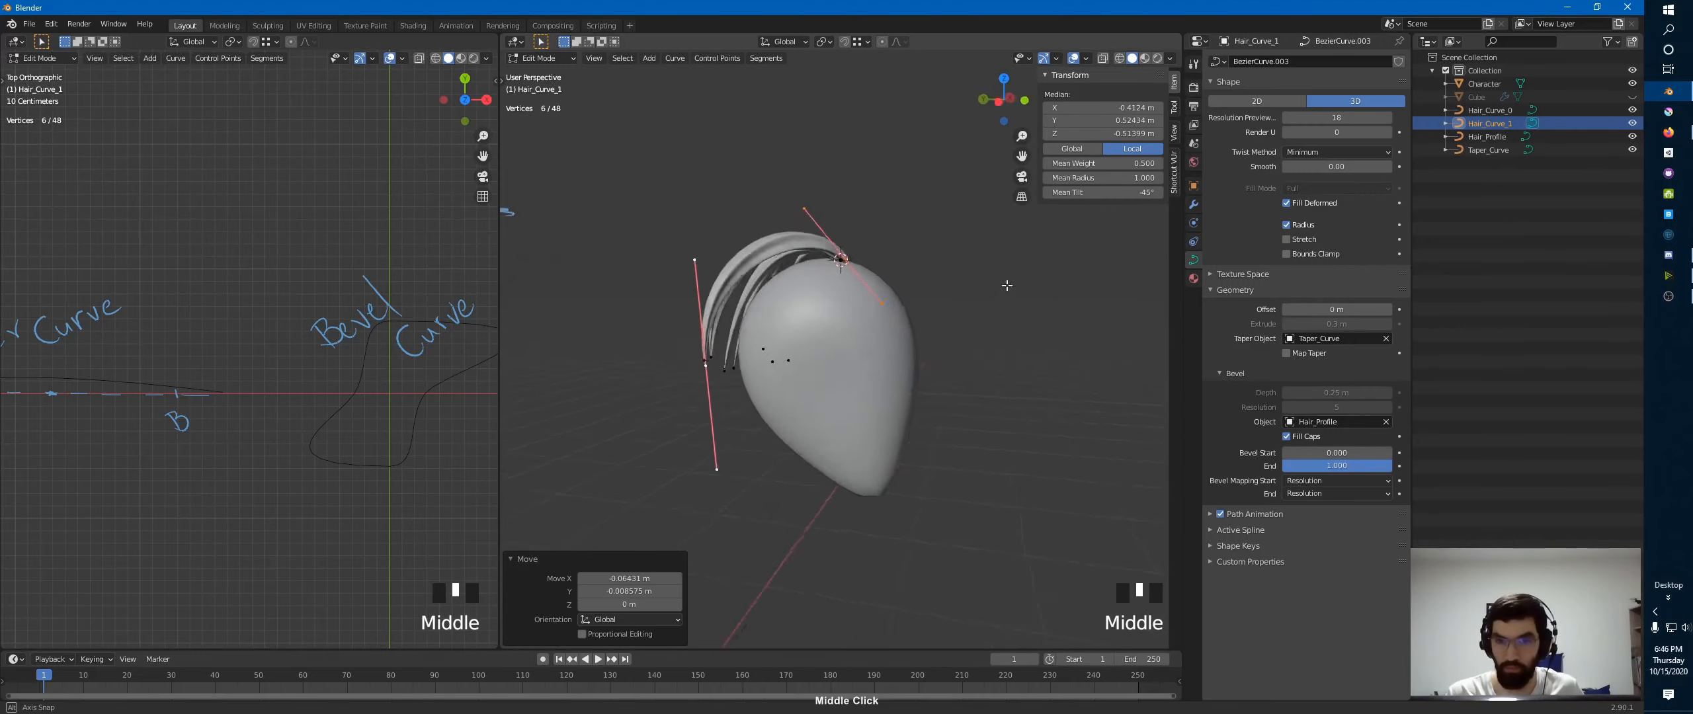
{"action": "key", "text": "Tab"}
- Move the Hair_Curve_1 object about 0.16 m in X and -0.10 m in Z, rotate it about 1.2° around X, and deselect it
{"action": "middle_click_drag", "start_coordinate": [796, 291], "coordinate": [760, 332]}
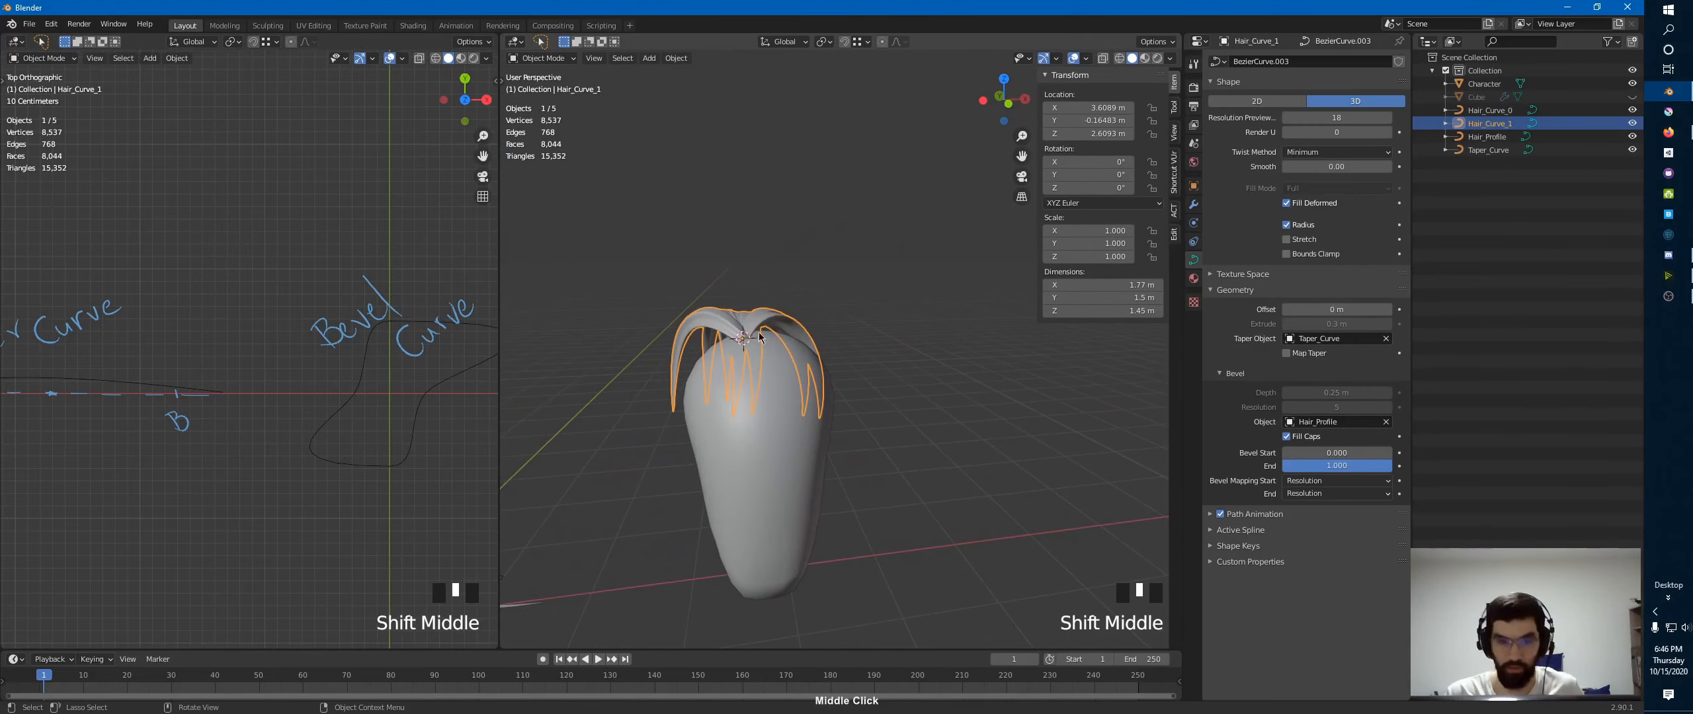
{"action": "key", "text": "KP_1"}
{"action": "key", "text": "g"}
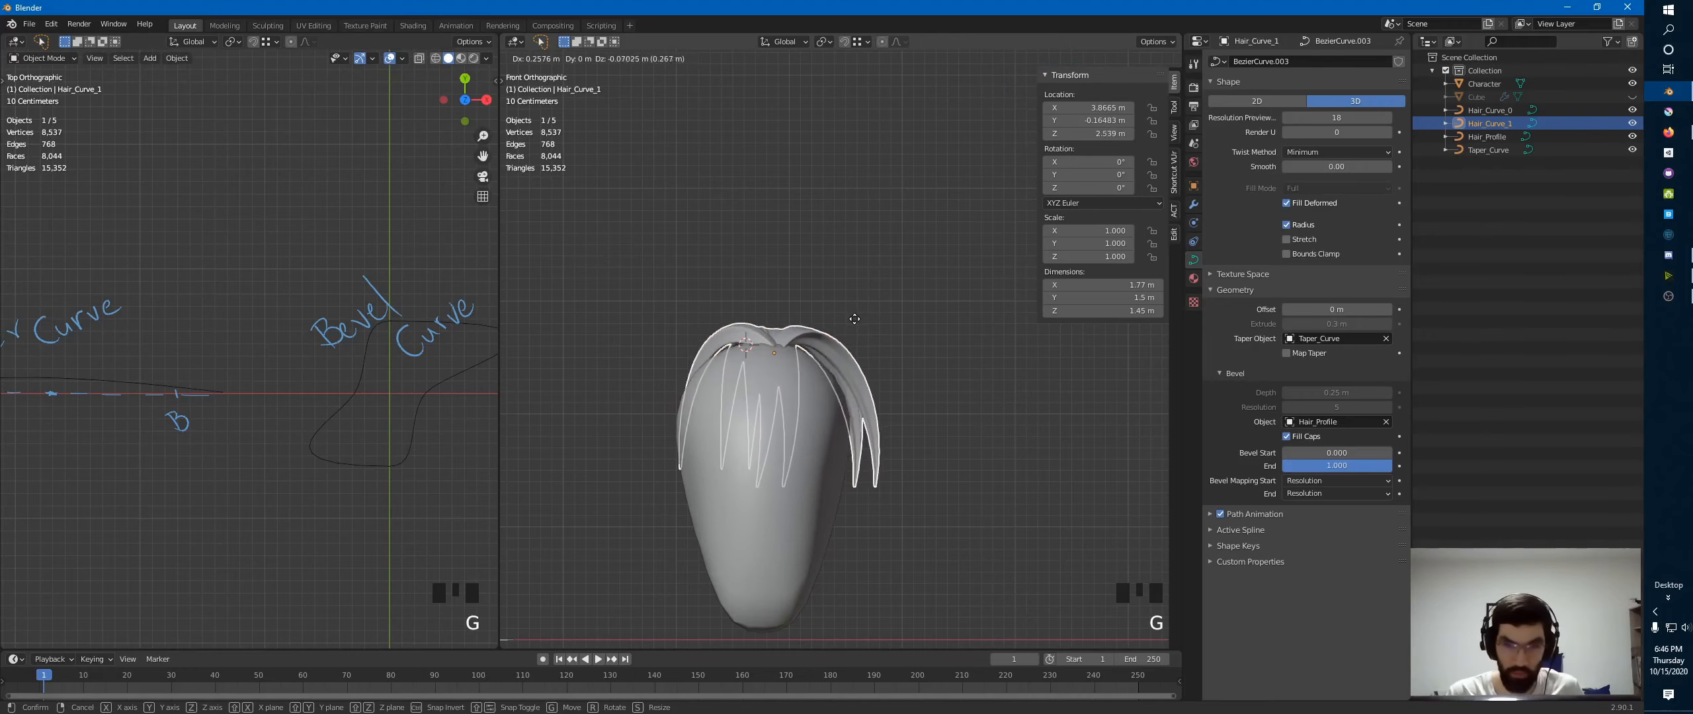
{"action": "left_click", "coordinate": [845, 329]}
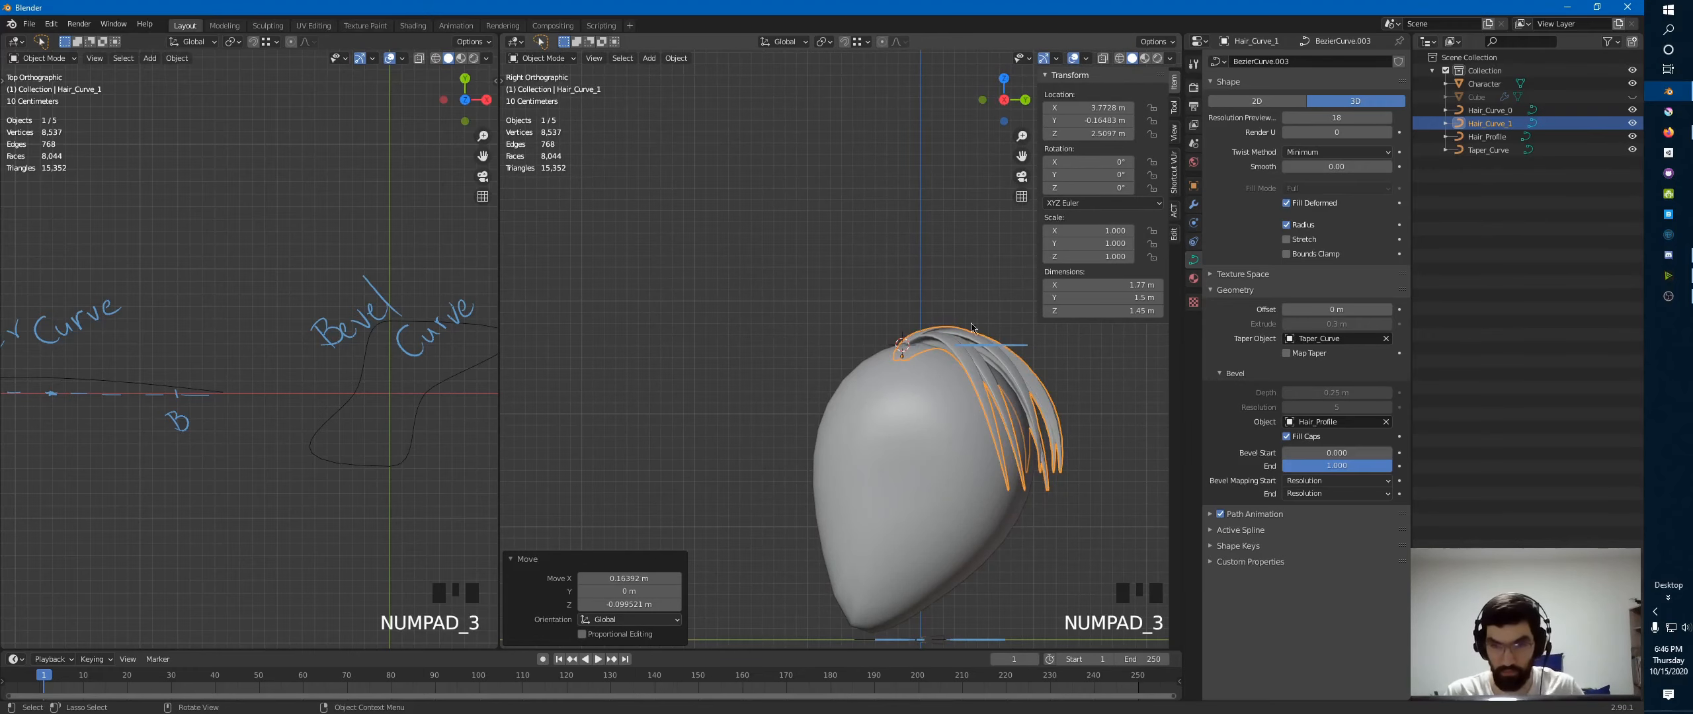
{"action": "key", "text": "r"}
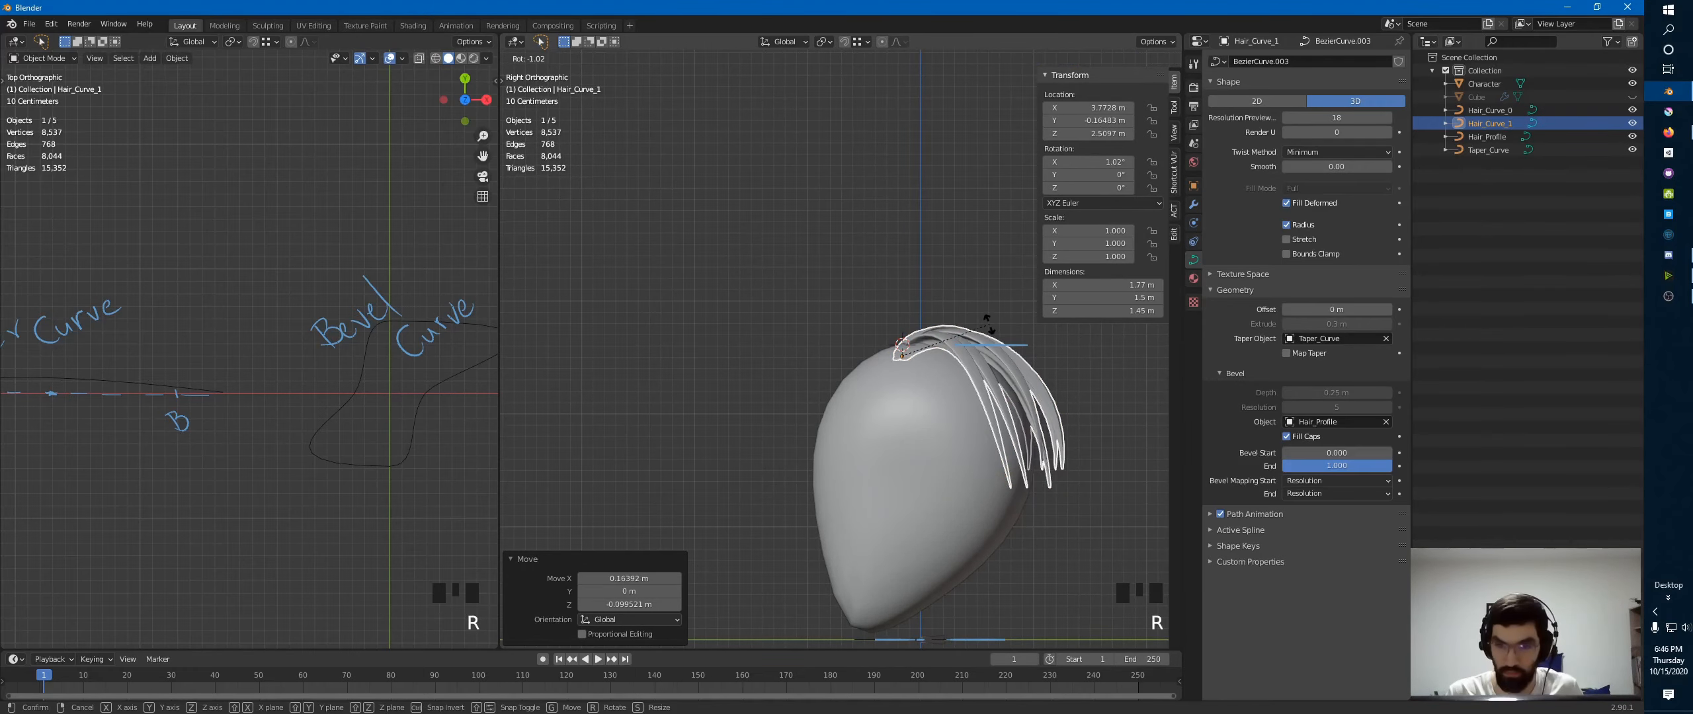
{"action": "left_click", "coordinate": [986, 325]}
{"action": "middle_click_drag", "start_coordinate": [864, 337], "coordinate": [742, 356], "text": "shift"}
{"action": "left_click", "coordinate": [877, 340]}
- Switch to Discord, view the class voice call, and return to Blender
{"action": "key", "text": "alt+Tab"}
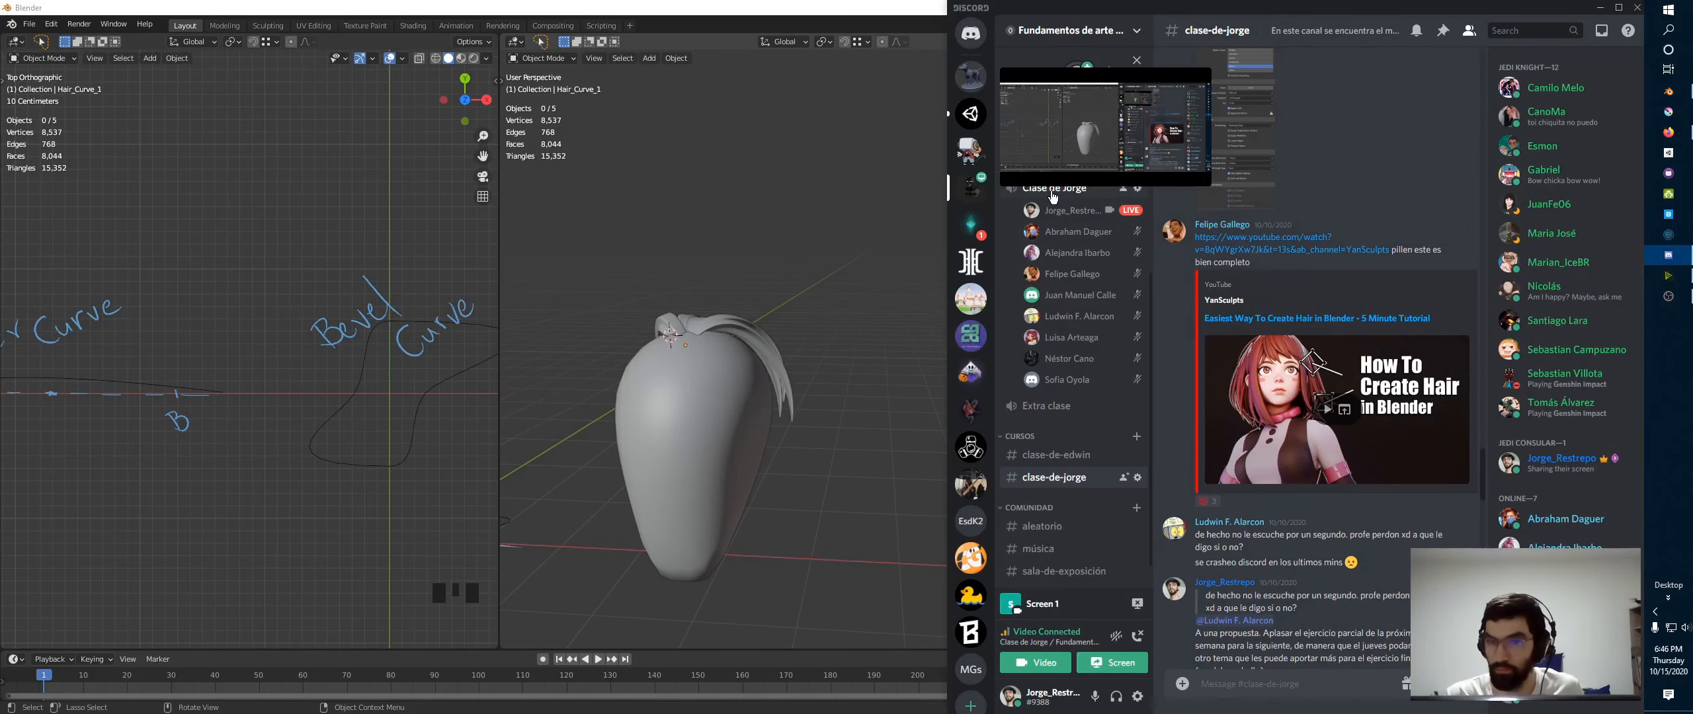
{"action": "left_click", "coordinate": [1053, 194]}
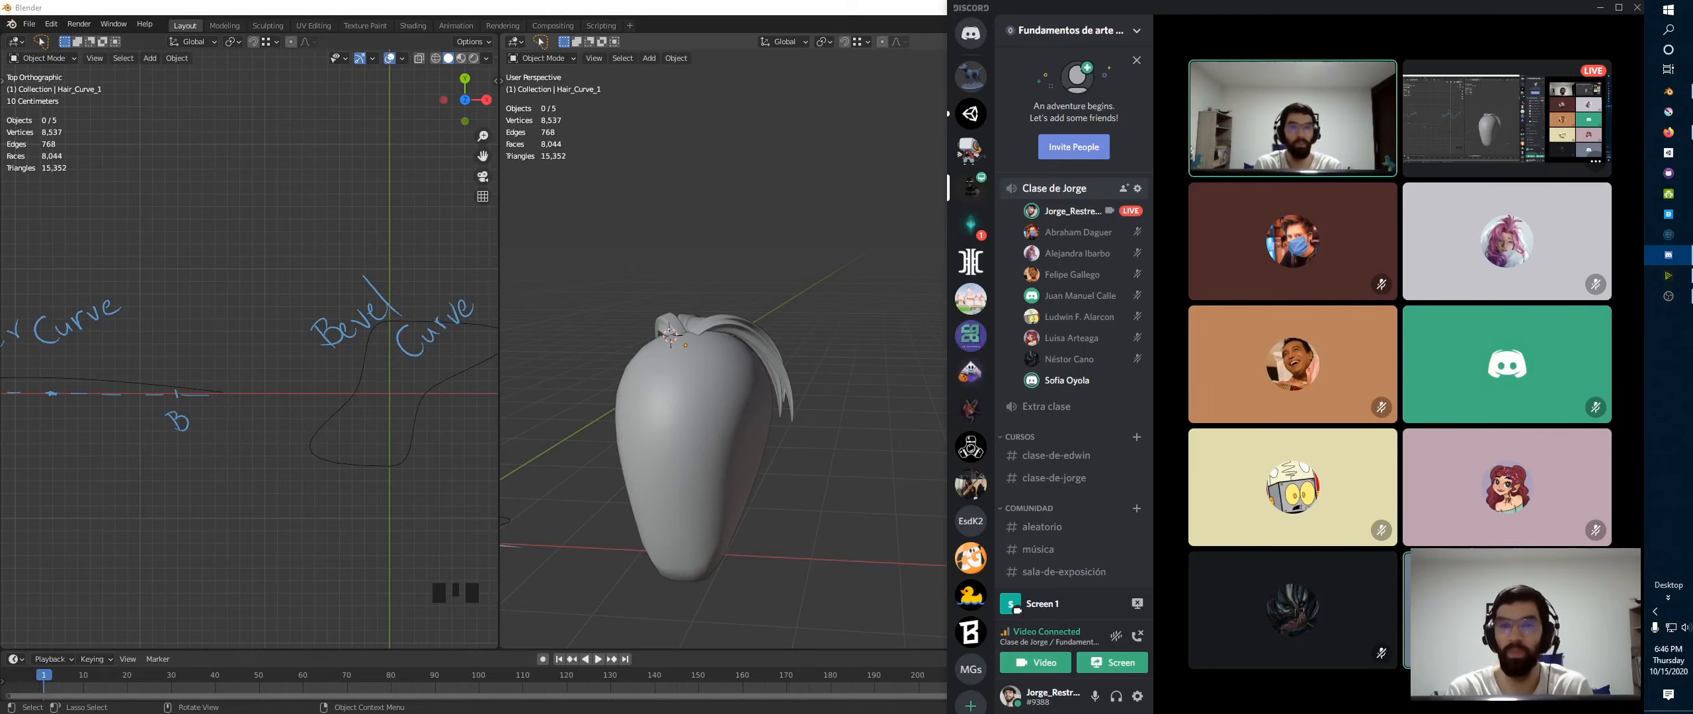
{"action": "mouse_move", "coordinate": [706, 361]}
{"action": "middle_mouse_down"}
{"action": "mouse_move", "coordinate": [661, 365]}
{"action": "mouse_move", "coordinate": [699, 369]}
{"action": "middle_mouse_up"}
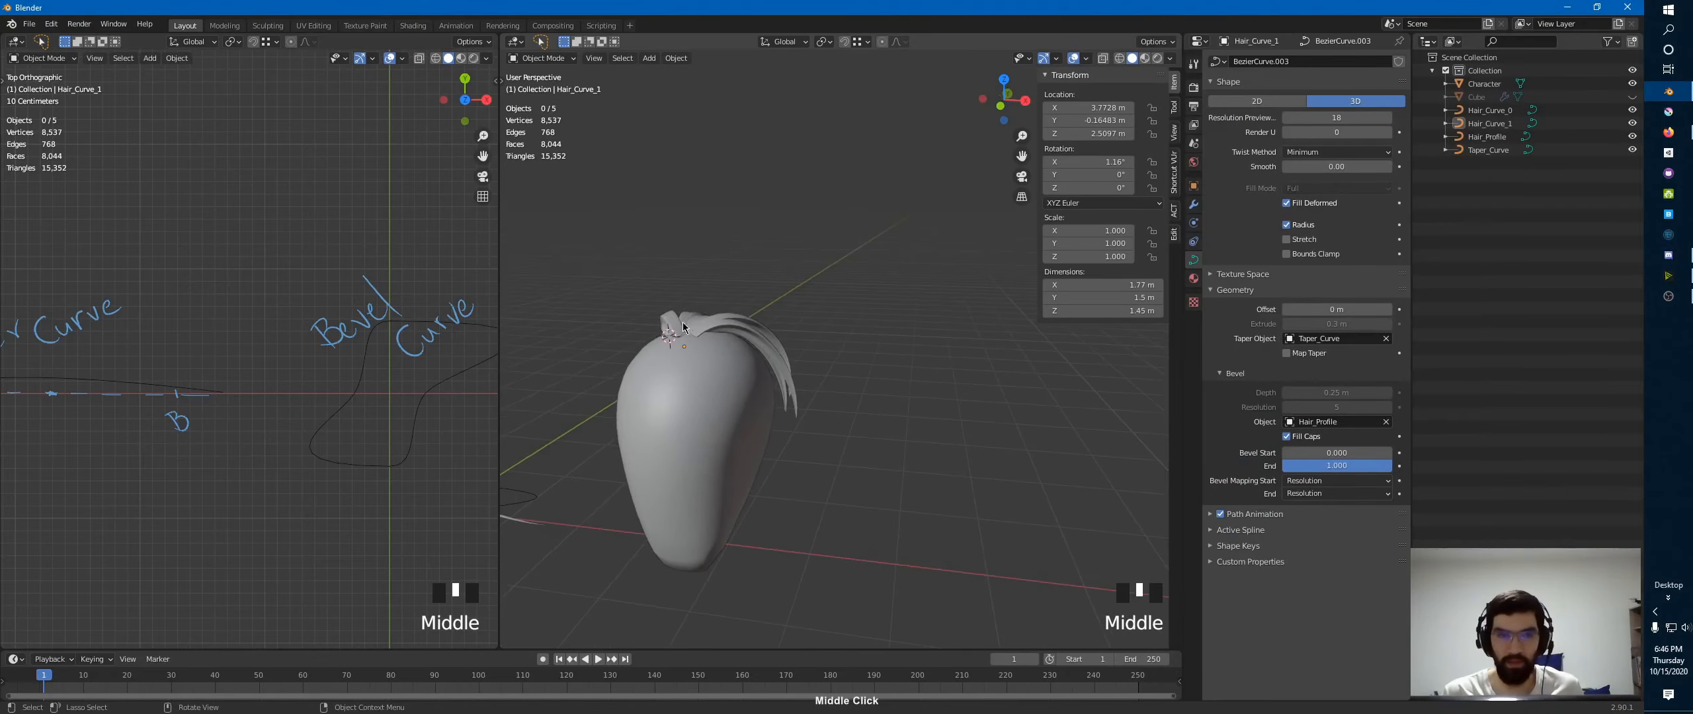
{"action": "left_click", "coordinate": [699, 369]}
{"action": "key", "text": "shift+h"}
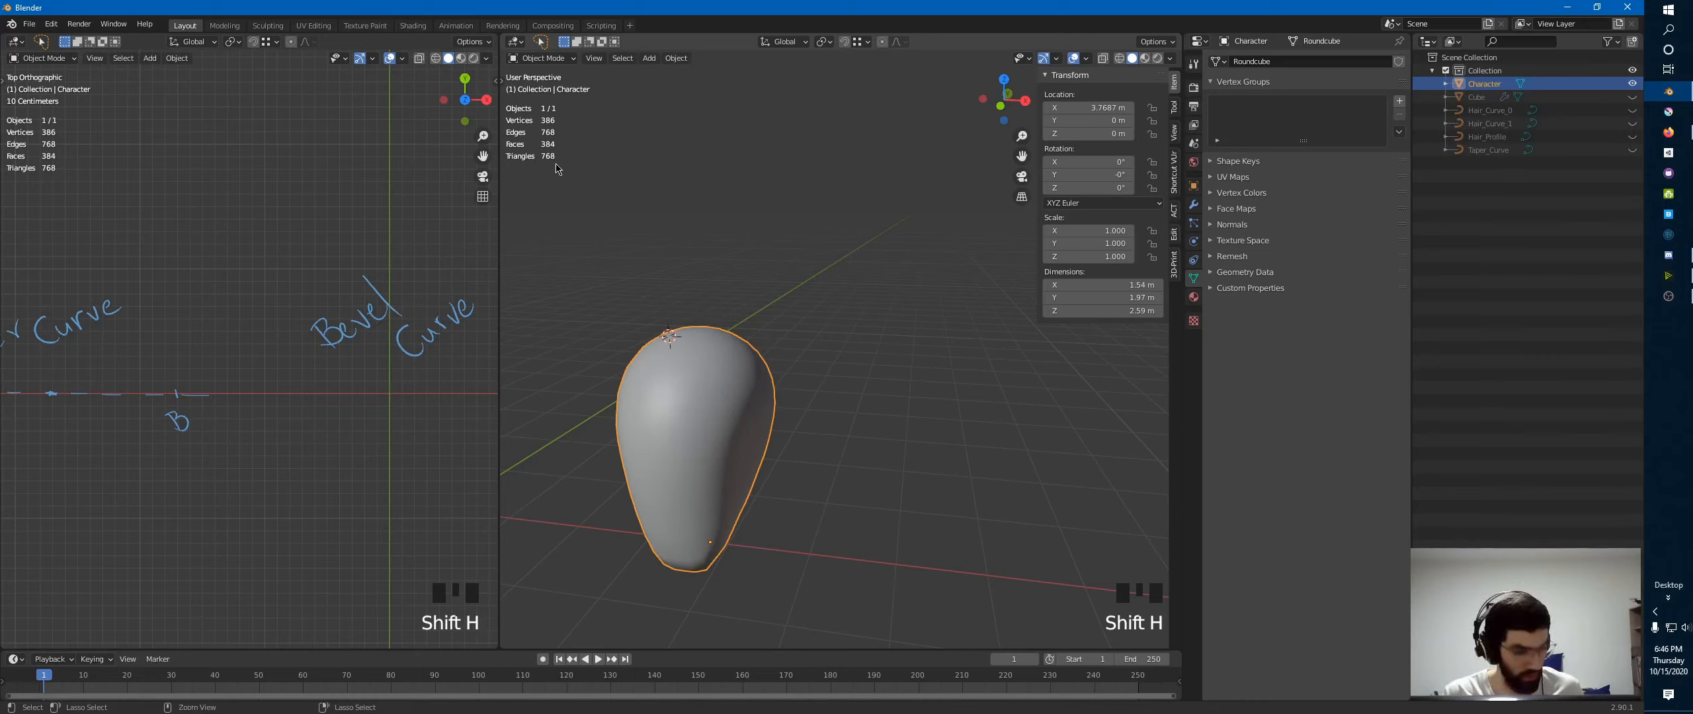
{"action": "key", "text": "alt+h"}
{"action": "middle_click_drag", "start_coordinate": [591, 199], "coordinate": [690, 225]}
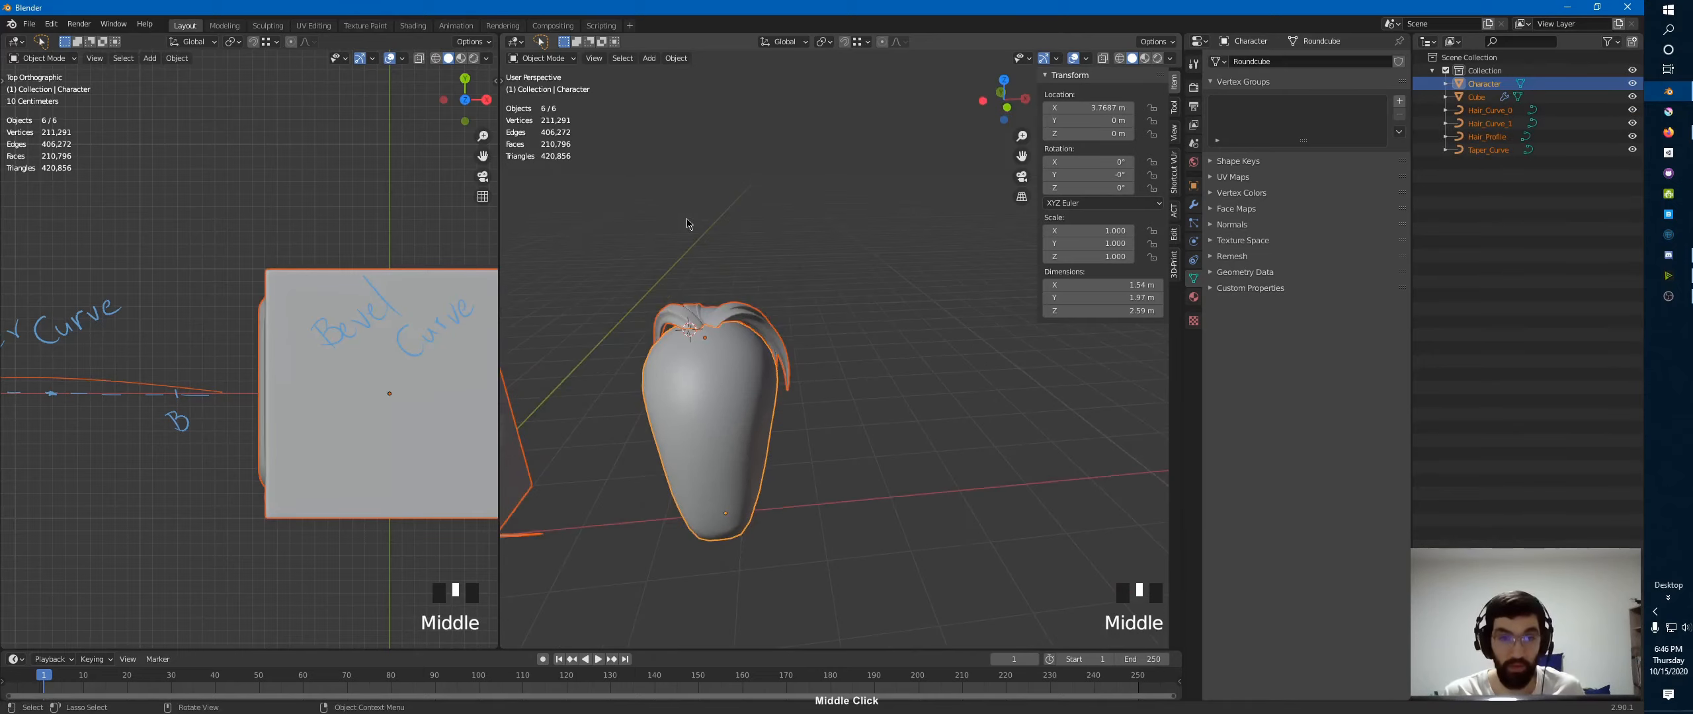
{"action": "left_click", "coordinate": [1633, 97]}
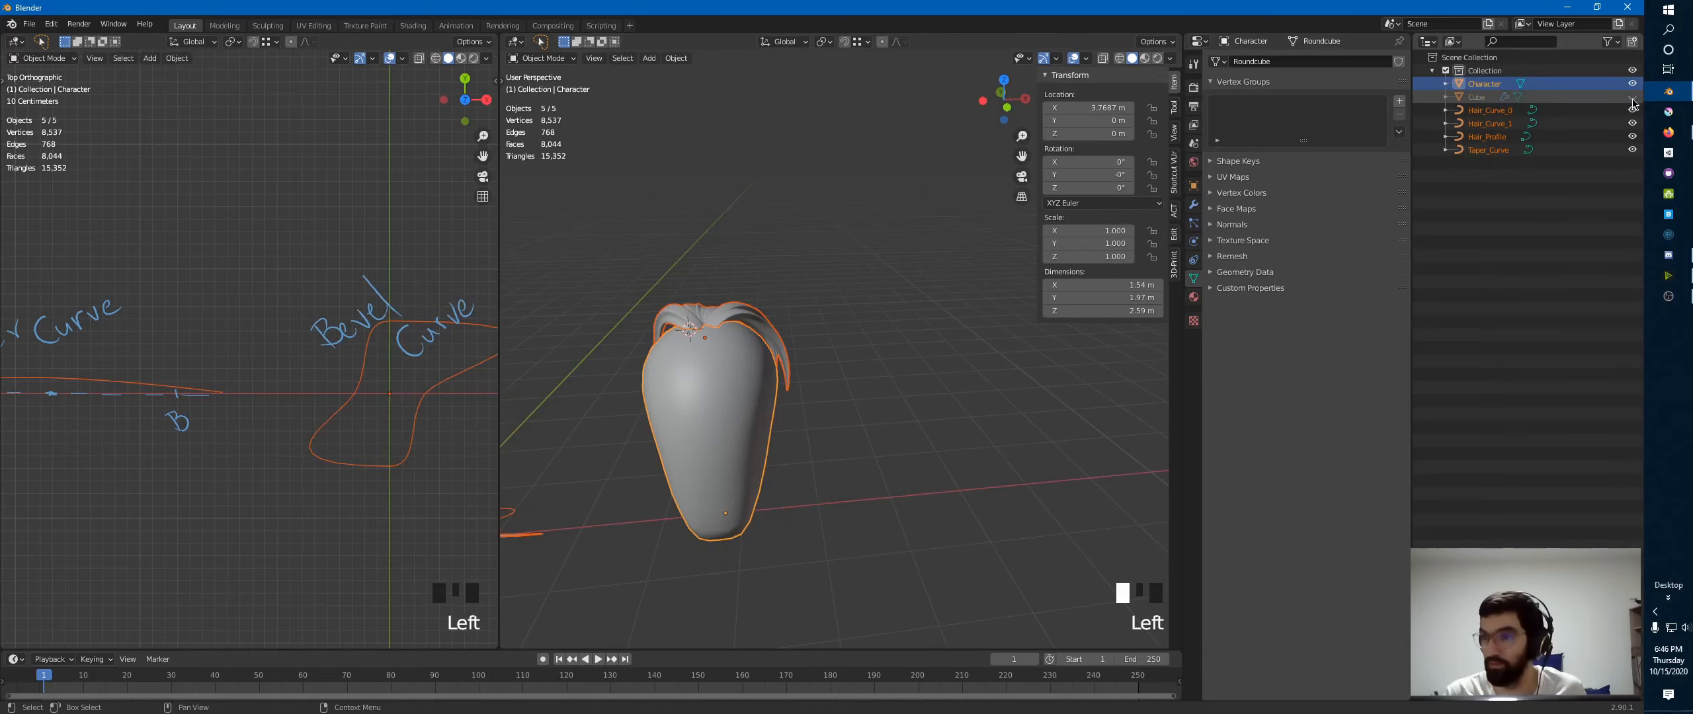
- Hide Hair_Curve_0, Hair_Profile and Taper_Curve, and deselect everything
{"action": "left_click", "coordinate": [1633, 110]}
{"action": "left_click_drag", "start_coordinate": [1629, 149], "coordinate": [1633, 136]}
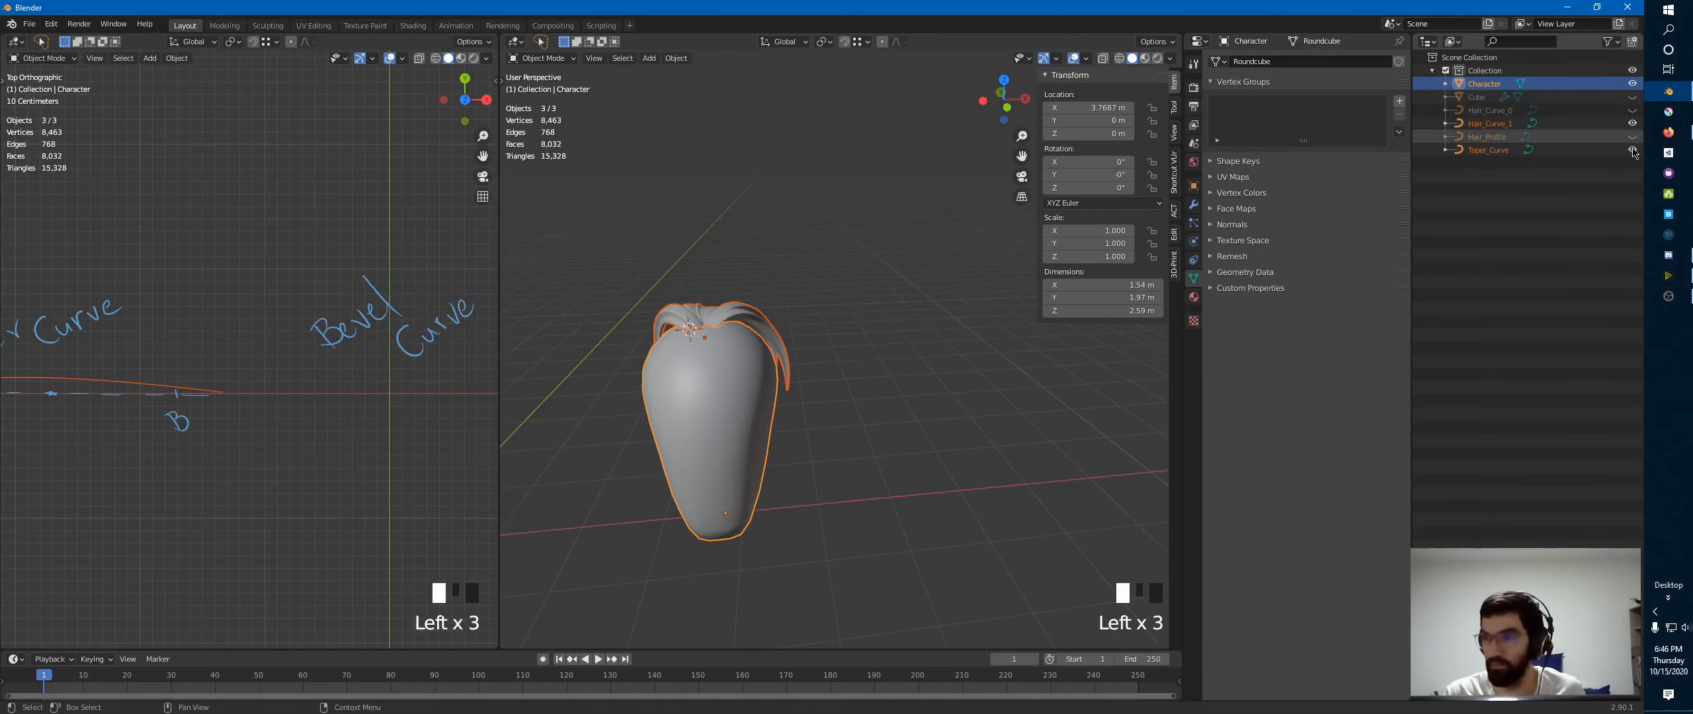
{"action": "left_click", "coordinate": [728, 272]}
{"action": "middle_click_drag", "start_coordinate": [719, 349], "coordinate": [731, 416]}
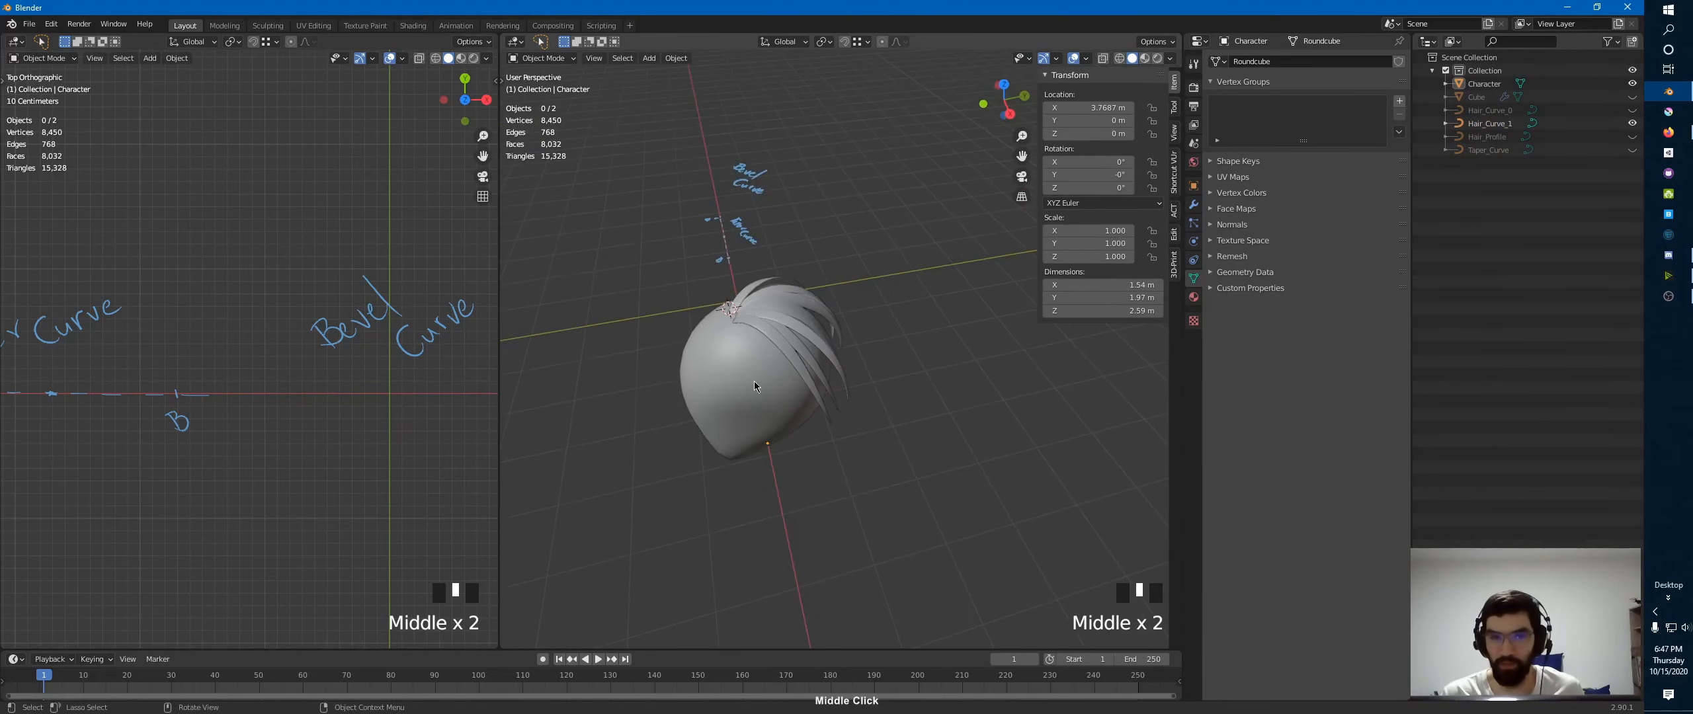
- Turn off the Annotations overlay in the perspective viewport and check the hair around the head
{"action": "left_click", "coordinate": [1086, 59]}
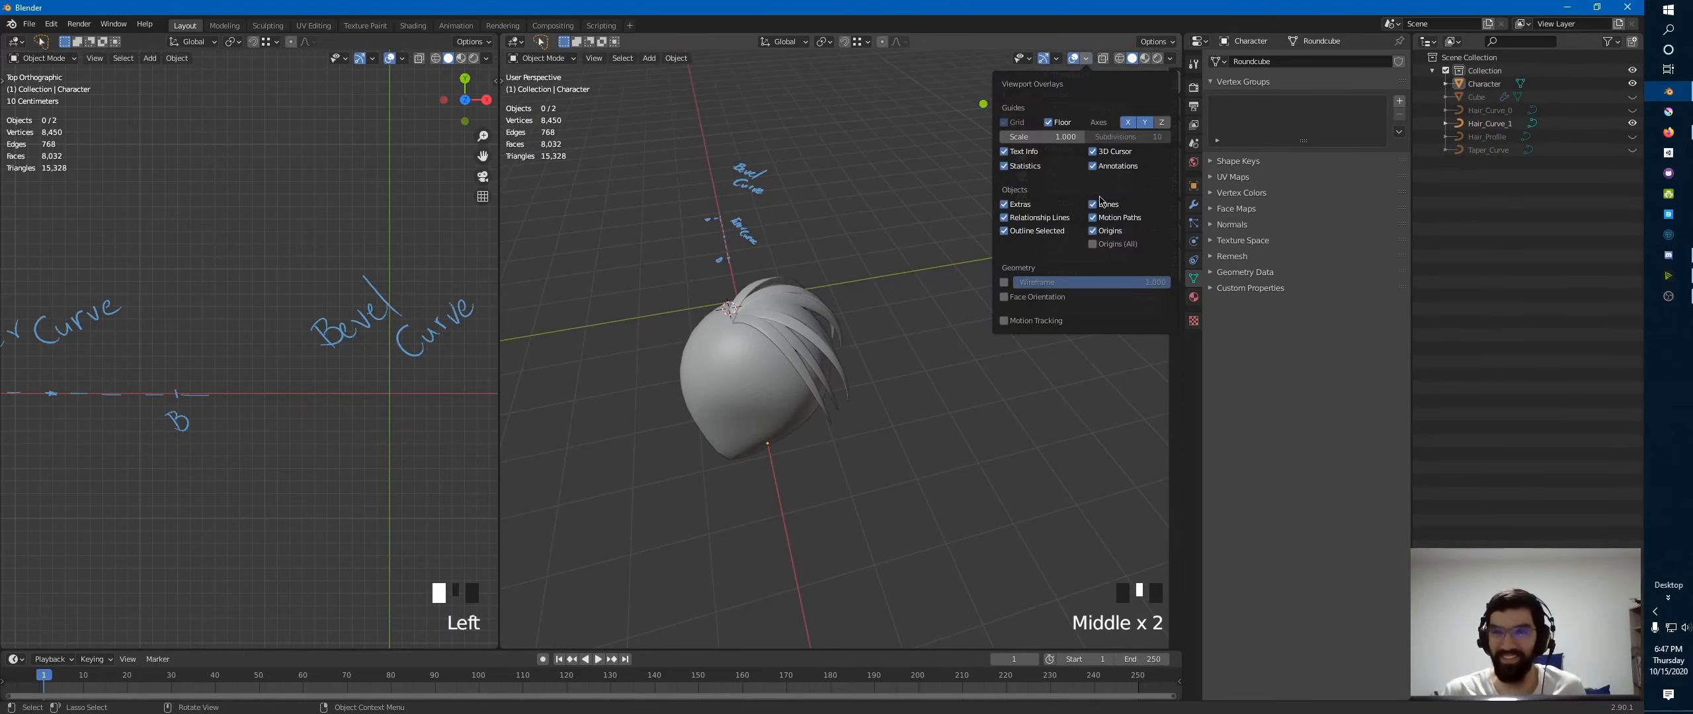
{"action": "left_click", "coordinate": [1092, 166]}
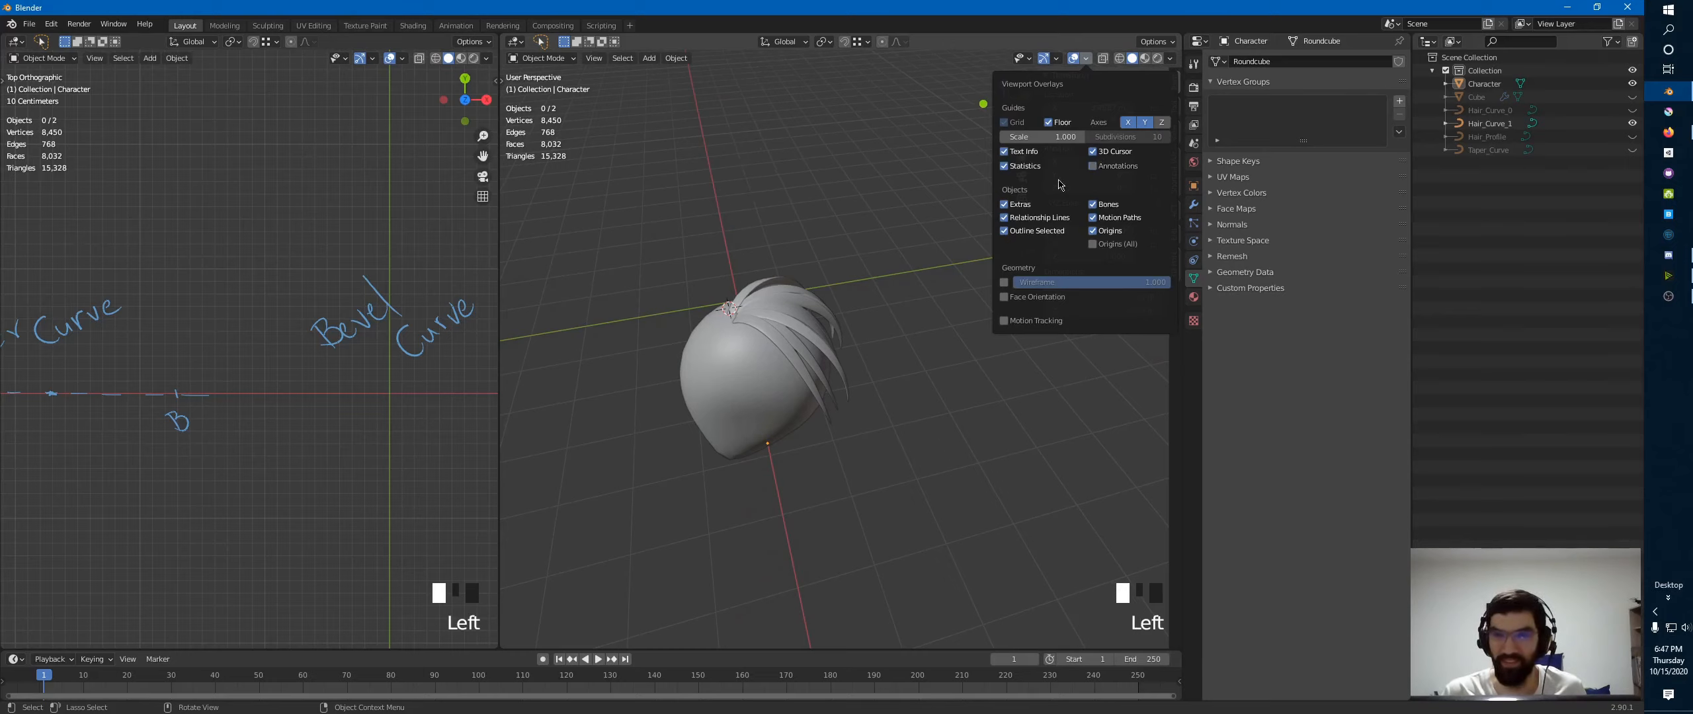
{"action": "middle_click_drag", "start_coordinate": [820, 278], "coordinate": [798, 288]}
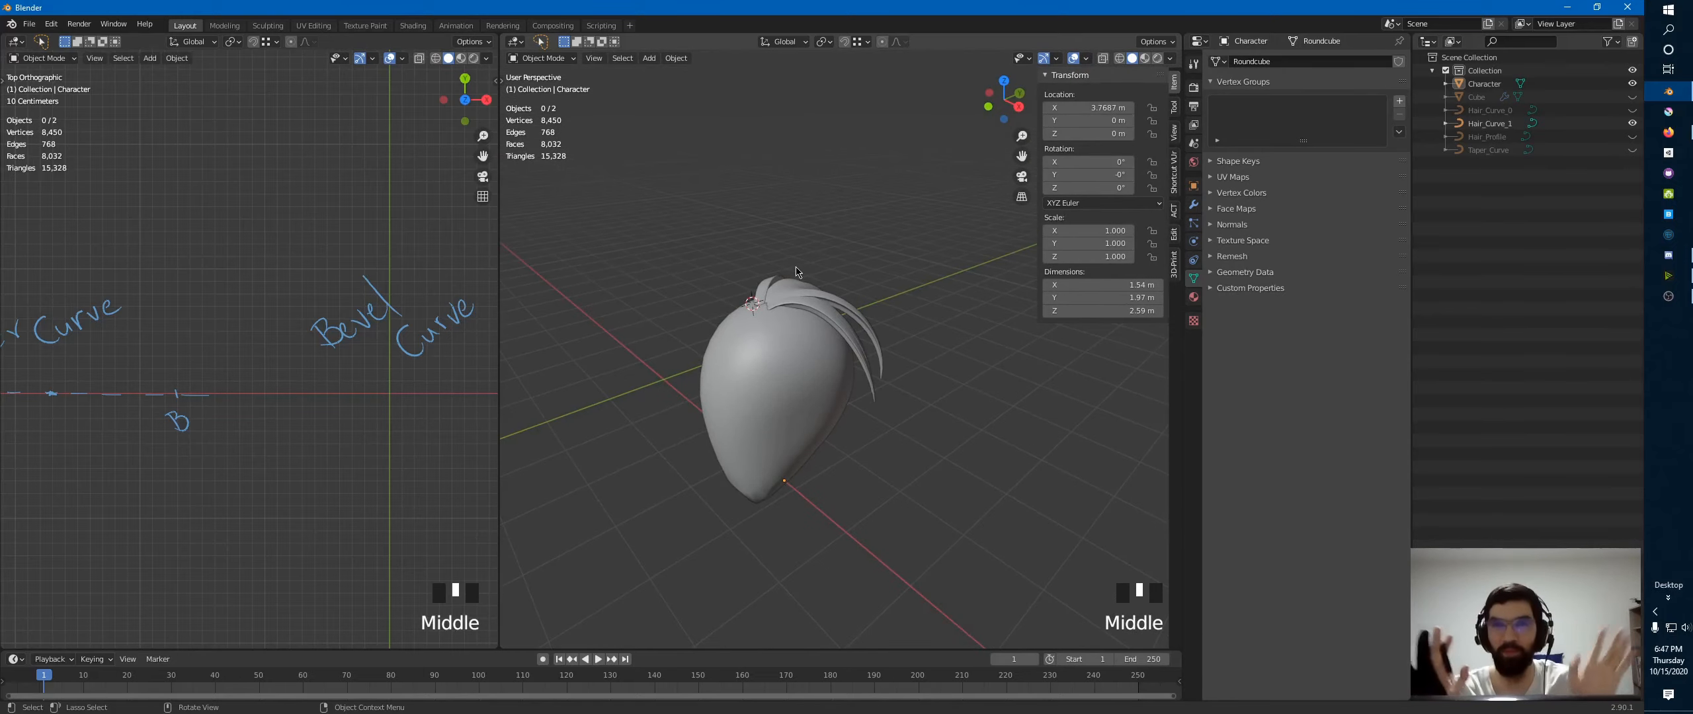
{"action": "middle_click_drag", "start_coordinate": [798, 271], "coordinate": [793, 344]}
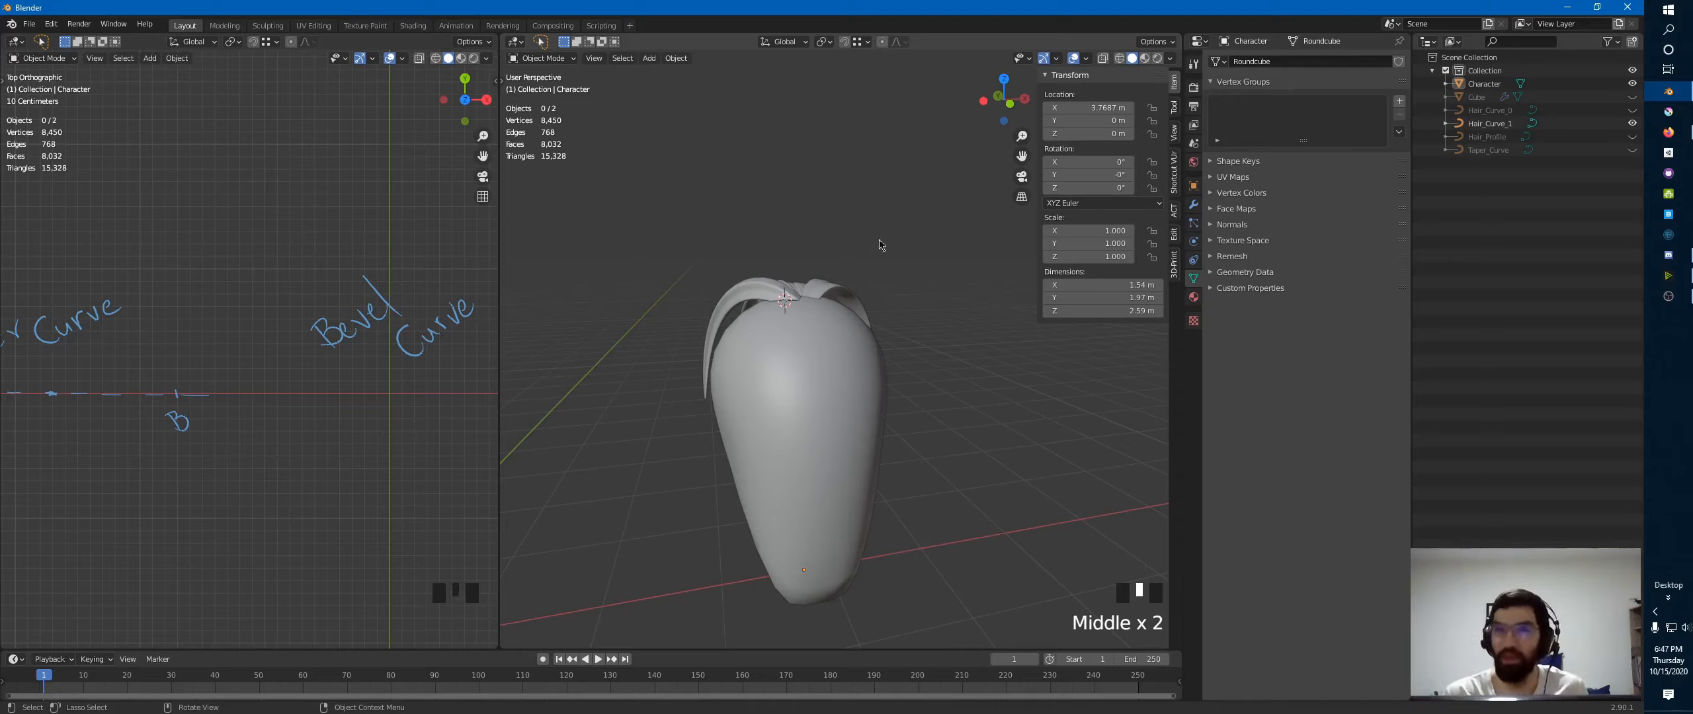
{"action": "middle_click_drag", "start_coordinate": [849, 218], "coordinate": [786, 280]}
- Switch to Discord, read the latest messages in the class text channel, and return to Blender
{"action": "key", "text": "alt+Tab"}
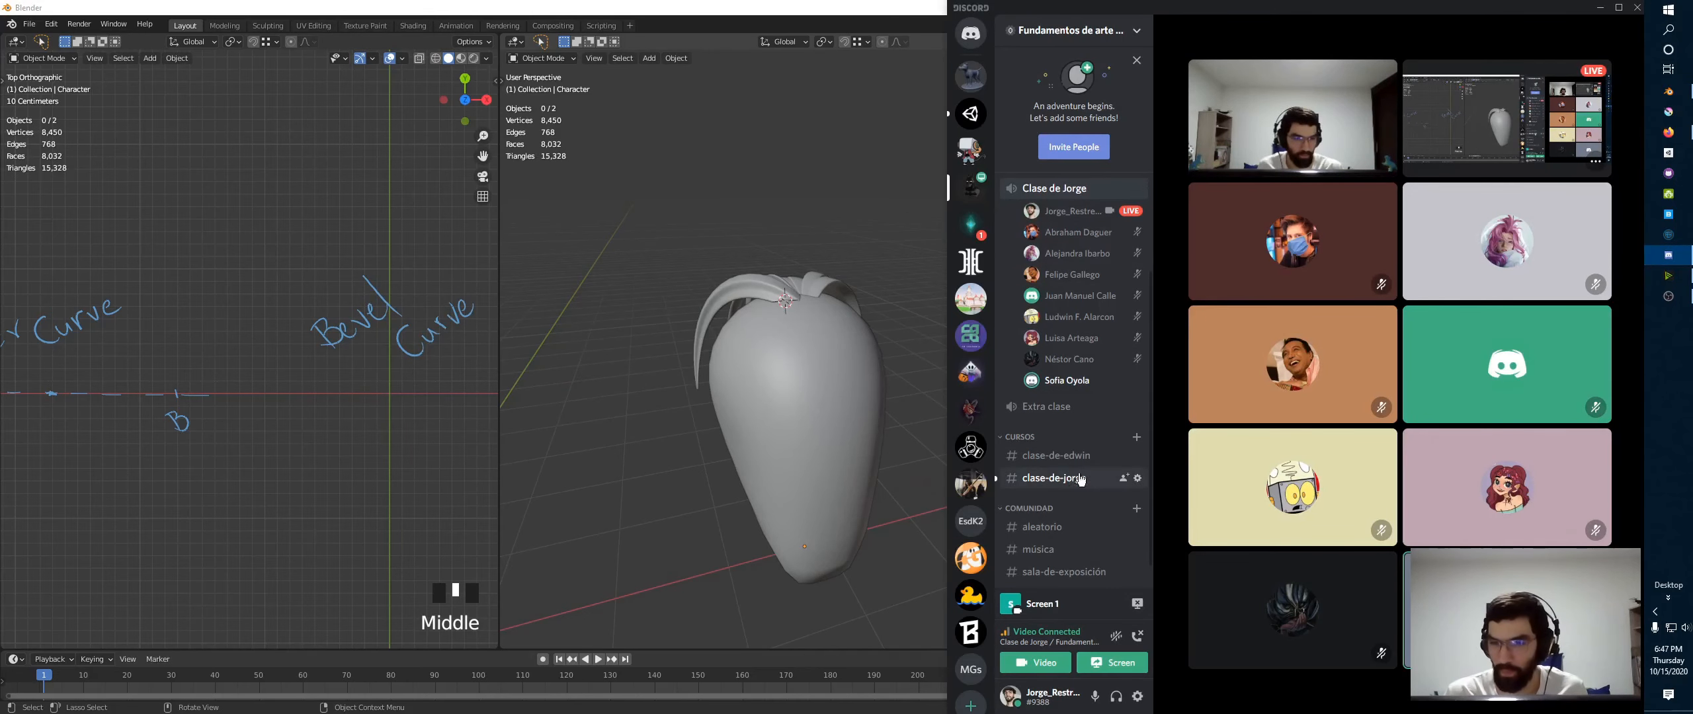
{"action": "left_click", "coordinate": [1080, 478]}
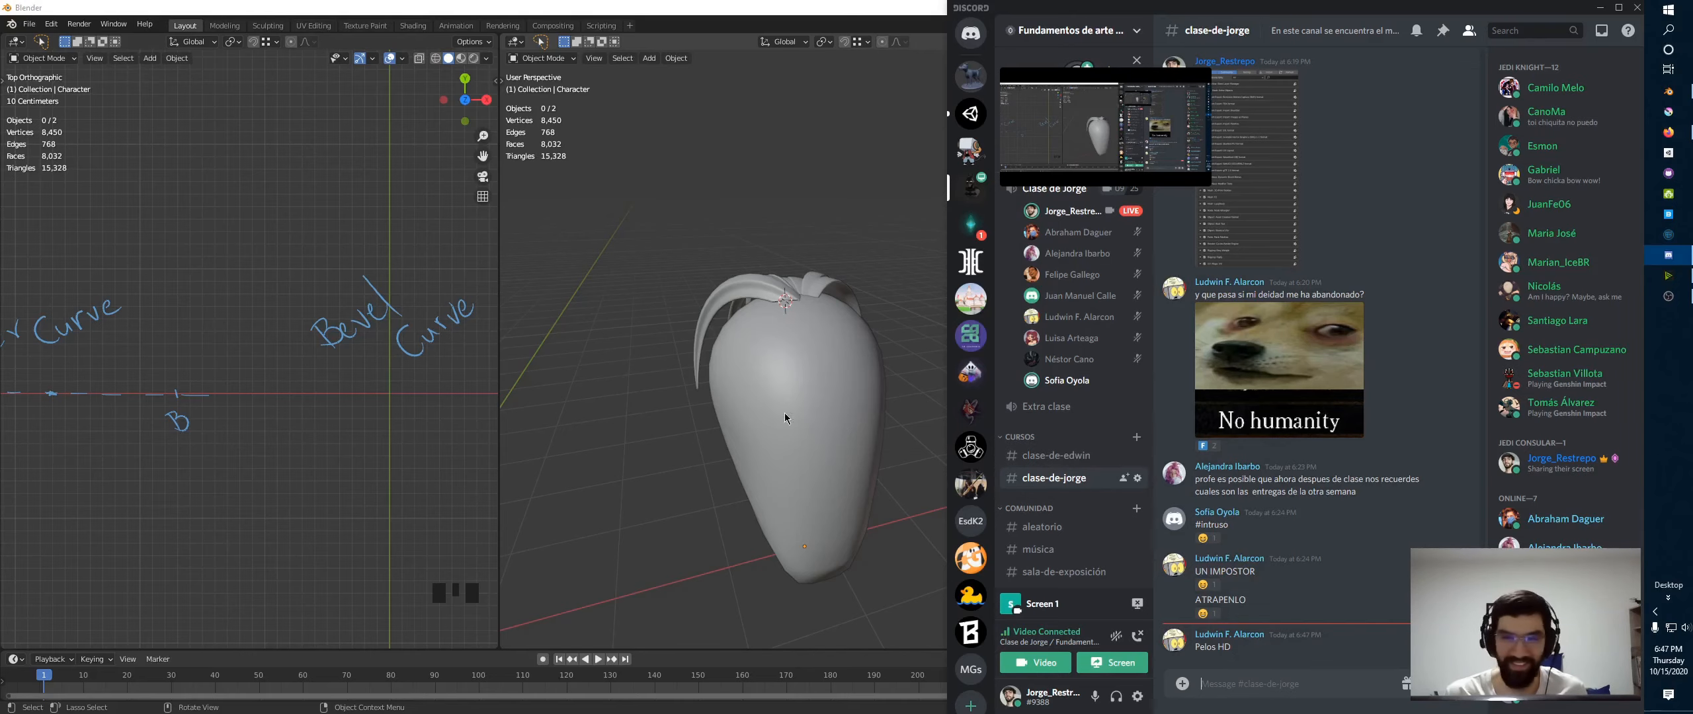
{"action": "middle_click", "coordinate": [810, 405]}
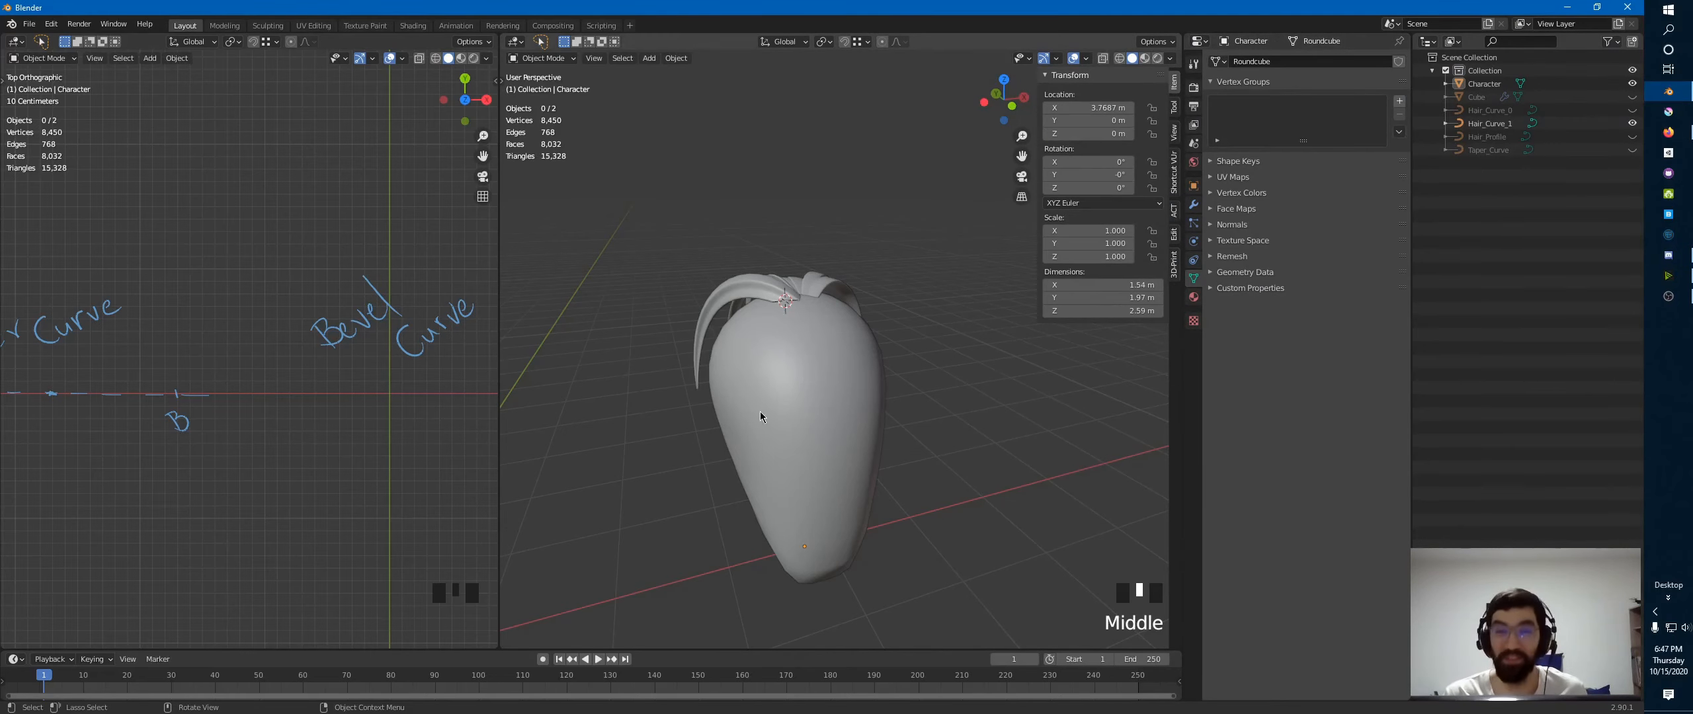
- Start saving the scene and open the folder D:\Art\_Fundamentos de Arte 3D\2020 02 as the save location
{"action": "middle_click_drag", "start_coordinate": [769, 440], "coordinate": [714, 437]}
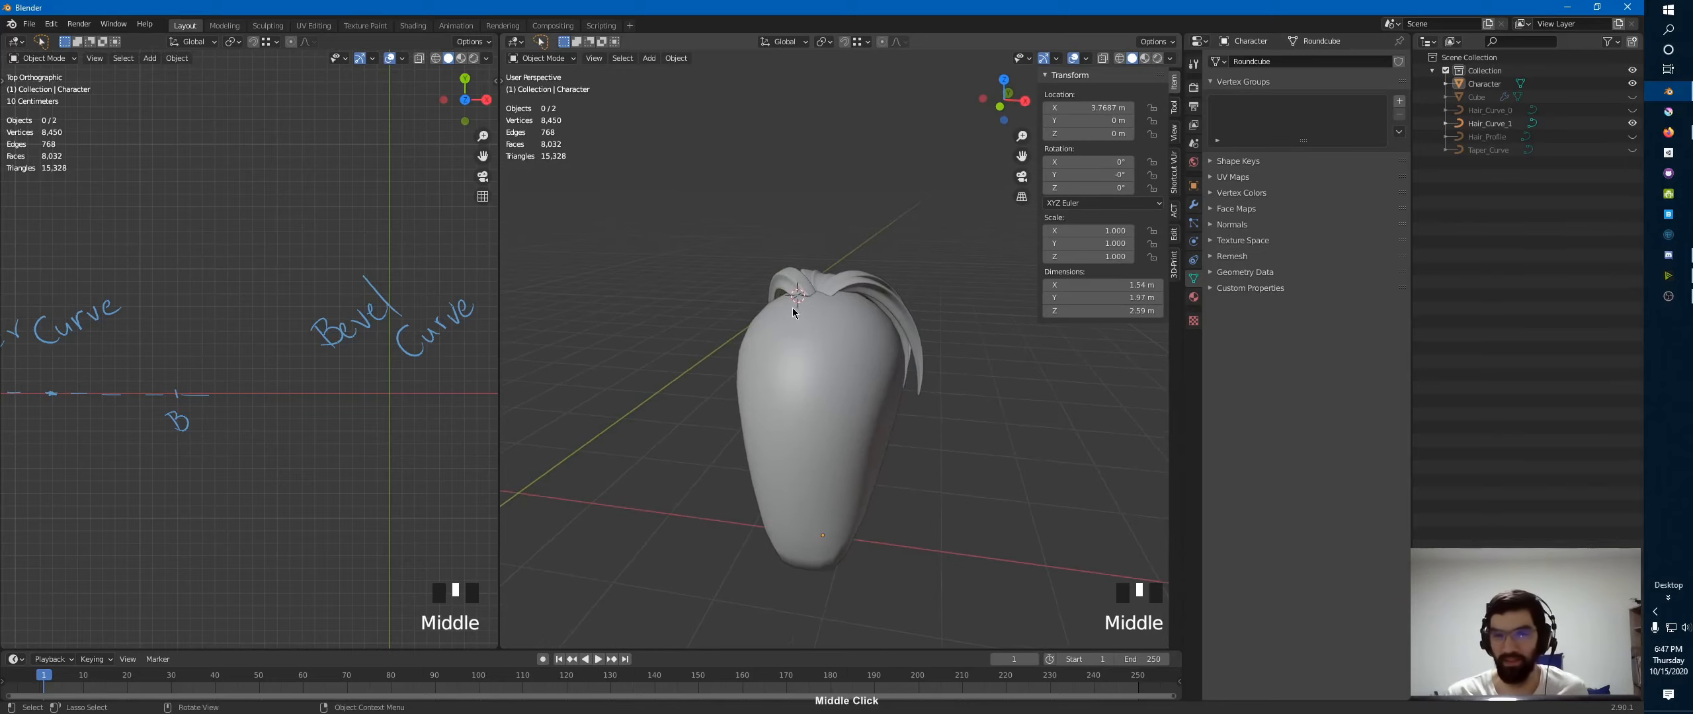
{"action": "middle_click_drag", "start_coordinate": [780, 242], "coordinate": [834, 239]}
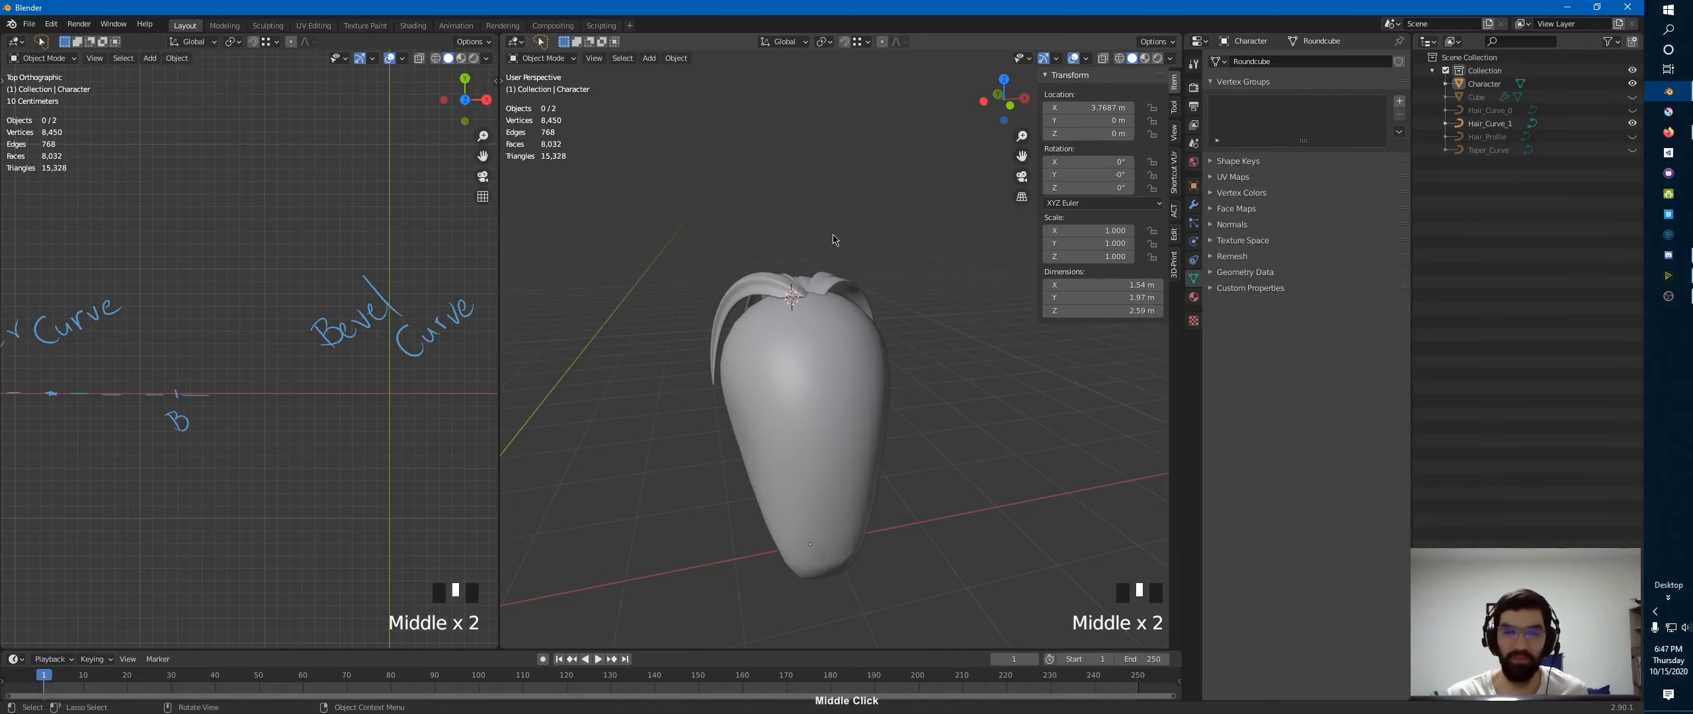
{"action": "middle_click_drag", "start_coordinate": [792, 289], "coordinate": [731, 331], "text": "ctrl"}
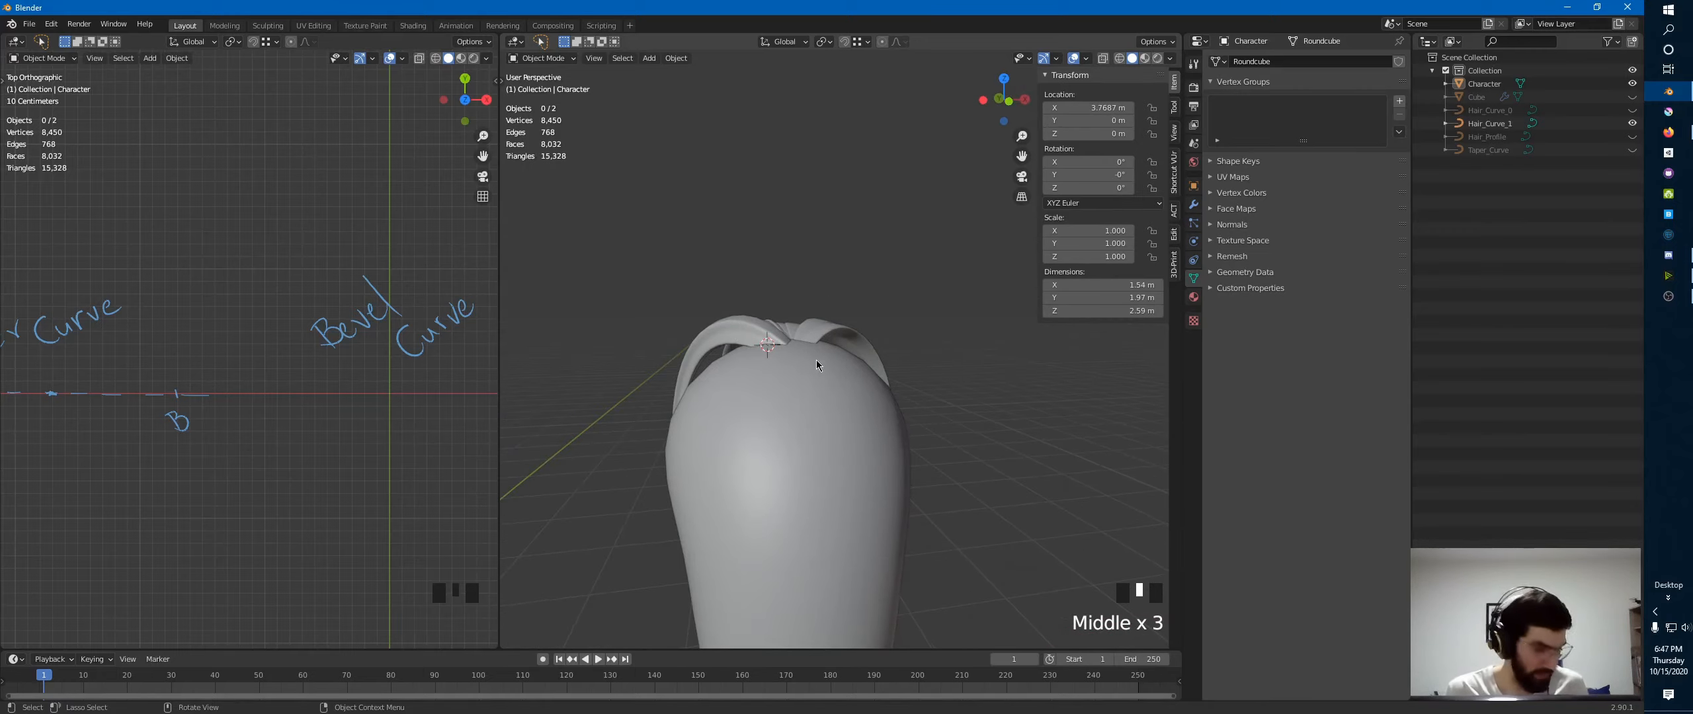
{"action": "key", "text": "ctrl+s"}
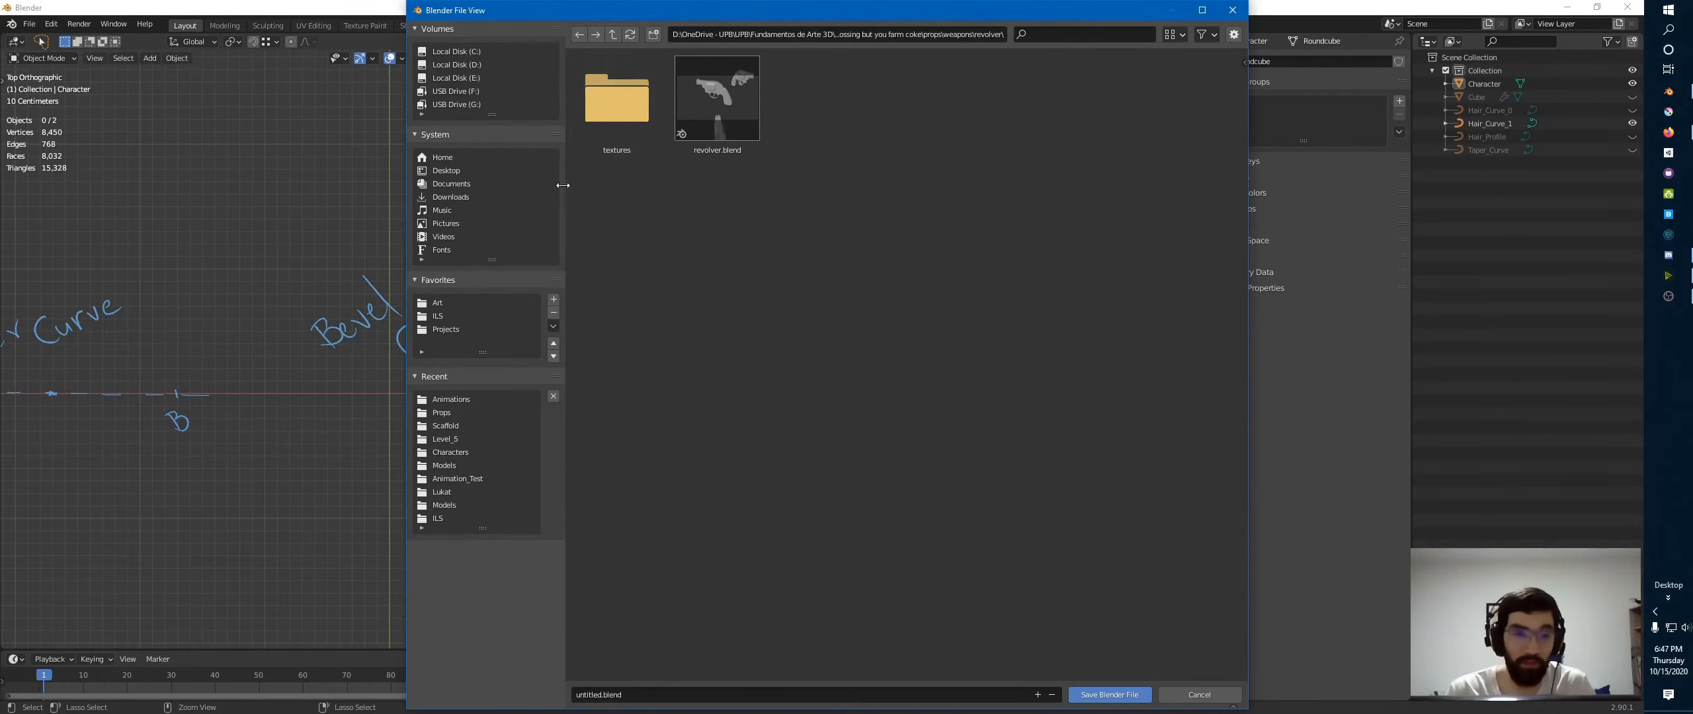
{"action": "left_click", "coordinate": [447, 304]}
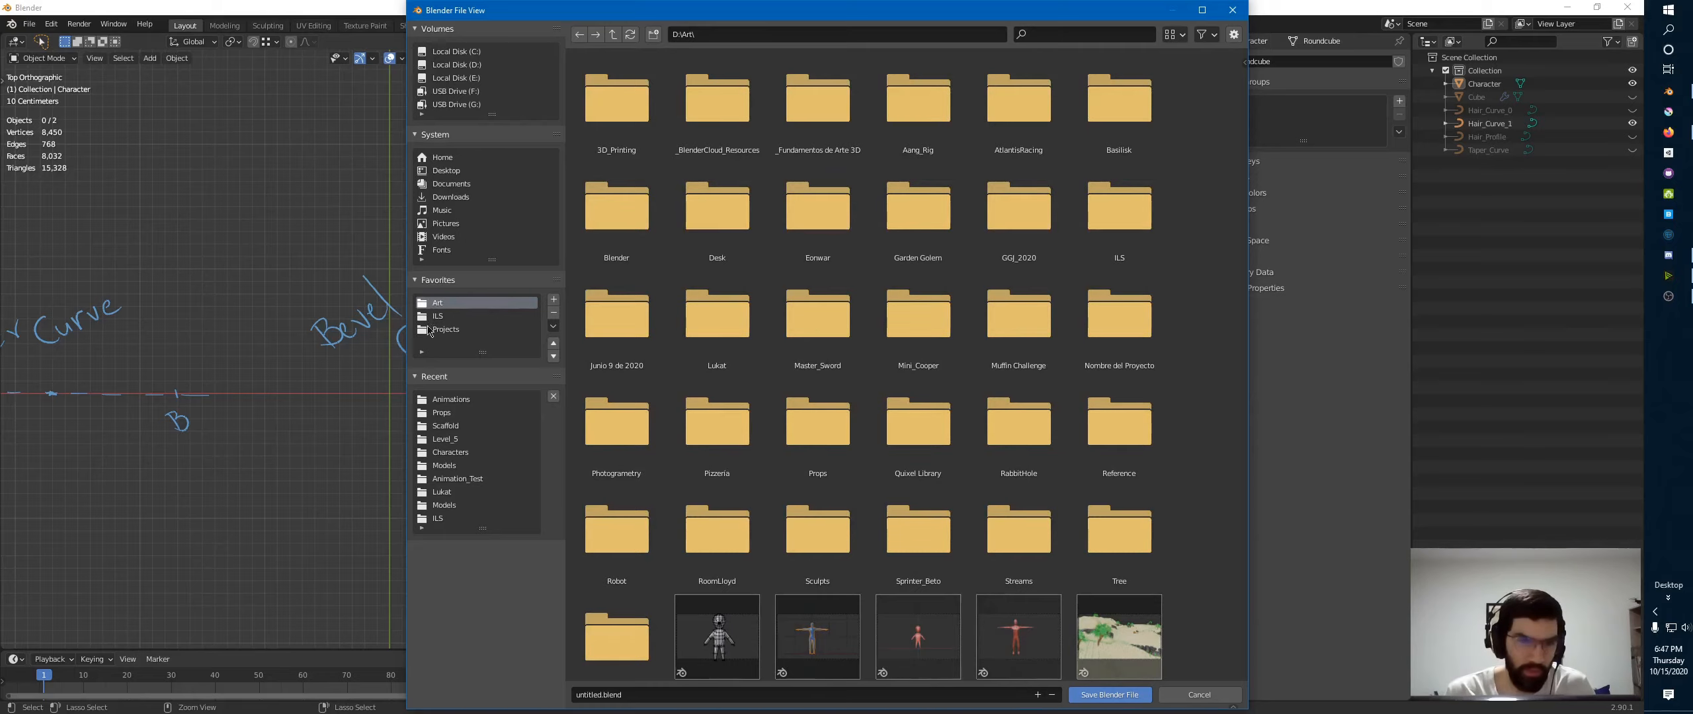
{"action": "double_click", "coordinate": [808, 123]}
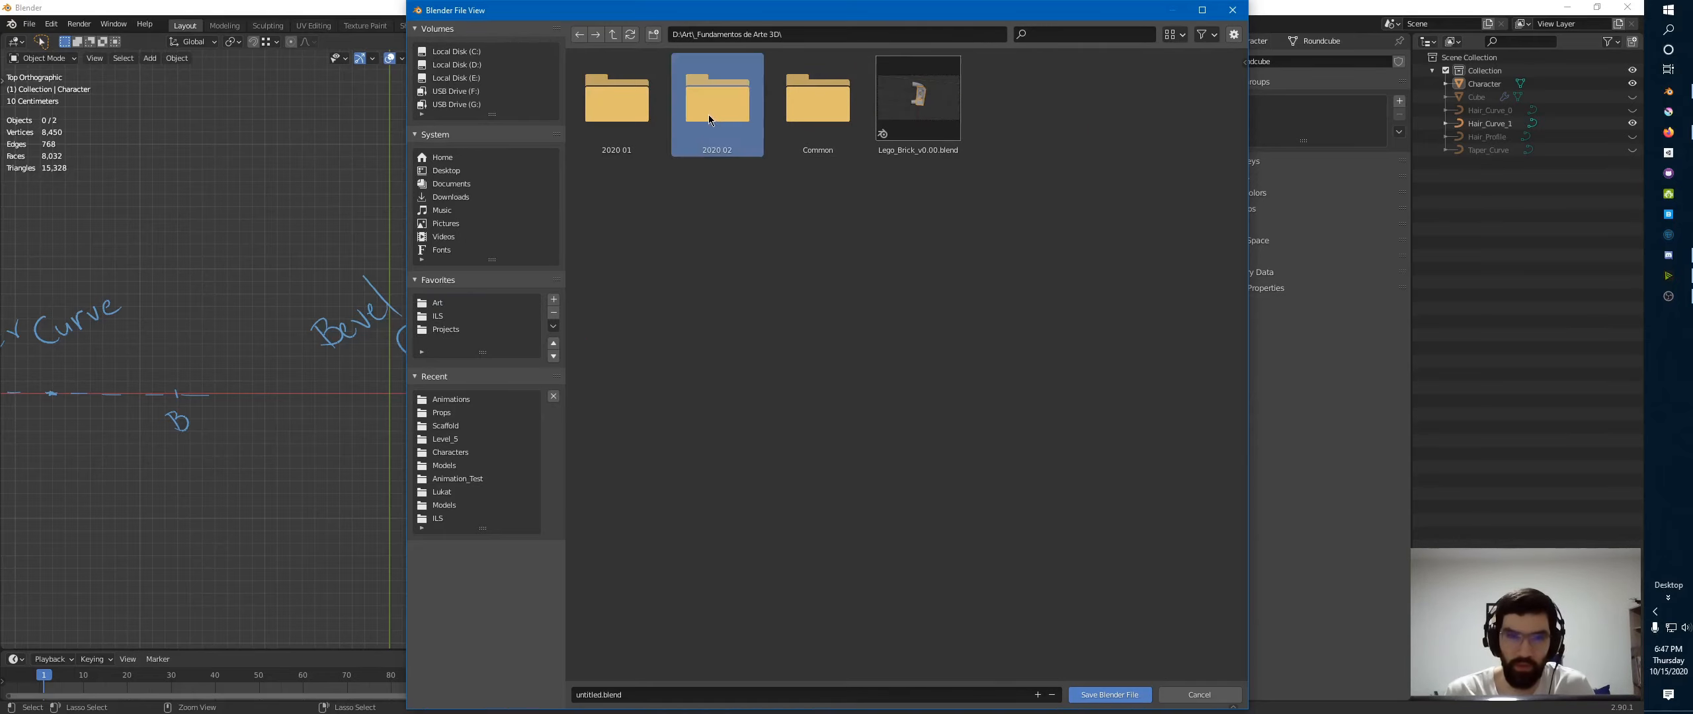
{"action": "double_click", "coordinate": [709, 147]}
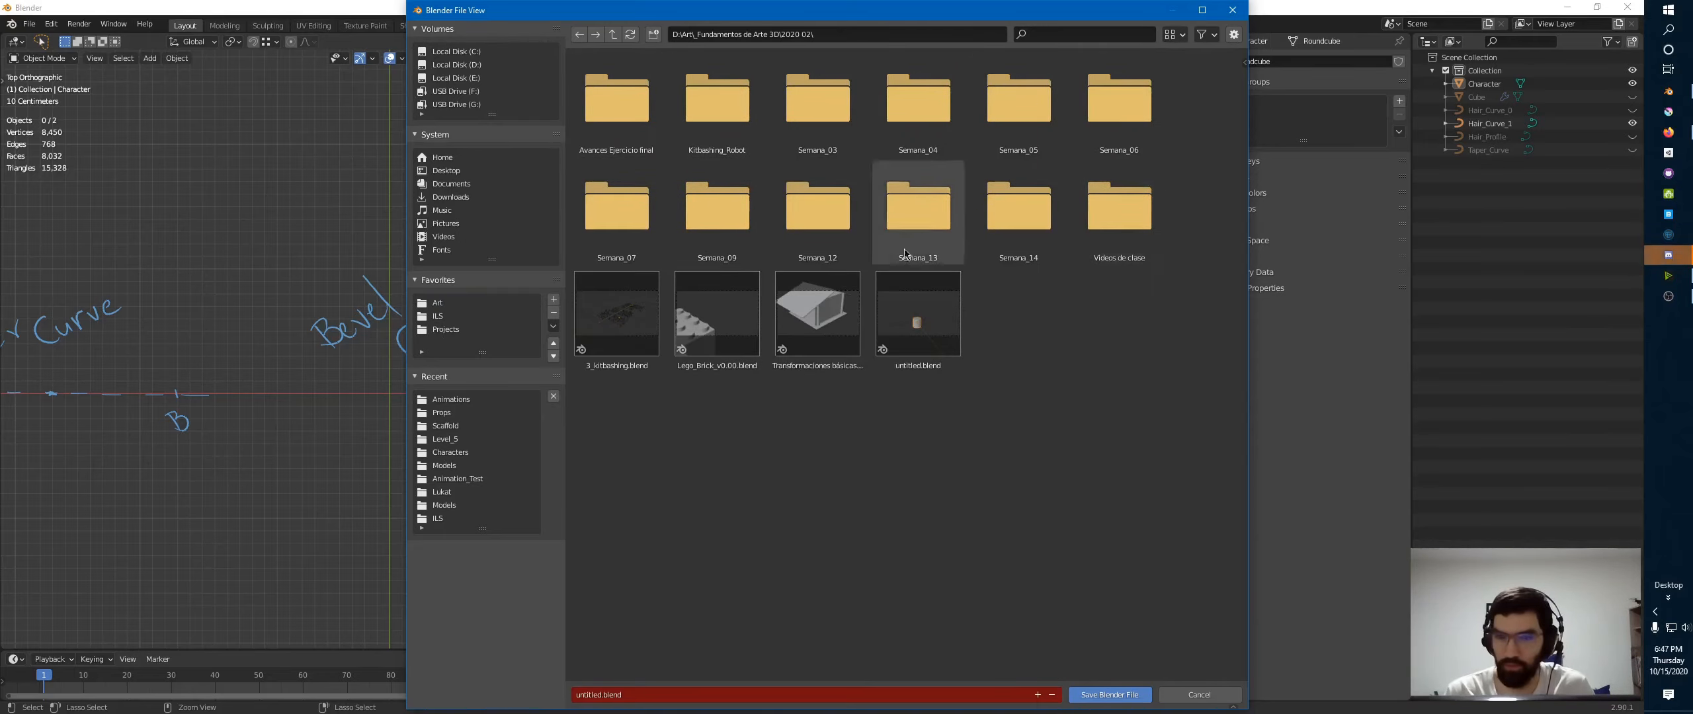
- Create a new folder named Semana_15 in the 2020 02 folder and open it
{"action": "left_click", "coordinate": [653, 35]}
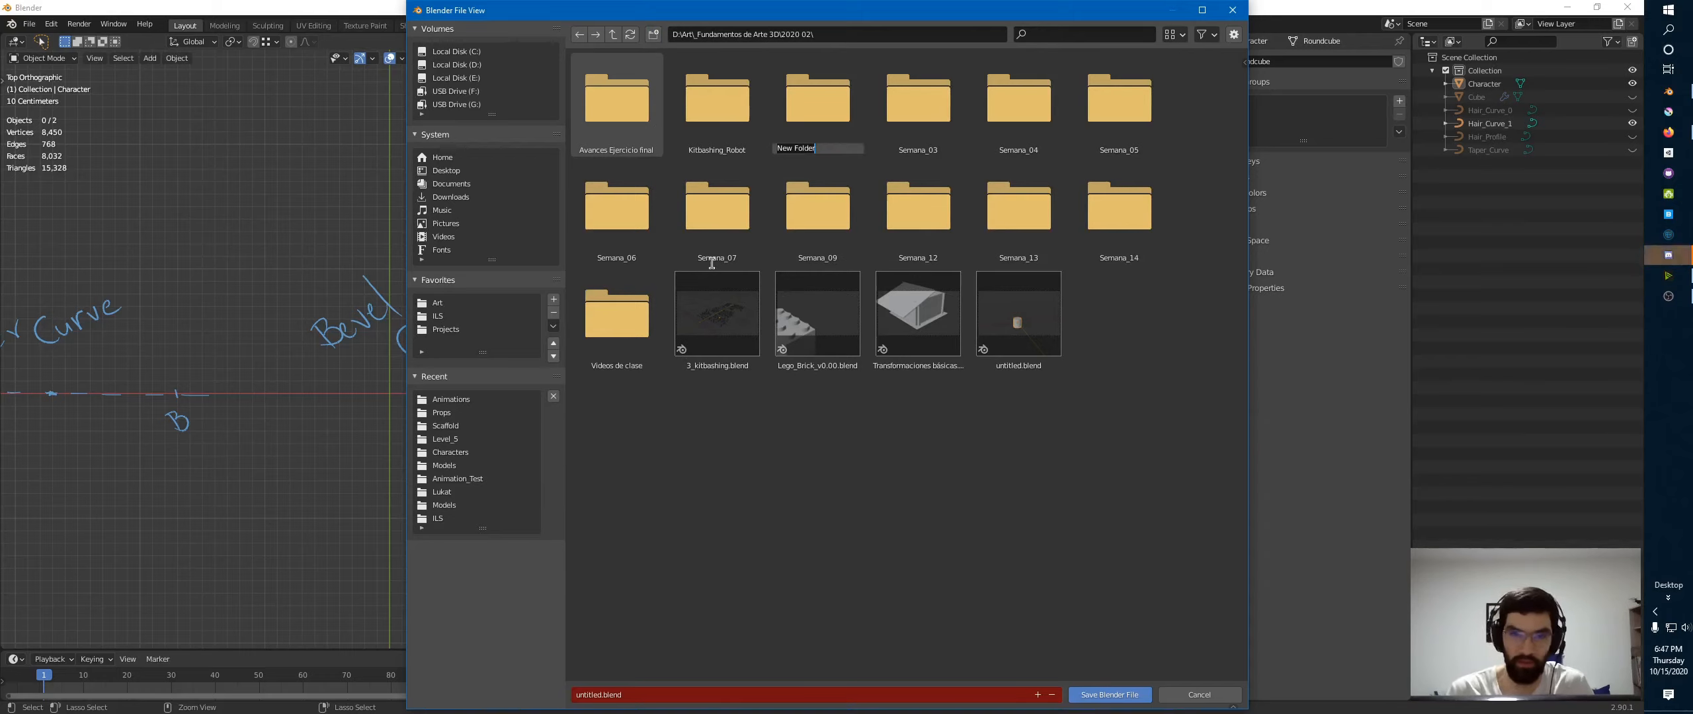
{"action": "type", "text": "Semana"}
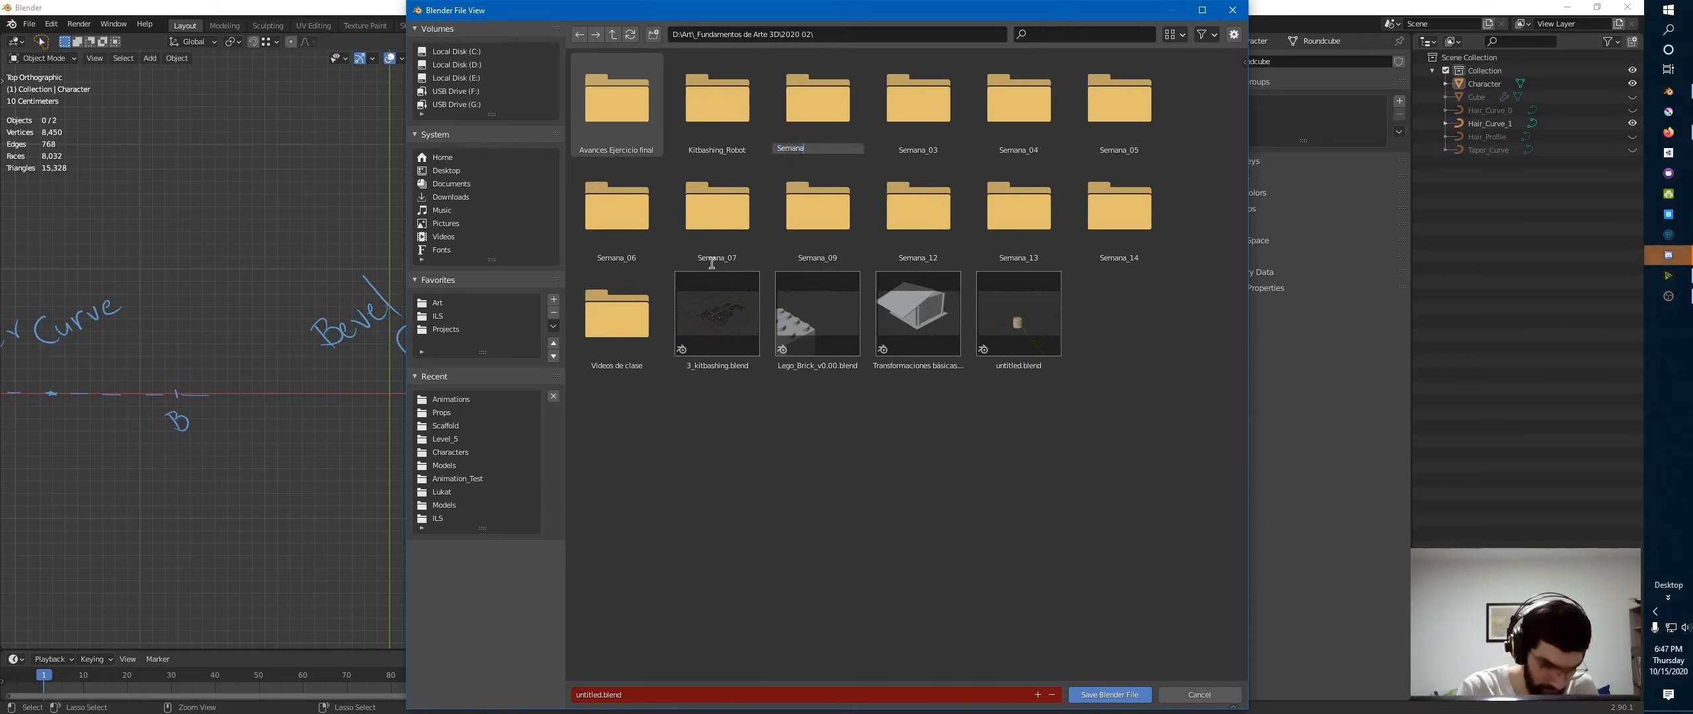
{"action": "type", "text": "_15"}
{"action": "key", "text": "Return"}
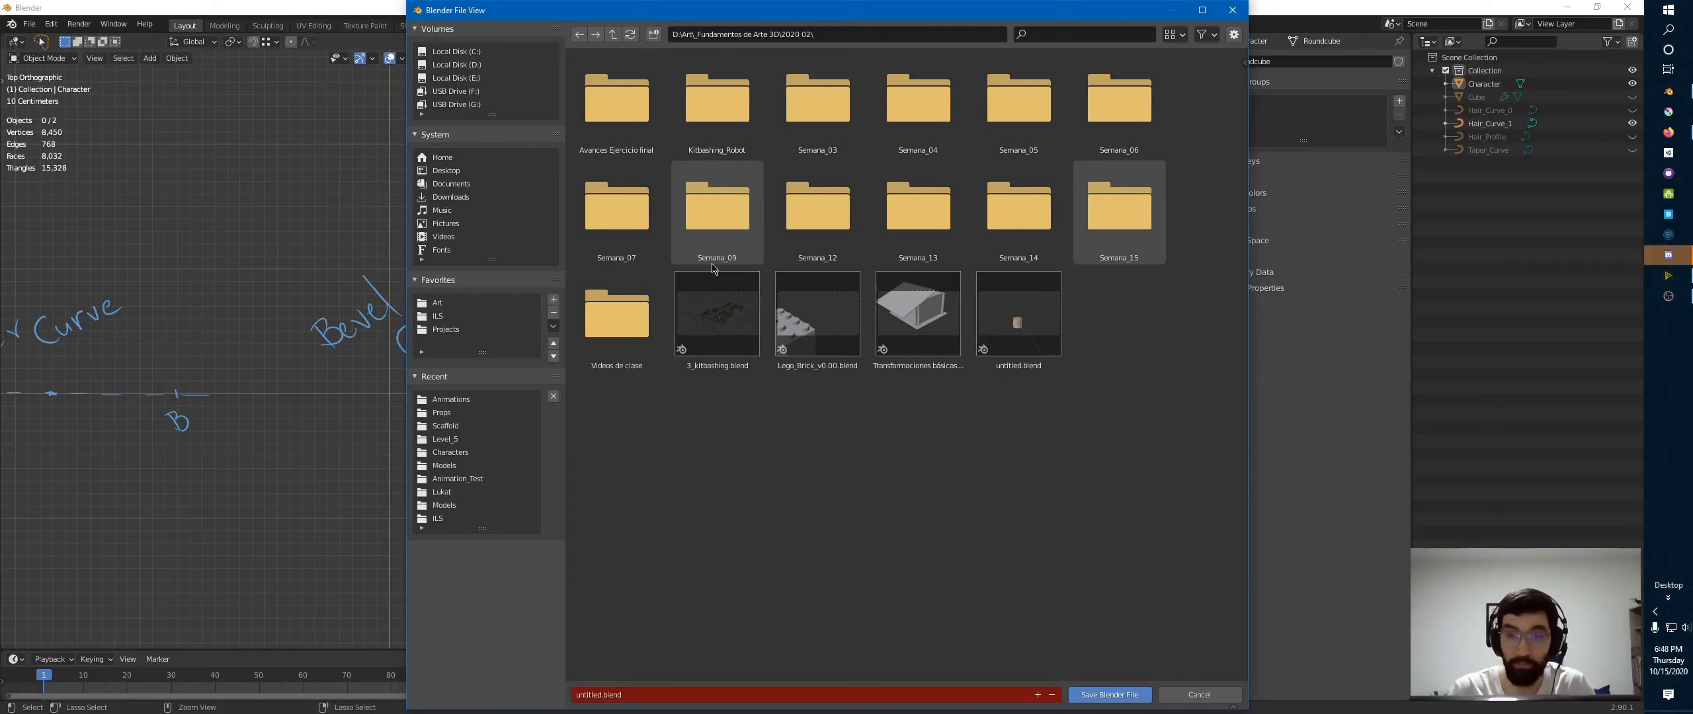
{"action": "double_click", "coordinate": [1137, 213]}
- Name the file Curves_Hair_v0.00 and save it in the Semana_15 folder
{"action": "left_click", "coordinate": [819, 695]}
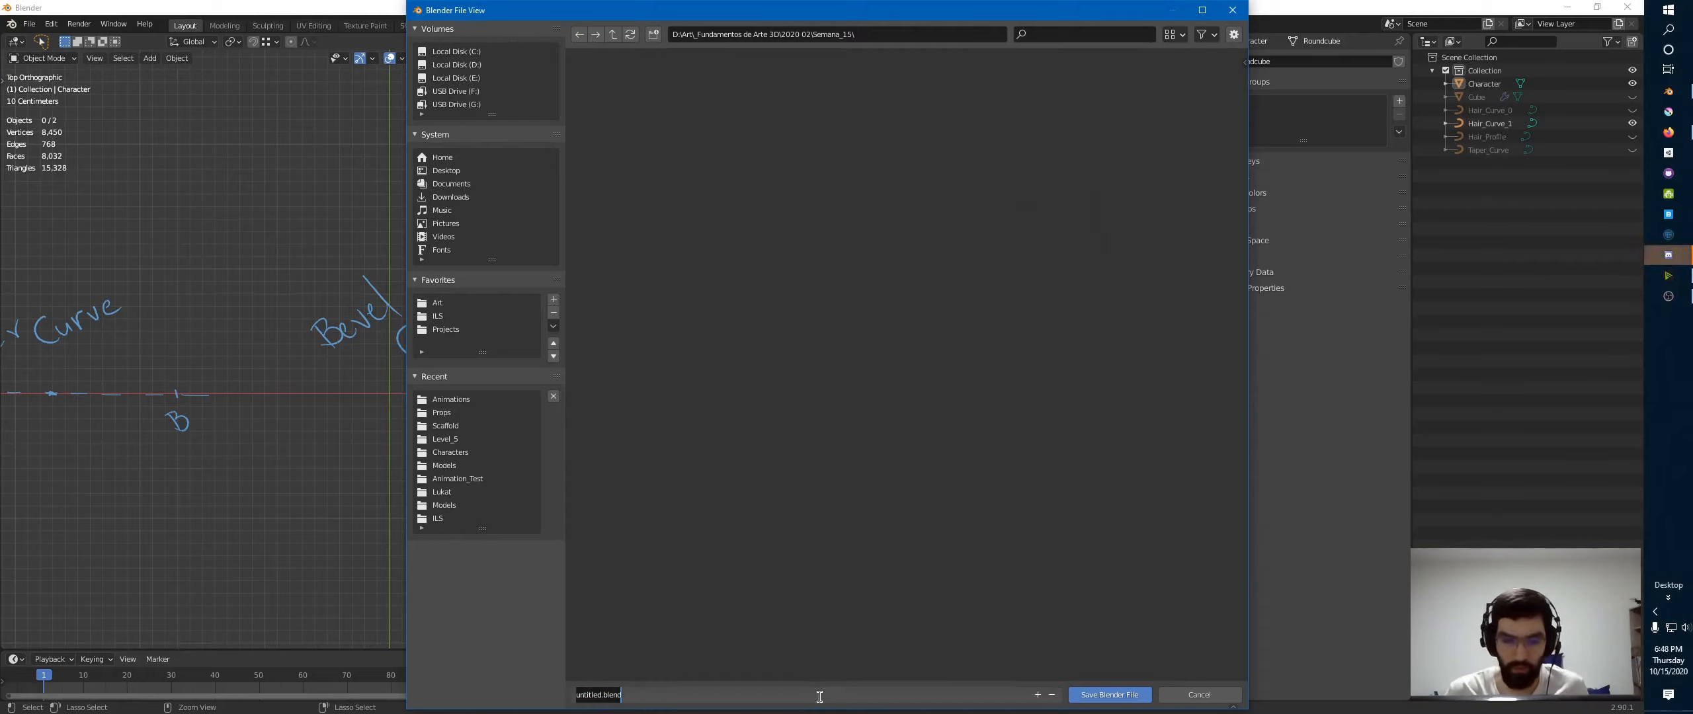
{"action": "type", "text": "c"}
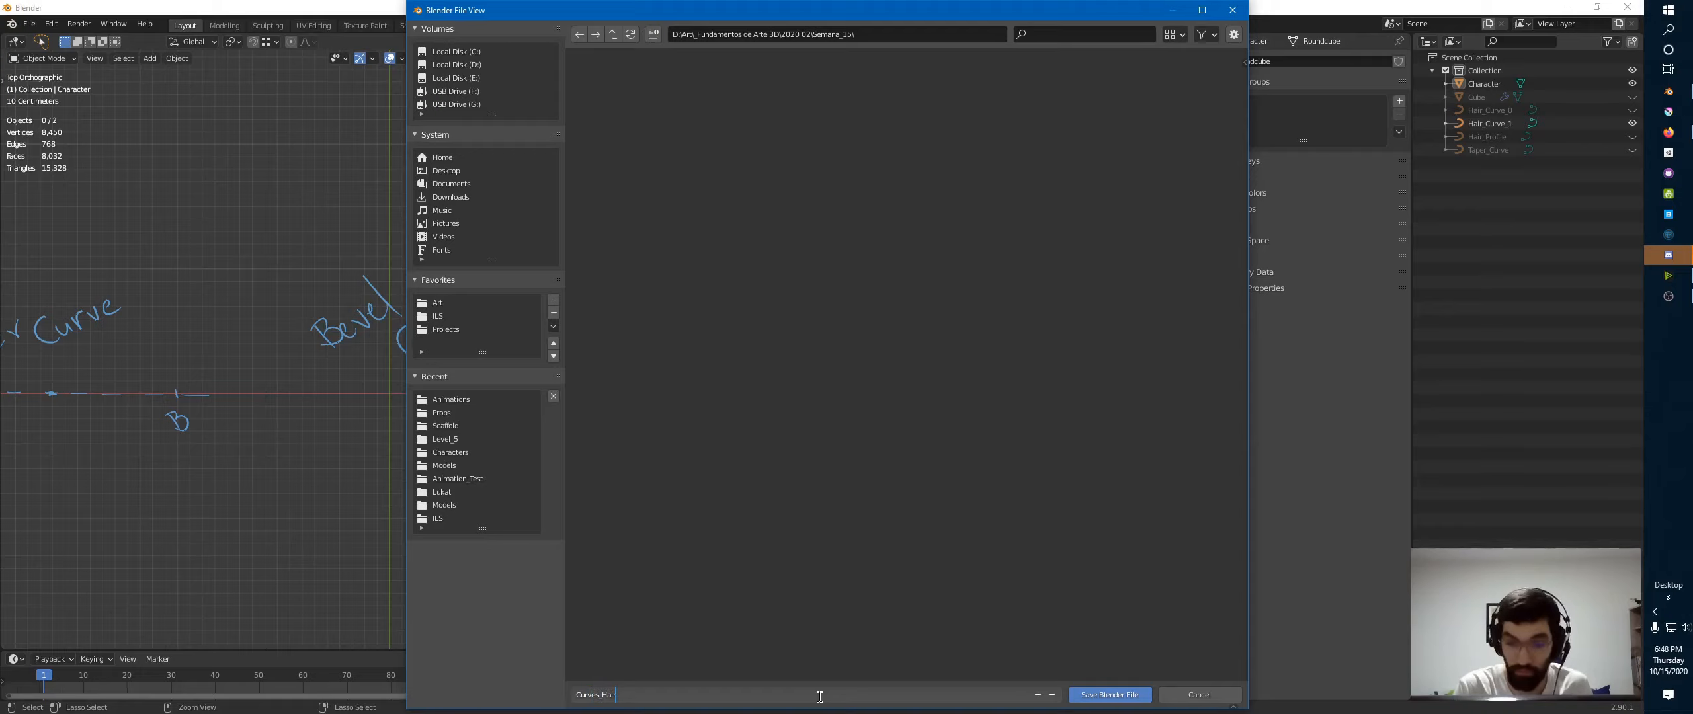
{"action": "type", "text": "urves_Hair_v0.00"}
{"action": "key", "text": "Return"}
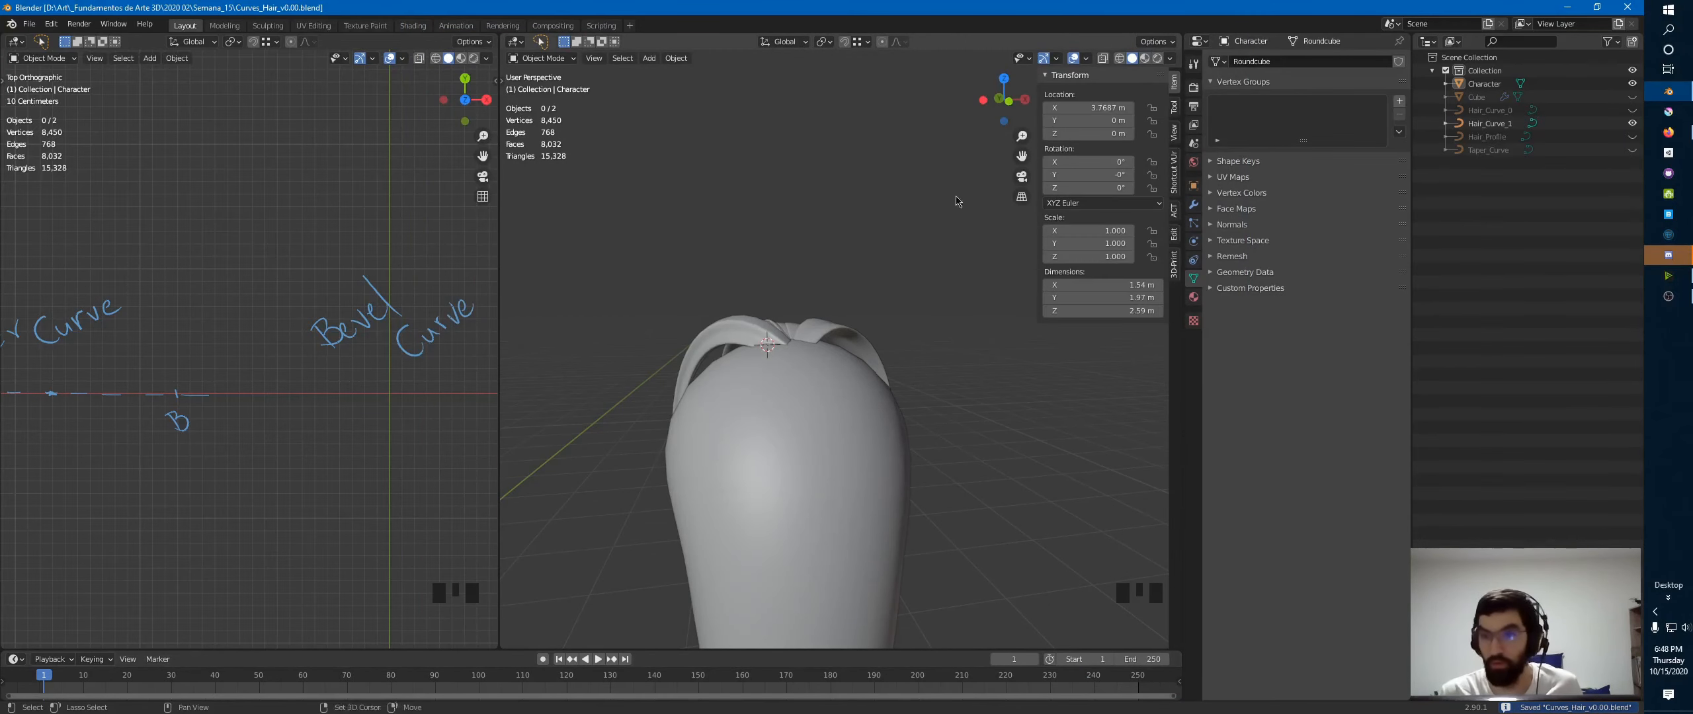
- Select the hair curve and save the scene as the next incremental version, Curves_Hair_v0.01.blend
{"action": "middle_click_drag", "start_coordinate": [825, 267], "coordinate": [837, 271], "text": "ctrl"}
{"action": "left_click", "coordinate": [837, 272]}
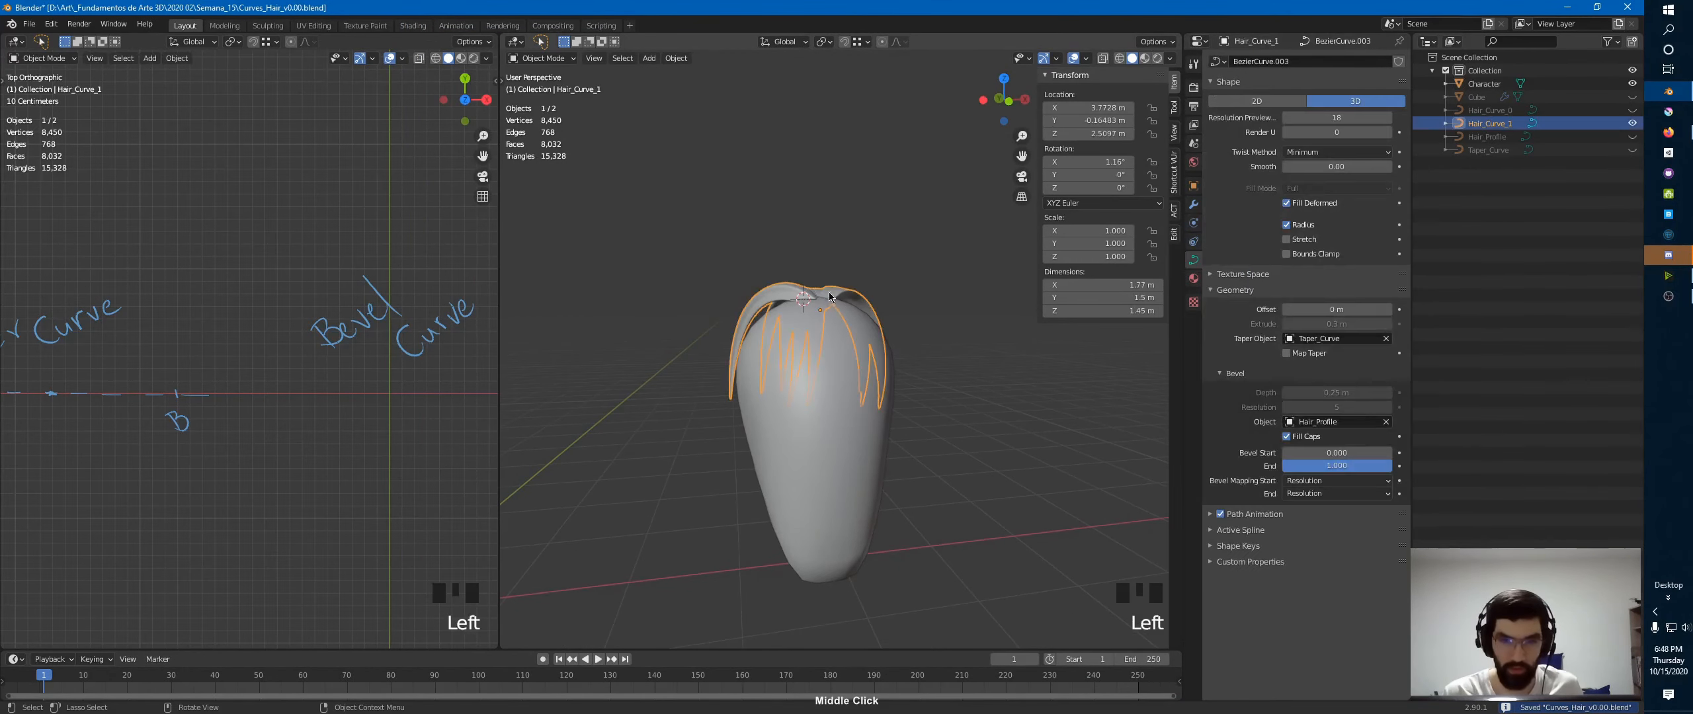
{"action": "key", "text": "ctrl+shift+s"}
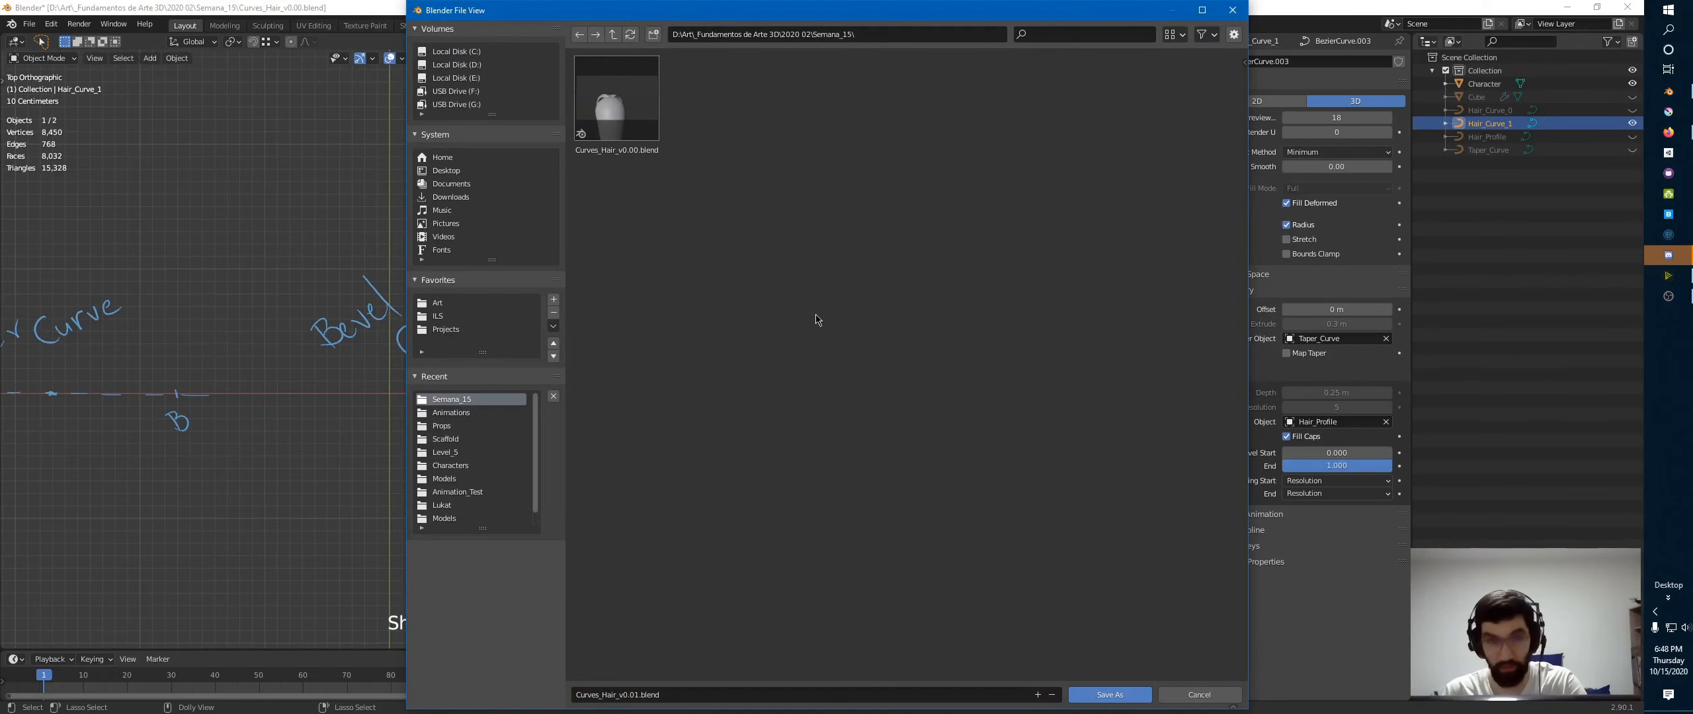
{"action": "key", "text": "KP_Add"}
{"action": "key", "text": "Return"}
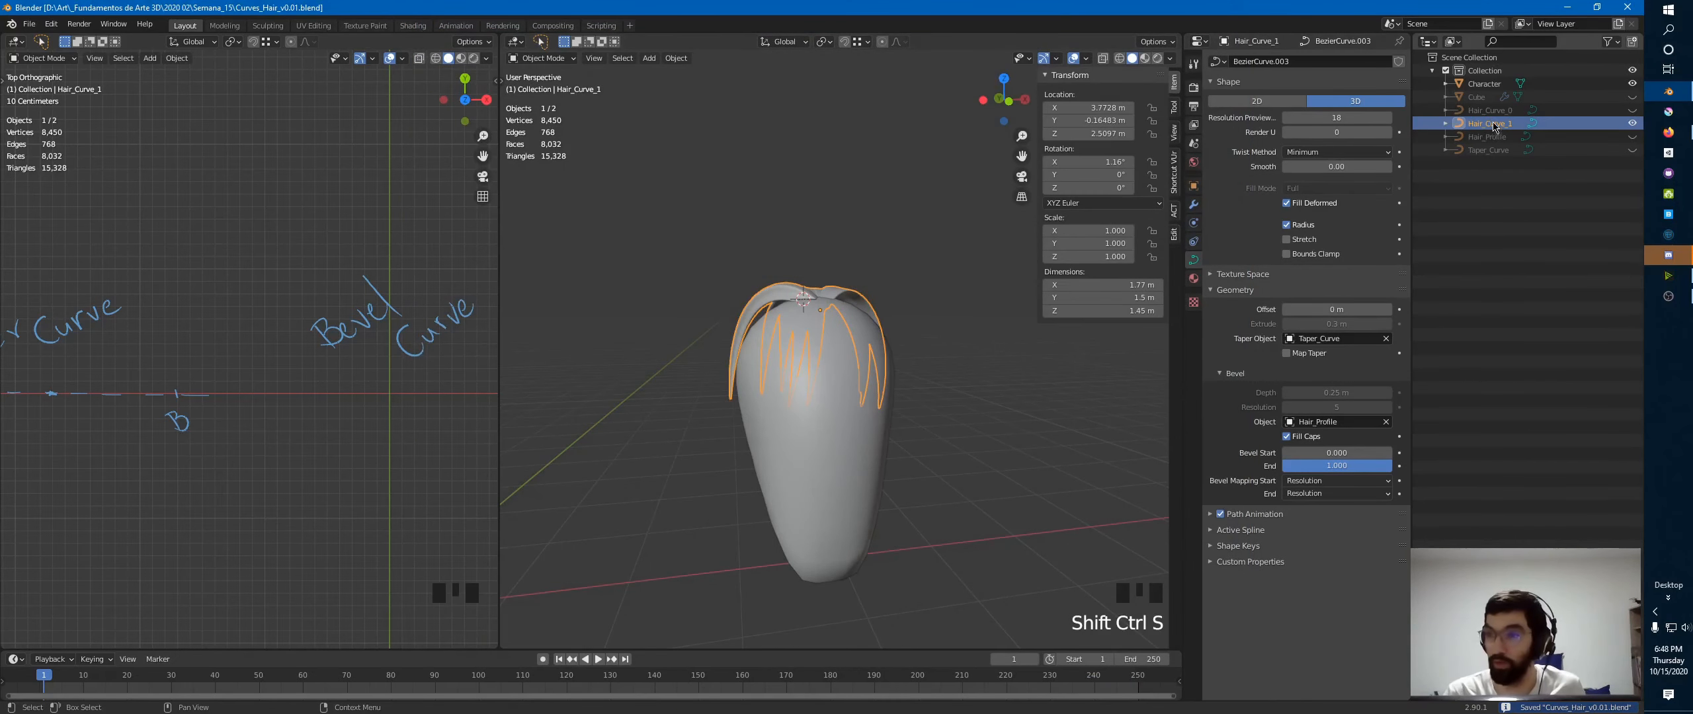
- Check the hair from the side, and switch to Discord to read the class text channel
{"action": "middle_click_drag", "start_coordinate": [780, 311], "coordinate": [827, 311]}
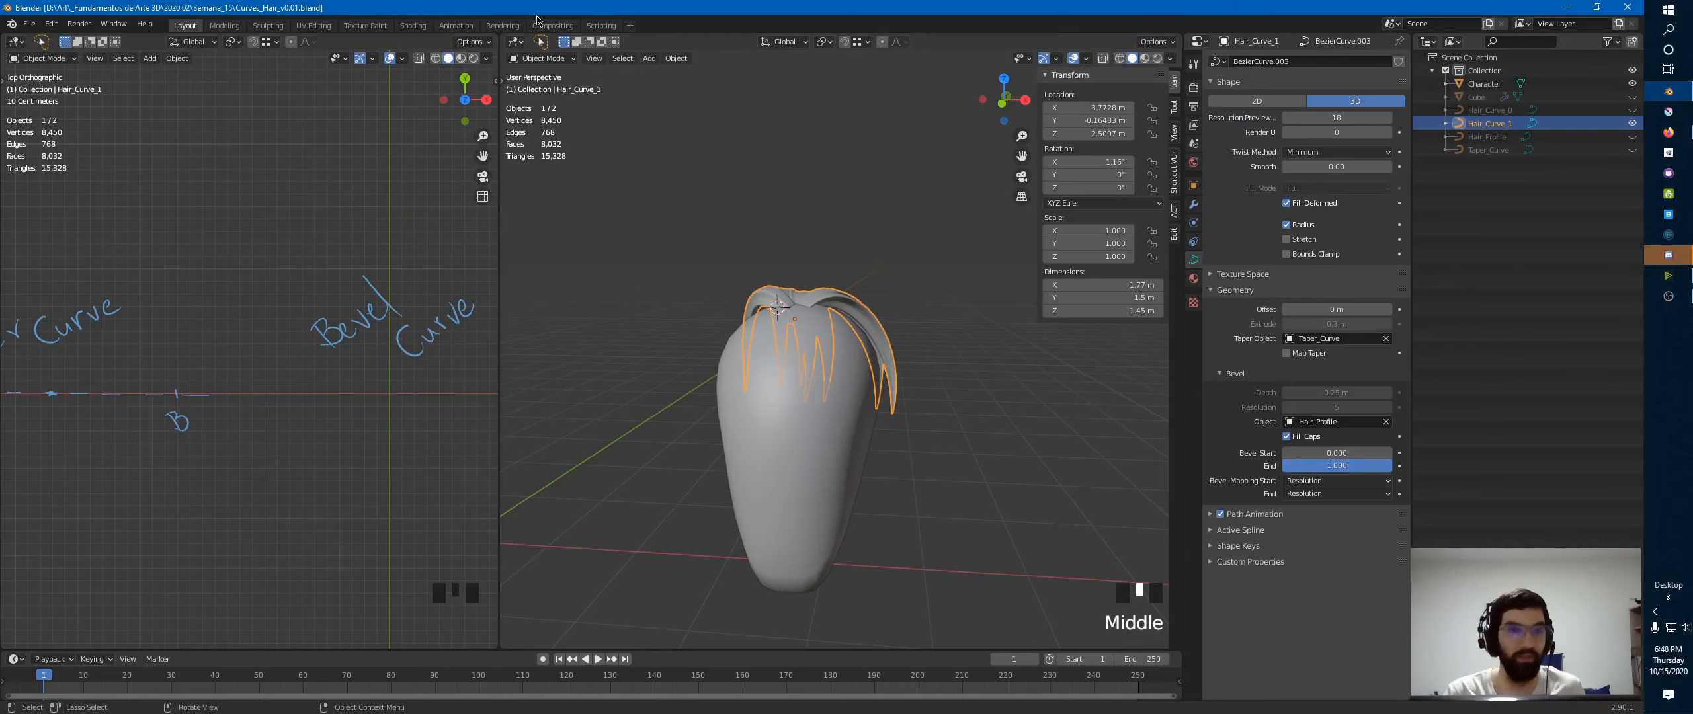
{"action": "middle_click_drag", "start_coordinate": [888, 240], "coordinate": [815, 316]}
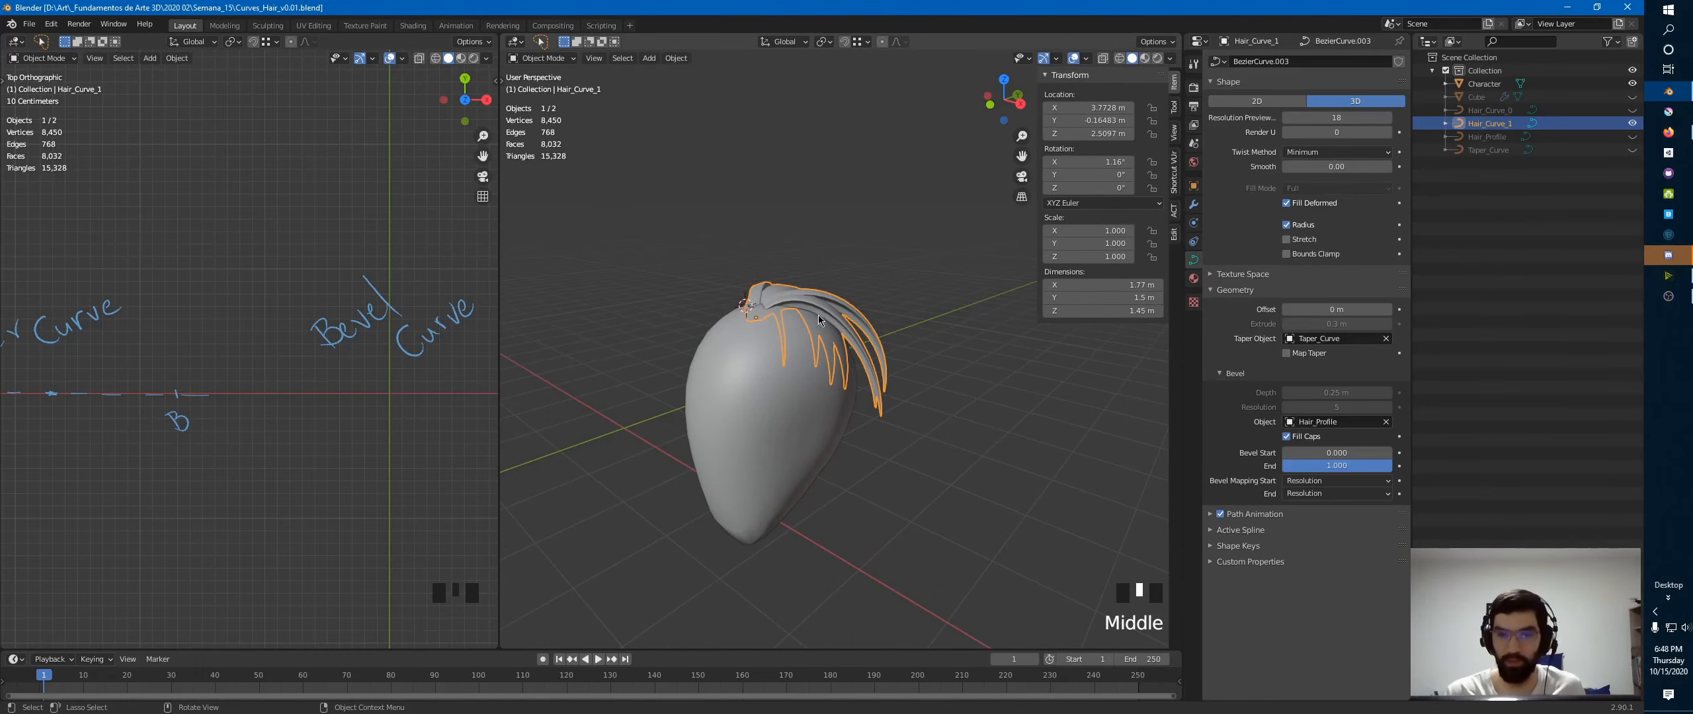
{"action": "key", "text": "alt+Tab"}
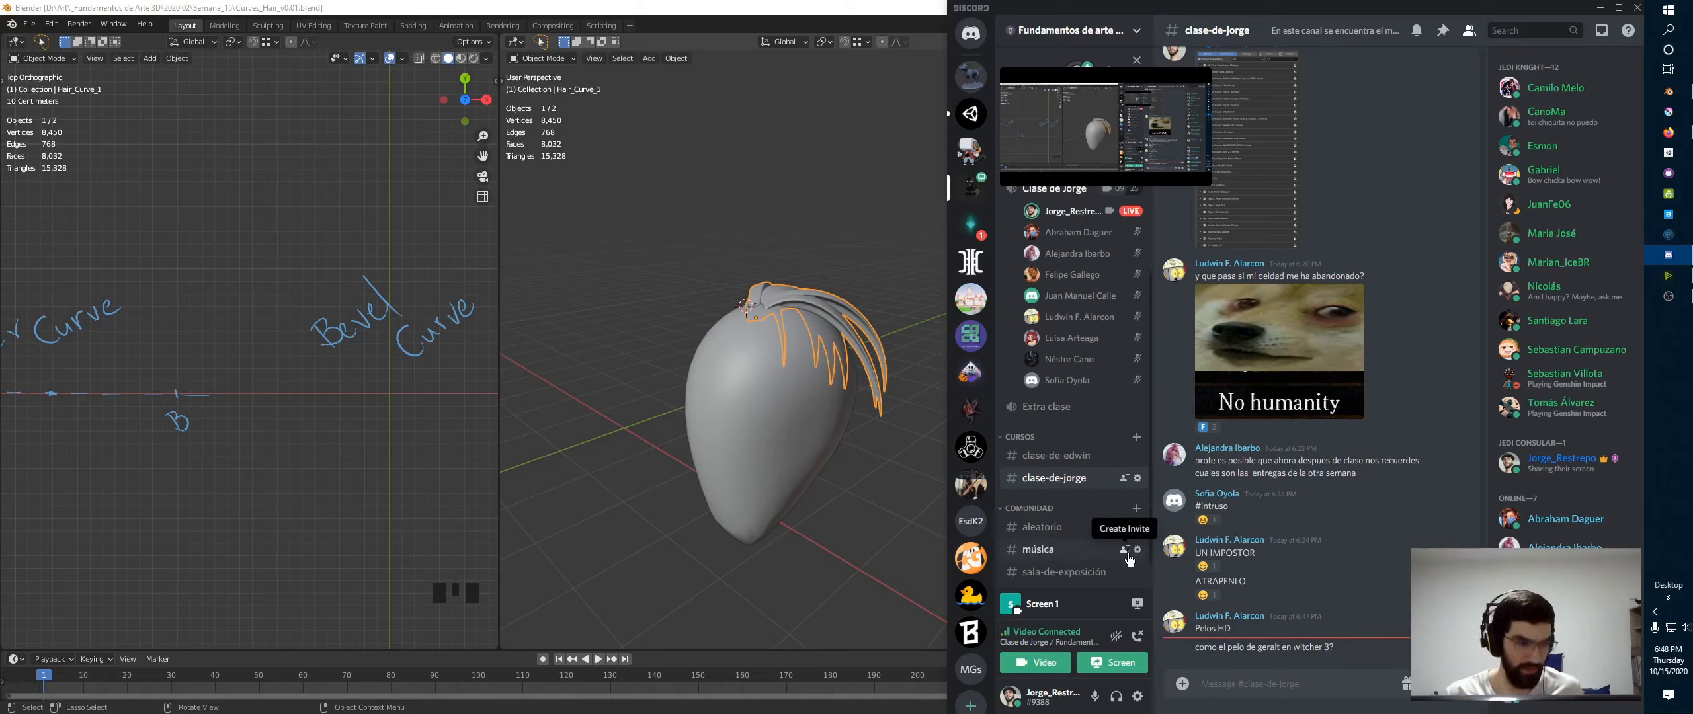
- Return to Blender and examine the selected hair strands up close from several sides of the head
{"action": "middle_click_drag", "start_coordinate": [798, 376], "coordinate": [836, 243]}
{"action": "left_click", "coordinate": [785, 303]}
{"action": "left_click", "coordinate": [784, 325]}
{"action": "middle_click_drag", "start_coordinate": [844, 291], "coordinate": [925, 287]}
{"action": "middle_click_drag", "start_coordinate": [787, 285], "coordinate": [951, 300], "text": "ctrl"}
{"action": "middle_click_drag", "start_coordinate": [793, 266], "coordinate": [937, 301]}
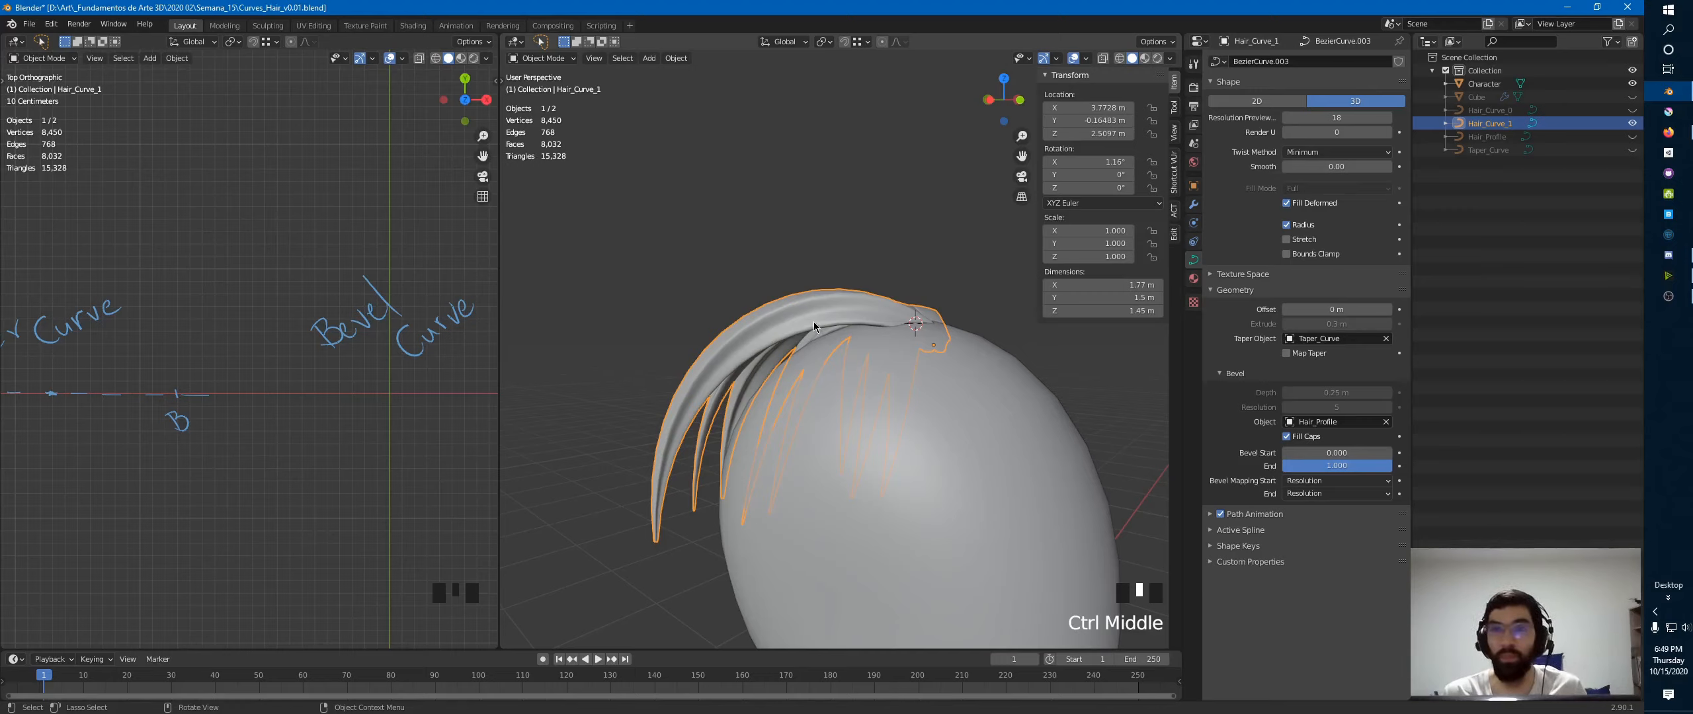
{"action": "middle_click_drag", "start_coordinate": [851, 352], "coordinate": [787, 337]}
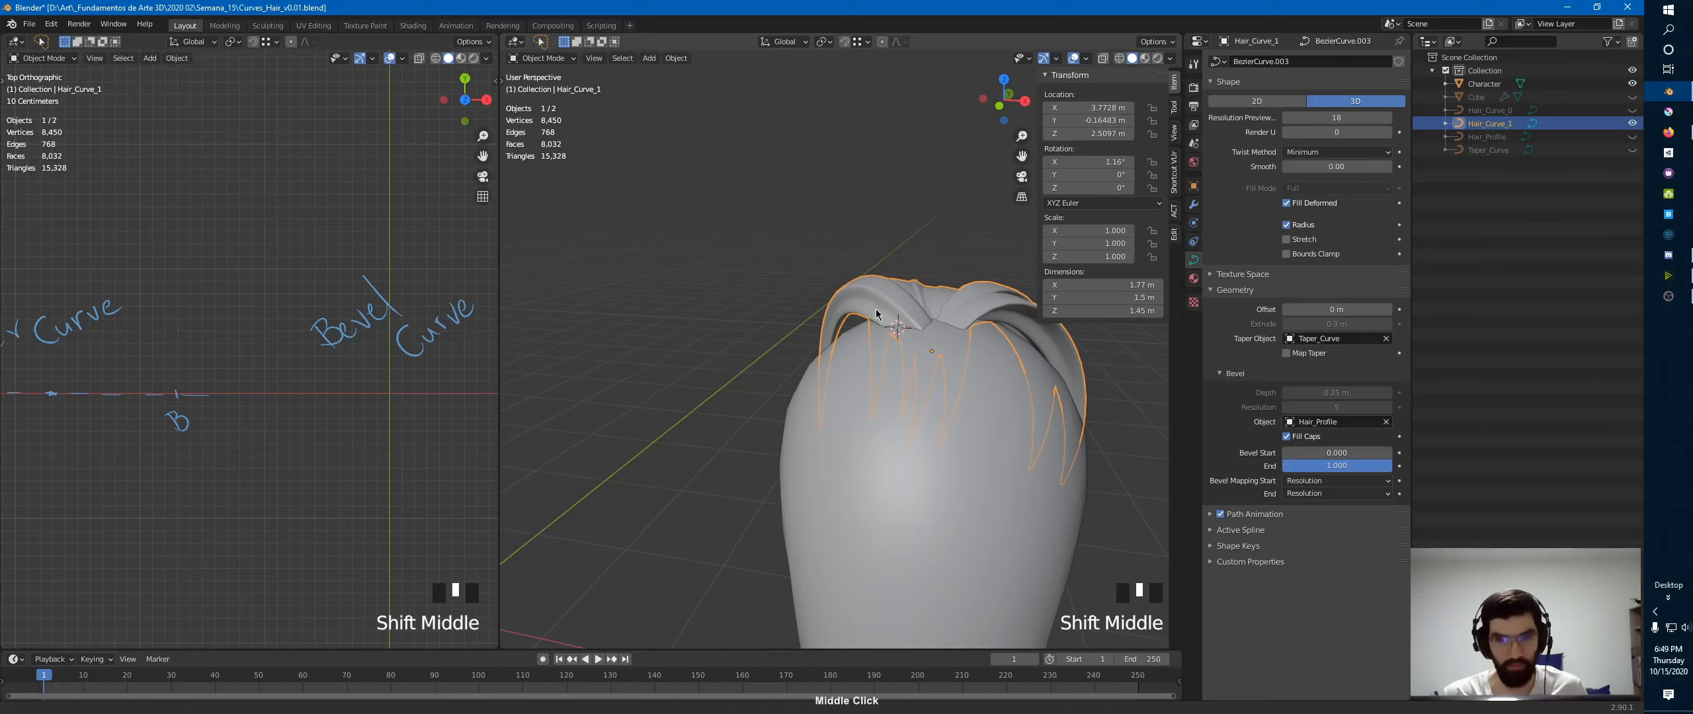
{"action": "middle_click_drag", "start_coordinate": [905, 329], "coordinate": [740, 304], "text": "shift"}
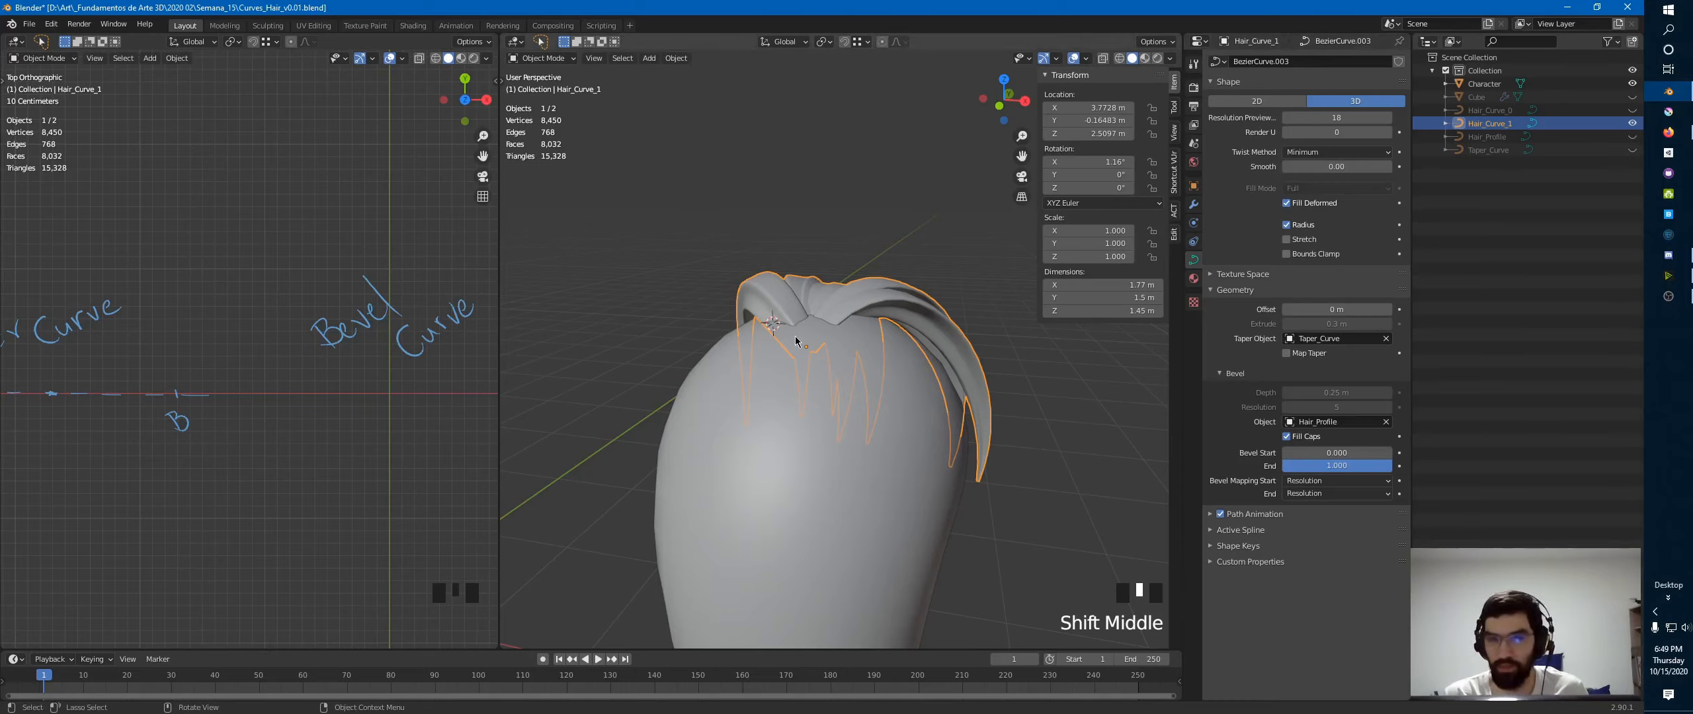
{"action": "middle_click", "coordinate": [854, 345]}
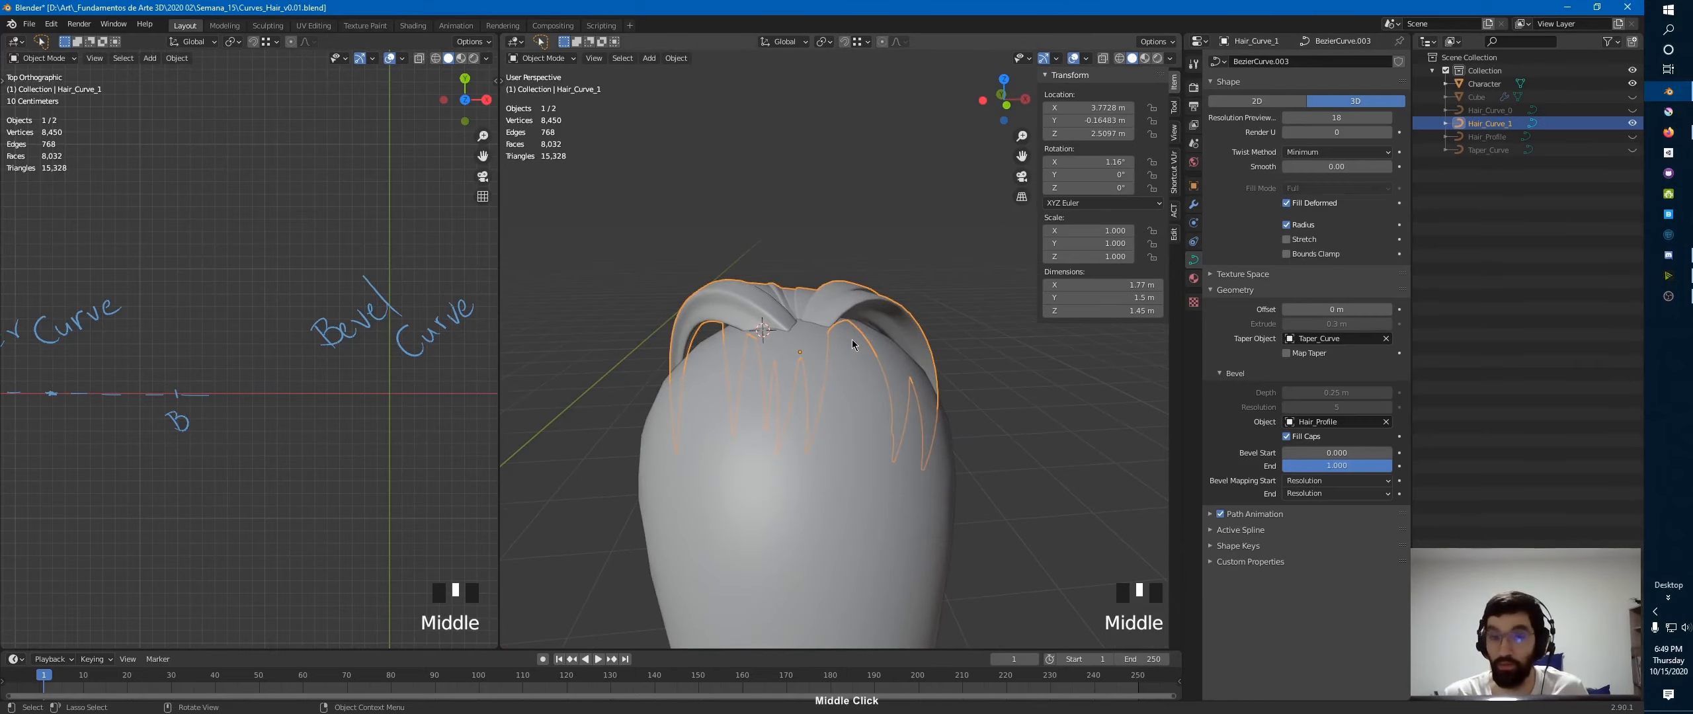
{"action": "middle_click_drag", "start_coordinate": [886, 342], "coordinate": [988, 356]}
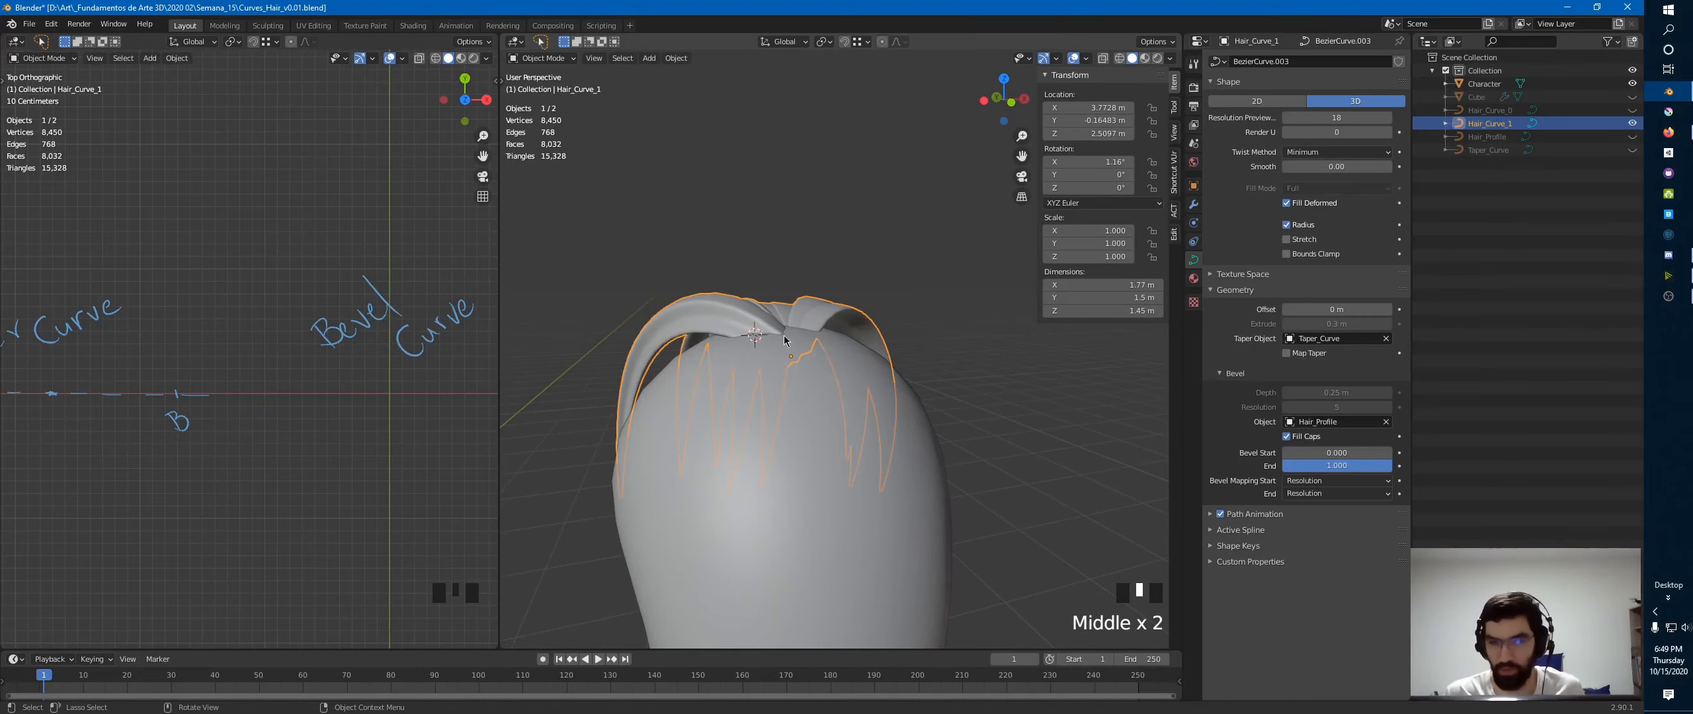
{"action": "middle_click_drag", "start_coordinate": [784, 341], "coordinate": [745, 356]}
{"action": "middle_click_drag", "start_coordinate": [903, 351], "coordinate": [713, 342]}
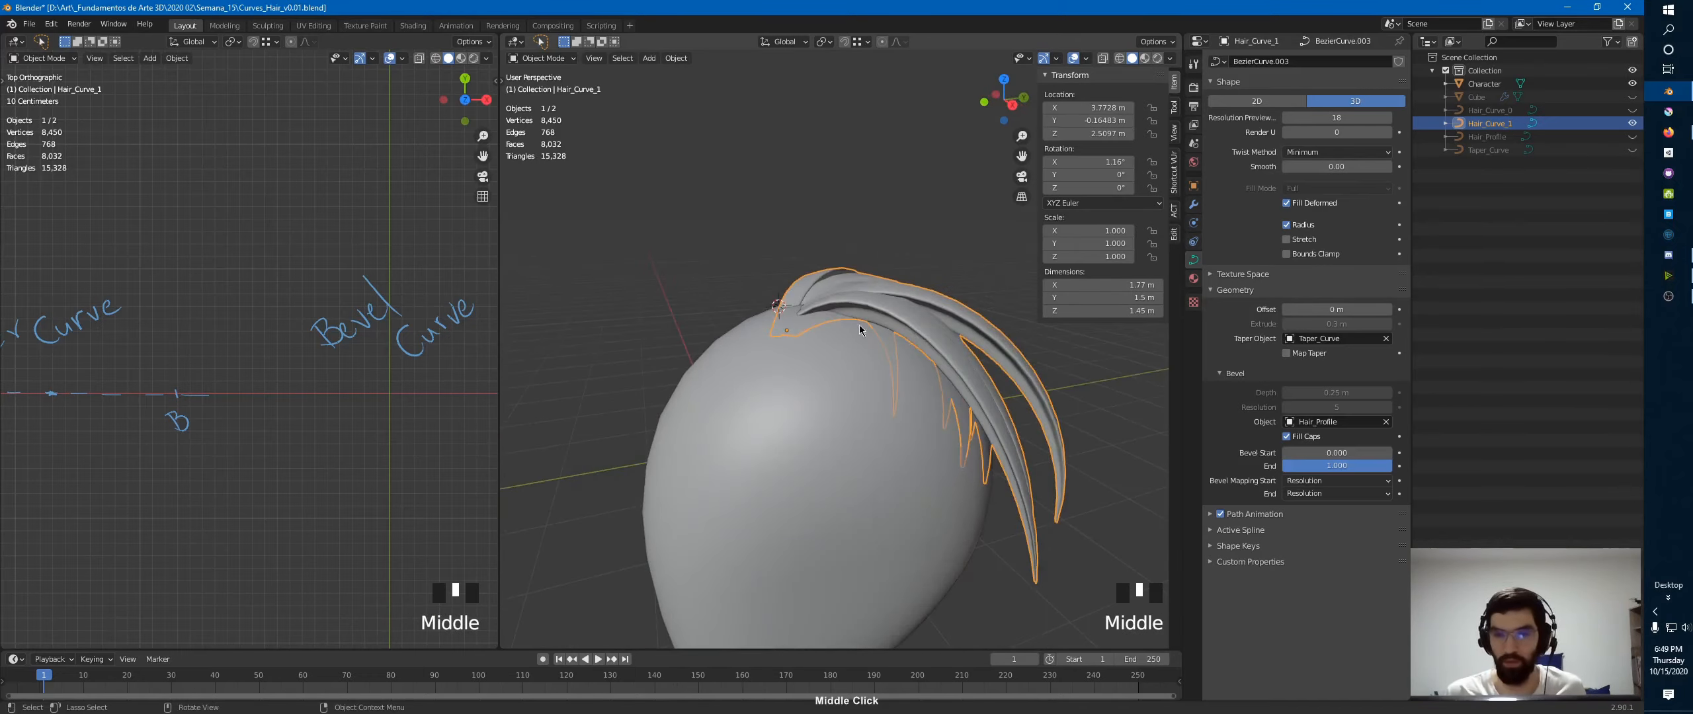
{"action": "middle_click_drag", "start_coordinate": [860, 326], "coordinate": [946, 328]}
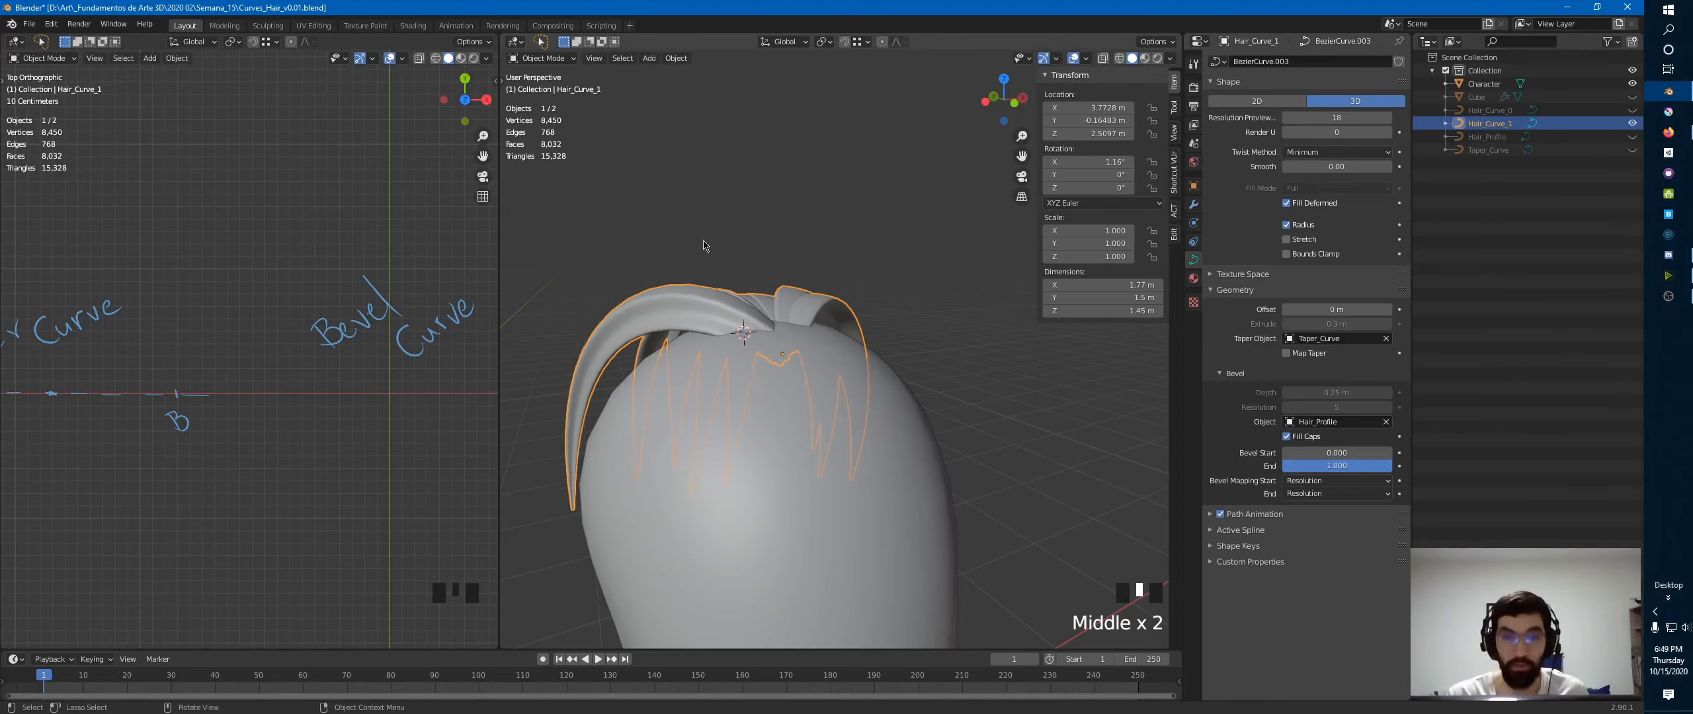
- Rename Hair_Curve_1 as Hair_1 and convert it to a mesh with Keep Original enabled
{"action": "key", "text": "F2"}
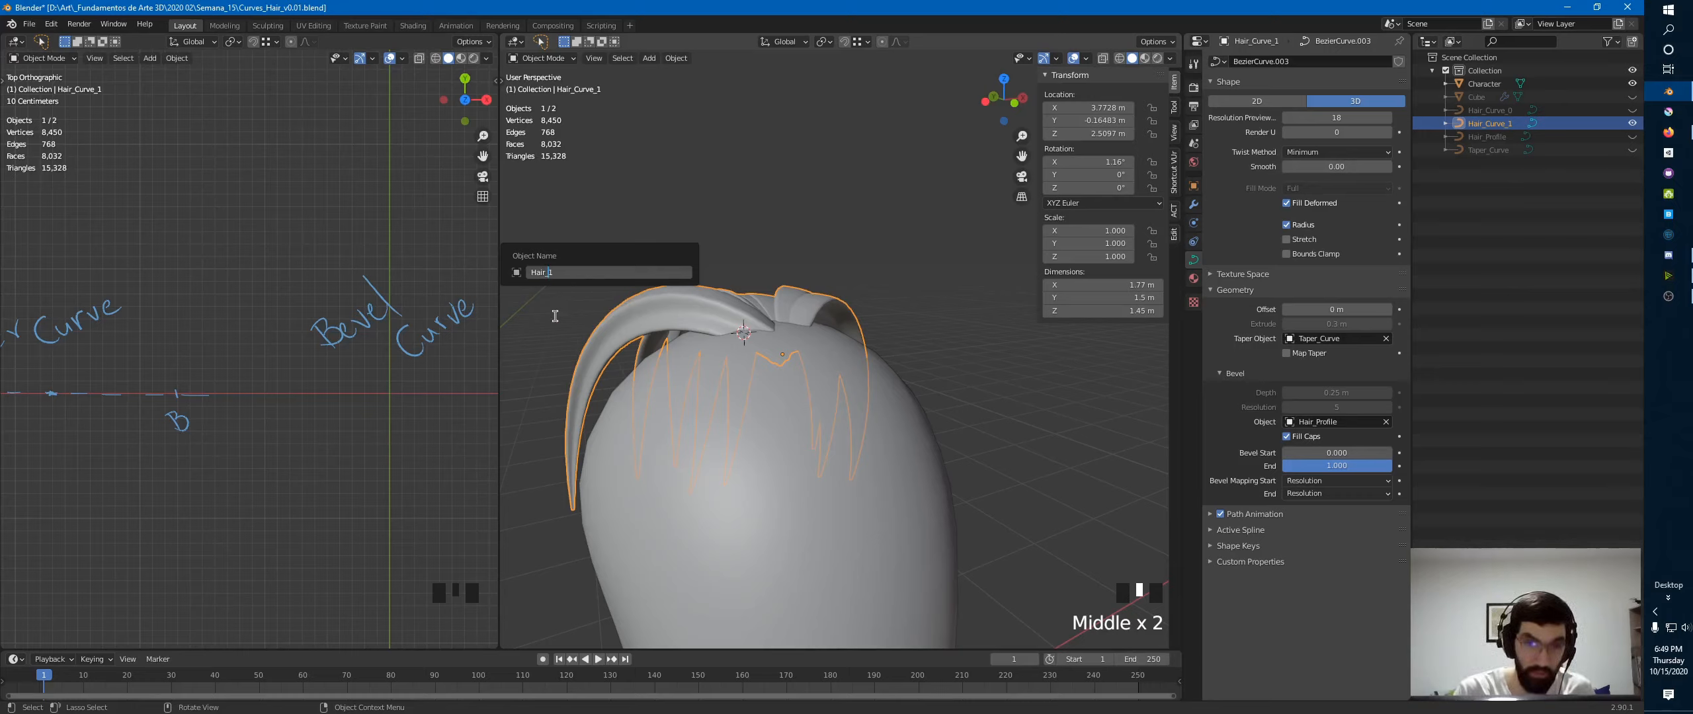
{"action": "key", "text": "Return"}
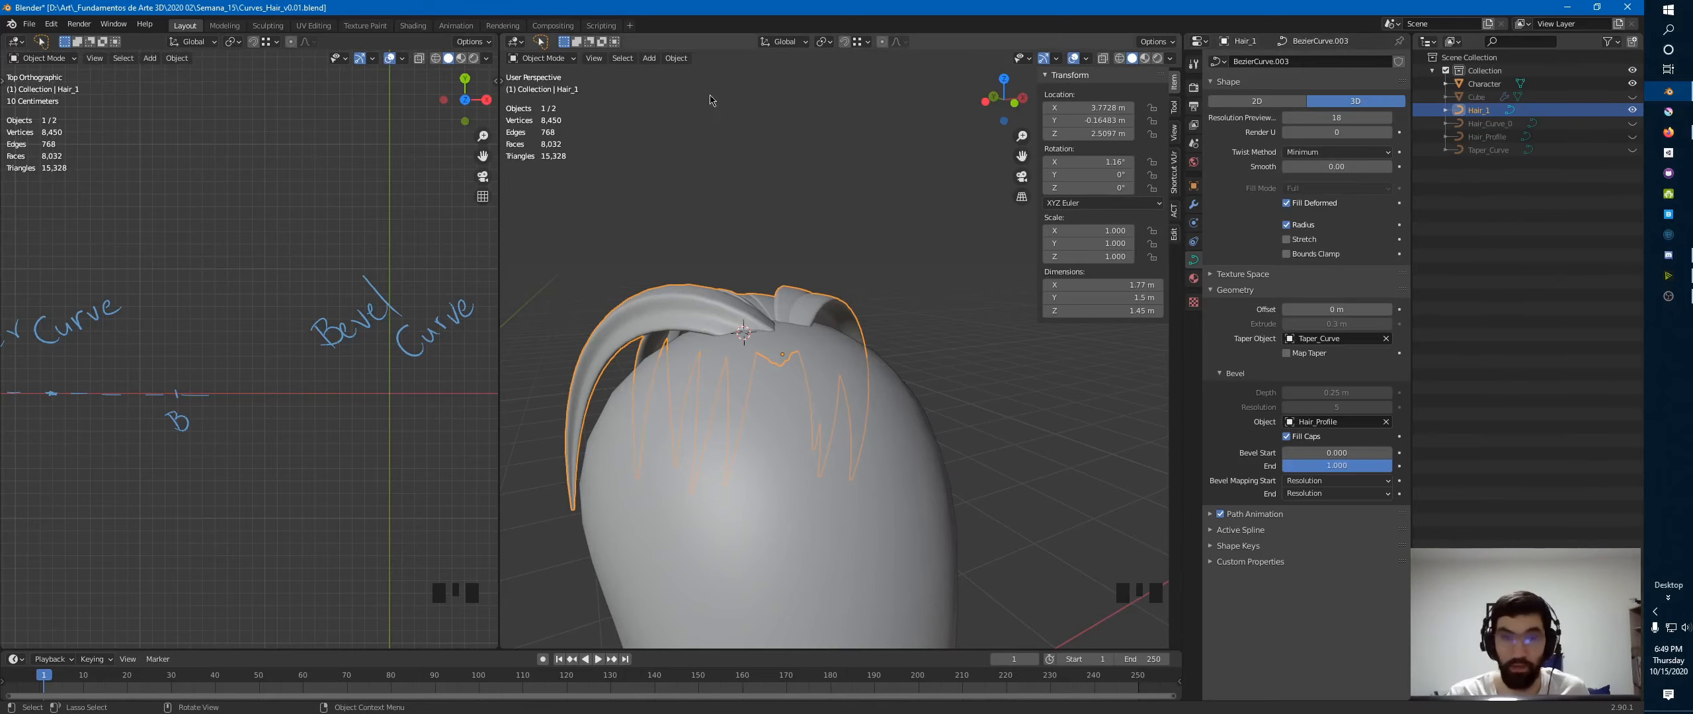
{"action": "left_click", "coordinate": [675, 59]}
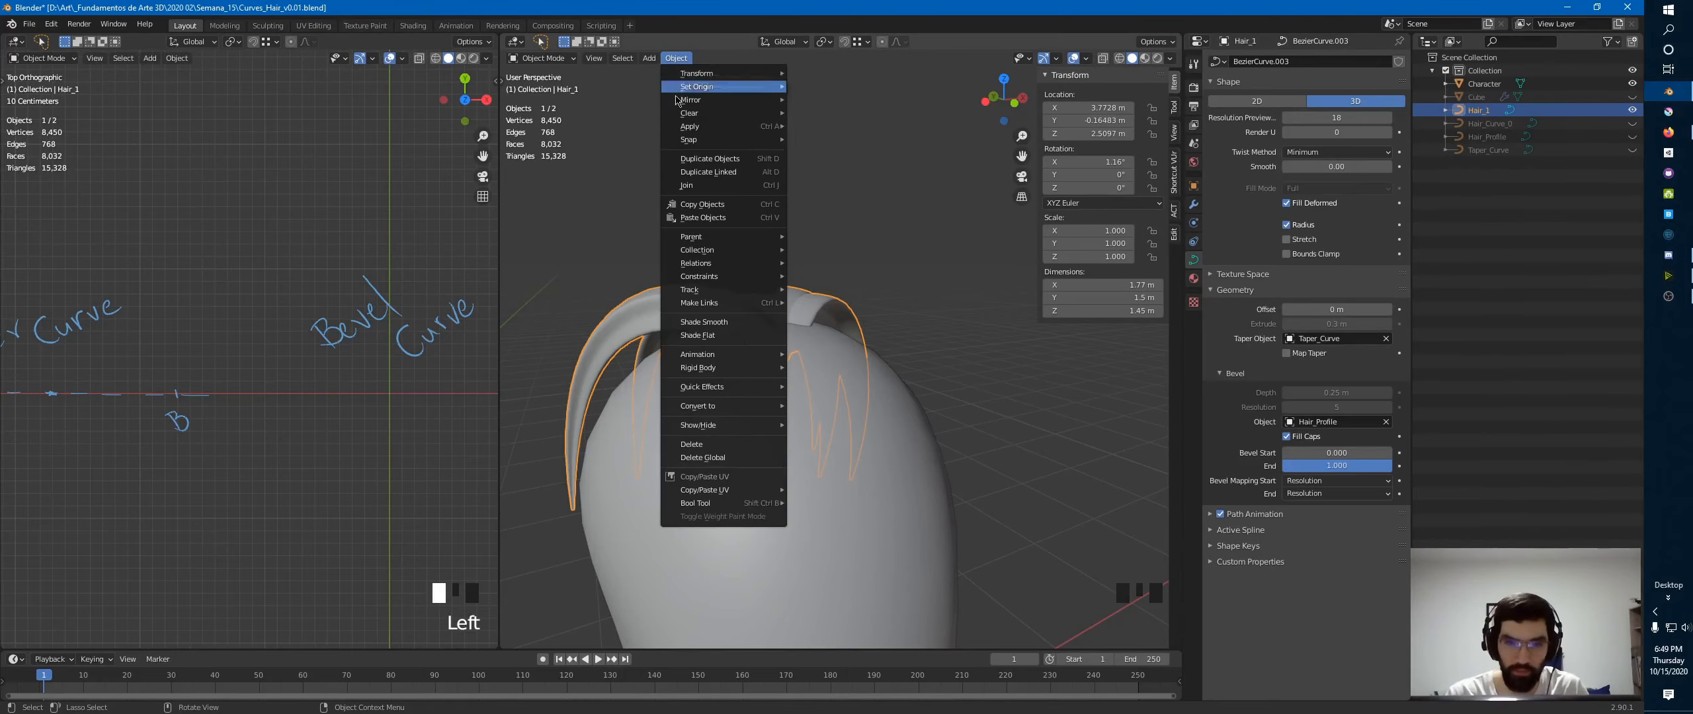
{"action": "mouse_move", "coordinate": [719, 410]}
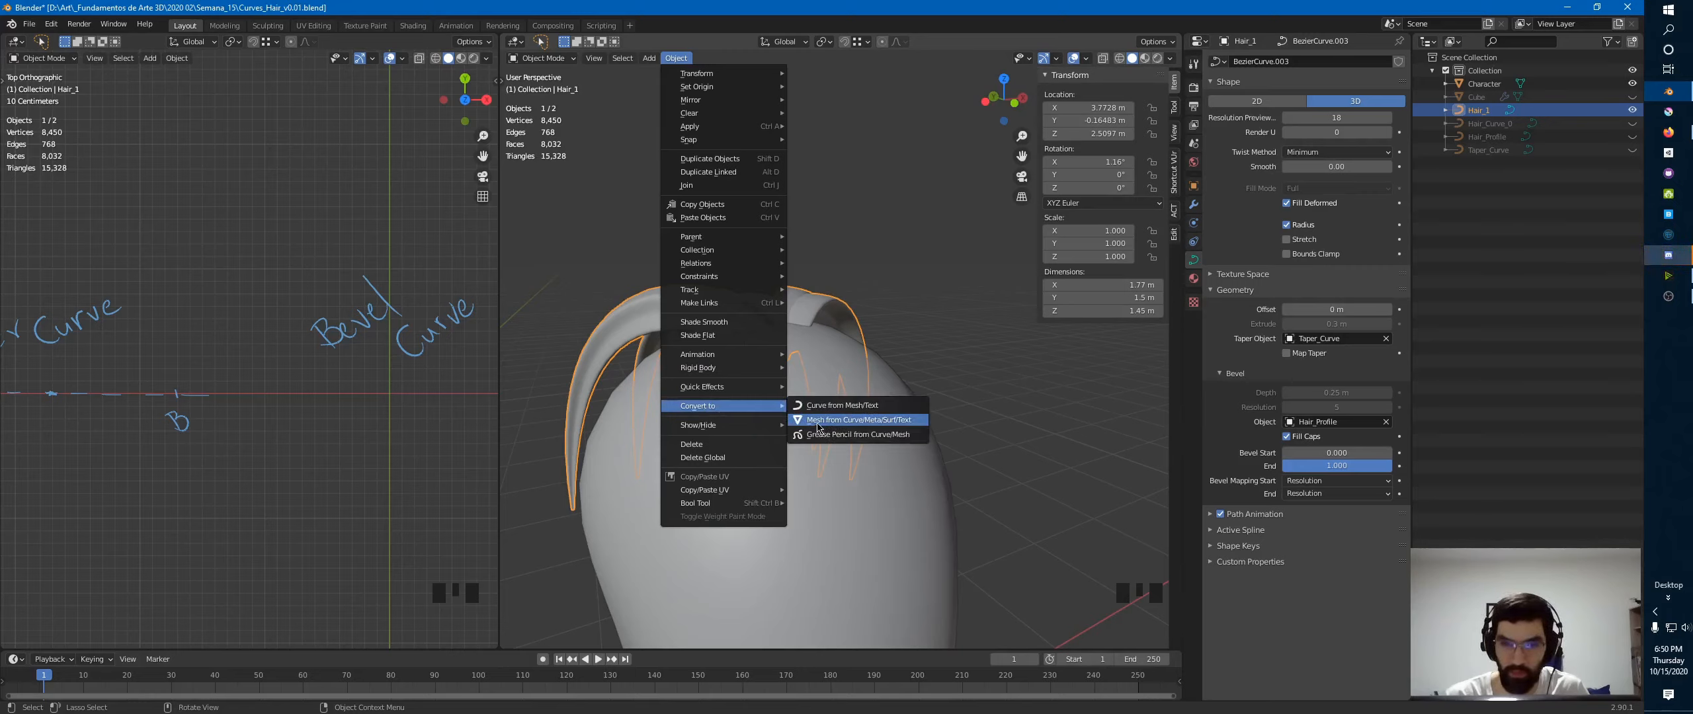
{"action": "left_click", "coordinate": [857, 421]}
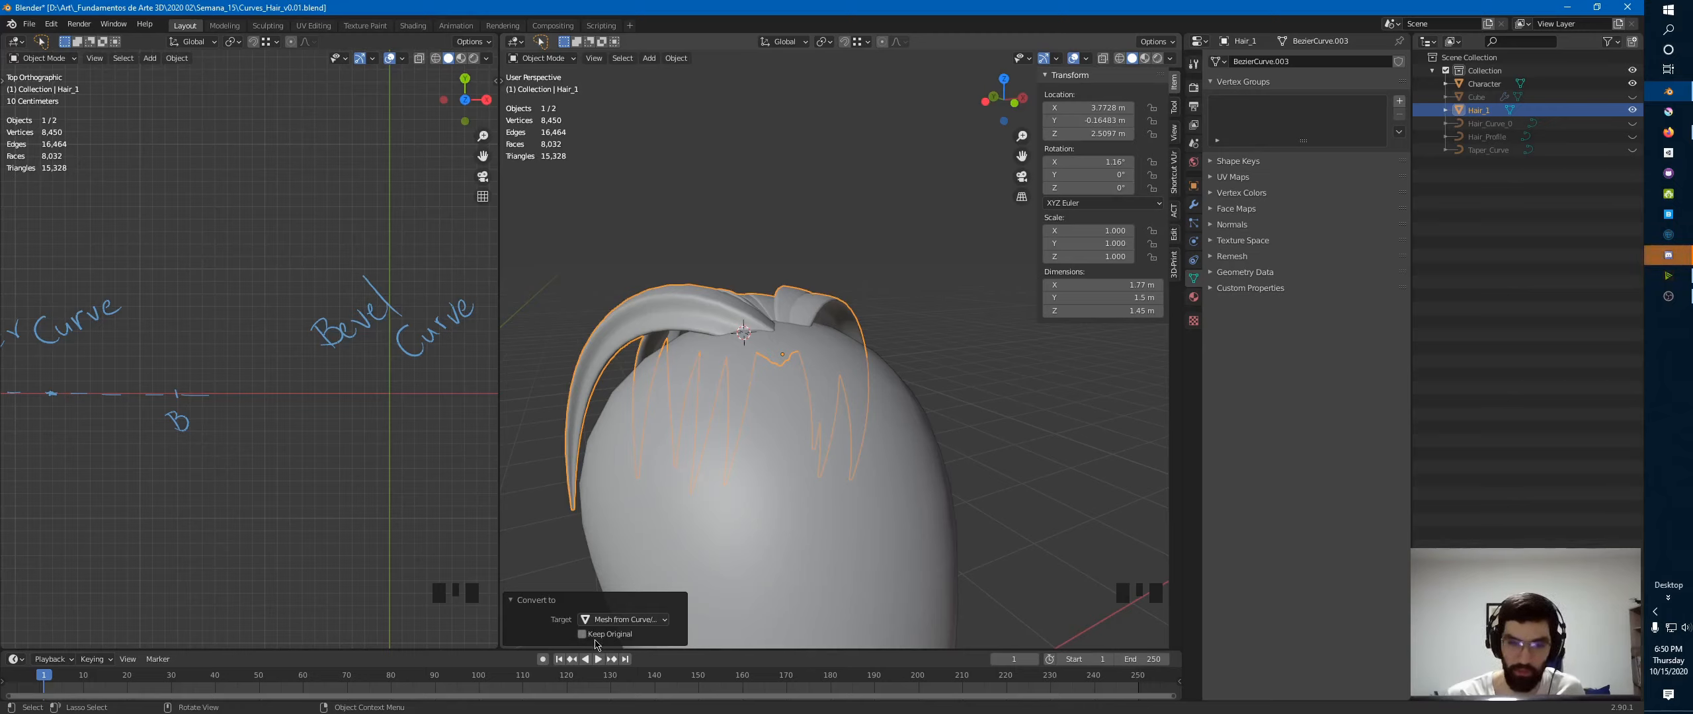
{"action": "left_click", "coordinate": [582, 635]}
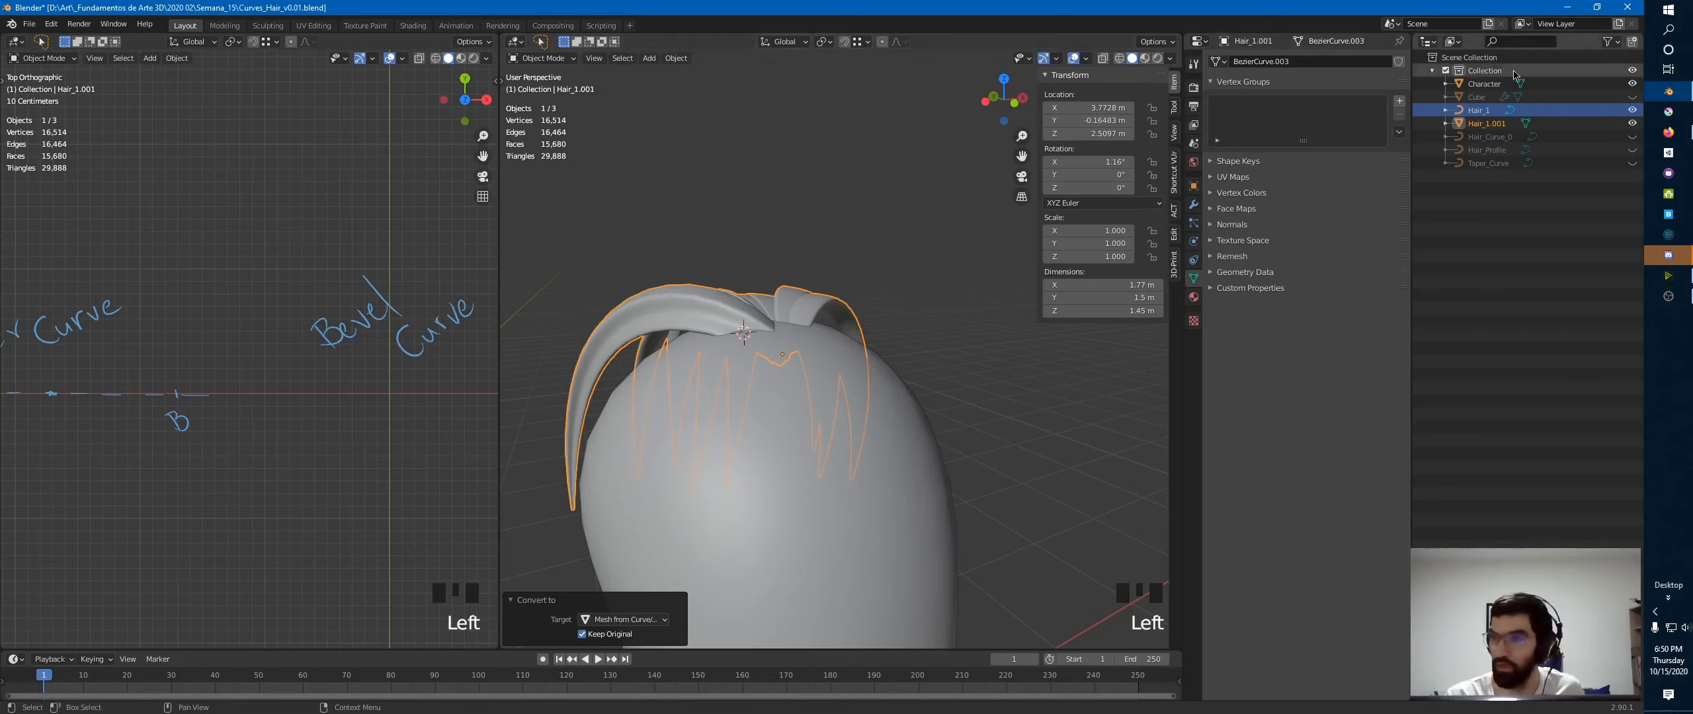
- Rename the converted mesh Hair_1.001 as Hair_Curve_1 and hide it
{"action": "double_click", "coordinate": [1485, 123]}
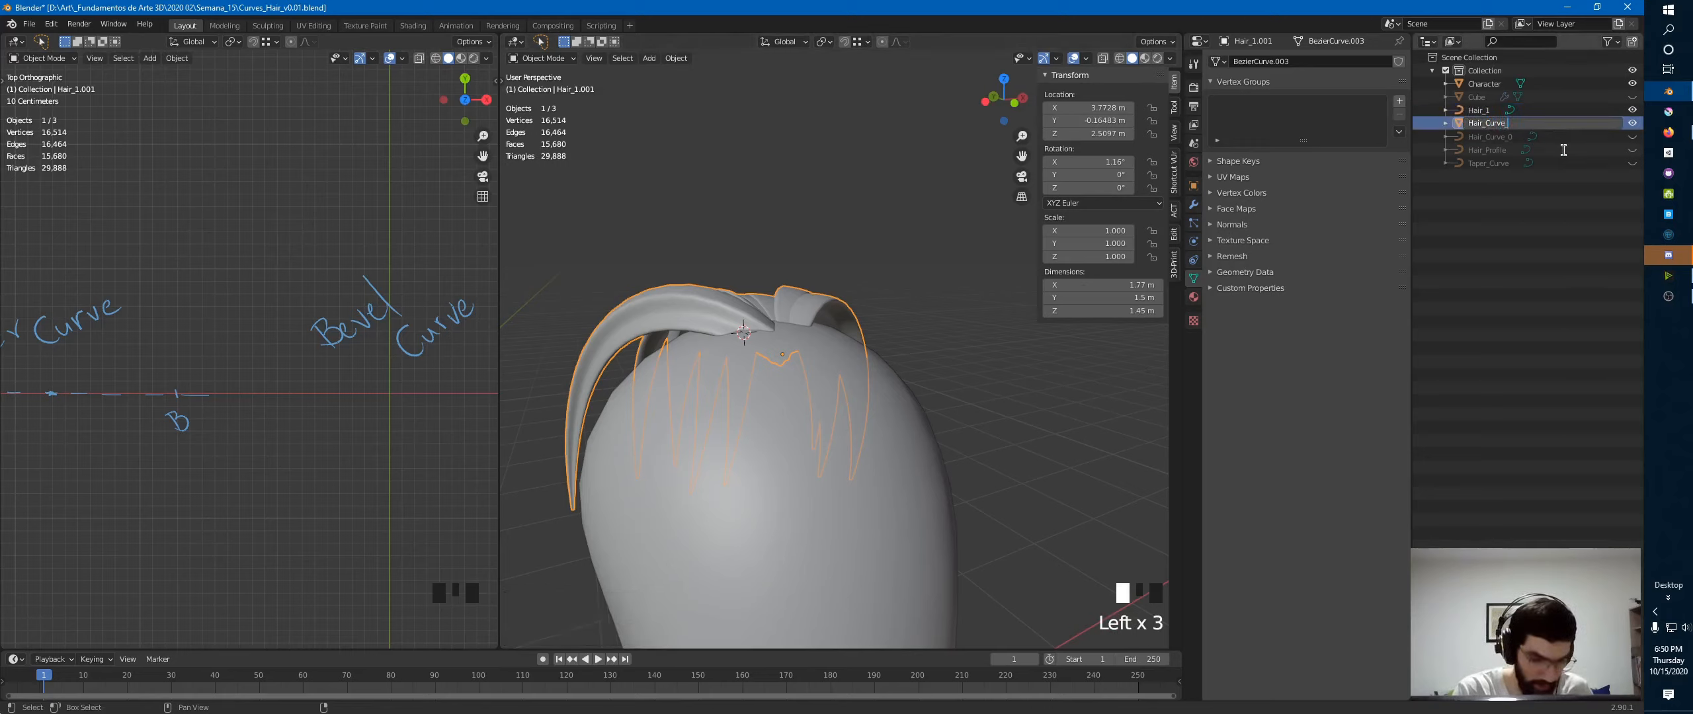
{"action": "key", "text": "Return"}
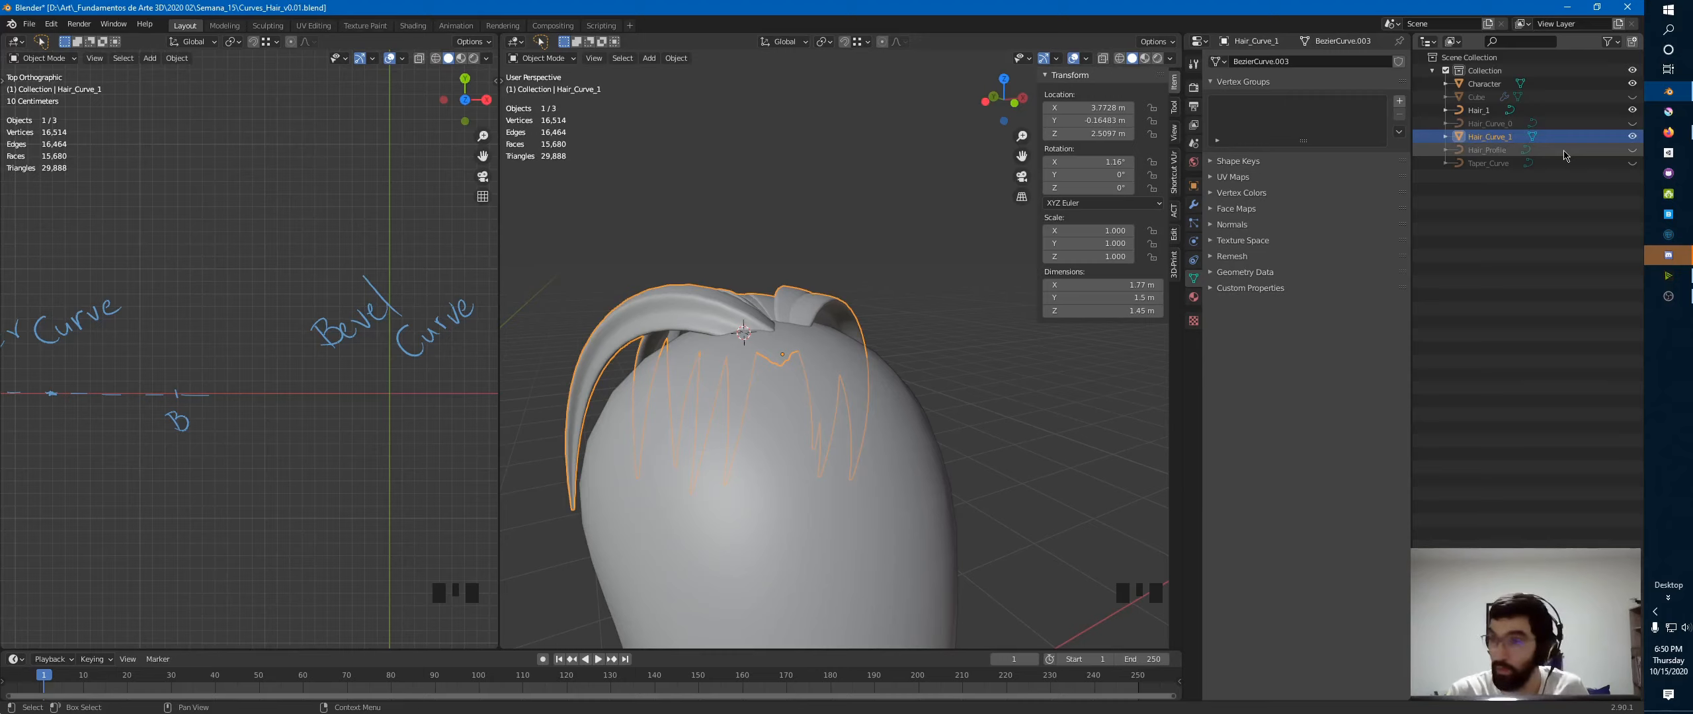
{"action": "left_click", "coordinate": [1633, 136]}
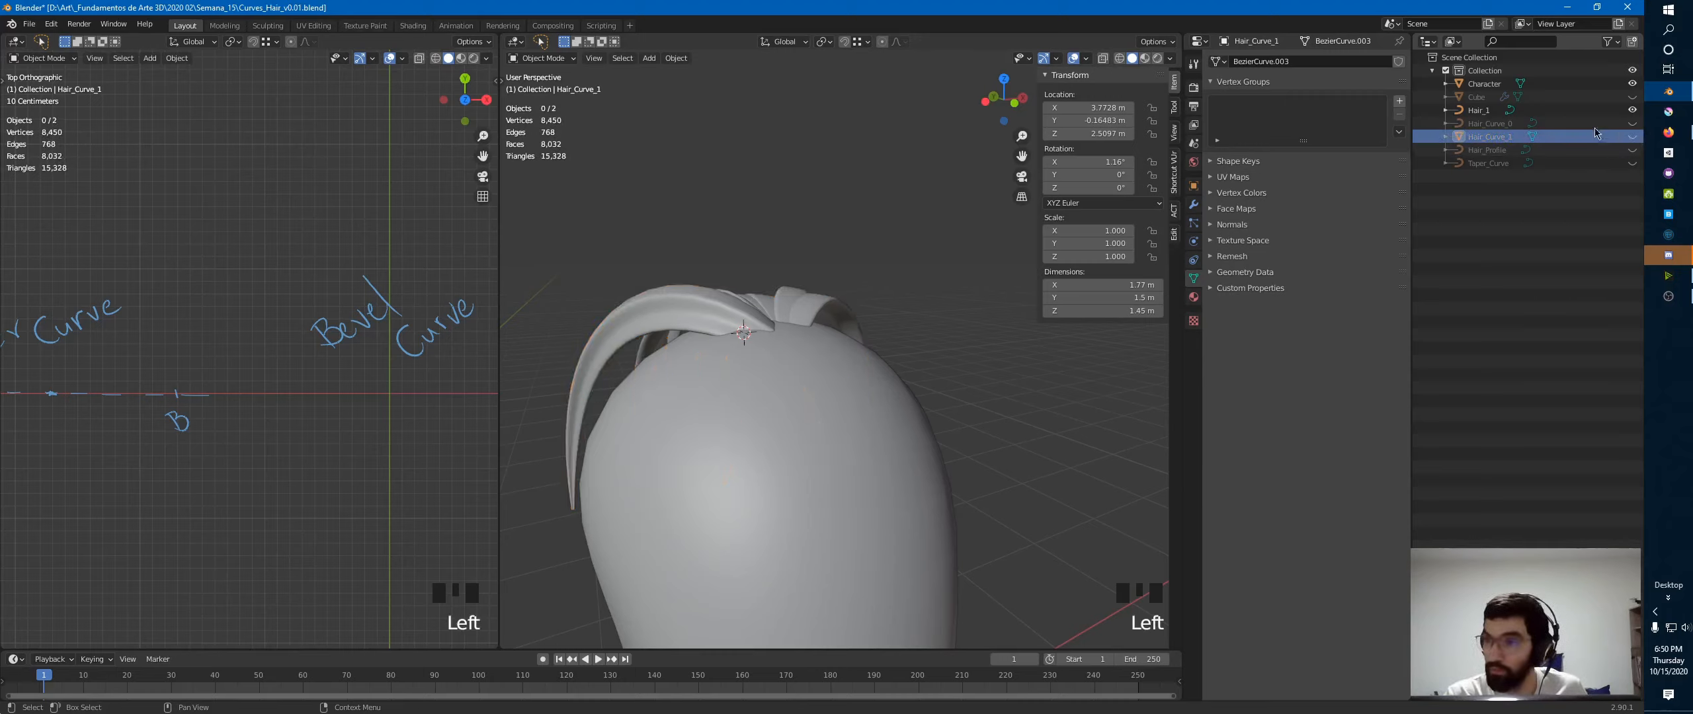
- Undo hiding the converted mesh, rename it Hair_, and rename the source curve Hair_Curve_1
{"action": "key", "text": "ctrl+z"}
{"action": "left_click", "coordinate": [1490, 138]}
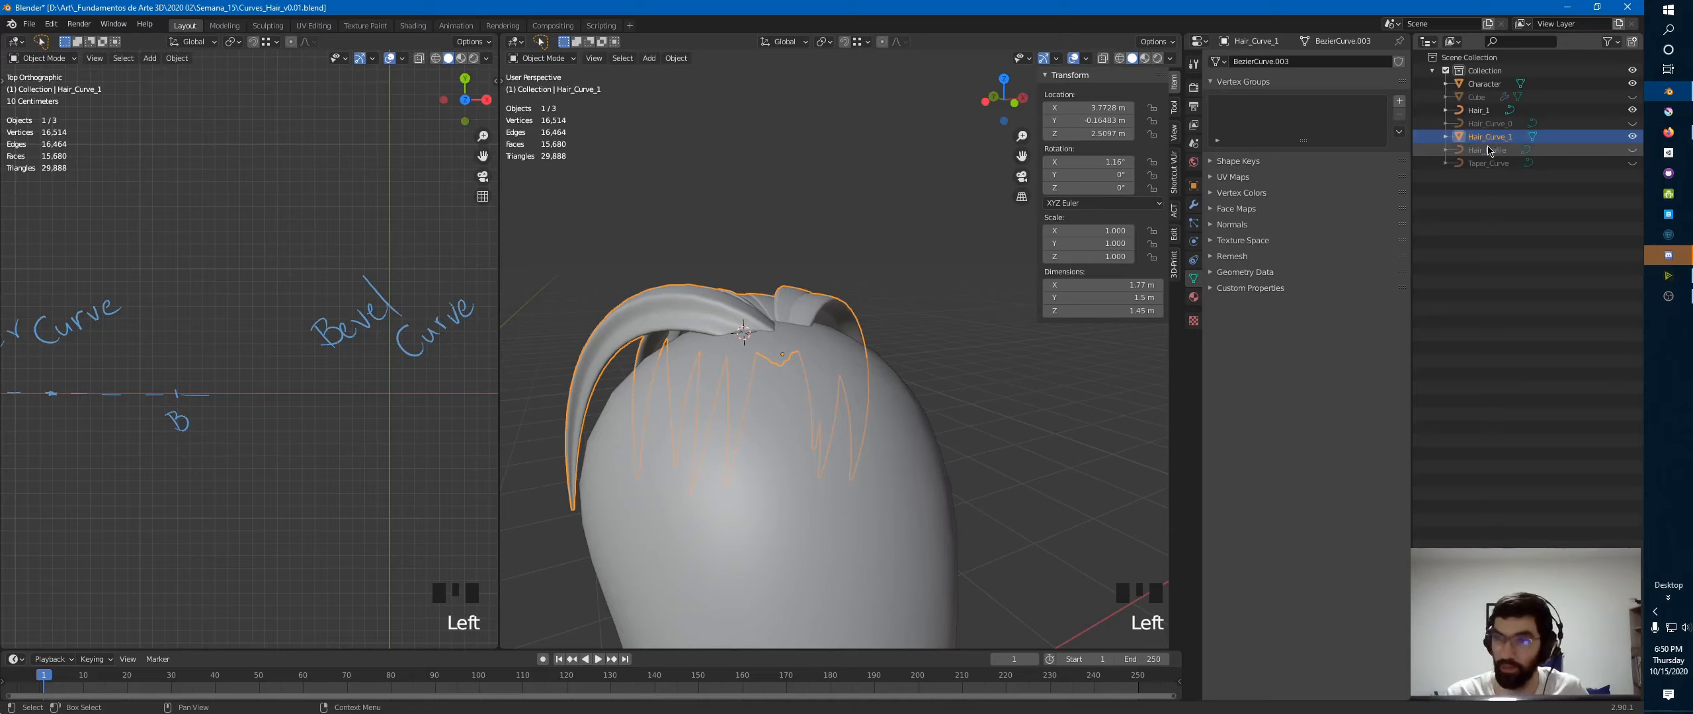
{"action": "key", "text": "F2"}
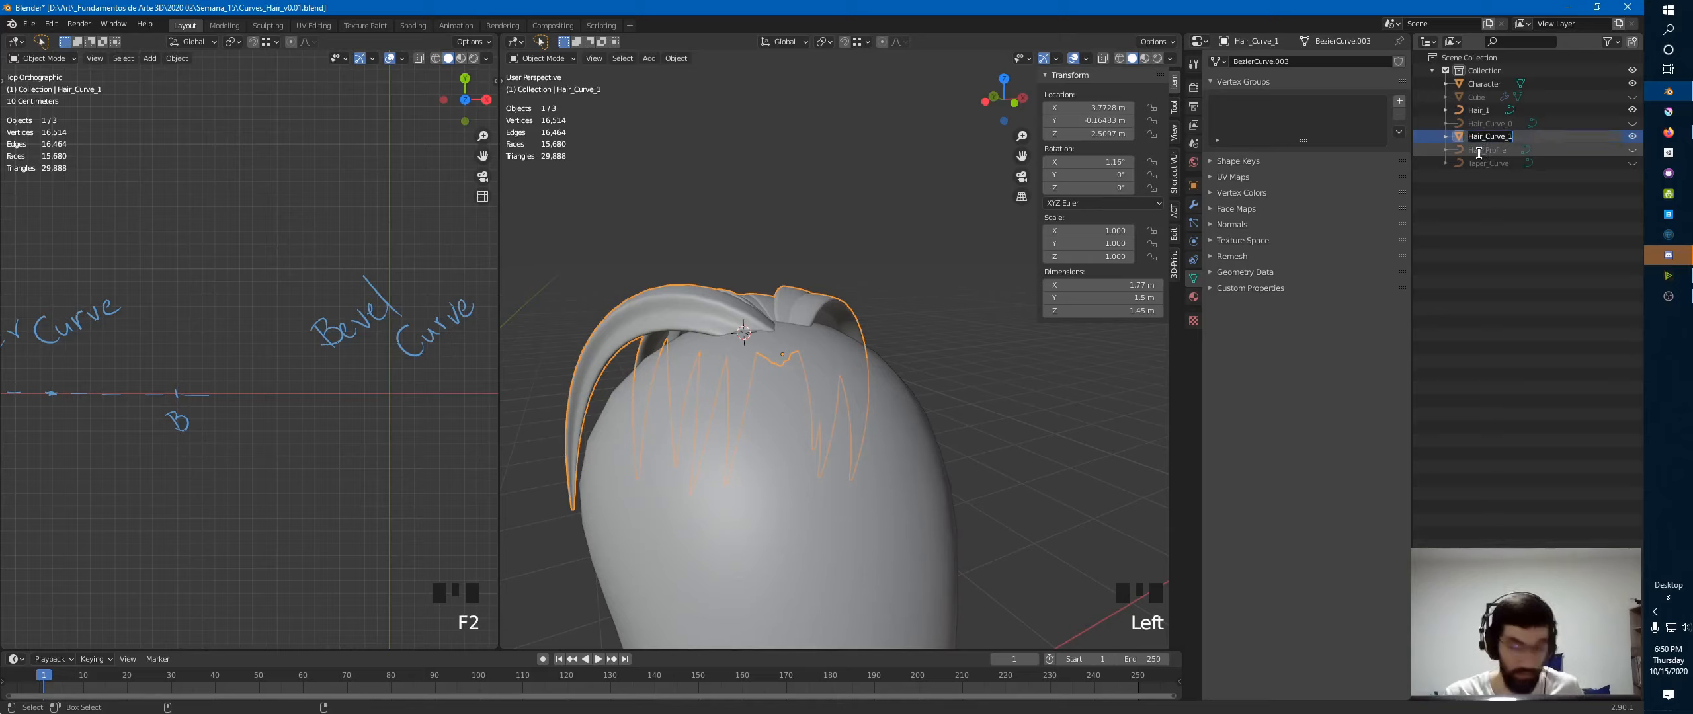
{"action": "key", "text": "Escape"}
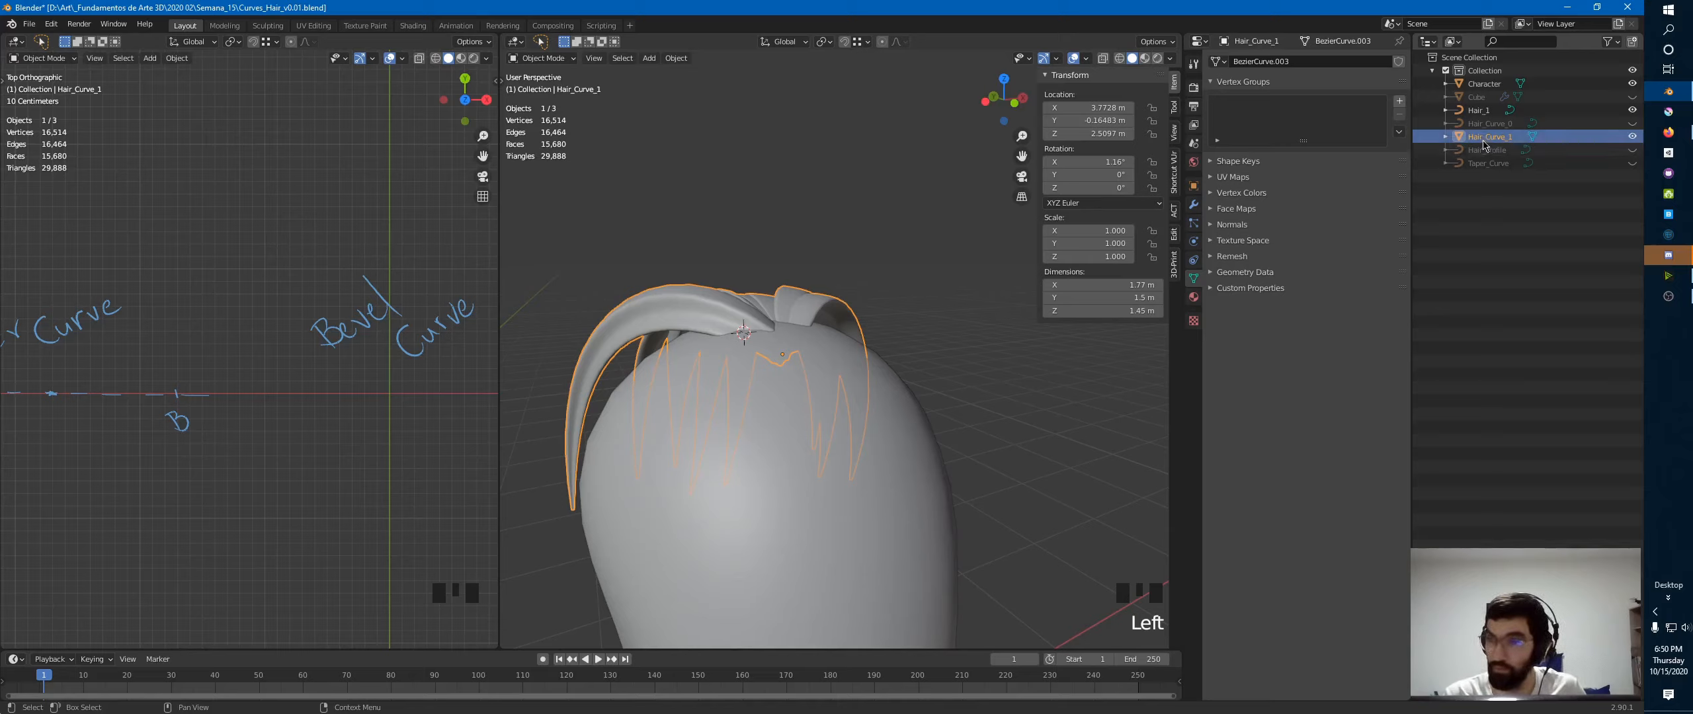
{"action": "key", "text": "F2"}
{"action": "key", "text": "ctrl+c"}
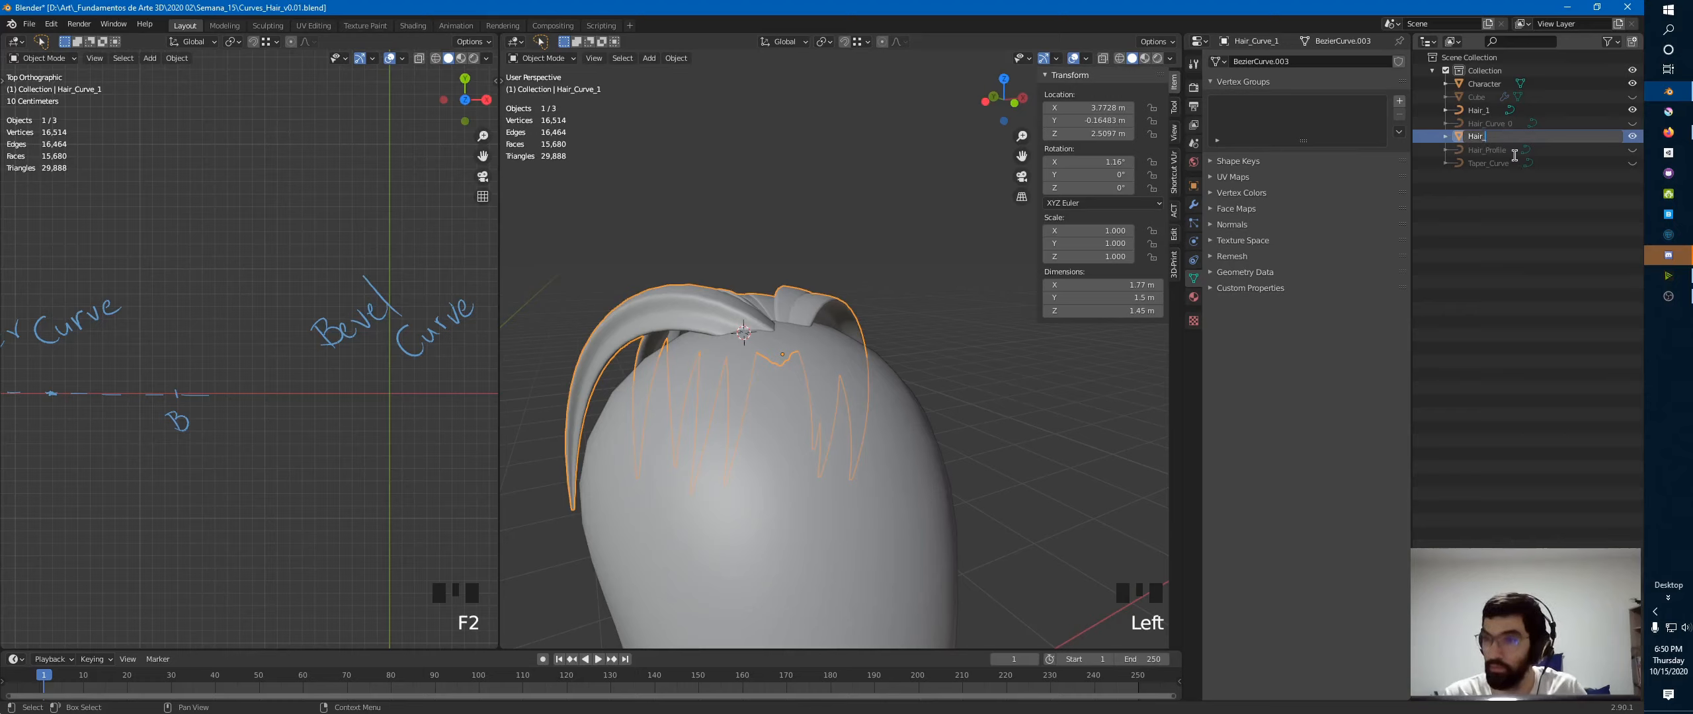
{"action": "type", "text": "Hair_1"}
{"action": "key", "text": "Return"}
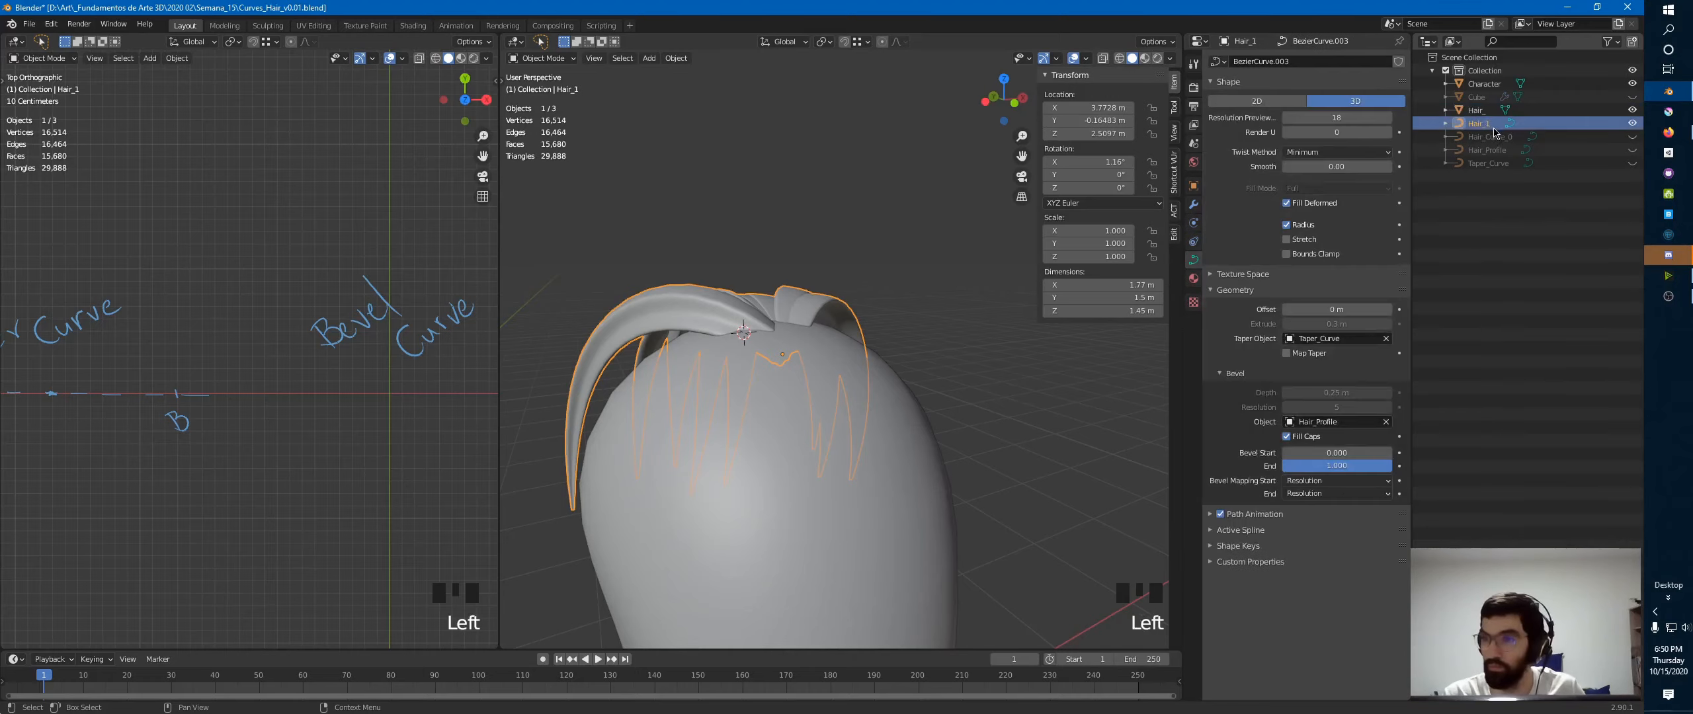
{"action": "key", "text": "ctrl+v"}
{"action": "key", "text": "Return"}
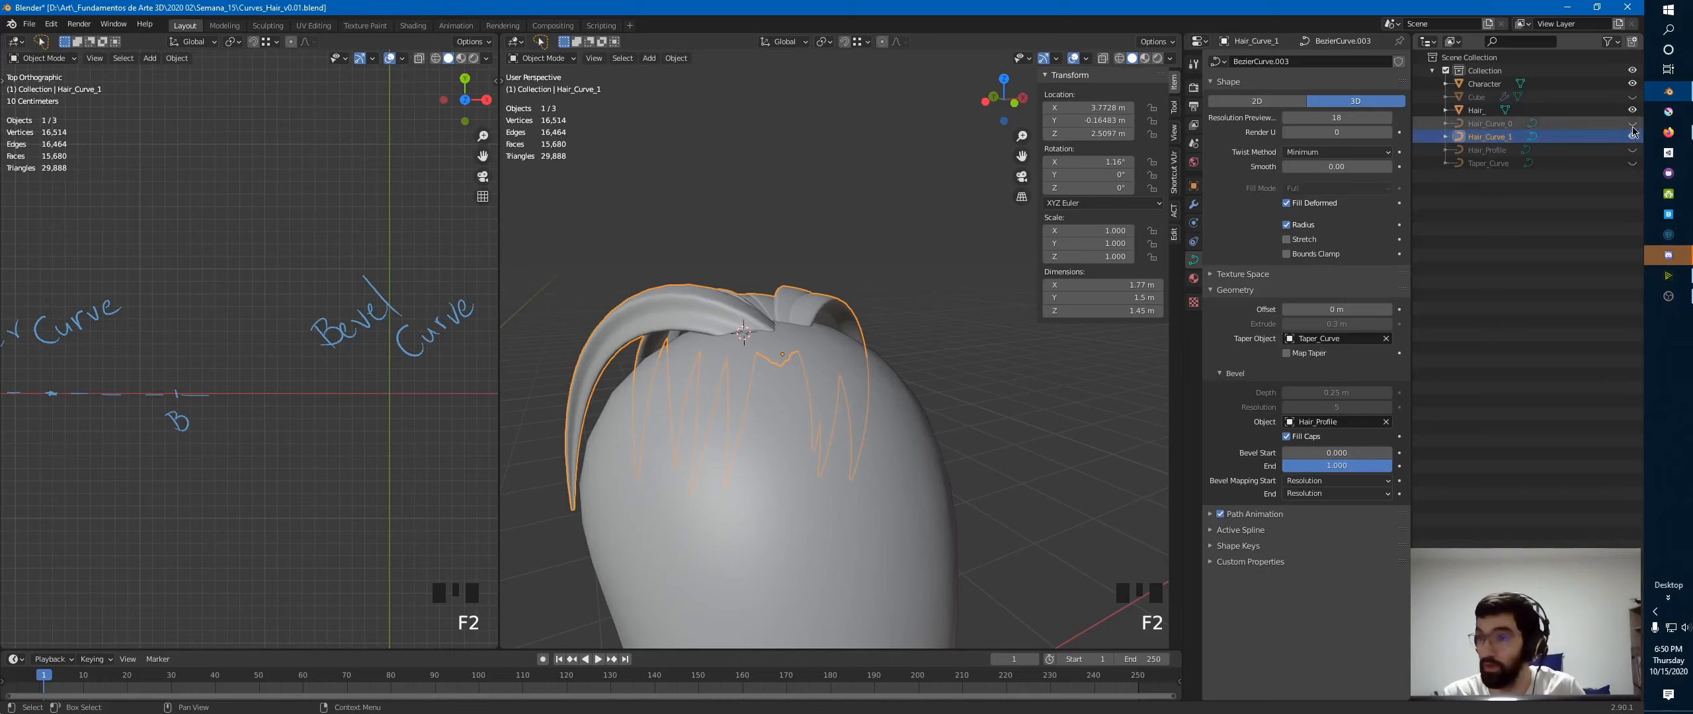
- Hide the Hair_Curve_1 curve and rename the converted mesh Hair_1
{"action": "left_click", "coordinate": [1632, 137]}
{"action": "left_click", "coordinate": [1481, 109]}
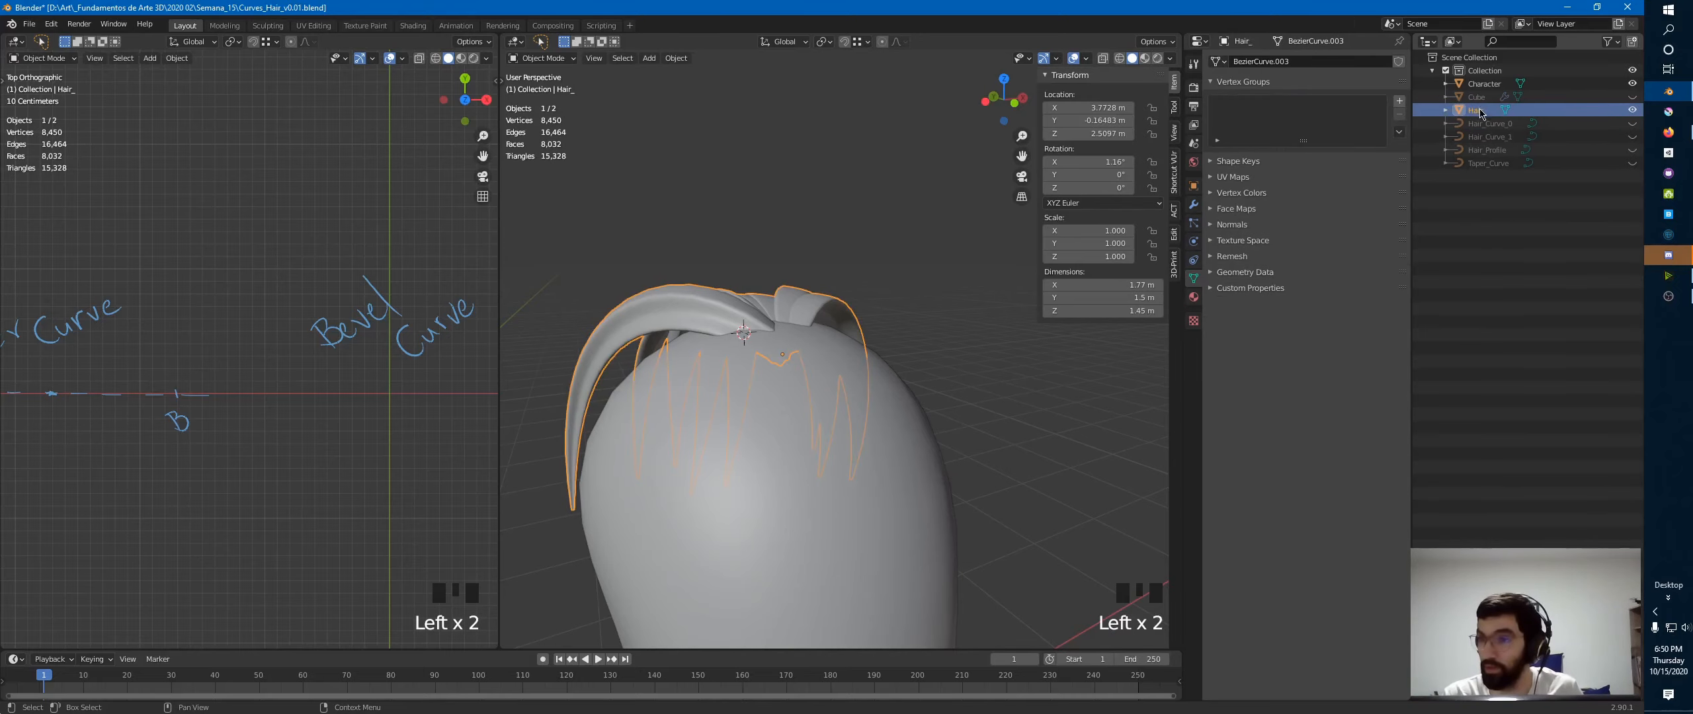
{"action": "double_click", "coordinate": [1488, 110]}
{"action": "type", "text": "1"}
{"action": "key", "text": "Return"}
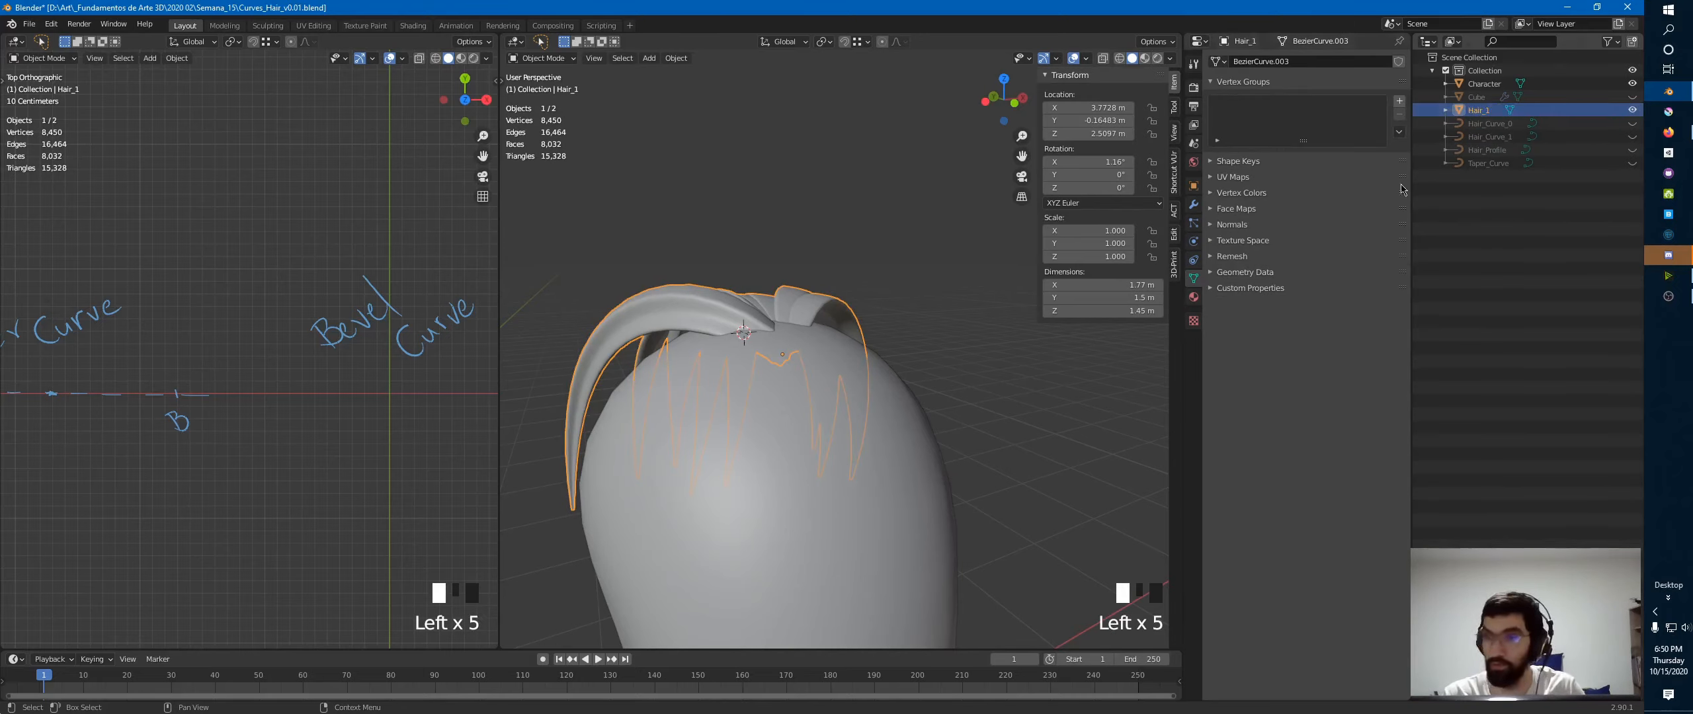
- Examine the Hair_1 mesh's edge flow near the hair roots in Edit Mode, and return to Object Mode
{"action": "middle_click_drag", "start_coordinate": [870, 272], "coordinate": [1058, 291]}
{"action": "key", "text": "Tab"}
{"action": "middle_click_drag", "start_coordinate": [959, 318], "coordinate": [890, 289], "text": "ctrl"}
{"action": "middle_click_drag", "start_coordinate": [773, 210], "coordinate": [712, 390]}
{"action": "key", "text": "2"}
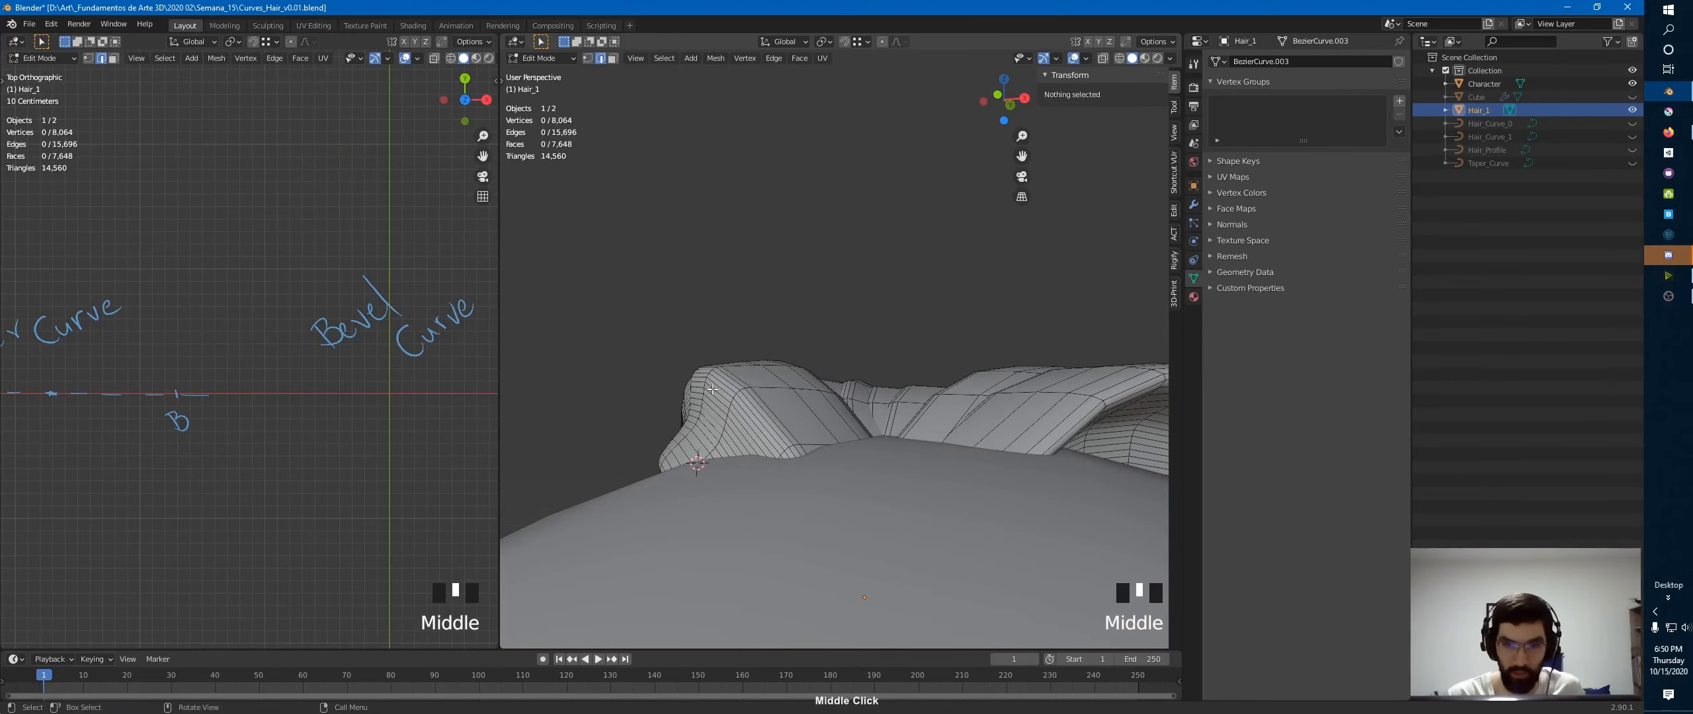
{"action": "left_click", "coordinate": [726, 377]}
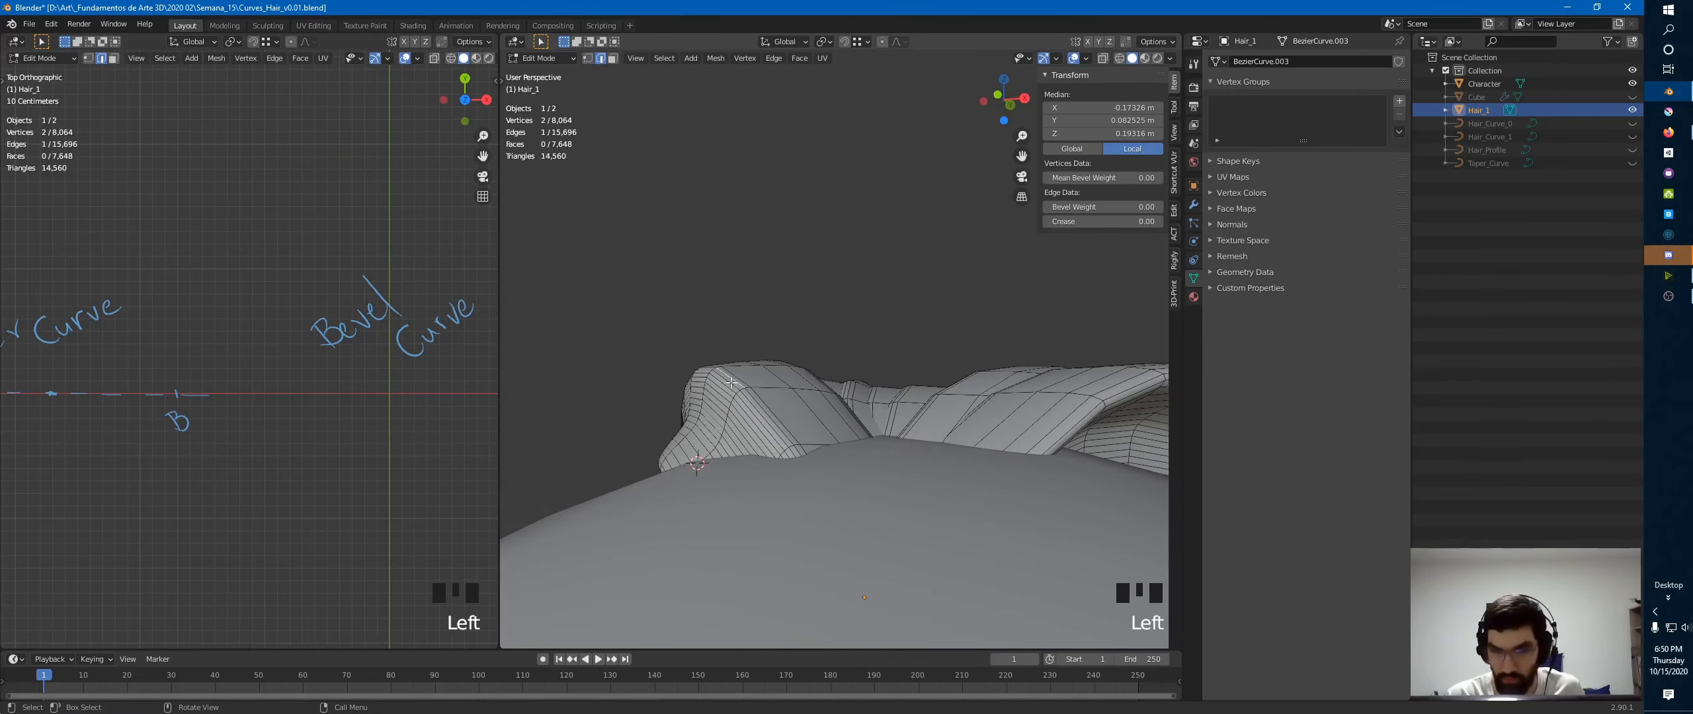
{"action": "middle_click_drag", "start_coordinate": [724, 409], "coordinate": [754, 400]}
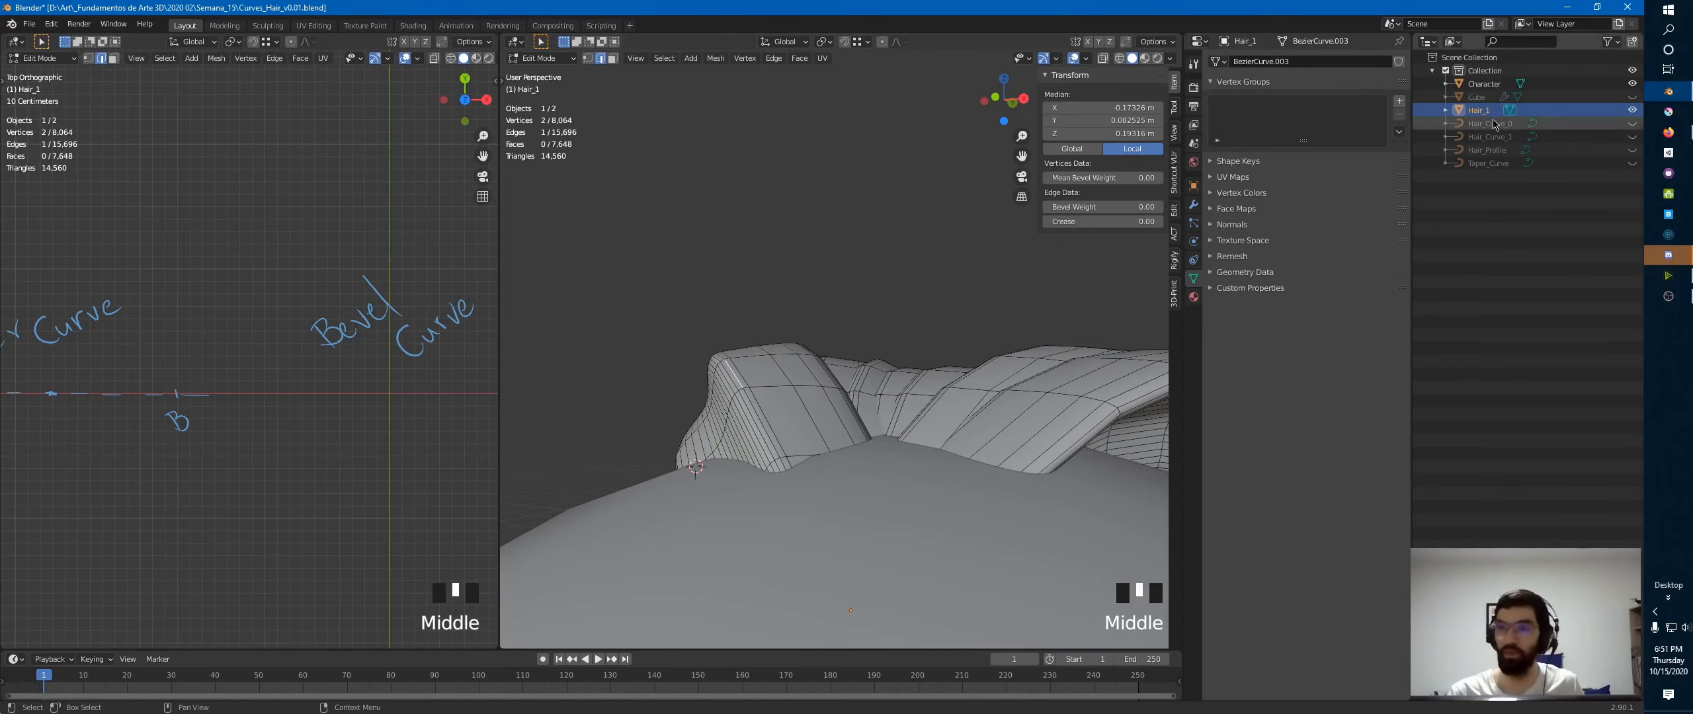
{"action": "key", "text": "Tab"}
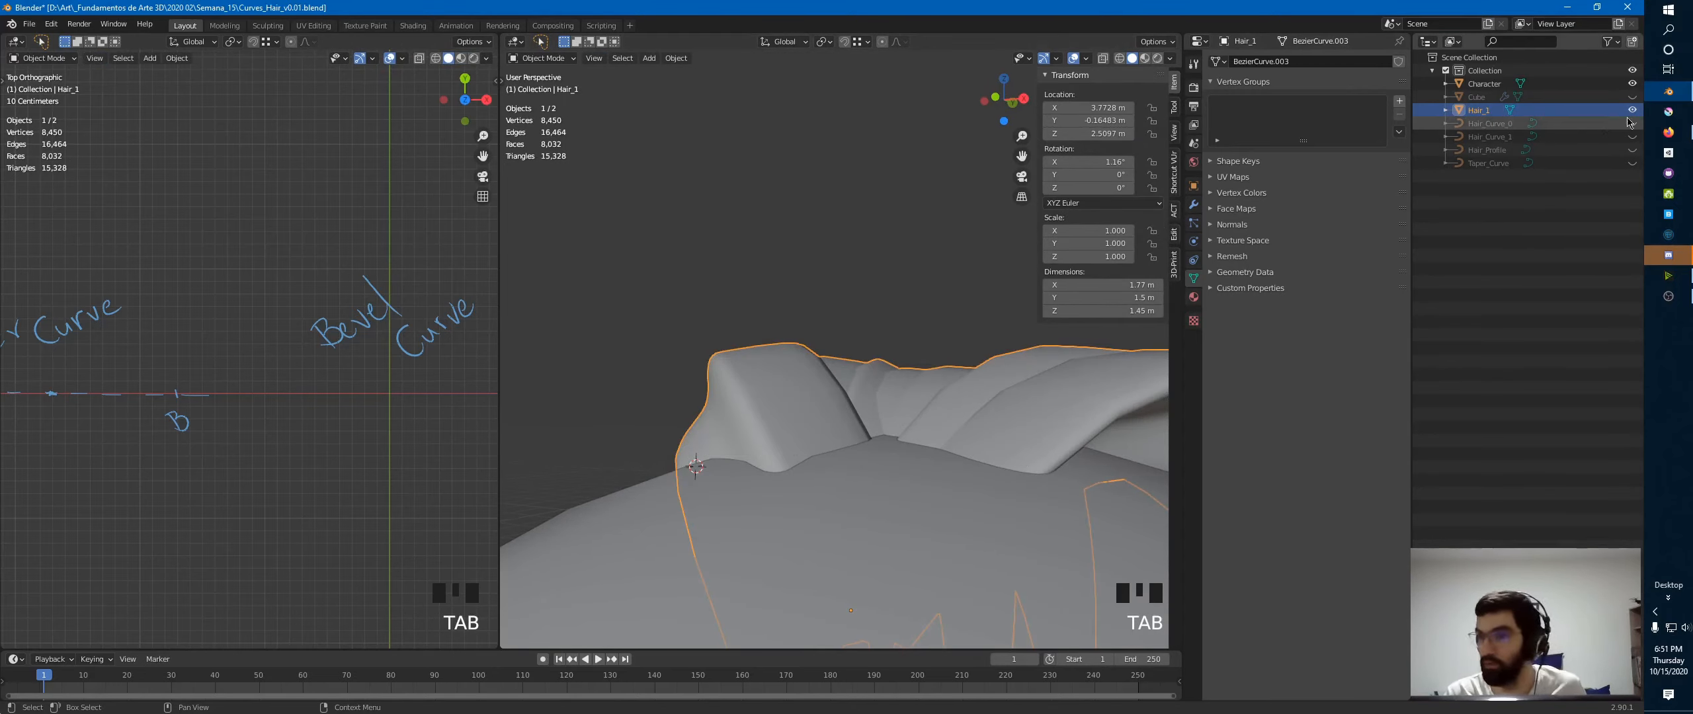
- Unhide Hair_Curve_1 and move the Hair_1 mesh along the X axis so it stands beside the head
{"action": "left_click", "coordinate": [1632, 137]}
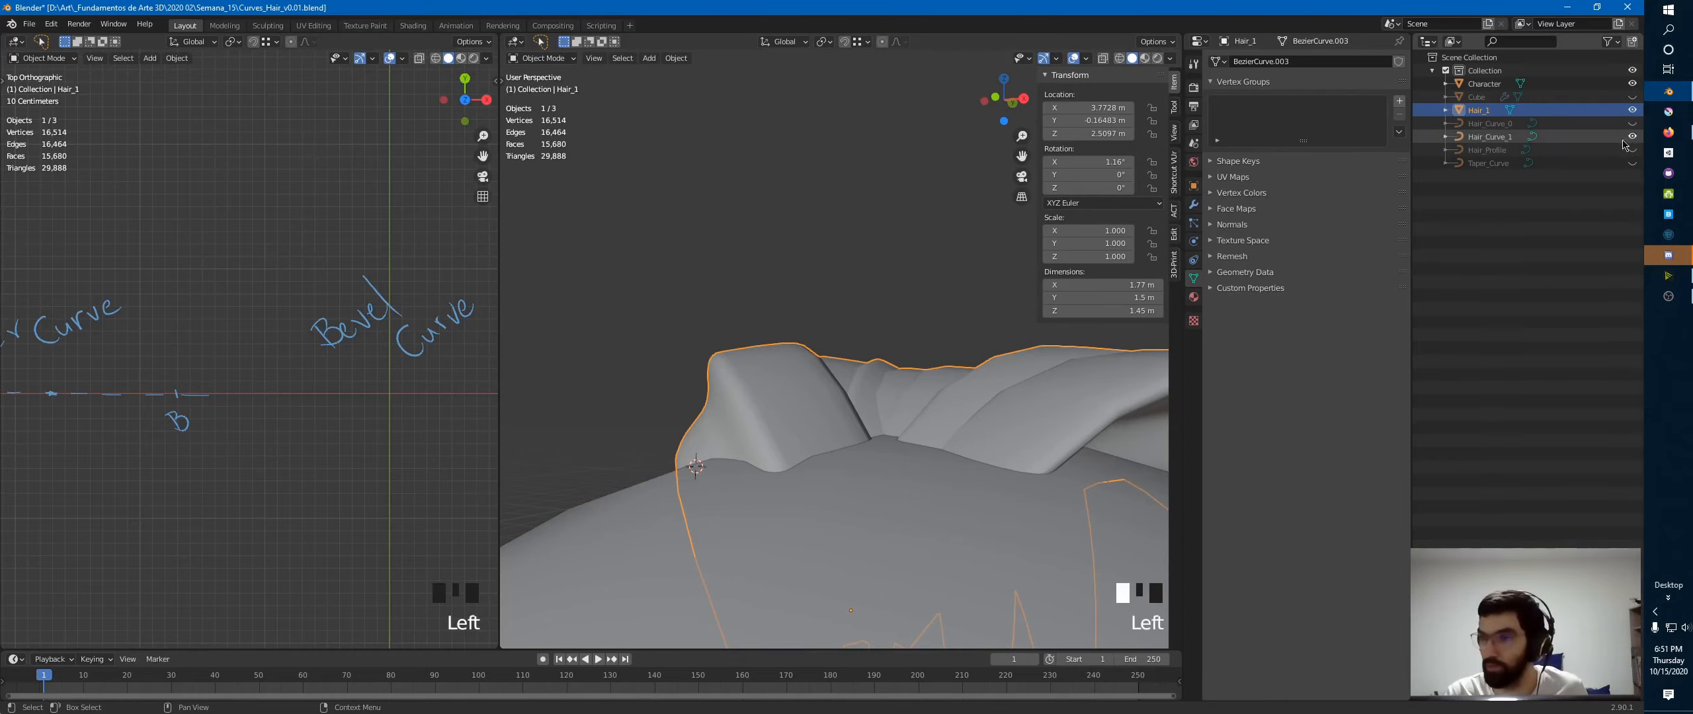
{"action": "left_click", "coordinate": [1490, 137]}
{"action": "left_click", "coordinate": [1480, 110]}
{"action": "middle_click_drag", "start_coordinate": [767, 403], "coordinate": [852, 328]}
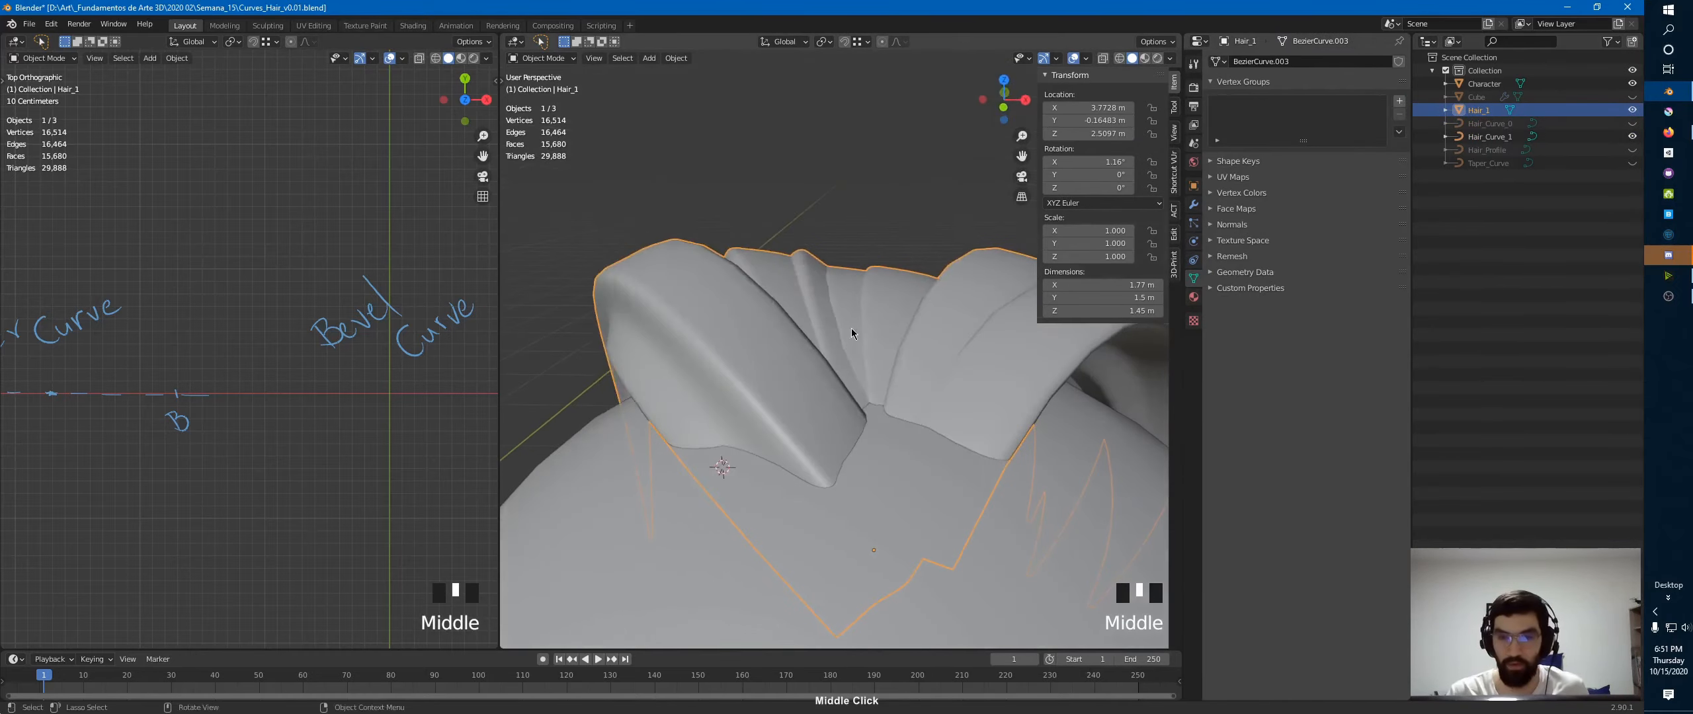
{"action": "key", "text": "ctrl+space"}
{"action": "scroll", "coordinate": [960, 218], "scroll_direction": "down", "scroll_amount": 5}
{"action": "middle_click_drag", "start_coordinate": [919, 371], "coordinate": [675, 337]}
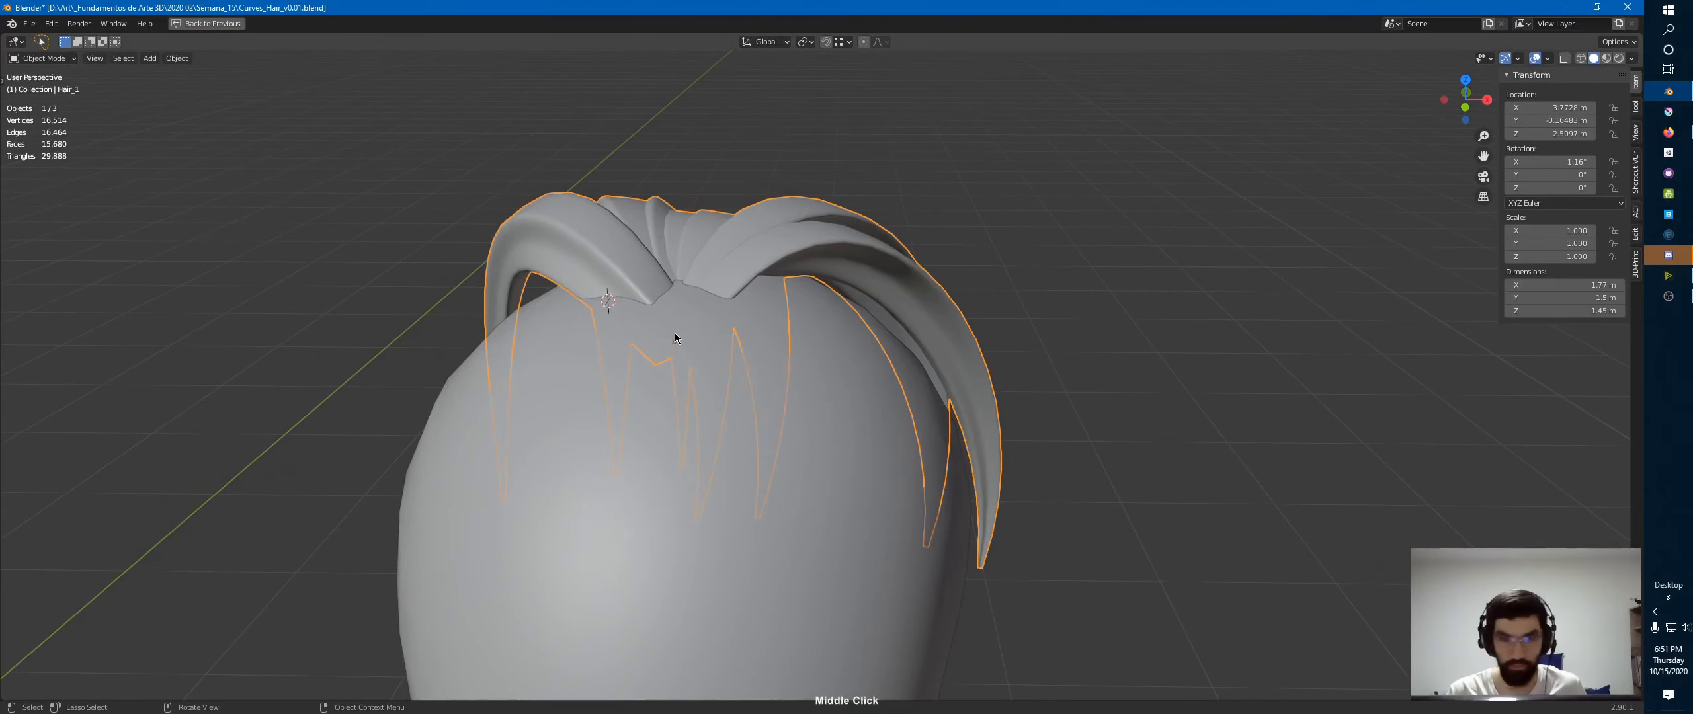
{"action": "key", "text": "g"}
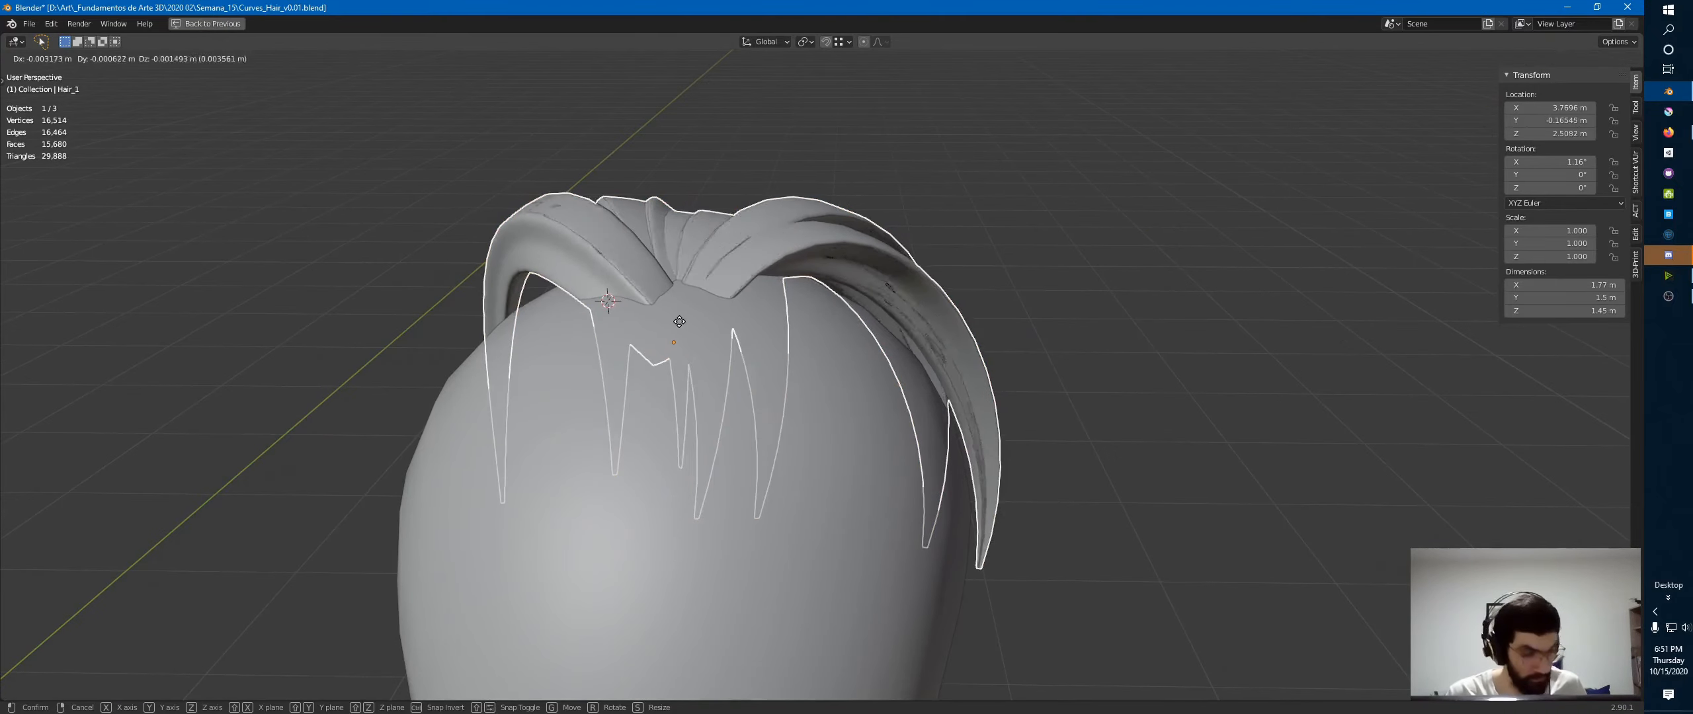
{"action": "key", "text": "x"}
{"action": "left_click", "coordinate": [1411, 366]}
{"action": "scroll", "coordinate": [1345, 362], "scroll_direction": "down", "scroll_amount": 2}
{"action": "middle_click_drag", "start_coordinate": [1206, 437], "coordinate": [771, 311]}
{"action": "key", "text": "ctrl+space"}
- Select Hair_Curve_1 and reset the Extrude value in its curve geometry settings
{"action": "left_click", "coordinate": [771, 314]}
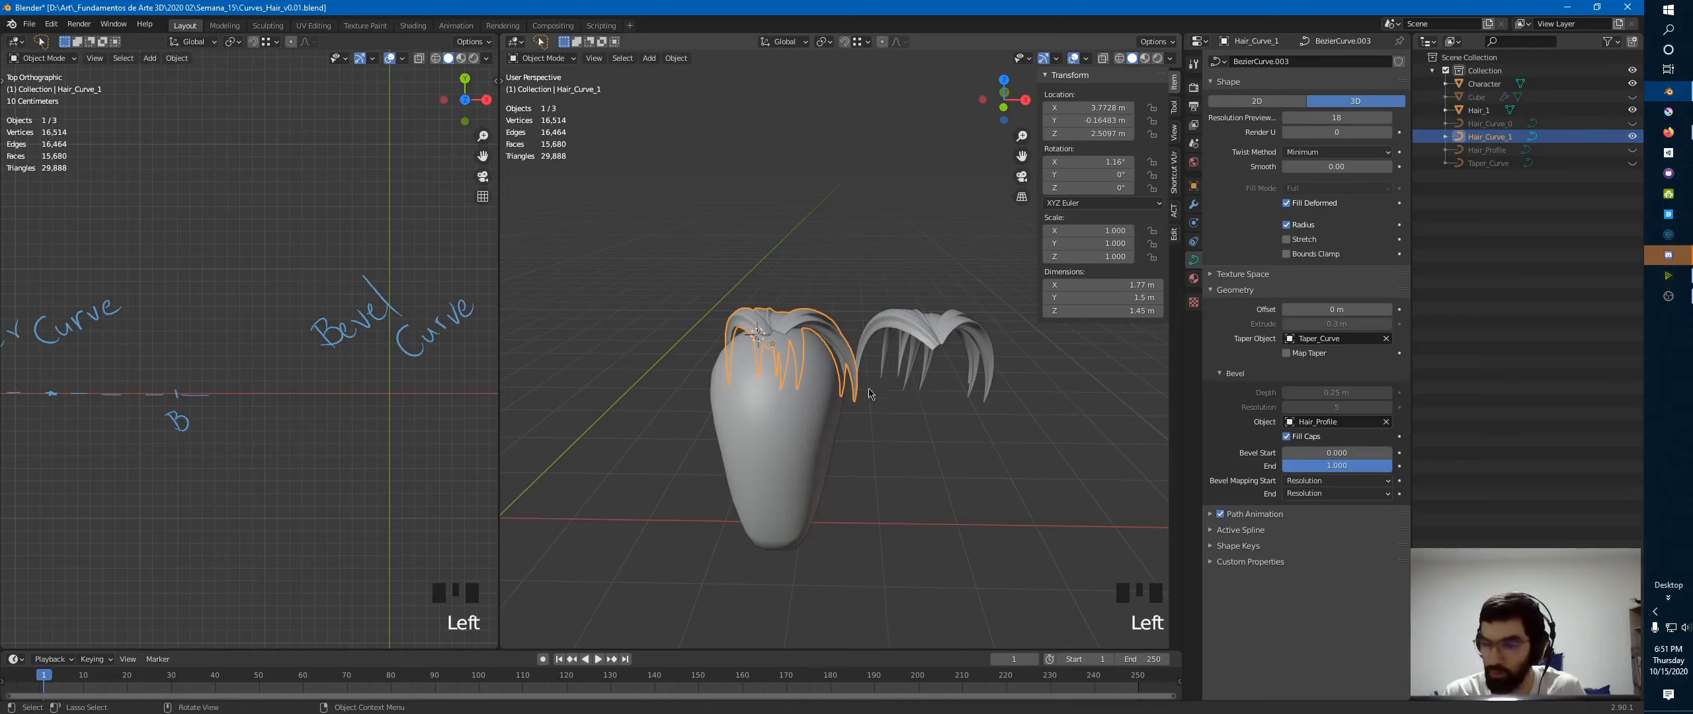
{"action": "middle_click_drag", "start_coordinate": [741, 436], "coordinate": [1146, 398], "text": "ctrl"}
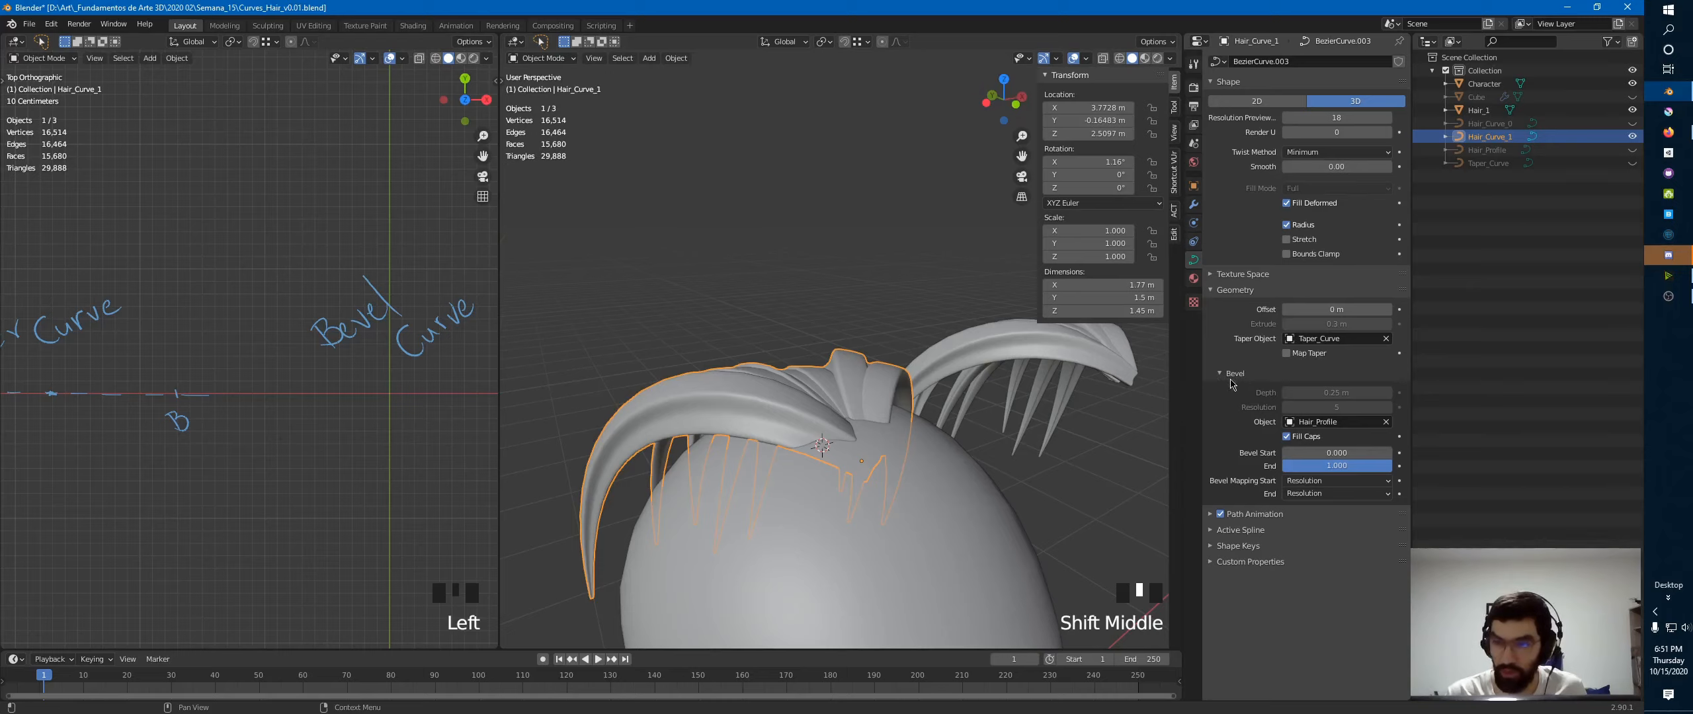
{"action": "left_click_drag", "start_coordinate": [1336, 324], "coordinate": [1363, 321]}
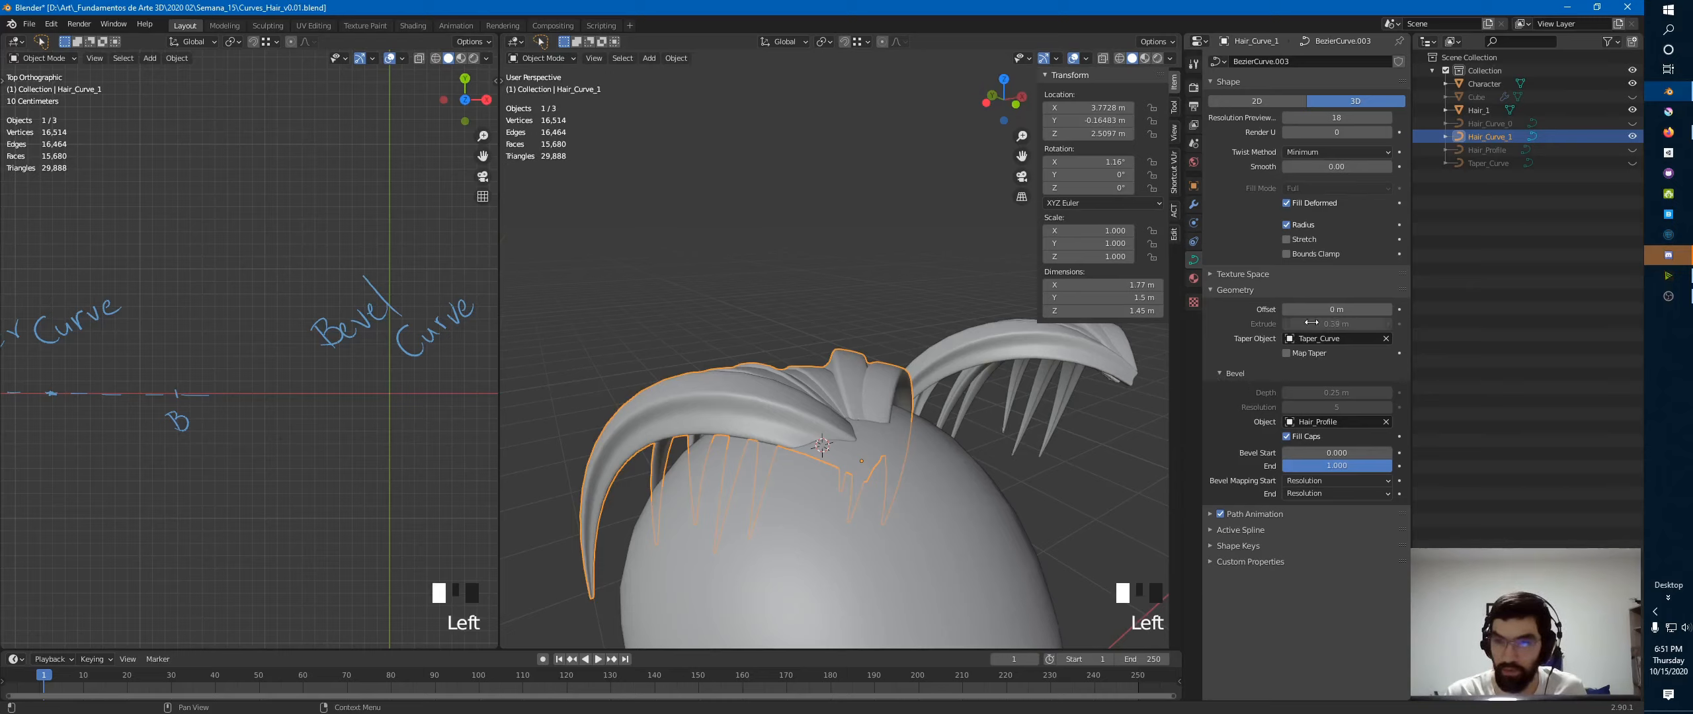
{"action": "left_click_drag", "start_coordinate": [1357, 323], "coordinate": [1348, 325]}
{"action": "left_click", "coordinate": [1348, 325]}
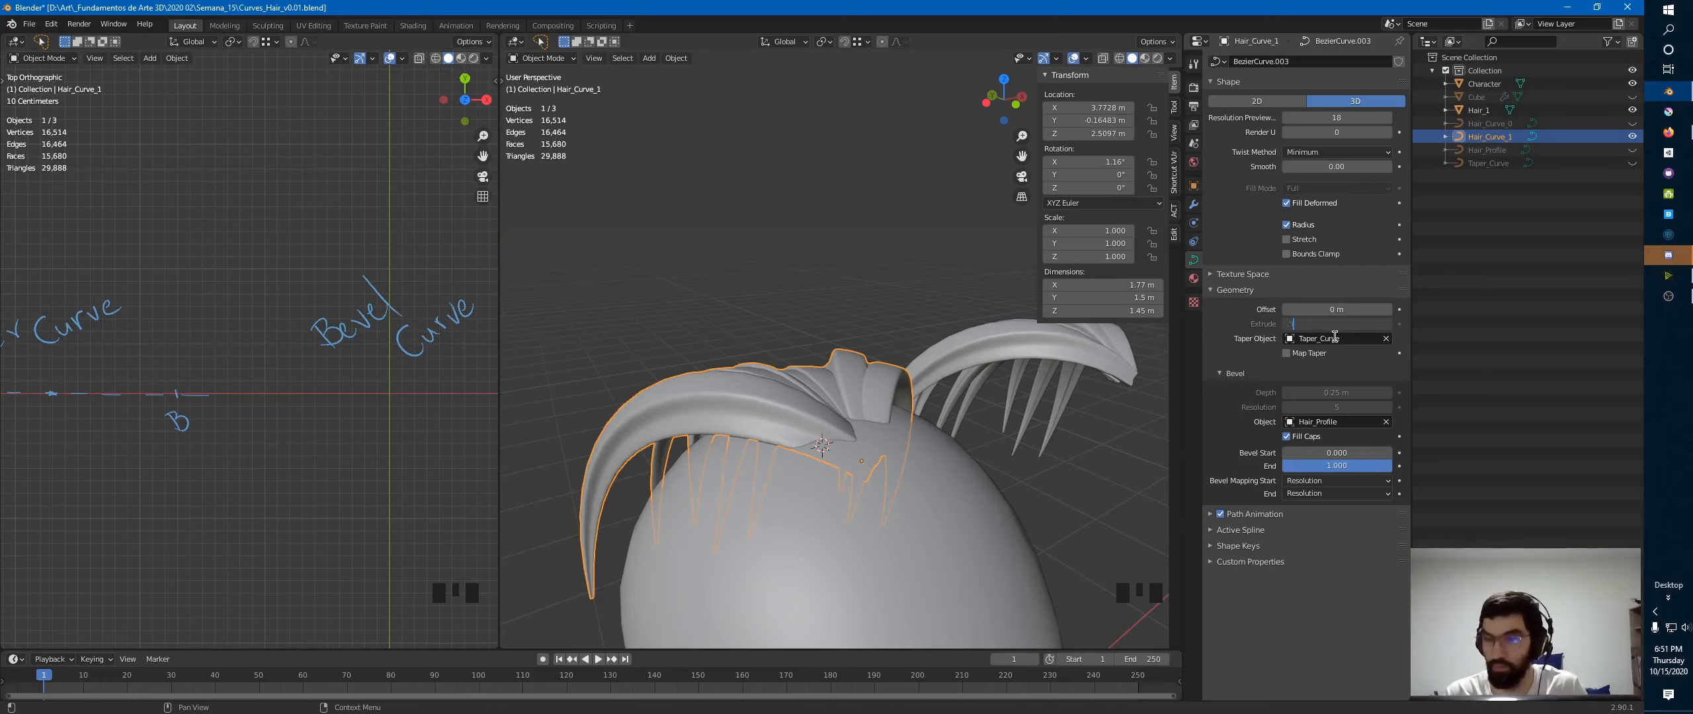
{"action": "key", "text": "BackSpace"}
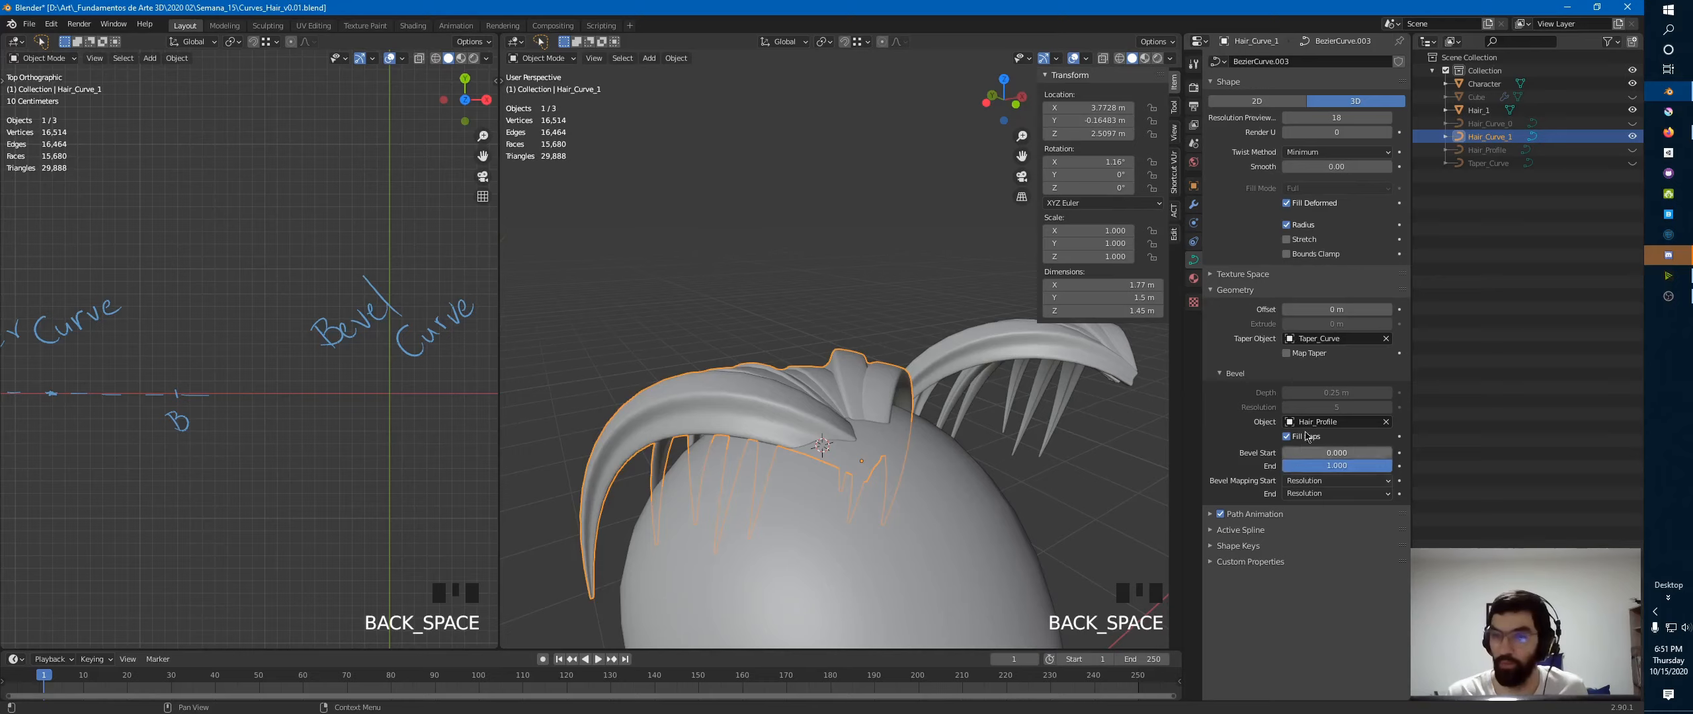
- Set Hair_Curve_1's preview resolution to 8, check the strands around the head, and reduce it to 6
{"action": "left_click_drag", "start_coordinate": [1338, 117], "coordinate": [1283, 120]}
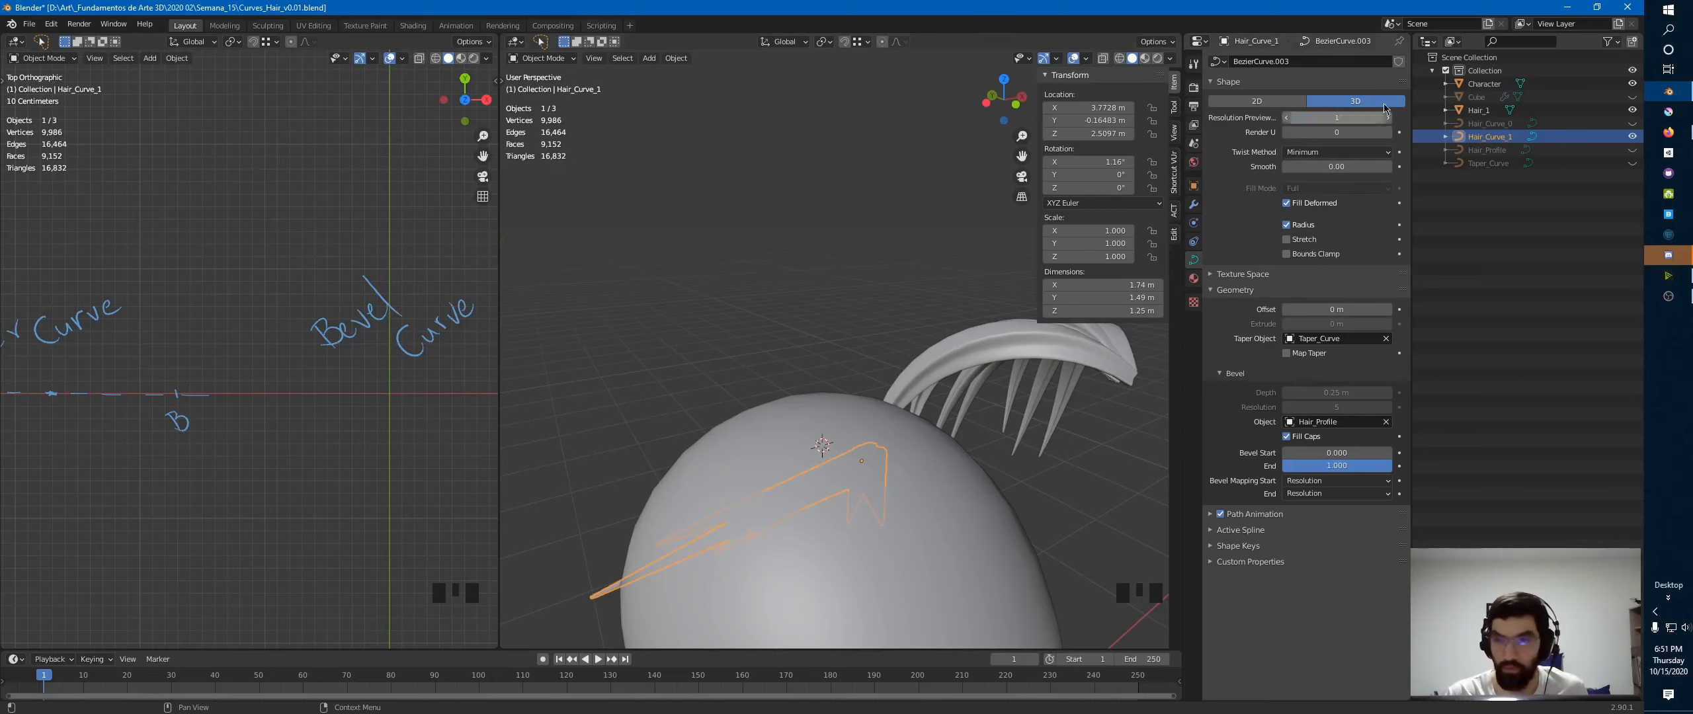
{"action": "left_click", "coordinate": [1354, 119]}
{"action": "type", "text": "8"}
{"action": "key", "text": "Return"}
{"action": "middle_click_drag", "start_coordinate": [748, 347], "coordinate": [737, 489]}
{"action": "middle_click_drag", "start_coordinate": [787, 457], "coordinate": [913, 364]}
{"action": "middle_click_drag", "start_coordinate": [913, 364], "coordinate": [860, 371], "text": "shift"}
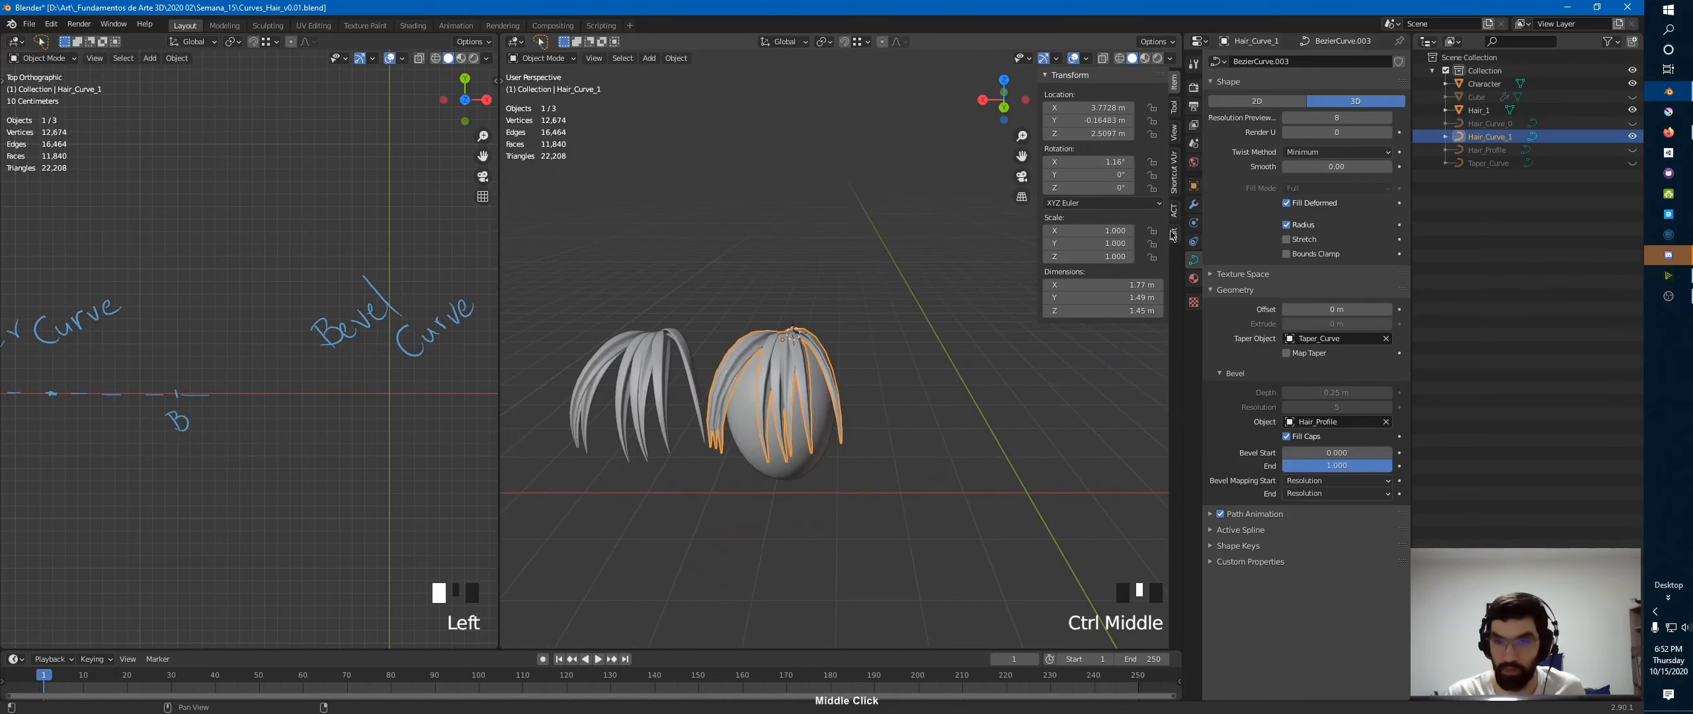
{"action": "left_click", "coordinate": [1353, 122]}
{"action": "type", "text": "6"}
{"action": "key", "text": "Return"}
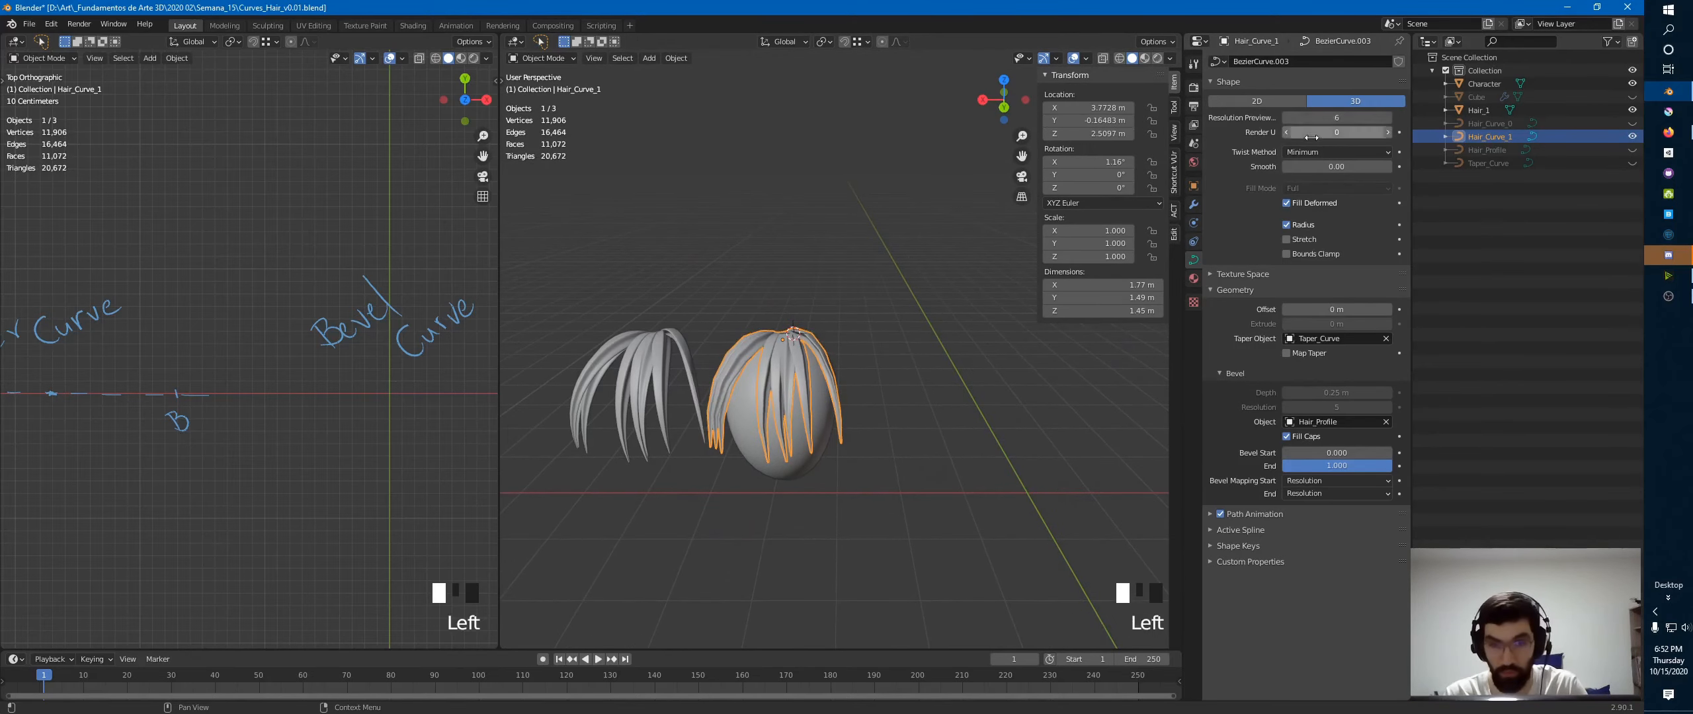
- Unhide the Hair_Profile bevel curve and set its preview resolution to 8
{"action": "middle_click_drag", "start_coordinate": [860, 278], "coordinate": [863, 323]}
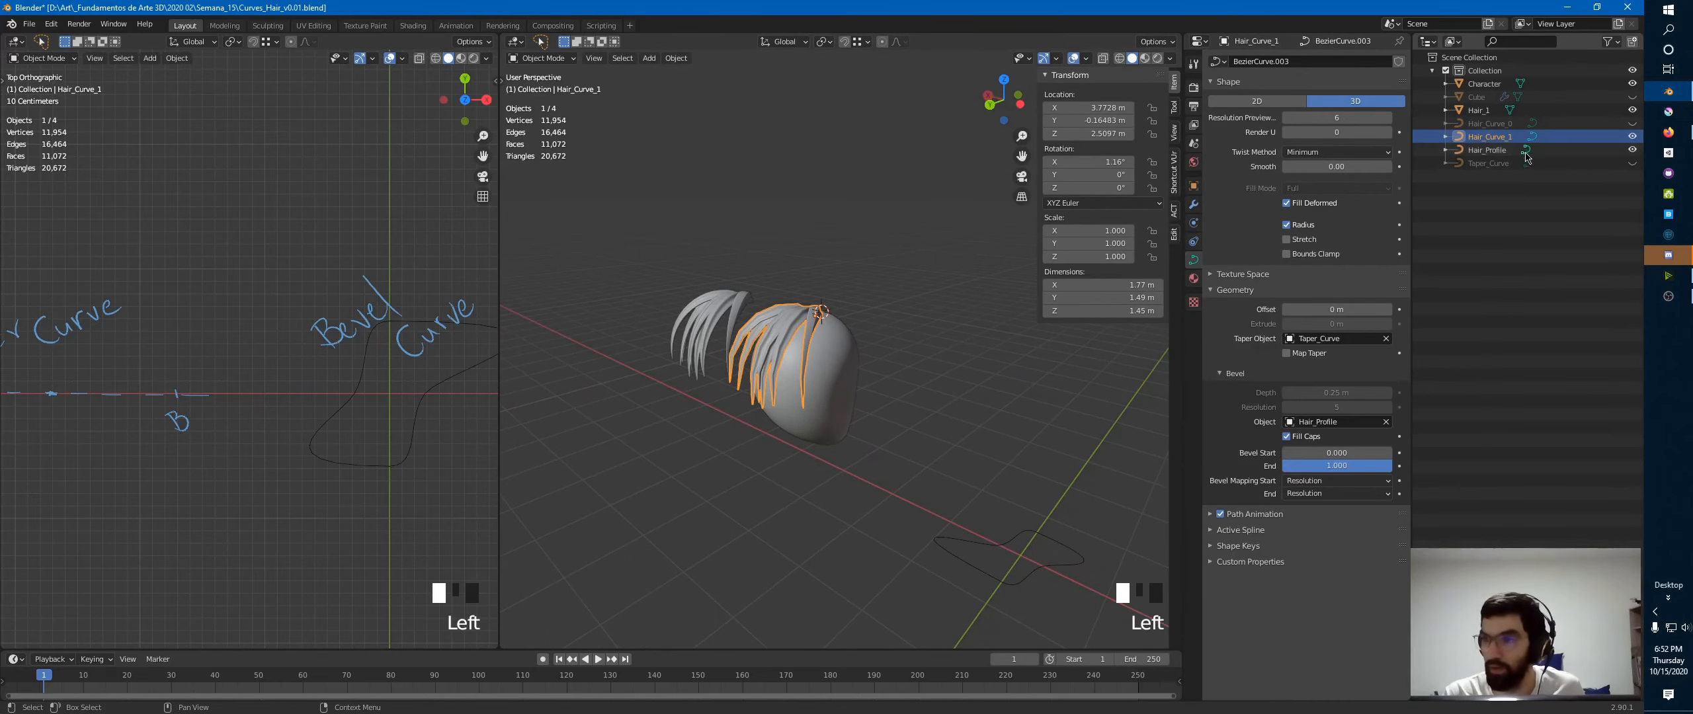
{"action": "left_click", "coordinate": [1632, 150]}
{"action": "left_click", "coordinate": [1614, 150]}
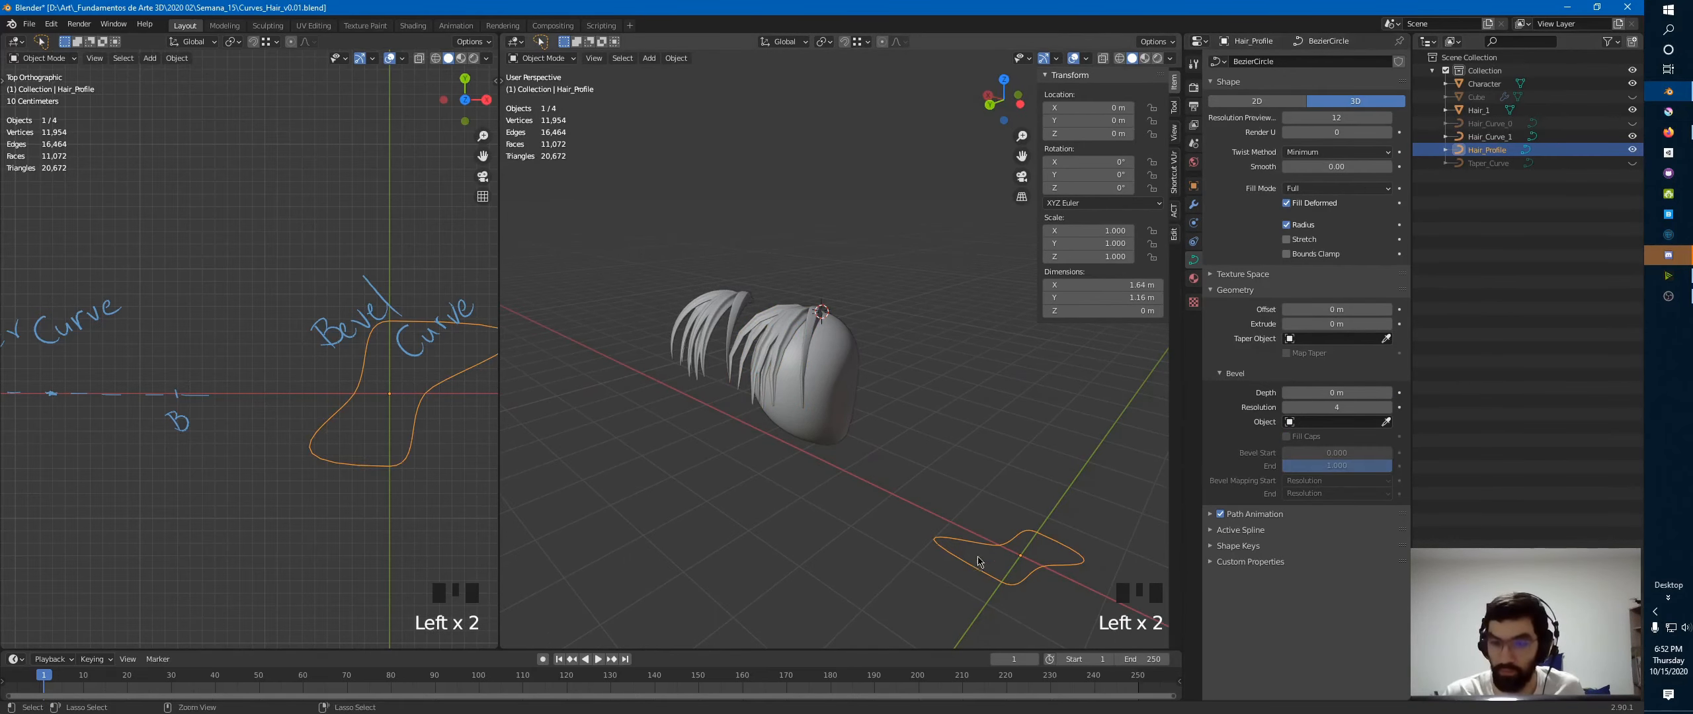
{"action": "middle_click_drag", "start_coordinate": [1079, 386], "coordinate": [946, 245], "text": "ctrl"}
{"action": "left_click", "coordinate": [1336, 117]}
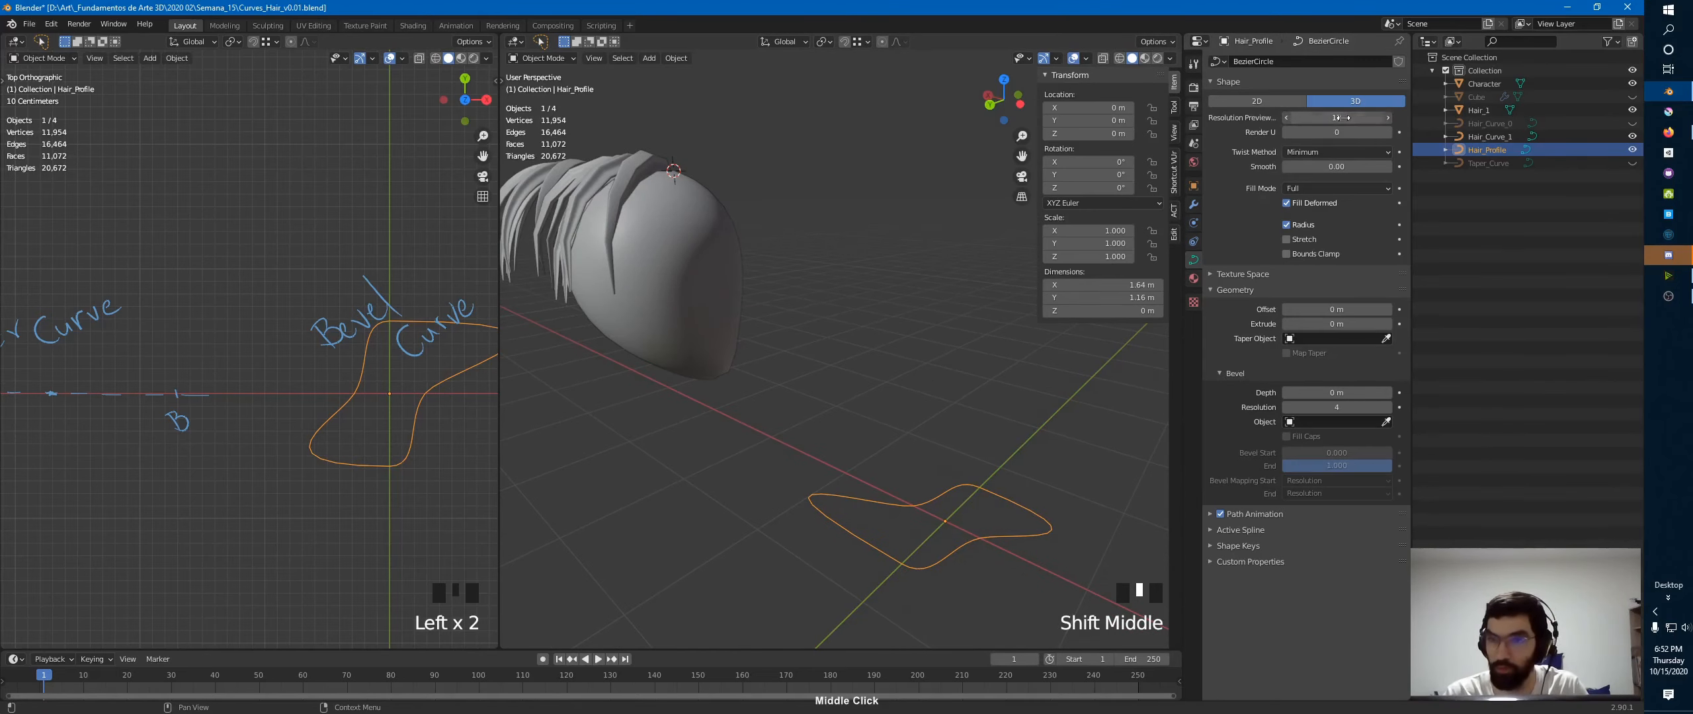
{"action": "type", "text": "8"}
{"action": "left_click", "coordinate": [1319, 133]}
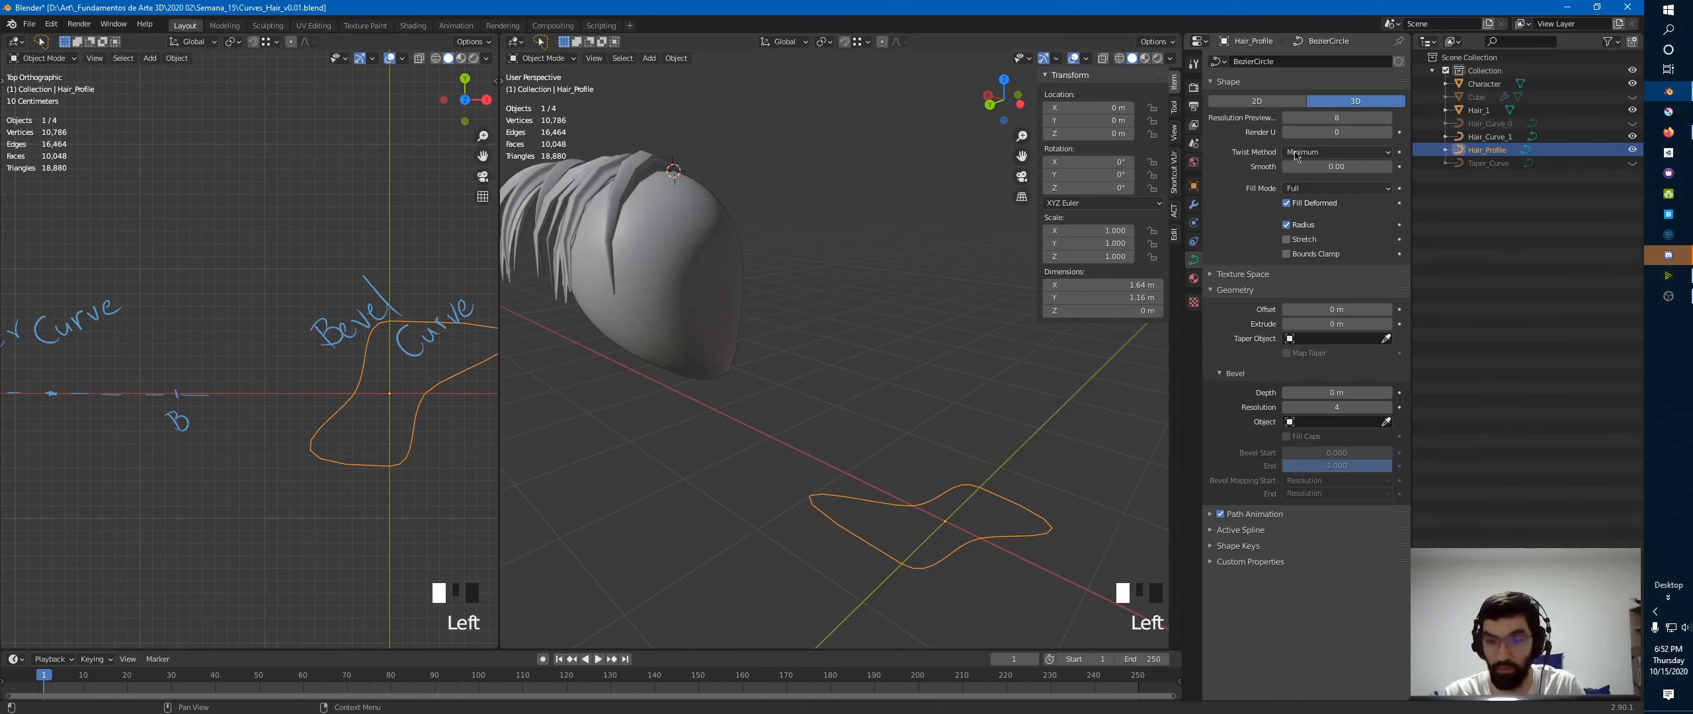
- Select Hair_Curve_1 and enable Cavity in the viewport shading with its type set to Both, viewing the strand roots up close
{"action": "key", "text": "KP_7"}
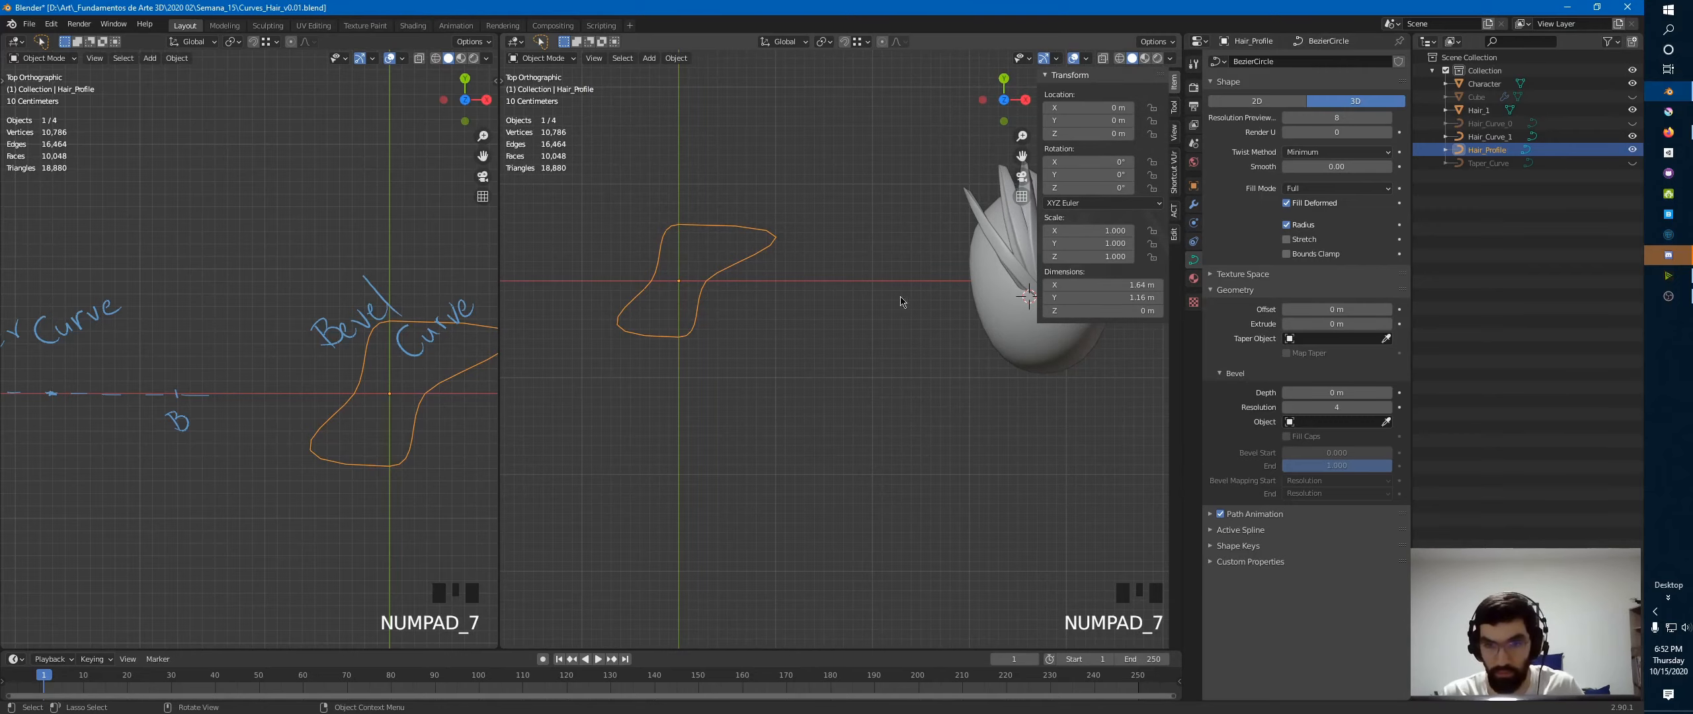
{"action": "mouse_move", "coordinate": [869, 320]}
{"action": "middle_mouse_down"}
{"action": "mouse_move", "coordinate": [890, 236]}
{"action": "mouse_move", "coordinate": [860, 384]}
{"action": "middle_mouse_up"}
{"action": "left_click", "coordinate": [860, 384]}
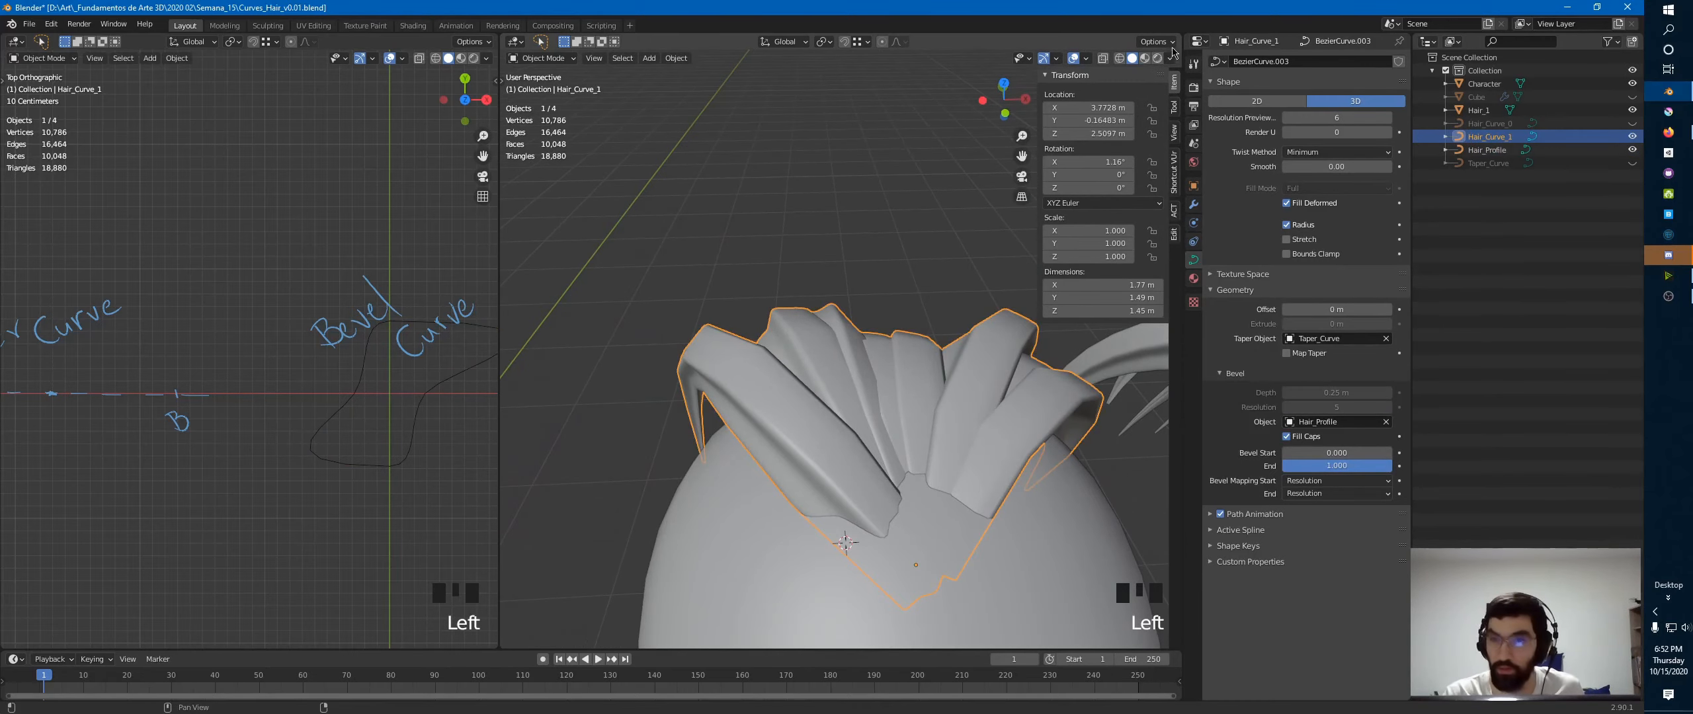
{"action": "left_click", "coordinate": [1171, 58]}
{"action": "left_click", "coordinate": [1109, 355]}
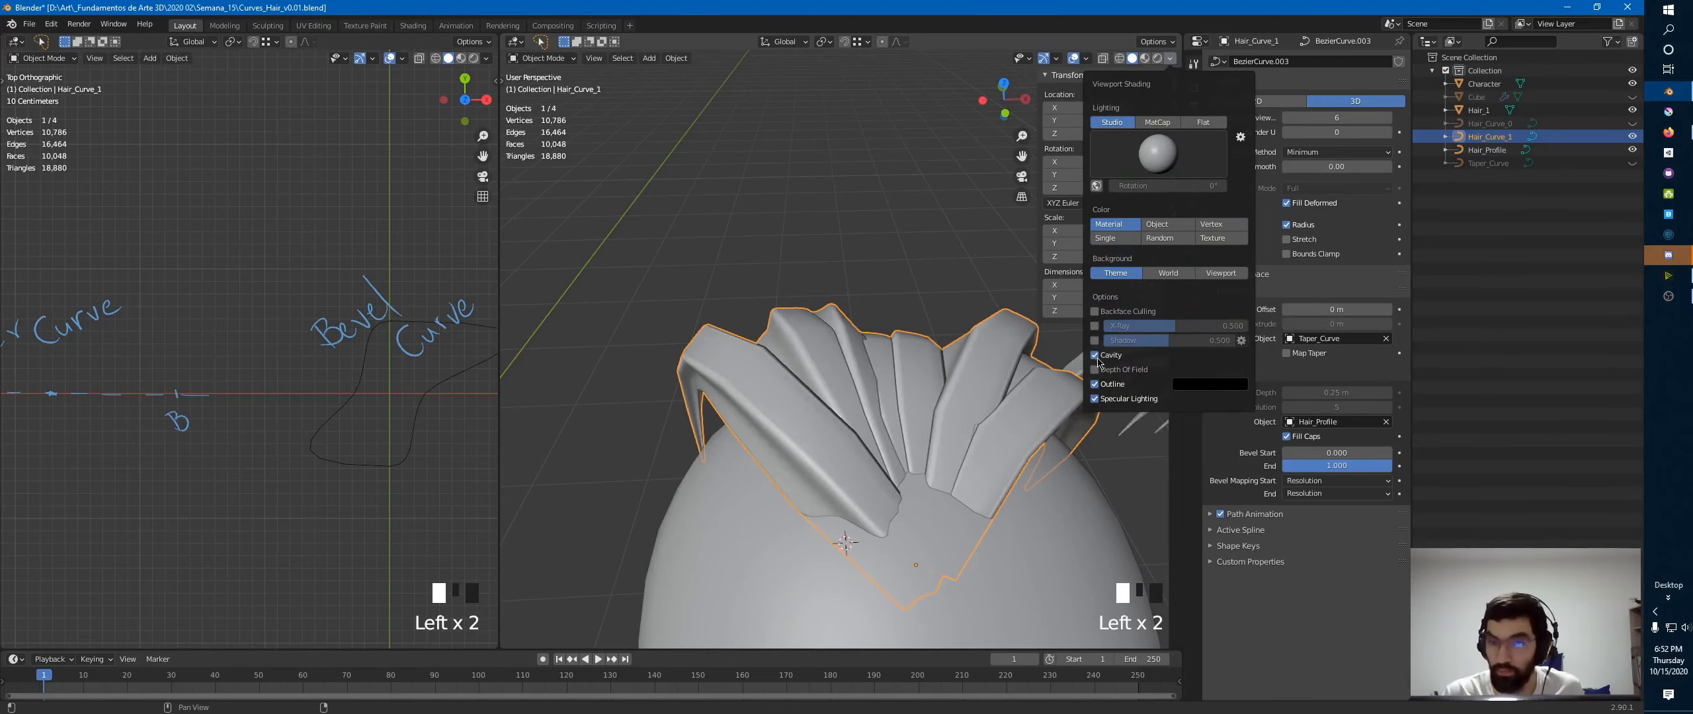
{"action": "left_click", "coordinate": [1217, 355]}
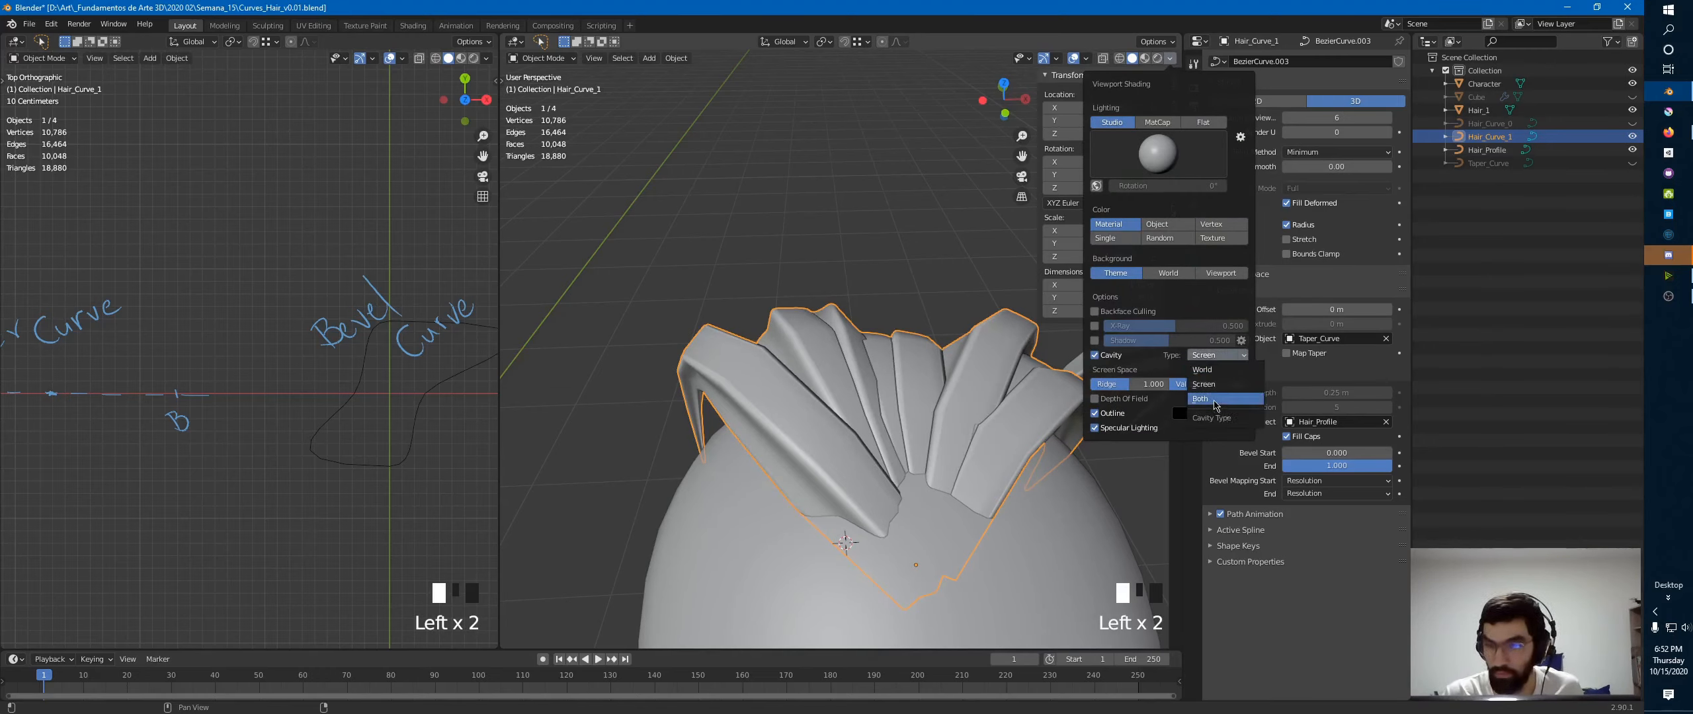
{"action": "left_click", "coordinate": [1216, 399]}
{"action": "mouse_move", "coordinate": [854, 417]}
{"action": "middle_mouse_down"}
{"action": "mouse_move", "coordinate": [851, 371]}
{"action": "mouse_move", "coordinate": [799, 397]}
{"action": "mouse_move", "coordinate": [807, 370]}
{"action": "mouse_move", "coordinate": [712, 274]}
{"action": "mouse_move", "coordinate": [664, 271]}
{"action": "middle_mouse_up"}
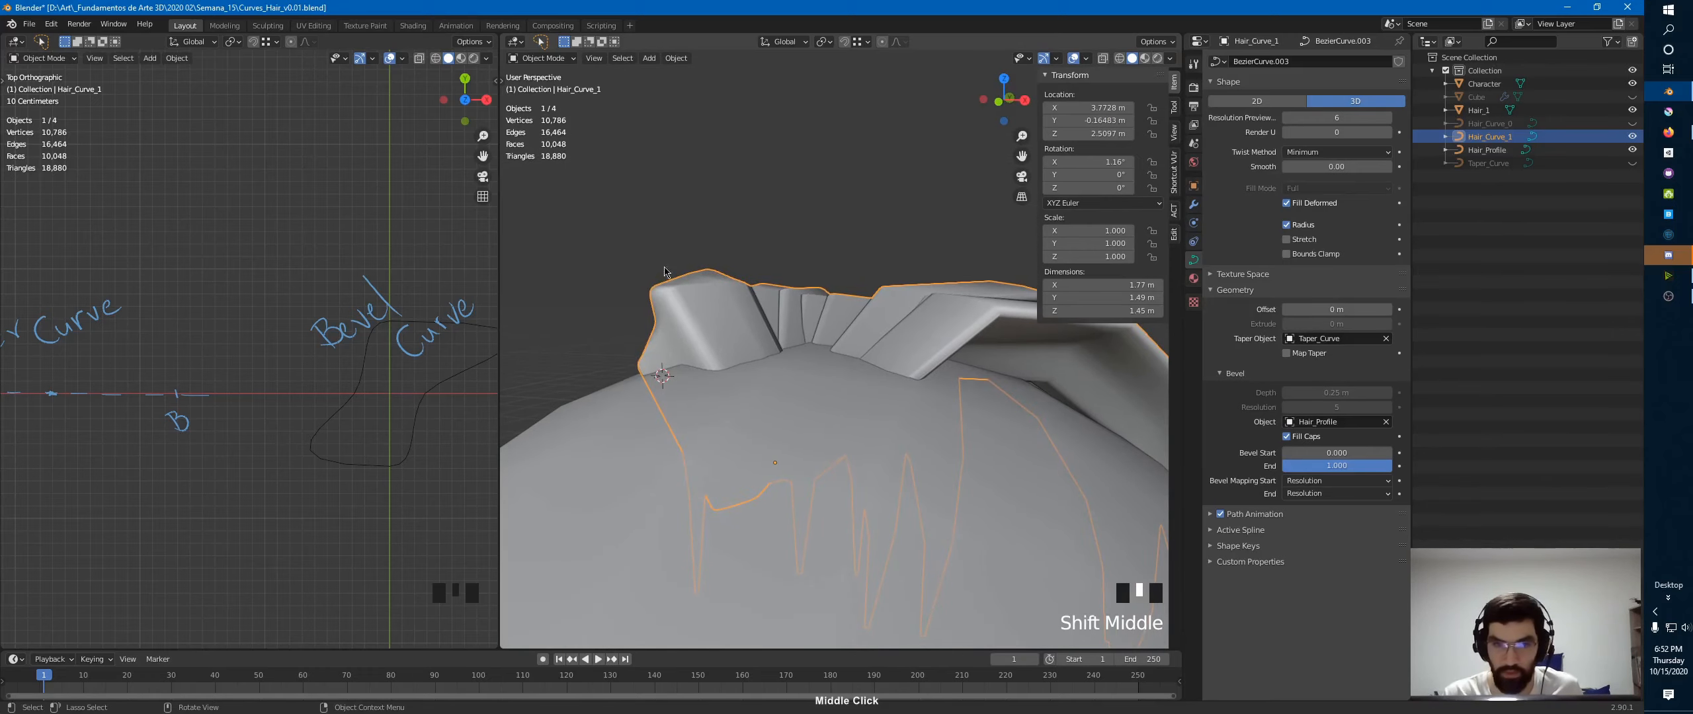
- Select the Hair_Profile bevel curve and lower its preview resolution to 3
{"action": "left_click", "coordinate": [425, 397]}
{"action": "middle_click_drag", "start_coordinate": [370, 407], "coordinate": [266, 415], "text": "shift"}
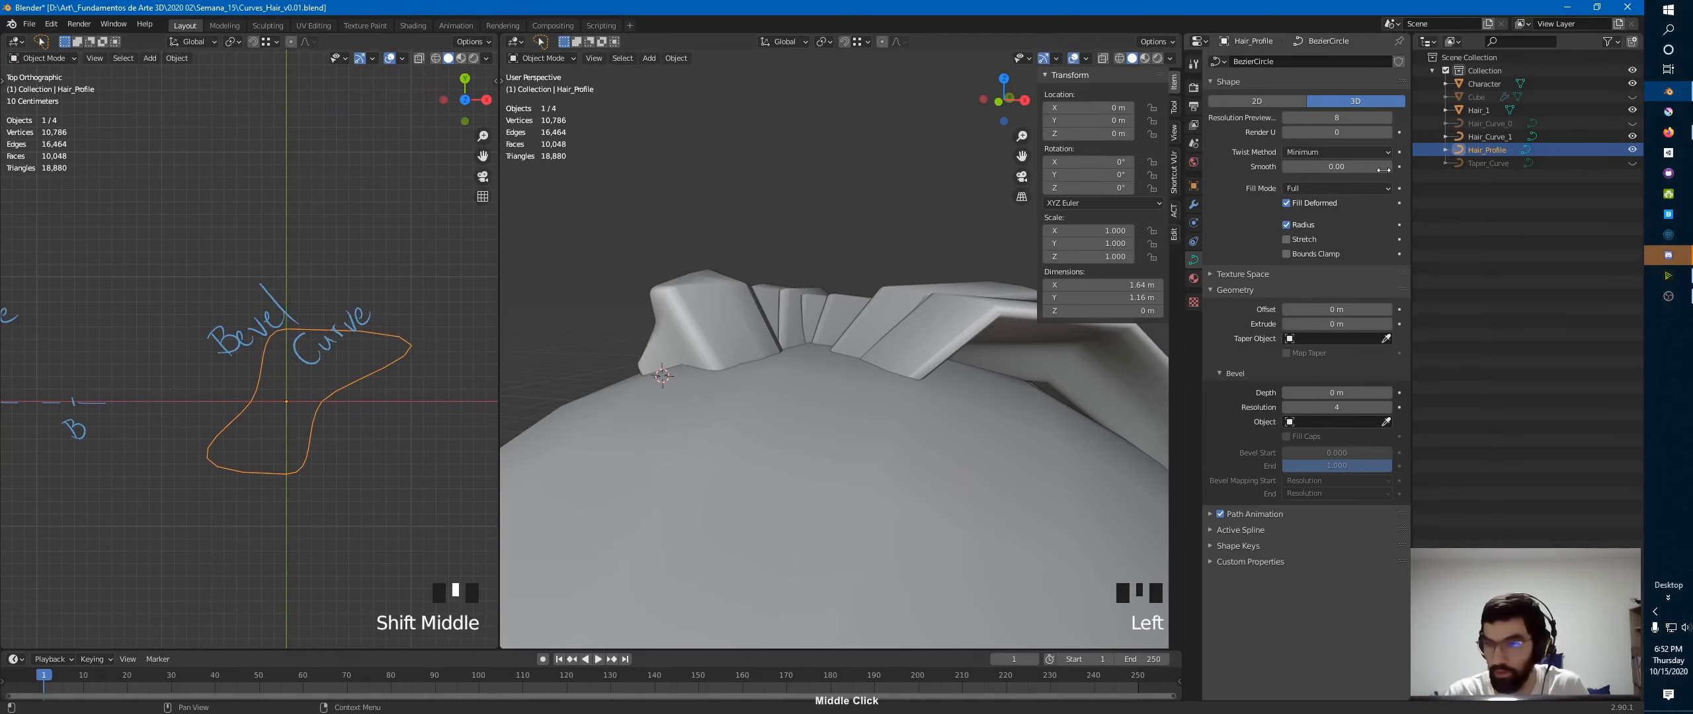
{"action": "mouse_move", "coordinate": [1350, 117]}
{"action": "left_mouse_down"}
{"action": "mouse_move", "coordinate": [1313, 117]}
{"action": "mouse_move", "coordinate": [1362, 117]}
{"action": "mouse_move", "coordinate": [1330, 116]}
{"action": "left_mouse_up"}
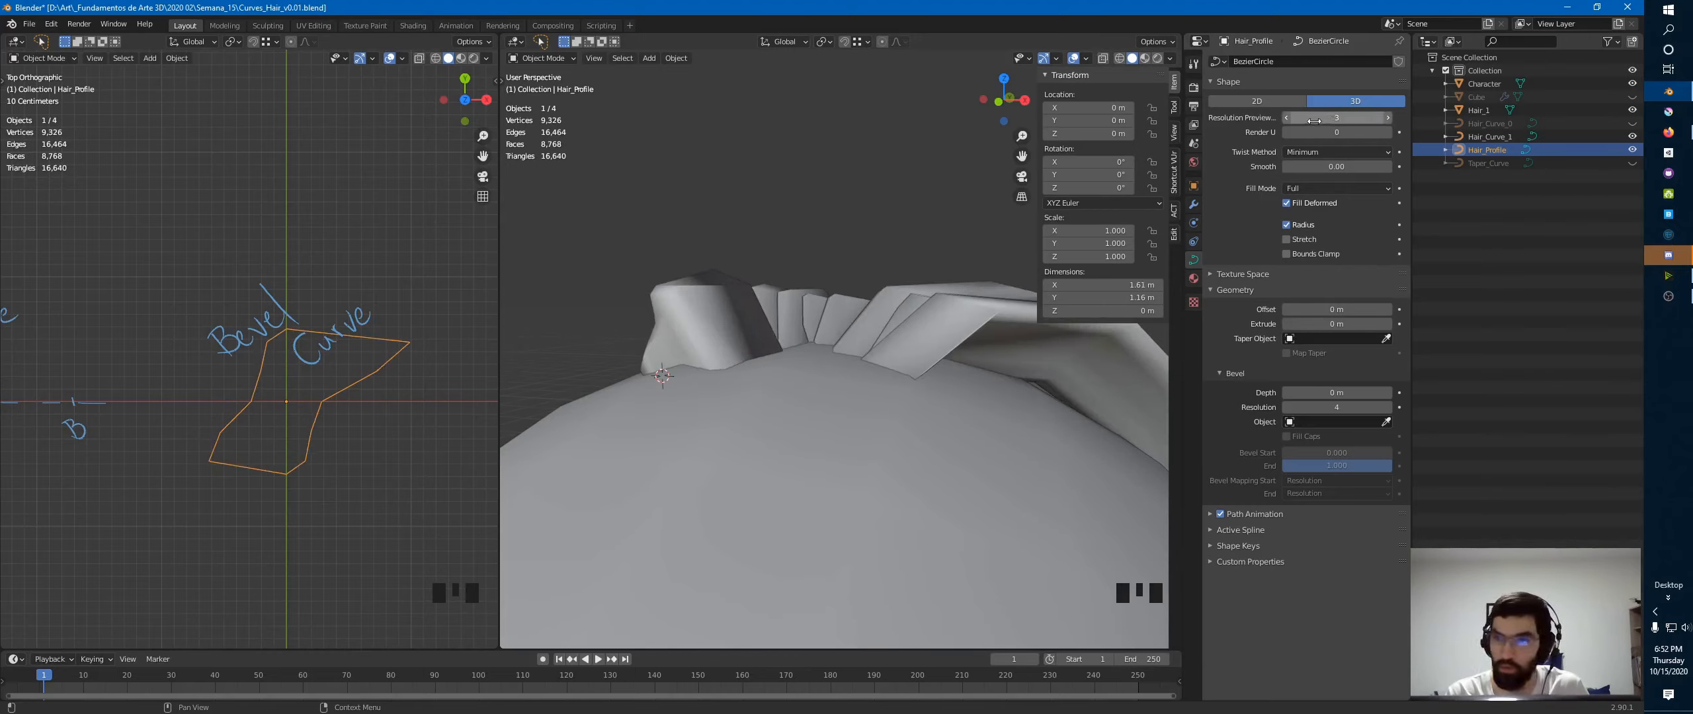
- Set the Hair_Profile curve's preview resolution to 2 and convert Hair_Curve_1 to a mesh while keeping the original curve
{"action": "left_click", "coordinate": [1287, 119]}
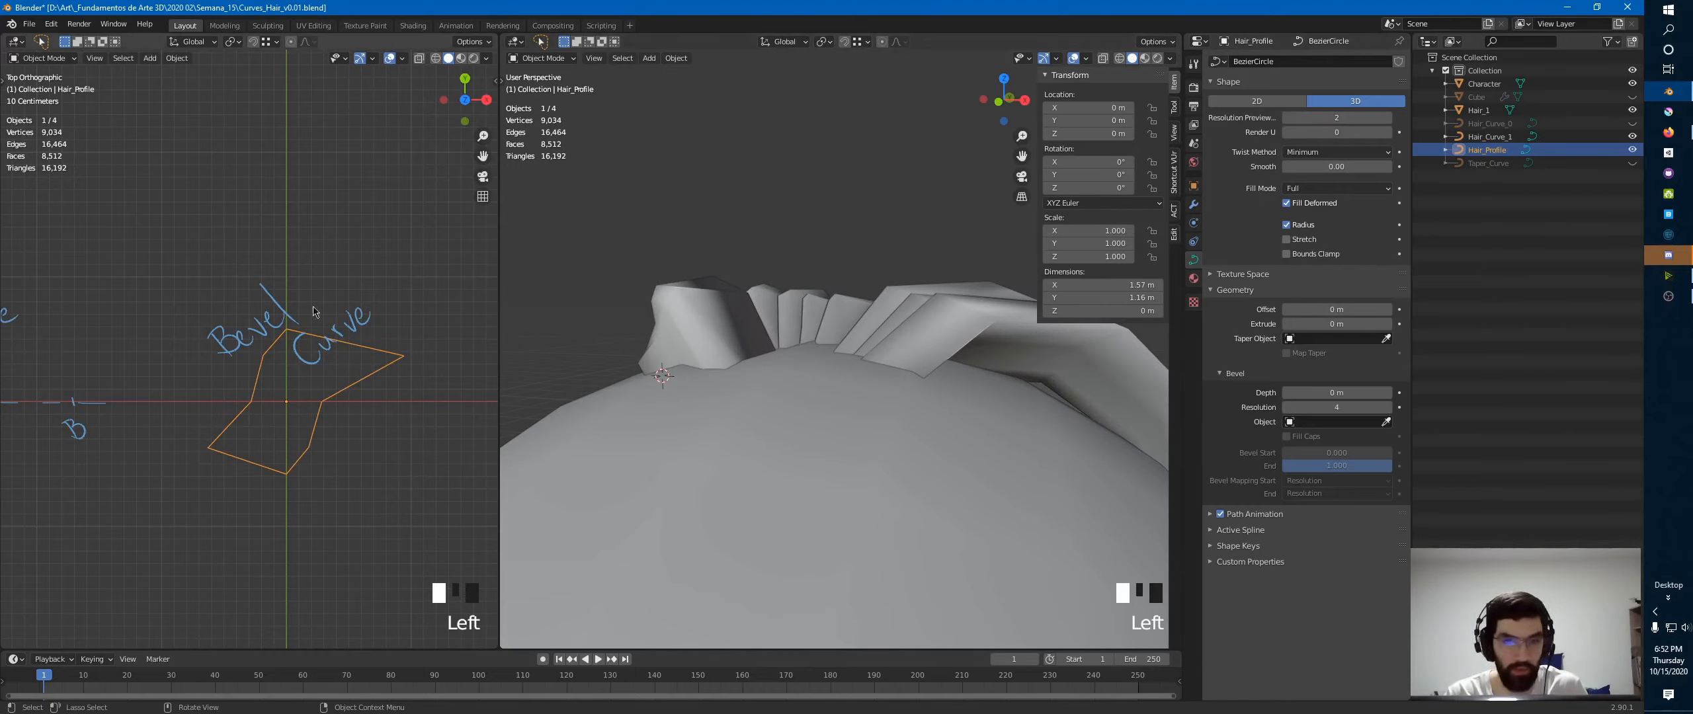
{"action": "middle_click_drag", "start_coordinate": [911, 252], "coordinate": [850, 298]}
{"action": "left_click", "coordinate": [855, 258]}
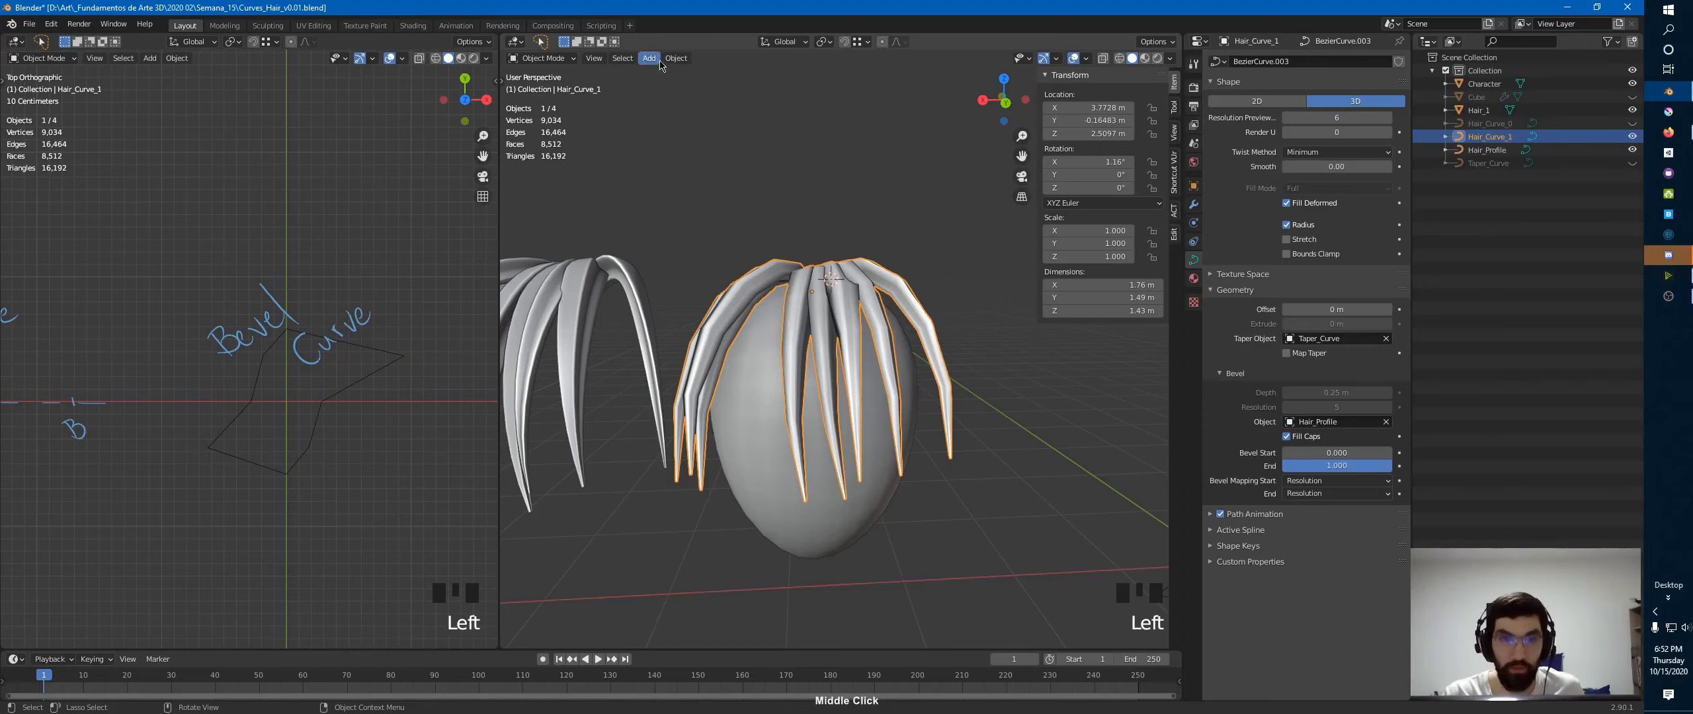
{"action": "left_click", "coordinate": [676, 59]}
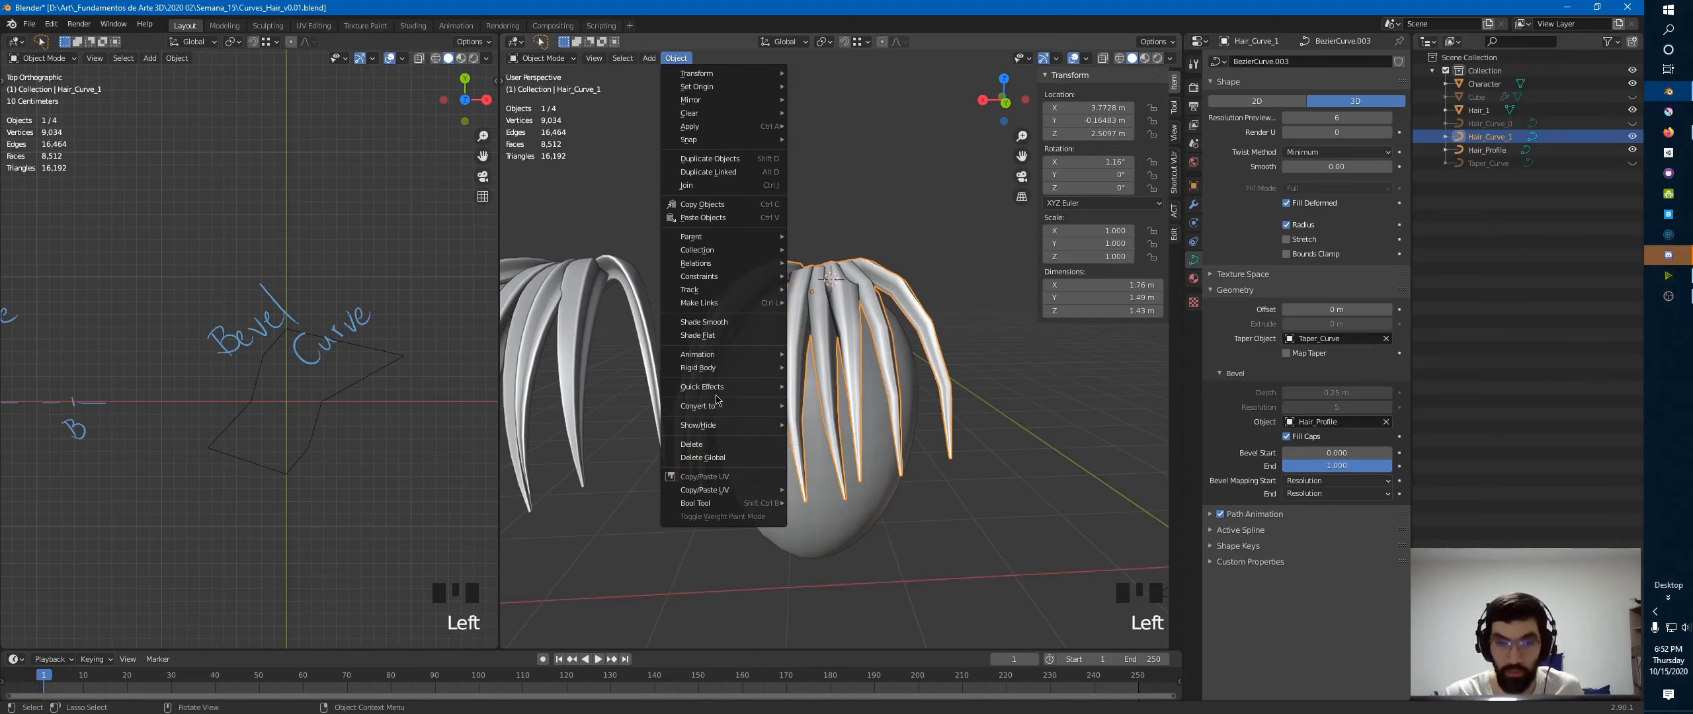
{"action": "mouse_move", "coordinate": [721, 406]}
{"action": "left_click", "coordinate": [881, 427]}
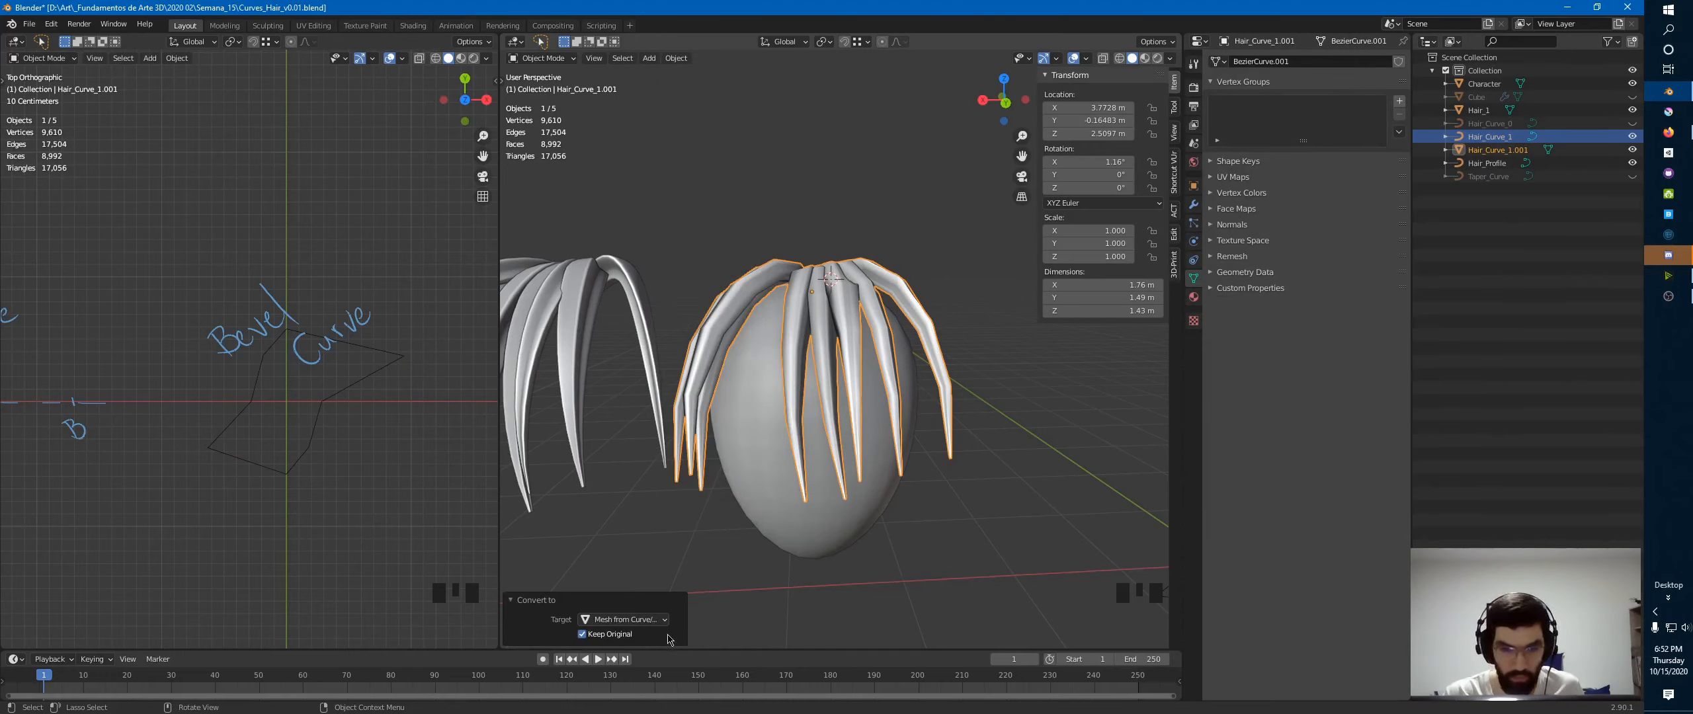
- Move the newly converted hair mesh about 3.63 m along the X axis, clear of the other hair versions
{"action": "middle_click_drag", "start_coordinate": [944, 413], "coordinate": [754, 406]}
{"action": "left_click", "coordinate": [1017, 400]}
{"action": "key", "text": "g"}
{"action": "key", "text": "x"}
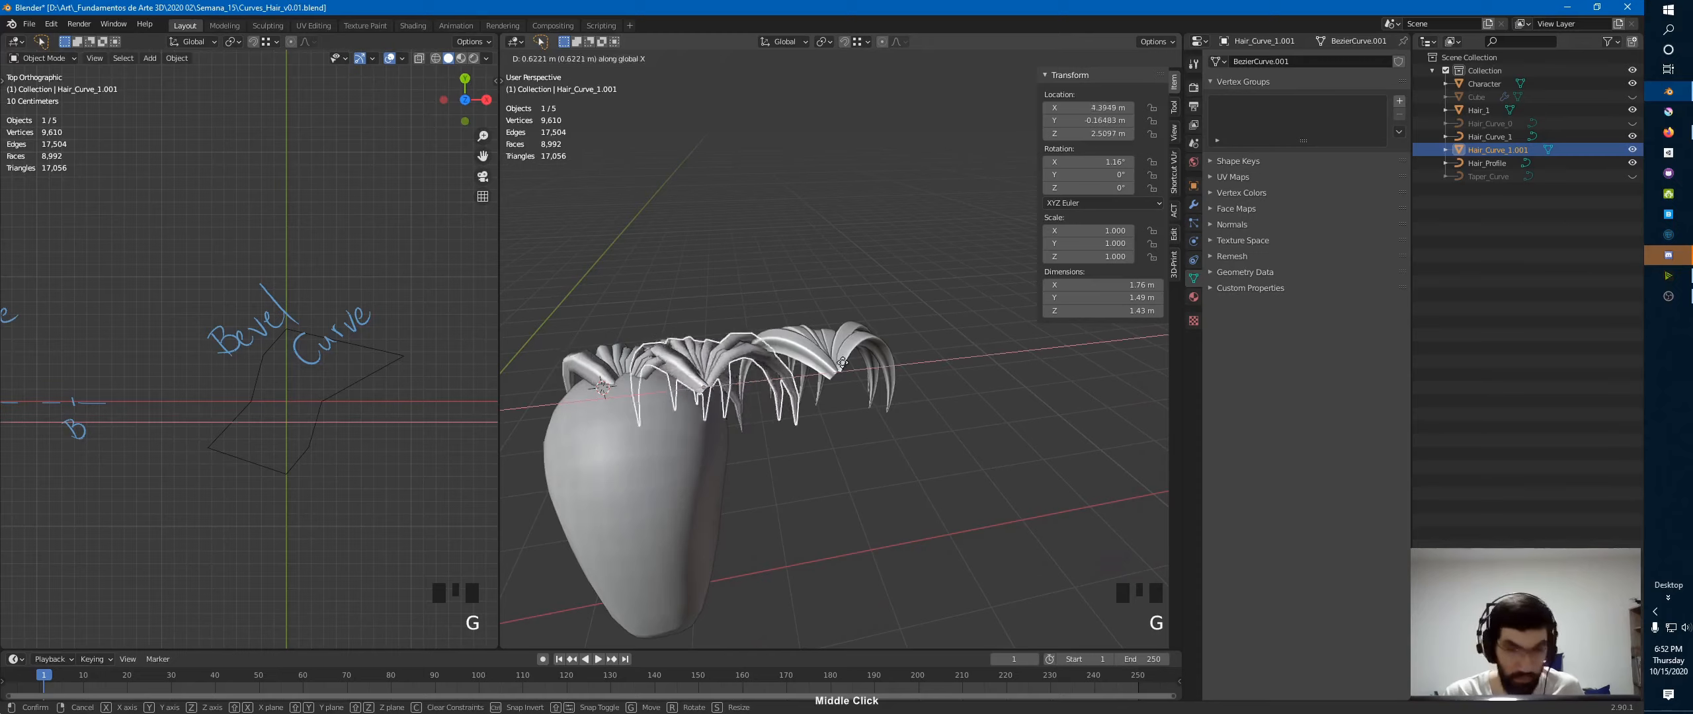
{"action": "left_click", "coordinate": [1128, 365]}
{"action": "middle_click_drag", "start_coordinate": [1128, 365], "coordinate": [992, 370], "text": "shift"}
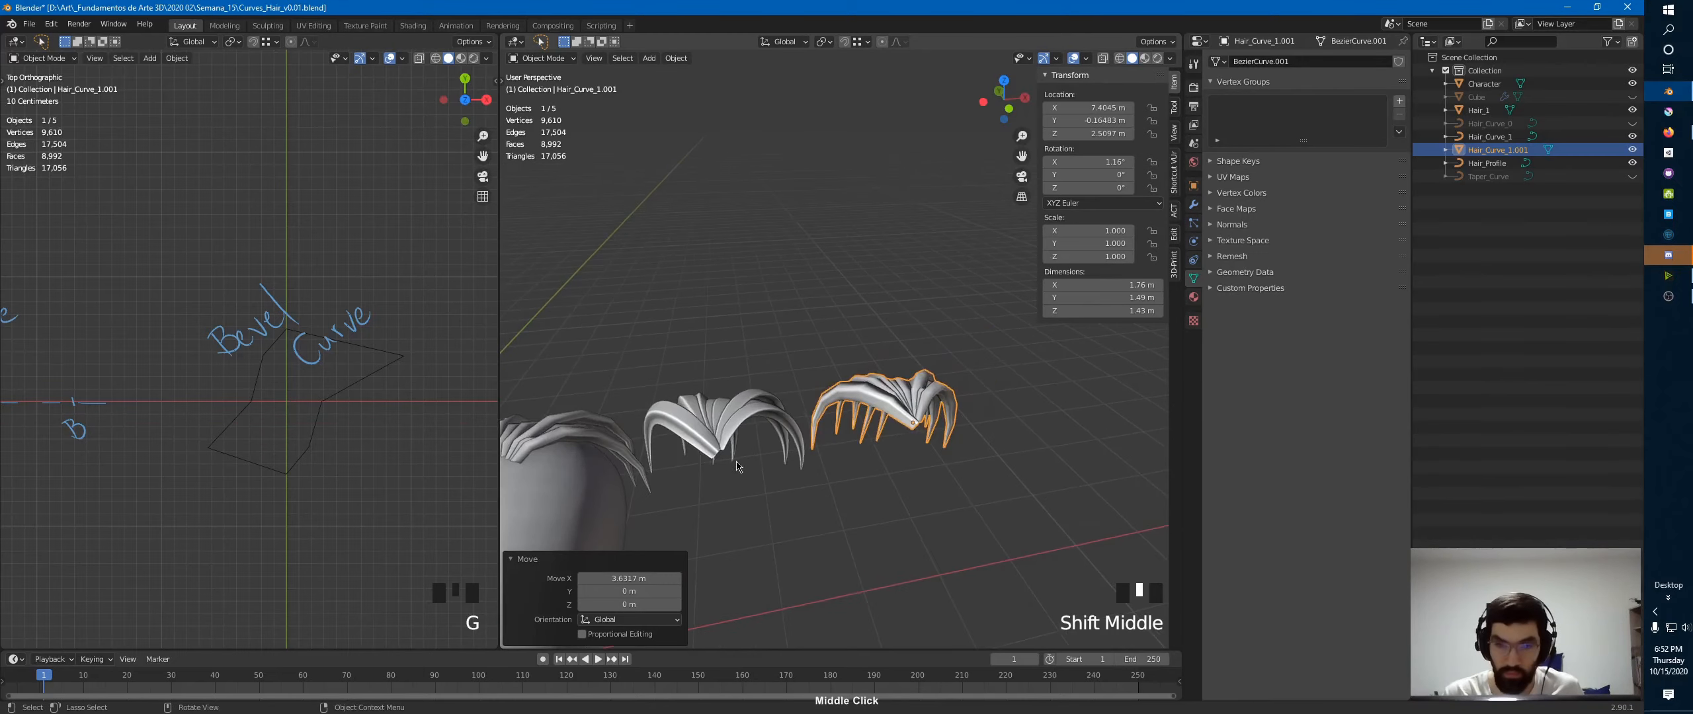
- Examine the low-resolution hair mesh beside the denser mesh and the original curves from several angles
{"action": "key", "text": "KP_Decimal"}
{"action": "middle_click_drag", "start_coordinate": [793, 304], "coordinate": [853, 370]}
{"action": "middle_click_drag", "start_coordinate": [854, 370], "coordinate": [952, 430], "text": "ctrl"}
{"action": "left_click", "coordinate": [795, 454]}
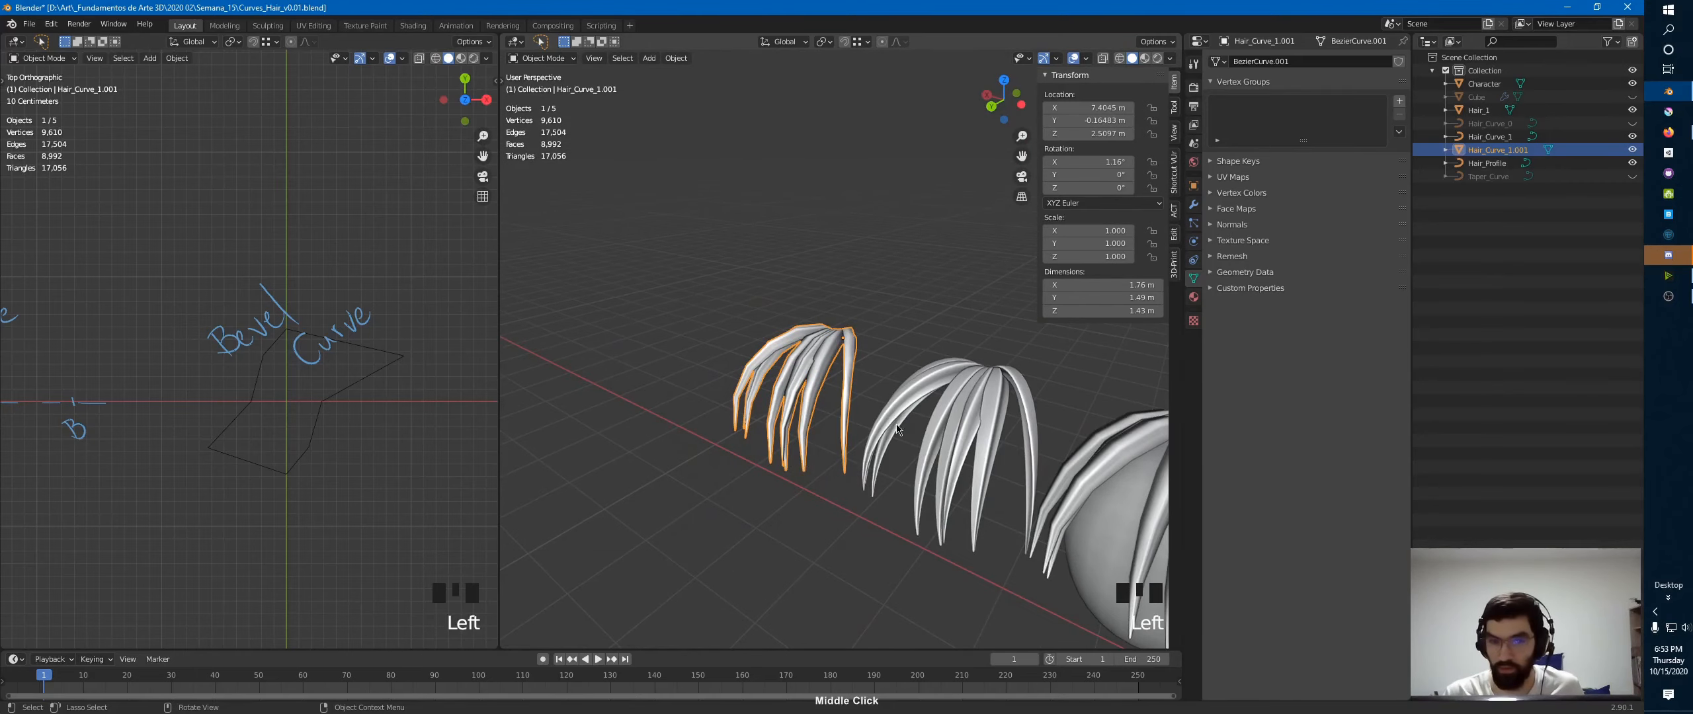
{"action": "middle_click_drag", "start_coordinate": [796, 454], "coordinate": [845, 319]}
{"action": "left_click", "coordinate": [874, 360]}
{"action": "middle_click_drag", "start_coordinate": [911, 357], "coordinate": [881, 436], "text": "ctrl"}
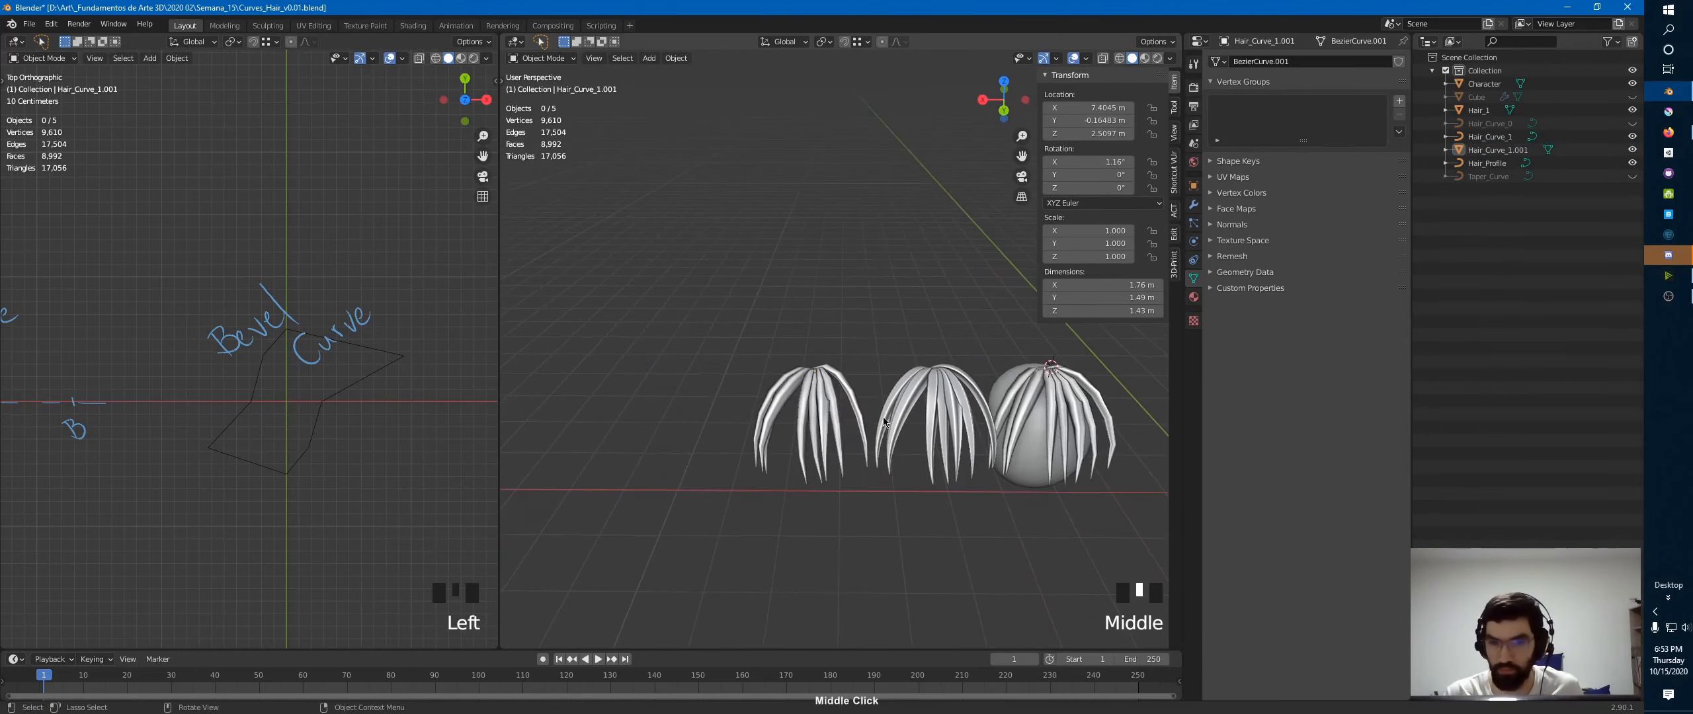
- Compare the triangle counts of Hair_Curve_1.001 and Hair_1 in Edit Mode, and check the lighter mesh's full selection
{"action": "left_click", "coordinate": [825, 413]}
{"action": "key", "text": "Tab"}
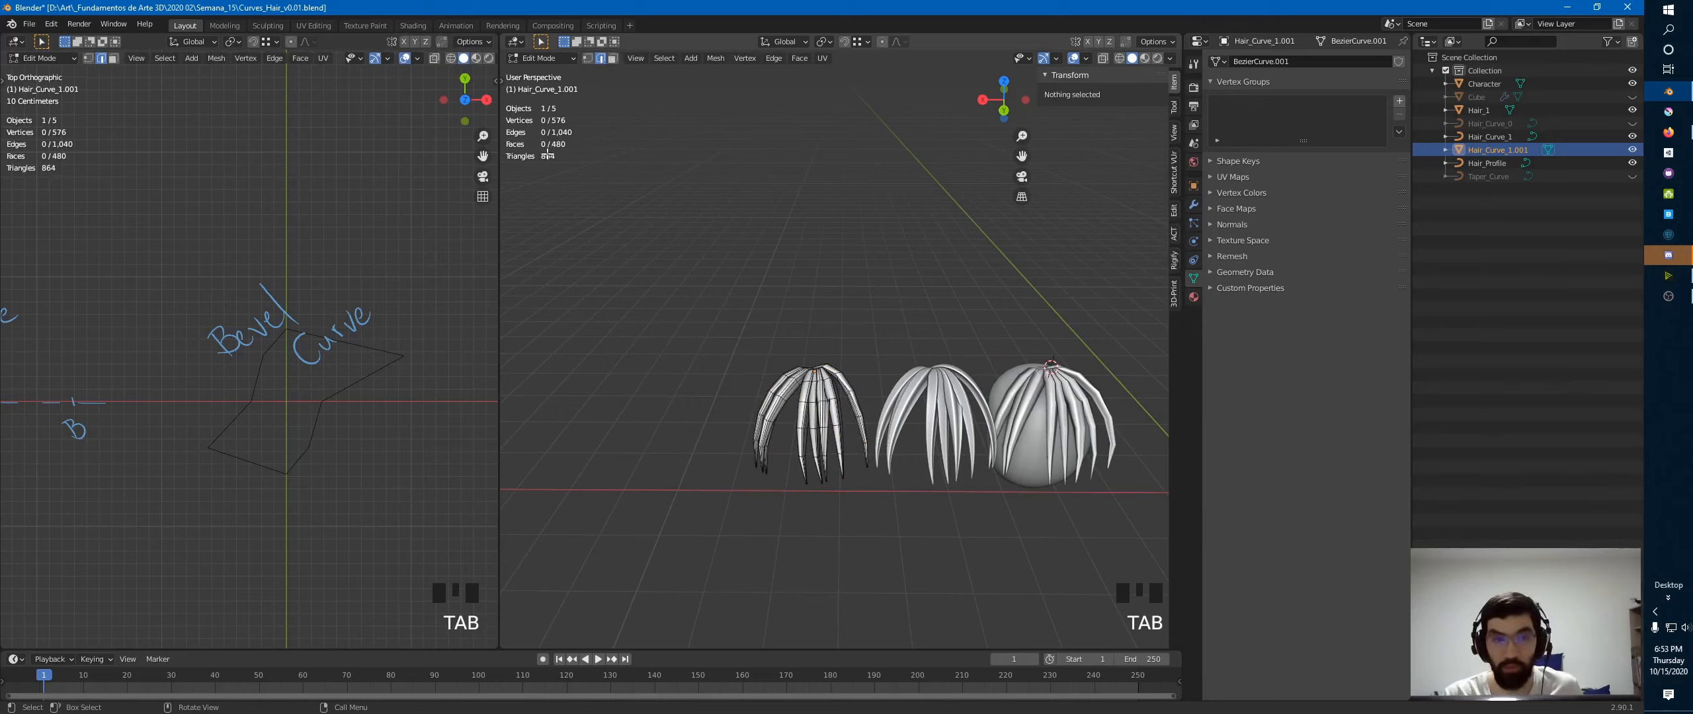
{"action": "key", "text": "Tab"}
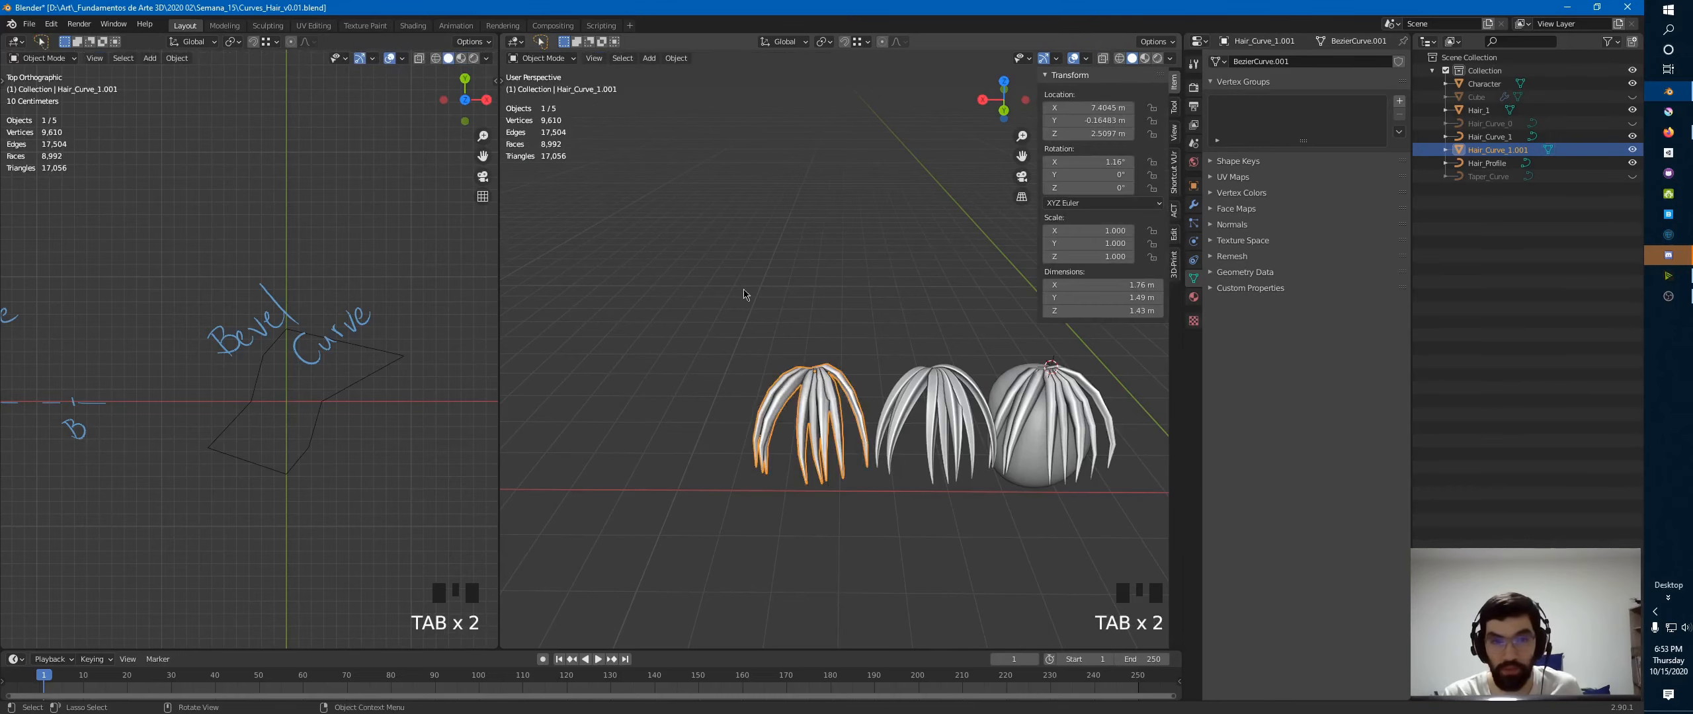
{"action": "left_click", "coordinate": [946, 418]}
{"action": "key", "text": "Tab"}
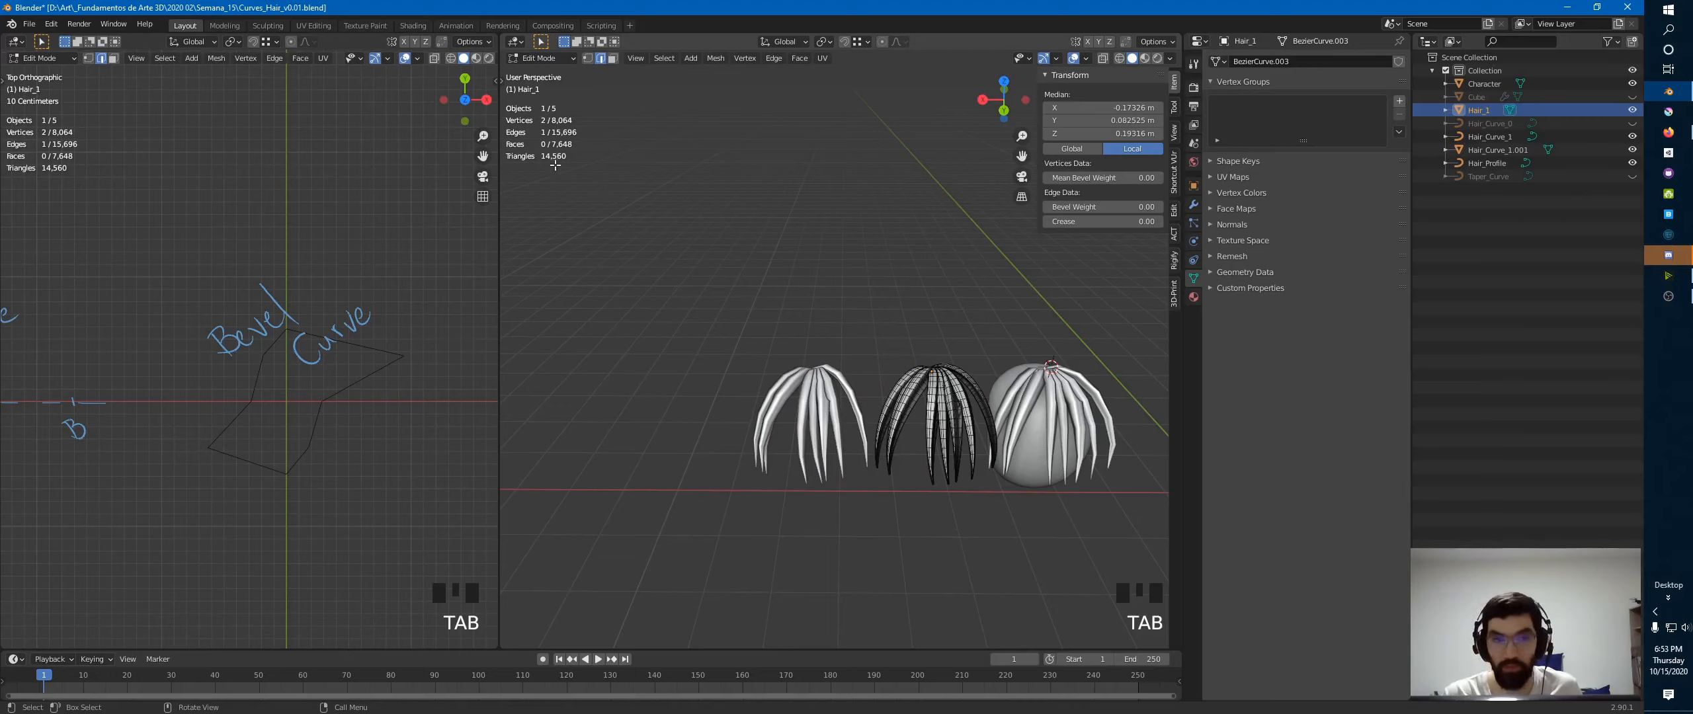
{"action": "key", "text": "Tab"}
{"action": "left_click", "coordinate": [810, 398]}
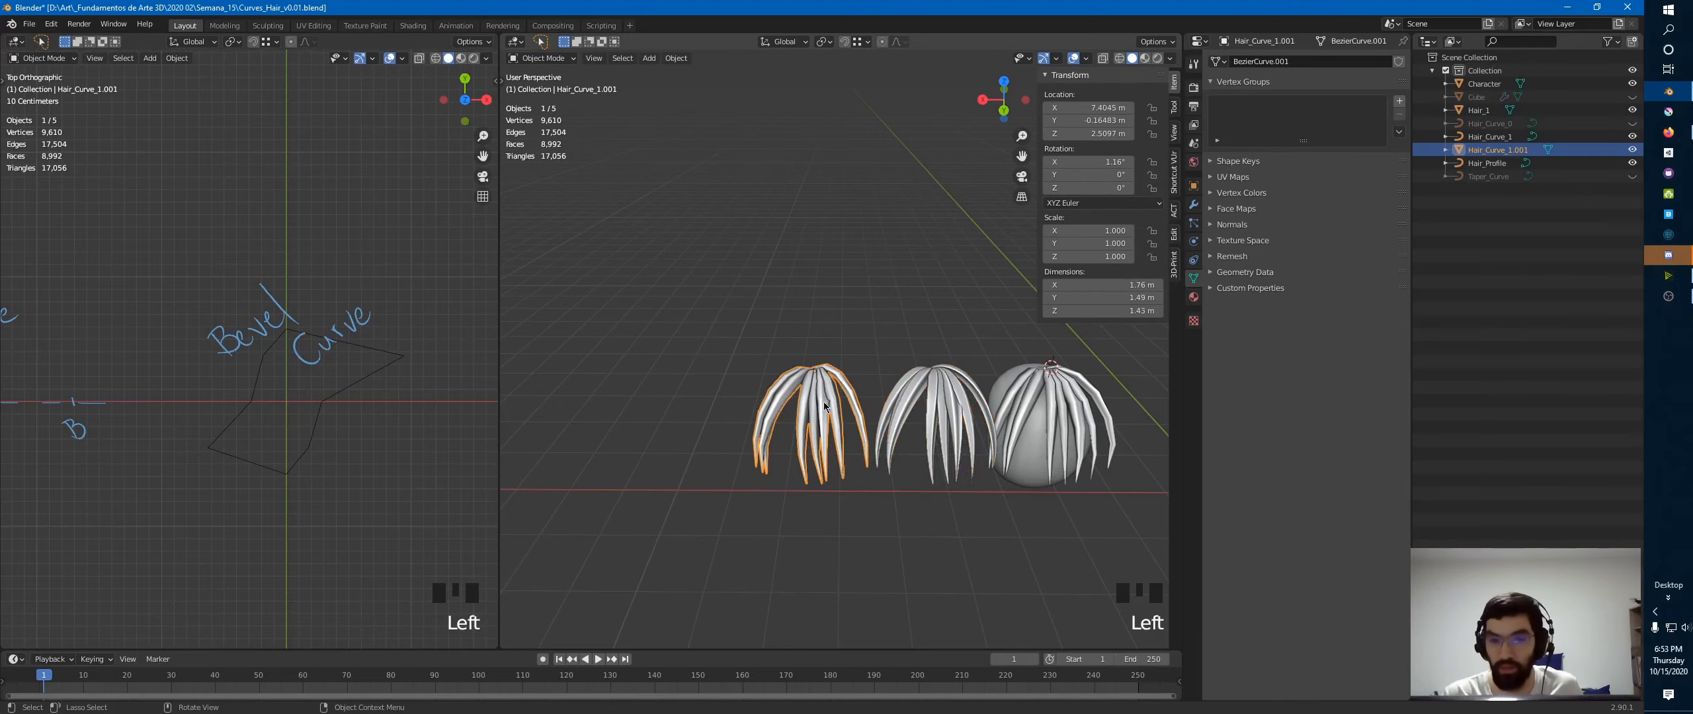
{"action": "key", "text": "Tab"}
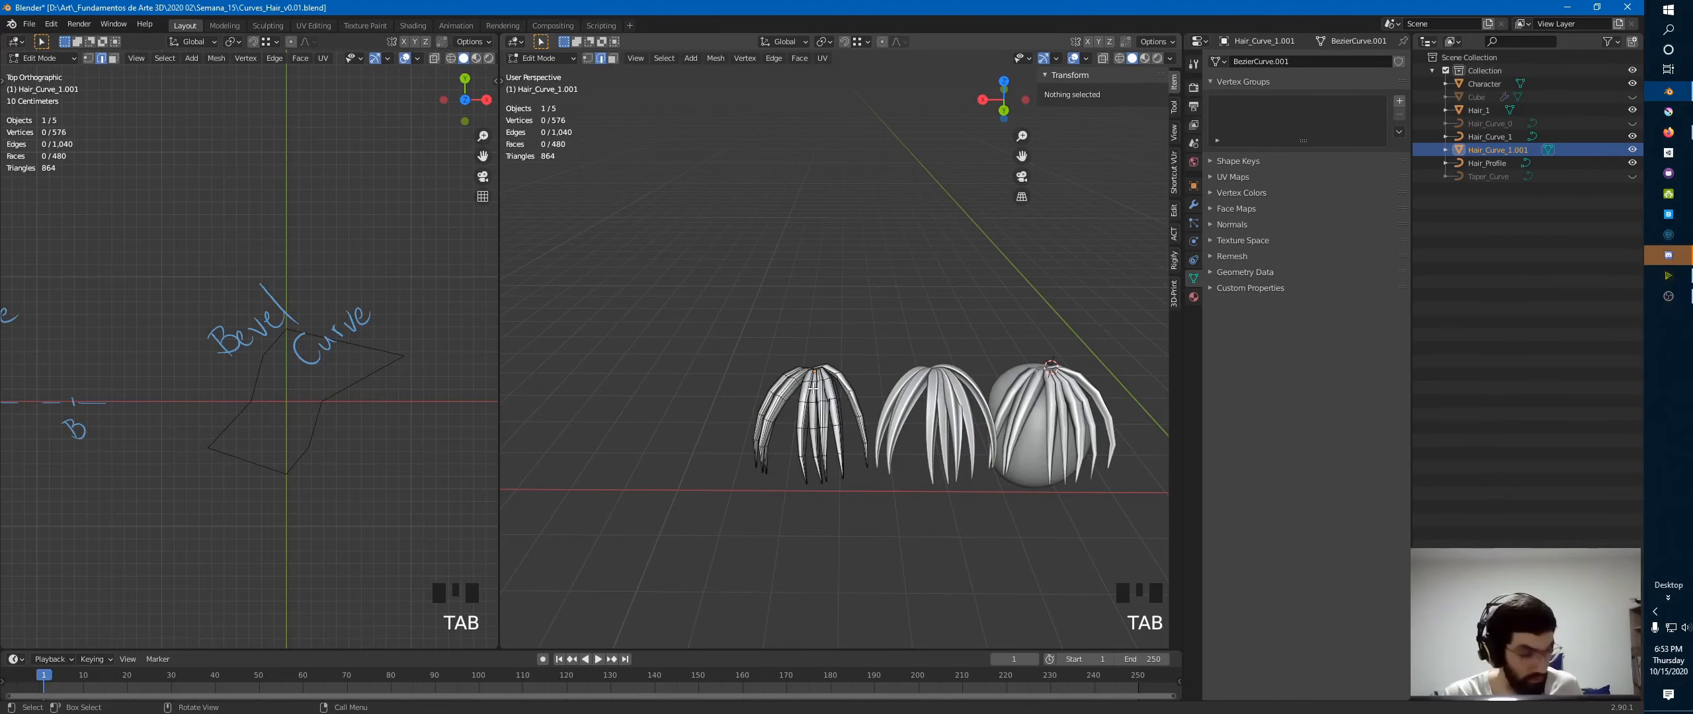
{"action": "key", "text": "a"}
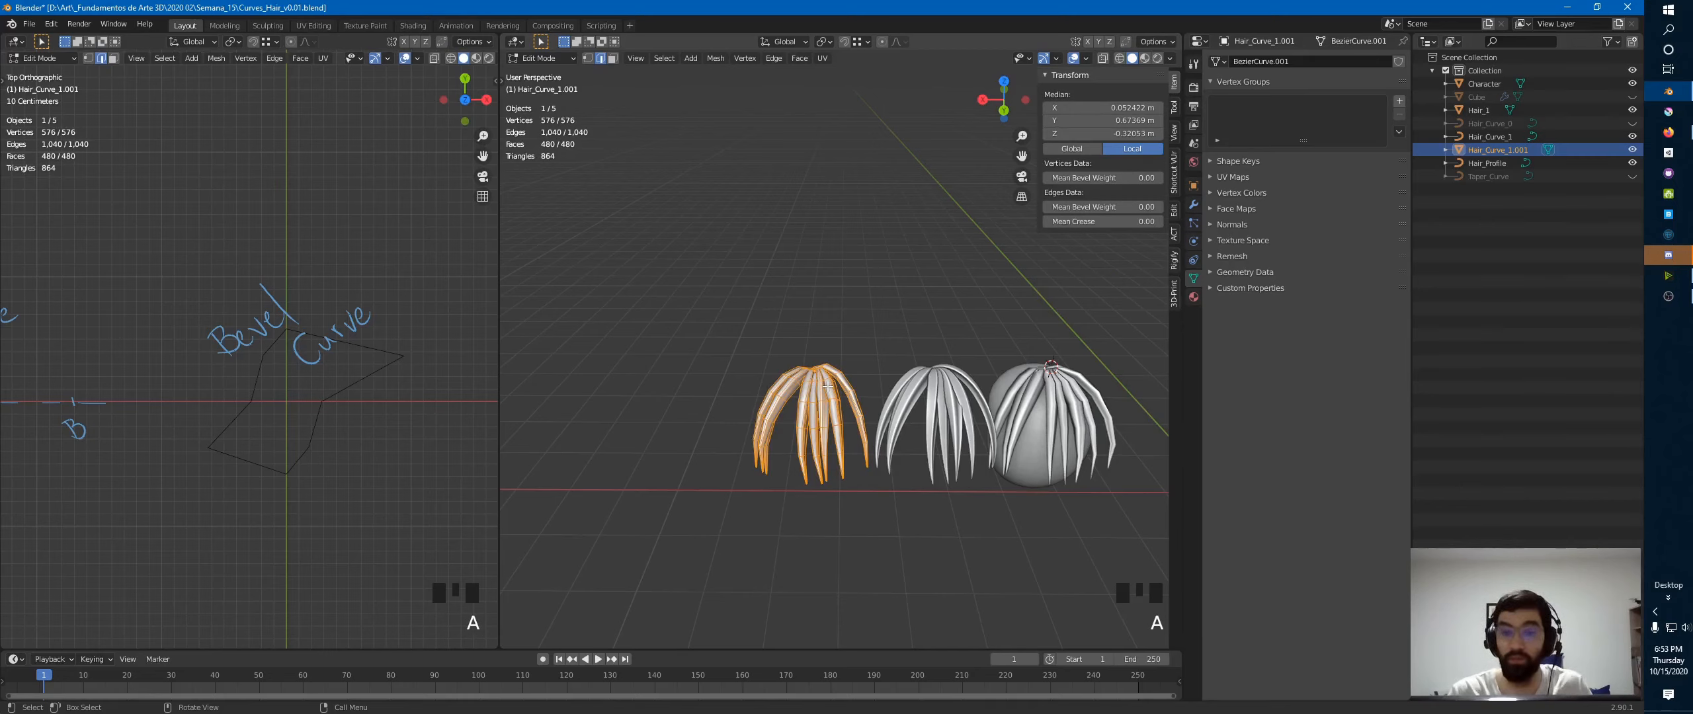
{"action": "key", "text": "Tab"}
- Add a Decimate modifier to Hair_Curve_1.001 in Collapse mode with a ratio of about 0.61 and inspect the strands
{"action": "middle_click_drag", "start_coordinate": [902, 349], "coordinate": [769, 365]}
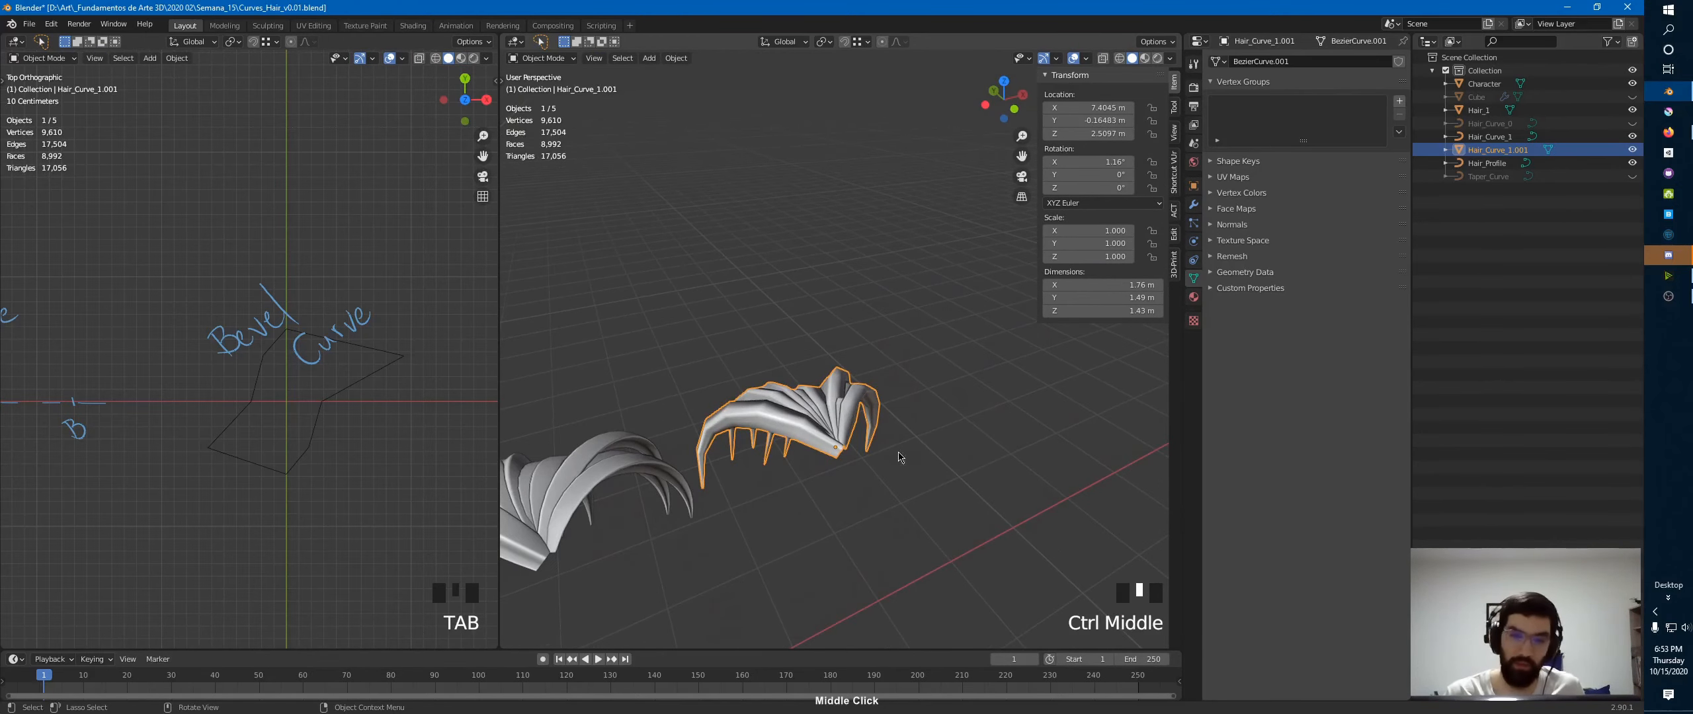
{"action": "middle_click_drag", "start_coordinate": [900, 457], "coordinate": [734, 326]}
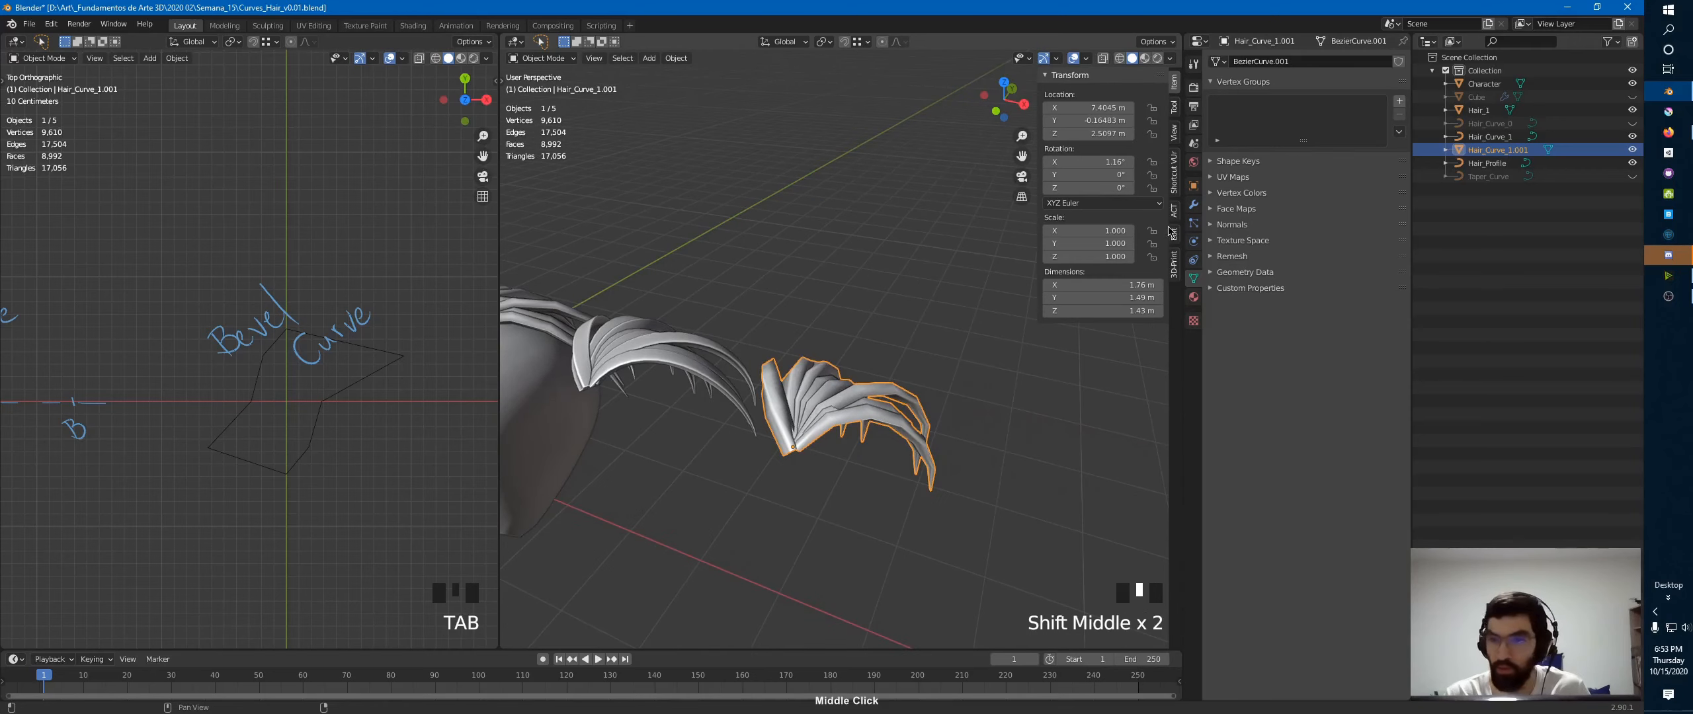
{"action": "left_click", "coordinate": [1193, 204]}
{"action": "left_click", "coordinate": [1276, 62]}
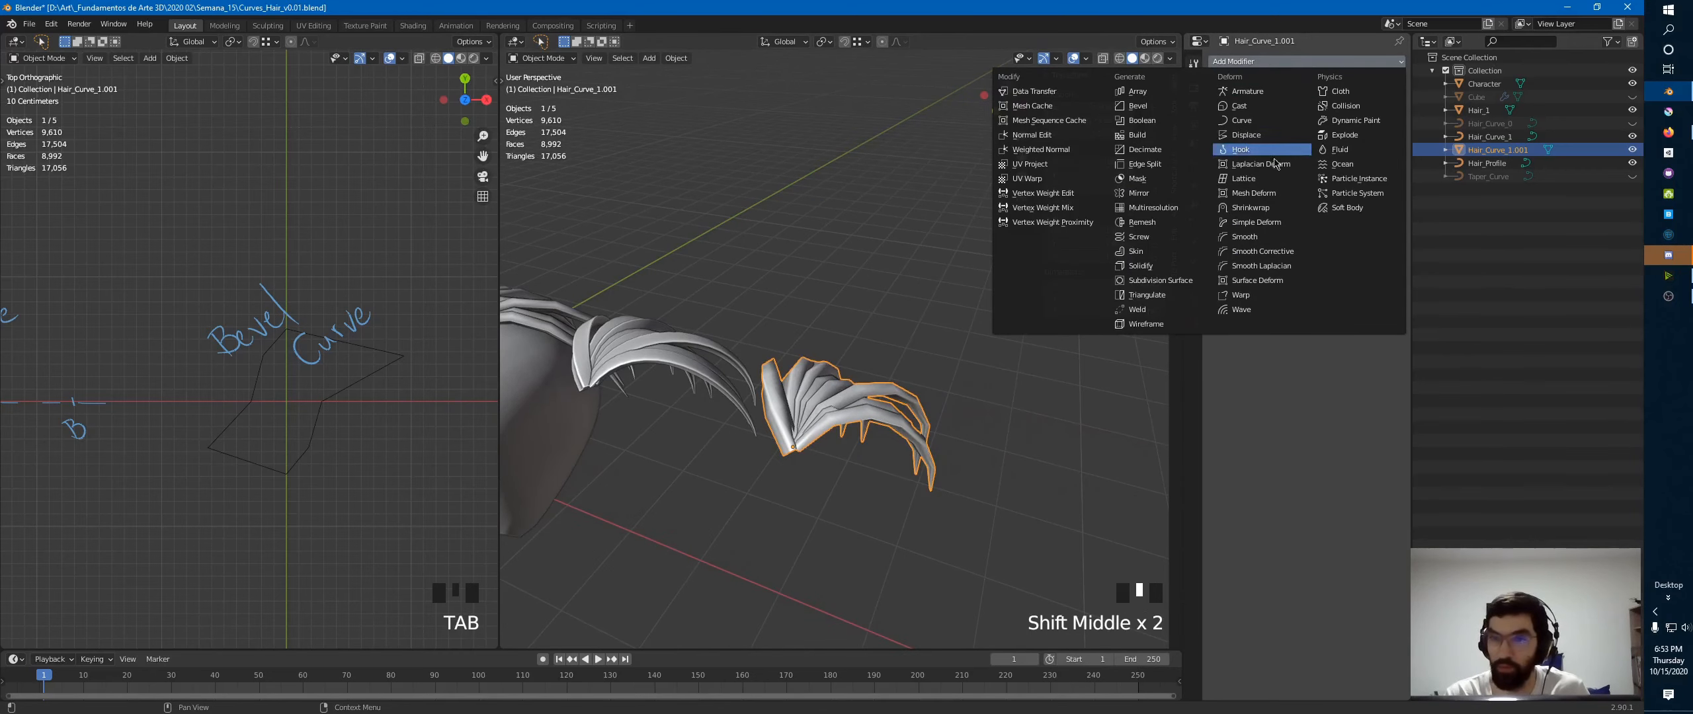
{"action": "left_click", "coordinate": [1165, 150]}
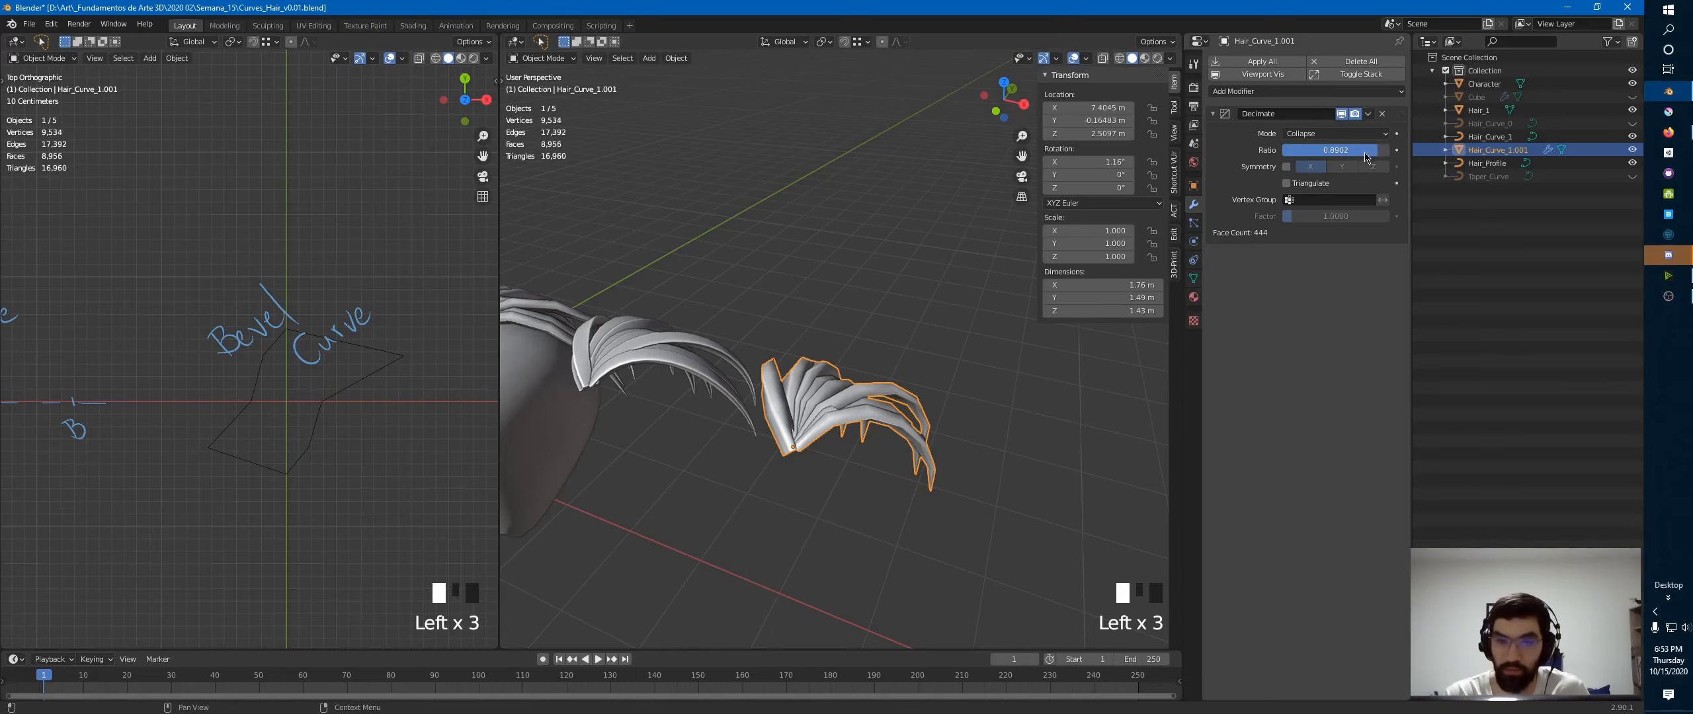
{"action": "left_click_drag", "start_coordinate": [1364, 153], "coordinate": [1337, 157]}
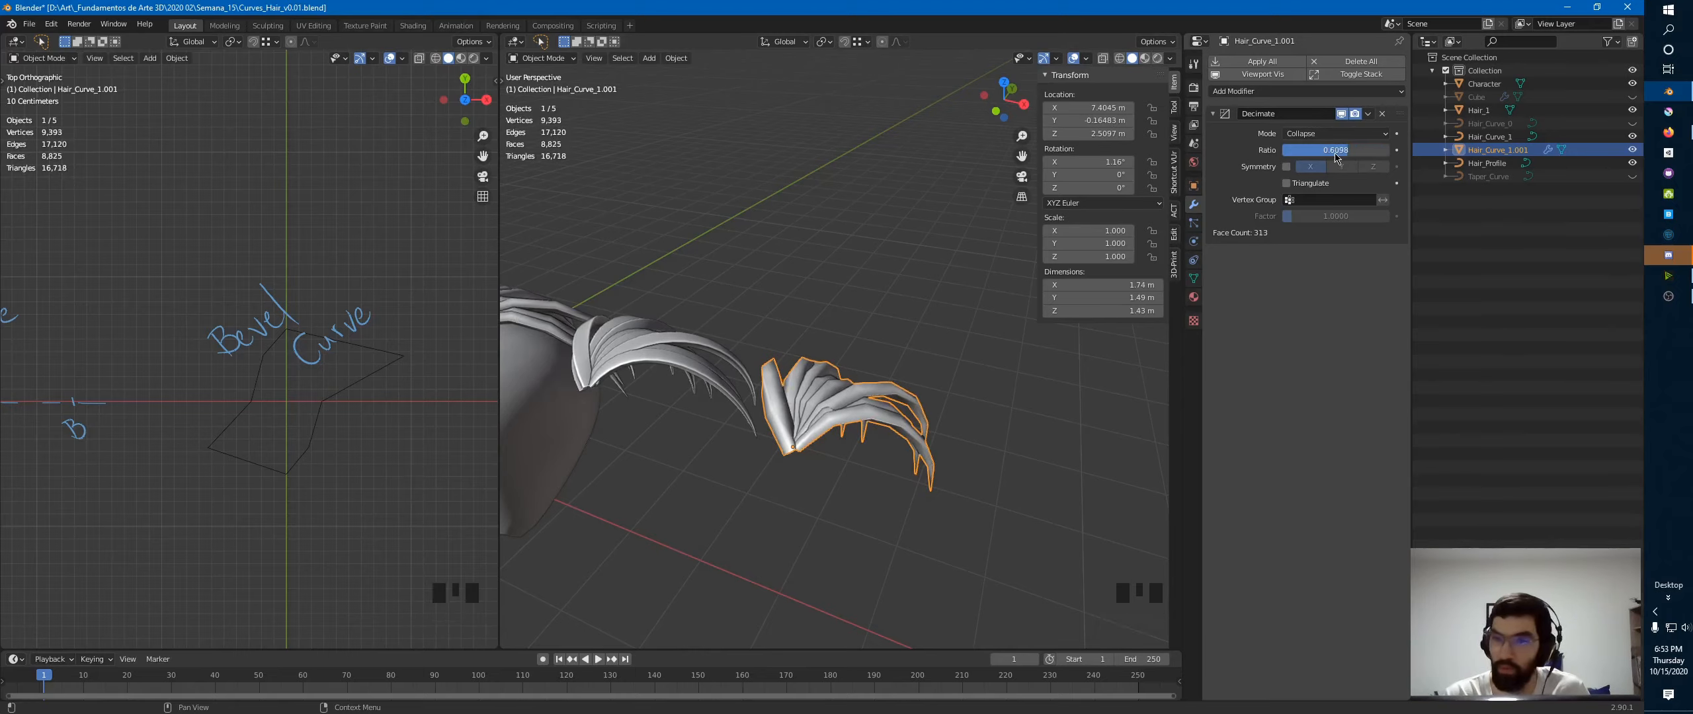
{"action": "middle_click_drag", "start_coordinate": [562, 371], "coordinate": [586, 378]}
{"action": "middle_click_drag", "start_coordinate": [820, 450], "coordinate": [801, 325], "text": "ctrl"}
{"action": "middle_click_drag", "start_coordinate": [801, 325], "coordinate": [777, 363], "text": "ctrl"}
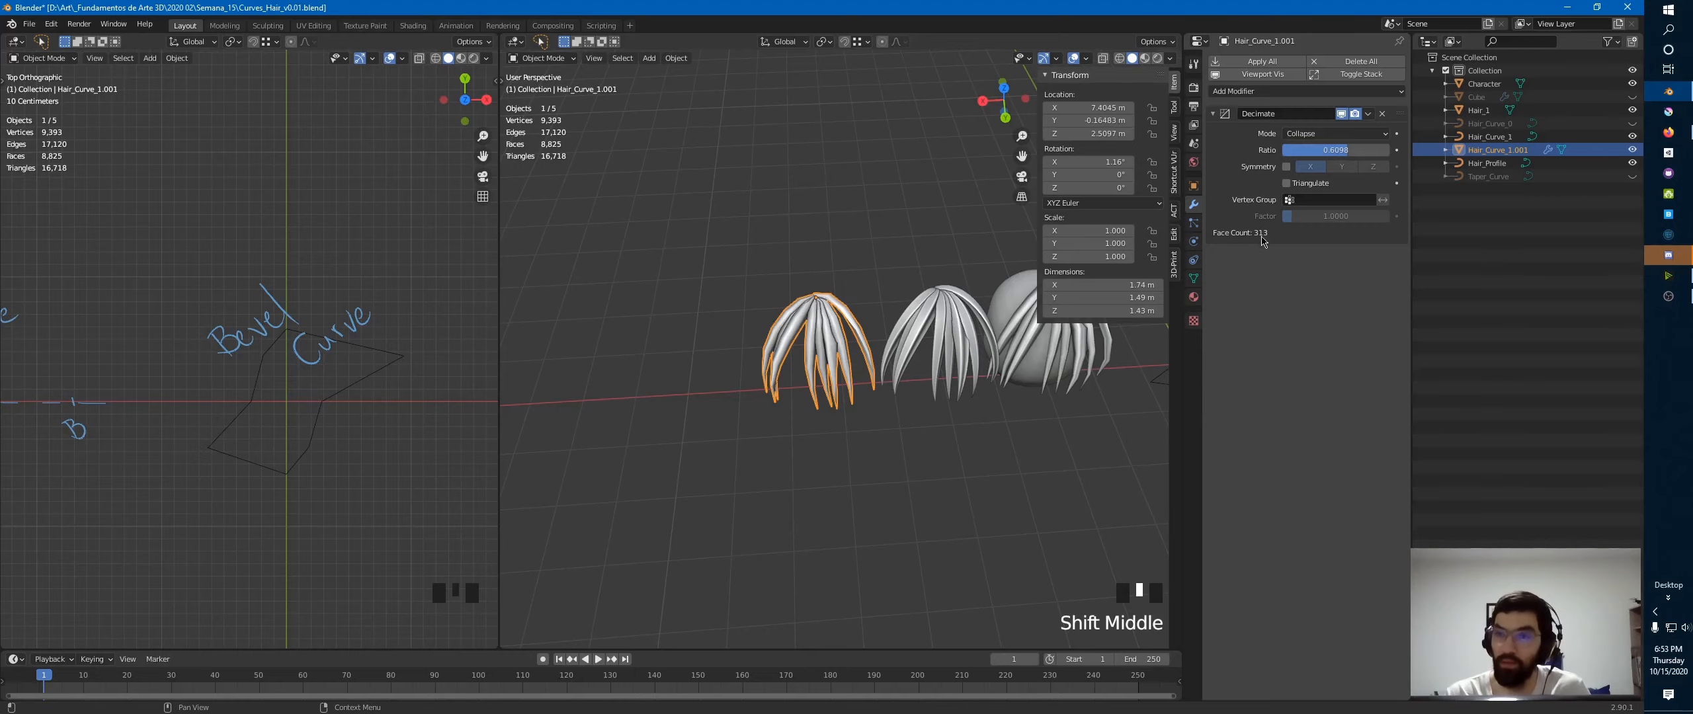
- Remove the Decimate modifier to compare the hair versions, and undo the removal
{"action": "left_click", "coordinate": [1382, 115]}
{"action": "middle_click_drag", "start_coordinate": [885, 311], "coordinate": [874, 255], "text": "ctrl"}
{"action": "middle_click_drag", "start_coordinate": [795, 302], "coordinate": [740, 338], "text": "shift"}
{"action": "middle_click_drag", "start_coordinate": [920, 352], "coordinate": [804, 356], "text": "shift"}
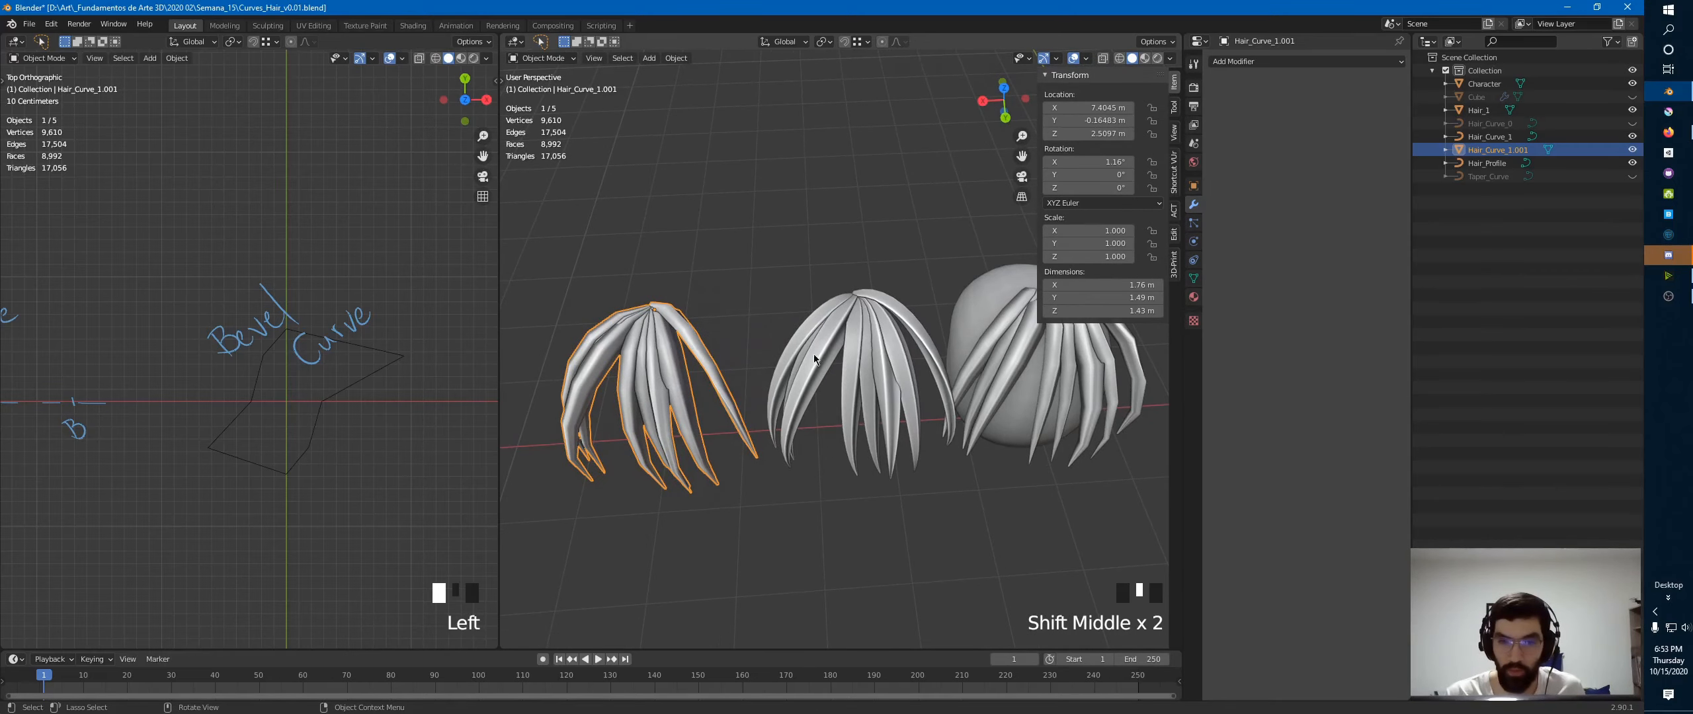
{"action": "middle_click_drag", "start_coordinate": [657, 331], "coordinate": [778, 379]}
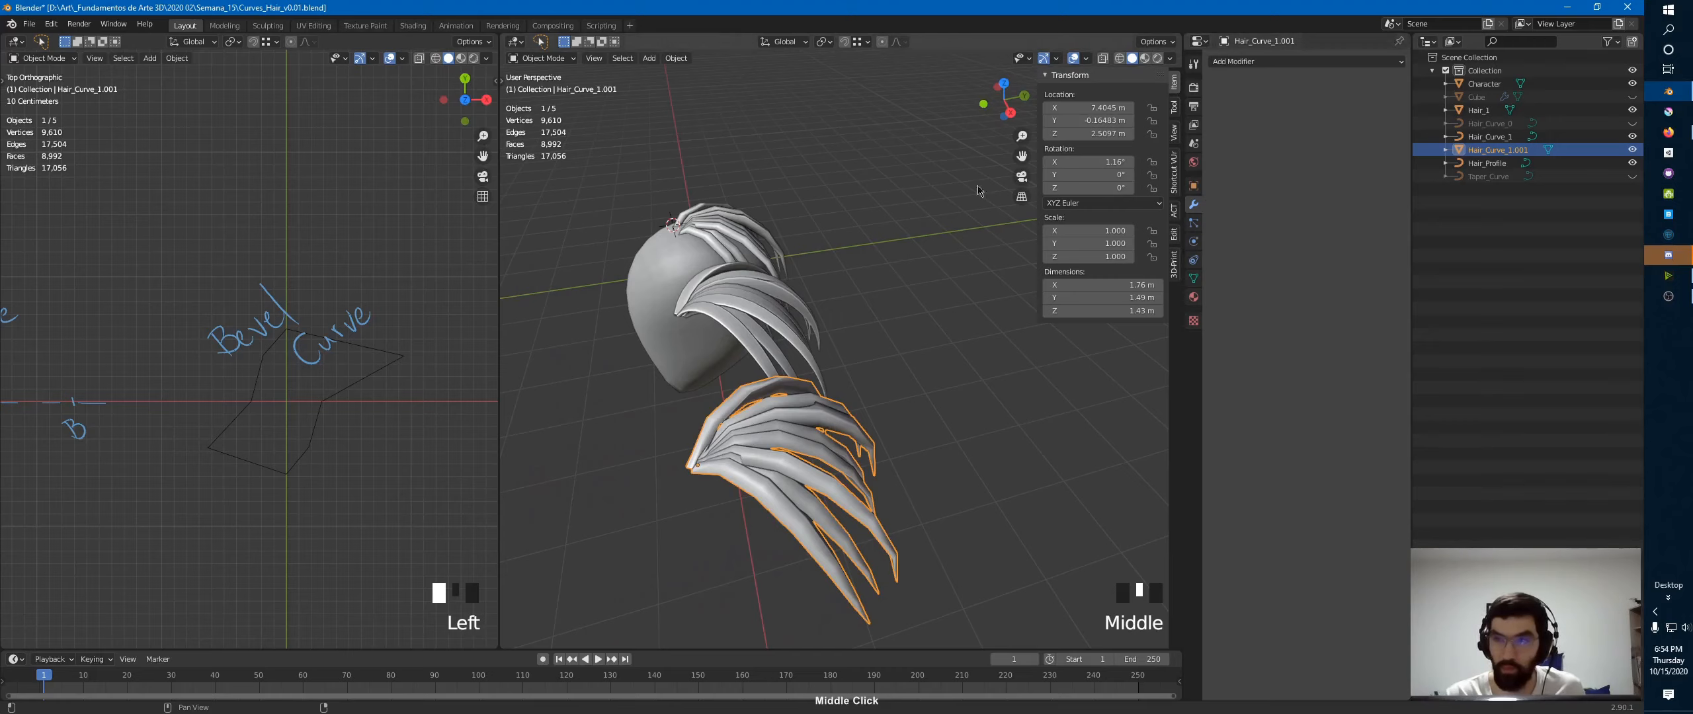
{"action": "key", "text": "ctrl+z"}
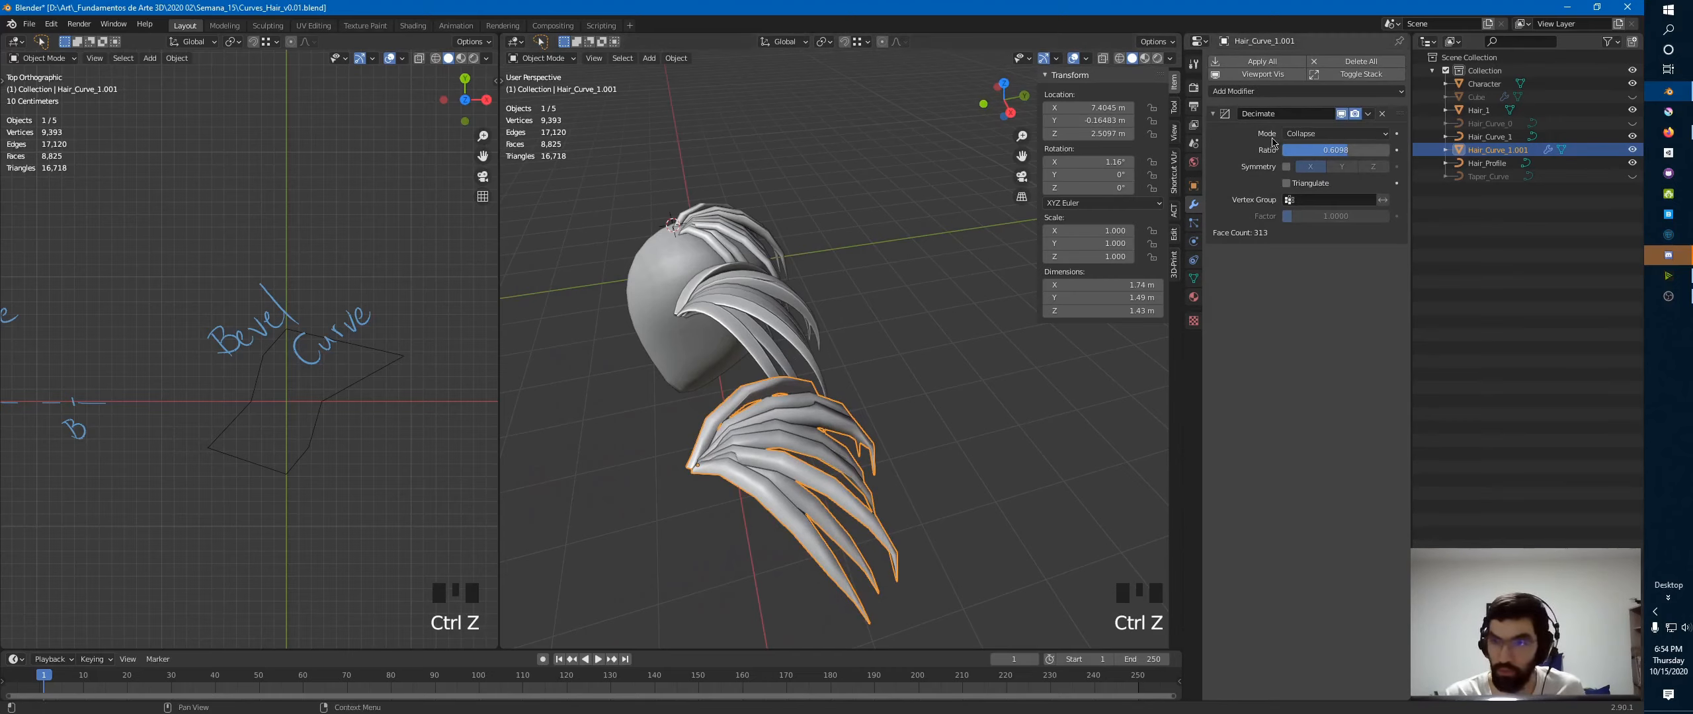
- Apply the Decimate modifier, inspect the resulting topology at the strand roots in Edit Mode, and undo the application
{"action": "left_click", "coordinate": [1262, 61]}
{"action": "key", "text": "Tab"}
{"action": "middle_click_drag", "start_coordinate": [797, 454], "coordinate": [787, 382]}
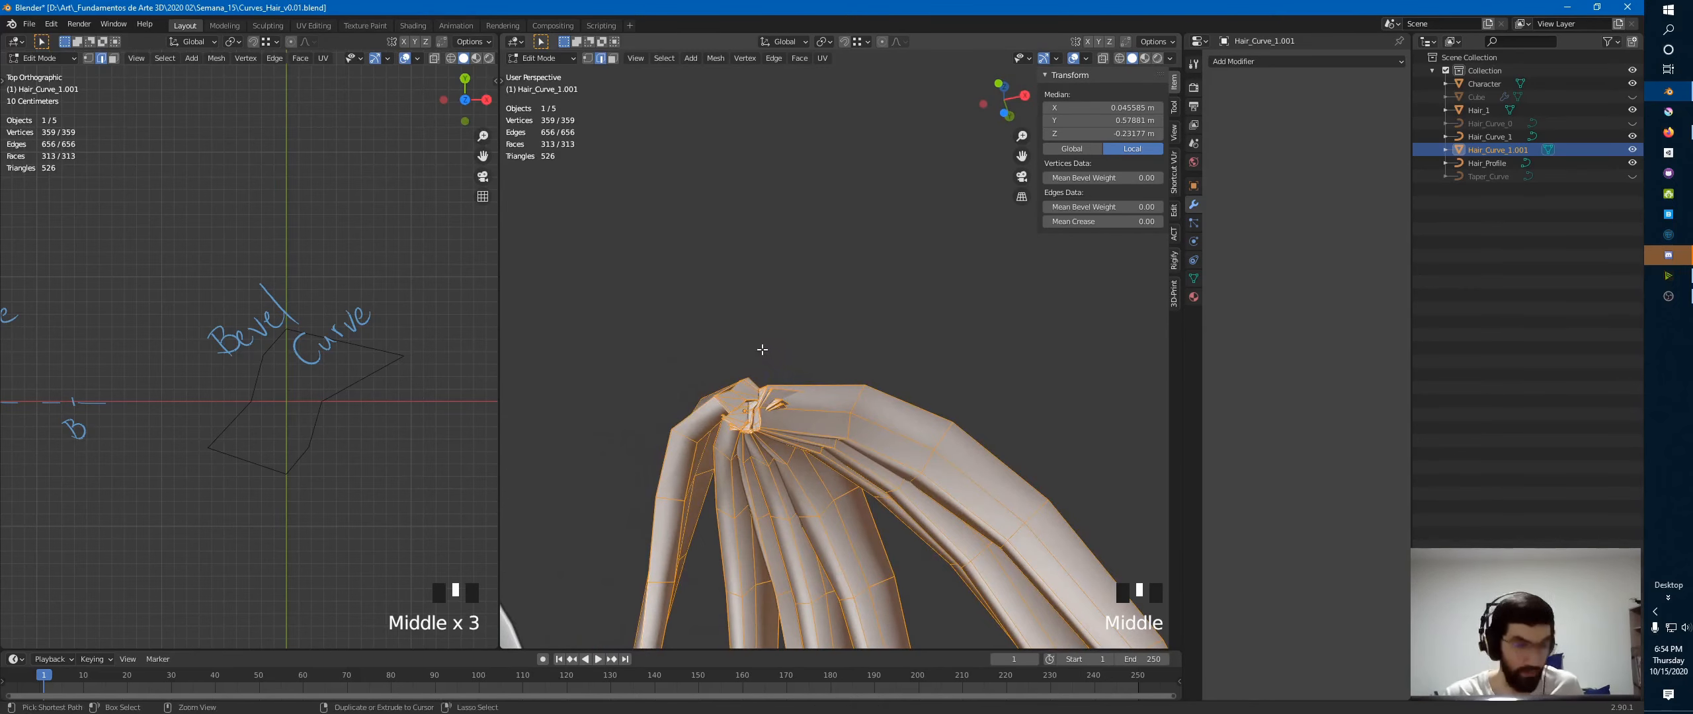
{"action": "key", "text": "ctrl+z"}
{"action": "key", "text": "ctrl+z"}
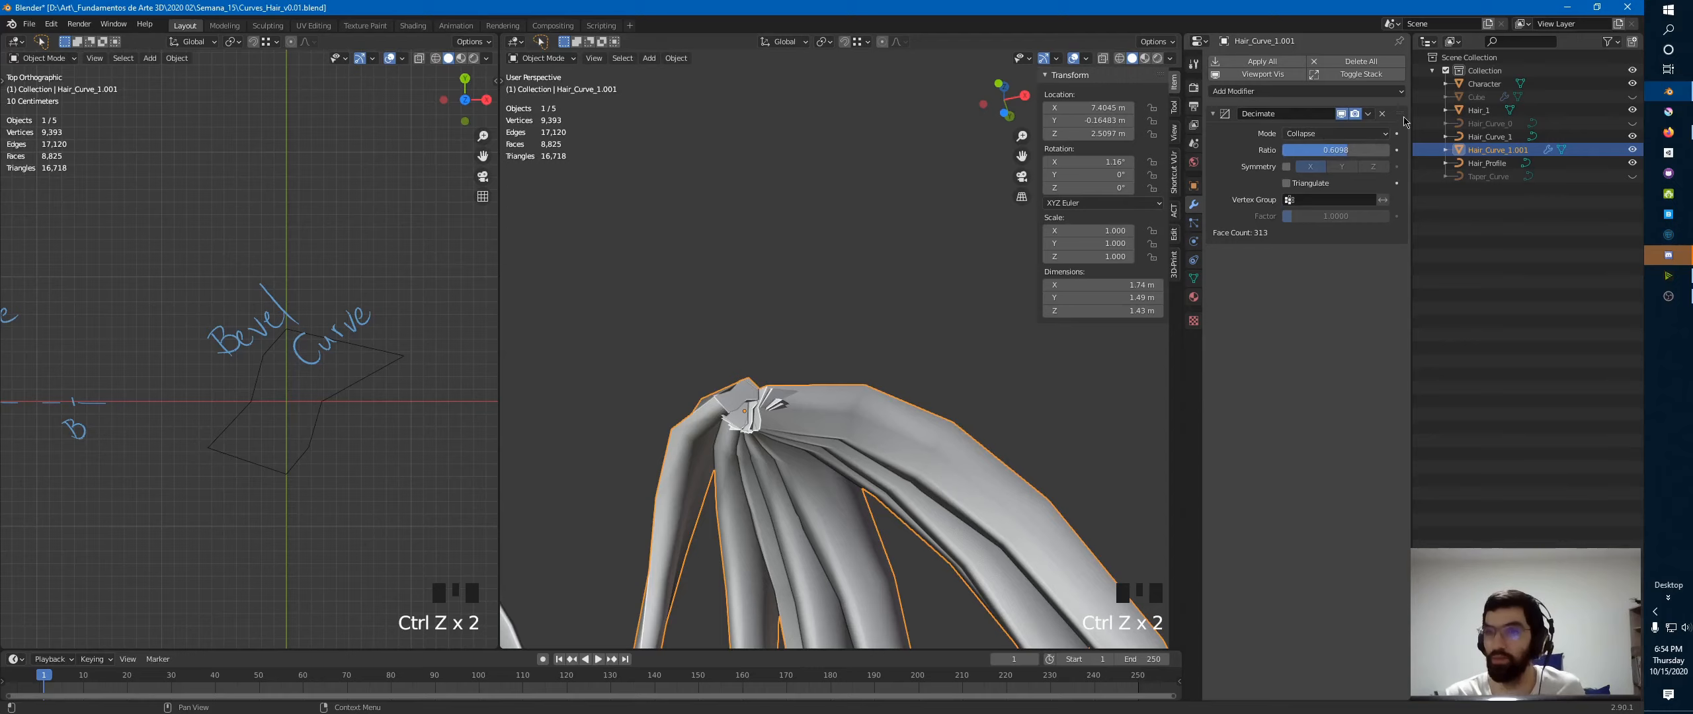
- Delete the Decimate modifier from Hair_Curve_1.001
{"action": "left_click", "coordinate": [1383, 114]}
{"action": "middle_click_drag", "start_coordinate": [813, 371], "coordinate": [809, 405]}
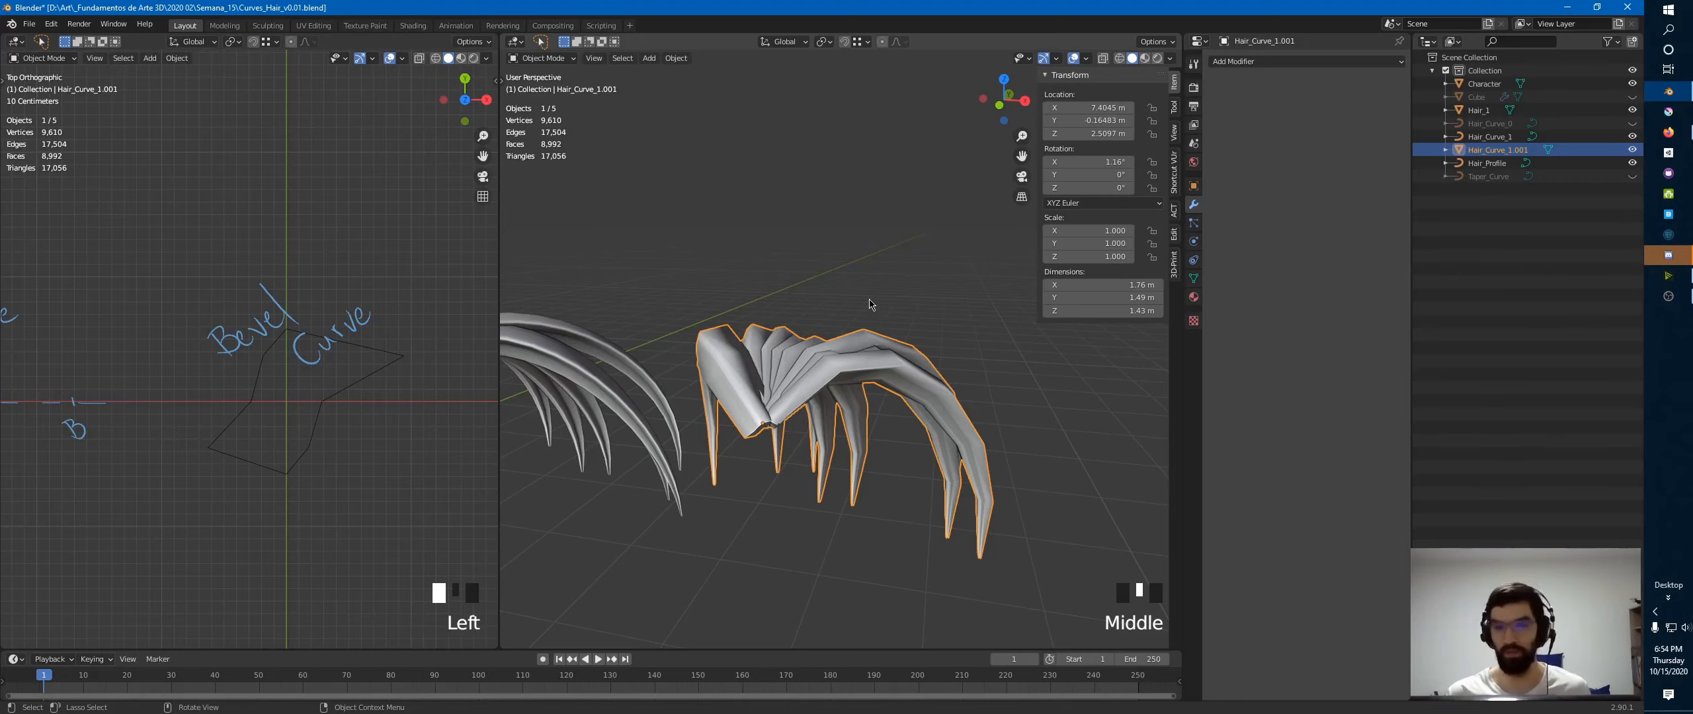
{"action": "middle_click_drag", "start_coordinate": [889, 281], "coordinate": [914, 319]}
- Open Hair_Curve_1.001 for mesh editing in the UV Editing workspace and examine its UV grid against the strands
{"action": "key", "text": "Tab"}
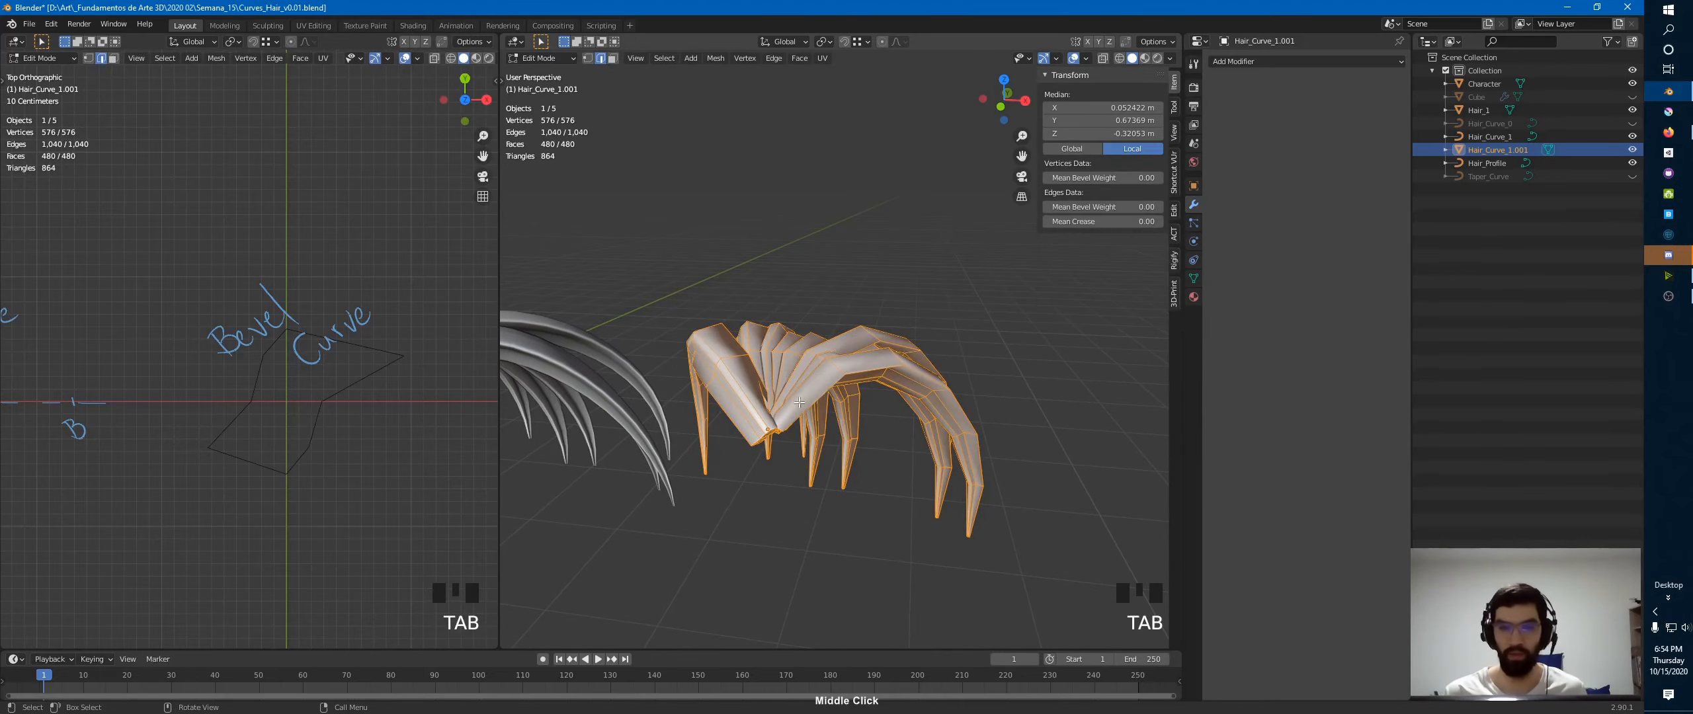
{"action": "left_click", "coordinate": [313, 26]}
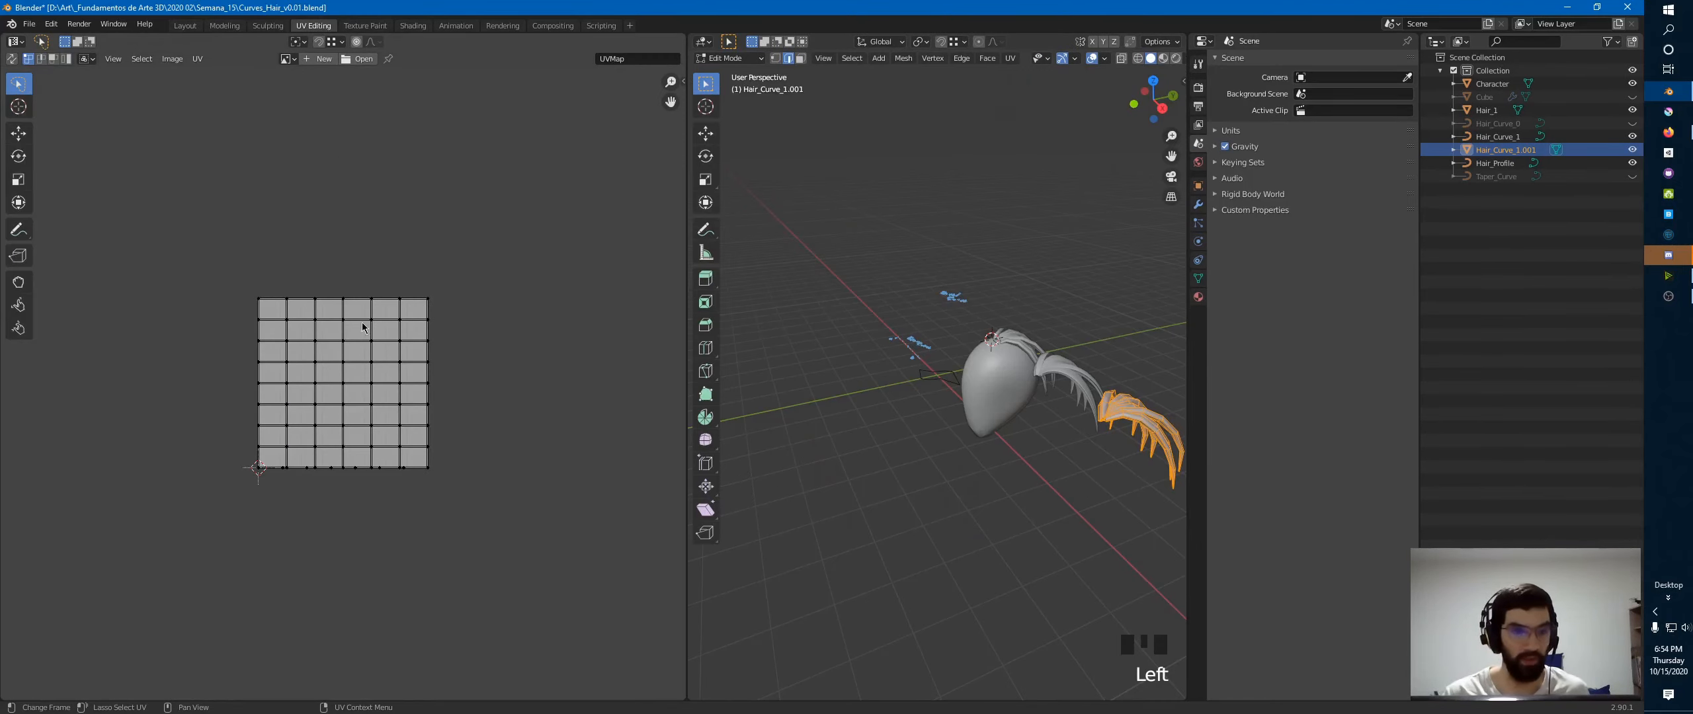
{"action": "scroll", "coordinate": [363, 325], "scroll_direction": "up", "scroll_amount": 3}
{"action": "middle_click_drag", "start_coordinate": [393, 353], "coordinate": [377, 345]}
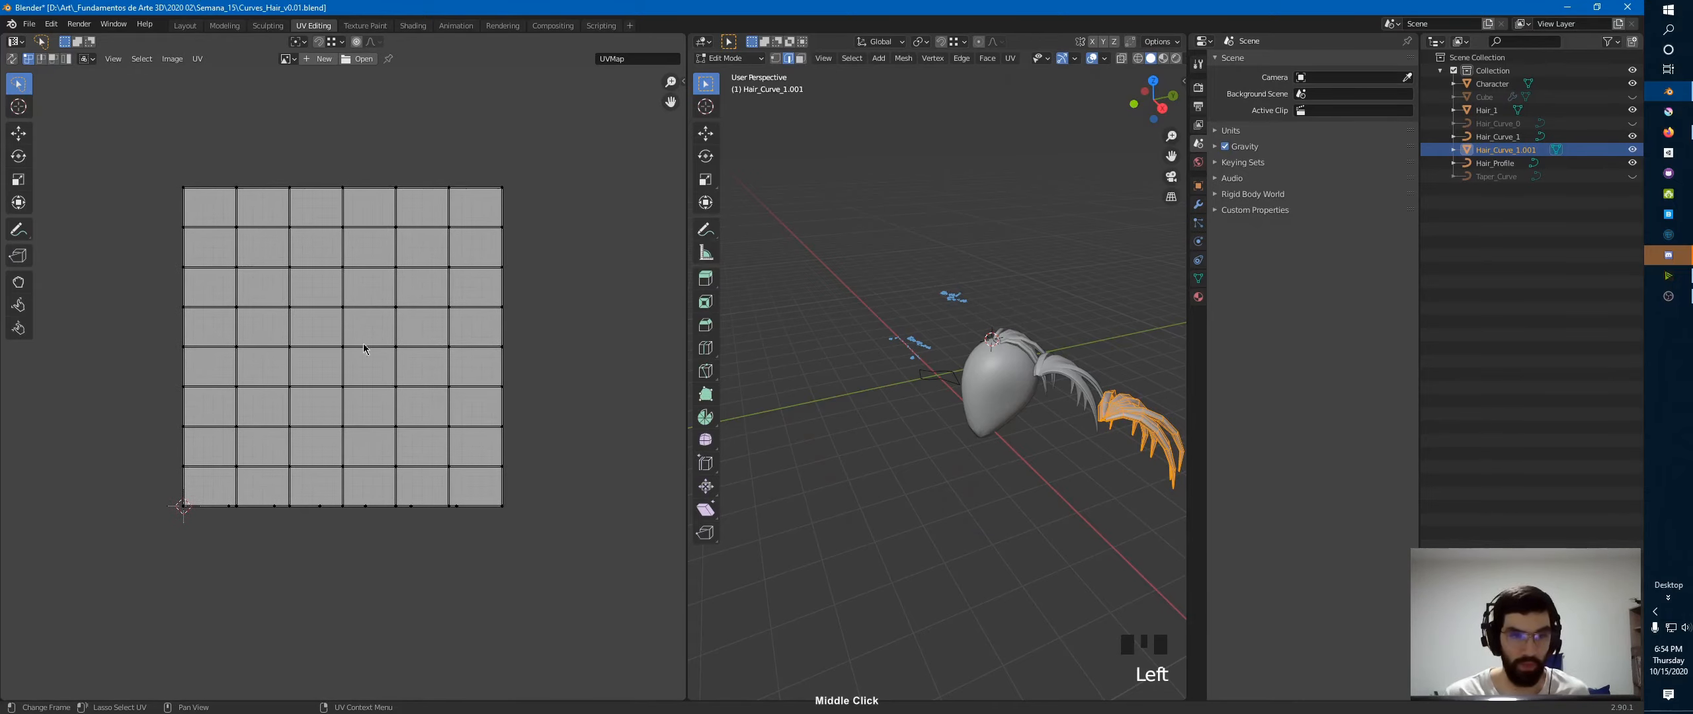
{"action": "middle_click_drag", "start_coordinate": [926, 331], "coordinate": [763, 371]}
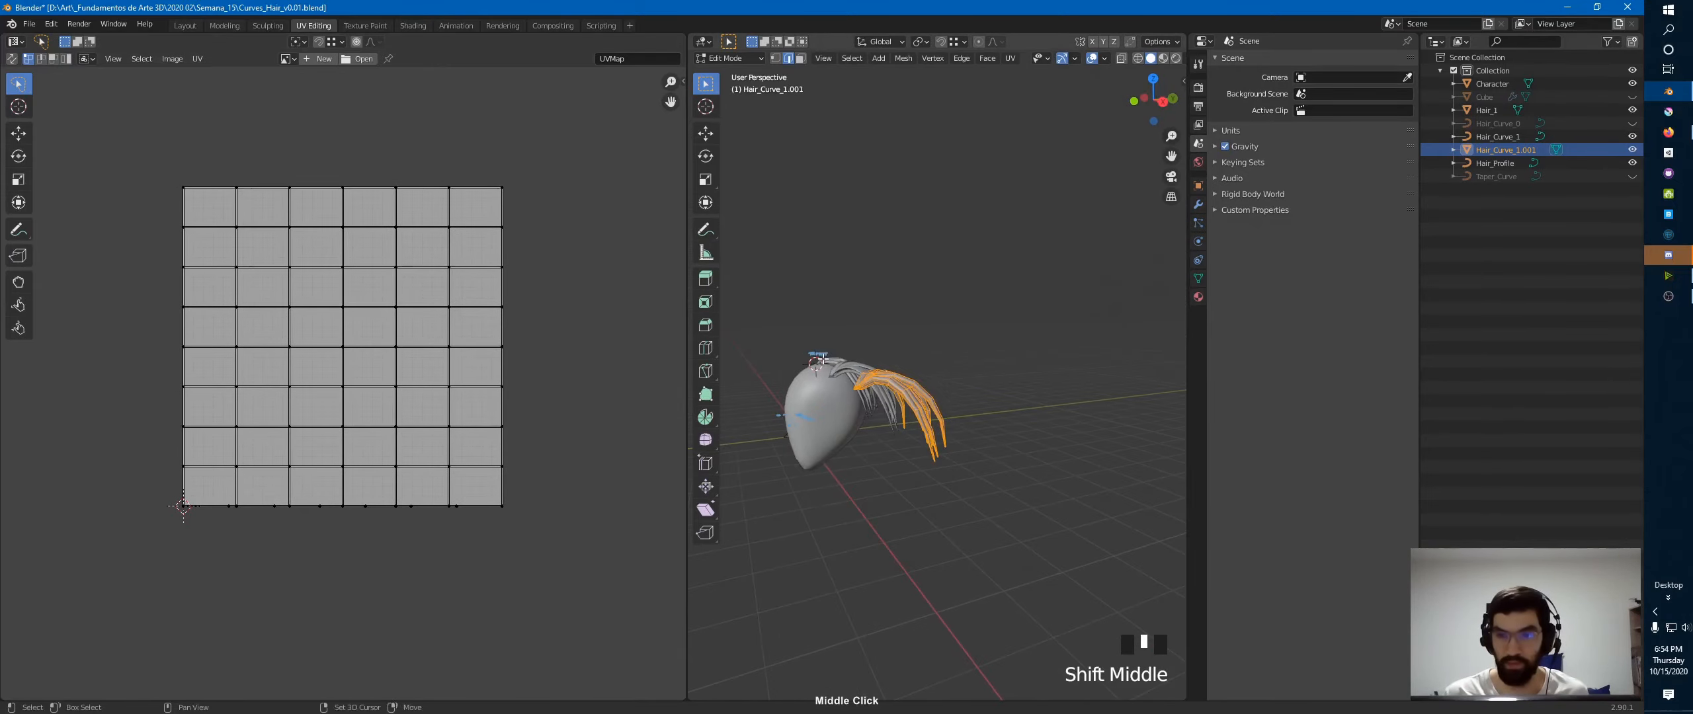
{"action": "middle_click_drag", "start_coordinate": [869, 378], "coordinate": [944, 374]}
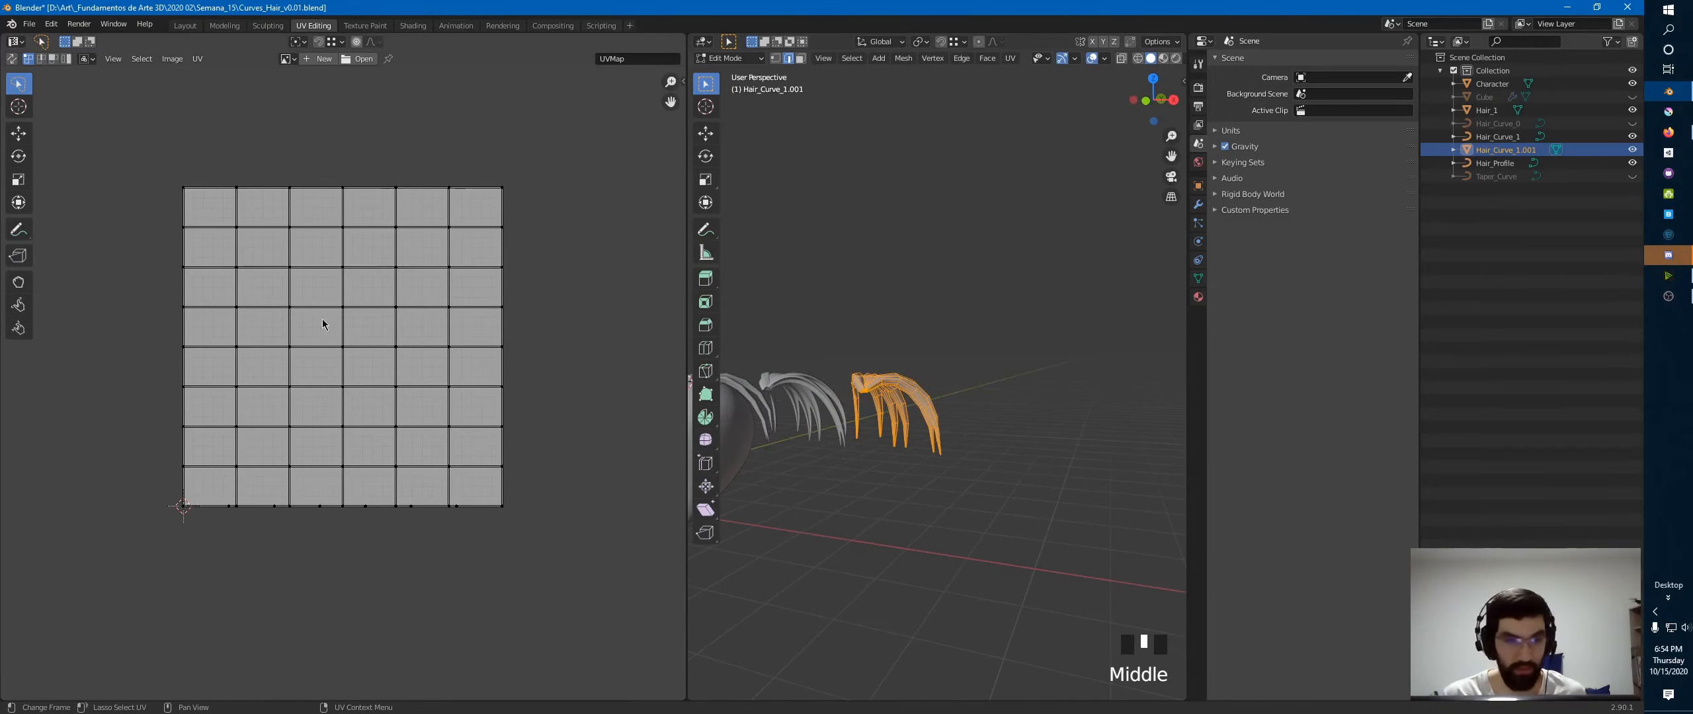
{"action": "middle_click_drag", "start_coordinate": [915, 318], "coordinate": [884, 349]}
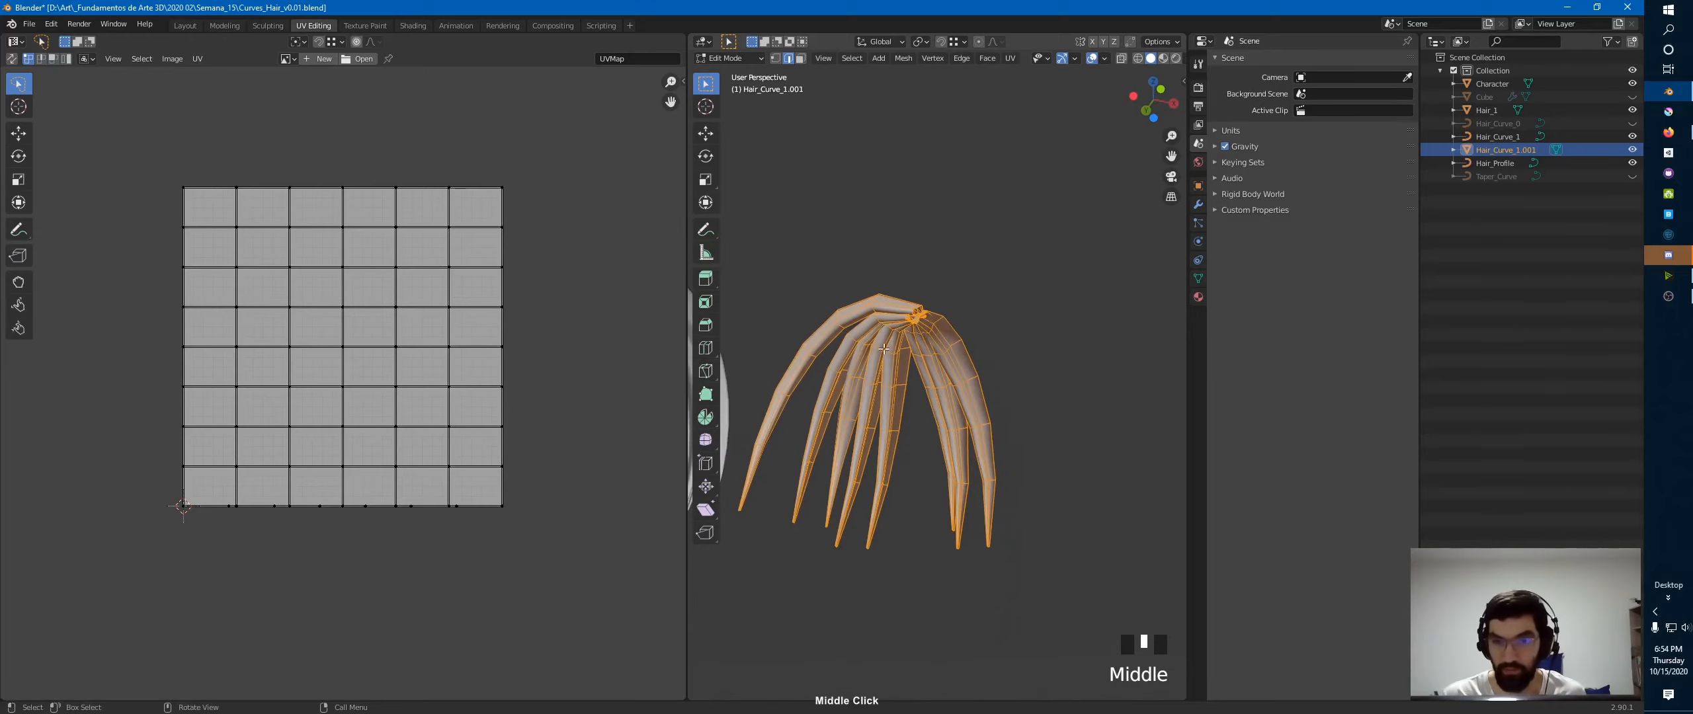
- Return to the Layout workspace in Object Mode, select Hair_Curve_1.001 and Hair_1, and clear the location of both meshes
{"action": "left_click", "coordinate": [185, 25]}
{"action": "mouse_move", "coordinate": [745, 376]}
{"action": "middle_mouse_down", "text": "ctrl"}
{"action": "mouse_move", "coordinate": [862, 295]}
{"action": "mouse_move", "coordinate": [843, 372]}
{"action": "mouse_move", "coordinate": [748, 399]}
{"action": "middle_mouse_up", "text": "ctrl"}
{"action": "key", "text": "Tab"}
{"action": "middle_click_drag", "start_coordinate": [719, 289], "coordinate": [874, 363]}
{"action": "key", "text": "Tab"}
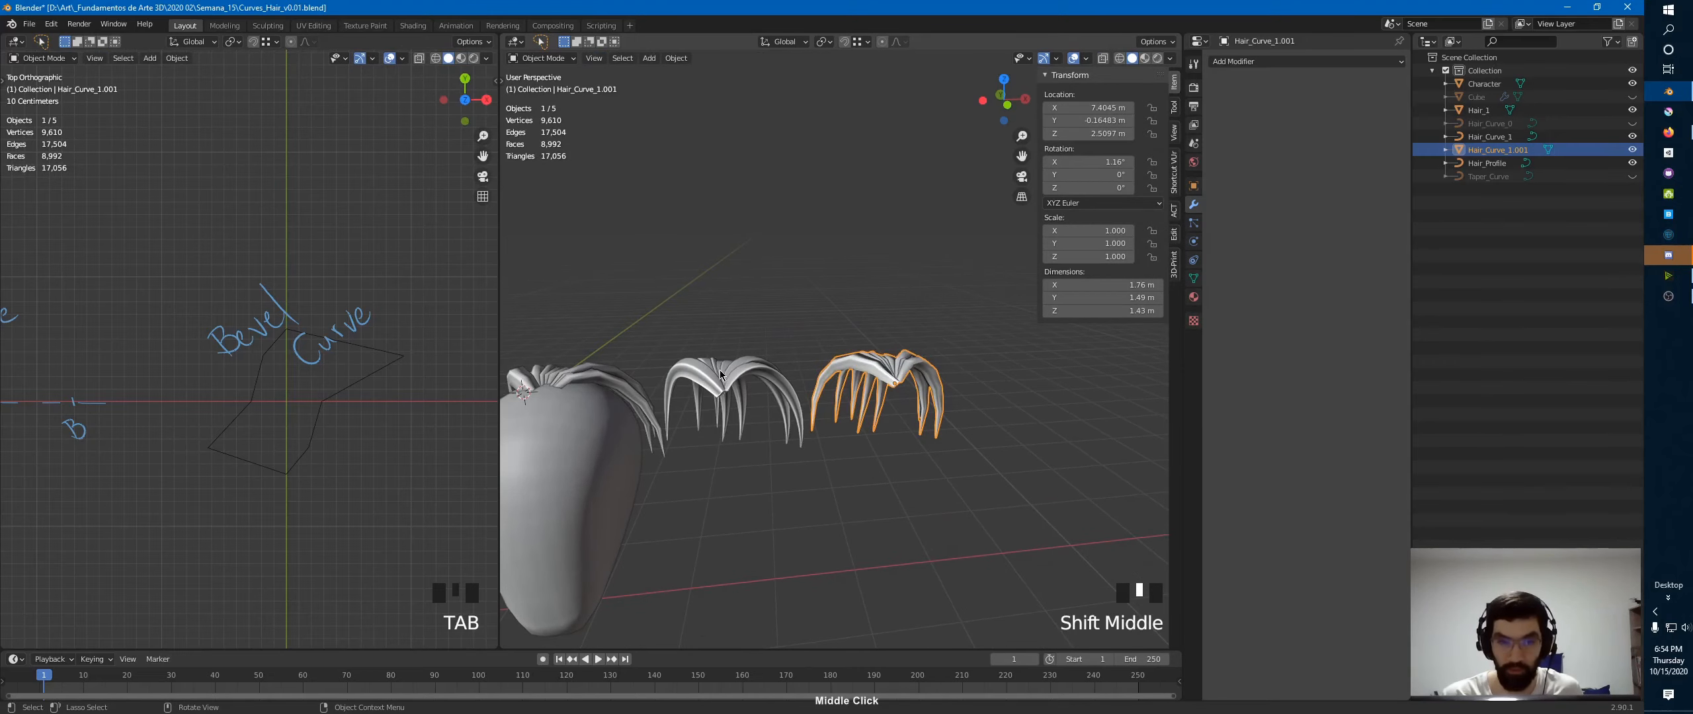
{"action": "left_click", "coordinate": [874, 363]}
{"action": "left_click", "coordinate": [874, 363], "text": "shift"}
{"action": "left_click", "coordinate": [754, 389], "text": "shift"}
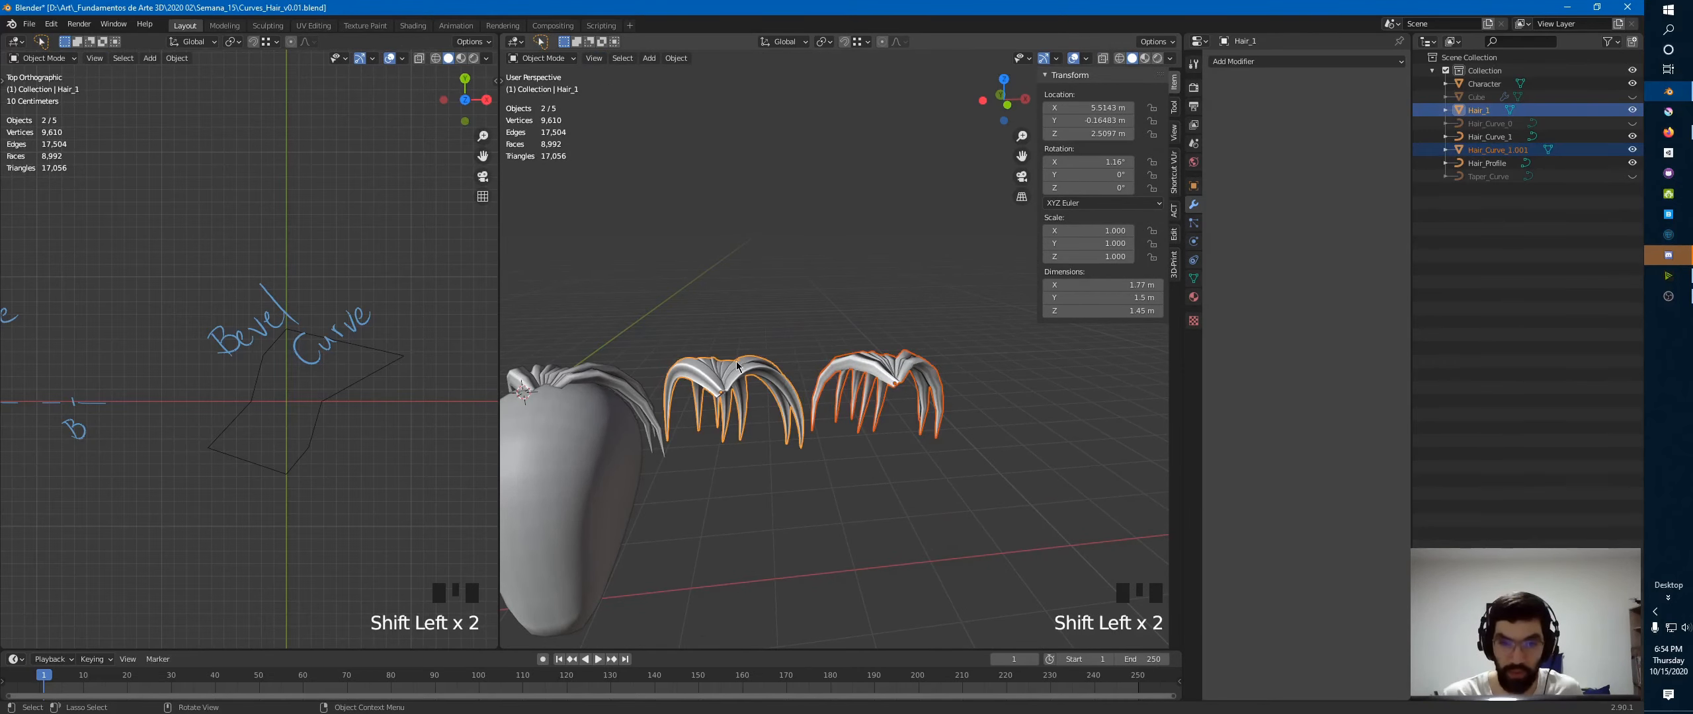
{"action": "key", "text": "alt+g"}
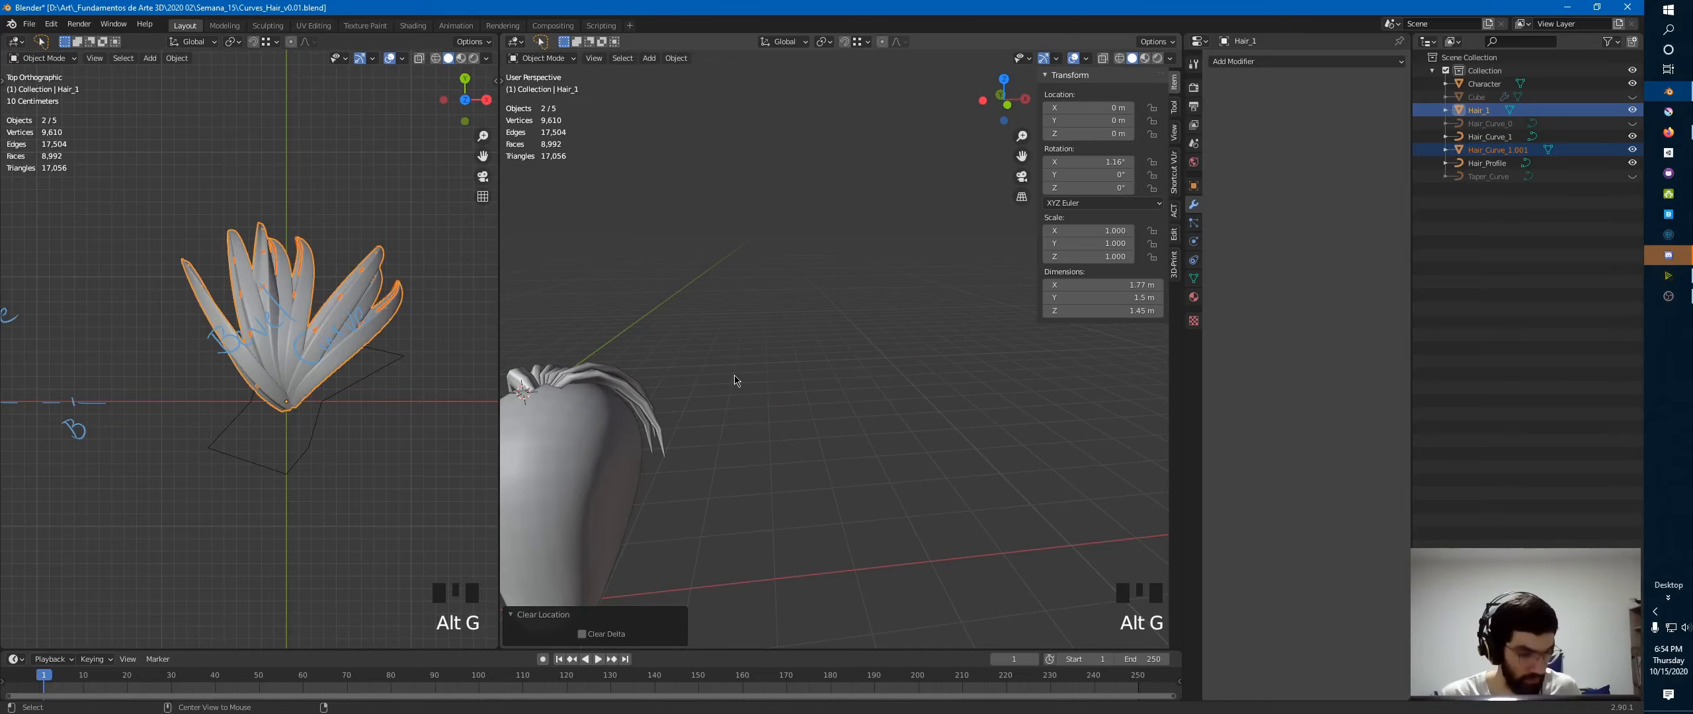
- Compare the overlapping Hair_1 and Hair_Curve_1.001 meshes from several angles, selecting each in turn
{"action": "middle_click_drag", "start_coordinate": [808, 324], "coordinate": [861, 223], "text": "ctrl"}
{"action": "left_click", "coordinate": [795, 310]}
{"action": "left_click", "coordinate": [738, 338]}
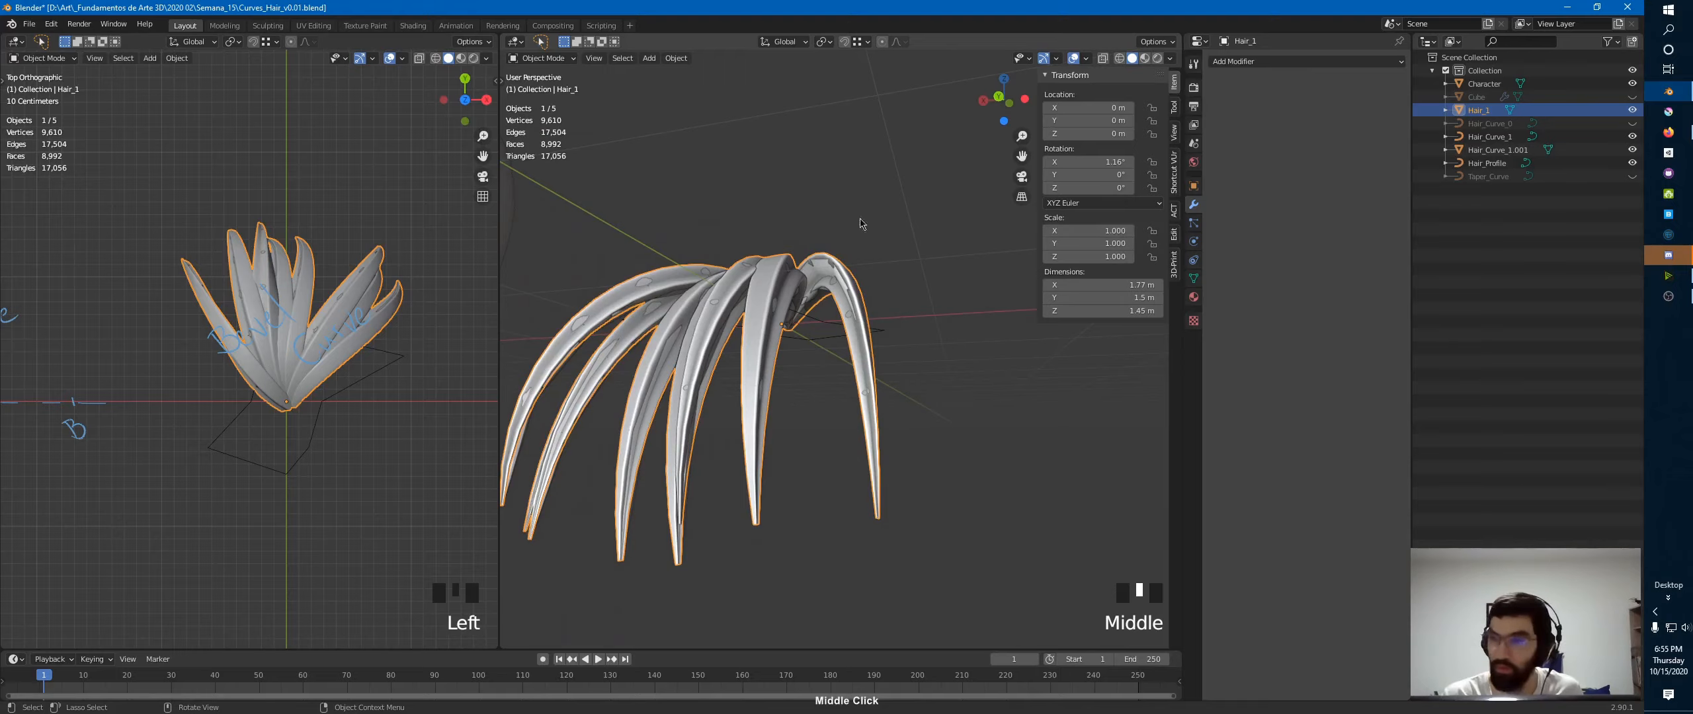
{"action": "left_click", "coordinate": [822, 271]}
{"action": "middle_click_drag", "start_coordinate": [826, 271], "coordinate": [787, 308]}
{"action": "left_click", "coordinate": [858, 315]}
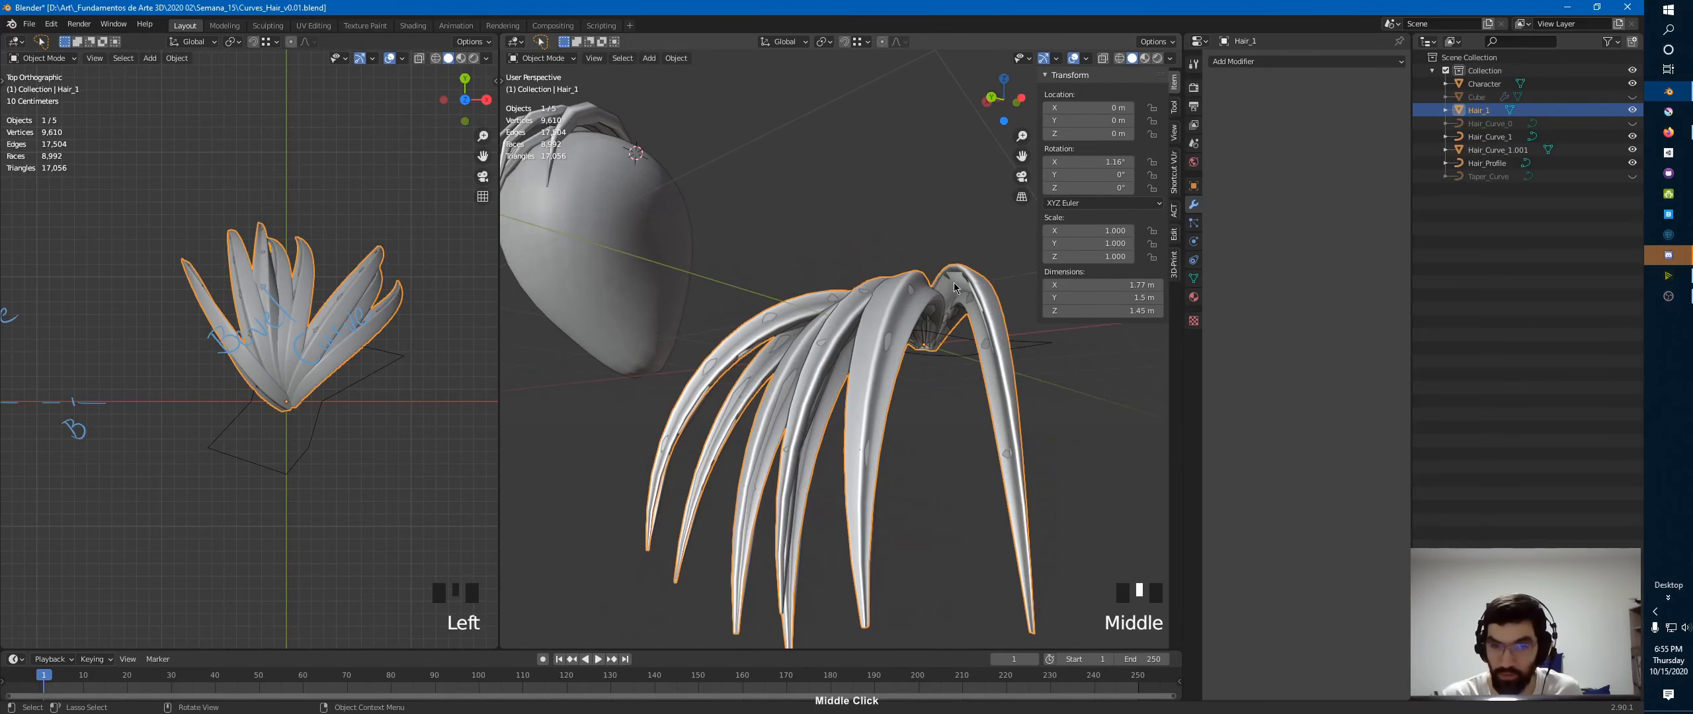
{"action": "left_click", "coordinate": [922, 317]}
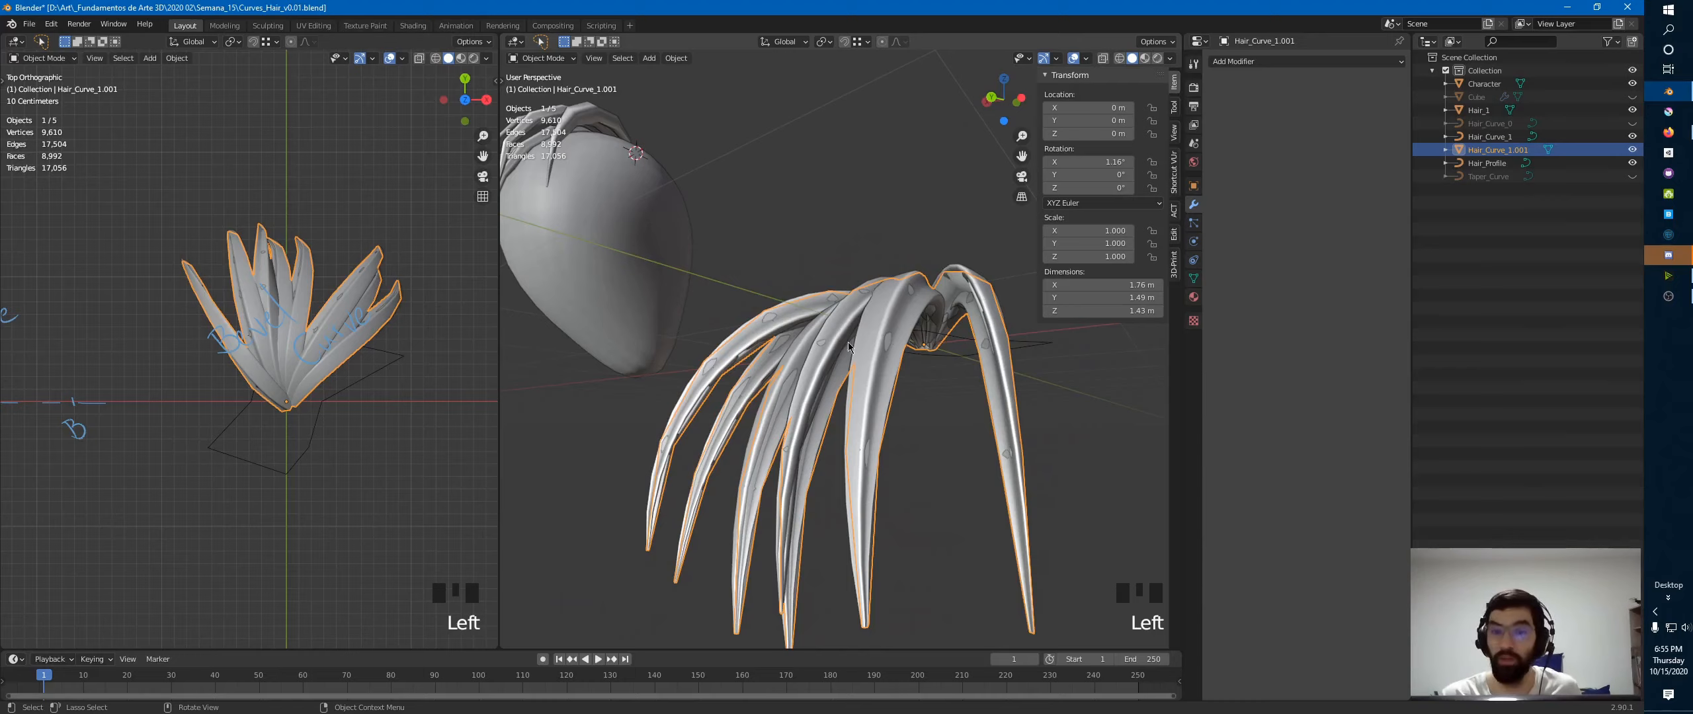
{"action": "middle_click_drag", "start_coordinate": [815, 313], "coordinate": [698, 365]}
{"action": "middle_click_drag", "start_coordinate": [860, 219], "coordinate": [685, 351], "text": "ctrl"}
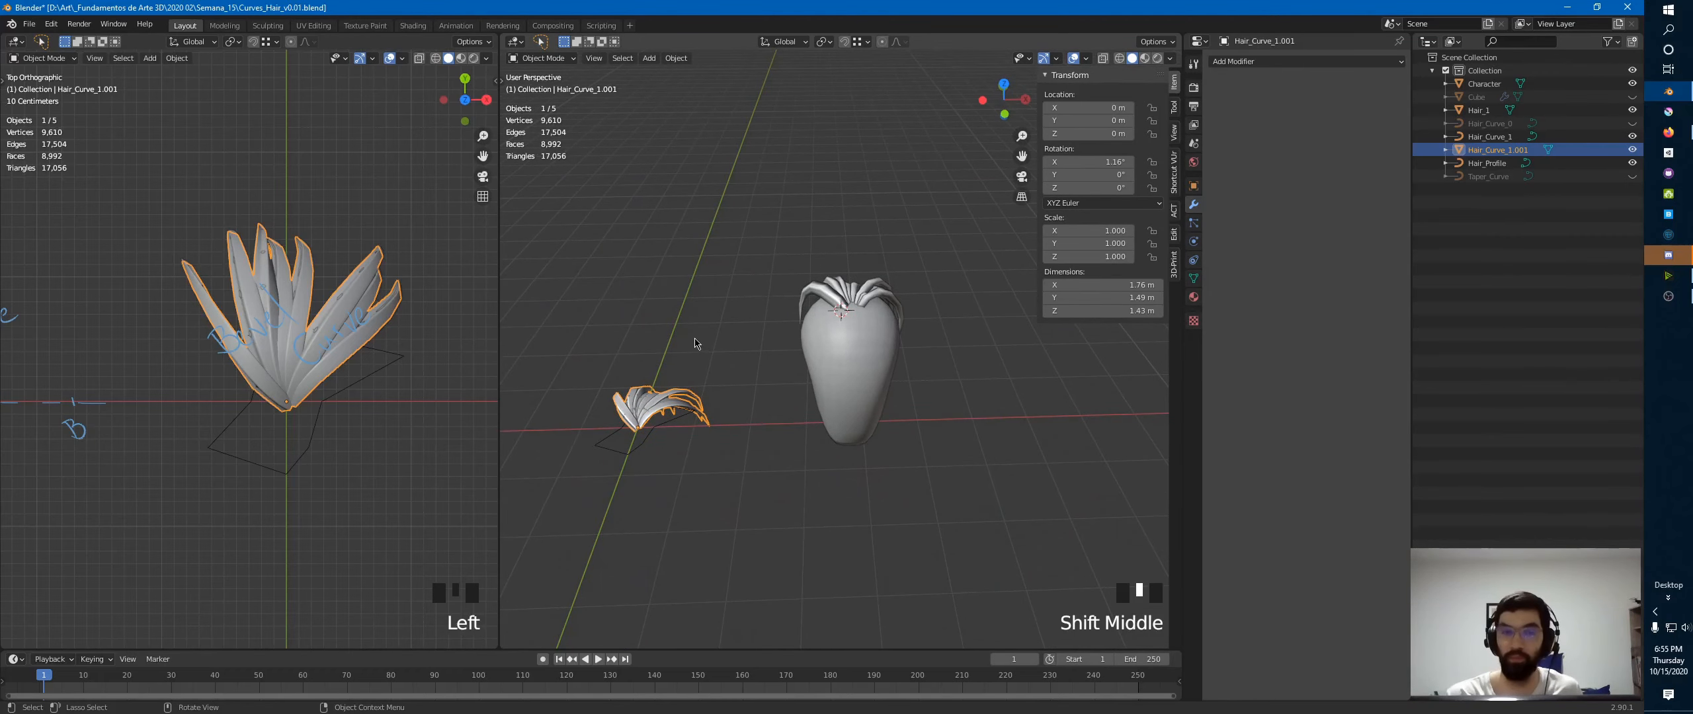
- Switch to Discord to read the class channel's messages, returning to Blender to view the character and hair
{"action": "key", "text": "alt+Tab"}
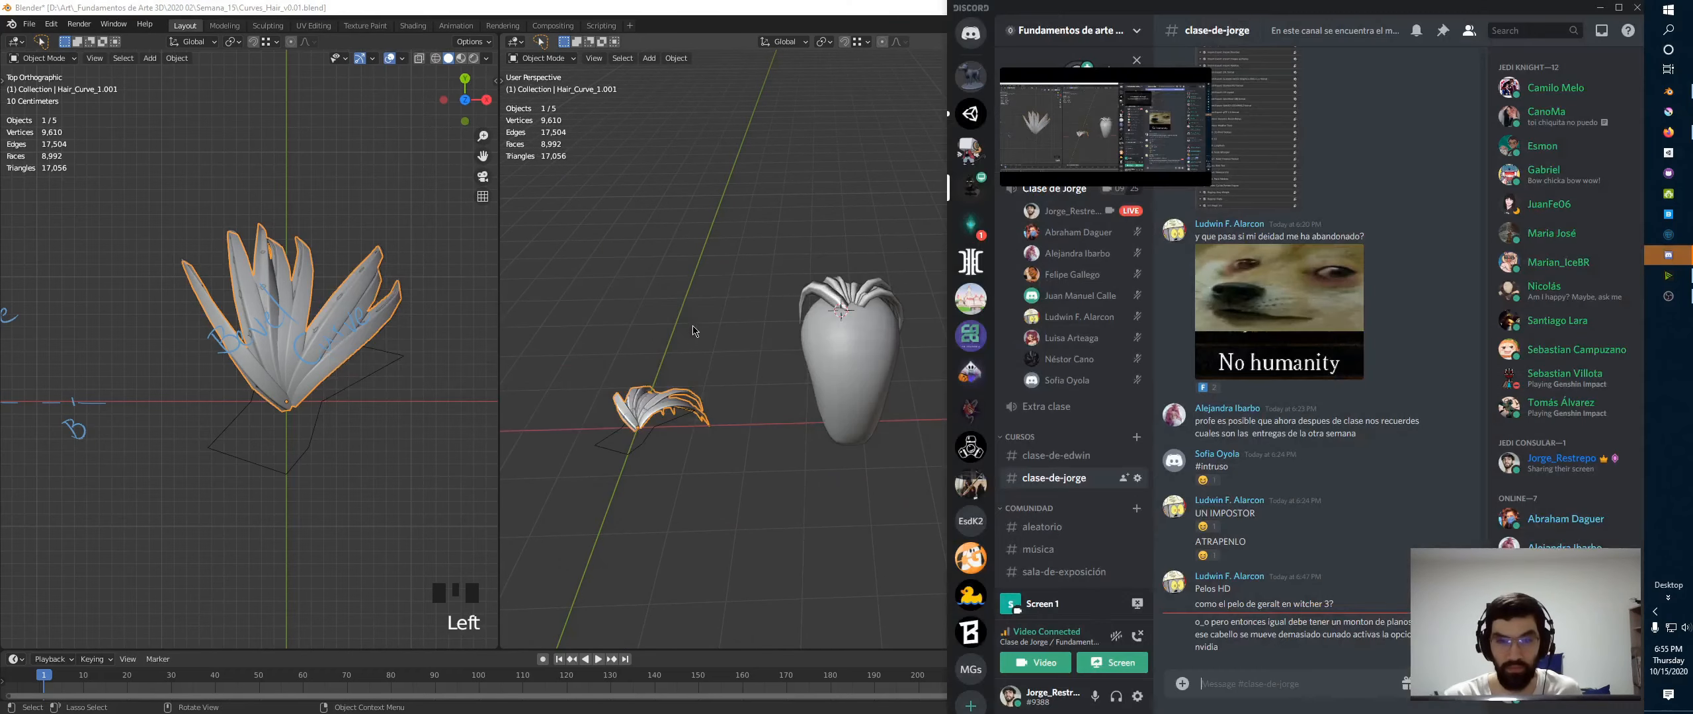
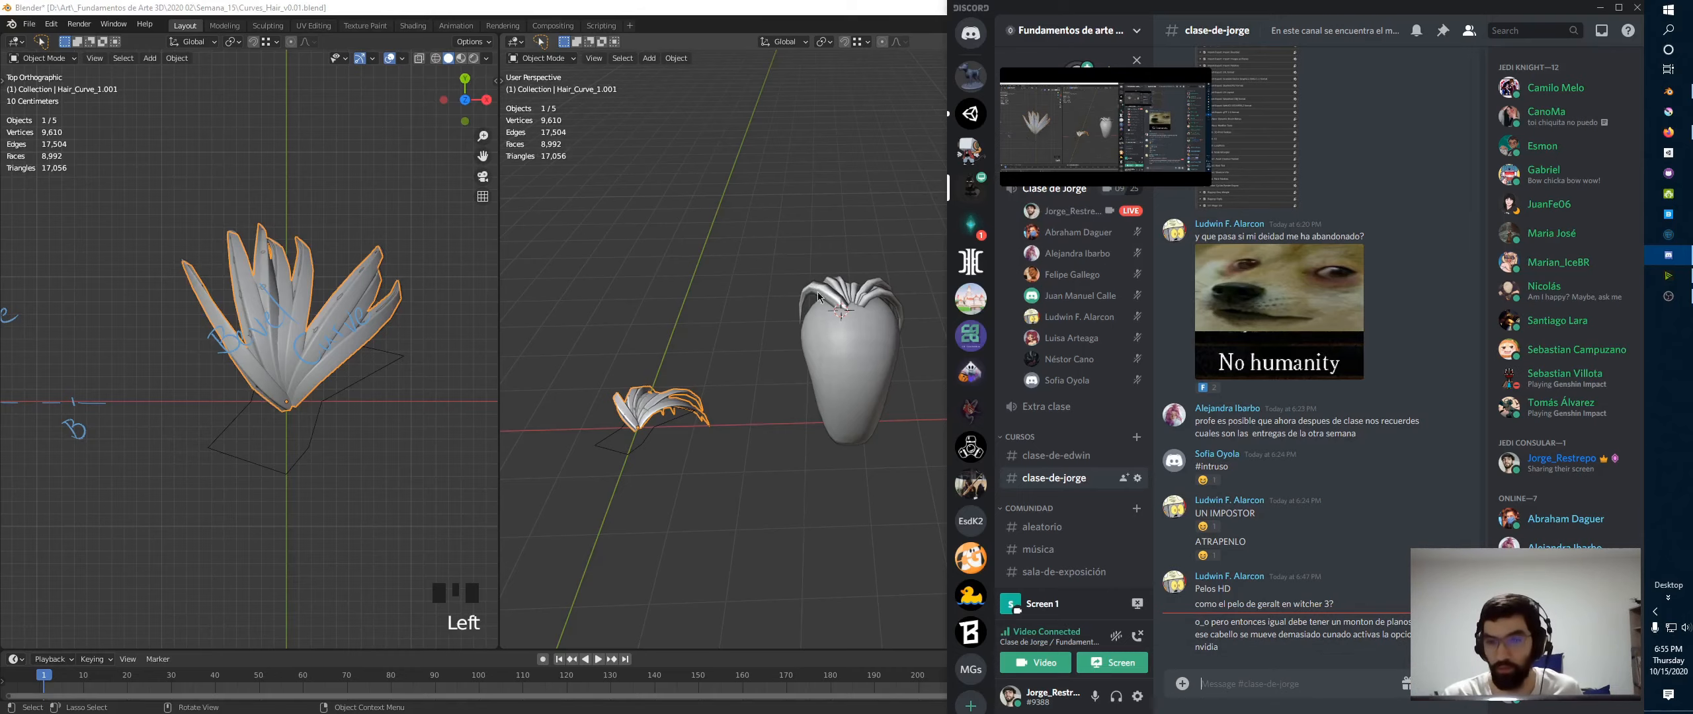
{"action": "middle_click_drag", "start_coordinate": [768, 387], "coordinate": [731, 374]}
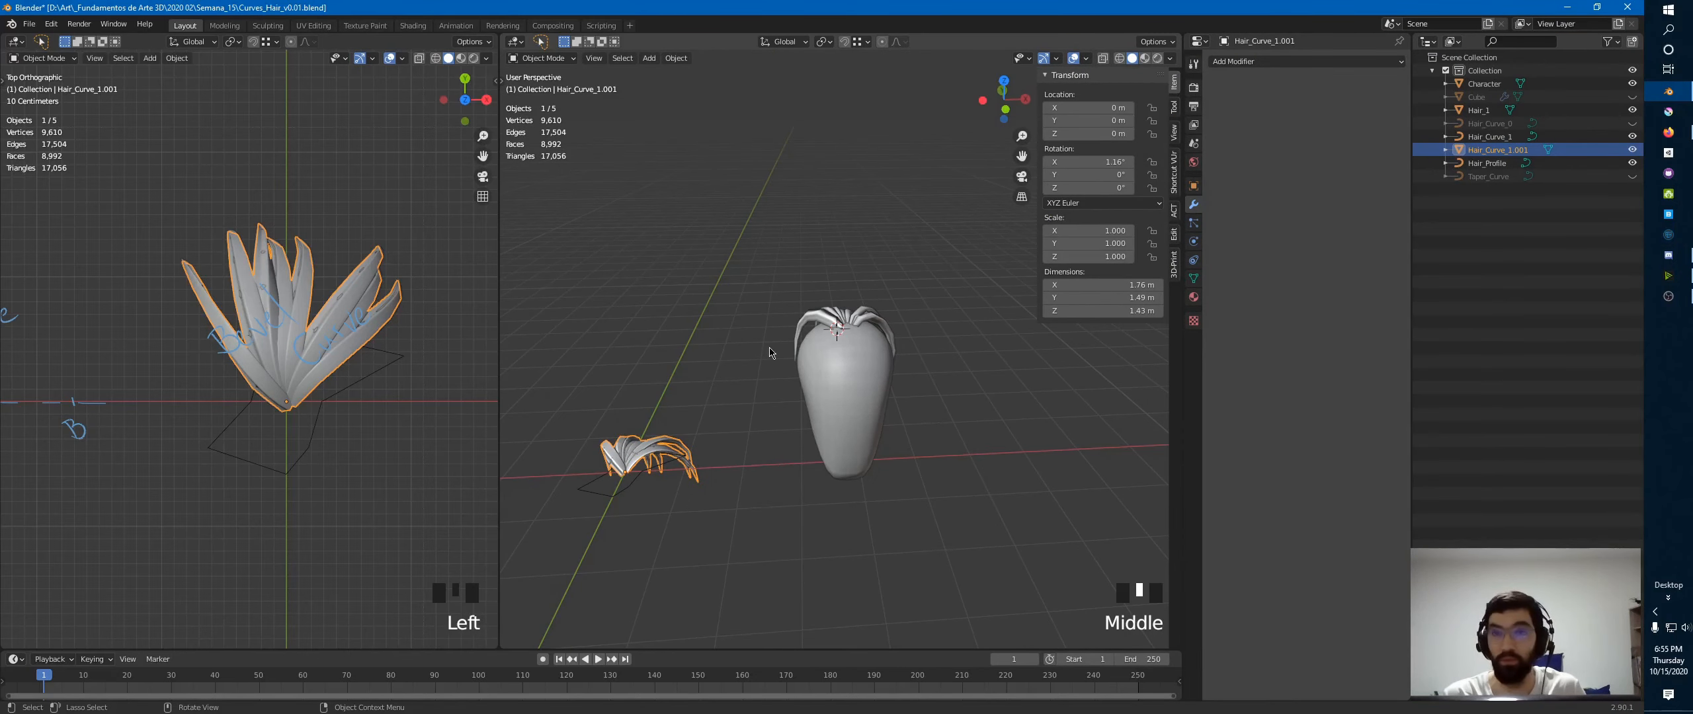
{"action": "middle_click_drag", "start_coordinate": [769, 383], "coordinate": [805, 371]}
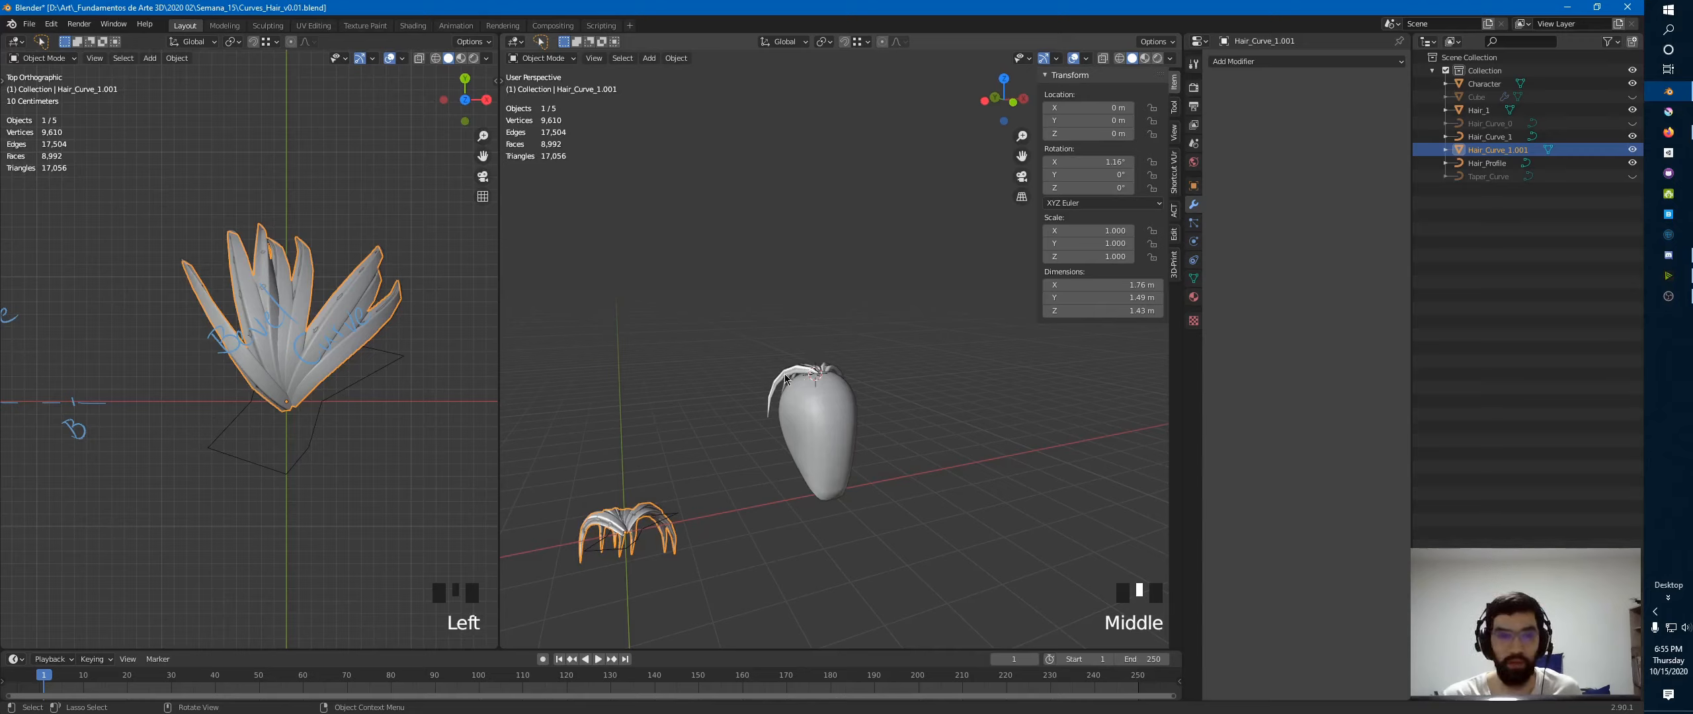
{"action": "middle_click_drag", "start_coordinate": [786, 378], "coordinate": [824, 377]}
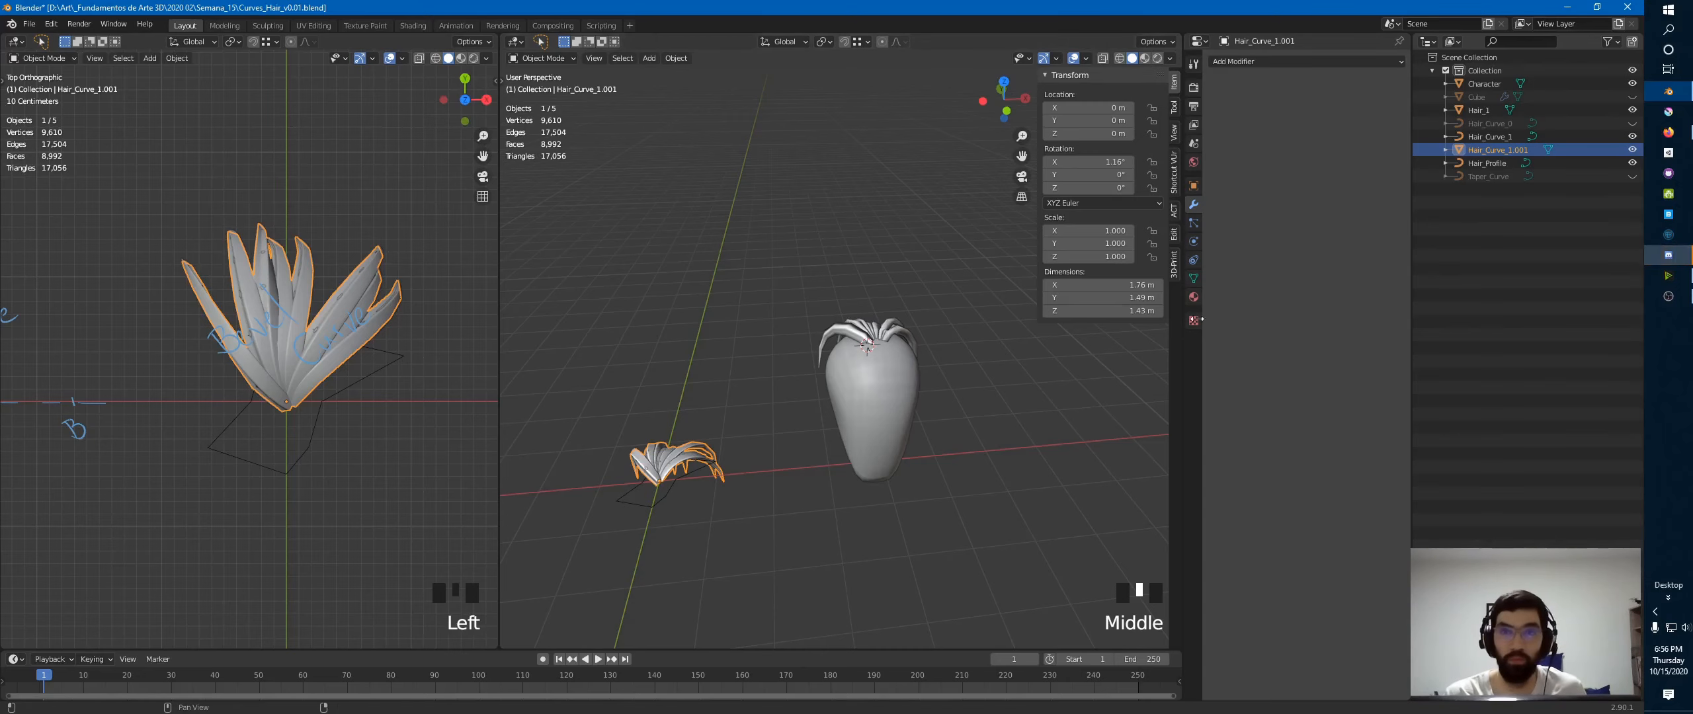
{"action": "key", "text": "alt+Tab"}
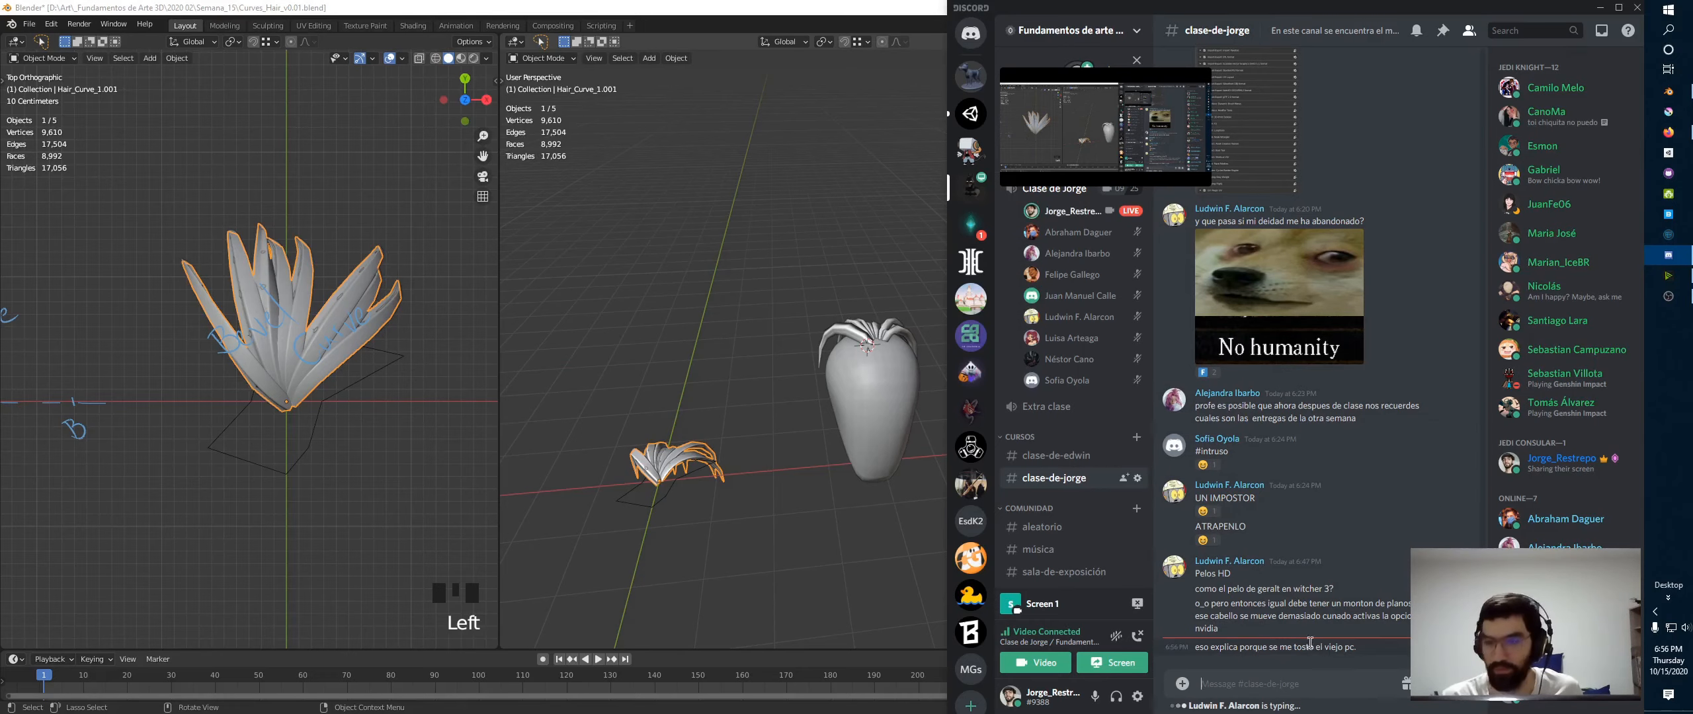
{"action": "middle_click_drag", "start_coordinate": [701, 368], "coordinate": [813, 394]}
{"action": "middle_click_drag", "start_coordinate": [877, 321], "coordinate": [802, 389], "text": "ctrl"}
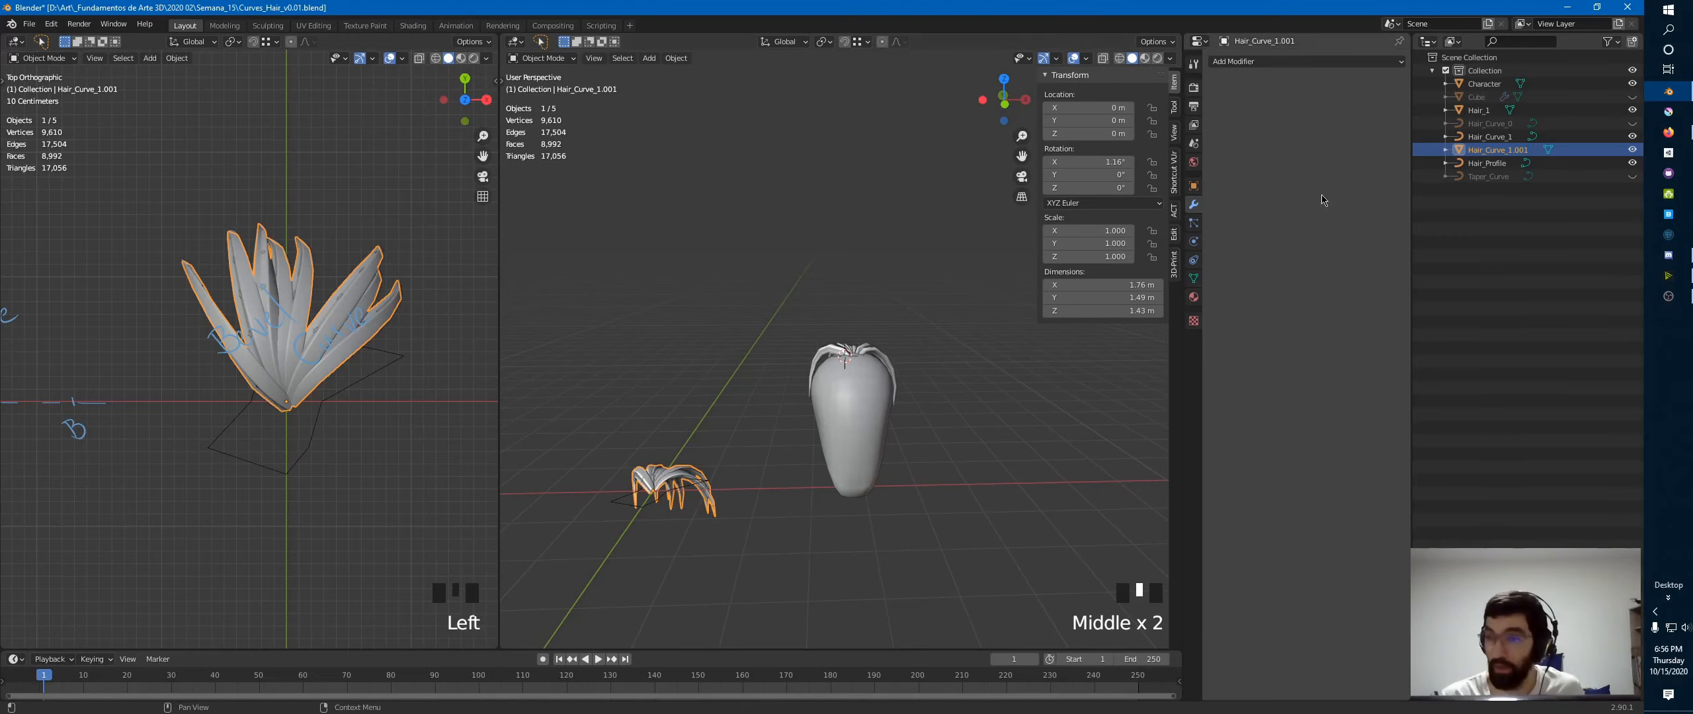
- Undo the recent selections and the location clearing of Hair_1 and Hair_Curve_1.001
{"action": "key", "text": "ctrl+z"}
{"action": "key", "text": "ctrl+z"}
{"action": "key", "text": "ctrl+z"}
{"action": "key", "text": "ctrl+z"}
{"action": "key", "text": "ctrl+z"}
{"action": "key", "text": "ctrl+z"}
{"action": "key", "text": "ctrl+z"}
{"action": "key", "text": "ctrl+z"}
{"action": "key", "text": "ctrl+z"}
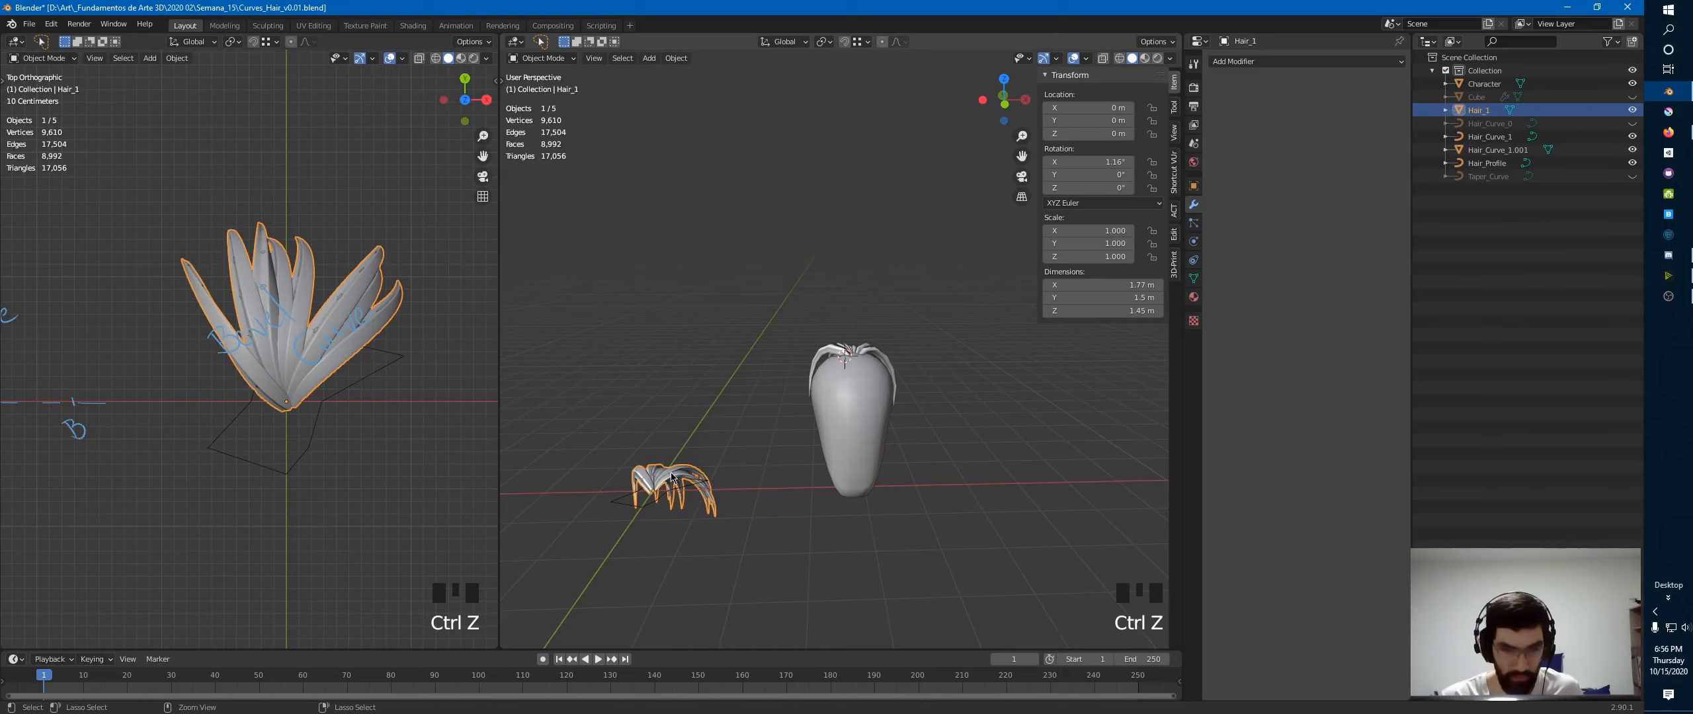
- Duplicate the Hair_1 mesh in place and rename the copy Hair_2
{"action": "middle_click_drag", "start_coordinate": [847, 419], "coordinate": [803, 458]}
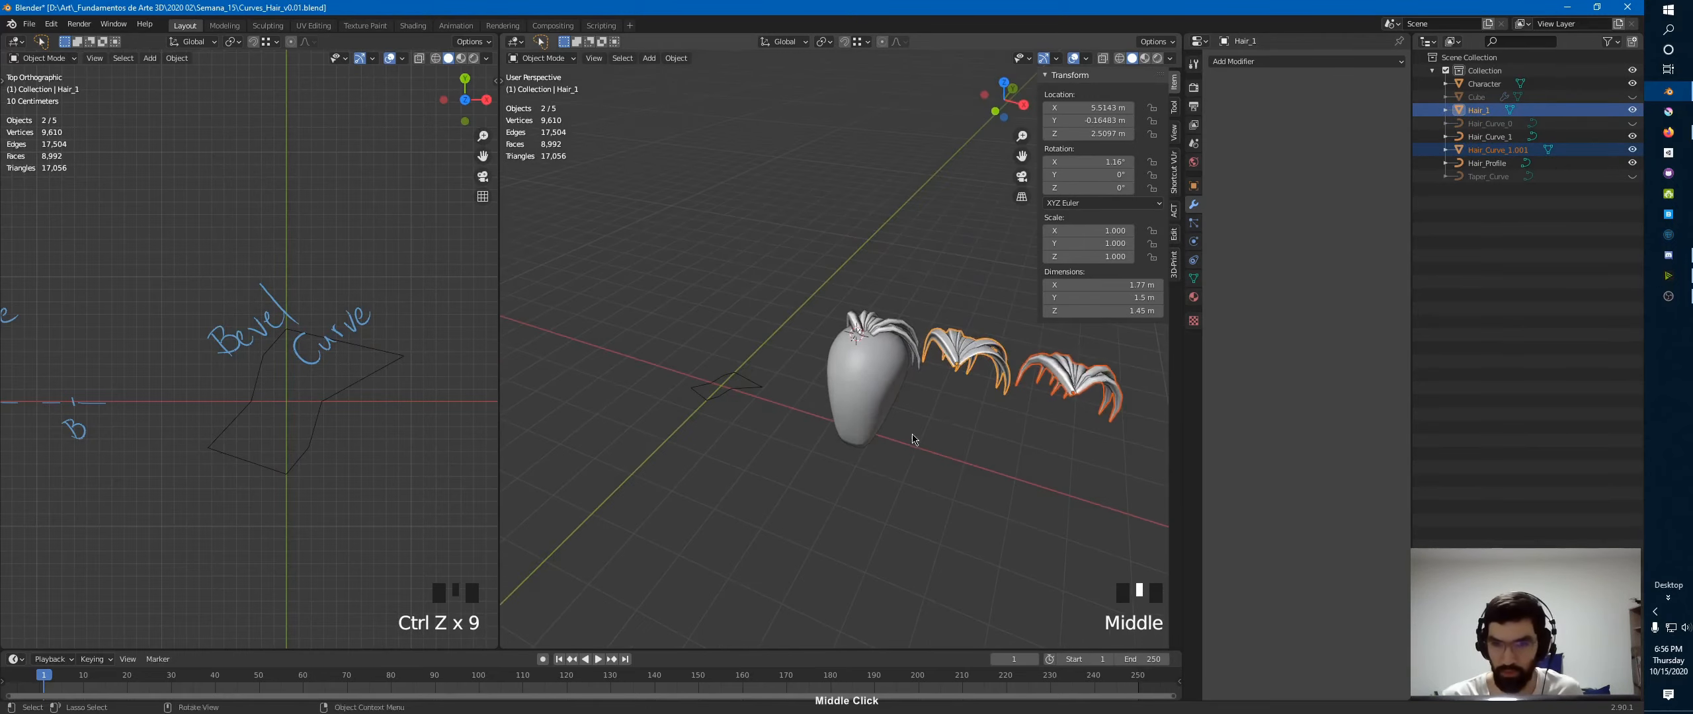
{"action": "middle_click_drag", "start_coordinate": [911, 439], "coordinate": [724, 470], "text": "shift"}
{"action": "left_click", "coordinate": [762, 400]}
{"action": "mouse_move", "coordinate": [762, 400]}
{"action": "middle_mouse_down", "text": "ctrl"}
{"action": "mouse_move", "coordinate": [863, 294]}
{"action": "mouse_move", "coordinate": [791, 405]}
{"action": "middle_mouse_up", "text": "ctrl"}
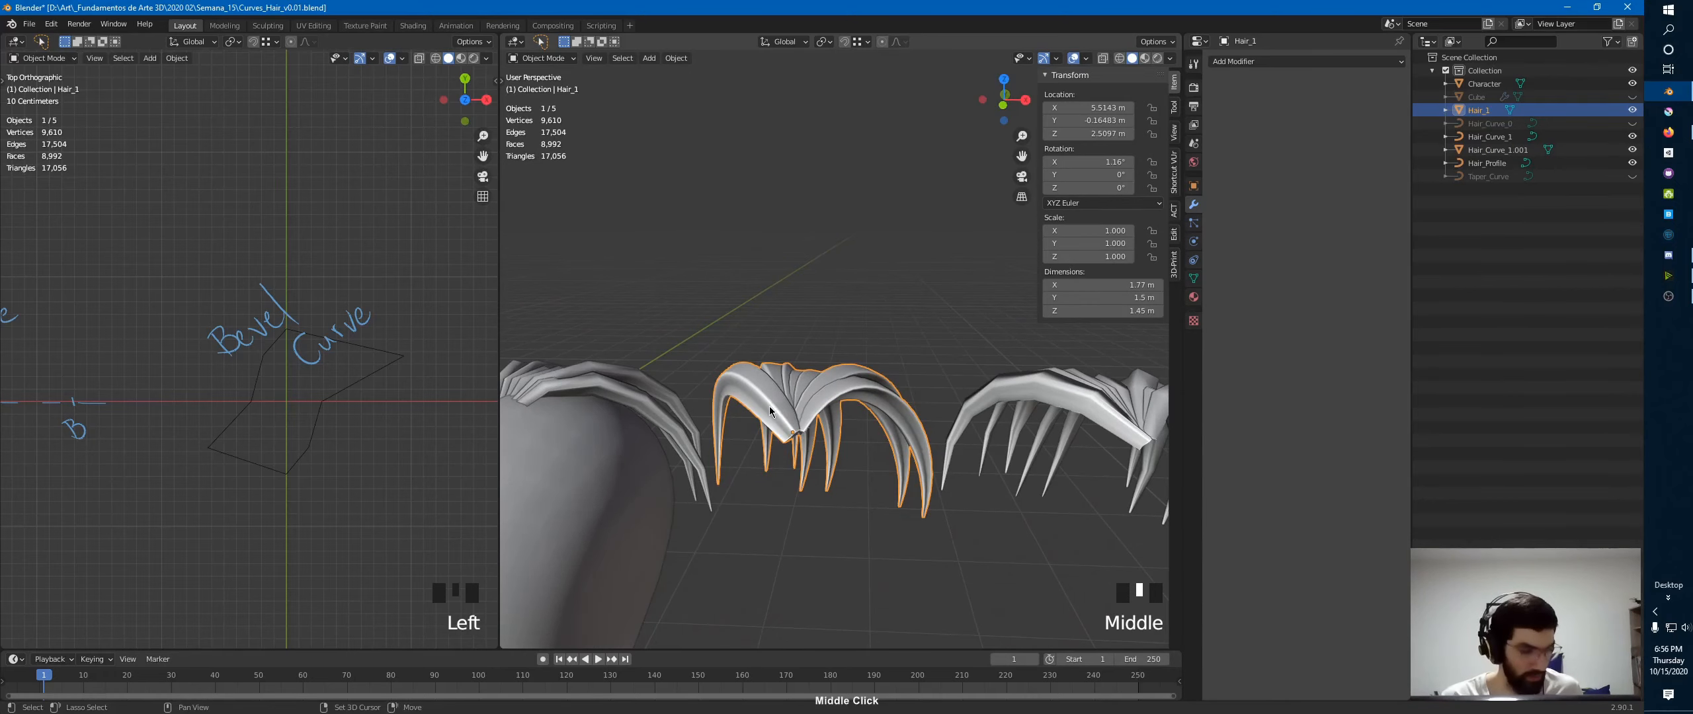
{"action": "key", "text": "shift+d"}
{"action": "right_click", "coordinate": [900, 344]}
{"action": "key", "text": "F2"}
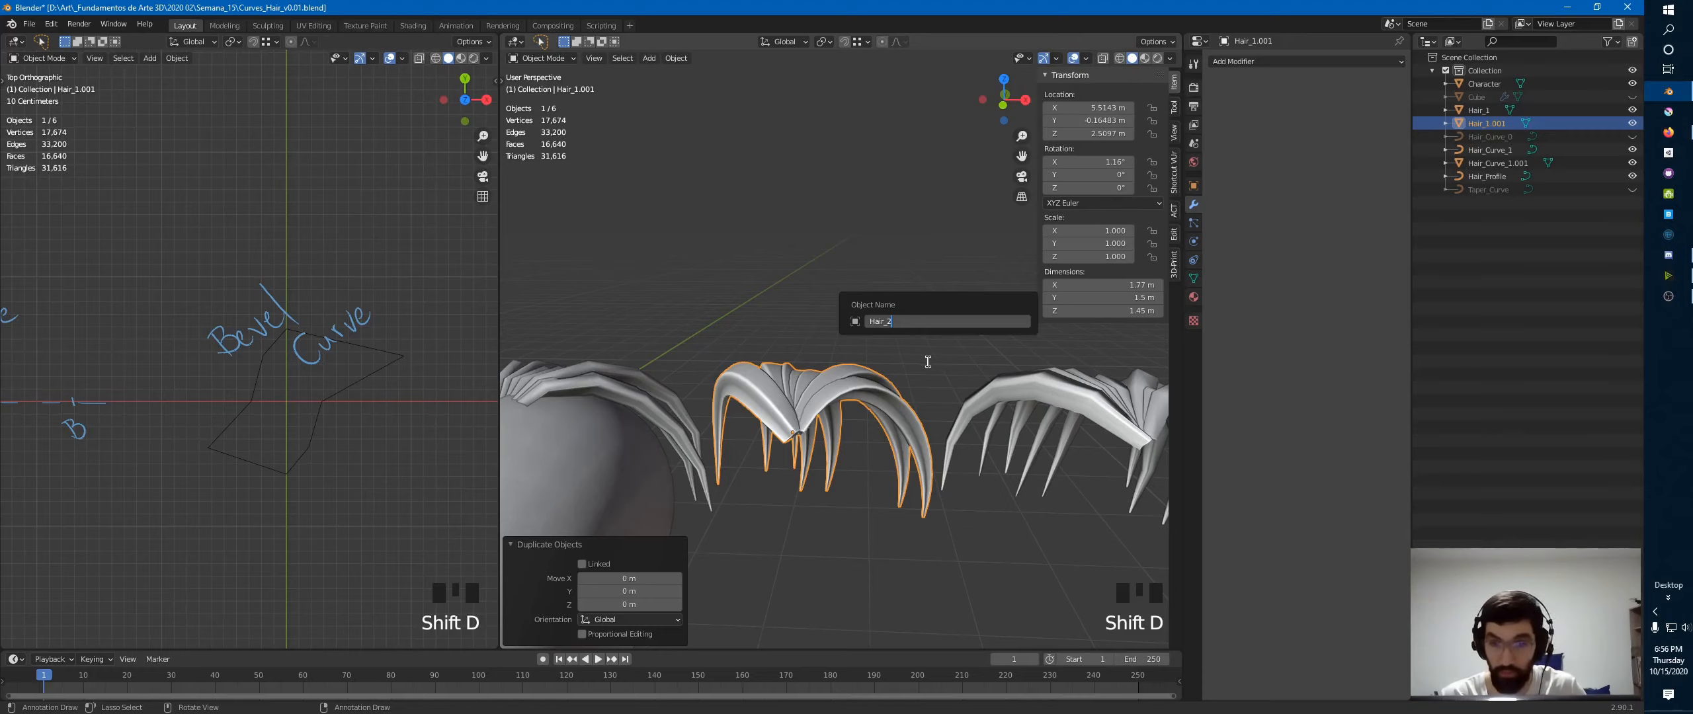
{"action": "key", "text": "Return"}
- Isolate Hair_2 by hiding all other objects
{"action": "middle_click_drag", "start_coordinate": [920, 358], "coordinate": [787, 406], "text": "ctrl"}
{"action": "key", "text": "shift+h"}
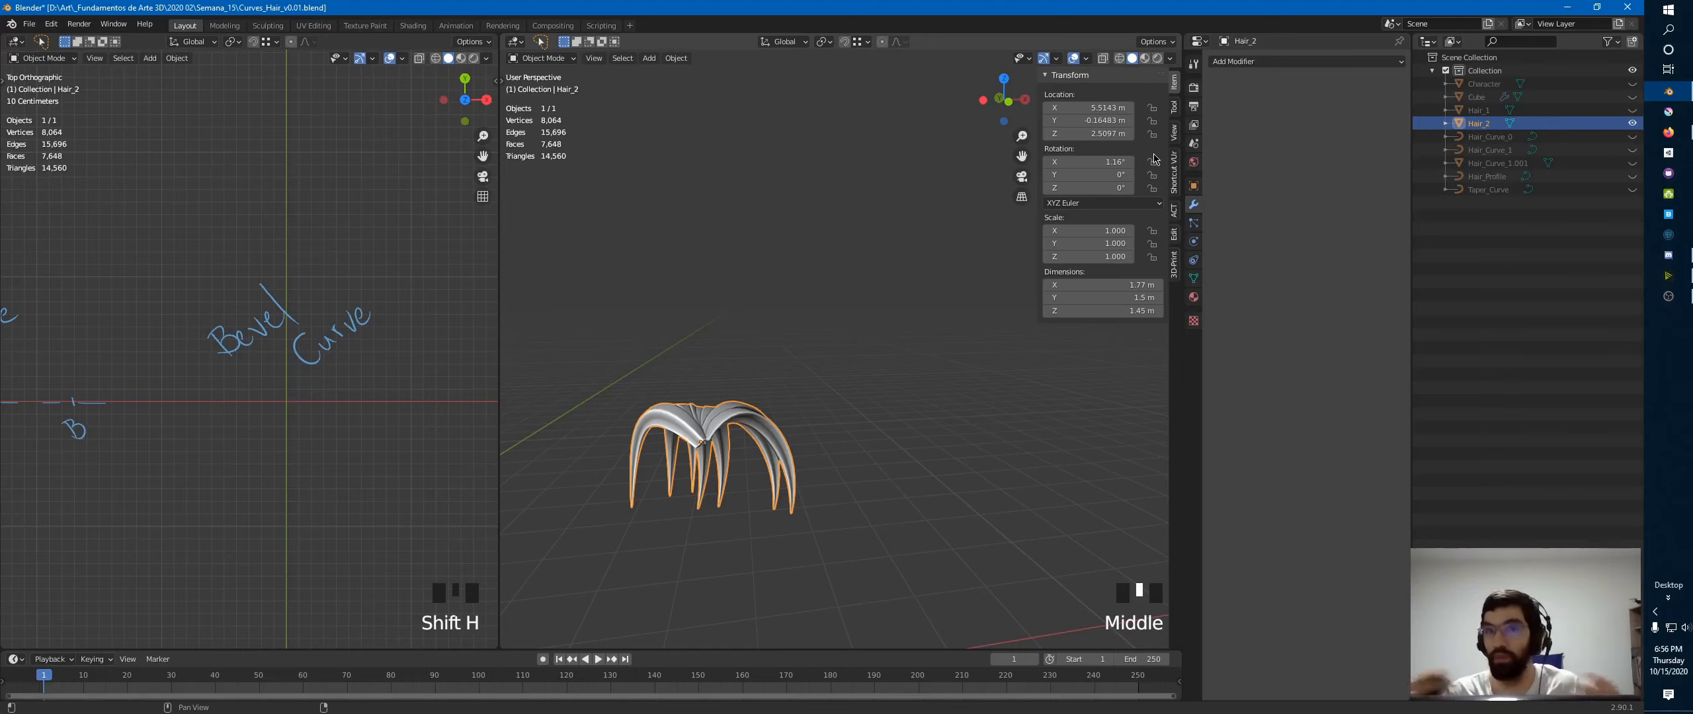
{"action": "middle_click_drag", "start_coordinate": [685, 429], "coordinate": [723, 415], "text": "ctrl"}
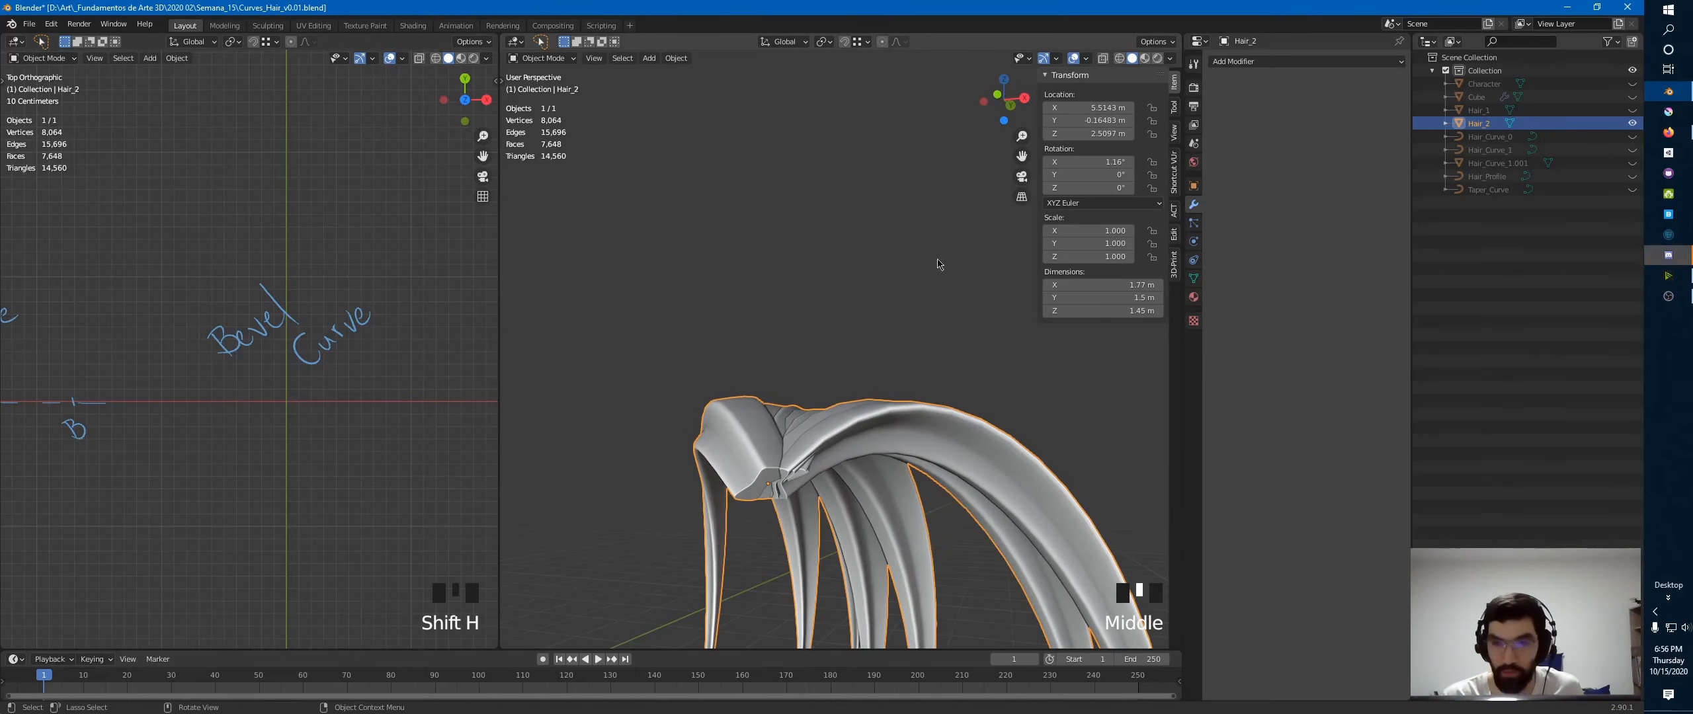
- Add a Multiresolution modifier to Hair_2 and subdivide it to level 3
{"action": "left_click", "coordinate": [1244, 60]}
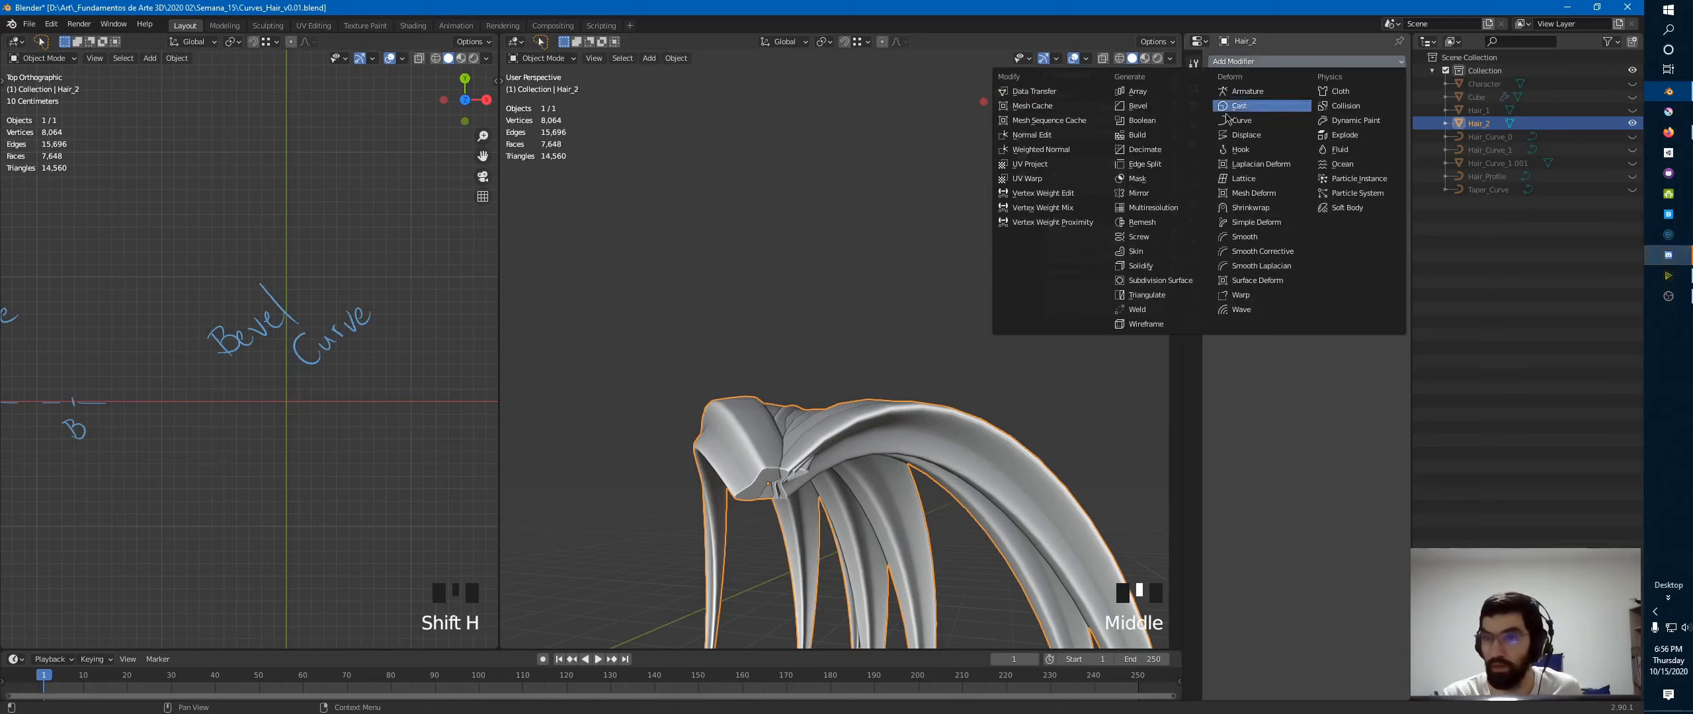
{"action": "left_click", "coordinate": [1153, 208]}
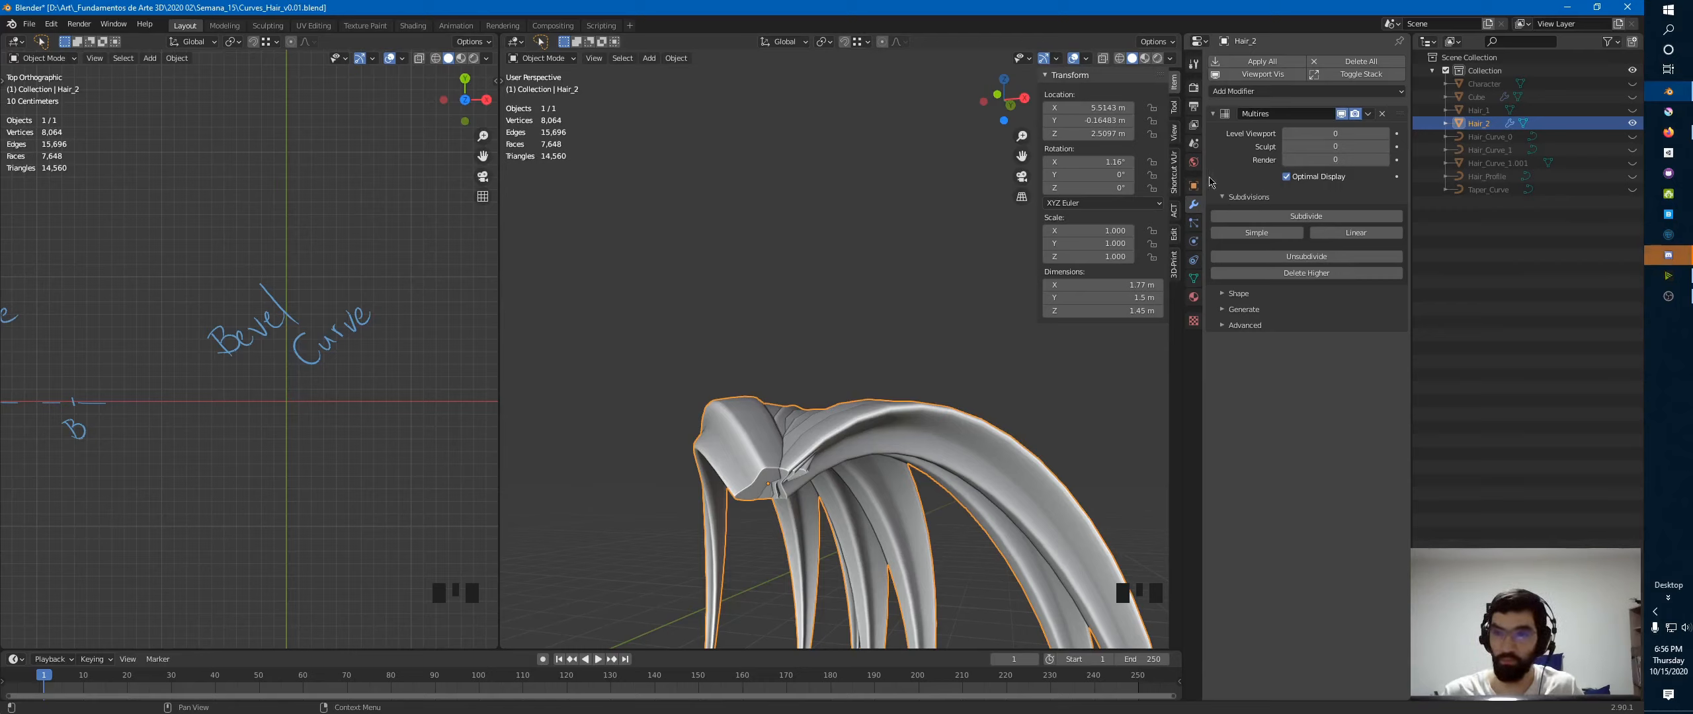
{"action": "left_click", "coordinate": [1311, 218]}
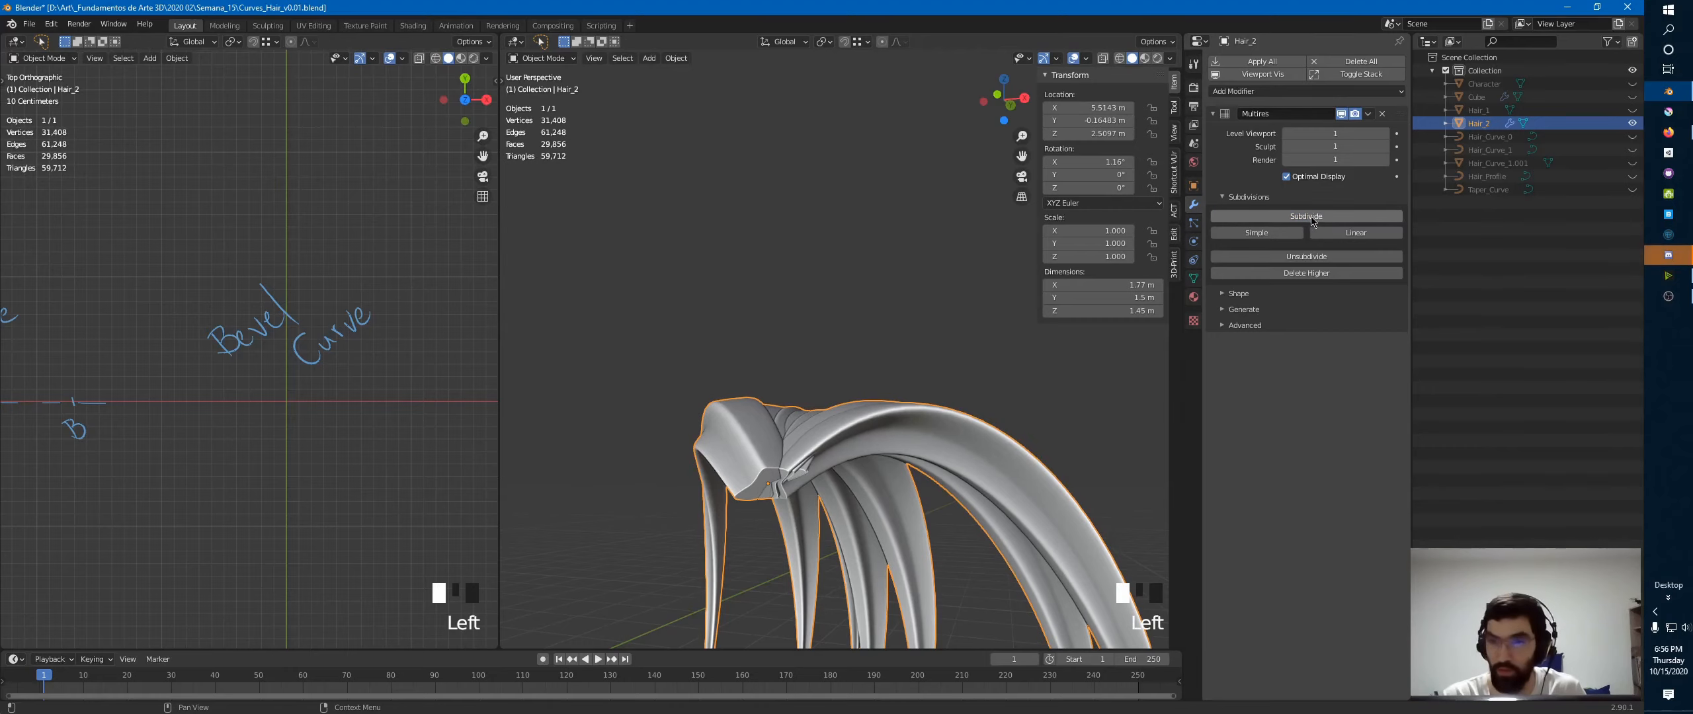
{"action": "left_click", "coordinate": [1307, 216]}
{"action": "left_click", "coordinate": [1309, 217]}
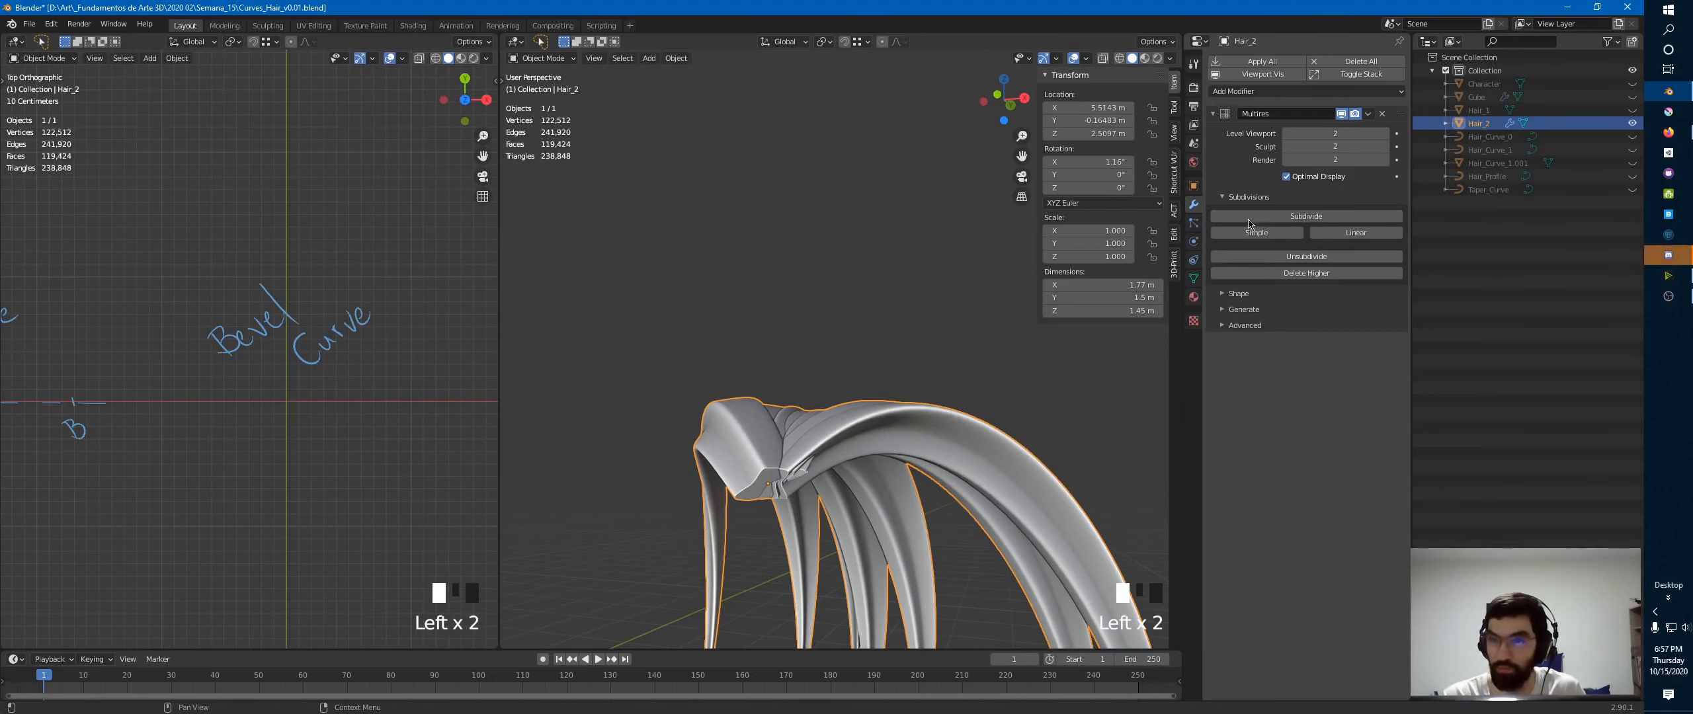
{"action": "left_click", "coordinate": [1310, 218]}
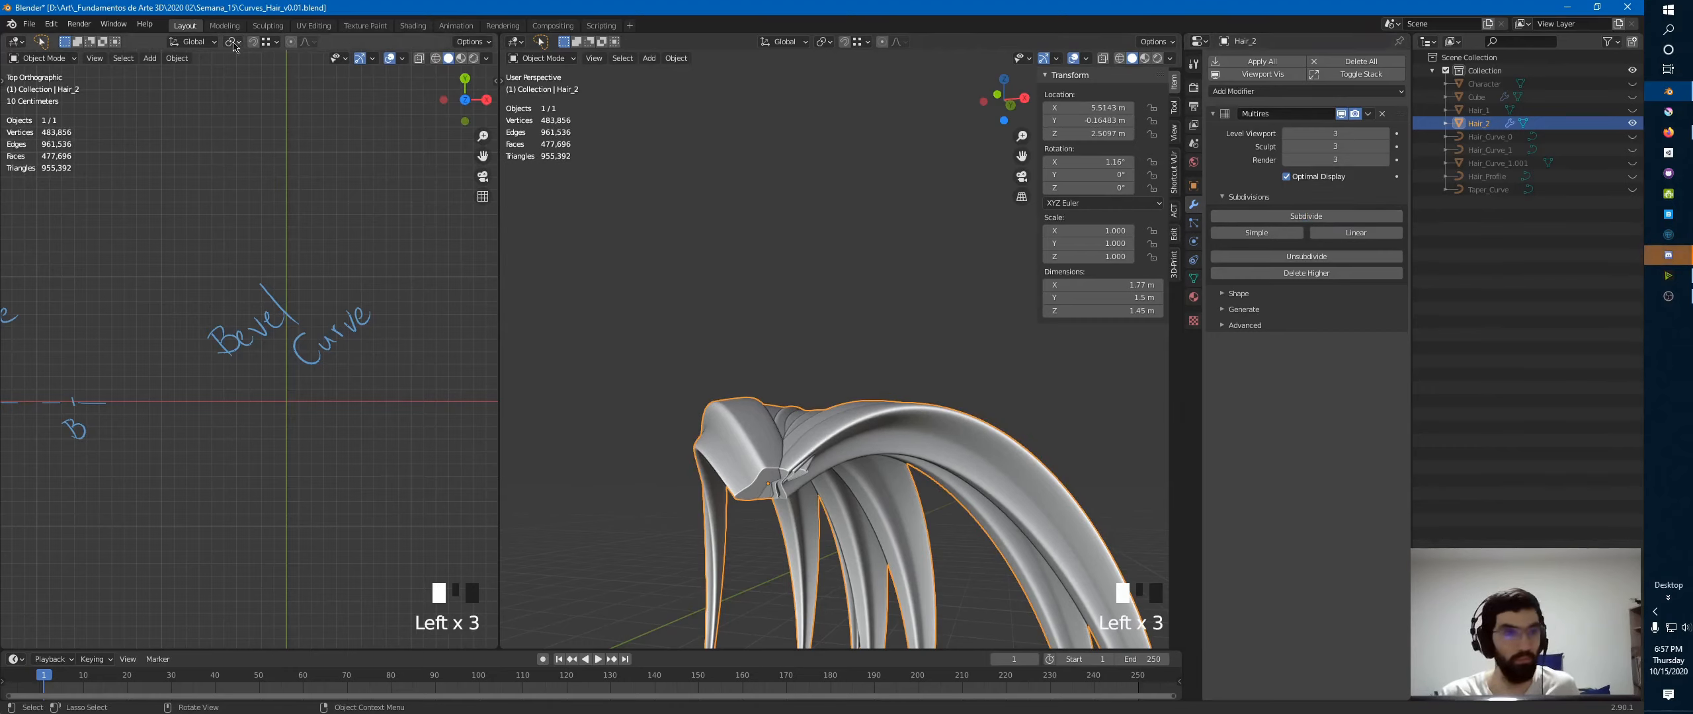
- Set up Hair_2 for sculpting in the Sculpting workspace with X symmetry off and the Draw Sharp brush
{"action": "left_click", "coordinate": [280, 28]}
{"action": "middle_click_drag", "start_coordinate": [522, 271], "coordinate": [745, 135]}
{"action": "key", "text": "KP_Decimal"}
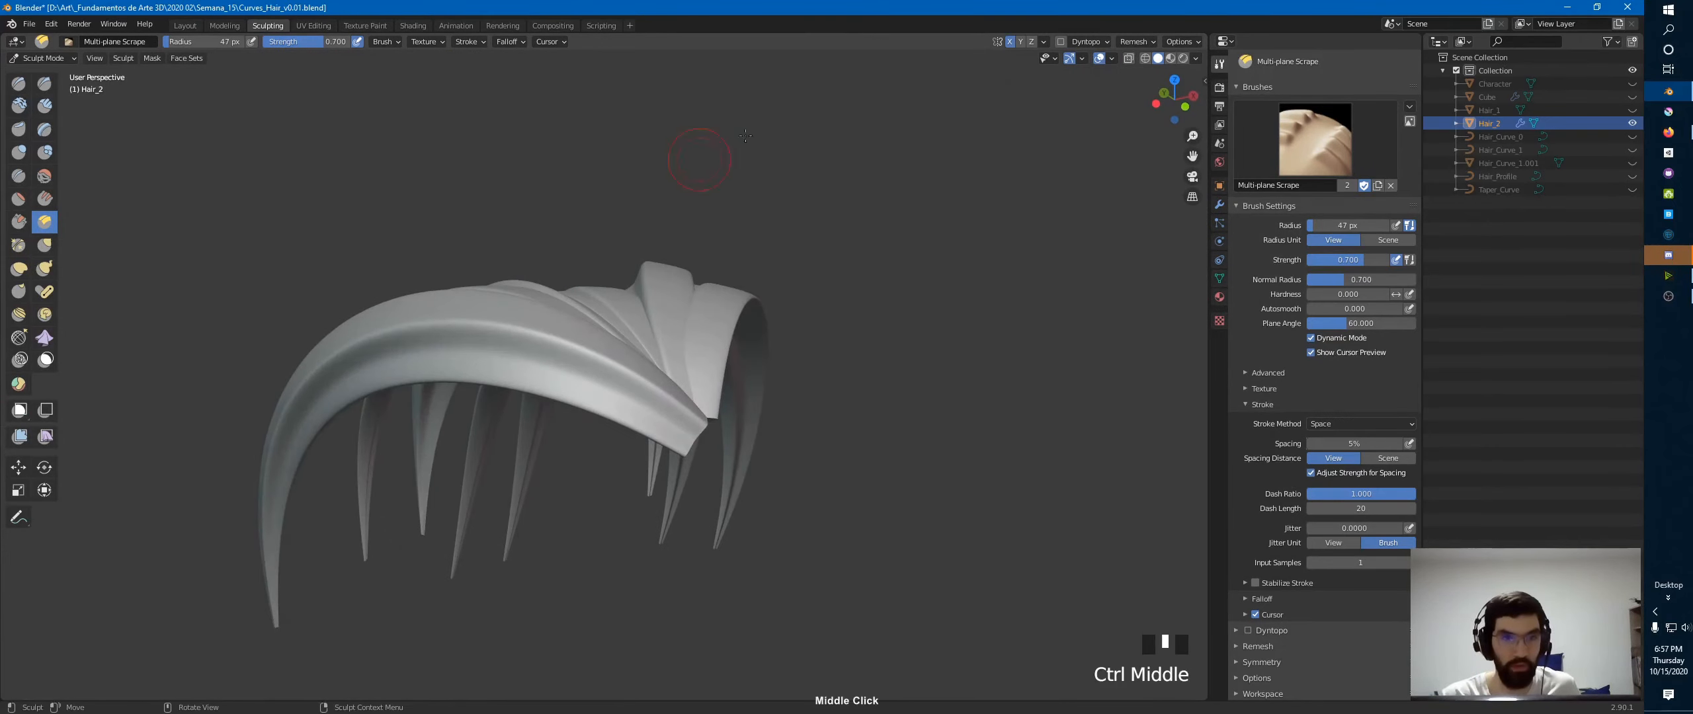
{"action": "left_click", "coordinate": [1010, 41]}
{"action": "middle_click_drag", "start_coordinate": [356, 345], "coordinate": [186, 192], "text": "ctrl"}
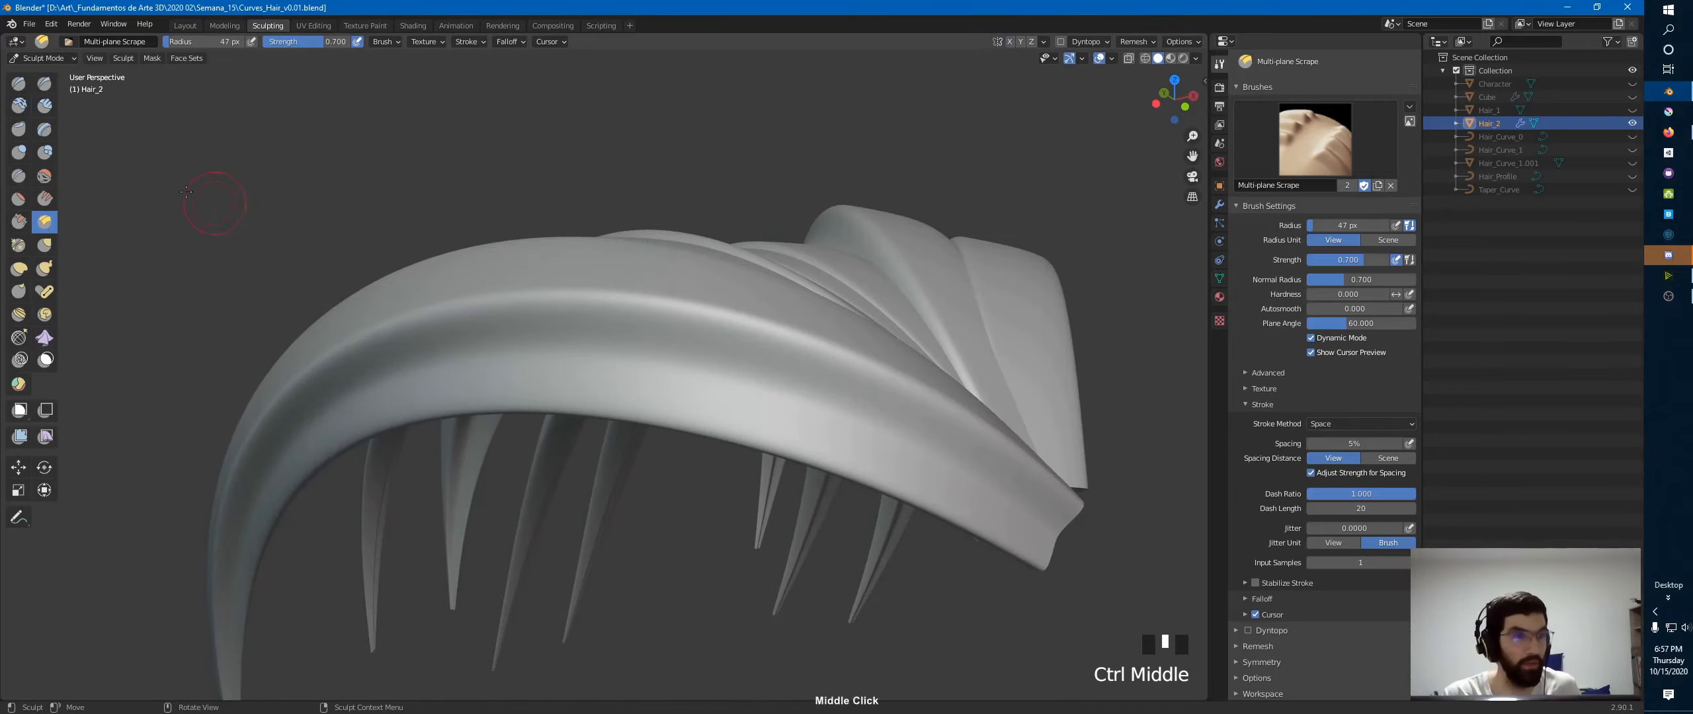
{"action": "left_click", "coordinate": [44, 83]}
- Carve grooves along several Hair_2 strands with the Draw Sharp brush, undoing one stroke
{"action": "mouse_move", "coordinate": [463, 331]}
{"action": "middle_mouse_down"}
{"action": "mouse_move", "coordinate": [410, 304]}
{"action": "mouse_move", "coordinate": [423, 252]}
{"action": "mouse_move", "coordinate": [493, 358]}
{"action": "mouse_move", "coordinate": [690, 344]}
{"action": "middle_mouse_up"}
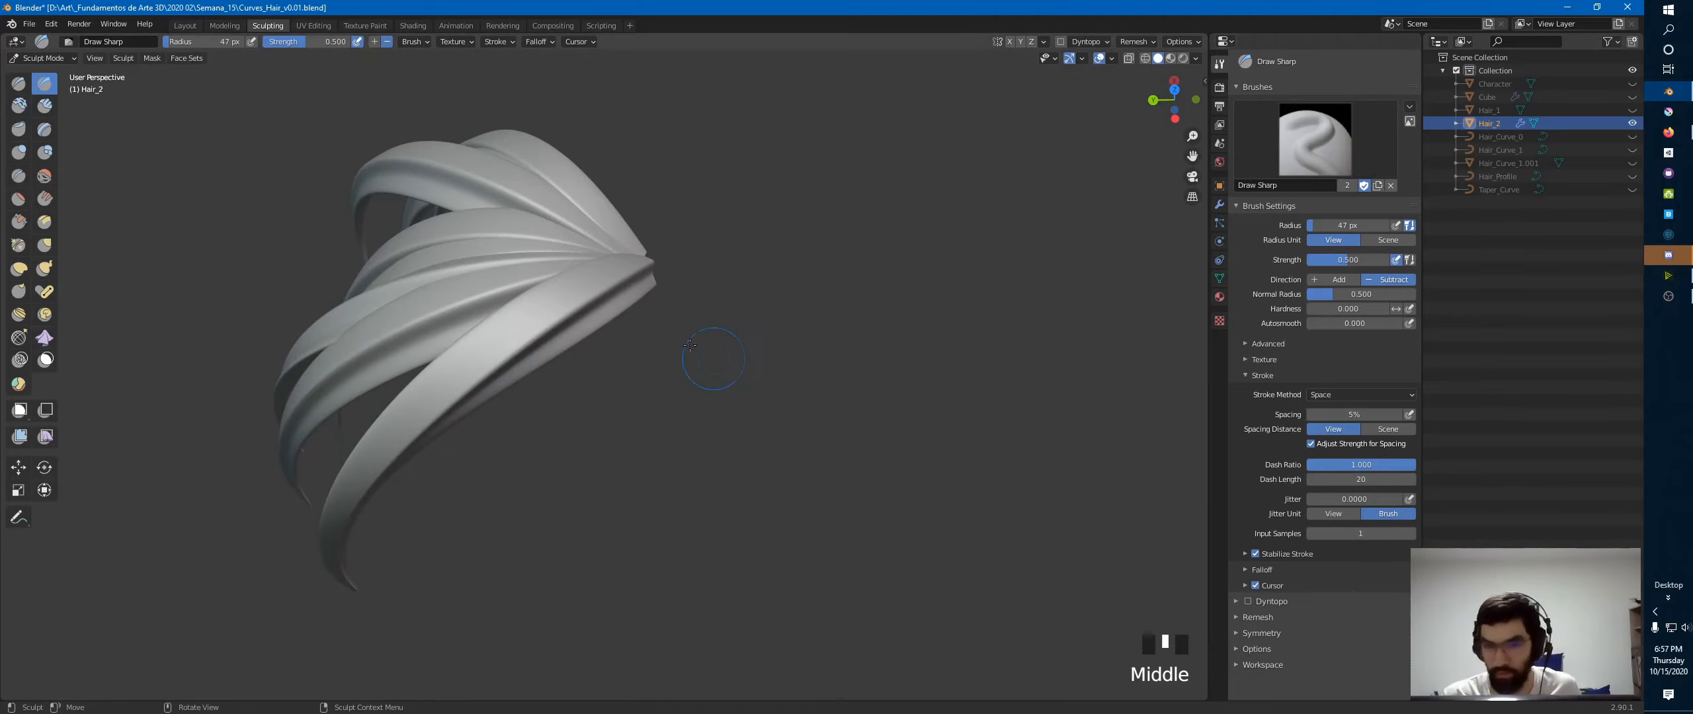
{"action": "mouse_move", "coordinate": [633, 263]}
{"action": "left_mouse_down"}
{"action": "mouse_move", "coordinate": [457, 377]}
{"action": "mouse_move", "coordinate": [367, 479]}
{"action": "left_mouse_up"}
{"action": "mouse_move", "coordinate": [378, 446]}
{"action": "middle_mouse_down"}
{"action": "mouse_move", "coordinate": [567, 416]}
{"action": "mouse_move", "coordinate": [667, 351]}
{"action": "middle_mouse_up"}
{"action": "left_click_drag", "start_coordinate": [486, 248], "coordinate": [341, 486]}
{"action": "mouse_move", "coordinate": [341, 486]}
{"action": "middle_mouse_down"}
{"action": "mouse_move", "coordinate": [491, 405]}
{"action": "mouse_move", "coordinate": [586, 397]}
{"action": "middle_mouse_up"}
{"action": "key", "text": "ctrl+z"}
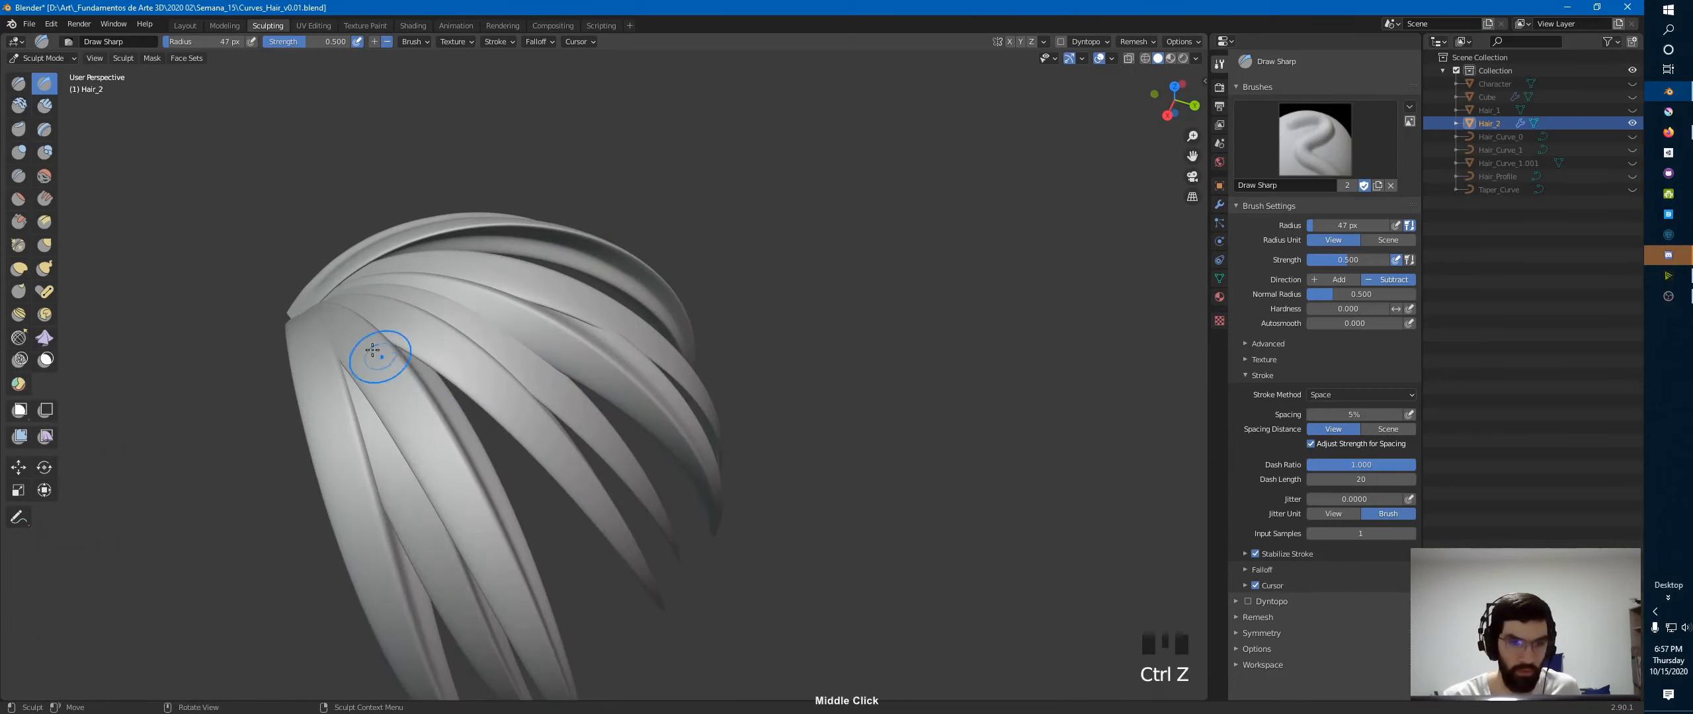
{"action": "mouse_move", "coordinate": [377, 367]}
{"action": "left_mouse_down"}
{"action": "mouse_move", "coordinate": [502, 556]}
{"action": "mouse_move", "coordinate": [537, 652]}
{"action": "left_mouse_up"}
{"action": "mouse_move", "coordinate": [541, 481]}
{"action": "middle_mouse_down"}
{"action": "mouse_move", "coordinate": [744, 404]}
{"action": "mouse_move", "coordinate": [741, 380]}
{"action": "middle_mouse_up"}
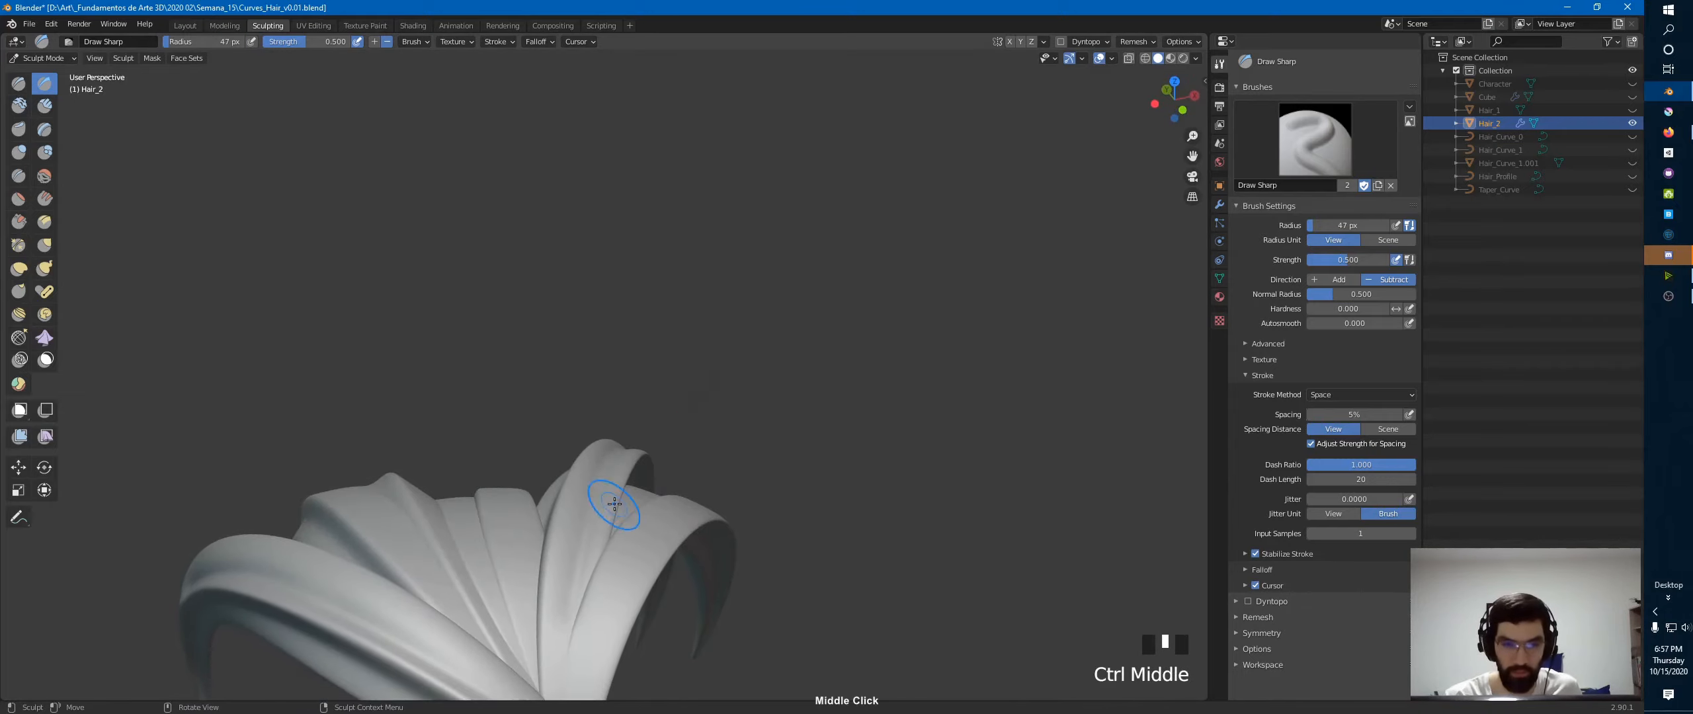
- Examine the sculpted strands and their roots from several angles, and return to the Layout workspace
{"action": "middle_click_drag", "start_coordinate": [616, 505], "coordinate": [613, 481]}
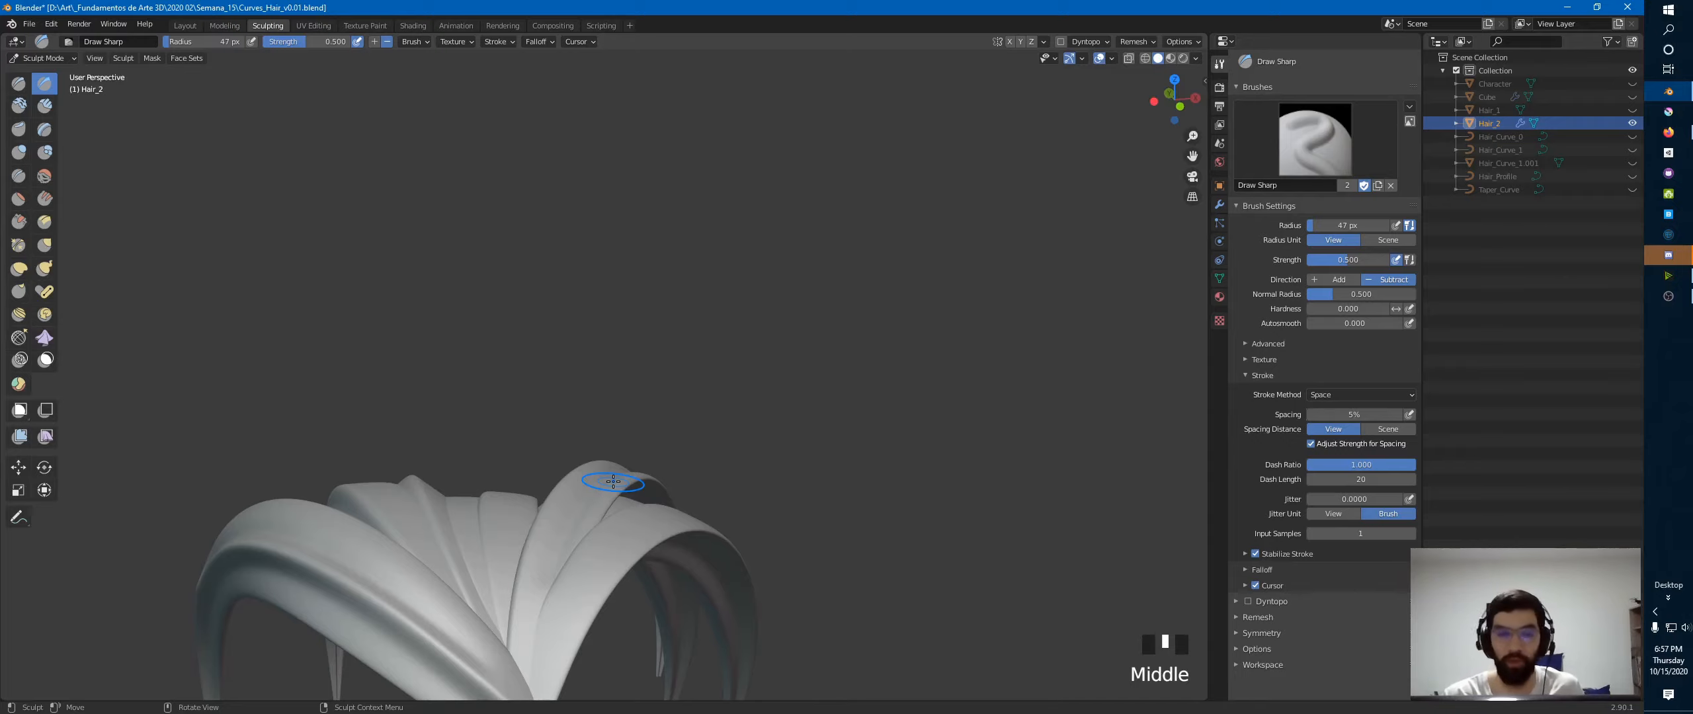
{"action": "middle_click_drag", "start_coordinate": [635, 301], "coordinate": [615, 346], "text": "ctrl"}
{"action": "middle_click_drag", "start_coordinate": [615, 345], "coordinate": [623, 291], "text": "ctrl"}
{"action": "middle_click_drag", "start_coordinate": [648, 371], "coordinate": [684, 318], "text": "shift"}
{"action": "middle_click_drag", "start_coordinate": [688, 338], "coordinate": [653, 351]}
{"action": "middle_click_drag", "start_coordinate": [653, 351], "coordinate": [779, 218], "text": "shift"}
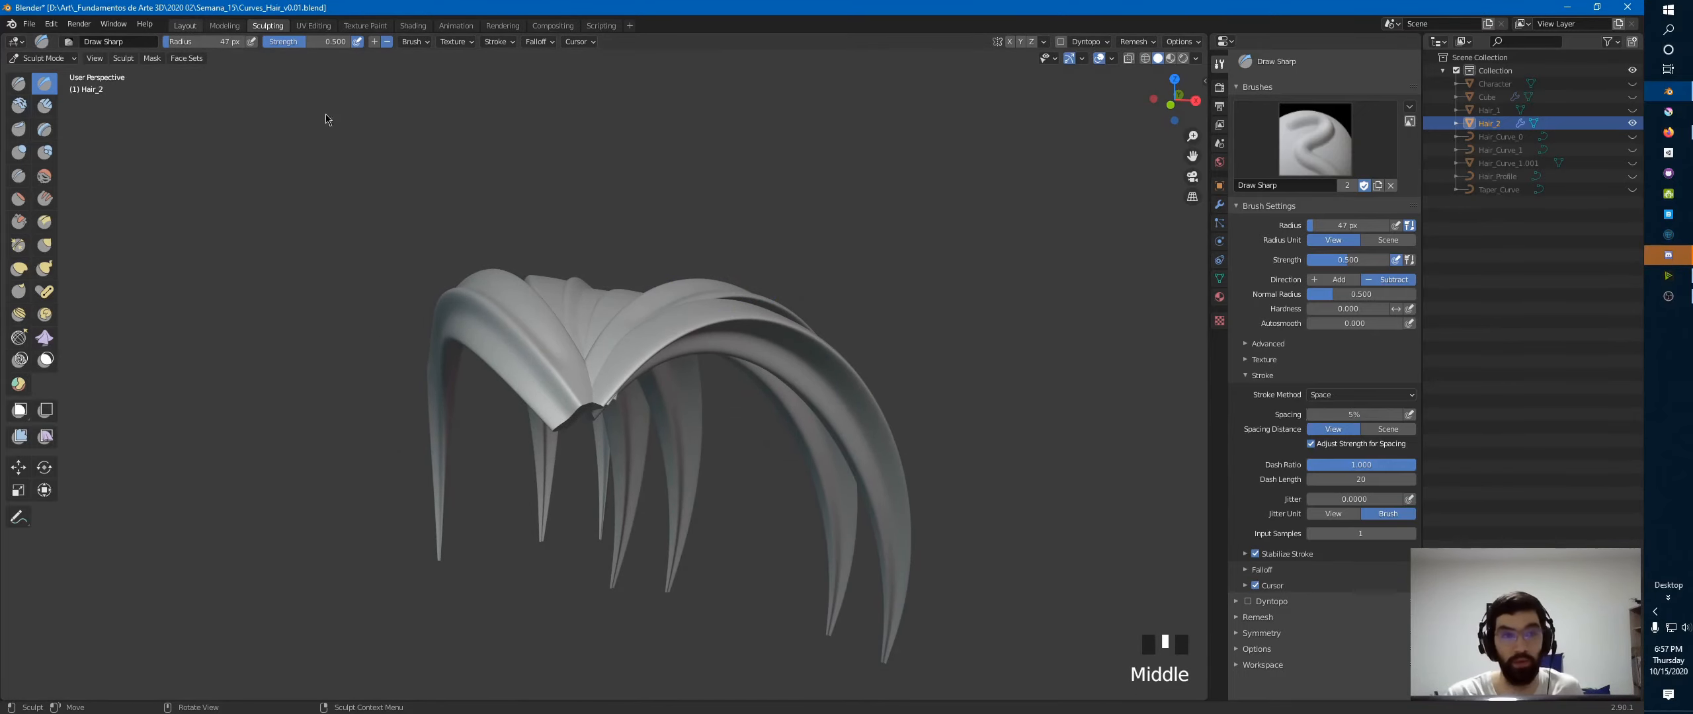
{"action": "left_click", "coordinate": [185, 25]}
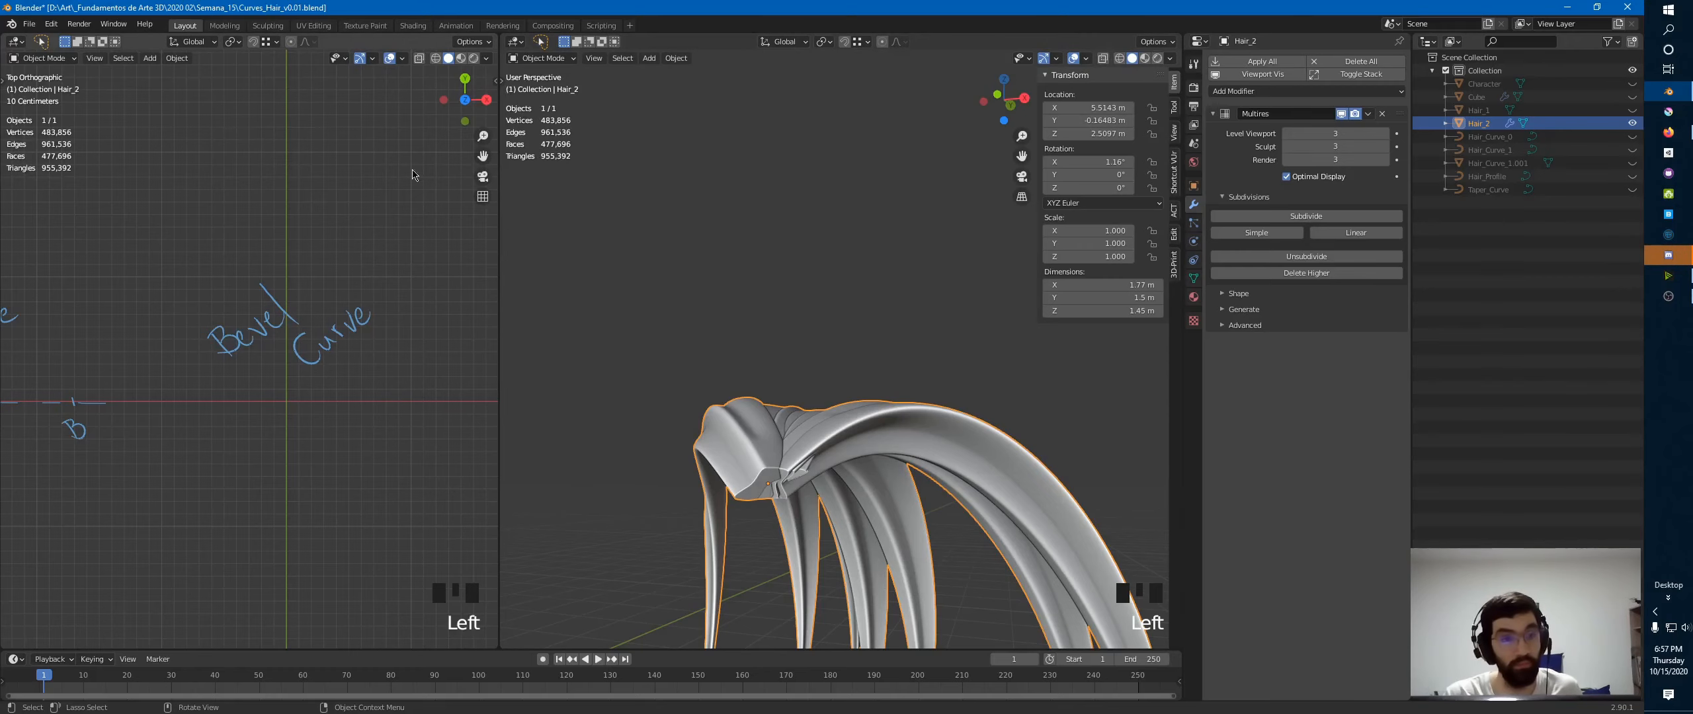
{"action": "middle_click_drag", "start_coordinate": [760, 351], "coordinate": [756, 314], "text": "ctrl"}
- Switch to Discord and read the class channel's new messages about rendering triangles and stylized hair
{"action": "key", "text": "alt+Tab"}
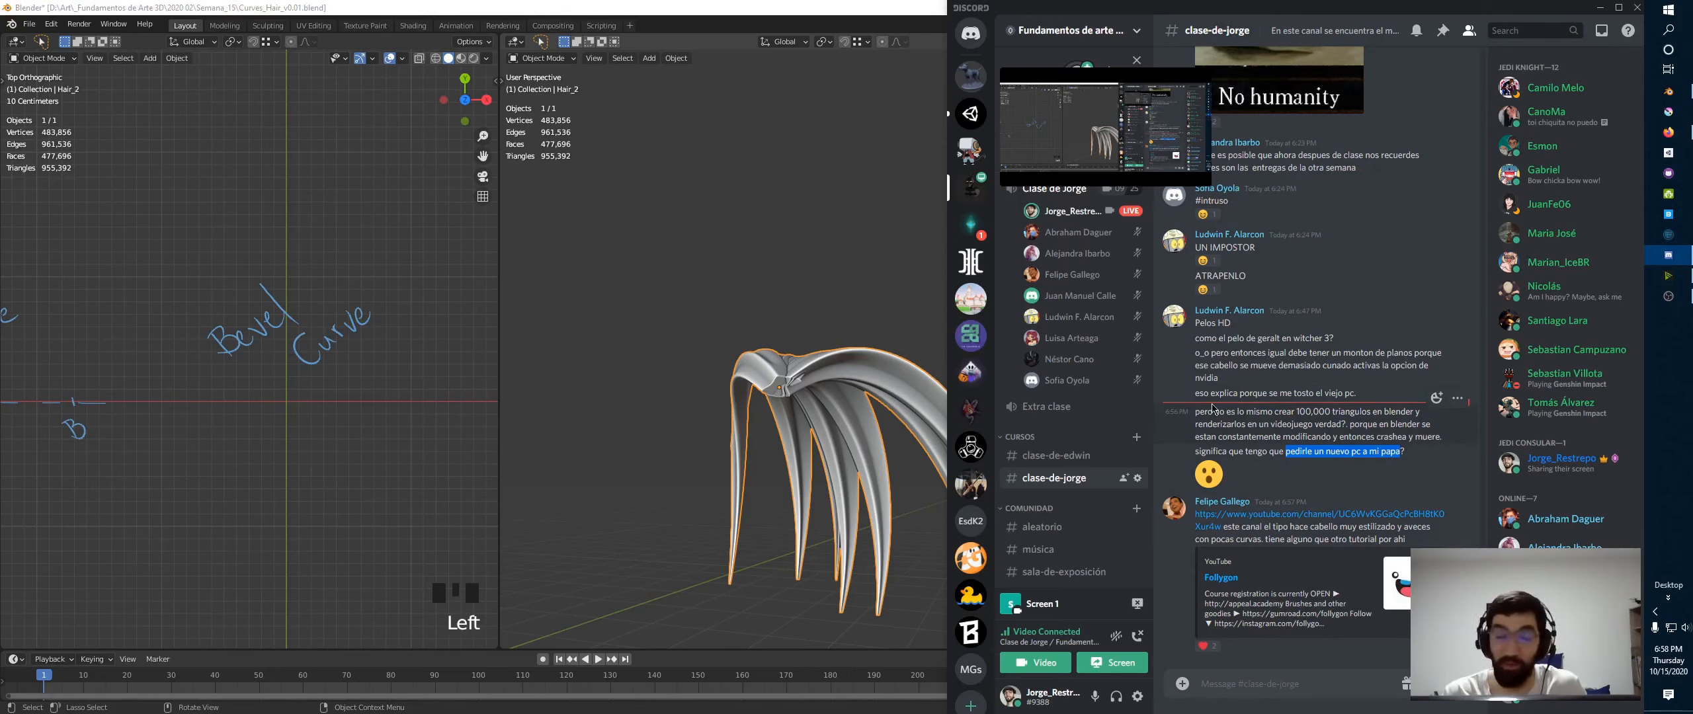
{"action": "left_click", "coordinate": [1256, 452]}
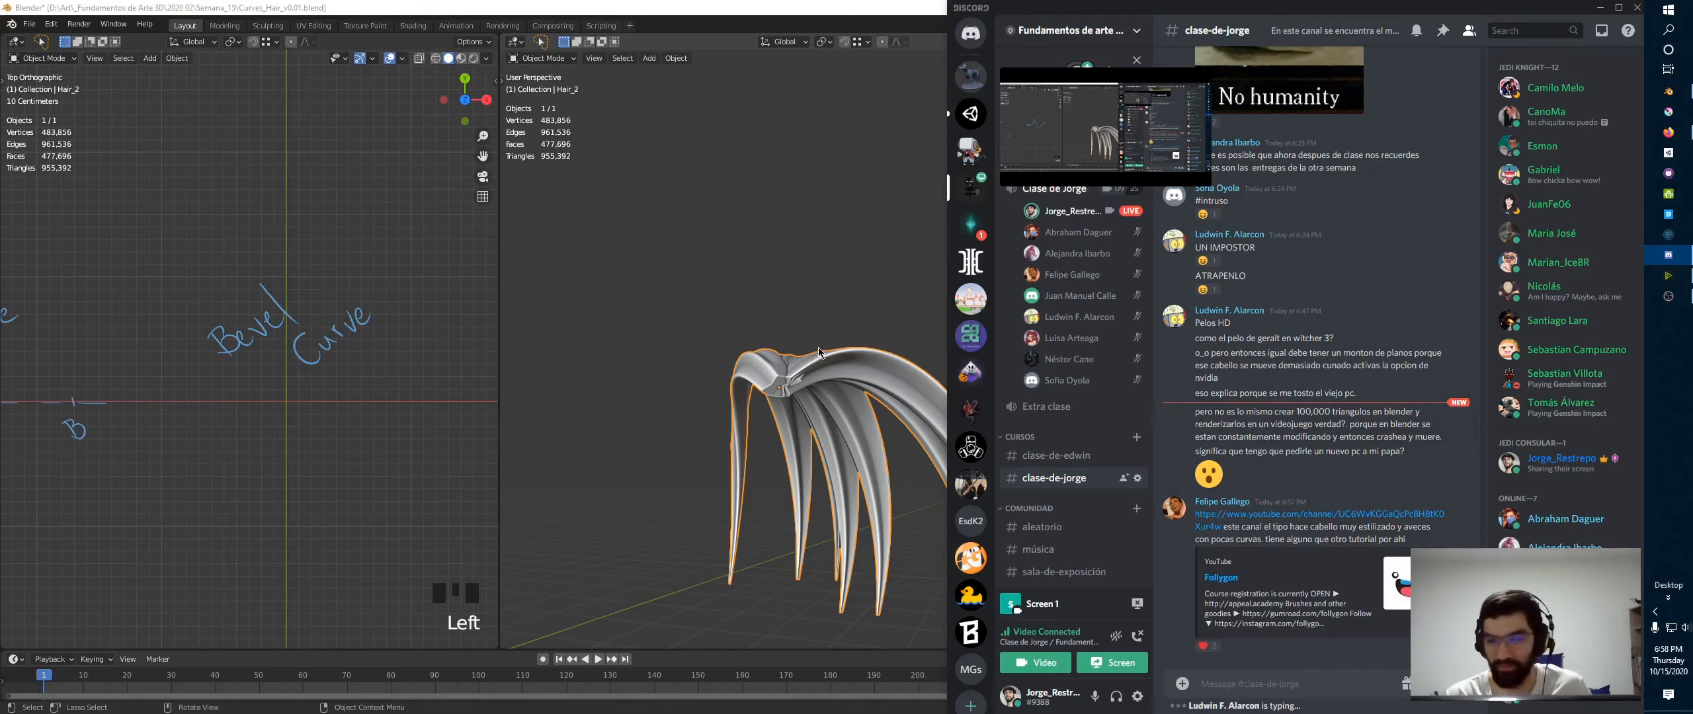
{"action": "left_click", "coordinate": [1054, 189]}
- Unhide Hair_Profile and Taper_Curve, and select Taper_Curve in the top view
{"action": "middle_click_drag", "start_coordinate": [646, 401], "coordinate": [751, 341]}
{"action": "middle_click_drag", "start_coordinate": [840, 320], "coordinate": [757, 352], "text": "shift"}
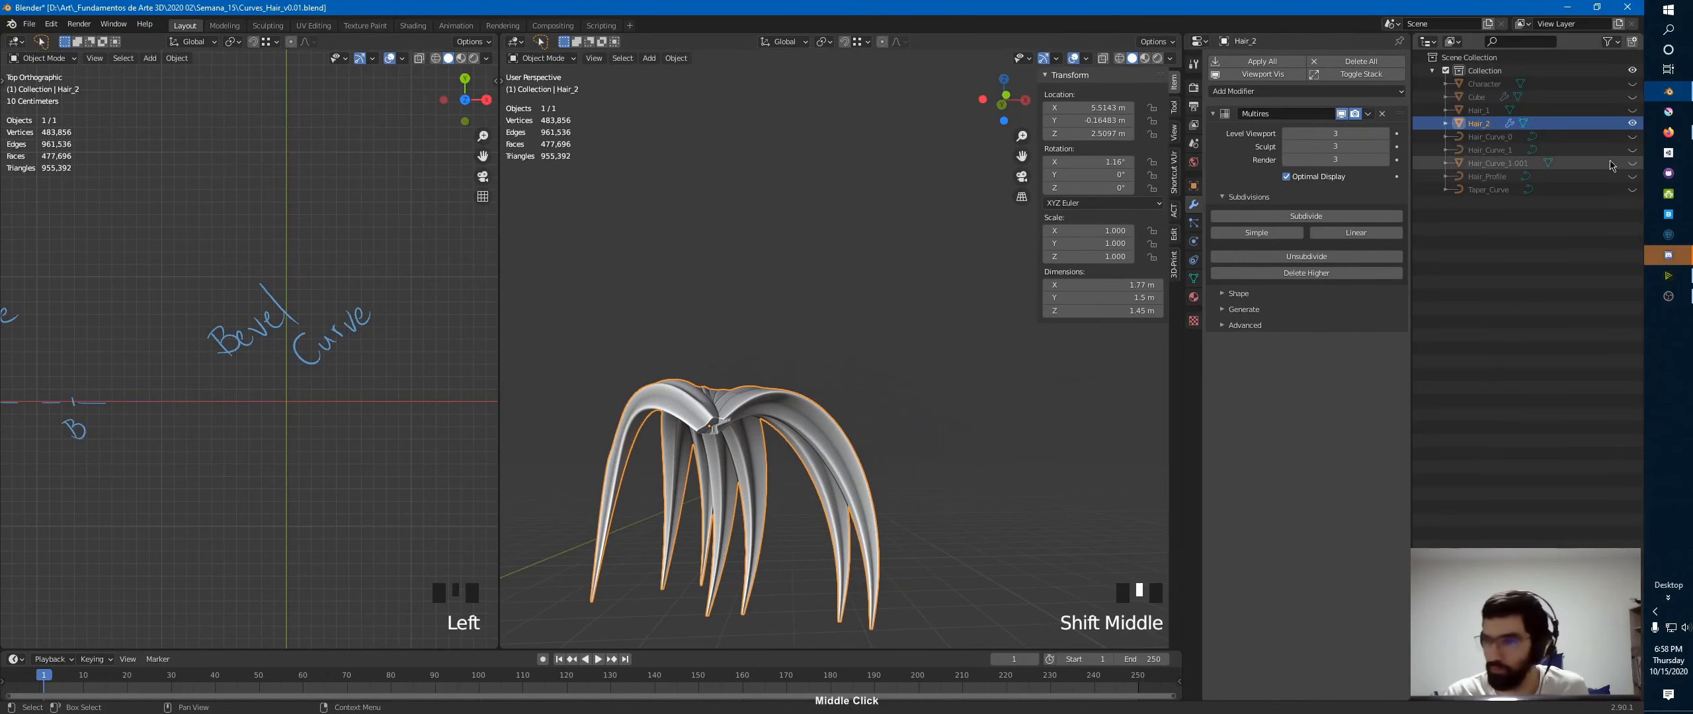
{"action": "left_click", "coordinate": [1632, 176]}
{"action": "left_click", "coordinate": [1633, 189]}
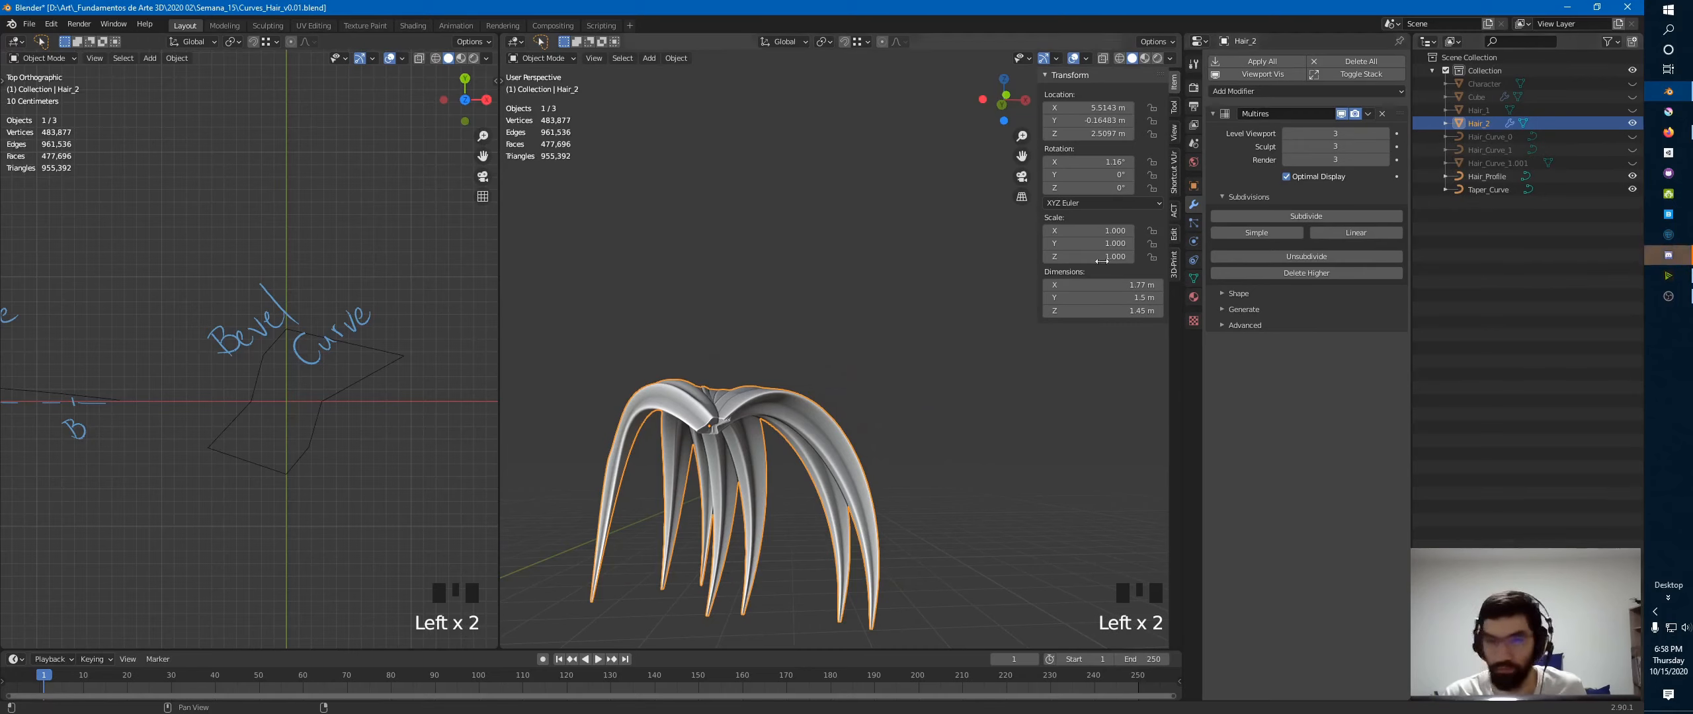
{"action": "middle_click_drag", "start_coordinate": [330, 331], "coordinate": [135, 434], "text": "ctrl"}
{"action": "left_click", "coordinate": [127, 413]}
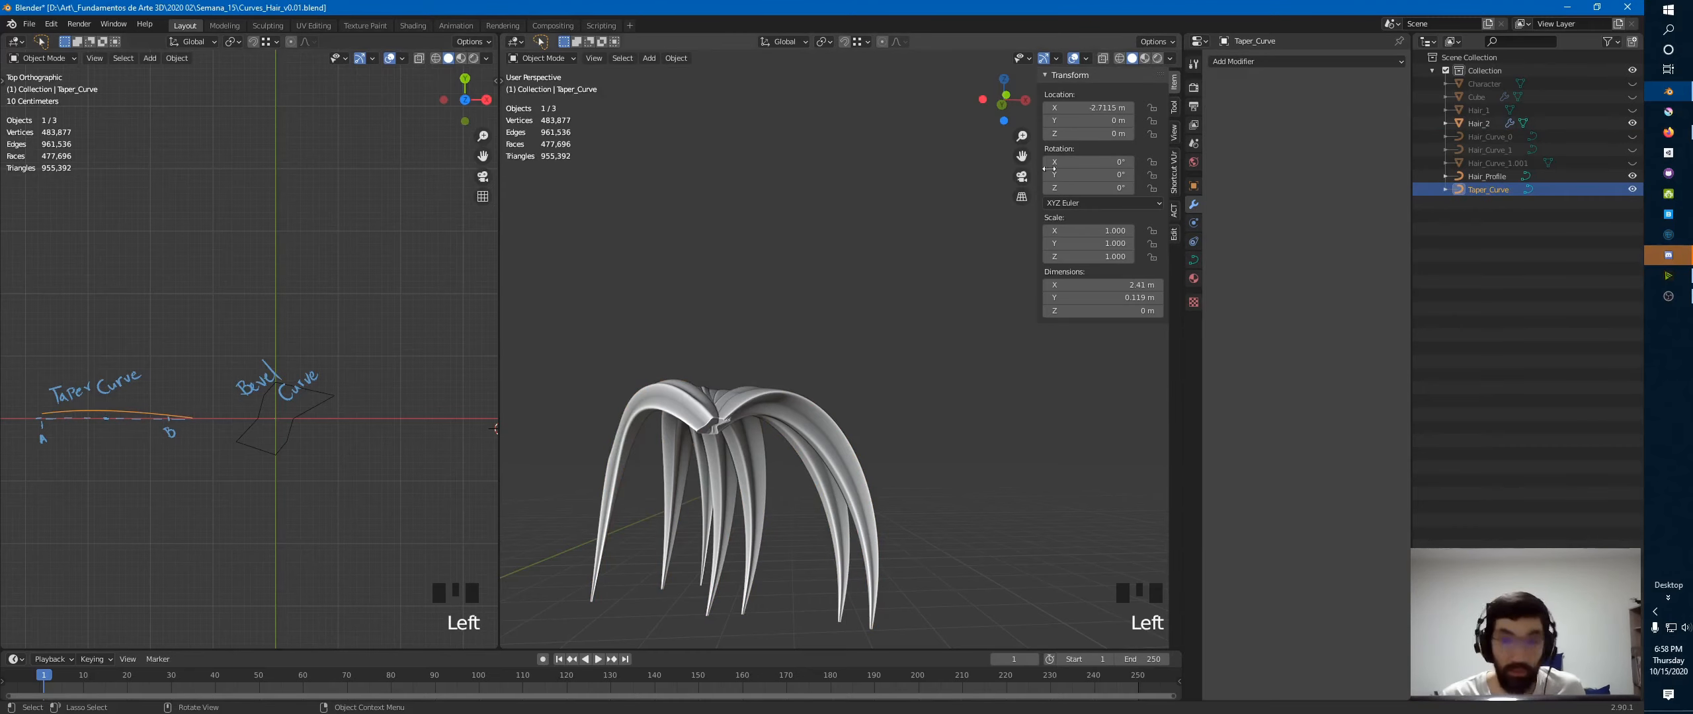
- Lower Taper_Curve's preview resolution to 1, and show the Hair_1 mesh in place of Hair_2
{"action": "left_click", "coordinate": [1194, 260]}
{"action": "left_click_drag", "start_coordinate": [1349, 119], "coordinate": [1316, 119]}
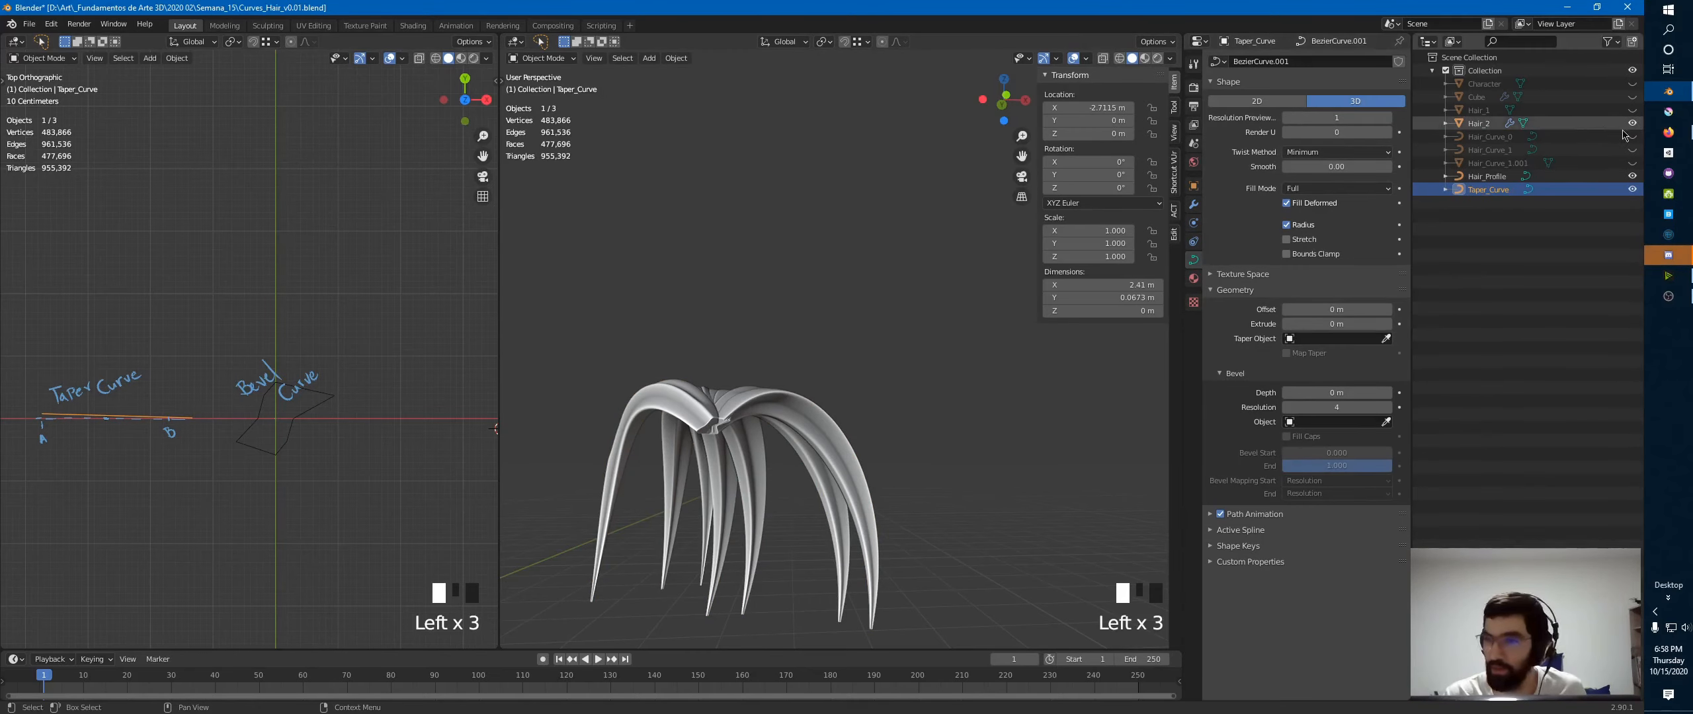
{"action": "left_click", "coordinate": [1632, 110]}
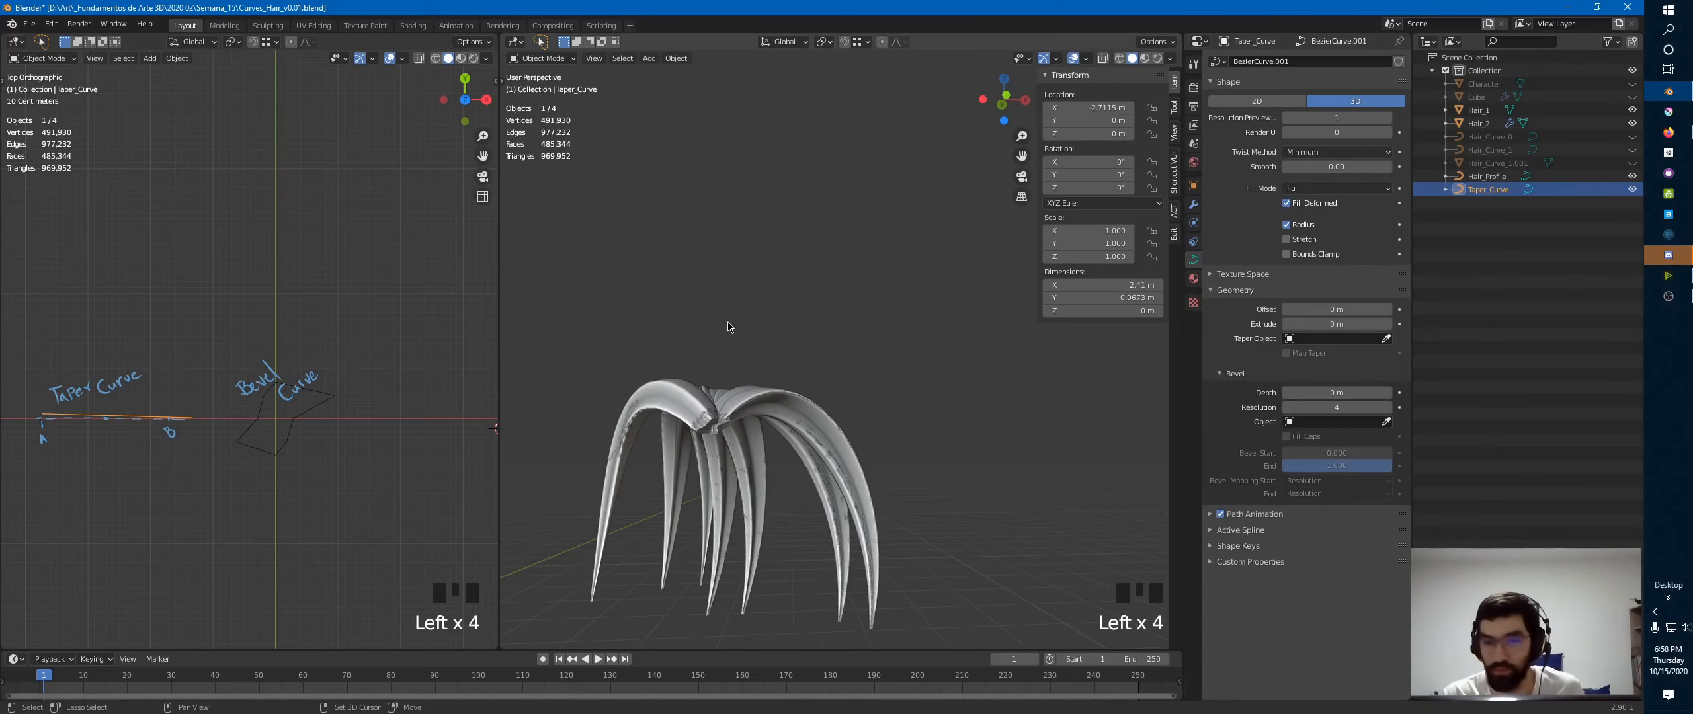
{"action": "middle_click_drag", "start_coordinate": [778, 327], "coordinate": [878, 314], "text": "shift"}
{"action": "left_click", "coordinate": [878, 379]}
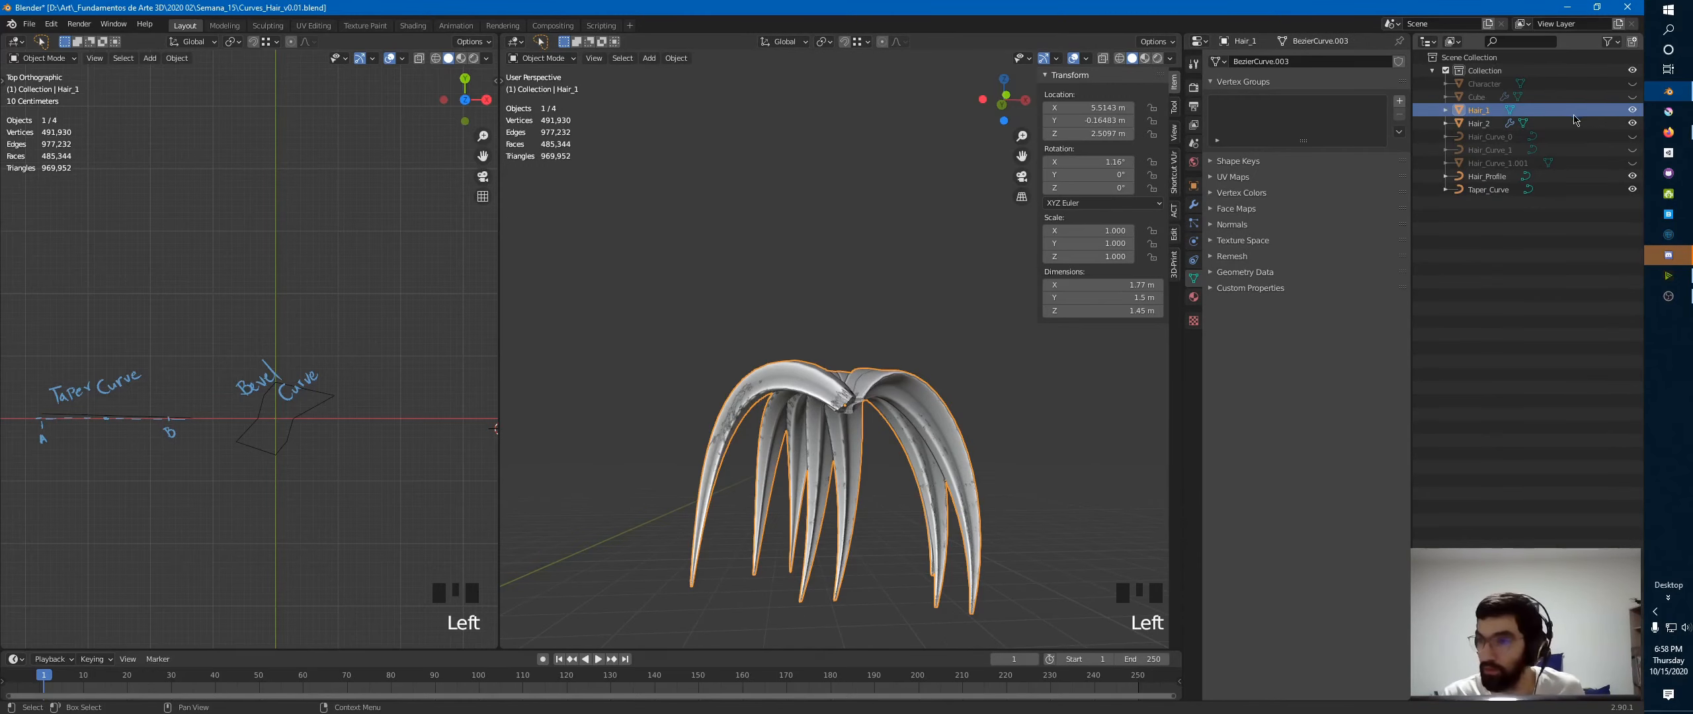
{"action": "left_click", "coordinate": [1633, 123]}
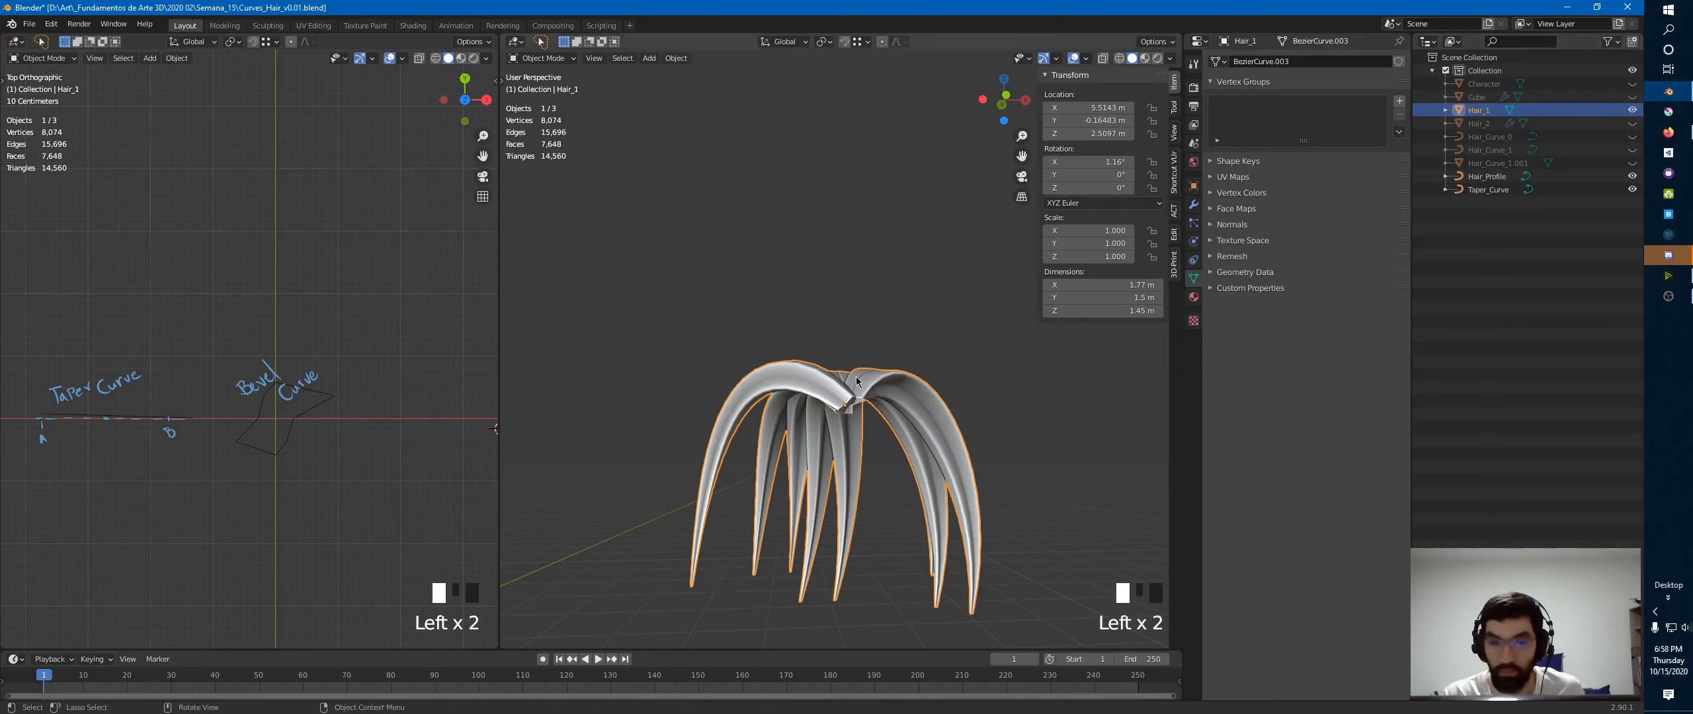
{"action": "middle_click_drag", "start_coordinate": [774, 397], "coordinate": [751, 293], "text": "ctrl"}
- Set Taper_Curve's preview resolution to 12
{"action": "left_click", "coordinate": [1488, 189]}
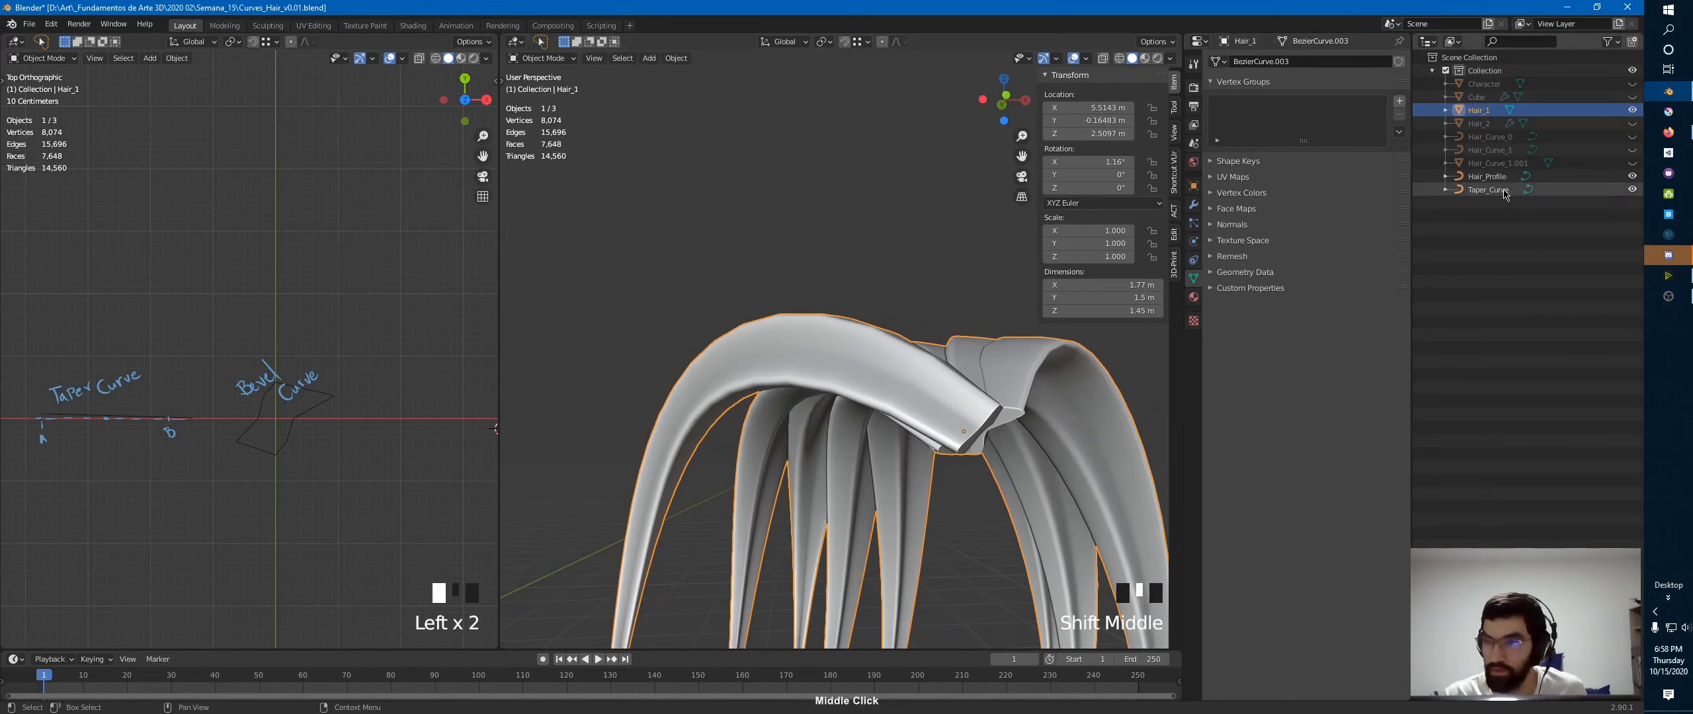
{"action": "left_click_drag", "start_coordinate": [1361, 117], "coordinate": [1400, 128]}
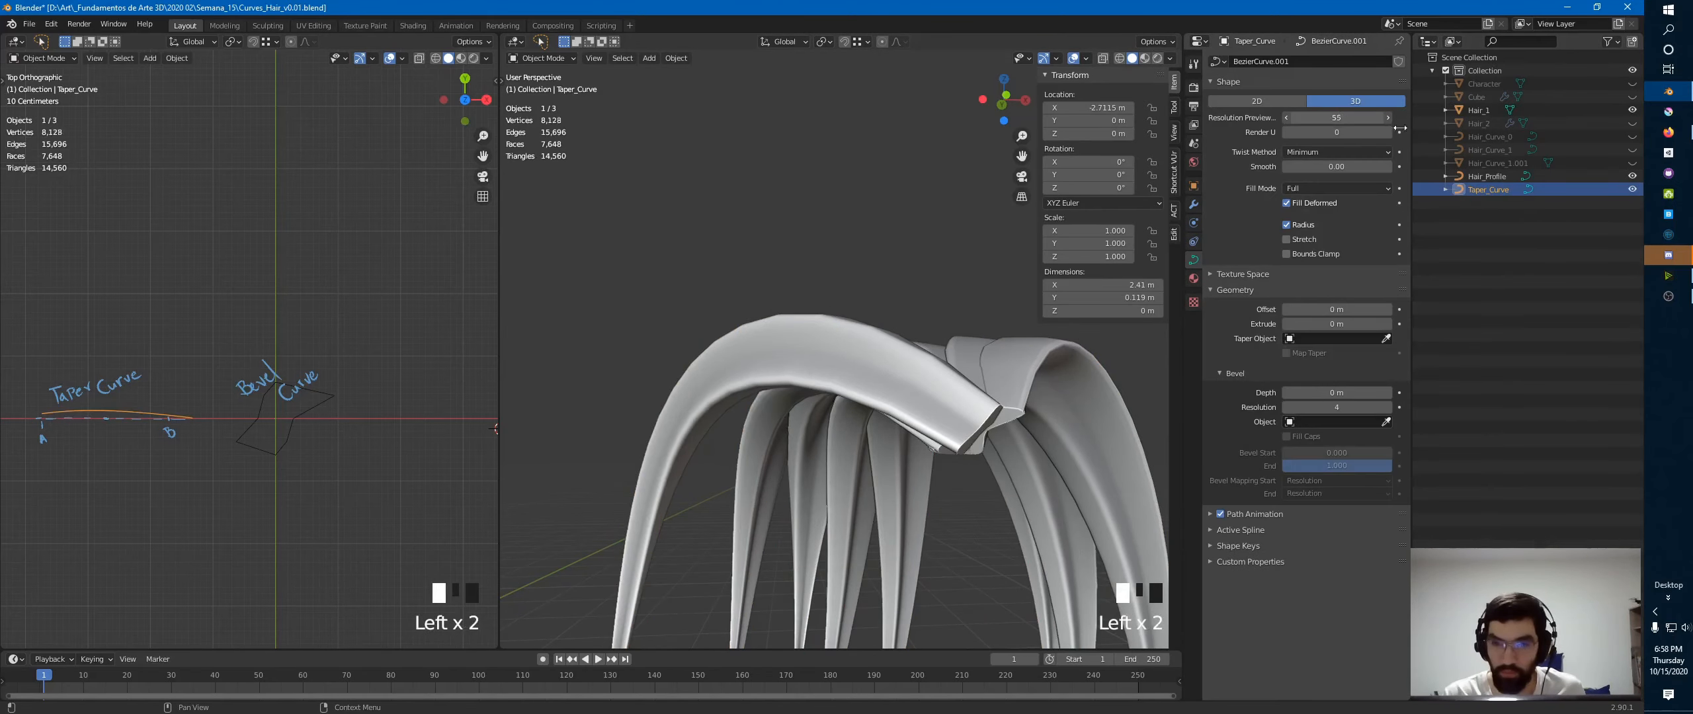
{"action": "double_click", "coordinate": [1335, 119]}
{"action": "type", "text": "12"}
{"action": "left_click", "coordinate": [1337, 137]}
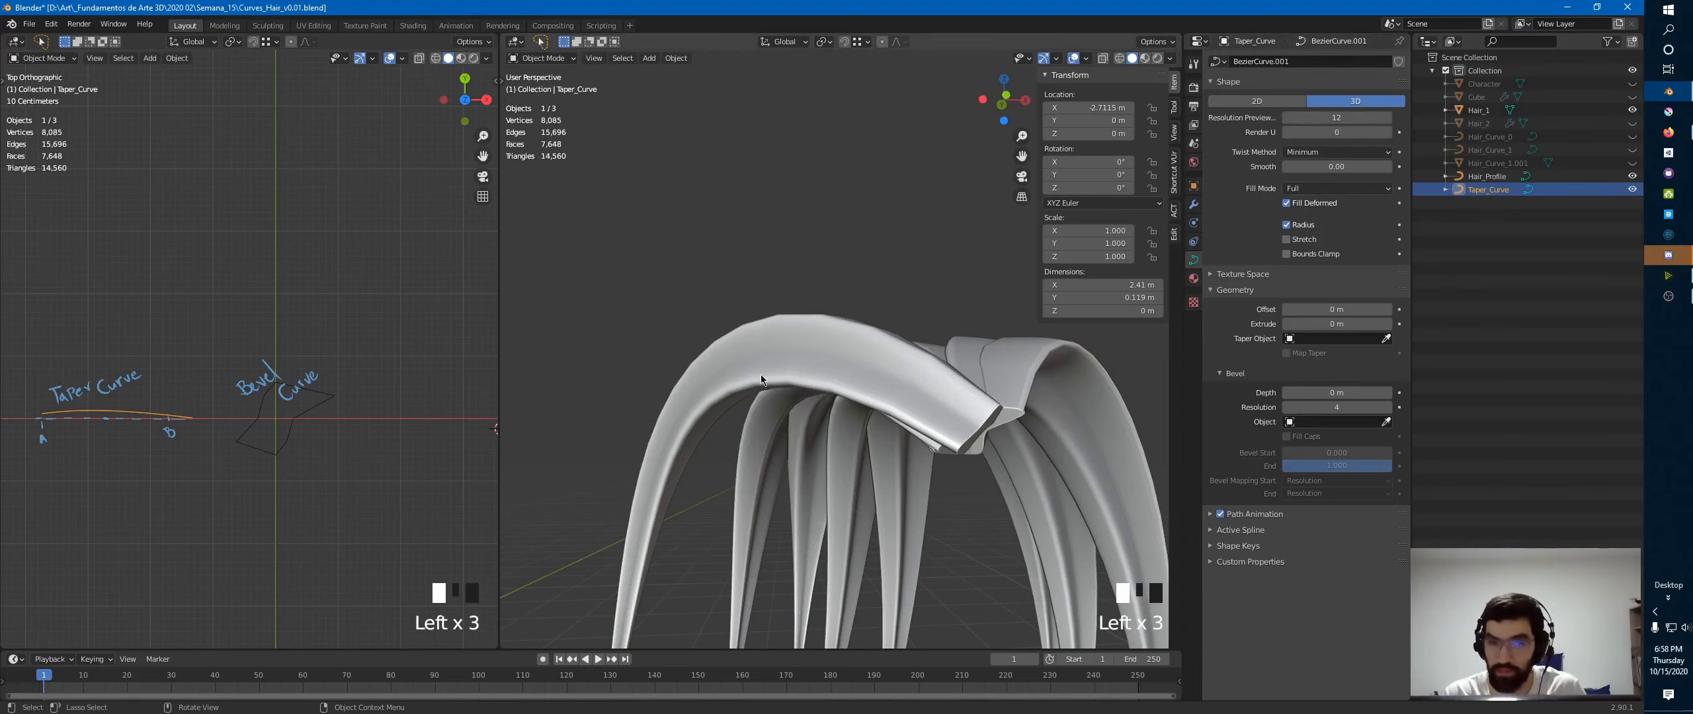
- Set the Hair_Profile bevel curve's preview resolution to 12
{"action": "left_click", "coordinate": [1487, 176]}
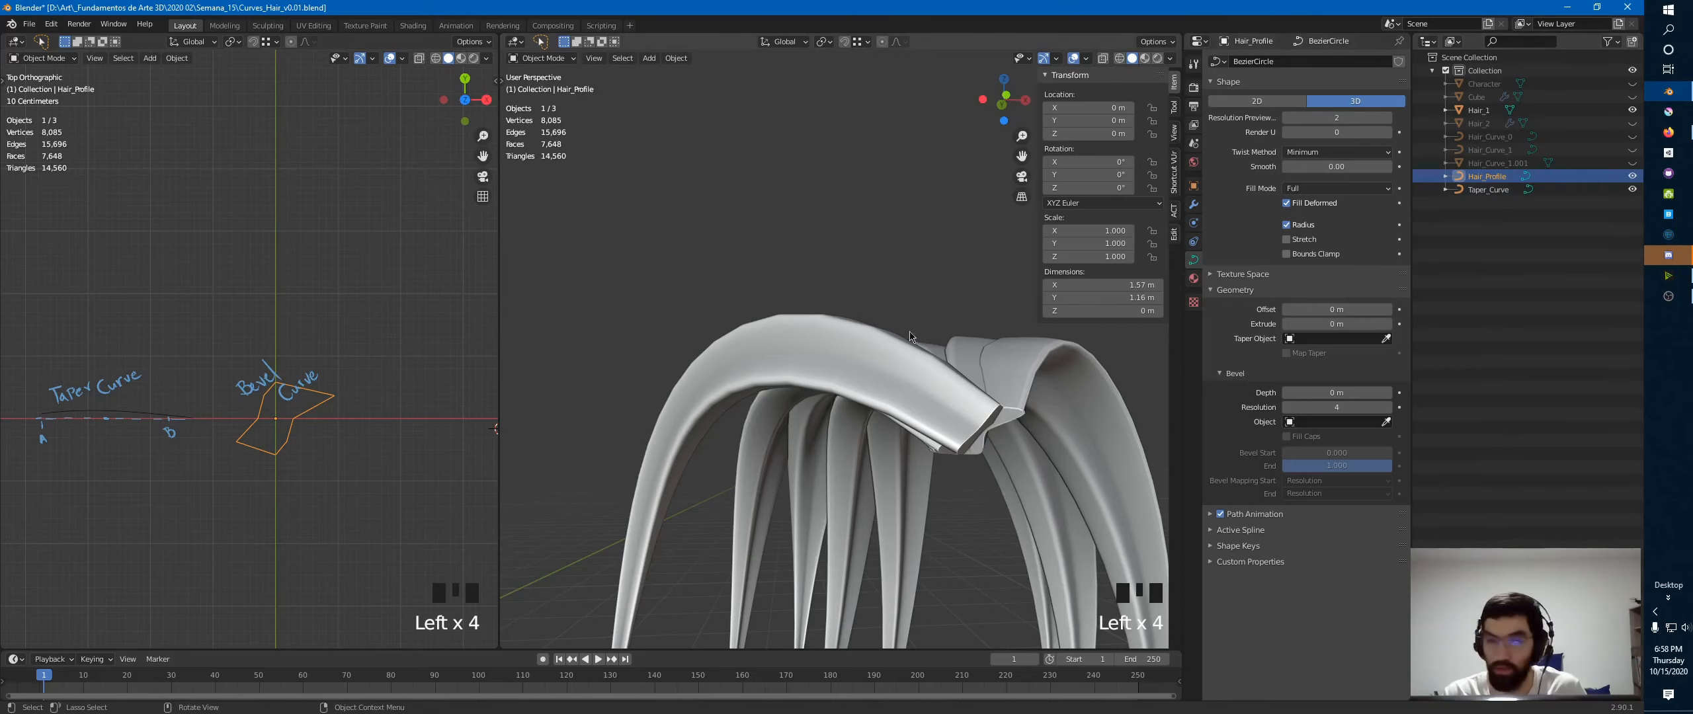
{"action": "left_click_drag", "start_coordinate": [1323, 123], "coordinate": [1382, 126]}
{"action": "left_click", "coordinate": [1335, 122]}
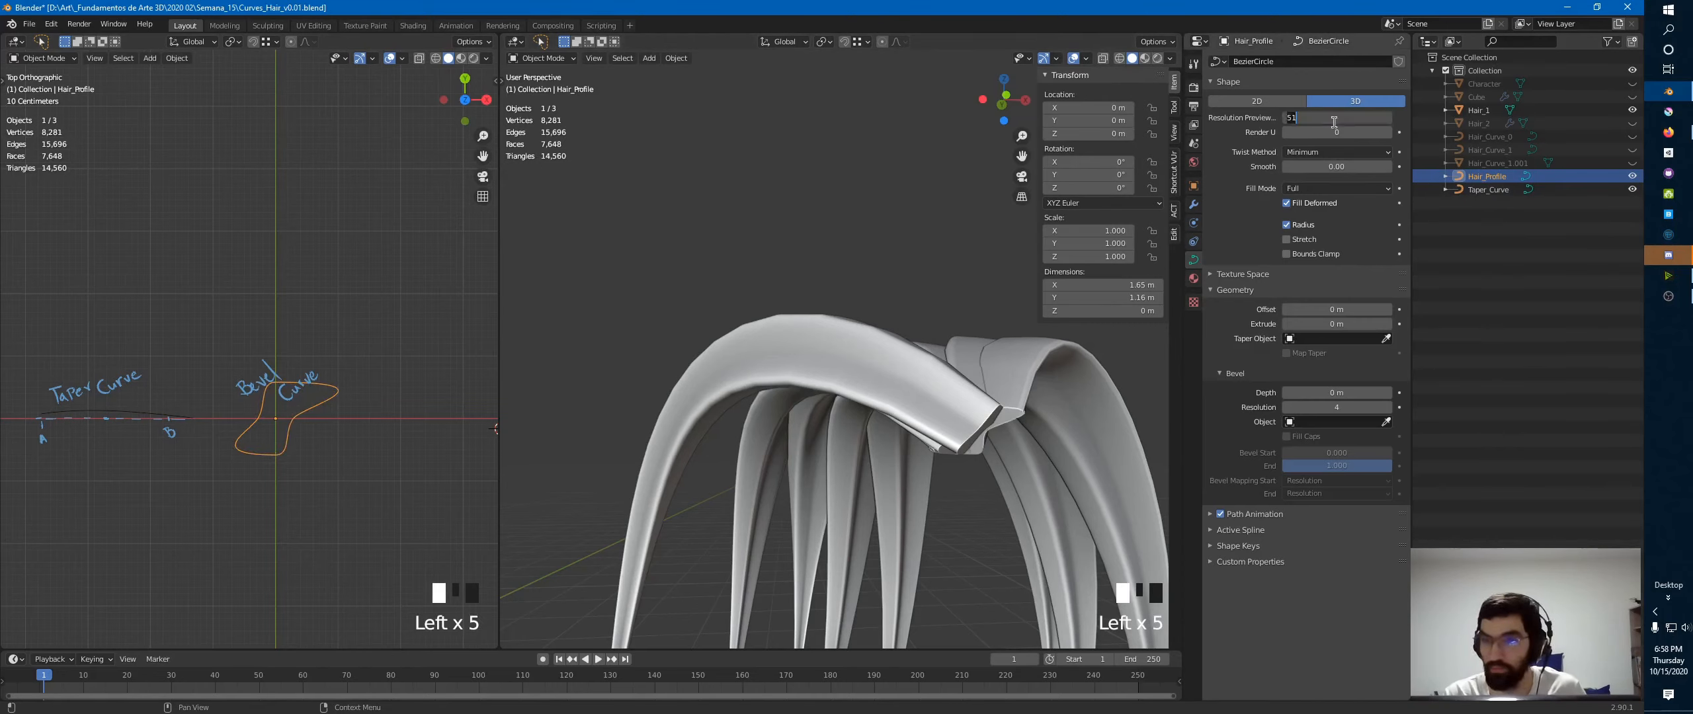
{"action": "left_click", "coordinate": [1317, 154]}
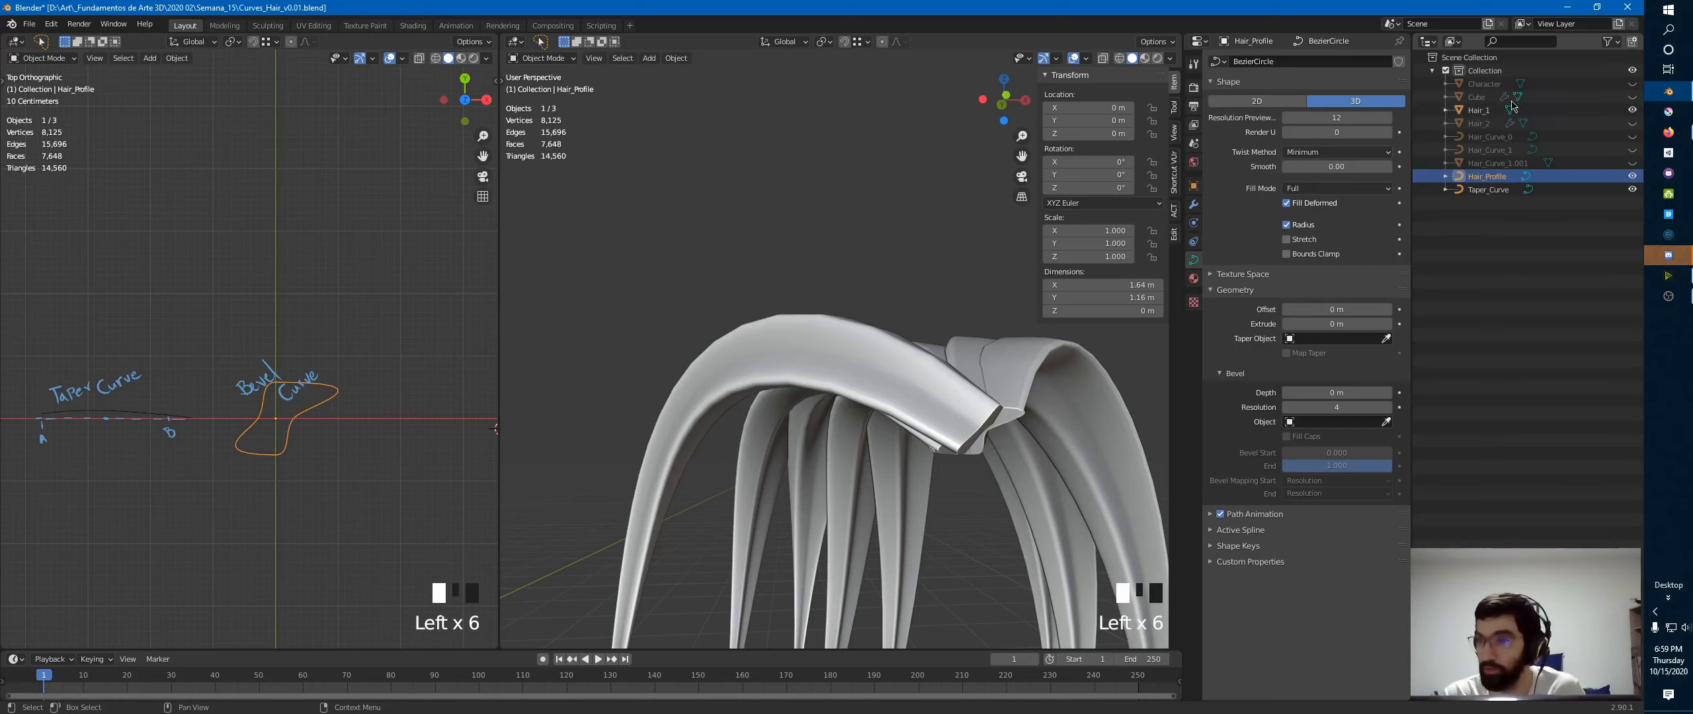
- Hide Hair_1, and unhide, select and frame Hair_Curve_0 in the perspective view
{"action": "left_click", "coordinate": [1479, 110]}
{"action": "left_click", "coordinate": [1634, 110]}
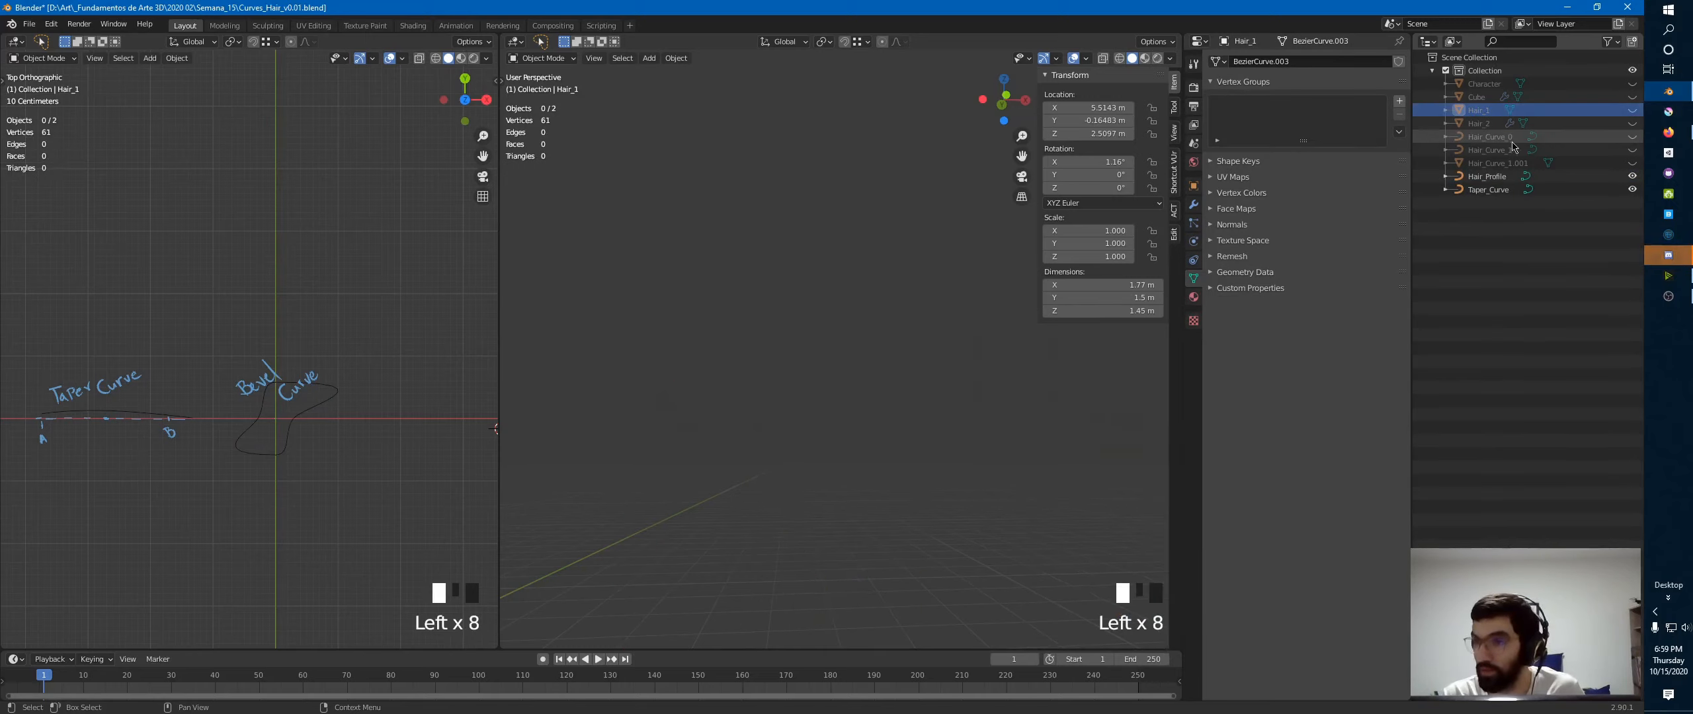
{"action": "left_click", "coordinate": [1633, 136]}
{"action": "left_click", "coordinate": [1490, 136]}
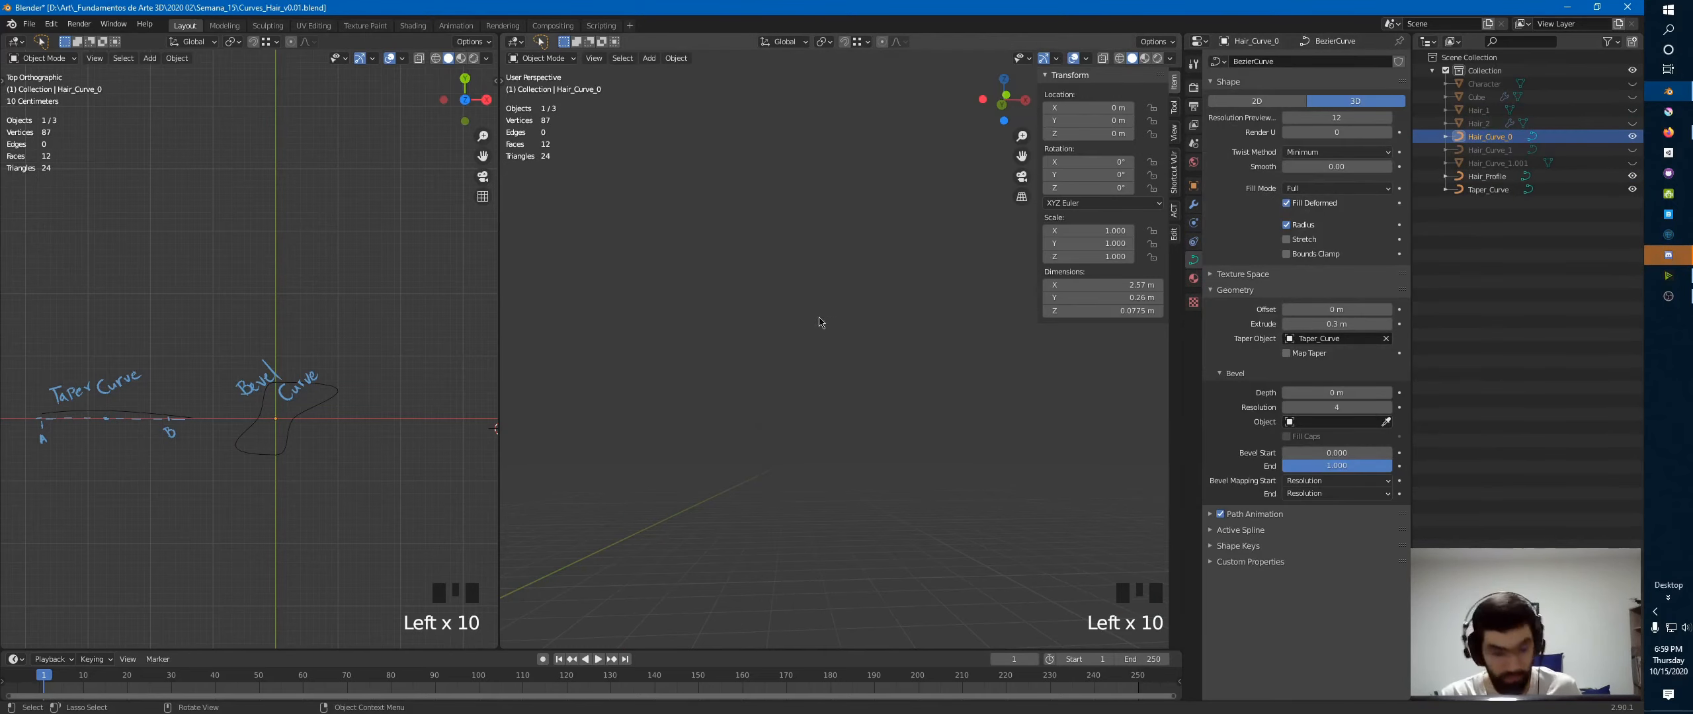
{"action": "key", "text": "KP_Decimal"}
{"action": "middle_click_drag", "start_coordinate": [824, 318], "coordinate": [834, 344]}
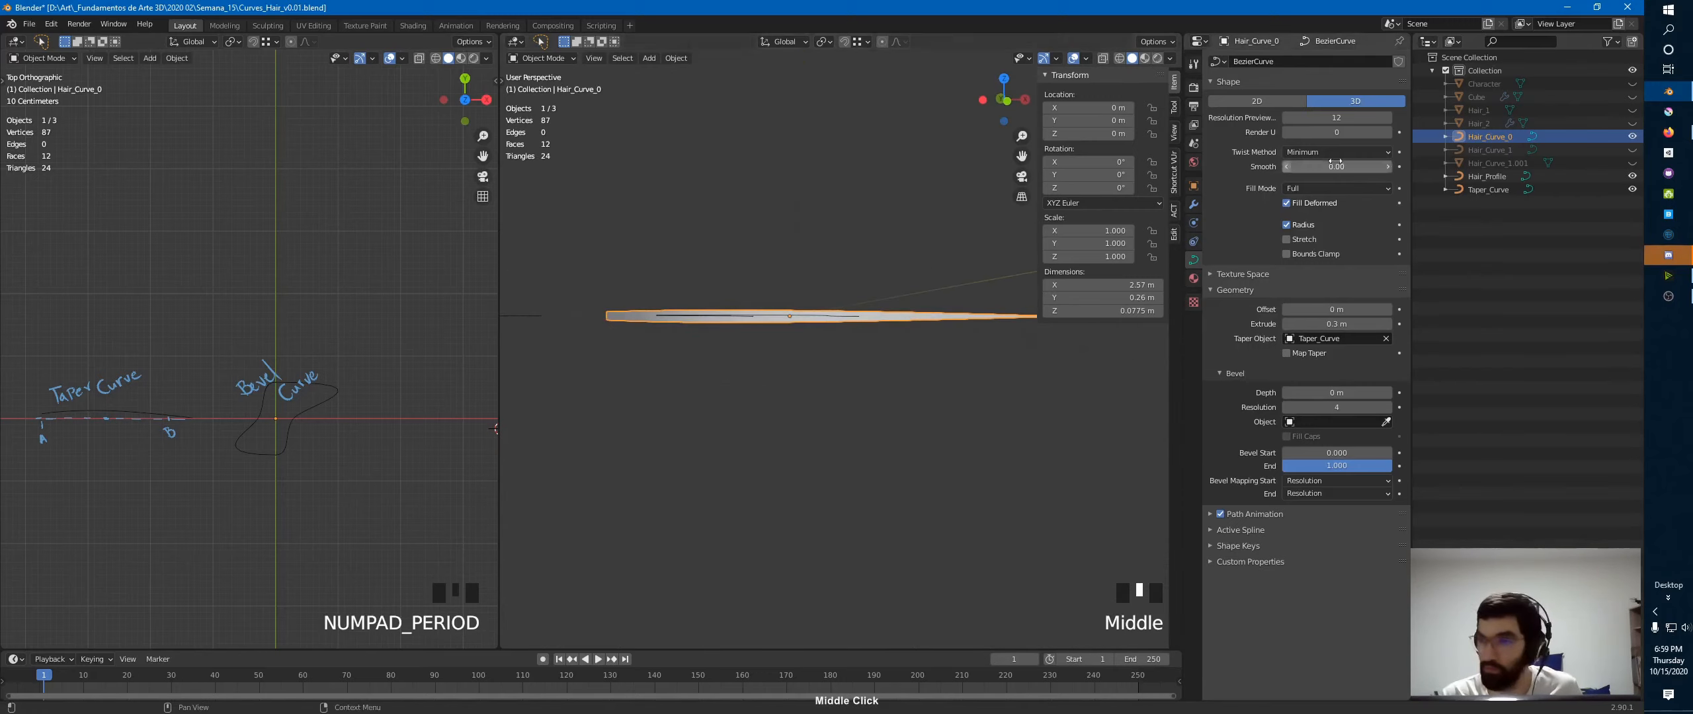
- Hide Hair_Curve_0, and unhide, select and frame Hair_Curve_1
{"action": "left_click", "coordinate": [1633, 136]}
{"action": "left_click", "coordinate": [1632, 149]}
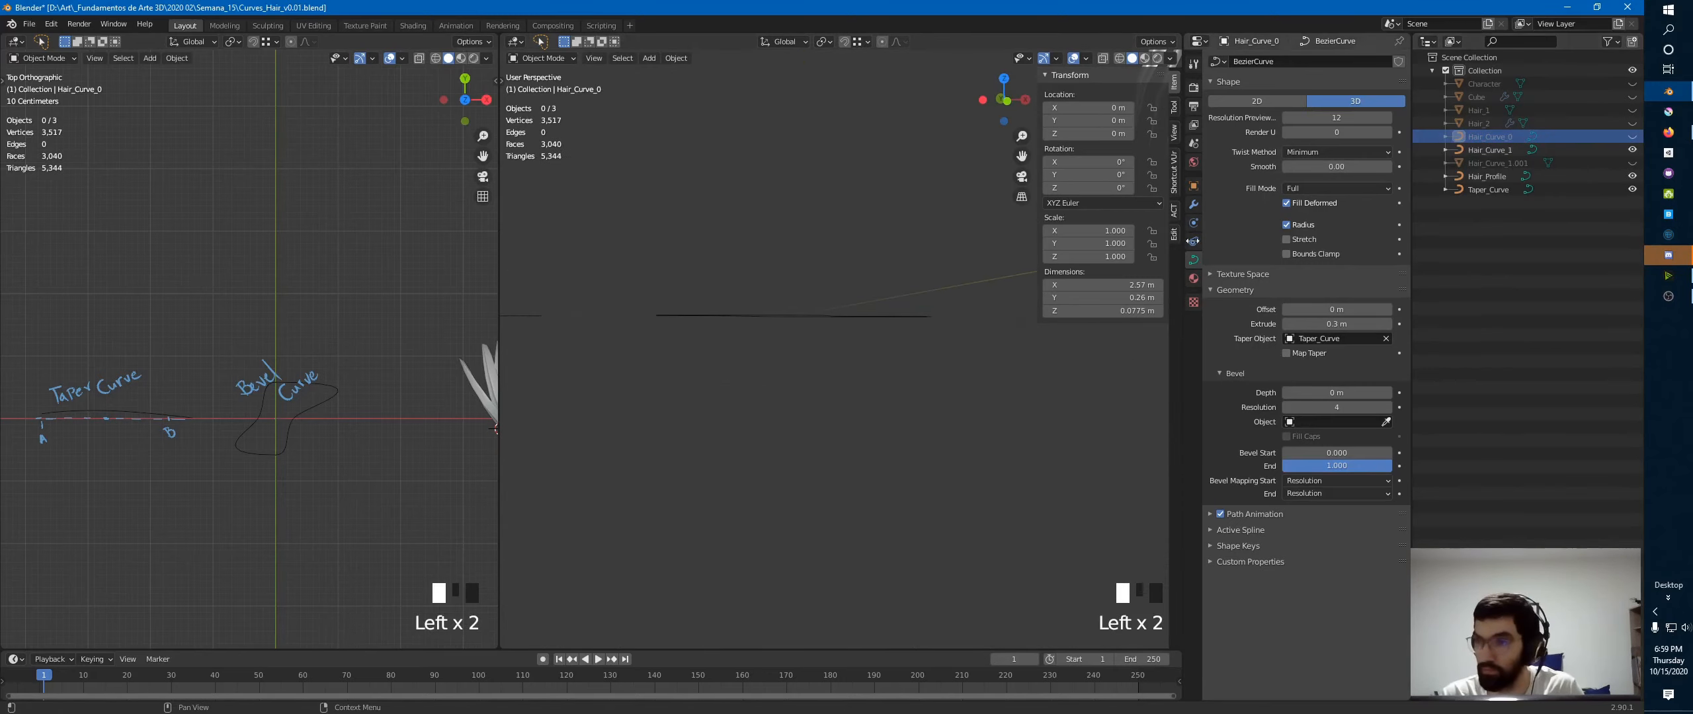
{"action": "left_click", "coordinate": [1485, 151]}
{"action": "key", "text": "KP_Decimal"}
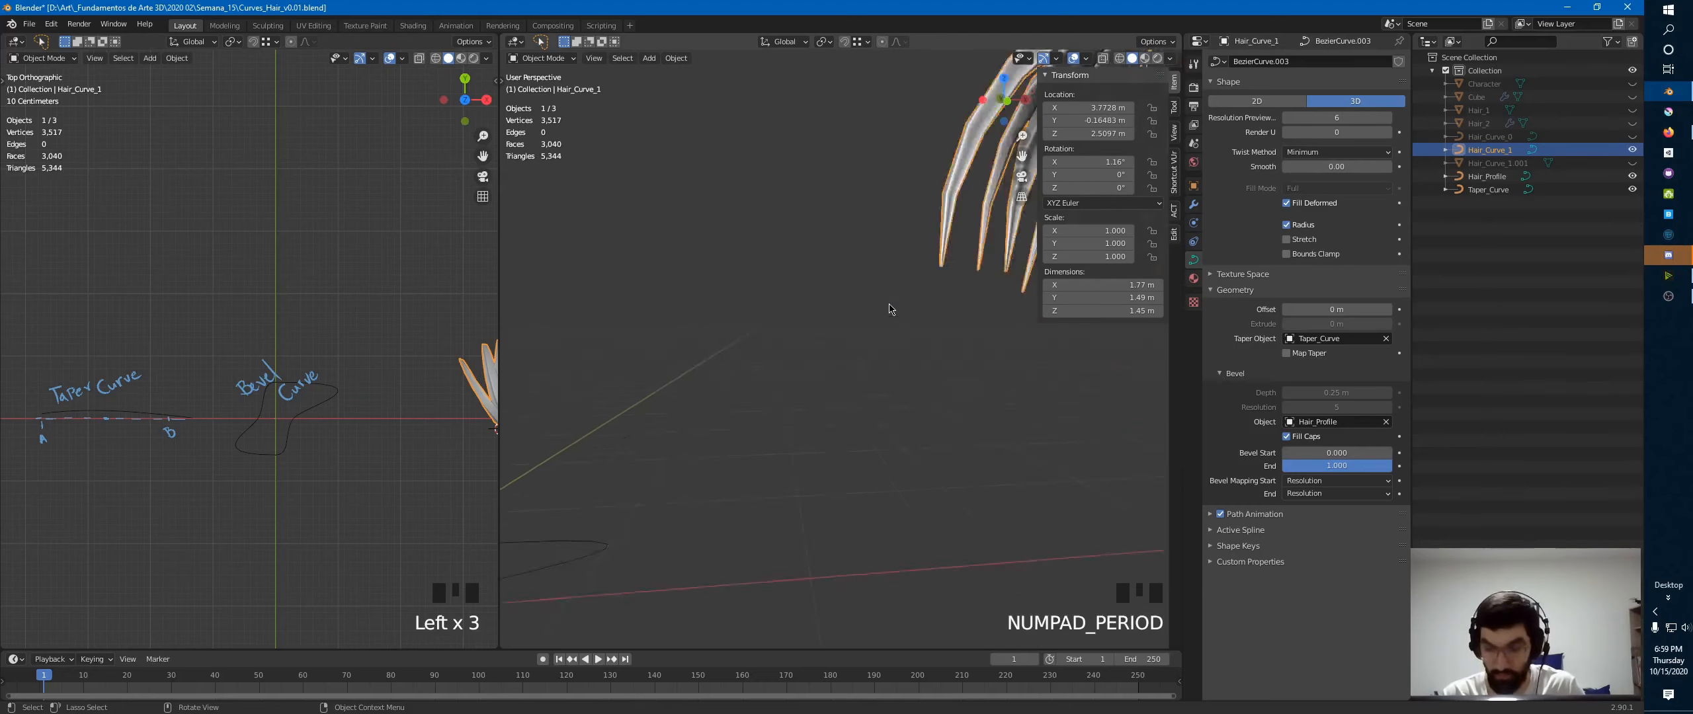
{"action": "mouse_move", "coordinate": [864, 198]}
{"action": "middle_mouse_down", "text": "ctrl"}
{"action": "mouse_move", "coordinate": [865, 172]}
{"action": "mouse_move", "coordinate": [853, 212]}
{"action": "middle_mouse_up", "text": "ctrl"}
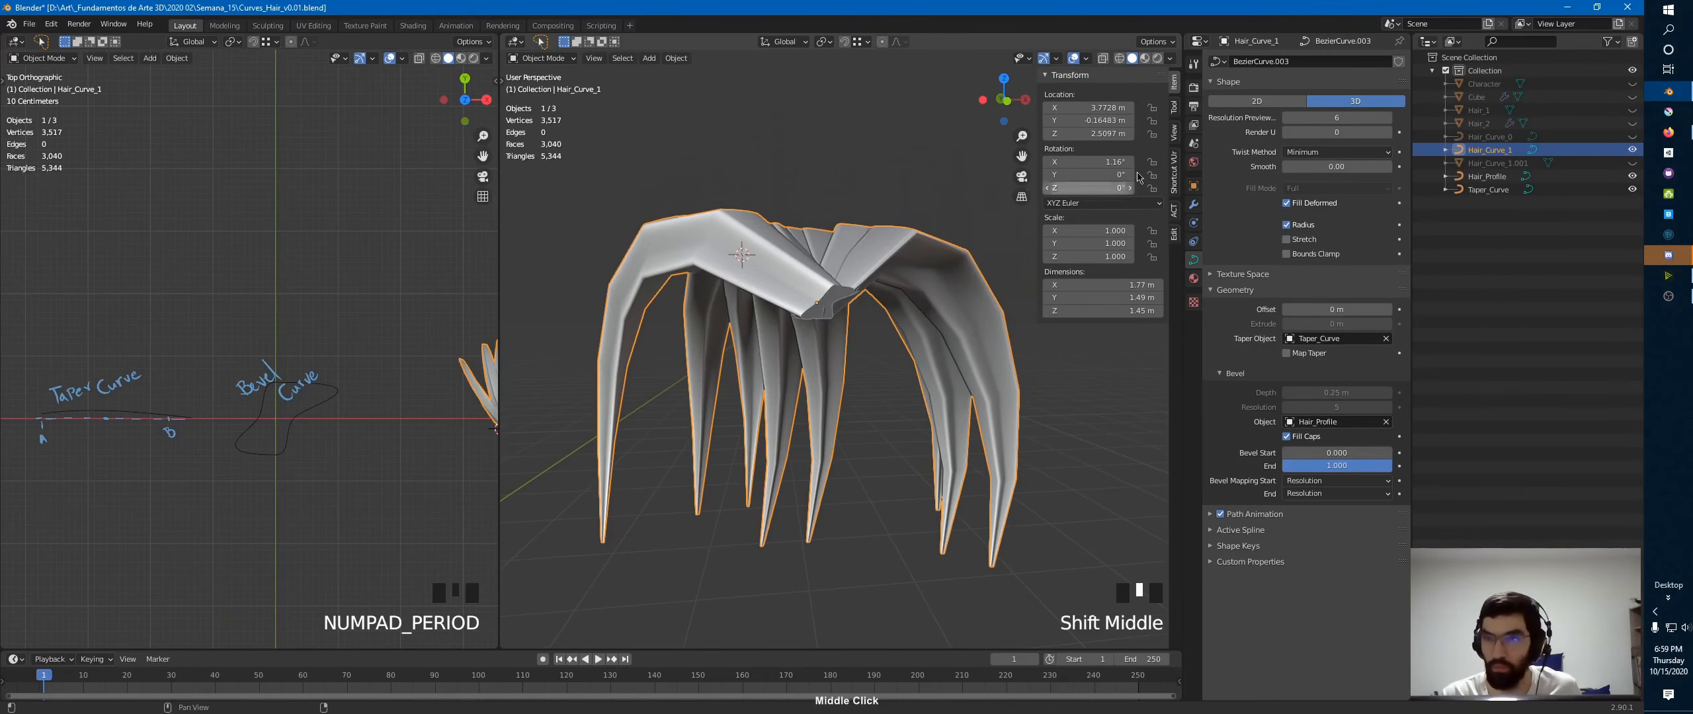
- Set Hair_Curve_1's preview resolution to 32 and inspect the strands at their roots
{"action": "left_click_drag", "start_coordinate": [1326, 118], "coordinate": [1343, 120]}
{"action": "left_click", "coordinate": [1345, 121]}
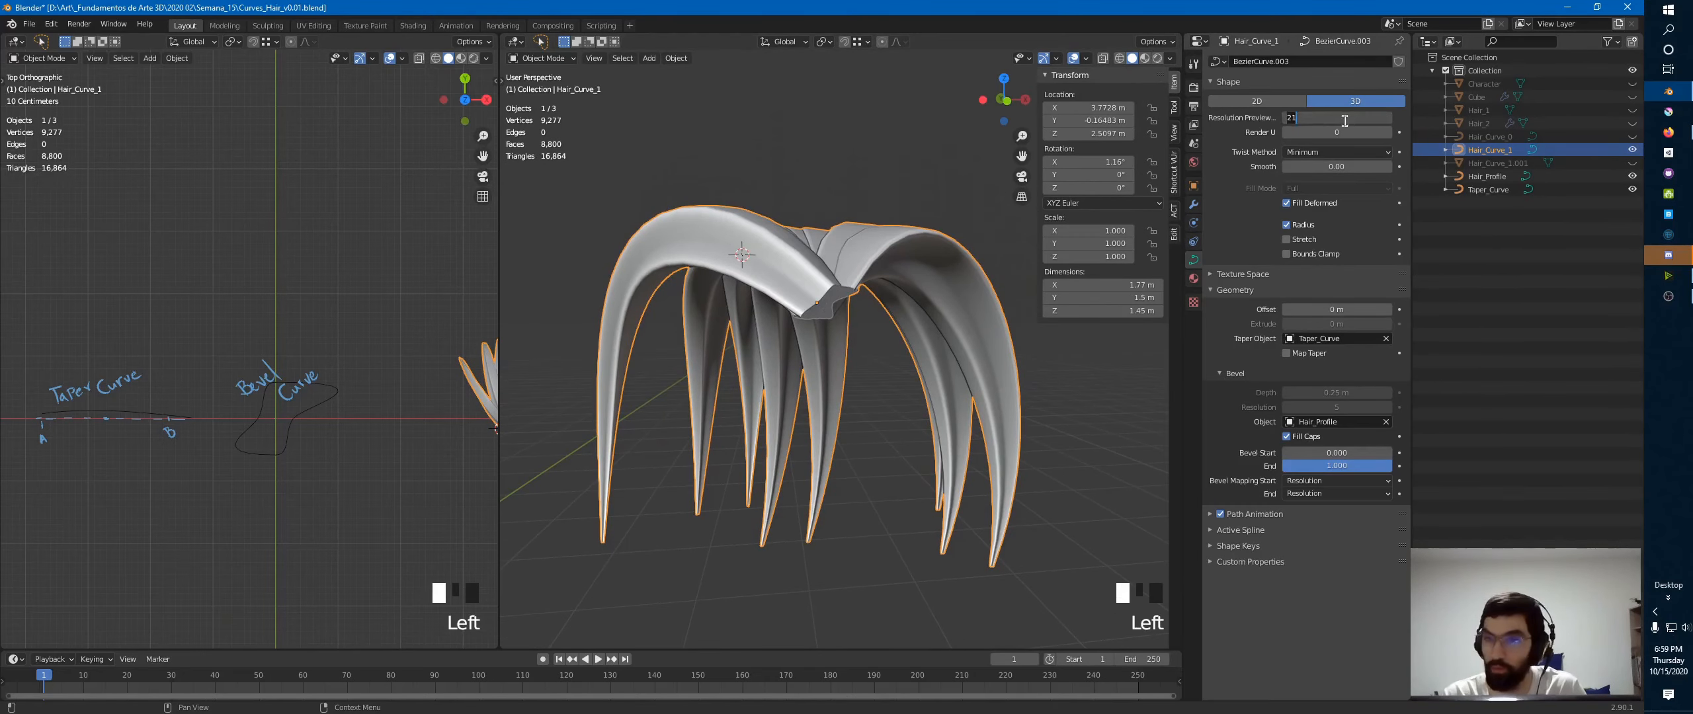
{"action": "type", "text": "32"}
{"action": "left_click", "coordinate": [1300, 151]}
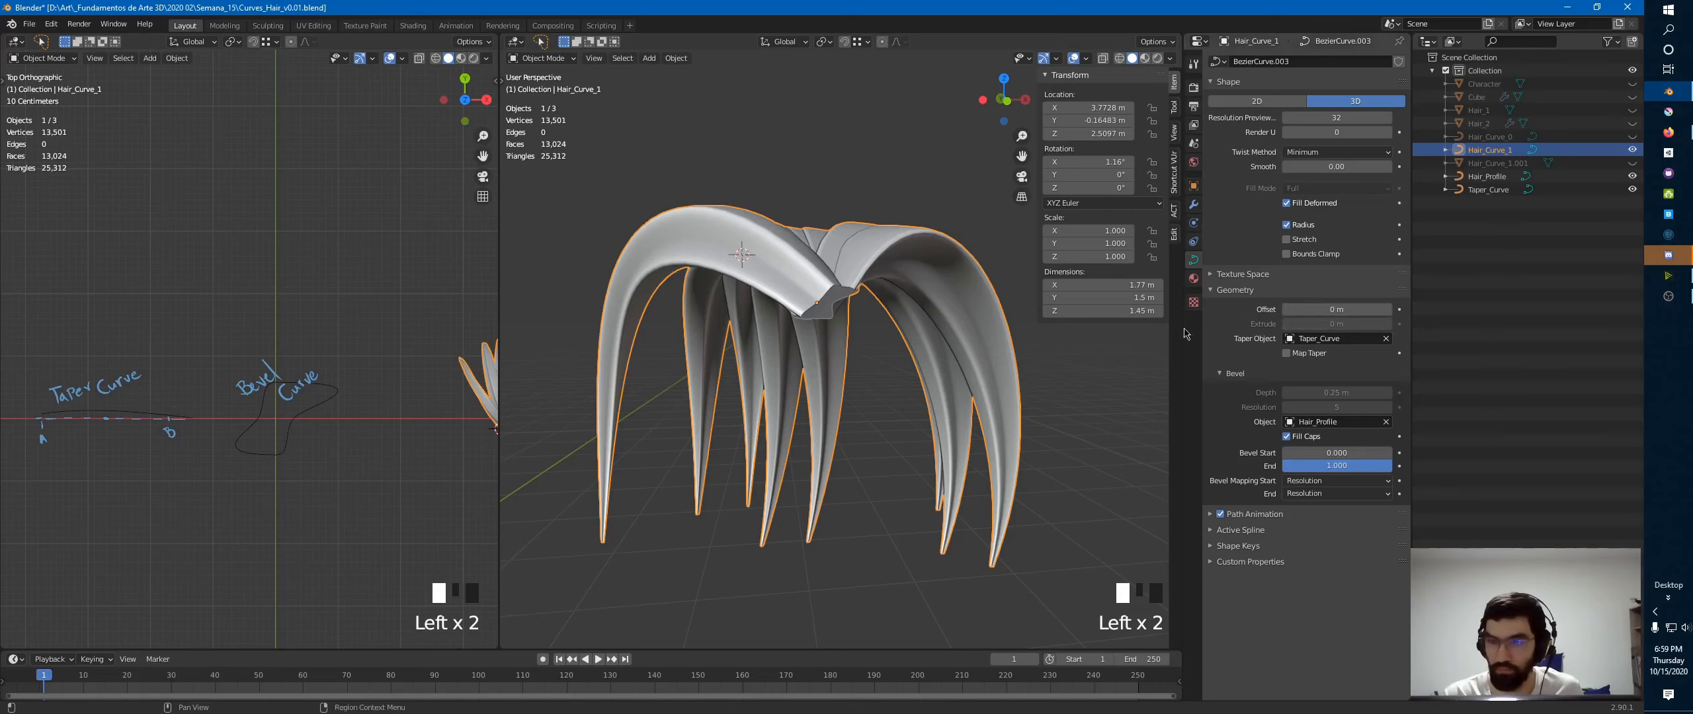
{"action": "middle_click_drag", "start_coordinate": [726, 322], "coordinate": [744, 312]}
{"action": "middle_click_drag", "start_coordinate": [830, 281], "coordinate": [823, 328], "text": "shift"}
- Switch to Discord to read the class channel's new messages, and return to Blender's hair view
{"action": "key", "text": "alt+Tab"}
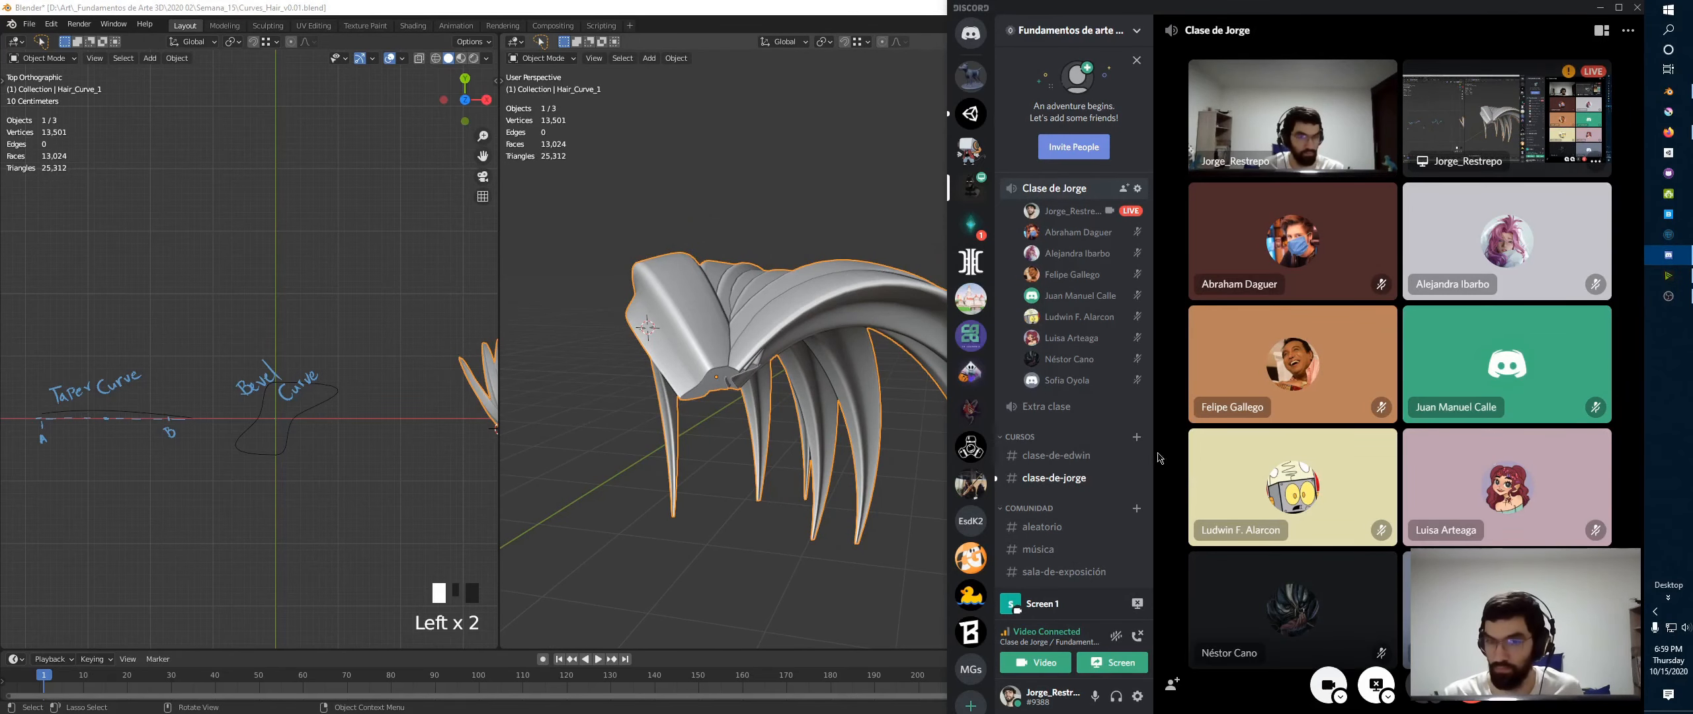
{"action": "left_click", "coordinate": [1064, 479]}
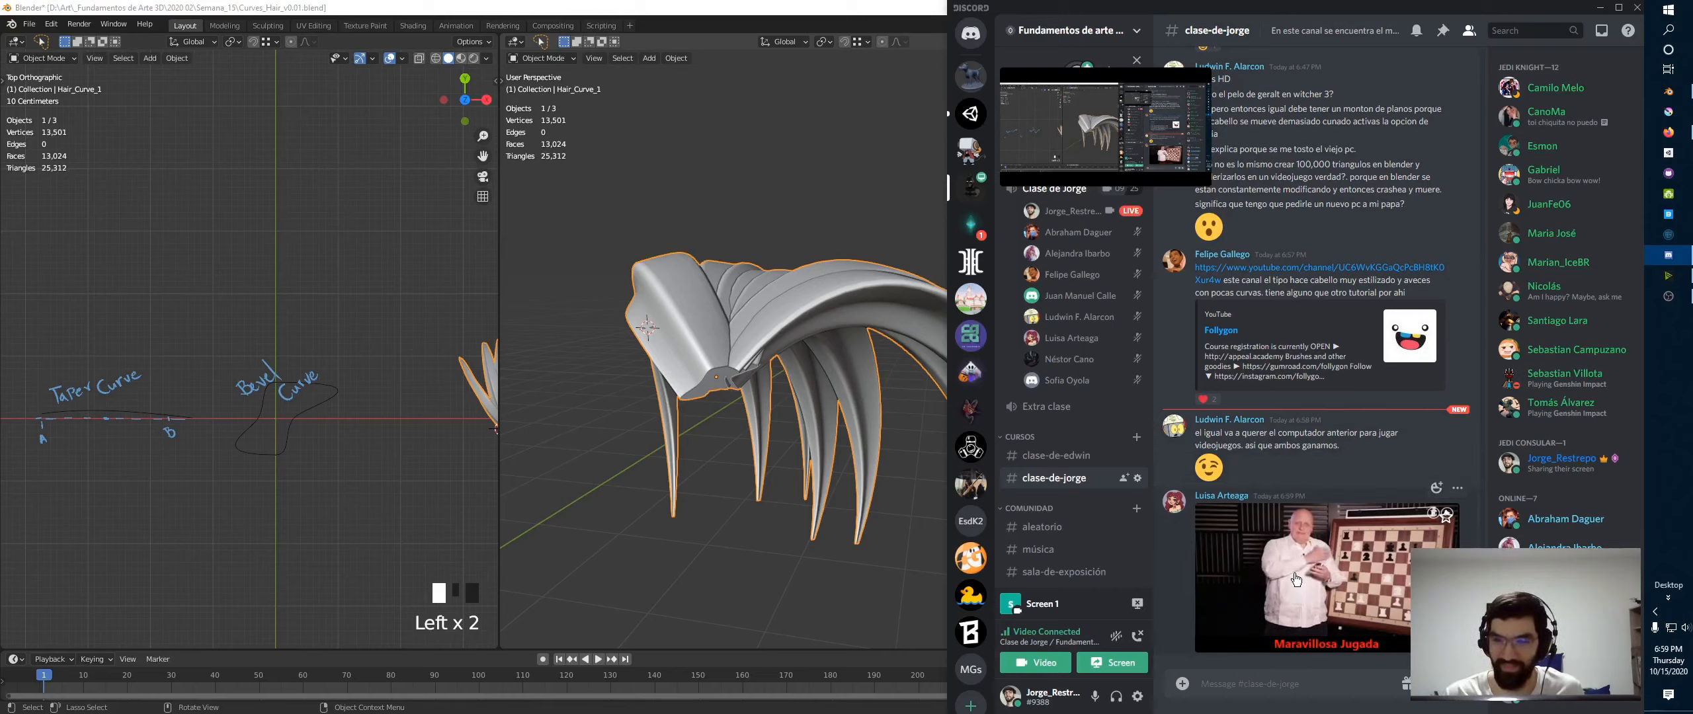
{"action": "left_click", "coordinate": [1054, 188]}
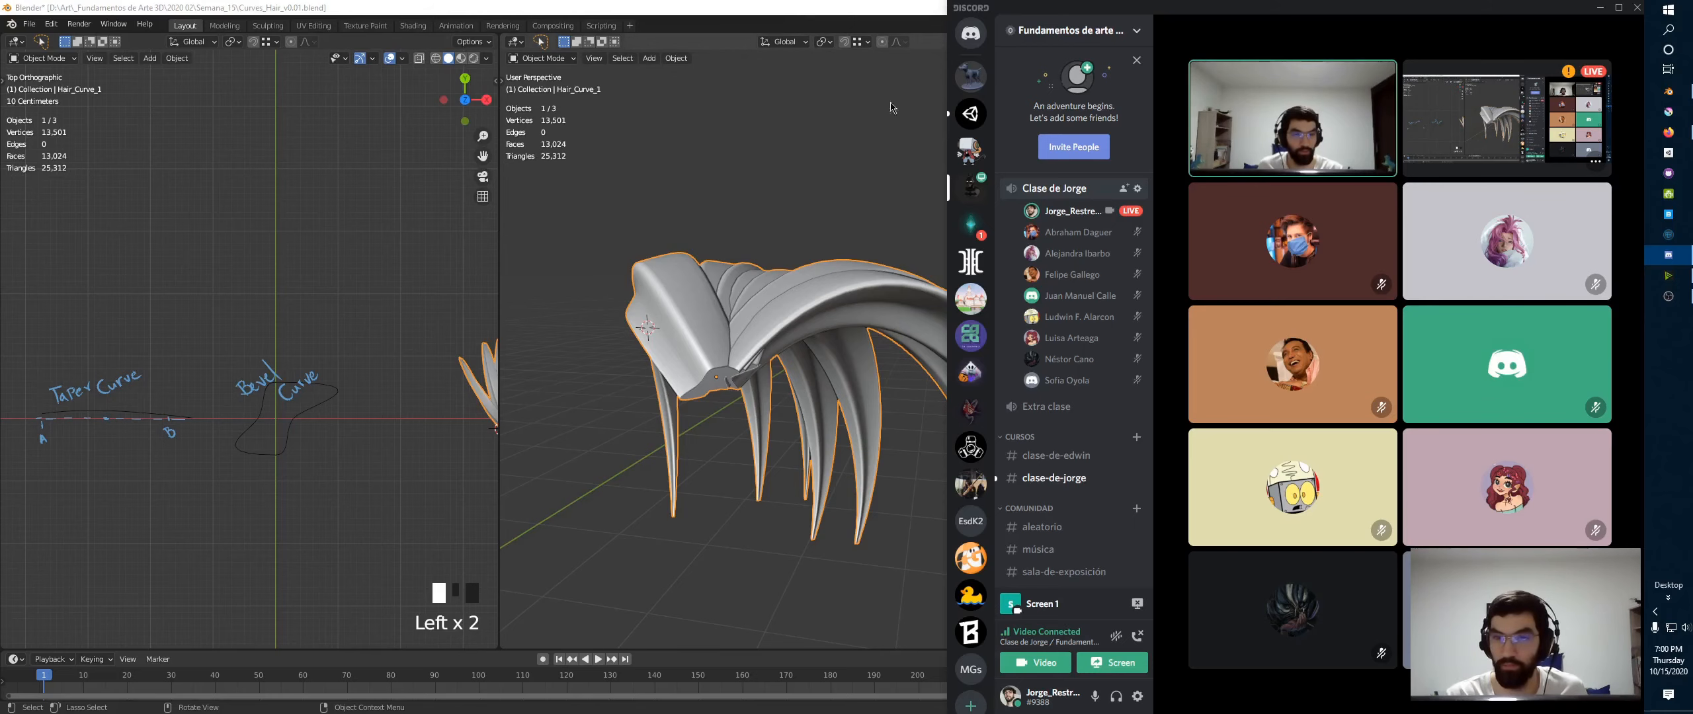
{"action": "left_click", "coordinate": [1066, 479]}
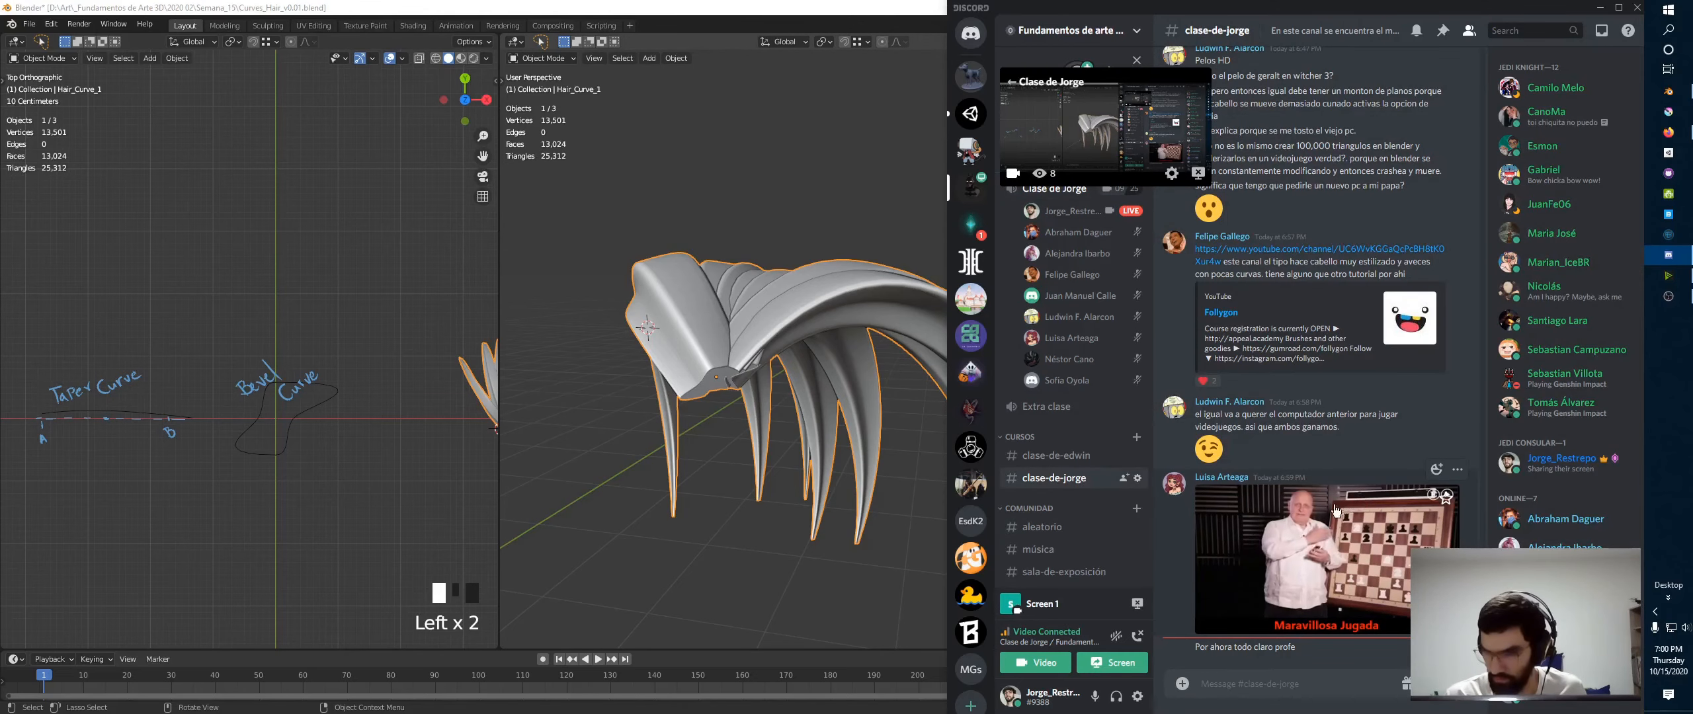
{"action": "middle_click_drag", "start_coordinate": [800, 196], "coordinate": [750, 395]}
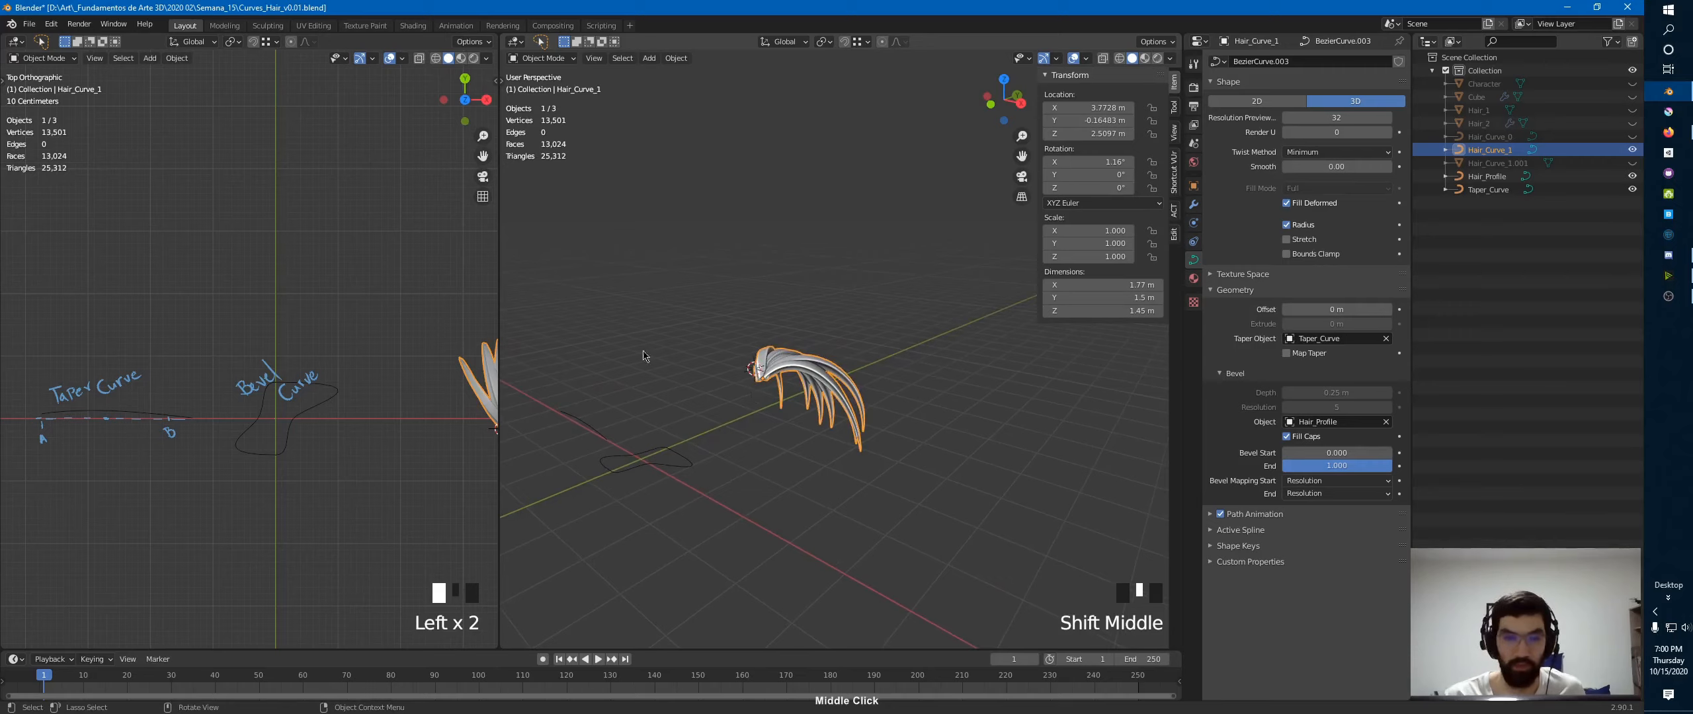
- Join the two 3D viewports into one perspective view, and leave all objects deselected
{"action": "left_click_drag", "start_coordinate": [496, 36], "coordinate": [342, 74]}
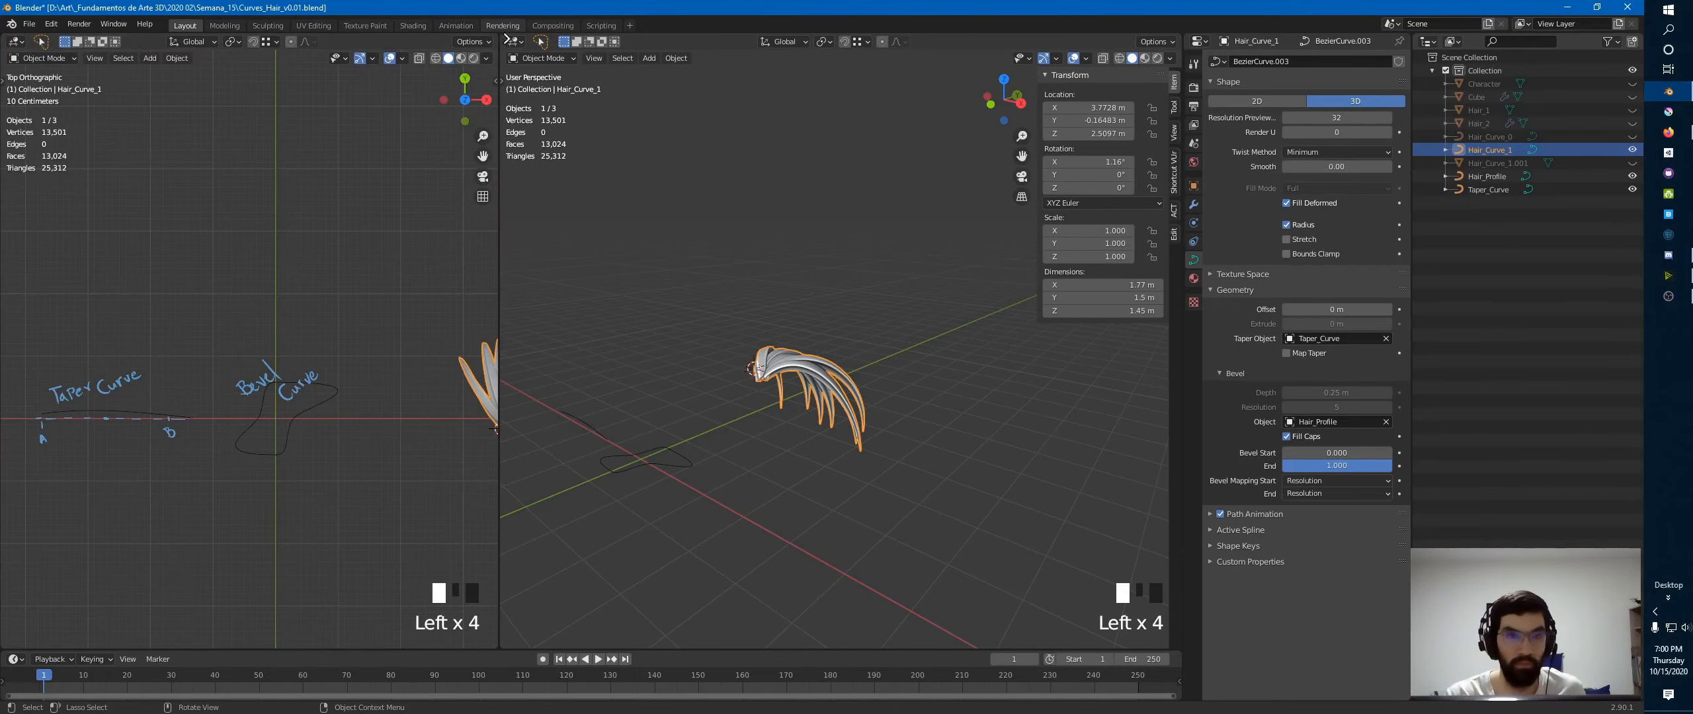
{"action": "left_click_drag", "start_coordinate": [507, 41], "coordinate": [347, 74]}
{"action": "middle_click_drag", "start_coordinate": [775, 191], "coordinate": [654, 243]}
{"action": "key", "text": "a"}
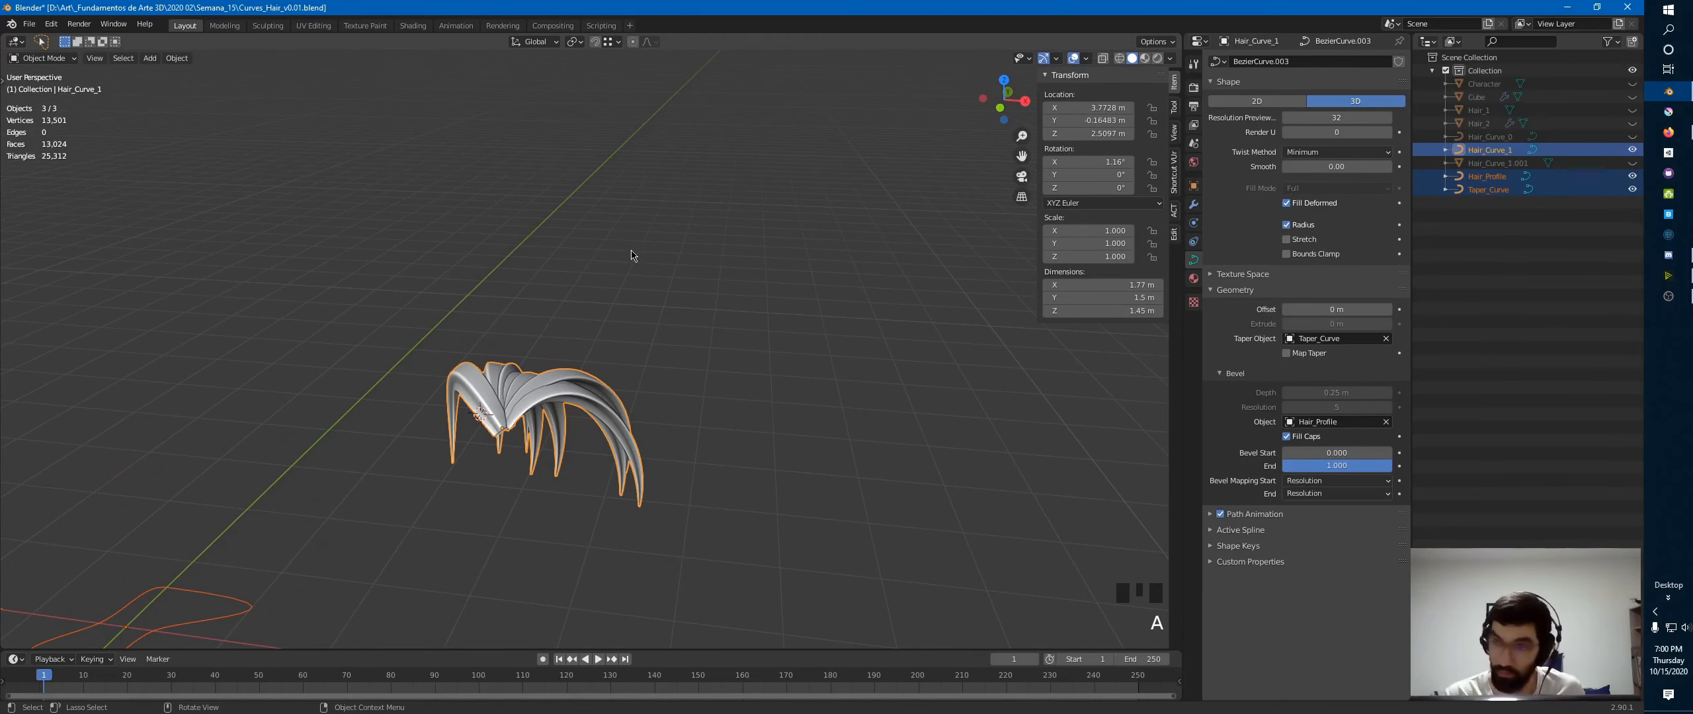
{"action": "left_click", "coordinate": [642, 247]}
- Add a new collection under the Scene Collection, and rename the existing object collection as Curves
{"action": "left_click", "coordinate": [1469, 57]}
{"action": "key", "text": "c"}
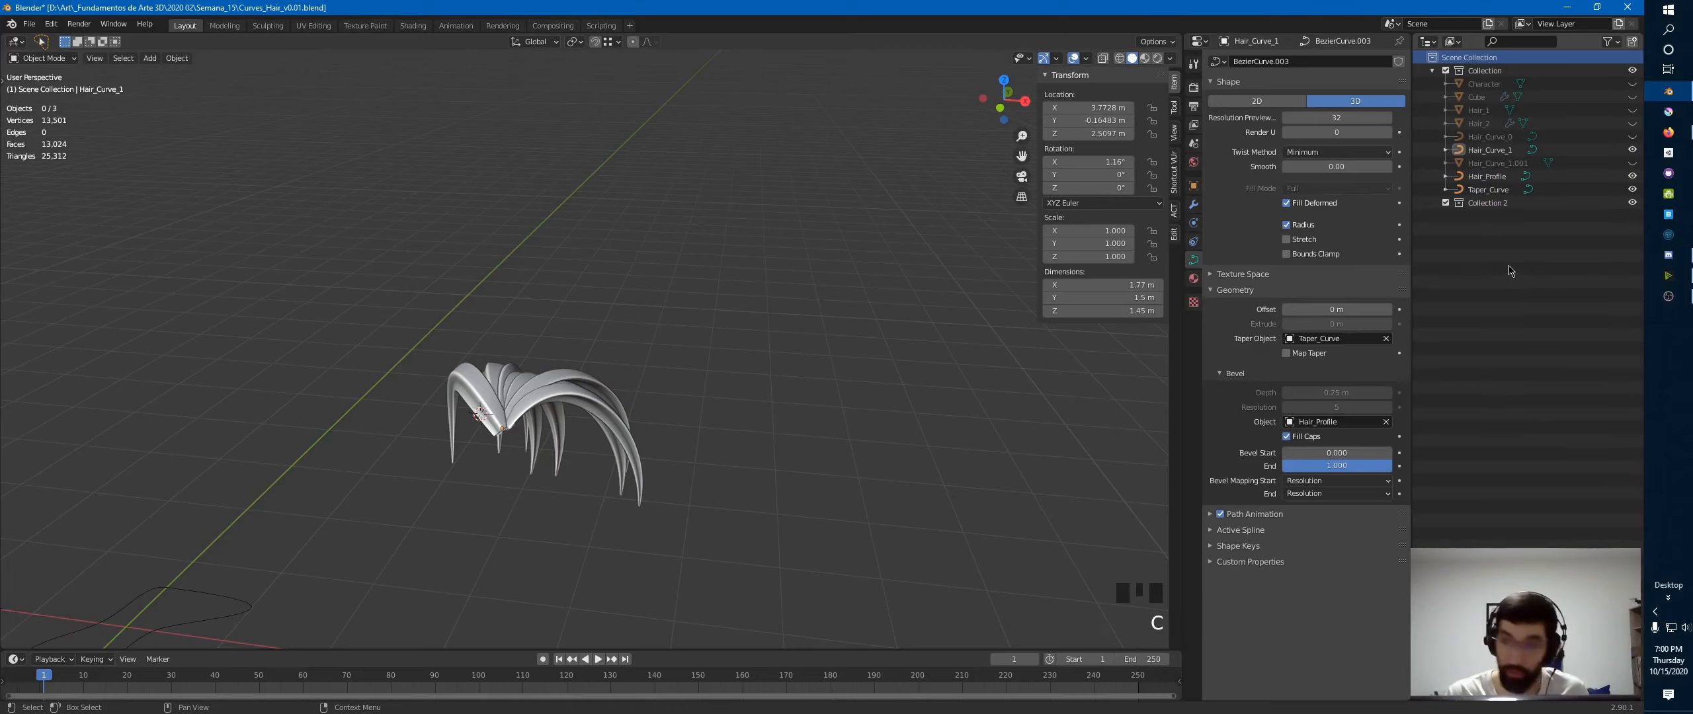
{"action": "double_click", "coordinate": [1488, 72]}
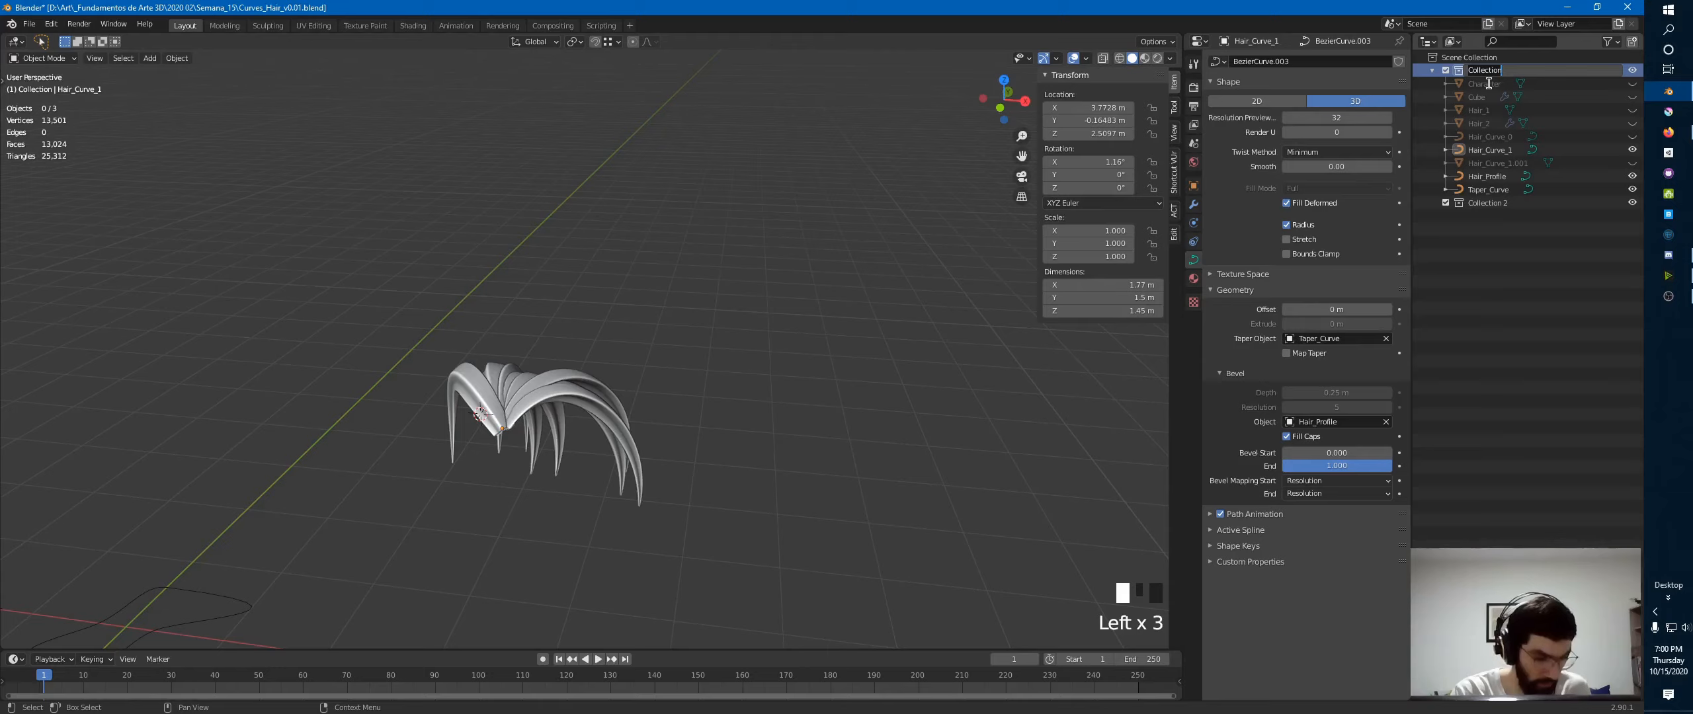
{"action": "type", "text": "Curves"}
{"action": "key", "text": "Return"}
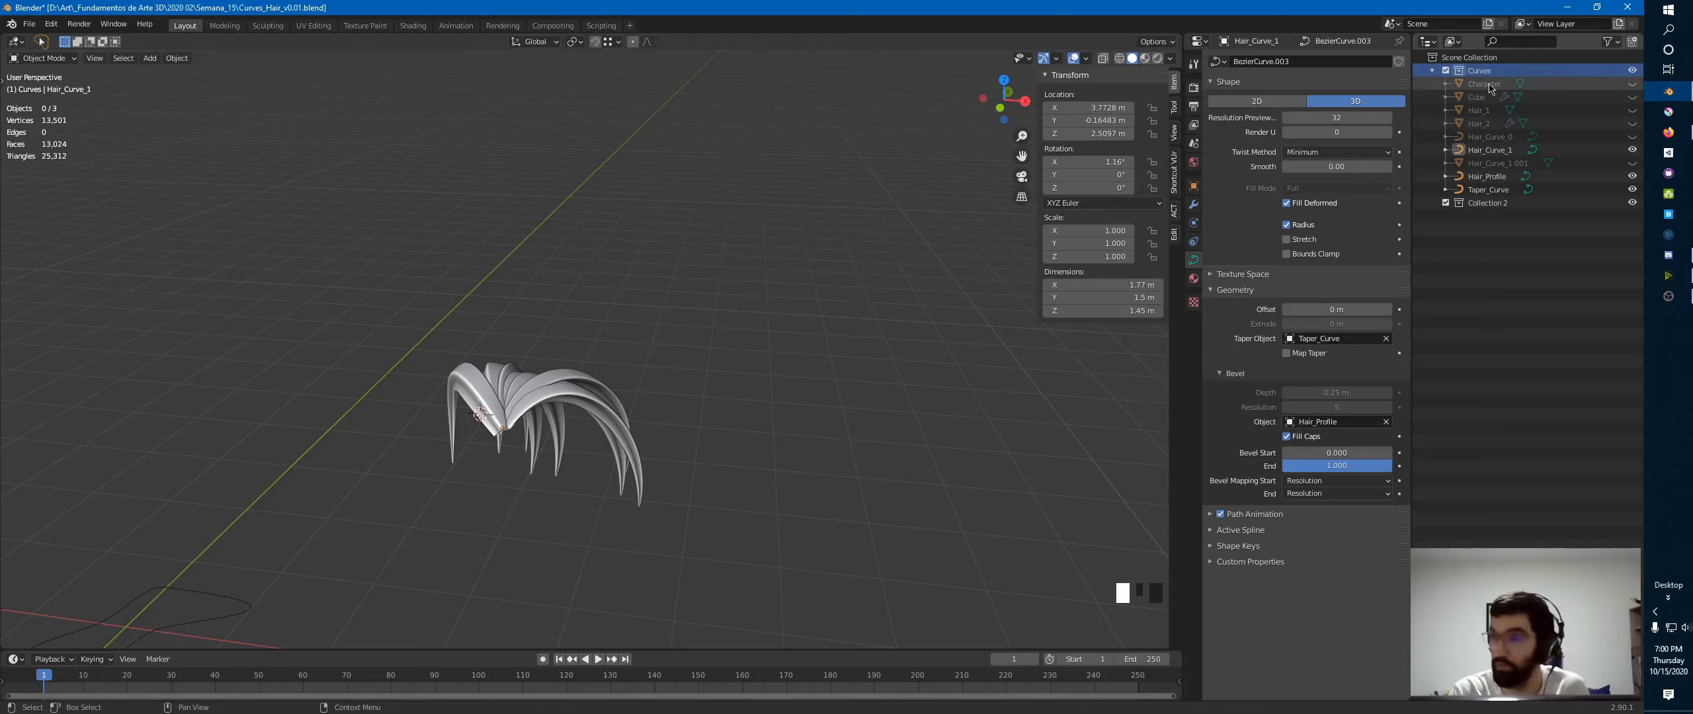
- Move Character out of the Curves collection to the scene root, and rename the new empty collection as Meshes
{"action": "left_click_drag", "start_coordinate": [1488, 88], "coordinate": [1480, 192]}
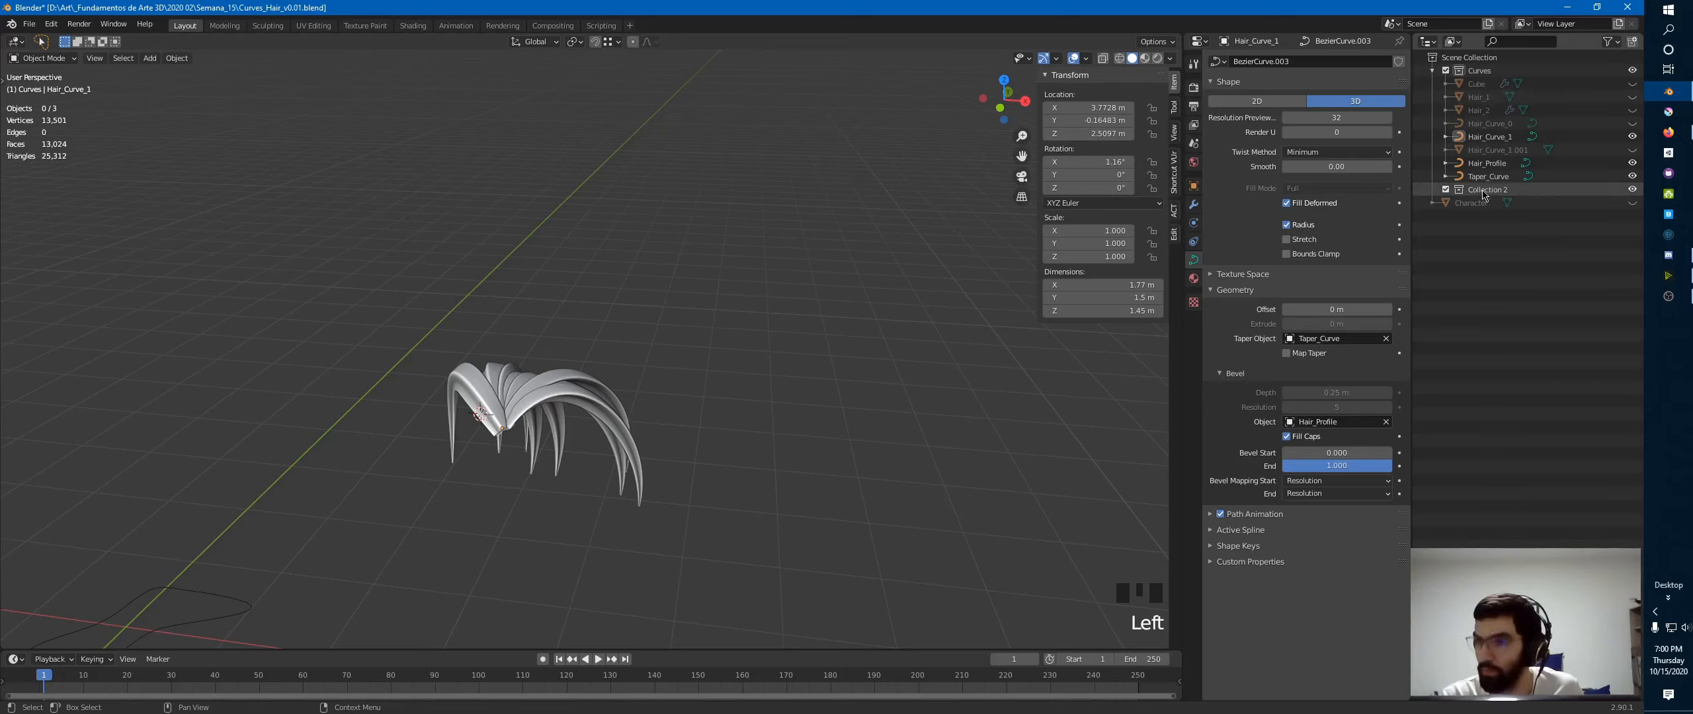
{"action": "double_click", "coordinate": [1483, 191]}
{"action": "type", "text": "Me"}
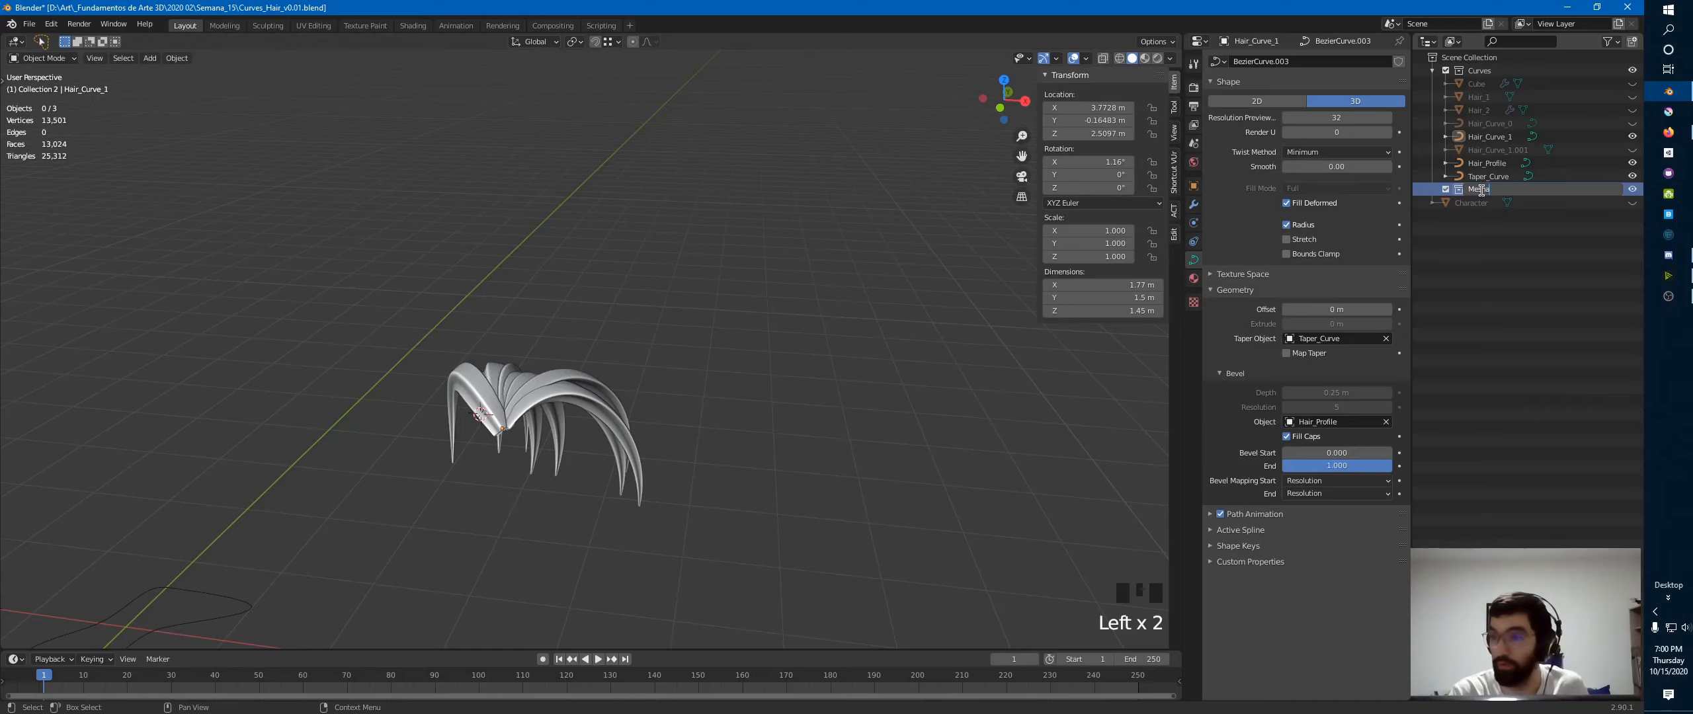
{"action": "type", "text": "shes"}
{"action": "key", "text": "Return"}
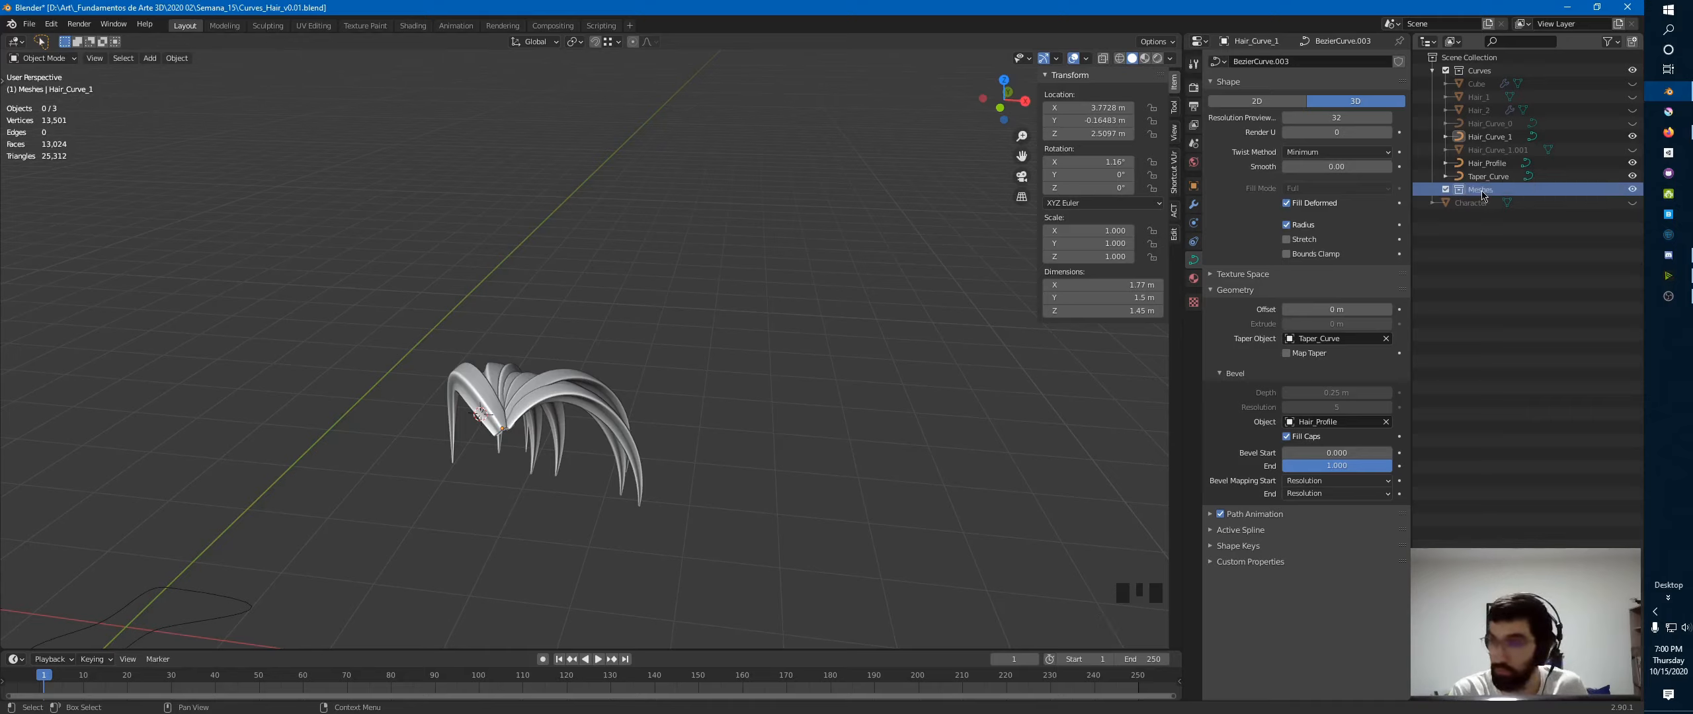
- Exclude the Curves collection from the view layer, and unhide and select the Character mesh
{"action": "left_click", "coordinate": [1432, 70]}
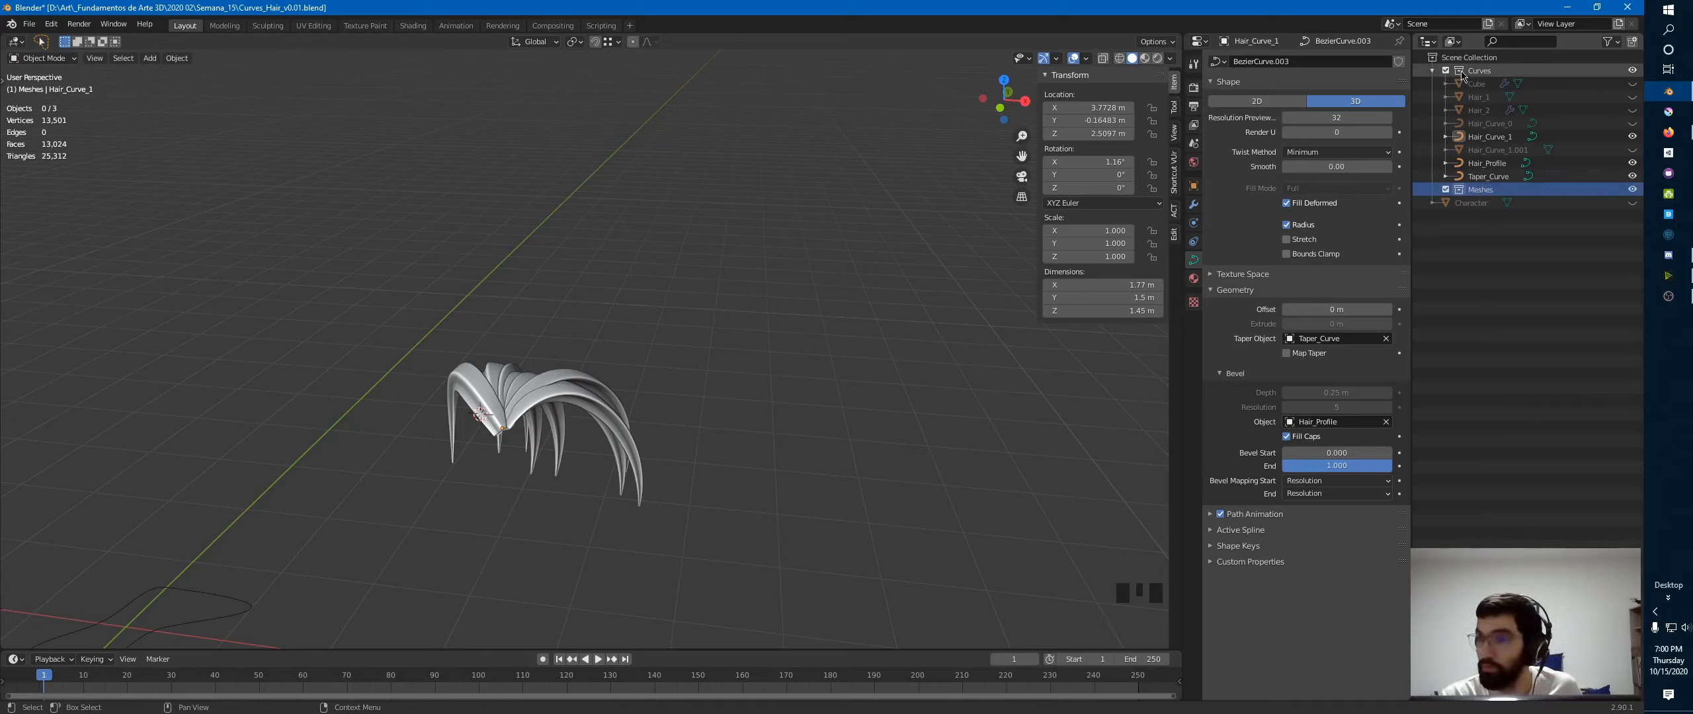
{"action": "left_click", "coordinate": [1446, 70]}
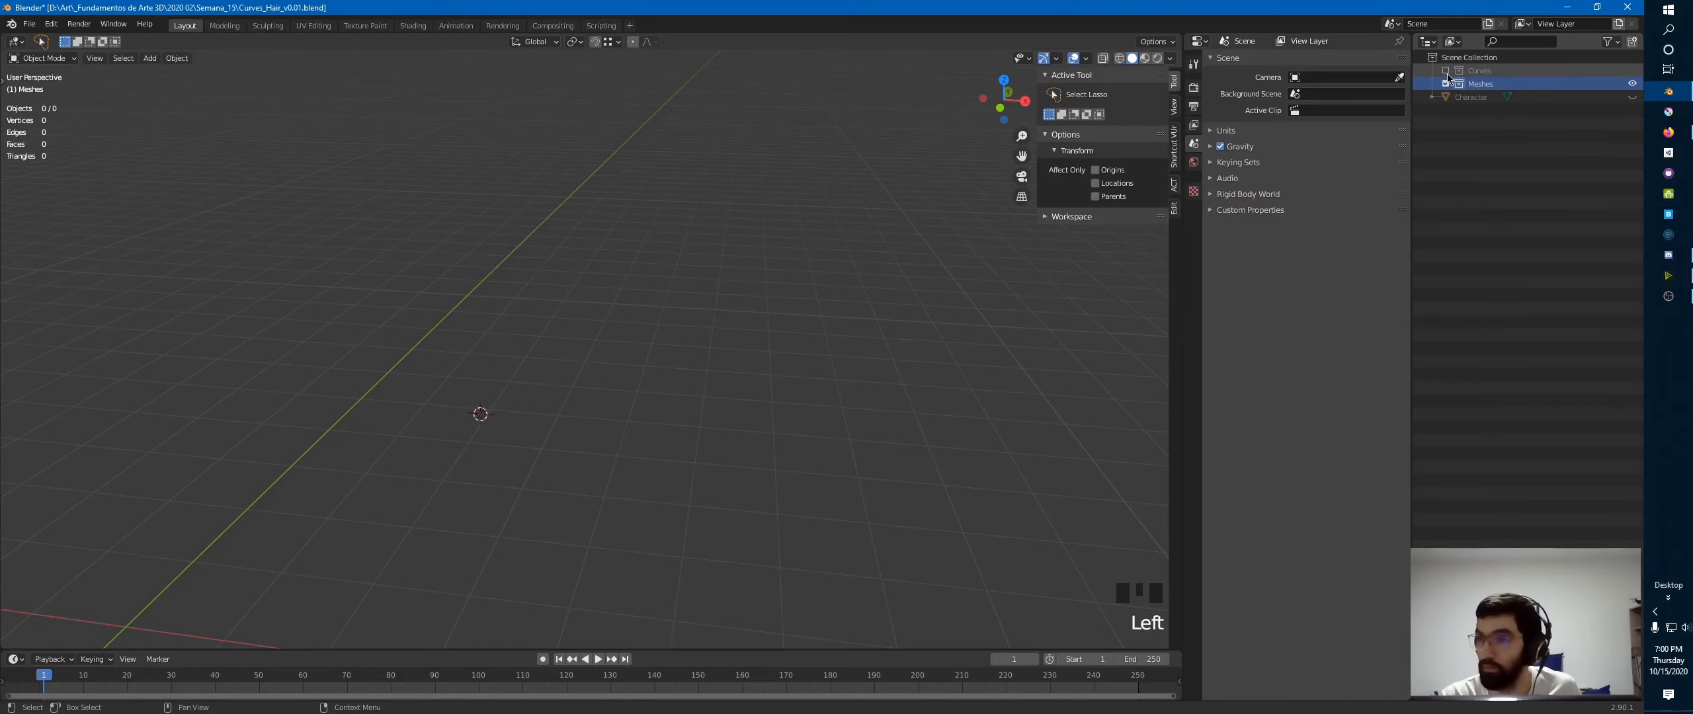
{"action": "left_click", "coordinate": [1632, 97]}
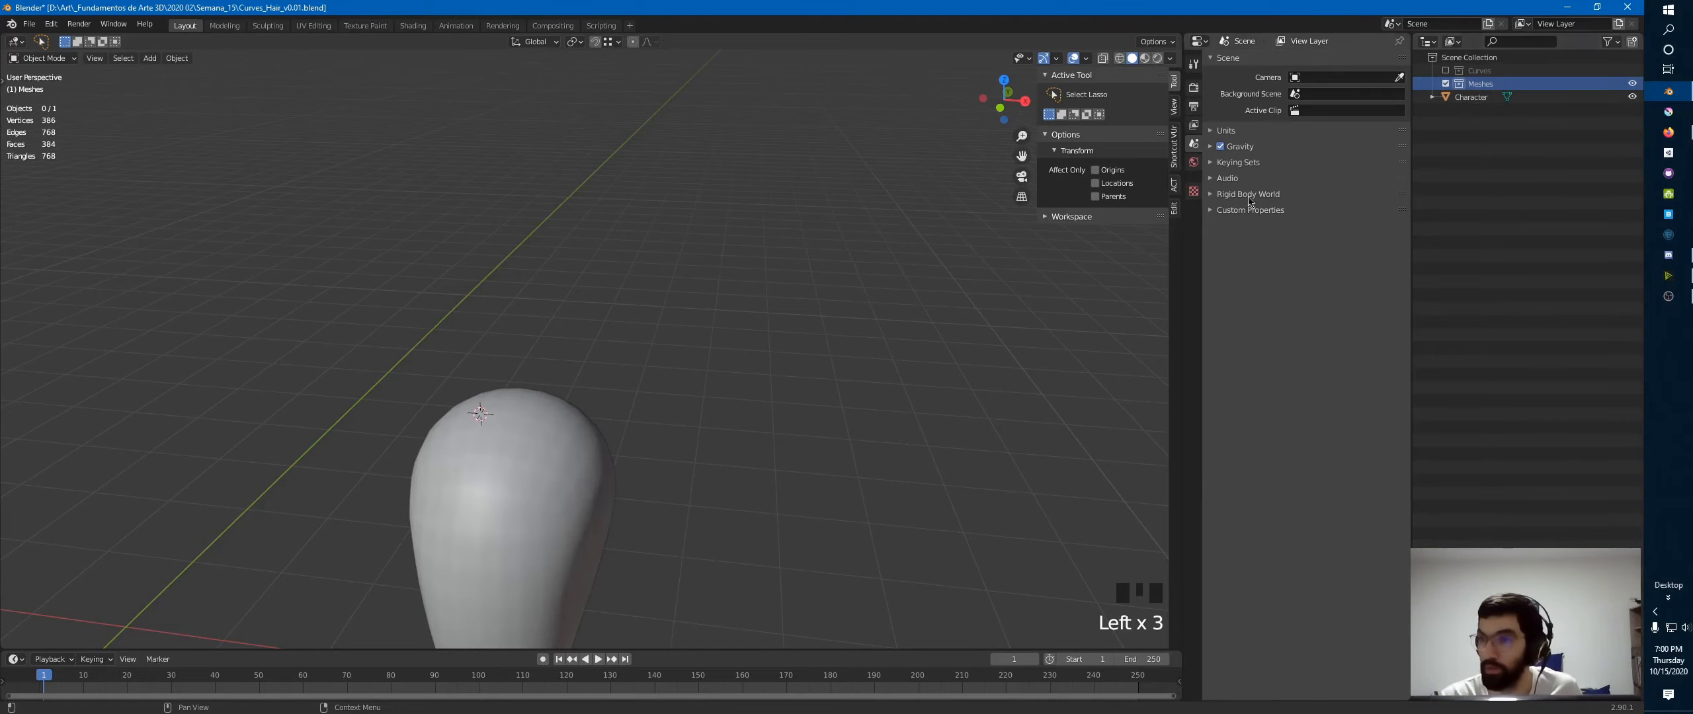
{"action": "middle_click_drag", "start_coordinate": [813, 174], "coordinate": [779, 283], "text": "ctrl"}
{"action": "left_click", "coordinate": [697, 344]}
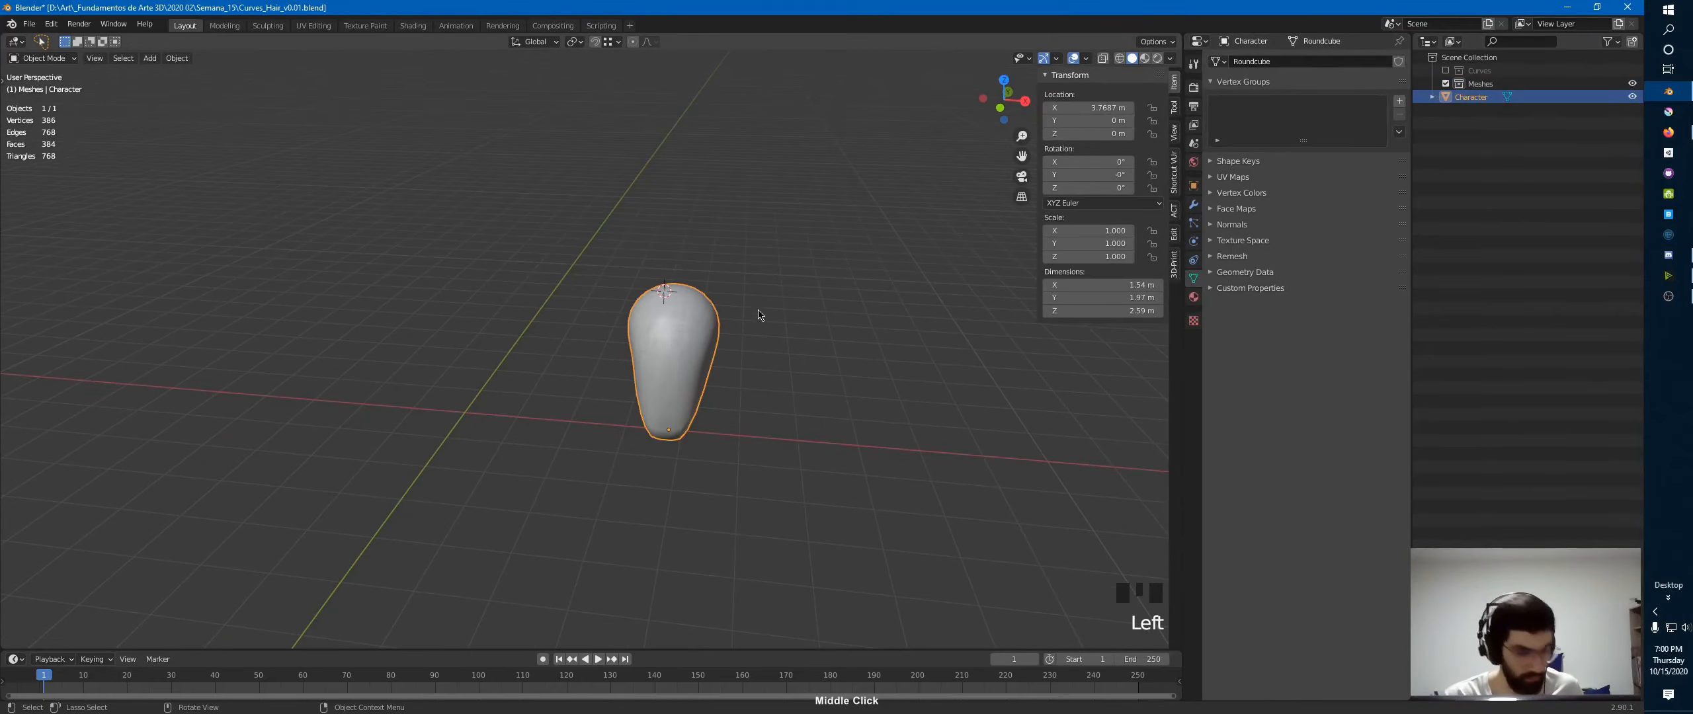
- Clear the Character mesh's location to the world origin, recenter the 3D cursor, and show the head in right orthographic view
{"action": "key", "text": "alt+g"}
{"action": "middle_click_drag", "start_coordinate": [745, 303], "coordinate": [610, 294]}
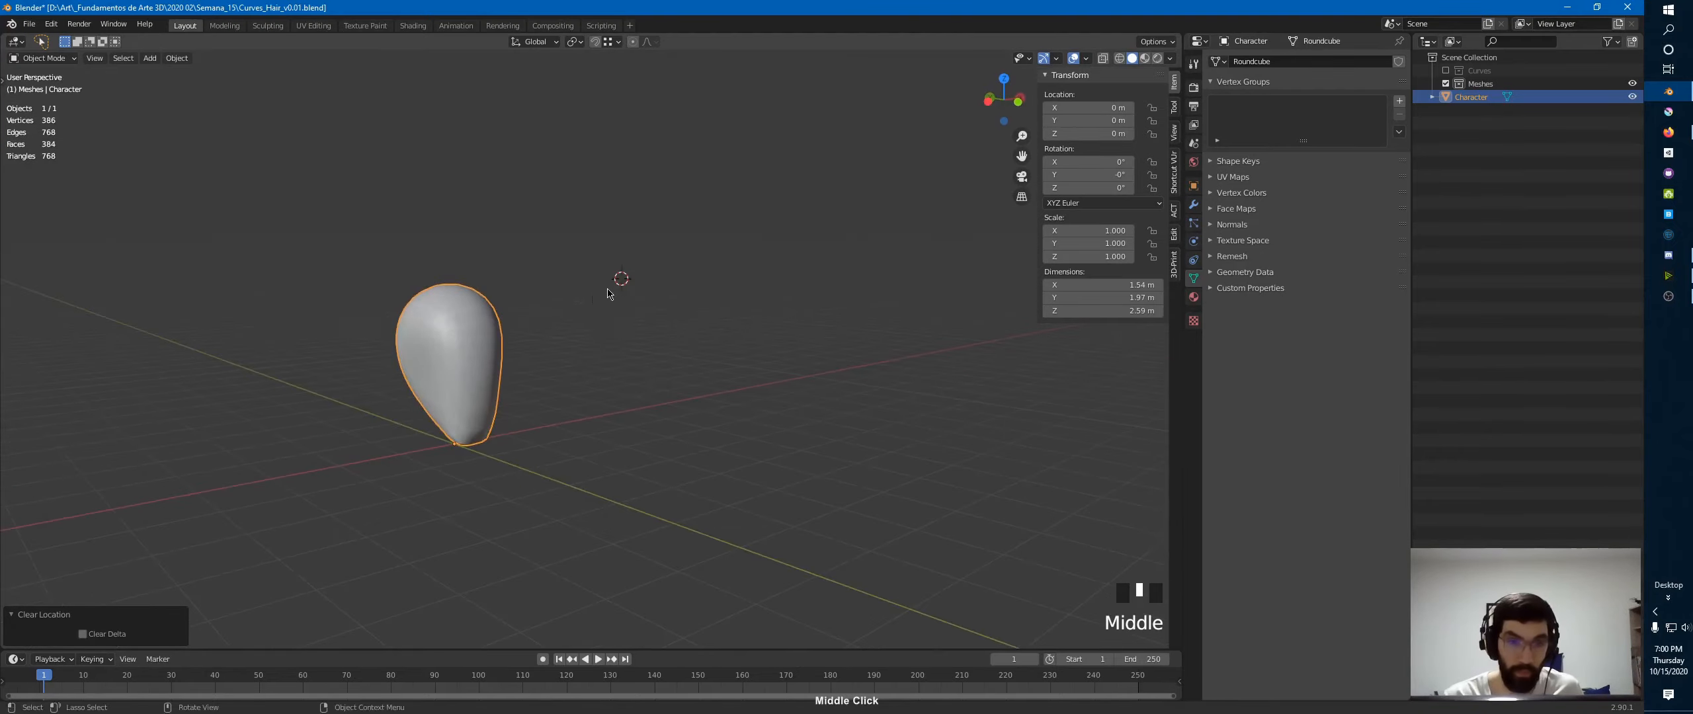
{"action": "key", "text": "shift+c"}
{"action": "middle_click_drag", "start_coordinate": [803, 247], "coordinate": [761, 295]}
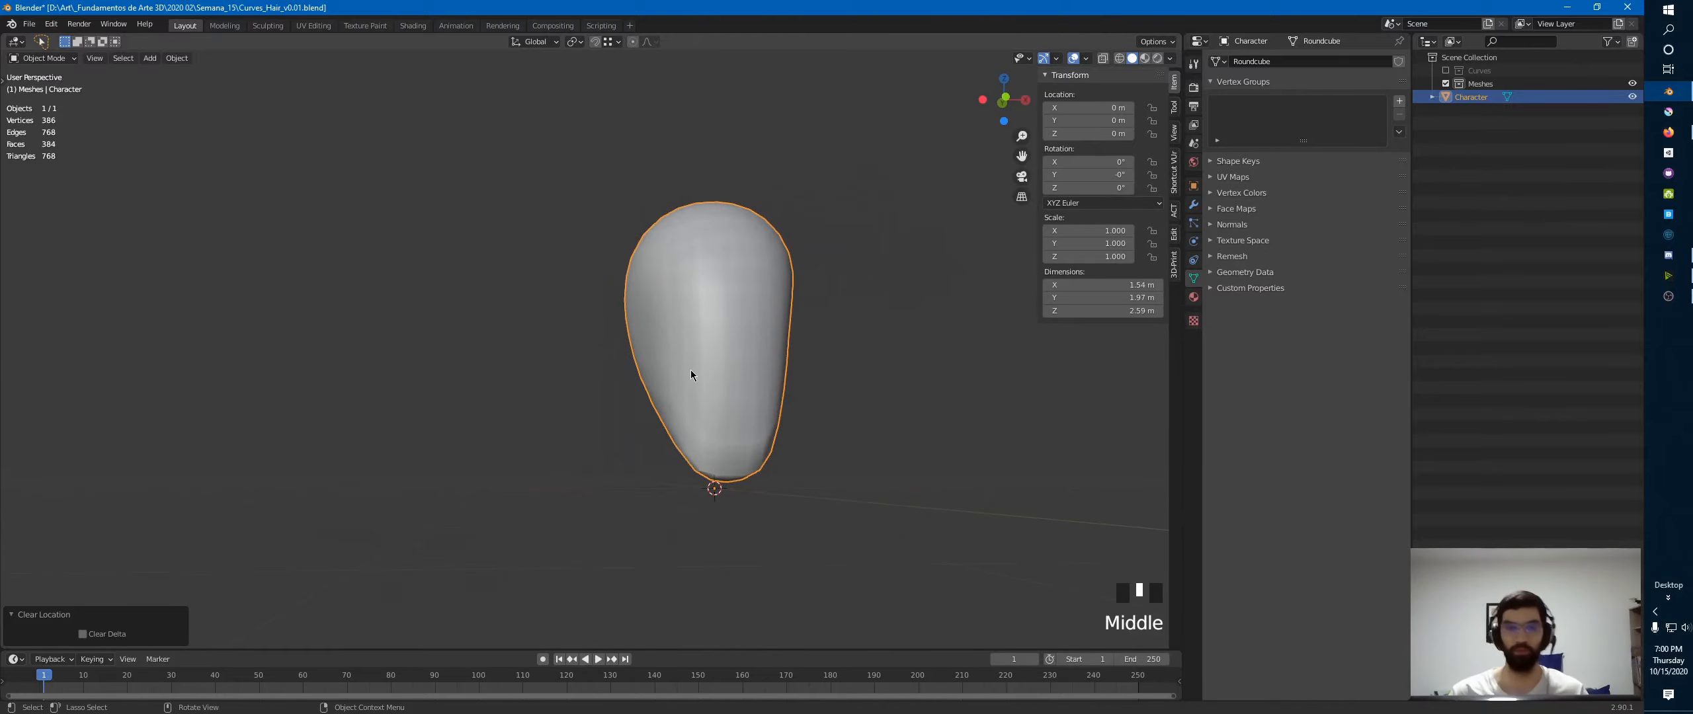
{"action": "key", "text": "KP_1"}
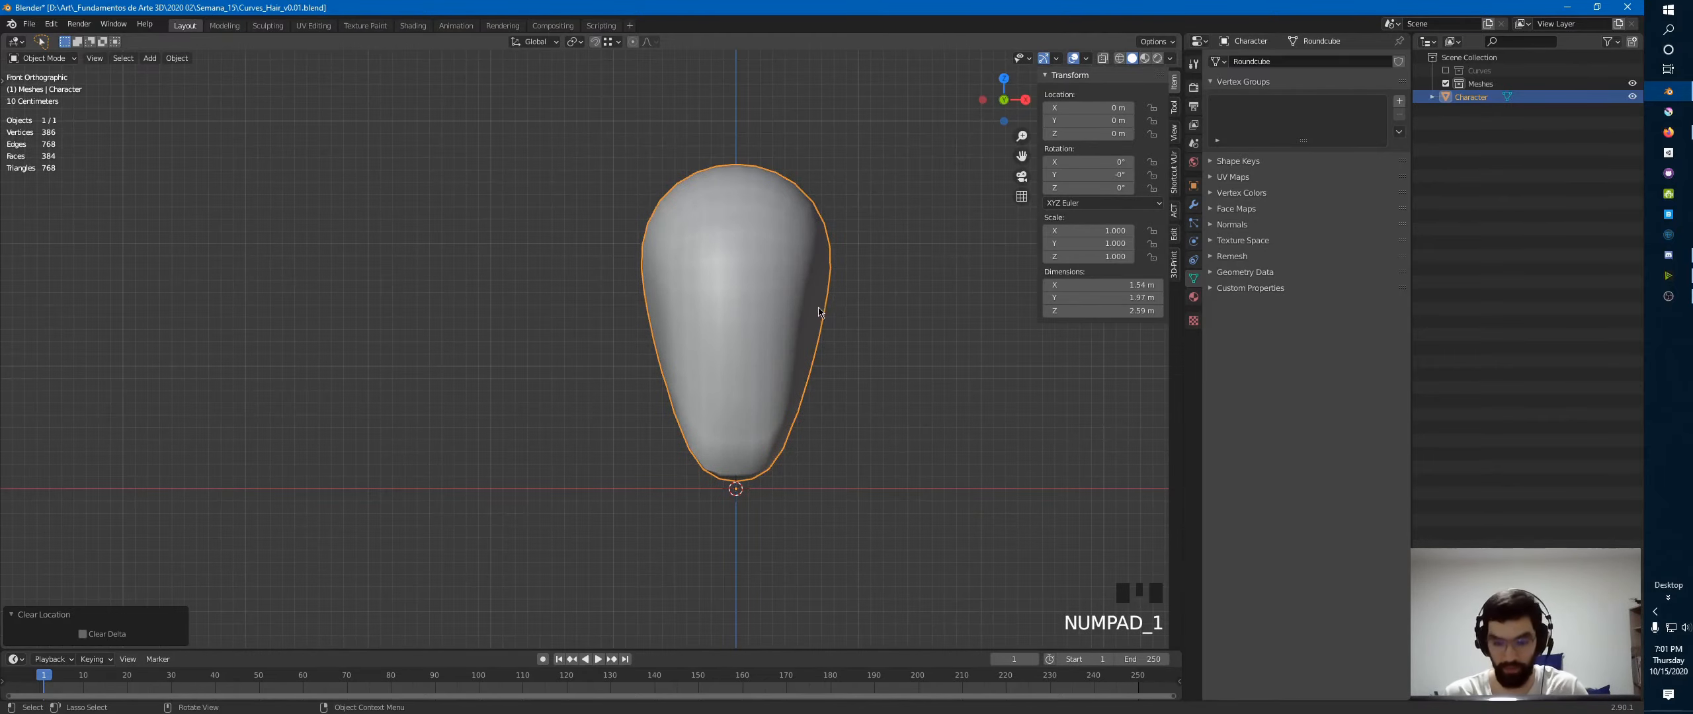
{"action": "key", "text": "KP_3"}
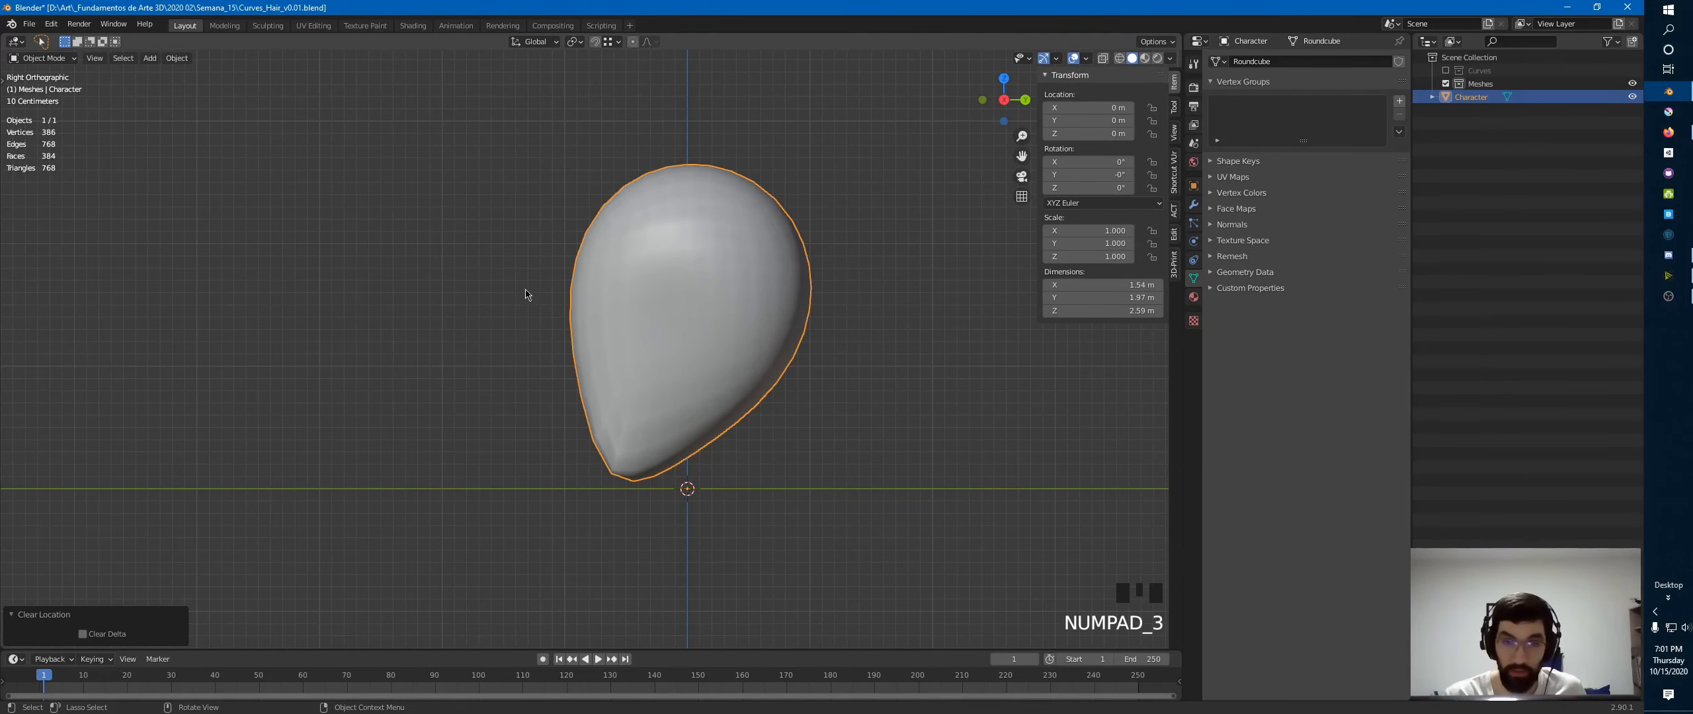
- Enable the display of annotations in the viewport overlays and erase the trial marks over the head
{"action": "left_click", "coordinate": [651, 239]}
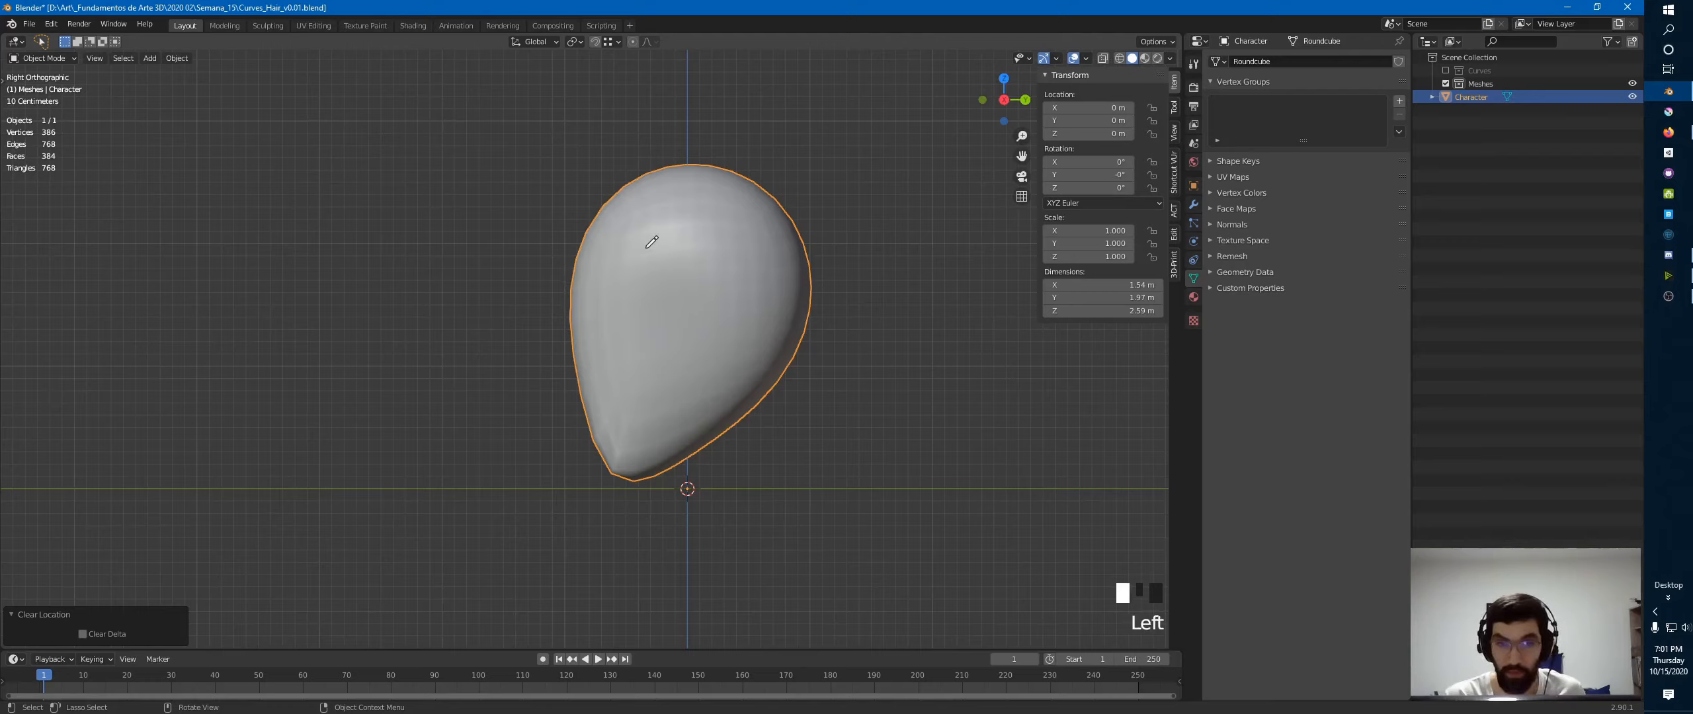
{"action": "key", "text": "d"}
{"action": "key", "text": "d"}
{"action": "key", "text": "d"}
{"action": "left_click", "coordinate": [1086, 58]}
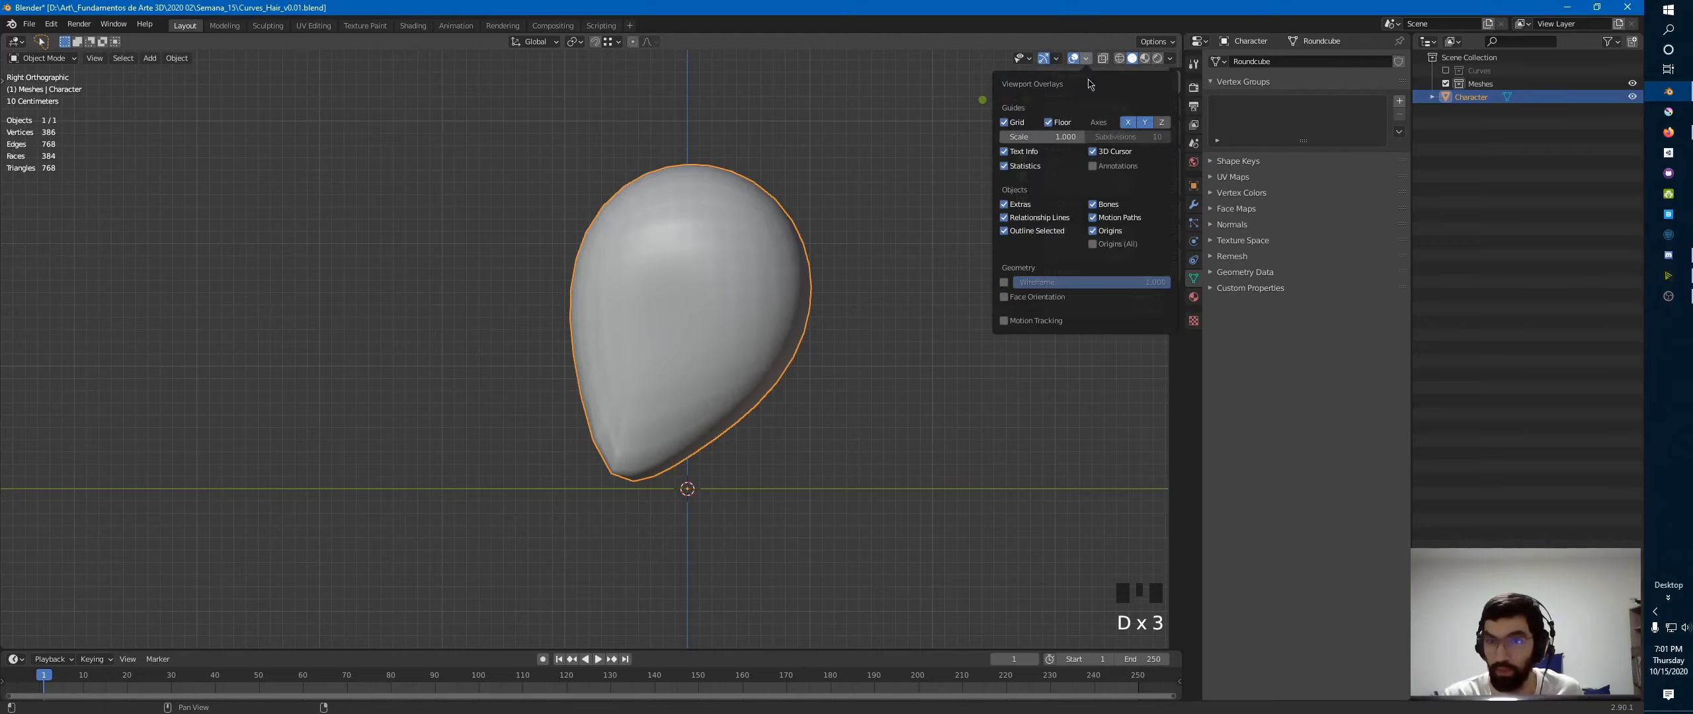
{"action": "left_click", "coordinate": [1108, 166]}
{"action": "mouse_move", "coordinate": [667, 269]}
{"action": "right_mouse_down"}
{"action": "mouse_move", "coordinate": [558, 262]}
{"action": "mouse_move", "coordinate": [635, 255]}
{"action": "right_mouse_up"}
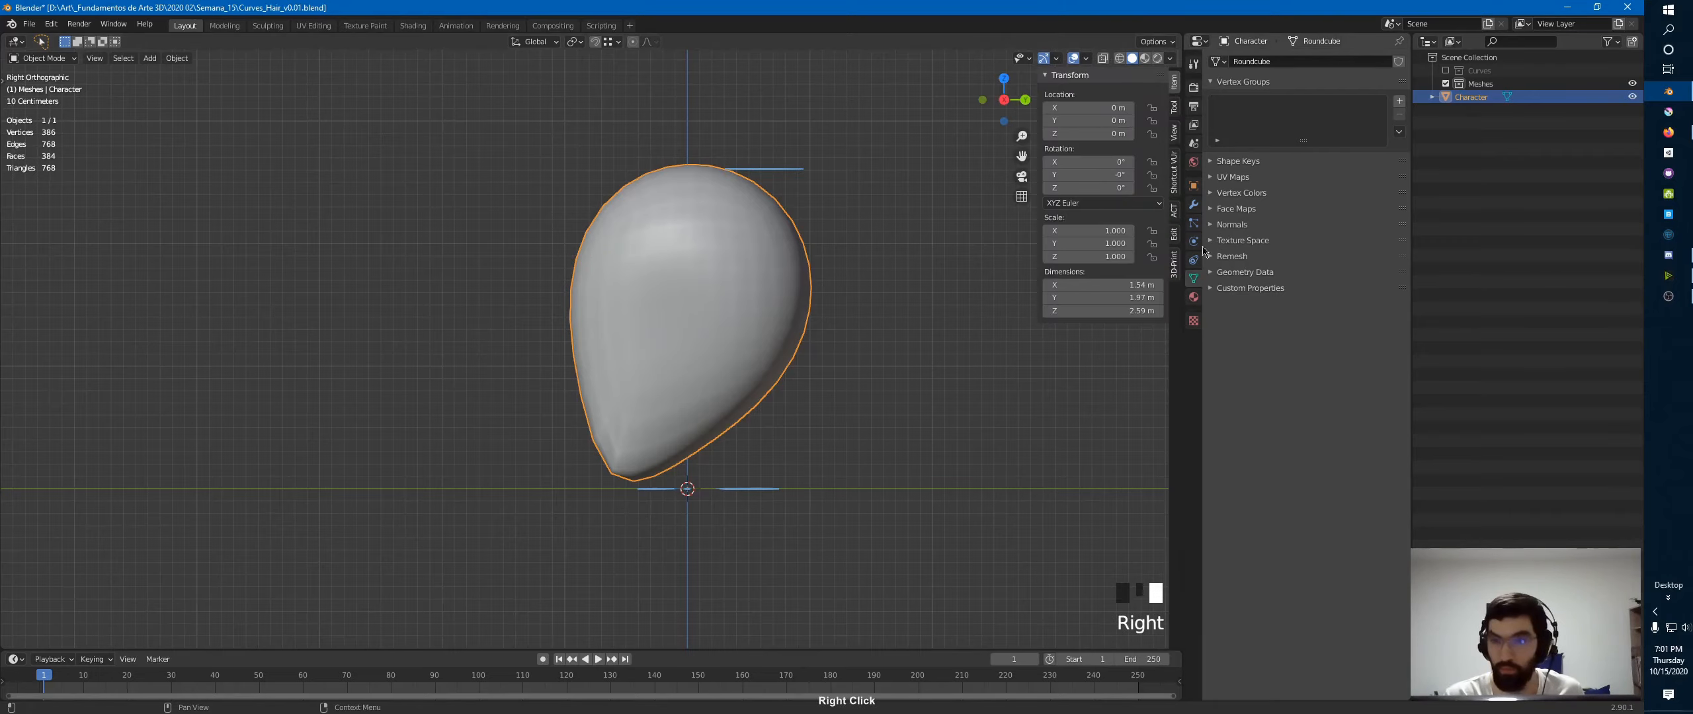
- Add a new annotation layer, hide the existing Note layer, and set the new layer's color to dark blue
{"action": "left_click", "coordinate": [1174, 146]}
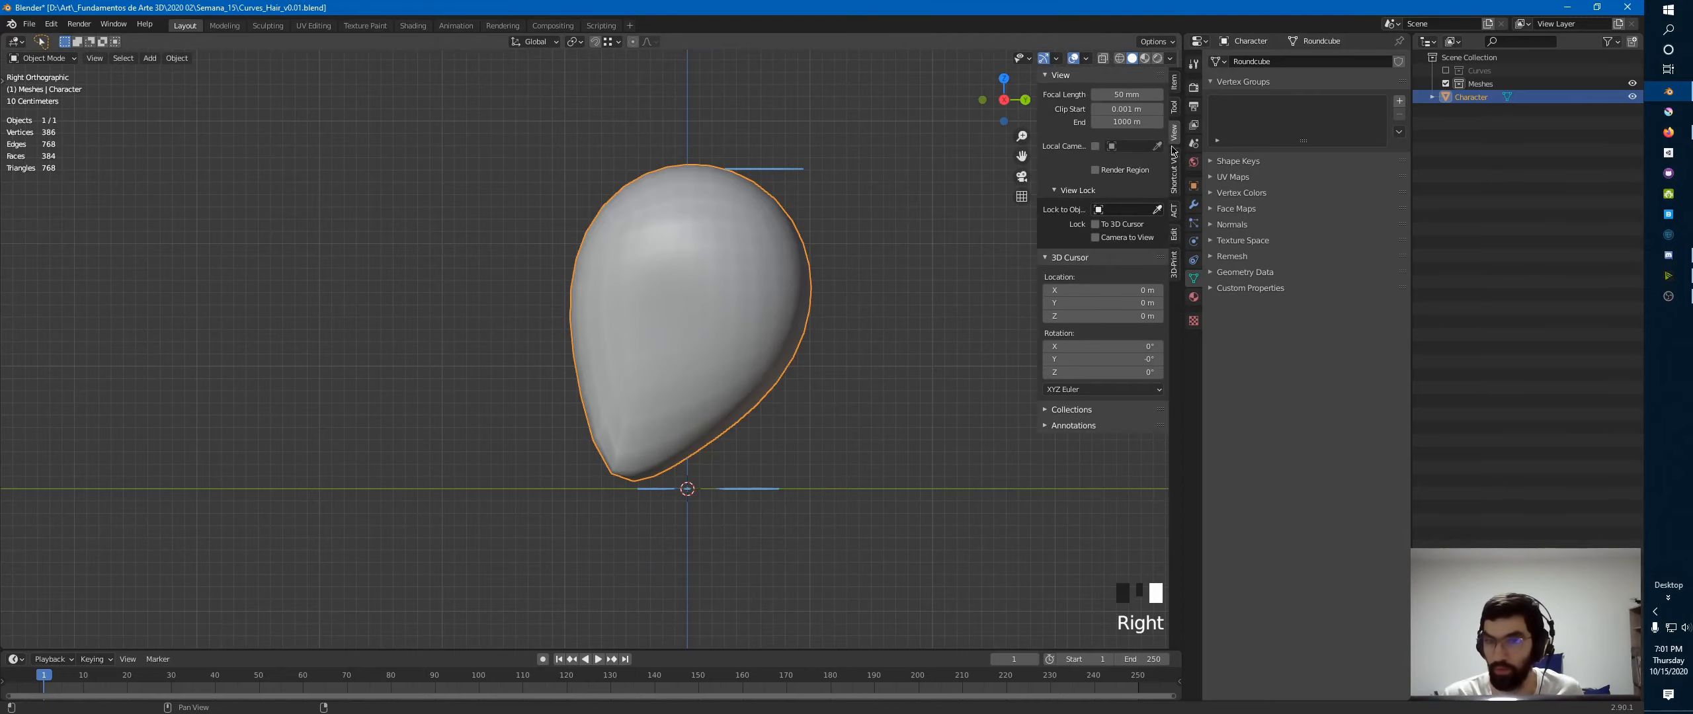
{"action": "left_click", "coordinate": [1090, 427]}
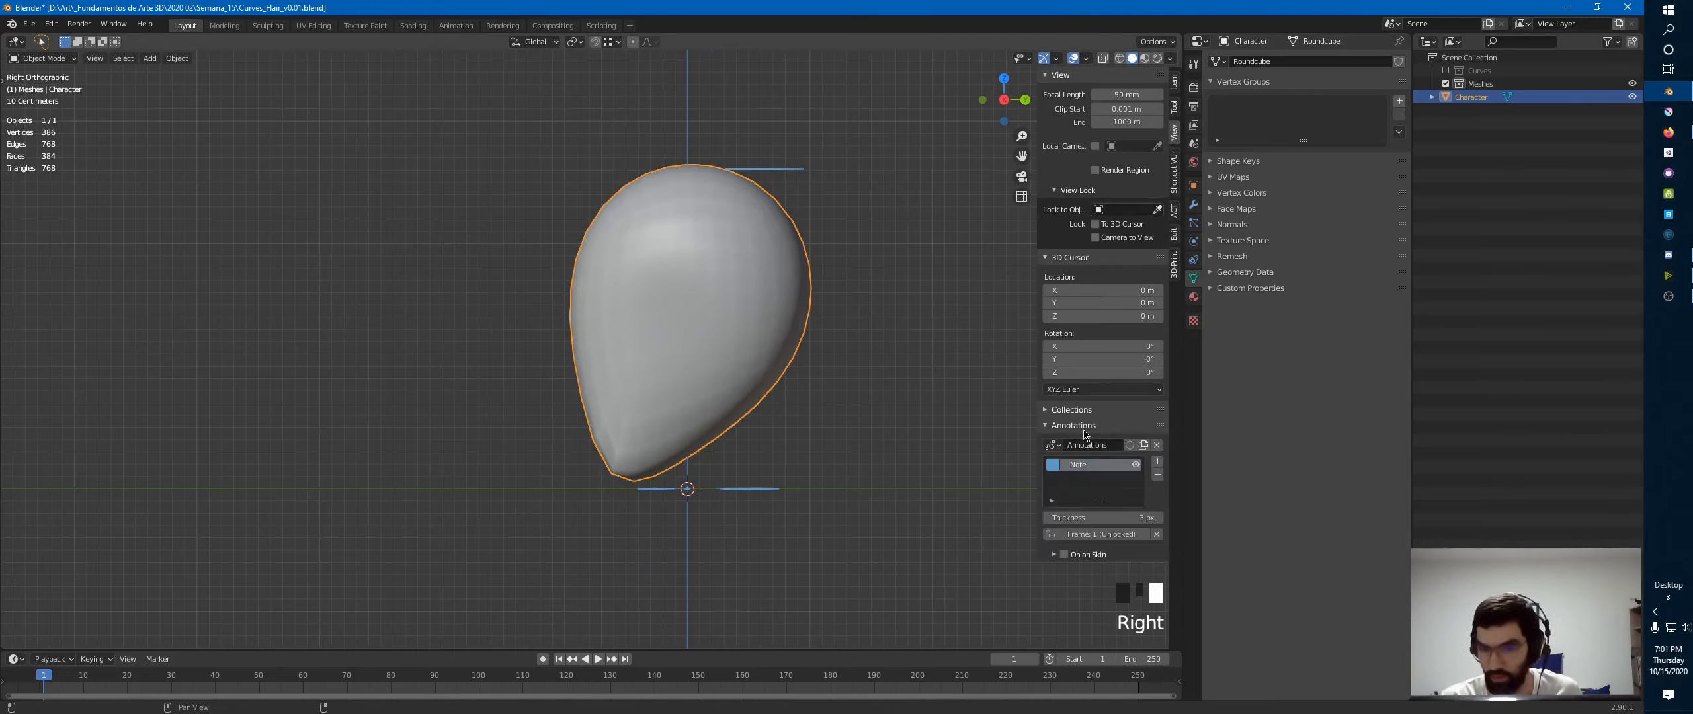
{"action": "left_click", "coordinate": [1158, 461]}
{"action": "left_click", "coordinate": [1135, 477]}
{"action": "left_click", "coordinate": [1108, 471]}
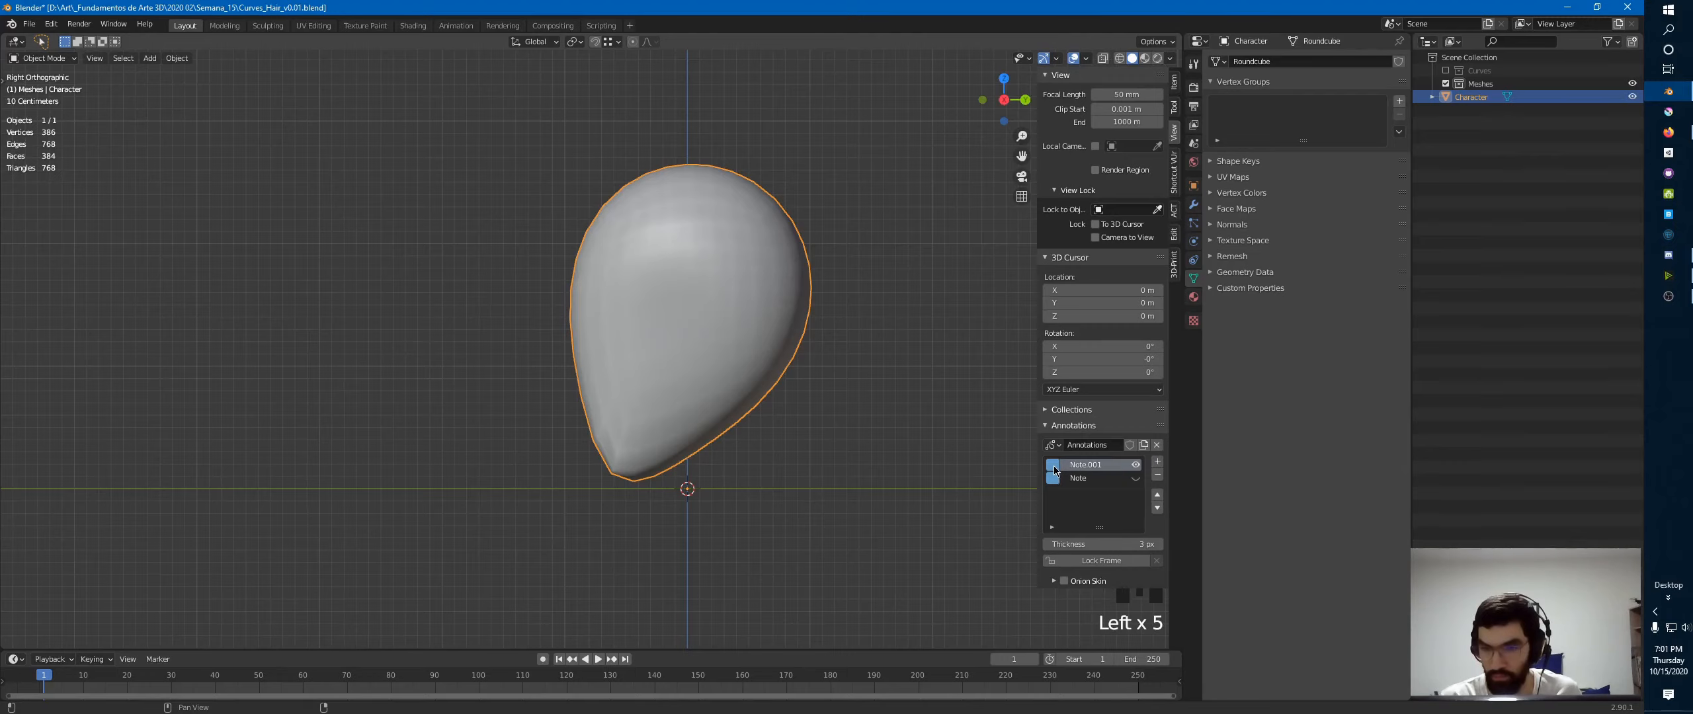
{"action": "left_click", "coordinate": [1053, 465]}
{"action": "mouse_move", "coordinate": [1122, 326]}
{"action": "left_mouse_down"}
{"action": "mouse_move", "coordinate": [1160, 347]}
{"action": "mouse_move", "coordinate": [1125, 306]}
{"action": "left_mouse_up"}
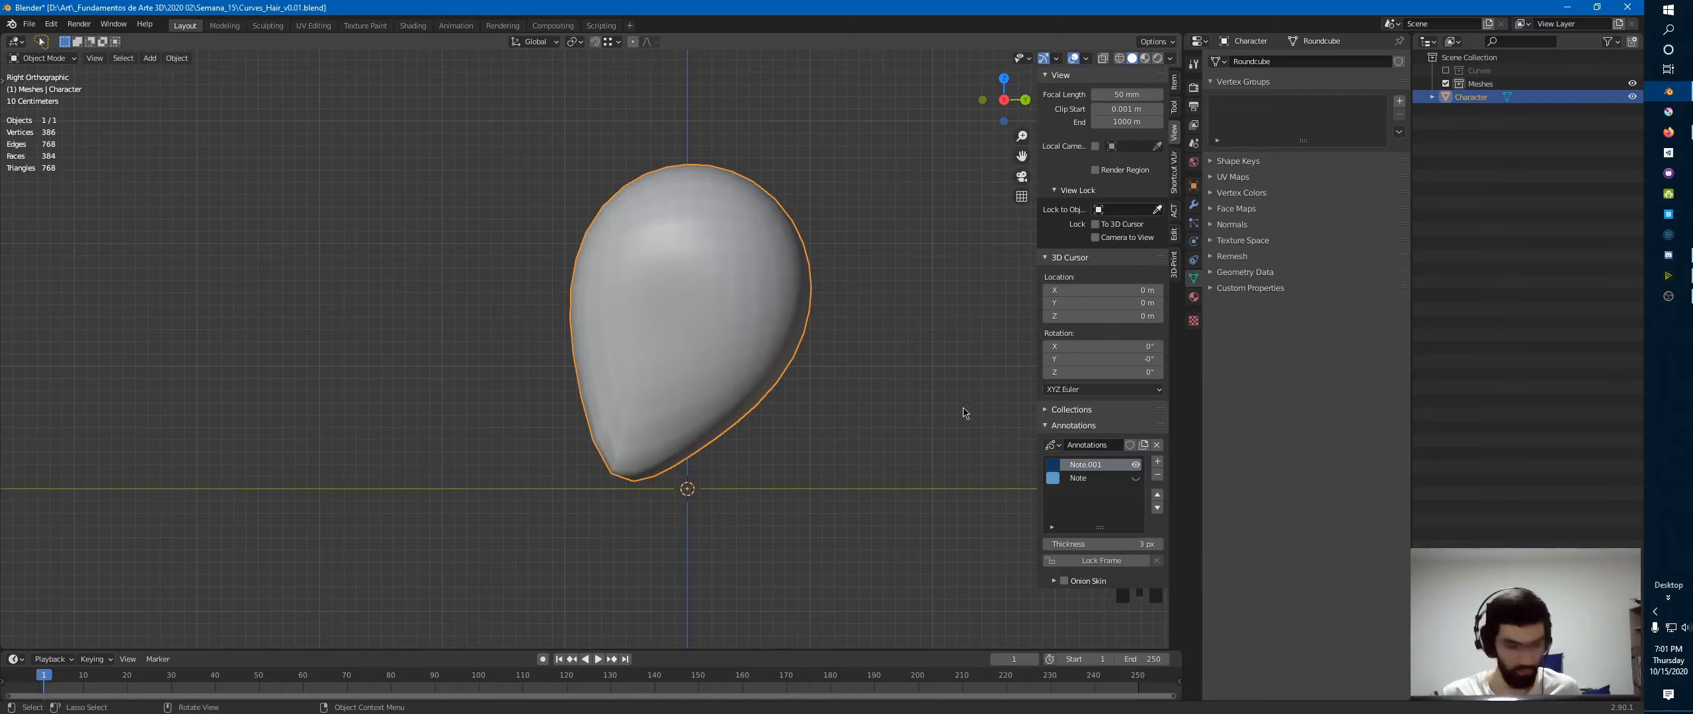
- Draw a jagged hairline annotation across the side of the head, from the forehead down to the nape
{"action": "key", "text": "n"}
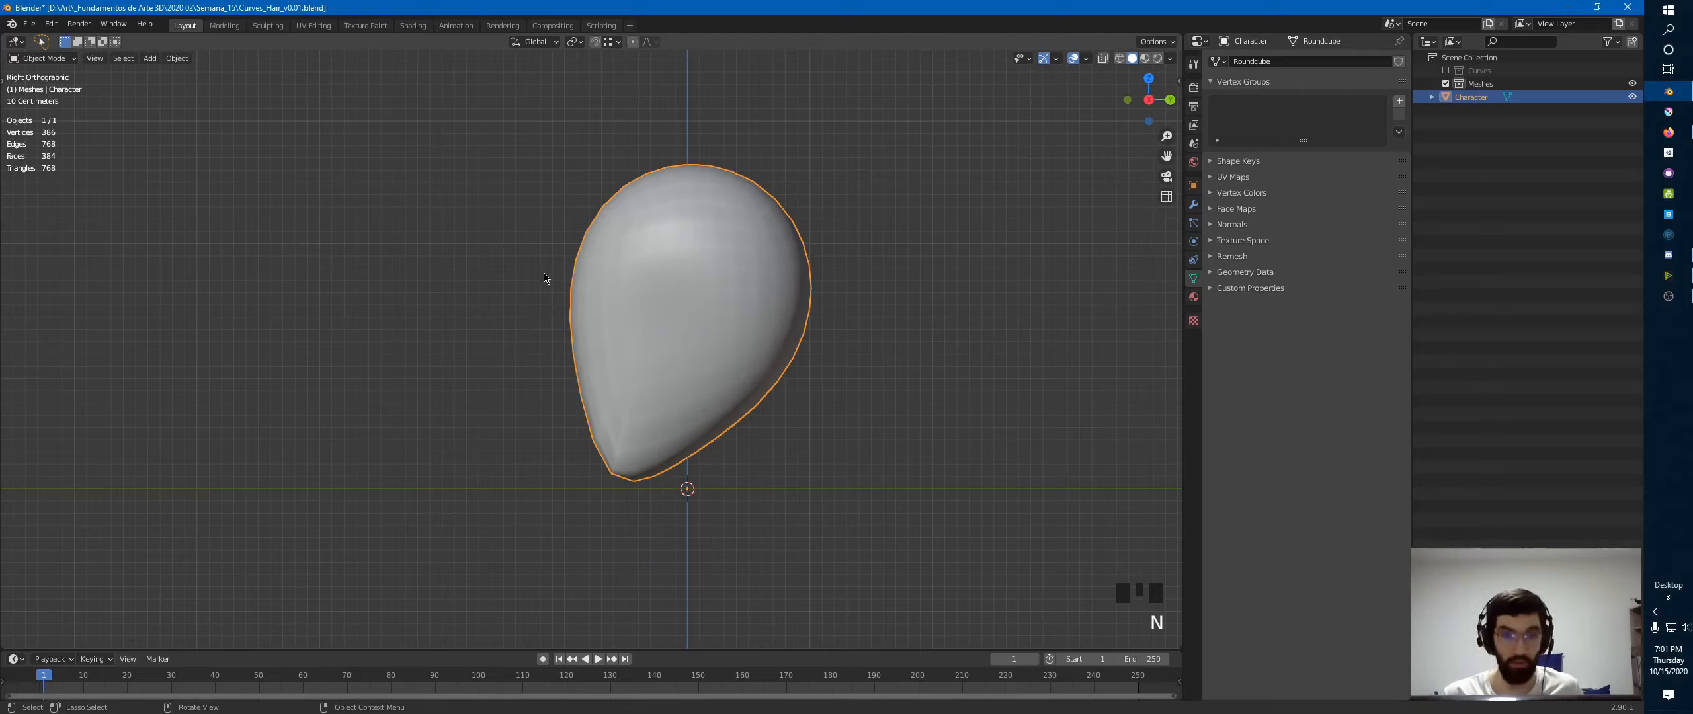
{"action": "left_click", "coordinate": [576, 246]}
{"action": "mouse_move", "coordinate": [558, 248]}
{"action": "left_mouse_down"}
{"action": "mouse_move", "coordinate": [652, 222]}
{"action": "mouse_move", "coordinate": [652, 257]}
{"action": "mouse_move", "coordinate": [694, 261]}
{"action": "mouse_move", "coordinate": [697, 286]}
{"action": "mouse_move", "coordinate": [729, 303]}
{"action": "mouse_move", "coordinate": [722, 382]}
{"action": "mouse_move", "coordinate": [792, 431]}
{"action": "left_mouse_up"}
{"action": "key", "text": "d"}
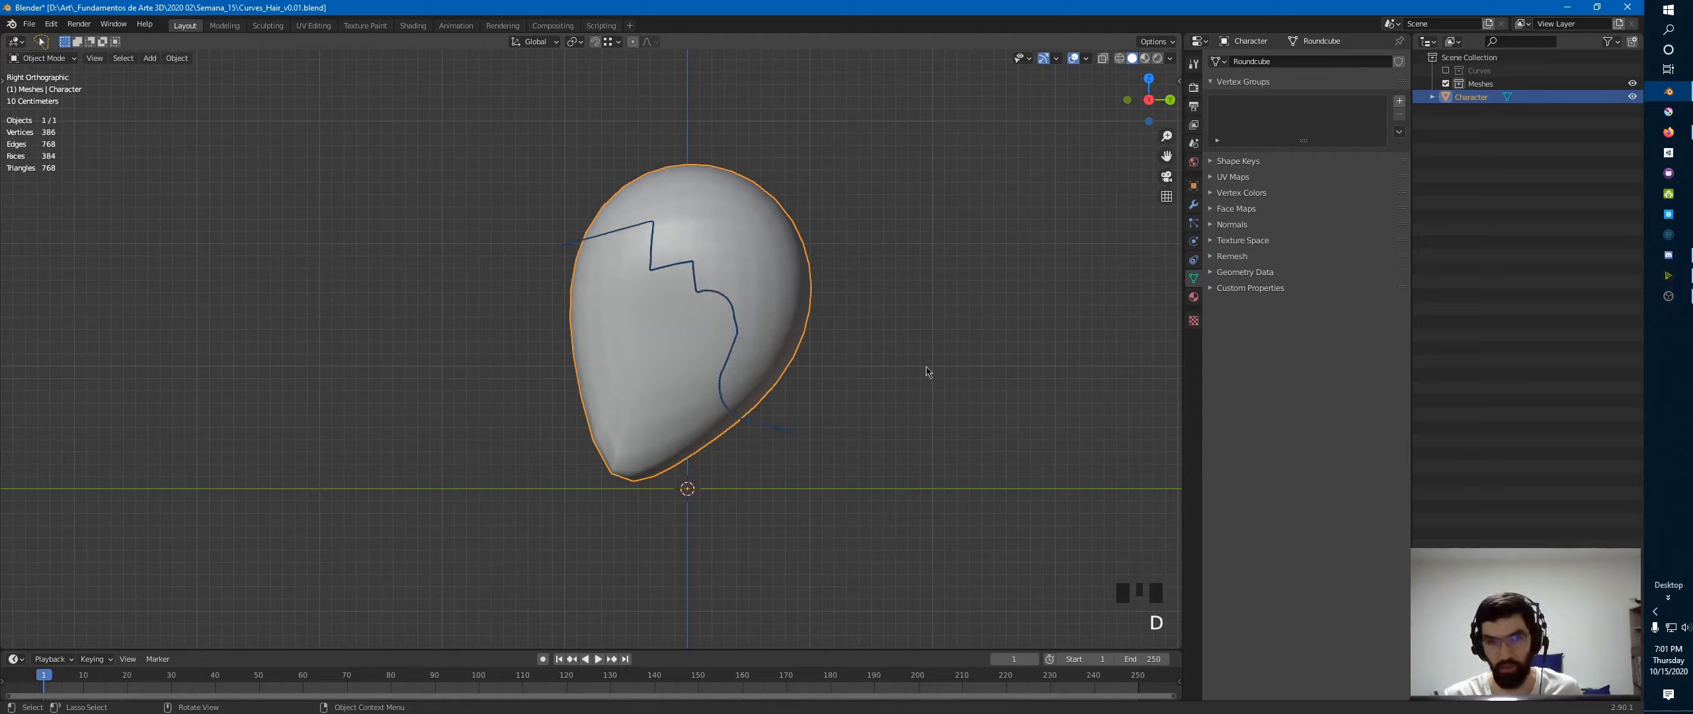
- Try an outer hair outline above the forehead, and erase it together with the hairline's tail beyond the nape
{"action": "left_click_drag", "start_coordinate": [563, 246], "coordinate": [536, 178]}
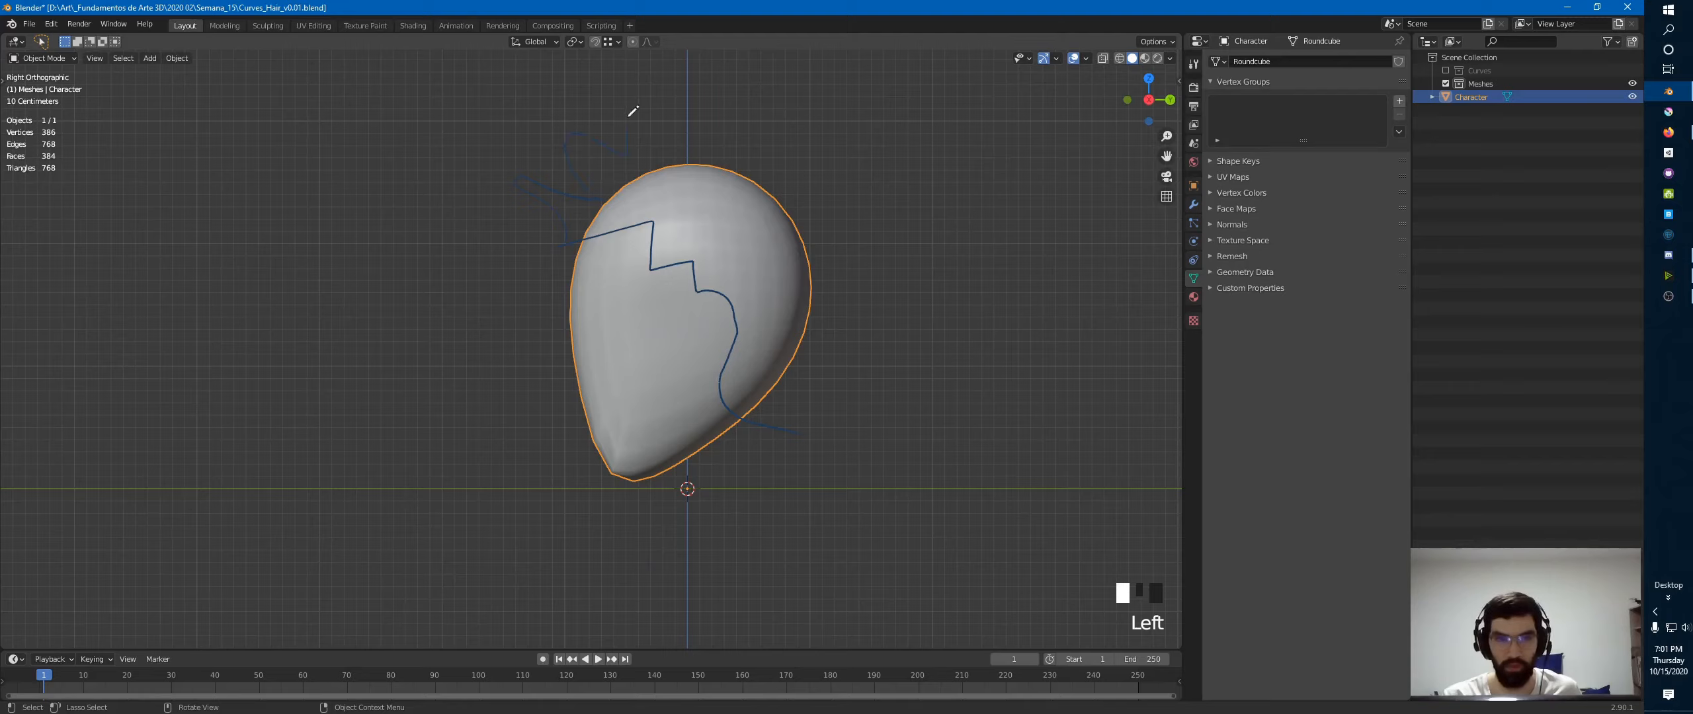
{"action": "mouse_move", "coordinate": [811, 90]}
{"action": "right_mouse_down"}
{"action": "mouse_move", "coordinate": [794, 121]}
{"action": "mouse_move", "coordinate": [672, 113]}
{"action": "mouse_move", "coordinate": [560, 158]}
{"action": "mouse_move", "coordinate": [591, 177]}
{"action": "mouse_move", "coordinate": [557, 206]}
{"action": "mouse_move", "coordinate": [562, 236]}
{"action": "right_mouse_up"}
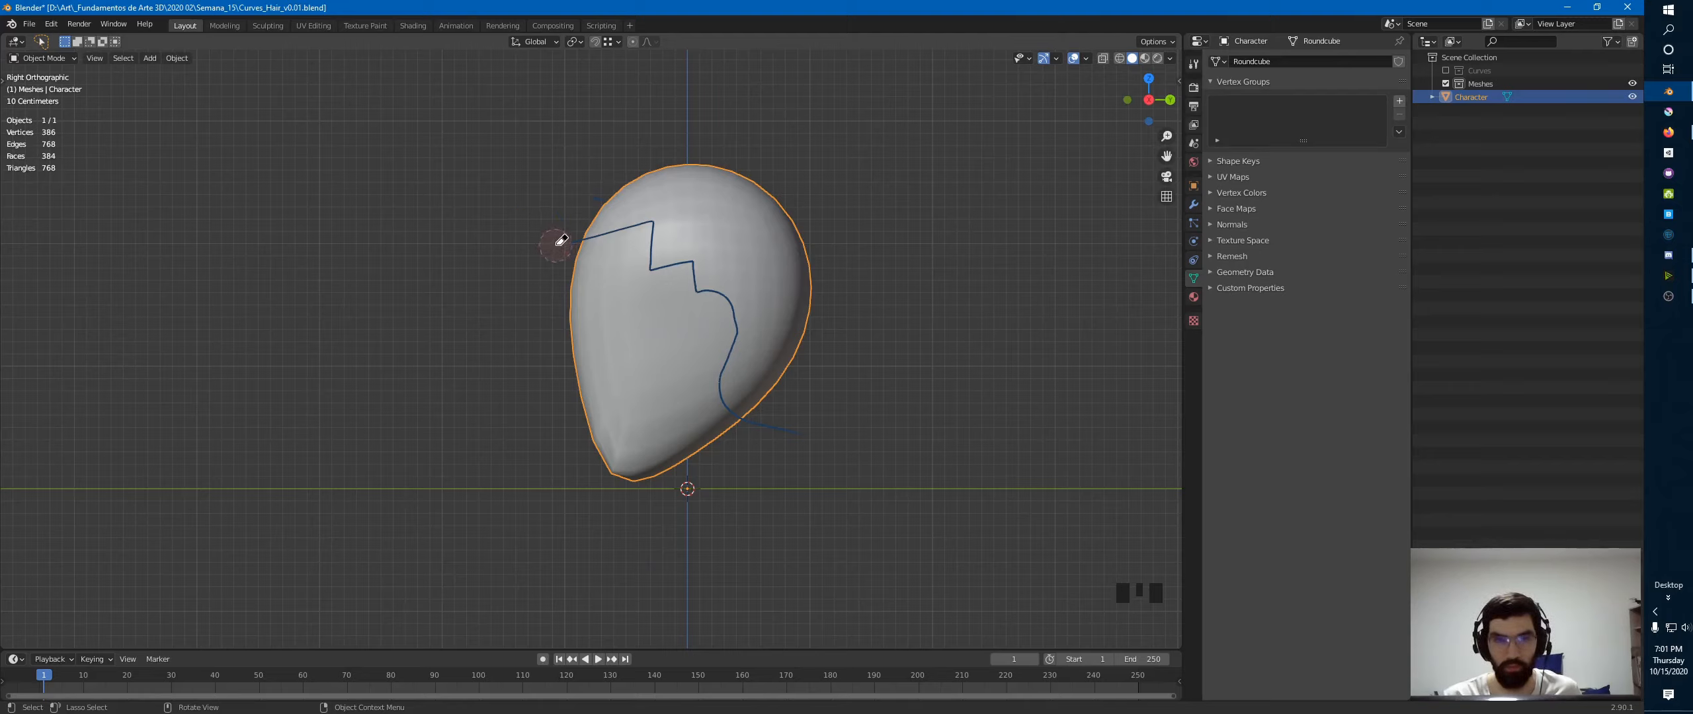
{"action": "right_click_drag", "start_coordinate": [814, 437], "coordinate": [751, 438]}
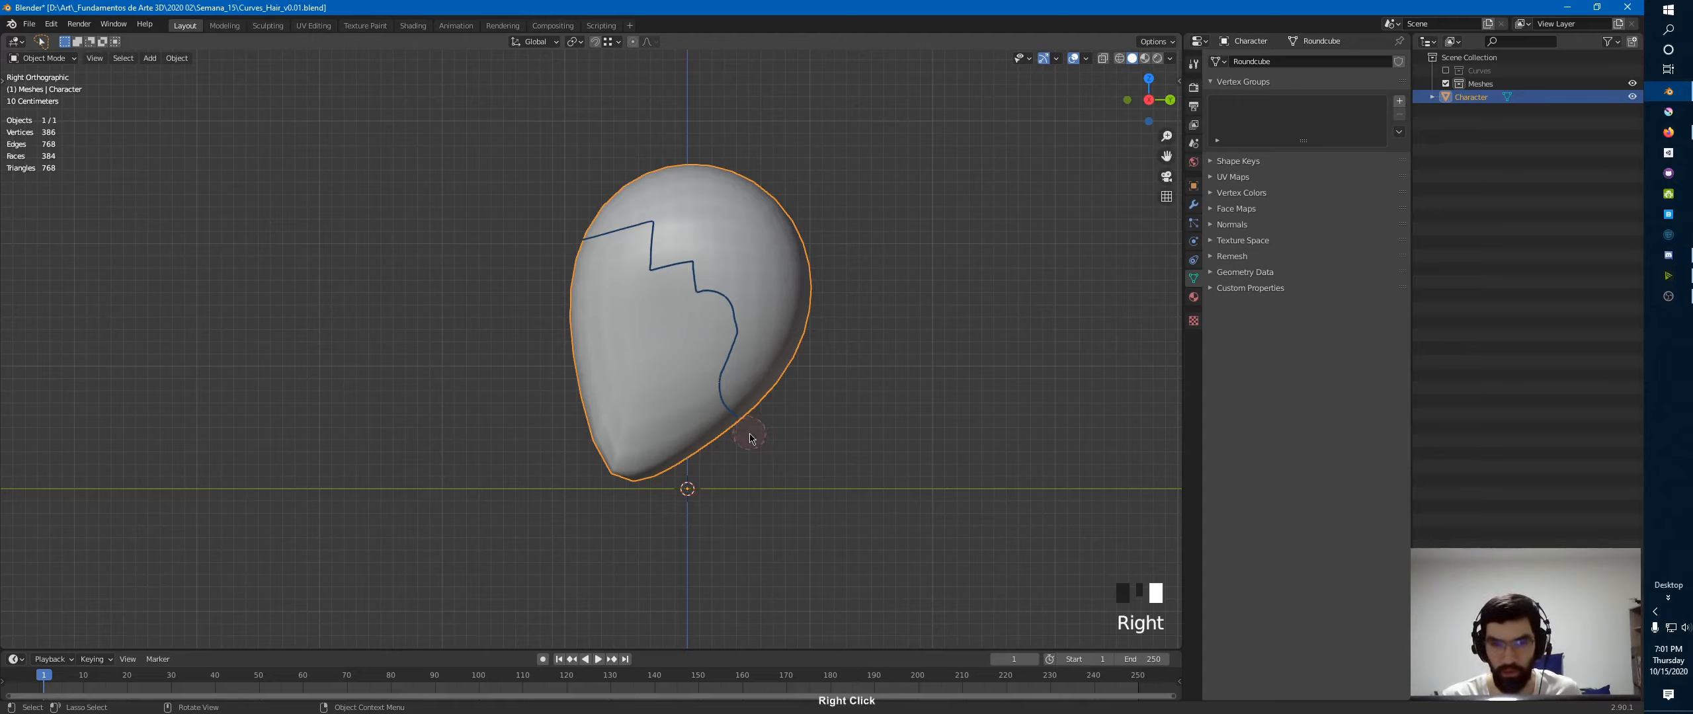
- Sketch pointed hair strands around the head's silhouette, from the forehead over the crown and down to the nape
{"action": "left_click", "coordinate": [570, 277]}
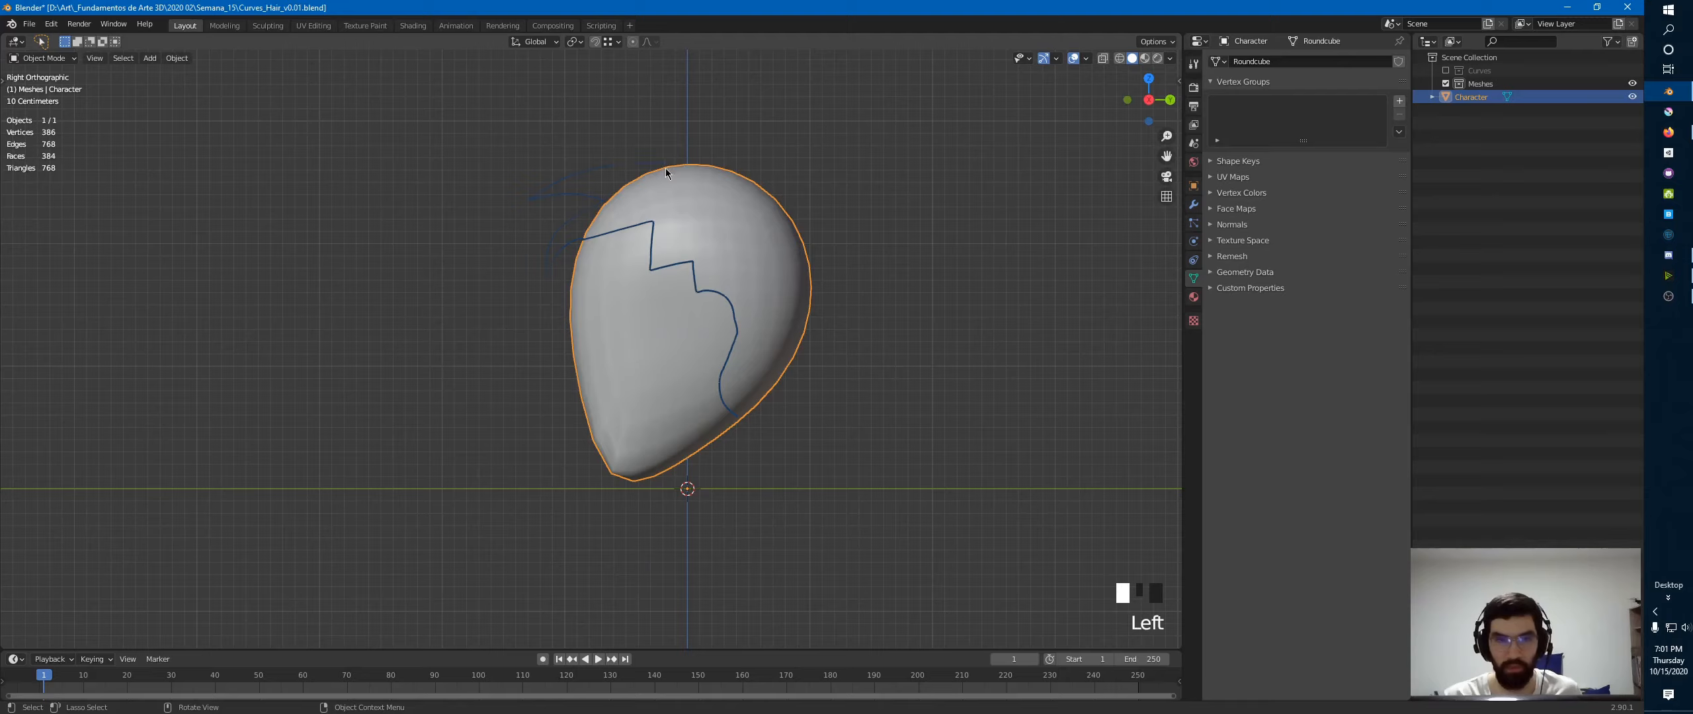
{"action": "mouse_move", "coordinate": [694, 130]}
{"action": "left_mouse_down"}
{"action": "mouse_move", "coordinate": [697, 173]}
{"action": "mouse_move", "coordinate": [690, 156]}
{"action": "left_mouse_up"}
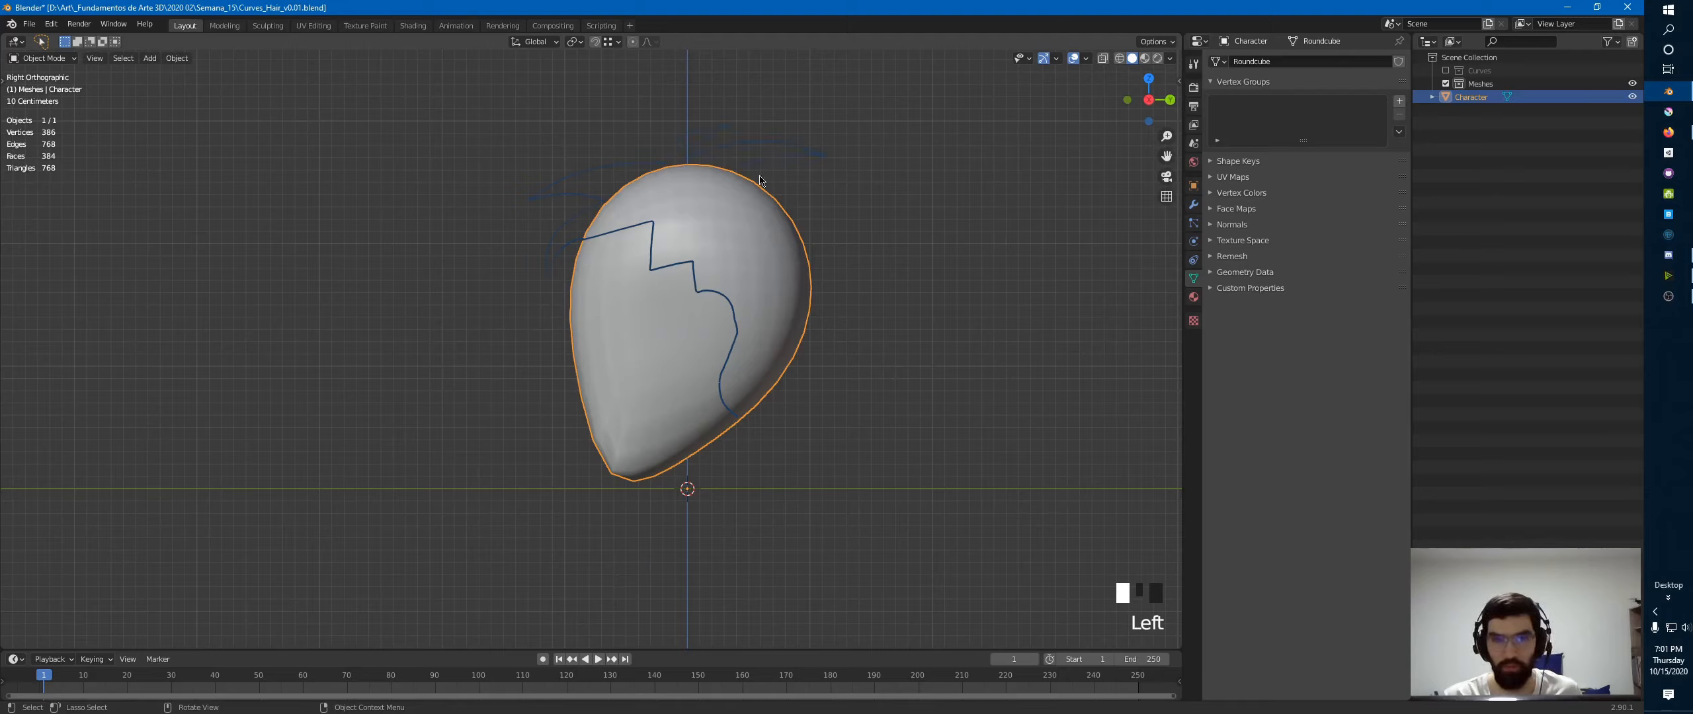
{"action": "left_click_drag", "start_coordinate": [836, 205], "coordinate": [850, 374]}
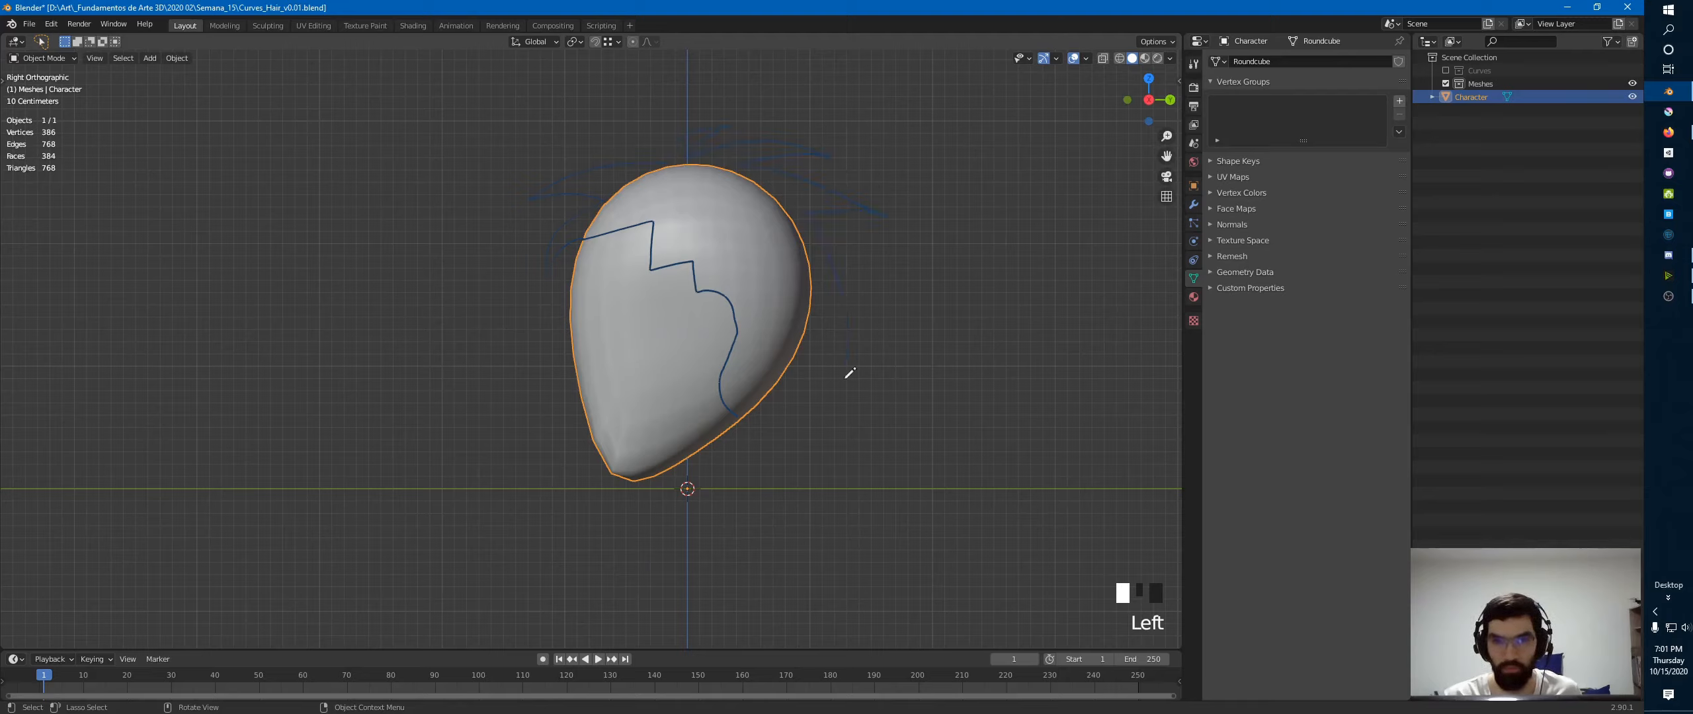
{"action": "mouse_move", "coordinate": [810, 461]}
{"action": "left_mouse_down"}
{"action": "mouse_move", "coordinate": [778, 415]}
{"action": "mouse_move", "coordinate": [781, 476]}
{"action": "left_mouse_up"}
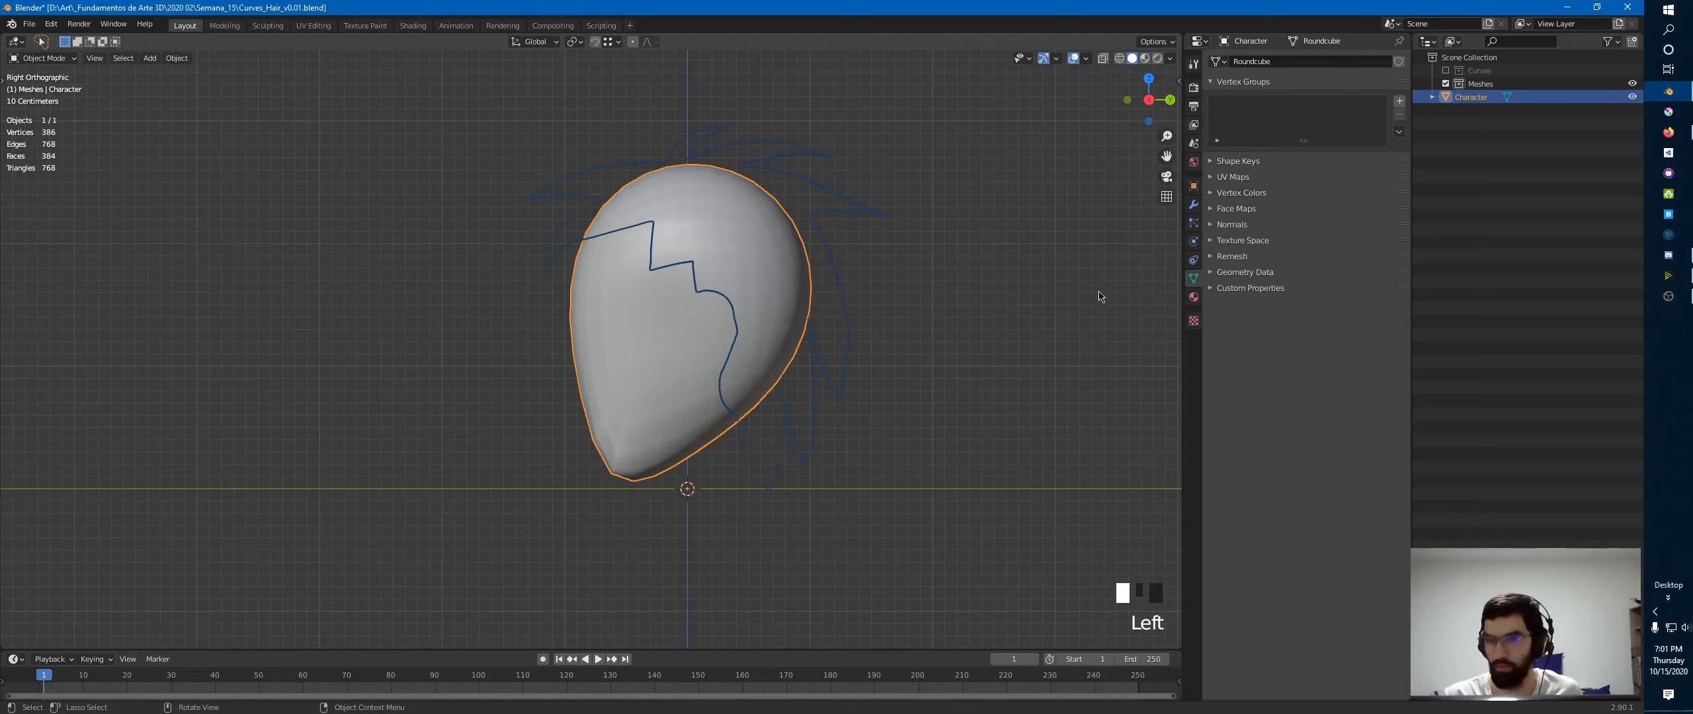
- Set the new annotation layer's thickness to 5 px and change its color to light cyan
{"action": "key", "text": "n"}
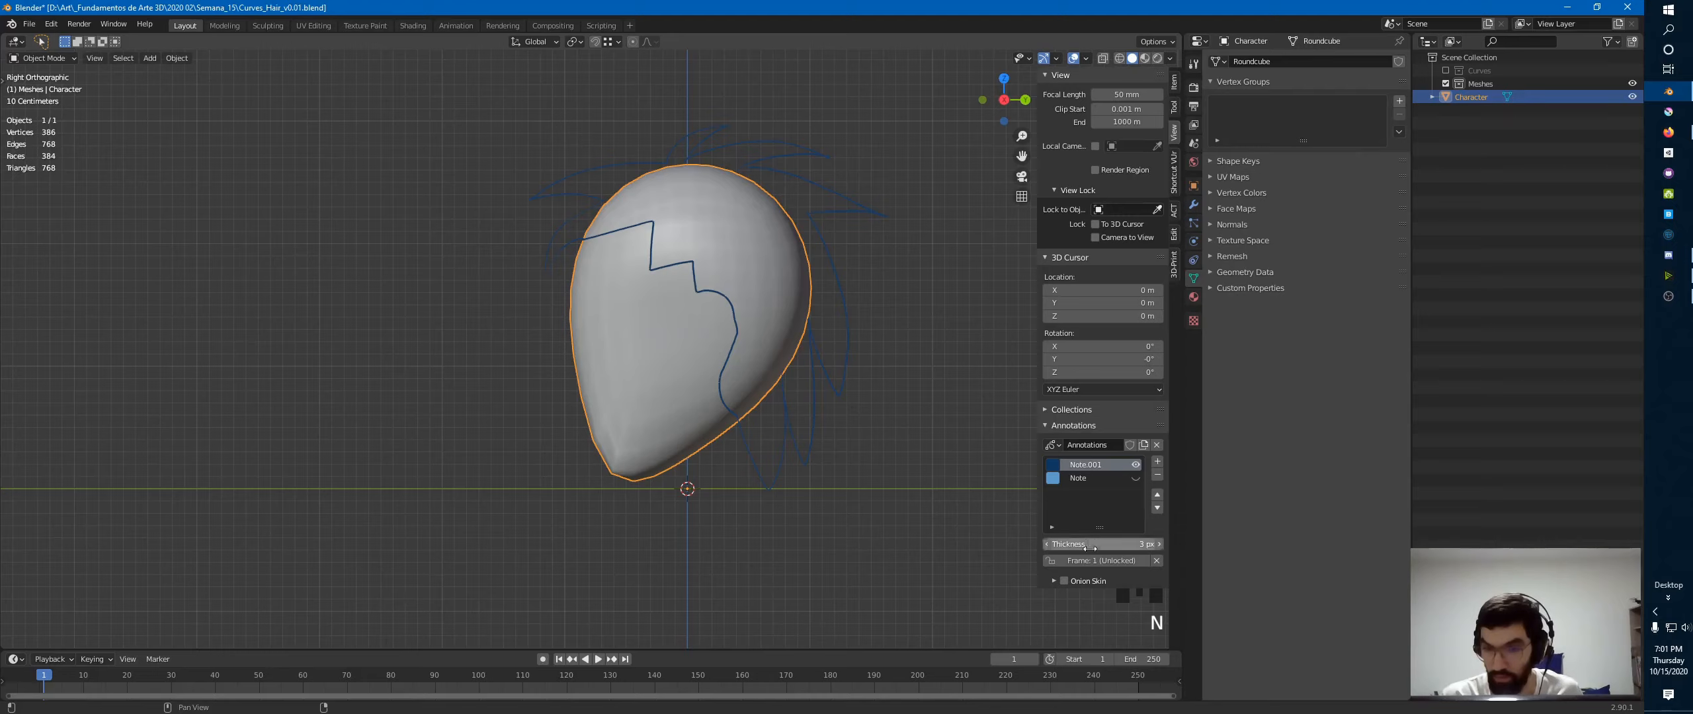
{"action": "left_click_drag", "start_coordinate": [1123, 544], "coordinate": [1122, 543]}
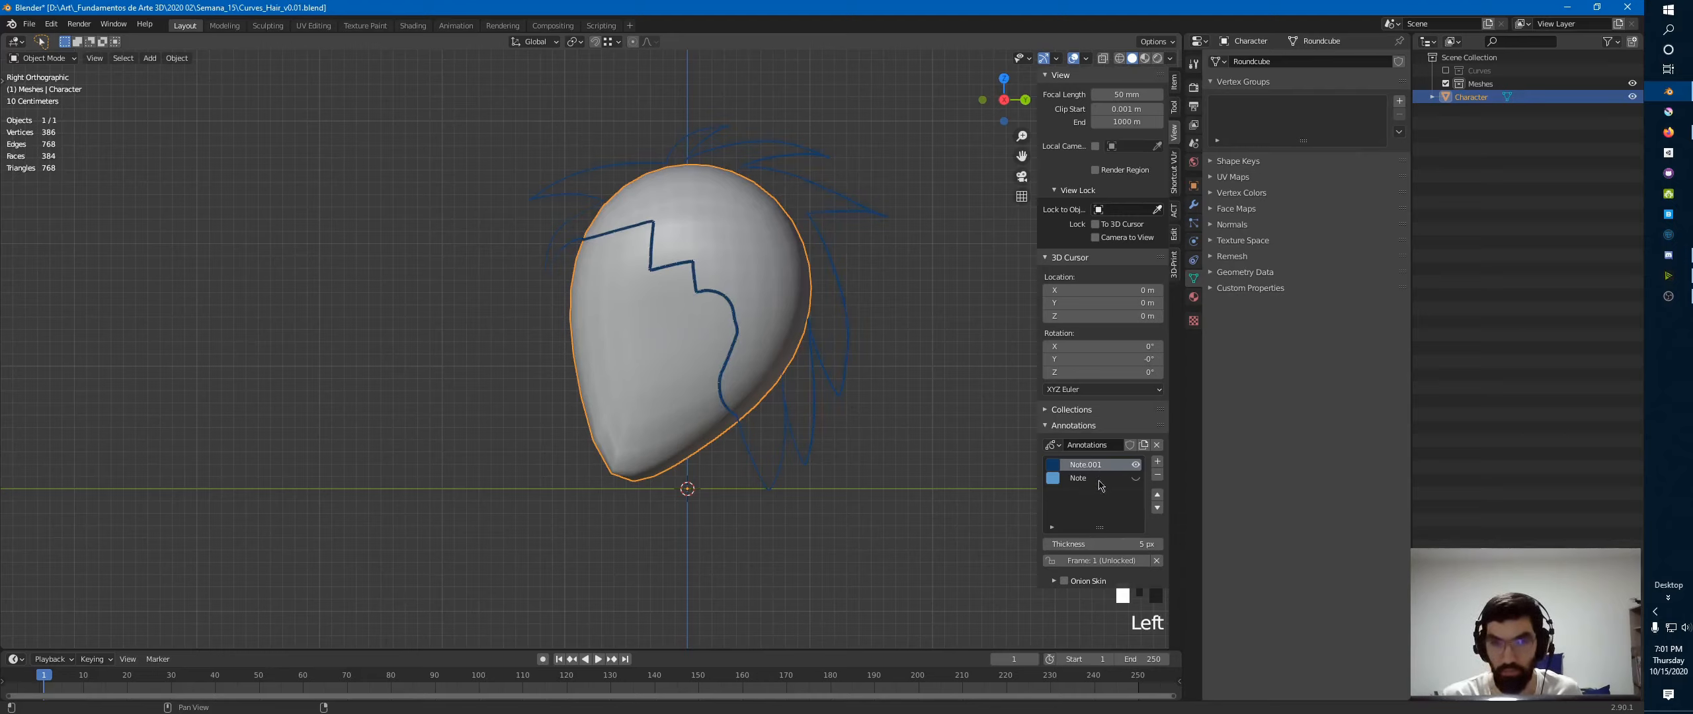
{"action": "left_click", "coordinate": [1052, 465]}
{"action": "left_click", "coordinate": [1160, 293]}
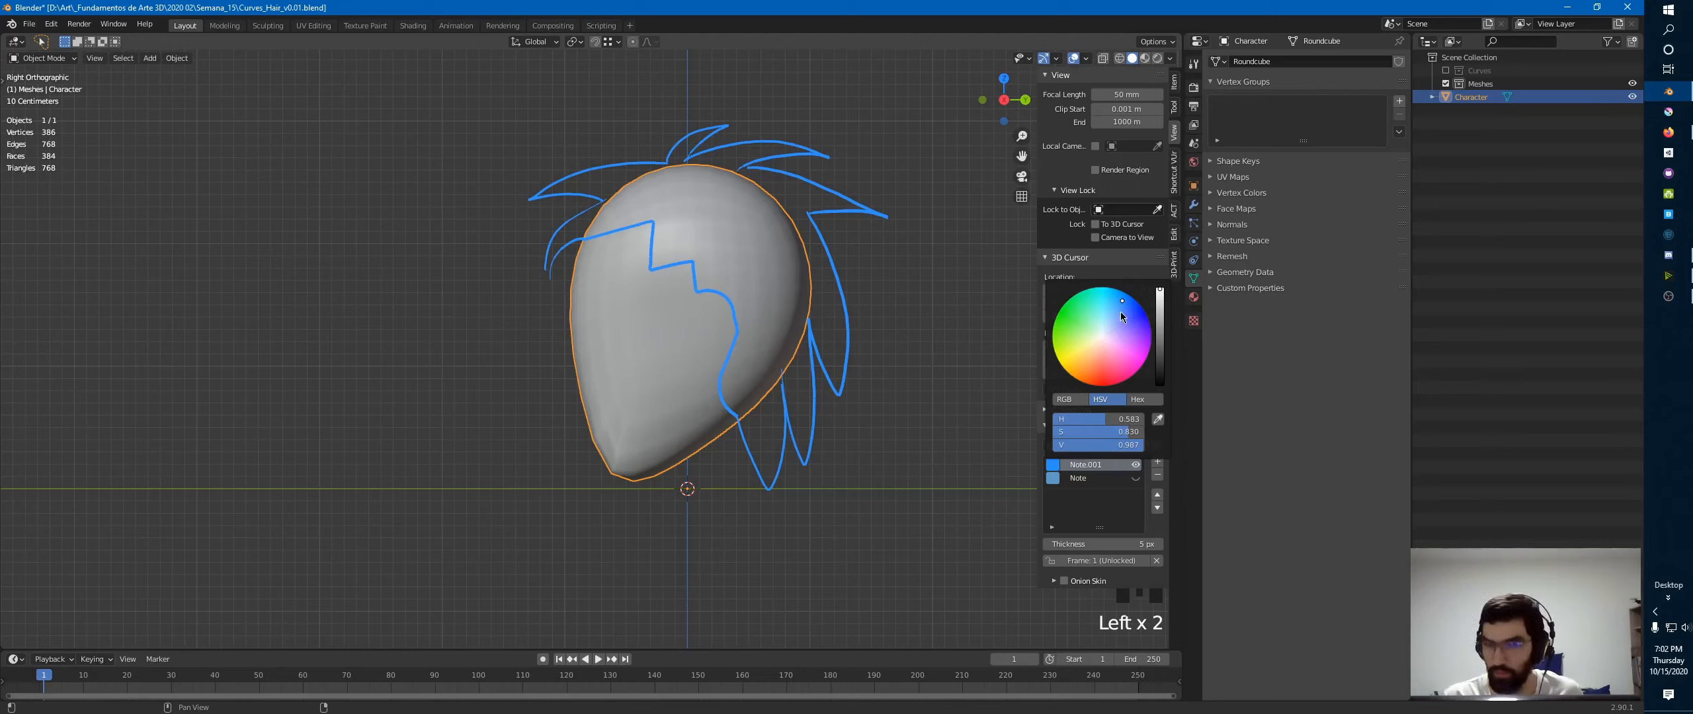
{"action": "left_click_drag", "start_coordinate": [1121, 314], "coordinate": [1103, 319]}
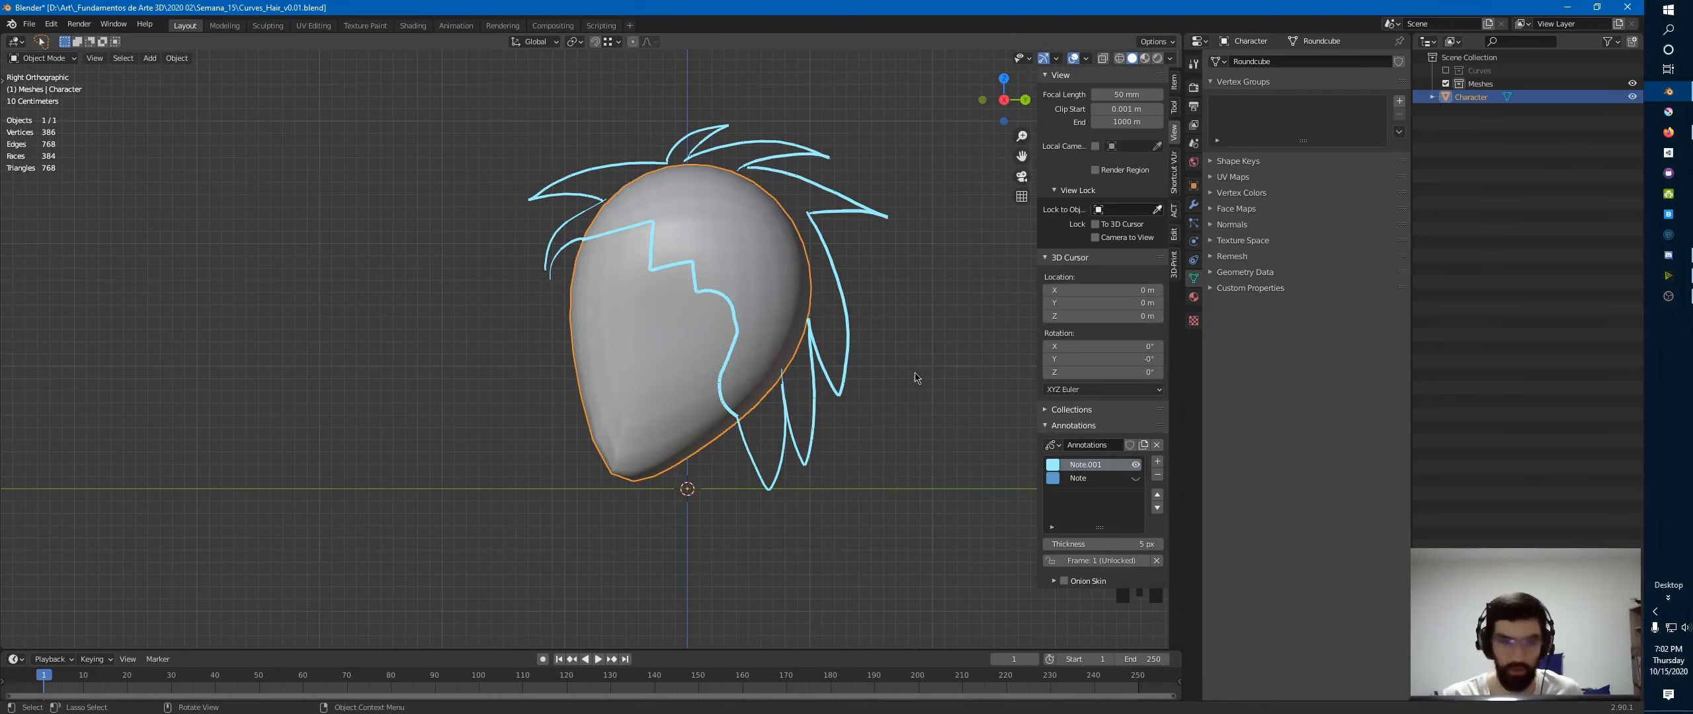
{"action": "key", "text": "n"}
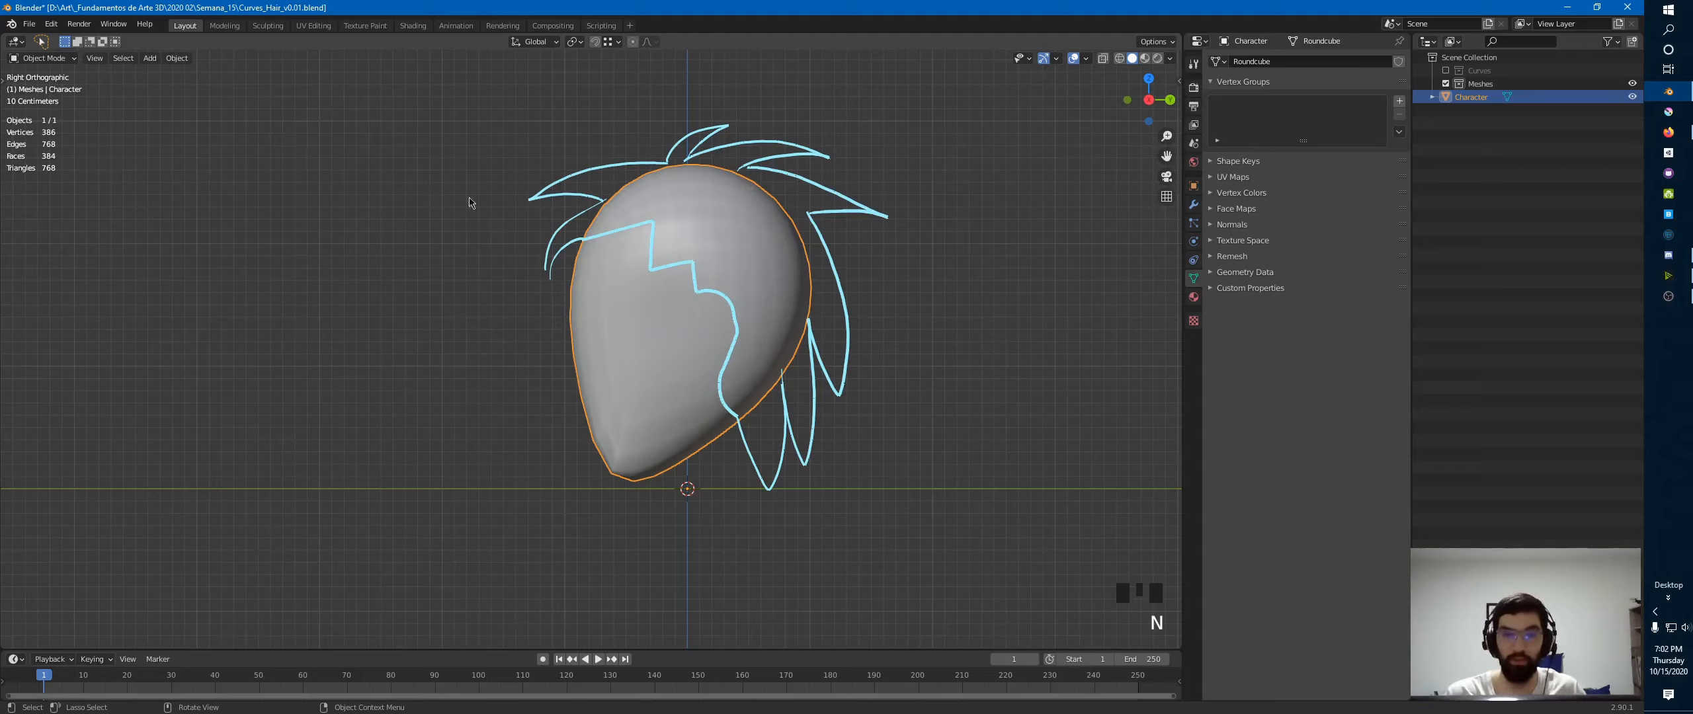
- Select the head faces behind the sketched hairline through the mesh with X-ray and circle select, and duplicate them in place
{"action": "left_click", "coordinate": [643, 296]}
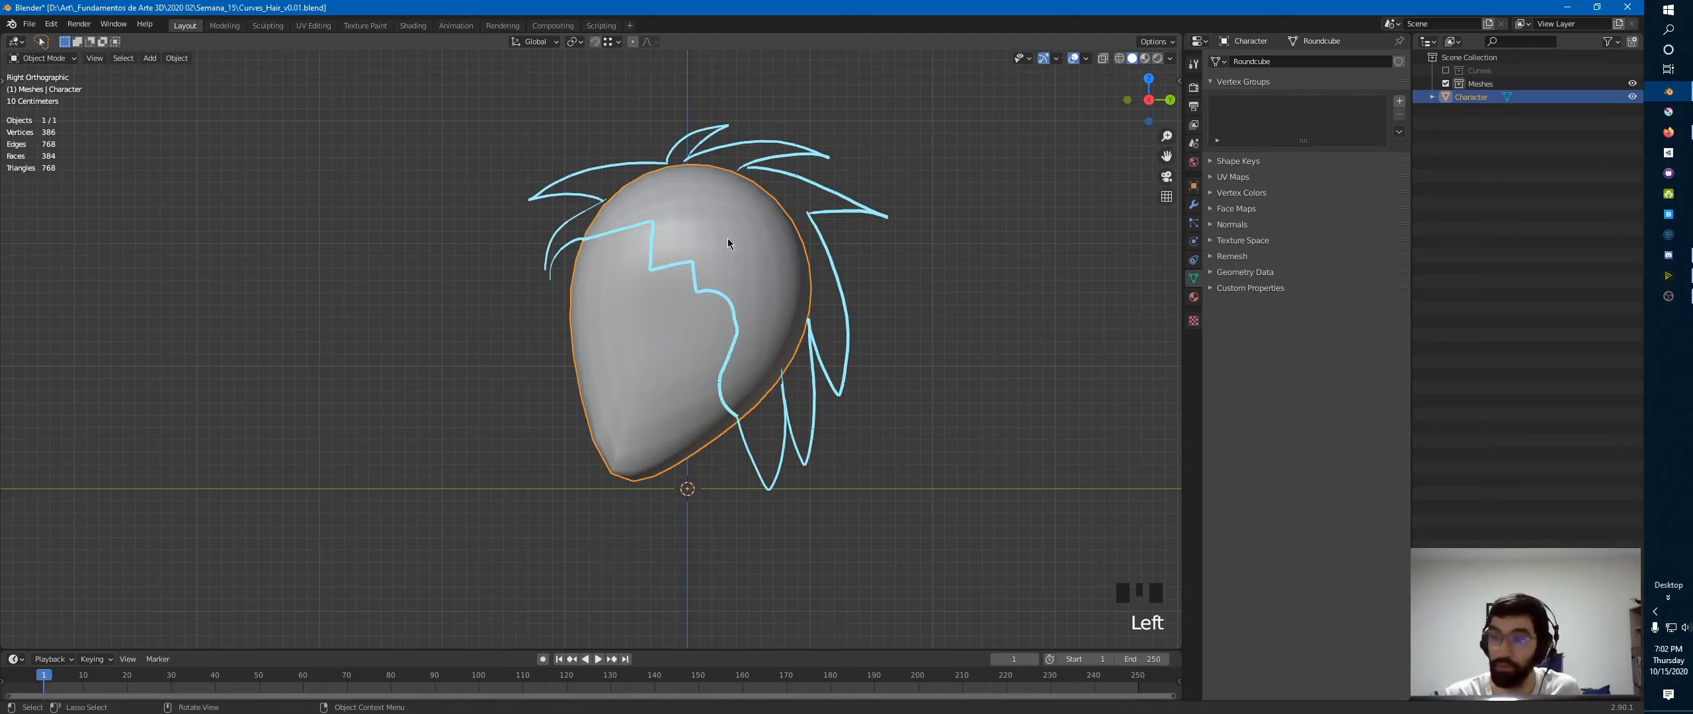
{"action": "key", "text": "Tab"}
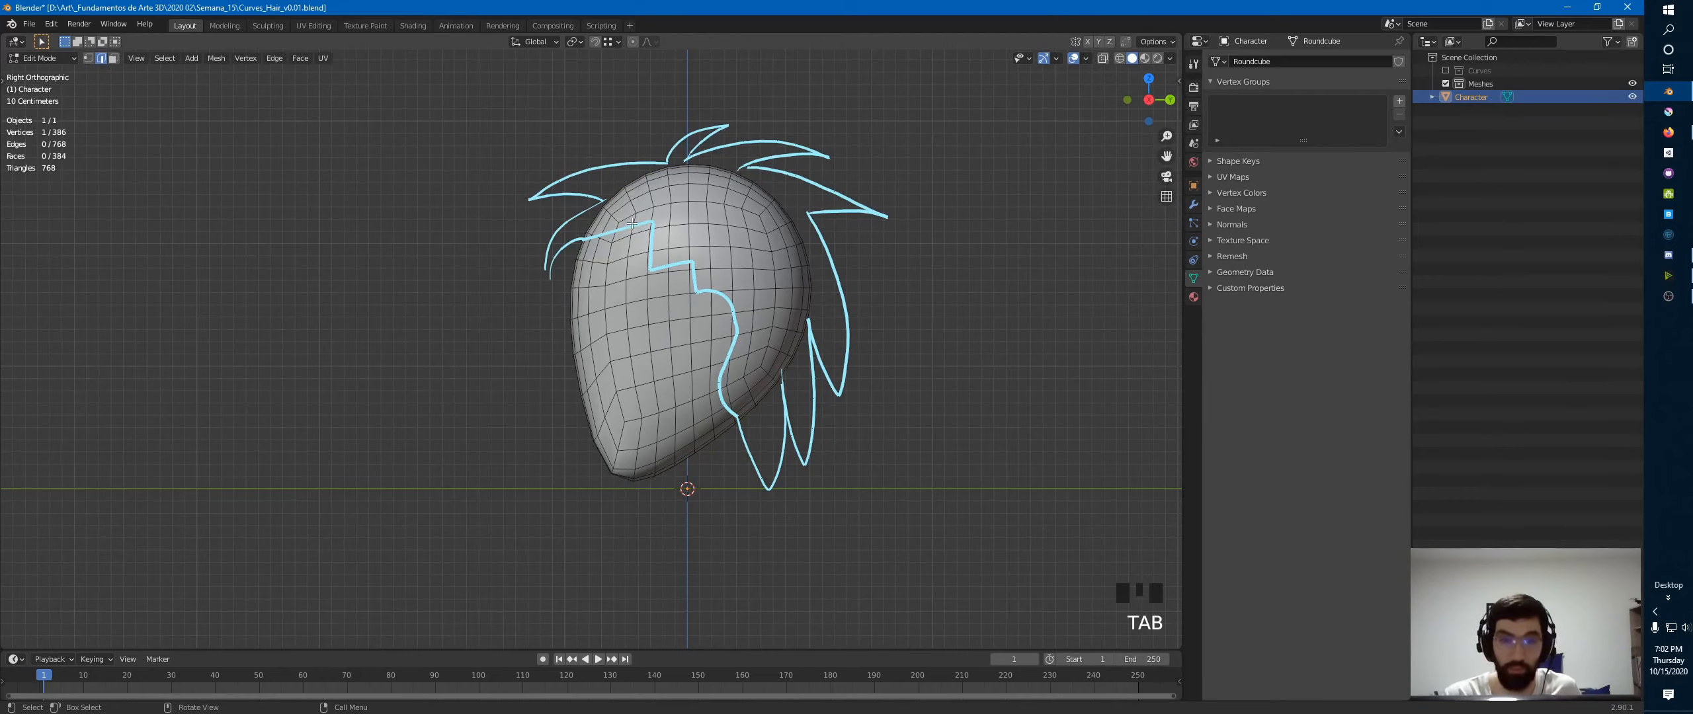
{"action": "key", "text": "alt+z"}
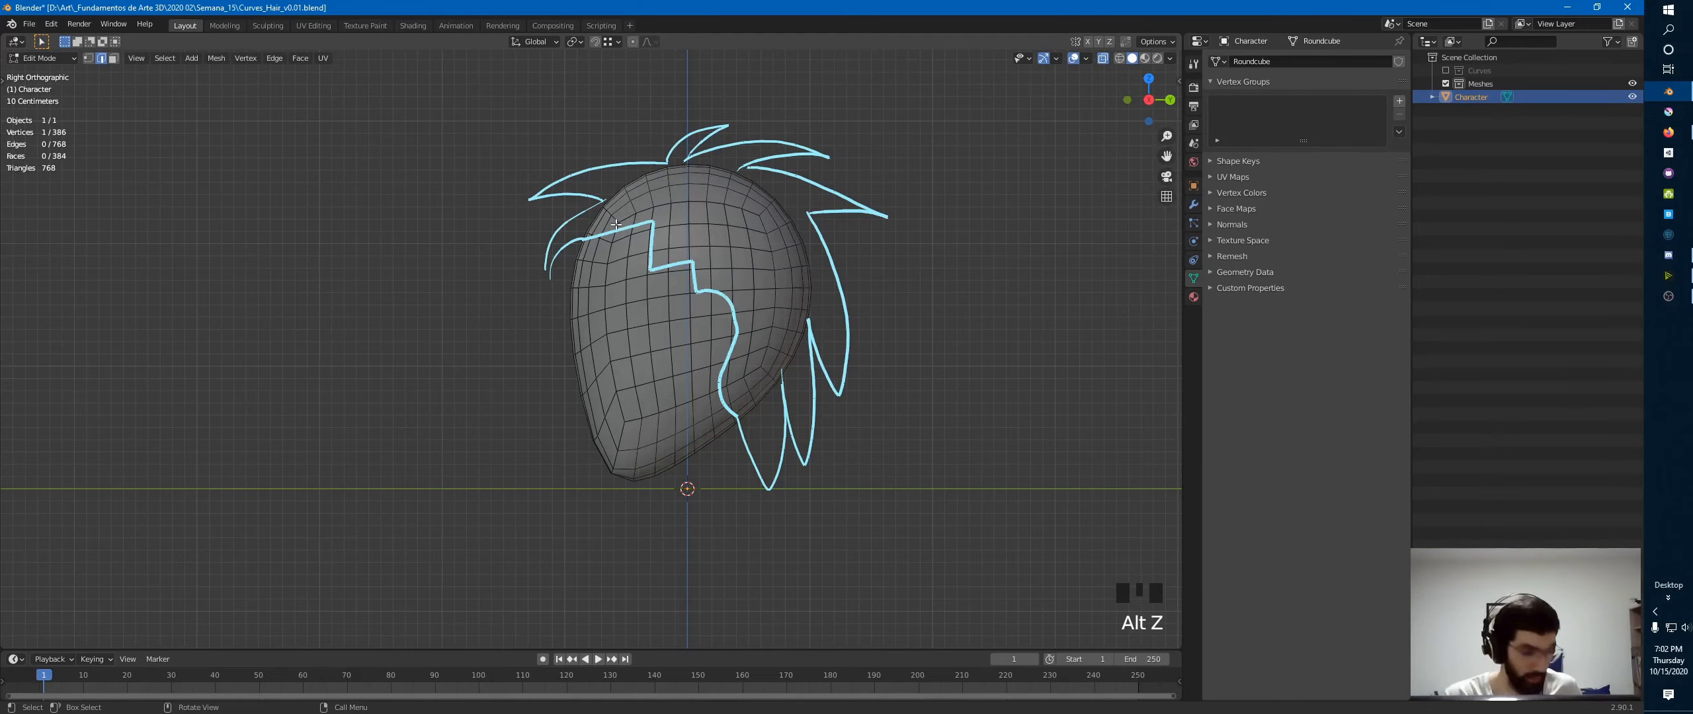
{"action": "key", "text": "3"}
{"action": "key", "text": "c"}
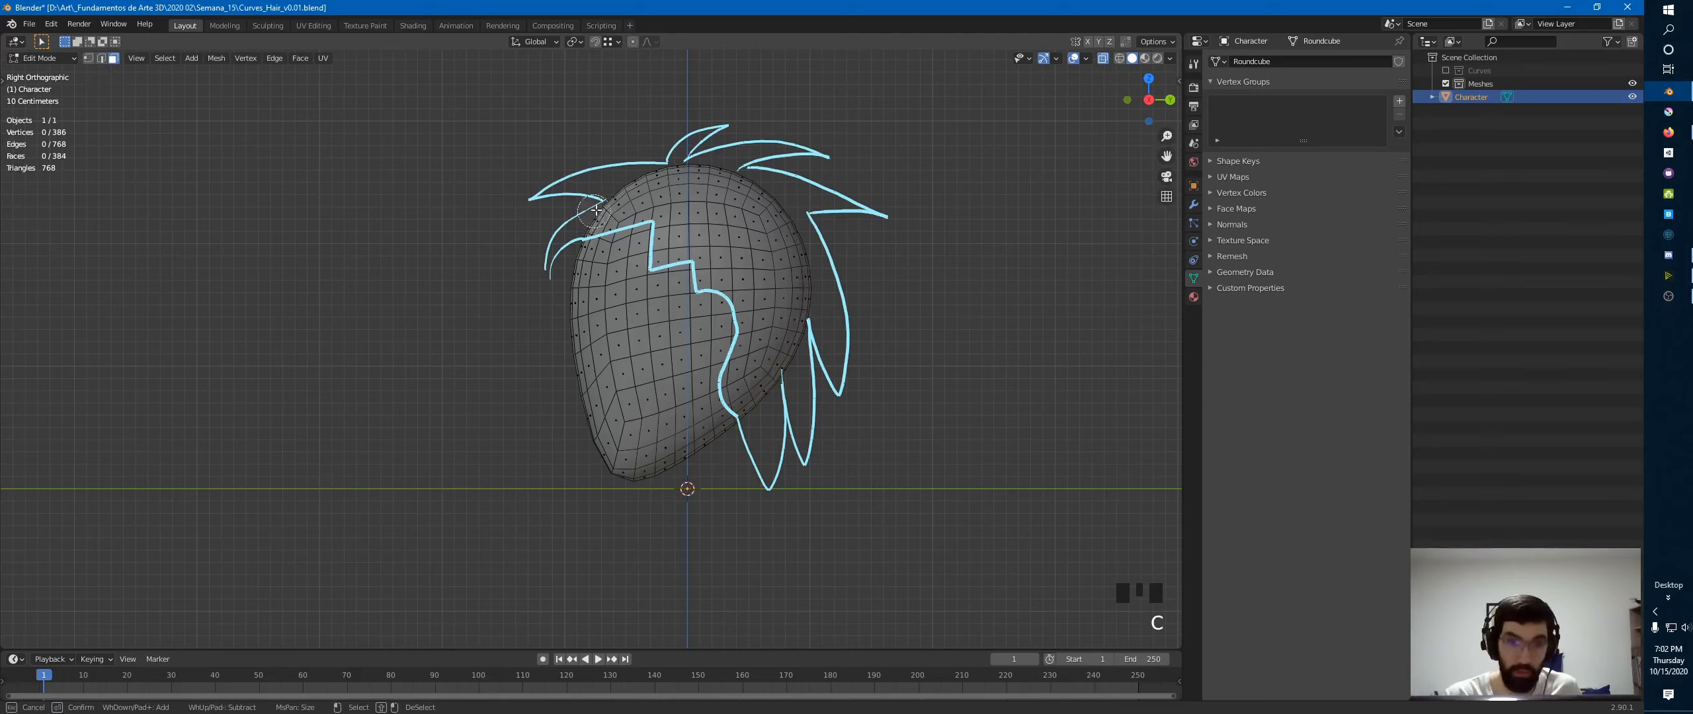
{"action": "left_click_drag", "start_coordinate": [590, 218], "coordinate": [734, 175]}
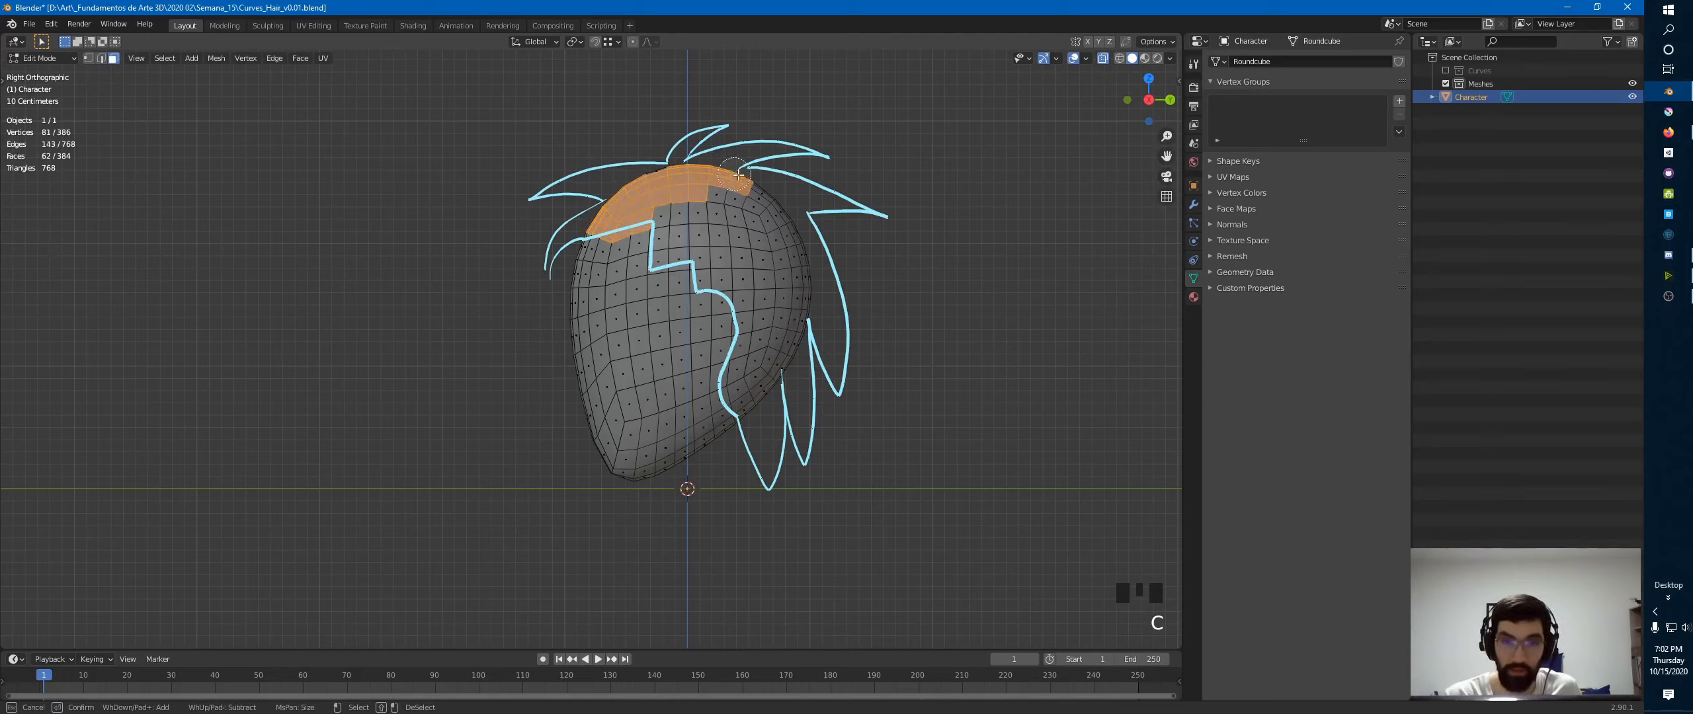
{"action": "mouse_move", "coordinate": [674, 219]}
{"action": "left_mouse_down"}
{"action": "mouse_move", "coordinate": [665, 262]}
{"action": "mouse_move", "coordinate": [704, 245]}
{"action": "mouse_move", "coordinate": [757, 308]}
{"action": "mouse_move", "coordinate": [747, 403]}
{"action": "mouse_move", "coordinate": [793, 311]}
{"action": "mouse_move", "coordinate": [728, 199]}
{"action": "mouse_move", "coordinate": [779, 267]}
{"action": "mouse_move", "coordinate": [772, 344]}
{"action": "left_mouse_up"}
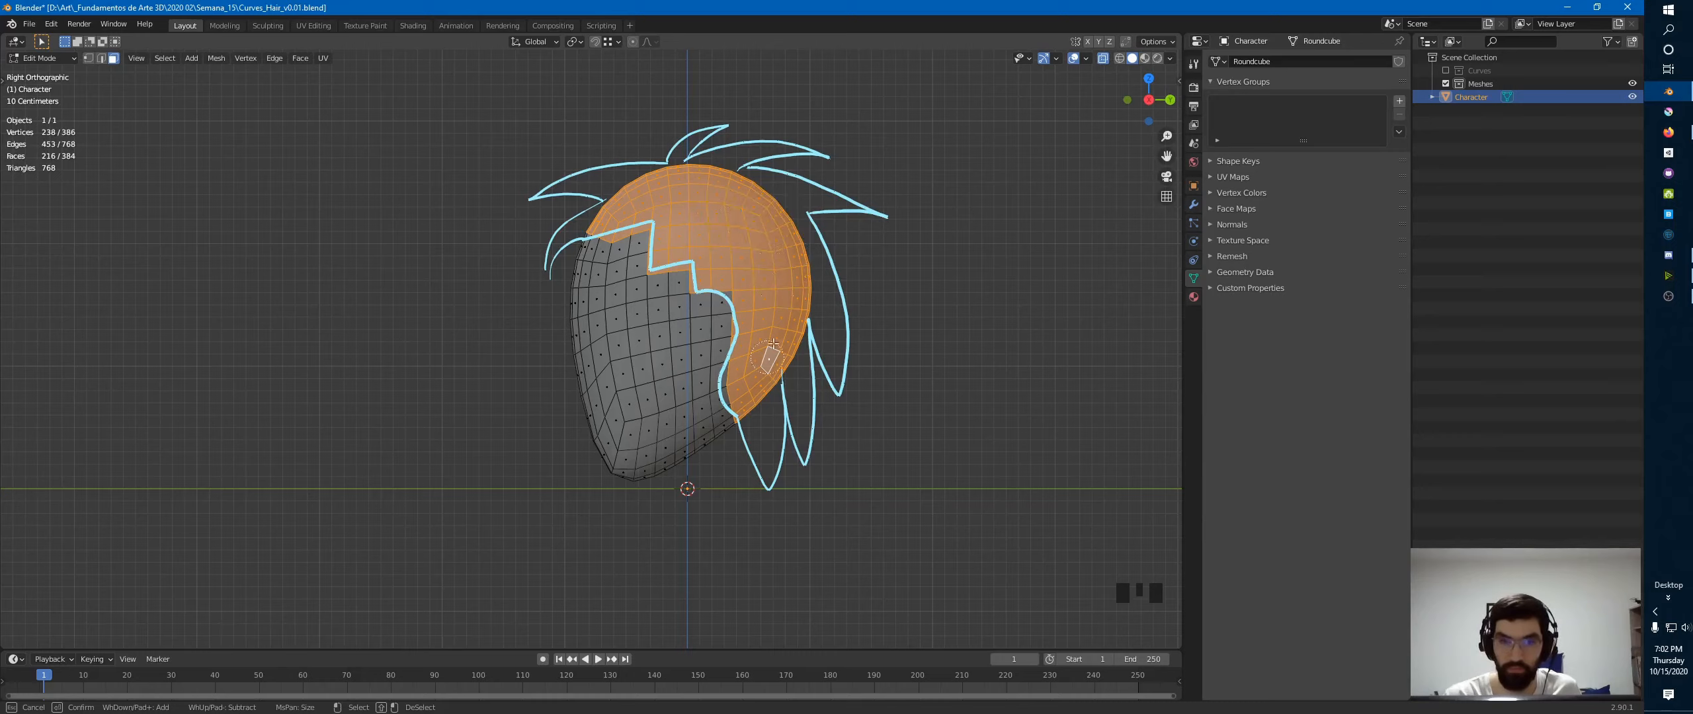
{"action": "mouse_move", "coordinate": [709, 282]}
{"action": "left_mouse_down"}
{"action": "mouse_move", "coordinate": [820, 336]}
{"action": "mouse_move", "coordinate": [754, 385]}
{"action": "mouse_move", "coordinate": [721, 377]}
{"action": "mouse_move", "coordinate": [733, 417]}
{"action": "mouse_move", "coordinate": [745, 410]}
{"action": "mouse_move", "coordinate": [724, 416]}
{"action": "left_mouse_up"}
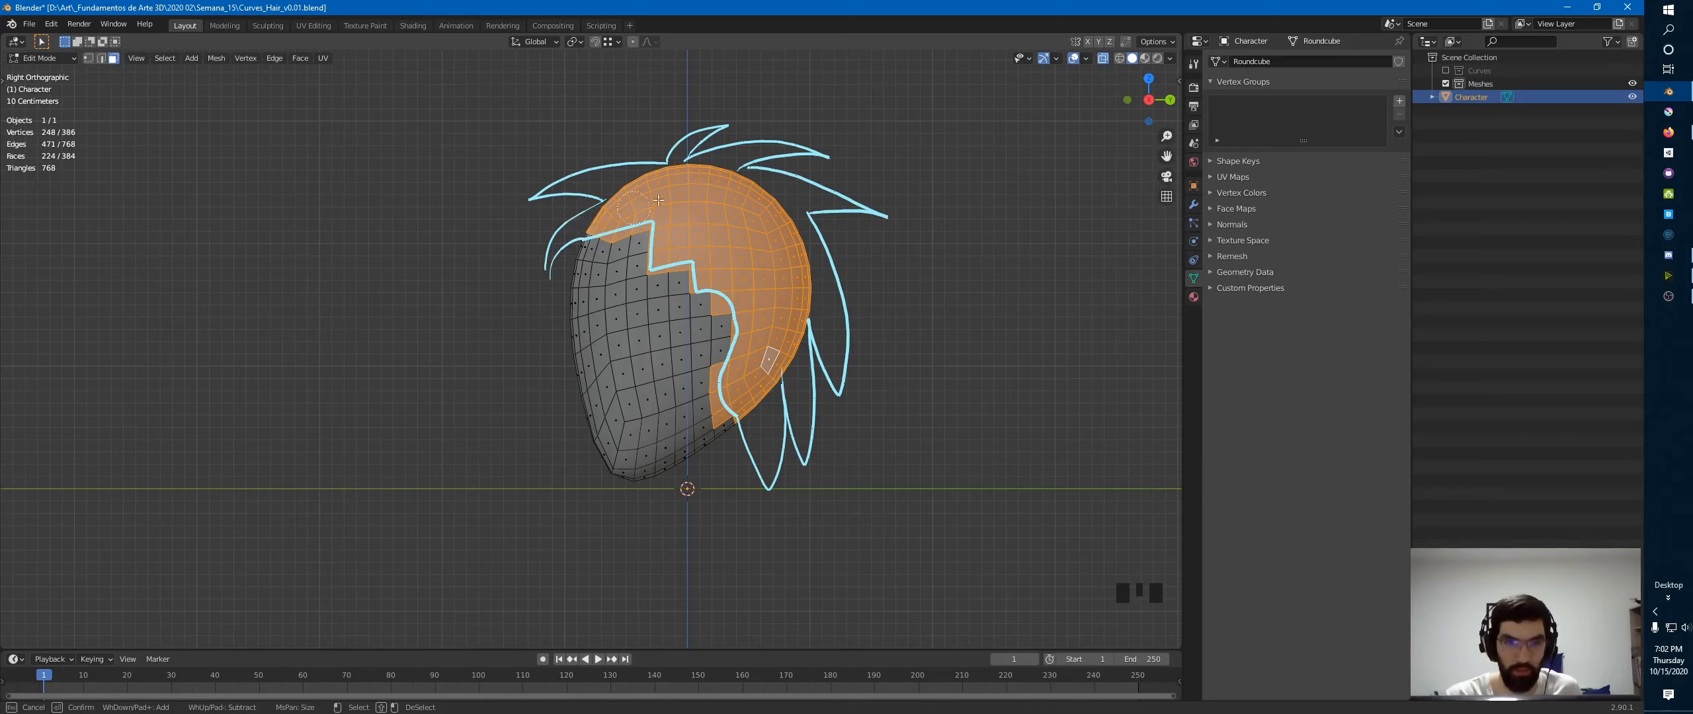
{"action": "right_click", "coordinate": [676, 212]}
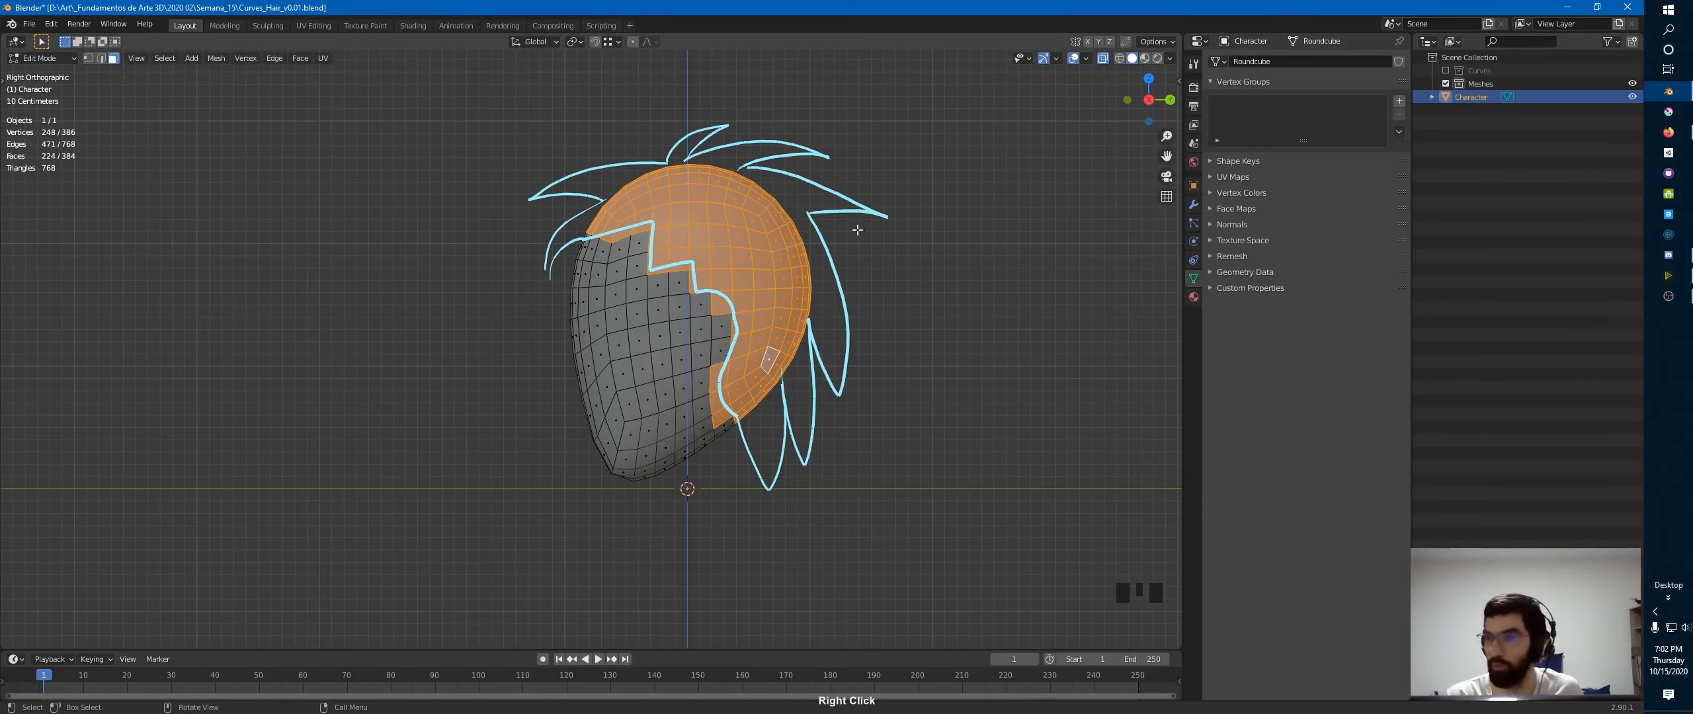
{"action": "key", "text": "shift+d"}
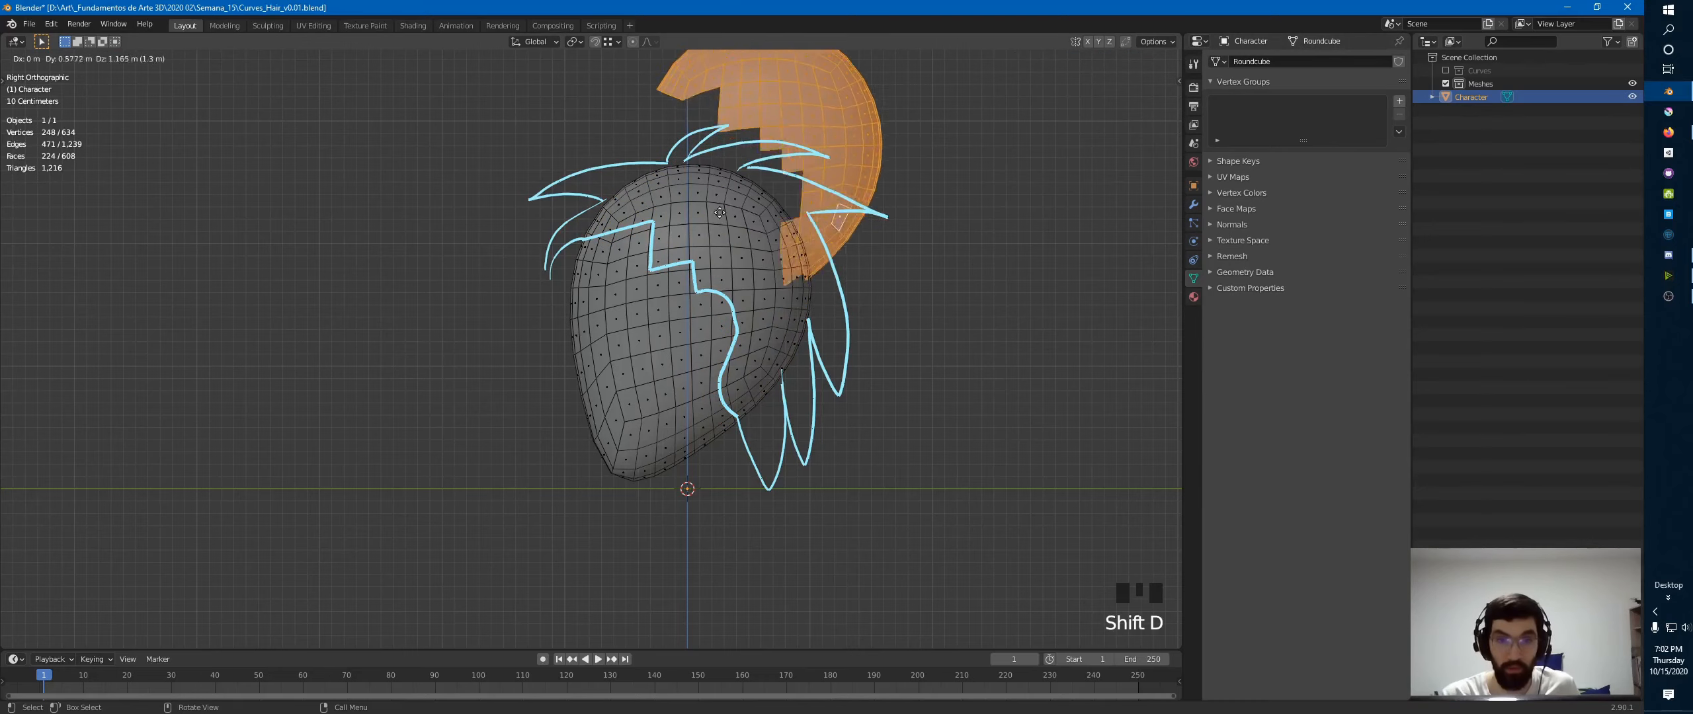
{"action": "right_click", "coordinate": [719, 211]}
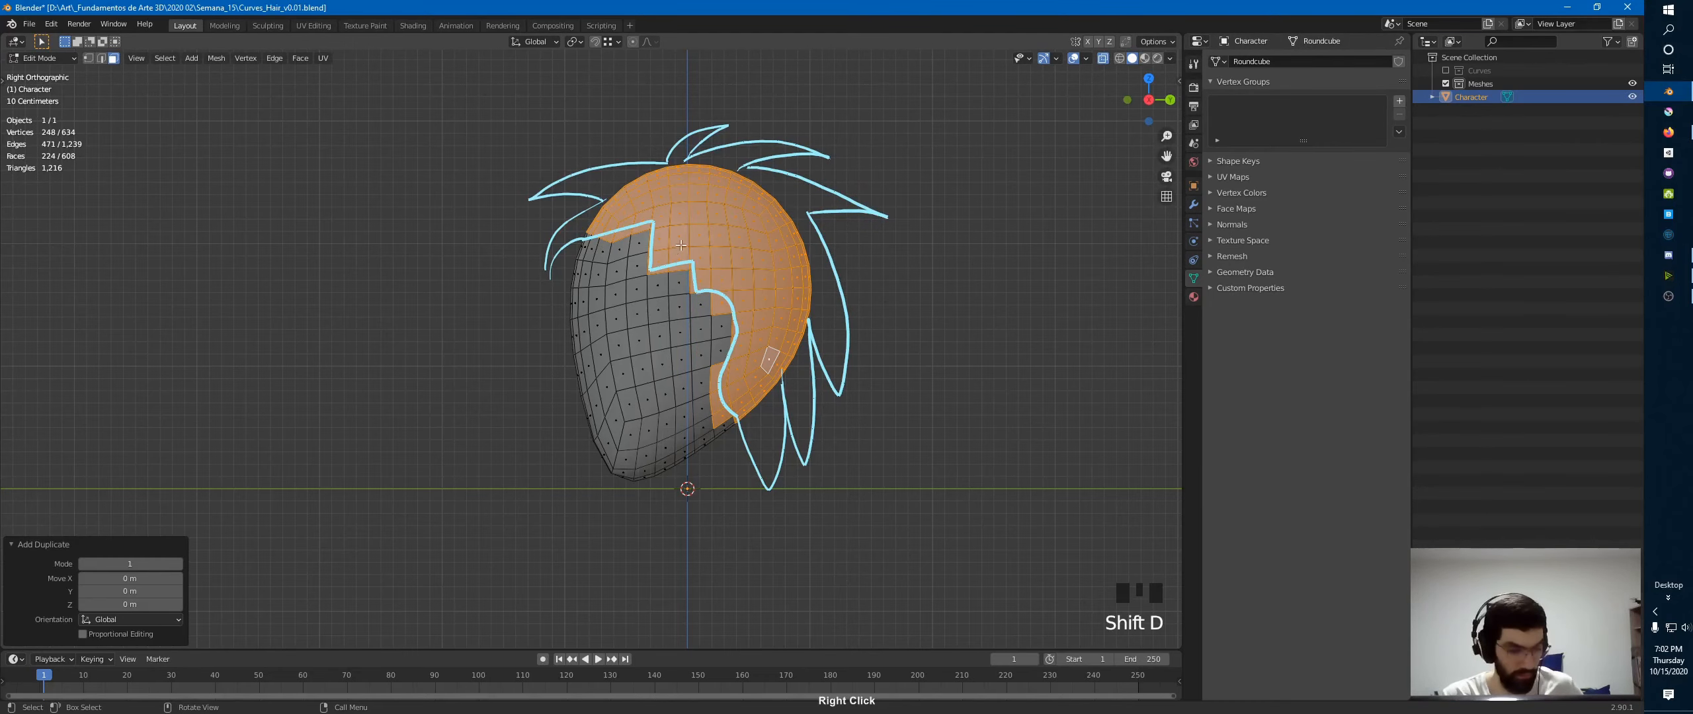
- Inflate the duplicated scalp faces outward from the head with Shrink/Fatten, using an offset of about 0.025 m
{"action": "middle_click_drag", "start_coordinate": [681, 245], "coordinate": [813, 227]}
{"action": "key", "text": "KP_1"}
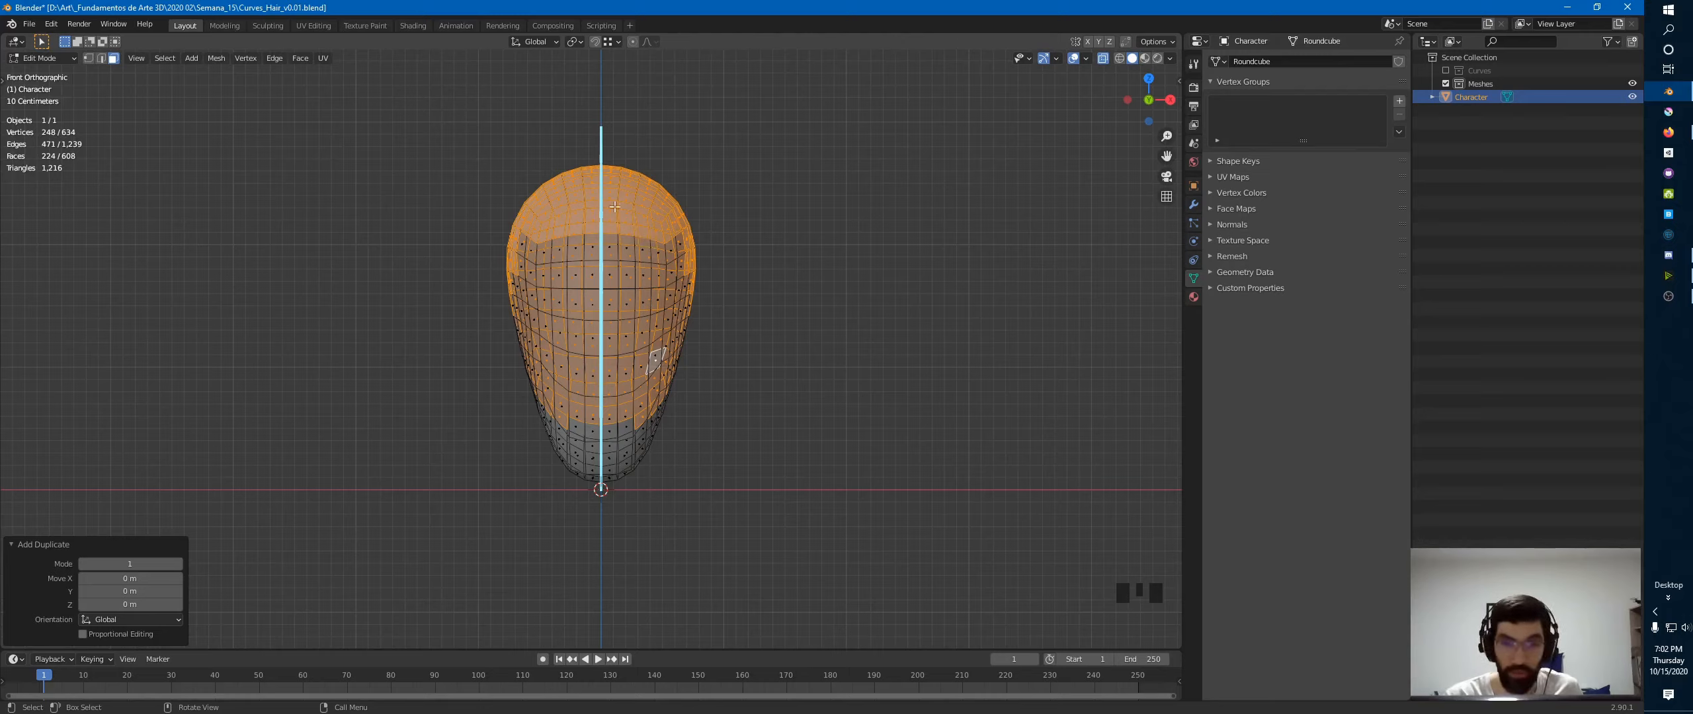
{"action": "key", "text": "alt+s"}
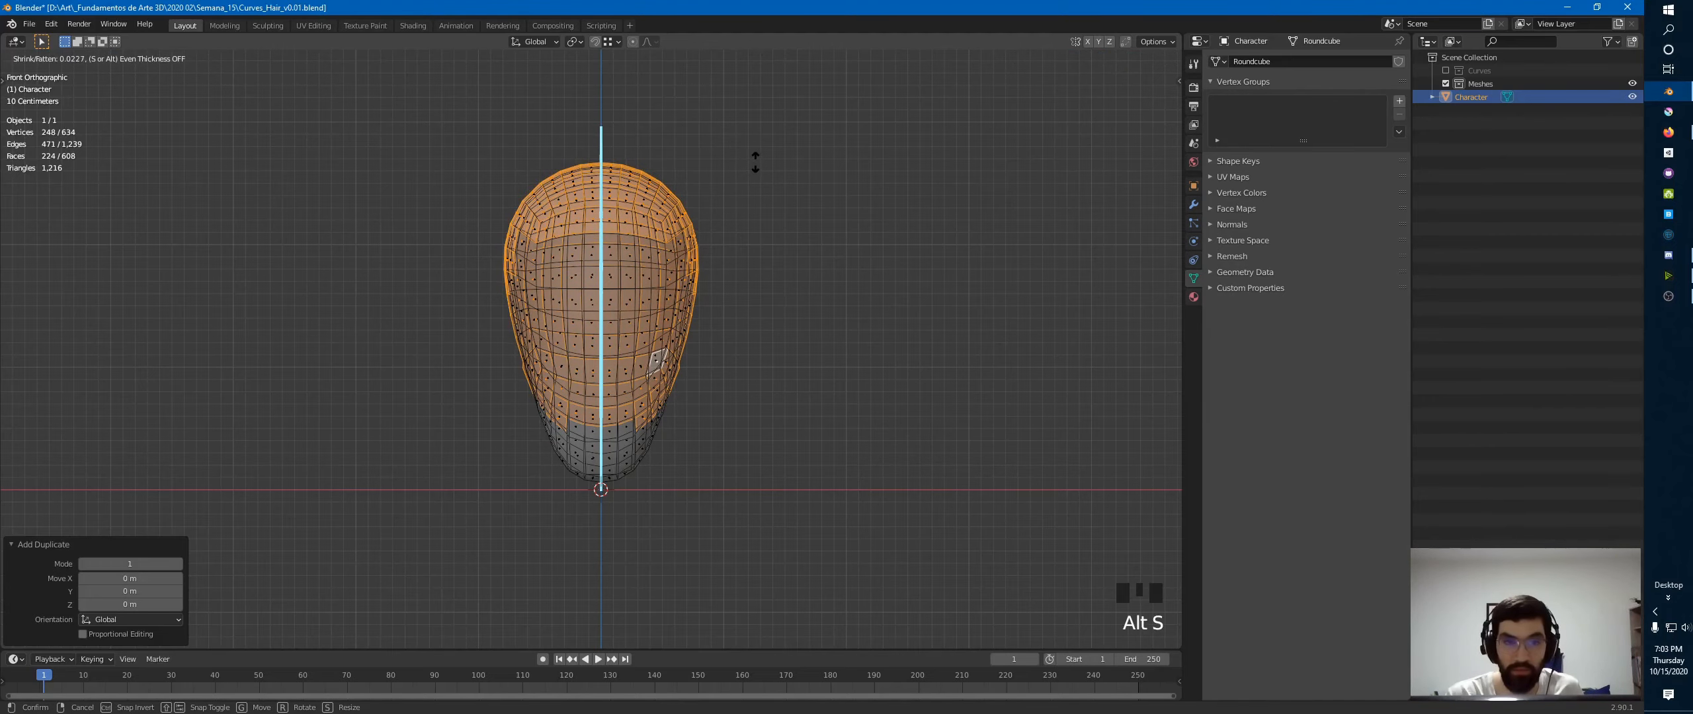
{"action": "left_click", "coordinate": [747, 160]}
{"action": "key", "text": "KP_3"}
{"action": "middle_click_drag", "start_coordinate": [733, 174], "coordinate": [616, 139], "text": "ctrl"}
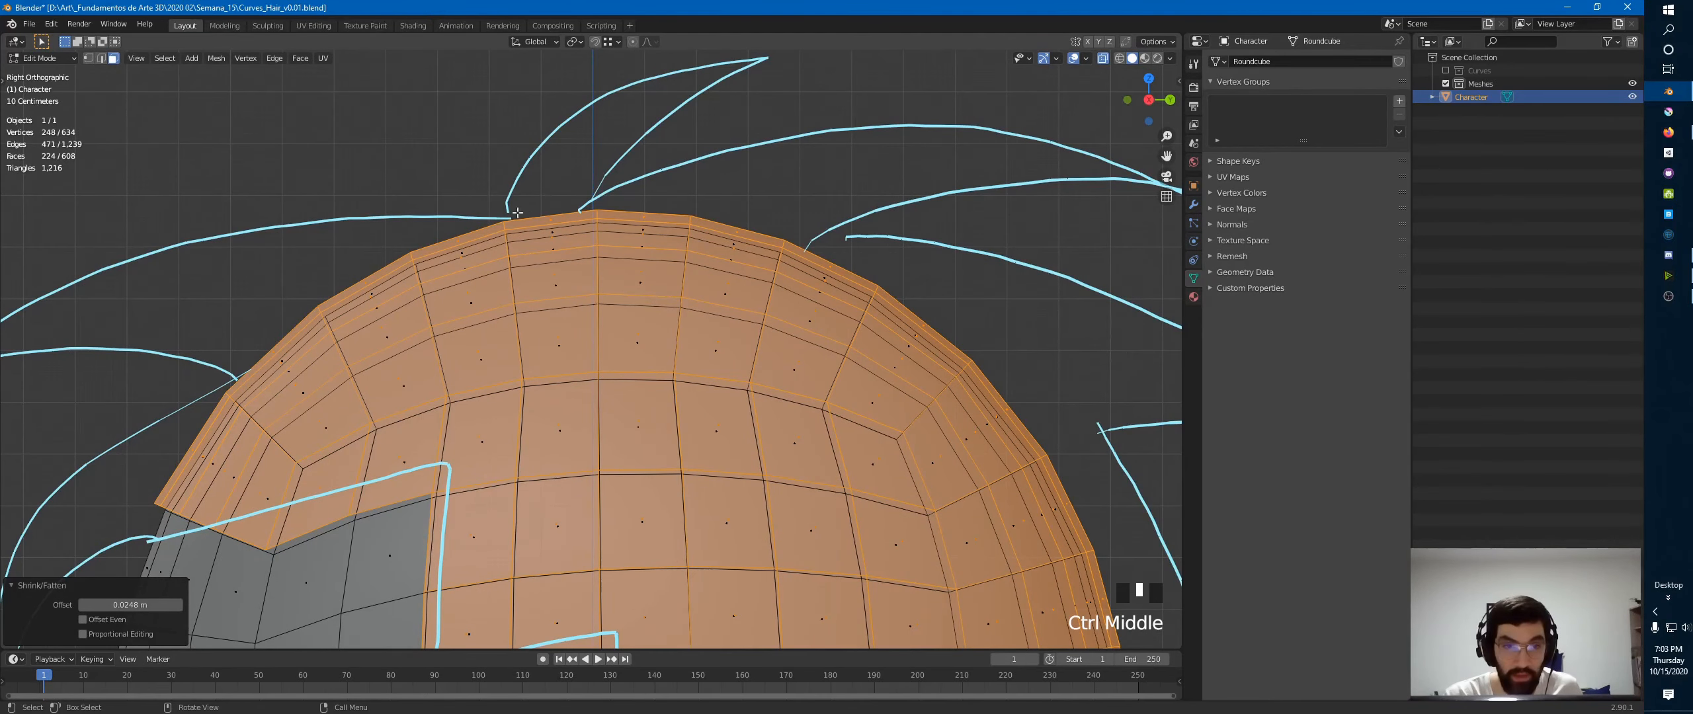
{"action": "middle_click_drag", "start_coordinate": [589, 193], "coordinate": [544, 213], "text": "ctrl"}
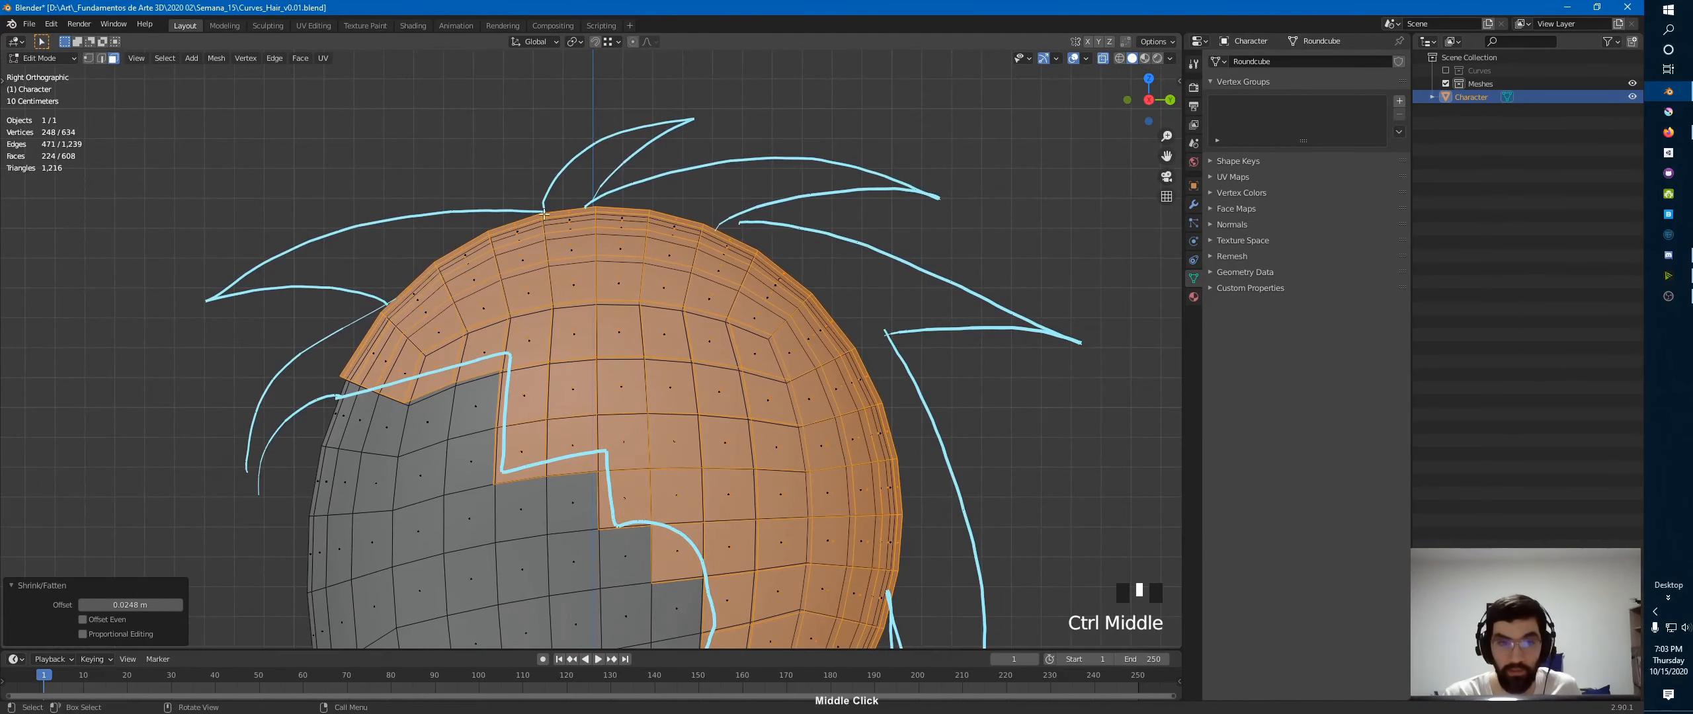
- Separate the inflated scalp faces into their own object and select only that object in Object Mode
{"action": "key", "text": "p"}
{"action": "left_click", "coordinate": [722, 245]}
{"action": "key", "text": "Tab"}
{"action": "left_click", "coordinate": [603, 228]}
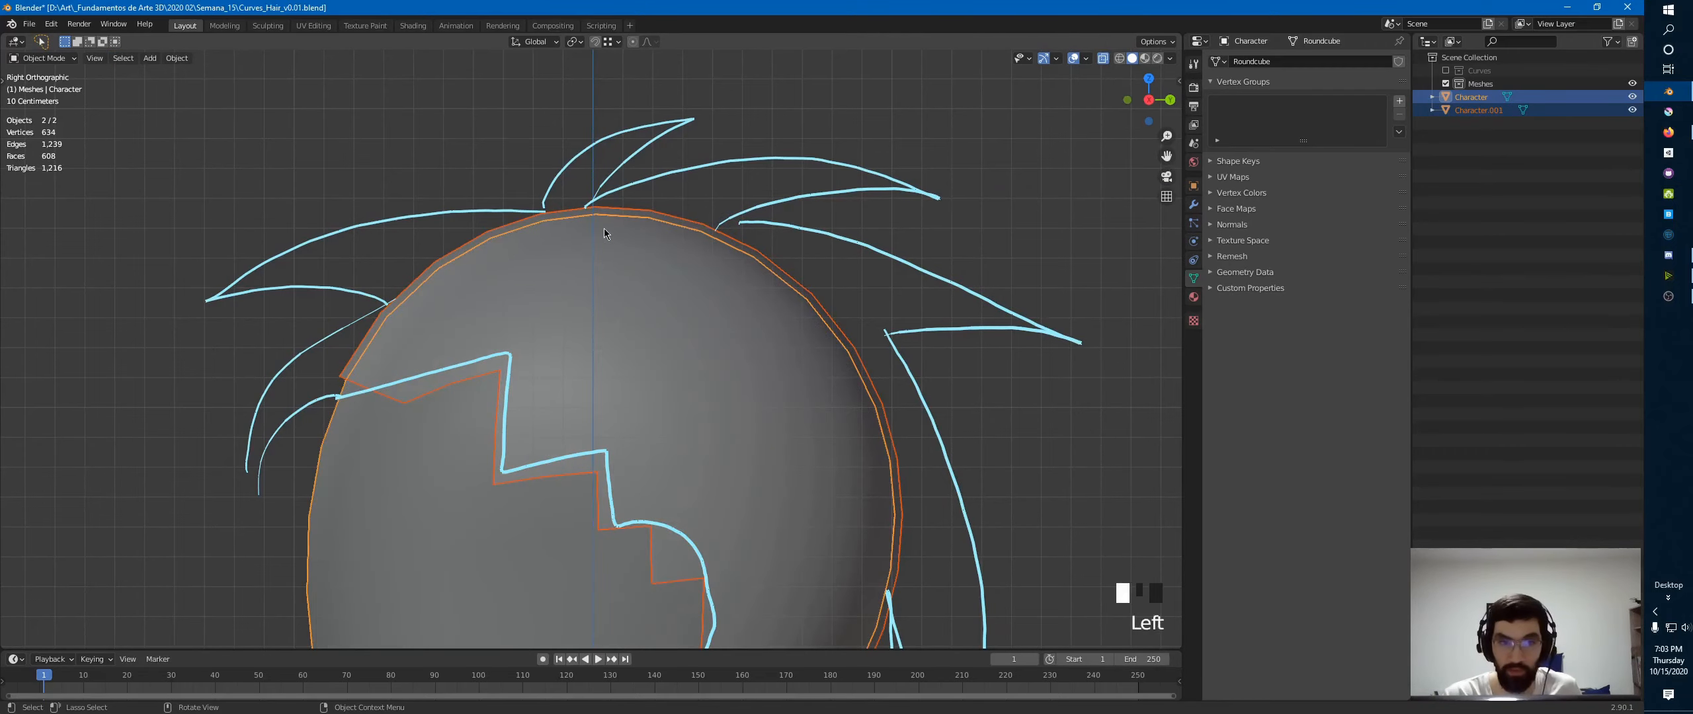
{"action": "left_click", "coordinate": [657, 221]}
{"action": "left_click", "coordinate": [655, 225]}
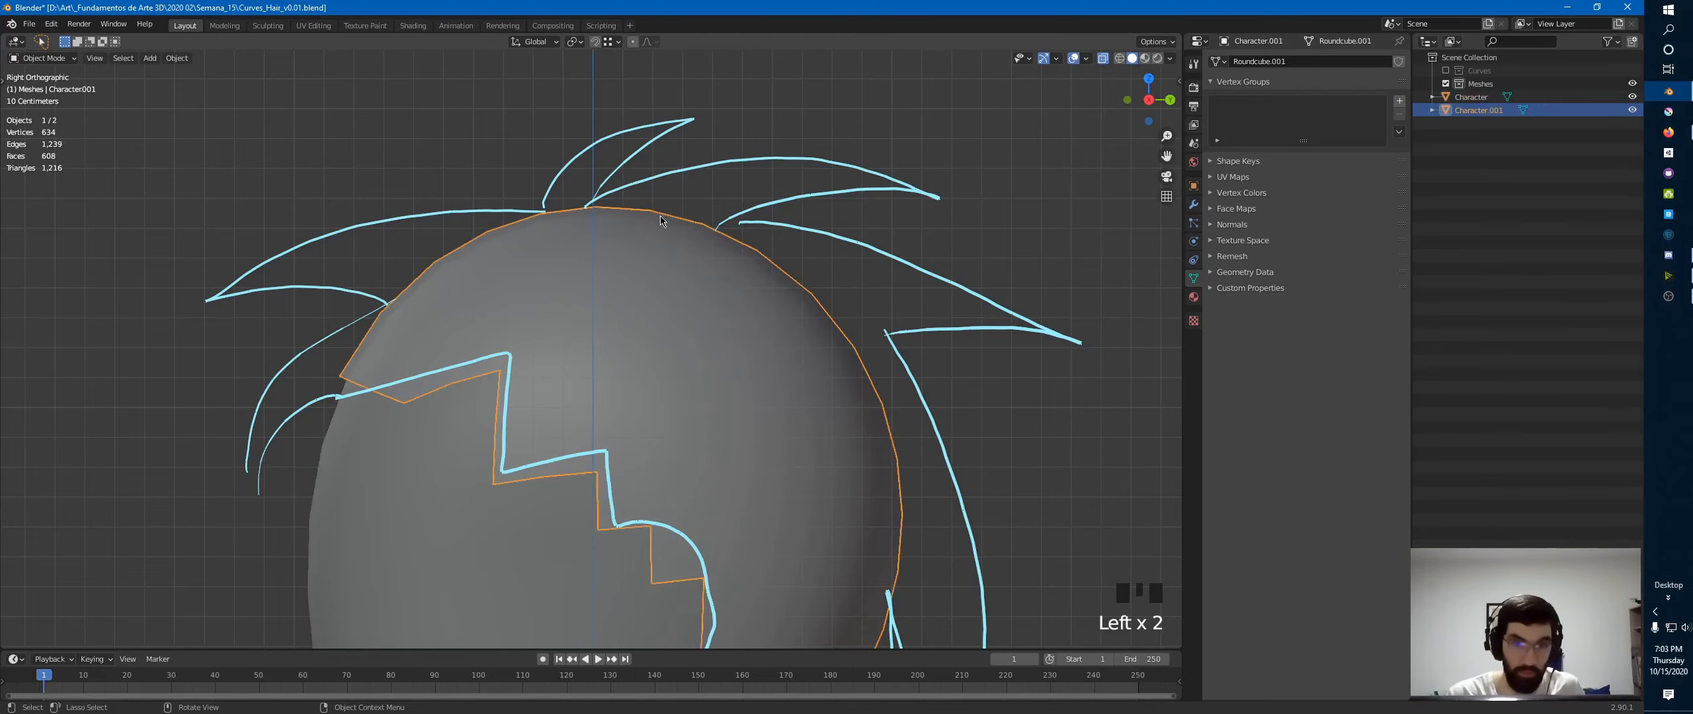
- Rename the separated scalp object as Hair and move it into the Meshes collection
{"action": "key", "text": "F2"}
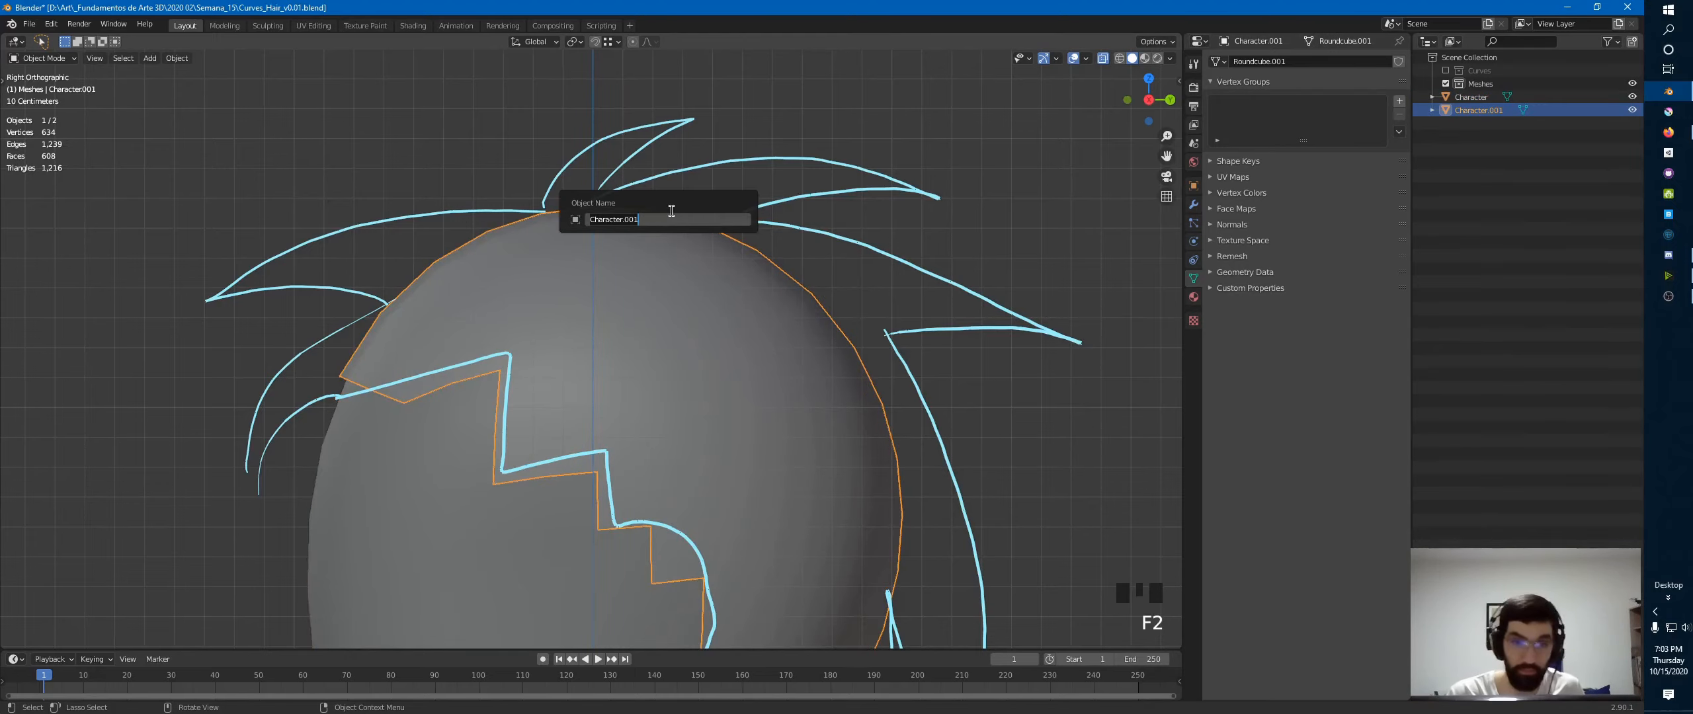
{"action": "type", "text": "Ha"}
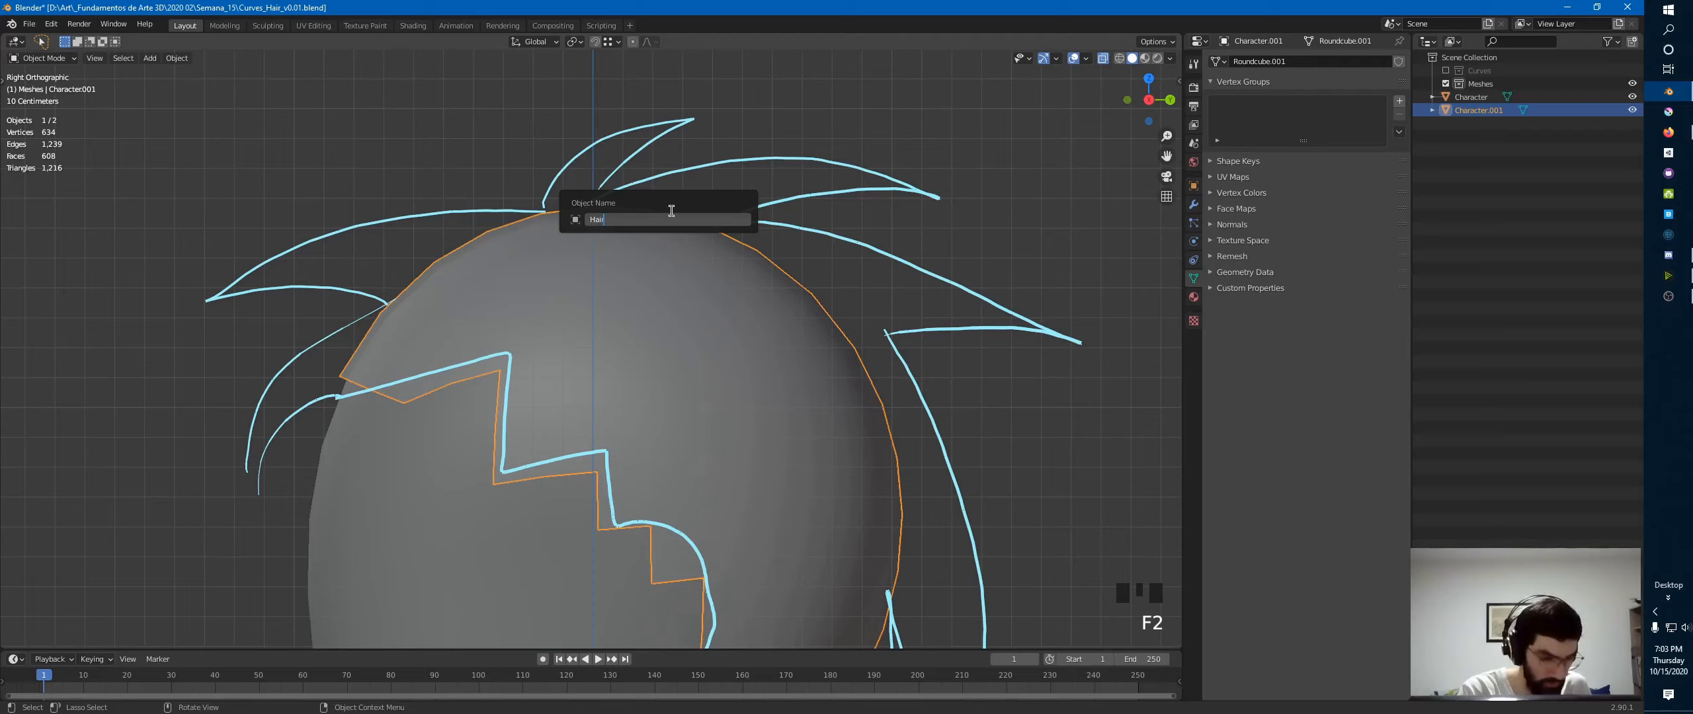
{"action": "type", "text": "ir"}
{"action": "key", "text": "Return"}
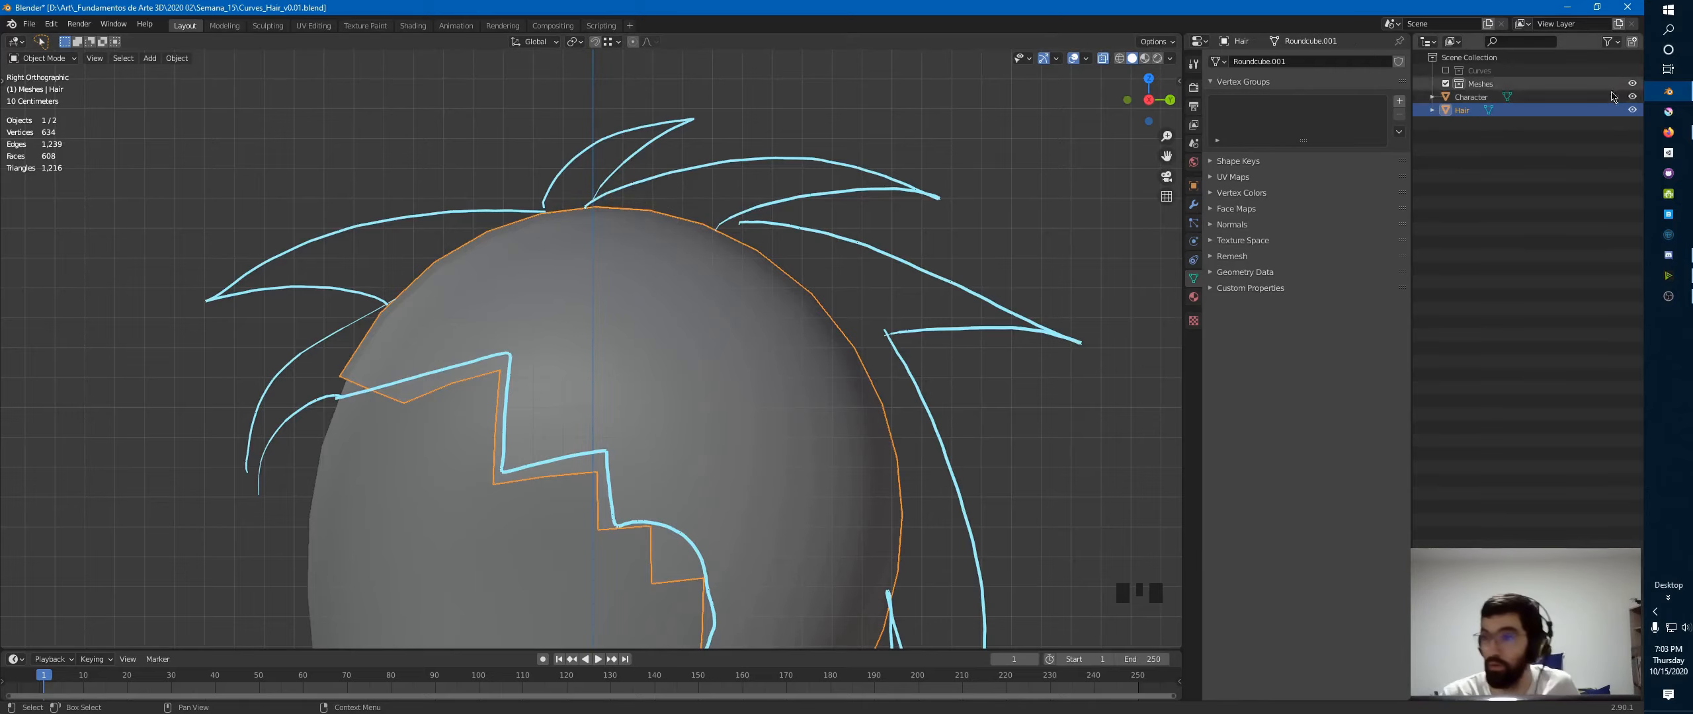
{"action": "left_click_drag", "start_coordinate": [1464, 110], "coordinate": [1492, 84]}
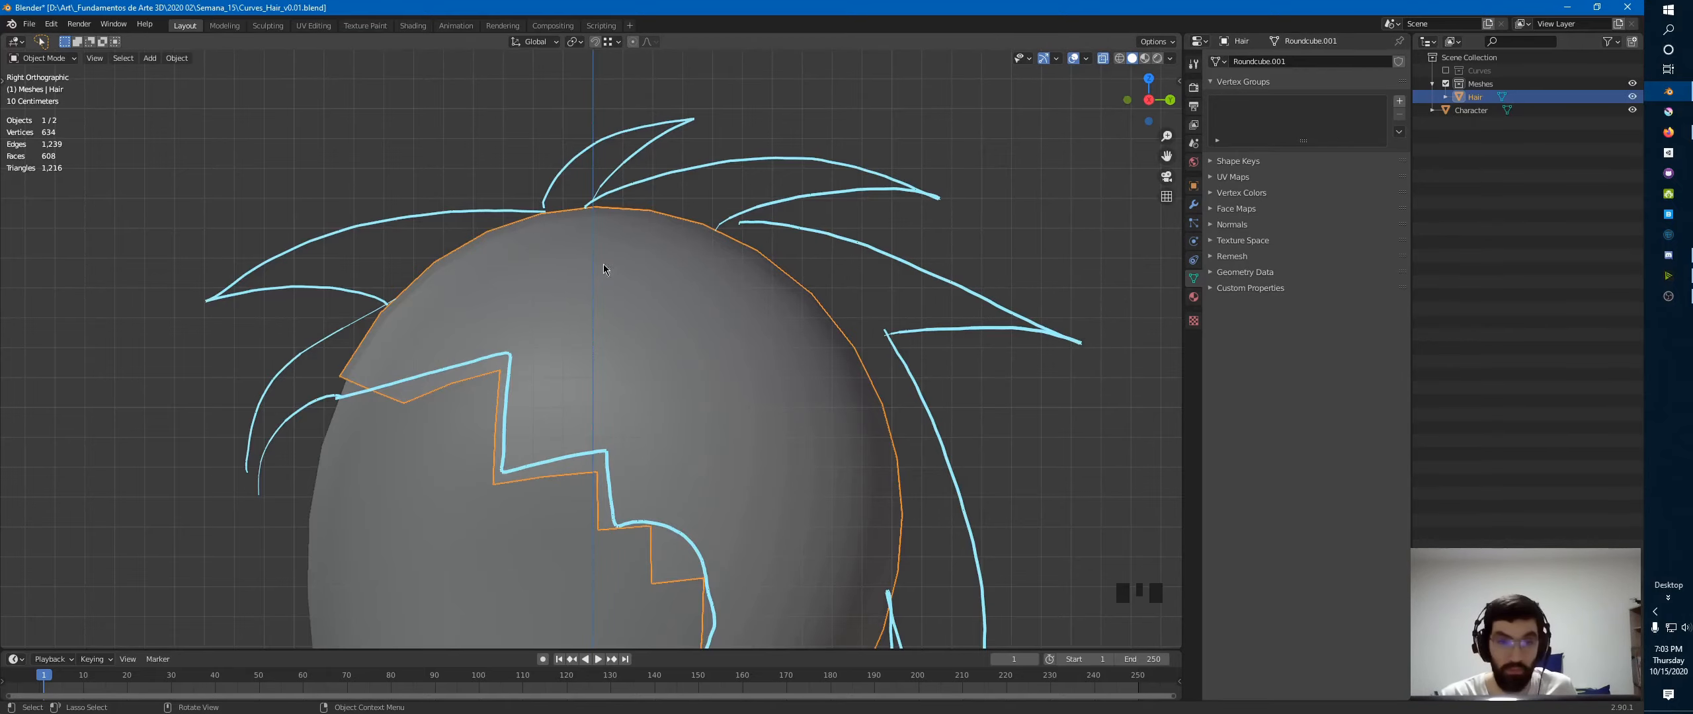
- Turn off X-ray, check the Hair object from front and side, and open its mesh in Edit Mode
{"action": "mouse_move", "coordinate": [661, 202]}
{"action": "middle_mouse_down", "text": "ctrl"}
{"action": "mouse_move", "coordinate": [691, 233]}
{"action": "mouse_move", "coordinate": [685, 217]}
{"action": "middle_mouse_up", "text": "ctrl"}
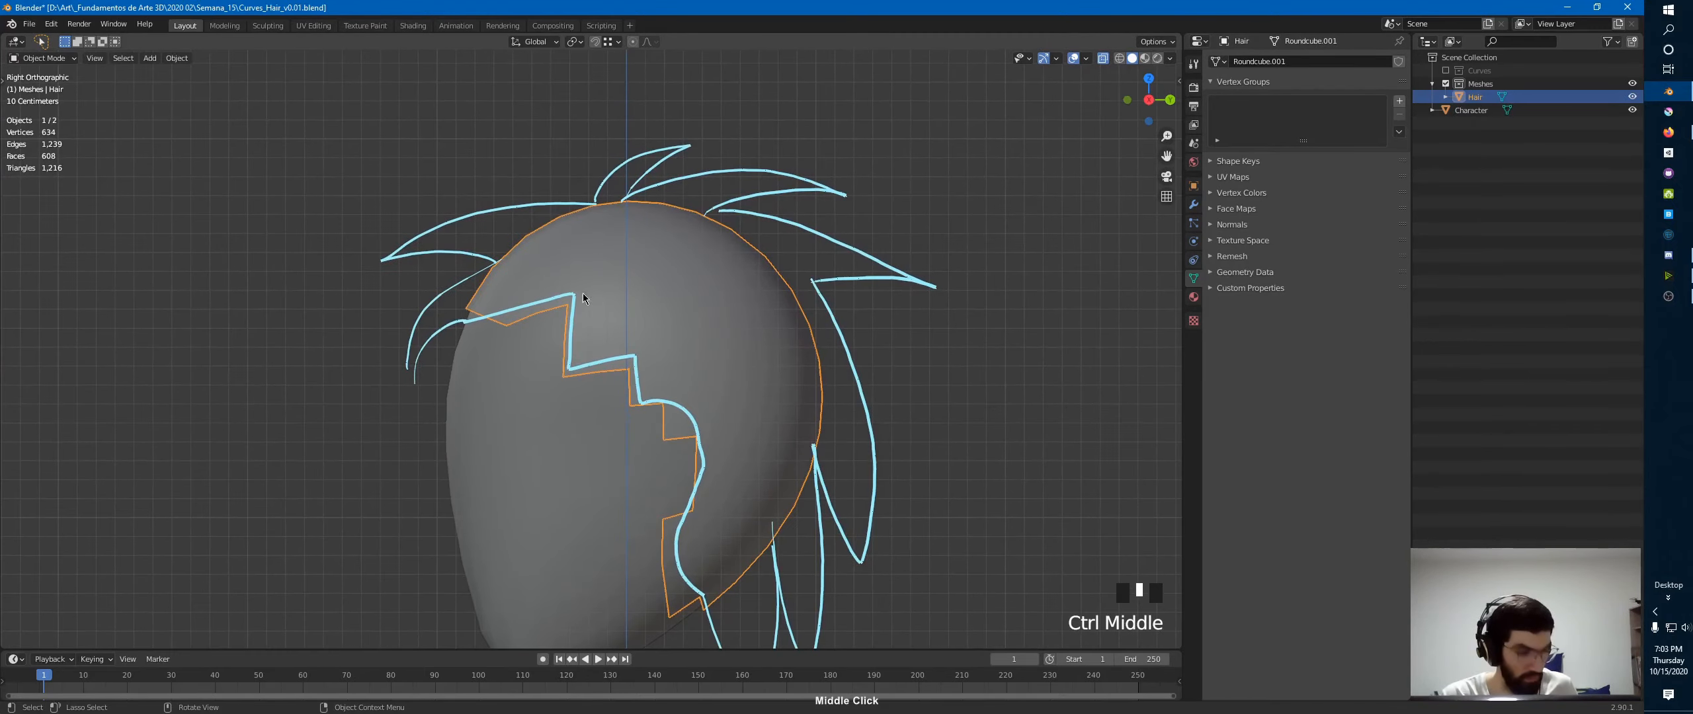
{"action": "key", "text": "alt+z"}
{"action": "middle_click_drag", "start_coordinate": [472, 359], "coordinate": [491, 303], "text": "ctrl"}
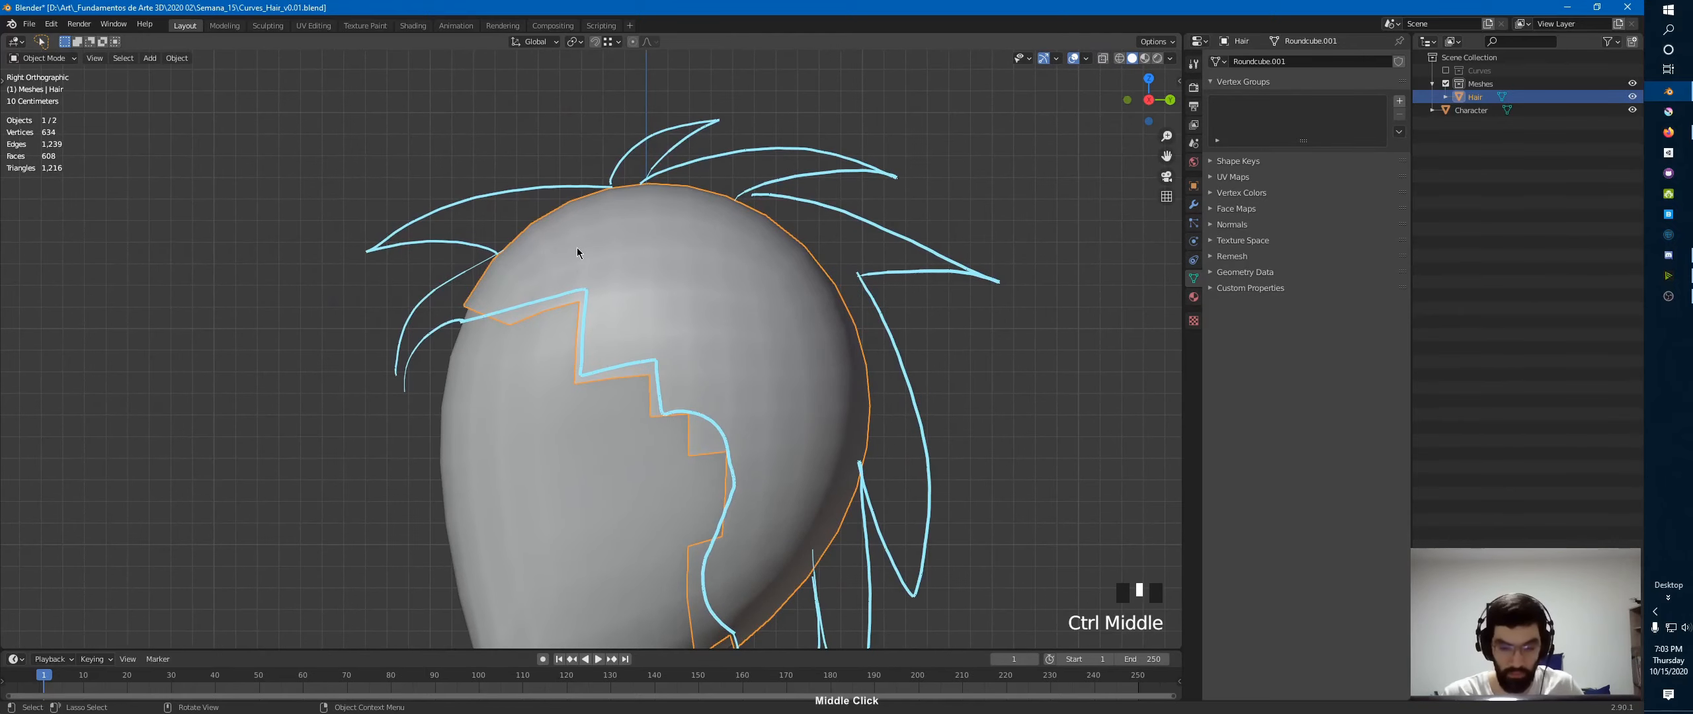
{"action": "key", "text": "KP_1"}
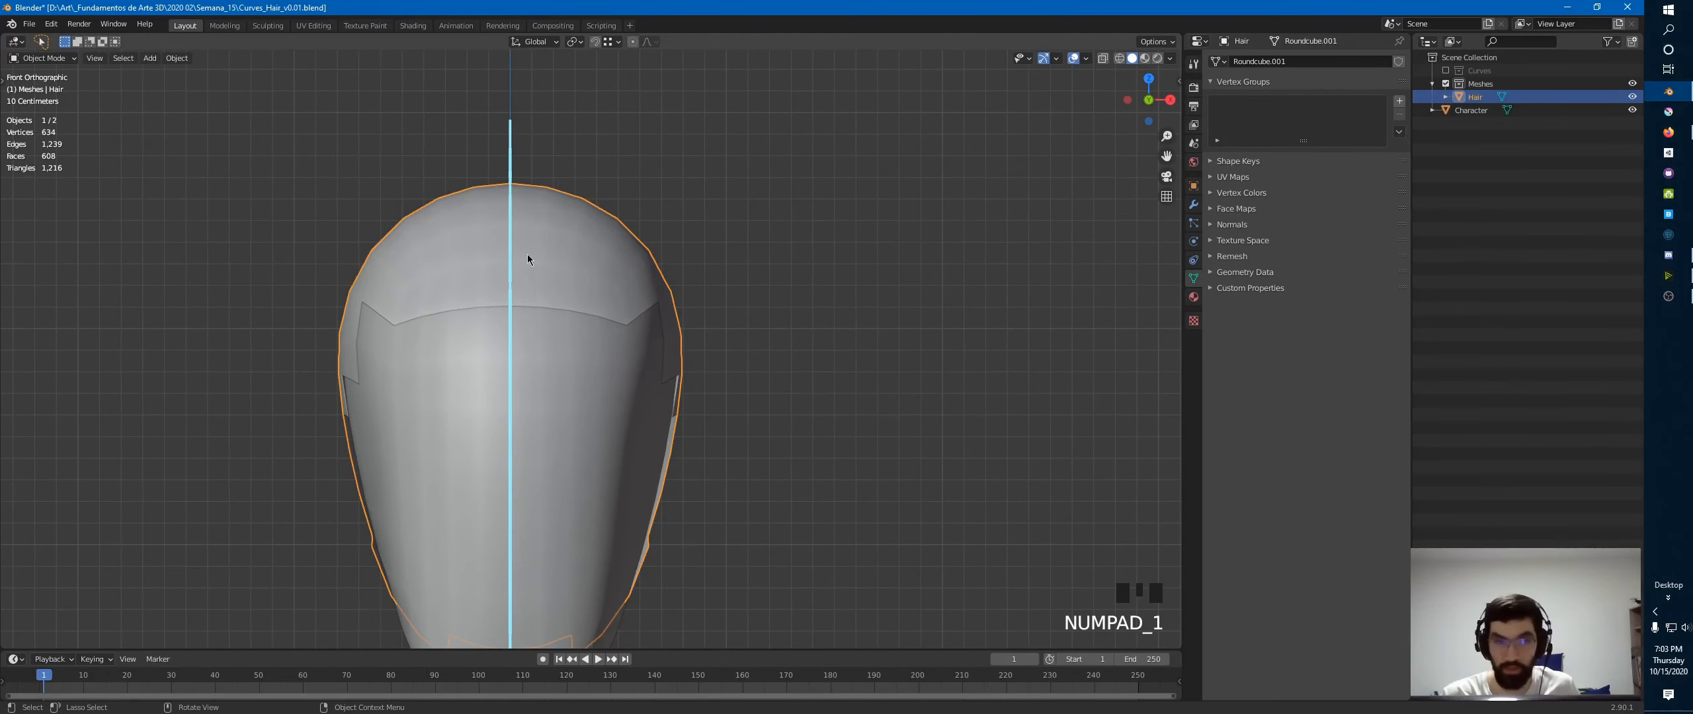
{"action": "middle_click_drag", "start_coordinate": [532, 279], "coordinate": [467, 273], "text": "ctrl"}
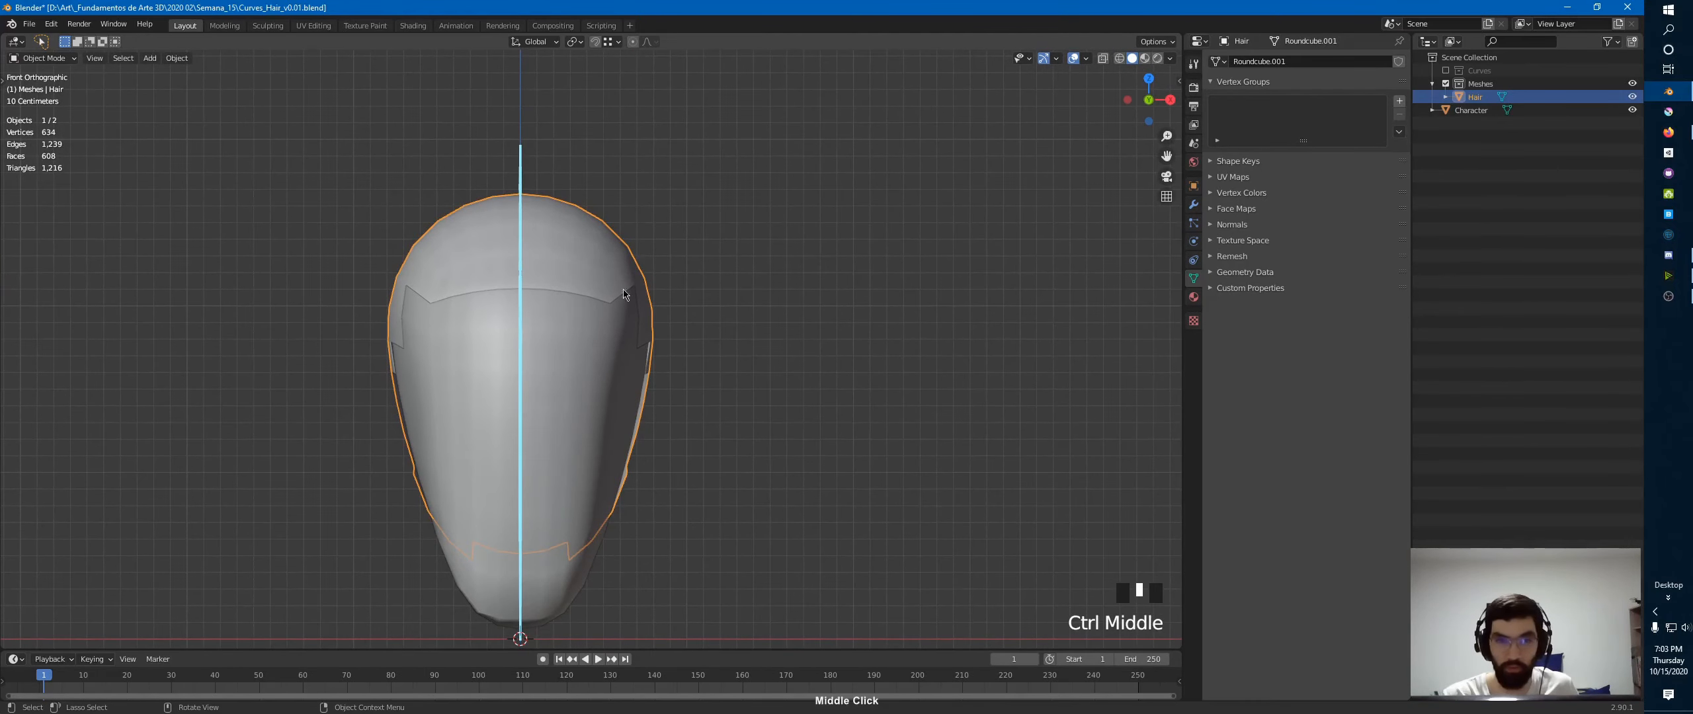
{"action": "key", "text": "KP_3"}
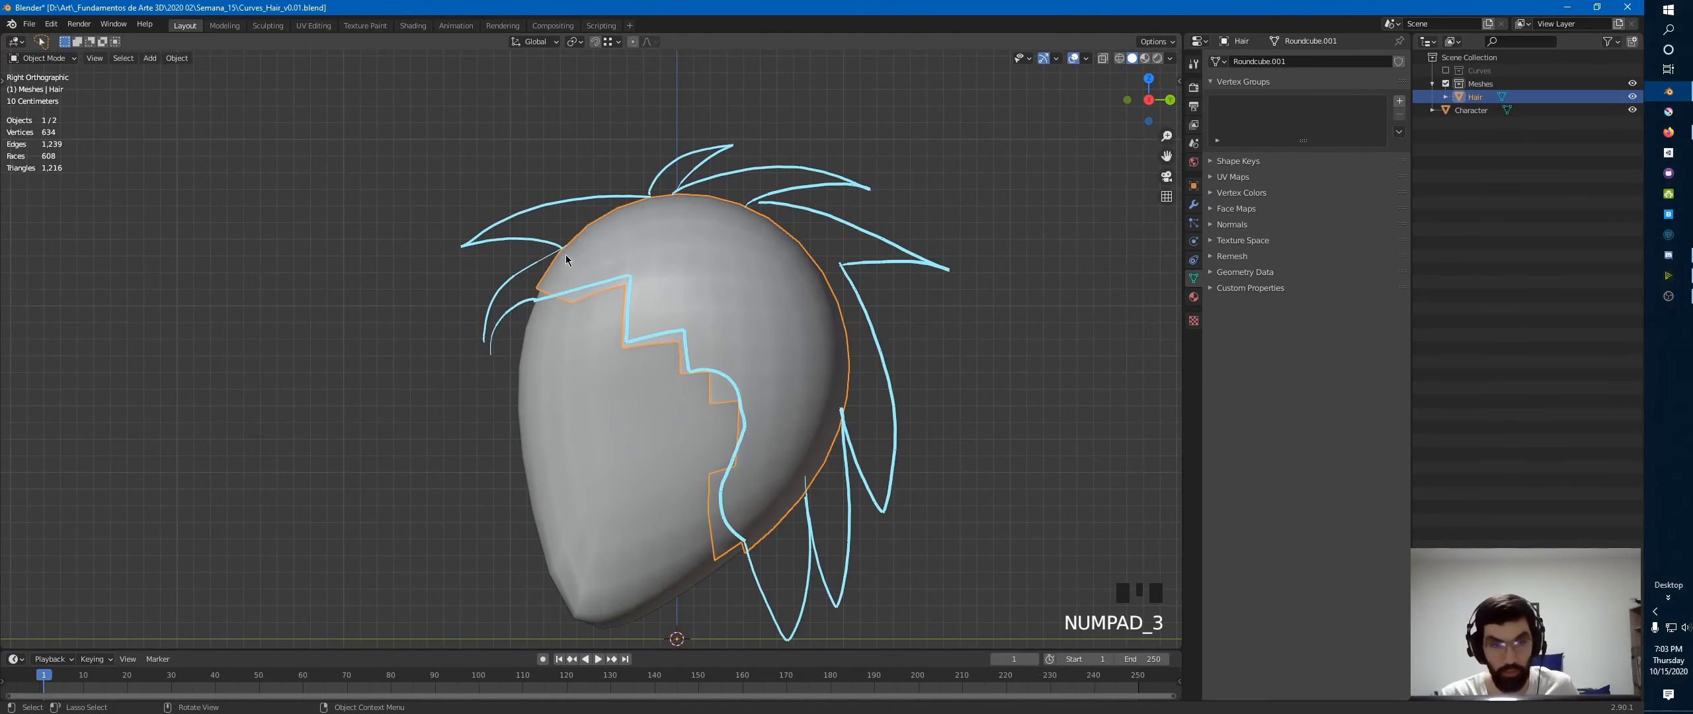
{"action": "key", "text": "ctrl+Tab"}
{"action": "left_click", "coordinate": [708, 242]}
{"action": "middle_click_drag", "start_coordinate": [572, 258], "coordinate": [531, 330], "text": "ctrl"}
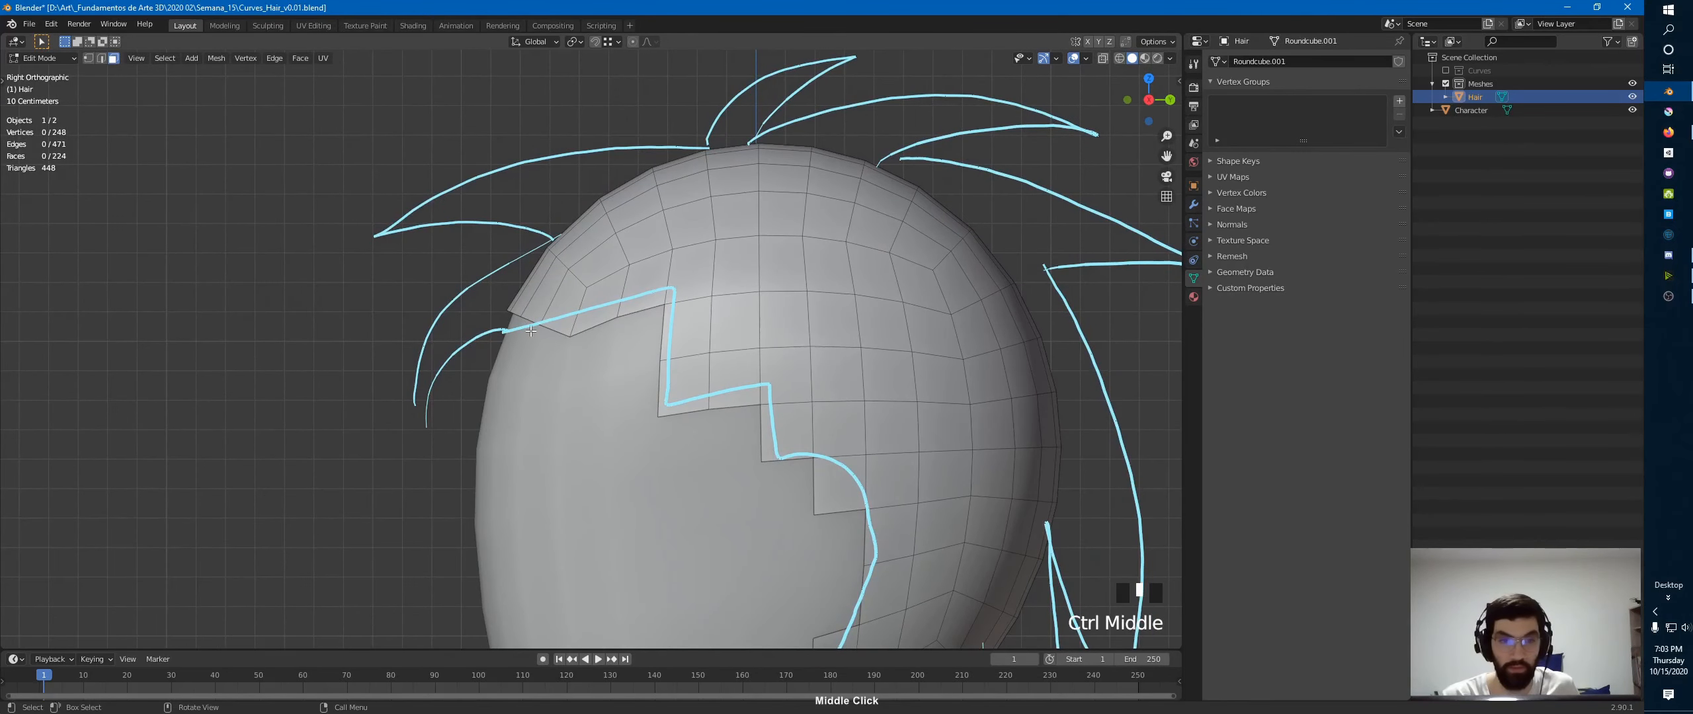
- Select the front border loop above the forehead and trim the selection to its central vertices, with X-ray on
{"action": "key", "text": "2"}
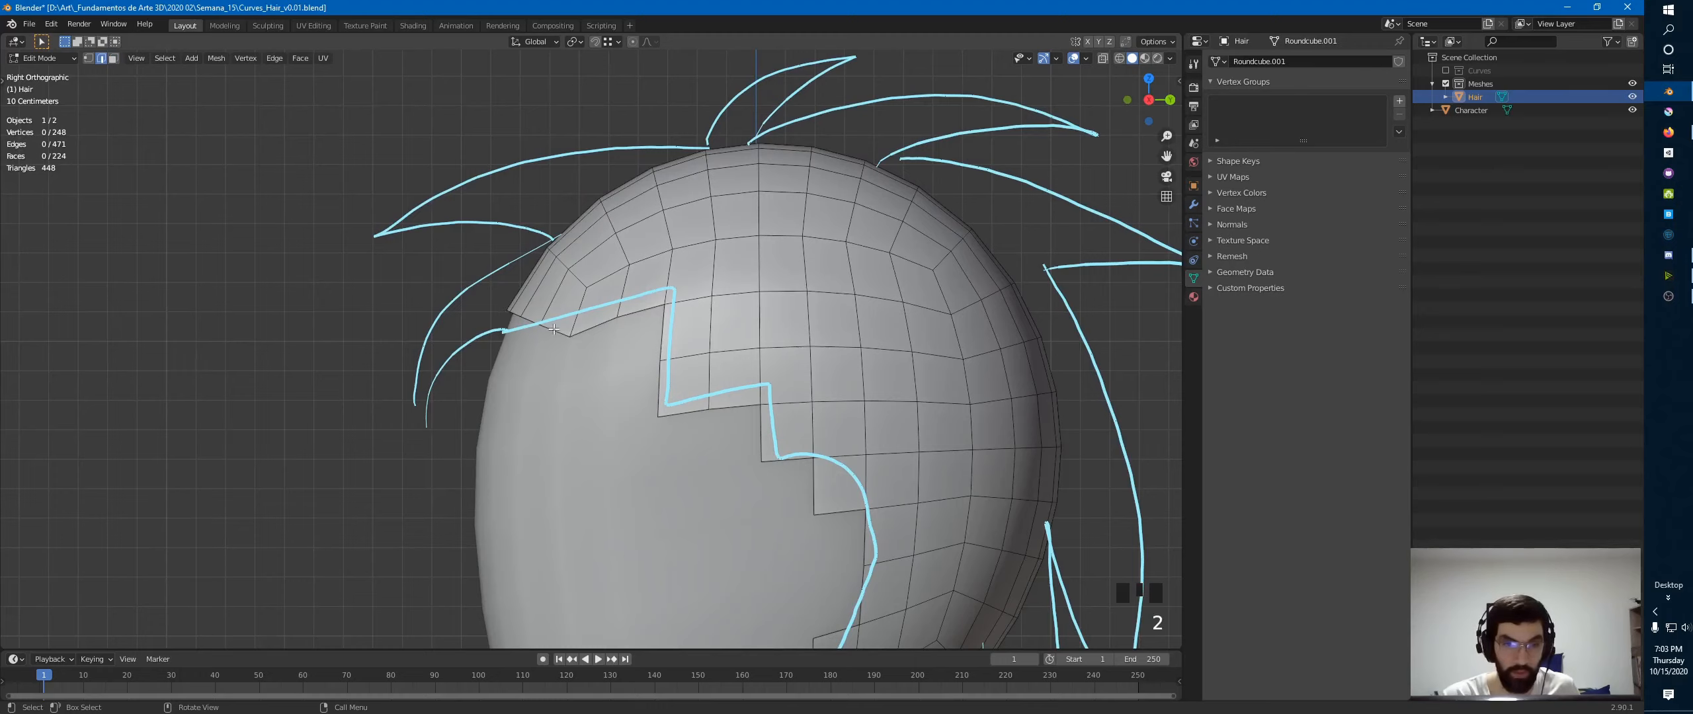
{"action": "left_click", "coordinate": [550, 333], "text": "alt"}
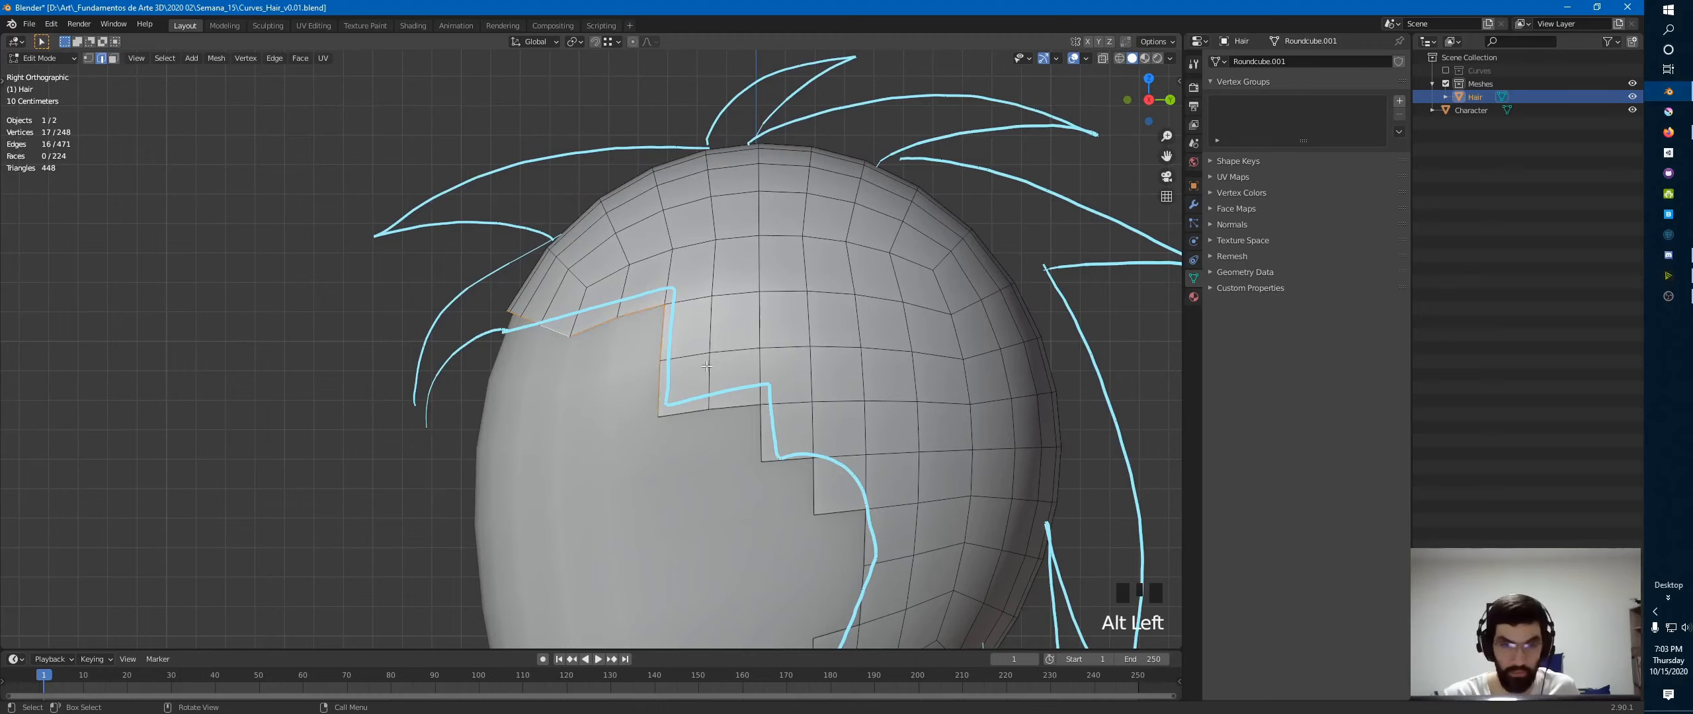
{"action": "key", "text": "alt+z"}
{"action": "key", "text": "c"}
{"action": "mouse_move", "coordinate": [582, 334]}
{"action": "middle_mouse_down"}
{"action": "mouse_move", "coordinate": [655, 311]}
{"action": "mouse_move", "coordinate": [667, 399]}
{"action": "middle_mouse_up"}
{"action": "right_click", "coordinate": [667, 399]}
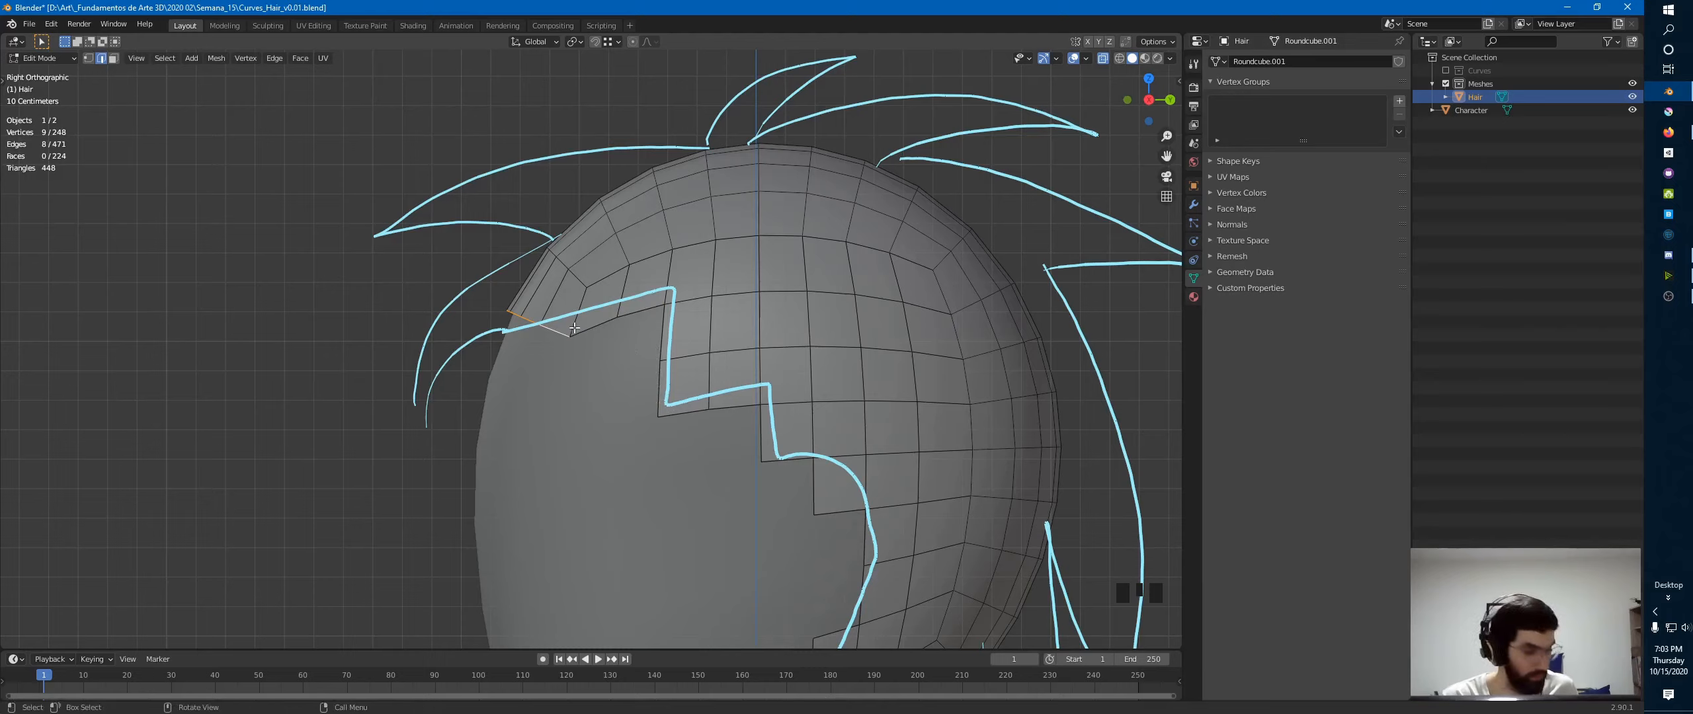
{"action": "key", "text": "1"}
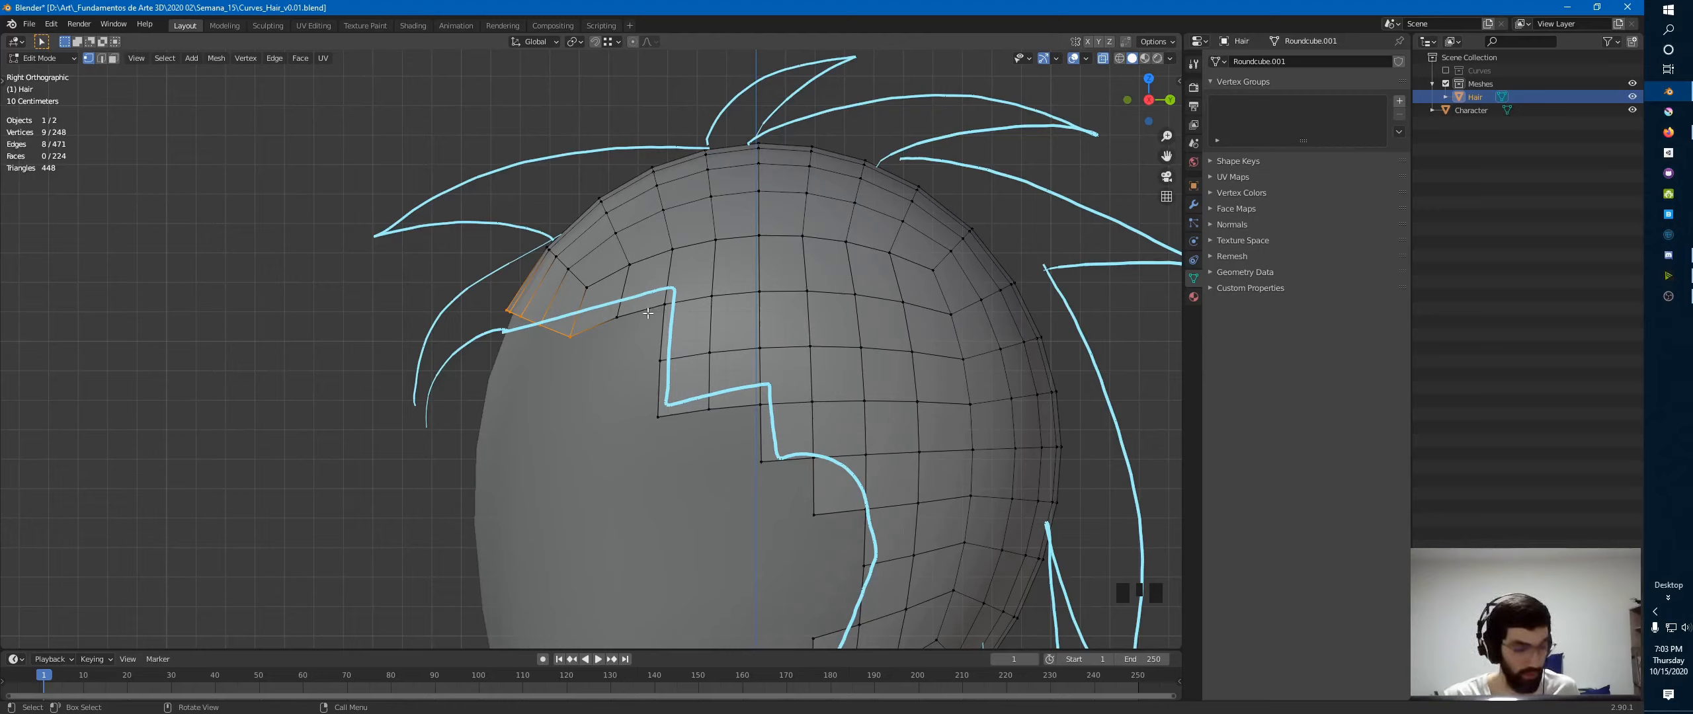
{"action": "key", "text": "c"}
{"action": "middle_click_drag", "start_coordinate": [599, 330], "coordinate": [586, 345]}
{"action": "right_click", "coordinate": [587, 344]}
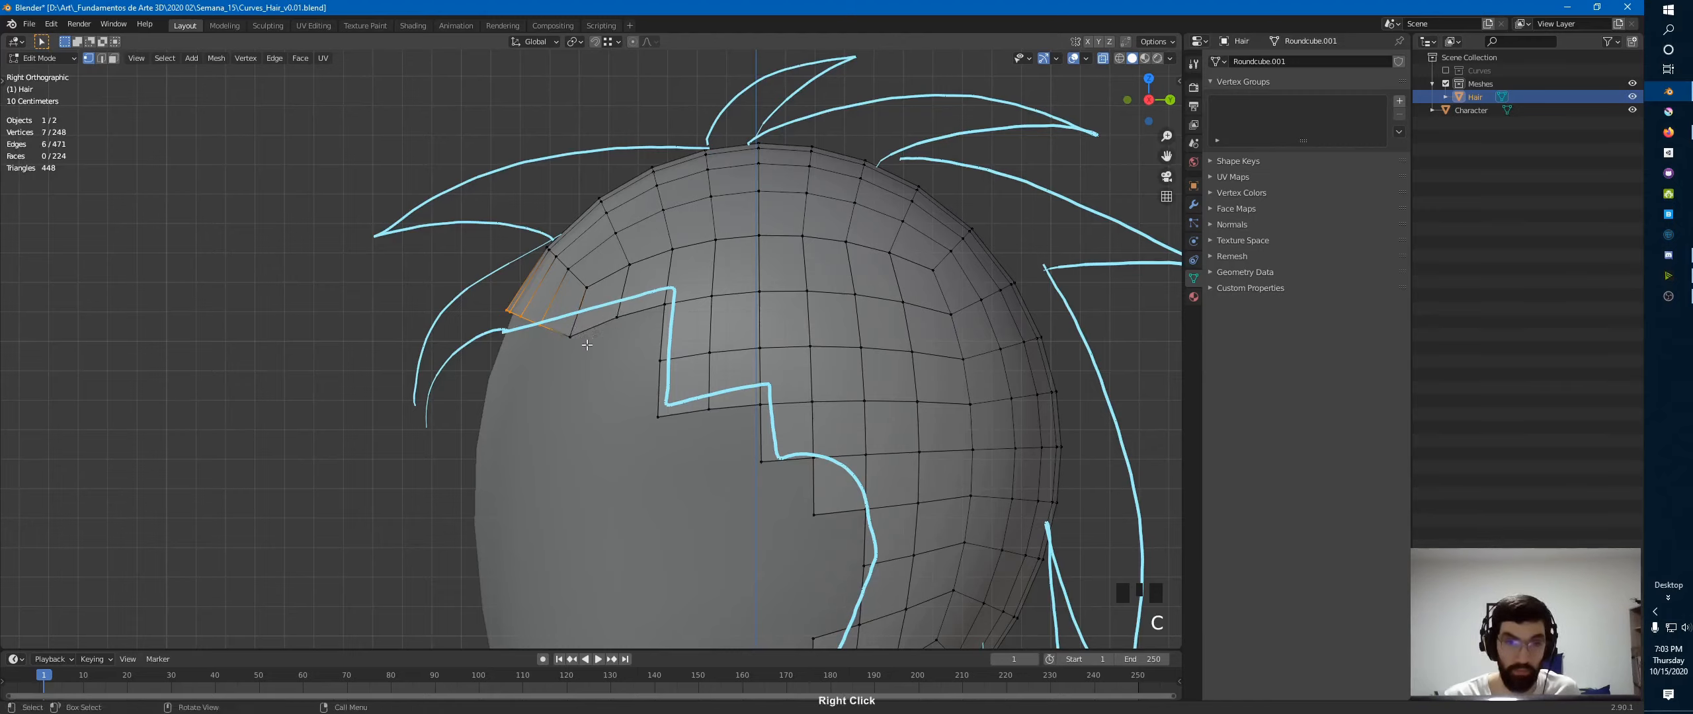
- Edge-slide the central forehead border down to the sketched hairline with clamping disabled
{"action": "key", "text": "g"}
{"action": "key", "text": "g"}
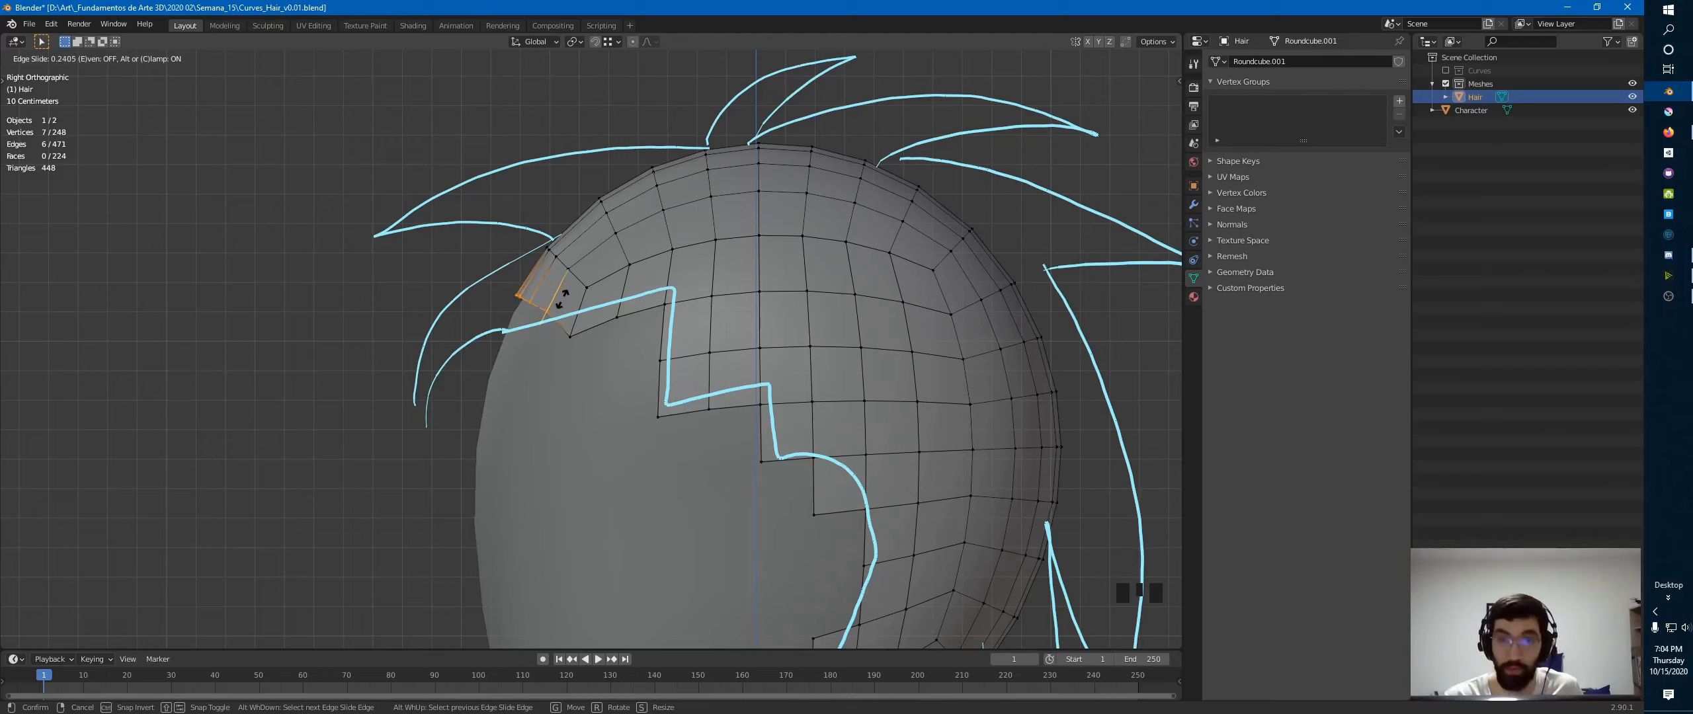
{"action": "key", "text": "c"}
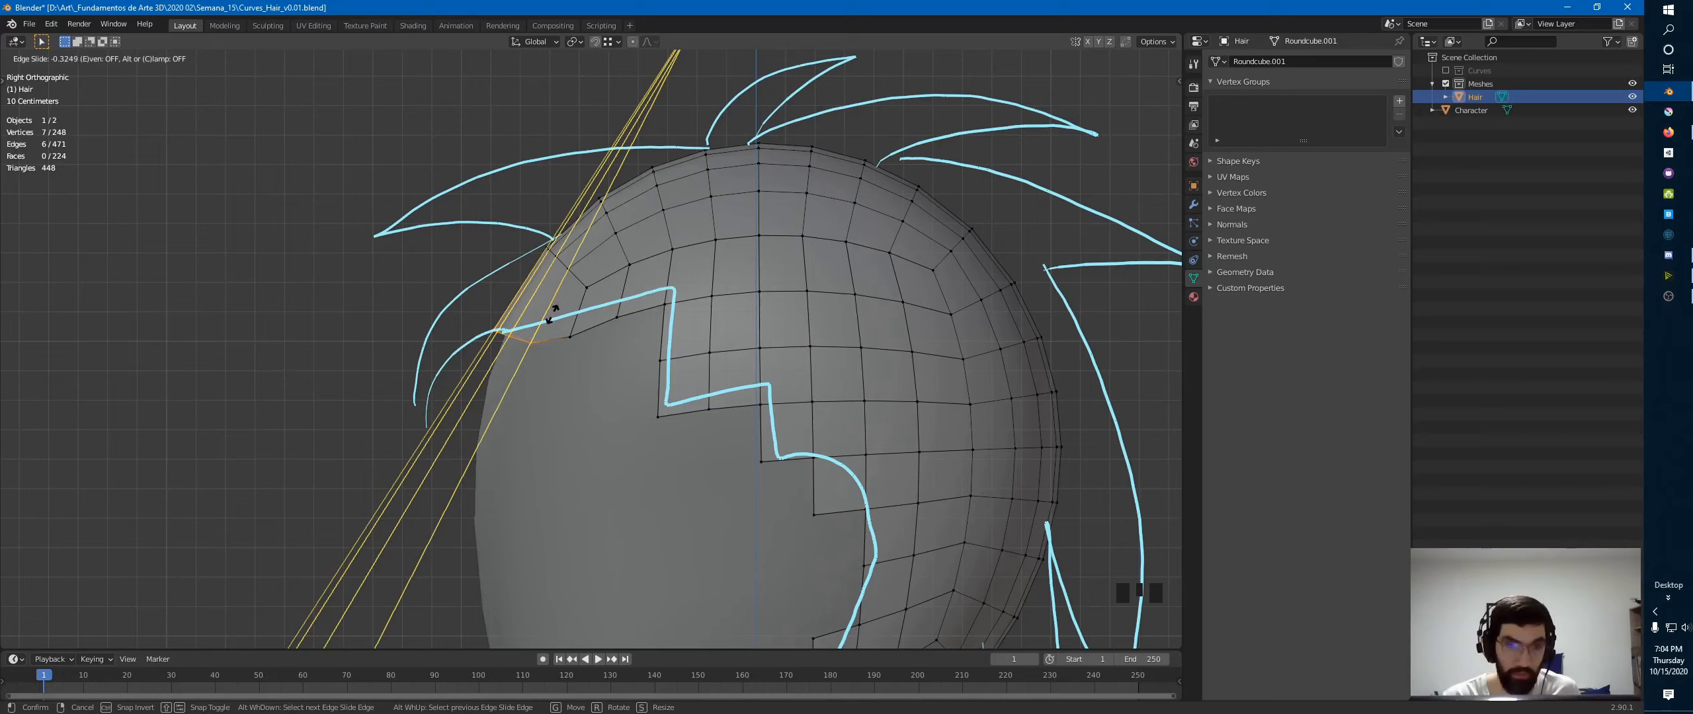
{"action": "left_click", "coordinate": [553, 313]}
- Vertex-slide the border vertex pairs beside the forehead onto the slanted hairline, up to the first zigzag corner
{"action": "left_click", "coordinate": [552, 340]}
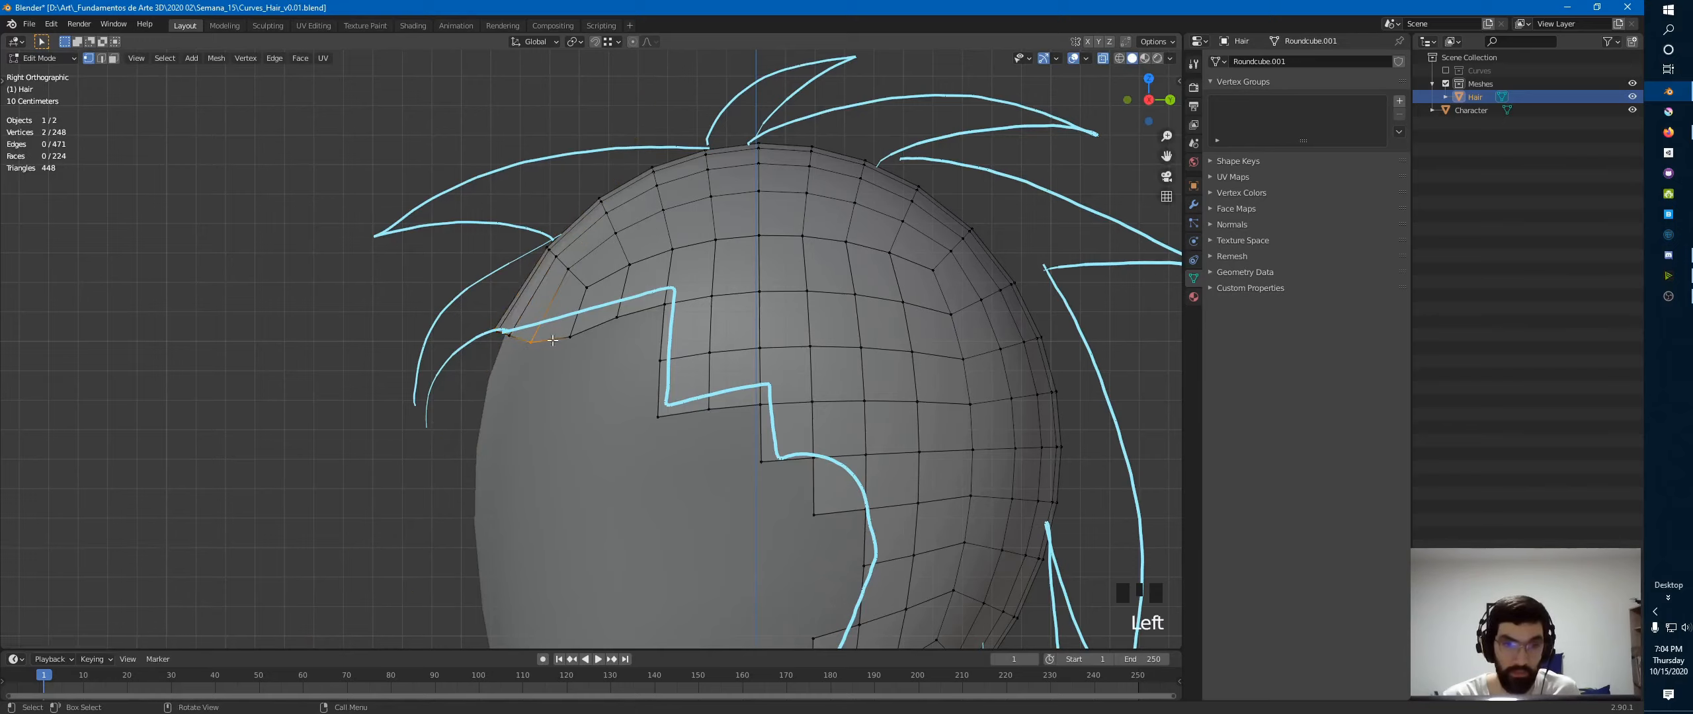
{"action": "key", "text": "w"}
{"action": "key", "text": "w"}
{"action": "key", "text": "w"}
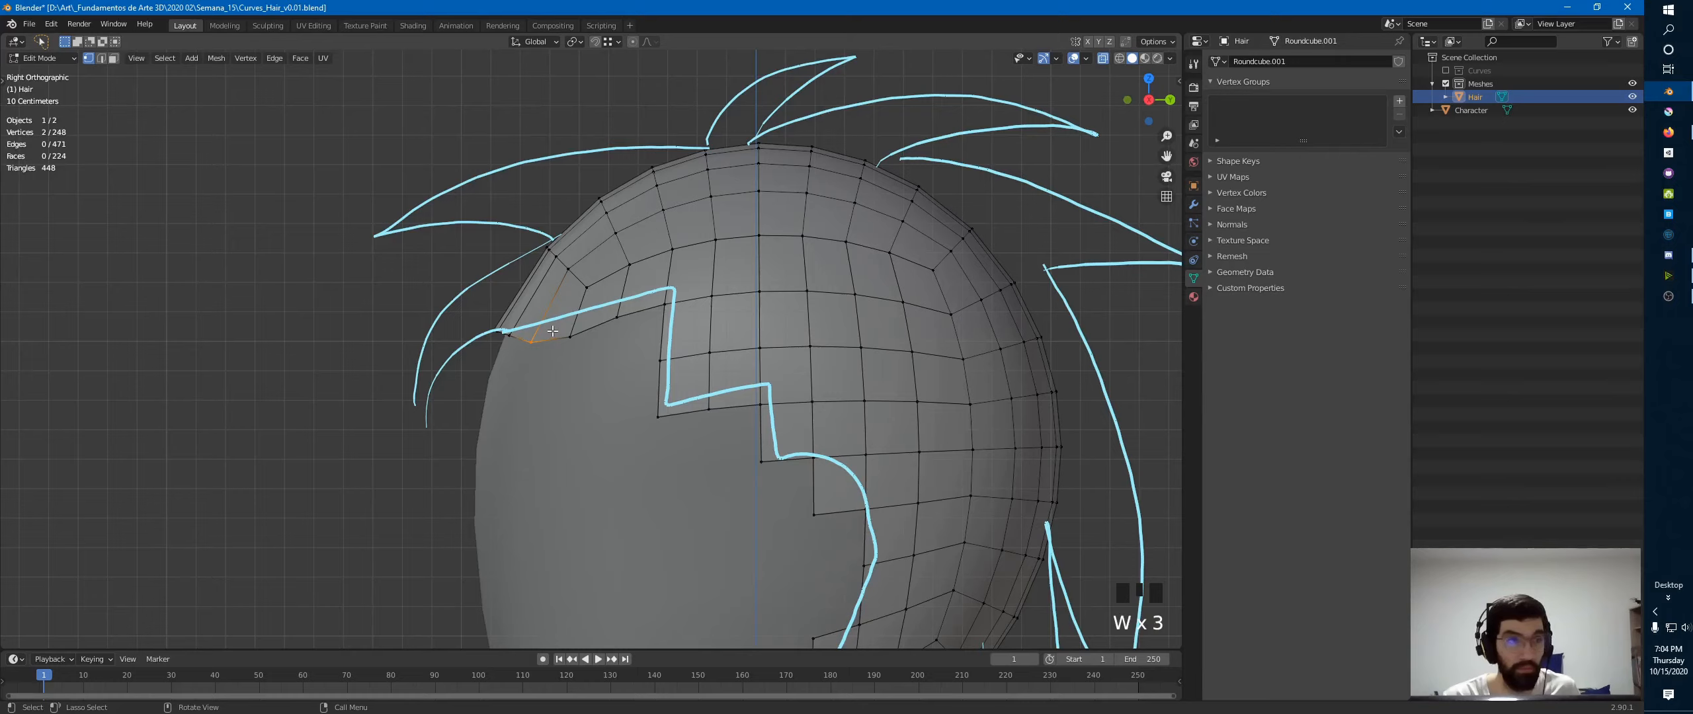
{"action": "key", "text": "shift+v"}
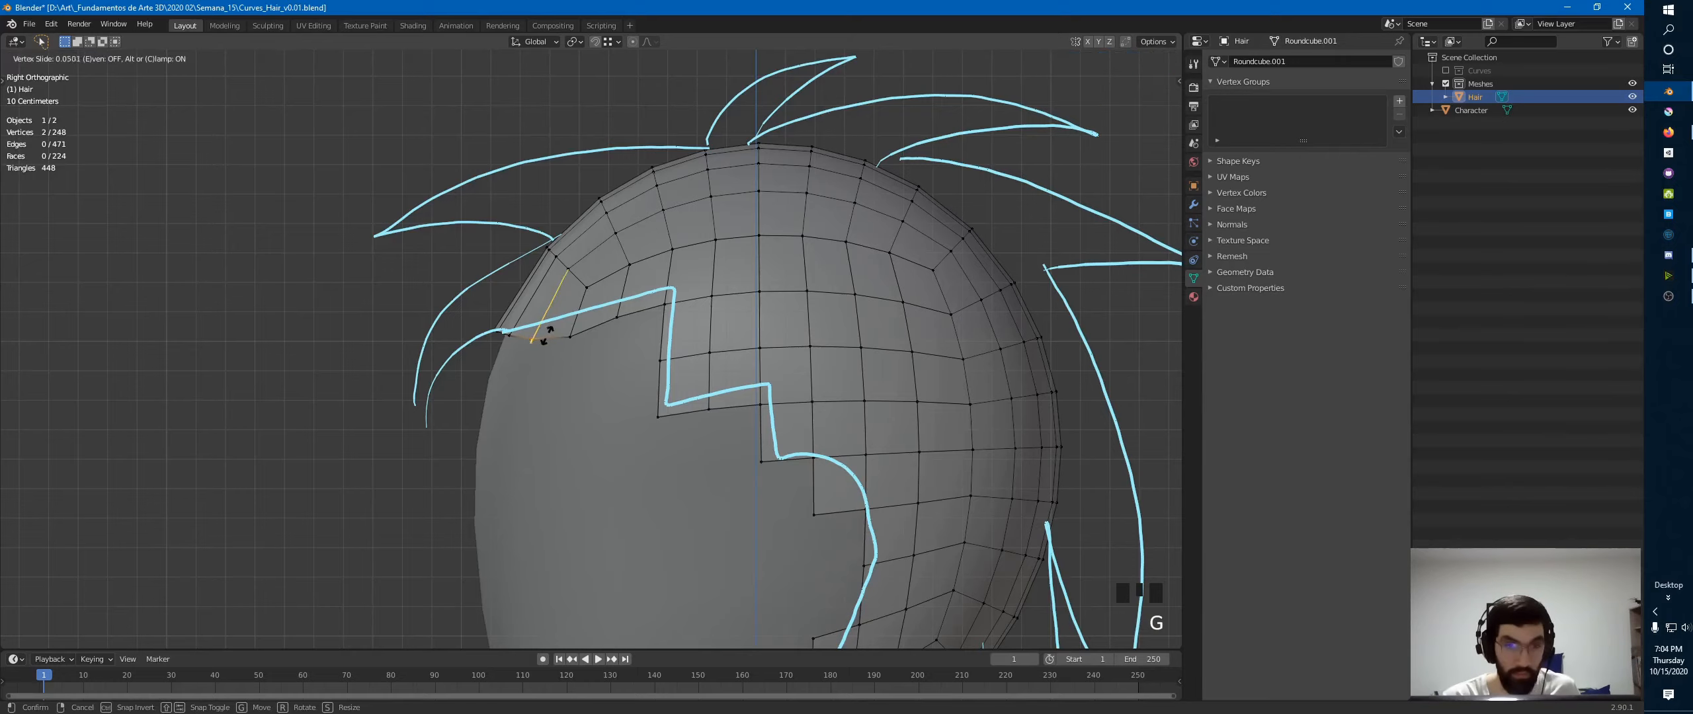
{"action": "left_click", "coordinate": [559, 330]}
{"action": "key", "text": "g"}
{"action": "key", "text": "g"}
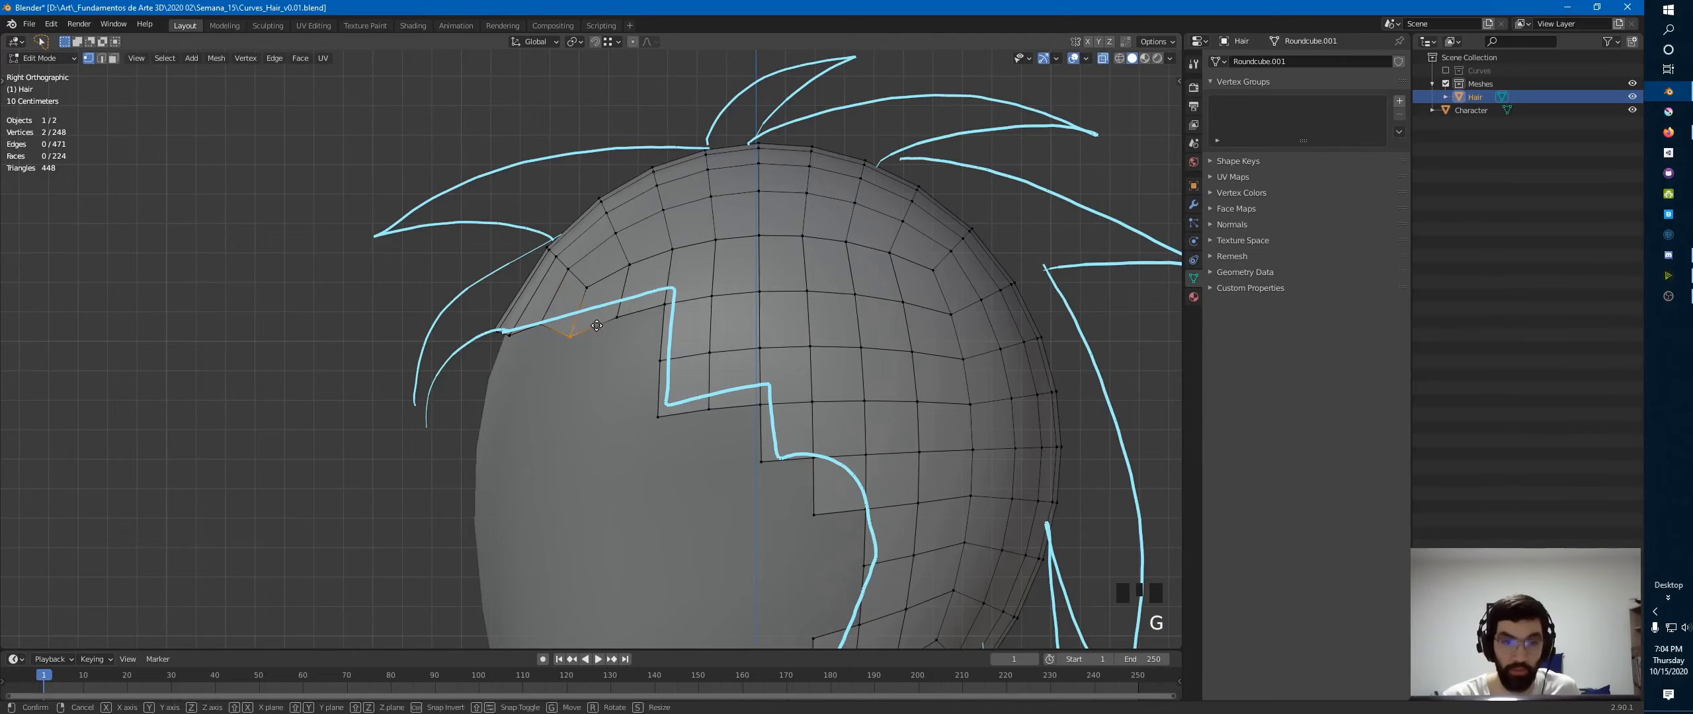
{"action": "left_click", "coordinate": [608, 307]}
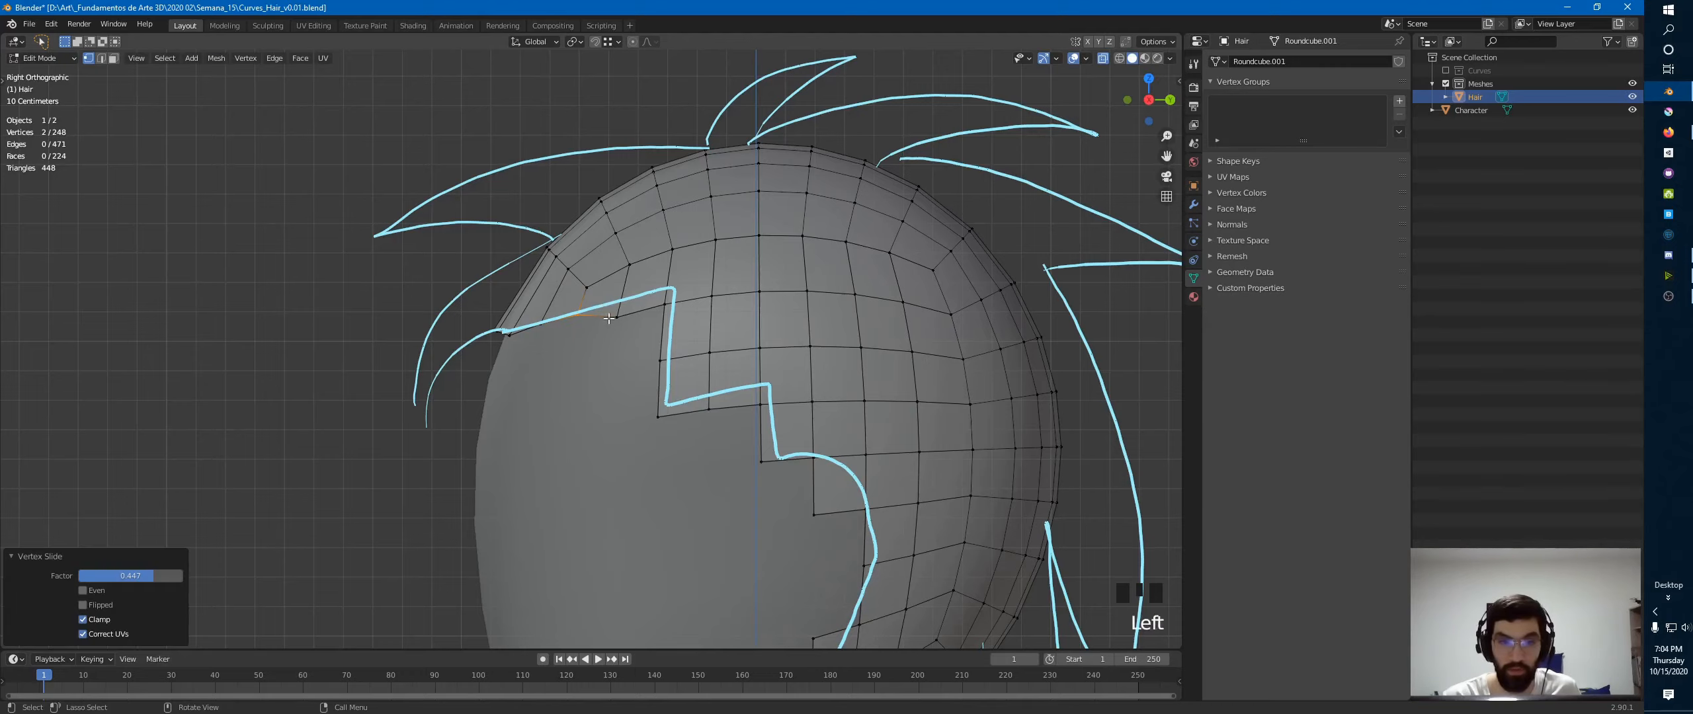
{"action": "key", "text": "g"}
{"action": "key", "text": "g"}
{"action": "left_click", "coordinate": [675, 291]}
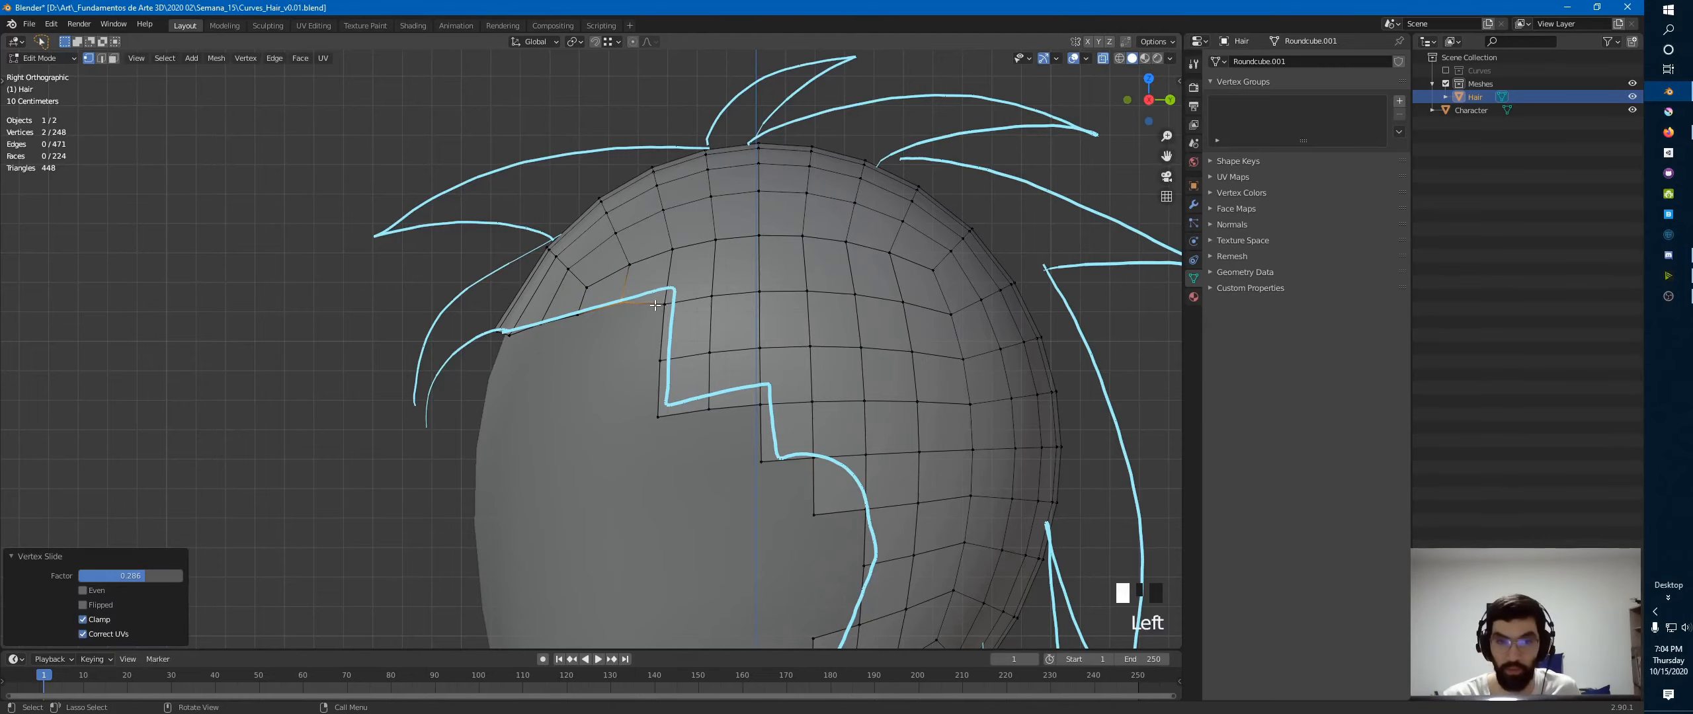
- Vertex-slide the border vertices at the first zigzag corner until they match the peak of the sketched hairline
{"action": "key", "text": "g"}
{"action": "key", "text": "g"}
{"action": "left_click", "coordinate": [685, 286]}
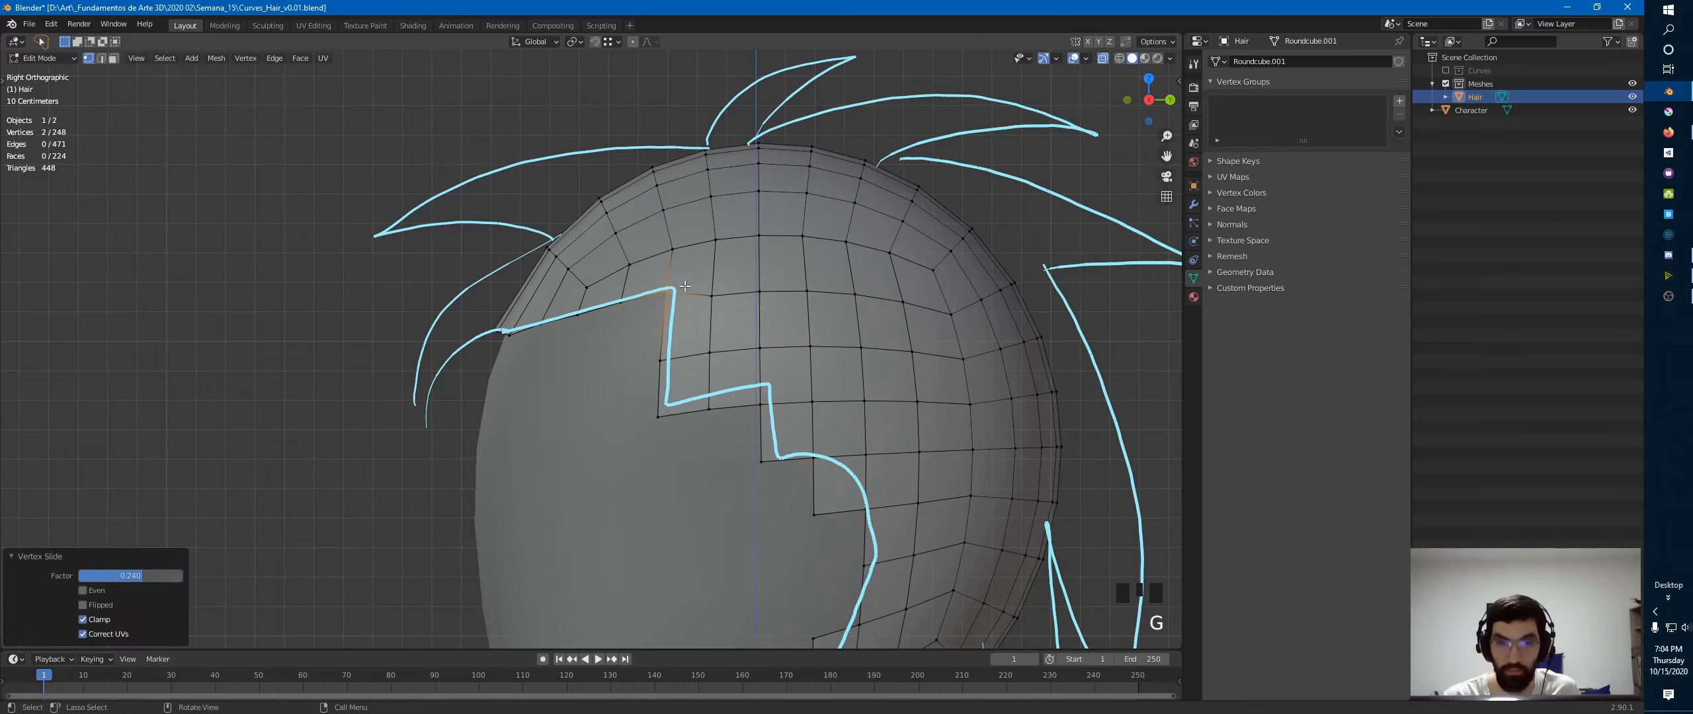
{"action": "key", "text": "g"}
{"action": "key", "text": "g"}
{"action": "left_click", "coordinate": [694, 290]}
{"action": "key", "text": "g"}
{"action": "key", "text": "g"}
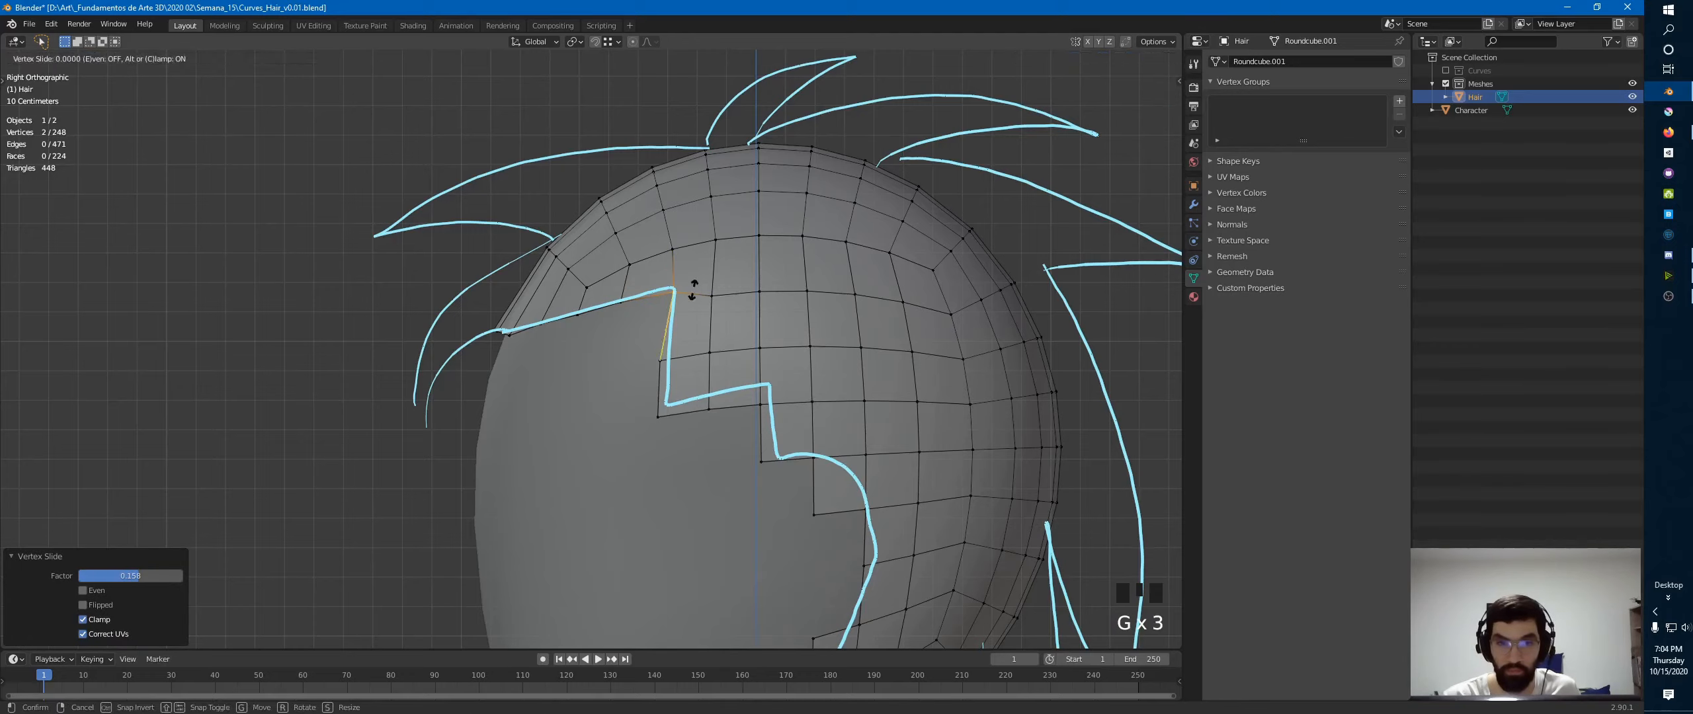
{"action": "left_click", "coordinate": [692, 287]}
- Edge-slide the border edges below the first peak backward onto the vertical part of the sketched hairline
{"action": "mouse_move", "coordinate": [642, 364]}
{"action": "left_mouse_down"}
{"action": "mouse_move", "coordinate": [679, 387]}
{"action": "mouse_move", "coordinate": [654, 411]}
{"action": "left_mouse_up"}
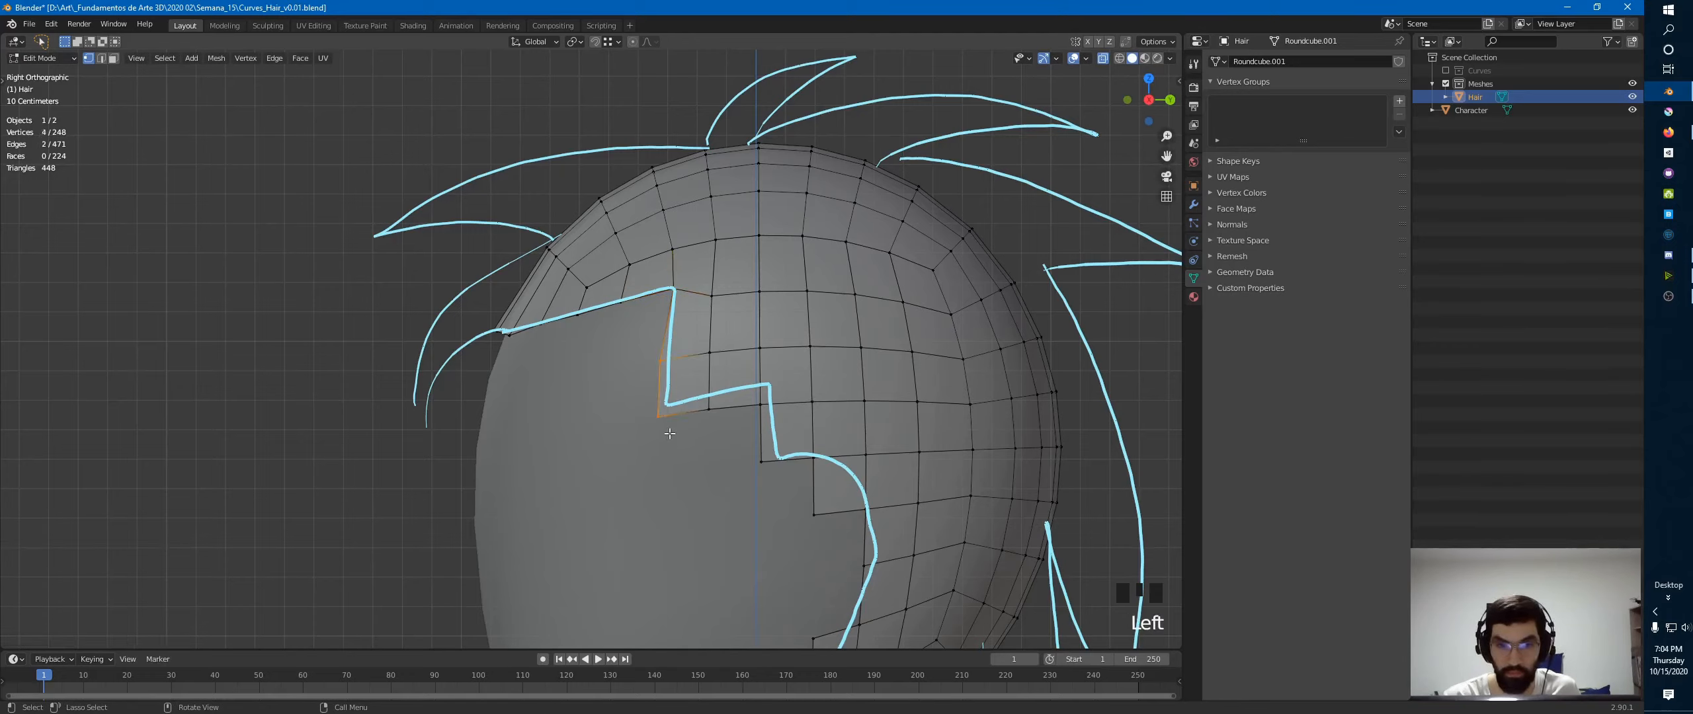
{"action": "key", "text": "g"}
{"action": "key", "text": "g"}
{"action": "left_click", "coordinate": [691, 404]}
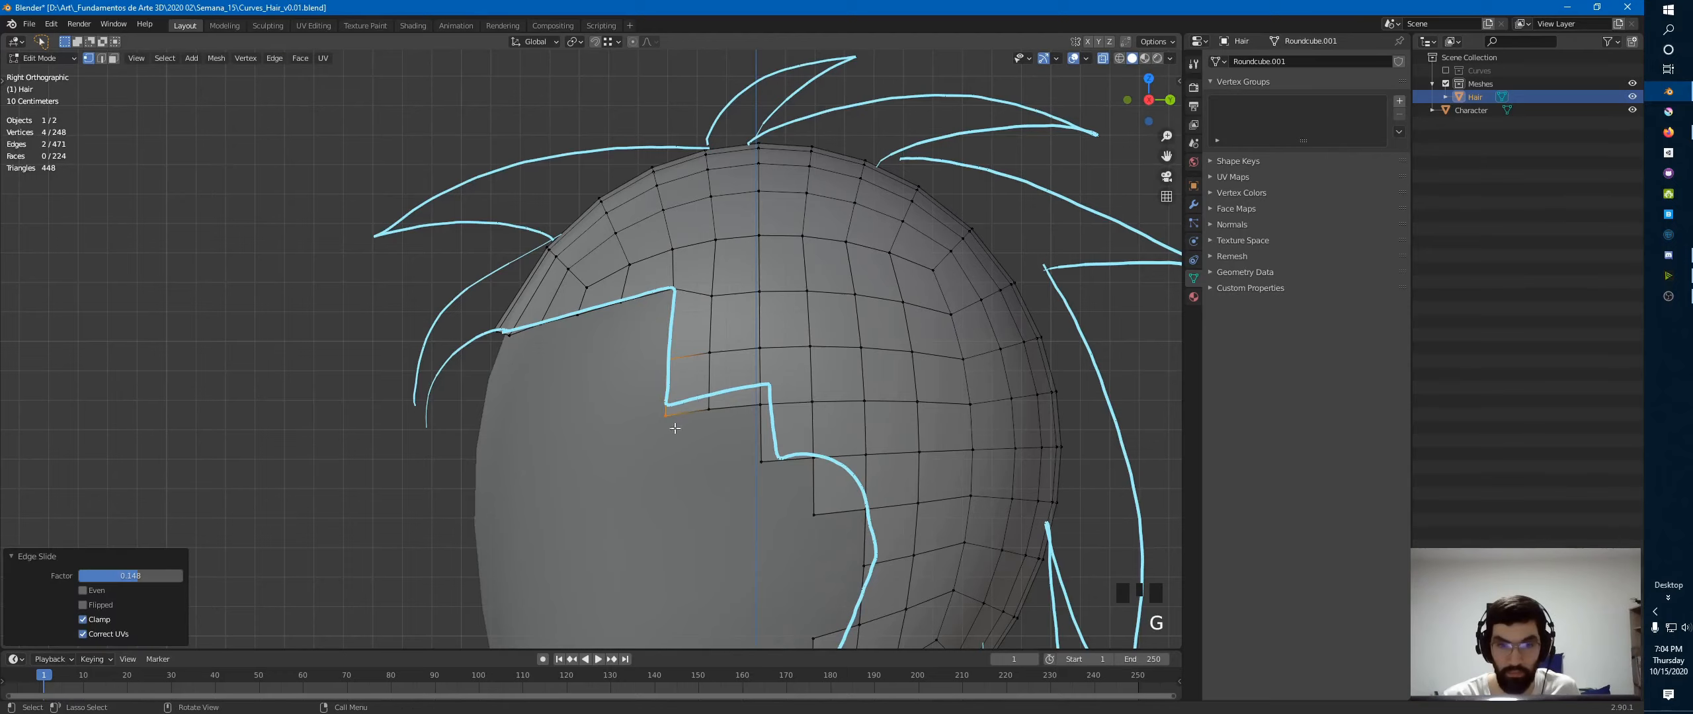
- Edge-slide the border edges between the first and second zigzag peaks up onto the slanted part of the sketched hairline
{"action": "left_click", "coordinate": [766, 391]}
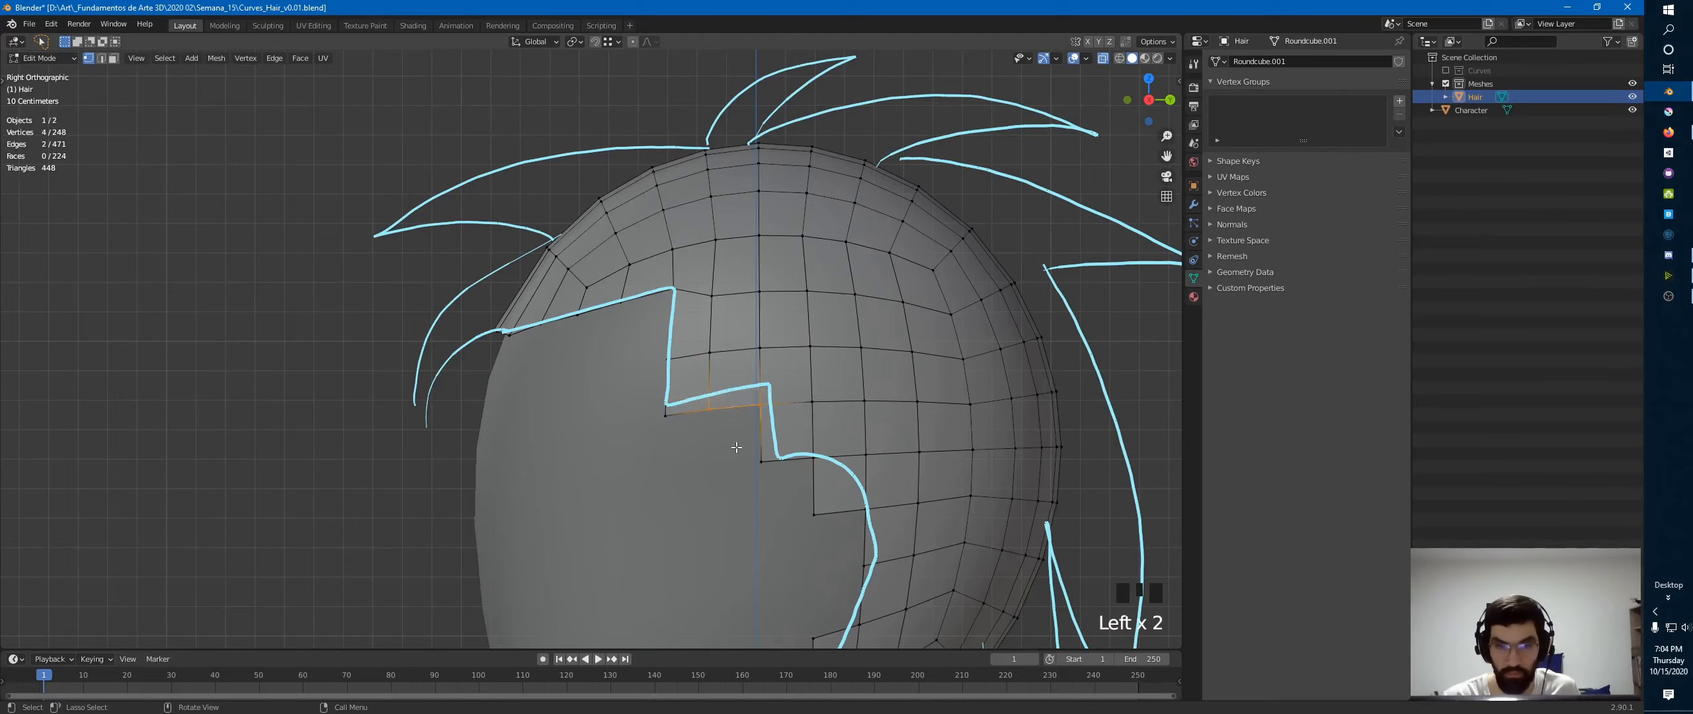
{"action": "left_click", "coordinate": [666, 416], "text": "shift"}
{"action": "key", "text": "g"}
{"action": "key", "text": "g"}
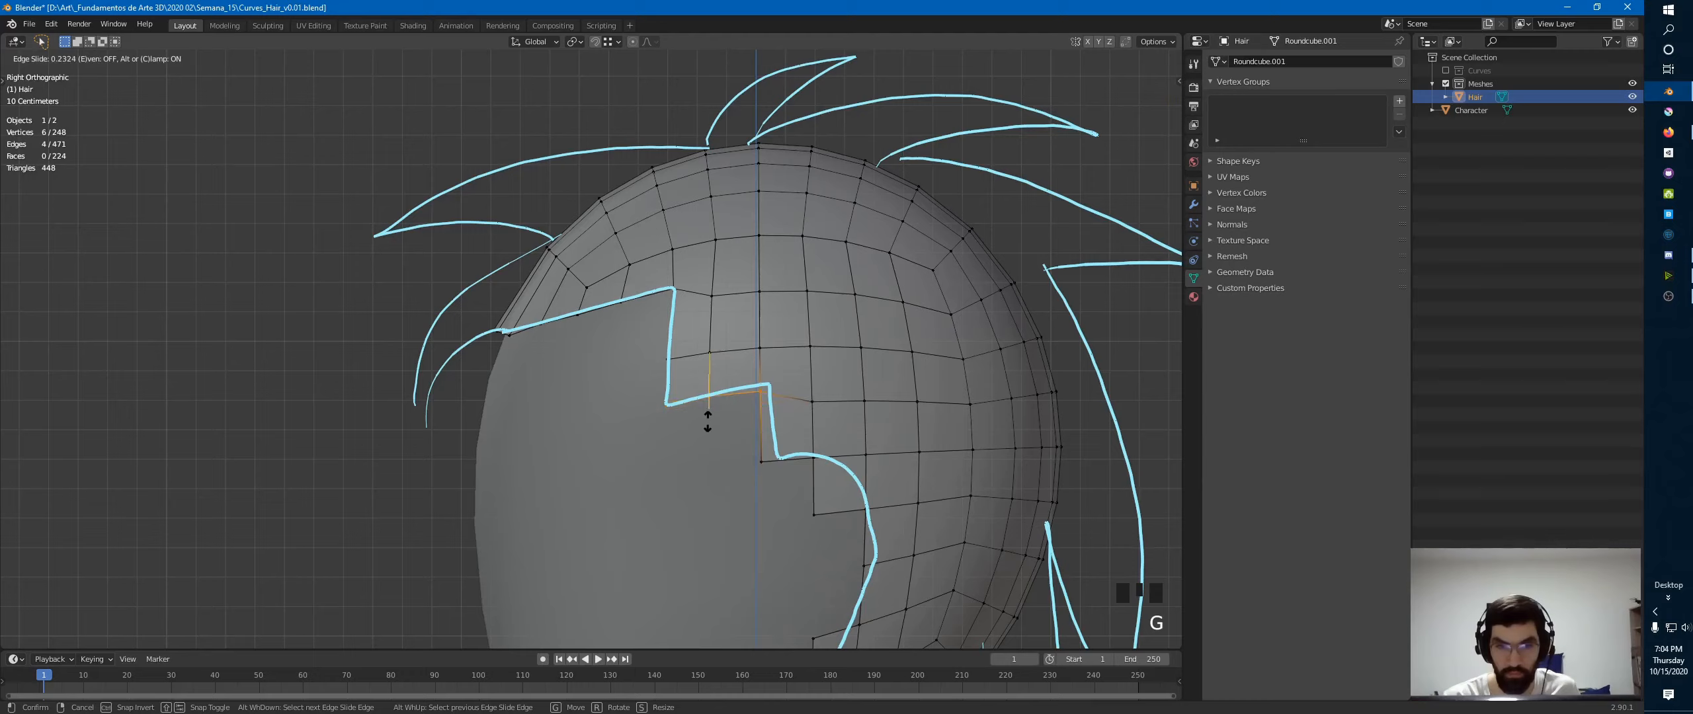
{"action": "left_click", "coordinate": [709, 424]}
{"action": "key", "text": "g"}
{"action": "key", "text": "g"}
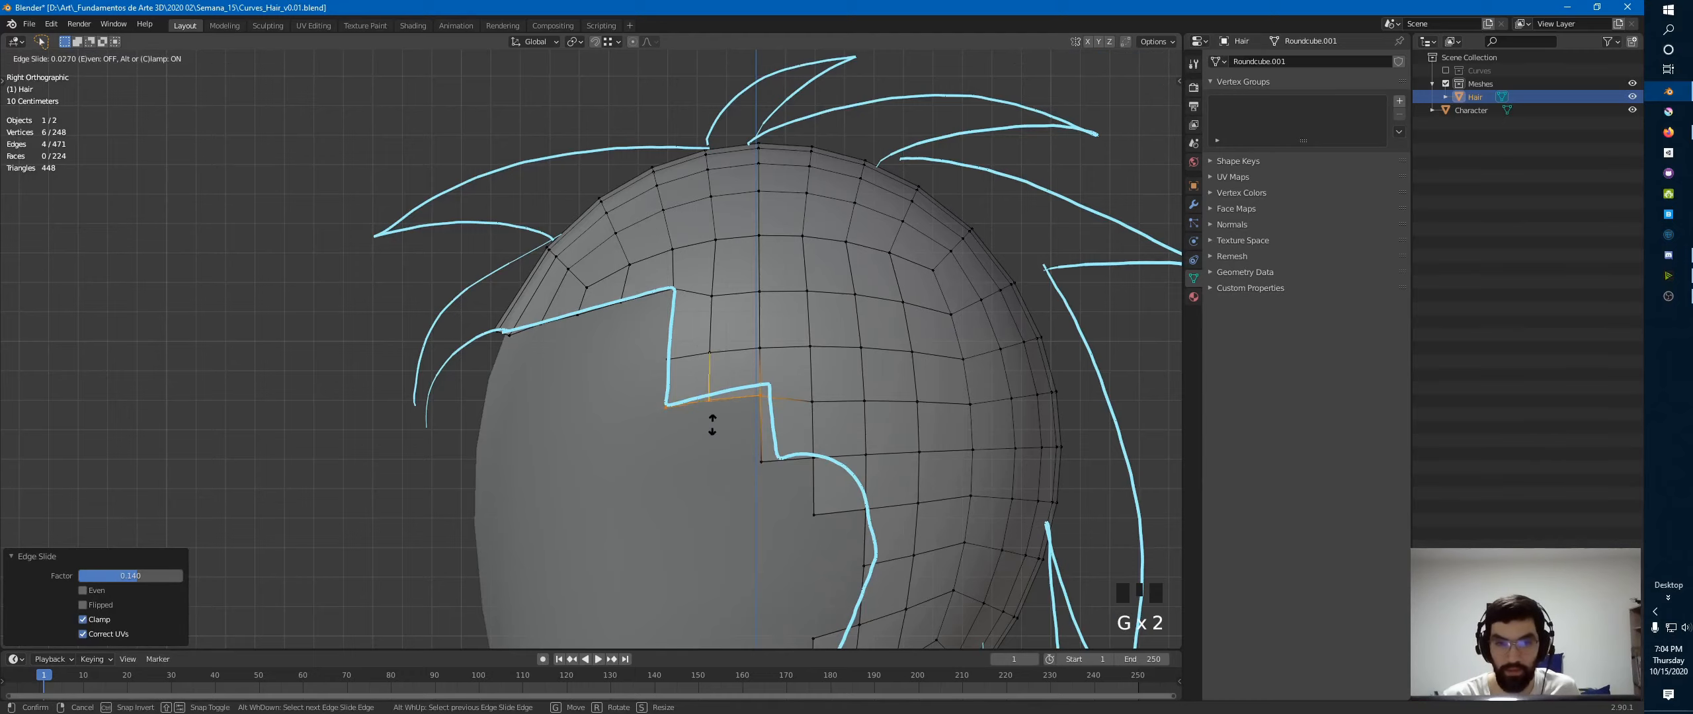
{"action": "left_click", "coordinate": [711, 423]}
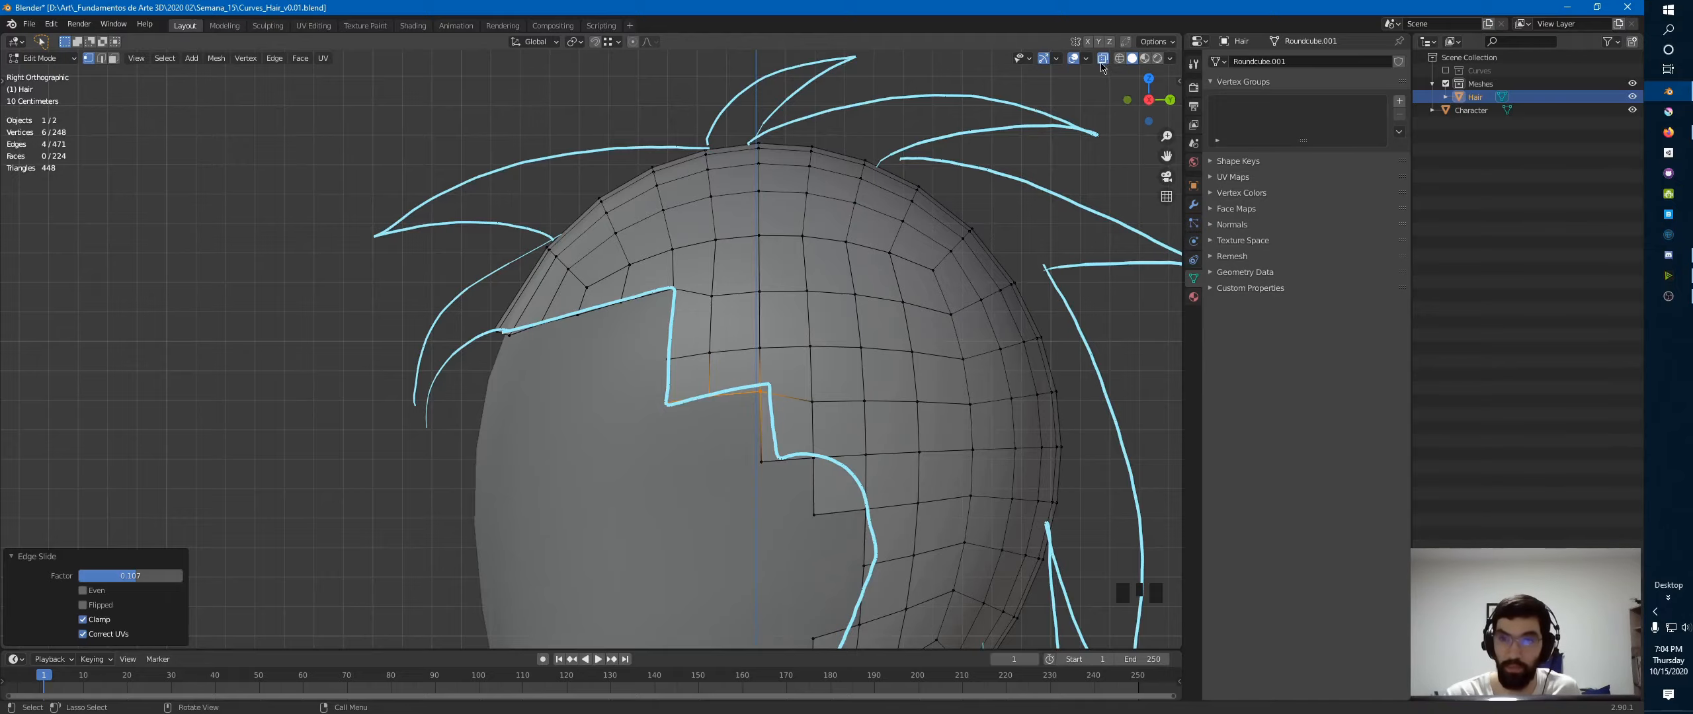
- Vertex-slide the border vertex pair at the second zigzag corner up and backward onto the peak of the sketched hairline
{"action": "middle_click_drag", "start_coordinate": [832, 214], "coordinate": [783, 320], "text": "ctrl"}
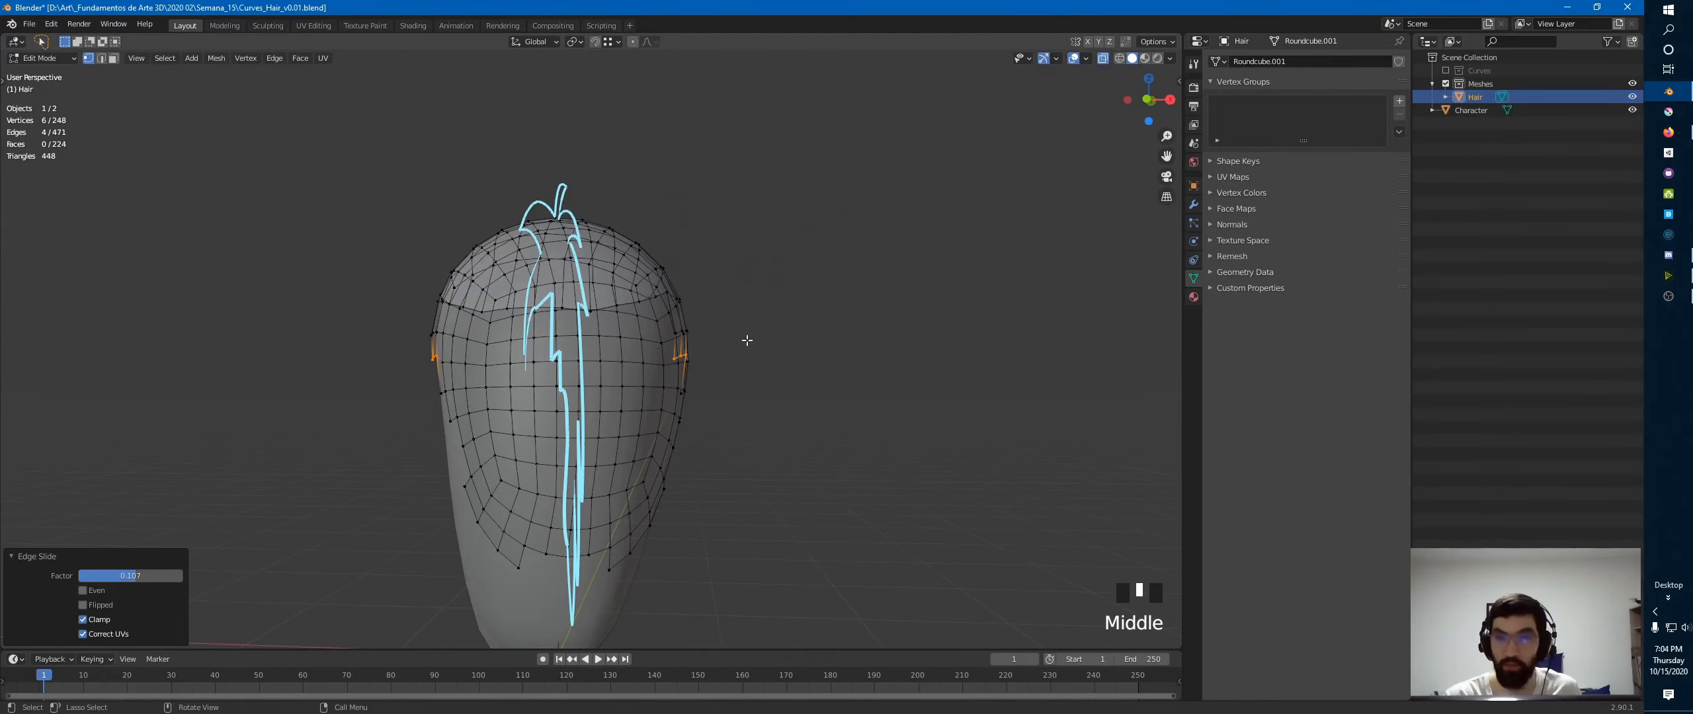
{"action": "key", "text": "KP_3"}
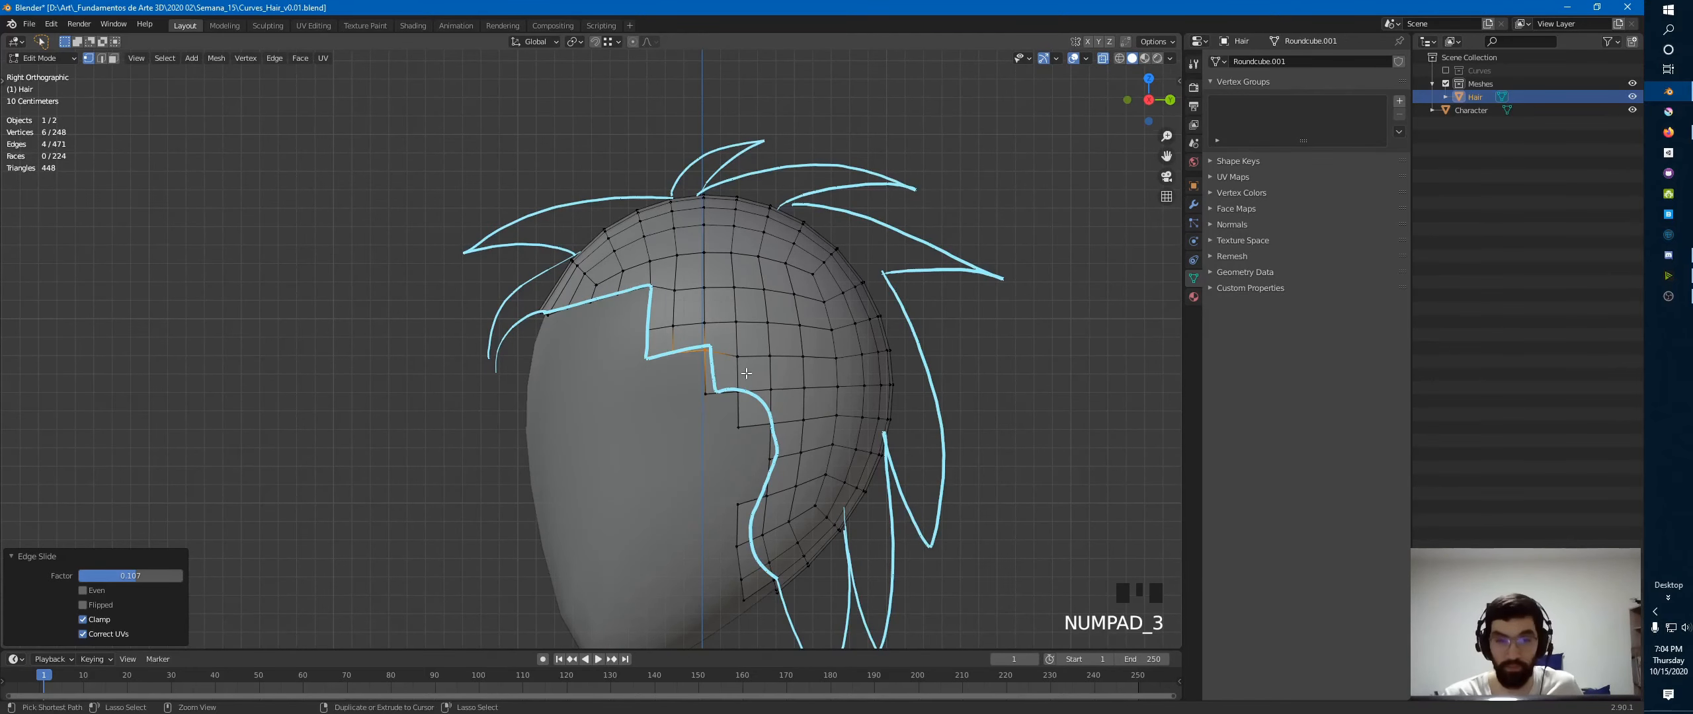
{"action": "middle_click_drag", "start_coordinate": [661, 397], "coordinate": [661, 347], "text": "ctrl"}
{"action": "left_click", "coordinate": [661, 347]}
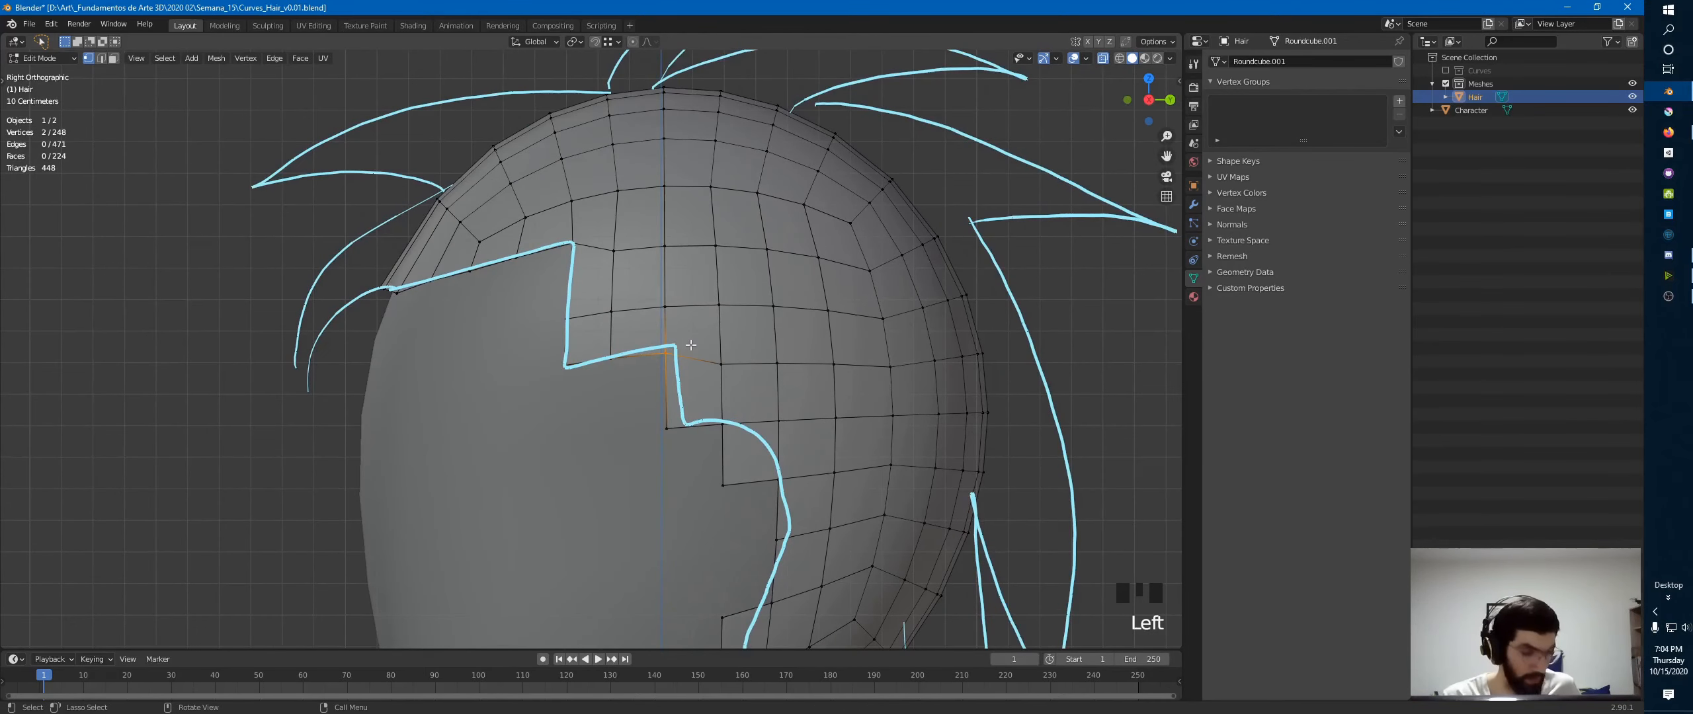
{"action": "key", "text": "g"}
{"action": "key", "text": "g"}
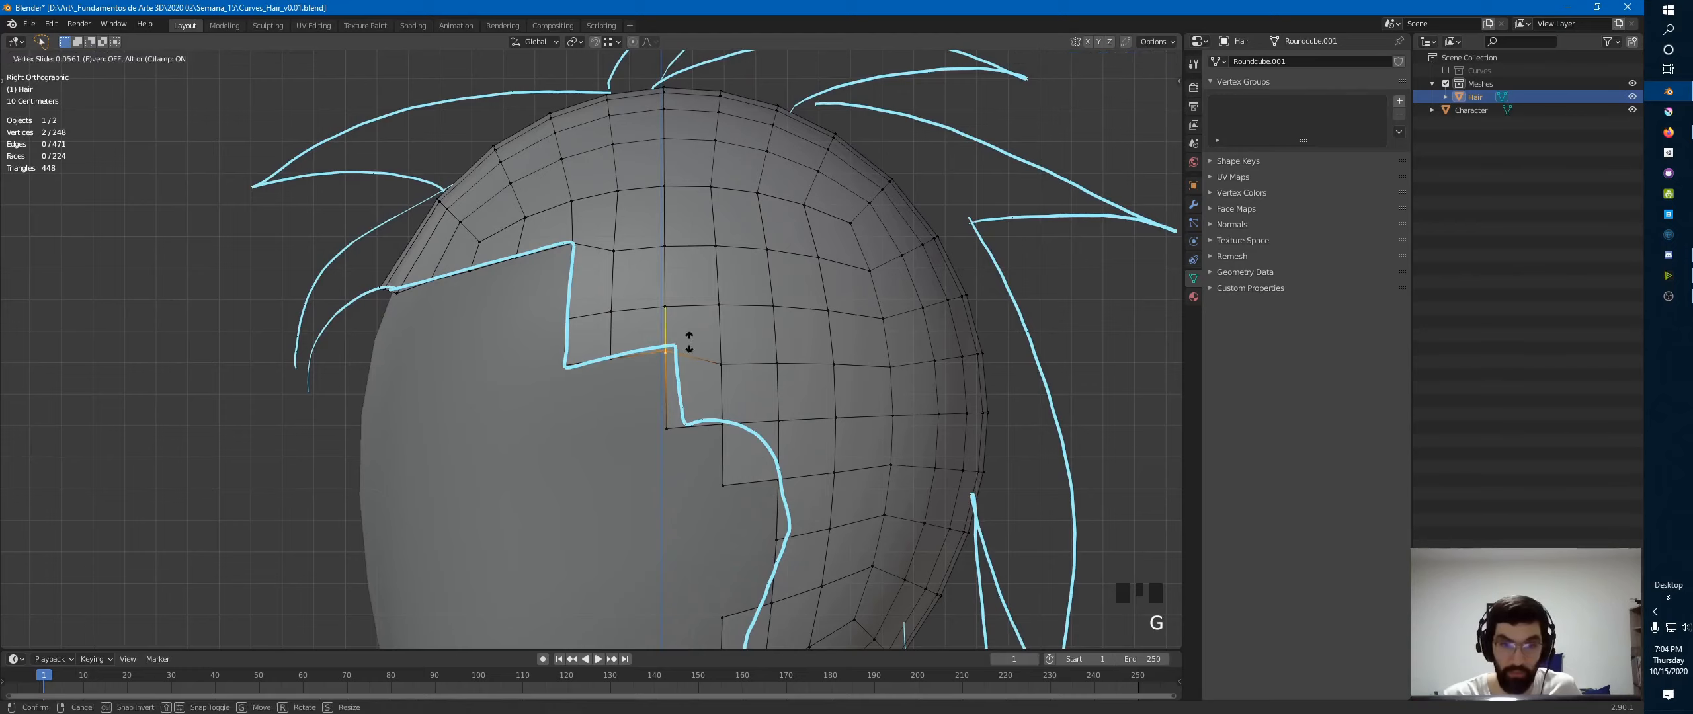
{"action": "left_click", "coordinate": [688, 343]}
{"action": "key", "text": "g"}
{"action": "key", "text": "g"}
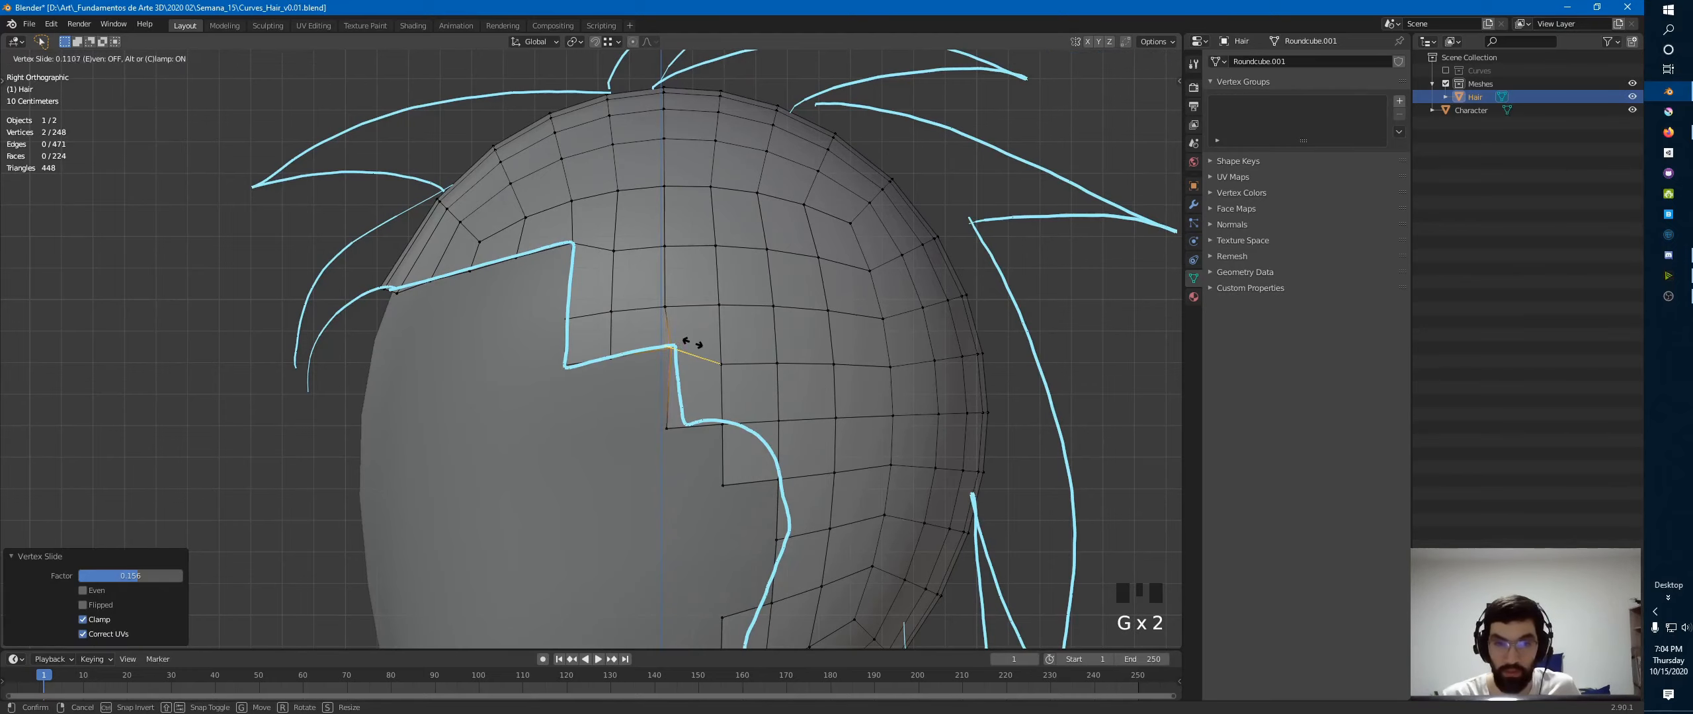
{"action": "left_click", "coordinate": [695, 344]}
{"action": "key", "text": "g"}
{"action": "key", "text": "g"}
{"action": "left_click", "coordinate": [694, 342]}
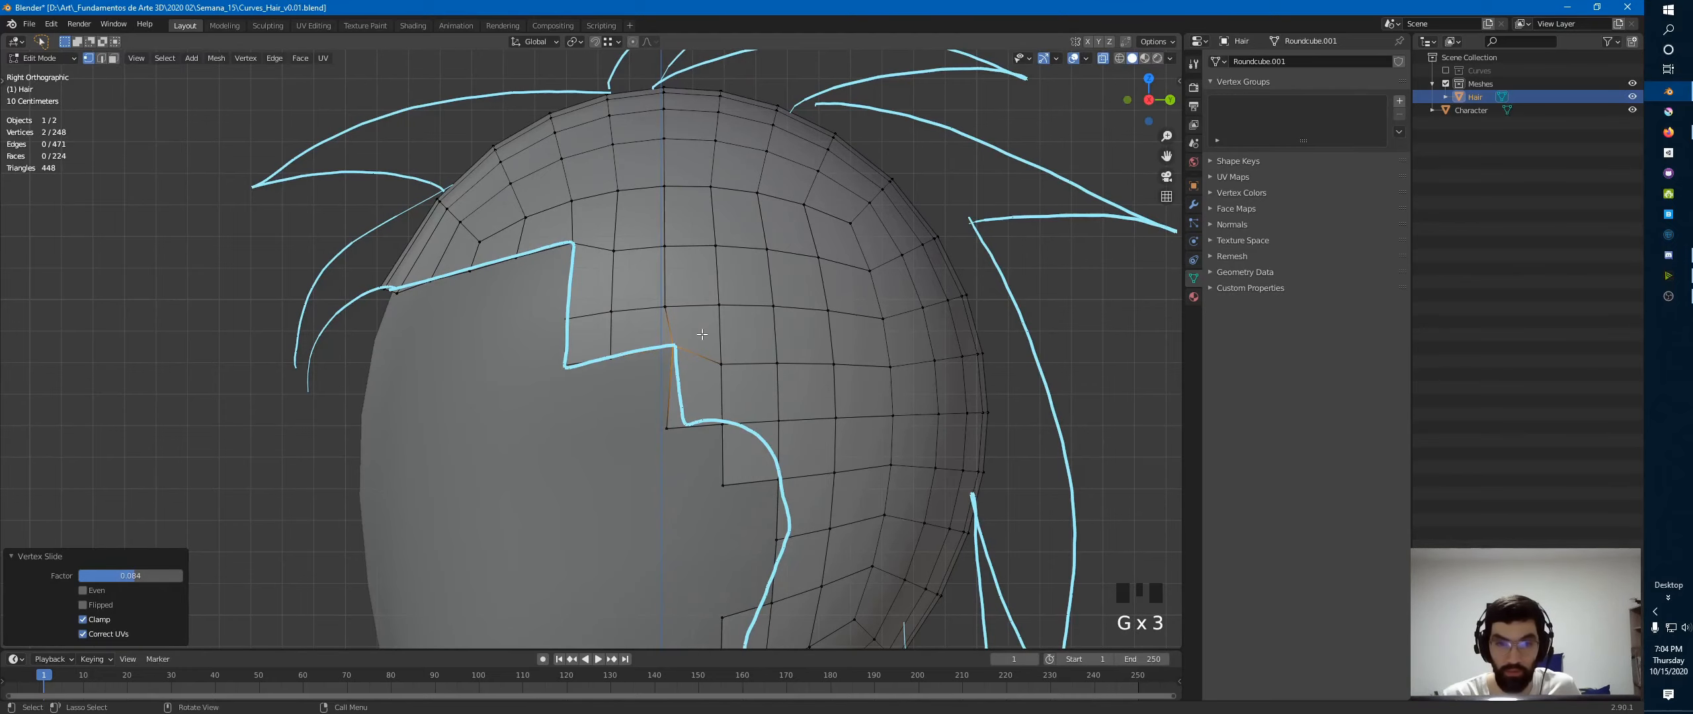
- Vertex-slide the border vertex pair below the second peak onto the inner corner of the sketched hairline
{"action": "left_click", "coordinate": [665, 427]}
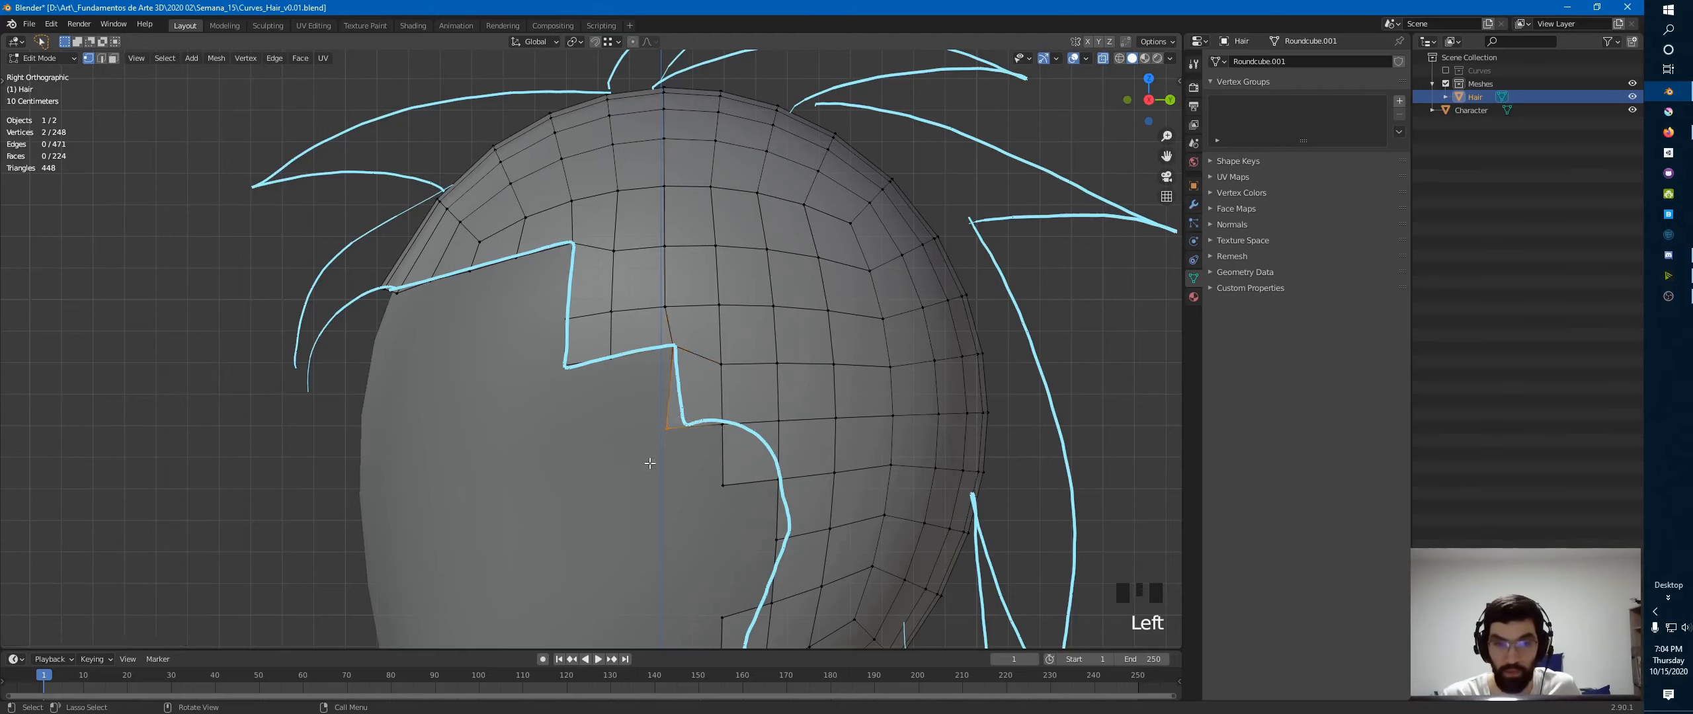
{"action": "key", "text": "g"}
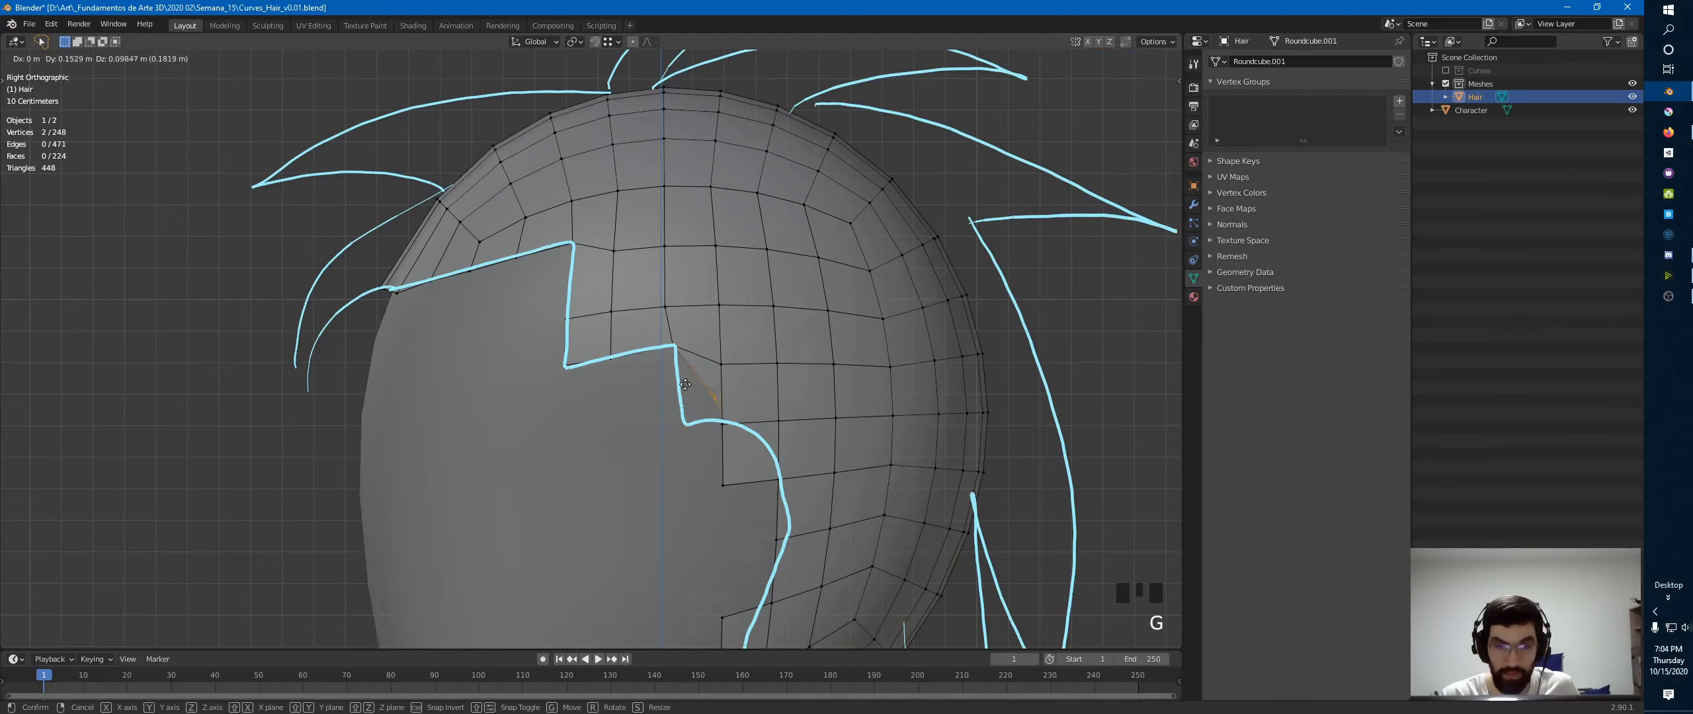
{"action": "key", "text": "g"}
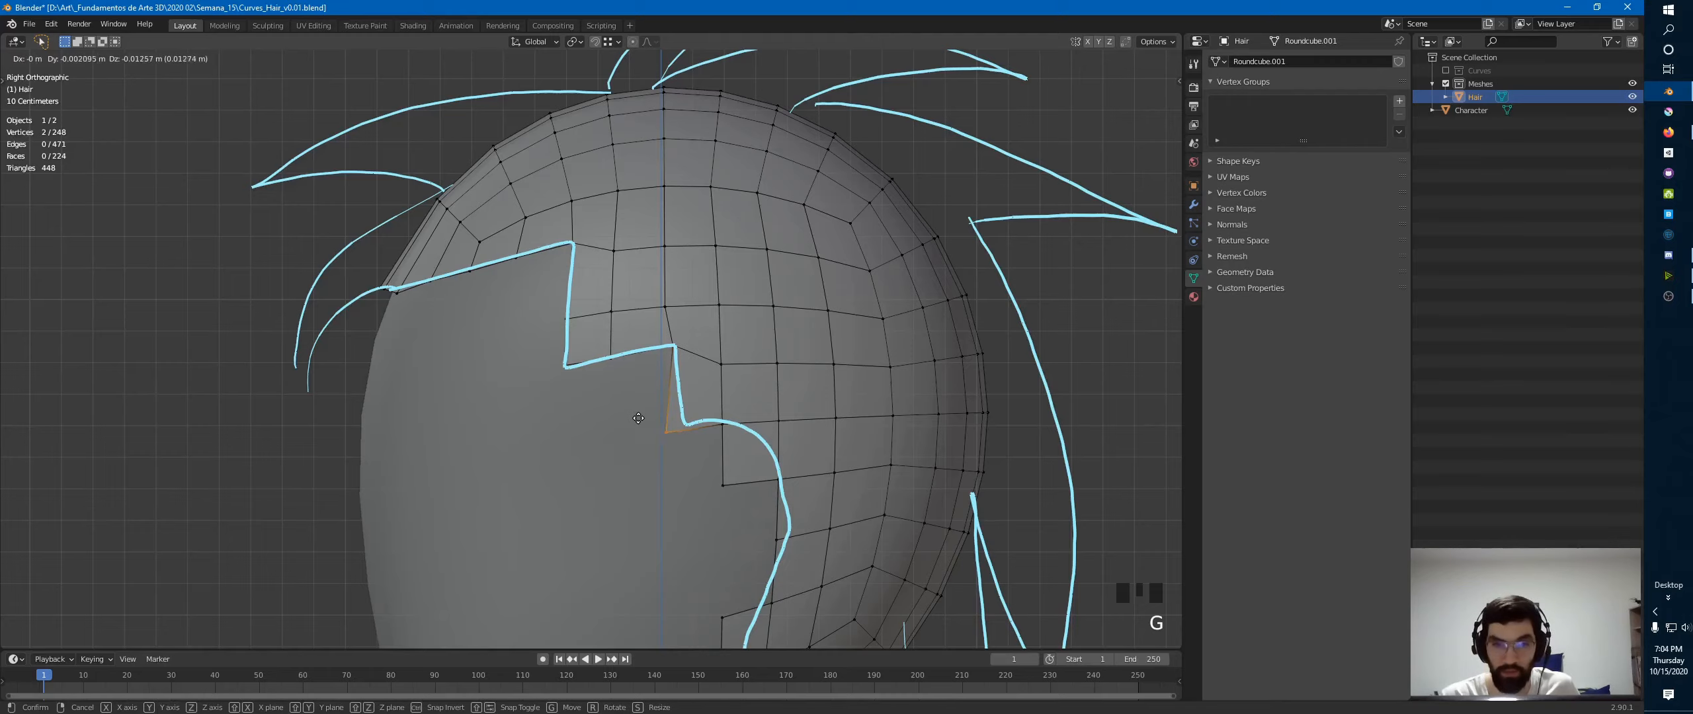
{"action": "left_click", "coordinate": [656, 410]}
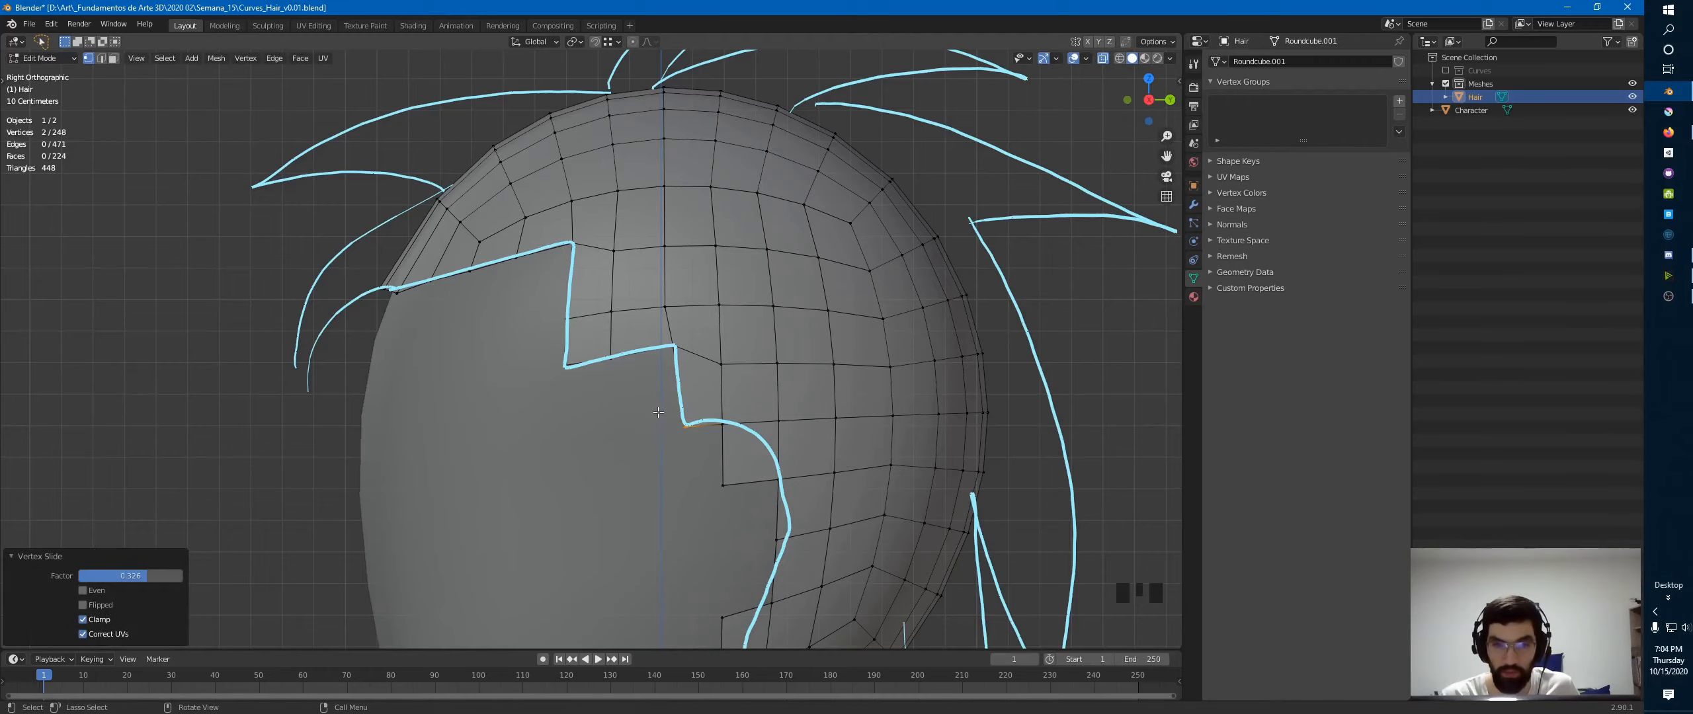
- Knife-cut the border face under the curved hairline diagonally between opposite corners, on both sides of the head
{"action": "middle_click_drag", "start_coordinate": [737, 317], "coordinate": [687, 335]}
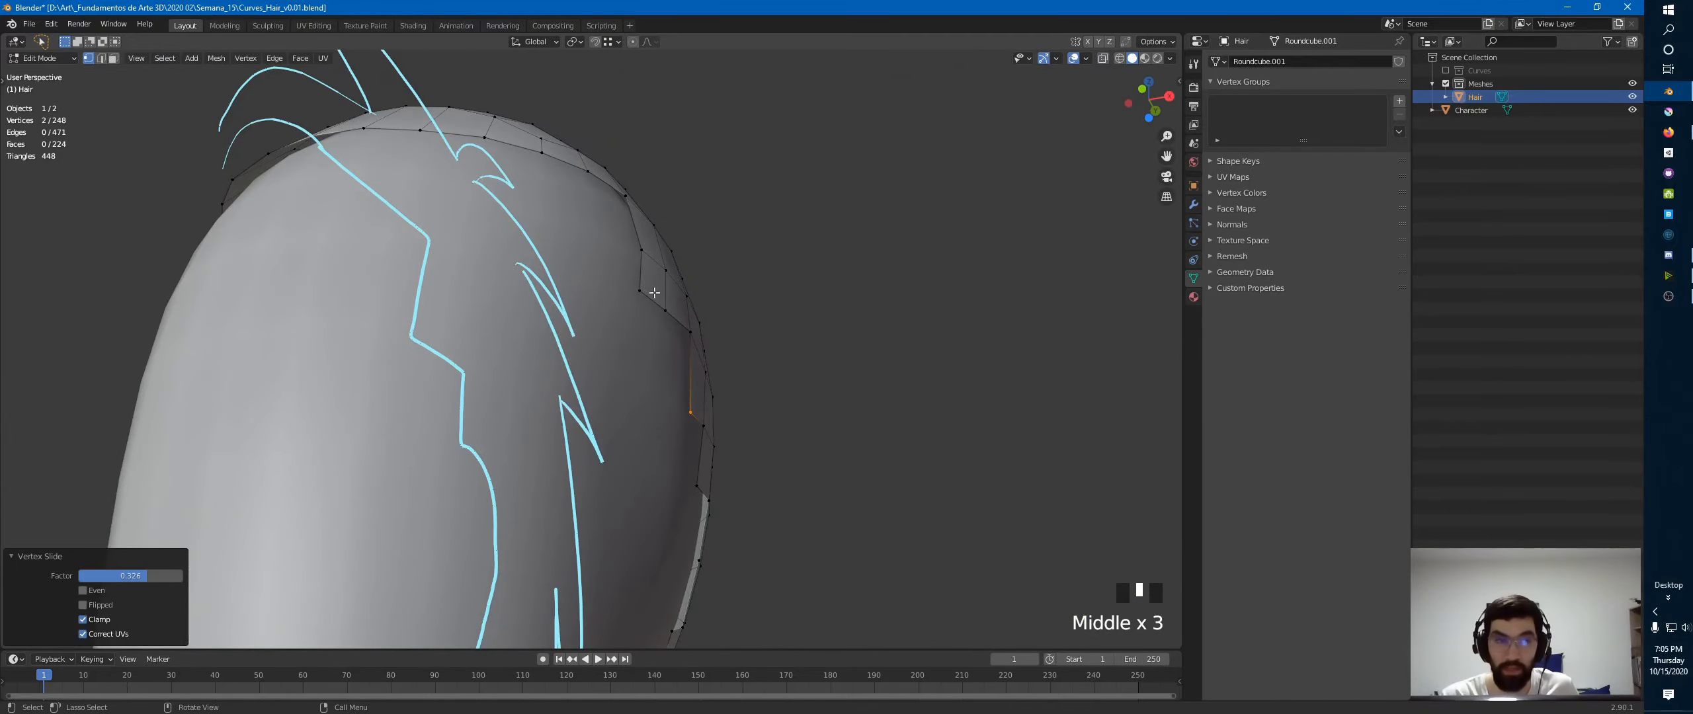
{"action": "middle_click_drag", "start_coordinate": [654, 292], "coordinate": [714, 337]}
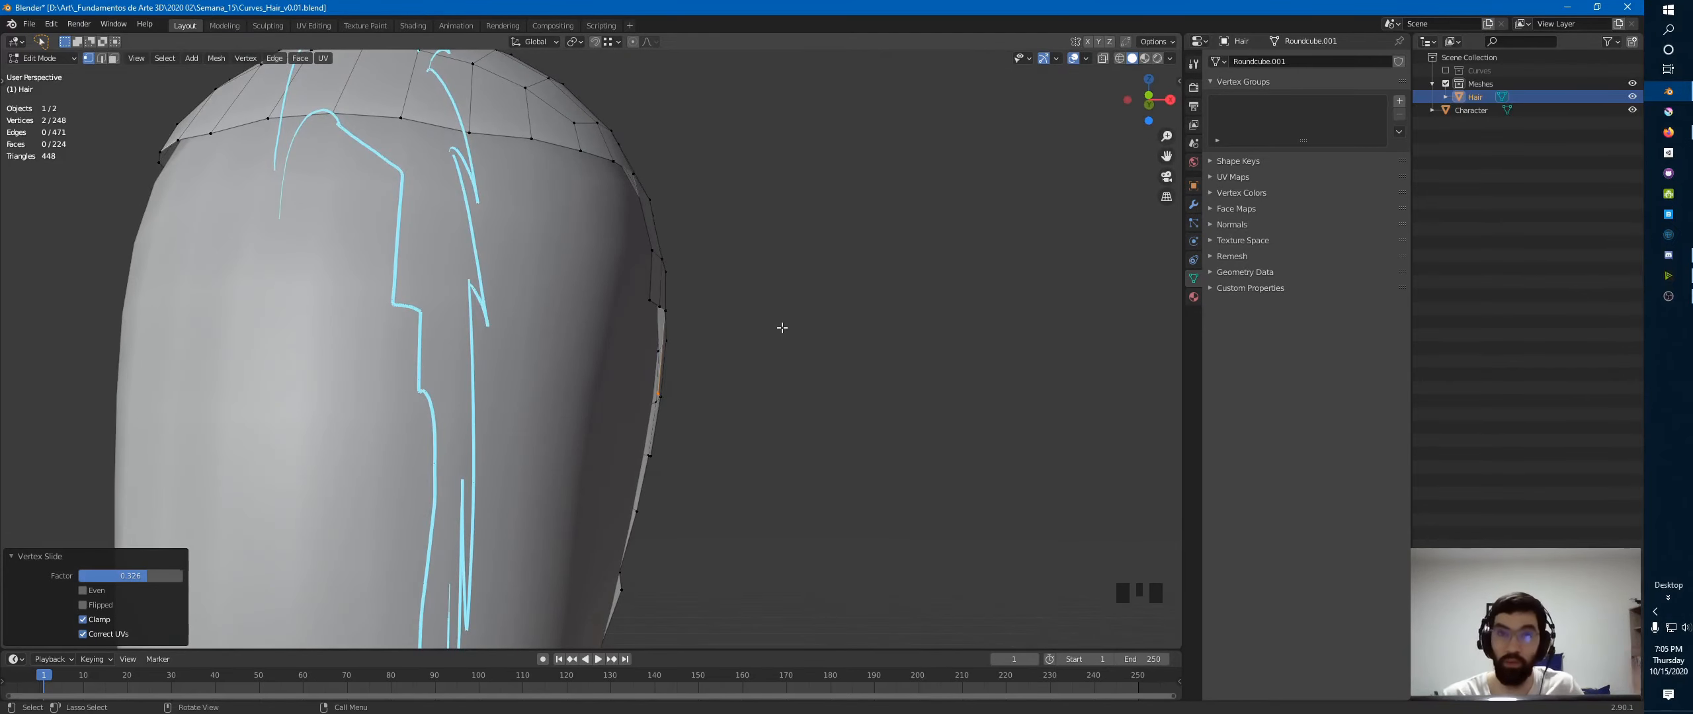
{"action": "key", "text": "KP_3"}
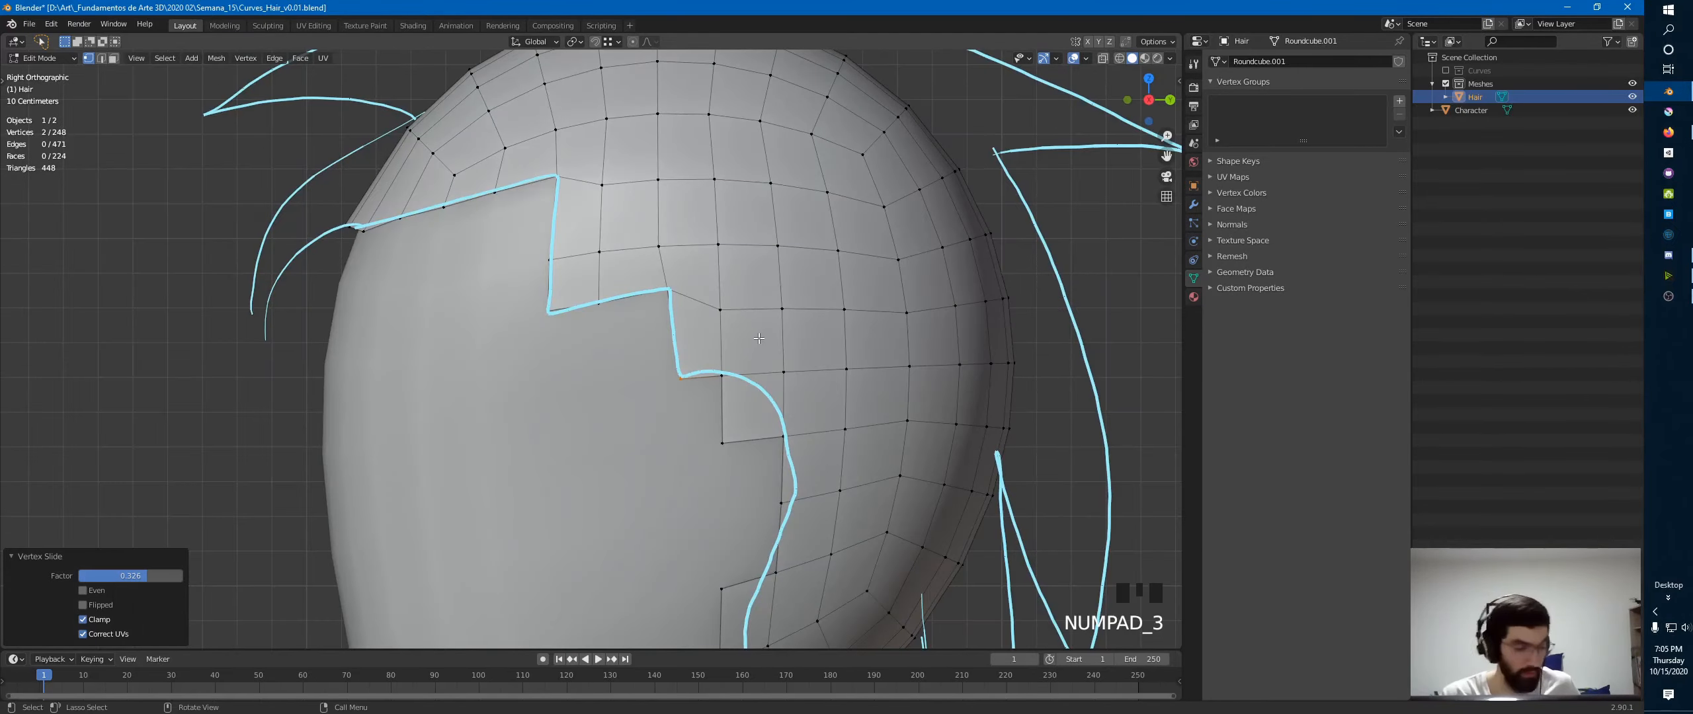
{"action": "key", "text": "alt+z"}
{"action": "middle_click_drag", "start_coordinate": [718, 394], "coordinate": [612, 271], "text": "shift"}
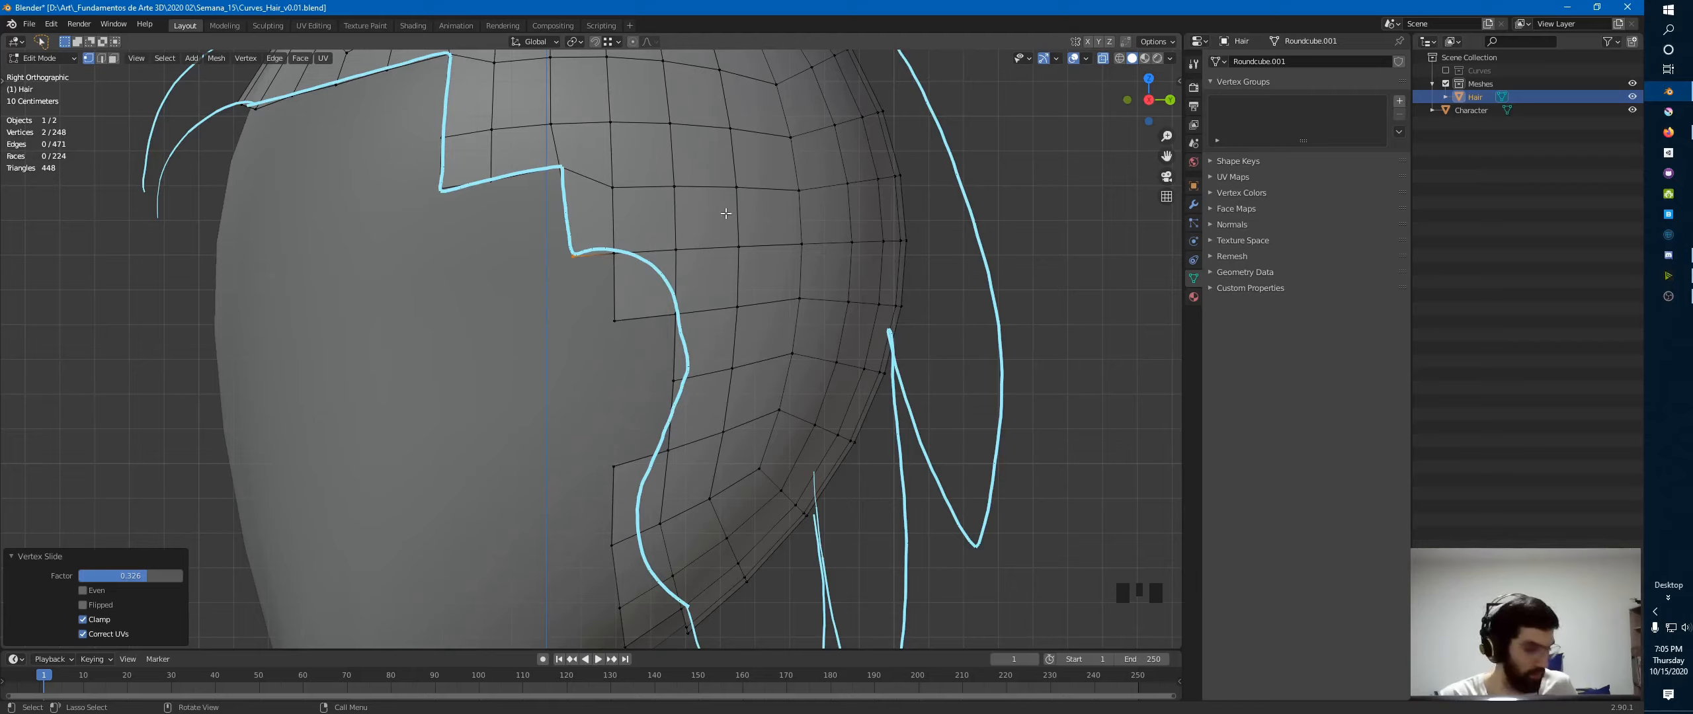
{"action": "key", "text": "k"}
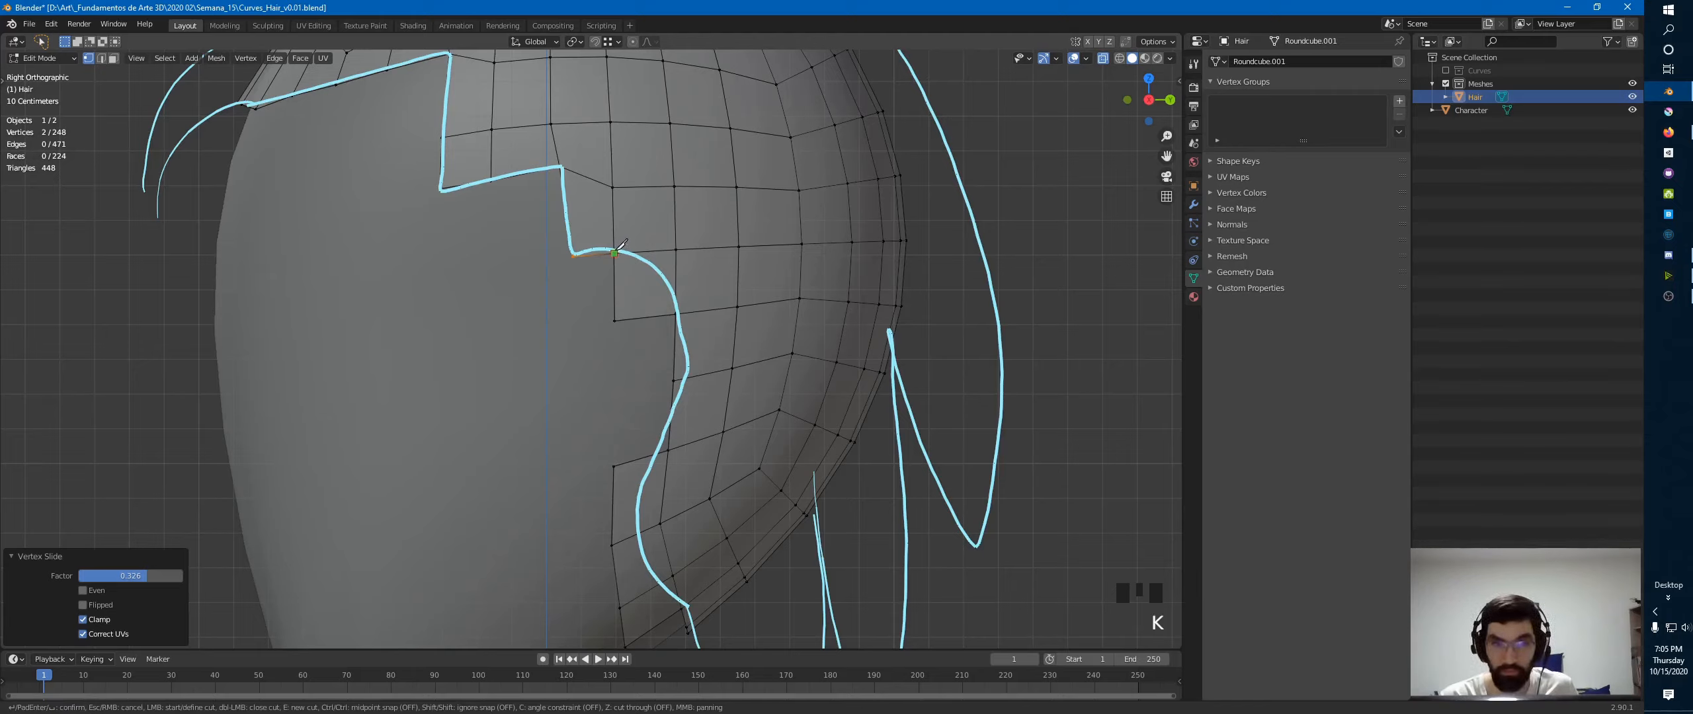
{"action": "left_click", "coordinate": [614, 253]}
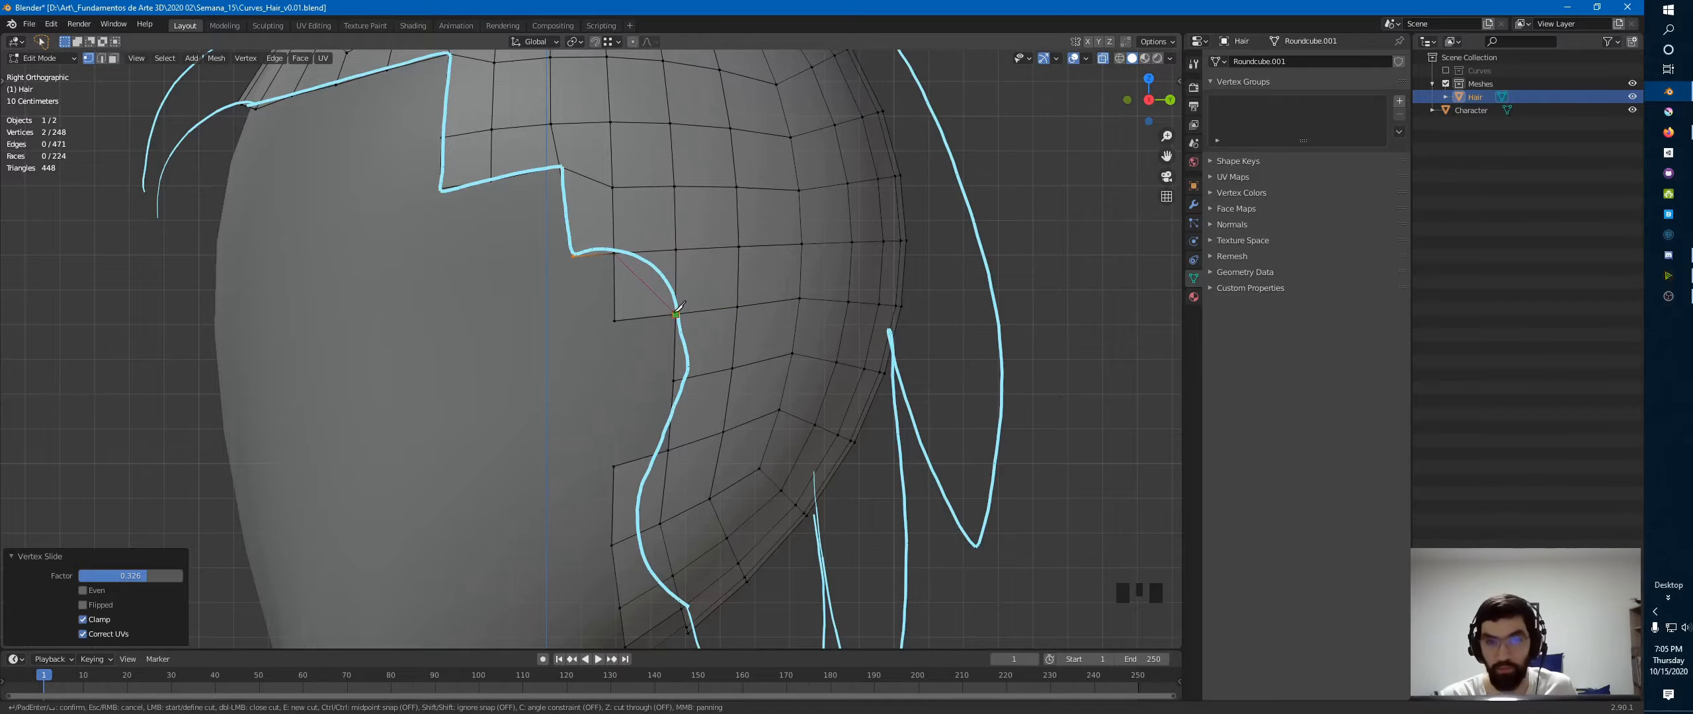
{"action": "left_click", "coordinate": [676, 314]}
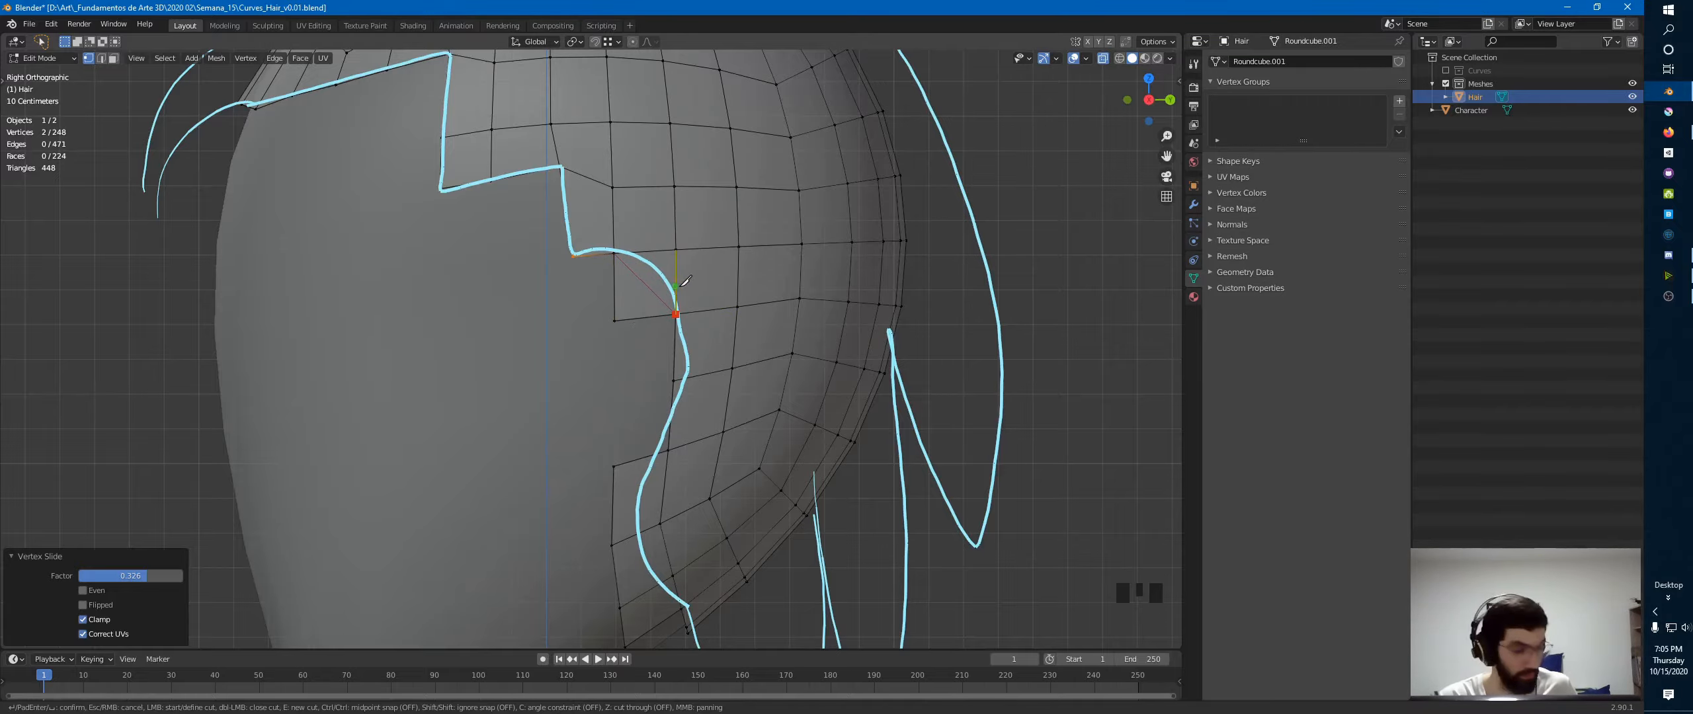
{"action": "middle_click_drag", "start_coordinate": [680, 287], "coordinate": [850, 314]}
{"action": "middle_click_drag", "start_coordinate": [850, 315], "coordinate": [840, 350], "text": "ctrl"}
{"action": "middle_click_drag", "start_coordinate": [793, 350], "coordinate": [854, 324]}
{"action": "middle_click_drag", "start_coordinate": [759, 253], "coordinate": [594, 318], "text": "ctrl"}
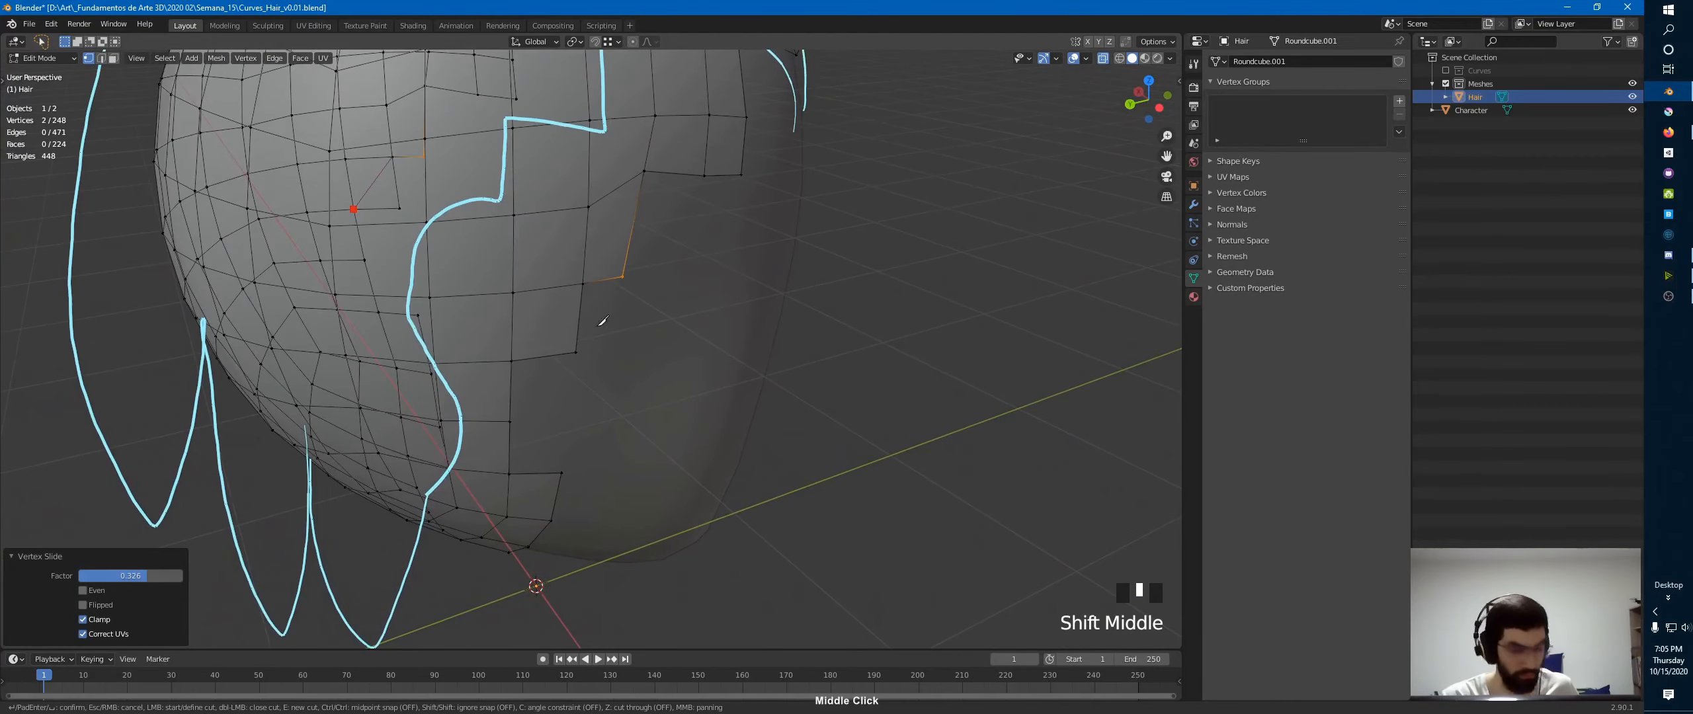
{"action": "left_click", "coordinate": [512, 360]}
{"action": "left_click", "coordinate": [583, 284]}
{"action": "key", "text": "Return"}
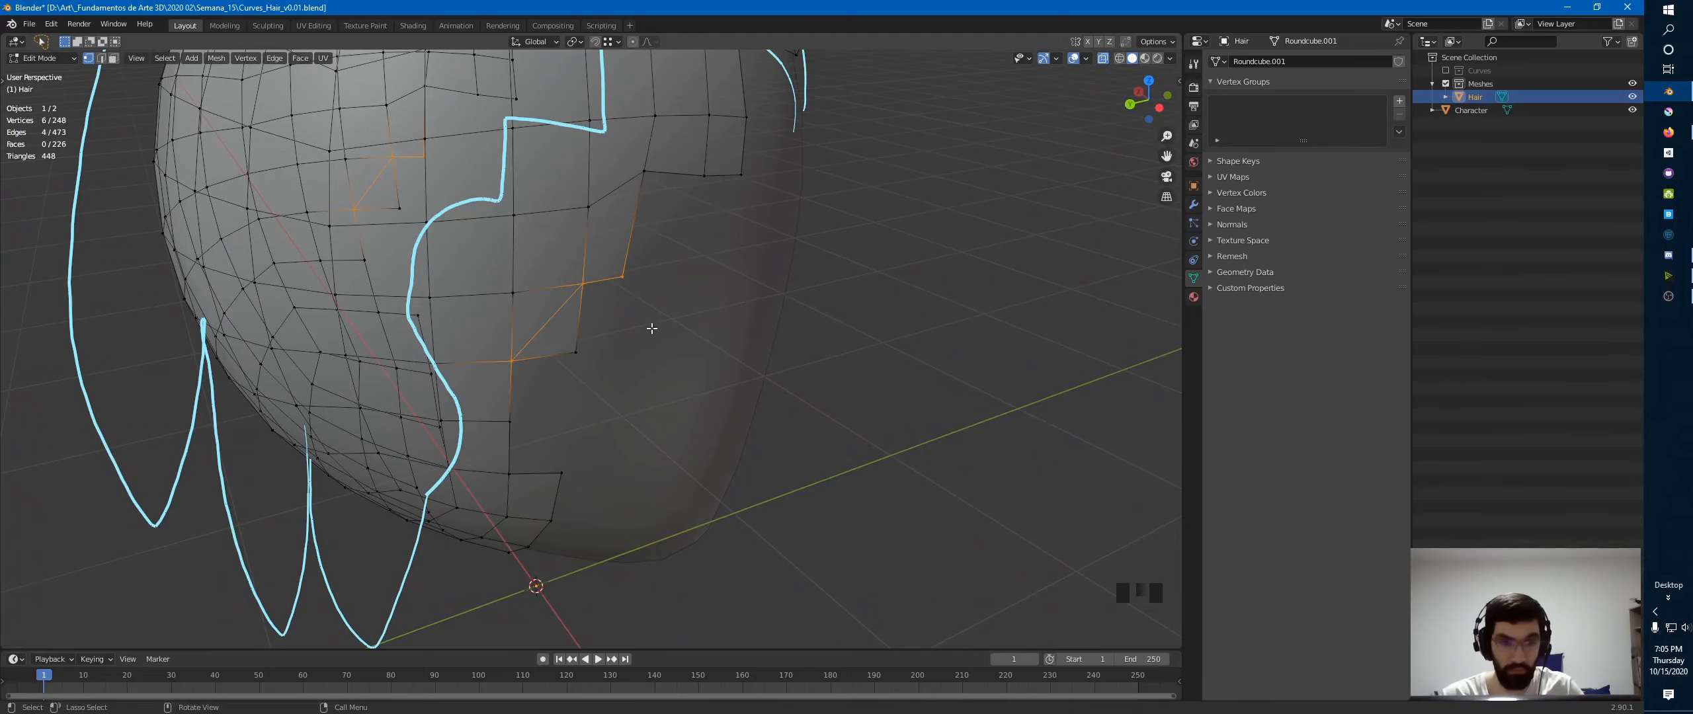
- Delete the protruding corner vertices outside the diagonal cuts on both sides of the hair mesh
{"action": "left_click", "coordinate": [577, 352]}
{"action": "middle_click_drag", "start_coordinate": [576, 352], "coordinate": [663, 450]}
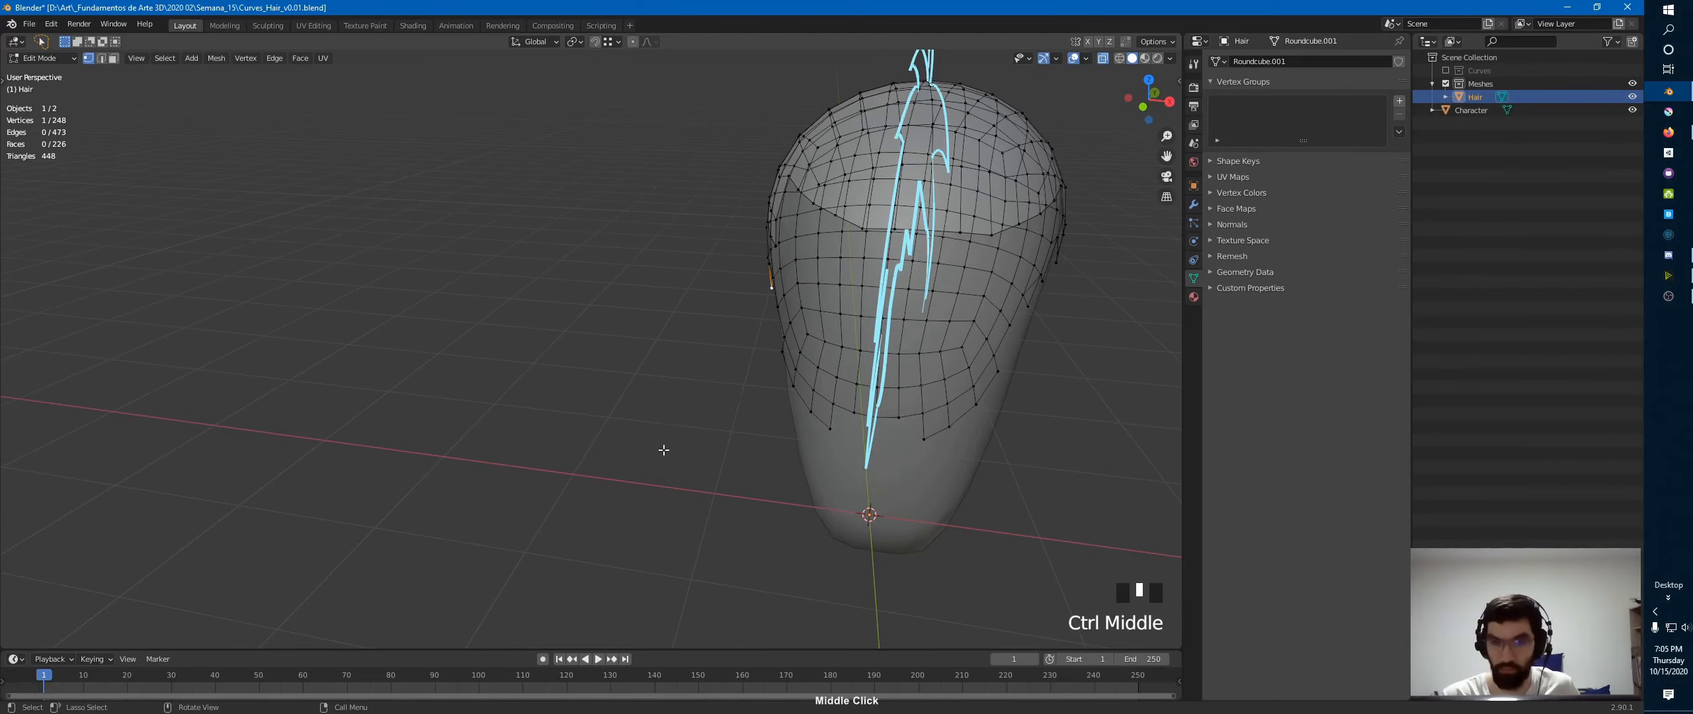
{"action": "key", "text": "KP_3"}
{"action": "middle_click_drag", "start_coordinate": [718, 333], "coordinate": [721, 301], "text": "ctrl"}
{"action": "left_click", "coordinate": [721, 334]}
{"action": "middle_click_drag", "start_coordinate": [656, 339], "coordinate": [638, 344], "text": "shift"}
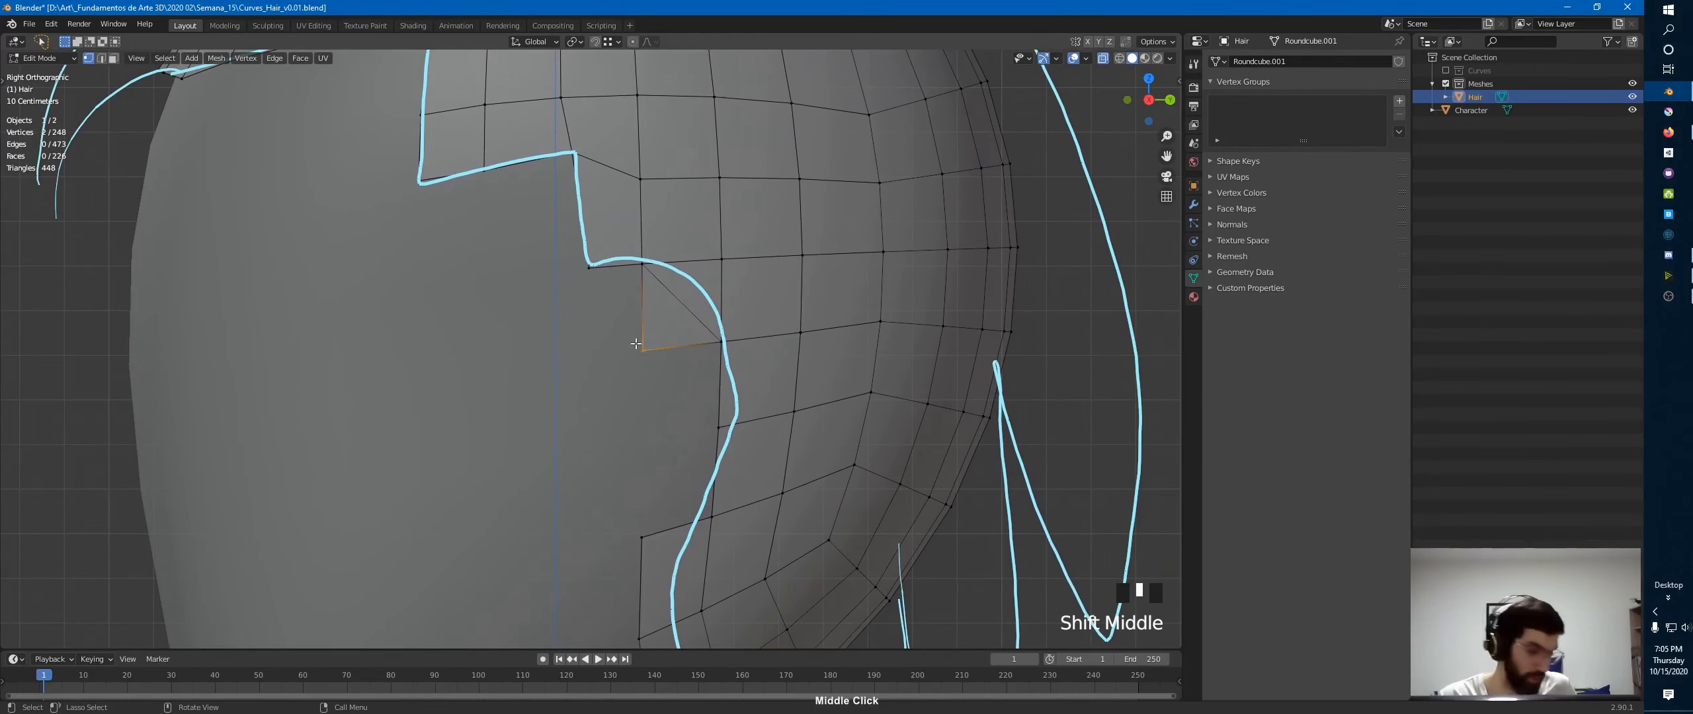
{"action": "key", "text": "x"}
{"action": "left_click", "coordinate": [639, 342]}
- Subdivide the diagonal border edges along the curved hairline with one cut on both sides
{"action": "middle_click_drag", "start_coordinate": [728, 274], "coordinate": [549, 330], "text": "shift"}
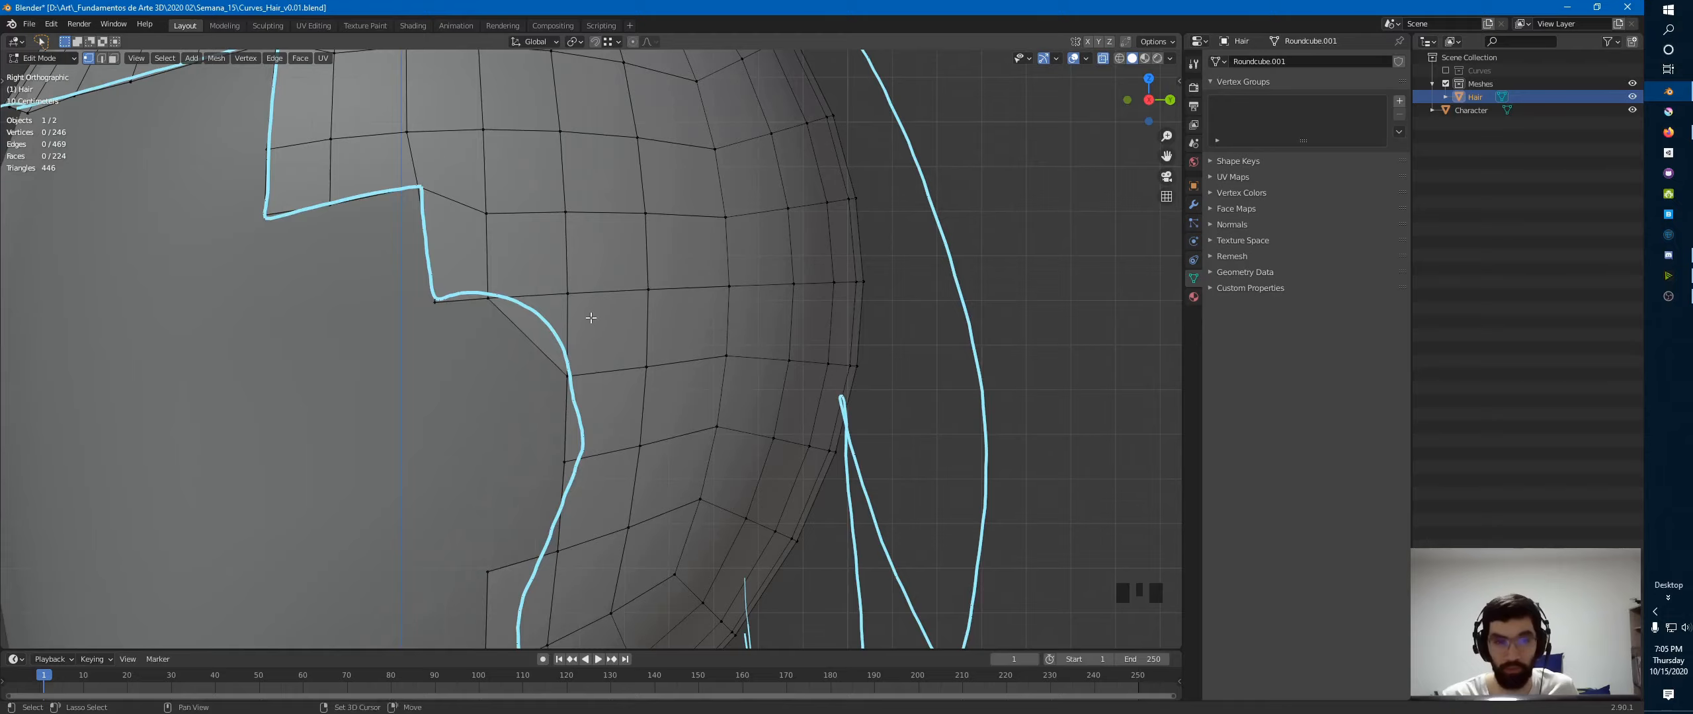
{"action": "middle_click_drag", "start_coordinate": [573, 317], "coordinate": [521, 356], "text": "shift"}
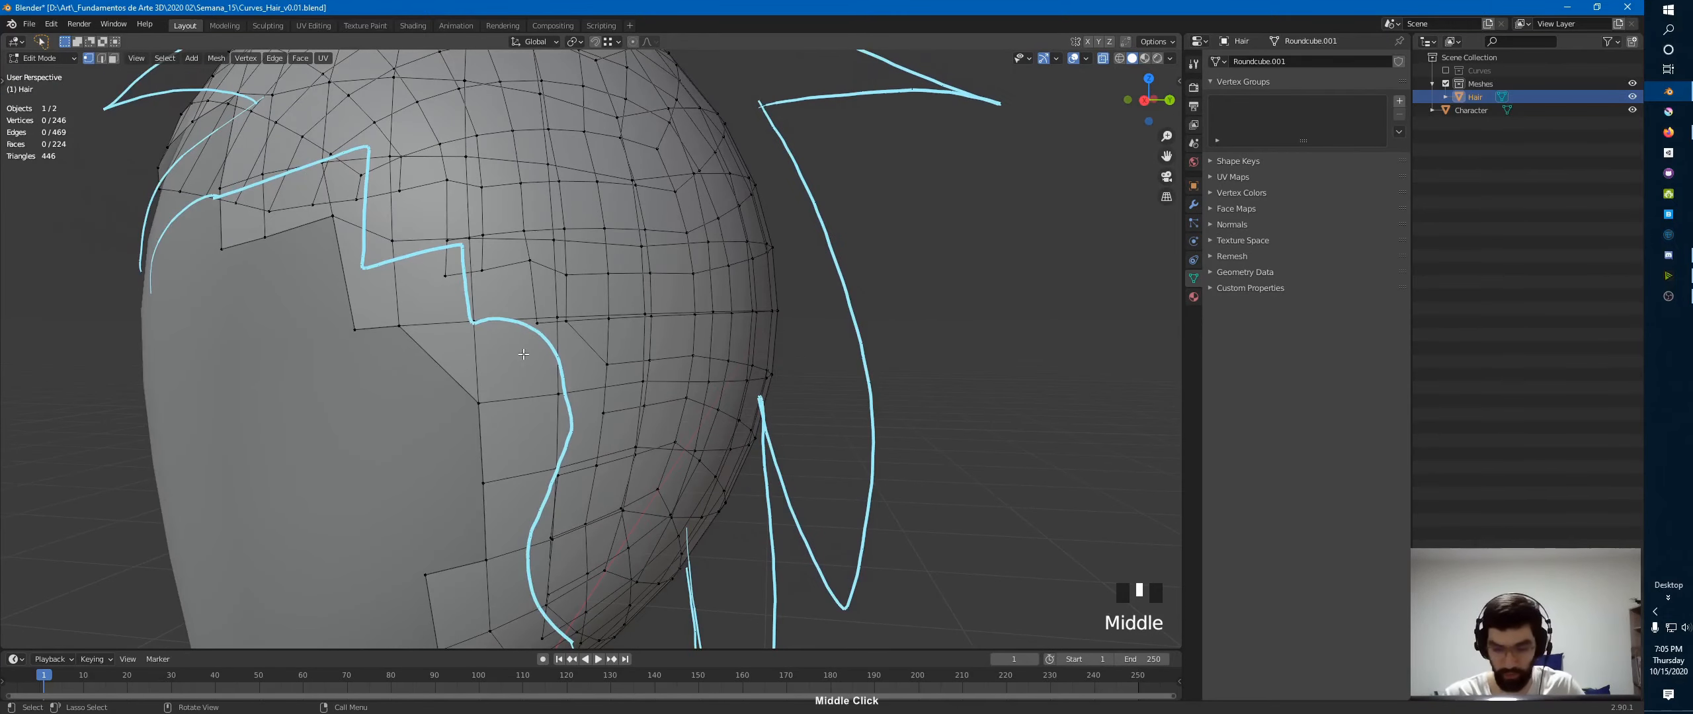
{"action": "key", "text": "KP_3"}
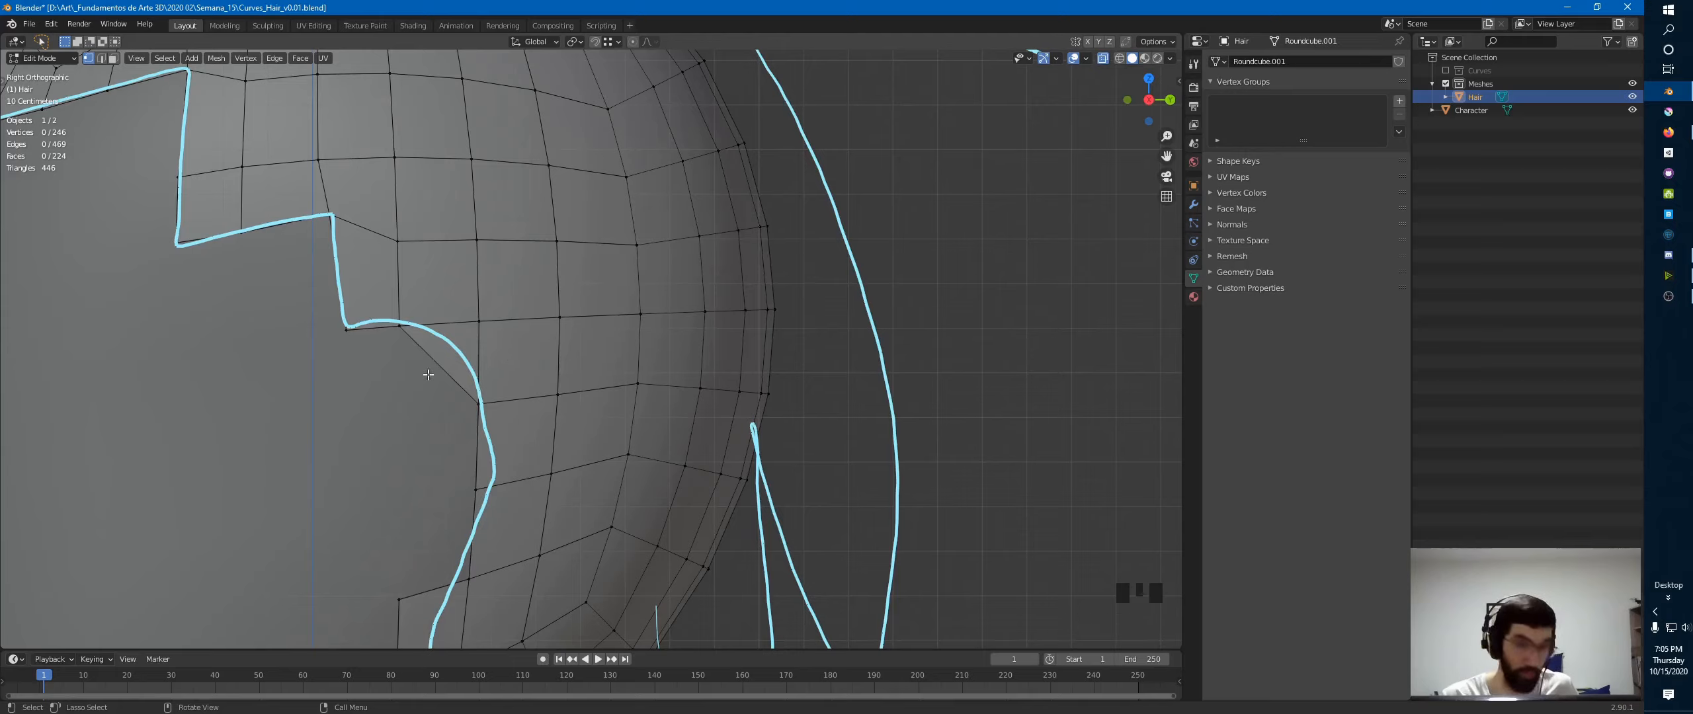
{"action": "left_click_drag", "start_coordinate": [383, 320], "coordinate": [492, 406]}
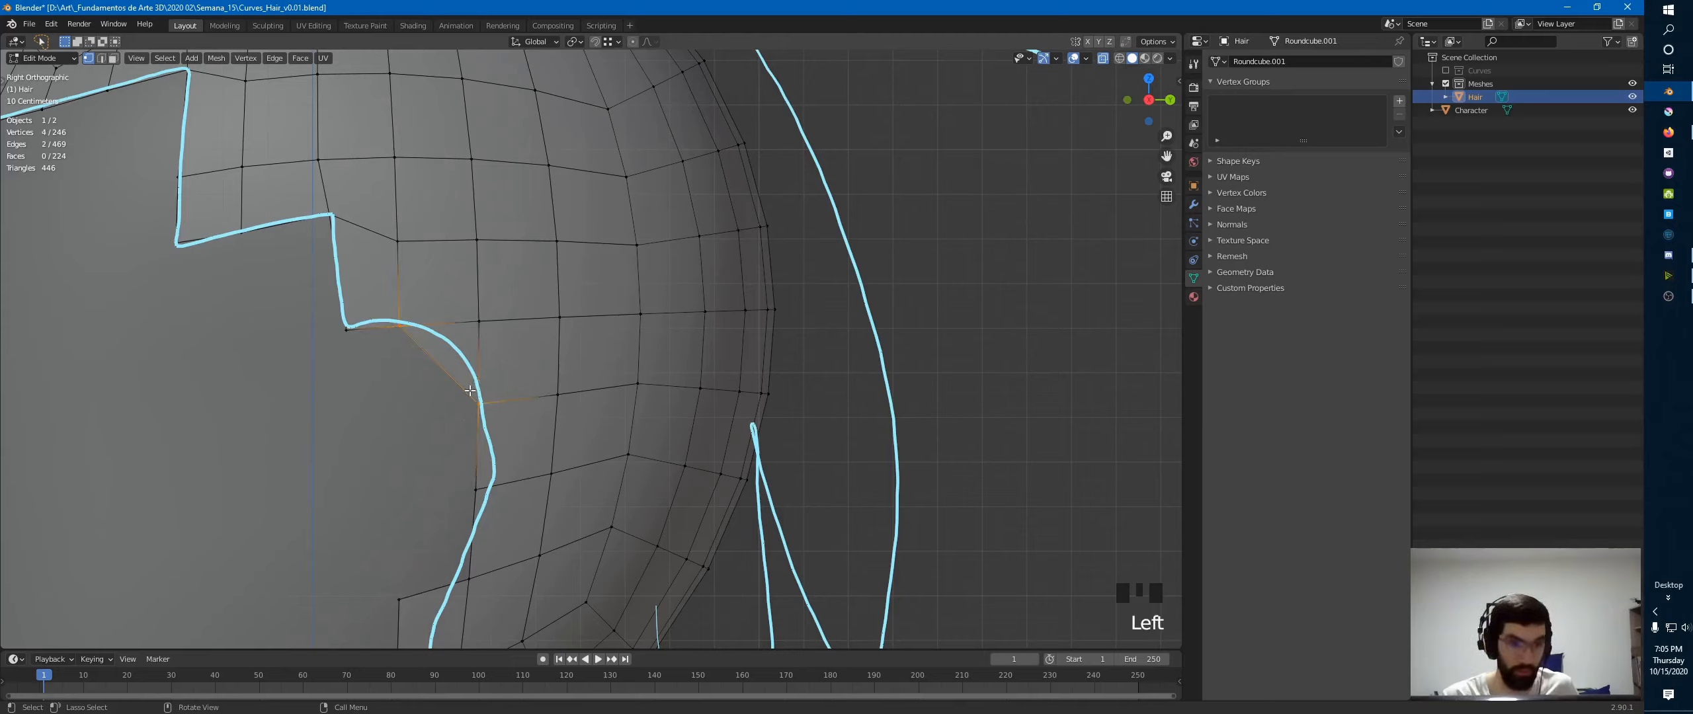
{"action": "right_click", "coordinate": [469, 391]}
{"action": "left_click", "coordinate": [420, 386]}
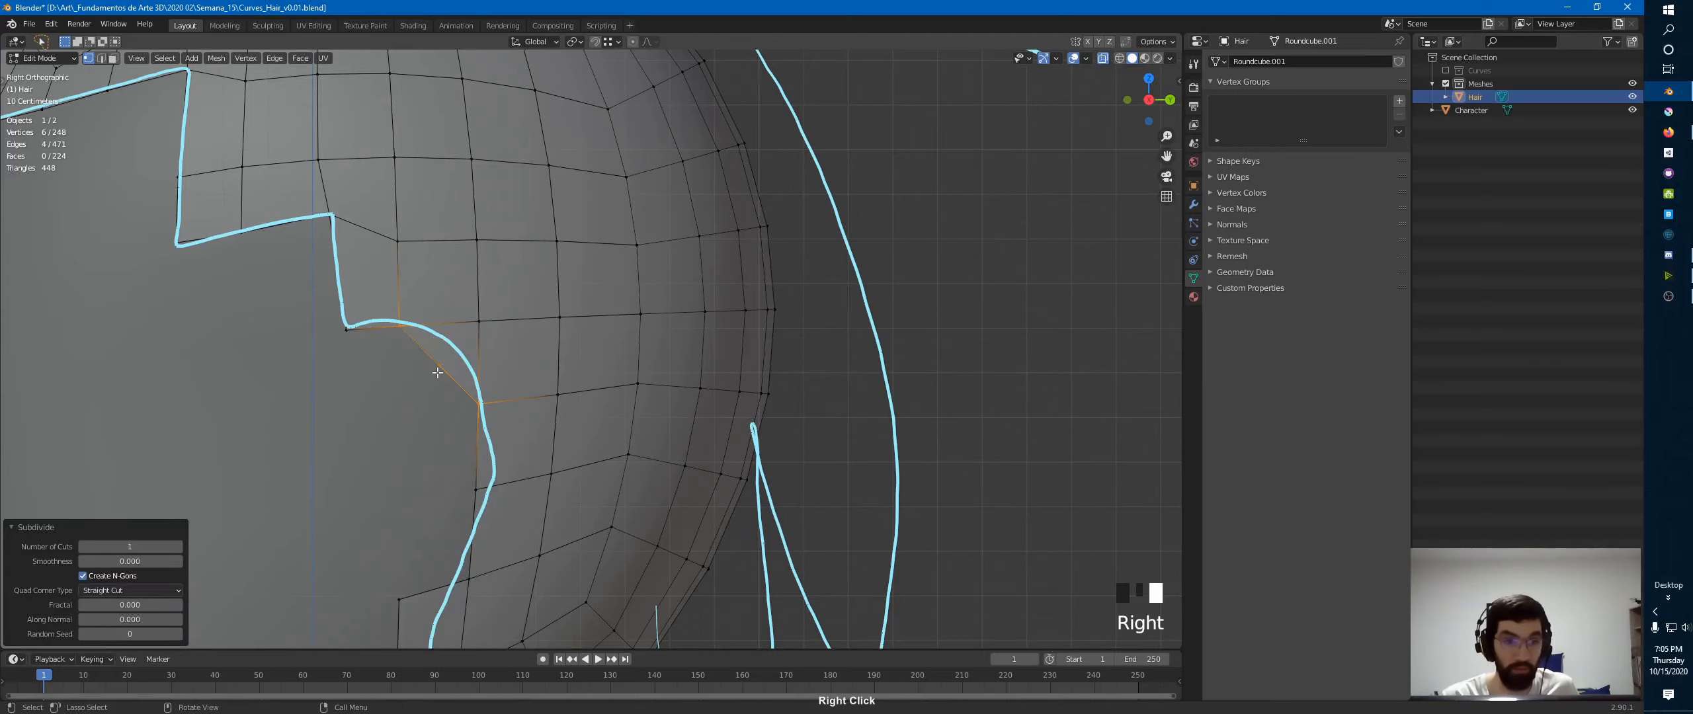
- Enable Auto Merge Vertices and move the inner vertex pair onto the midpoints of the diagonal border edges, locking the X axis
{"action": "left_click", "coordinate": [466, 347]}
{"action": "left_click", "coordinate": [490, 332]}
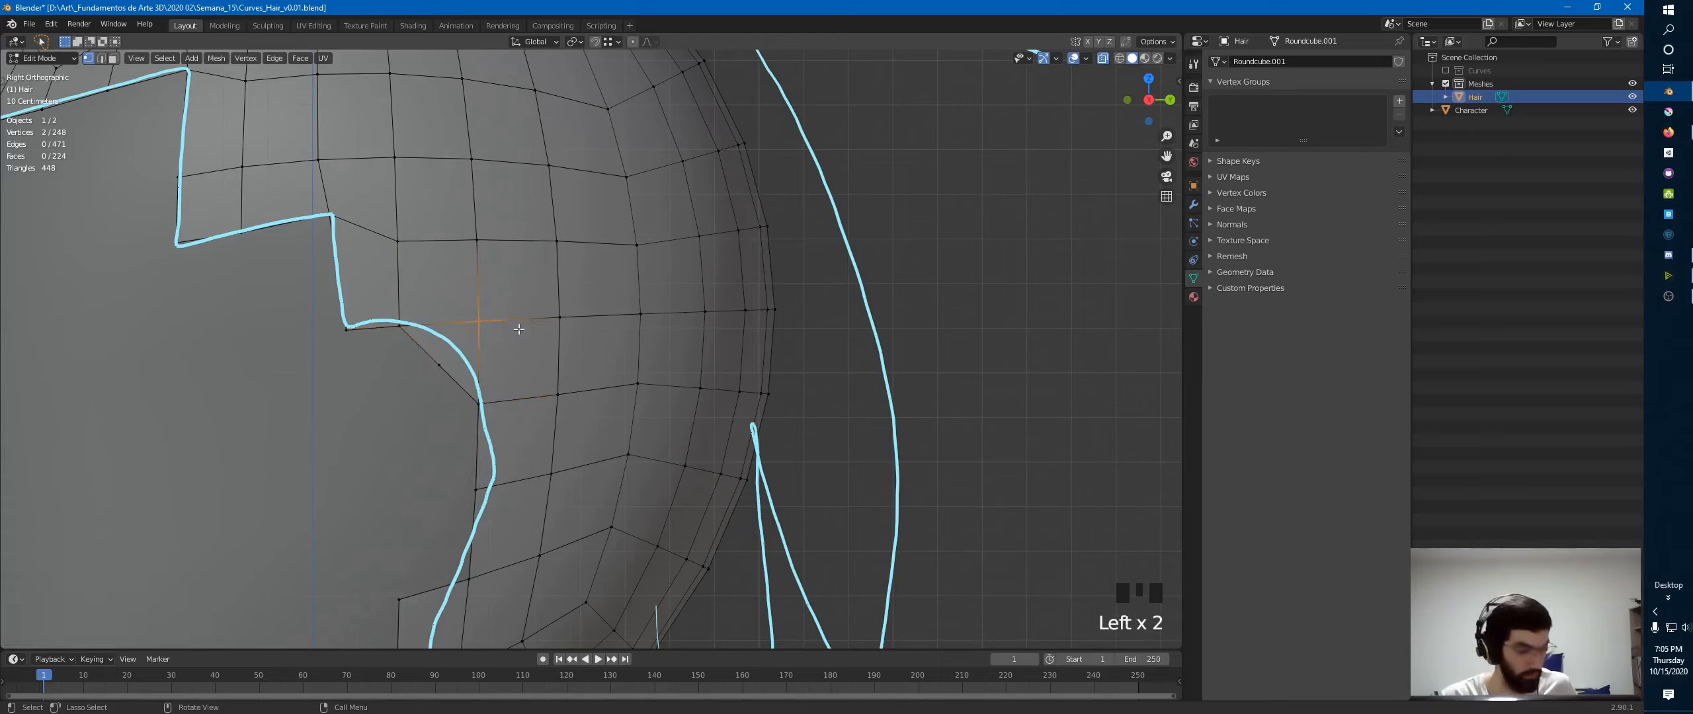
{"action": "left_click", "coordinate": [1126, 41]}
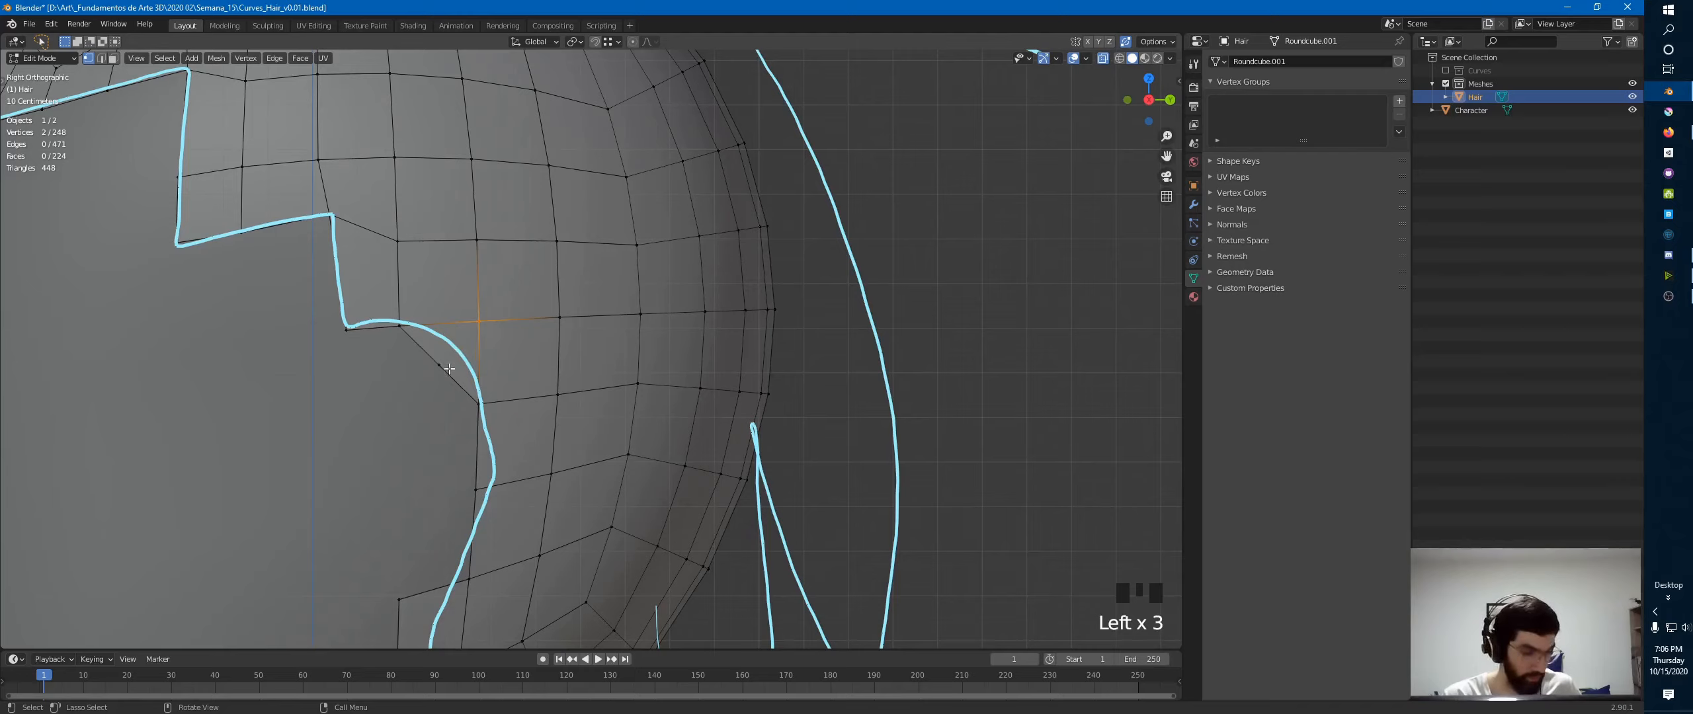
{"action": "key", "text": "g"}
{"action": "key", "text": "shift+x"}
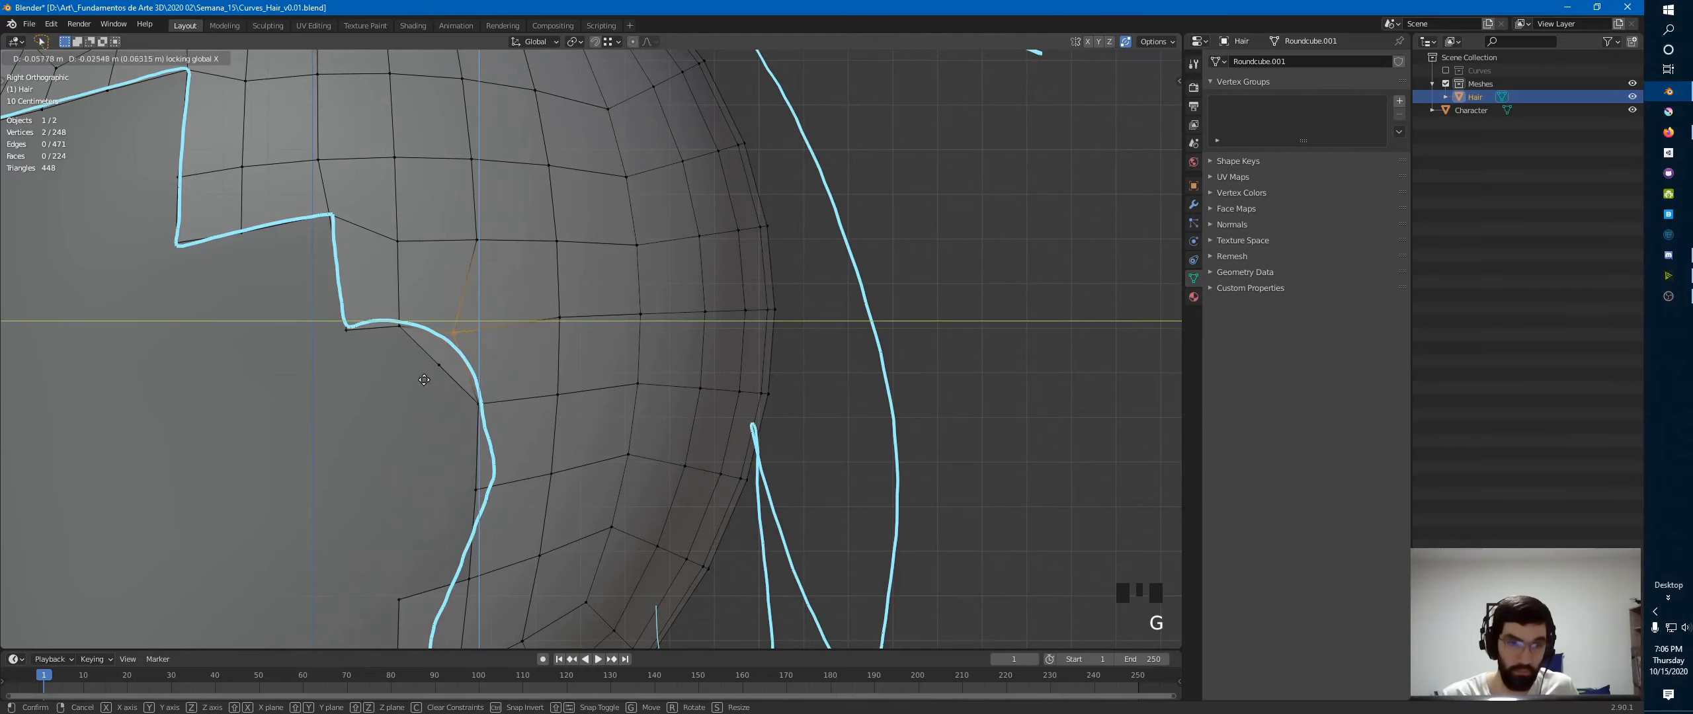
{"action": "left_click", "coordinate": [434, 378]}
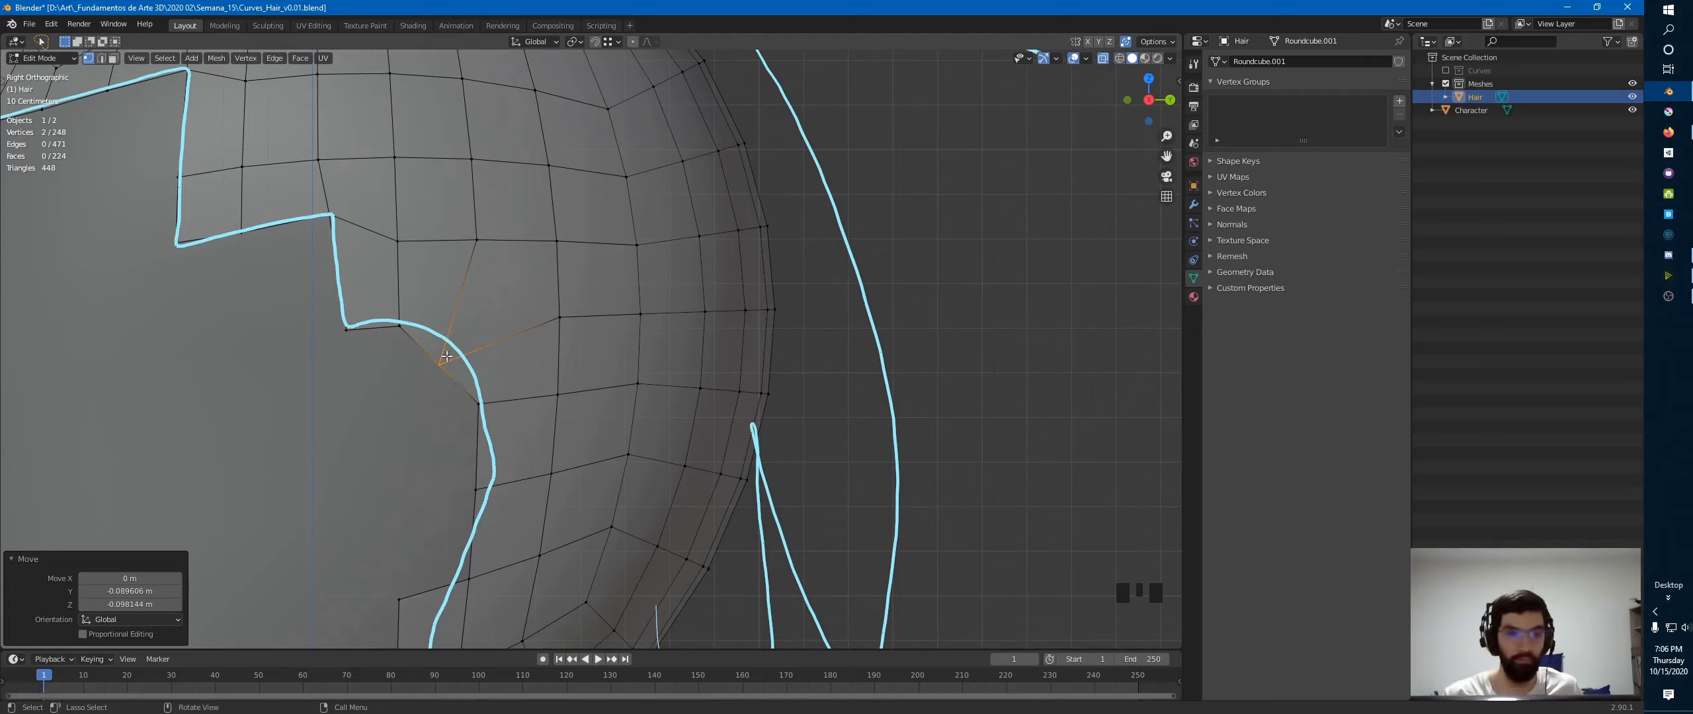
{"action": "middle_click_drag", "start_coordinate": [430, 363], "coordinate": [692, 367]}
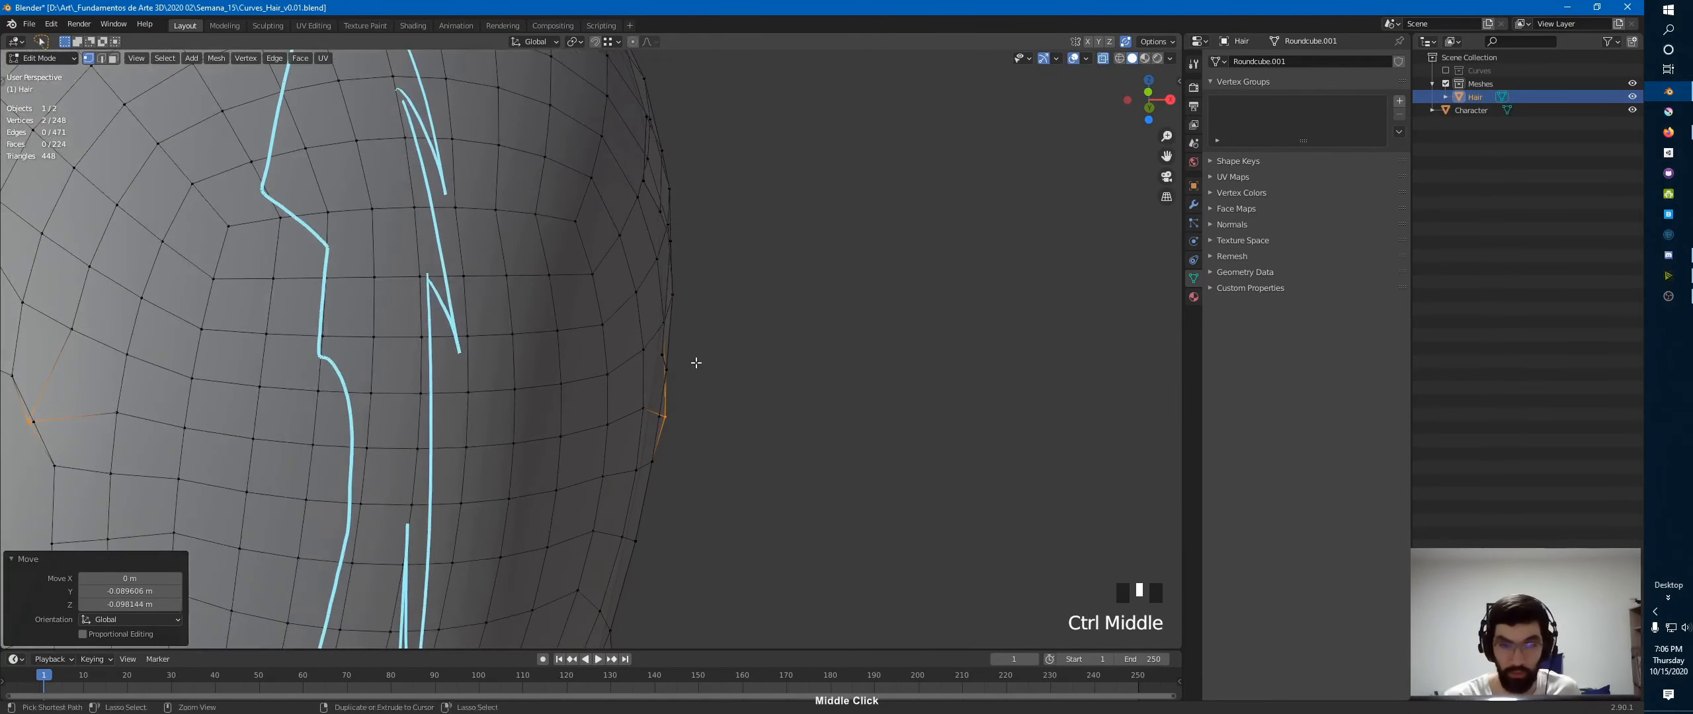
- Delete the border vertex at the middle of the diagonal corner under the curved hairline, on both sides of the head
{"action": "left_click", "coordinate": [661, 416]}
{"action": "middle_click_drag", "start_coordinate": [668, 439], "coordinate": [430, 377]}
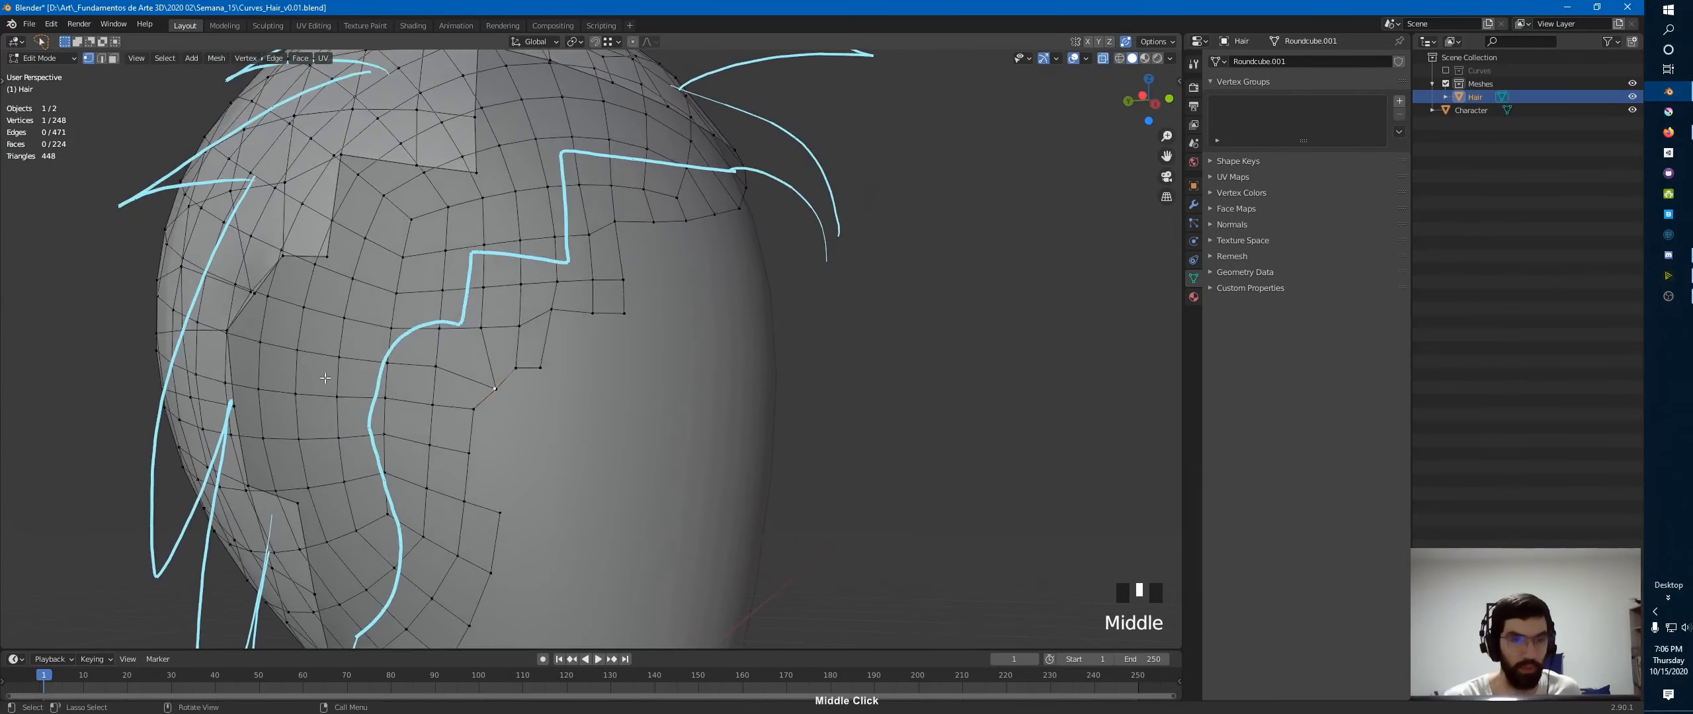
{"action": "left_click", "coordinate": [254, 292], "text": "shift"}
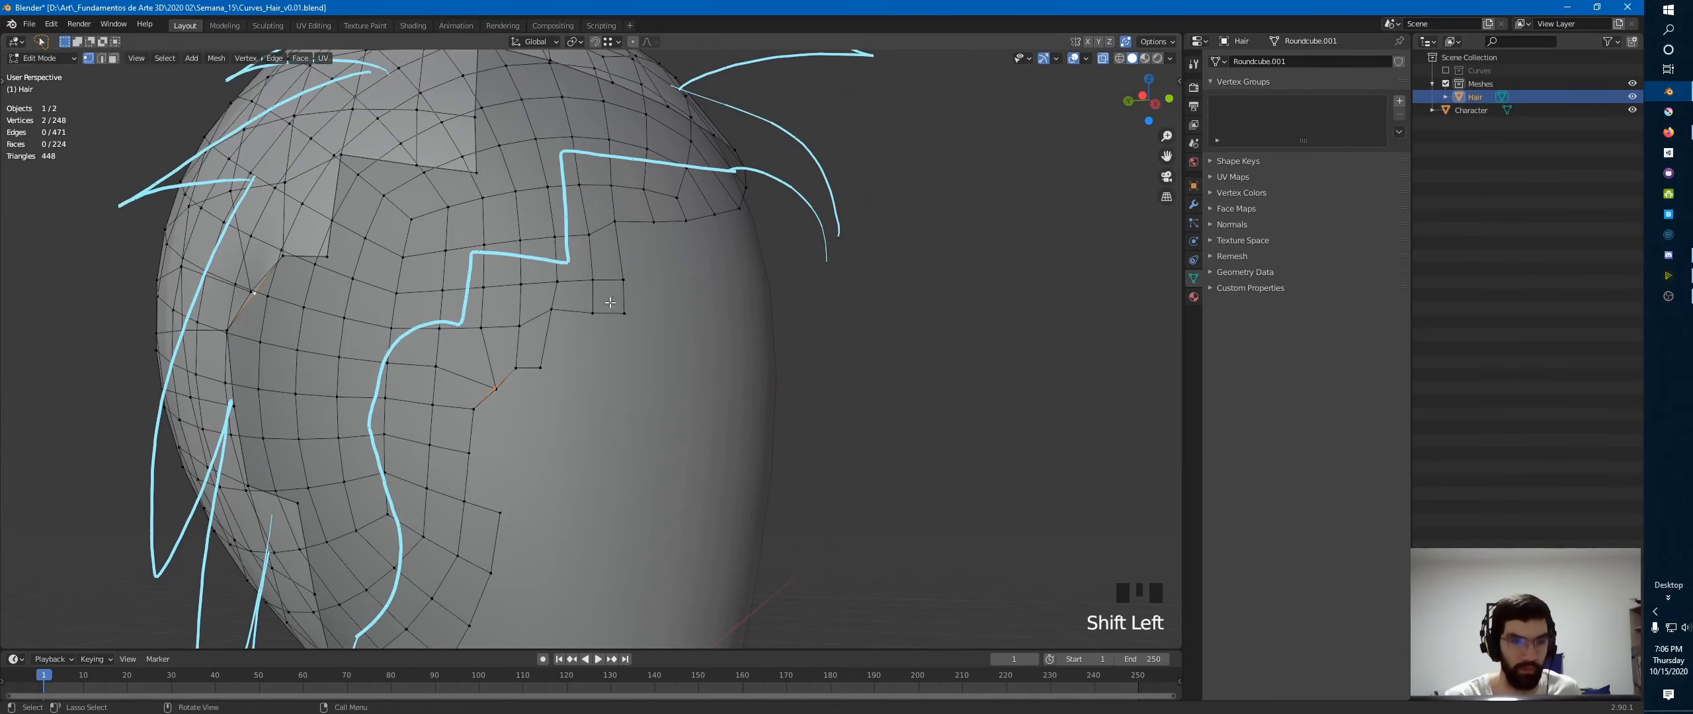
{"action": "key", "text": "x"}
{"action": "left_click", "coordinate": [798, 344]}
- In the right side view, slide the border vertex pair at the start of the curve along its edges onto the sketched hairline
{"action": "middle_click_drag", "start_coordinate": [812, 351], "coordinate": [702, 373]}
{"action": "key", "text": "KP_3"}
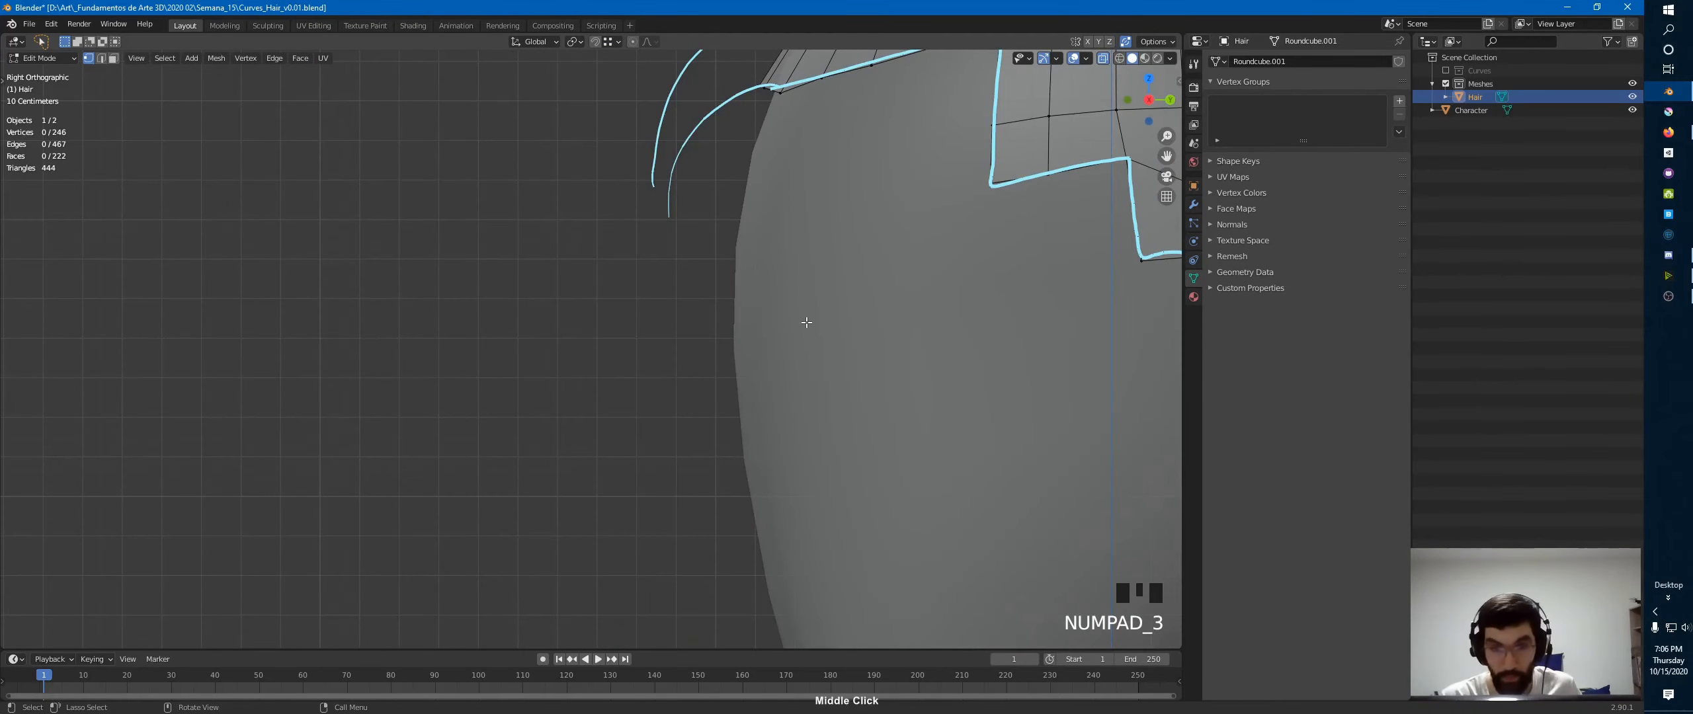
{"action": "mouse_move", "coordinate": [807, 322]}
{"action": "middle_mouse_down", "text": "ctrl"}
{"action": "mouse_move", "coordinate": [737, 468]}
{"action": "mouse_move", "coordinate": [498, 404]}
{"action": "mouse_move", "coordinate": [725, 295]}
{"action": "mouse_move", "coordinate": [633, 338]}
{"action": "middle_mouse_up", "text": "ctrl"}
{"action": "mouse_move", "coordinate": [632, 429]}
{"action": "left_mouse_down"}
{"action": "mouse_move", "coordinate": [671, 386]}
{"action": "mouse_move", "coordinate": [692, 404]}
{"action": "left_mouse_up"}
{"action": "middle_click_drag", "start_coordinate": [678, 357], "coordinate": [577, 418], "text": "shift"}
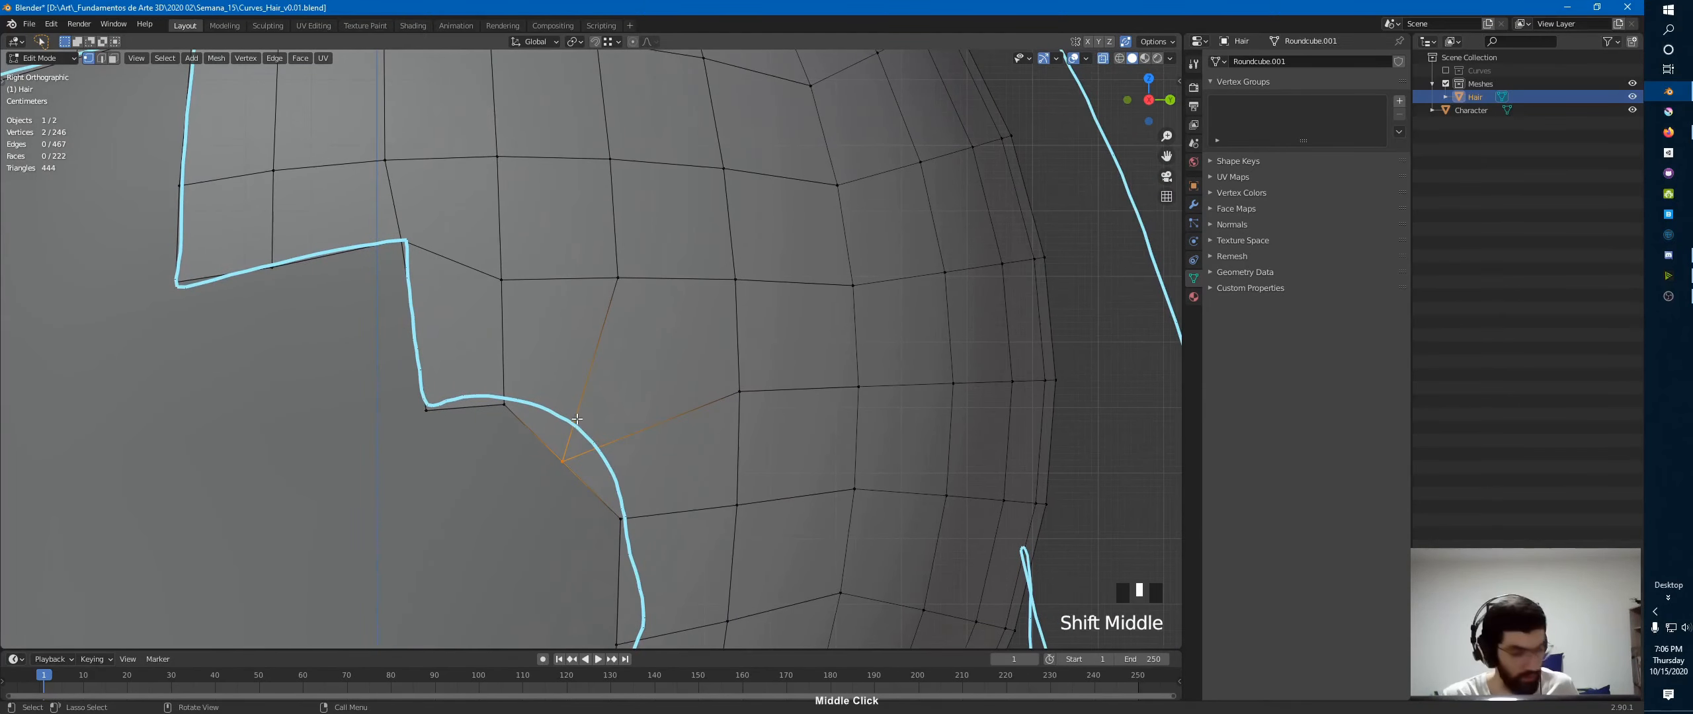
{"action": "key", "text": "g"}
{"action": "key", "text": "g"}
{"action": "left_click", "coordinate": [586, 393]}
{"action": "key", "text": "g"}
{"action": "key", "text": "g"}
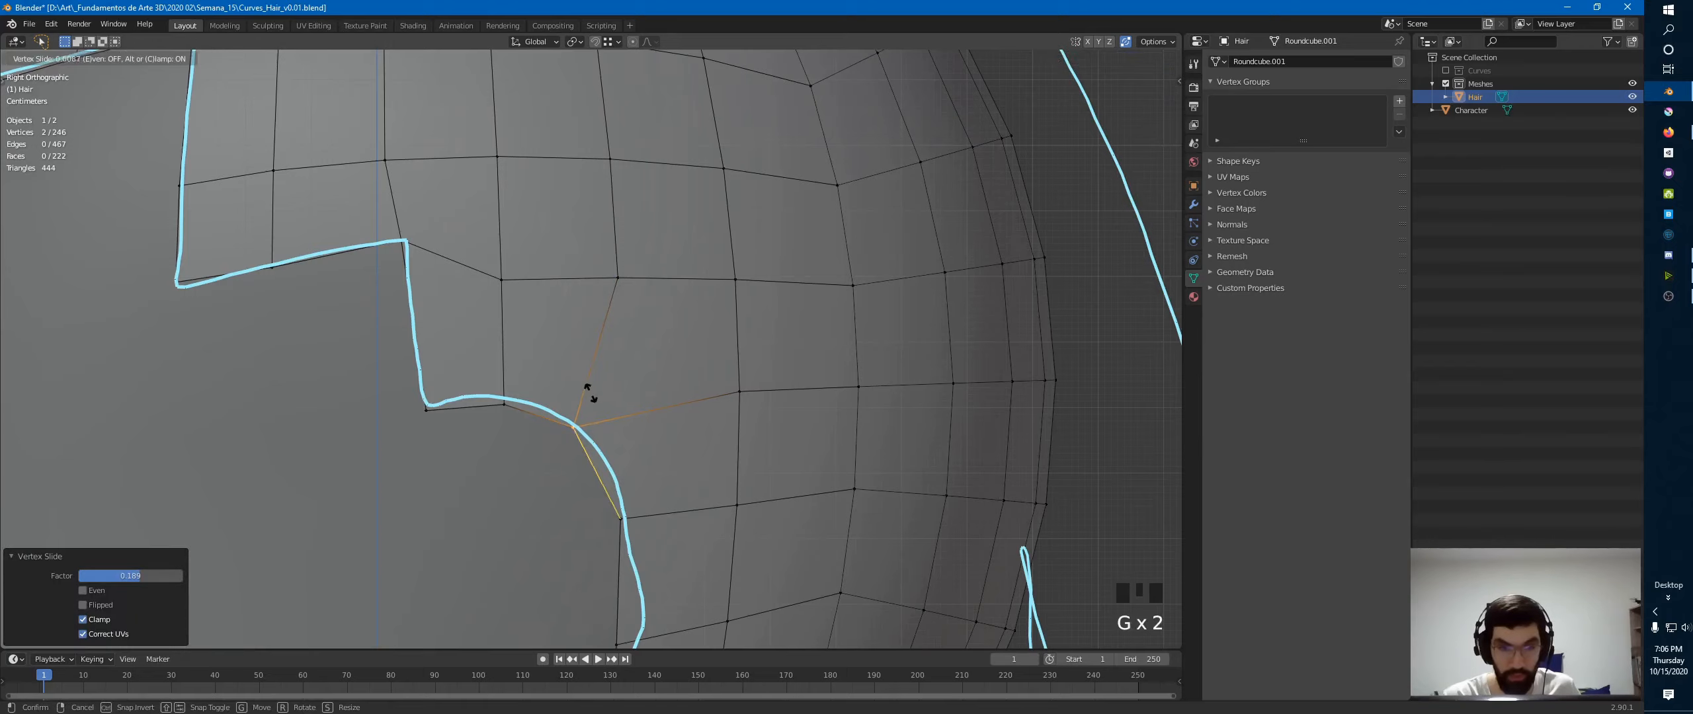
{"action": "key", "text": "g"}
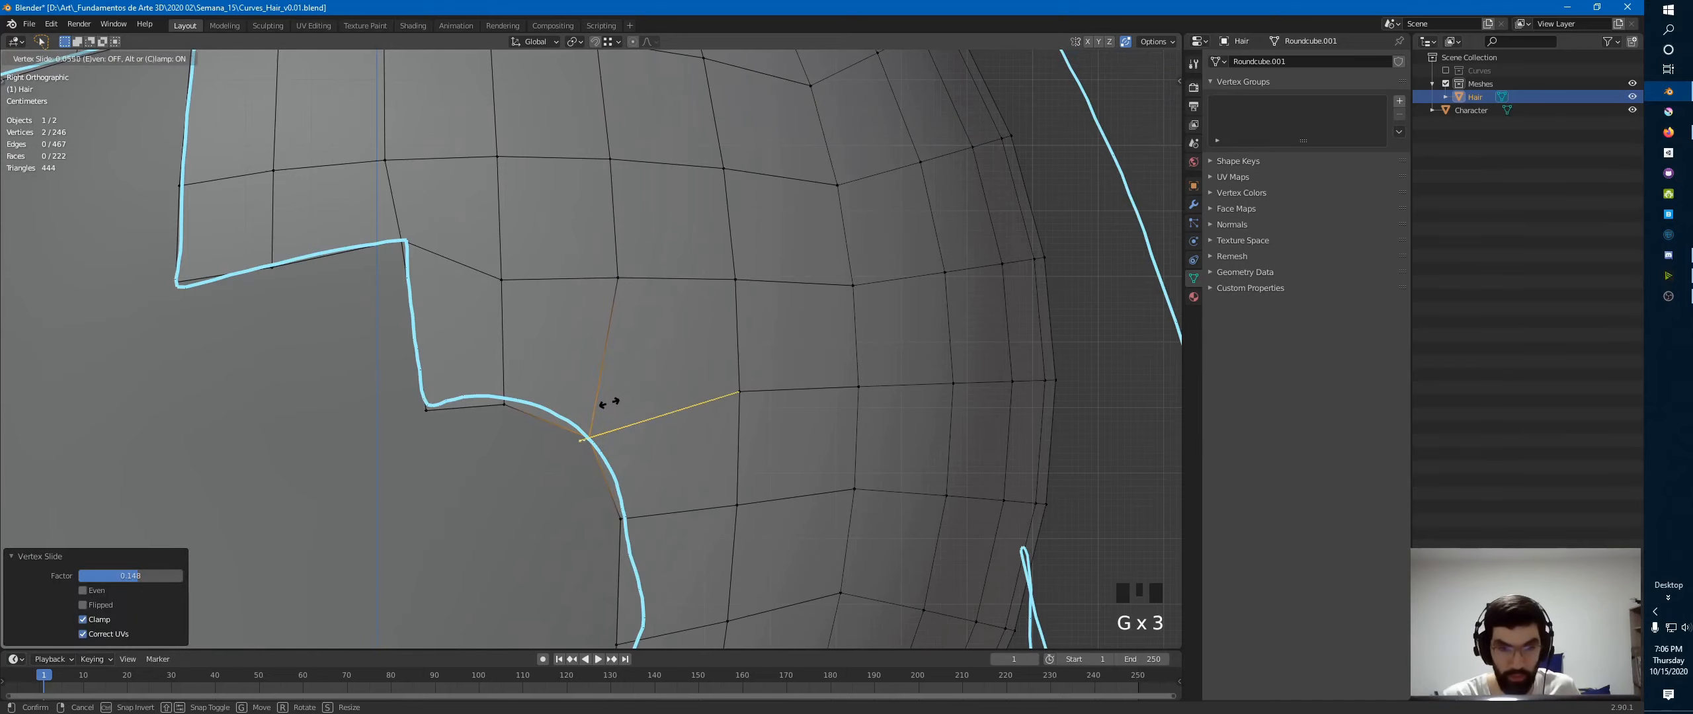
{"action": "key", "text": "g"}
{"action": "left_click", "coordinate": [603, 404]}
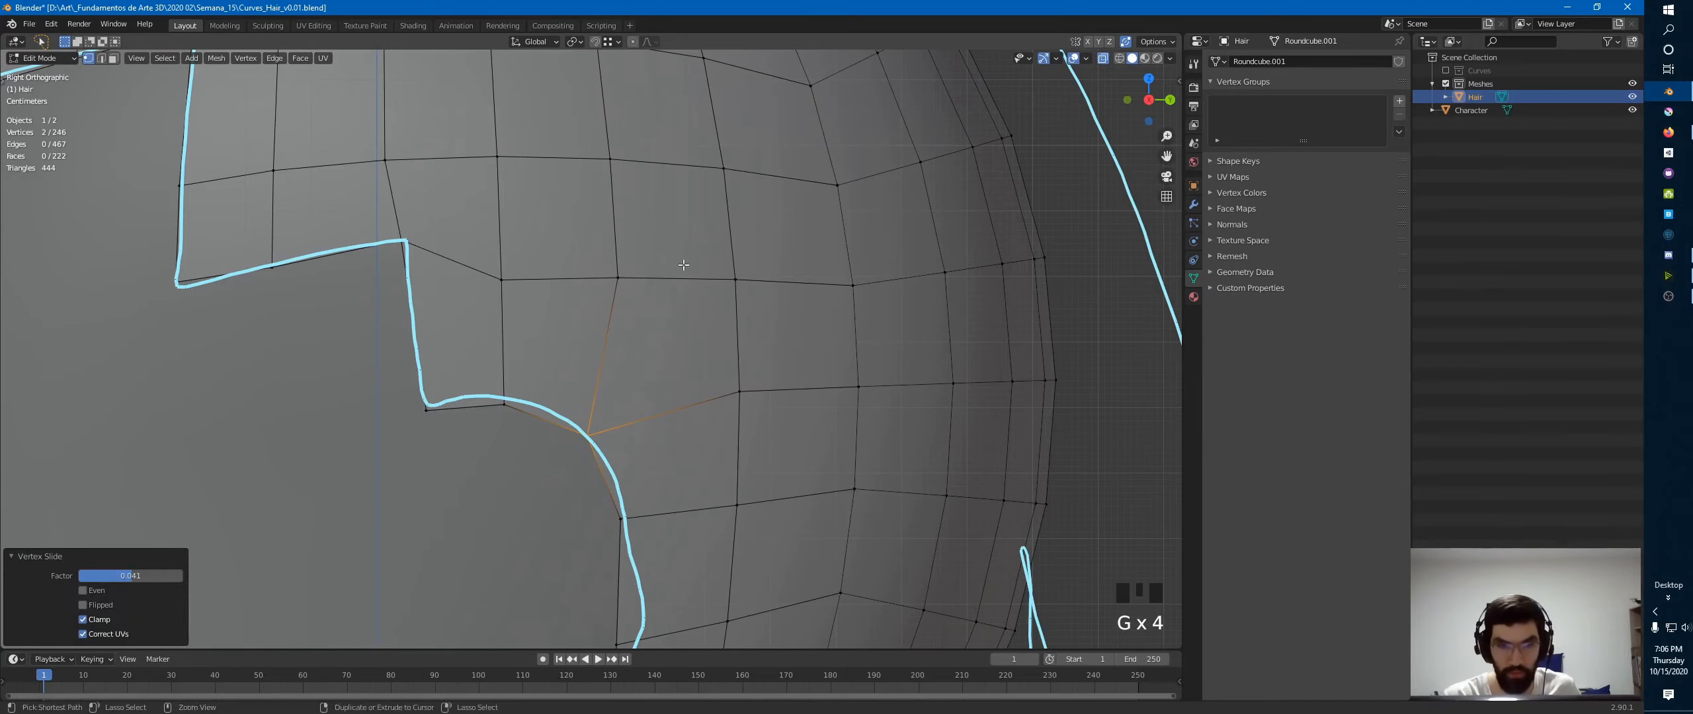
- Edge-slide the lowest border edges, four vertices per side, inward to meet the lower bulge of the curved hairline
{"action": "middle_click_drag", "start_coordinate": [680, 265], "coordinate": [481, 302], "text": "ctrl"}
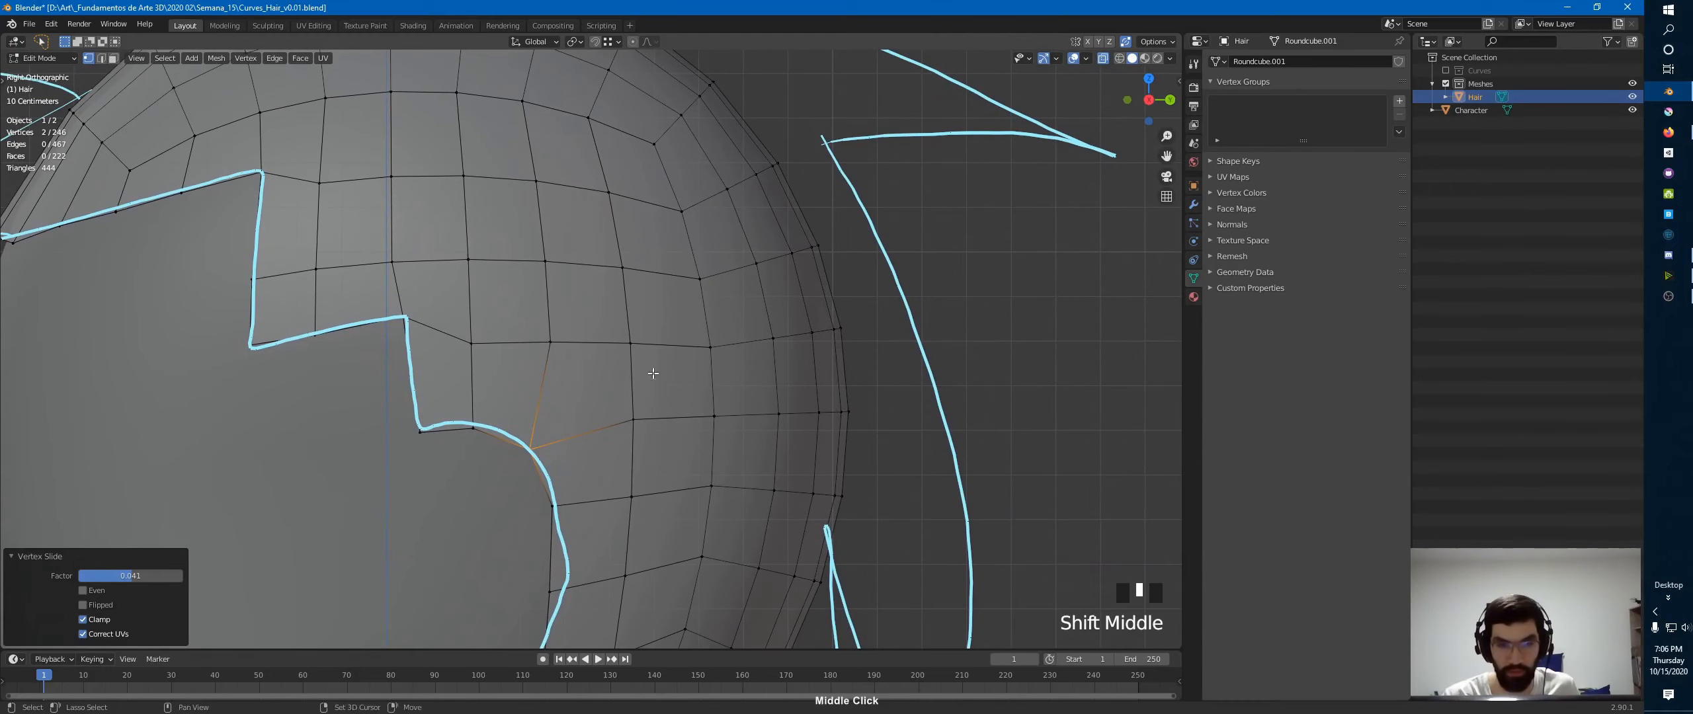
{"action": "middle_click_drag", "start_coordinate": [592, 357], "coordinate": [395, 196], "text": "shift"}
{"action": "middle_click_drag", "start_coordinate": [482, 380], "coordinate": [480, 335], "text": "shift"}
{"action": "left_click_drag", "start_coordinate": [289, 458], "coordinate": [333, 439]}
{"action": "middle_click_drag", "start_coordinate": [404, 378], "coordinate": [514, 204], "text": "shift"}
{"action": "middle_click_drag", "start_coordinate": [428, 297], "coordinate": [417, 334], "text": "ctrl"}
{"action": "left_click_drag", "start_coordinate": [389, 277], "coordinate": [462, 464]}
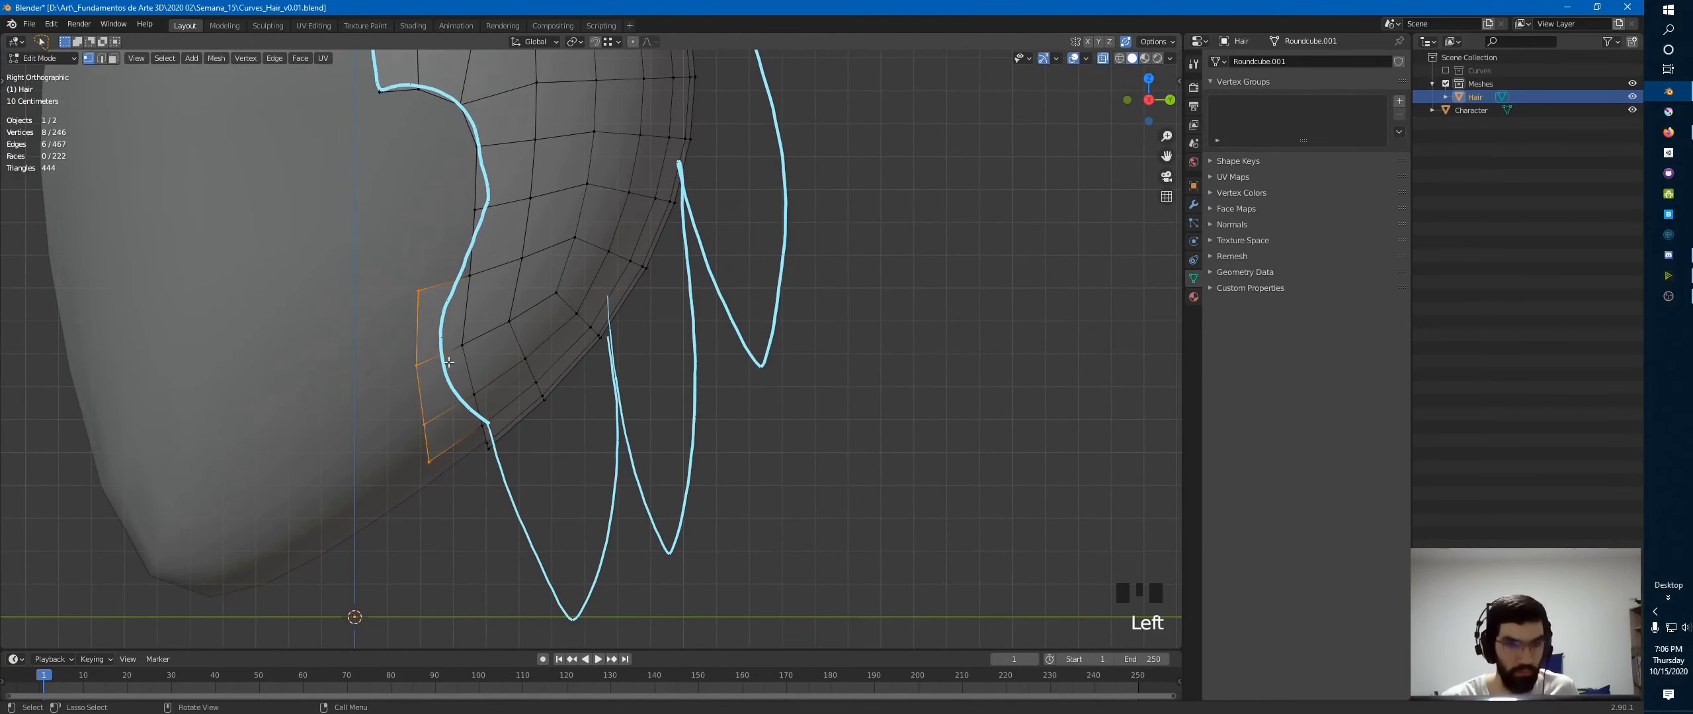
{"action": "key", "text": "g"}
{"action": "key", "text": "g"}
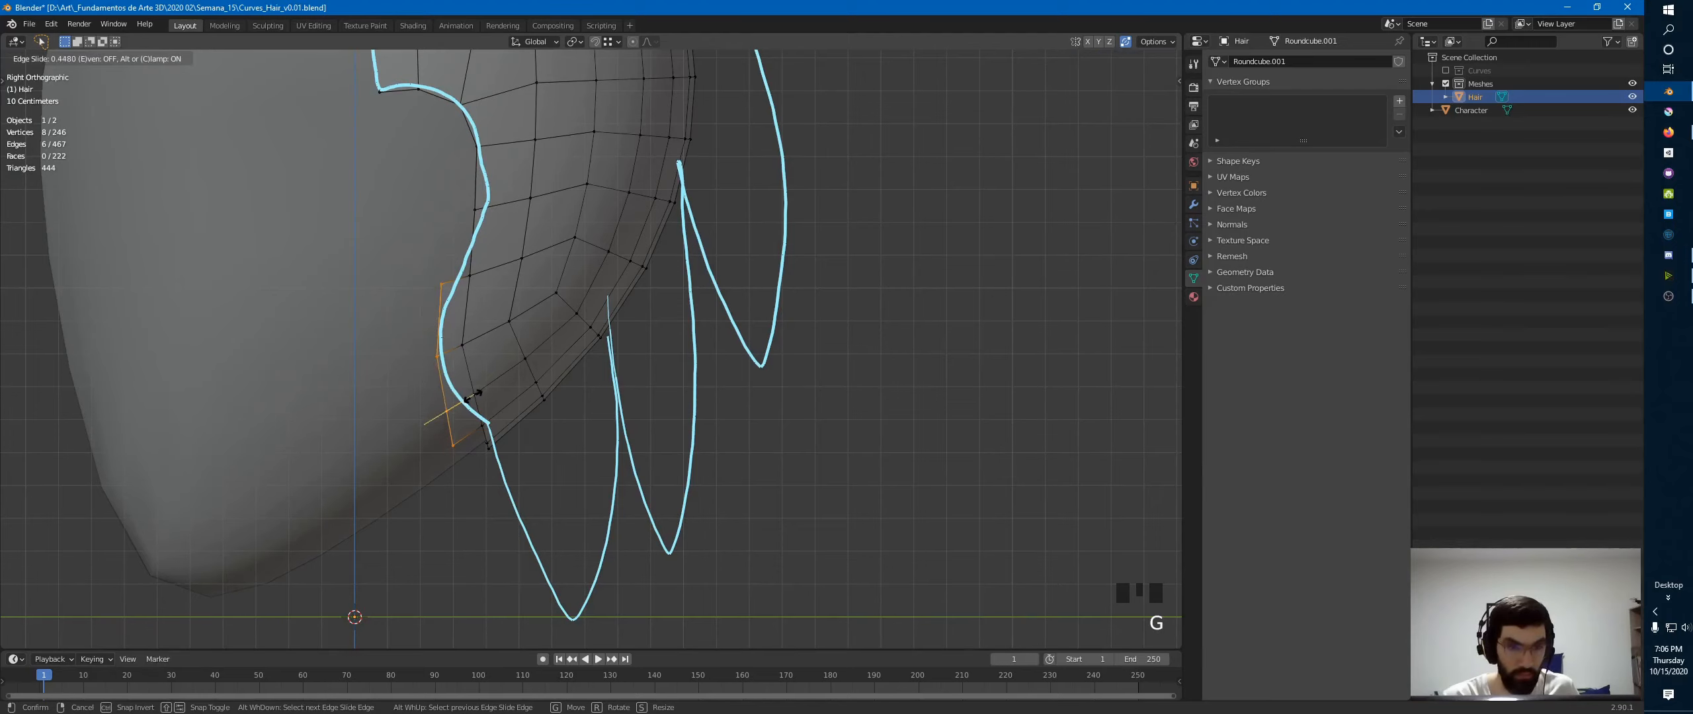
{"action": "left_click", "coordinate": [471, 397]}
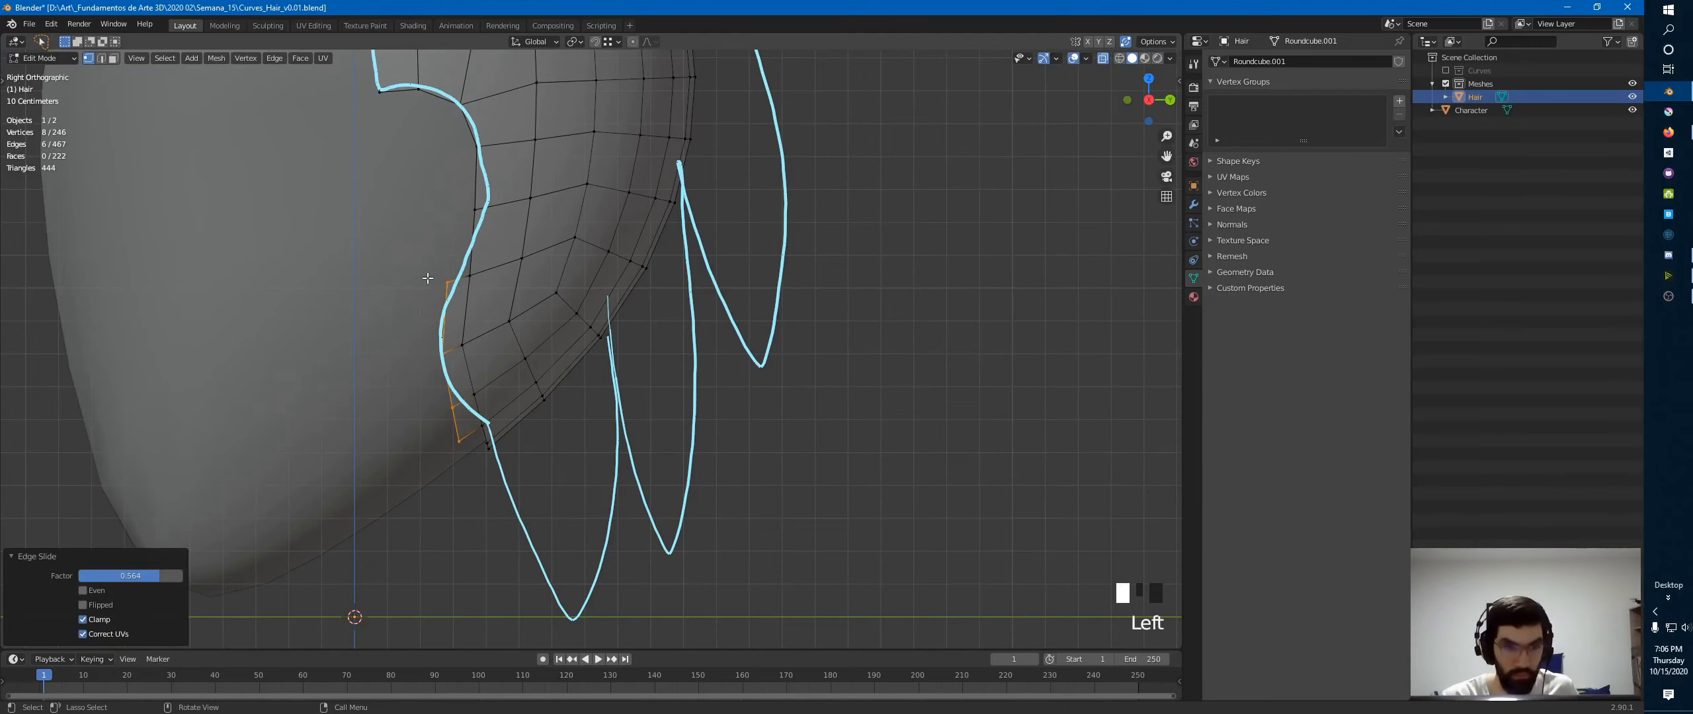
- Slide the border vertex pair just above the lower bulge onto the hairline, turning off clamping for the last slide
{"action": "left_click_drag", "start_coordinate": [428, 278], "coordinate": [453, 305]}
{"action": "key", "text": "g"}
{"action": "key", "text": "g"}
{"action": "left_click", "coordinate": [456, 307]}
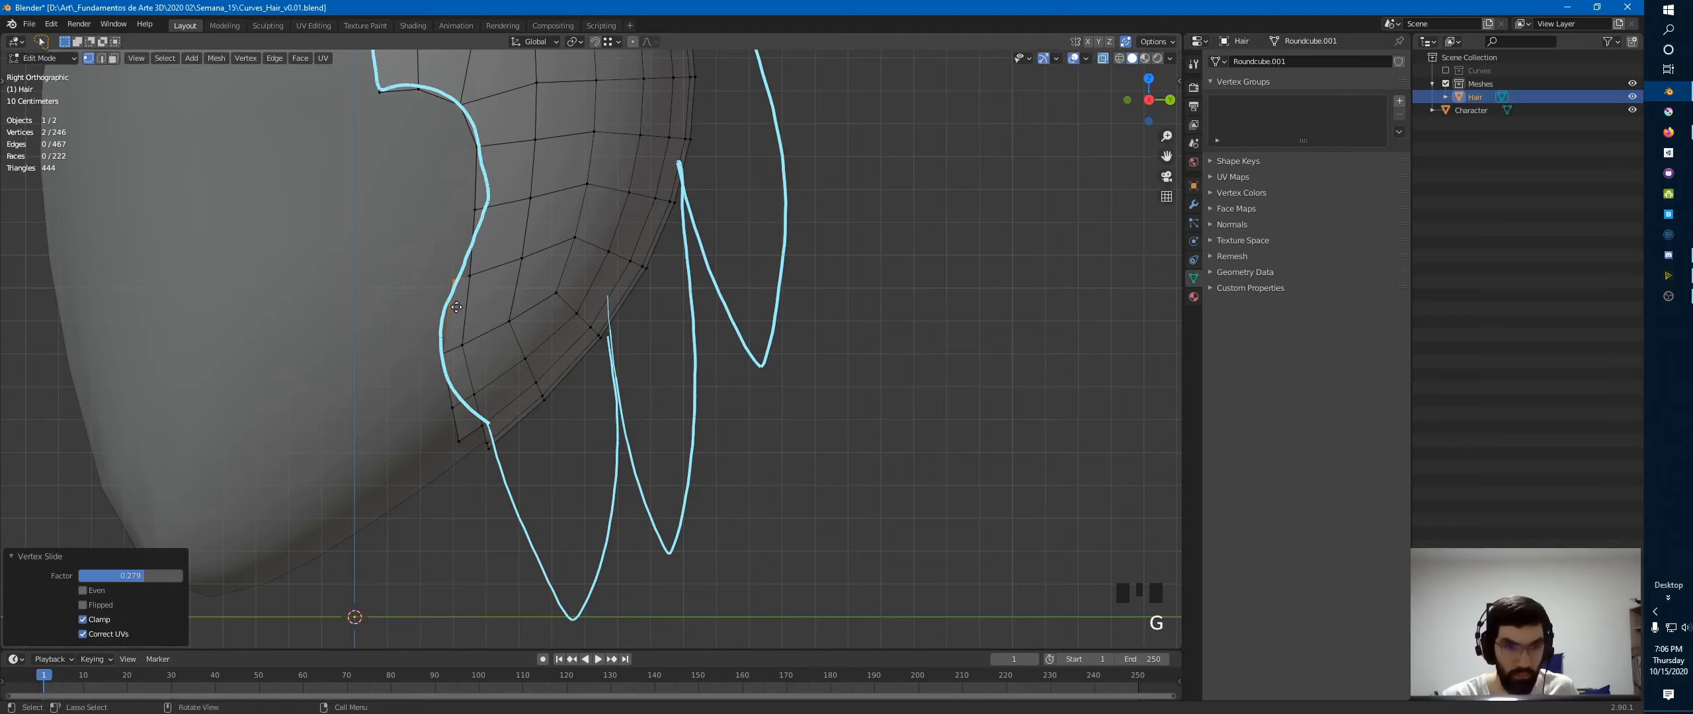
{"action": "key", "text": "g"}
{"action": "key", "text": "g"}
{"action": "left_click", "coordinate": [479, 298]}
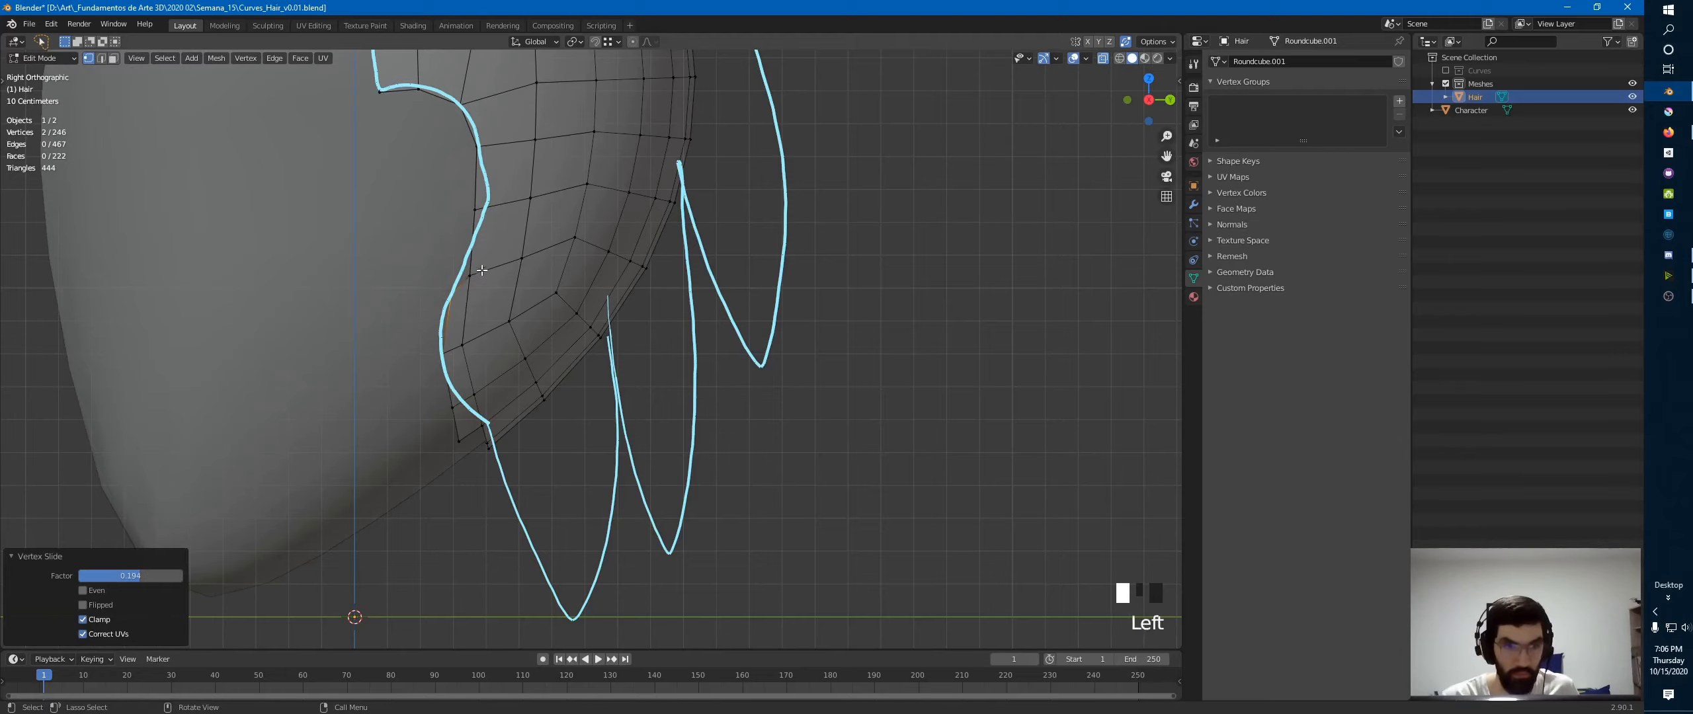
{"action": "key", "text": "g"}
{"action": "key", "text": "g"}
{"action": "key", "text": "c"}
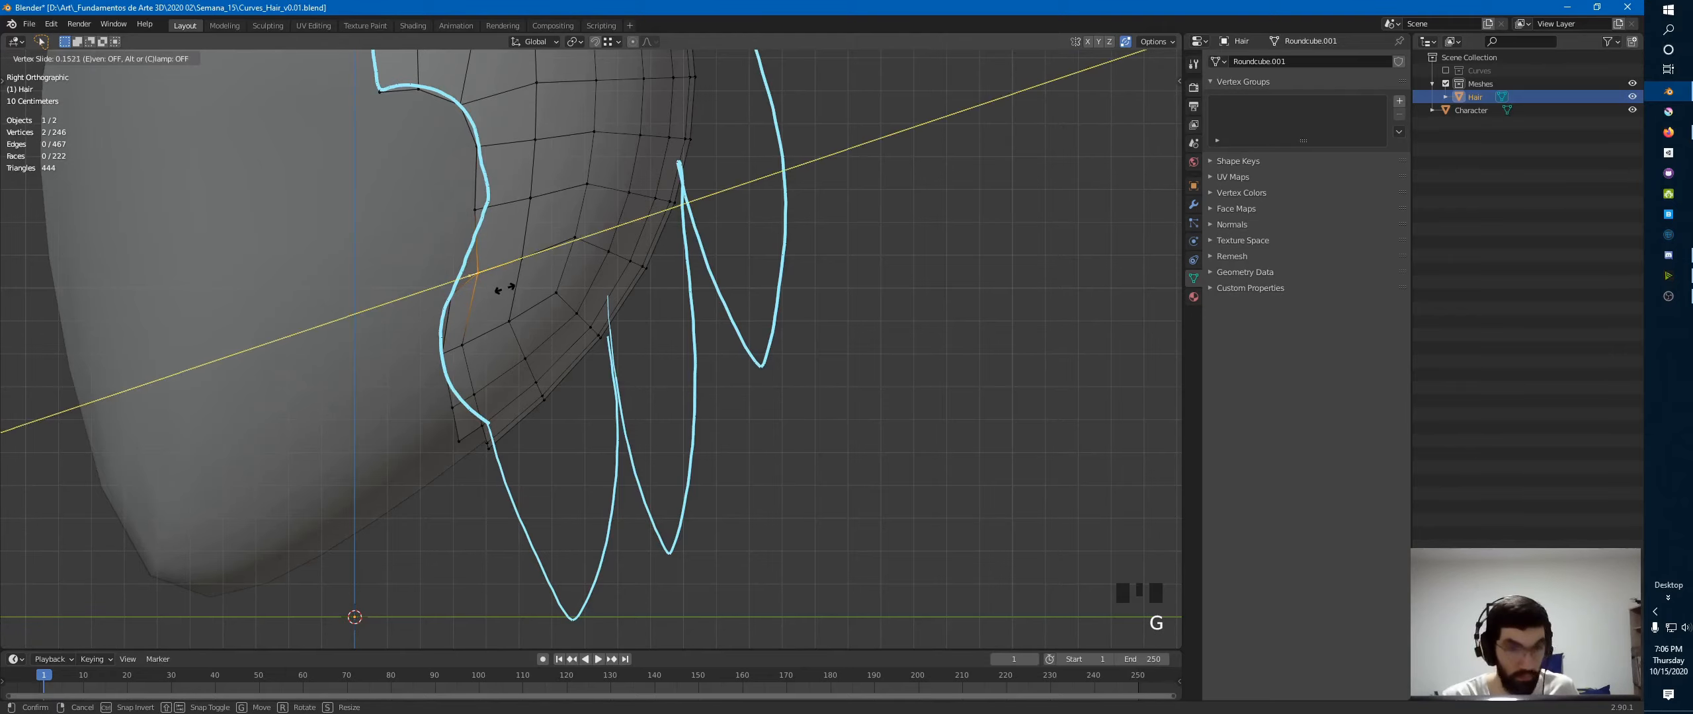
{"action": "left_click", "coordinate": [487, 297]}
- Vertex-slide the border vertex pair at the hairline's deepest inward bend onto the sketched curve
{"action": "left_click_drag", "start_coordinate": [474, 199], "coordinate": [498, 213]}
{"action": "key", "text": "g"}
{"action": "key", "text": "g"}
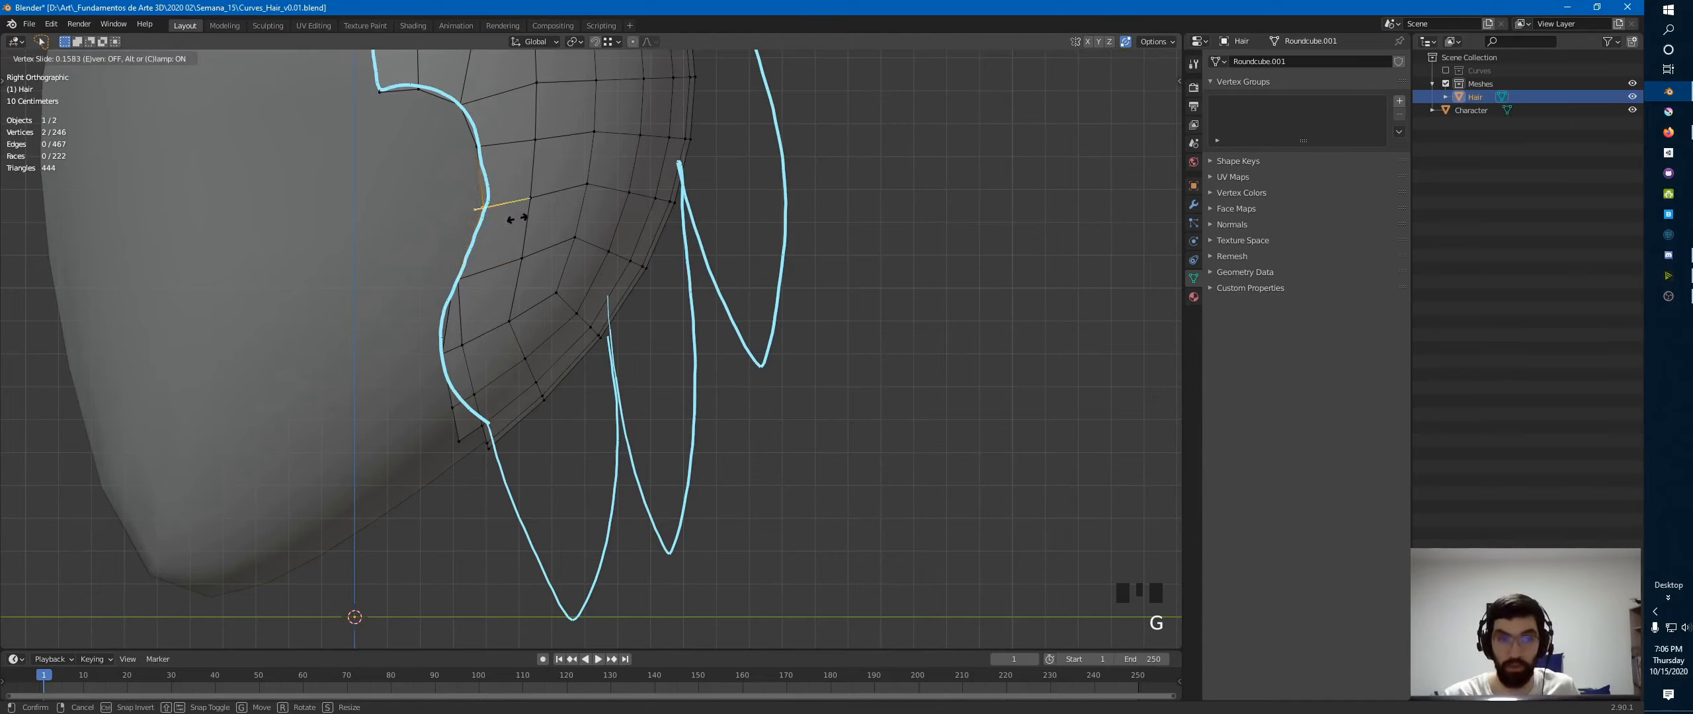
{"action": "left_click", "coordinate": [521, 222]}
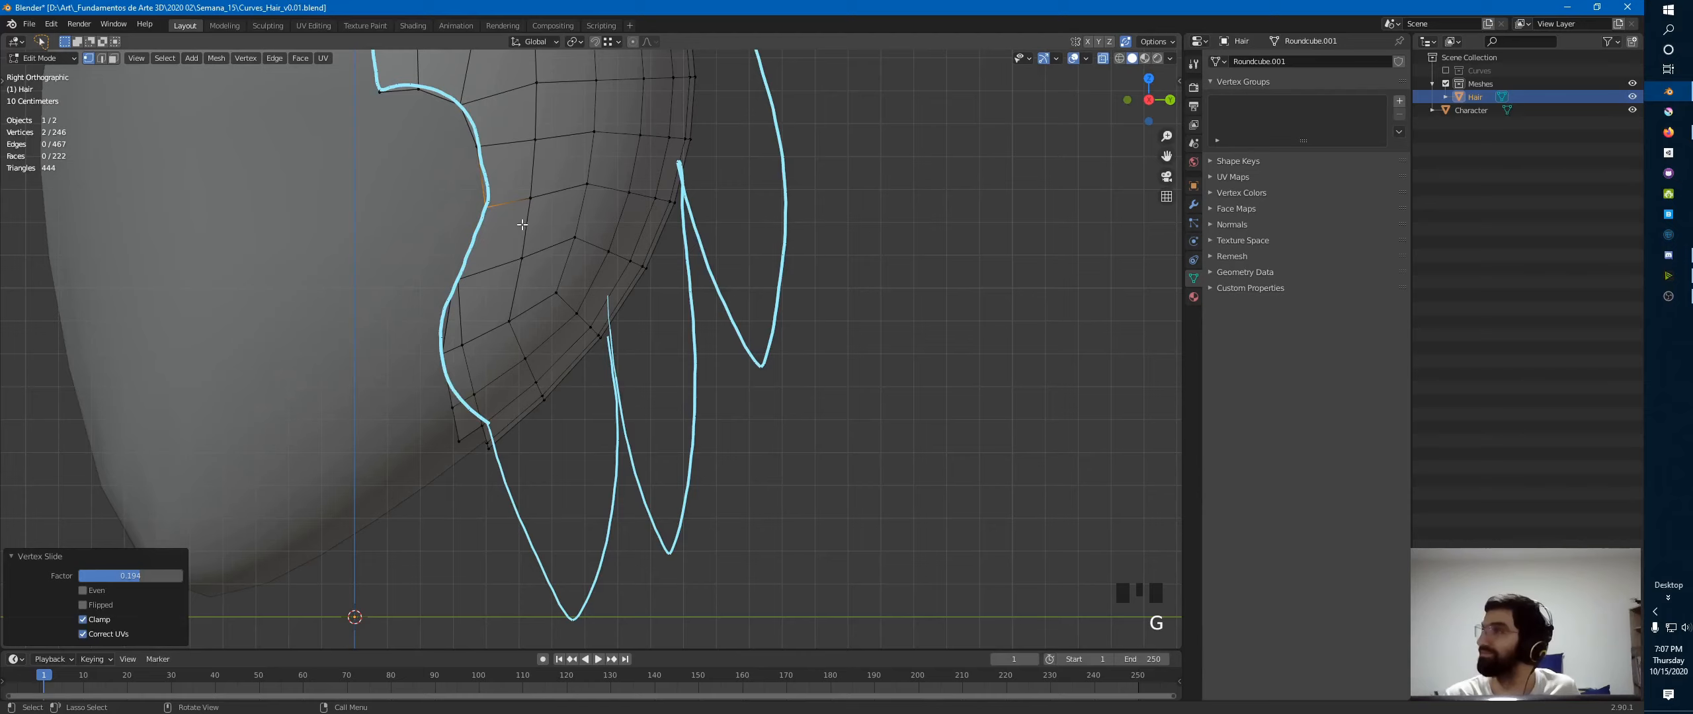
- Slide the border vertex pair just above the lowest corner inward onto the lower bulge of the hairline
{"action": "middle_click_drag", "start_coordinate": [556, 153], "coordinate": [523, 292], "text": "shift"}
{"action": "left_click", "coordinate": [521, 291]}
{"action": "key", "text": "g"}
{"action": "key", "text": "g"}
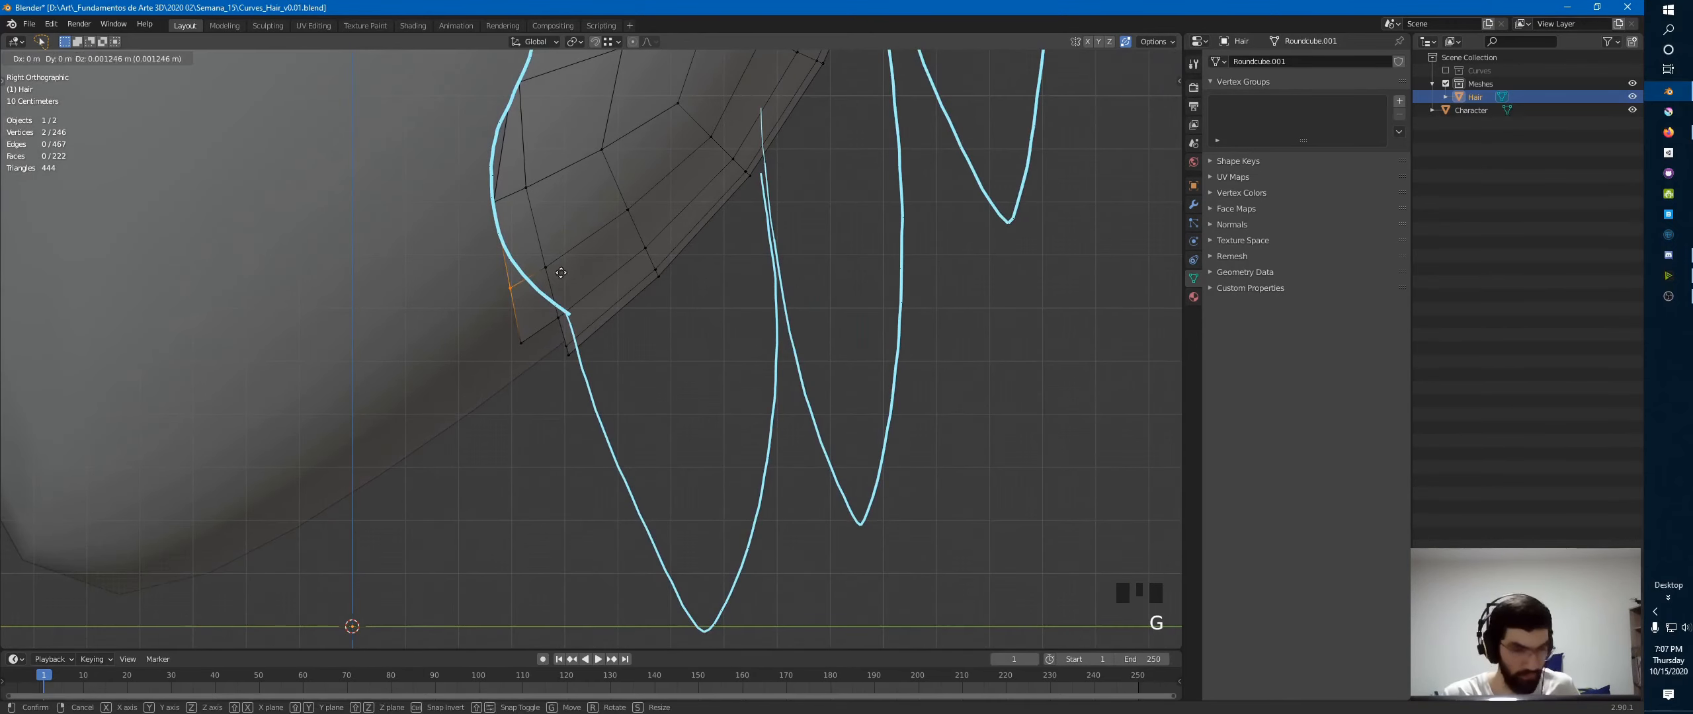
{"action": "left_click", "coordinate": [570, 260]}
- Slide the two inner vertex pairs behind the lower bulge away from the border to even out the face spacing
{"action": "left_click", "coordinate": [546, 267]}
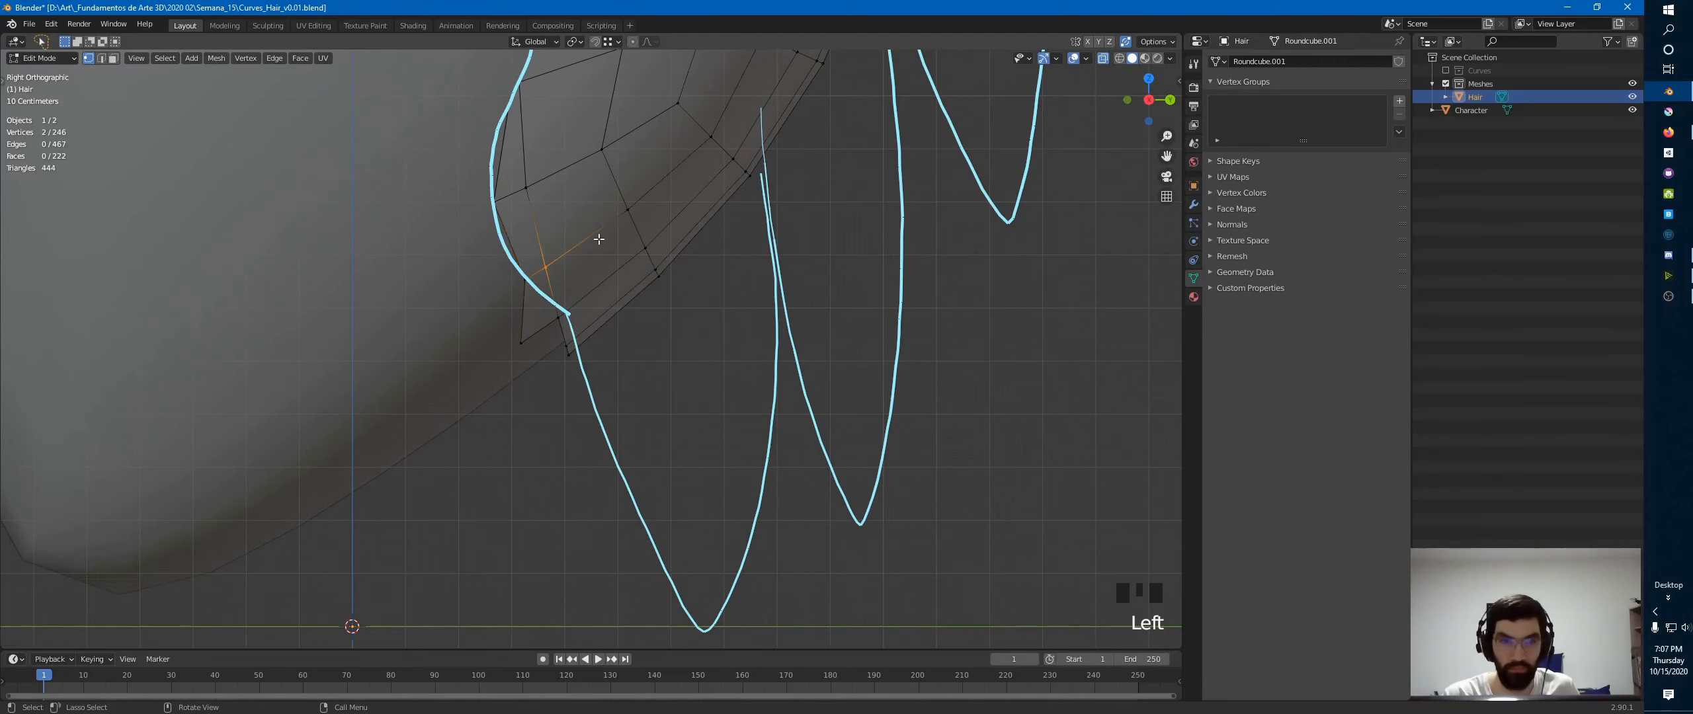
{"action": "key", "text": "g"}
{"action": "key", "text": "g"}
{"action": "left_click", "coordinate": [621, 223]}
{"action": "left_click", "coordinate": [526, 189]}
{"action": "key", "text": "g"}
{"action": "key", "text": "g"}
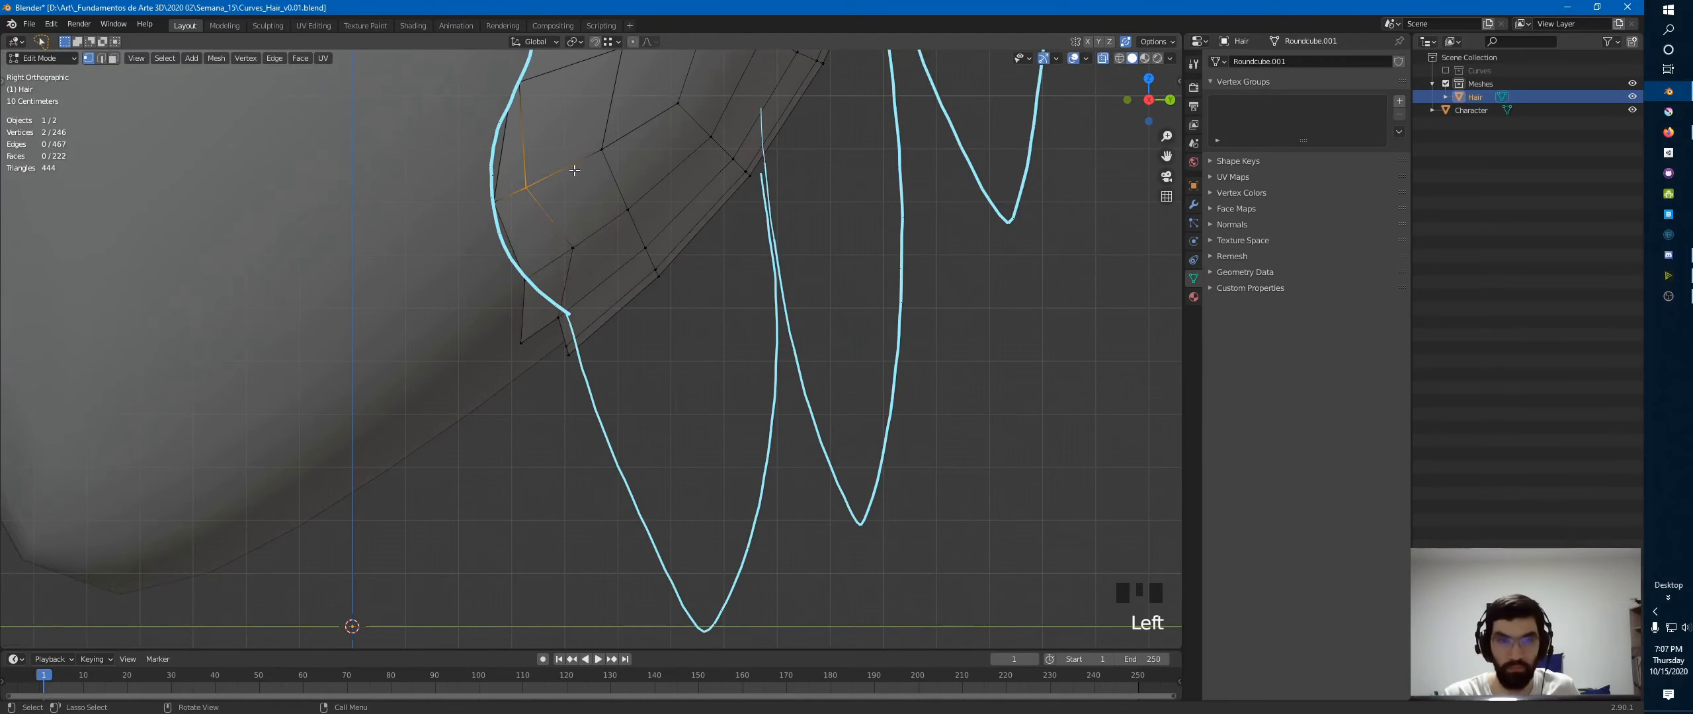
{"action": "left_click", "coordinate": [599, 158]}
- Vertex-slide the lowest protruding corner vertices back inward, behind the hairline's lower tip
{"action": "left_click", "coordinate": [567, 313]}
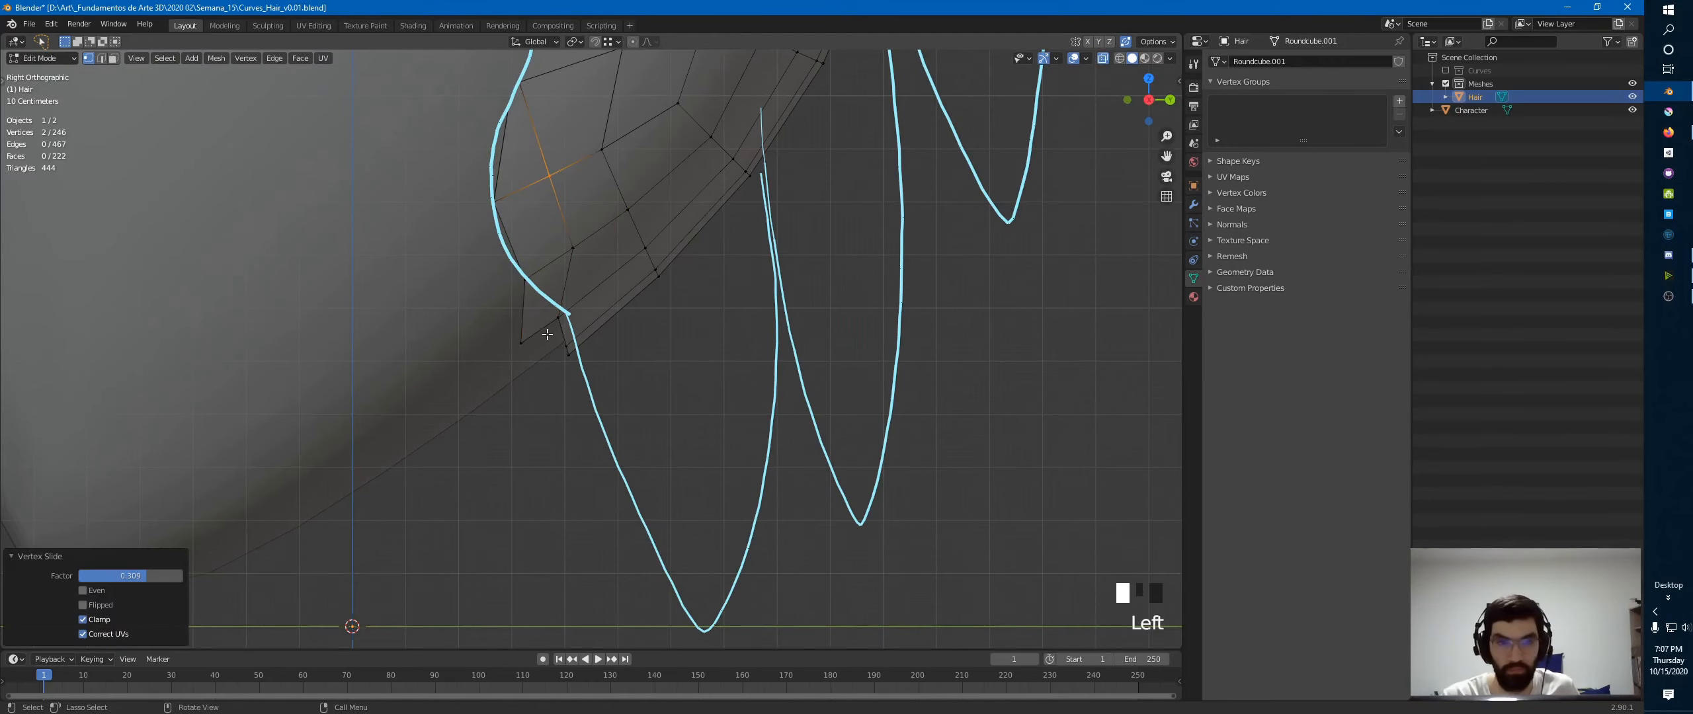
{"action": "key", "text": "g"}
{"action": "key", "text": "g"}
{"action": "left_click", "coordinate": [549, 338]}
{"action": "left_click", "coordinate": [522, 343]}
{"action": "key", "text": "g"}
{"action": "key", "text": "g"}
{"action": "left_click", "coordinate": [599, 295]}
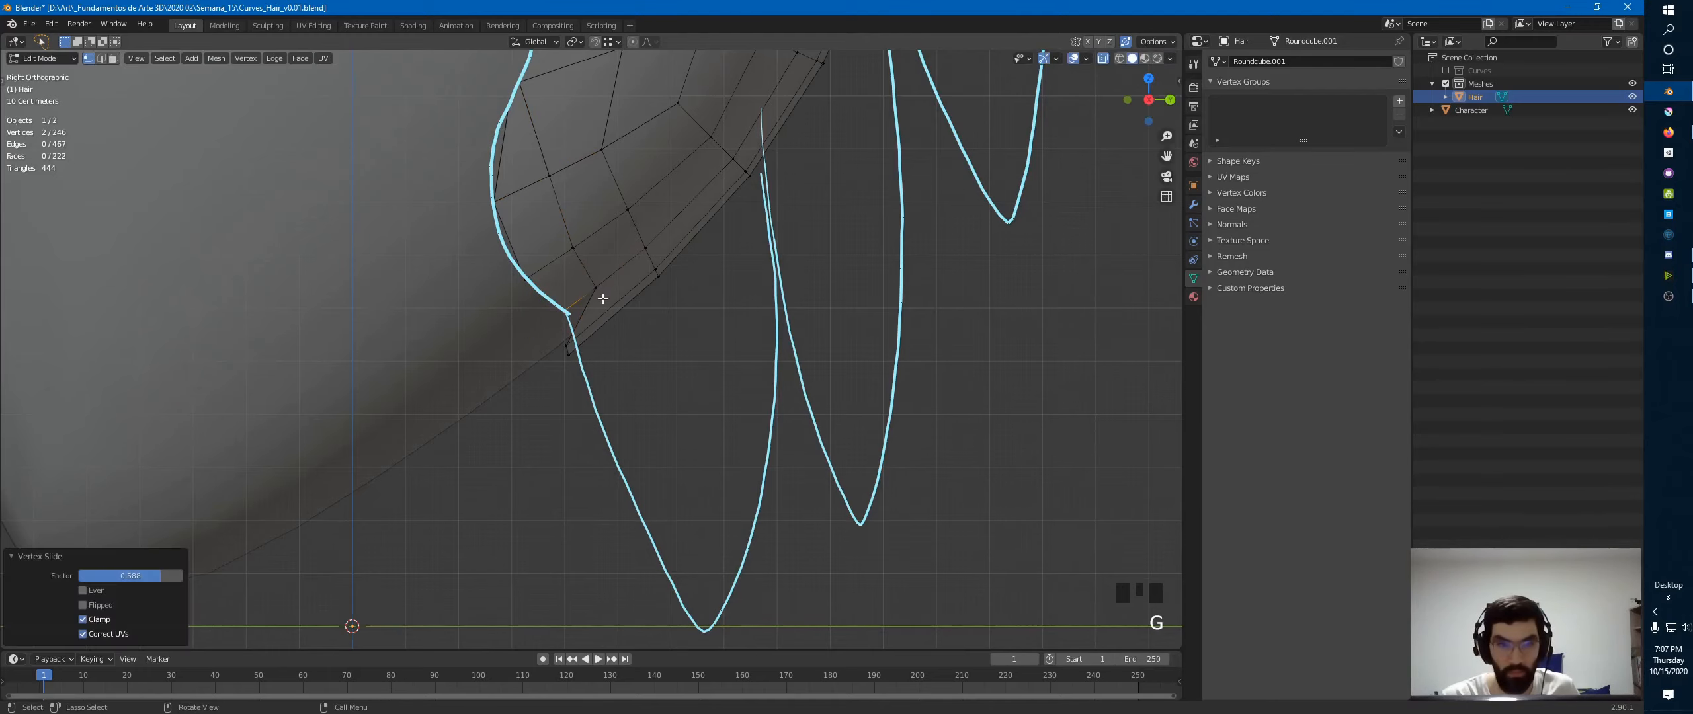
- Edge-slide the three-vertex strip of the lower back border upward, level with the neighbouring corner vertices
{"action": "mouse_move", "coordinate": [593, 360]}
{"action": "middle_mouse_down", "text": "shift"}
{"action": "mouse_move", "coordinate": [466, 298]}
{"action": "mouse_move", "coordinate": [428, 238]}
{"action": "middle_mouse_up", "text": "shift"}
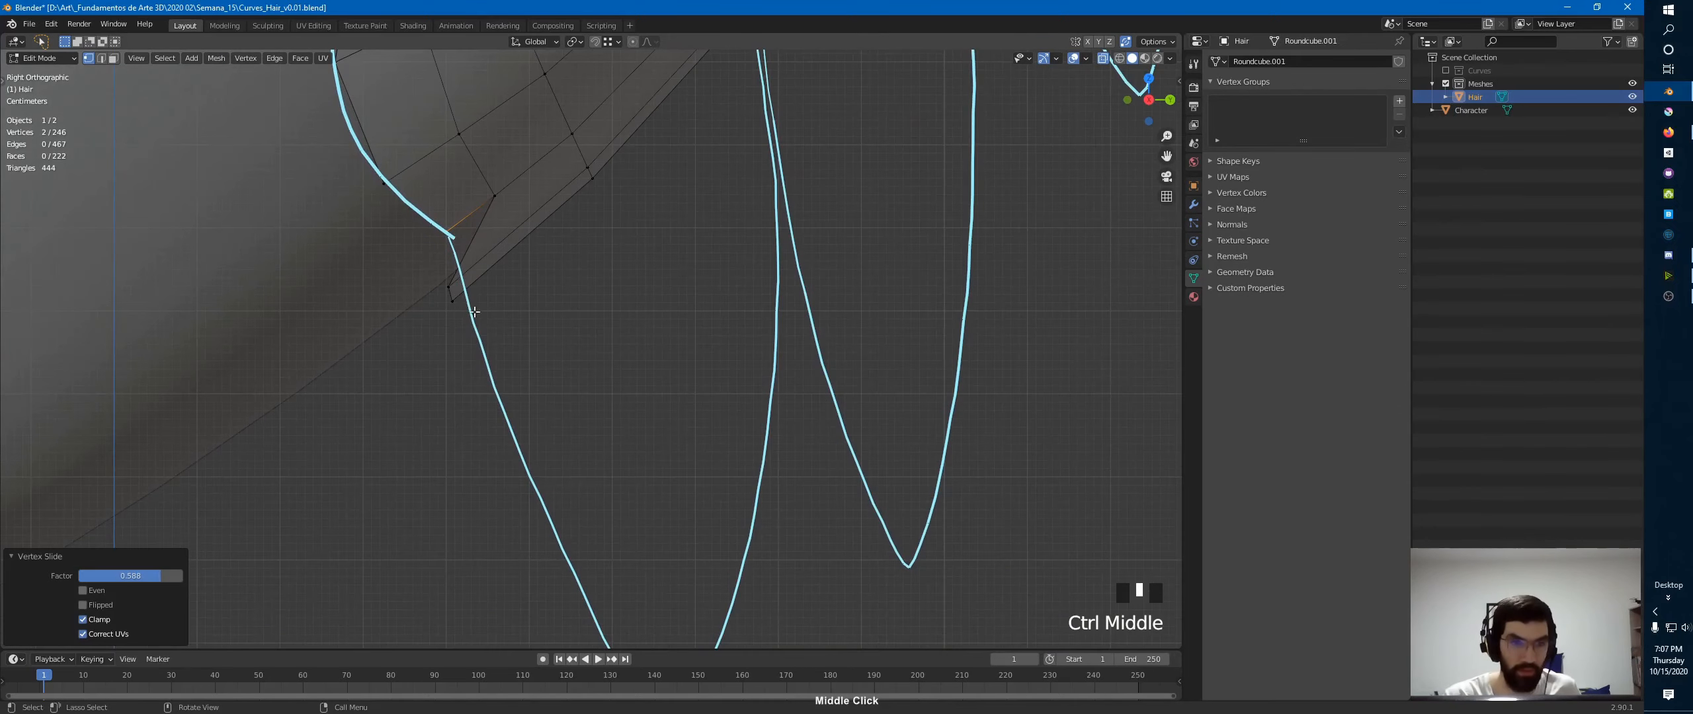
{"action": "mouse_move", "coordinate": [462, 269]}
{"action": "left_mouse_down"}
{"action": "mouse_move", "coordinate": [453, 337]}
{"action": "mouse_move", "coordinate": [462, 317]}
{"action": "left_mouse_up"}
{"action": "key", "text": "g"}
{"action": "key", "text": "g"}
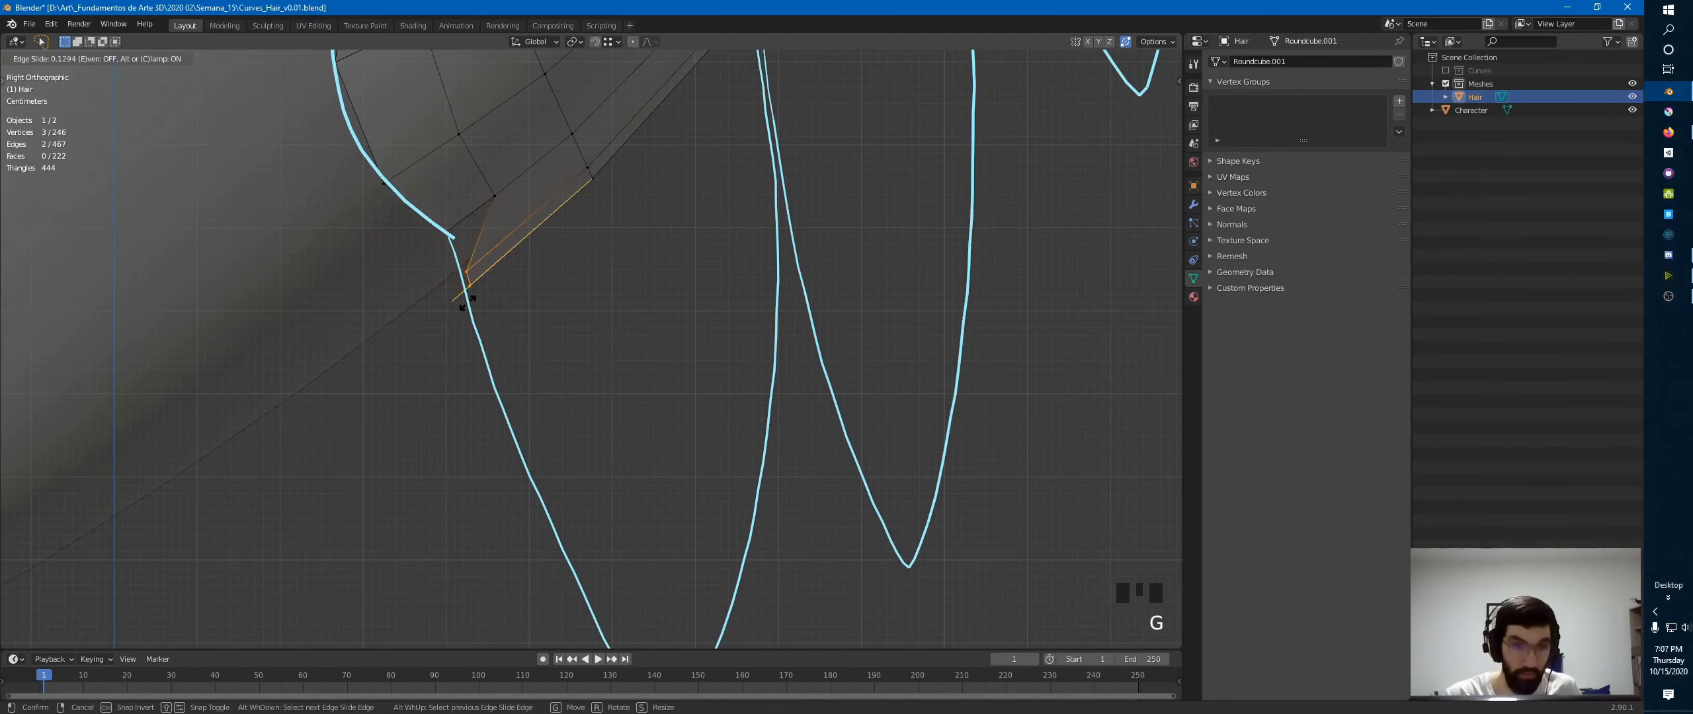
{"action": "left_click", "coordinate": [466, 304]}
{"action": "middle_click_drag", "start_coordinate": [522, 310], "coordinate": [430, 336]}
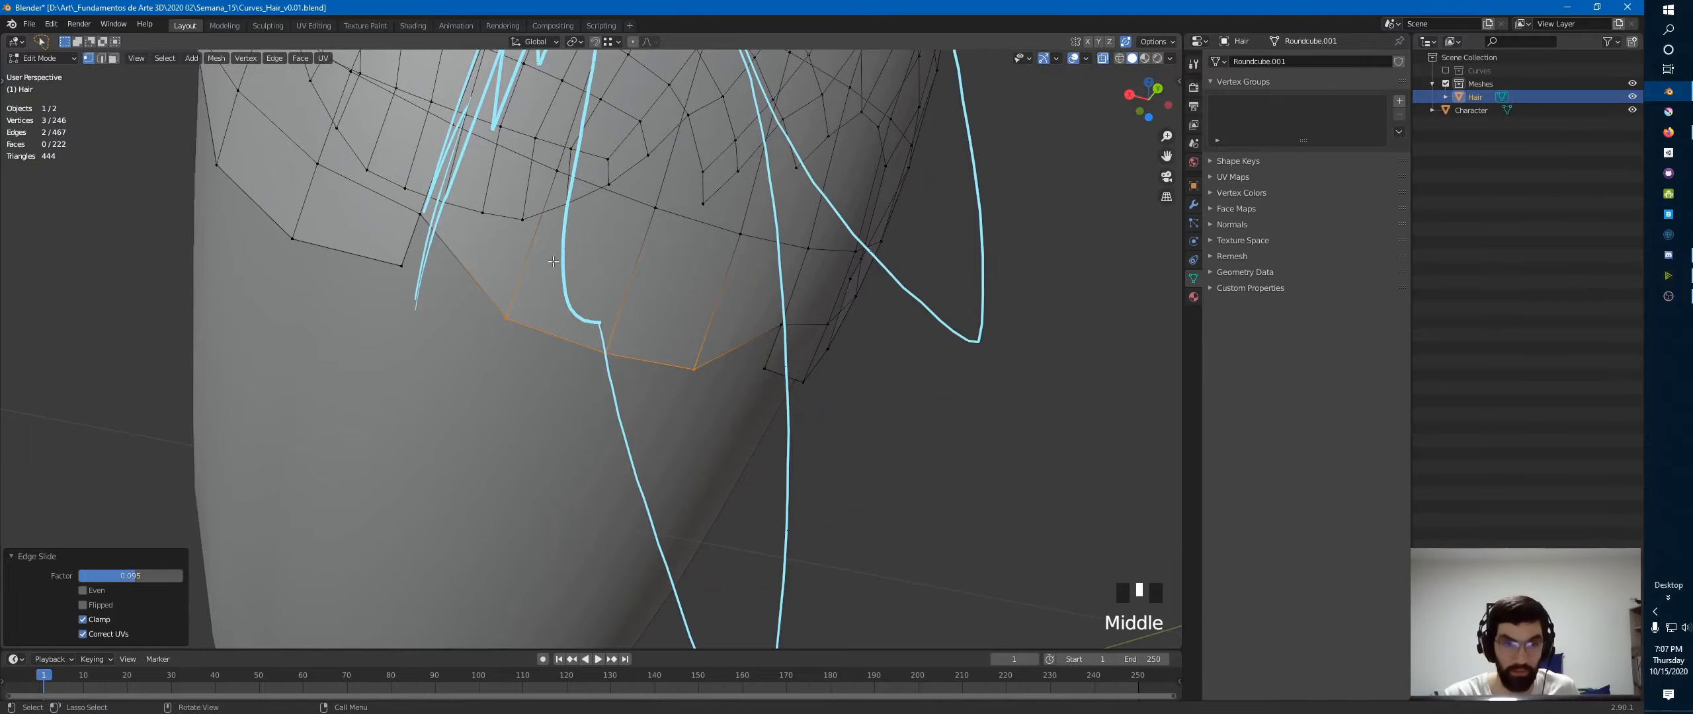
{"action": "middle_click_drag", "start_coordinate": [553, 262], "coordinate": [529, 392]}
{"action": "key", "text": "g"}
{"action": "key", "text": "g"}
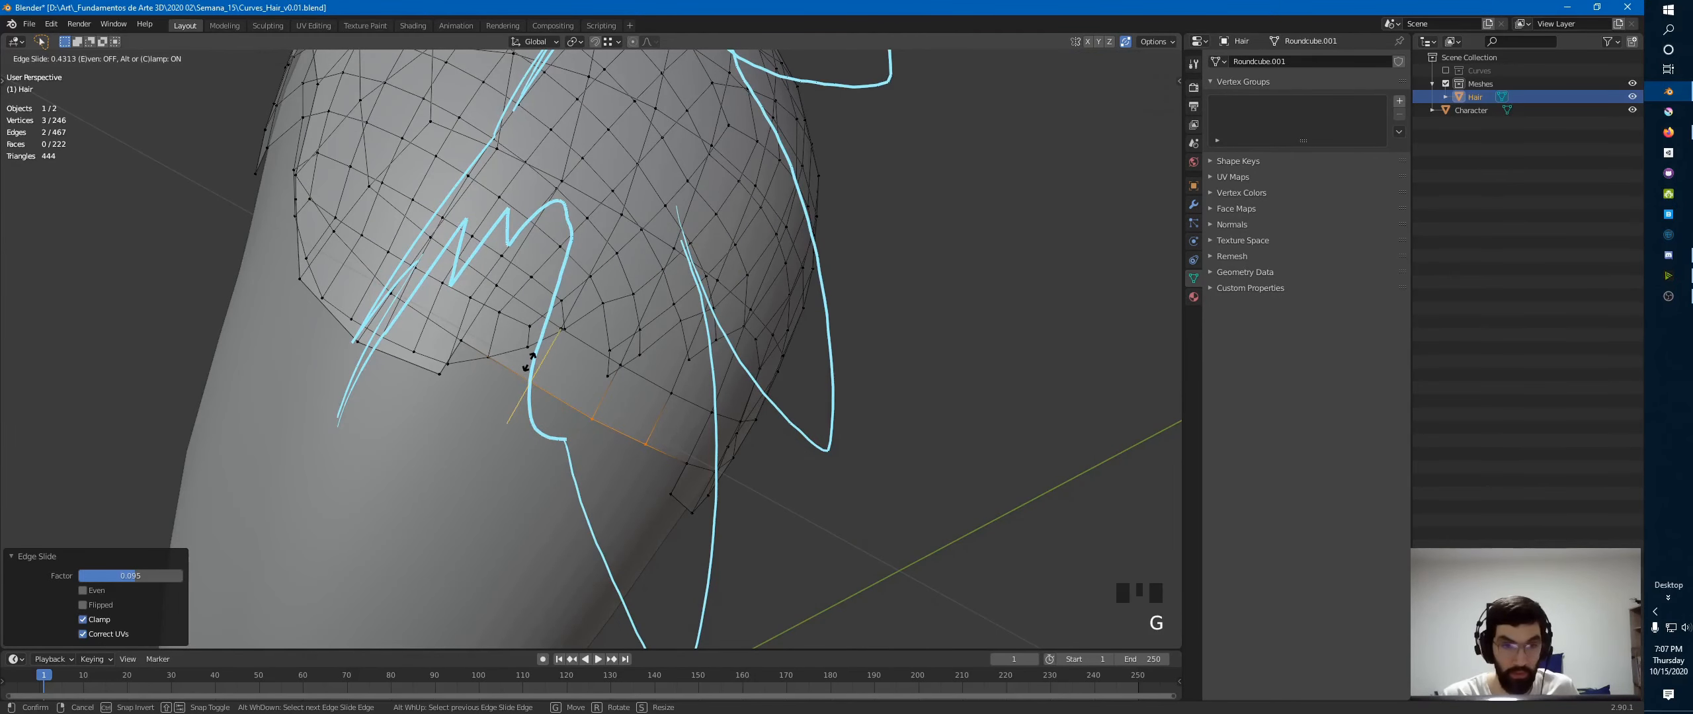
{"action": "left_click", "coordinate": [533, 356]}
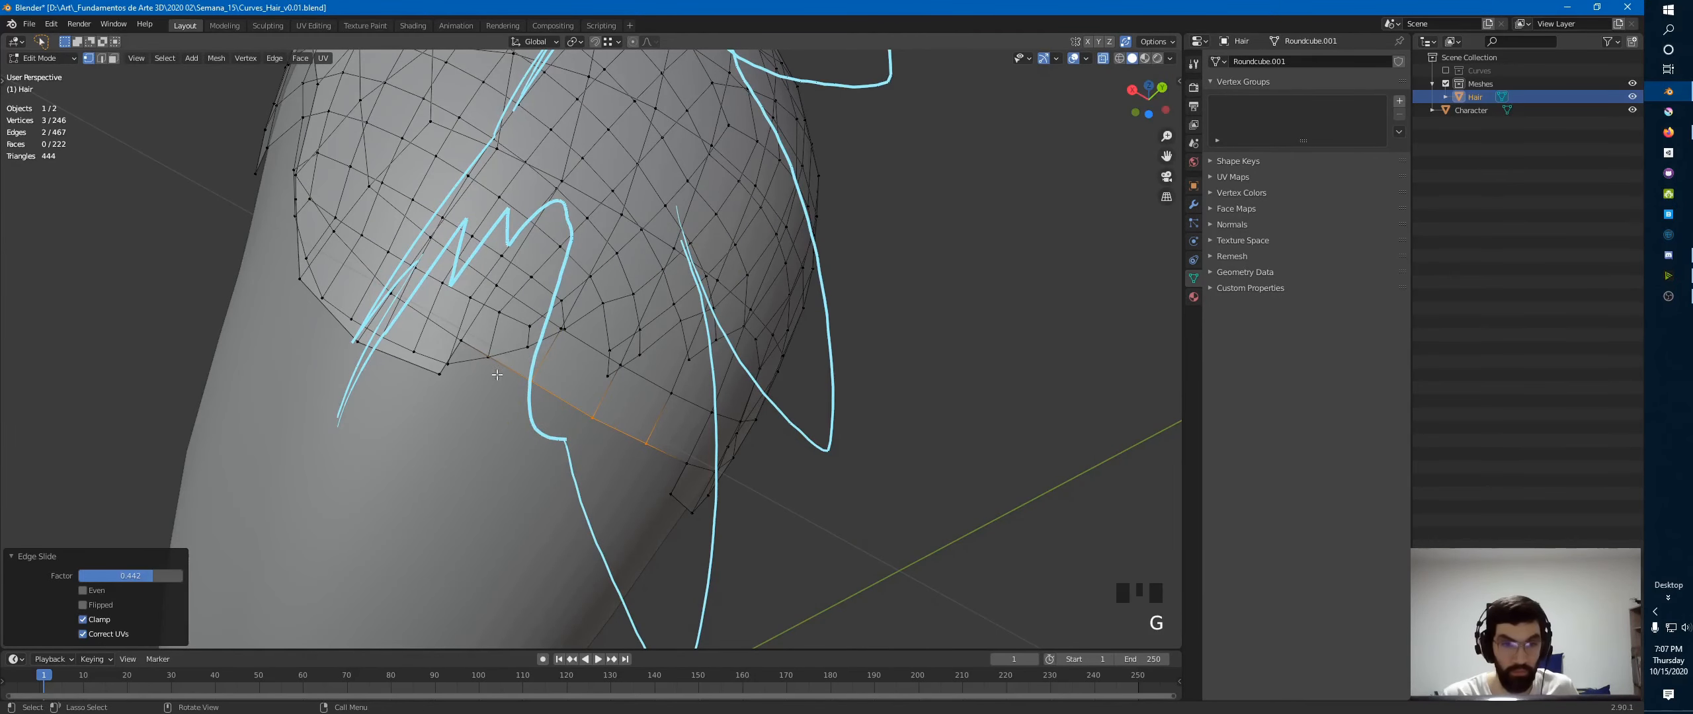
- Add the vertices at both ends to the lower back border selection and extrude its edges toward the hairline's lower tip
{"action": "left_click", "coordinate": [462, 342], "text": "shift"}
{"action": "left_click", "coordinate": [688, 464], "text": "shift"}
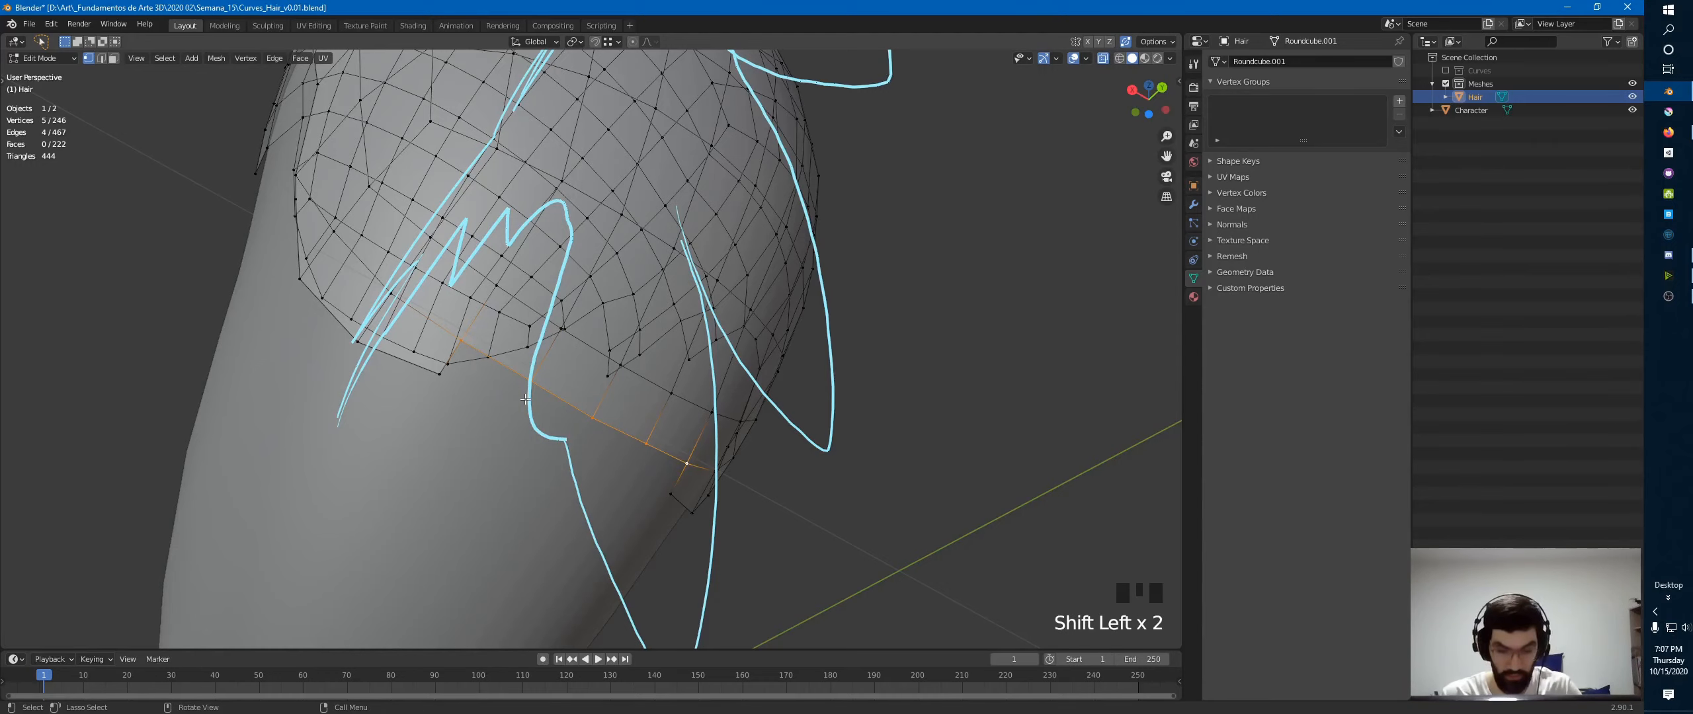
{"action": "key", "text": "KP_3"}
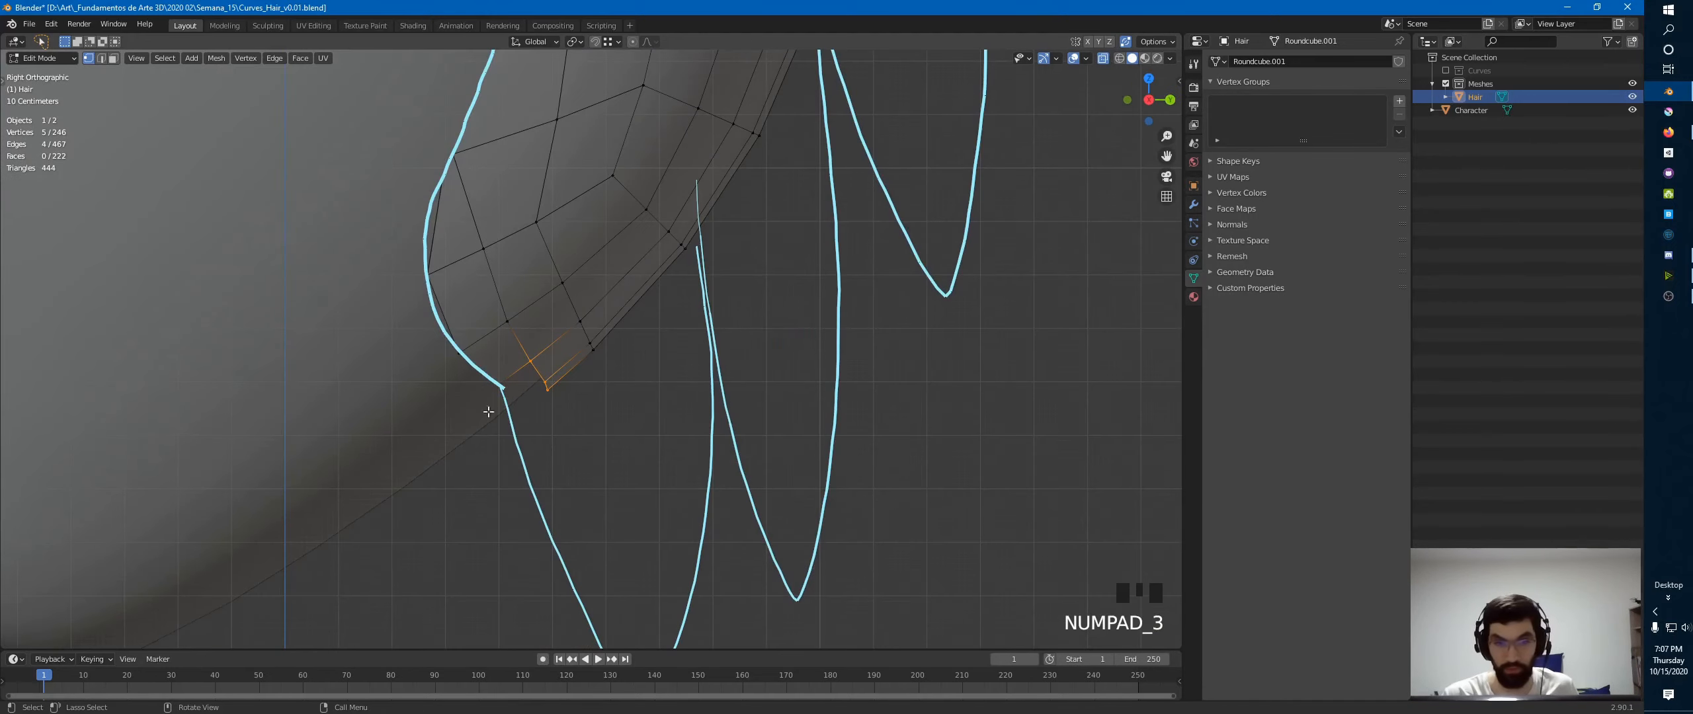
{"action": "key", "text": "e"}
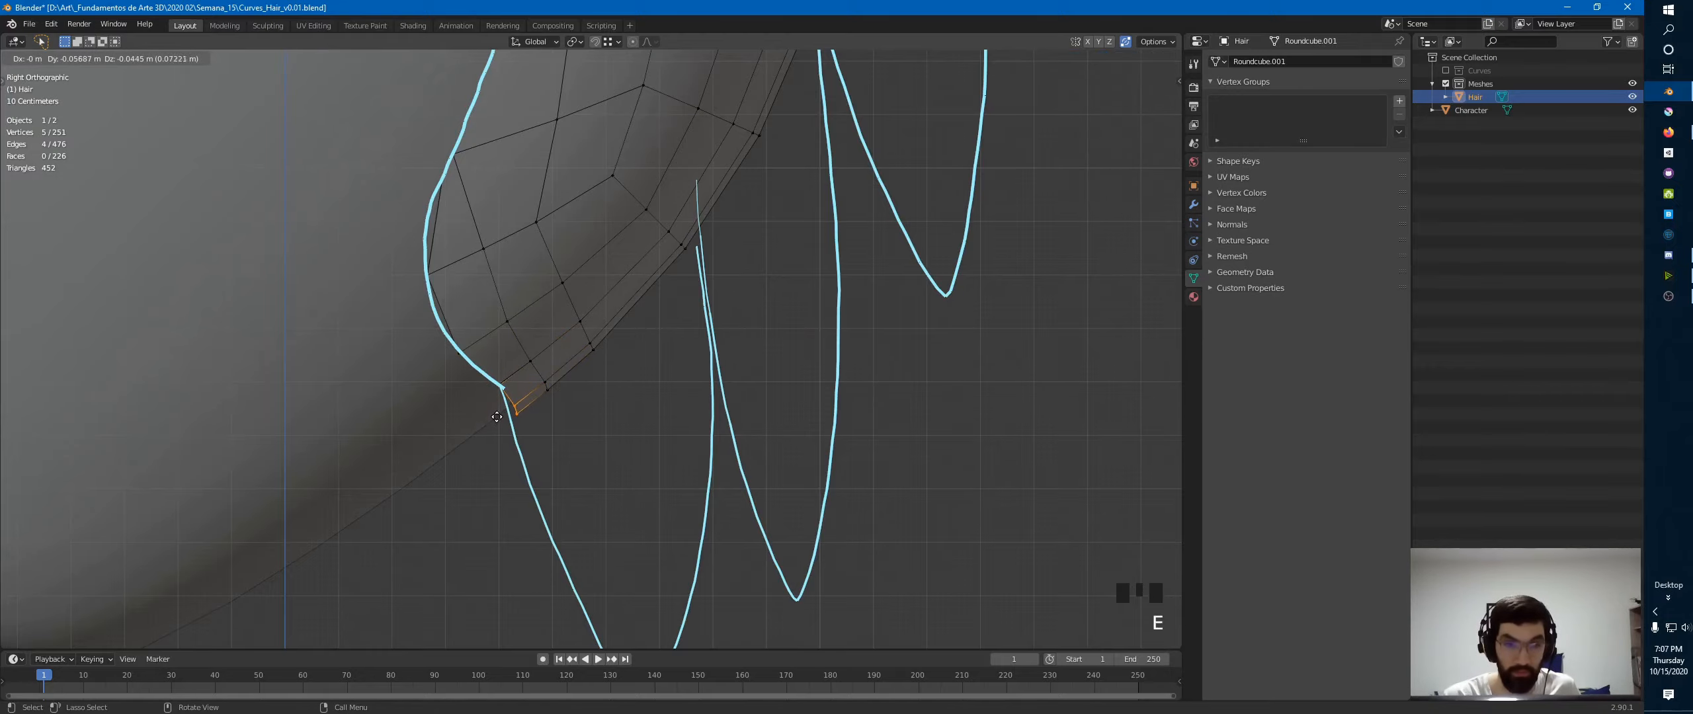
{"action": "left_click", "coordinate": [496, 416]}
- Snap the end vertices of the extruded strip onto the adjacent border vertices on both sides so they merge
{"action": "middle_click_drag", "start_coordinate": [508, 391], "coordinate": [527, 351]}
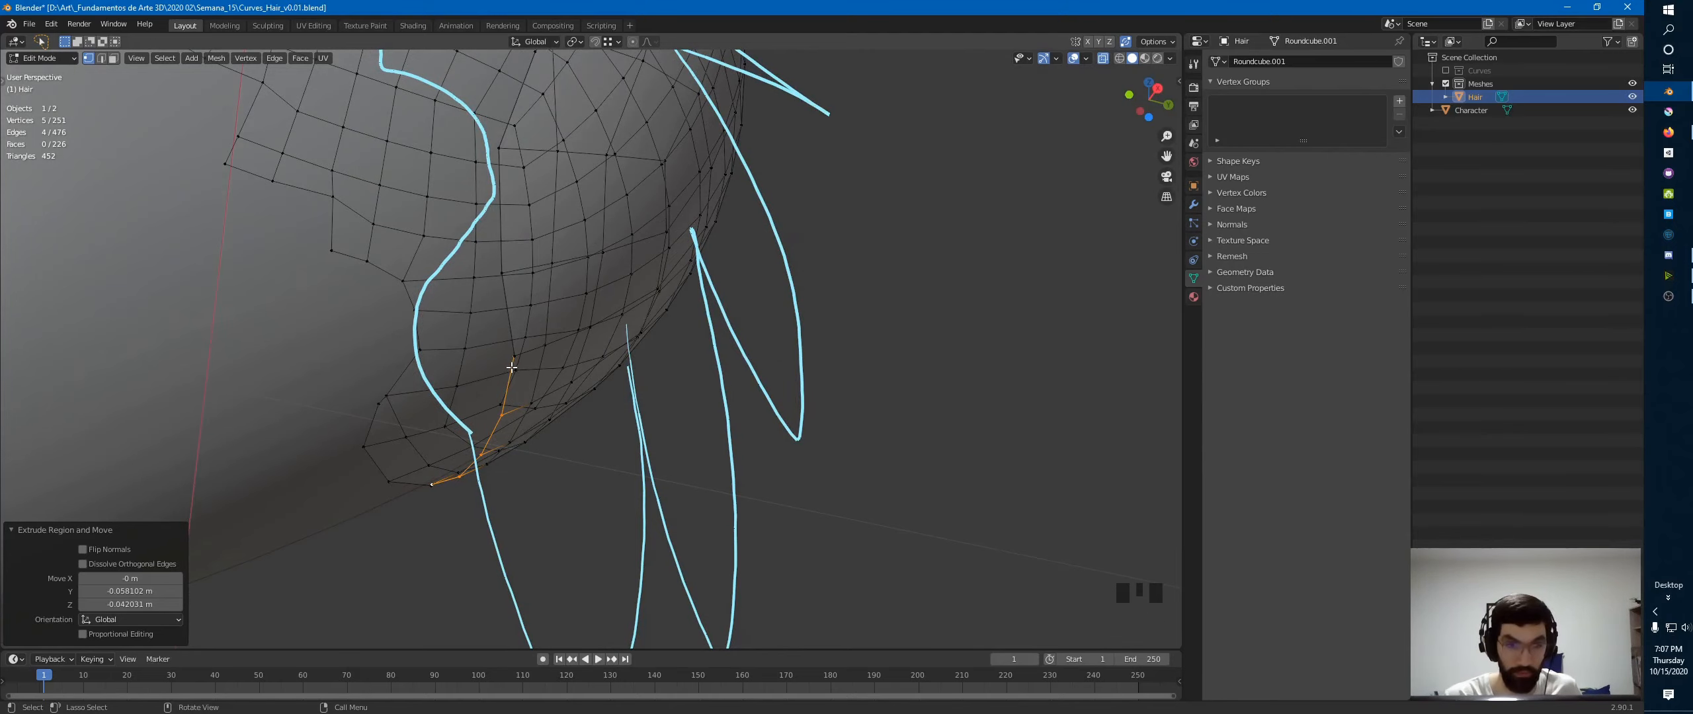
{"action": "left_click", "coordinate": [511, 365]}
{"action": "left_click", "coordinate": [511, 366]}
{"action": "key", "text": "g"}
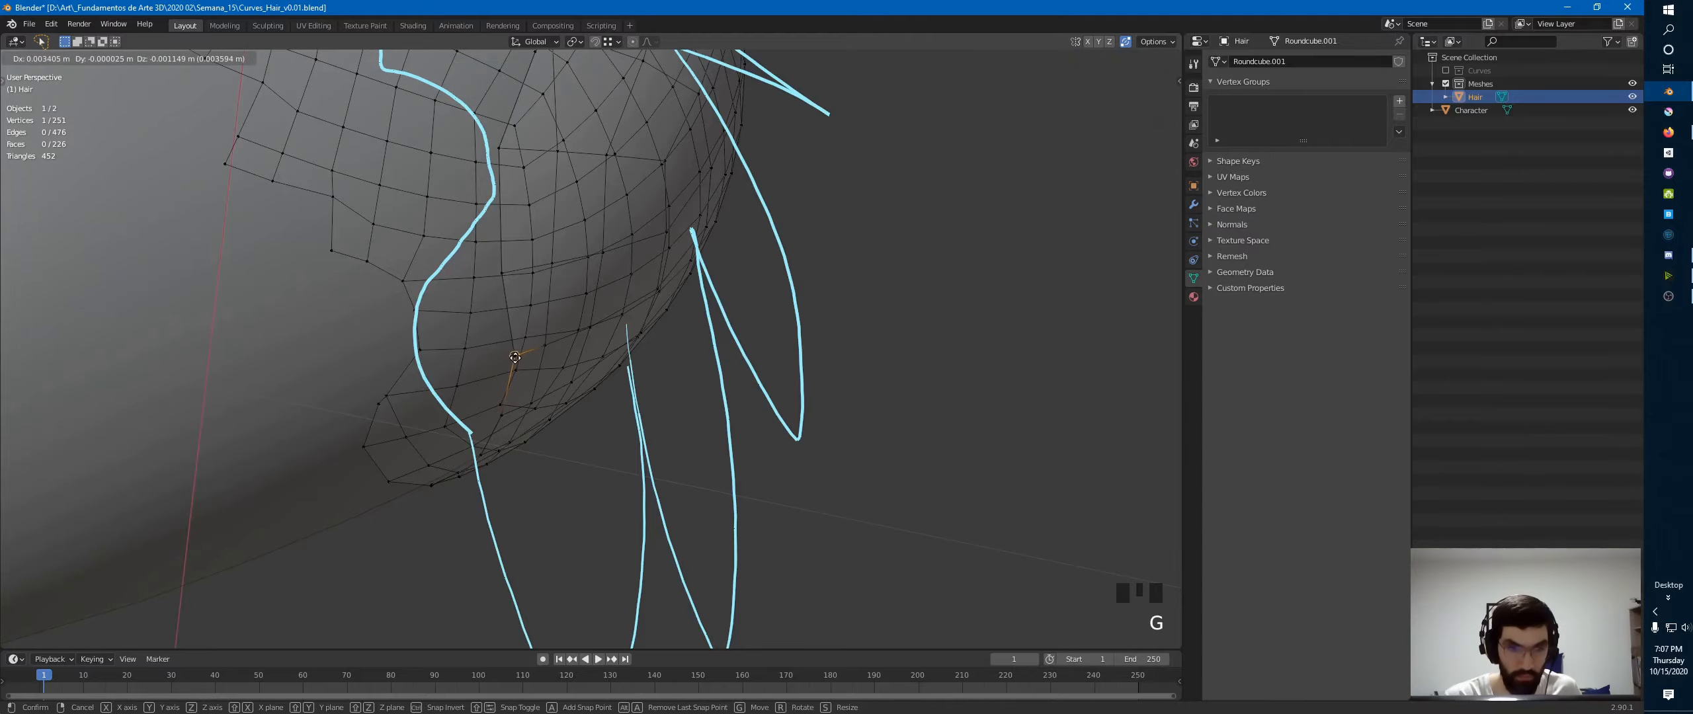
{"action": "left_click", "coordinate": [516, 357]}
{"action": "middle_click_drag", "start_coordinate": [515, 358], "coordinate": [553, 322]}
{"action": "left_click", "coordinate": [512, 232]}
{"action": "middle_click_drag", "start_coordinate": [513, 228], "coordinate": [662, 216]}
{"action": "left_click", "coordinate": [494, 221]}
{"action": "key", "text": "g"}
{"action": "left_click", "coordinate": [303, 199]}
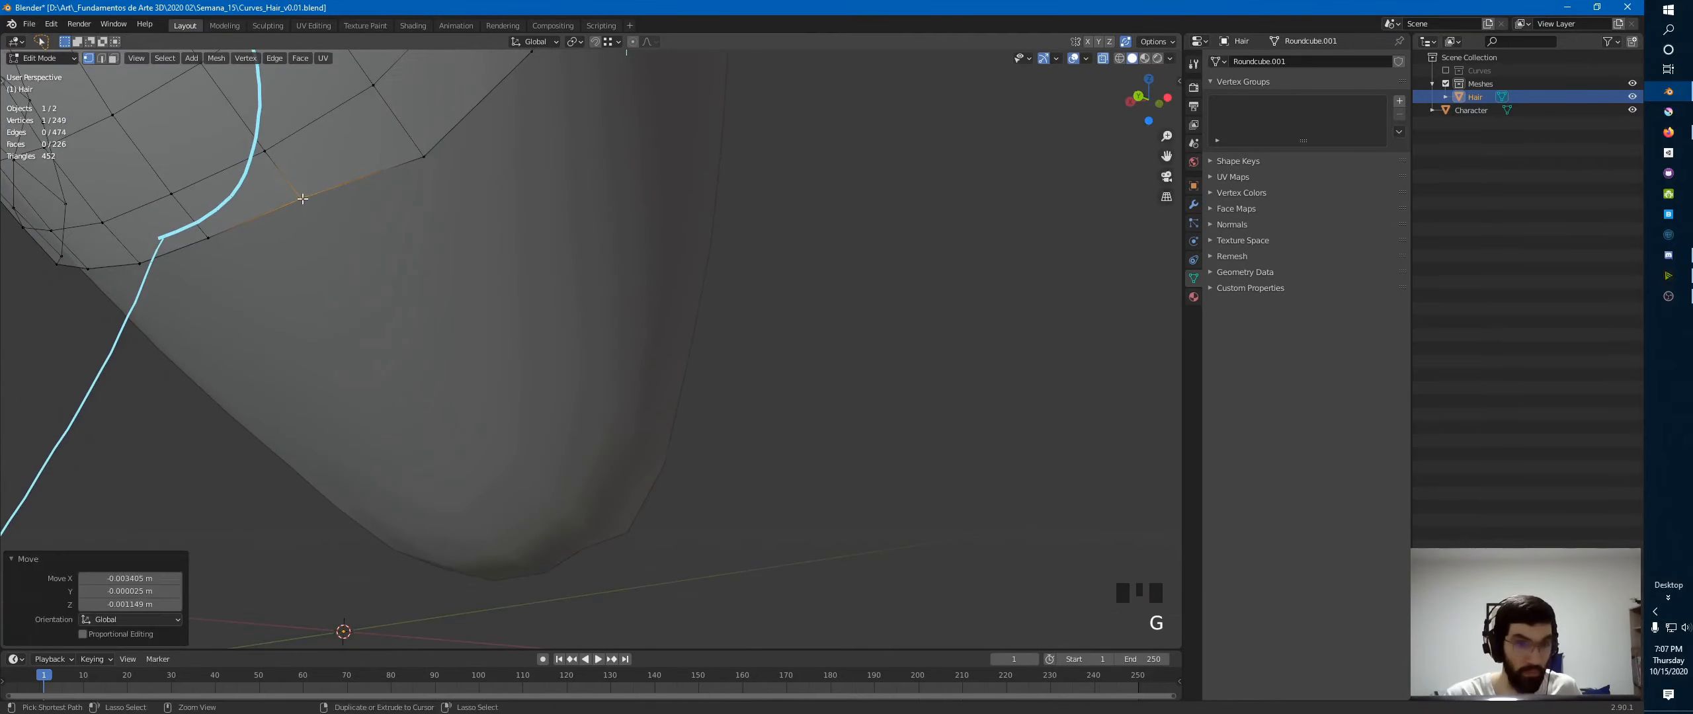
- Compare the hair cap with the sketched profile in front and side views, and turn off X-ray display
{"action": "middle_click_drag", "start_coordinate": [492, 181], "coordinate": [578, 253], "text": "ctrl"}
{"action": "key", "text": "KP_1"}
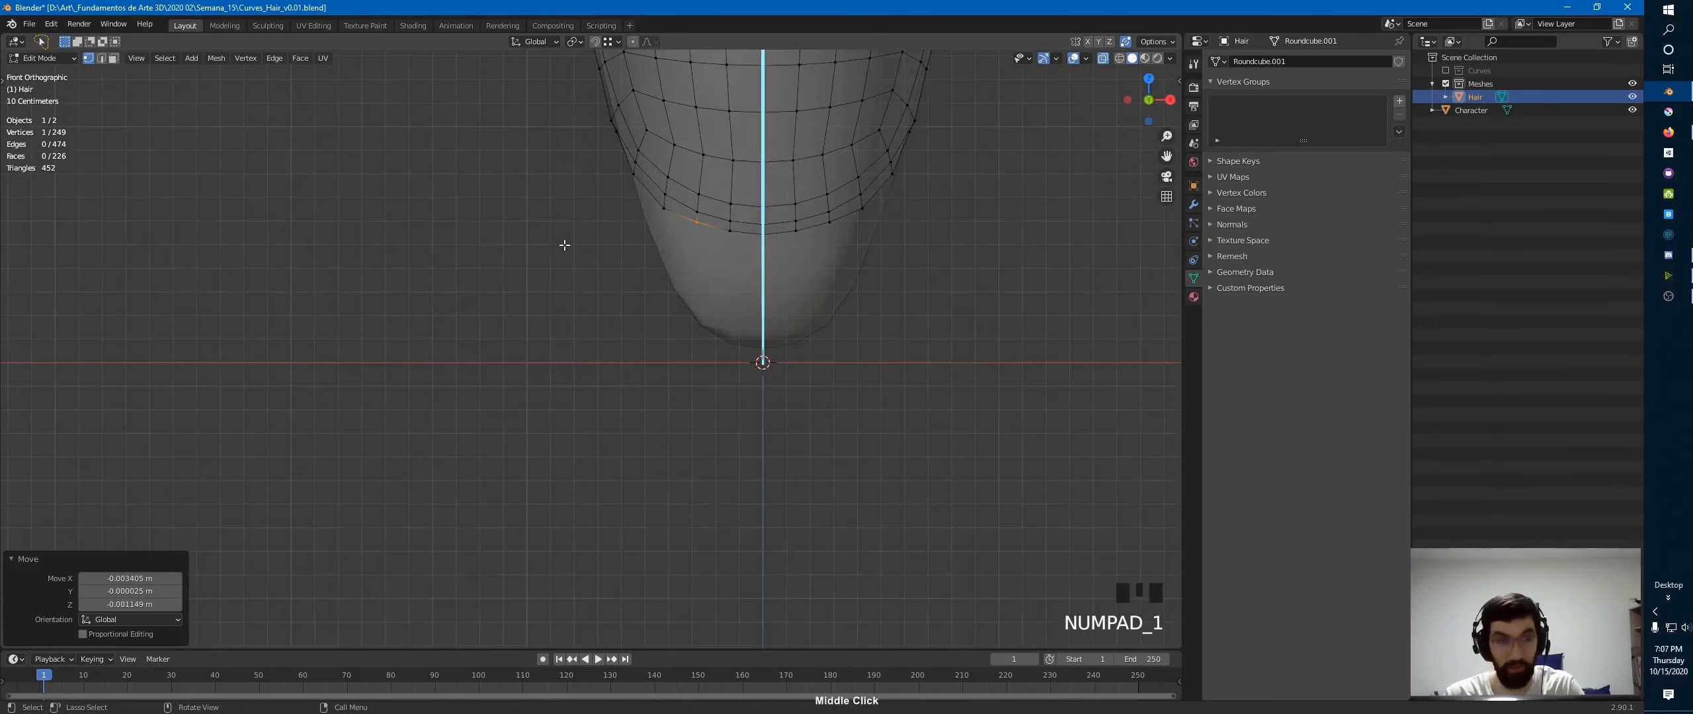
{"action": "key", "text": "KP_3"}
{"action": "middle_click_drag", "start_coordinate": [837, 198], "coordinate": [700, 283], "text": "shift"}
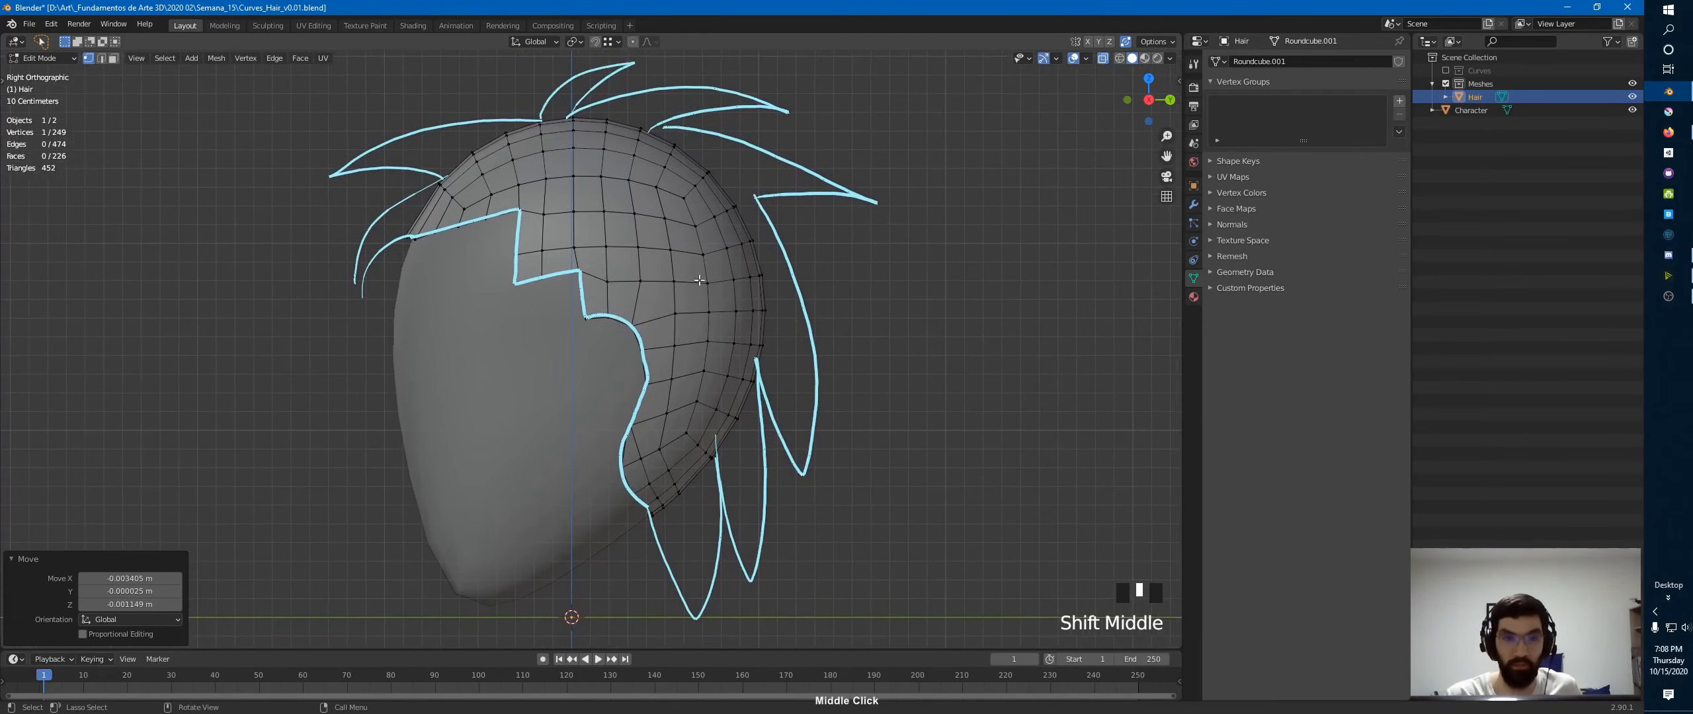
{"action": "middle_click_drag", "start_coordinate": [441, 193], "coordinate": [448, 183], "text": "ctrl"}
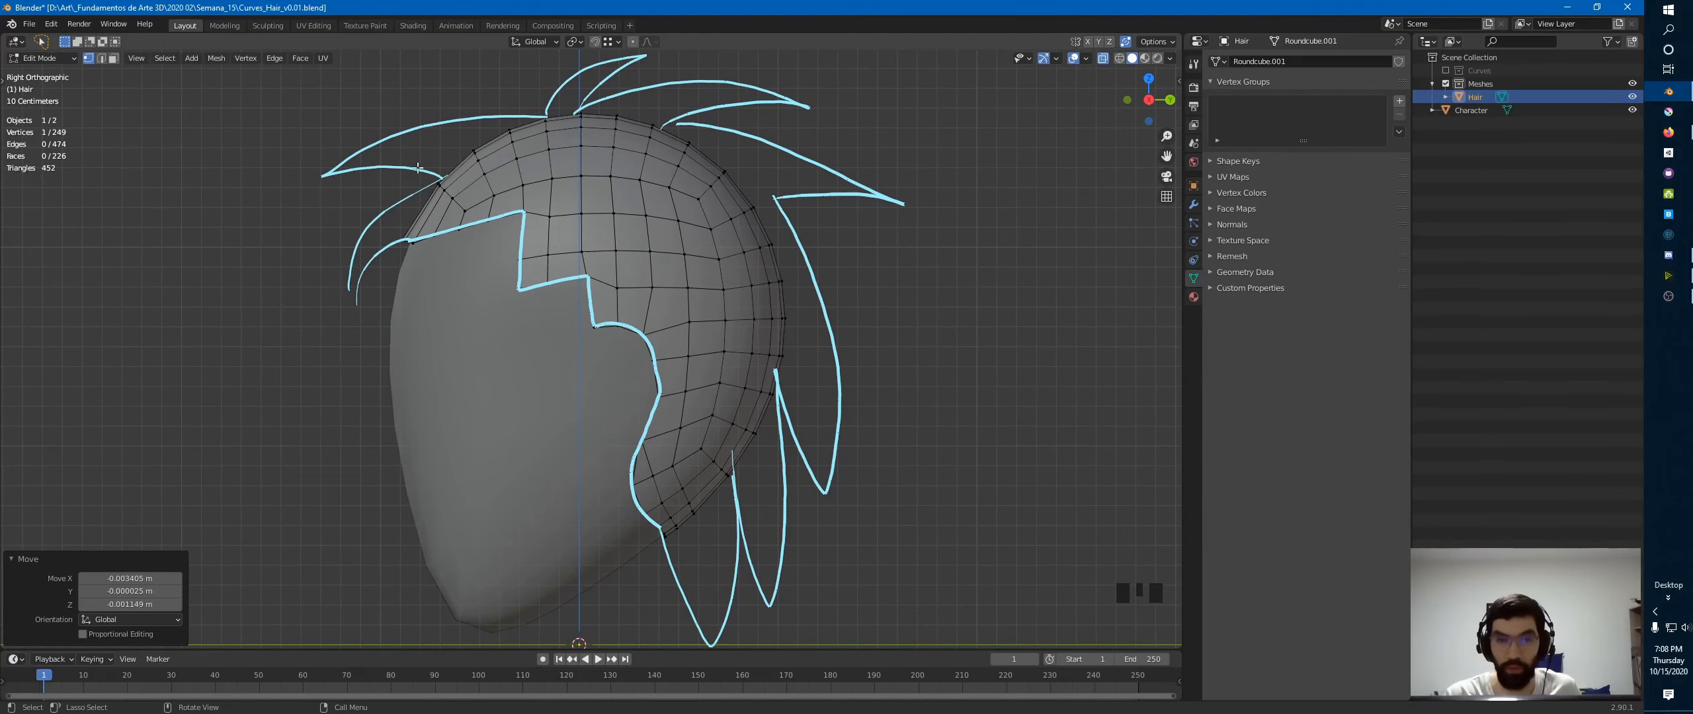
{"action": "key", "text": "alt+z"}
- Annotate the front view with spiky hair tufts rising from the top and one upper side of the head
{"action": "middle_click_drag", "start_coordinate": [591, 194], "coordinate": [638, 162]}
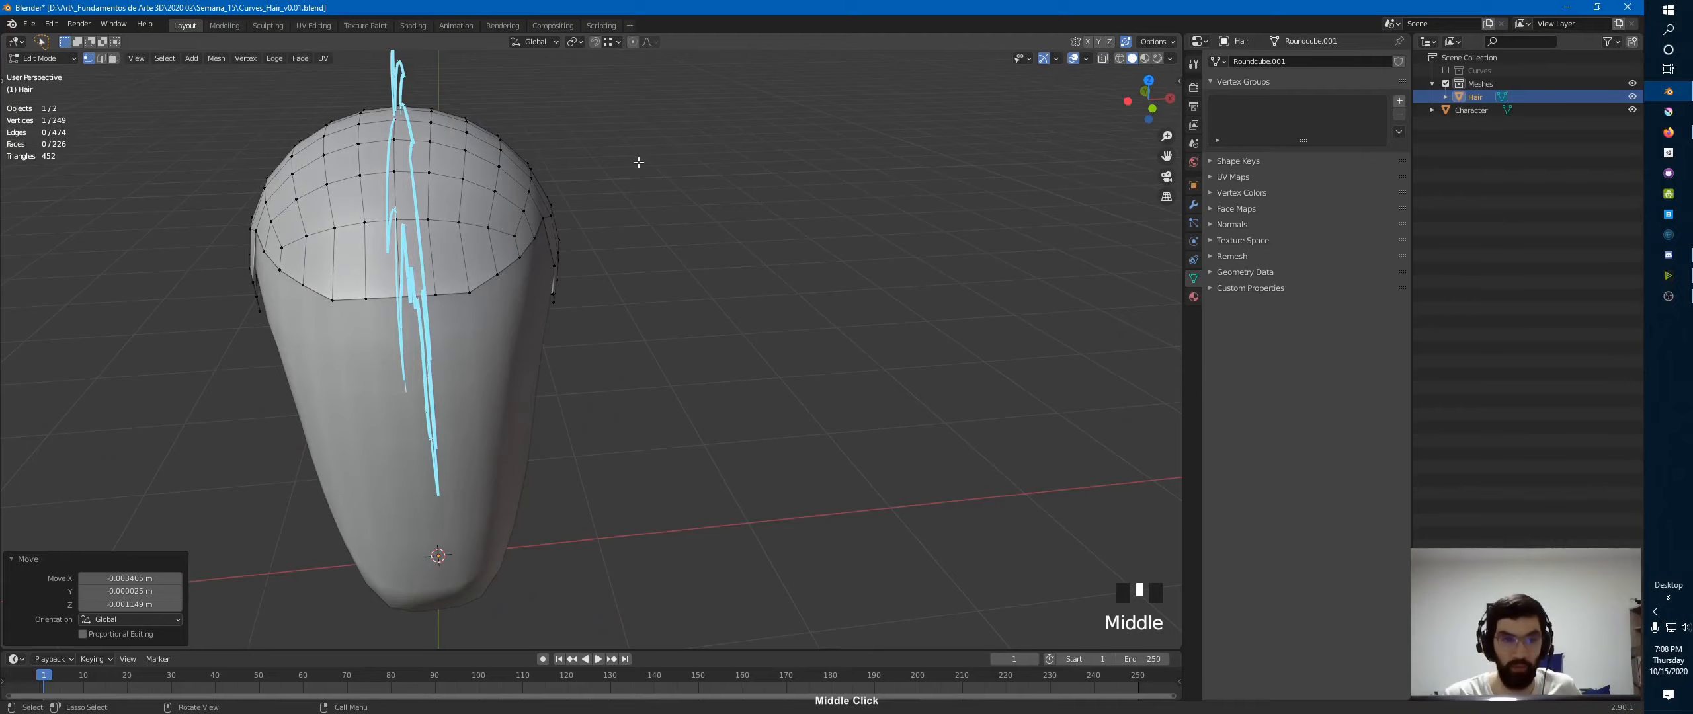
{"action": "middle_click_drag", "start_coordinate": [548, 242], "coordinate": [542, 211]}
{"action": "key", "text": "KP_1"}
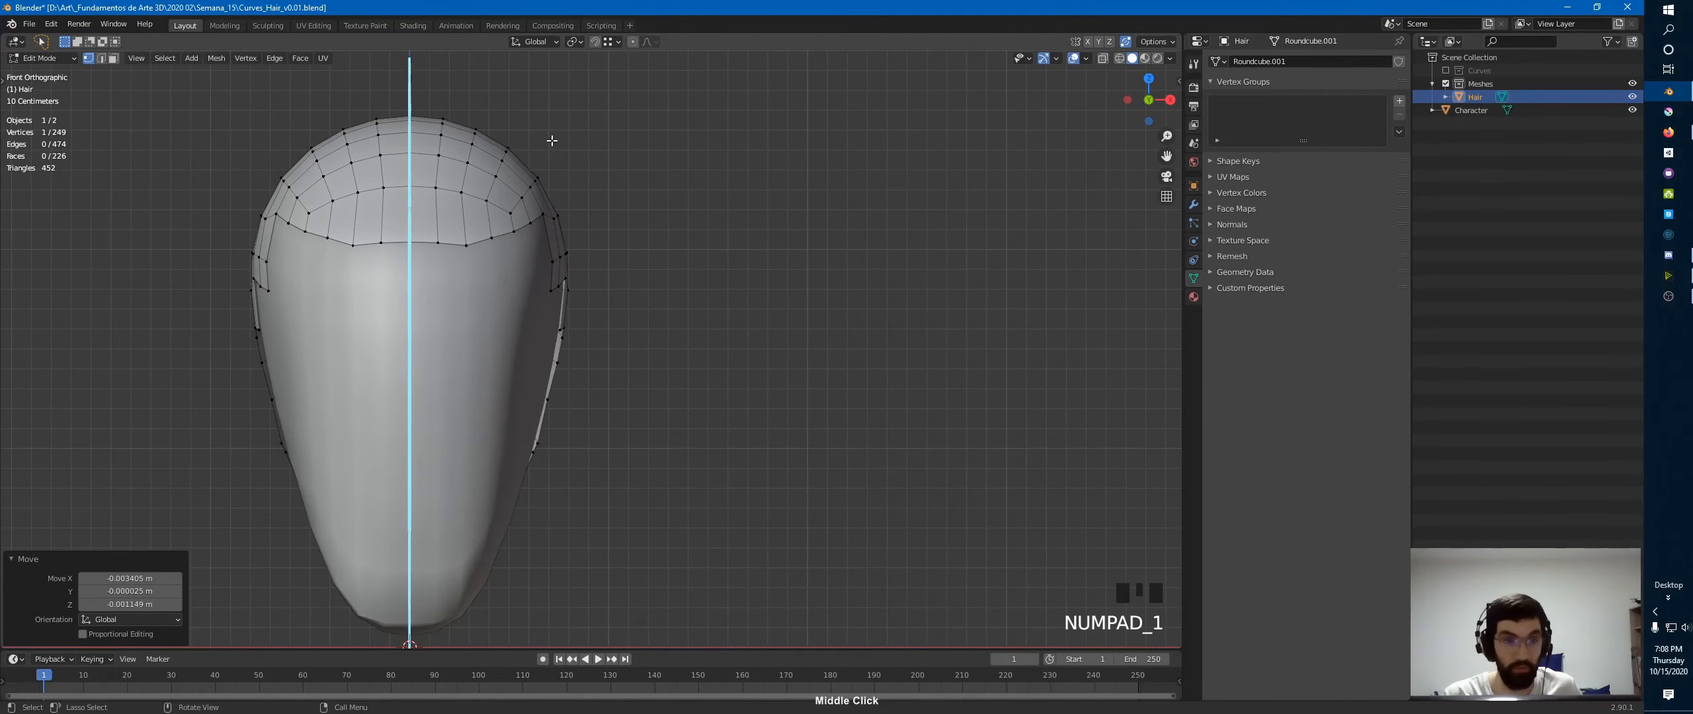
{"action": "middle_click_drag", "start_coordinate": [552, 141], "coordinate": [554, 248], "text": "ctrl"}
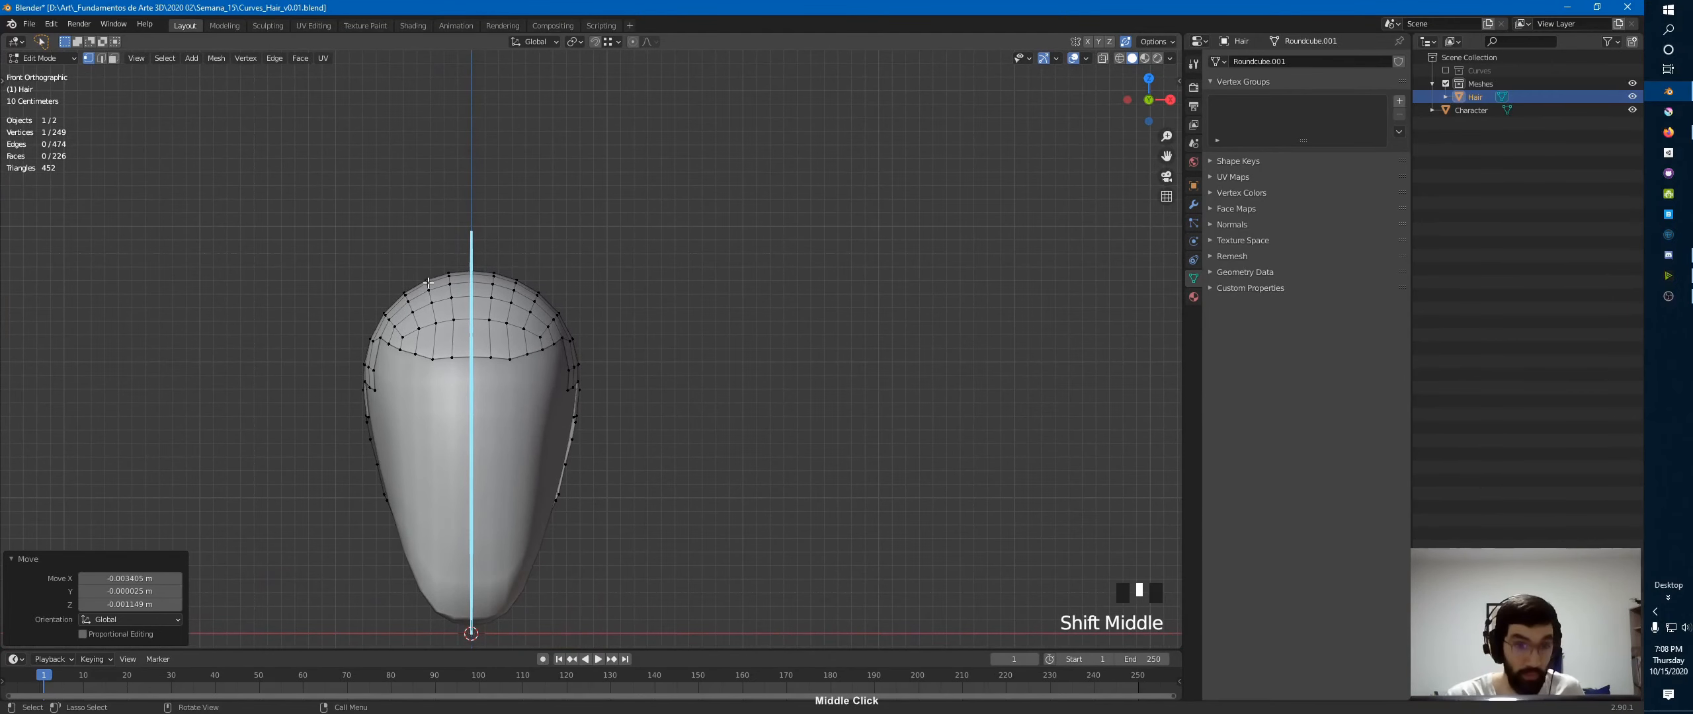
{"action": "mouse_move", "coordinate": [414, 278]}
{"action": "left_mouse_down"}
{"action": "mouse_move", "coordinate": [328, 238]}
{"action": "mouse_move", "coordinate": [350, 308]}
{"action": "left_mouse_up"}
{"action": "mouse_move", "coordinate": [486, 212]}
{"action": "left_mouse_down"}
{"action": "mouse_move", "coordinate": [651, 241]}
{"action": "mouse_move", "coordinate": [526, 269]}
{"action": "left_mouse_up"}
{"action": "mouse_move", "coordinate": [529, 273]}
{"action": "left_mouse_down"}
{"action": "mouse_move", "coordinate": [632, 311]}
{"action": "mouse_move", "coordinate": [552, 318]}
{"action": "mouse_move", "coordinate": [580, 364]}
{"action": "left_mouse_up"}
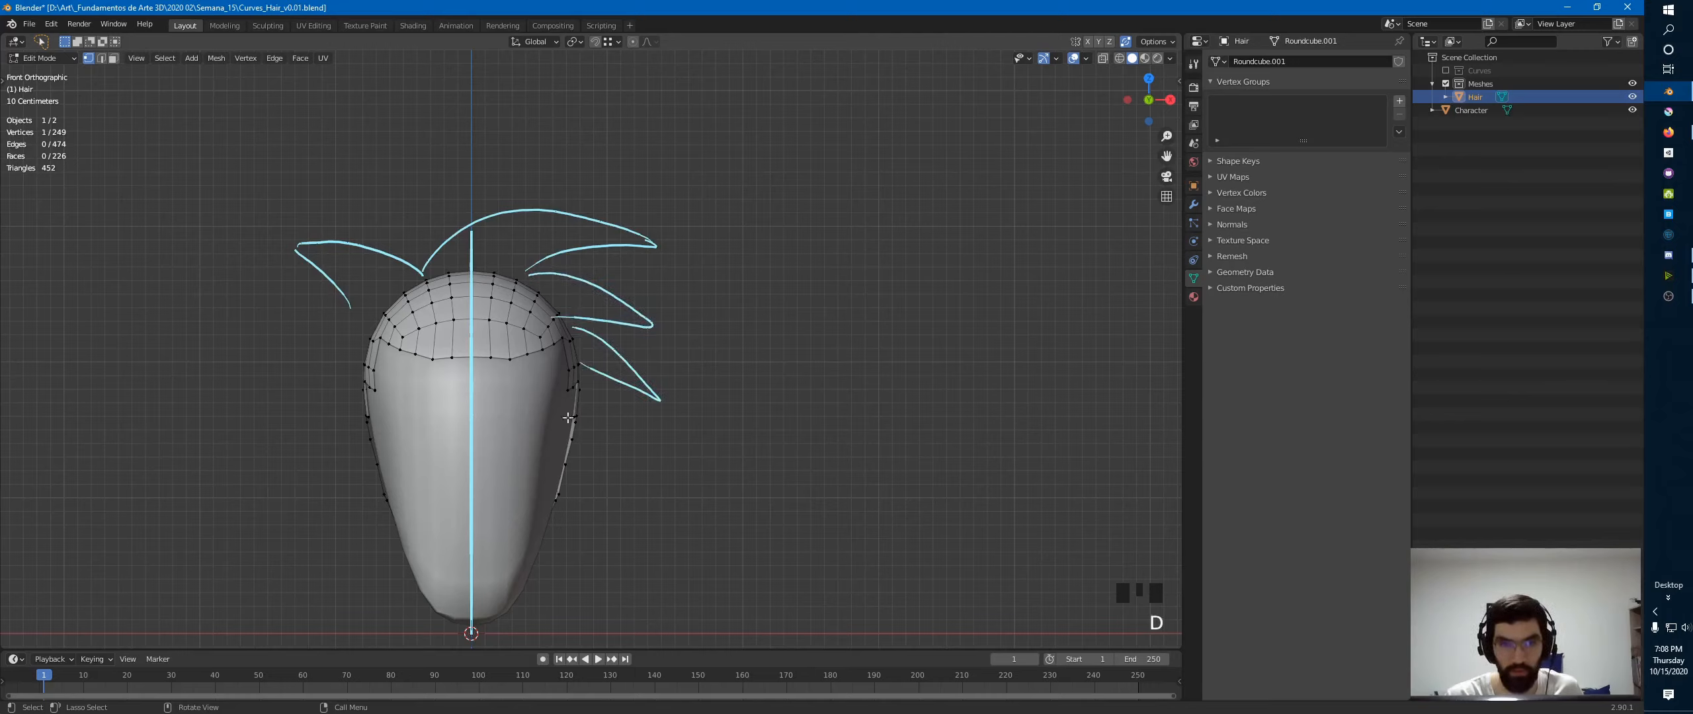
- Annotate the remaining side tuft, small tufts beside the lower face, a smiling mouth and the eyes in front view
{"action": "mouse_move", "coordinate": [370, 332]}
{"action": "left_mouse_down"}
{"action": "mouse_move", "coordinate": [299, 396]}
{"action": "mouse_move", "coordinate": [362, 368]}
{"action": "left_mouse_up"}
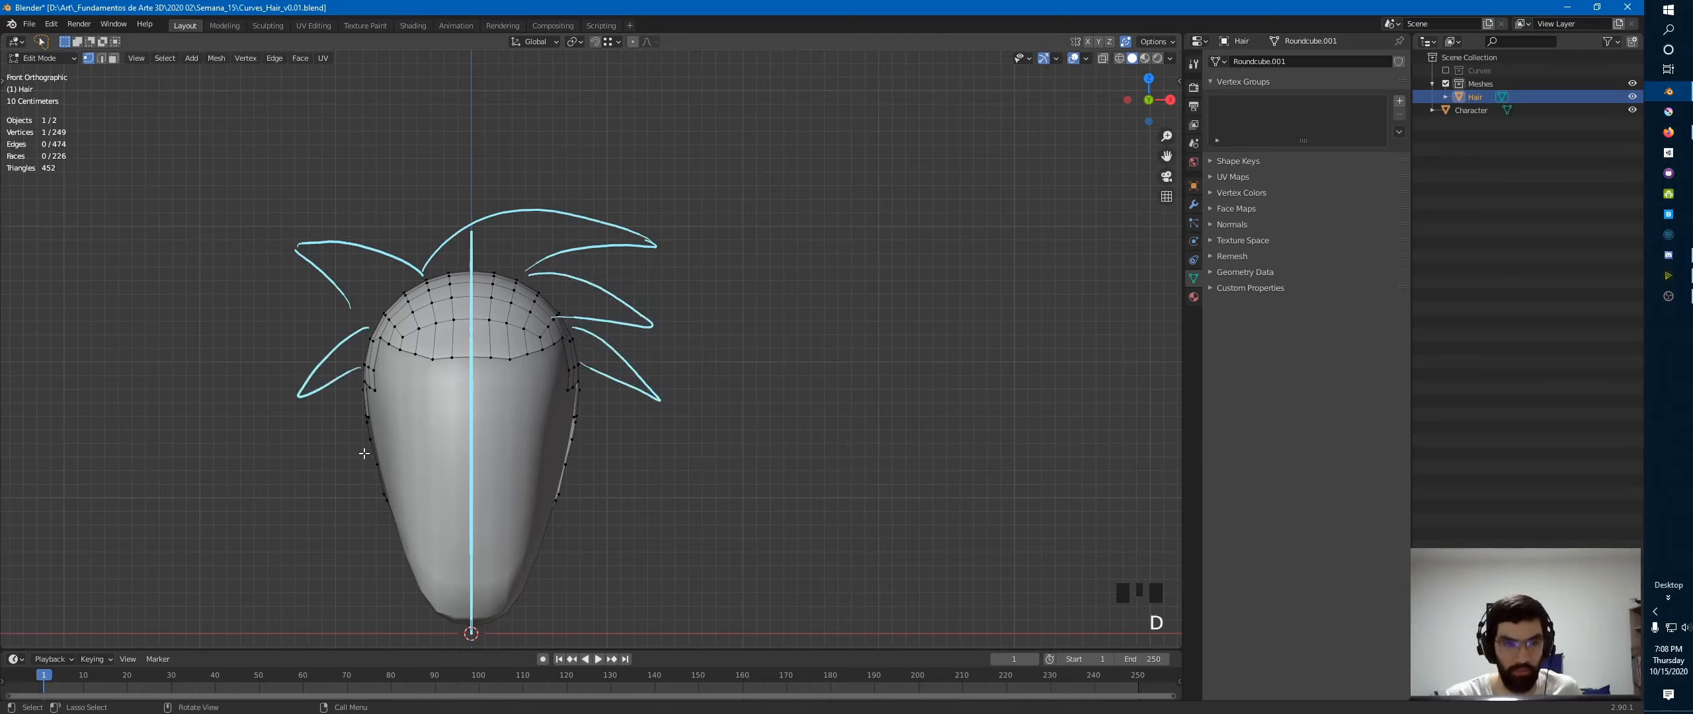
{"action": "left_click_drag", "start_coordinate": [376, 501], "coordinate": [389, 514]}
{"action": "left_click_drag", "start_coordinate": [573, 493], "coordinate": [579, 524]}
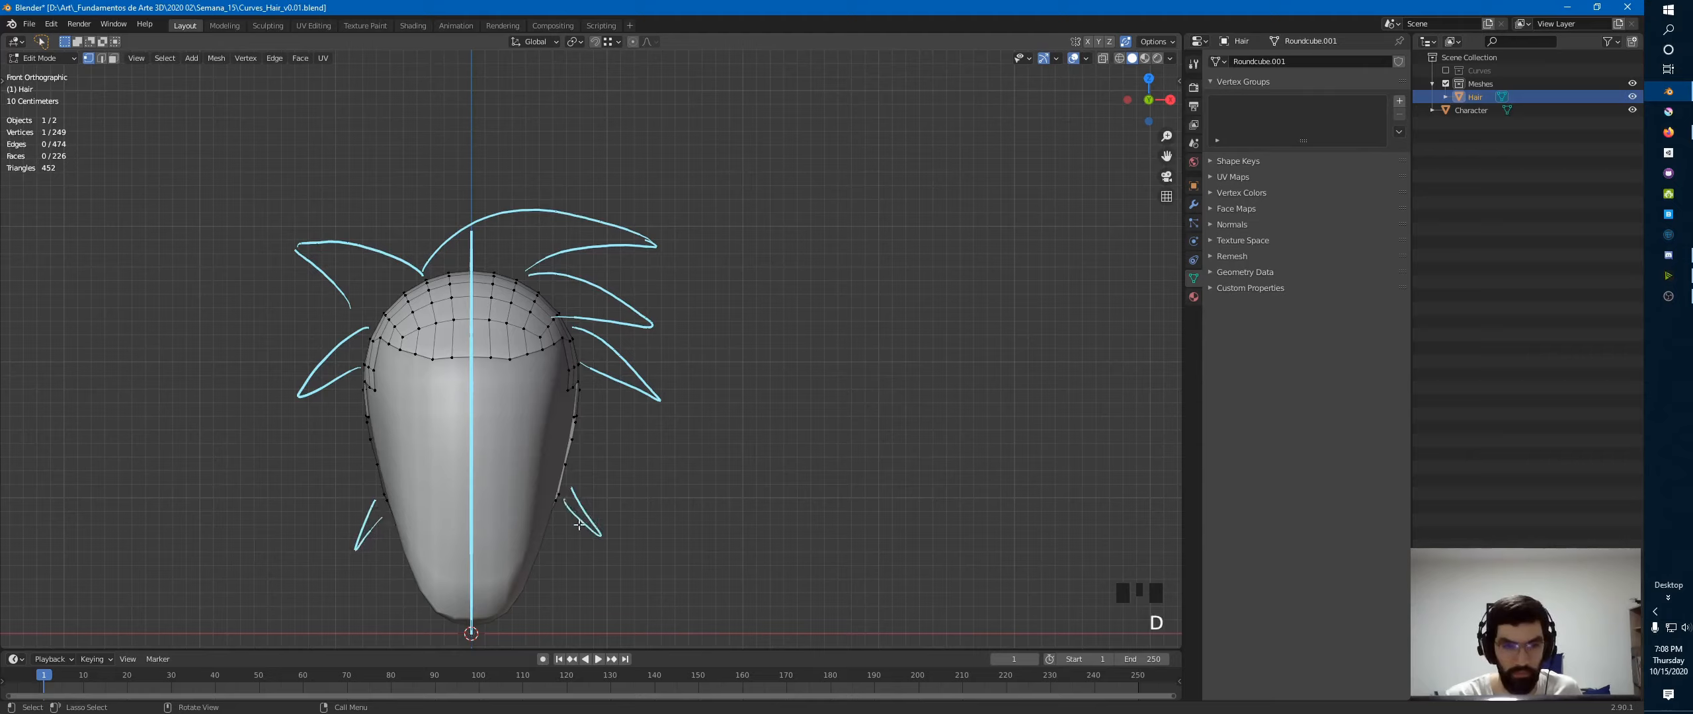
{"action": "left_click_drag", "start_coordinate": [423, 512], "coordinate": [510, 518]}
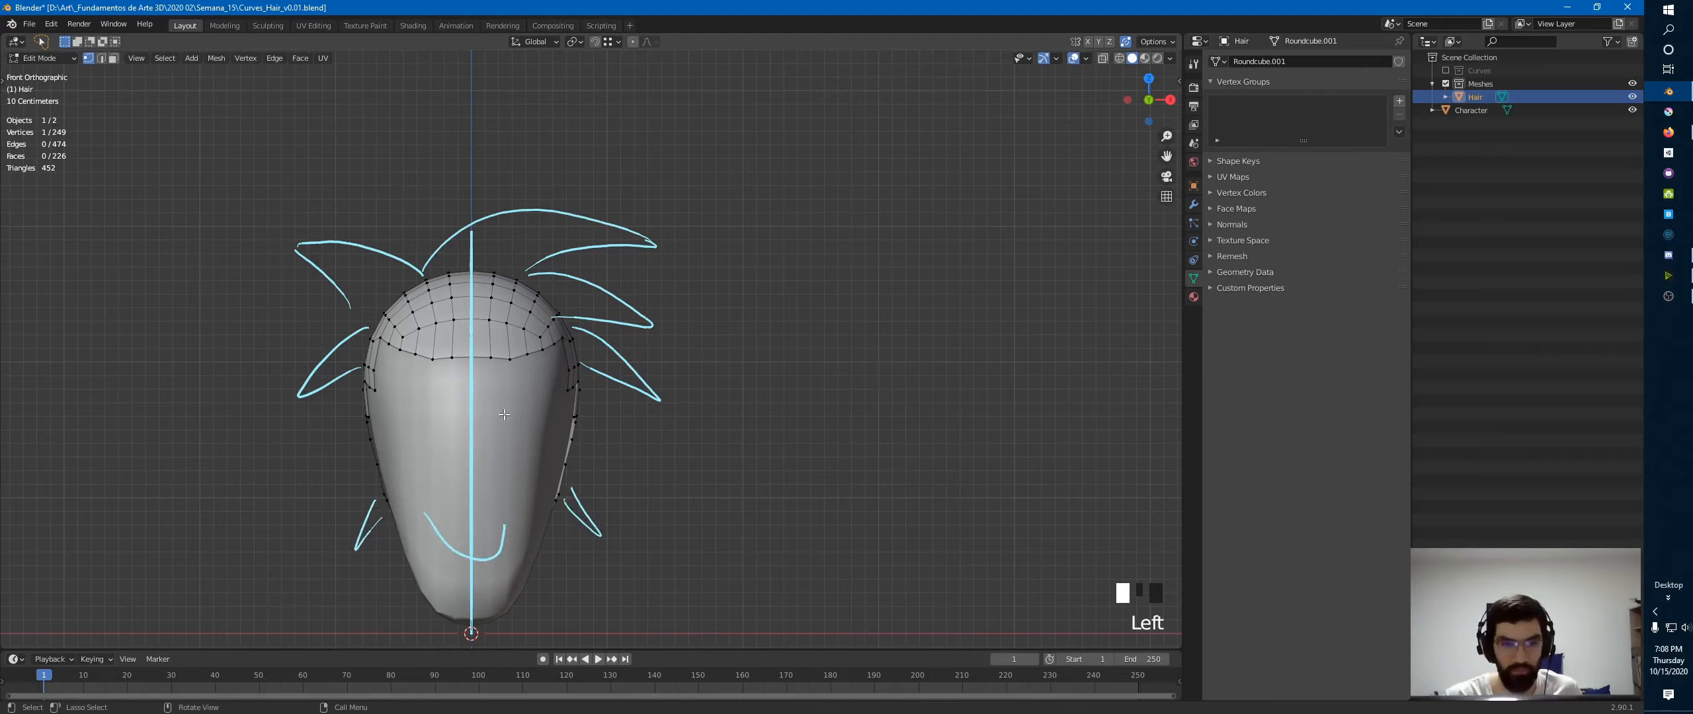
{"action": "left_click_drag", "start_coordinate": [408, 420], "coordinate": [456, 422]}
- Extrude a two-by-two block of faces just off-centre on the front of the hair cap by about 0.37 m
{"action": "middle_click_drag", "start_coordinate": [544, 479], "coordinate": [650, 401]}
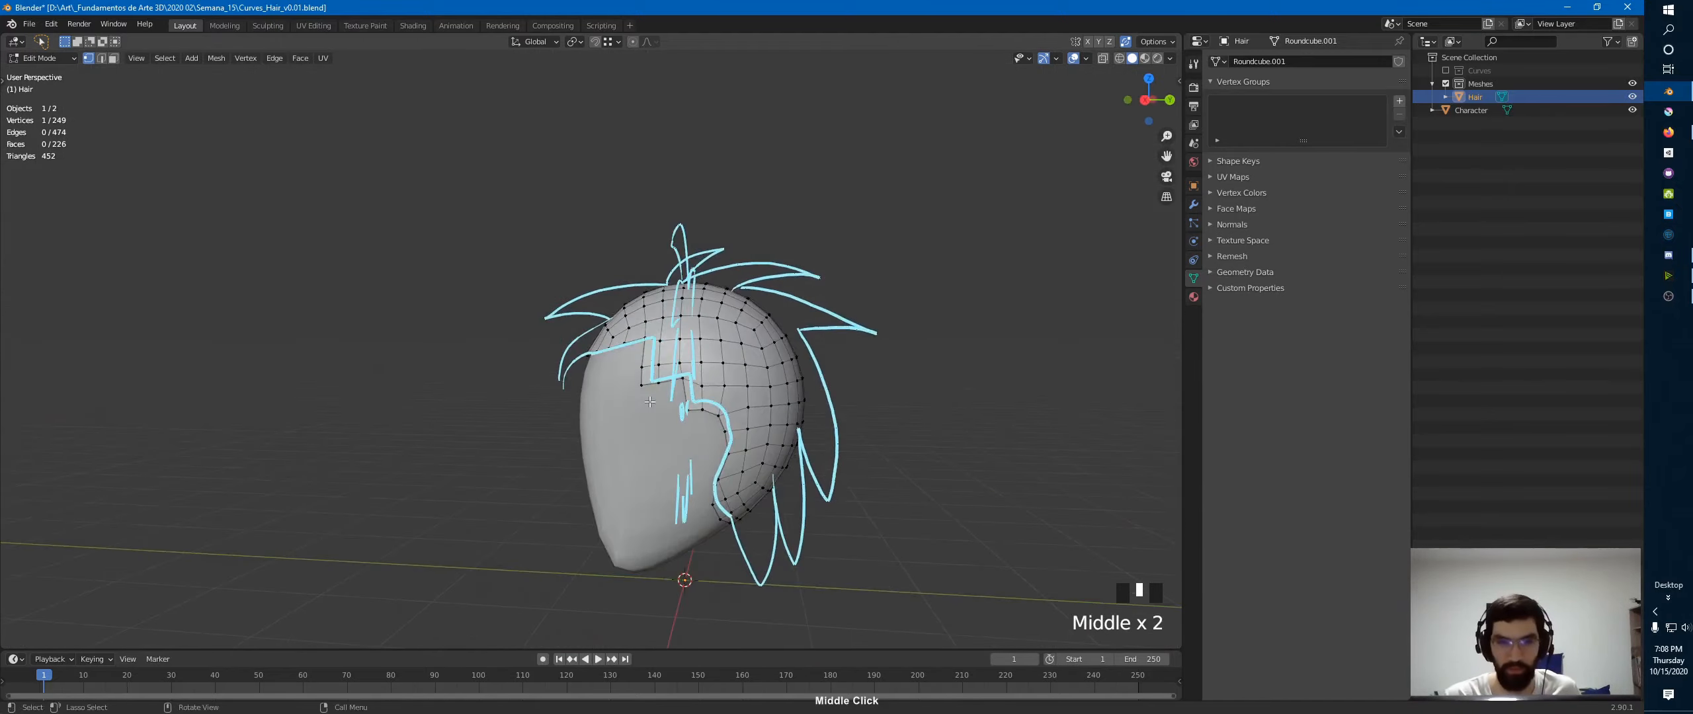
{"action": "key", "text": "KP_3"}
{"action": "middle_click_drag", "start_coordinate": [761, 291], "coordinate": [755, 338], "text": "ctrl"}
{"action": "key", "text": "3"}
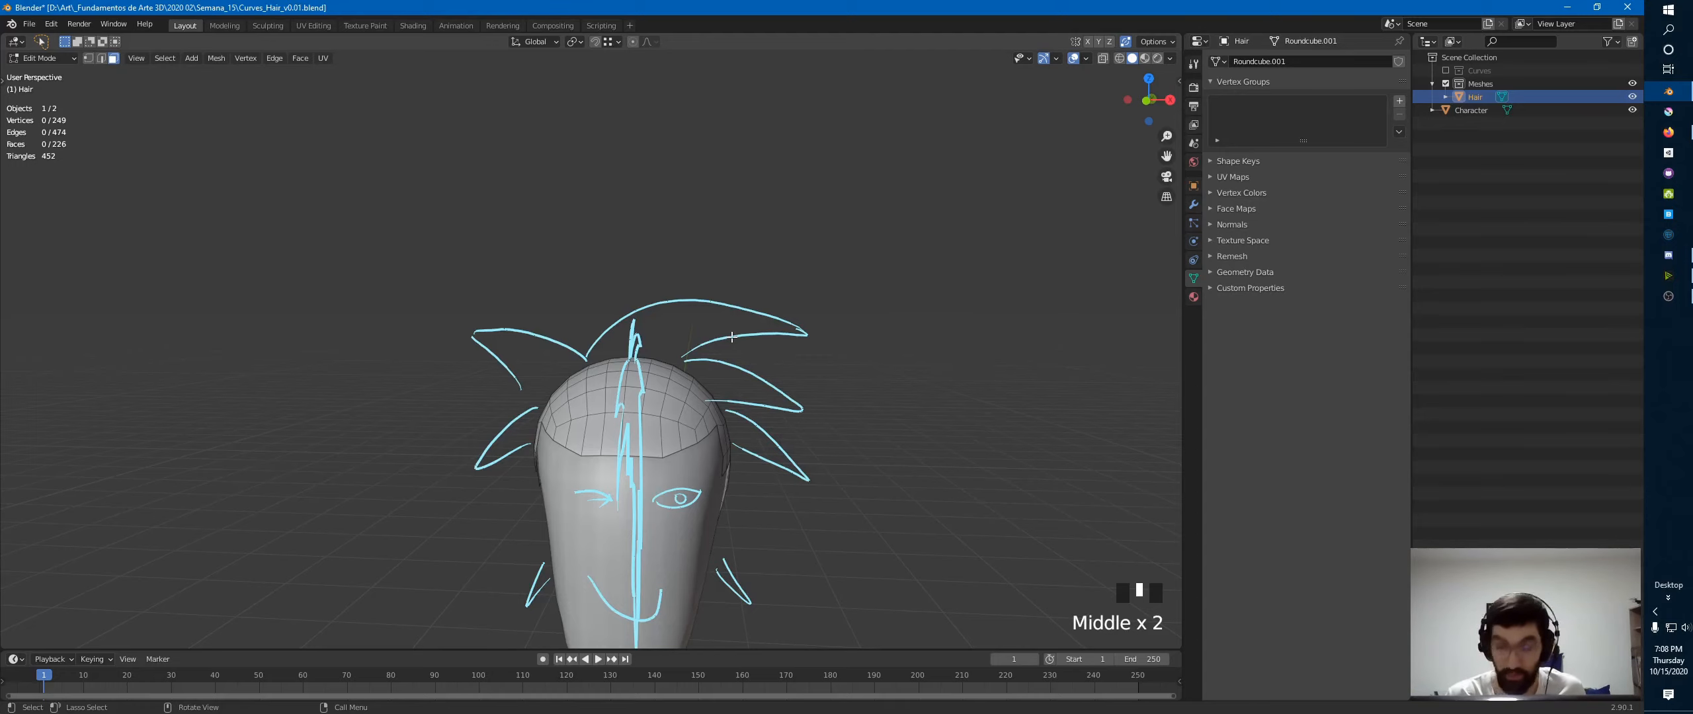
{"action": "key", "text": "KP_1"}
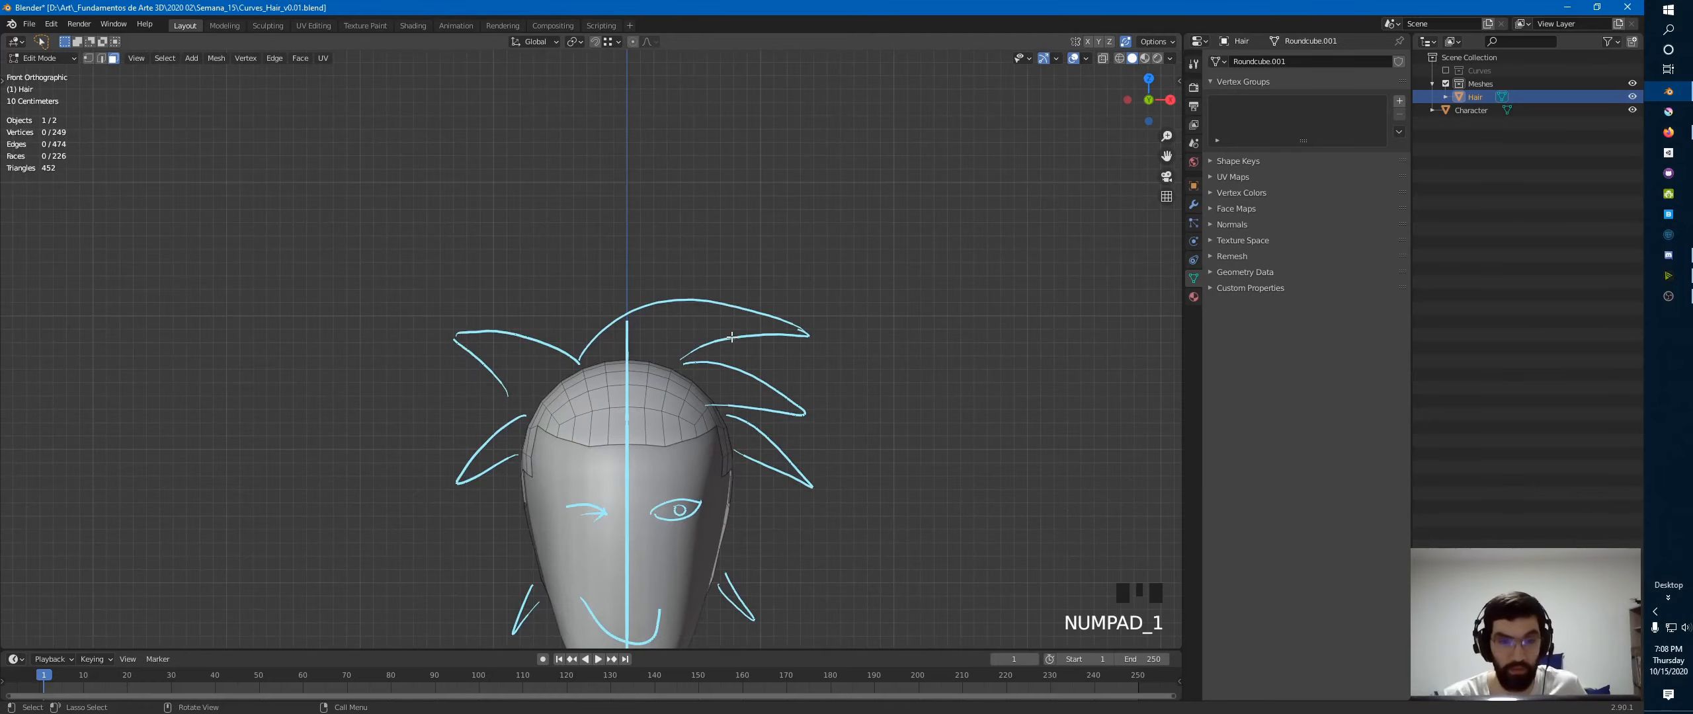
{"action": "left_click", "coordinate": [605, 382]}
{"action": "left_click", "coordinate": [592, 388], "text": "shift"}
{"action": "left_click", "coordinate": [595, 402], "text": "shift"}
{"action": "left_click", "coordinate": [612, 402], "text": "shift"}
{"action": "key", "text": "KP_3"}
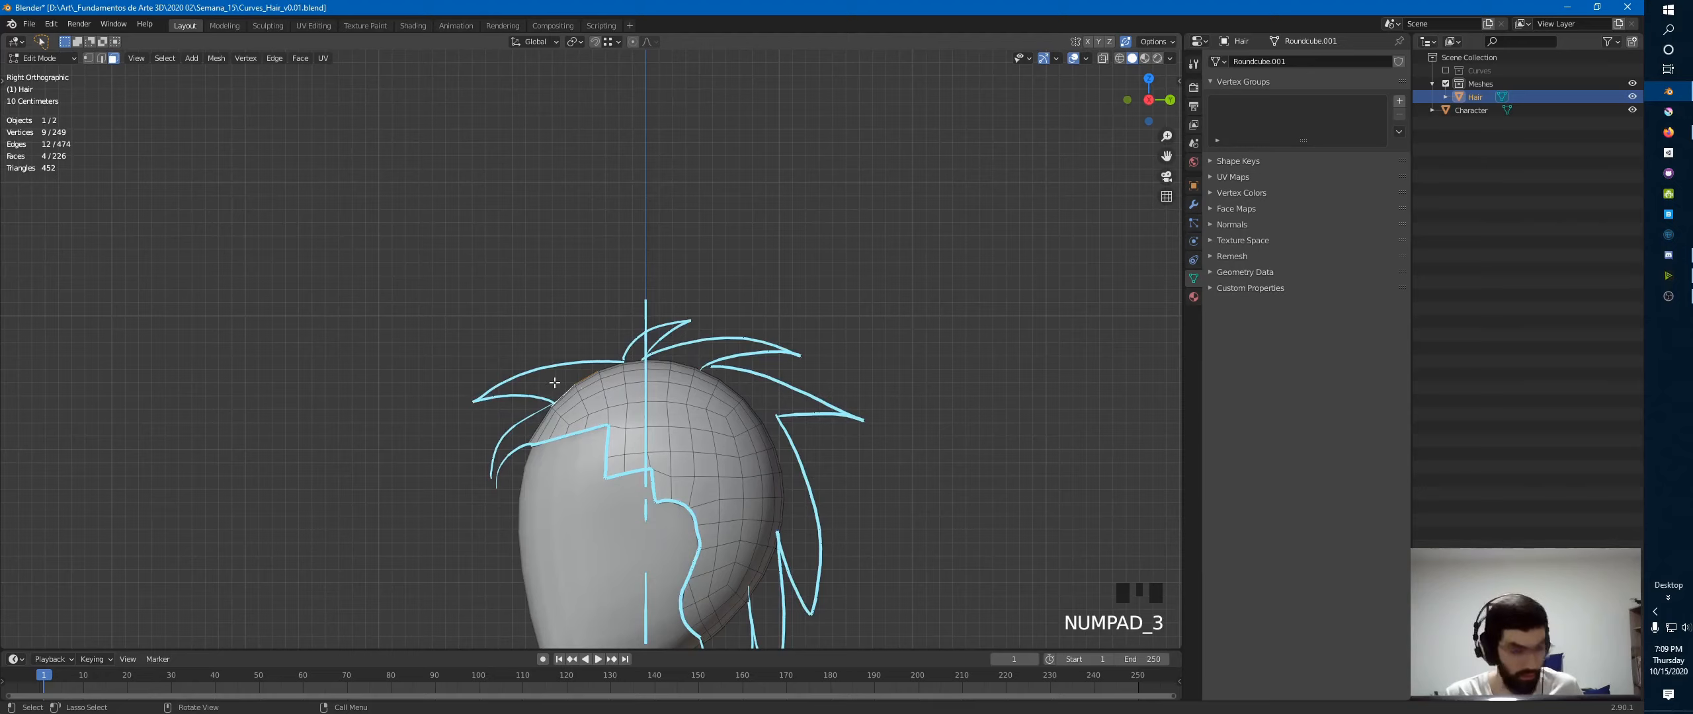
{"action": "key", "text": "e"}
{"action": "left_click", "coordinate": [483, 372]}
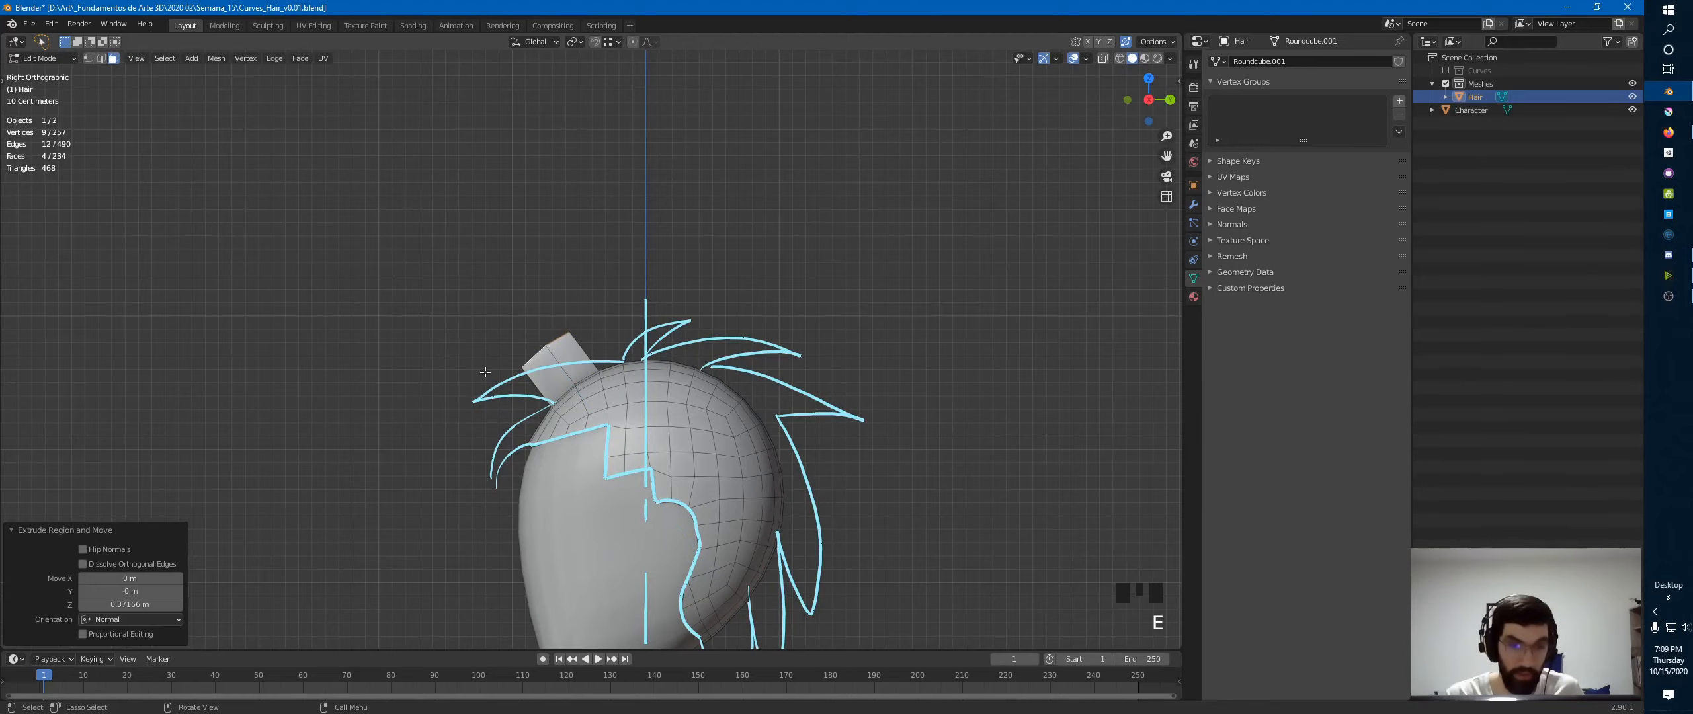
- Fit the extruded end to the sketched forelock tip in side view, rotating it about -47.5° and scaling it to about 0.3
{"action": "key", "text": "g"}
{"action": "left_click", "coordinate": [555, 322]}
{"action": "key", "text": "r"}
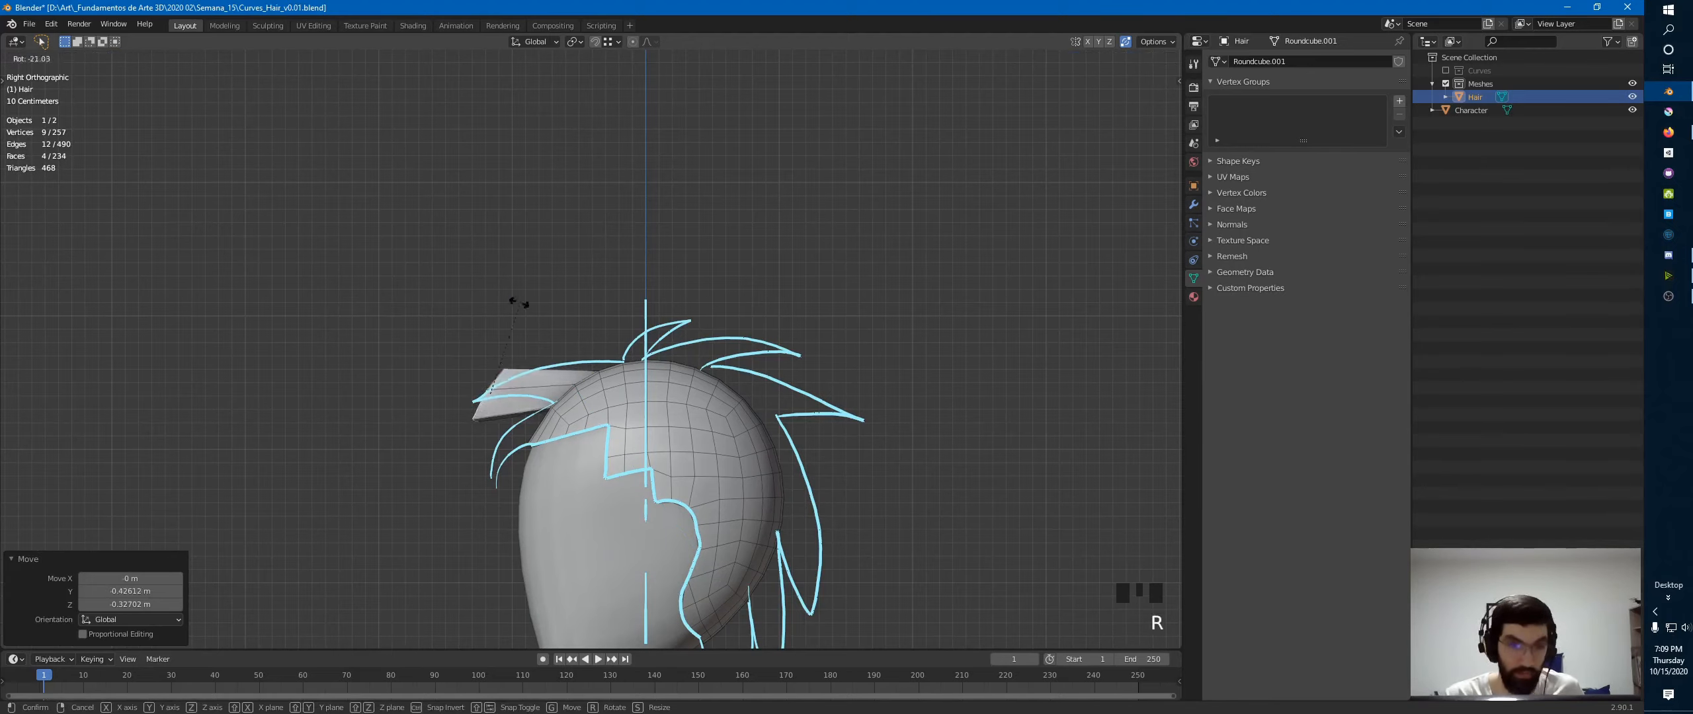
{"action": "left_click", "coordinate": [482, 328]}
{"action": "key", "text": "s"}
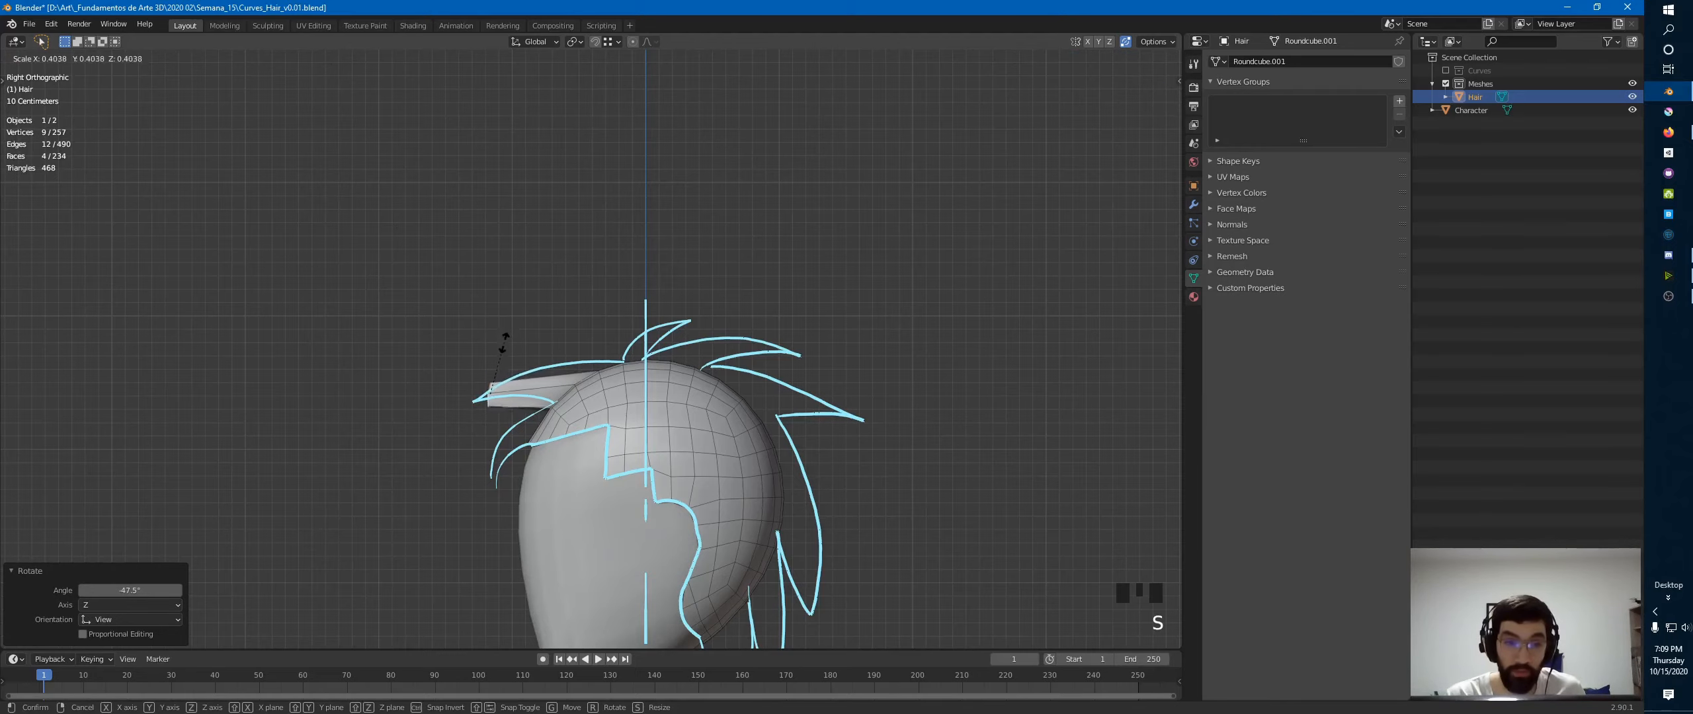
{"action": "left_click", "coordinate": [497, 357]}
{"action": "key", "text": "g"}
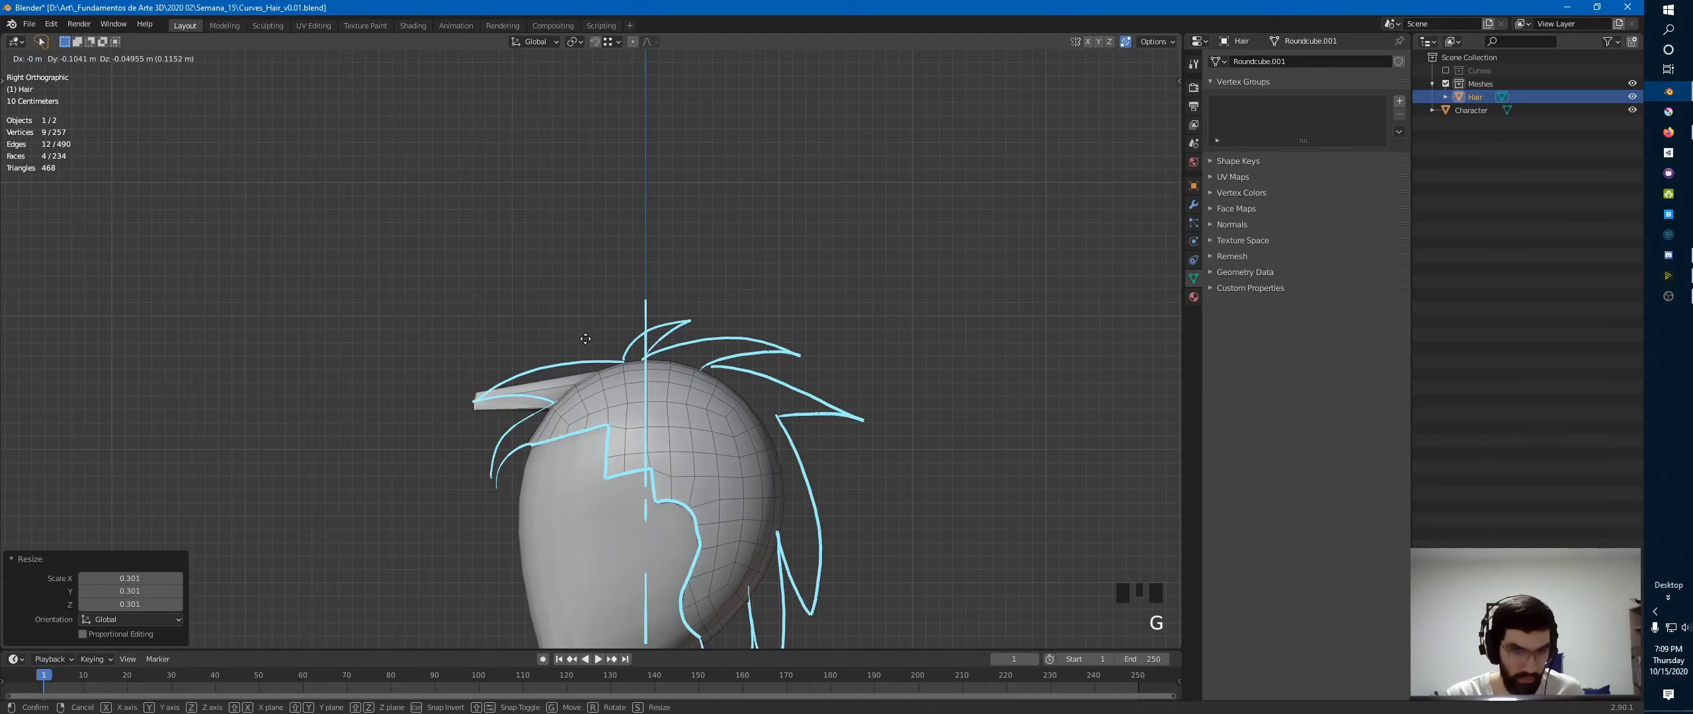
{"action": "left_click", "coordinate": [595, 338]}
- Move the strand's end across the head in front view to the tip of the sketched middle side tuft
{"action": "key", "text": "KP_1"}
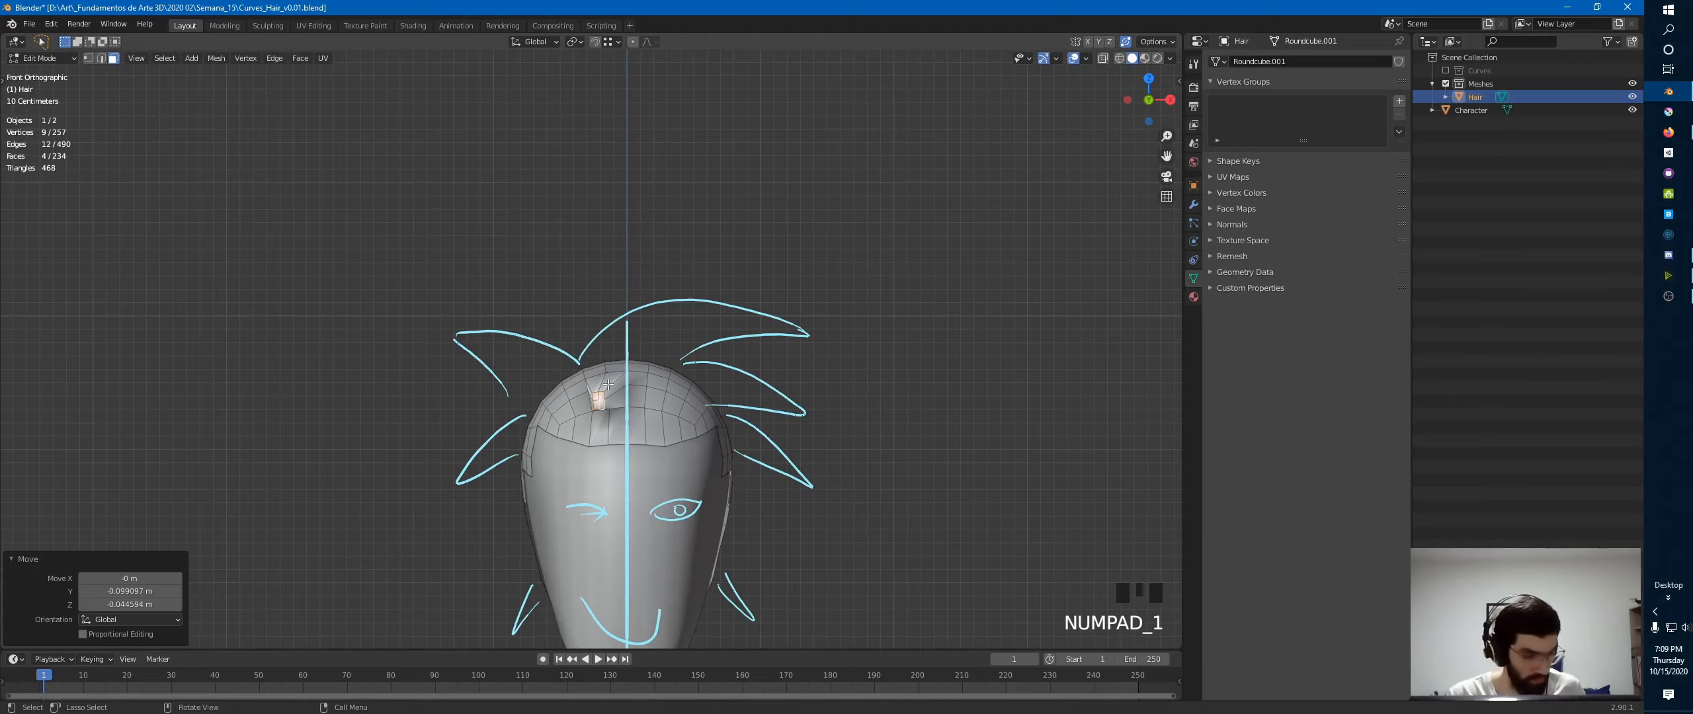
{"action": "key", "text": "g"}
{"action": "left_click", "coordinate": [791, 375]}
- Add a centred edge loop around the strand and move it up and toward the head's centre to arch the strand
{"action": "middle_click_drag", "start_coordinate": [791, 375], "coordinate": [773, 410]}
{"action": "key", "text": "ctrl+r"}
{"action": "left_click", "coordinate": [773, 411]}
{"action": "right_click", "coordinate": [761, 413]}
{"action": "key", "text": "KP_3"}
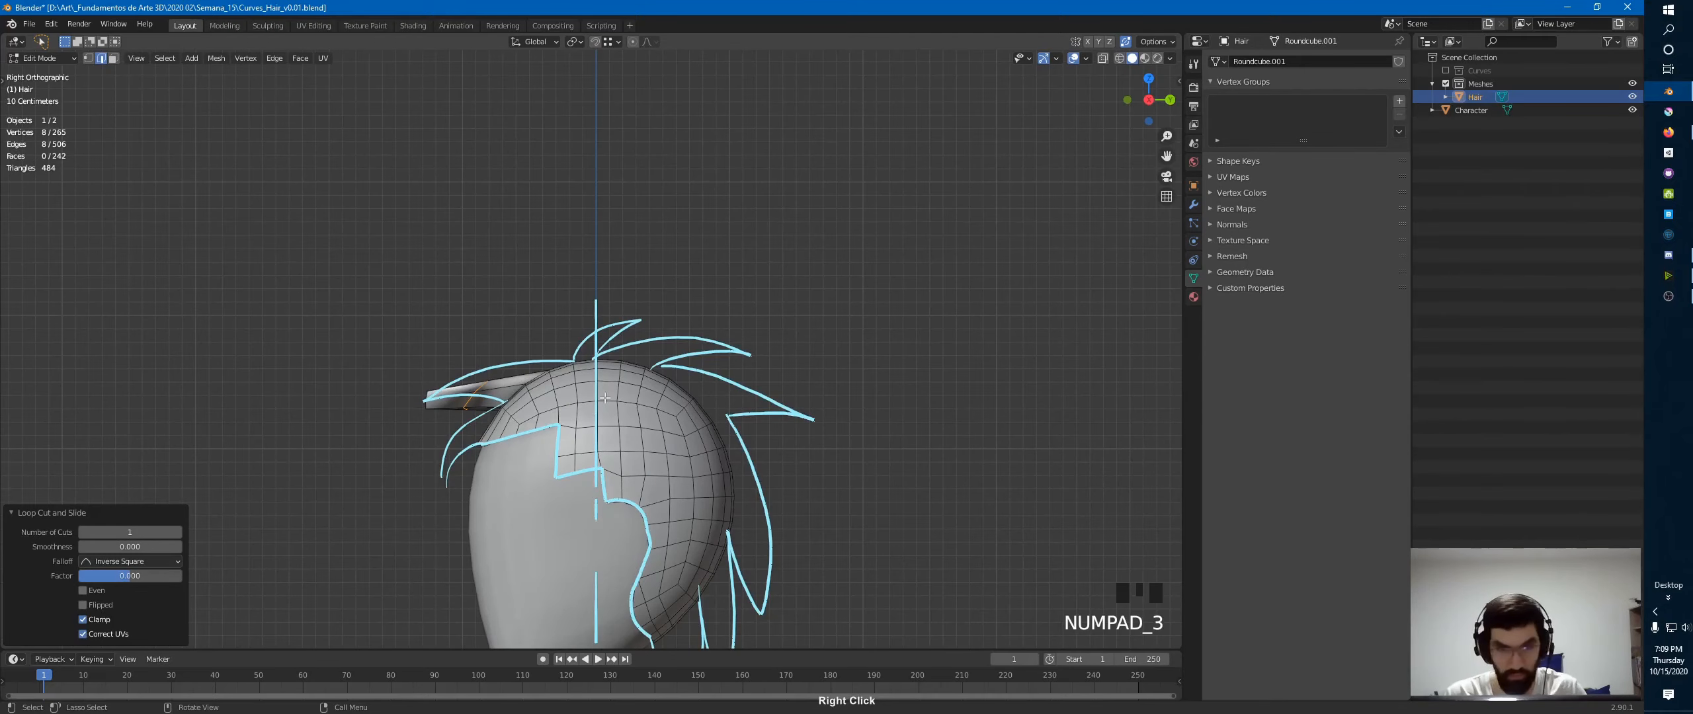
{"action": "key", "text": "KP_1"}
{"action": "key", "text": "g"}
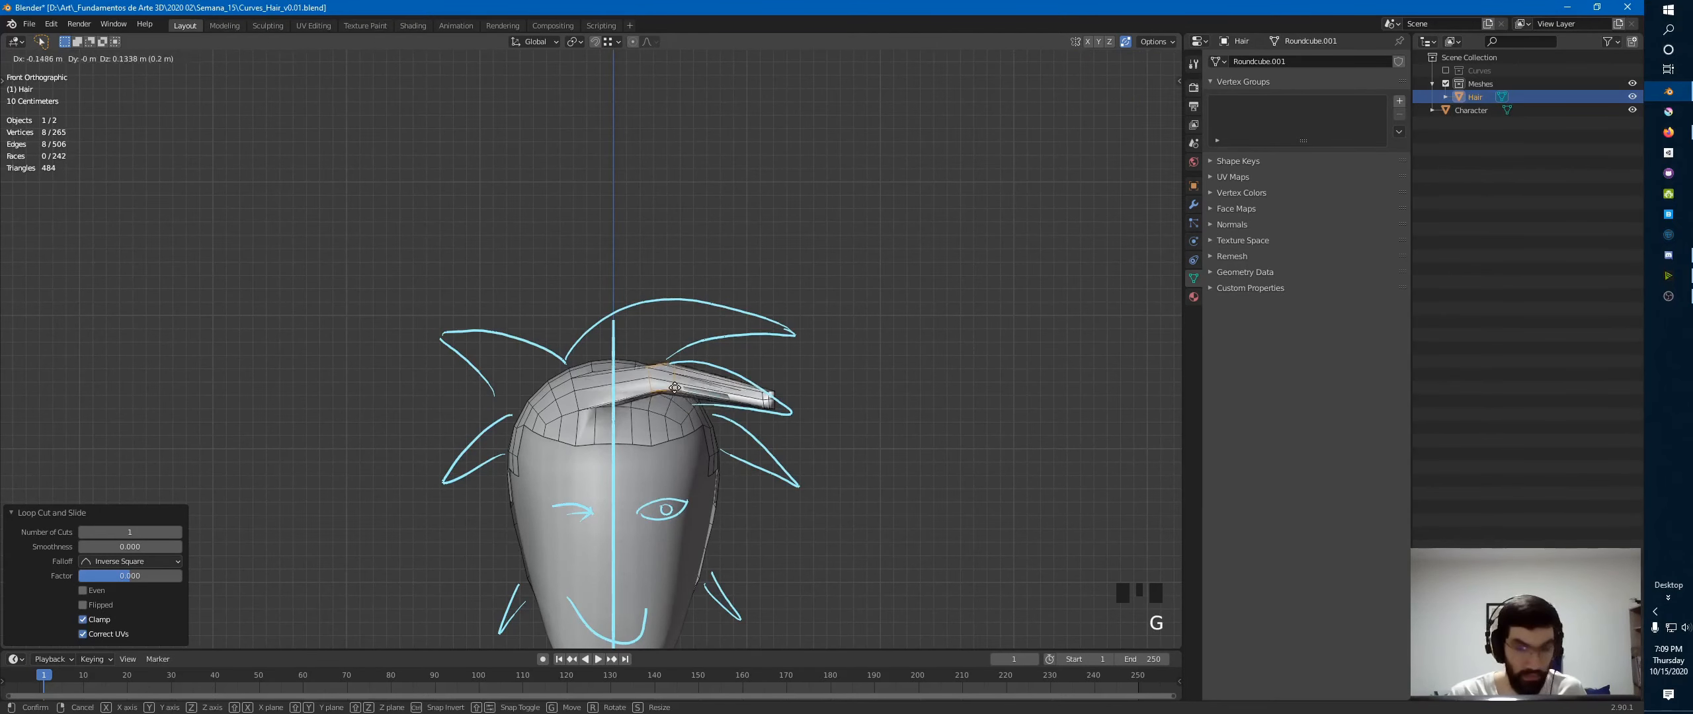
{"action": "left_click", "coordinate": [647, 378]}
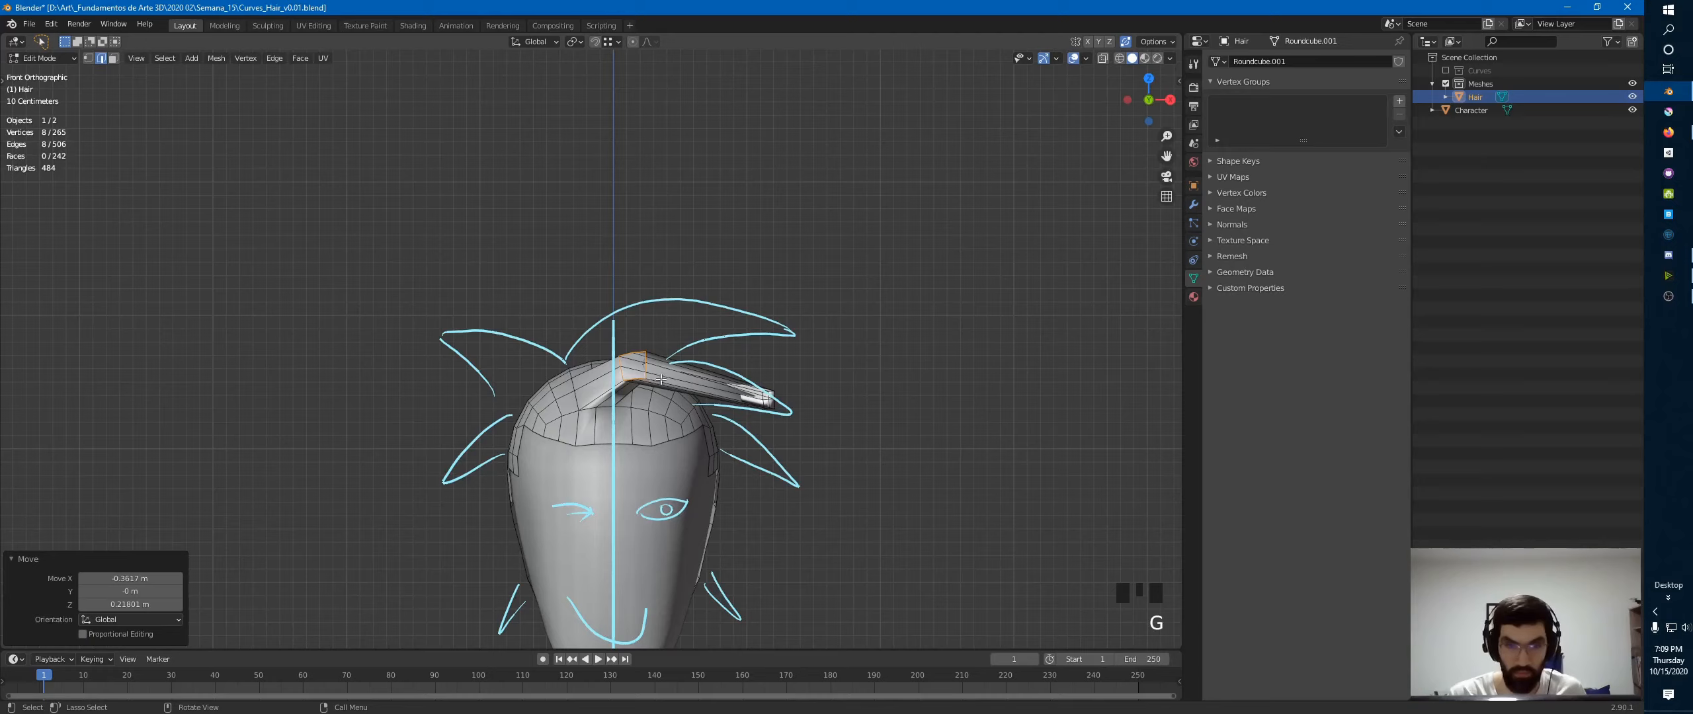
- Bevel the strand's middle loop about 0.24 m wide with 2 segments, and add another edge loop toward the tip
{"action": "key", "text": "ctrl+b"}
{"action": "left_click", "coordinate": [749, 371]}
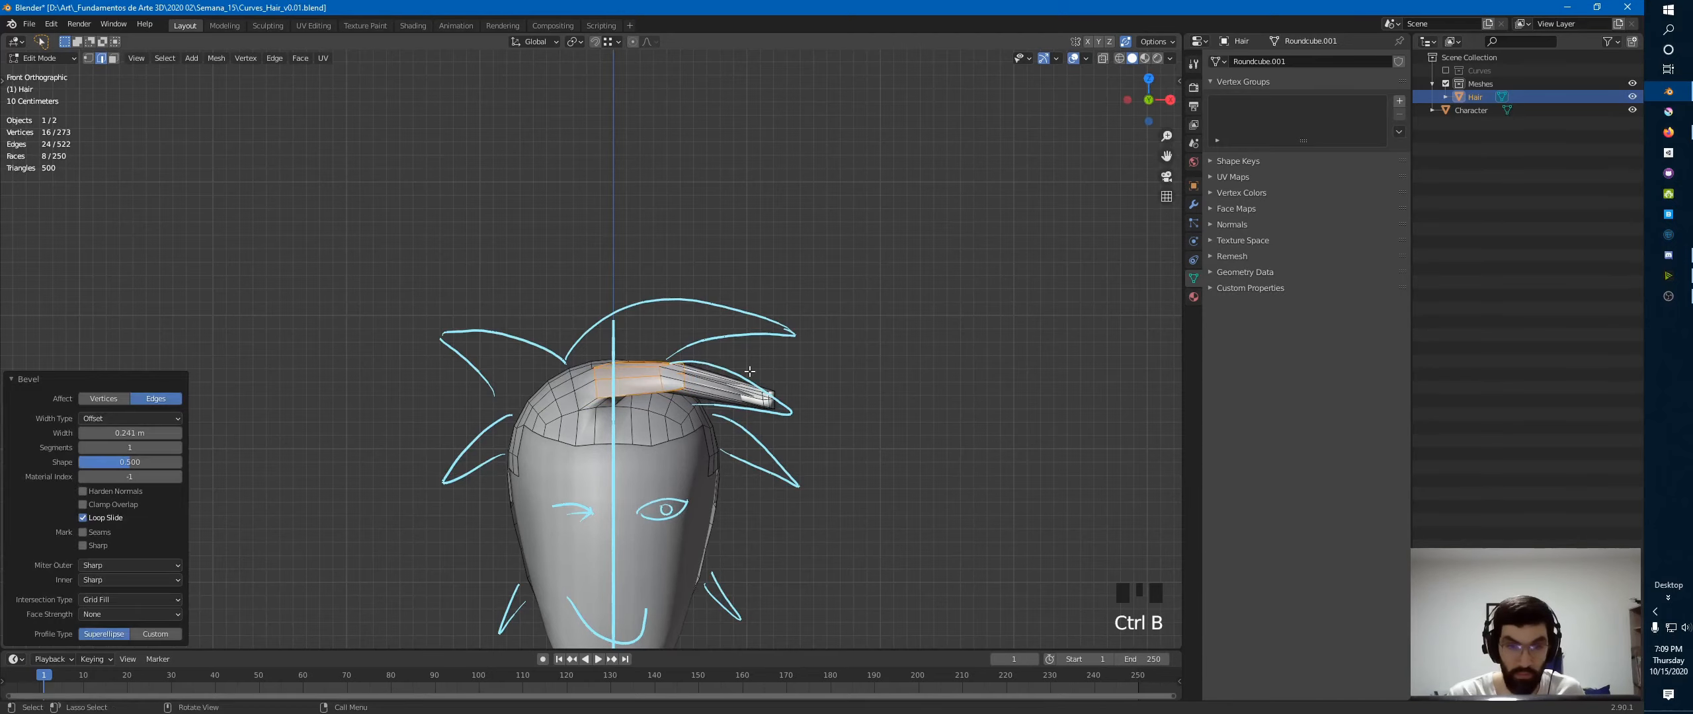
{"action": "left_click", "coordinate": [179, 449]}
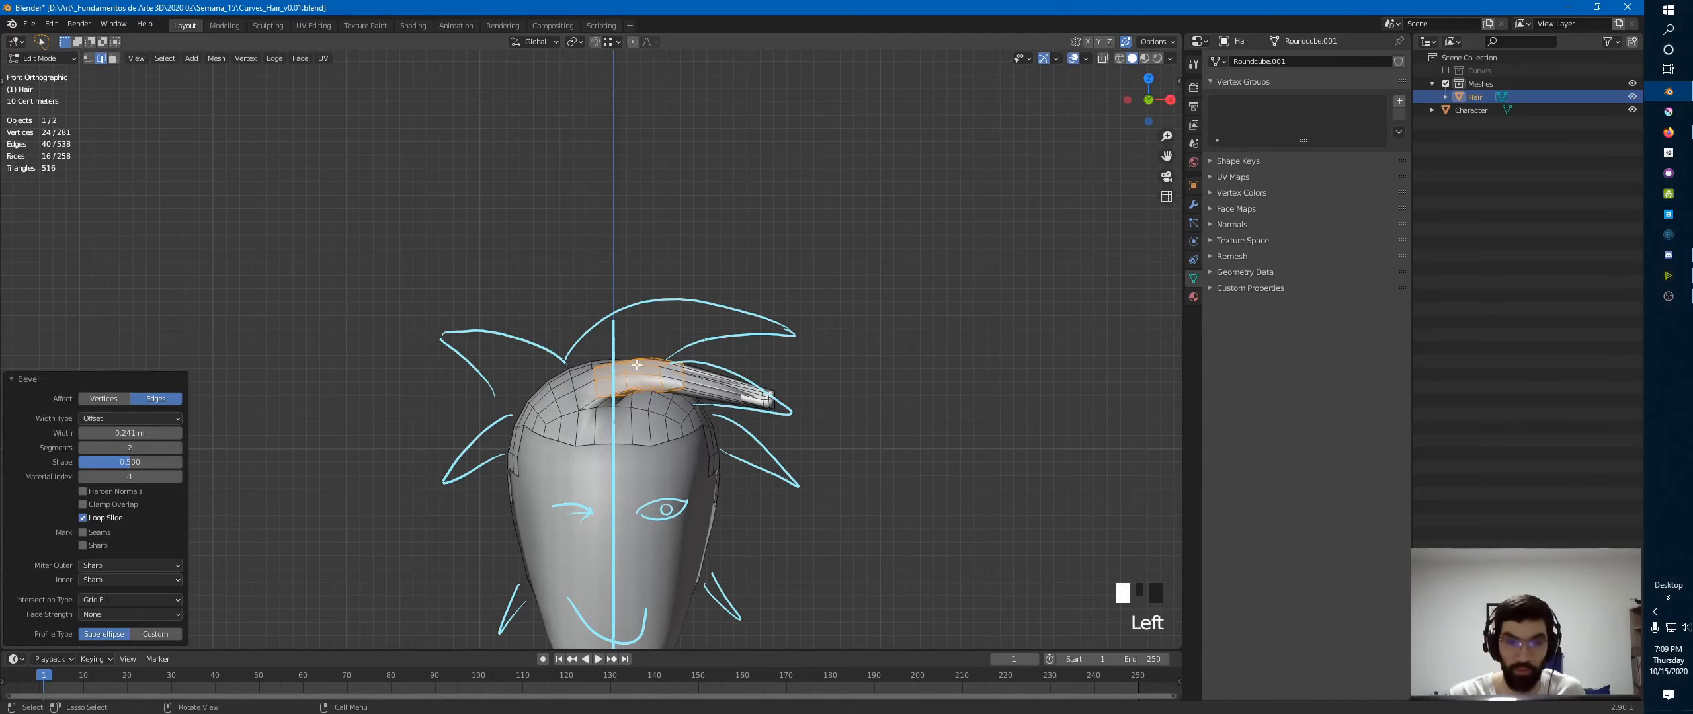
{"action": "key", "text": "ctrl+r"}
{"action": "left_click", "coordinate": [721, 378]}
{"action": "left_click", "coordinate": [731, 353]}
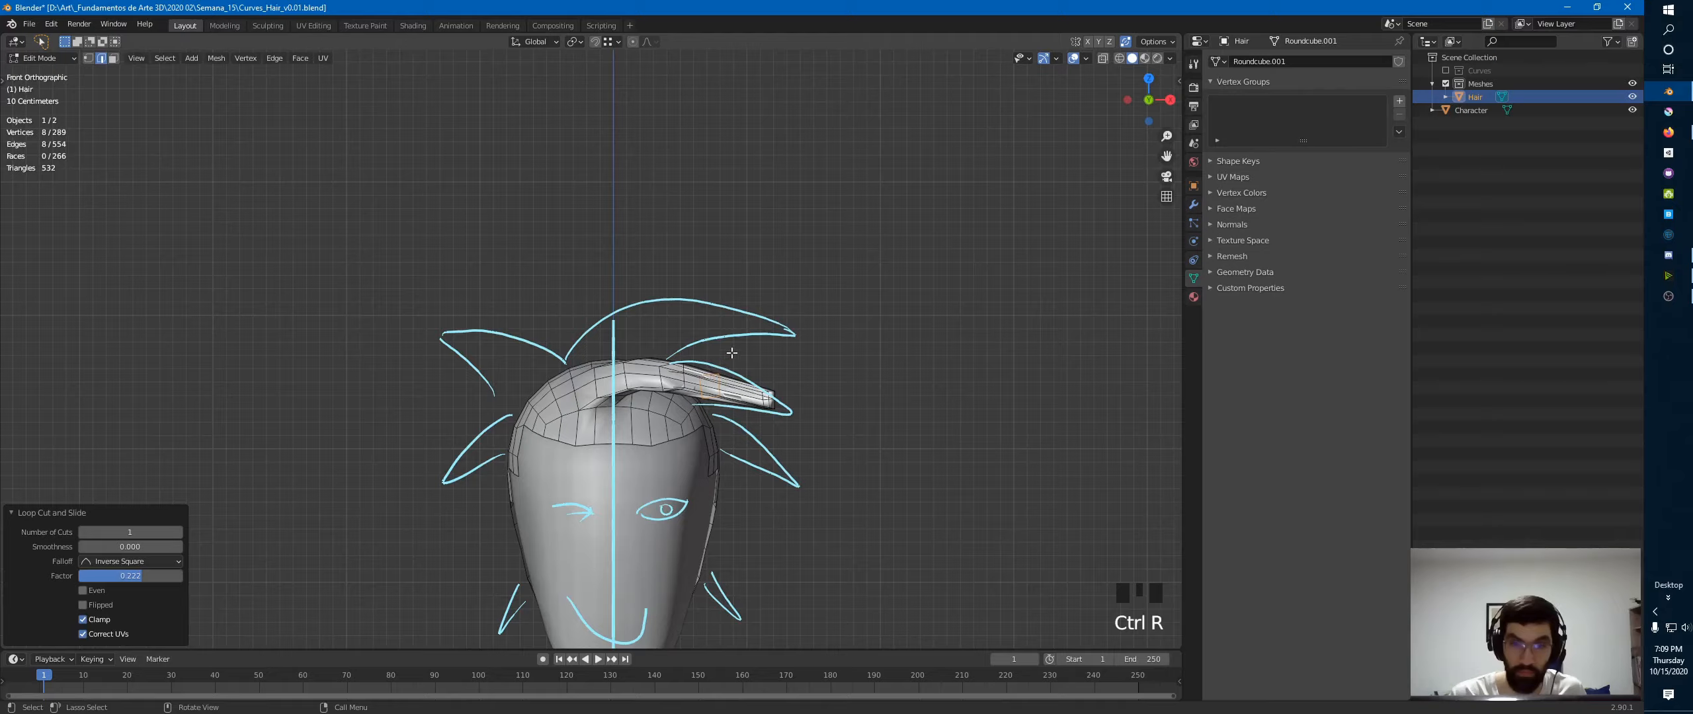
- Turn on X-ray display and rotate the strand's tip faces in top view to follow the strand's direction
{"action": "middle_click_drag", "start_coordinate": [759, 350], "coordinate": [754, 405]}
{"action": "middle_click_drag", "start_coordinate": [754, 404], "coordinate": [761, 344], "text": "ctrl"}
{"action": "middle_click_drag", "start_coordinate": [761, 344], "coordinate": [771, 430]}
{"action": "key", "text": "alt+z"}
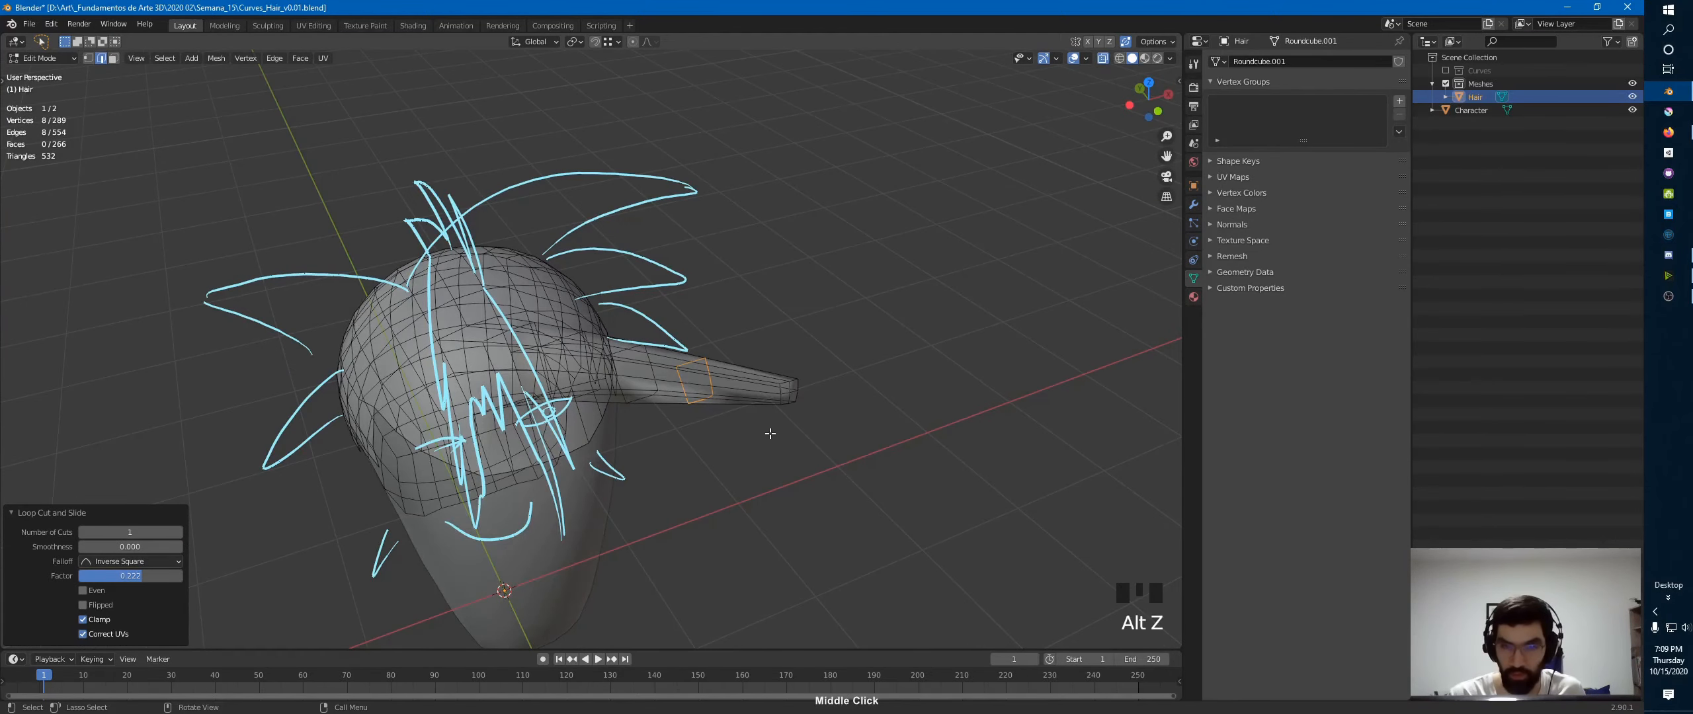
{"action": "left_click_drag", "start_coordinate": [768, 437], "coordinate": [798, 360]}
{"action": "key", "text": "KP_7"}
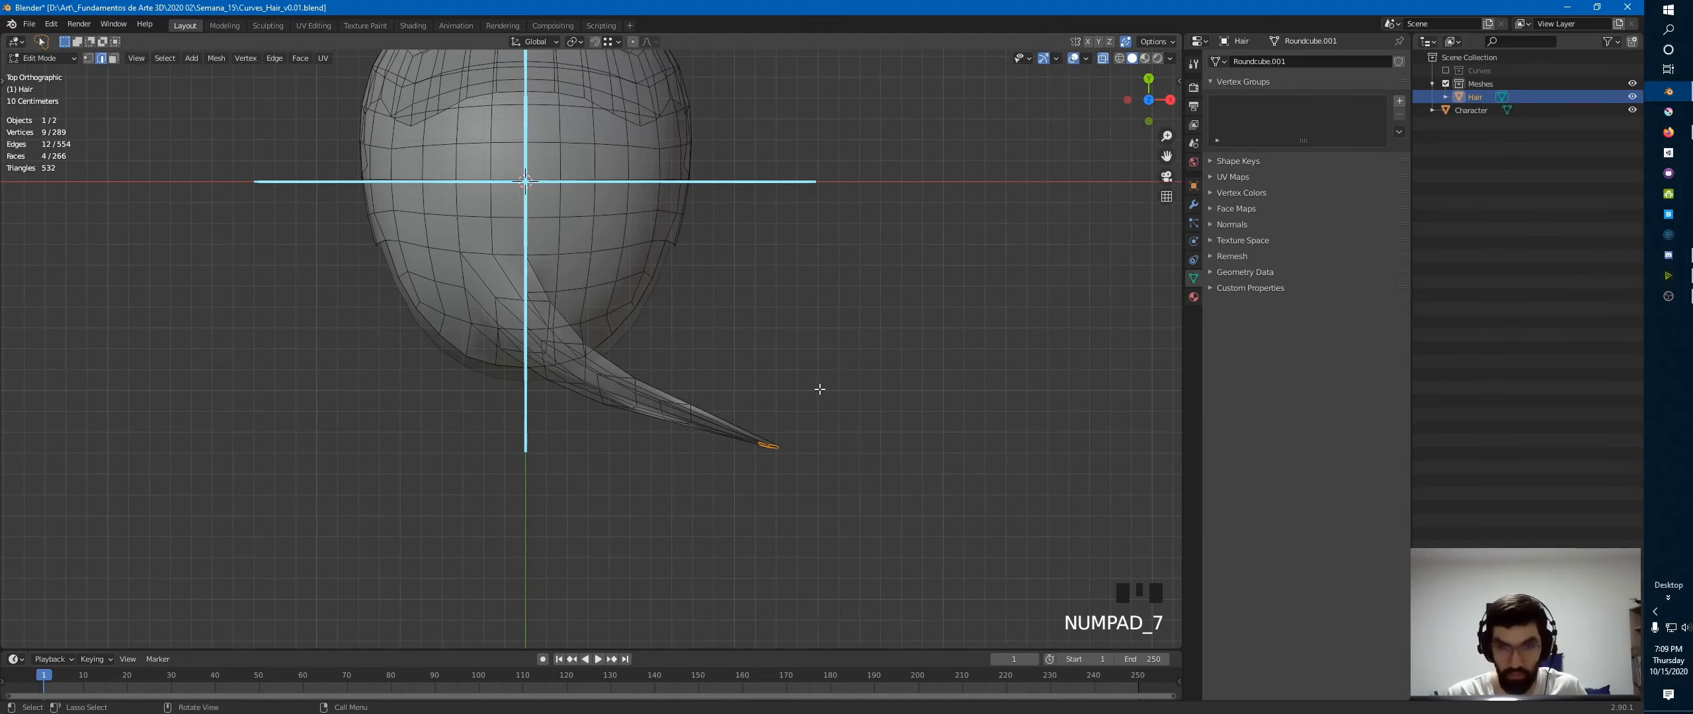
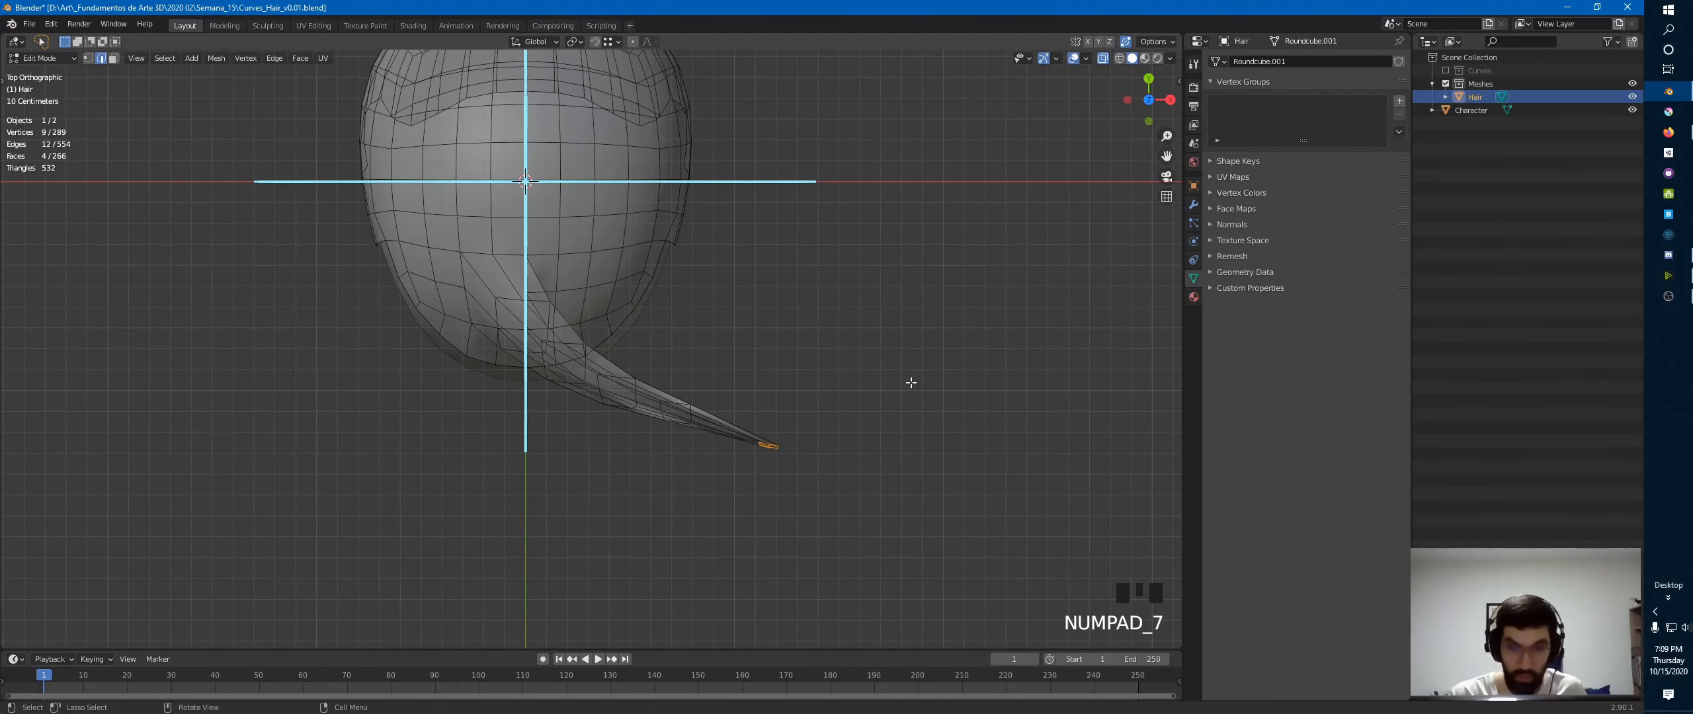
{"action": "key", "text": "r"}
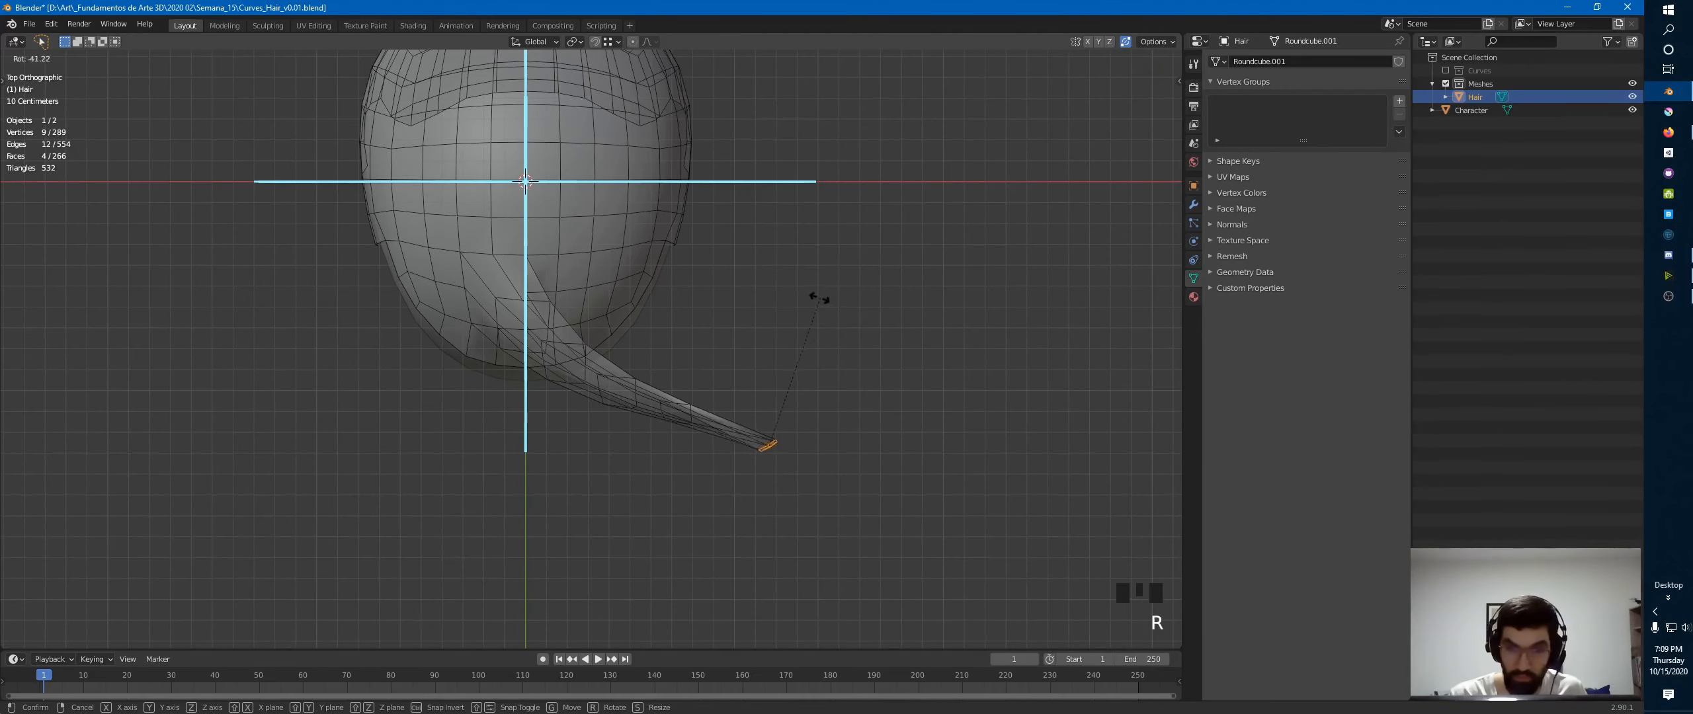
{"action": "left_click", "coordinate": [794, 302]}
- Rotate the two edge loops nearest the strand's tip in top view to follow its curve
{"action": "left_click", "coordinate": [677, 405], "text": "alt"}
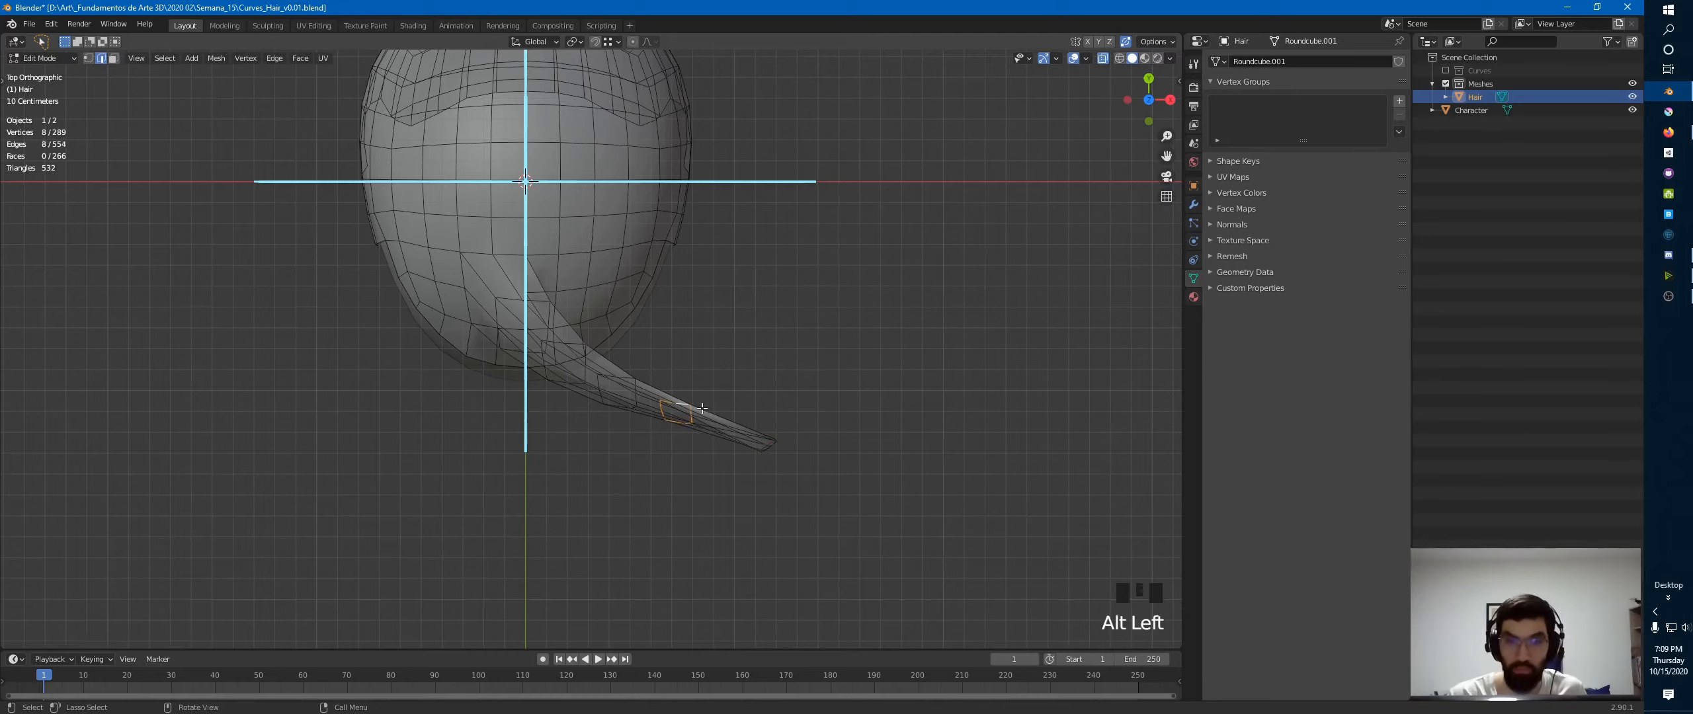
{"action": "key", "text": "r"}
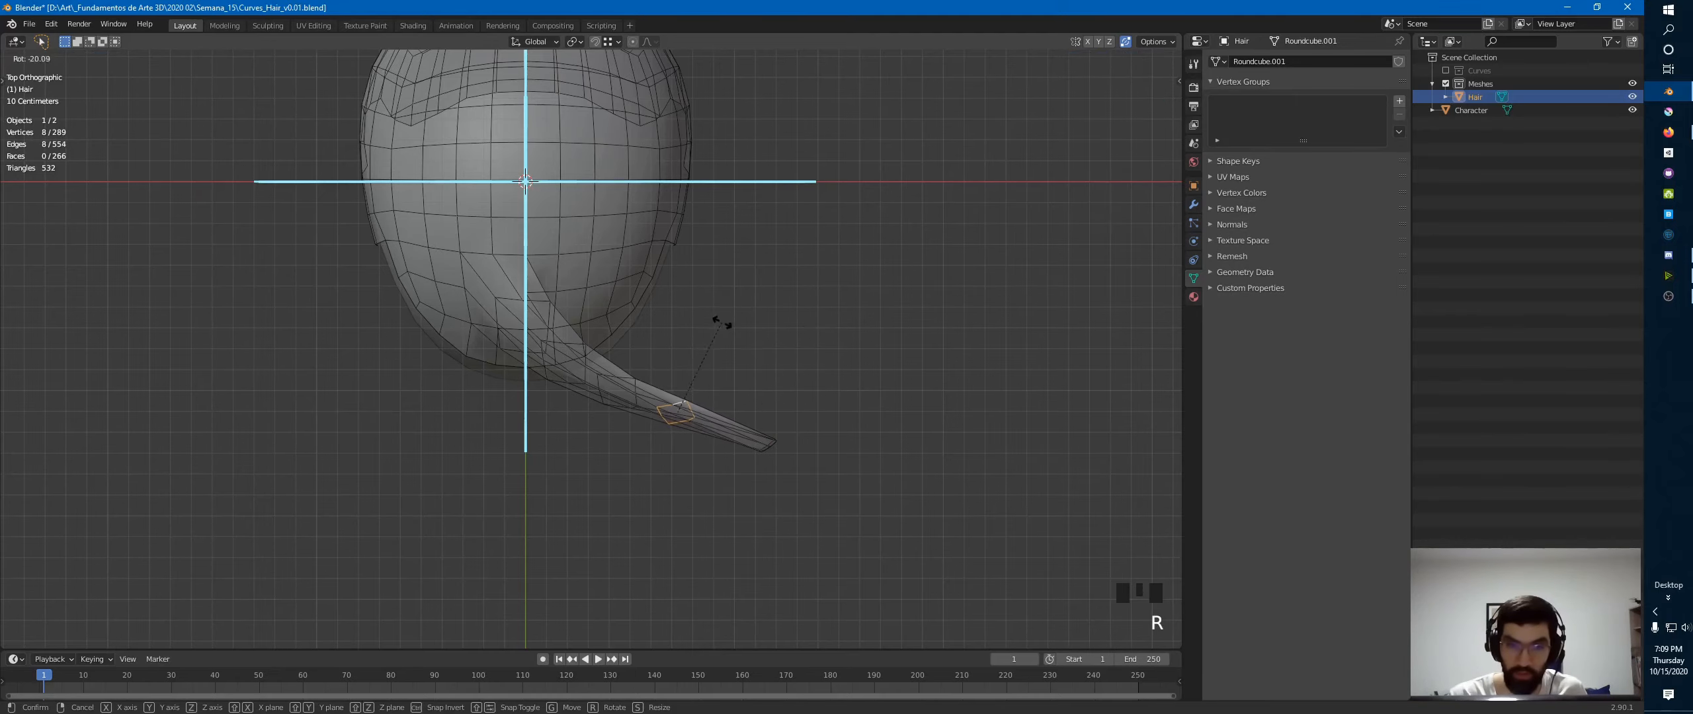
{"action": "left_click", "coordinate": [719, 306]}
{"action": "left_click", "coordinate": [621, 379], "text": "alt"}
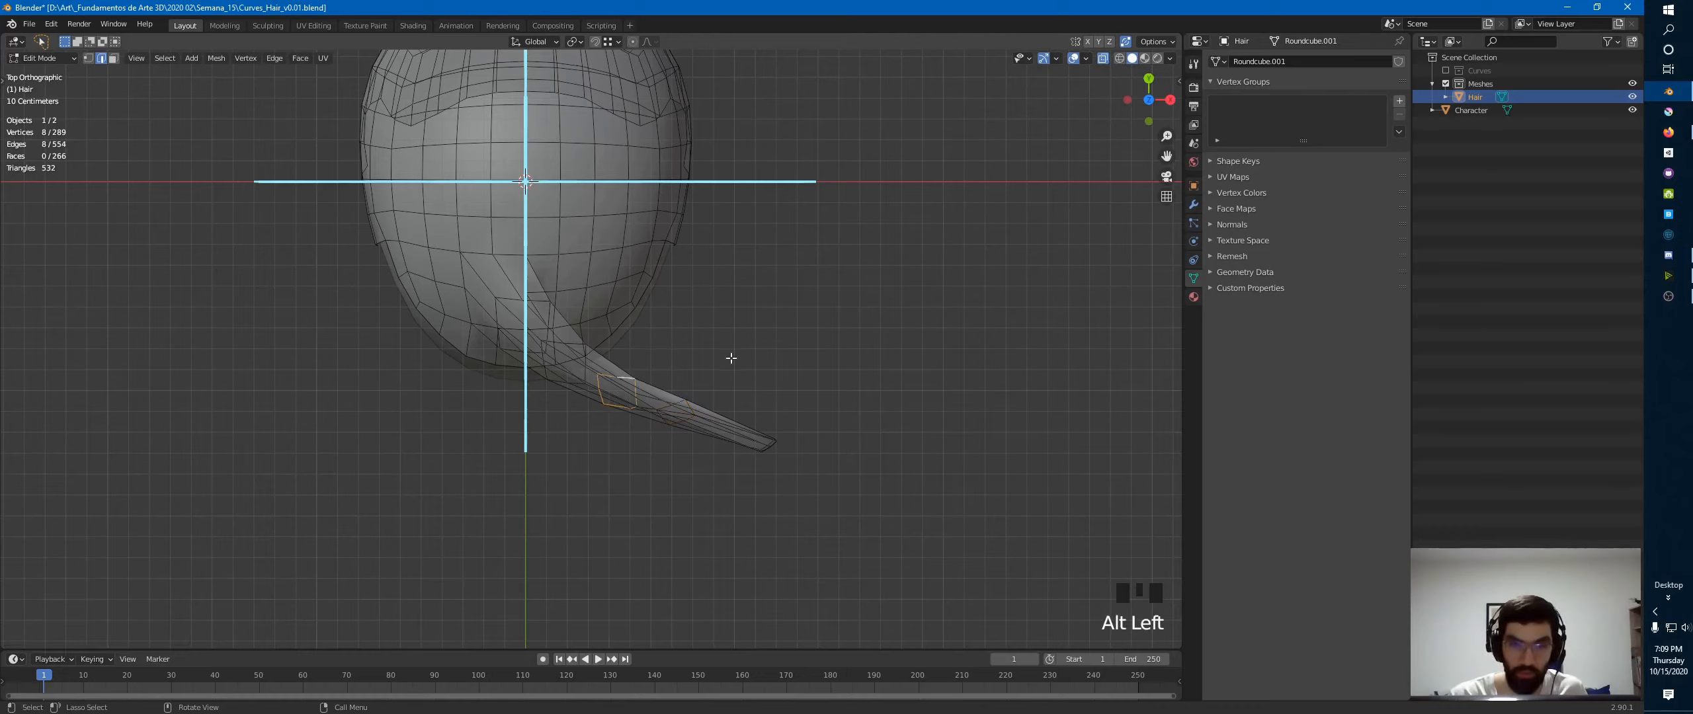
{"action": "key", "text": "r"}
{"action": "left_click", "coordinate": [699, 321]}
- Rotate the two edge loops nearest the strand's base in top view to align with its bend
{"action": "left_click", "coordinate": [570, 347], "text": "alt"}
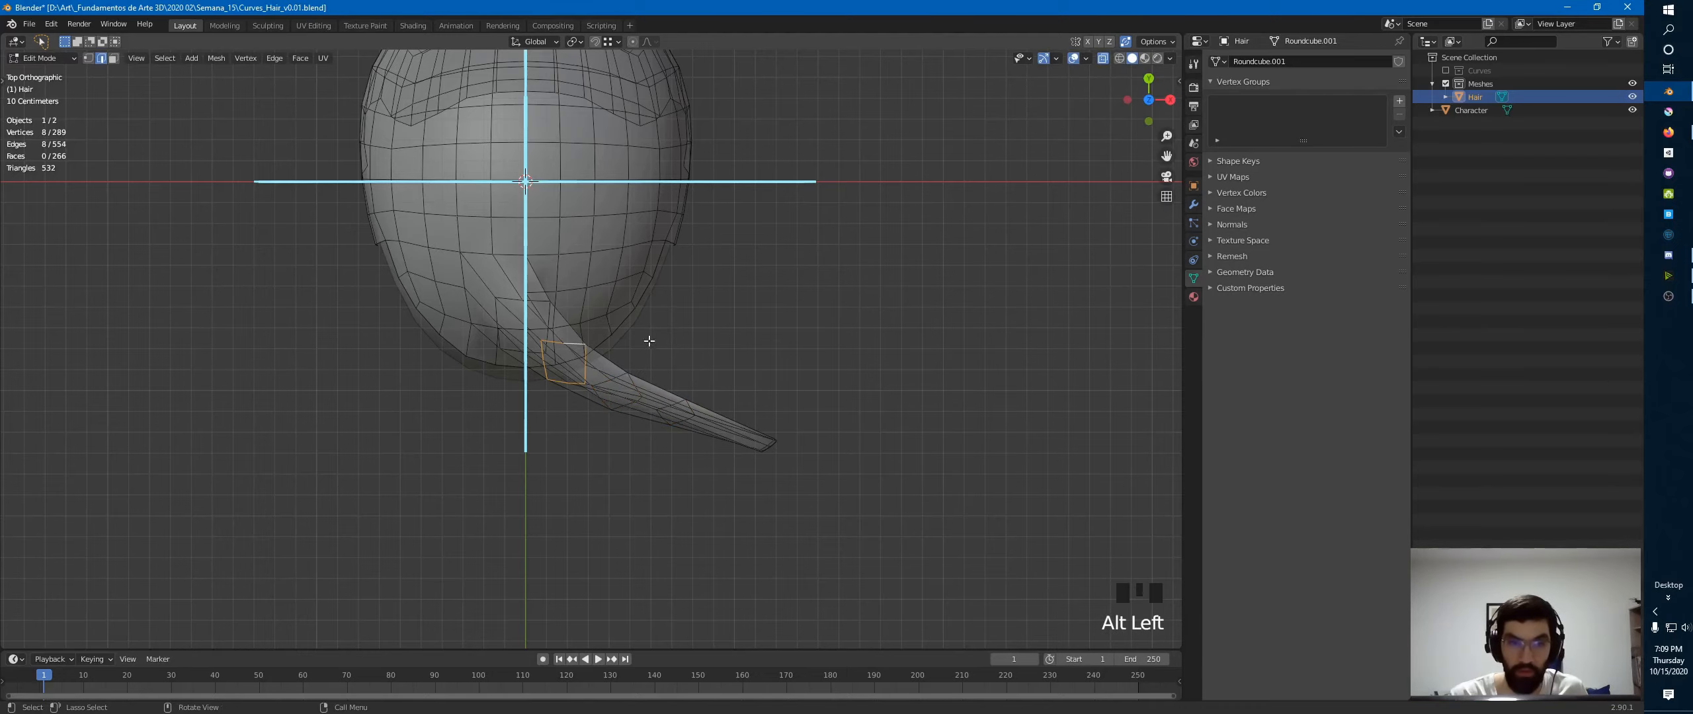
{"action": "key", "text": "r"}
{"action": "left_click", "coordinate": [588, 292]}
{"action": "key", "text": "r"}
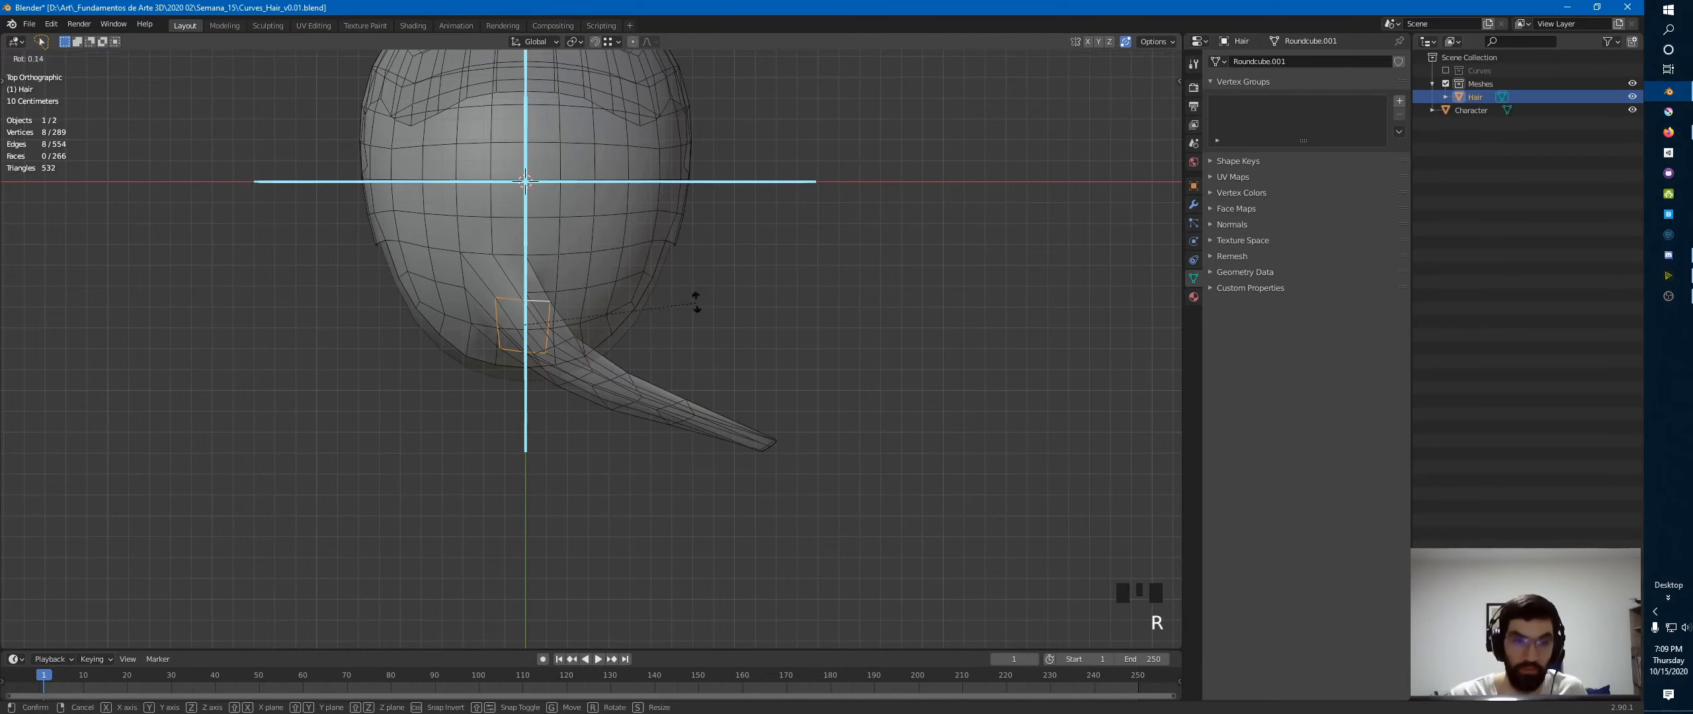
{"action": "left_click", "coordinate": [676, 333]}
- Turn off X-ray display, select the edge loops along the strand, and round them with the LoopTools Circle operation
{"action": "mouse_move", "coordinate": [677, 333]}
{"action": "middle_mouse_down"}
{"action": "mouse_move", "coordinate": [759, 258]}
{"action": "mouse_move", "coordinate": [730, 257]}
{"action": "mouse_move", "coordinate": [729, 329]}
{"action": "mouse_move", "coordinate": [578, 366]}
{"action": "mouse_move", "coordinate": [667, 455]}
{"action": "mouse_move", "coordinate": [739, 337]}
{"action": "middle_mouse_up"}
{"action": "key", "text": "alt+z"}
{"action": "left_click", "coordinate": [658, 456], "text": "alt+shift"}
{"action": "left_click", "coordinate": [628, 459], "text": "alt+shift"}
{"action": "left_click", "coordinate": [602, 467], "text": "alt+shift"}
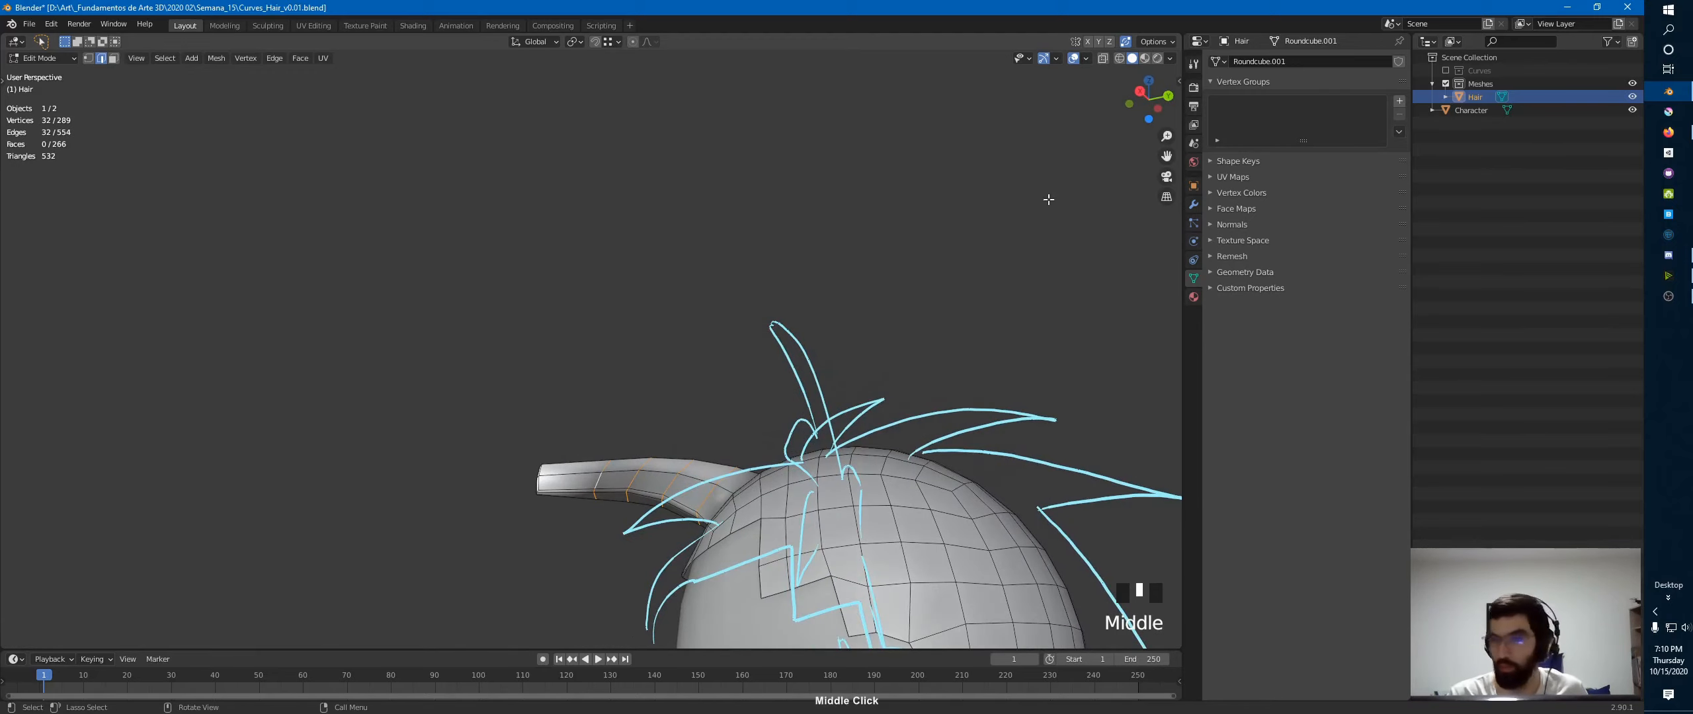
{"action": "key", "text": "n"}
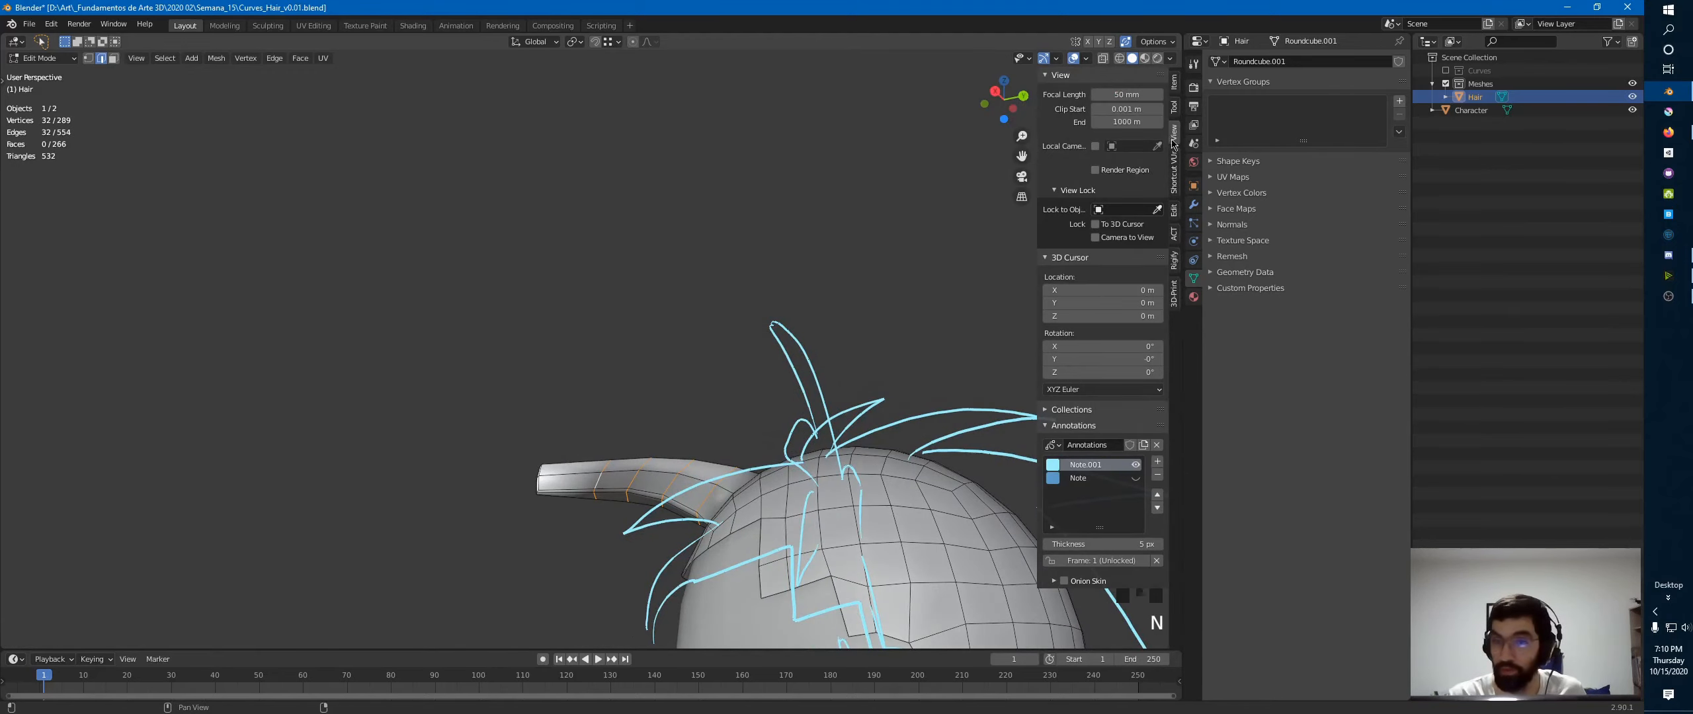
{"action": "left_click", "coordinate": [1172, 114]}
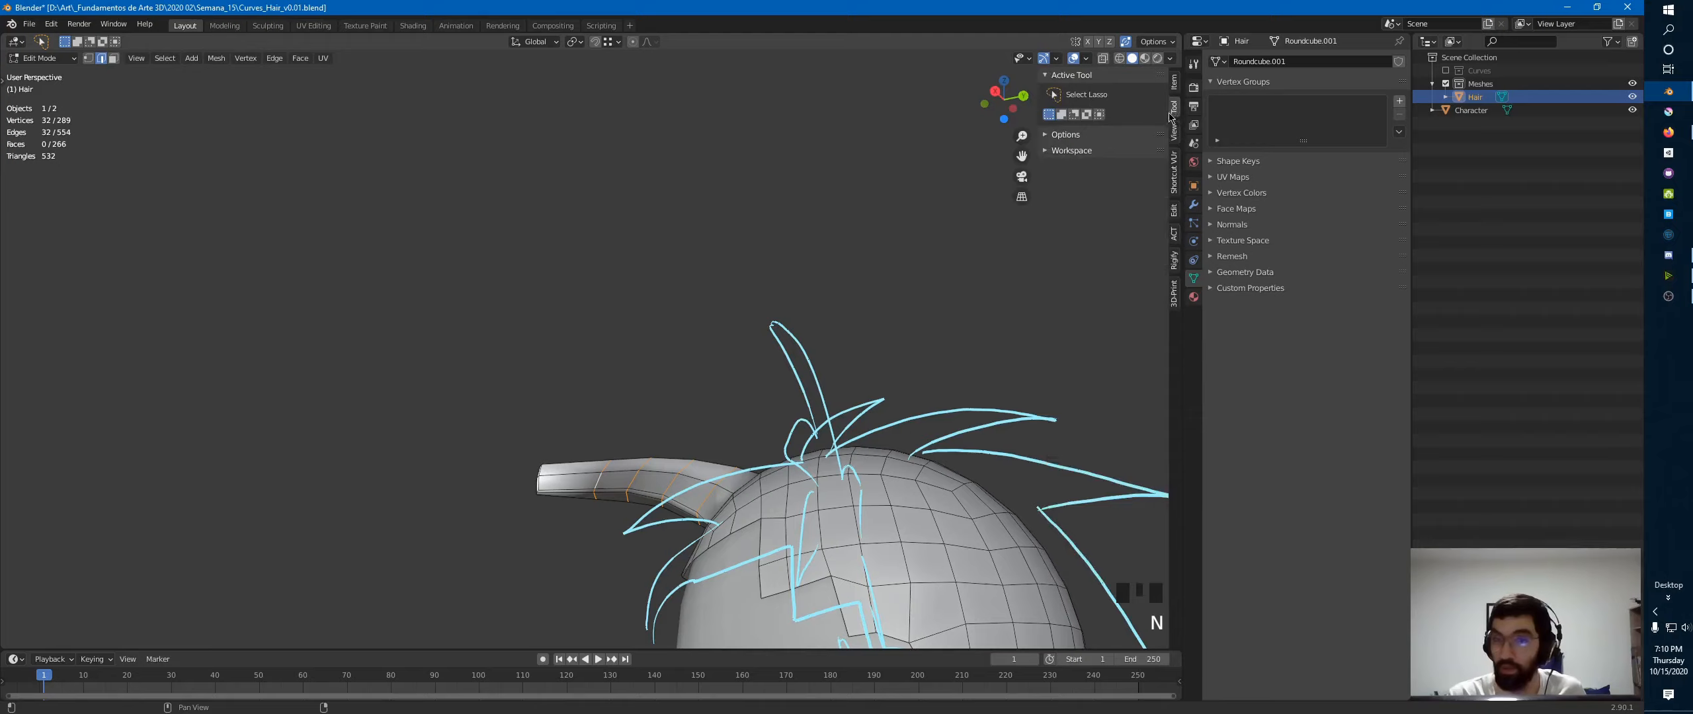
{"action": "left_click", "coordinate": [1174, 211]}
{"action": "left_click", "coordinate": [1071, 75]}
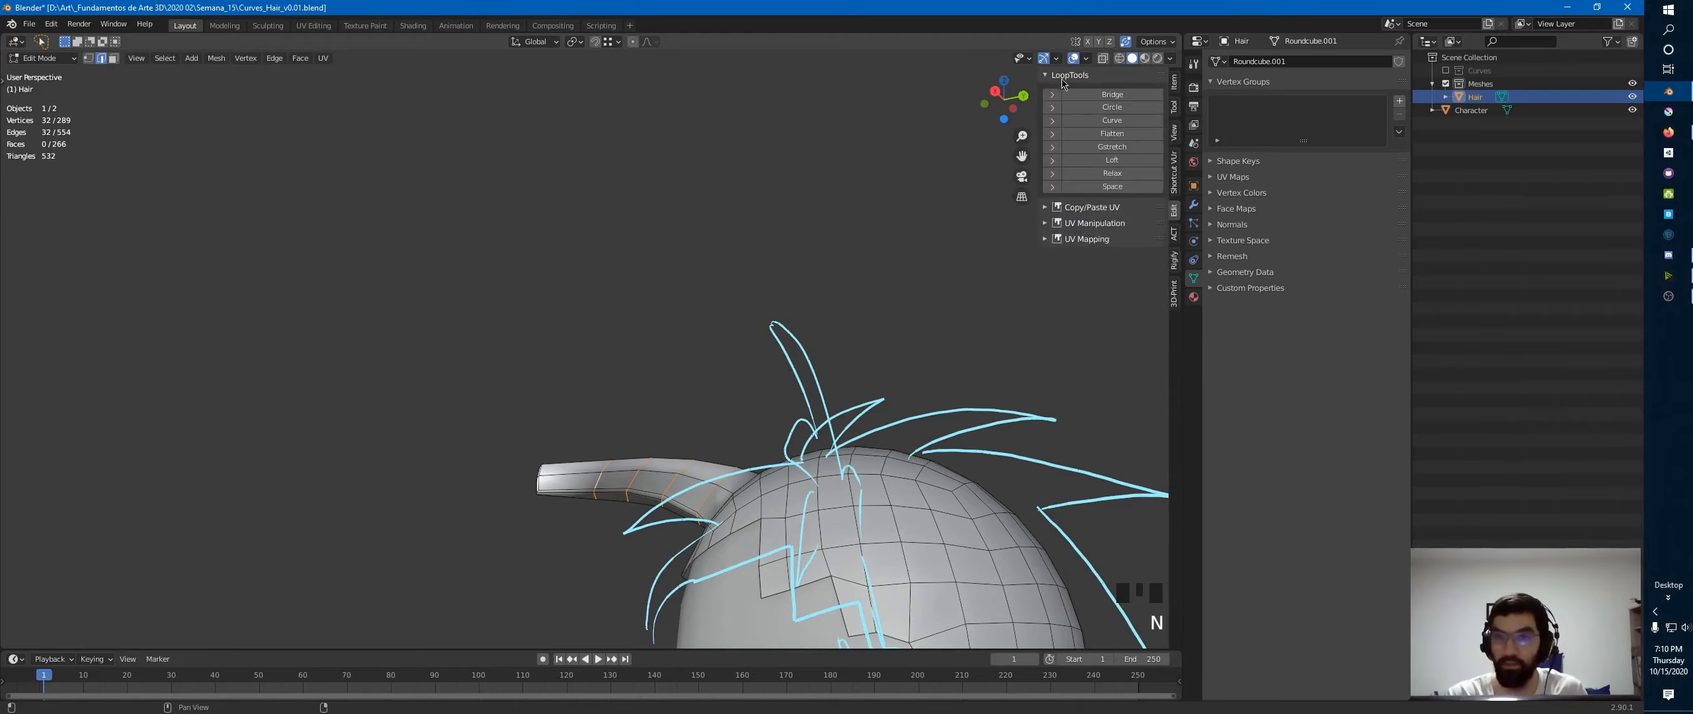
{"action": "left_click", "coordinate": [1112, 108]}
- Select the ring of vertices around the strand's tip, excluding the centre vertex, and make it circular with LoopTools Circle
{"action": "middle_click_drag", "start_coordinate": [507, 309], "coordinate": [567, 404]}
{"action": "key", "text": "1"}
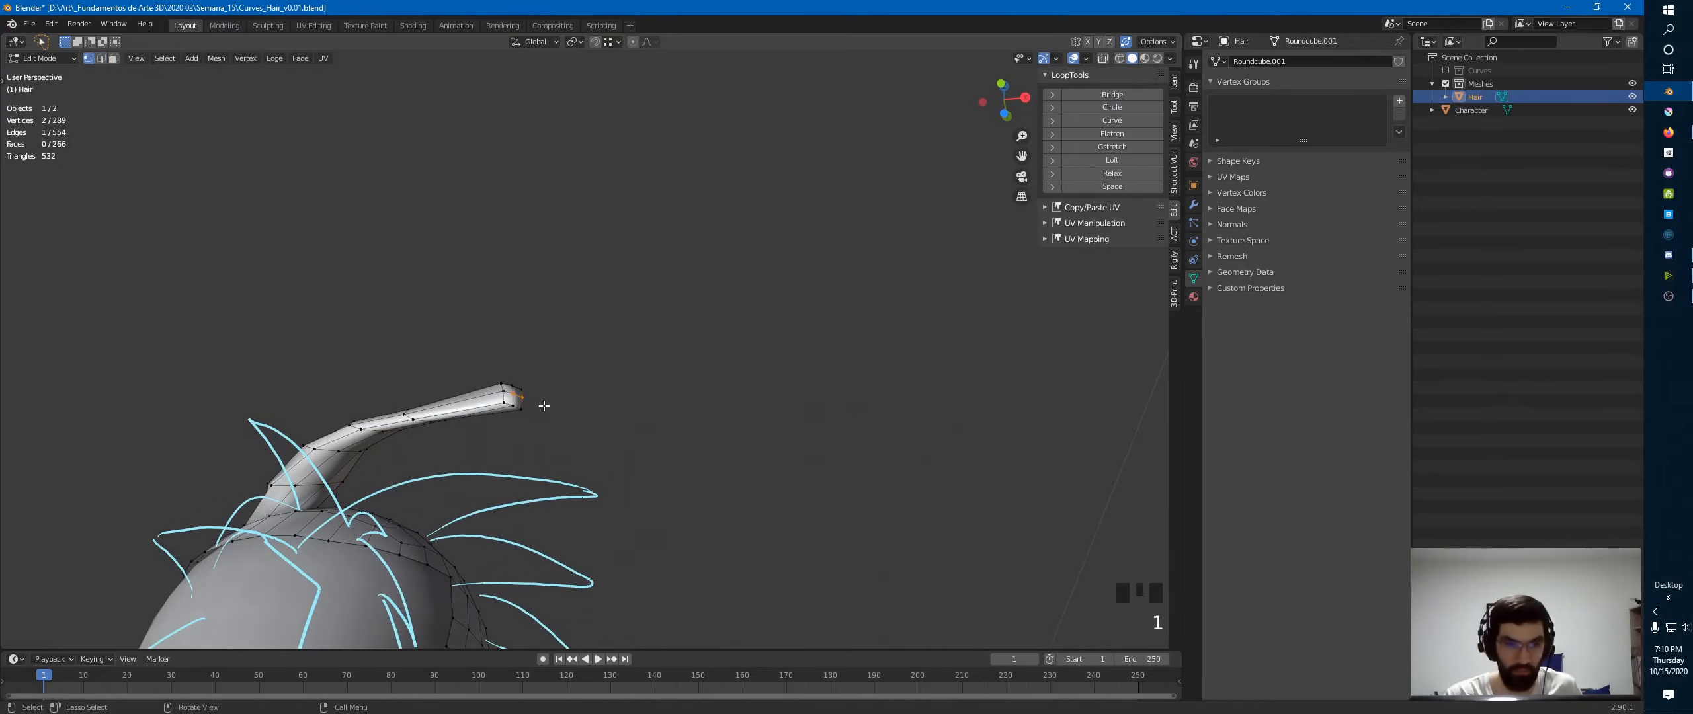
{"action": "left_click", "coordinate": [529, 401]}
{"action": "key", "text": "ctrl+KP_Add"}
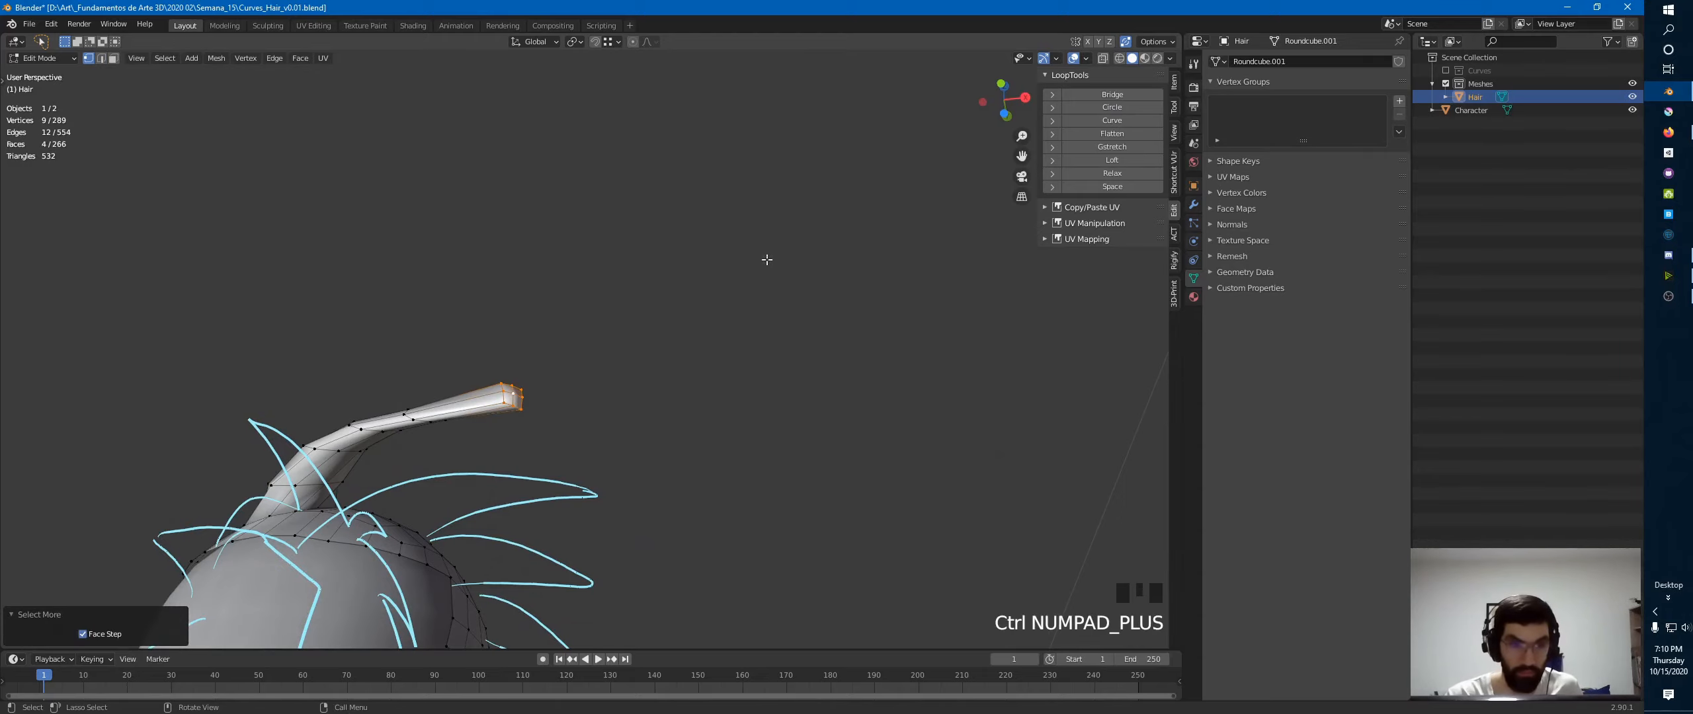
{"action": "left_click", "coordinate": [513, 394], "text": "shift"}
{"action": "left_click", "coordinate": [1115, 108]}
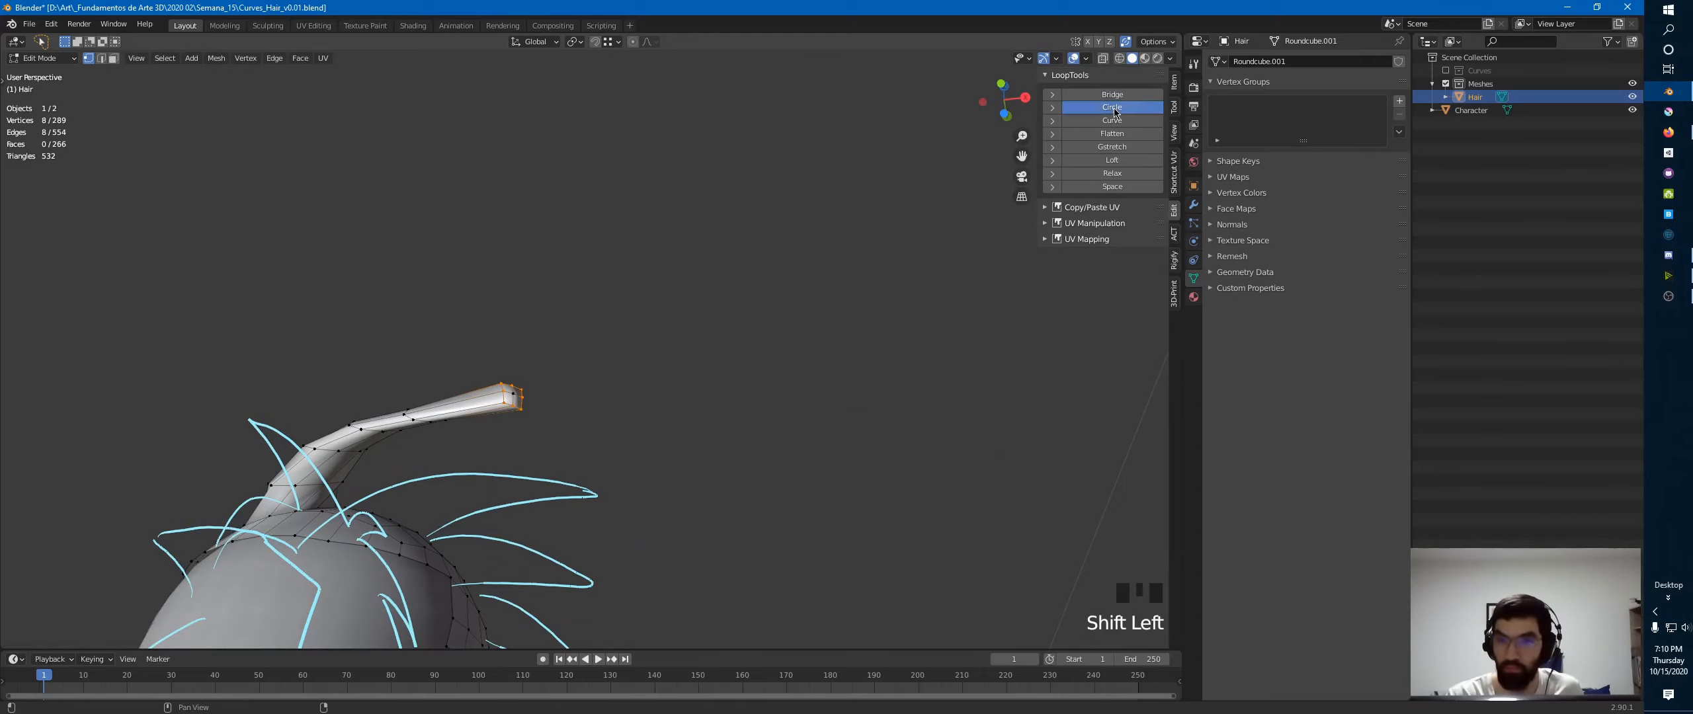
{"action": "middle_click_drag", "start_coordinate": [556, 370], "coordinate": [603, 448]}
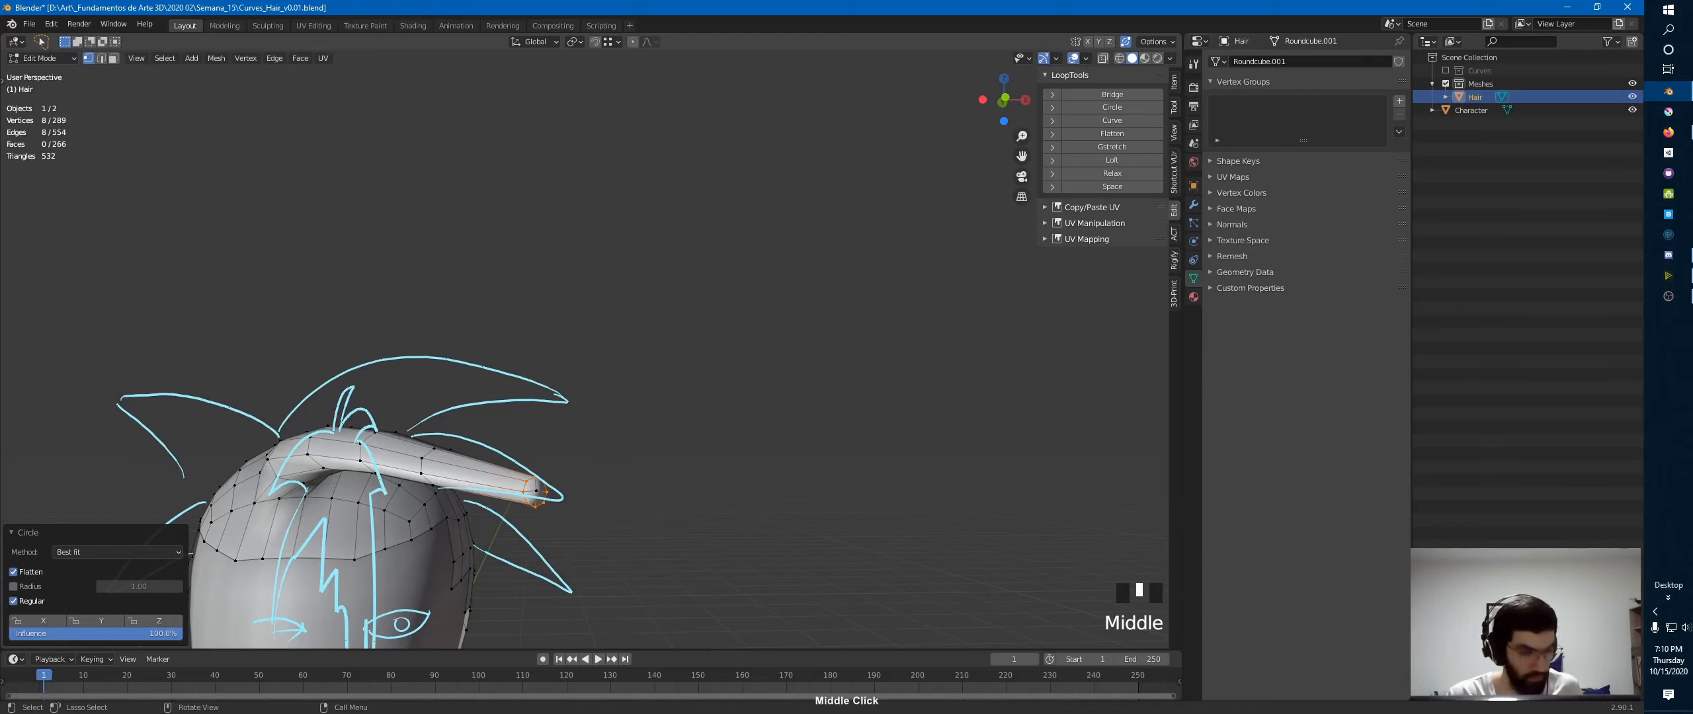
- Scale the strand's tip ring to about 0.61 and slide it along the strand's edges
{"action": "key", "text": "s"}
{"action": "left_click", "coordinate": [668, 456]}
{"action": "key", "text": "g"}
{"action": "key", "text": "g"}
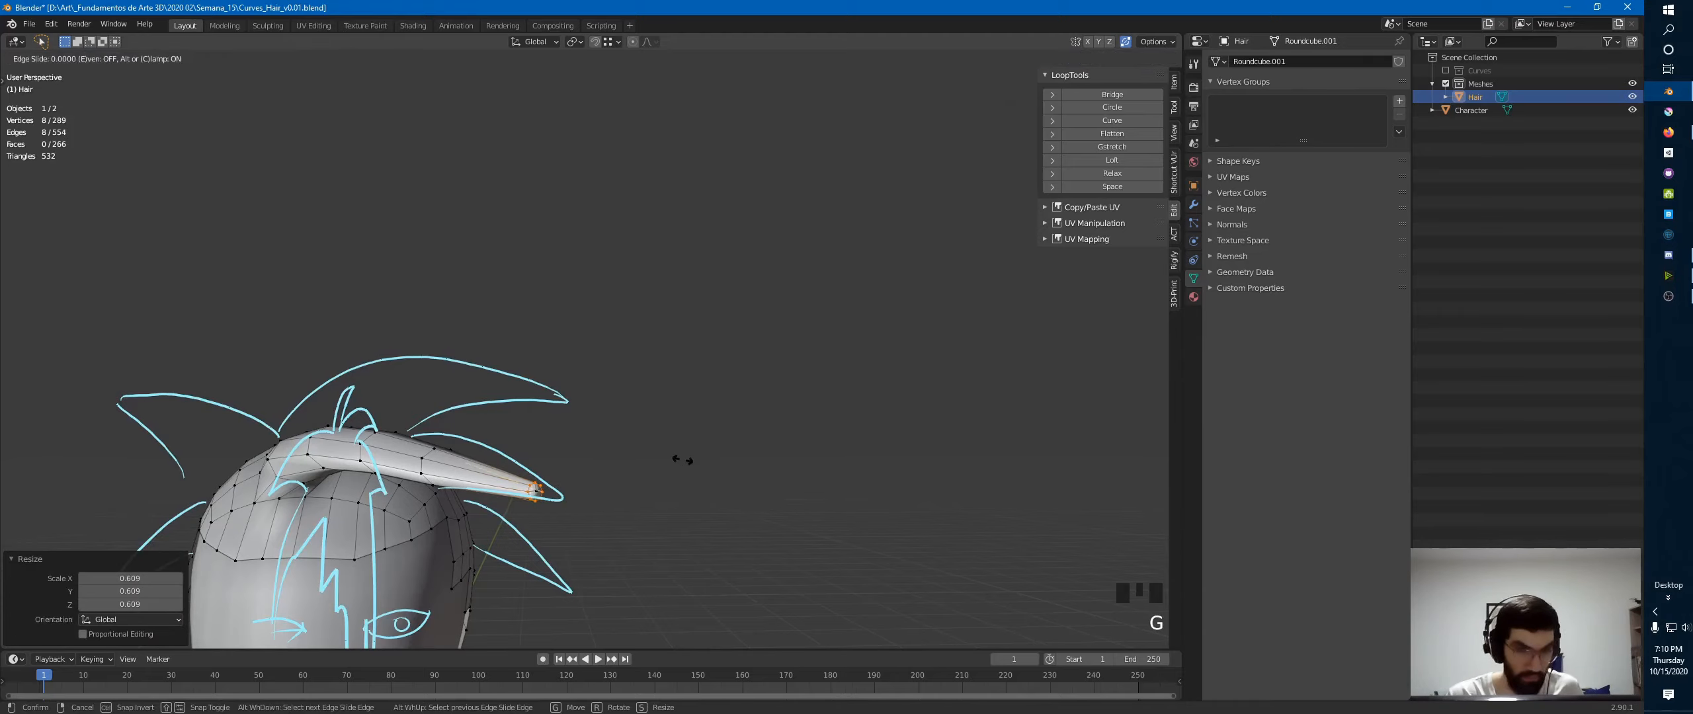
{"action": "left_click", "coordinate": [670, 458]}
{"action": "middle_click_drag", "start_coordinate": [670, 461], "coordinate": [593, 485]}
- Select the four faces around a vertex on top of the hair cap behind the first strand and extrude them about 0.33 m
{"action": "left_click", "coordinate": [592, 485]}
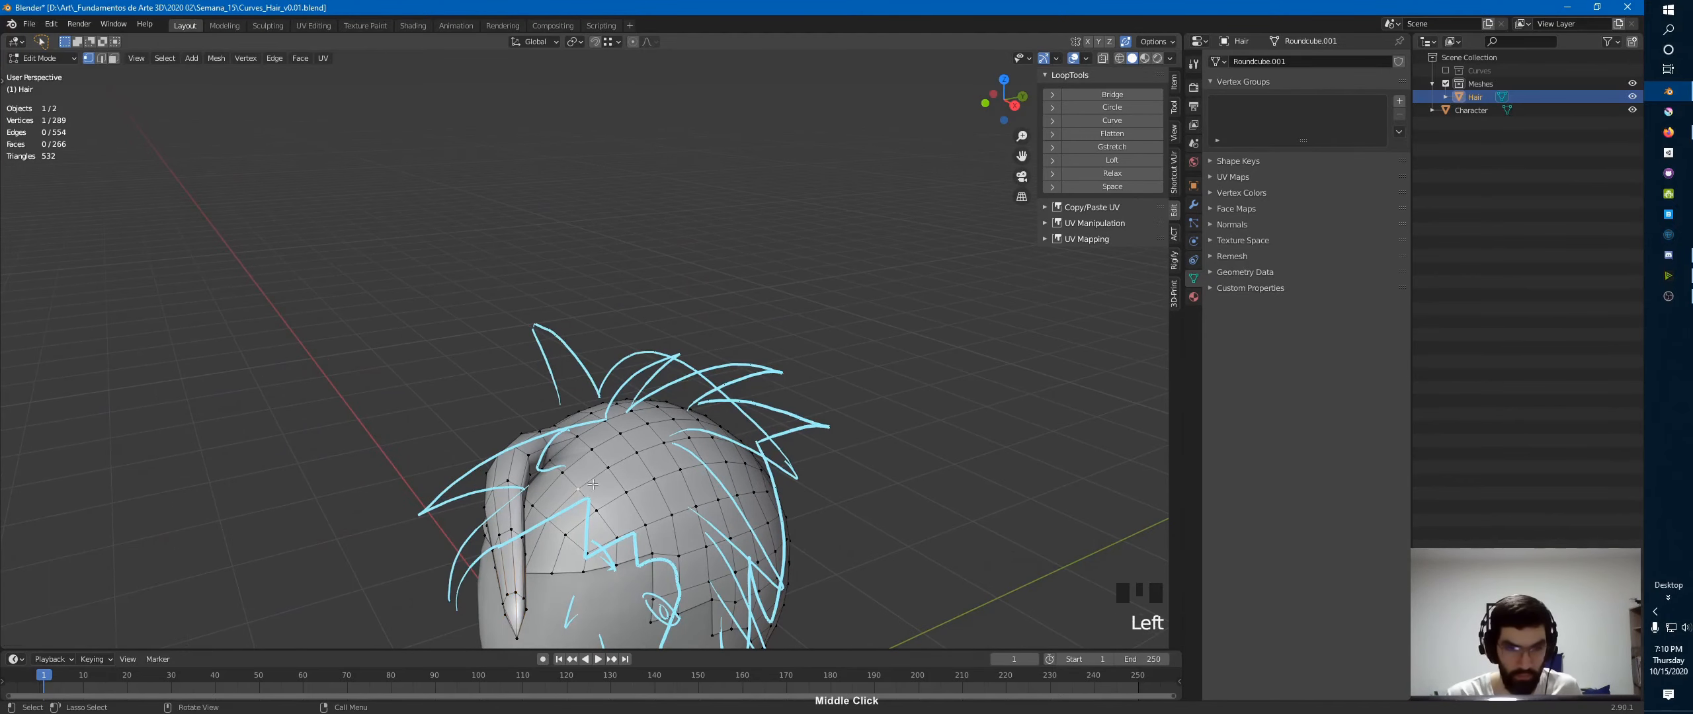
{"action": "left_click", "coordinate": [592, 451]}
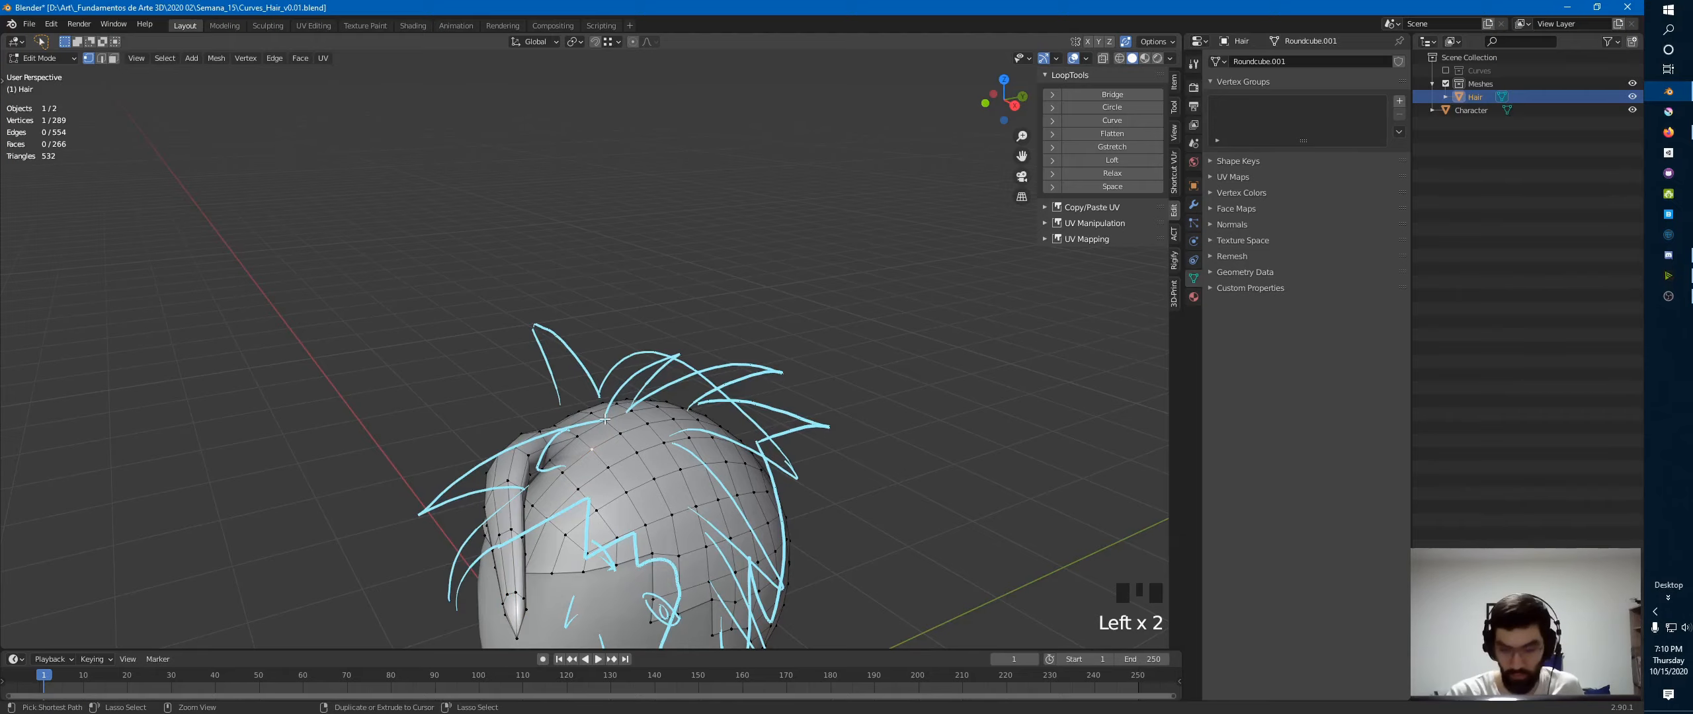
{"action": "key", "text": "ctrl+KP_Add"}
{"action": "middle_click_drag", "start_coordinate": [583, 382], "coordinate": [693, 388]}
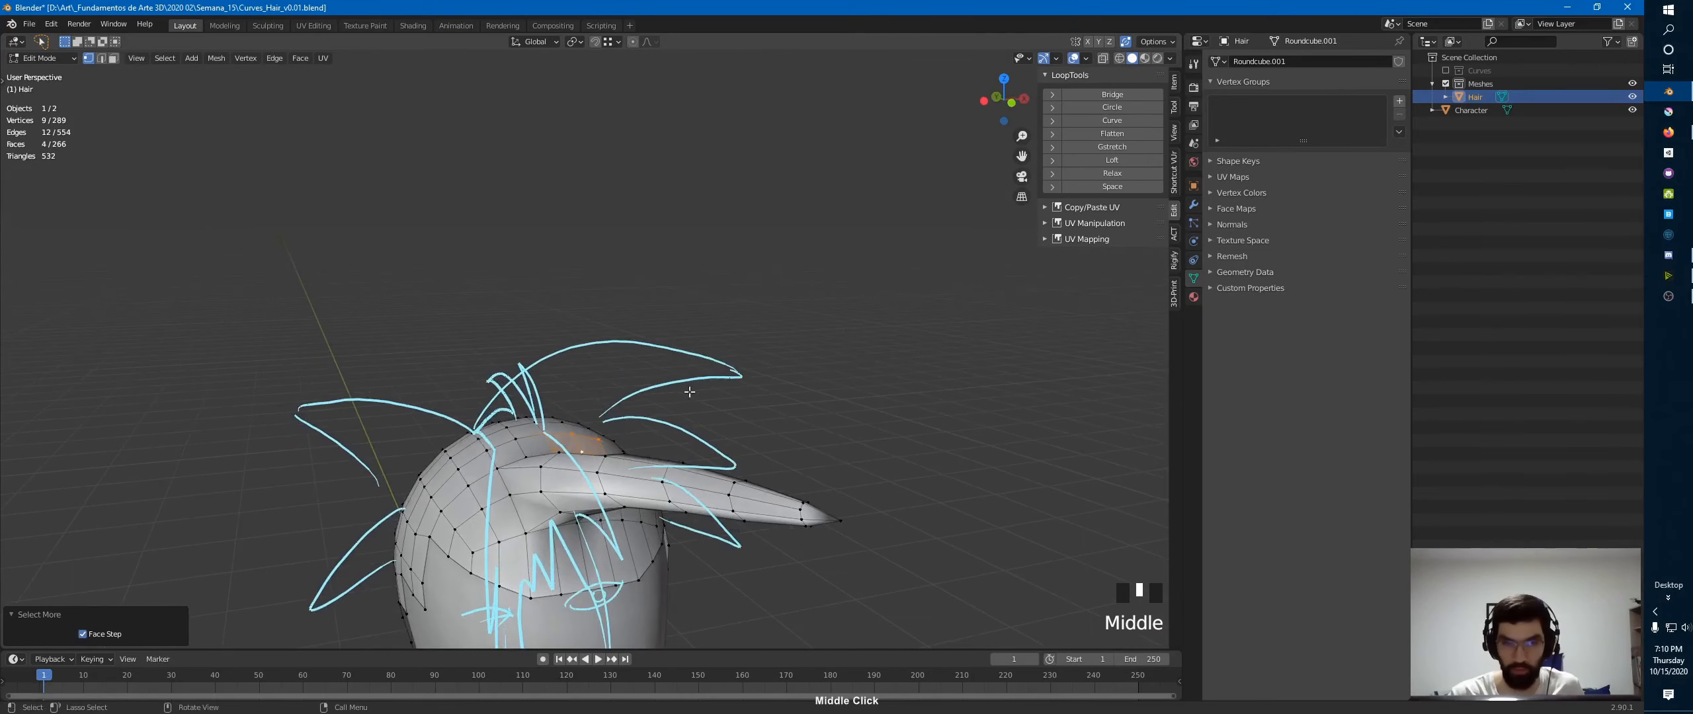
{"action": "key", "text": "KP_3"}
{"action": "key", "text": "KP_1"}
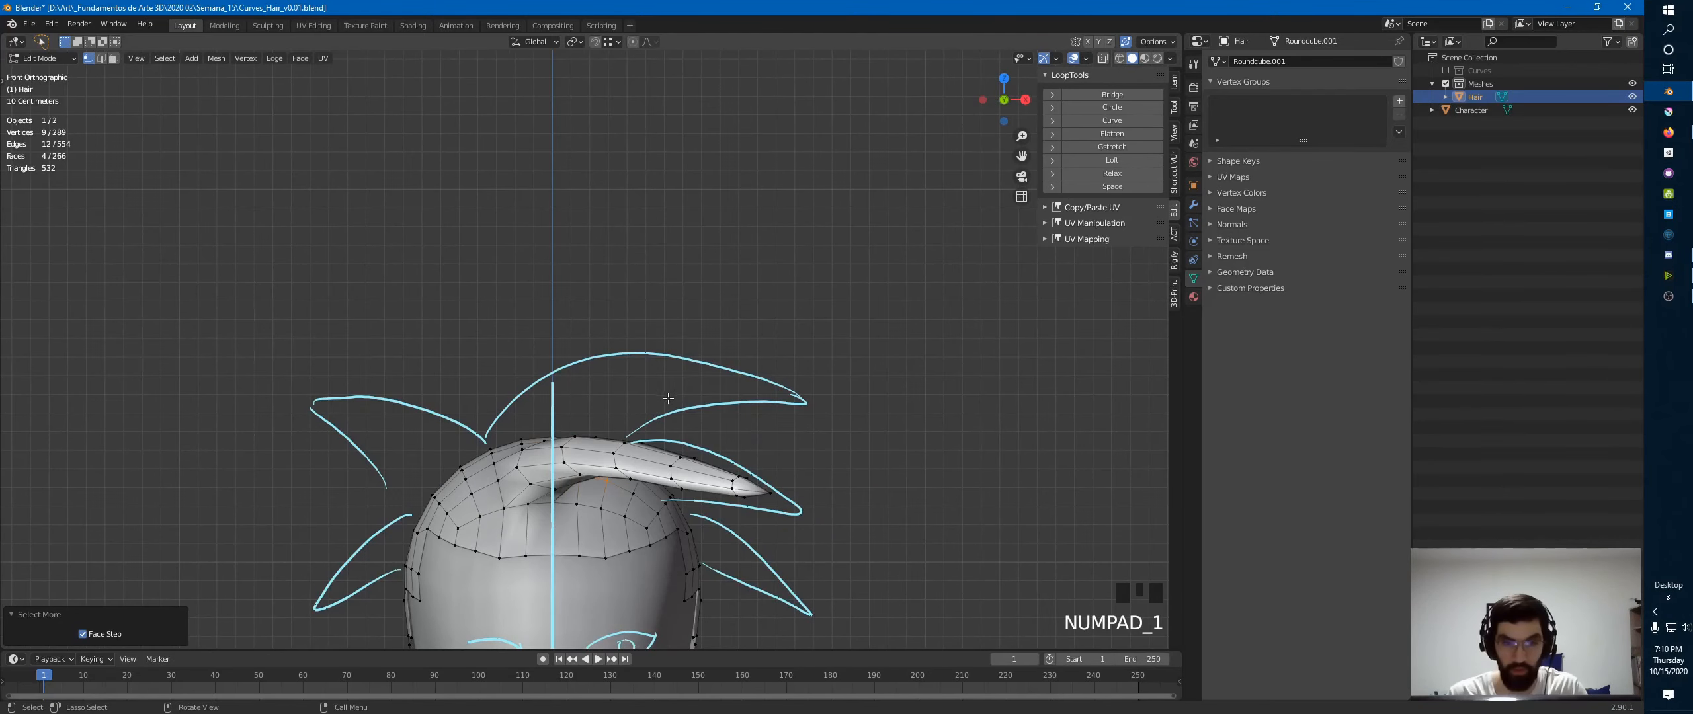
{"action": "key", "text": "e"}
{"action": "left_click", "coordinate": [719, 374]}
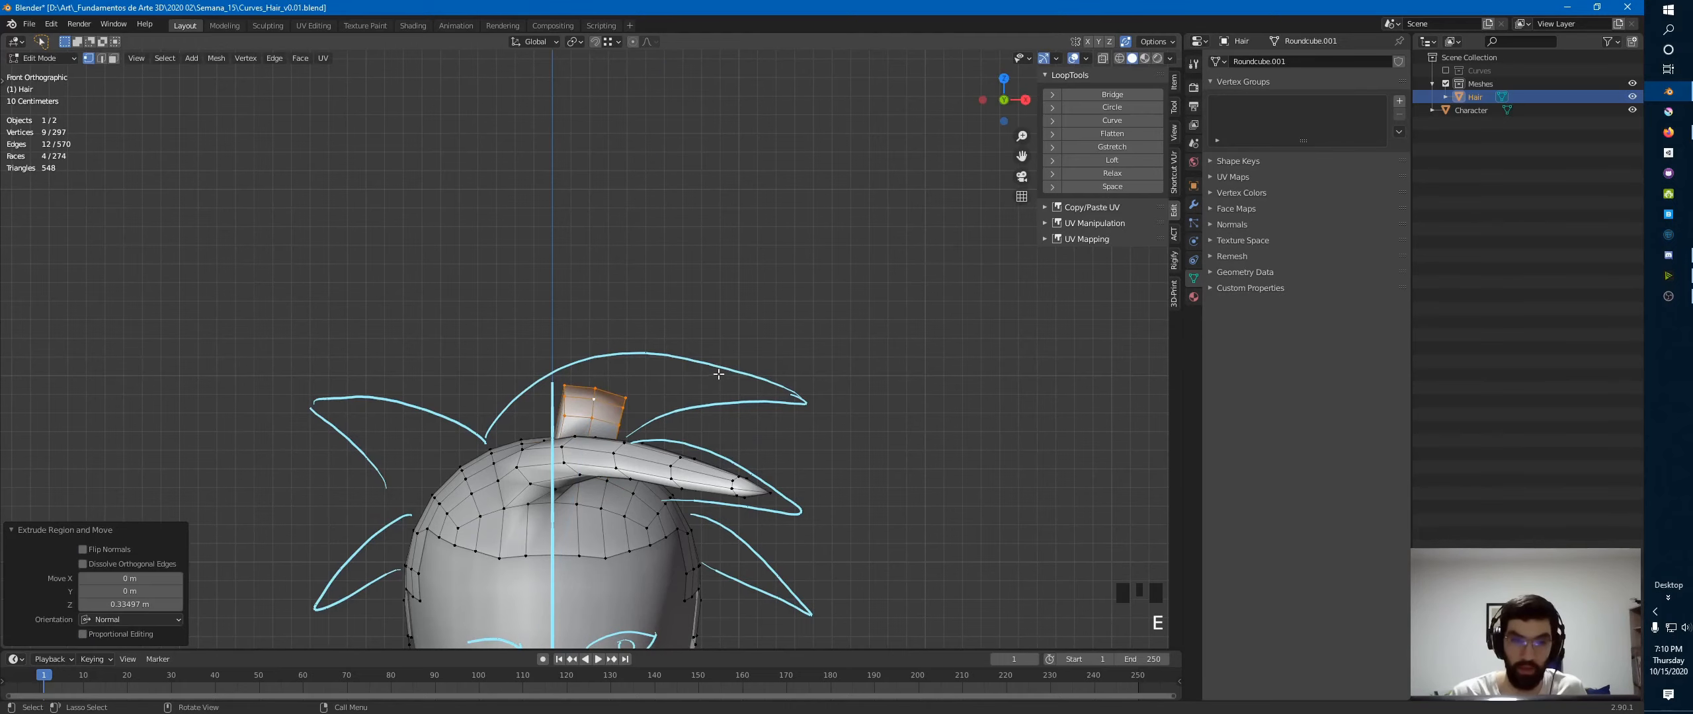
- Move the extruded end about 0.98 m along X to the sketched tuft's tip and scale it to about 0.175
{"action": "key", "text": "g"}
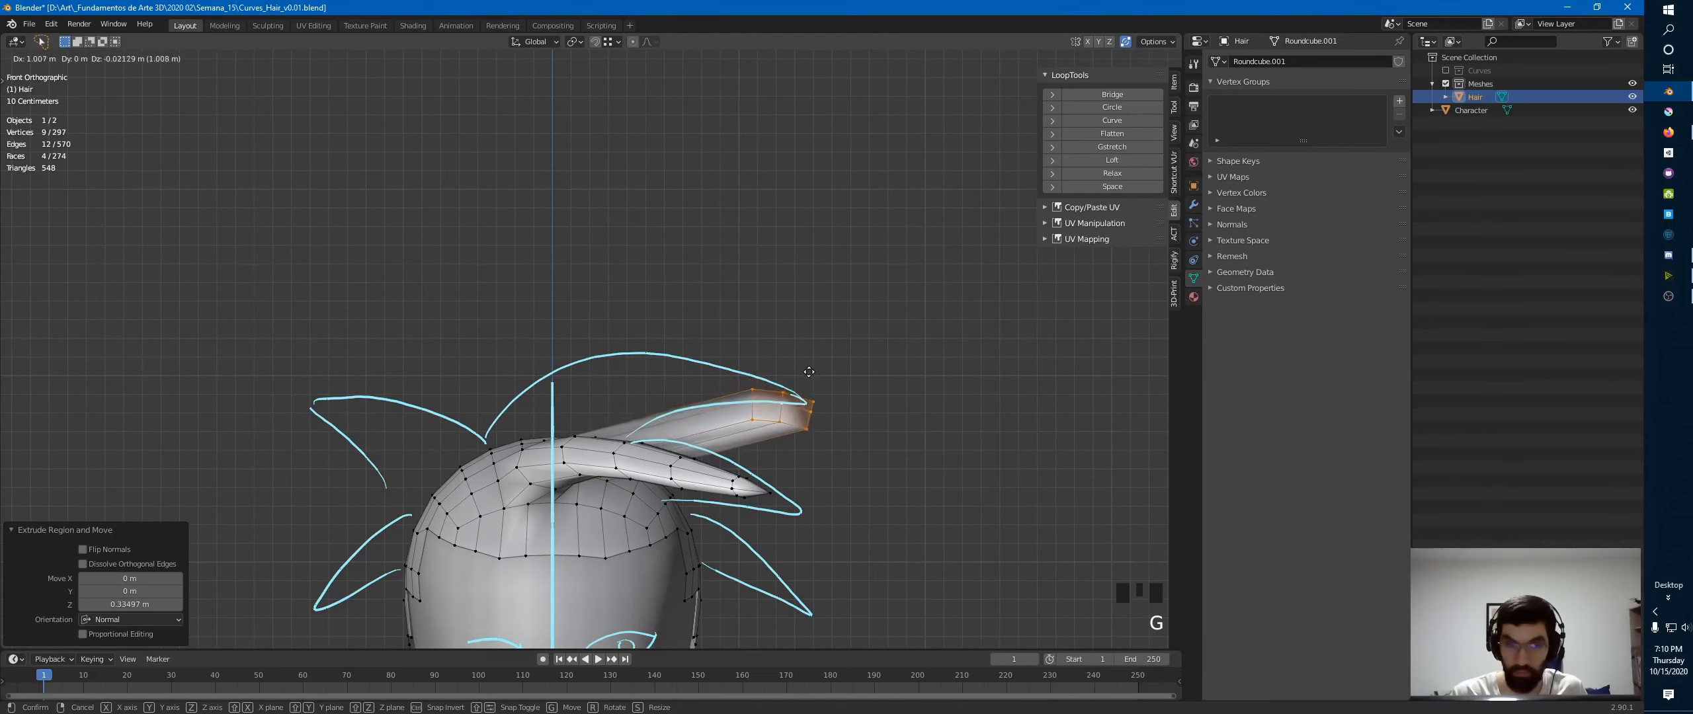
{"action": "left_click", "coordinate": [803, 372]}
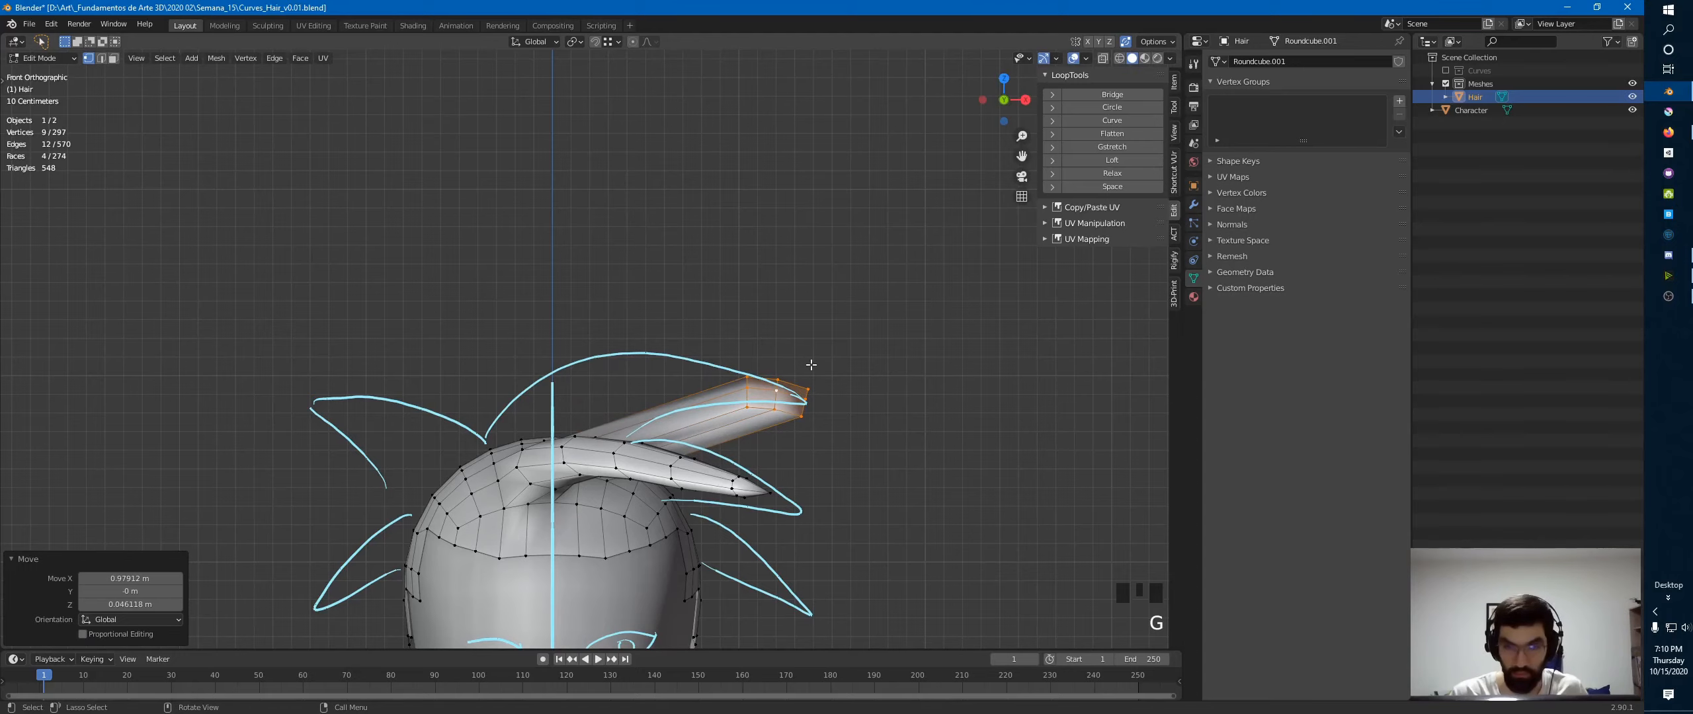
{"action": "key", "text": "KP_3"}
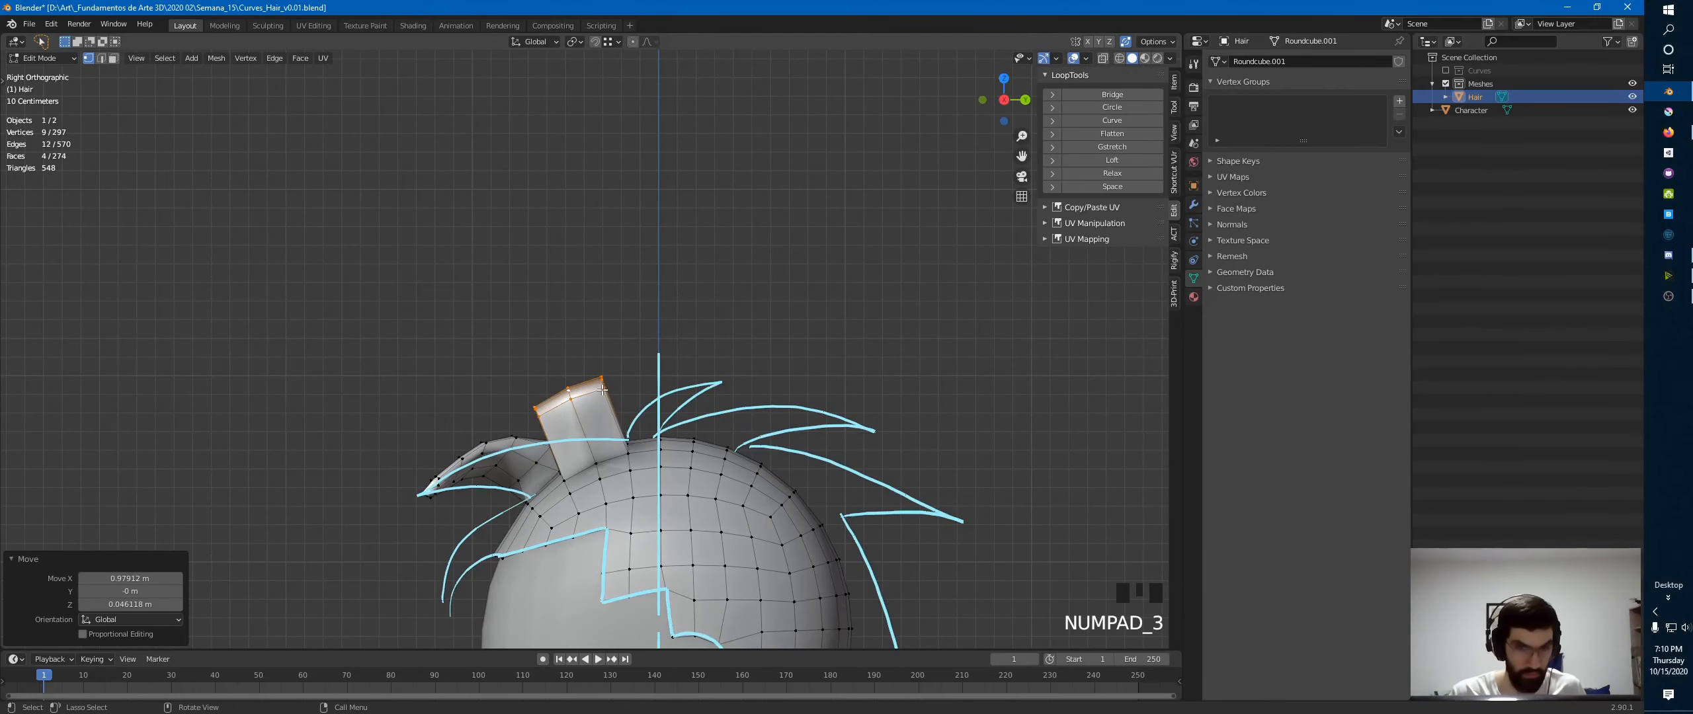
{"action": "key", "text": "KP_7"}
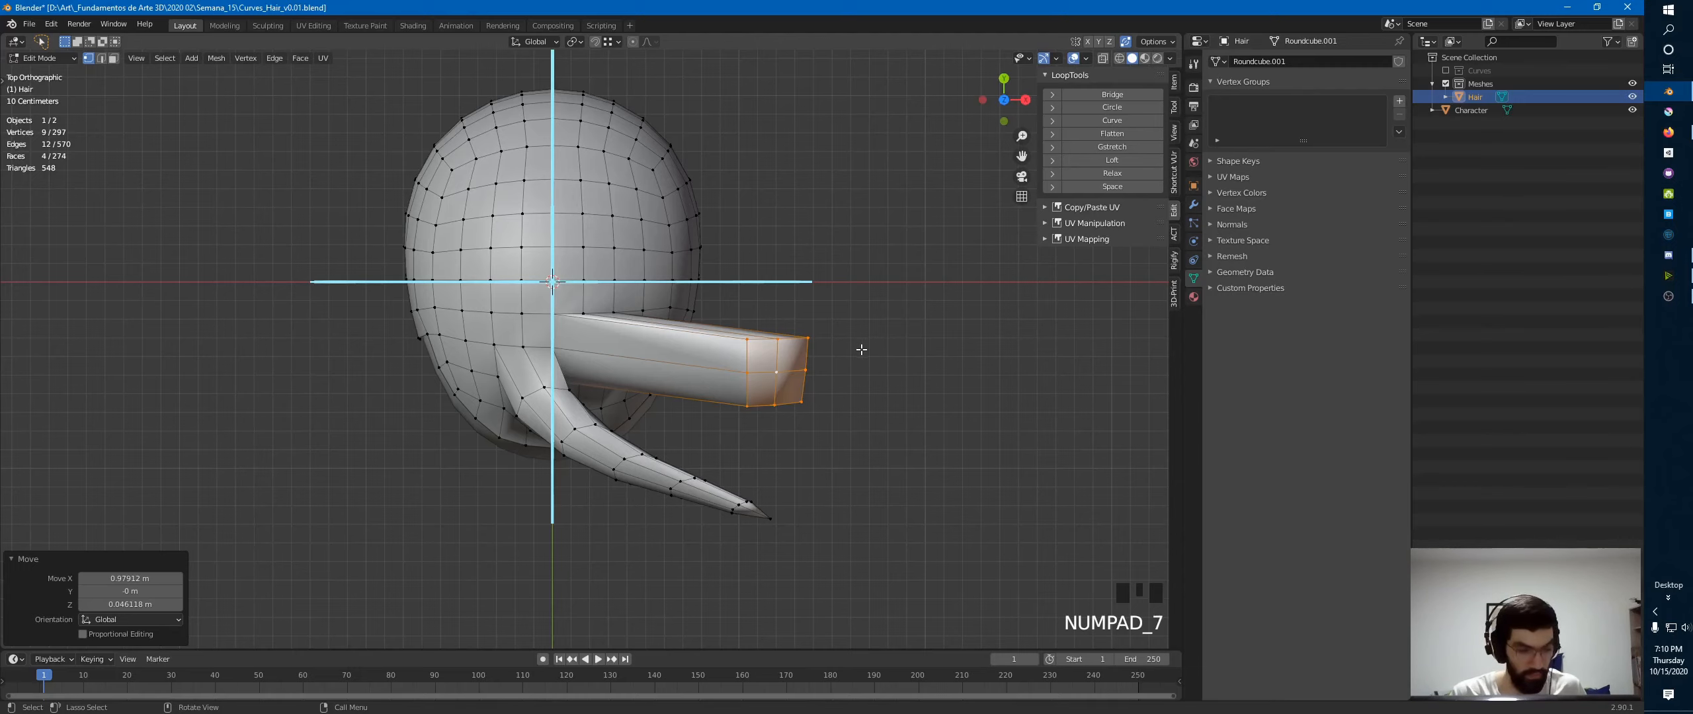
{"action": "key", "text": "s"}
{"action": "left_click", "coordinate": [786, 362]}
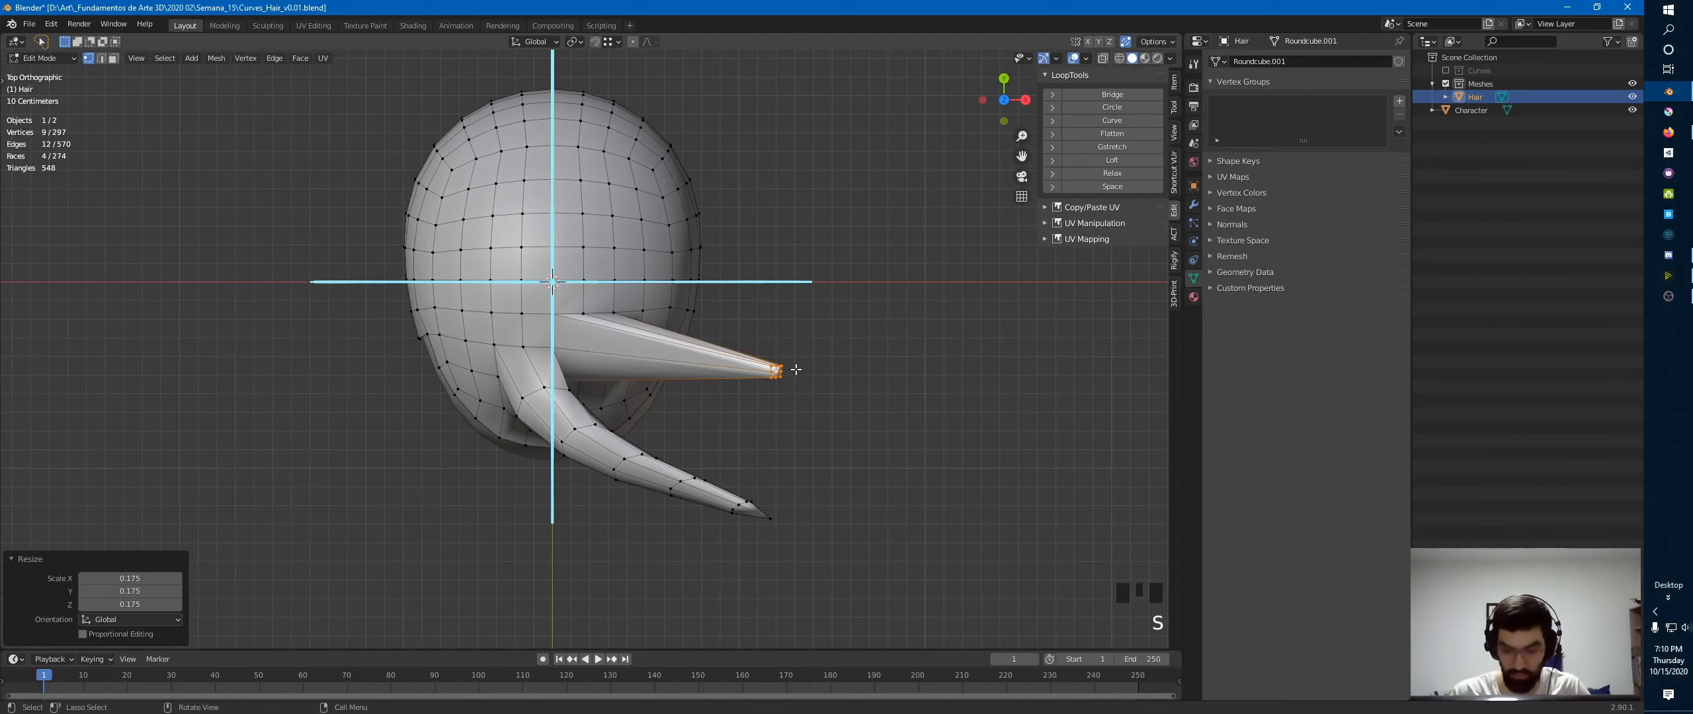
- Rotate the new strand's tip faces about 70° in front view and about -17° in right view
{"action": "key", "text": "KP_1"}
{"action": "key", "text": "r"}
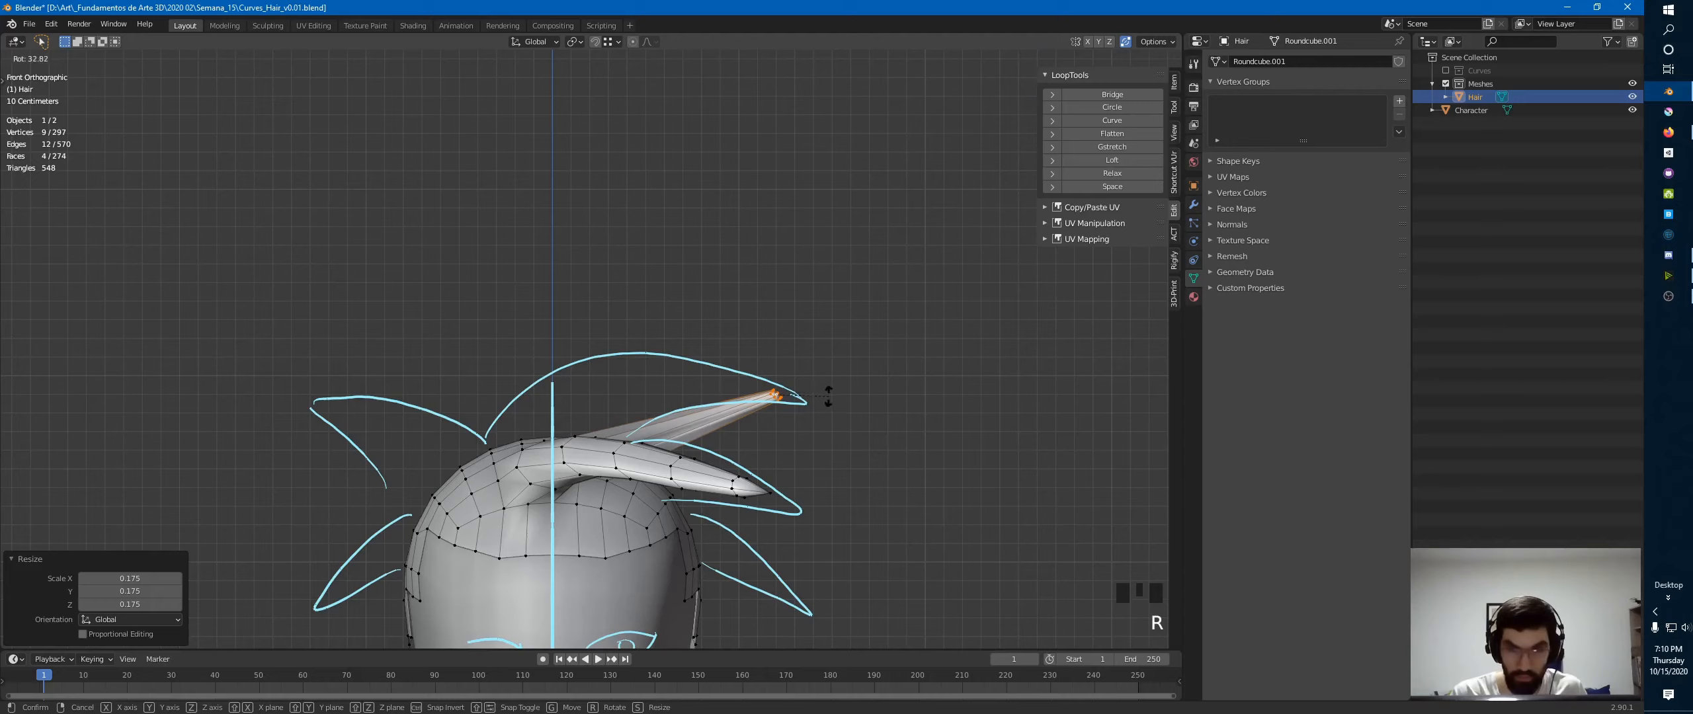
{"action": "left_click", "coordinate": [811, 395]}
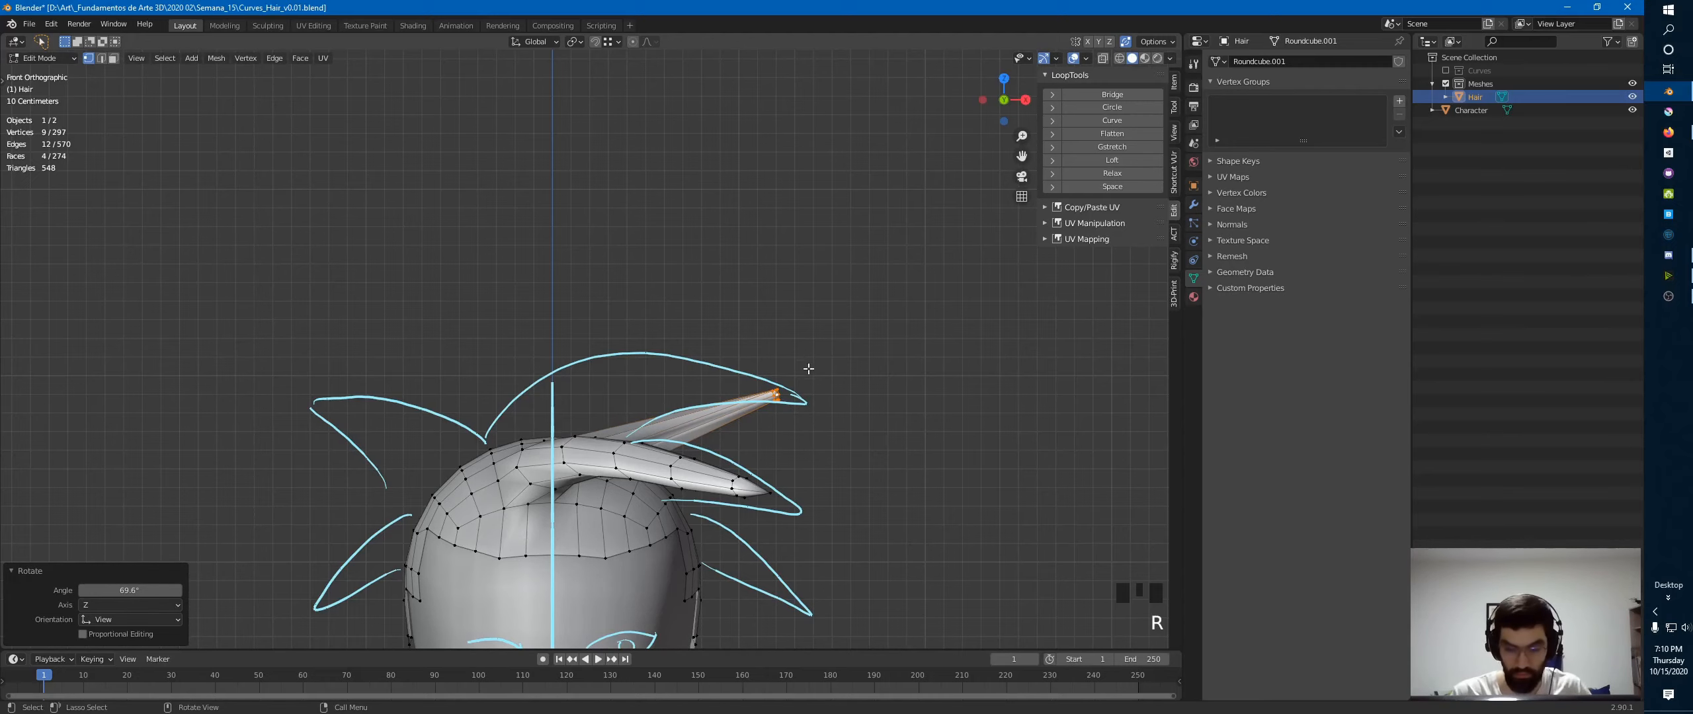
{"action": "key", "text": "KP_3"}
{"action": "middle_click_drag", "start_coordinate": [787, 372], "coordinate": [606, 355], "text": "ctrl"}
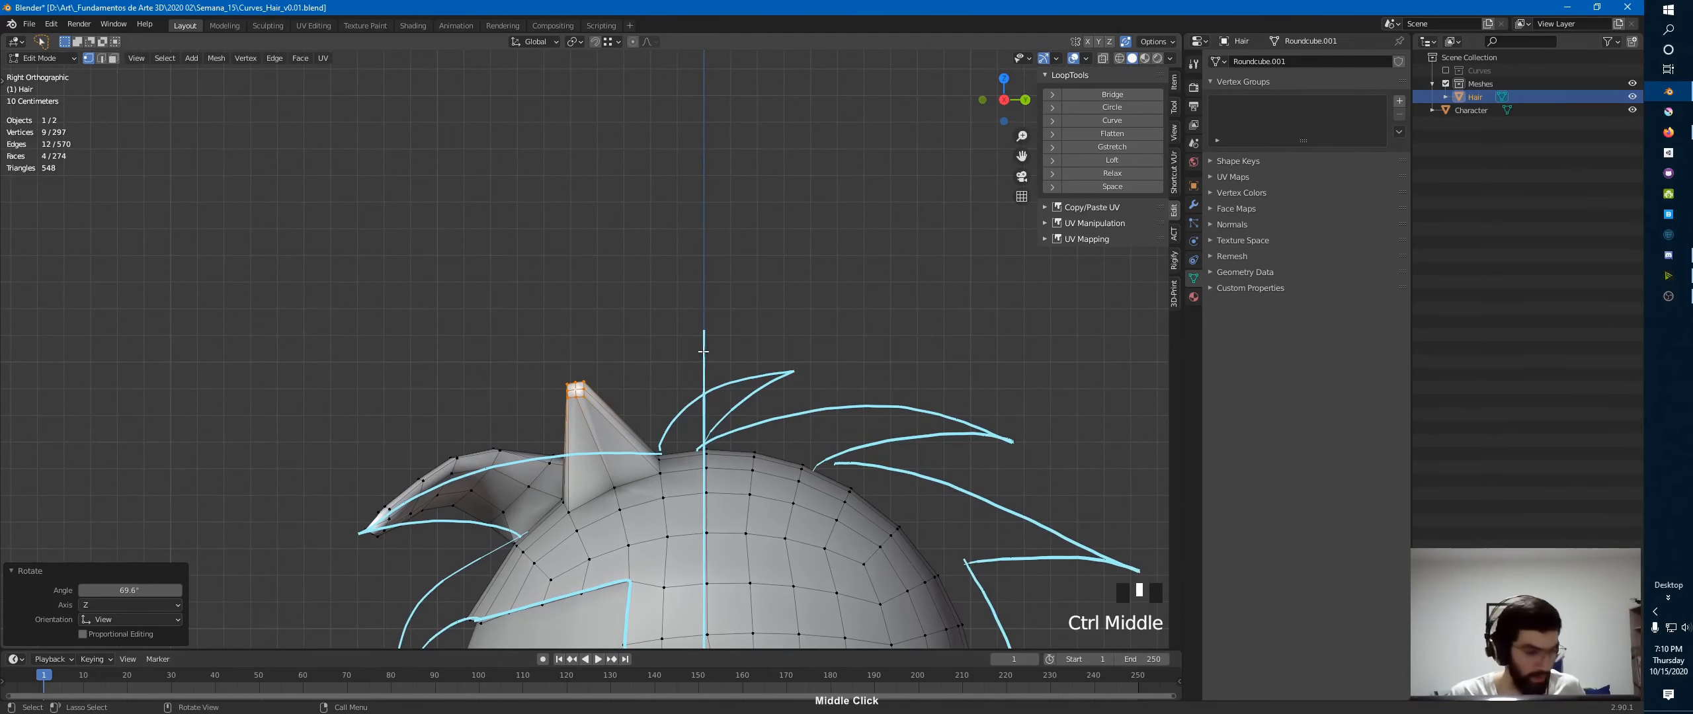
{"action": "key", "text": "r"}
{"action": "left_click", "coordinate": [613, 358]}
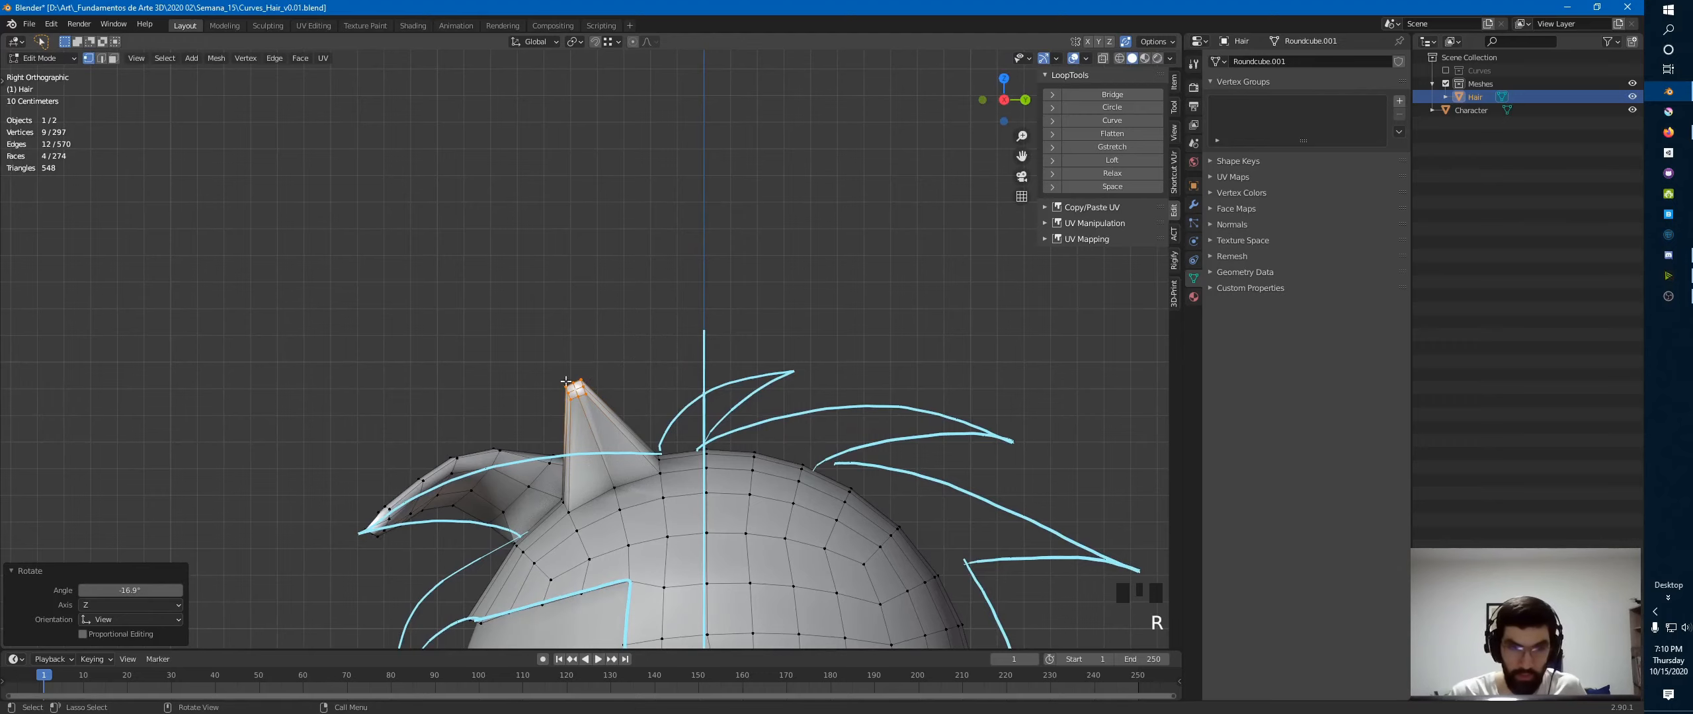
- Round the new strand's tip faces with LoopTools Circle and rotate them about -21° in top view
{"action": "left_click", "coordinate": [1113, 107]}
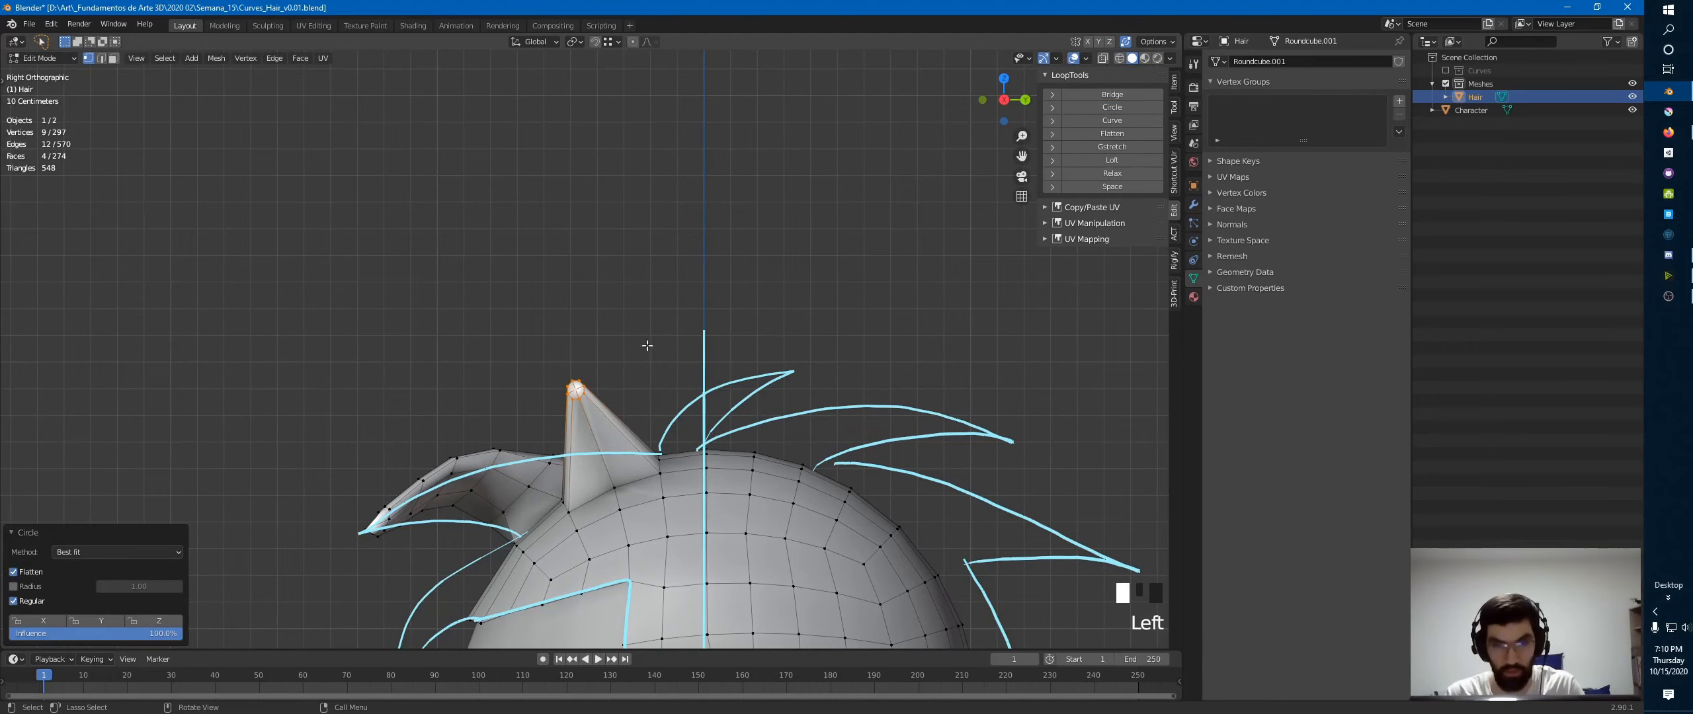
{"action": "key", "text": "KP_7"}
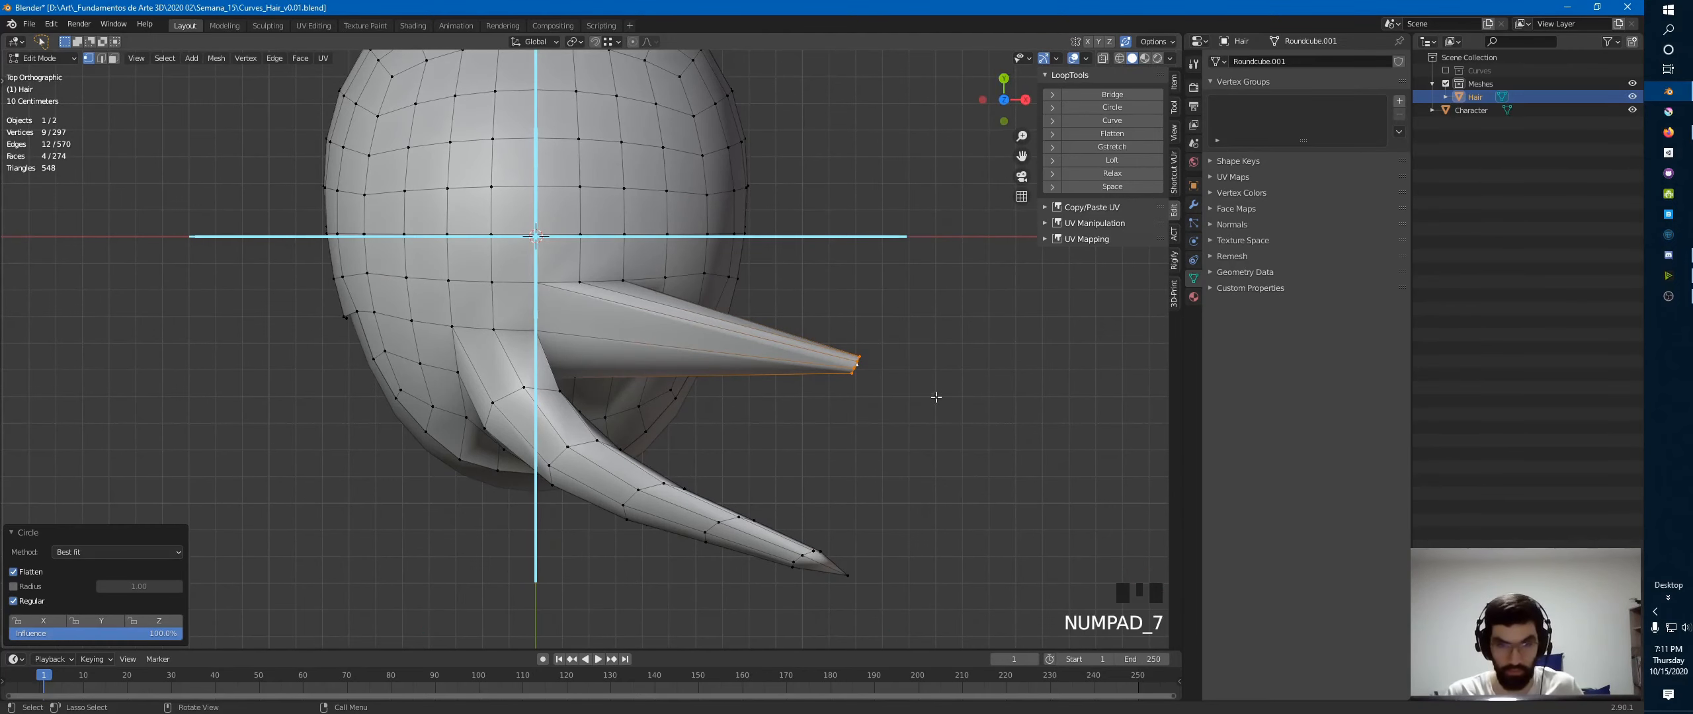
{"action": "key", "text": "r"}
{"action": "left_click", "coordinate": [904, 358]}
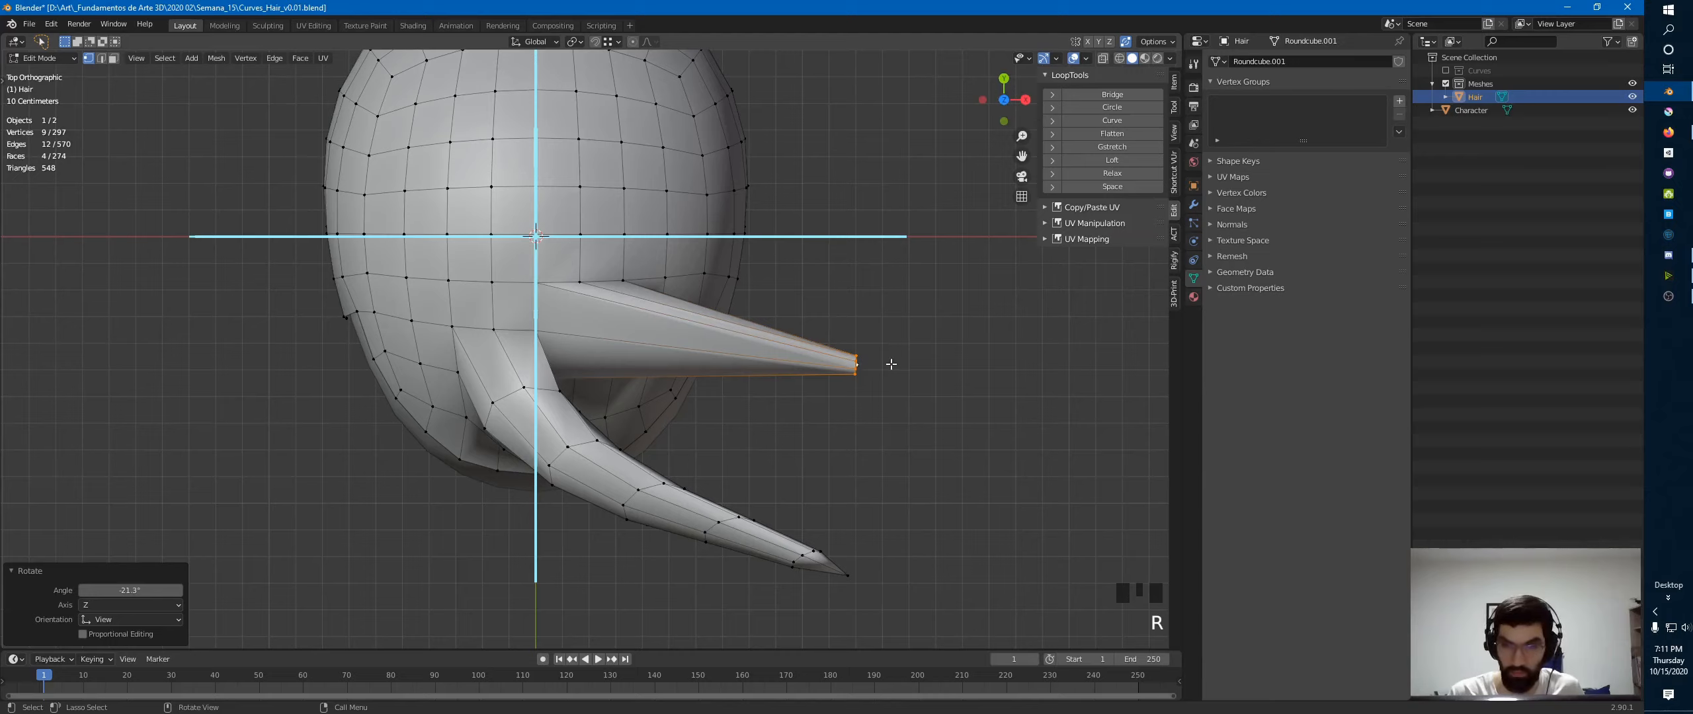
- Reduce the selection to the tip's centre vertex and pull it about 0.10 m outward along X to form a point
{"action": "key", "text": "ctrl+KP_Add"}
{"action": "key", "text": "ctrl+KP_Subtract"}
{"action": "key", "text": "ctrl+KP_Subtract"}
{"action": "key", "text": "ctrl+KP_Subtract"}
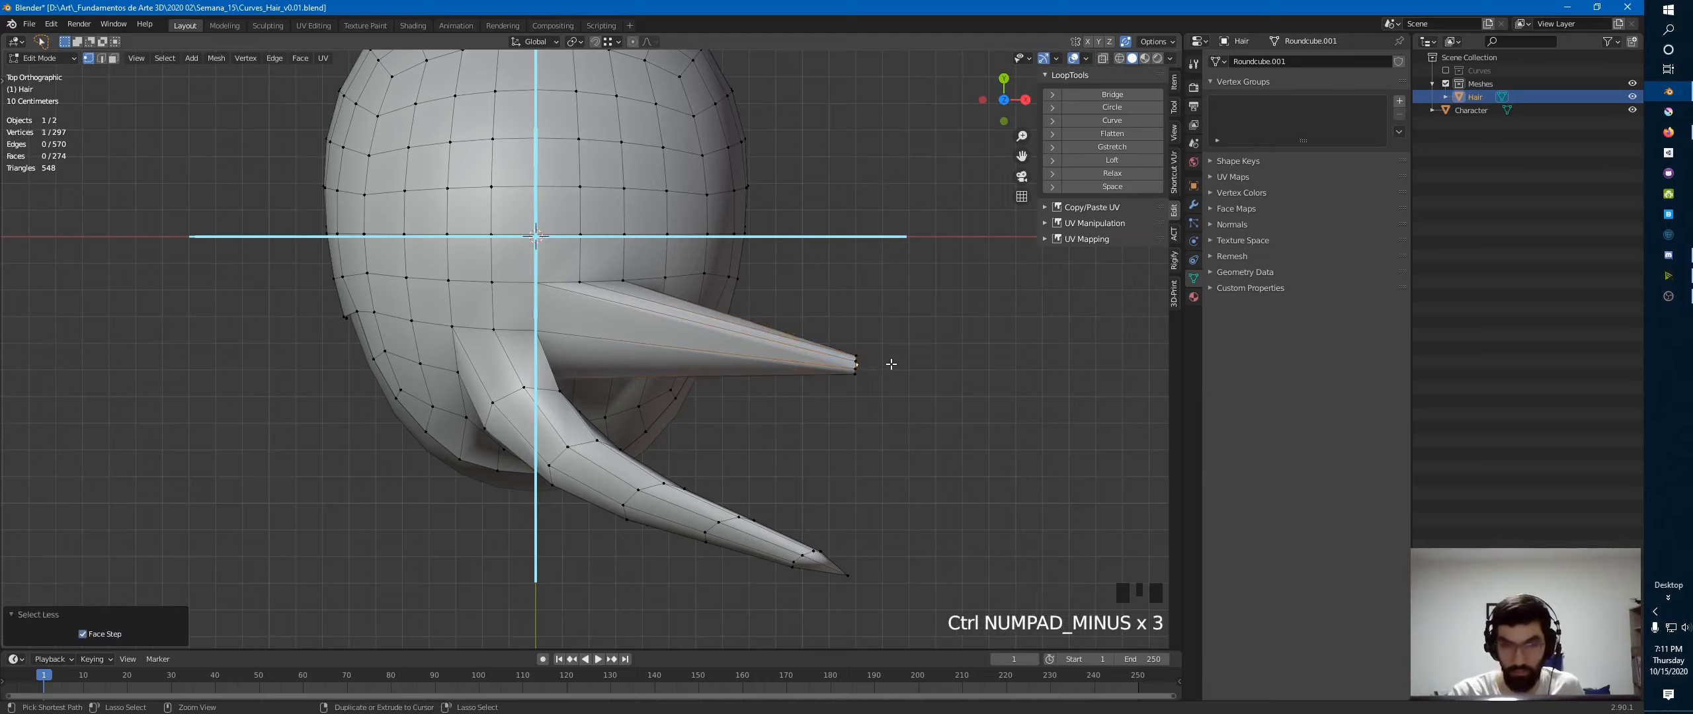
{"action": "key", "text": "g"}
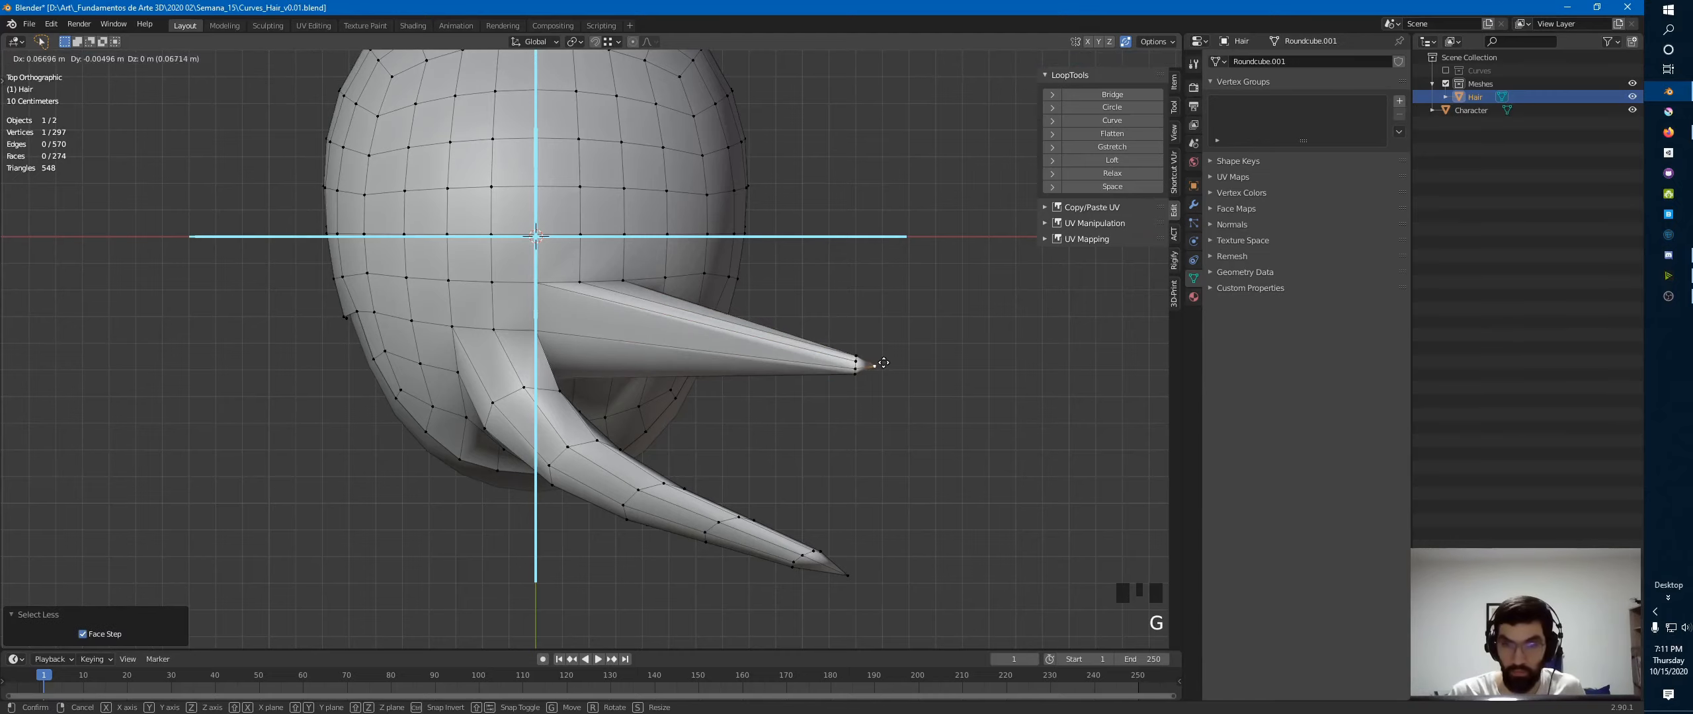
{"action": "left_click", "coordinate": [794, 387]}
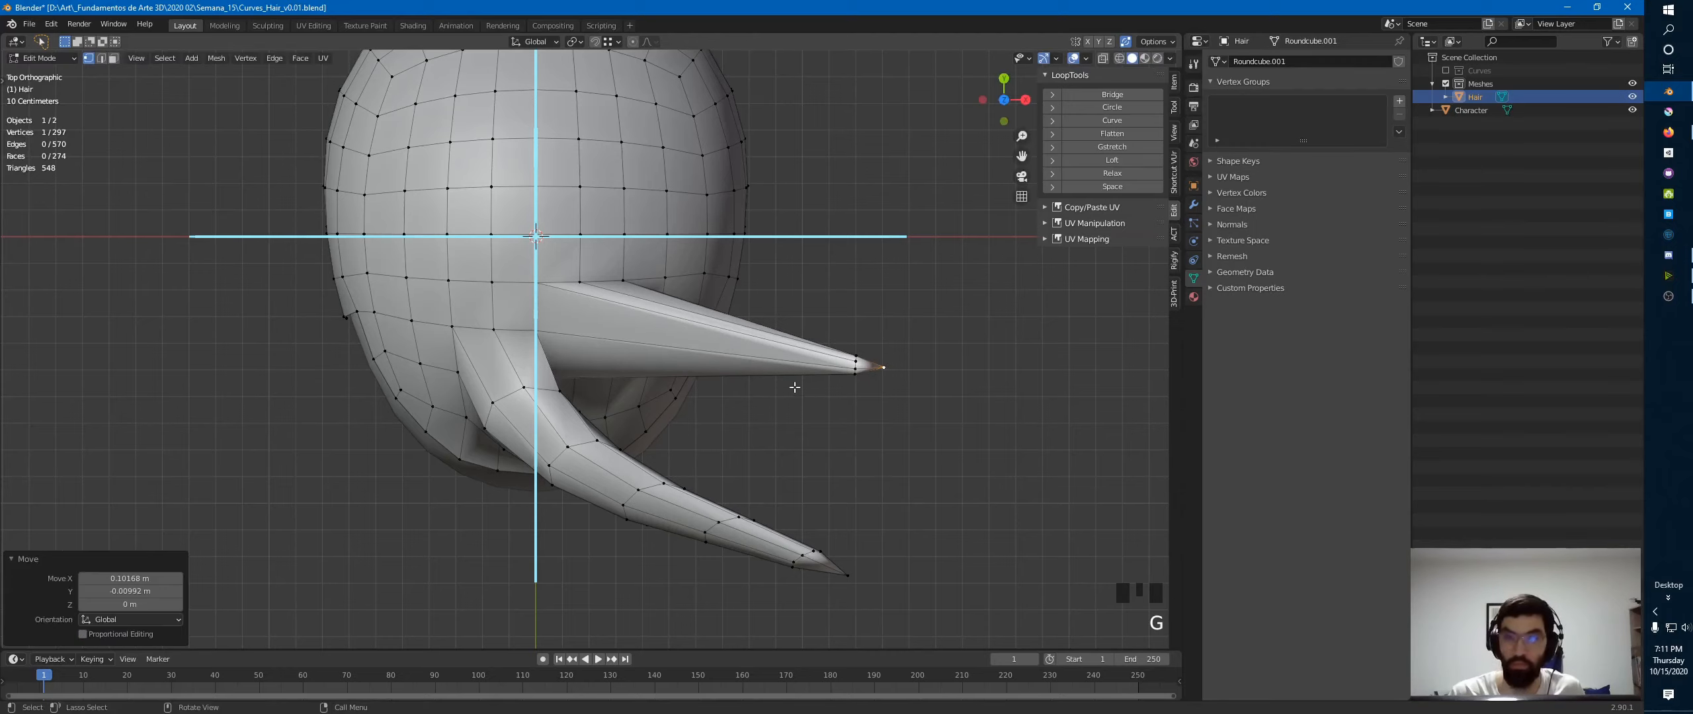
- Add a centred edge loop halfway along the new strand and make it circular with LoopTools Circle
{"action": "key", "text": "ctrl+r"}
{"action": "left_click", "coordinate": [797, 350]}
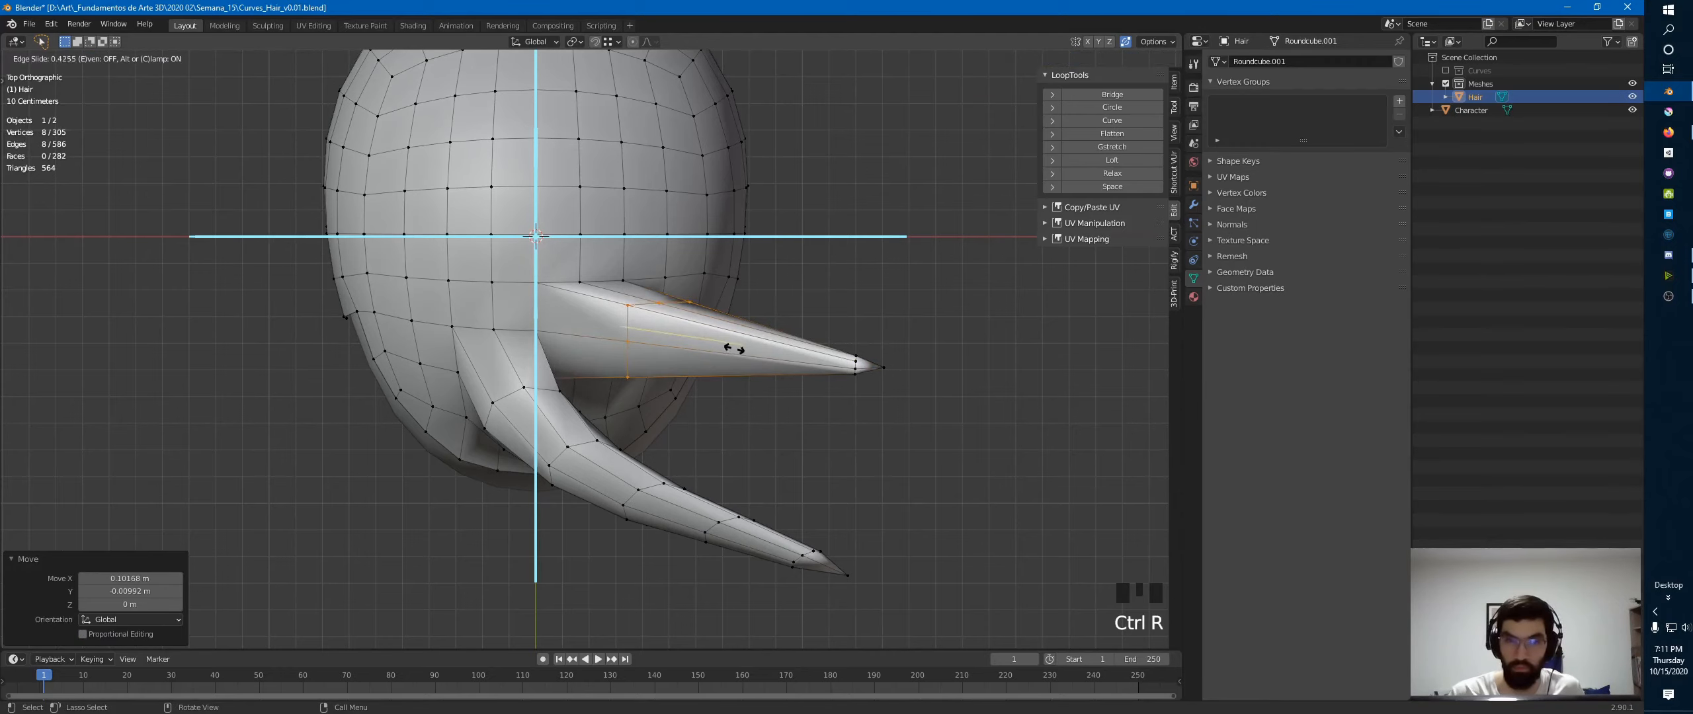
{"action": "right_click", "coordinate": [779, 350]}
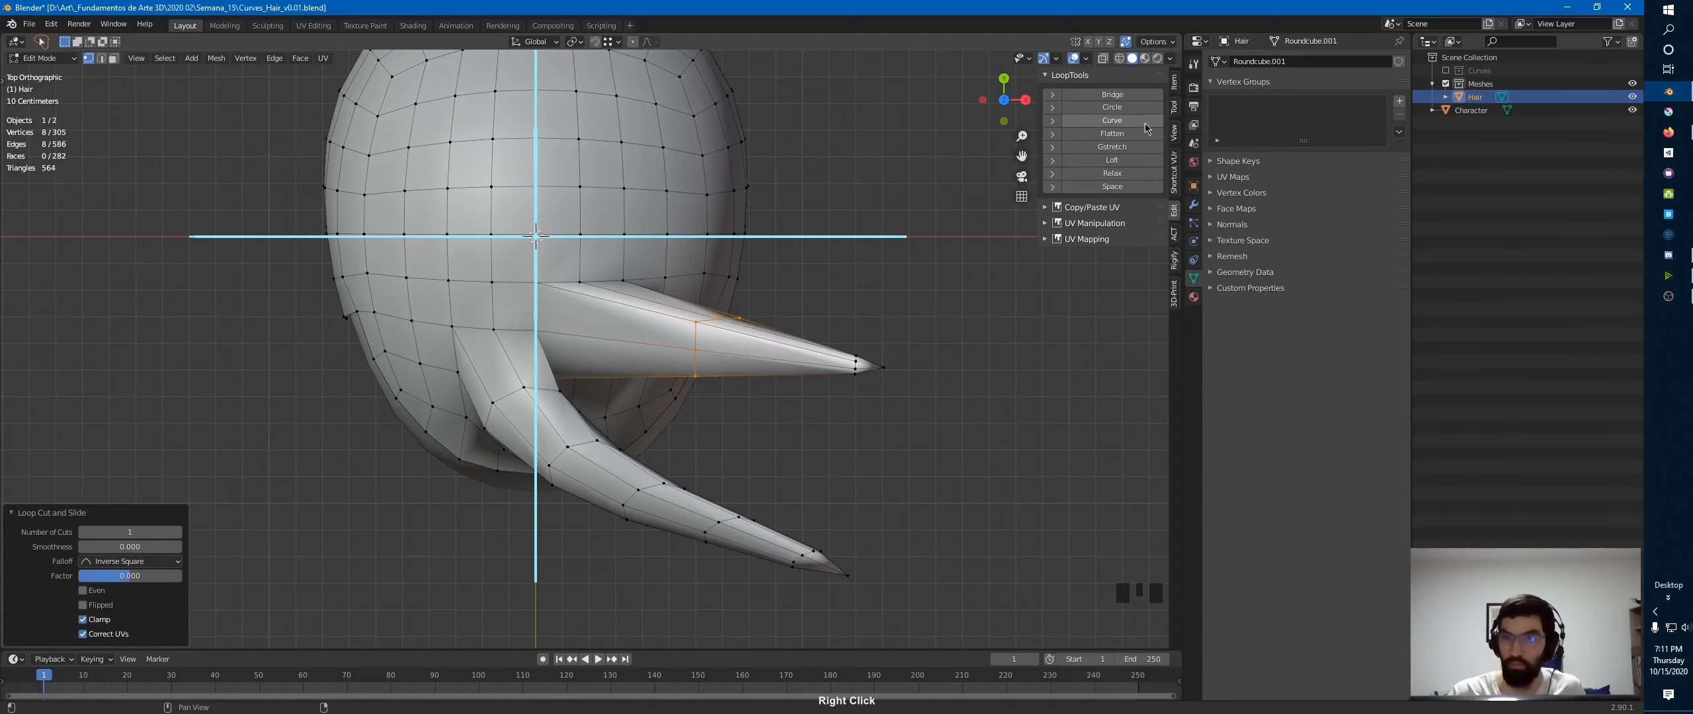
{"action": "left_click", "coordinate": [1132, 107]}
- In front view, rotate the middle loop about 30°, raise it about 0.28 m toward the sketched arc, and rotate it about 15° more
{"action": "key", "text": "KP_1"}
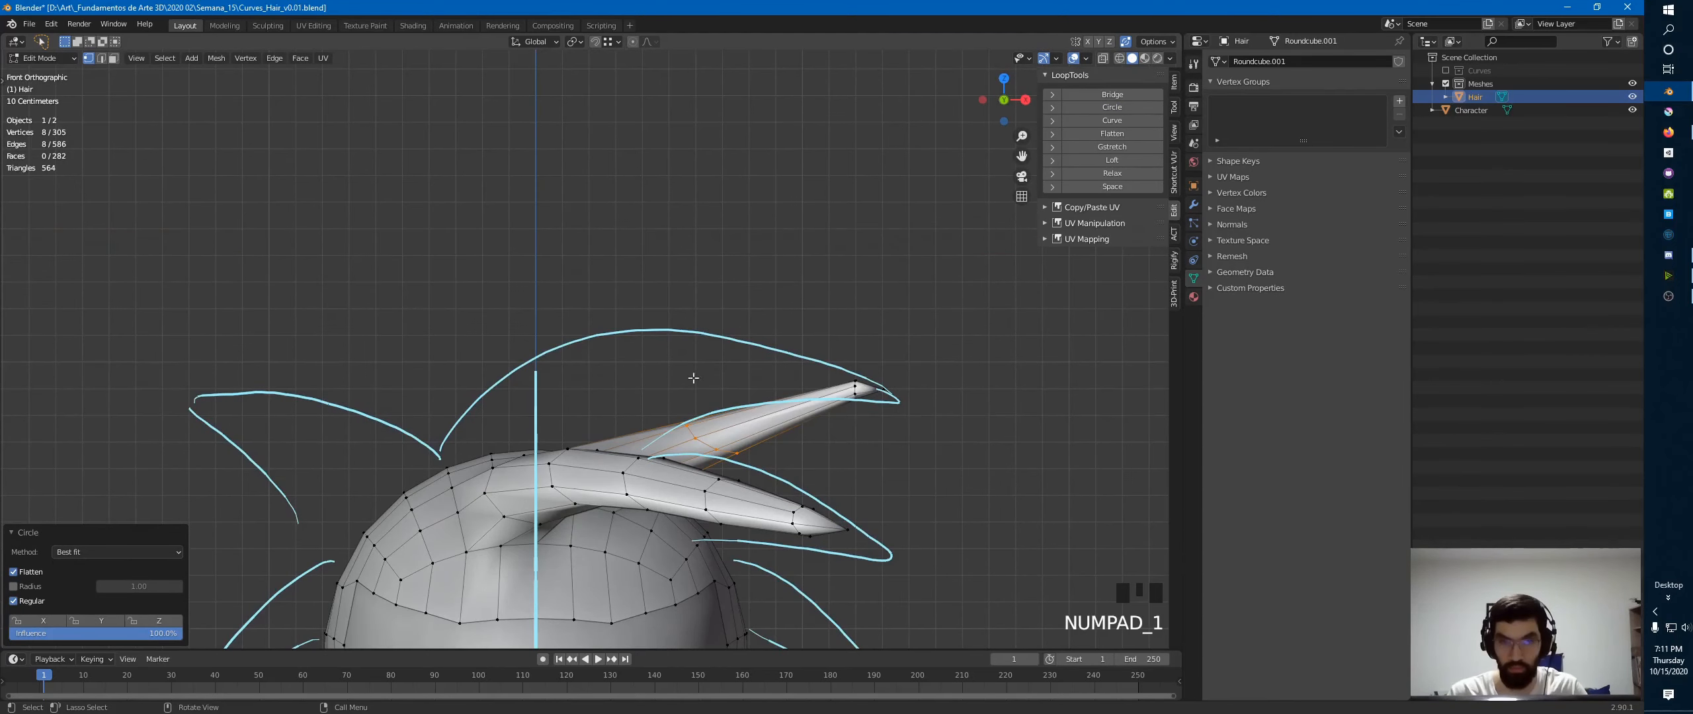
{"action": "key", "text": "r"}
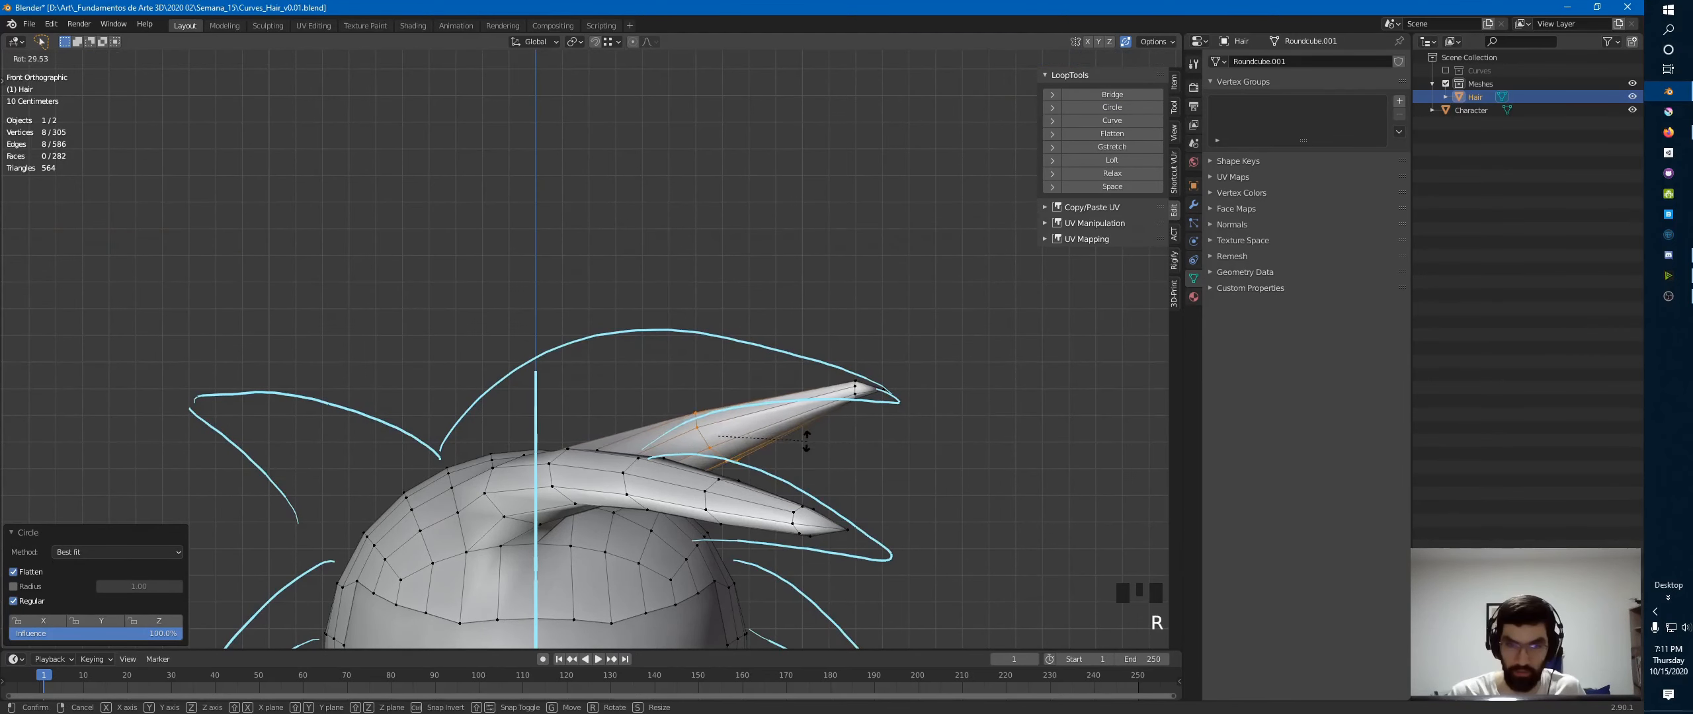
{"action": "left_click", "coordinate": [807, 438]}
{"action": "key", "text": "g"}
{"action": "left_click", "coordinate": [767, 349]}
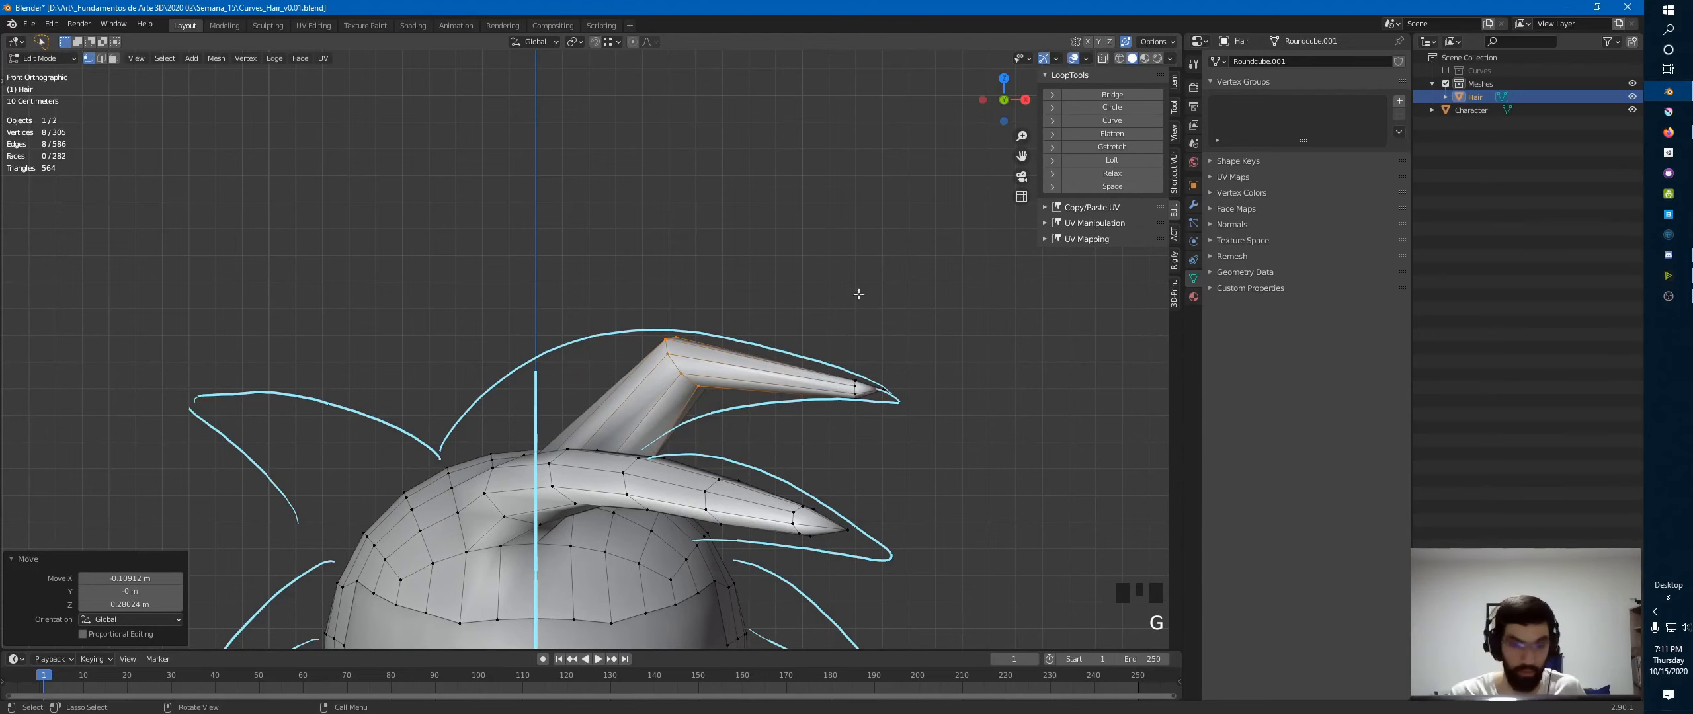
{"action": "key", "text": "r"}
{"action": "left_click", "coordinate": [858, 342]}
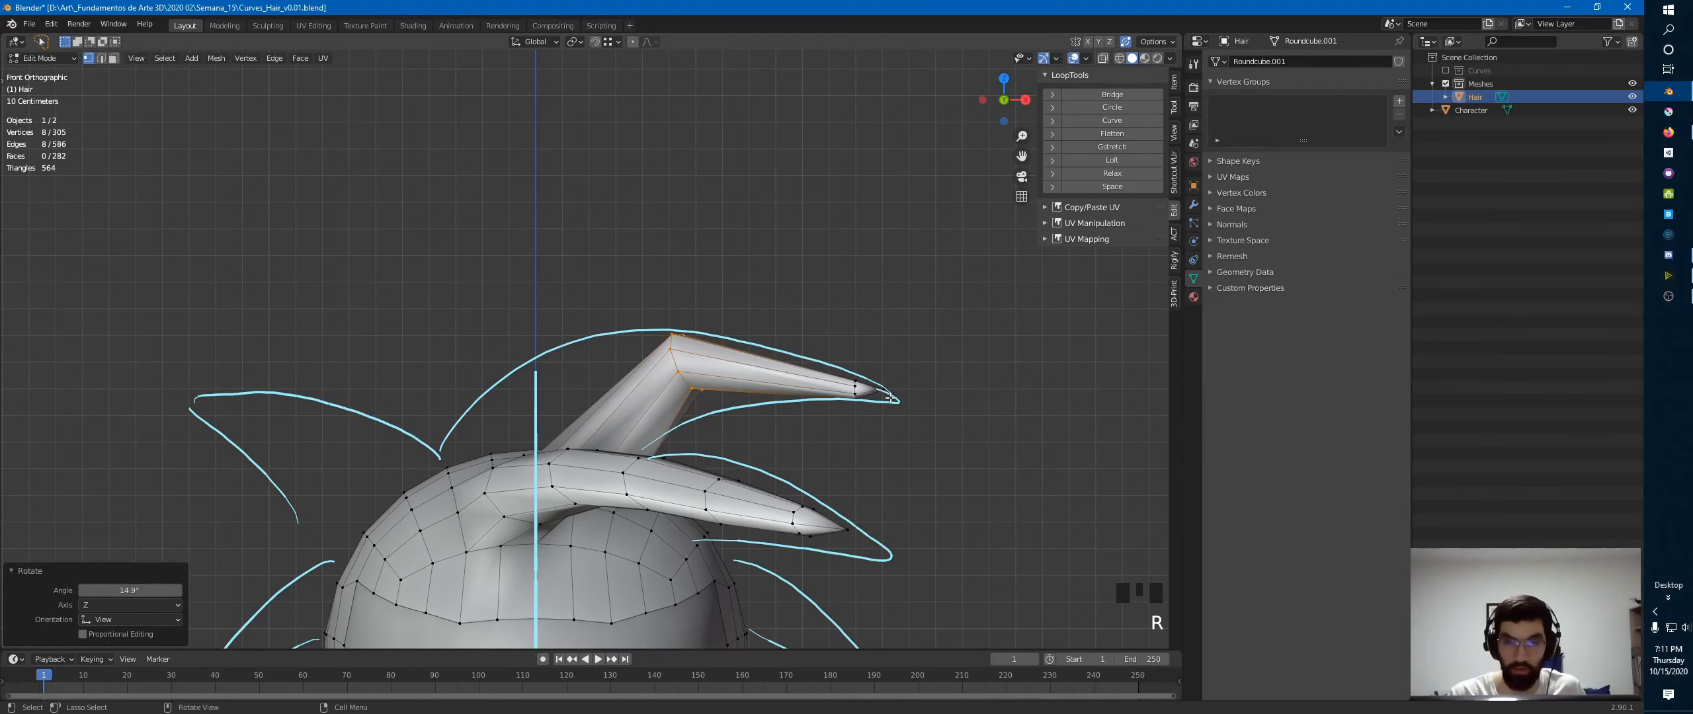
- Rotate the upper strand's edge loop near the tip 17.7° in front view, raise it about 0.03 m, and rotate it about -4.3°
{"action": "left_click", "coordinate": [856, 391], "text": "alt"}
{"action": "key", "text": "alt+z"}
{"action": "left_click_drag", "start_coordinate": [846, 367], "coordinate": [864, 411]}
{"action": "key", "text": "r"}
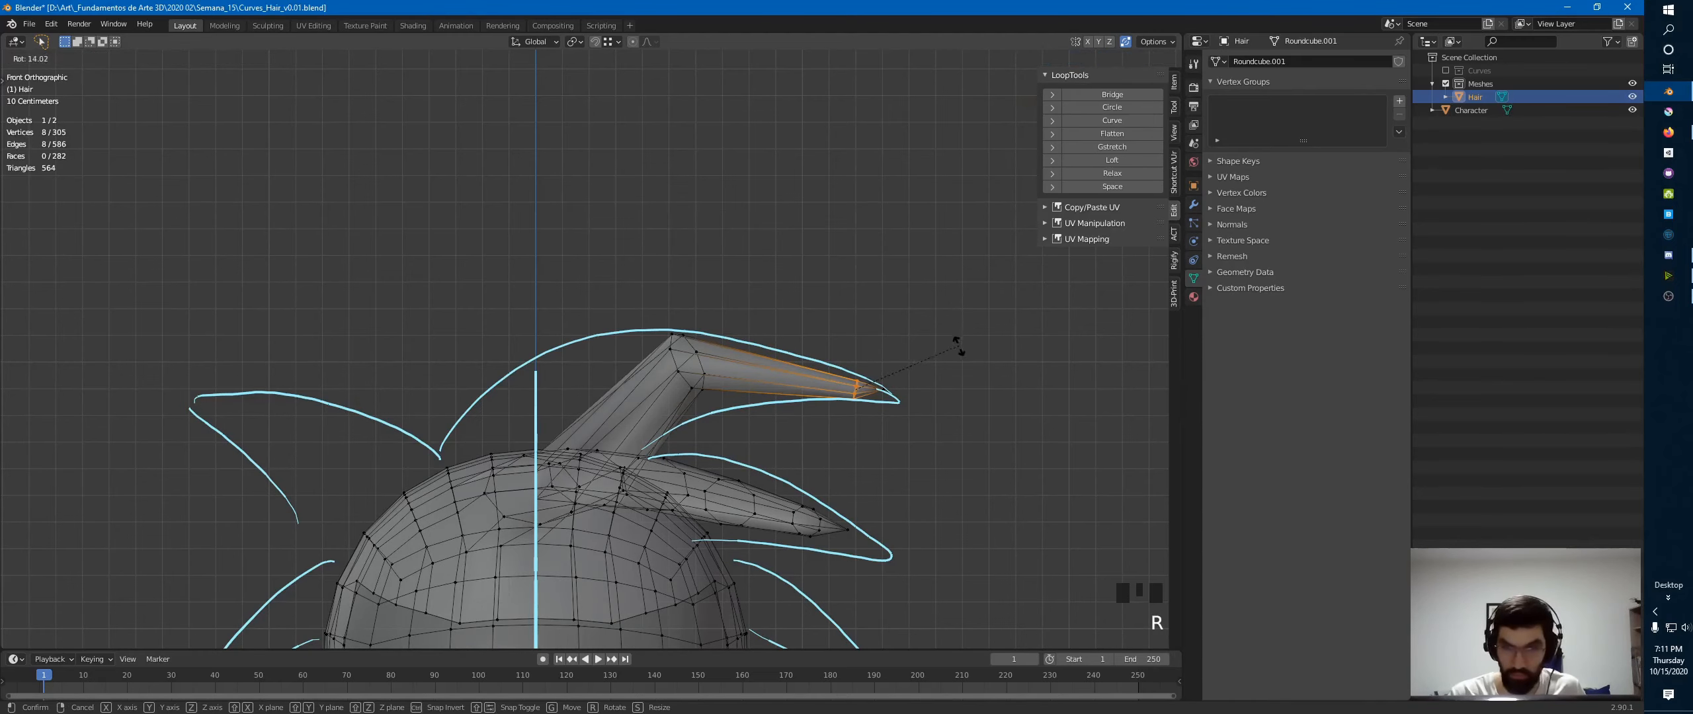
{"action": "left_click", "coordinate": [954, 357]}
{"action": "key", "text": "g"}
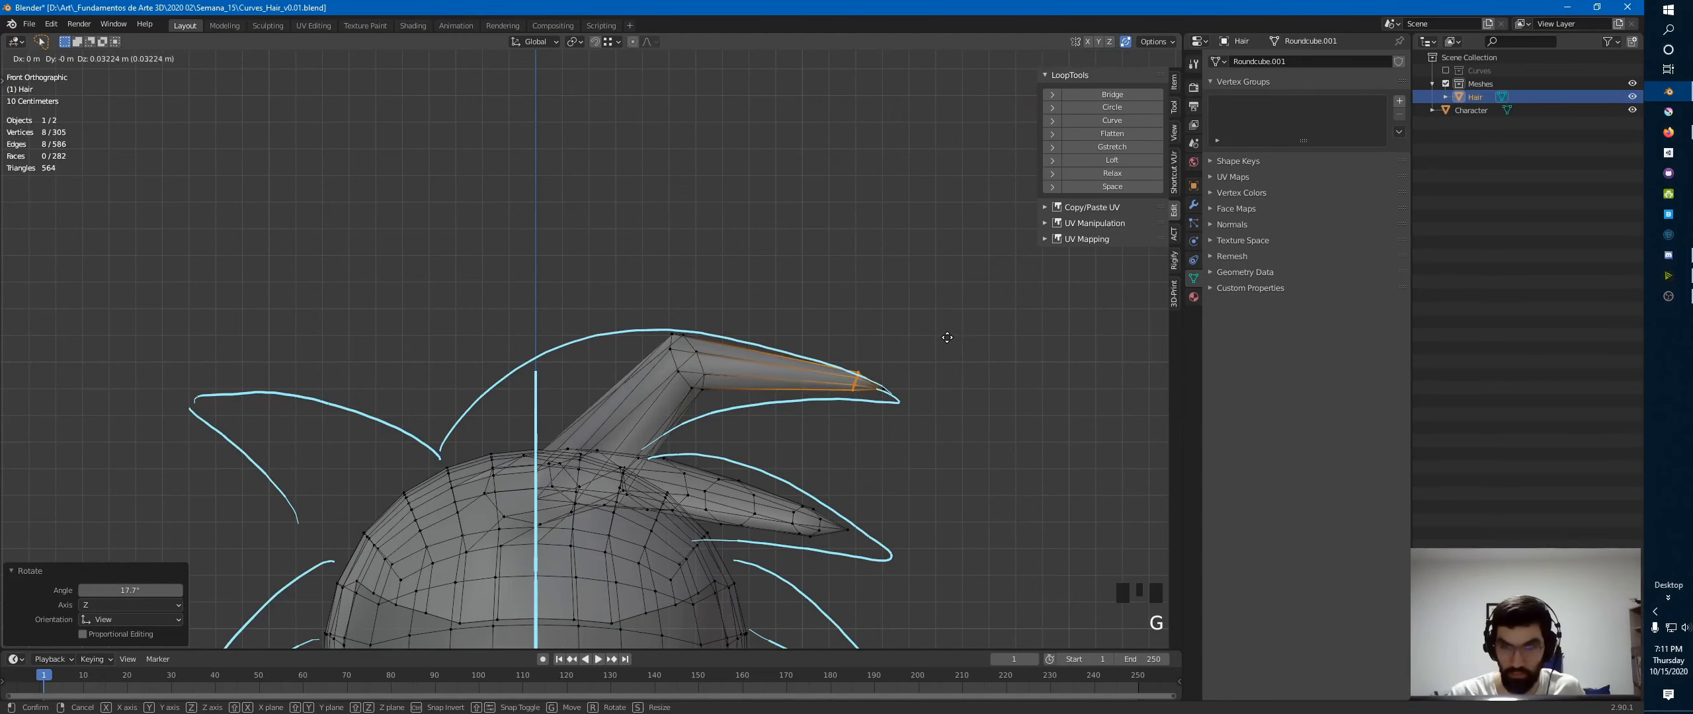
{"action": "left_click", "coordinate": [950, 336]}
{"action": "key", "text": "r"}
{"action": "left_click", "coordinate": [950, 315]}
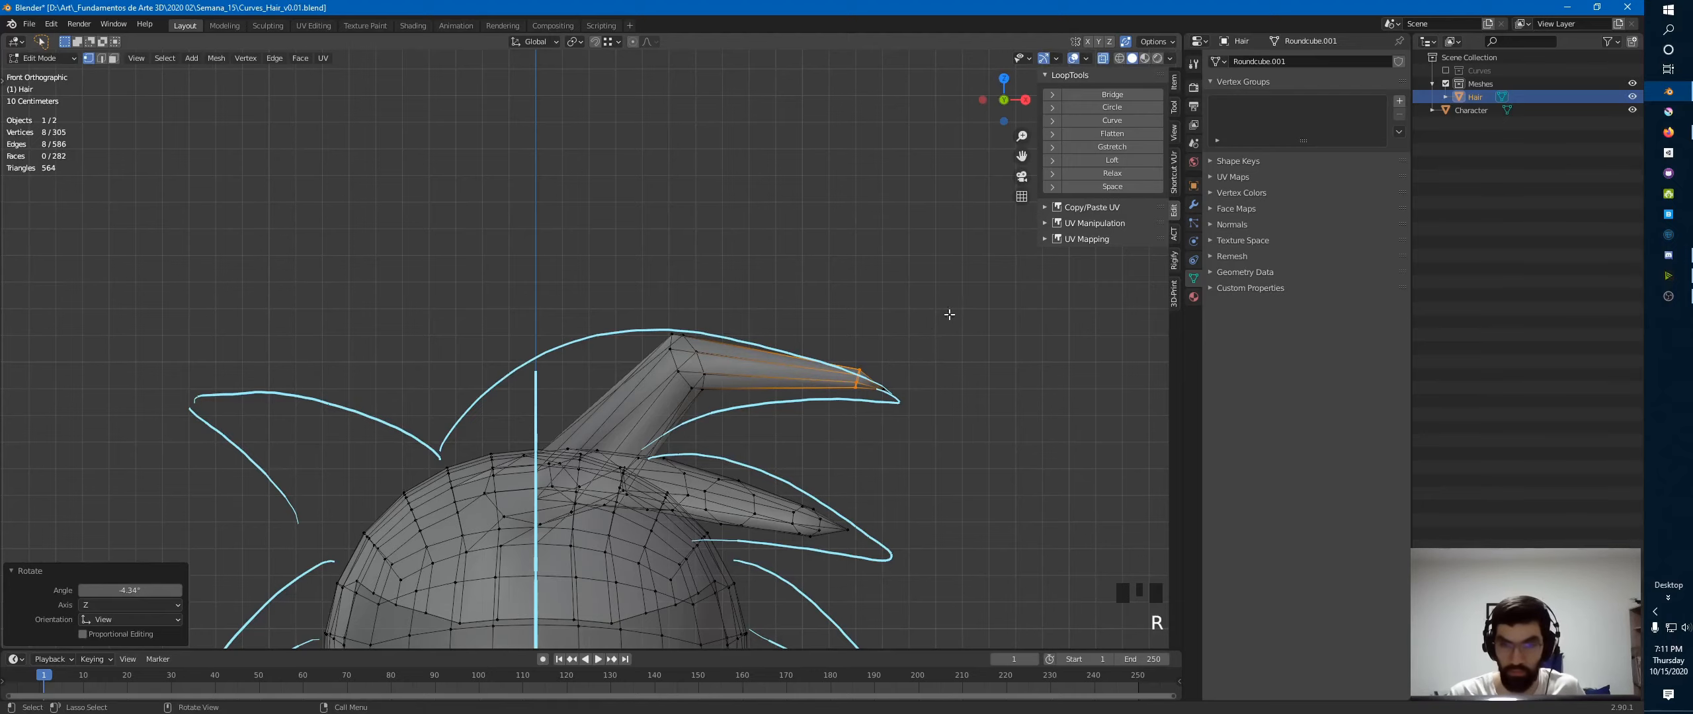
- Bevel the upper strand's middle edge loop with 2 segments and a width of about 0.3 m to round the bend
{"action": "left_click", "coordinate": [675, 352], "text": "alt"}
{"action": "left_click", "coordinate": [698, 379], "text": "alt"}
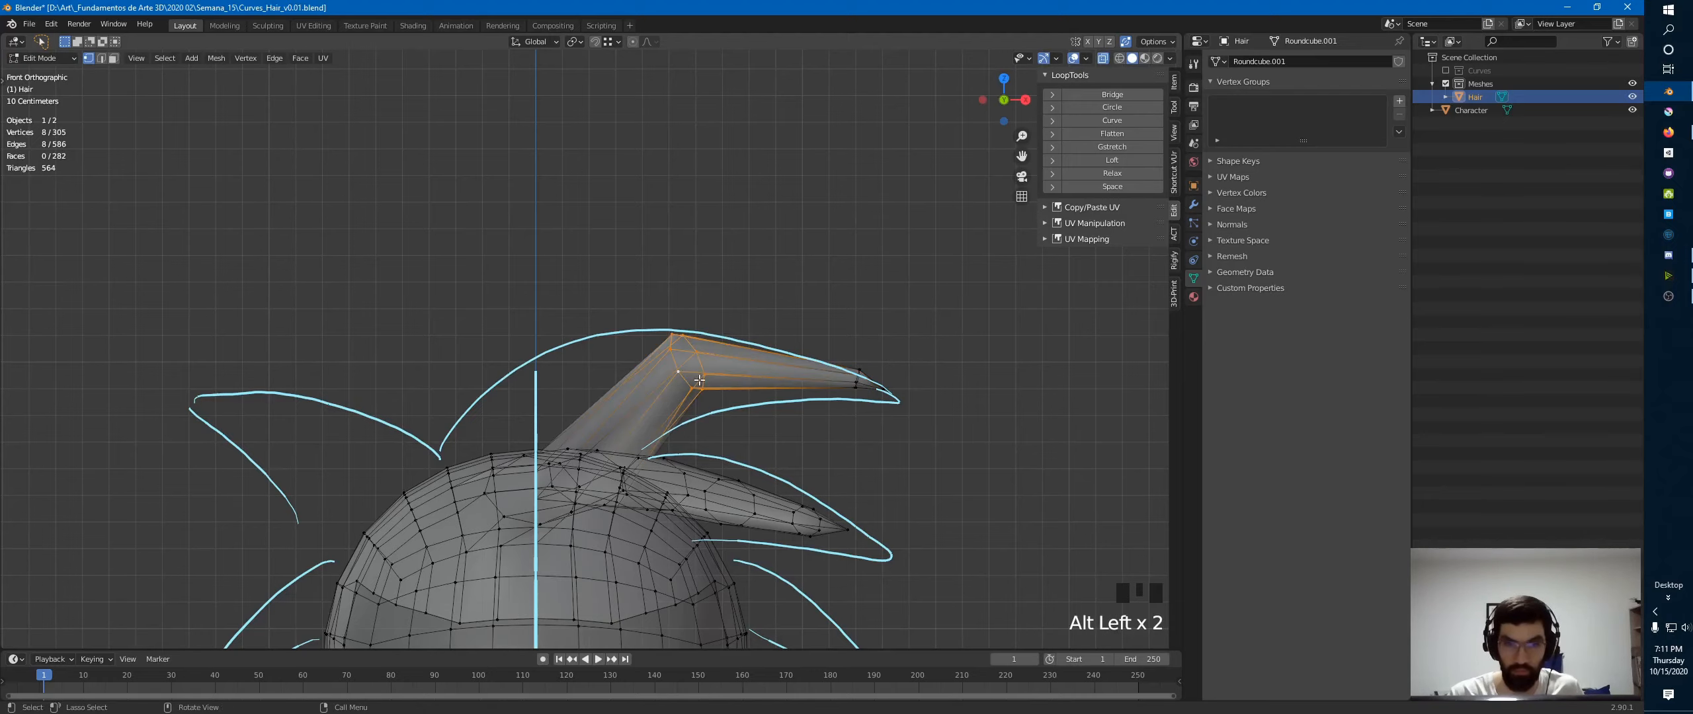
{"action": "key", "text": "ctrl+b"}
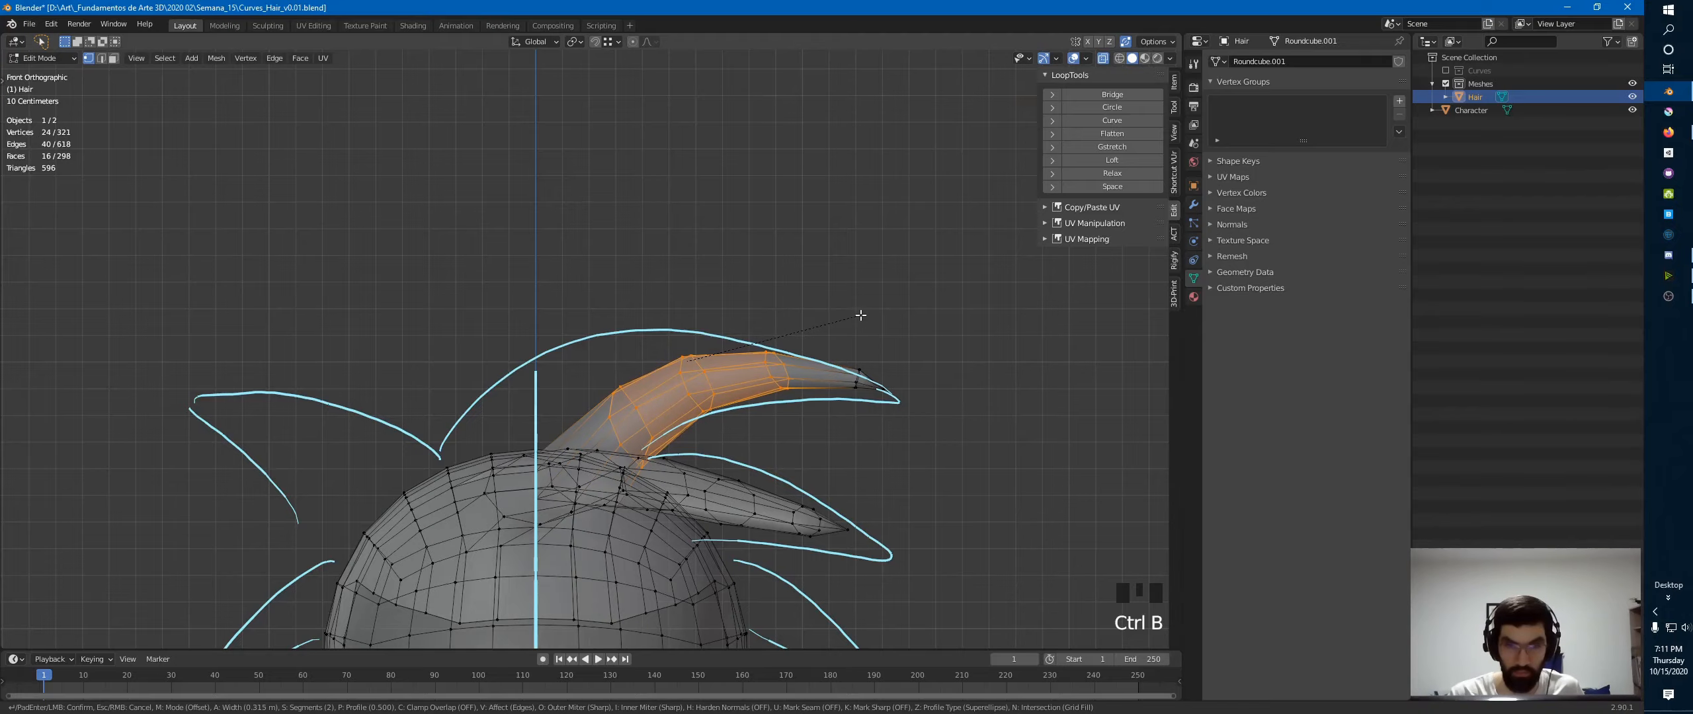
{"action": "left_click", "coordinate": [872, 314]}
{"action": "middle_click_drag", "start_coordinate": [873, 313], "coordinate": [701, 403]}
{"action": "key", "text": "alt+z"}
{"action": "key", "text": "Tab"}
{"action": "key", "text": "Tab"}
- Knife-cut a horizontal line across the front band of the hair cap and extend it to the neighbouring vertices at both ends
{"action": "middle_click_drag", "start_coordinate": [581, 436], "coordinate": [395, 423], "text": "ctrl"}
{"action": "key", "text": "k"}
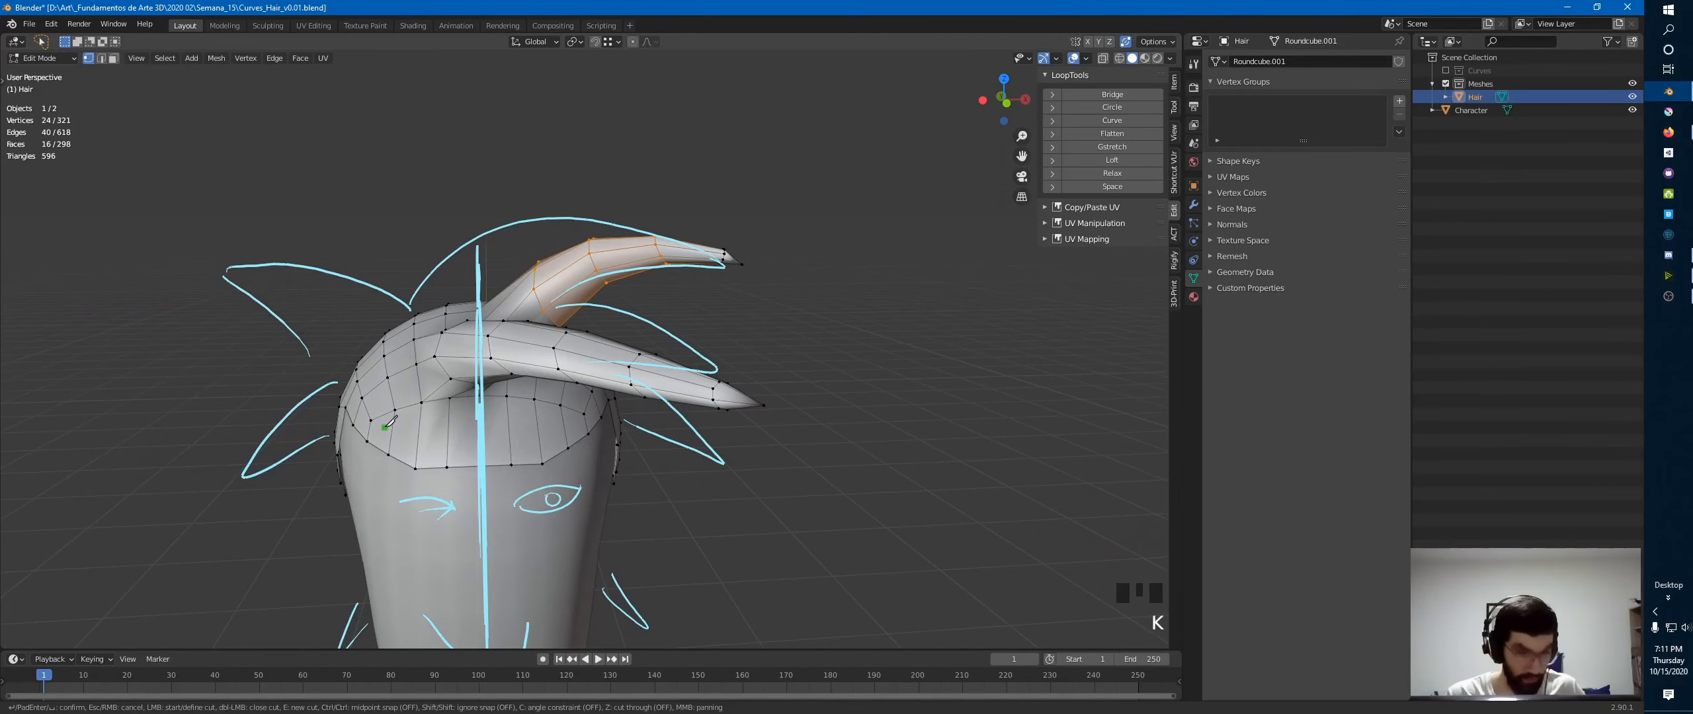
{"action": "left_click", "coordinate": [392, 430]}
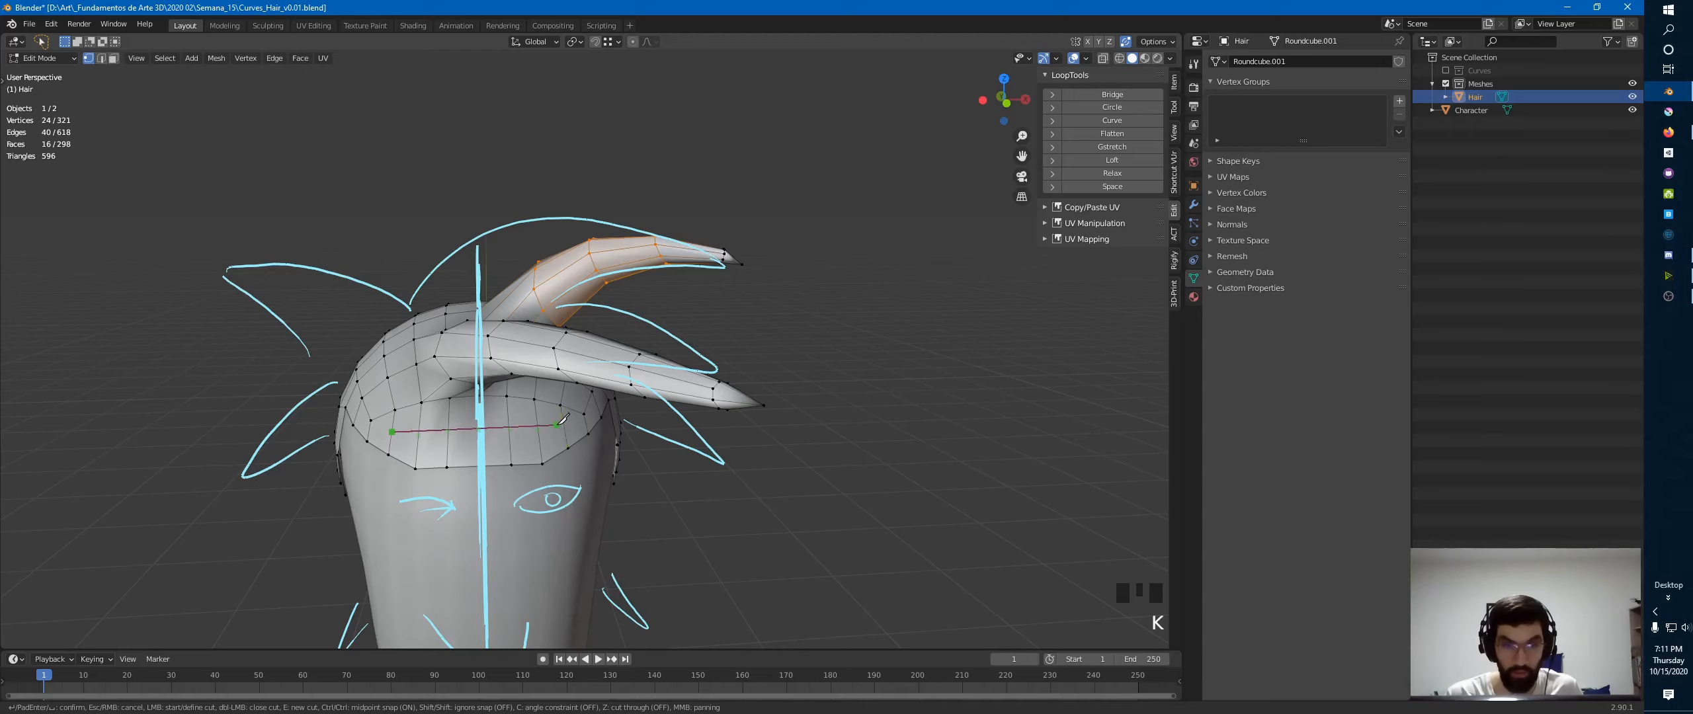
{"action": "key", "text": "Return"}
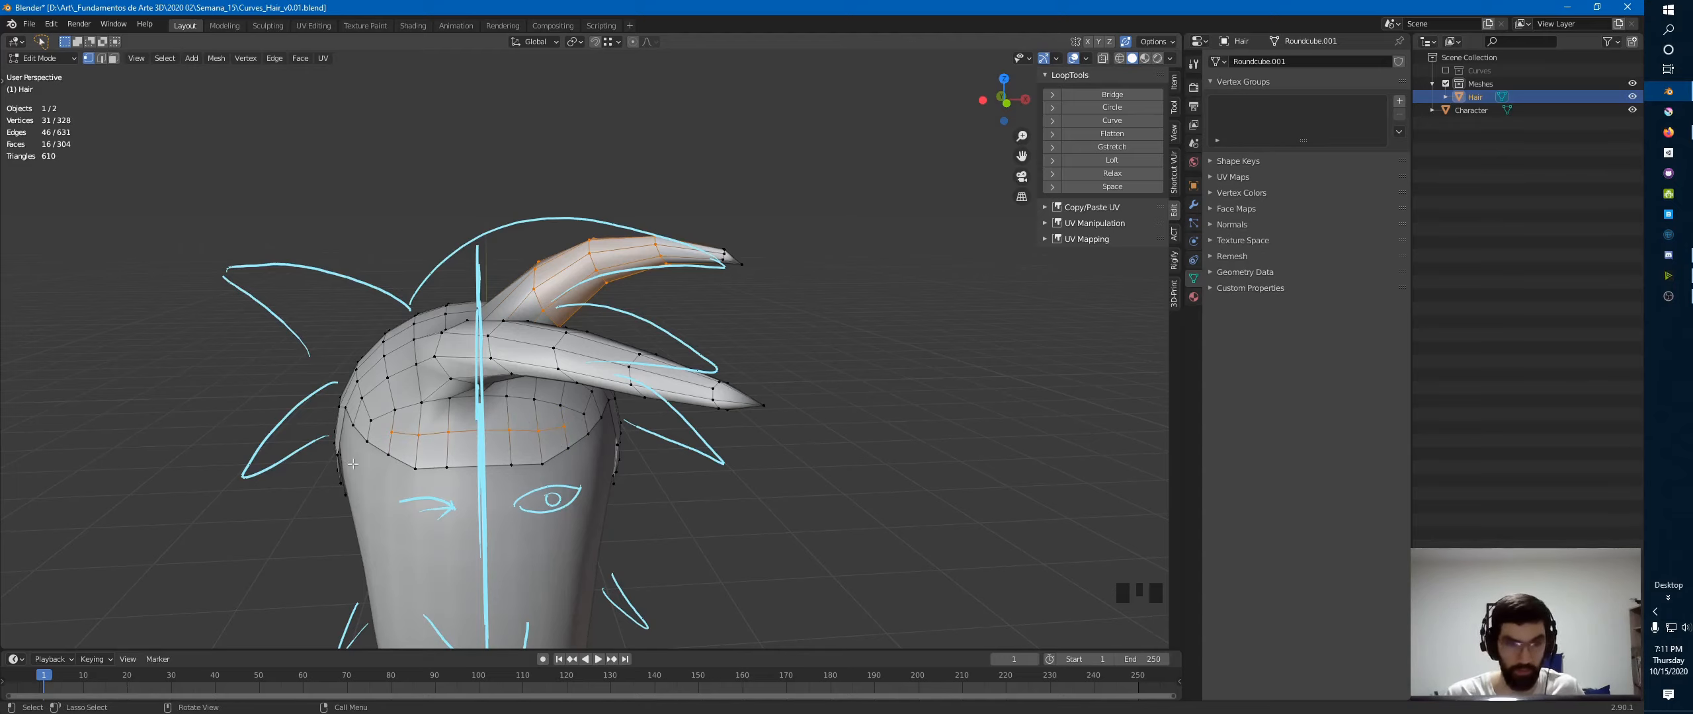
{"action": "key", "text": "k"}
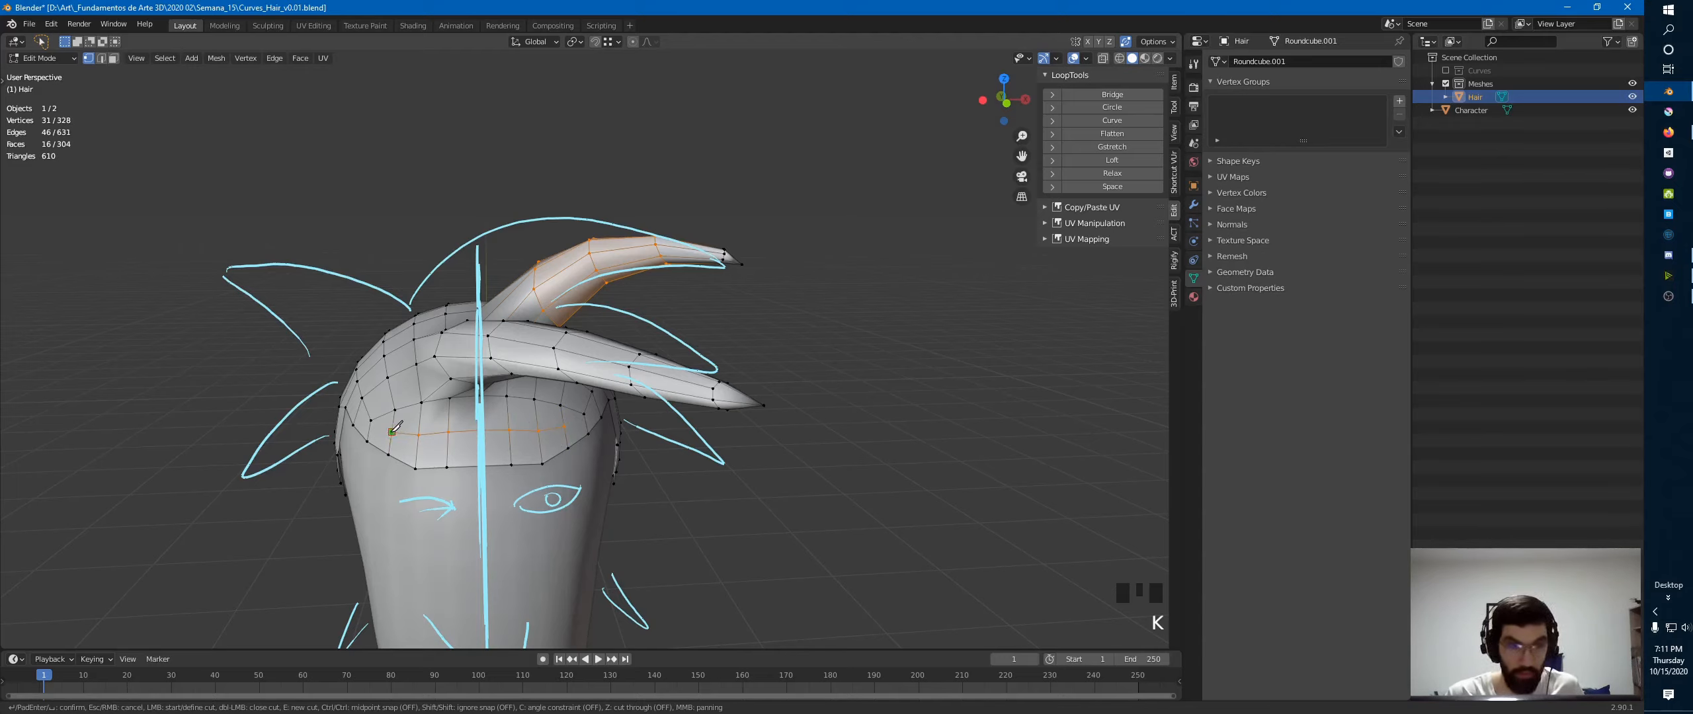
{"action": "left_click", "coordinate": [367, 440]}
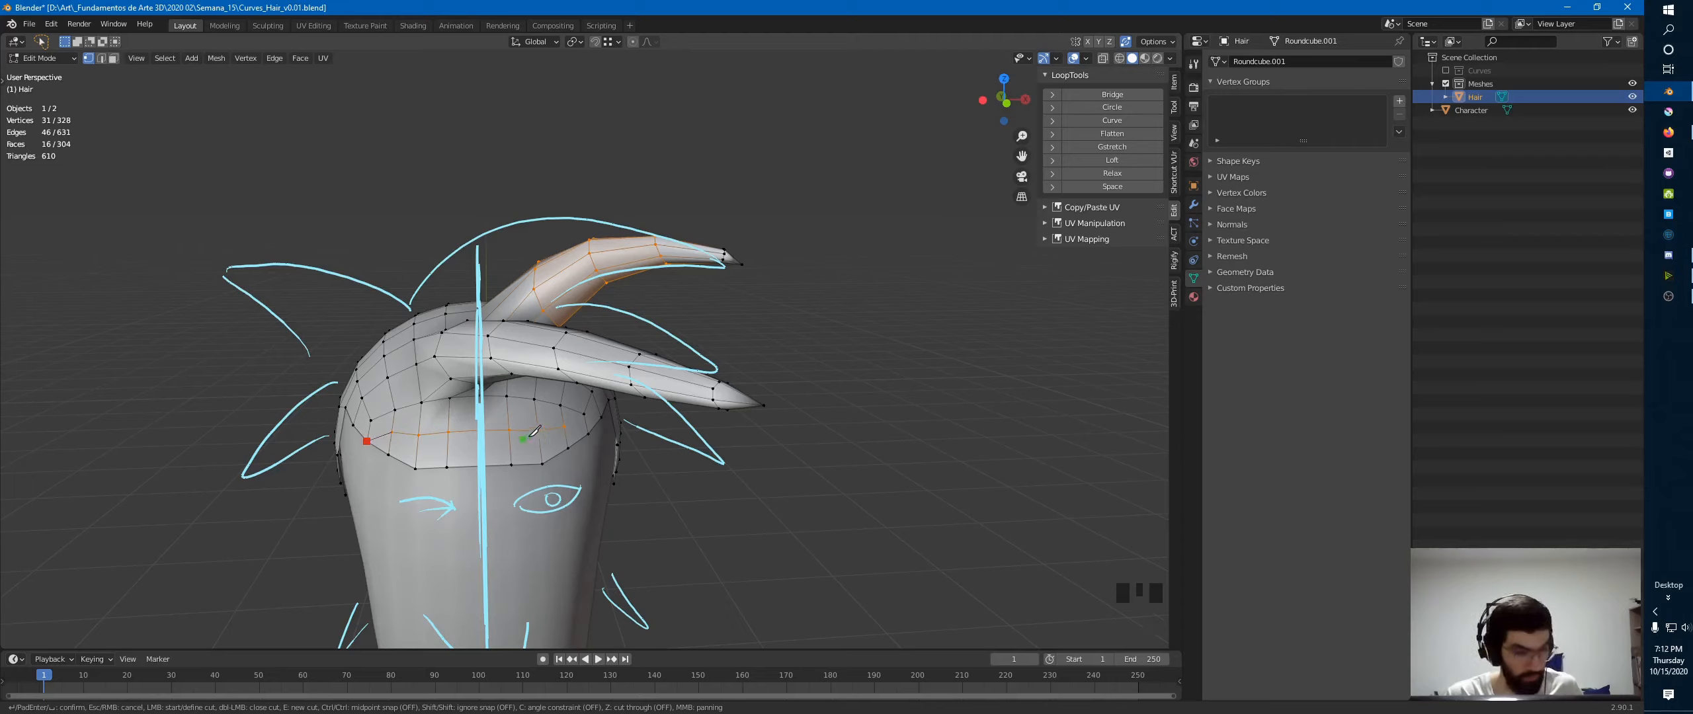
{"action": "key", "text": "ctrl"}
{"action": "left_click", "coordinate": [590, 432]}
{"action": "key", "text": "Return"}
- Select the four faces around the new cut's centre vertex on the forehead and extrude them about 0.30 m along their normal
{"action": "left_click", "coordinate": [480, 432]}
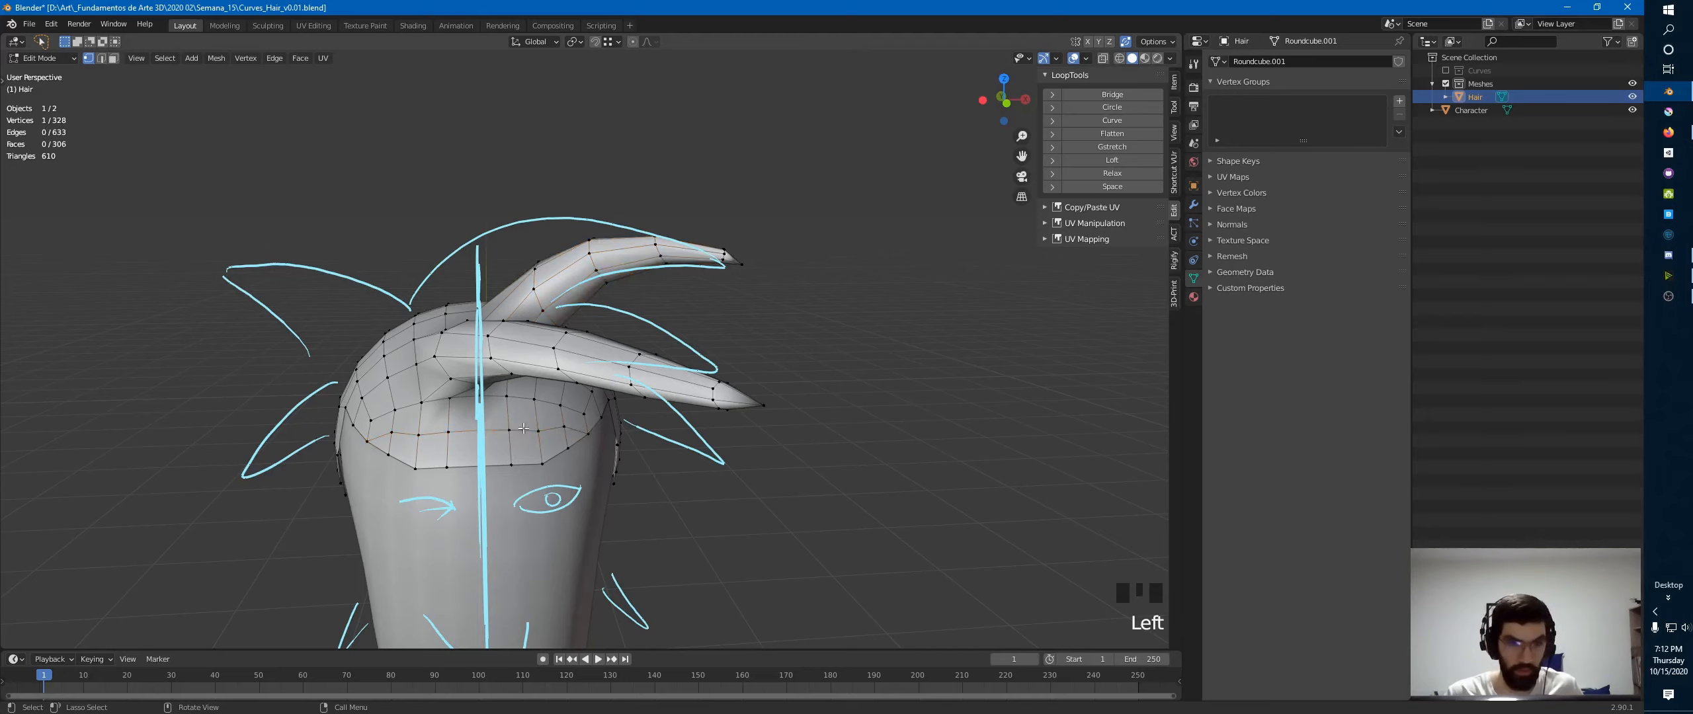
{"action": "mouse_move", "coordinate": [521, 434]}
{"action": "middle_mouse_down"}
{"action": "mouse_move", "coordinate": [583, 425]}
{"action": "mouse_move", "coordinate": [517, 431]}
{"action": "middle_mouse_up"}
{"action": "left_click", "coordinate": [518, 430]}
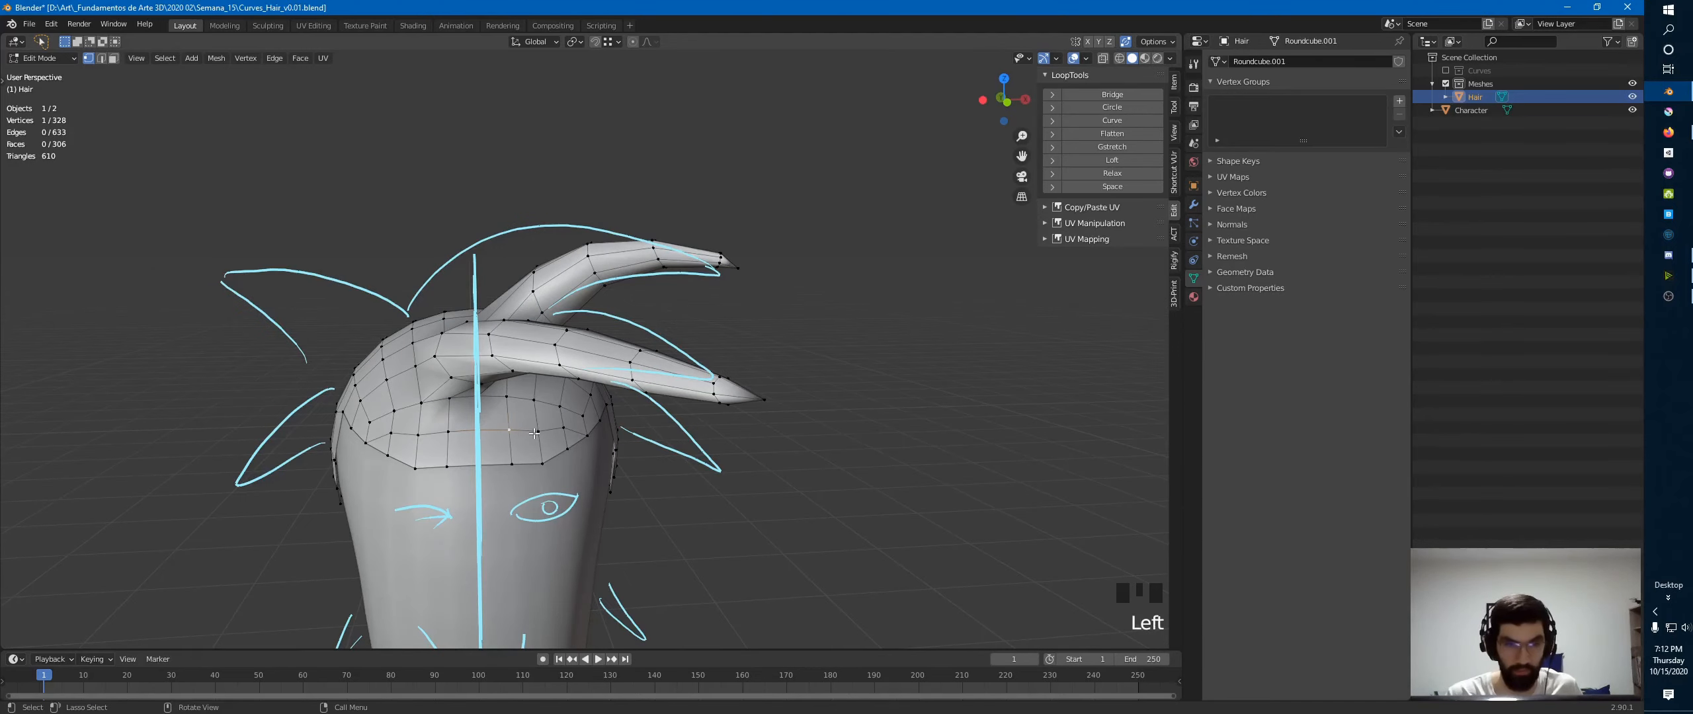
{"action": "left_click", "coordinate": [511, 441]}
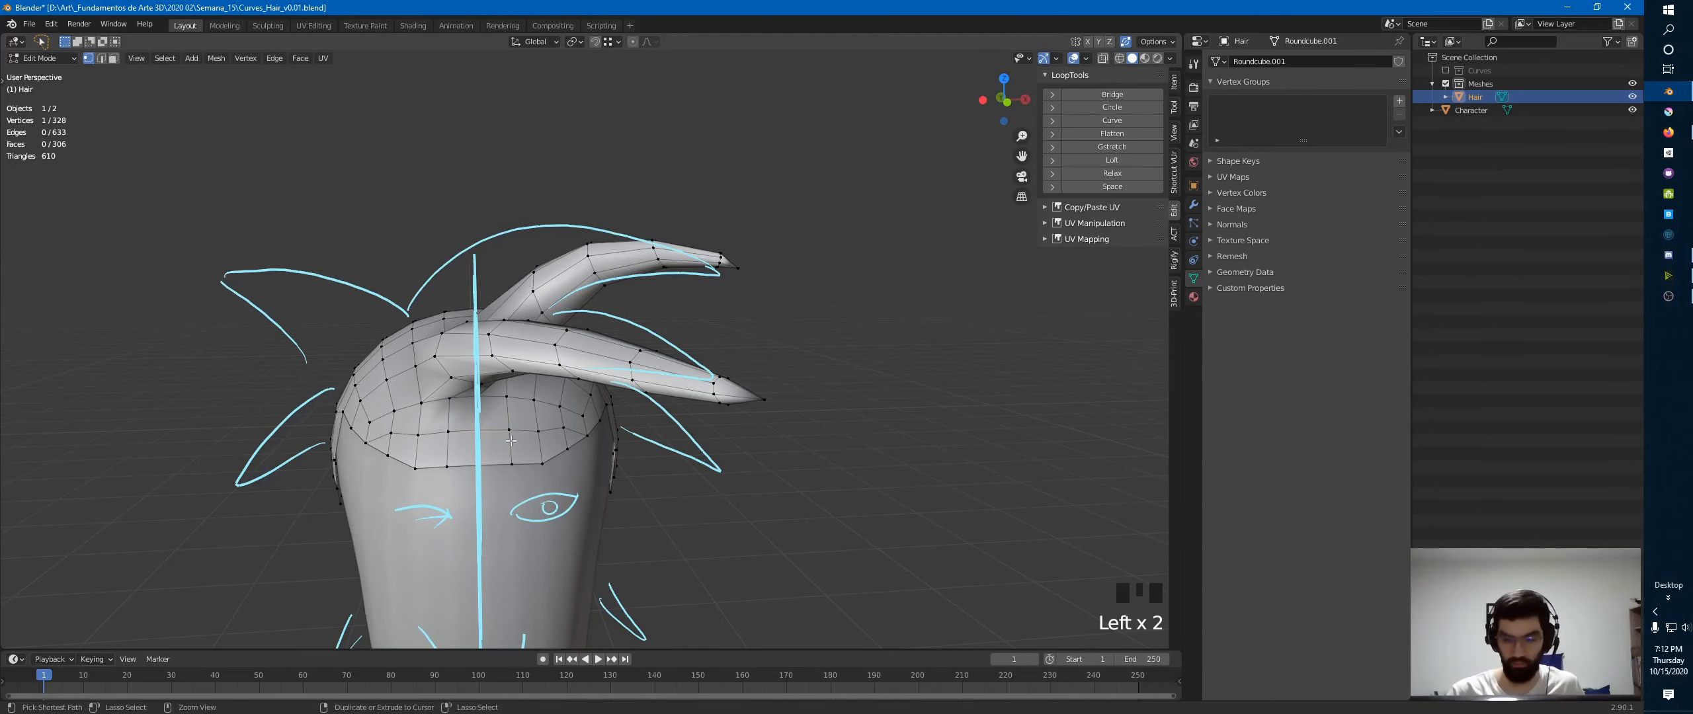
{"action": "key", "text": "ctrl+KP_Add"}
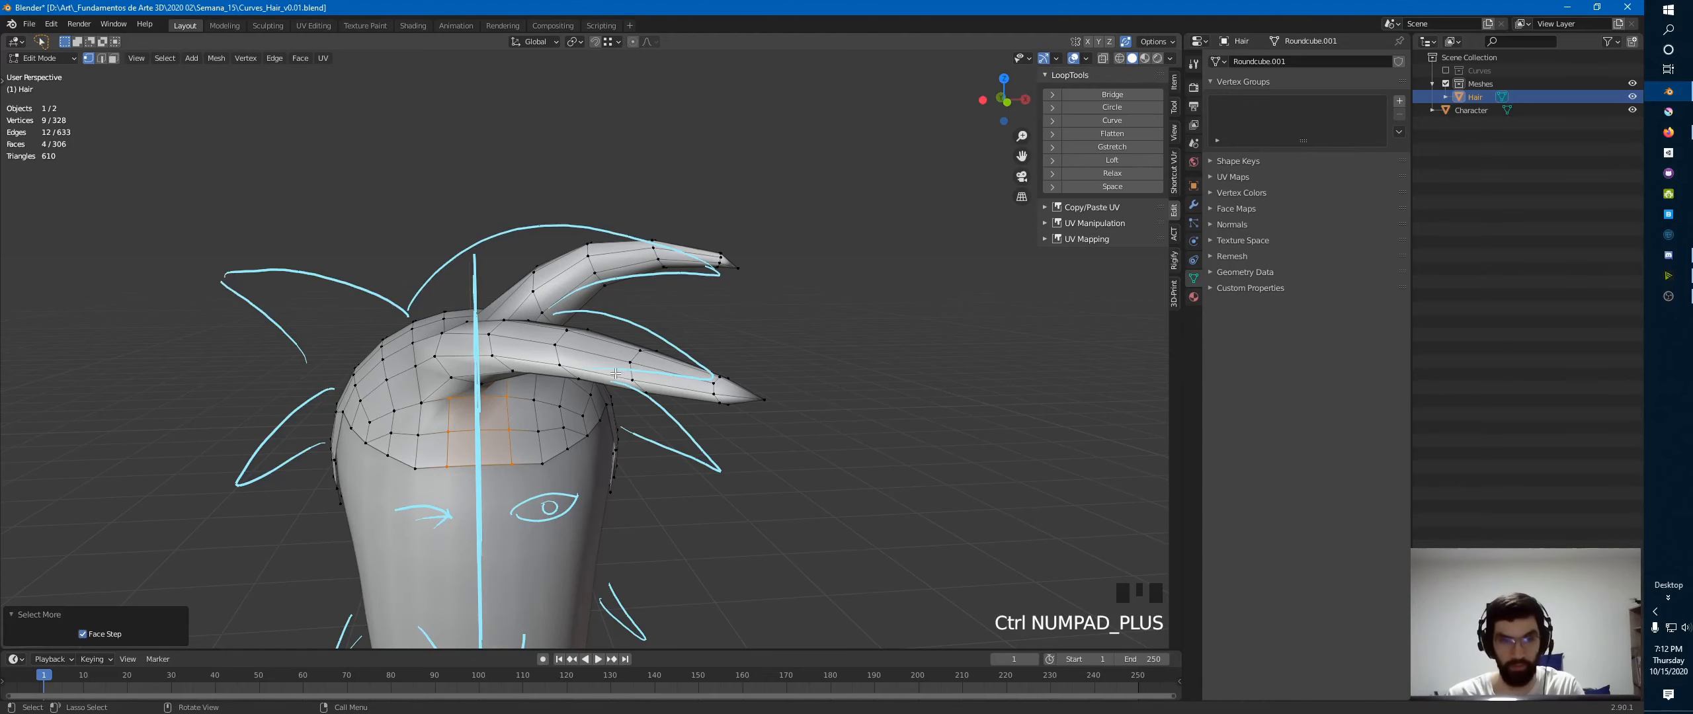
{"action": "key", "text": "KP_3"}
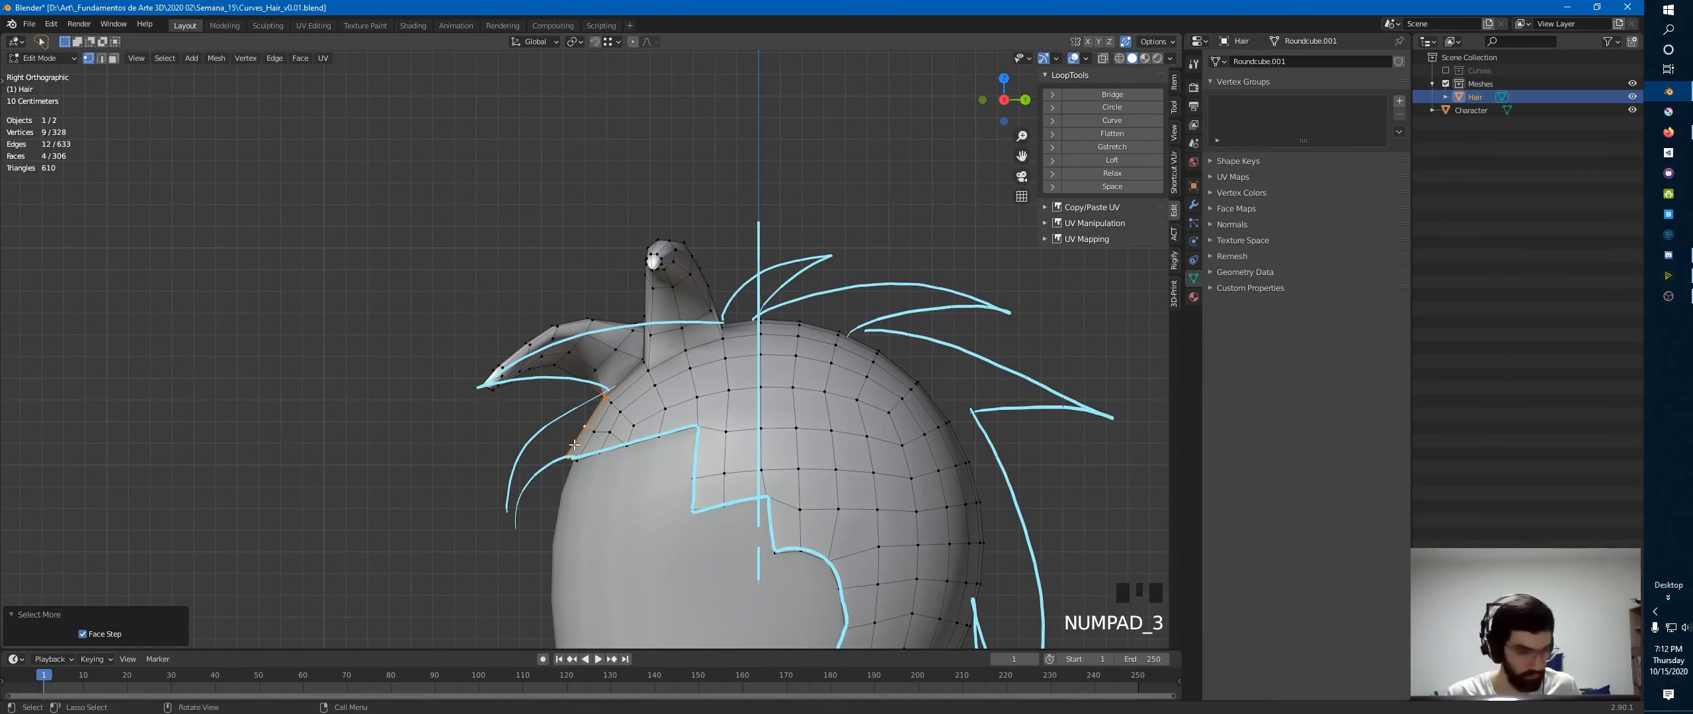
{"action": "key", "text": "e"}
{"action": "left_click", "coordinate": [543, 423]}
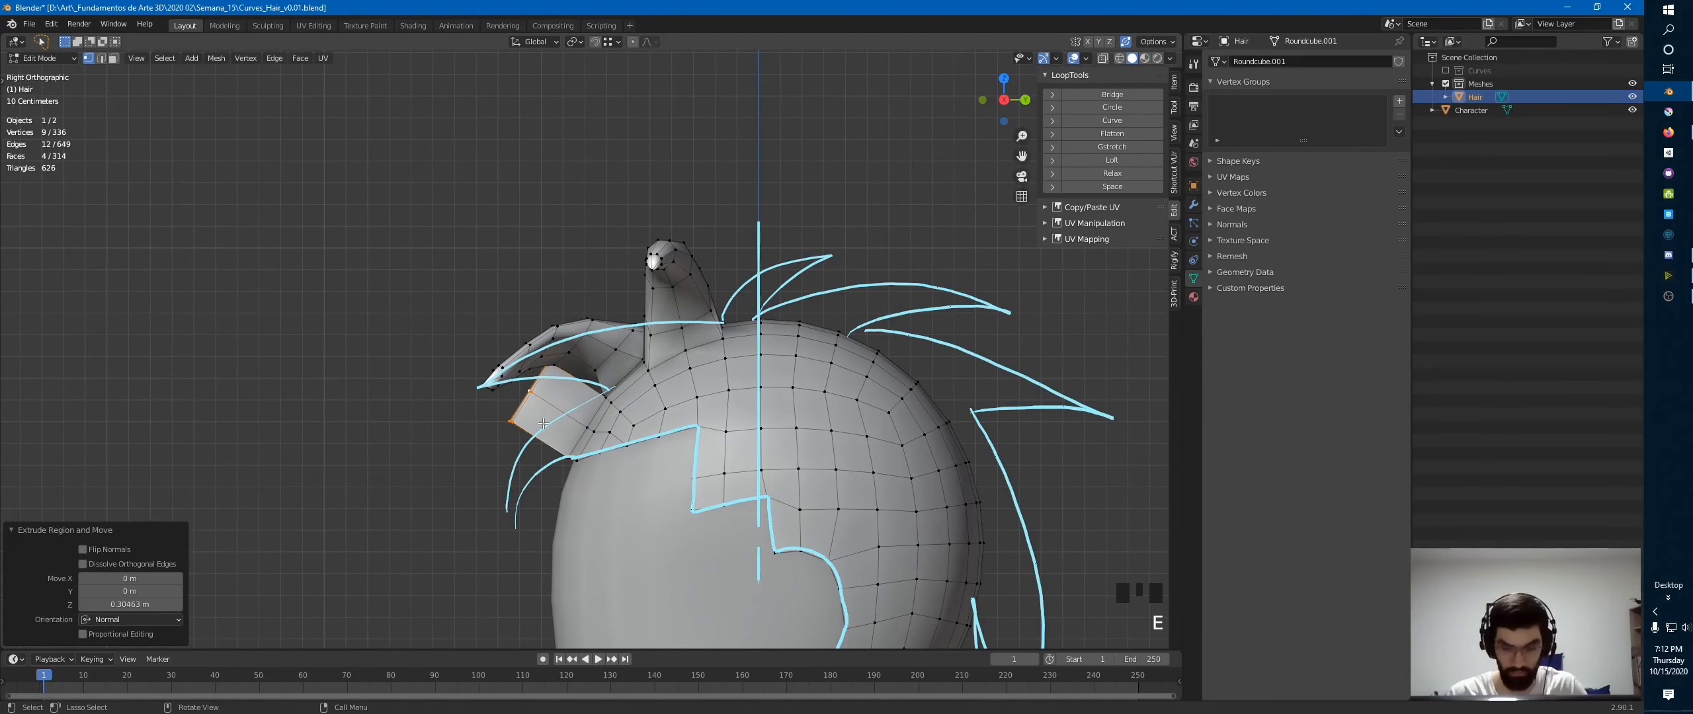
- Move the extruded end about 0.41 m along X and 0.10 m down, and rotate it -55.5° in top view
{"action": "key", "text": "KP_1"}
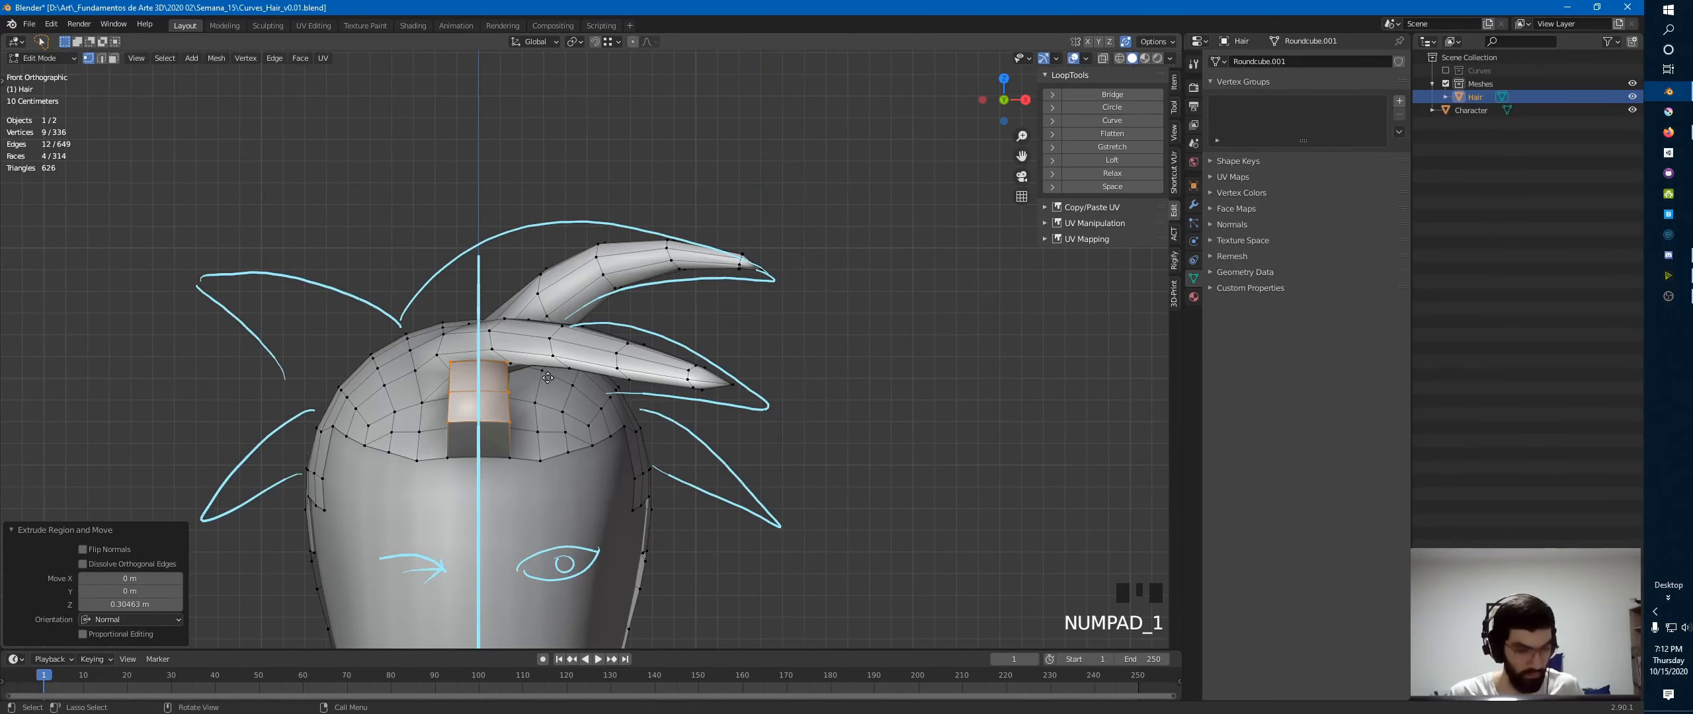
{"action": "key", "text": "g"}
{"action": "left_click", "coordinate": [637, 400]}
{"action": "key", "text": "KP_7"}
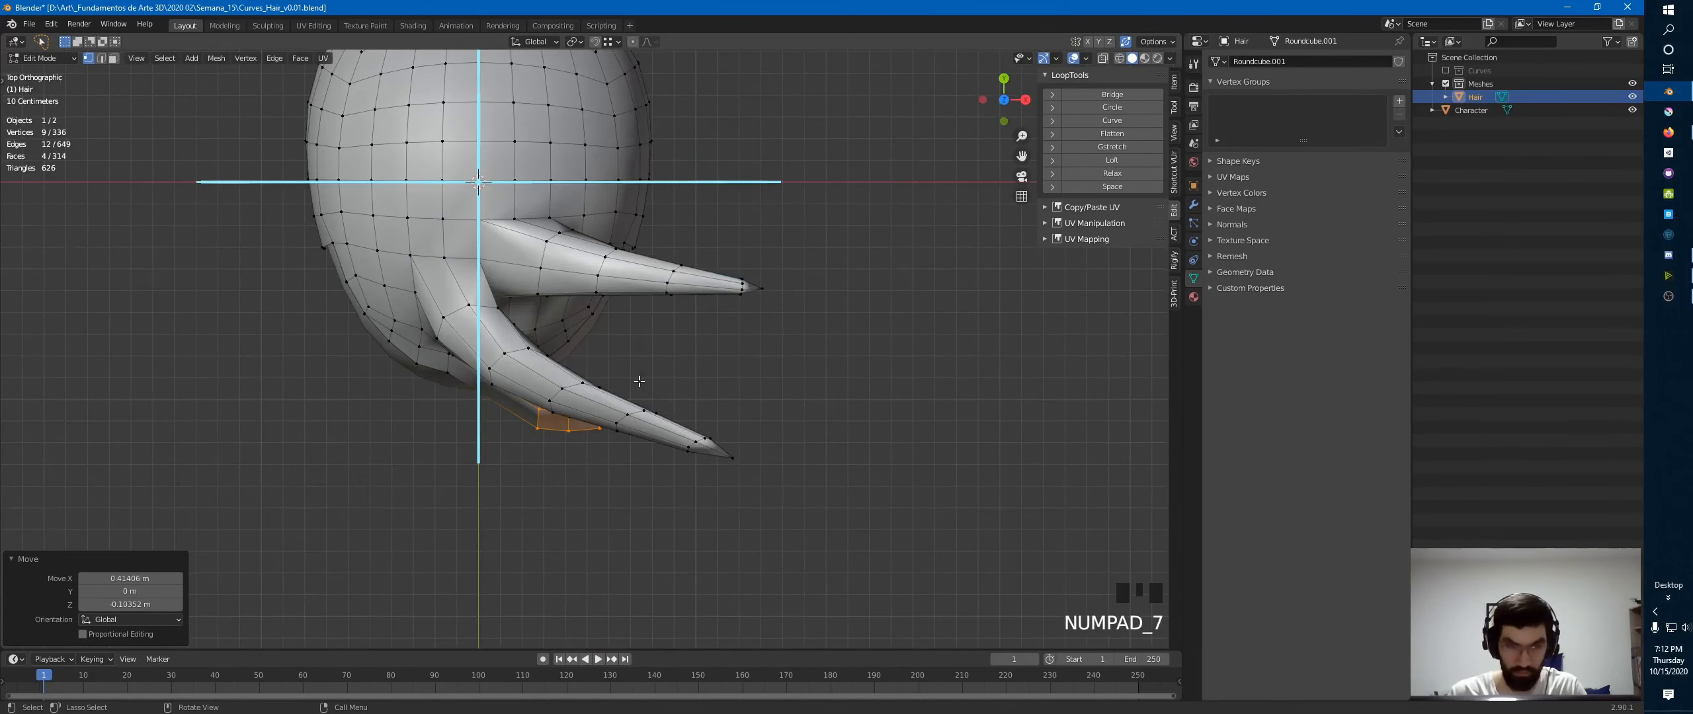
{"action": "key", "text": "alt+z"}
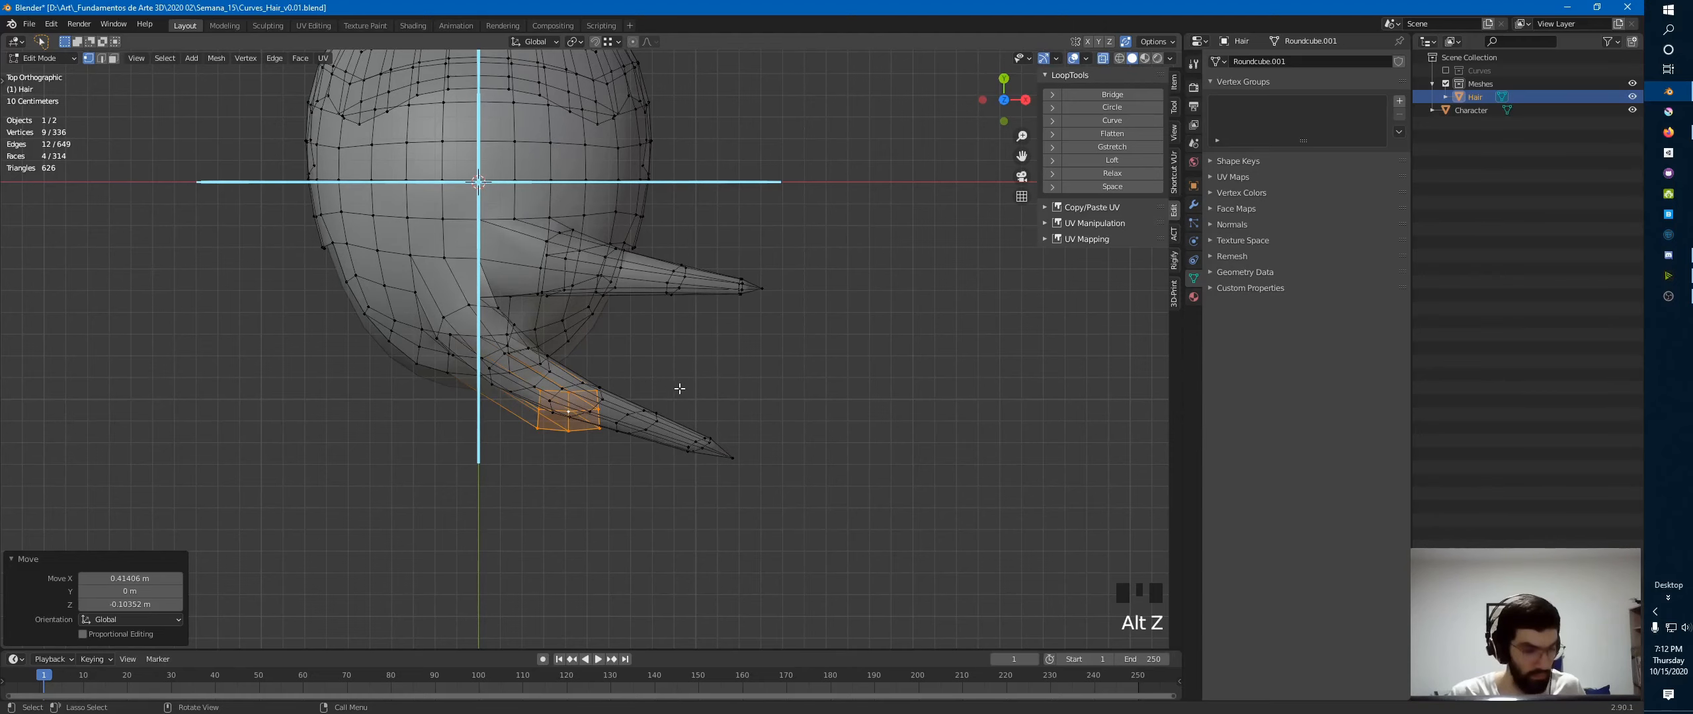
{"action": "key", "text": "r"}
{"action": "left_click", "coordinate": [600, 356]}
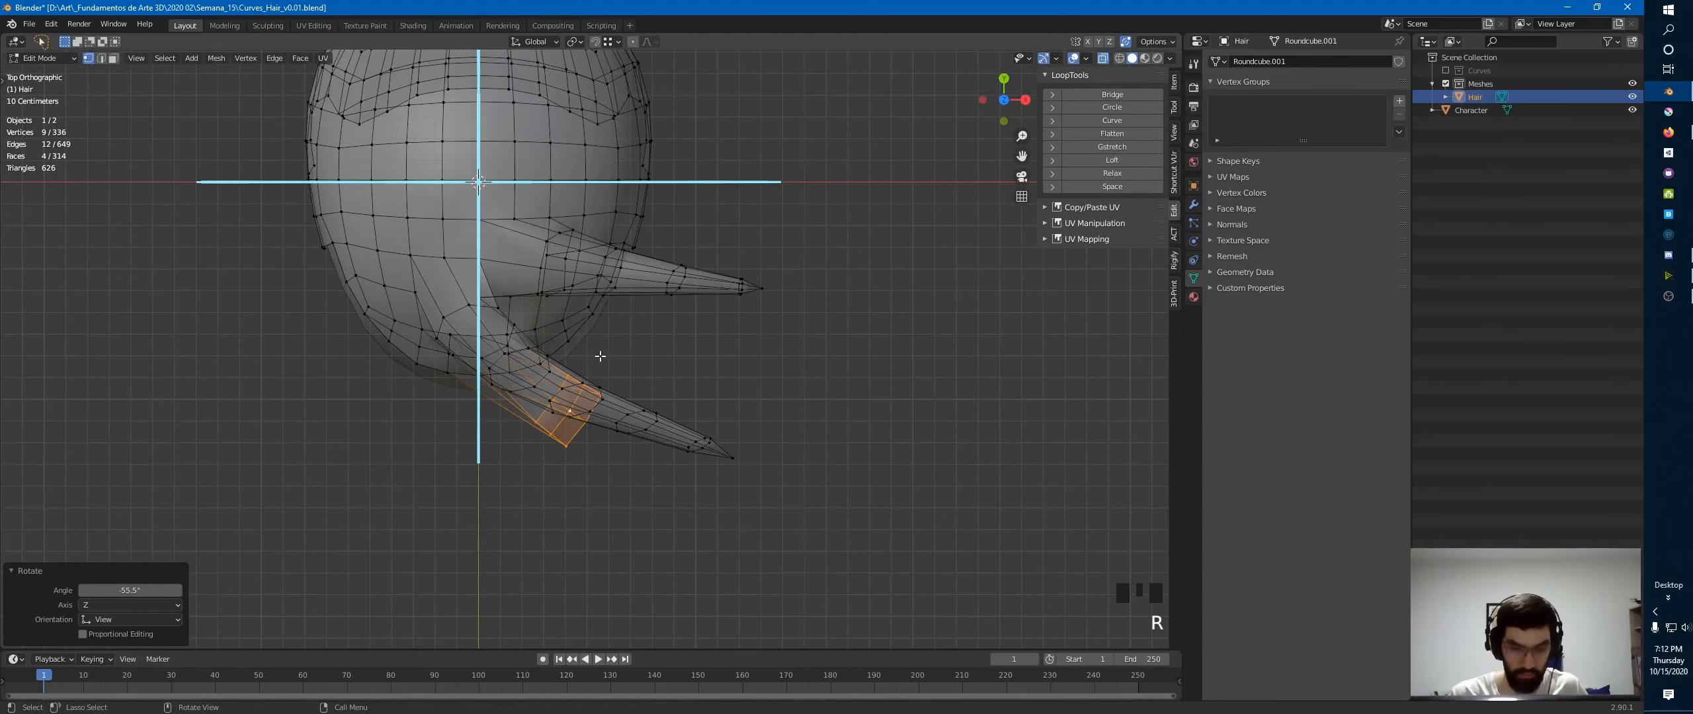
- Rotate the extruded end 29.7° in front view, -15.5° in right view and -27.7° in top view
{"action": "key", "text": "KP_1"}
{"action": "key", "text": "r"}
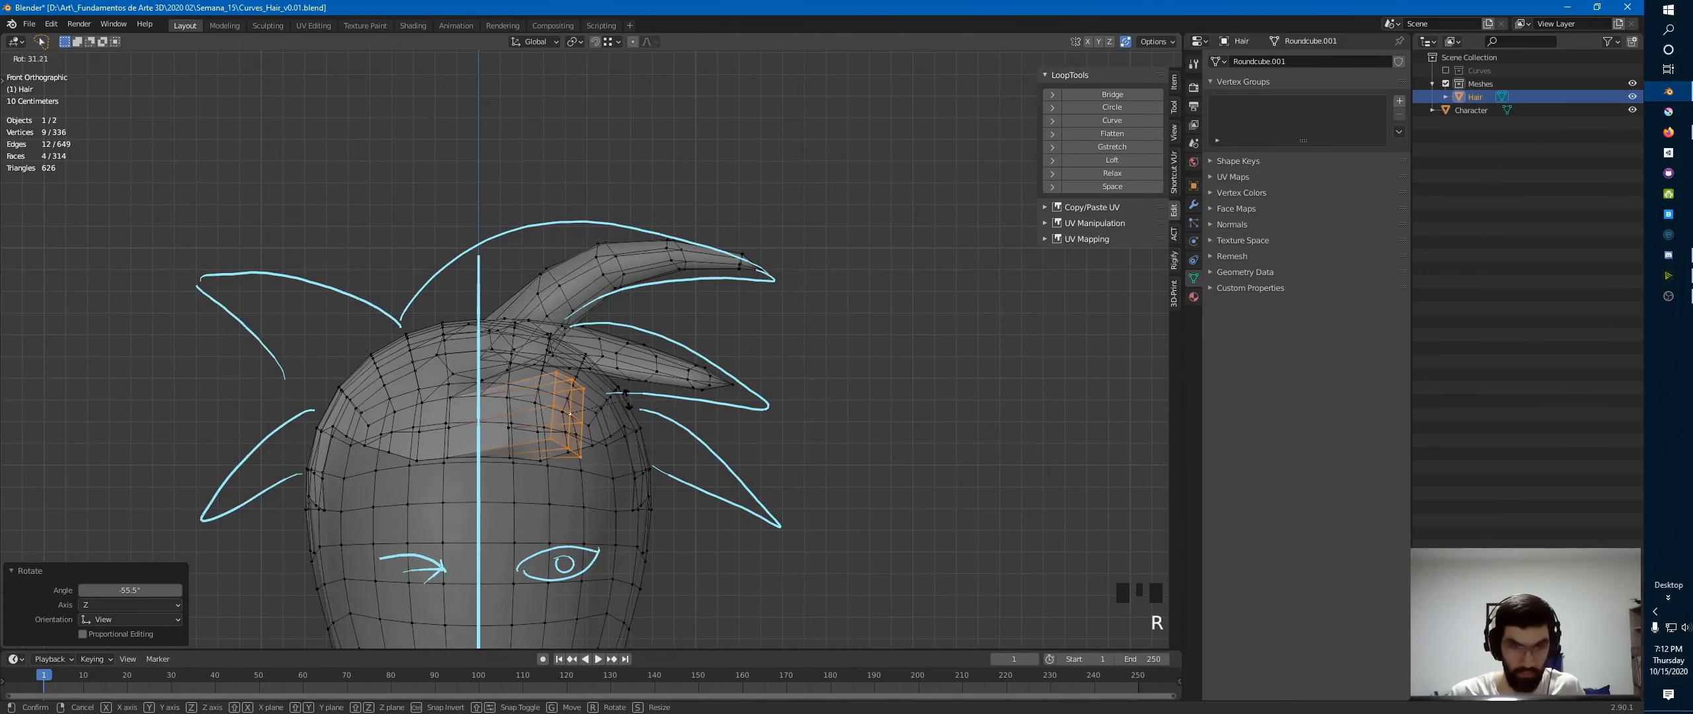
{"action": "left_click", "coordinate": [626, 401]}
{"action": "key", "text": "KP_3"}
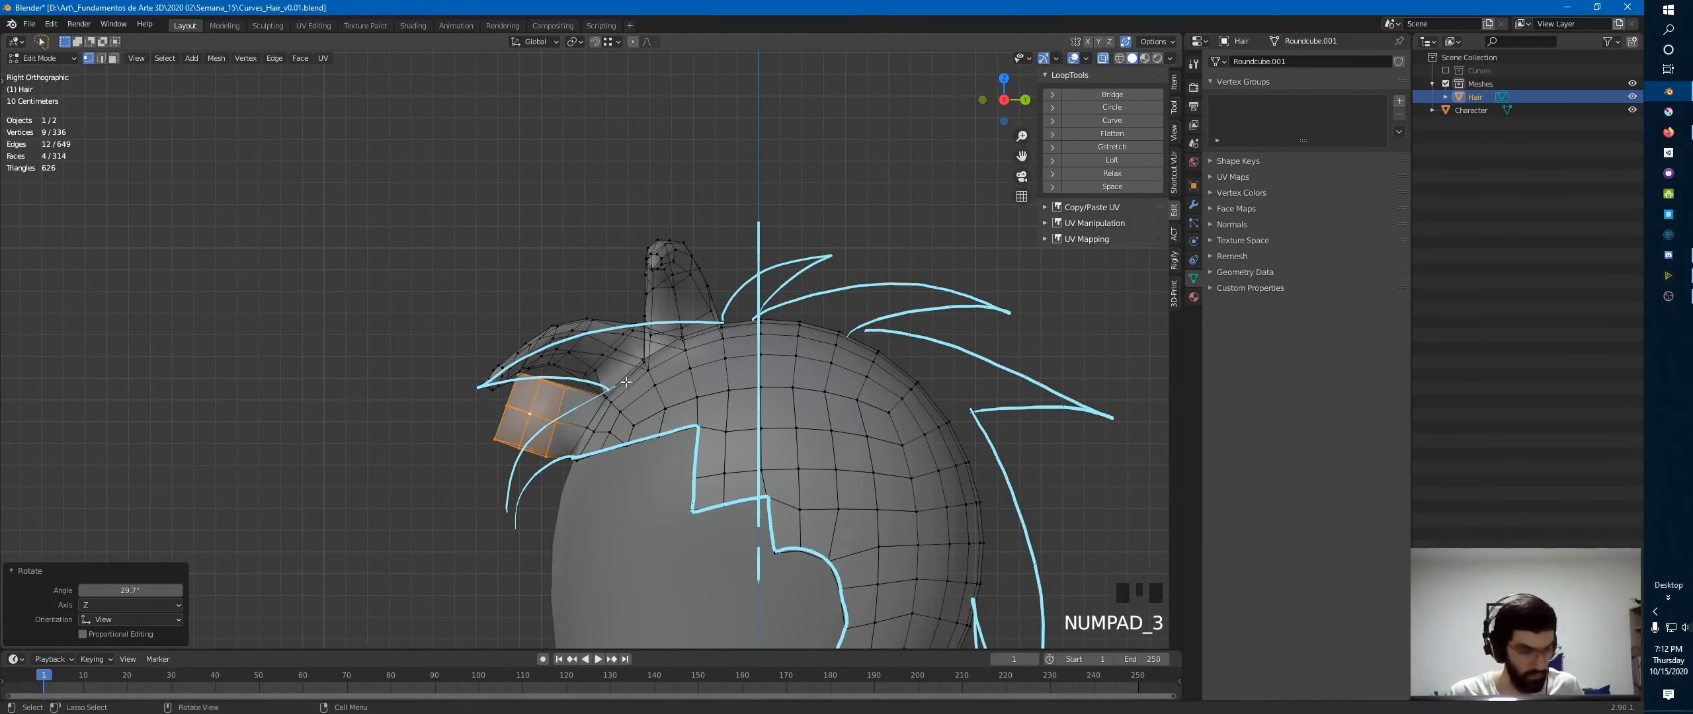
{"action": "key", "text": "r"}
{"action": "left_click", "coordinate": [618, 351]}
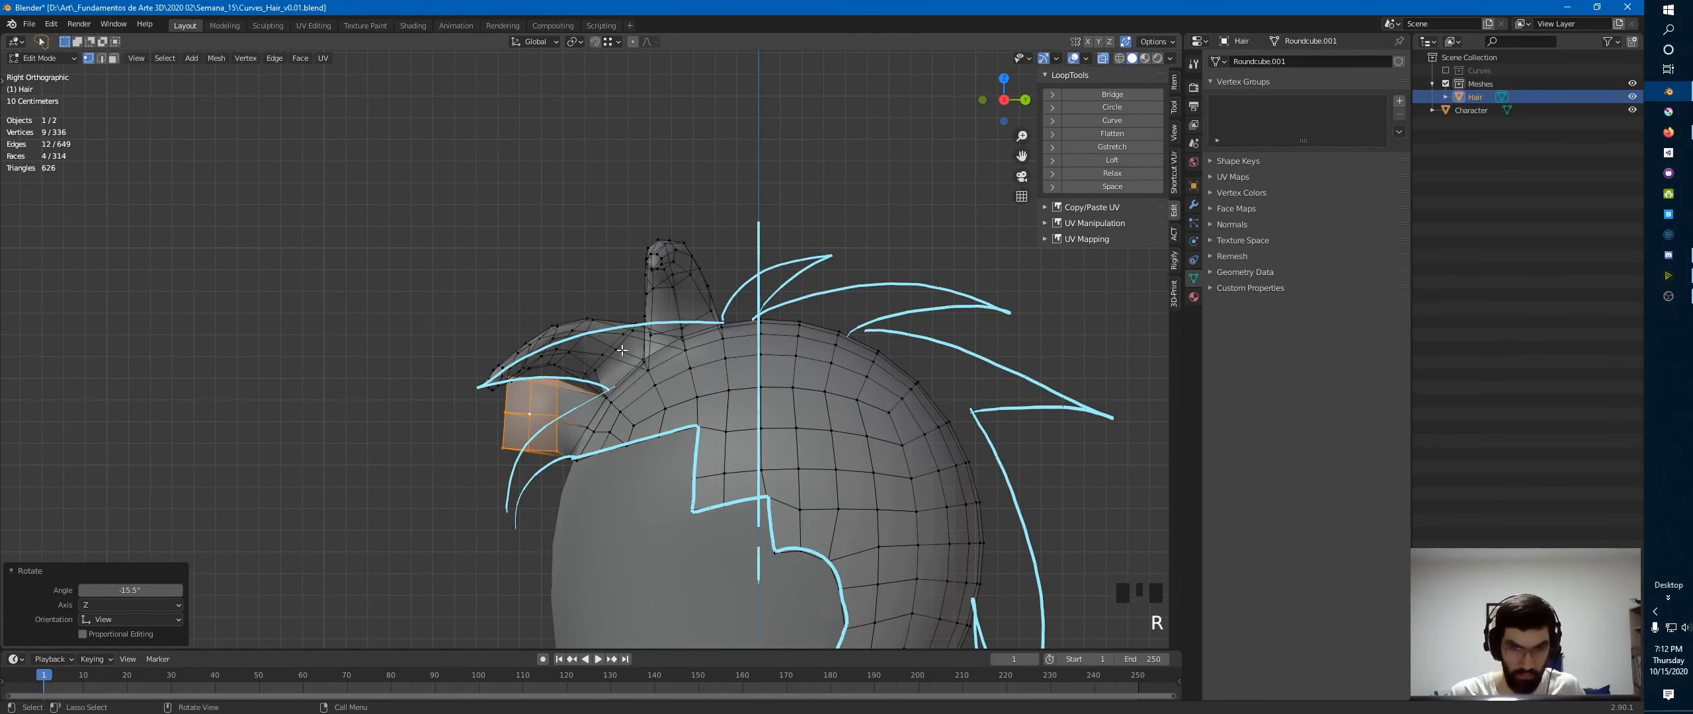
{"action": "key", "text": "KP_7"}
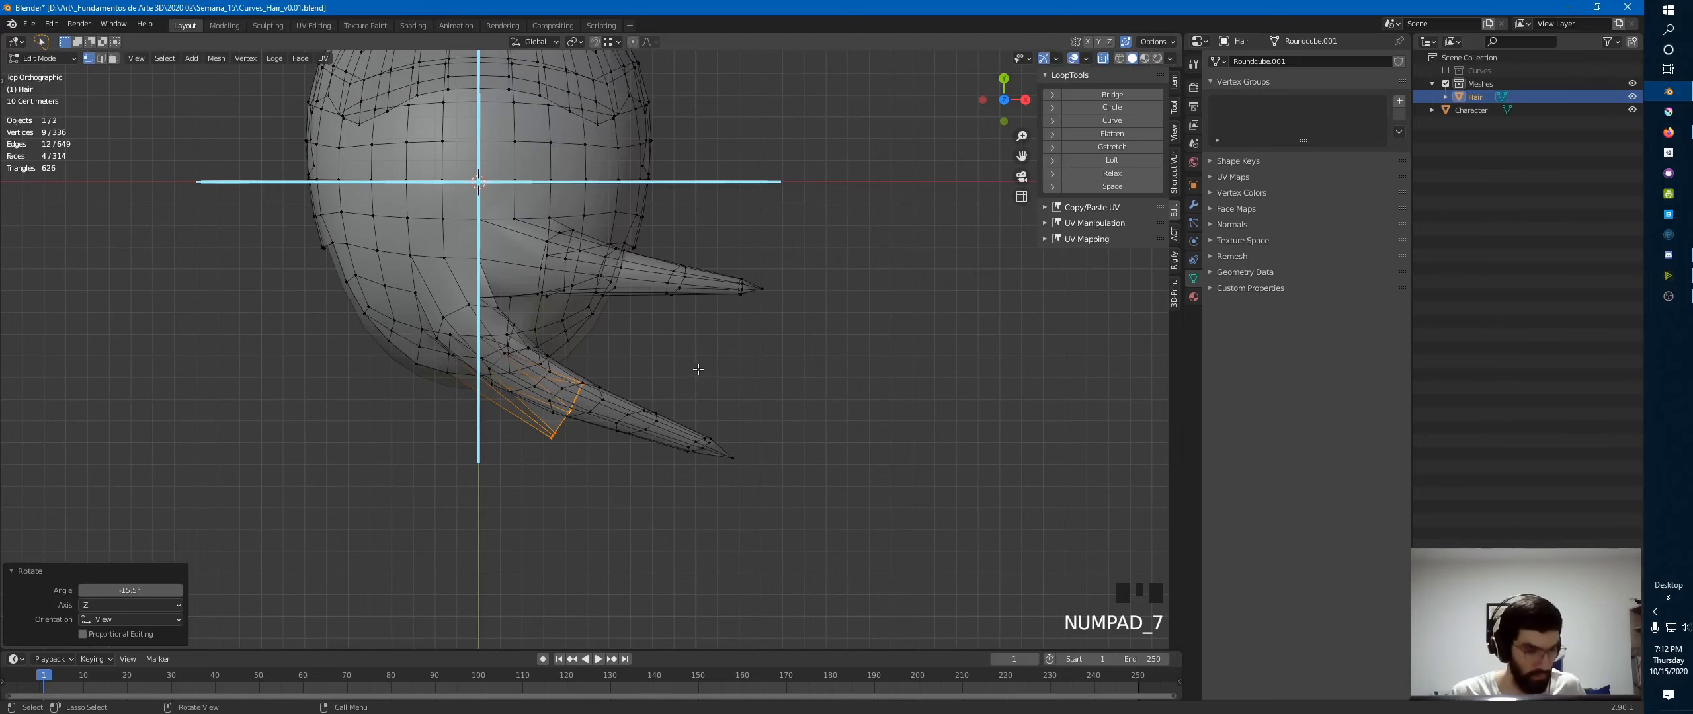
{"action": "key", "text": "r"}
{"action": "left_click", "coordinate": [647, 340]}
- Scale the forehead strand's end to 0.207 and move it about 0.26 m outward along X in front view
{"action": "key", "text": "KP_1"}
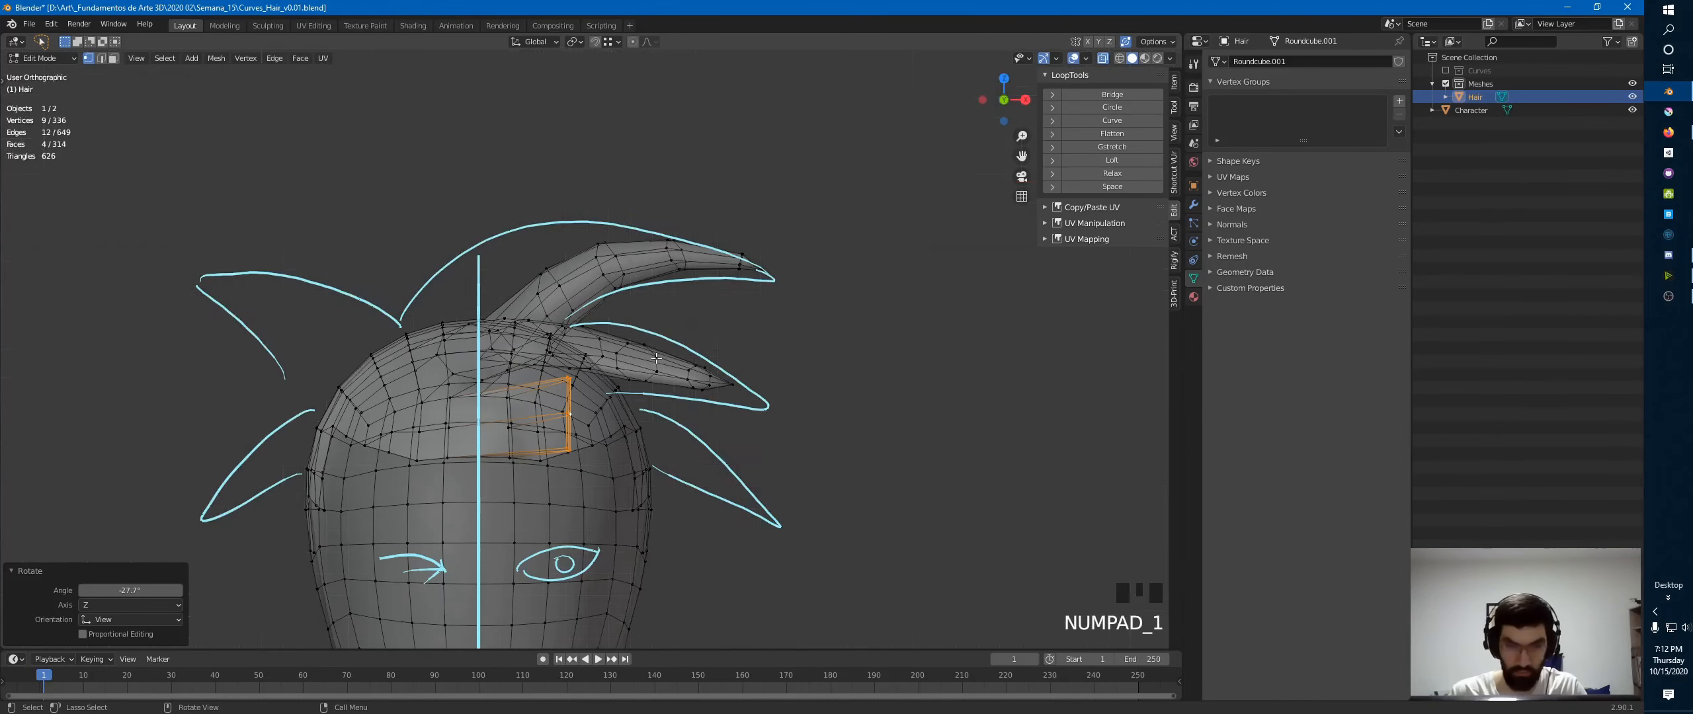
{"action": "key", "text": "s"}
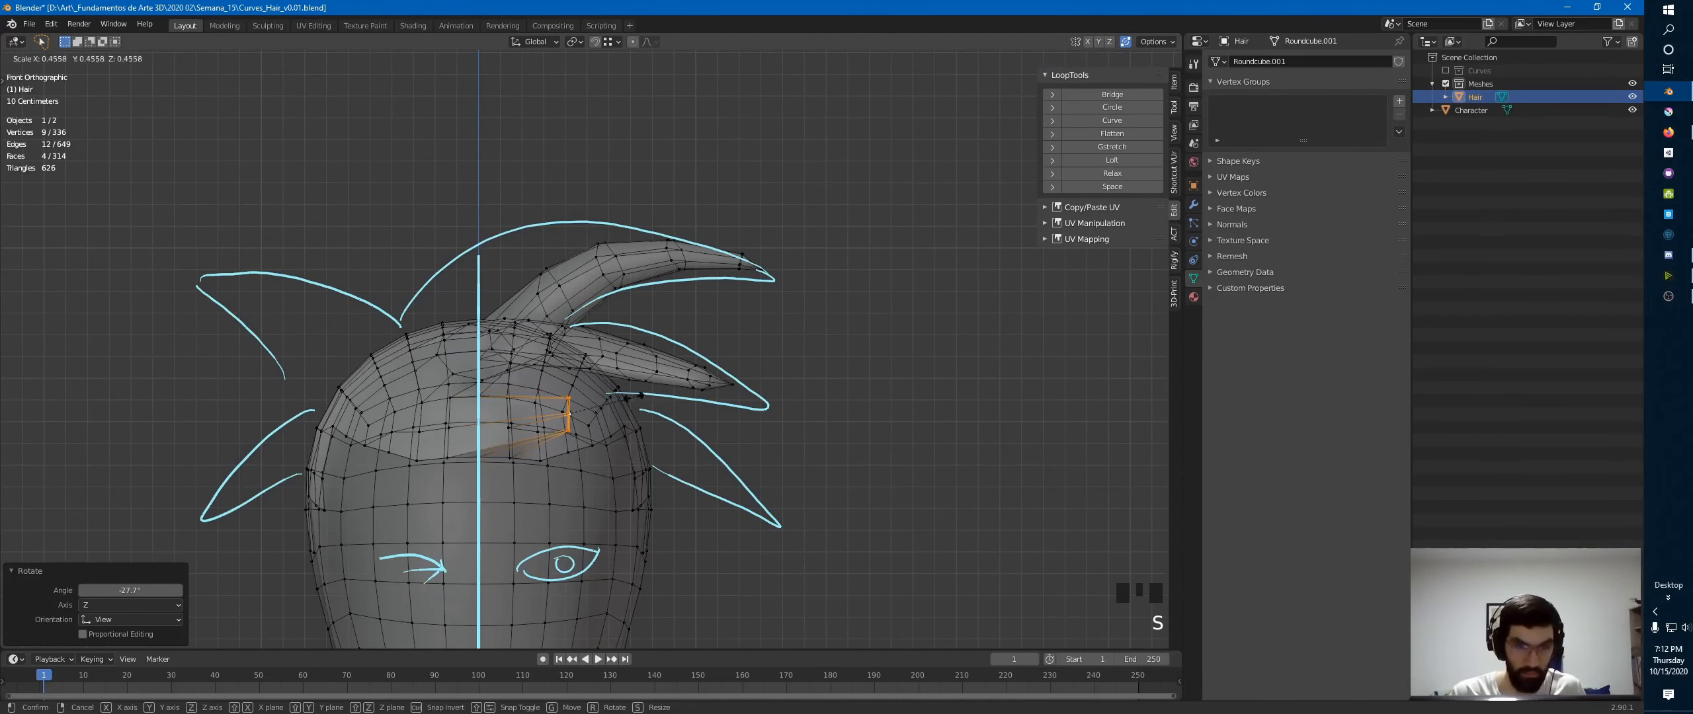
{"action": "left_click", "coordinate": [602, 406]}
{"action": "key", "text": "g"}
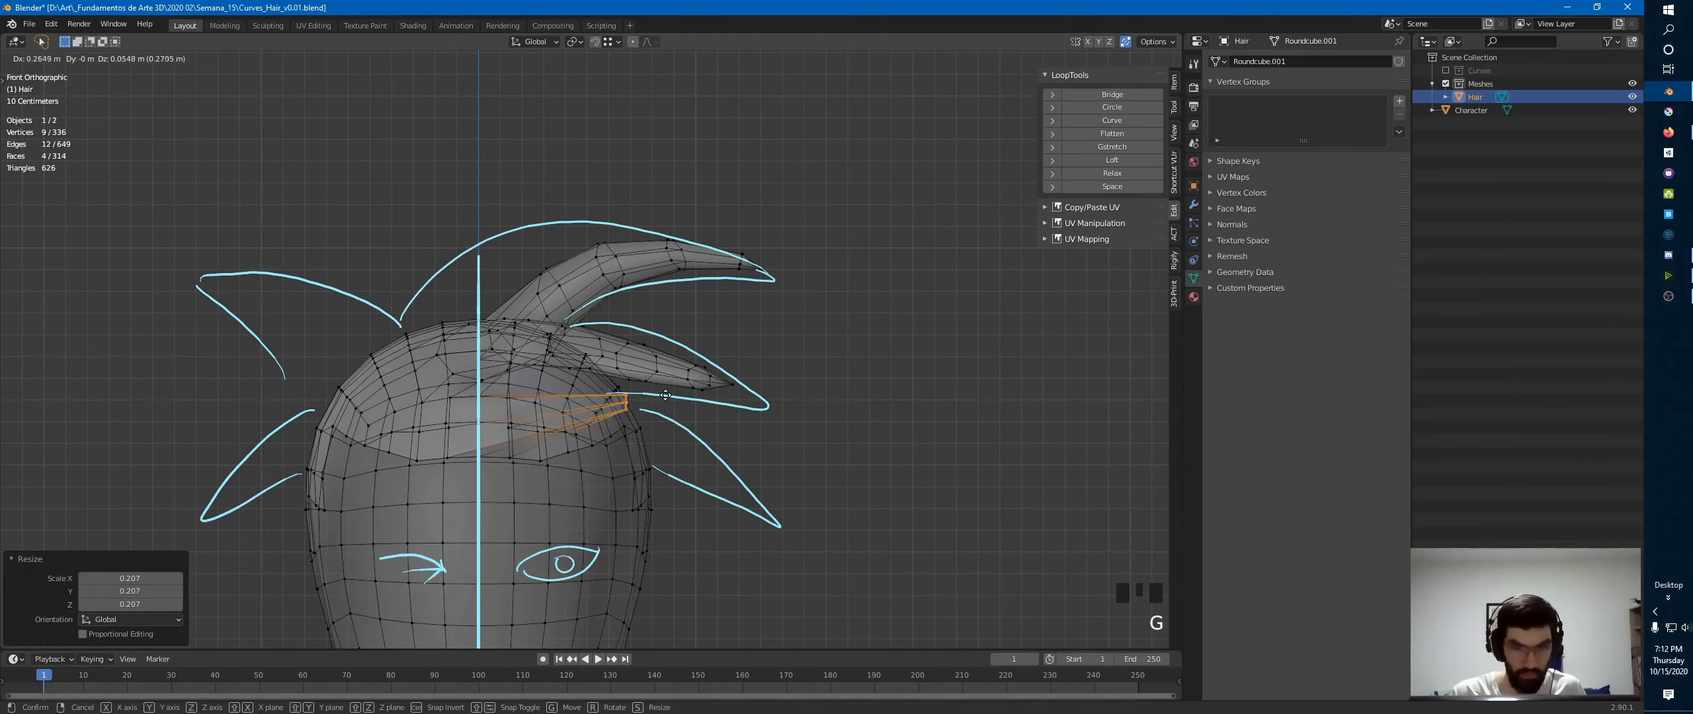
{"action": "left_click", "coordinate": [666, 413]}
{"action": "middle_click_drag", "start_coordinate": [644, 413], "coordinate": [747, 469]}
{"action": "left_click", "coordinate": [1122, 121]}
{"action": "left_click", "coordinate": [1113, 108]}
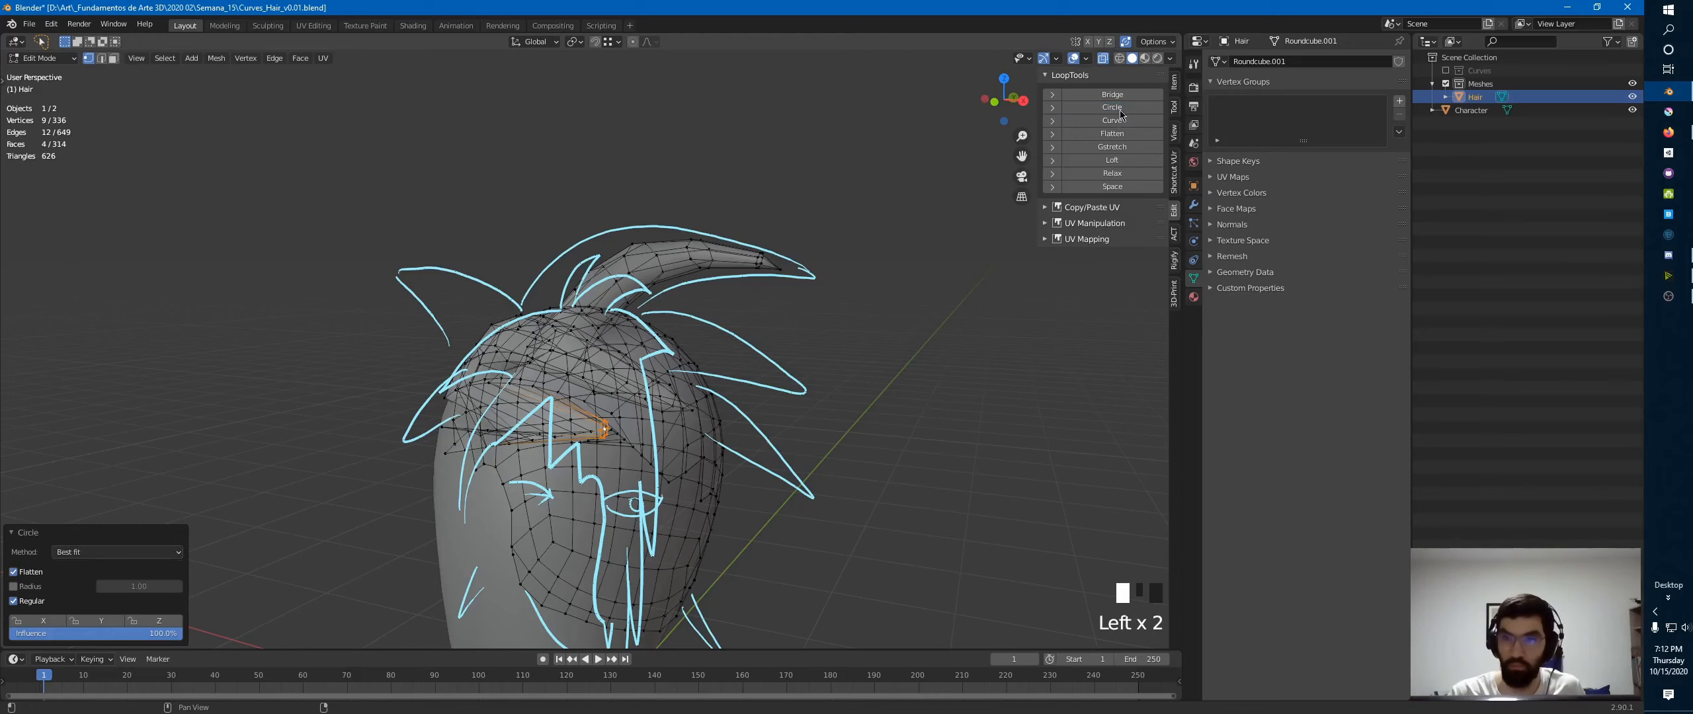
{"action": "key", "text": "alt+z"}
{"action": "middle_click_drag", "start_coordinate": [627, 430], "coordinate": [820, 207], "text": "ctrl"}
{"action": "key", "text": "ctrl+z"}
{"action": "key", "text": "ctrl+z"}
{"action": "key", "text": "ctrl+z"}
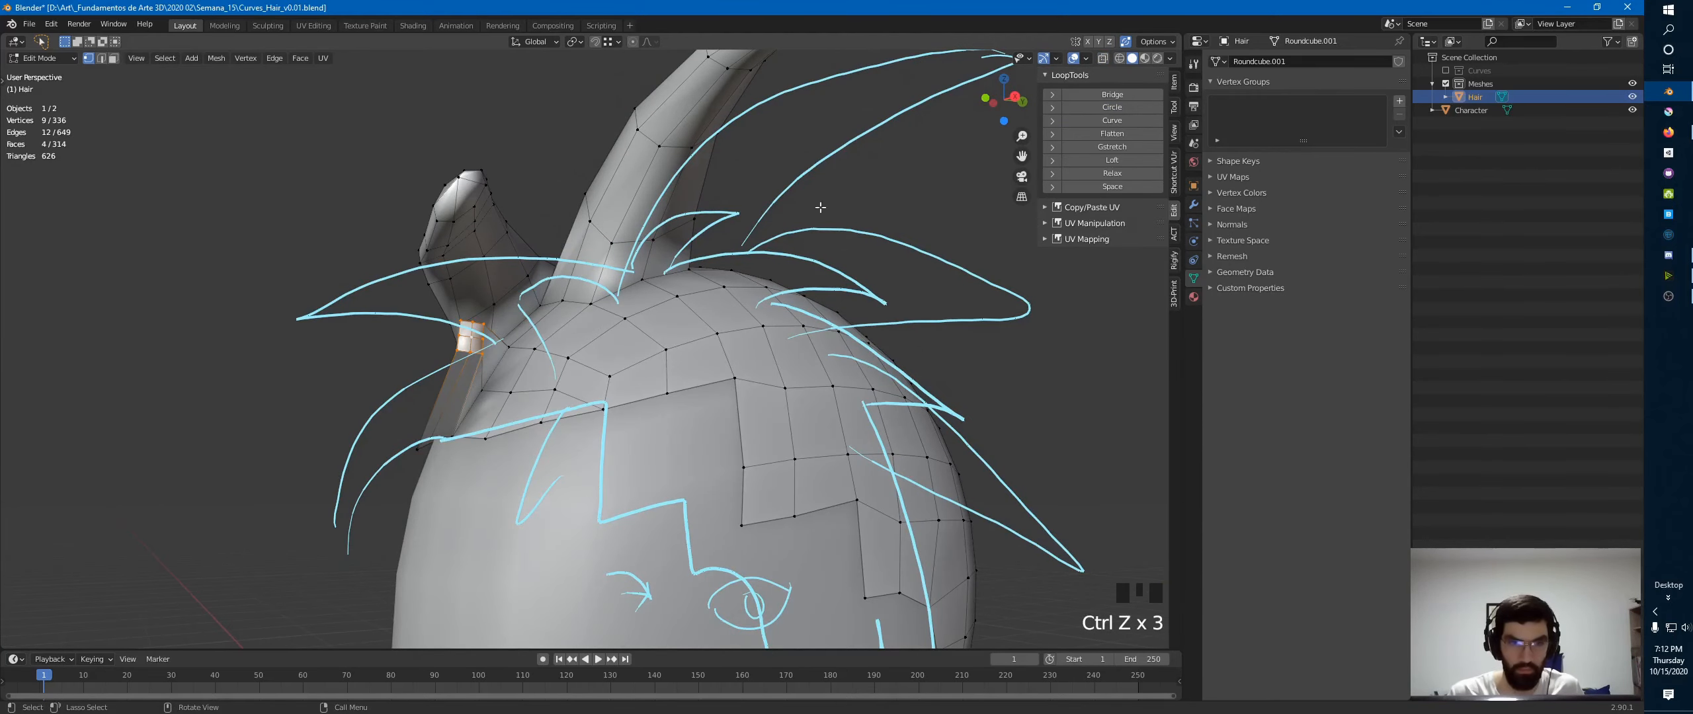
- Round the forehead strand's end with LoopTools Circle and pull its centre vertex about 0.11 m outward along X to form a point
{"action": "left_click", "coordinate": [1113, 108]}
{"action": "middle_click_drag", "start_coordinate": [463, 390], "coordinate": [504, 372]}
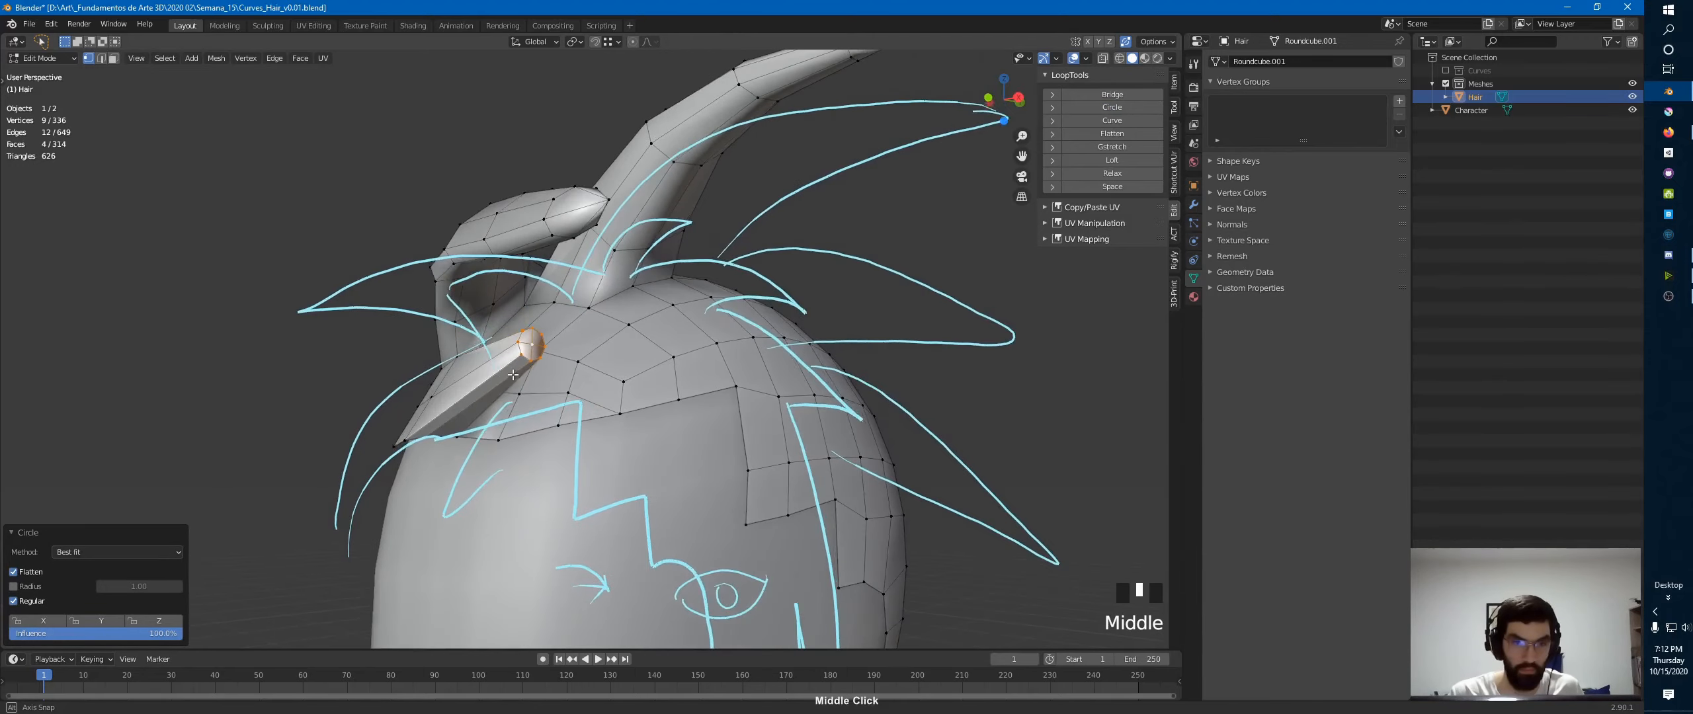
{"action": "left_click", "coordinate": [533, 344]}
{"action": "middle_click_drag", "start_coordinate": [533, 344], "coordinate": [627, 367]}
{"action": "key", "text": "g"}
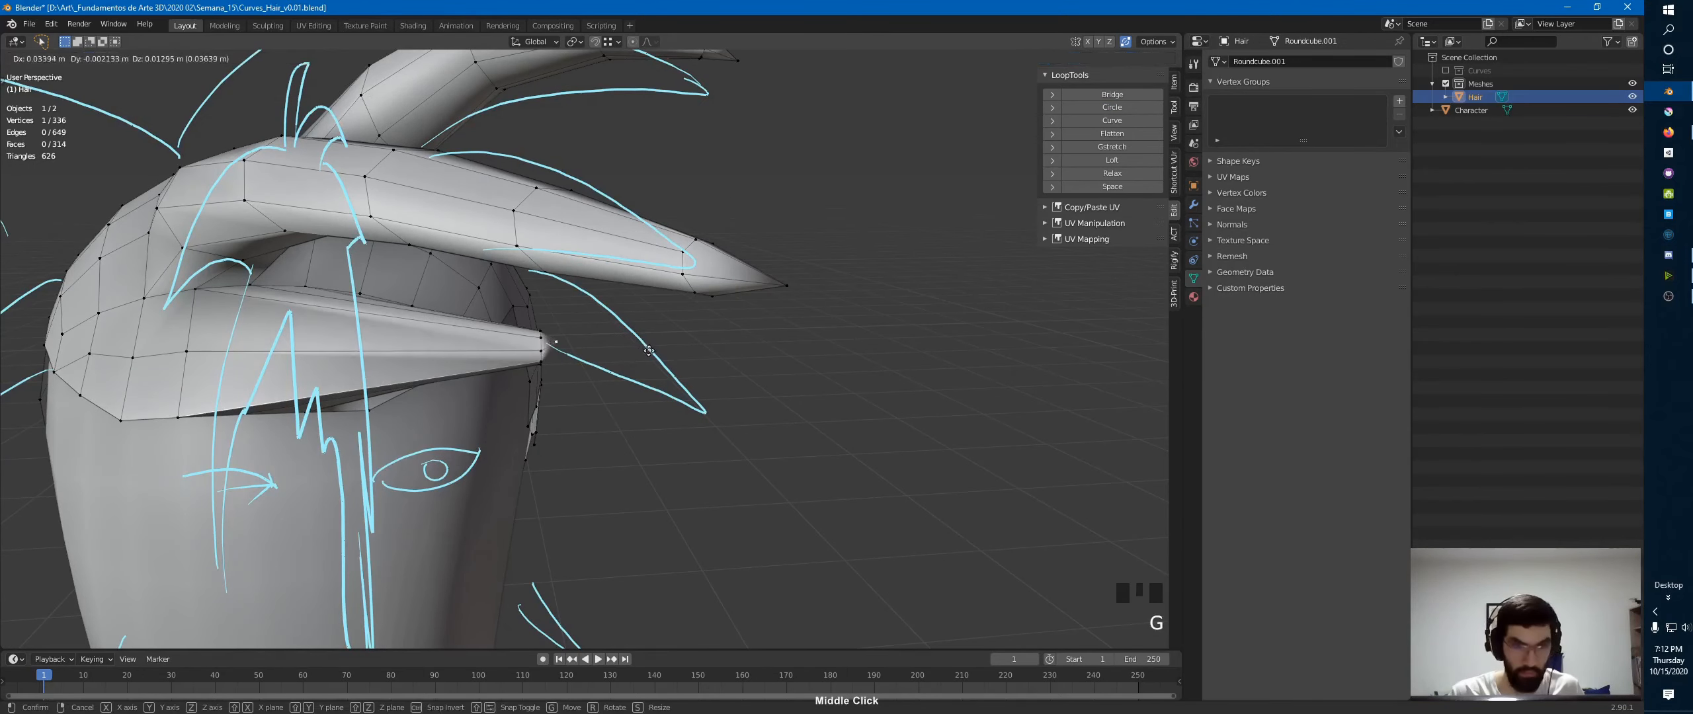
{"action": "left_click", "coordinate": [681, 361]}
- Add one edge loop around the forehead strand, slid to a factor of 0.217
{"action": "key", "text": "ctrl+r"}
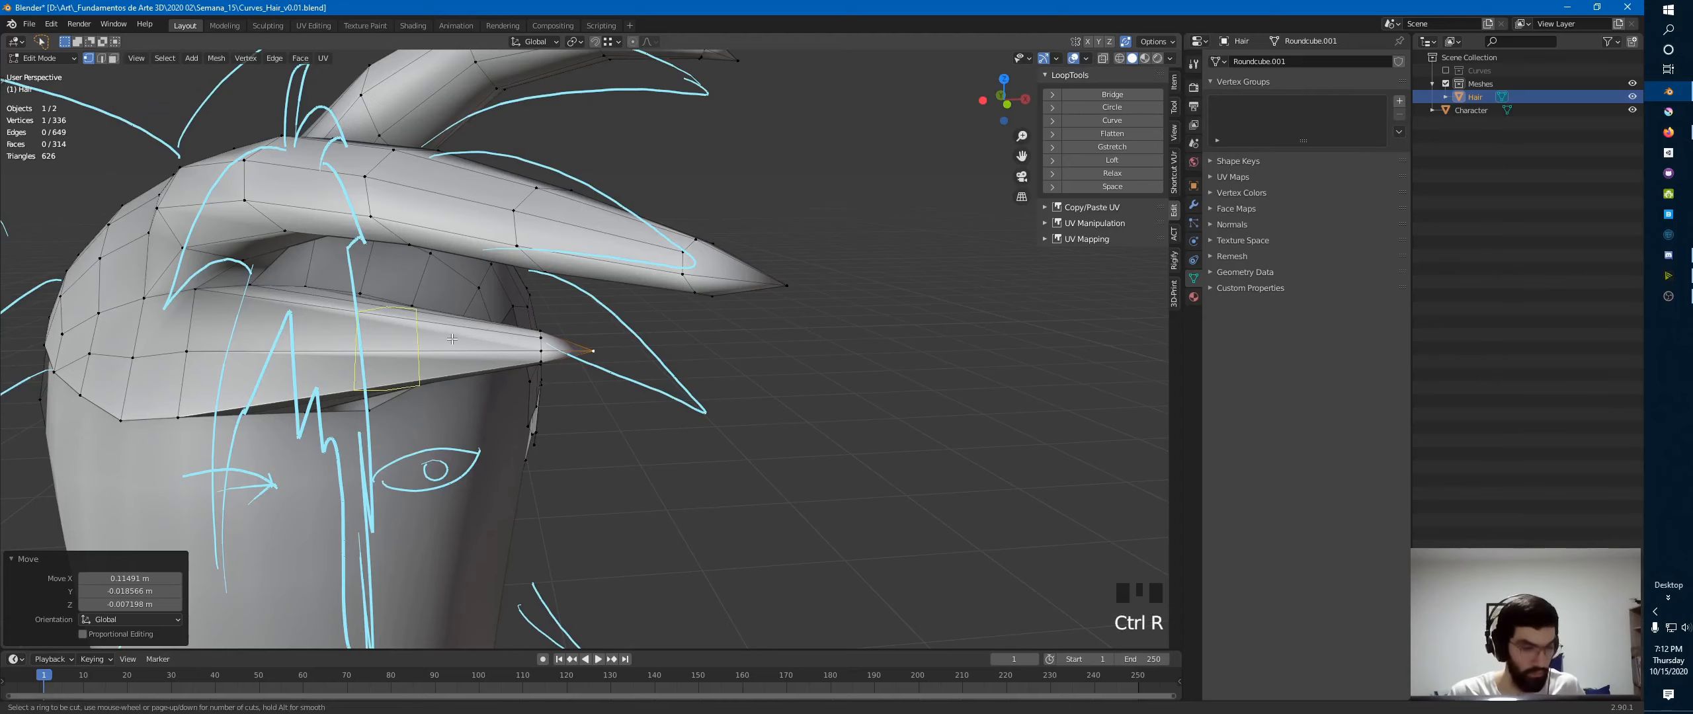
{"action": "left_click", "coordinate": [439, 342]}
{"action": "left_click", "coordinate": [413, 344]}
- In top view, rotate the forehead strand's new loop -28.5° and move it about -0.03 m in X and -0.09 m in Y
{"action": "key", "text": "KP_7"}
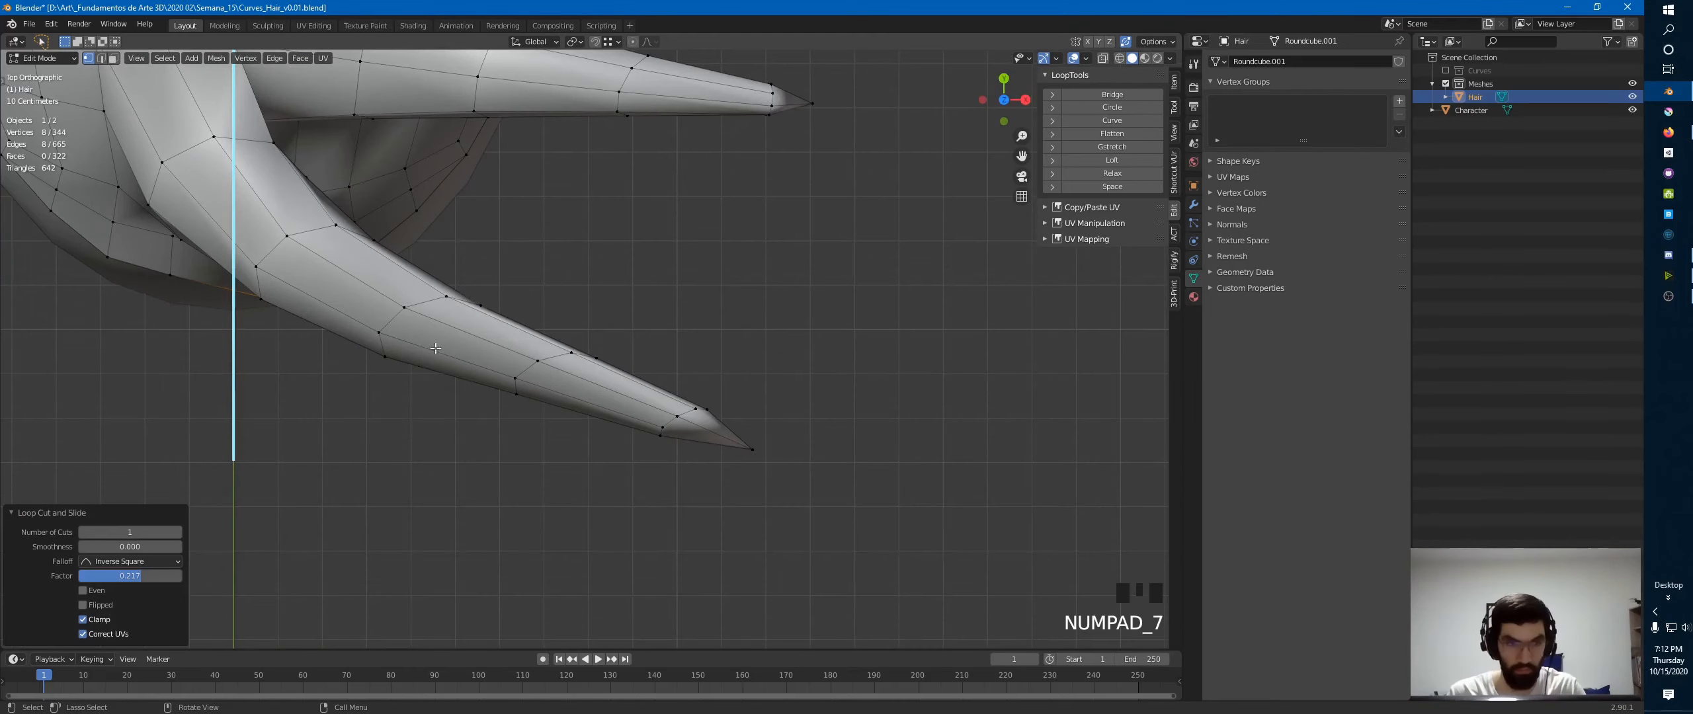
{"action": "key", "text": "alt+z"}
{"action": "key", "text": "r"}
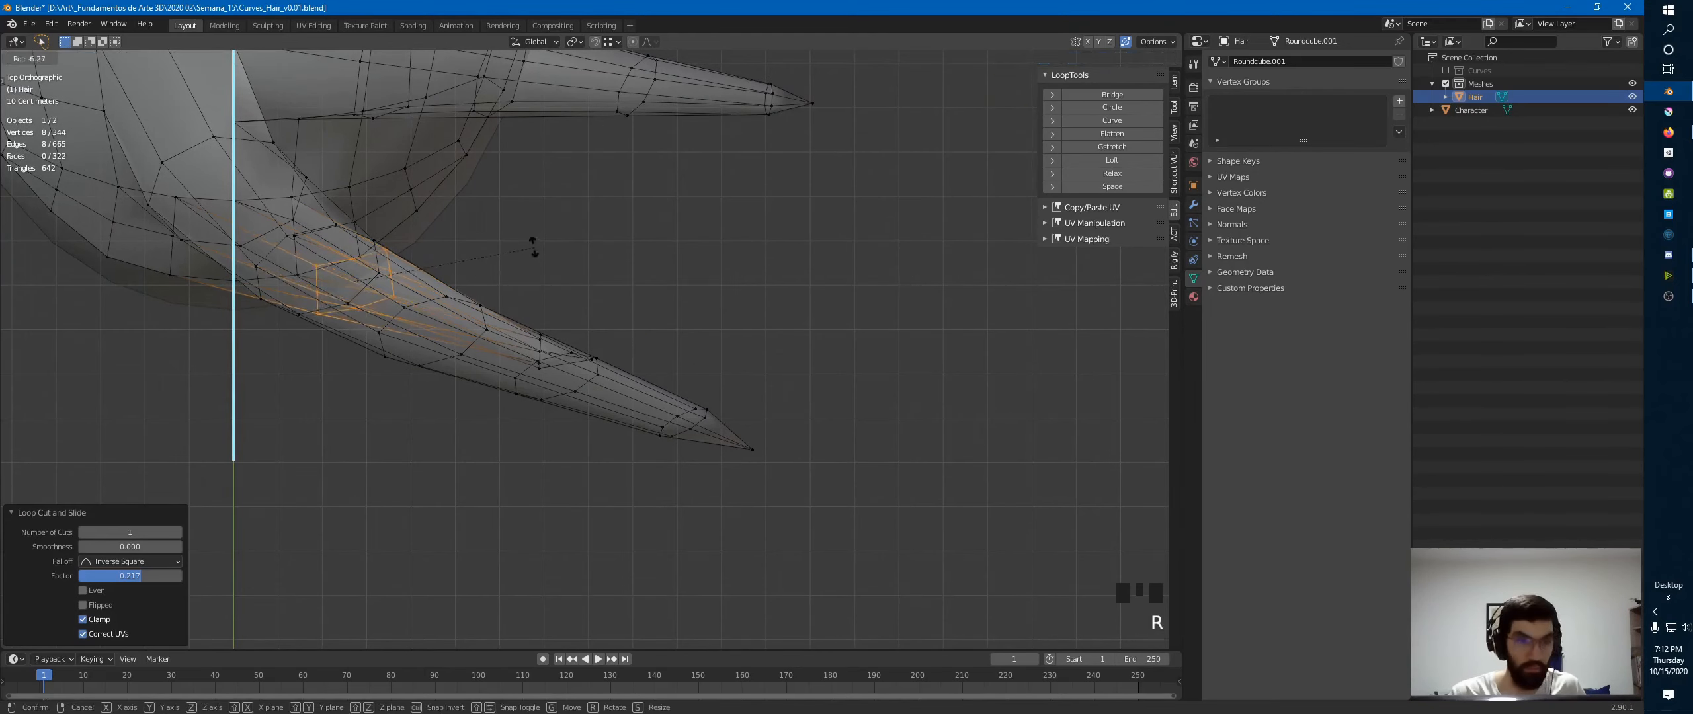
{"action": "left_click", "coordinate": [485, 201]}
{"action": "key", "text": "g"}
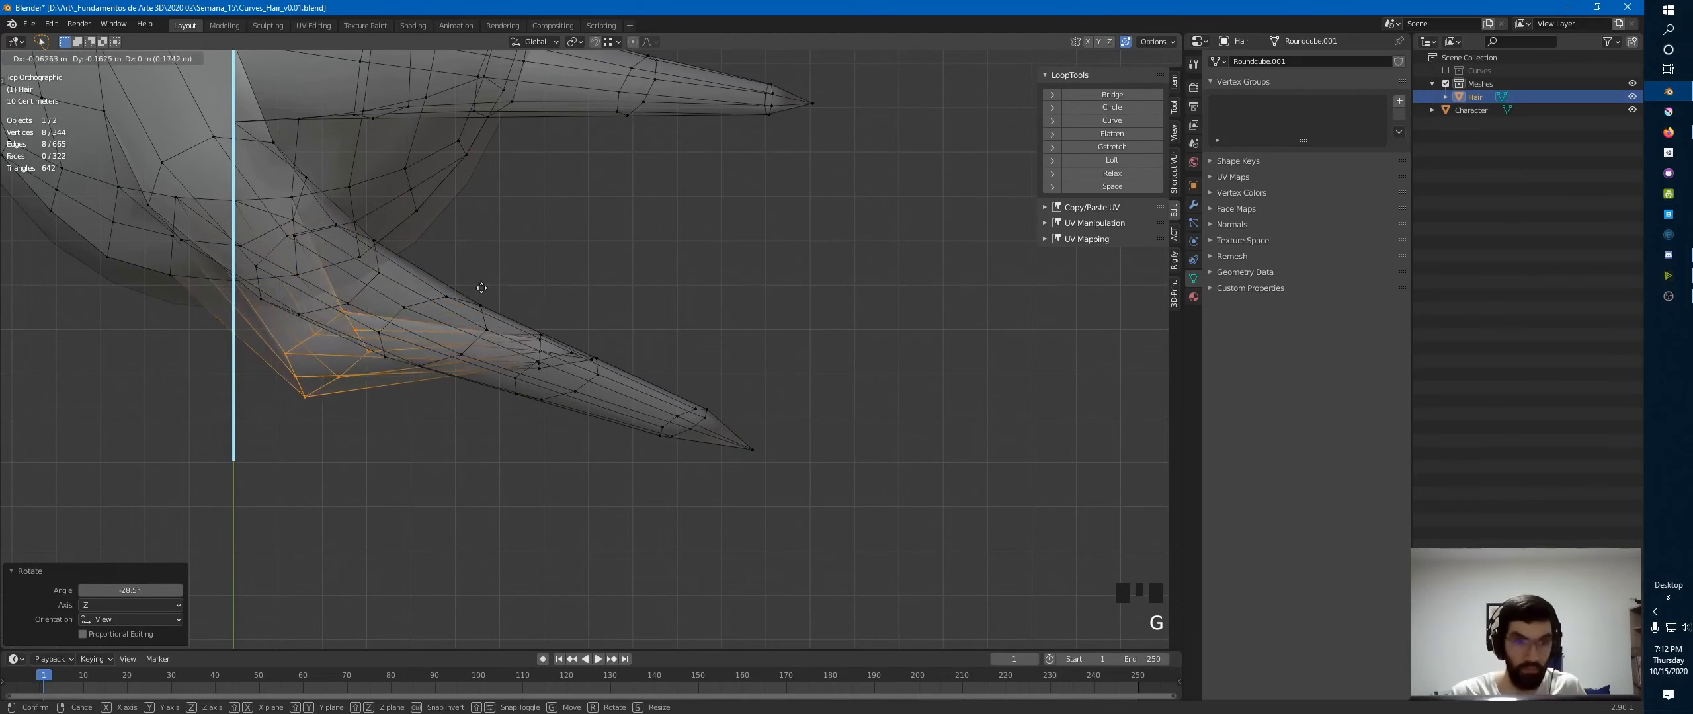
{"action": "left_click", "coordinate": [537, 256]}
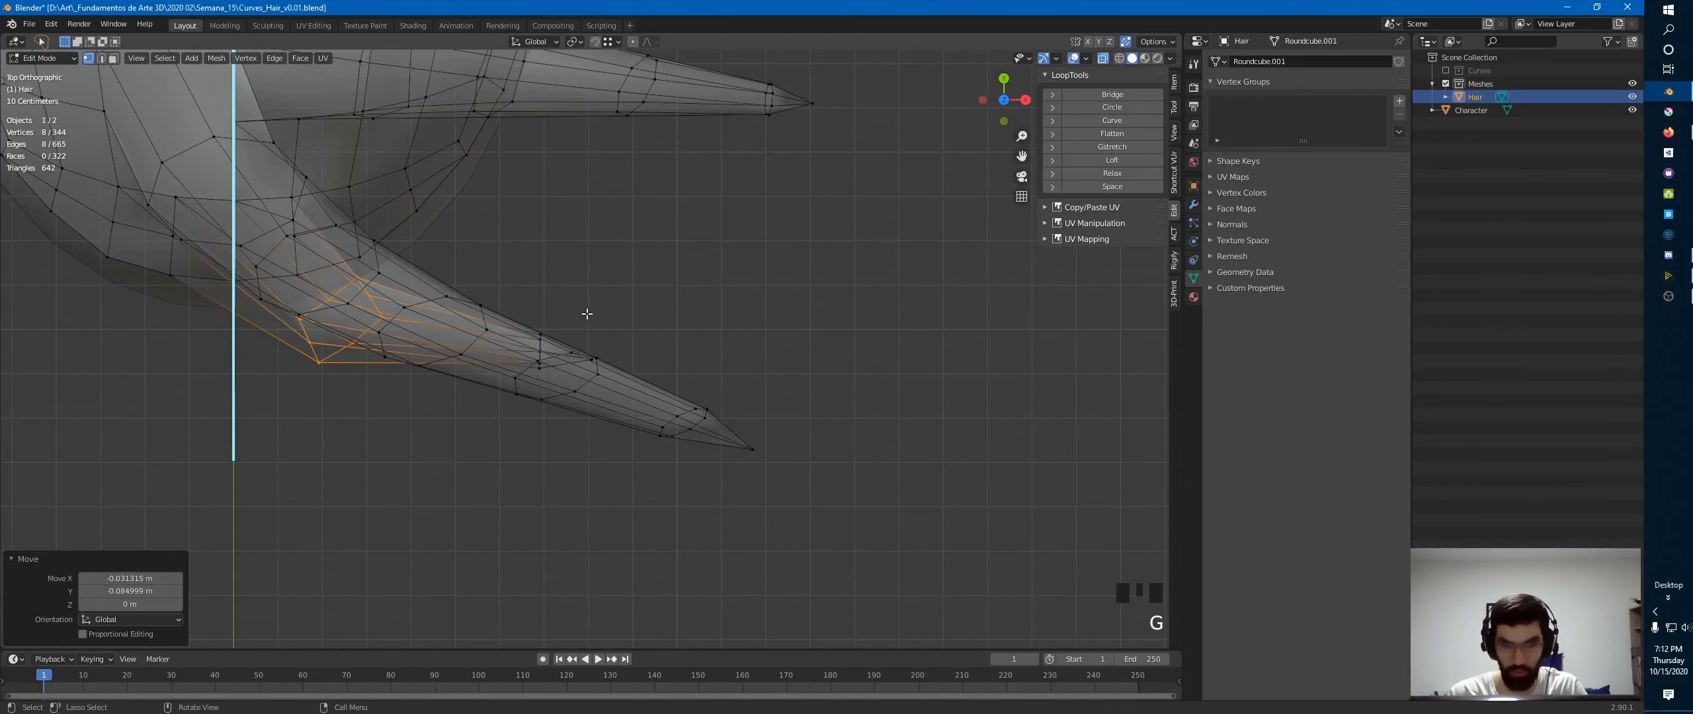
- Round the selected loop with LoopTools Circle and move it about 0.033 m in Y and 0.066 m in Z in right view
{"action": "key", "text": "KP_3"}
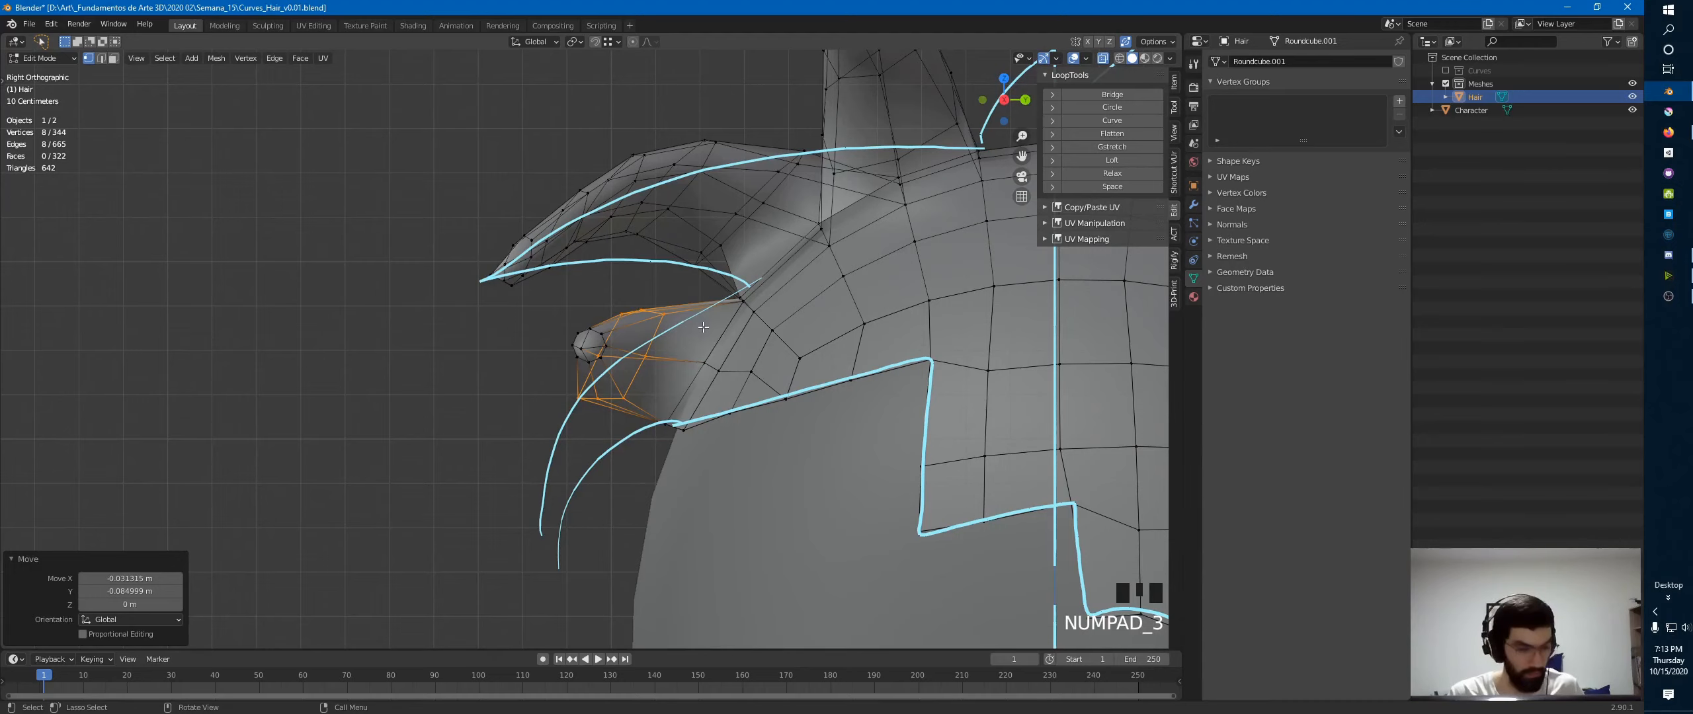
{"action": "left_click", "coordinate": [1106, 107]}
{"action": "key", "text": "g"}
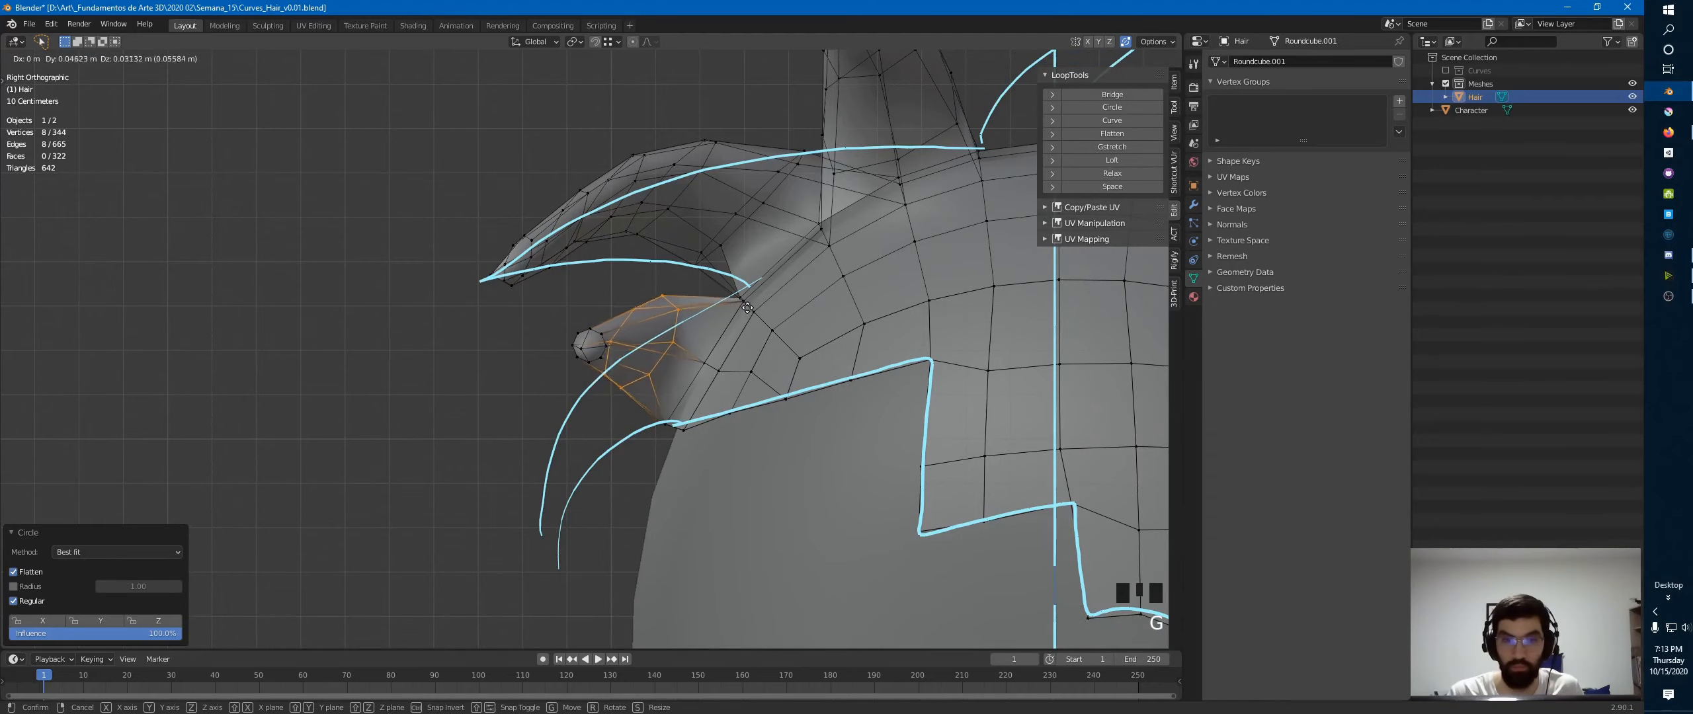
{"action": "left_click", "coordinate": [659, 333]}
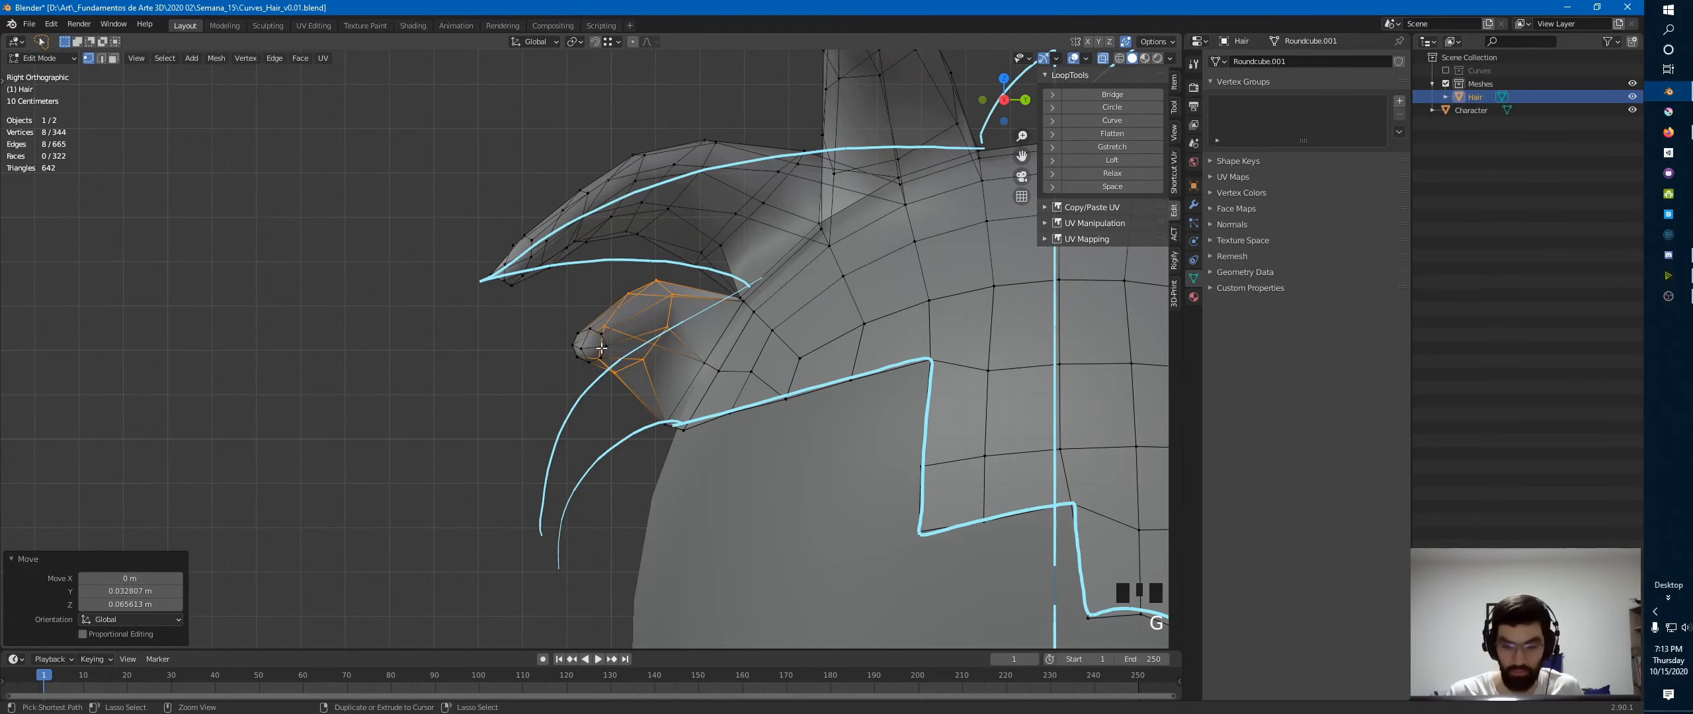
- Isolate the loop near the forehead strand's tip and move it about -0.049 m in X and 0.057 m in Z in front view
{"action": "key", "text": "ctrl+KP_Add"}
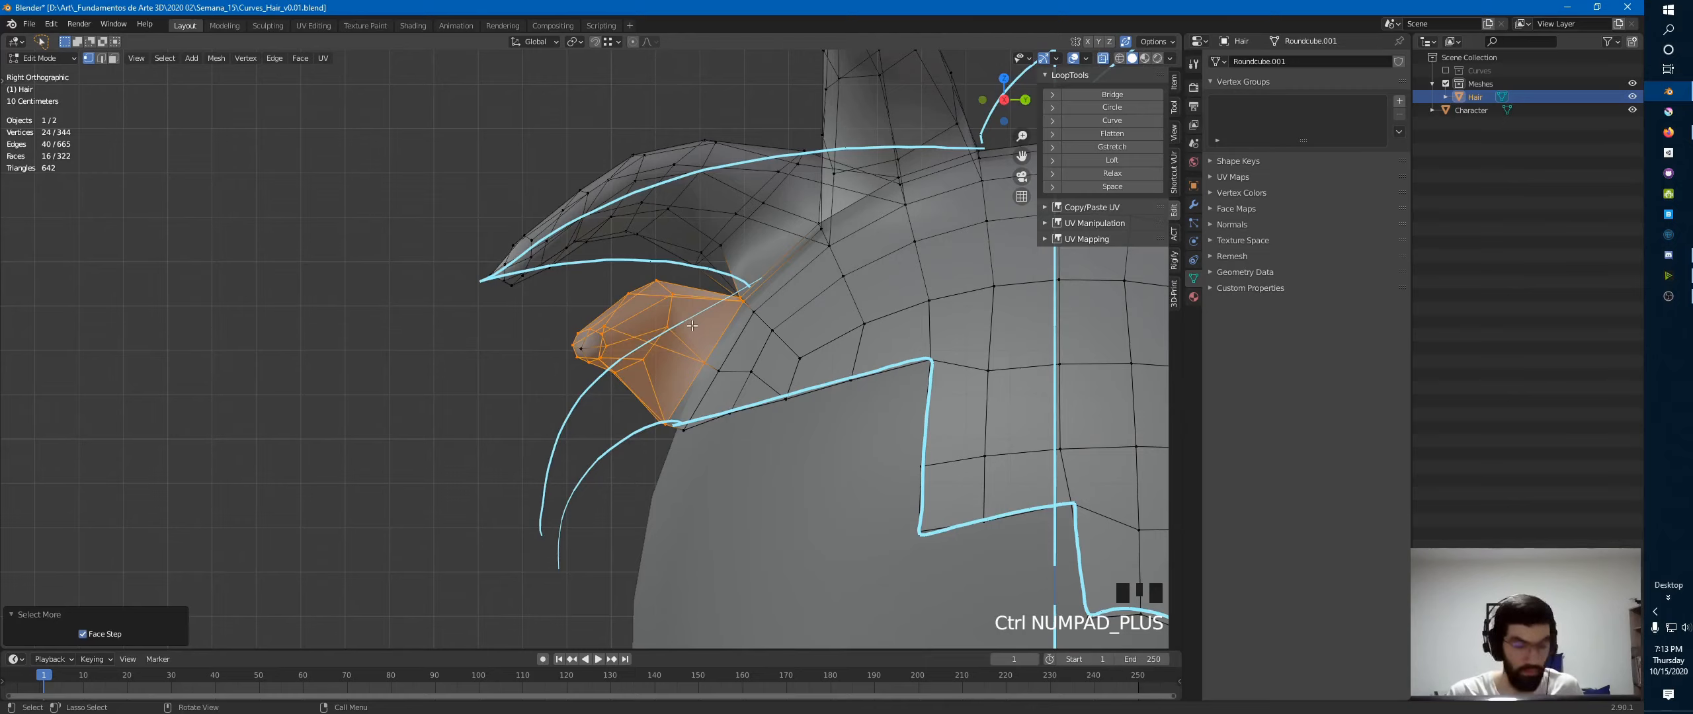
{"action": "key", "text": "c"}
{"action": "mouse_move", "coordinate": [684, 331]}
{"action": "middle_mouse_down"}
{"action": "mouse_move", "coordinate": [674, 321]}
{"action": "mouse_move", "coordinate": [741, 299]}
{"action": "mouse_move", "coordinate": [658, 437]}
{"action": "middle_mouse_up"}
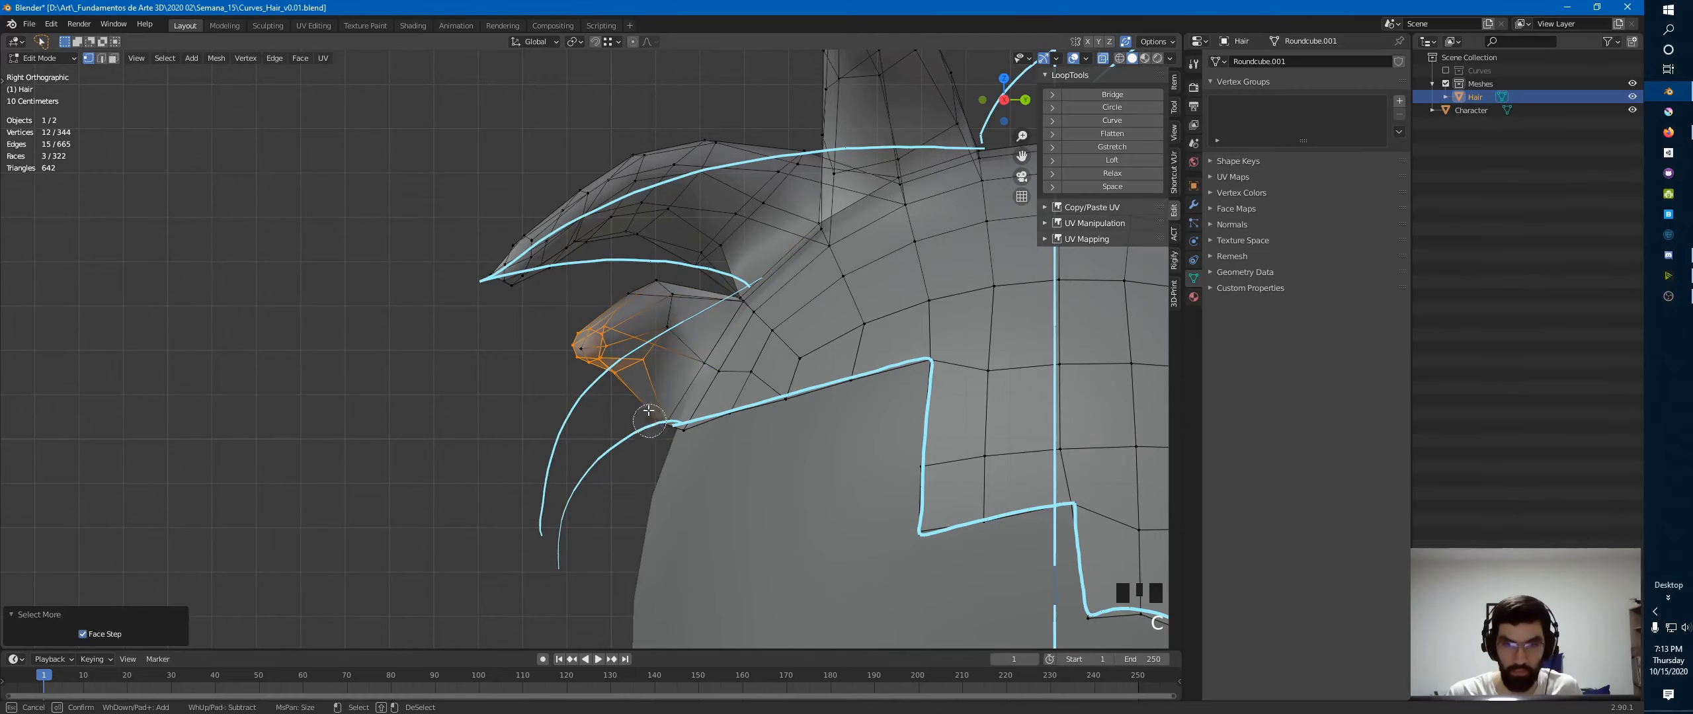
{"action": "right_click", "coordinate": [614, 379]}
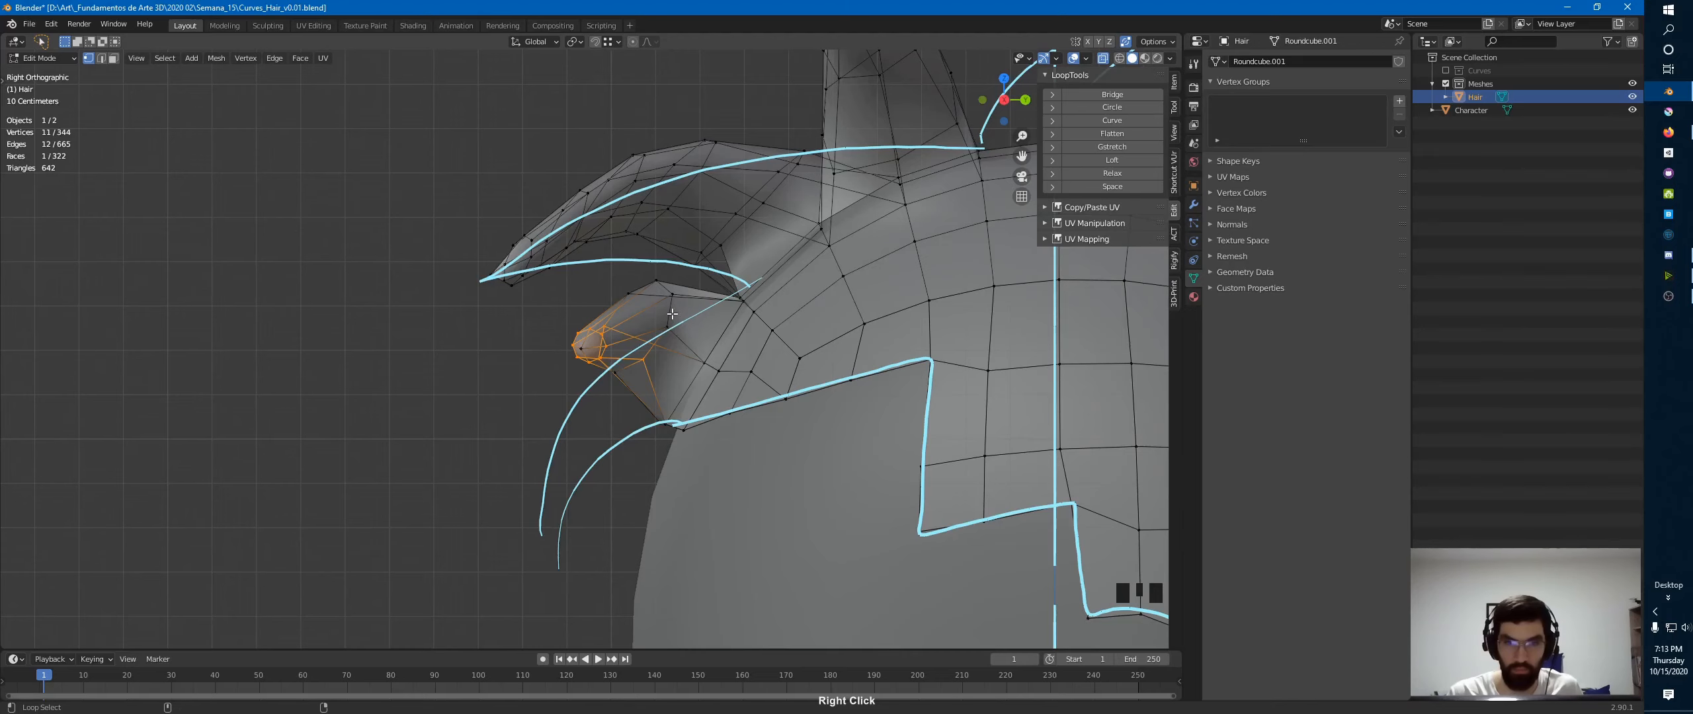
{"action": "left_click", "coordinate": [672, 315], "text": "alt+shift"}
{"action": "left_click", "coordinate": [664, 327], "text": "alt+shift"}
{"action": "left_click", "coordinate": [657, 340], "text": "alt+shift"}
{"action": "key", "text": "KP_1"}
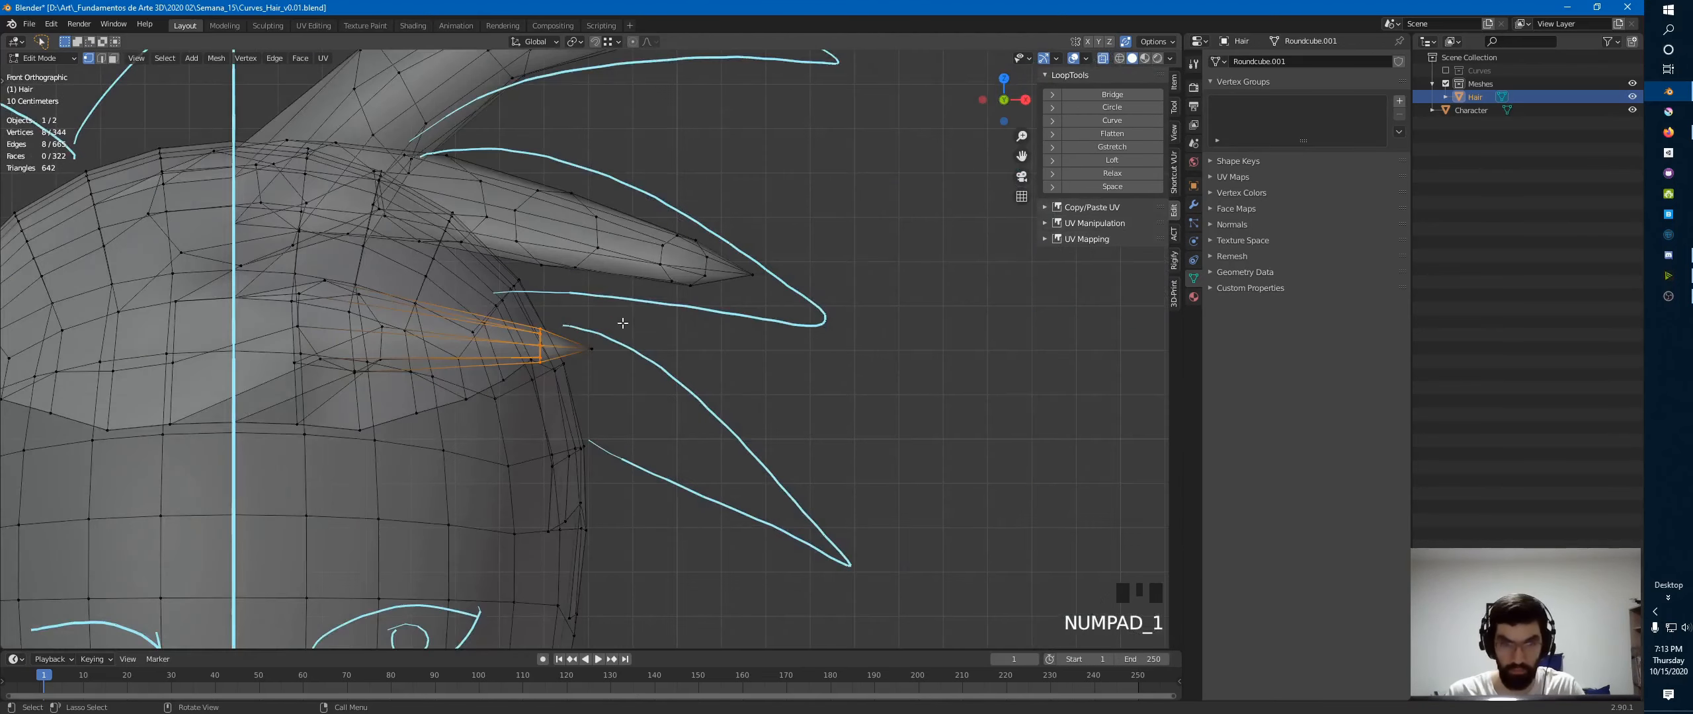
{"action": "key", "text": "g"}
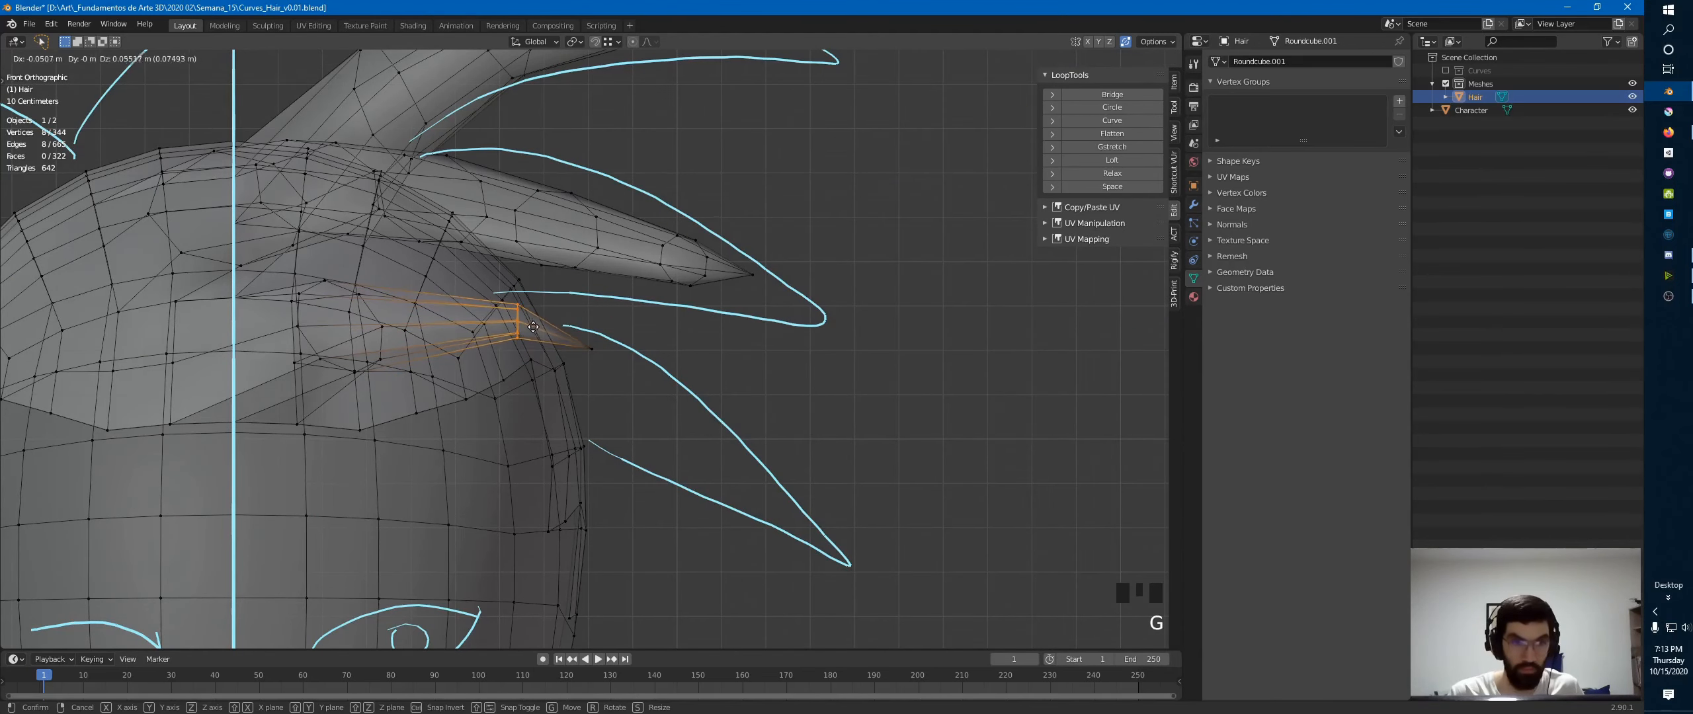
{"action": "left_click", "coordinate": [543, 334]}
{"action": "key", "text": "alt+z"}
- Edge-slide the three vertices beside the forehead strand at the hairline by a factor of -1.000
{"action": "middle_click_drag", "start_coordinate": [542, 334], "coordinate": [427, 351], "text": "ctrl"}
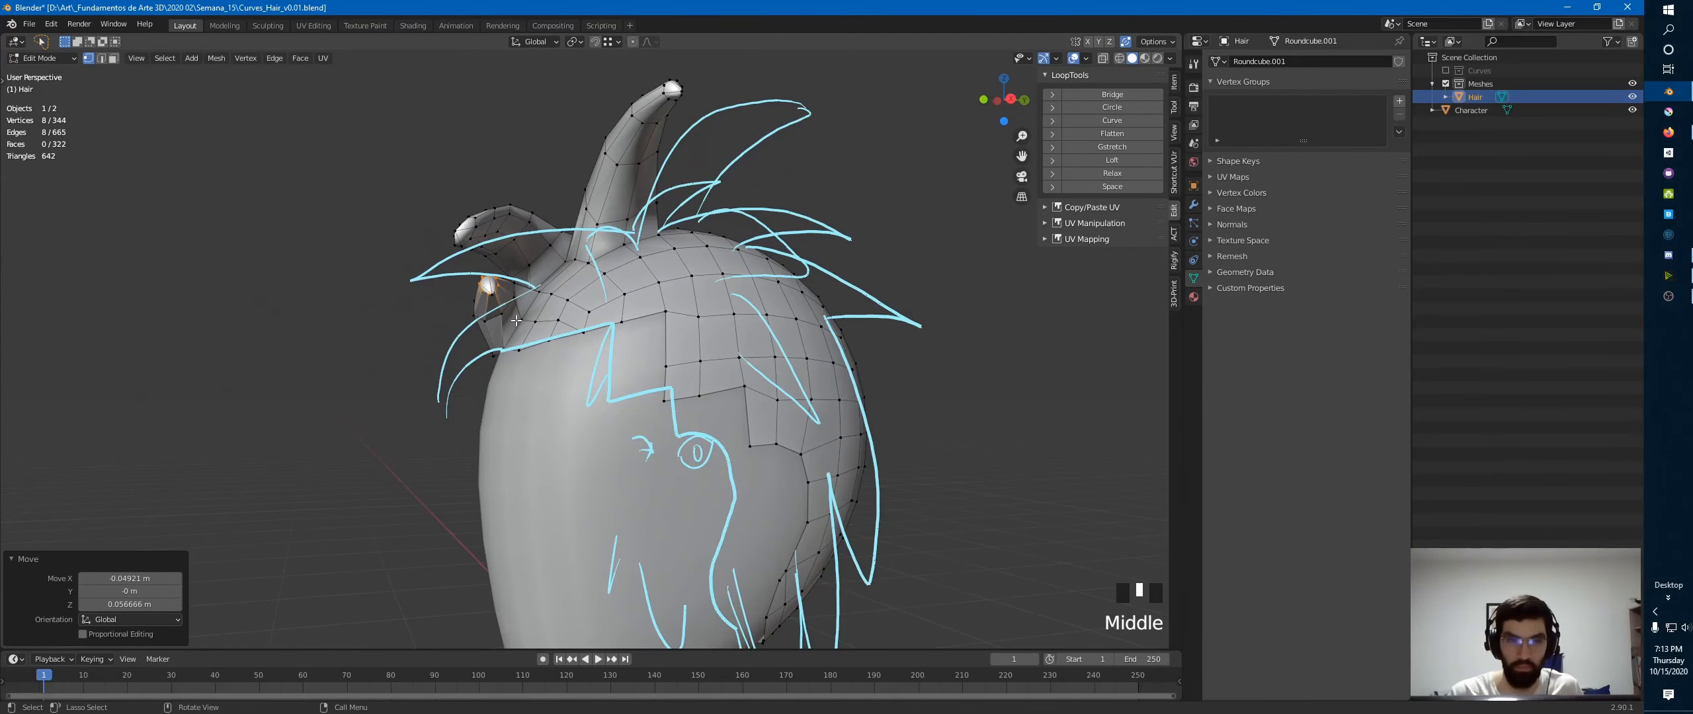
{"action": "left_click", "coordinate": [519, 321]}
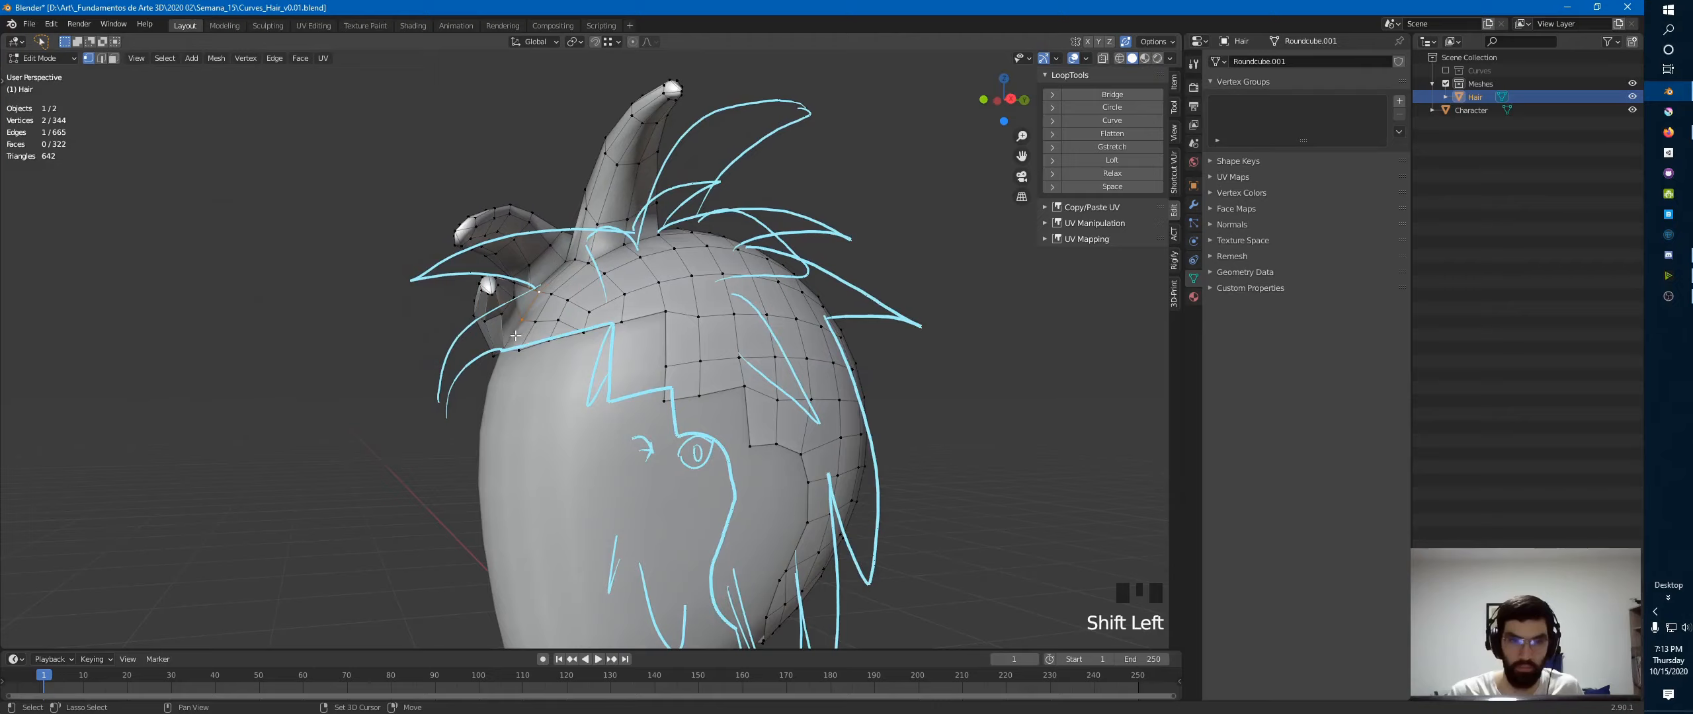
{"action": "left_click", "coordinate": [517, 335], "text": "shift"}
{"action": "middle_click_drag", "start_coordinate": [517, 334], "coordinate": [611, 337]}
{"action": "key", "text": "g"}
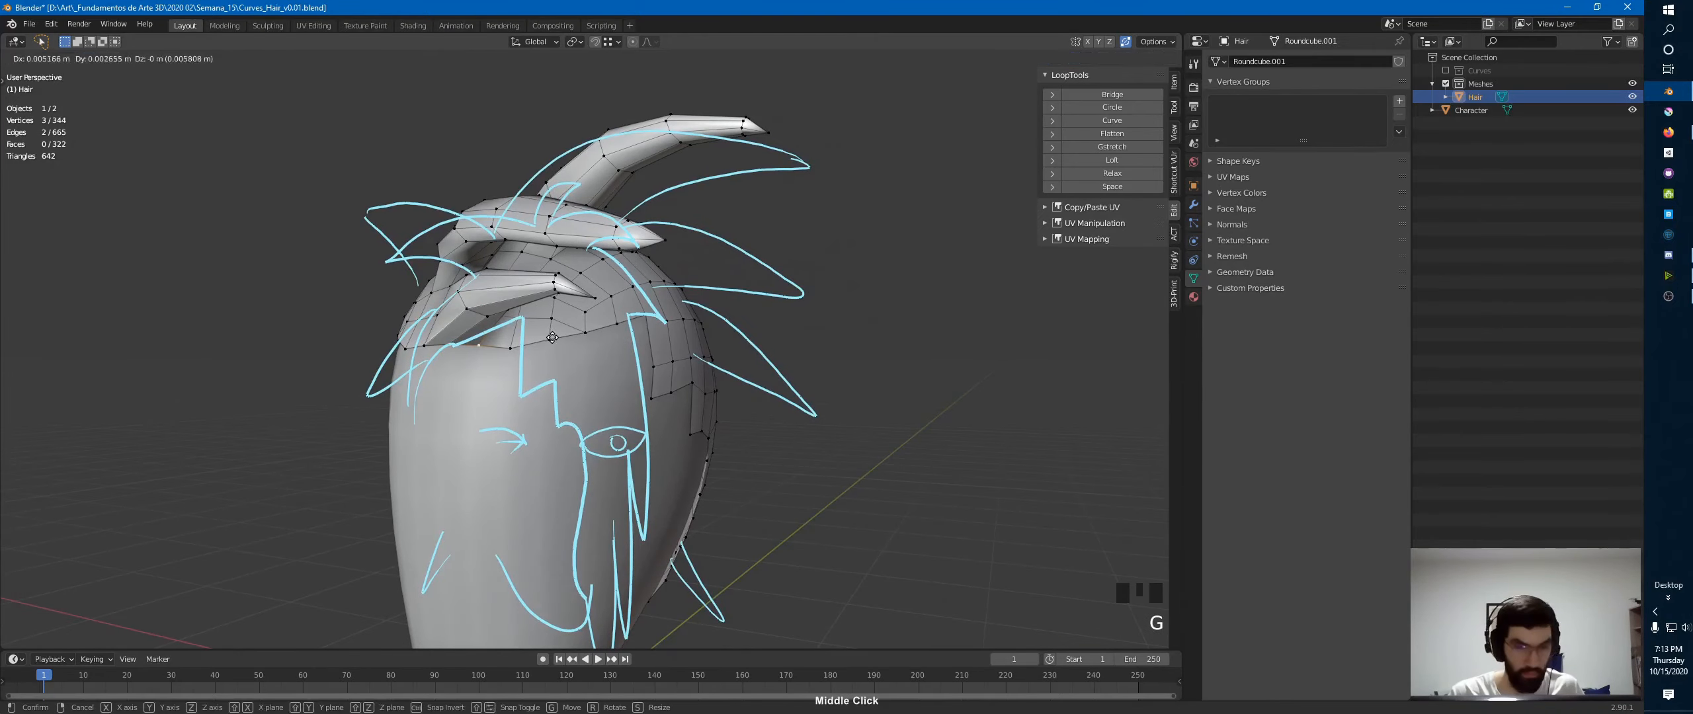
{"action": "key", "text": "g"}
{"action": "left_click", "coordinate": [690, 434]}
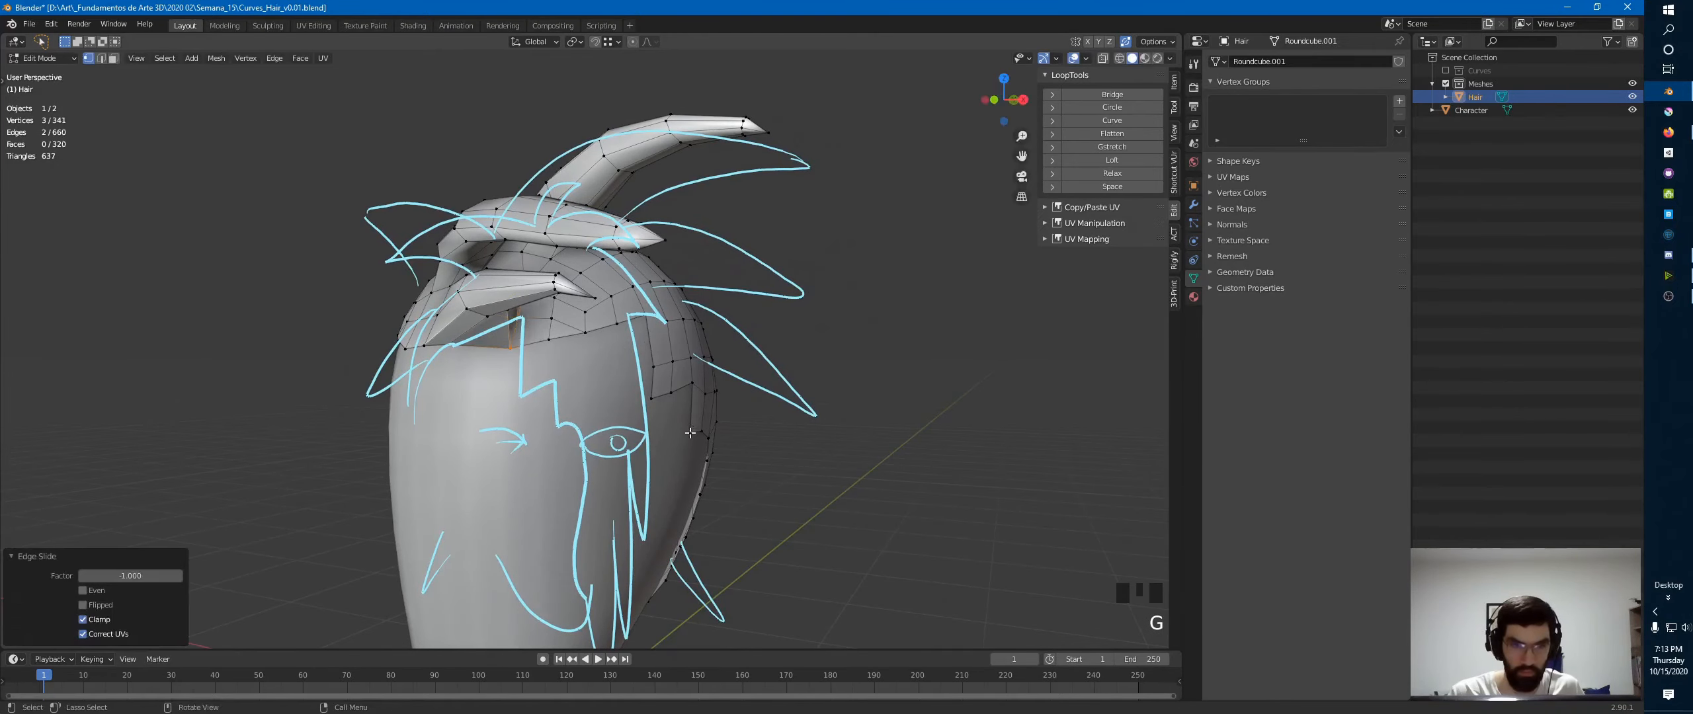
{"action": "middle_click_drag", "start_coordinate": [689, 434], "coordinate": [893, 276]}
- Leave Edit Mode and hide the annotation sketches drawn over the head, leaving only the meshes in view
{"action": "key", "text": "Tab"}
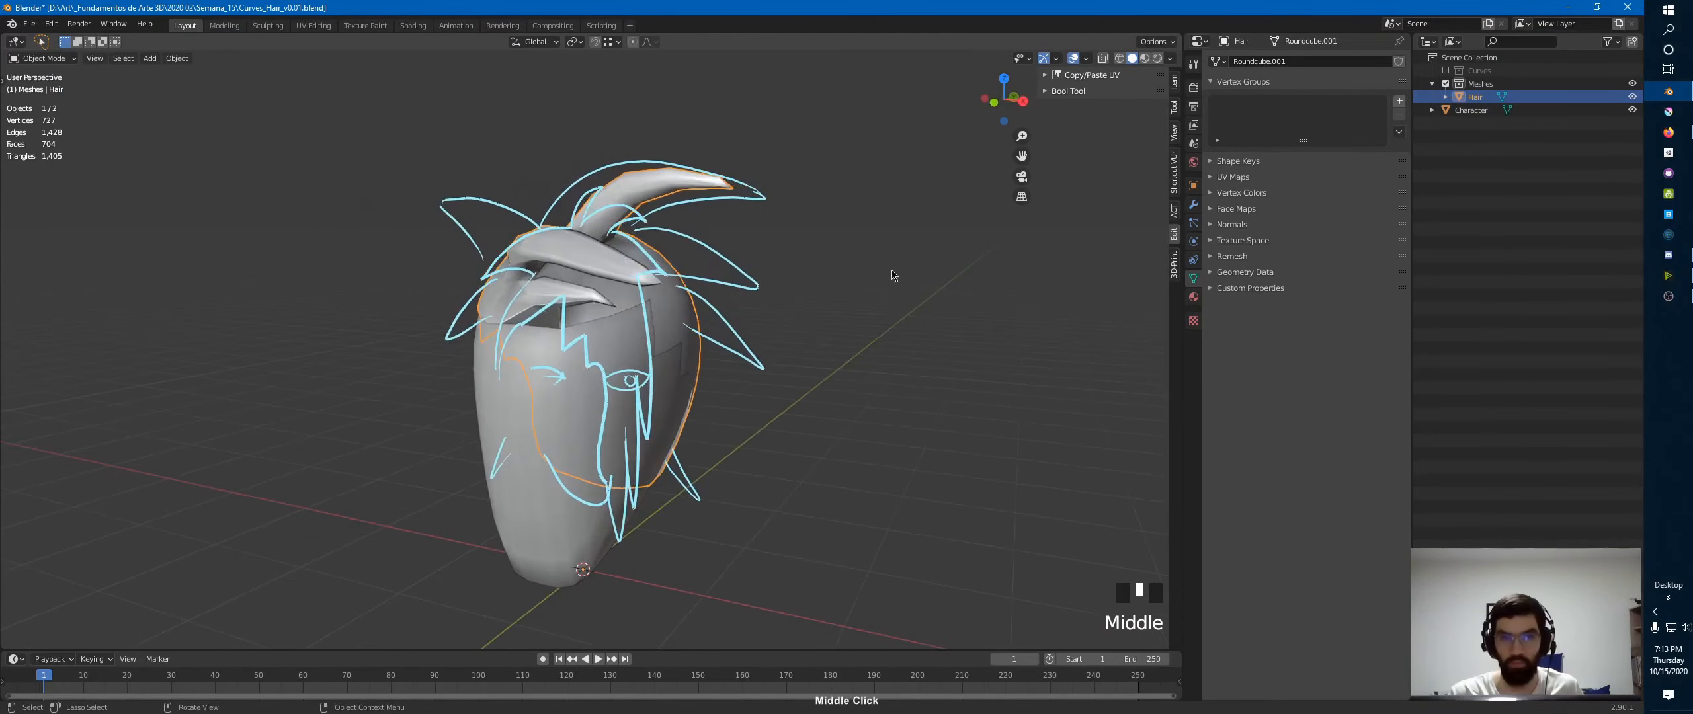
{"action": "left_click", "coordinate": [1175, 140]}
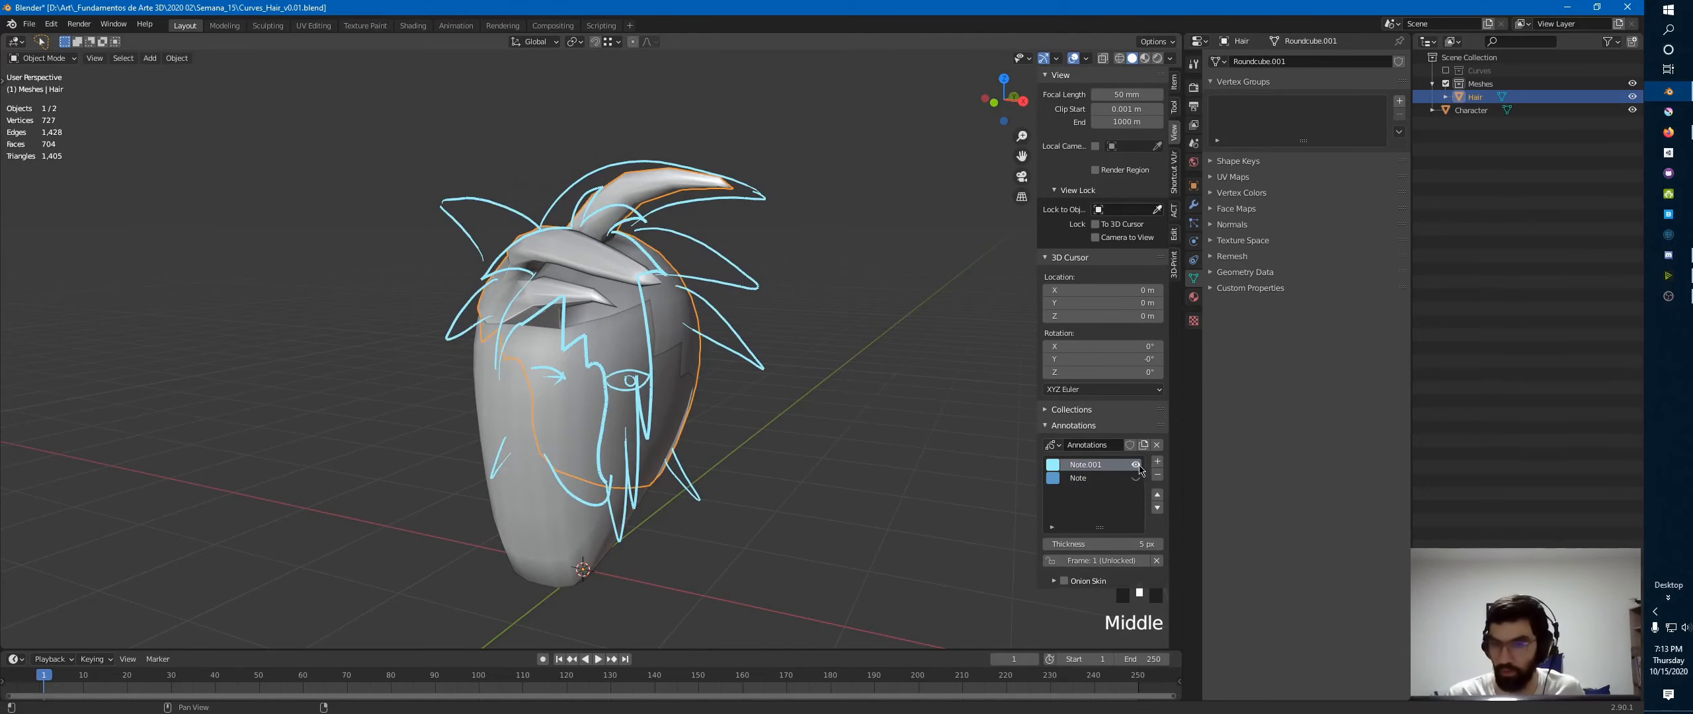
{"action": "left_click", "coordinate": [1136, 465]}
{"action": "left_click", "coordinate": [1136, 477]}
{"action": "key", "text": "alt+z"}
{"action": "key", "text": "alt+z"}
{"action": "mouse_move", "coordinate": [708, 301]}
{"action": "middle_mouse_down"}
{"action": "mouse_move", "coordinate": [684, 302]}
{"action": "mouse_move", "coordinate": [660, 267]}
{"action": "mouse_move", "coordinate": [611, 296]}
{"action": "mouse_move", "coordinate": [576, 260]}
{"action": "mouse_move", "coordinate": [678, 217]}
{"action": "middle_mouse_up"}
{"action": "key", "text": "n"}
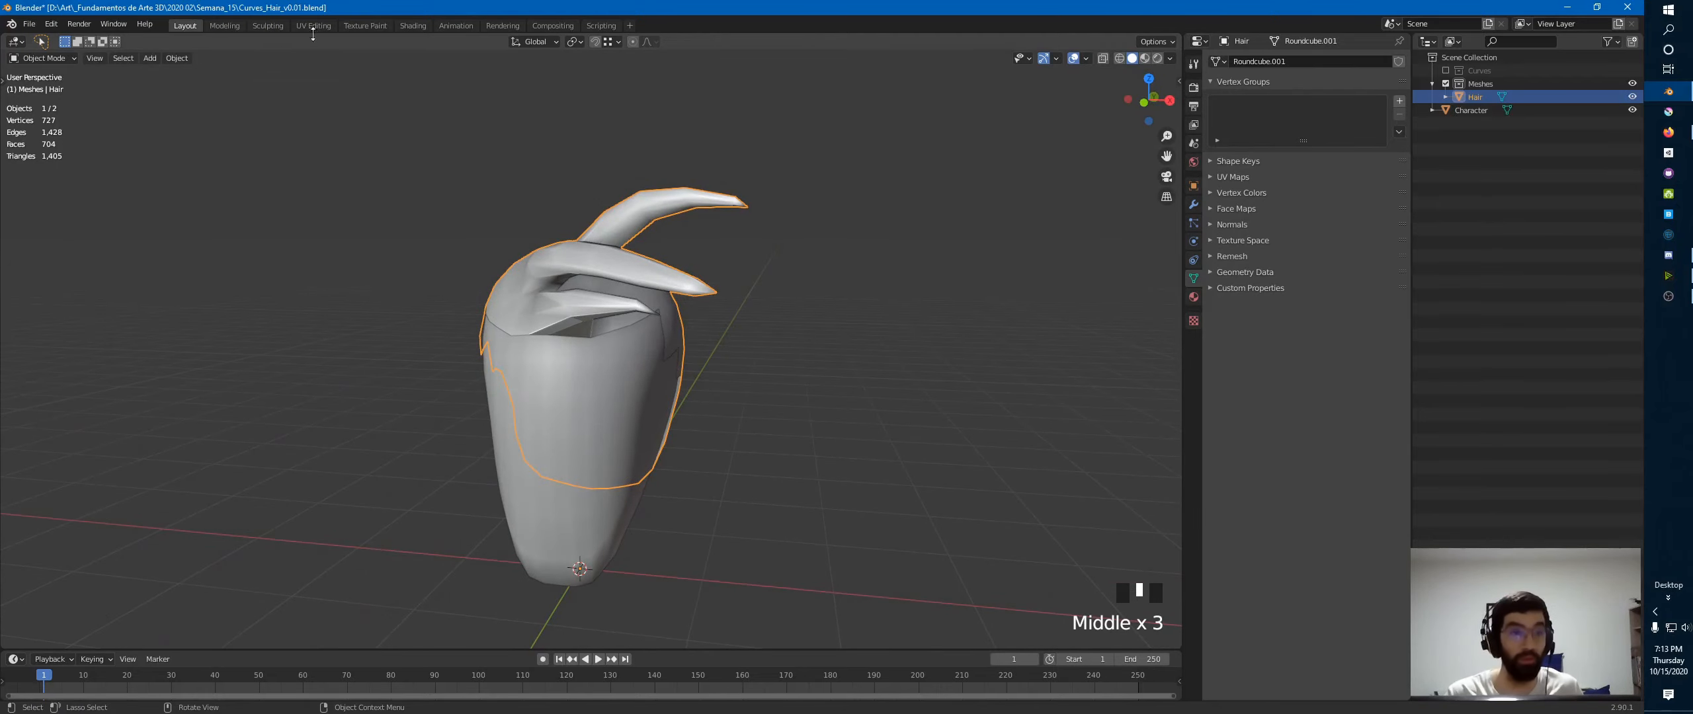
- Switch to the Sculpting workspace, frame the hair mesh and enable Dyntopo for it
{"action": "left_click", "coordinate": [268, 25]}
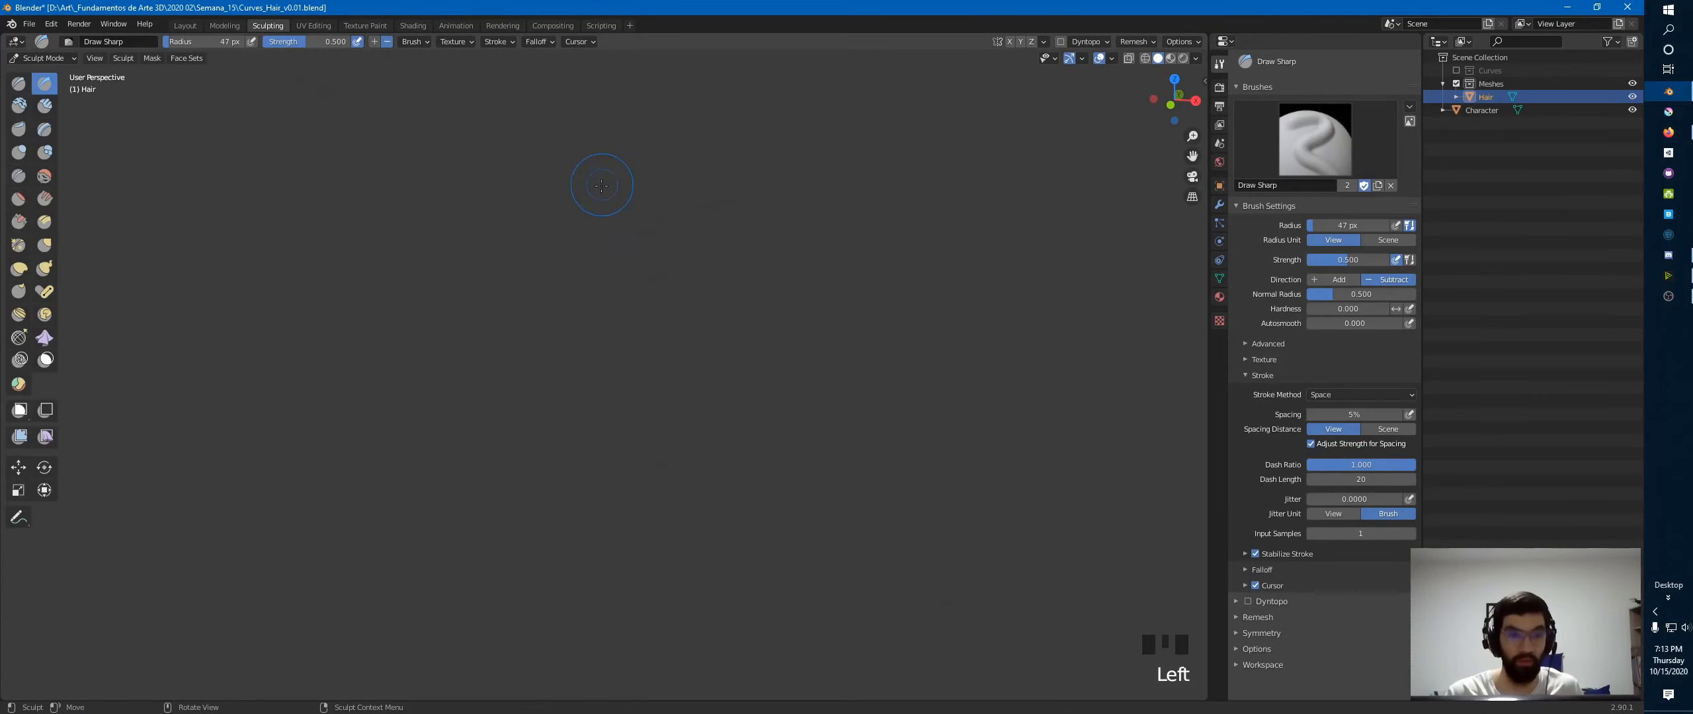
{"action": "key", "text": "KP_Decimal"}
{"action": "mouse_move", "coordinate": [666, 234]}
{"action": "middle_mouse_down", "text": "ctrl"}
{"action": "mouse_move", "coordinate": [729, 137]}
{"action": "mouse_move", "coordinate": [712, 313]}
{"action": "mouse_move", "coordinate": [652, 276]}
{"action": "mouse_move", "coordinate": [707, 268]}
{"action": "middle_mouse_up", "text": "ctrl"}
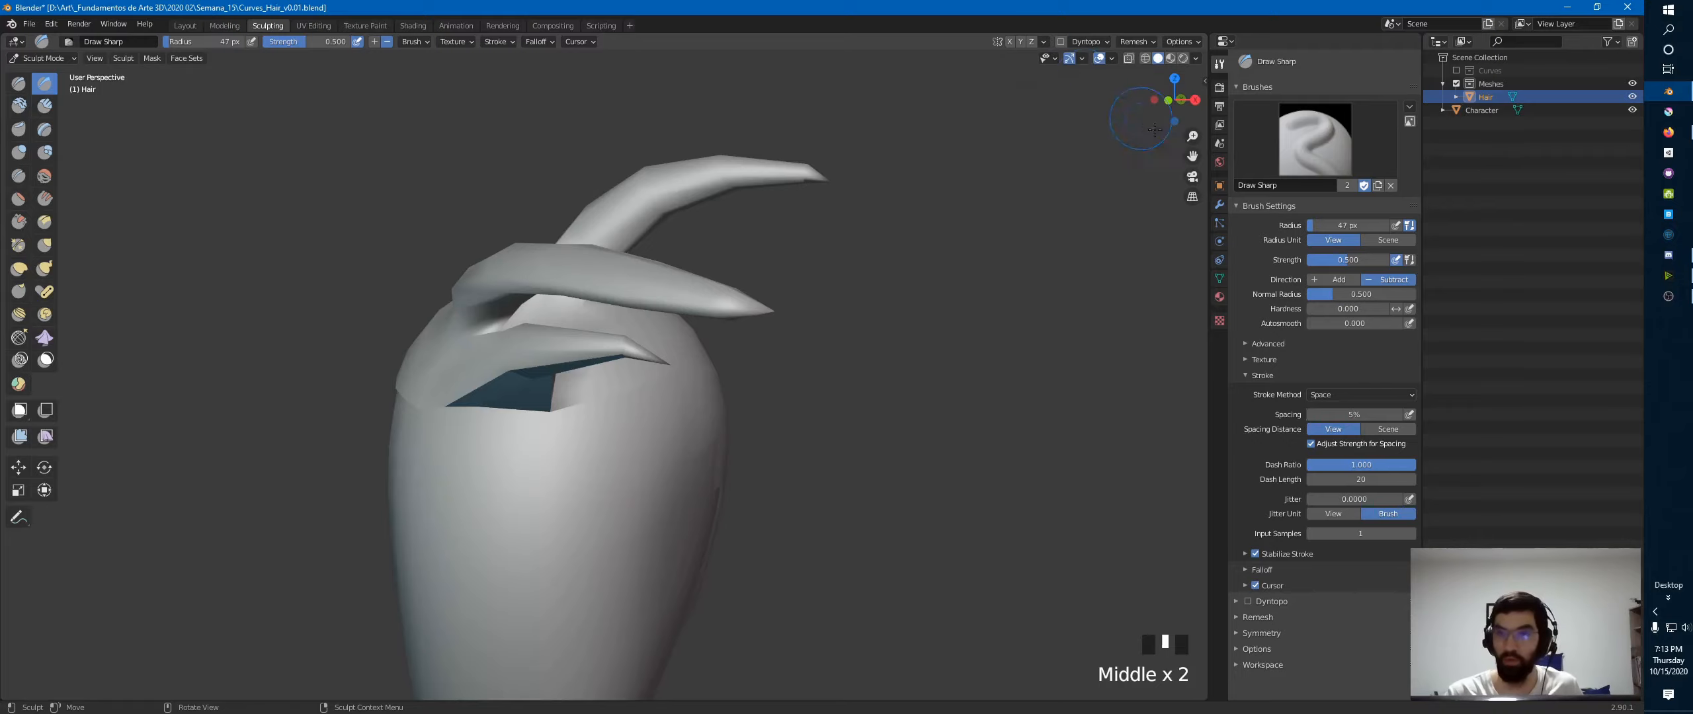
{"action": "left_click", "coordinate": [1219, 206]}
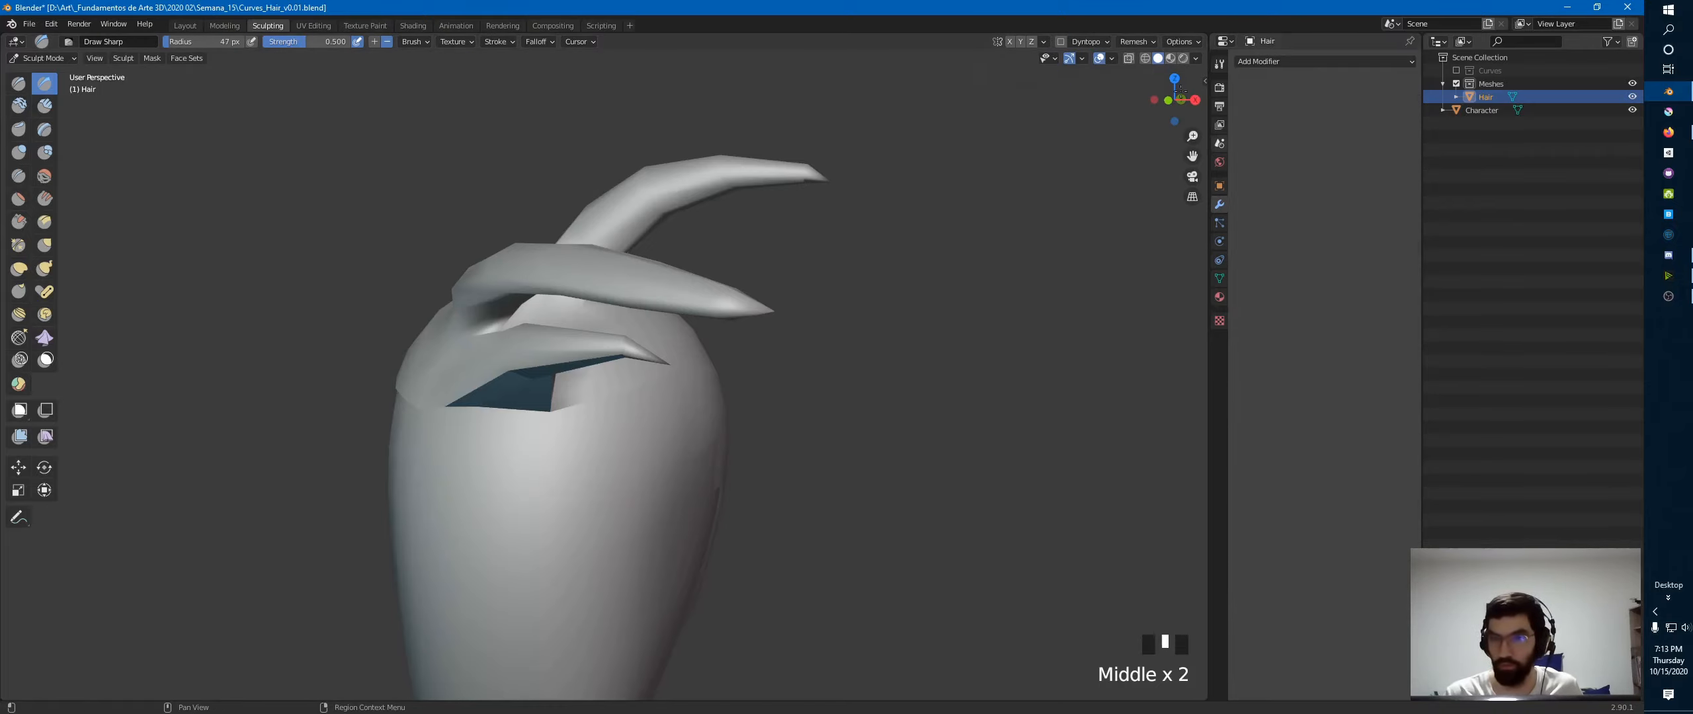
{"action": "middle_click_drag", "start_coordinate": [709, 320], "coordinate": [777, 320]}
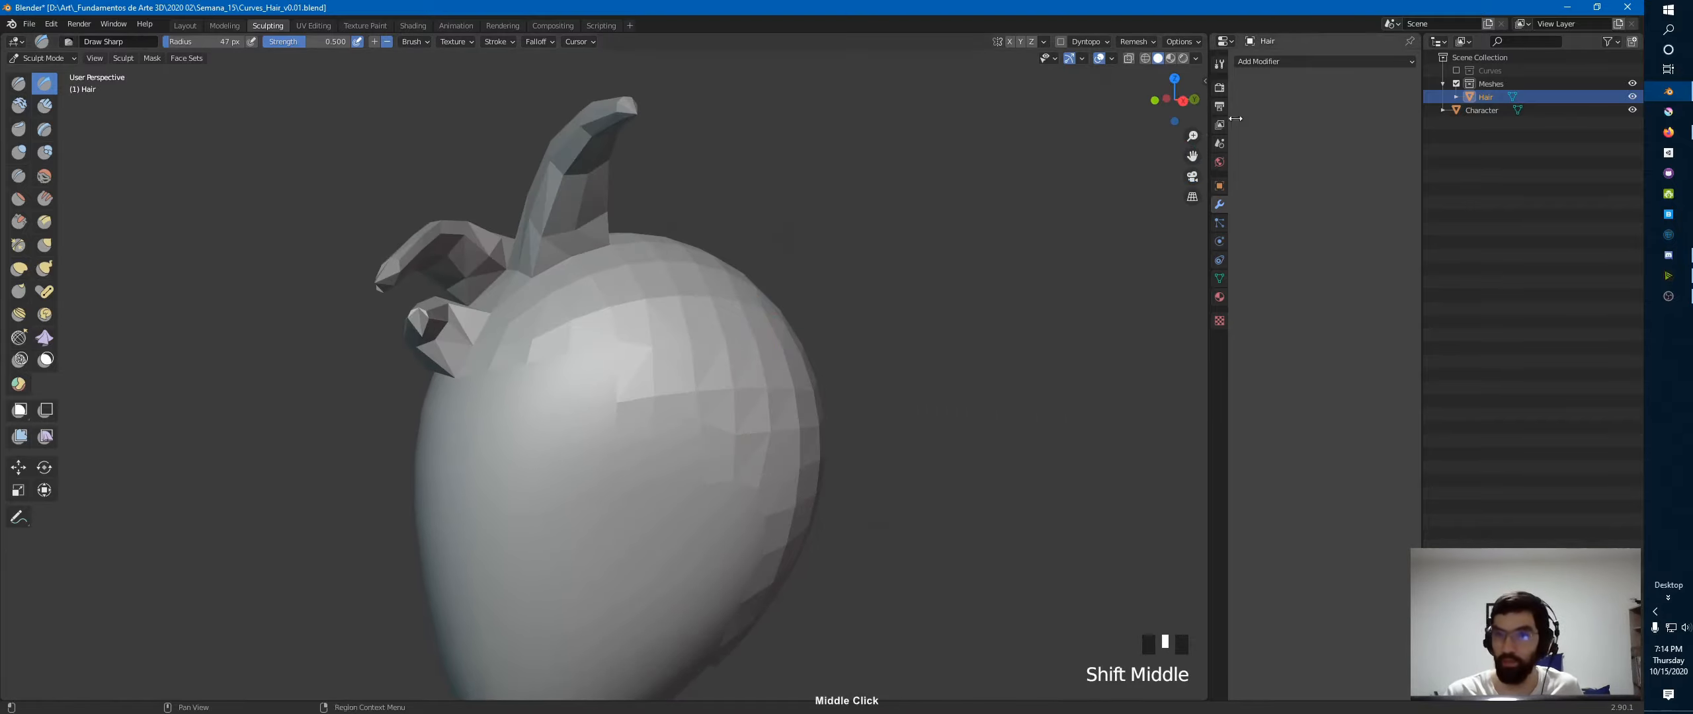
{"action": "left_click", "coordinate": [1240, 61]}
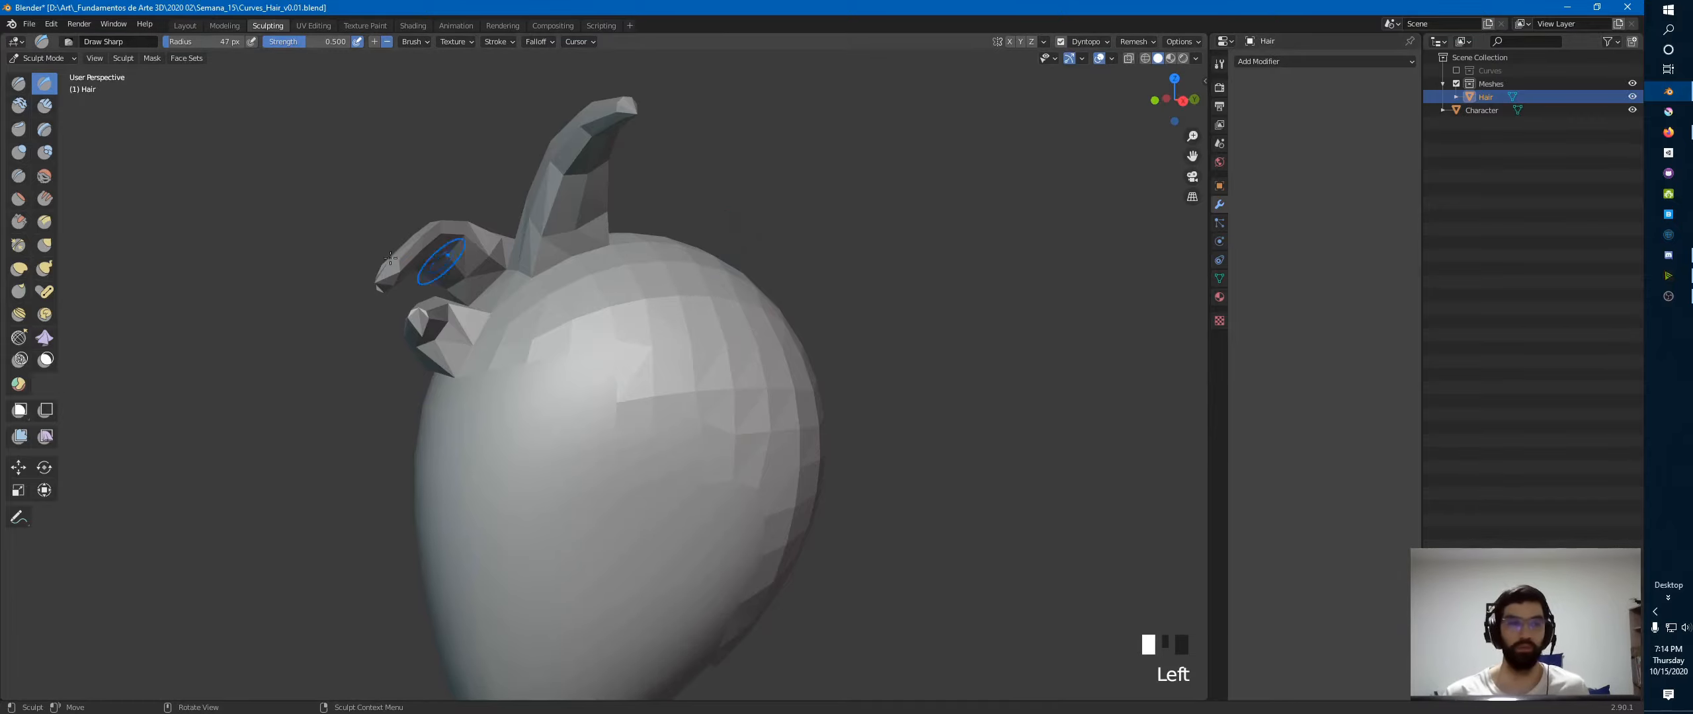
- Choose the Snake Hook brush, undo a test pull on the hair cap and set the brush radius to about 96 px
{"action": "left_click", "coordinate": [47, 271]}
{"action": "mouse_move", "coordinate": [490, 284]}
{"action": "middle_mouse_down"}
{"action": "mouse_move", "coordinate": [717, 318]}
{"action": "mouse_move", "coordinate": [642, 283]}
{"action": "middle_mouse_up"}
{"action": "left_click_drag", "start_coordinate": [642, 283], "coordinate": [681, 282]}
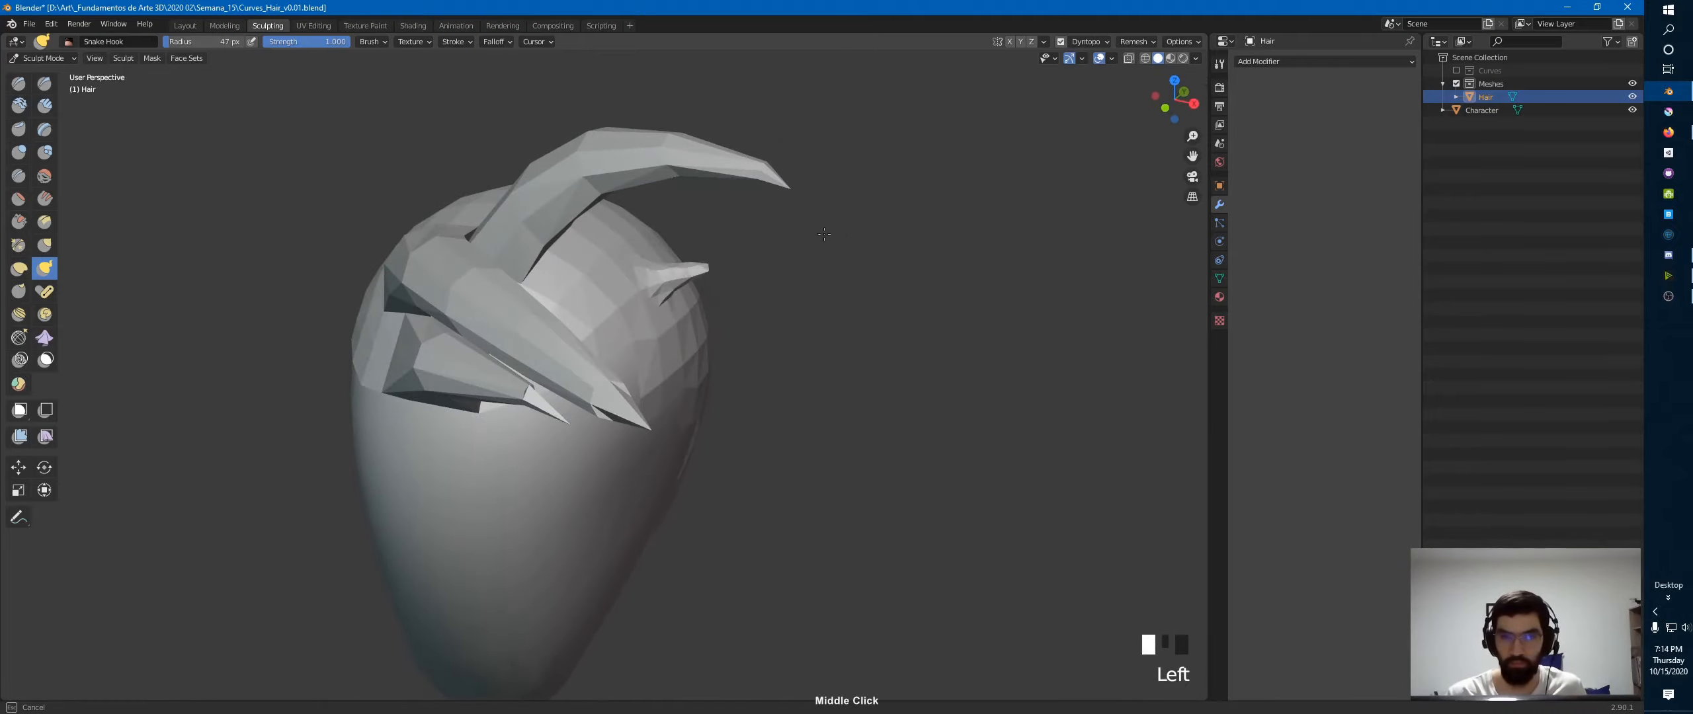
{"action": "key", "text": "ctrl+z"}
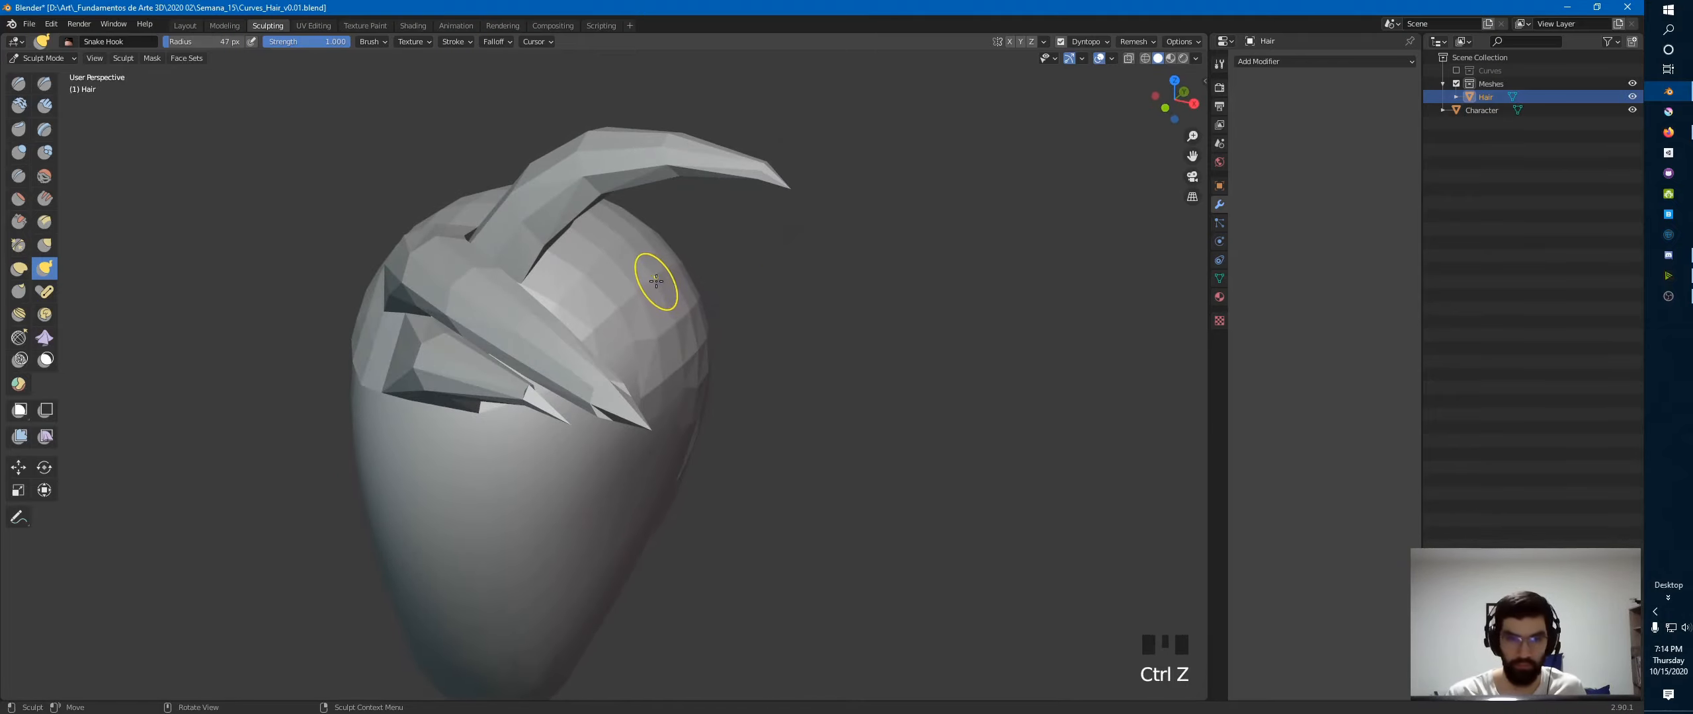
{"action": "key", "text": "f"}
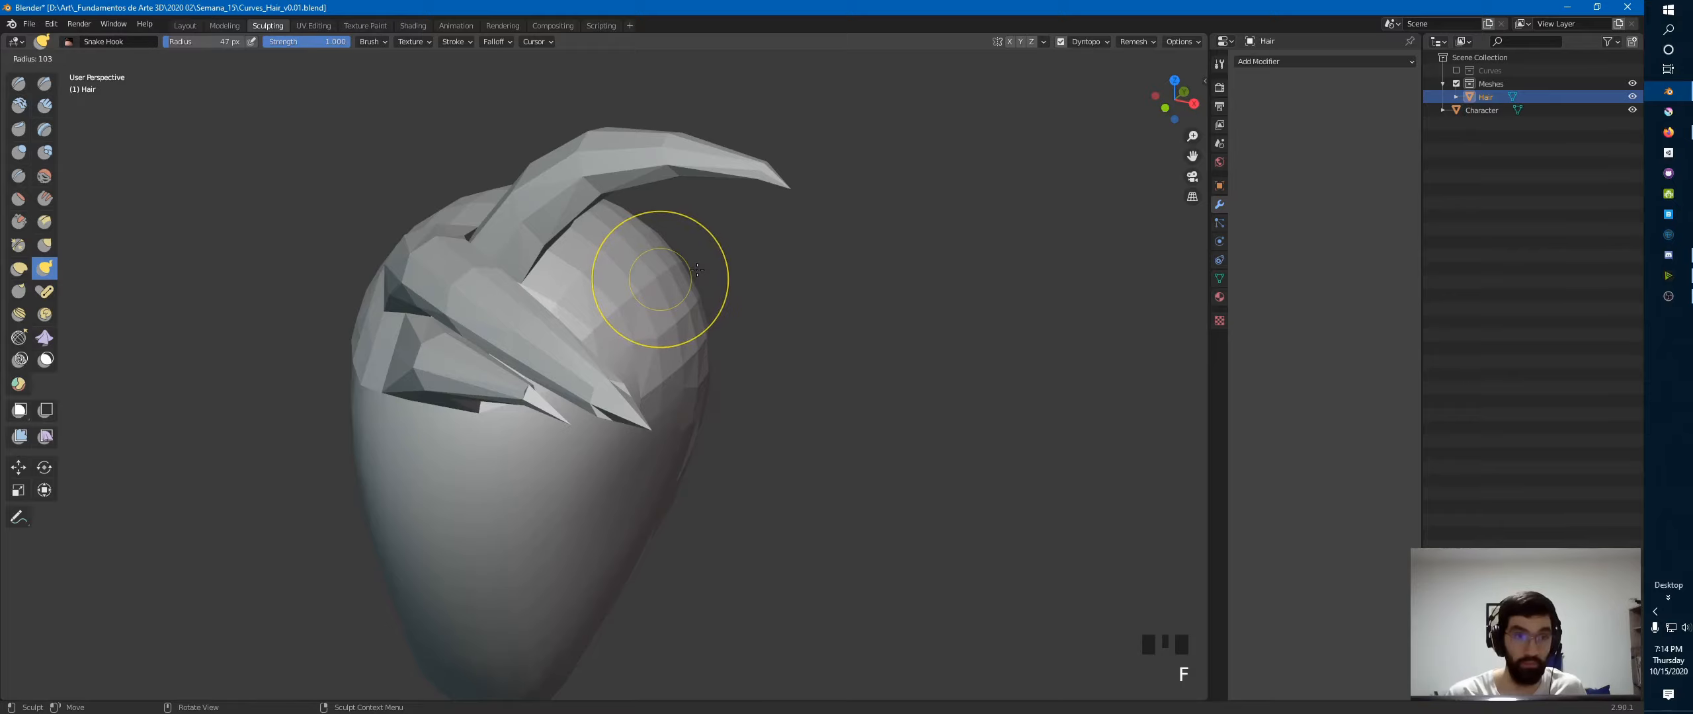
{"action": "left_click", "coordinate": [695, 272]}
- Pull three pointed strands outward from the side of the hair cap with Snake Hook, making the second in top view
{"action": "left_click_drag", "start_coordinate": [645, 281], "coordinate": [769, 237]}
{"action": "middle_click_drag", "start_coordinate": [835, 258], "coordinate": [672, 272]}
{"action": "key", "text": "KP_7"}
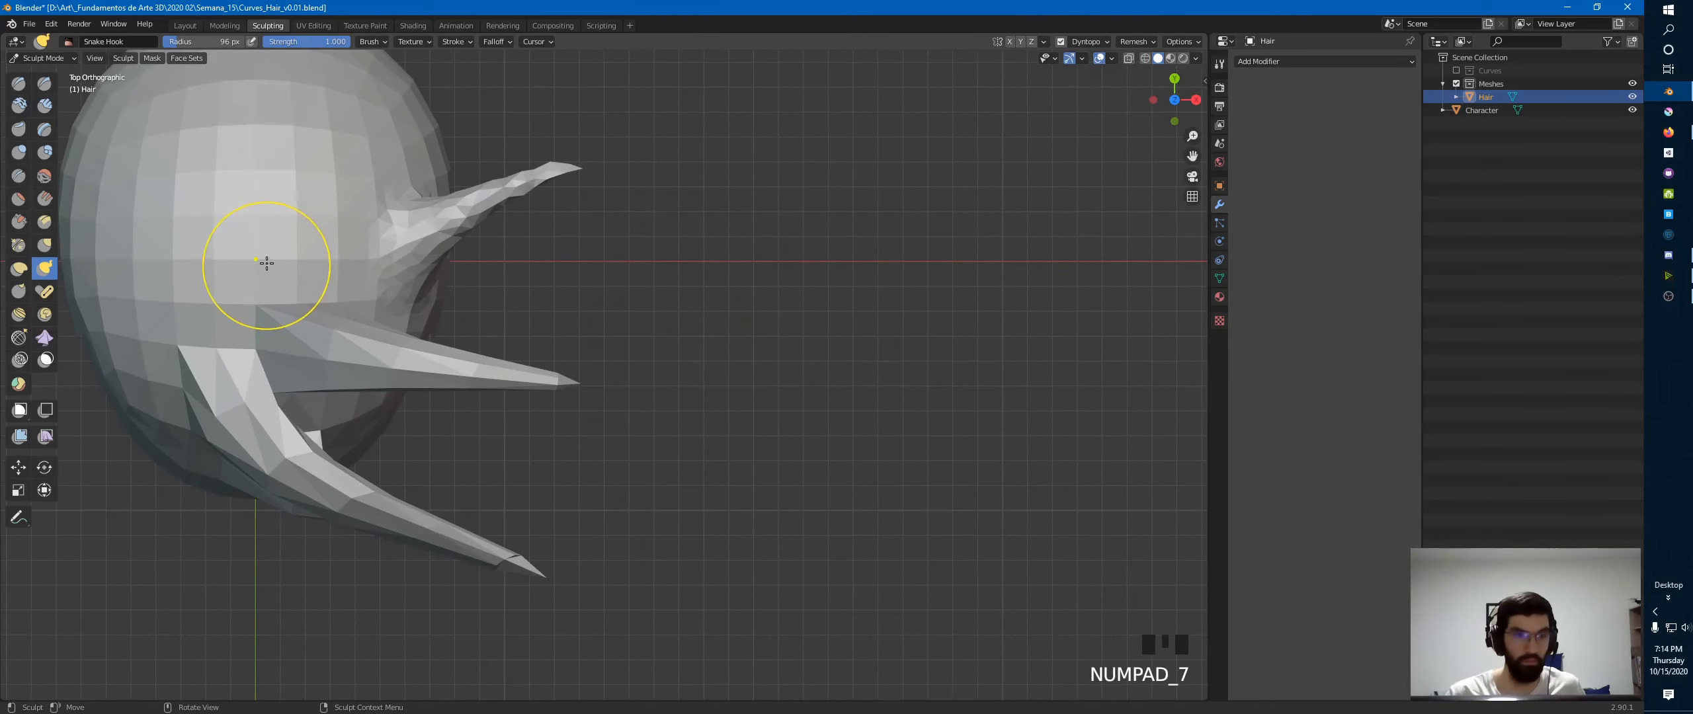
{"action": "mouse_move", "coordinate": [381, 155]}
{"action": "left_mouse_down"}
{"action": "mouse_move", "coordinate": [437, 129]}
{"action": "mouse_move", "coordinate": [512, 50]}
{"action": "left_mouse_up"}
{"action": "middle_click_drag", "start_coordinate": [565, 229], "coordinate": [469, 227]}
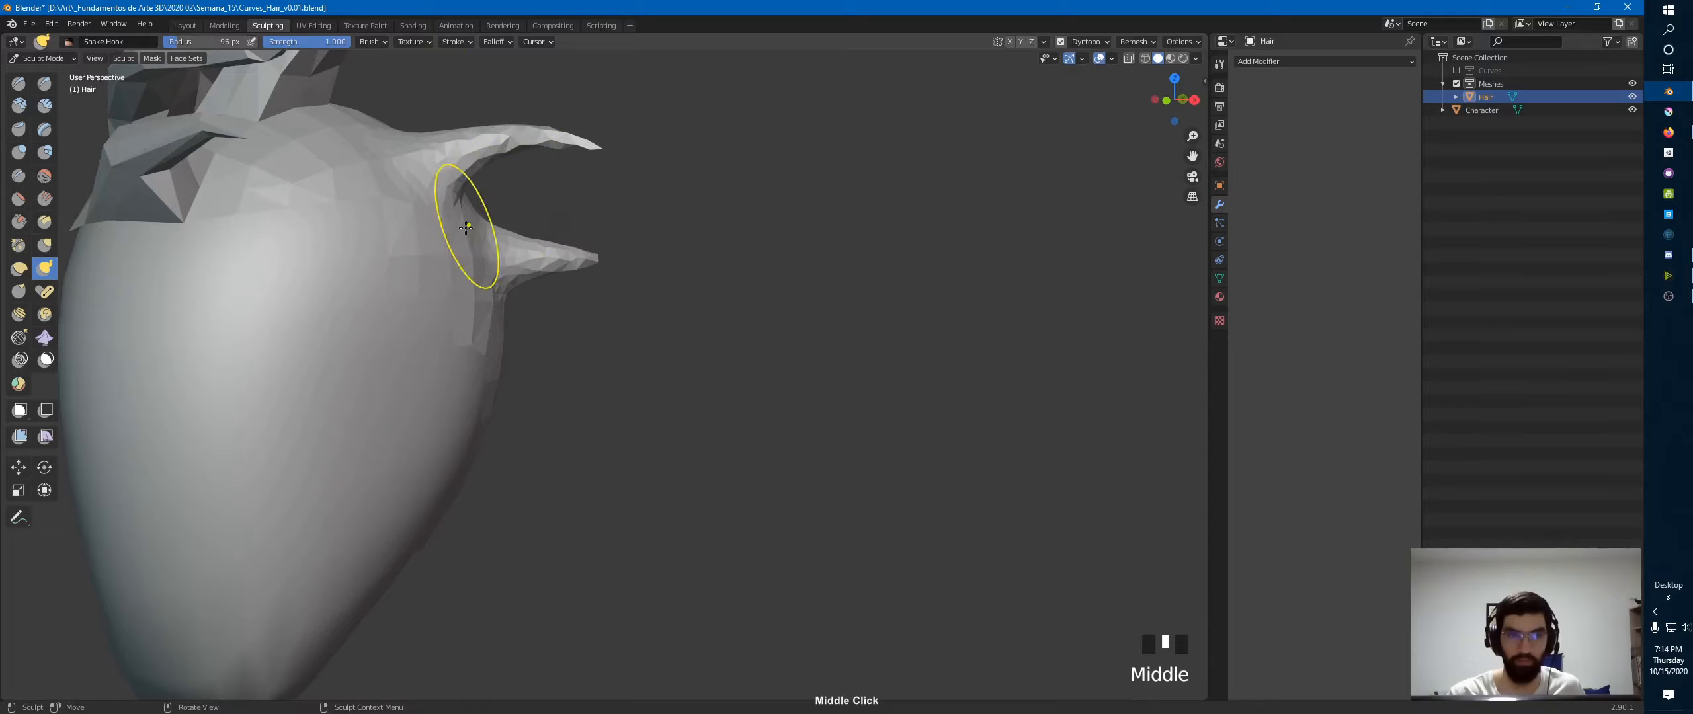
{"action": "left_click_drag", "start_coordinate": [468, 227], "coordinate": [608, 279]}
- Undo a first attempt at another side strand and pull it outward again from the hair cap
{"action": "mouse_move", "coordinate": [607, 279]}
{"action": "middle_mouse_down"}
{"action": "mouse_move", "coordinate": [623, 227]}
{"action": "mouse_move", "coordinate": [566, 181]}
{"action": "mouse_move", "coordinate": [553, 220]}
{"action": "mouse_move", "coordinate": [522, 196]}
{"action": "middle_mouse_up"}
{"action": "left_click_drag", "start_coordinate": [522, 197], "coordinate": [605, 170]}
{"action": "key", "text": "ctrl+z"}
{"action": "mouse_move", "coordinate": [582, 149]}
{"action": "middle_mouse_down", "text": "shift"}
{"action": "mouse_move", "coordinate": [670, 196]}
{"action": "mouse_move", "coordinate": [624, 207]}
{"action": "middle_mouse_up", "text": "shift"}
{"action": "left_click_drag", "start_coordinate": [668, 198], "coordinate": [791, 196]}
{"action": "mouse_move", "coordinate": [791, 196]}
{"action": "middle_mouse_down"}
{"action": "mouse_move", "coordinate": [643, 284]}
{"action": "mouse_move", "coordinate": [581, 250]}
{"action": "mouse_move", "coordinate": [586, 159]}
{"action": "mouse_move", "coordinate": [593, 275]}
{"action": "middle_mouse_up"}
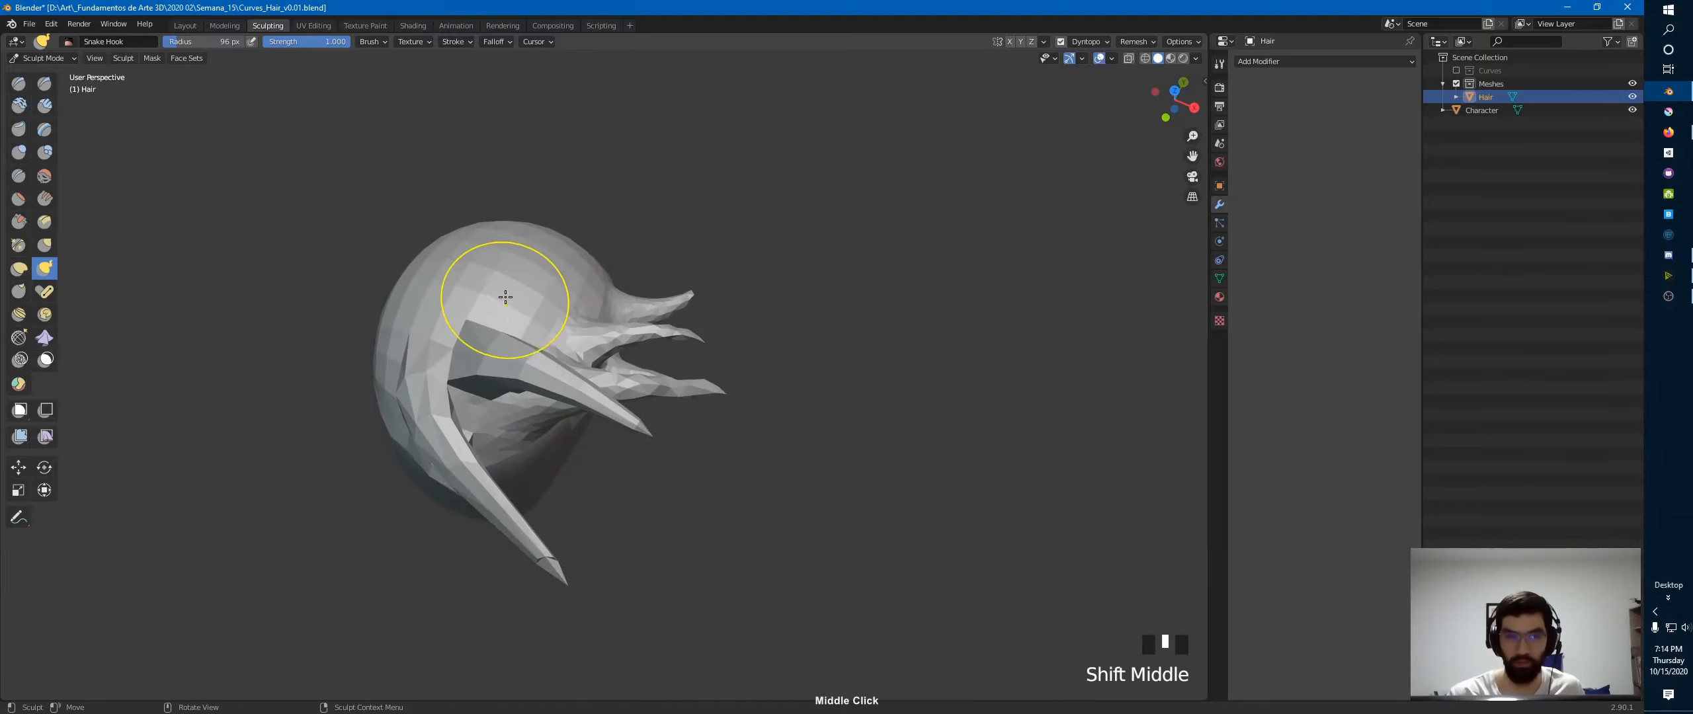
- Pull one strand up from the crown and another sideways from the cap's upper back
{"action": "middle_click_drag", "start_coordinate": [506, 297], "coordinate": [509, 292]}
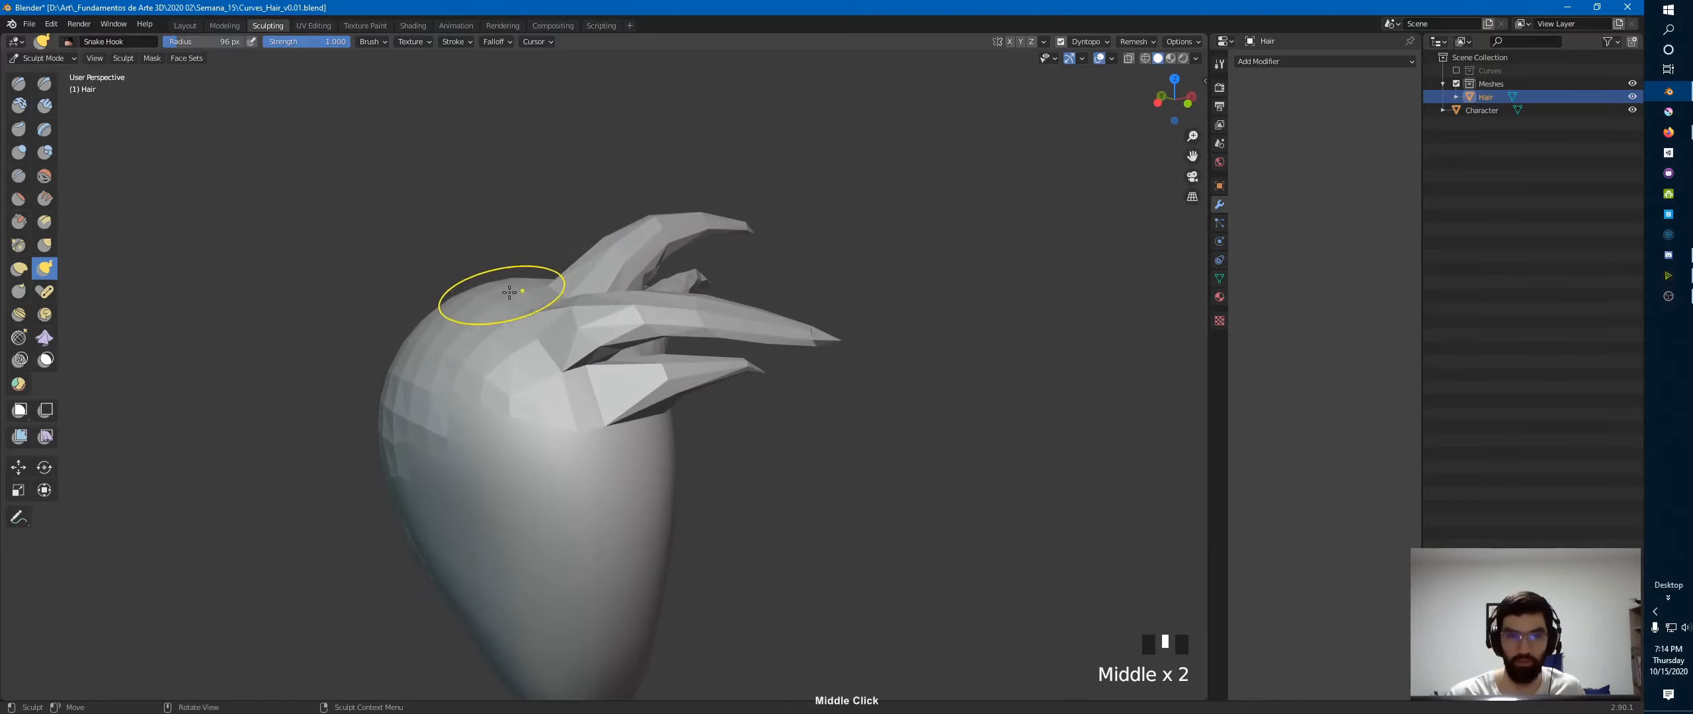
{"action": "left_click_drag", "start_coordinate": [509, 292], "coordinate": [510, 272]}
{"action": "left_click_drag", "start_coordinate": [623, 174], "coordinate": [623, 174]}
{"action": "mouse_move", "coordinate": [622, 174]}
{"action": "middle_mouse_down"}
{"action": "mouse_move", "coordinate": [529, 410]}
{"action": "mouse_move", "coordinate": [548, 284]}
{"action": "middle_mouse_up"}
{"action": "left_click_drag", "start_coordinate": [548, 284], "coordinate": [535, 251]}
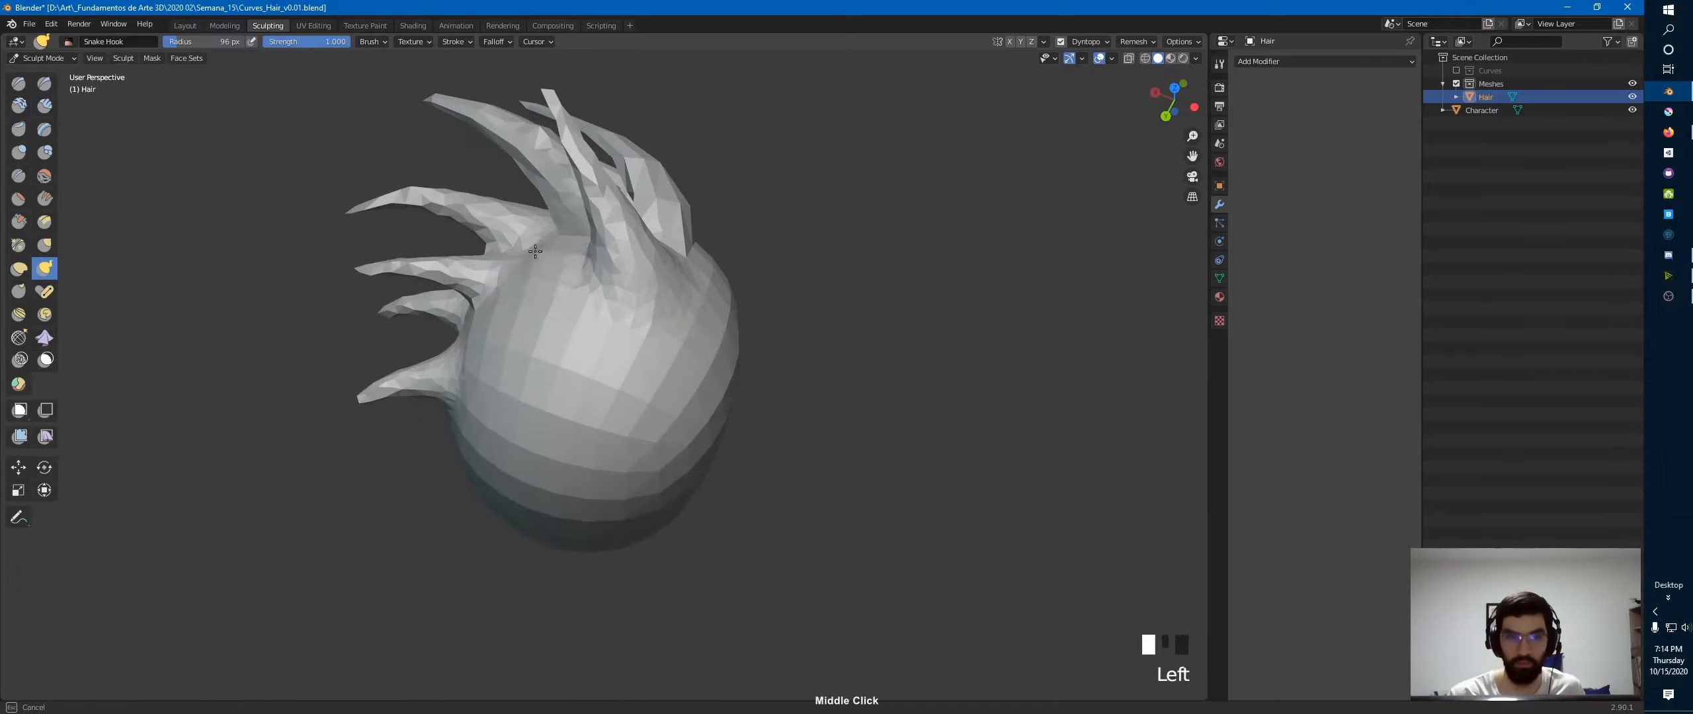
{"action": "left_click_drag", "start_coordinate": [372, 292], "coordinate": [371, 290]}
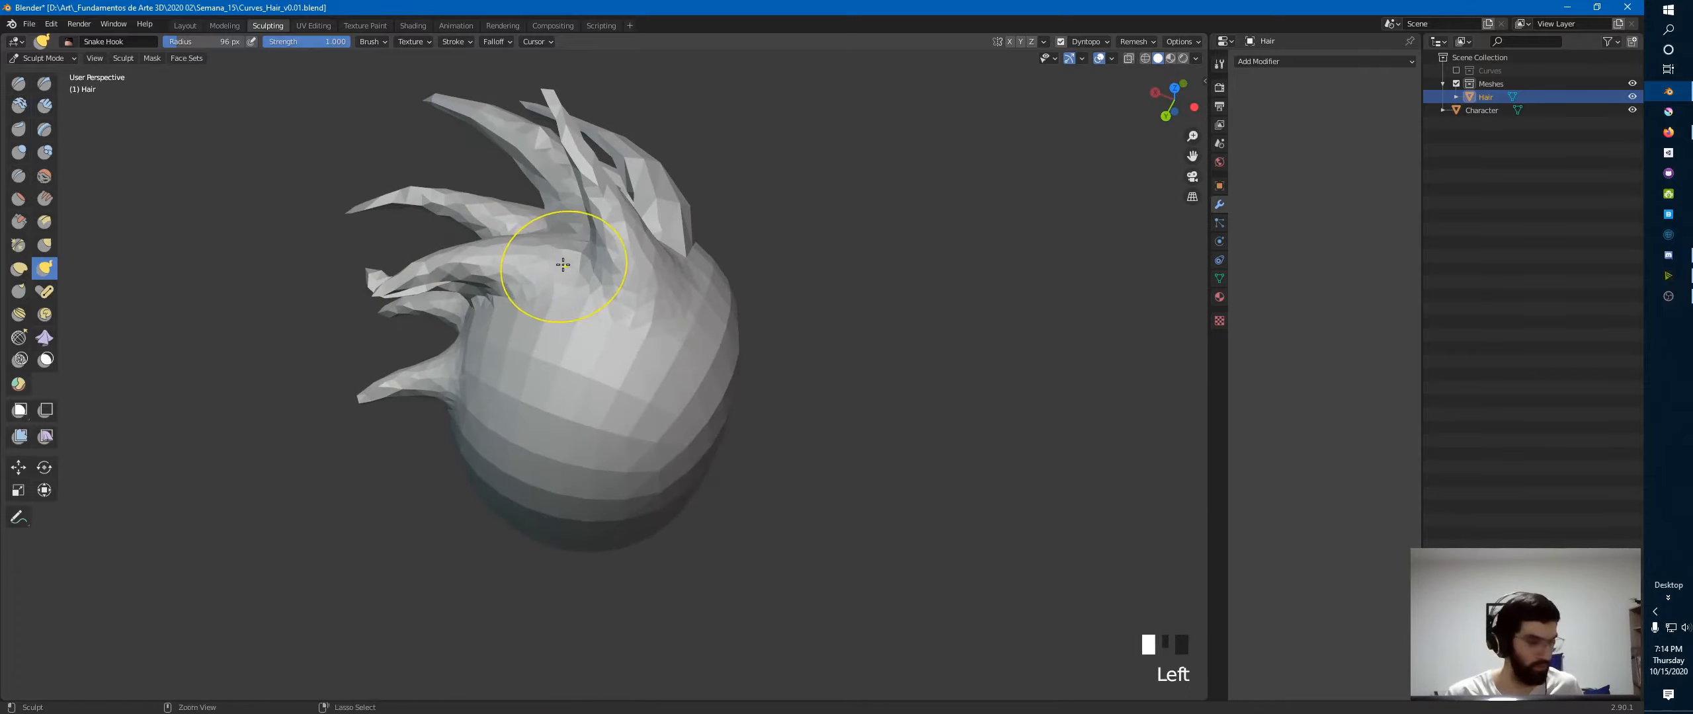
- Undo a trial pull on the back of the cap and pull a strand out toward the side strands
{"action": "middle_click_drag", "start_coordinate": [563, 265], "coordinate": [520, 258]}
{"action": "left_click_drag", "start_coordinate": [384, 263], "coordinate": [382, 264]}
{"action": "mouse_move", "coordinate": [486, 264]}
{"action": "middle_mouse_down"}
{"action": "mouse_move", "coordinate": [493, 281]}
{"action": "mouse_move", "coordinate": [592, 179]}
{"action": "mouse_move", "coordinate": [499, 189]}
{"action": "mouse_move", "coordinate": [507, 244]}
{"action": "middle_mouse_up"}
{"action": "key", "text": "ctrl+z"}
{"action": "middle_click_drag", "start_coordinate": [554, 287], "coordinate": [551, 285]}
{"action": "mouse_move", "coordinate": [533, 290]}
{"action": "left_mouse_down"}
{"action": "mouse_move", "coordinate": [457, 281]}
{"action": "mouse_move", "coordinate": [360, 314]}
{"action": "left_mouse_up"}
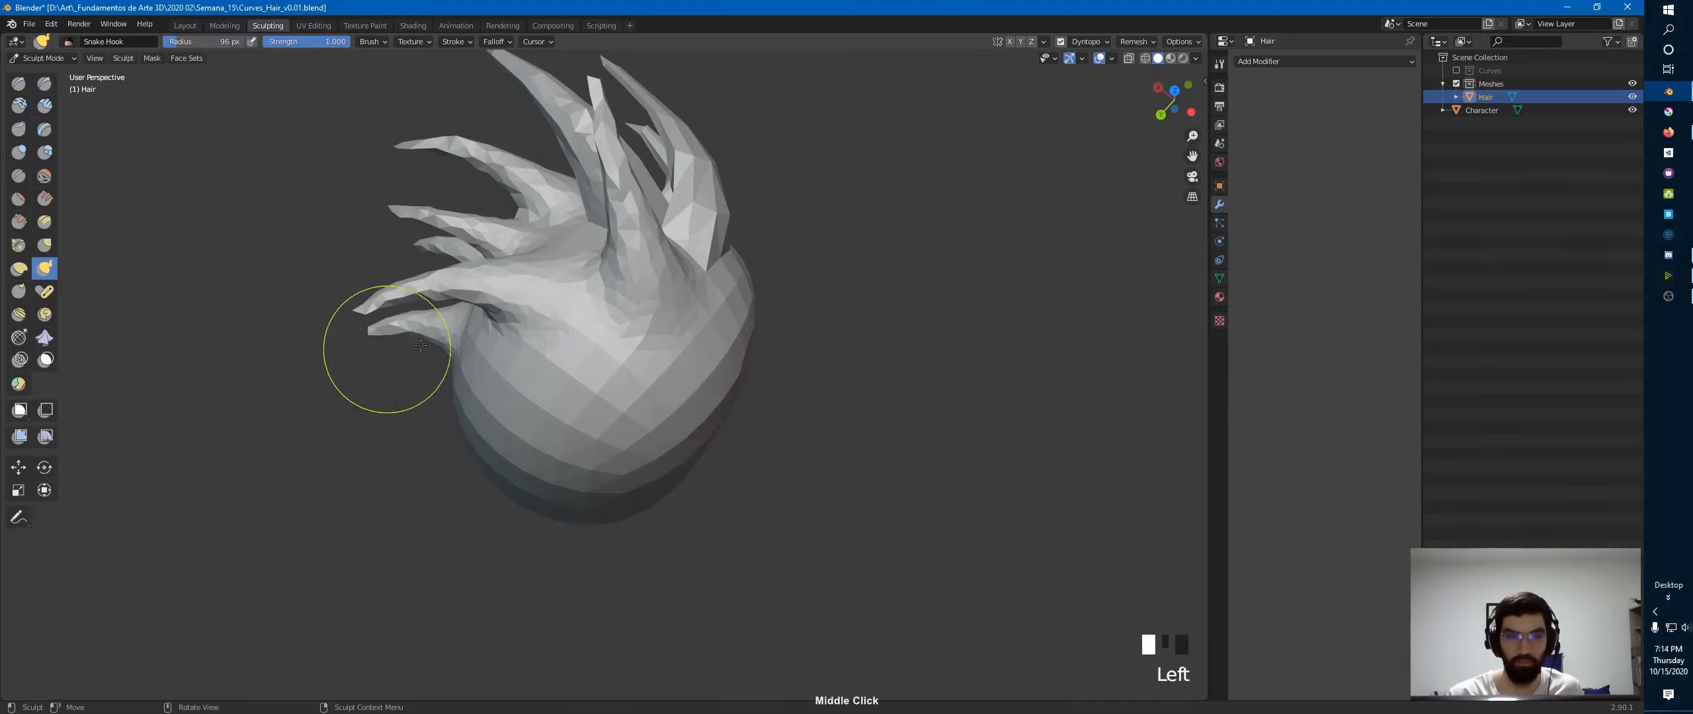
{"action": "middle_click_drag", "start_coordinate": [421, 345], "coordinate": [450, 360]}
{"action": "mouse_move", "coordinate": [449, 360]}
{"action": "left_mouse_down"}
{"action": "mouse_move", "coordinate": [393, 367]}
{"action": "mouse_move", "coordinate": [354, 466]}
{"action": "left_mouse_up"}
{"action": "key", "text": "ctrl+z"}
- Review the sculpted strands from several angles and check the hair images posted in the Discord class channel
{"action": "mouse_move", "coordinate": [529, 334]}
{"action": "middle_mouse_down"}
{"action": "mouse_move", "coordinate": [452, 396]}
{"action": "mouse_move", "coordinate": [605, 367]}
{"action": "middle_mouse_up"}
{"action": "key", "text": "alt+Tab"}
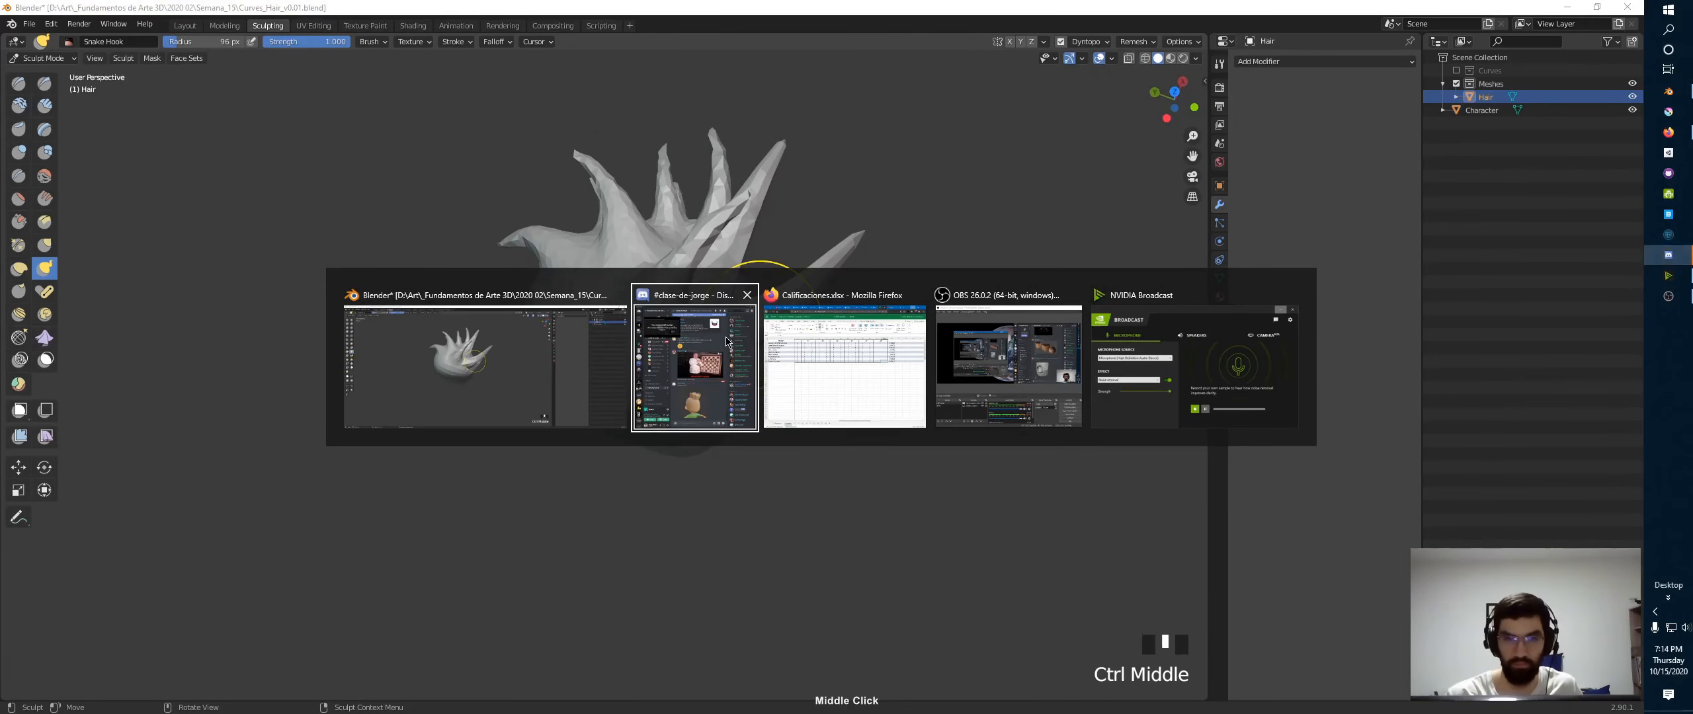
{"action": "left_click", "coordinate": [728, 341]}
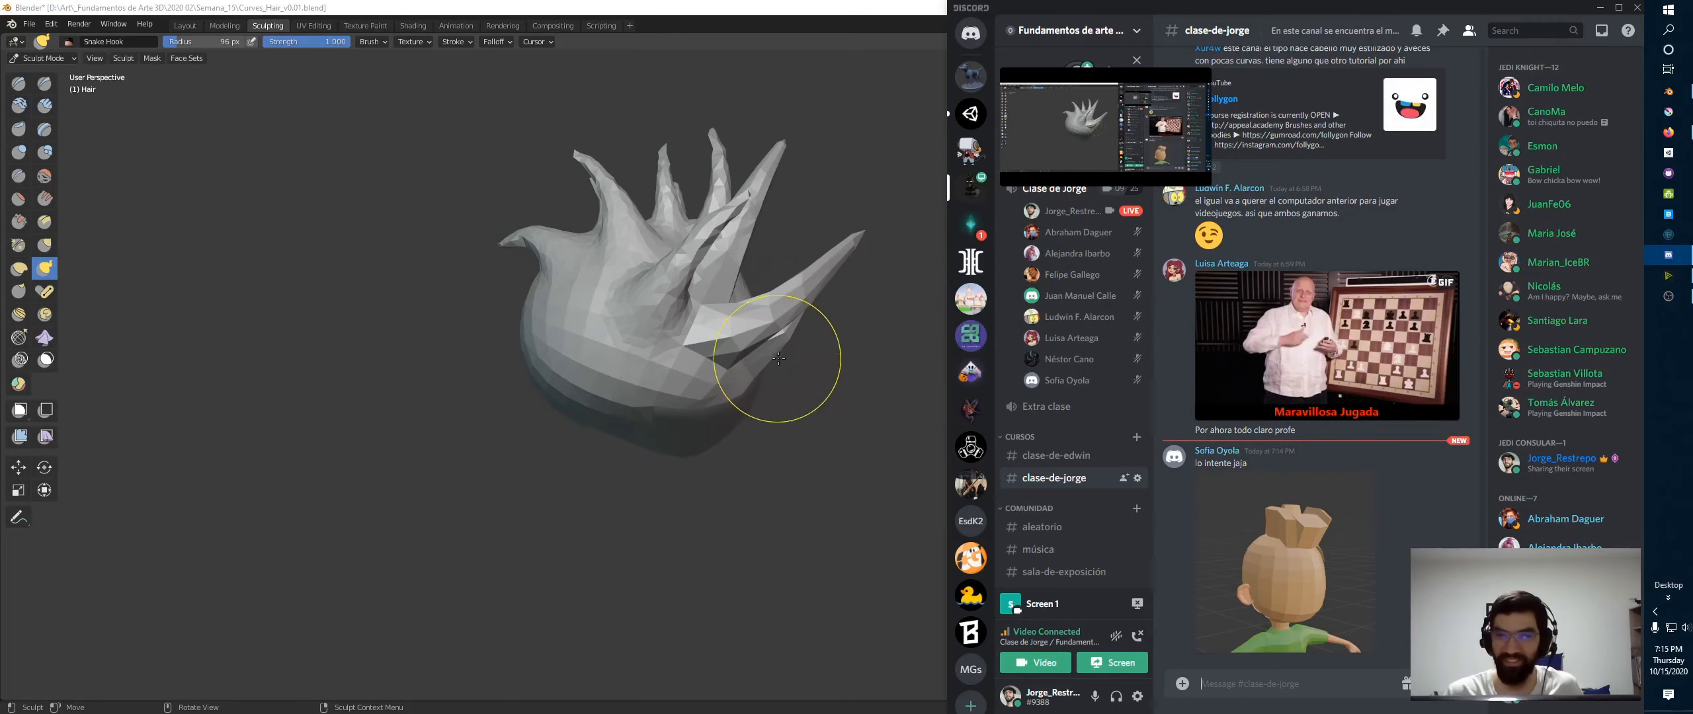
{"action": "middle_click_drag", "start_coordinate": [736, 340], "coordinate": [721, 313]}
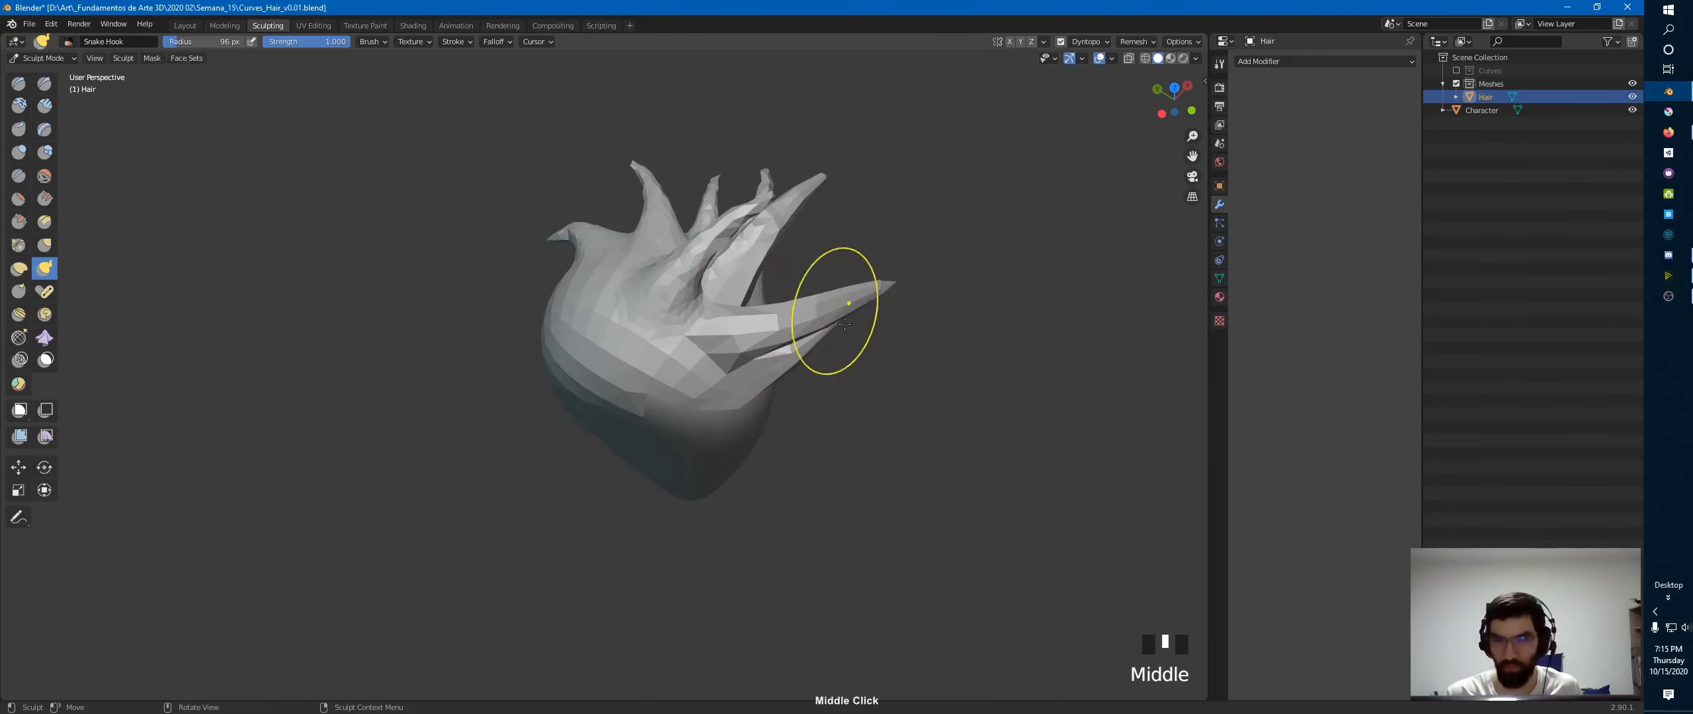
{"action": "key", "text": "alt+Tab"}
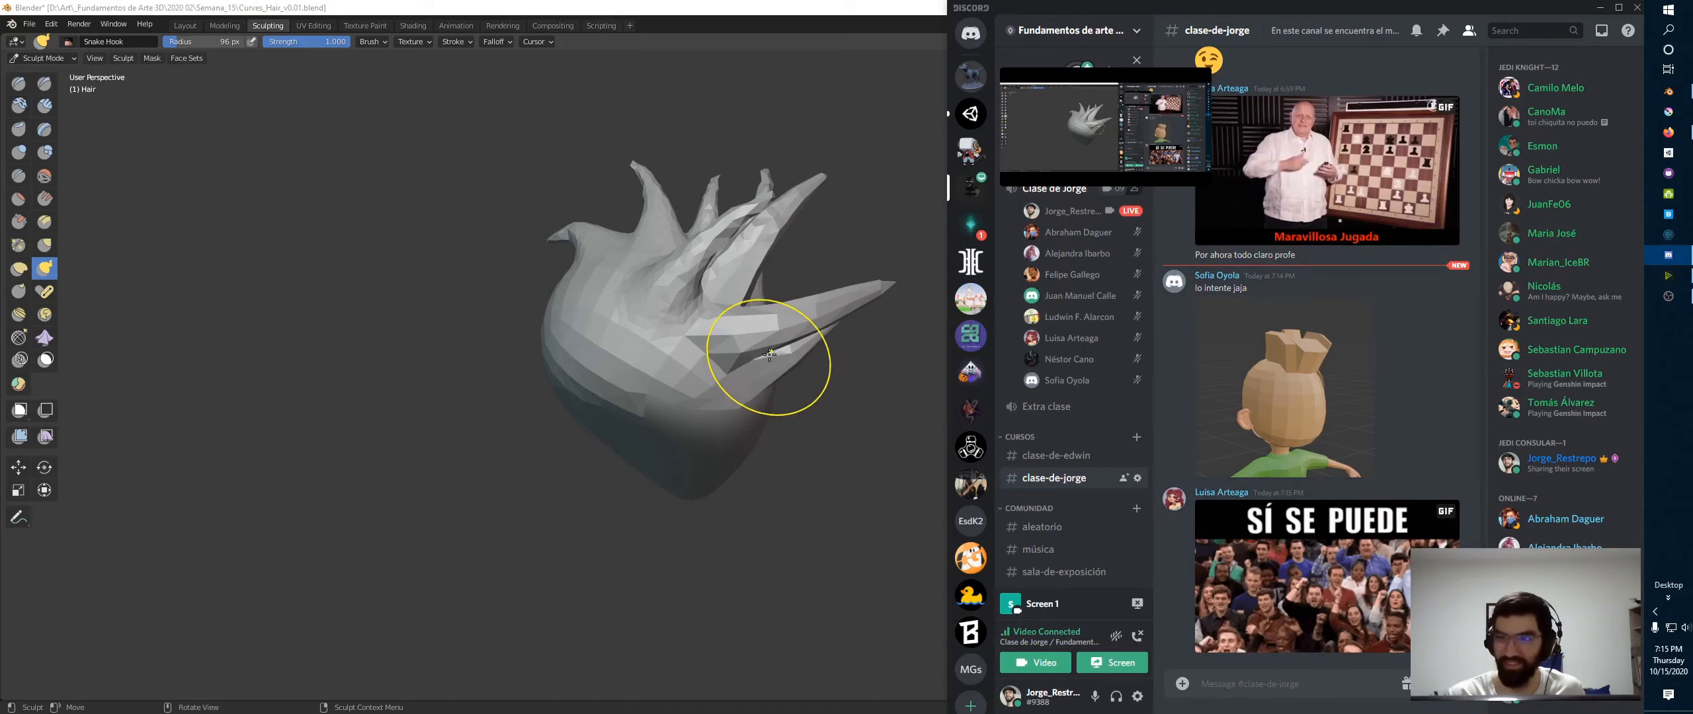
{"action": "middle_click", "coordinate": [926, 328]}
{"action": "middle_click_drag", "start_coordinate": [926, 329], "coordinate": [586, 503]}
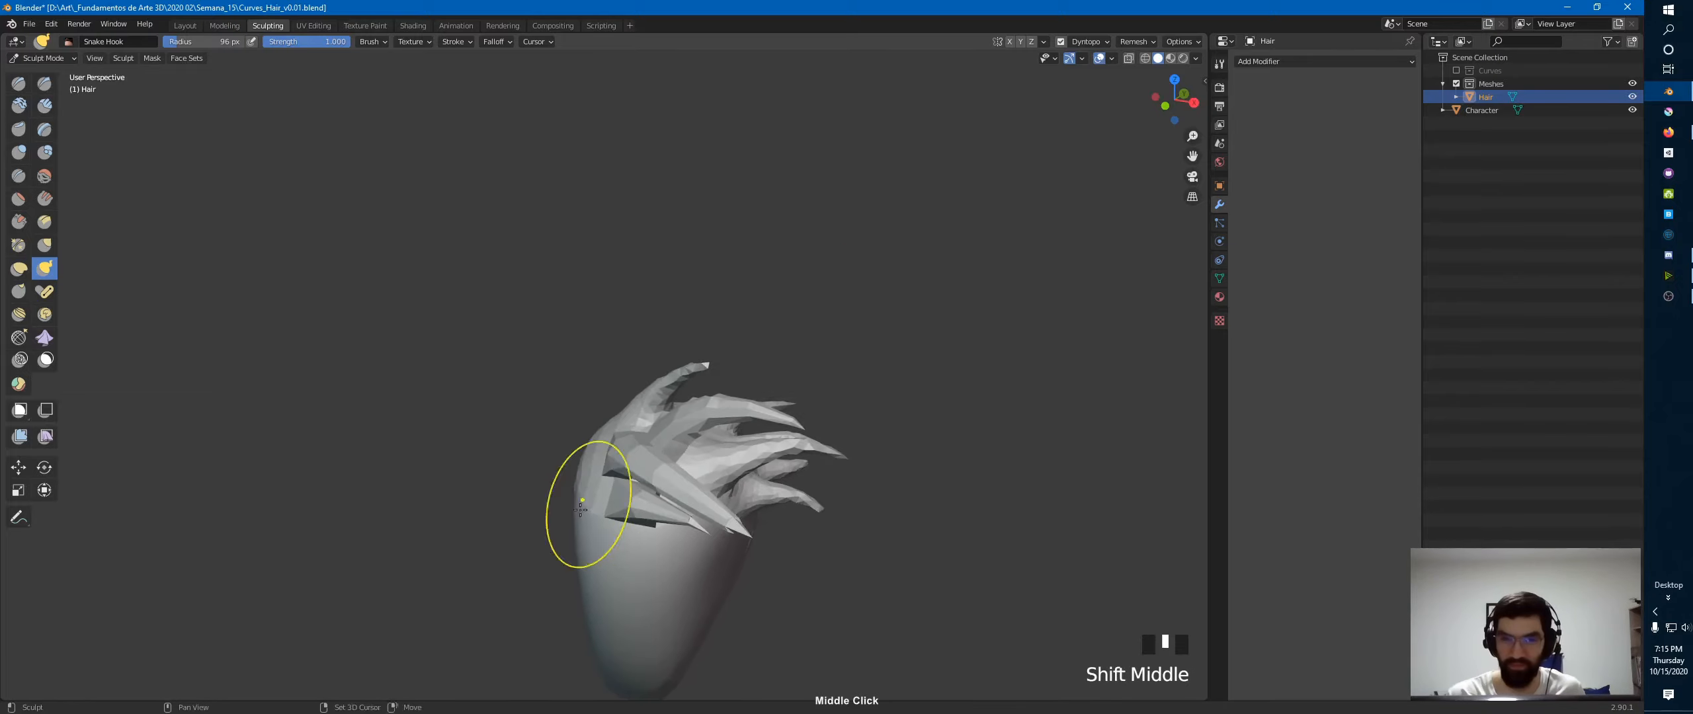
- Switch to the Layout workspace, hide the Hair object and select the Character head
{"action": "left_click", "coordinate": [185, 25]}
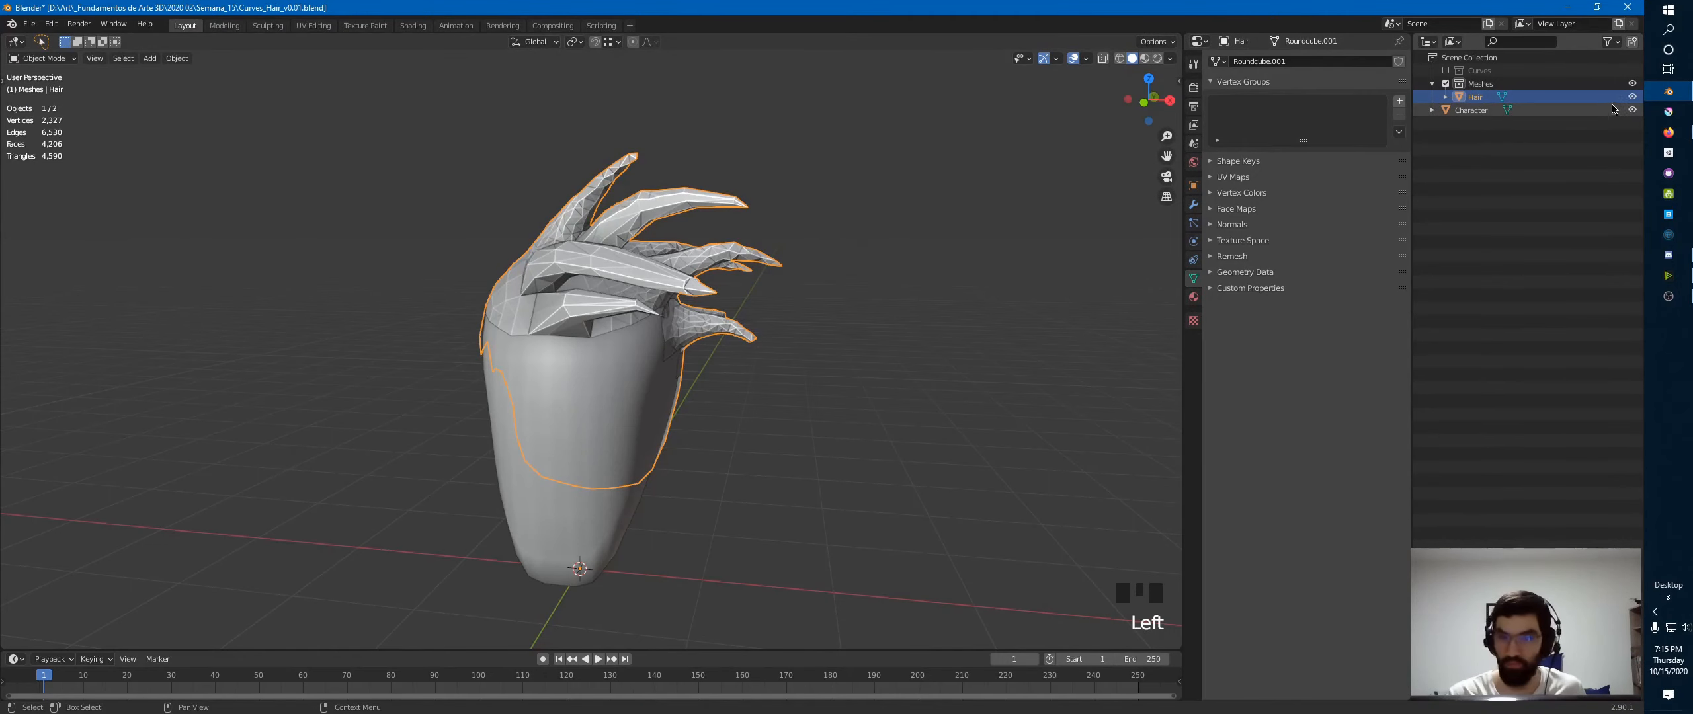
{"action": "left_click", "coordinate": [1632, 96]}
{"action": "left_click", "coordinate": [1541, 109]}
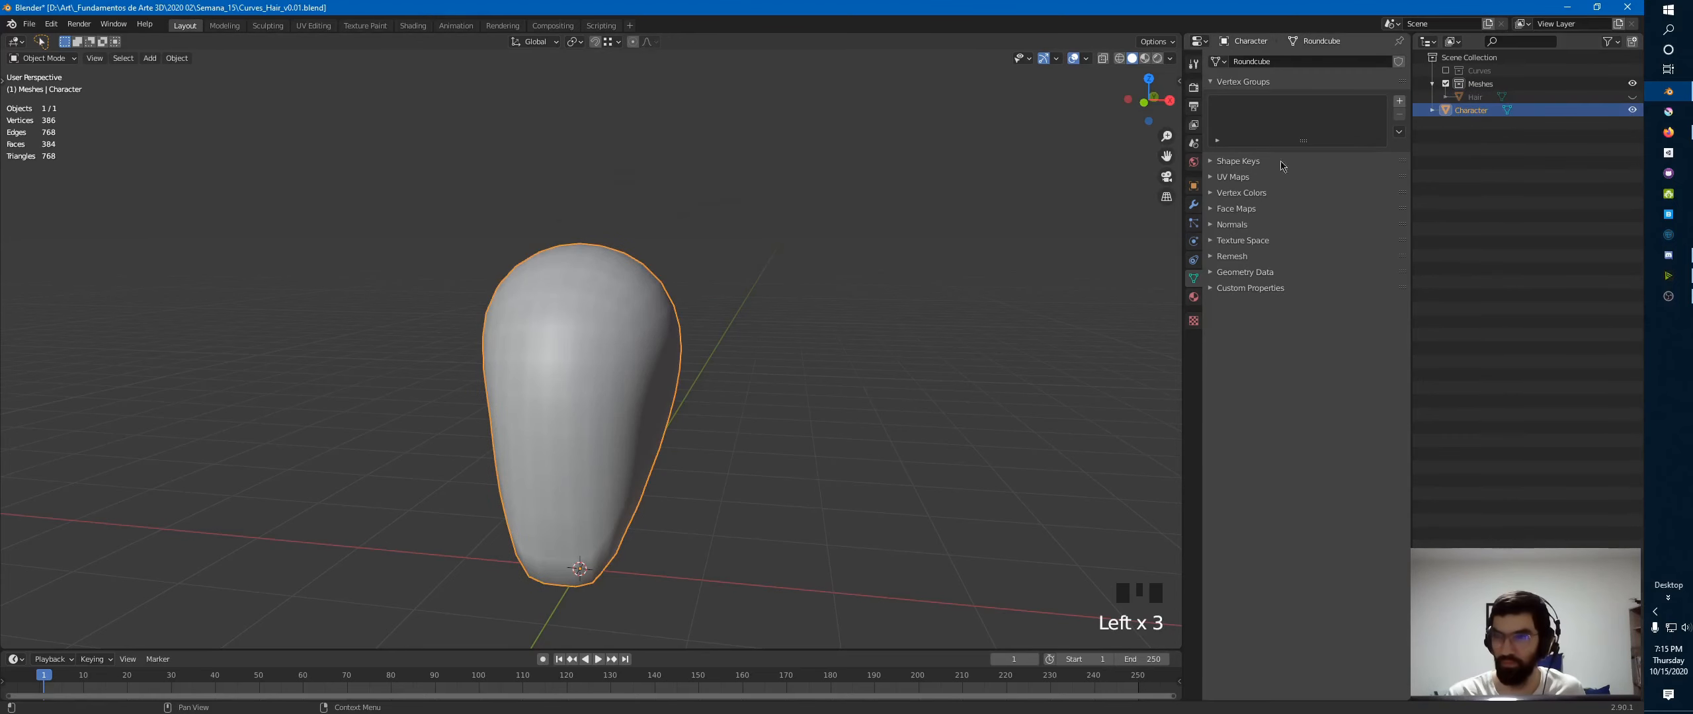
{"action": "key", "text": "alt+Tab"}
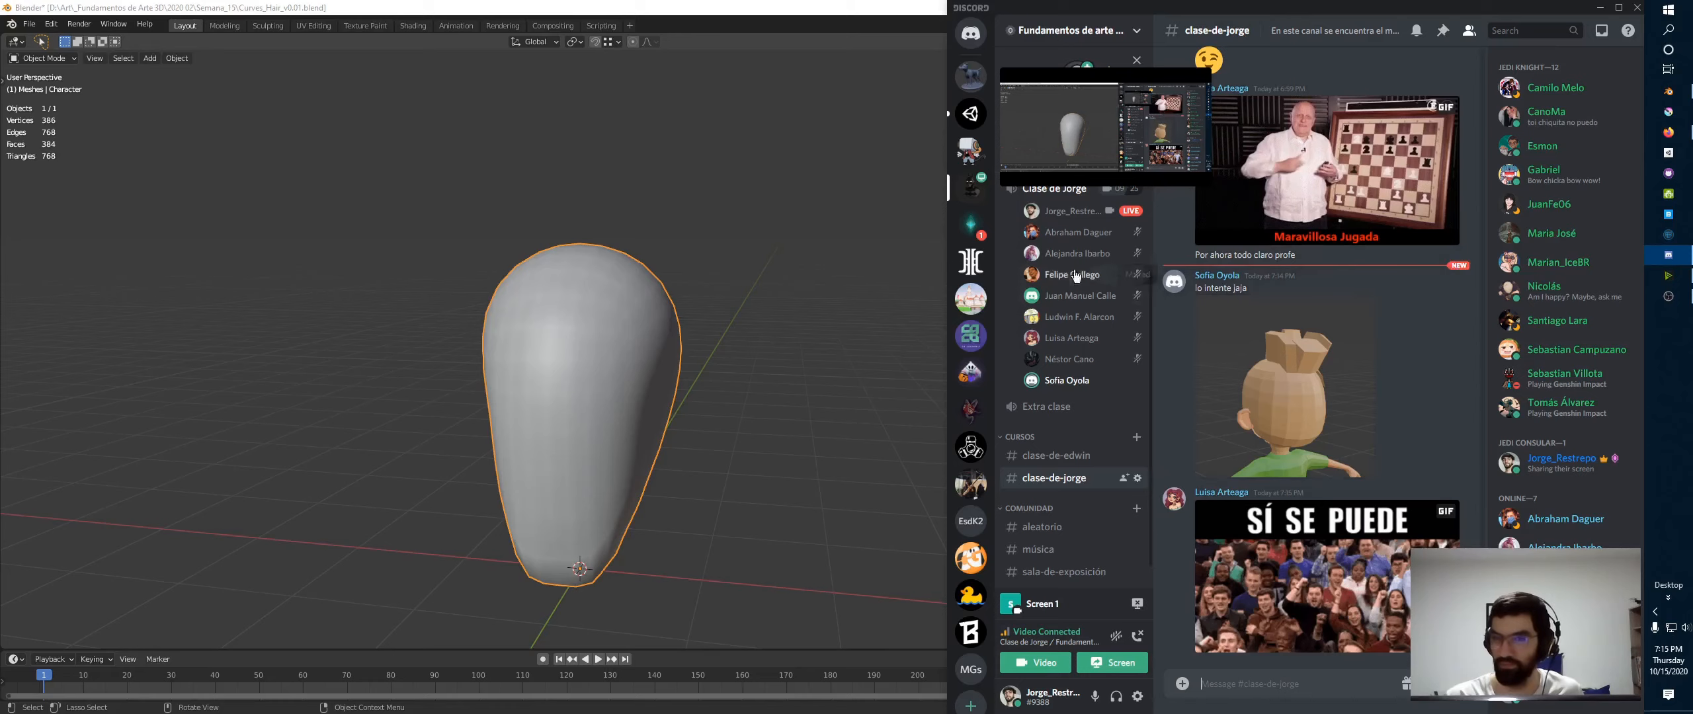
{"action": "middle_click_drag", "start_coordinate": [657, 363], "coordinate": [710, 307]}
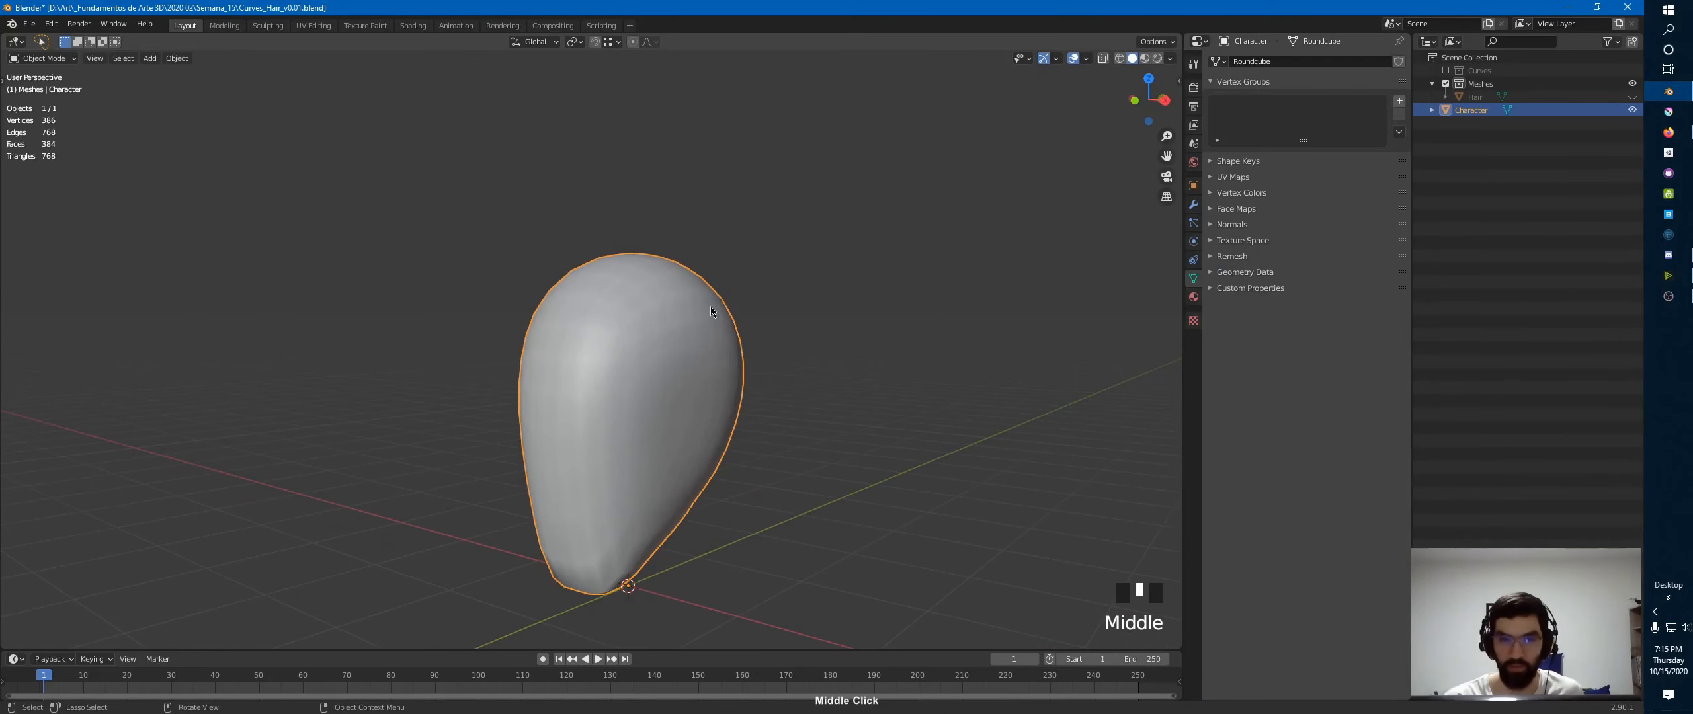
- In right view with X-ray, circle-select the head faces covering the crown, upper forehead and back of the head down to the nape
{"action": "left_click", "coordinate": [646, 316]}
{"action": "key", "text": "Tab"}
{"action": "key", "text": "KP_3"}
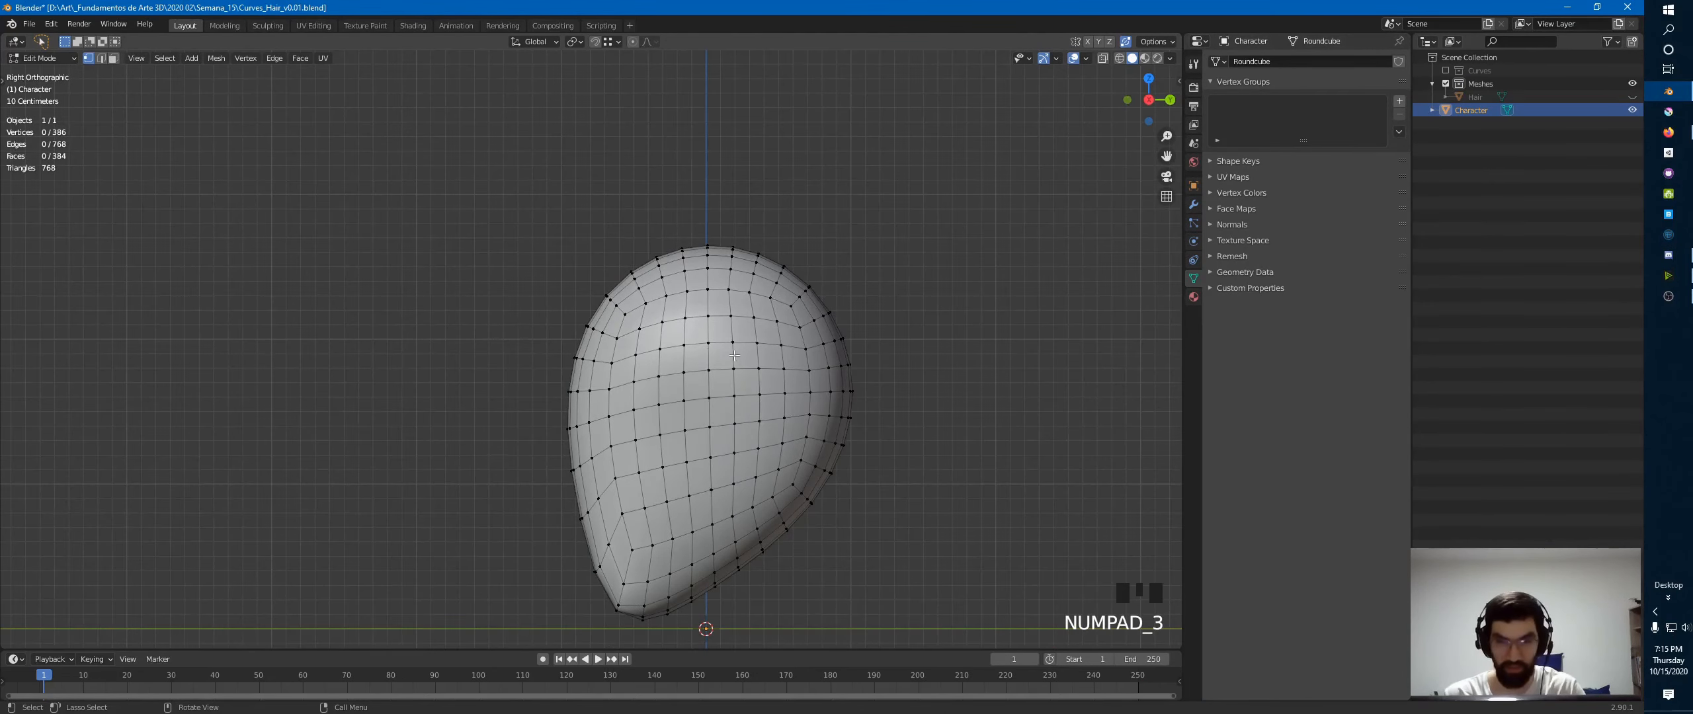
{"action": "middle_click_drag", "start_coordinate": [721, 297], "coordinate": [622, 300], "text": "shift"}
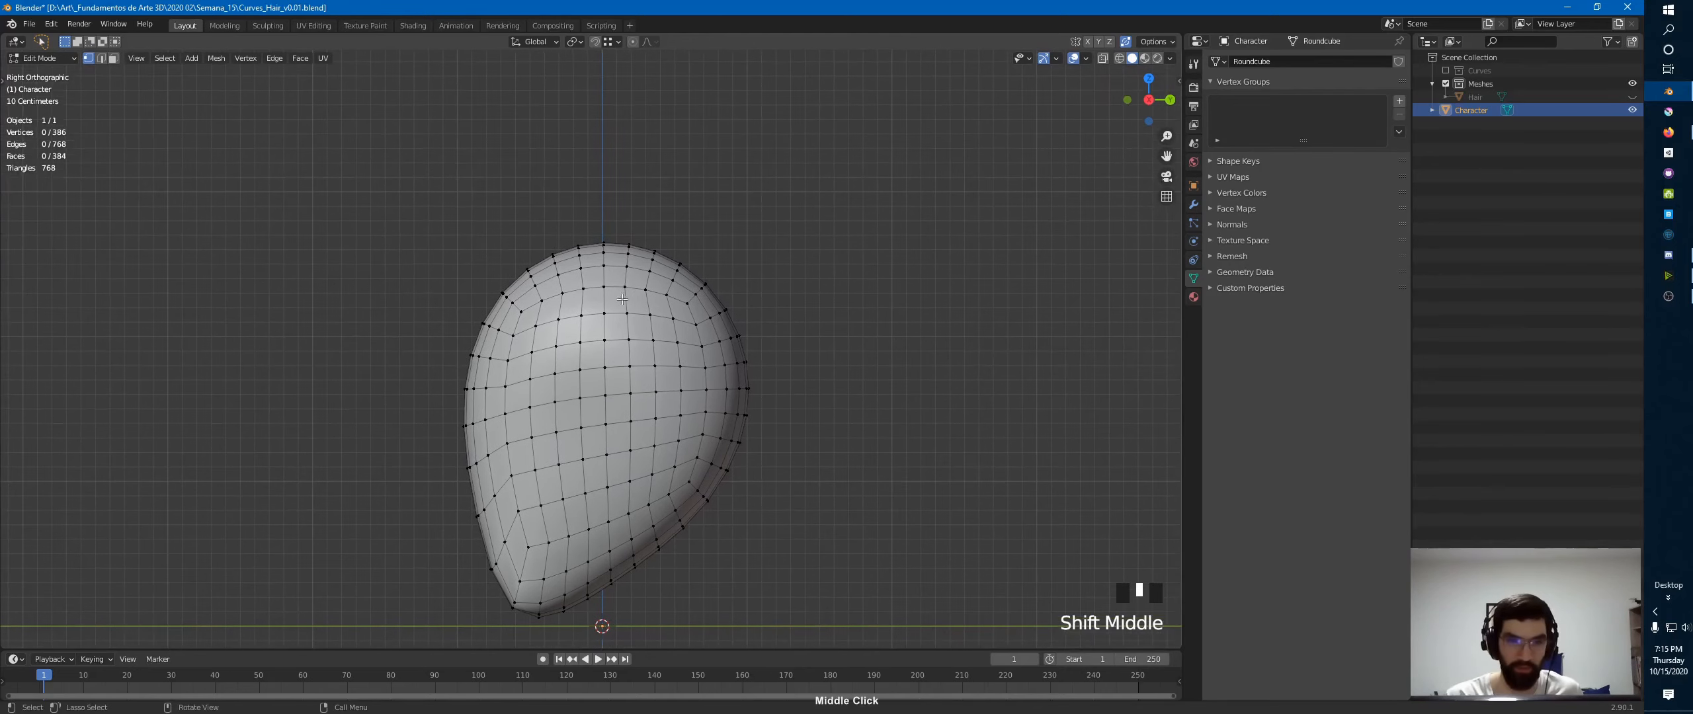
{"action": "key", "text": "3"}
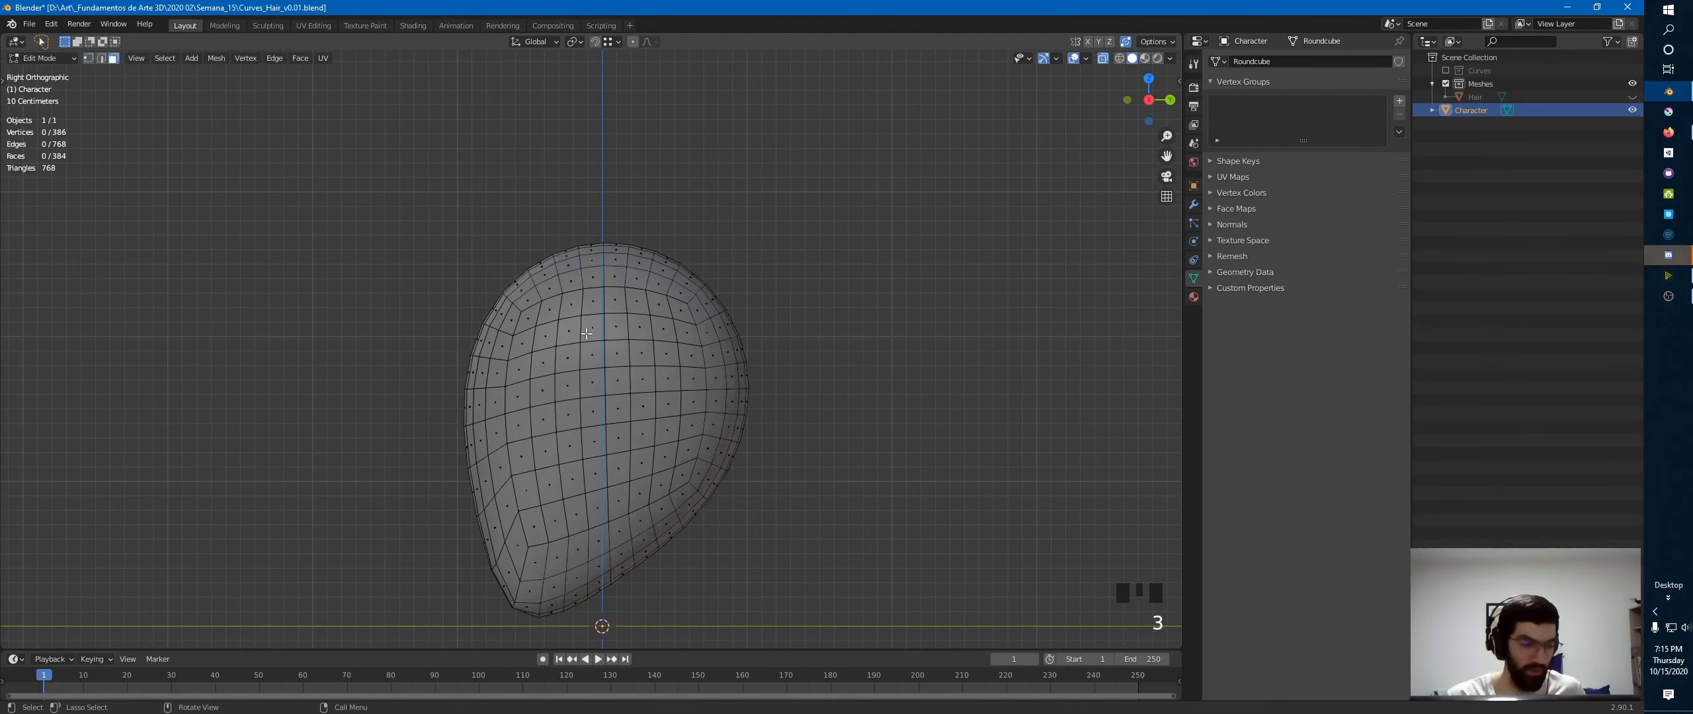
{"action": "key", "text": "c"}
{"action": "mouse_move", "coordinate": [471, 320]}
{"action": "left_mouse_down"}
{"action": "mouse_move", "coordinate": [552, 307]}
{"action": "mouse_move", "coordinate": [503, 344]}
{"action": "mouse_move", "coordinate": [659, 308]}
{"action": "left_mouse_up"}
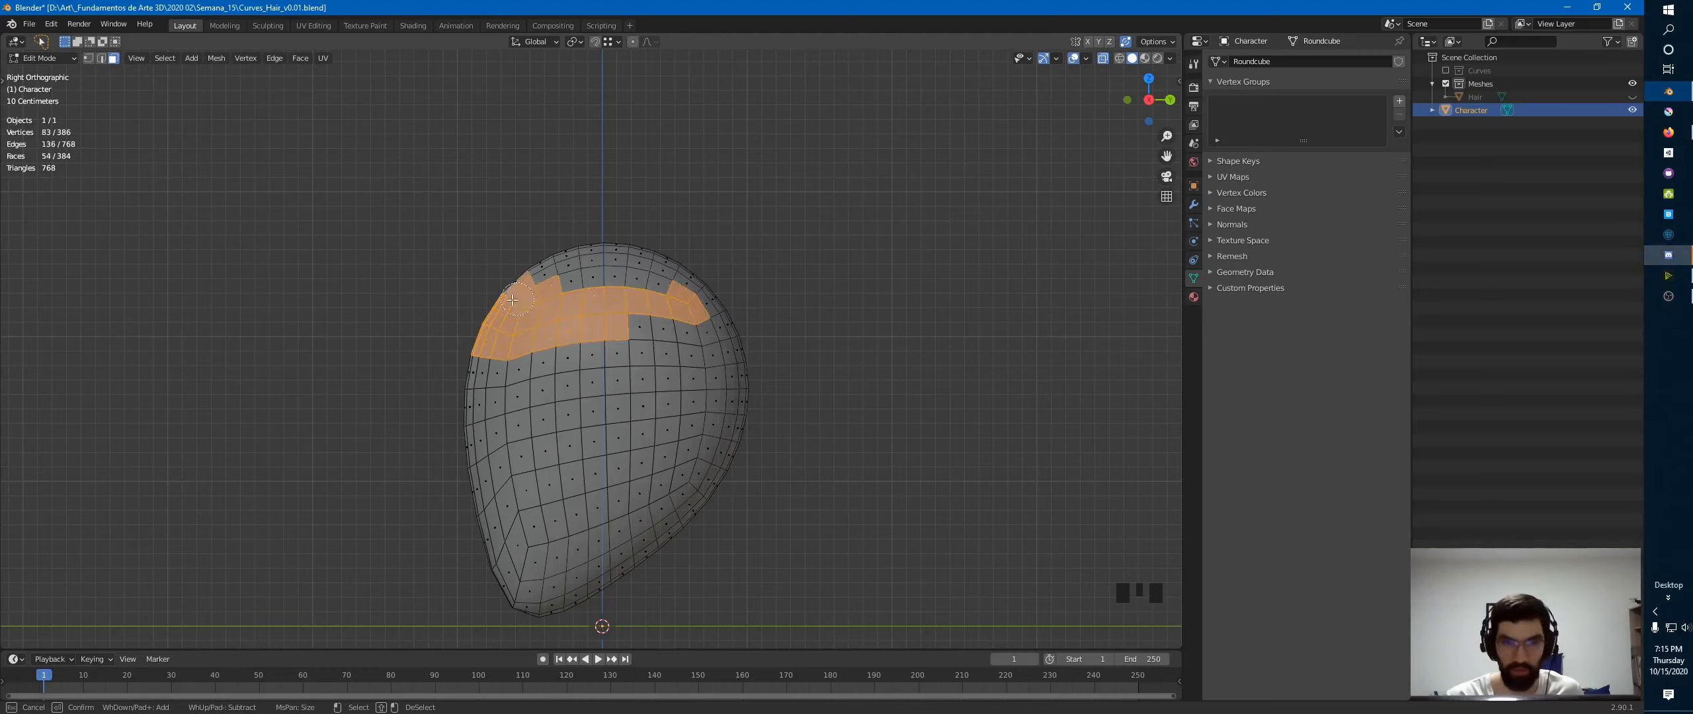
{"action": "mouse_move", "coordinate": [512, 299]}
{"action": "left_mouse_down"}
{"action": "mouse_move", "coordinate": [625, 261]}
{"action": "mouse_move", "coordinate": [704, 296]}
{"action": "mouse_move", "coordinate": [626, 316]}
{"action": "mouse_move", "coordinate": [602, 388]}
{"action": "mouse_move", "coordinate": [640, 402]}
{"action": "mouse_move", "coordinate": [651, 491]}
{"action": "left_mouse_up"}
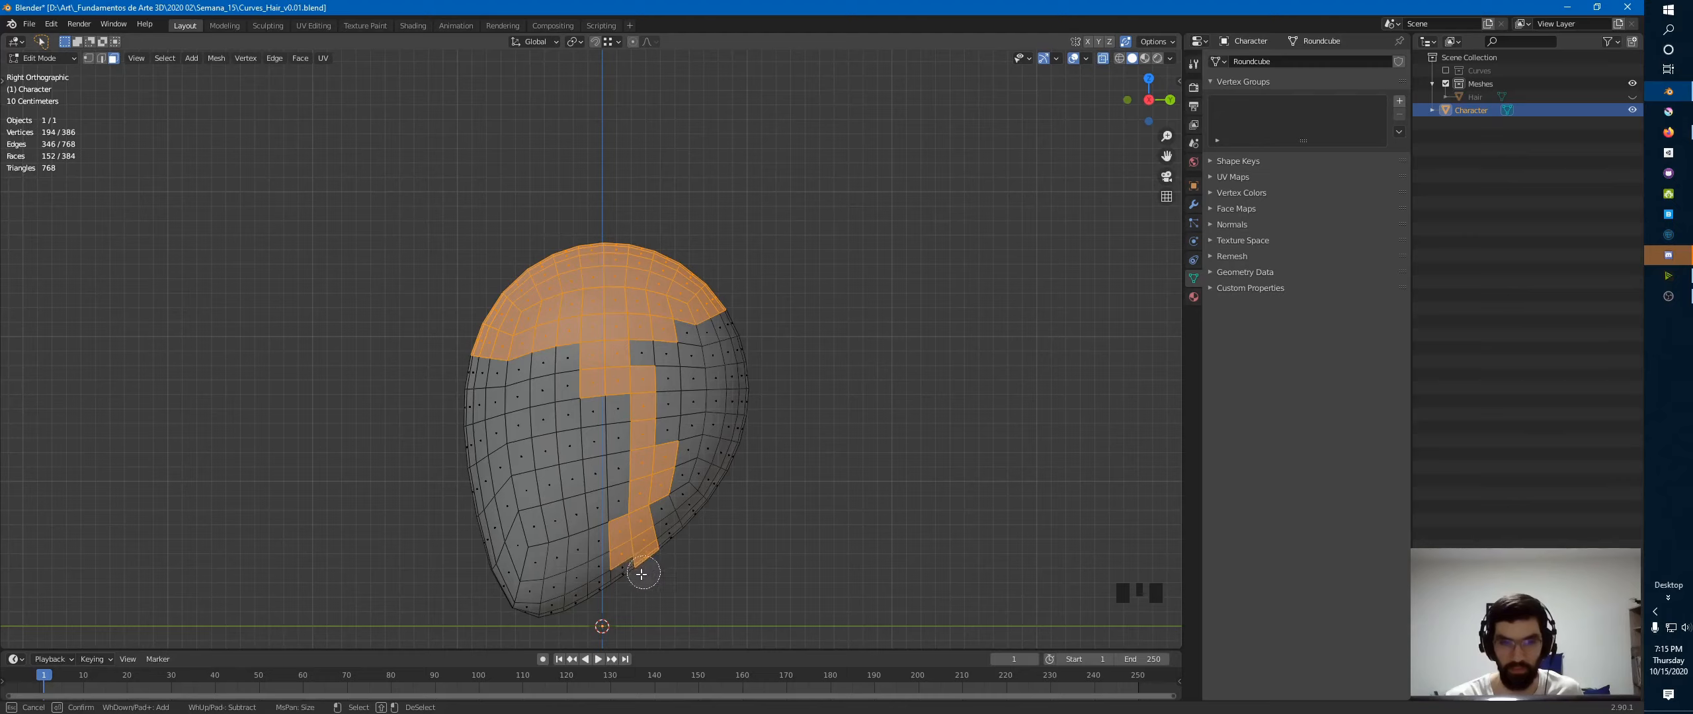
{"action": "mouse_move", "coordinate": [642, 574]}
{"action": "left_mouse_down"}
{"action": "mouse_move", "coordinate": [704, 373]}
{"action": "mouse_move", "coordinate": [655, 360]}
{"action": "mouse_move", "coordinate": [689, 427]}
{"action": "left_mouse_up"}
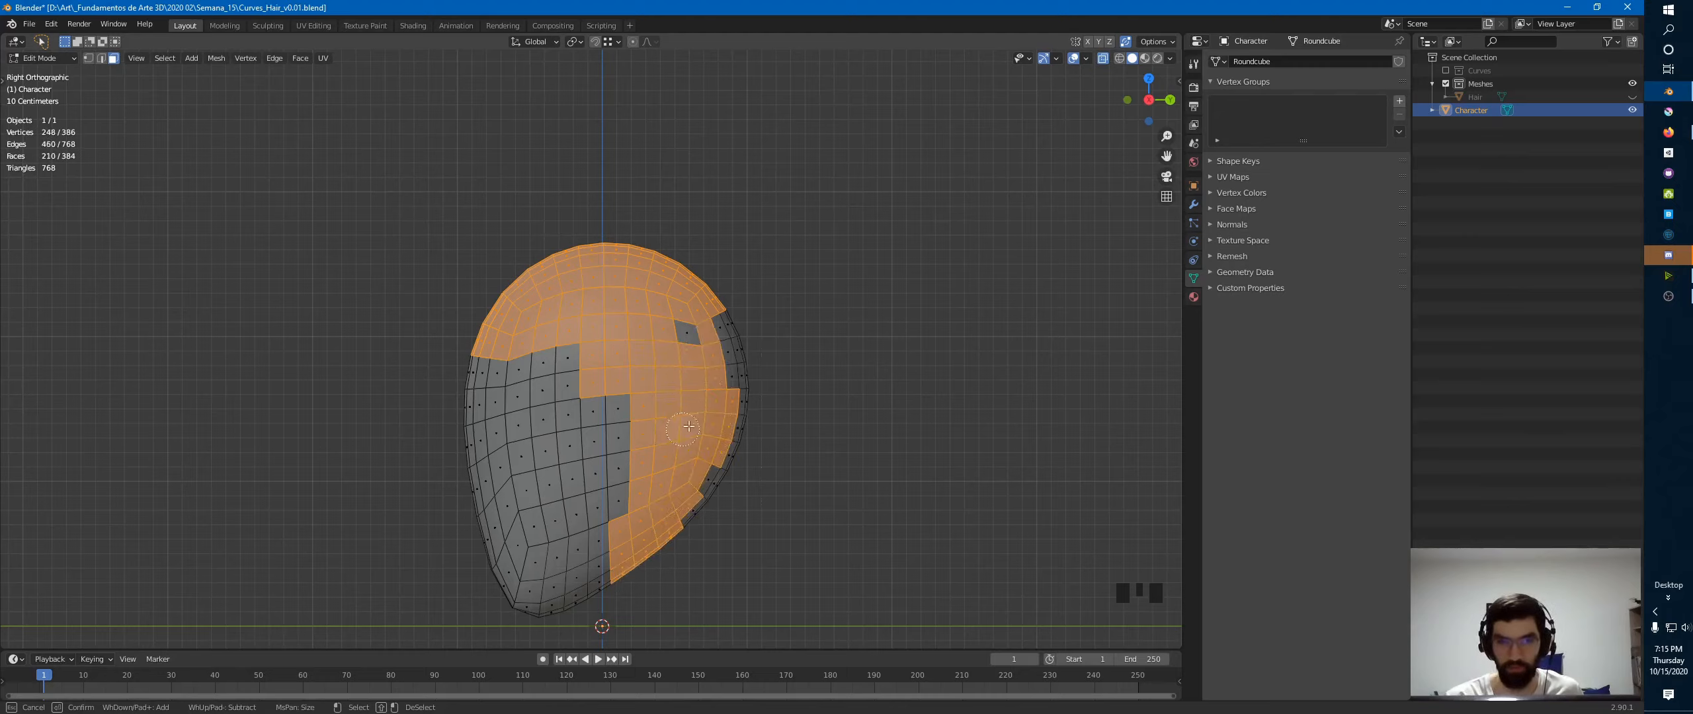
{"action": "left_click_drag", "start_coordinate": [679, 521], "coordinate": [737, 344]}
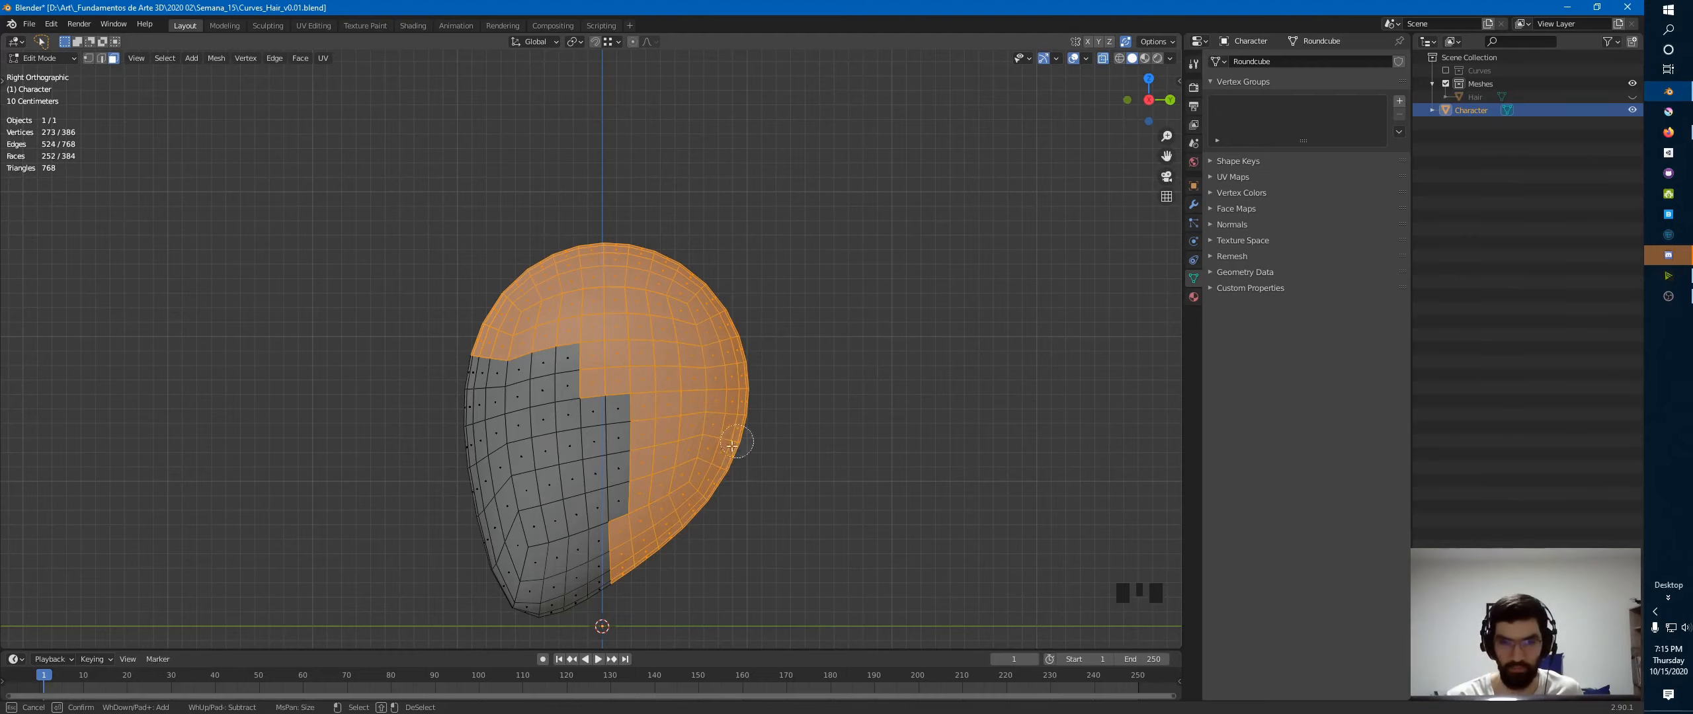
{"action": "right_click", "coordinate": [760, 426]}
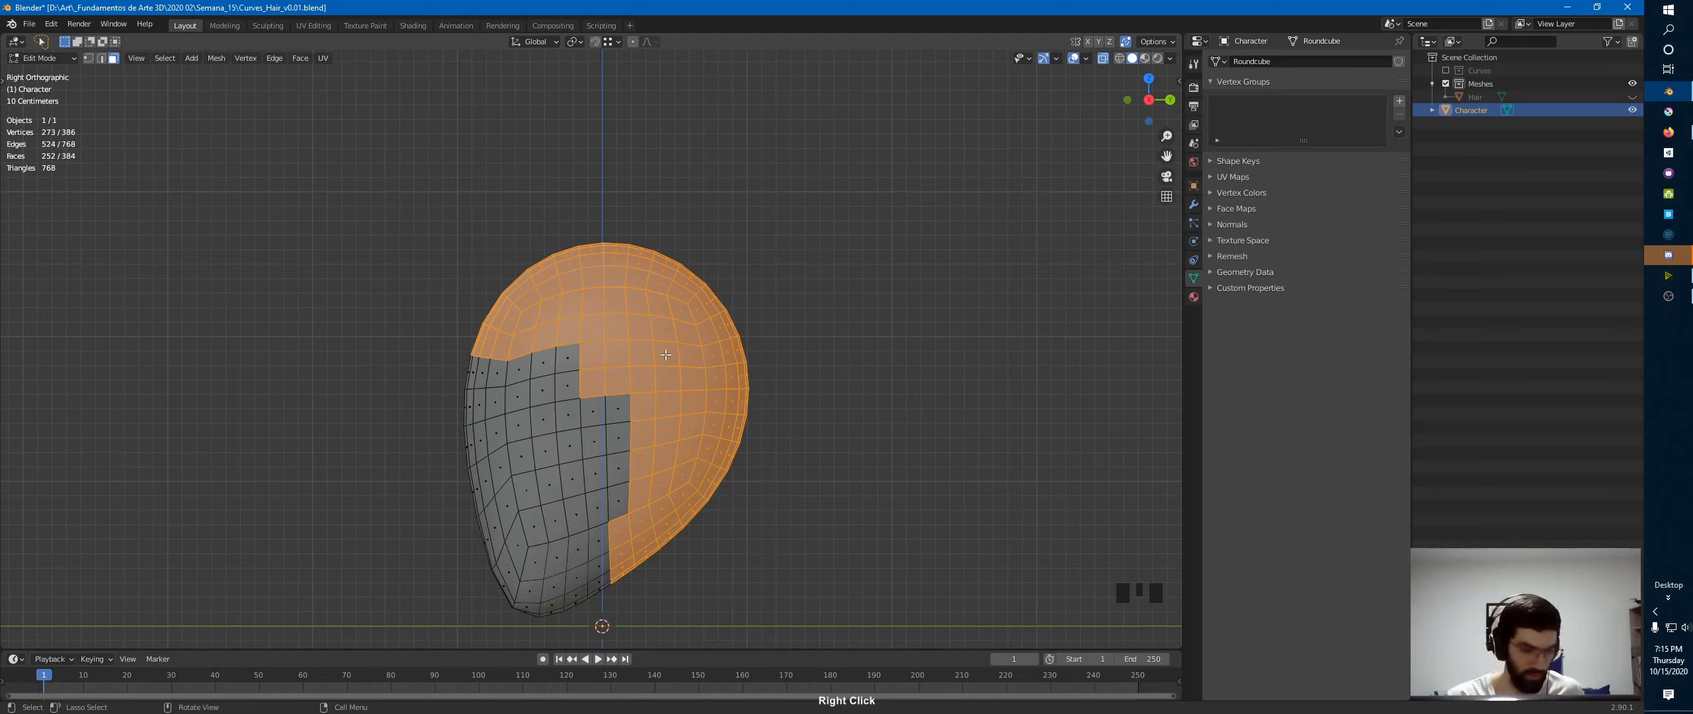
- Duplicate the selected head faces, scale the copy to about 1.024 and separate it into its own object
{"action": "key", "text": "shift+d"}
{"action": "key", "text": "s"}
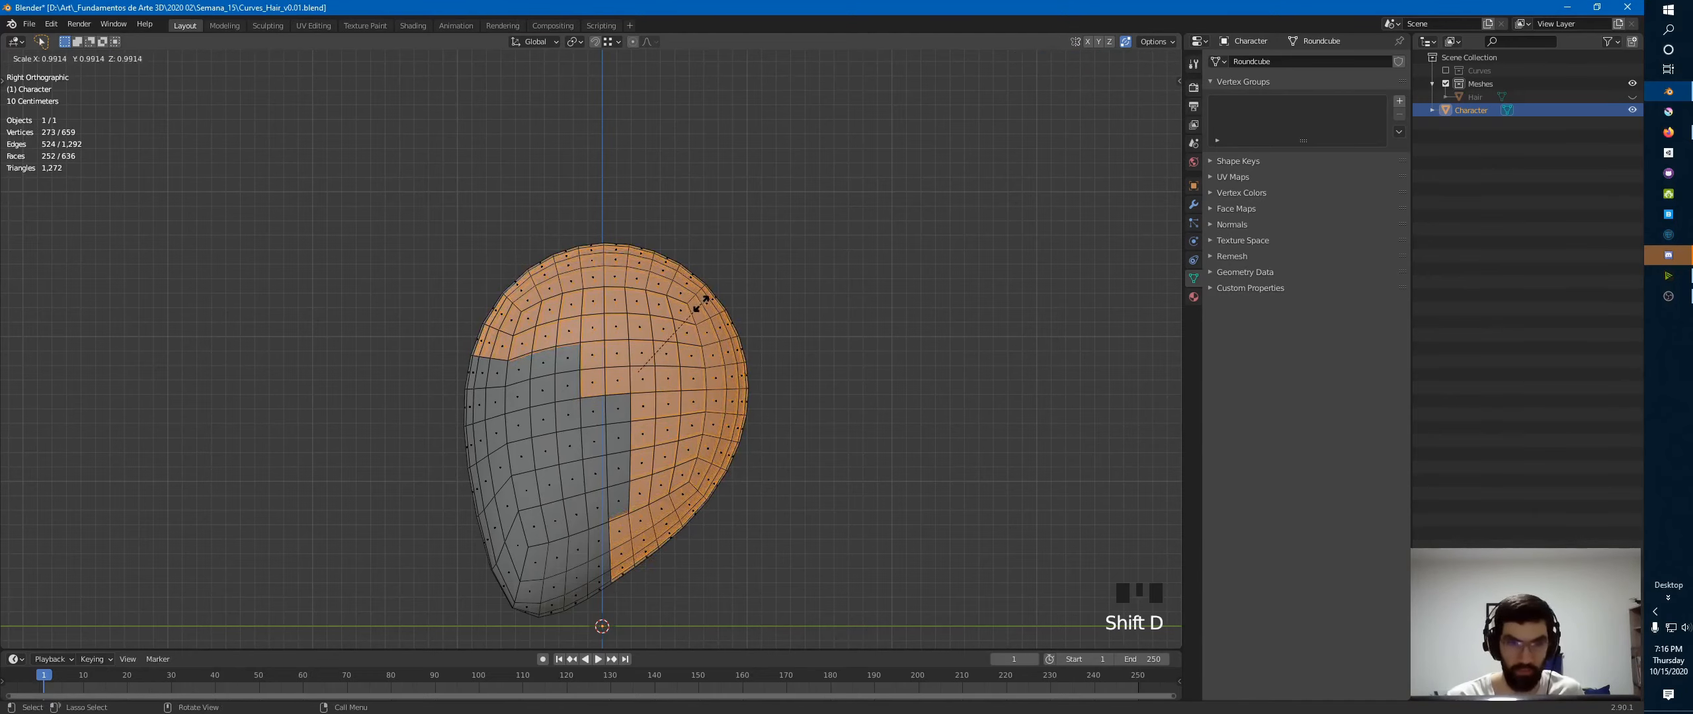
{"action": "left_click", "coordinate": [717, 296]}
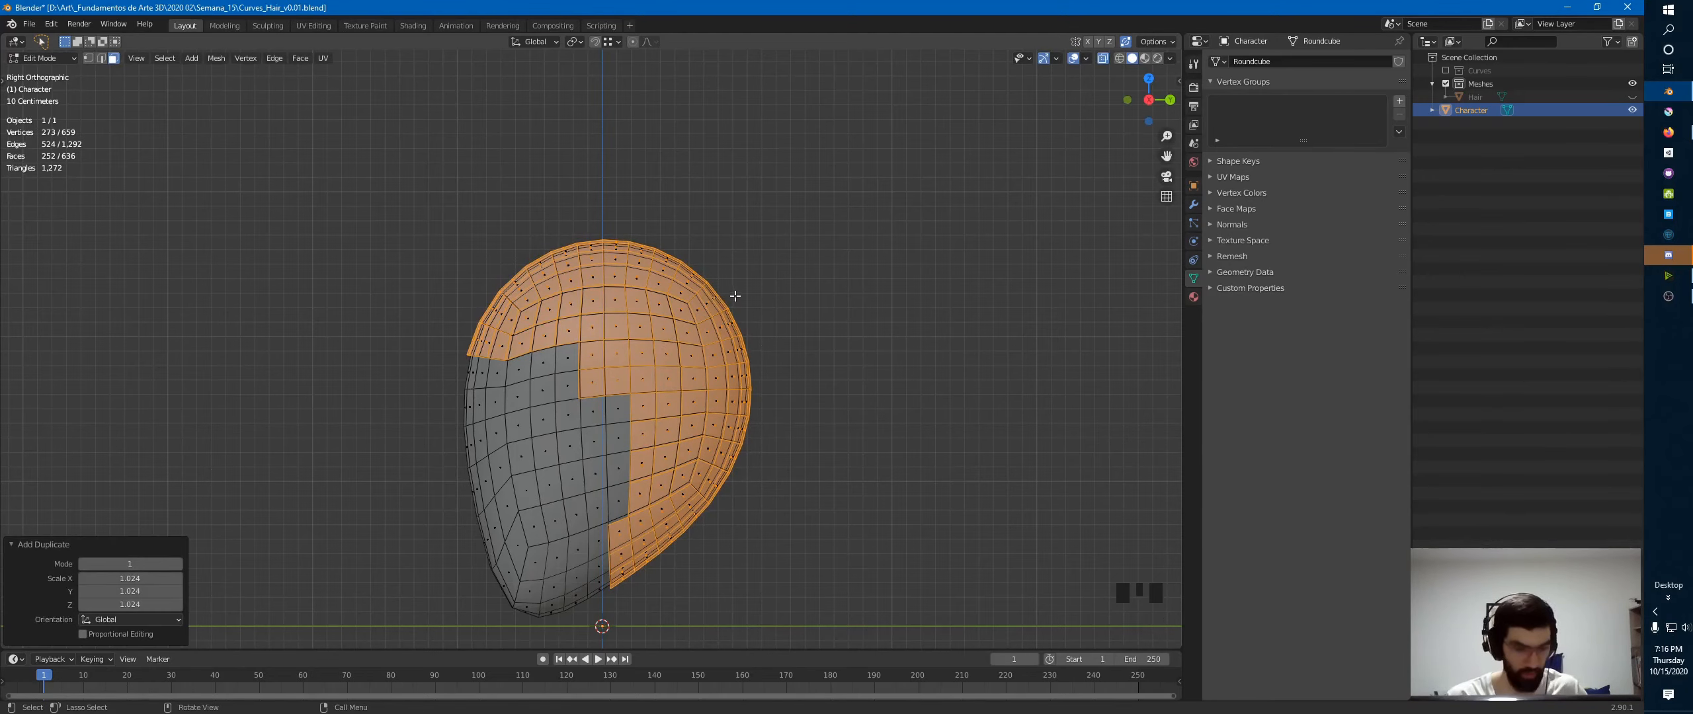
{"action": "key", "text": "p"}
{"action": "left_click", "coordinate": [735, 296]}
{"action": "key", "text": "Tab"}
{"action": "left_click", "coordinate": [731, 298]}
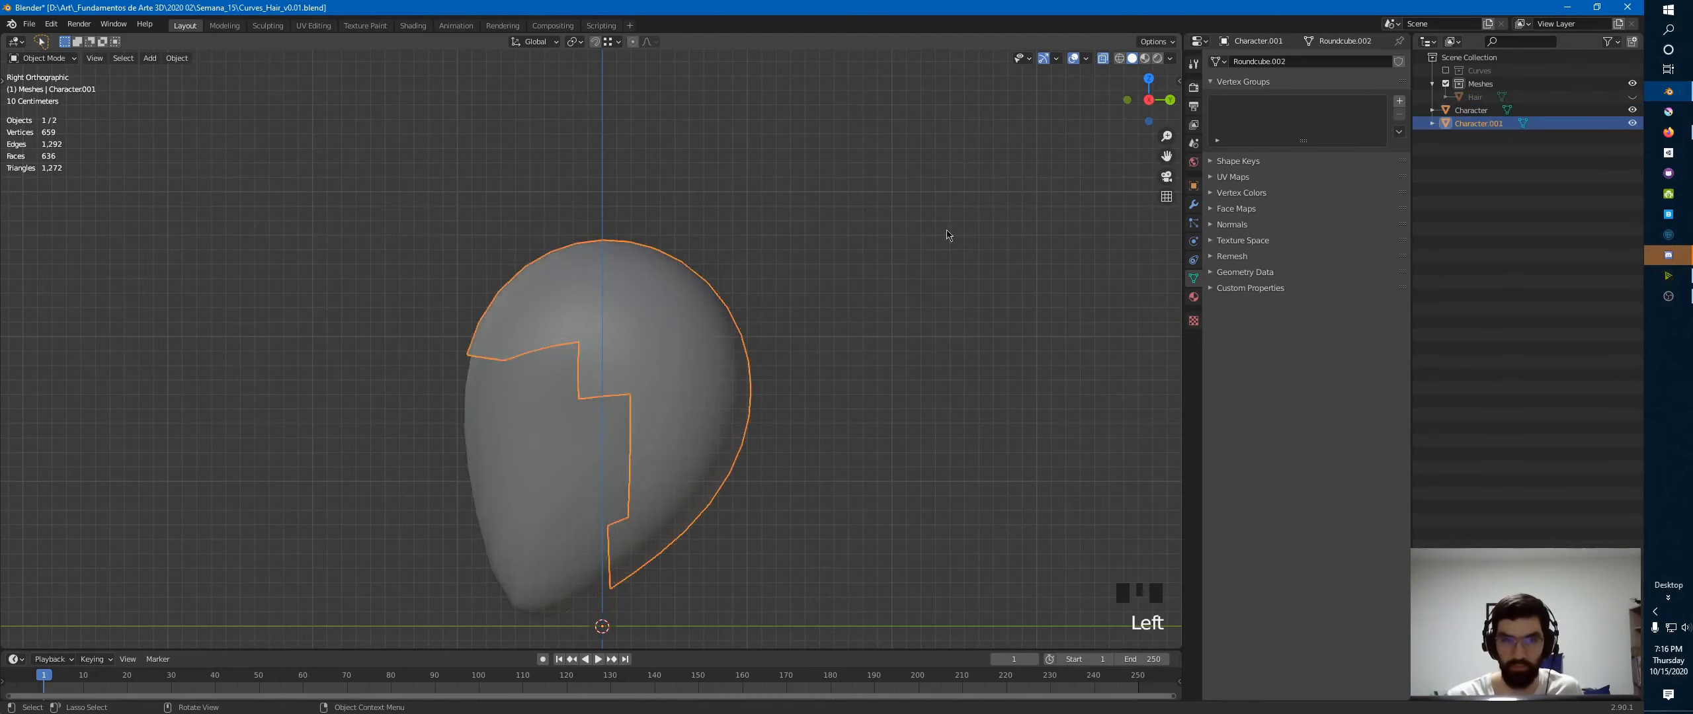
- Move the separated hair piece into the Meshes collection and rename it Long_Hair
{"action": "left_click", "coordinate": [1480, 125]}
{"action": "left_click_drag", "start_coordinate": [1489, 89], "coordinate": [1485, 86]}
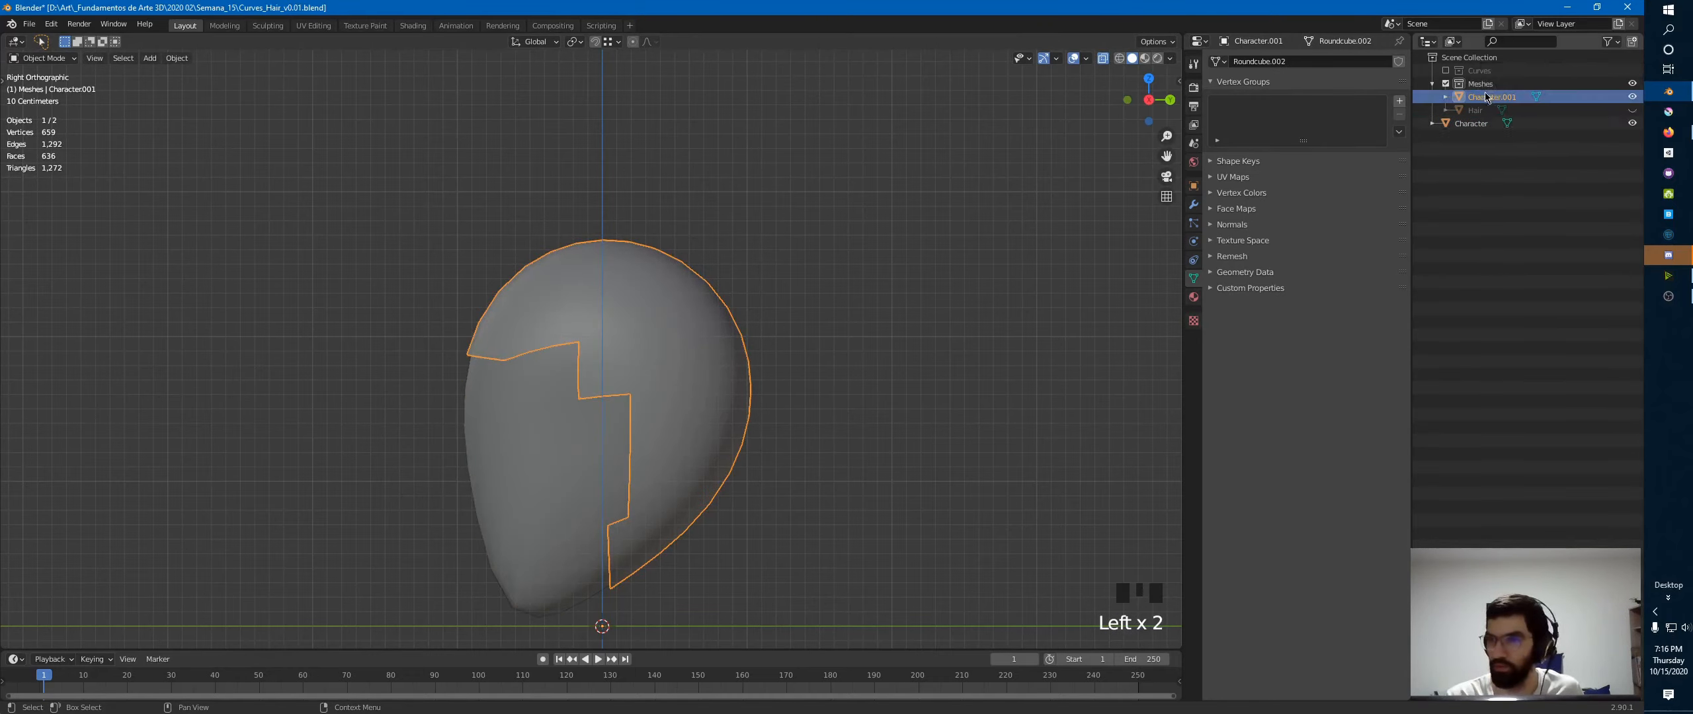
{"action": "key", "text": "F2"}
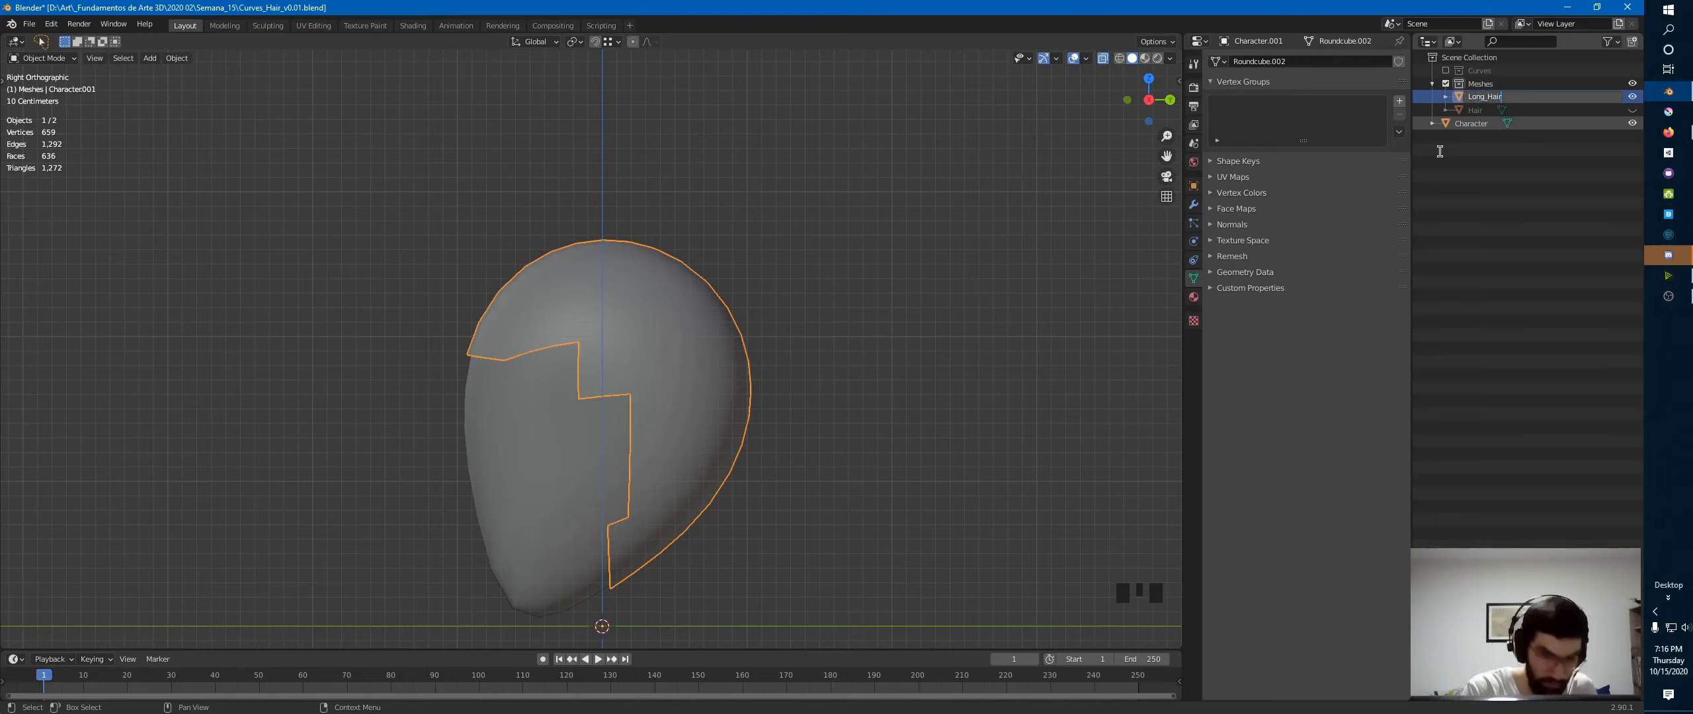
{"action": "key", "text": "Return"}
{"action": "key", "text": "alt+z"}
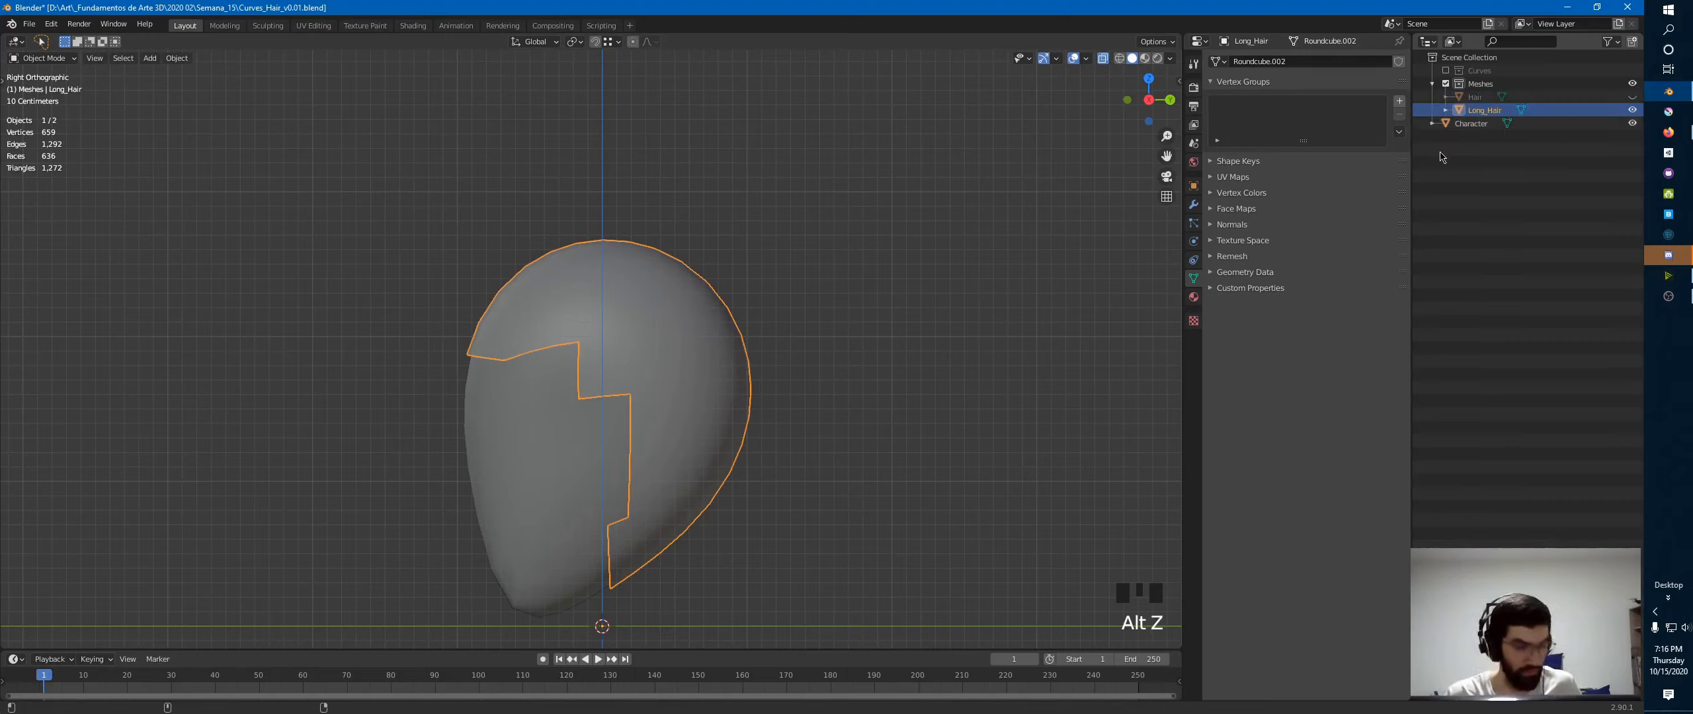
- With proportional editing on, pull a front vertex of Long_Hair about 0.67 m forward in right view to form a fringe
{"action": "mouse_move", "coordinate": [699, 321]}
{"action": "middle_mouse_down"}
{"action": "mouse_move", "coordinate": [640, 310]}
{"action": "mouse_move", "coordinate": [712, 311]}
{"action": "middle_mouse_up"}
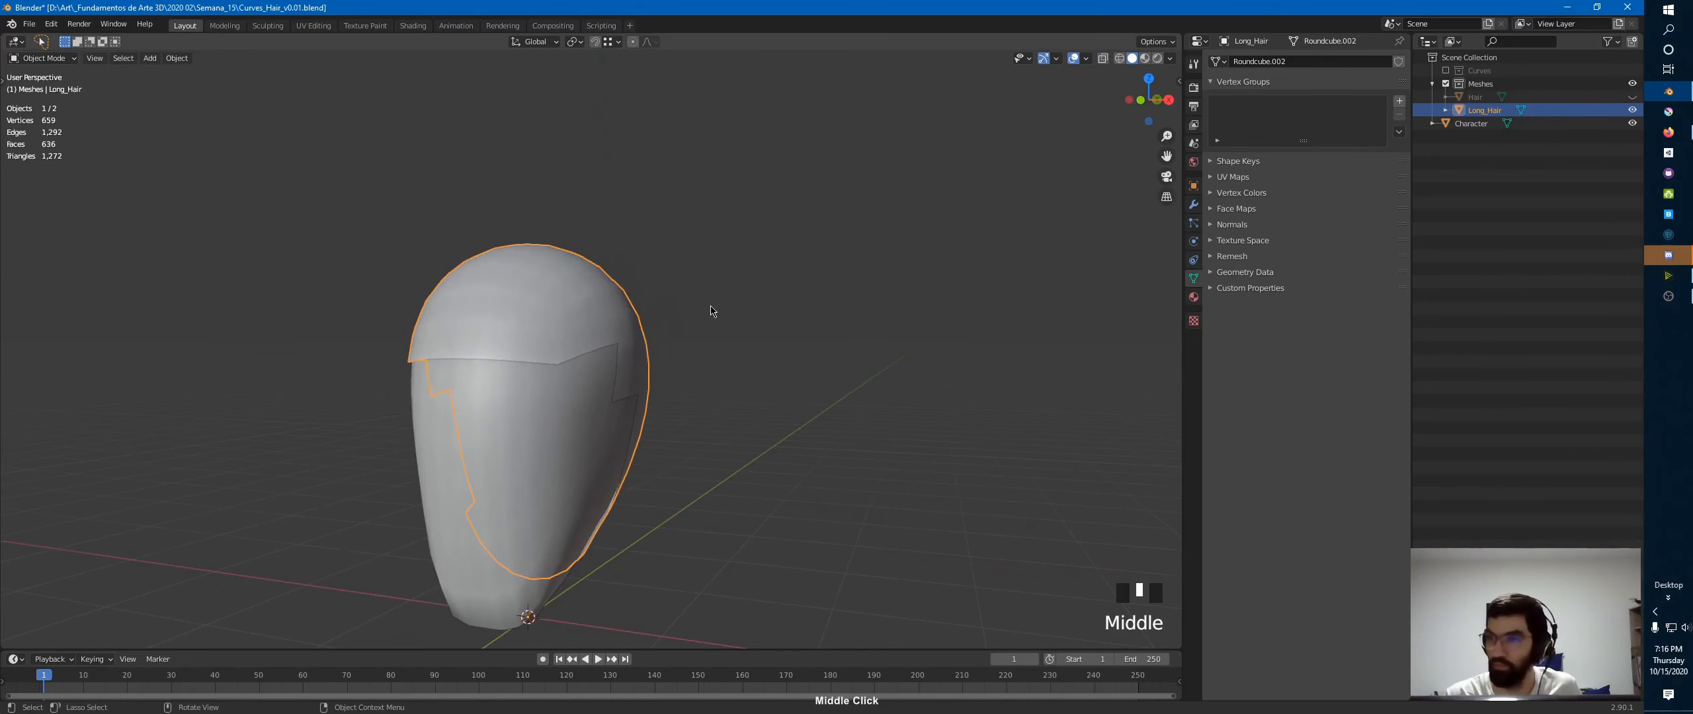
{"action": "key", "text": "alt+Tab"}
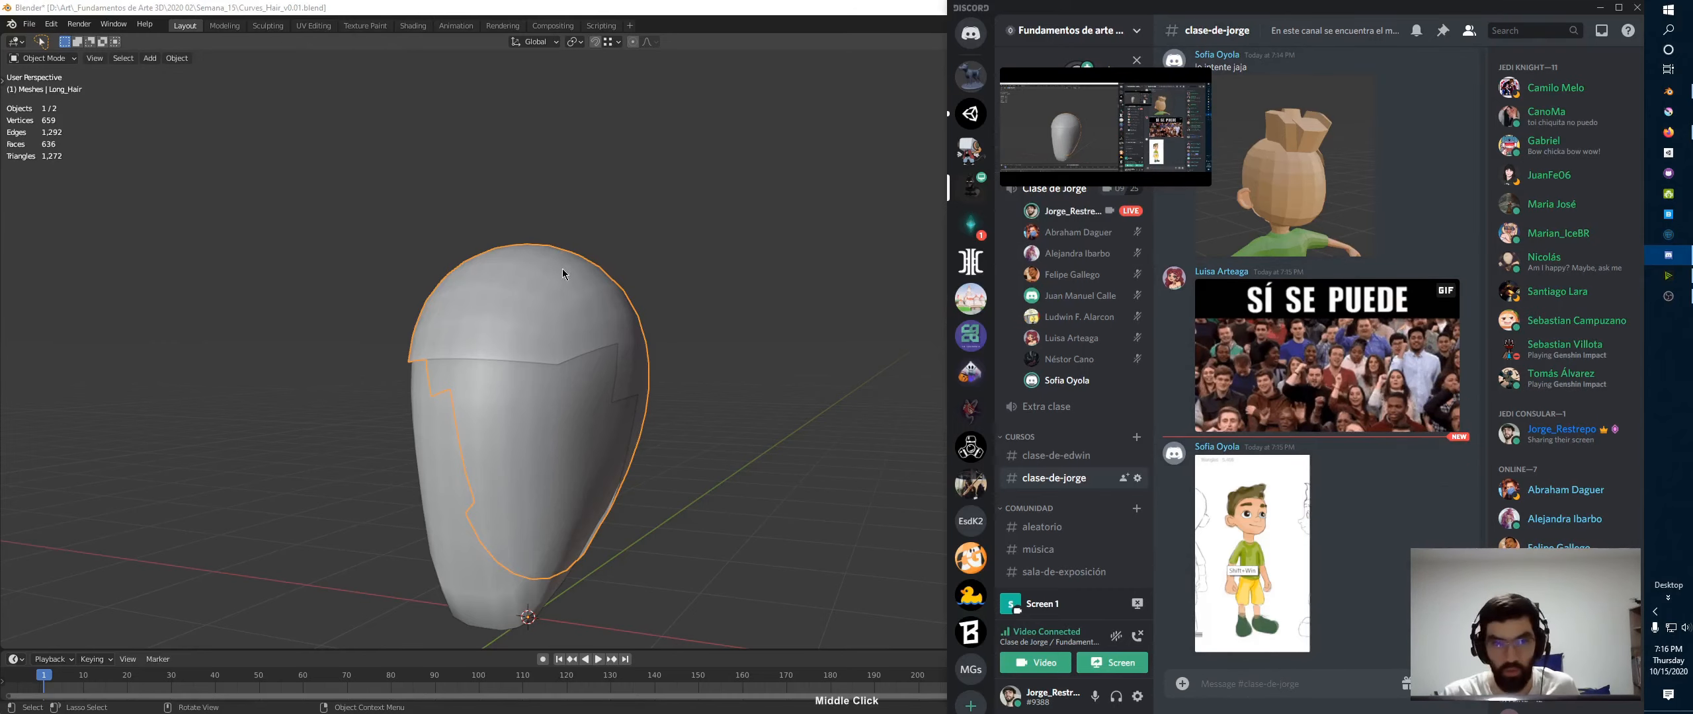
{"action": "middle_click_drag", "start_coordinate": [562, 268], "coordinate": [603, 279]}
{"action": "key", "text": "Tab"}
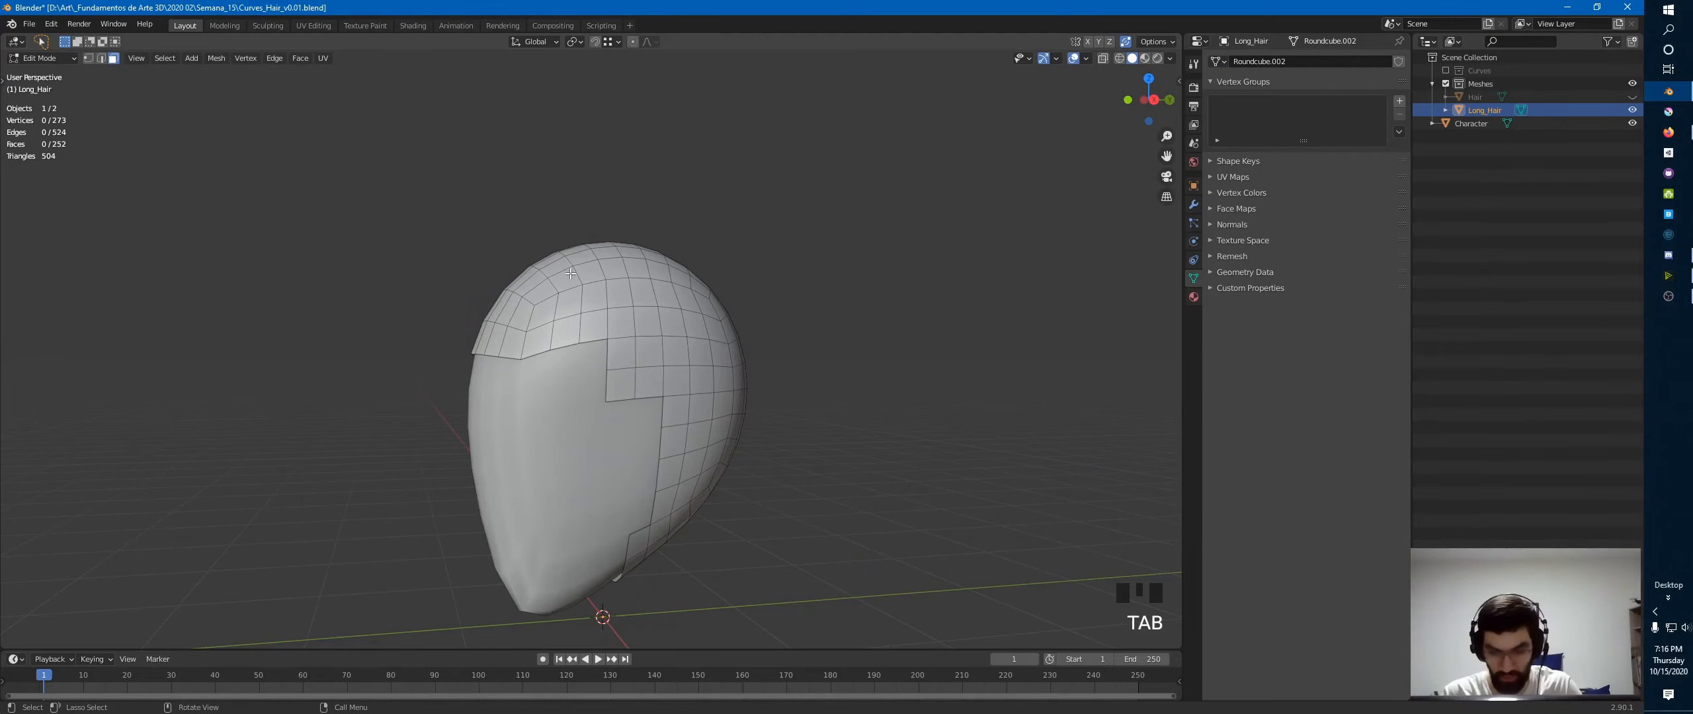
{"action": "key", "text": "KP_7"}
{"action": "key", "text": "1"}
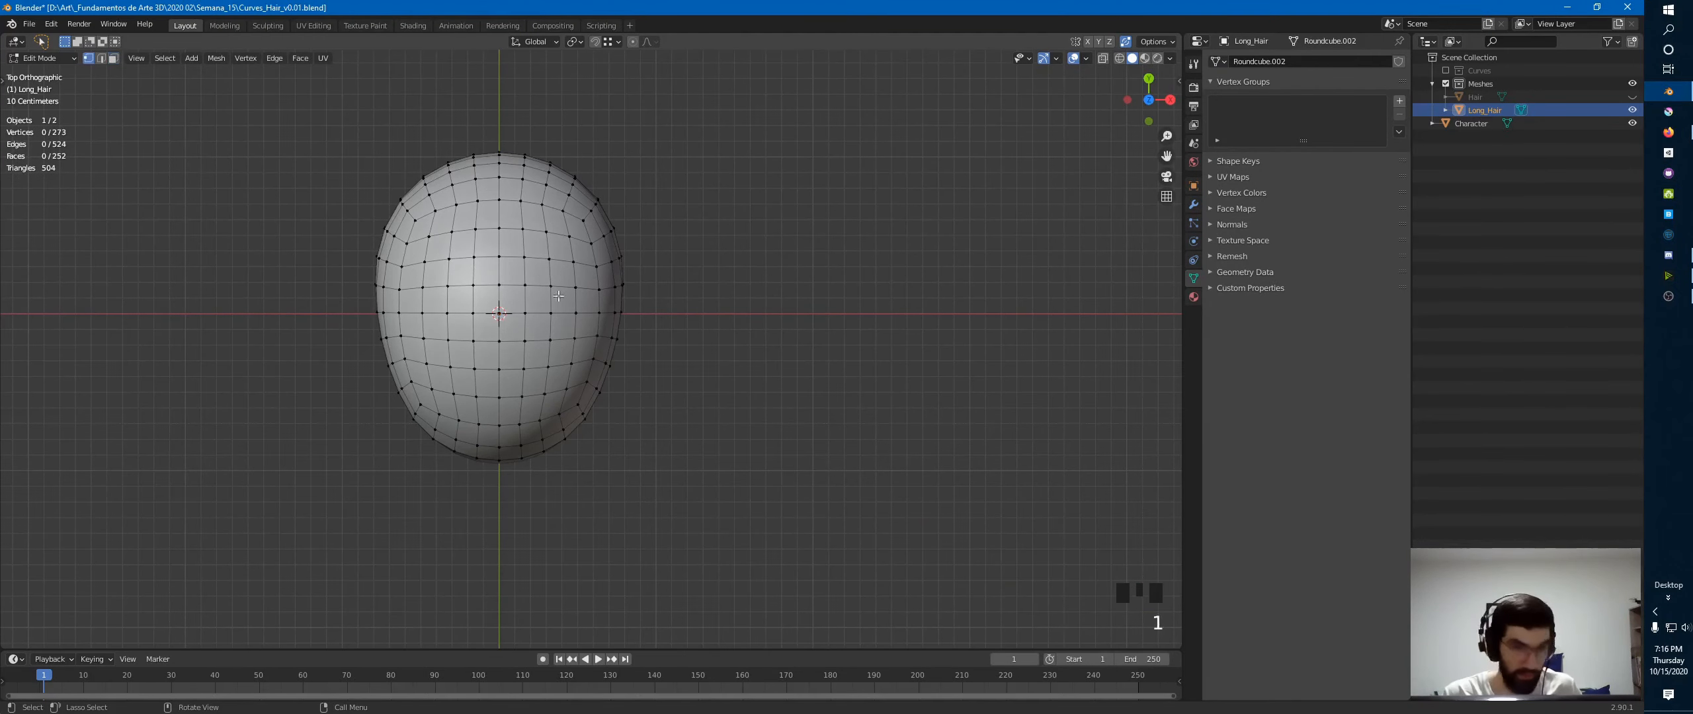
{"action": "key", "text": "KP_3"}
{"action": "left_click", "coordinate": [488, 316]}
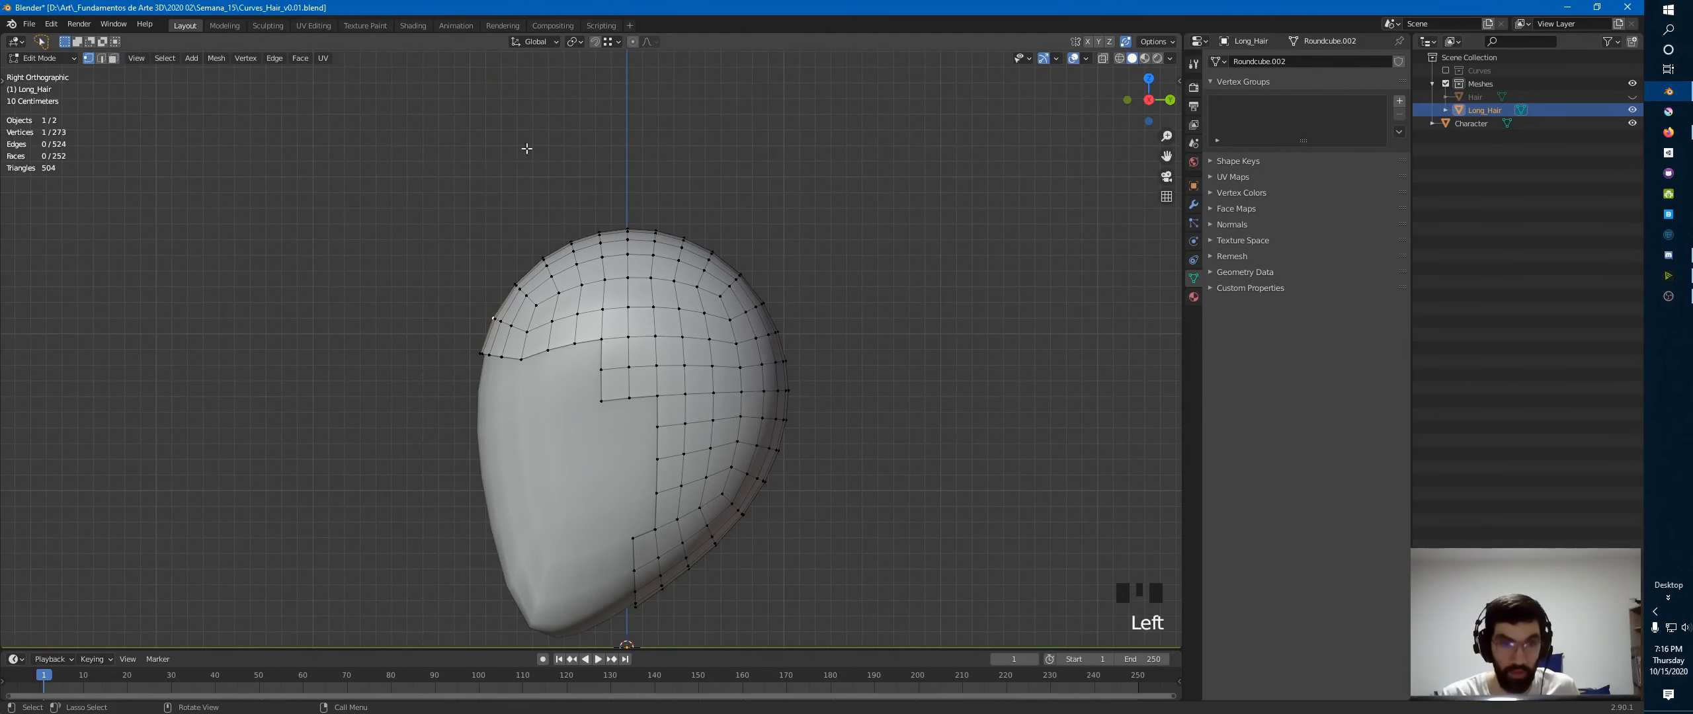
{"action": "left_click", "coordinate": [635, 43]}
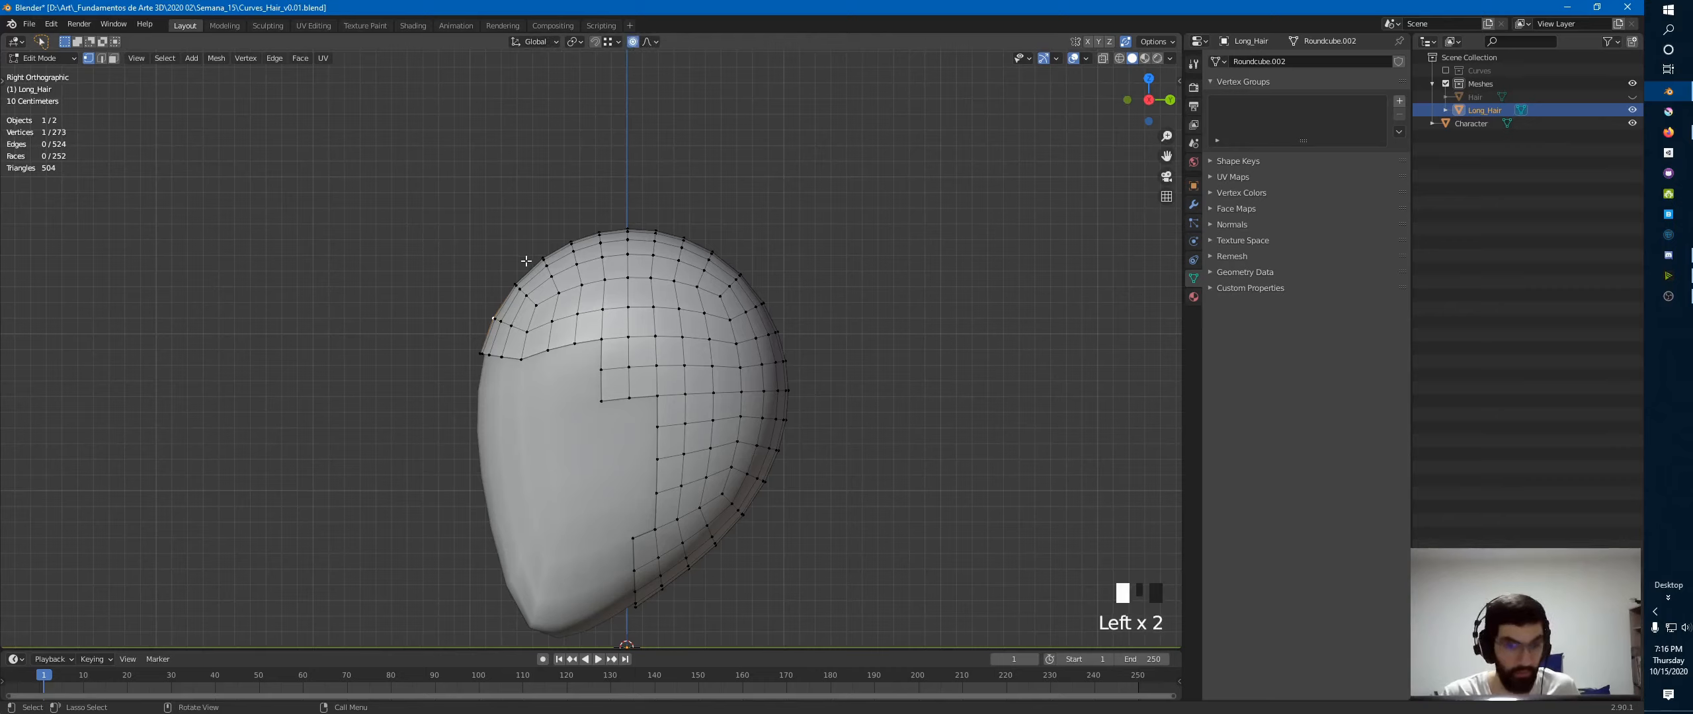
{"action": "key", "text": "g"}
{"action": "left_click", "coordinate": [417, 225]}
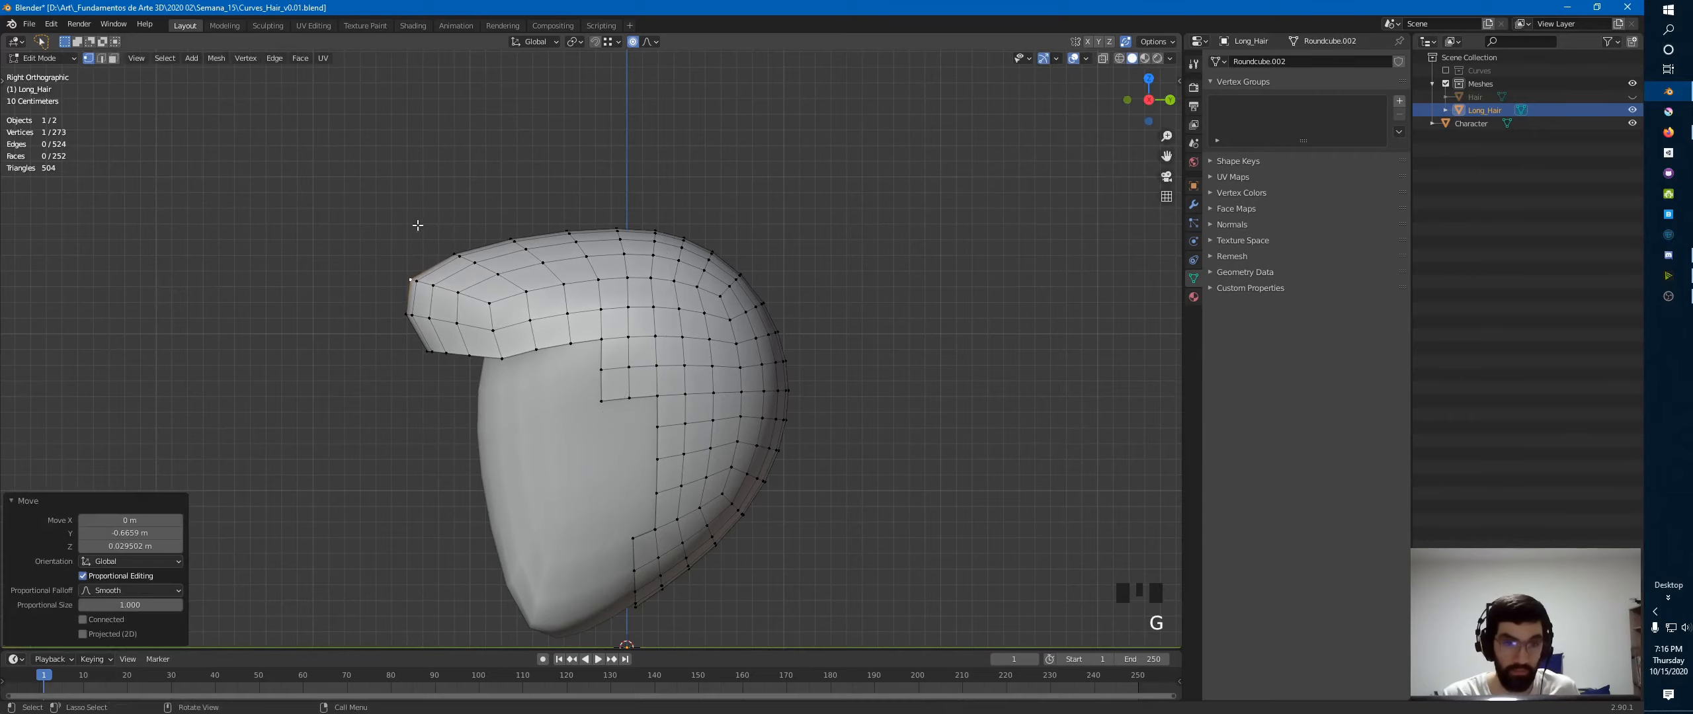
- Shift the fringe's selected vertex sideways in front view with proportional editing
{"action": "middle_click_drag", "start_coordinate": [417, 225], "coordinate": [706, 228]}
{"action": "key", "text": "KP_3"}
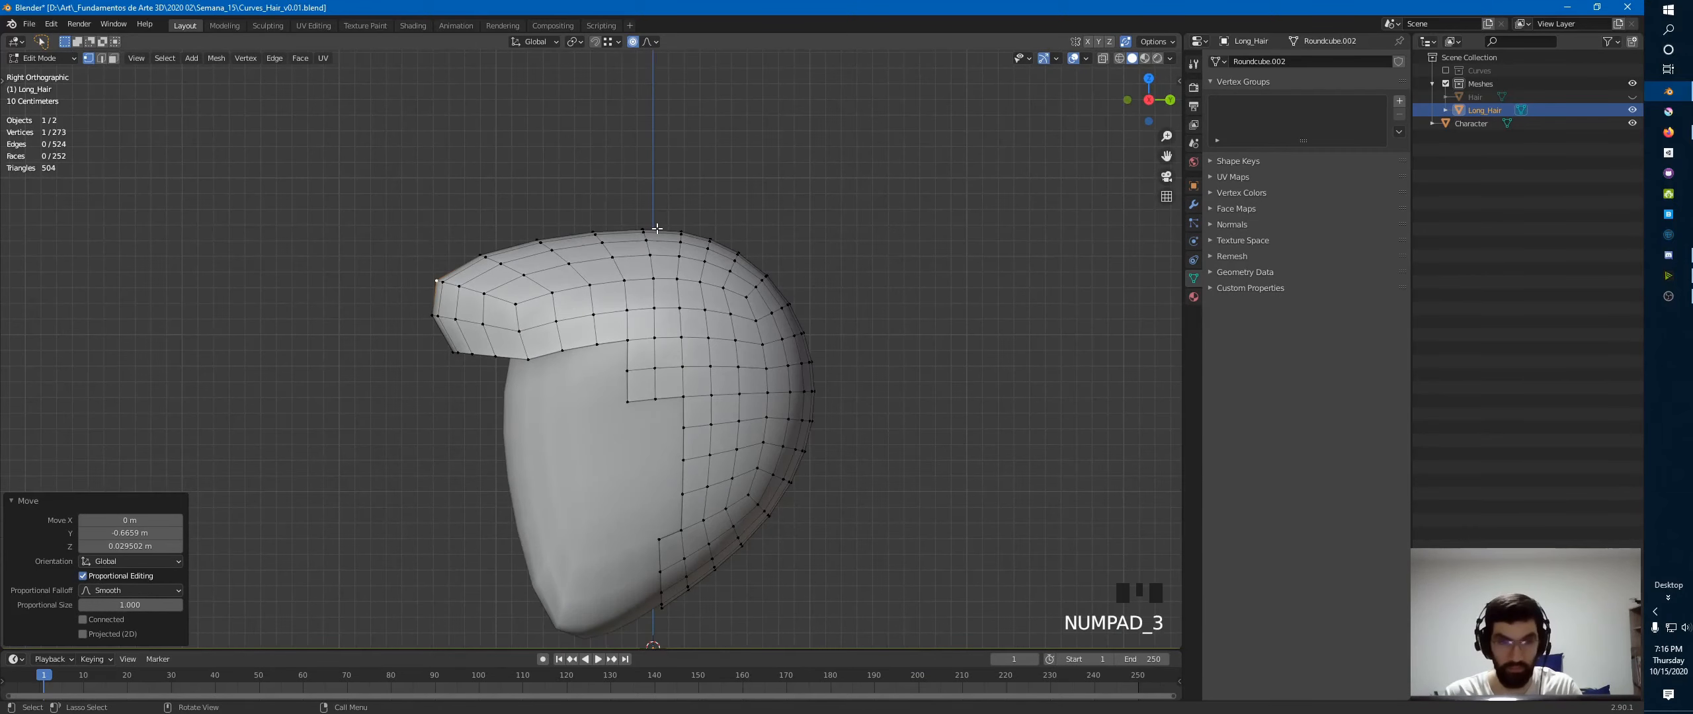
{"action": "key", "text": "KP_1"}
{"action": "key", "text": "g"}
{"action": "left_click", "coordinate": [655, 208]}
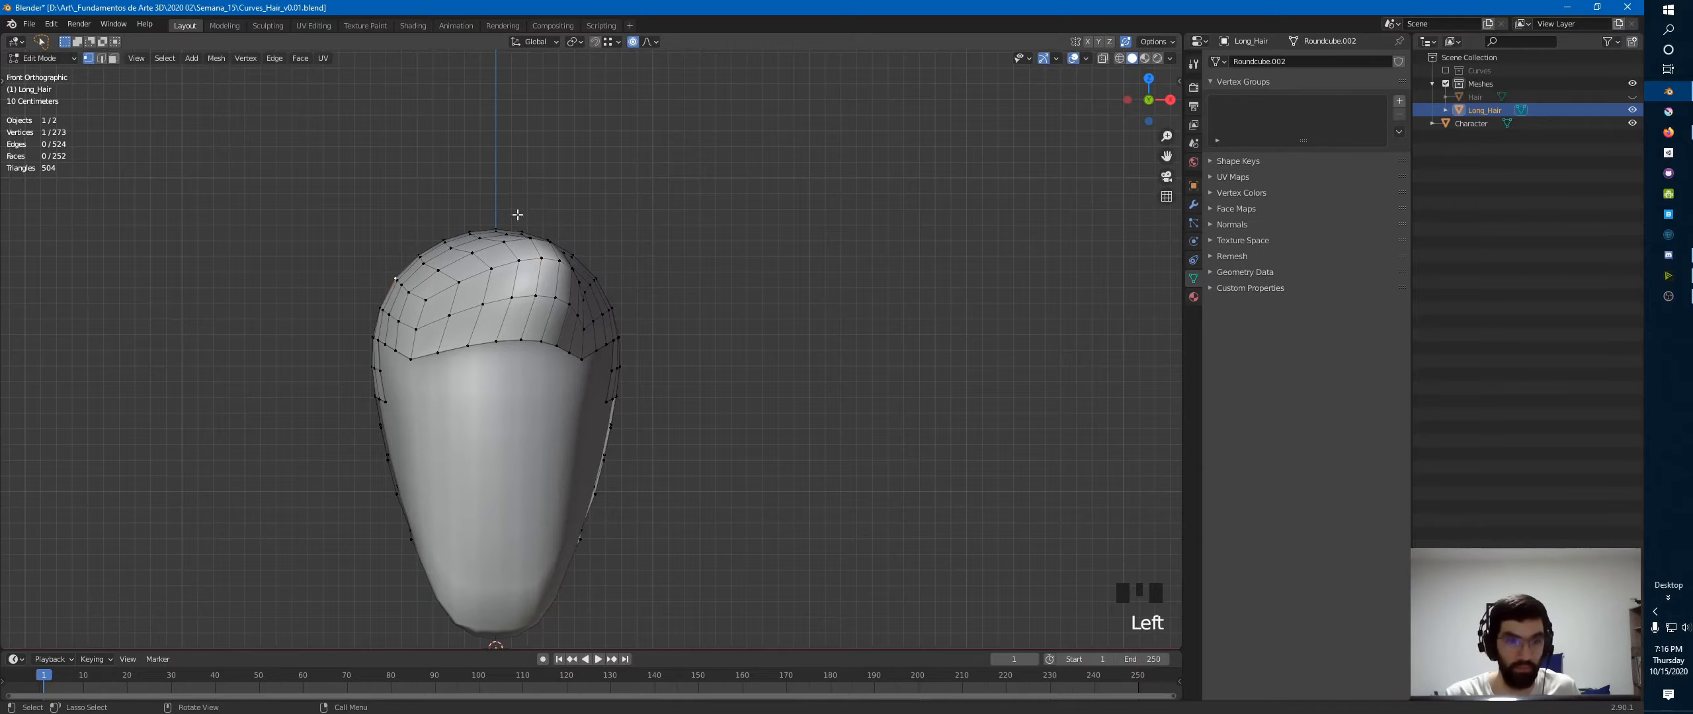
- Select the open border edges of Long_Hair around the face, including both sides and the lower back
{"action": "middle_click_drag", "start_coordinate": [386, 272], "coordinate": [488, 252]}
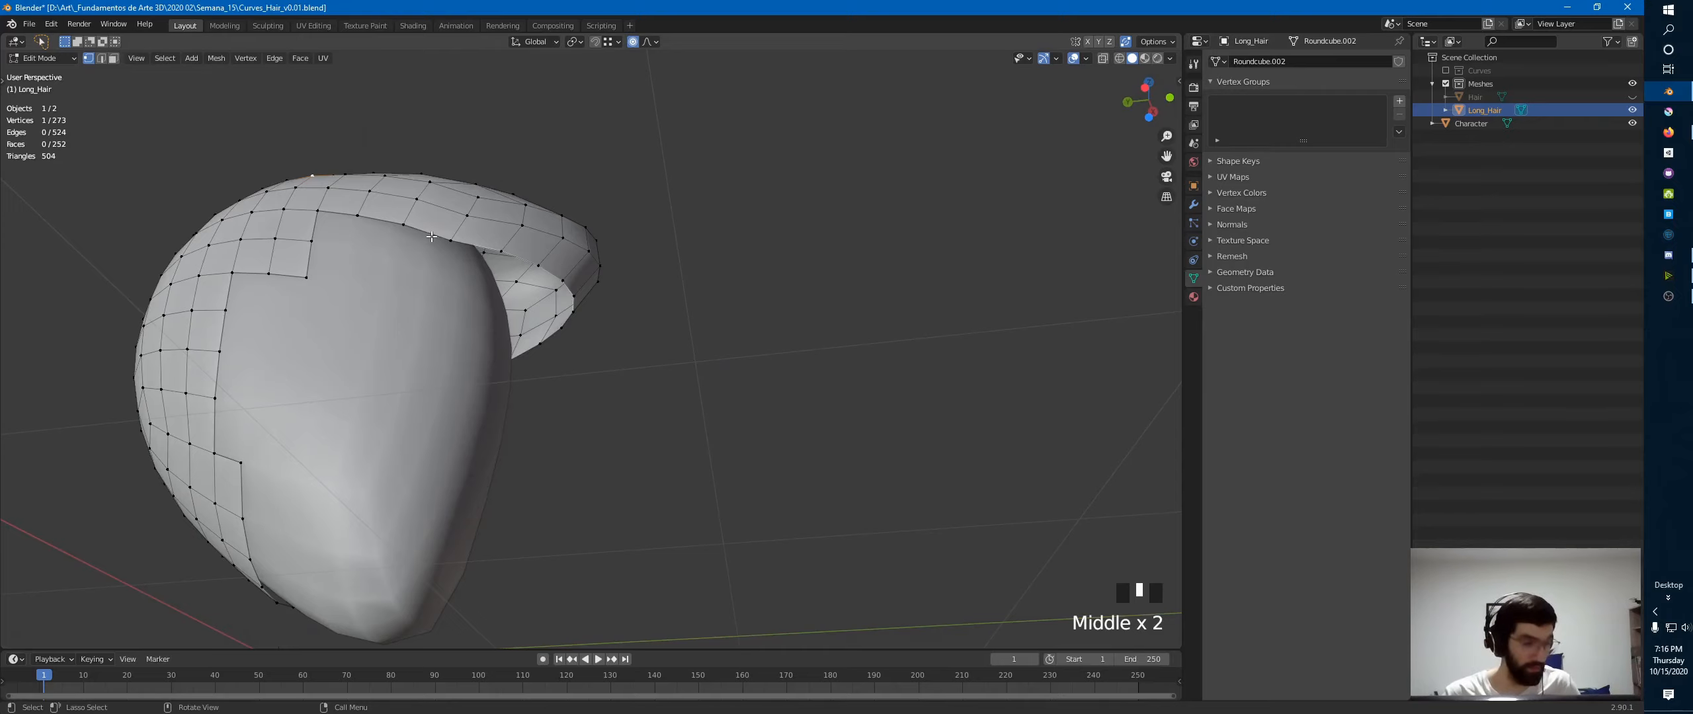
{"action": "key", "text": "Tab"}
{"action": "key", "text": "Tab"}
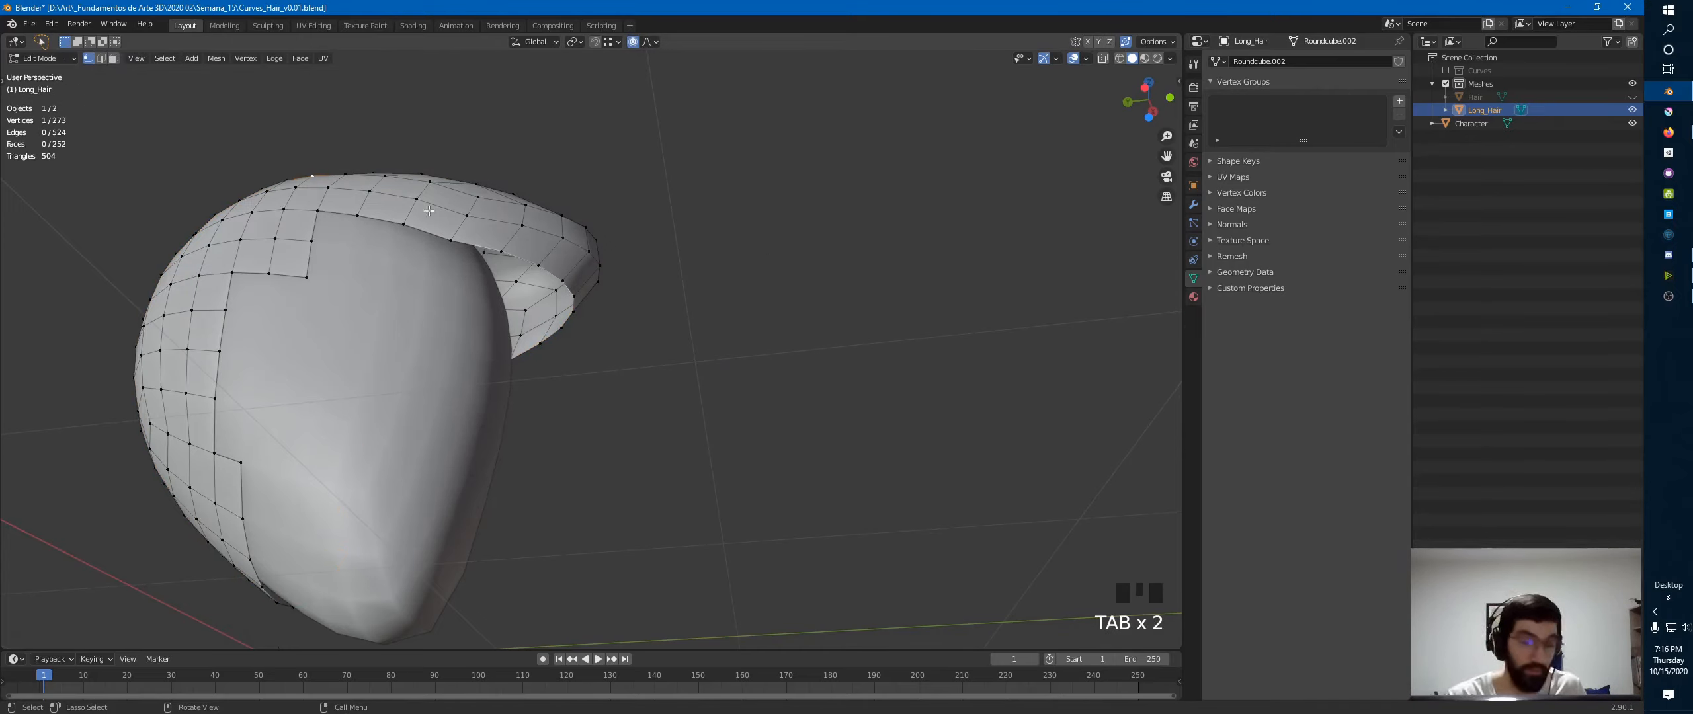
{"action": "key", "text": "2"}
{"action": "left_click", "coordinate": [440, 238], "text": "alt"}
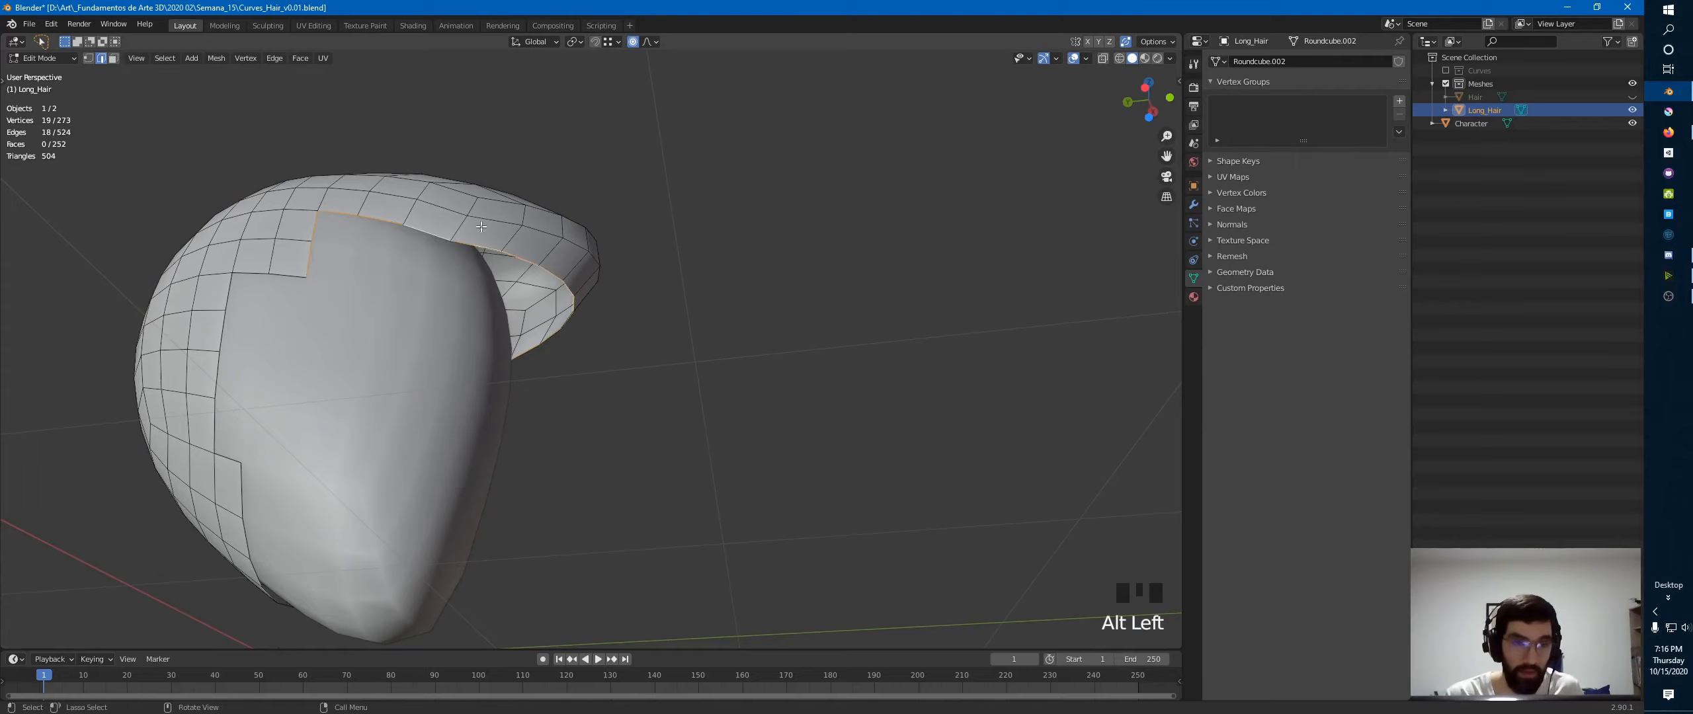
{"action": "middle_click_drag", "start_coordinate": [440, 238], "coordinate": [322, 358]}
{"action": "left_click", "coordinate": [322, 358], "text": "alt+shift"}
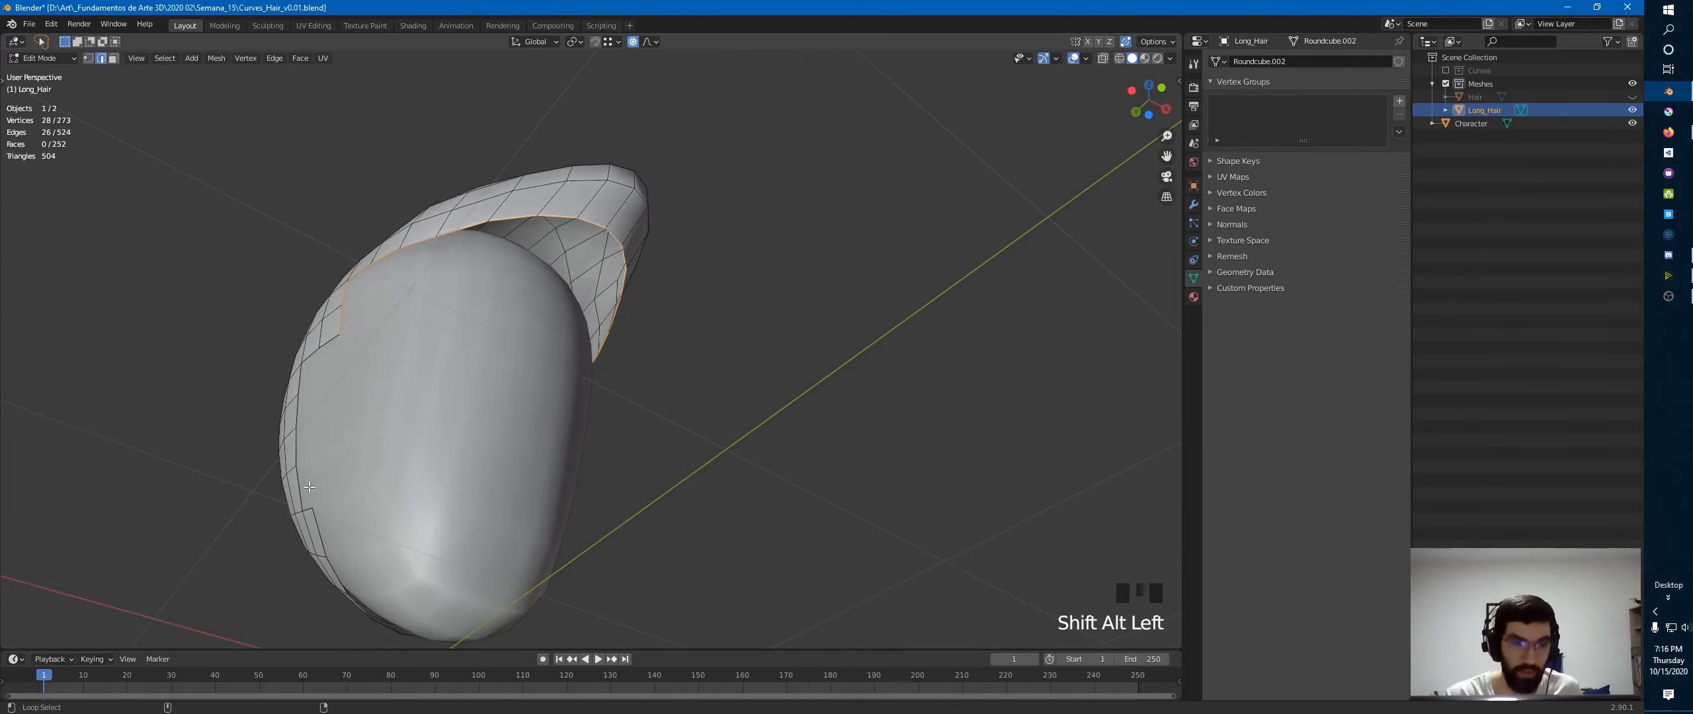
{"action": "key", "text": "ctrl+z"}
{"action": "left_click", "coordinate": [324, 513], "text": "alt+shift"}
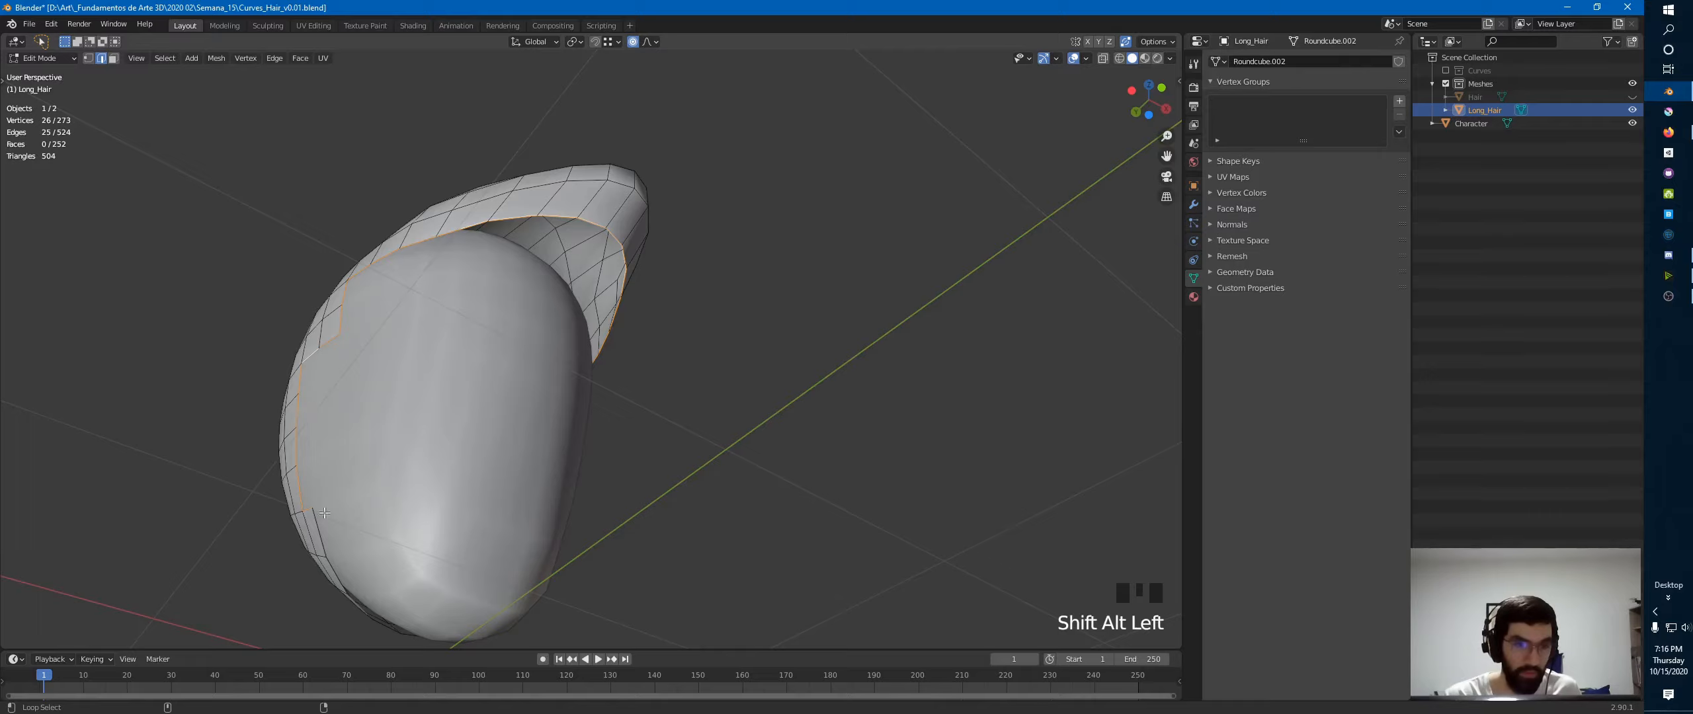
{"action": "left_click", "coordinate": [321, 530], "text": "alt+shift"}
{"action": "middle_click_drag", "start_coordinate": [321, 531], "coordinate": [533, 536]}
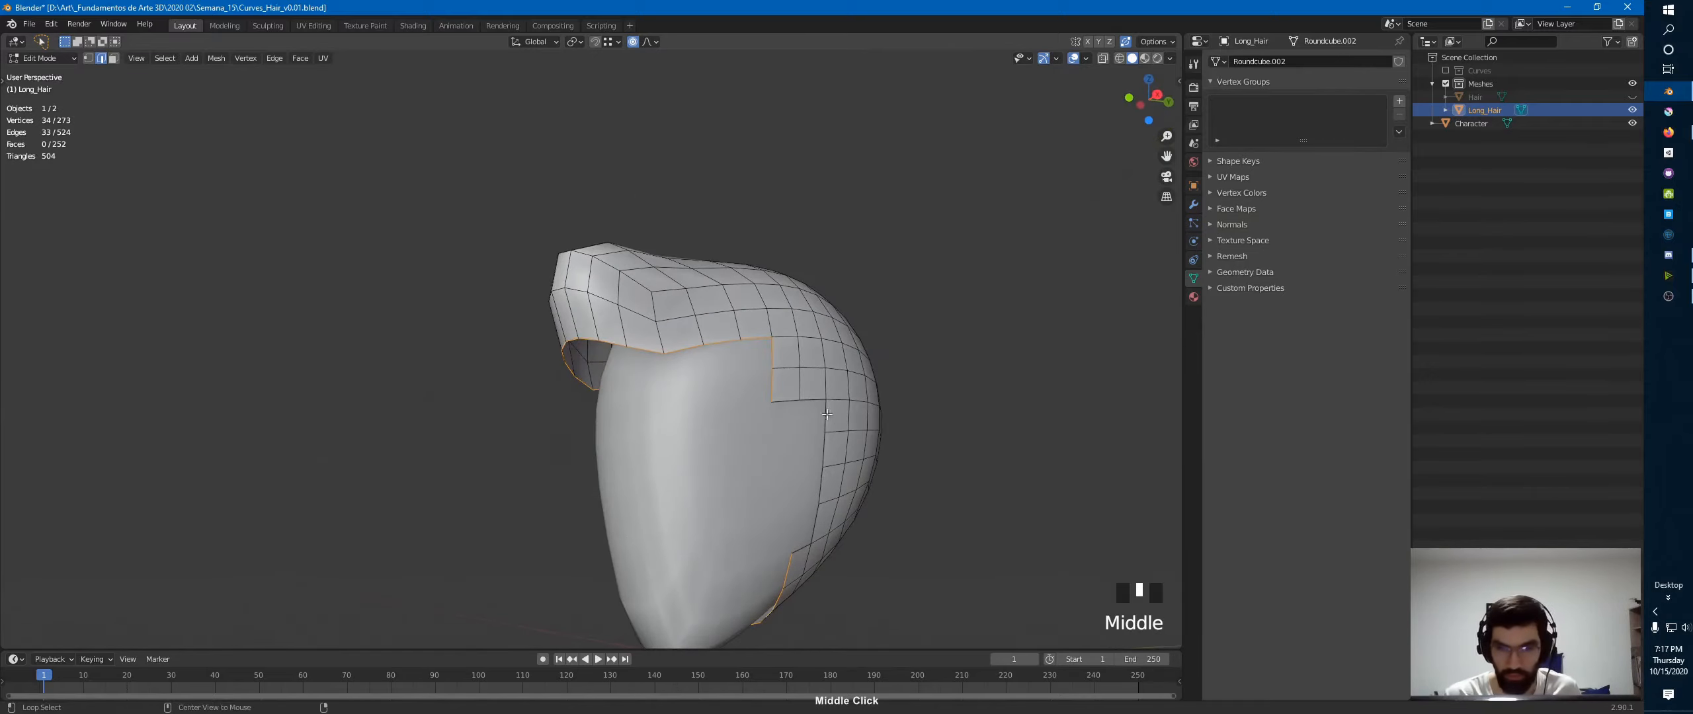
{"action": "left_click", "coordinate": [809, 399], "text": "alt+shift"}
{"action": "middle_click_drag", "start_coordinate": [809, 398], "coordinate": [832, 372]}
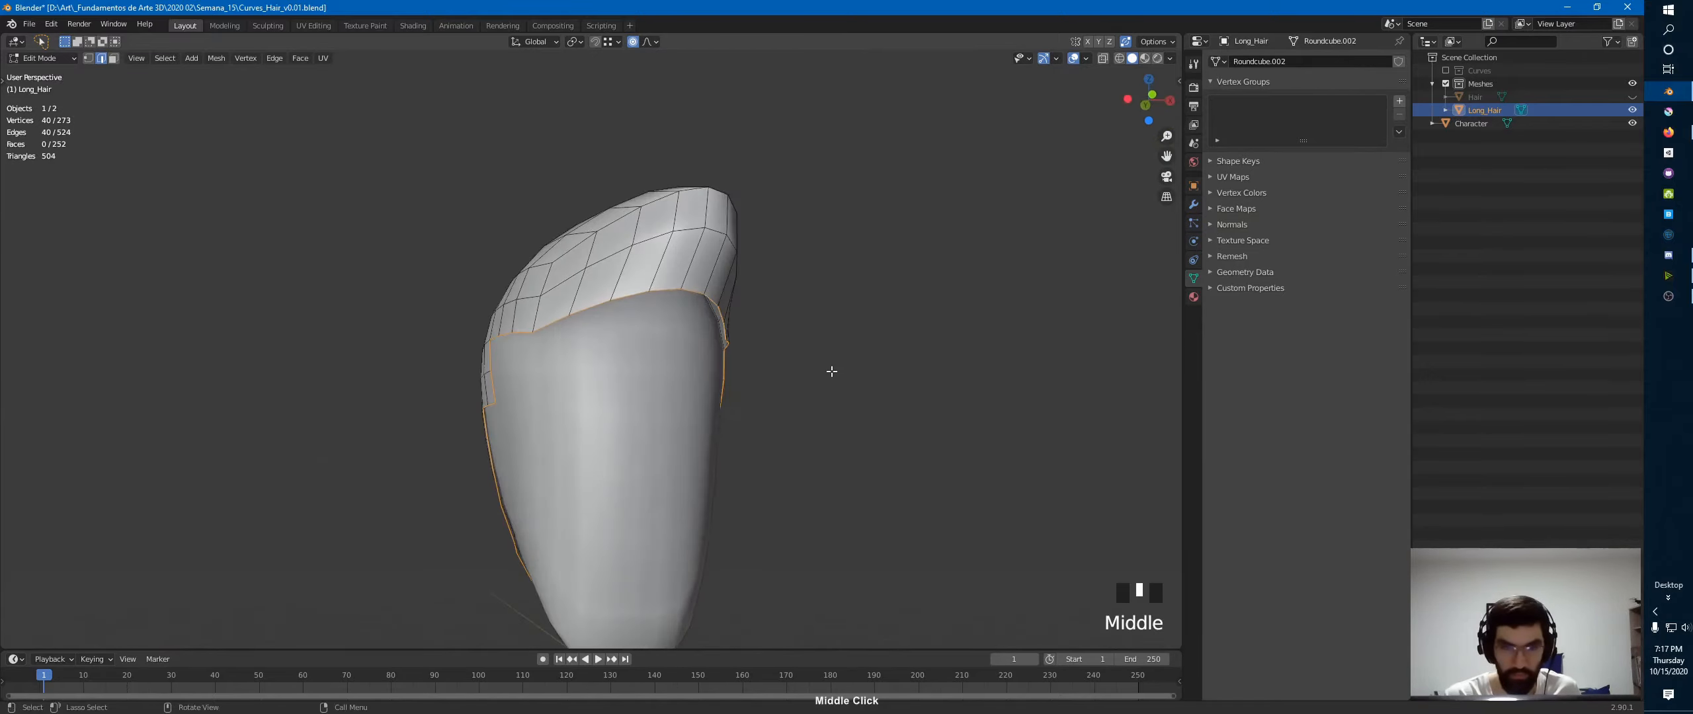
- Select the mid-head side vertices of Character in see-through right view and snap the 3D cursor to the selection
{"action": "key", "text": "Tab"}
{"action": "left_click", "coordinate": [639, 419]}
{"action": "key", "text": "Tab"}
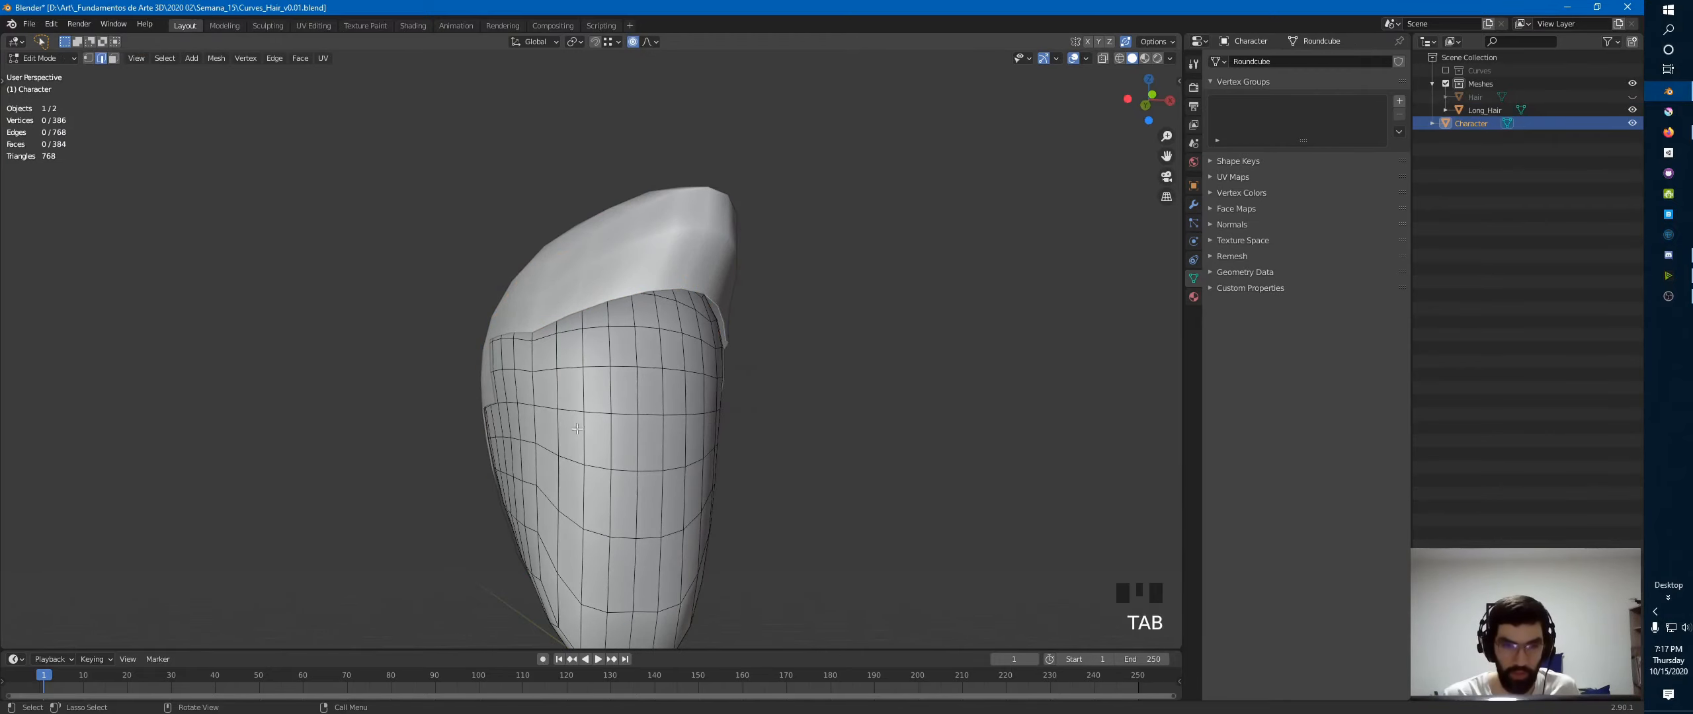
{"action": "middle_click_drag", "start_coordinate": [522, 436], "coordinate": [454, 448]}
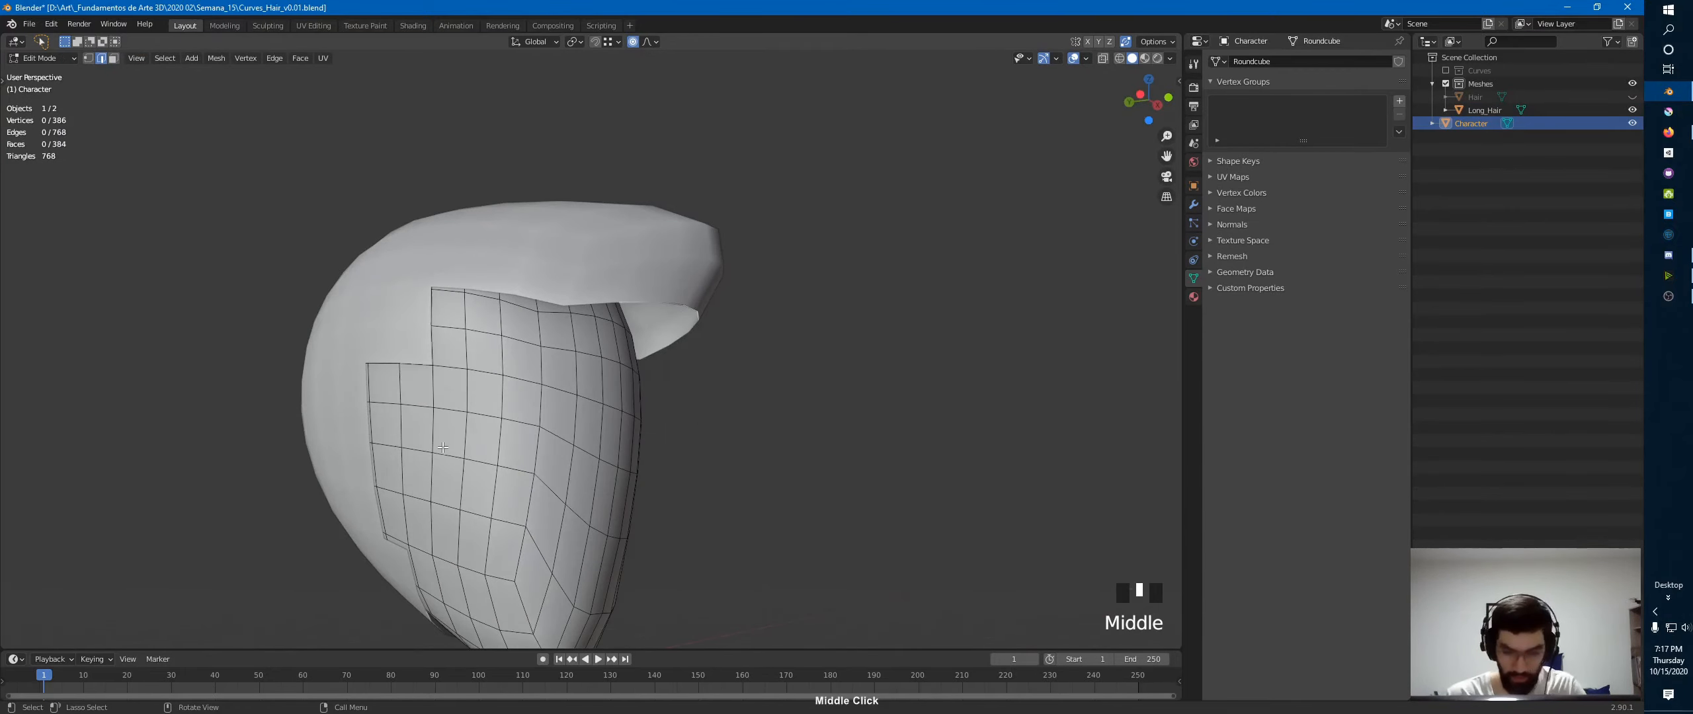
{"action": "key", "text": "KP_3"}
{"action": "key", "text": "alt+z"}
{"action": "key", "text": "1"}
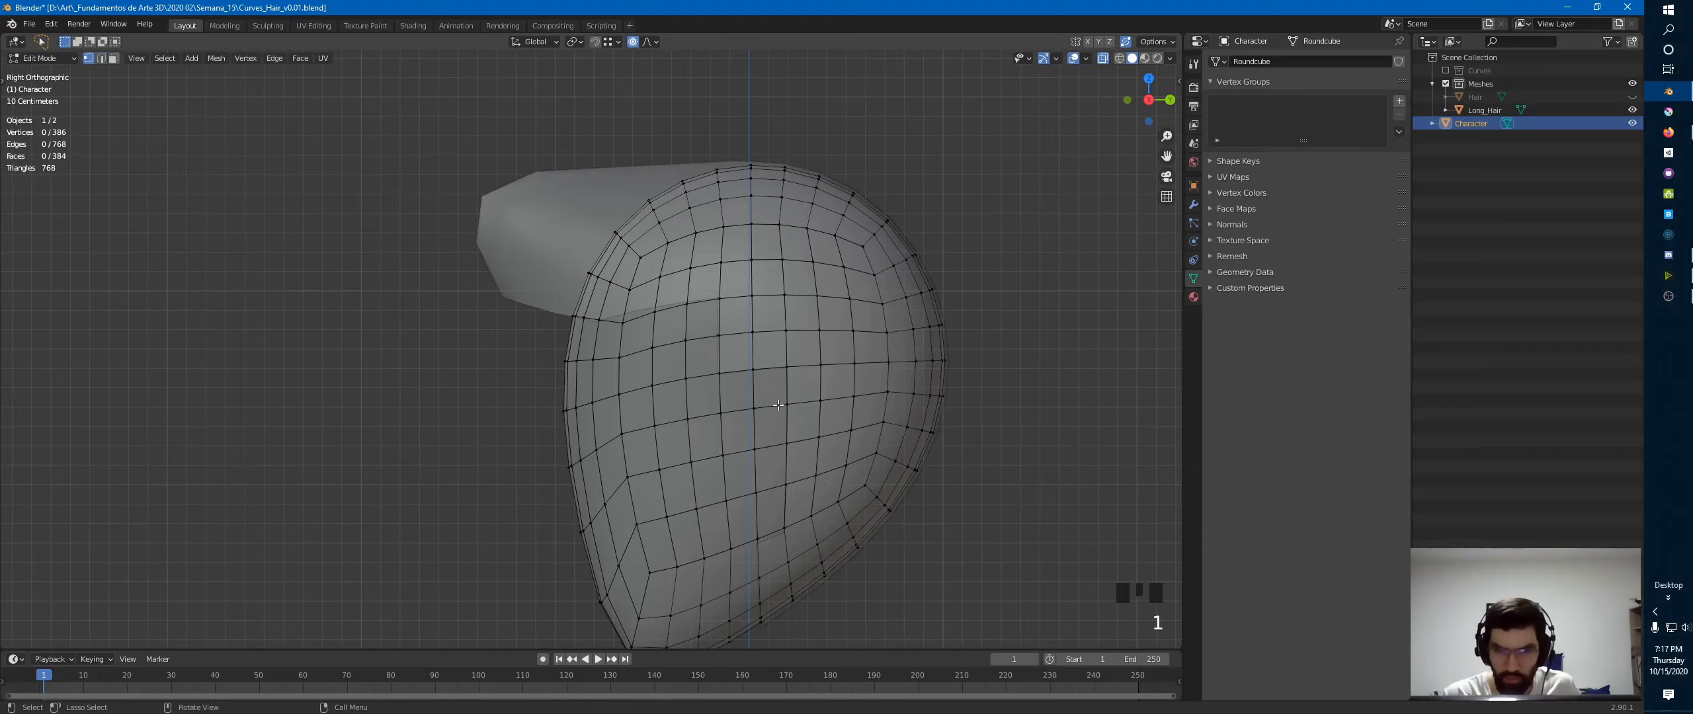
{"action": "left_click", "coordinate": [752, 401]}
{"action": "key", "text": "shift+s"}
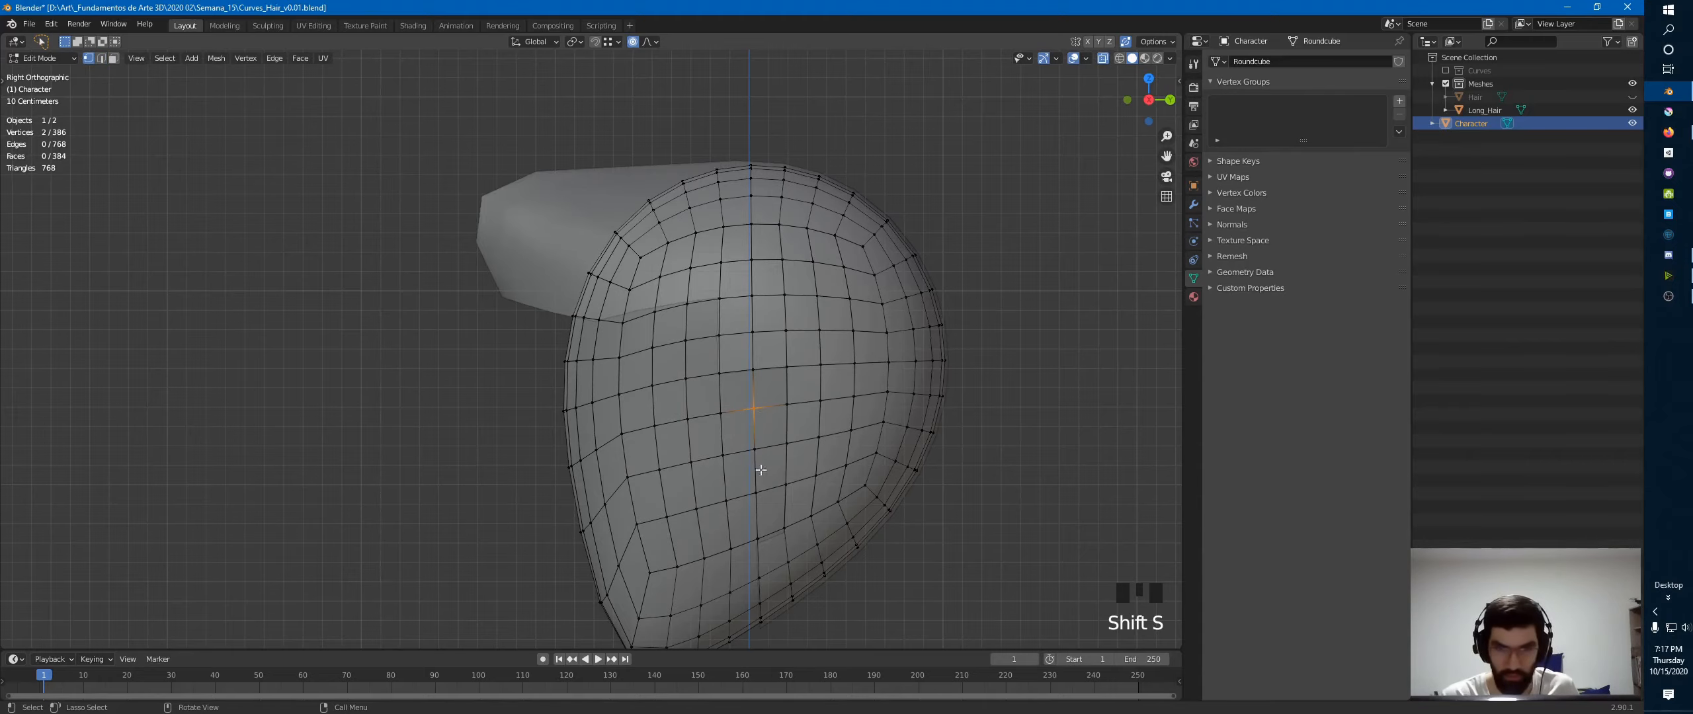
{"action": "key", "text": "Tab"}
{"action": "left_click", "coordinate": [719, 501]}
- Extrude Long_Hair's selected border edges in place and set the pivot point to the 3D Cursor
{"action": "mouse_move", "coordinate": [638, 443]}
{"action": "middle_mouse_down"}
{"action": "mouse_move", "coordinate": [725, 426]}
{"action": "mouse_move", "coordinate": [639, 352]}
{"action": "mouse_move", "coordinate": [676, 324]}
{"action": "middle_mouse_up"}
{"action": "key", "text": "Tab"}
{"action": "left_click", "coordinate": [580, 236]}
{"action": "key", "text": "Tab"}
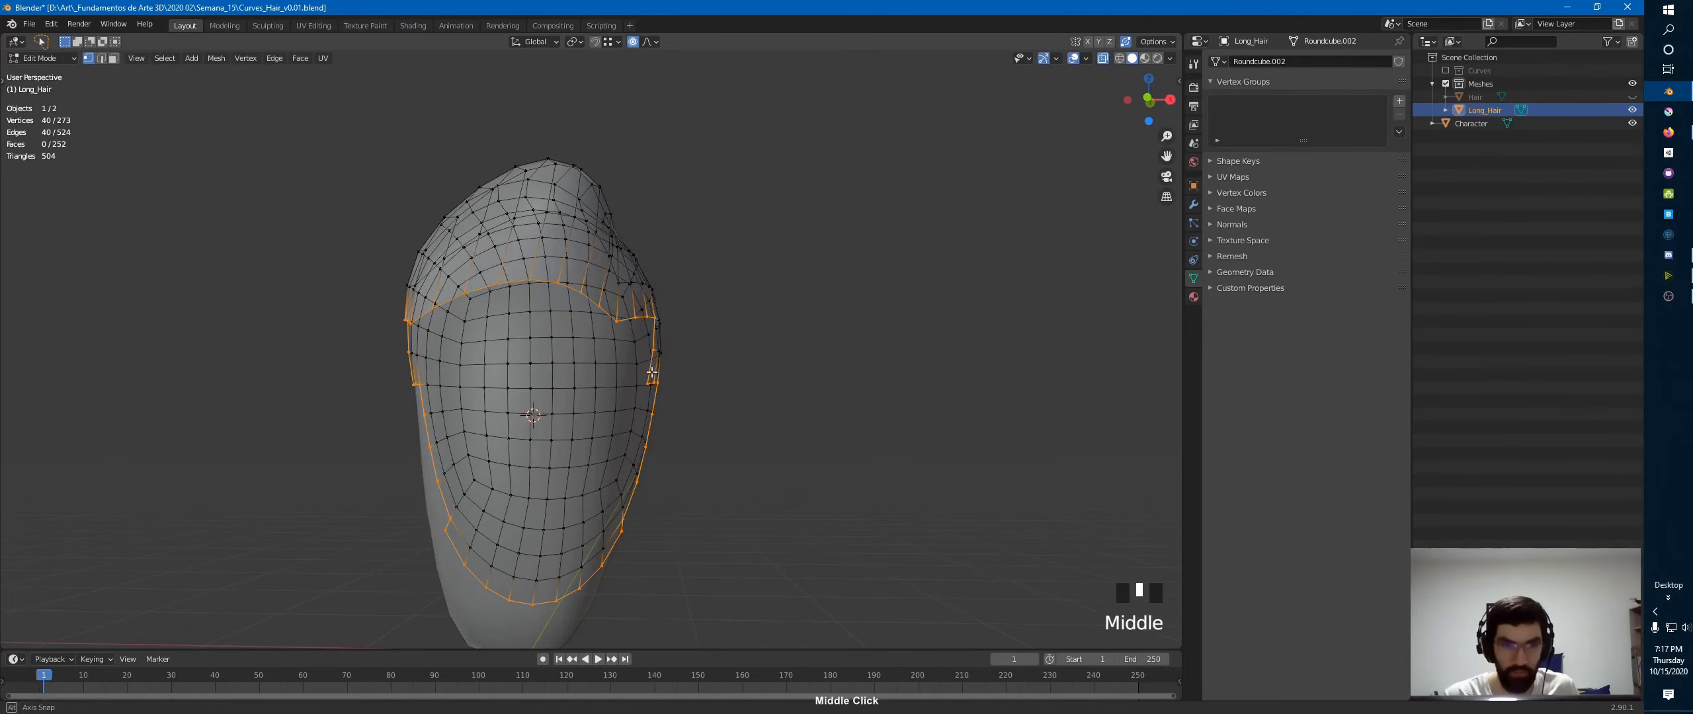
{"action": "middle_click_drag", "start_coordinate": [579, 235], "coordinate": [595, 287]}
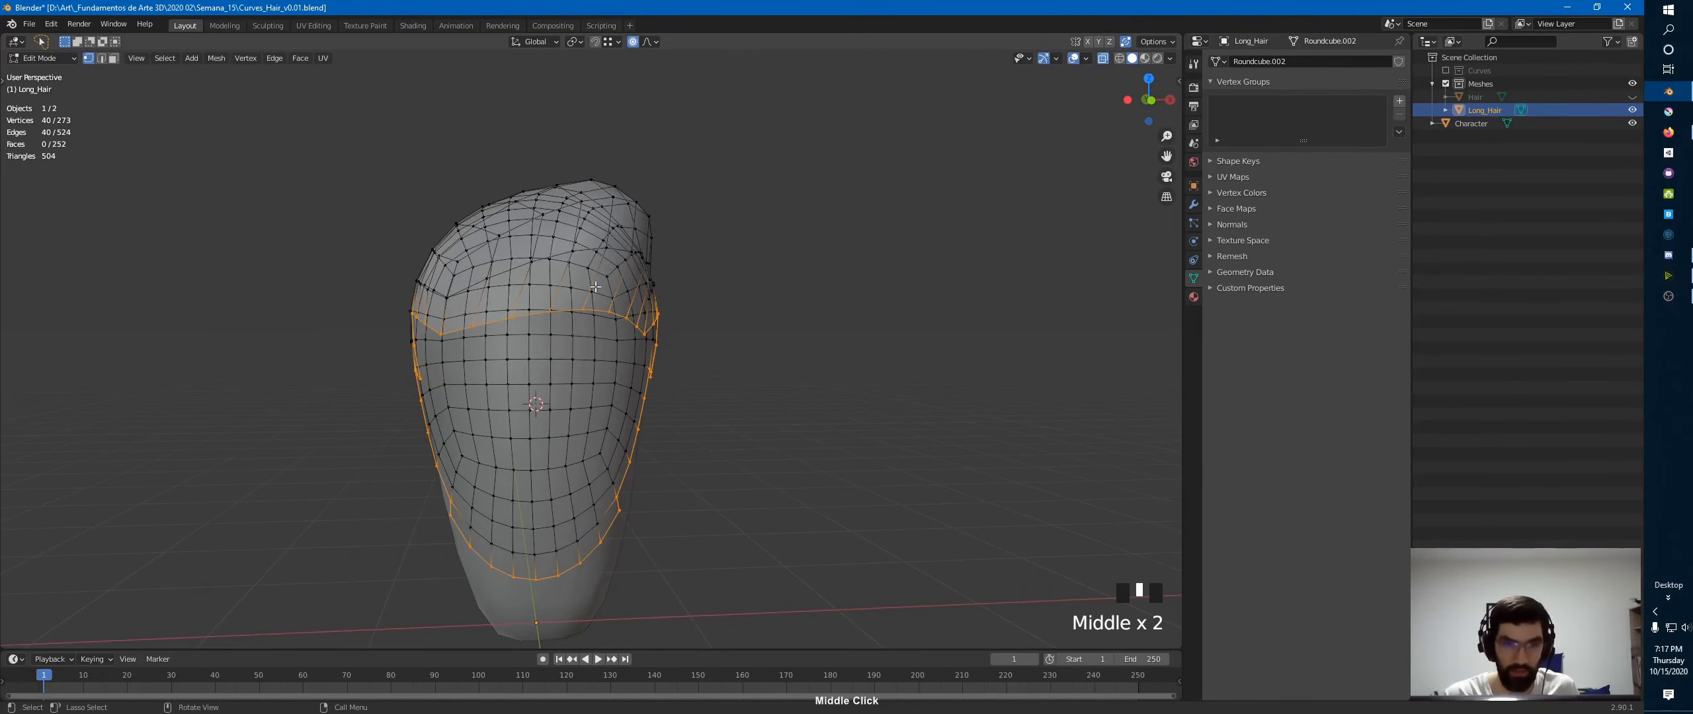
{"action": "key", "text": "e"}
{"action": "right_click", "coordinate": [823, 303]}
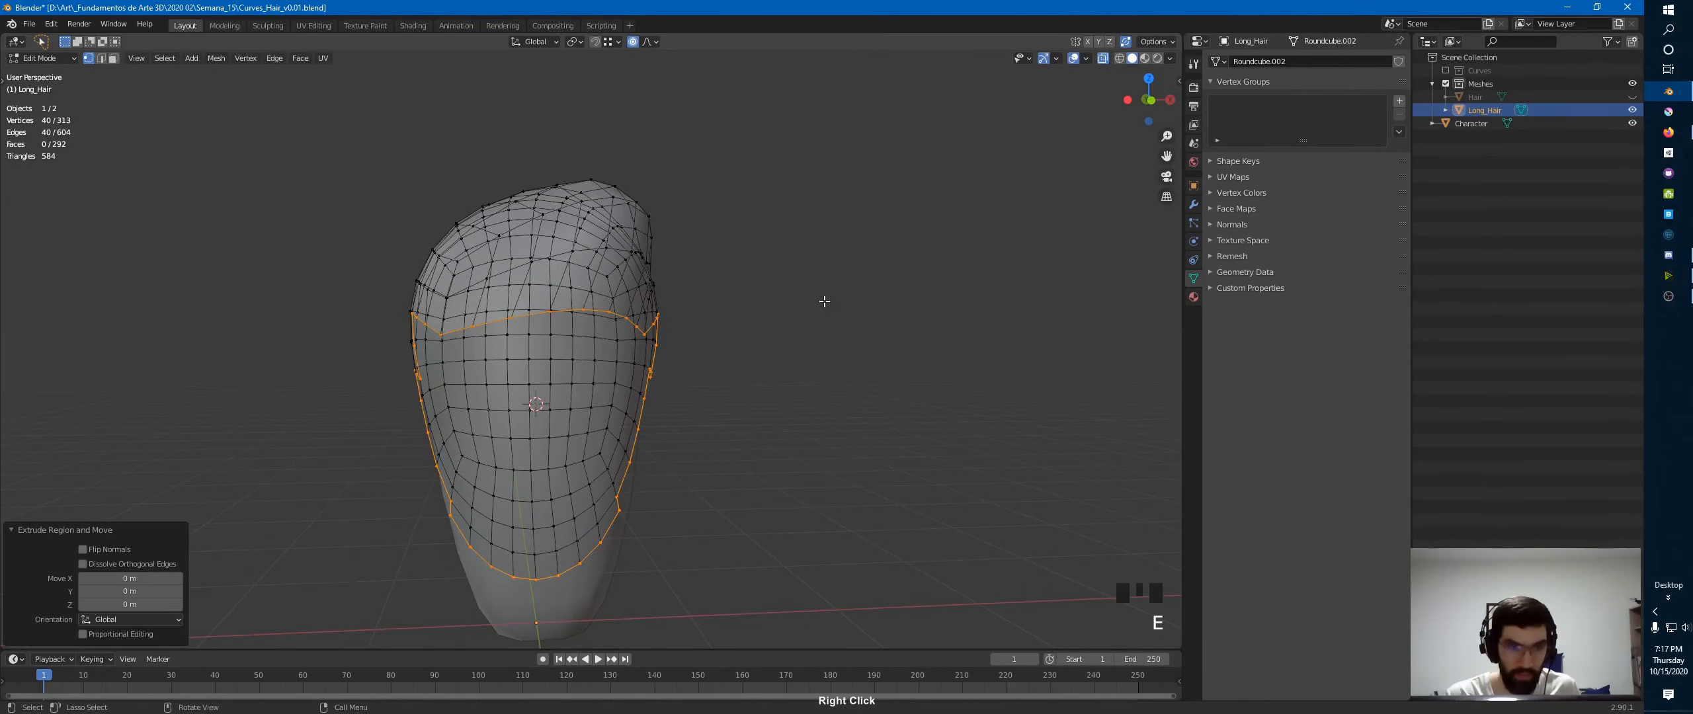
{"action": "key", "text": "period"}
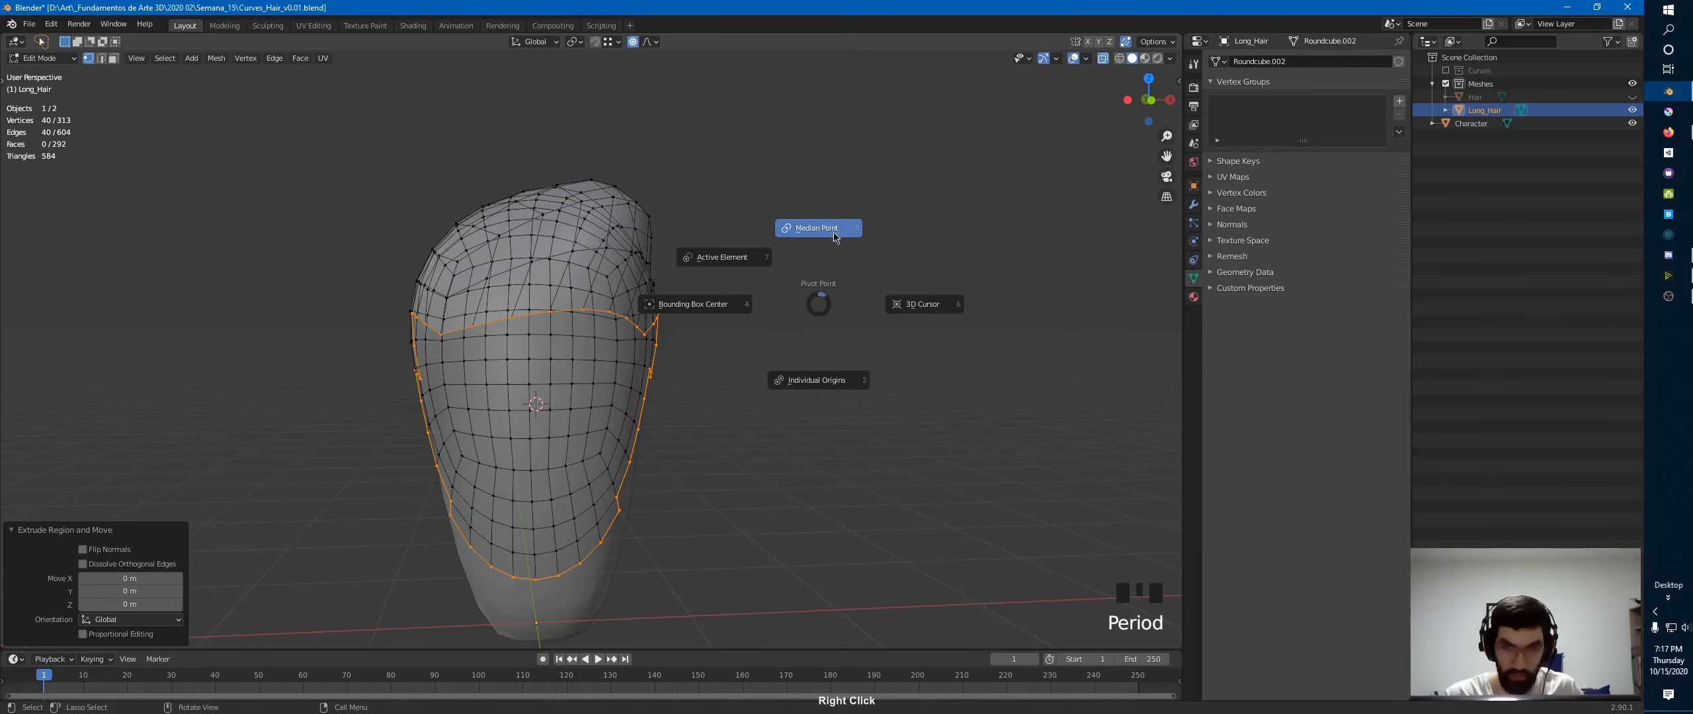
{"action": "left_click", "coordinate": [924, 306]}
- Turn off proportional editing and scale the extruded border inward to 0.811 around the 3D cursor
{"action": "key", "text": "s"}
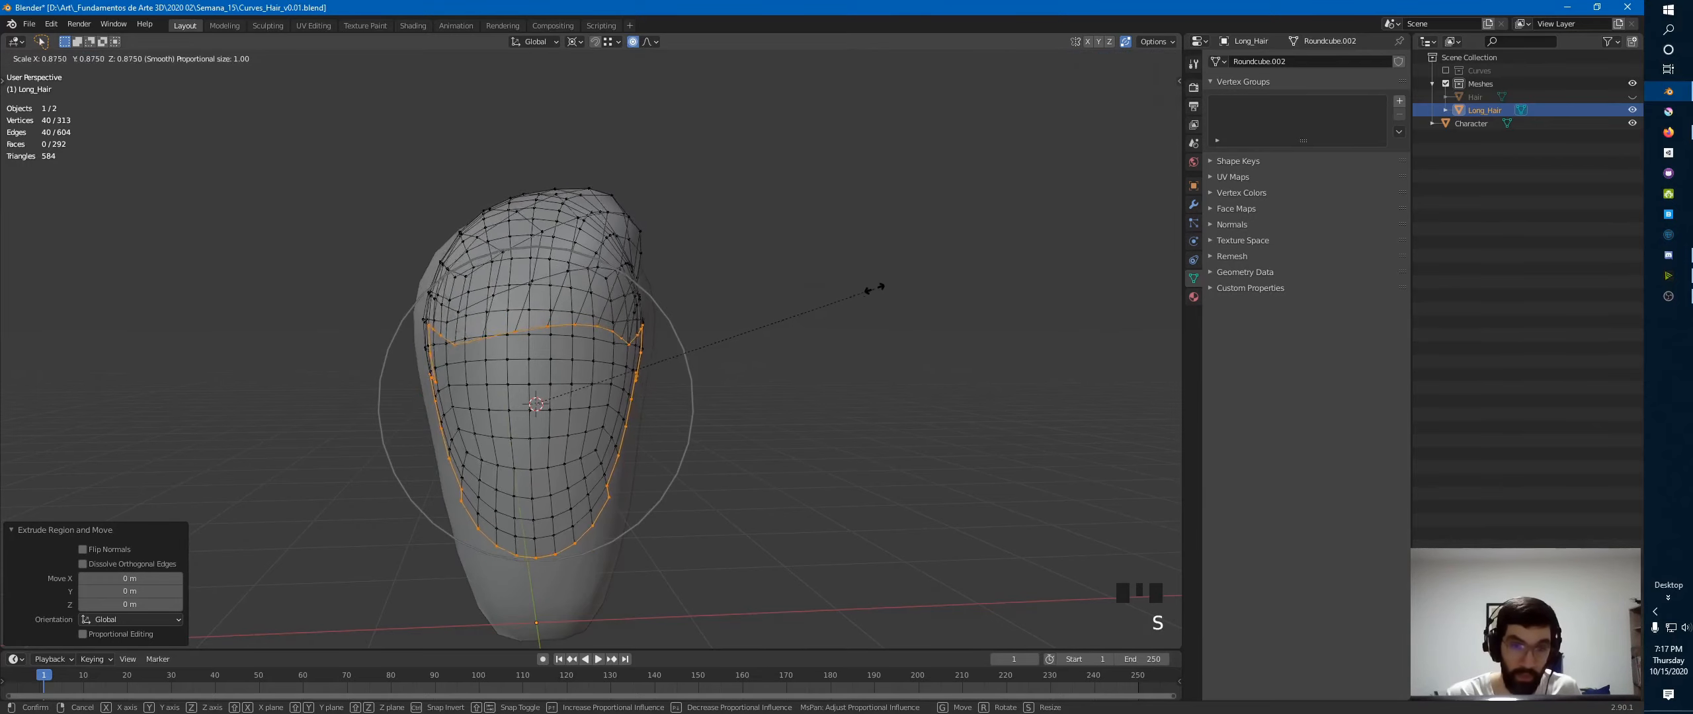
{"action": "right_click", "coordinate": [889, 284]}
{"action": "key", "text": "o"}
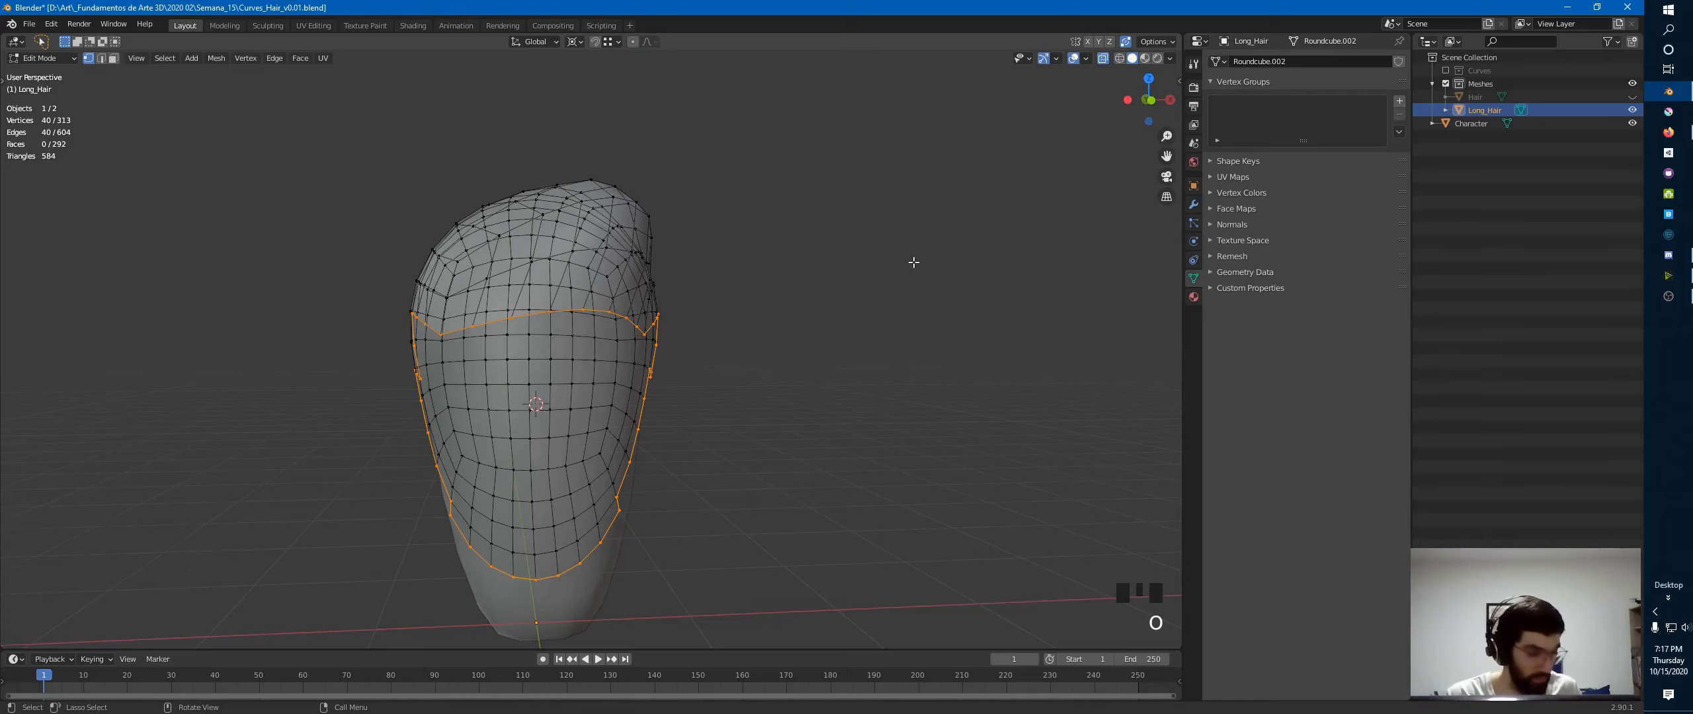
{"action": "key", "text": "s"}
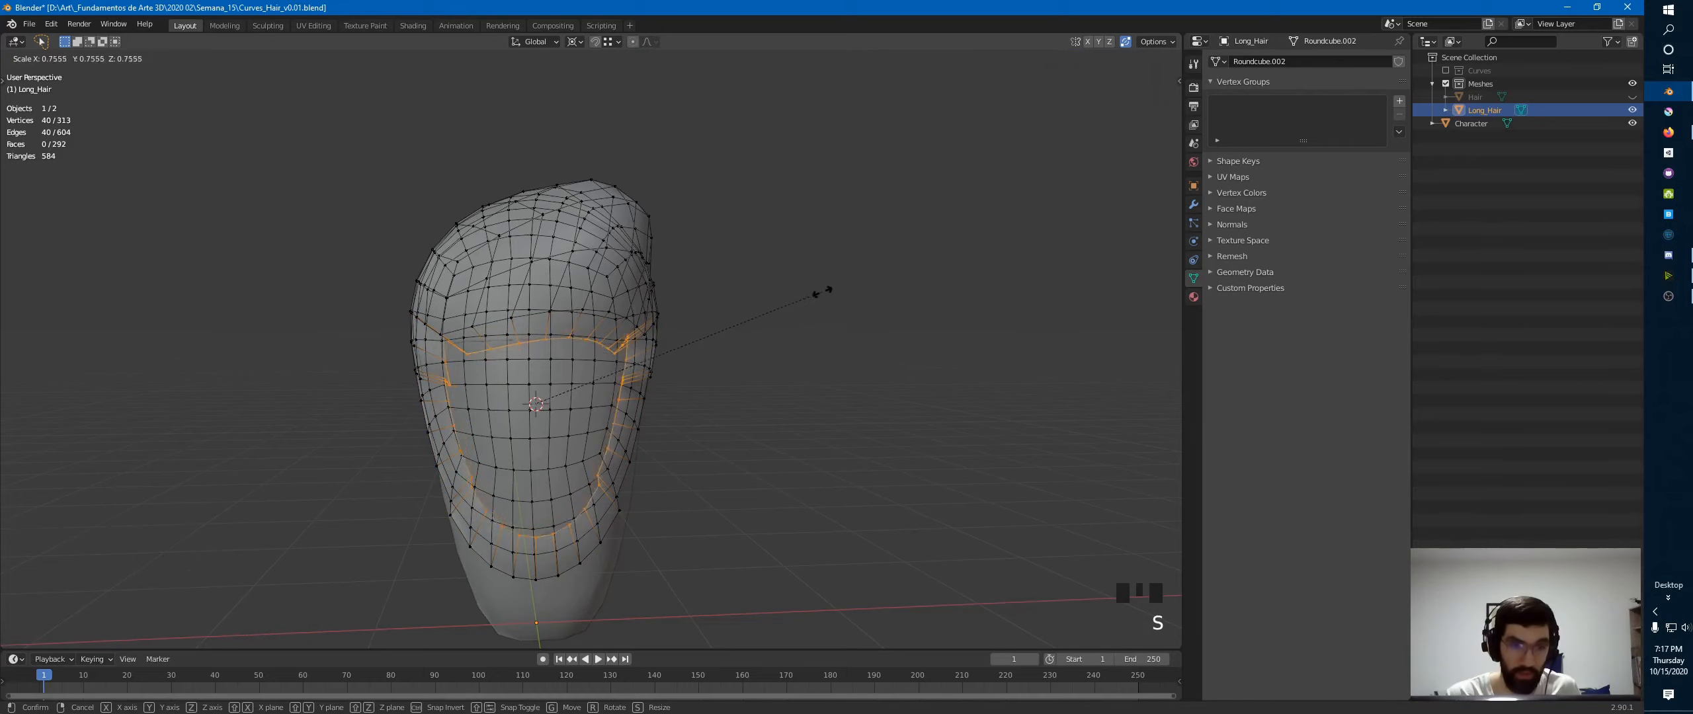
{"action": "left_click", "coordinate": [839, 284]}
- Scale the extruded inner border of Long_Hair along the Y axis
{"action": "middle_click_drag", "start_coordinate": [812, 299], "coordinate": [579, 334]}
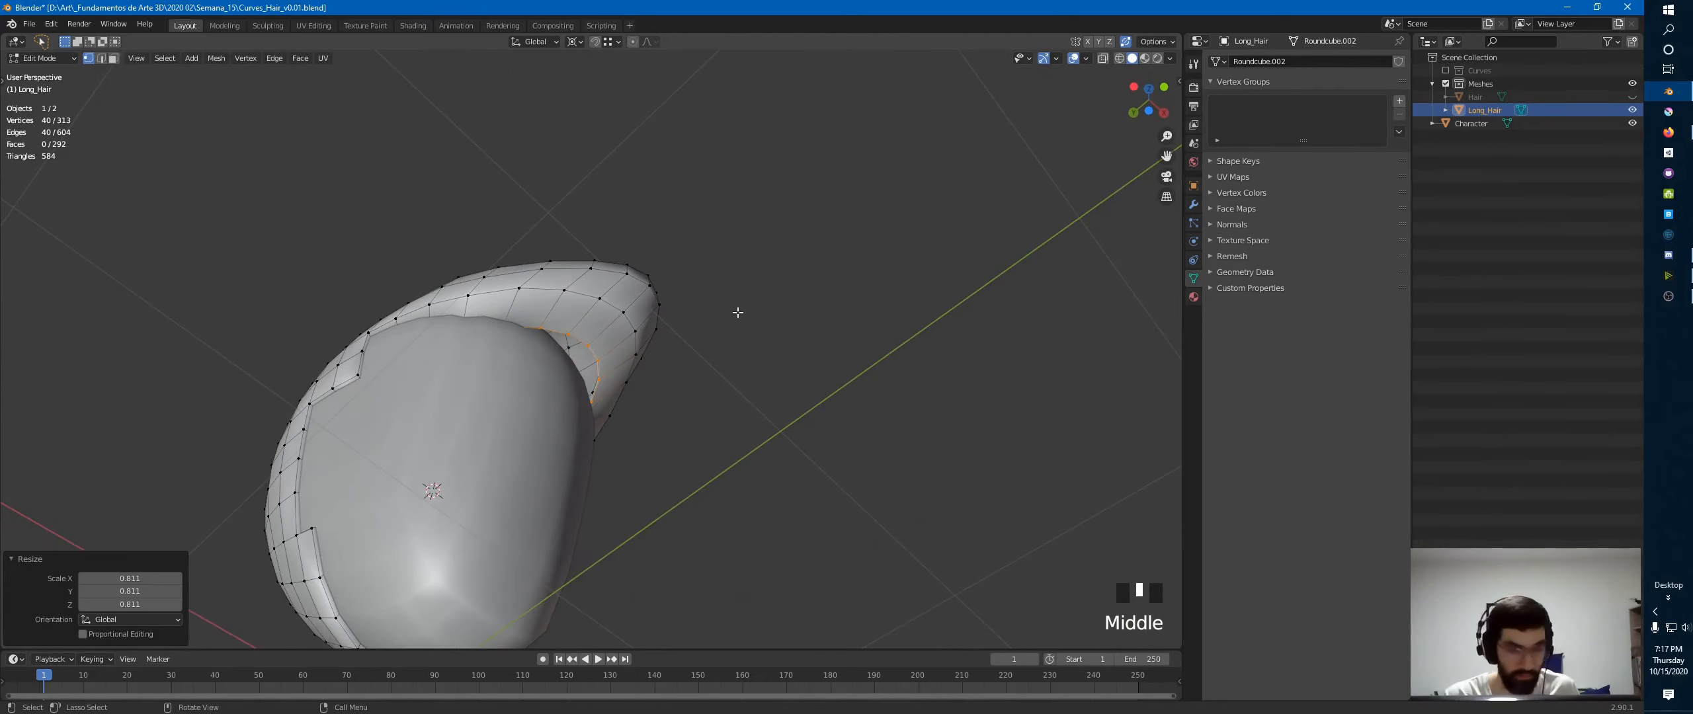
{"action": "left_click", "coordinate": [525, 326], "text": "alt"}
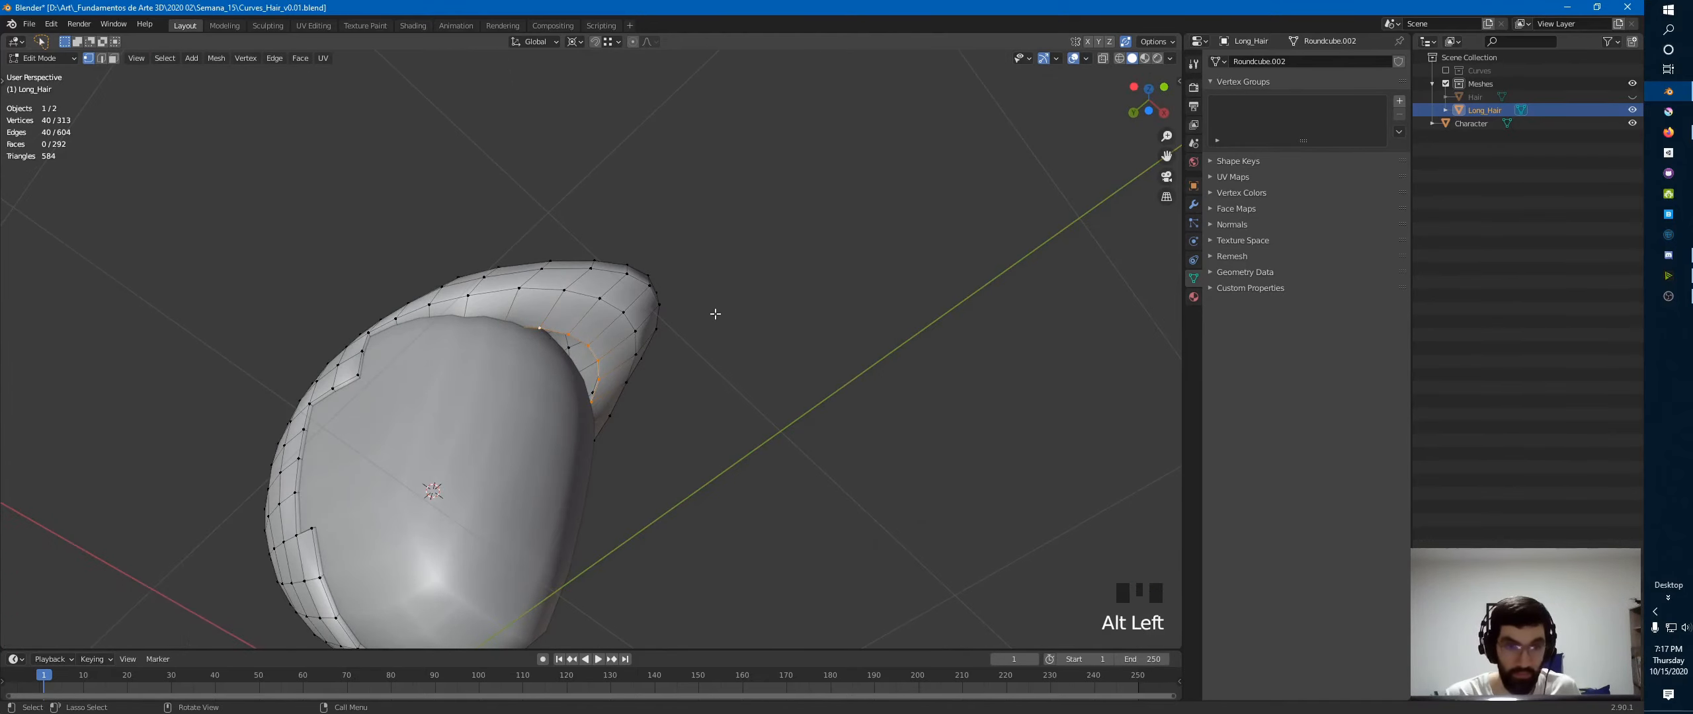
{"action": "key", "text": "s"}
{"action": "key", "text": "y"}
{"action": "left_click", "coordinate": [683, 346]}
- Select the inner edge vertices under the fringe and smooth them repeatedly with a smoothing of 0.500
{"action": "middle_click_drag", "start_coordinate": [680, 348], "coordinate": [828, 311]}
{"action": "left_click", "coordinate": [738, 321], "text": "alt"}
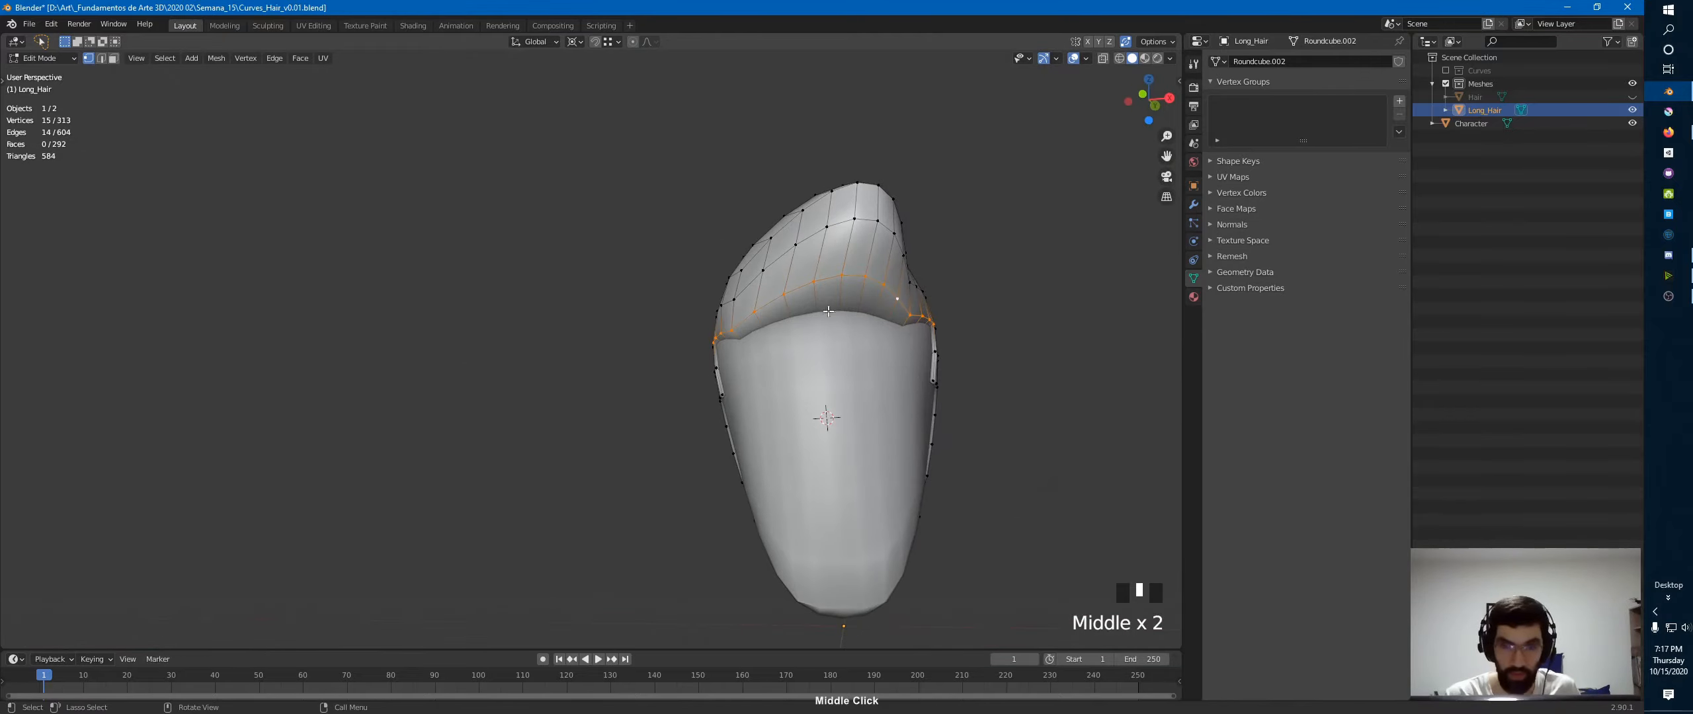
{"action": "right_click", "coordinate": [909, 289]}
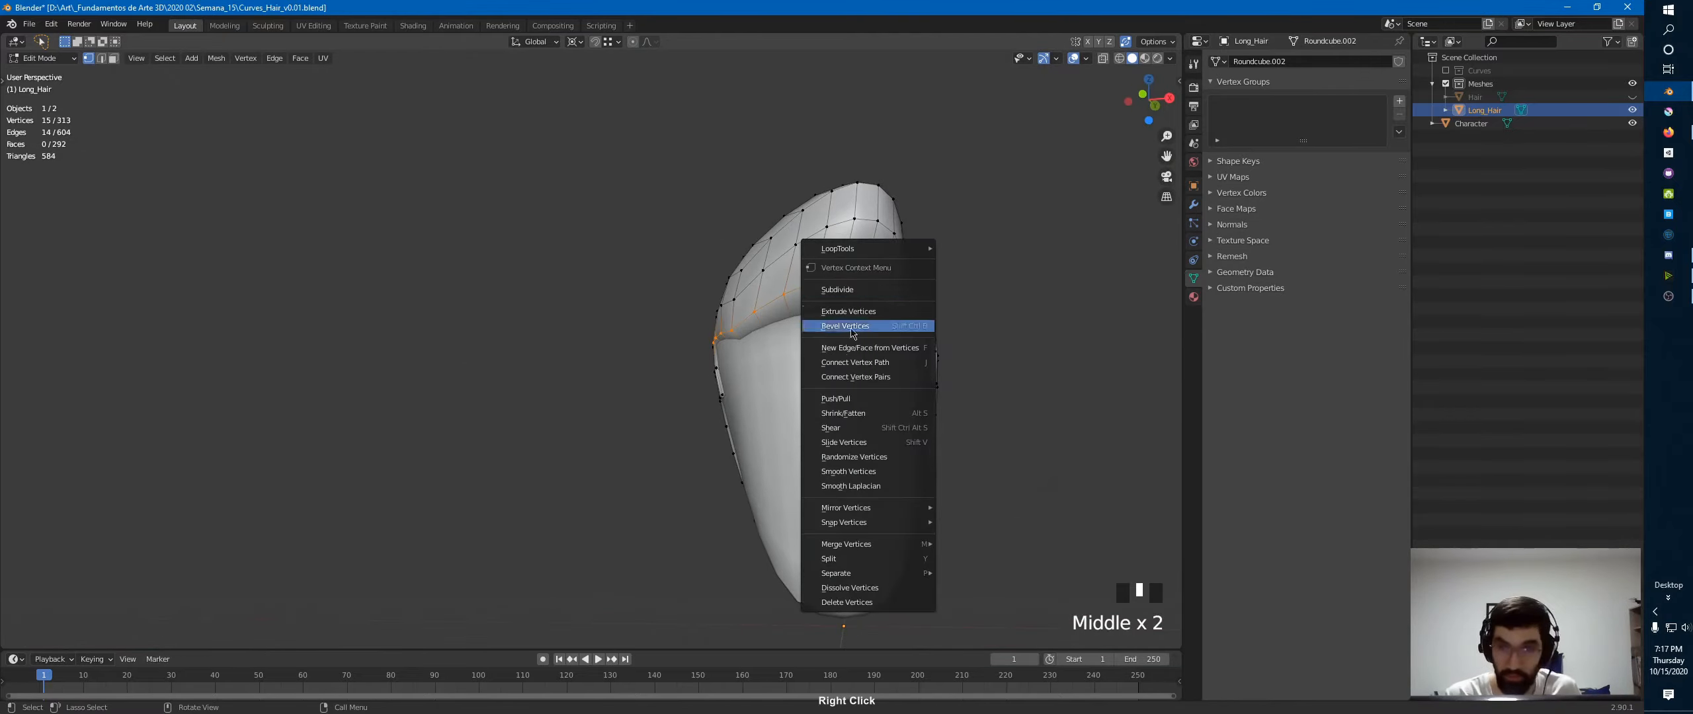
{"action": "left_click", "coordinate": [878, 472]}
{"action": "middle_click_drag", "start_coordinate": [912, 370], "coordinate": [760, 402]}
{"action": "key", "text": "shift+r"}
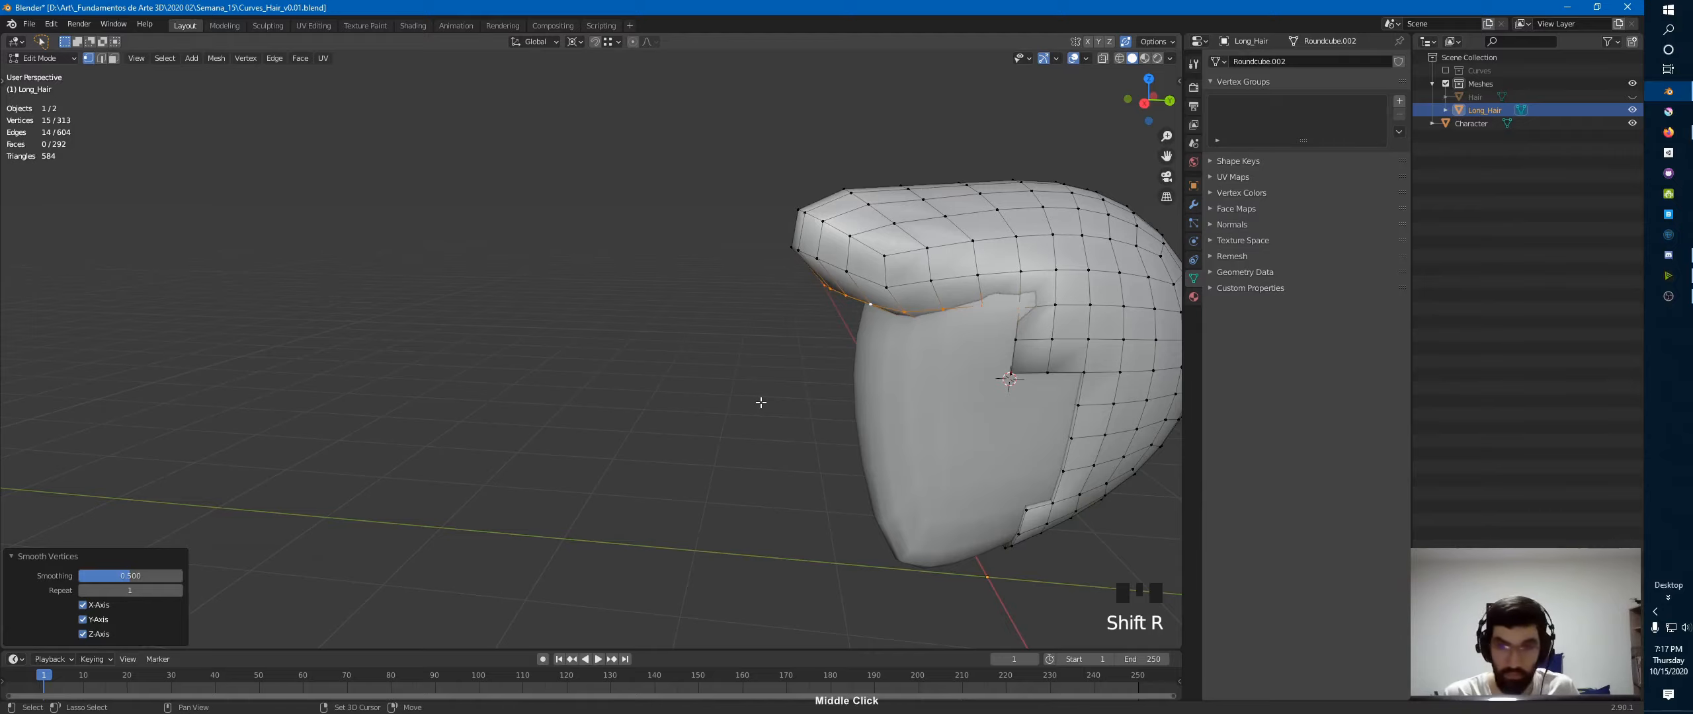
{"action": "key", "text": "ctrl+Tab"}
{"action": "left_click", "coordinate": [789, 358]}
{"action": "mouse_move", "coordinate": [872, 337]}
{"action": "middle_mouse_down"}
{"action": "mouse_move", "coordinate": [963, 311]}
{"action": "mouse_move", "coordinate": [1091, 361]}
{"action": "mouse_move", "coordinate": [883, 344]}
{"action": "middle_mouse_up"}
{"action": "middle_click_drag", "start_coordinate": [883, 344], "coordinate": [813, 378], "text": "shift"}
- With proportional editing on, pull a lower back vertex of Long_Hair about 0.23 m backward and 0.34 m down in right view, then adjust it further
{"action": "key", "text": "Tab"}
{"action": "left_click", "coordinate": [807, 282]}
{"action": "middle_click_drag", "start_coordinate": [648, 381], "coordinate": [750, 192]}
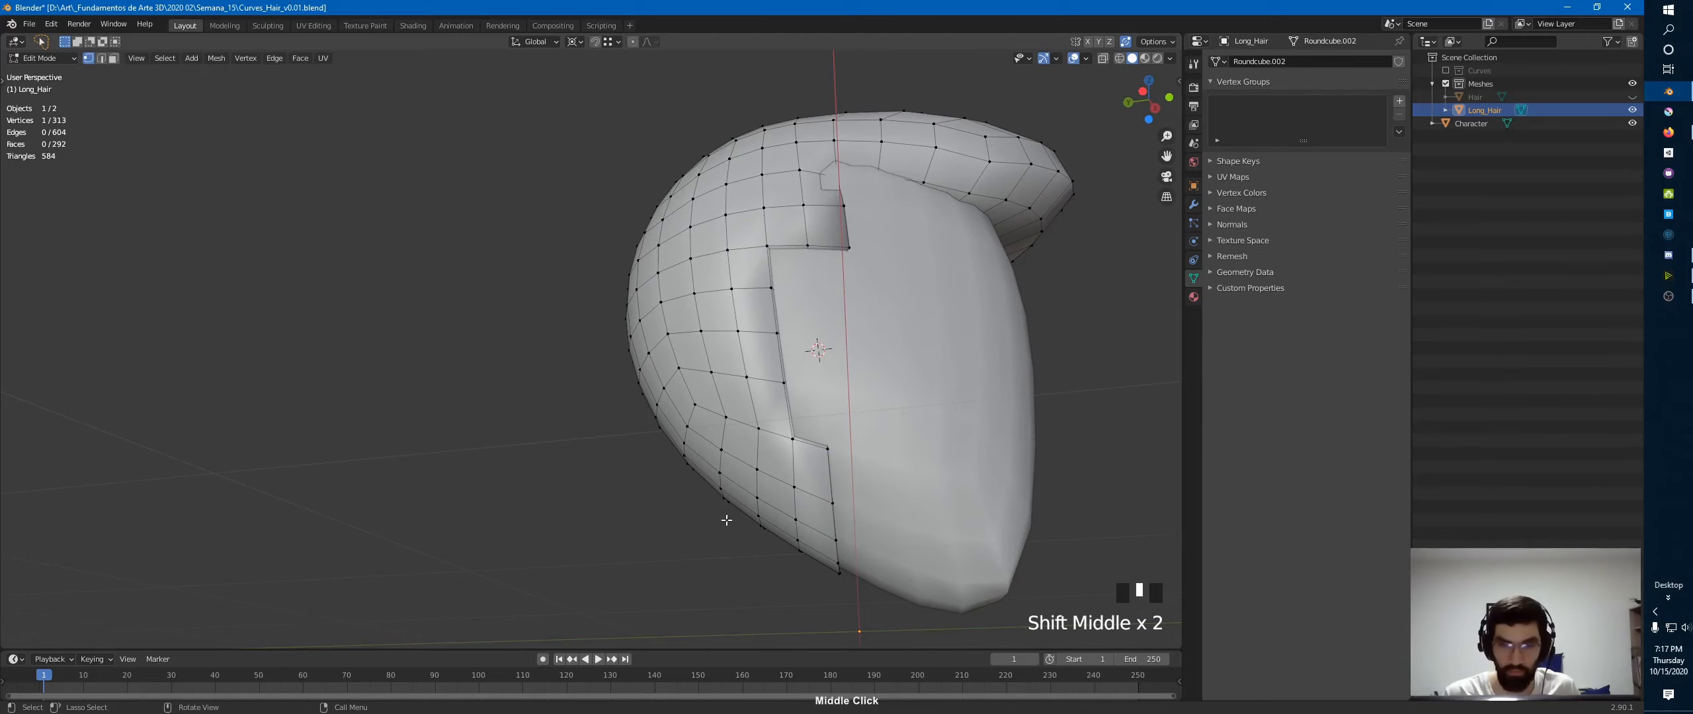
{"action": "key", "text": "KP_3"}
{"action": "left_click", "coordinate": [465, 524]}
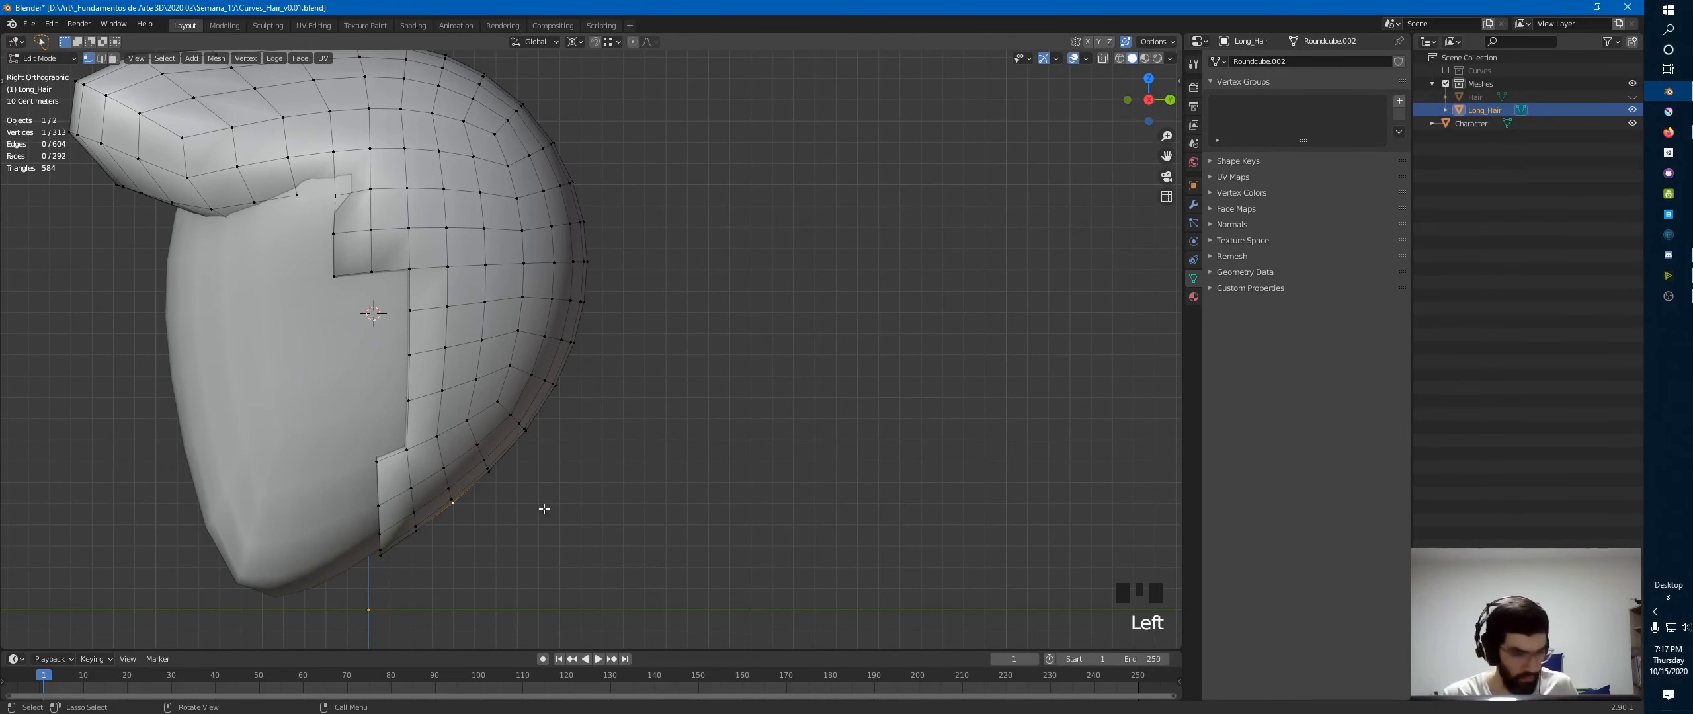
{"action": "key", "text": "g"}
{"action": "right_click", "coordinate": [568, 499]}
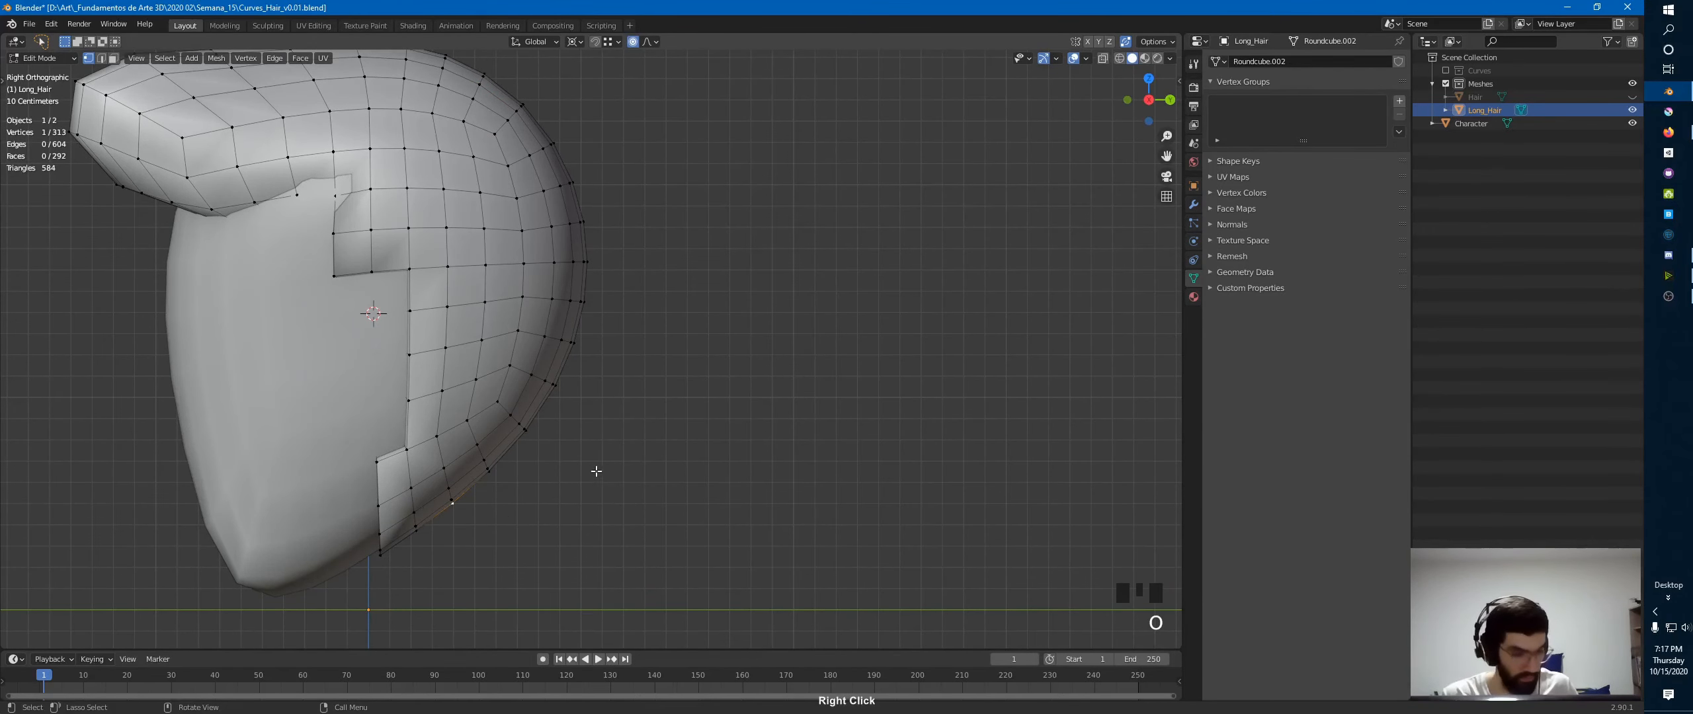
{"action": "key", "text": "g"}
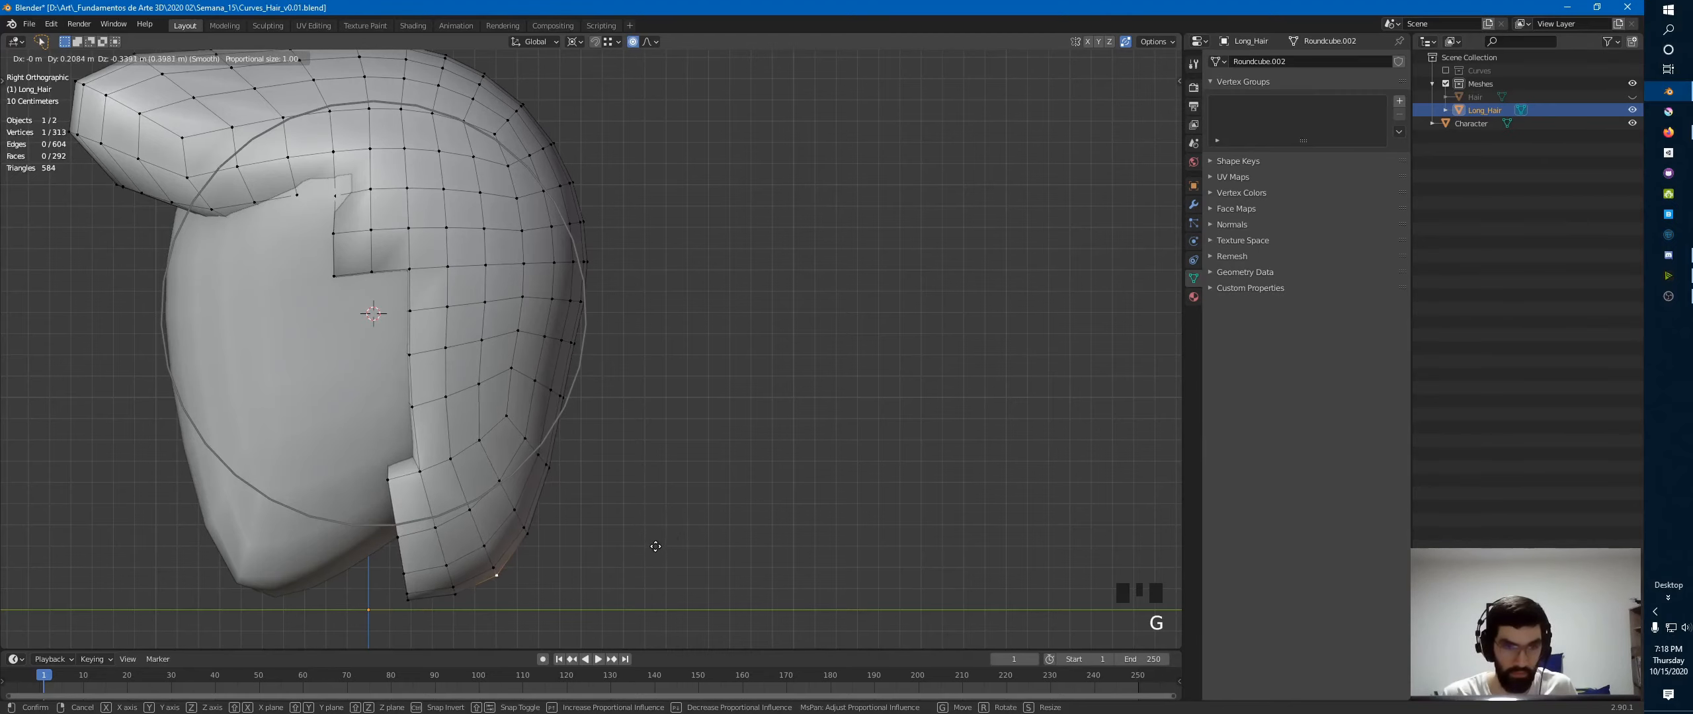
{"action": "left_click", "coordinate": [661, 546]}
{"action": "key", "text": "g"}
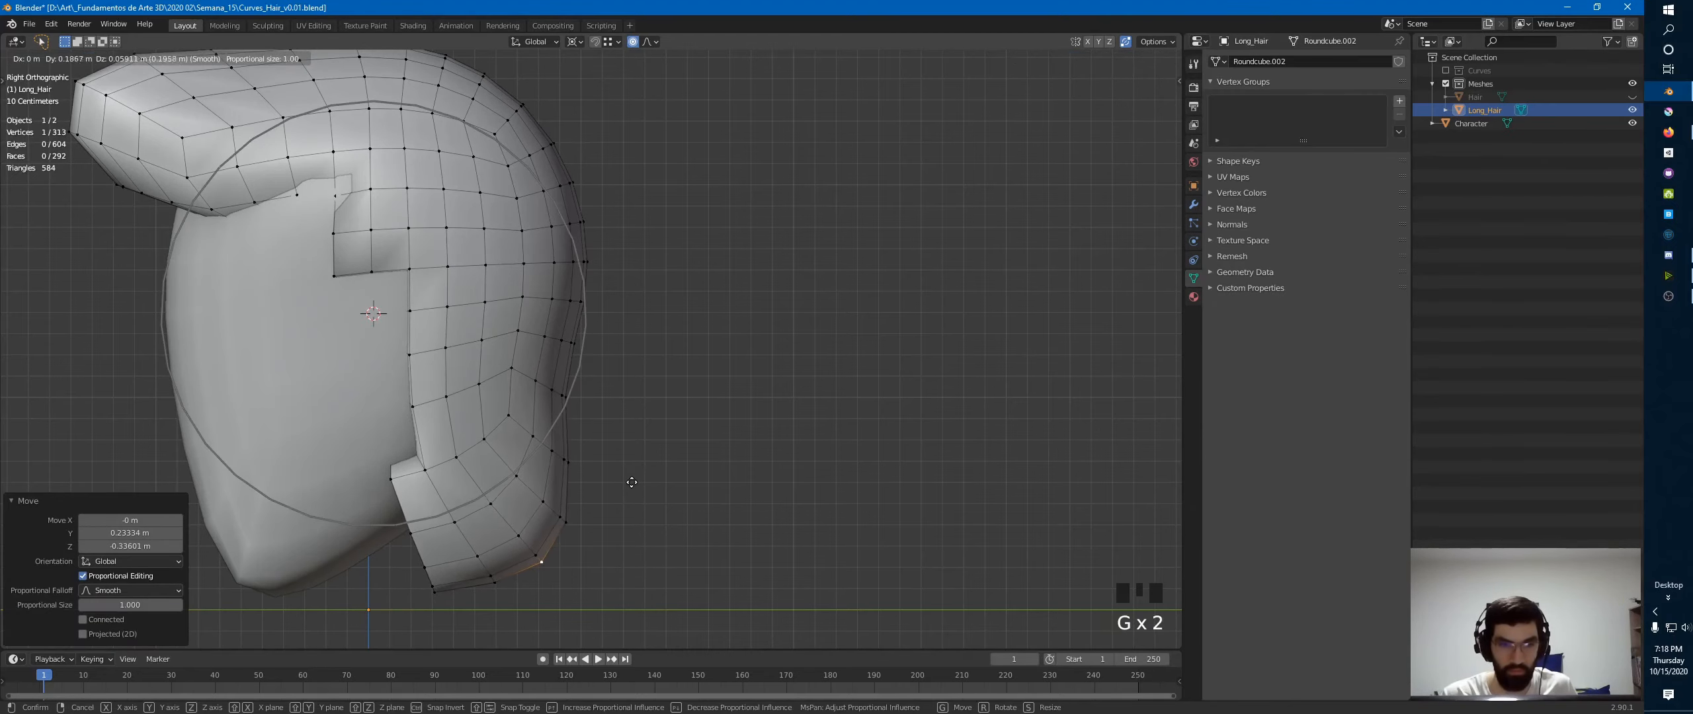
{"action": "left_click", "coordinate": [525, 353]}
- Select the inner edges along the lower back opening of Long_Hair and check the hair's overall shape in object mode
{"action": "middle_click_drag", "start_coordinate": [494, 445], "coordinate": [675, 397], "text": "shift"}
{"action": "left_click", "coordinate": [595, 416], "text": "alt"}
{"action": "key", "text": "2"}
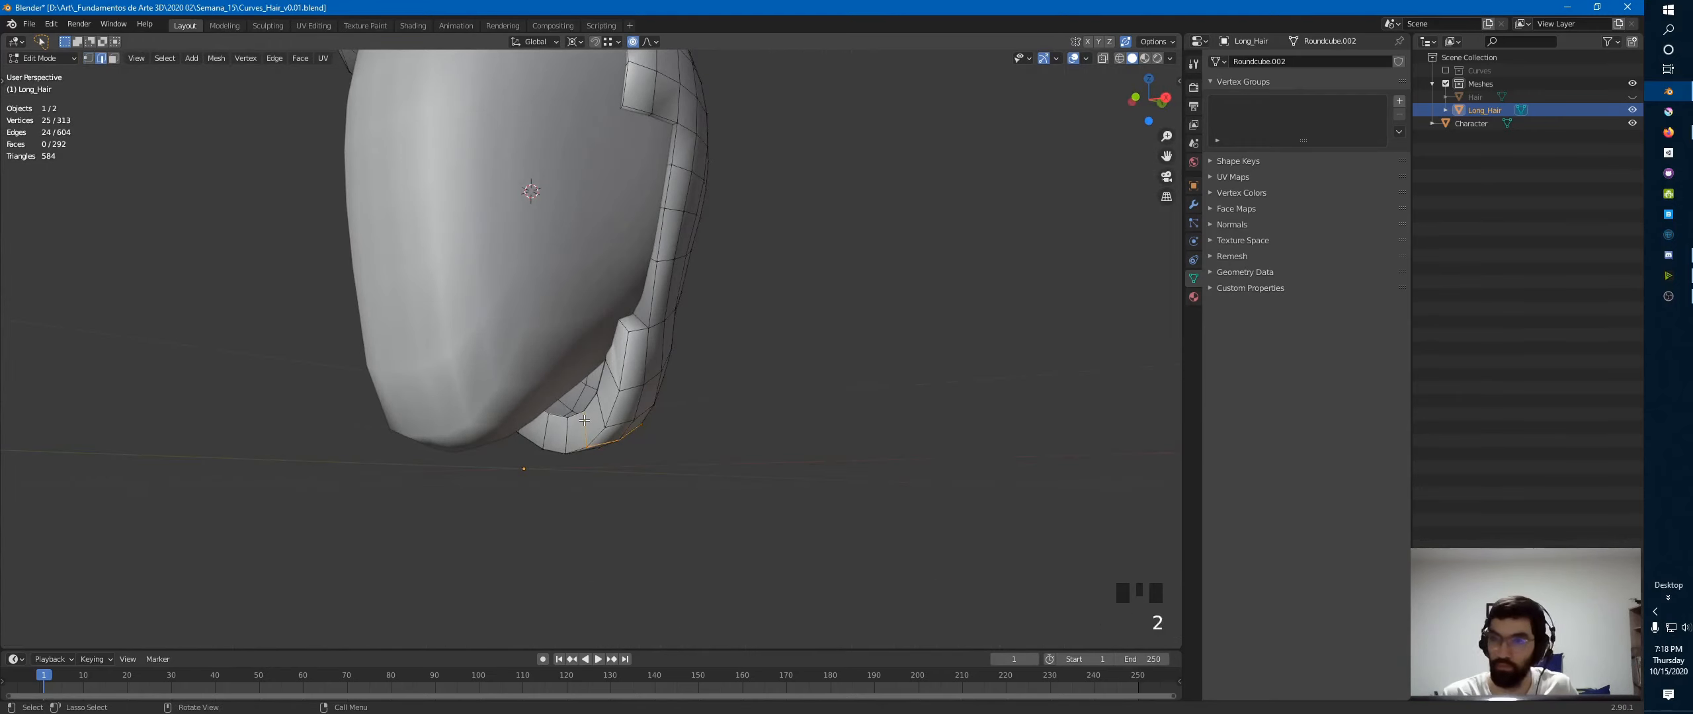
{"action": "left_click", "coordinate": [586, 417], "text": "alt"}
{"action": "left_click", "coordinate": [577, 415], "text": "alt"}
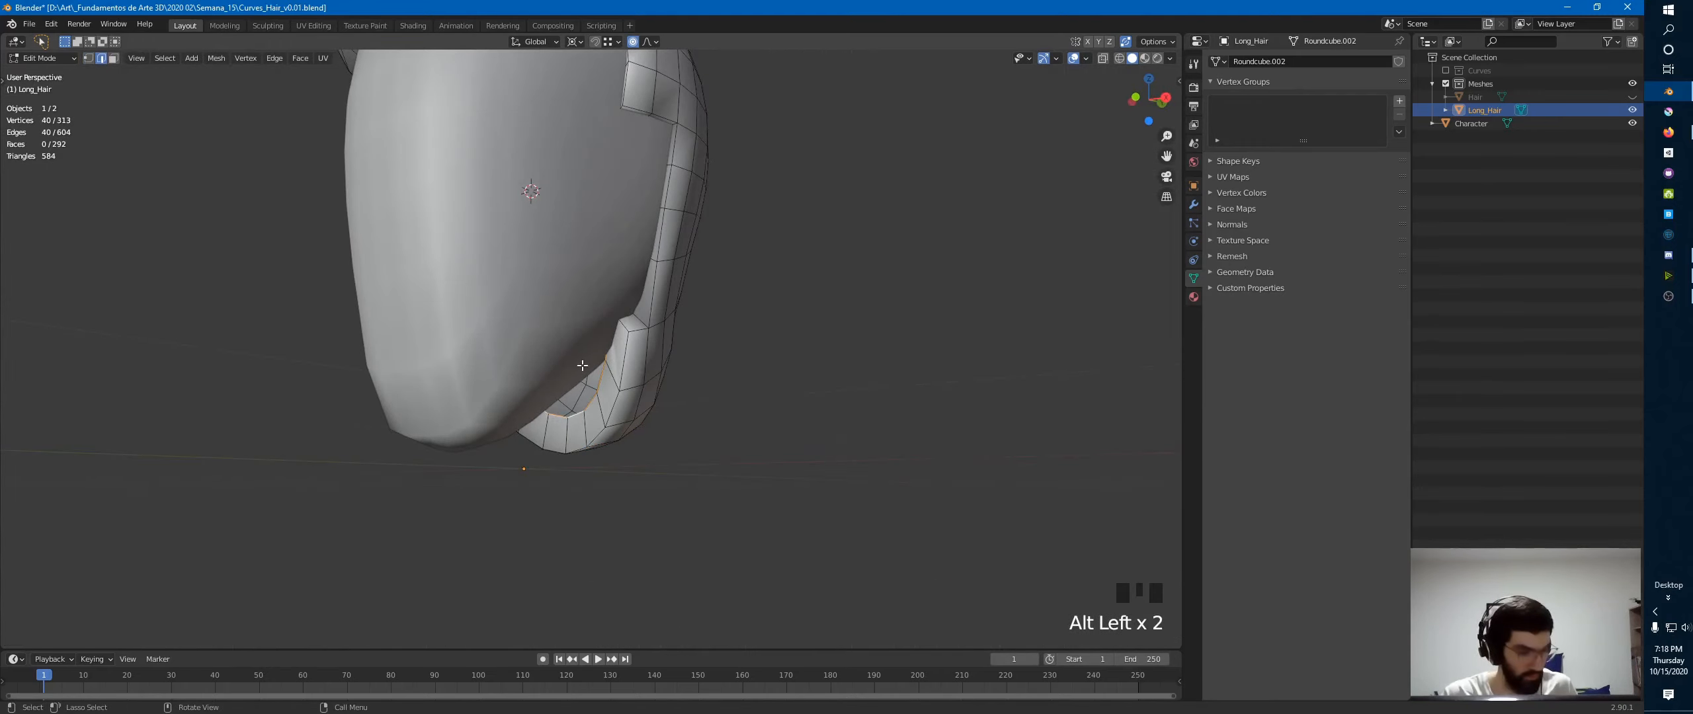
{"action": "middle_click_drag", "start_coordinate": [577, 359], "coordinate": [679, 386]}
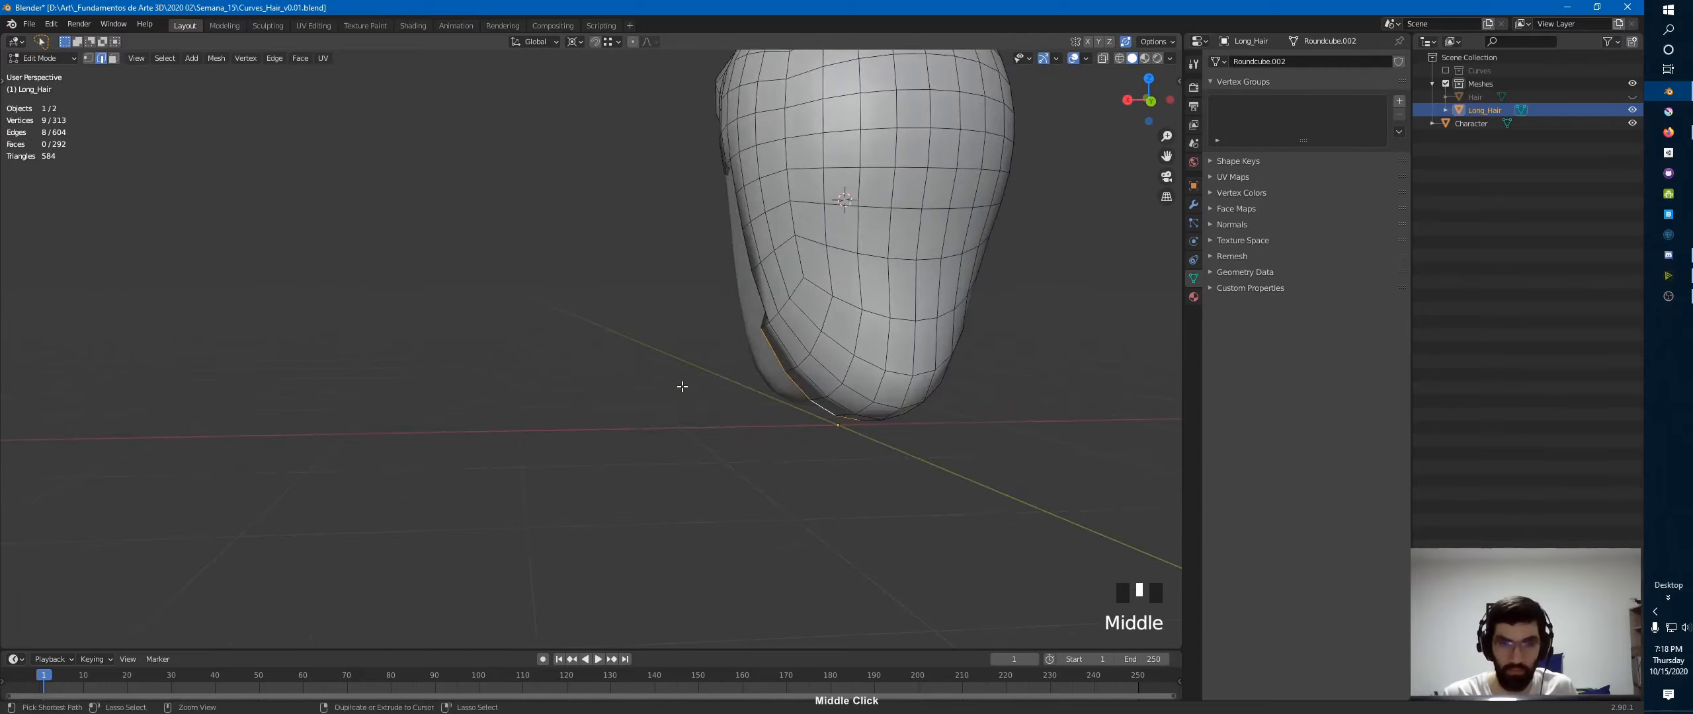
{"action": "scroll", "coordinate": [787, 351], "scroll_direction": "down", "scroll_amount": 3}
{"action": "key", "text": "Tab"}
{"action": "mouse_move", "coordinate": [615, 258]}
{"action": "middle_mouse_down"}
{"action": "mouse_move", "coordinate": [529, 299]}
{"action": "mouse_move", "coordinate": [573, 446]}
{"action": "mouse_move", "coordinate": [492, 401]}
{"action": "mouse_move", "coordinate": [808, 391]}
{"action": "mouse_move", "coordinate": [772, 404]}
{"action": "mouse_move", "coordinate": [757, 341]}
{"action": "middle_mouse_up"}
{"action": "key", "text": "Tab"}
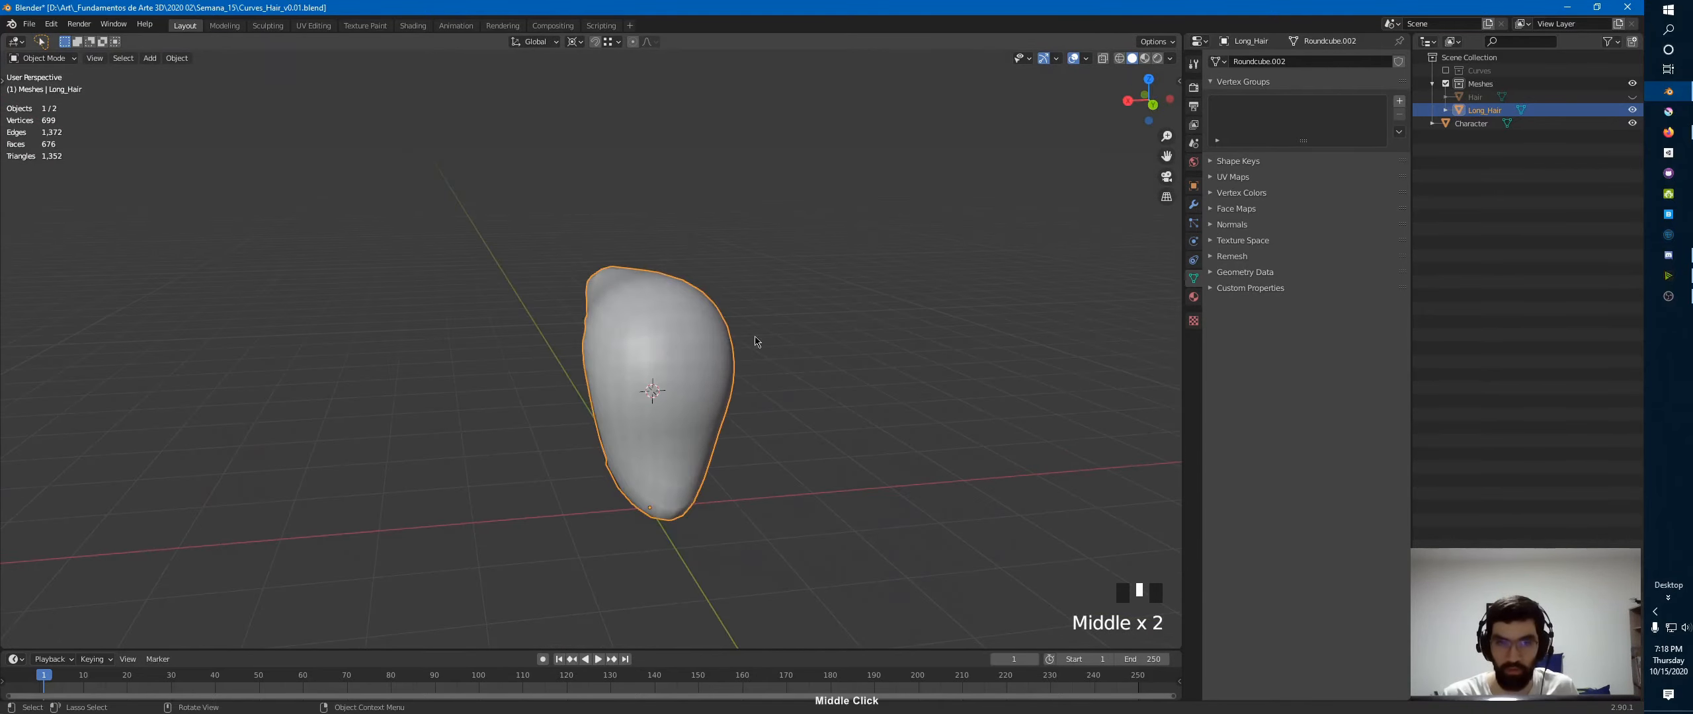
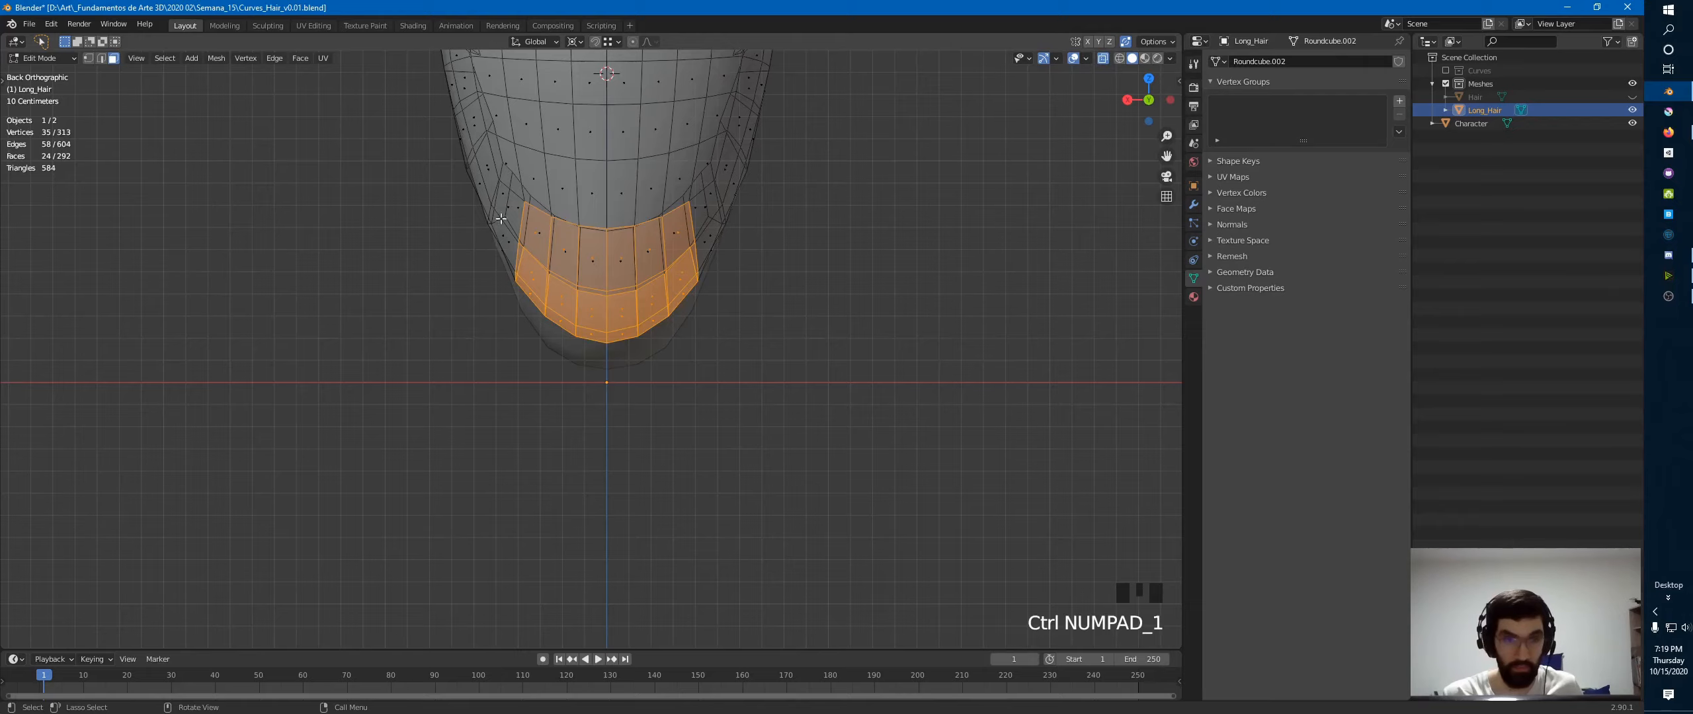
- Extend the face selection at Long_Hair's lower back to include the neighbouring faces on both sides
{"action": "middle_click_drag", "start_coordinate": [501, 219], "coordinate": [688, 276]}
{"action": "key", "text": "alt+z"}
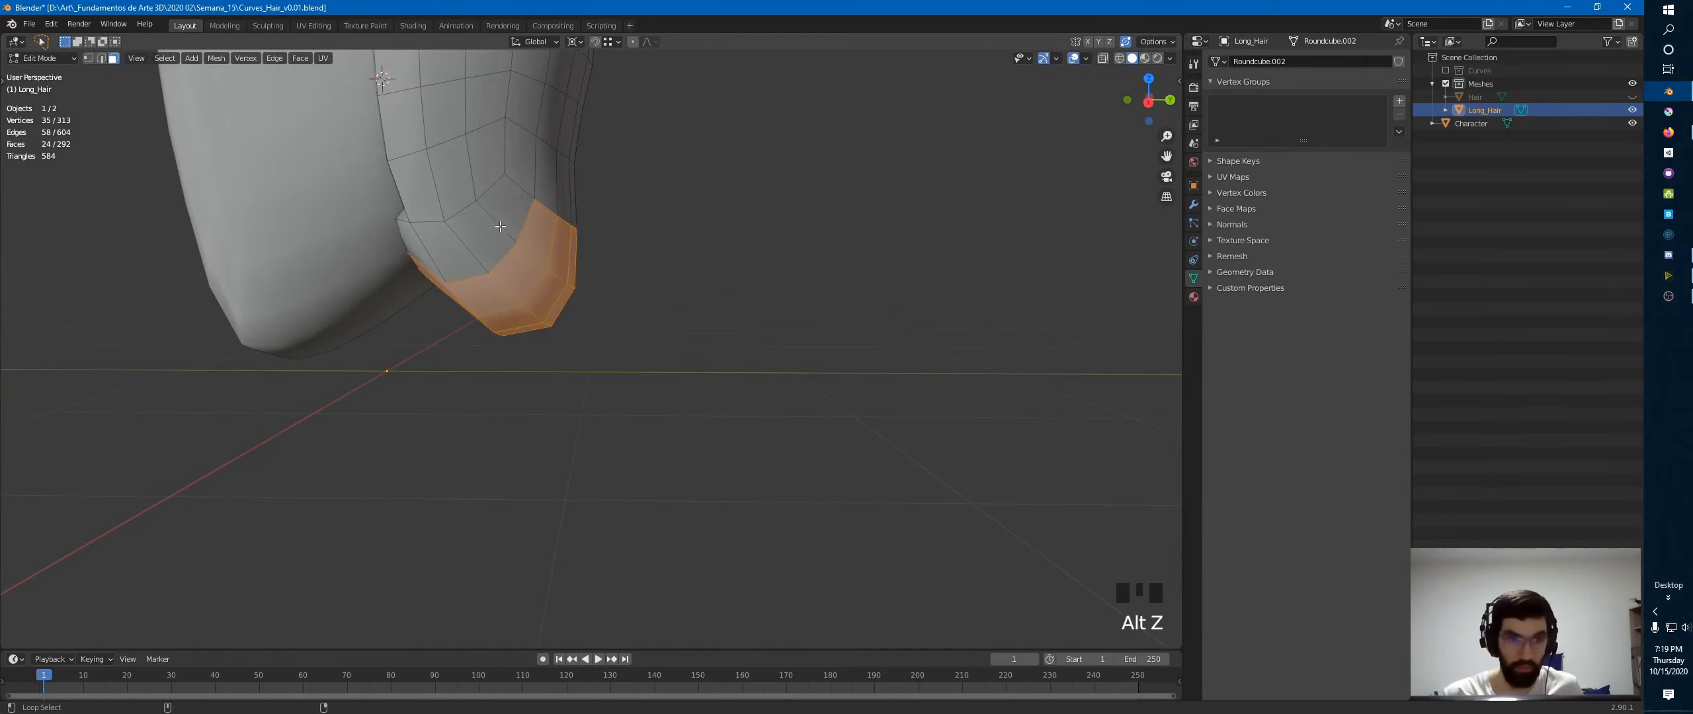
{"action": "left_click", "coordinate": [501, 226], "text": "alt+shift"}
{"action": "key", "text": "ctrl+z"}
{"action": "left_click", "coordinate": [506, 198], "text": "shift"}
{"action": "left_click", "coordinate": [456, 254], "text": "shift"}
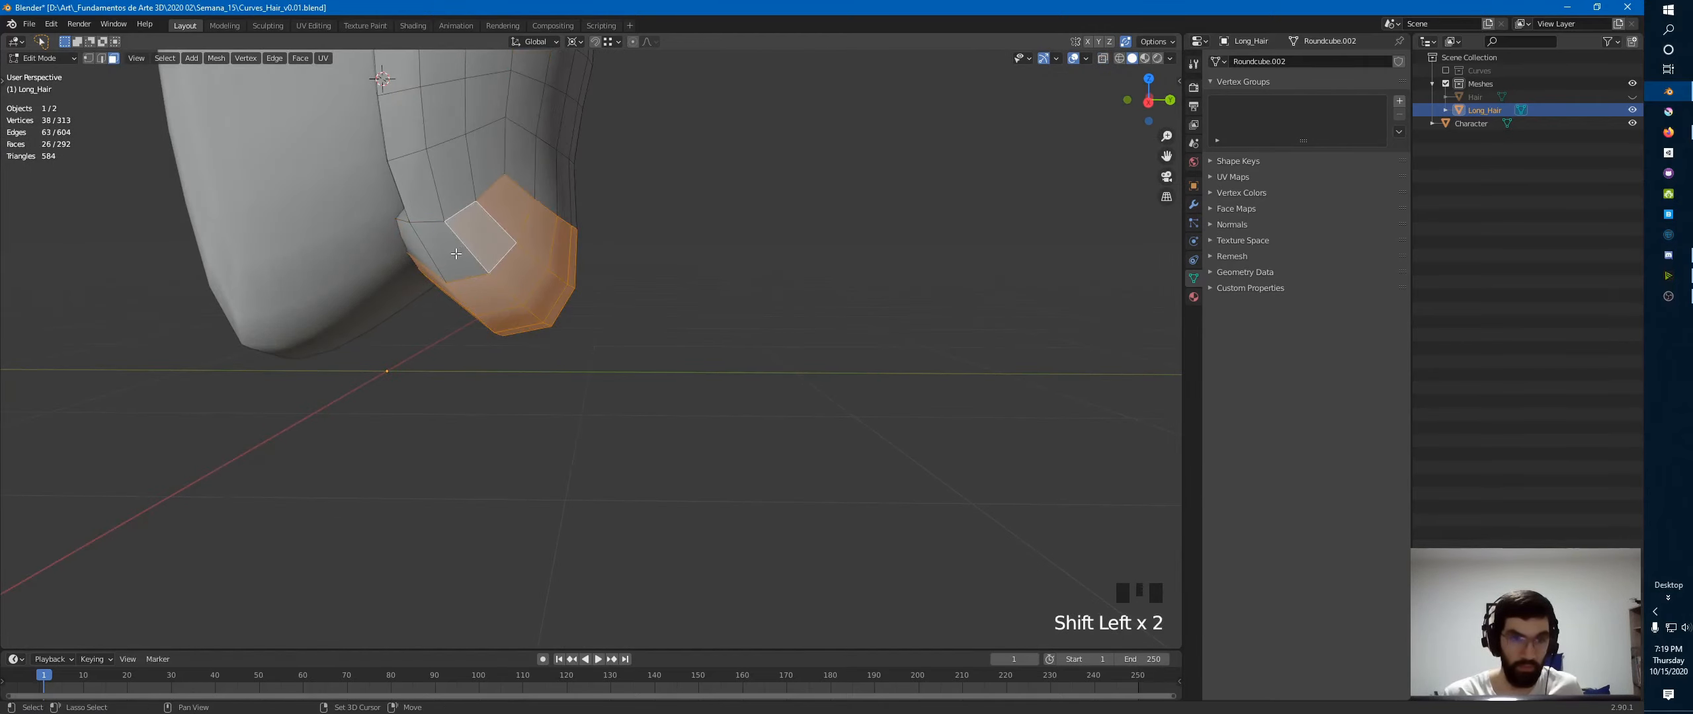
{"action": "left_click", "coordinate": [433, 252], "text": "shift"}
{"action": "left_click", "coordinate": [418, 258], "text": "shift"}
{"action": "middle_click_drag", "start_coordinate": [688, 264], "coordinate": [331, 264]}
{"action": "left_click", "coordinate": [676, 199], "text": "shift"}
{"action": "left_click", "coordinate": [725, 253], "text": "shift"}
{"action": "left_click", "coordinate": [748, 252], "text": "shift"}
{"action": "left_click", "coordinate": [764, 258], "text": "shift"}
{"action": "key", "text": "ctrl+KP_1"}
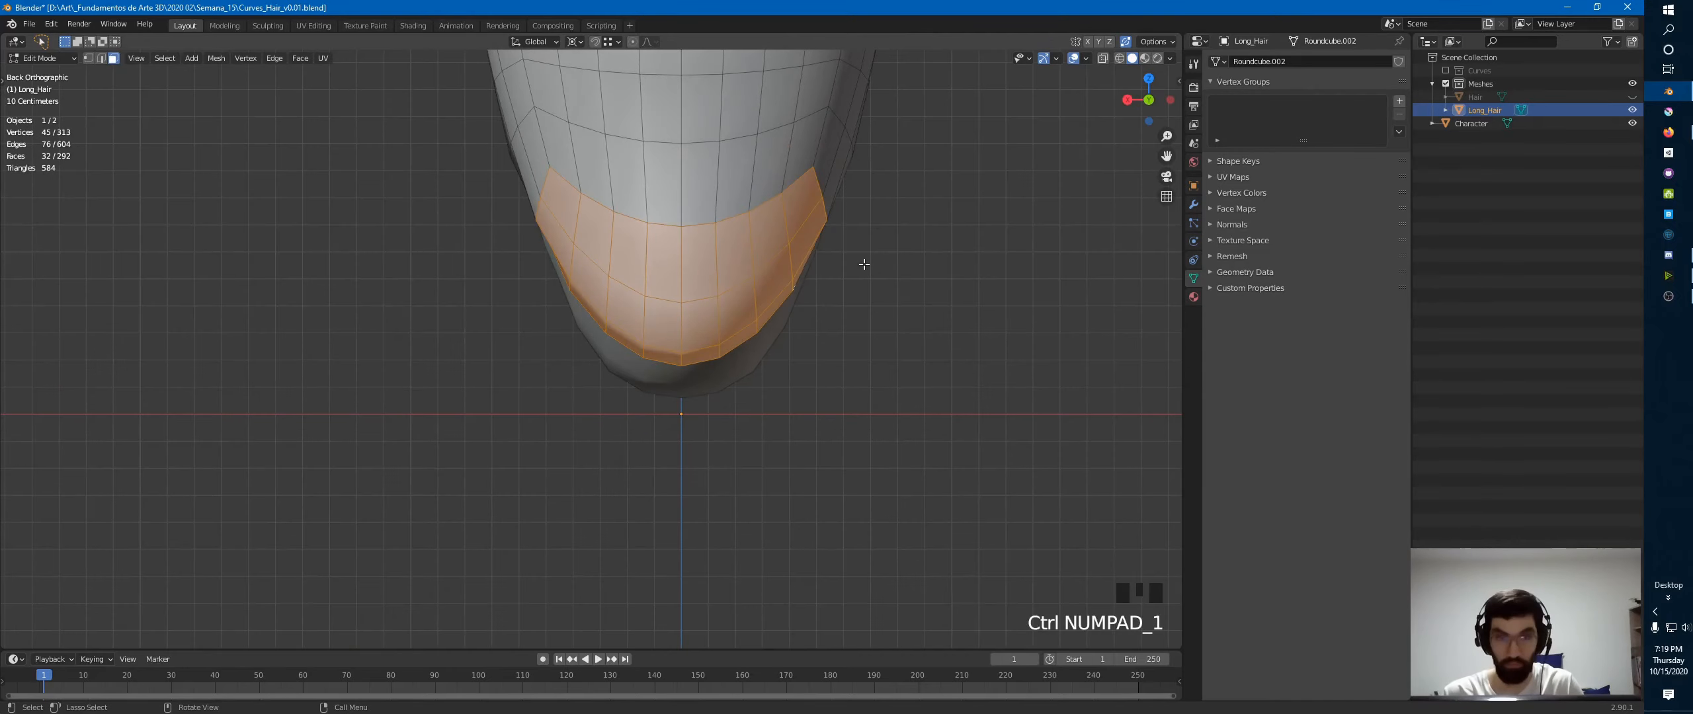
{"action": "key", "text": "KP_3"}
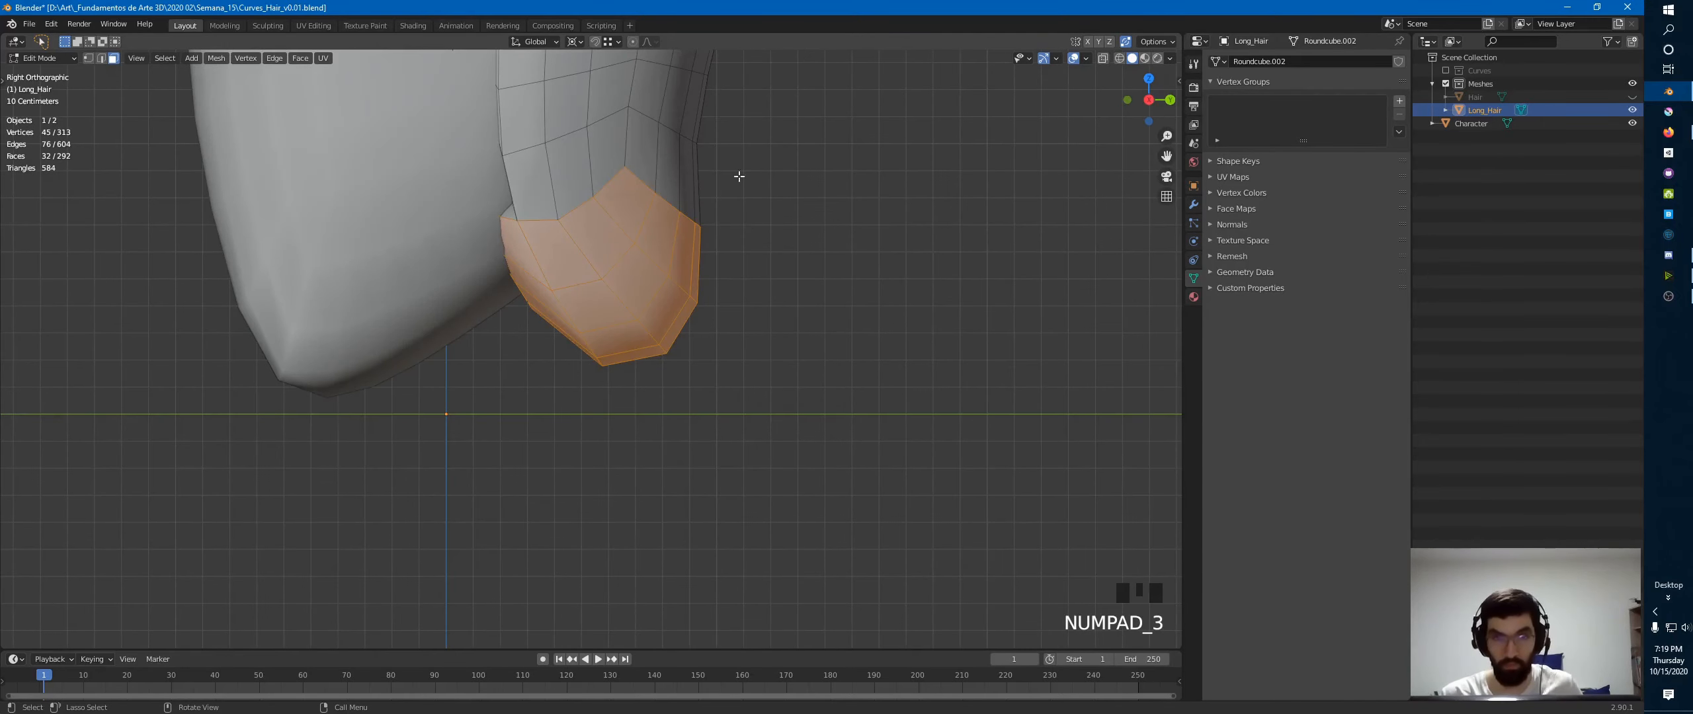
- Extrude the selected lower back faces of Long_Hair about 2.55 m down and 0.26 m backward in right view
{"action": "middle_click_drag", "start_coordinate": [748, 258], "coordinate": [609, 235], "text": "ctrl"}
{"action": "key", "text": "e"}
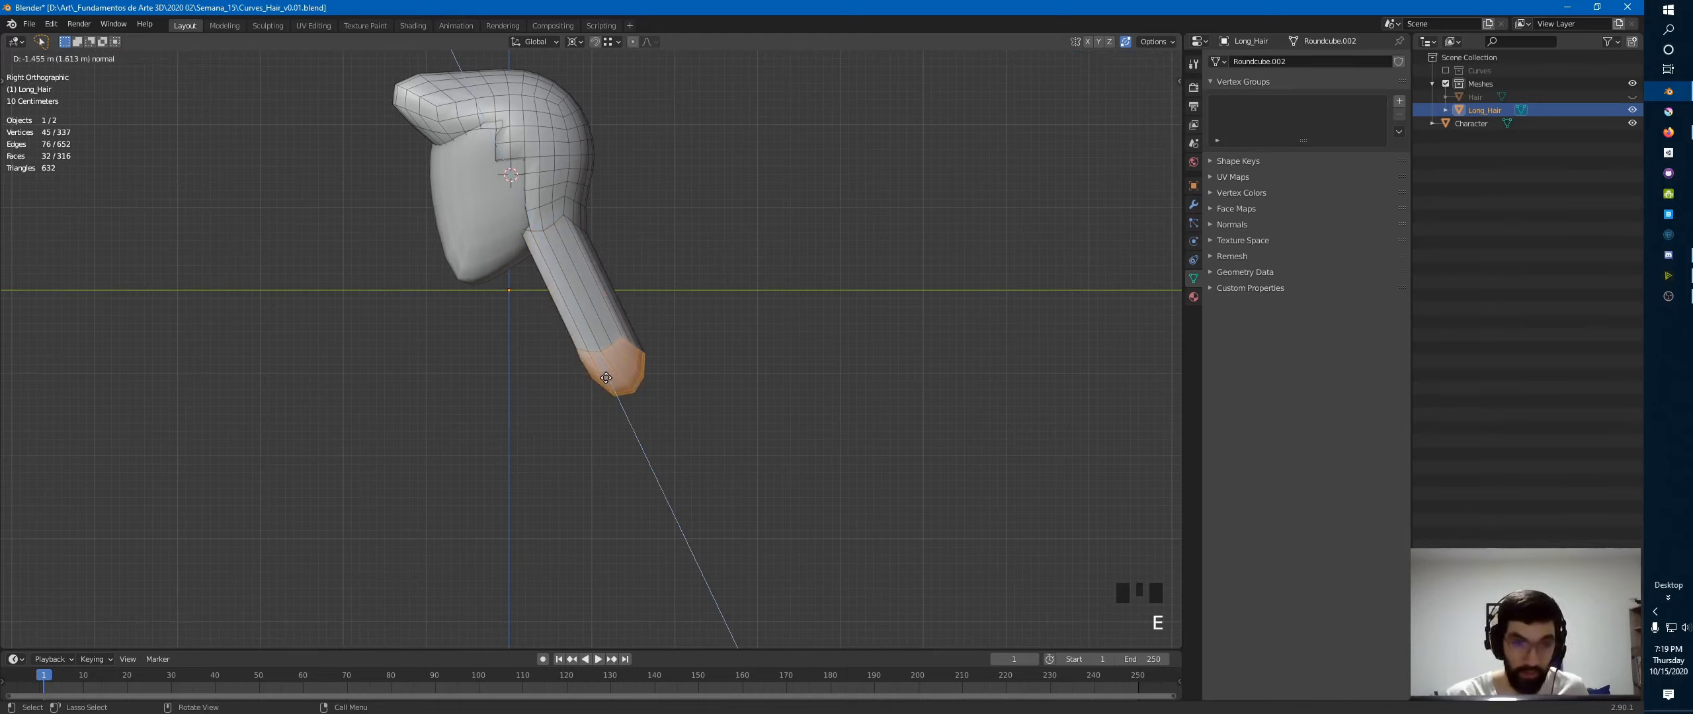
{"action": "key", "text": "z"}
{"action": "key", "text": "z"}
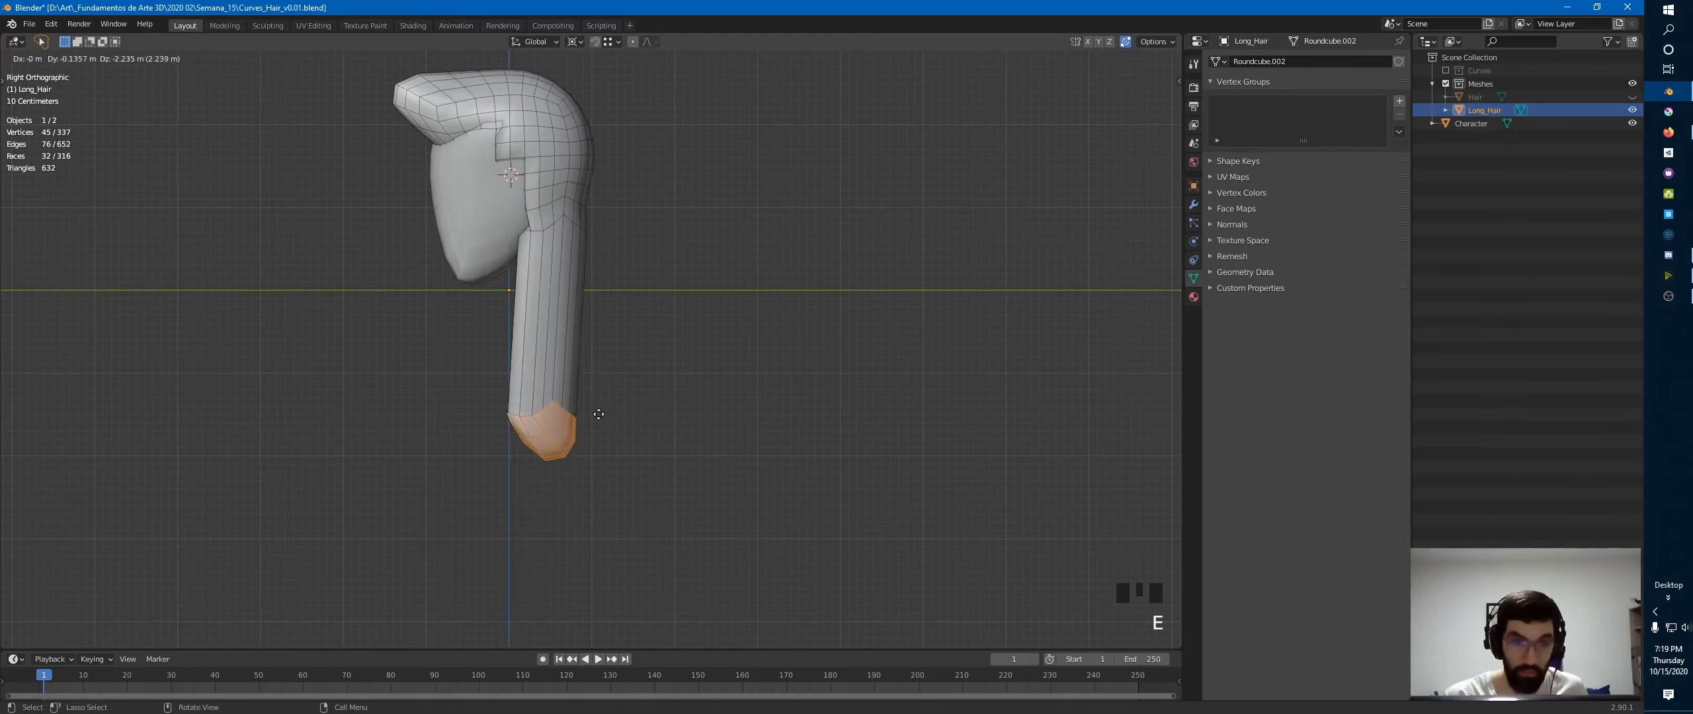
{"action": "left_click", "coordinate": [627, 438]}
- Change the pivot point, then scale the extruded end of the hair to 0.427 along Z and 1.515 along X
{"action": "middle_click_drag", "start_coordinate": [762, 276], "coordinate": [726, 393]}
{"action": "key", "text": "period"}
{"action": "left_click", "coordinate": [739, 308]}
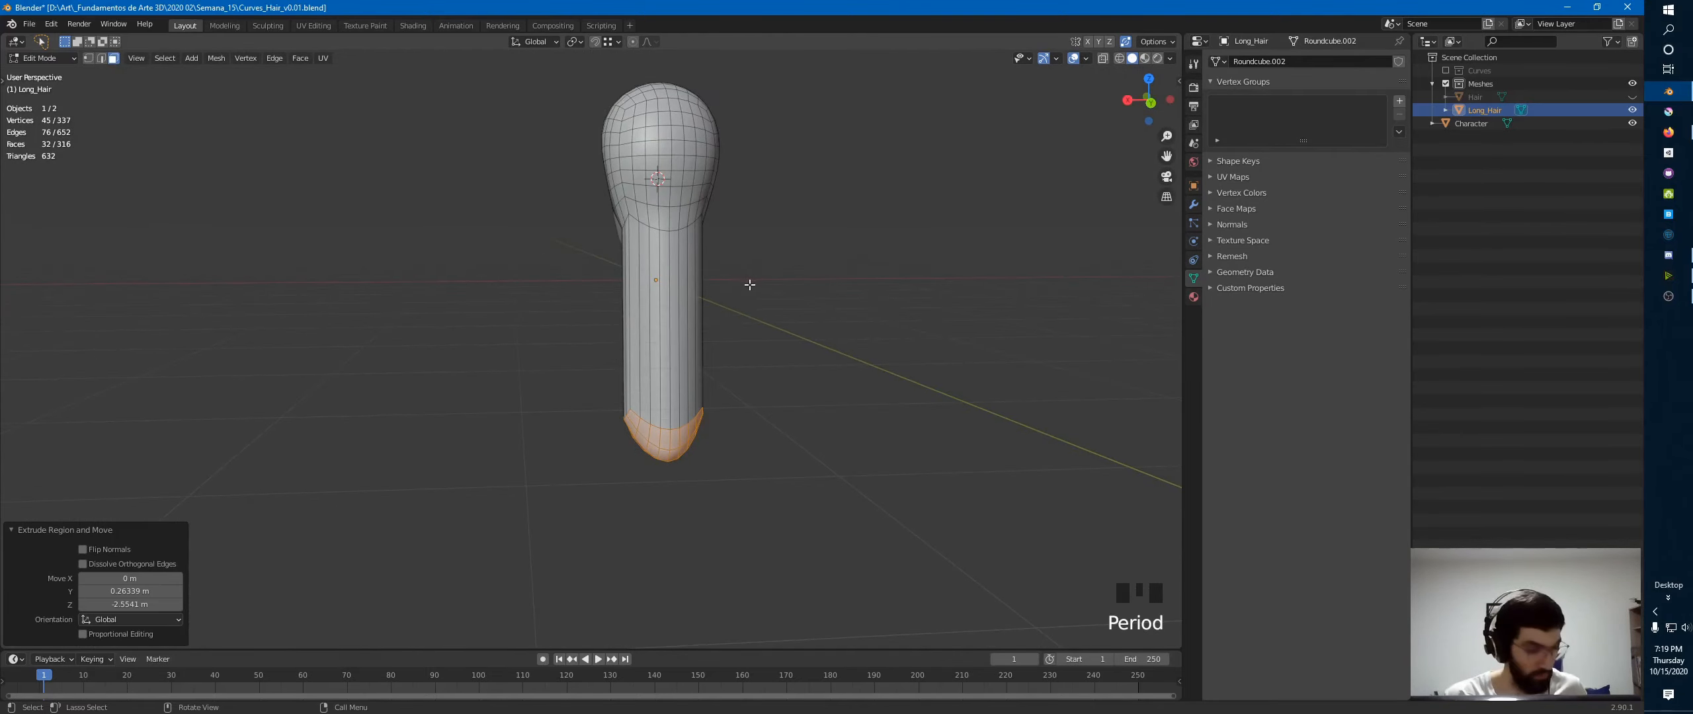
{"action": "key", "text": "s"}
{"action": "key", "text": "z"}
{"action": "left_click", "coordinate": [688, 366]}
{"action": "key", "text": "s"}
{"action": "key", "text": "x"}
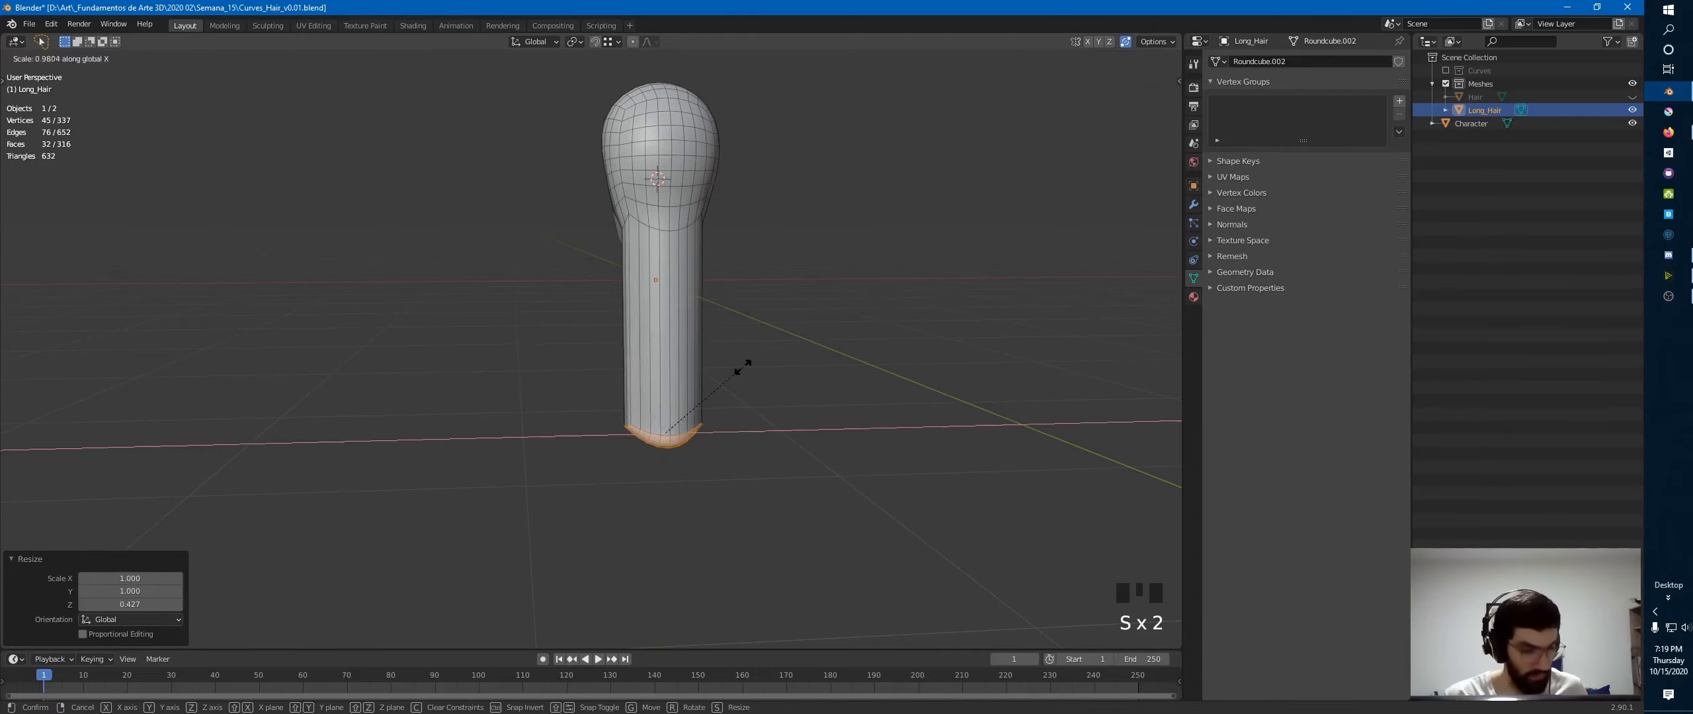
{"action": "left_click", "coordinate": [779, 340]}
- Add four evenly spaced loop cuts across the extruded length of hair
{"action": "key", "text": "ctrl+r"}
{"action": "left_click", "coordinate": [627, 329]}
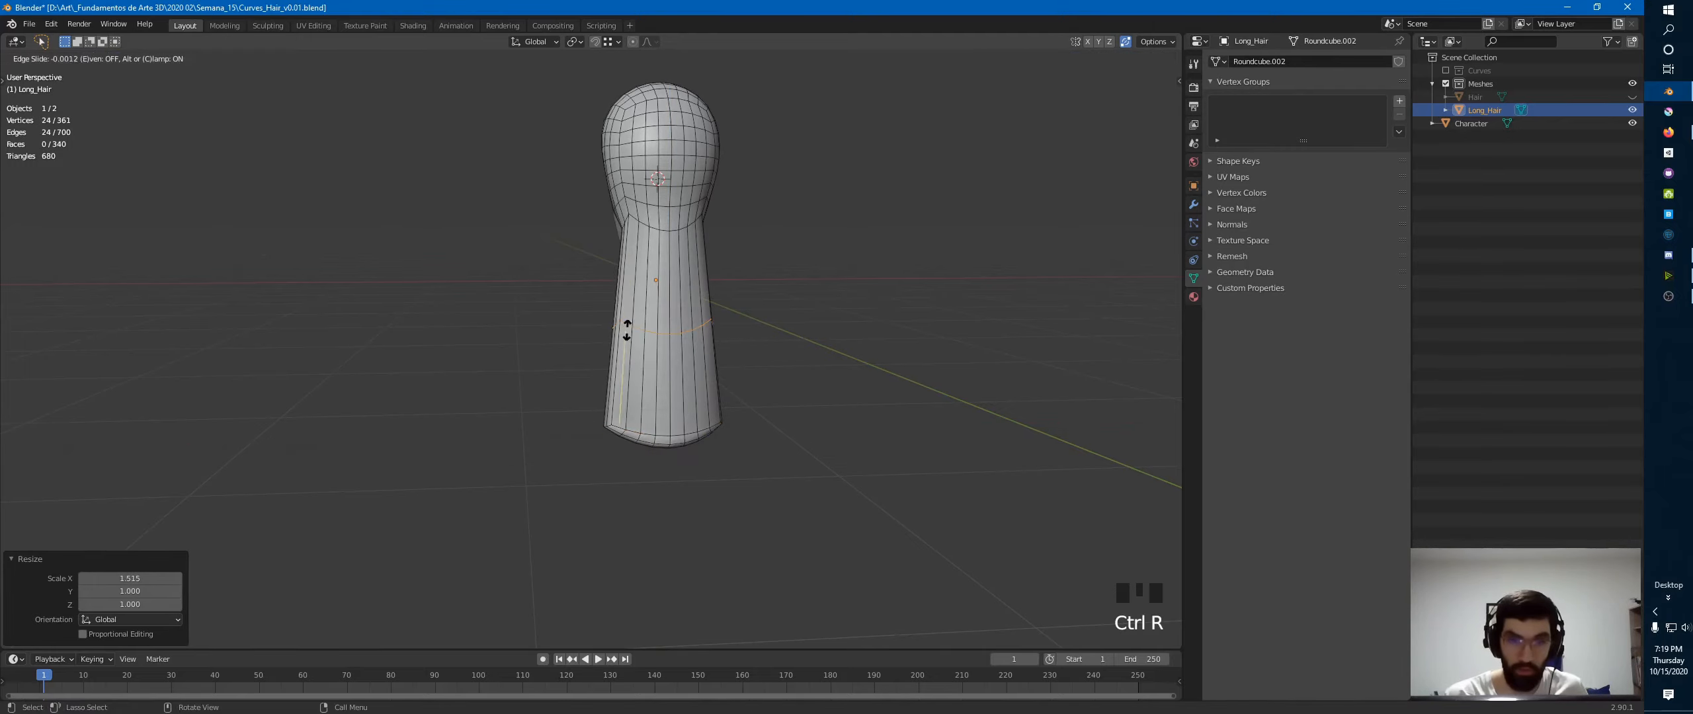
{"action": "right_click", "coordinate": [628, 327]}
{"action": "left_click", "coordinate": [179, 533]}
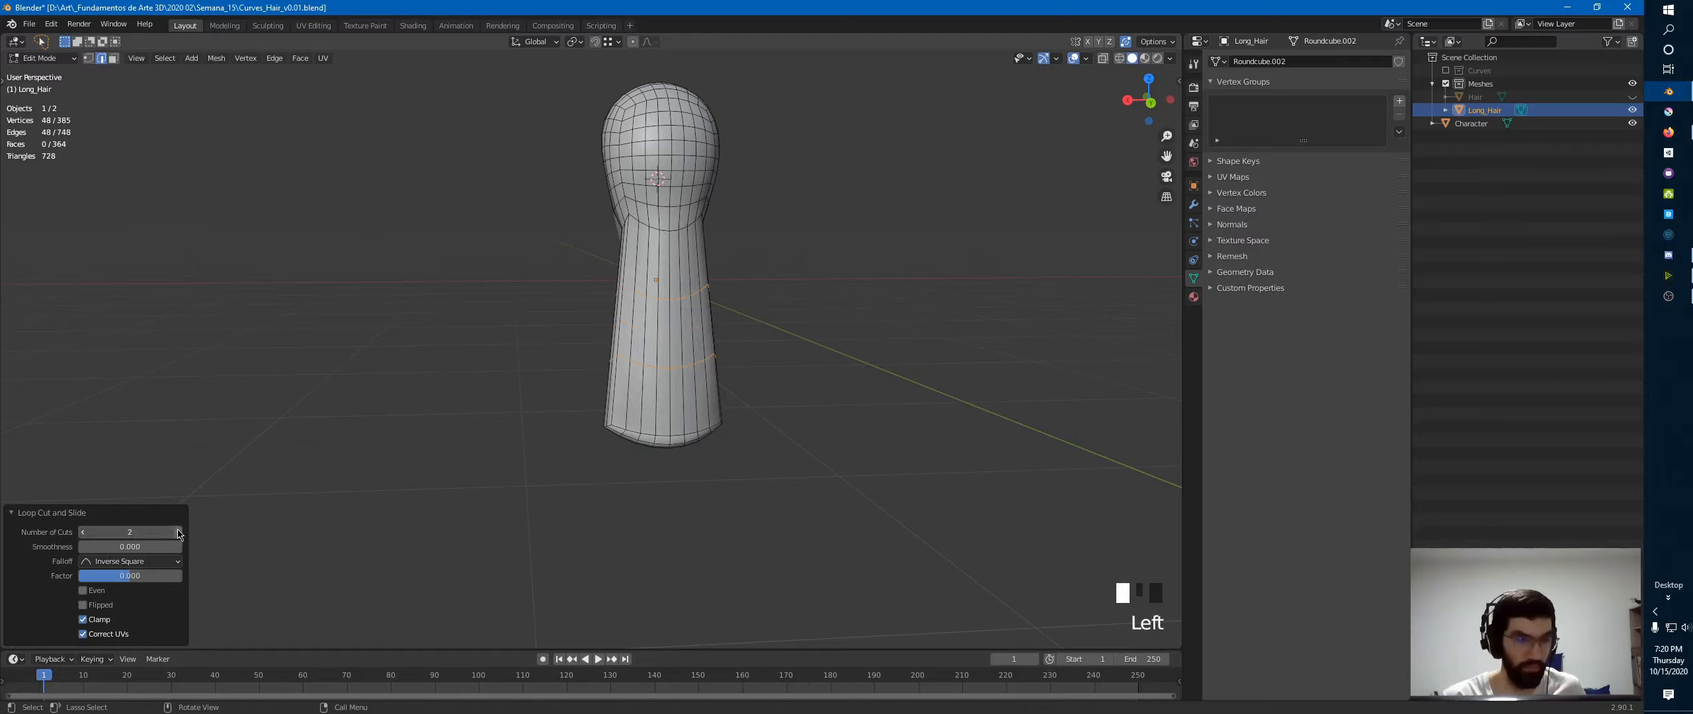
{"action": "left_click", "coordinate": [179, 533]}
{"action": "left_click", "coordinate": [179, 533]}
- With proportional editing on, move an edge loop midway down the hair about 0.16 m forward and 0.31 m down in right view
{"action": "middle_click_drag", "start_coordinate": [702, 336], "coordinate": [732, 308]}
{"action": "left_click", "coordinate": [692, 328], "text": "alt"}
{"action": "left_click", "coordinate": [693, 325], "text": "alt"}
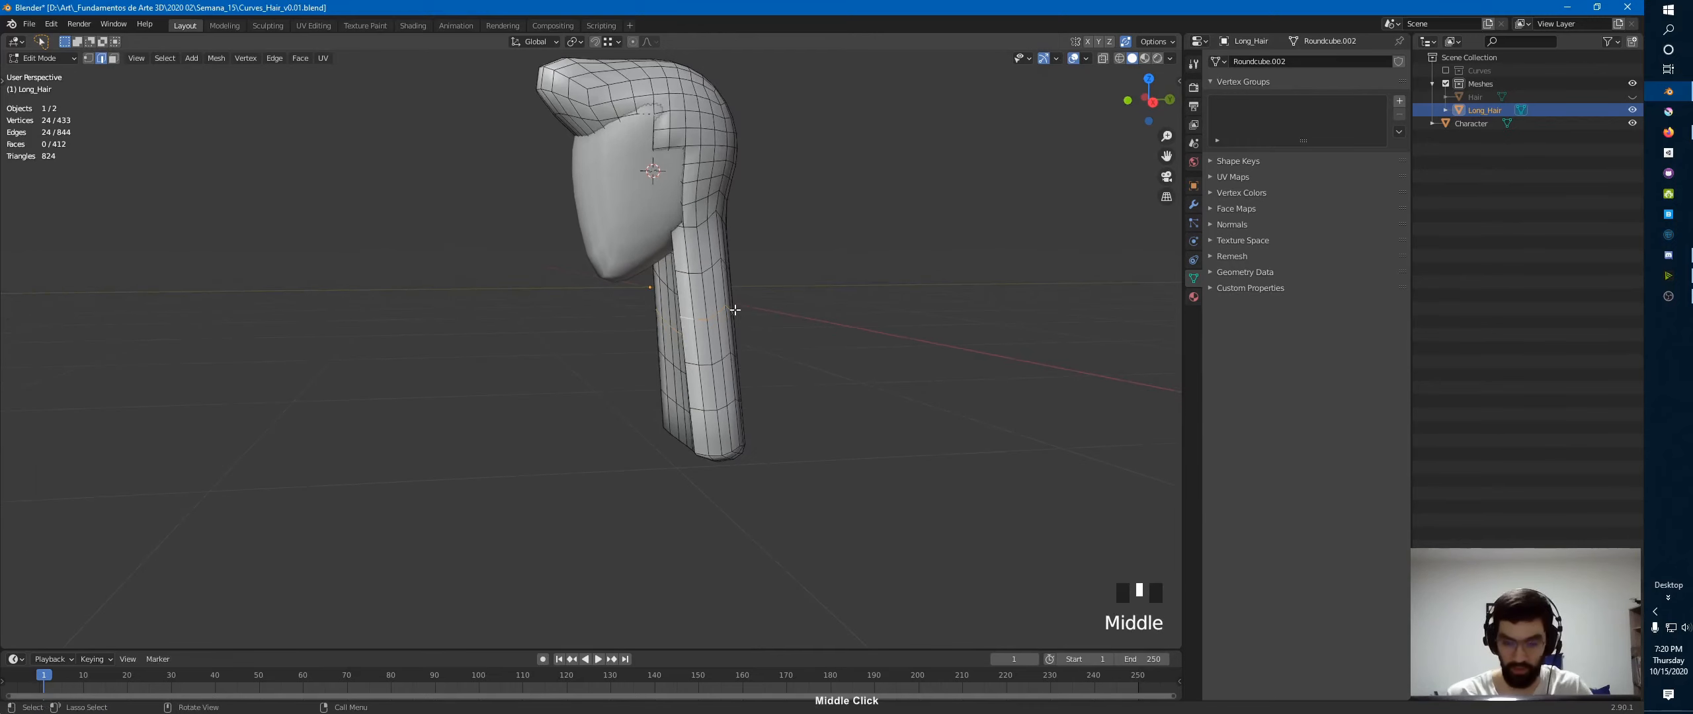
{"action": "key", "text": "KP_3"}
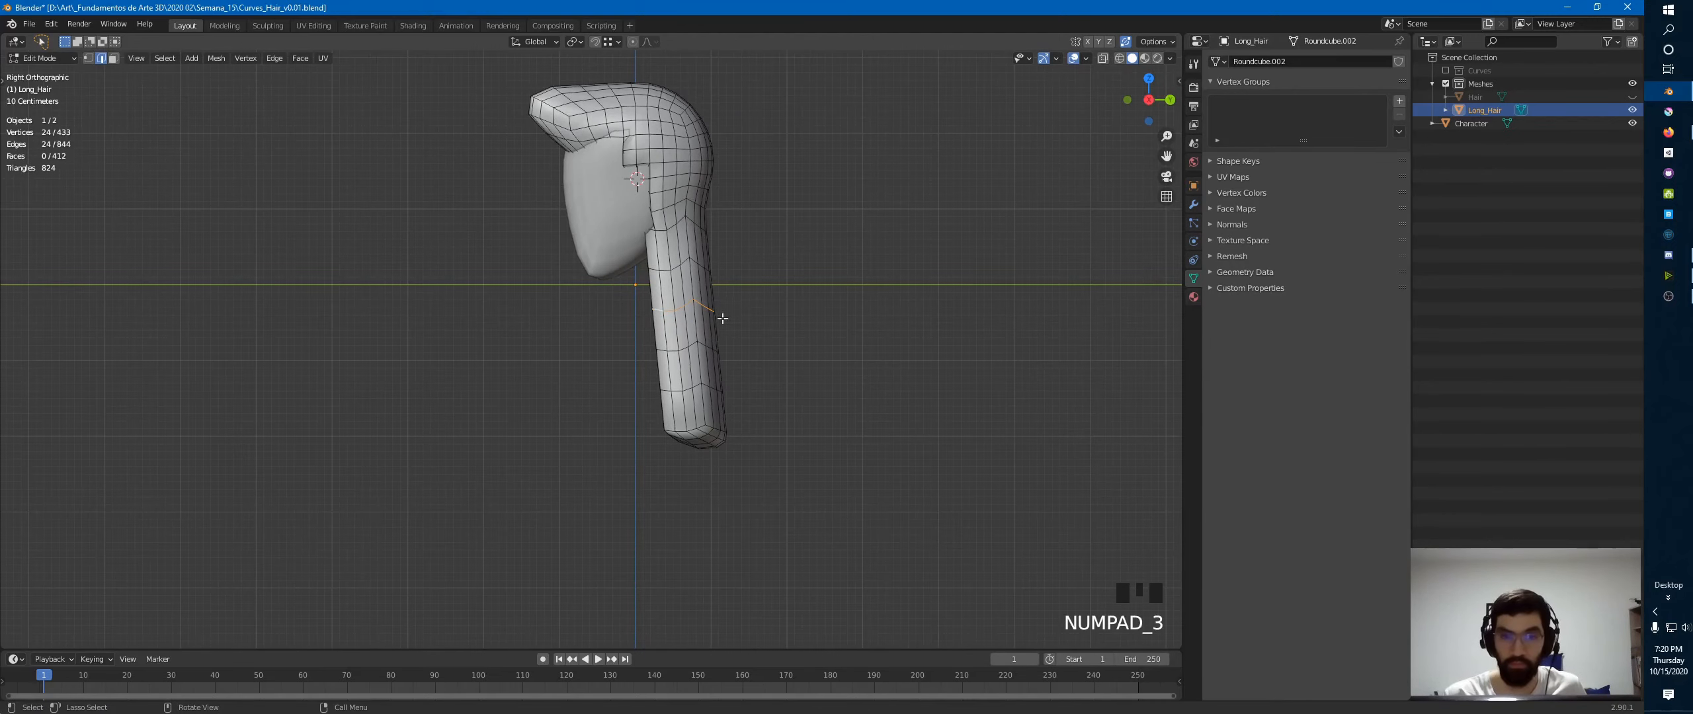
{"action": "key", "text": "o"}
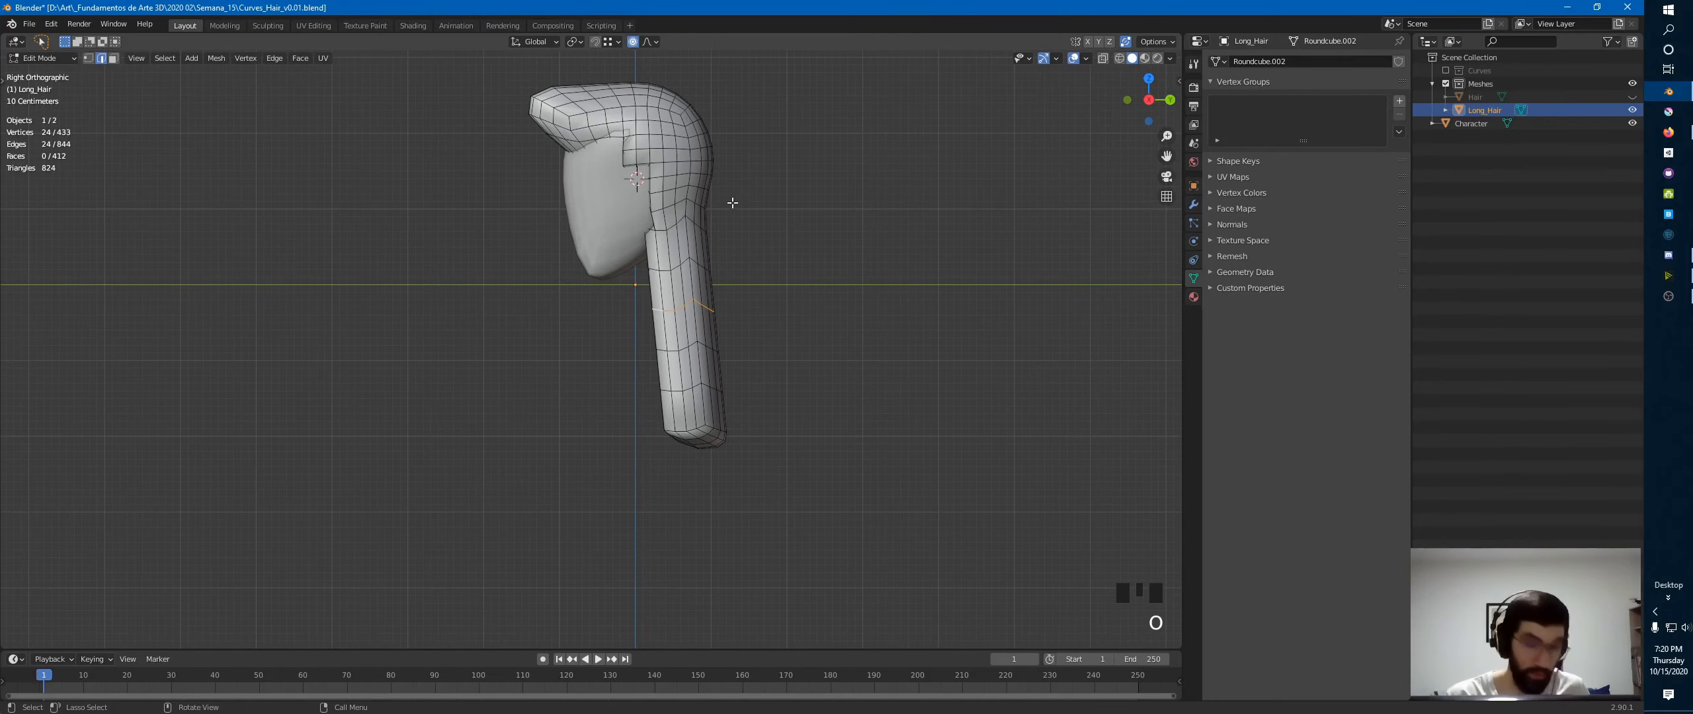
{"action": "key", "text": "g"}
{"action": "left_click", "coordinate": [702, 241]}
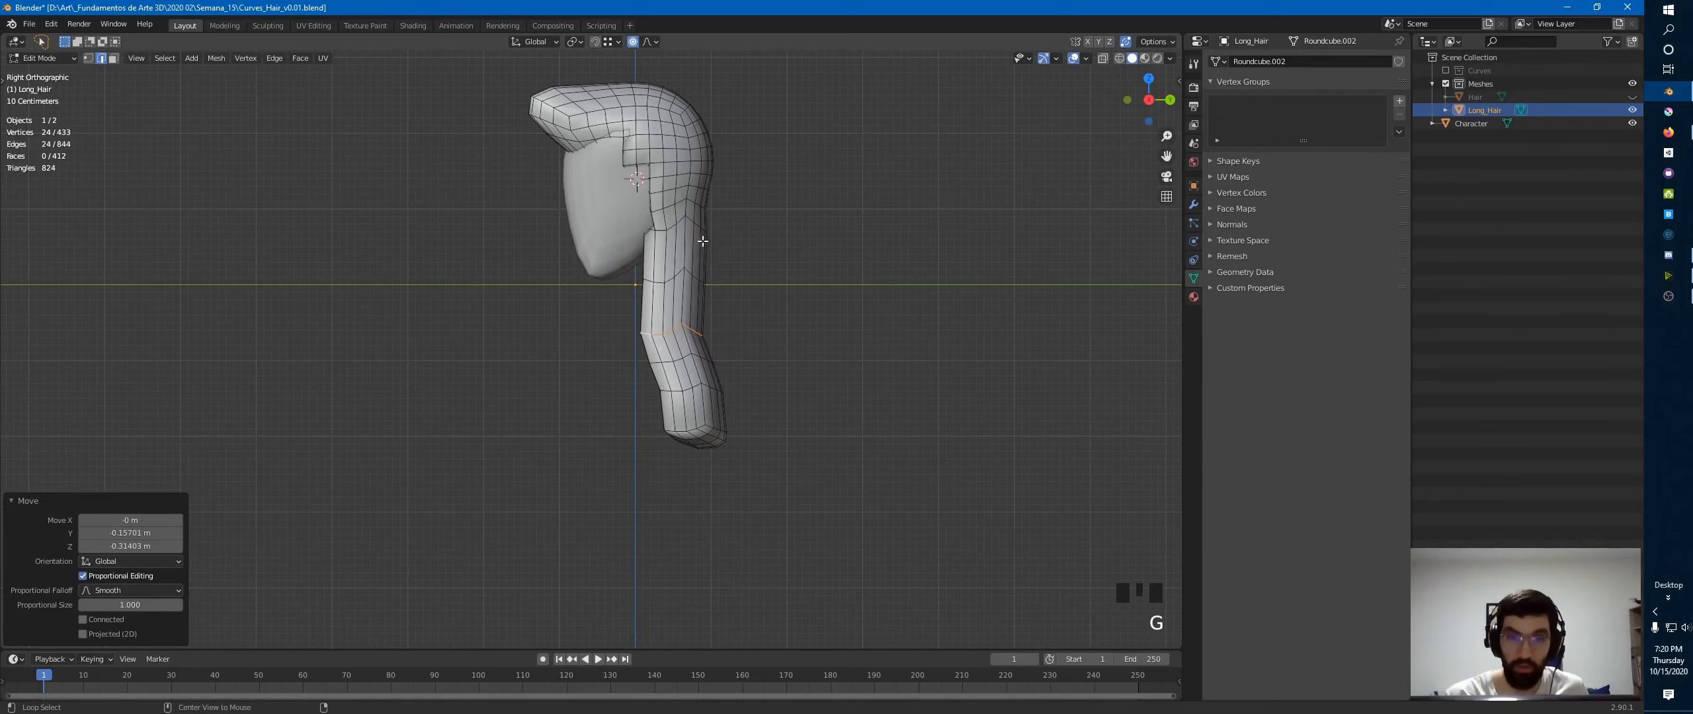
- Keep only the outer edges of the nape loop selected and move them about 0.24 m backward and 0.31 m down
{"action": "left_click", "coordinate": [701, 227], "text": "alt"}
{"action": "left_click", "coordinate": [708, 234], "text": "alt"}
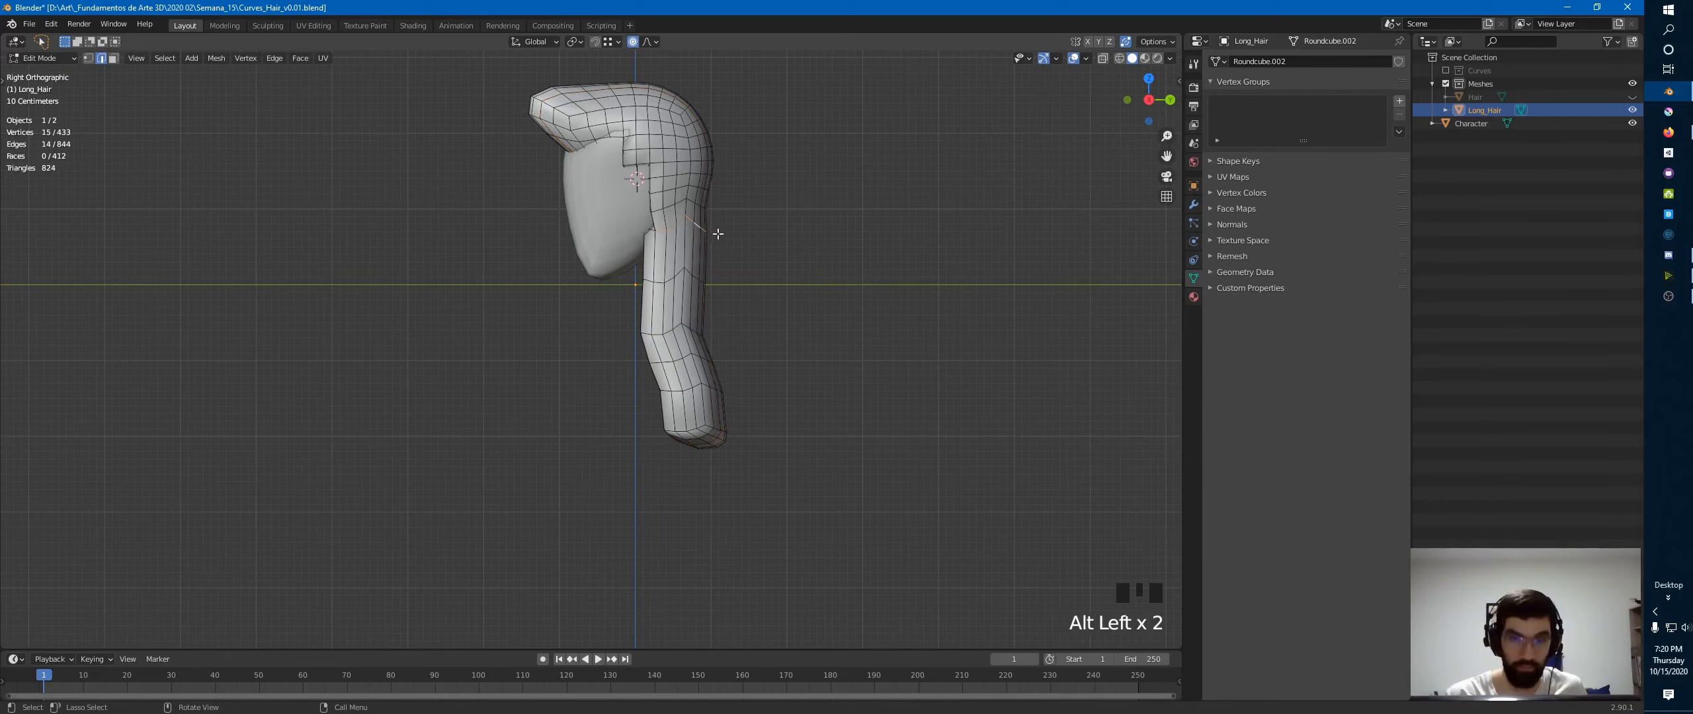
{"action": "key", "text": "alt+z"}
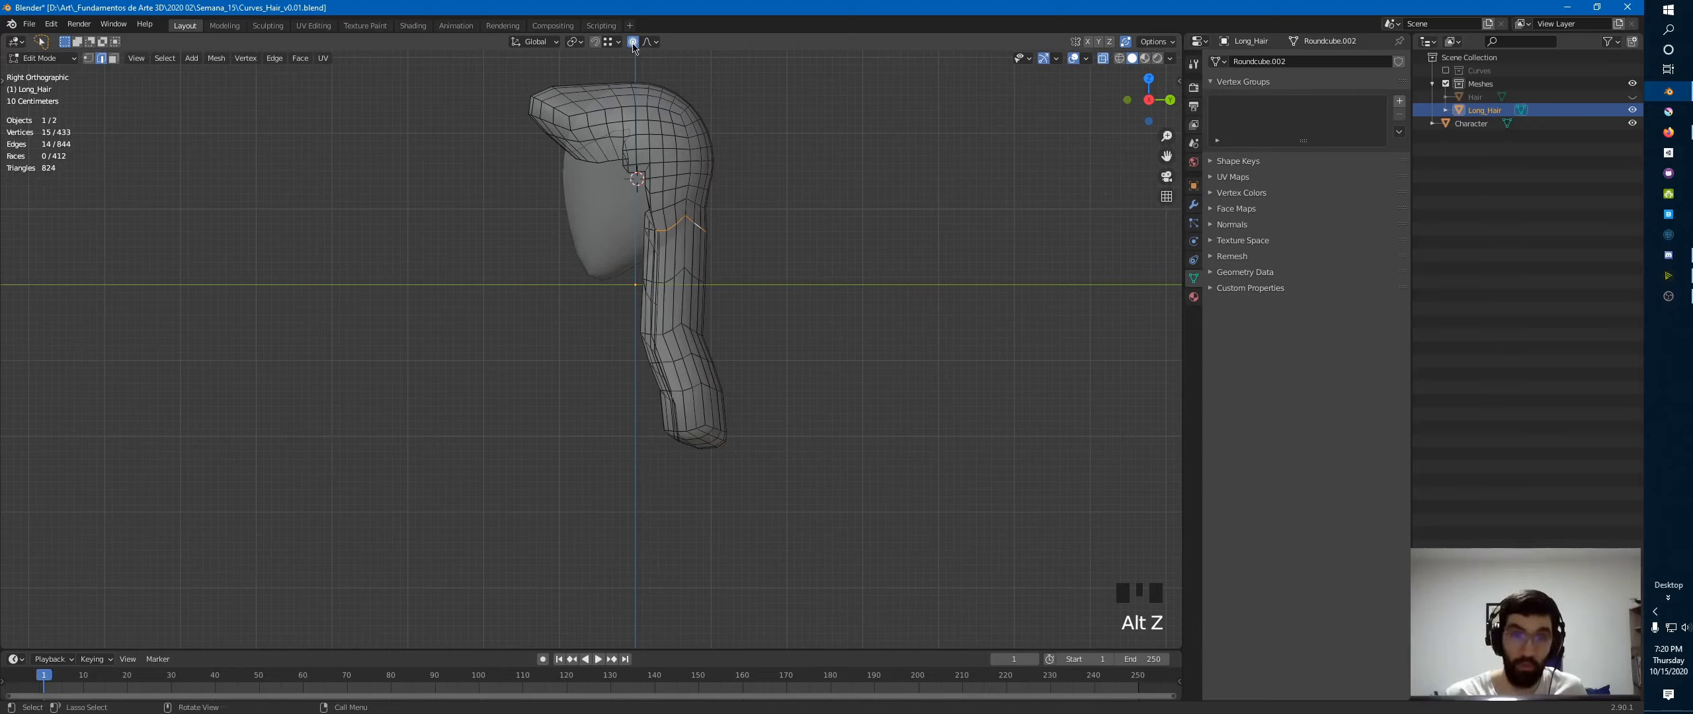
{"action": "key", "text": "c"}
{"action": "middle_click_drag", "start_coordinate": [648, 228], "coordinate": [668, 227]}
{"action": "right_click", "coordinate": [658, 219]}
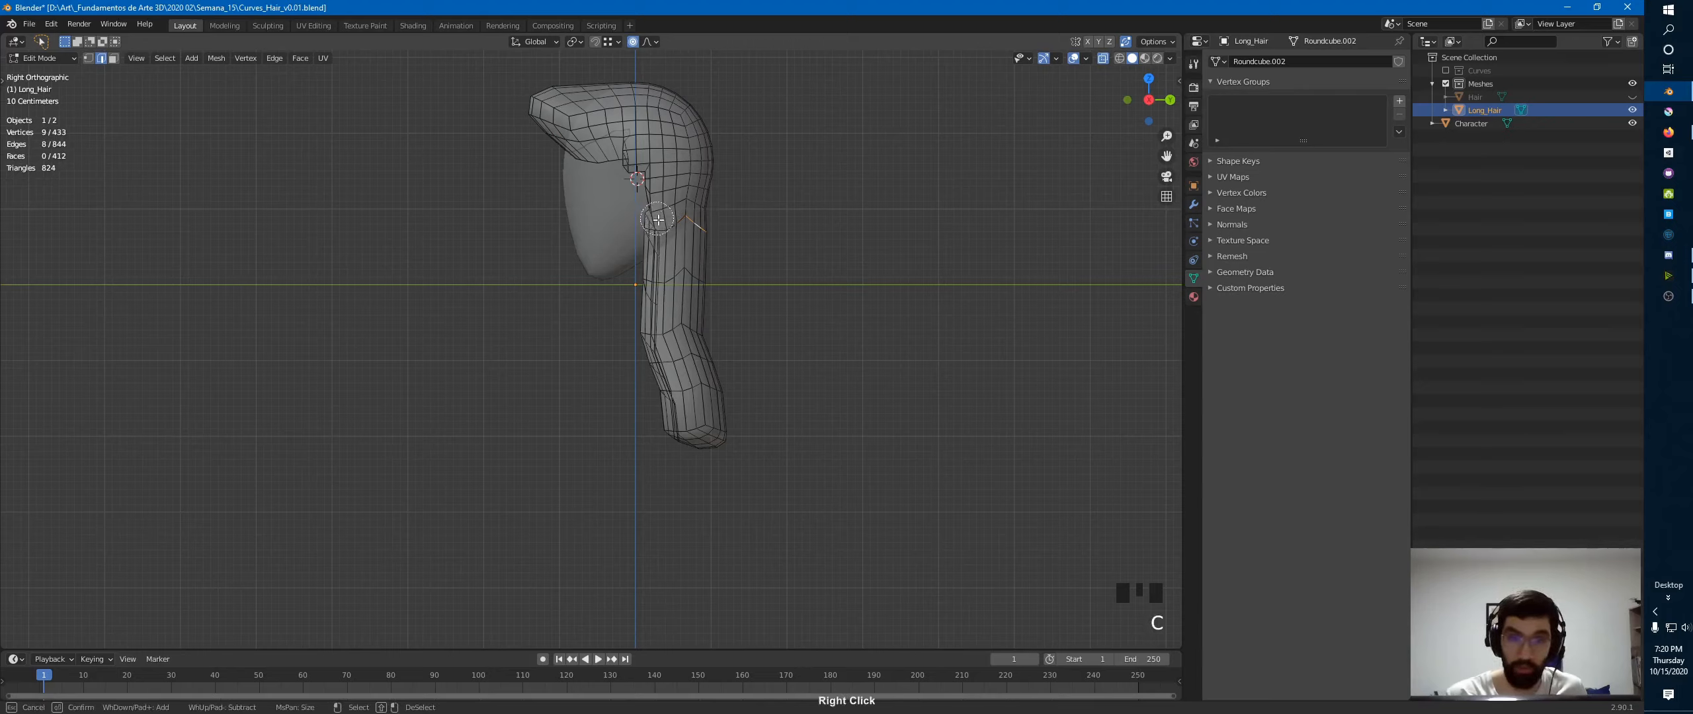
{"action": "key", "text": "alt+z"}
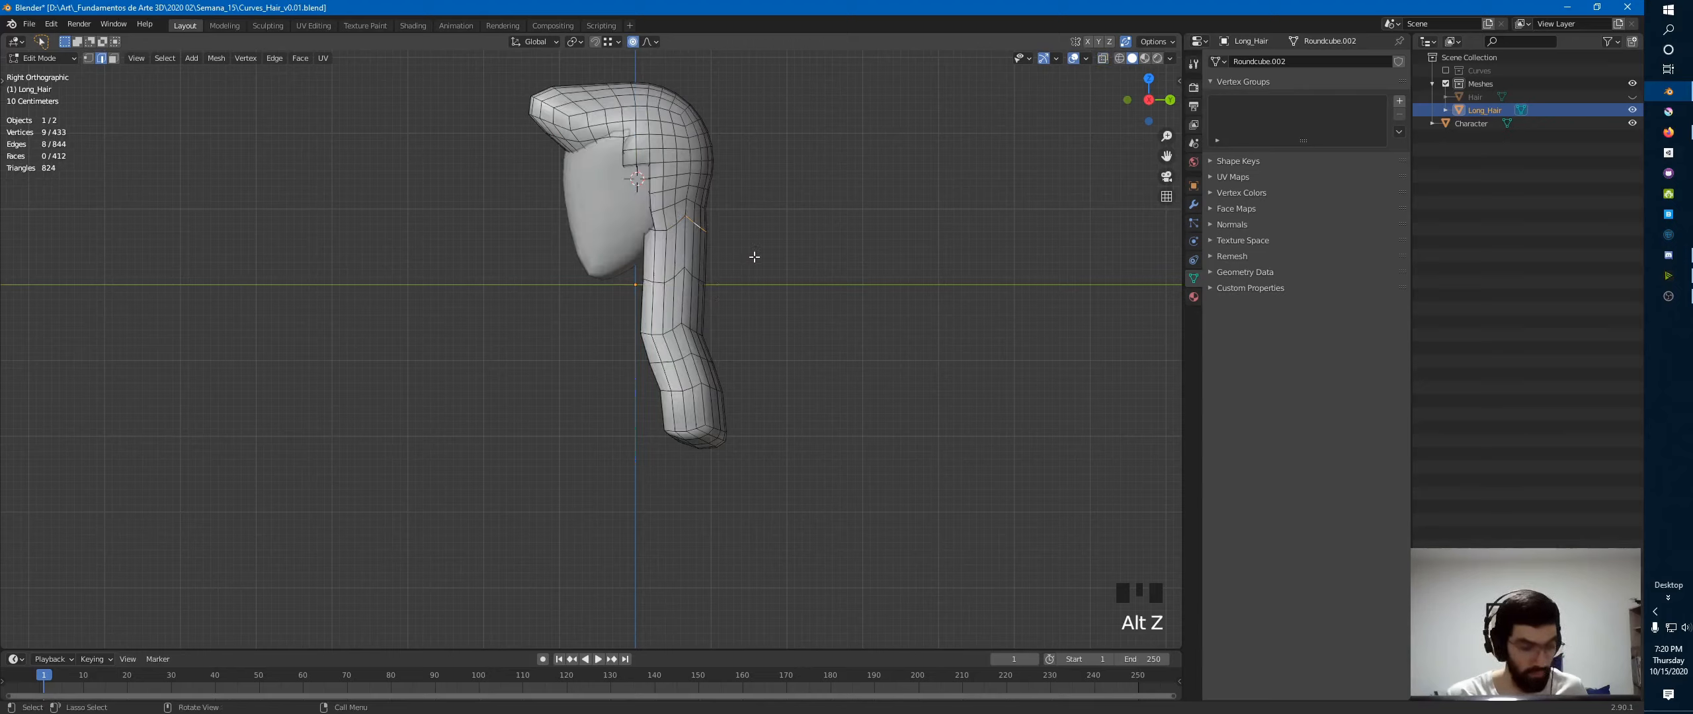
{"action": "key", "text": "g"}
{"action": "left_click", "coordinate": [772, 281]}
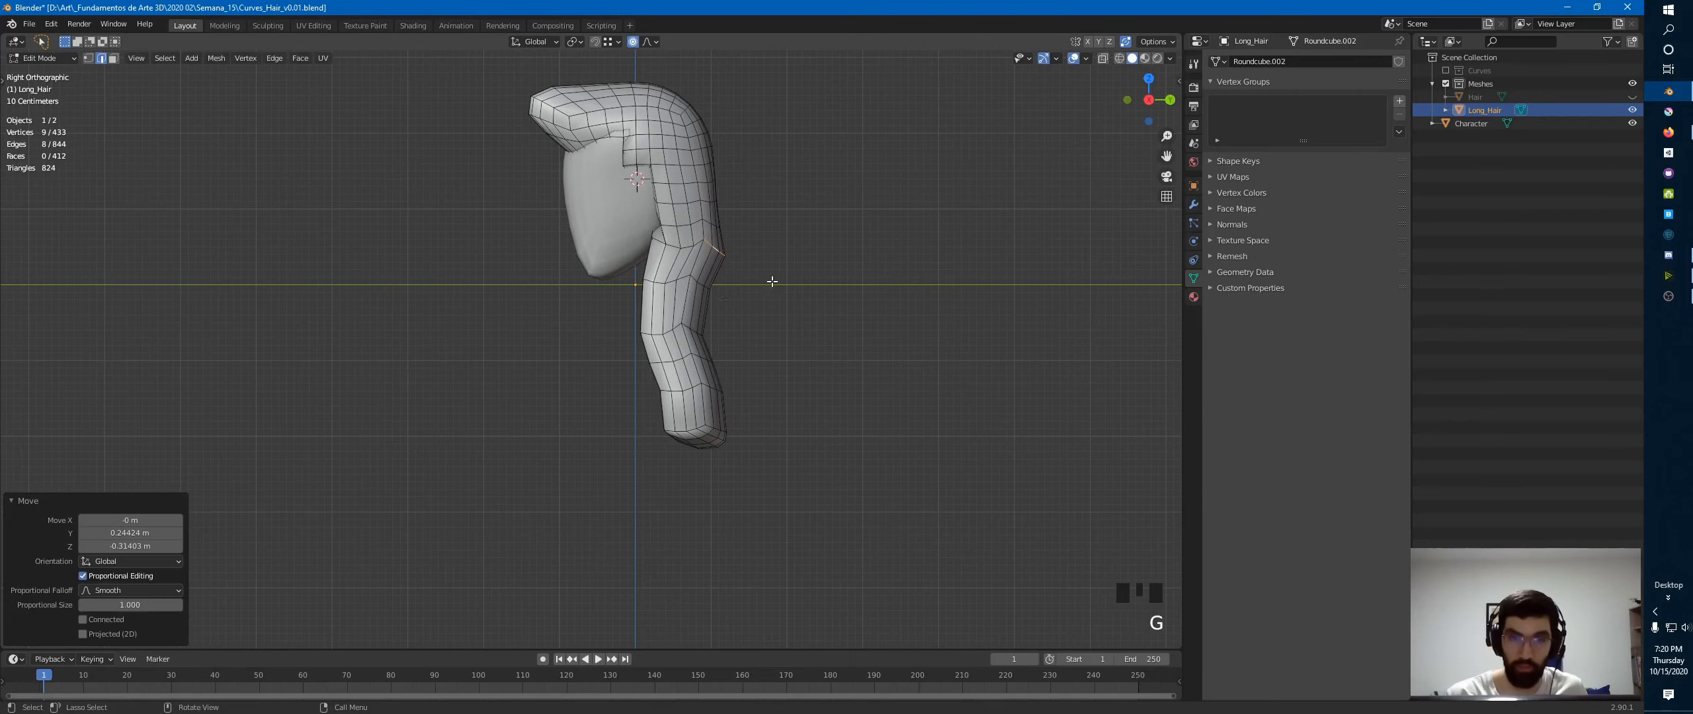
- Select the outer edges of the next loop below the nape and move them about 0.17 m backward and 0.18 m down
{"action": "left_click", "coordinate": [696, 284], "text": "alt"}
{"action": "left_click", "coordinate": [697, 285]}
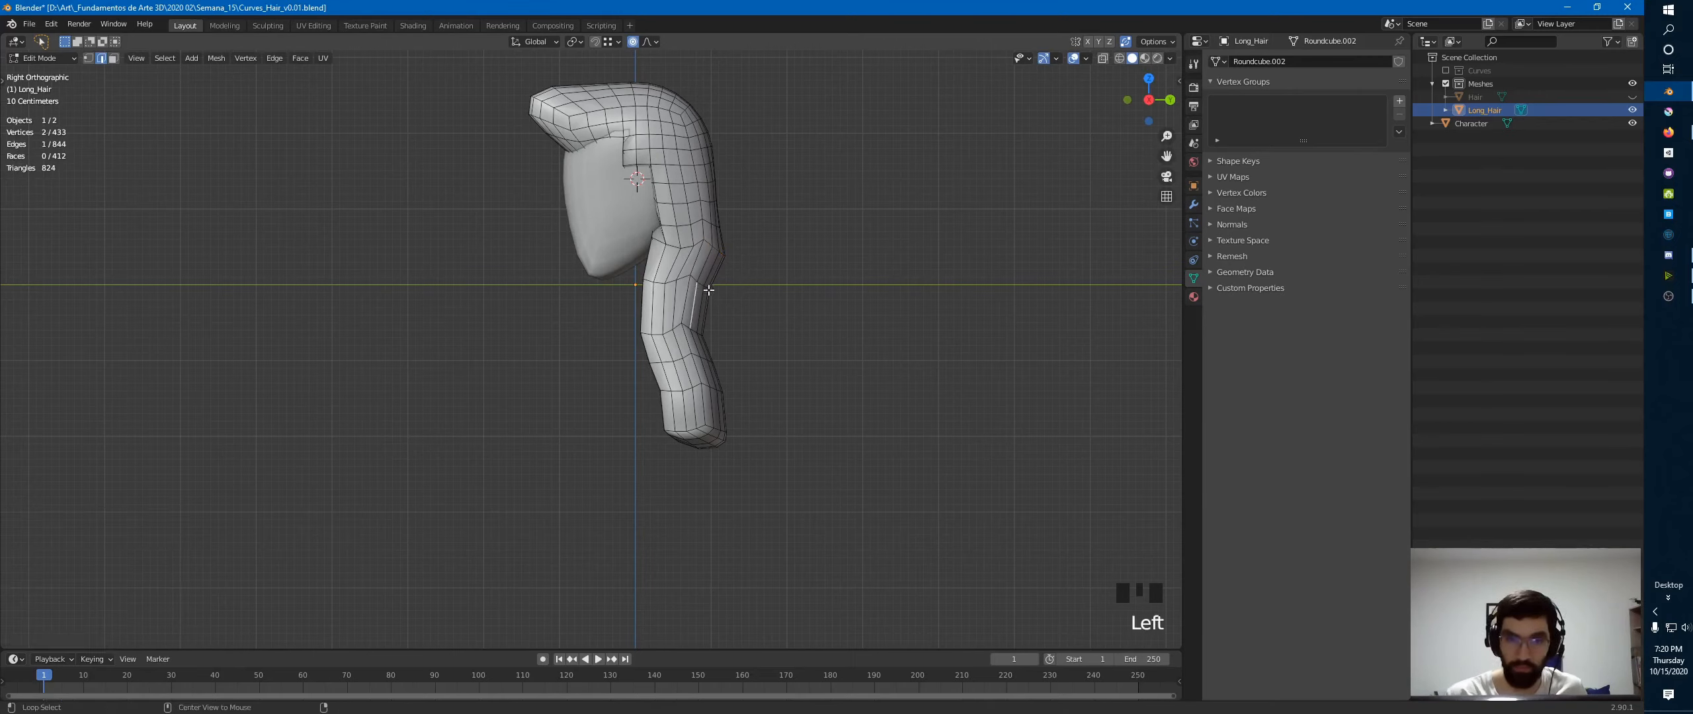
{"action": "key", "text": "alt+z"}
{"action": "left_click", "coordinate": [716, 288]}
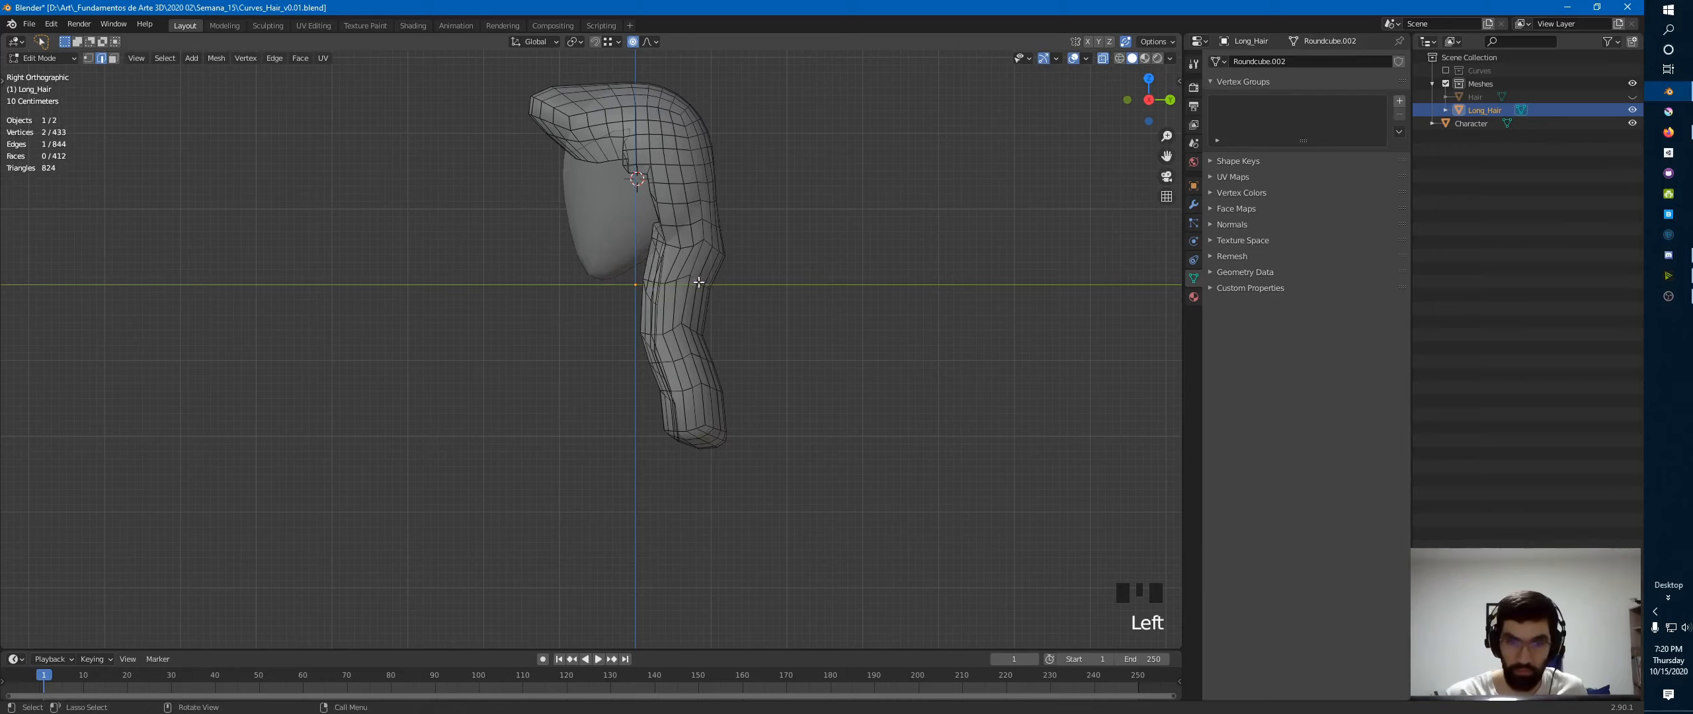
{"action": "left_click", "coordinate": [659, 290], "text": "alt"}
{"action": "key", "text": "c"}
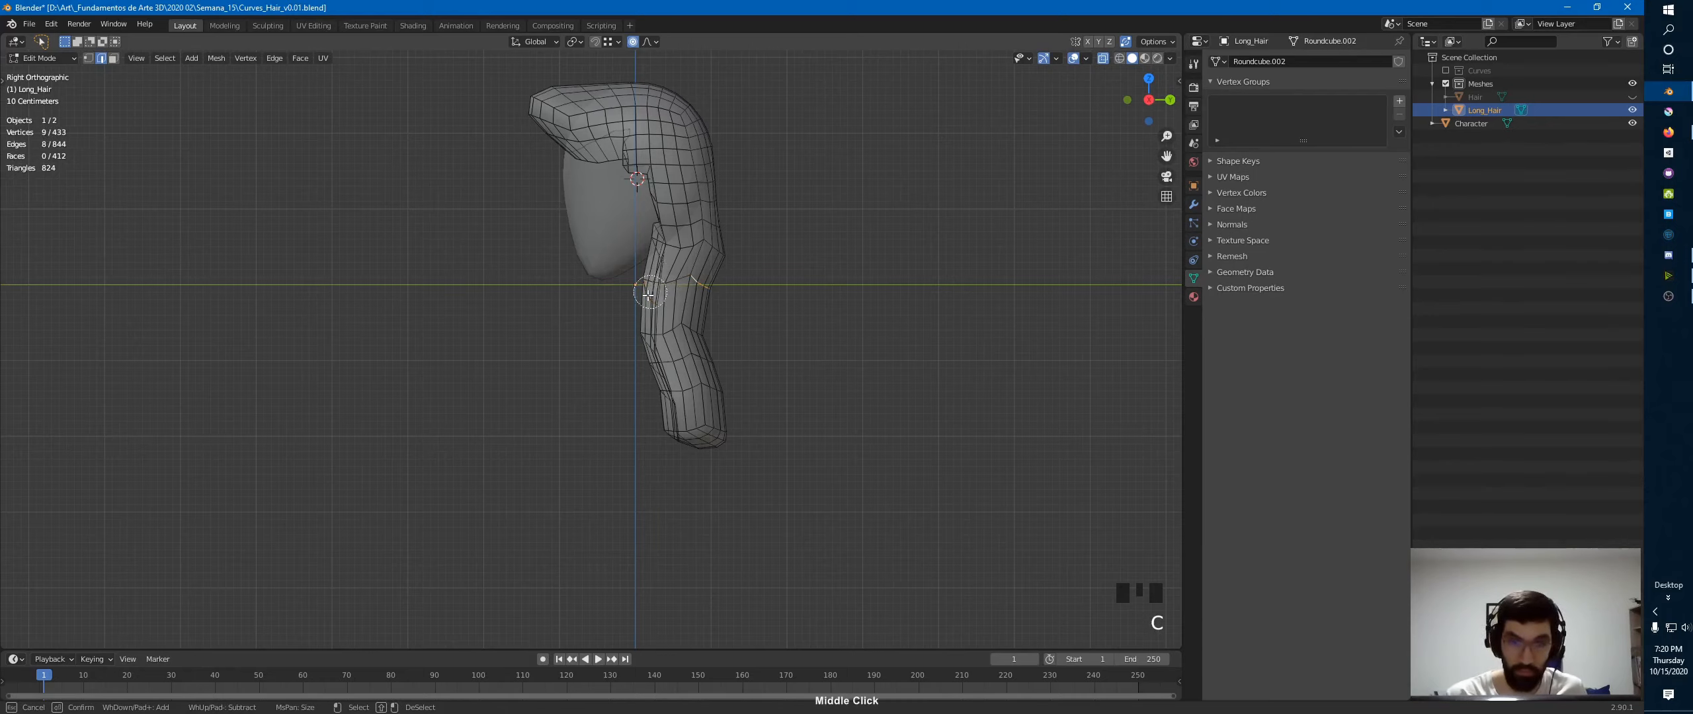
{"action": "right_click", "coordinate": [650, 296]}
{"action": "key", "text": "g"}
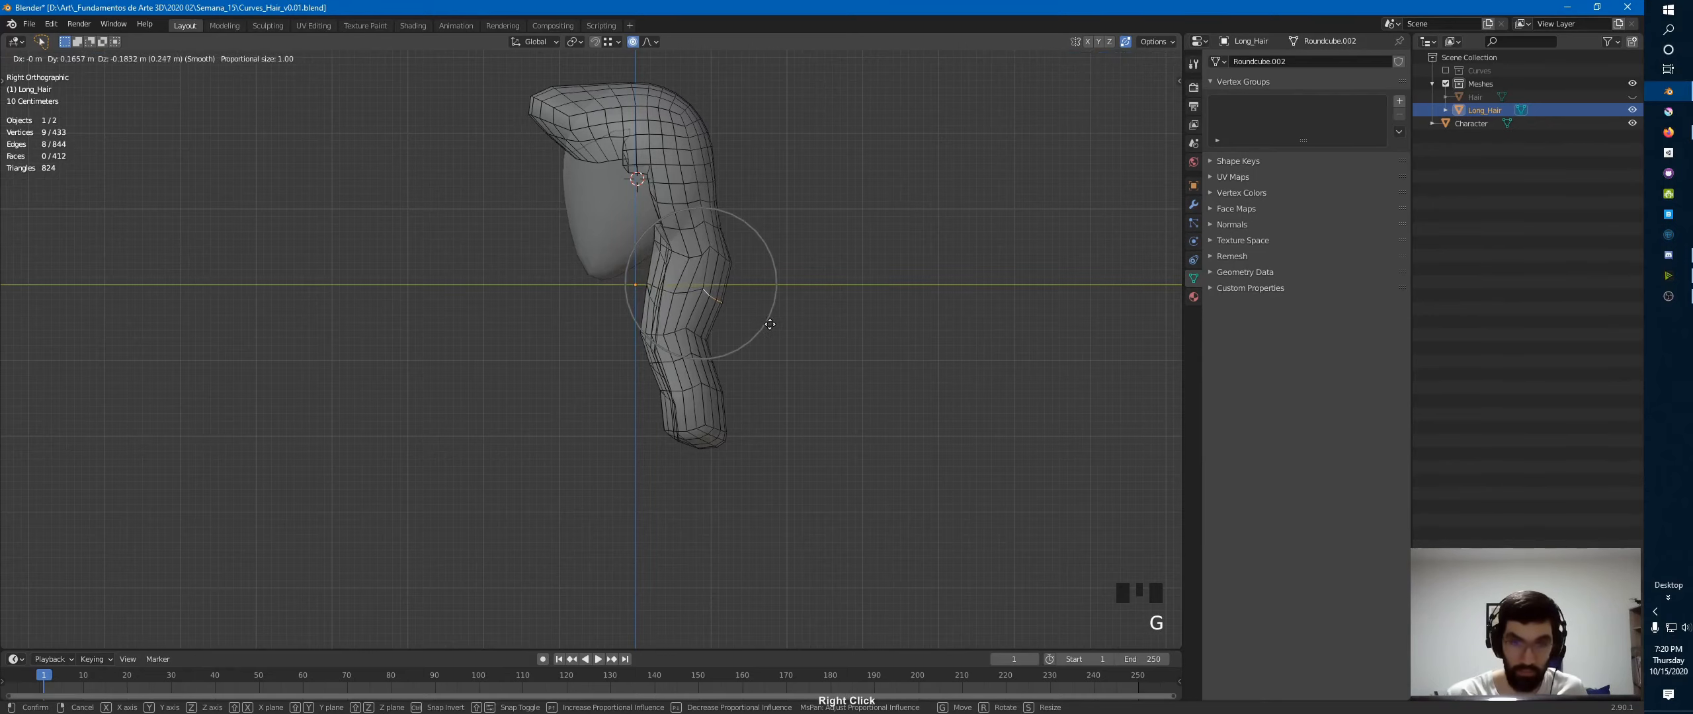
{"action": "left_click", "coordinate": [769, 325]}
- Move the outer edges of the mid-length loop about 0.10 m backward with a proportional size of 0.513
{"action": "left_click", "coordinate": [703, 339], "text": "alt"}
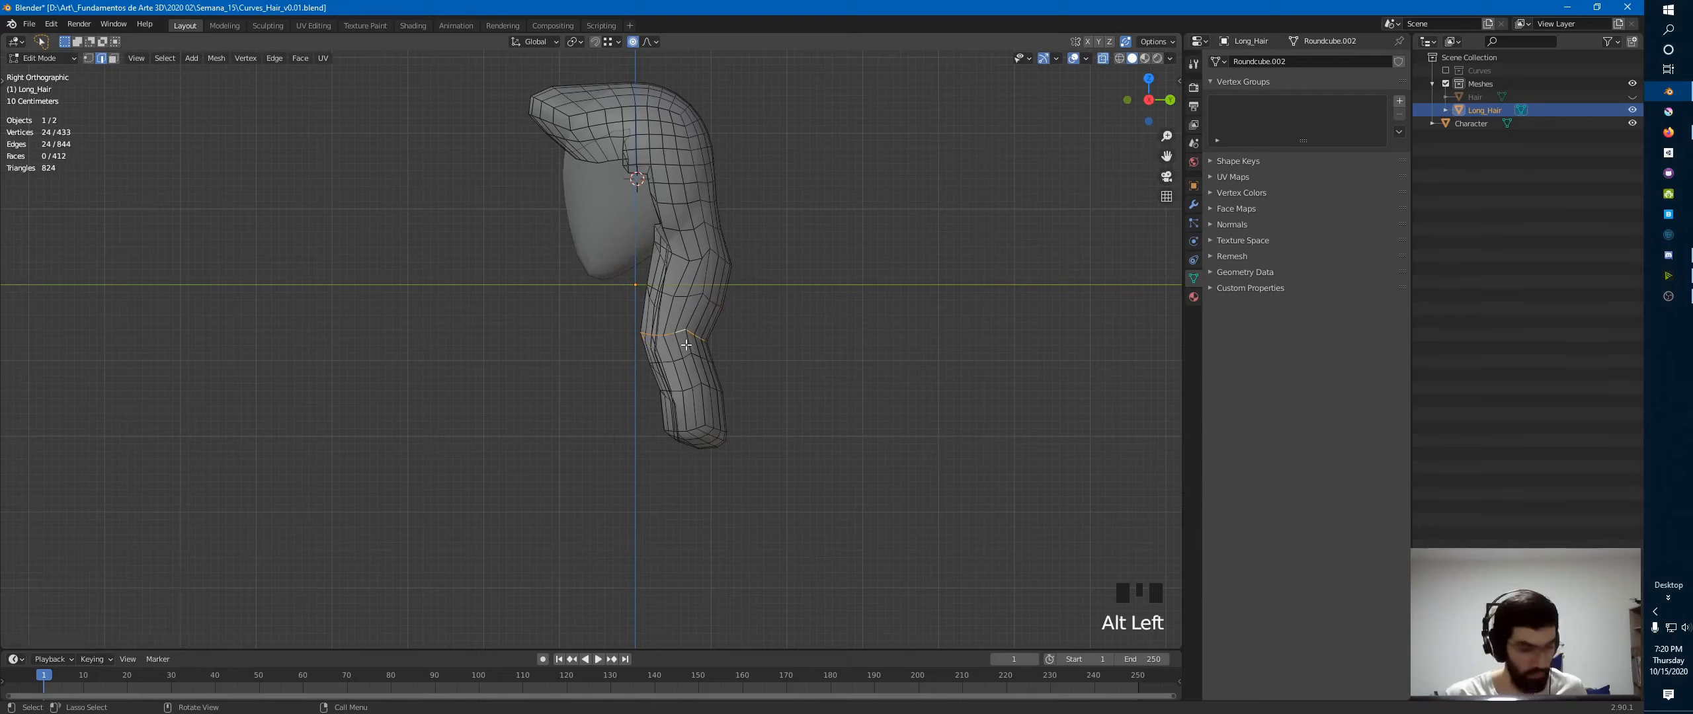
{"action": "key", "text": "c"}
{"action": "middle_click_drag", "start_coordinate": [654, 338], "coordinate": [656, 338]}
{"action": "right_click", "coordinate": [656, 339]}
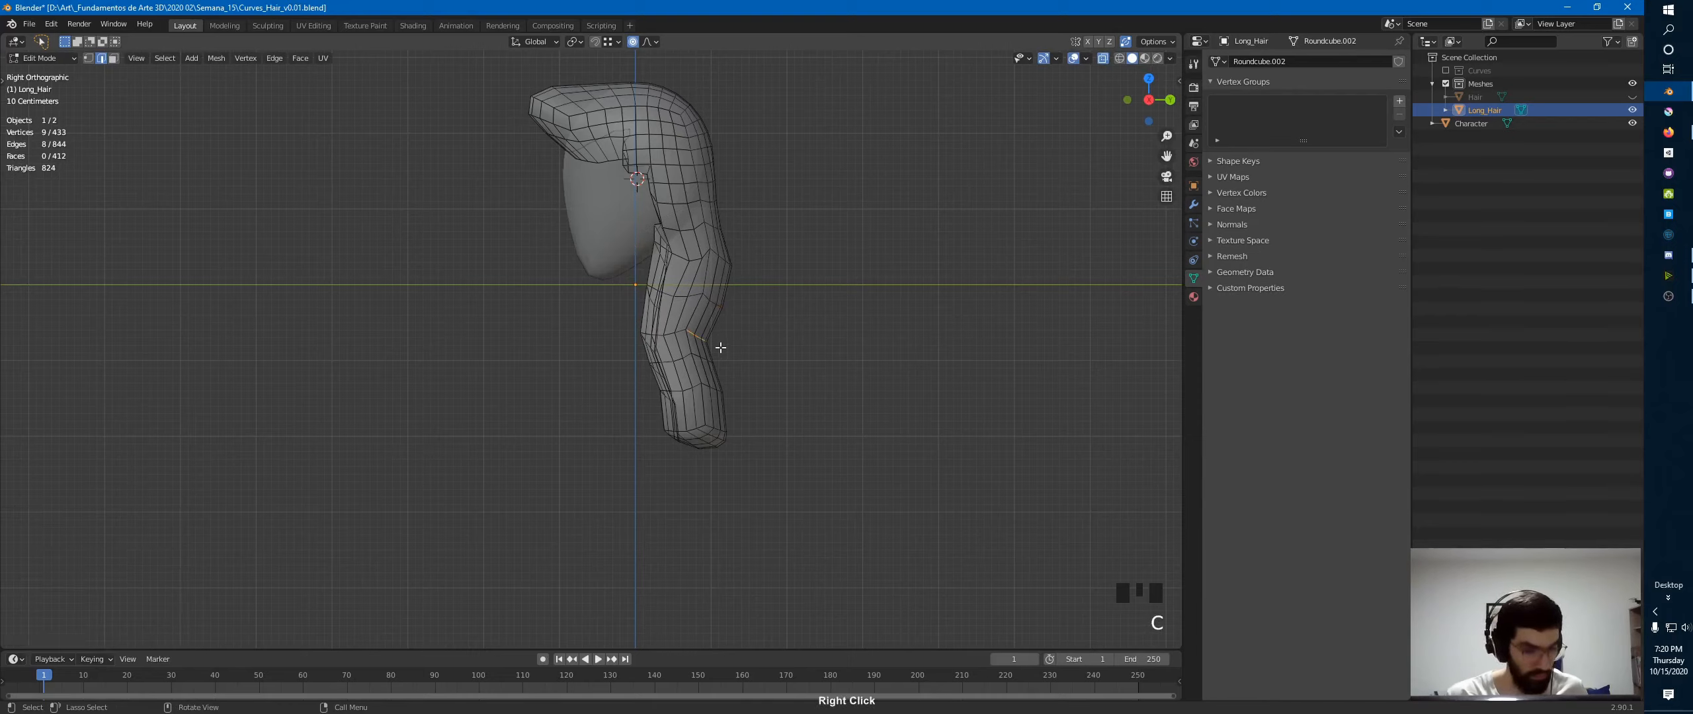
{"action": "key", "text": "g"}
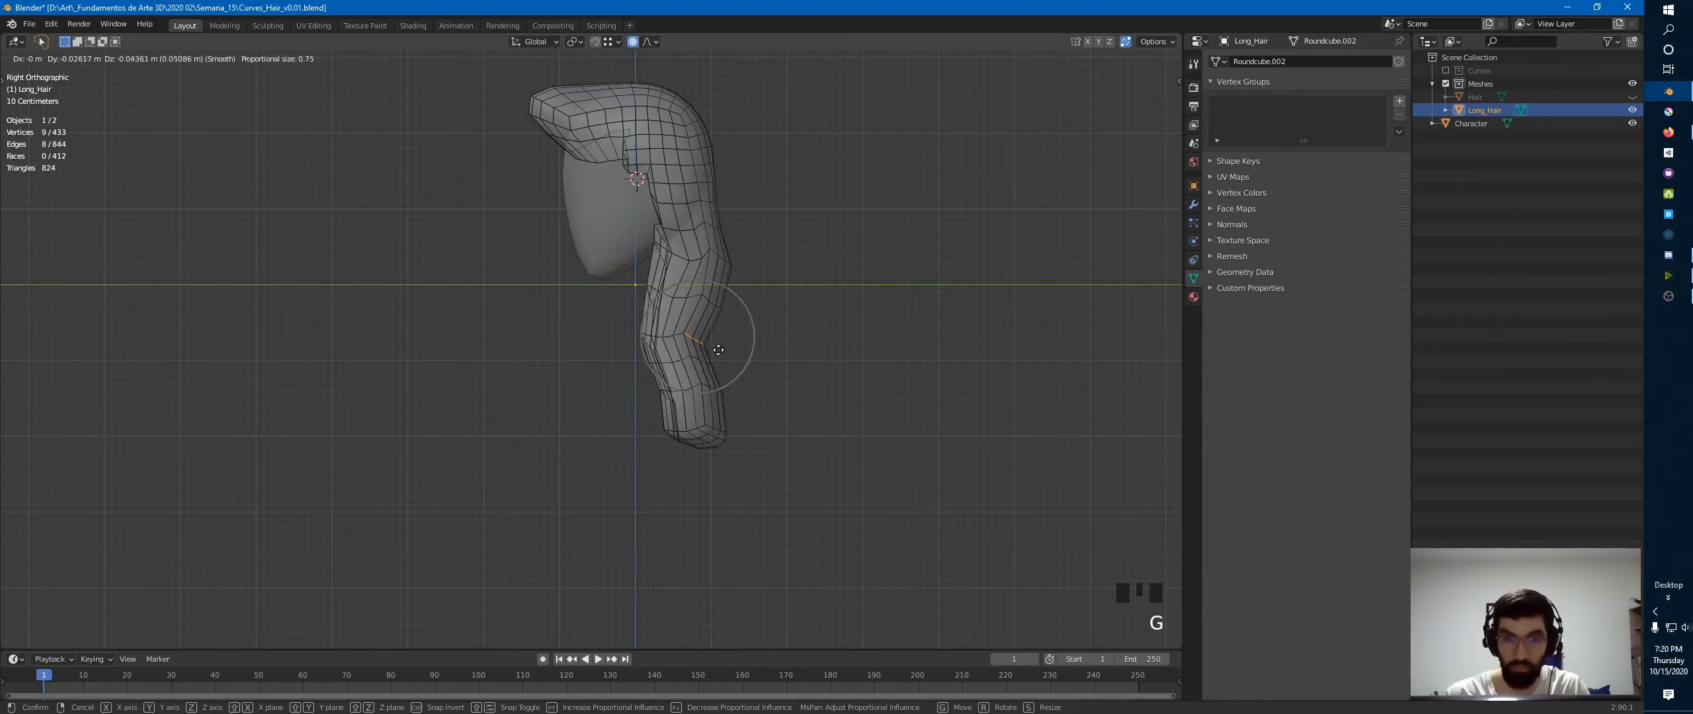
{"action": "scroll", "coordinate": [718, 350], "scroll_direction": "up", "scroll_amount": 4}
{"action": "left_click", "coordinate": [728, 347]}
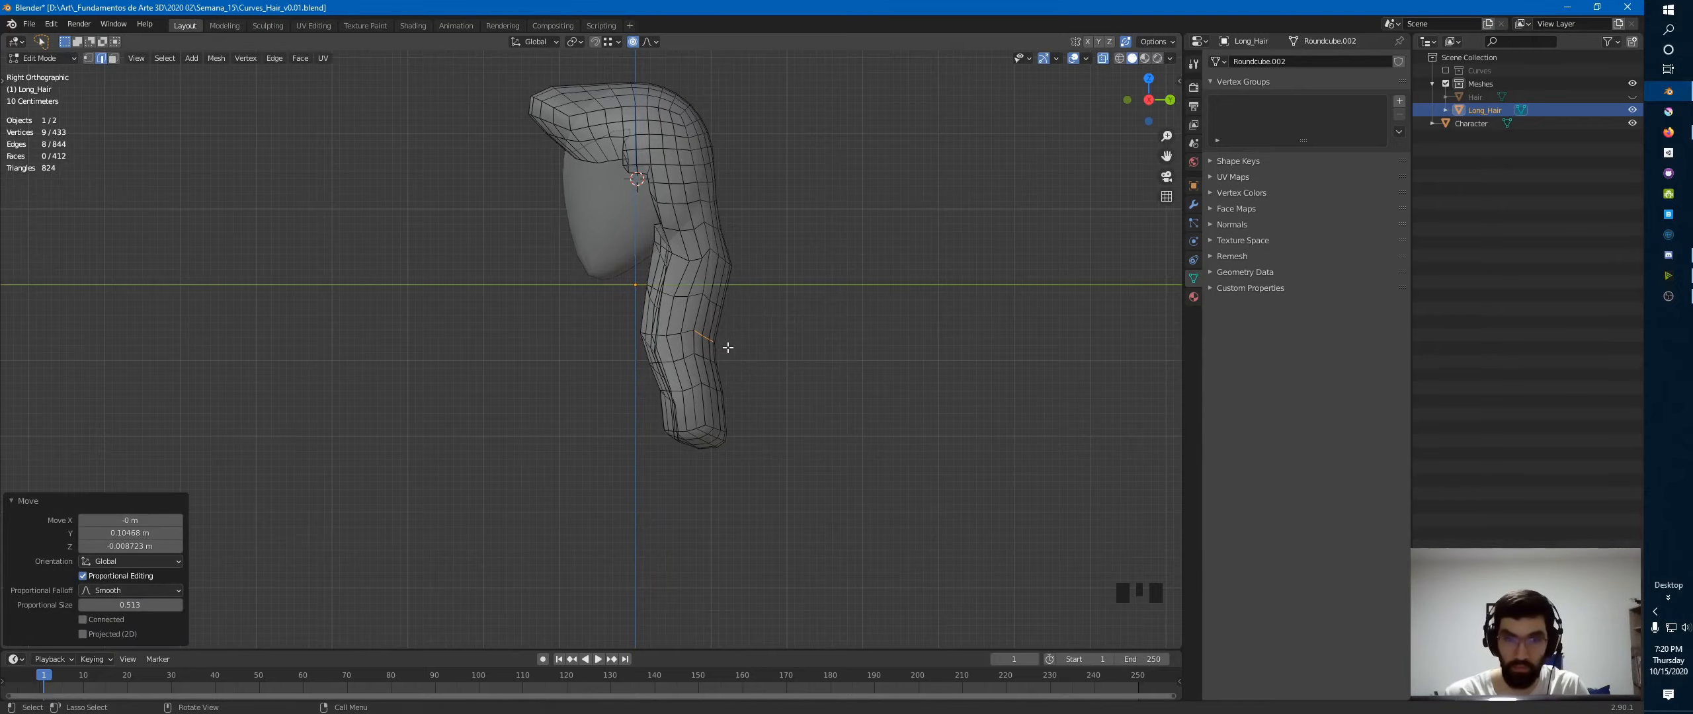
- Scale the nape edge loop to 1.458 along X with a proportional size of 1.331
{"action": "middle_click_drag", "start_coordinate": [728, 347], "coordinate": [704, 298]}
{"action": "key", "text": "alt+z"}
{"action": "key", "text": "alt+z"}
{"action": "left_click", "coordinate": [727, 283], "text": "alt"}
{"action": "key", "text": "s"}
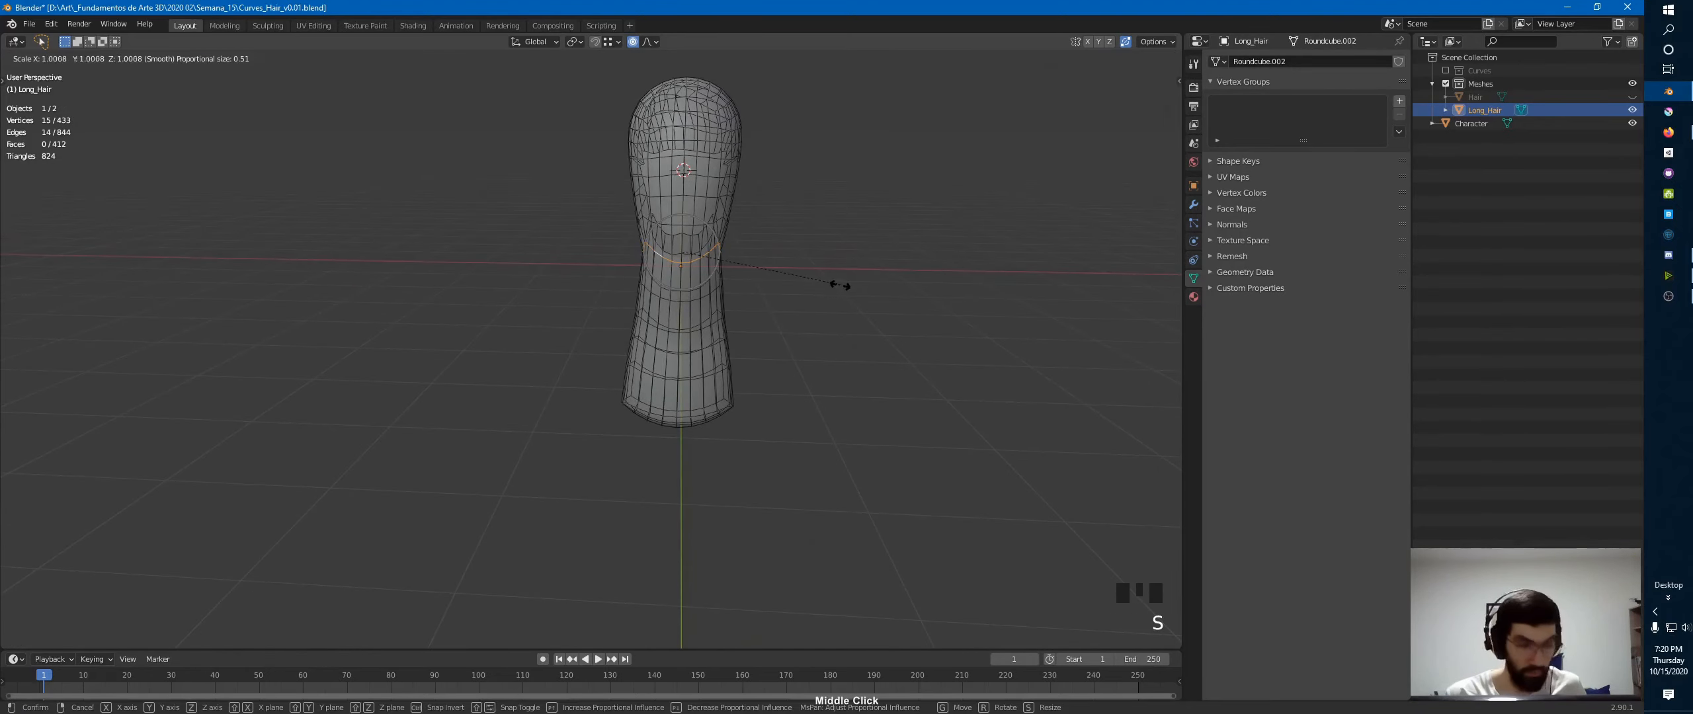
{"action": "key", "text": "x"}
{"action": "scroll", "coordinate": [903, 279], "scroll_direction": "down", "scroll_amount": 12}
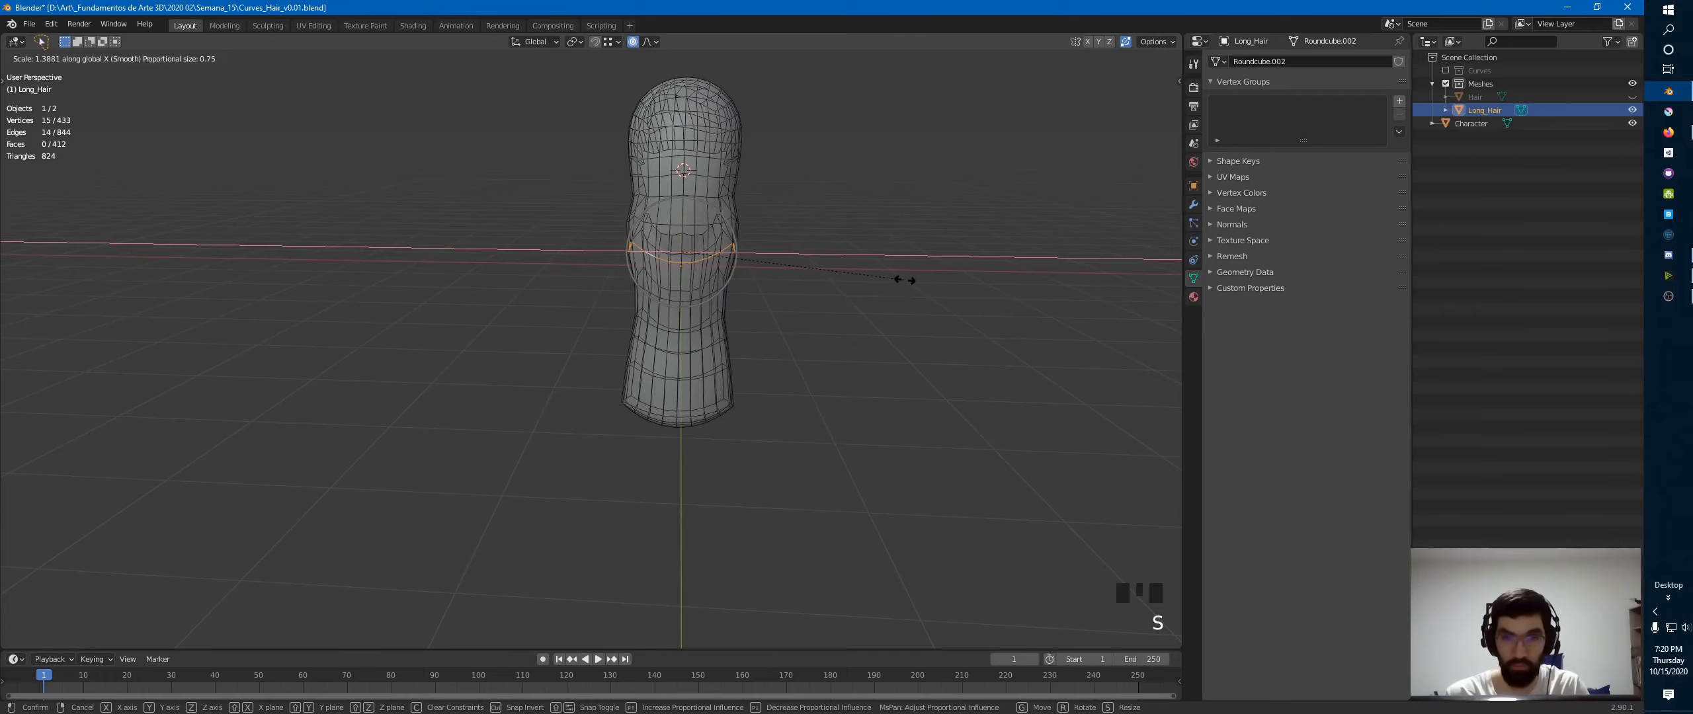
{"action": "scroll", "coordinate": [897, 281], "scroll_direction": "up", "scroll_amount": 3}
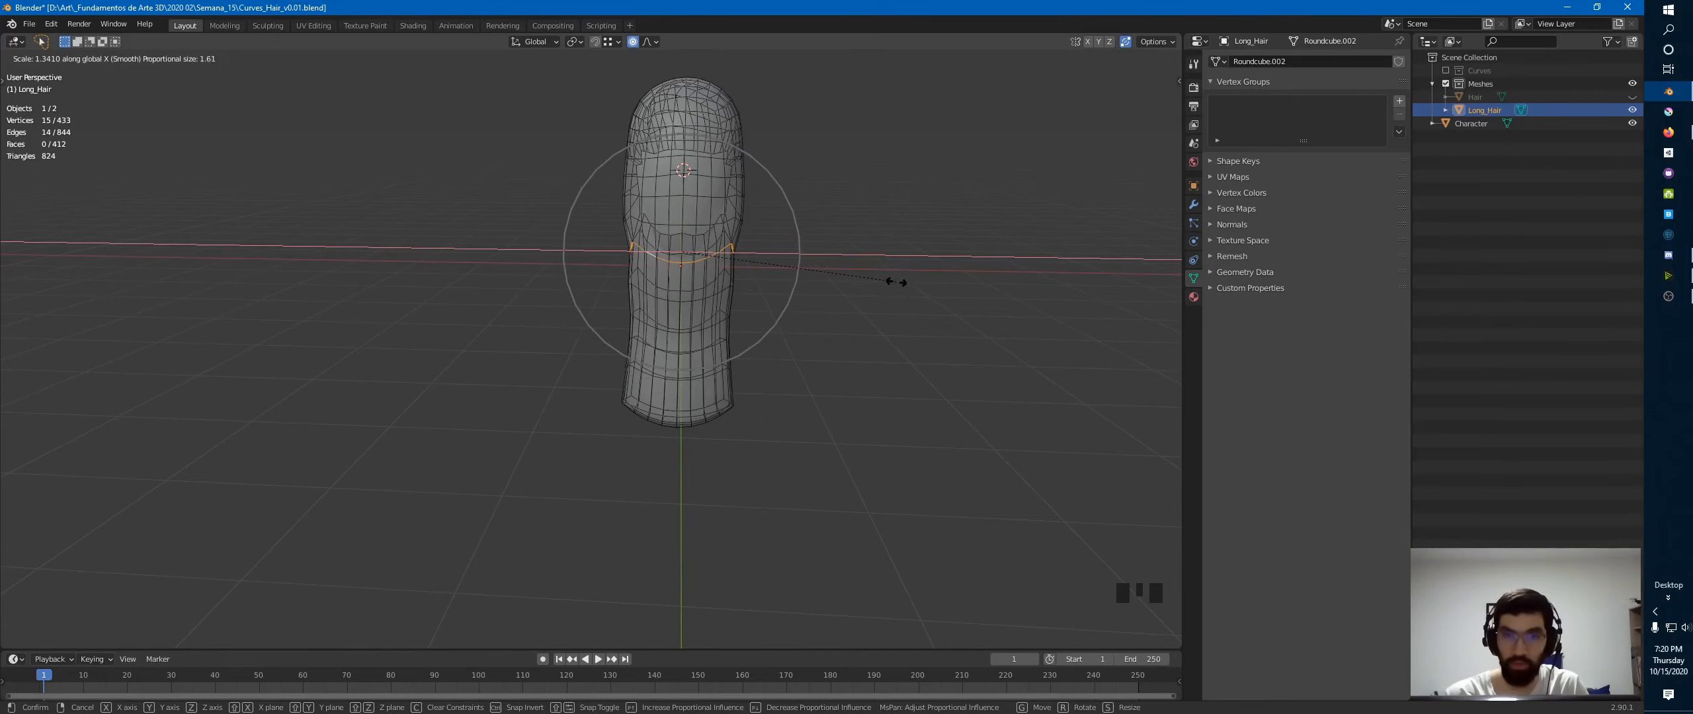
{"action": "left_click", "coordinate": [911, 280]}
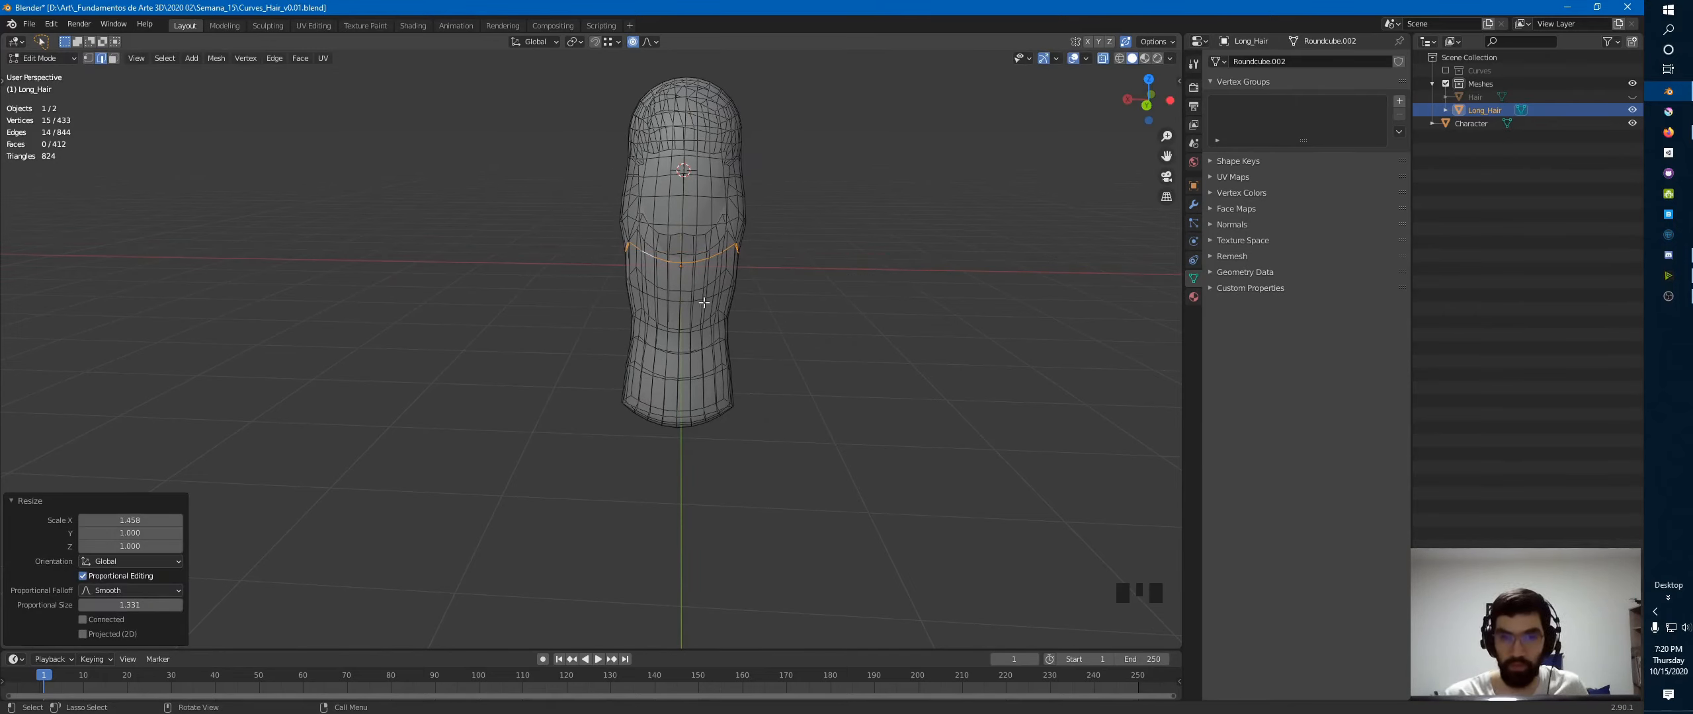
- Narrow the edge loop above the hair's lower end along X and Y into a tied waist and check the shape in object mode
{"action": "left_click", "coordinate": [710, 326], "text": "alt"}
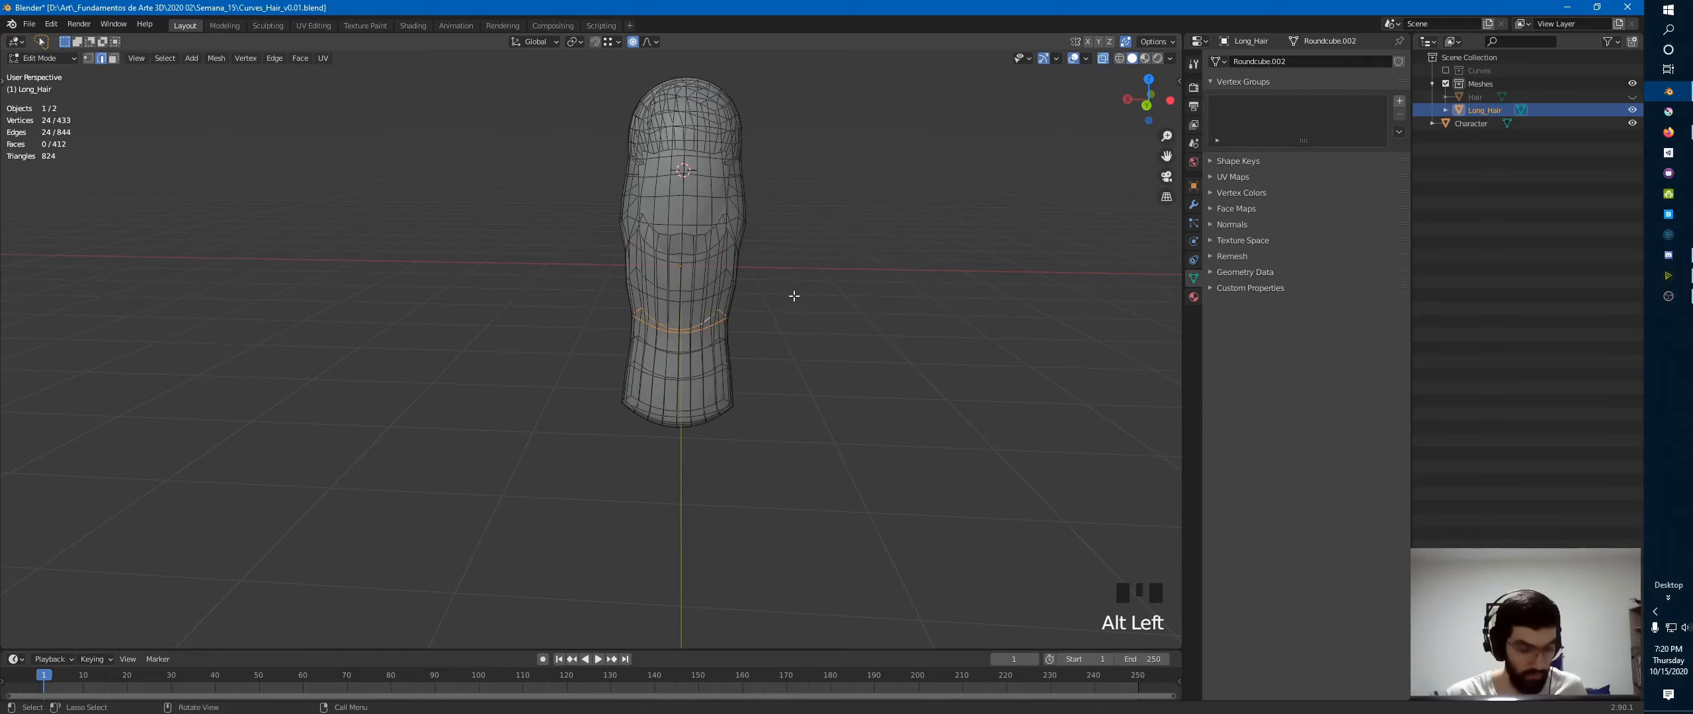
{"action": "left_click", "coordinate": [713, 349], "text": "alt"}
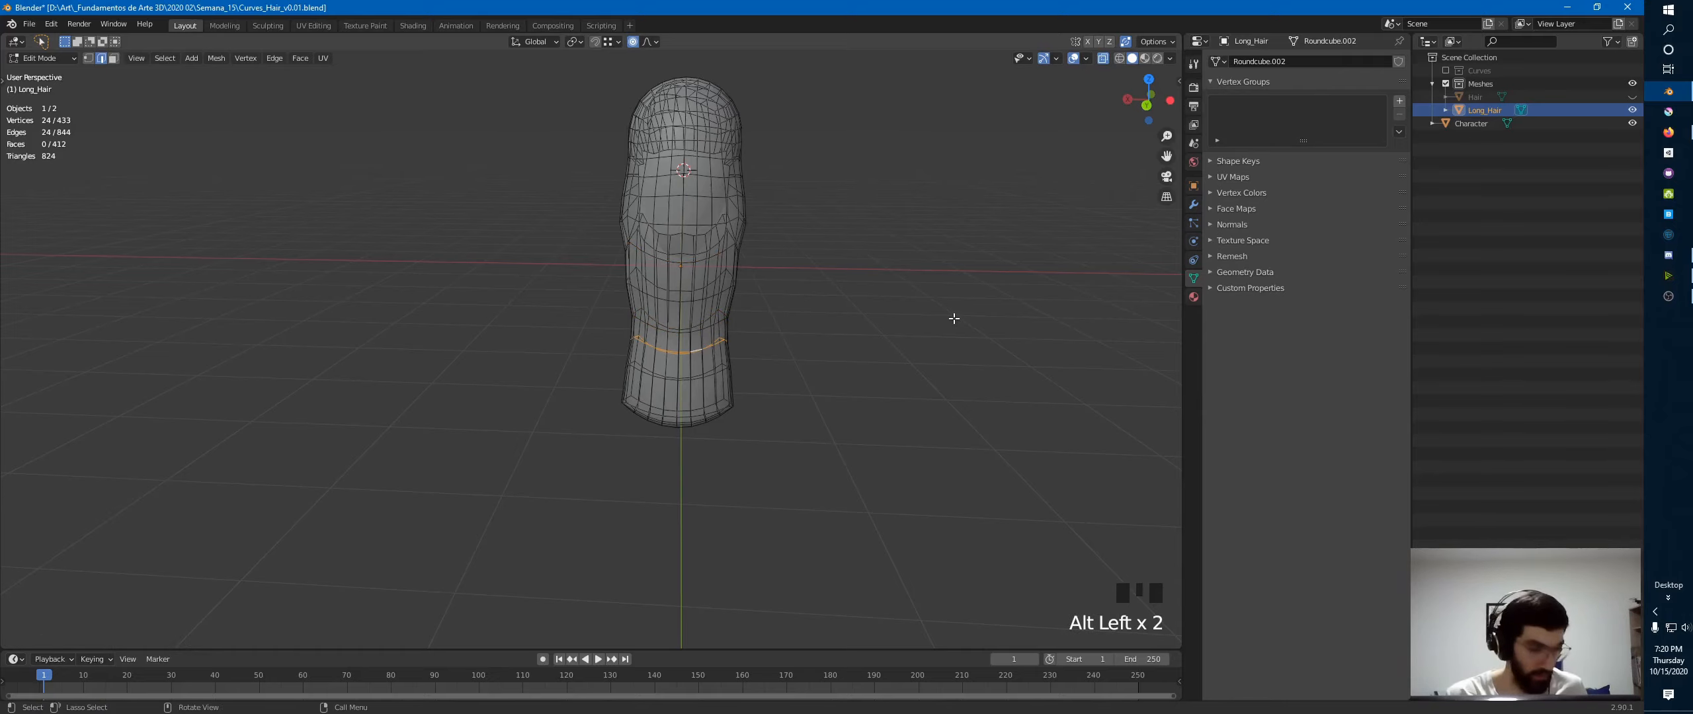
{"action": "key", "text": "s"}
{"action": "key", "text": "x"}
{"action": "left_click", "coordinate": [760, 340]}
{"action": "middle_click_drag", "start_coordinate": [772, 340], "coordinate": [665, 341]}
{"action": "key", "text": "s"}
{"action": "key", "text": "y"}
{"action": "left_click", "coordinate": [720, 342]}
{"action": "key", "text": "alt+z"}
{"action": "key", "text": "Tab"}
{"action": "key", "text": "Tab"}
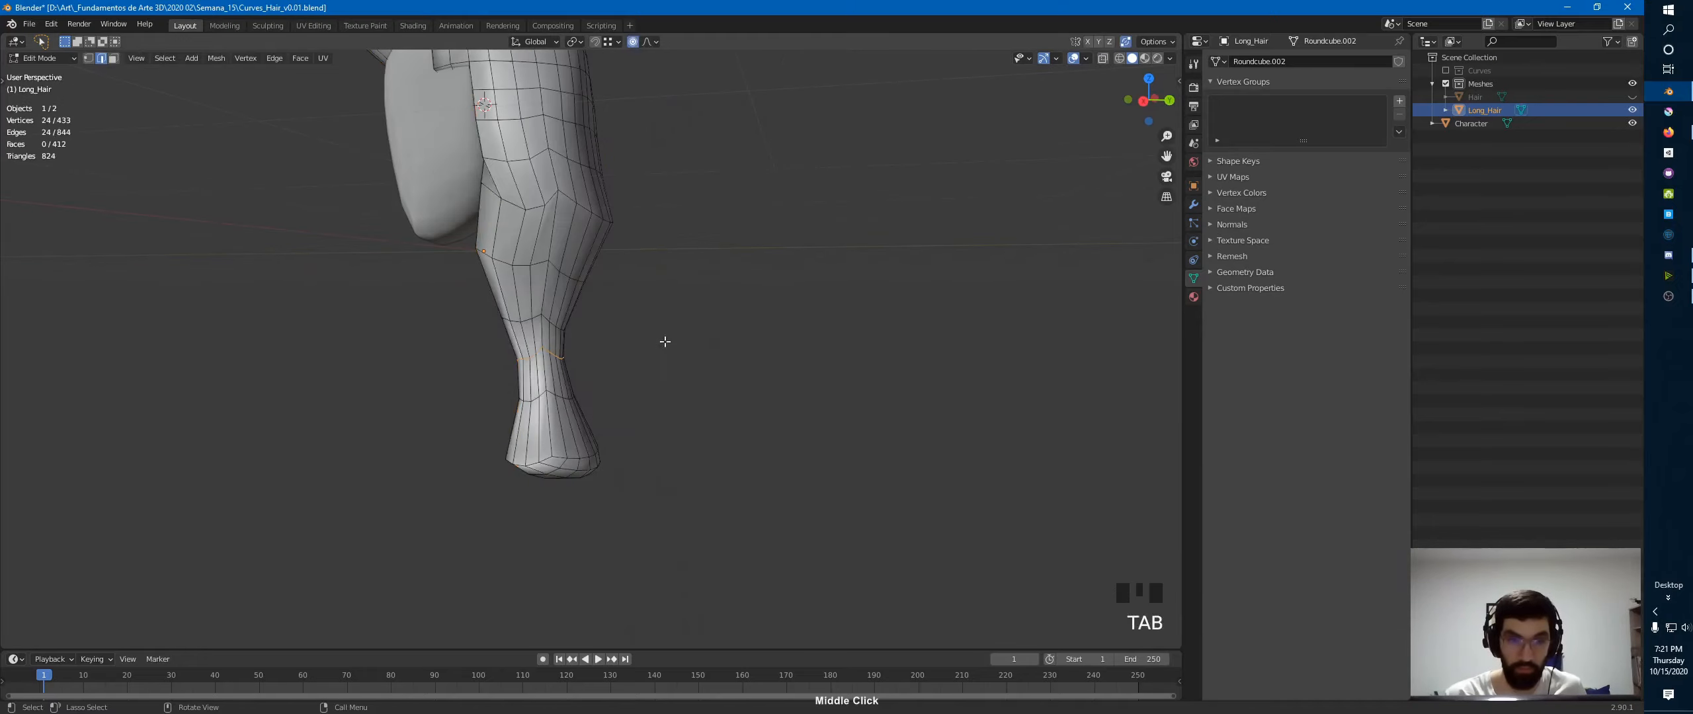
- Snap the 3D cursor to the selected loop at the hair's narrow point and return to object mode
{"action": "key", "text": "shift+s"}
{"action": "left_click", "coordinate": [636, 424]}
{"action": "key", "text": "Tab"}
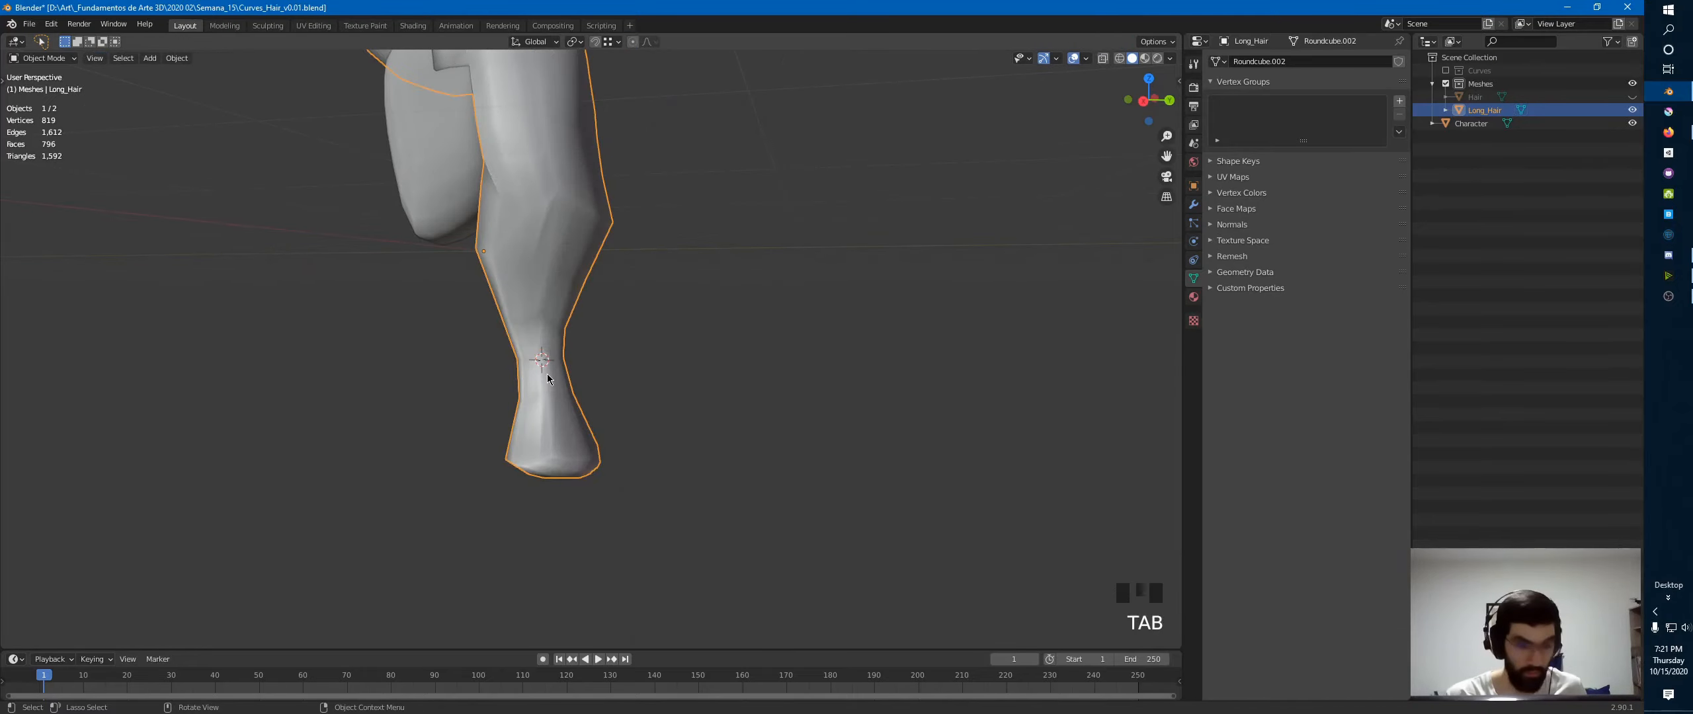
- Add a torus at the hair's narrow point with 24 major segments and 6 minor segments
{"action": "key", "text": "shift+a"}
{"action": "mouse_move", "coordinate": [584, 356]}
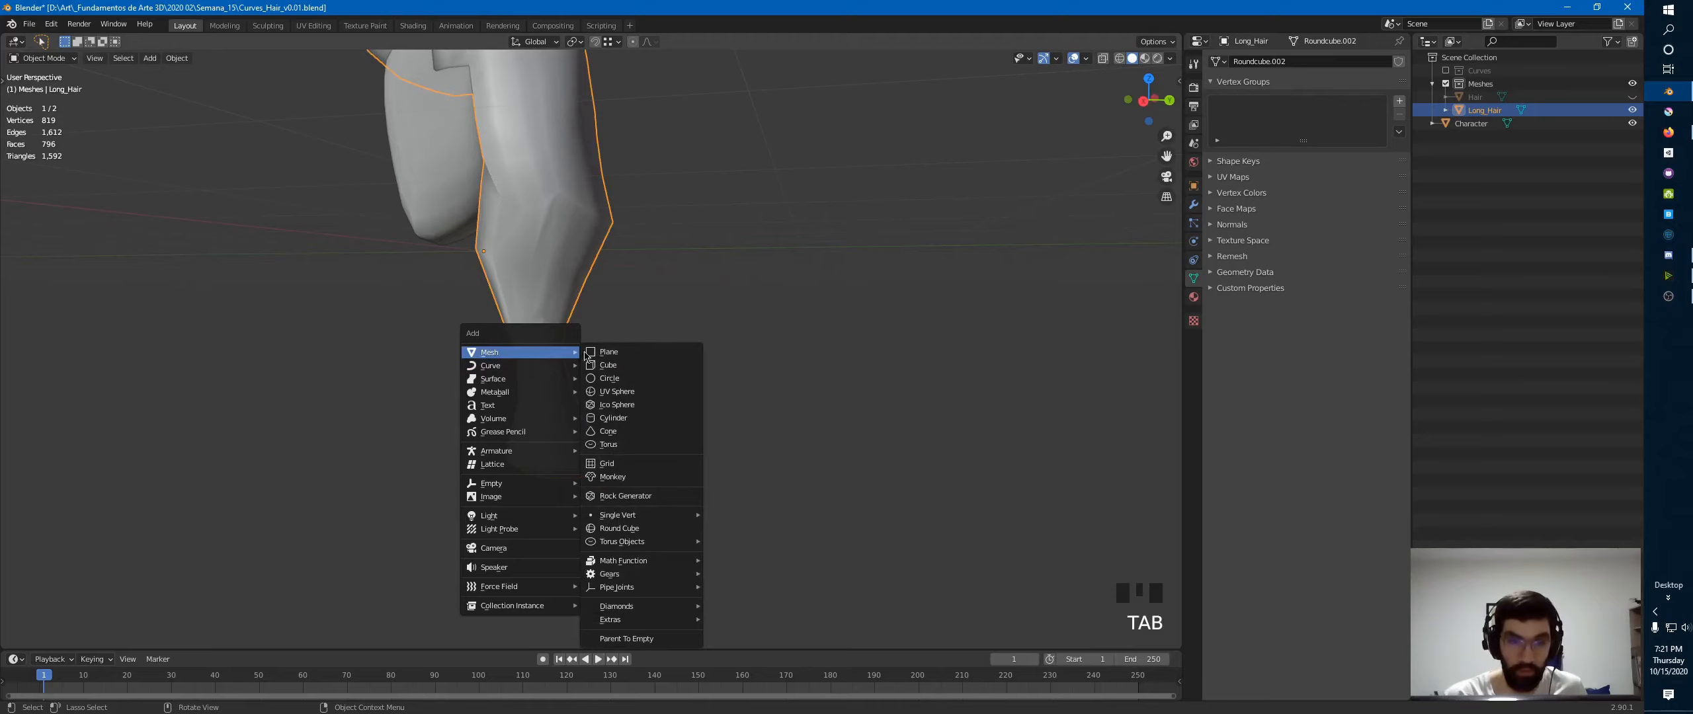
{"action": "left_click", "coordinate": [609, 444]}
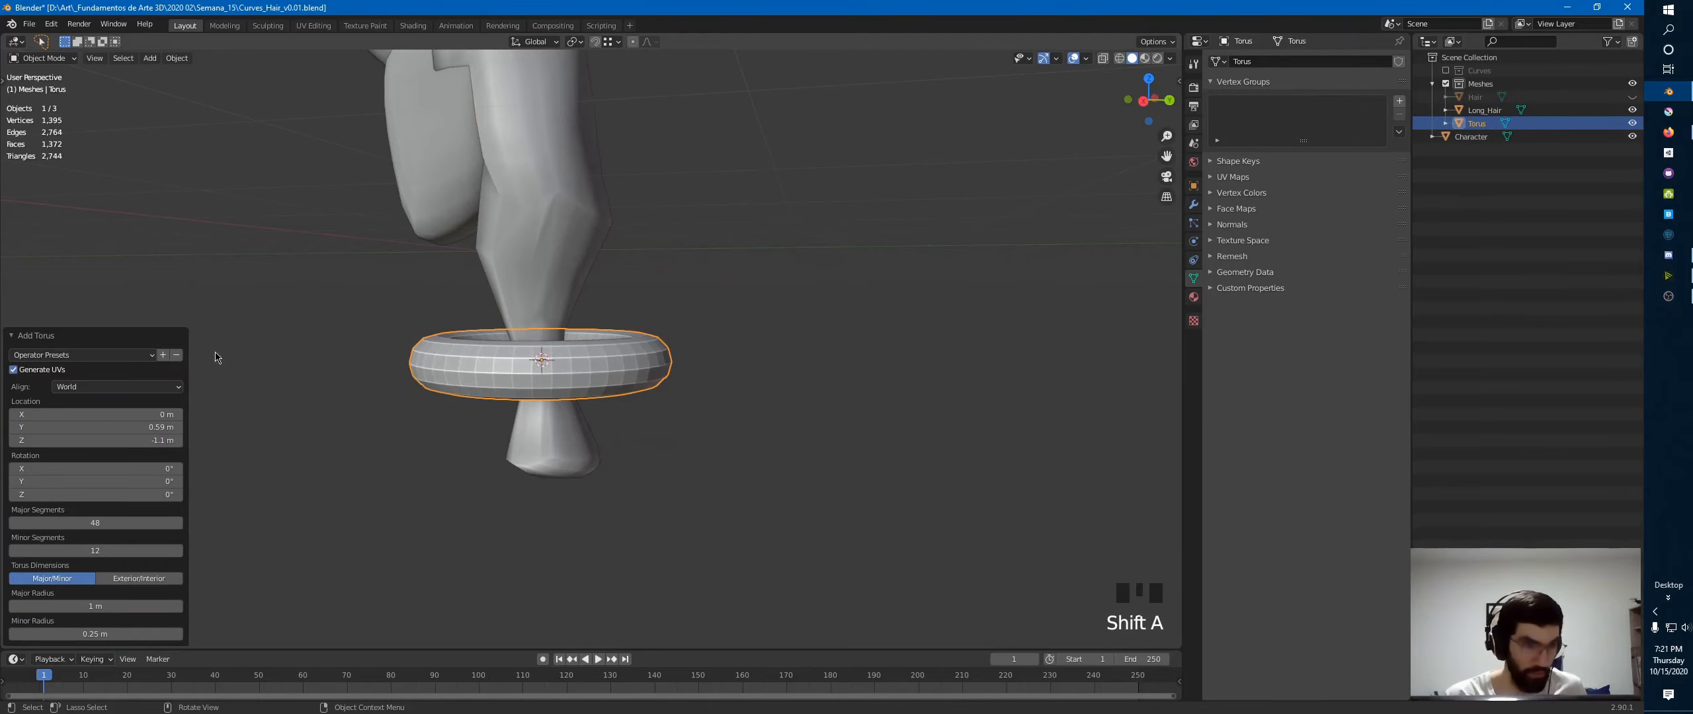
{"action": "left_click", "coordinate": [120, 525]}
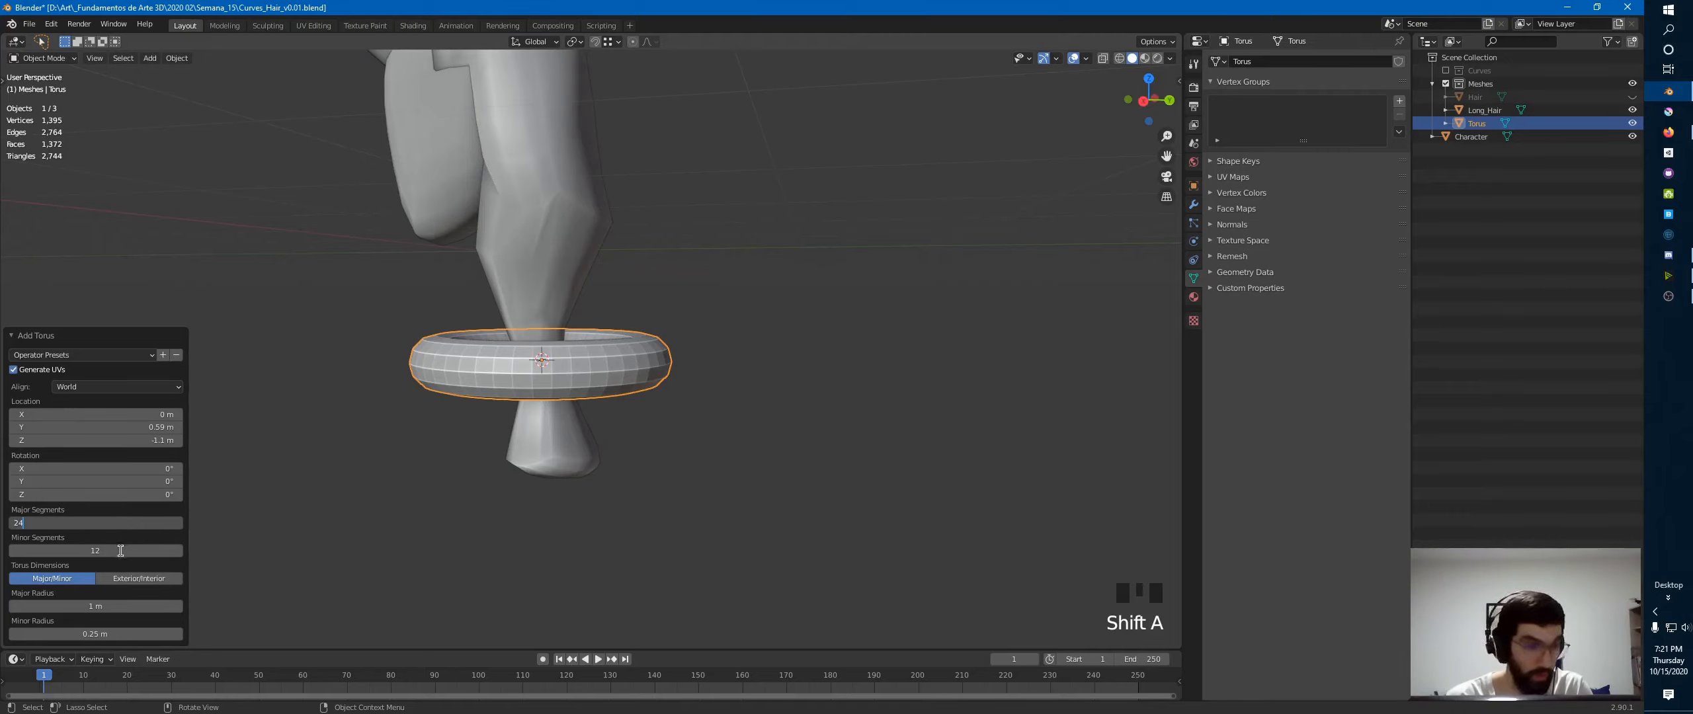
{"action": "left_click", "coordinate": [124, 551]}
{"action": "type", "text": "8"}
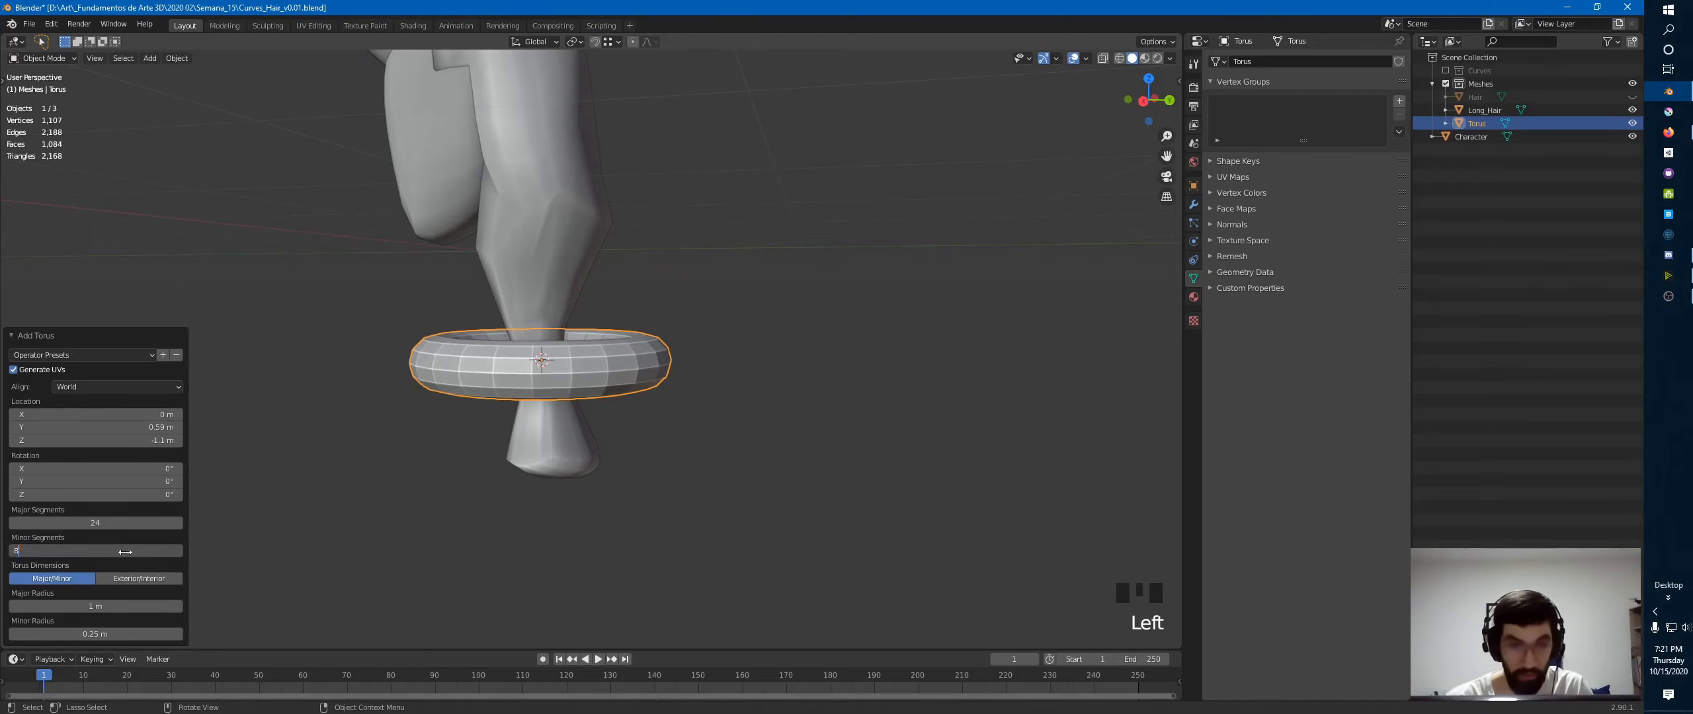
{"action": "key", "text": "Return"}
{"action": "left_click", "coordinate": [13, 551]}
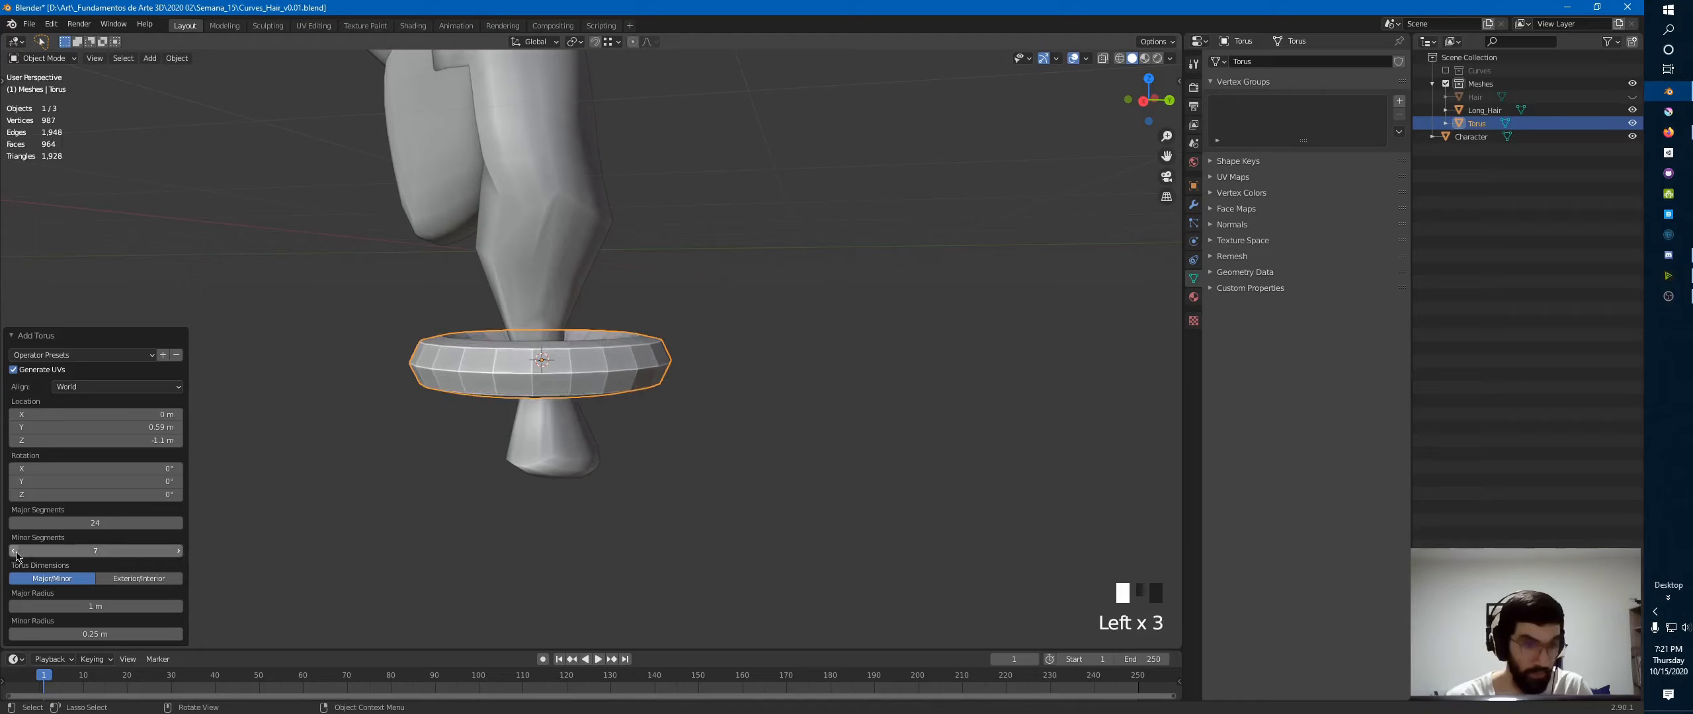
{"action": "left_click", "coordinate": [13, 551]}
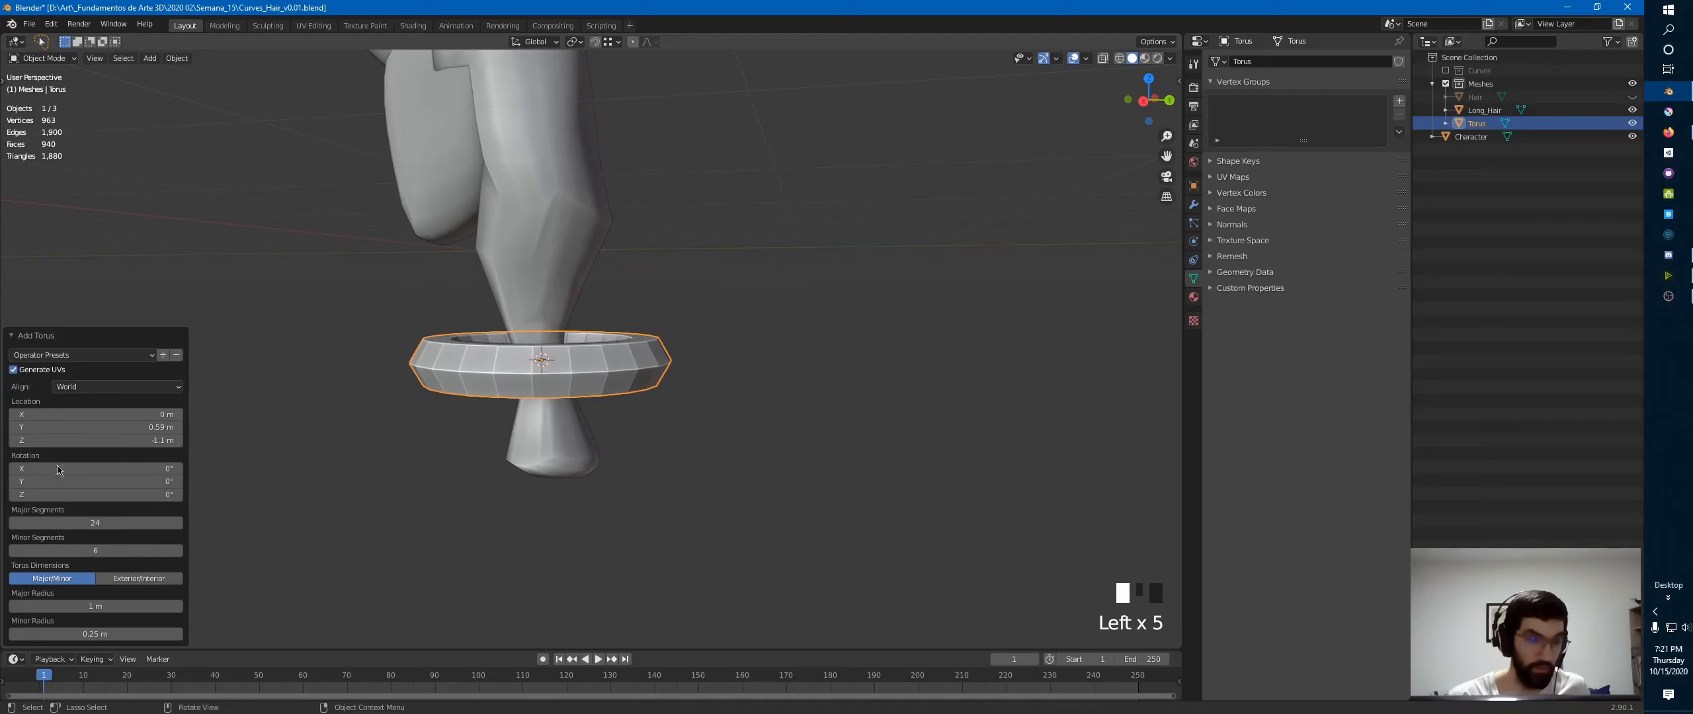
- Scale the whole torus mesh to 0.245 and fatten it by 0.0421 m so it wraps the hair's waist
{"action": "key", "text": "Tab"}
{"action": "key", "text": "a"}
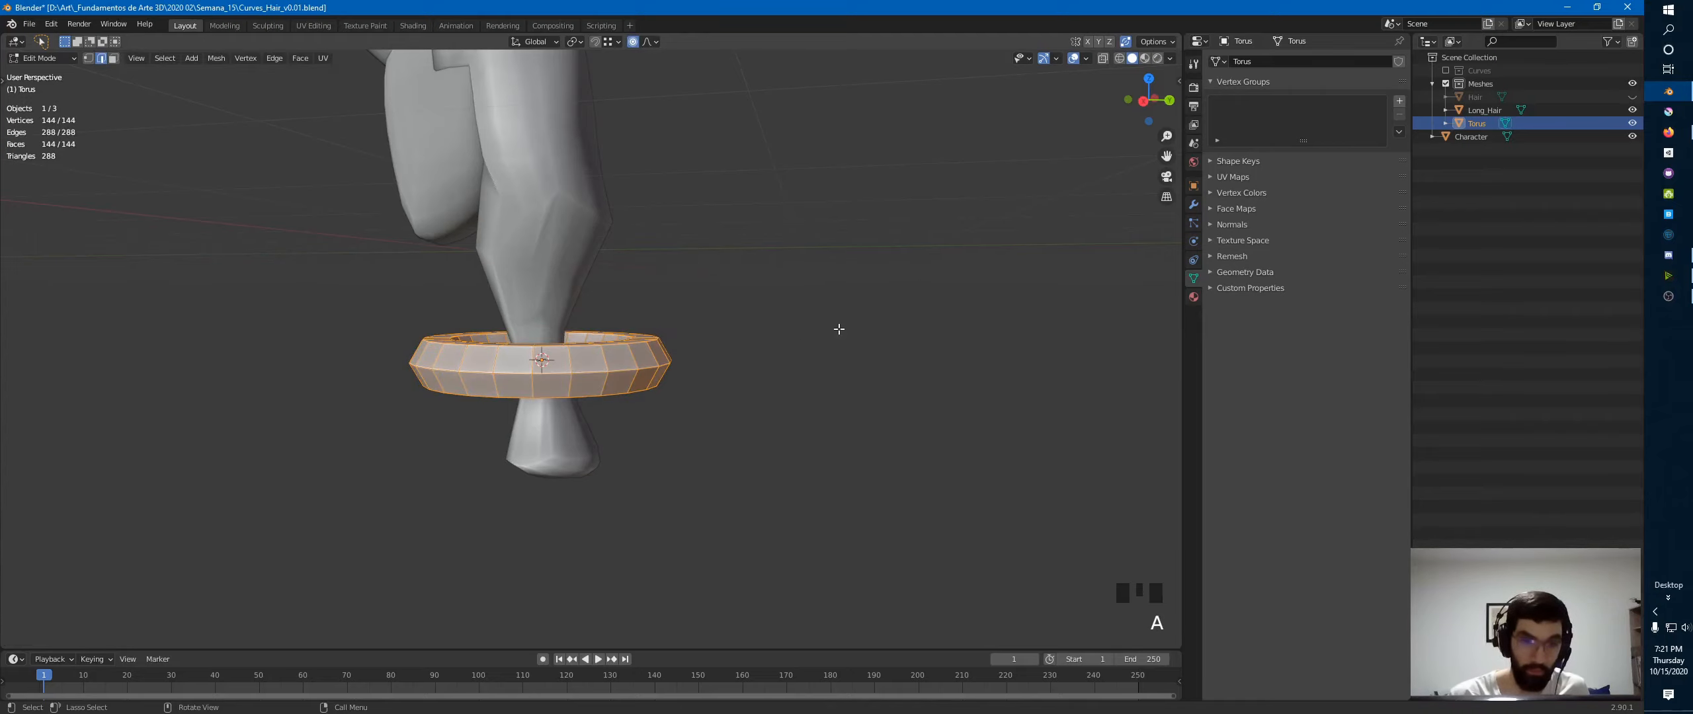
{"action": "key", "text": "s"}
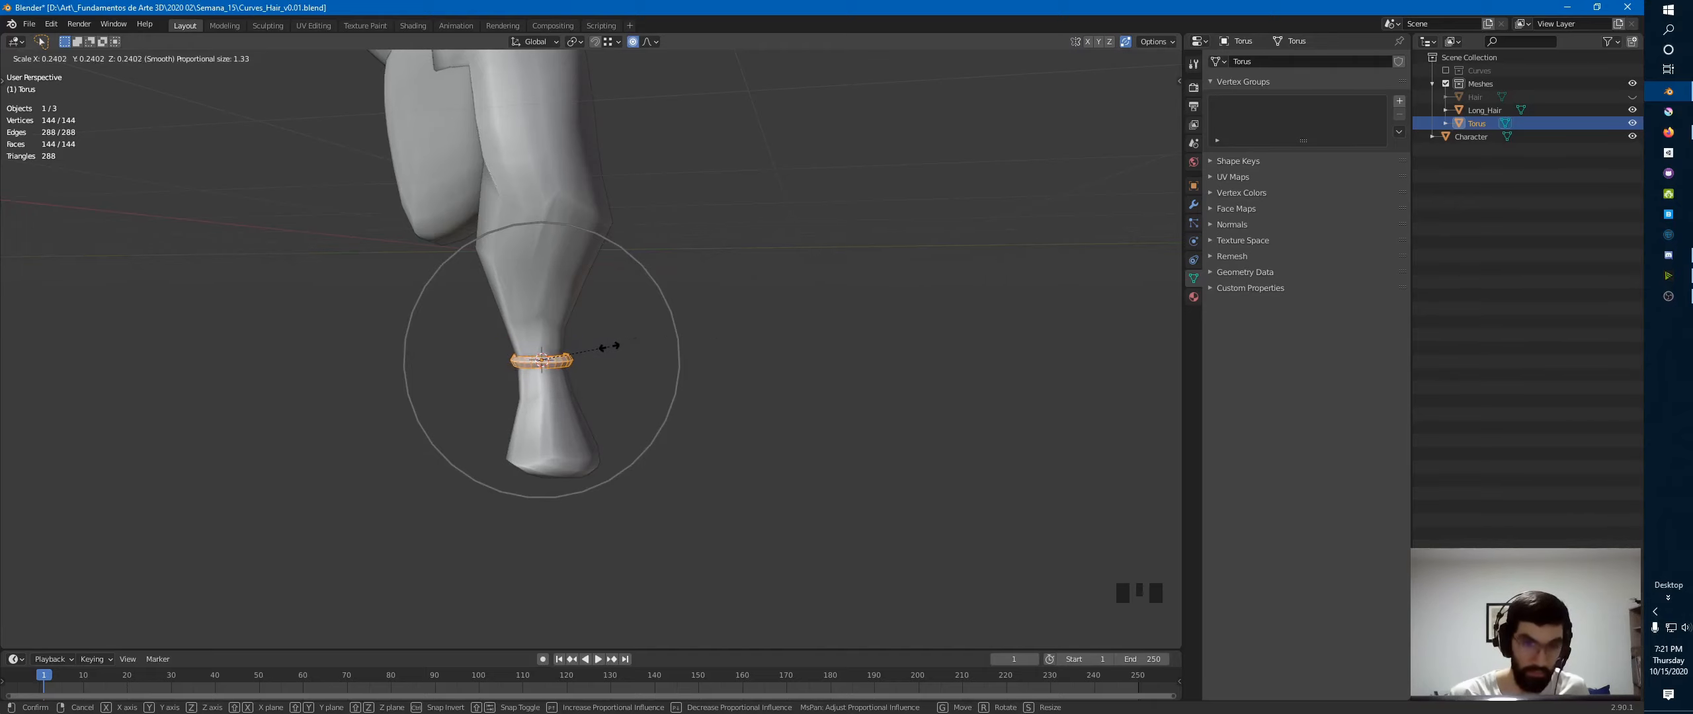
{"action": "left_click", "coordinate": [611, 346]}
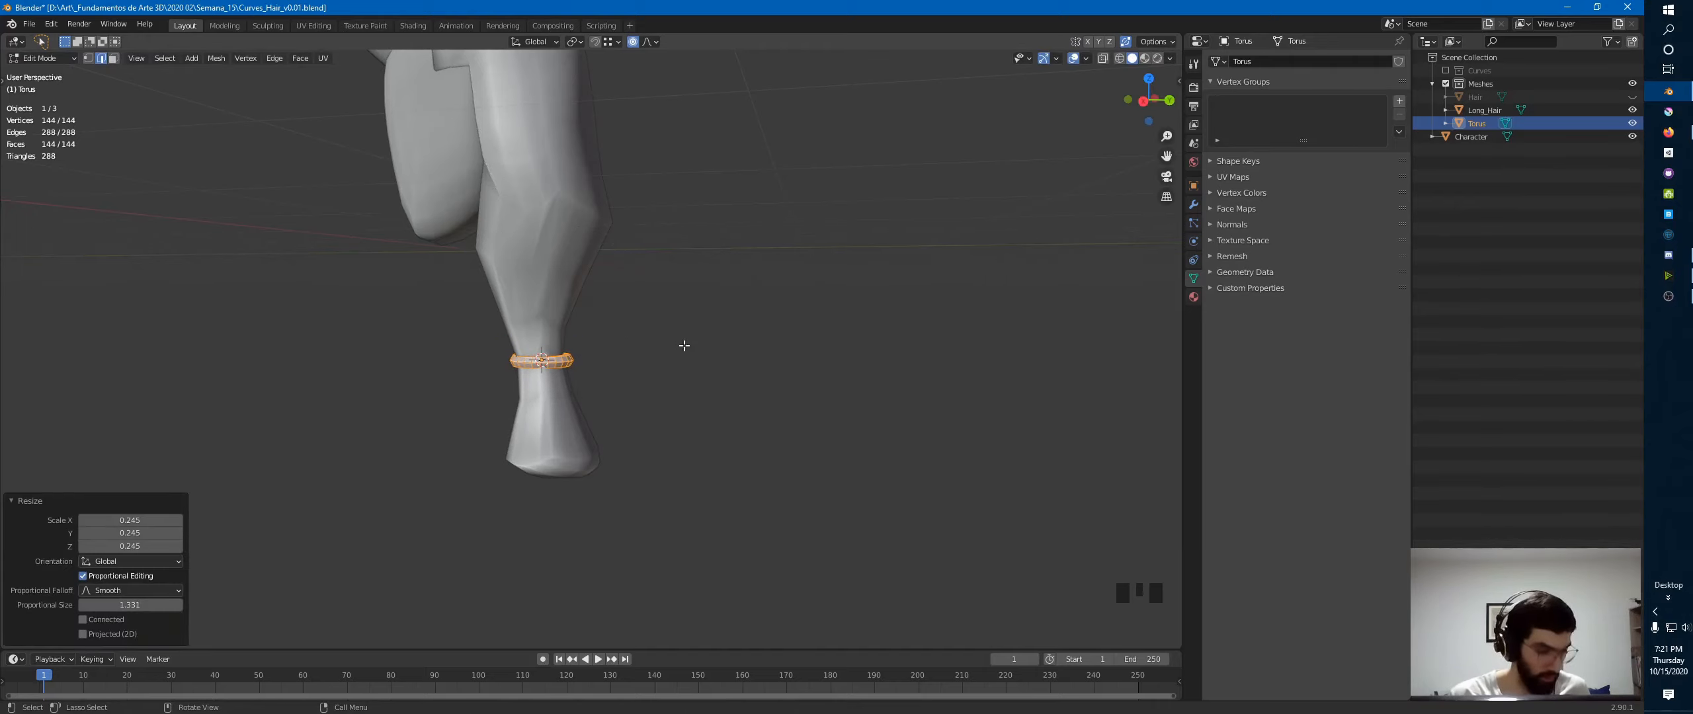
{"action": "key", "text": "alt+s"}
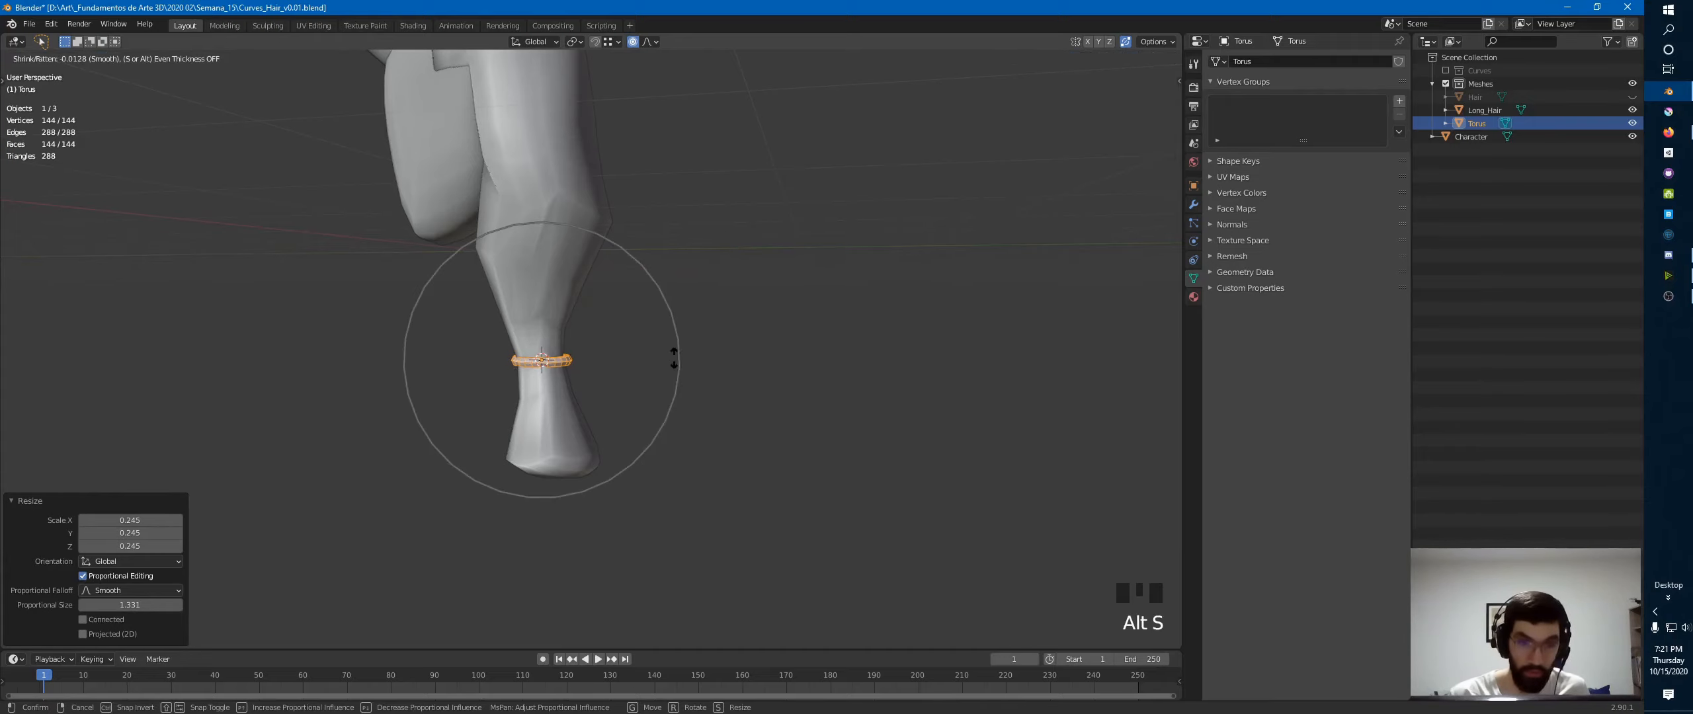
{"action": "left_click", "coordinate": [674, 359]}
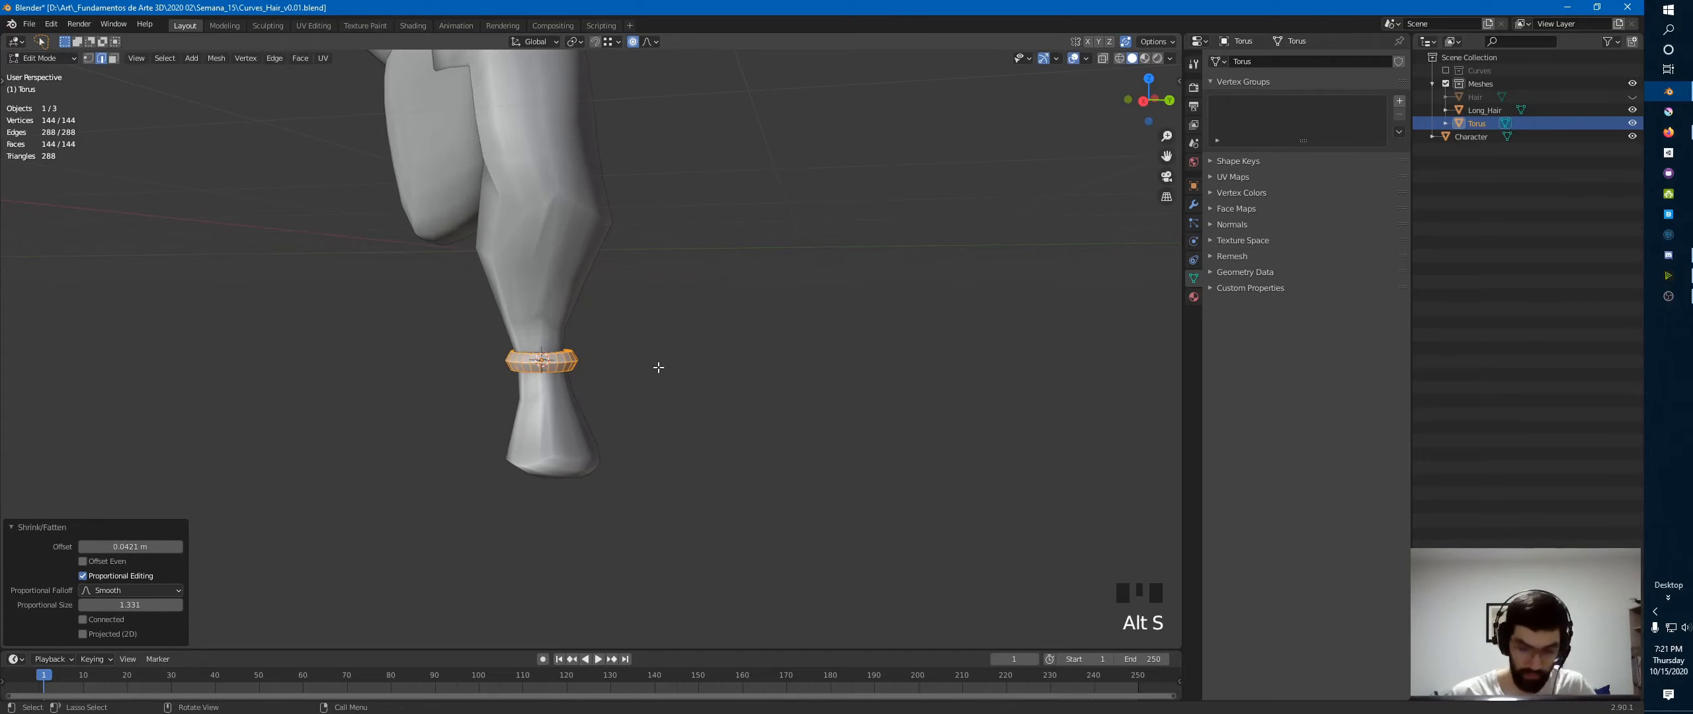
- Rotate the torus mesh about 8.9° in the right orthographic view to follow the hair's slope, and return to object mode
{"action": "key", "text": "KP_3"}
{"action": "key", "text": "r"}
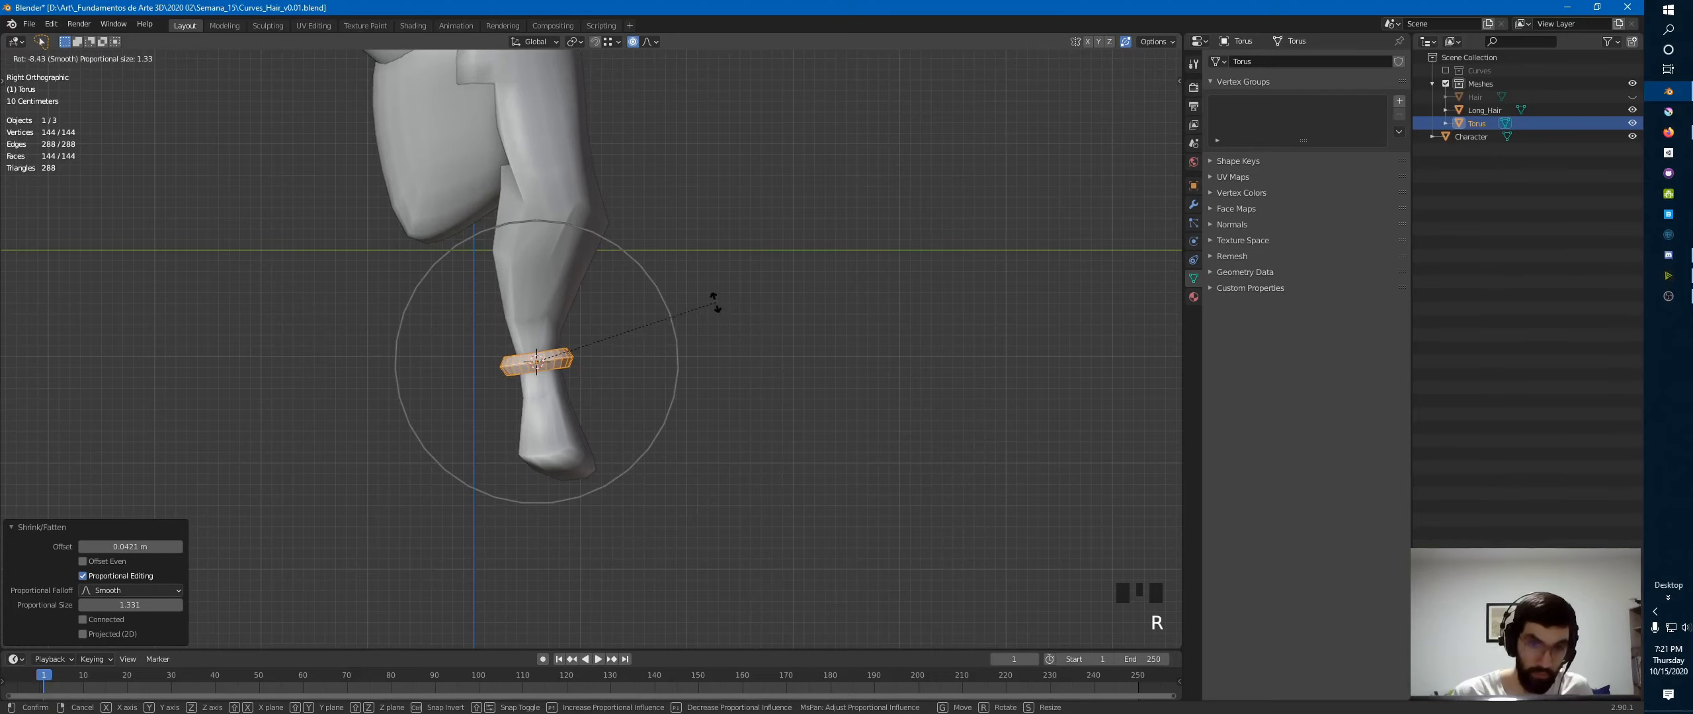
{"action": "left_click", "coordinate": [706, 308]}
{"action": "key", "text": "ctrl+Tab"}
{"action": "middle_click_drag", "start_coordinate": [748, 340], "coordinate": [528, 278]}
{"action": "key", "text": "KP_3"}
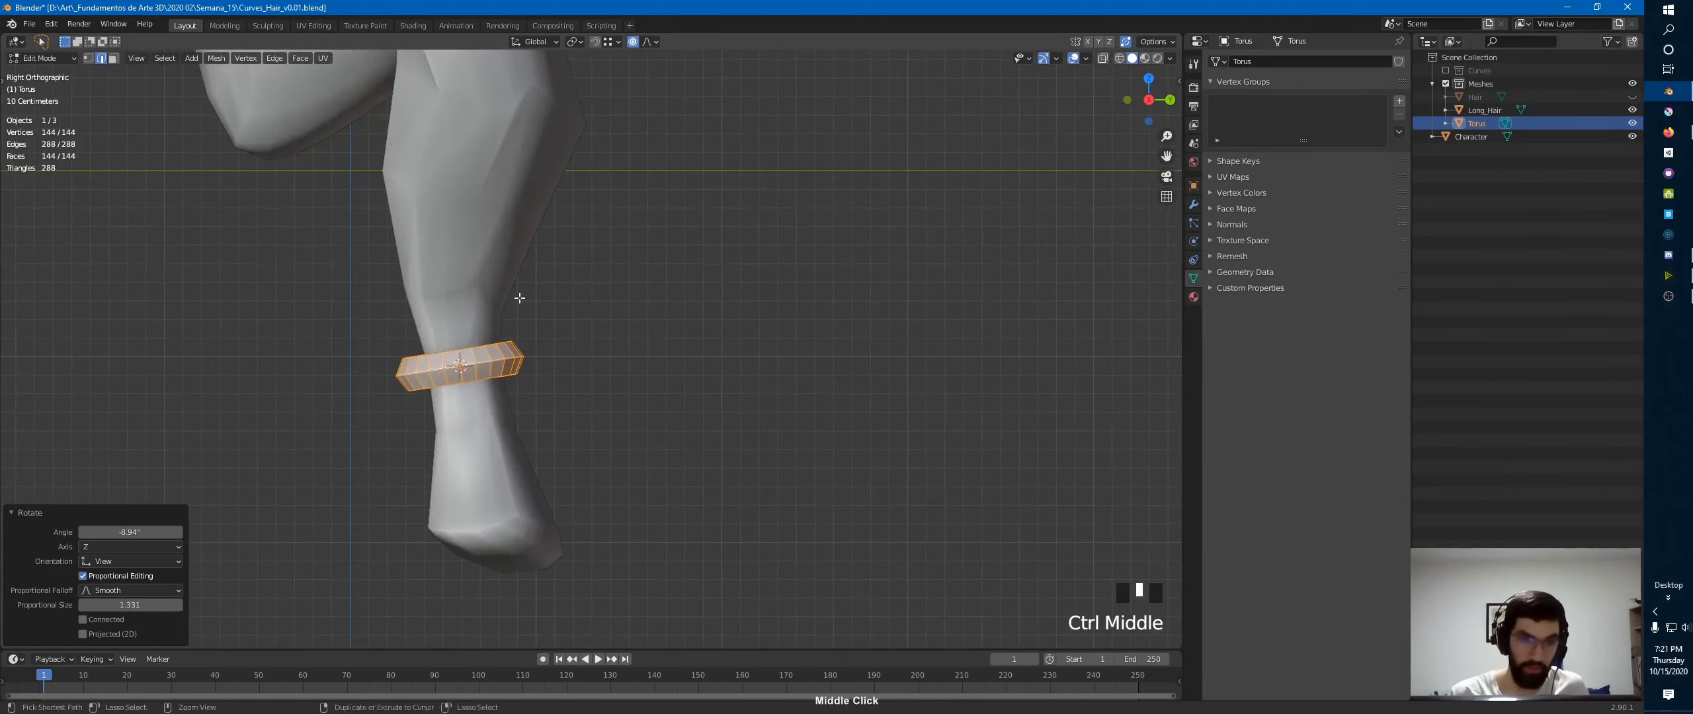
{"action": "key", "text": "ctrl+Tab"}
{"action": "middle_click_drag", "start_coordinate": [580, 317], "coordinate": [575, 364], "text": "ctrl"}
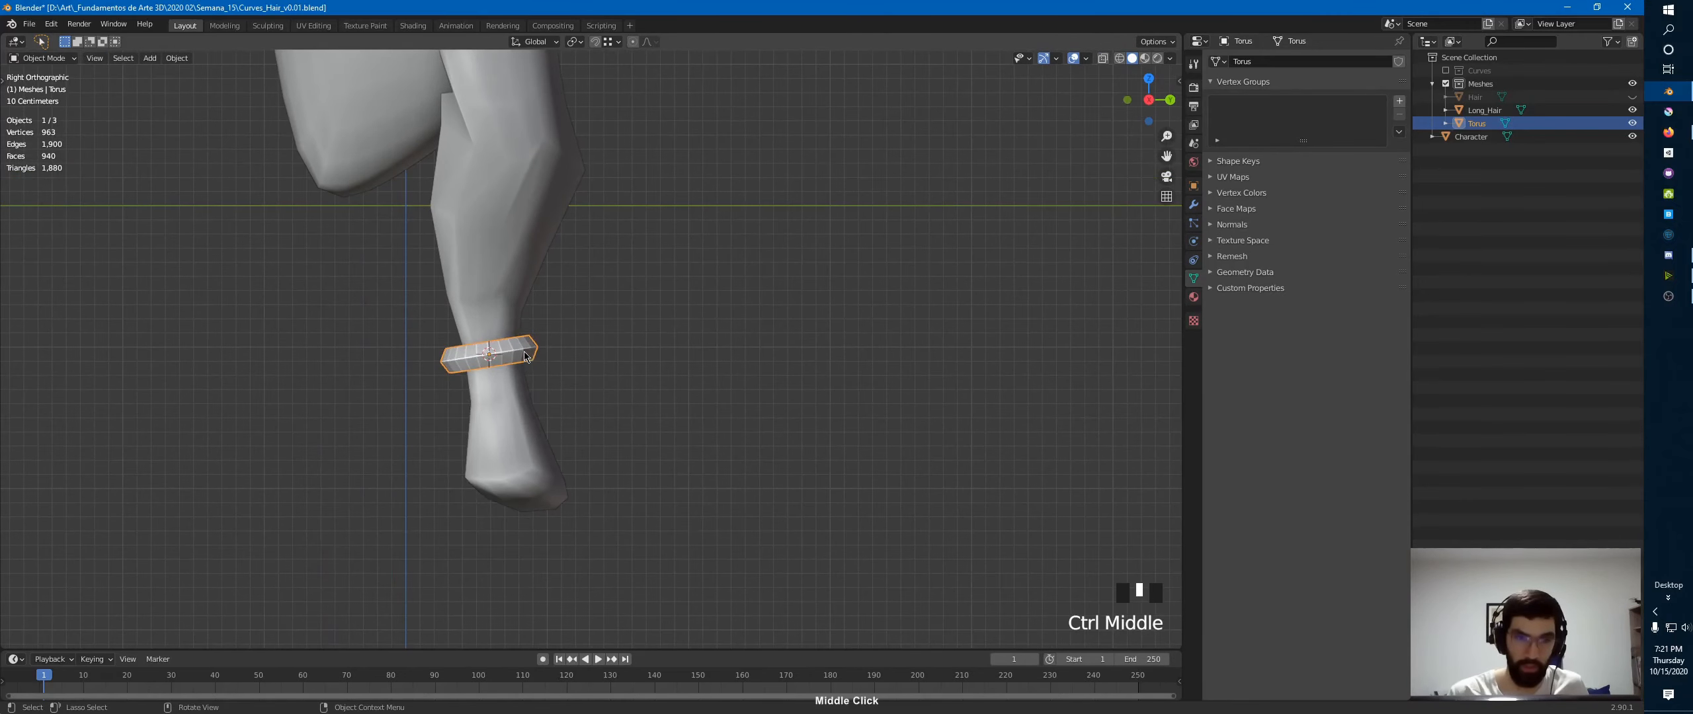
- Shade the torus smooth, clear the selection and reset the 3D cursor to the world origin
{"action": "right_click", "coordinate": [518, 350]}
{"action": "left_click", "coordinate": [518, 350]}
{"action": "middle_click_drag", "start_coordinate": [676, 285], "coordinate": [674, 325], "text": "ctrl"}
{"action": "left_click", "coordinate": [531, 304]}
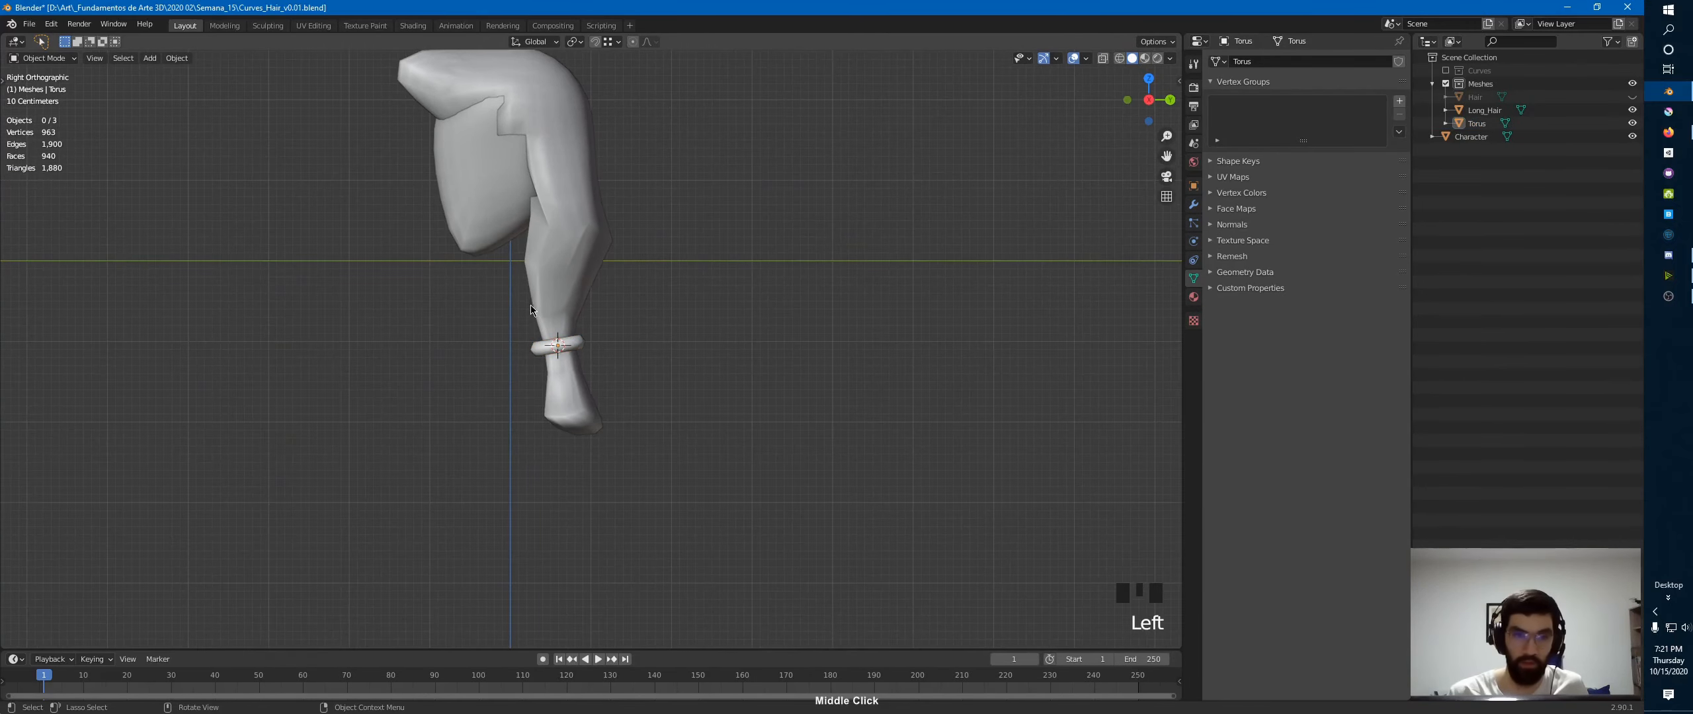
{"action": "middle_click_drag", "start_coordinate": [530, 304], "coordinate": [535, 270], "text": "shift"}
{"action": "left_click", "coordinate": [544, 376]}
{"action": "key", "text": "shift+c"}
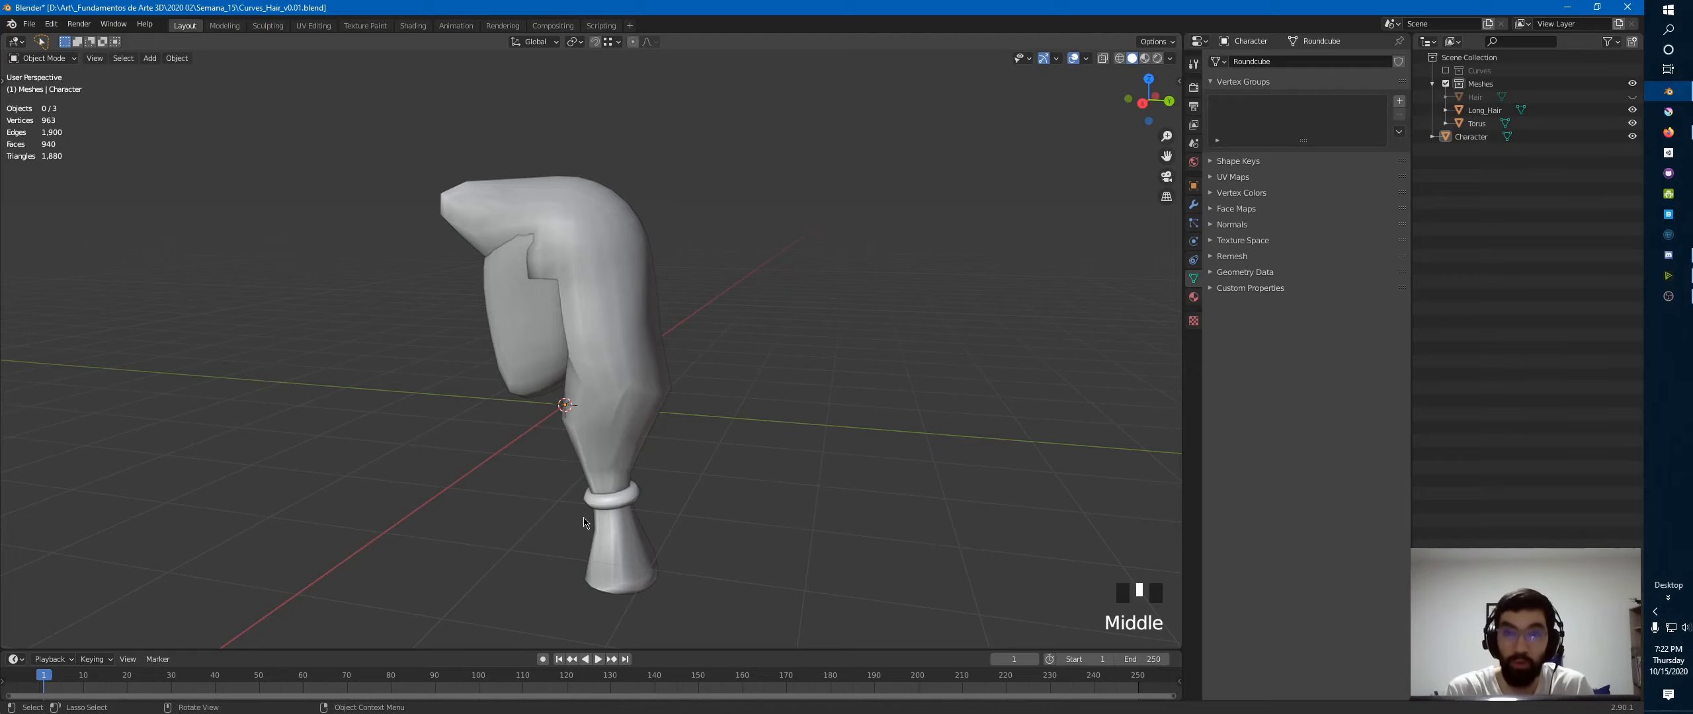
- Switch to the right orthographic view and add a new annotation layer
{"action": "key", "text": "KP_3"}
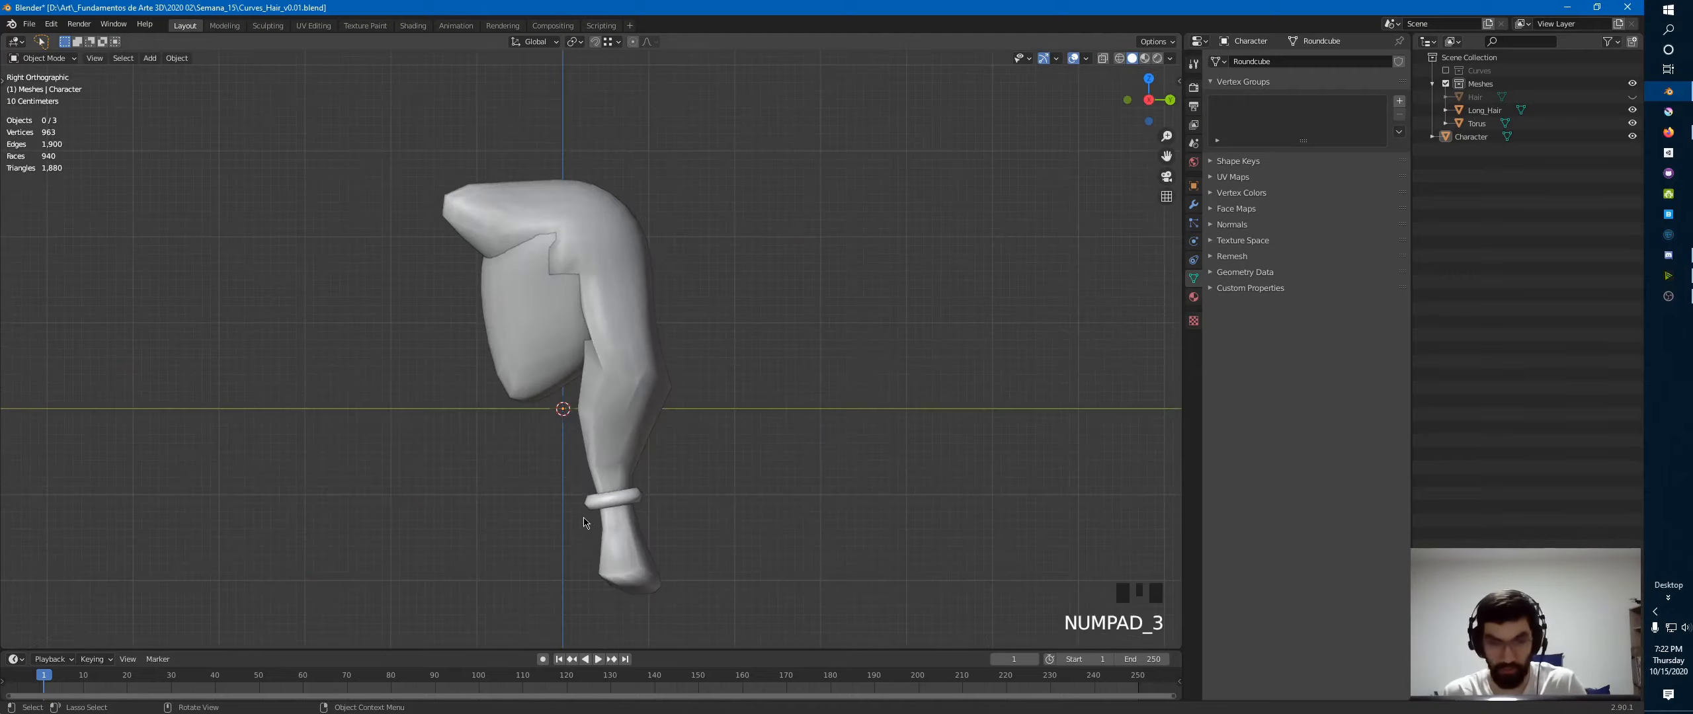
{"action": "middle_click_drag", "start_coordinate": [926, 308], "coordinate": [760, 378], "text": "ctrl"}
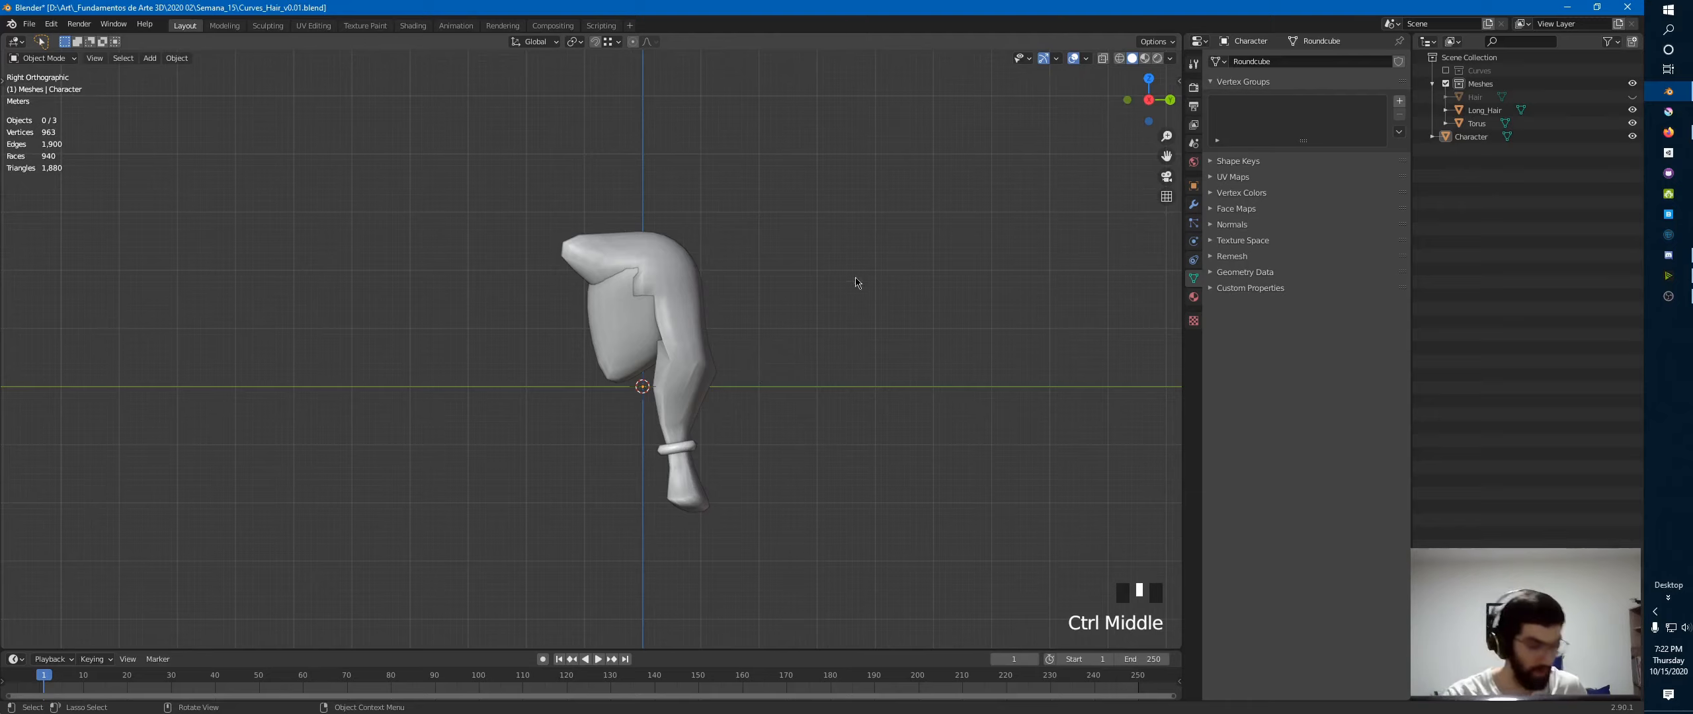
{"action": "left_click", "coordinate": [666, 252]}
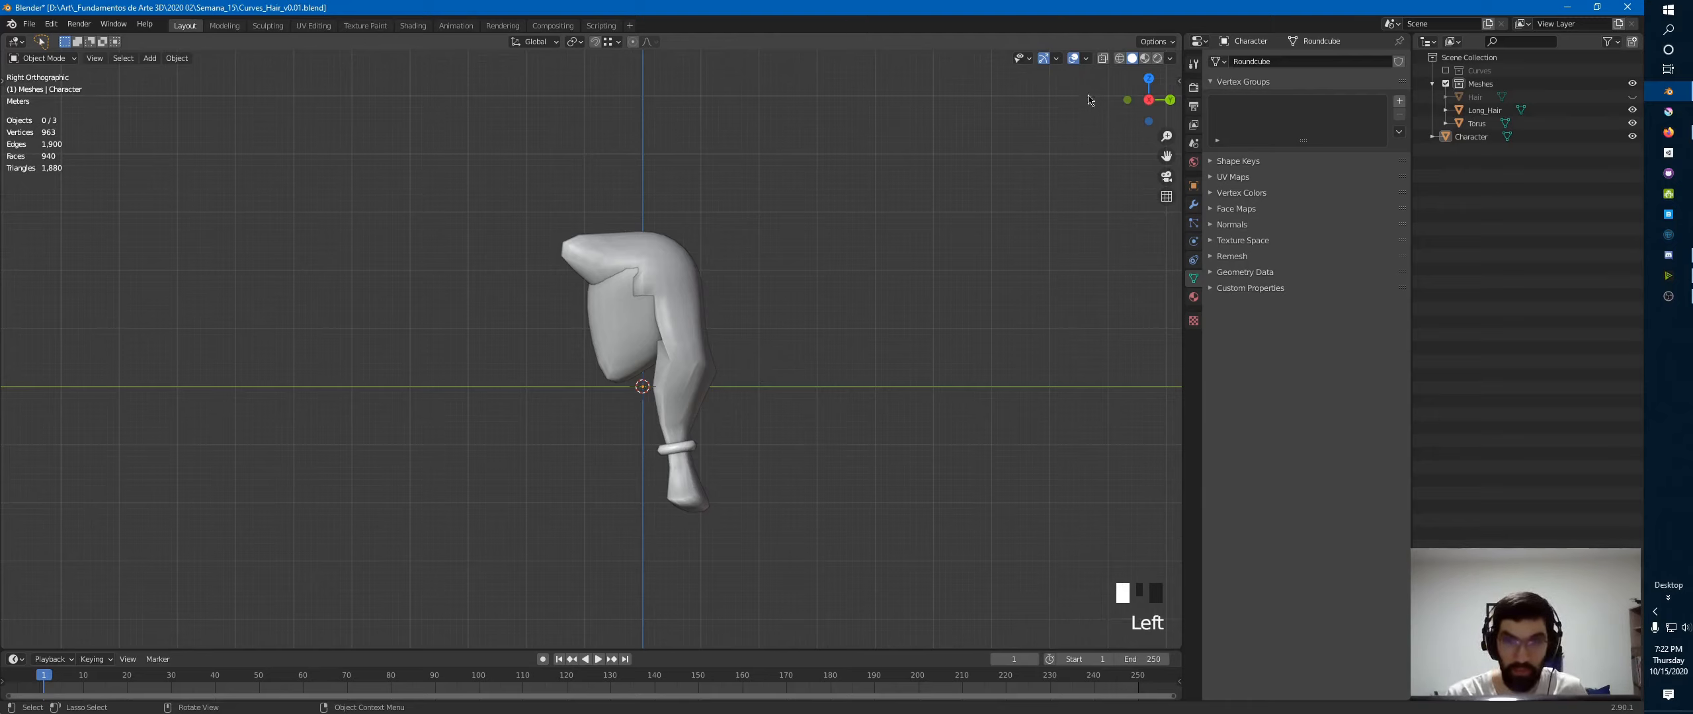
{"action": "left_click", "coordinate": [1086, 58]}
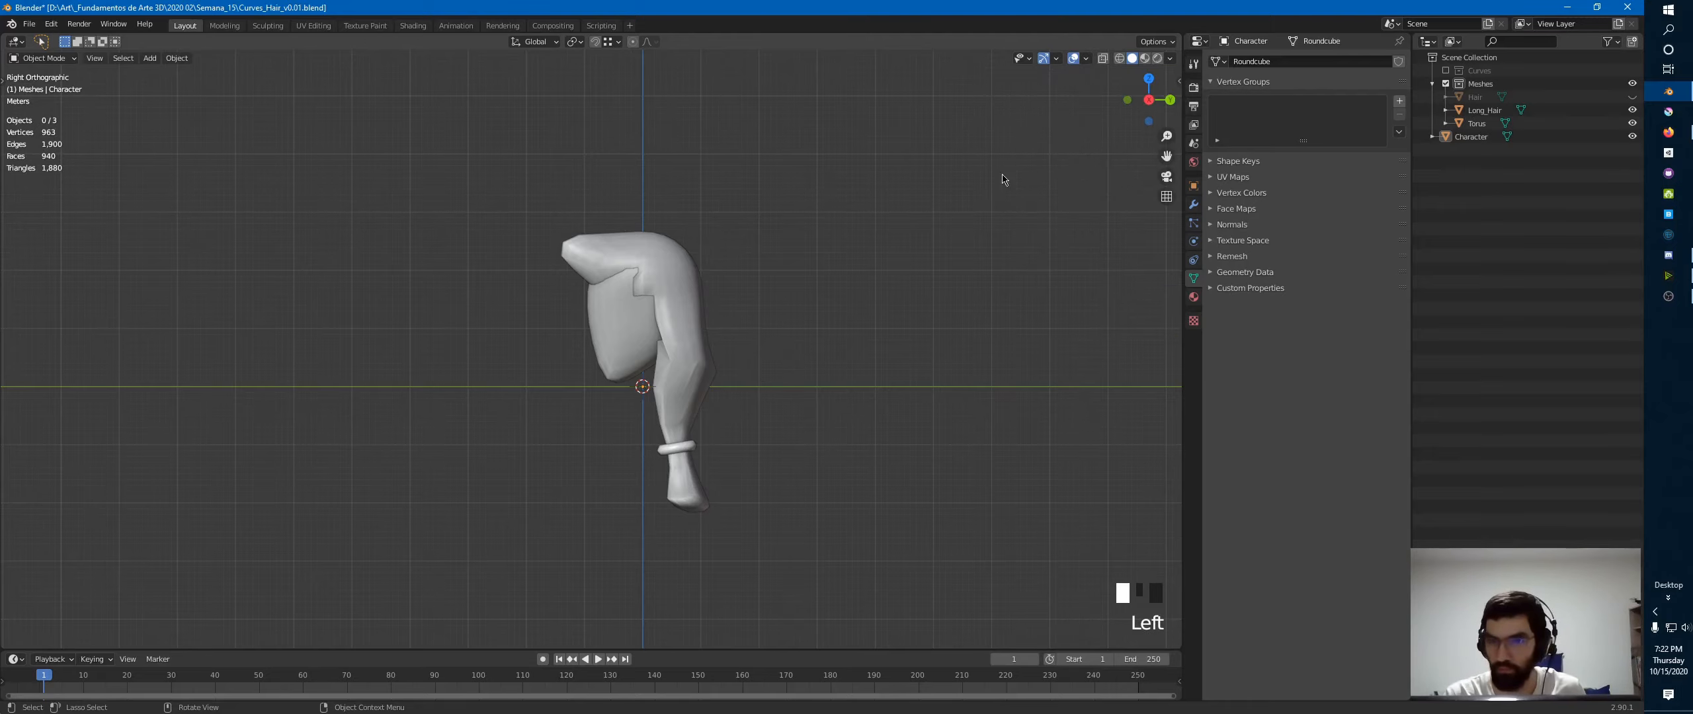
{"action": "key", "text": "n"}
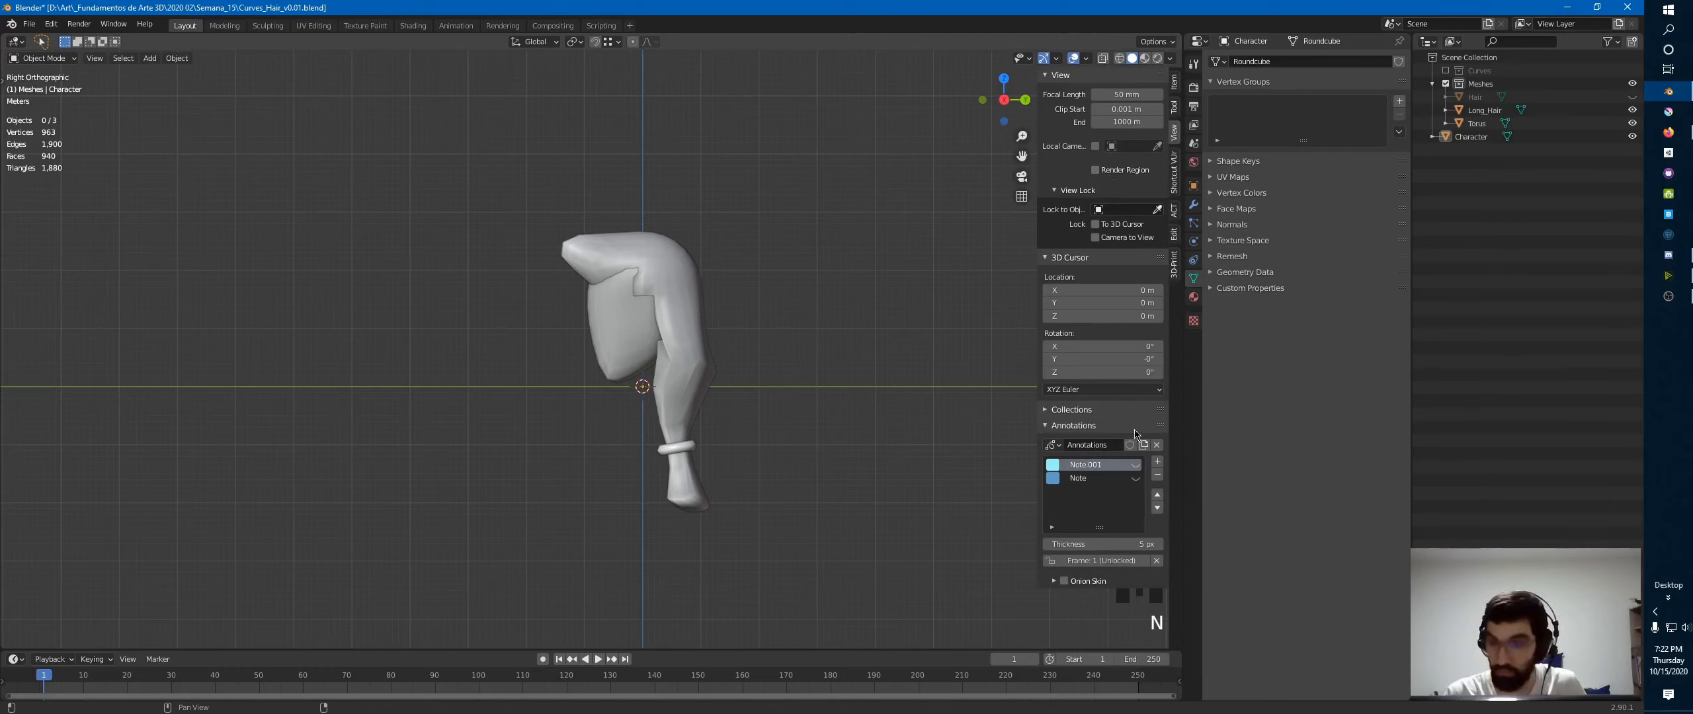
{"action": "left_click", "coordinate": [1157, 461]}
{"action": "key", "text": "n"}
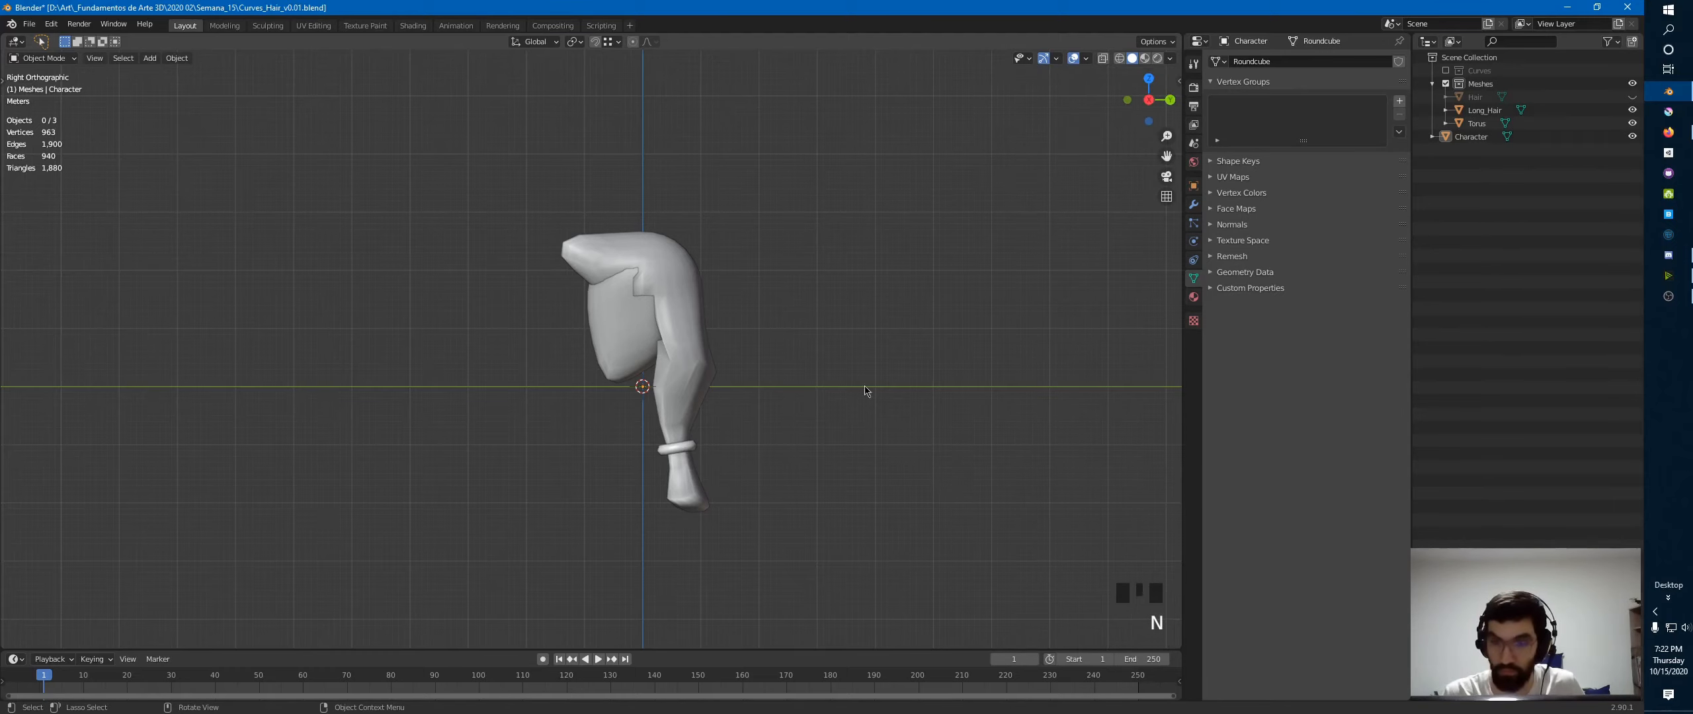
- Sketch annotation arrows down the hair's back, forward above the head and outward behind the hair, and erase them
{"action": "left_click", "coordinate": [662, 230]}
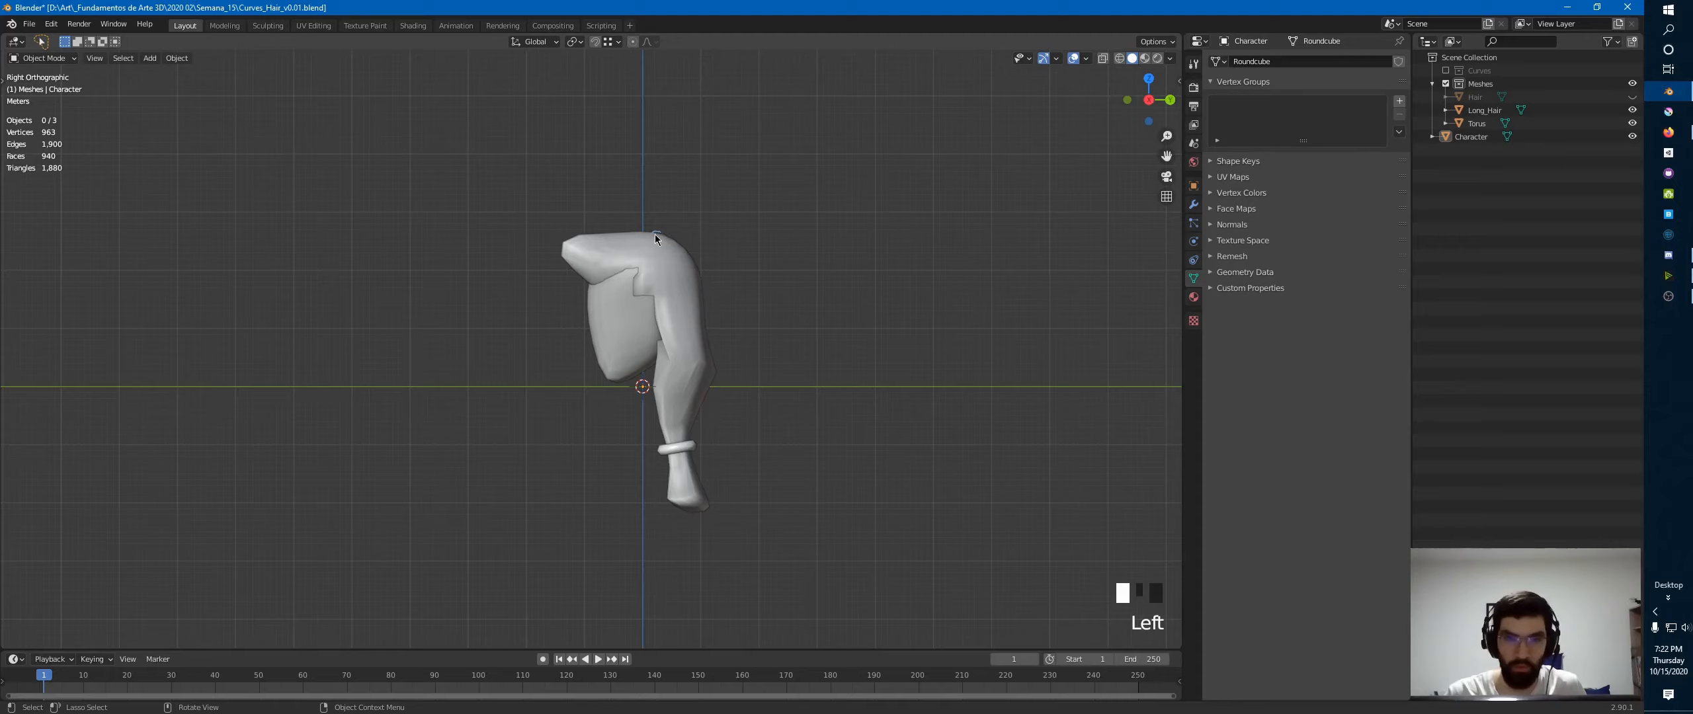
{"action": "left_click_drag", "start_coordinate": [655, 236], "coordinate": [689, 285]}
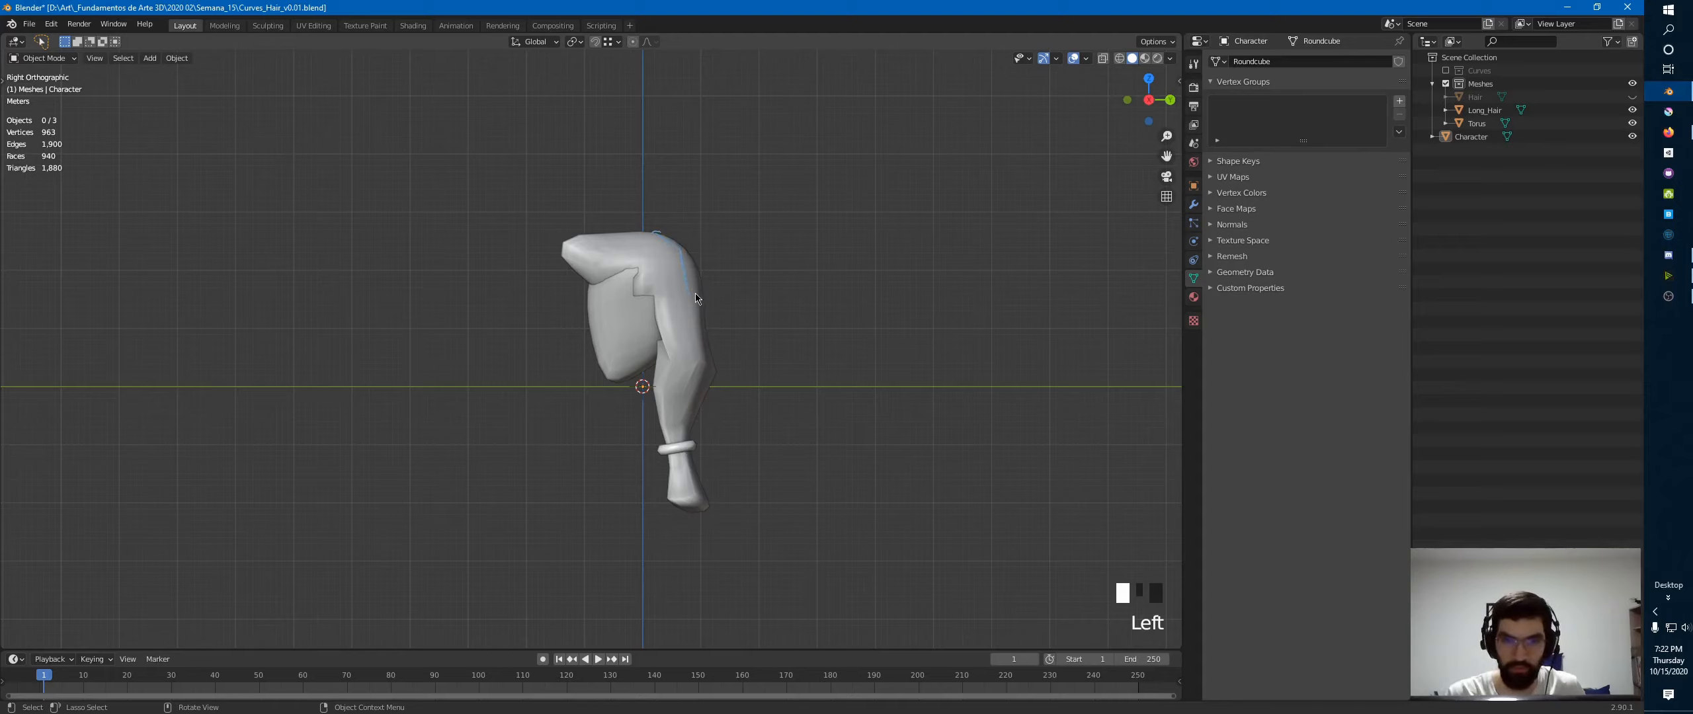
{"action": "mouse_move", "coordinate": [696, 351]}
{"action": "left_mouse_down"}
{"action": "mouse_move", "coordinate": [692, 401]}
{"action": "mouse_move", "coordinate": [702, 387]}
{"action": "left_mouse_up"}
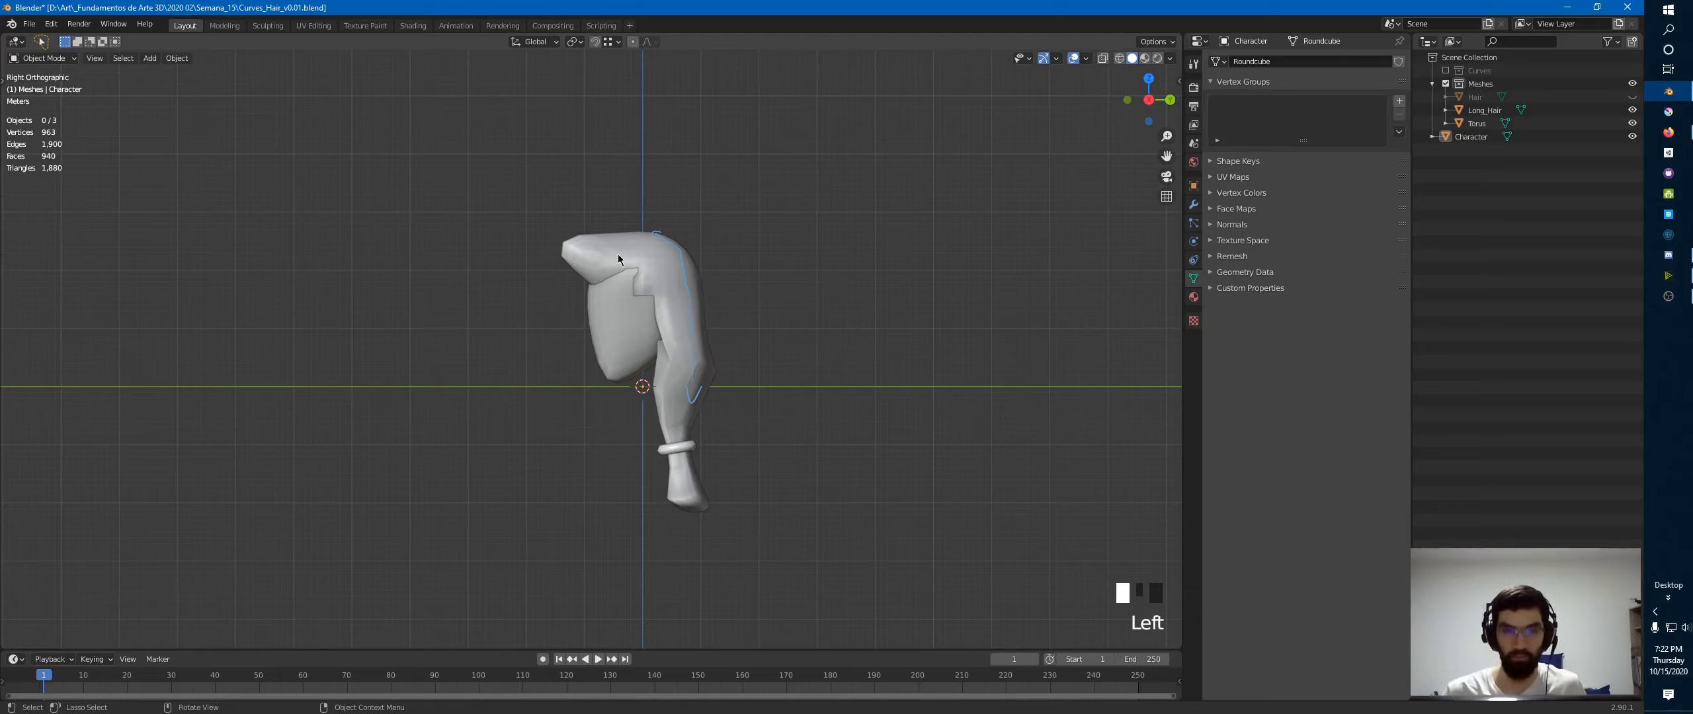
{"action": "mouse_move", "coordinate": [651, 189]}
{"action": "left_mouse_down"}
{"action": "mouse_move", "coordinate": [637, 163]}
{"action": "mouse_move", "coordinate": [570, 150]}
{"action": "mouse_move", "coordinate": [590, 156]}
{"action": "left_mouse_up"}
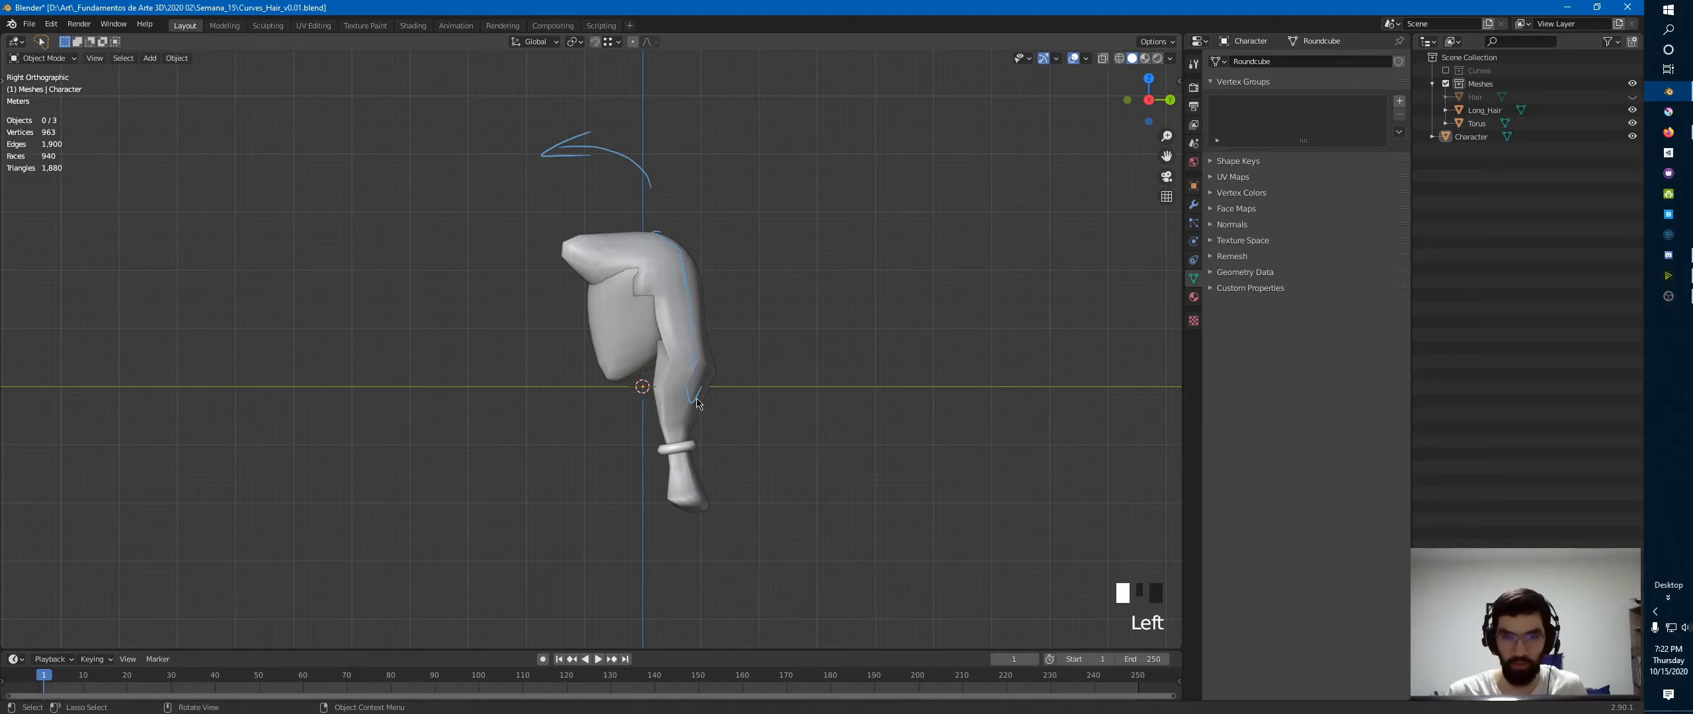
{"action": "left_click_drag", "start_coordinate": [700, 405], "coordinate": [819, 339]}
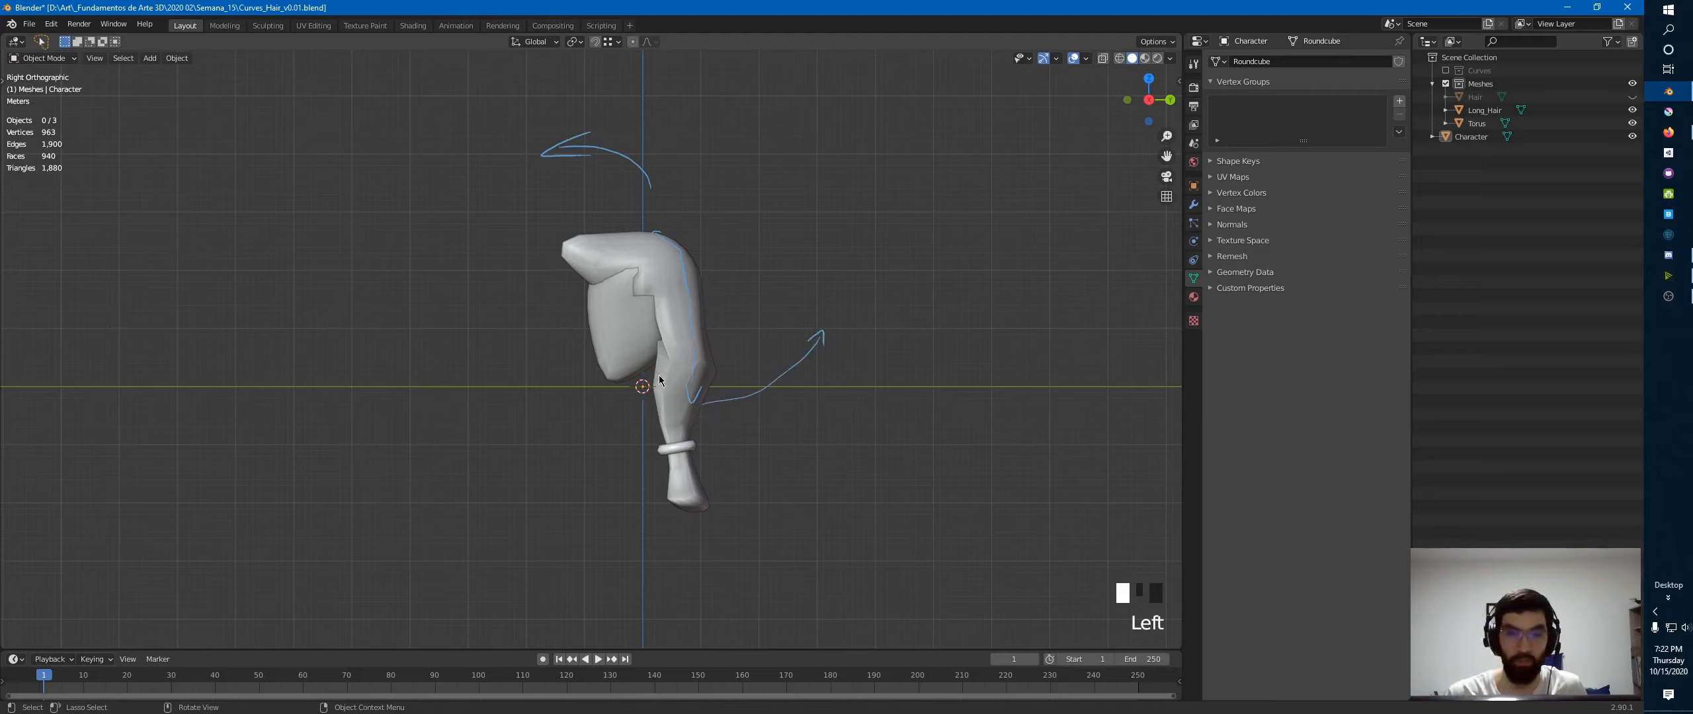
{"action": "middle_click_drag", "start_coordinate": [933, 245], "coordinate": [944, 181], "text": "shift"}
{"action": "mouse_move", "coordinate": [582, 86]}
{"action": "right_mouse_down"}
{"action": "mouse_move", "coordinate": [602, 73]}
{"action": "mouse_move", "coordinate": [679, 141]}
{"action": "mouse_move", "coordinate": [692, 257]}
{"action": "mouse_move", "coordinate": [712, 214]}
{"action": "mouse_move", "coordinate": [820, 281]}
{"action": "right_mouse_up"}
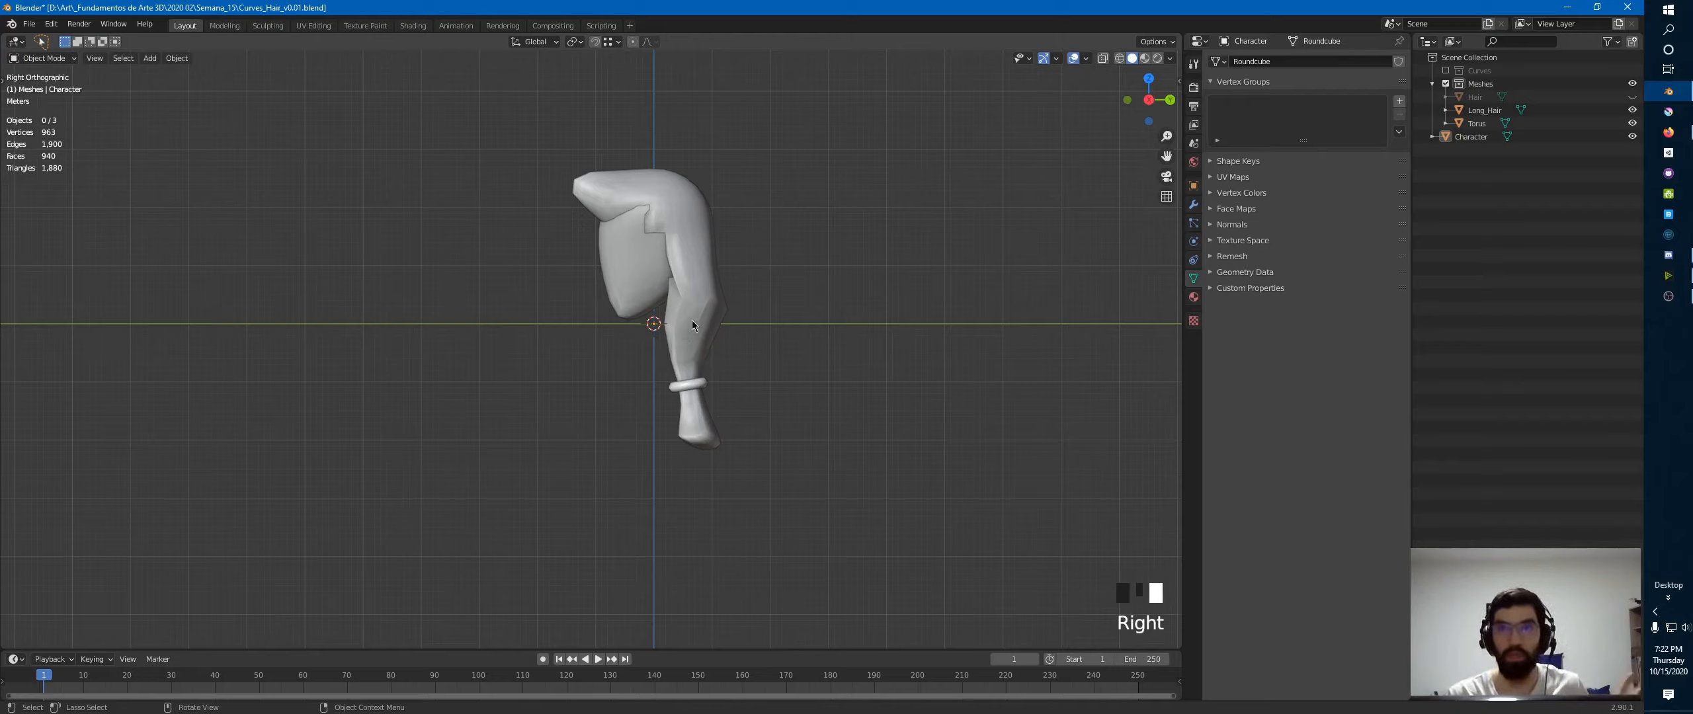
- Mark the world origin below the head with a small annotation stroke
{"action": "left_click", "coordinate": [655, 324]}
{"action": "left_click", "coordinate": [661, 351]}
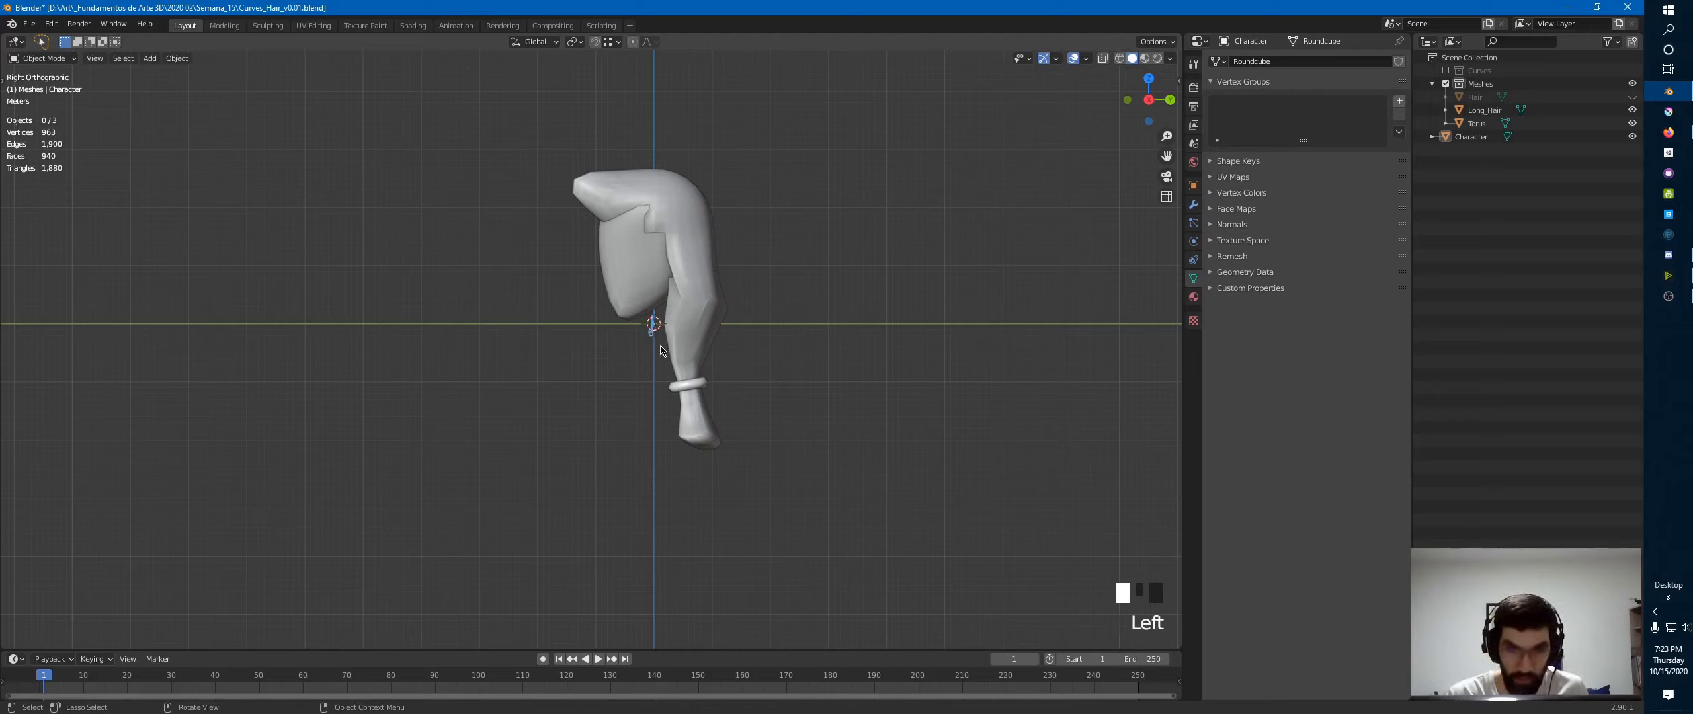
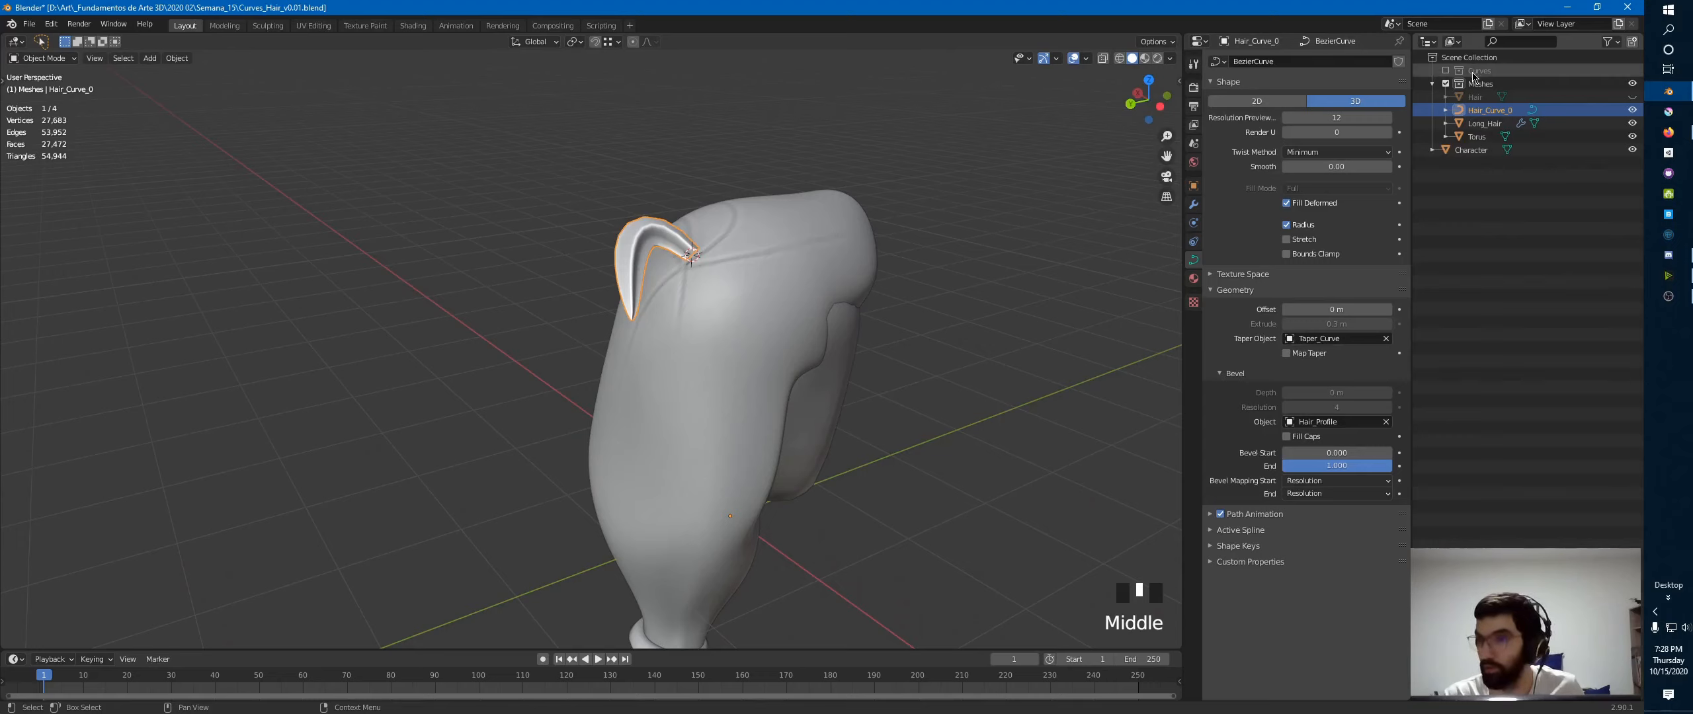
- With the Curves collection enabled, scale all Hair_Profile points to a little over a third of their size, and disable the collection again
{"action": "left_click", "coordinate": [1446, 70]}
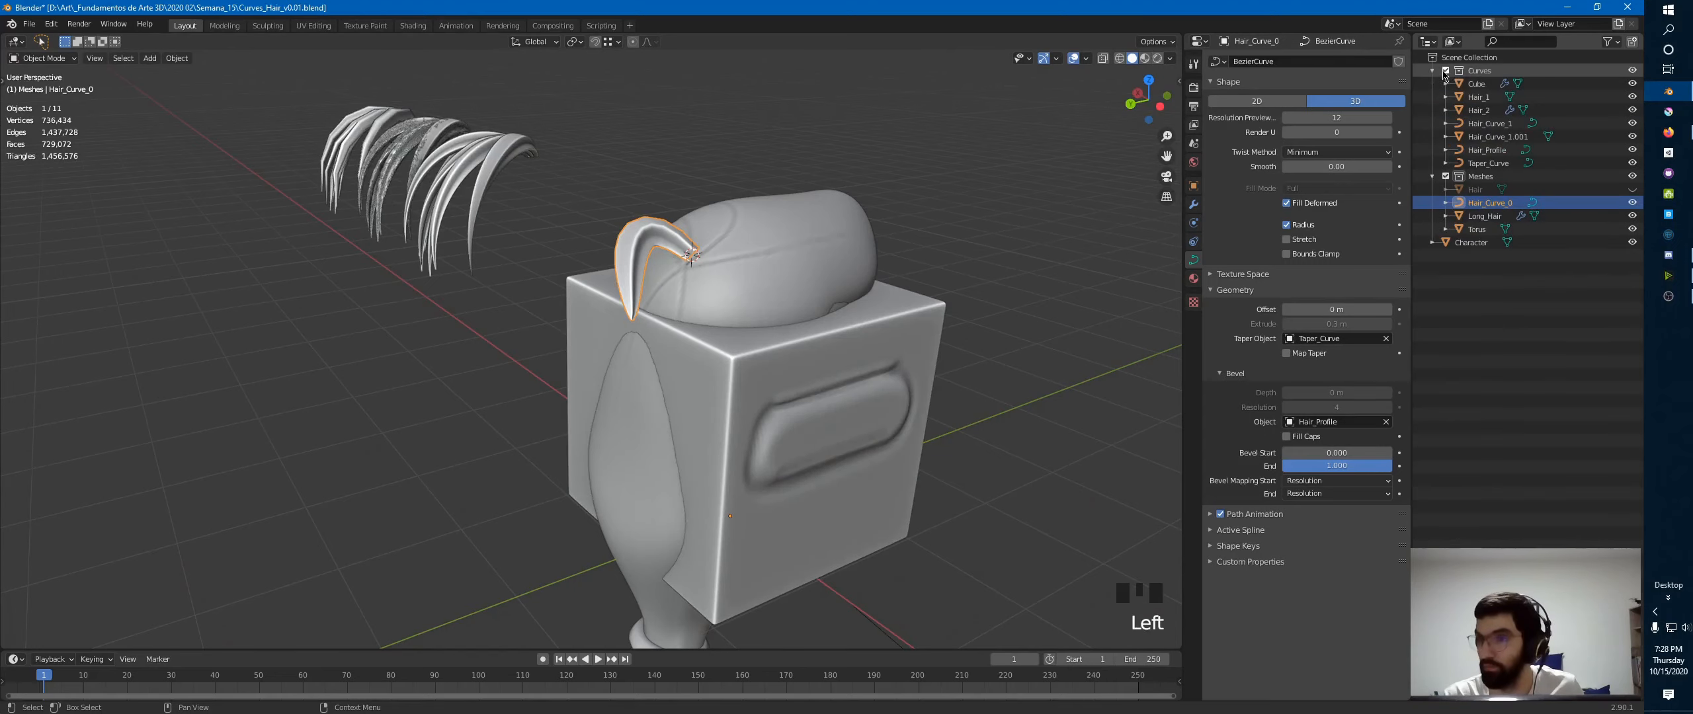
{"action": "left_click", "coordinate": [1487, 150]}
{"action": "key", "text": "KP_Decimal"}
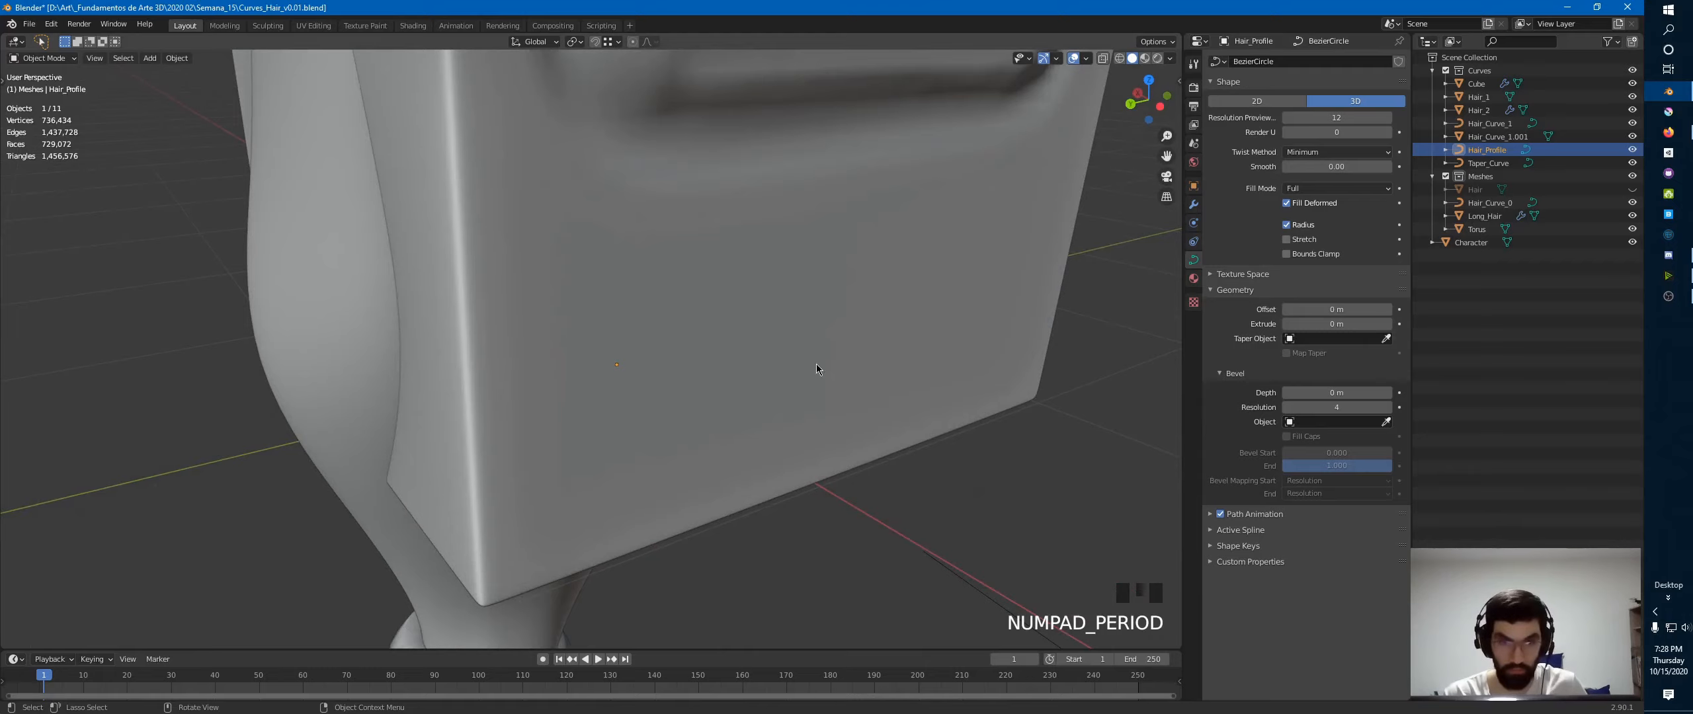
{"action": "key", "text": "Tab"}
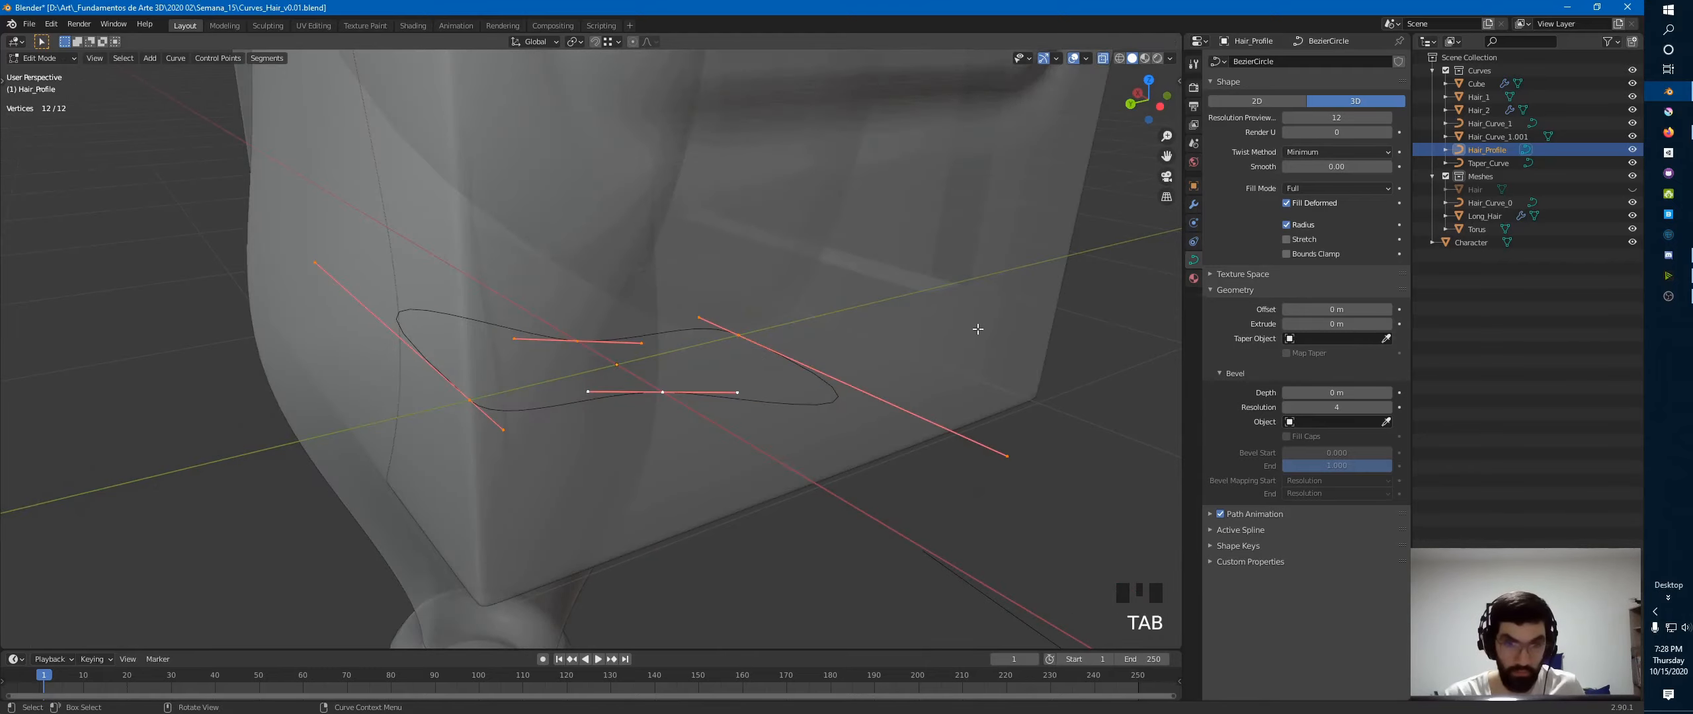
{"action": "scroll", "coordinate": [1017, 296], "scroll_direction": "down", "scroll_amount": 4}
{"action": "key", "text": "Tab"}
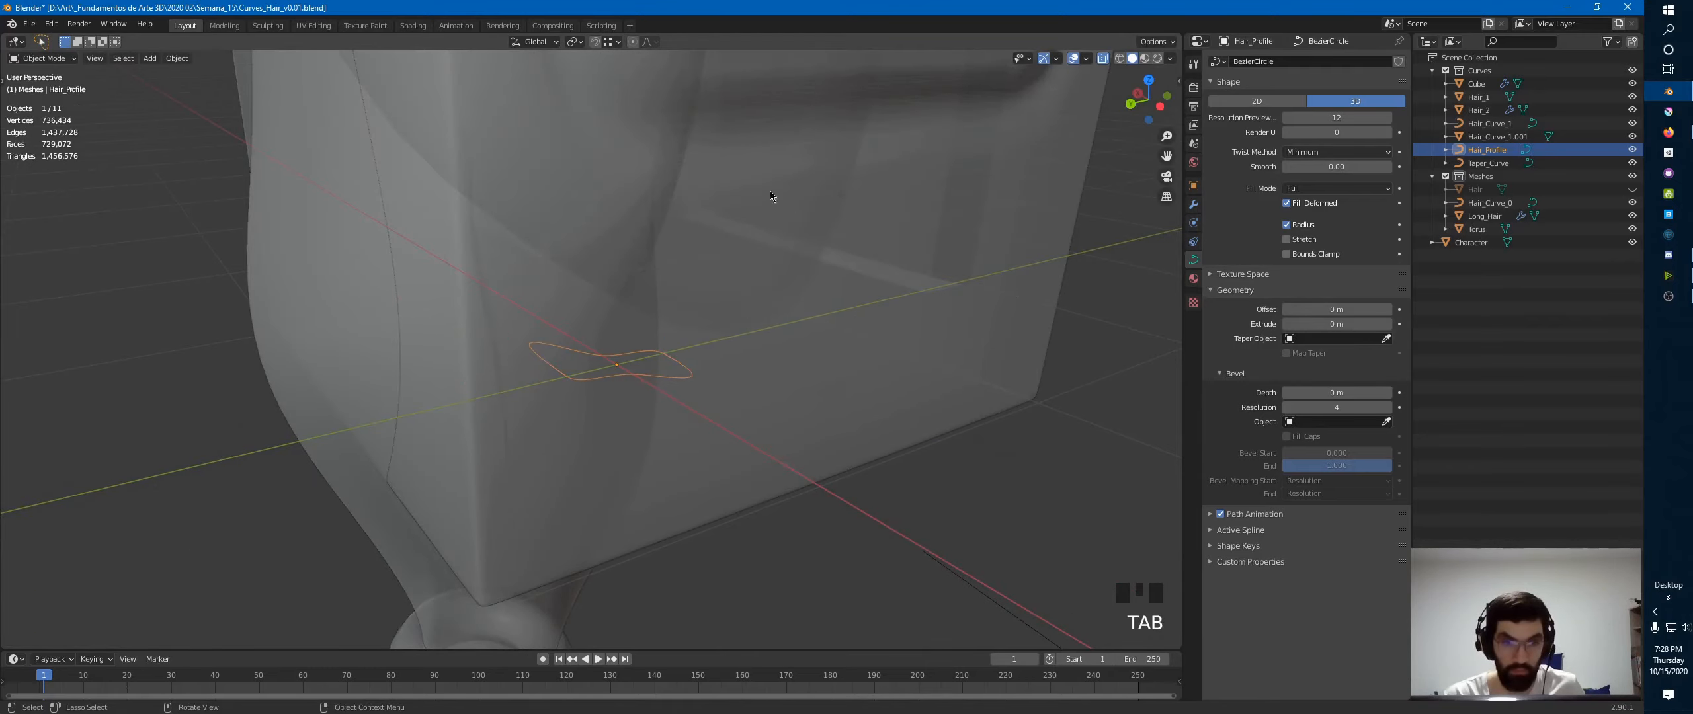
{"action": "middle_click_drag", "start_coordinate": [770, 191], "coordinate": [695, 463], "text": "ctrl"}
{"action": "left_click", "coordinate": [1446, 70]}
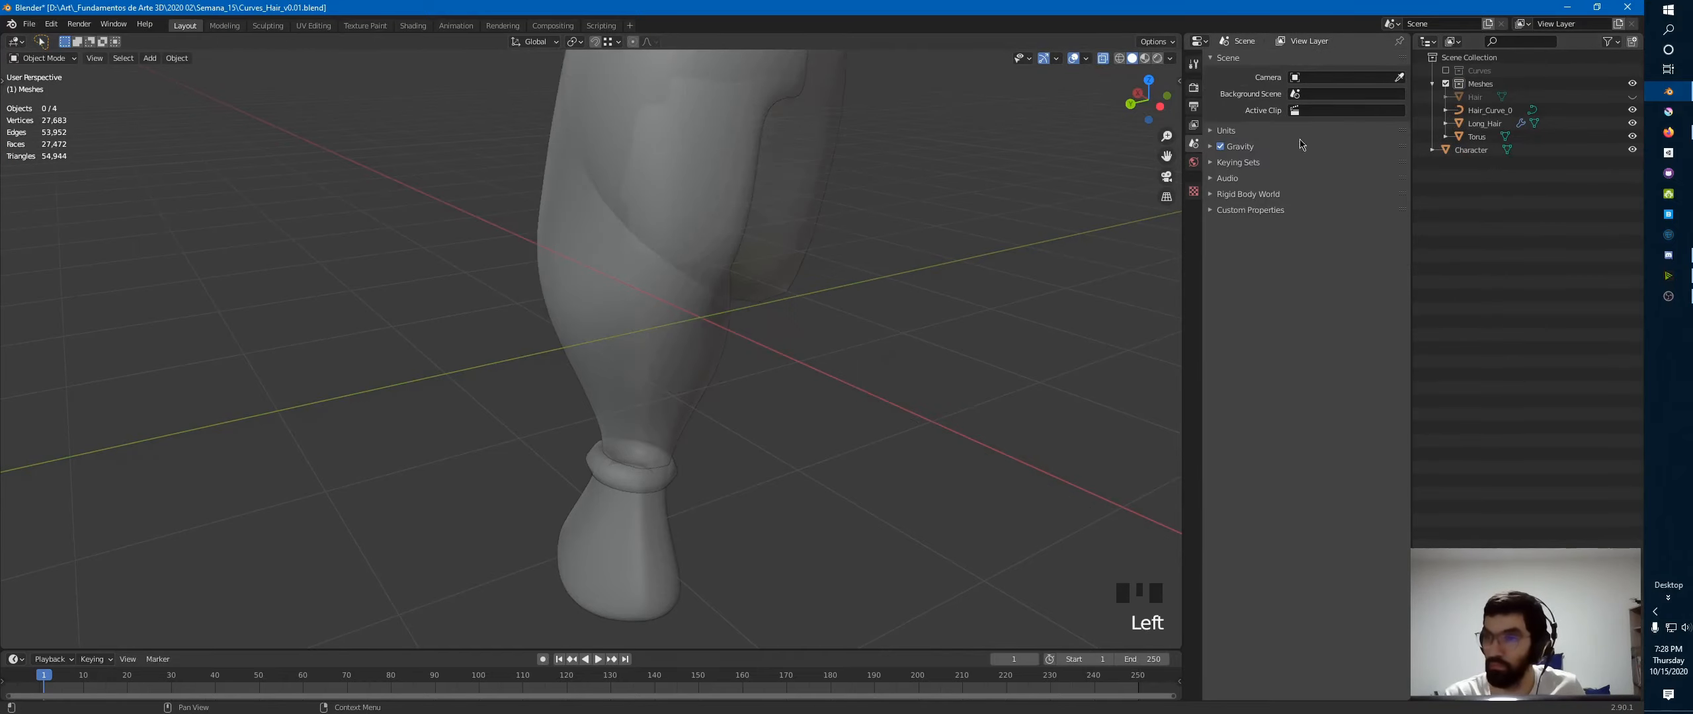
- Edit Hair_Curve_0 and move the control point at the strand's root slightly down toward the scalp in the right orthographic view
{"action": "key", "text": "alt+z"}
{"action": "middle_click_drag", "start_coordinate": [796, 163], "coordinate": [608, 238], "text": "shift"}
{"action": "left_click", "coordinate": [552, 328]}
{"action": "key", "text": "Tab"}
{"action": "left_click", "coordinate": [671, 298]}
{"action": "middle_click_drag", "start_coordinate": [673, 278], "coordinate": [627, 326]}
{"action": "key", "text": "KP_3"}
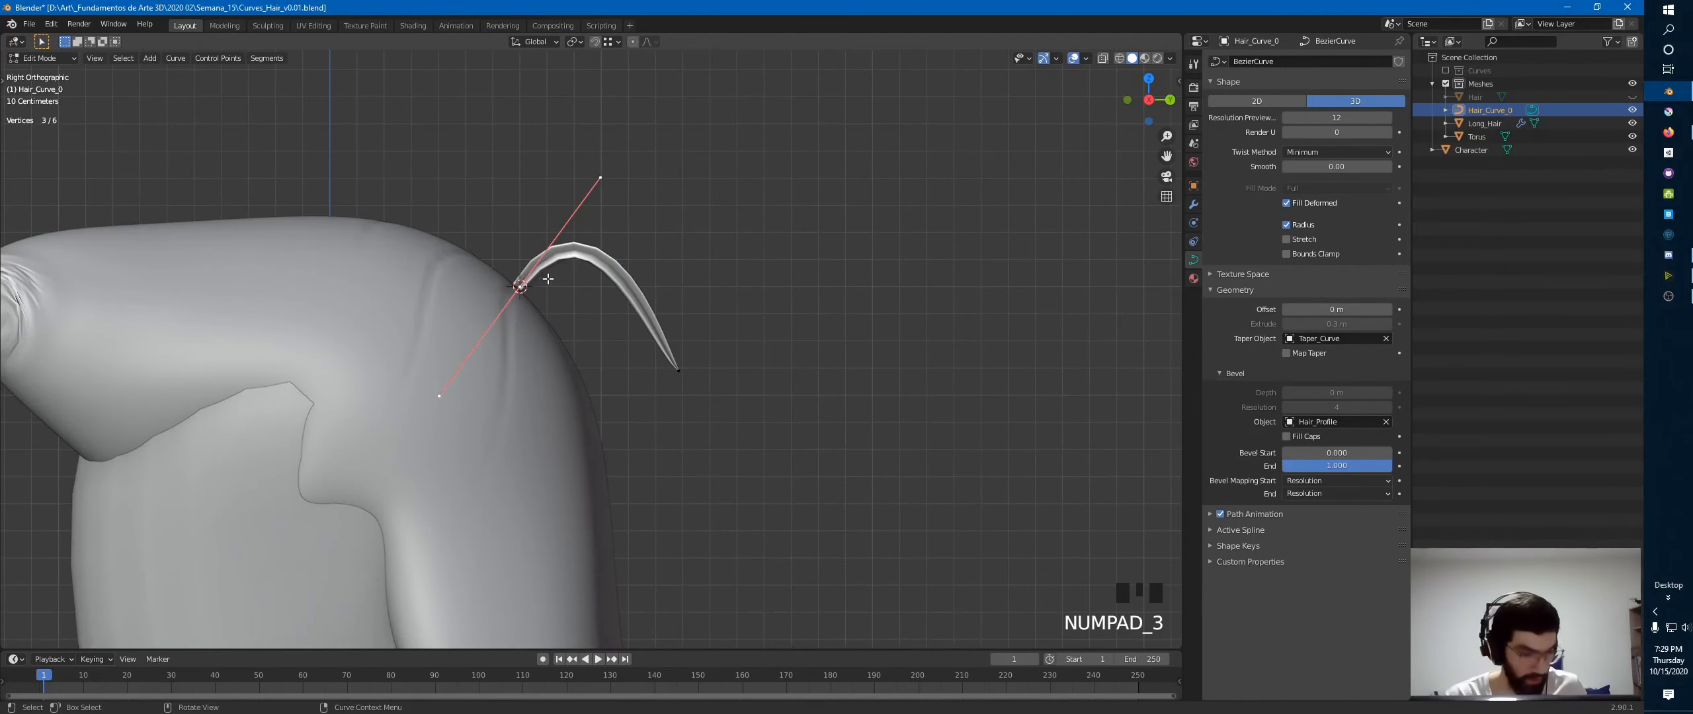
{"action": "key", "text": "g"}
{"action": "left_click", "coordinate": [576, 295]}
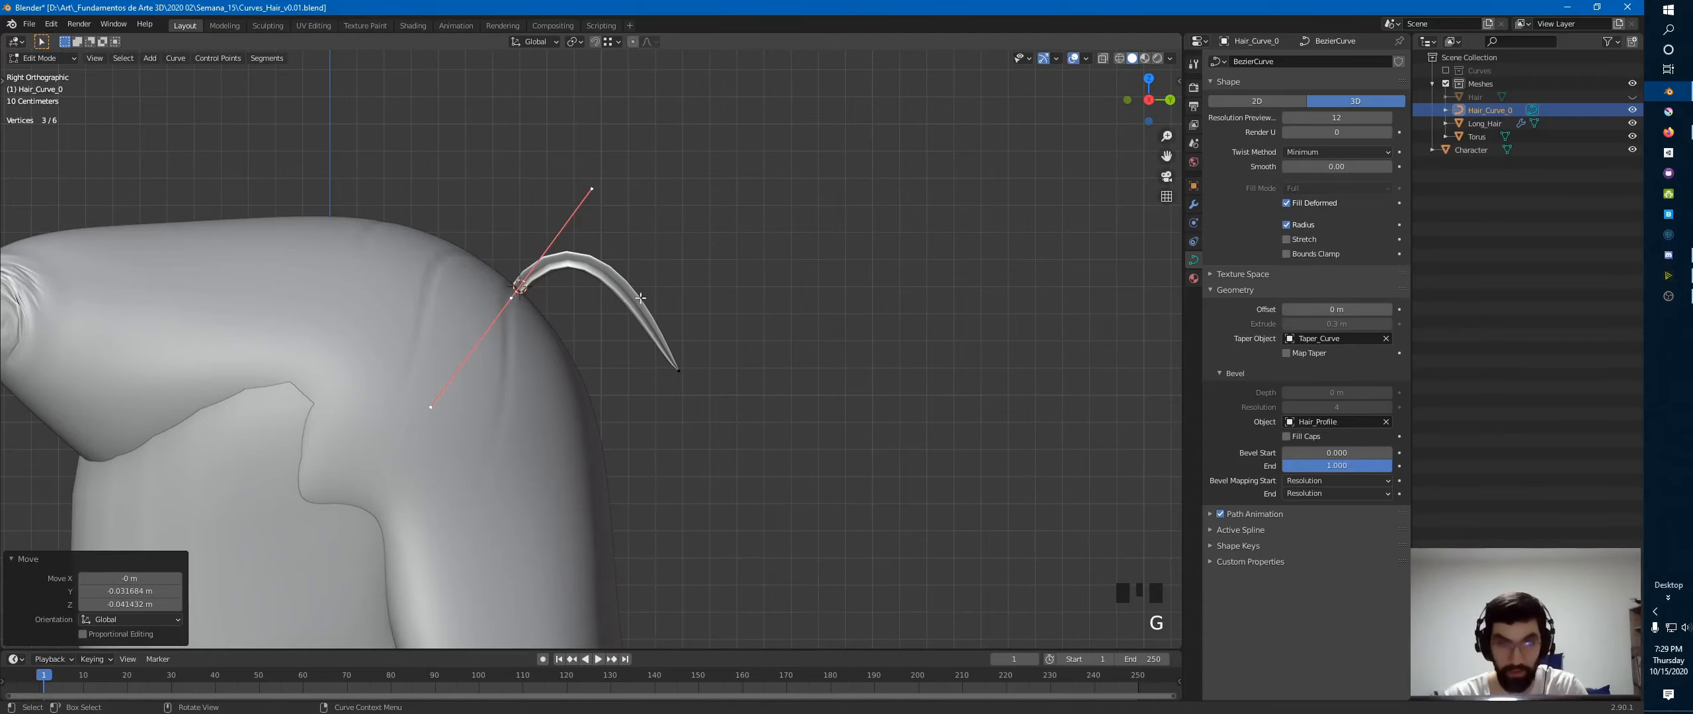
- Duplicate the whole strand within Hair_Curve_0, rotate the copy upward and move it about 0.04 m in Y and 0.18 m in Z
{"action": "key", "text": "a"}
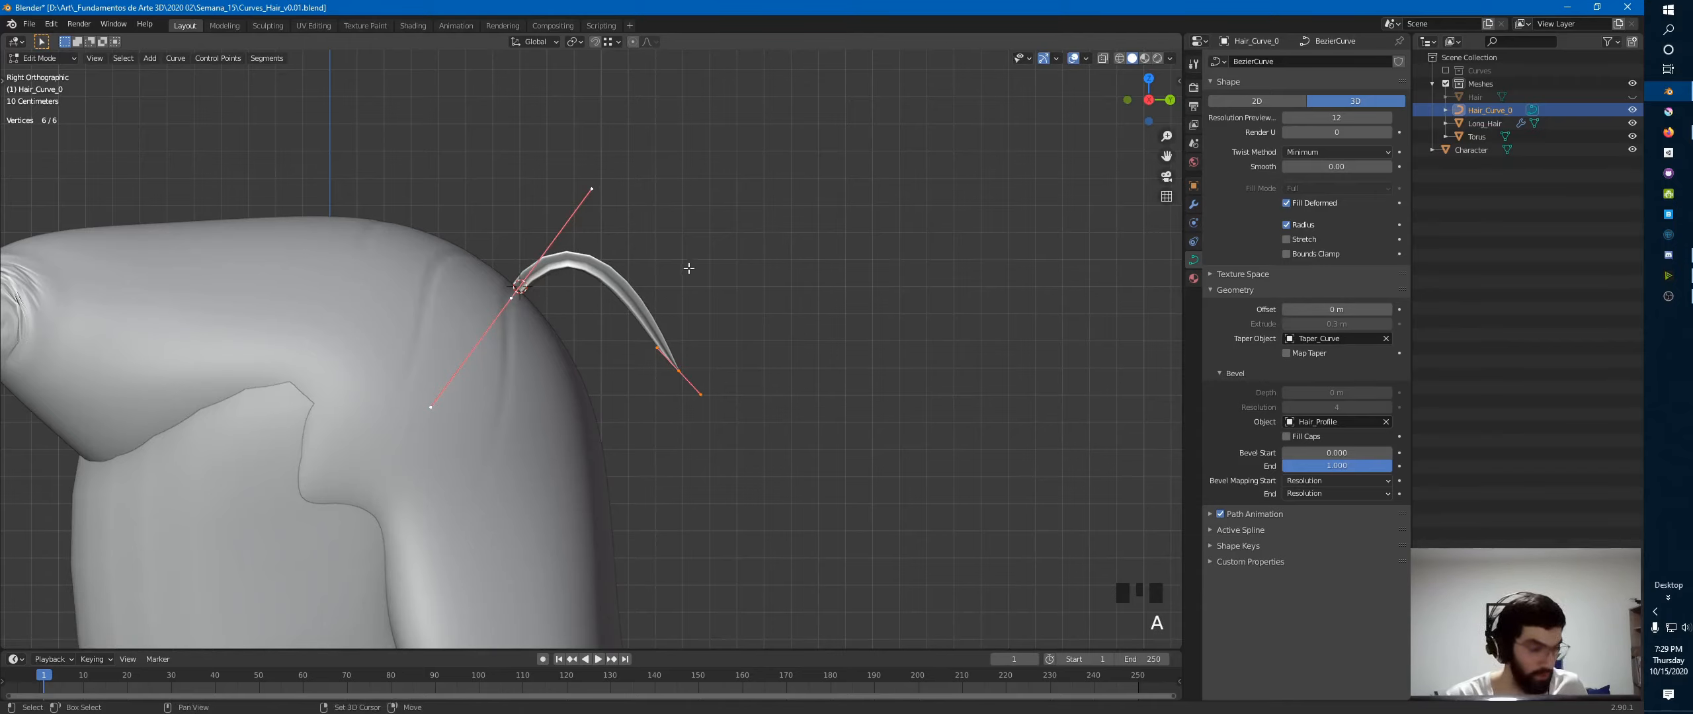
{"action": "key", "text": "shift+d"}
{"action": "key", "text": "r"}
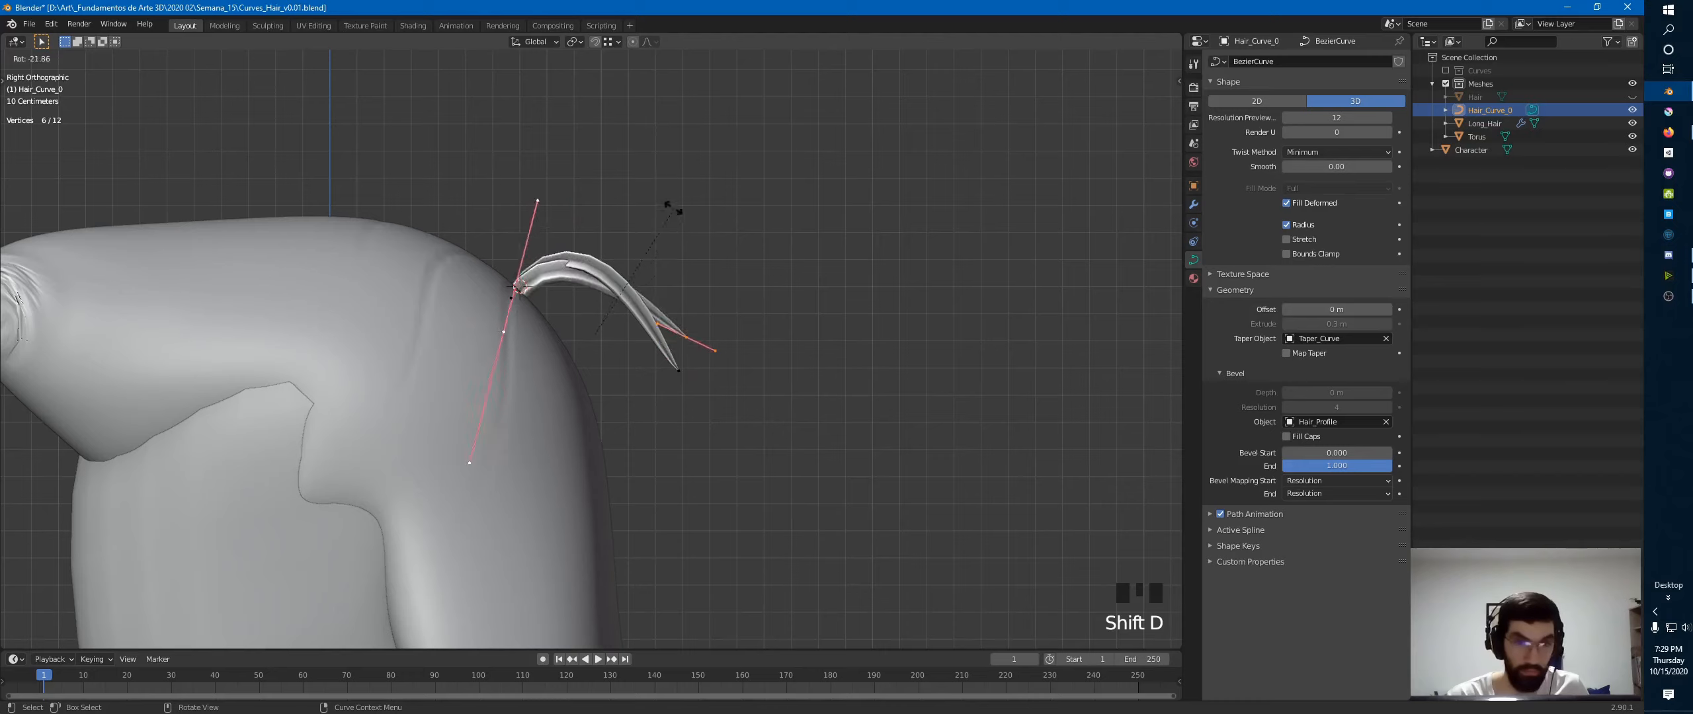
{"action": "left_click", "coordinate": [660, 192]}
{"action": "key", "text": "f"}
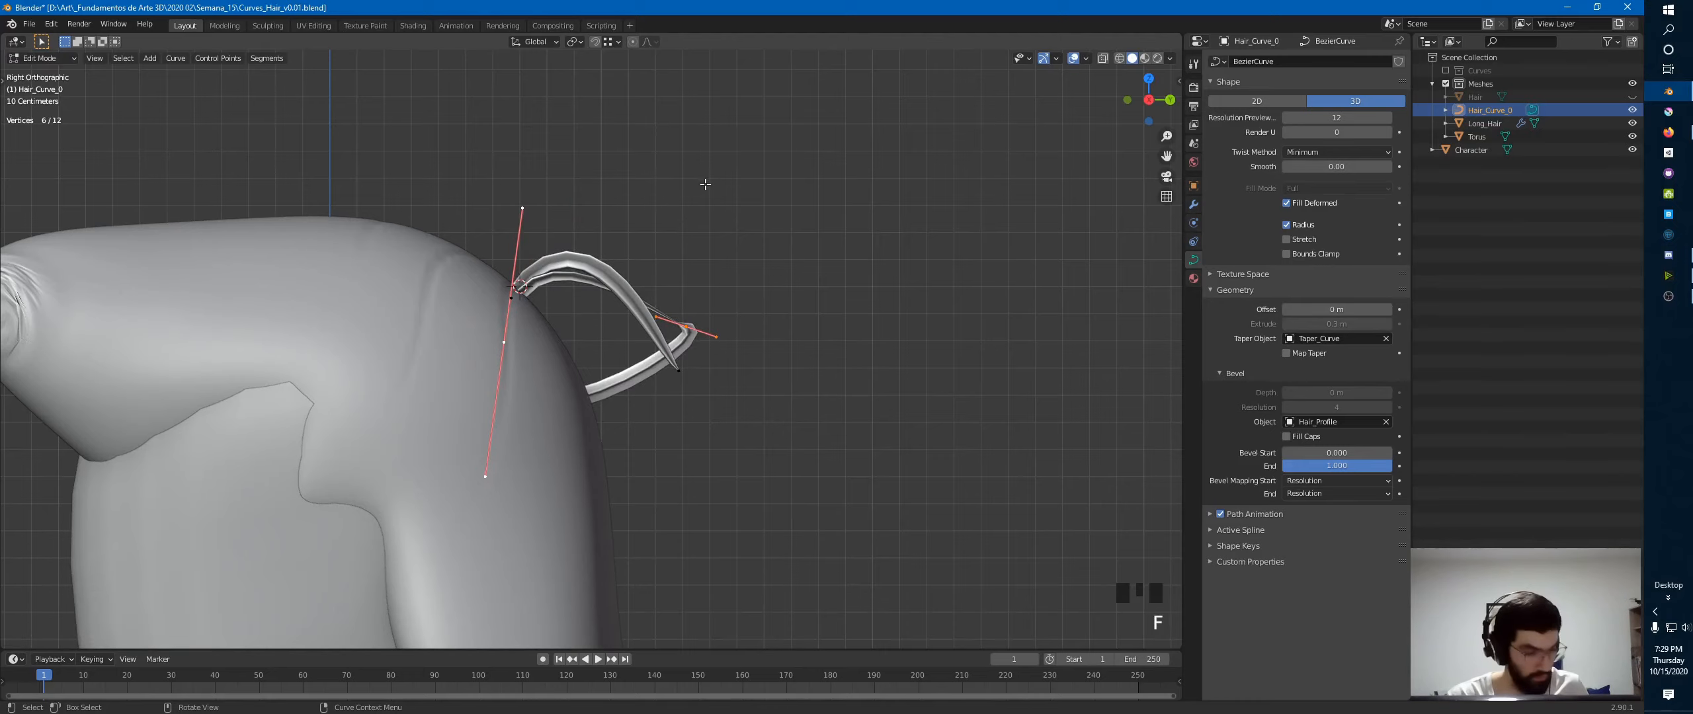
{"action": "key", "text": "ctrl+z"}
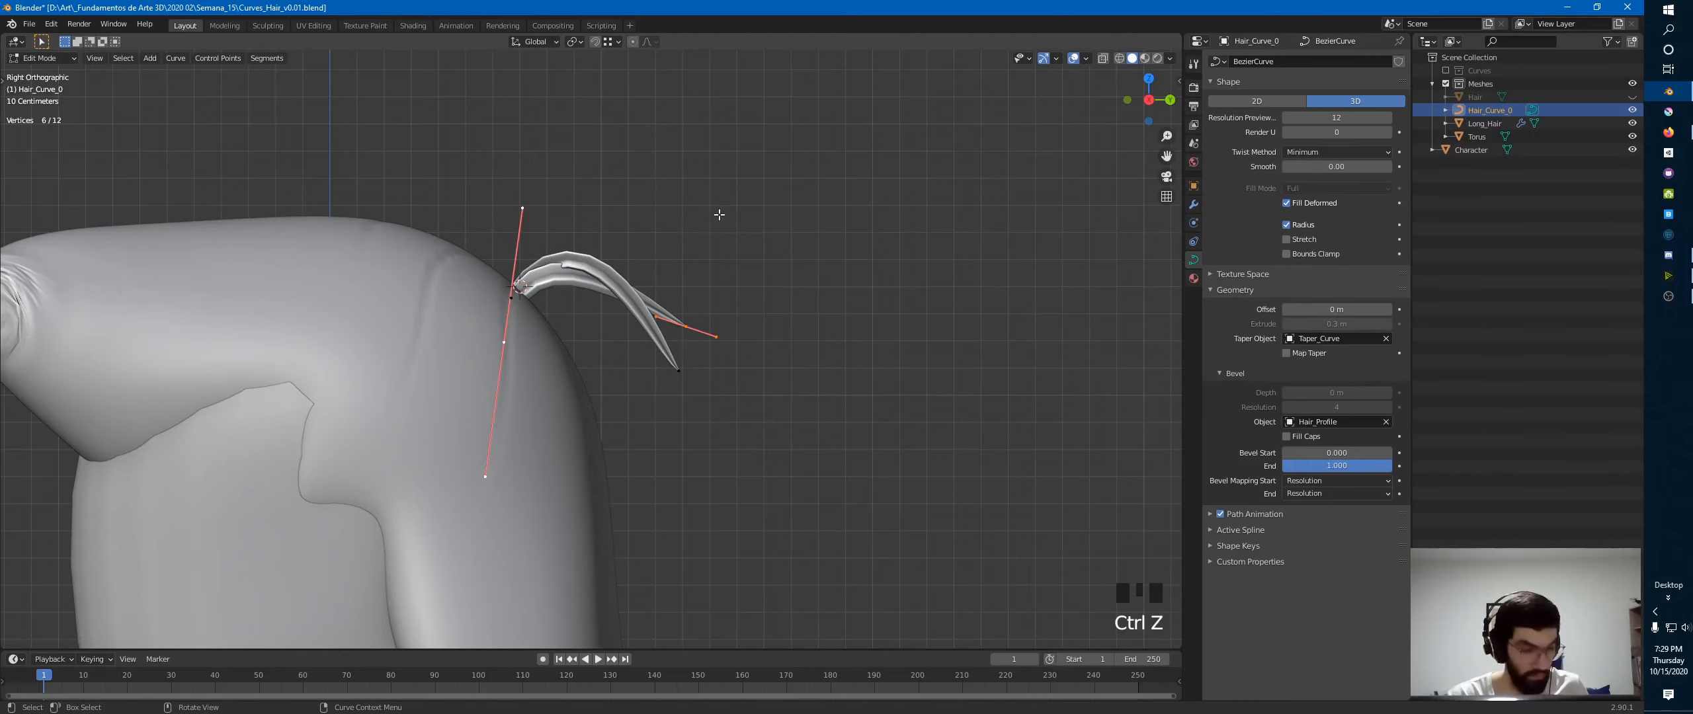
{"action": "key", "text": "g"}
{"action": "left_click", "coordinate": [739, 173]}
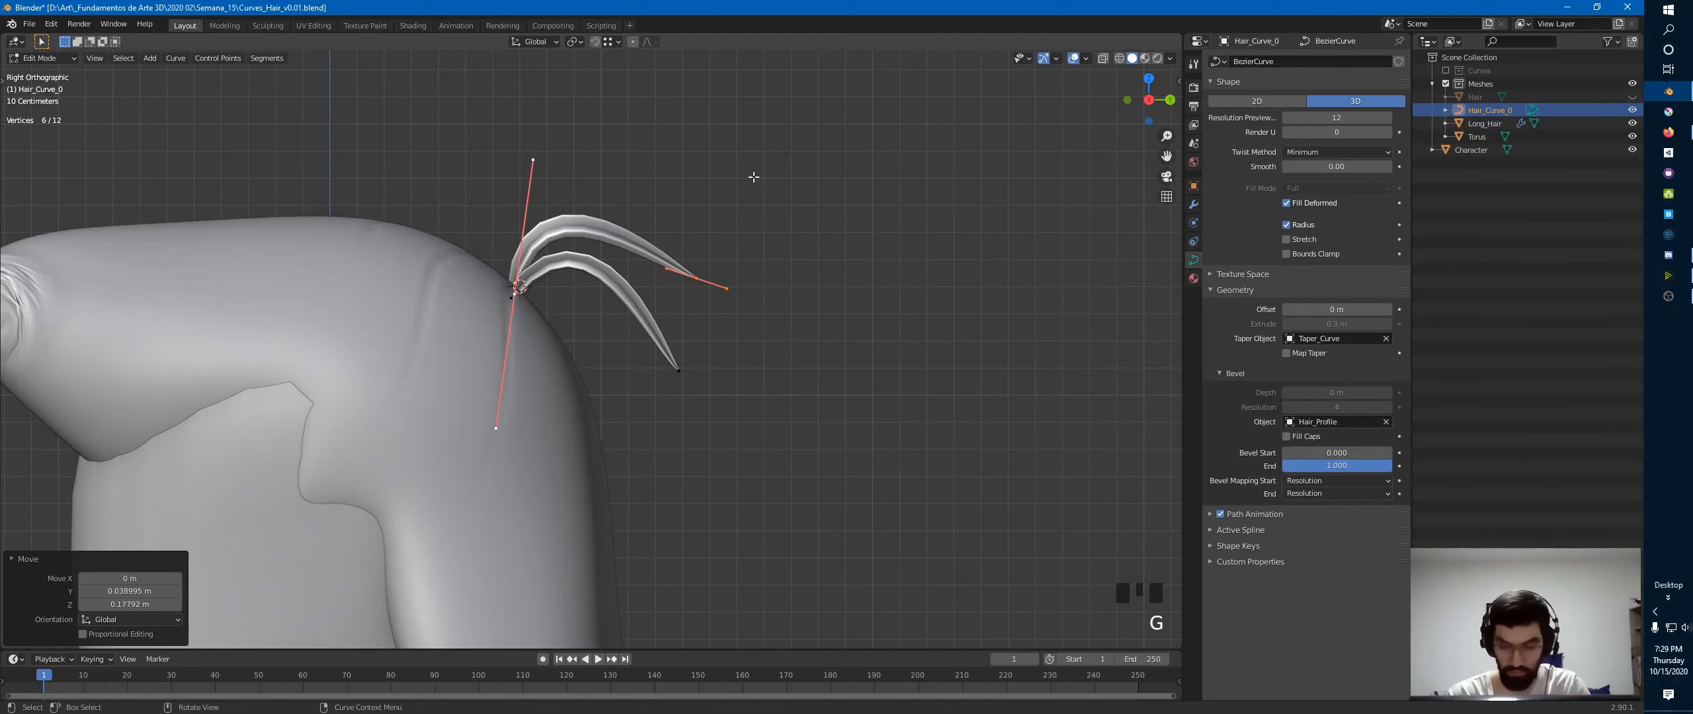
- From the top view, rotate the duplicated strand about 66.5° around Z and move it about -0.27 m in X and -0.29 m in Y
{"action": "key", "text": "KP_7"}
{"action": "key", "text": "r"}
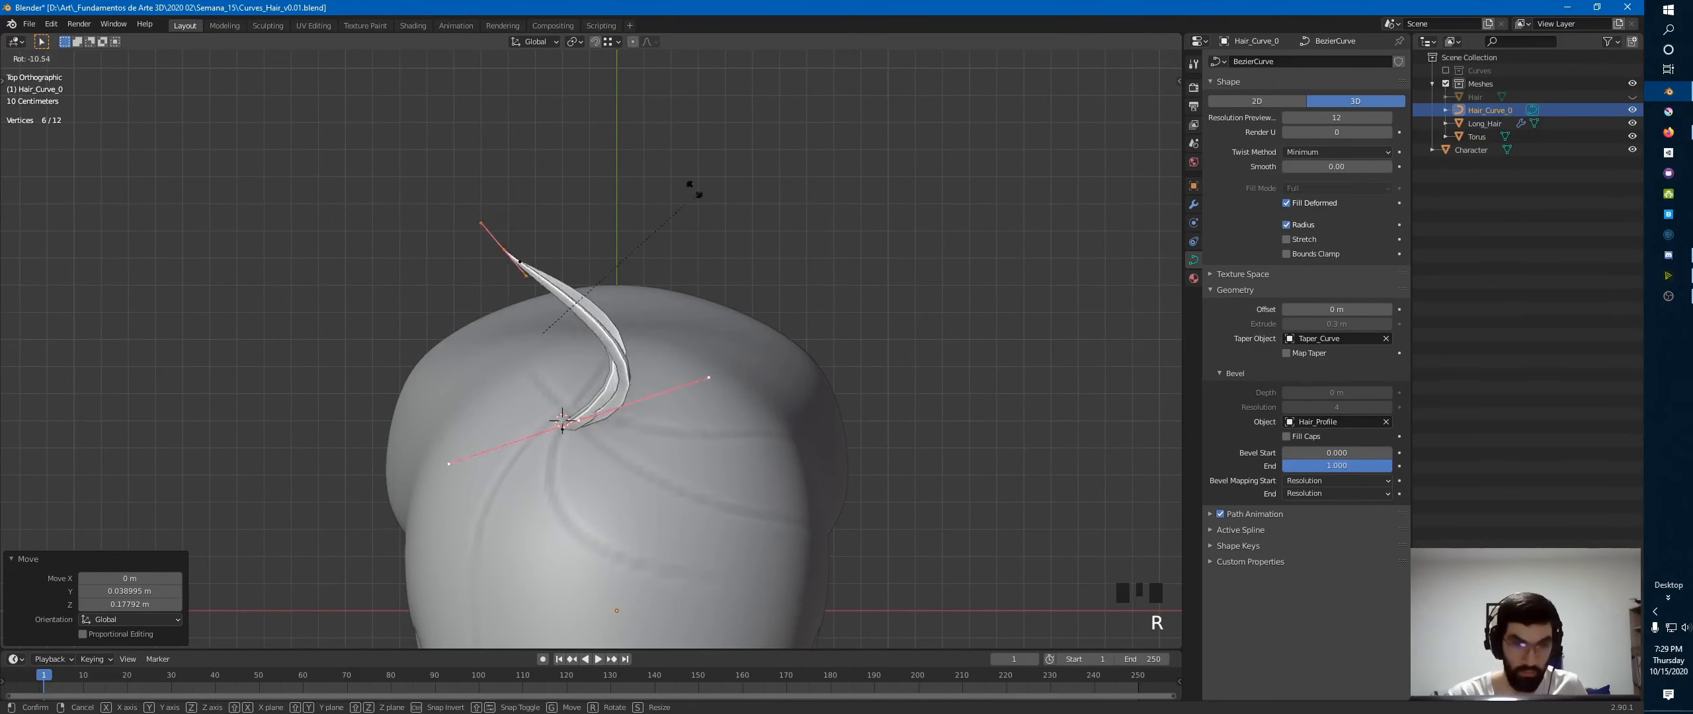
{"action": "left_click", "coordinate": [520, 89]}
{"action": "key", "text": "g"}
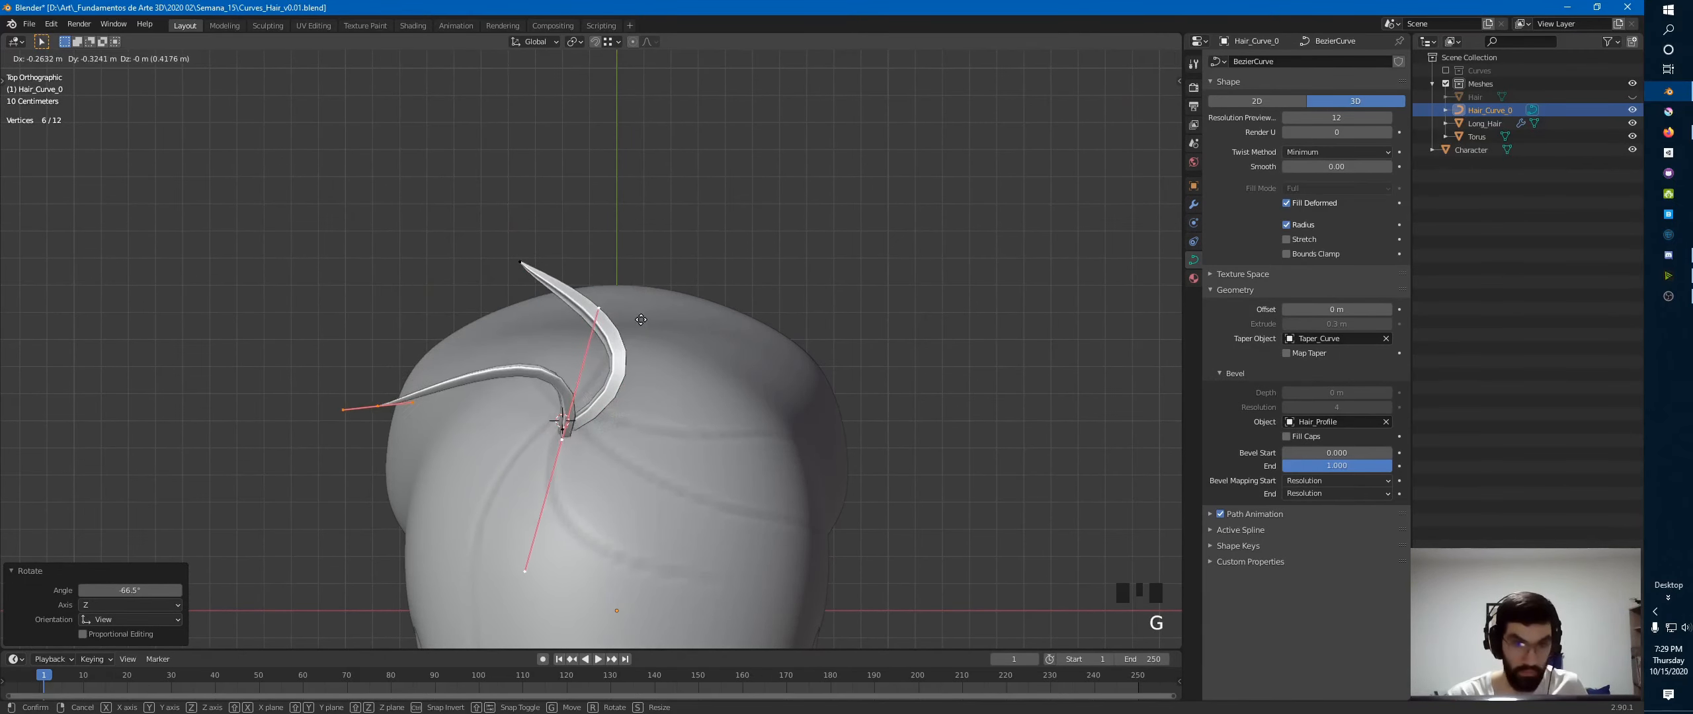
{"action": "left_click", "coordinate": [638, 309]}
- Leave Edit Mode and examine the two hair strands and the whole hairstyle from the side, front and perspective
{"action": "key", "text": "KP_3"}
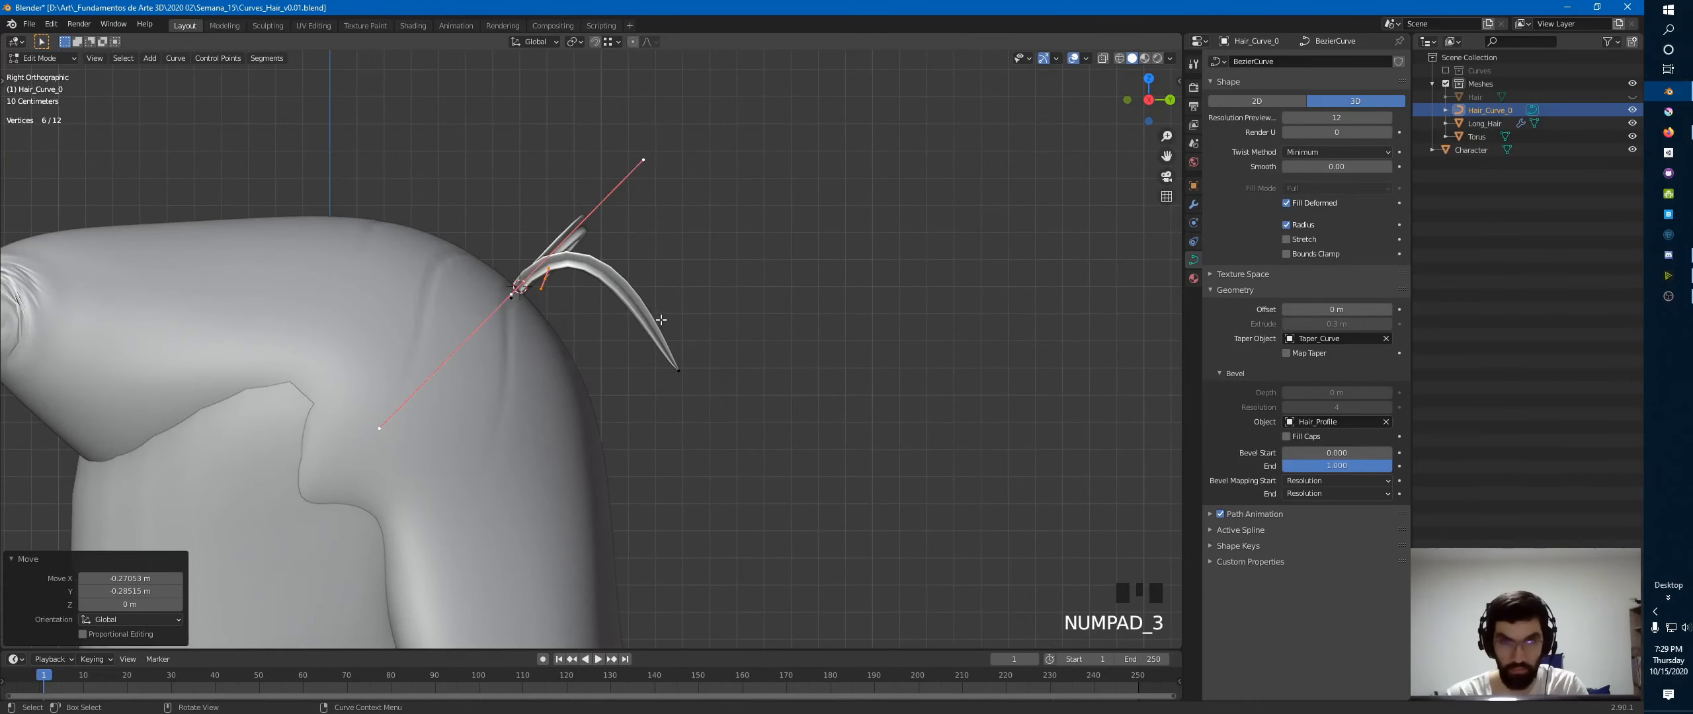
{"action": "key", "text": "KP_1"}
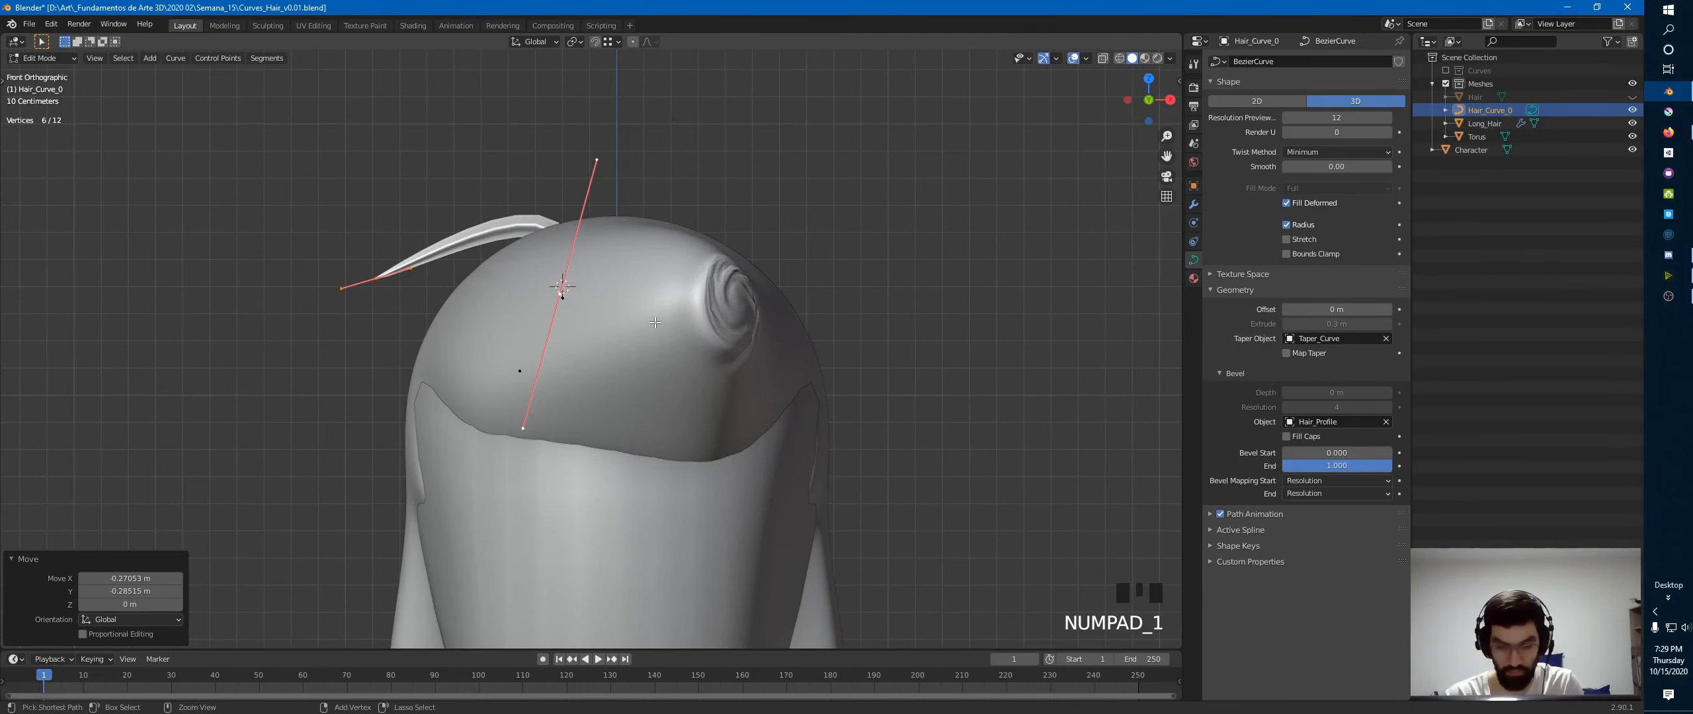
{"action": "key", "text": "ctrl+KP_3"}
{"action": "middle_click_drag", "start_coordinate": [670, 258], "coordinate": [770, 380]}
{"action": "key", "text": "Tab"}
{"action": "left_click", "coordinate": [944, 159]}
{"action": "middle_click_drag", "start_coordinate": [771, 381], "coordinate": [919, 284]}
{"action": "middle_click_drag", "start_coordinate": [920, 284], "coordinate": [668, 338], "text": "shift"}
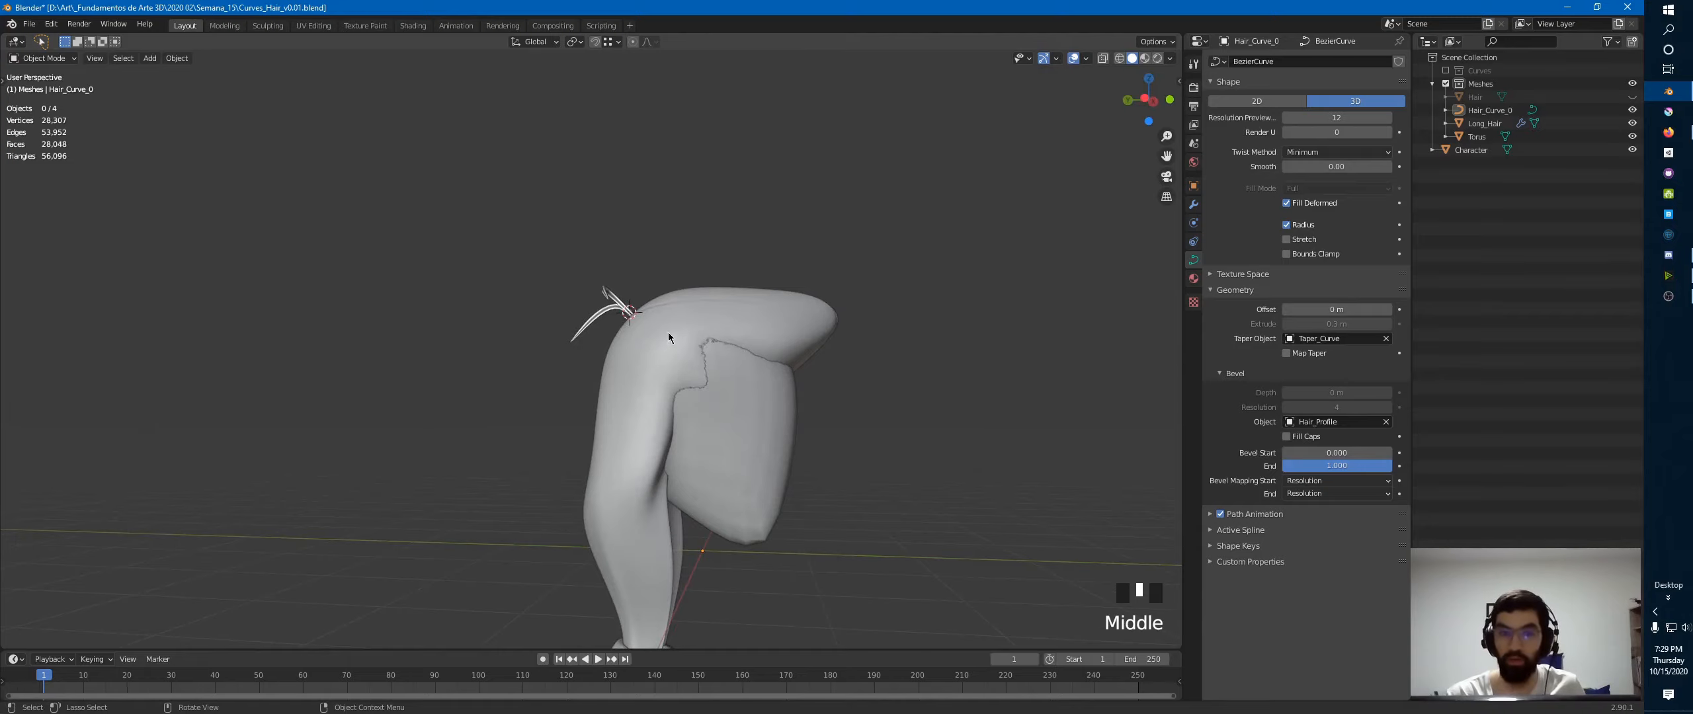
{"action": "left_click", "coordinate": [617, 301]}
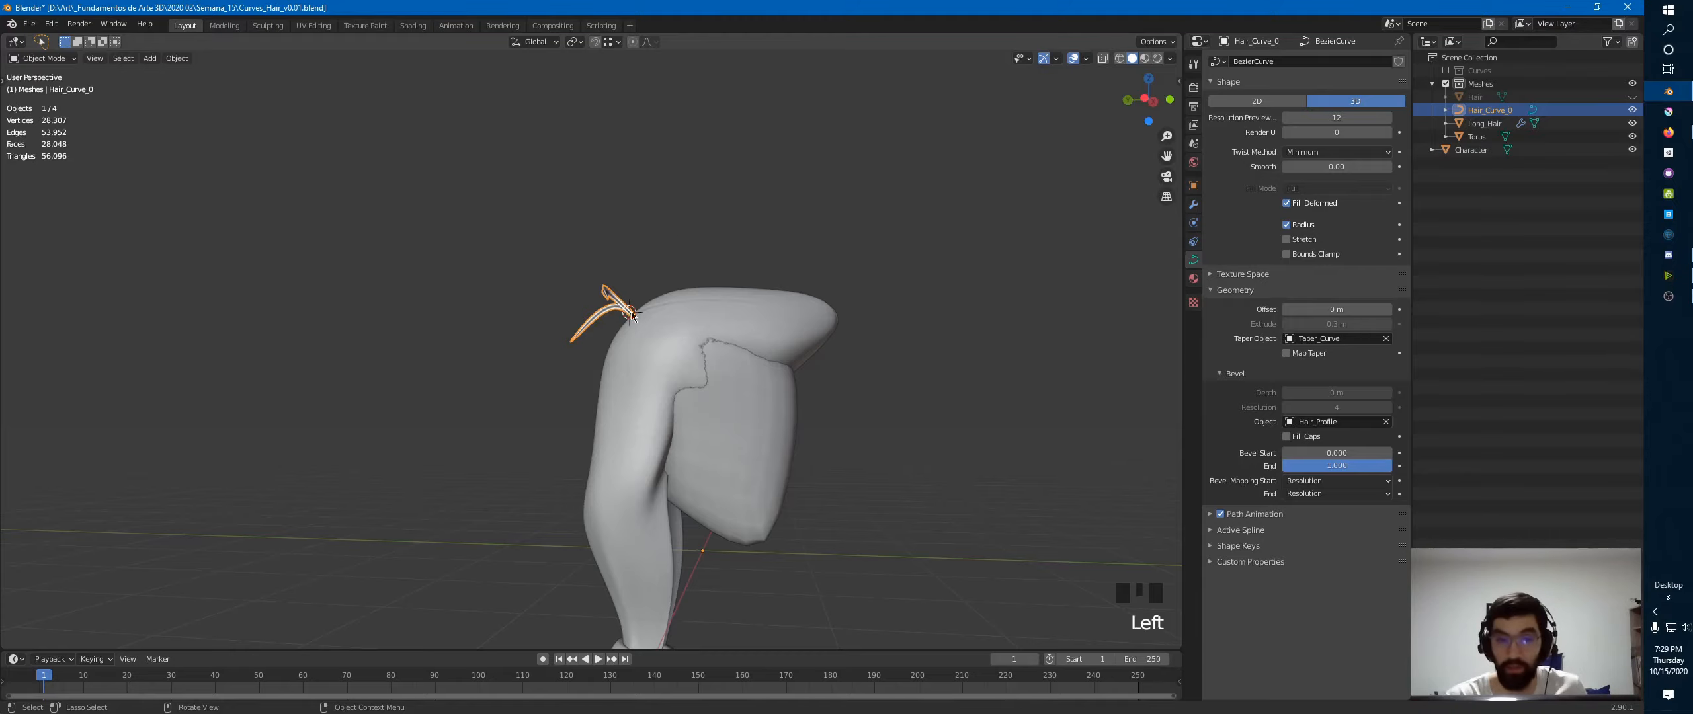
{"action": "middle_click_drag", "start_coordinate": [632, 316], "coordinate": [729, 304], "text": "ctrl"}
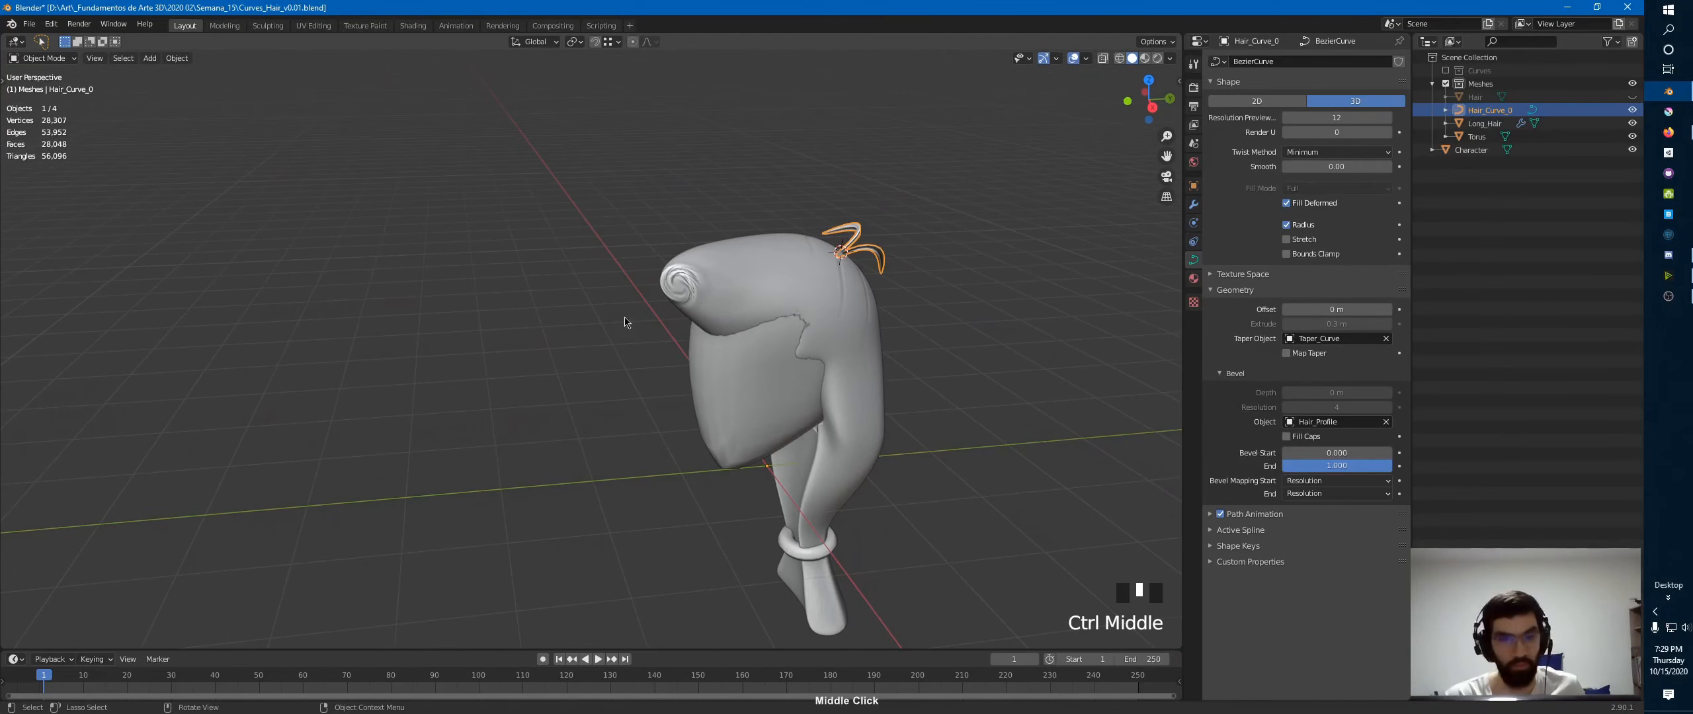
{"action": "middle_click_drag", "start_coordinate": [627, 322], "coordinate": [770, 301]}
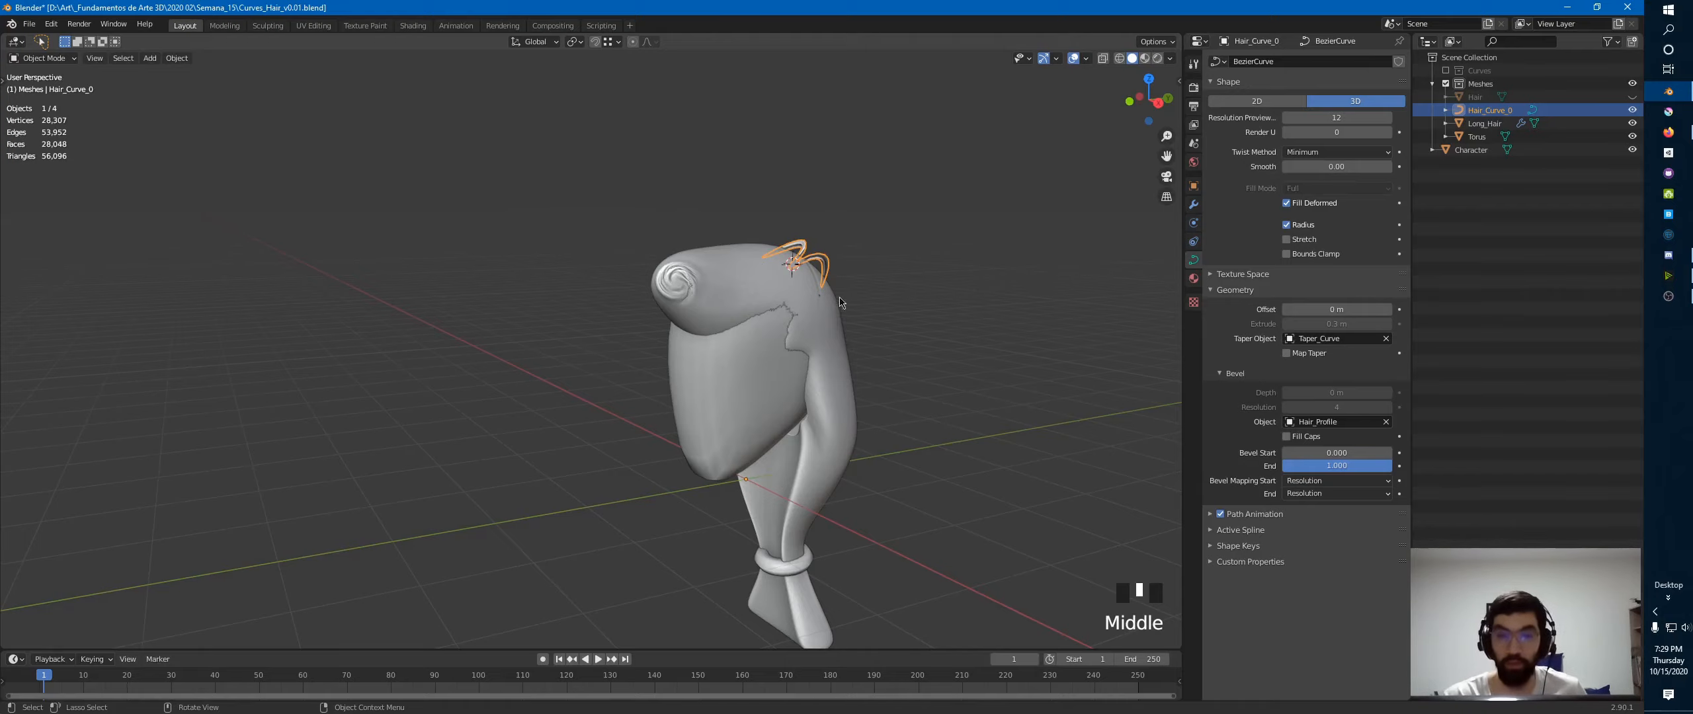
- Edit the Character mesh in face mode and circle-select the lower front faces around the chin in the front view
{"action": "left_click", "coordinate": [748, 365]}
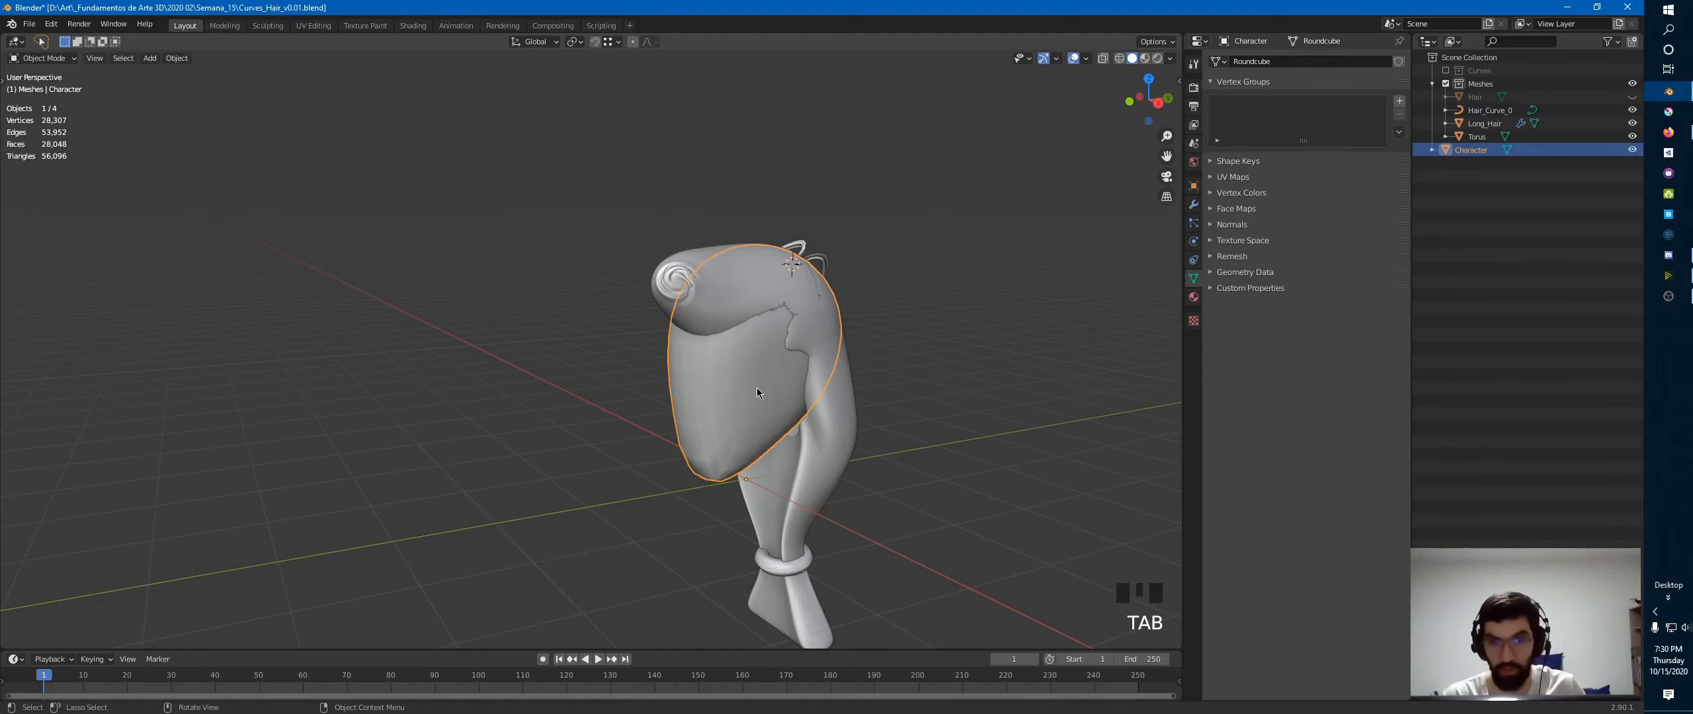
{"action": "middle_click_drag", "start_coordinate": [757, 393], "coordinate": [907, 381]}
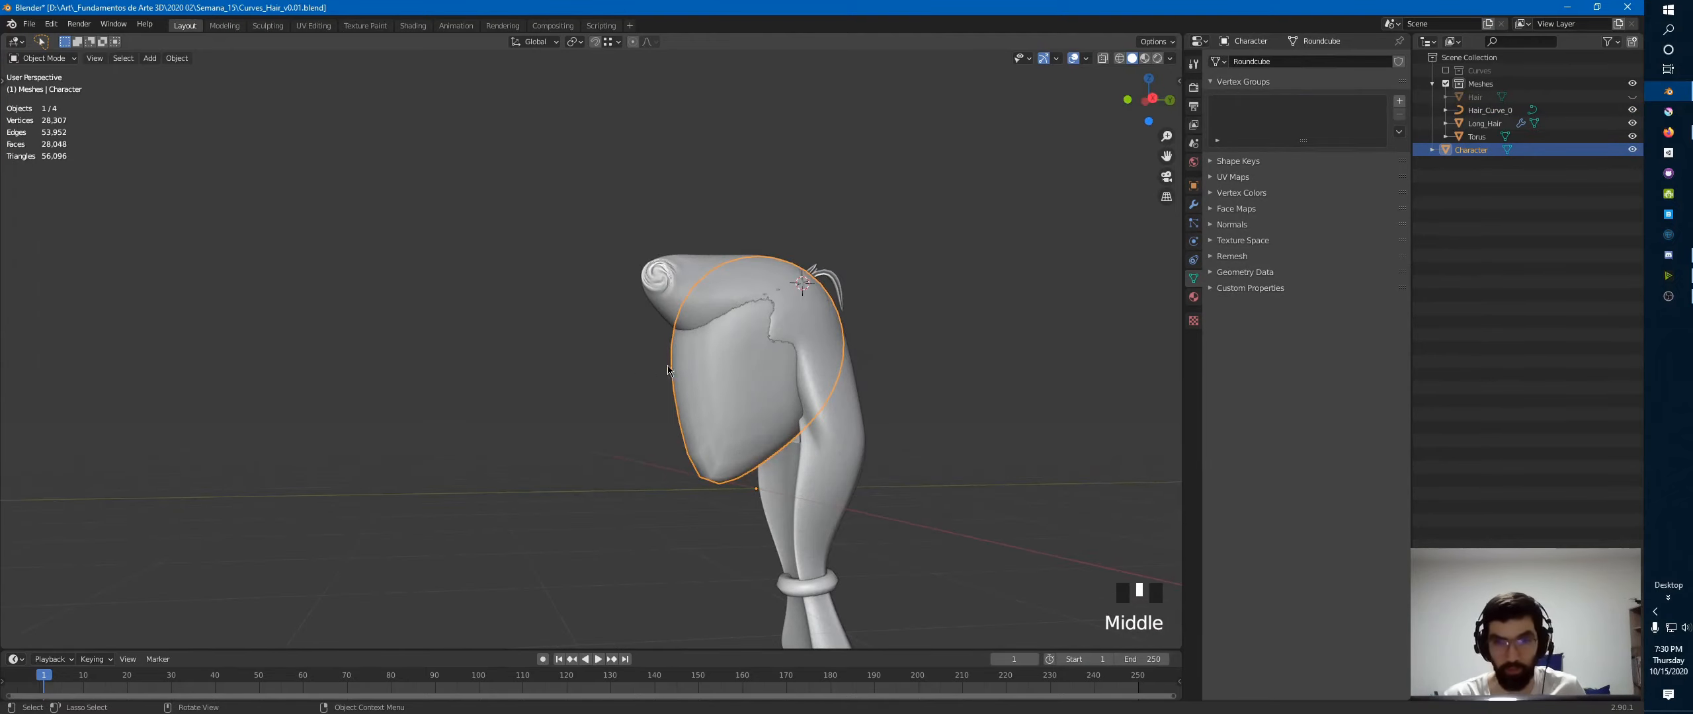
{"action": "left_click", "coordinate": [731, 374]}
{"action": "key", "text": "Tab"}
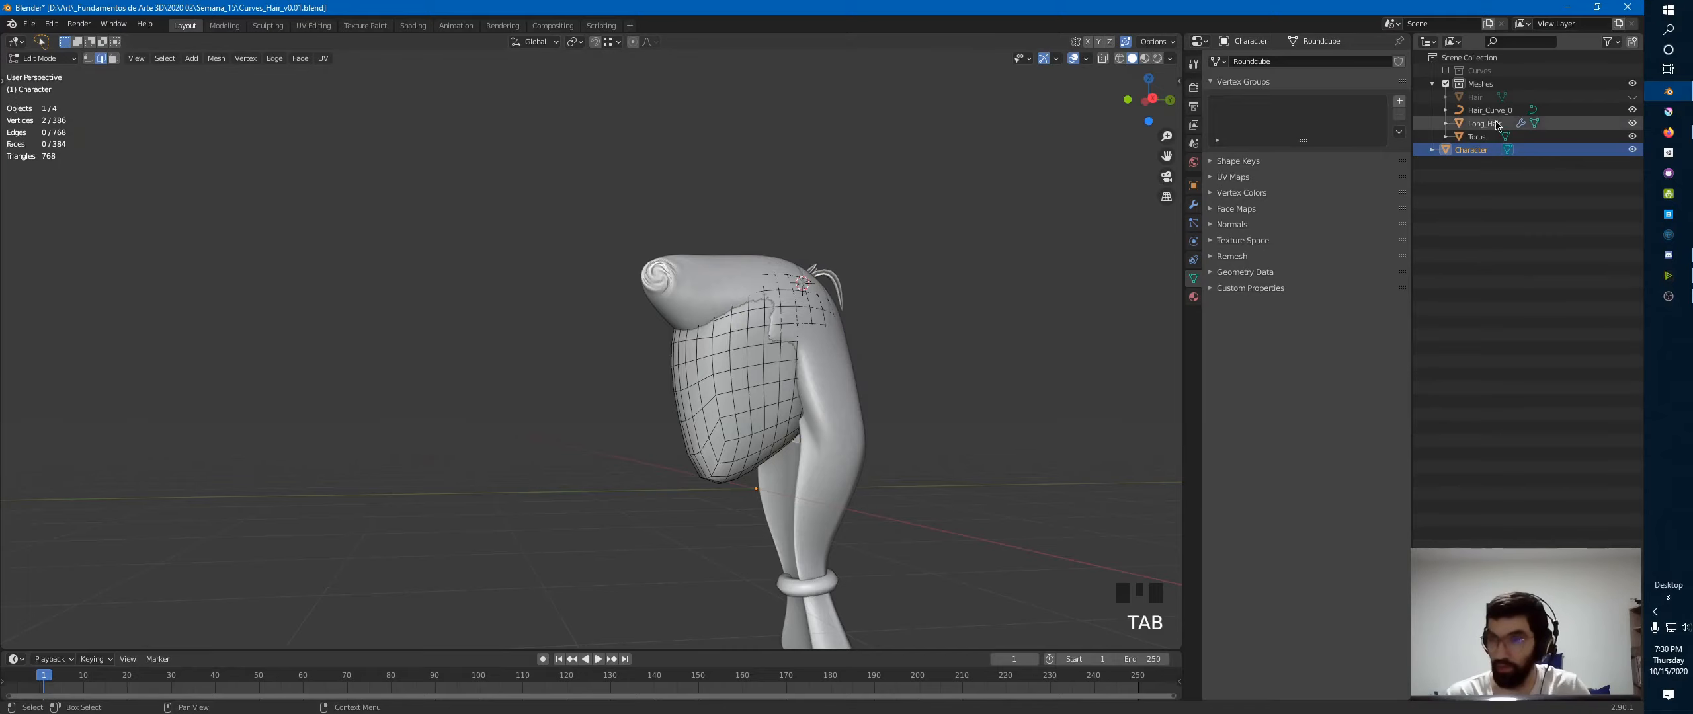
{"action": "key", "text": "KP_1"}
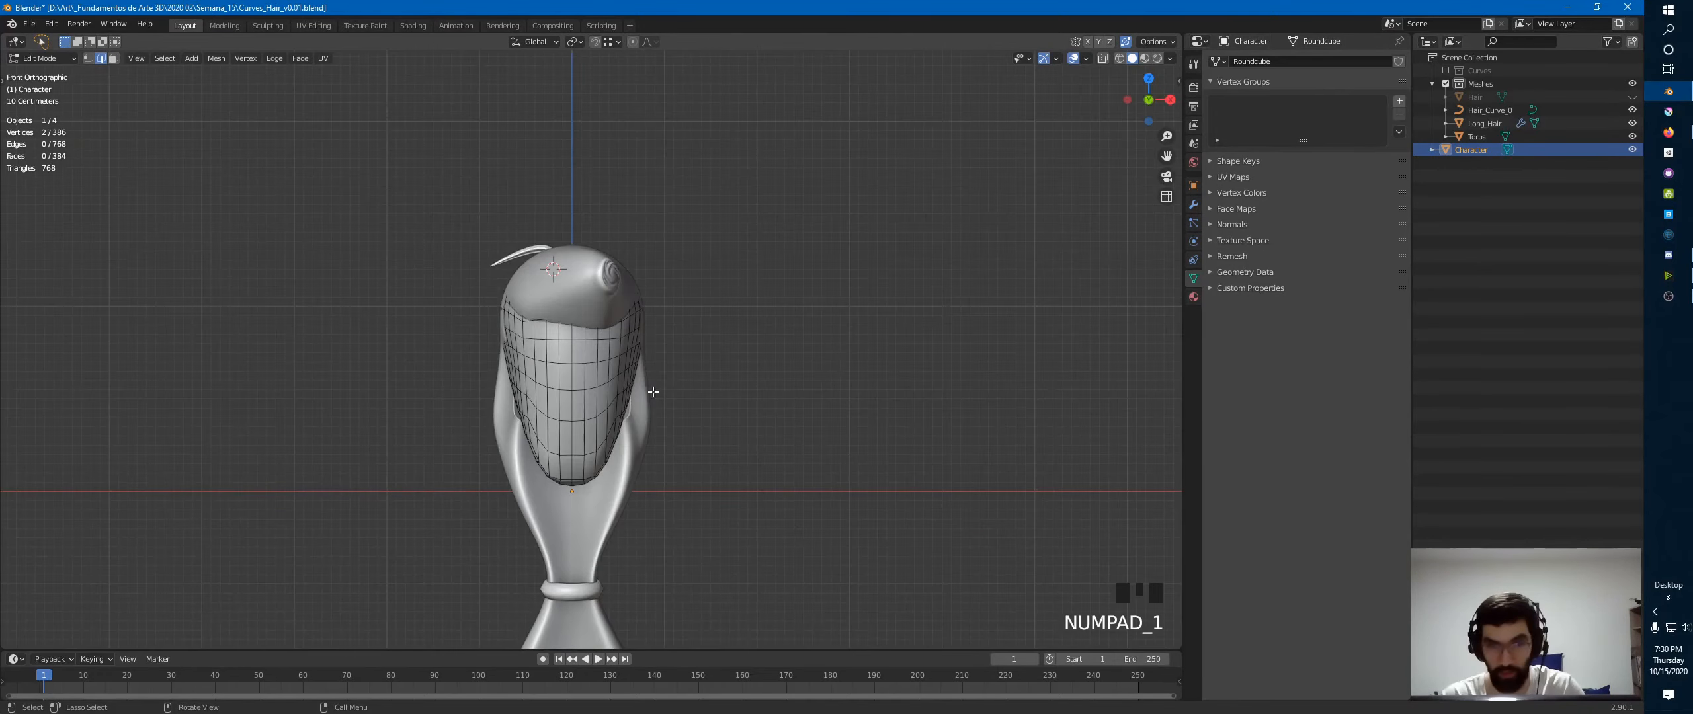
{"action": "middle_click_drag", "start_coordinate": [670, 368], "coordinate": [637, 342], "text": "ctrl"}
{"action": "key", "text": "3"}
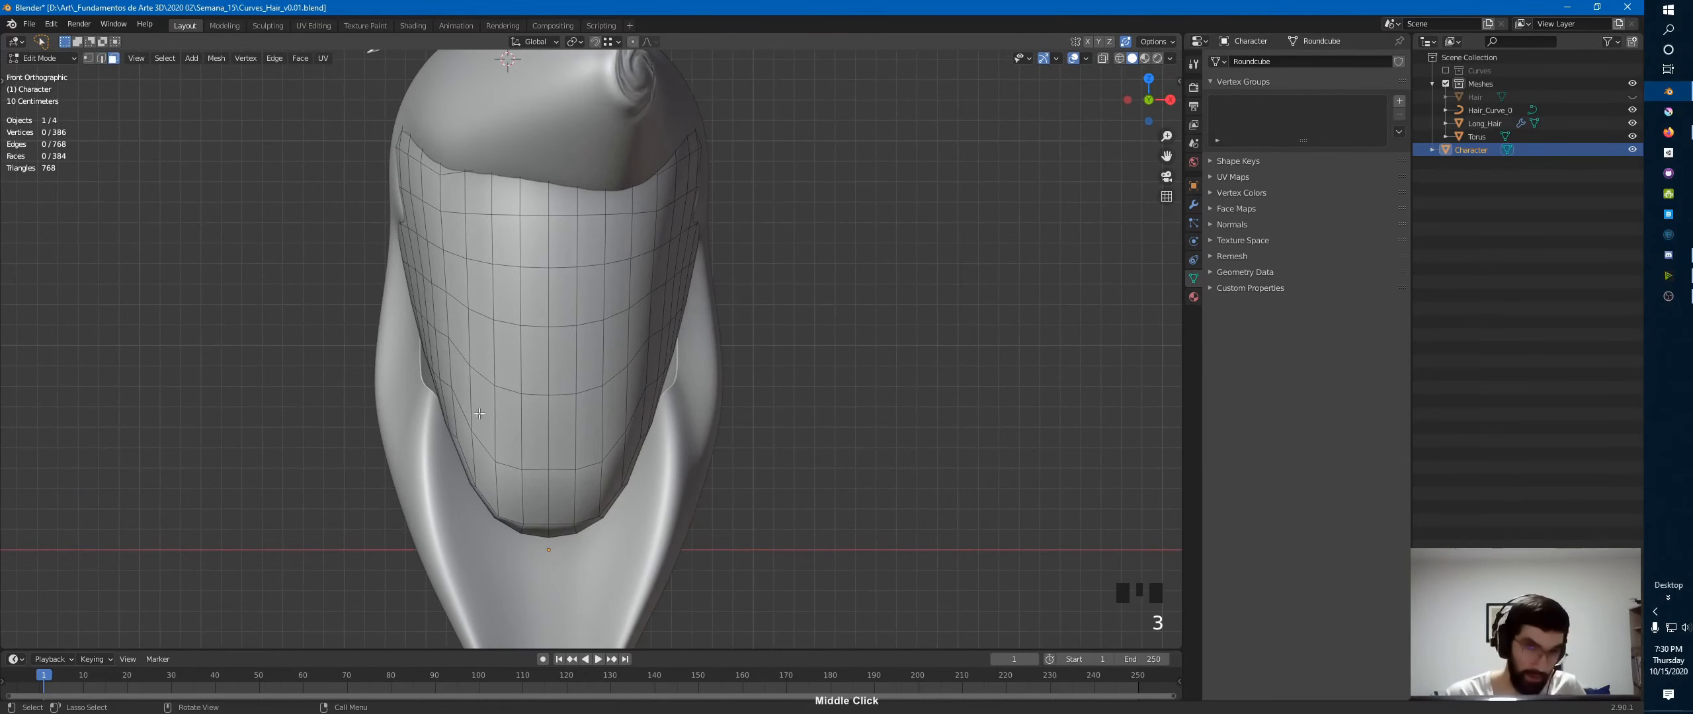
{"action": "key", "text": "c"}
{"action": "mouse_move", "coordinate": [447, 384]}
{"action": "left_mouse_down"}
{"action": "mouse_move", "coordinate": [488, 490]}
{"action": "mouse_move", "coordinate": [588, 483]}
{"action": "mouse_move", "coordinate": [656, 389]}
{"action": "mouse_move", "coordinate": [438, 418]}
{"action": "left_mouse_up"}
{"action": "left_click_drag", "start_coordinate": [440, 370], "coordinate": [423, 387]}
{"action": "right_click", "coordinate": [415, 389]}
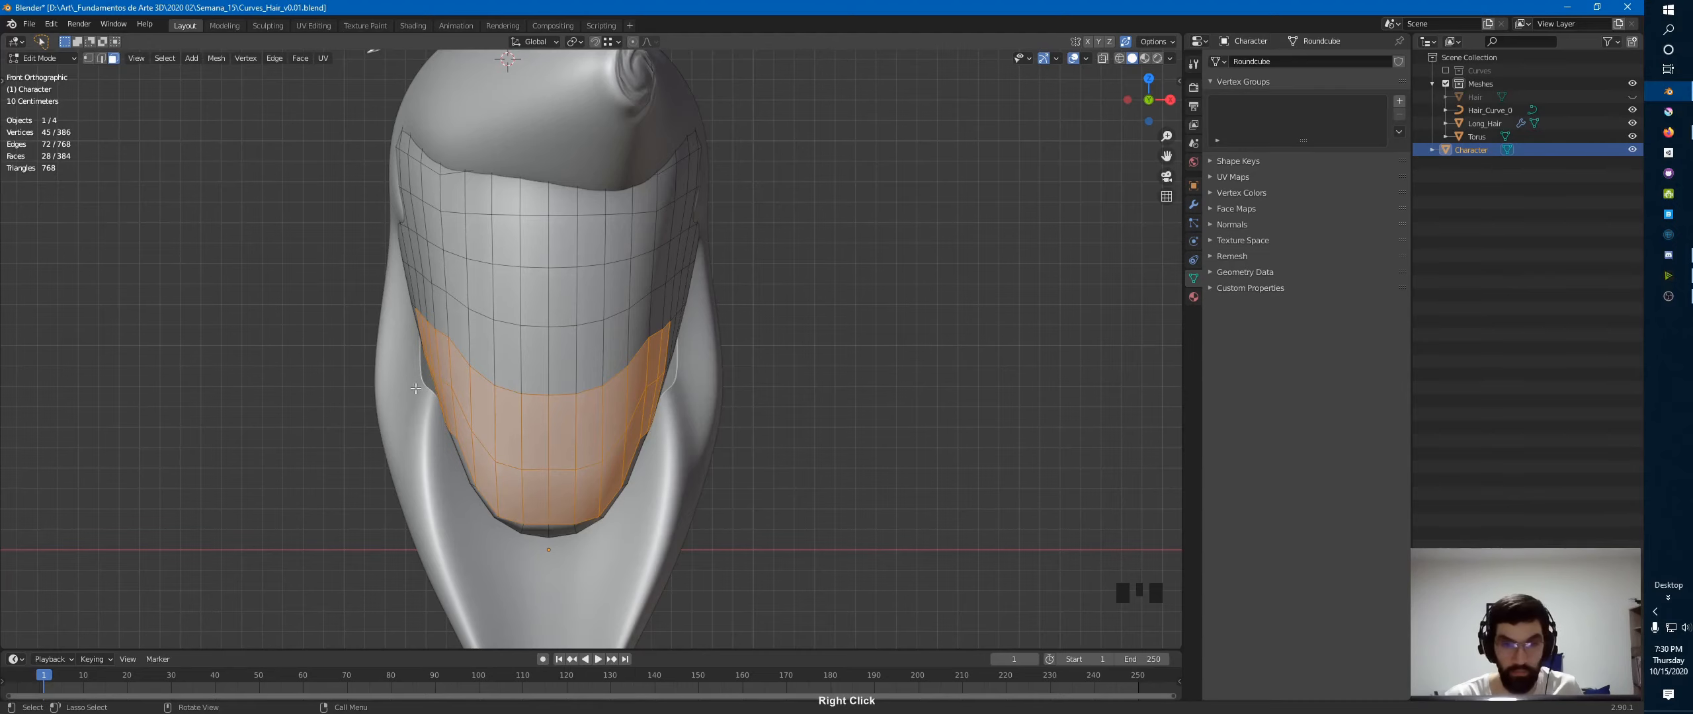
- With X-ray on in the right view, extend the face selection across the jaw and up the sideburn area
{"action": "key", "text": "KP_3"}
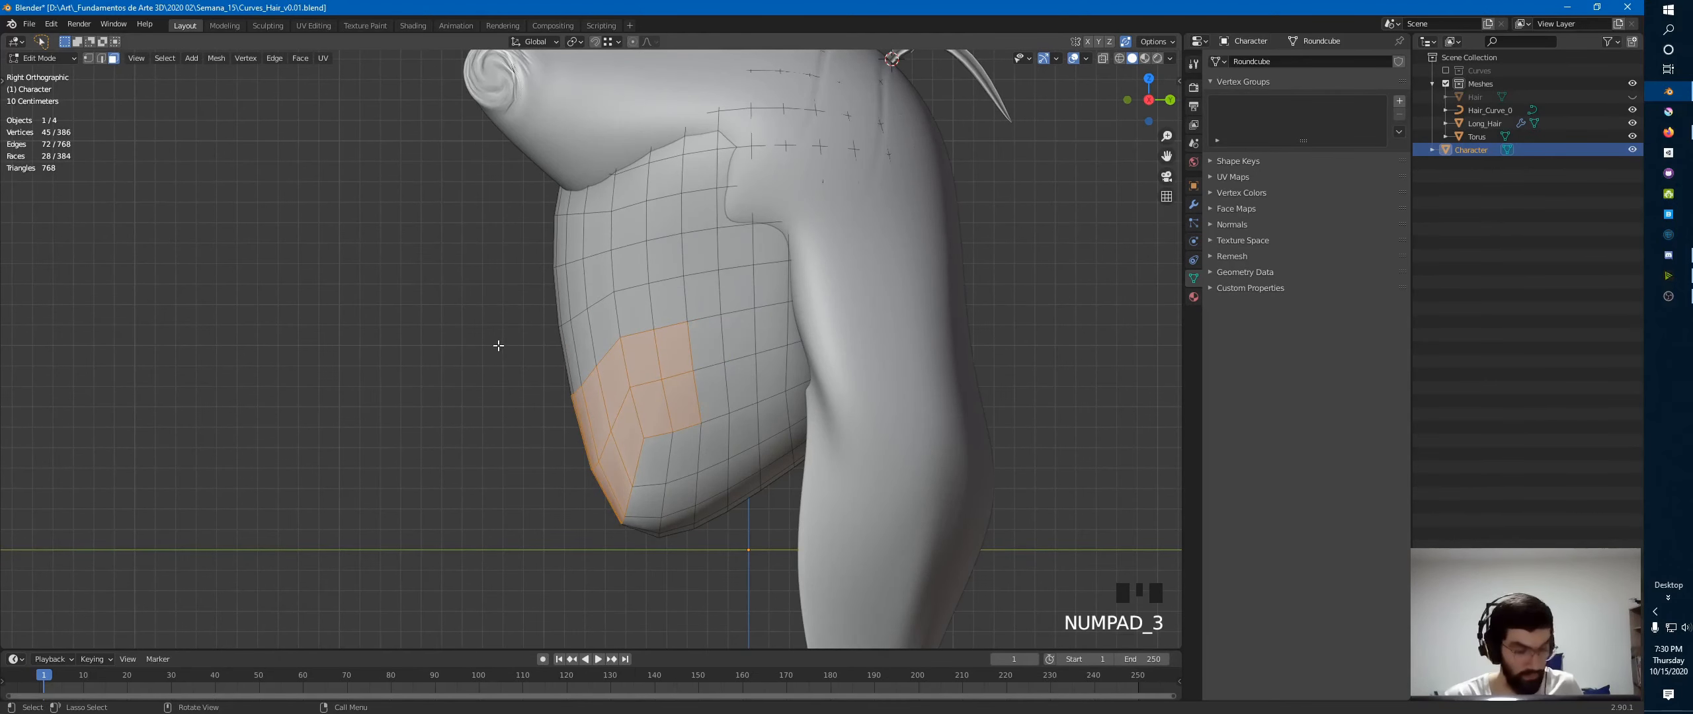
{"action": "key", "text": "alt+z"}
{"action": "key", "text": "c"}
{"action": "mouse_move", "coordinate": [761, 367]}
{"action": "middle_mouse_down"}
{"action": "mouse_move", "coordinate": [734, 348]}
{"action": "mouse_move", "coordinate": [657, 468]}
{"action": "middle_mouse_up"}
{"action": "mouse_move", "coordinate": [657, 467]}
{"action": "left_mouse_down"}
{"action": "mouse_move", "coordinate": [662, 519]}
{"action": "mouse_move", "coordinate": [688, 456]}
{"action": "mouse_move", "coordinate": [725, 502]}
{"action": "mouse_move", "coordinate": [736, 431]}
{"action": "mouse_move", "coordinate": [741, 496]}
{"action": "mouse_move", "coordinate": [731, 334]}
{"action": "mouse_move", "coordinate": [767, 489]}
{"action": "mouse_move", "coordinate": [767, 334]}
{"action": "mouse_move", "coordinate": [738, 258]}
{"action": "mouse_move", "coordinate": [759, 238]}
{"action": "left_mouse_up"}
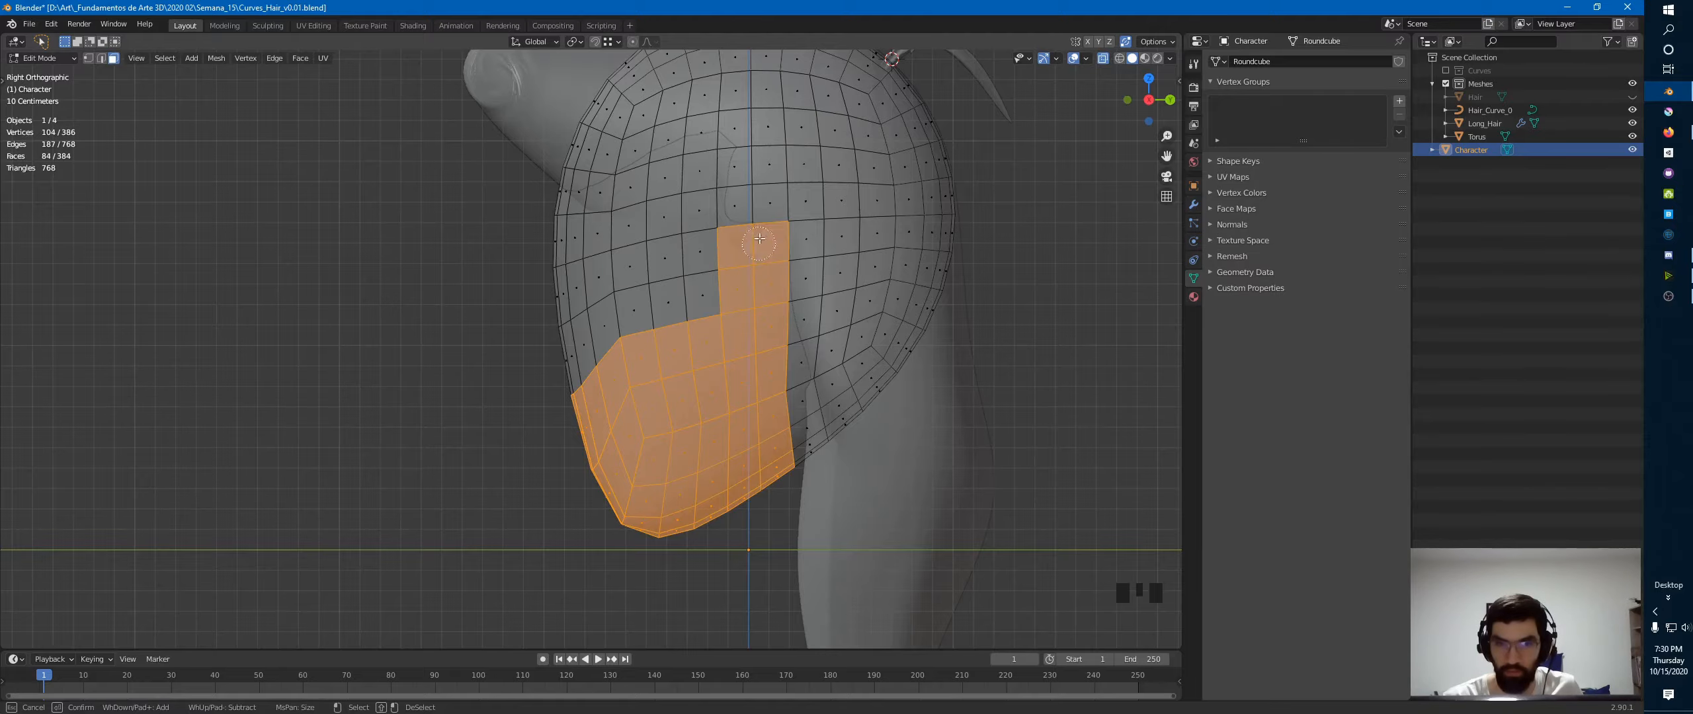
{"action": "right_click", "coordinate": [676, 338]}
- Duplicate the selected jaw faces, scale the copy to 1.123 and separate it into its own object
{"action": "middle_click_drag", "start_coordinate": [676, 339], "coordinate": [760, 372]}
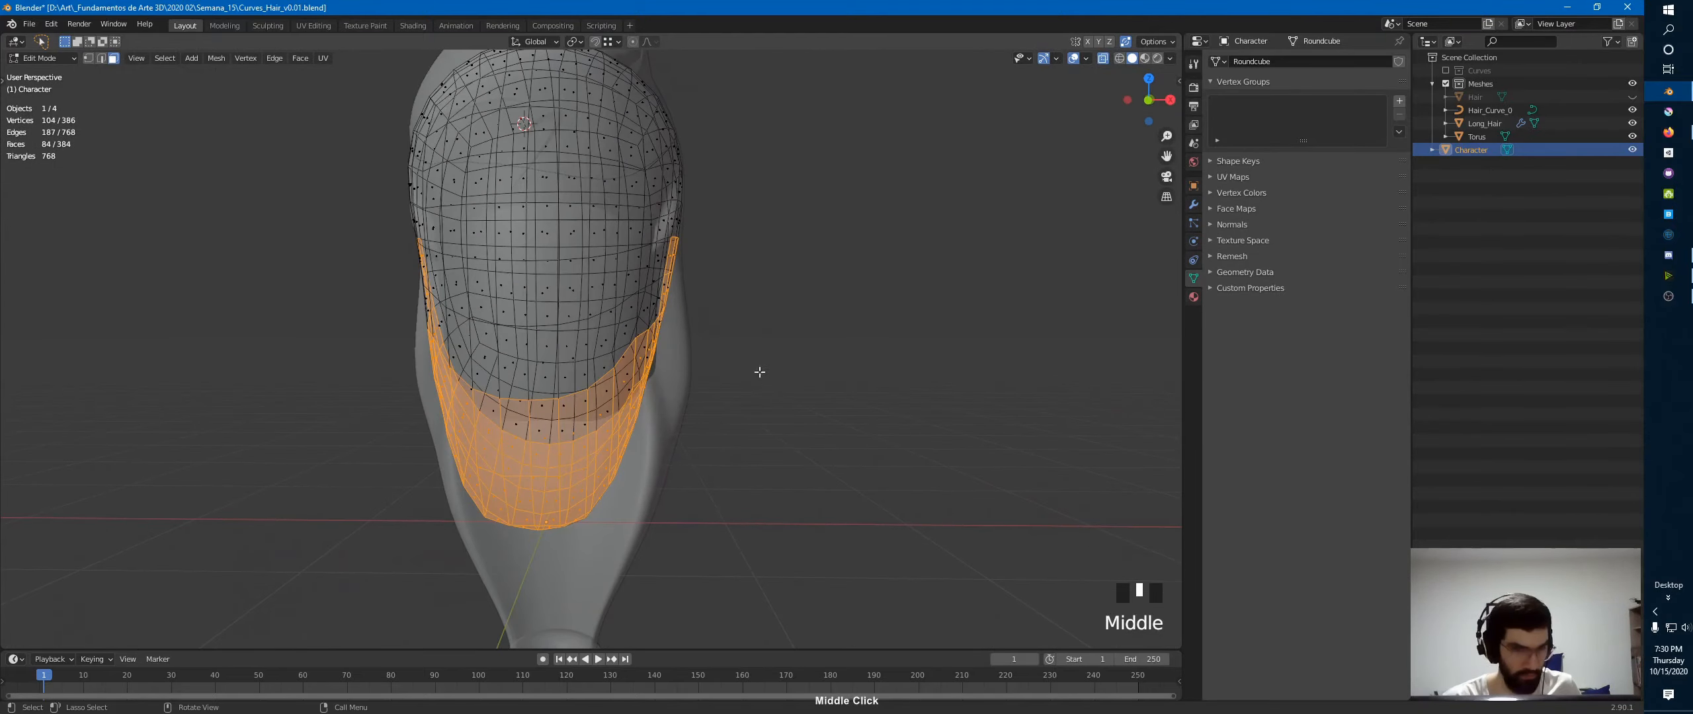
{"action": "key", "text": "shift+d"}
{"action": "key", "text": "s"}
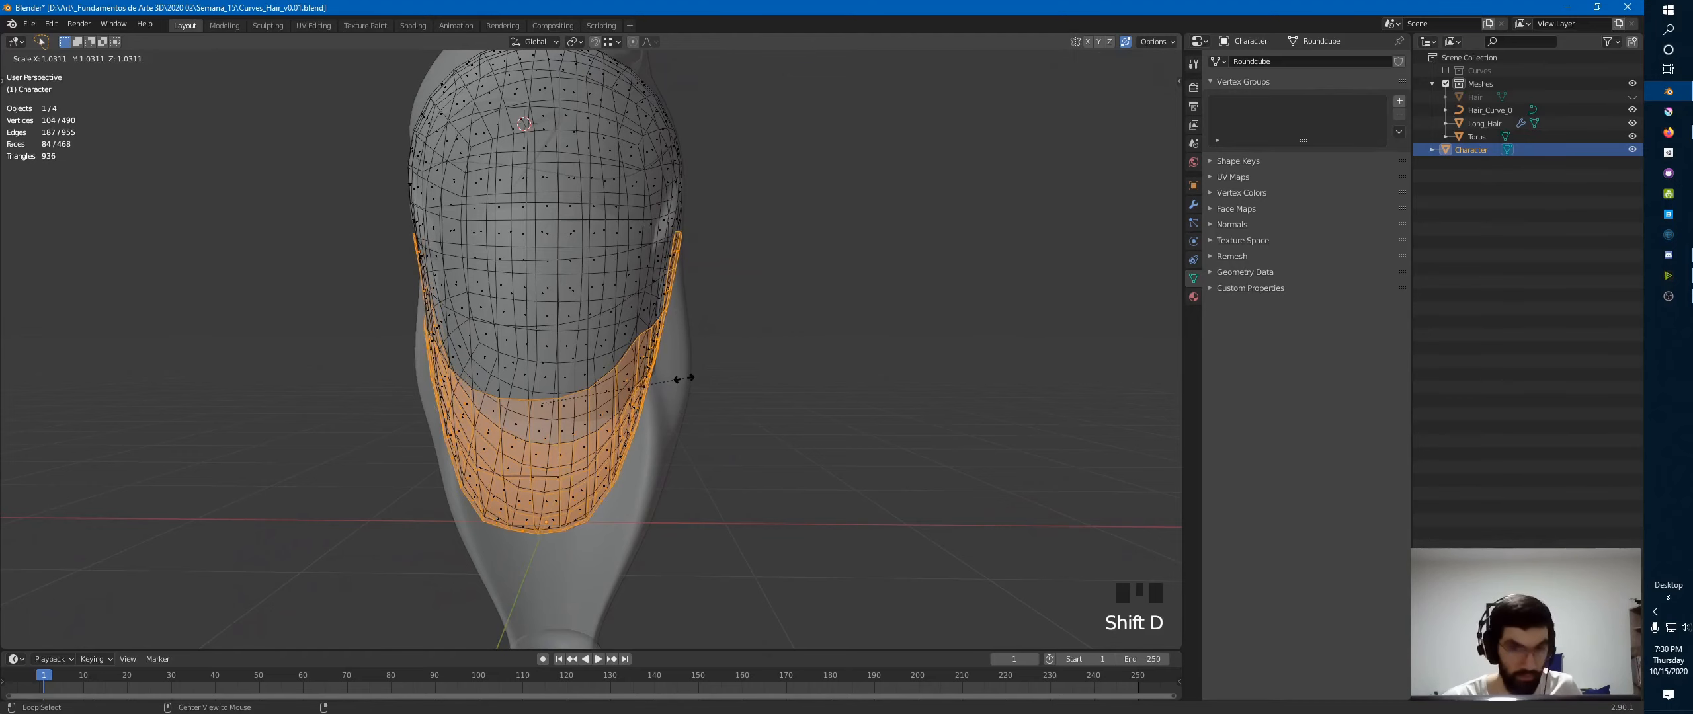
{"action": "left_click", "coordinate": [697, 376]}
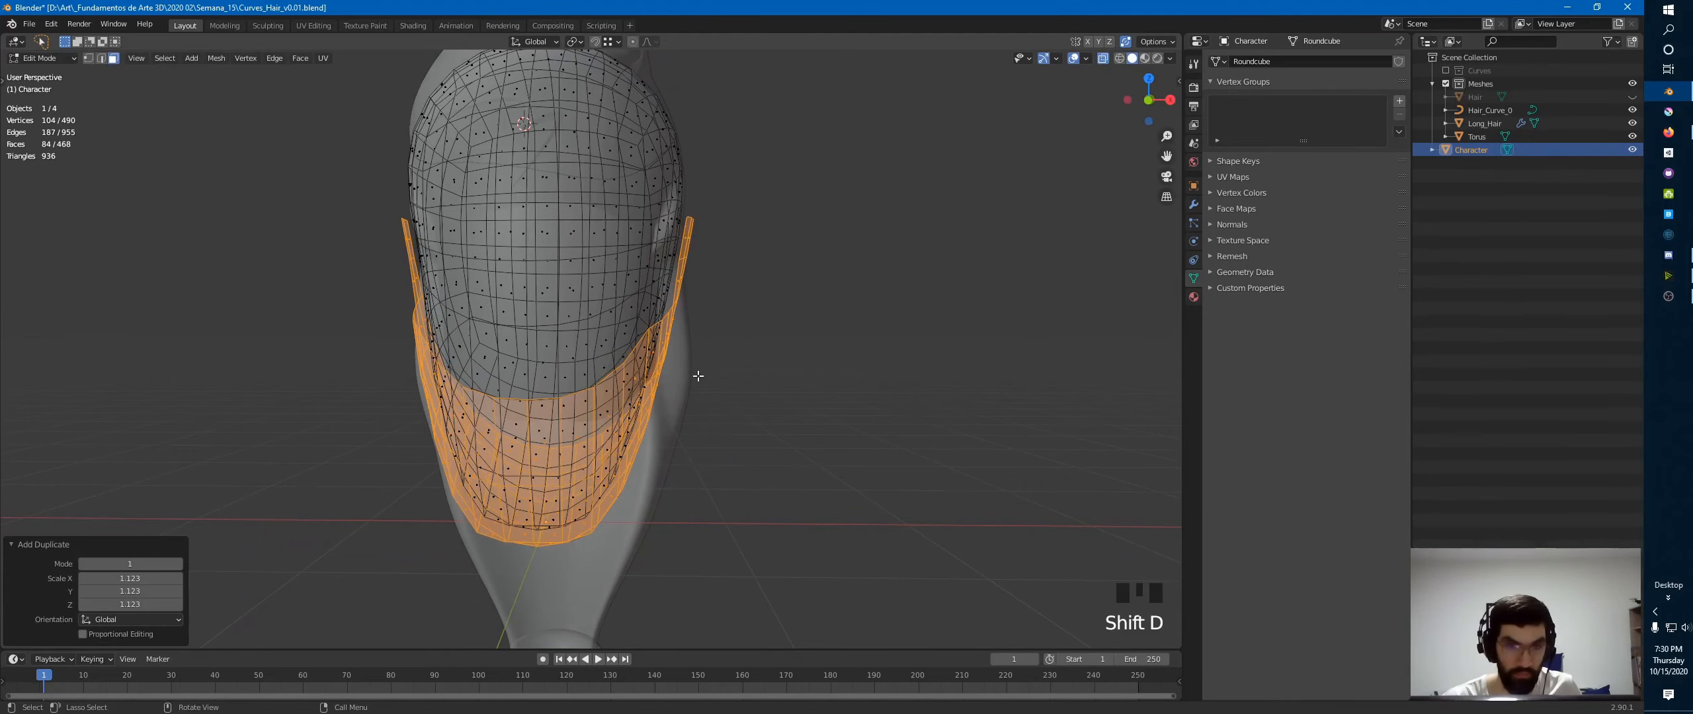
{"action": "key", "text": "p"}
{"action": "left_click", "coordinate": [655, 364]}
{"action": "key", "text": "Tab"}
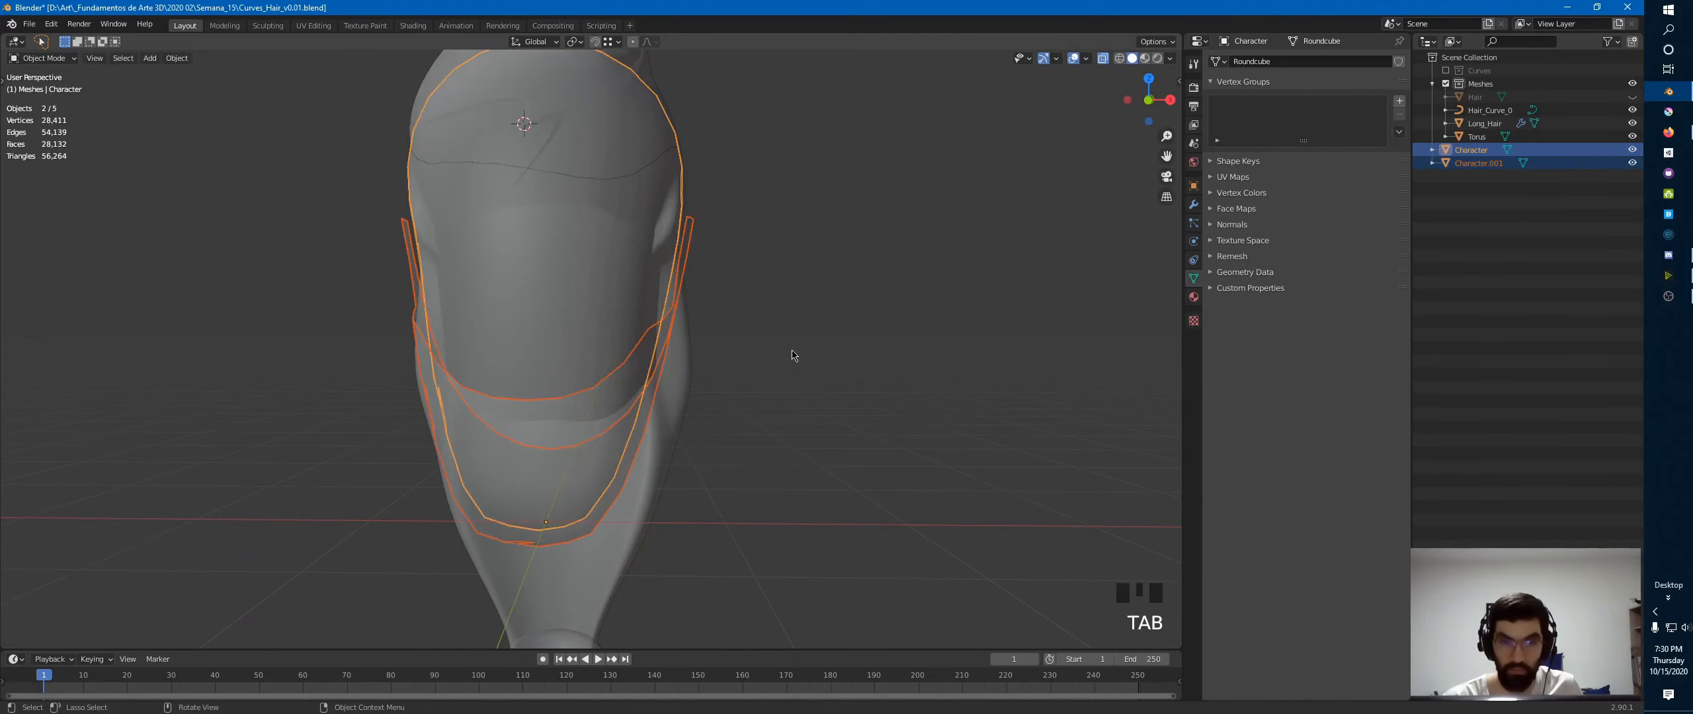
- Rename the separated jaw mesh to Beard and place it in the Meshes collection
{"action": "left_click", "coordinate": [694, 237]}
{"action": "key", "text": "F2"}
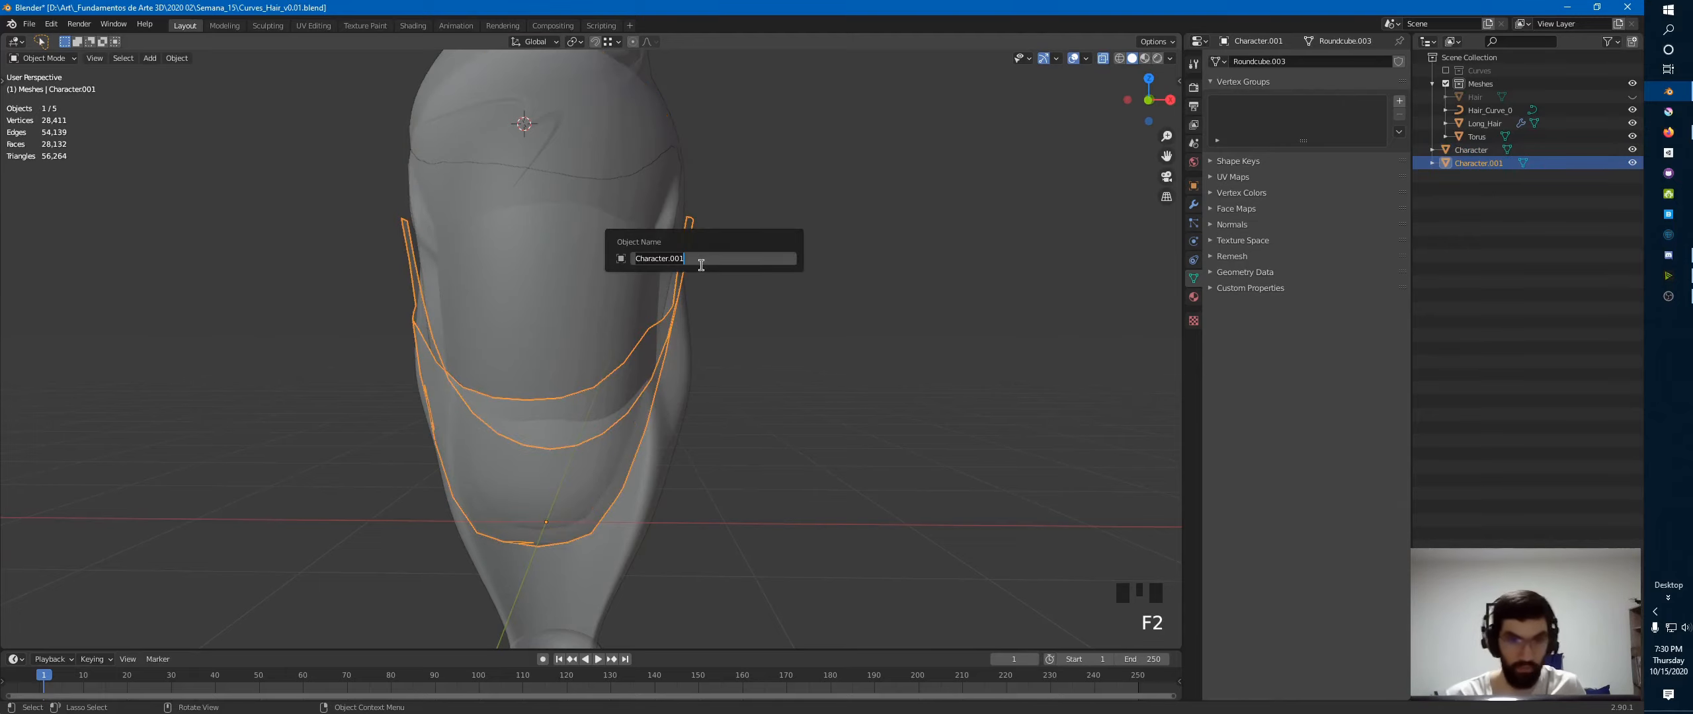
{"action": "type", "text": "Beard"}
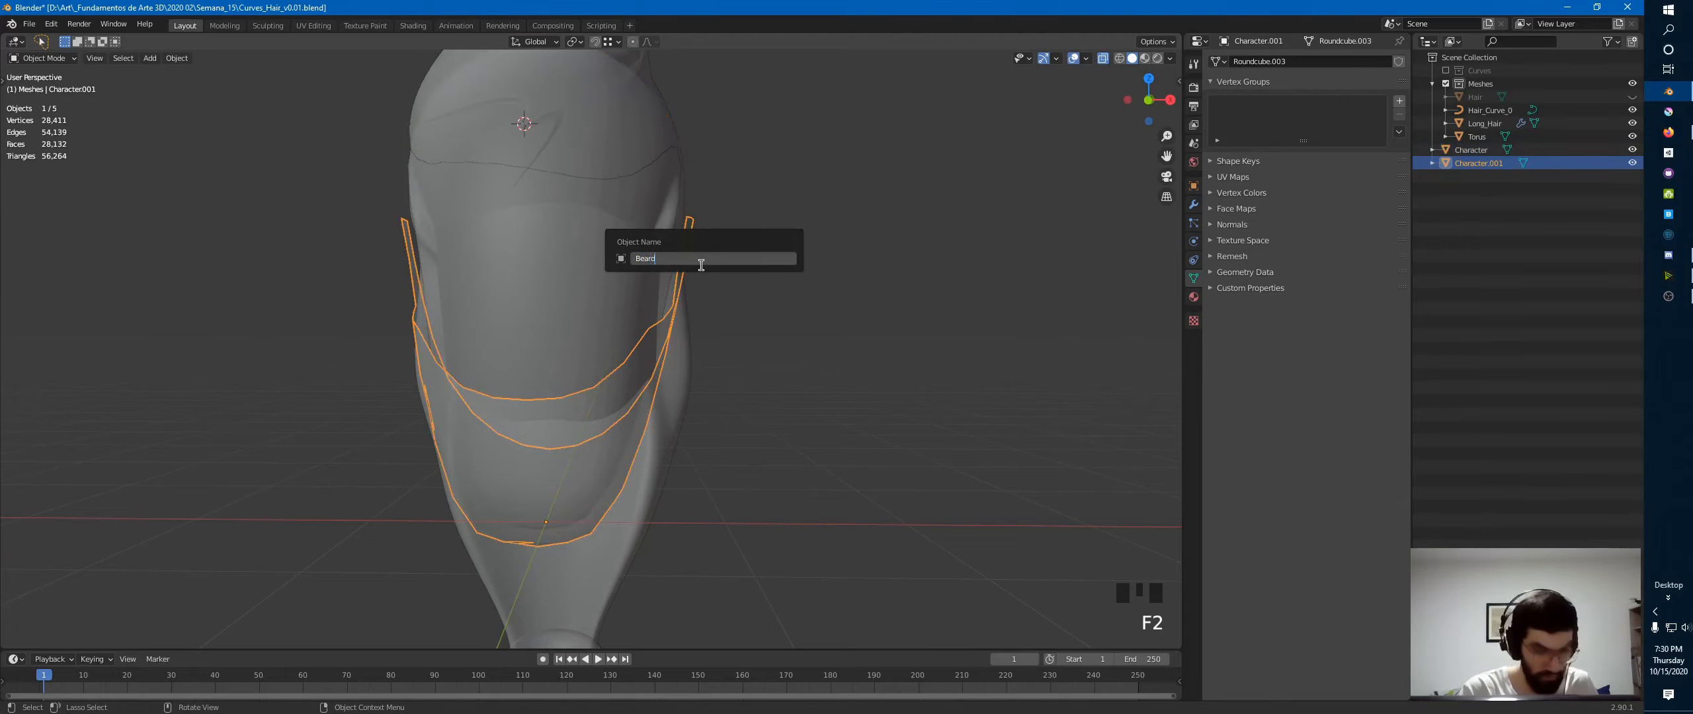
{"action": "key", "text": "Return"}
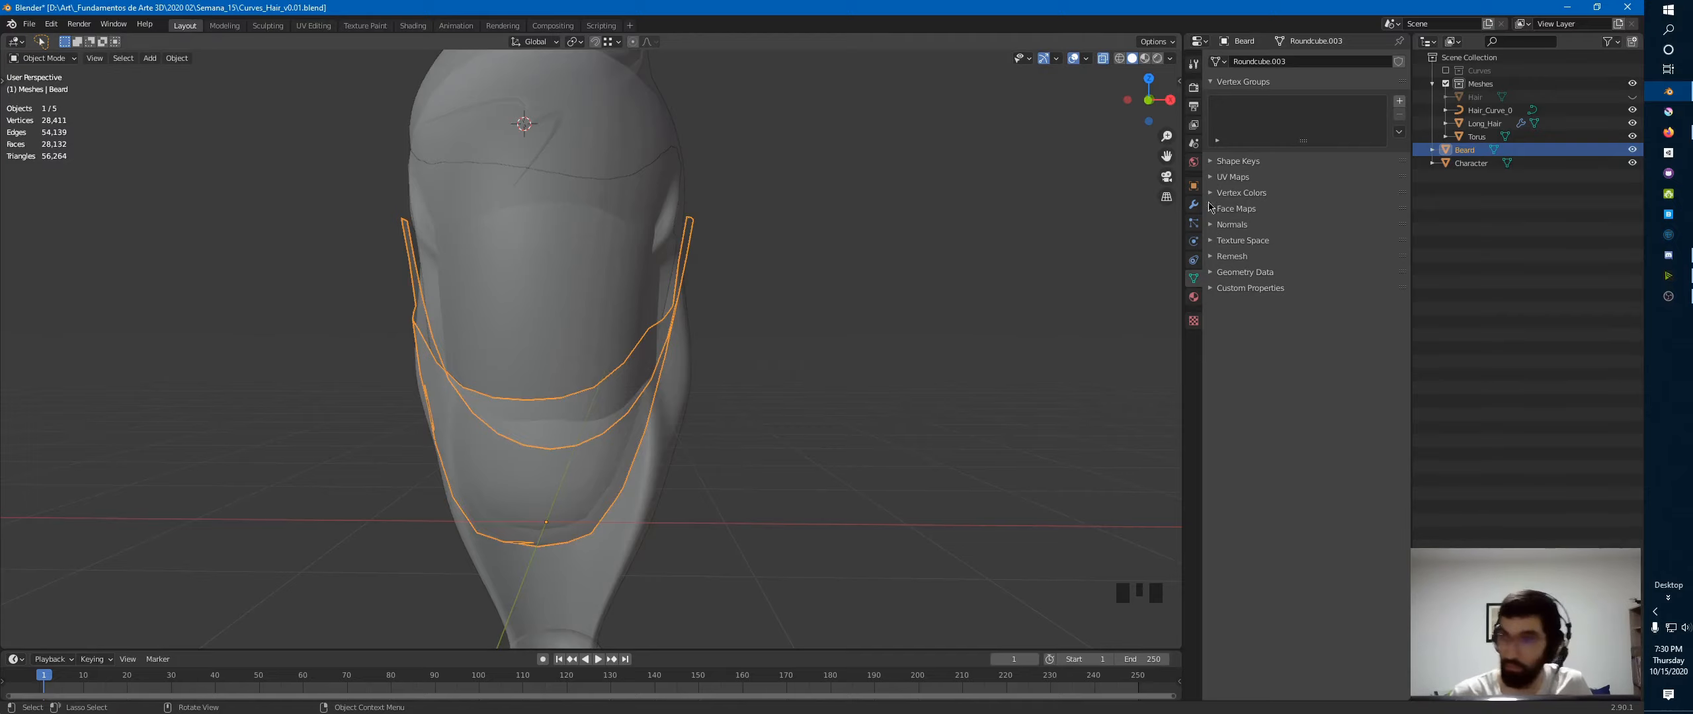
{"action": "left_click", "coordinate": [1469, 154]}
{"action": "key", "text": "Left"}
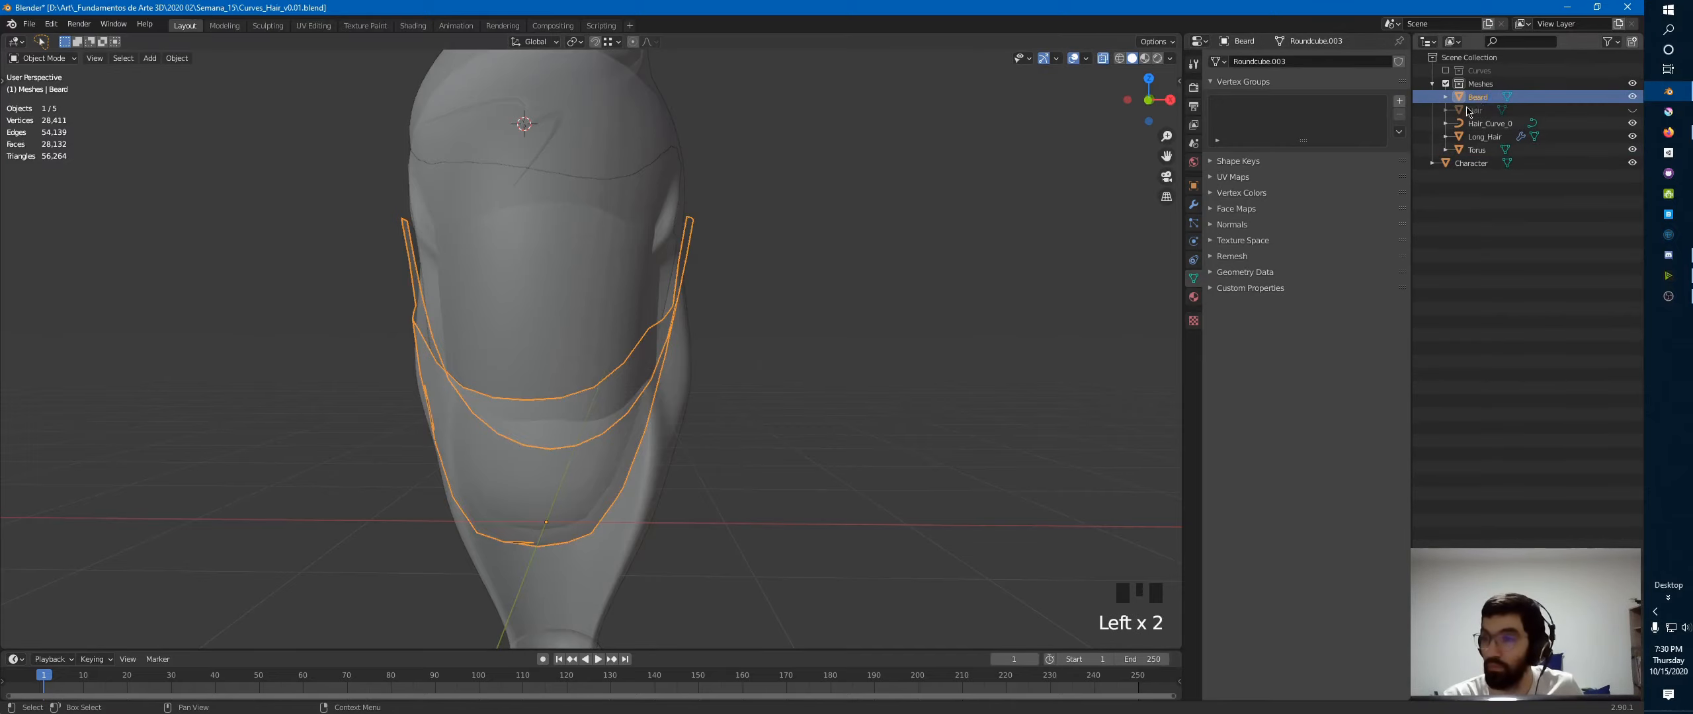
- Pull the Beard's chin vertices down about 1 m using smooth proportional editing at size 0.51, and rotate them to angle the tip
{"action": "key", "text": "KP_3"}
{"action": "key", "text": "alt+z"}
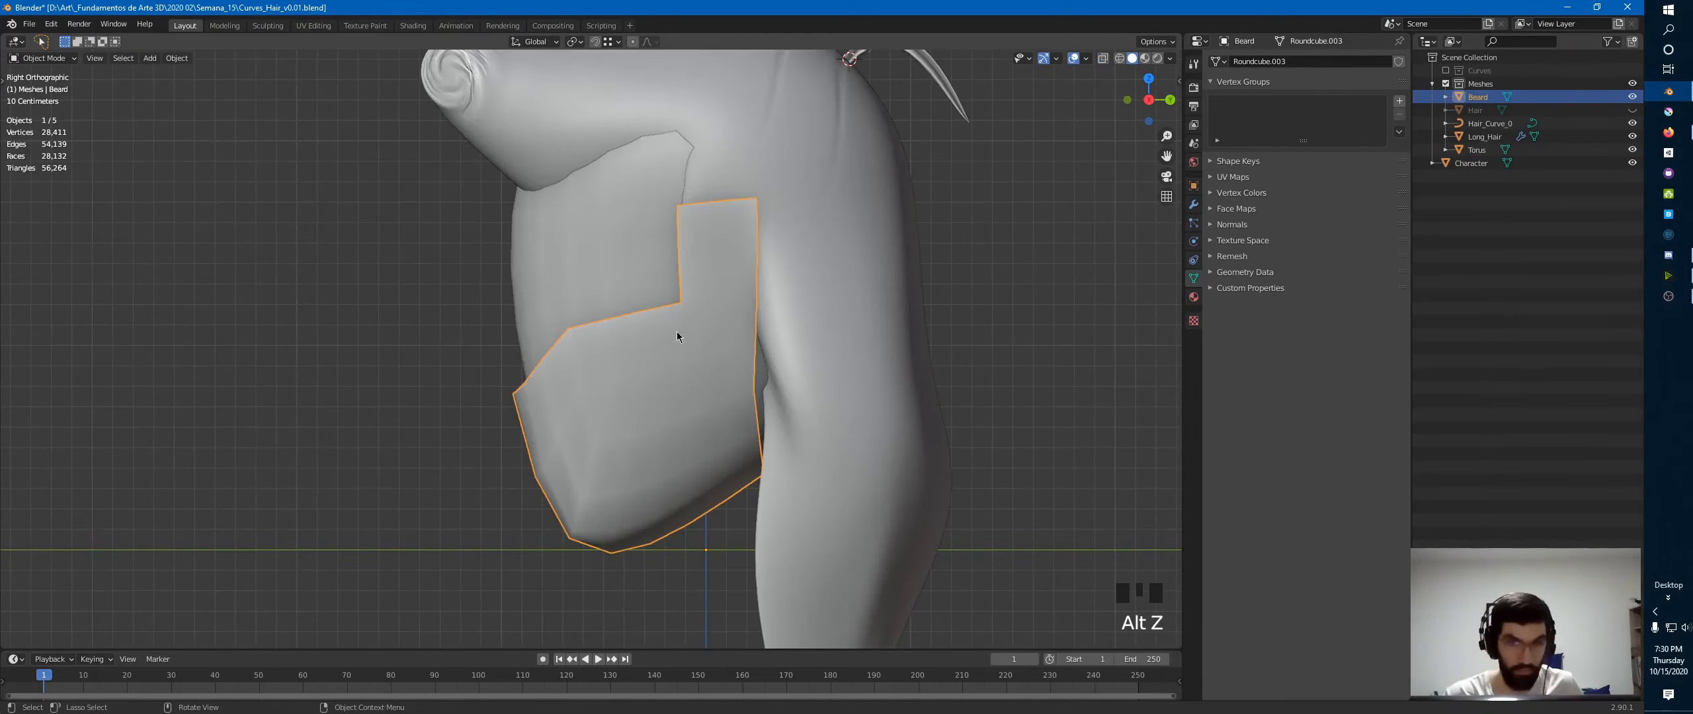
{"action": "key", "text": "Tab"}
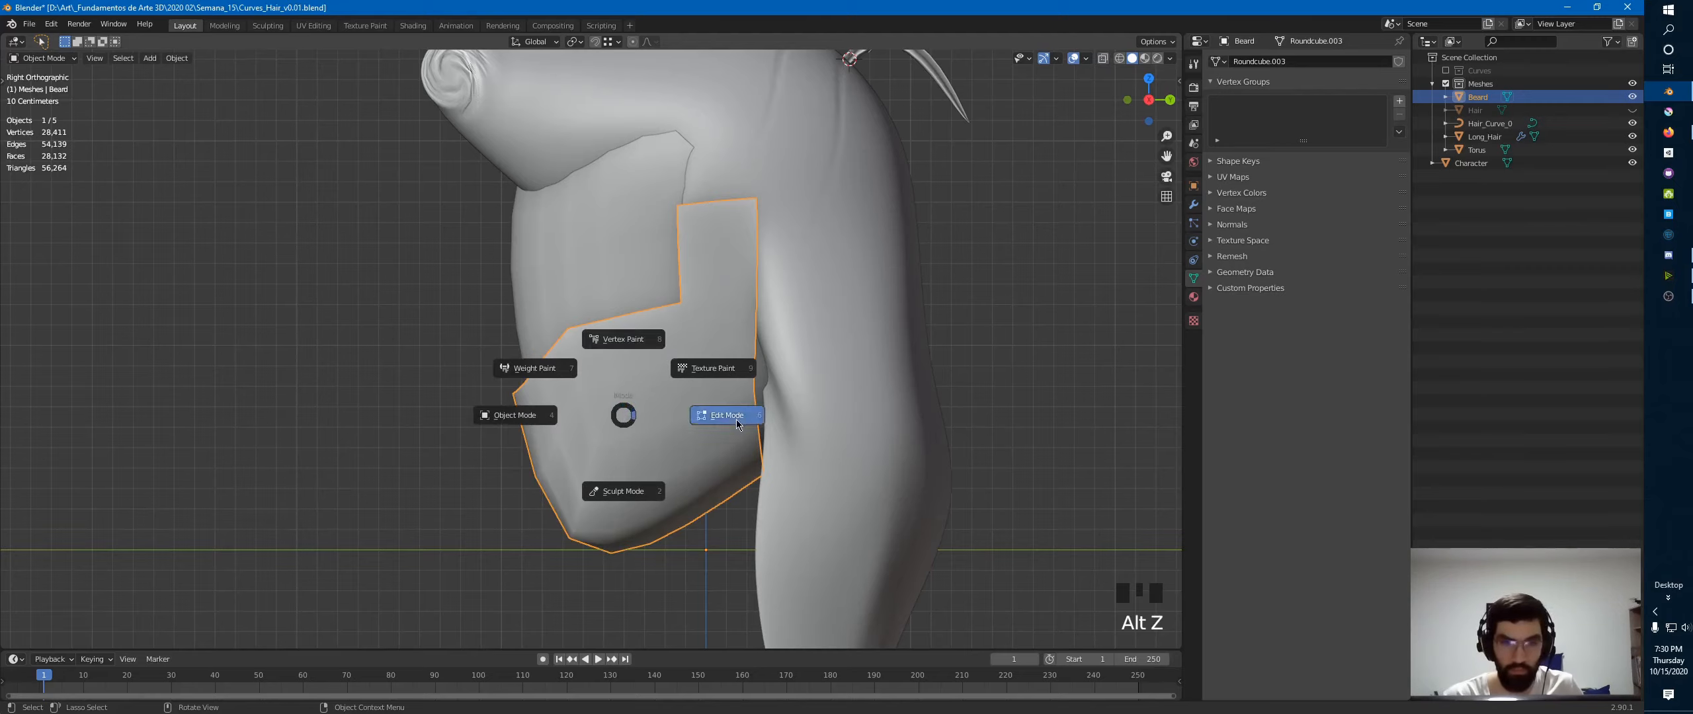
{"action": "key", "text": "1"}
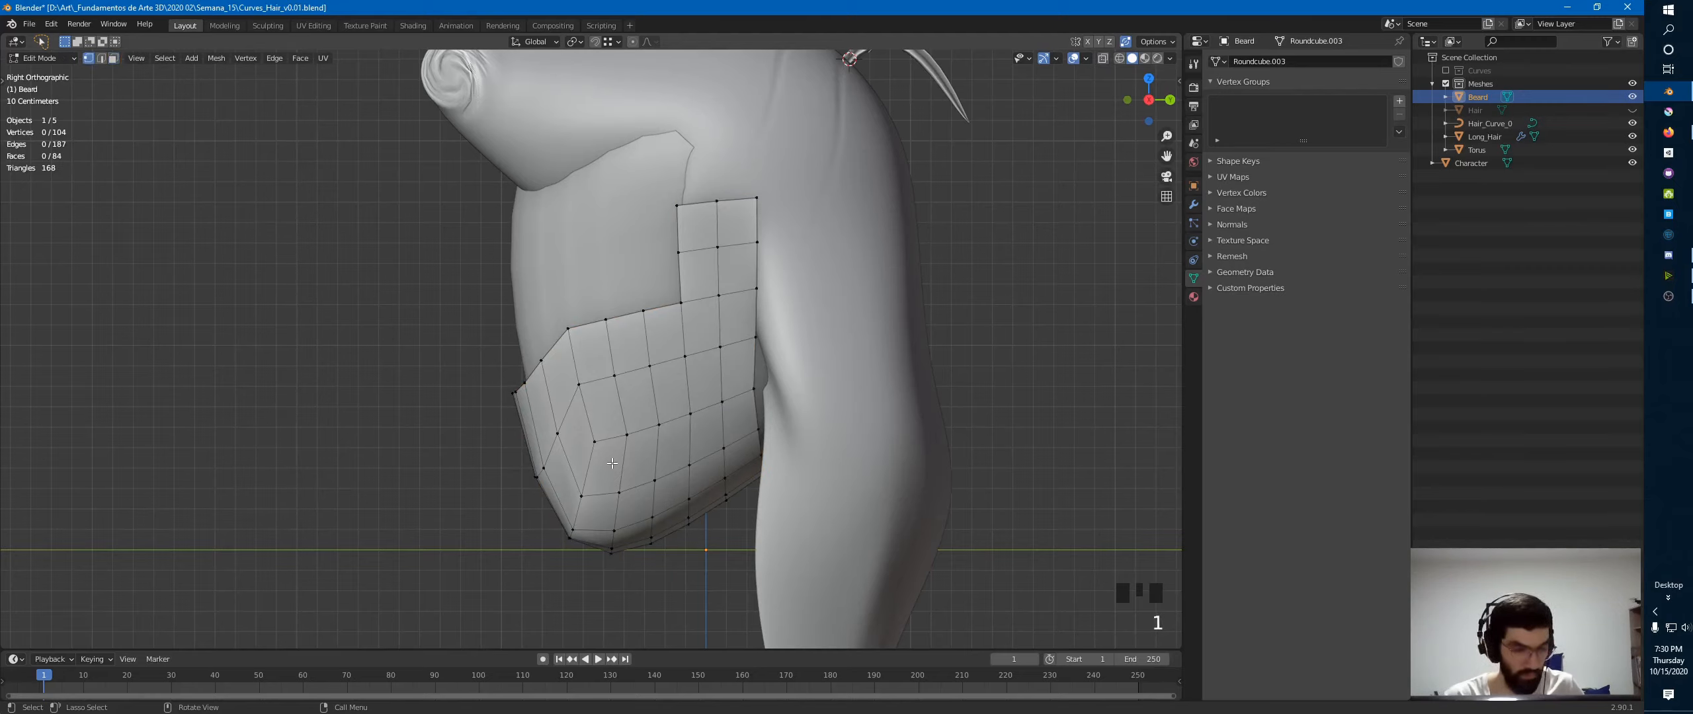
{"action": "left_click", "coordinate": [568, 539], "text": "shift"}
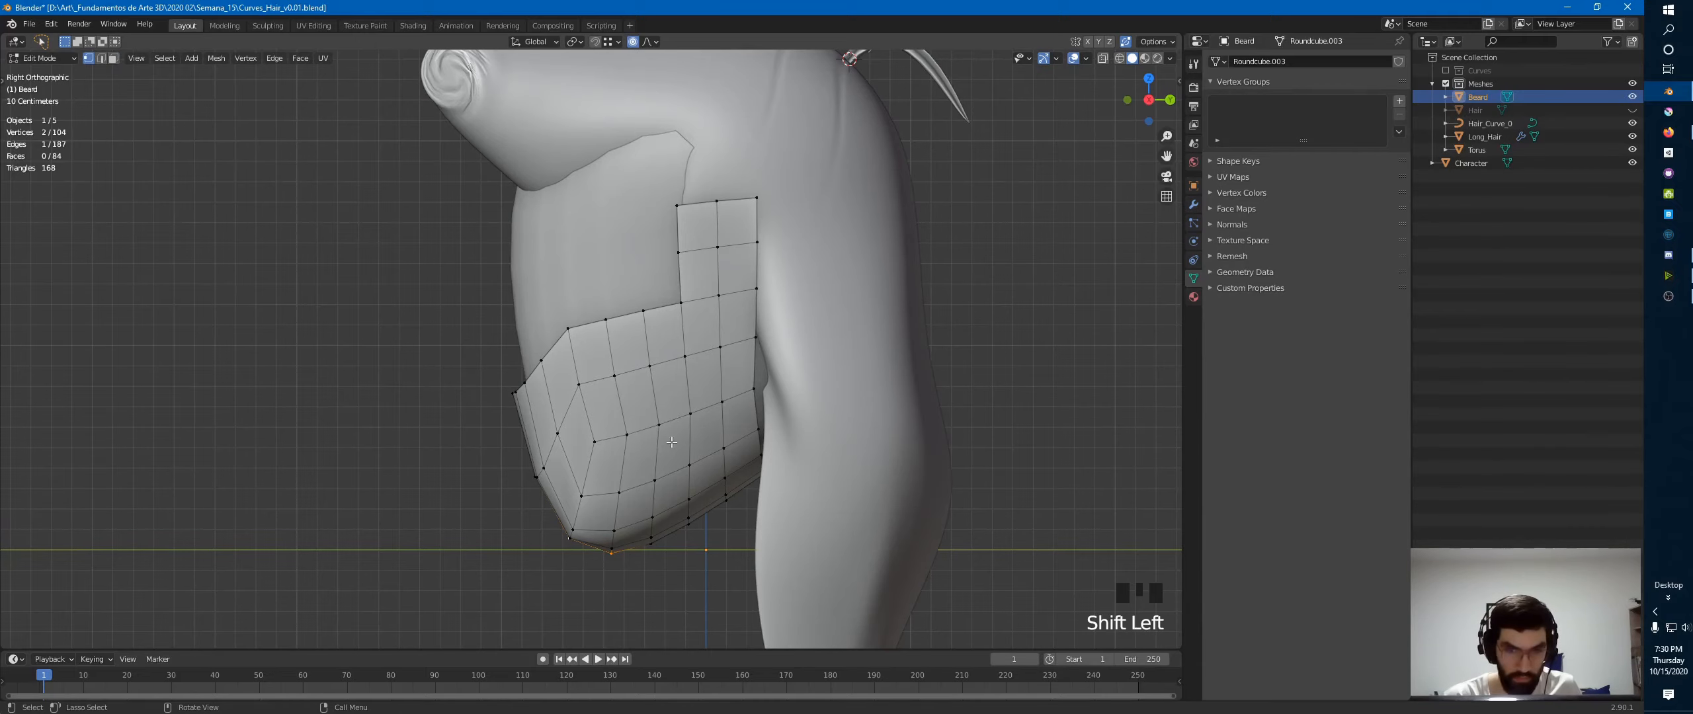
{"action": "middle_click_drag", "start_coordinate": [568, 539], "coordinate": [729, 406], "text": "ctrl"}
{"action": "key", "text": "g"}
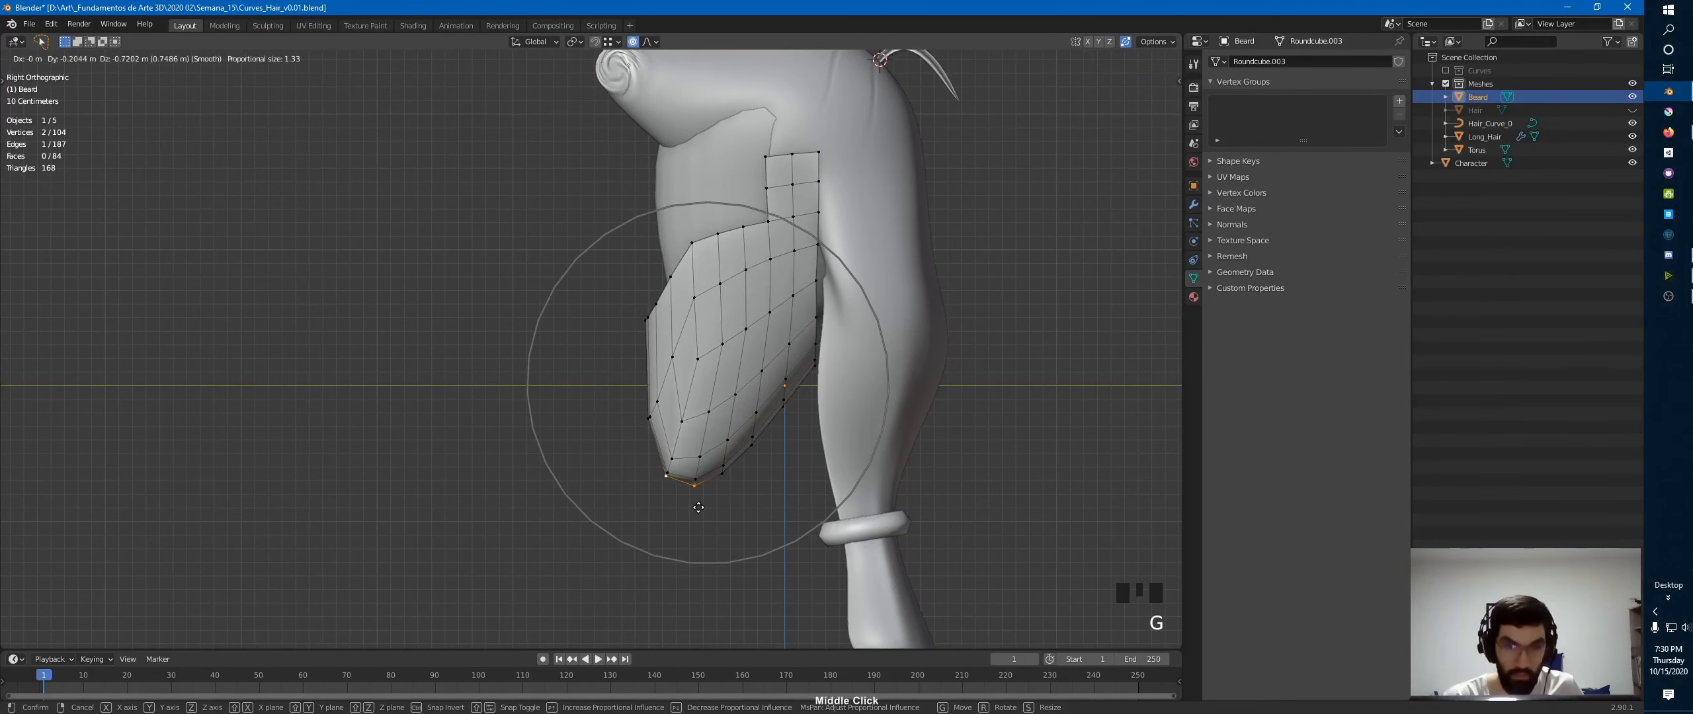
{"action": "scroll", "coordinate": [704, 516], "scroll_direction": "up", "scroll_amount": 6}
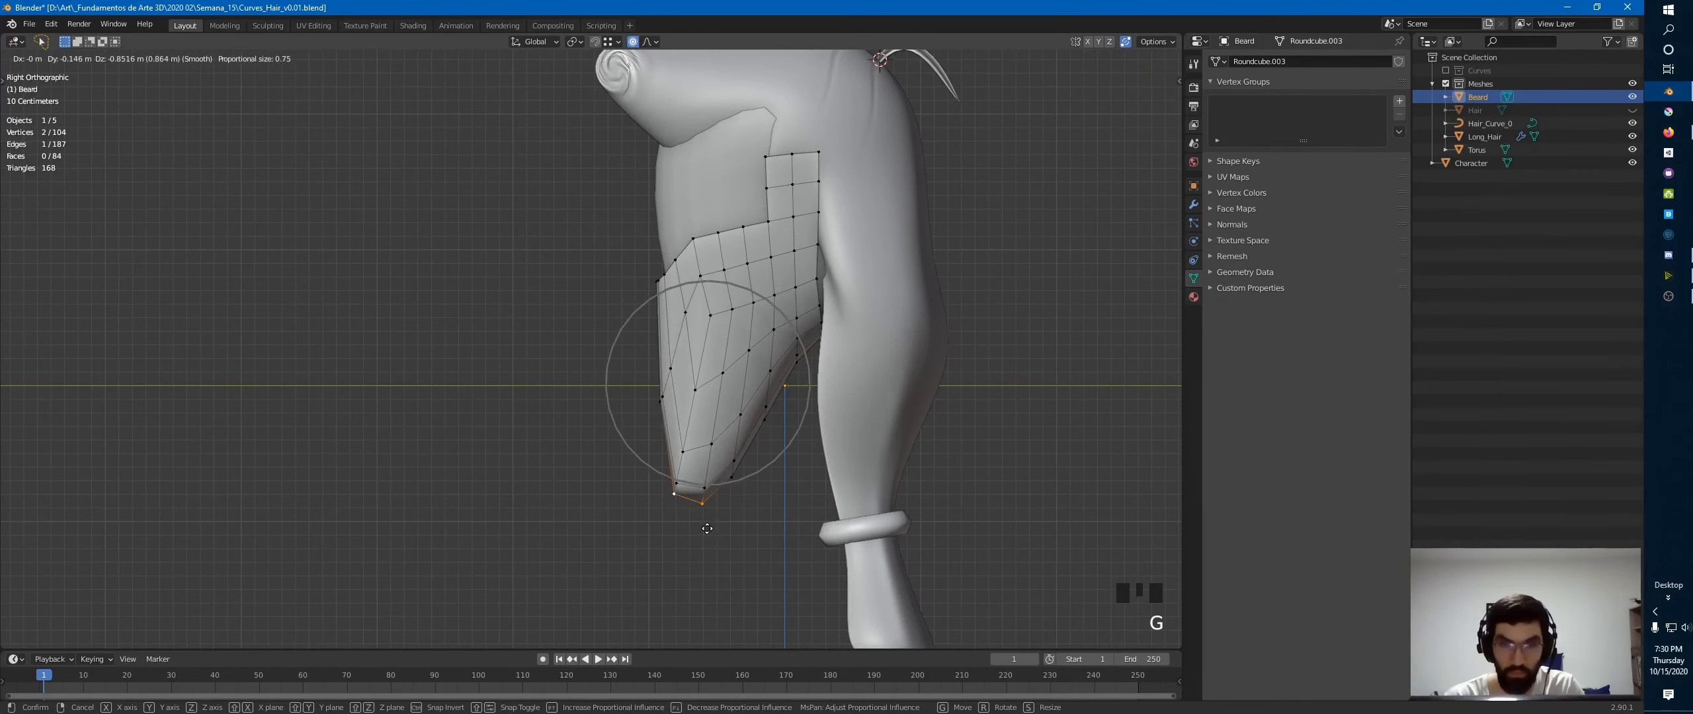
{"action": "scroll", "coordinate": [719, 551], "scroll_direction": "up", "scroll_amount": 1}
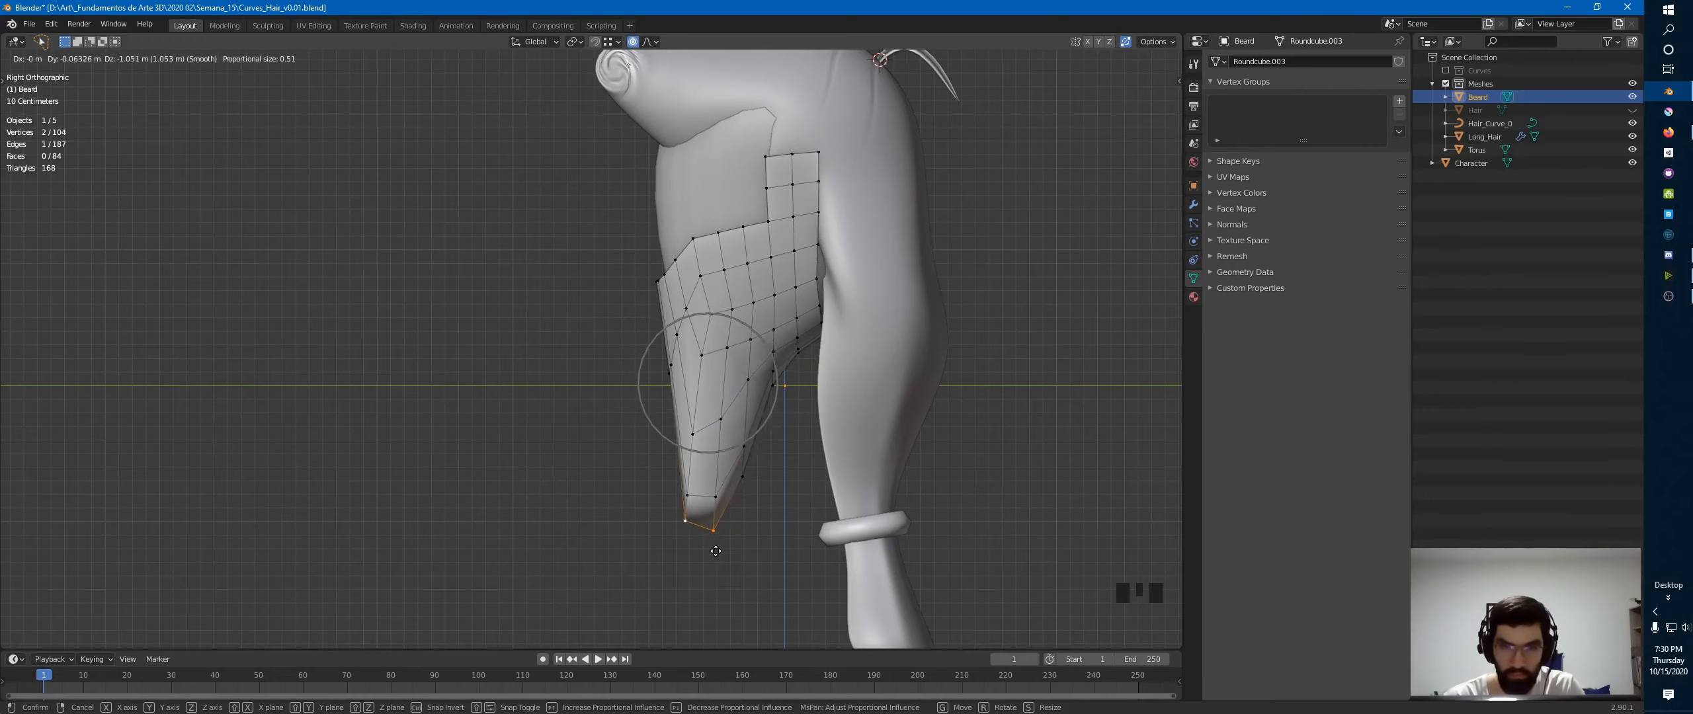
{"action": "left_click", "coordinate": [708, 539]}
{"action": "key", "text": "r"}
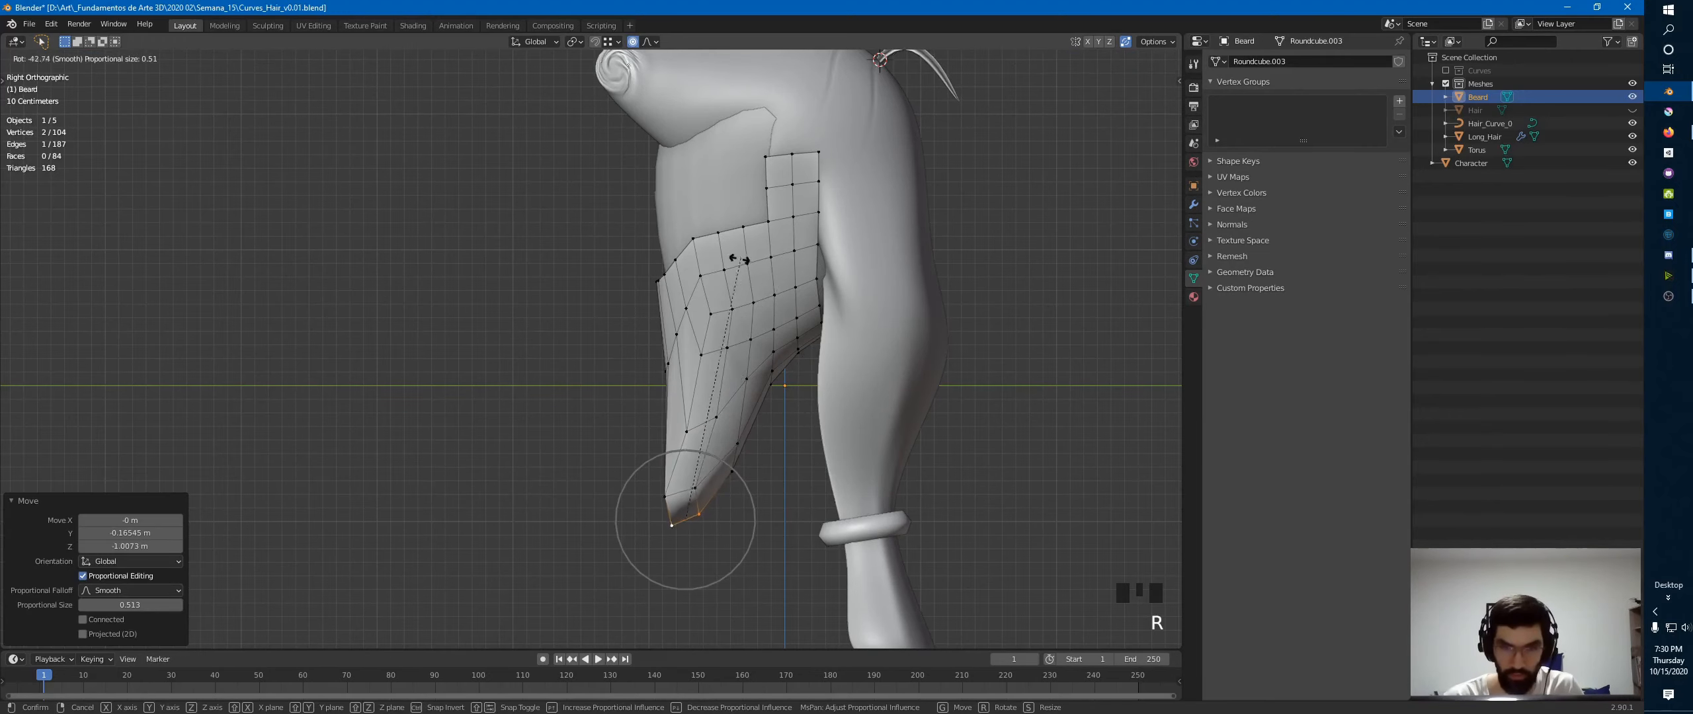
{"action": "left_click", "coordinate": [777, 406]}
- Move the two vertices on the back edge of the beard tip up about 0.3 m with proportional editing
{"action": "left_click", "coordinate": [737, 419]}
{"action": "left_click", "coordinate": [740, 391], "text": "shift"}
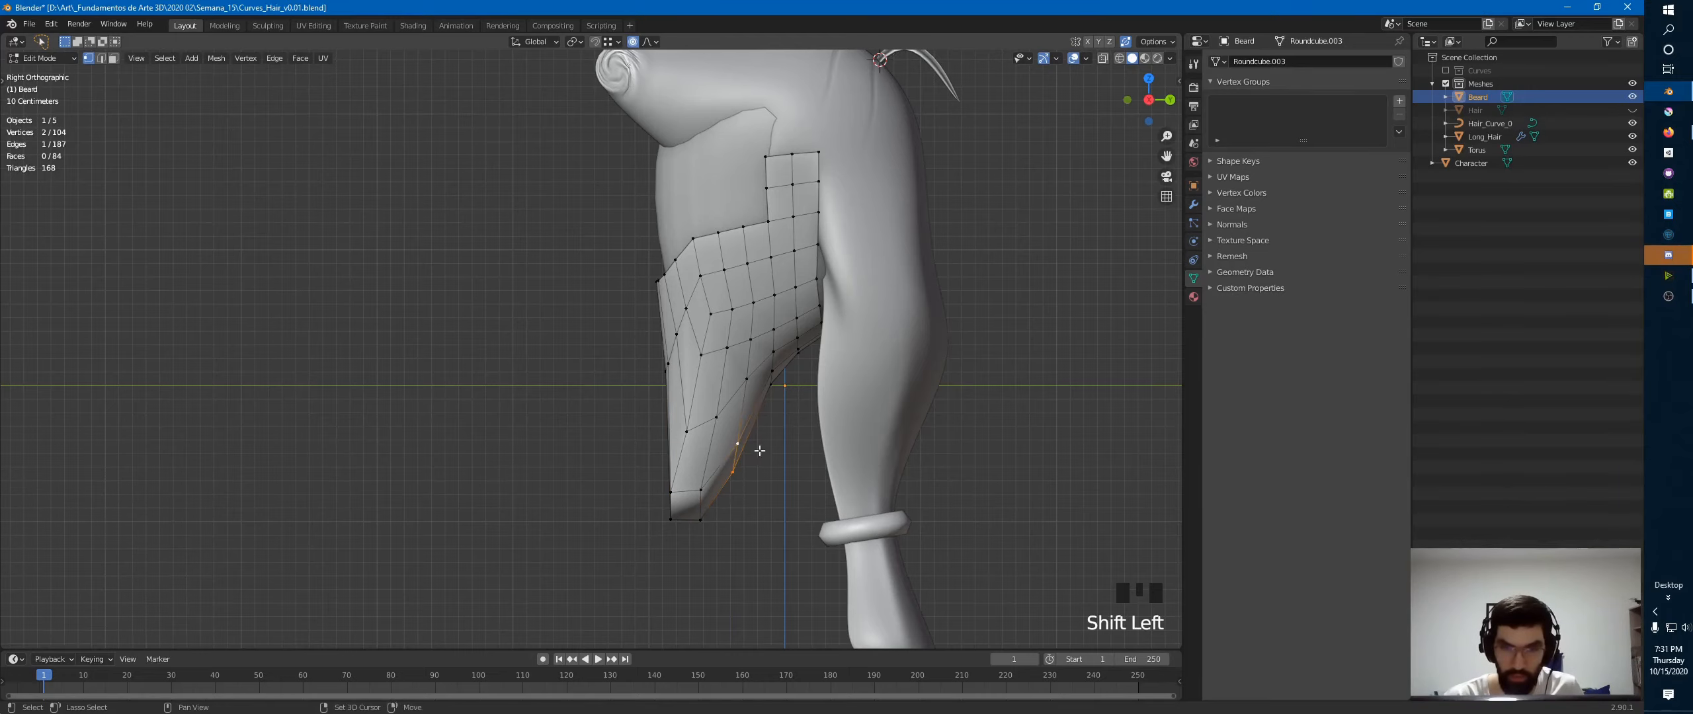
{"action": "key", "text": "g"}
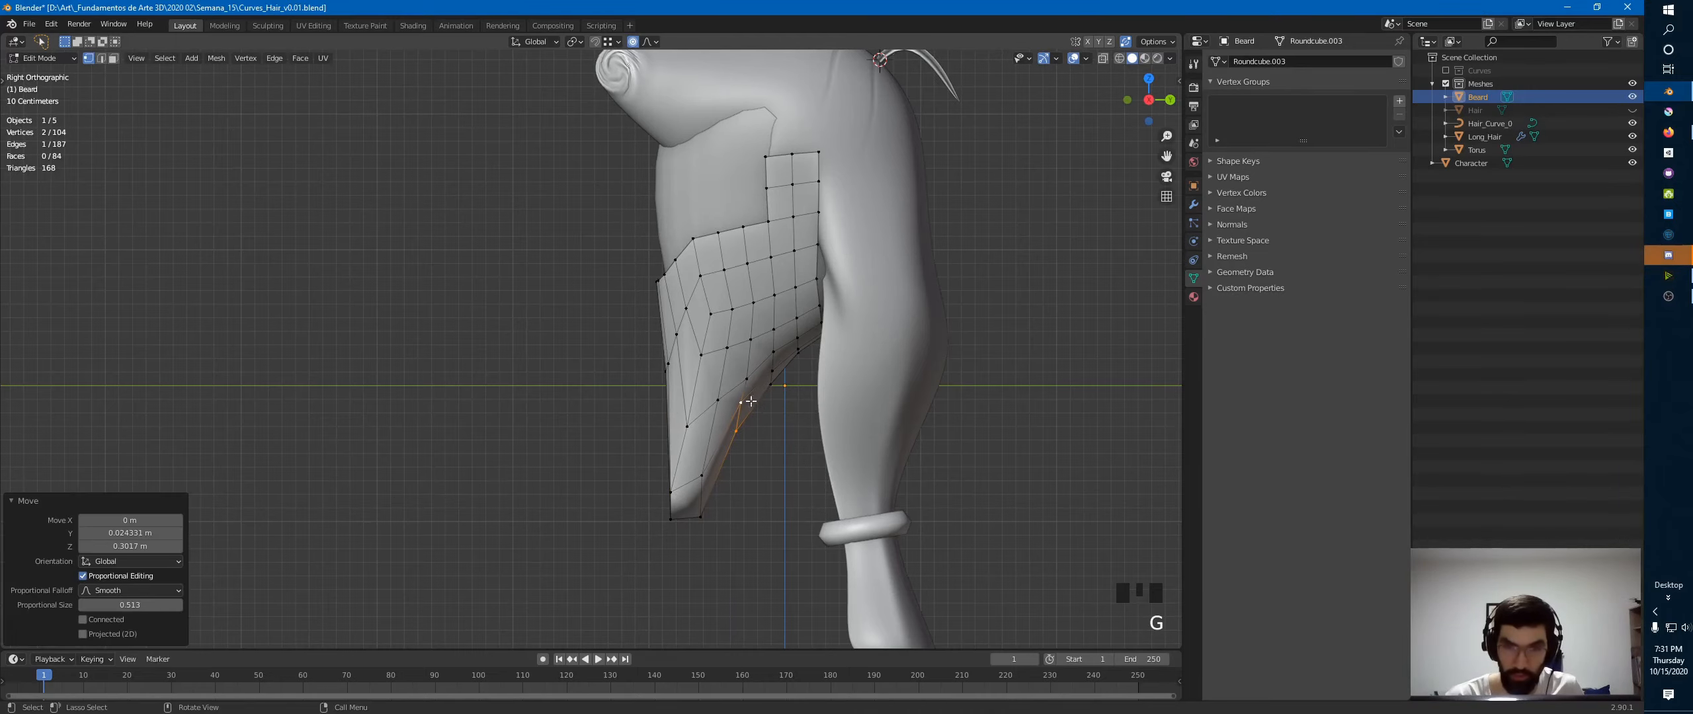
{"action": "left_click", "coordinate": [751, 401]}
- Select the top edges of both sideburns and scale them to about 0.94 along X
{"action": "middle_click_drag", "start_coordinate": [751, 401], "coordinate": [850, 193]}
{"action": "key", "text": "Tab"}
{"action": "key", "text": "Tab"}
{"action": "left_click", "coordinate": [850, 194], "text": "alt"}
{"action": "middle_click_drag", "start_coordinate": [675, 184], "coordinate": [784, 200]}
{"action": "left_click", "coordinate": [504, 205], "text": "alt+shift"}
{"action": "key", "text": "s"}
{"action": "key", "text": "x"}
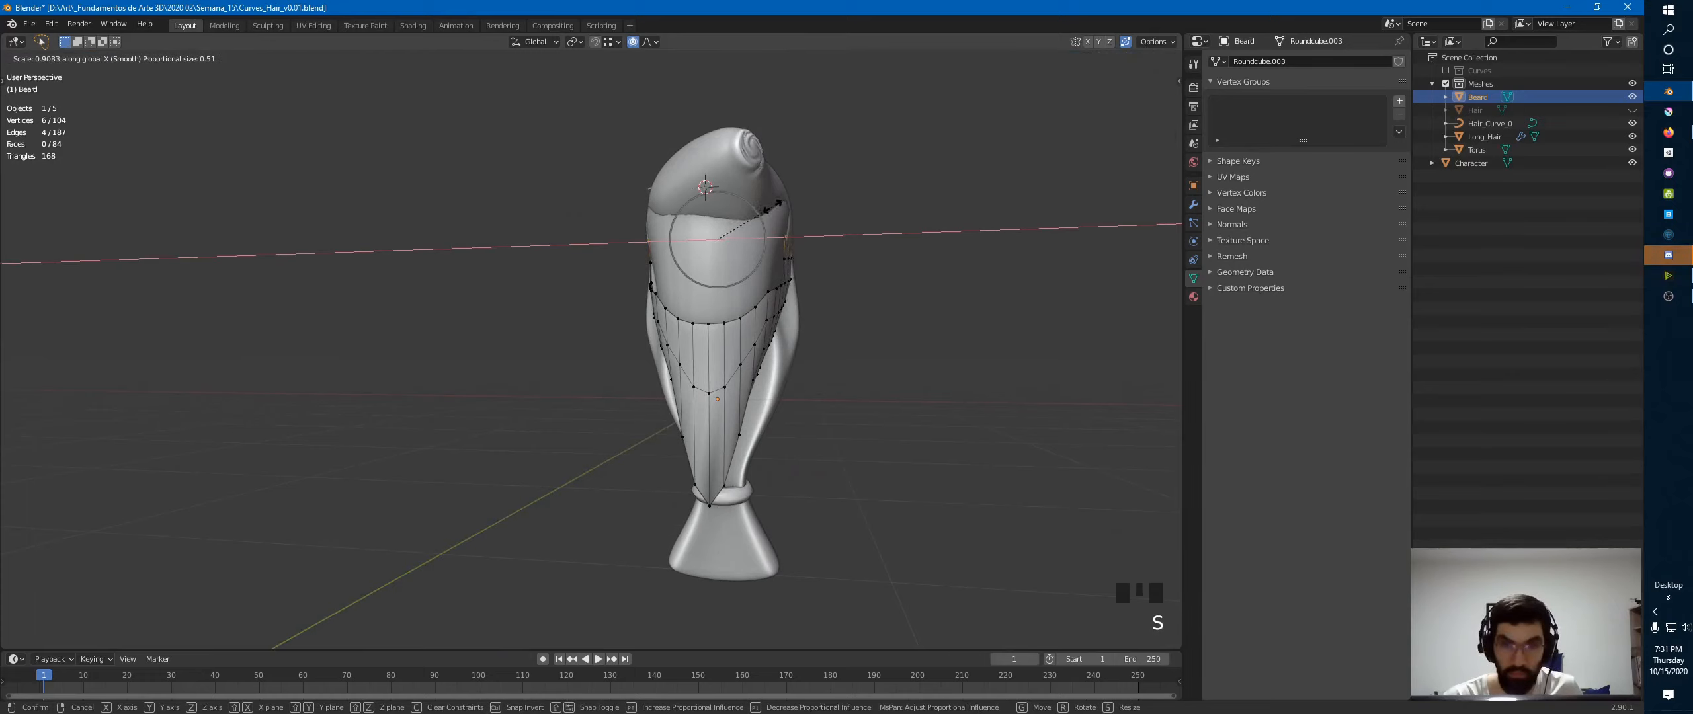
{"action": "left_click", "coordinate": [774, 208]}
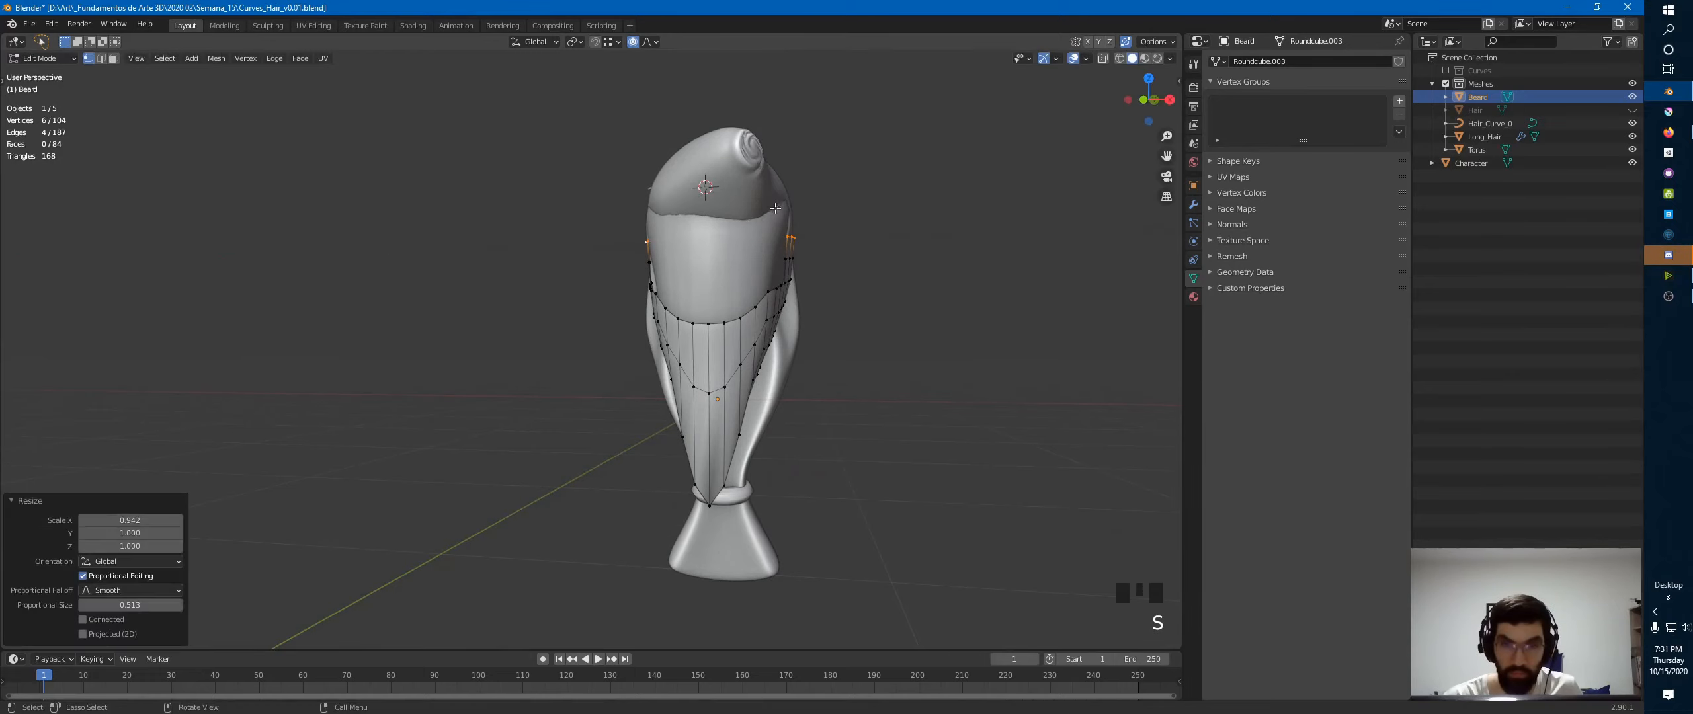
- In edge mode, select the beard's open boundary edges along the mouth, sideburns and back on both sides
{"action": "key", "text": "w"}
{"action": "key", "text": "2"}
{"action": "left_click", "coordinate": [770, 294], "text": "alt"}
{"action": "middle_click_drag", "start_coordinate": [771, 295], "coordinate": [781, 280]}
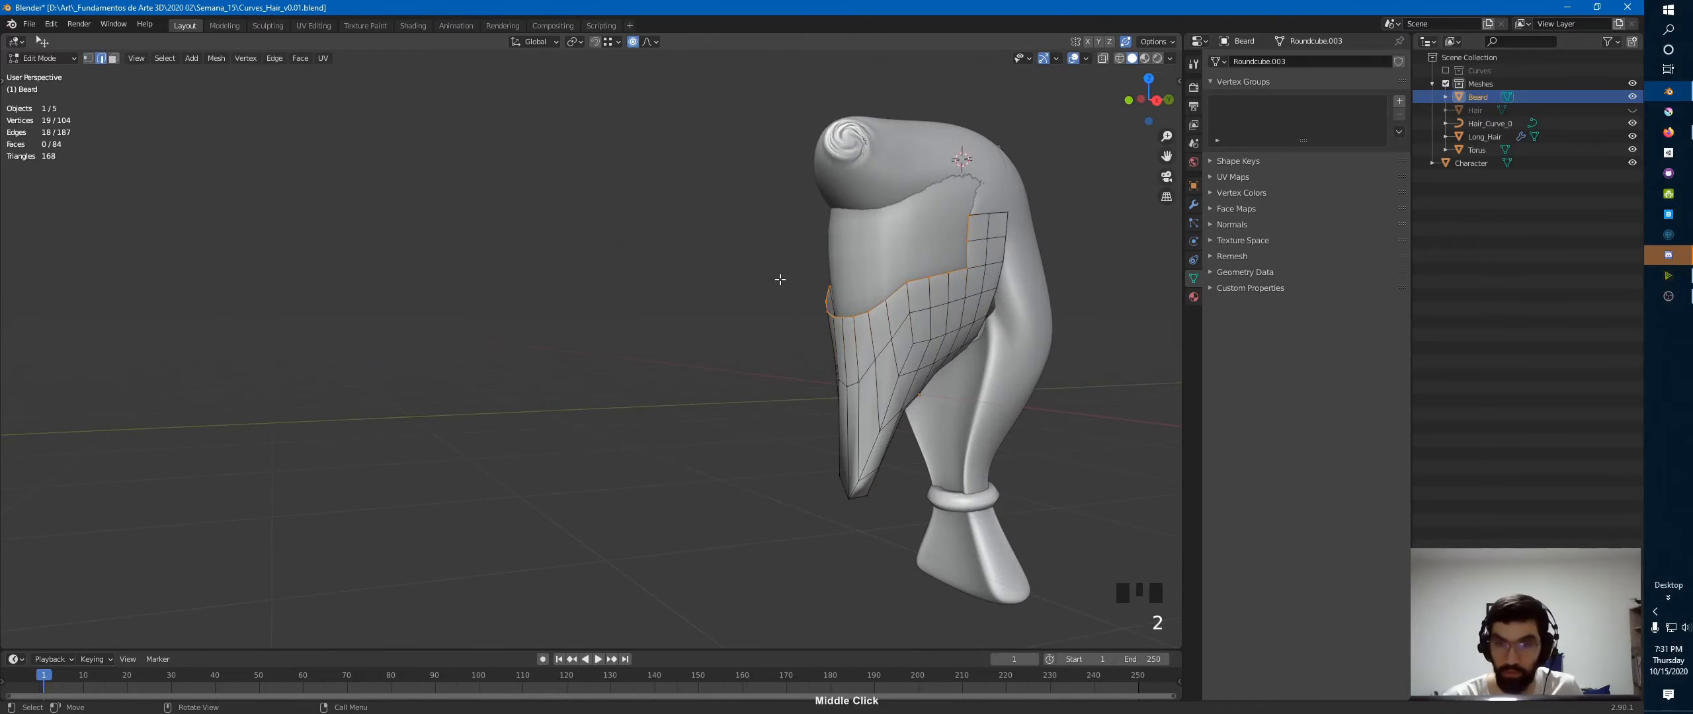
{"action": "left_click", "coordinate": [1003, 279], "text": "alt+shift"}
{"action": "left_click", "coordinate": [1003, 279], "text": "alt+shift"}
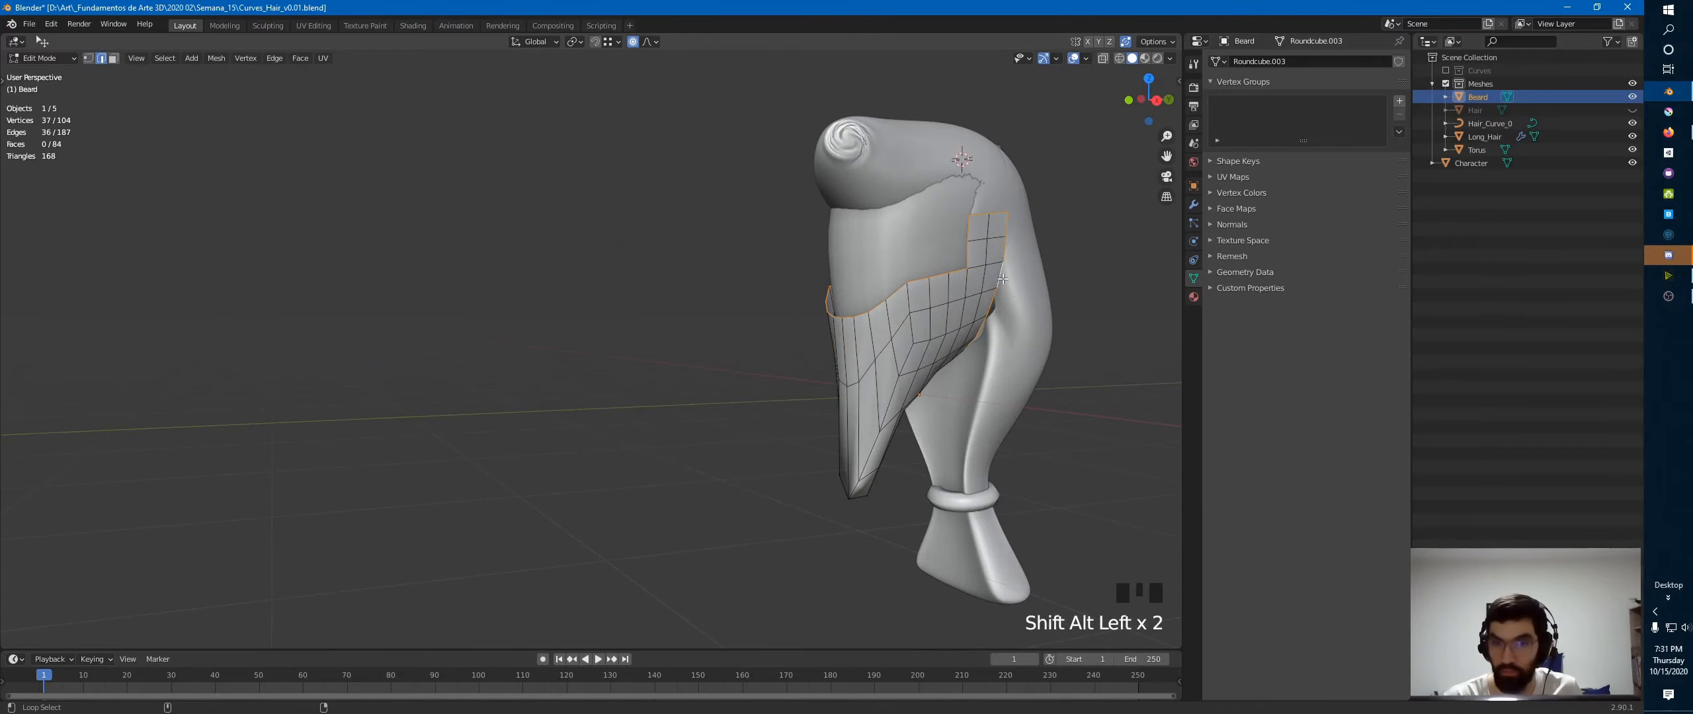
{"action": "middle_click_drag", "start_coordinate": [1003, 279], "coordinate": [944, 266]}
{"action": "left_click", "coordinate": [812, 201], "text": "shift"}
{"action": "left_click", "coordinate": [788, 199], "text": "alt+shift"}
{"action": "left_click", "coordinate": [873, 246]}
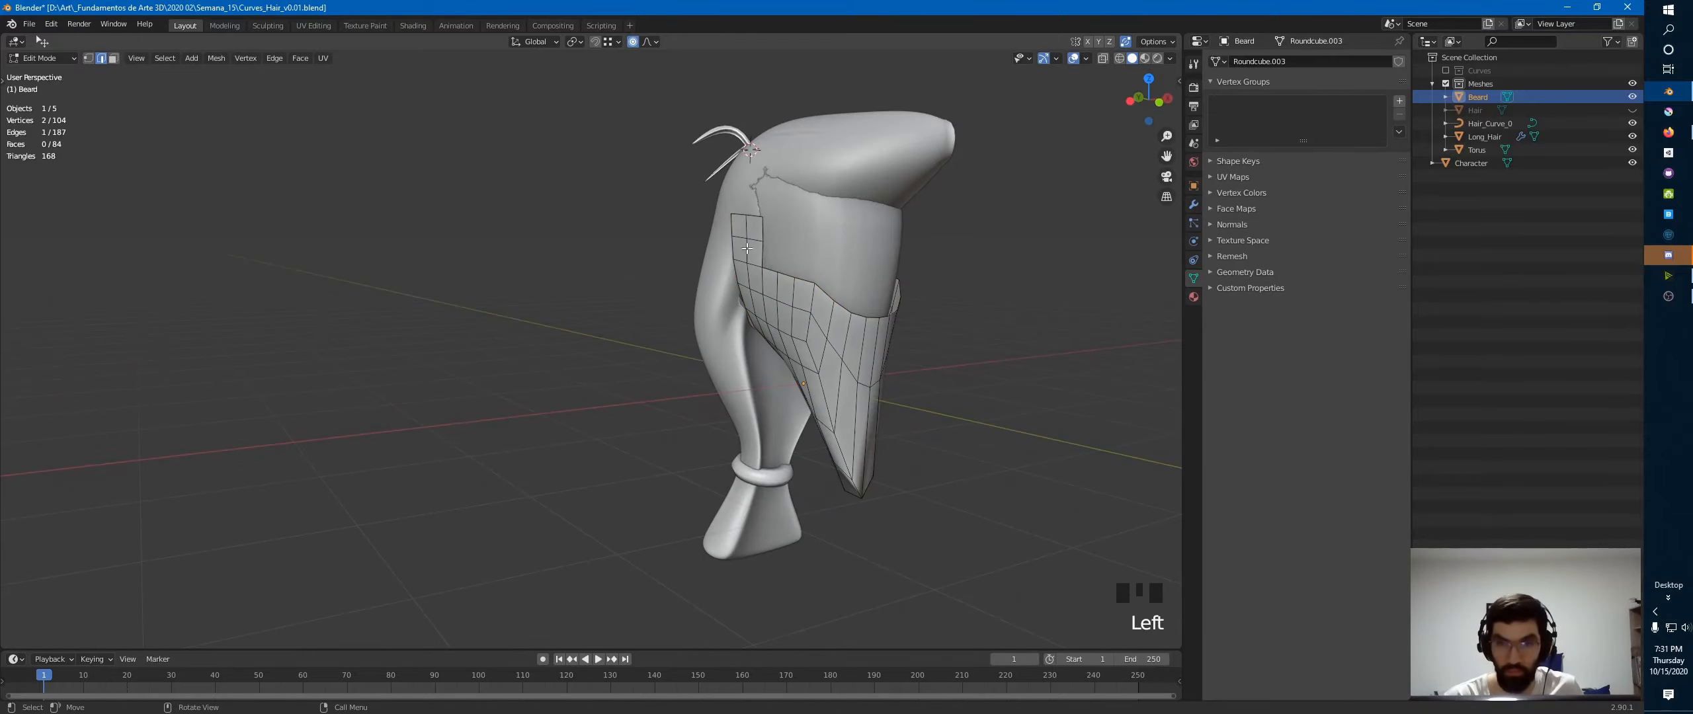
{"action": "key", "text": "Tab"}
{"action": "key", "text": "Tab"}
{"action": "key", "text": "ctrl+z"}
{"action": "key", "text": "ctrl+z"}
{"action": "key", "text": "ctrl+z"}
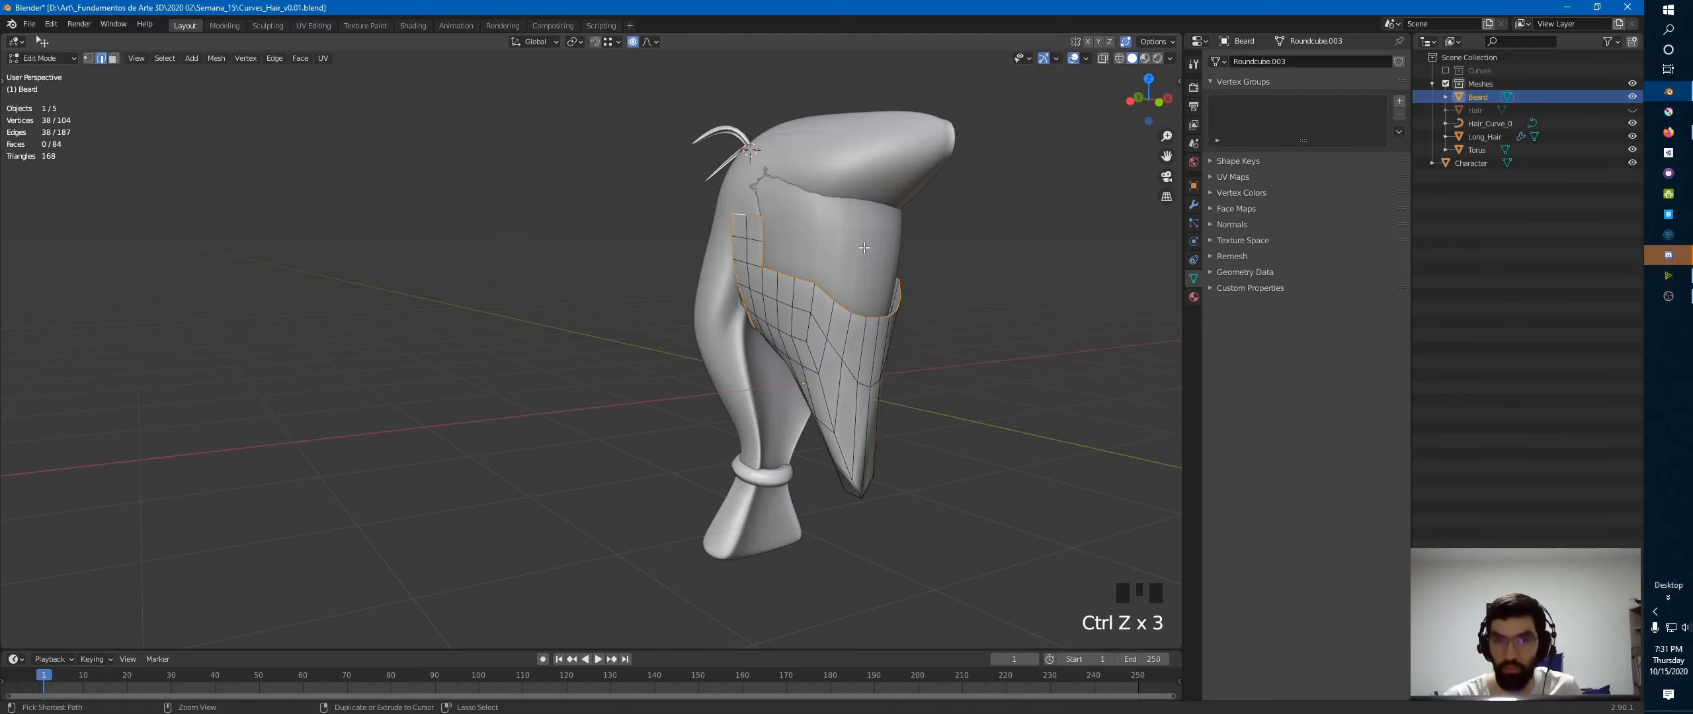
- Snap the 3D cursor to the pair of Character vertices at the middle of the head's sides, selected with X-ray in the right view
{"action": "key", "text": "Tab"}
{"action": "left_click", "coordinate": [866, 247]}
{"action": "key", "text": "Tab"}
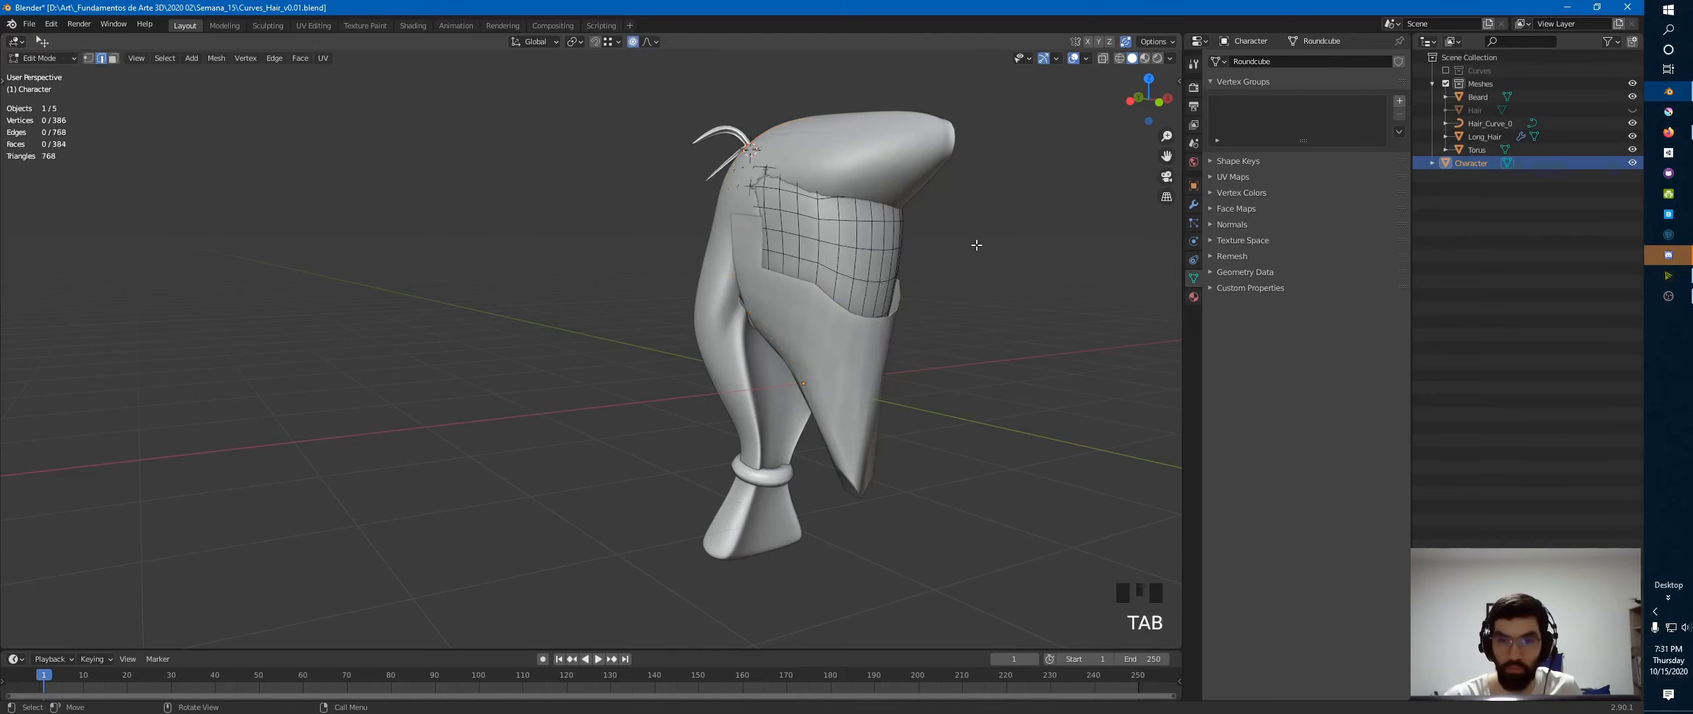
{"action": "key", "text": "KP_3"}
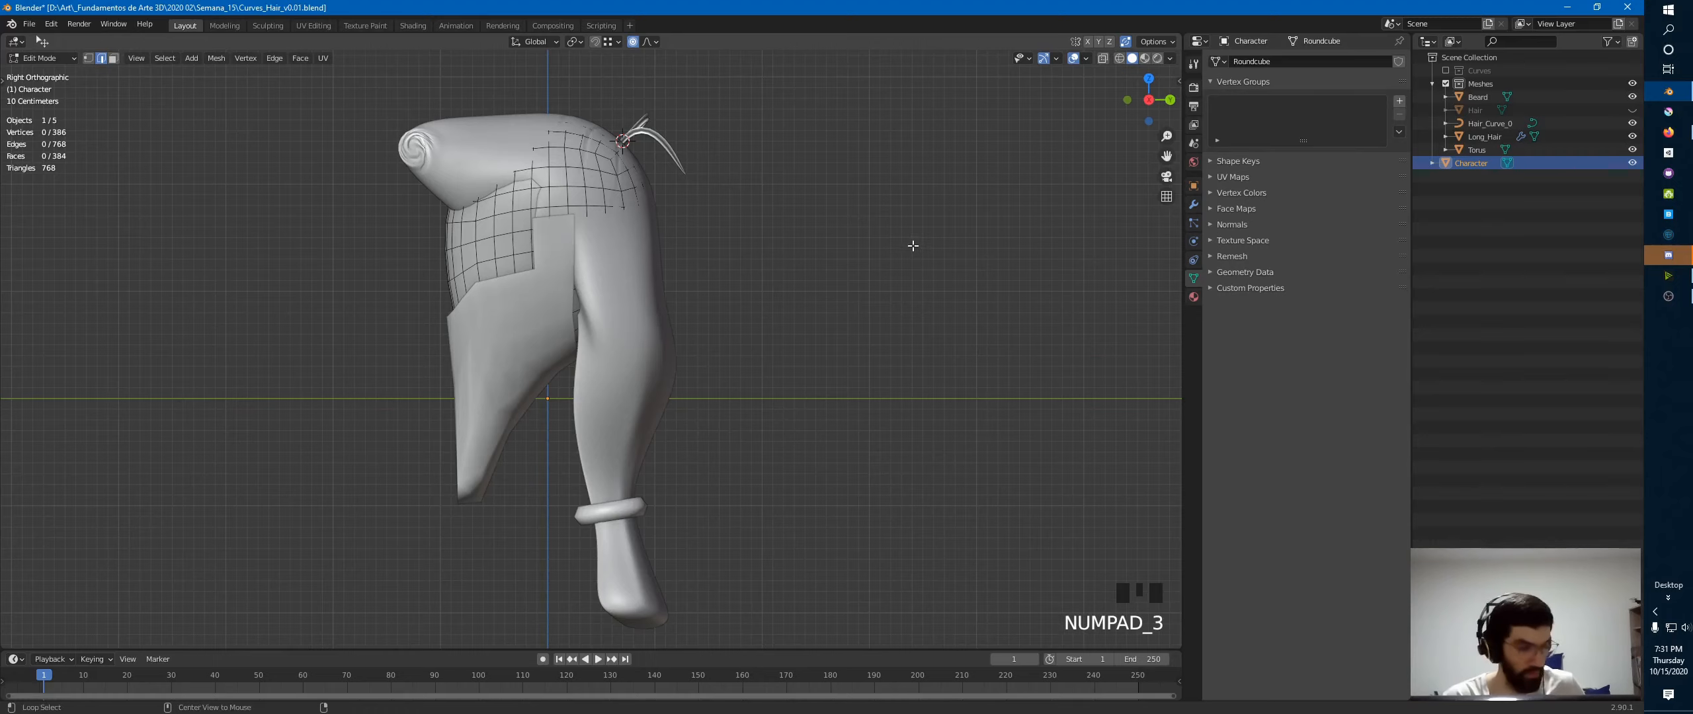
{"action": "key", "text": "alt+z"}
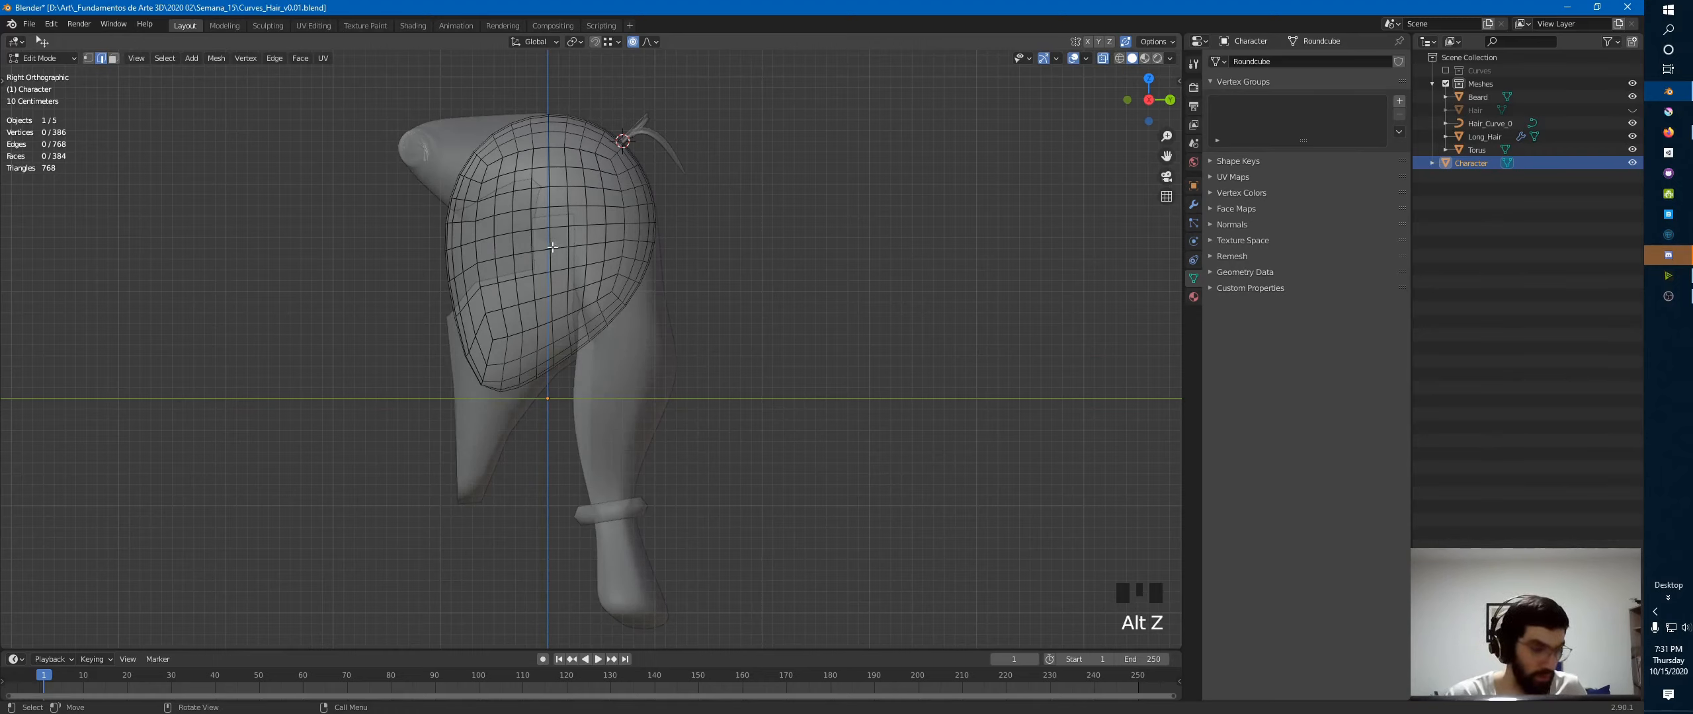
{"action": "key", "text": "1"}
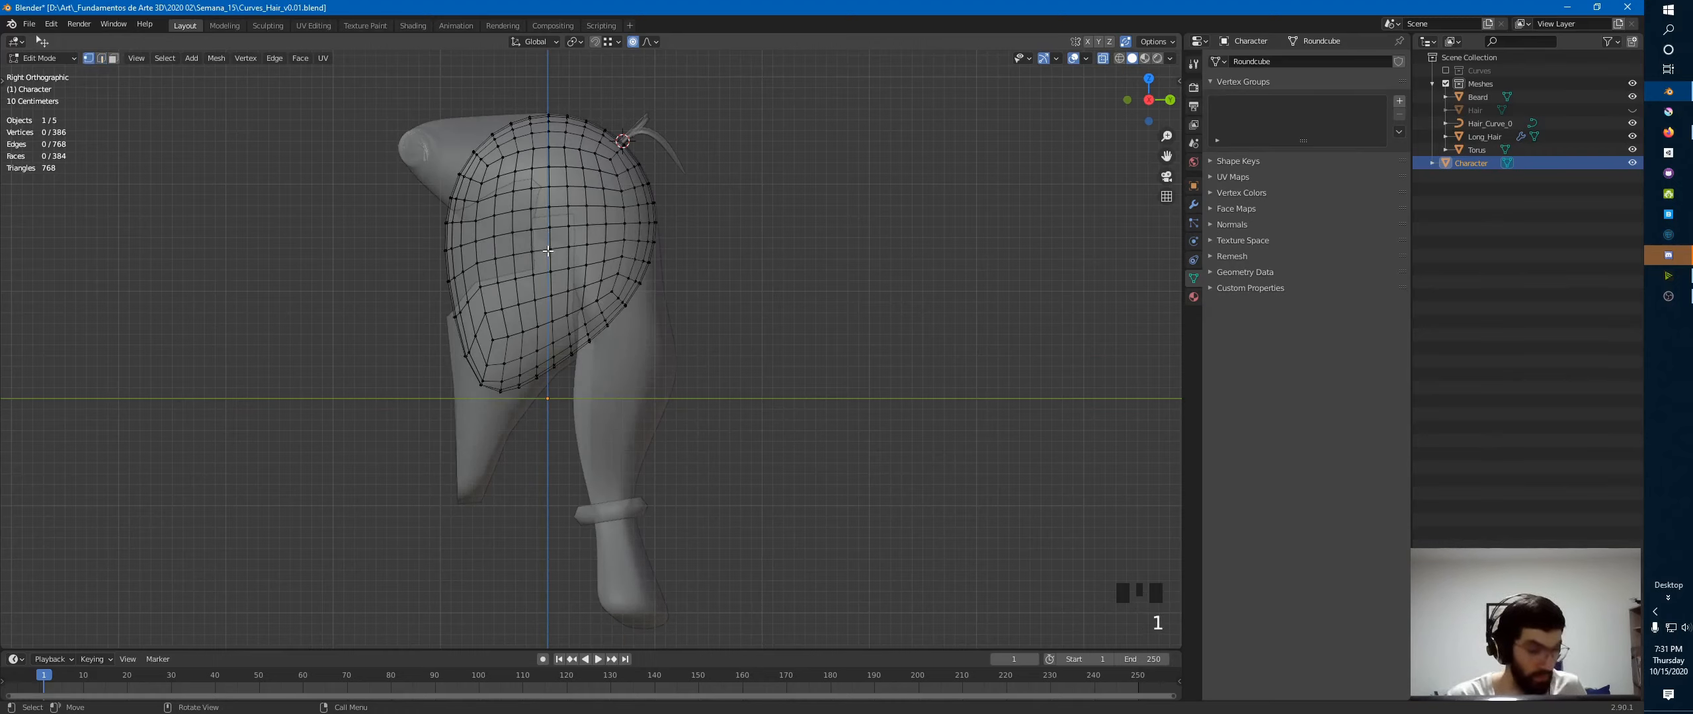
{"action": "key", "text": "c"}
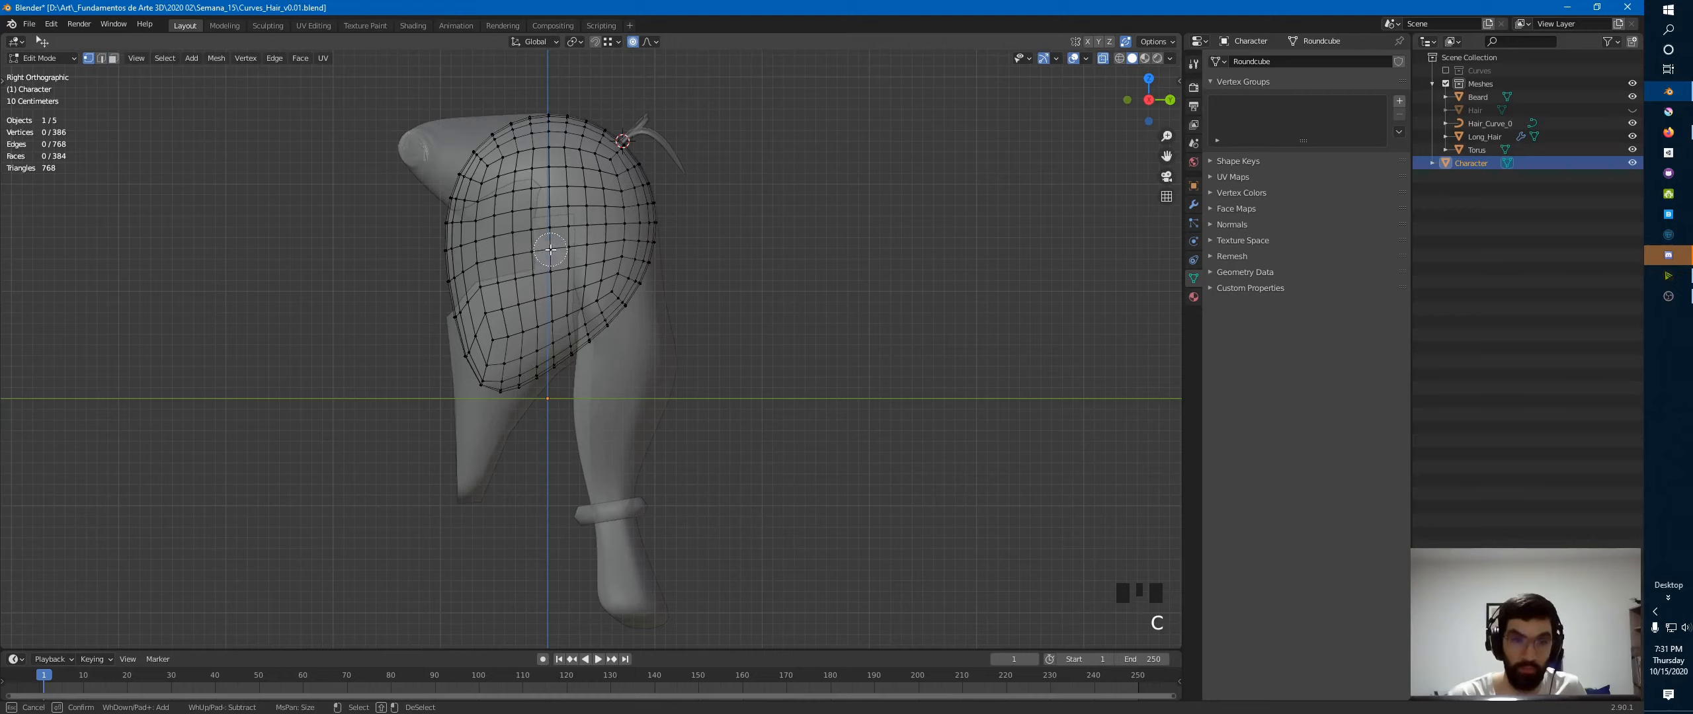
{"action": "left_click", "coordinate": [550, 250]}
{"action": "right_click", "coordinate": [564, 279]}
{"action": "key", "text": "shift+s"}
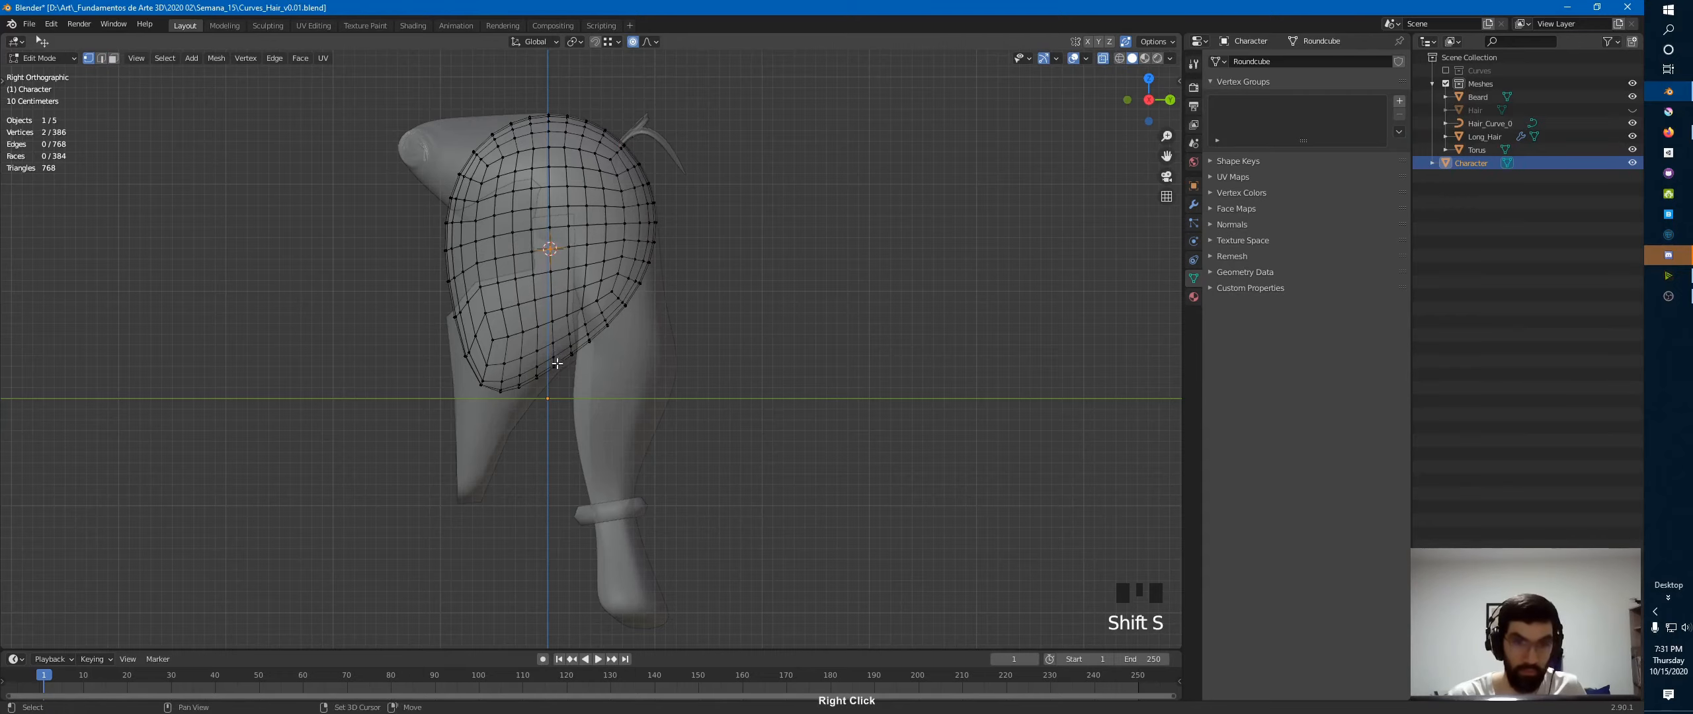
- With the 3D cursor as pivot point, extrude the beard's selected border edges and scale them inward toward the head
{"action": "key", "text": "Tab"}
{"action": "left_click", "coordinate": [451, 319]}
{"action": "key", "text": "Tab"}
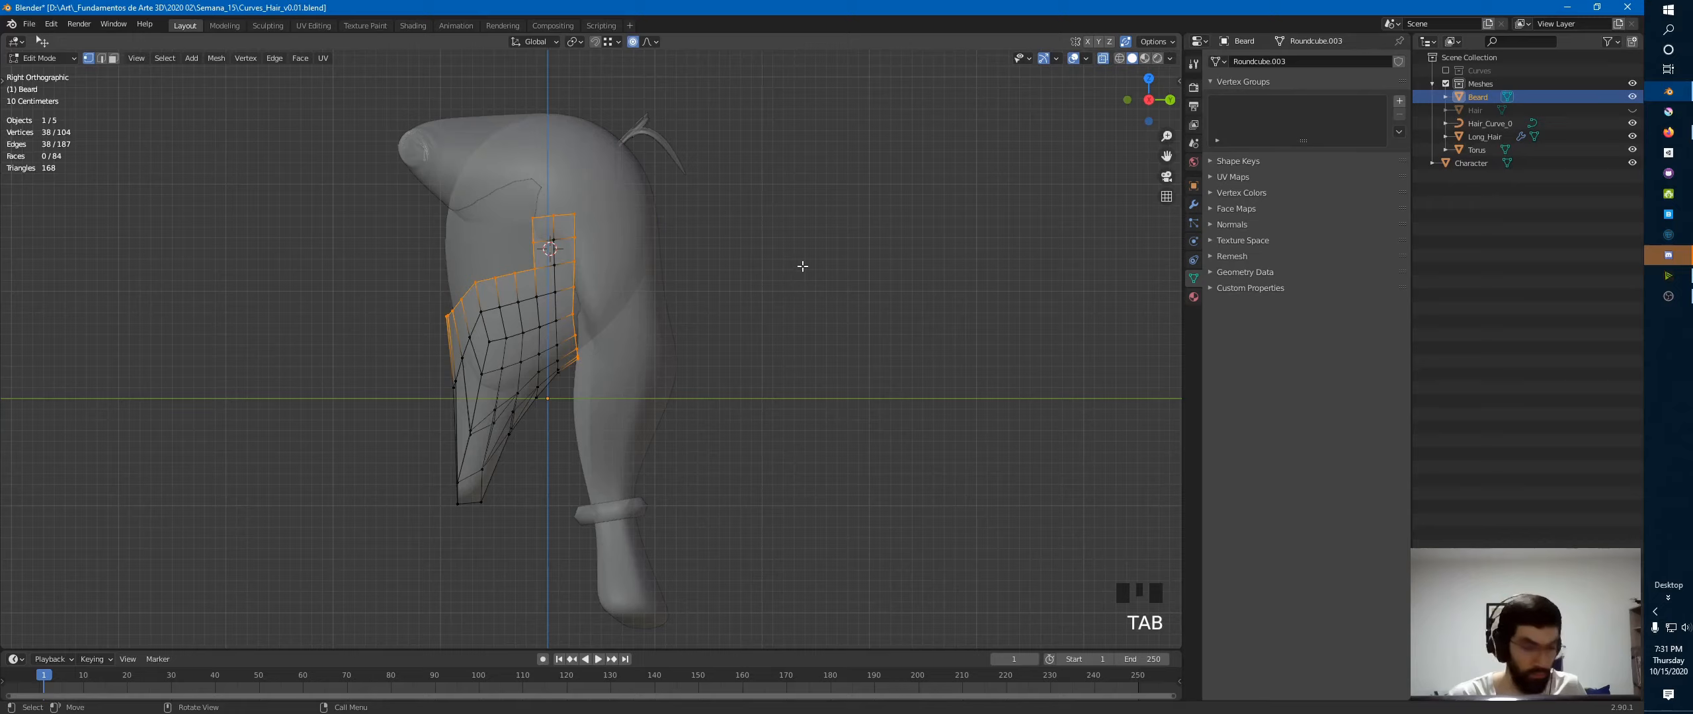
{"action": "key", "text": "period"}
{"action": "left_click", "coordinate": [935, 233]}
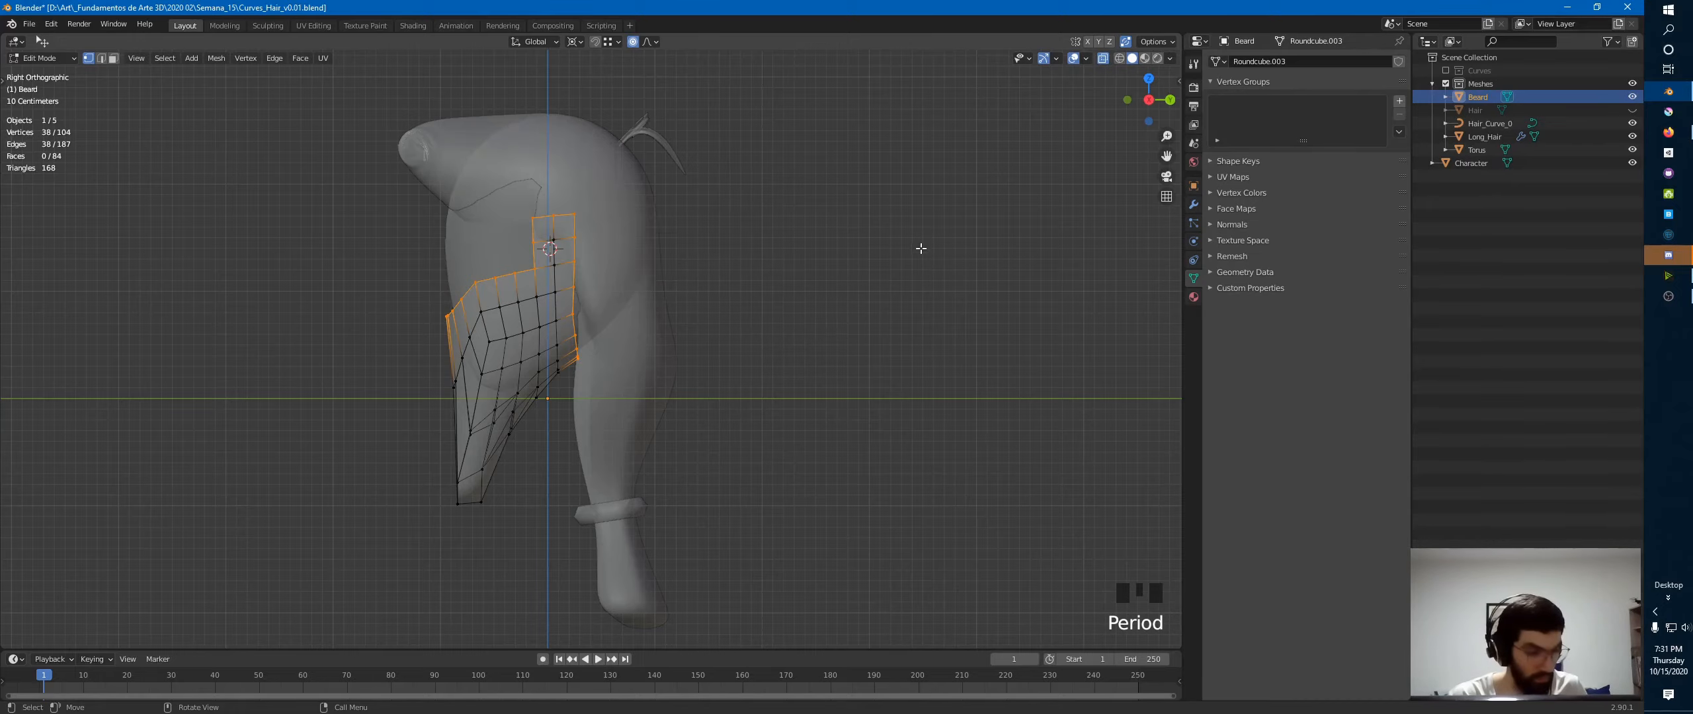
{"action": "key", "text": "e"}
{"action": "key", "text": "s"}
{"action": "left_click", "coordinate": [840, 259]}
{"action": "key", "text": "Tab"}
- Turn off X-ray, clear the selection and inspect the beard's extruded rim from several angles
{"action": "middle_click_drag", "start_coordinate": [560, 332], "coordinate": [760, 295]}
{"action": "key", "text": "alt+z"}
{"action": "left_click", "coordinate": [923, 277]}
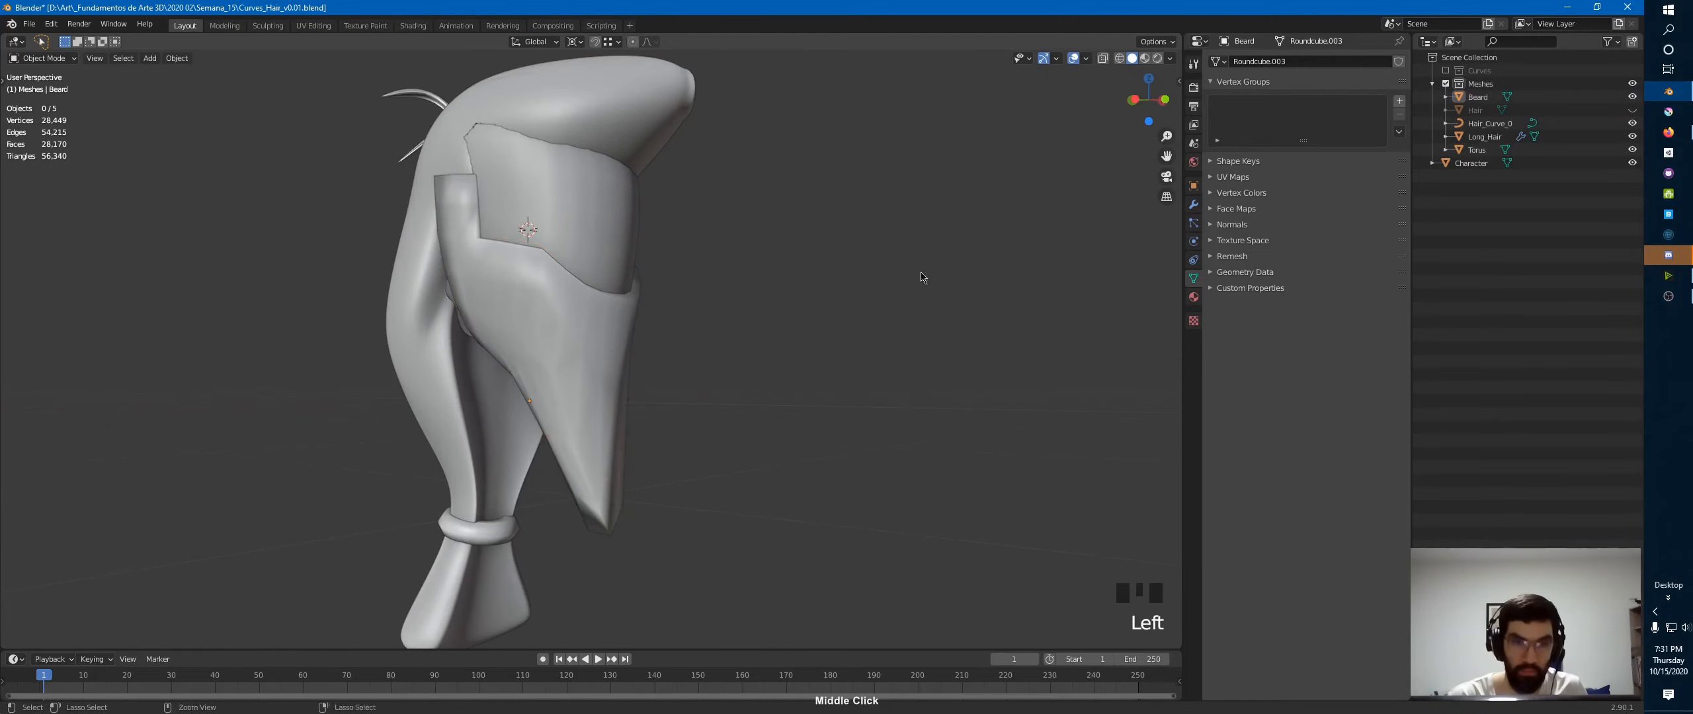
{"action": "middle_click_drag", "start_coordinate": [923, 278], "coordinate": [919, 371], "text": "ctrl"}
{"action": "middle_click_drag", "start_coordinate": [919, 370], "coordinate": [740, 404]}
{"action": "middle_click_drag", "start_coordinate": [741, 404], "coordinate": [677, 431], "text": "ctrl"}
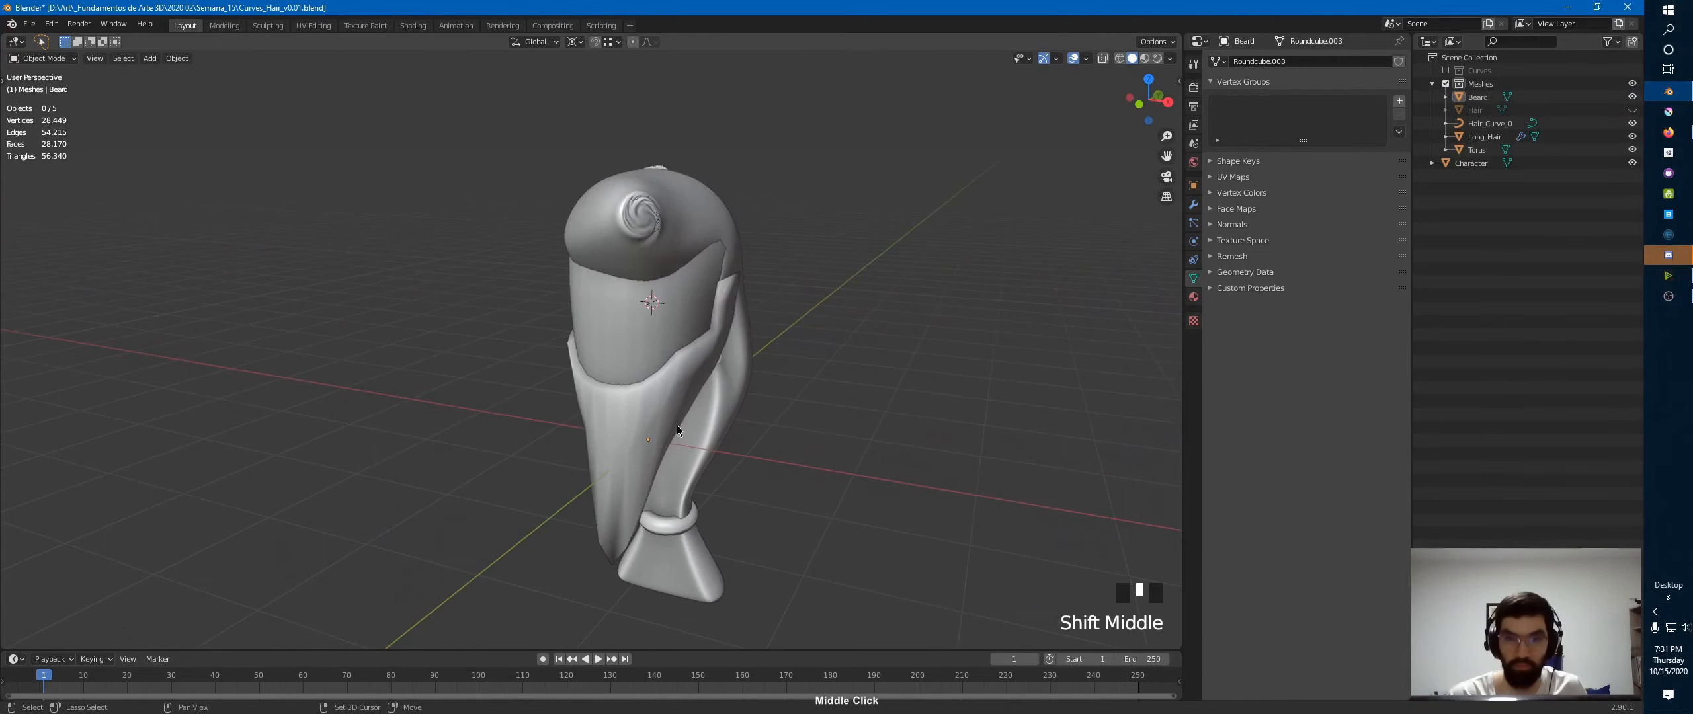
- Switch to Discord, enlarge the latest character image in clase-de-jorge and capture it as a screen snip
{"action": "key", "text": "alt+Tab"}
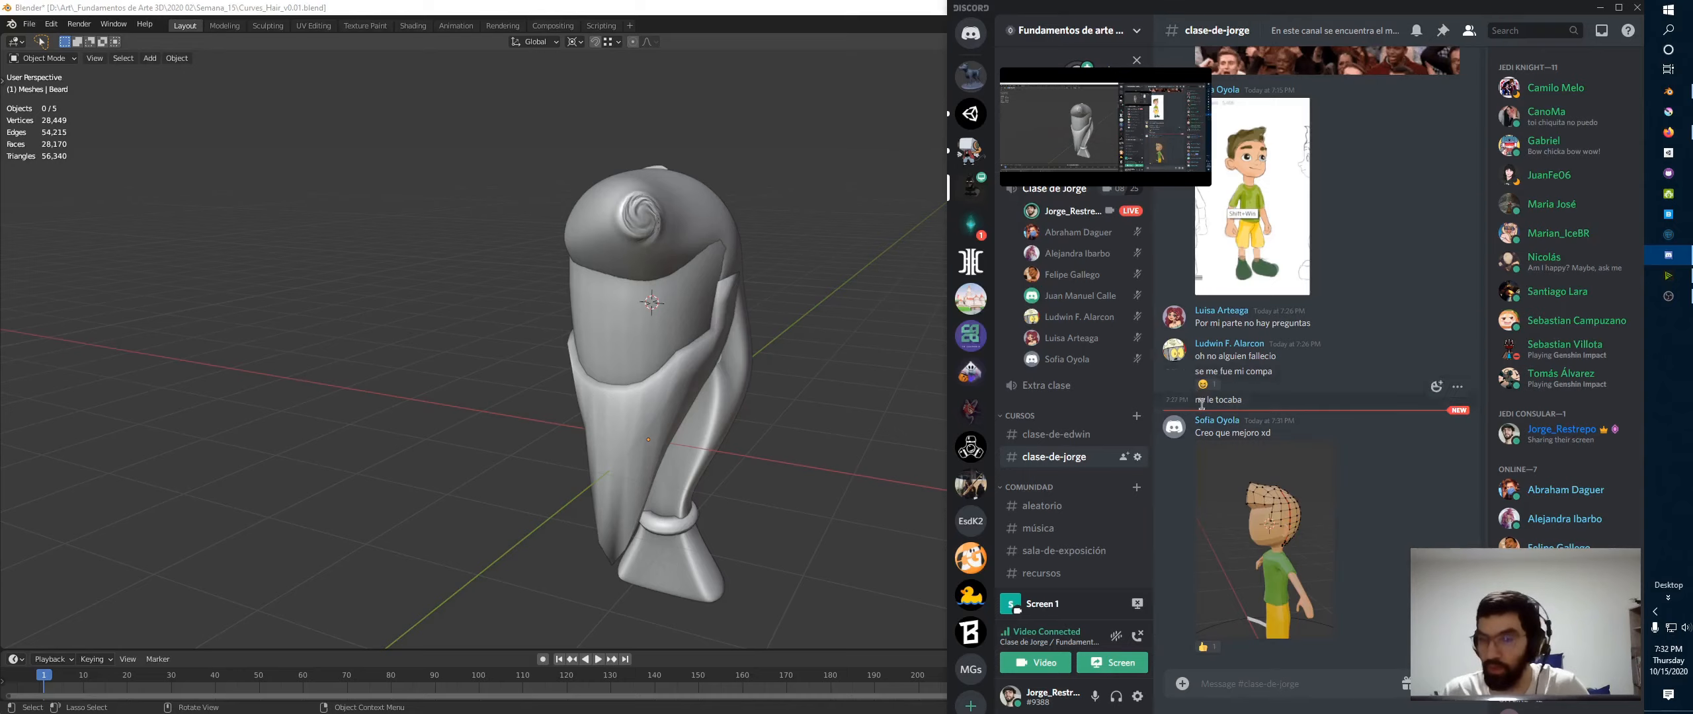
{"action": "left_click", "coordinate": [1283, 500]}
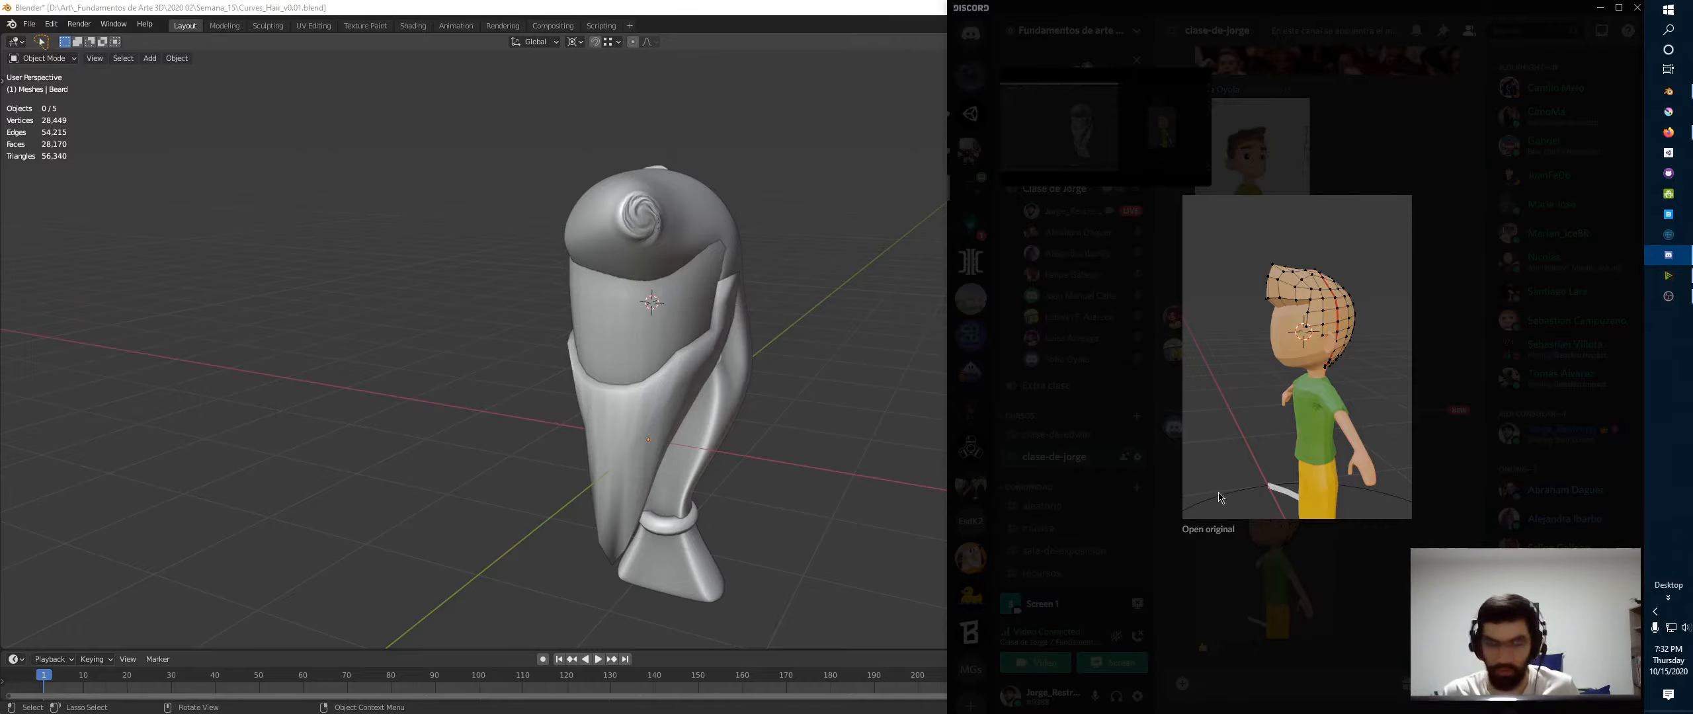
{"action": "key", "text": "super+shift+s"}
{"action": "left_click_drag", "start_coordinate": [1183, 193], "coordinate": [1410, 520]}
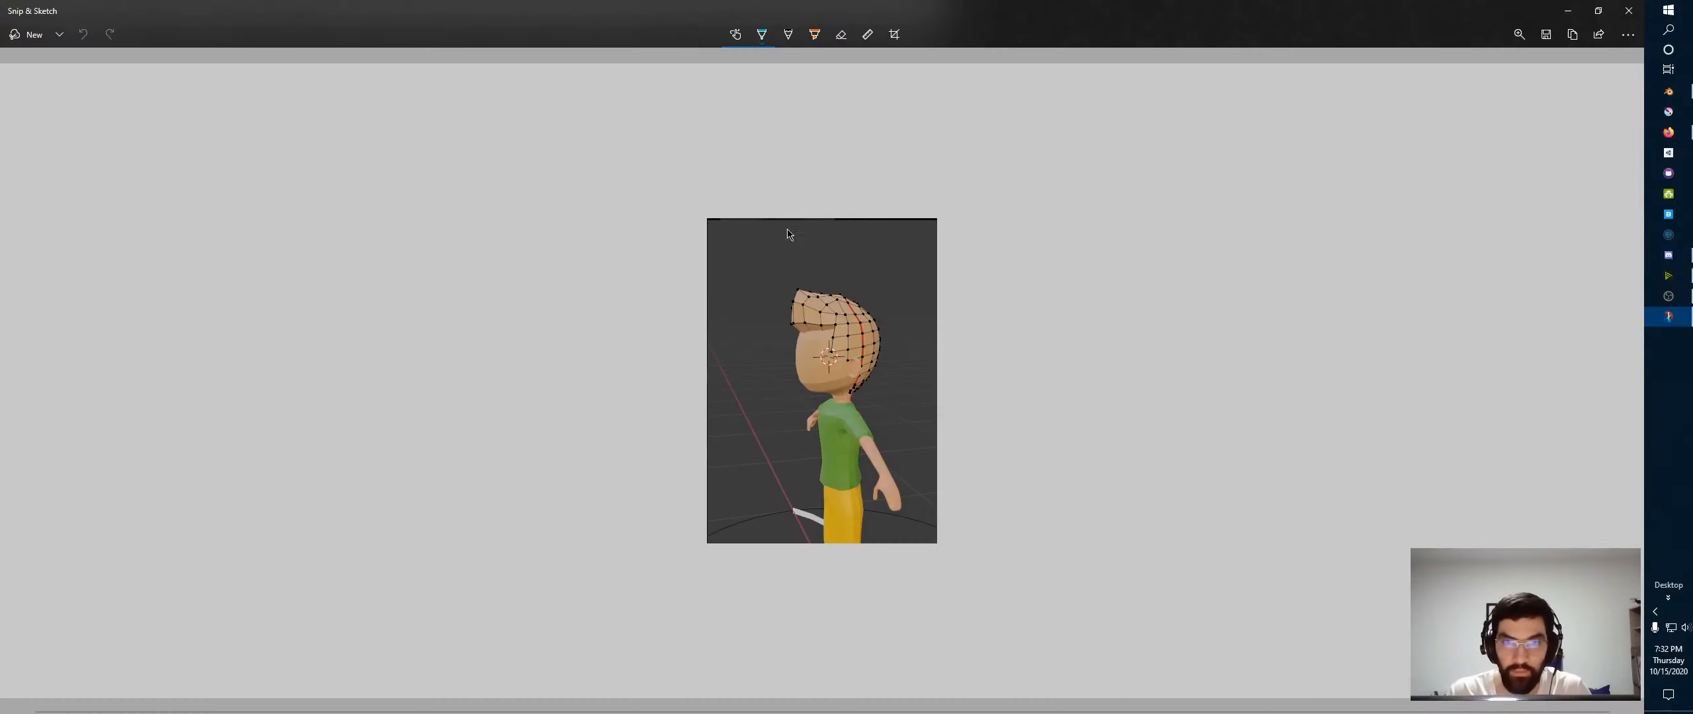
- Mark an edge on the top front of the hair in the snip, copy the annotated image and close Snip & Sketch
{"action": "left_click_drag", "start_coordinate": [808, 299], "coordinate": [827, 306]}
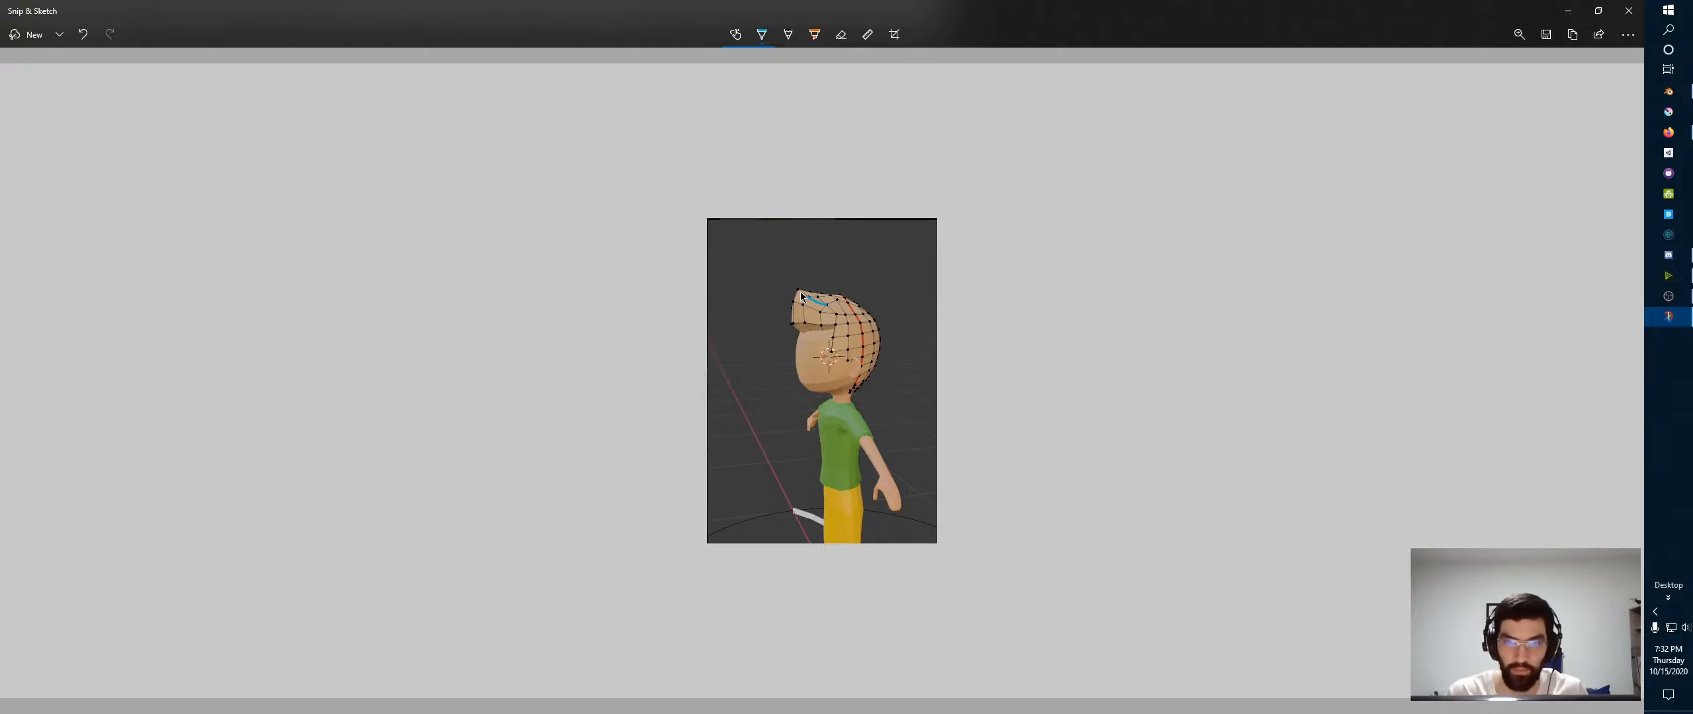
{"action": "left_click", "coordinate": [1564, 35]}
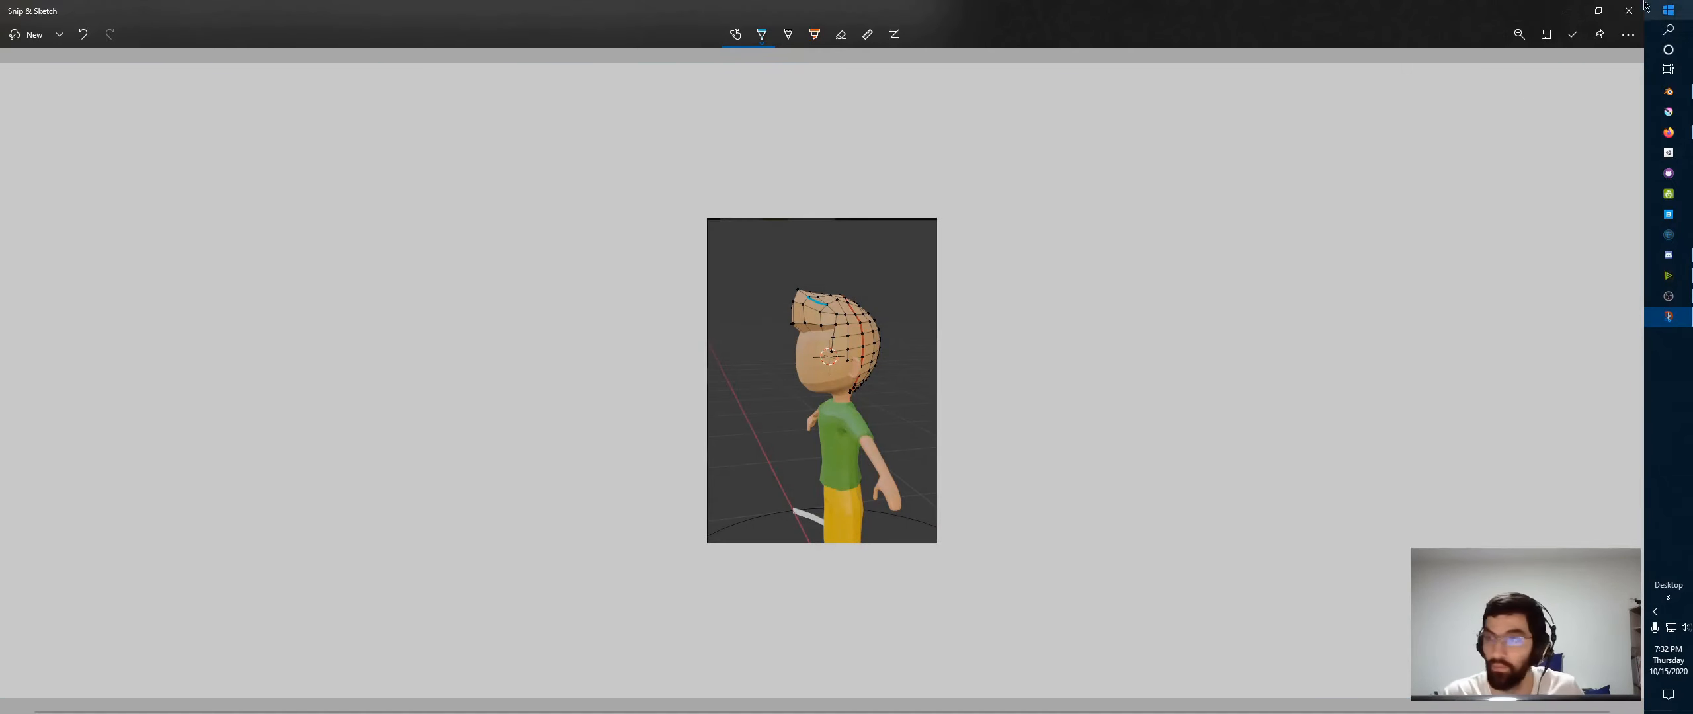
{"action": "left_click", "coordinate": [1629, 11]}
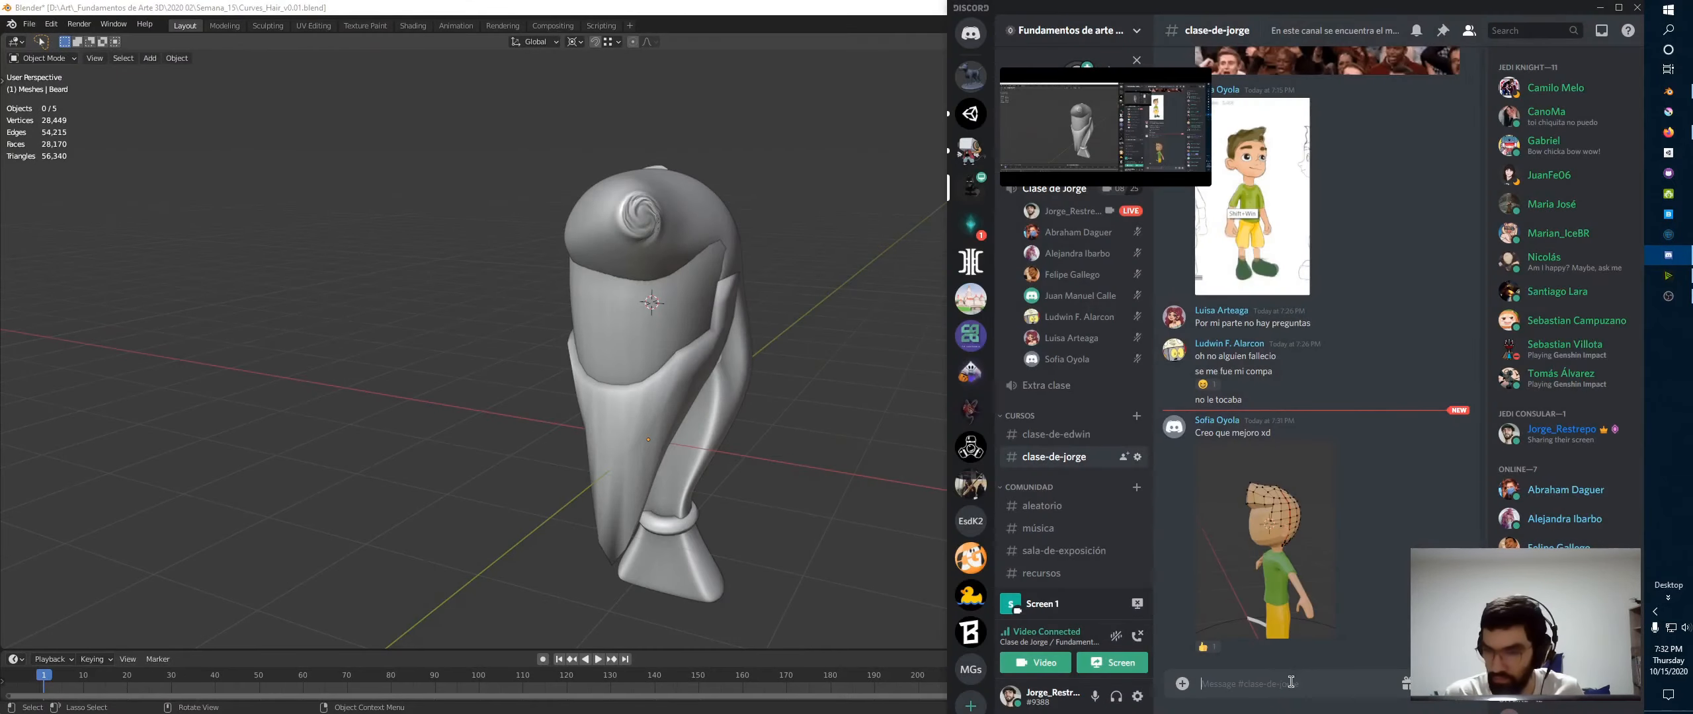
- Paste the annotated snip into the clase-de-jorge channel and upload it
{"action": "left_click", "coordinate": [1286, 681]}
{"action": "key", "text": "ctrl+v"}
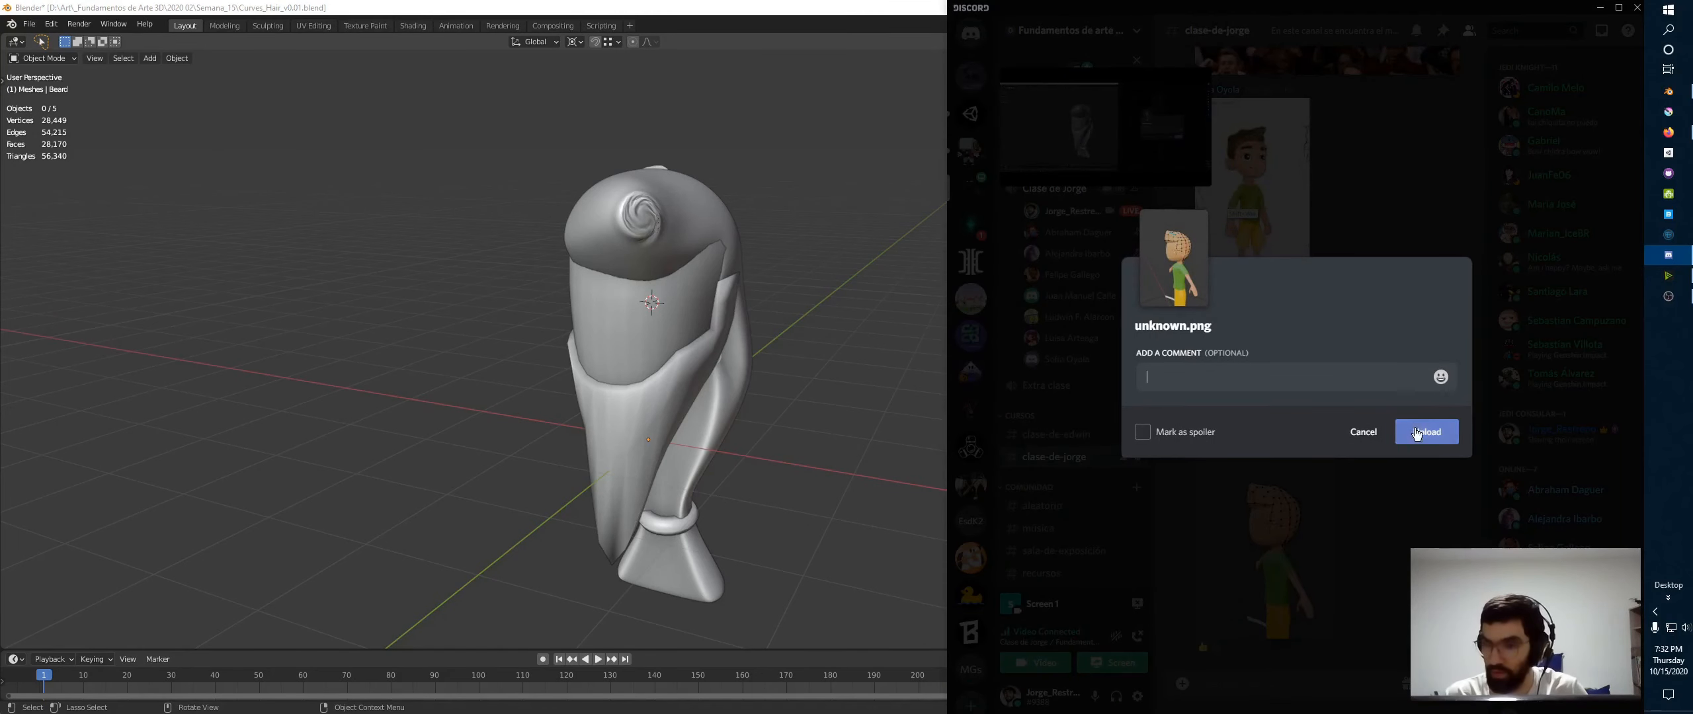
{"action": "left_click", "coordinate": [1425, 432]}
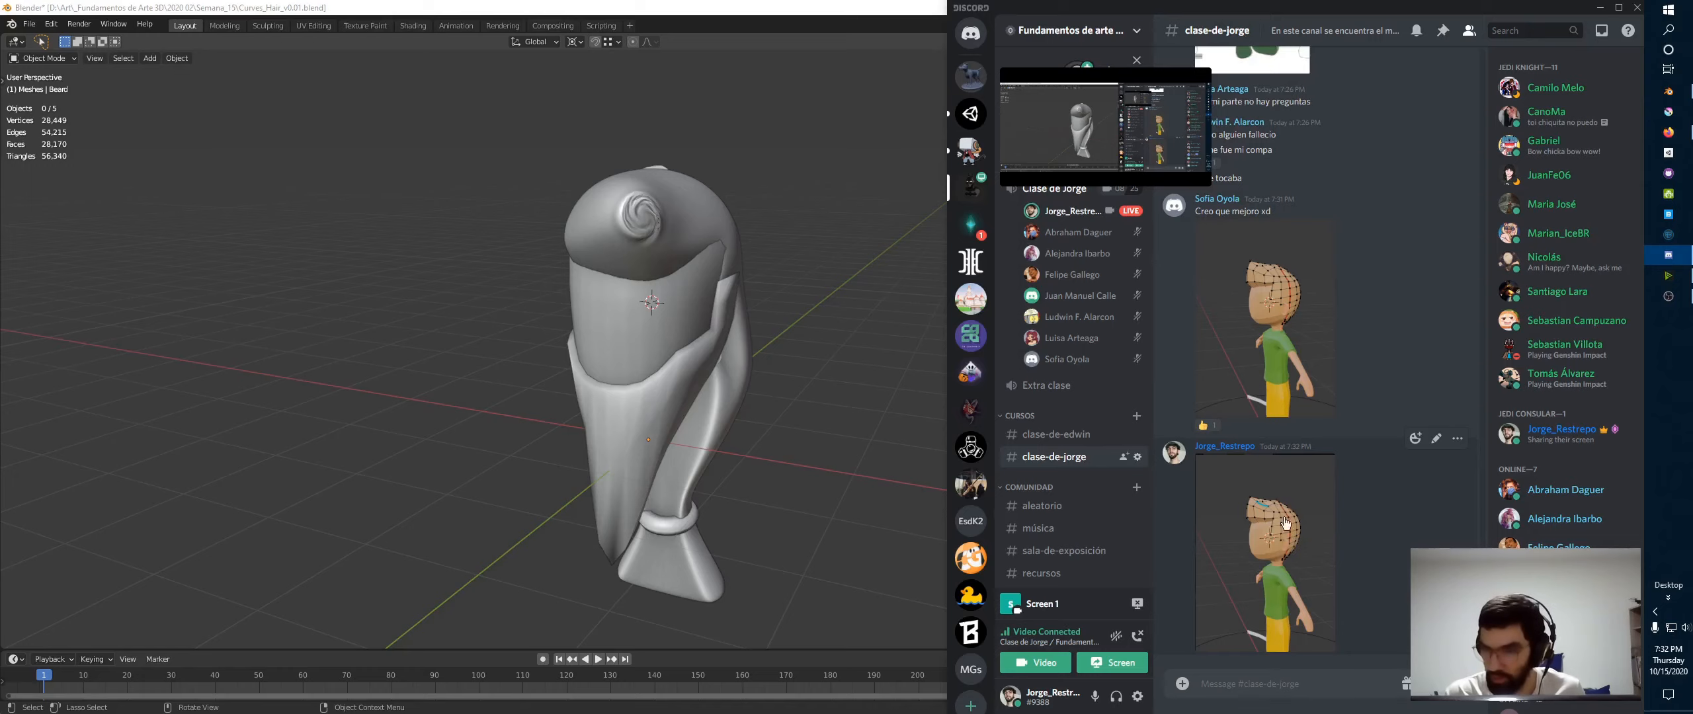
- Back in Blender, select the Long_Hair mesh and remove its modifier
{"action": "middle_click_drag", "start_coordinate": [742, 301], "coordinate": [682, 212]}
{"action": "left_click", "coordinate": [759, 244]}
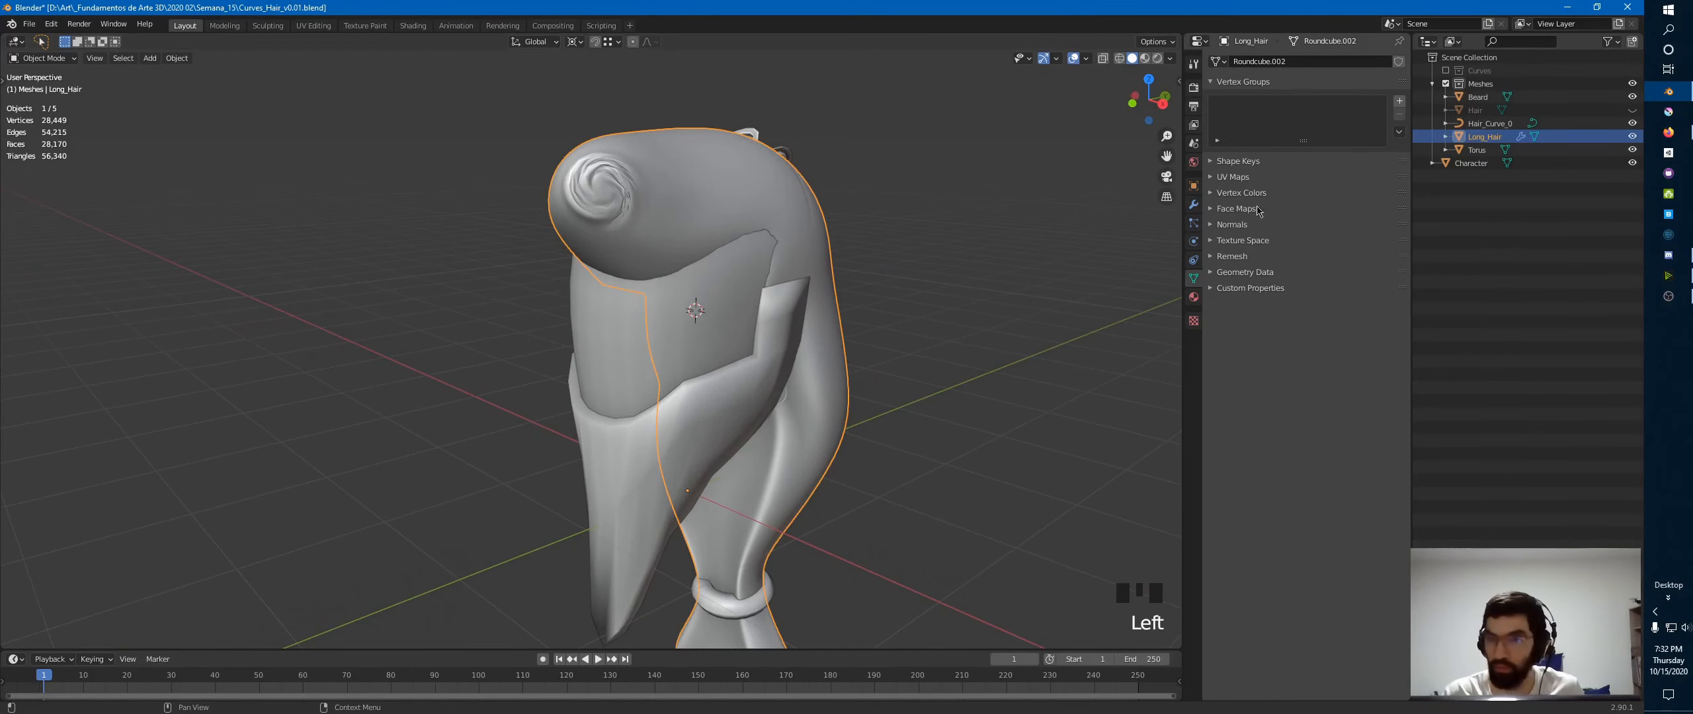
{"action": "left_click", "coordinate": [1194, 205]}
{"action": "left_click", "coordinate": [1398, 82]}
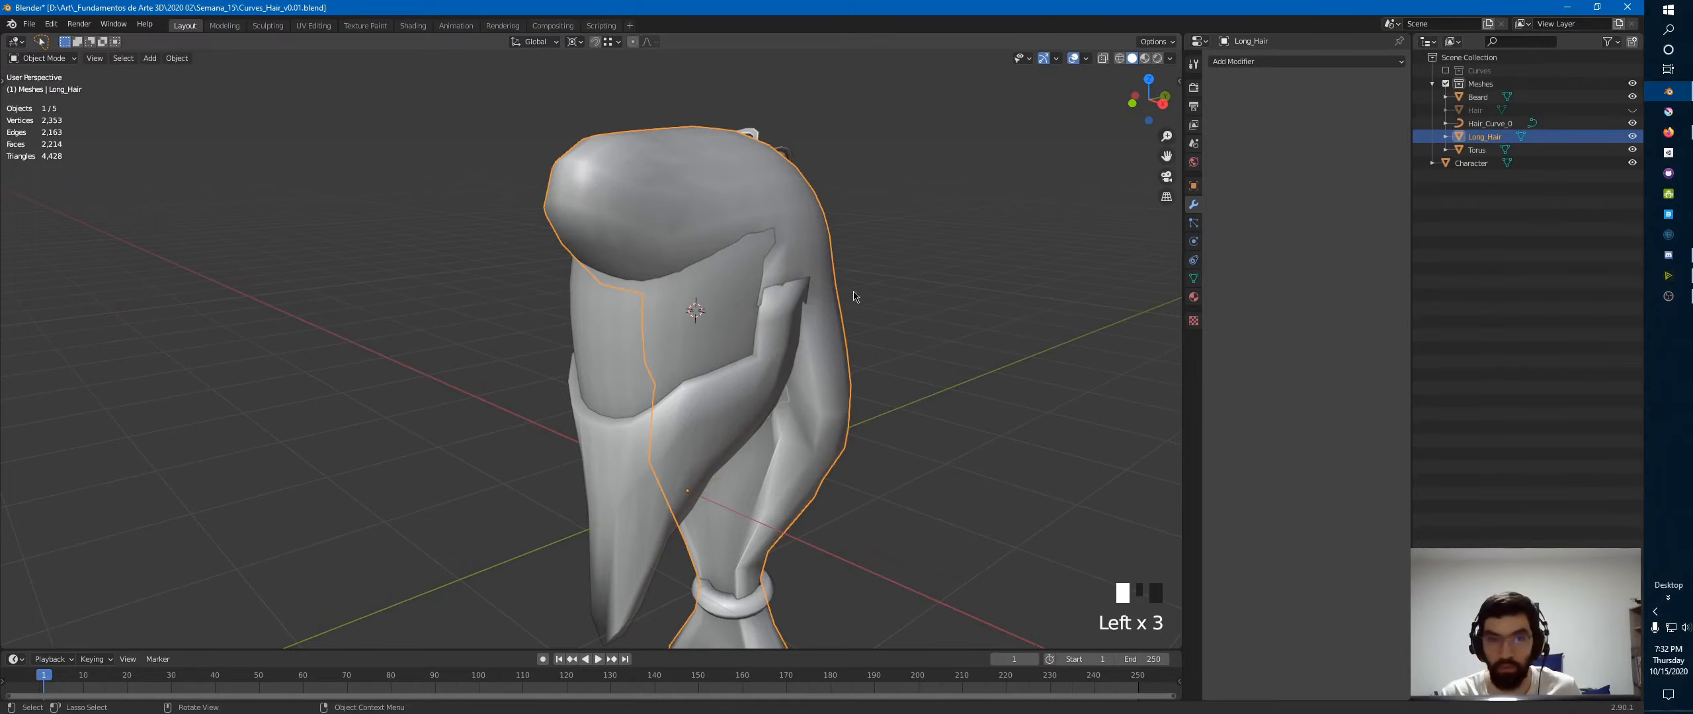
- Unwrap all of the Beard's faces and show the result in the UV Editing workspace with the beard framed
{"action": "middle_click_drag", "start_coordinate": [826, 251], "coordinate": [1062, 231]}
{"action": "left_click", "coordinate": [810, 237]}
{"action": "key", "text": "Tab"}
{"action": "key", "text": "2"}
{"action": "key", "text": "a"}
{"action": "key", "text": "u"}
{"action": "left_click", "coordinate": [314, 25]}
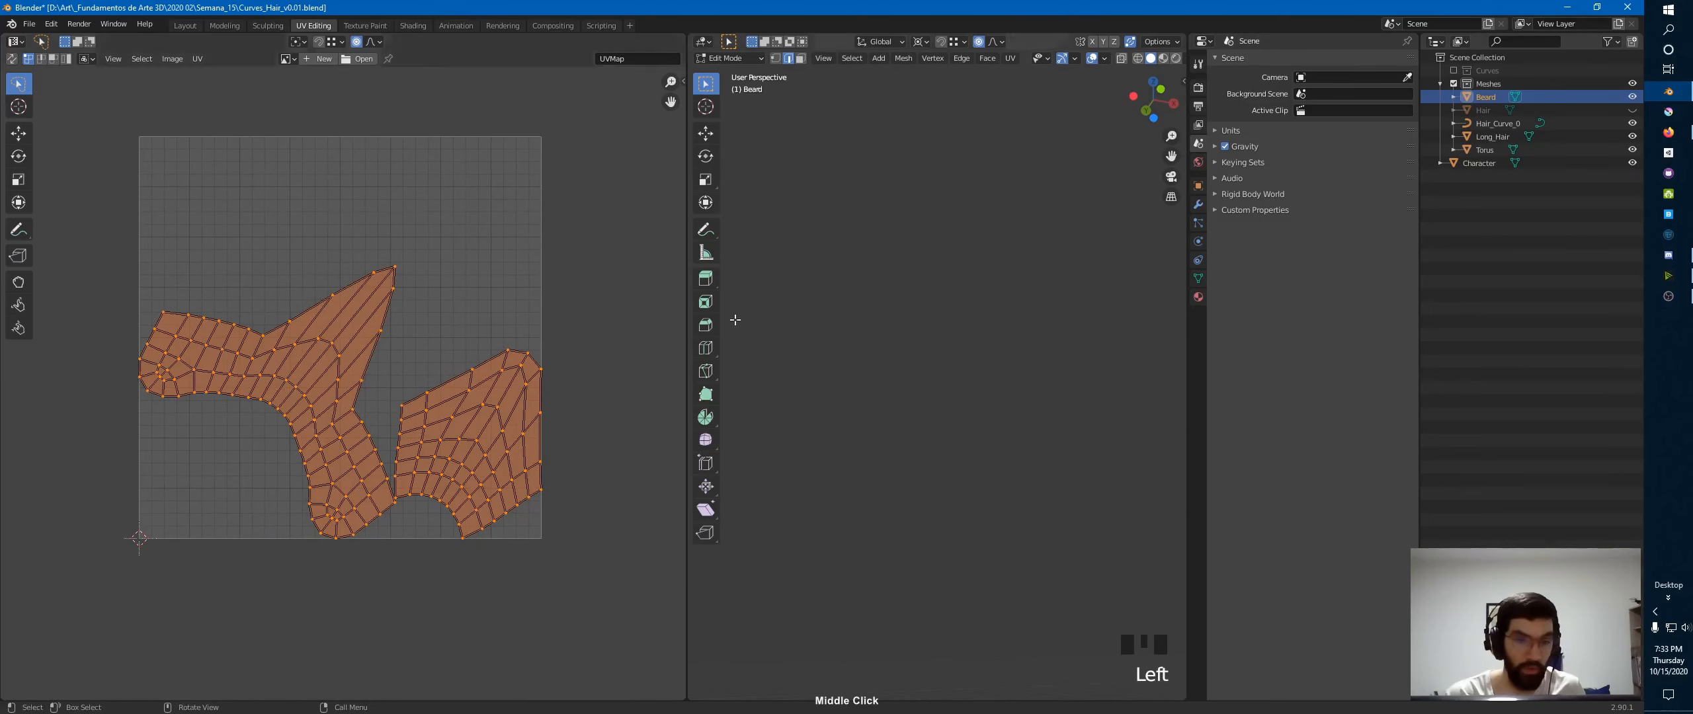
{"action": "key", "text": "KP_Decimal"}
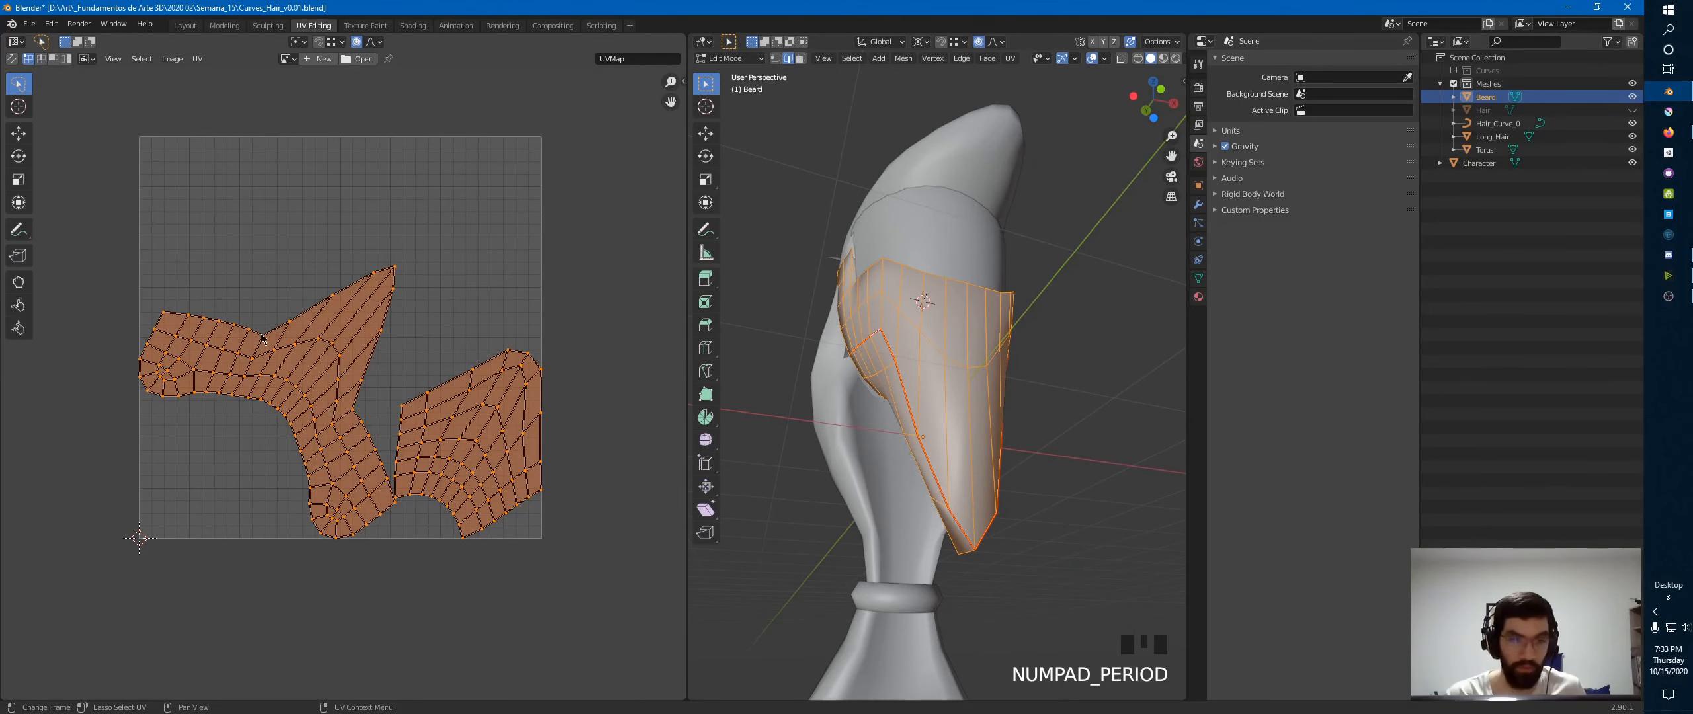
{"action": "middle_click_drag", "start_coordinate": [763, 347], "coordinate": [778, 473]}
- Switch from Blender to the Discord window
{"action": "key", "text": "alt+Tab"}
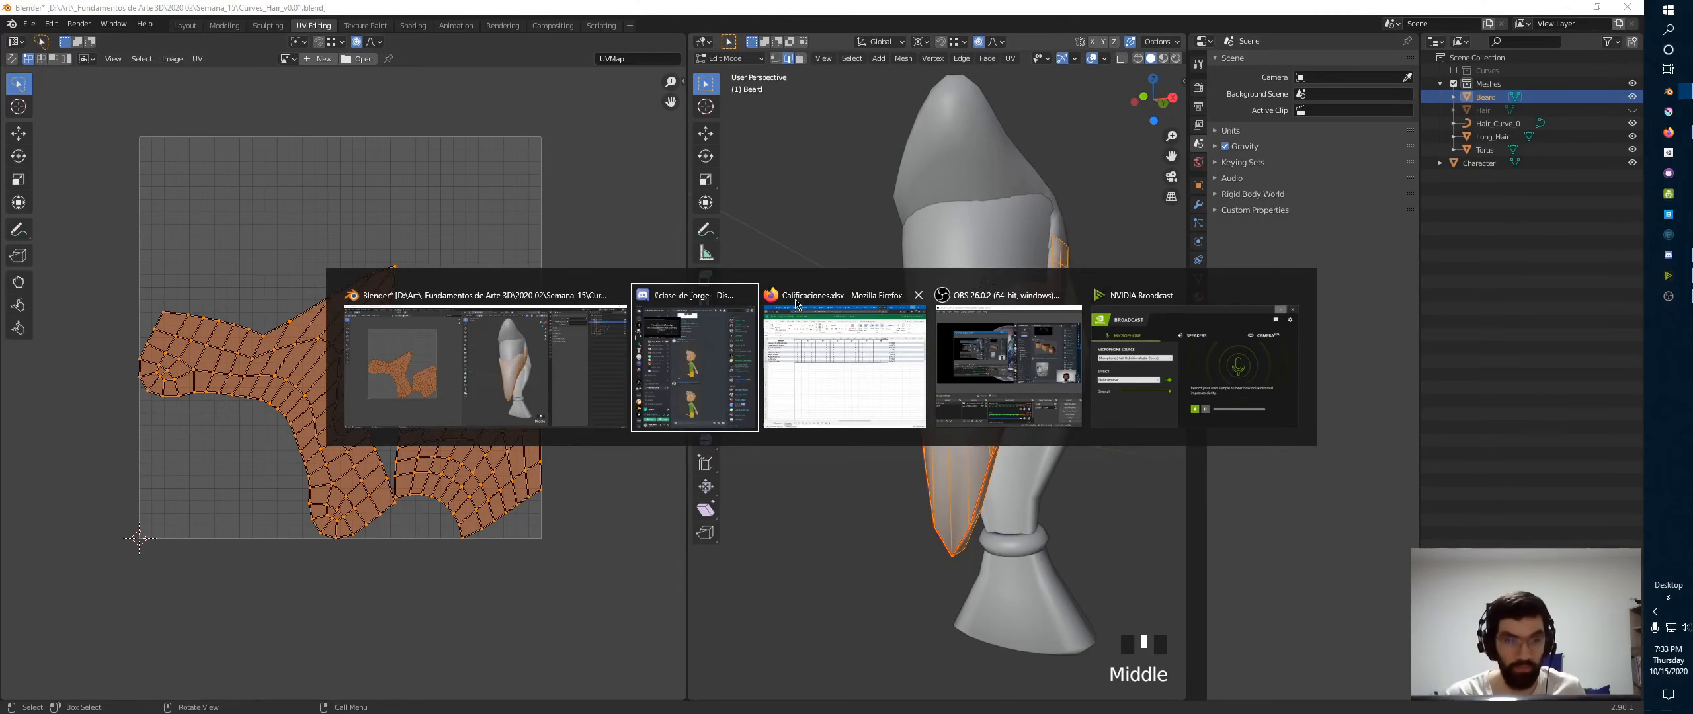